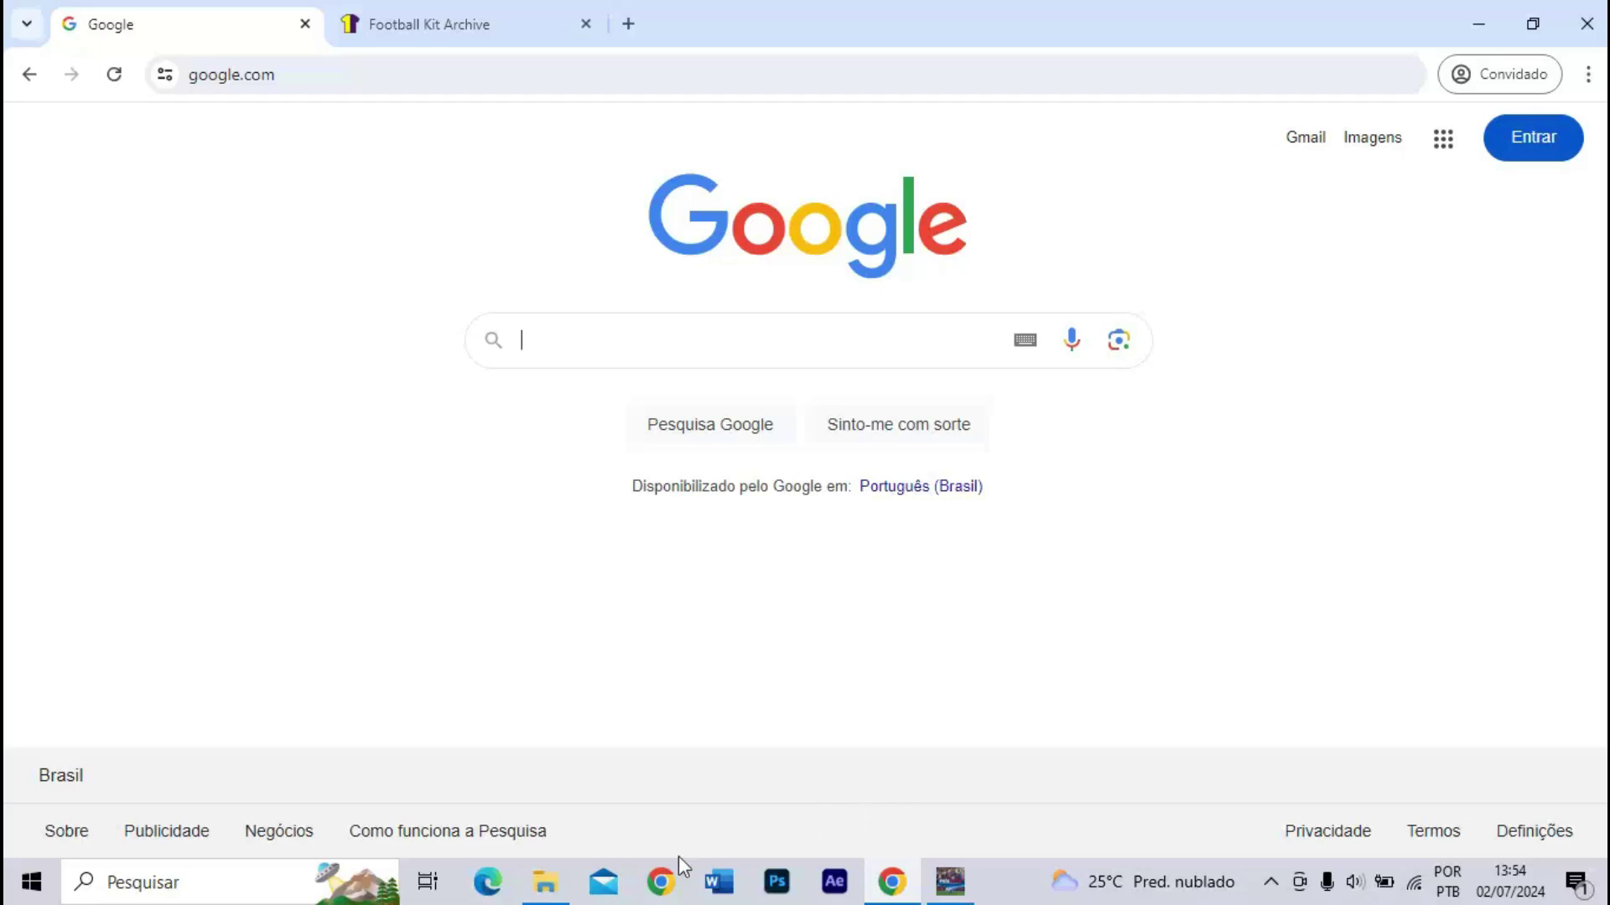
- Show the hidden icons on the Windows desktop
left_click(547, 872)
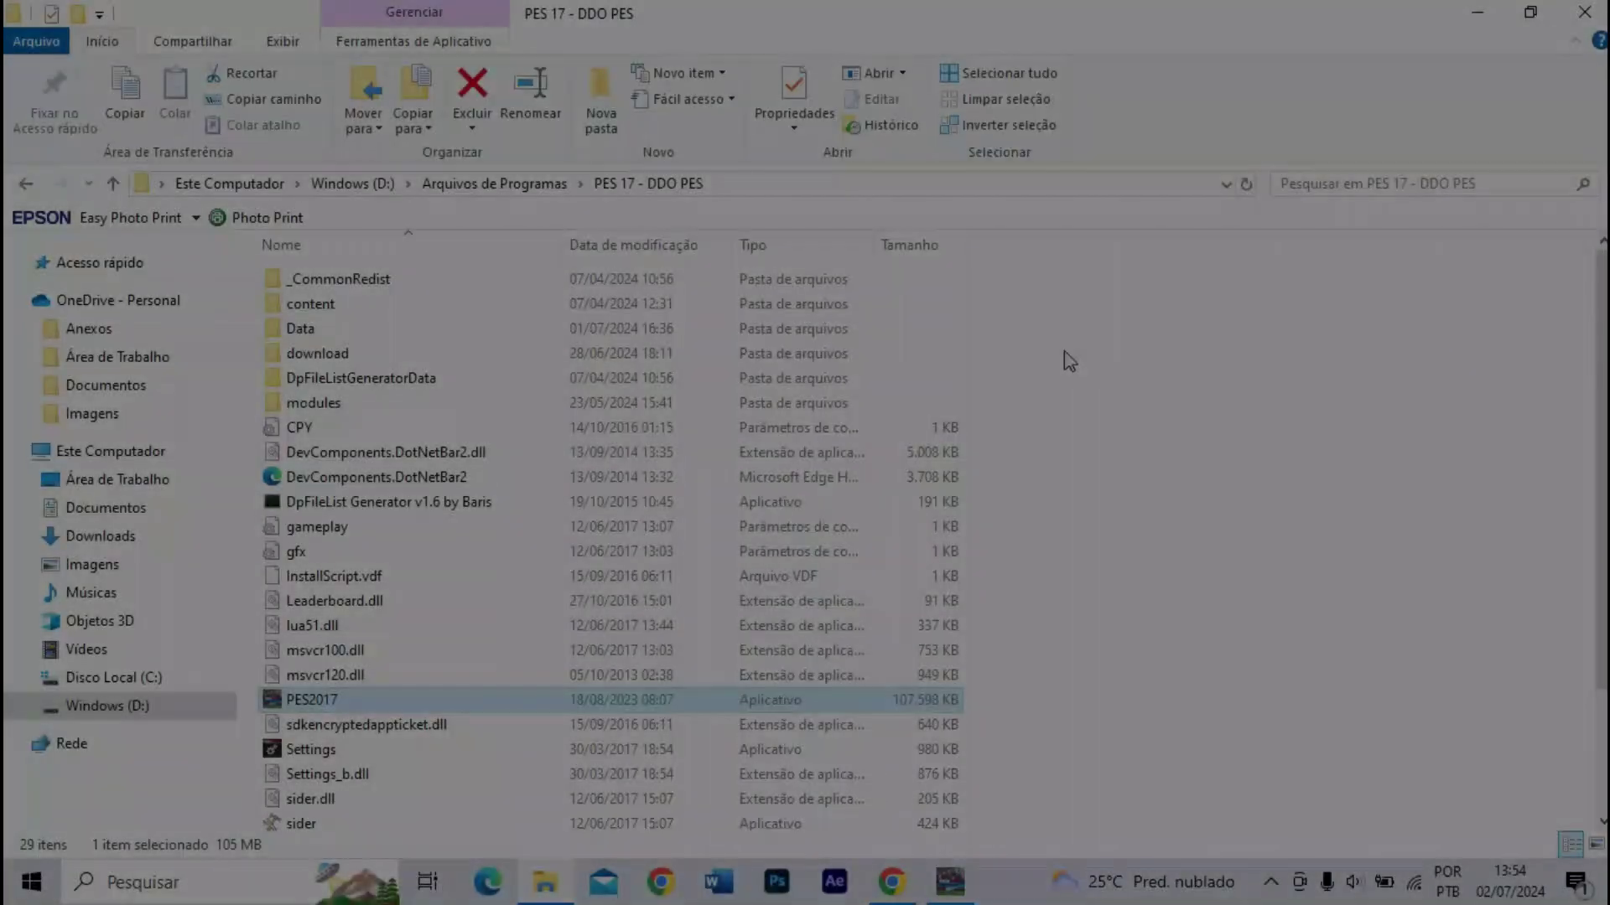
left_click_drag(1063, 341, 1368, 613)
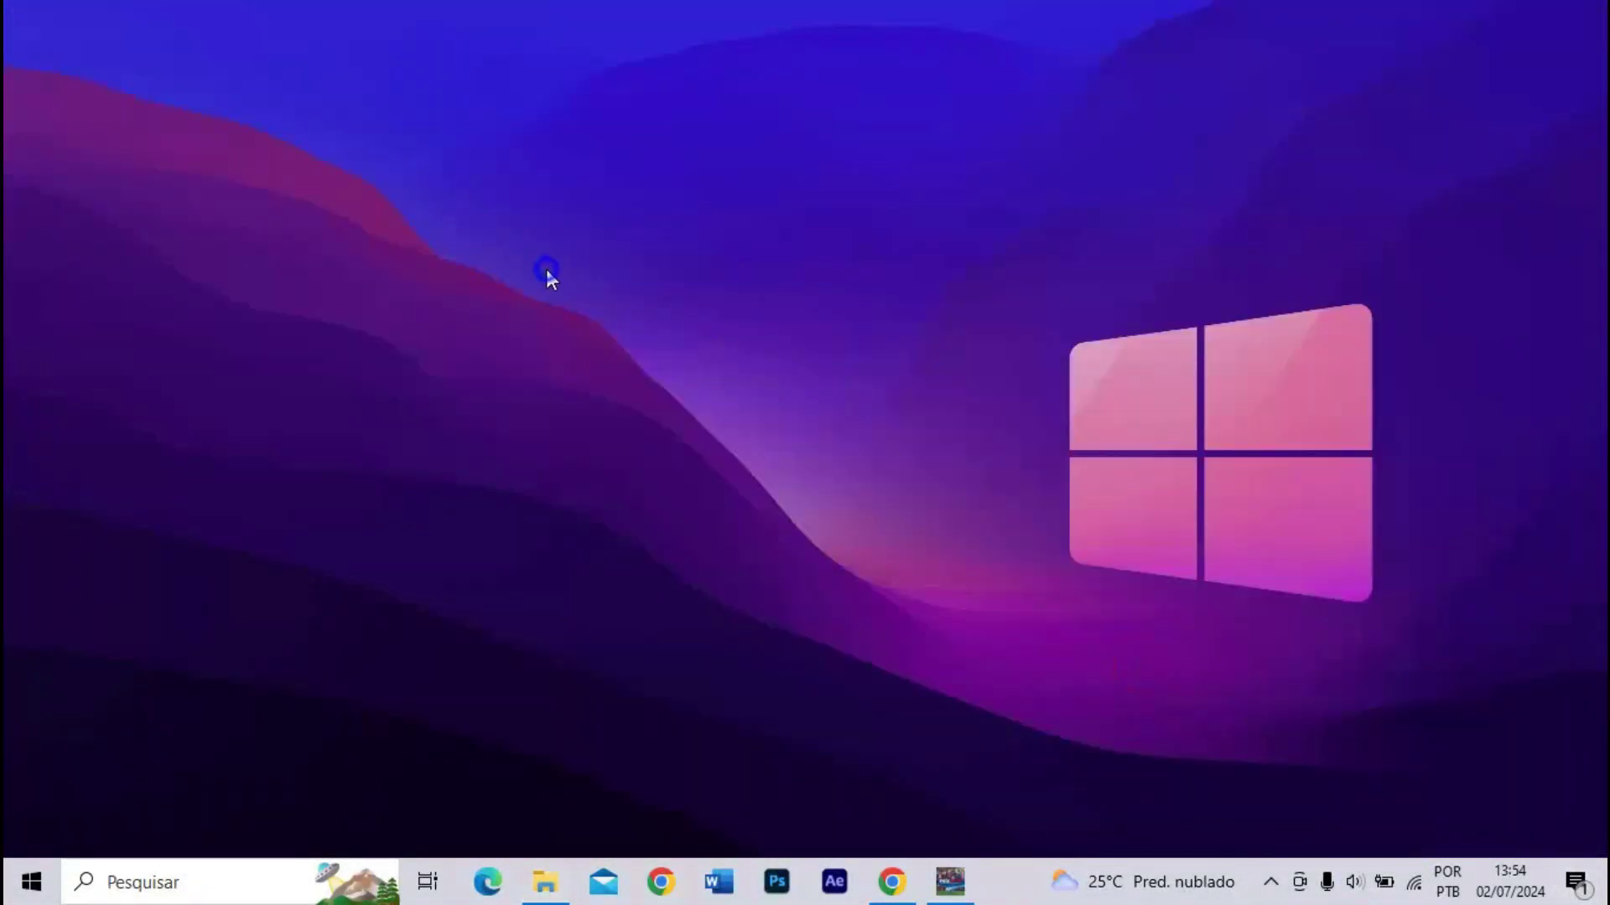
right_click(546, 269)
mouse_move(528, 287)
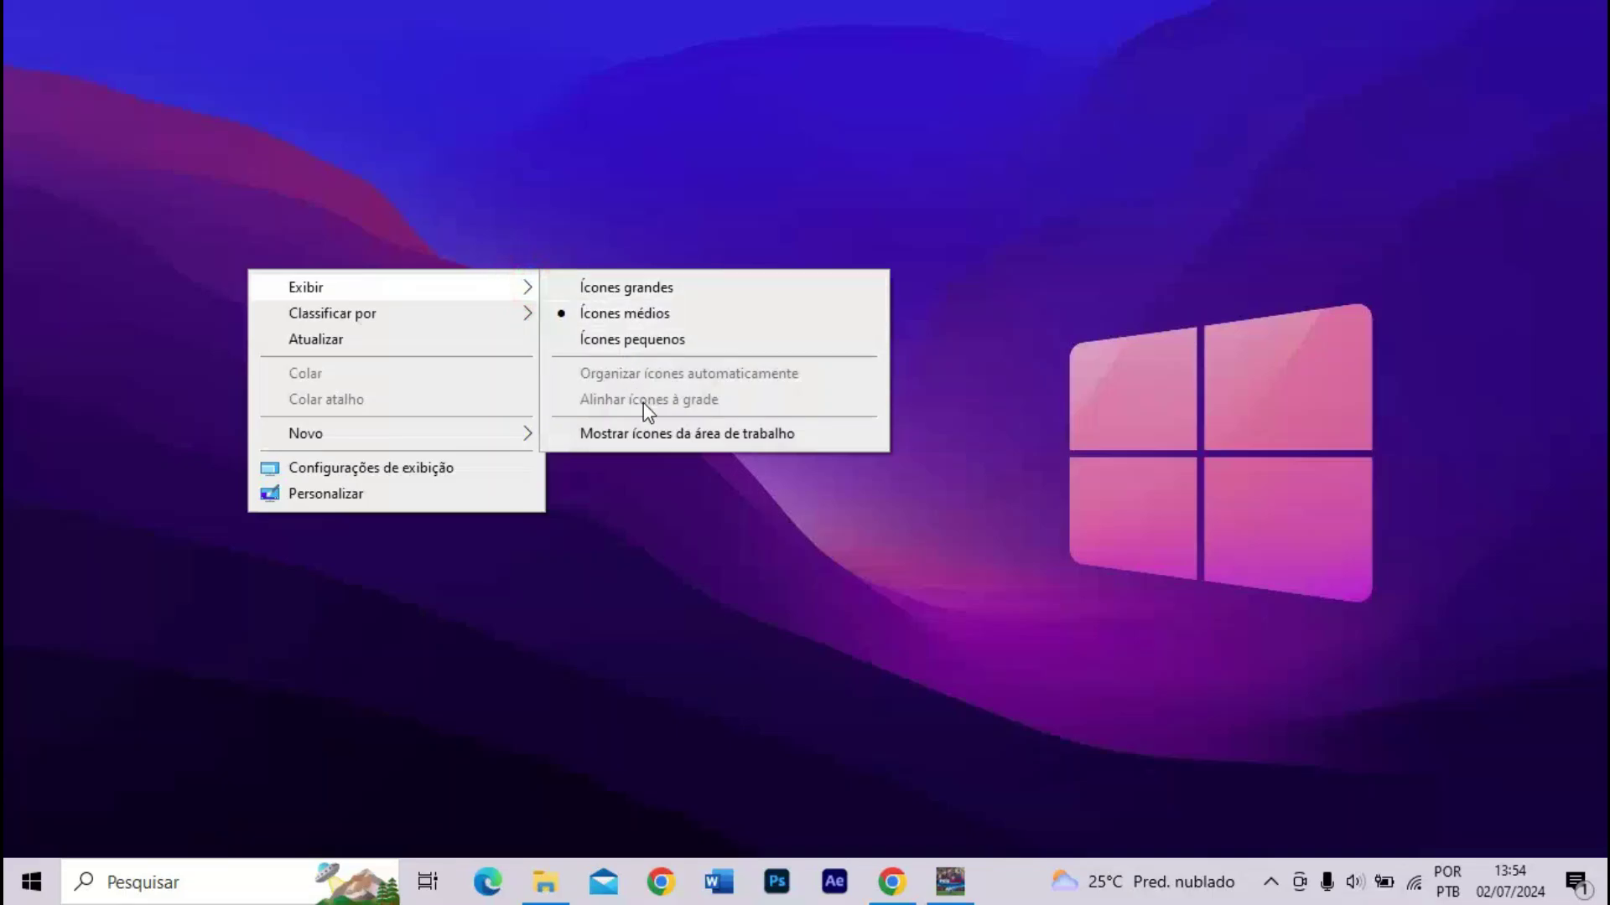
left_click(651, 432)
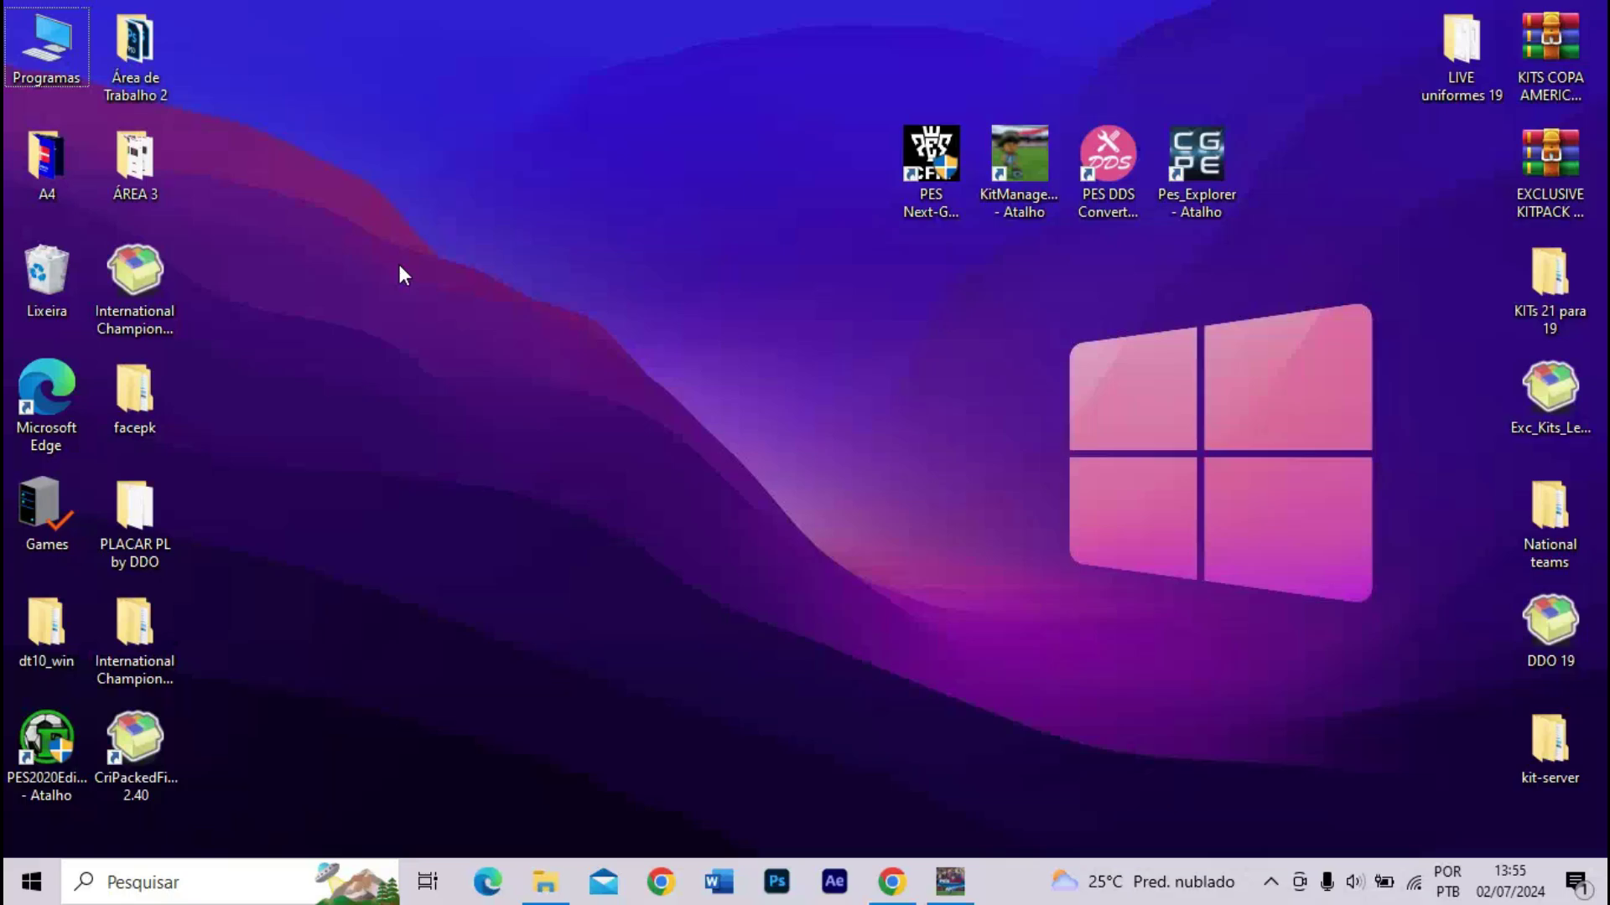
left_click_drag(327, 200, 490, 364)
- Switch to Chrome, open the Football Kit Archive page, dismiss the advertisement and look over the kit news
left_click(949, 880)
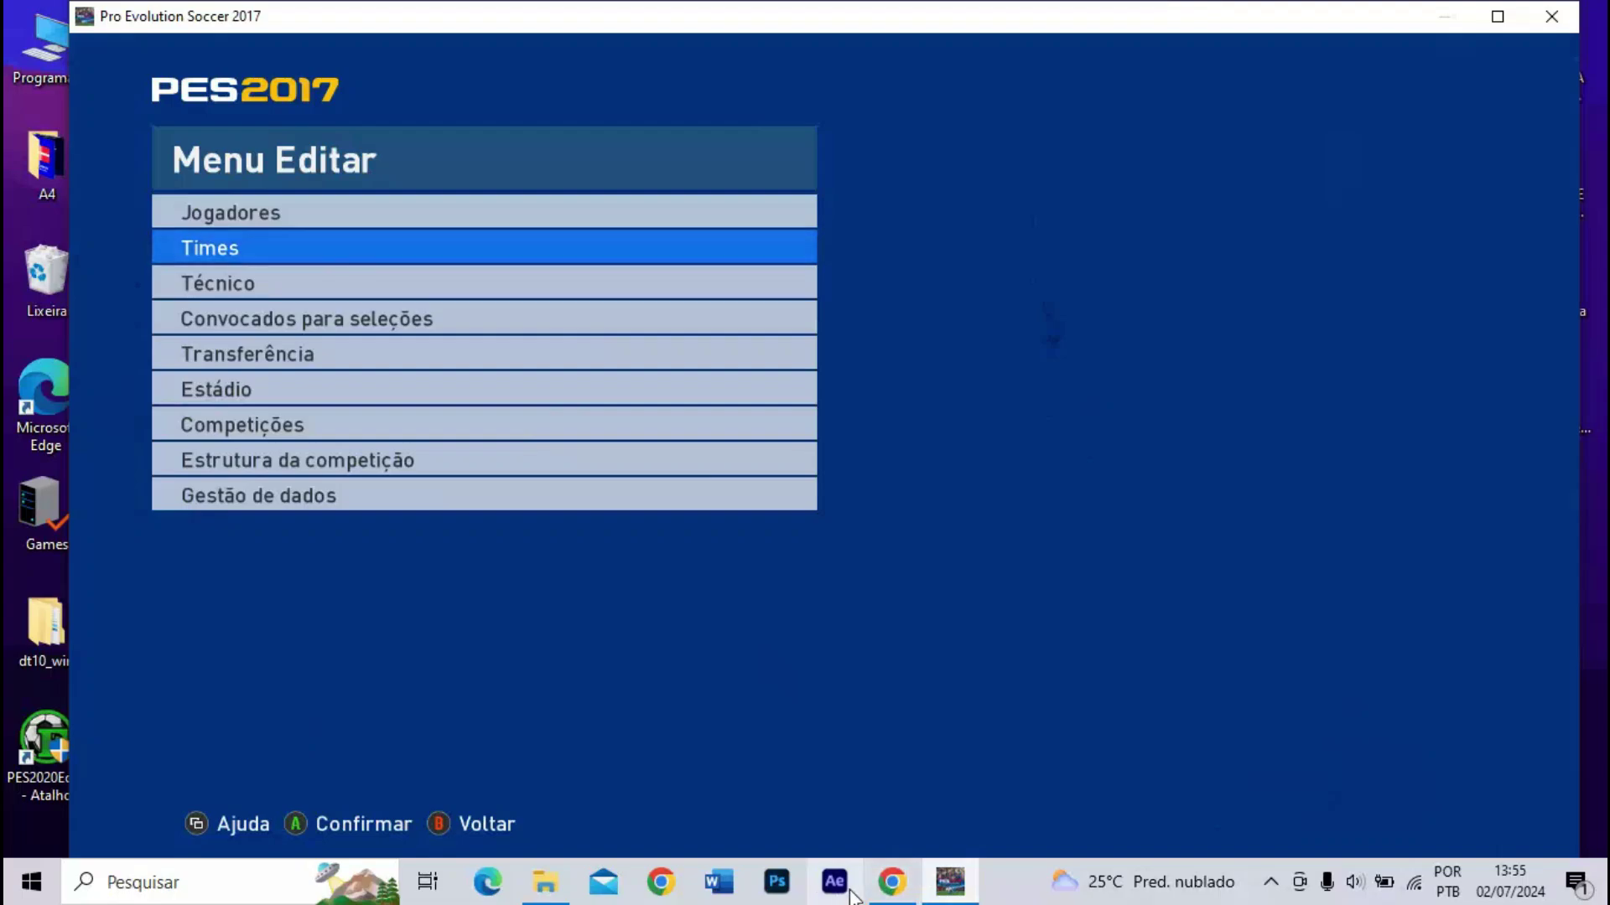
mouse_move(874, 891)
left_click(847, 805)
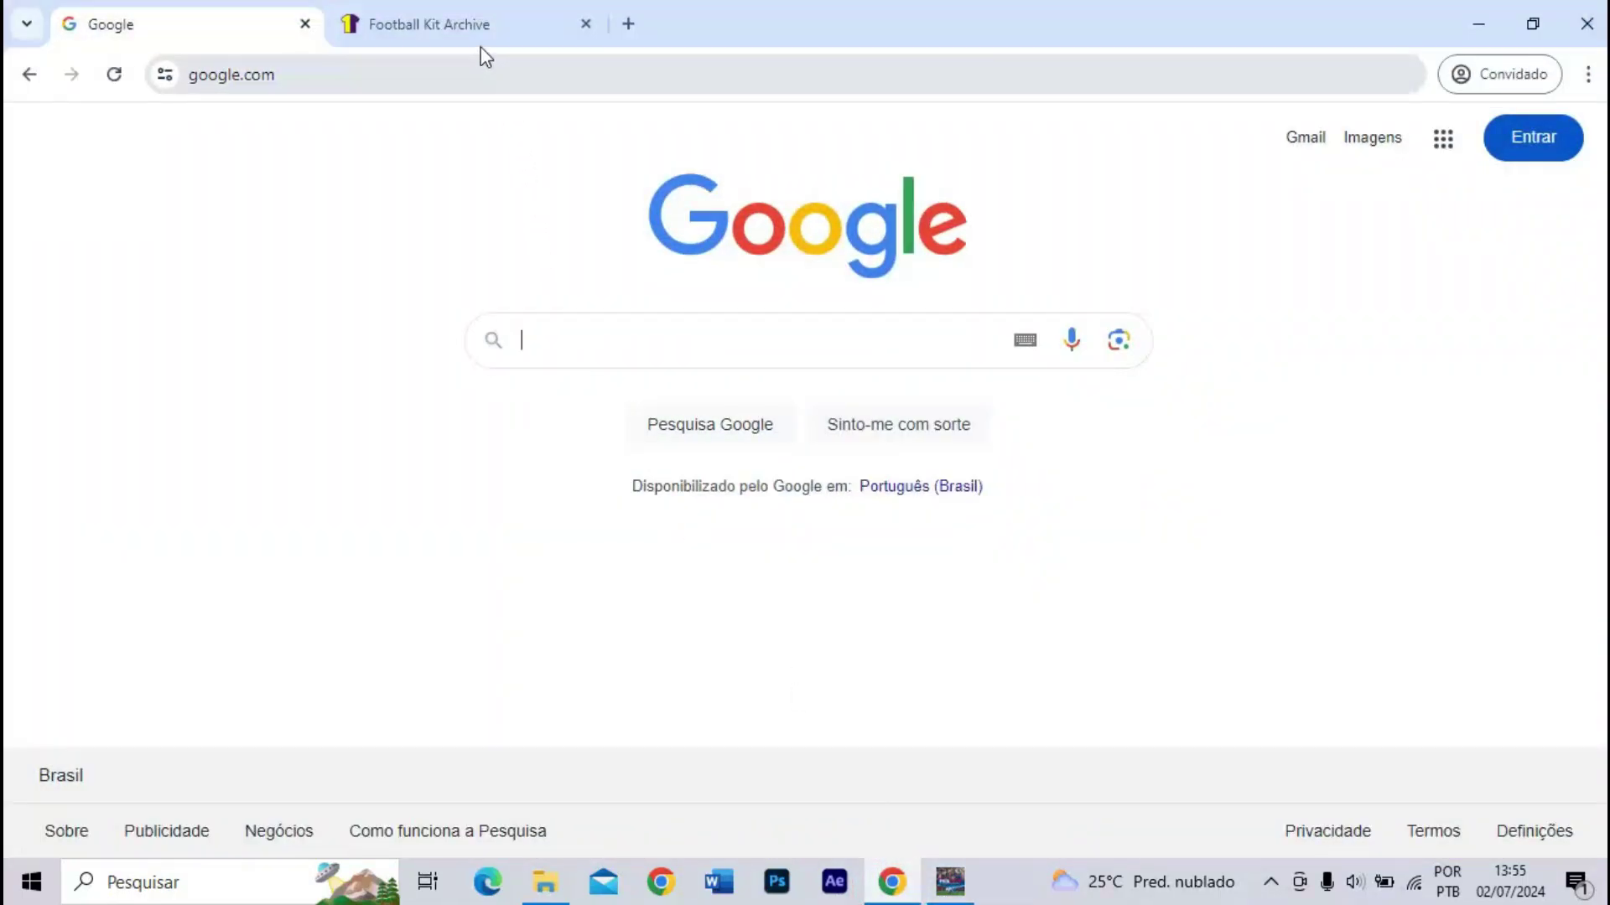
left_click(460, 30)
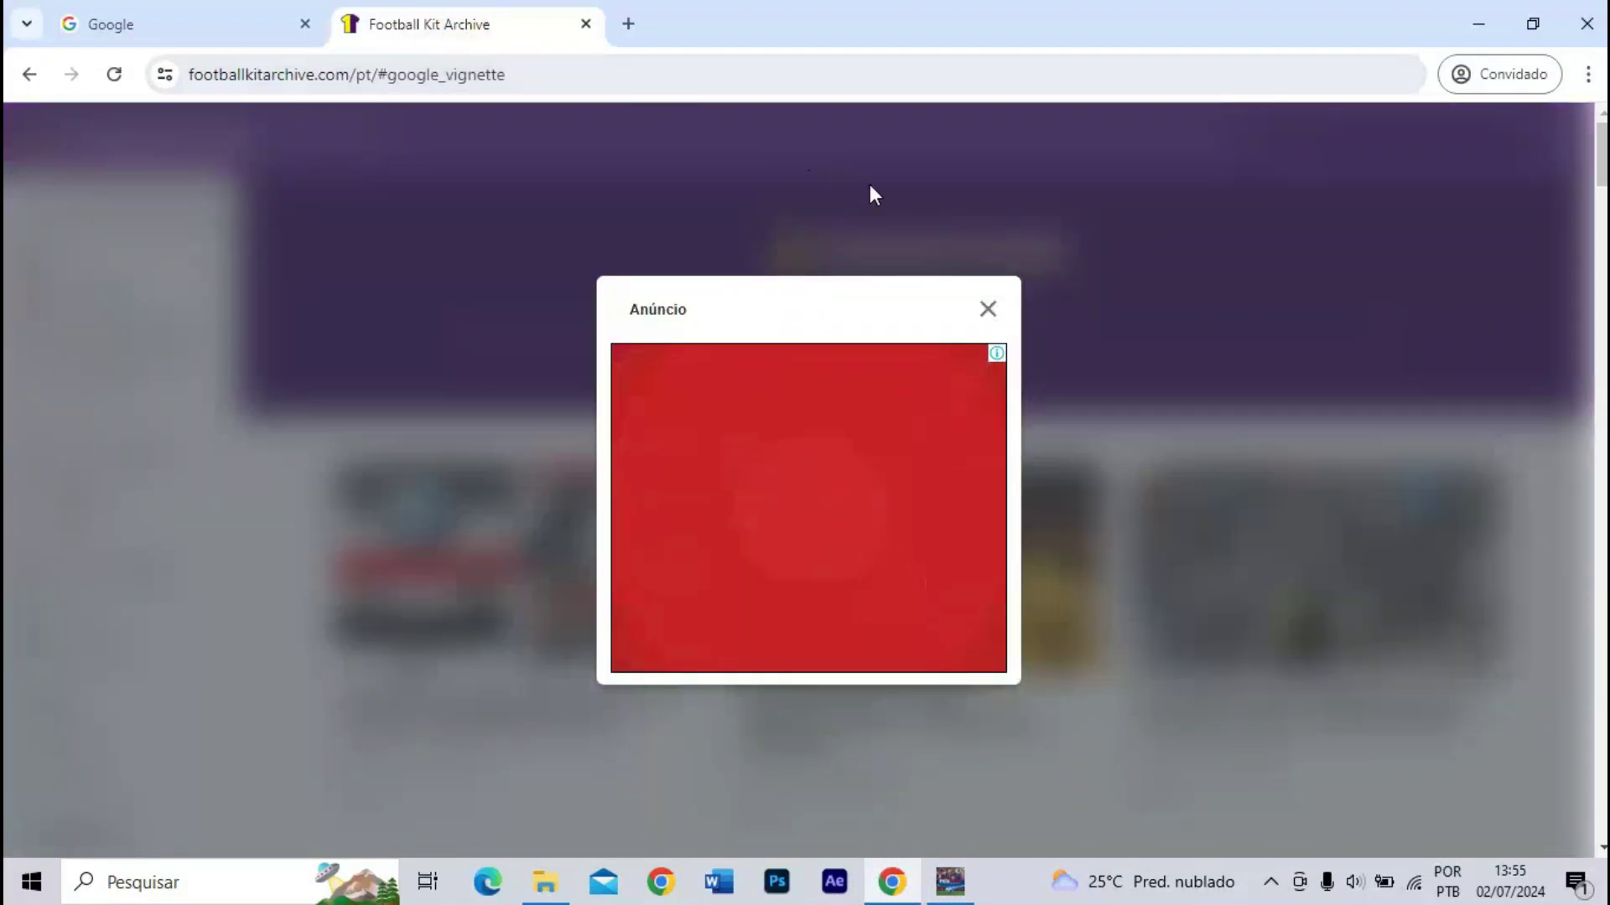
left_click(988, 306)
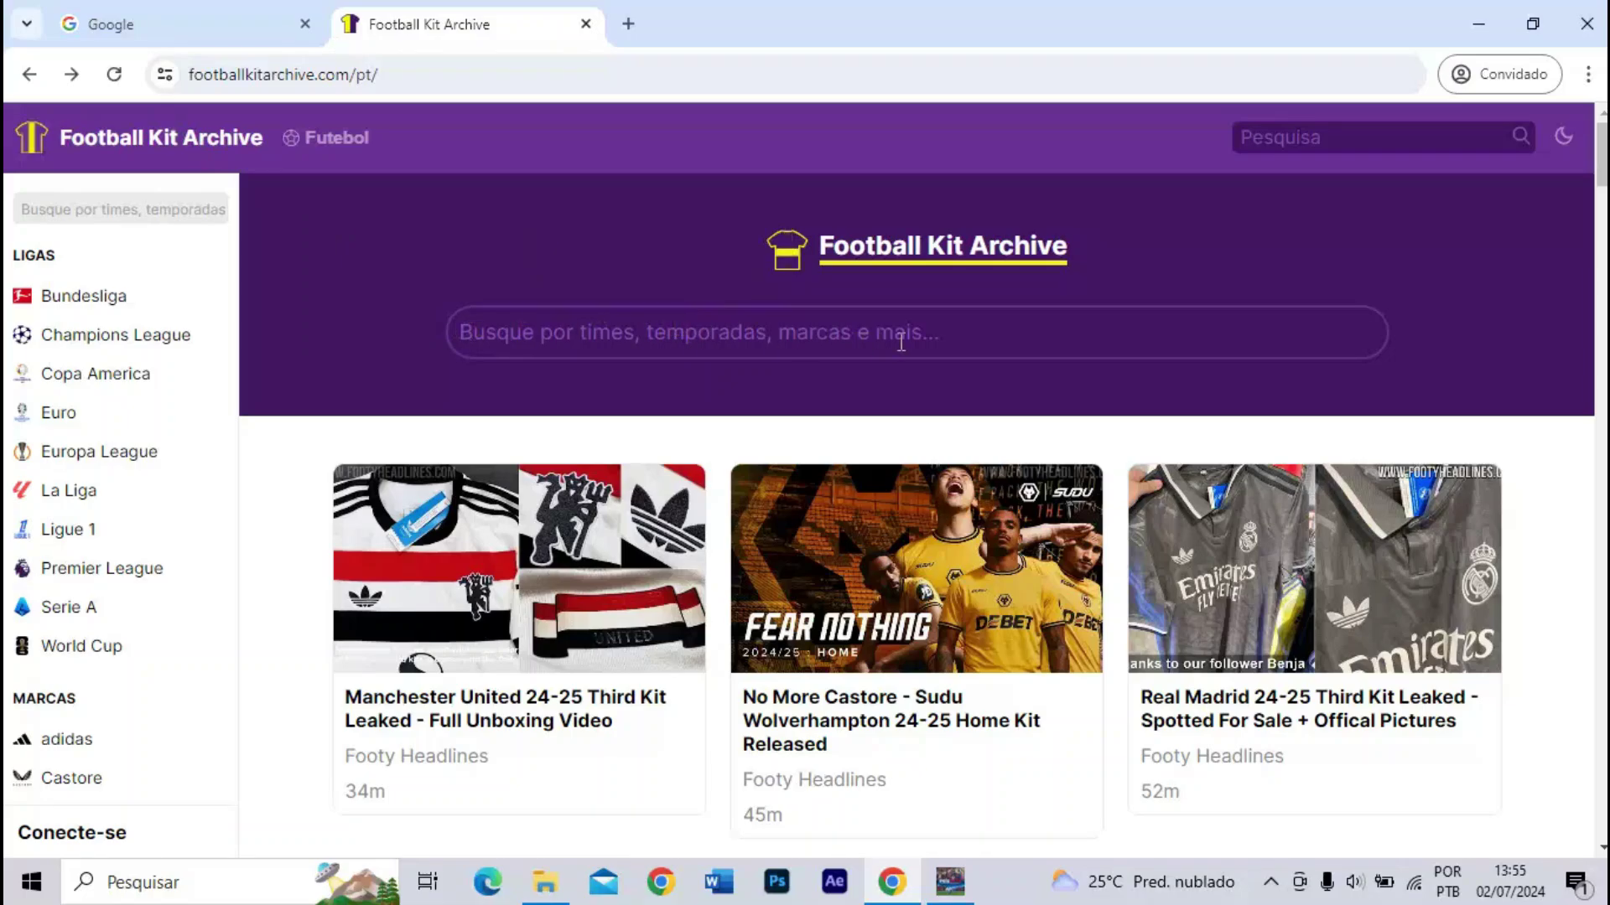
scroll(1135, 481, "down", 4)
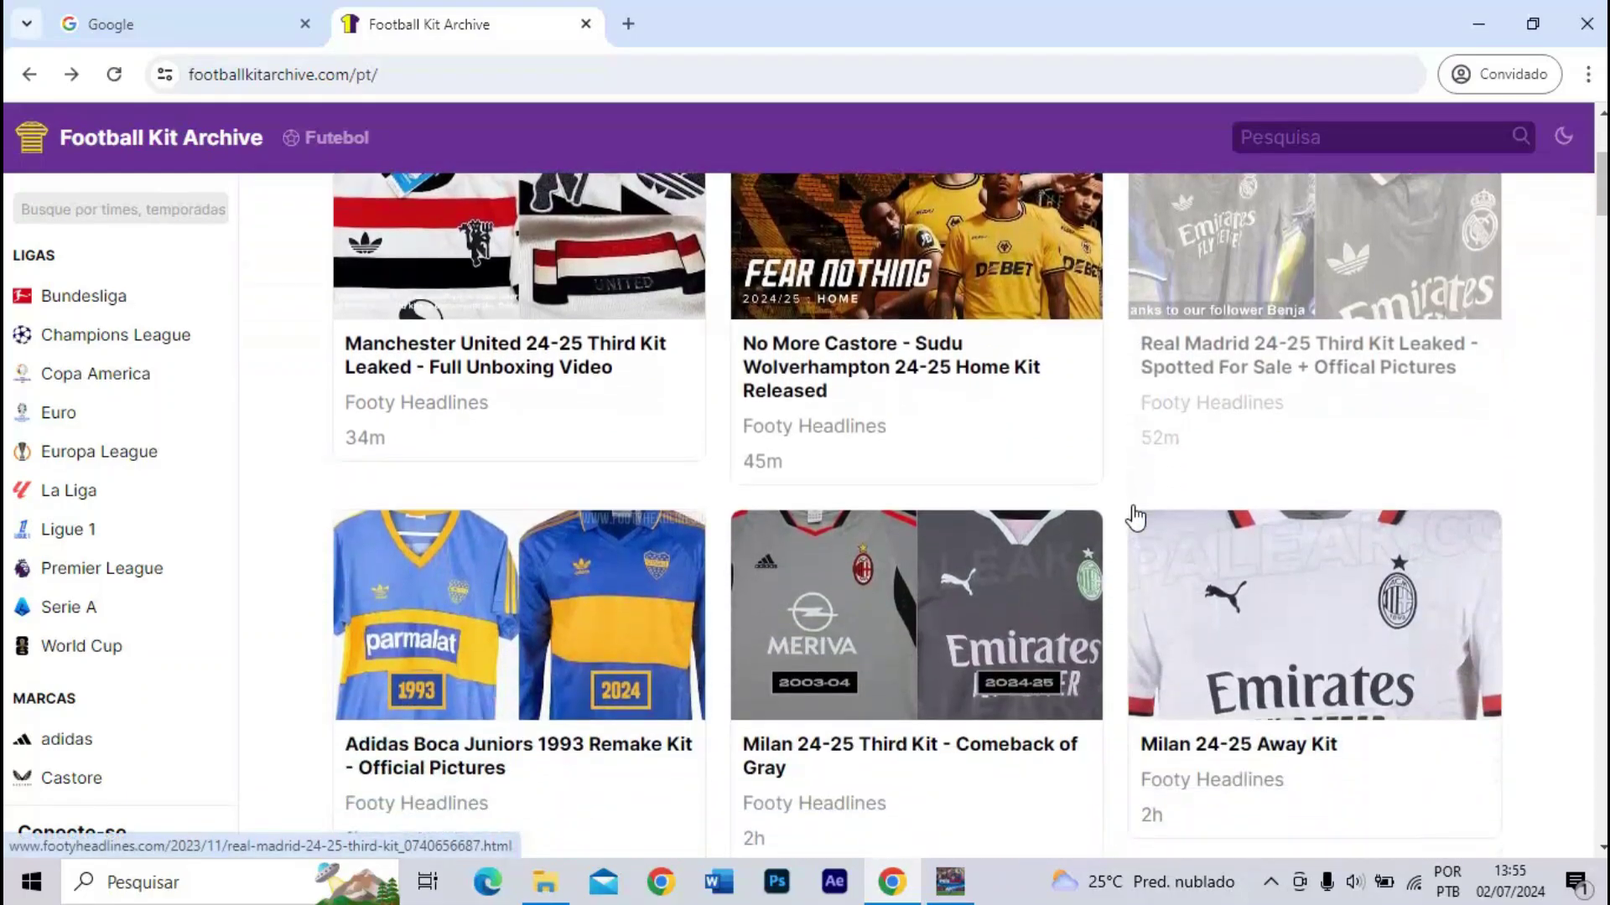
scroll(1125, 501, "up", 4)
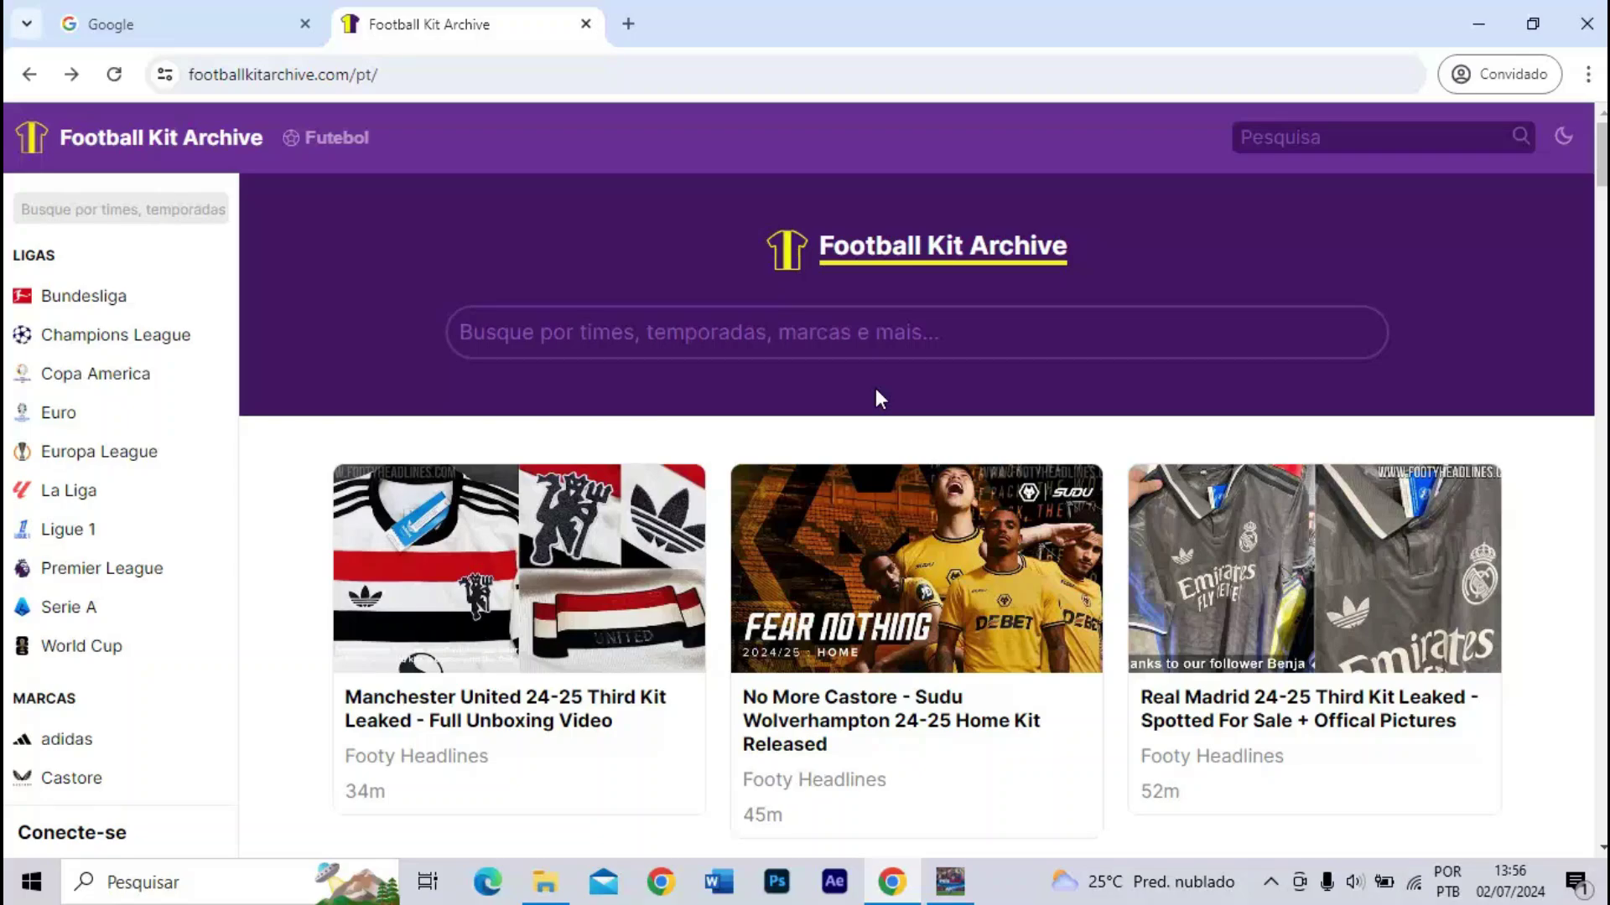
- Switch to Pro Evolution Soccer 2017 and open Times from the edit menu
left_click(234, 39)
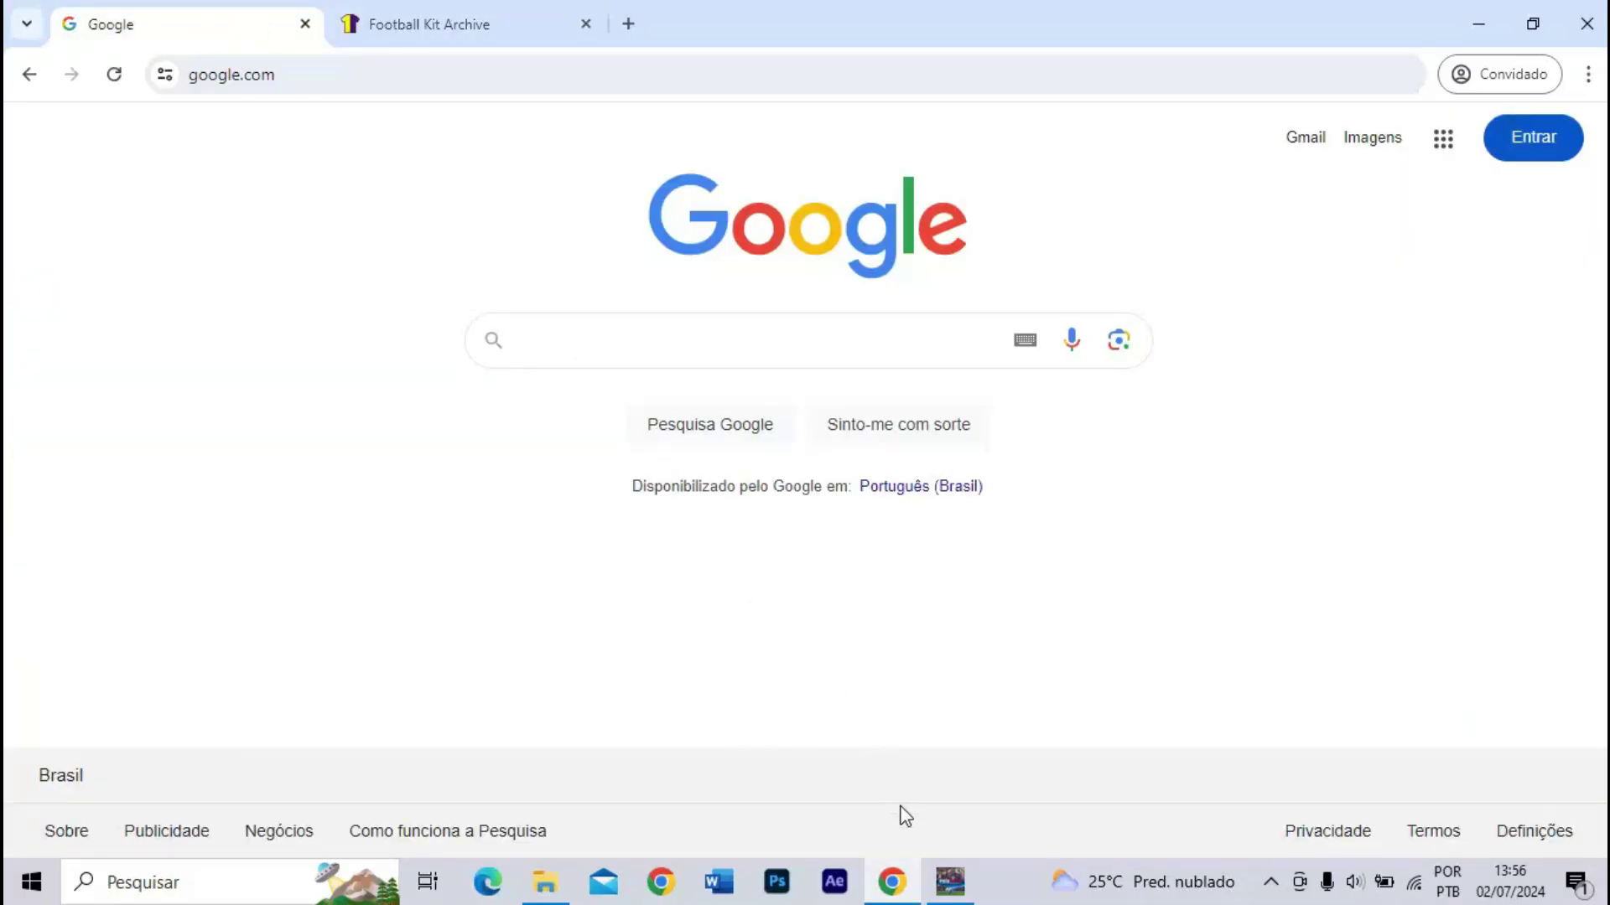
mouse_move(944, 879)
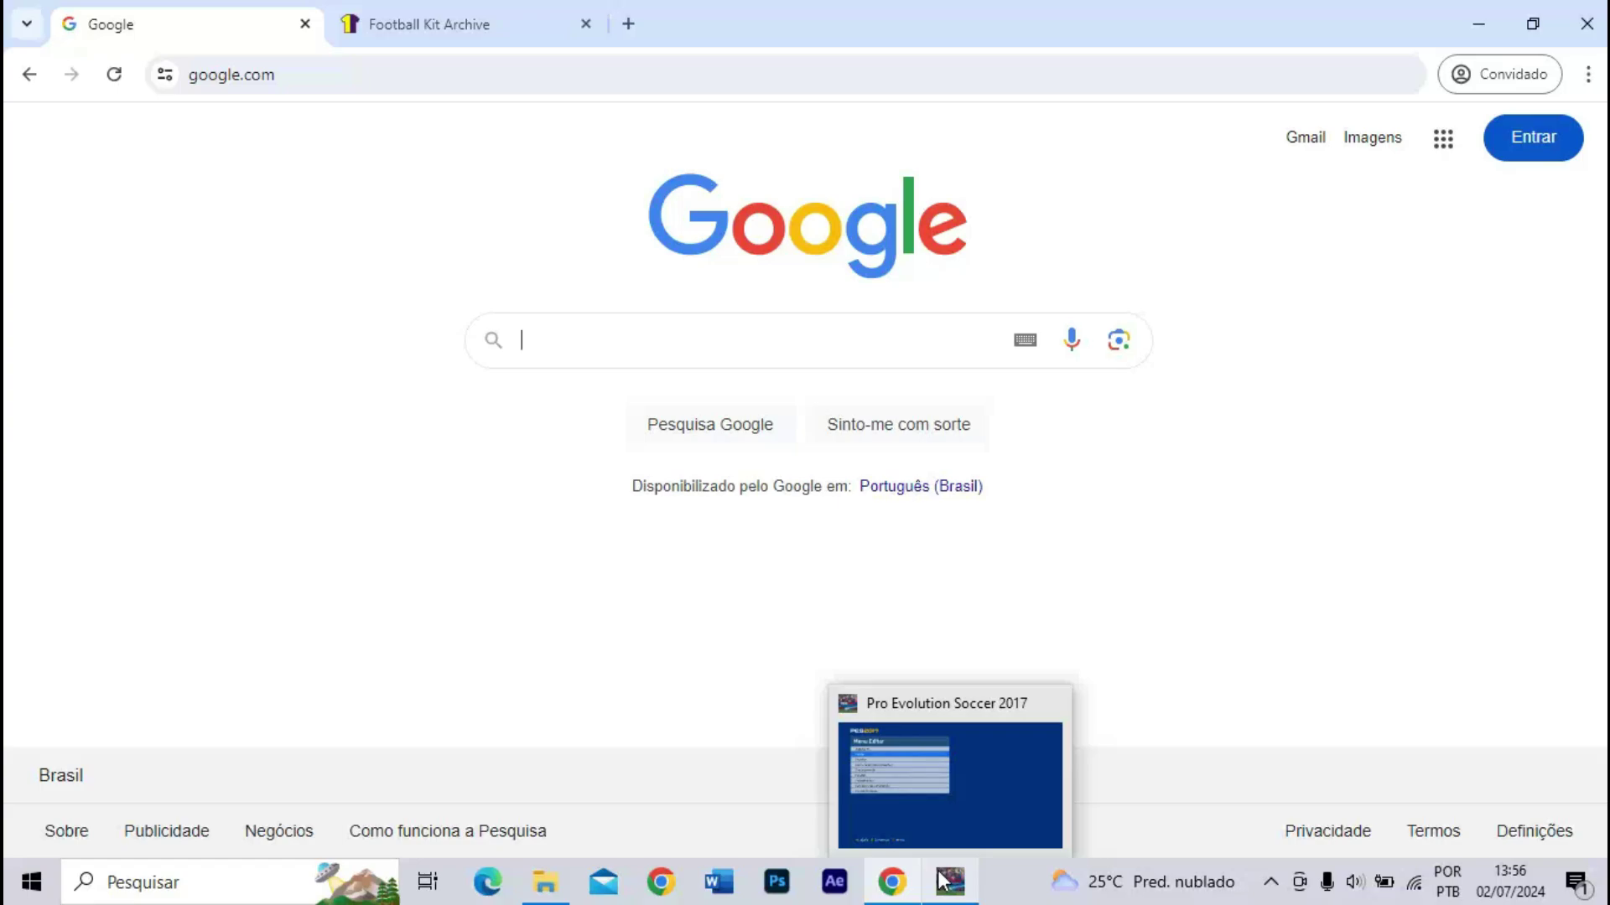
left_click(943, 880)
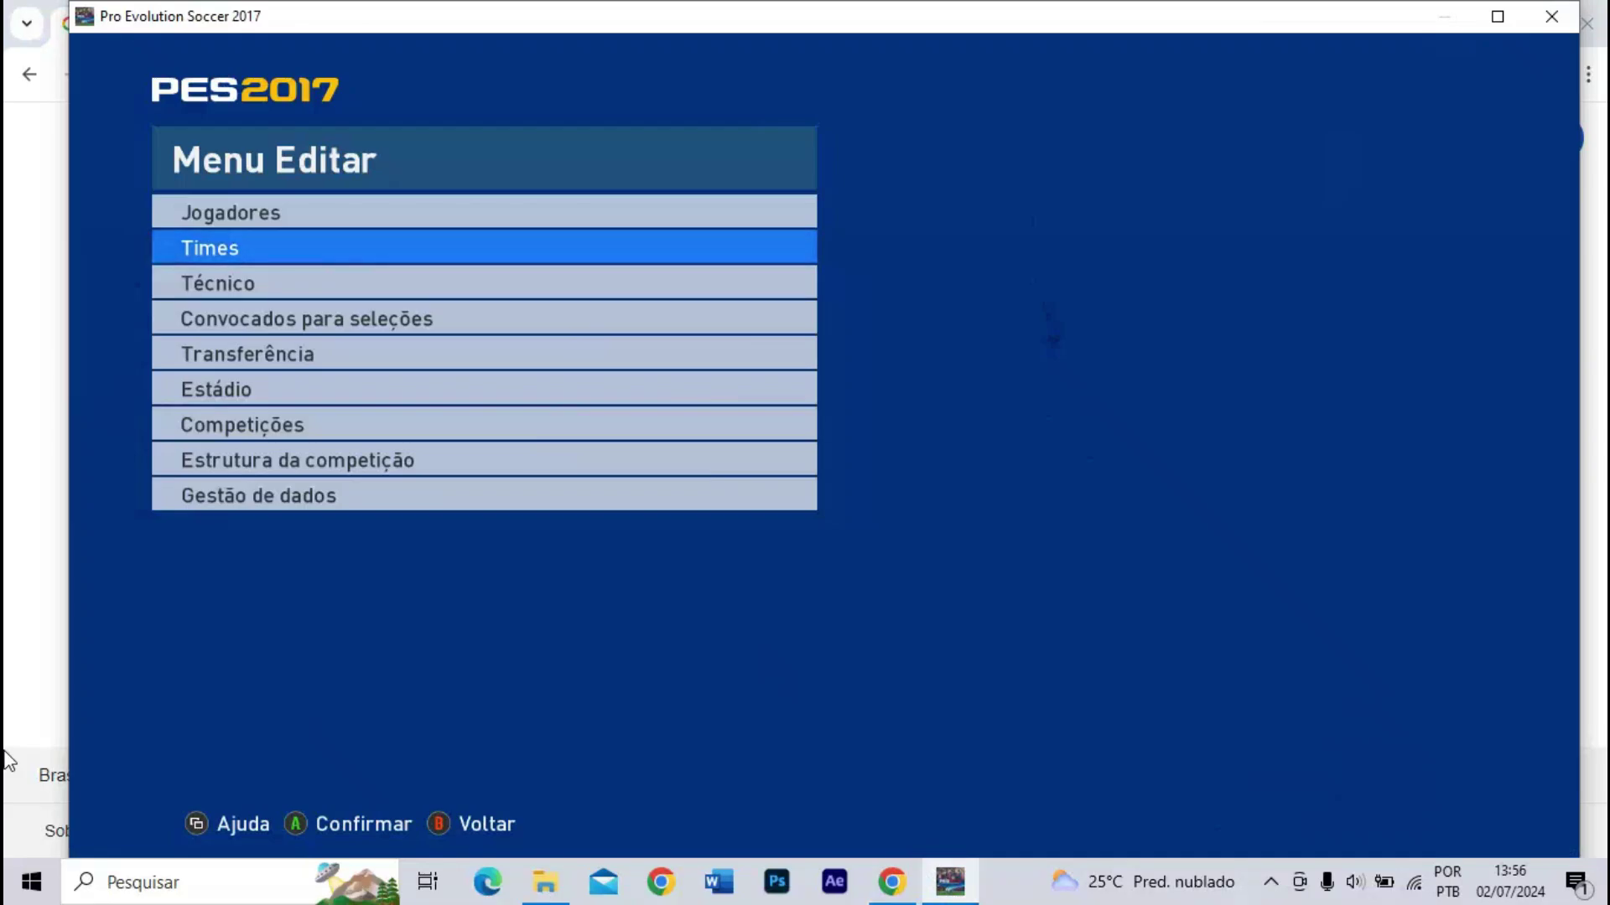
key("Return")
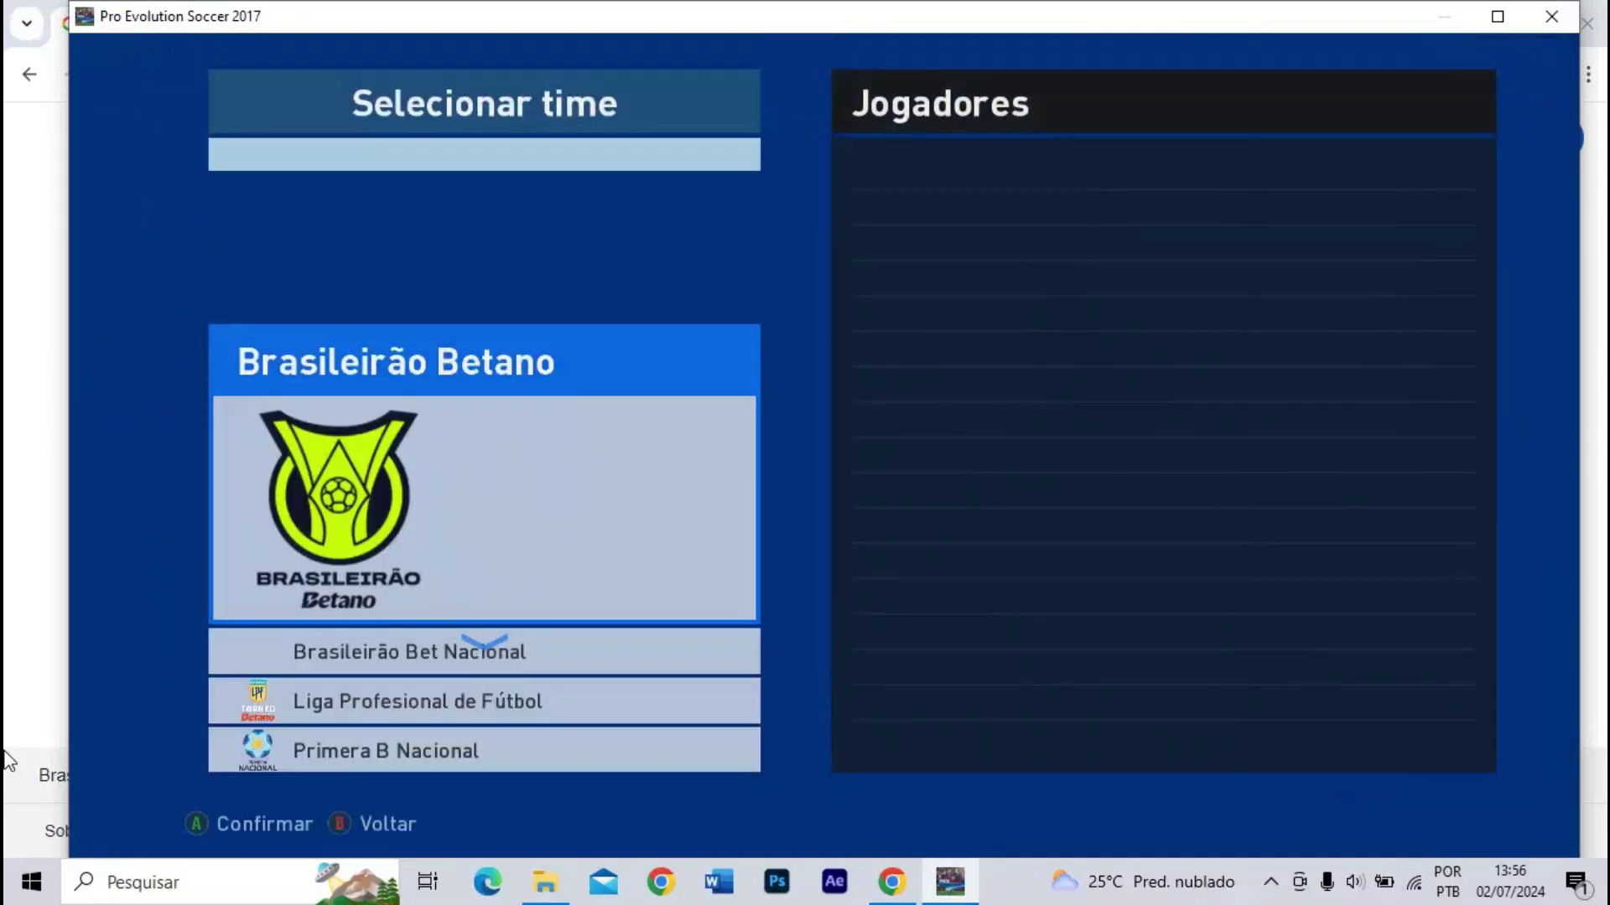
- Look at the first teams of the Brasileirão Betano league and return to the league list
key("Down")
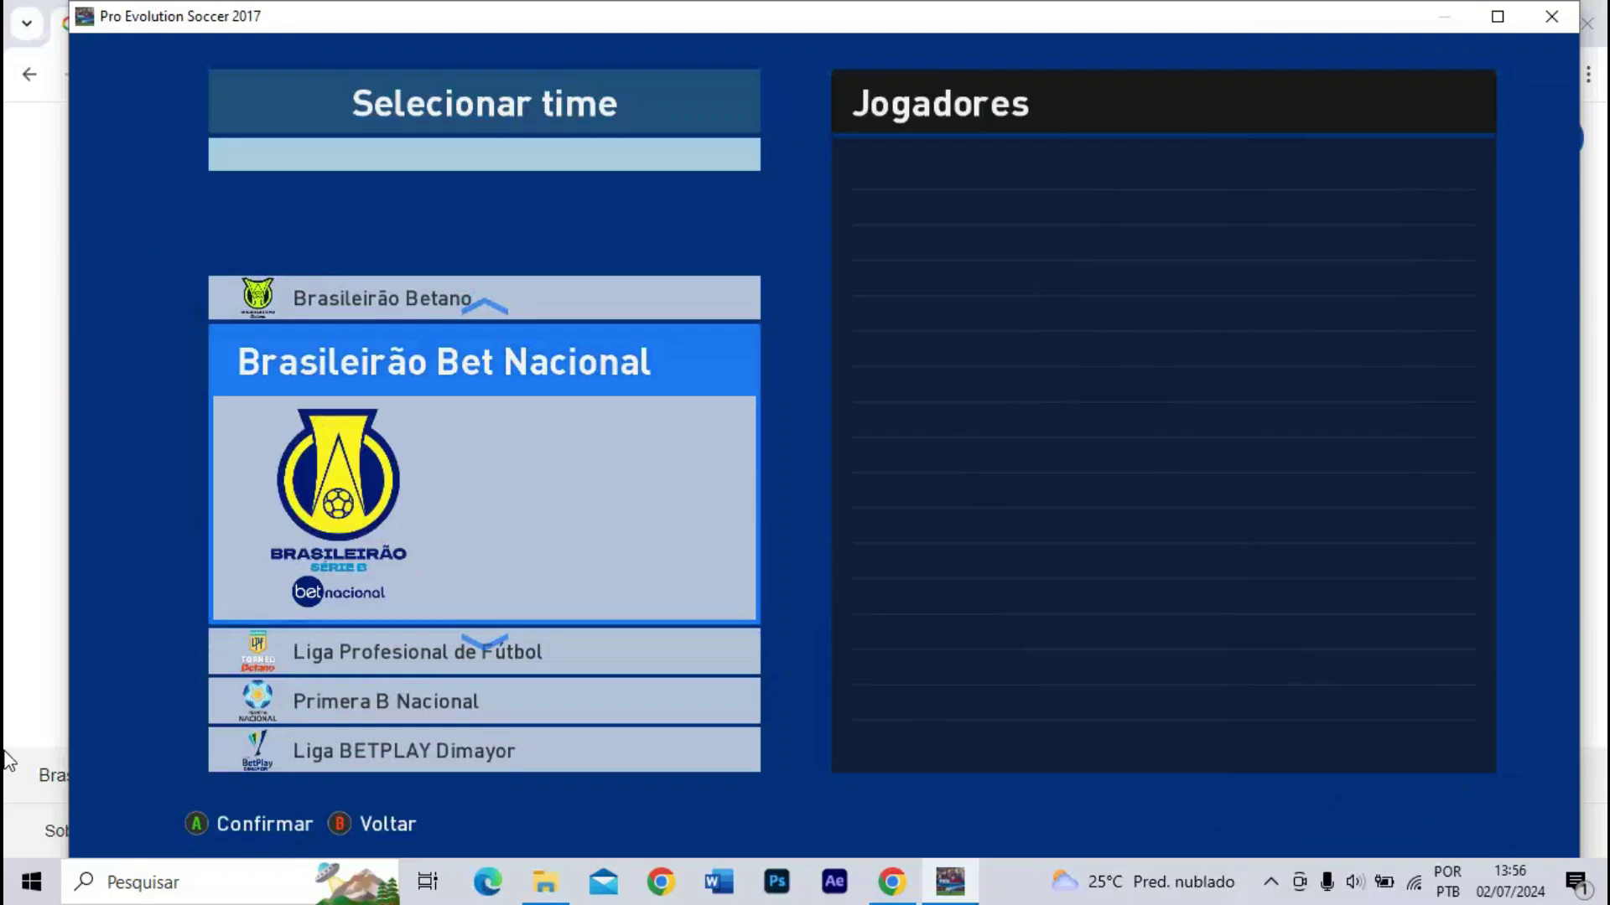
key("Up")
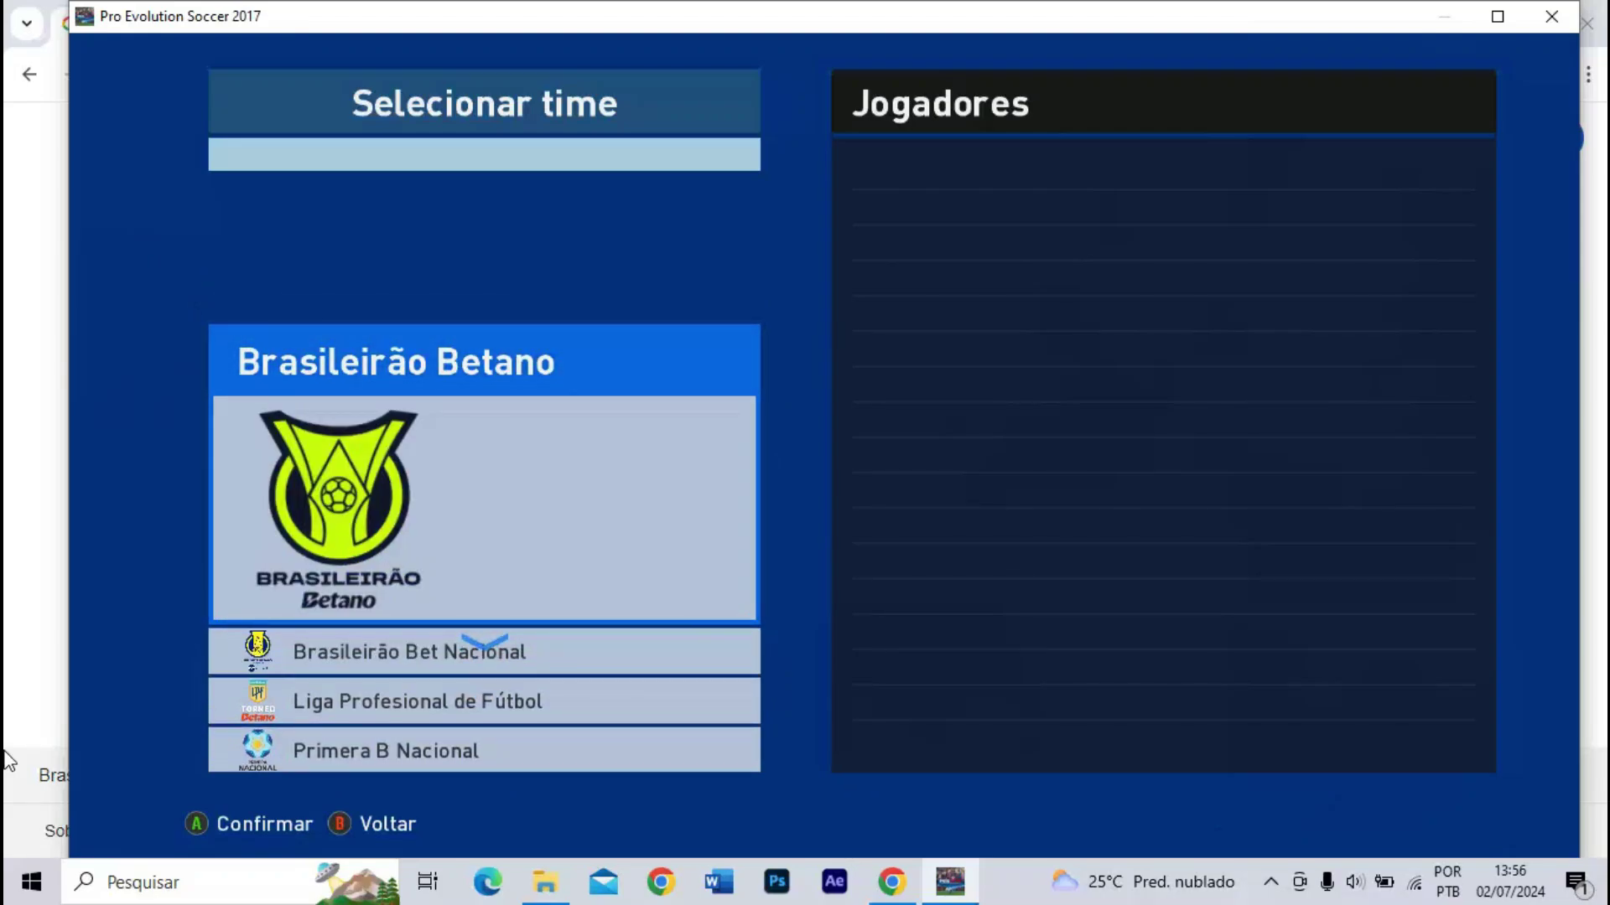
key("Return")
key("Down")
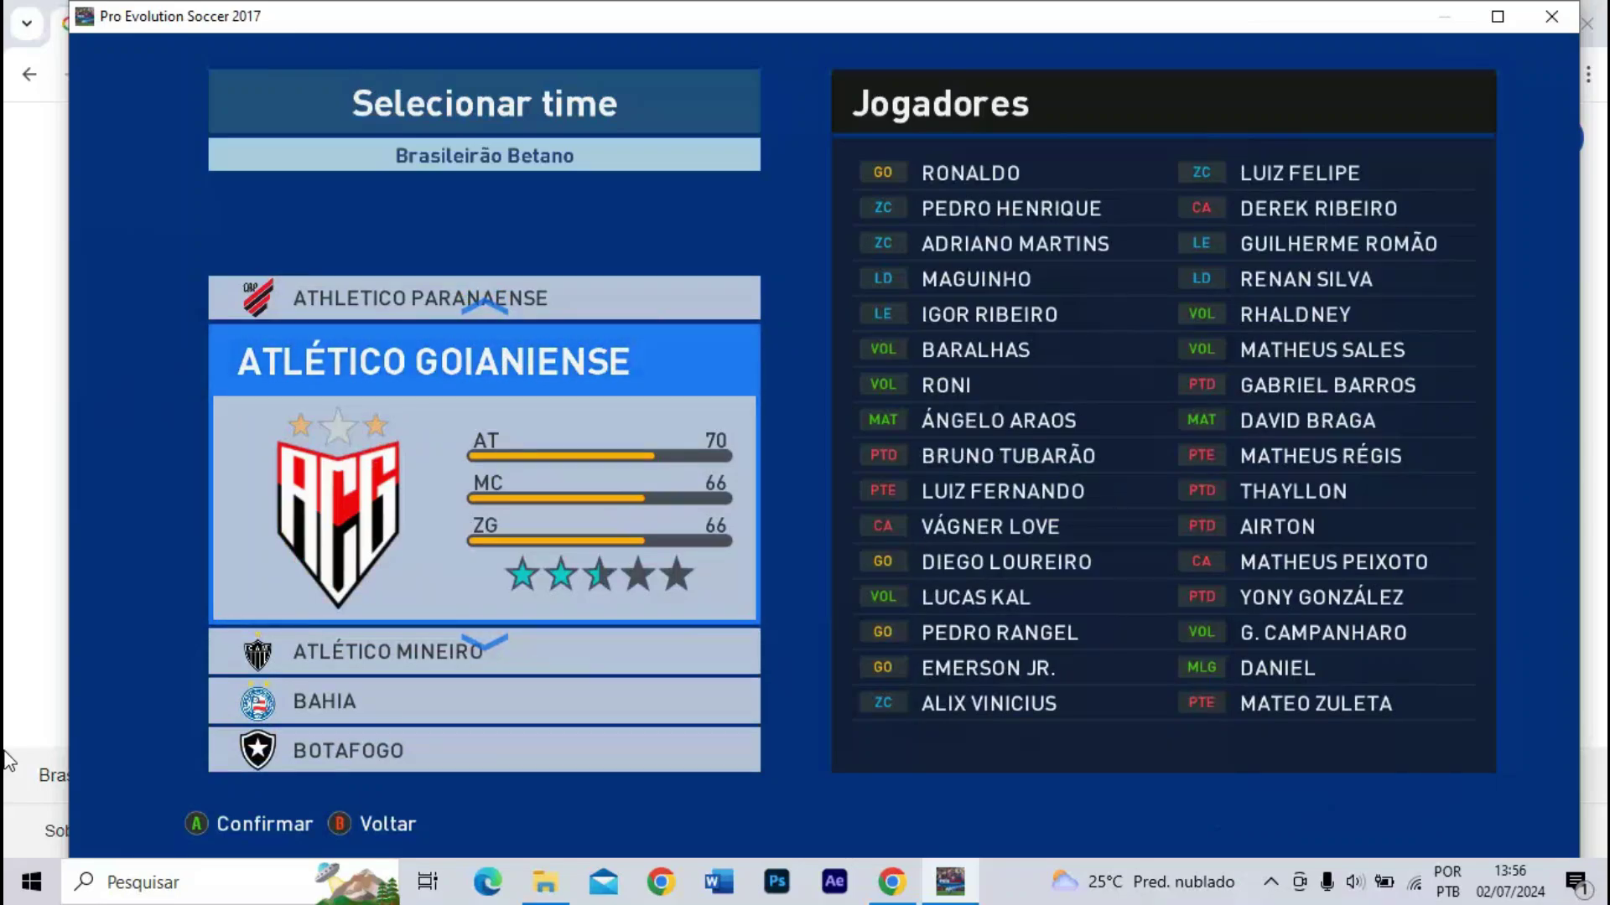
key("Escape")
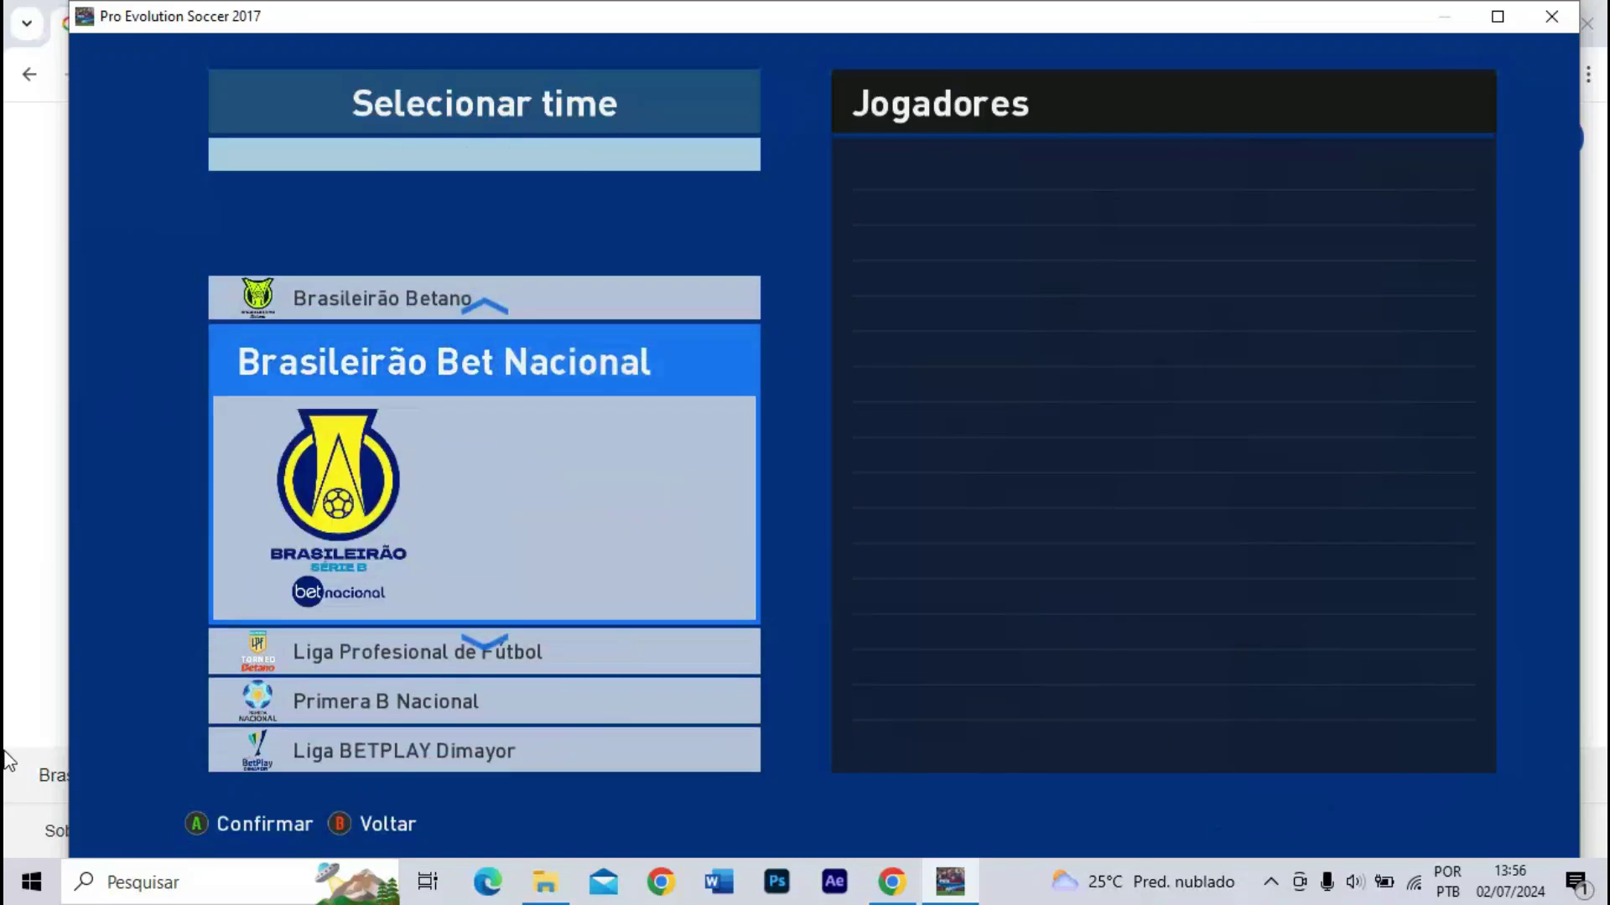
- Examine the full list of teams in the Brasileirão Bet Nacional league
key("Return")
key("Down")
key("Down")
key("Down")
key("Down")
key("Down")
key("Down")
key("Down")
key("Down")
key("Down")
key("Down")
key("Down")
key("Down")
key("Down")
key("Down")
key("Down")
key("Down")
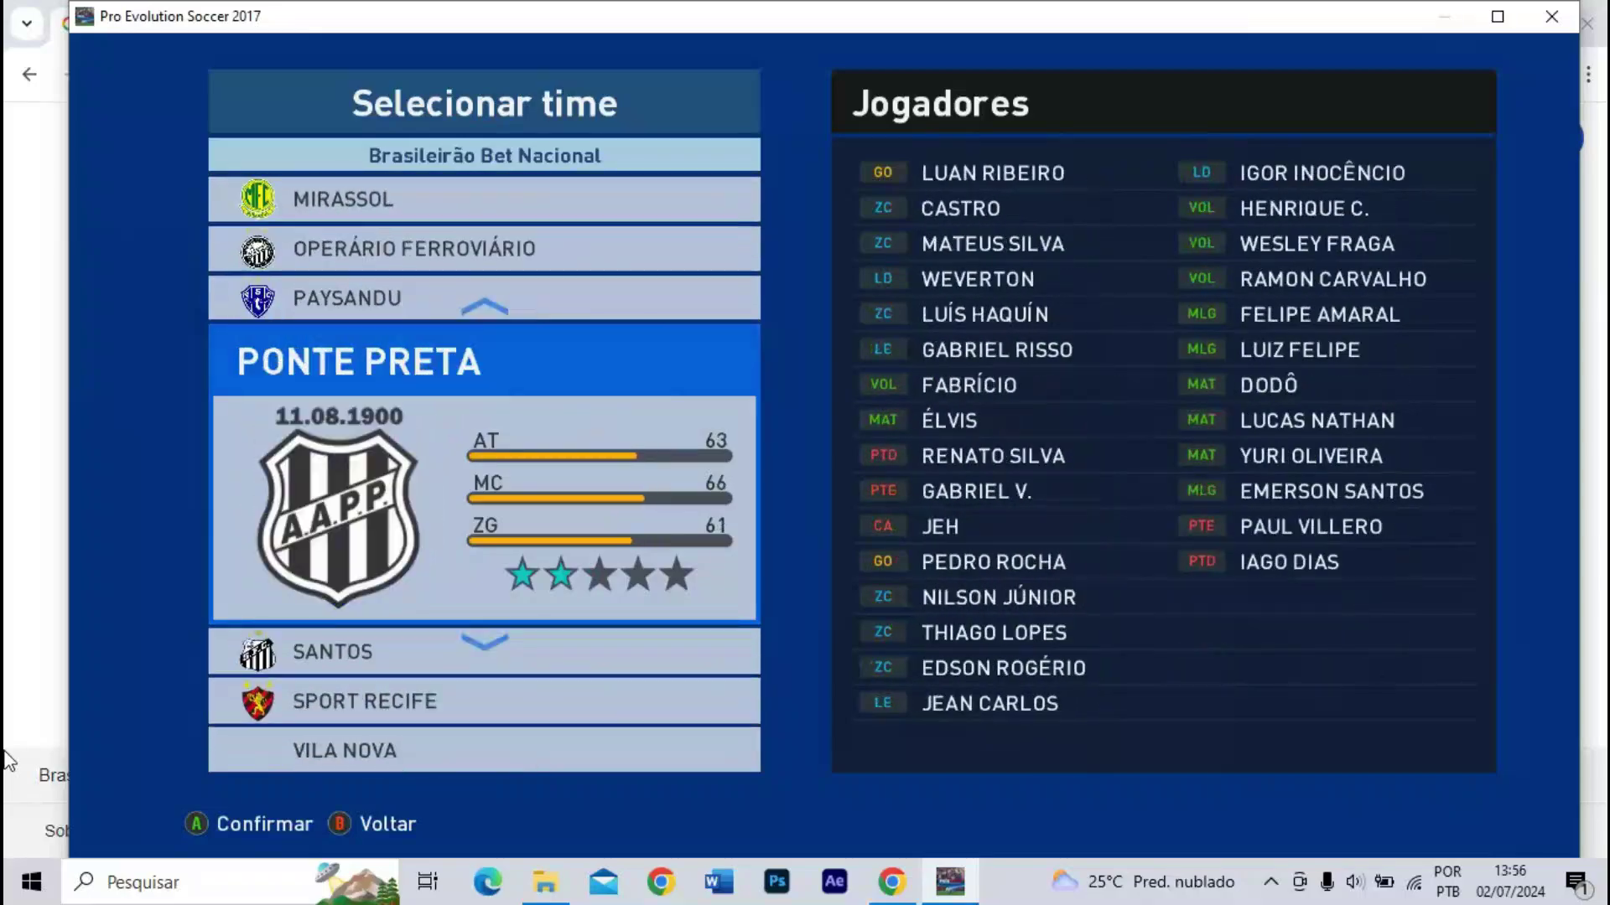
key("Down")
key("Down")
key("Down")
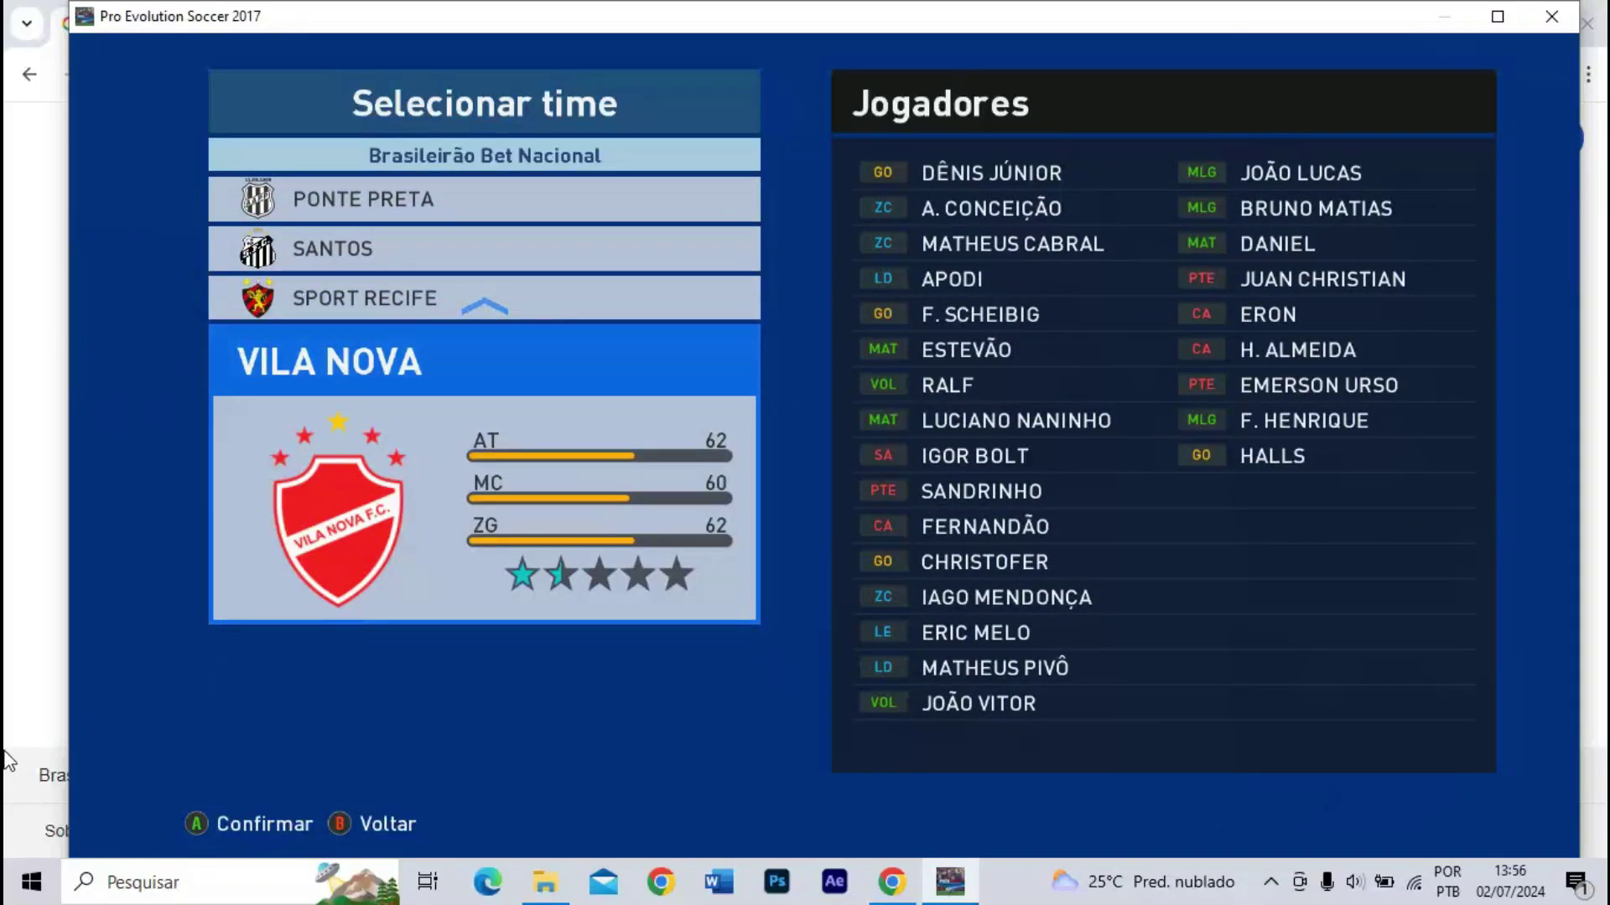
key("Up")
key("Up")
key("Up")
key("Up")
key("Up")
key("Up")
key("Up")
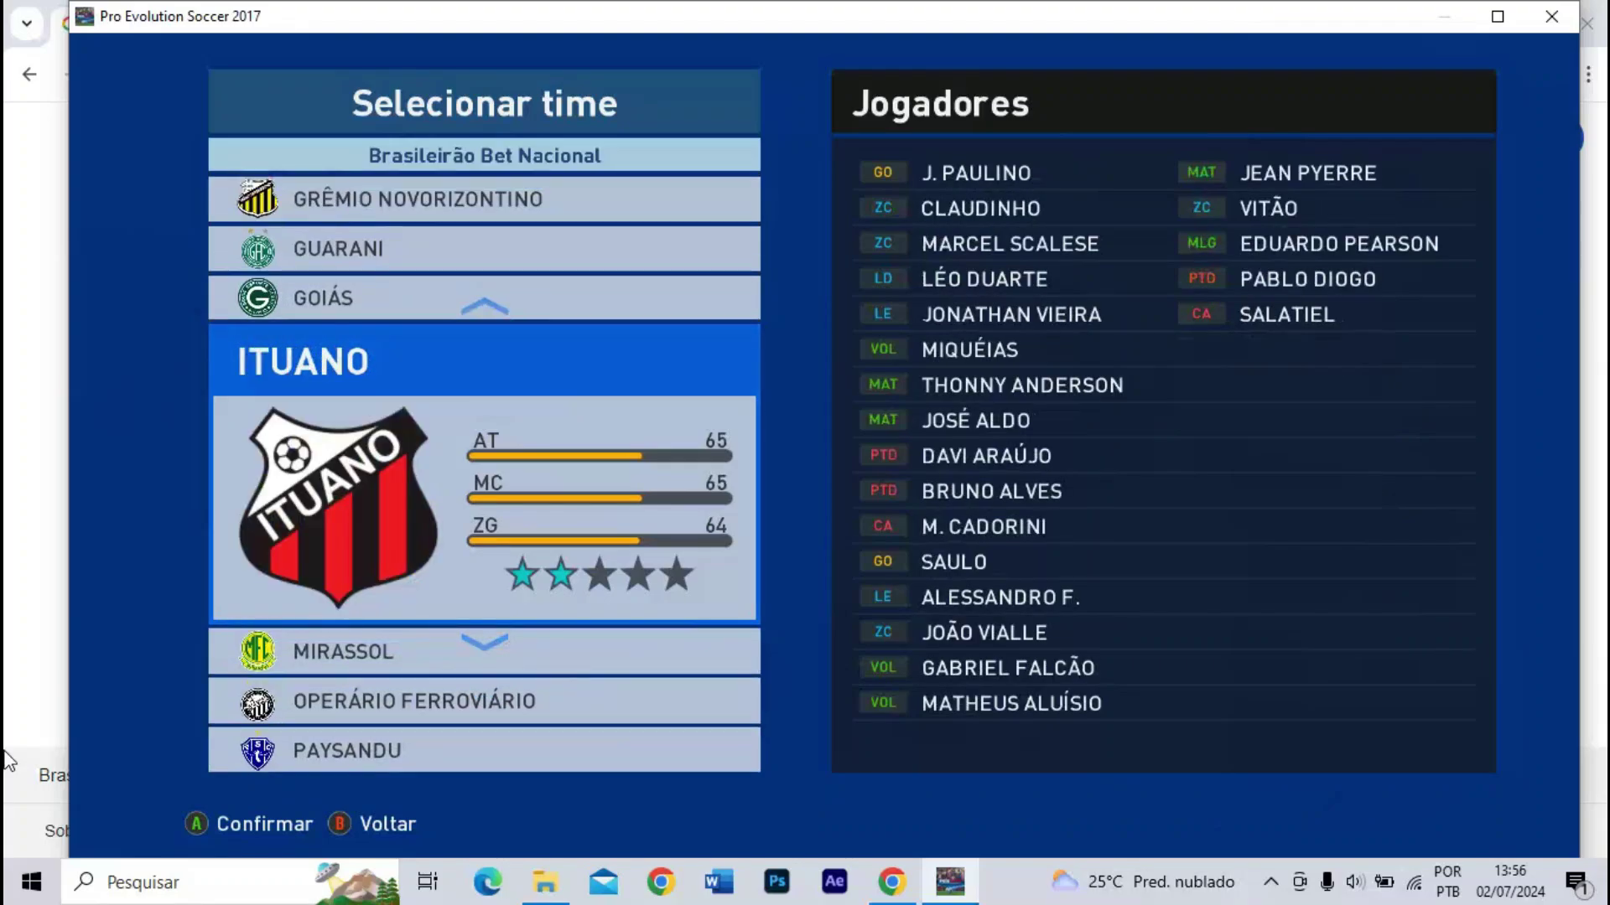
key("Up")
key("Up")
key("Up")
key("Up")
key("Up")
key("Up")
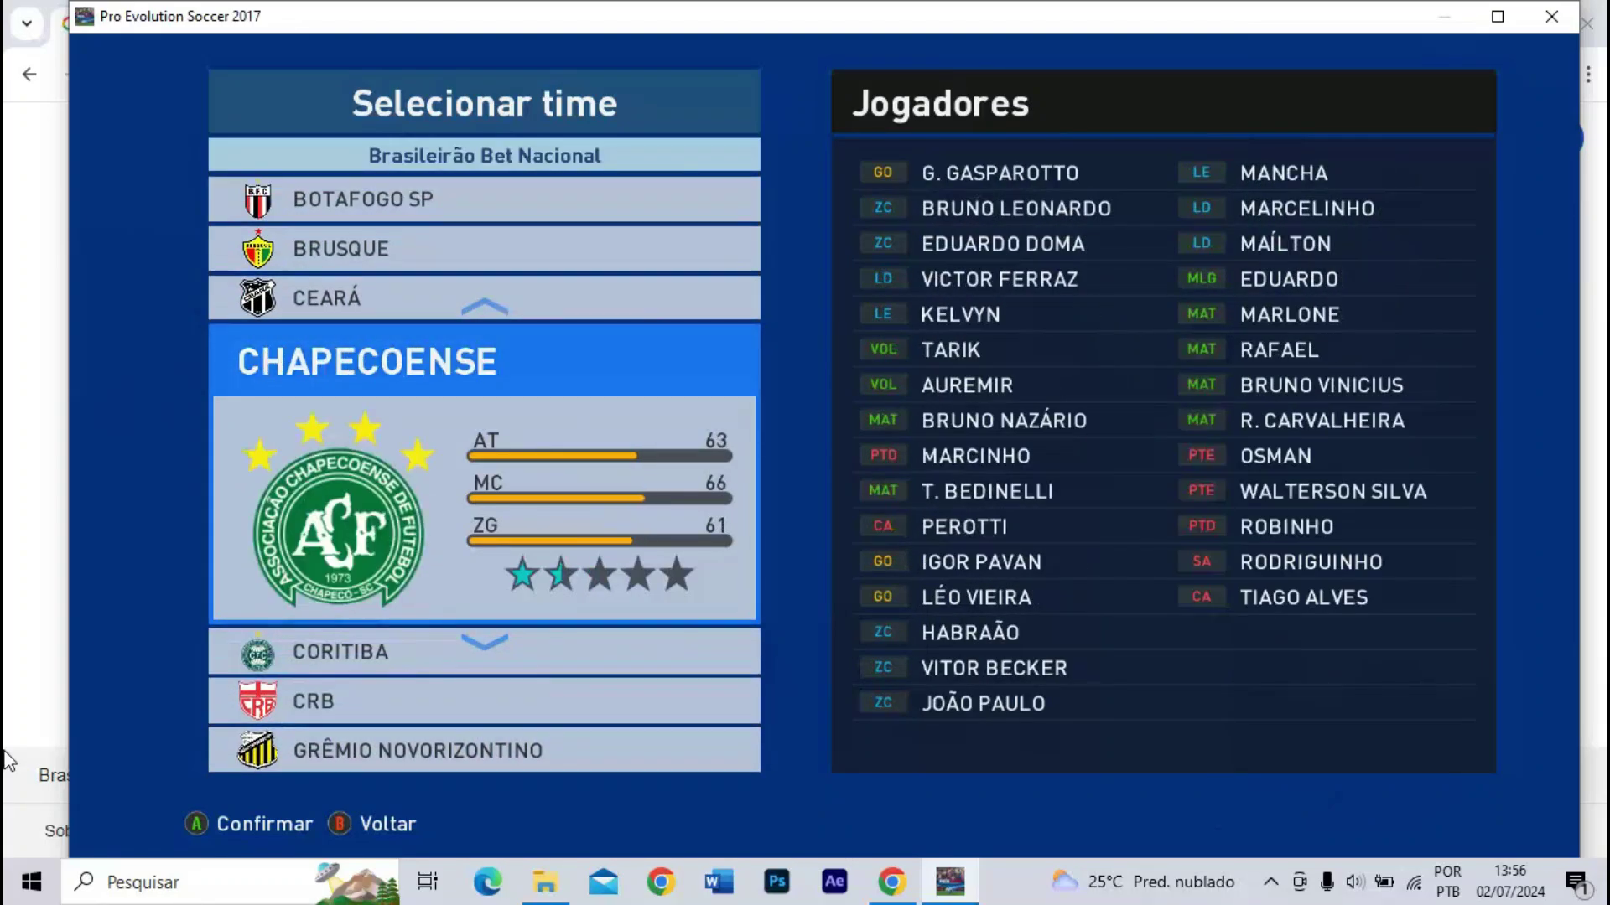
key("Up")
key("Up")
key("Up")
key("Up")
key("Up")
key("Up")
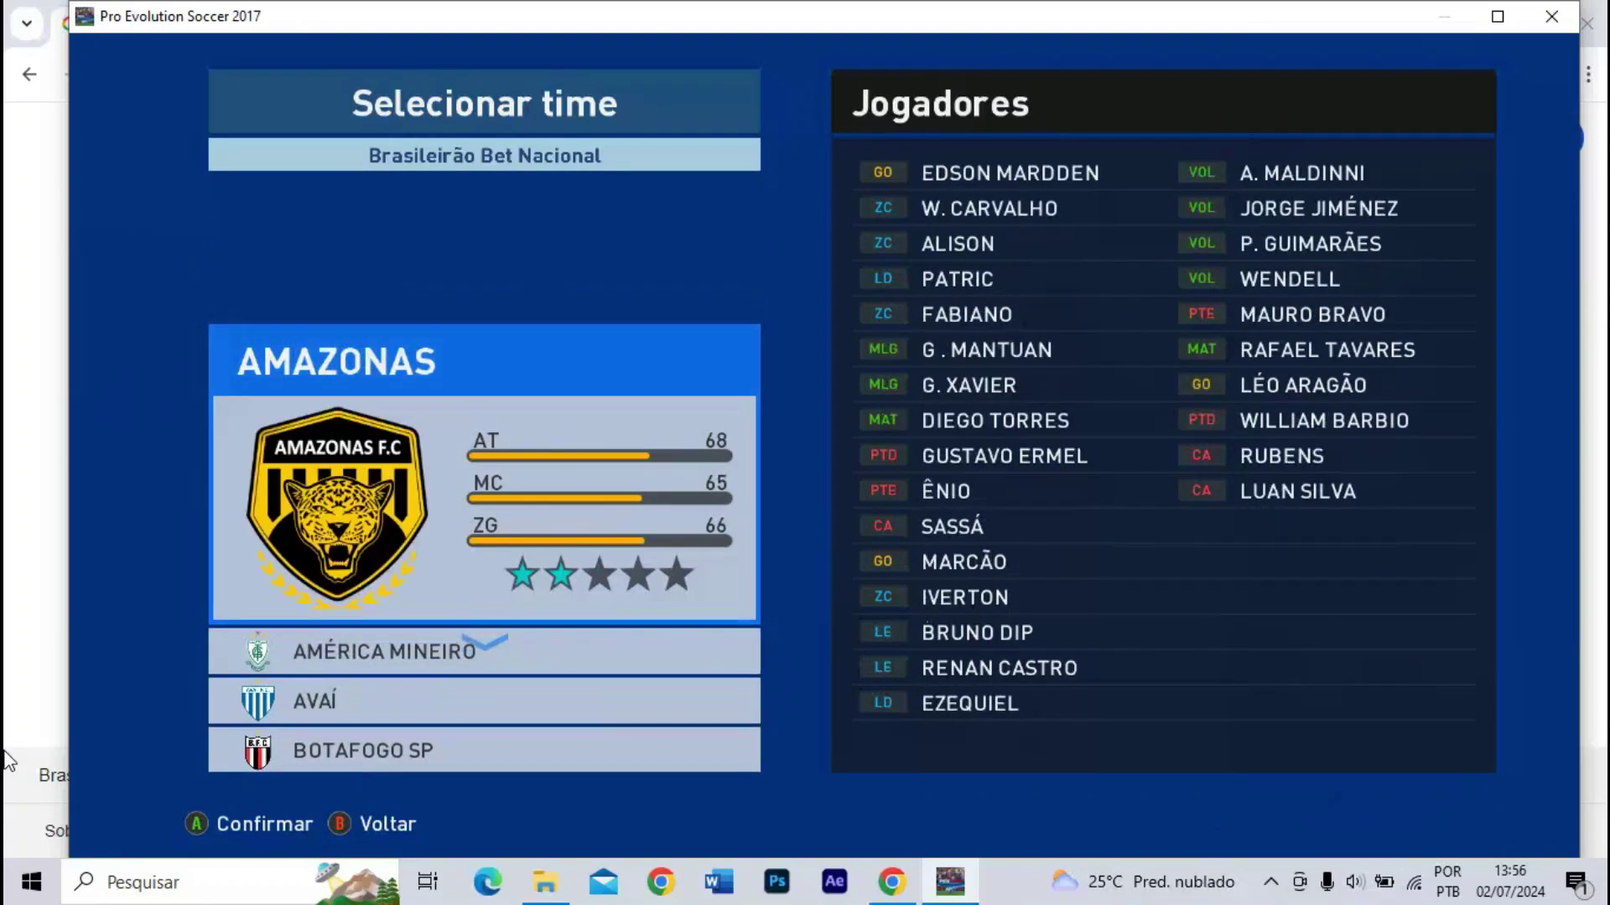
- Select Fortaleza in the Brasileirão Betano league and view its Uniforme screen
key("Up")
key("Up")
key("Return")
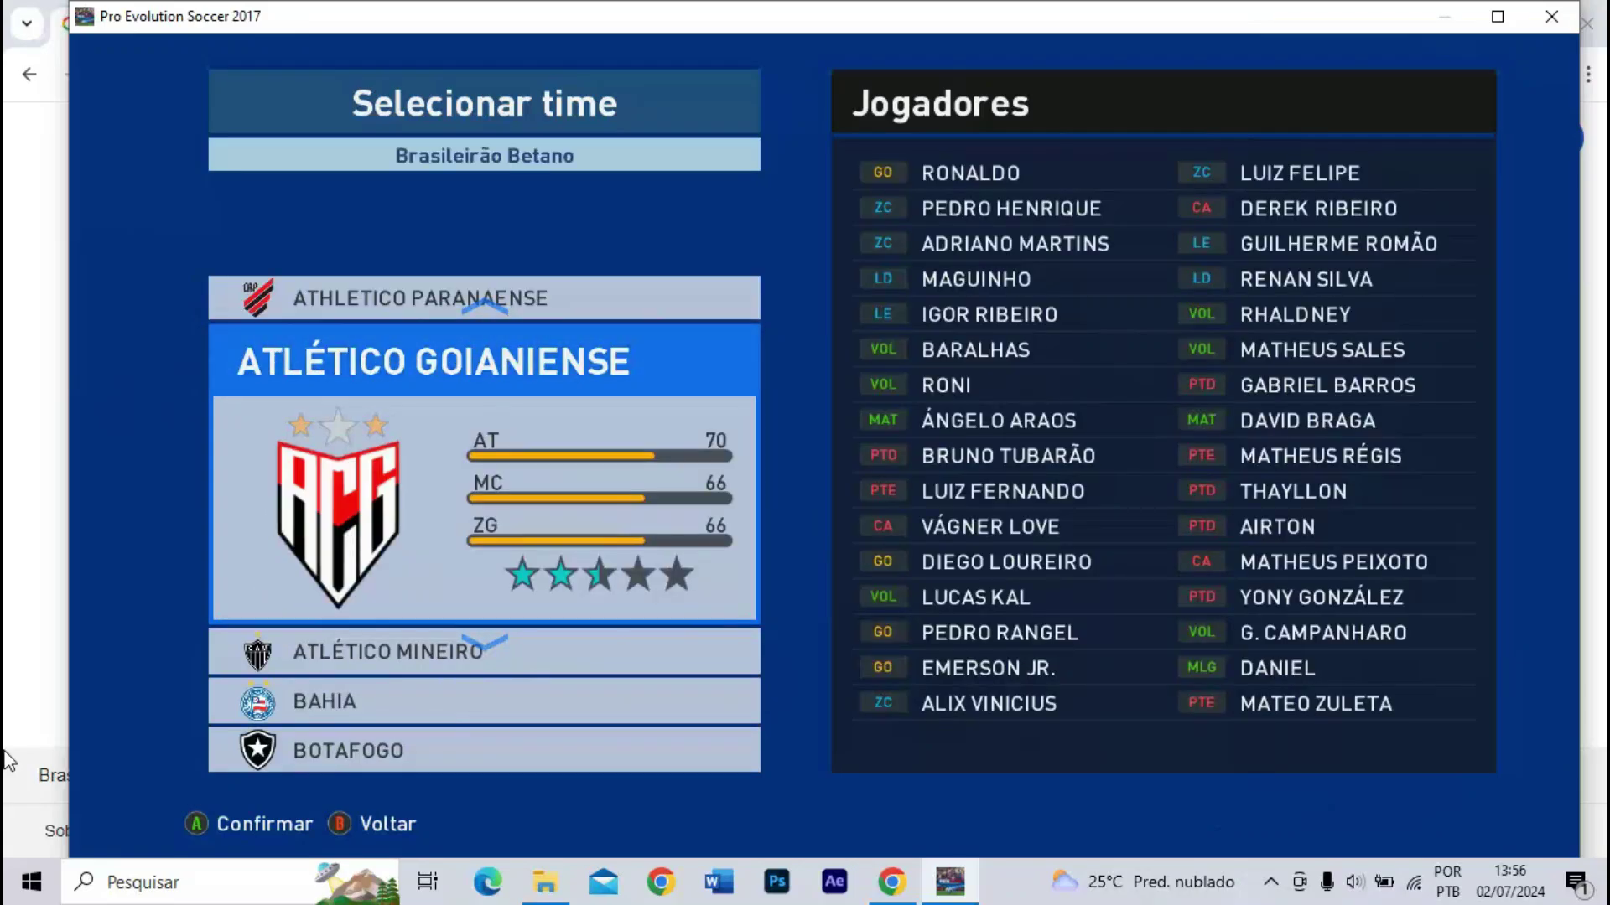
key("Down")
key("Down")
key("Down")
key("Down")
key("Down")
key("Down")
key("Down")
key("Down")
key("Down")
key("Down")
key("Down")
key("Down")
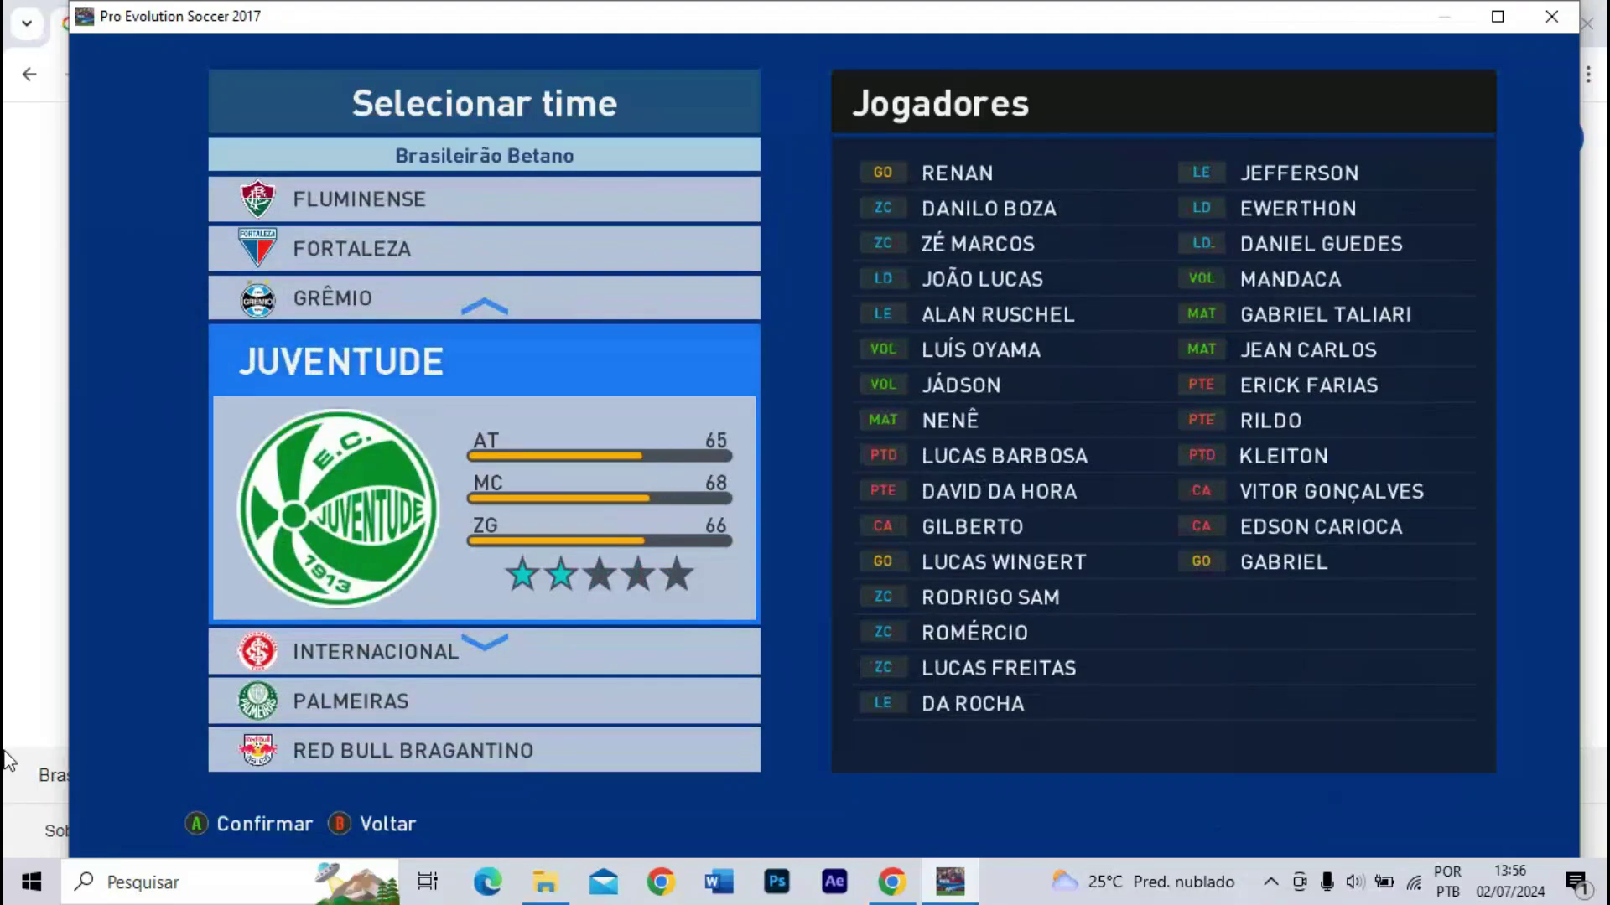
key("Up")
key("Up")
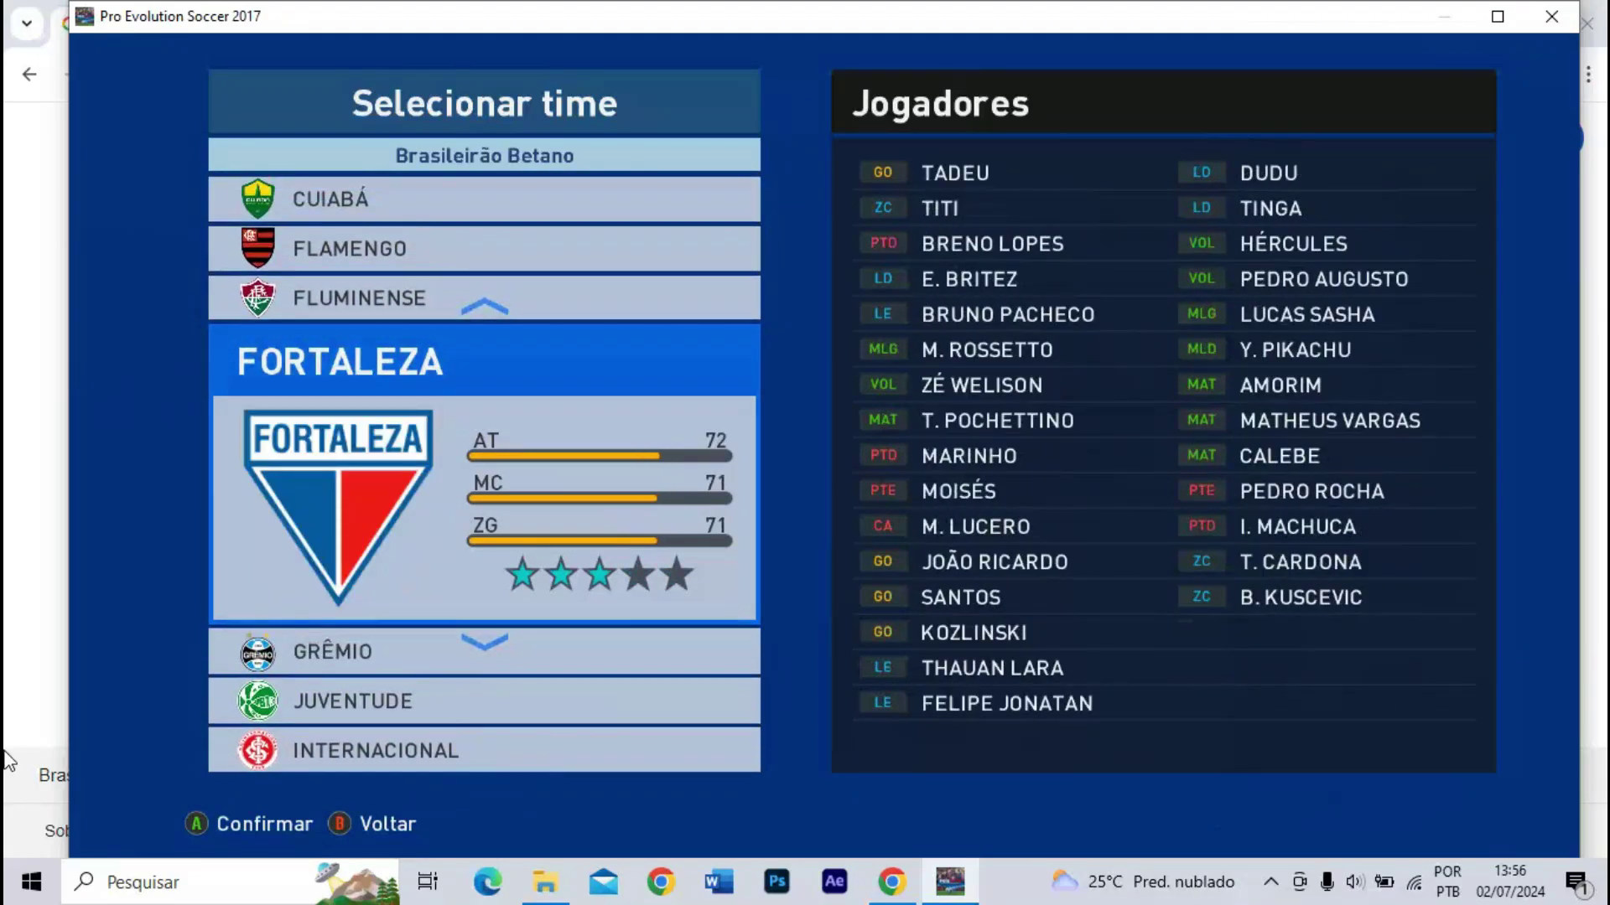
key("Return")
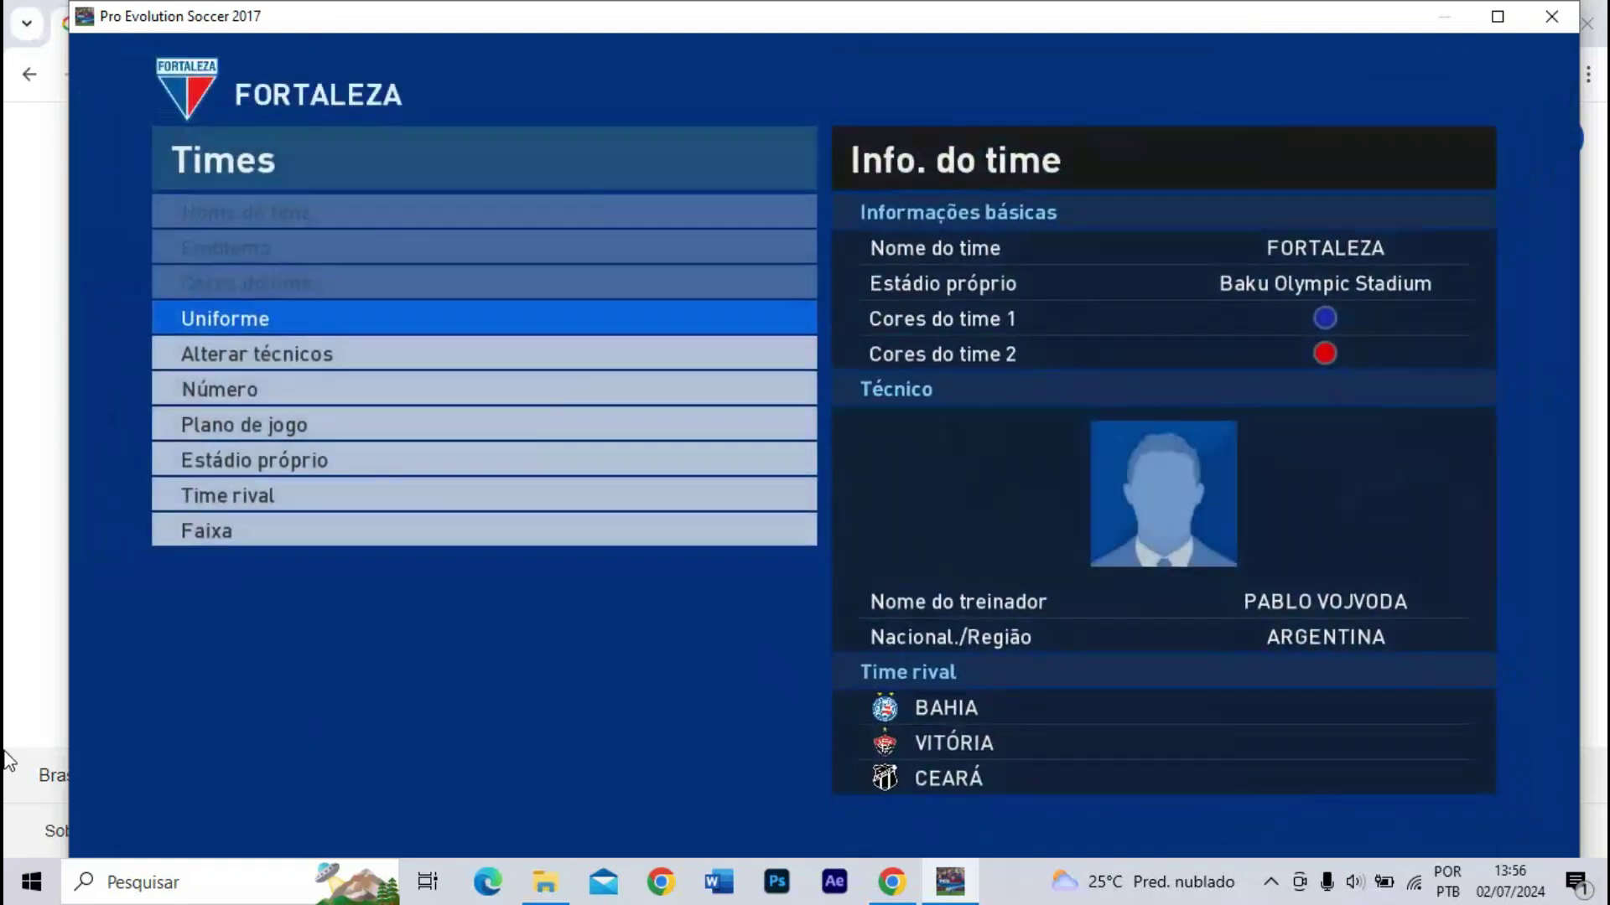
key("Return")
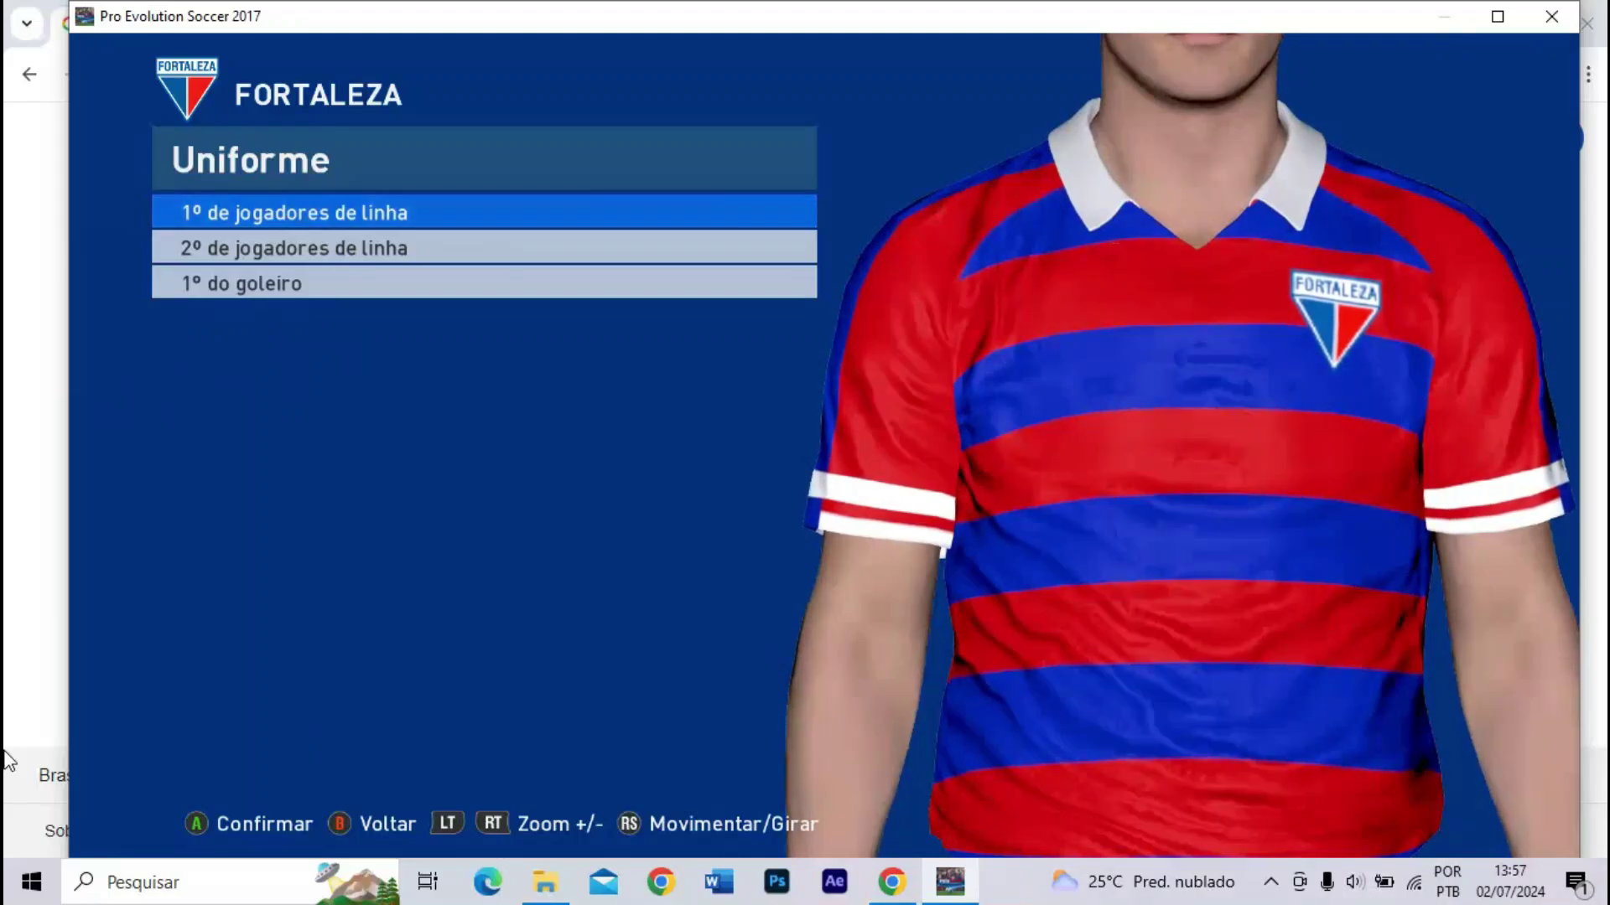
- Leave Fortaleza's kit screen and select Brasileirão Bet Nacional in the league list
key("Escape")
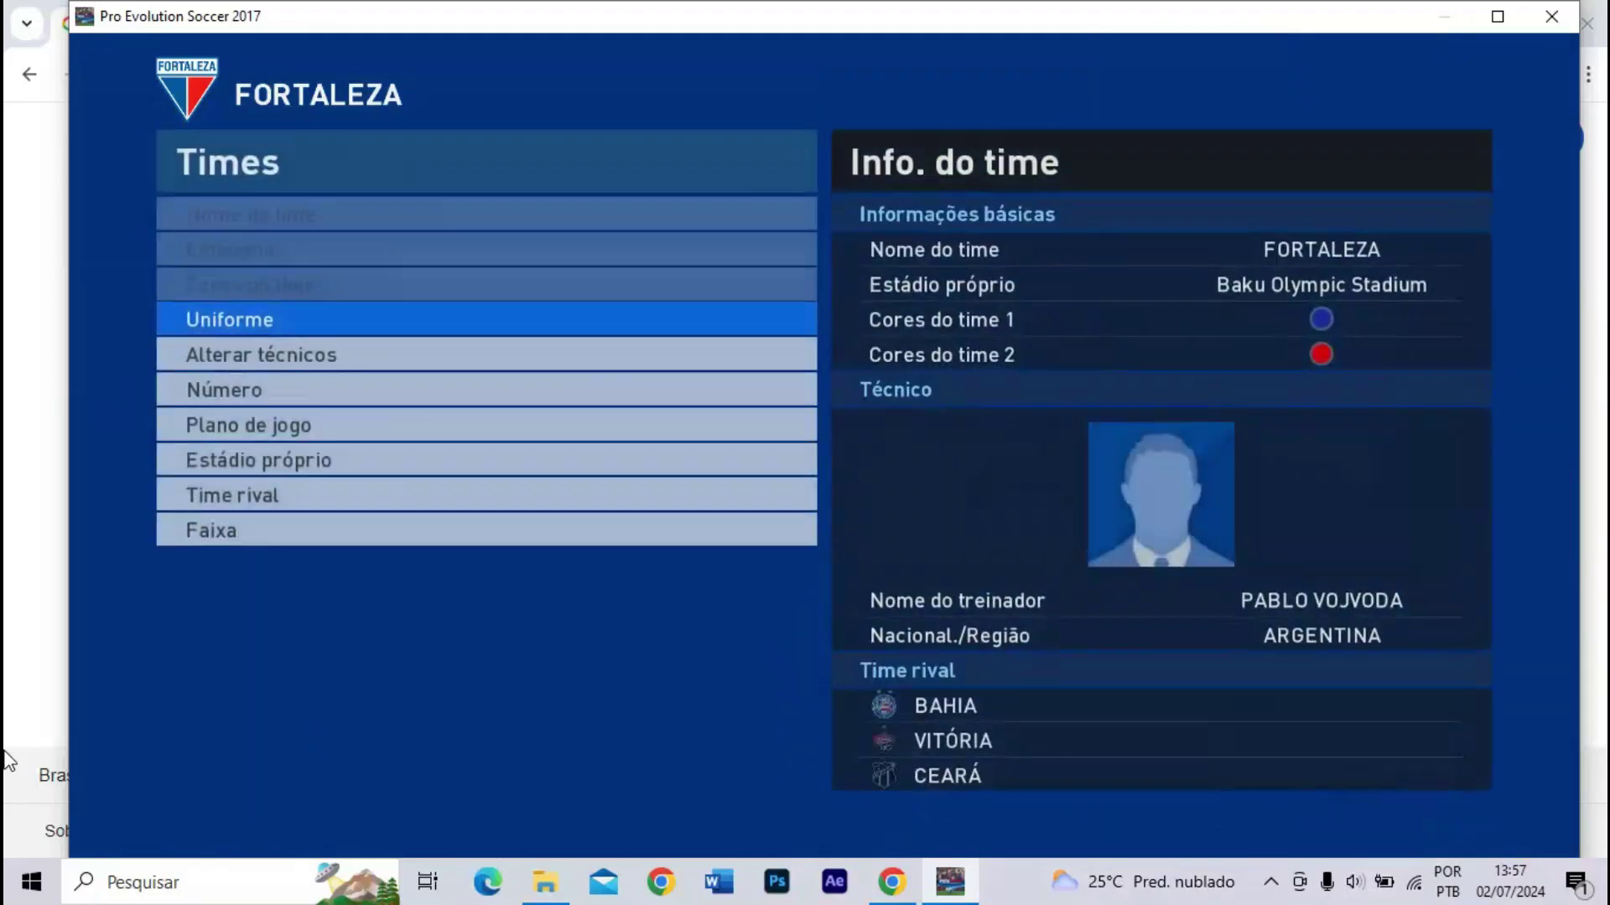
key("Escape")
key("Escape")
key("Down")
key("Down")
key("Down")
key("Down")
key("Down")
key("Down")
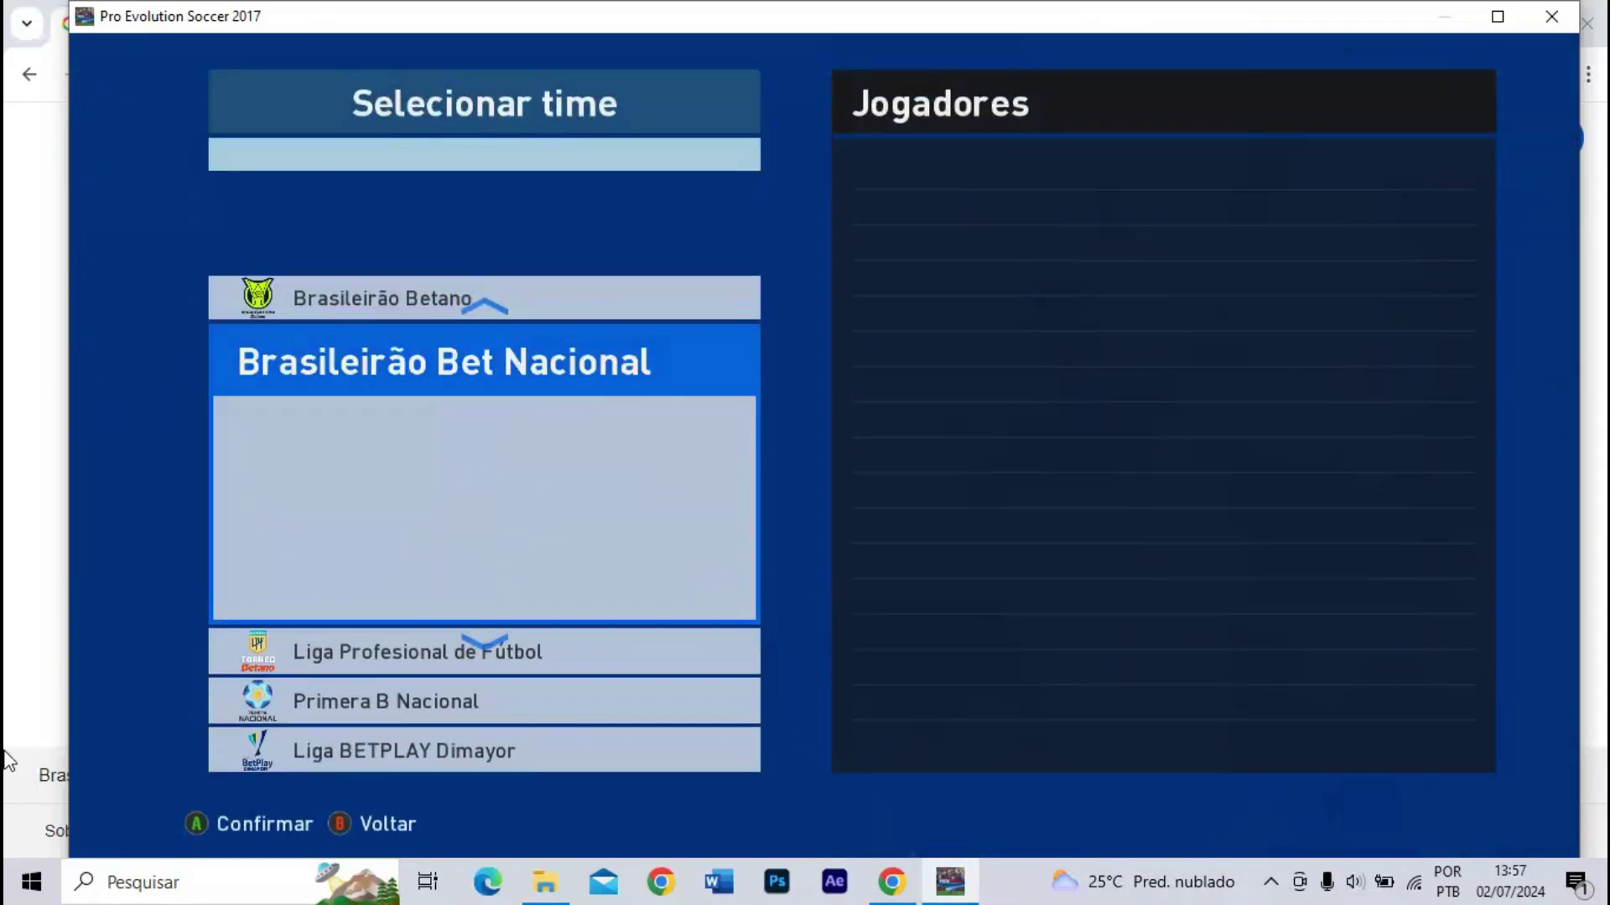
key("Up")
key("Up")
key("Up")
key("Up")
key("Up")
key("Up")
key("Up")
key("Up")
key("Down")
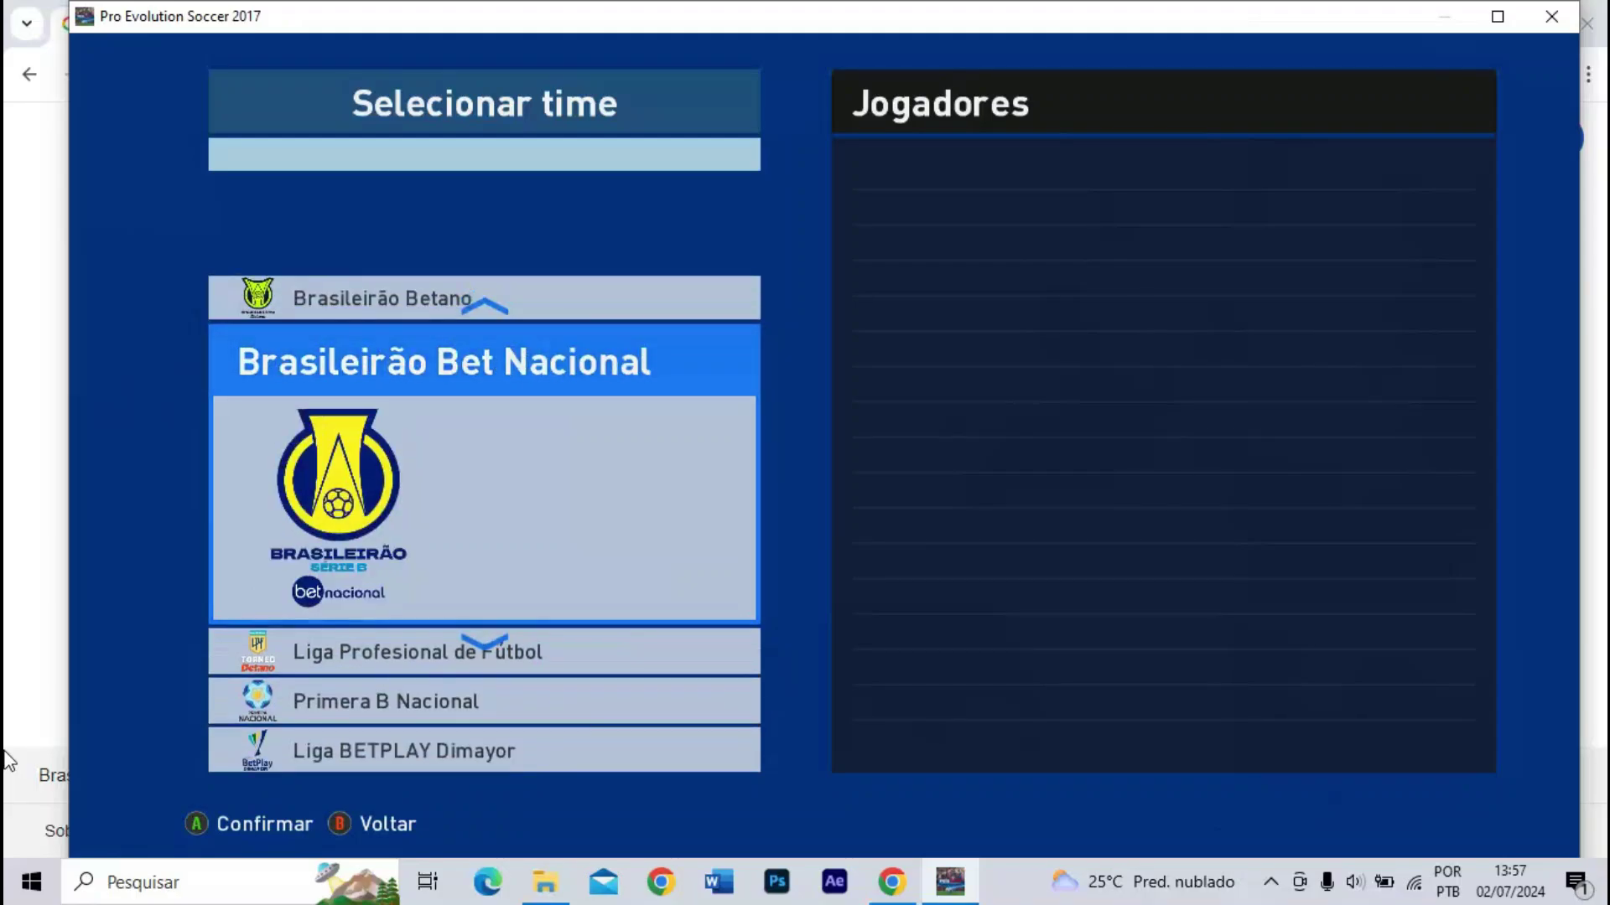
- Select Vila Nova in the Brasileirão Bet Nacional league and open its Uniforme screen
key("Return")
key("Down")
key("Down")
key("Down")
key("Down")
key("Down")
key("Down")
key("Down")
key("Down")
key("Down")
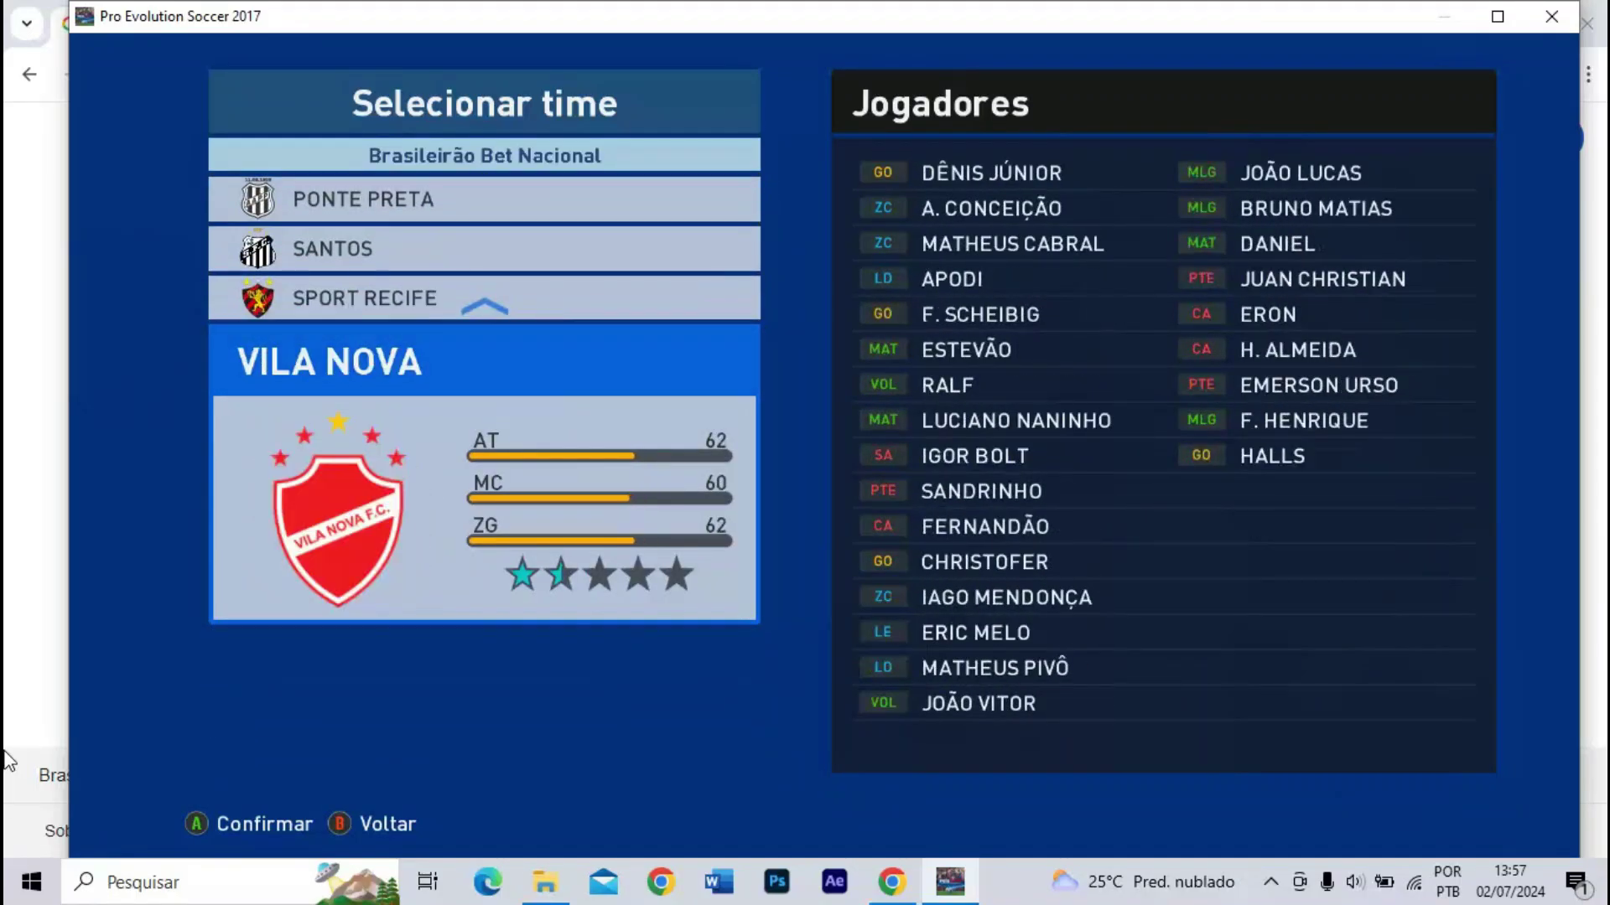
key("Return")
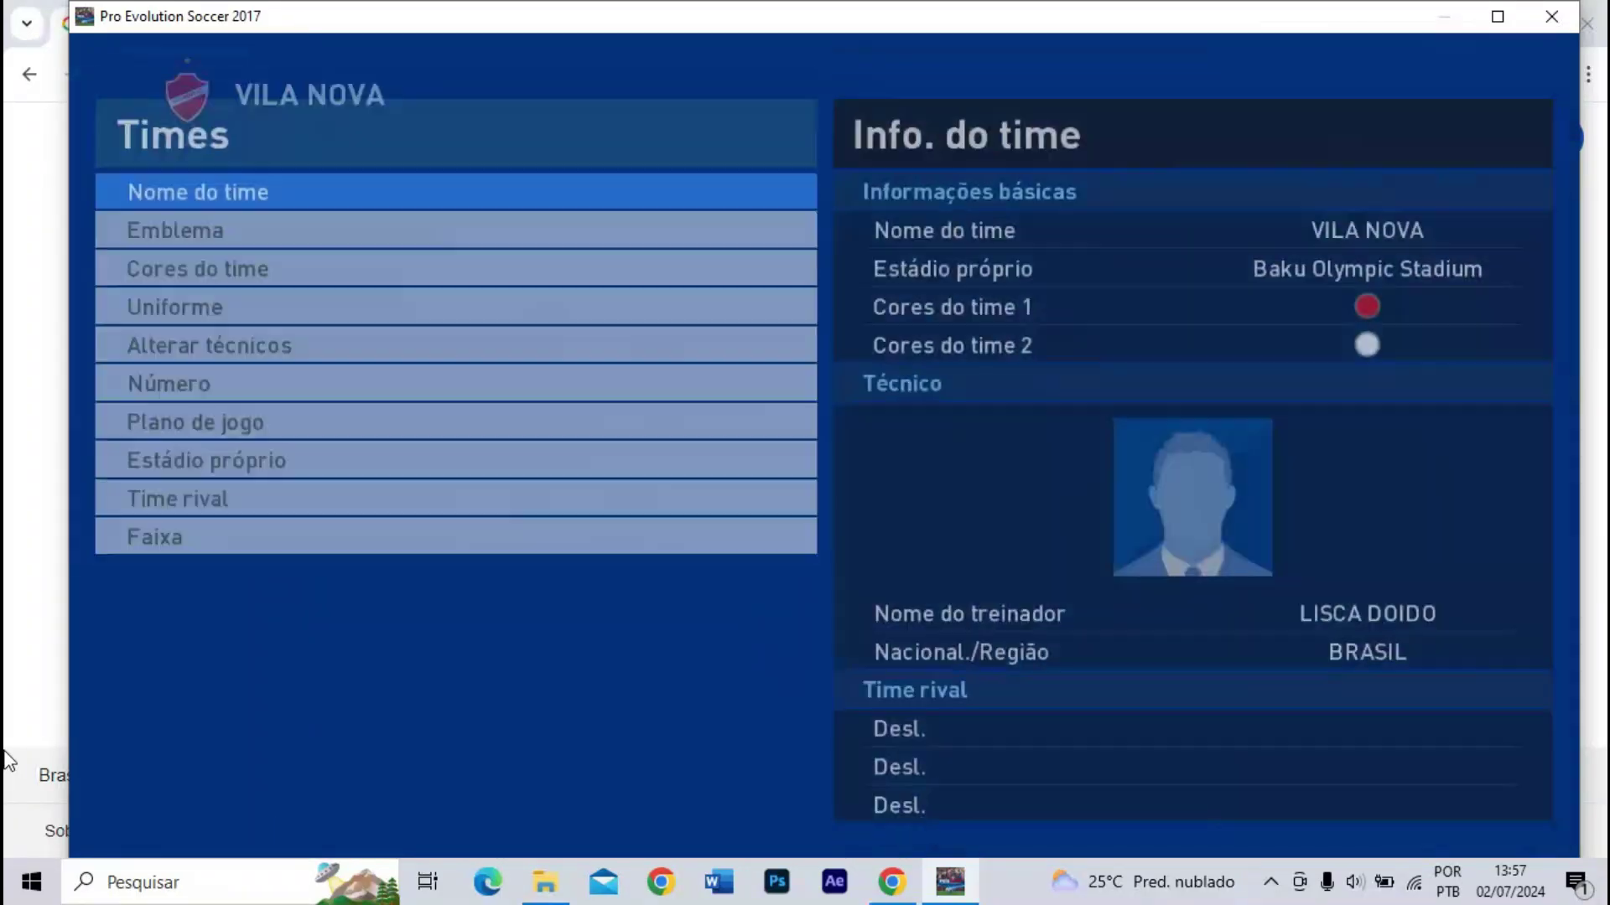
key("Down")
key("Down")
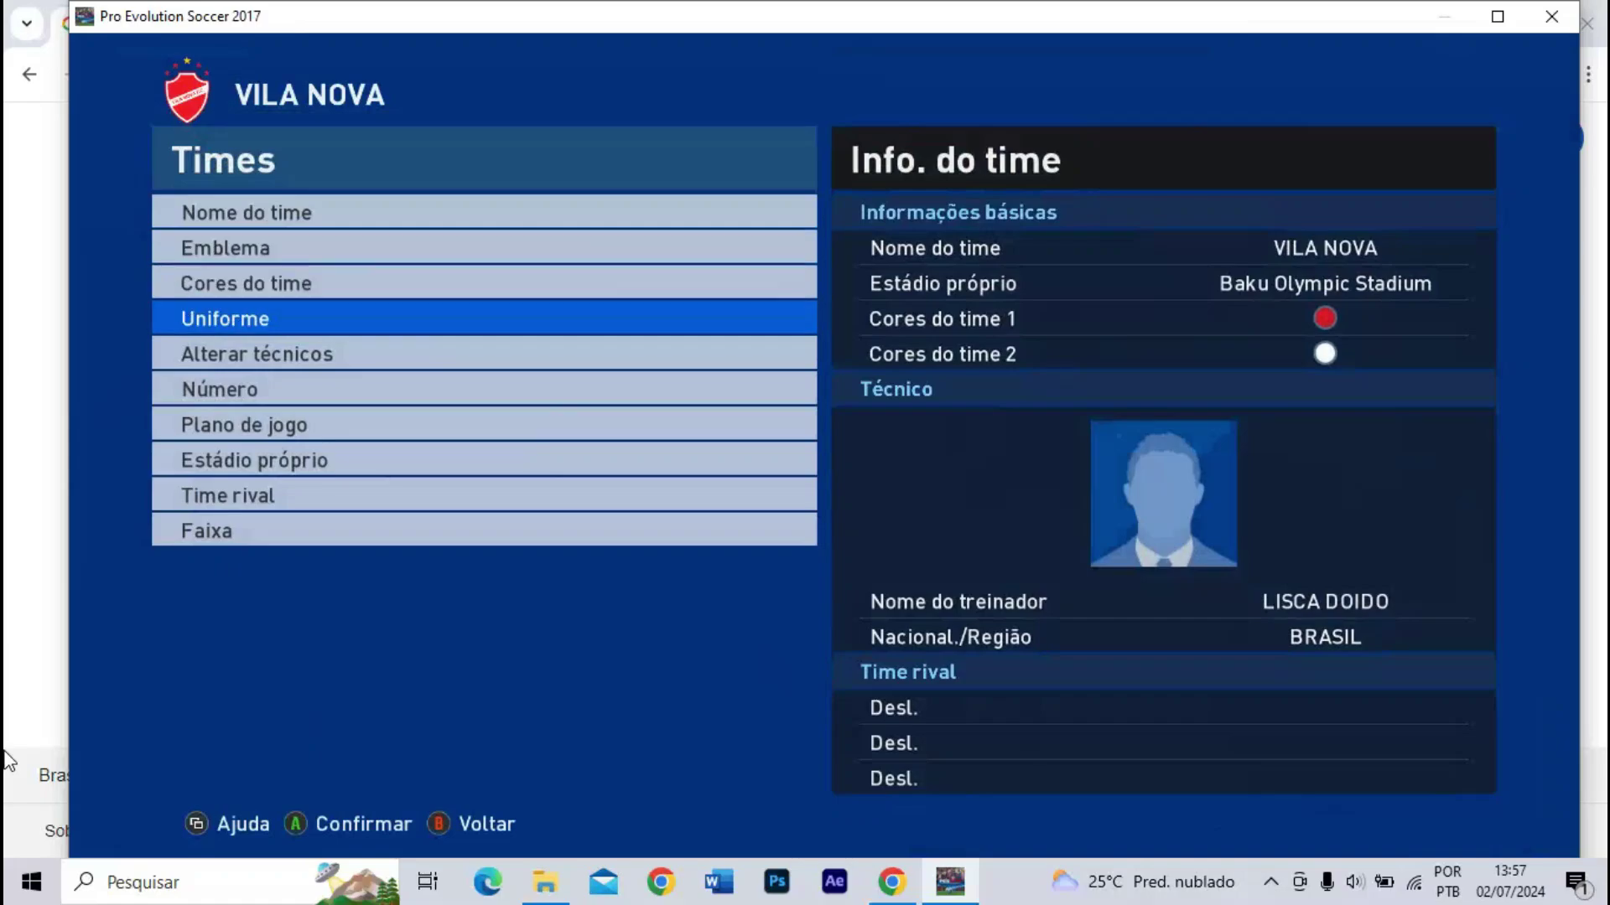
key("Return")
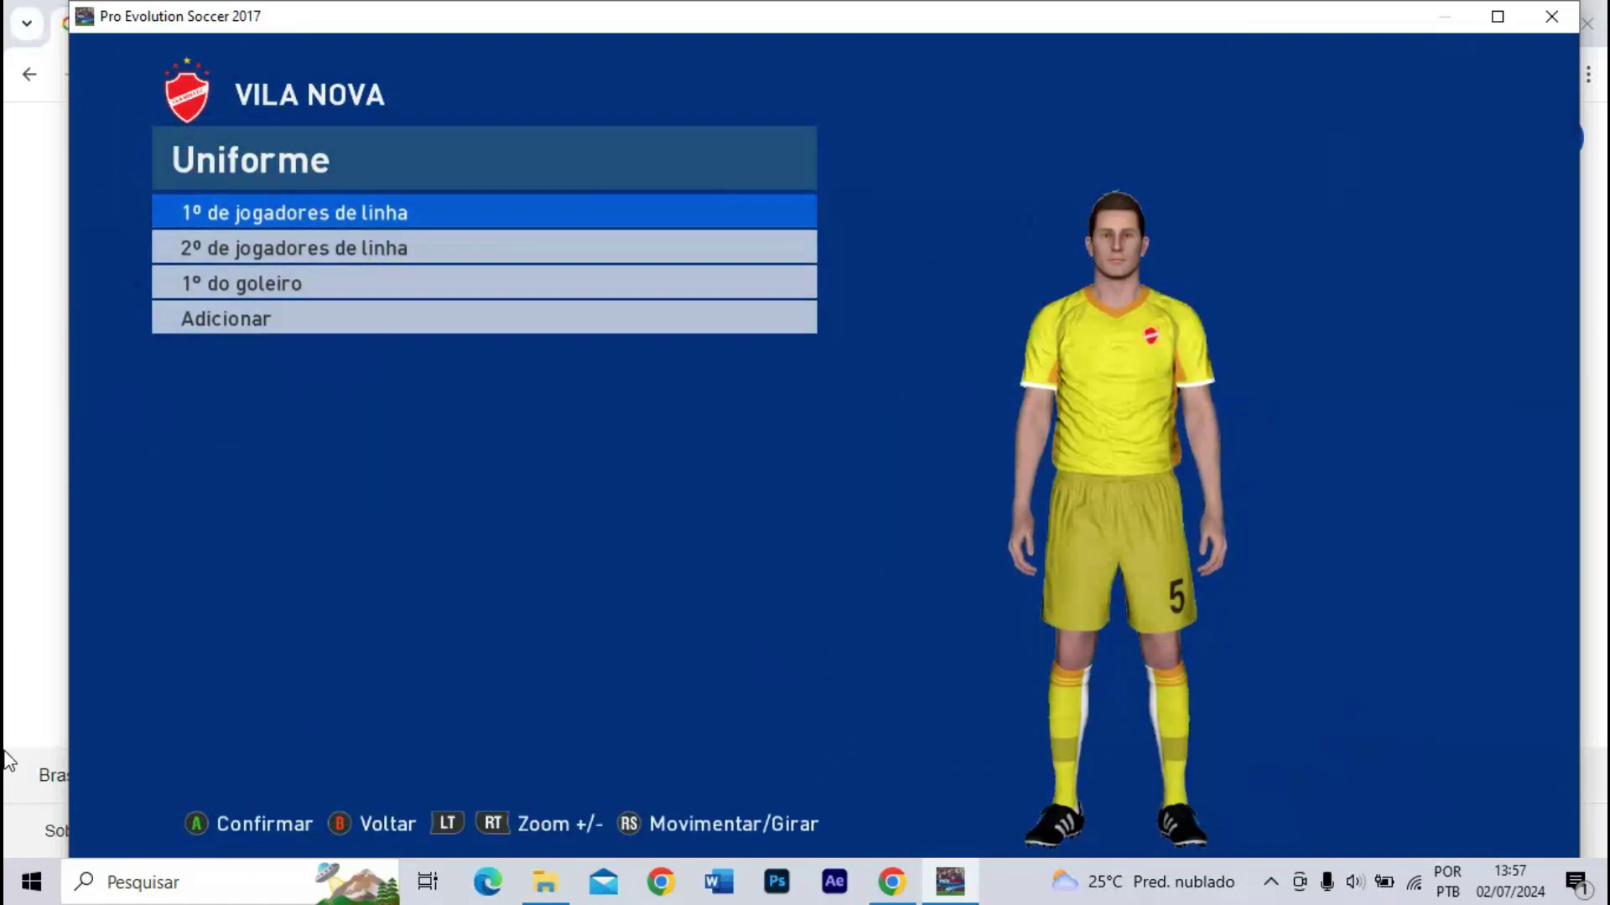
- Inspect the front and back of Vila Nova's first outfield kit up close
key("3")
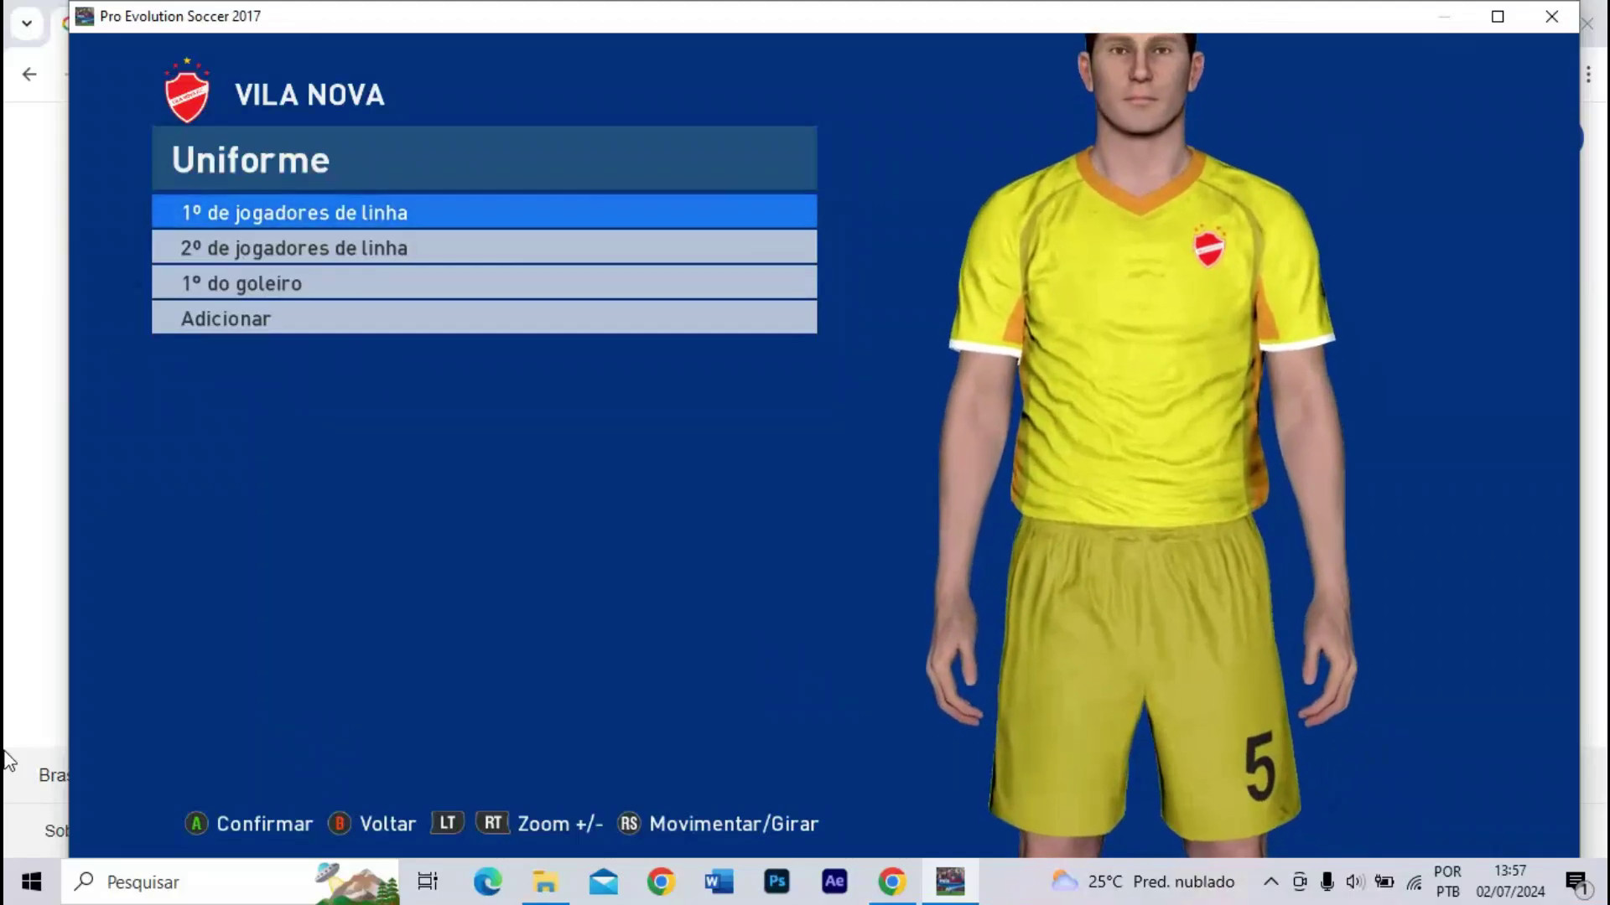
key("Right")
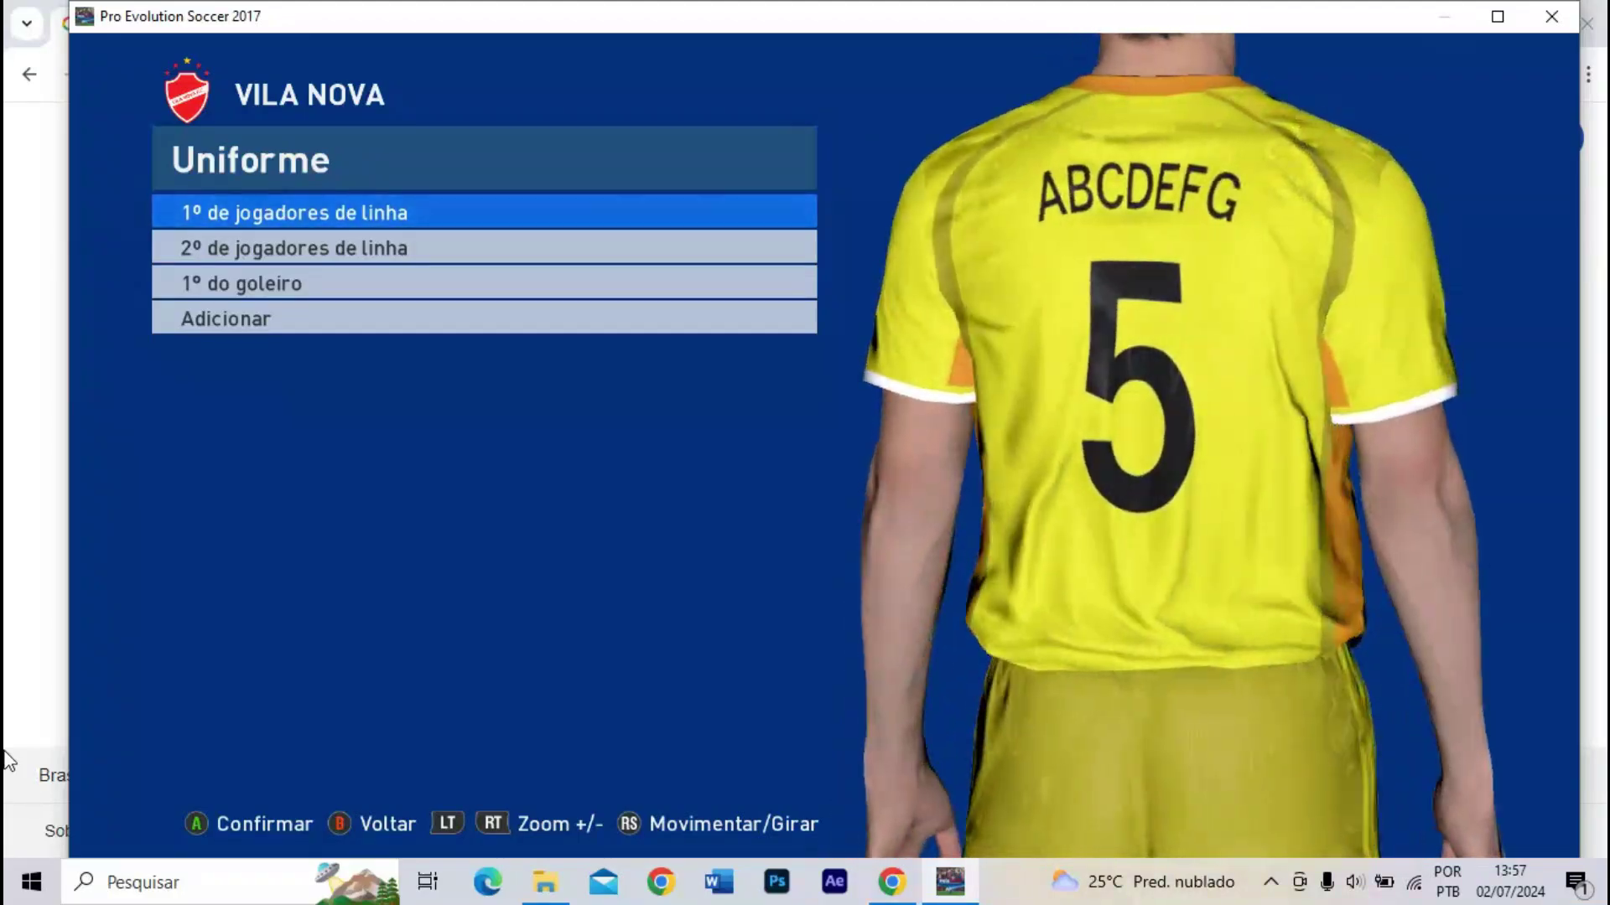
key("Right")
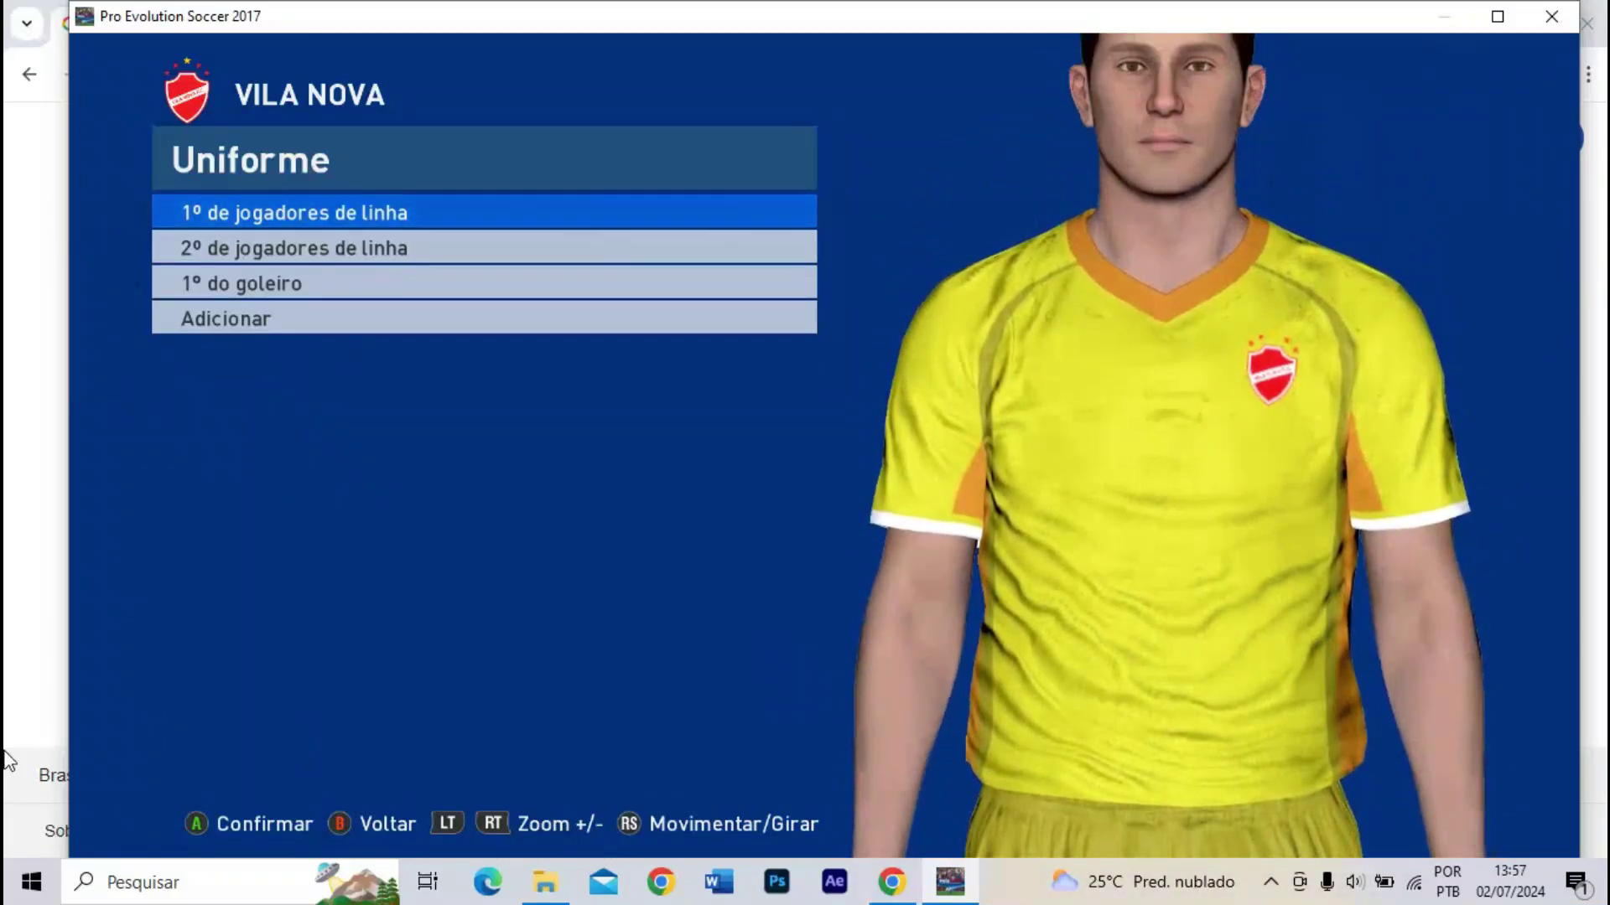
- Switch to Chrome and search Football Kit Archive for "Vila nova"
key("alt+Tab")
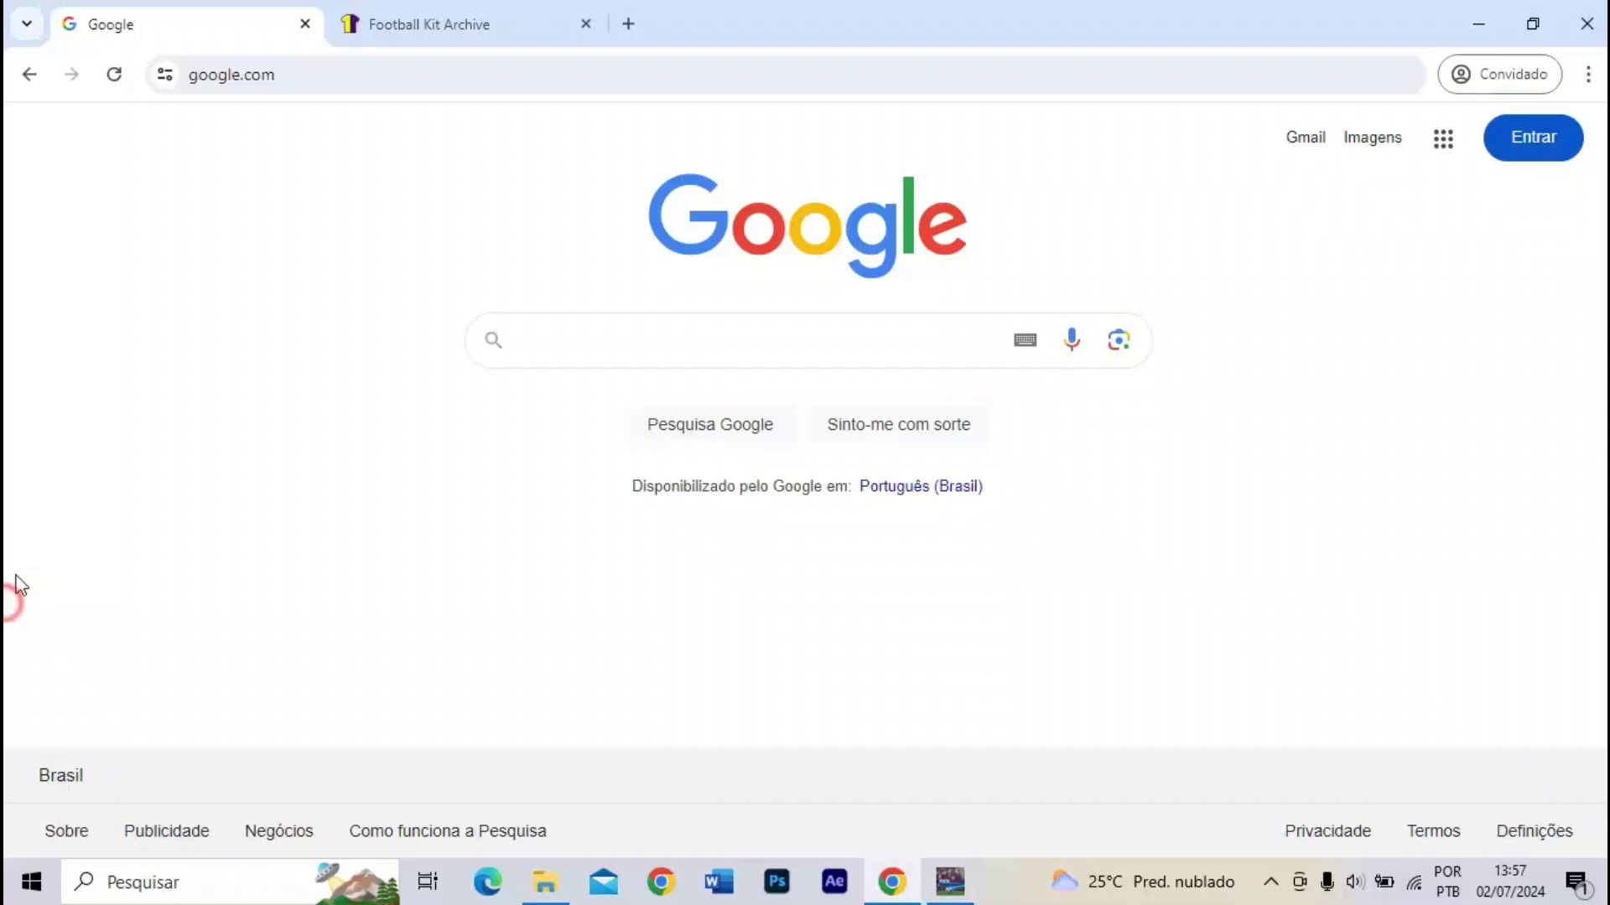
left_click(417, 31)
left_click(632, 331)
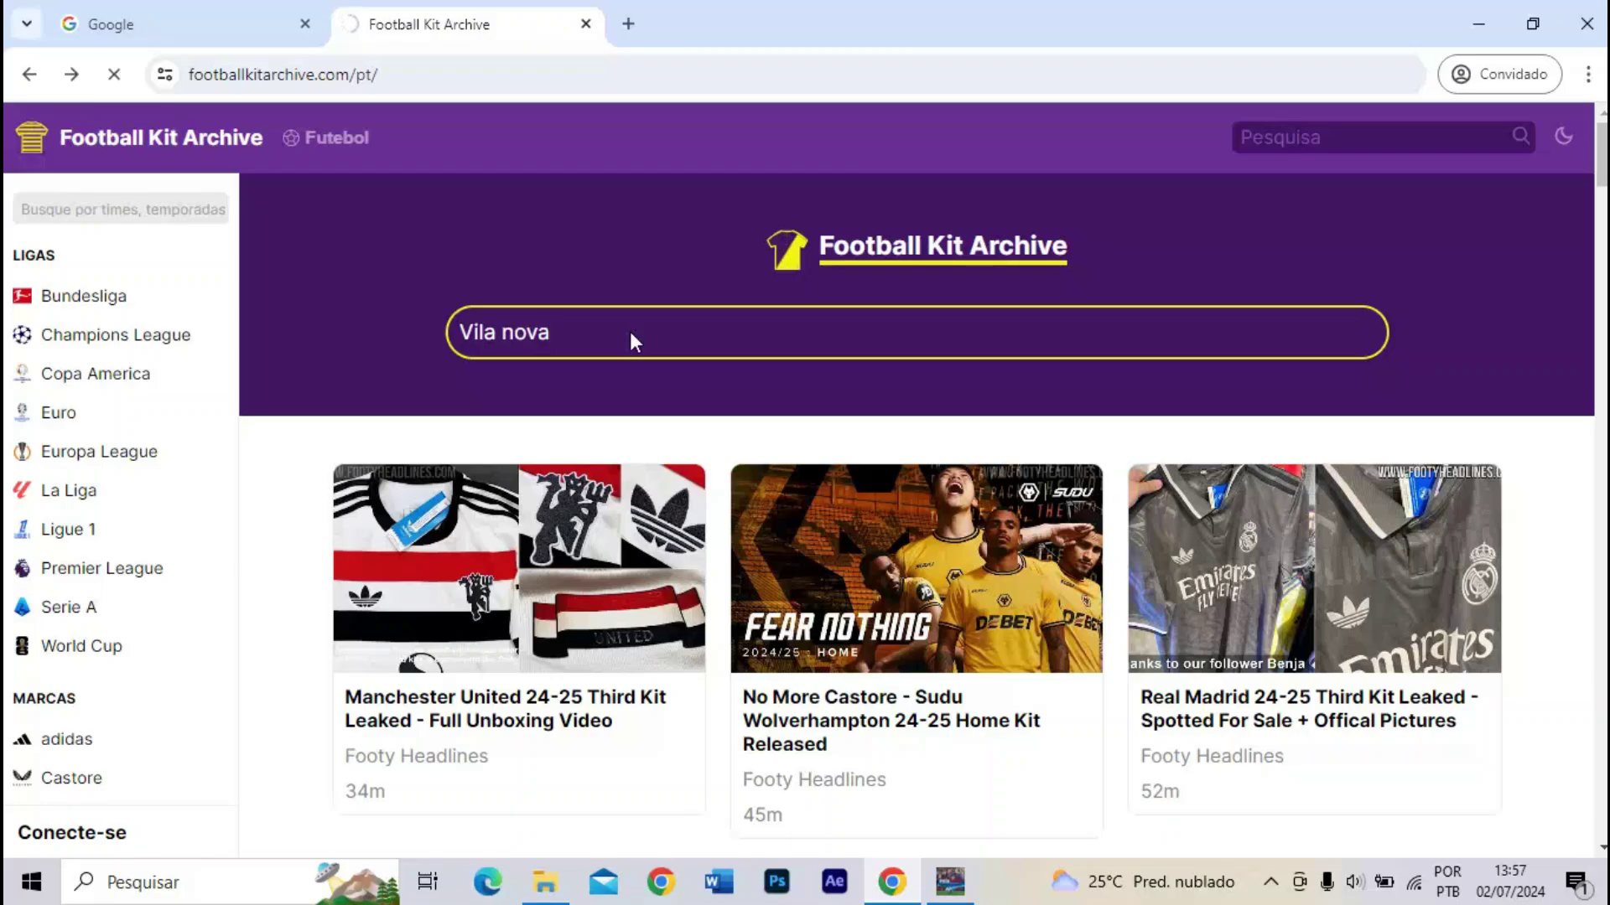
key("Return")
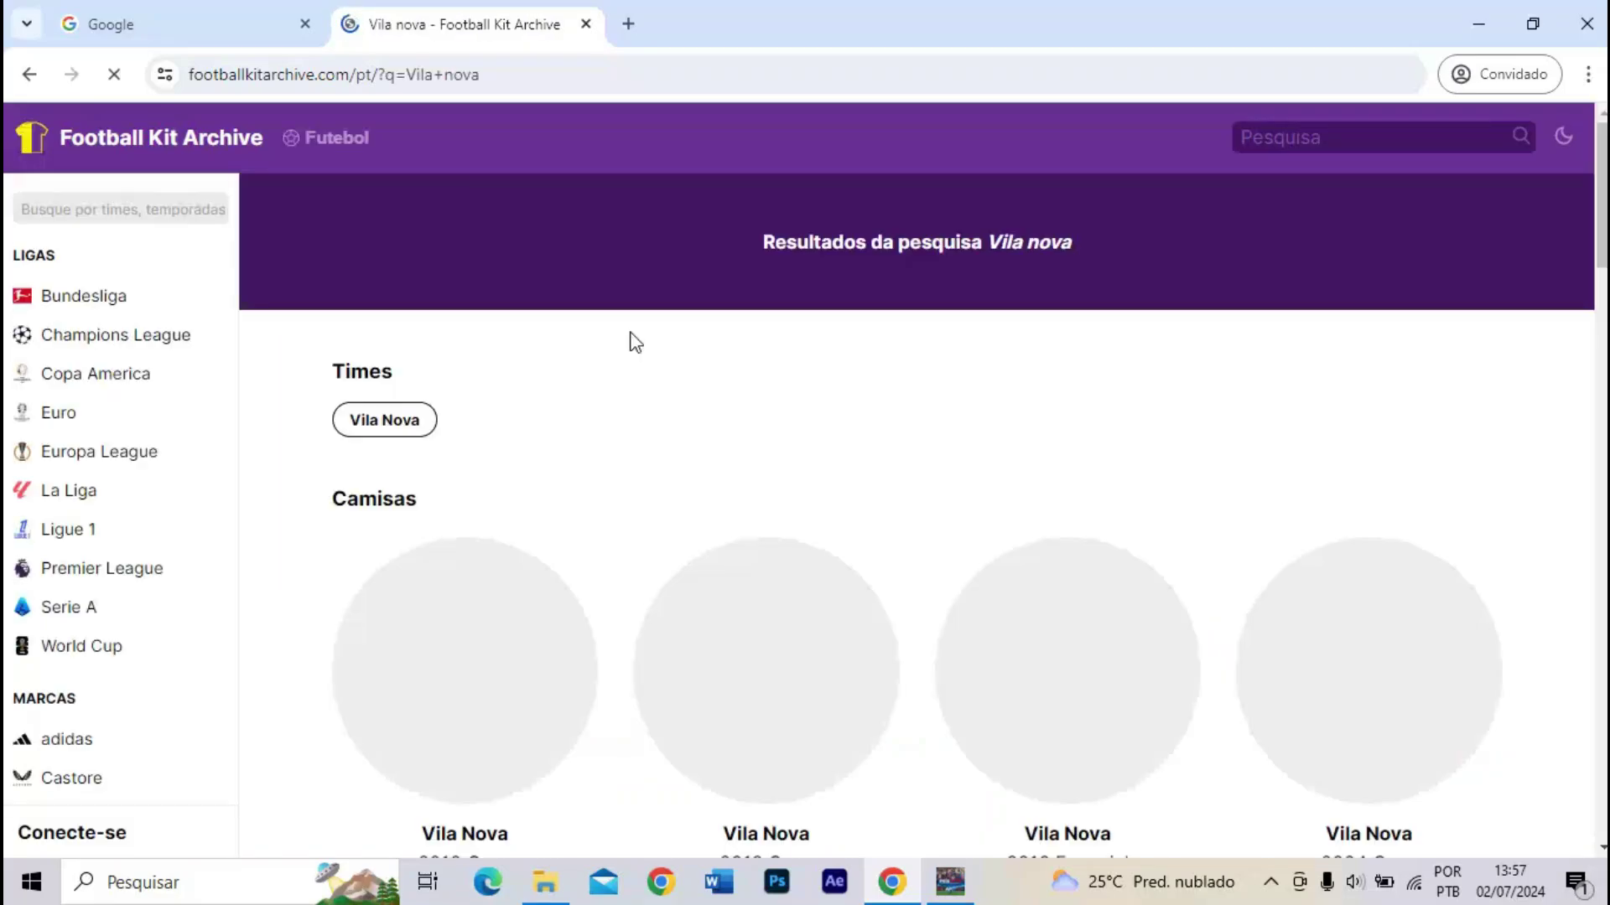
- Open Vila Nova's 2024 home kit from the results and examine its shirt image, photos and the team's kit history
scroll(635, 344, "down", 4)
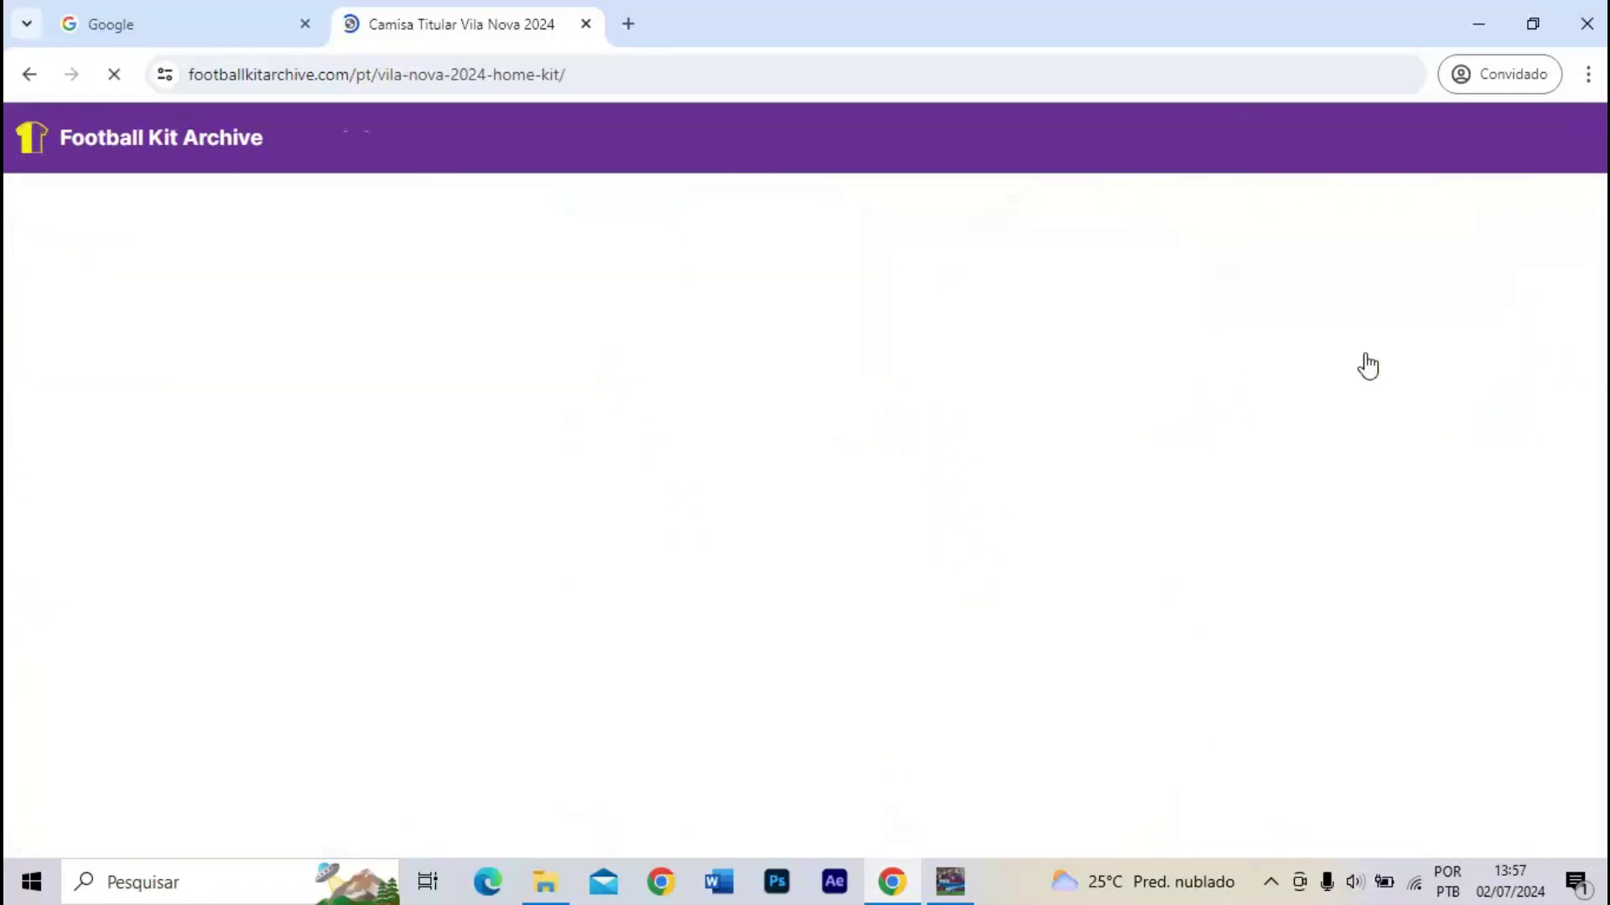
scroll(1168, 424, "down", 3)
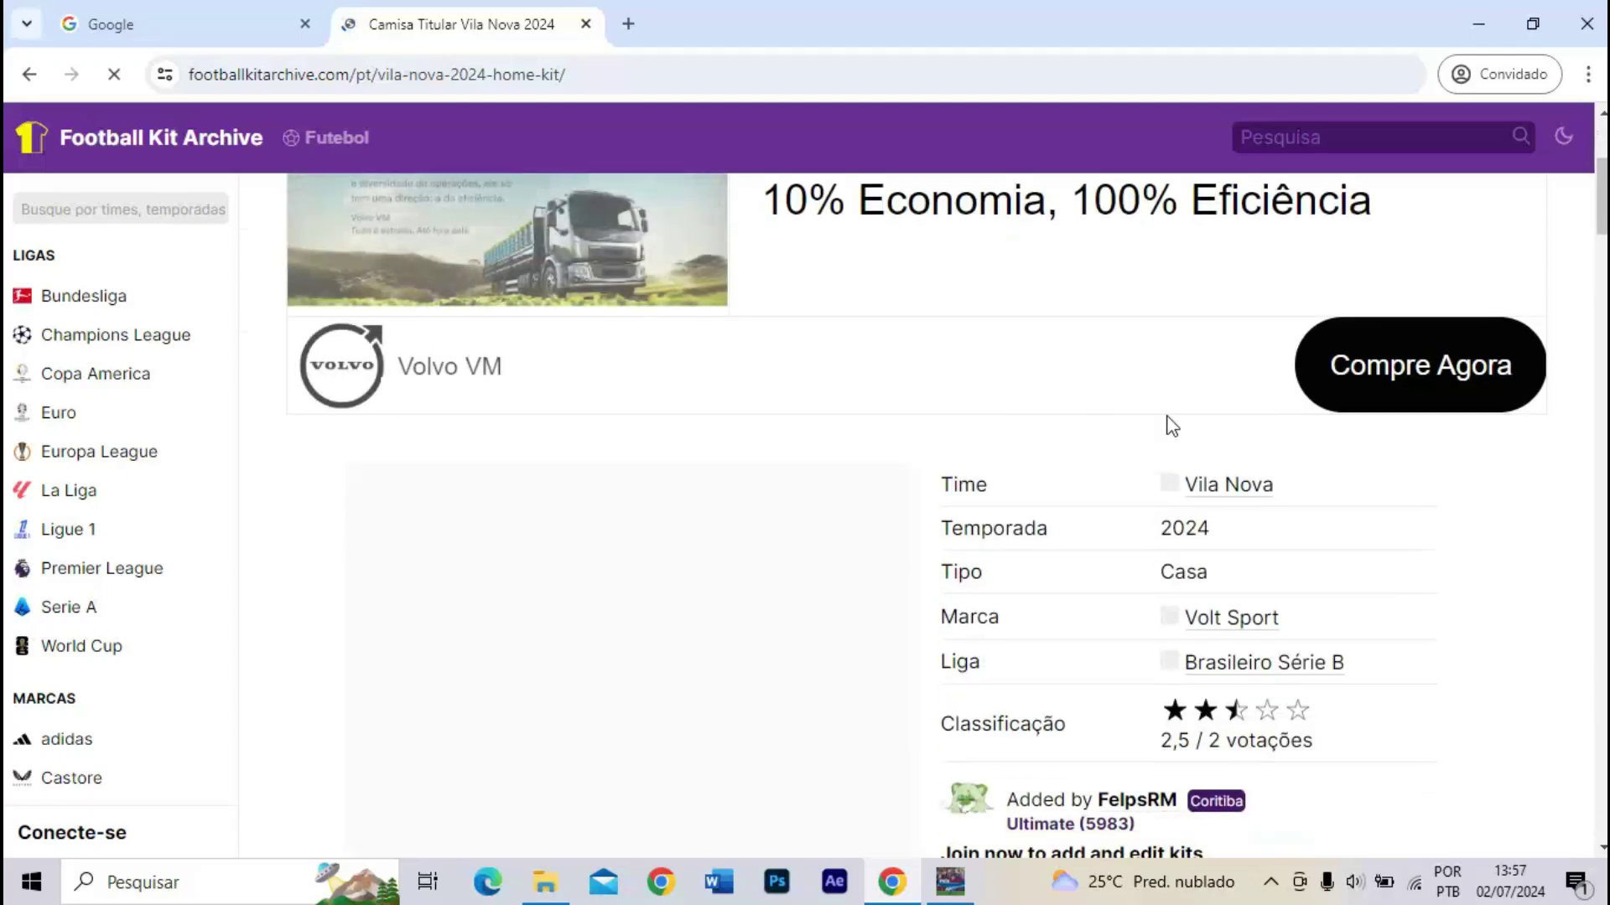
scroll(1199, 444, "down", 1)
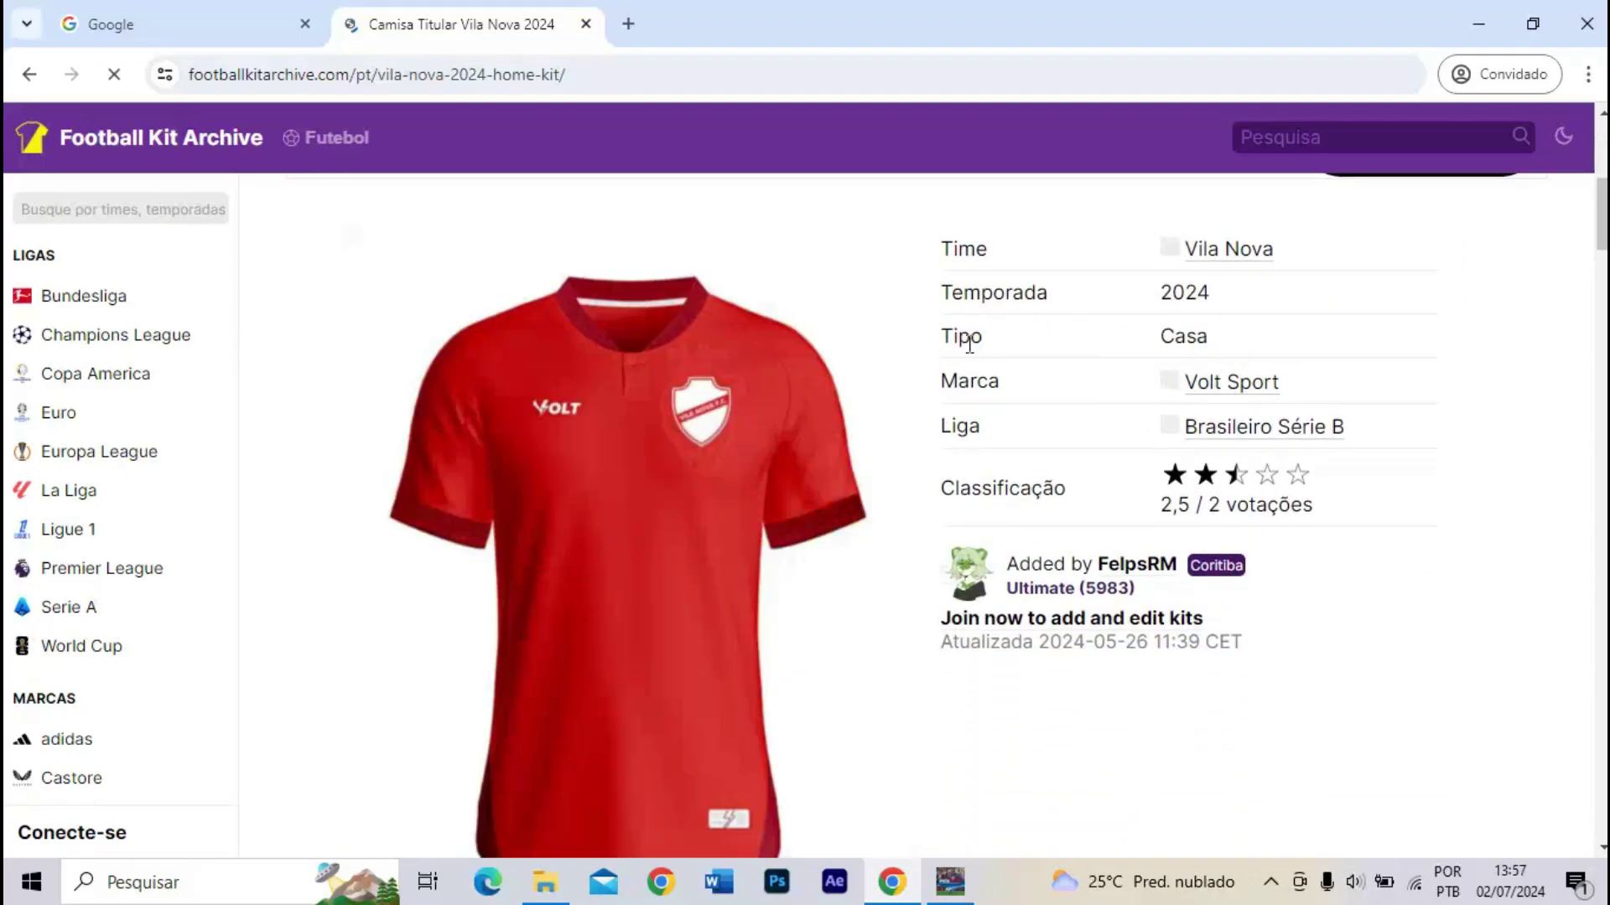
scroll(968, 340, "down", 1)
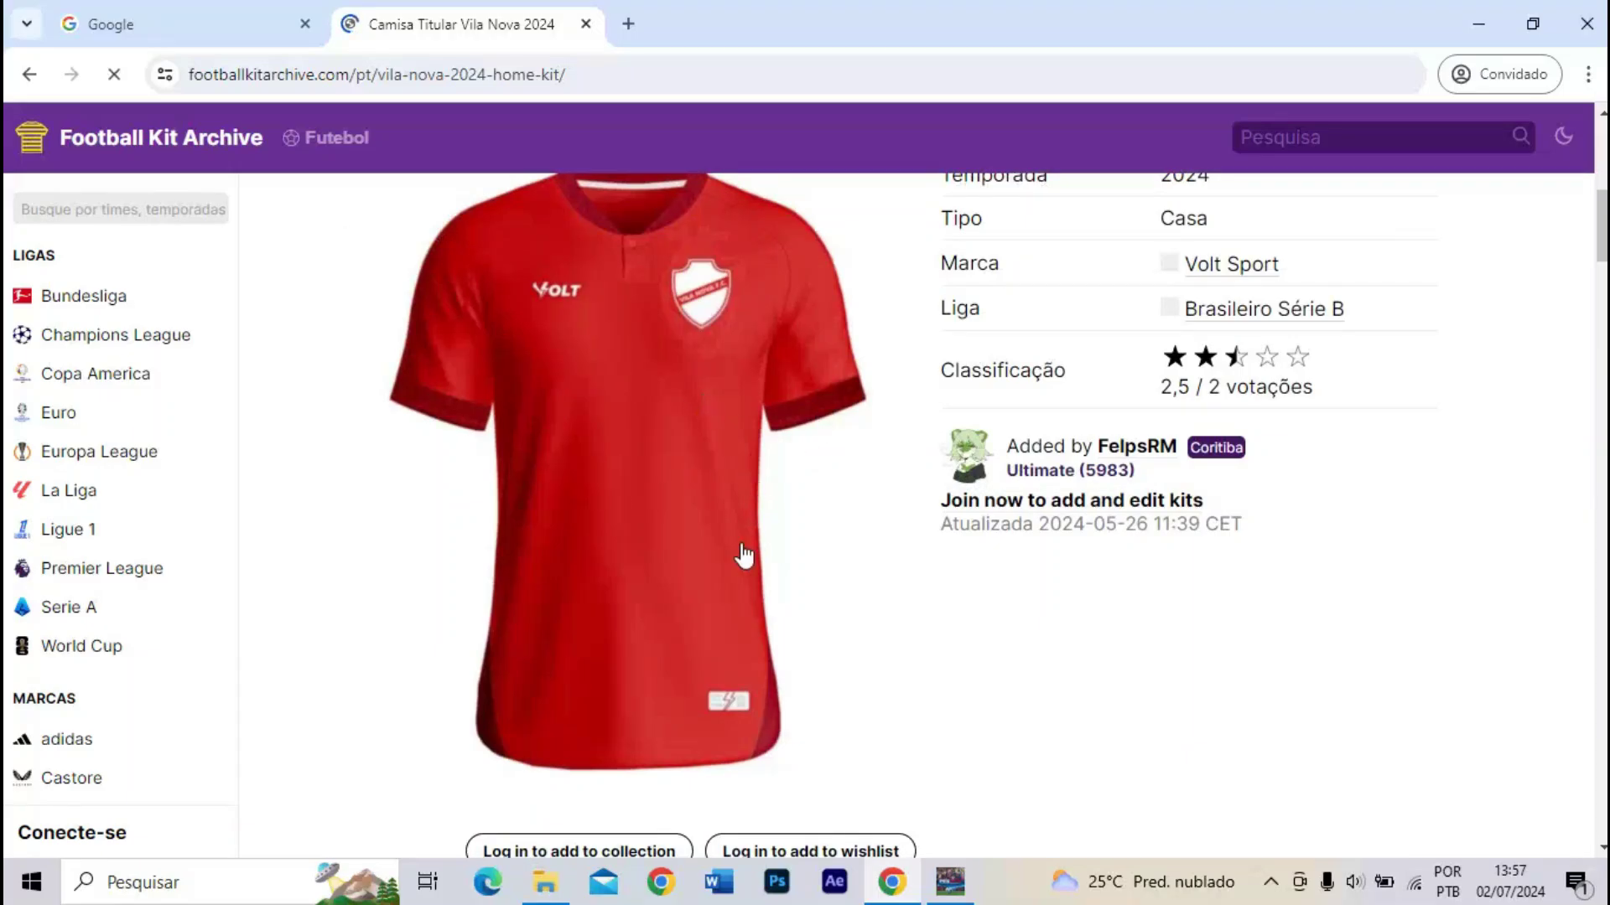
scroll(743, 555, "down", 10)
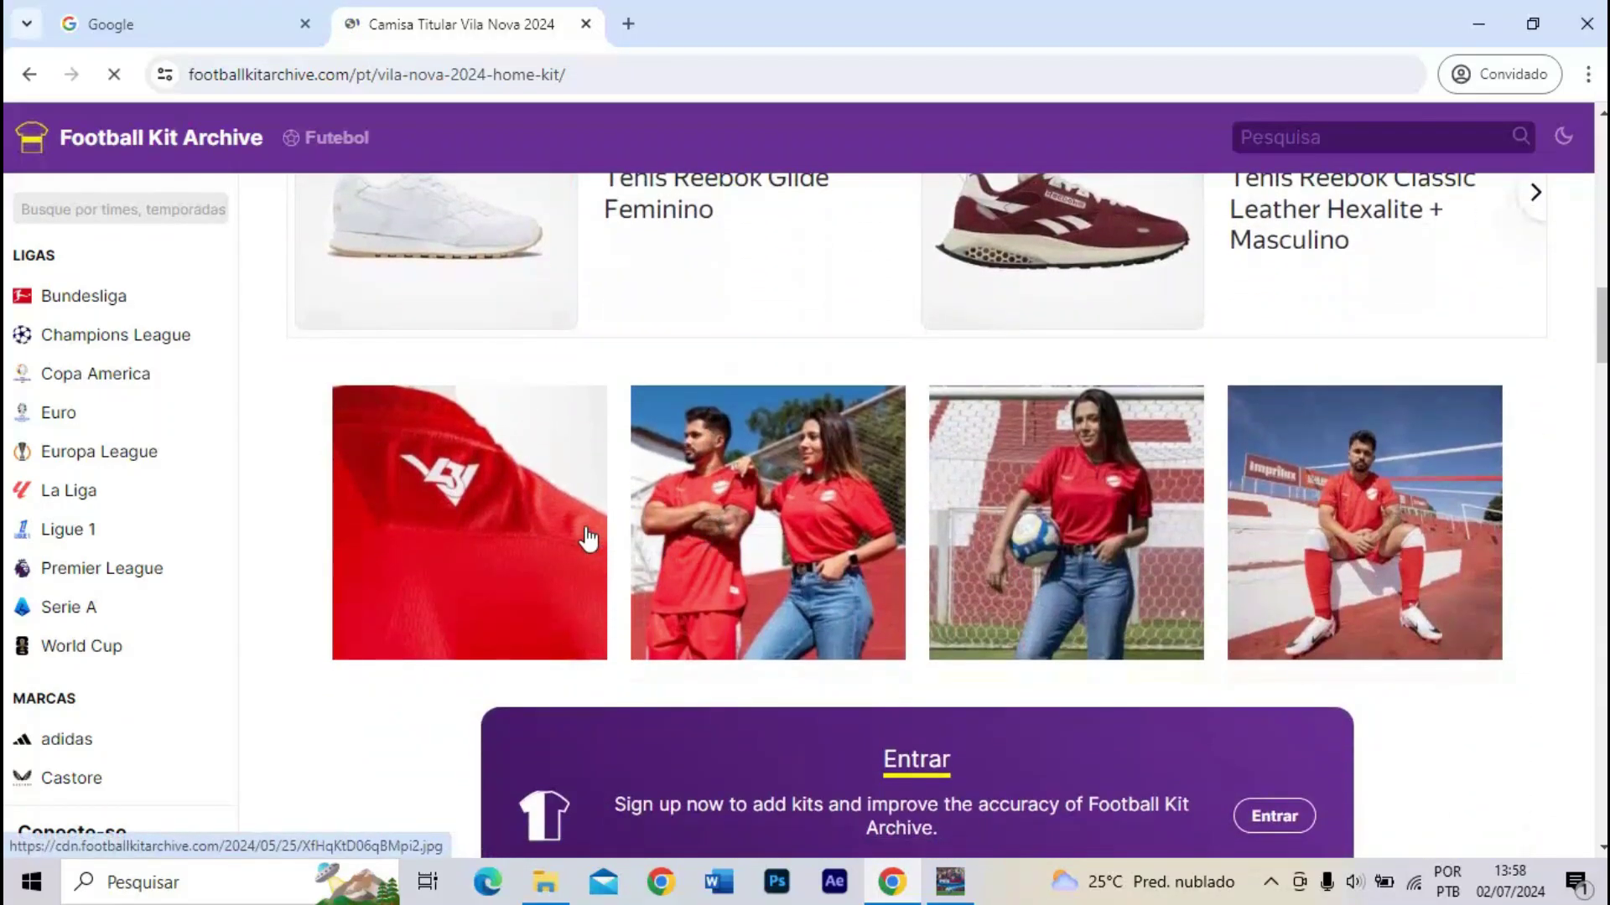
scroll(1113, 494, "down", 5)
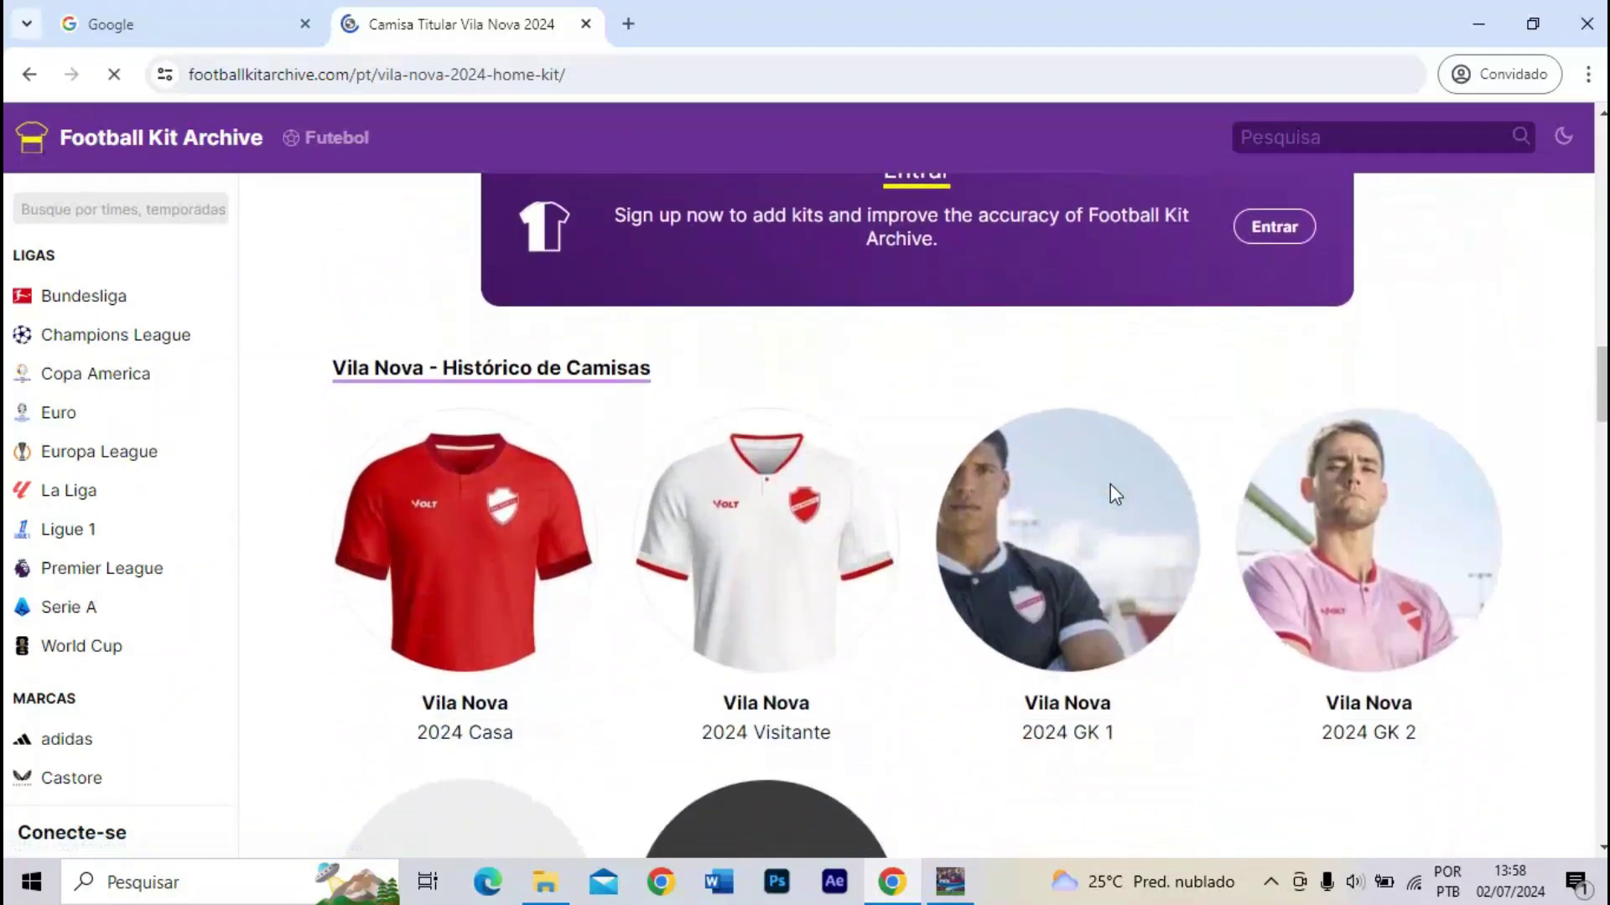
scroll(738, 527, "down", 1)
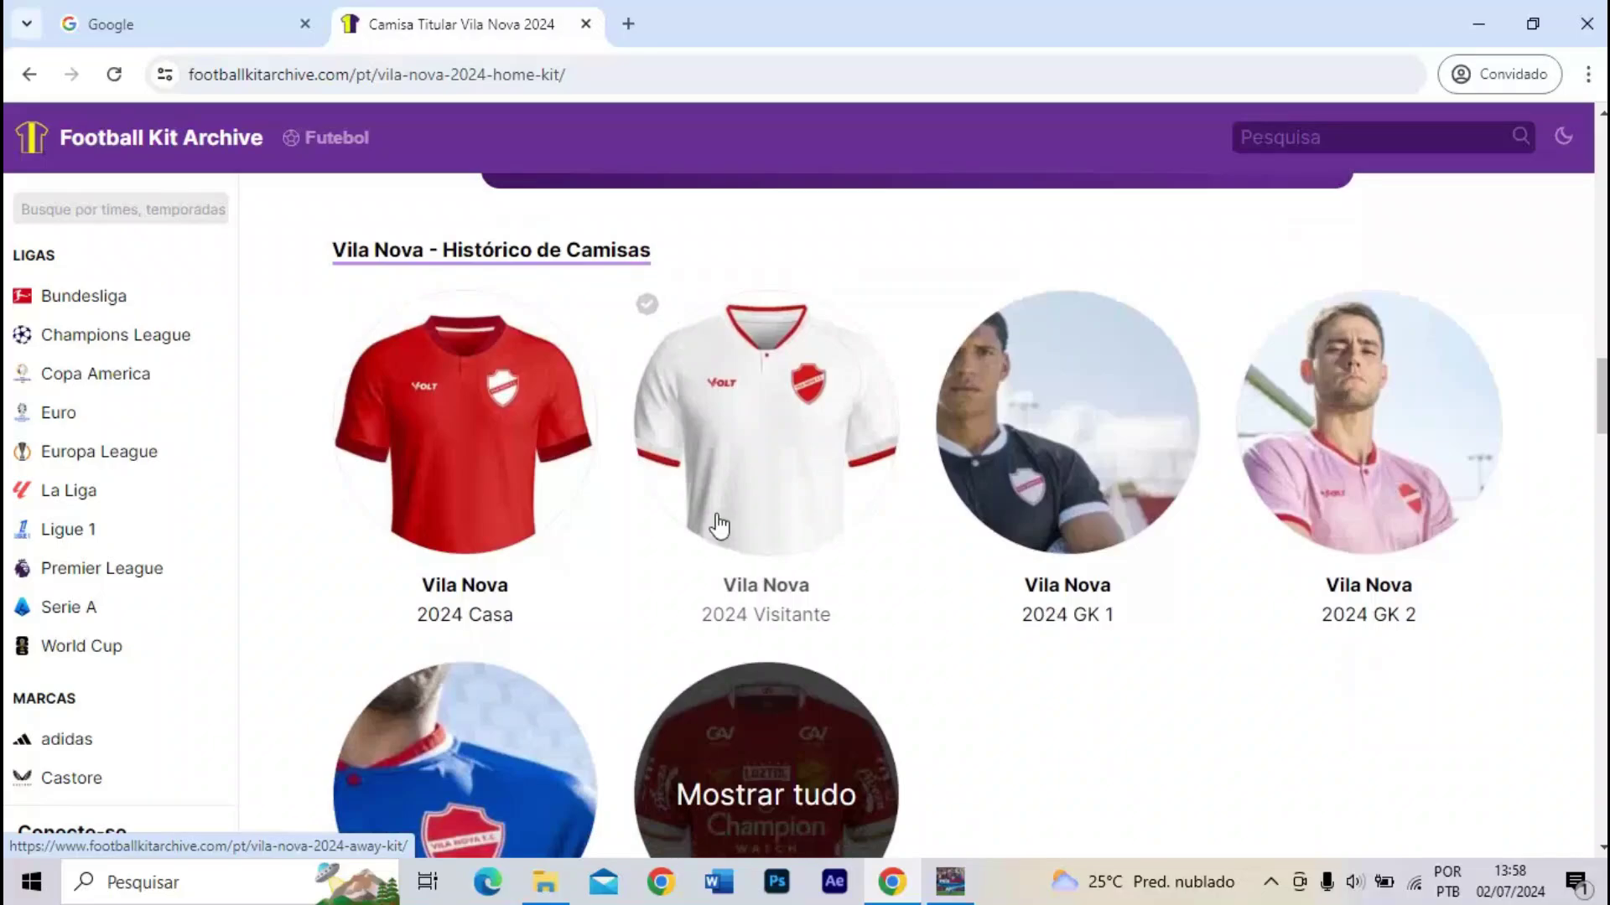
scroll(716, 519, "down", 1)
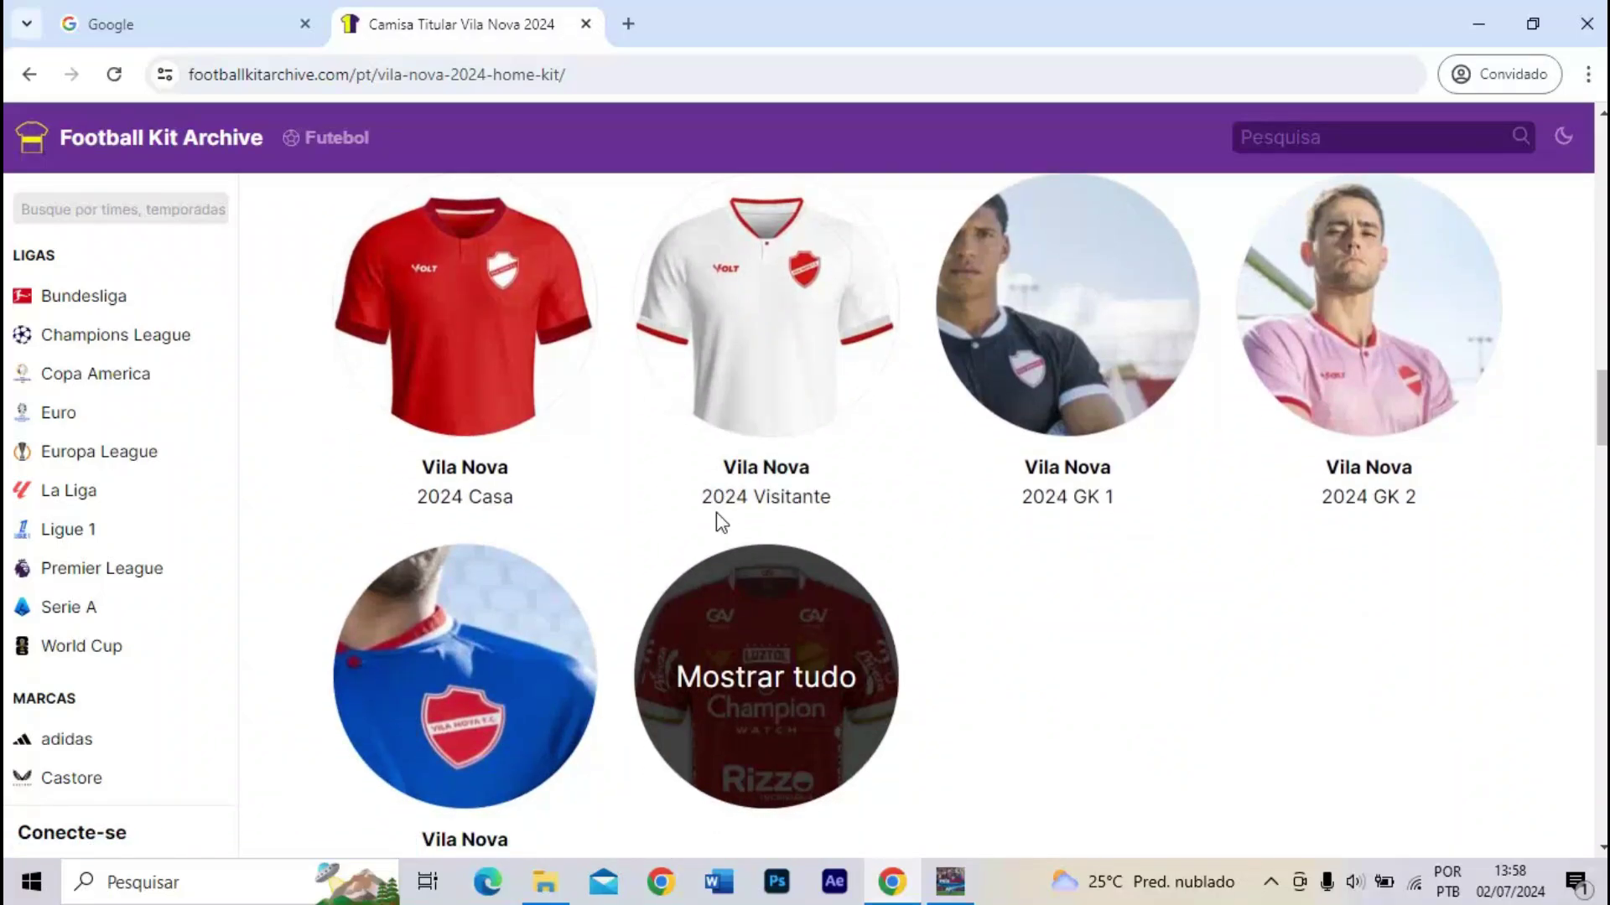
scroll(716, 511, "down", 1)
scroll(716, 511, "up", 6)
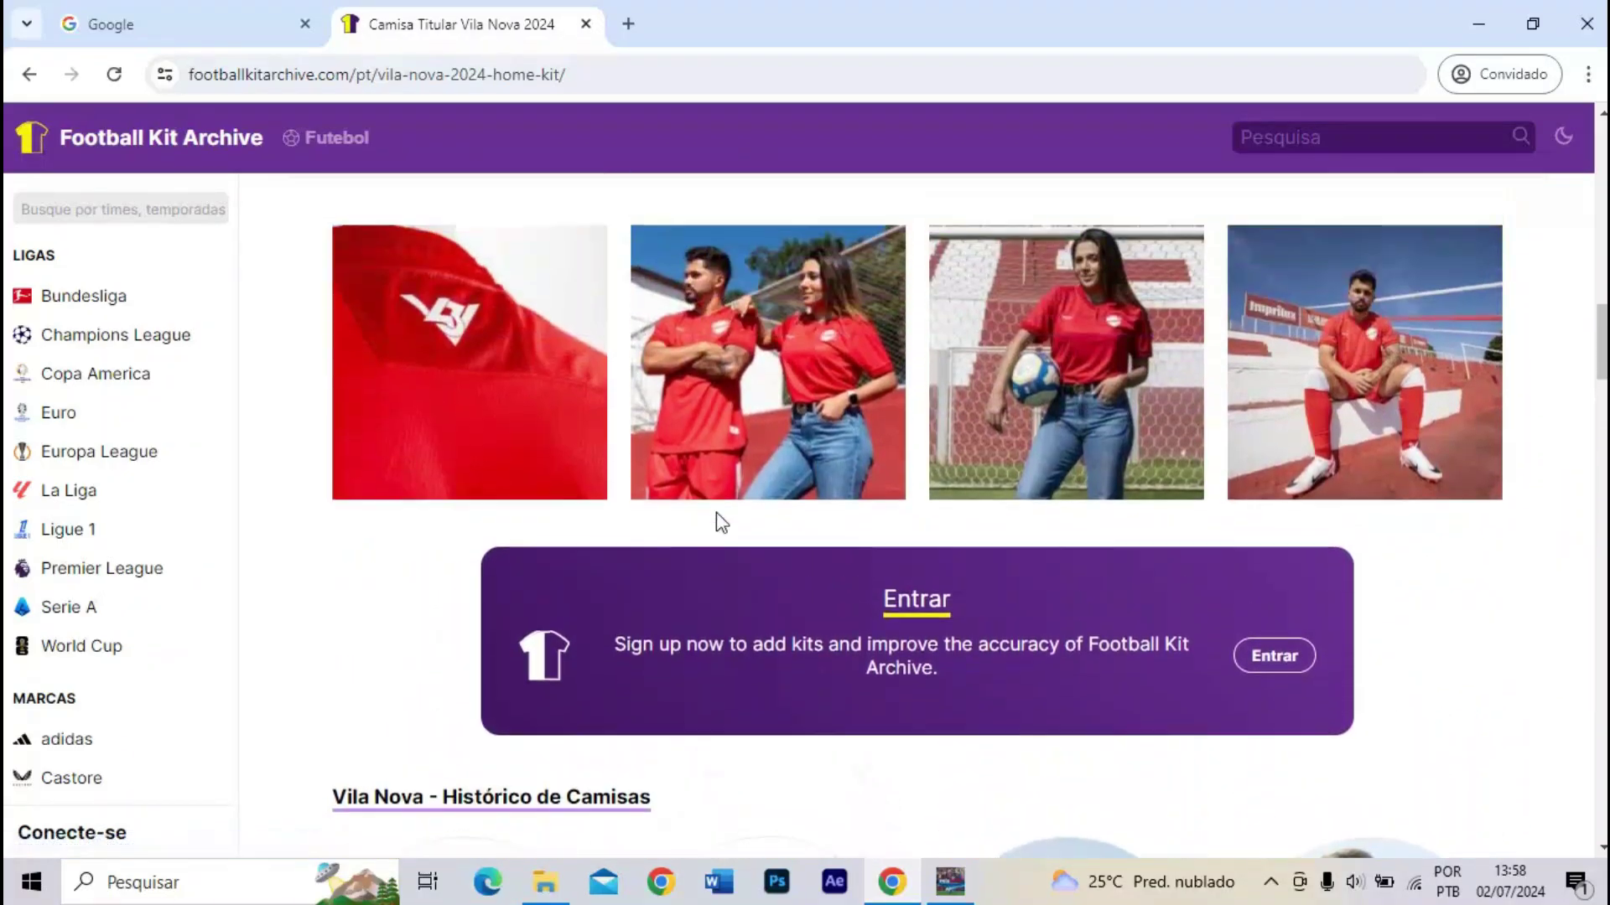
scroll(716, 511, "up", 9)
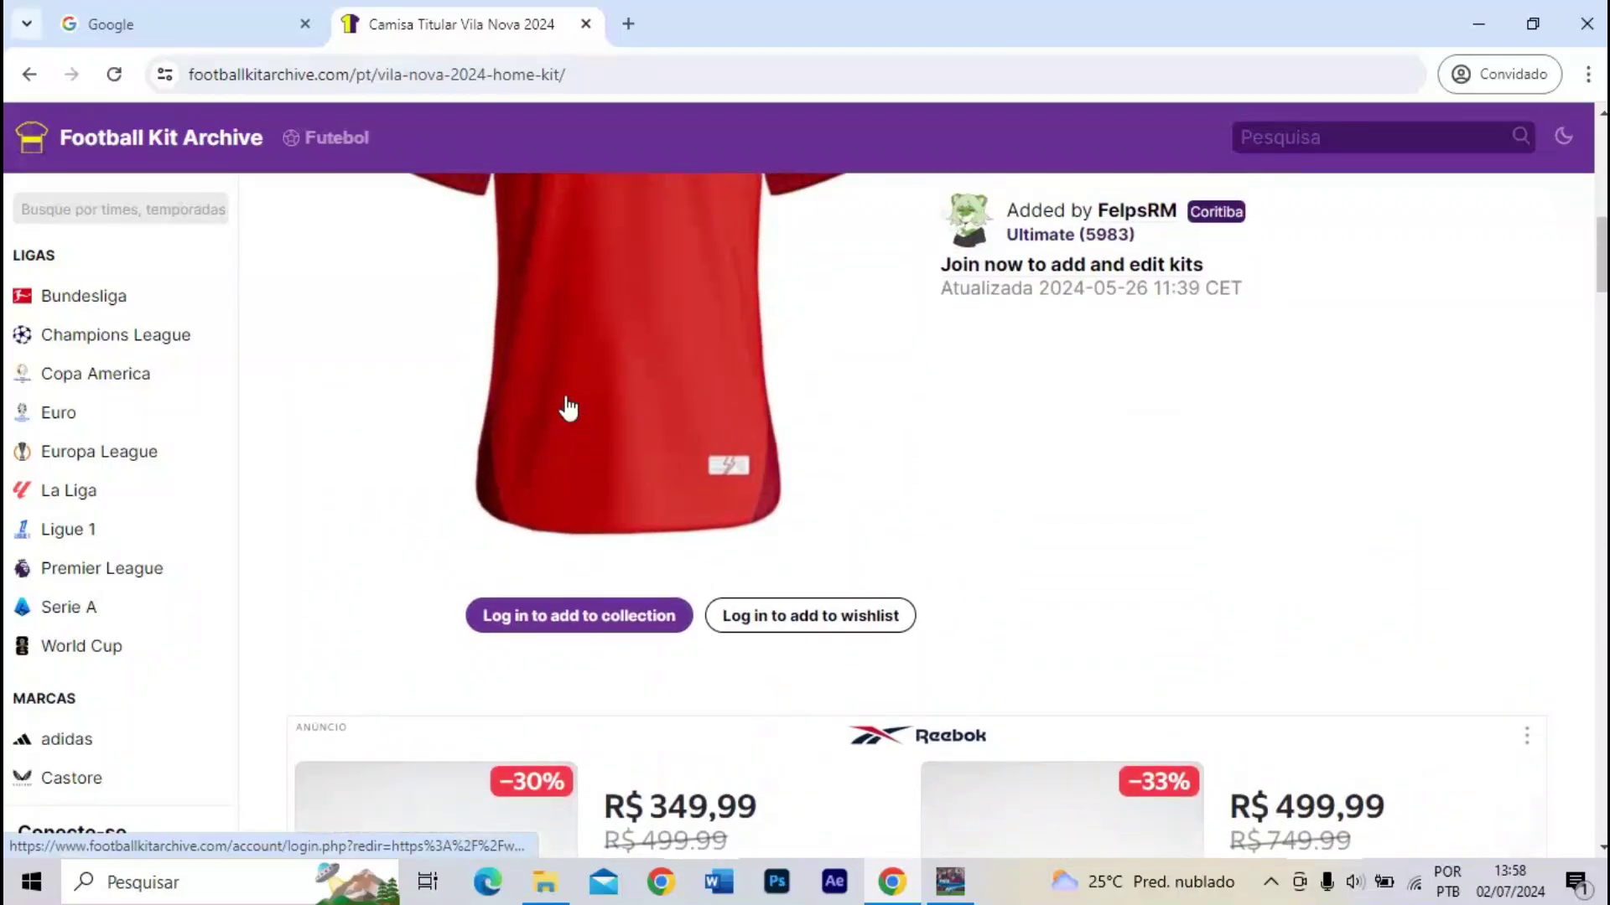
scroll(569, 409, "up", 4)
scroll(570, 411, "down", 1)
scroll(572, 413, "up", 1)
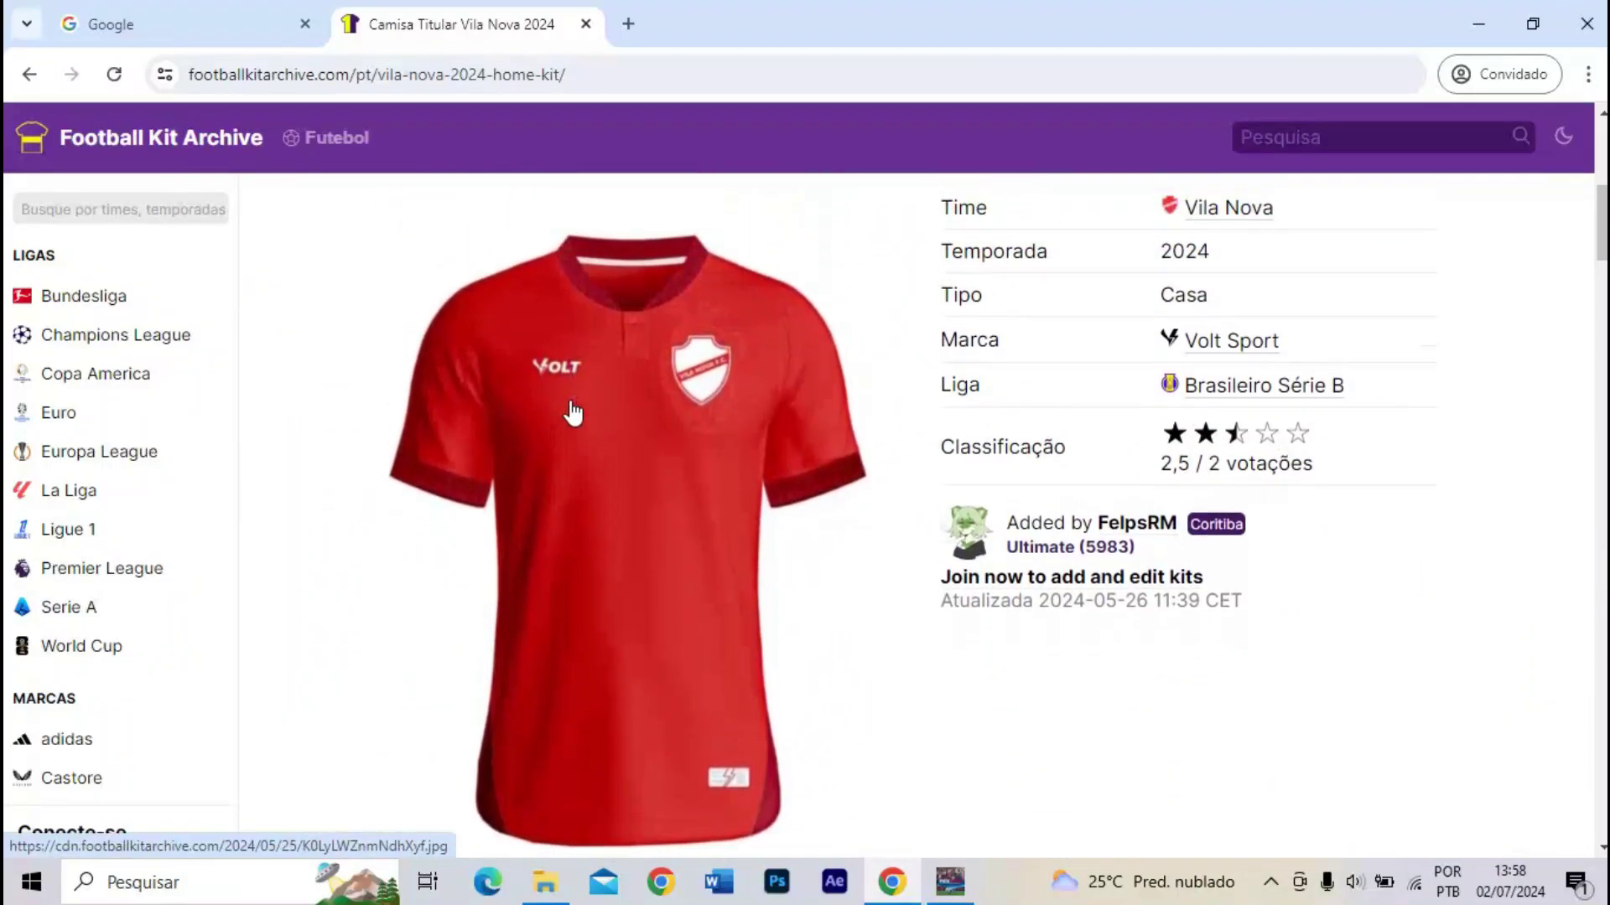
scroll(573, 413, "up", 1)
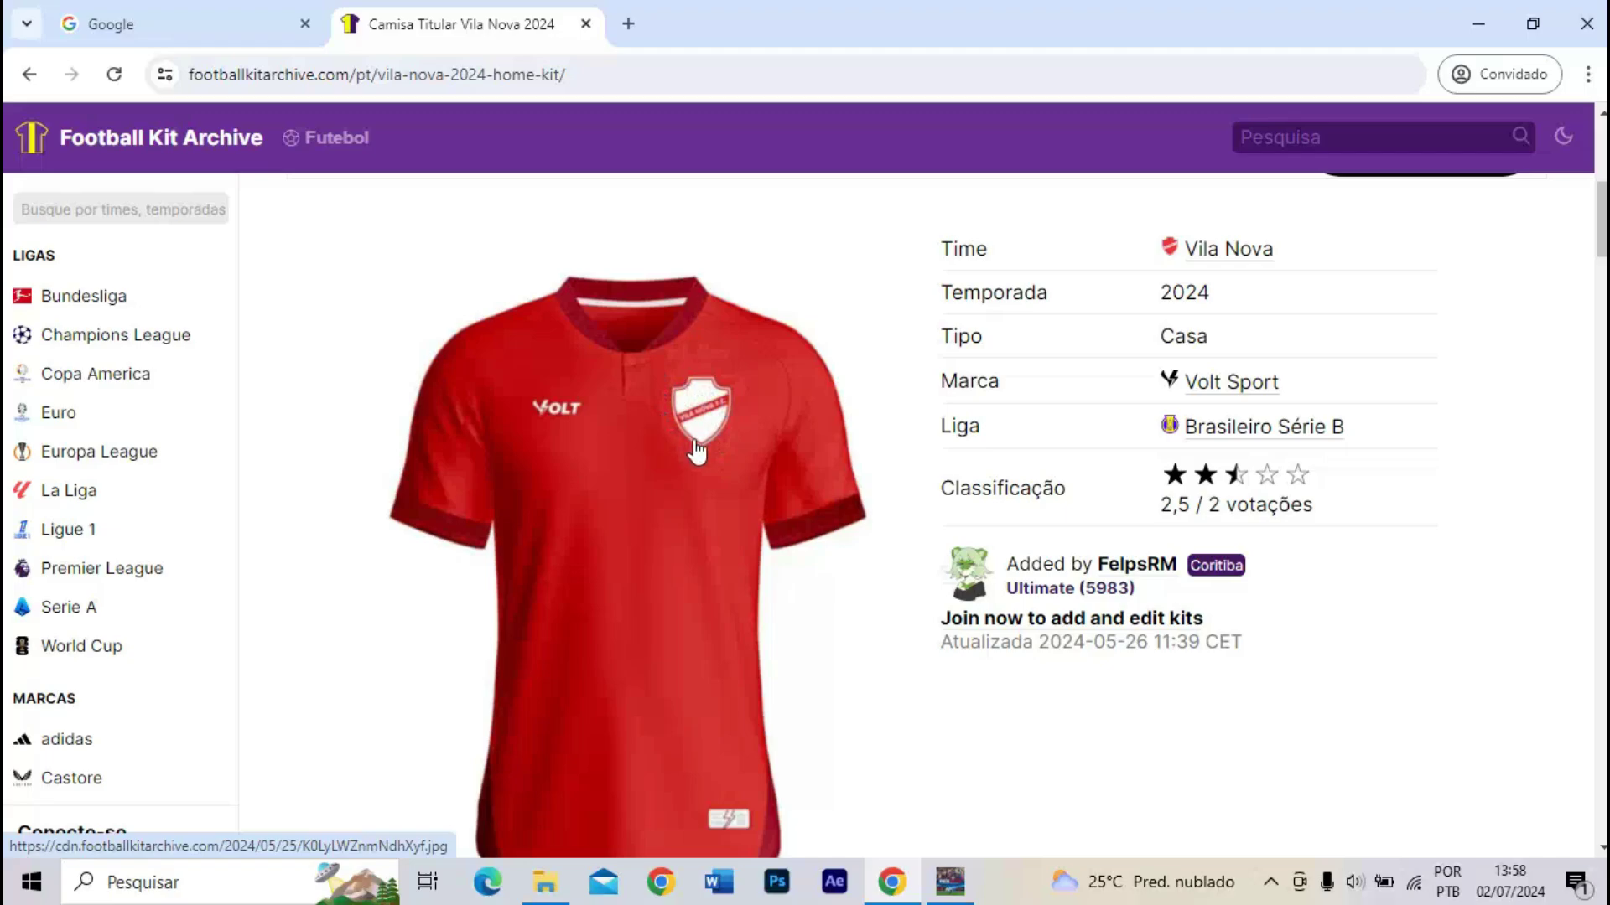
- Enlarge the 2024 home shirt image, zoom in on the Vila Nova crest and close the image viewer
left_click(693, 384)
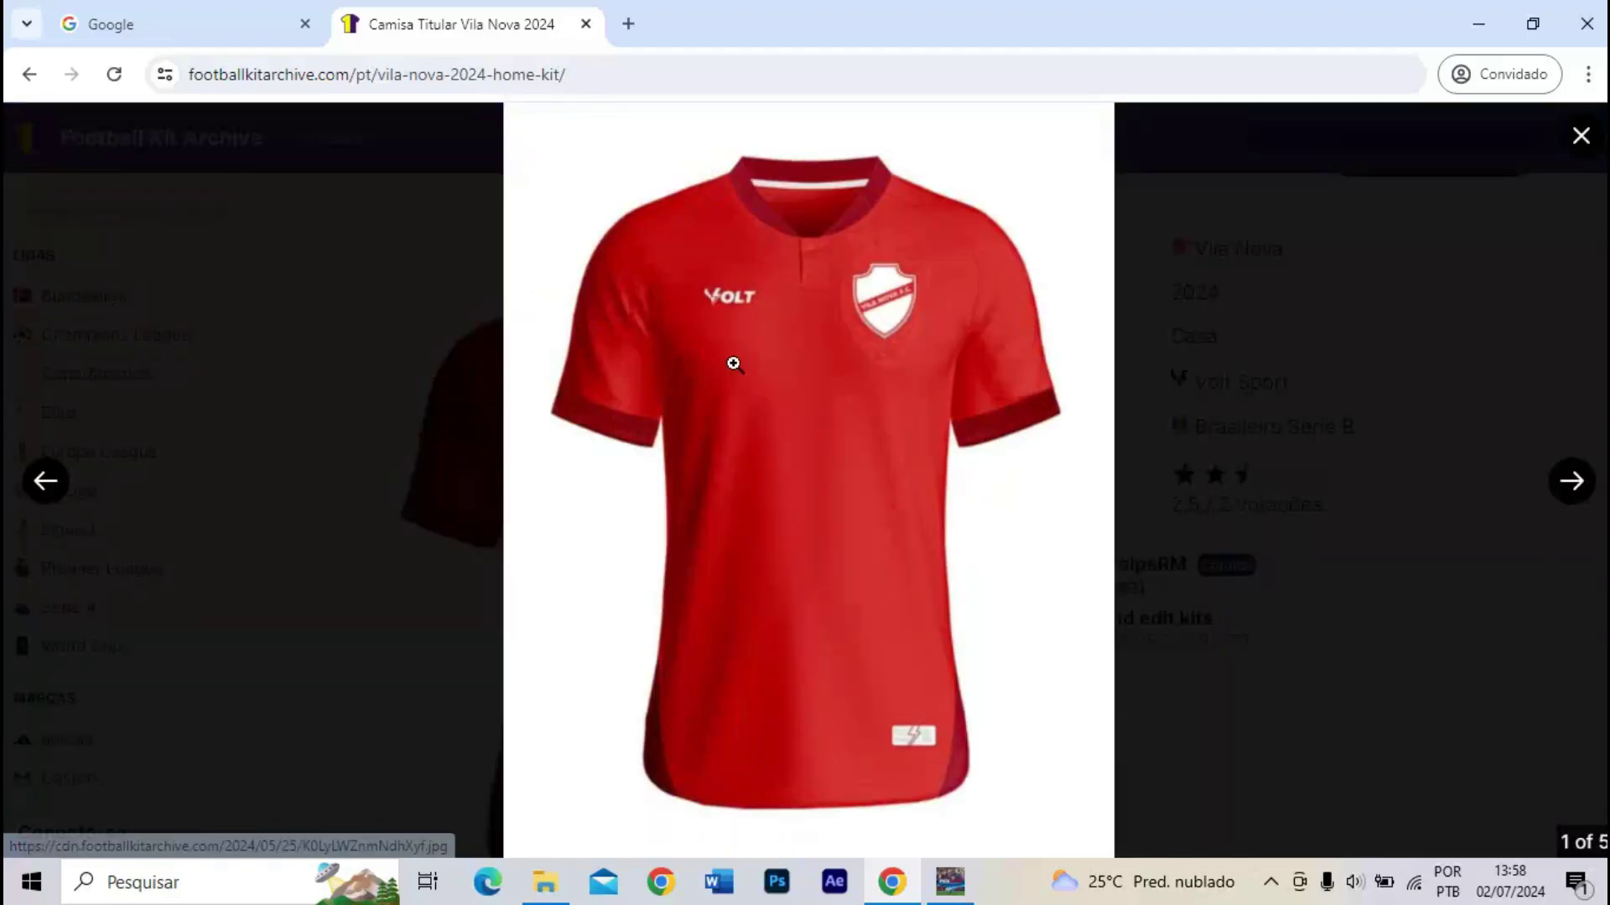
left_click(890, 318)
left_click(910, 322)
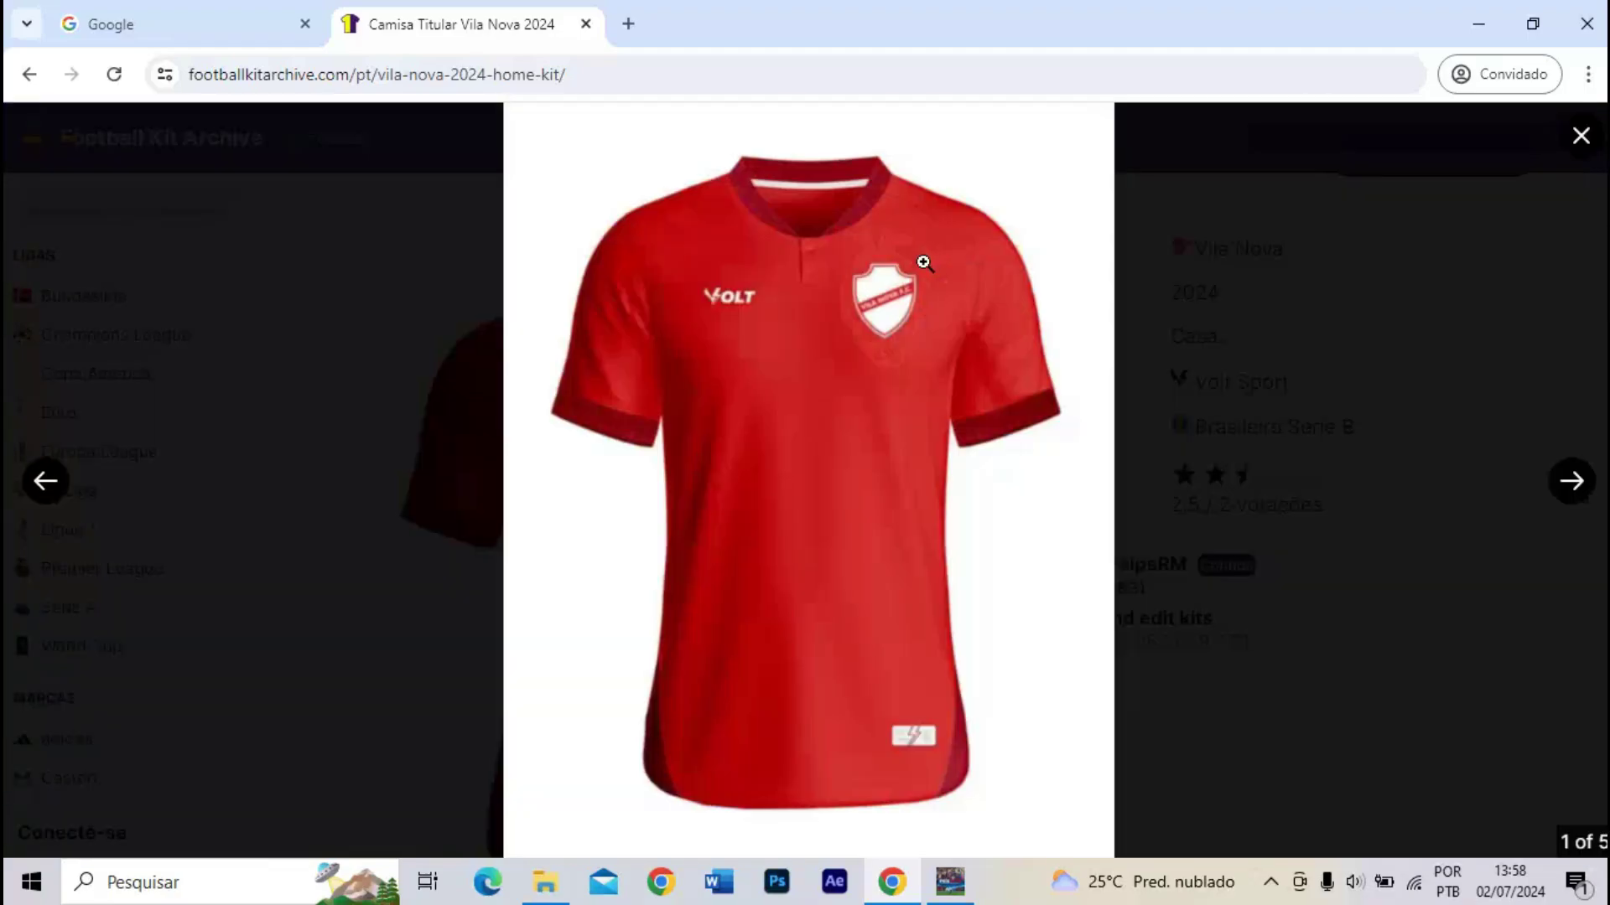
left_click(886, 264)
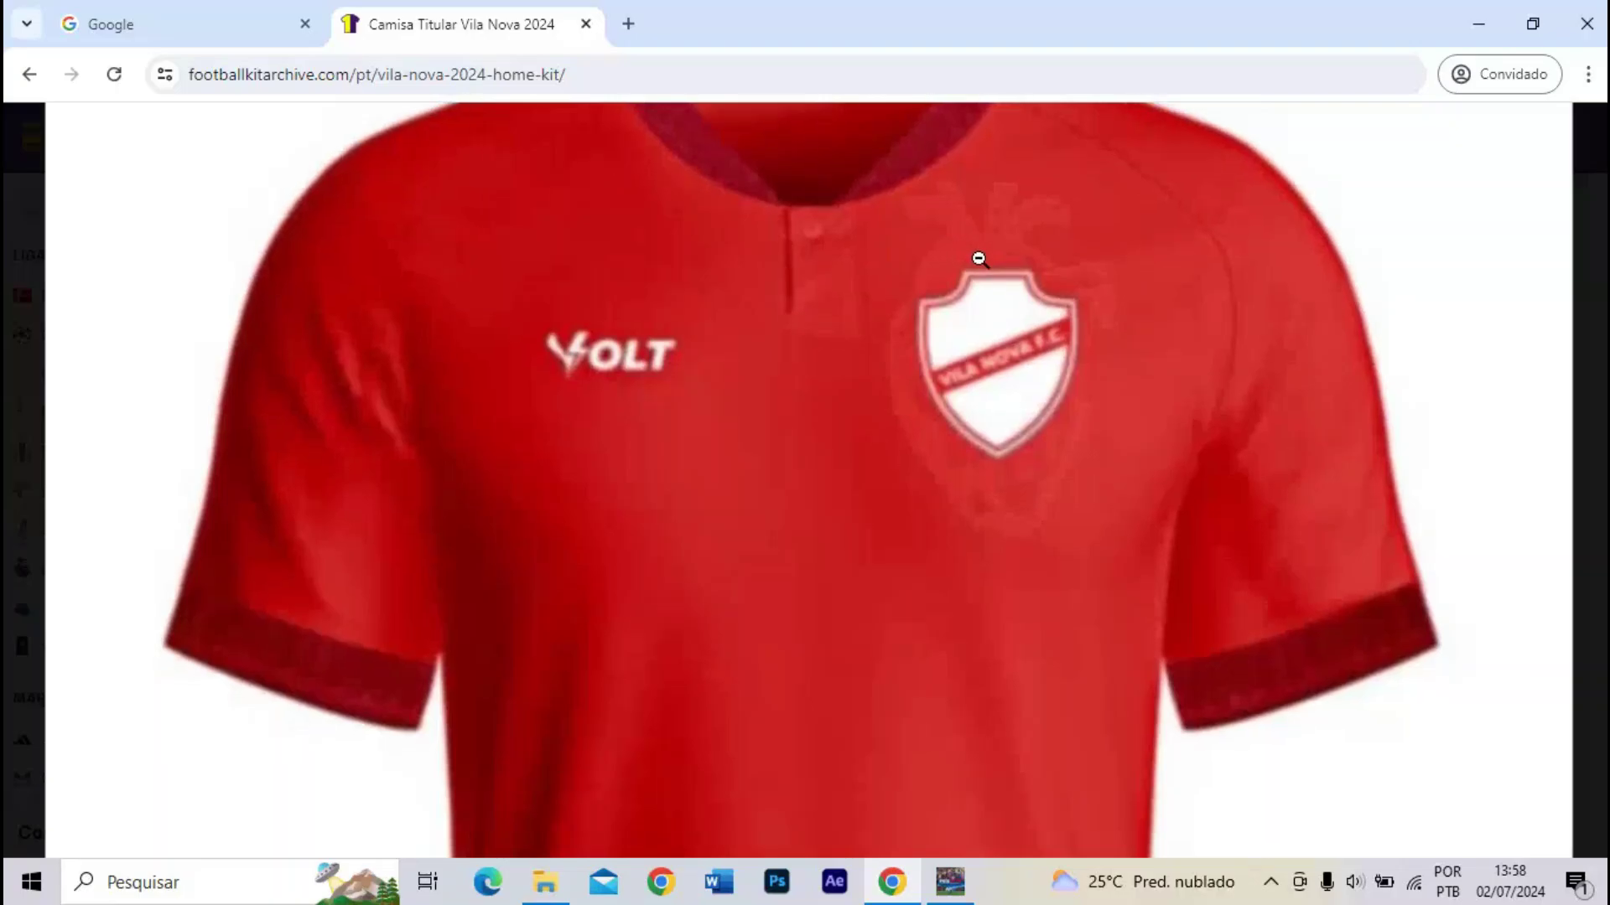
left_click(1011, 279)
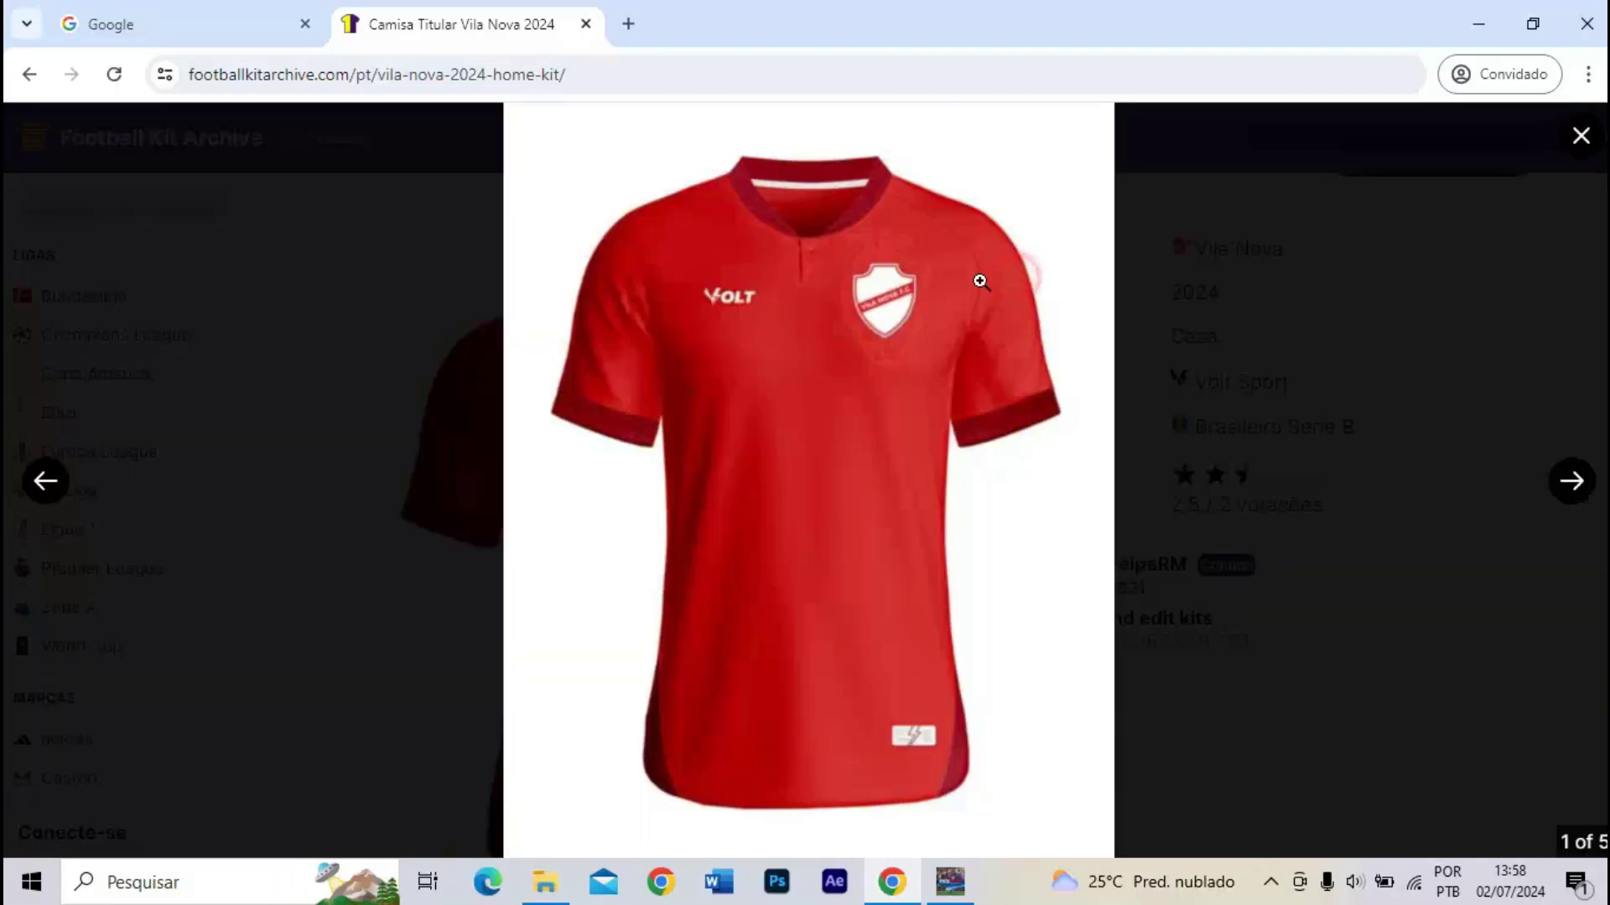
left_click(1294, 357)
- Open Vila Nova's complete kit history, dismiss the advertisement and look through the kits by season
scroll(970, 356, "down", 10)
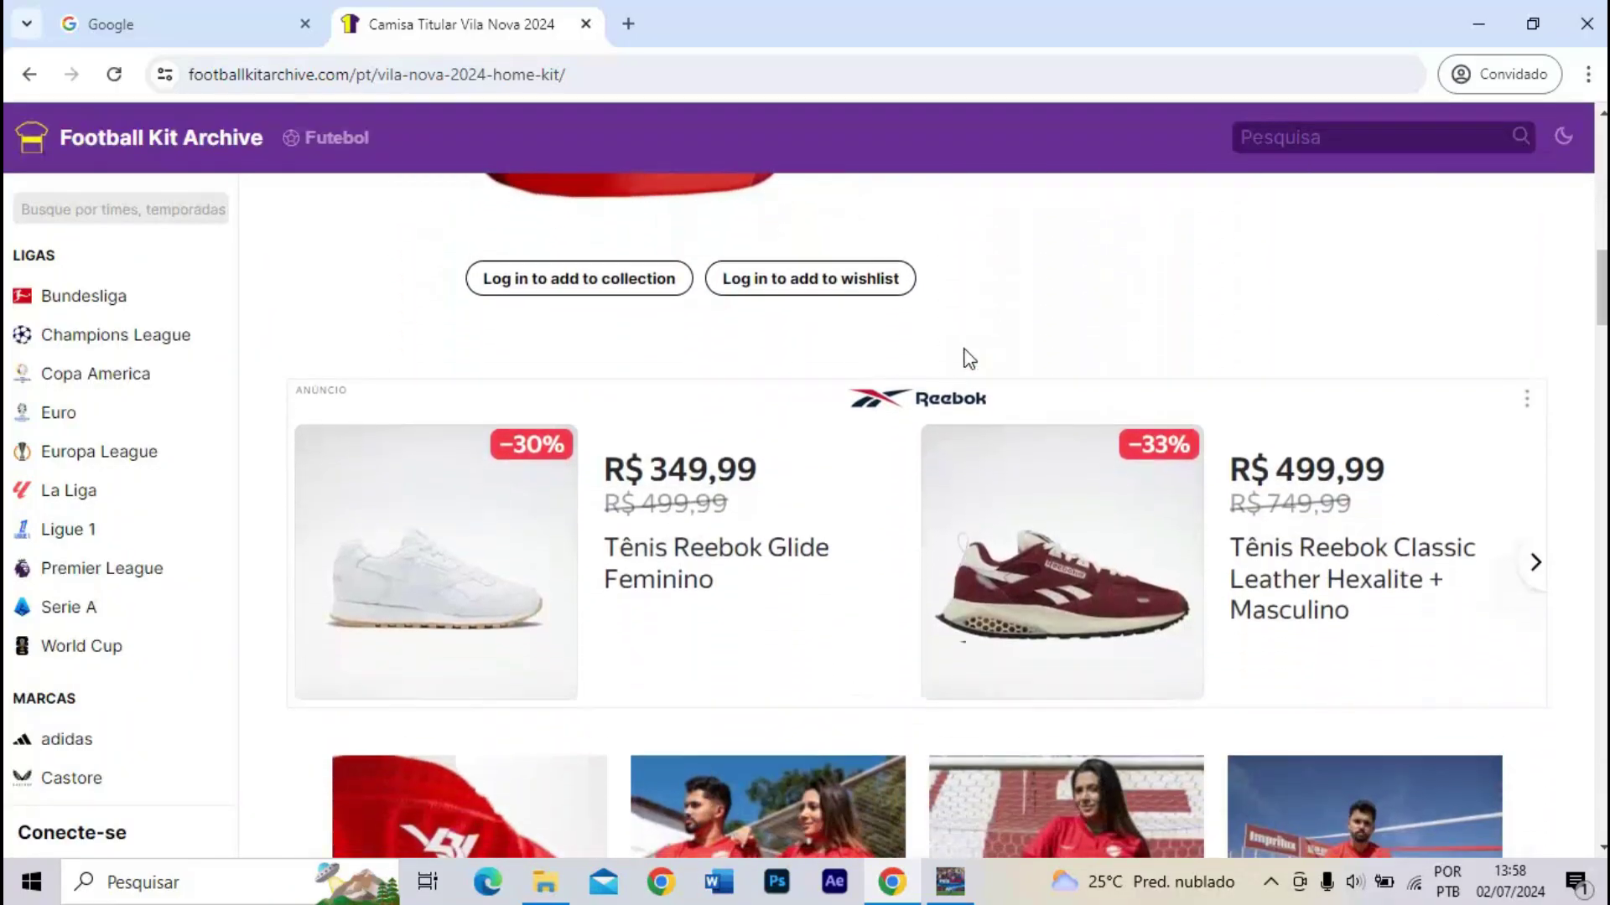
scroll(967, 360, "down", 6)
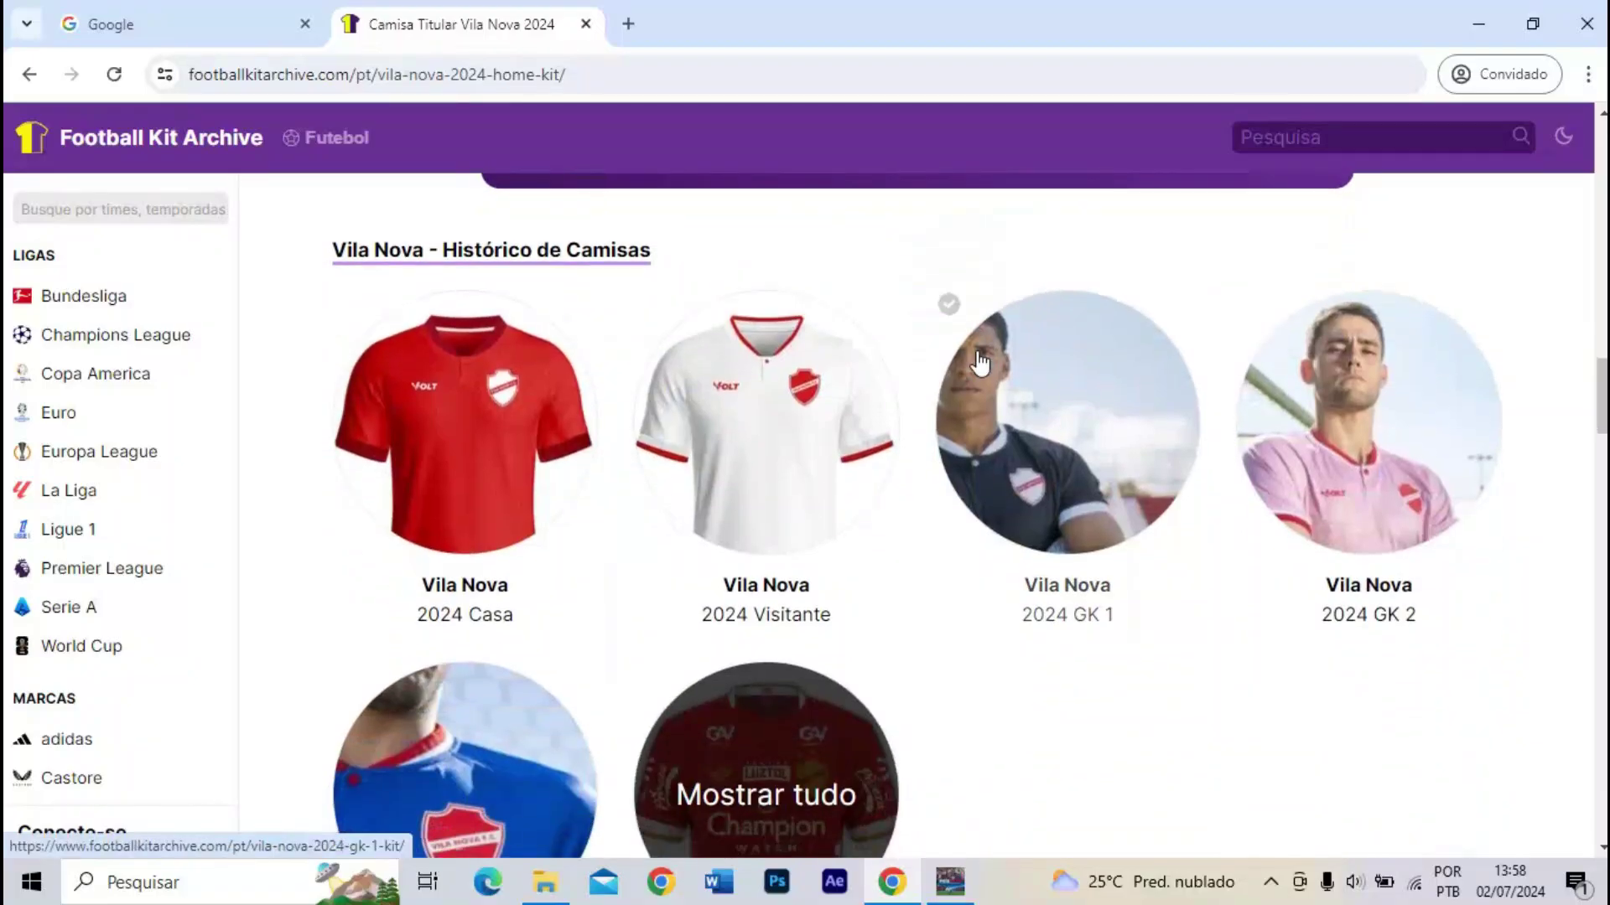
scroll(979, 362, "down", 3)
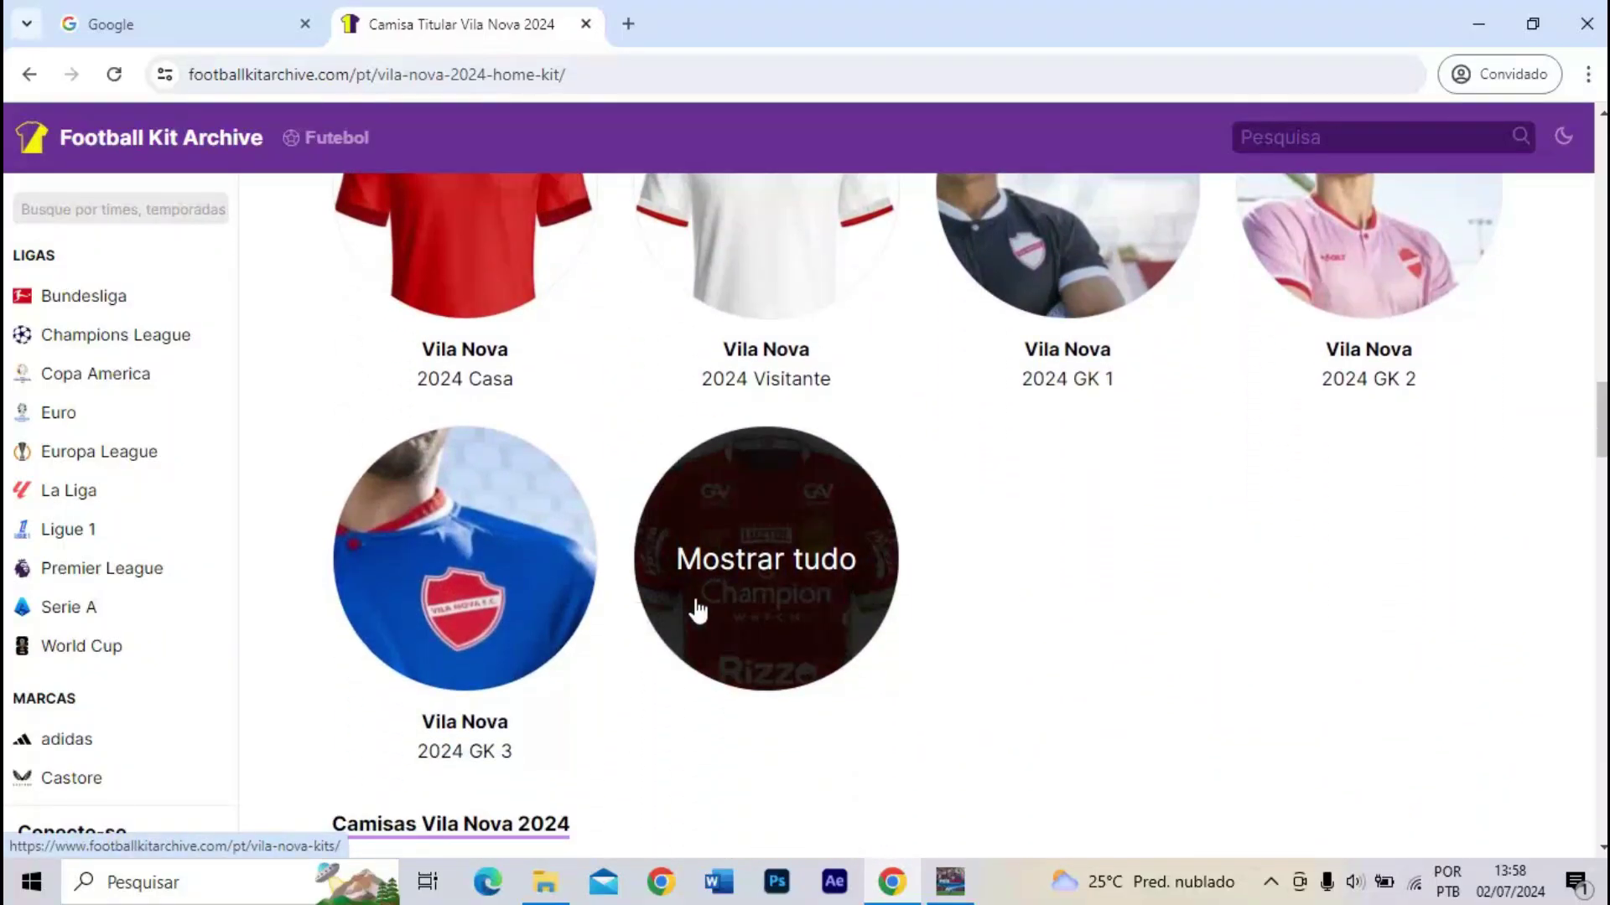
left_click(768, 589)
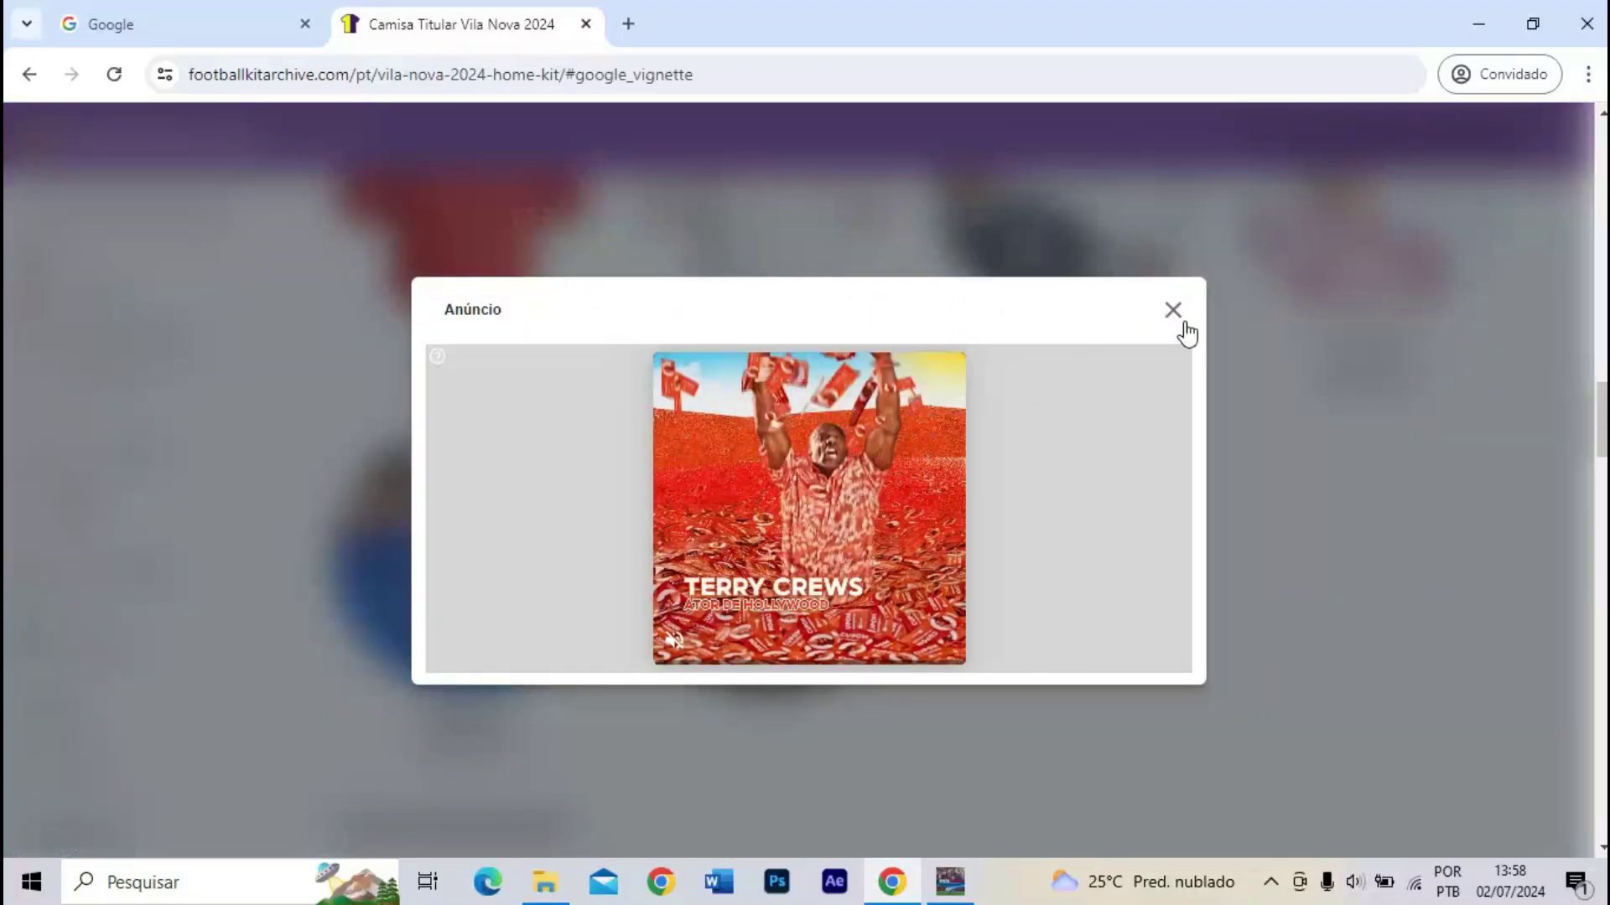
left_click(1176, 312)
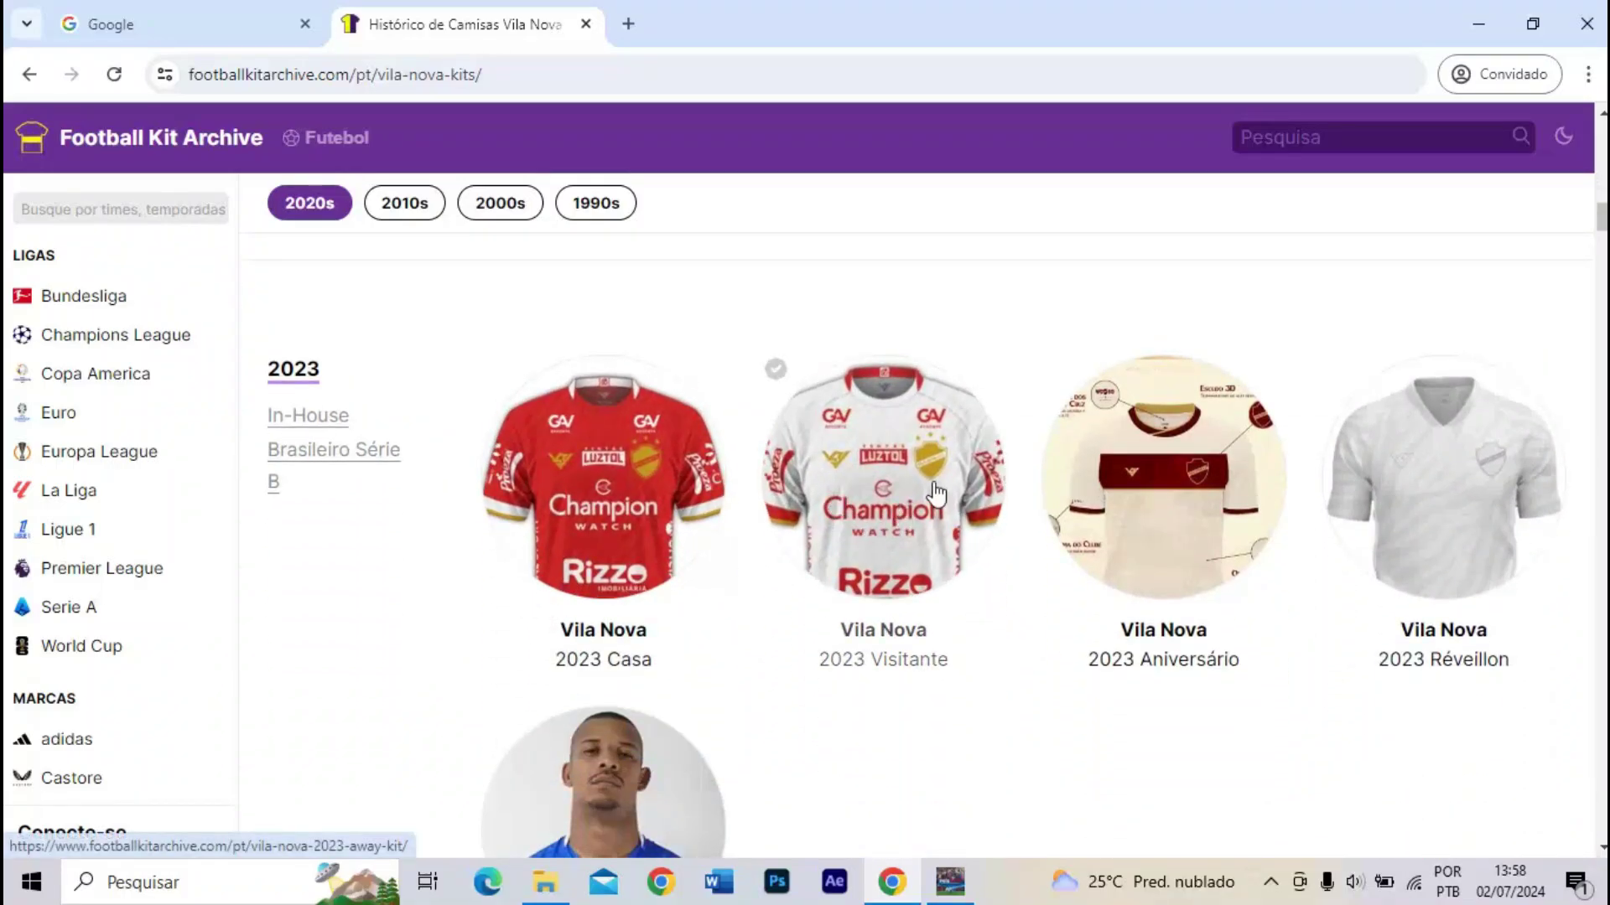
scroll(717, 426, "up", 20)
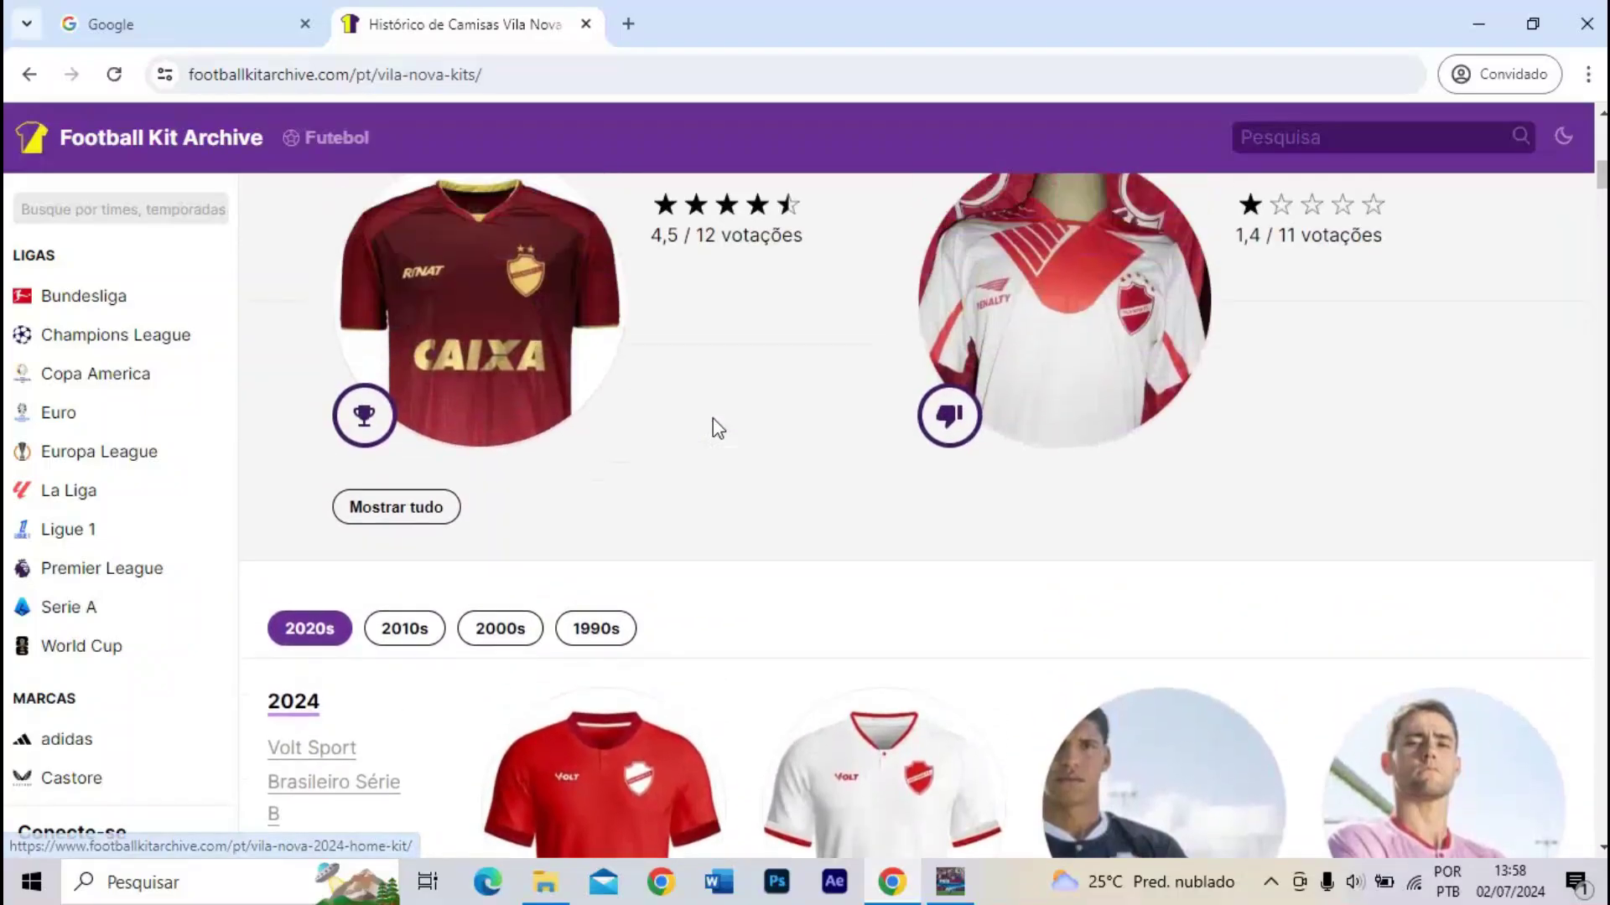
scroll(717, 428, "down", 15)
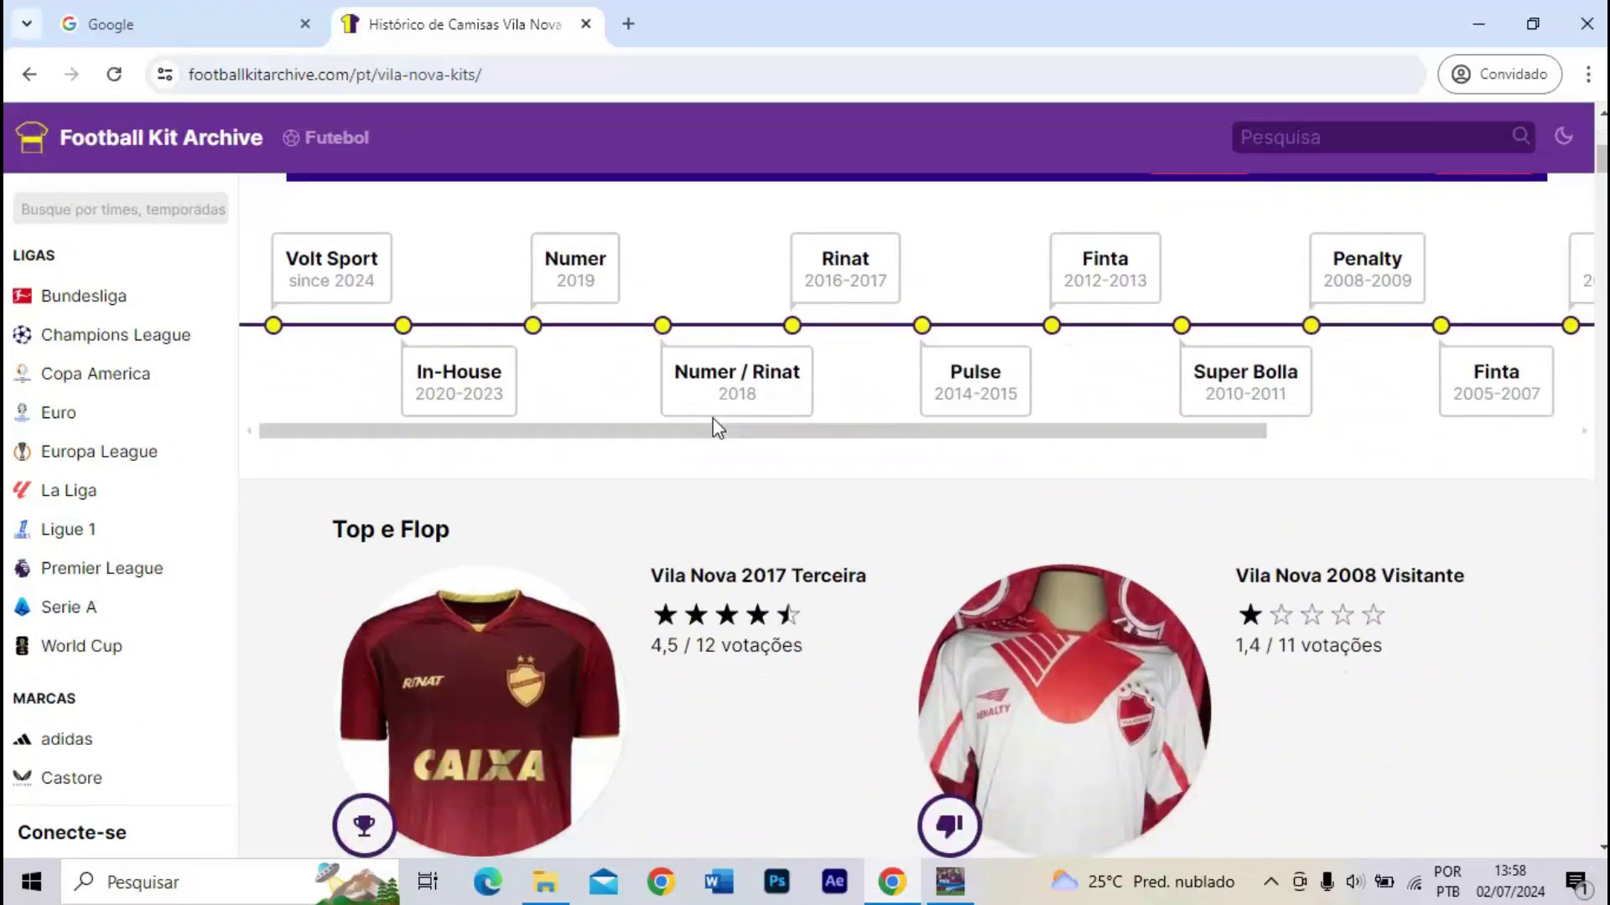
scroll(717, 428, "up", 5)
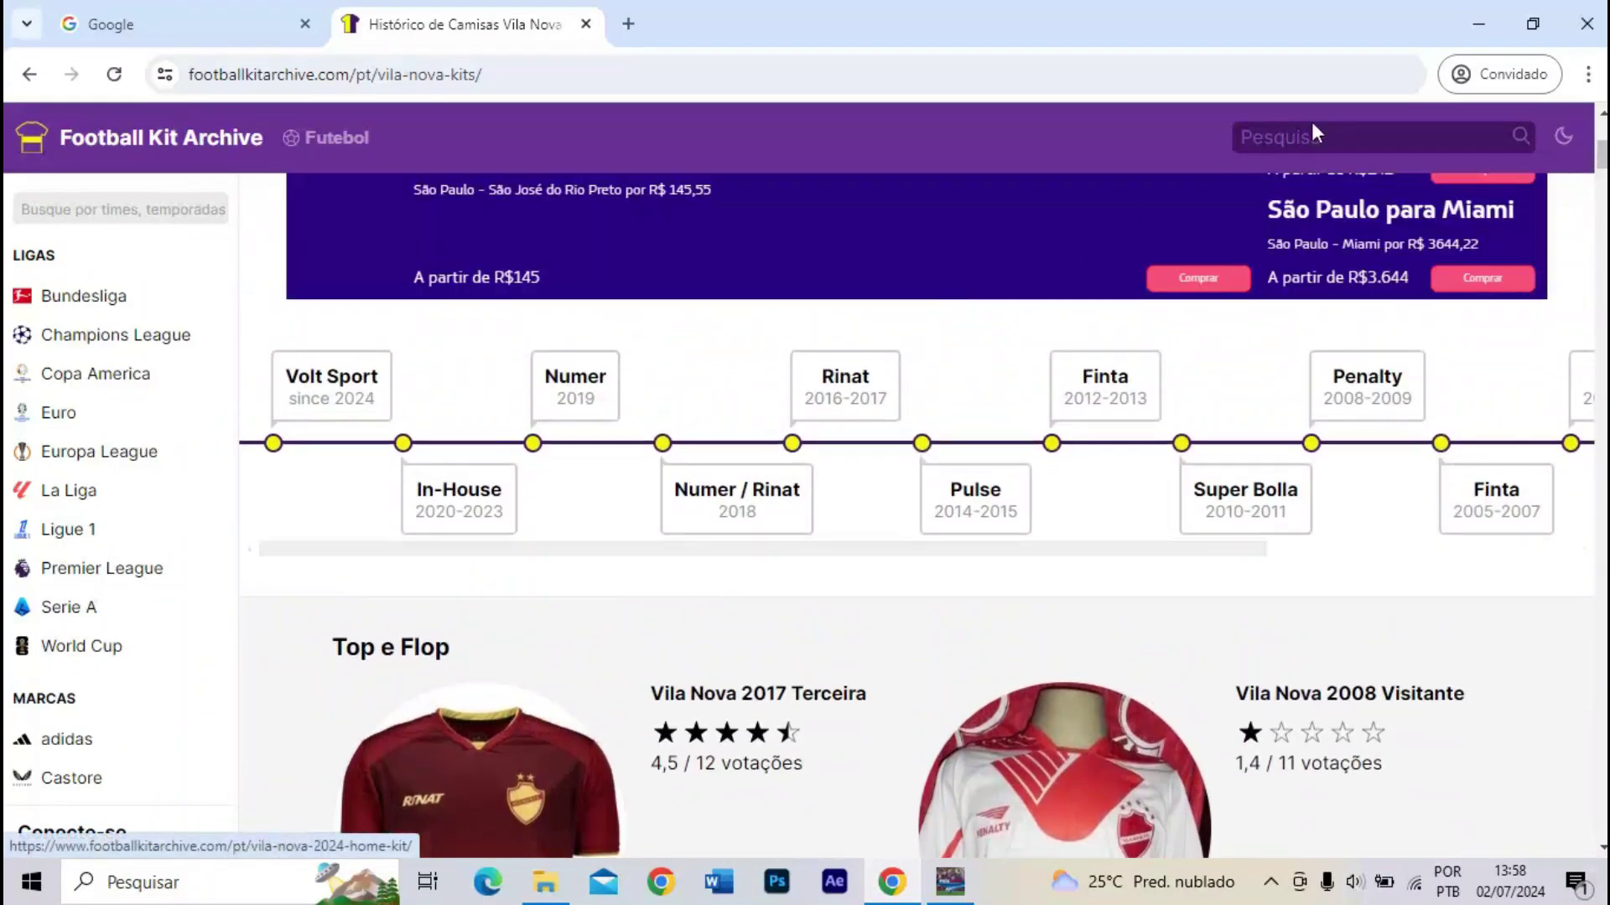
- Search Football Kit Archive for "fortaleza"
left_click(1321, 136)
type("fort")
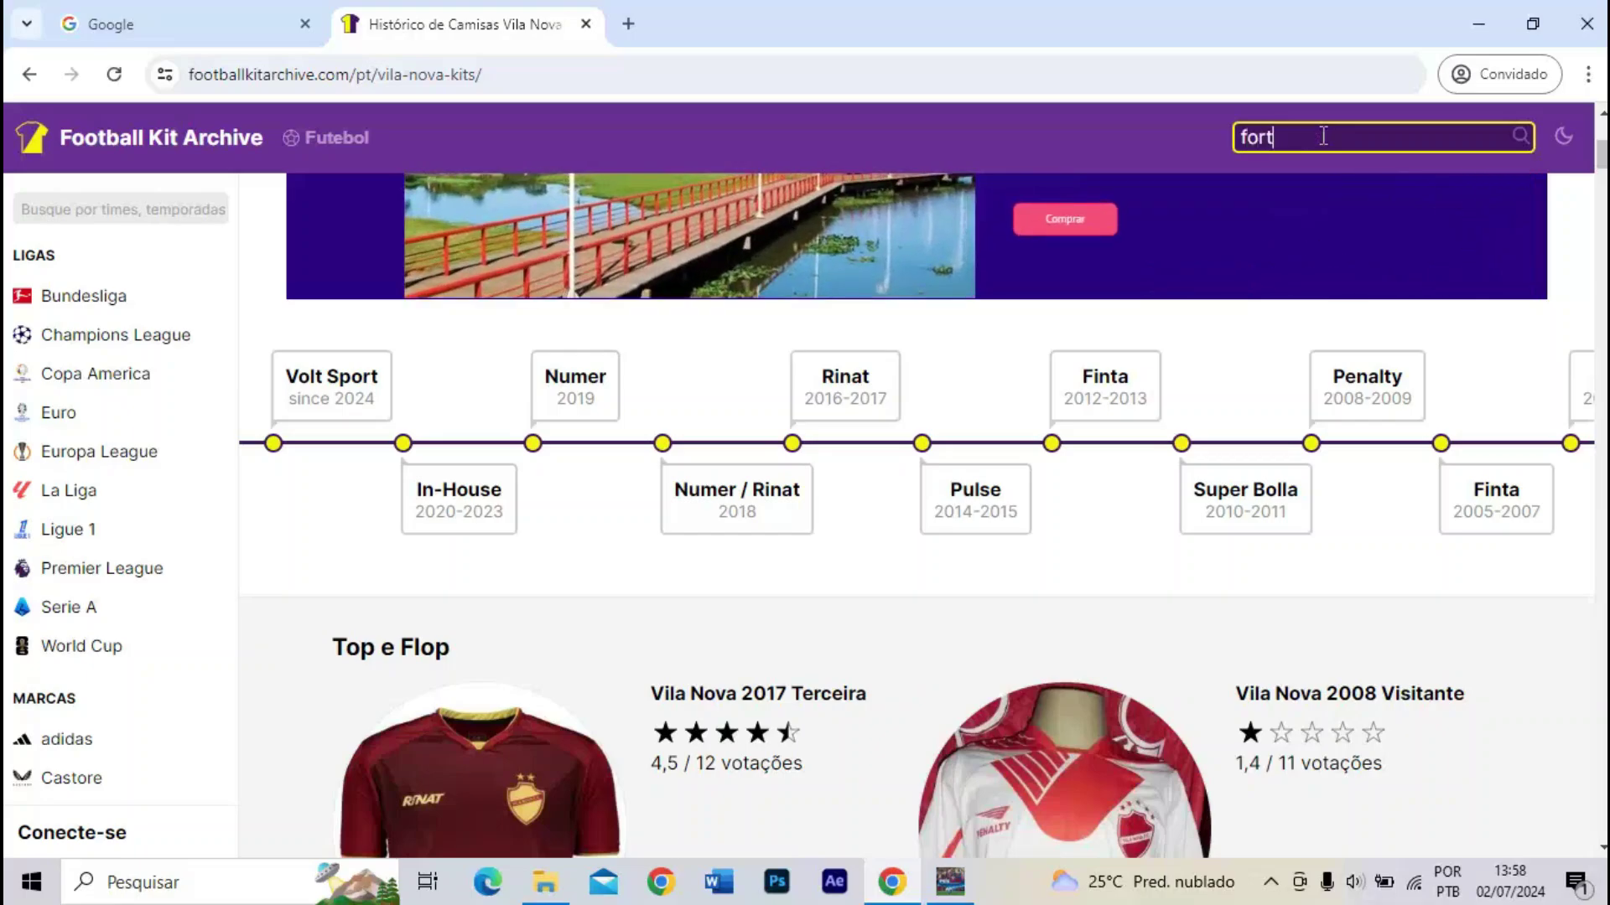
type("aleza")
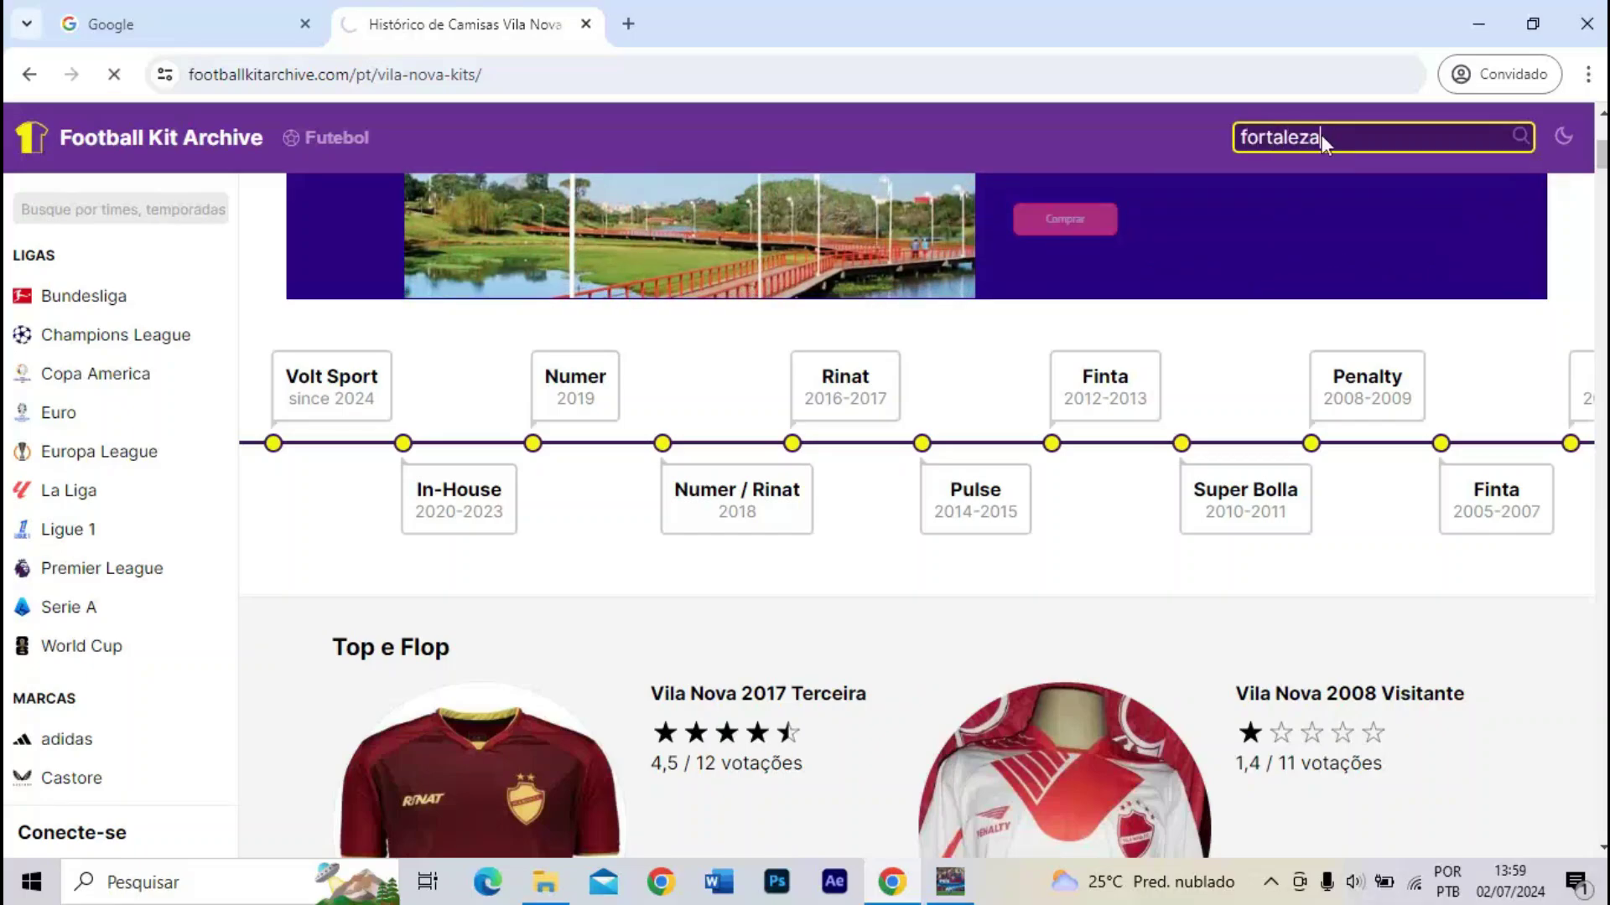
key("Return")
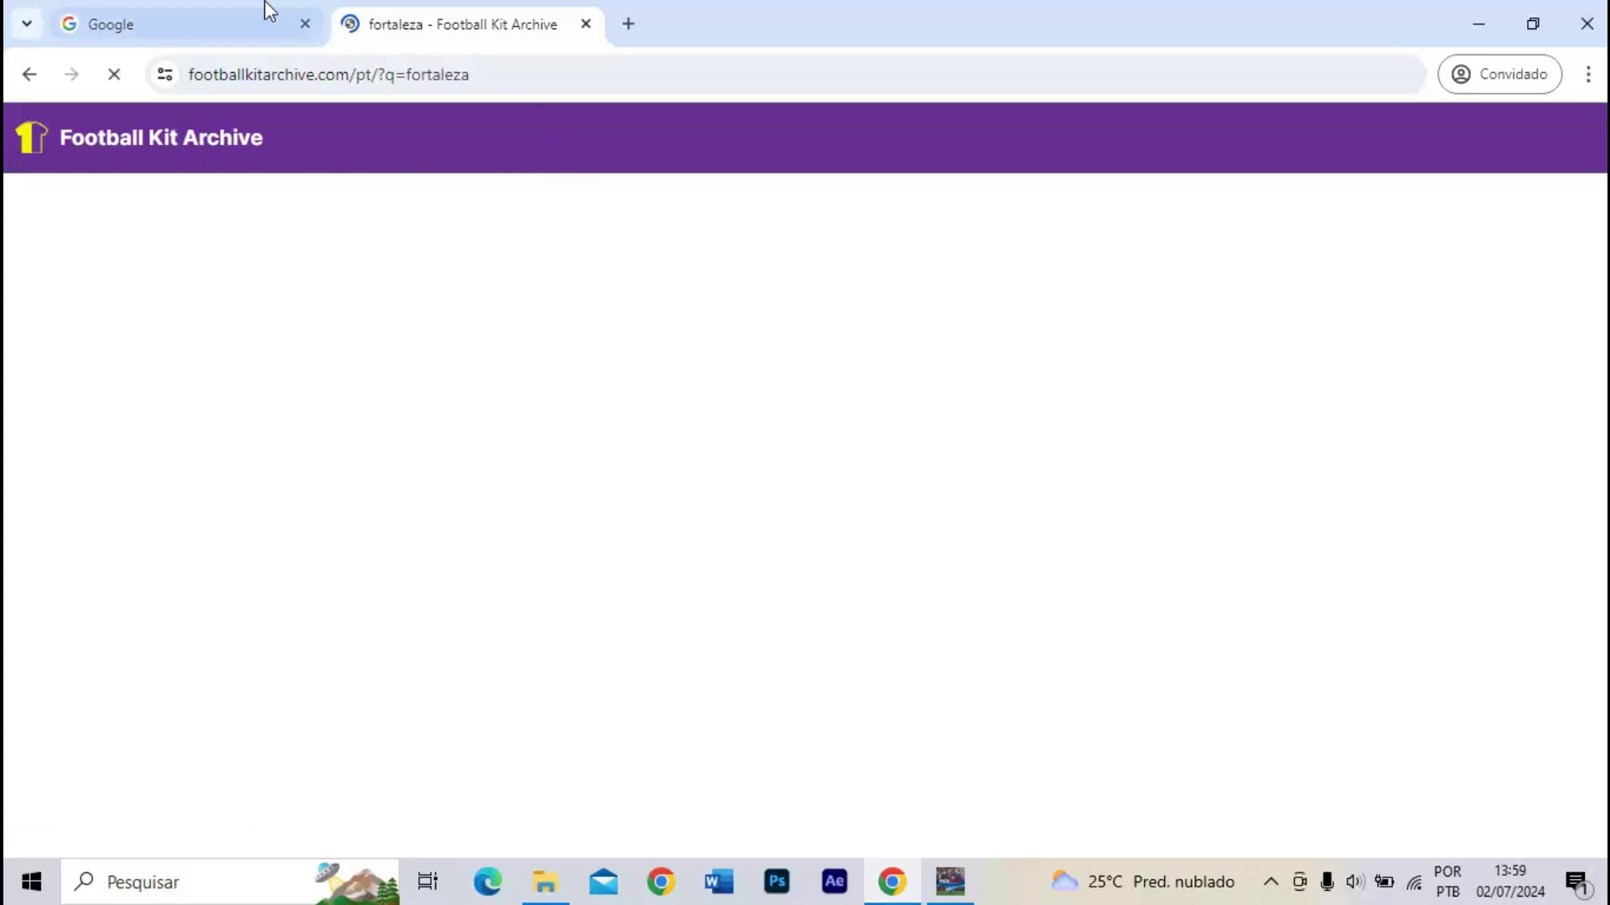
- Search Google for "pes master kit creator" and decline the prompt to sign in
left_click(220, 8)
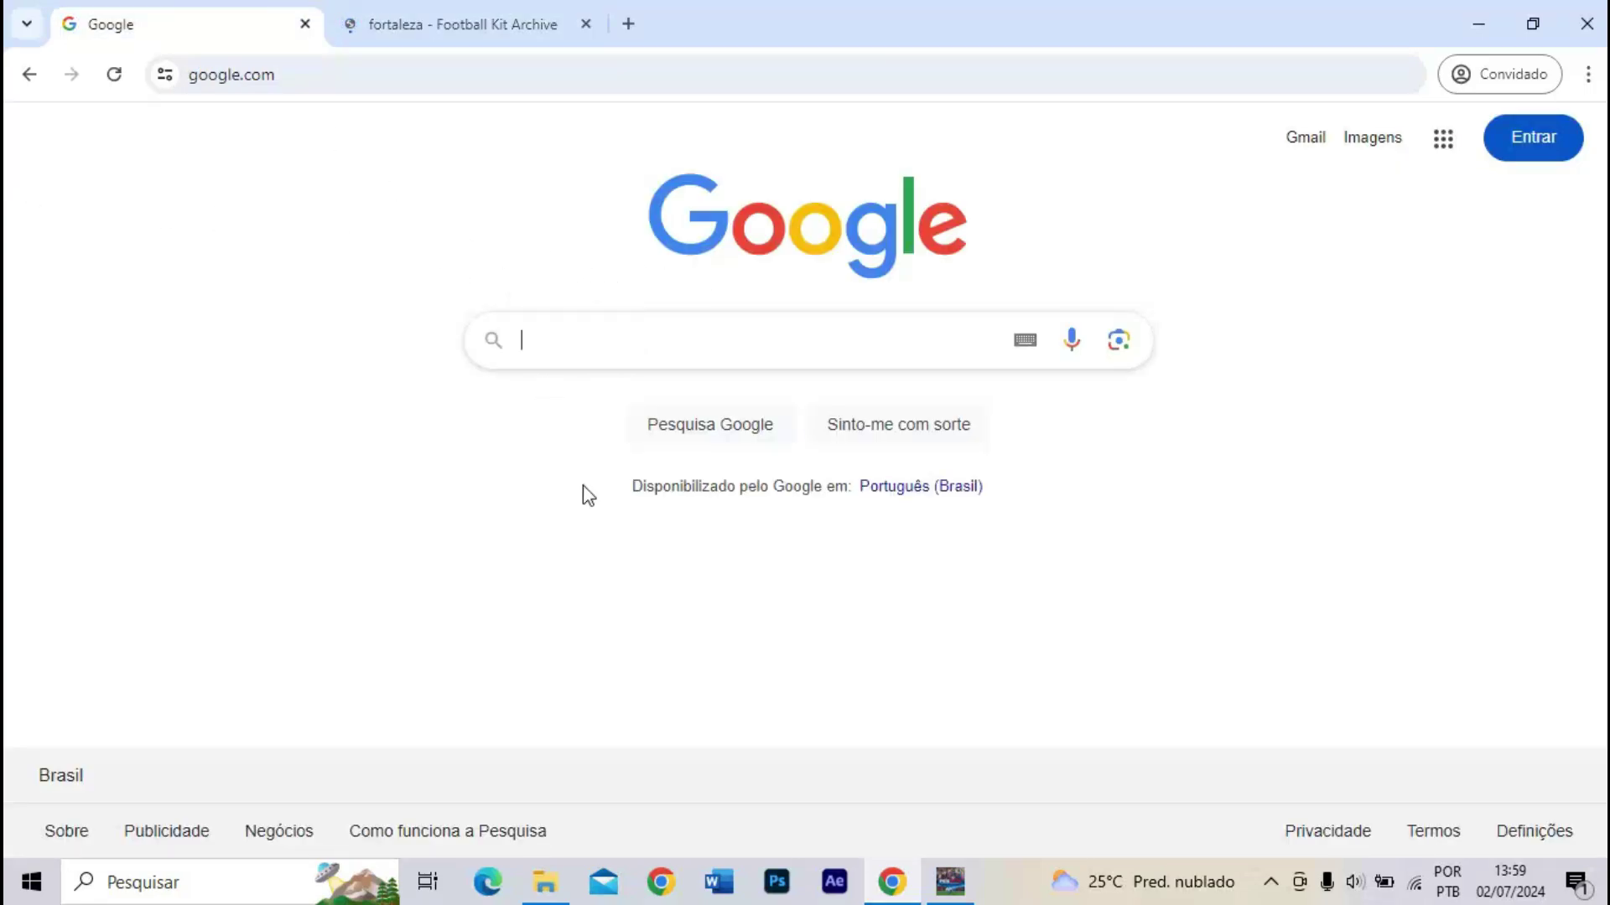
type("pes mas")
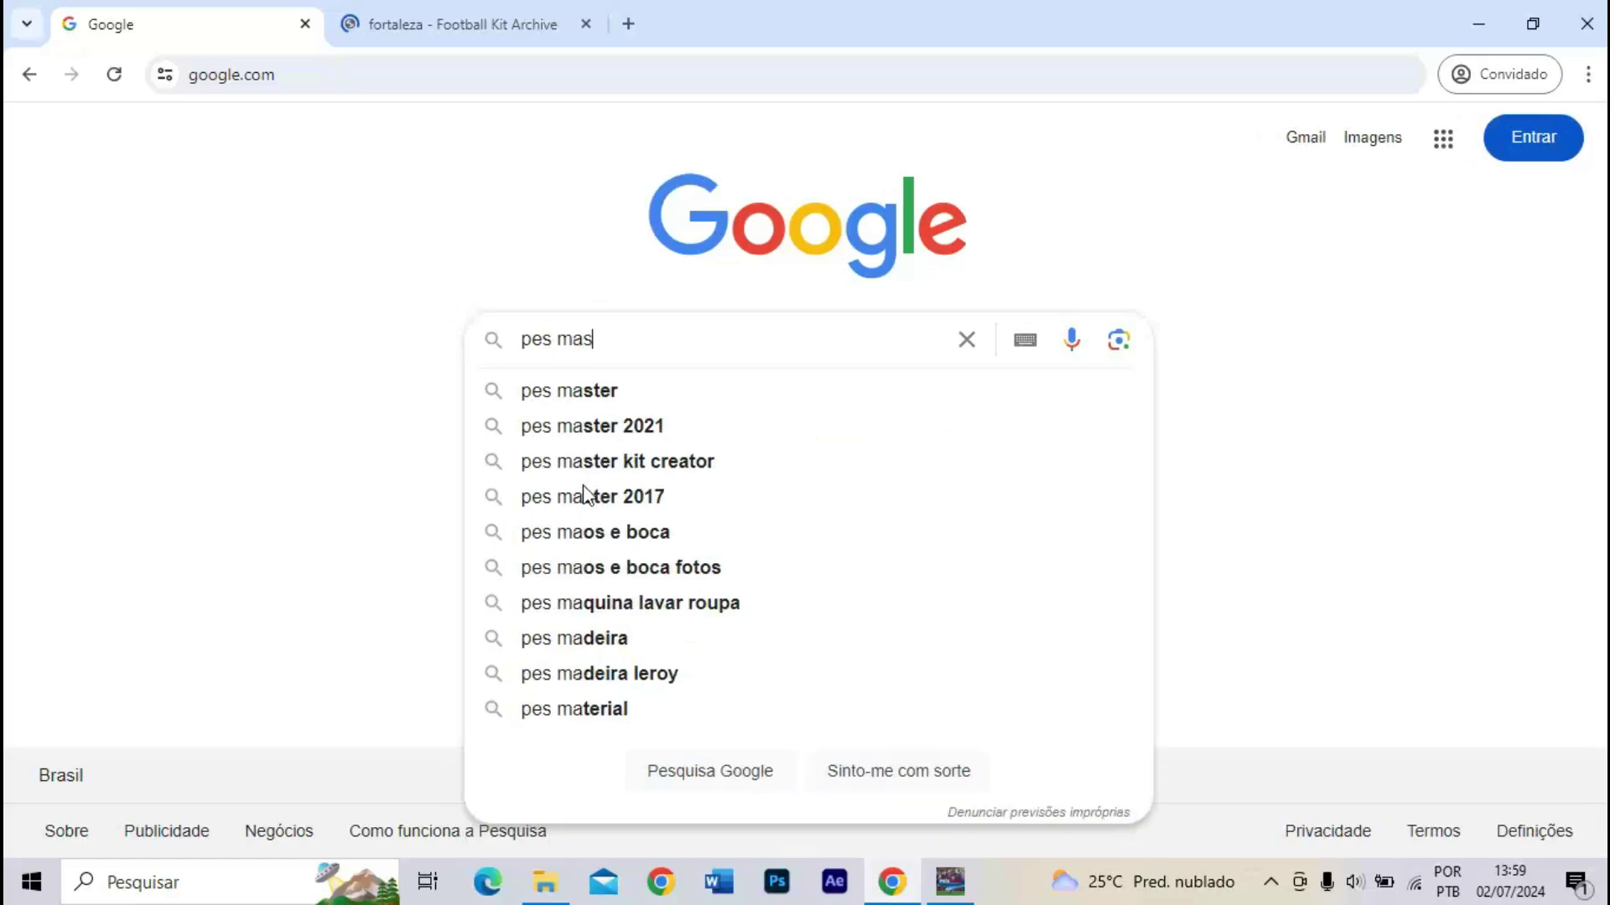
type("ter")
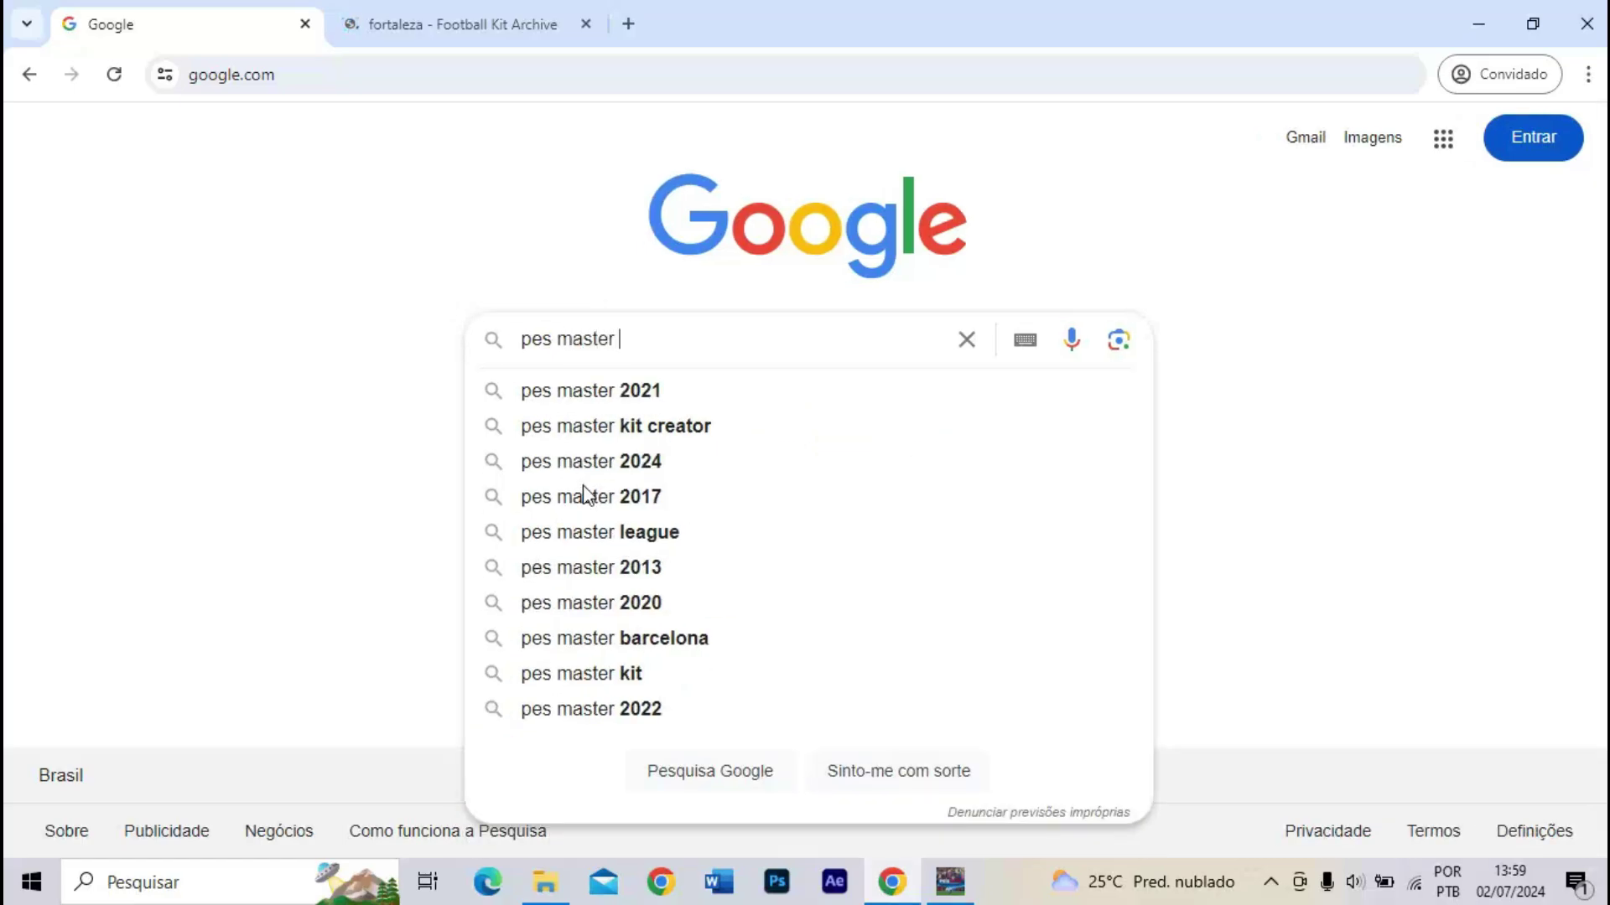
left_click(593, 435)
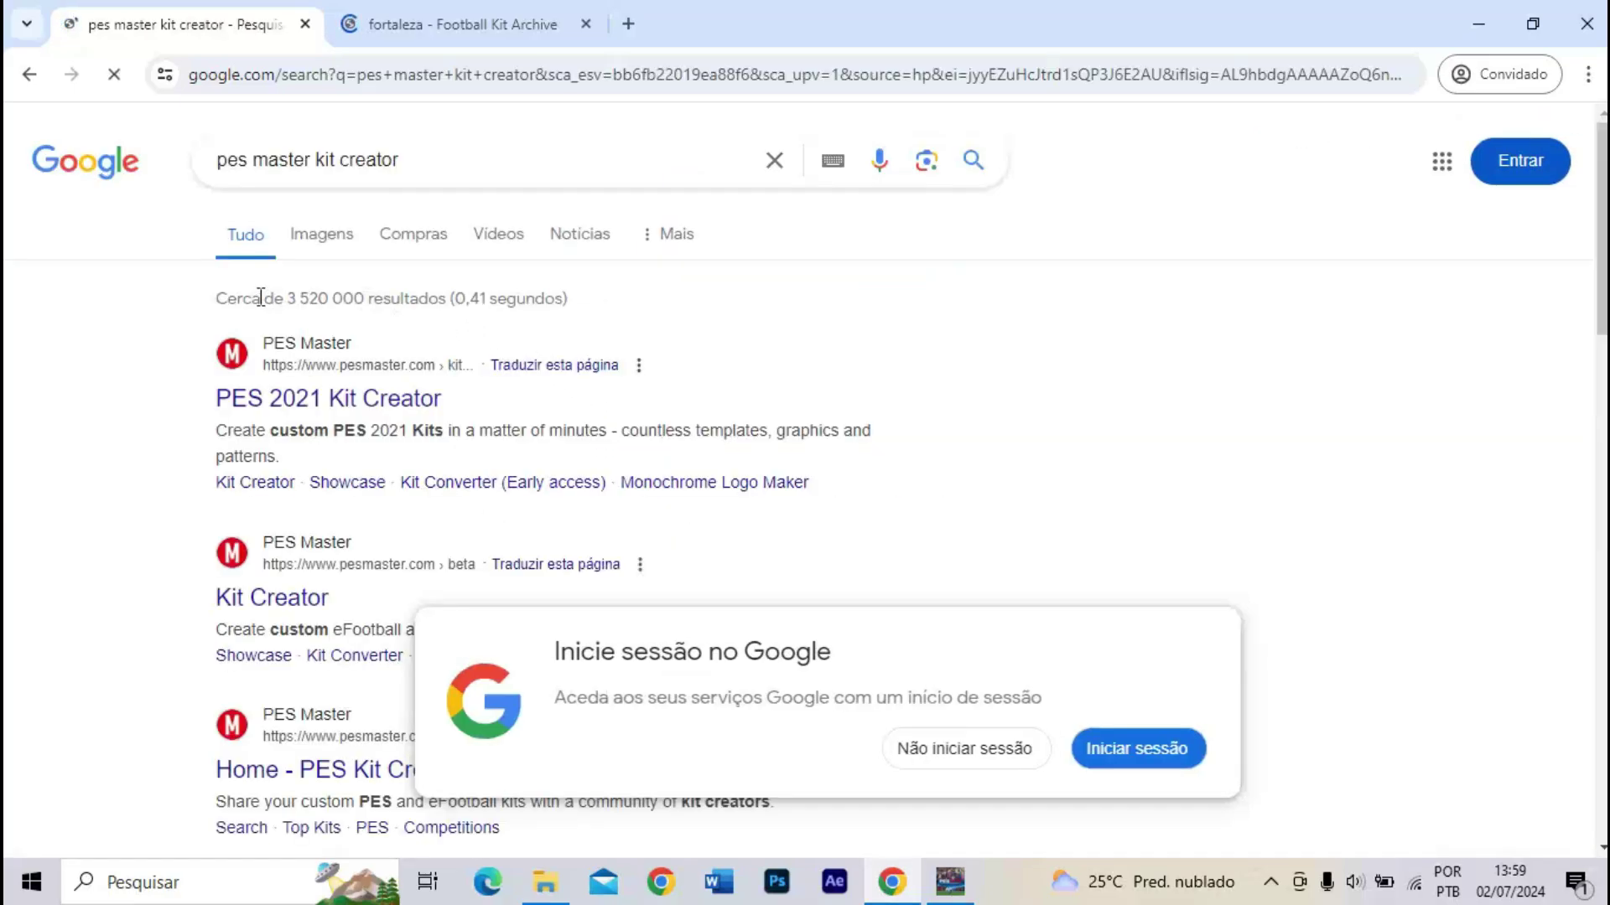
left_click(934, 748)
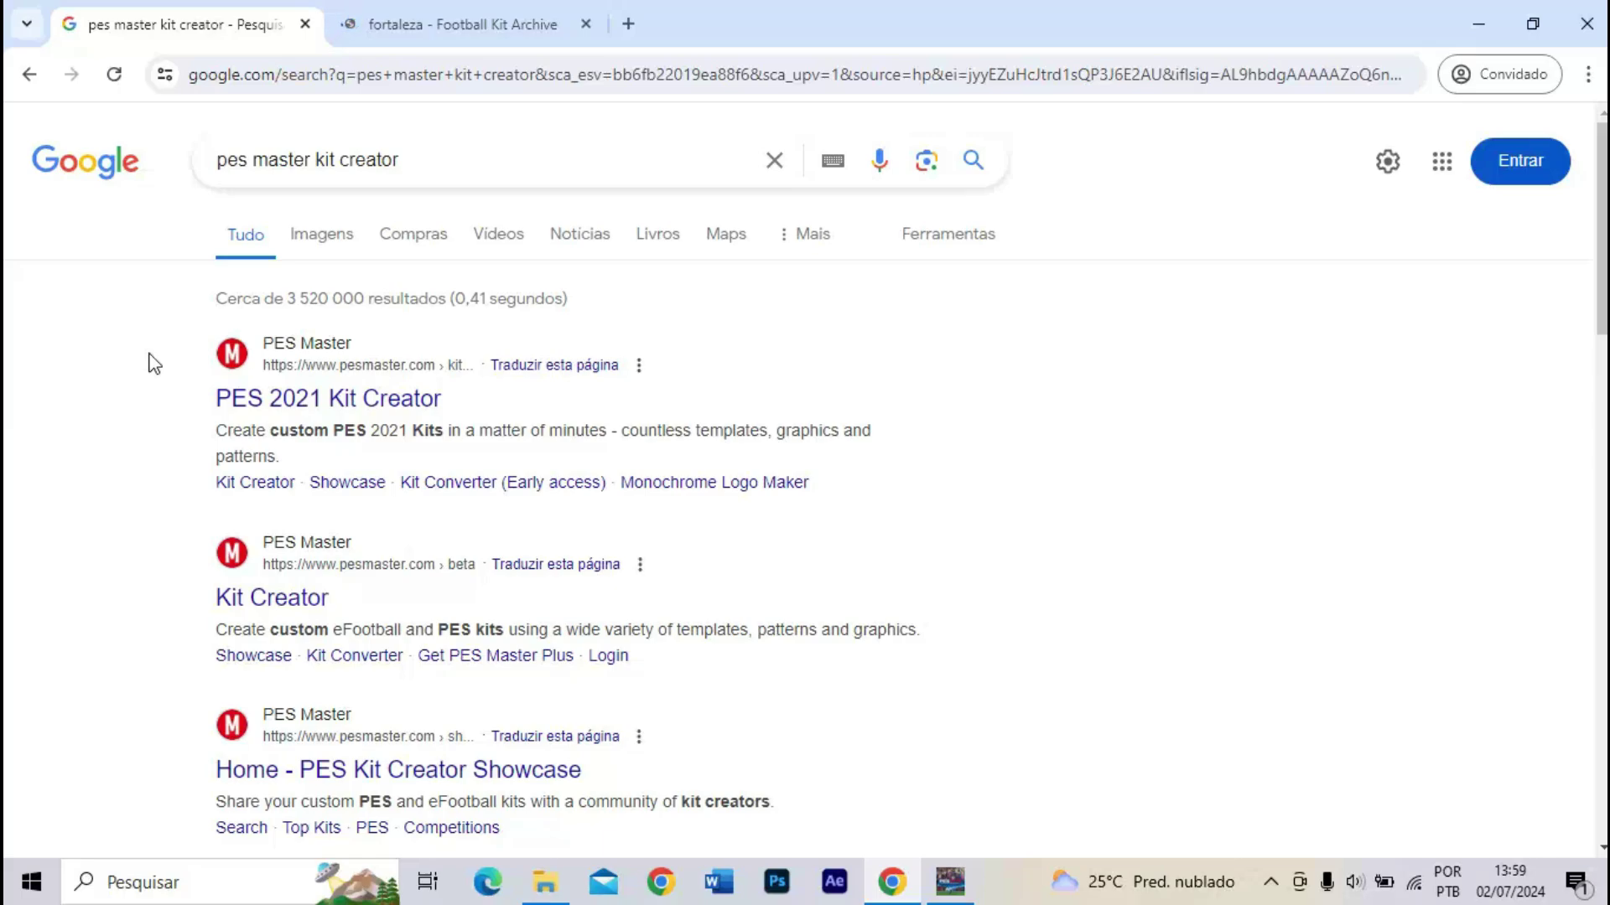
- Switch to Pro Evolution Soccer 2017 to check Vila Nova's kit screen and return to the search results in the browser
left_click(948, 882)
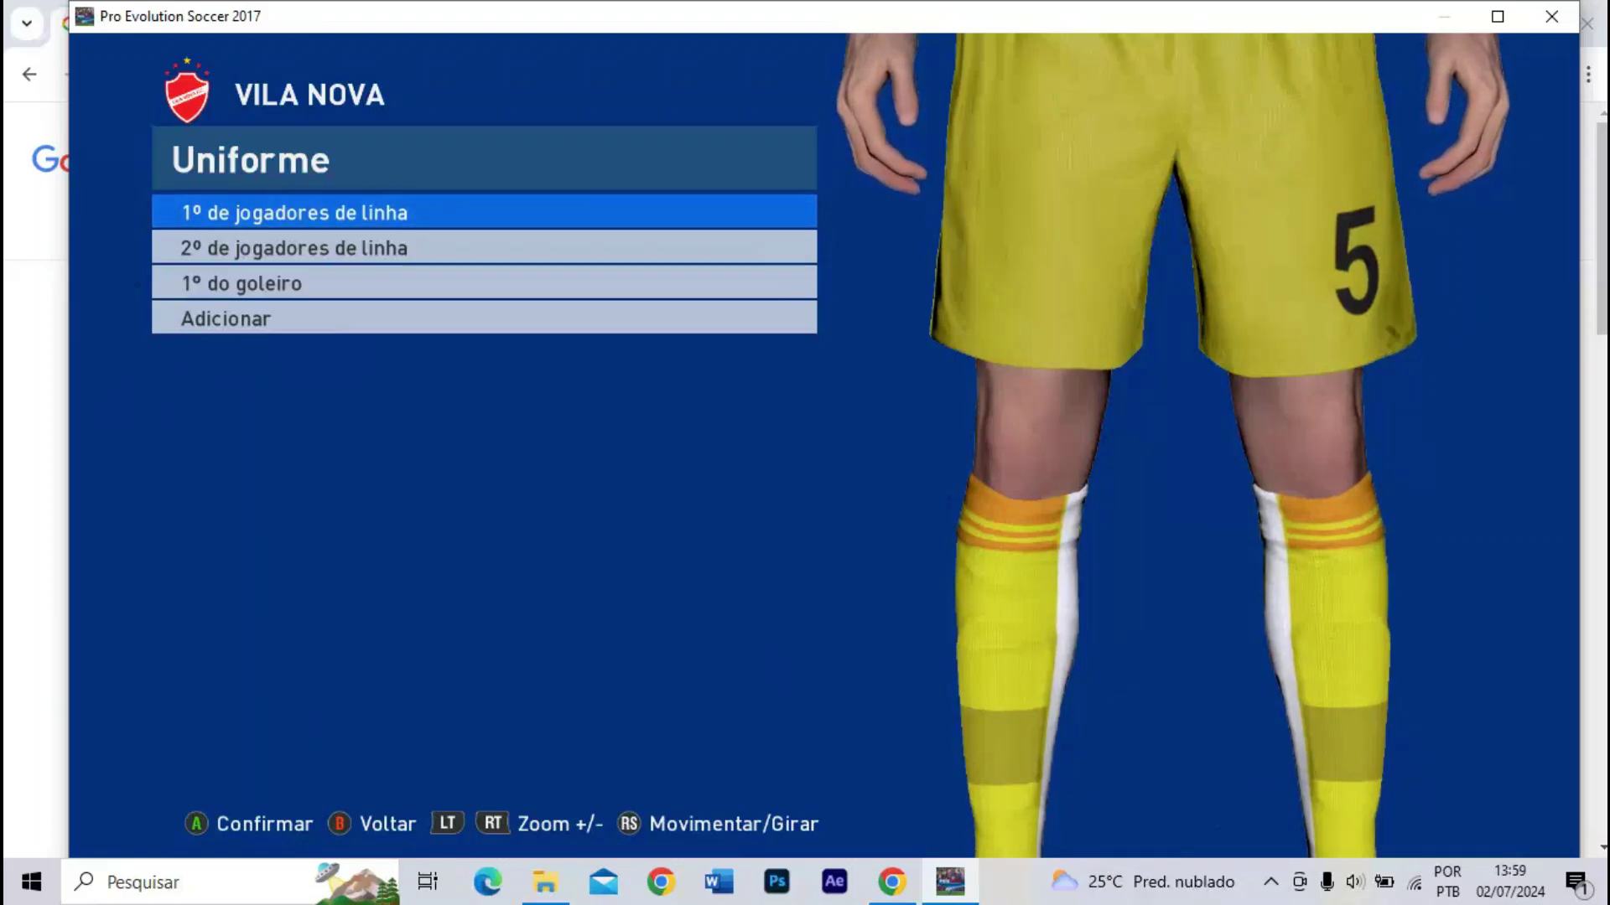
left_click(17, 612)
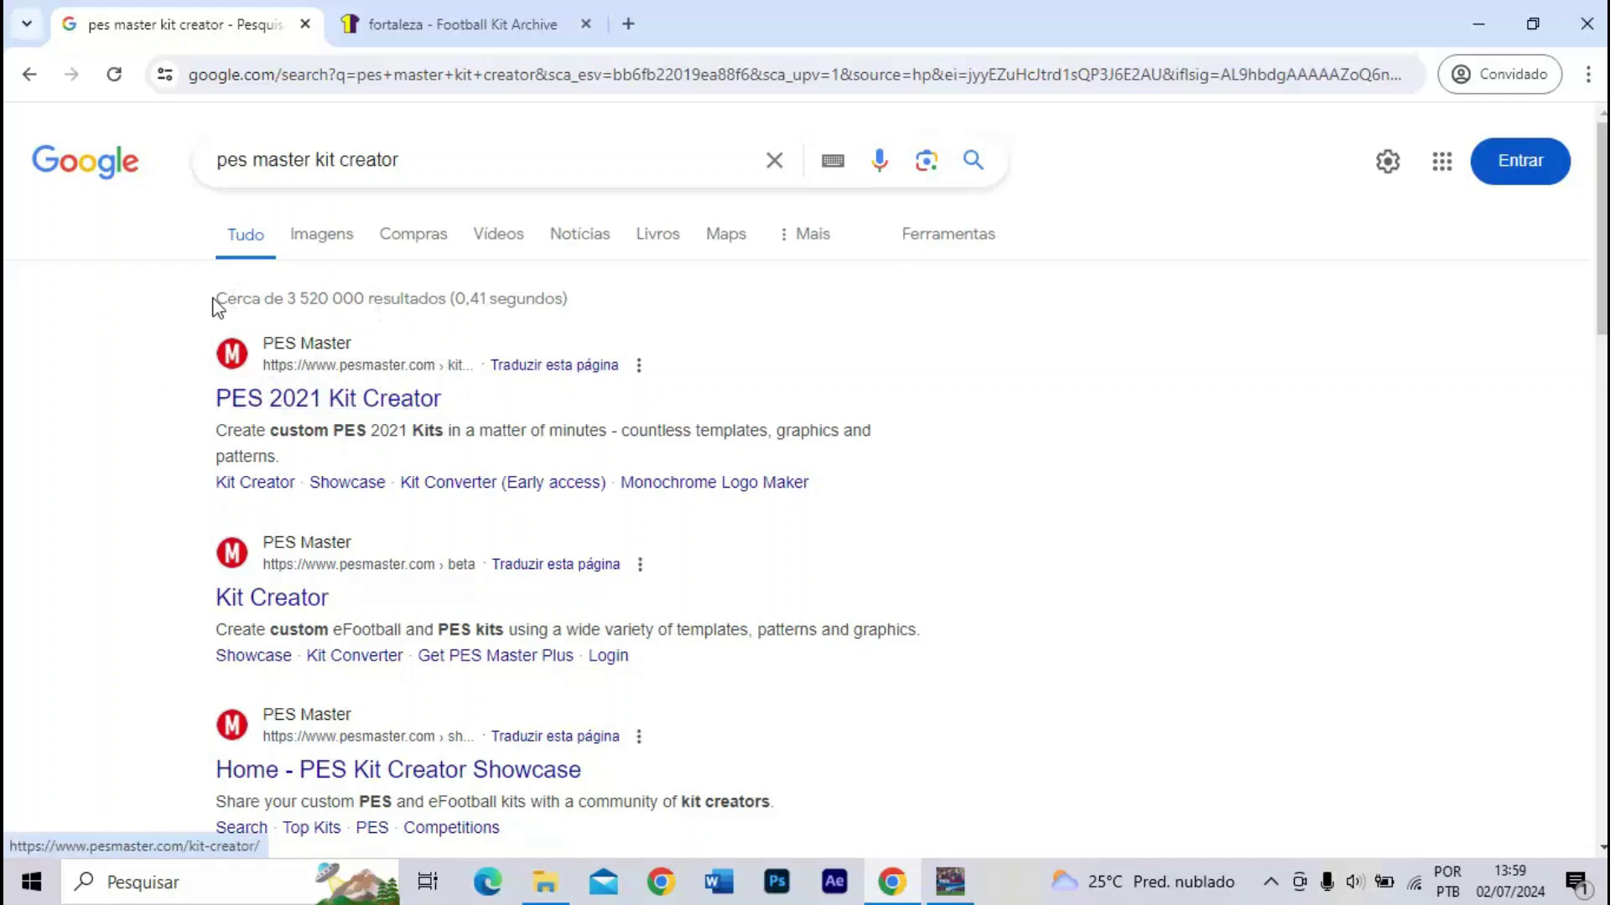
left_click(947, 882)
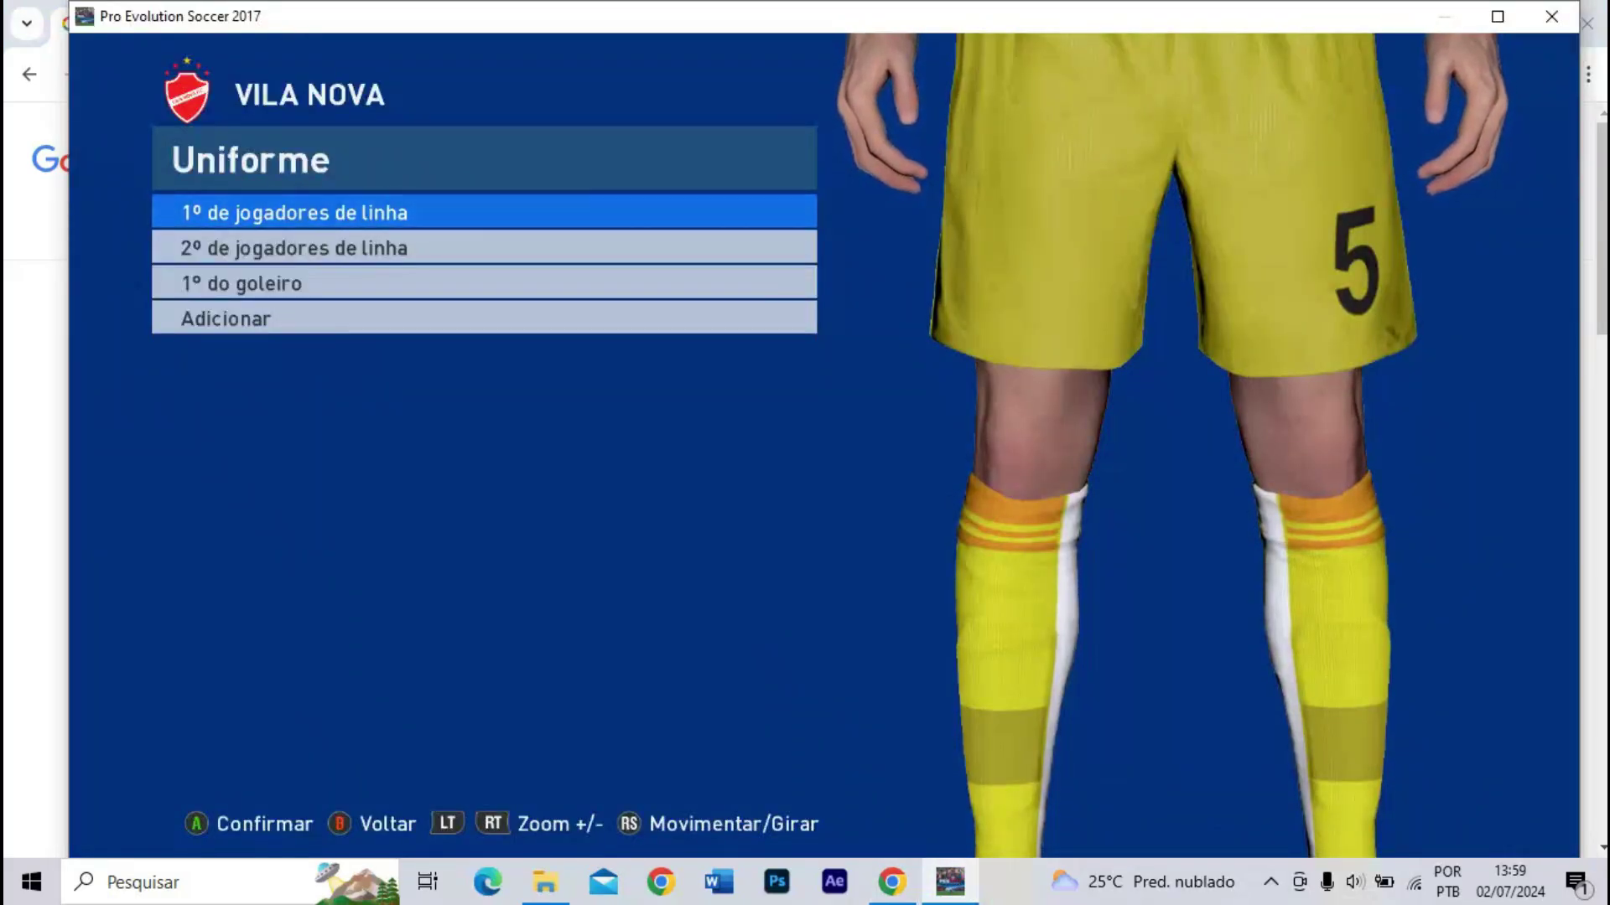
left_click(8, 570)
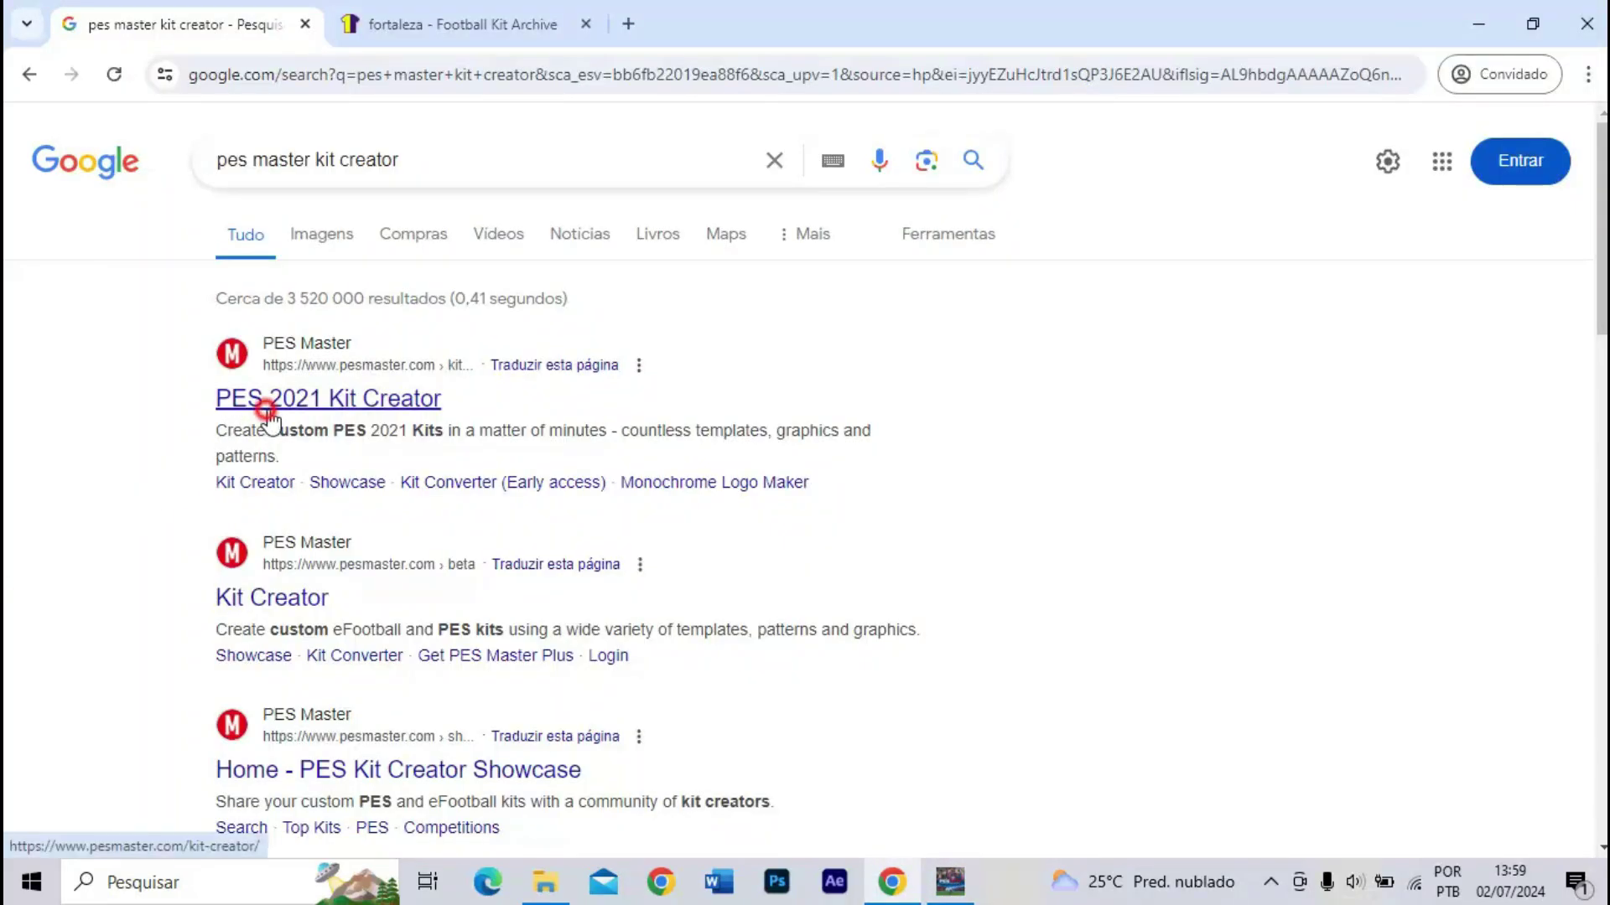
- Open the PES 2021 Kit Creator result in a new tab and try to leave it for the PES Master home page
left_click_drag(263, 402, 761, 32)
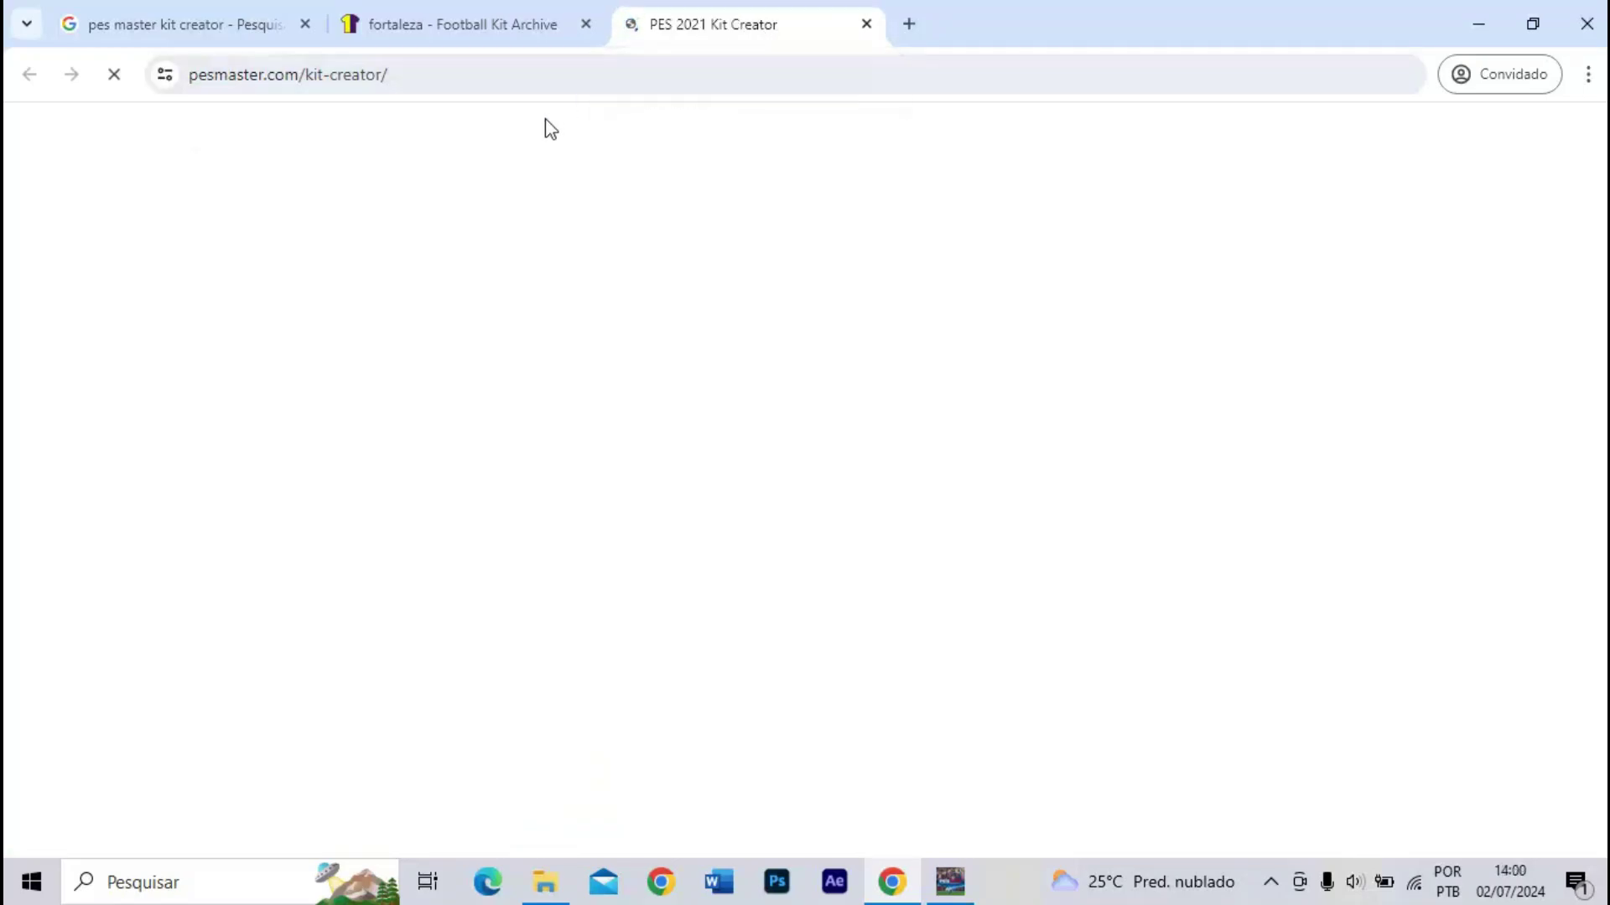
mouse_move(546, 121)
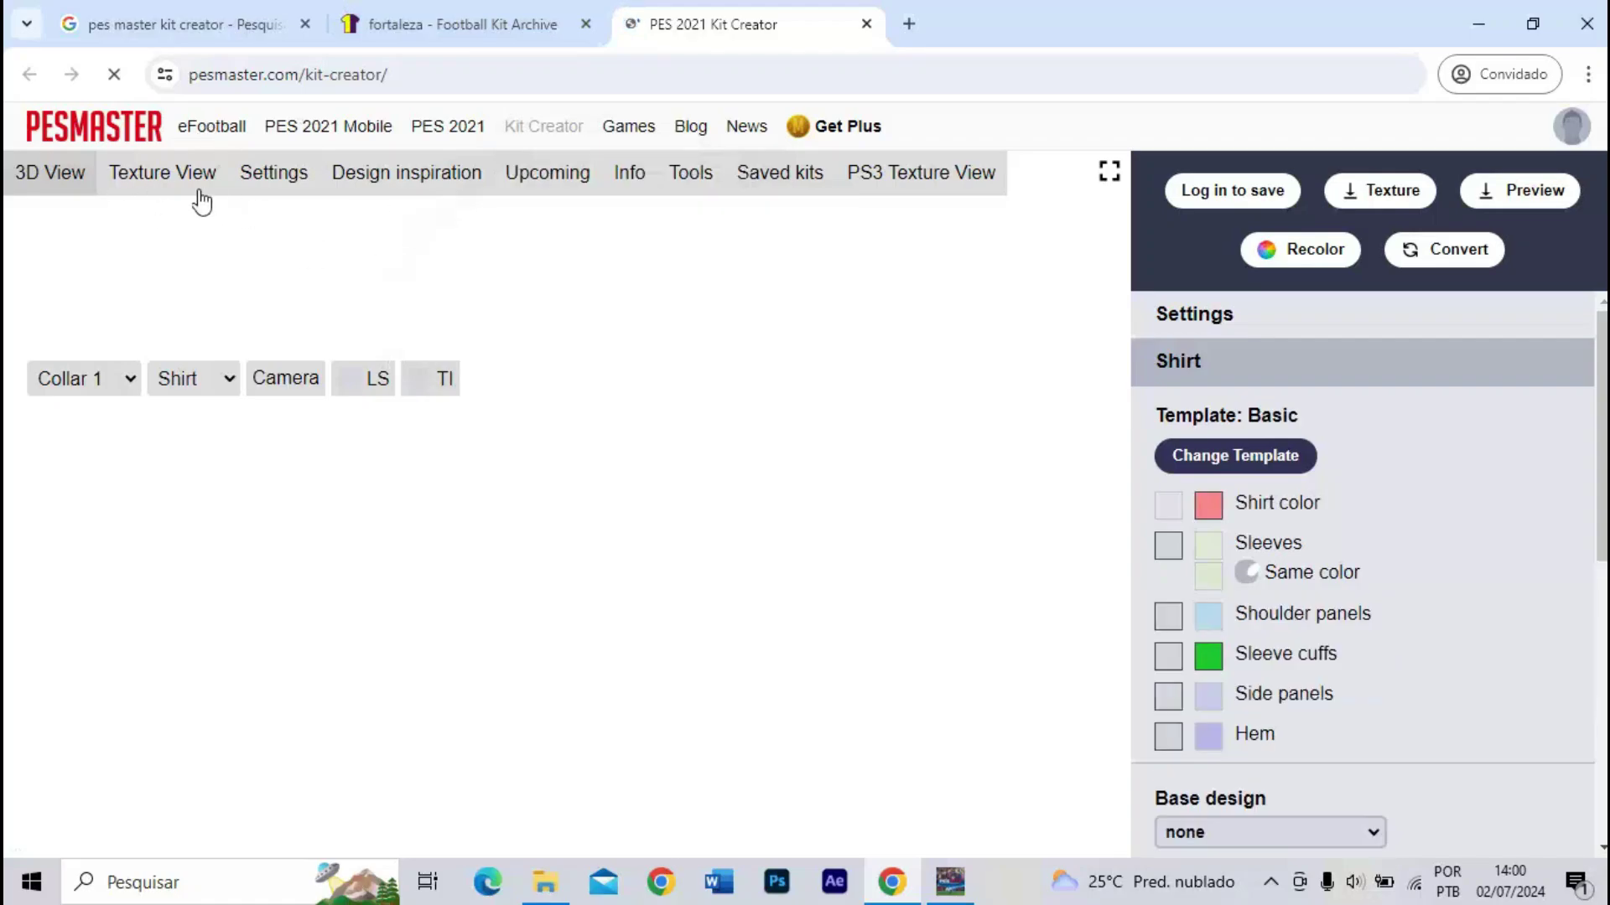
left_click(314, 147)
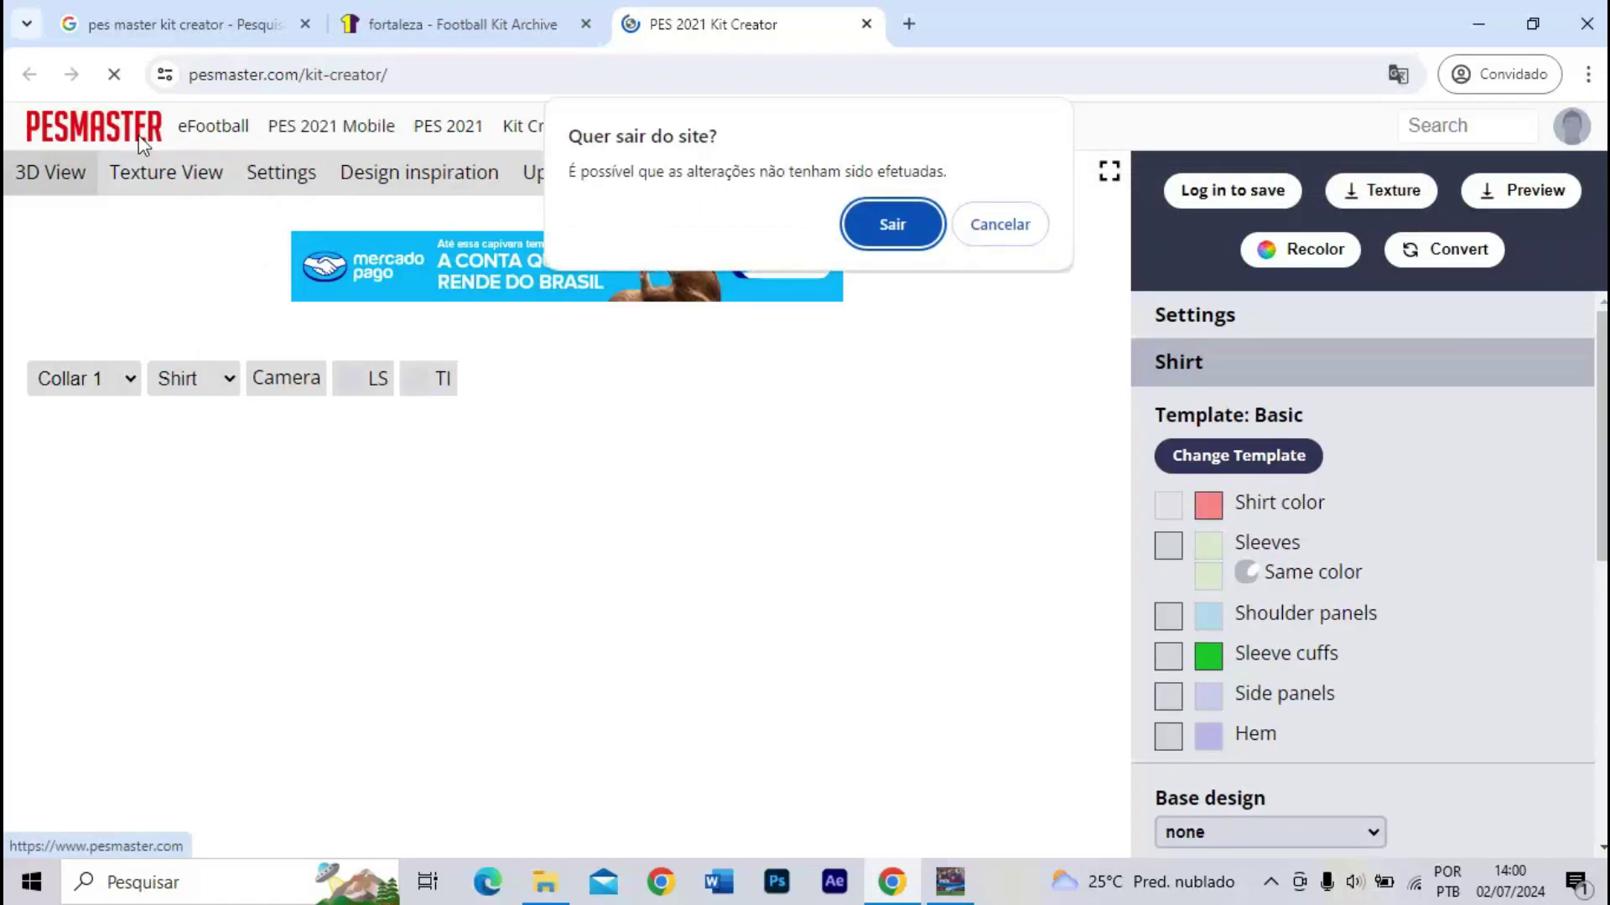
left_click(847, 235)
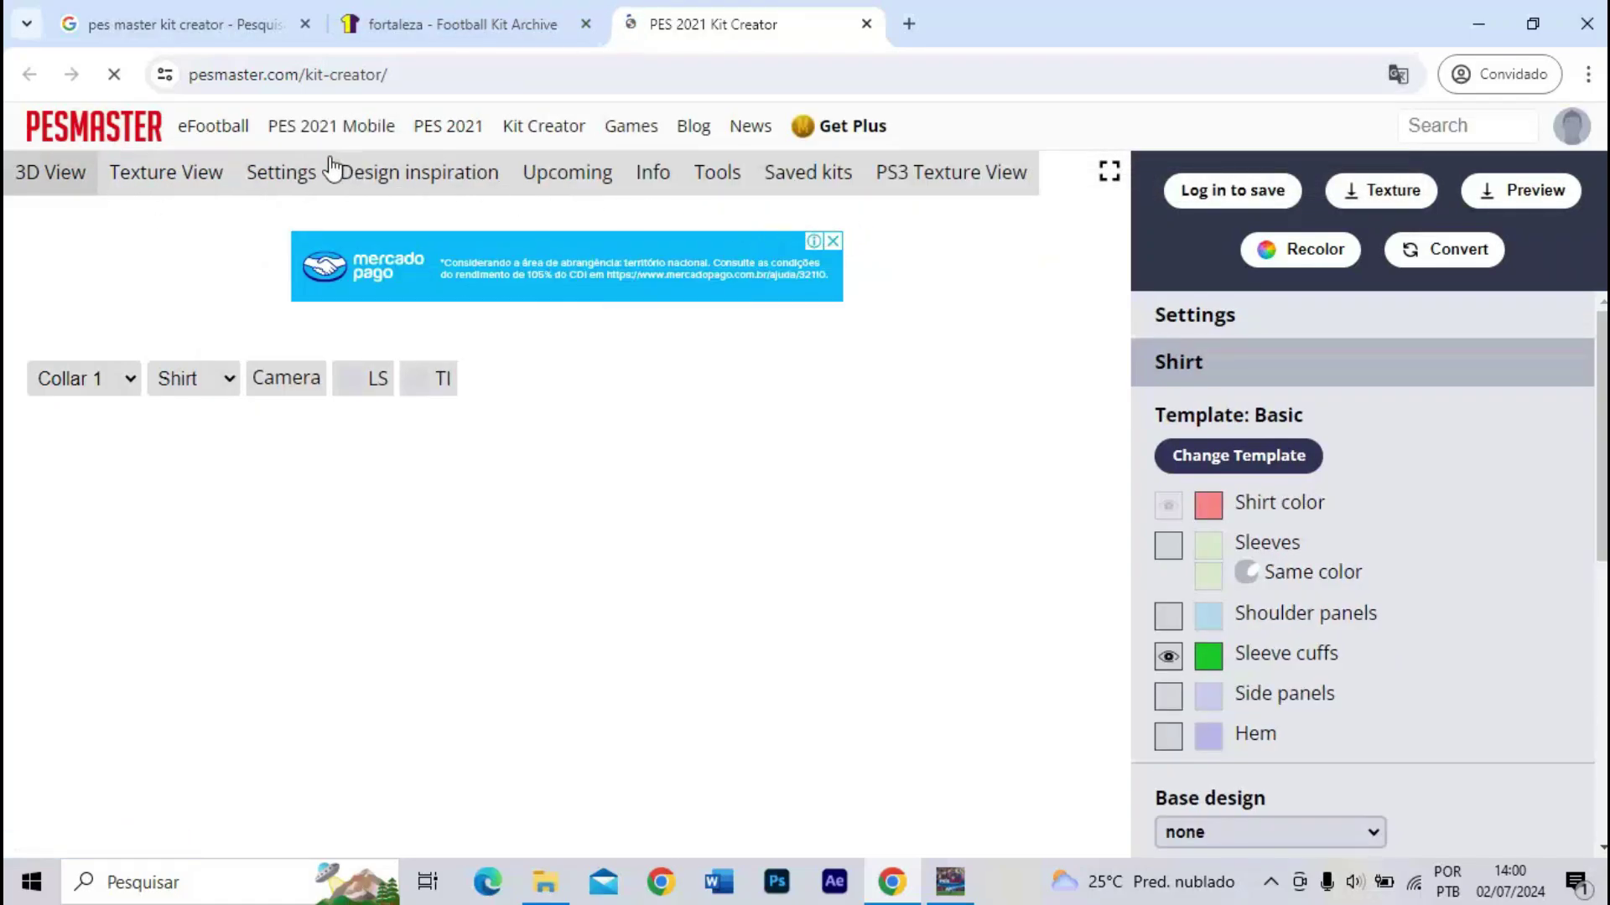
left_click(139, 127)
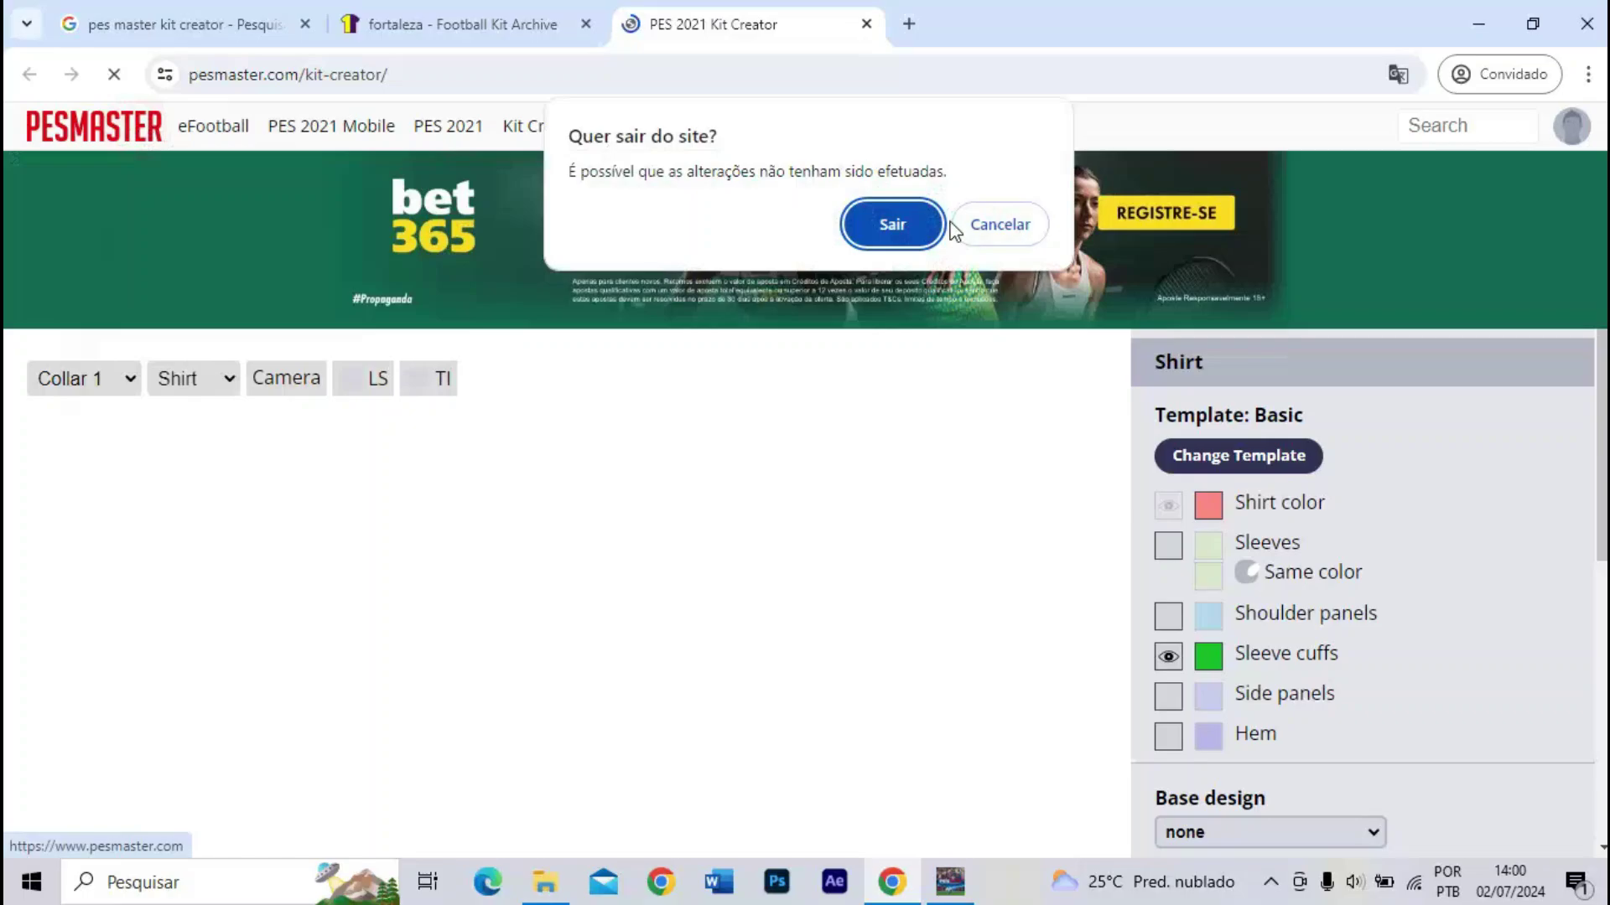
left_click(876, 225)
left_click(436, 73)
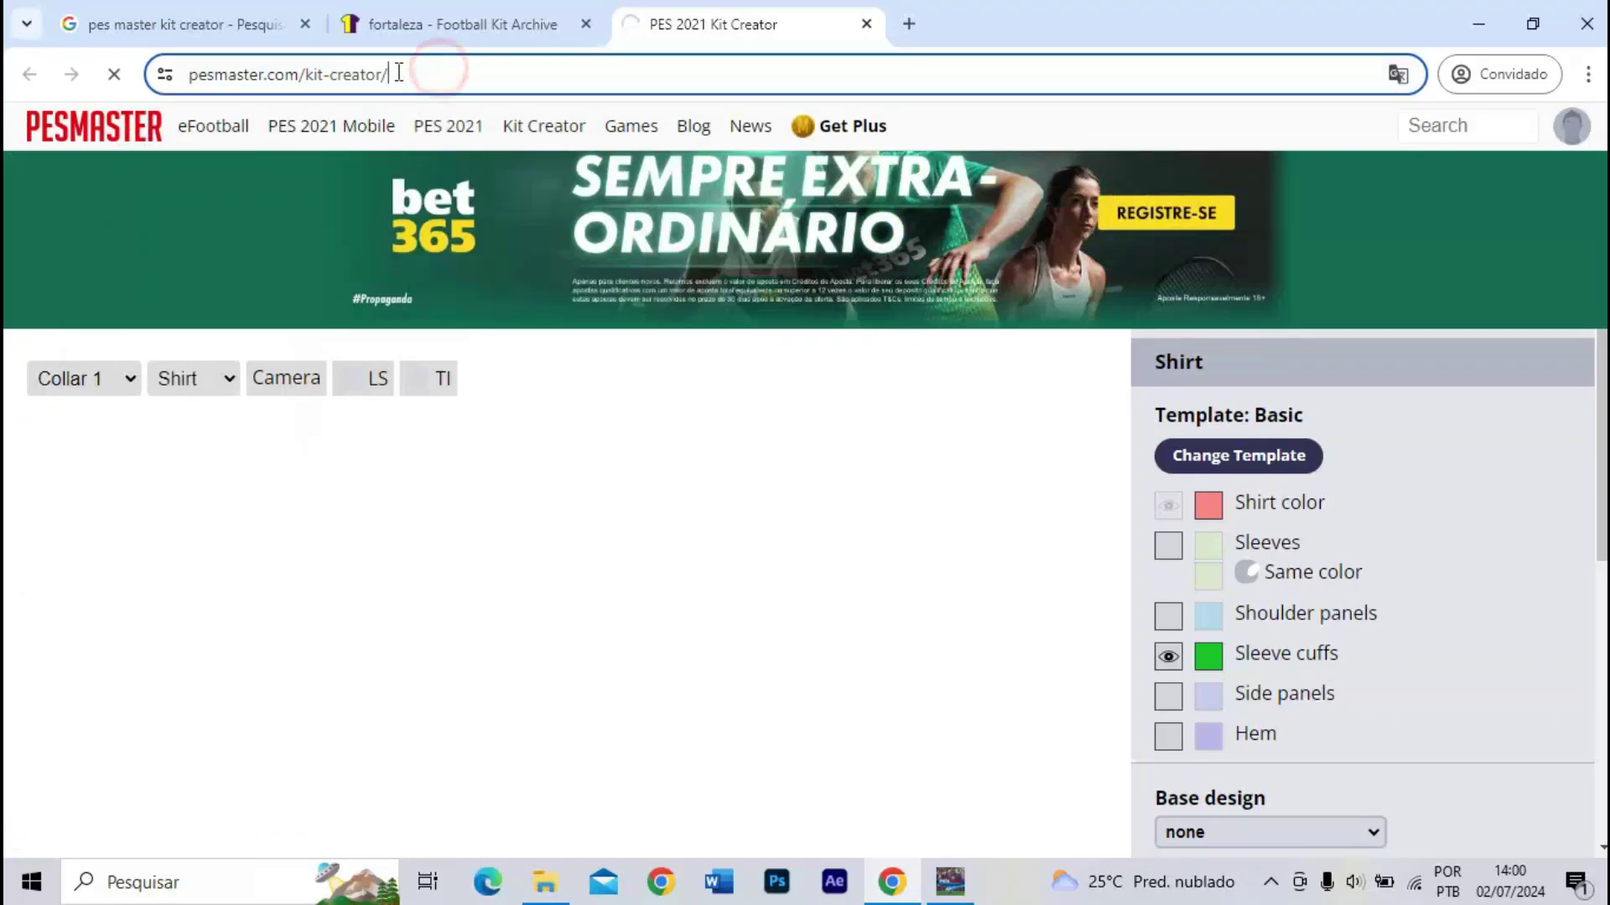
left_click_drag(399, 73, 349, 74)
key("BackSpace")
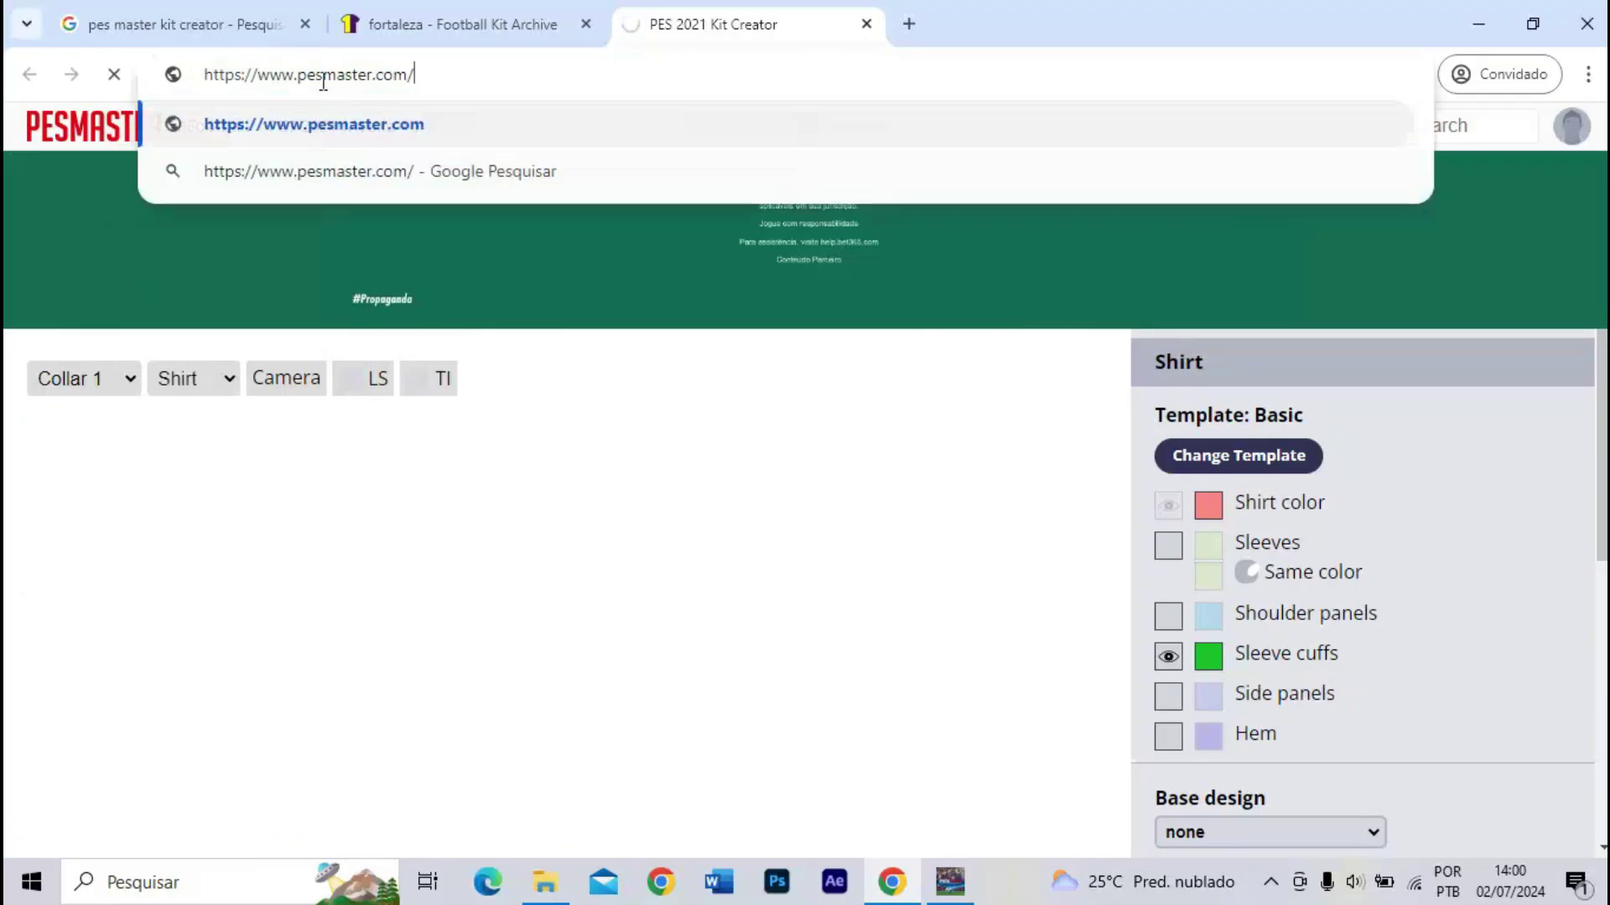
key("Return")
left_click(892, 264)
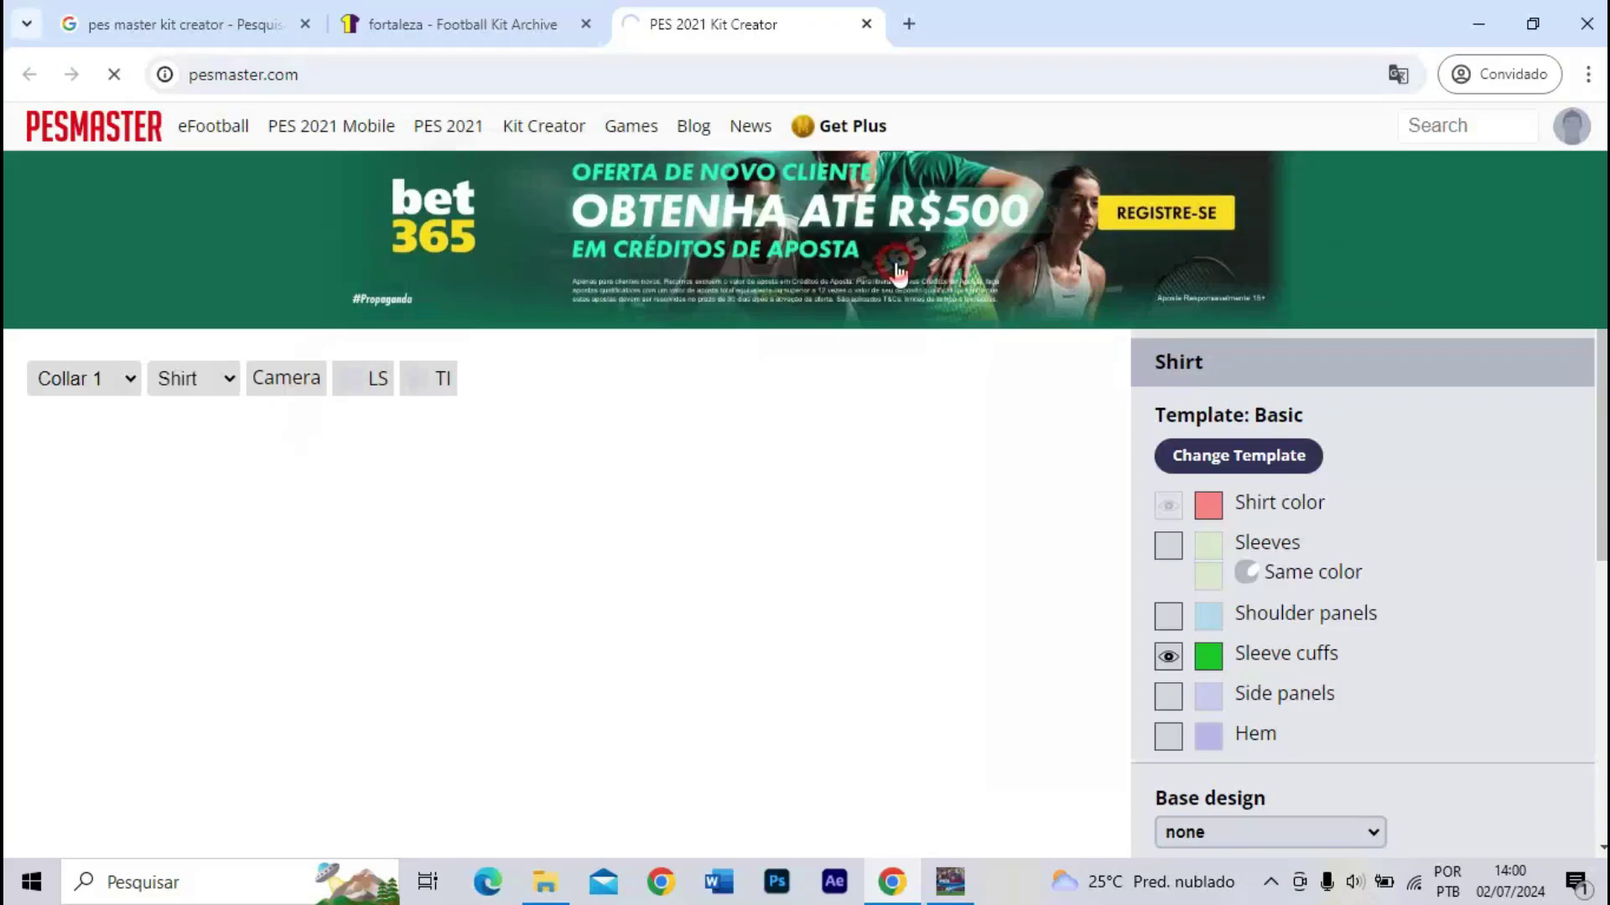
- Return to the Google results, bring up the PES Master Kit Creator page and highlight its pesmaster.com/kit-creator/beta/ address
left_click(246, 10)
left_click_drag(237, 367, 314, 381)
left_click(814, 19)
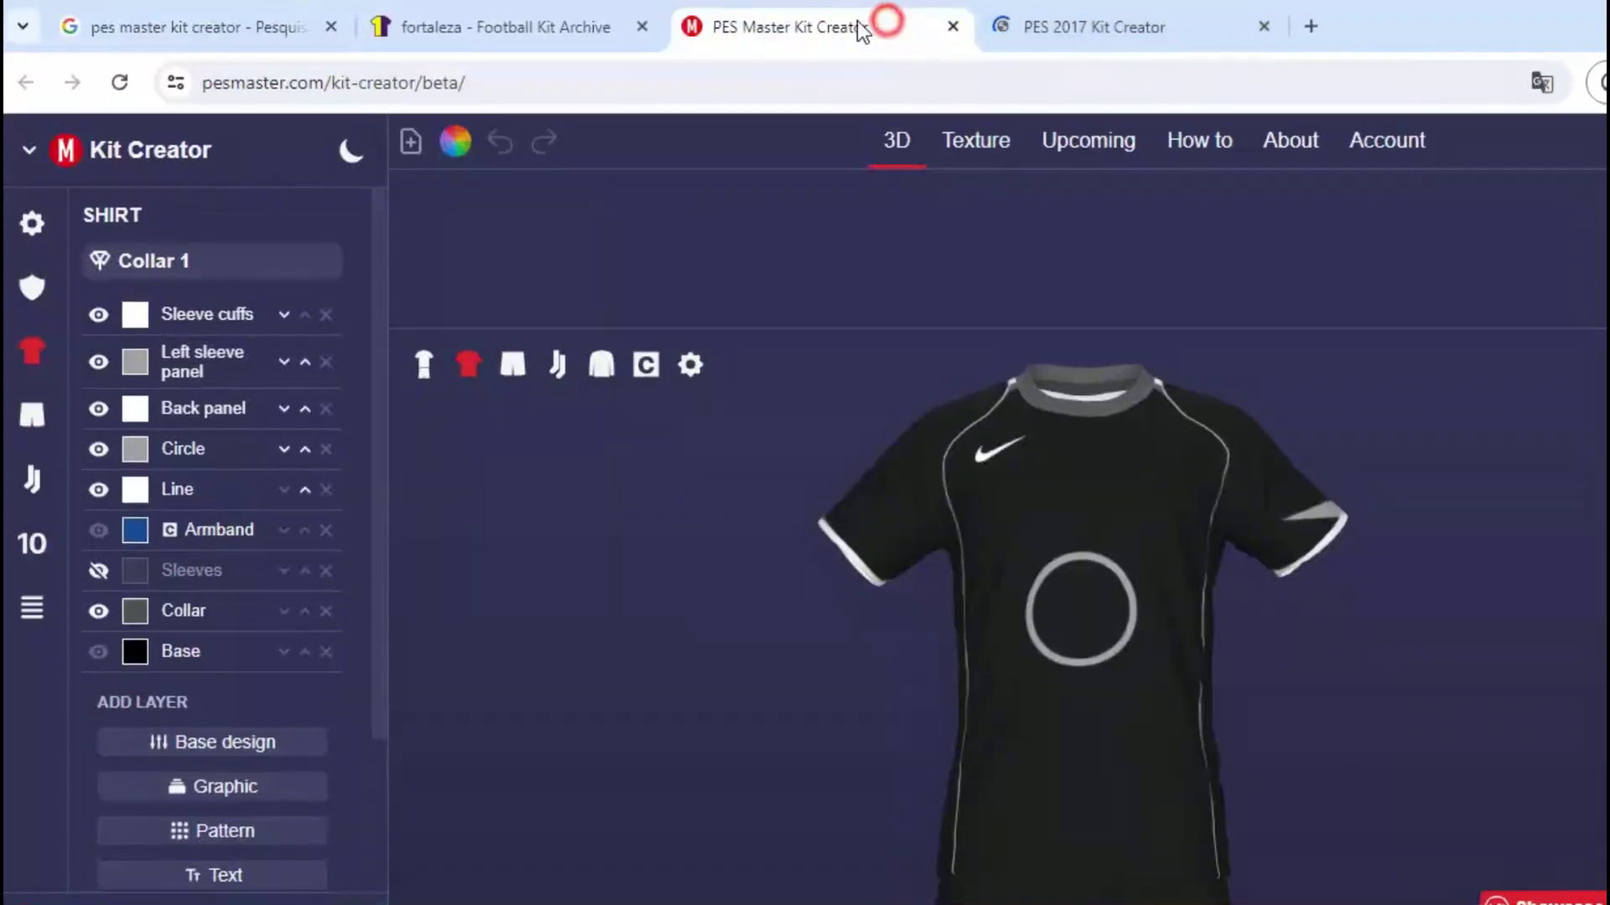
left_click_drag(243, 82, 555, 87)
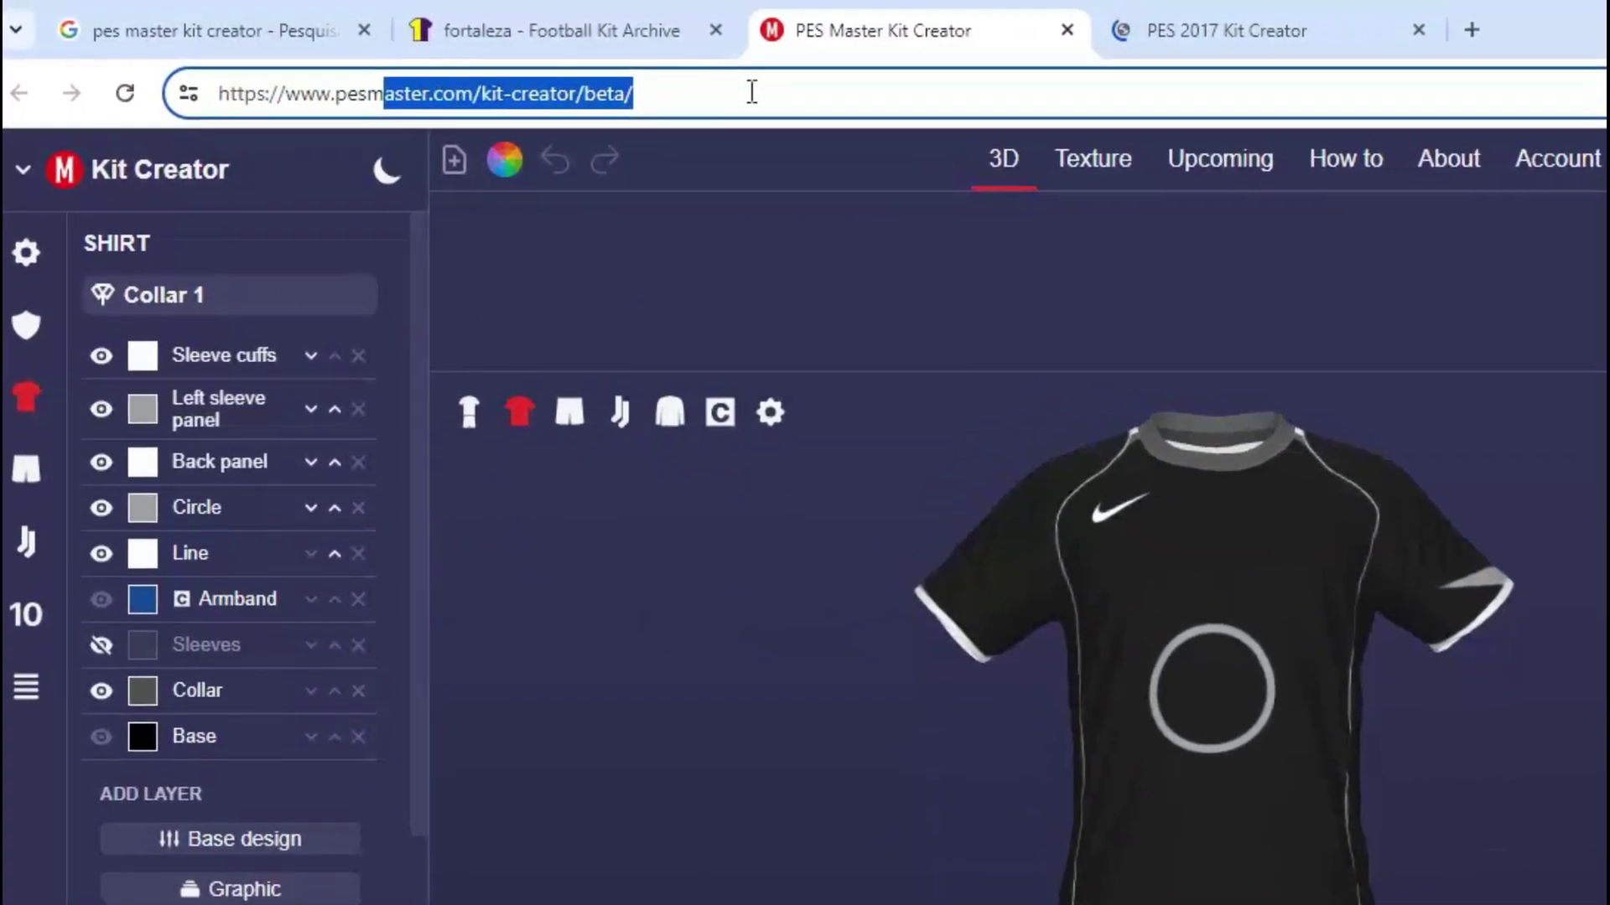
- Examine the black shirt model from several sides, show the full kit and rotate it
left_click(894, 632)
left_click_drag(894, 632, 1015, 630)
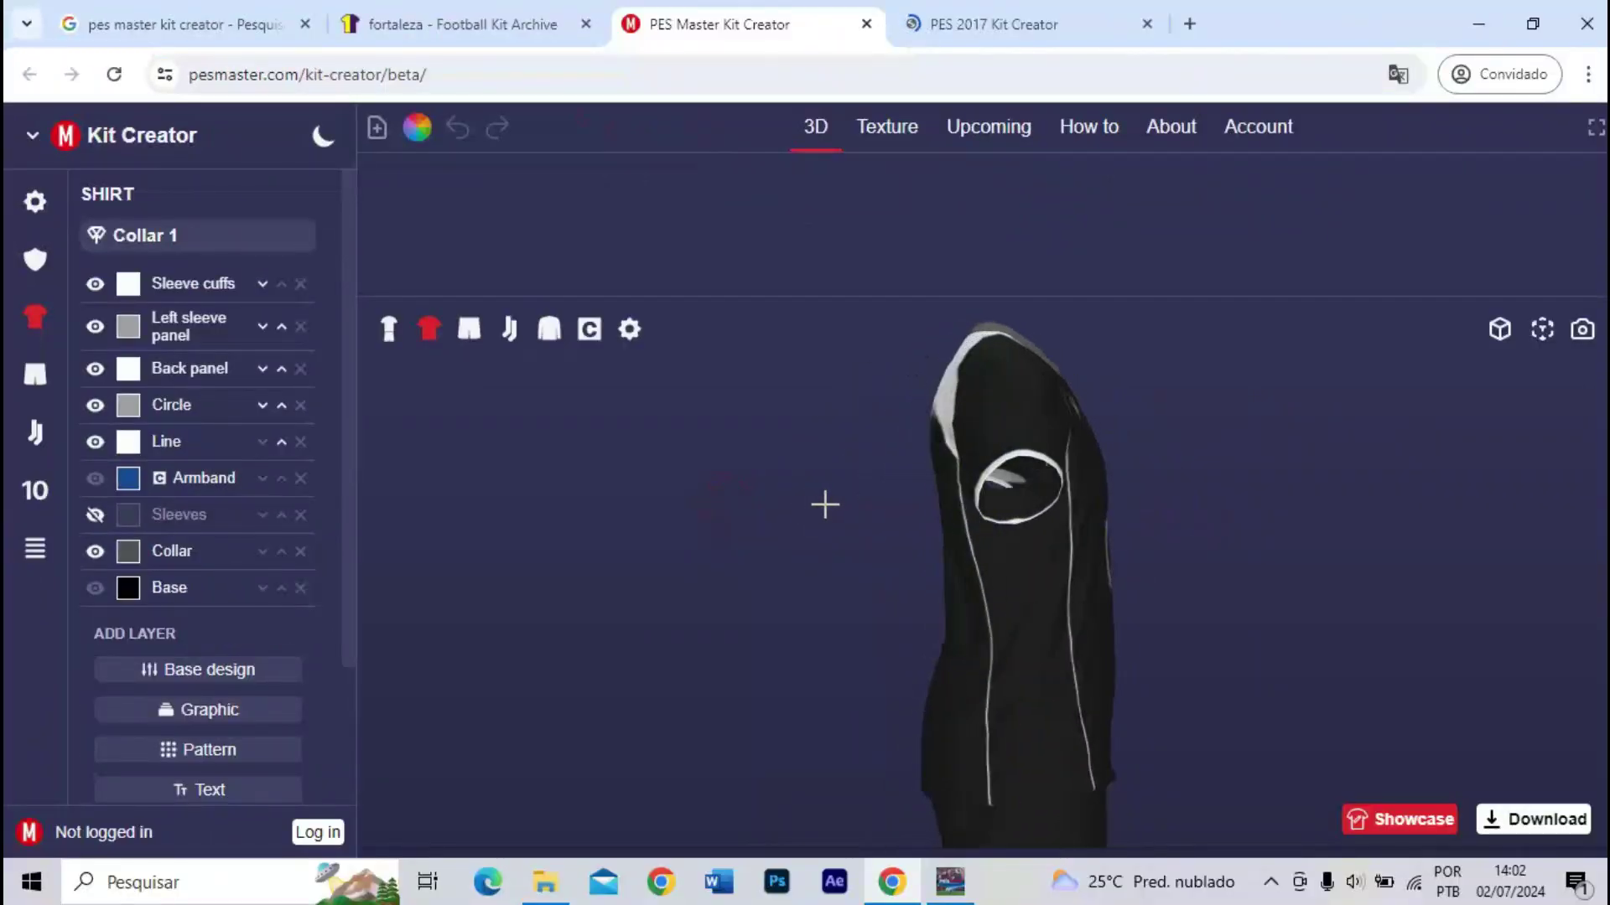
left_click_drag(825, 504, 717, 473)
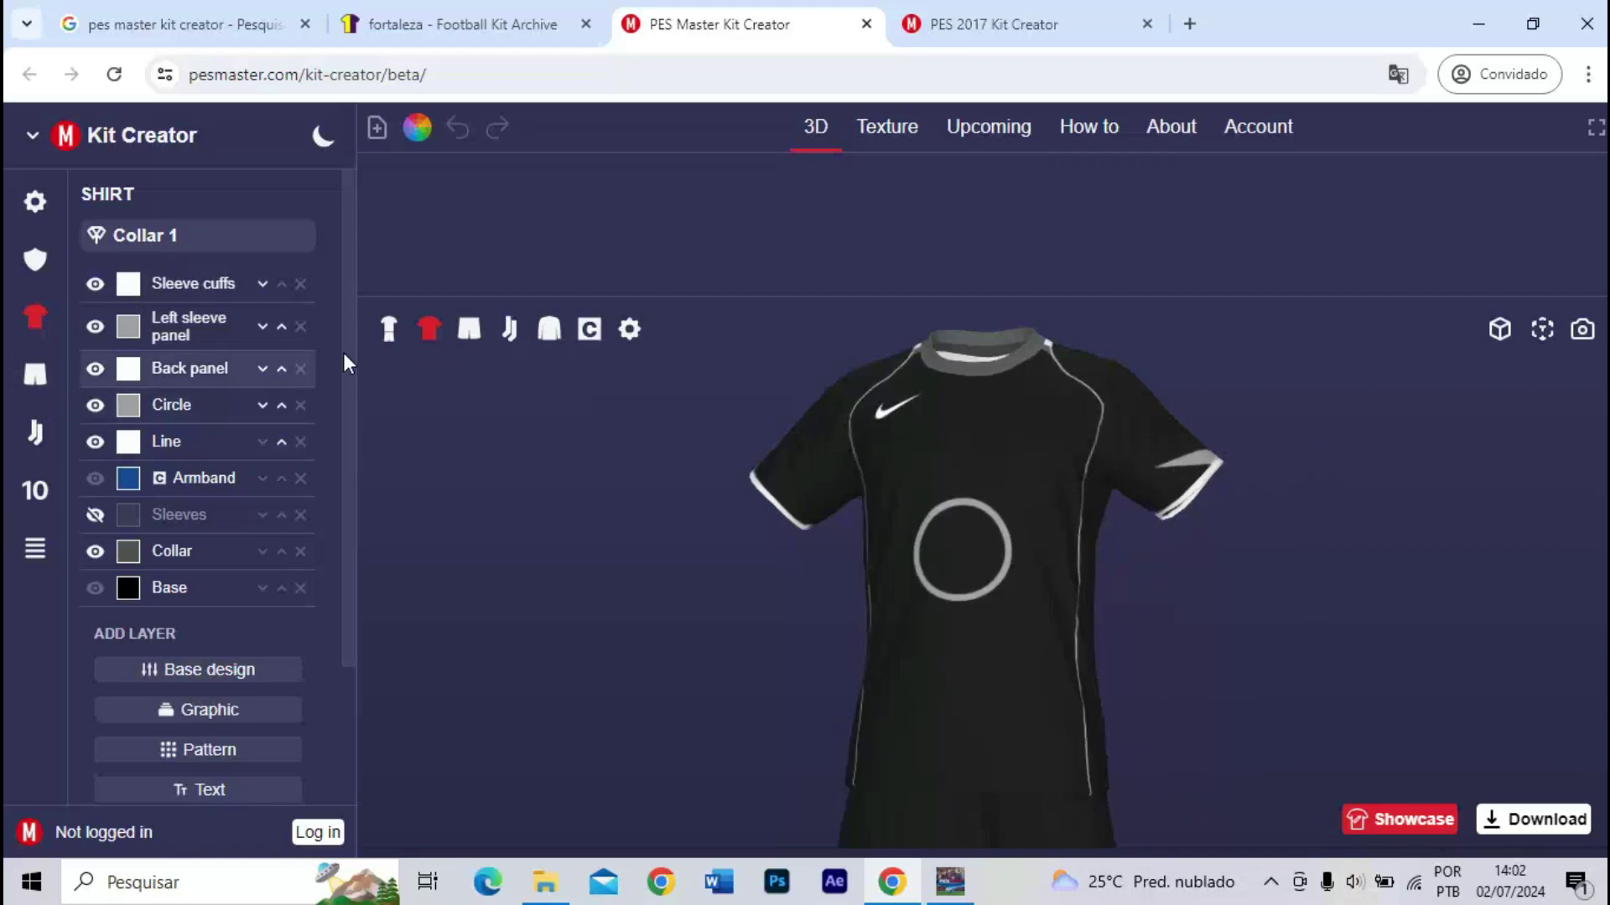
left_click(379, 331)
left_click_drag(825, 524, 1120, 520)
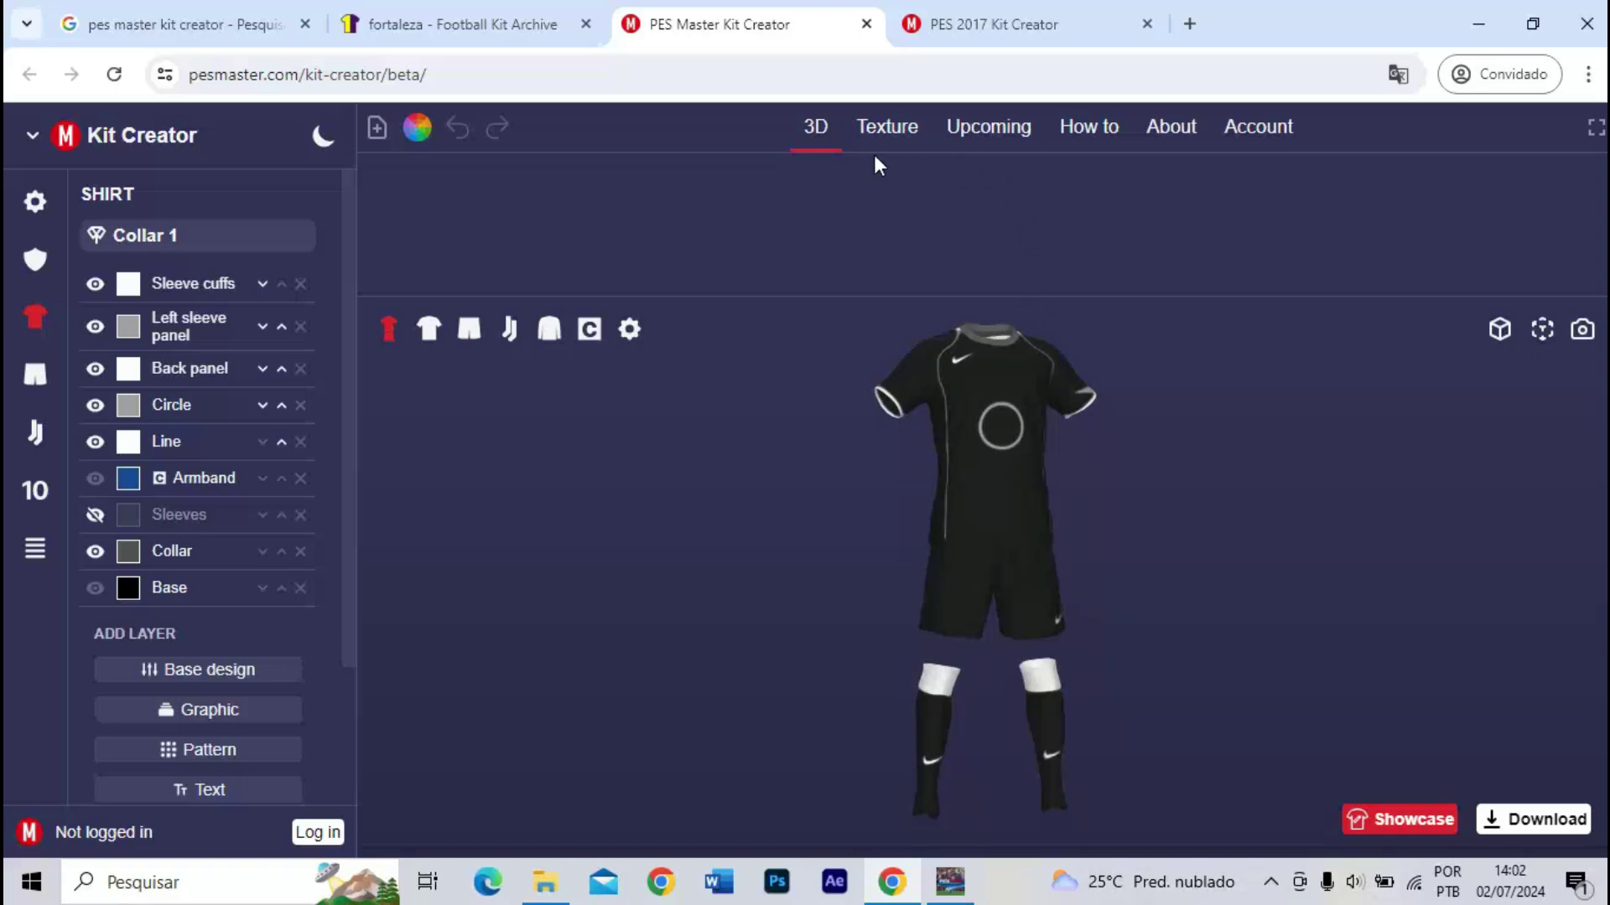
- Go forward to the Google results for "pes master kit creator 2017" and bring up the PES 2017 Kit Creator page
left_click(208, 34)
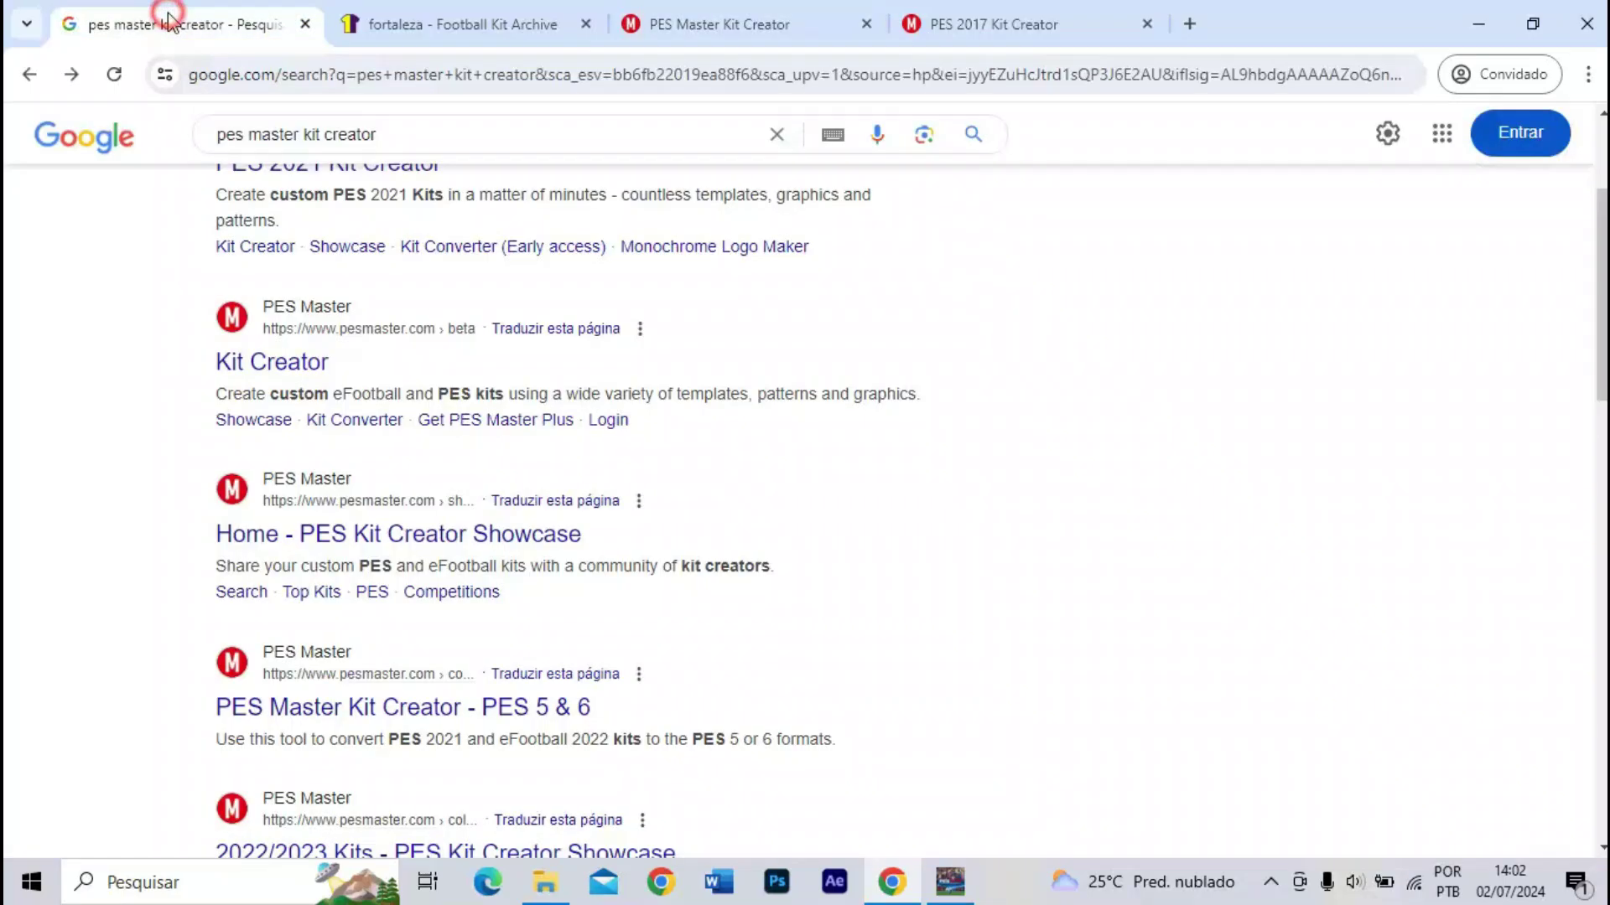
left_click(72, 73)
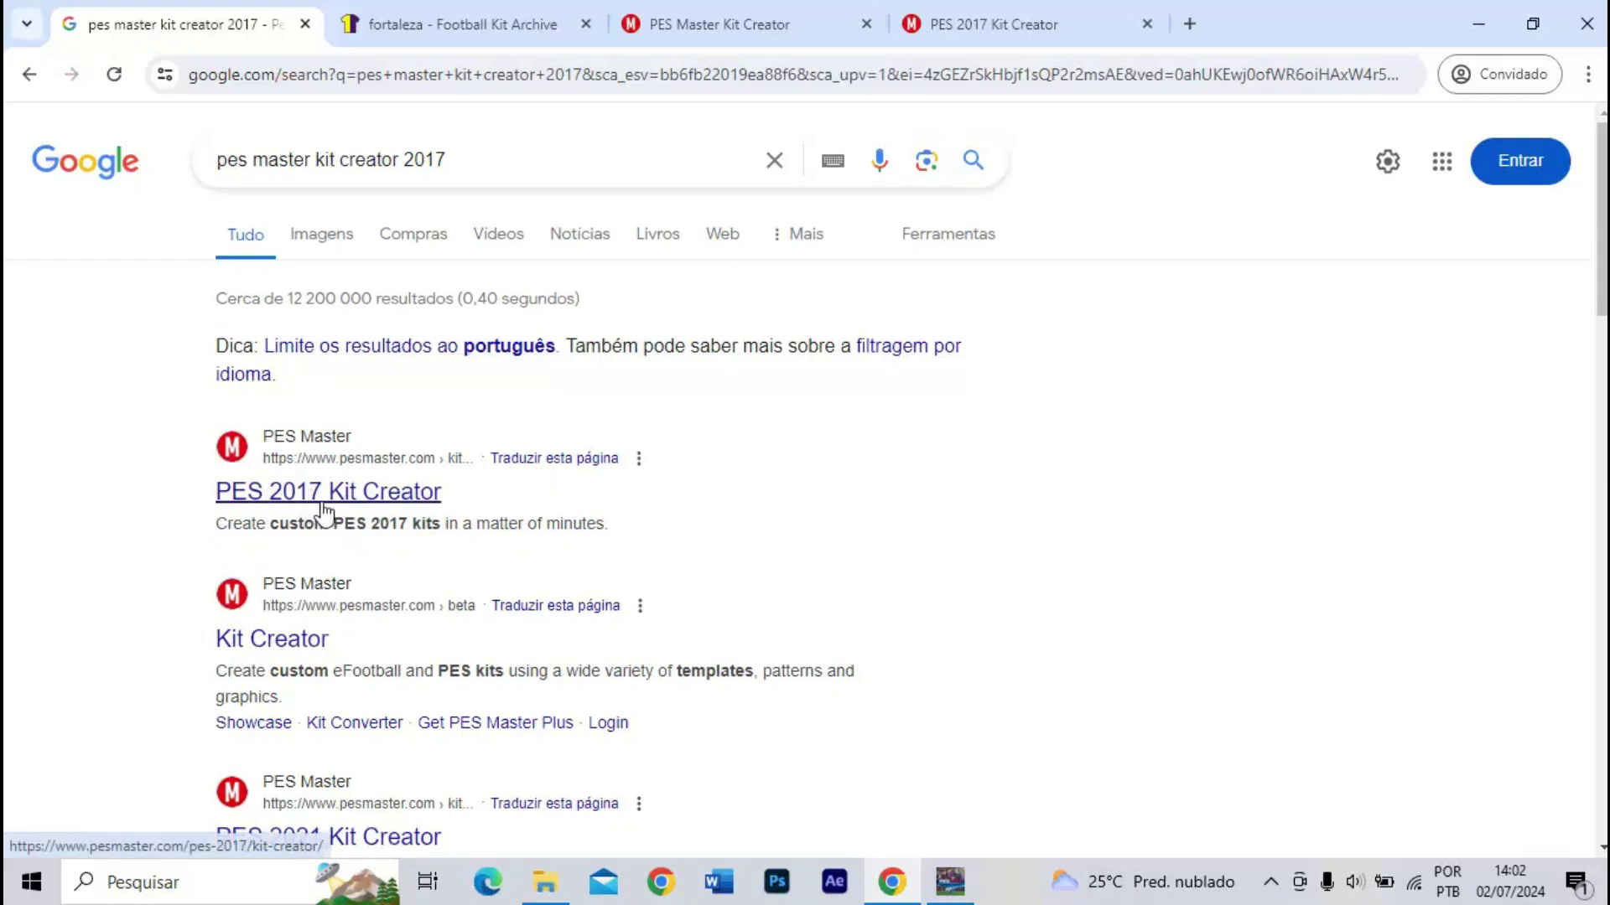
left_click(993, 24)
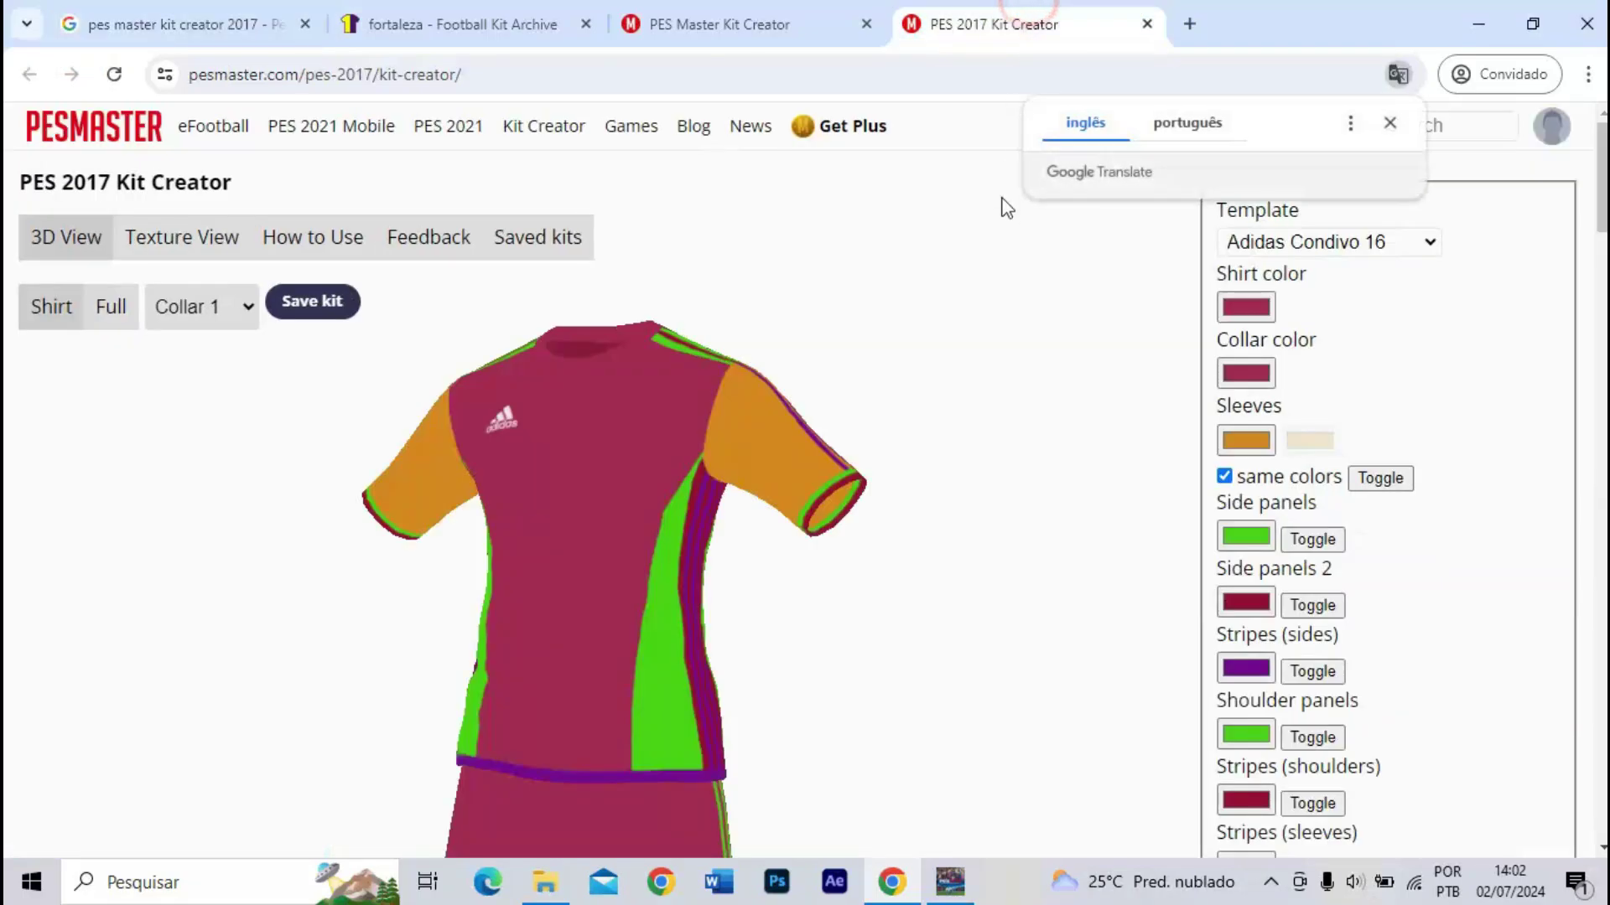
- Examine the PES 2017 Kit Creator's shirt model from several angles and look through its template, logo, collar and sock options
left_click_drag(806, 453, 754, 460)
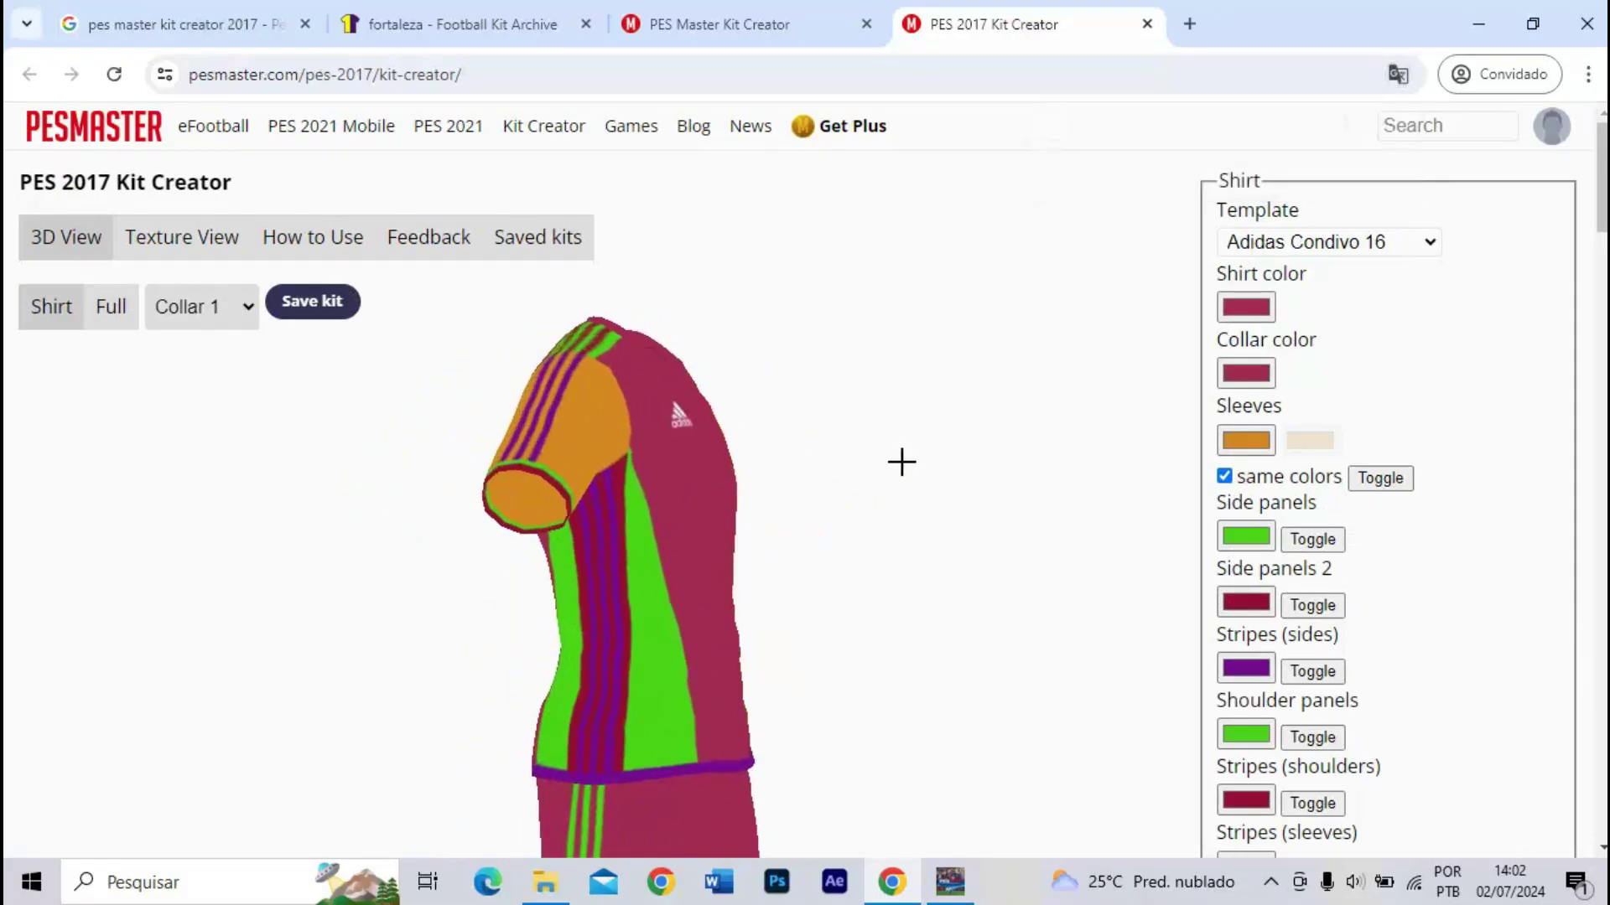
scroll(1350, 394, "down", 8)
scroll(1349, 391, "down", 15)
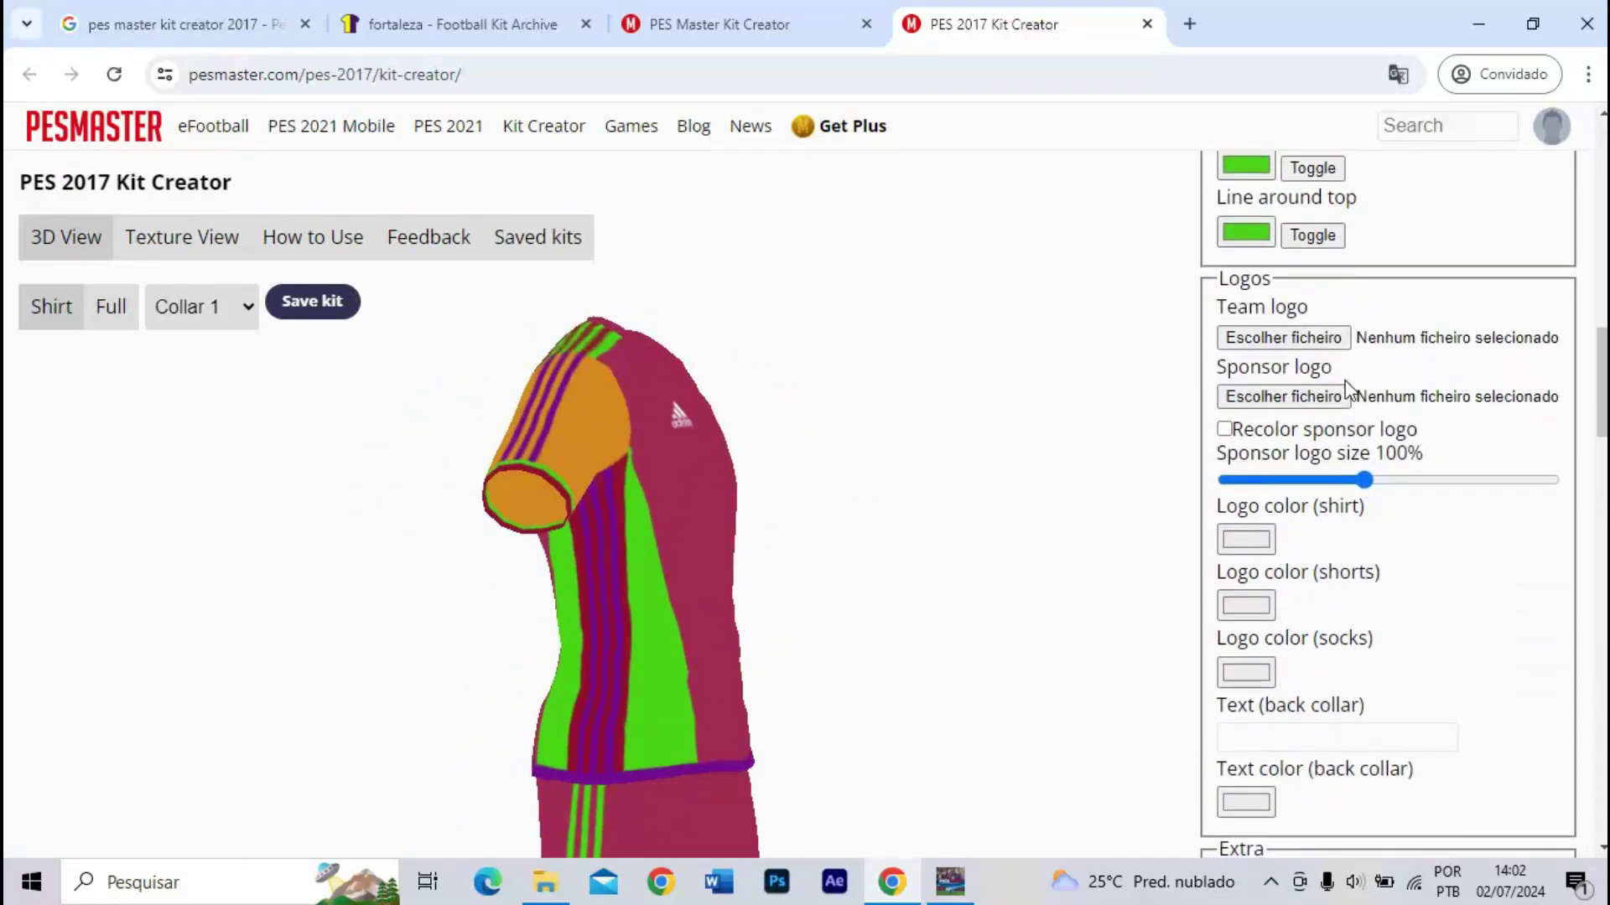
scroll(1348, 390, "down", 20)
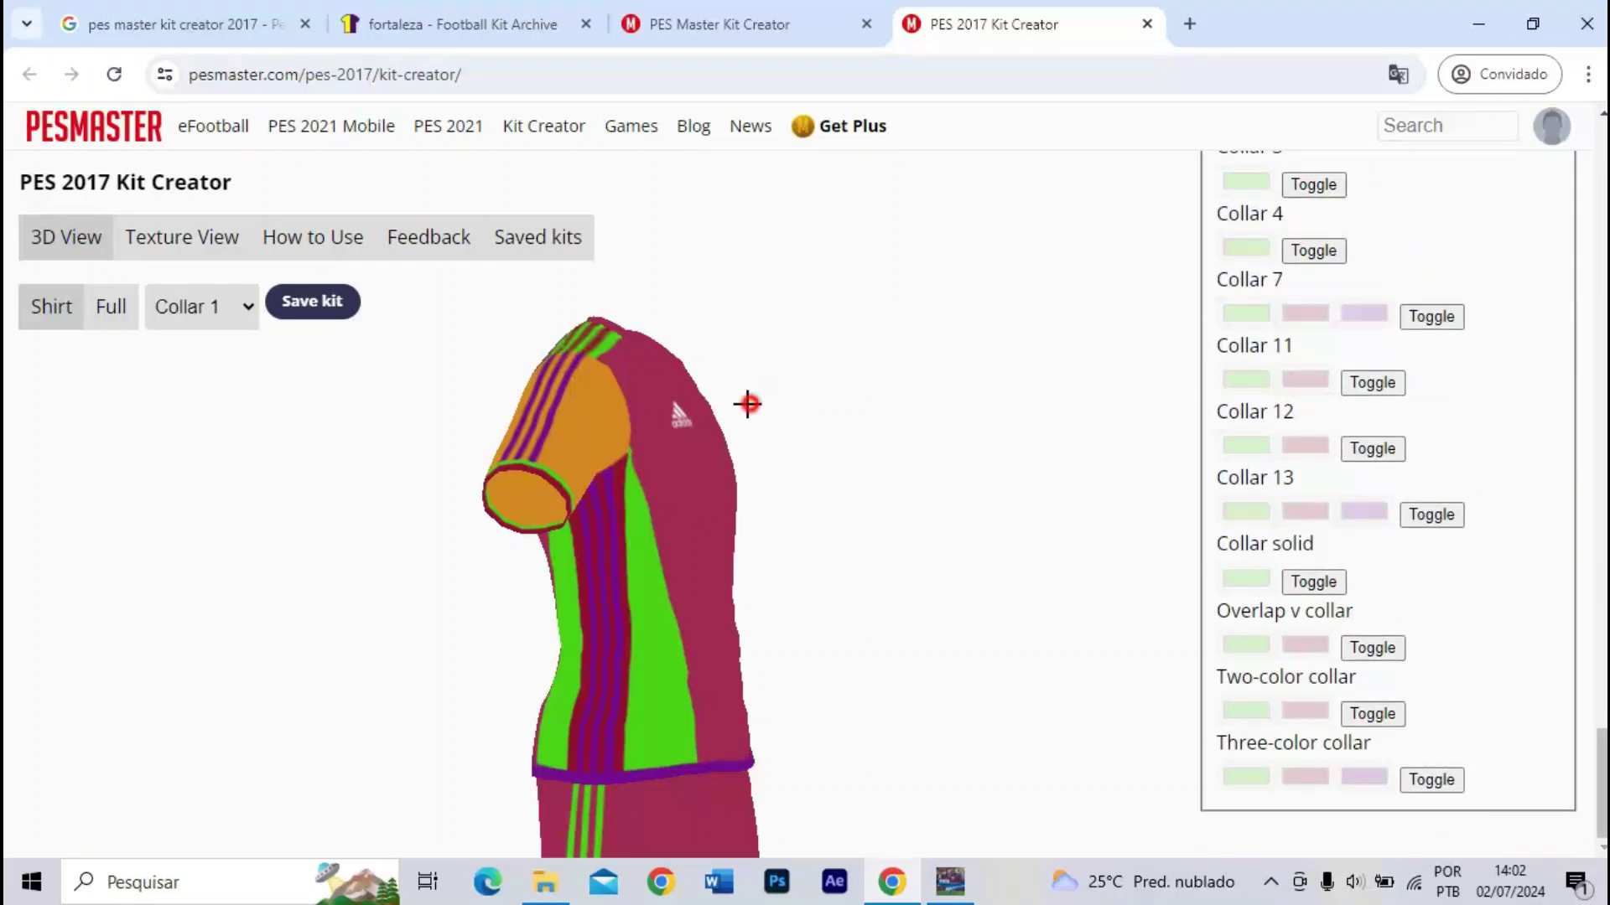
left_click_drag(747, 403, 675, 406)
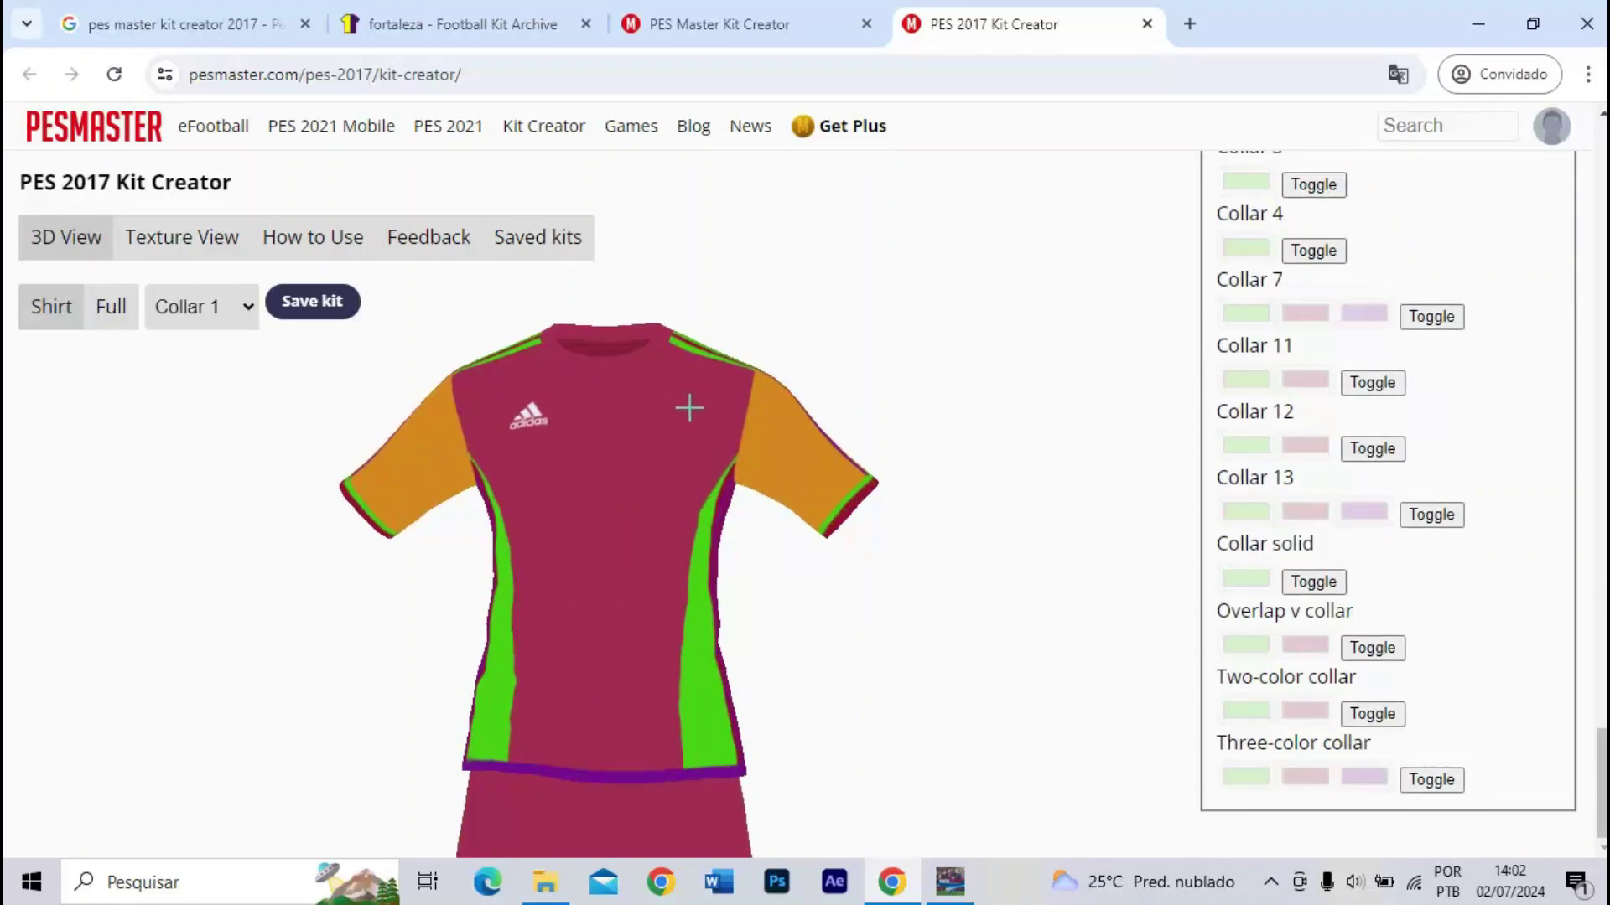
scroll(1291, 449, "up", 10)
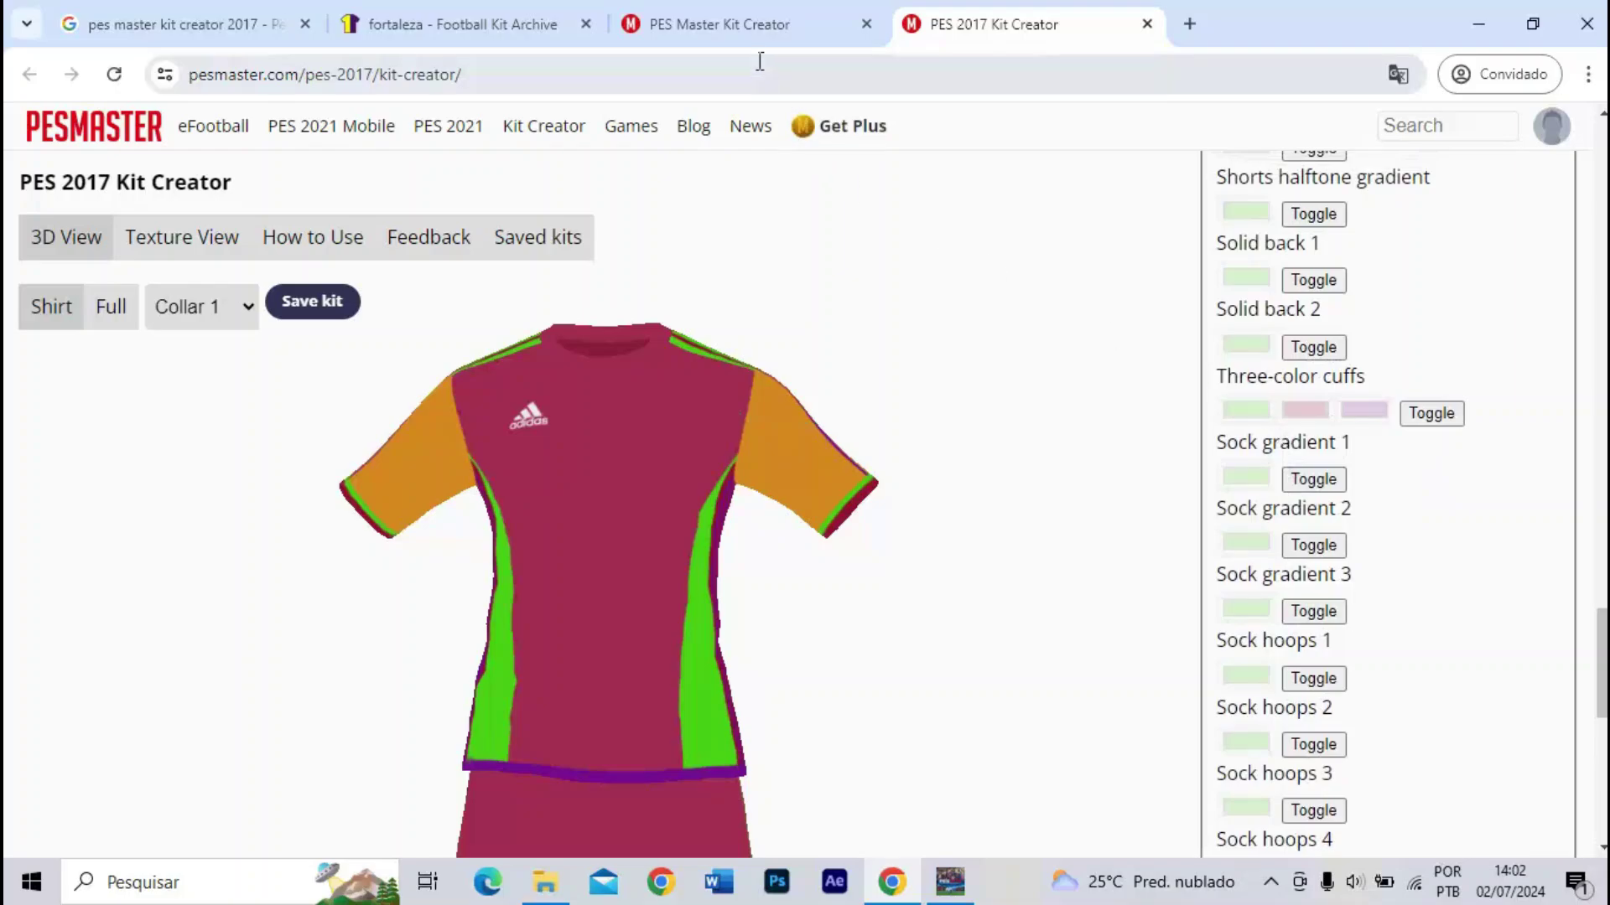
- Return to the PES Master Kit Creator beta, show only the shirt and examine the model from several angles
left_click(732, 25)
left_click_drag(1006, 503, 962, 506)
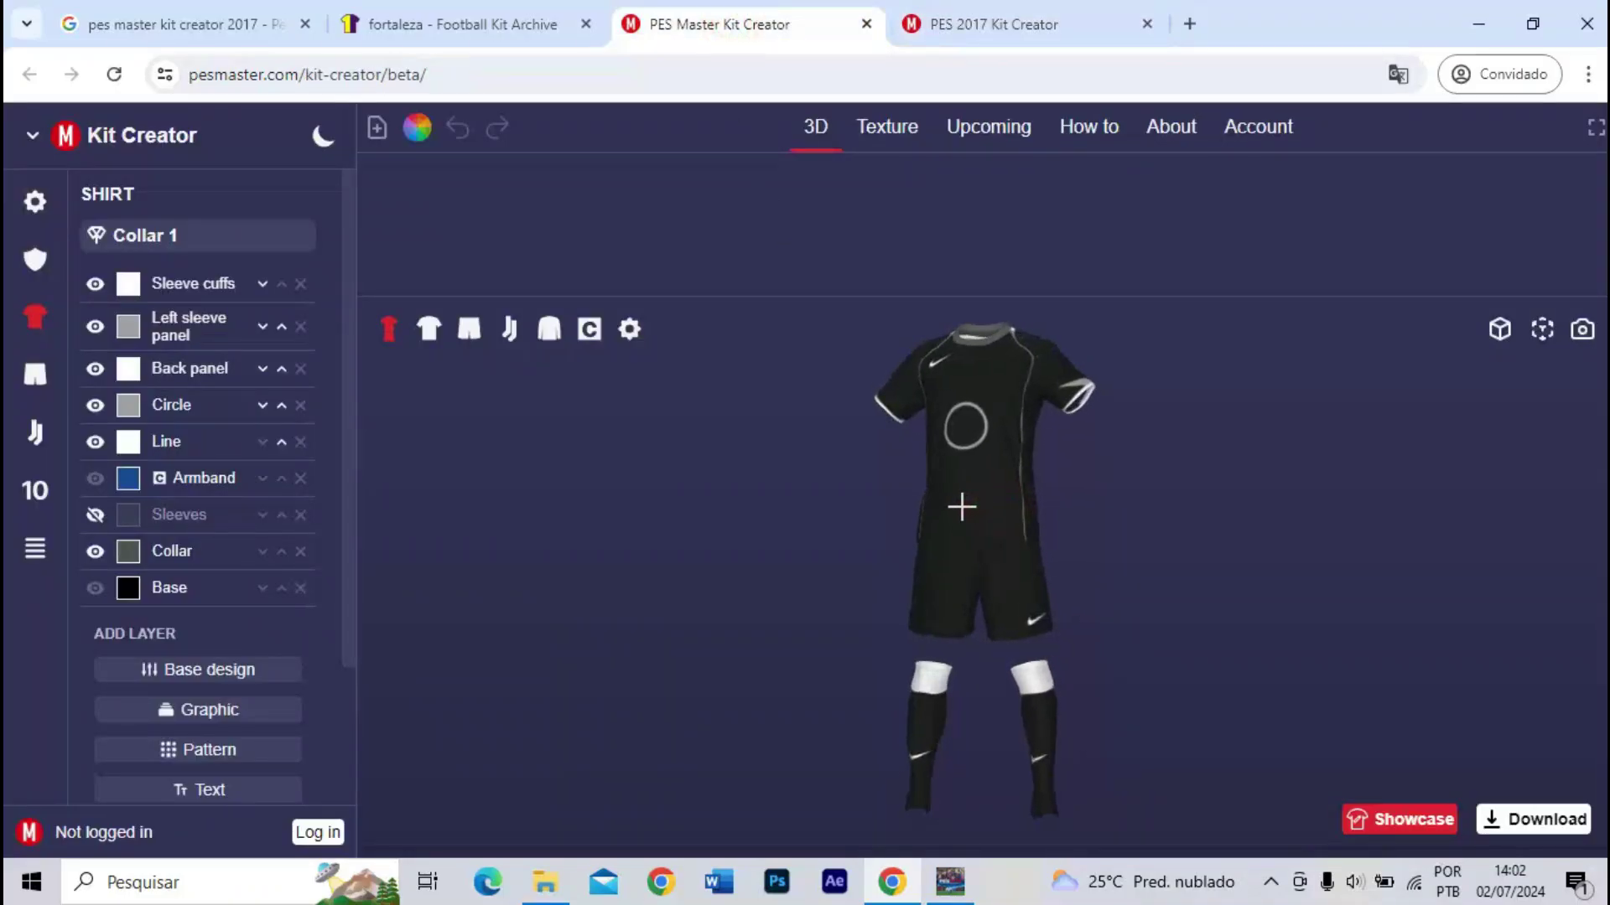
left_click(429, 330)
mouse_move(848, 550)
left_mouse_down()
mouse_move(941, 564)
mouse_move(874, 564)
left_mouse_up()
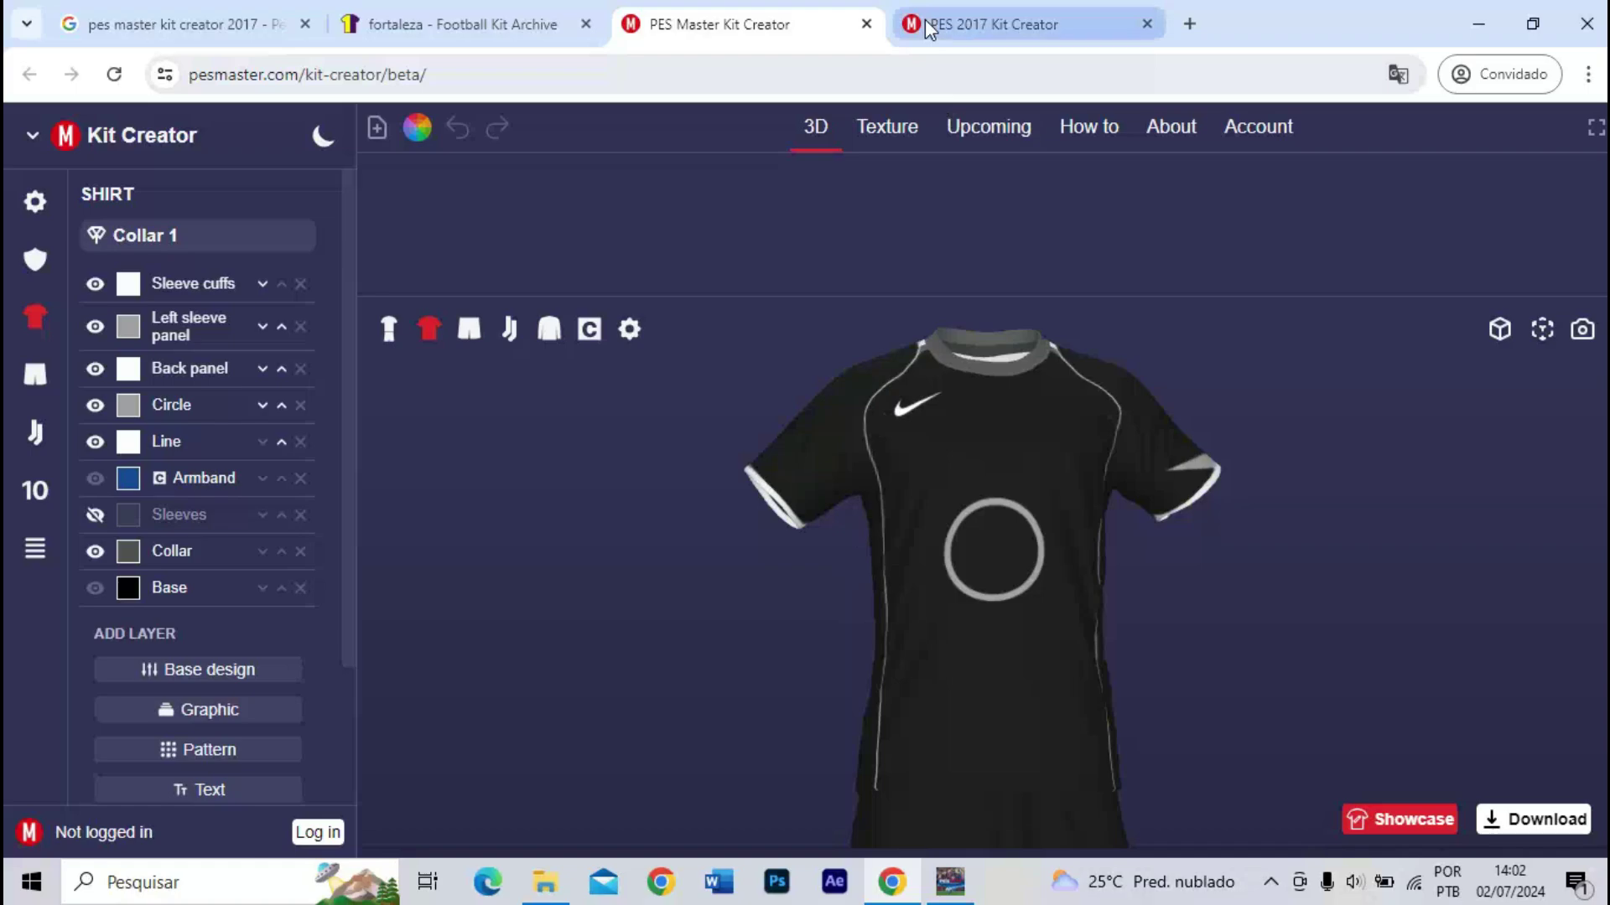
mouse_move(936, 42)
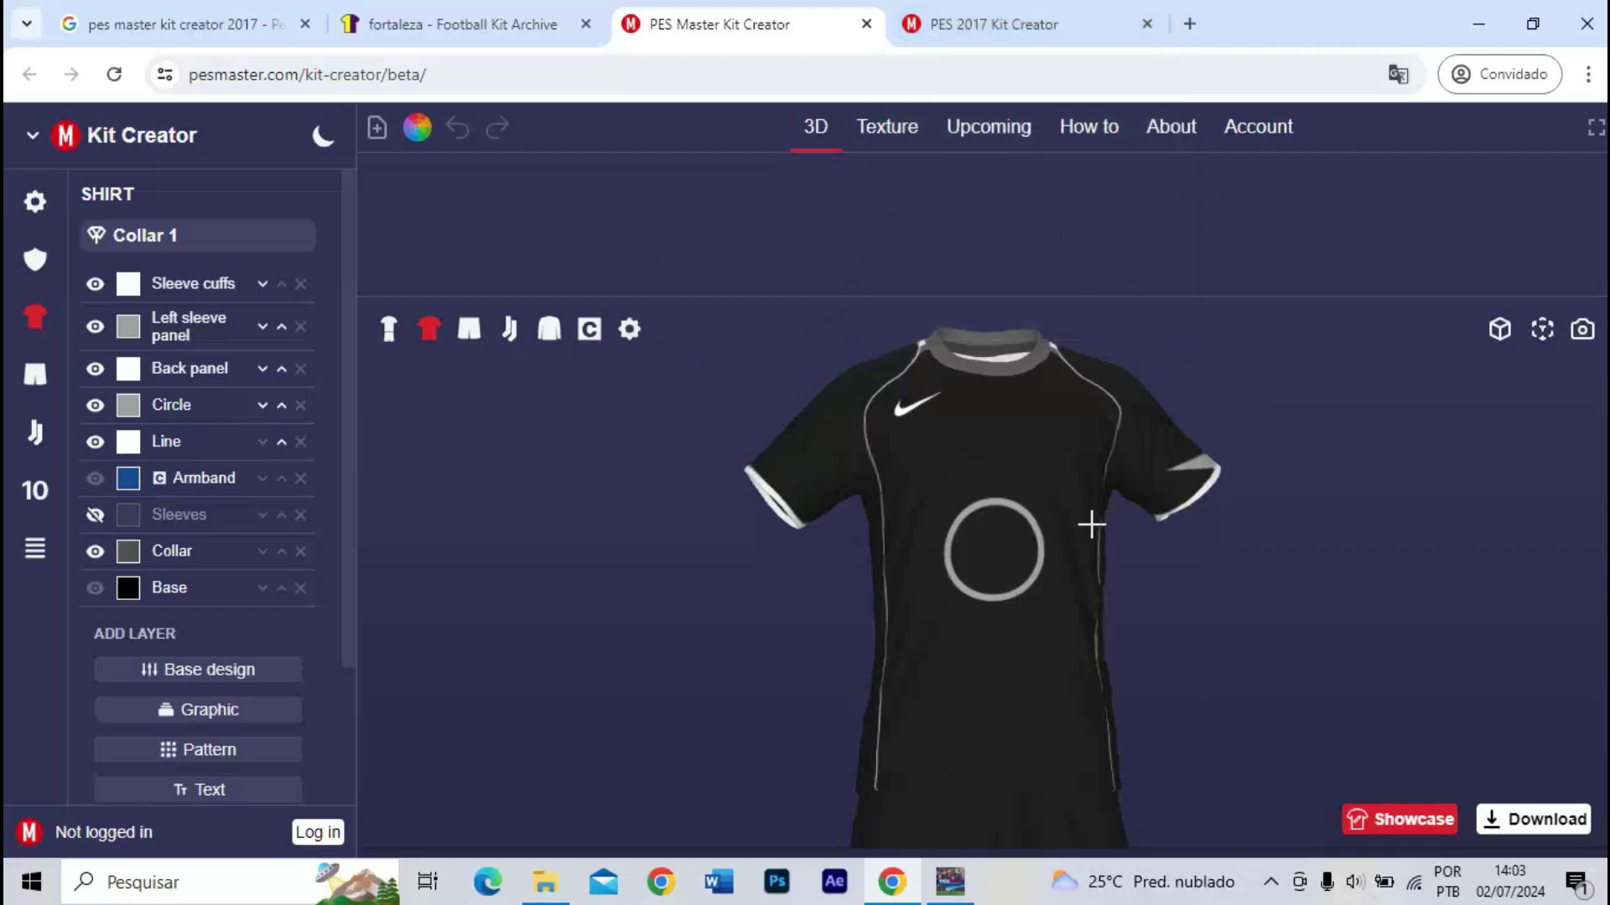
left_click_drag(1091, 525, 1124, 524)
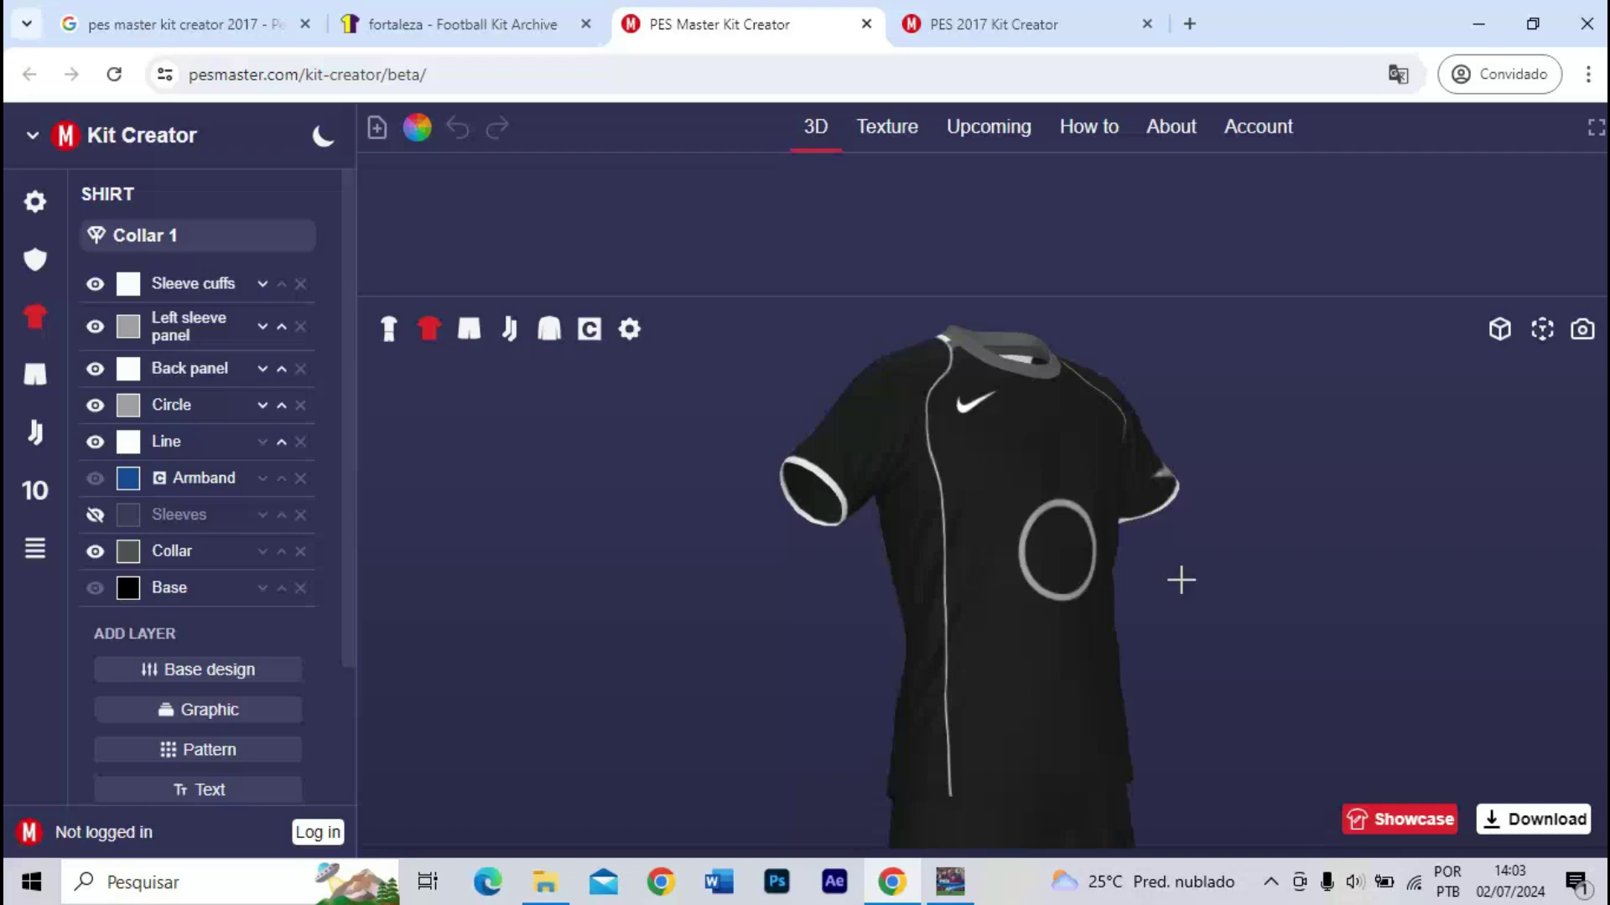
left_click_drag(1184, 579, 1132, 476)
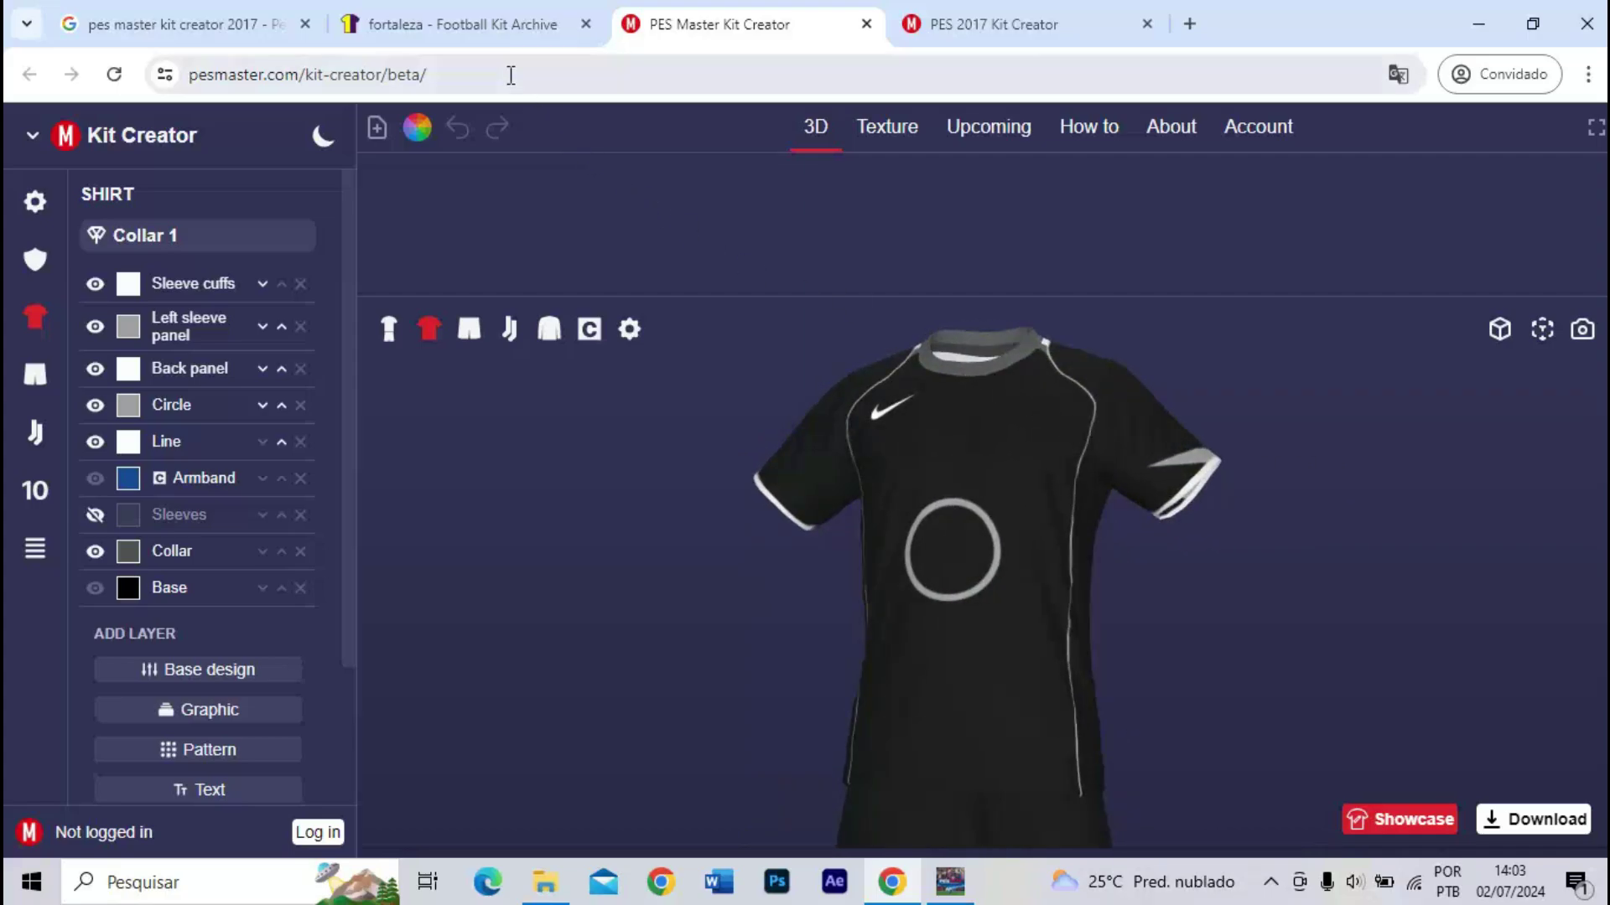
- Open the Fortaleza 2024 home kit from Football Kit Archive in a separate tab beside the PES Master Kit Creator tab
left_click(464, 36)
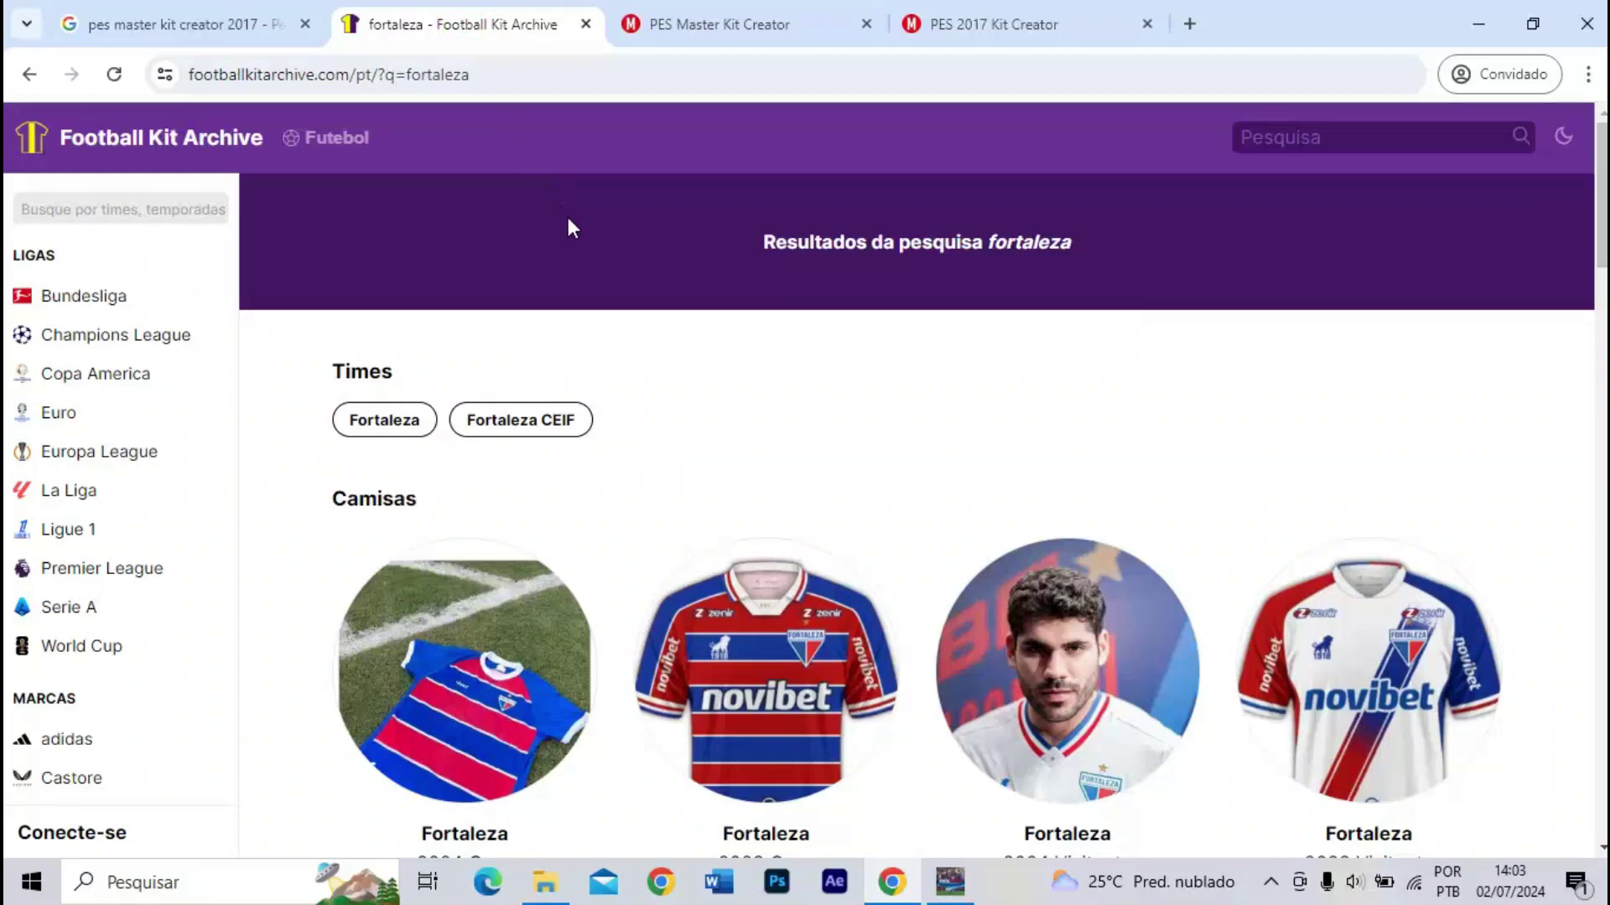
scroll(607, 285, "down", 1)
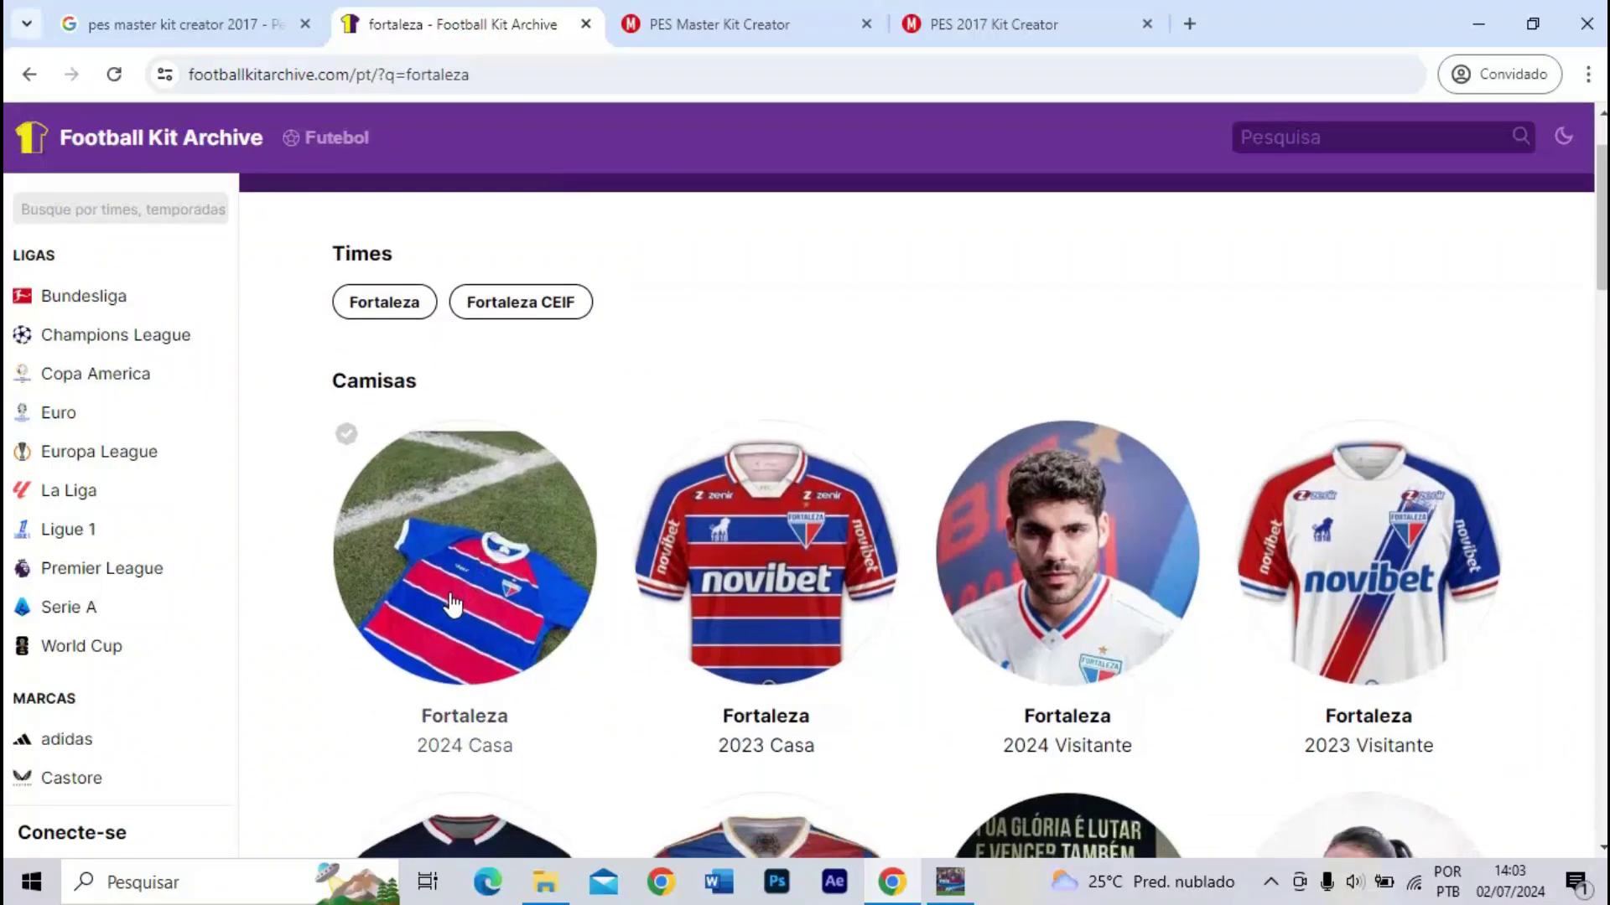
left_click_drag(467, 611, 1245, 12)
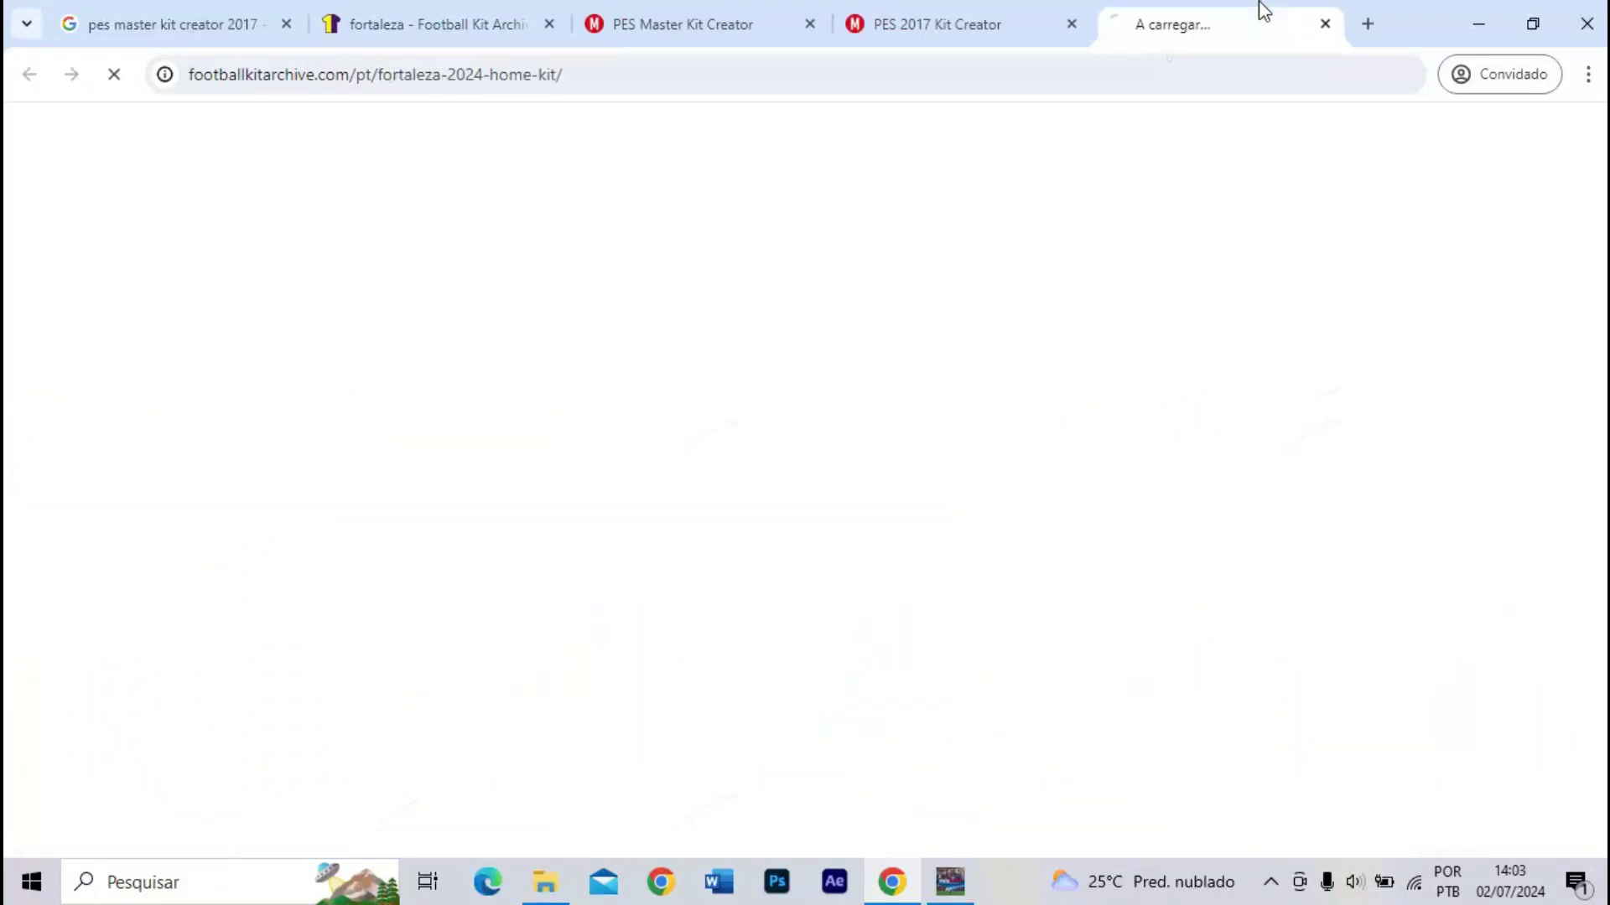
scroll(802, 349, "down", 4)
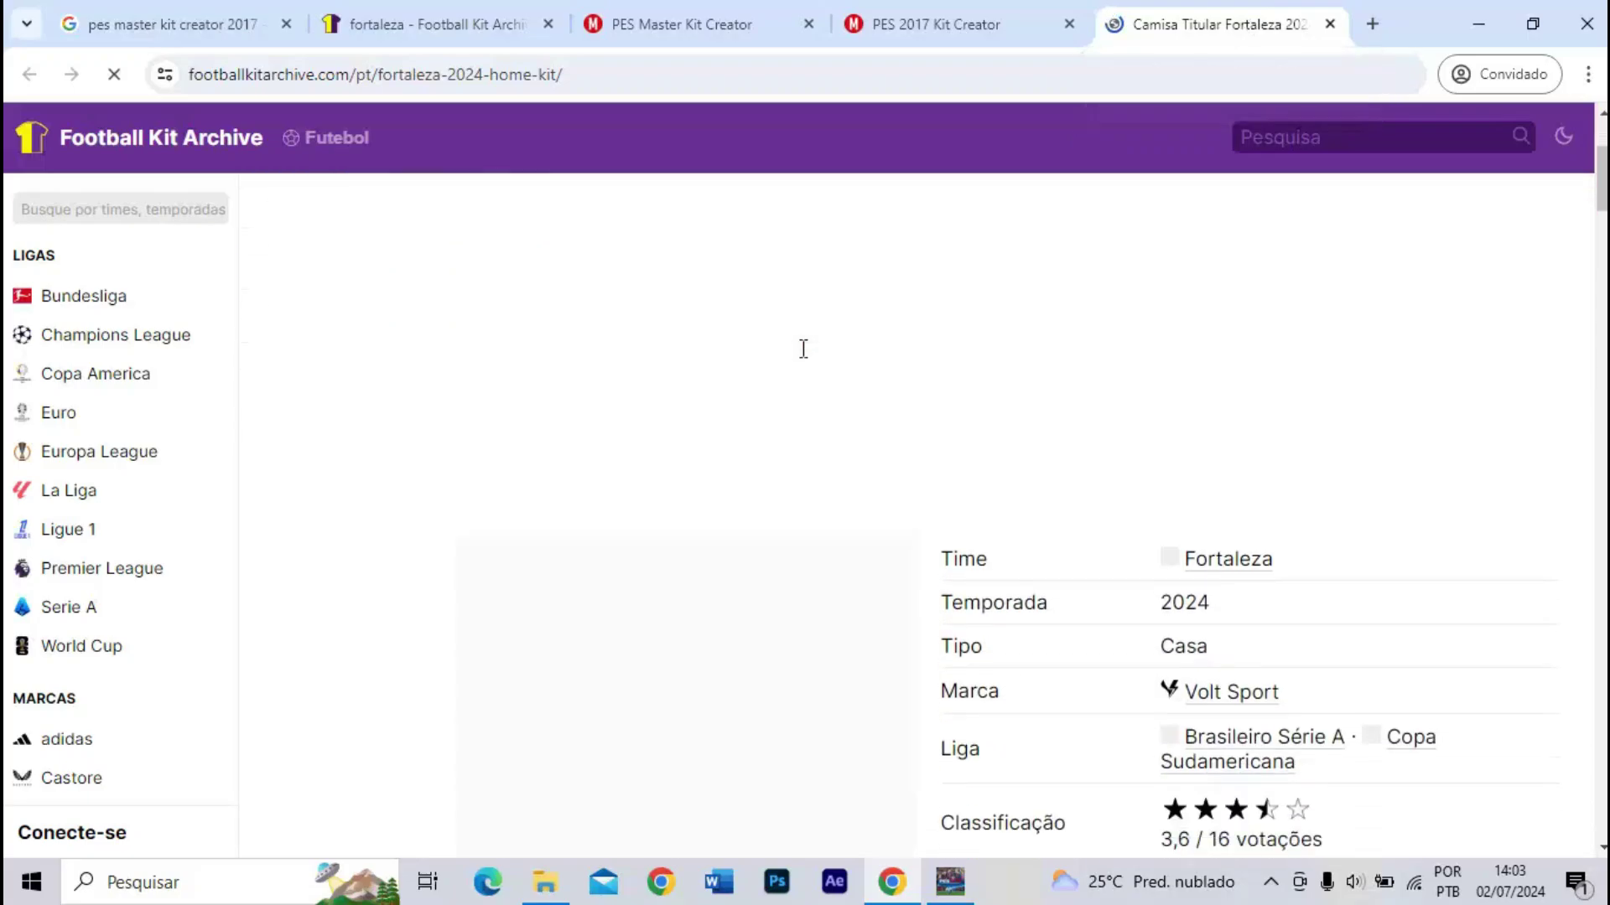
scroll(803, 358, "down", 4)
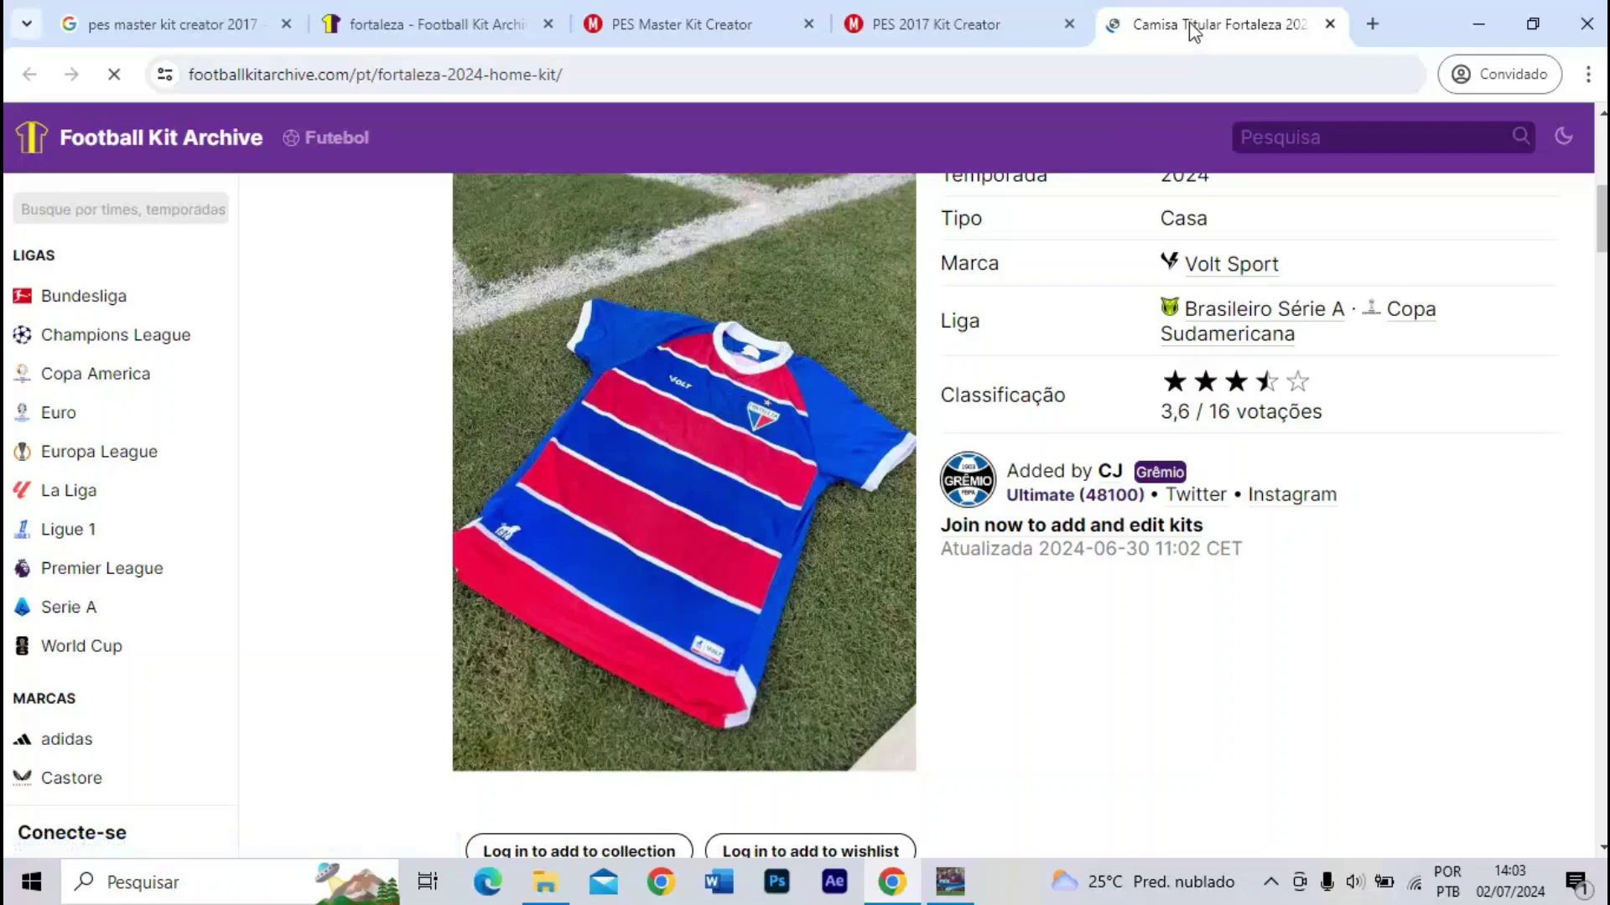
left_click_drag(1194, 31, 934, 25)
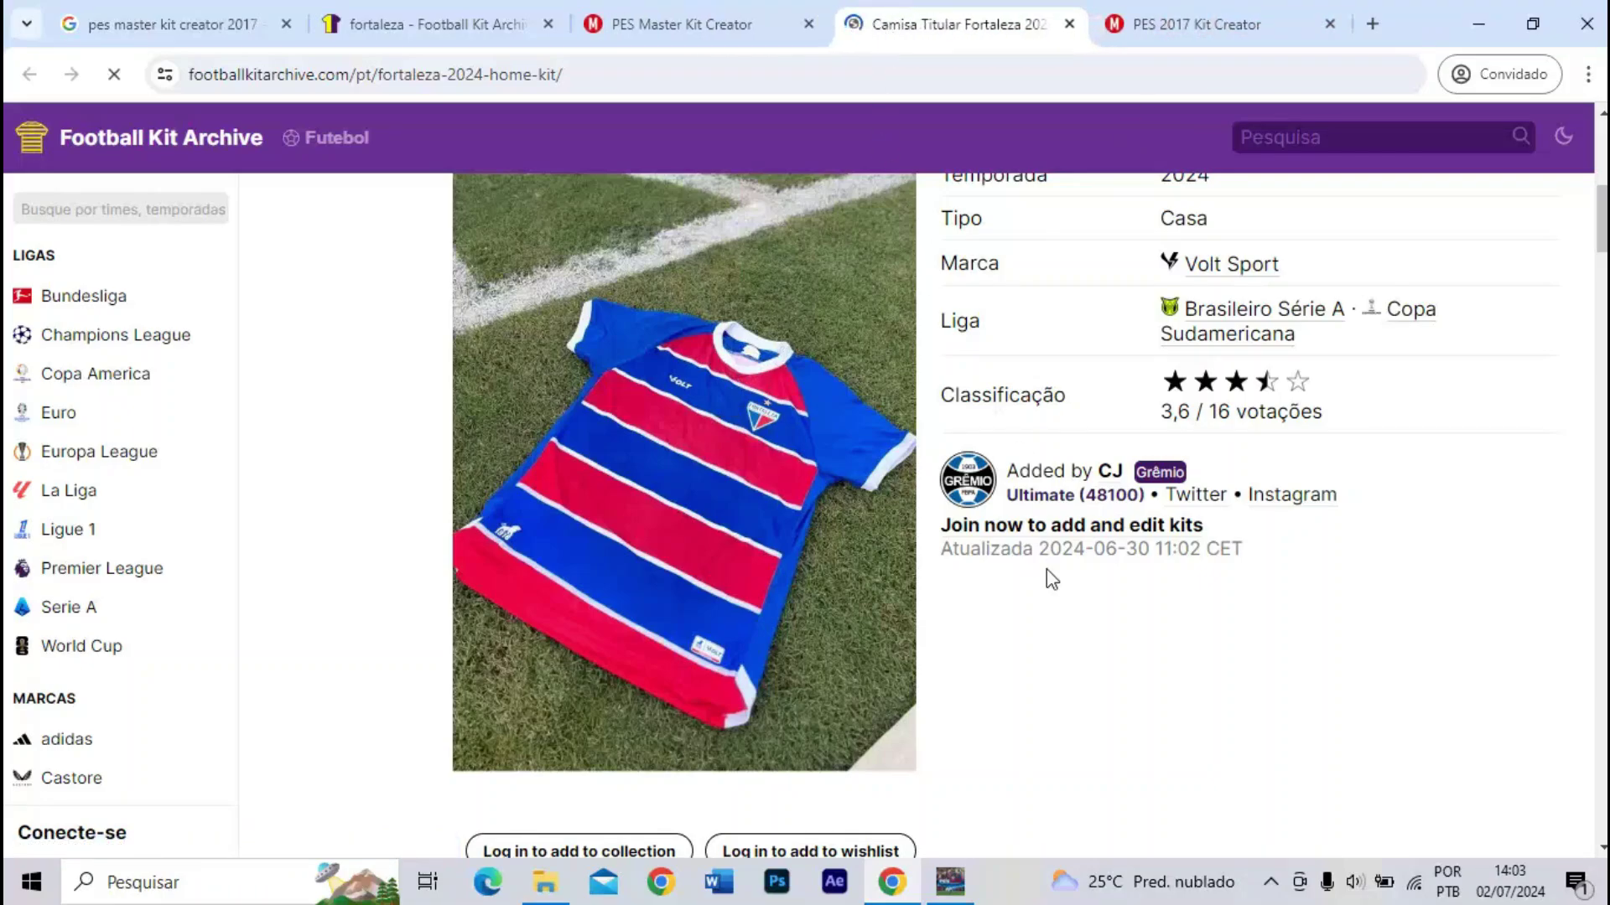
- Look through the Fortaleza 2024 home shirt's main picture and its gallery of detail and player photos
scroll(1048, 583, "up", 1)
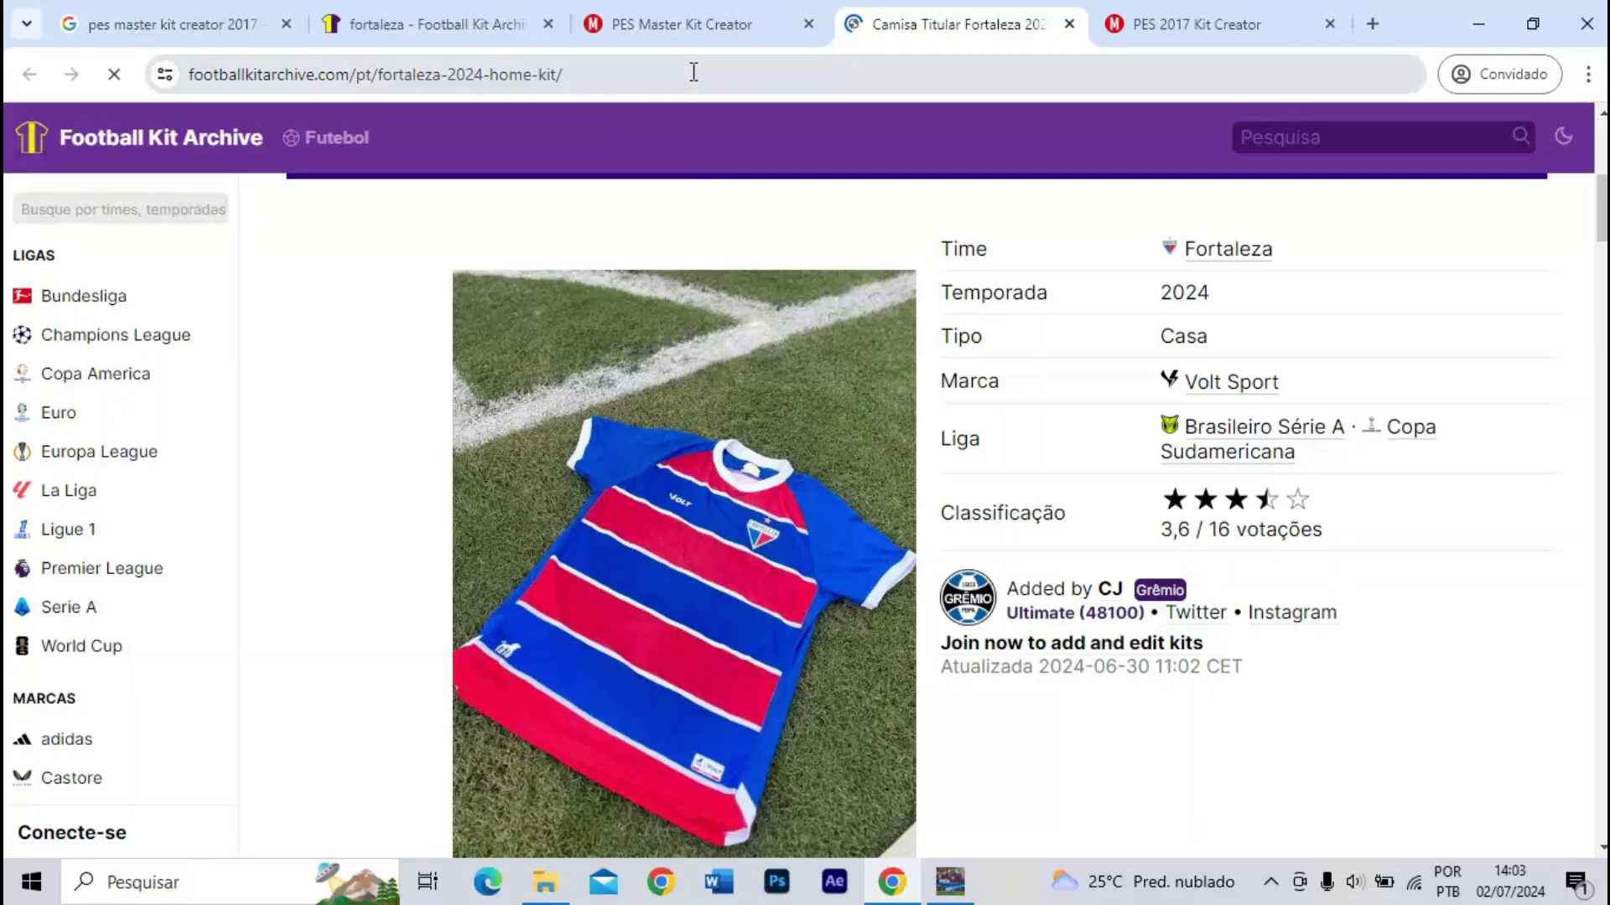
mouse_move(664, 38)
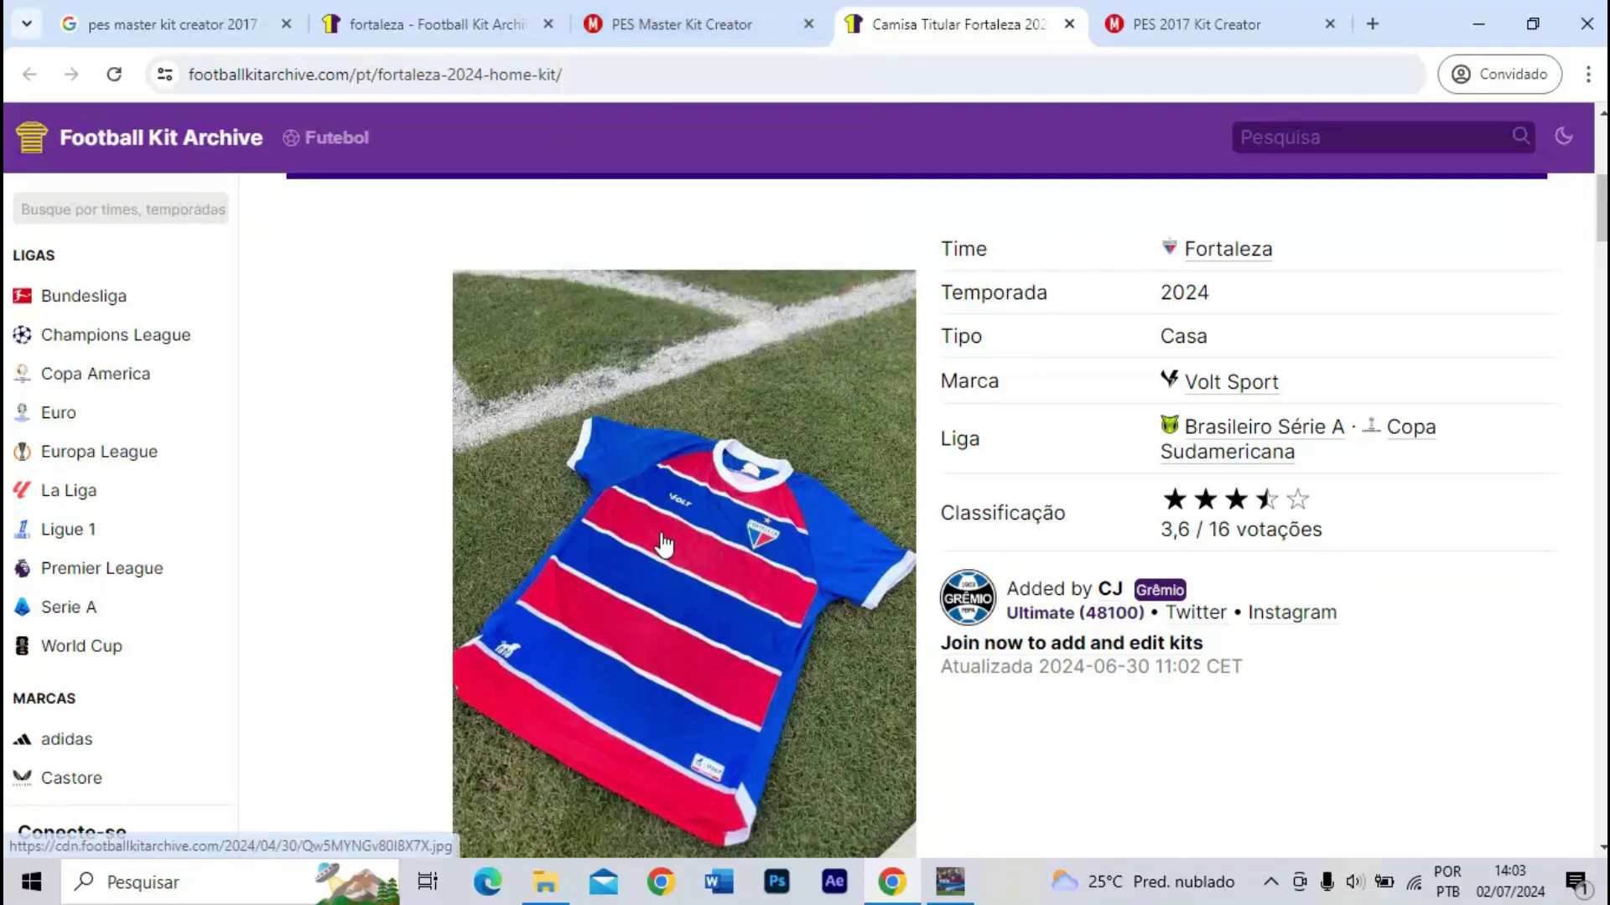
scroll(671, 533, "down", 8)
scroll(671, 534, "down", 7)
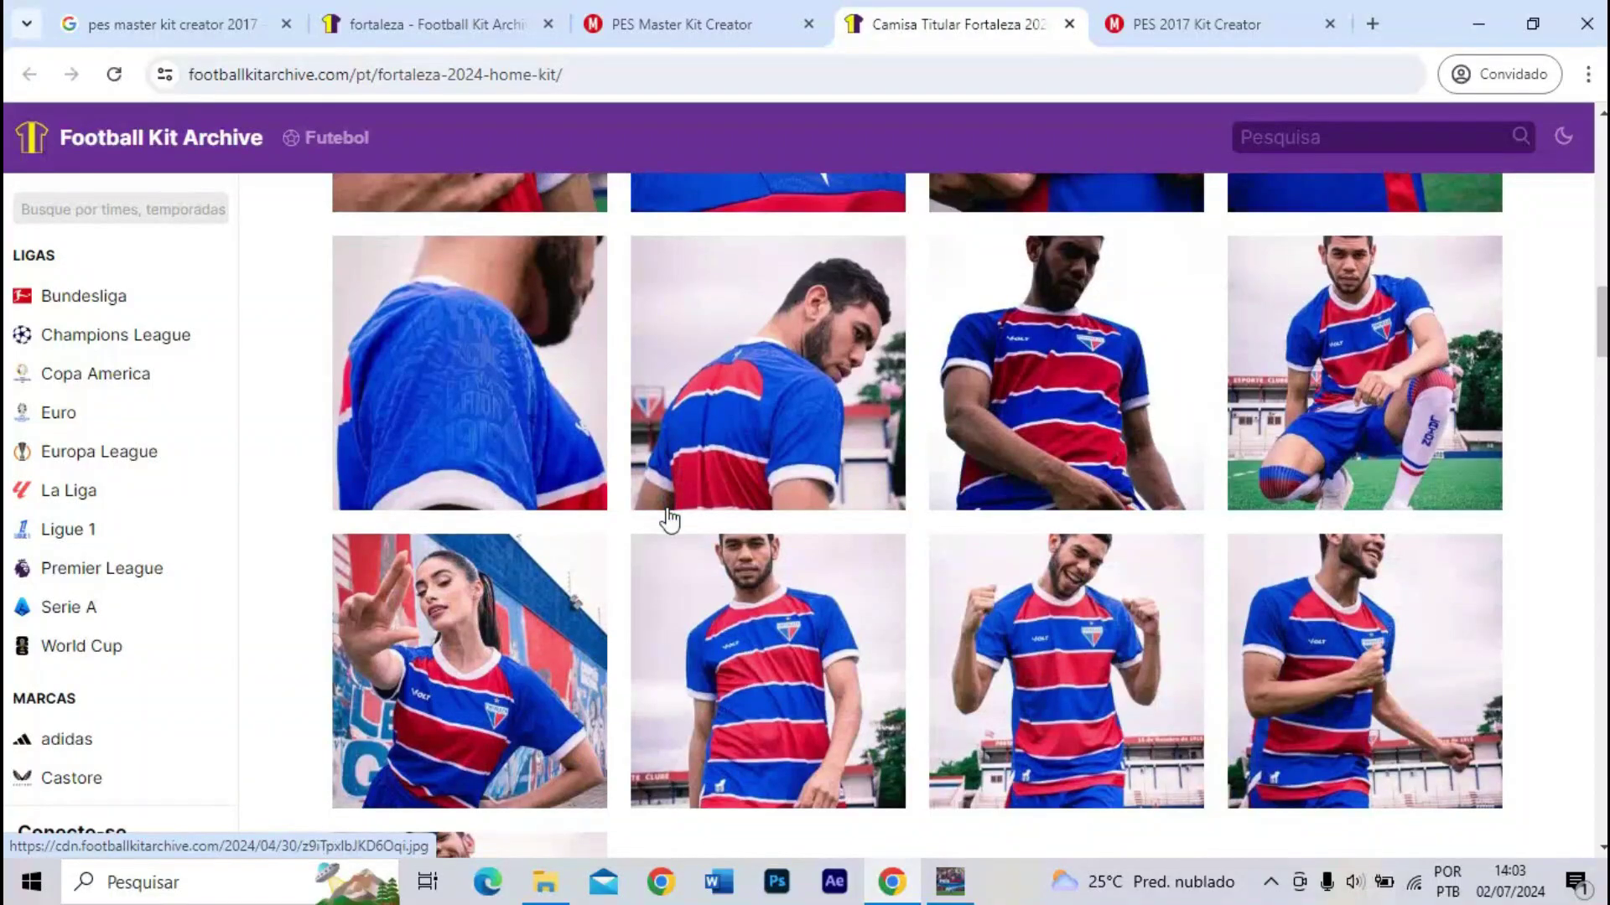
scroll(669, 520, "down", 1)
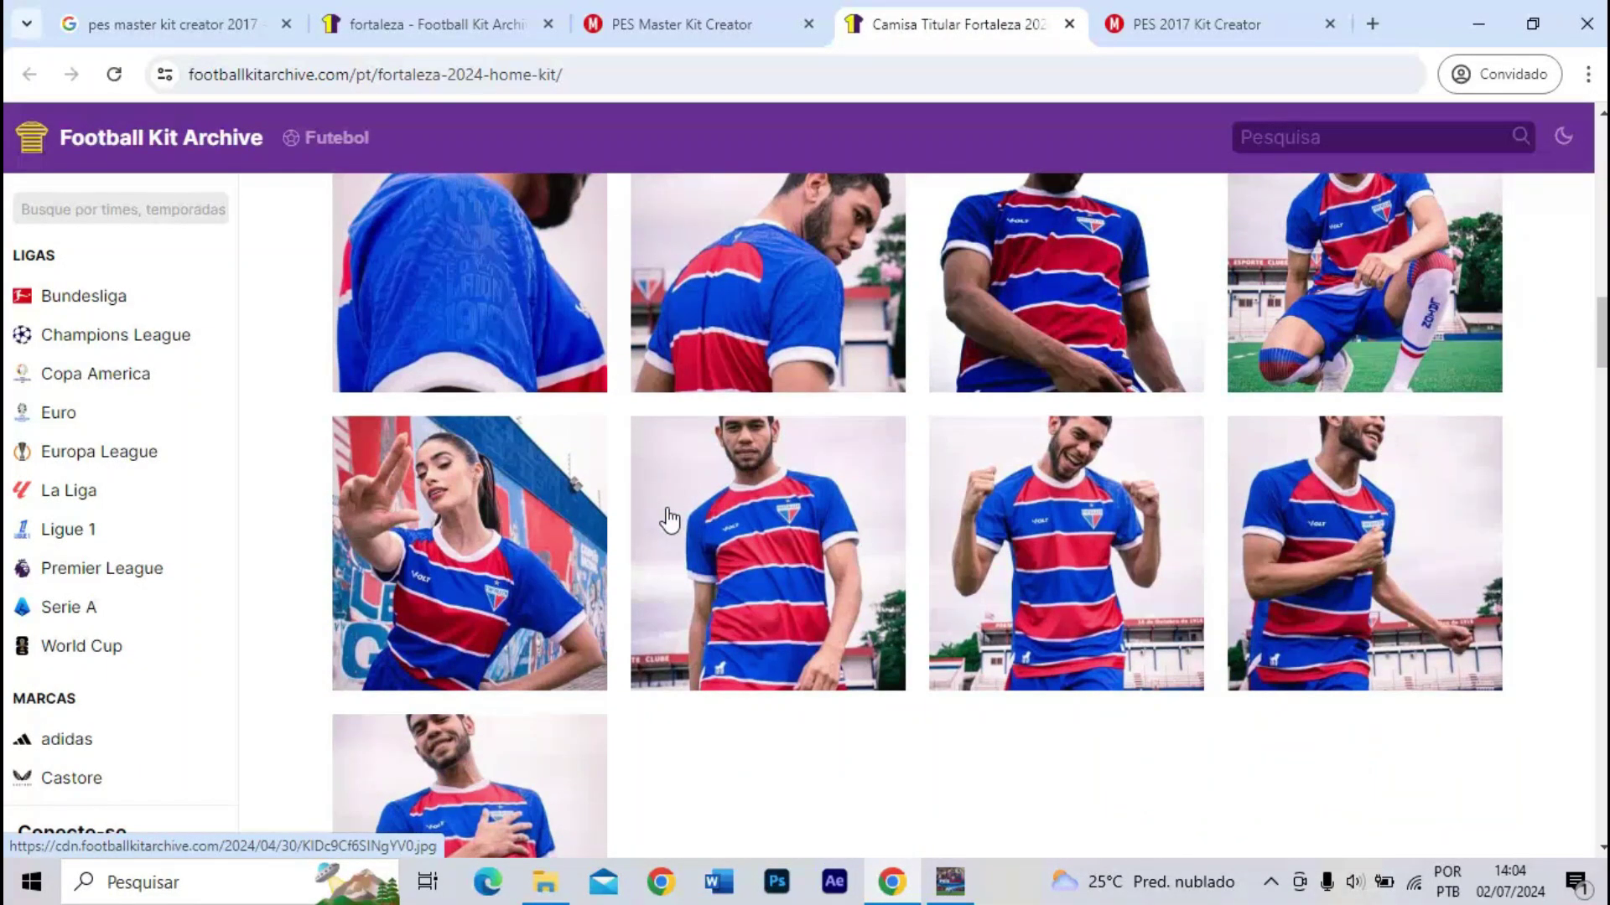
scroll(818, 502, "down", 3)
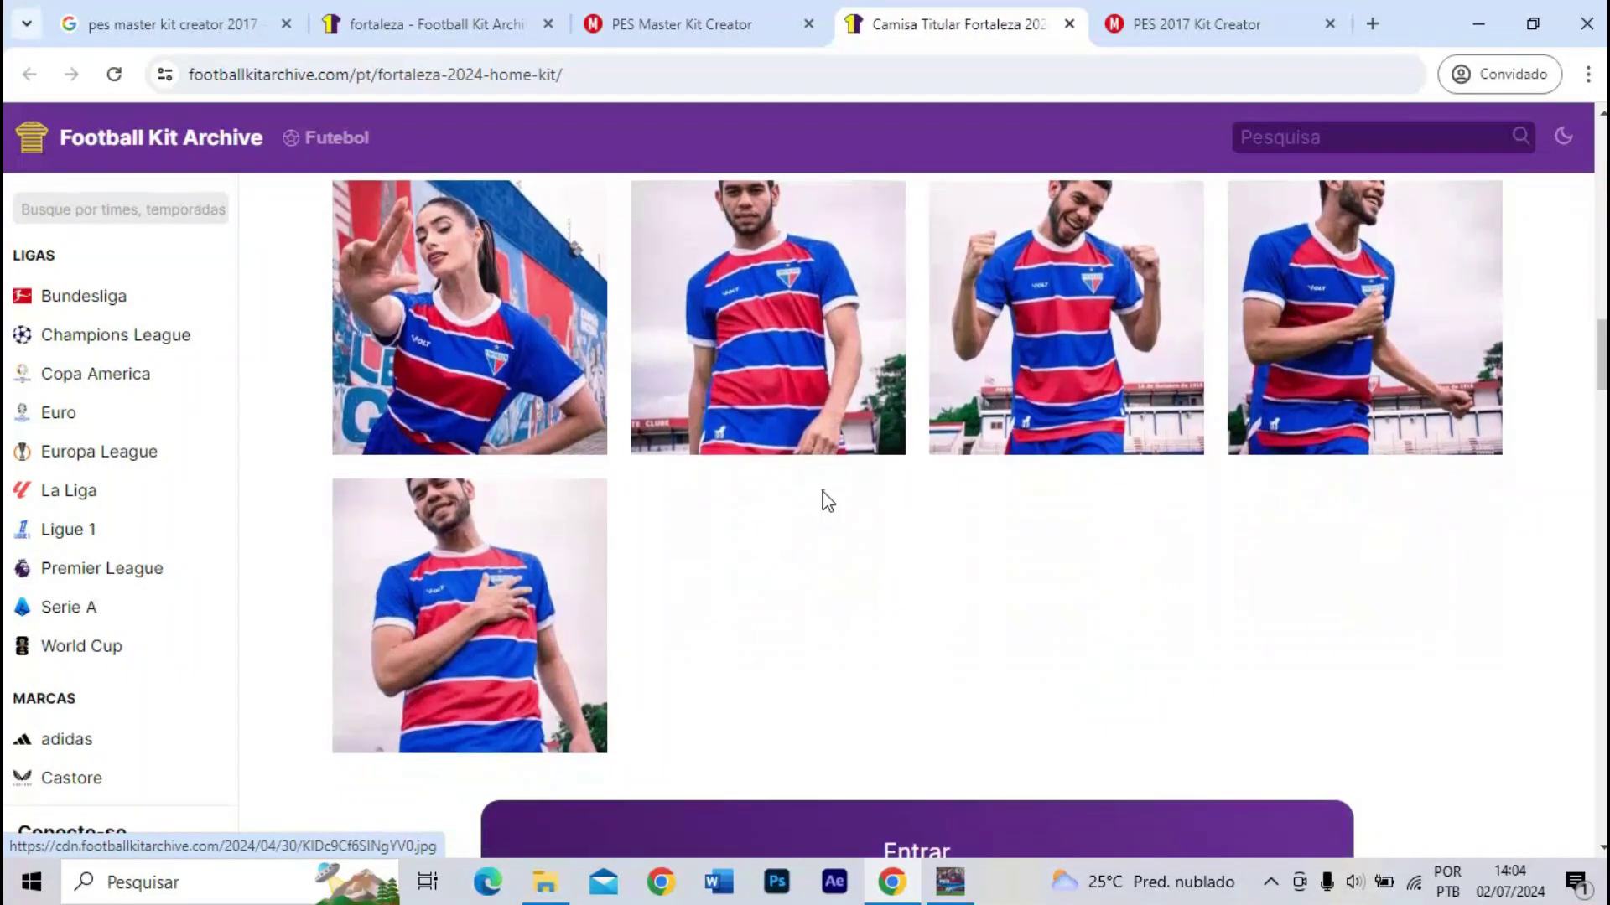
scroll(824, 500, "up", 7)
scroll(824, 501, "up", 4)
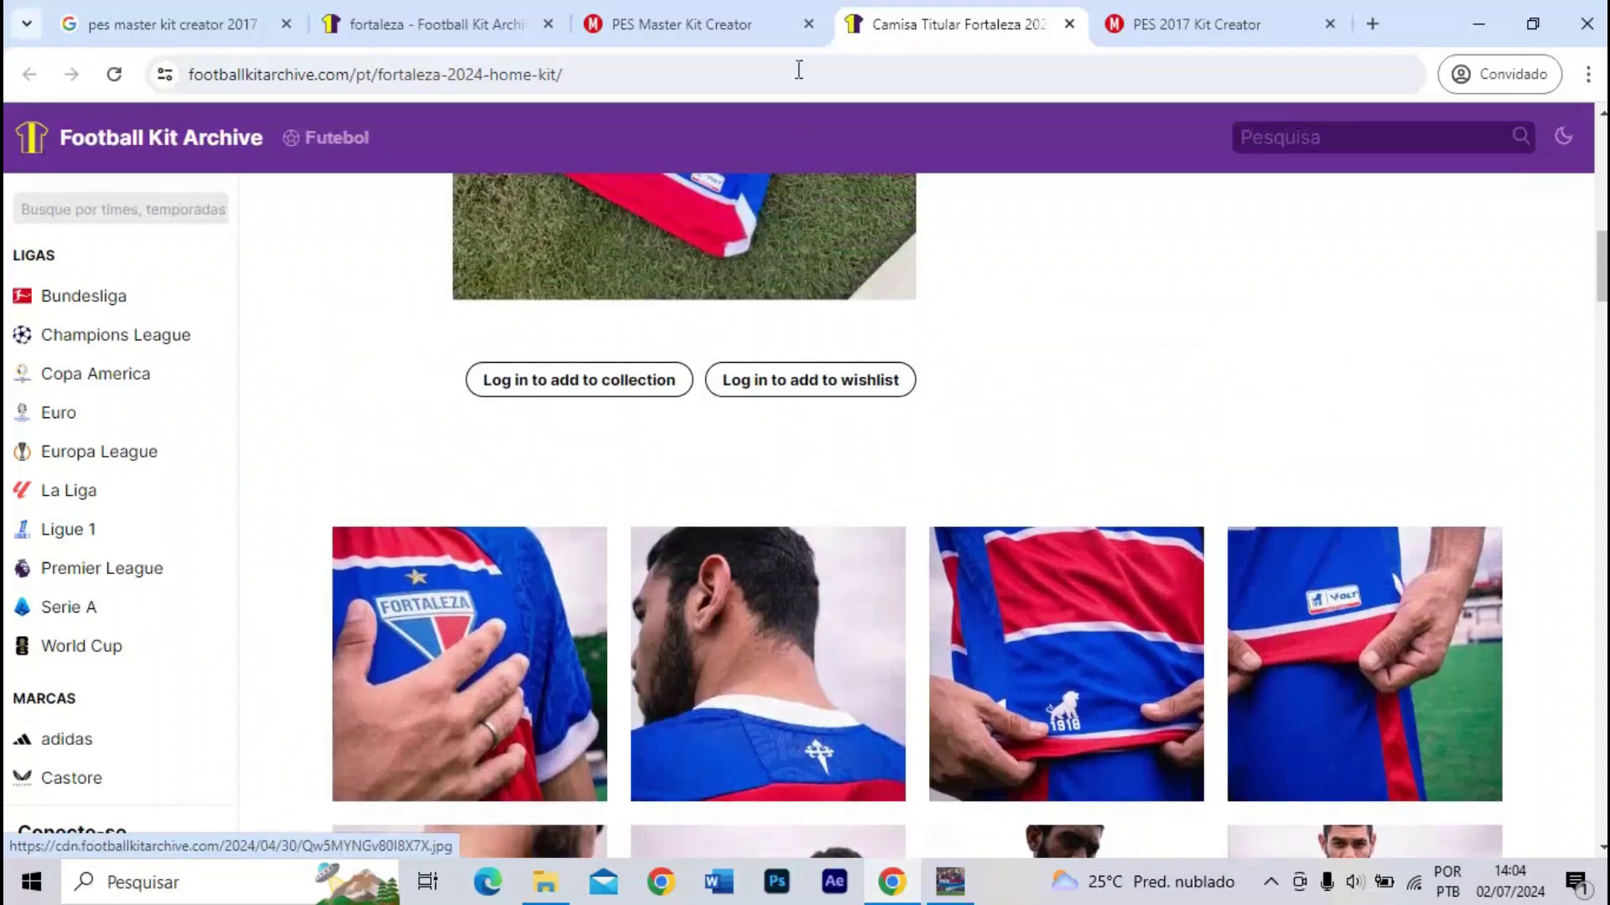
- Return to the PES Master Kit Creator beta, open its template library from the settings and browse the latest templates
left_click(738, 24)
mouse_move(797, 431)
left_mouse_down()
mouse_move(873, 439)
mouse_move(796, 440)
left_mouse_up()
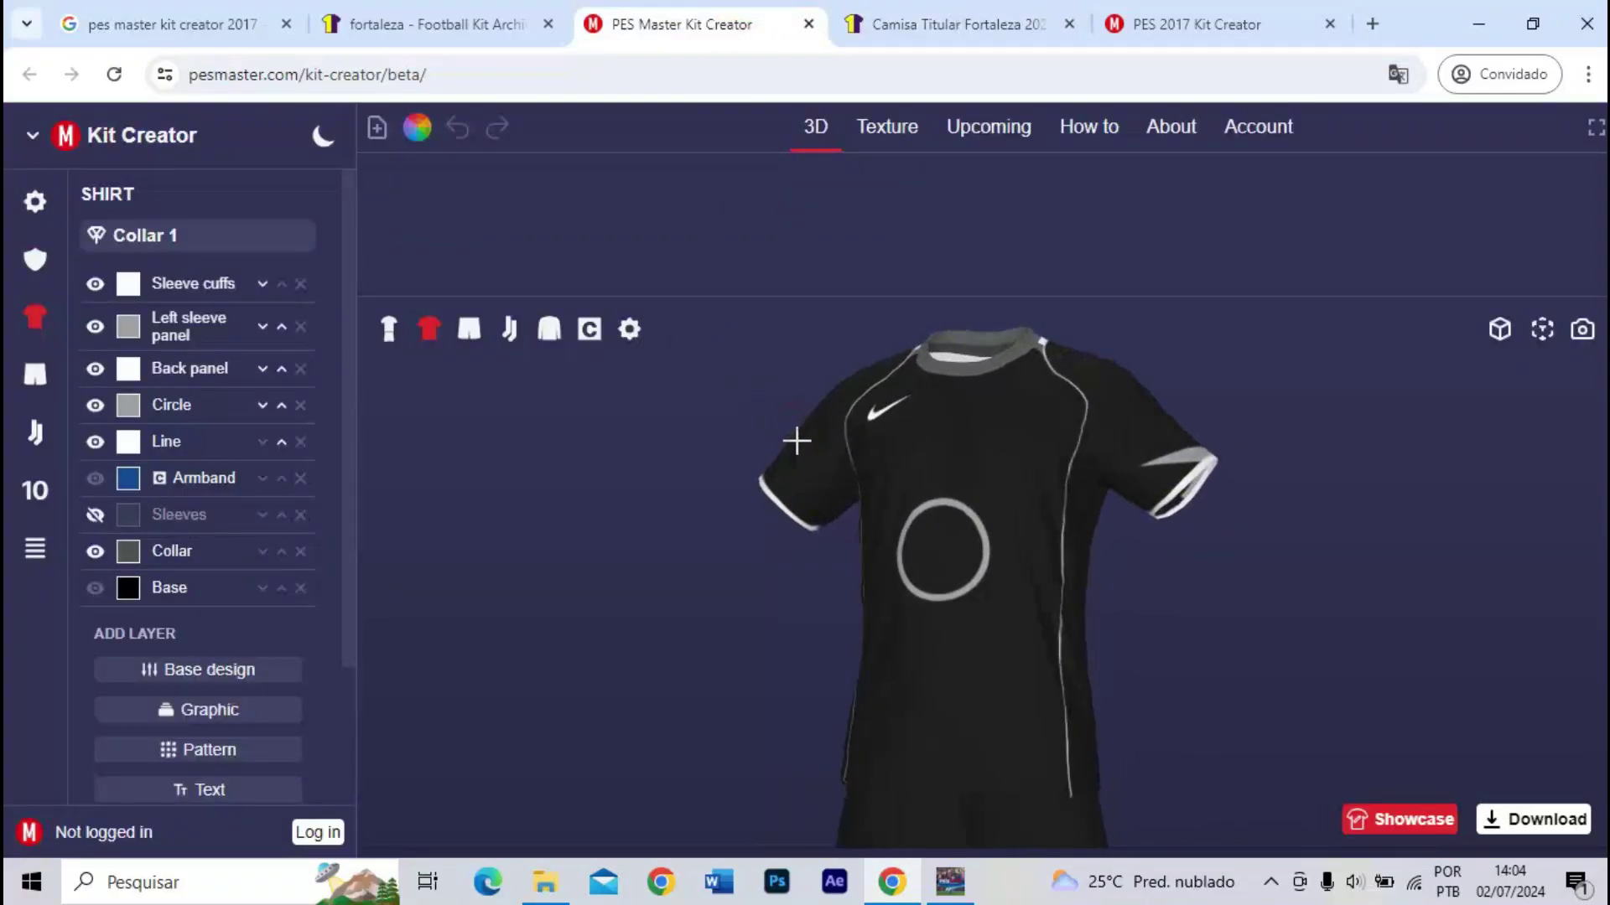
left_click(35, 206)
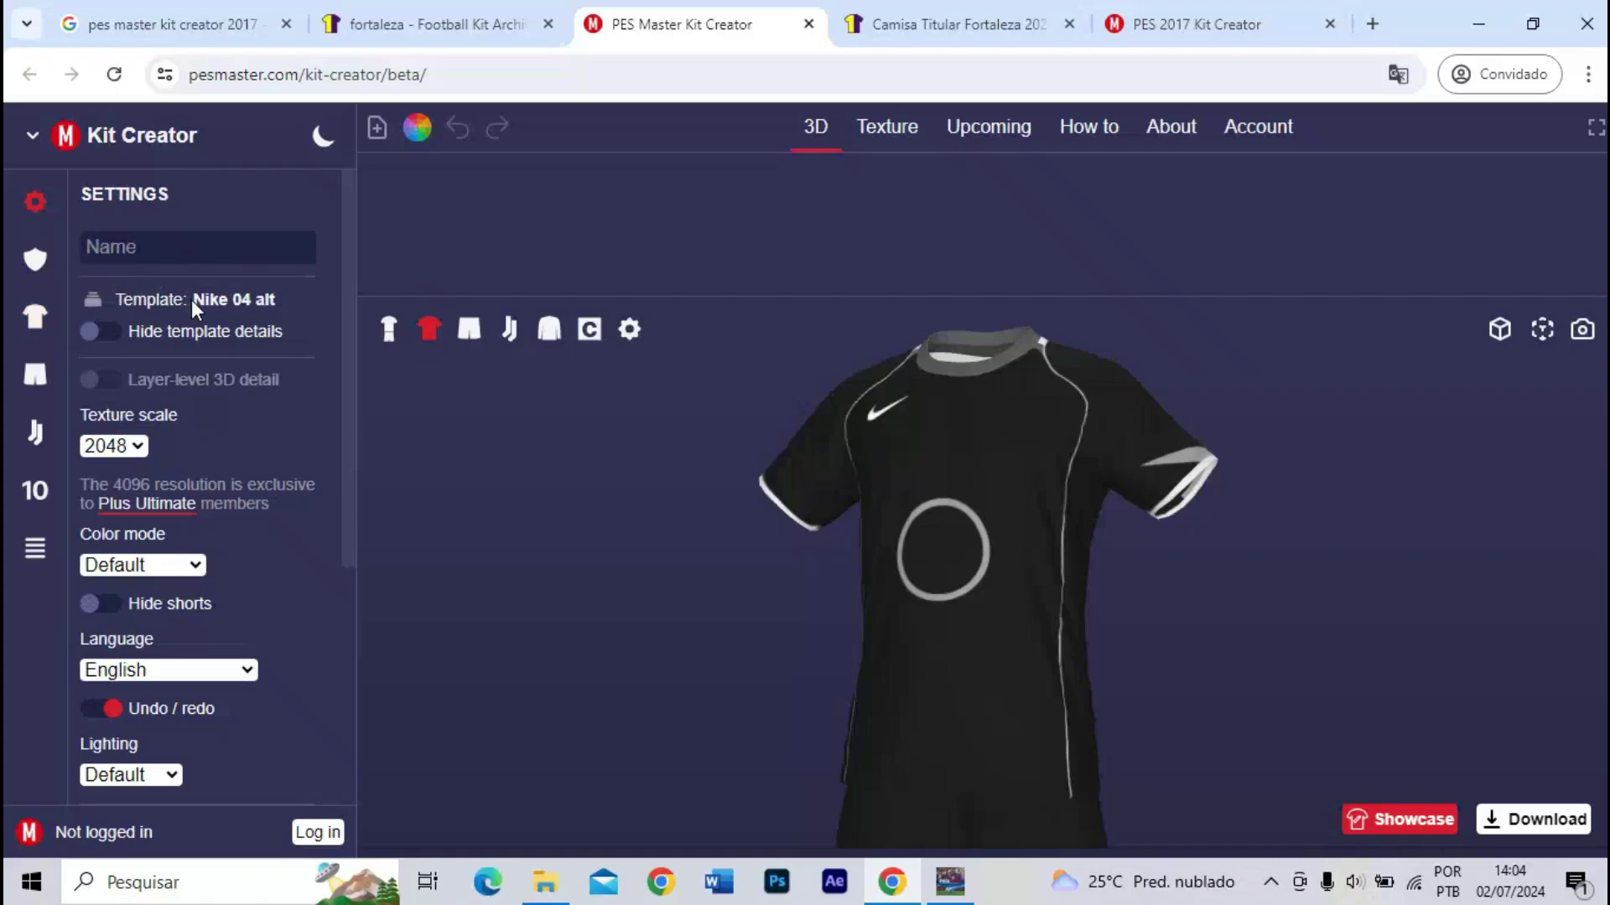
left_click(95, 300)
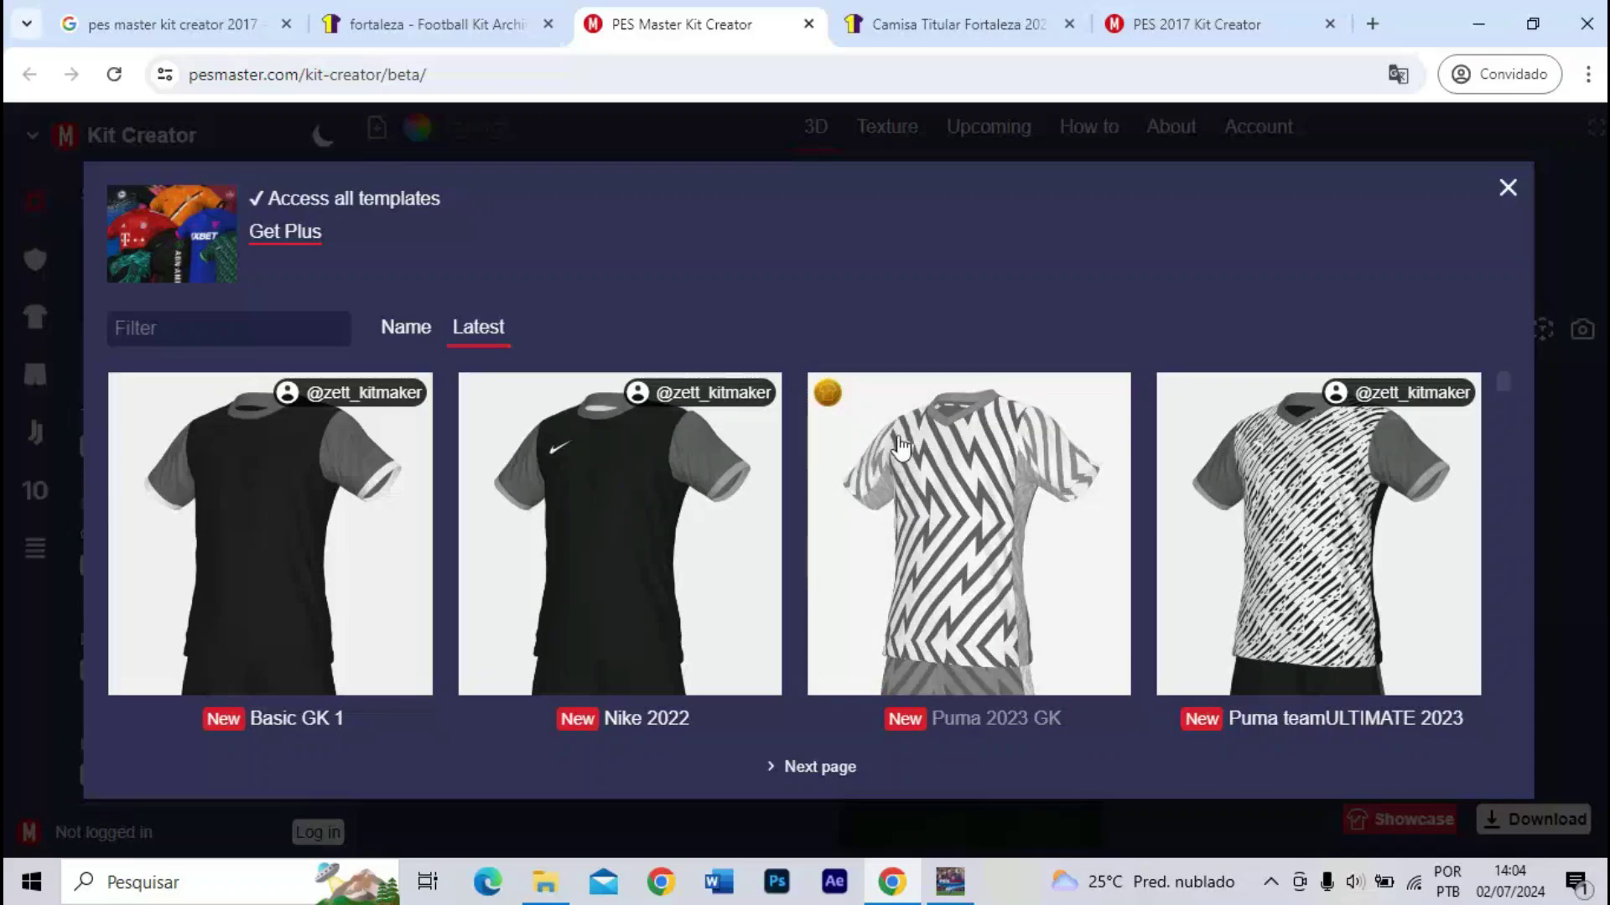
scroll(797, 397, "down", 4)
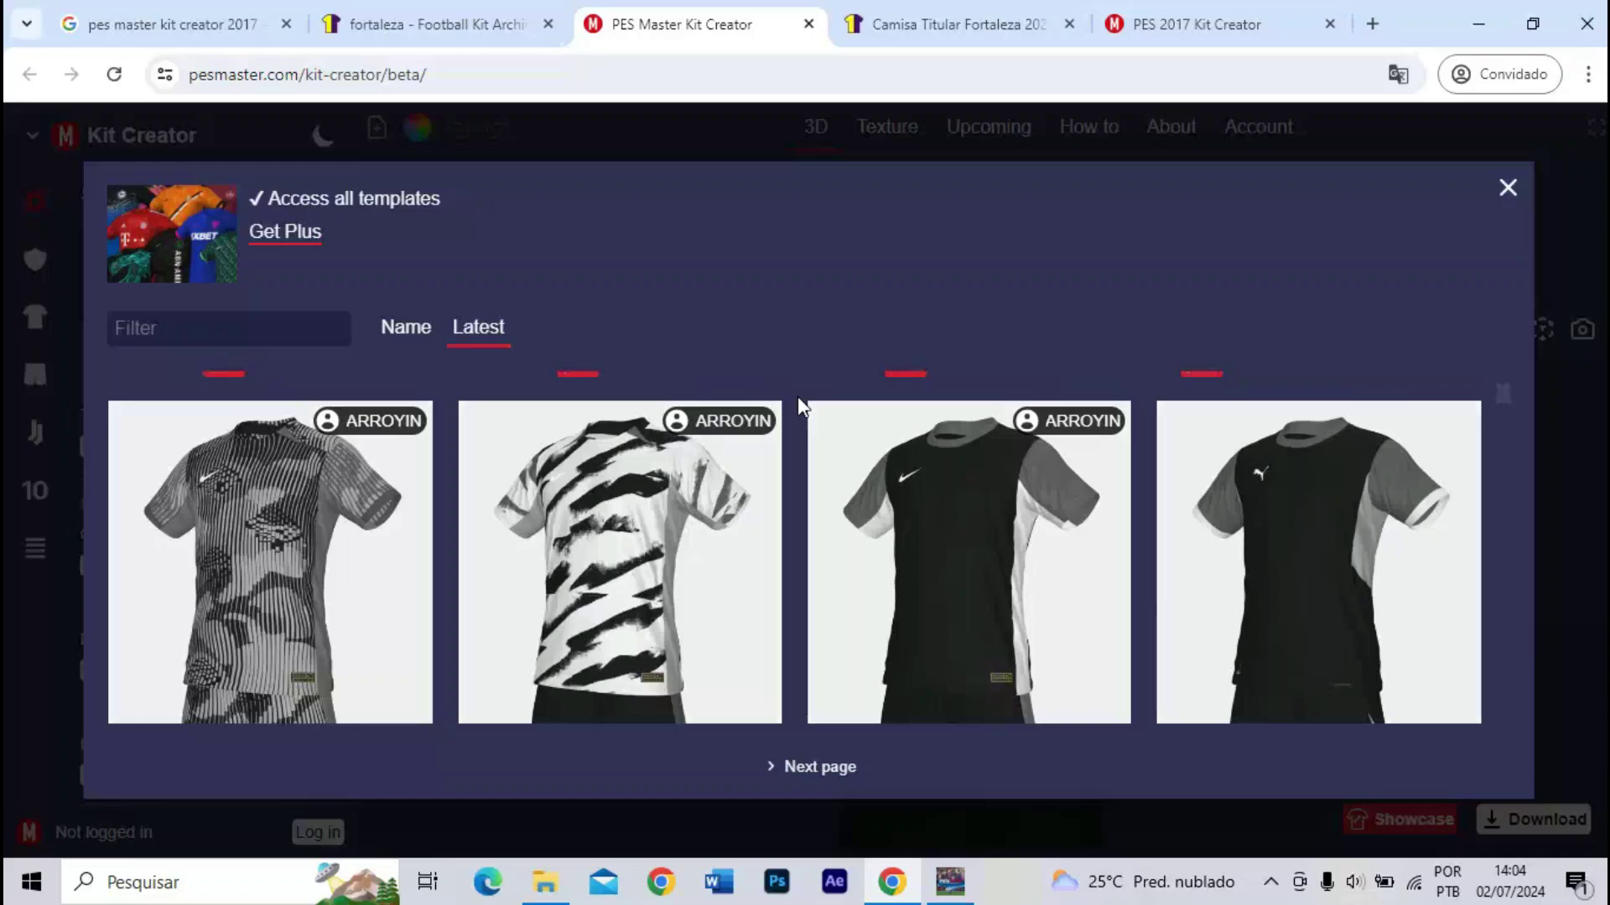
scroll(798, 399, "down", 6)
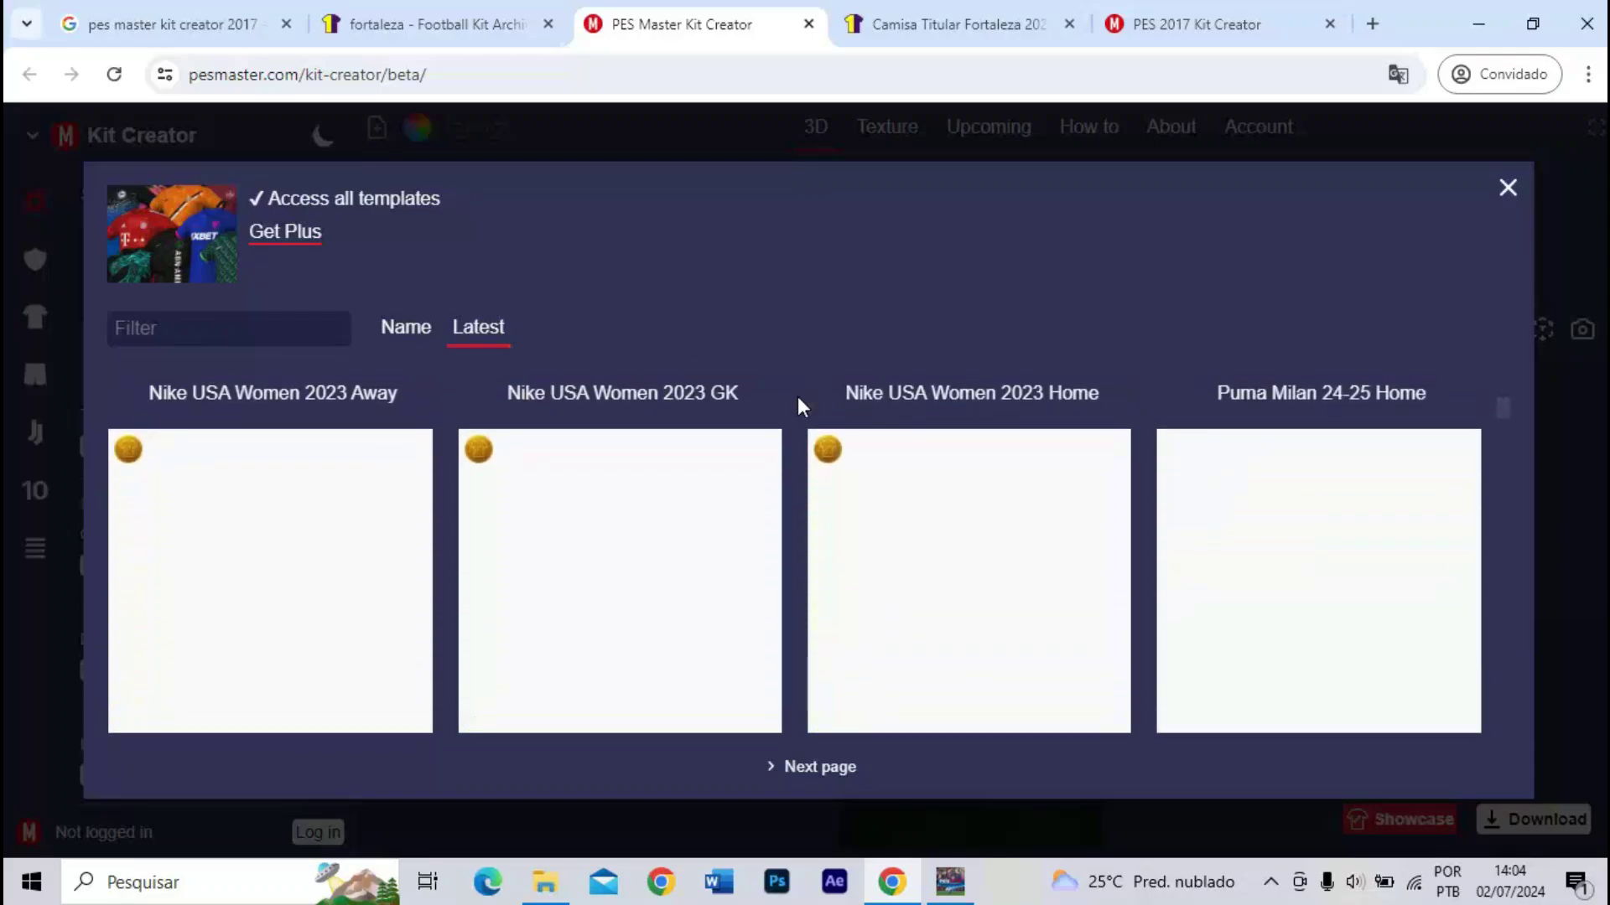
scroll(798, 401, "up", 4)
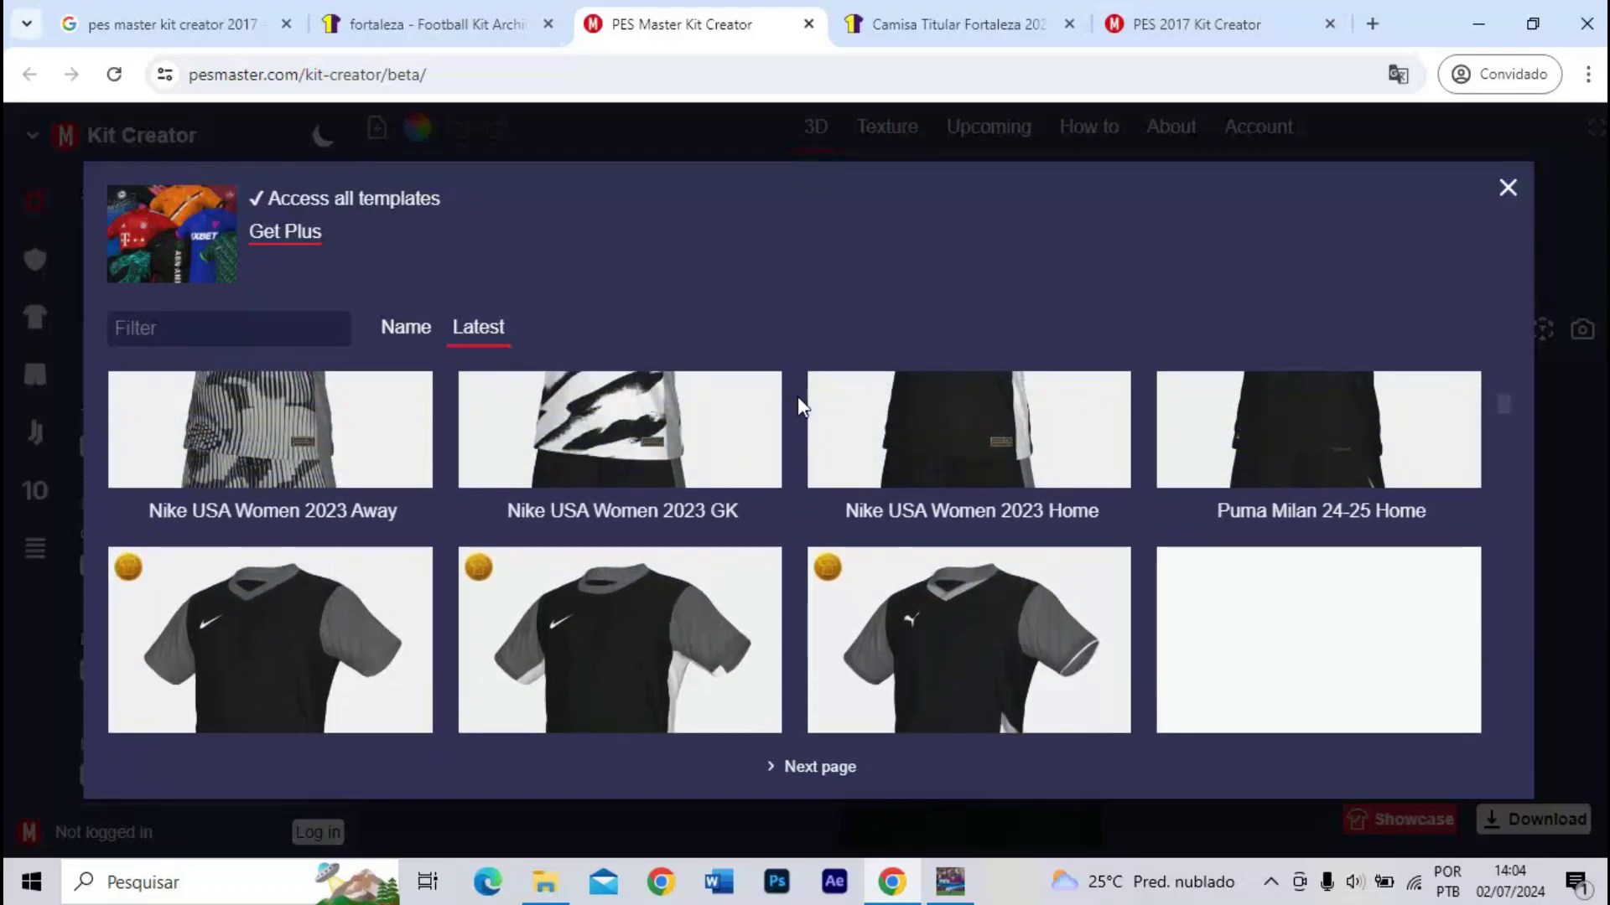
scroll(798, 399, "down", 5)
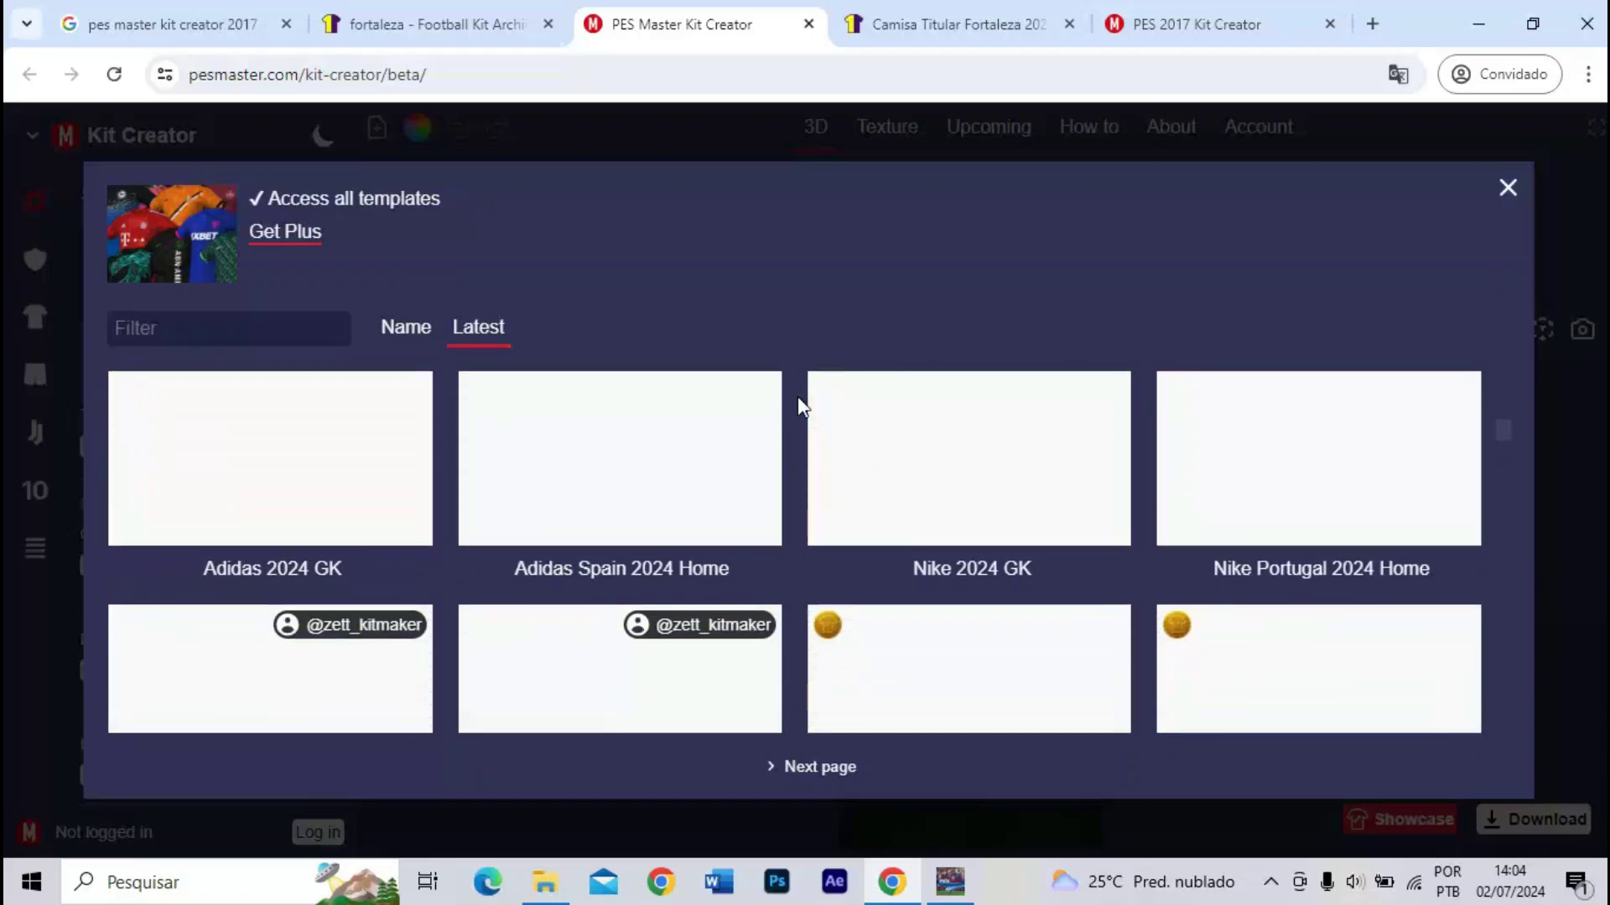
scroll(800, 406, "up", 1)
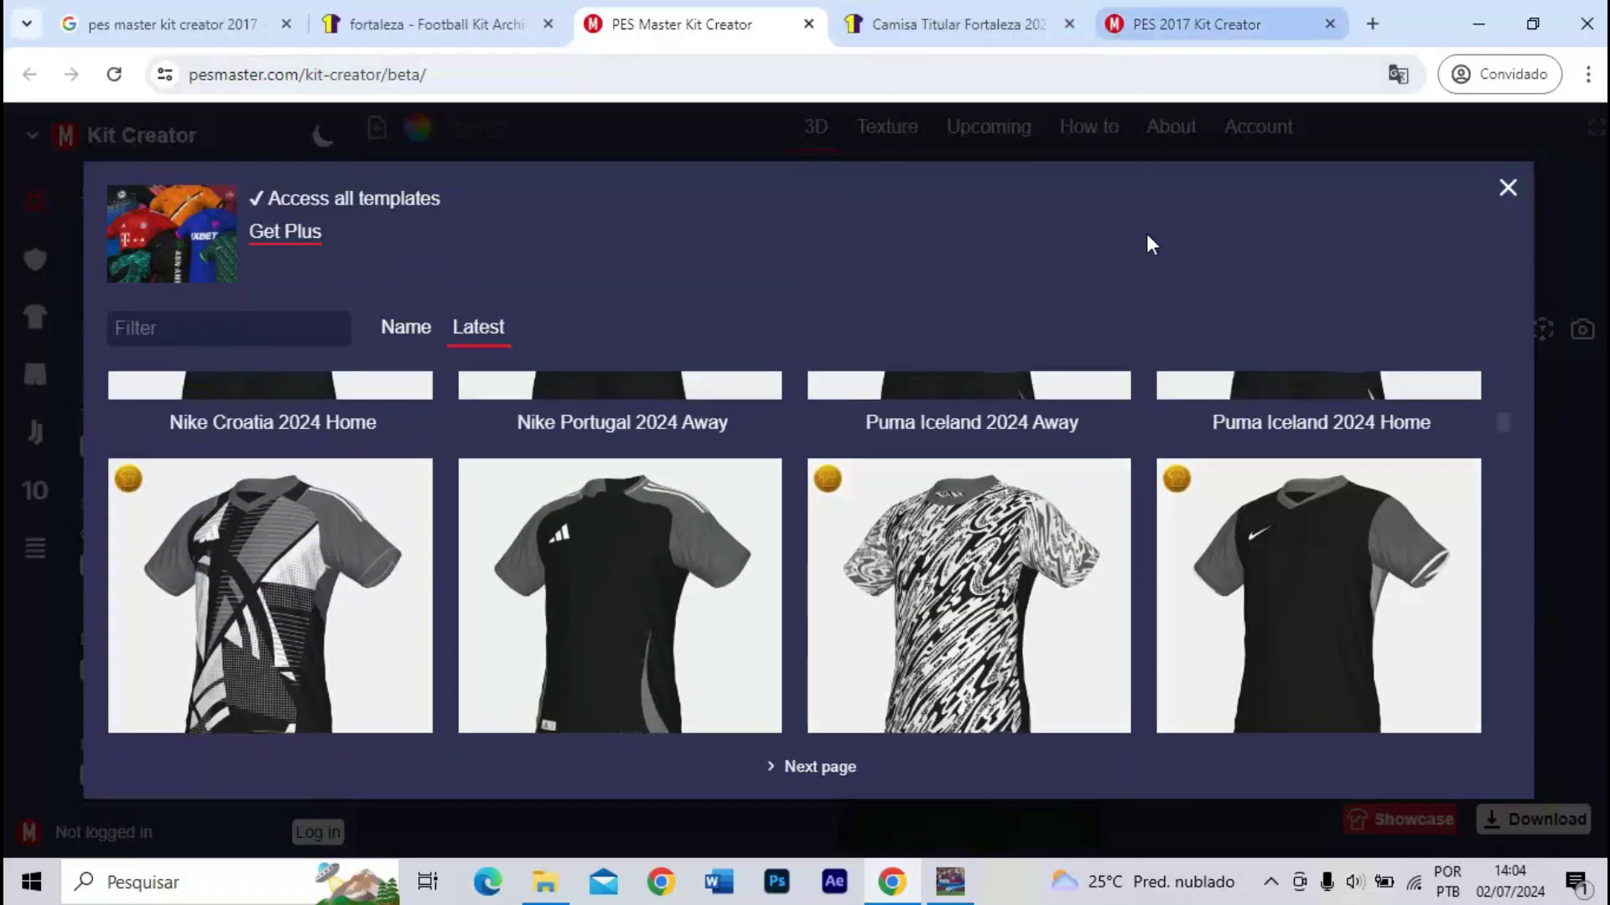
- Close the PES 2017 Kit Creator page and return to the shirt picture on the Fortaleza 2024 home kit page
left_click(1173, 25)
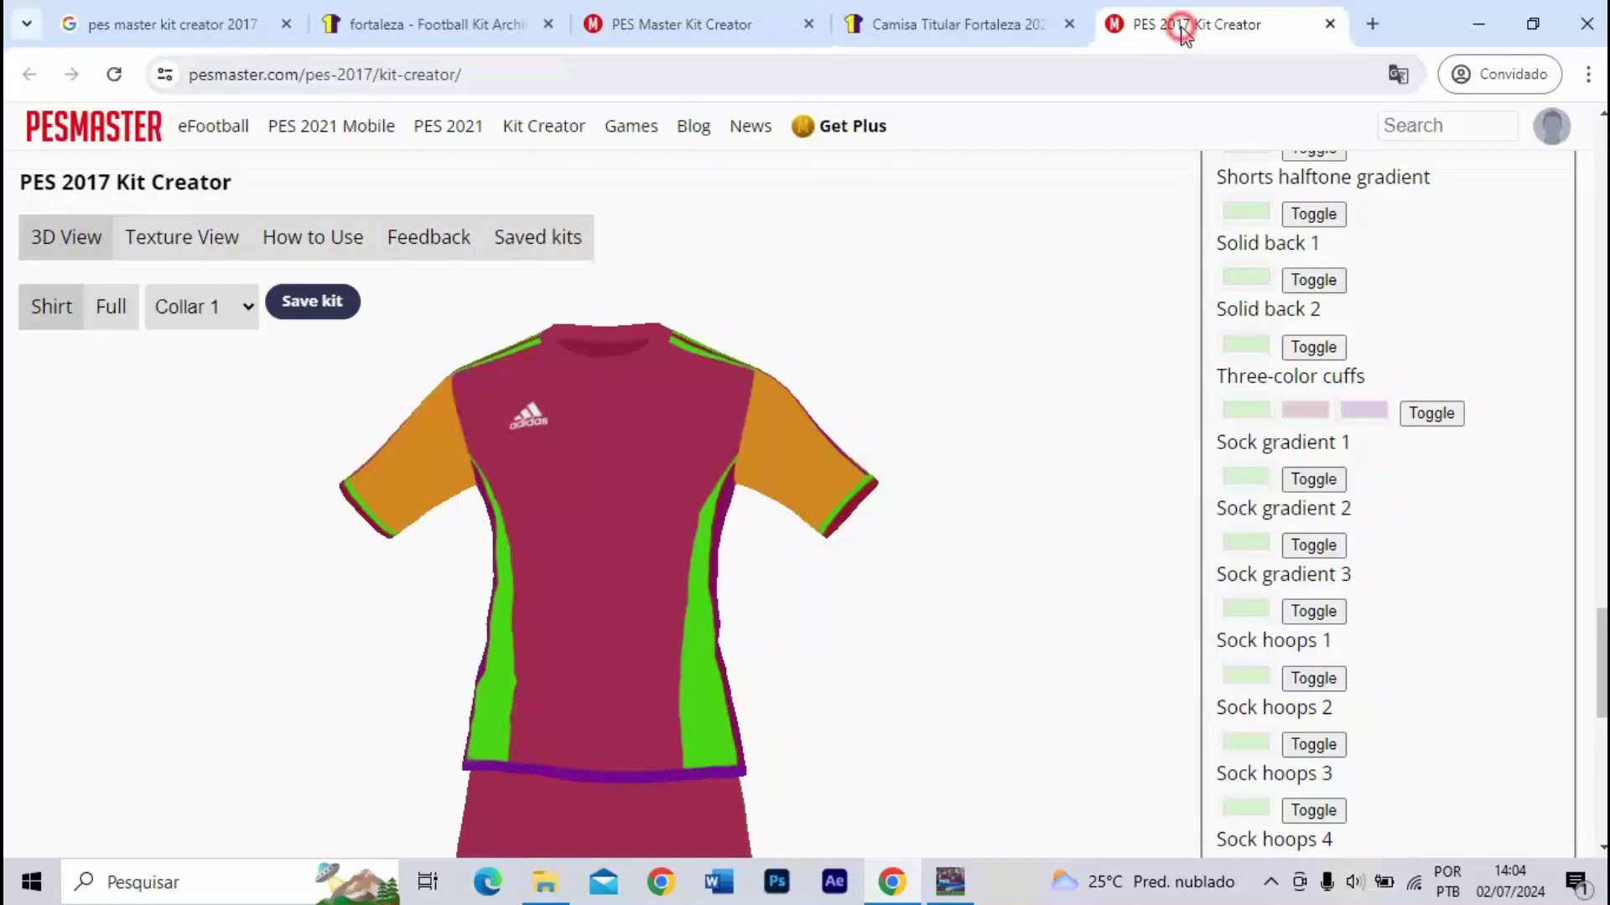
left_click(1009, 19)
left_click(962, 308)
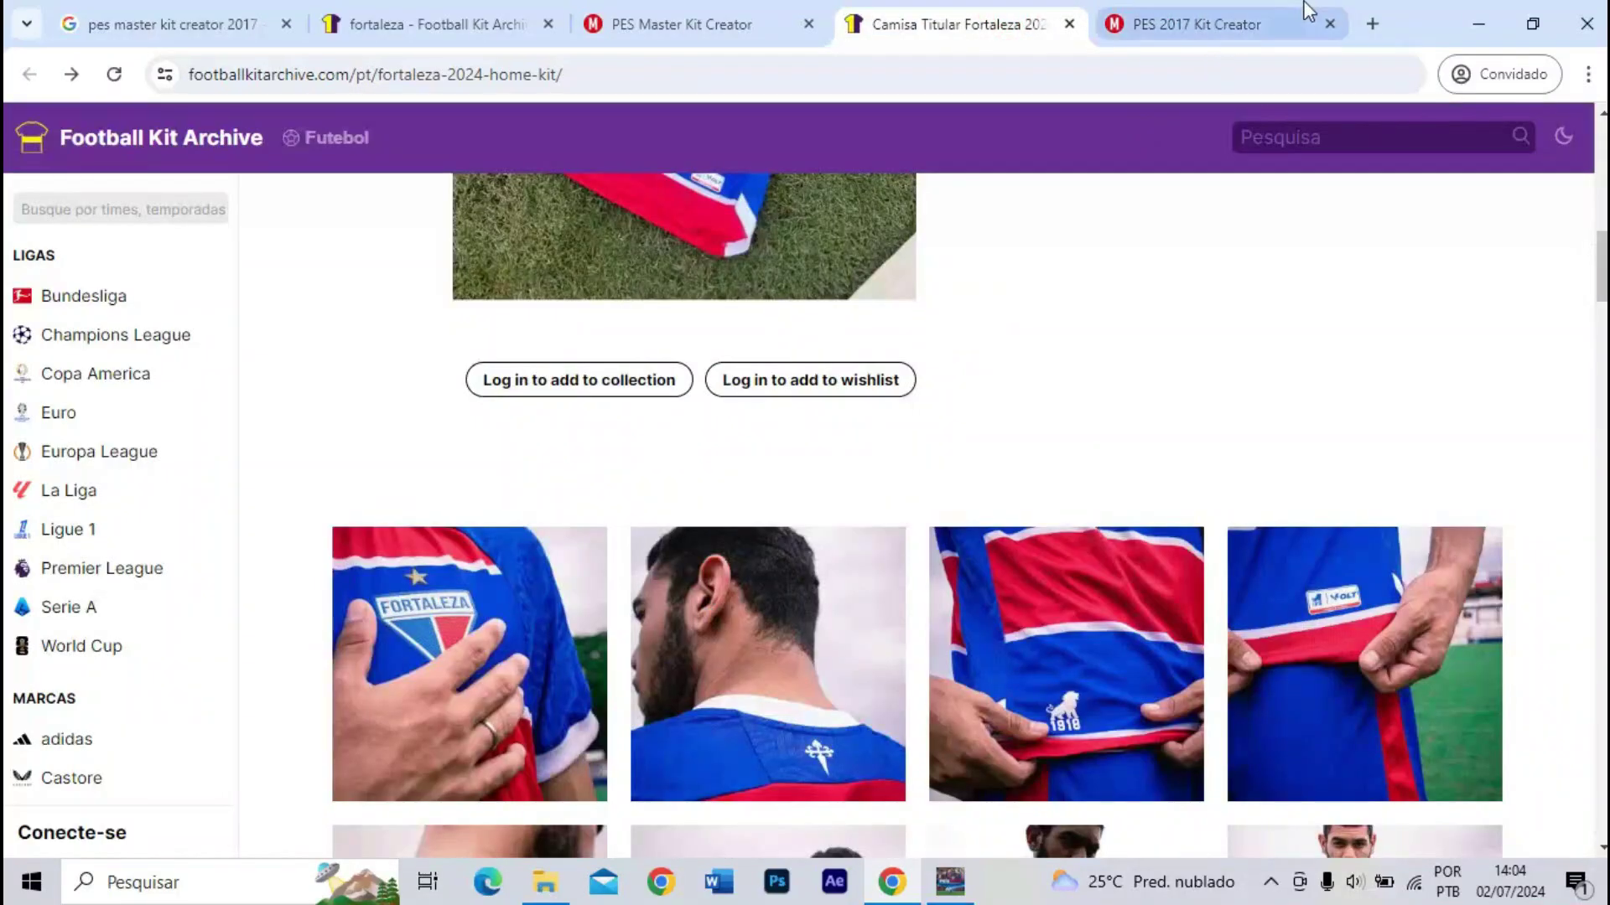
left_click(1326, 23)
scroll(1010, 412, "up", 5)
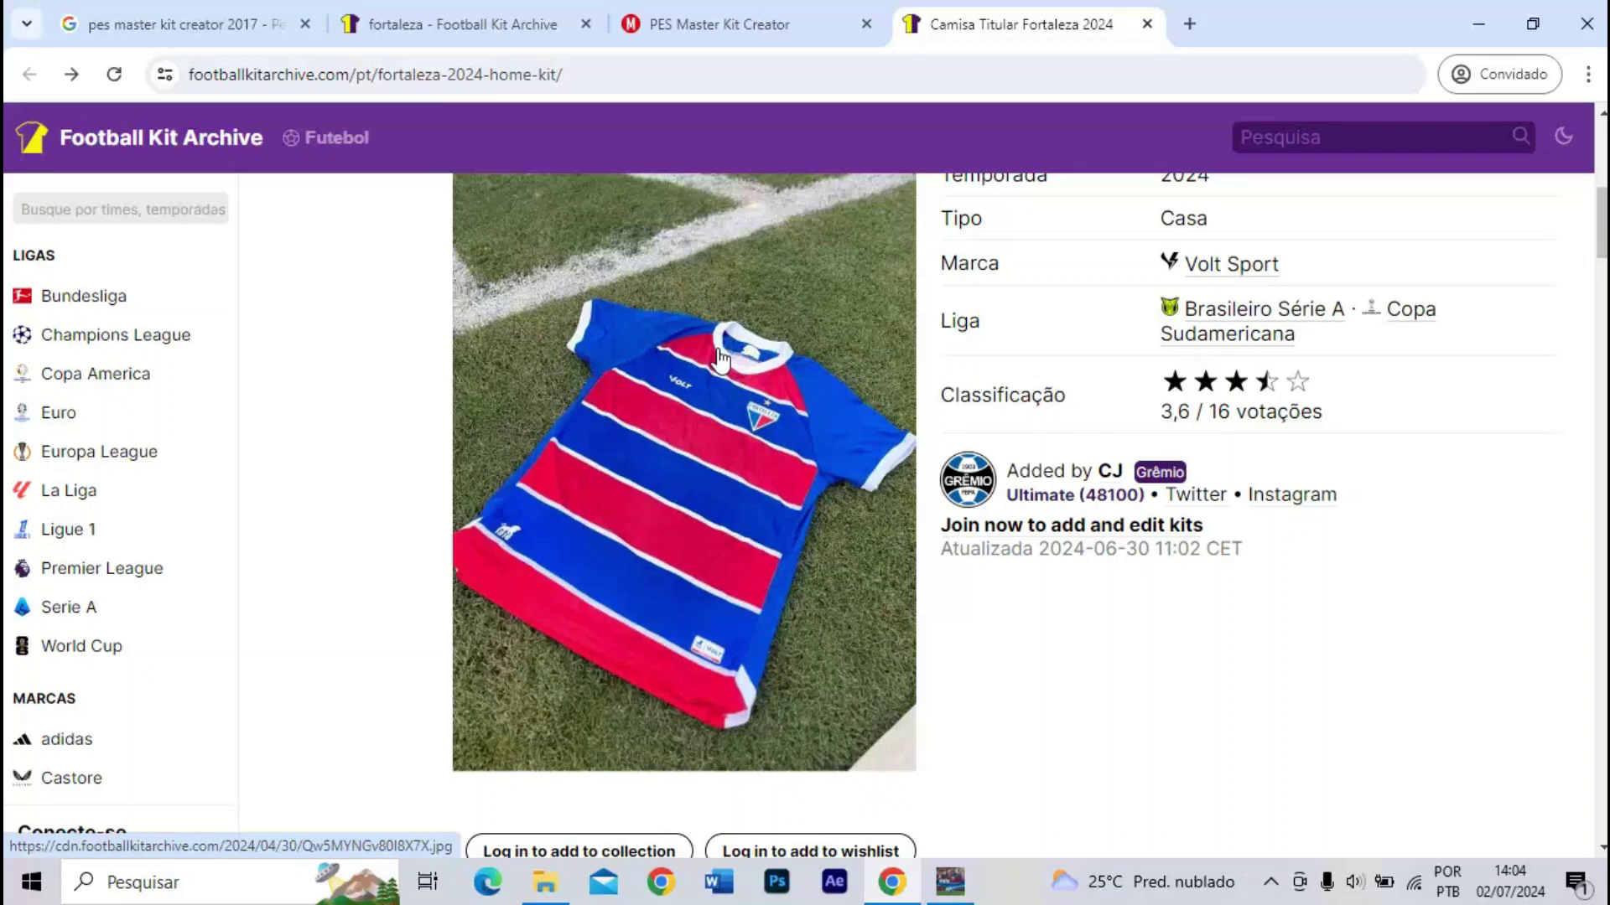
- Switch to Pro Evolution Soccer 2017, leave Vila Nova's kit editing and team selection, and end edit mode to reach the main menu
left_click(950, 880)
key("Escape")
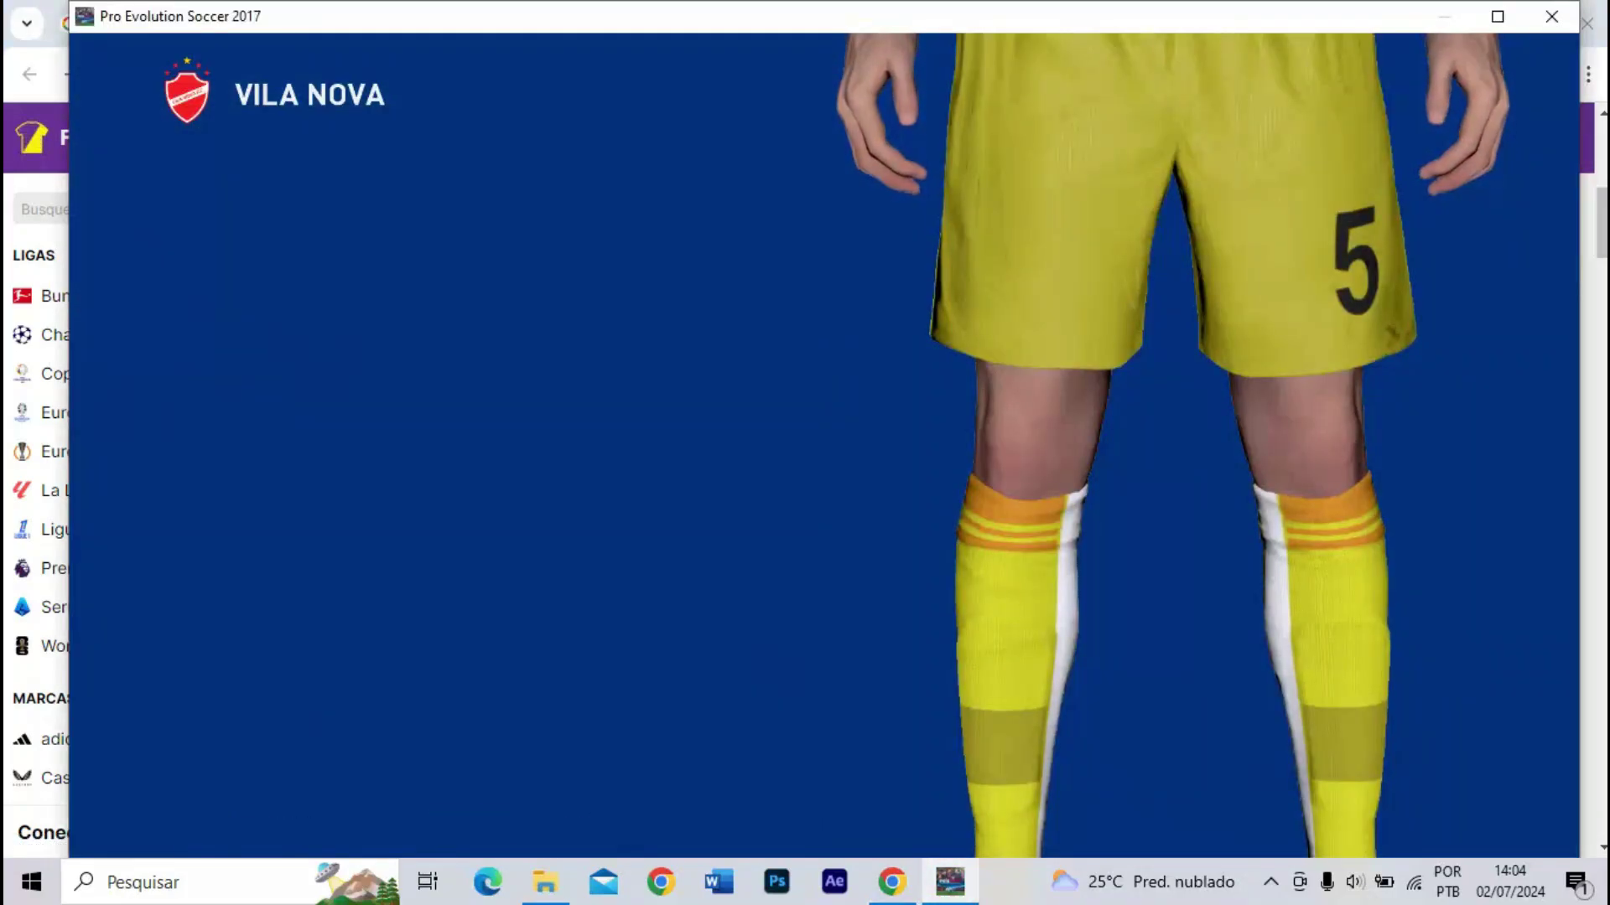
key("Return")
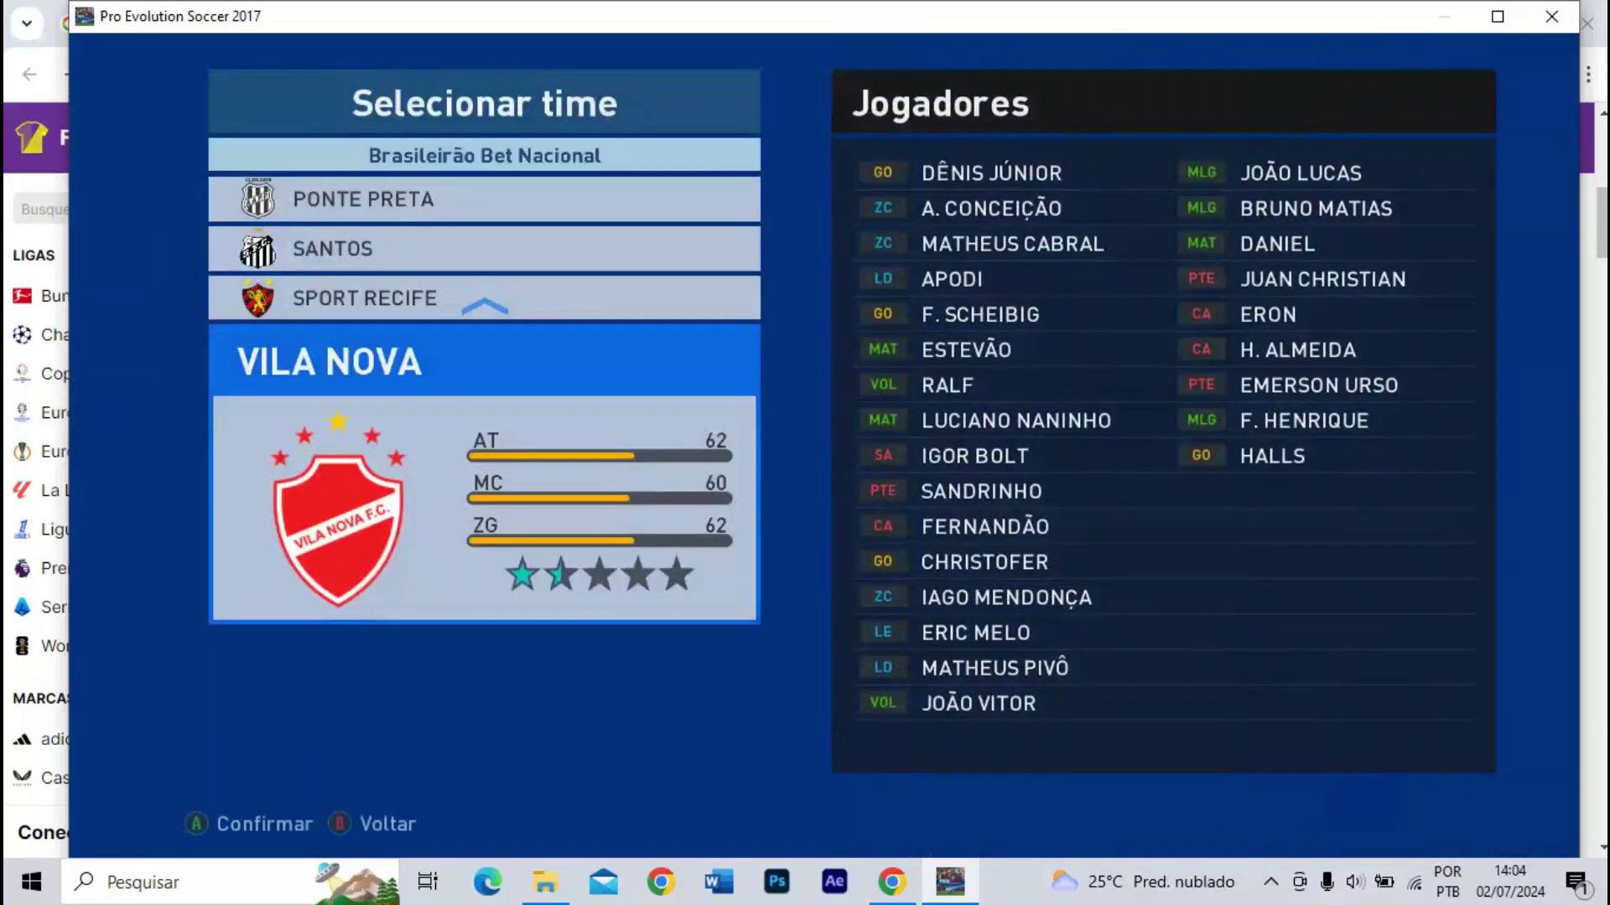
key("Escape")
key("Escape")
key("Escape")
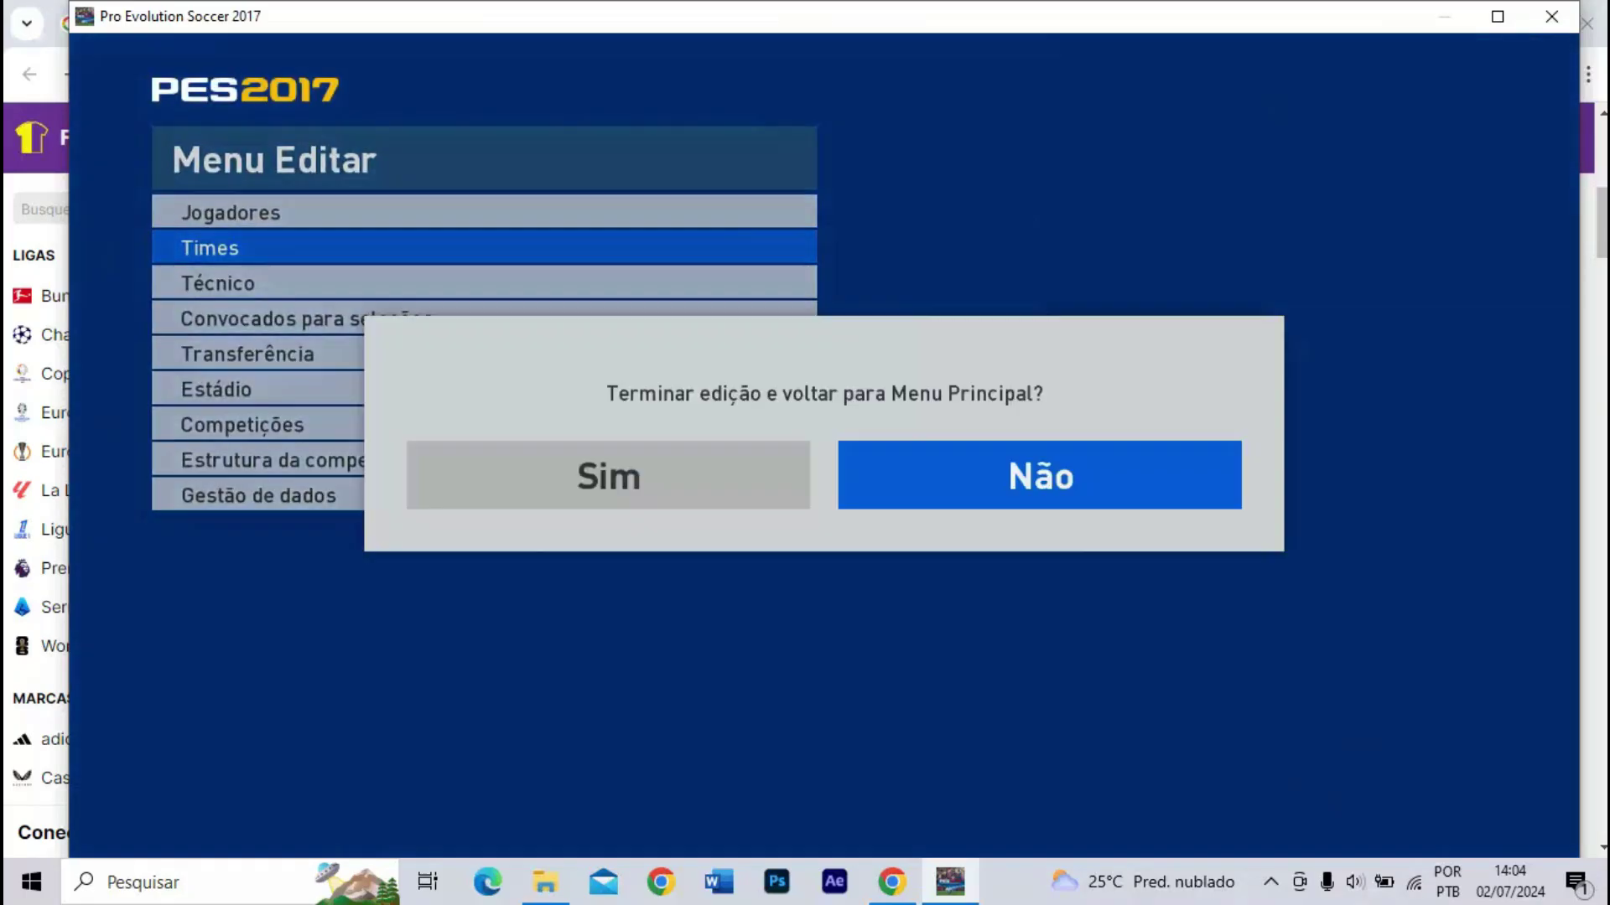
key("Left")
key("Return")
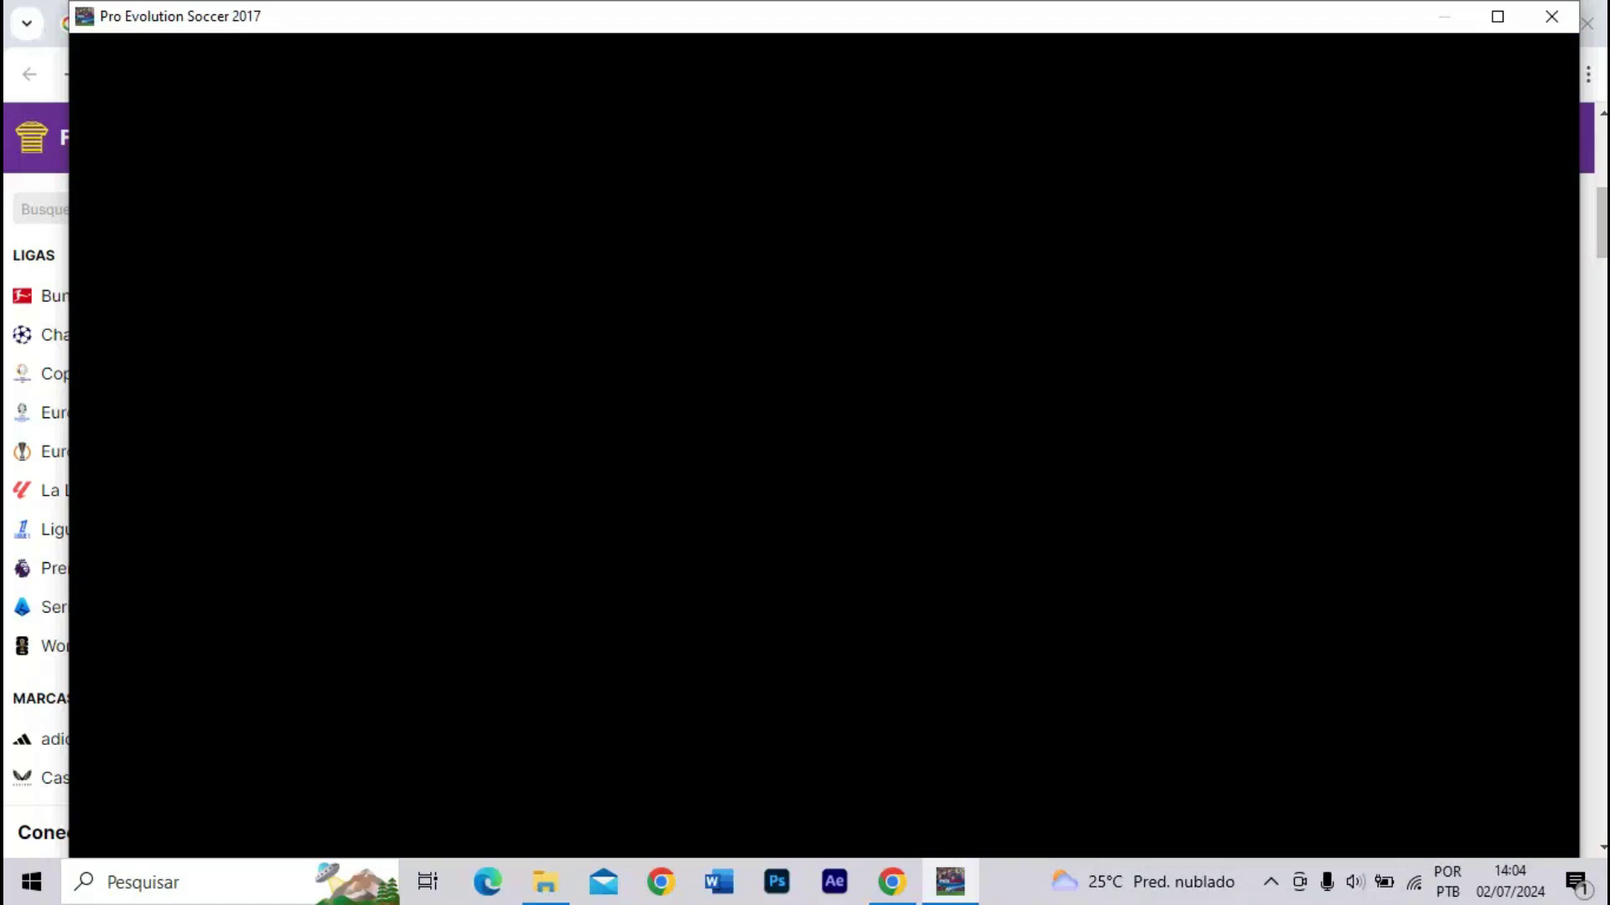
- Quit Pro Evolution Soccer 2017 through the Sair option and confirm the exit
key("Down")
key("Down")
key("Right")
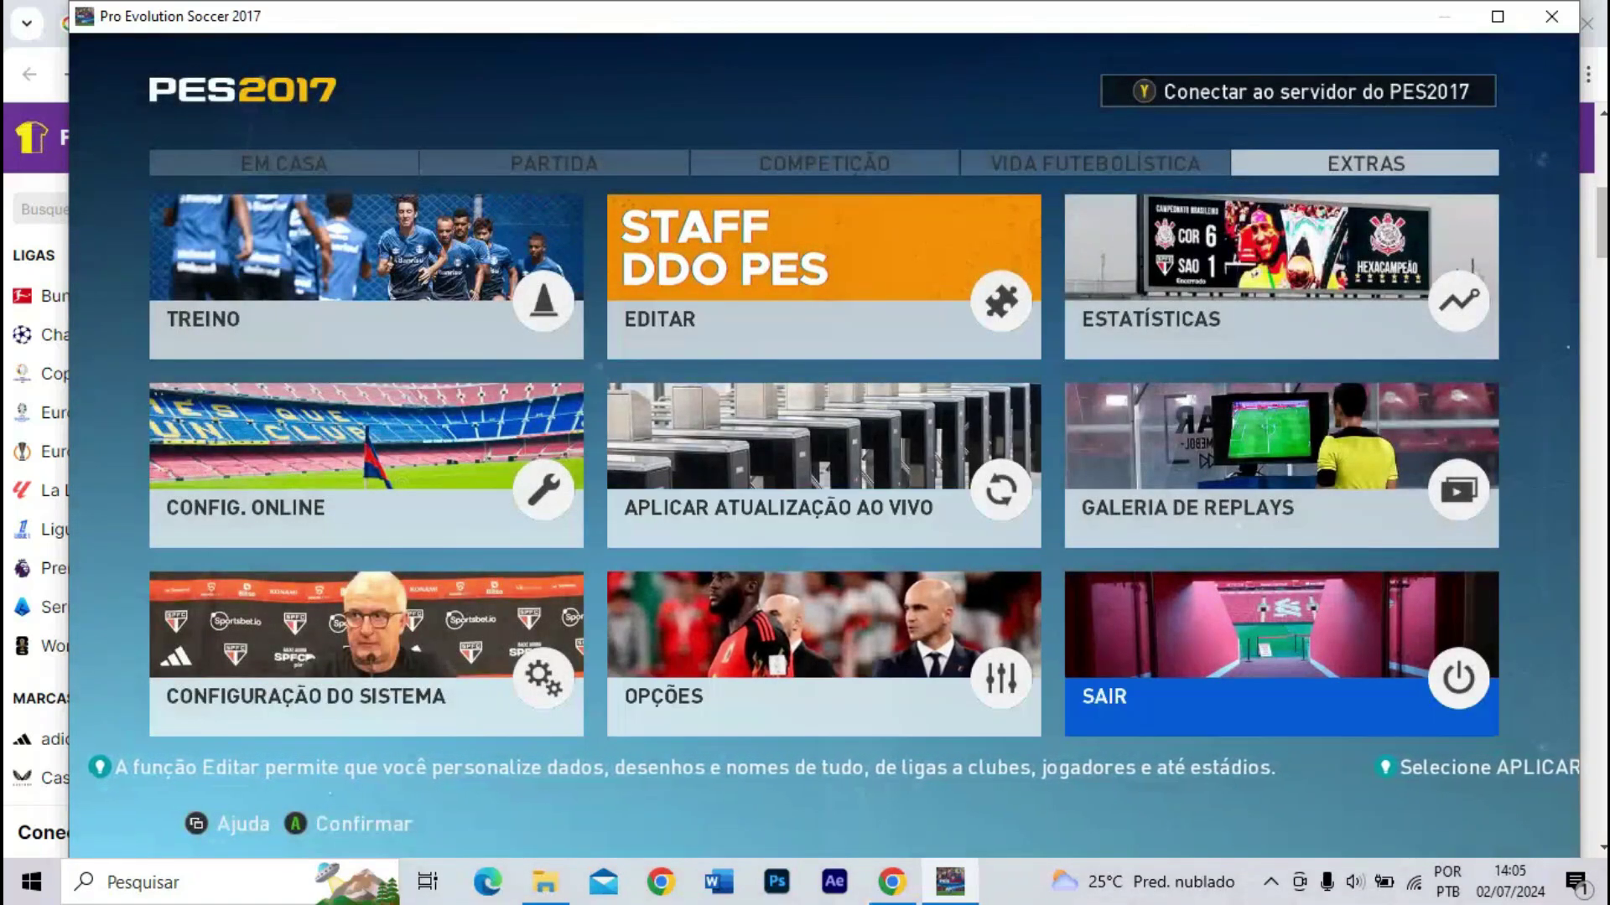
key("Return")
key("Left")
key("Return")
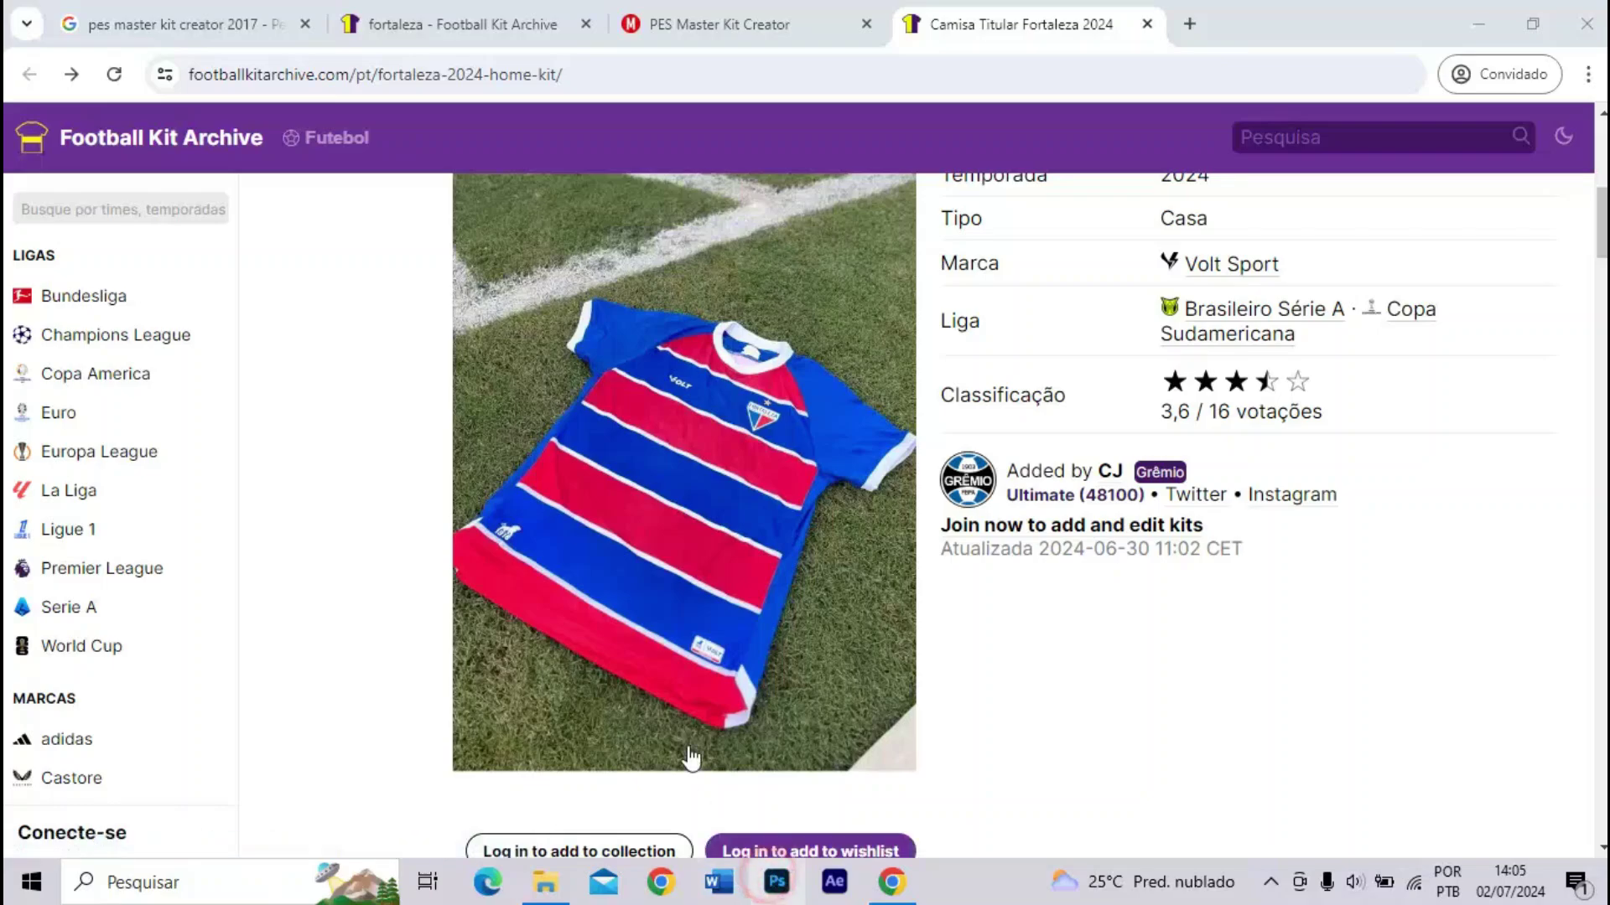
- Save the Fortaleza shirt picture from the browser to the desktop and create a desktop folder named "Fortaleza KIT"
left_click_drag(691, 757, 1349, 537)
right_click(548, 376)
left_click(512, 537)
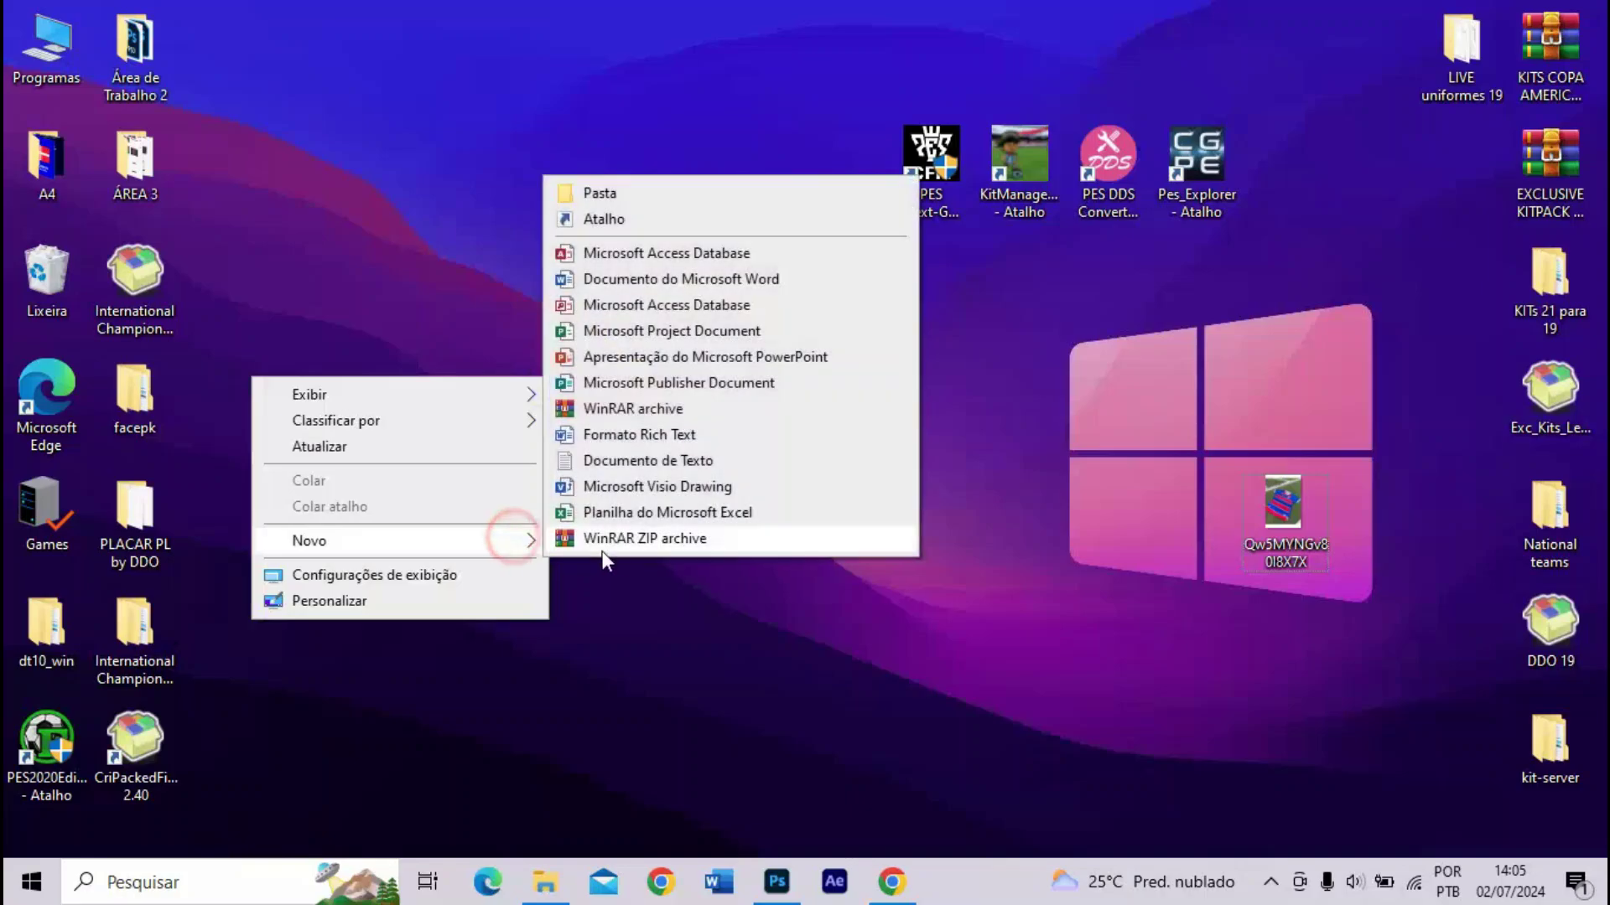
left_click(592, 196)
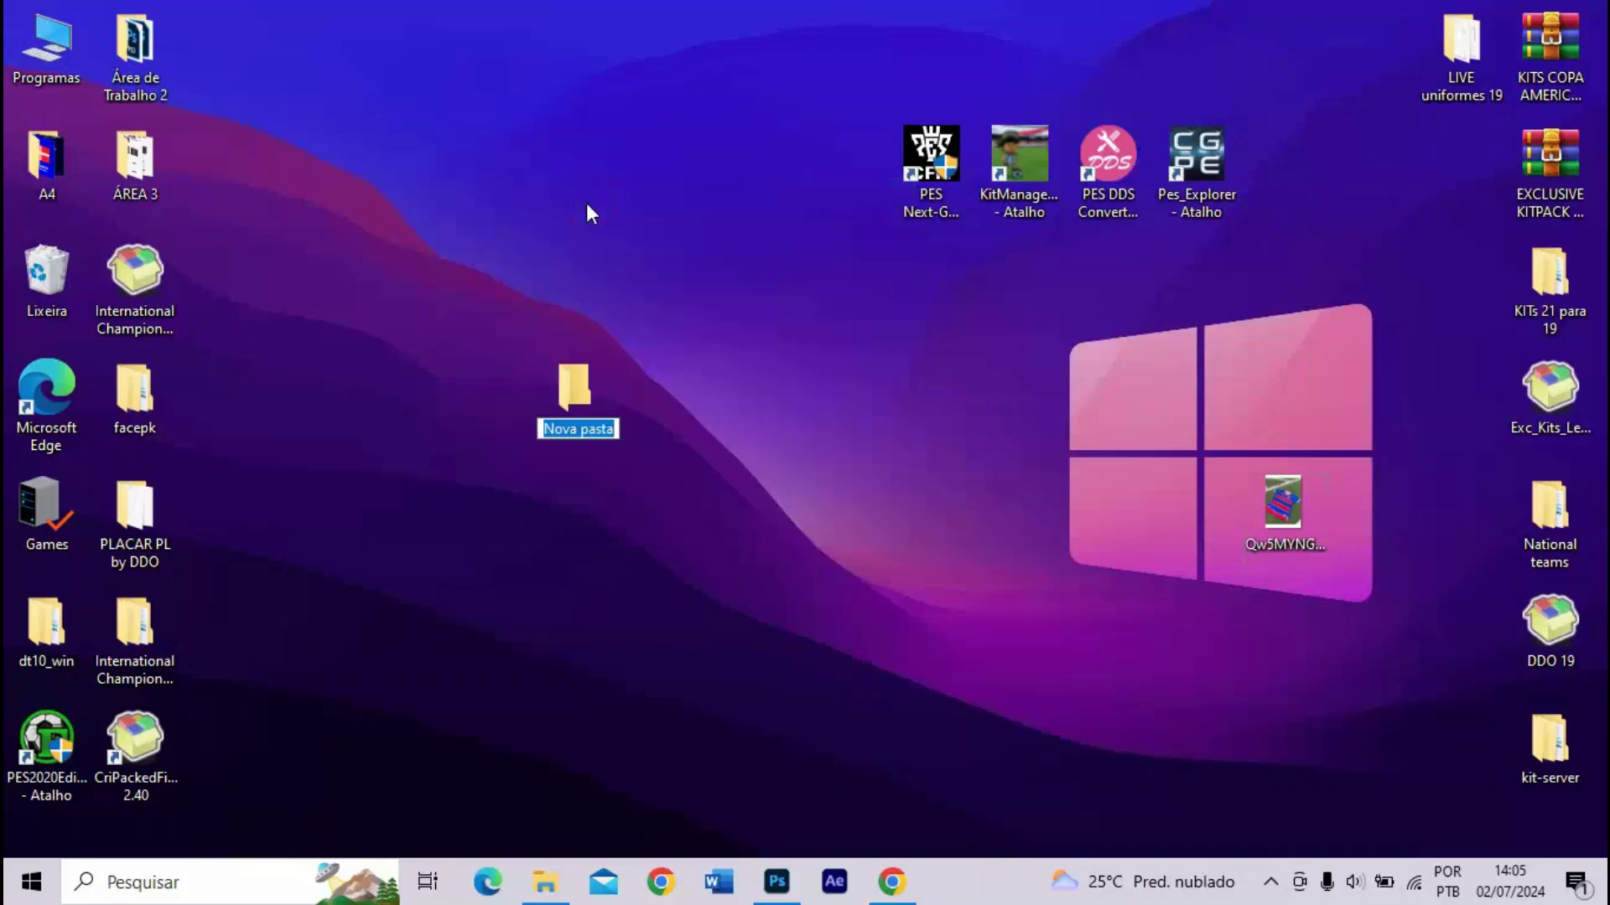
type("Fortalez")
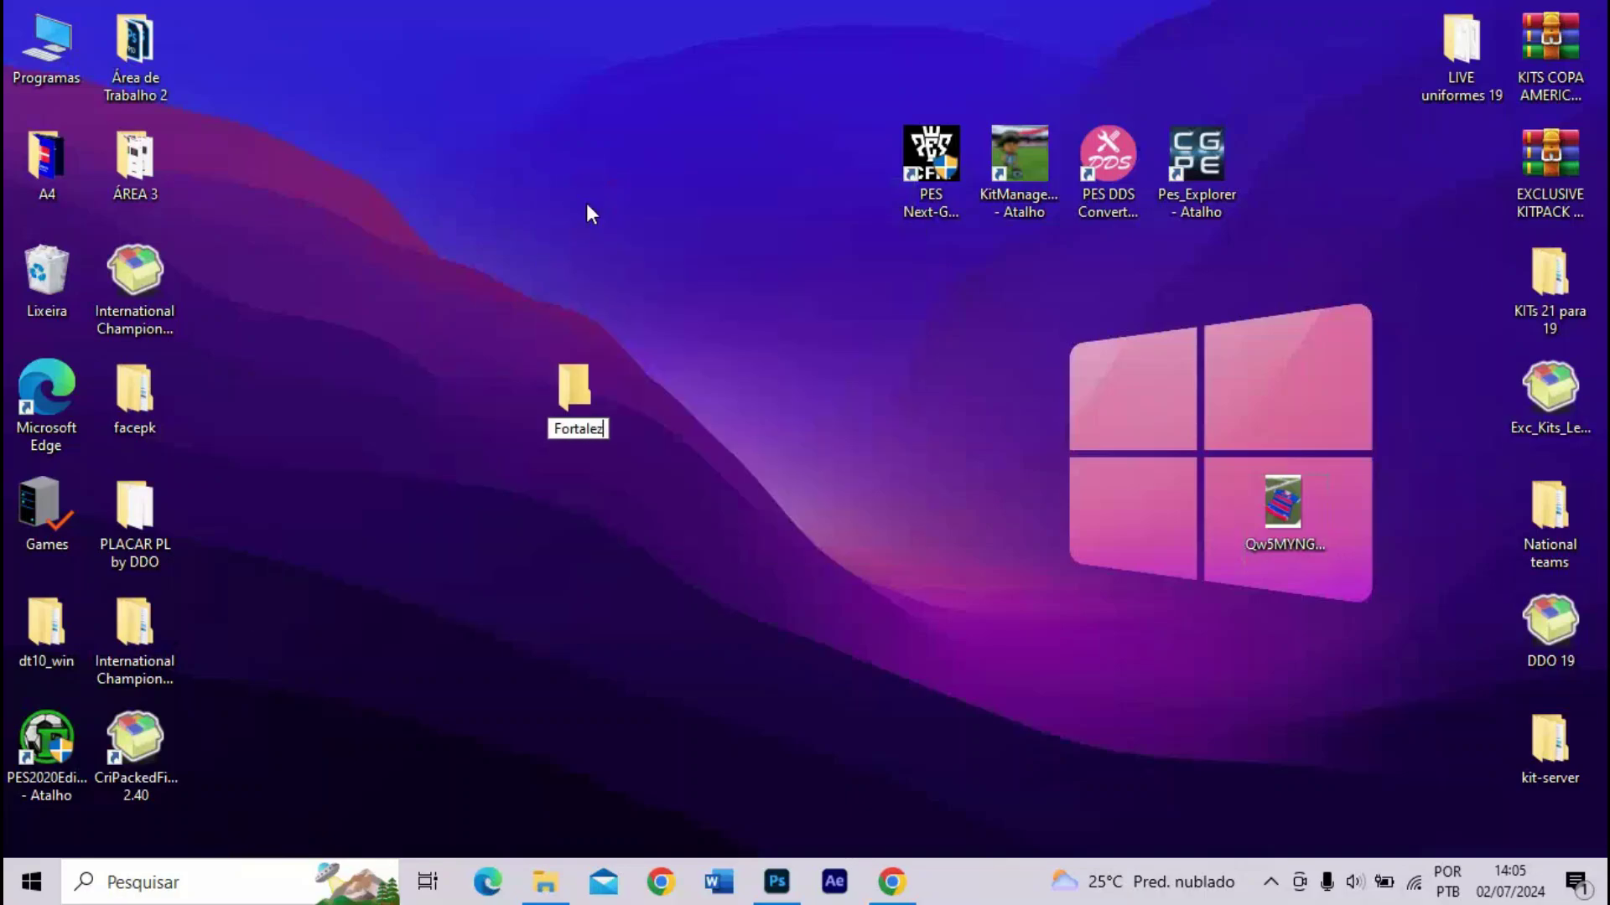
type("a KIT")
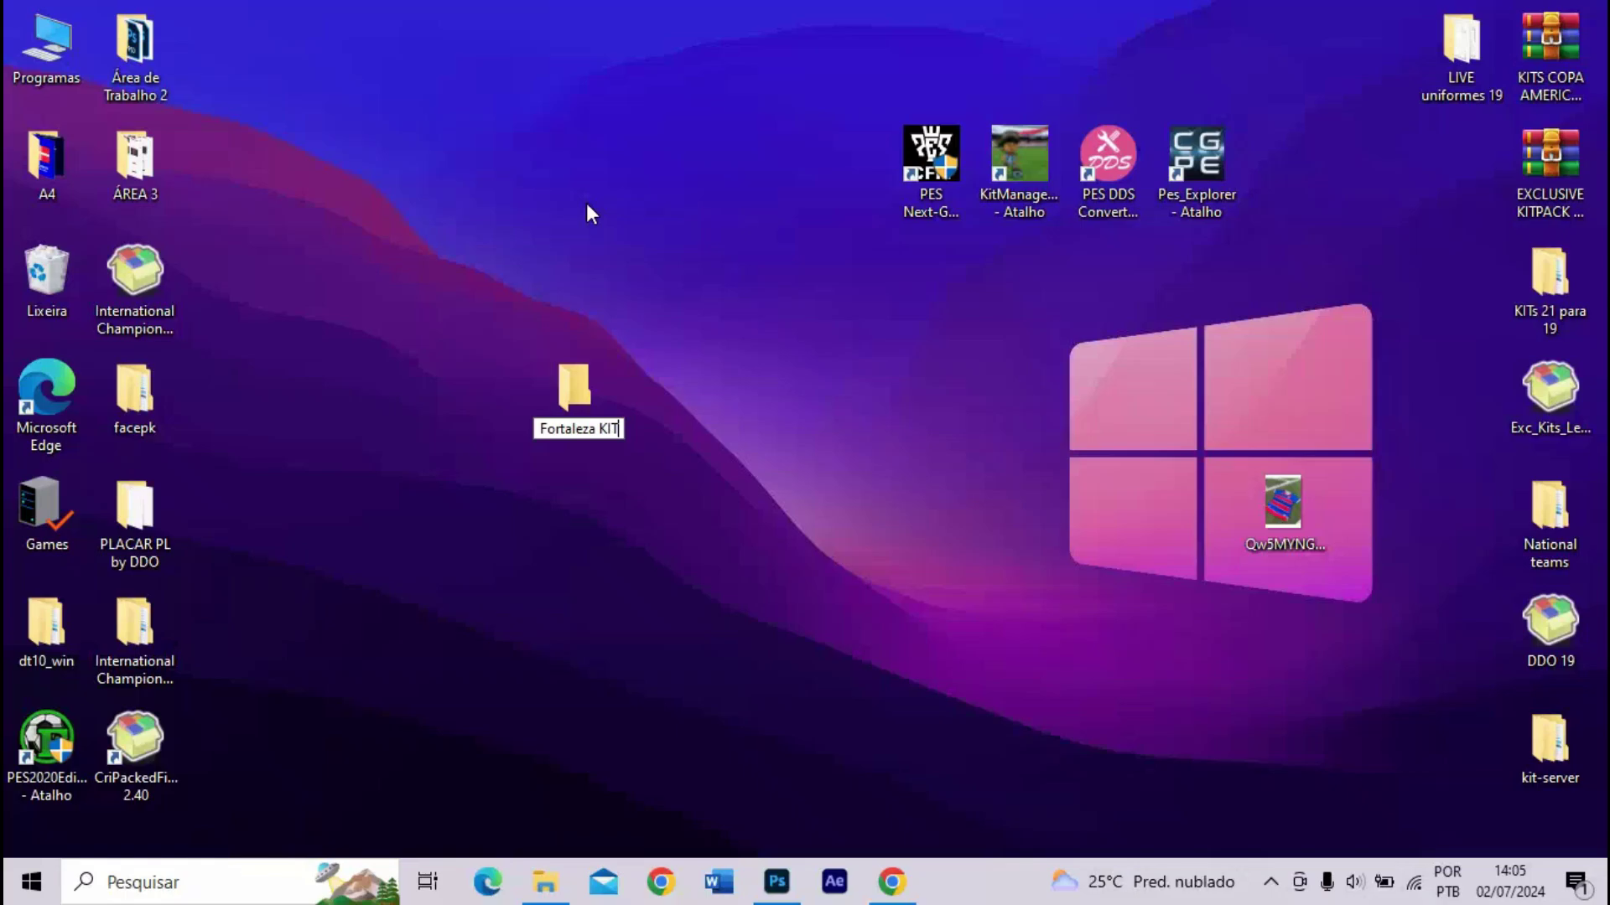
left_click_drag(574, 387, 662, 411)
left_click_drag(549, 279, 706, 511)
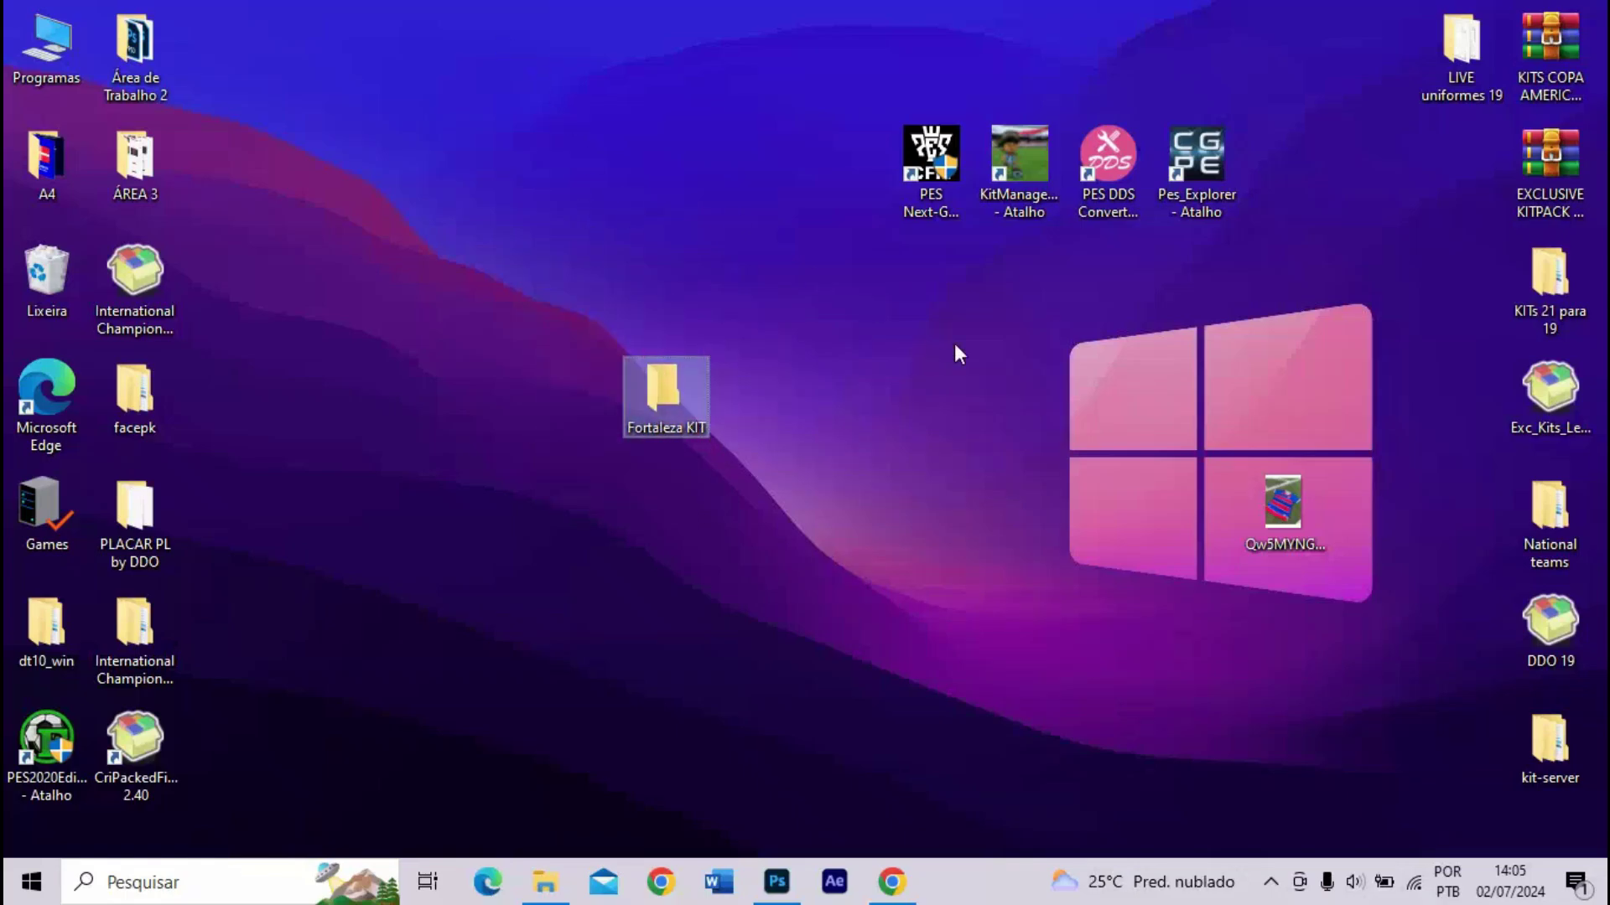
left_click(1017, 266)
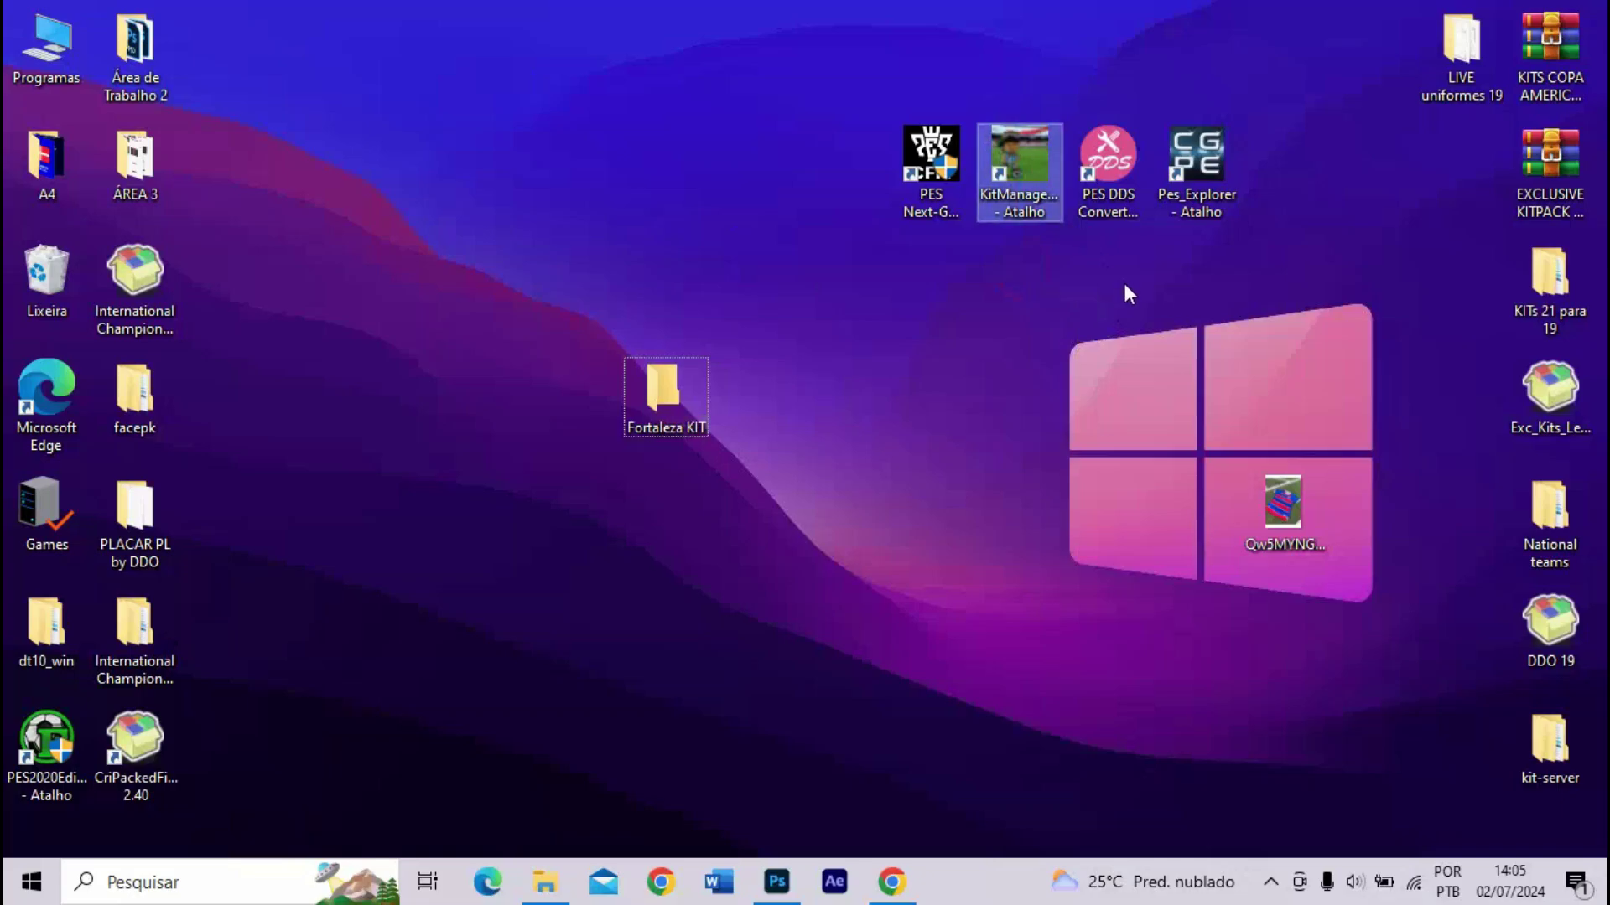
- Move the saved Fortaleza shirt picture on the desktop closer to the column of kit folders
left_click_drag(1125, 253, 1093, 68)
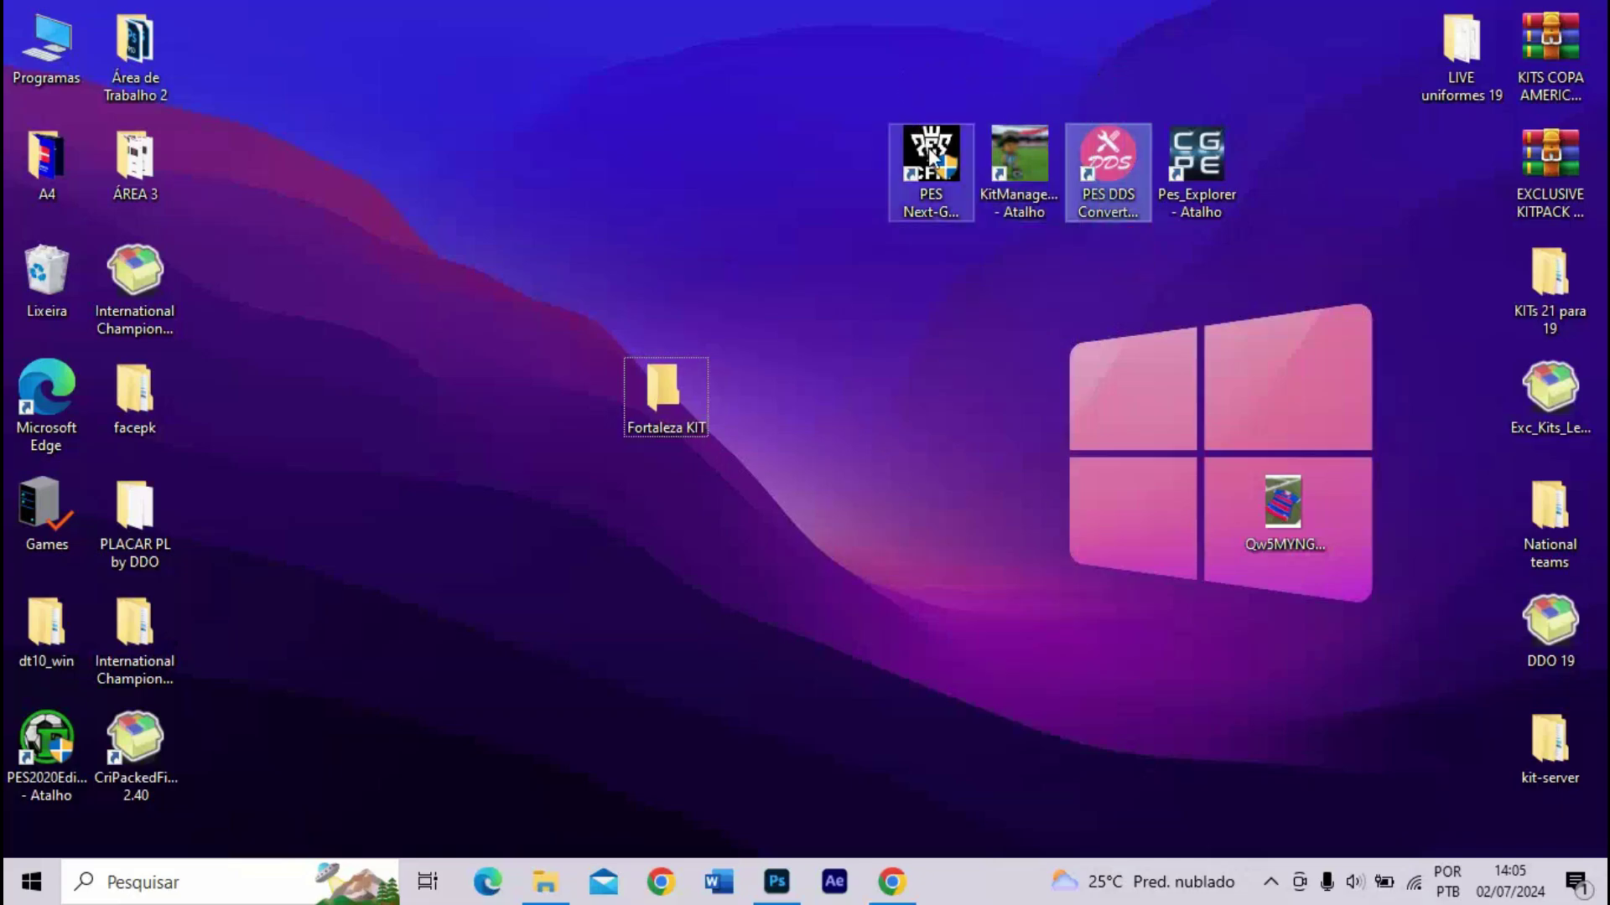
left_click_drag(1321, 488, 1412, 489)
left_click(1162, 411)
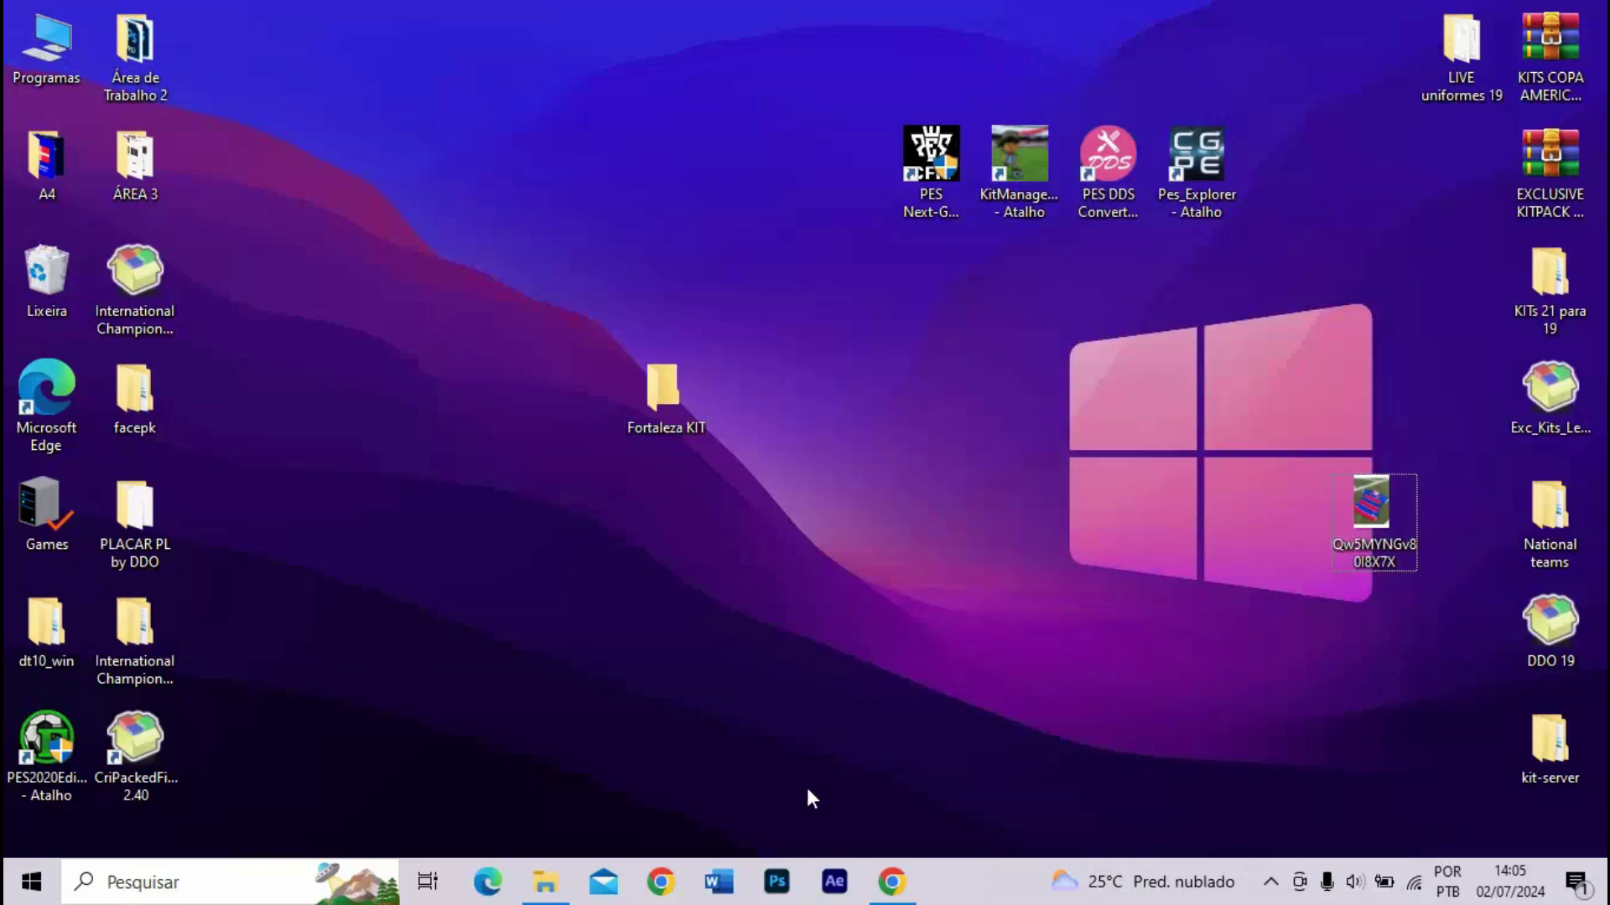
- Switch to Chrome and compare the PES Master Kit Creator presets with the Fortaleza 2024 home shirt picture
left_click(891, 880)
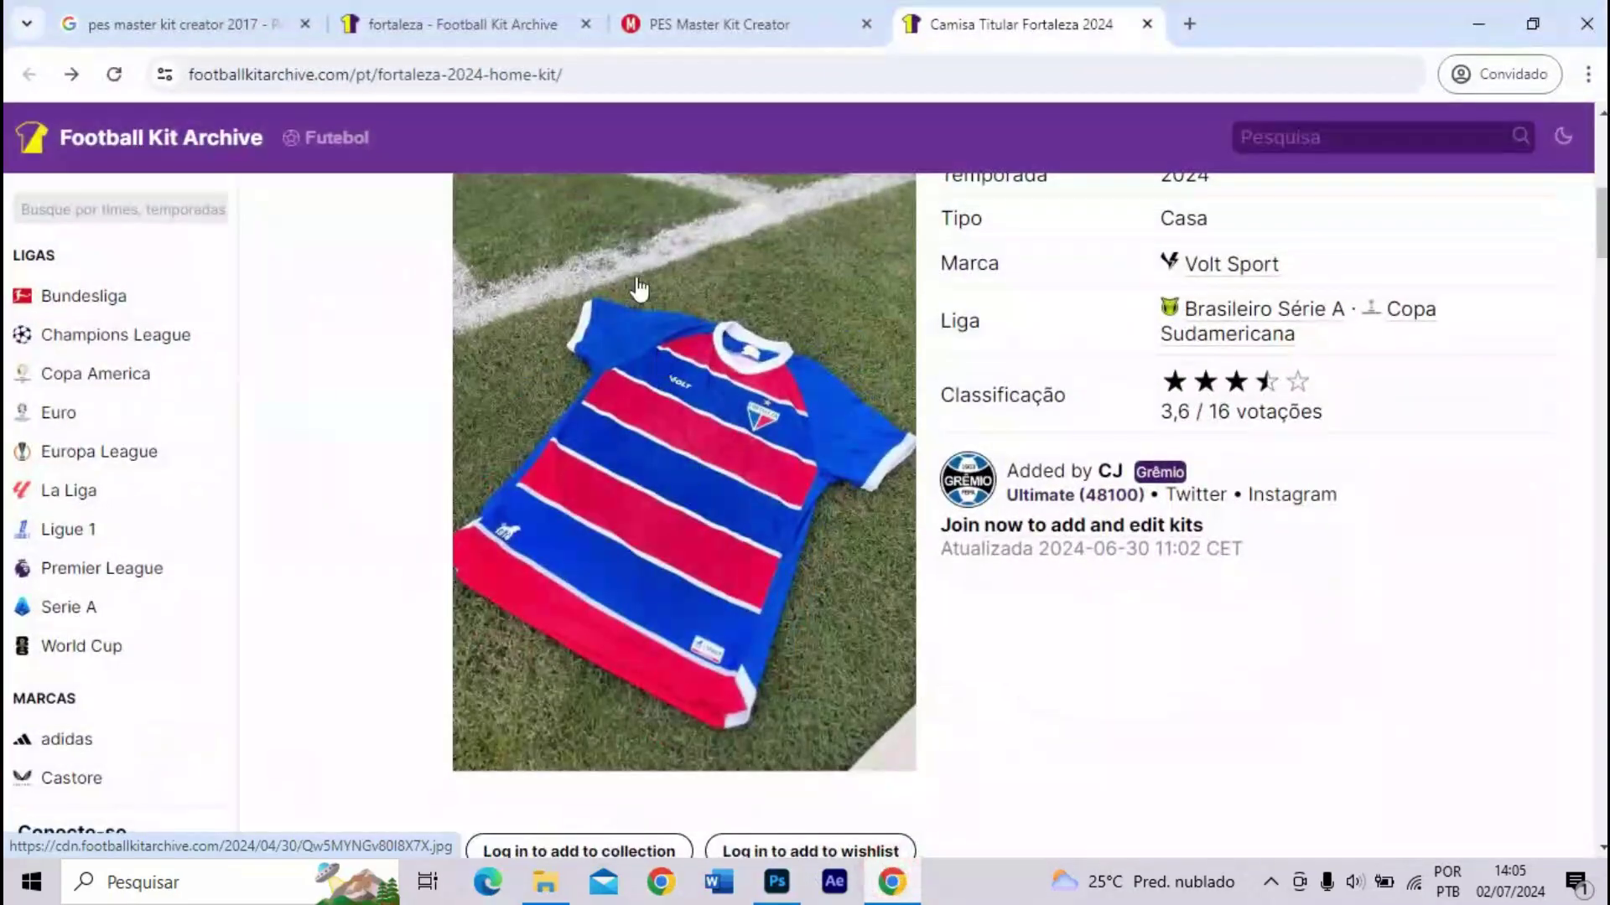
left_click(687, 22)
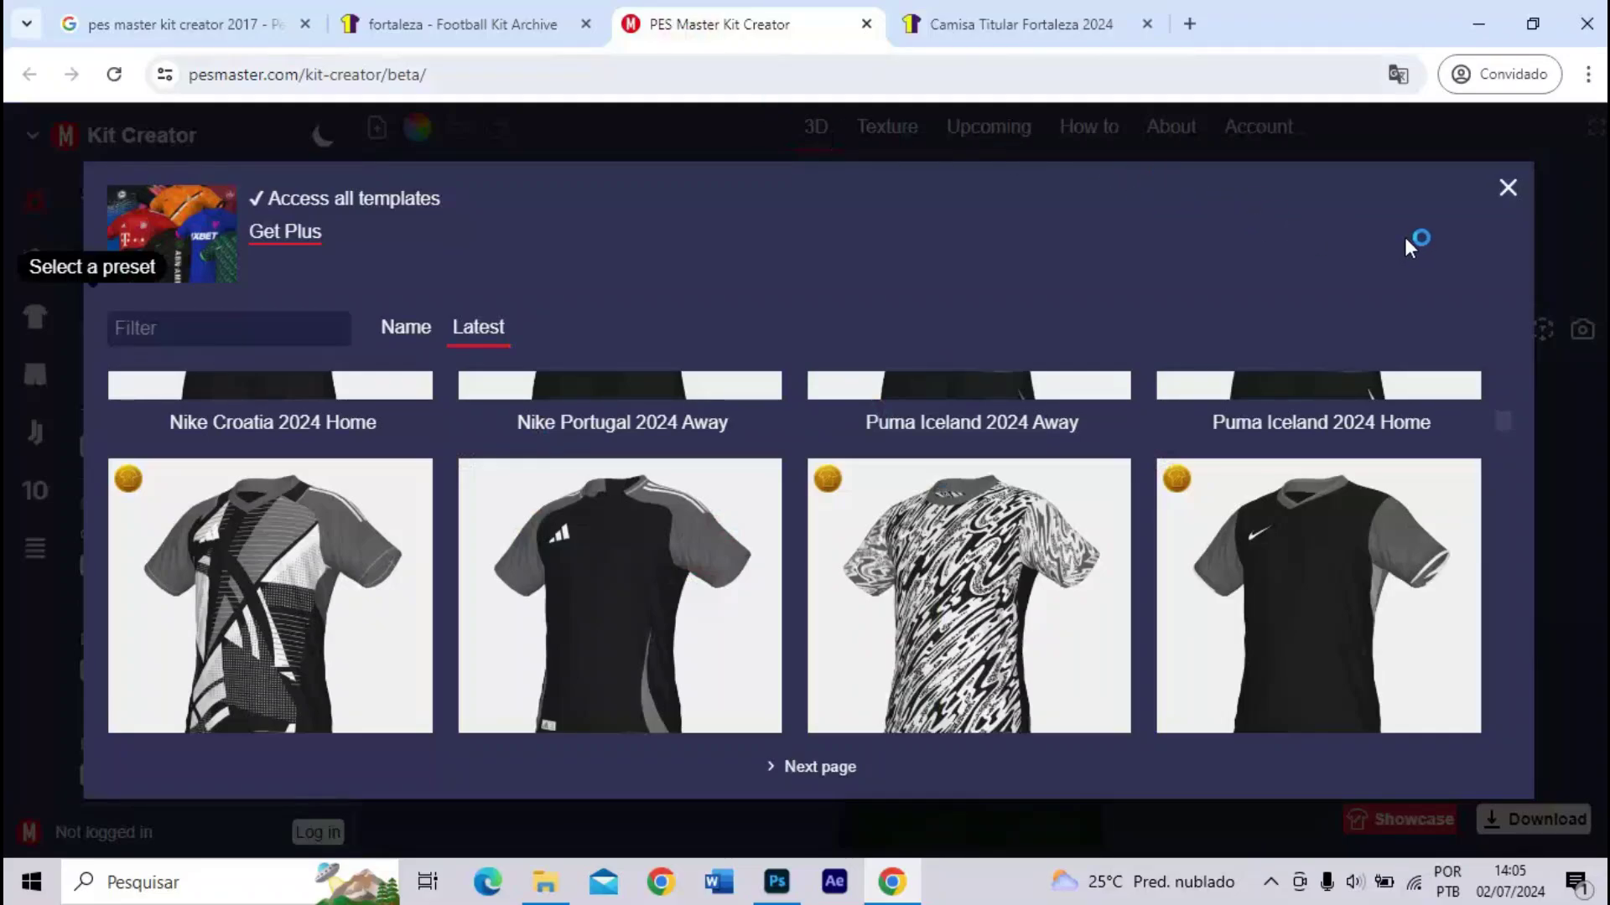
scroll(1054, 486, "down", 5)
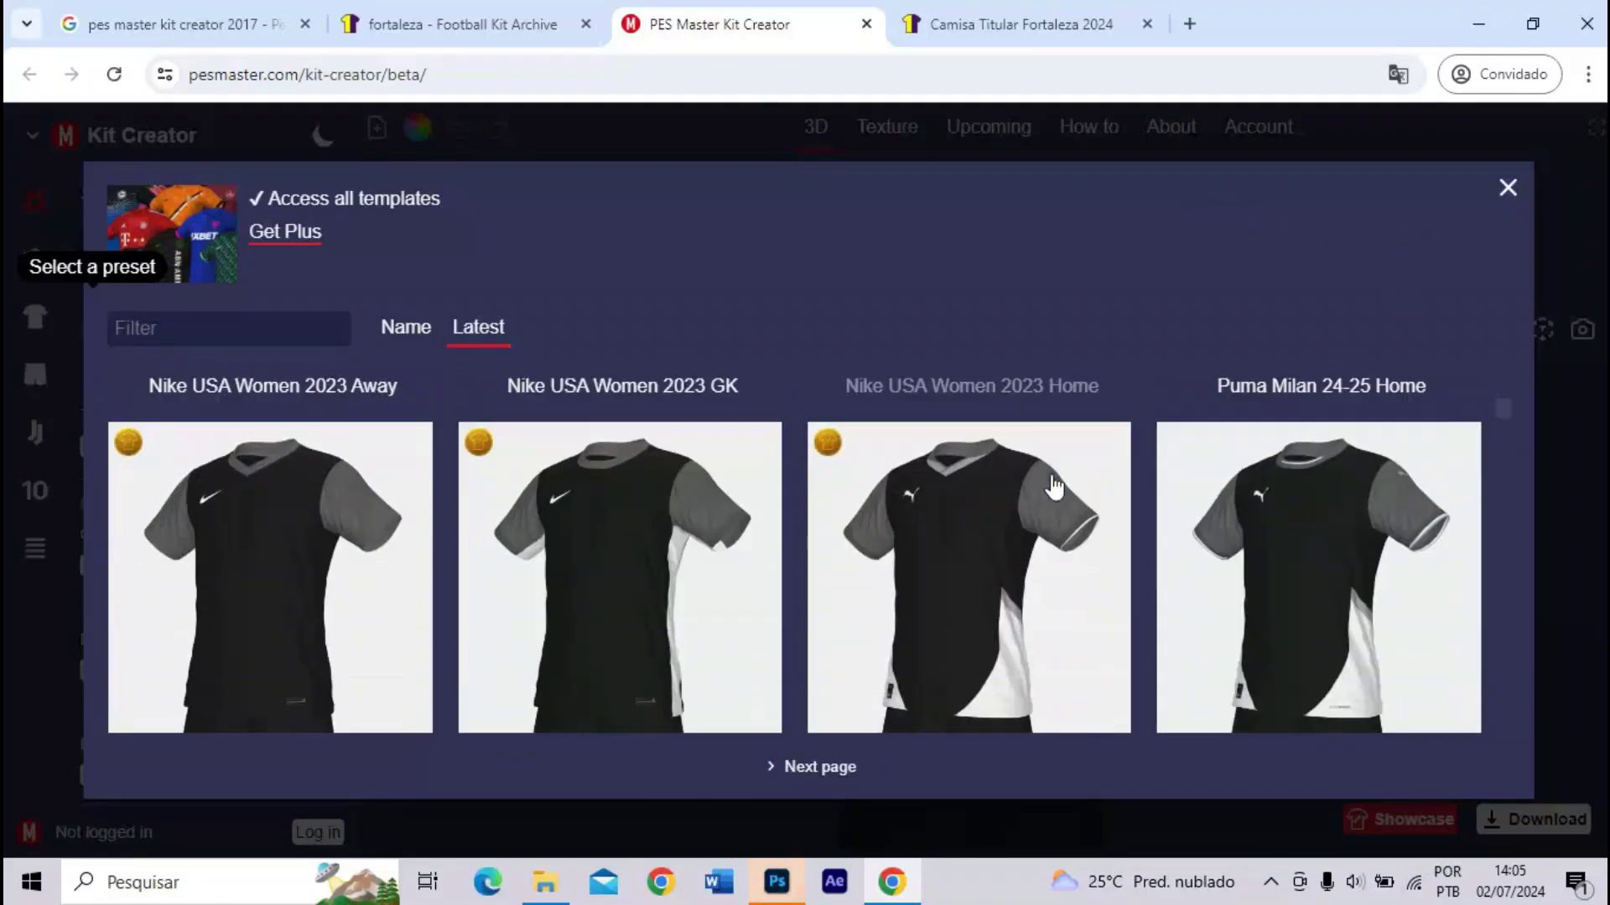
scroll(1054, 486, "up", 4)
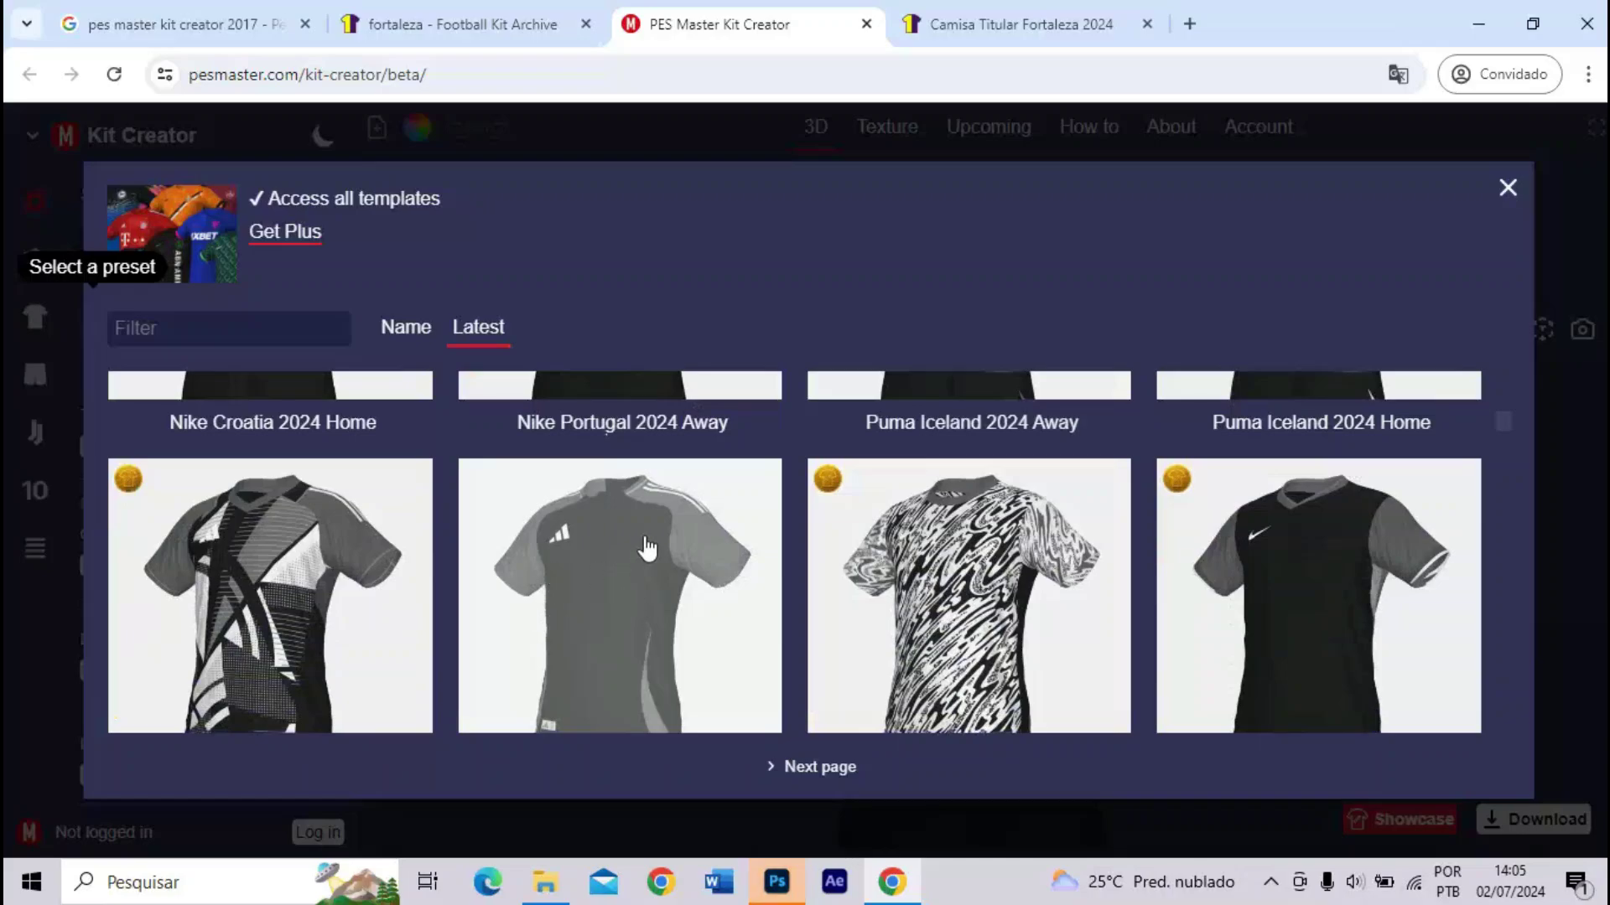
left_click(1075, 27)
left_click(786, 35)
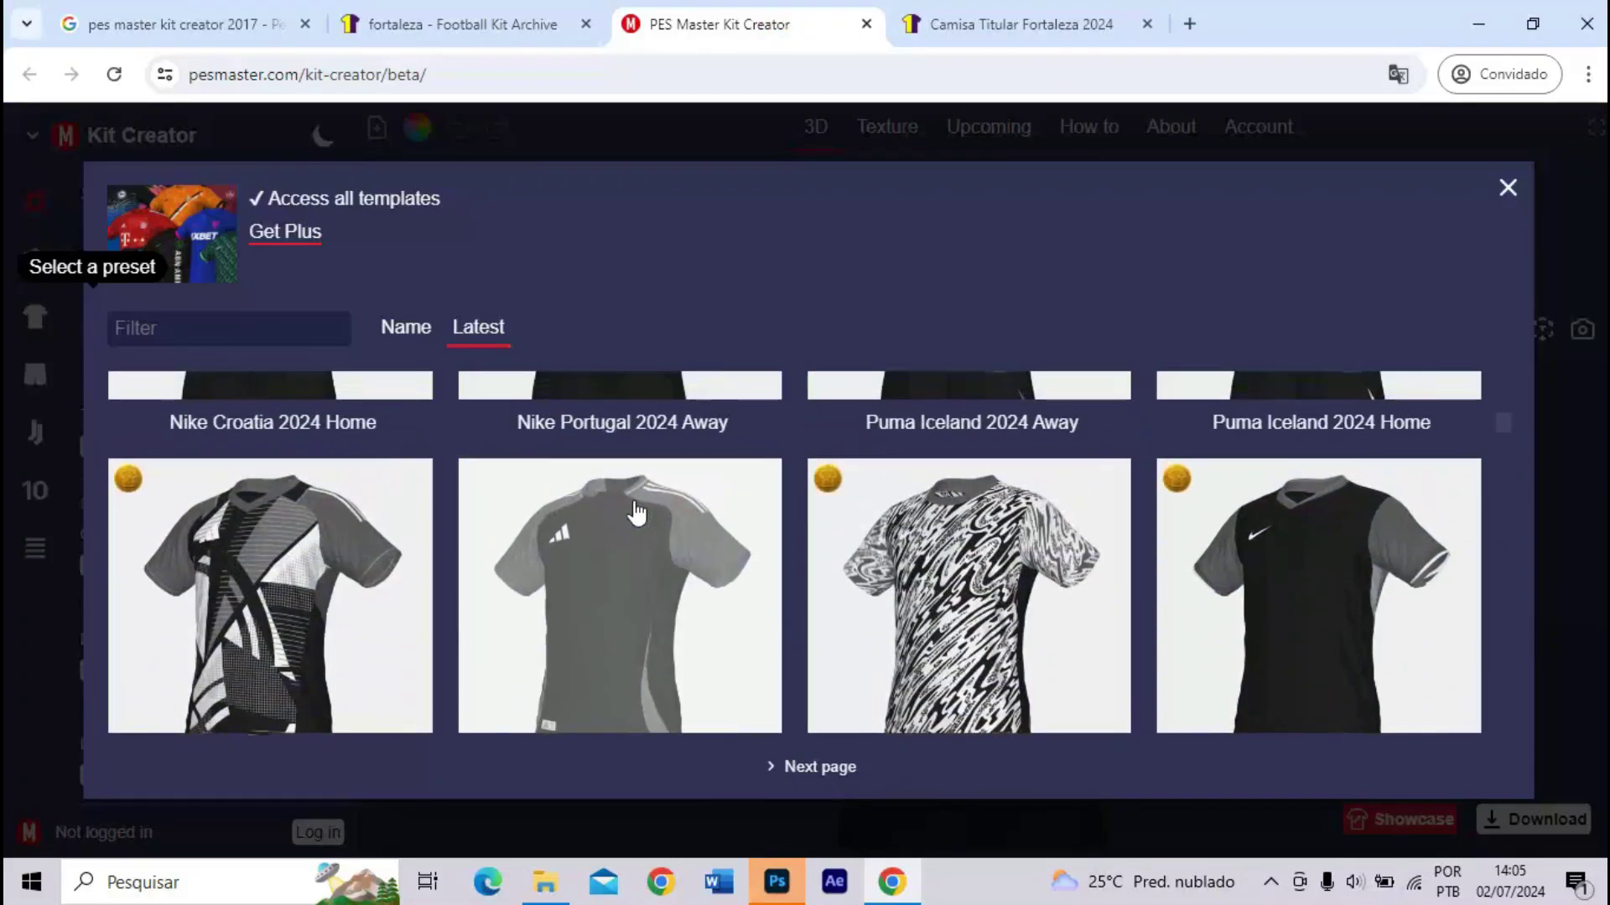
- Find the Clean Basic (alt raglan v2) preset in the template list and load it
scroll(637, 511, "down", 6)
scroll(638, 512, "up", 2)
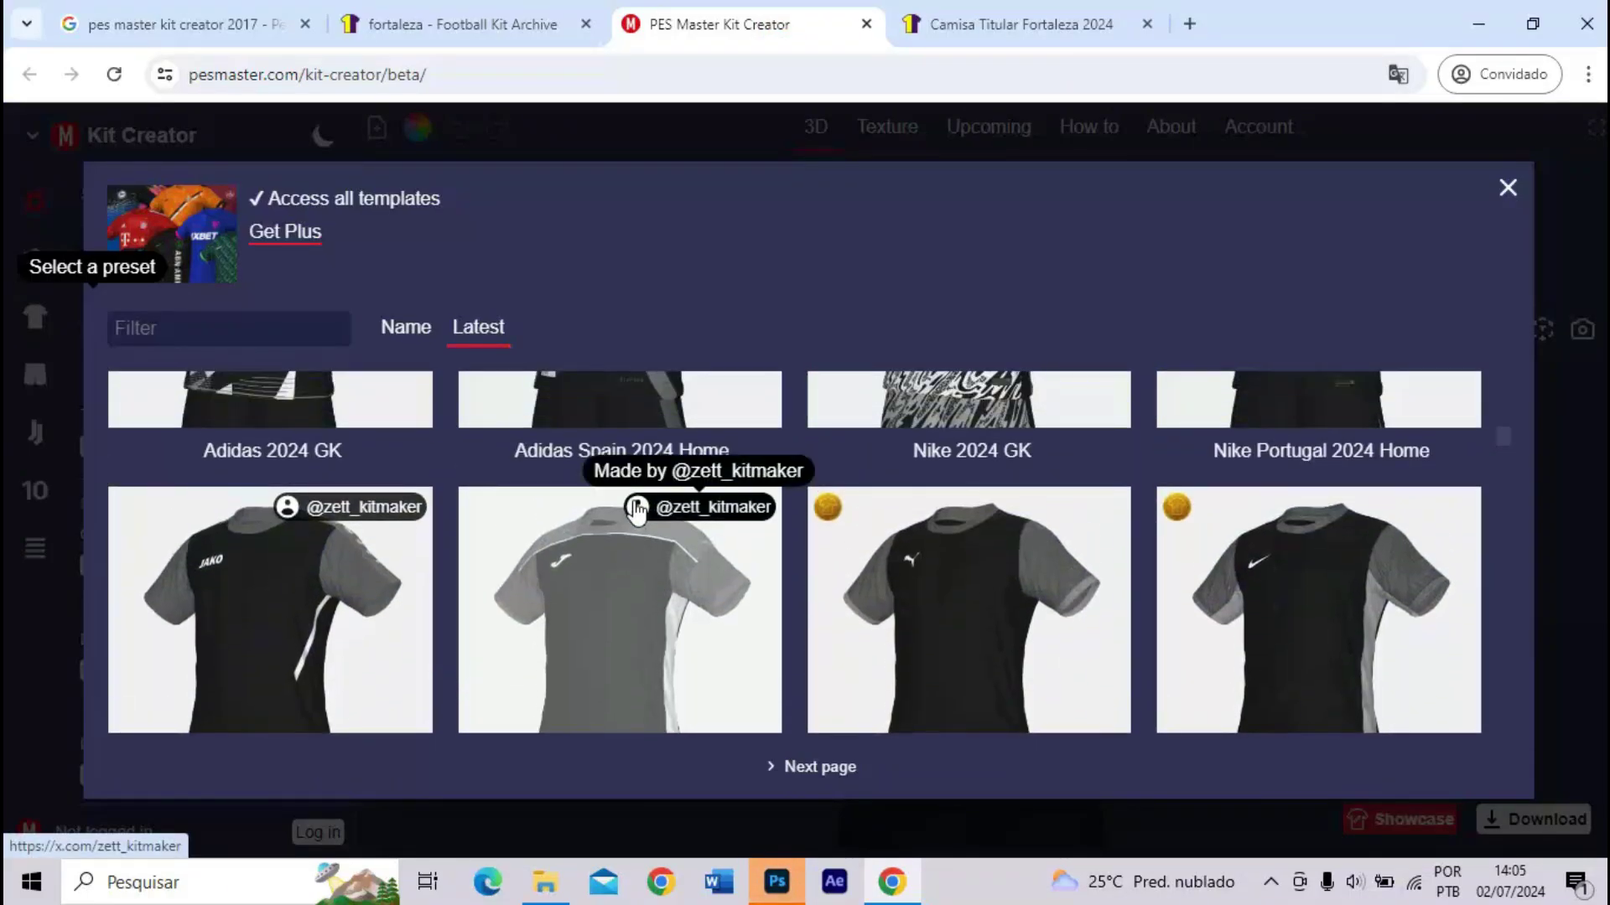
scroll(819, 524, "down", 4)
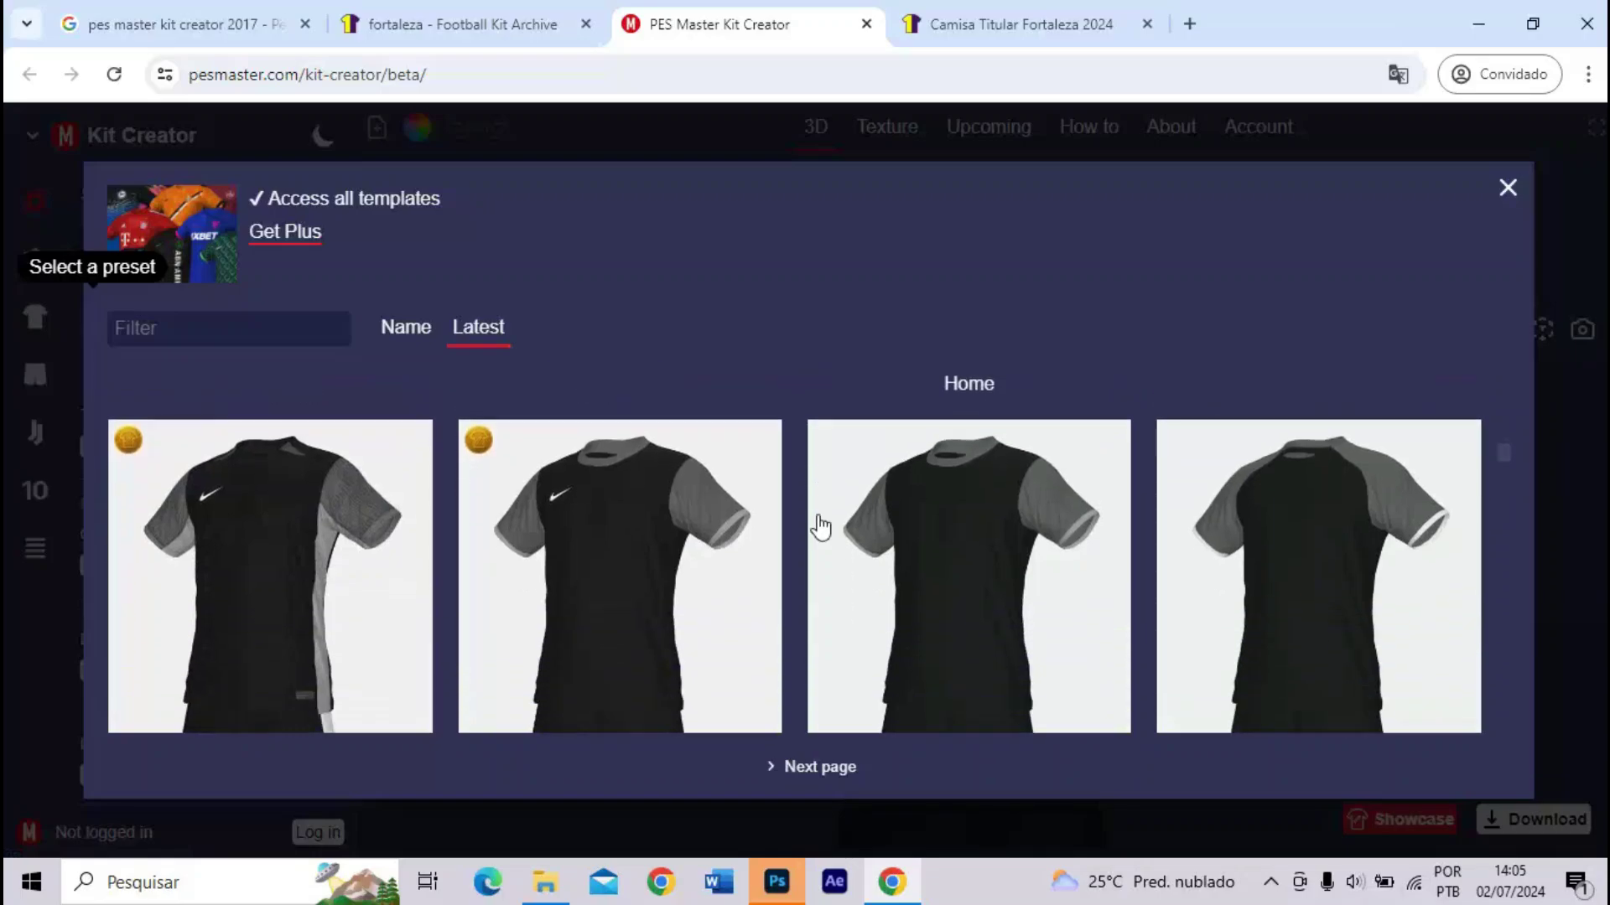
scroll(820, 527, "down", 2)
scroll(1294, 528, "down", 2)
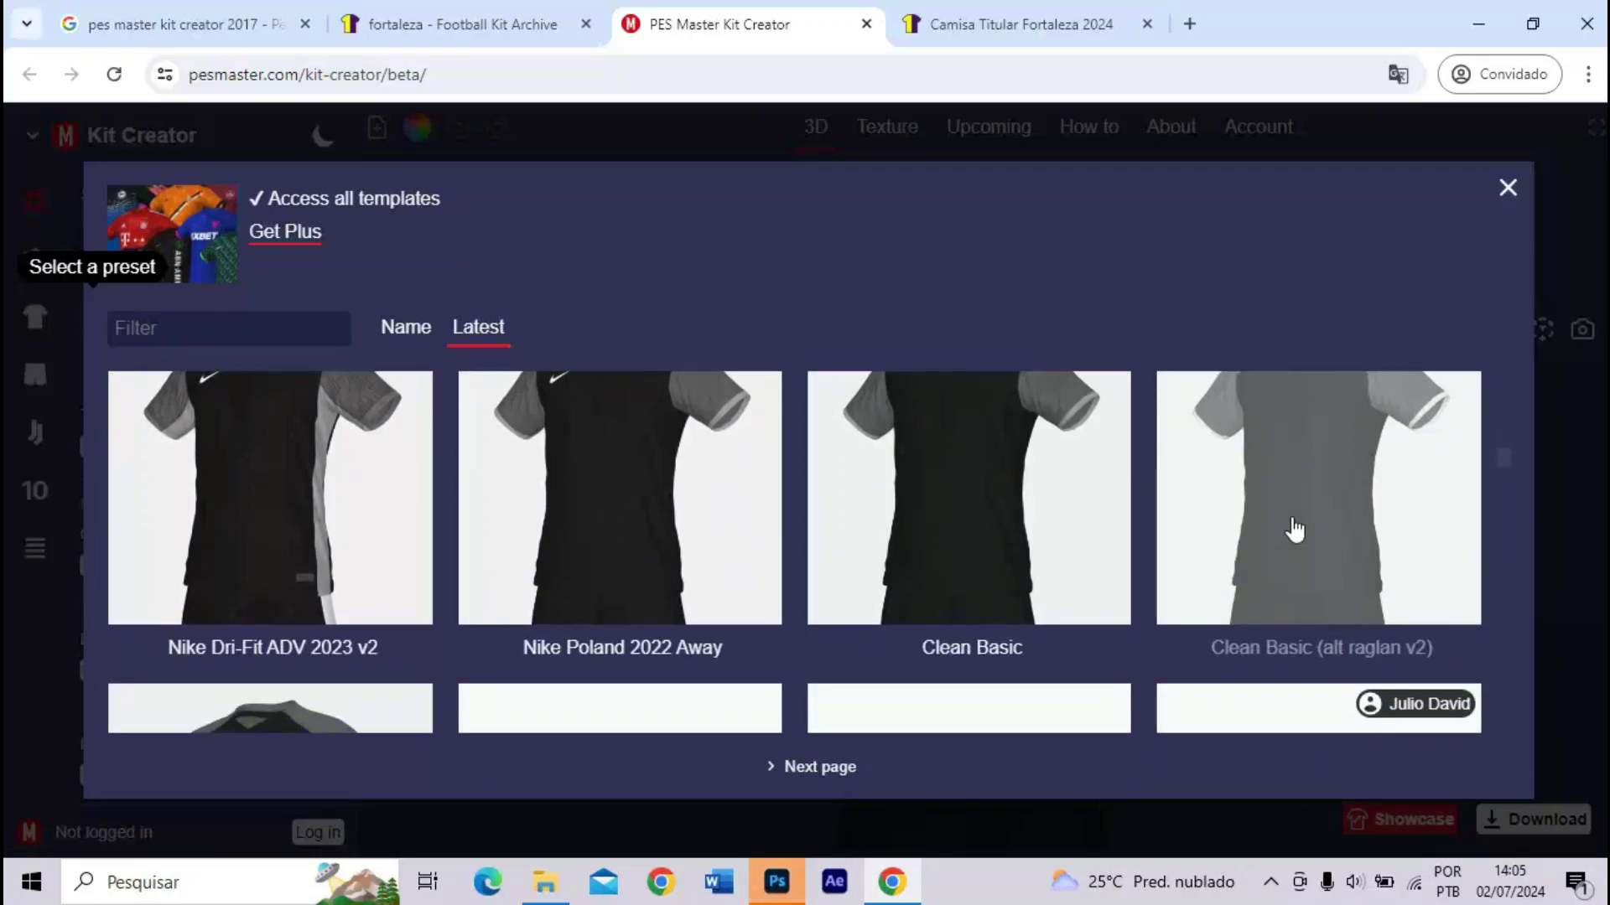
scroll(1320, 520, "up", 2)
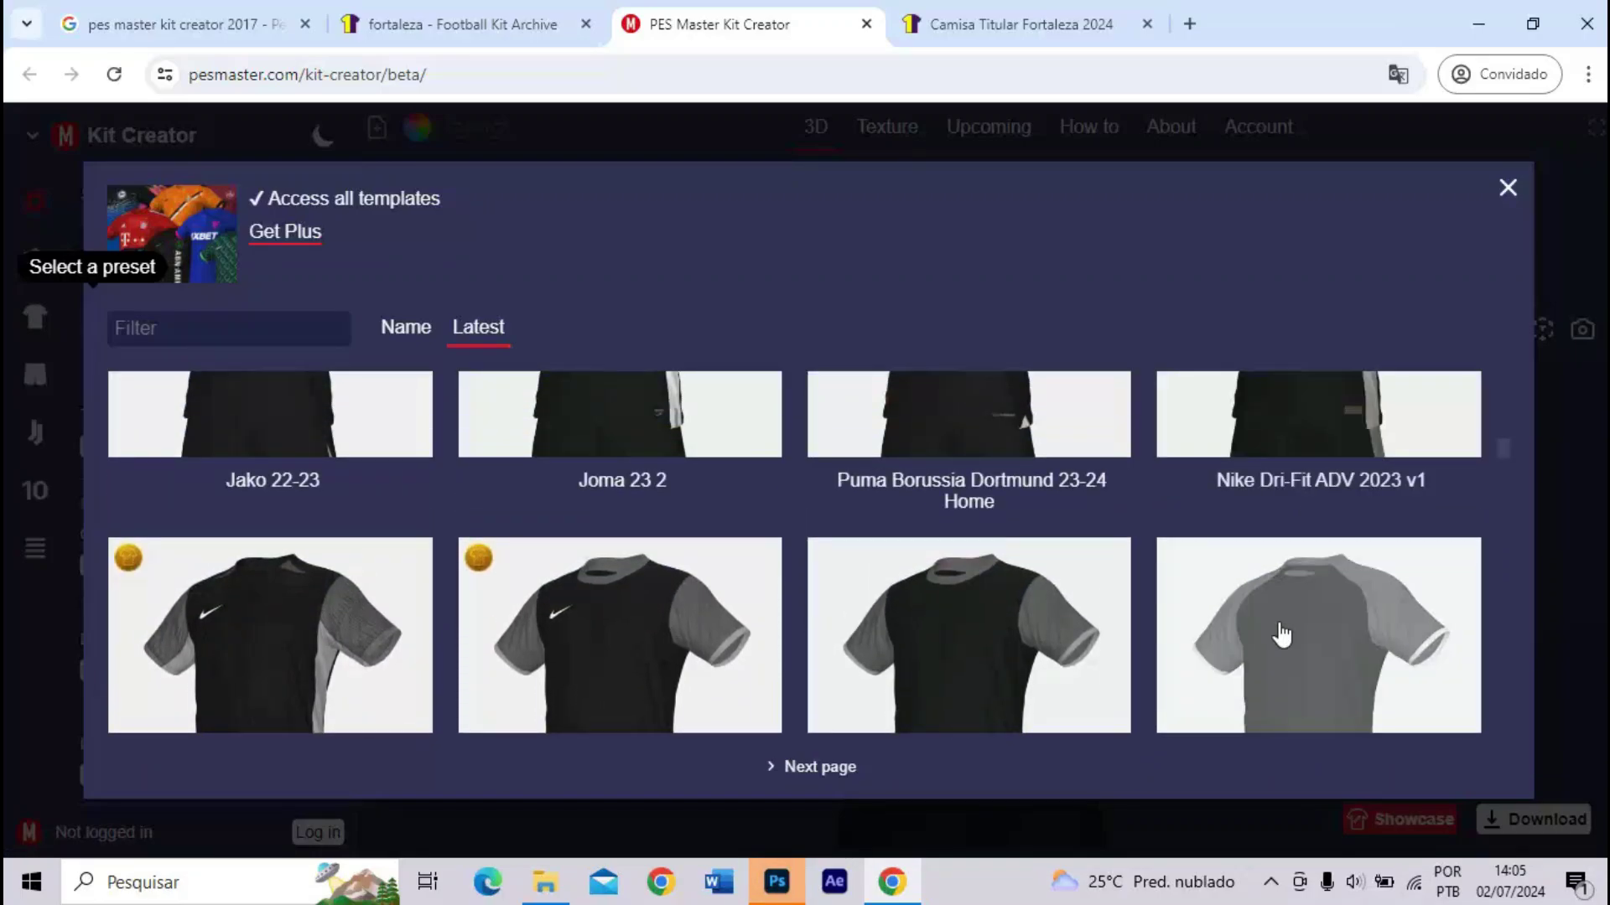
scroll(1280, 627, "down", 2)
left_click(1291, 536)
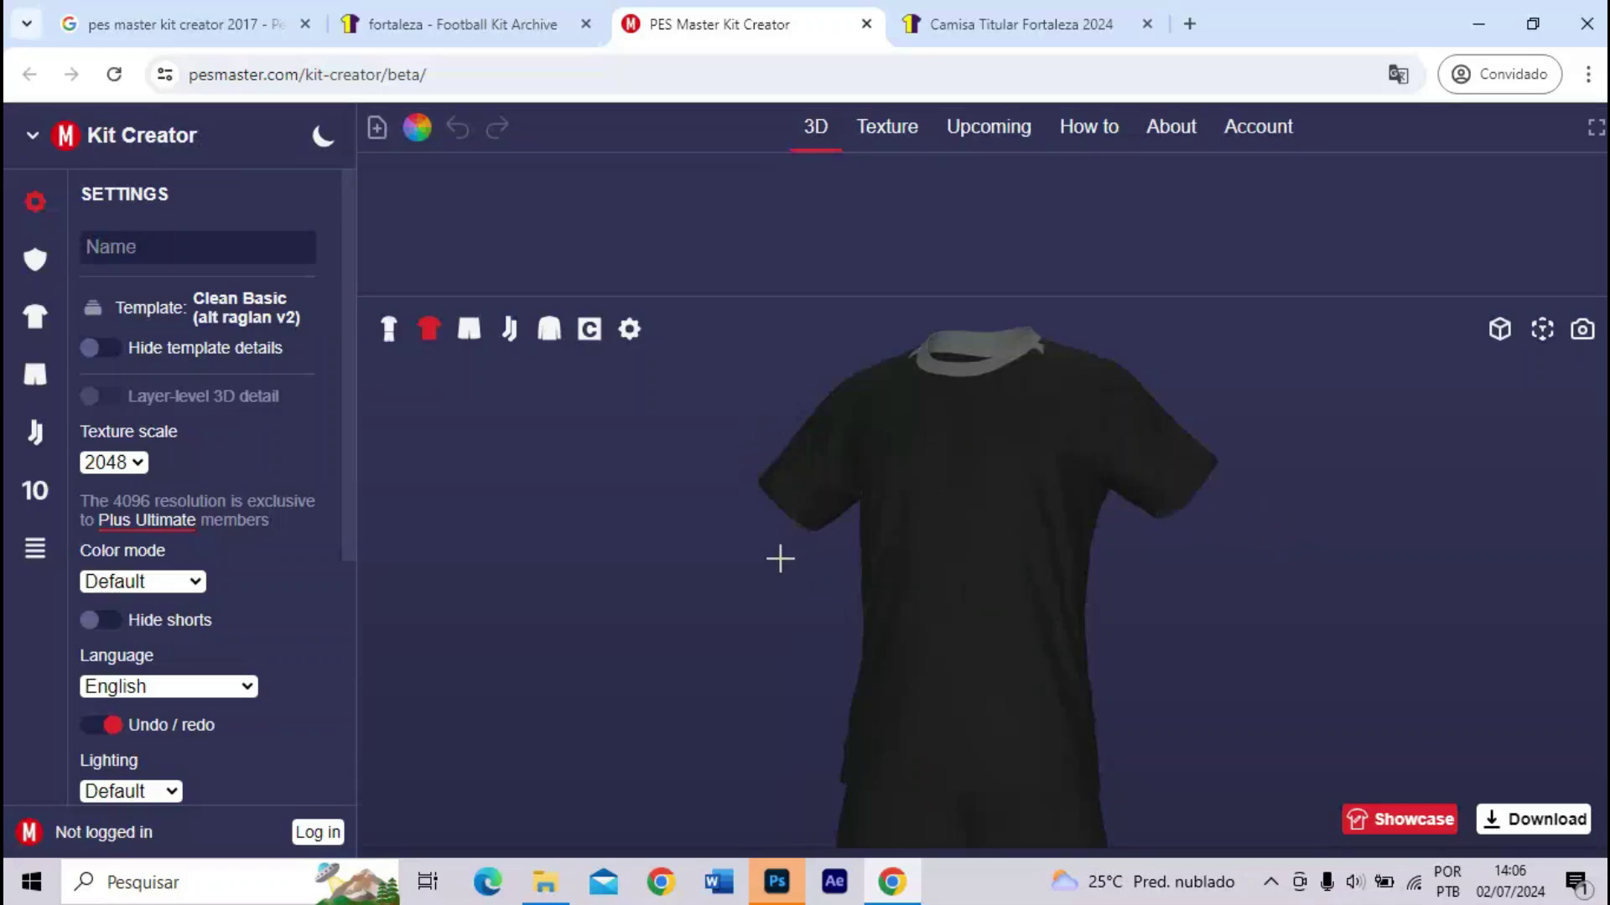
- Show the shirt's layers and toggle the Sleeve cuffs and Collar layers off and on to check what each covers
mouse_move(965, 425)
left_mouse_down()
mouse_move(1031, 428)
mouse_move(956, 438)
left_mouse_up()
left_click(34, 317)
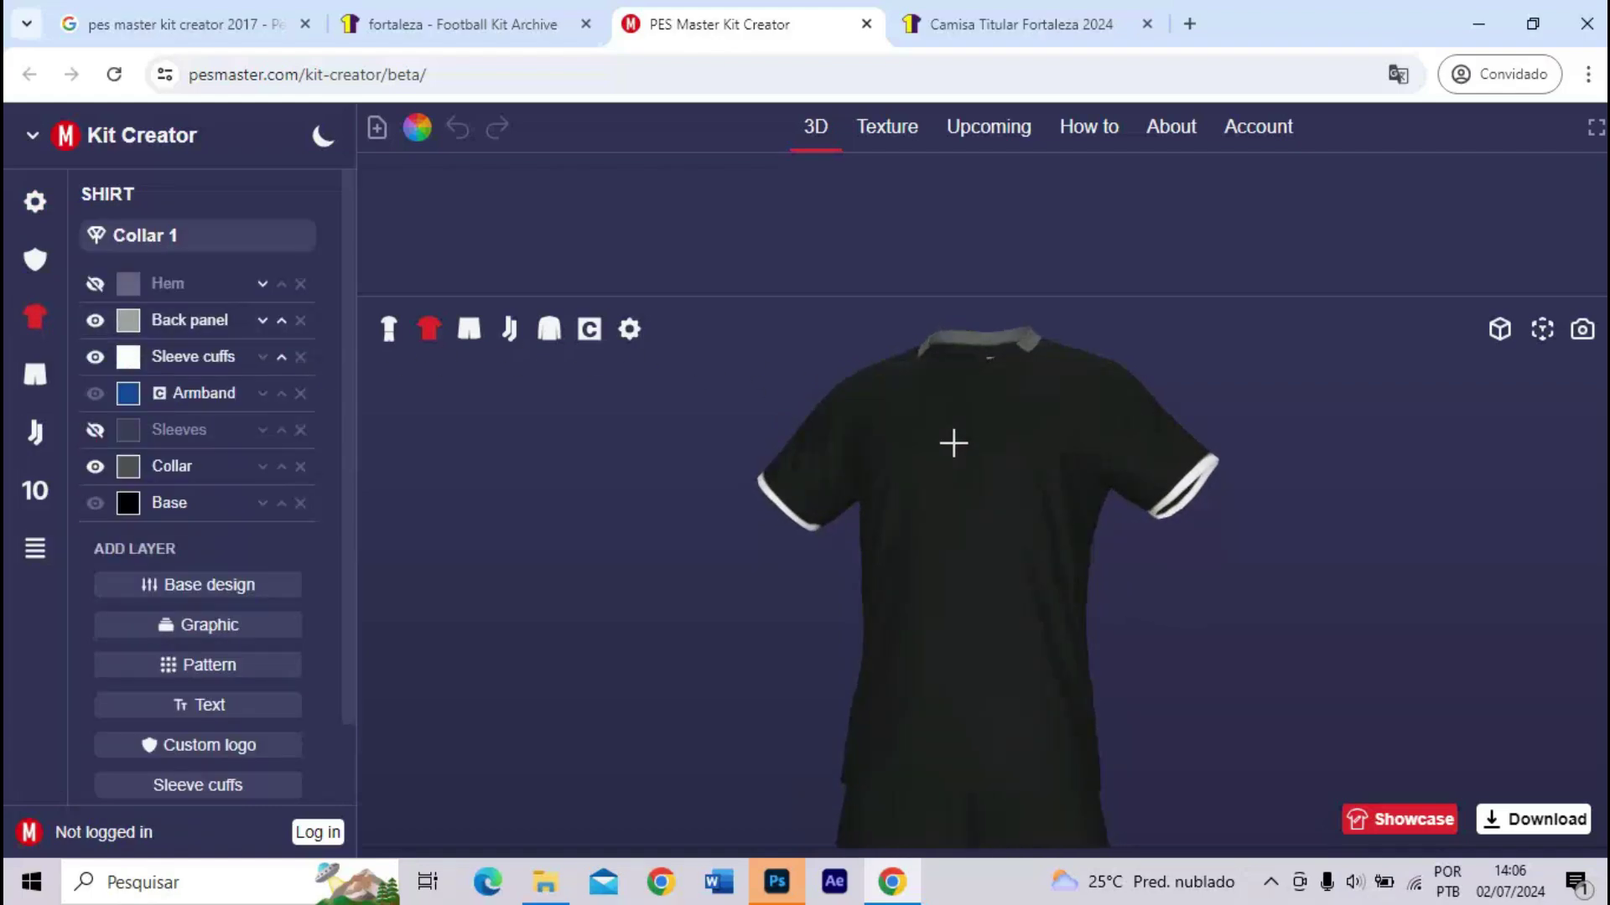
left_click(96, 357)
left_click(96, 357)
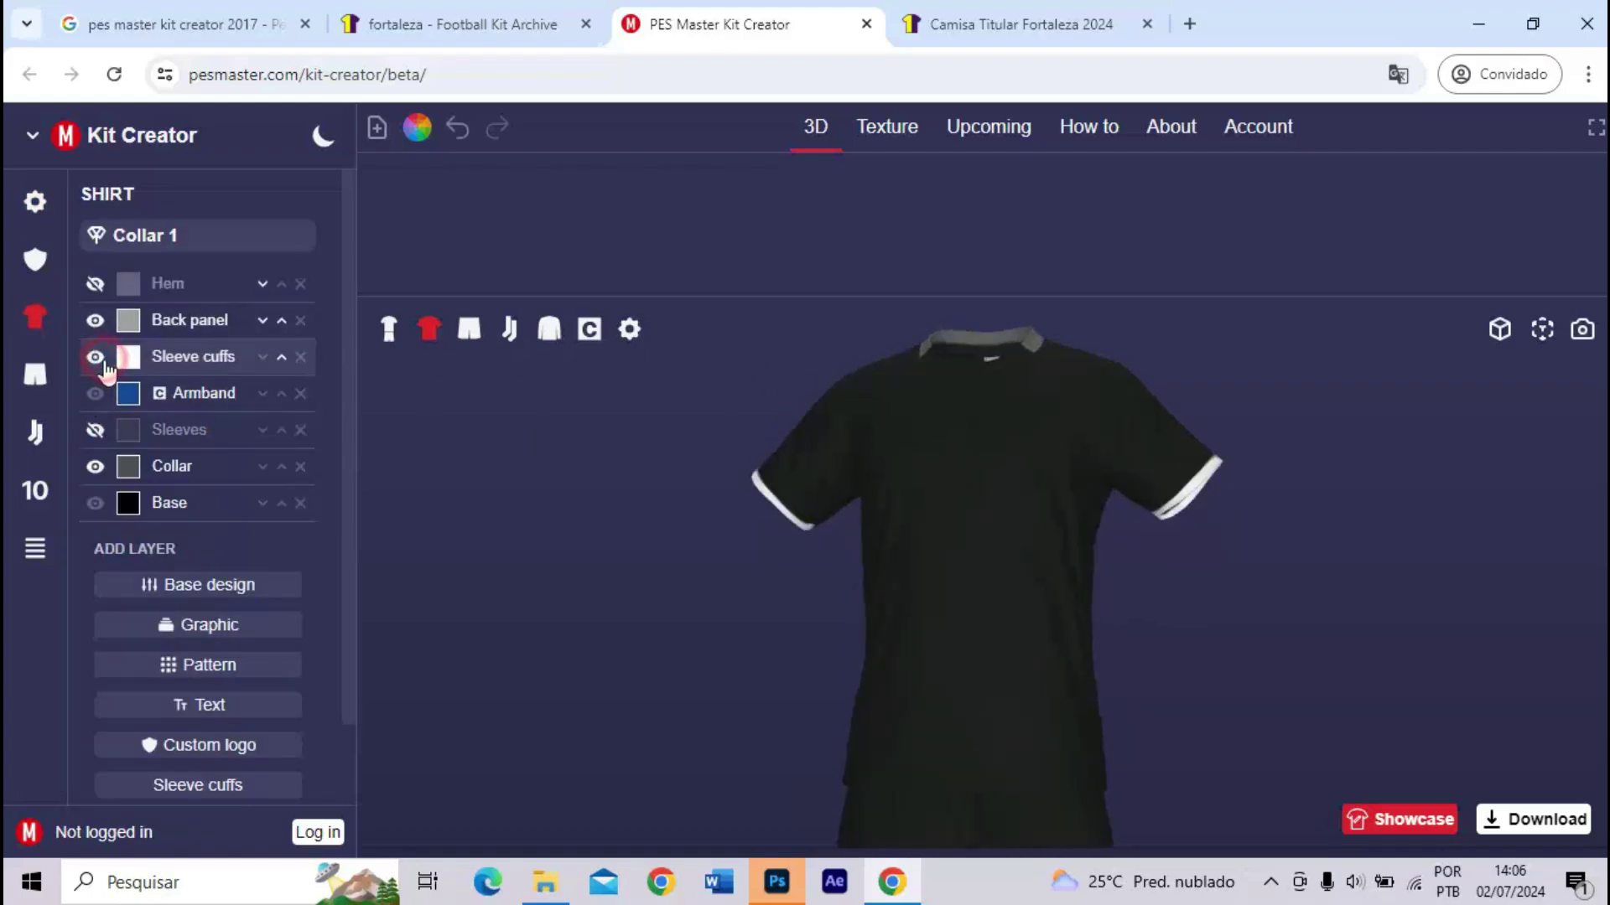
left_click(97, 468)
left_click(97, 468)
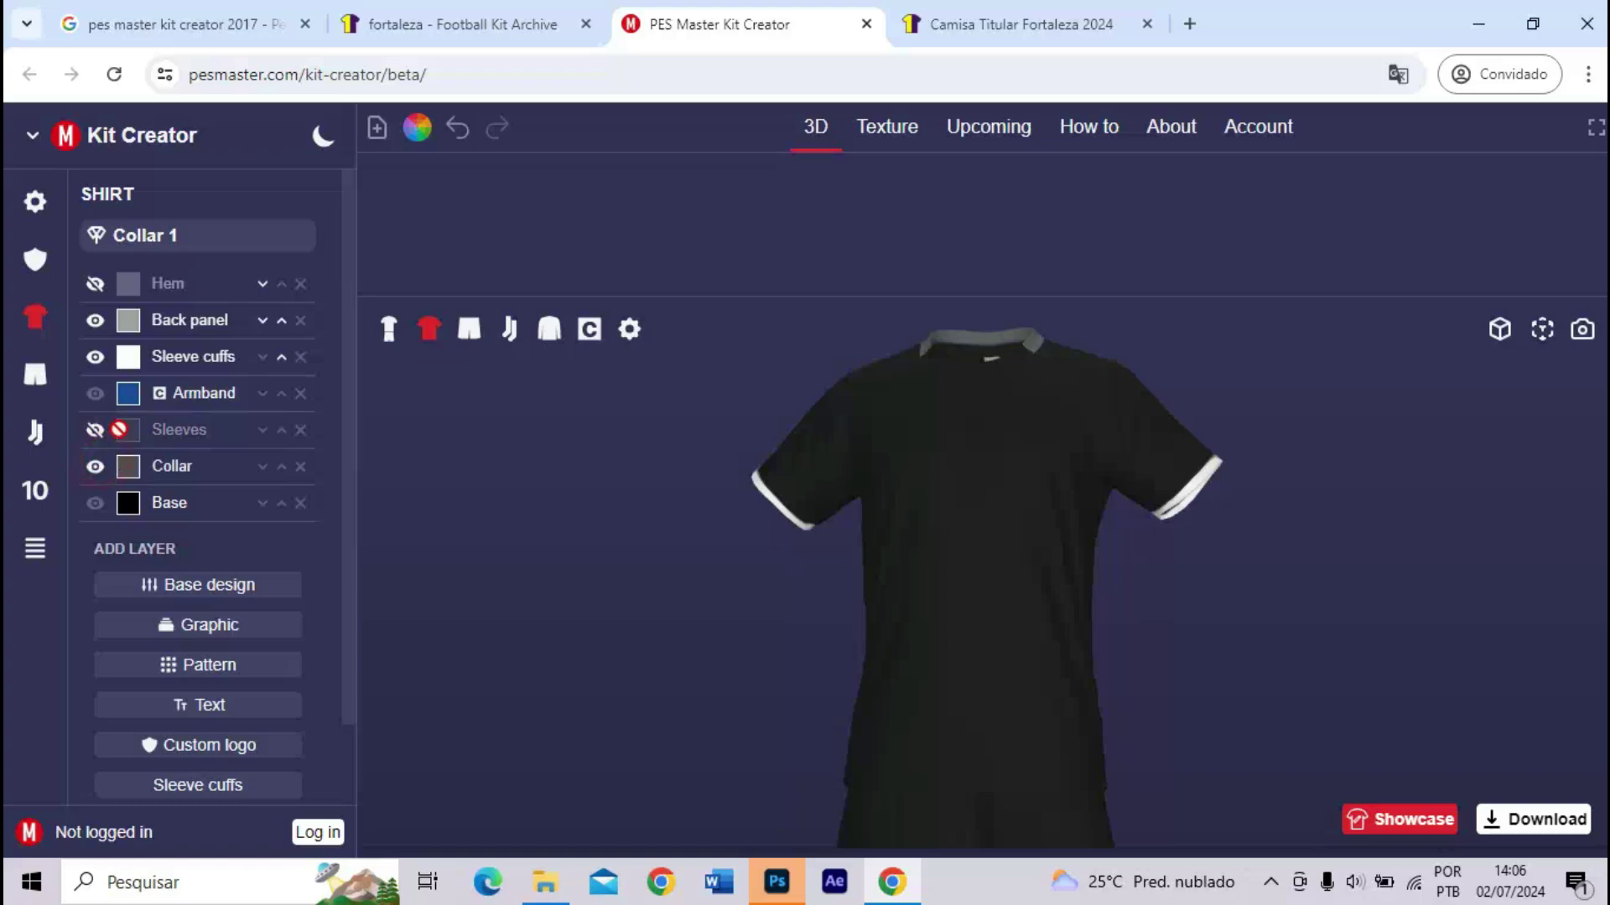
- Hide the shirt's Back panel layer and check the template against the Fortaleza shirt picture
left_click(98, 321)
left_click(97, 321)
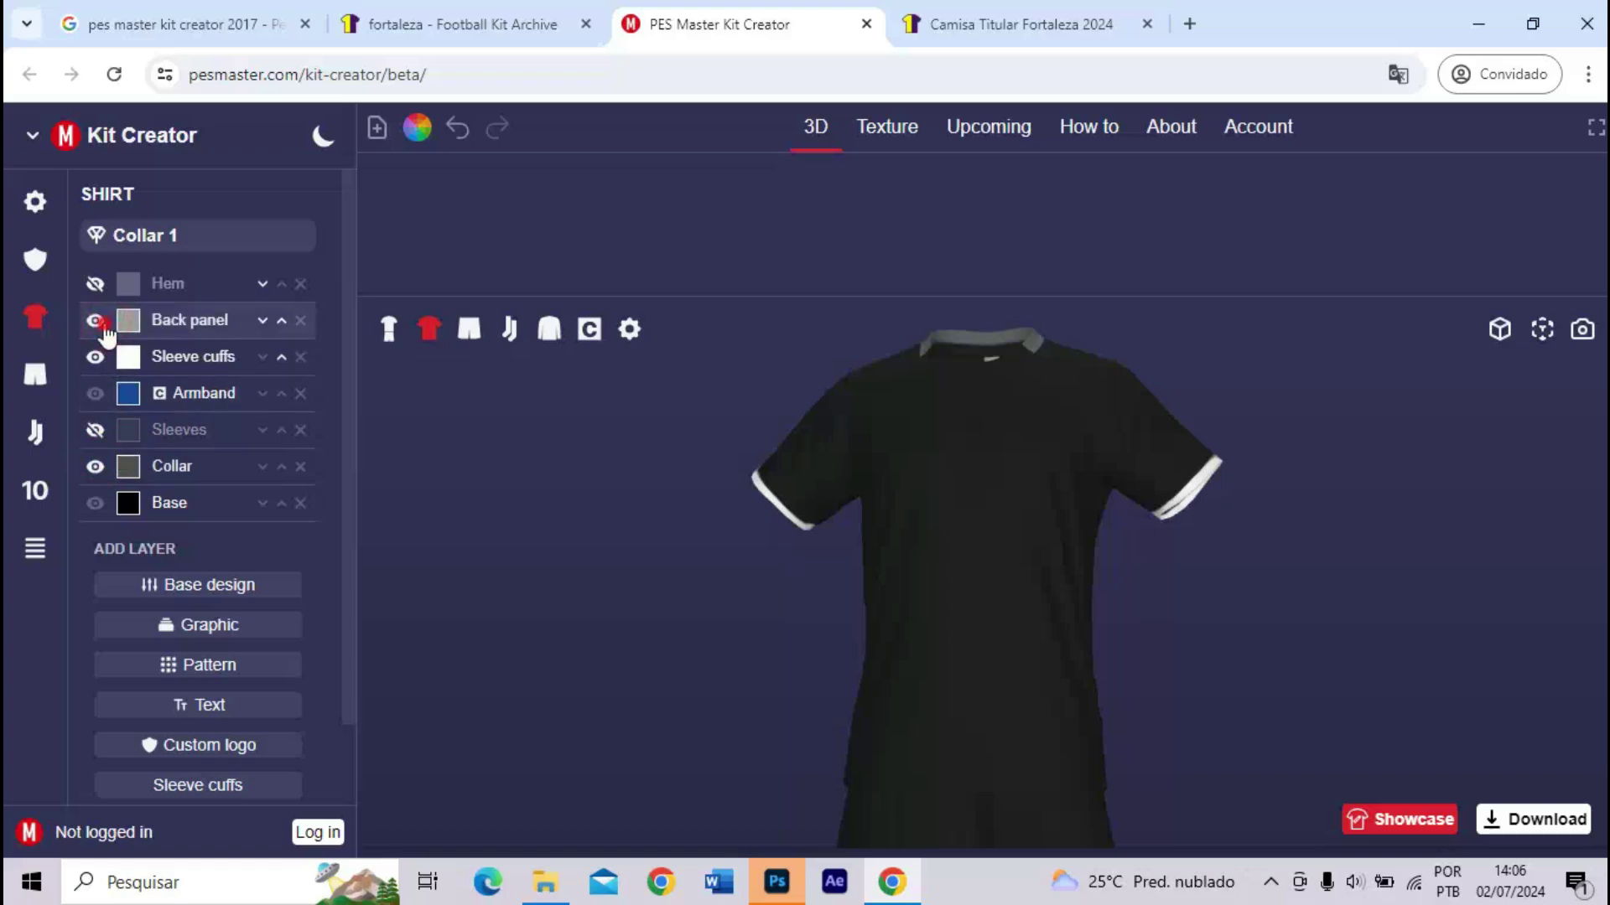
left_click(97, 321)
left_click_drag(544, 439, 719, 496)
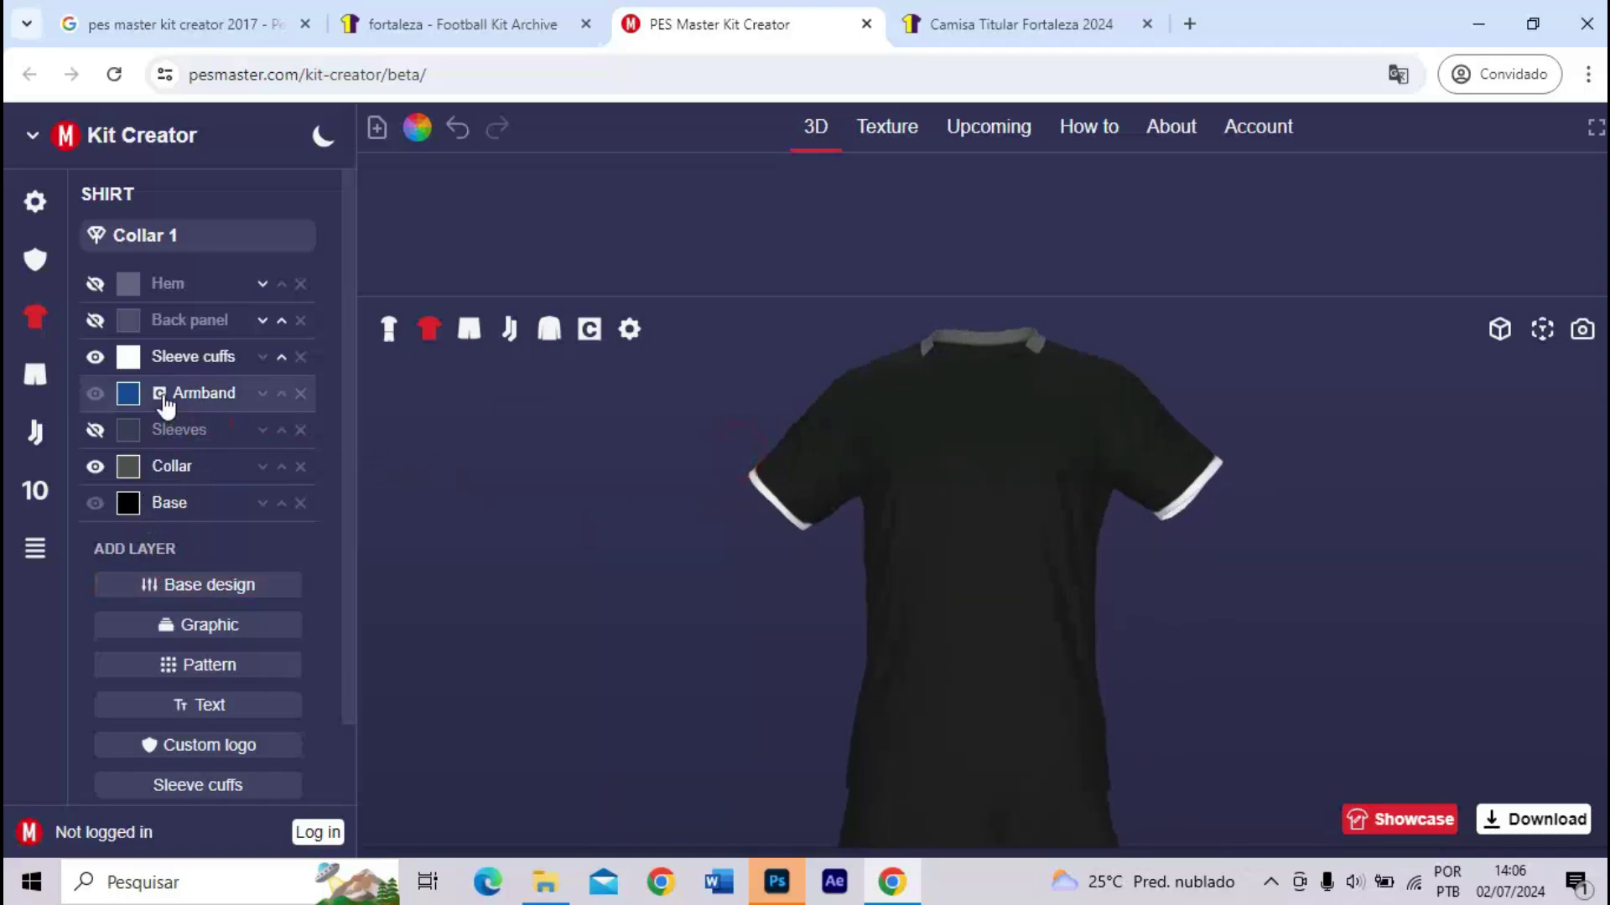
left_click(1036, 34)
left_click(766, 27)
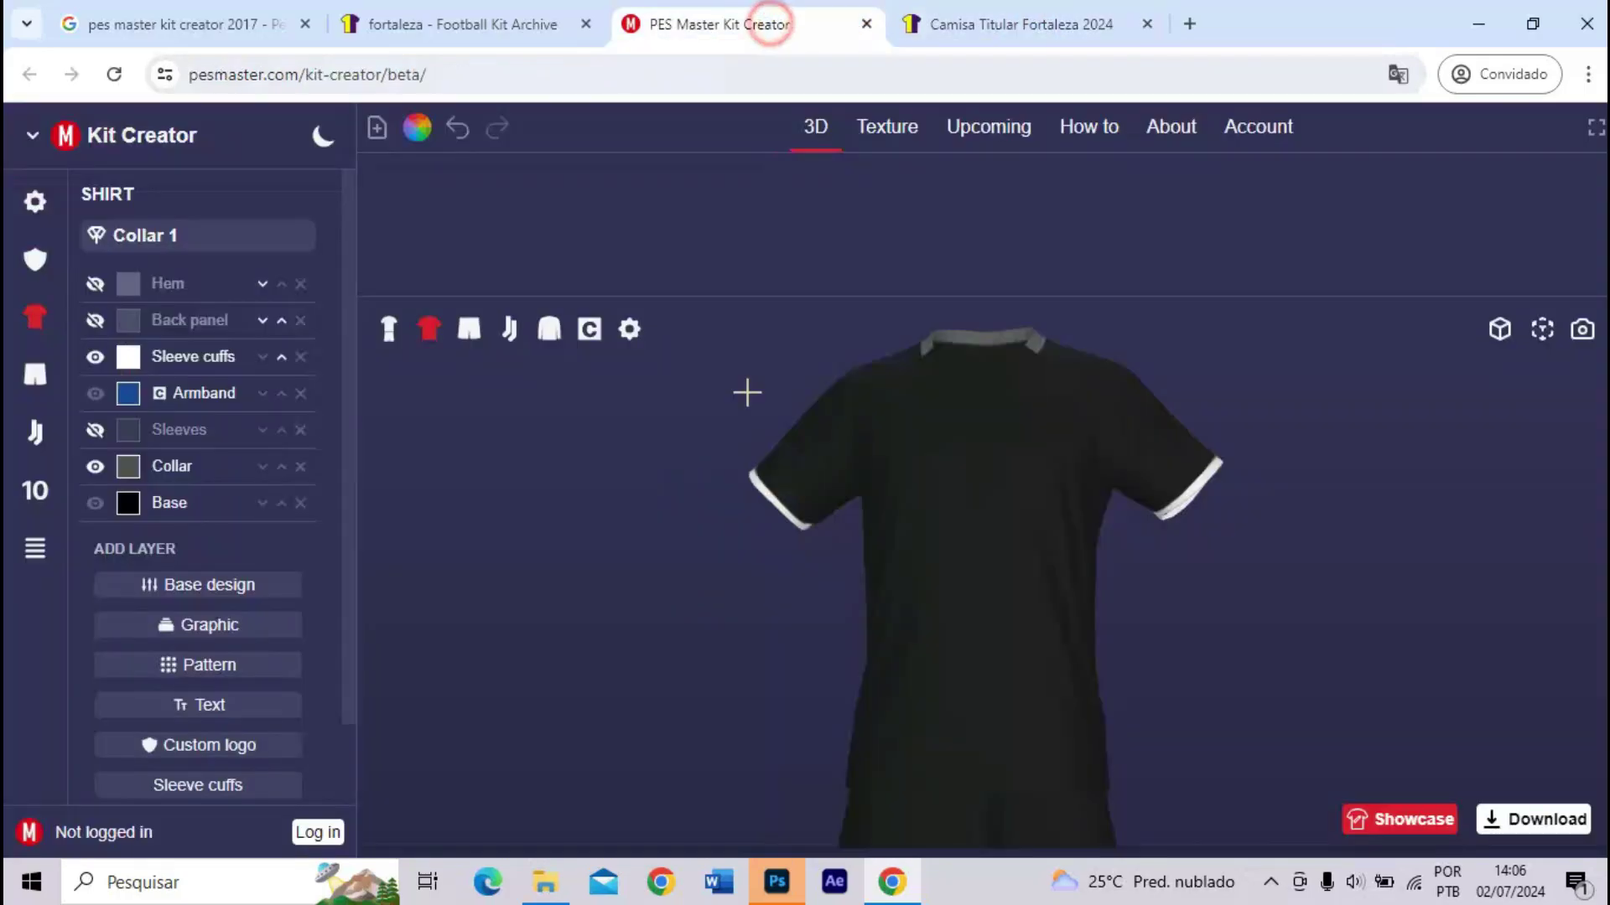
- Switch to Photoshop and open the saved Fortaleza shirt picture from the desktop there
left_click(776, 881)
key("super+d")
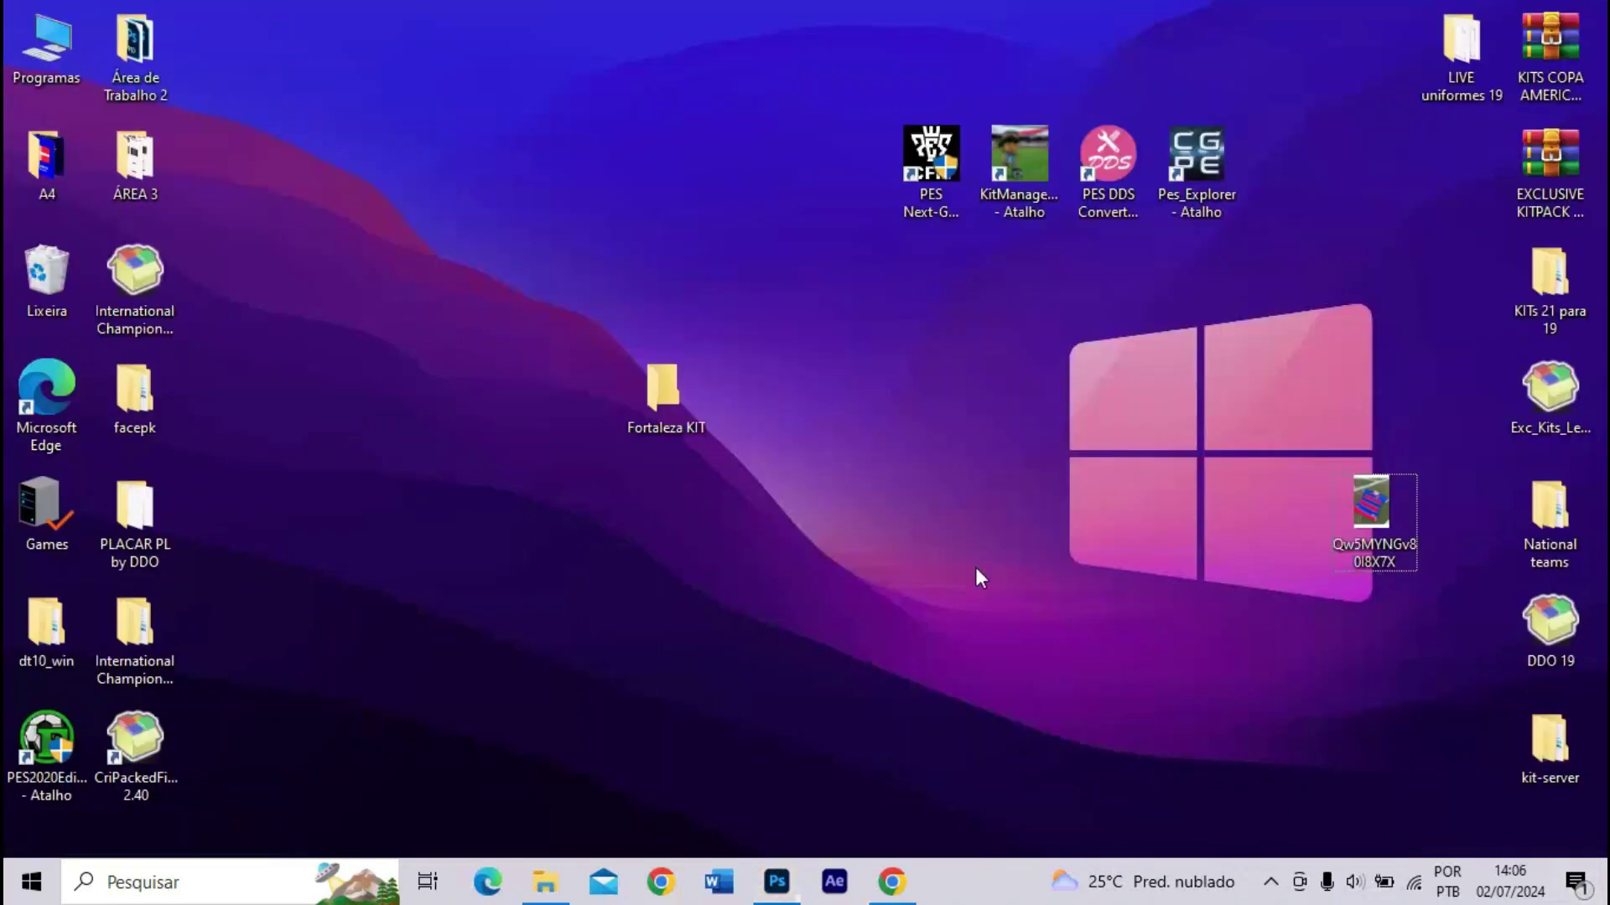
left_click_drag(1405, 508, 702, 526)
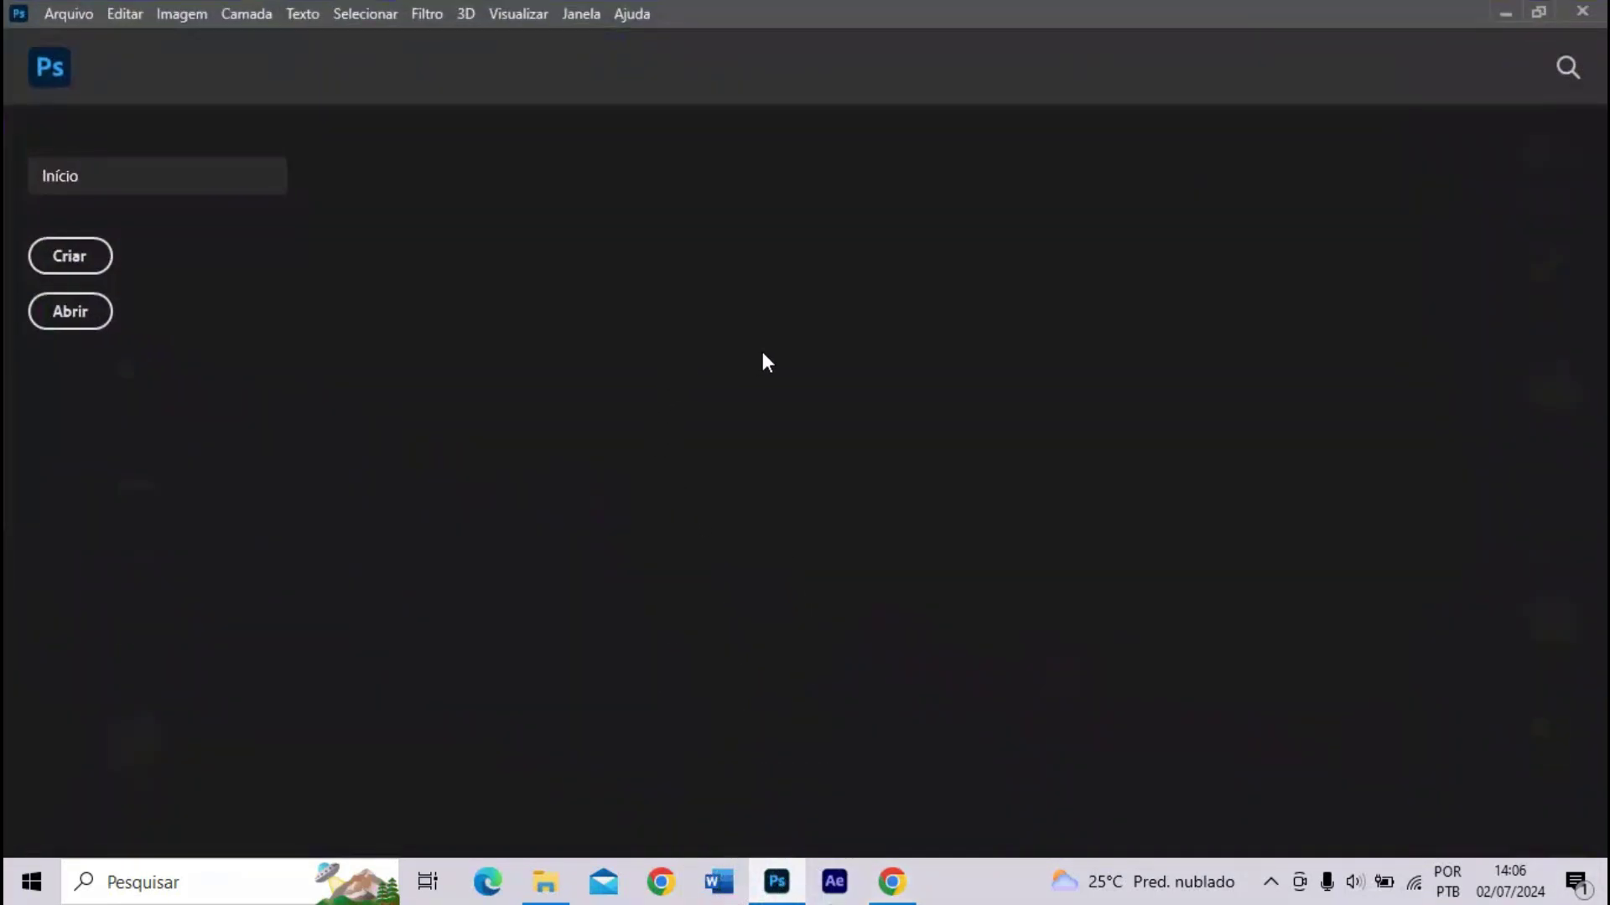
key("Return")
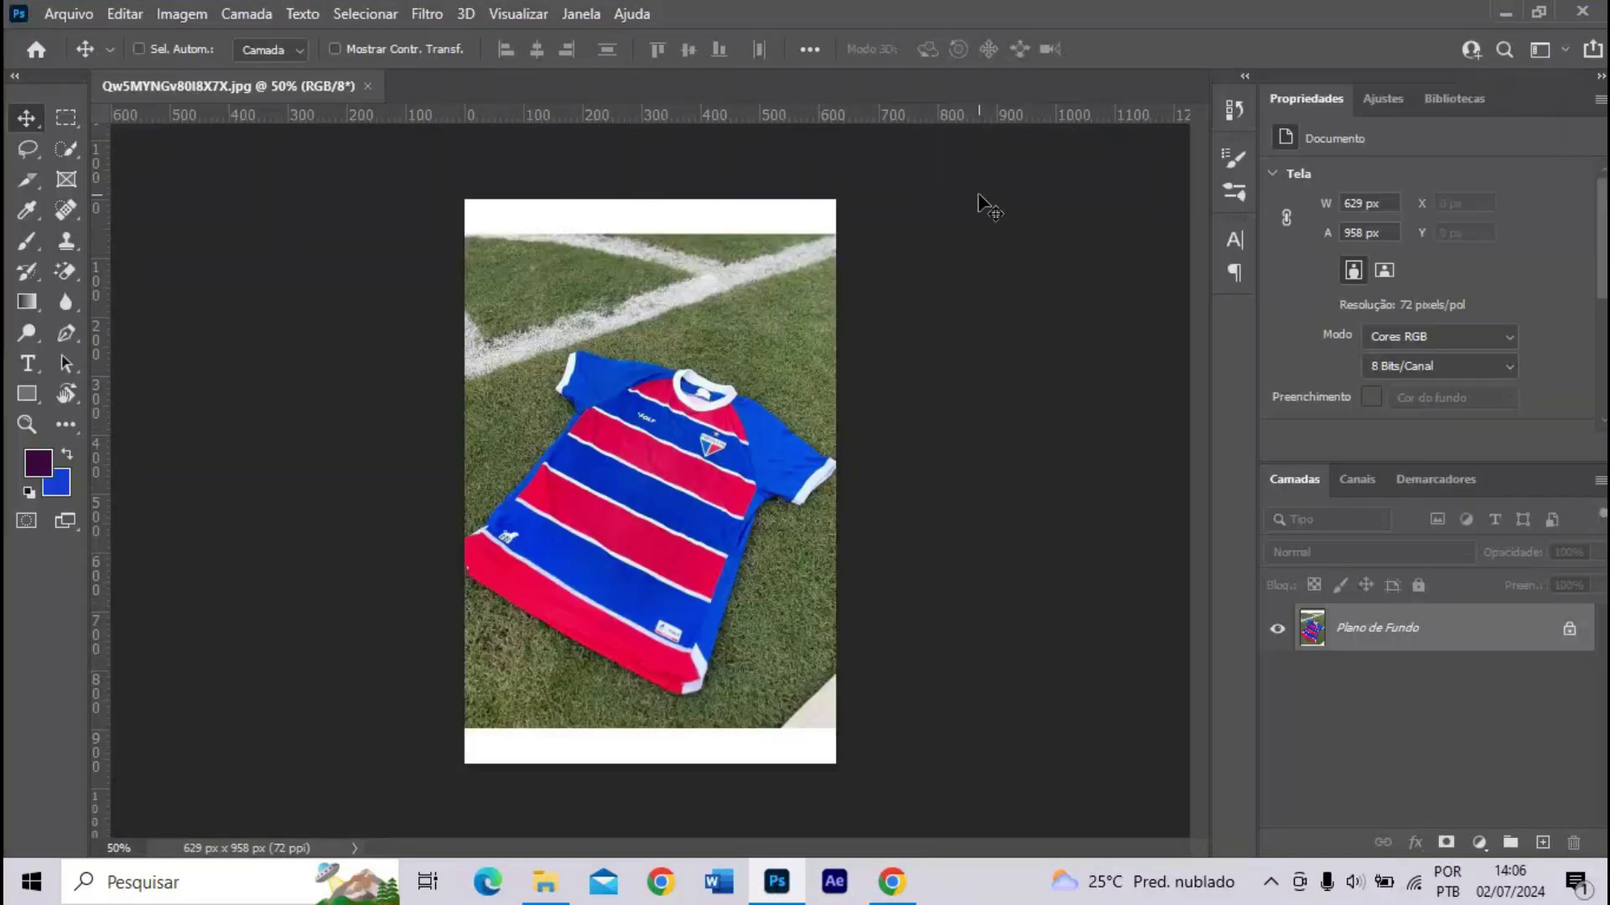
- Draw a rectangle shape of about 54 by 54 px on the grass beside the shirt's sleeve
left_click(1166, 319)
key("ctrl+plus")
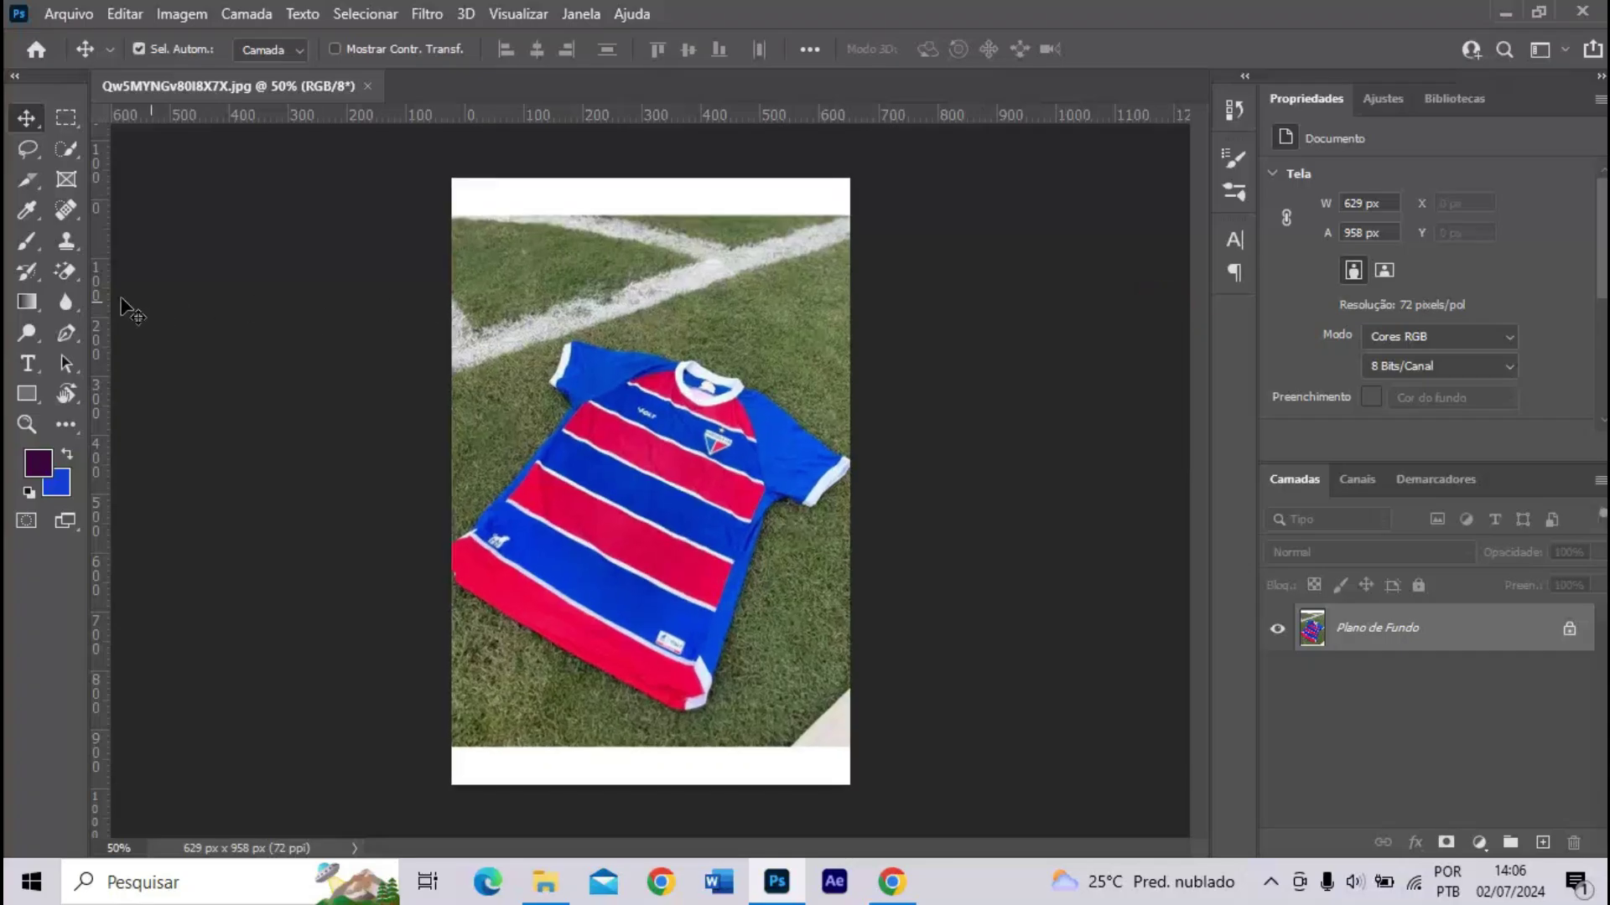
key("ctrl+plus")
left_click(27, 393)
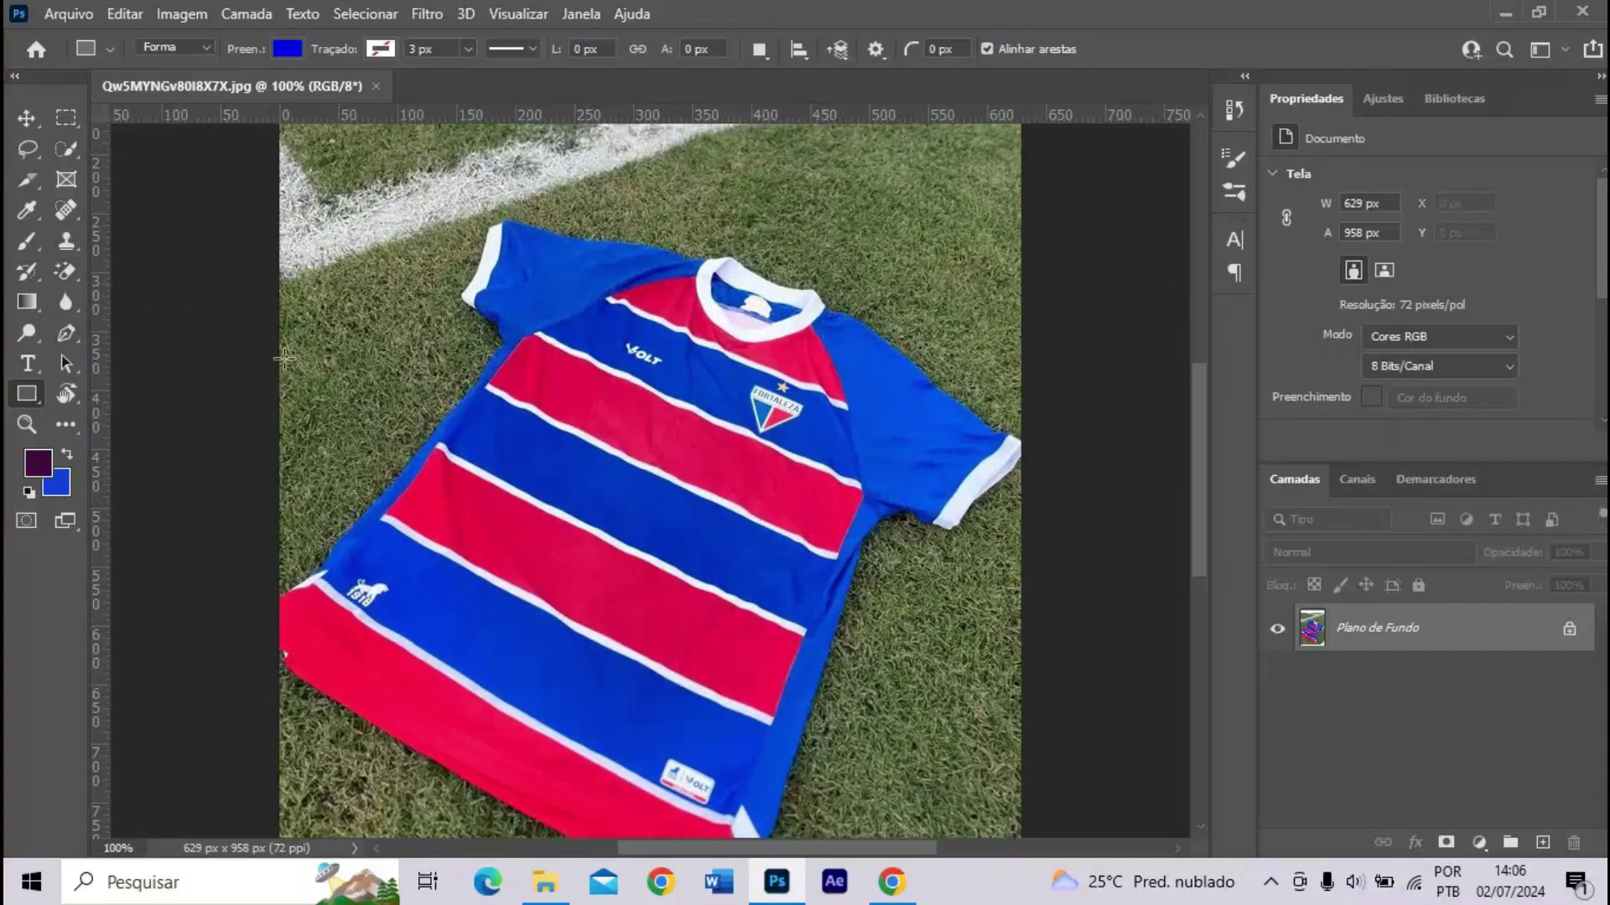
left_click_drag(330, 233, 393, 297)
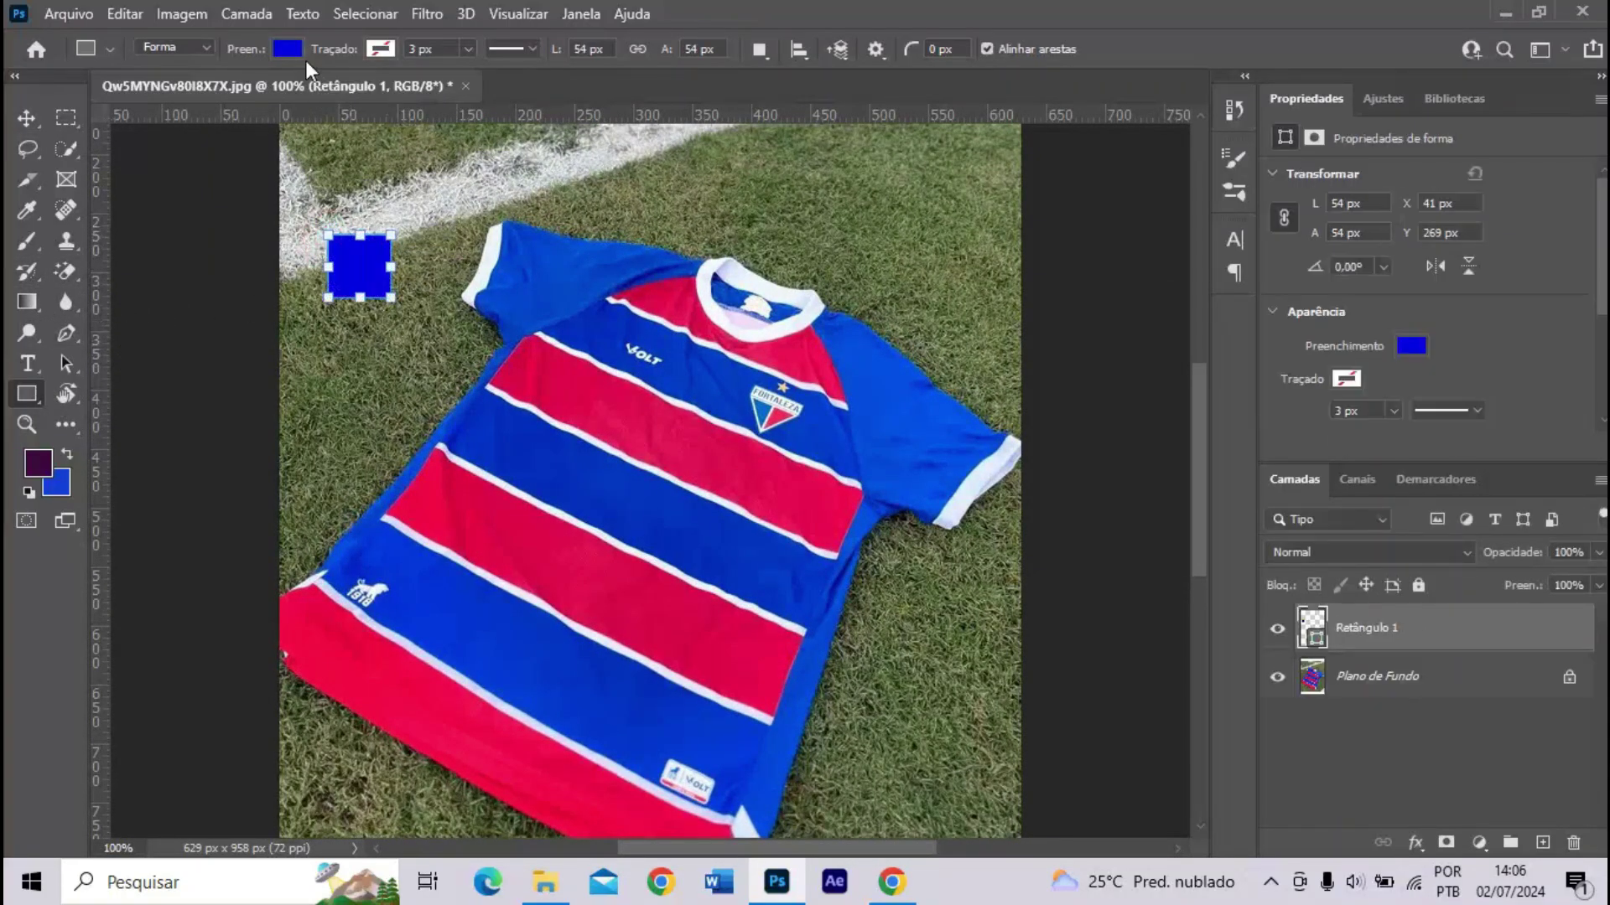
- Fill the square with a dark blue, sampling the shirt's blue areas and adjusting the hue and shade
left_click(294, 52)
left_click(431, 97)
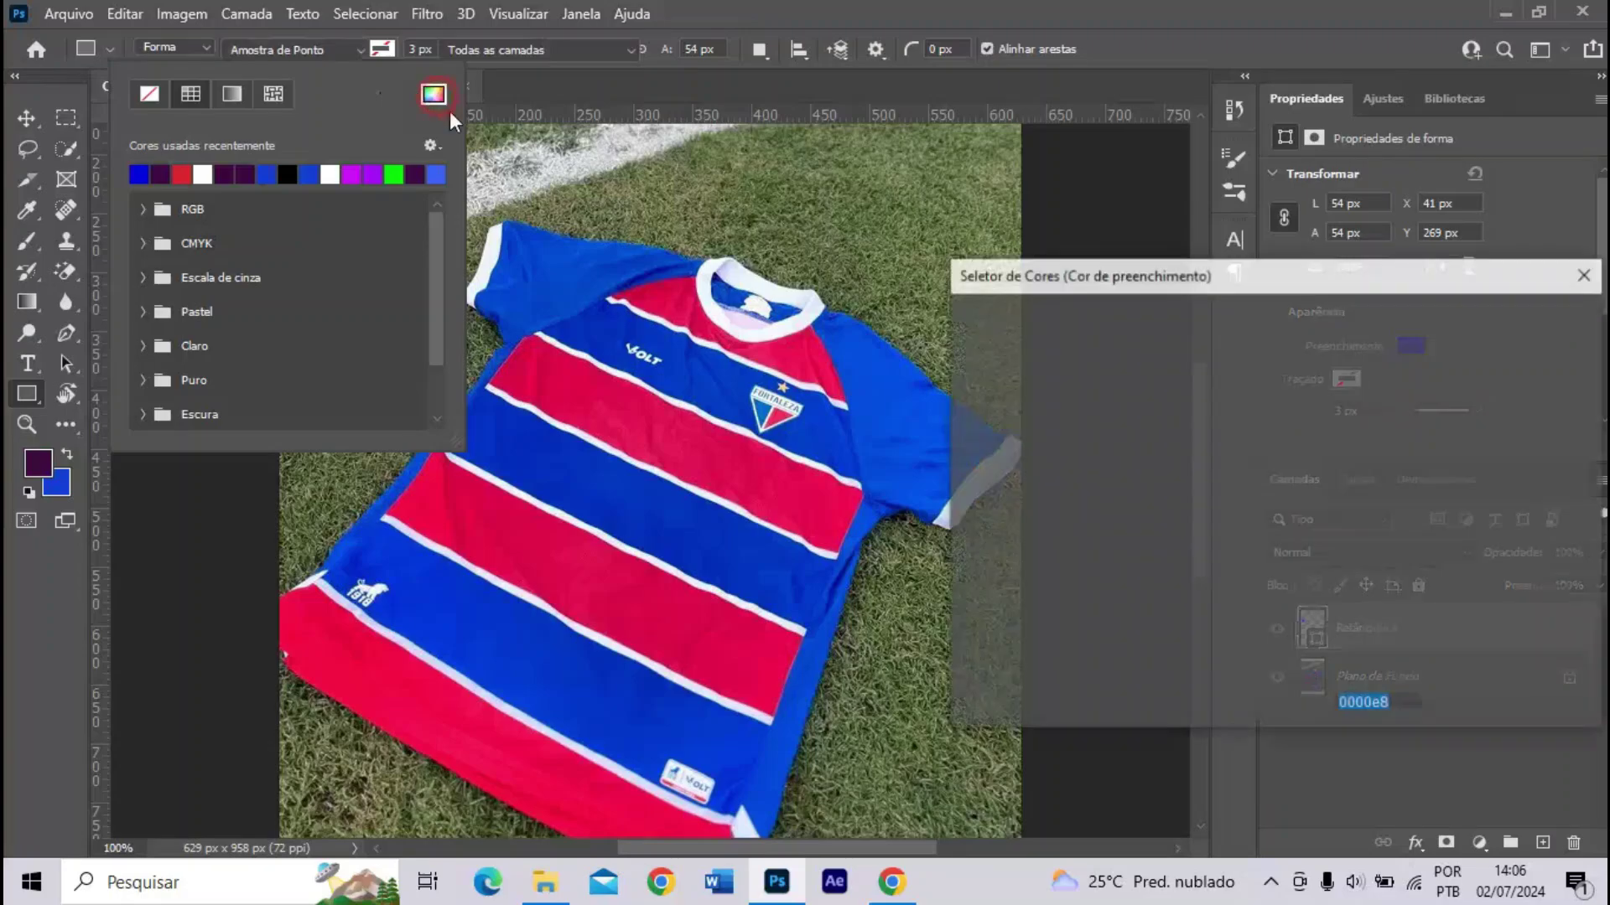
left_click(897, 364)
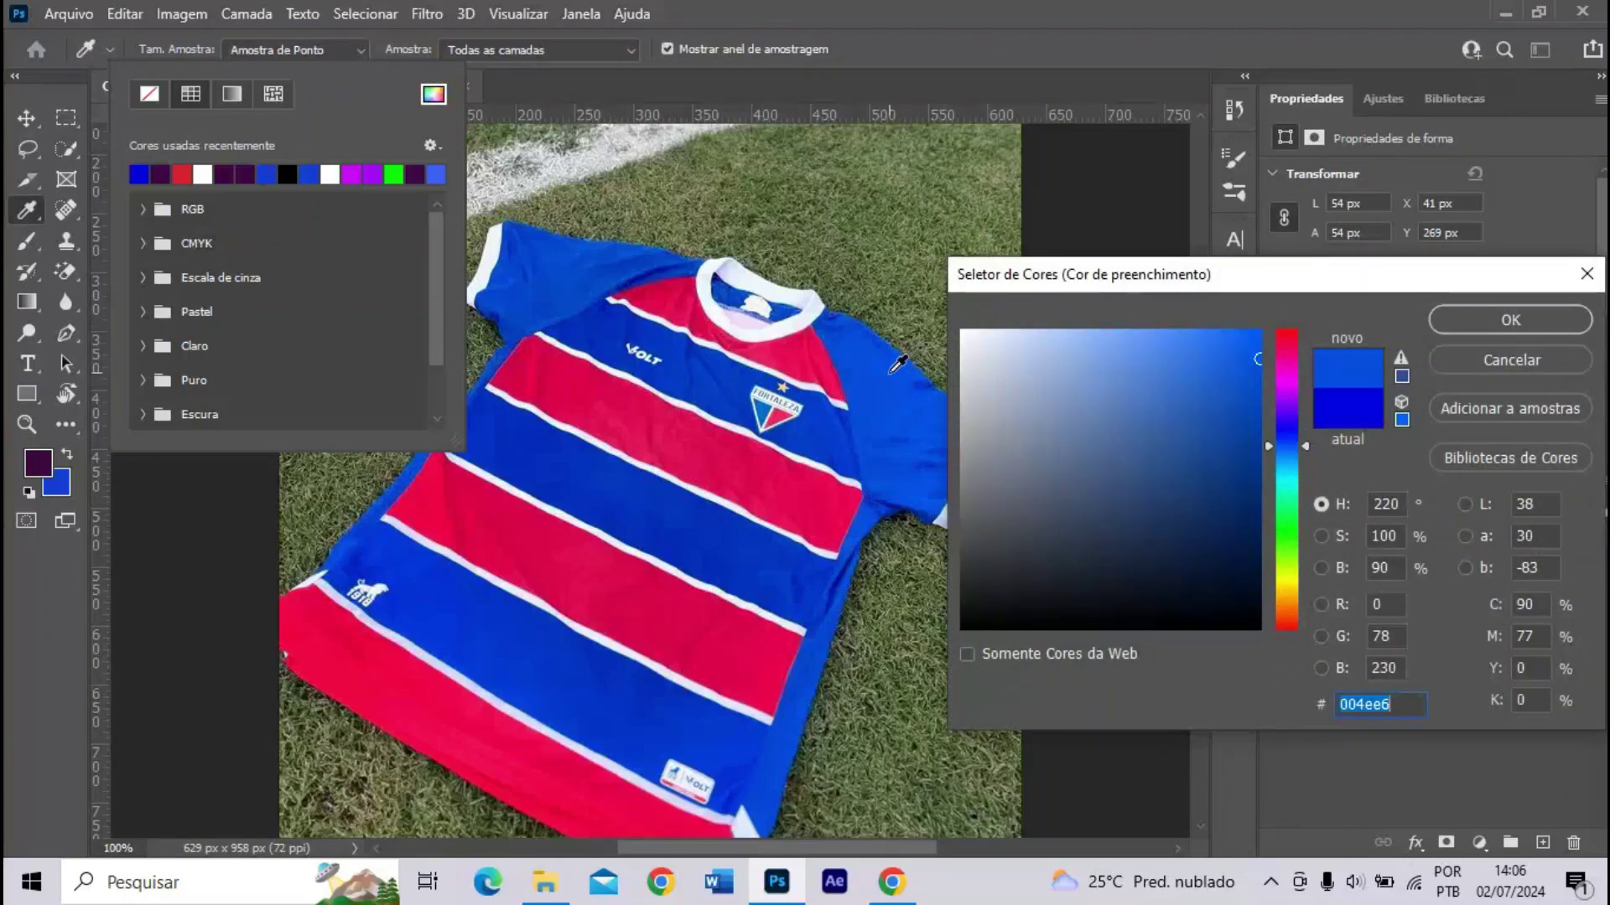
left_click_drag(888, 391, 878, 432)
left_click(719, 536)
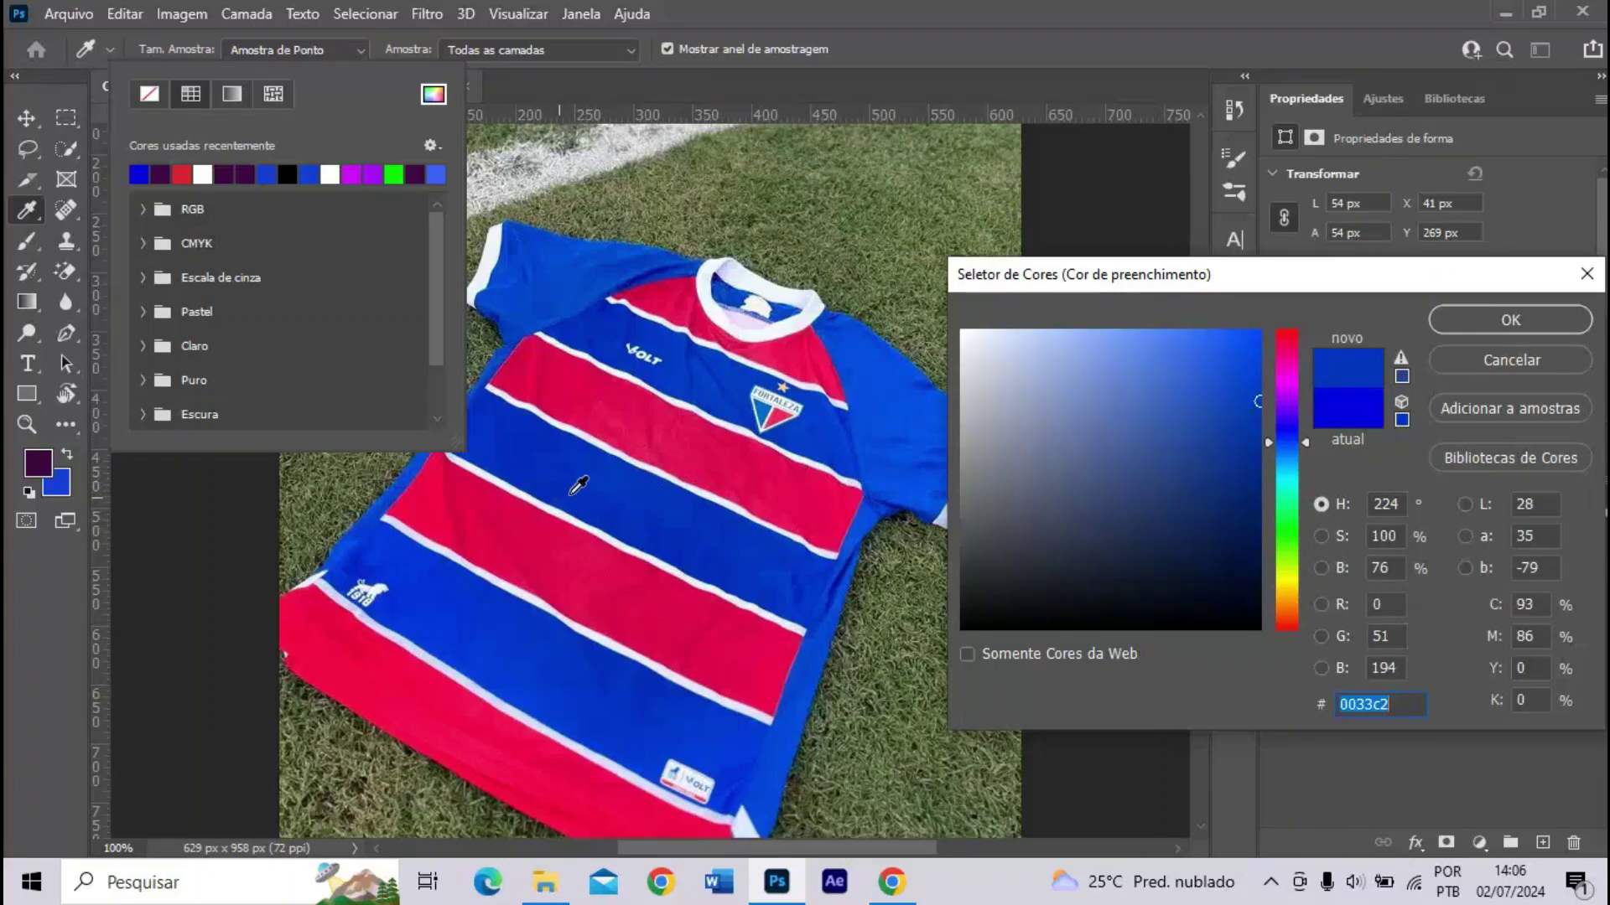
left_click(578, 486)
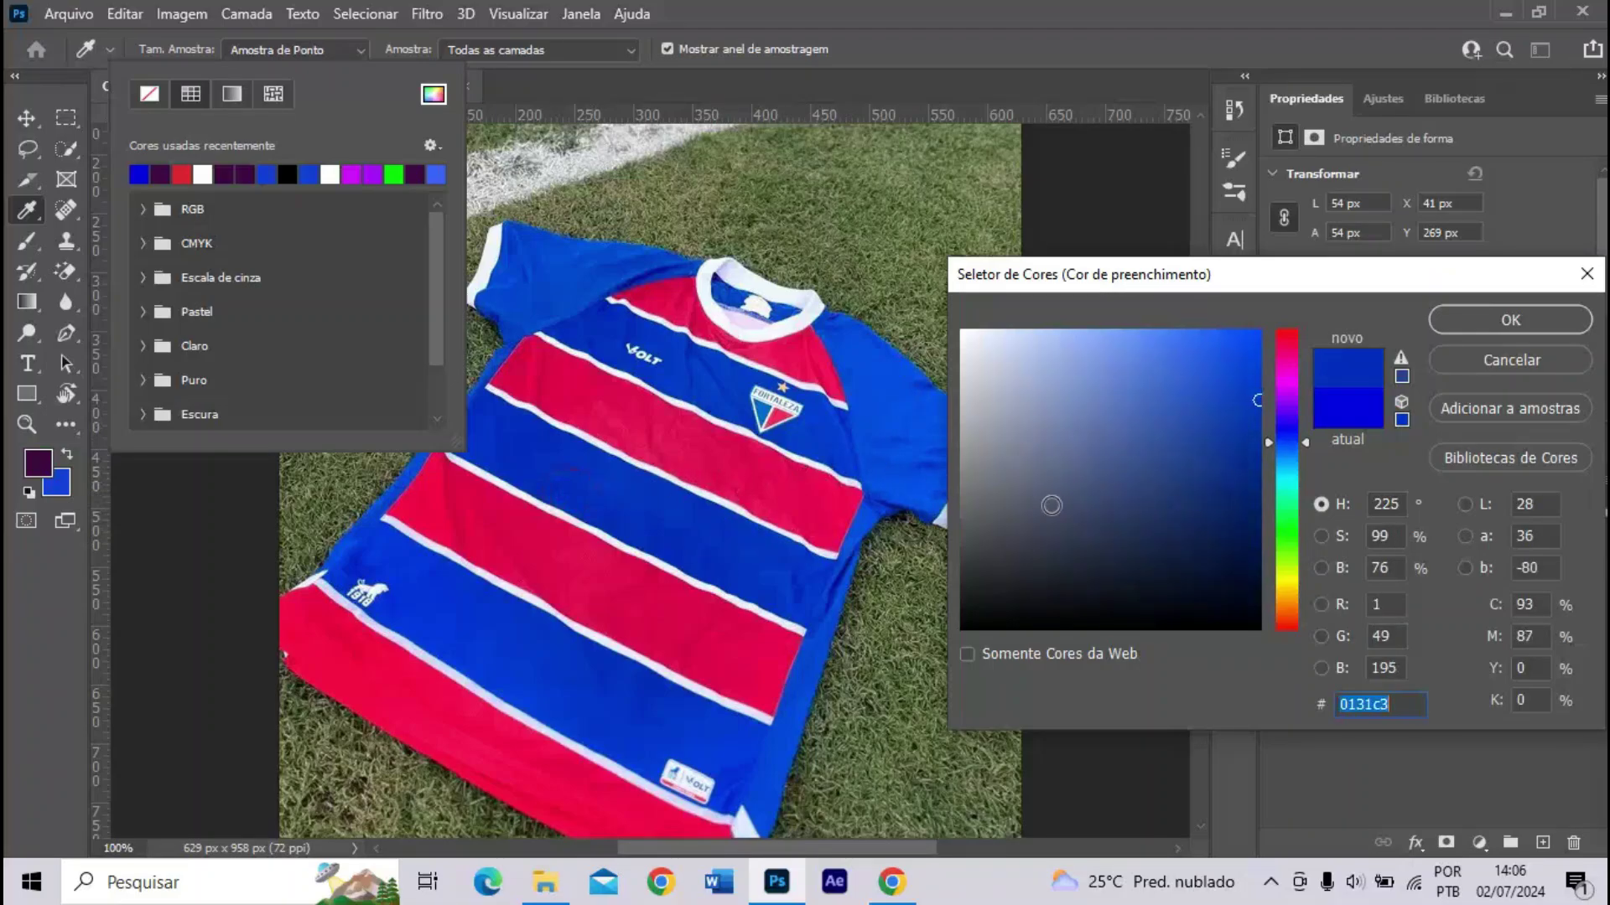
left_click(1272, 439)
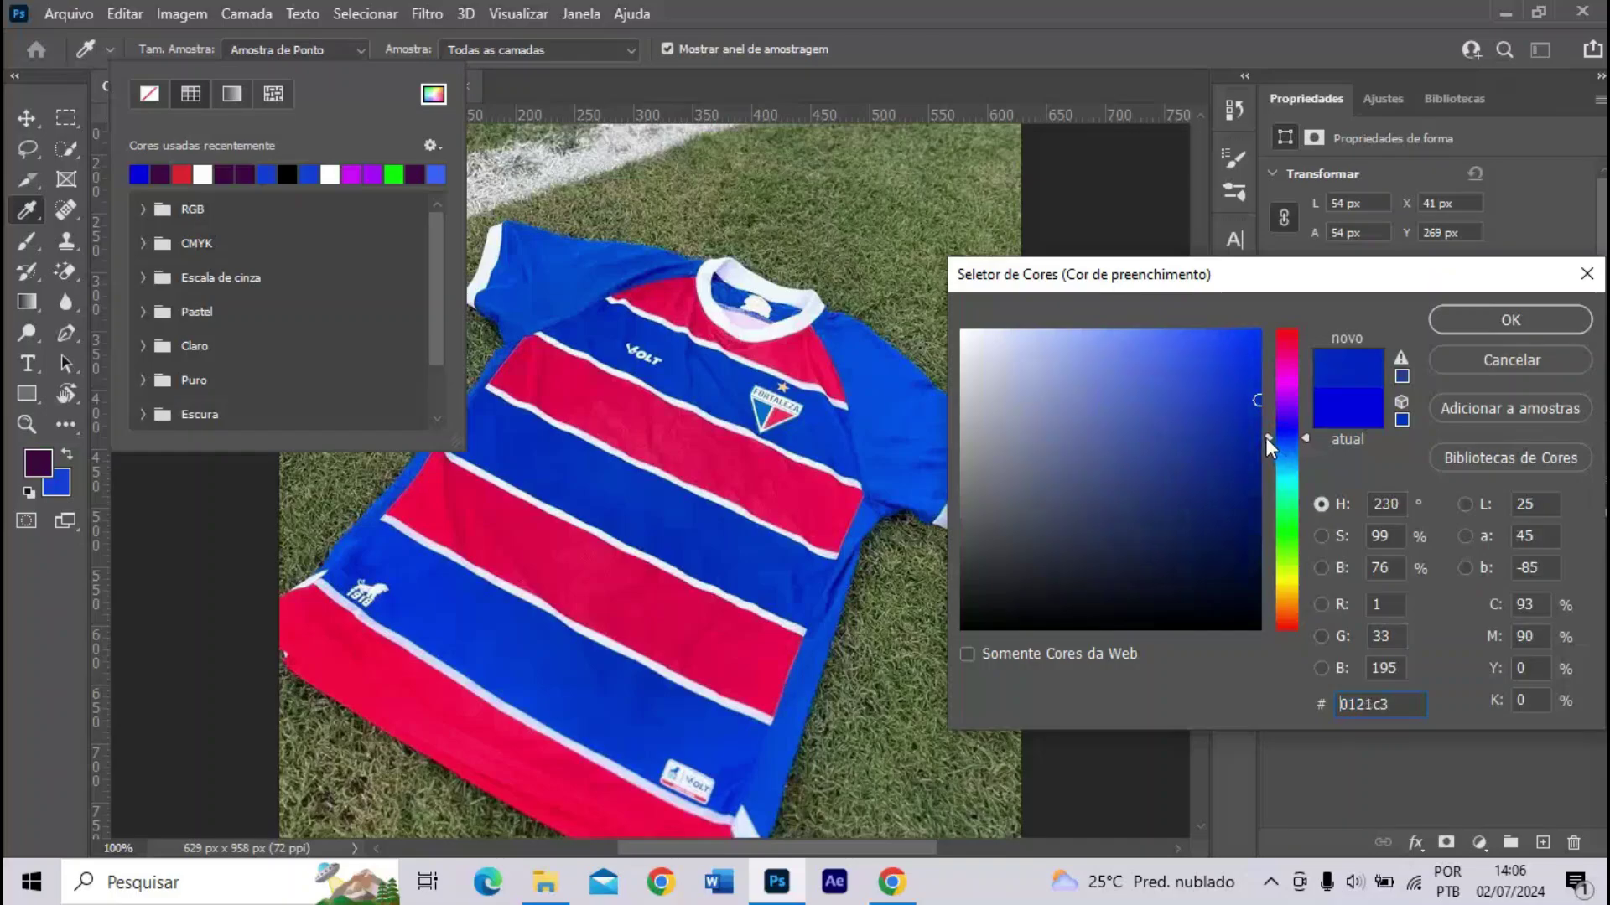
left_click(1263, 392)
mouse_move(1262, 392)
left_mouse_down()
mouse_move(1262, 366)
mouse_move(1273, 452)
left_mouse_up()
key("Return")
left_click(324, 266)
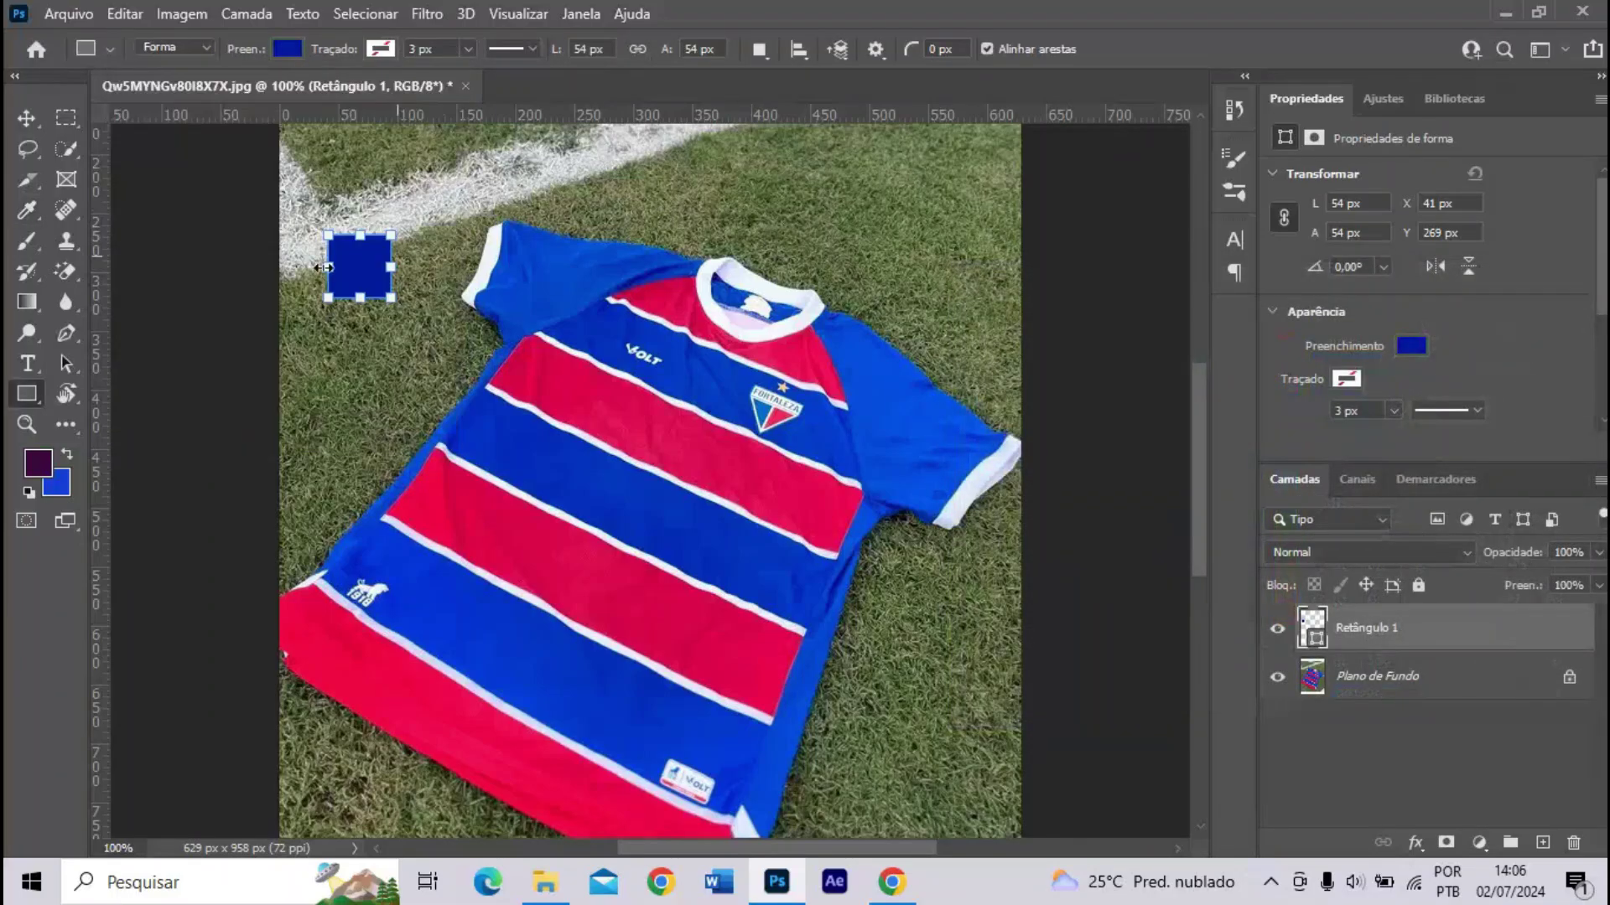
- Duplicate the blue square directly below itself and fill the copy with the shirt's sampled red, shifting its hue towards pure red
left_click(30, 118)
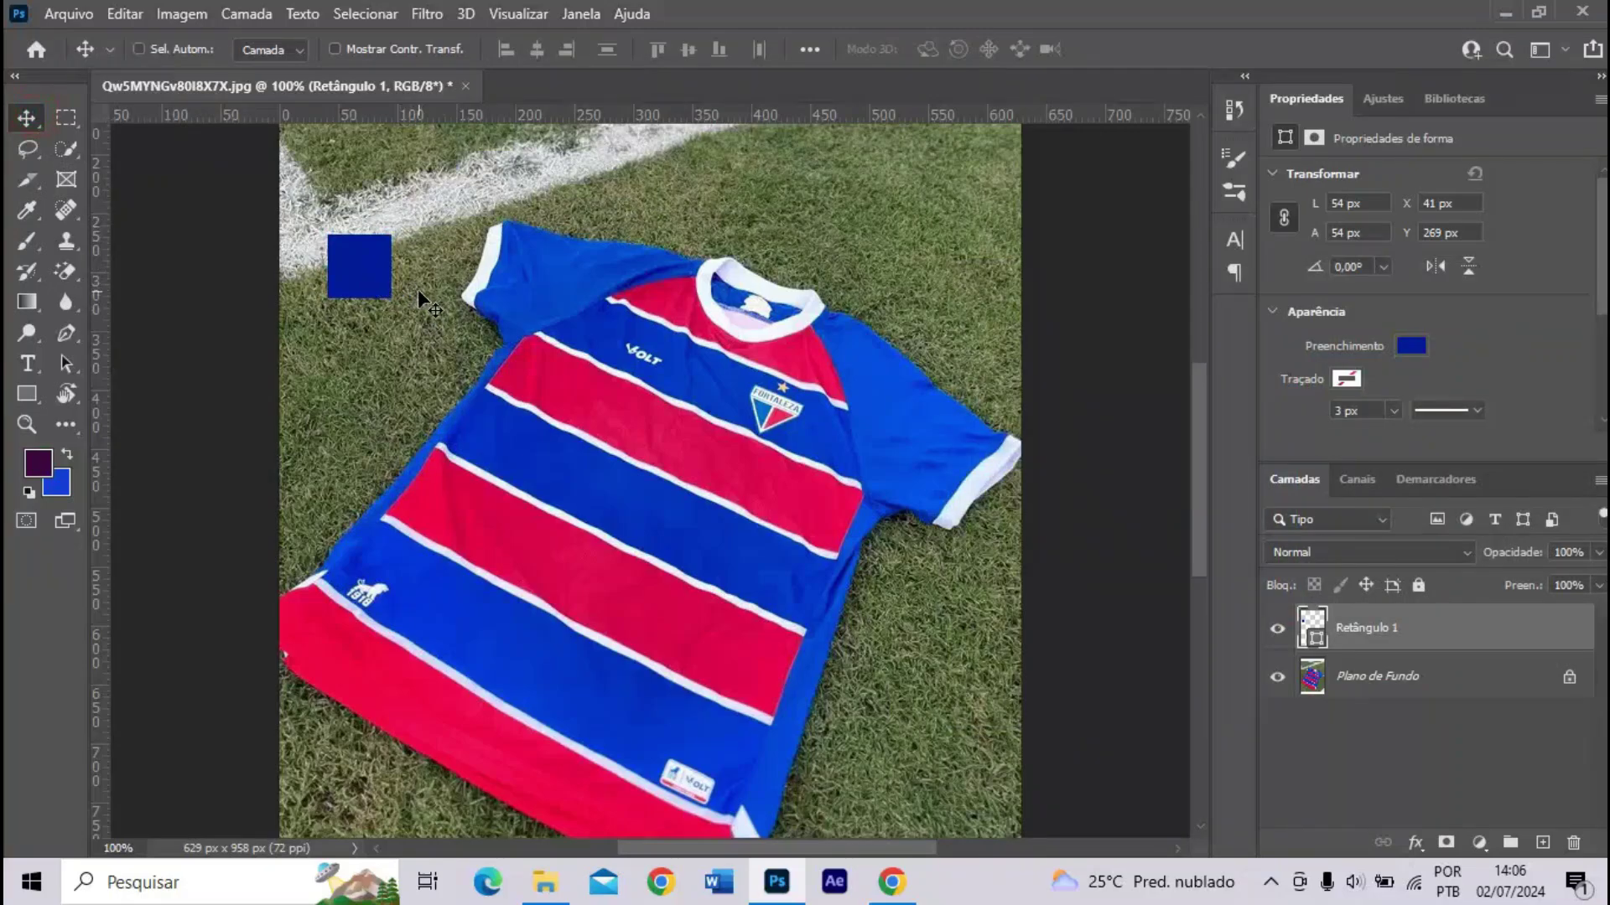
left_click_drag(398, 295, 400, 375)
key("u")
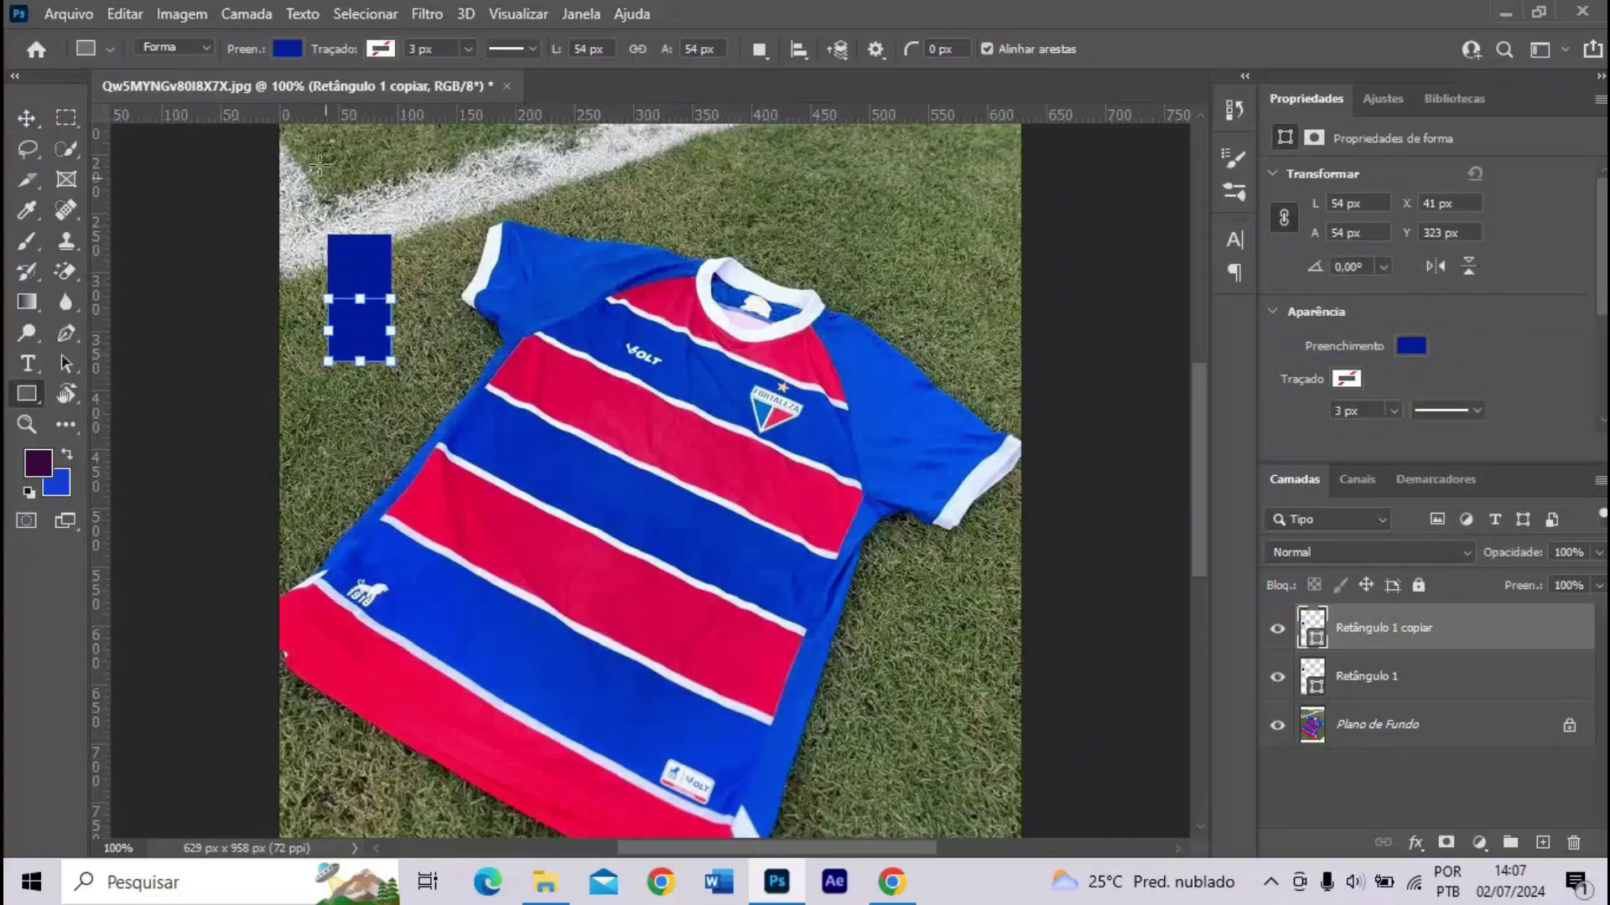
left_click(288, 48)
left_click(433, 93)
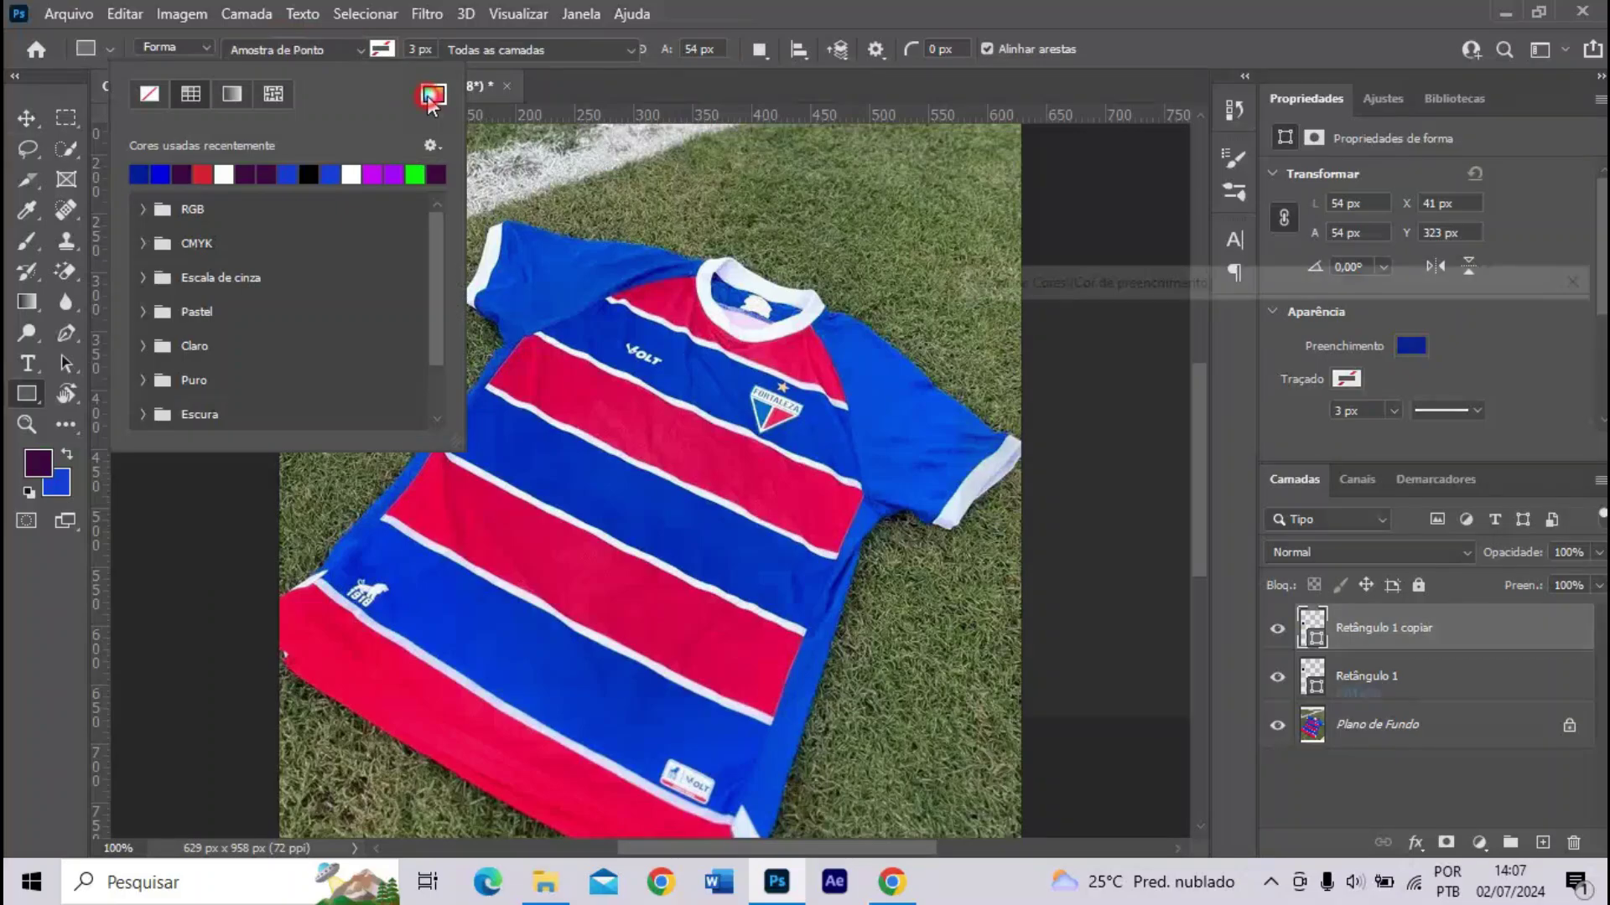
left_click(455, 668)
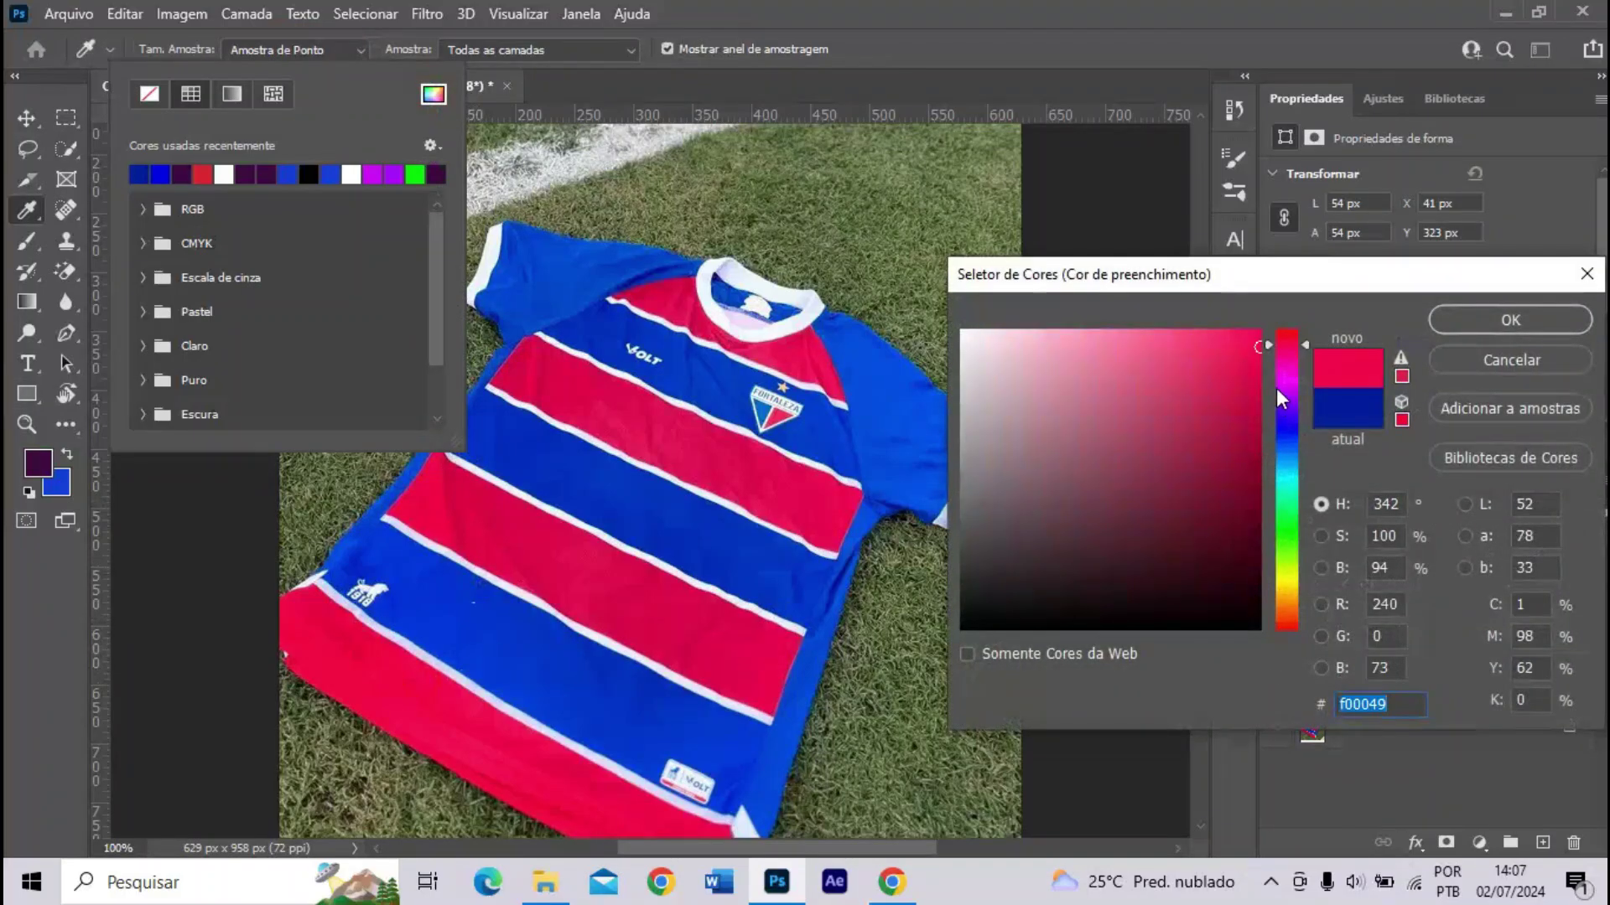
left_click_drag(1281, 349, 1283, 343)
key("Return")
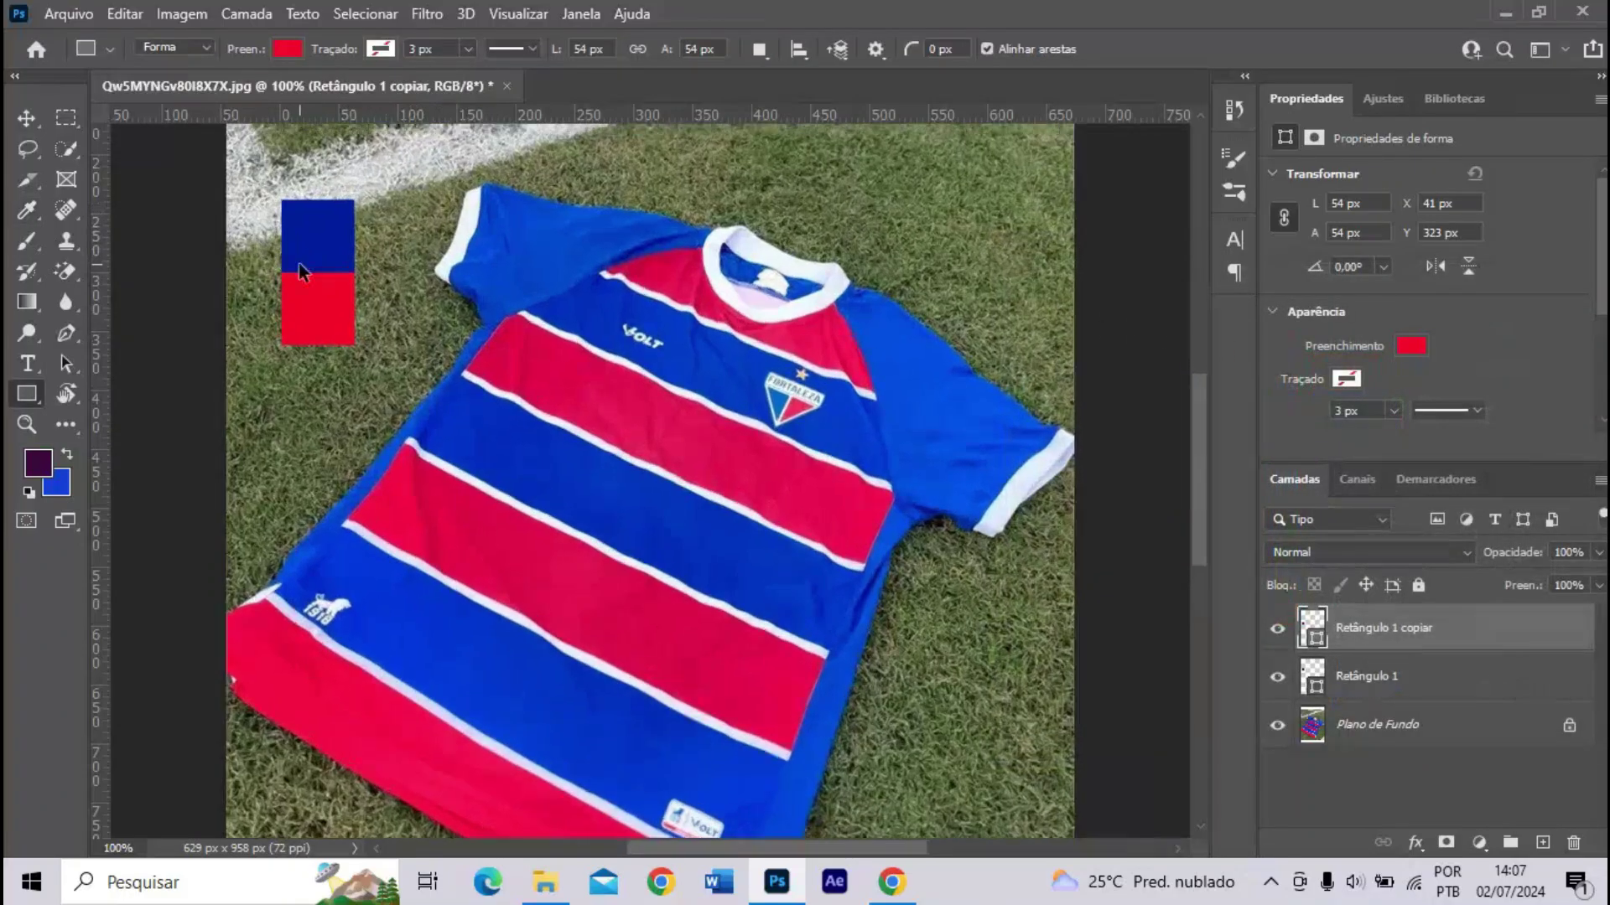
- Shift the red square's fill hue slightly further towards pure red
key("ctrl+plus")
scroll(302, 268, "up", 3)
scroll(302, 268, "left", 4)
key("ctrl+minus")
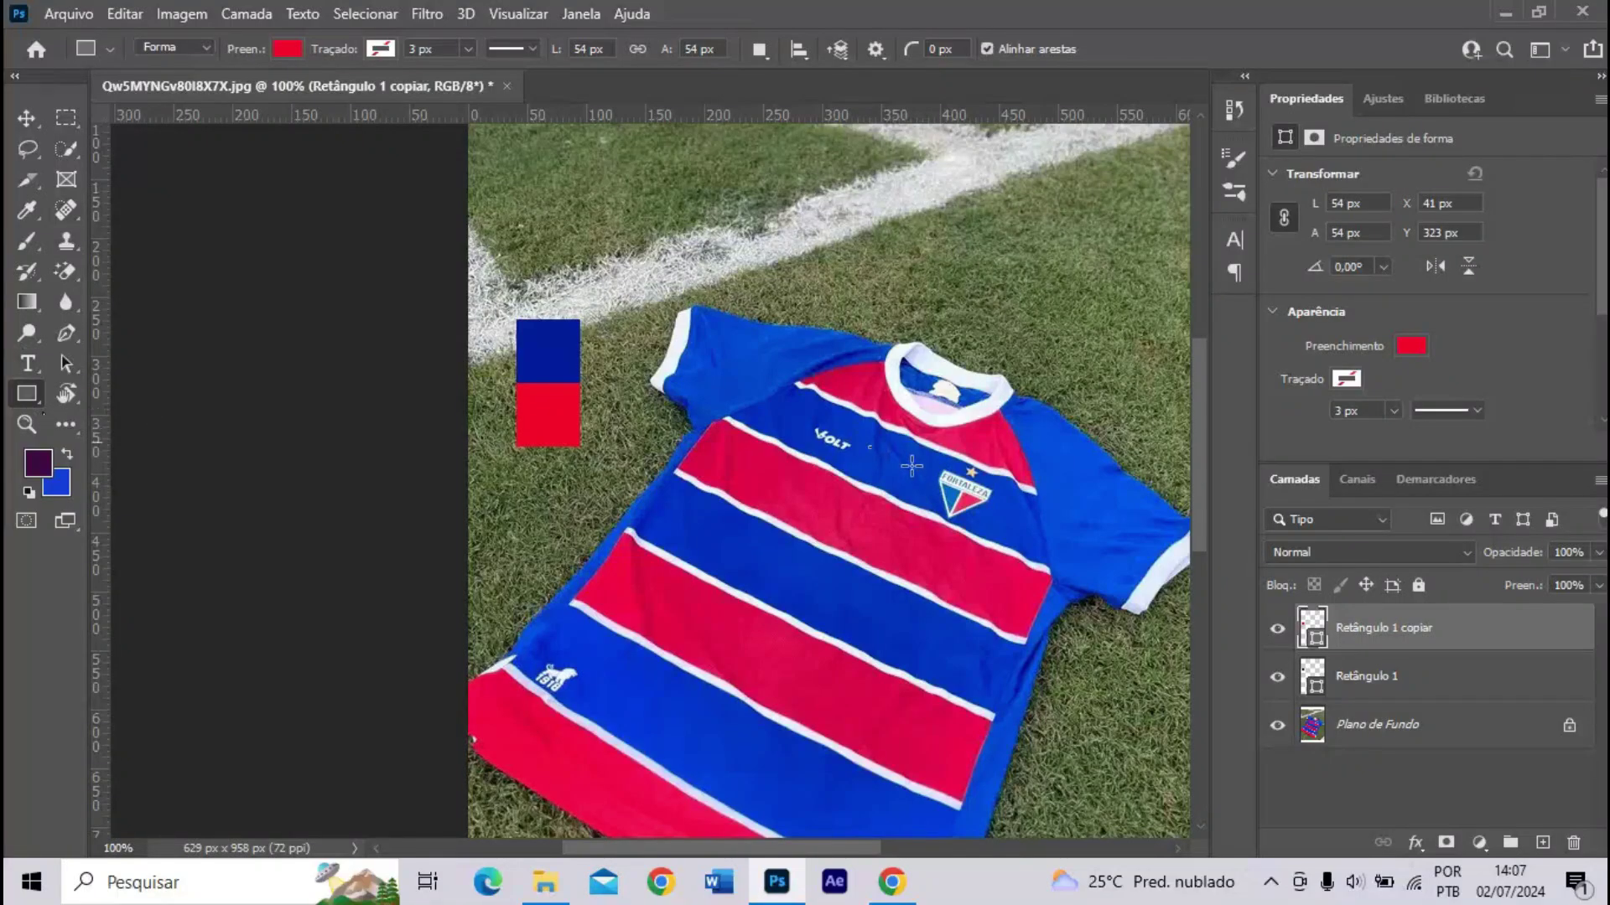
left_click(1367, 677)
left_click(1379, 629)
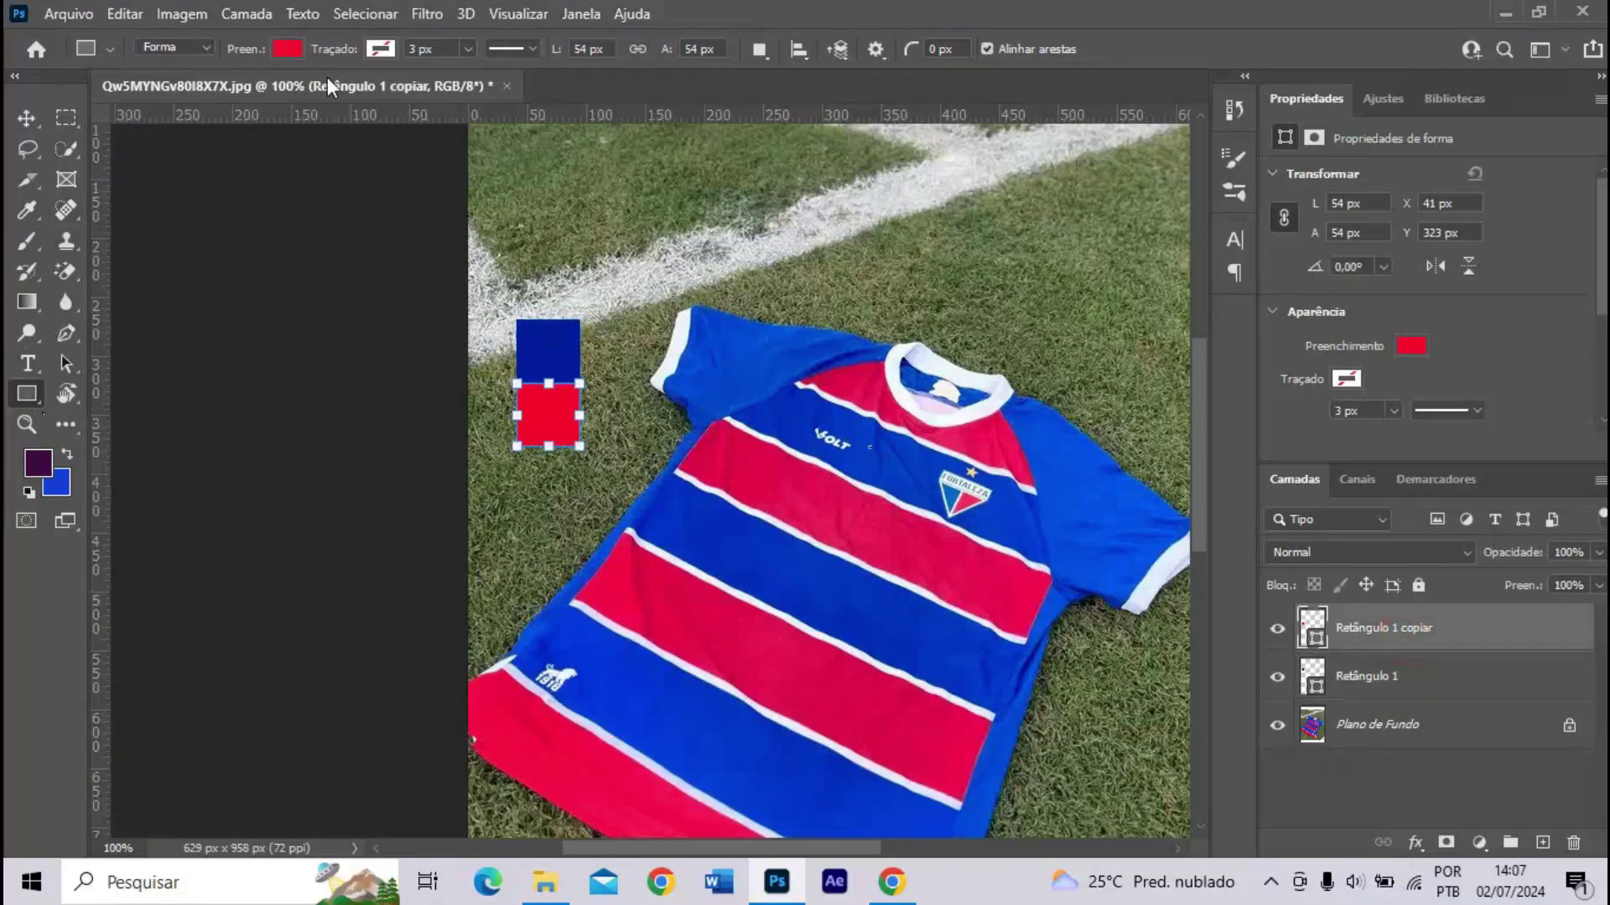
left_click(287, 48)
left_click(433, 94)
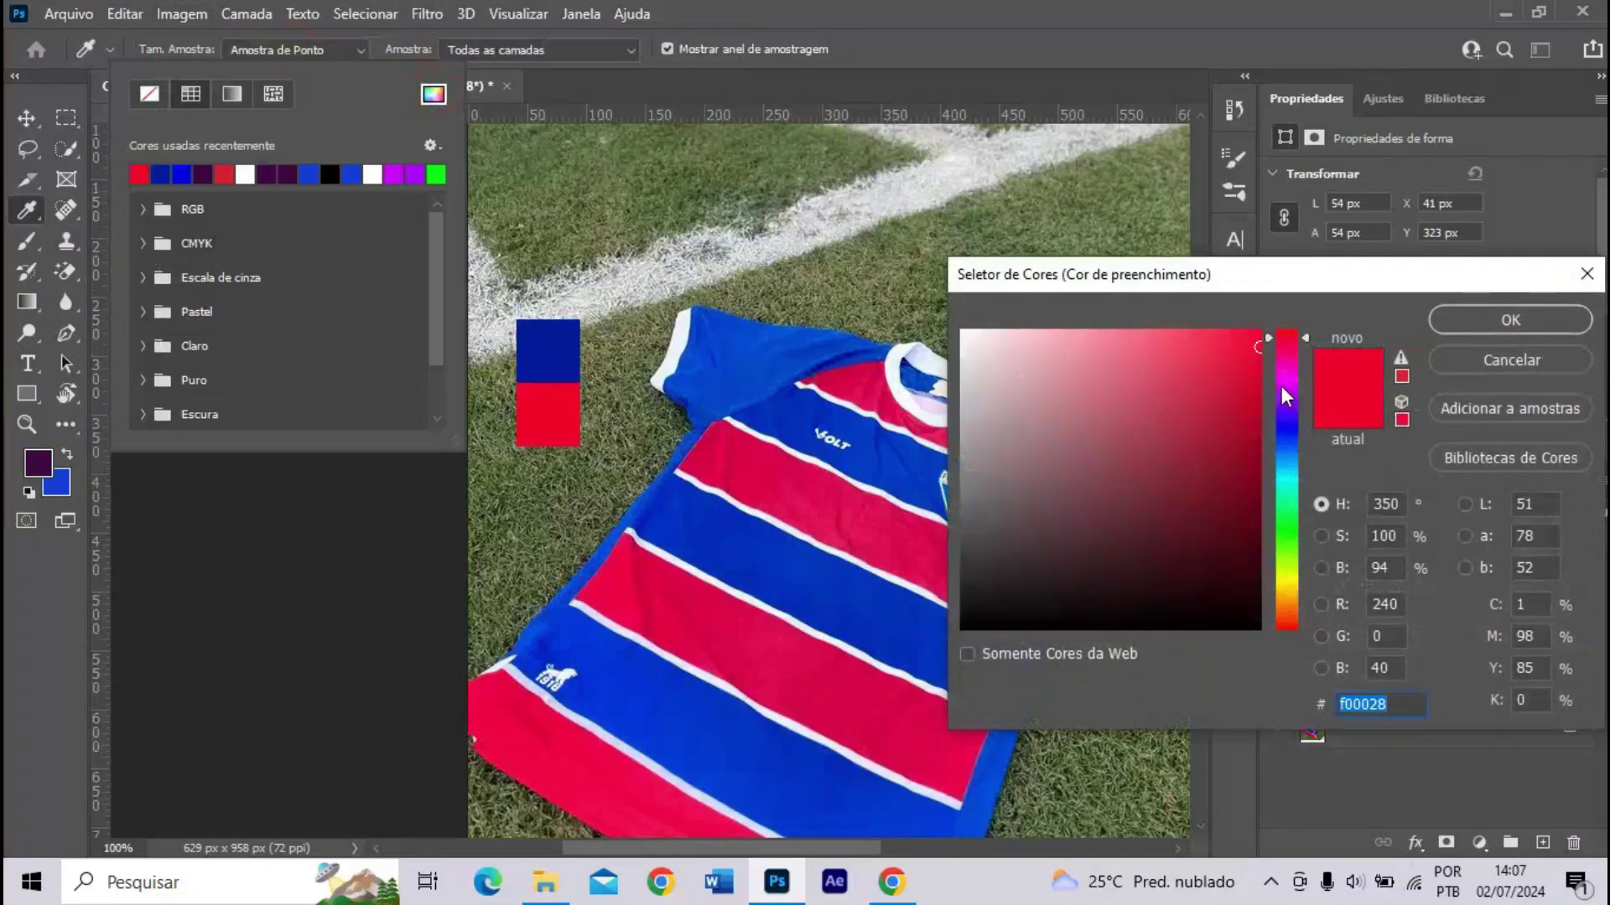
left_click_drag(1301, 340, 1305, 335)
key("Return")
key("Return")
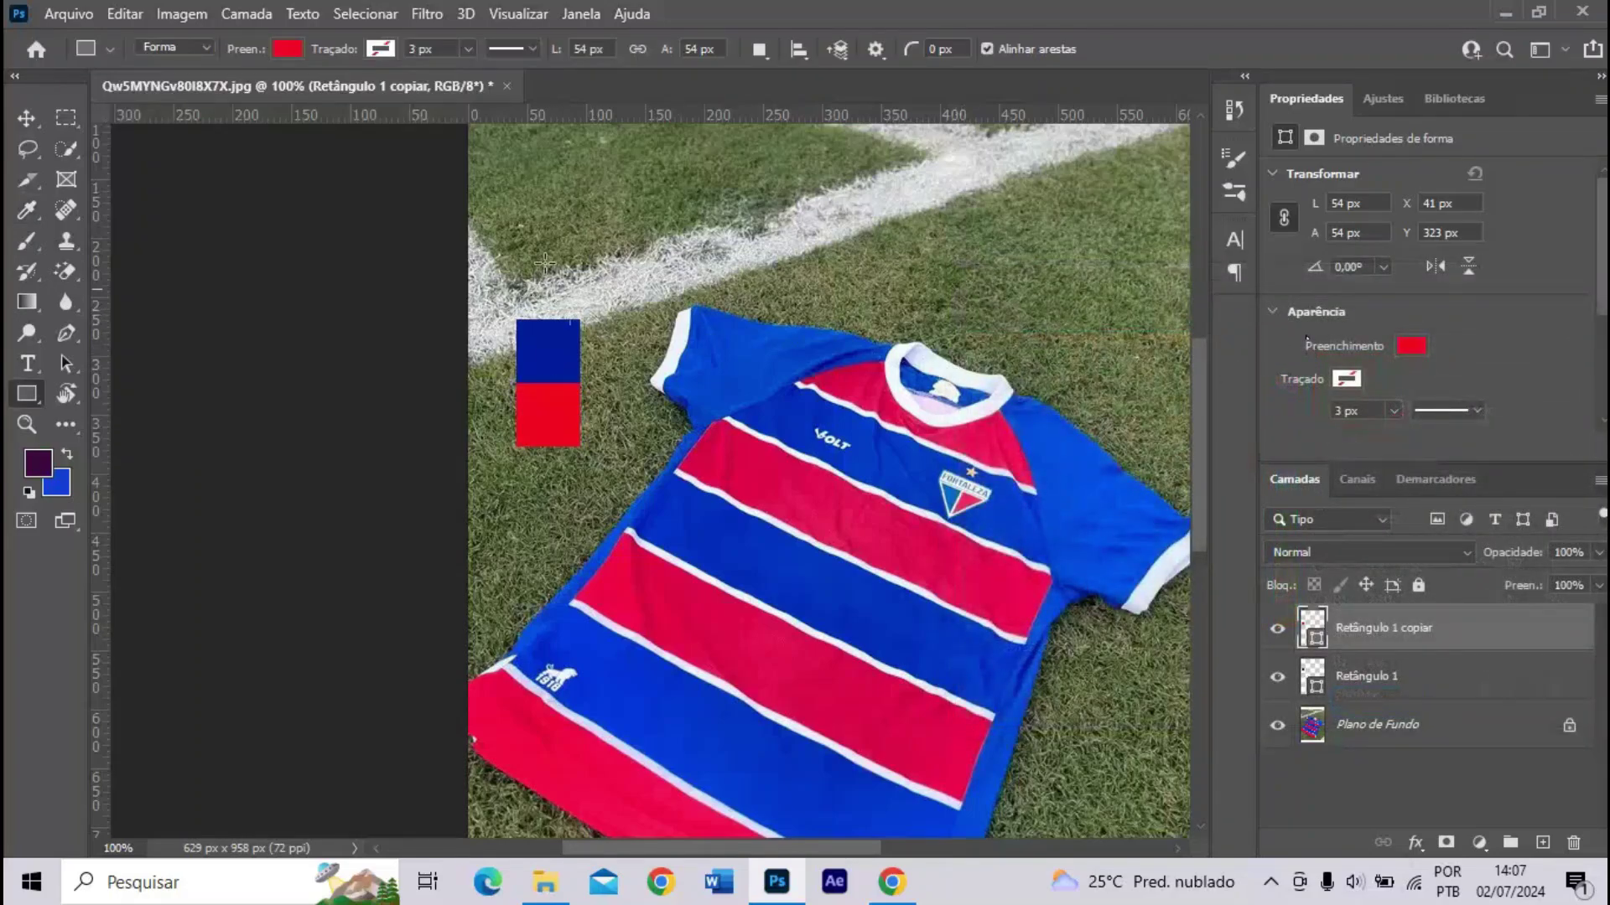
- Open the blue square's fill colour to get its hex code 001a9e
scroll(459, 383, "up", 2)
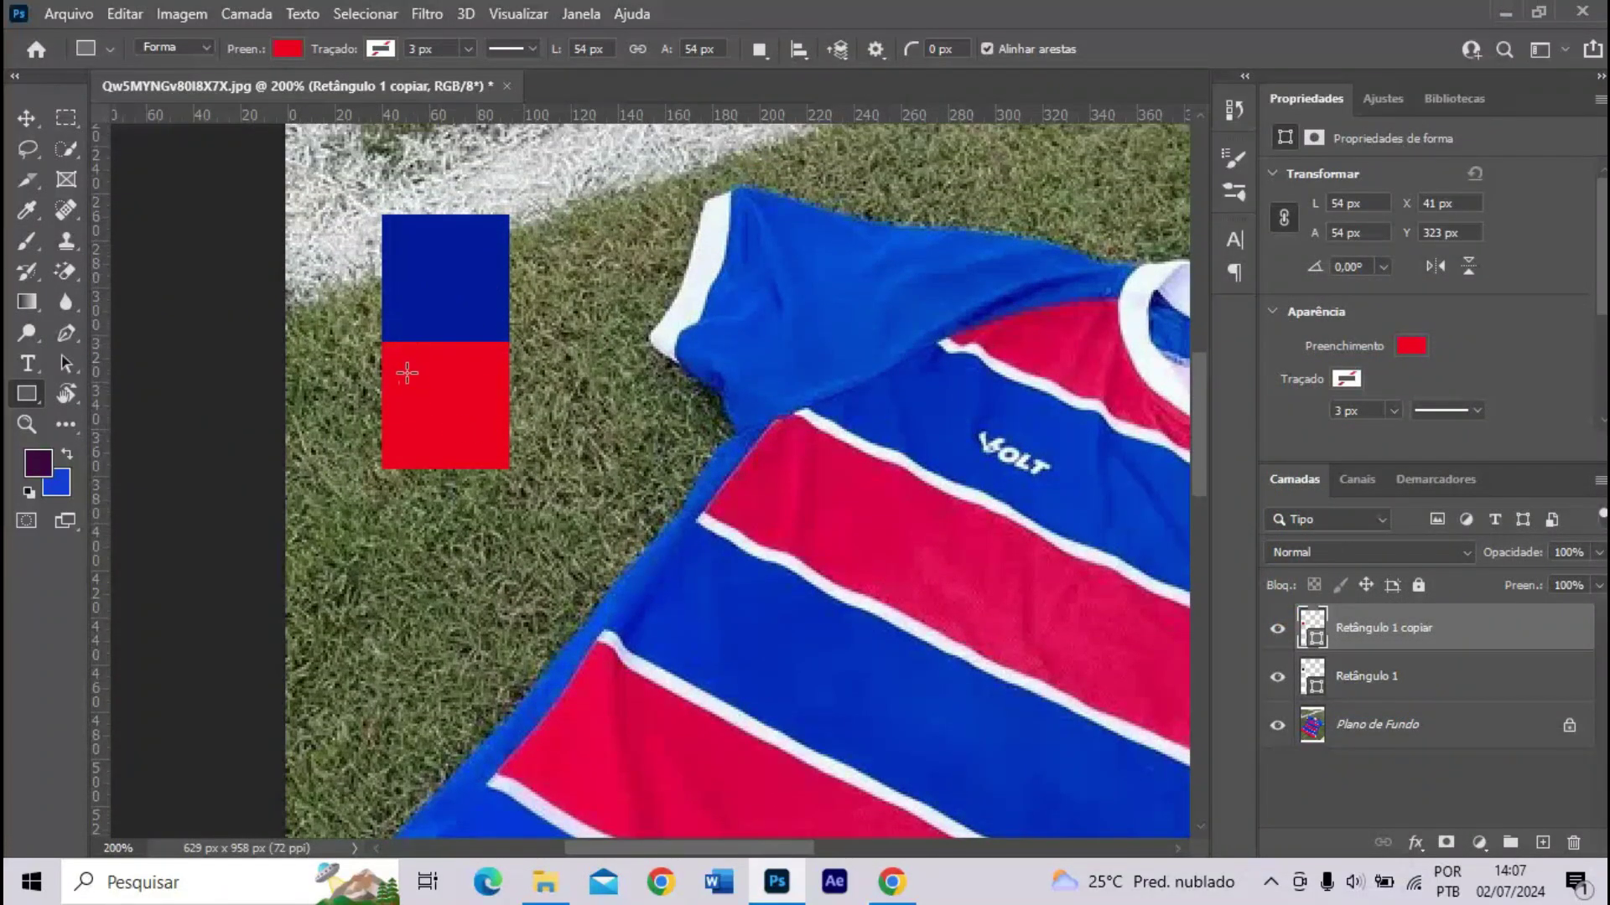
scroll(407, 373, "down", 2)
scroll(729, 498, "down", 2)
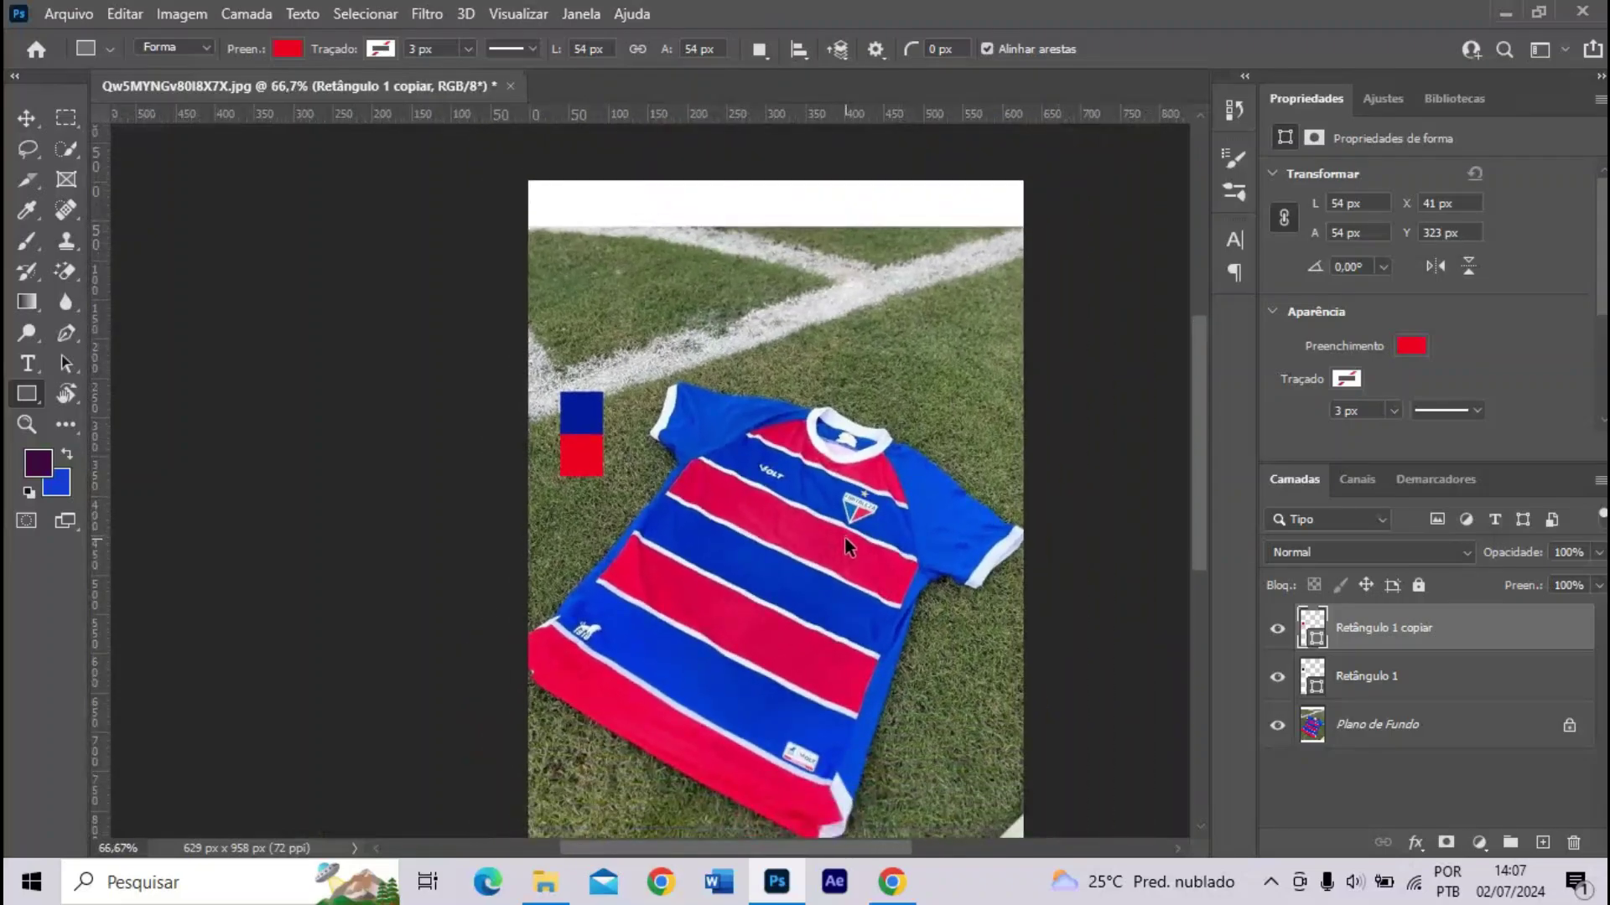
scroll(844, 532, "up", 2)
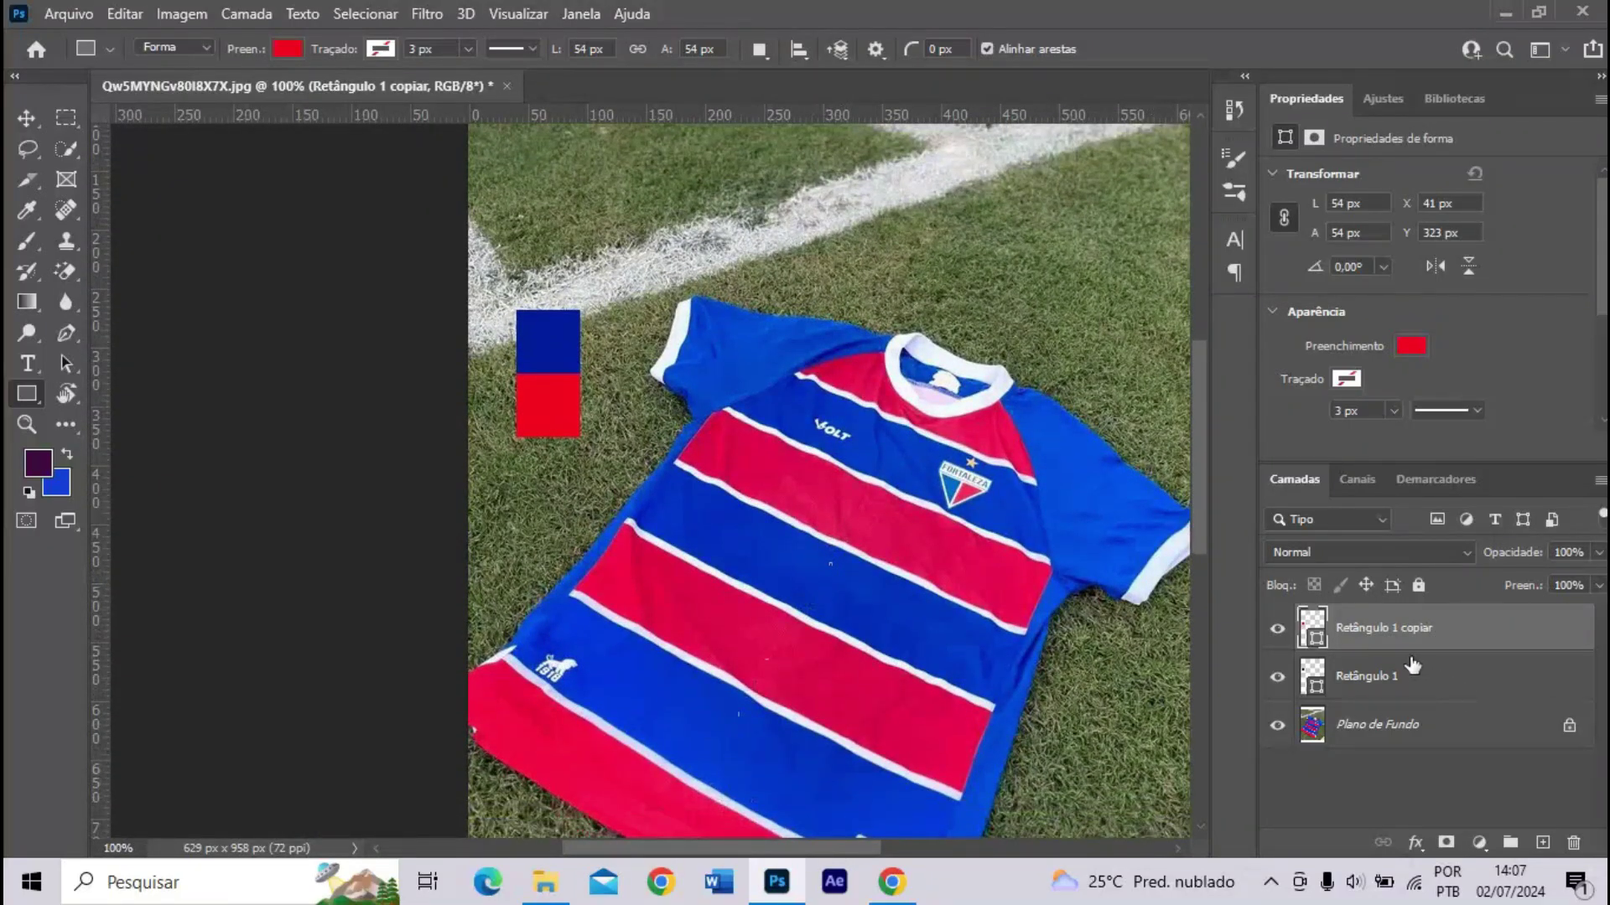
left_click(1435, 675)
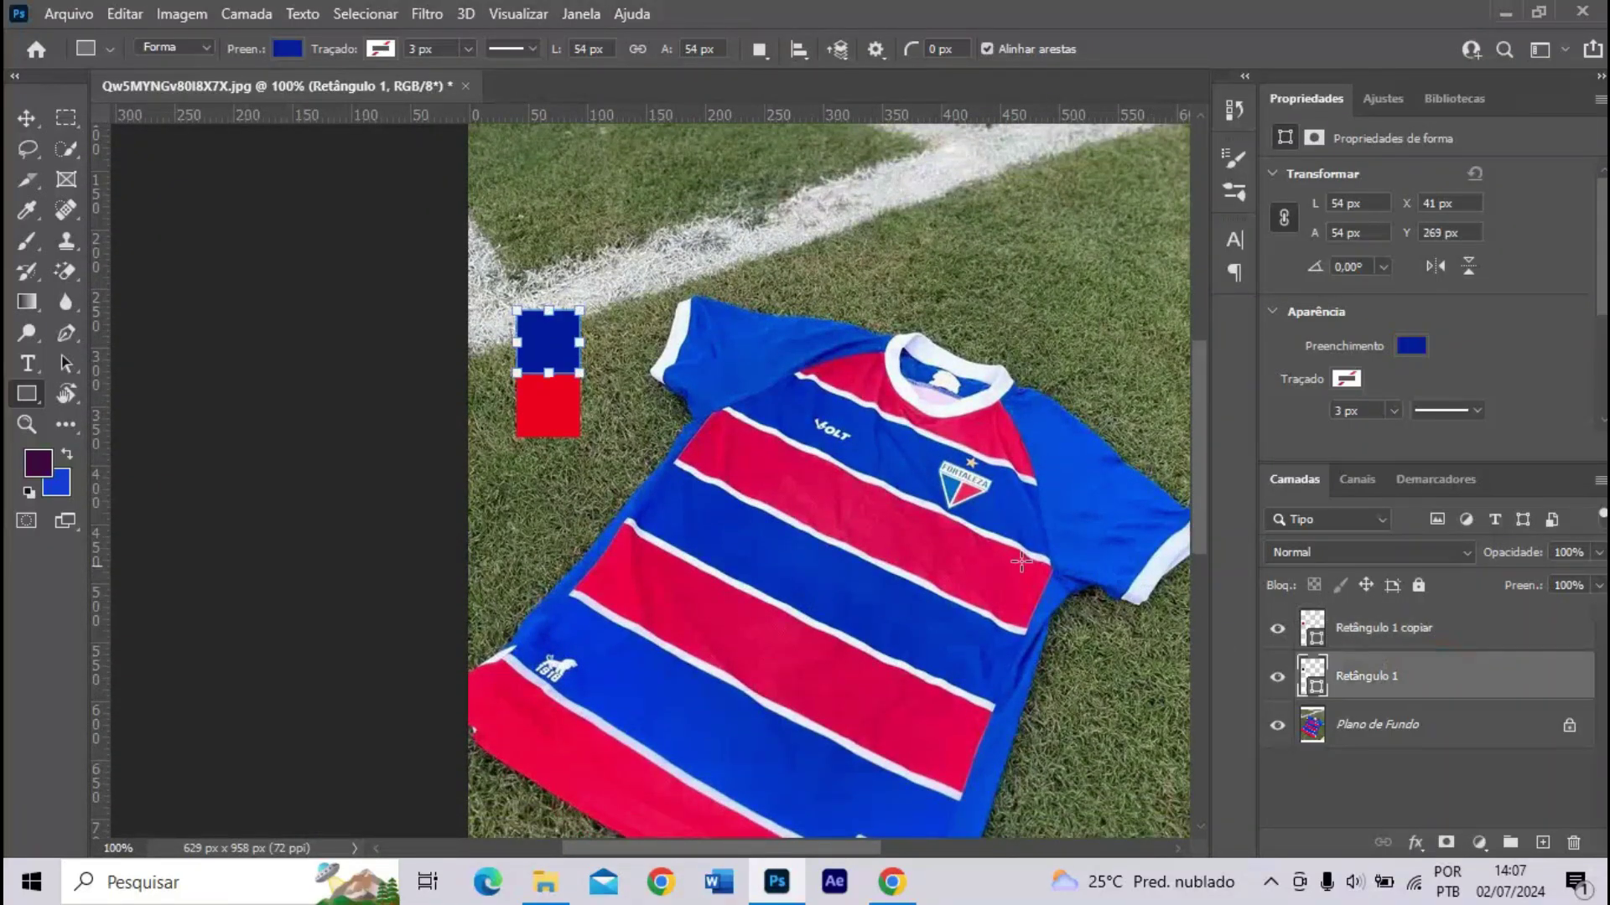
left_click(288, 50)
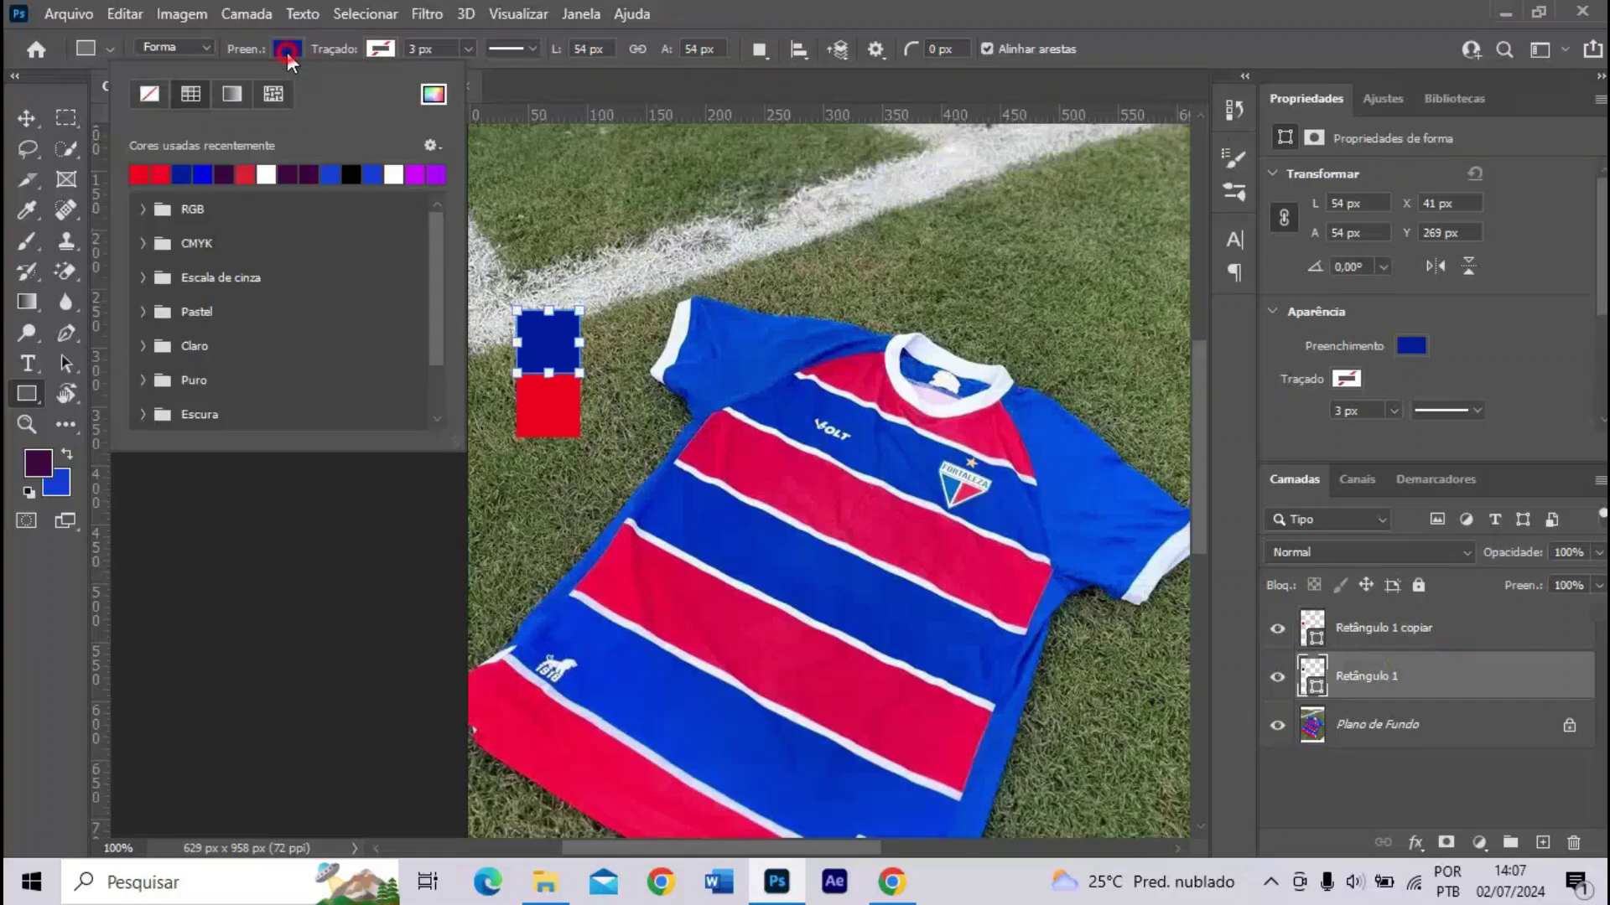
left_click(433, 94)
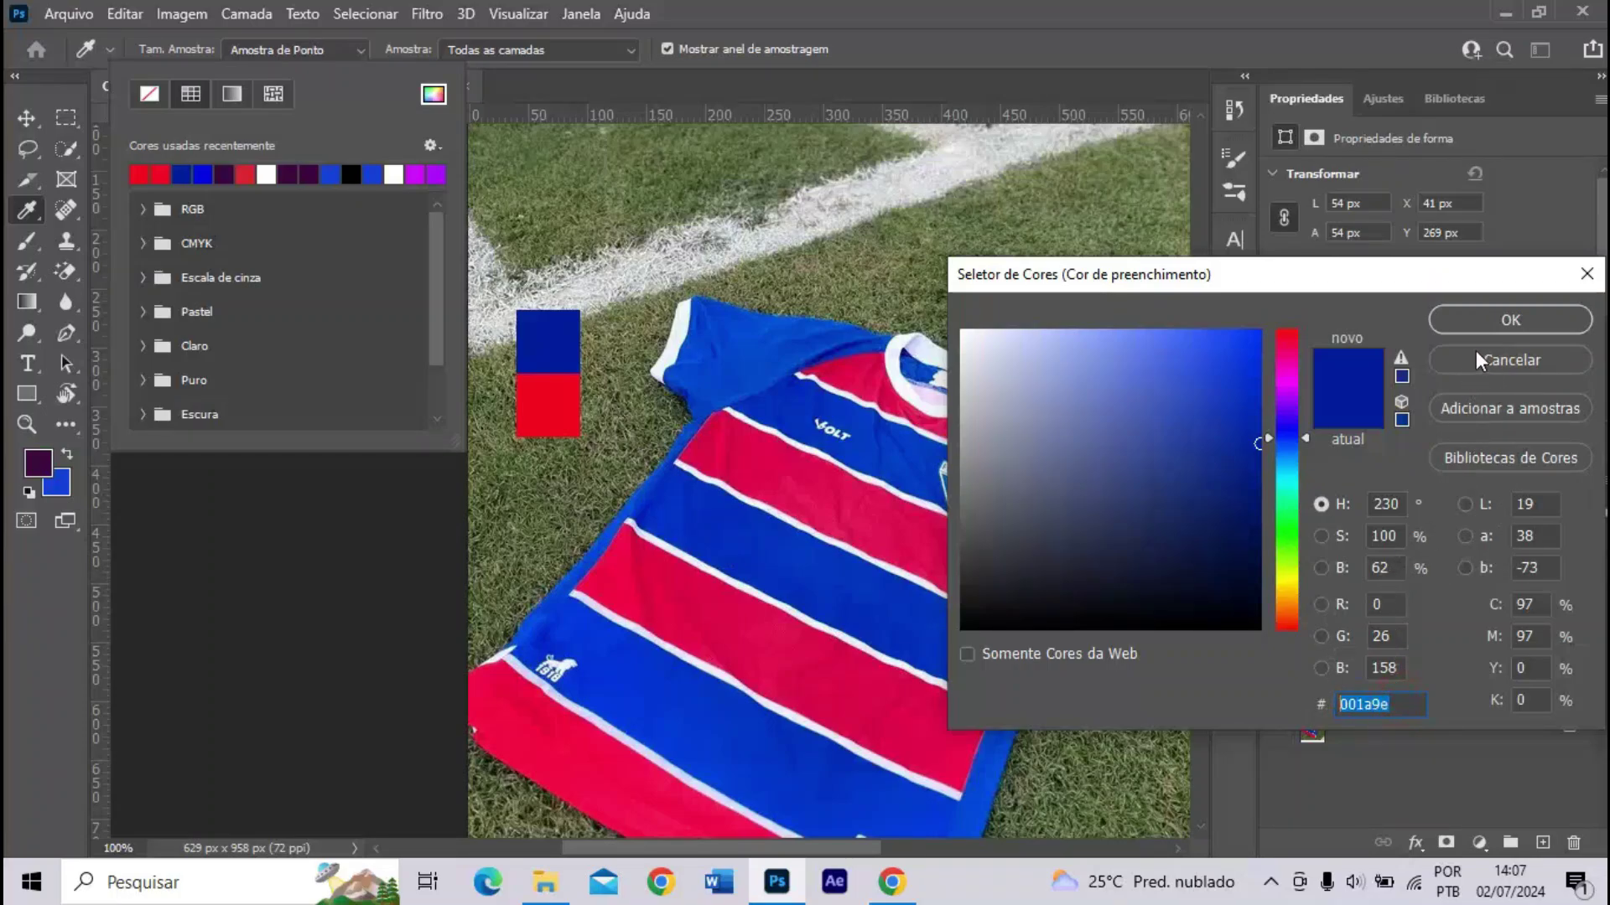
- Switch to Kit Creator in Chrome and set the shirt's Base colour to the blue square's hex code 001a9e
left_click(892, 881)
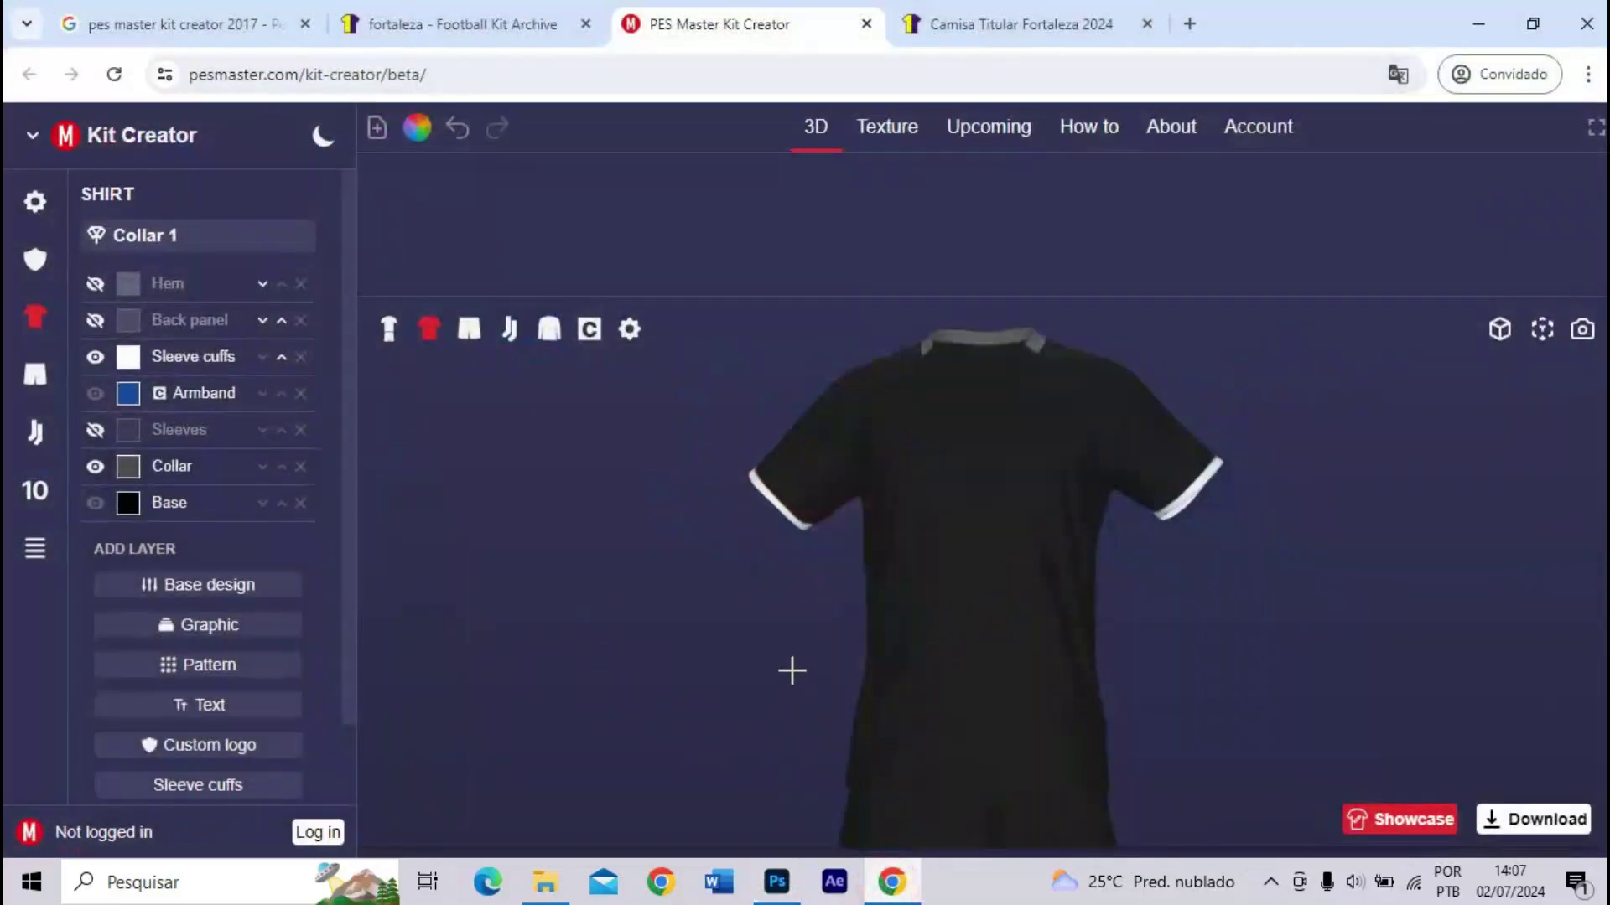
left_click(127, 504)
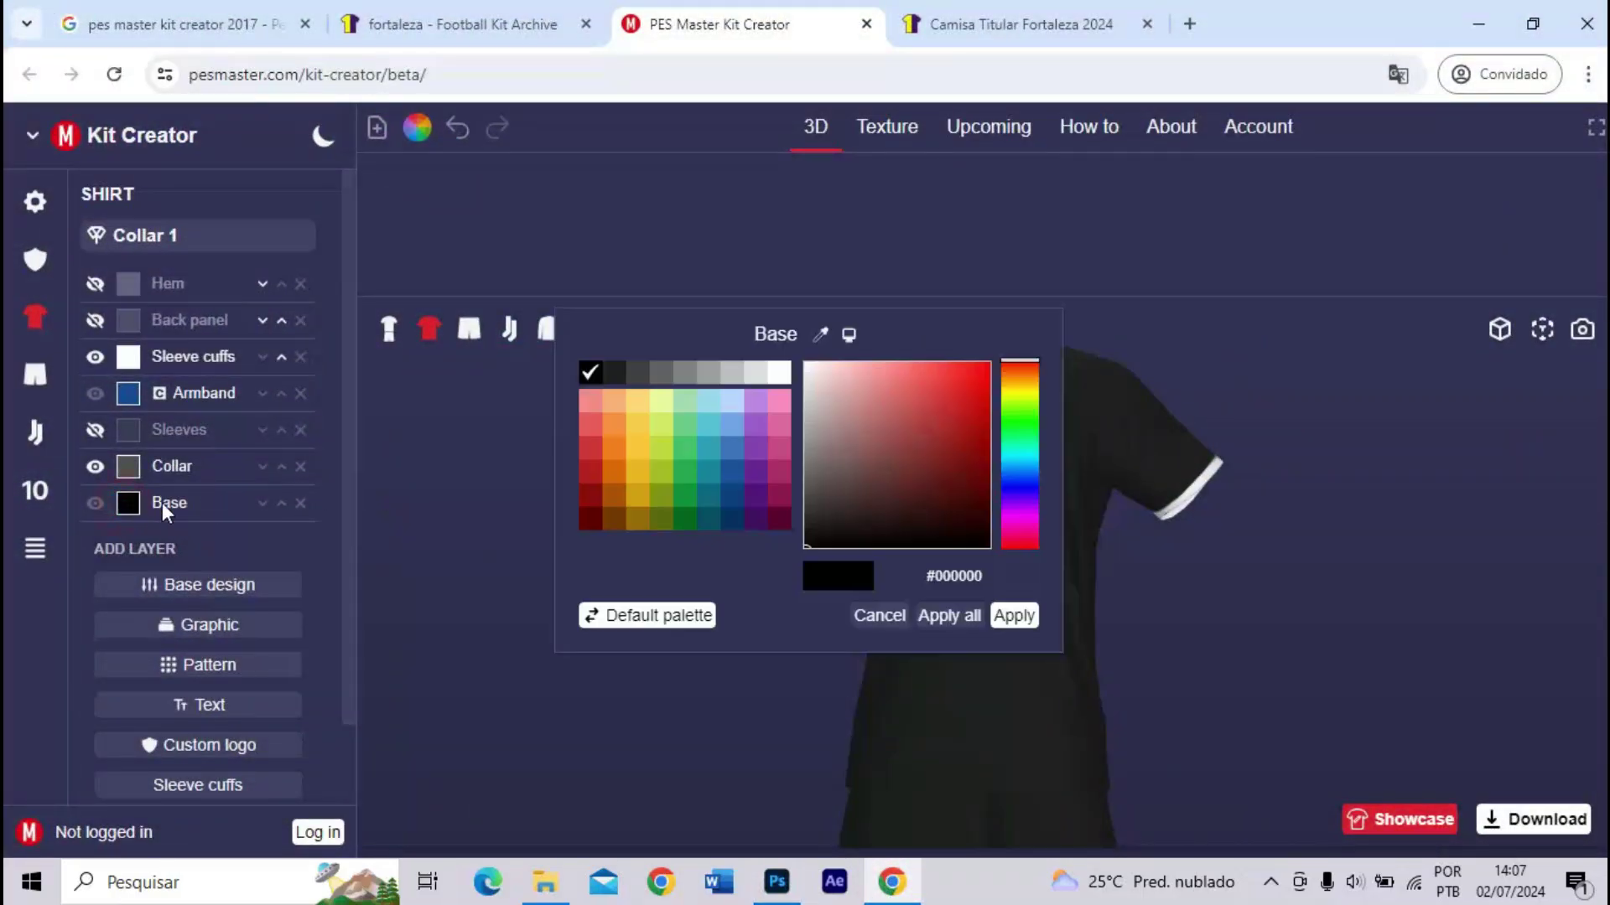
left_click_drag(982, 574, 893, 580)
left_click(995, 612)
mouse_move(1015, 607)
left_mouse_down()
mouse_move(1099, 611)
mouse_move(990, 609)
left_mouse_up()
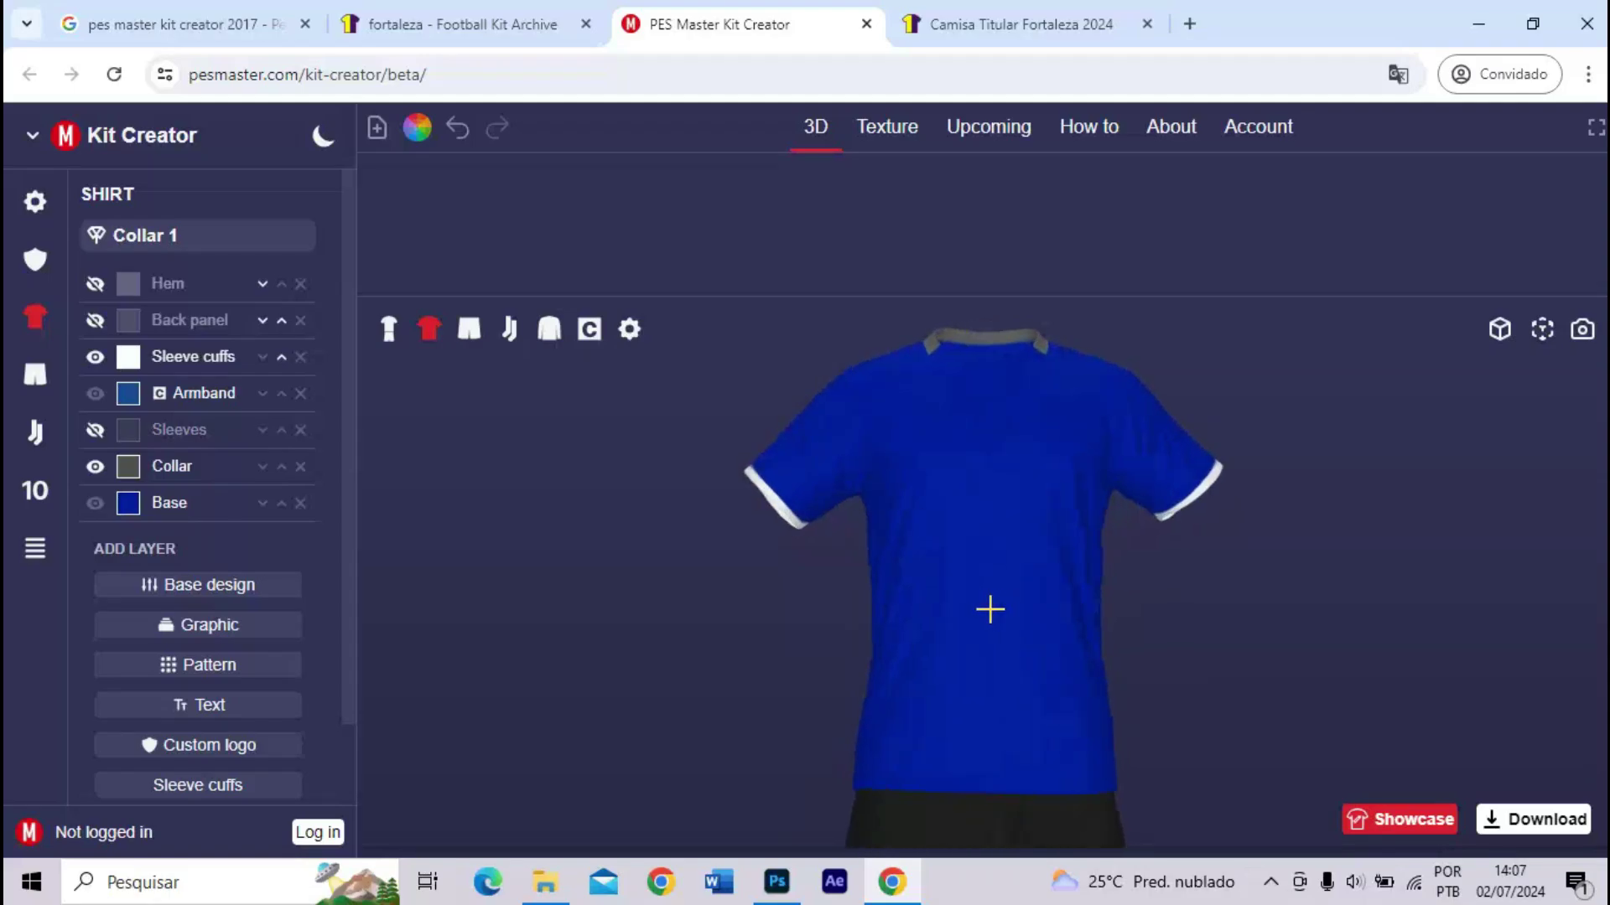
- Check the shirt's trim on the Football Kit Archive photo and set the kit's Collar colour to white (#ffffff)
left_click(1039, 26)
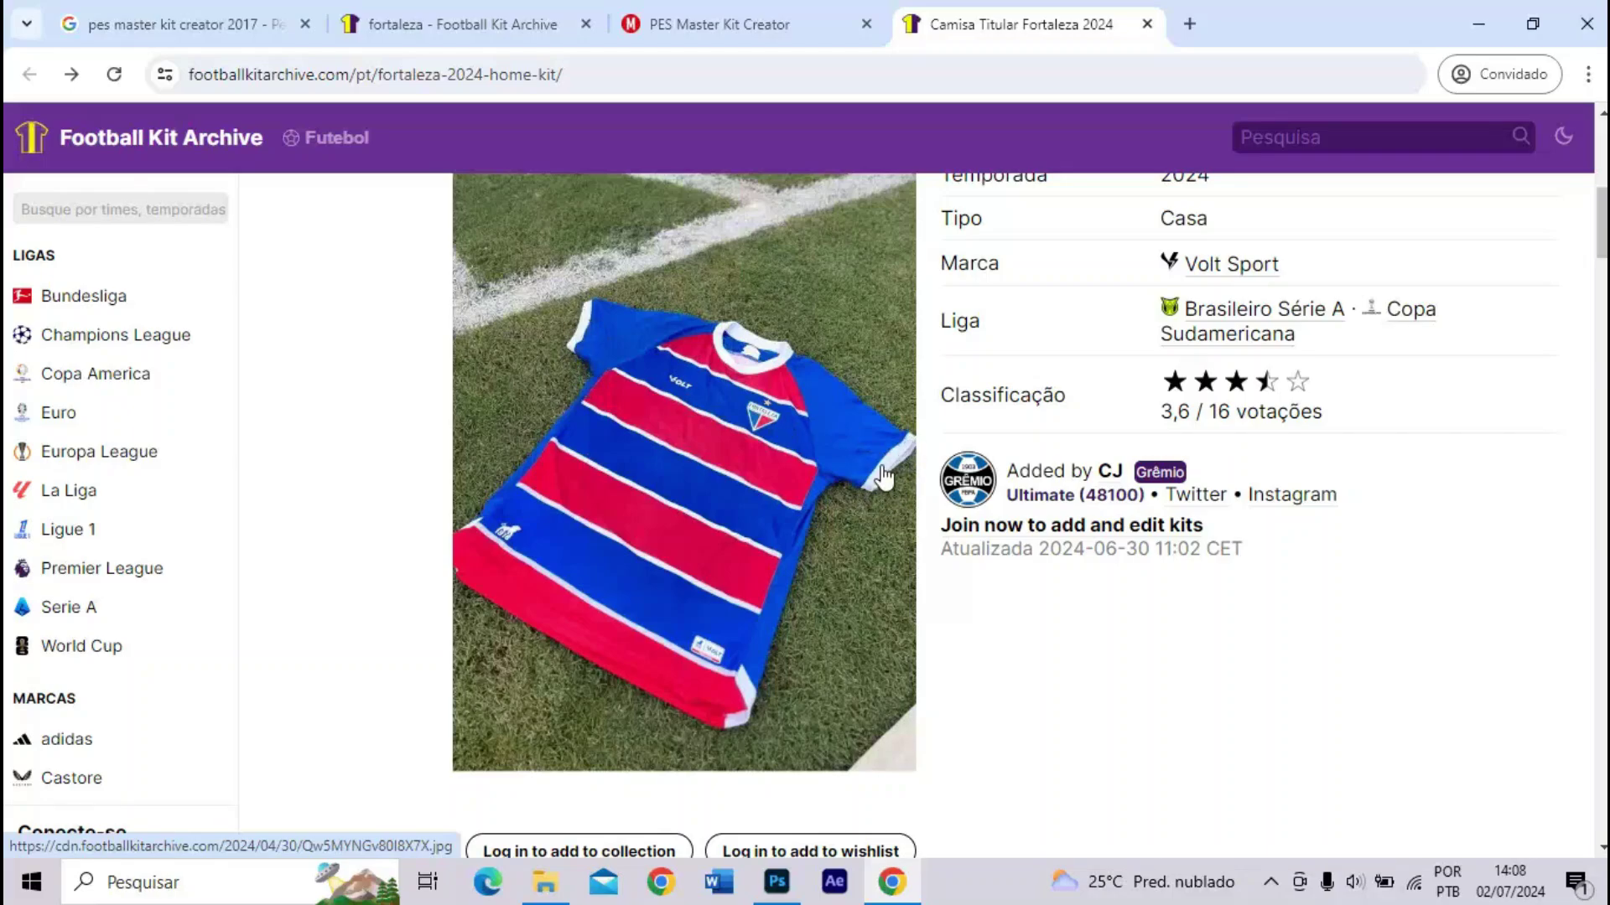
left_click(755, 20)
left_click_drag(798, 460, 769, 478)
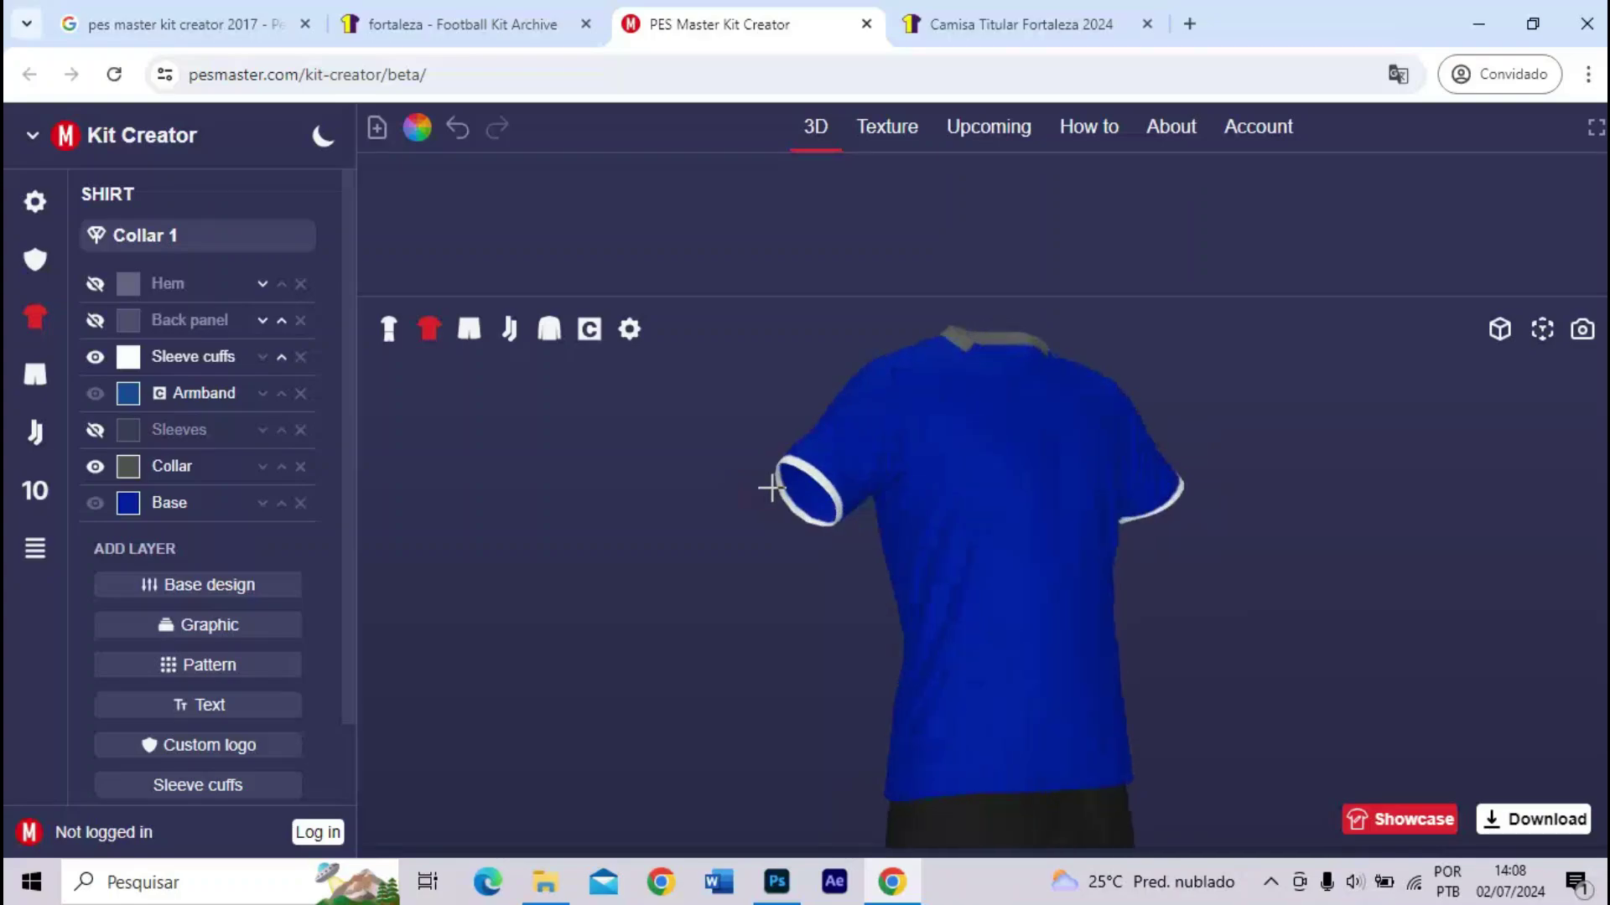
left_click(128, 466)
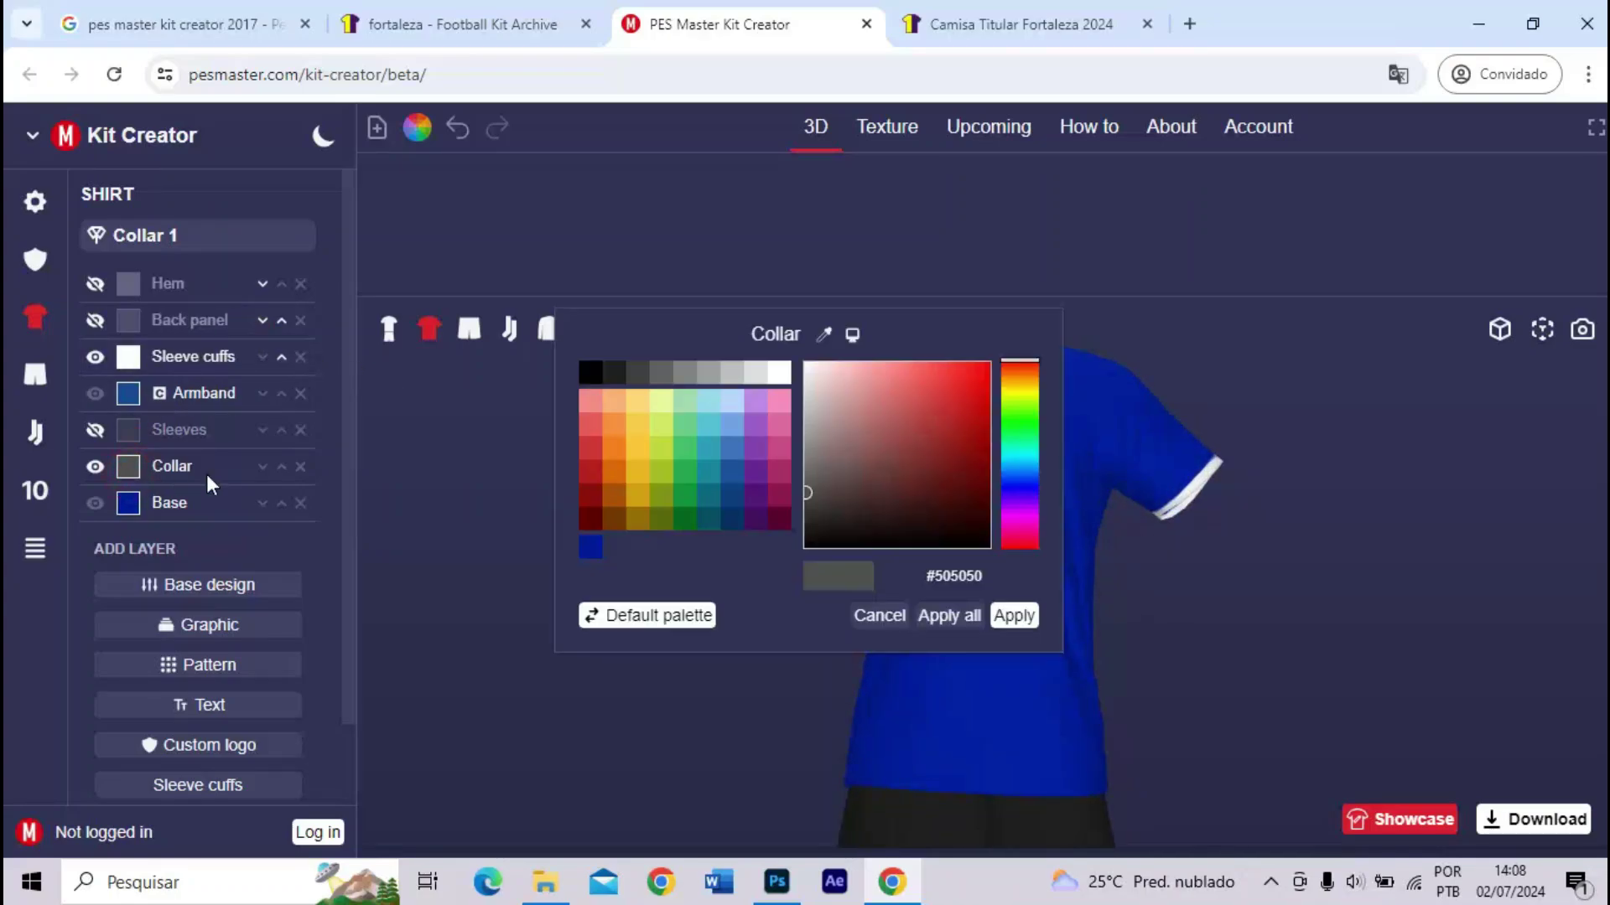
left_click(778, 372)
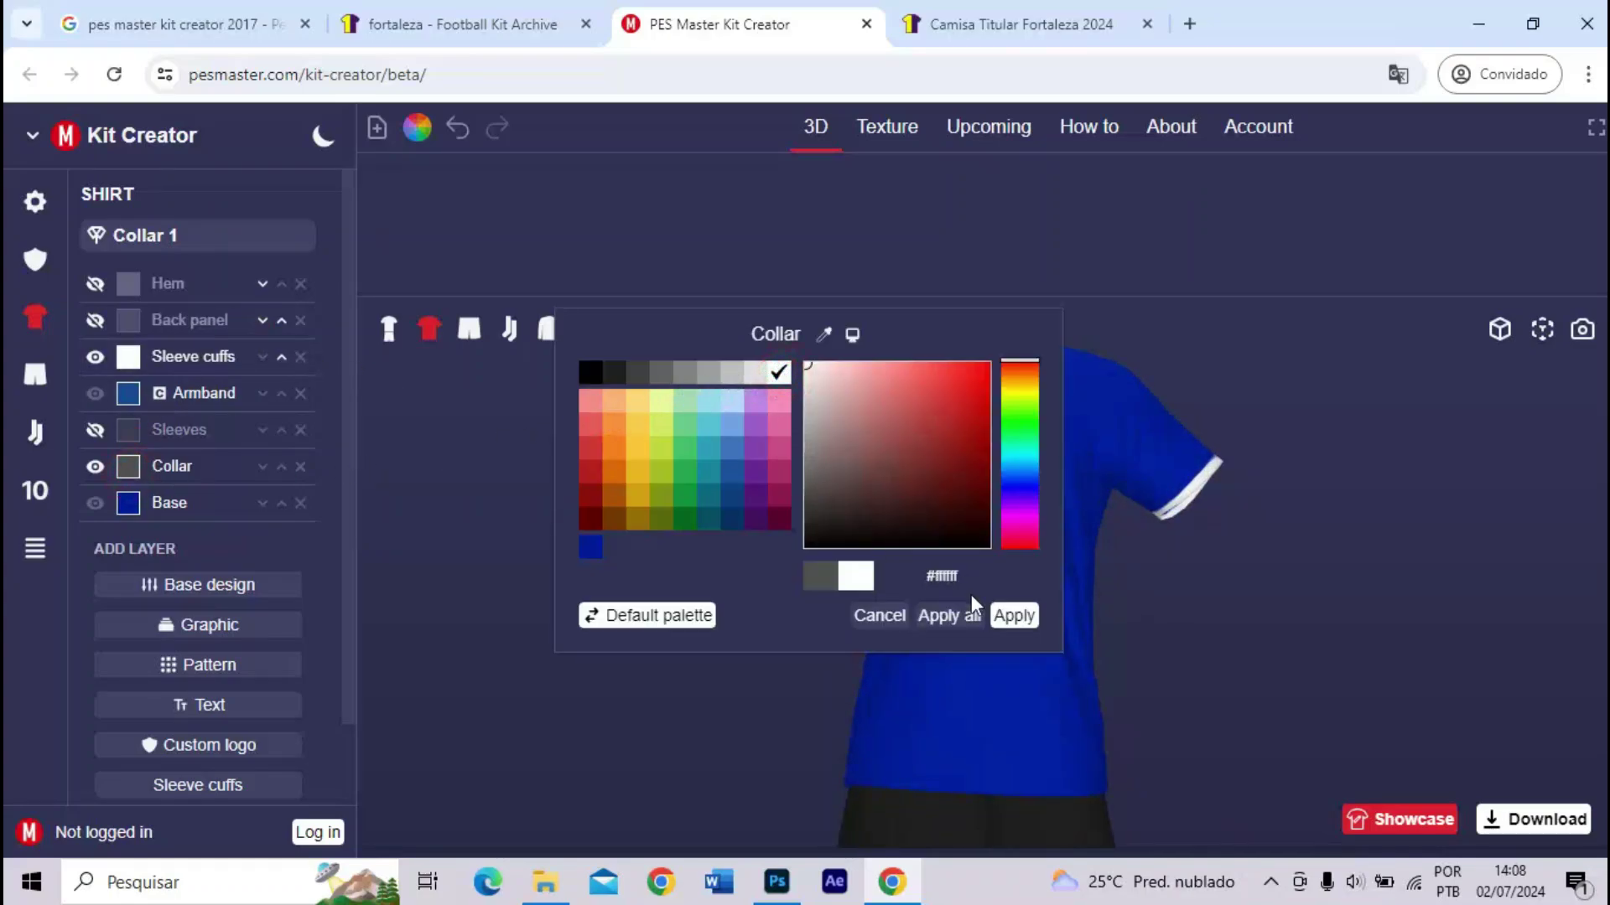
left_click(1014, 615)
left_click_drag(959, 500, 999, 568)
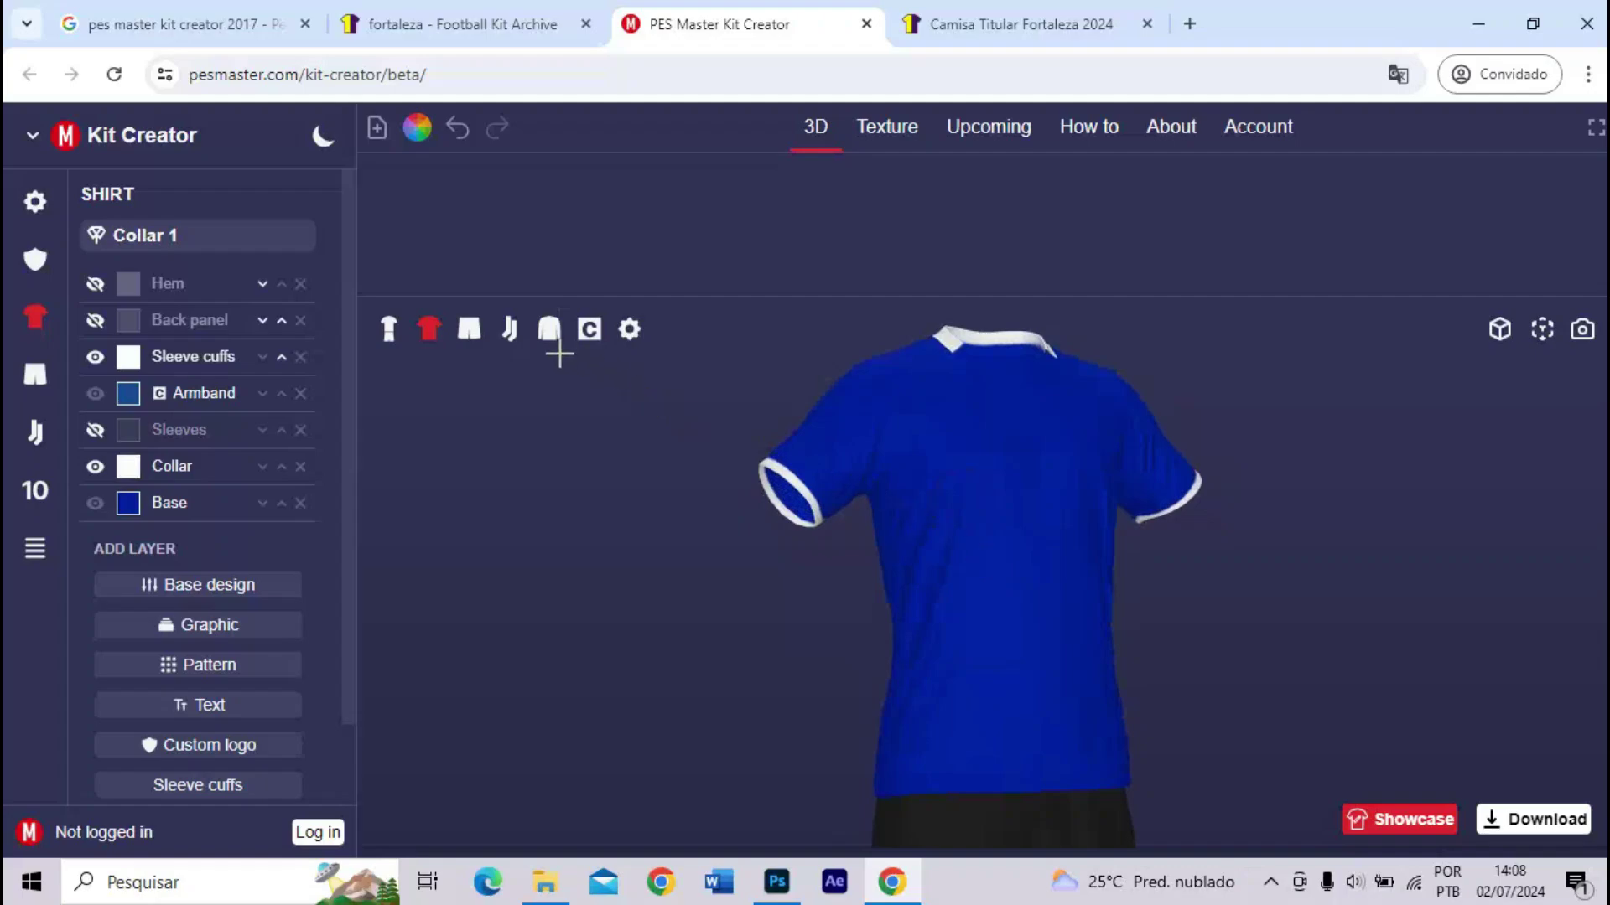
- Switch the 3D preview to the other viewing mode and inspect the collar from the front and close up
left_click(1541, 330)
left_click_drag(1154, 428, 1150, 479)
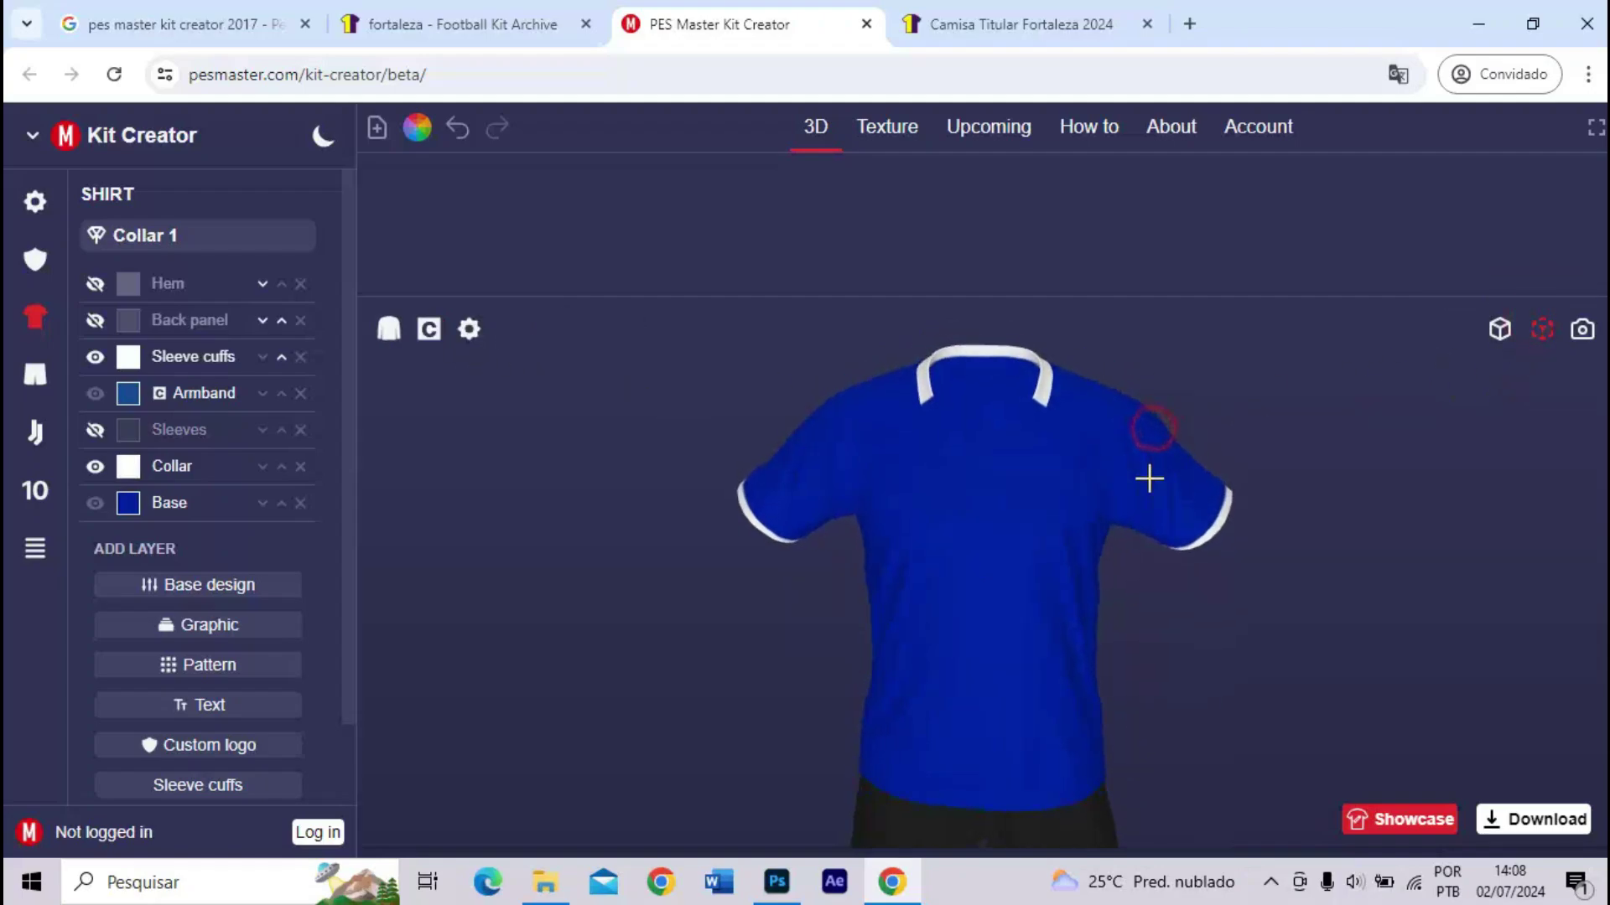
scroll(986, 440, "up", 3)
mouse_move(981, 438)
left_mouse_down()
mouse_move(996, 465)
mouse_move(992, 442)
left_mouse_up()
scroll(996, 465, "down", 3)
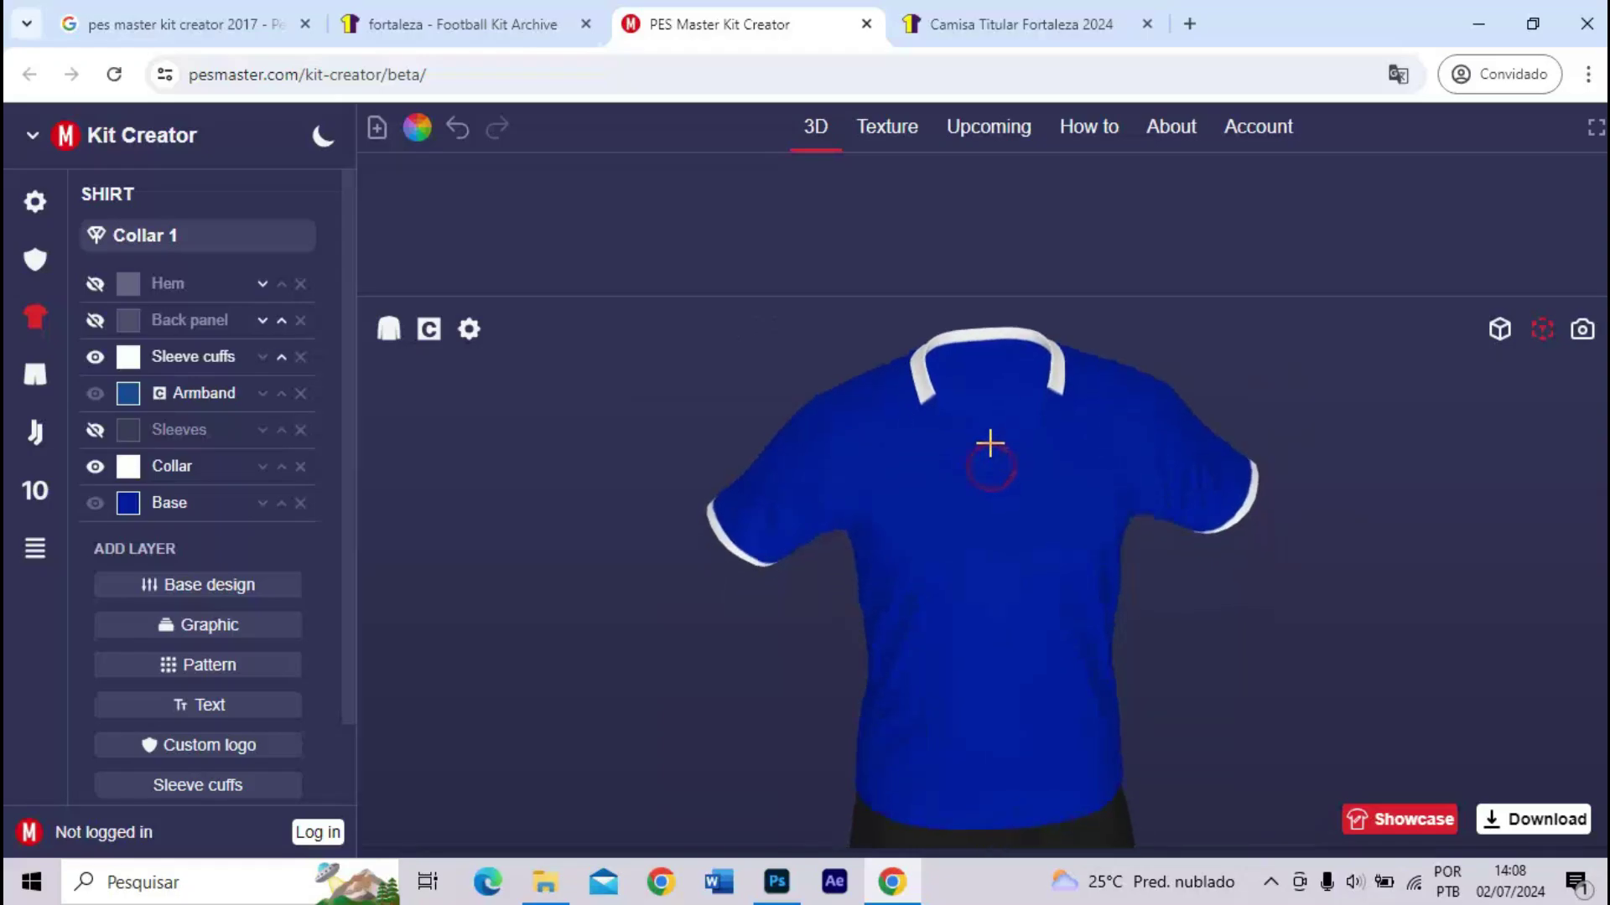
left_click(992, 442)
- Try to change the shirt's collar type to Collar 2
left_click(136, 245)
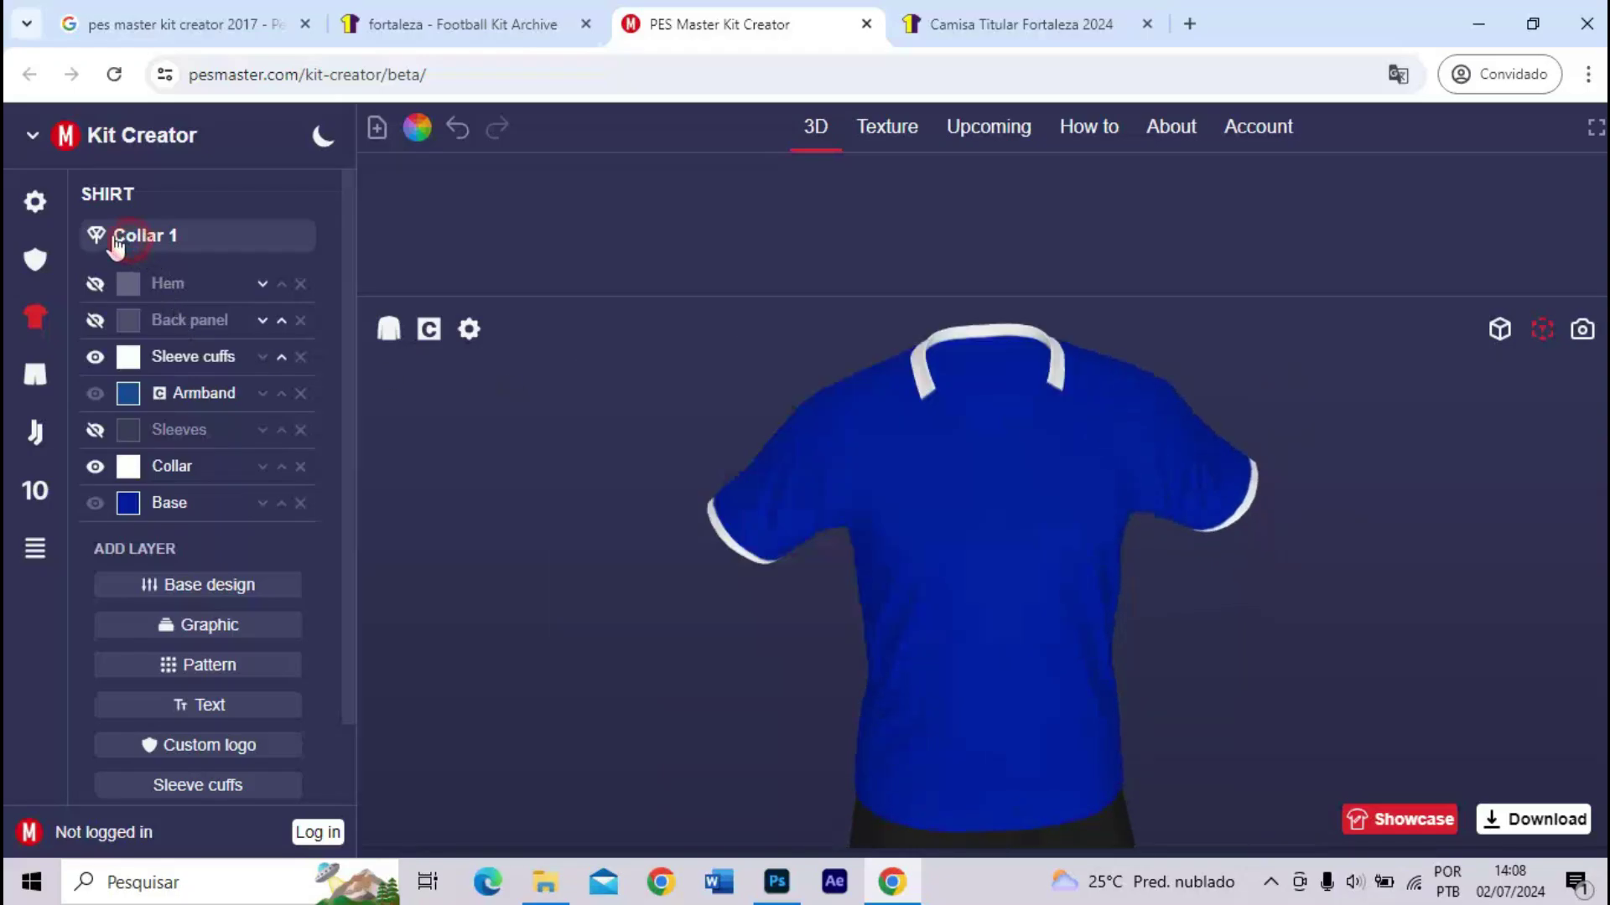
left_click(133, 245)
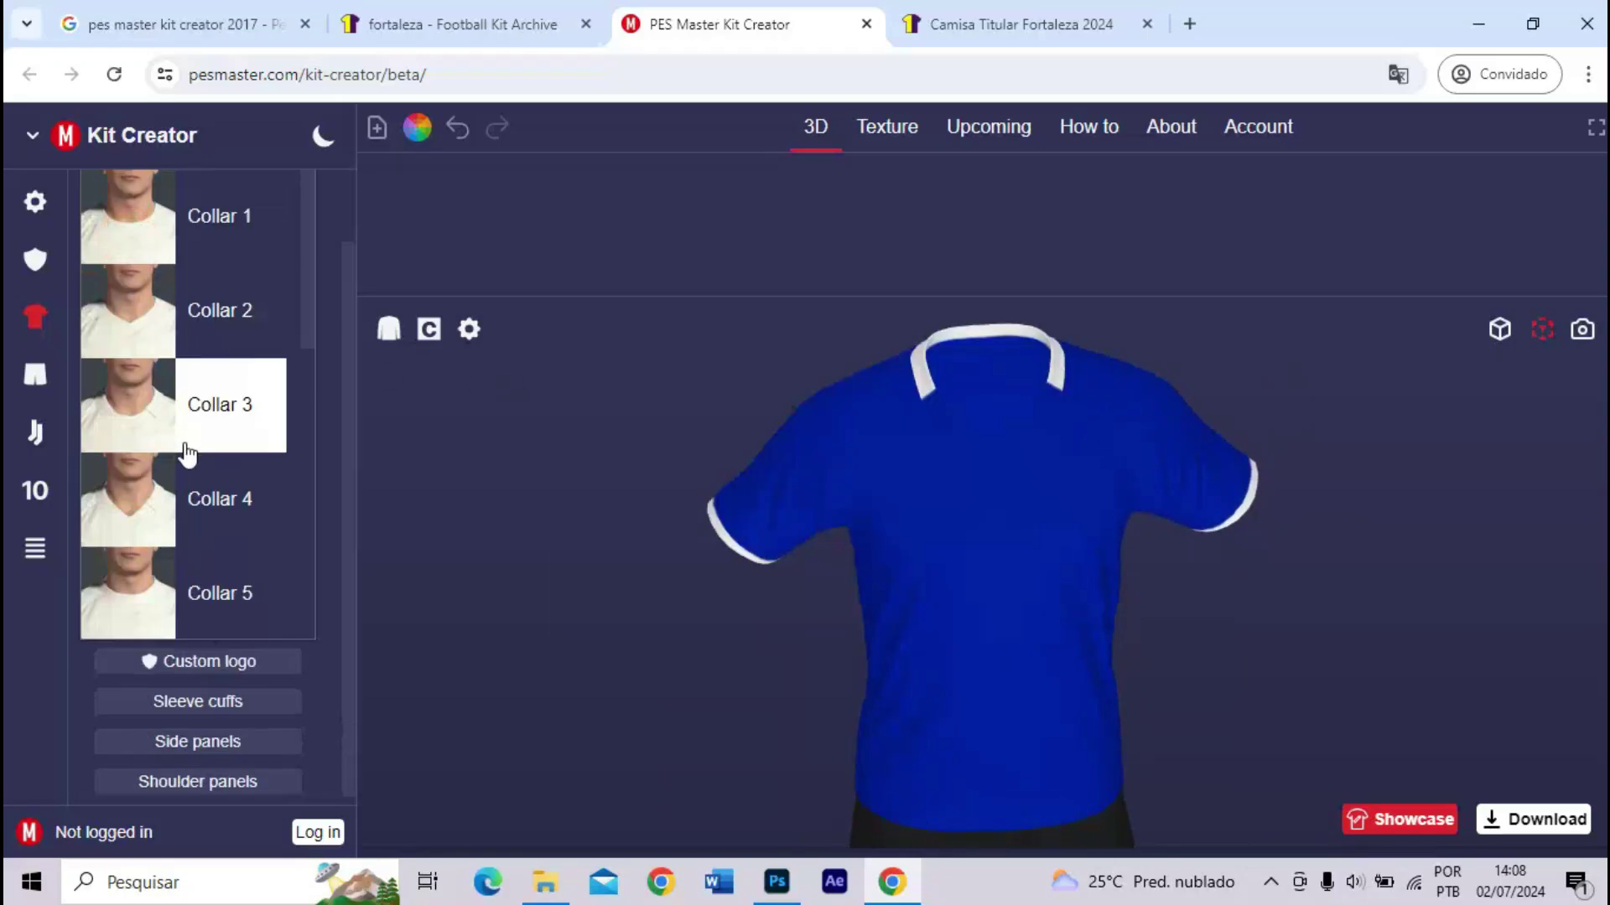
left_click(157, 321)
left_click(144, 245)
scroll(138, 243, "up", 2)
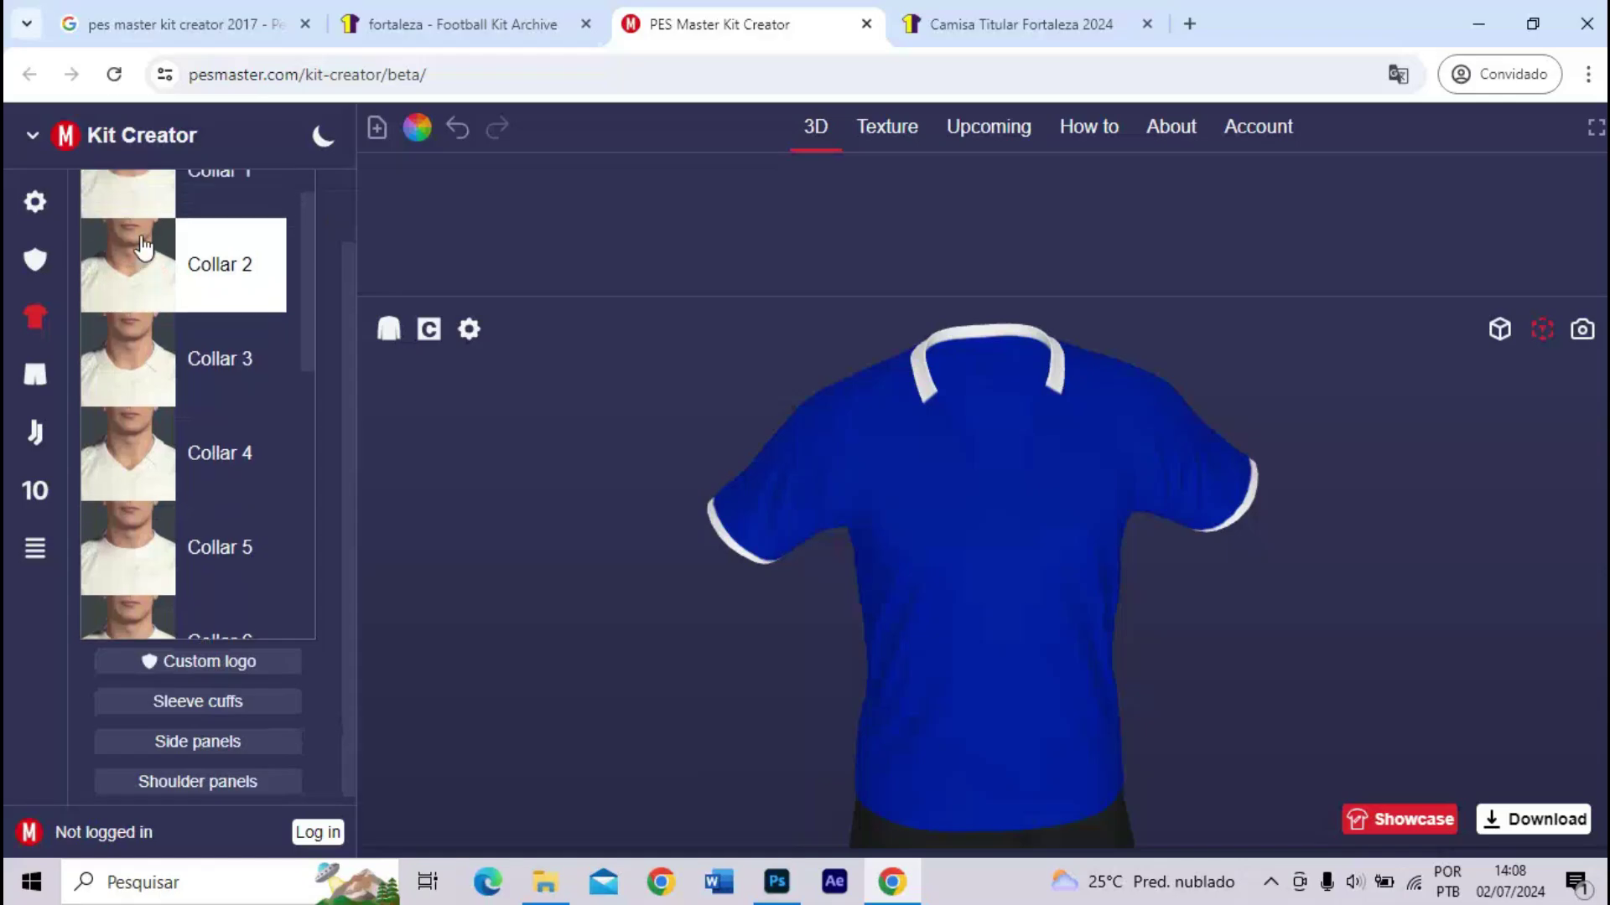
left_click(162, 242)
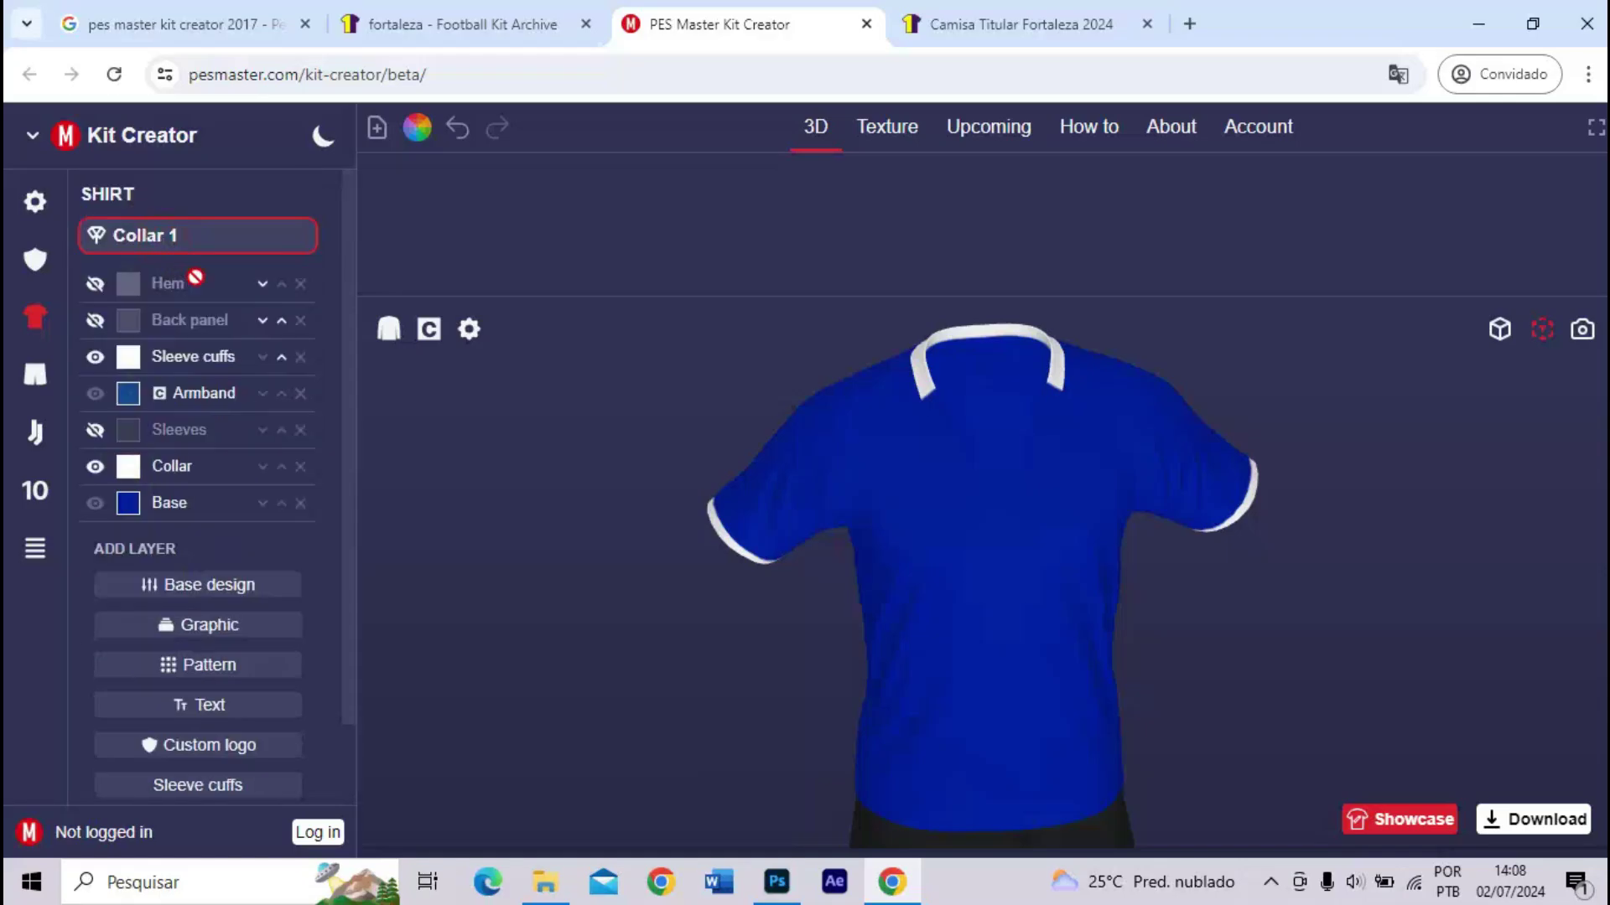
- Browse the kit templates for one whose collar and raglan sleeves match the Fortaleza reference photo
left_click(33, 203)
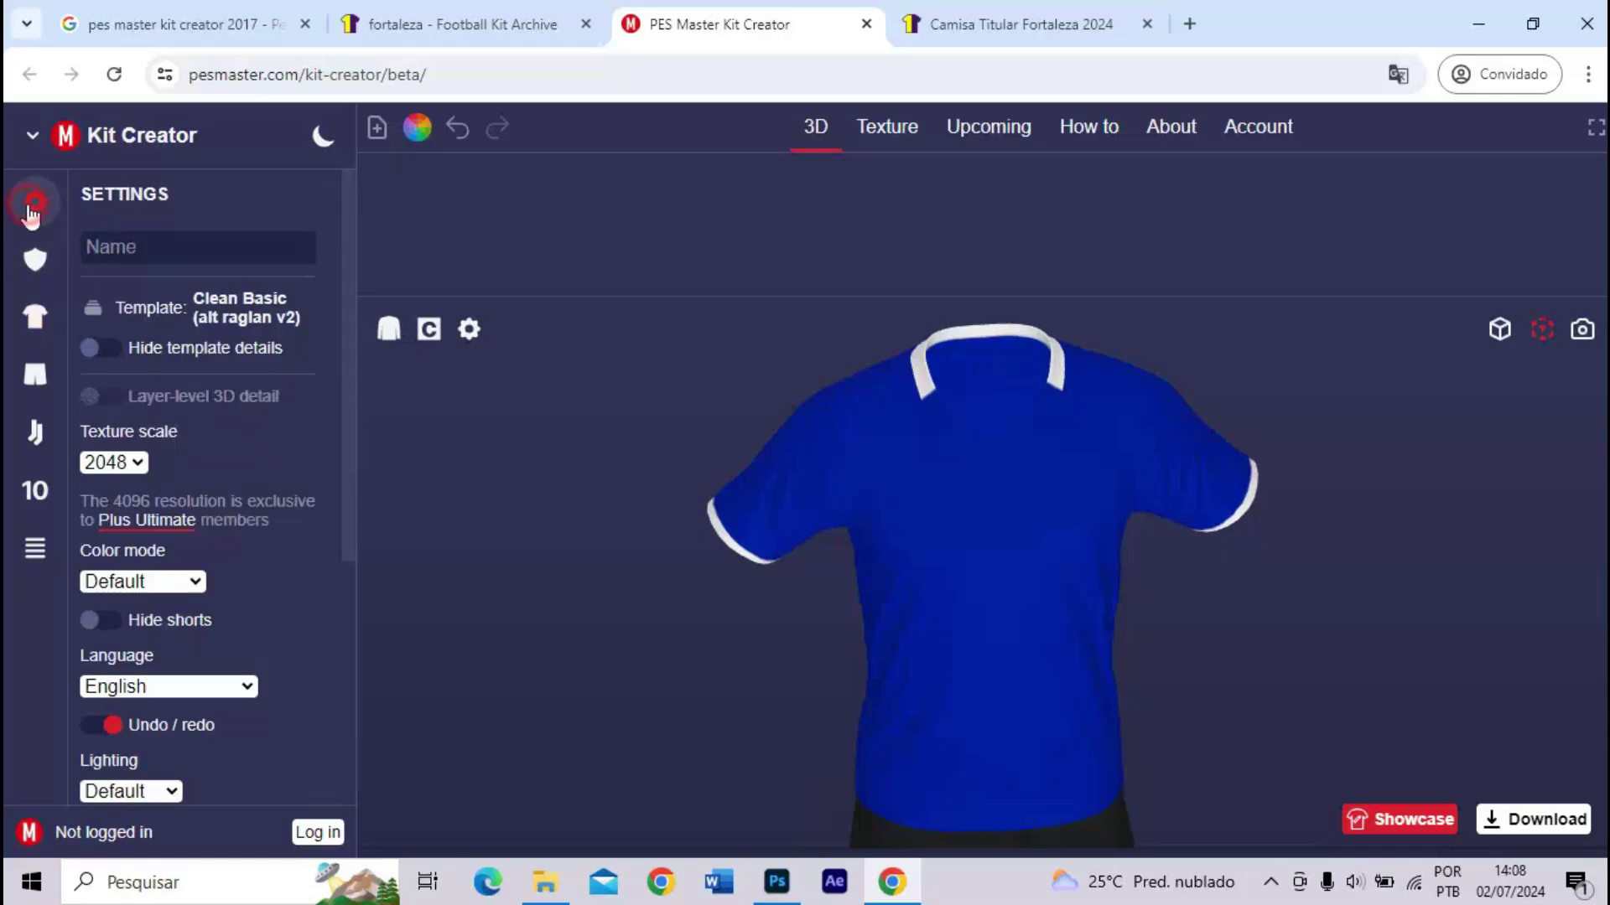
left_click(107, 307)
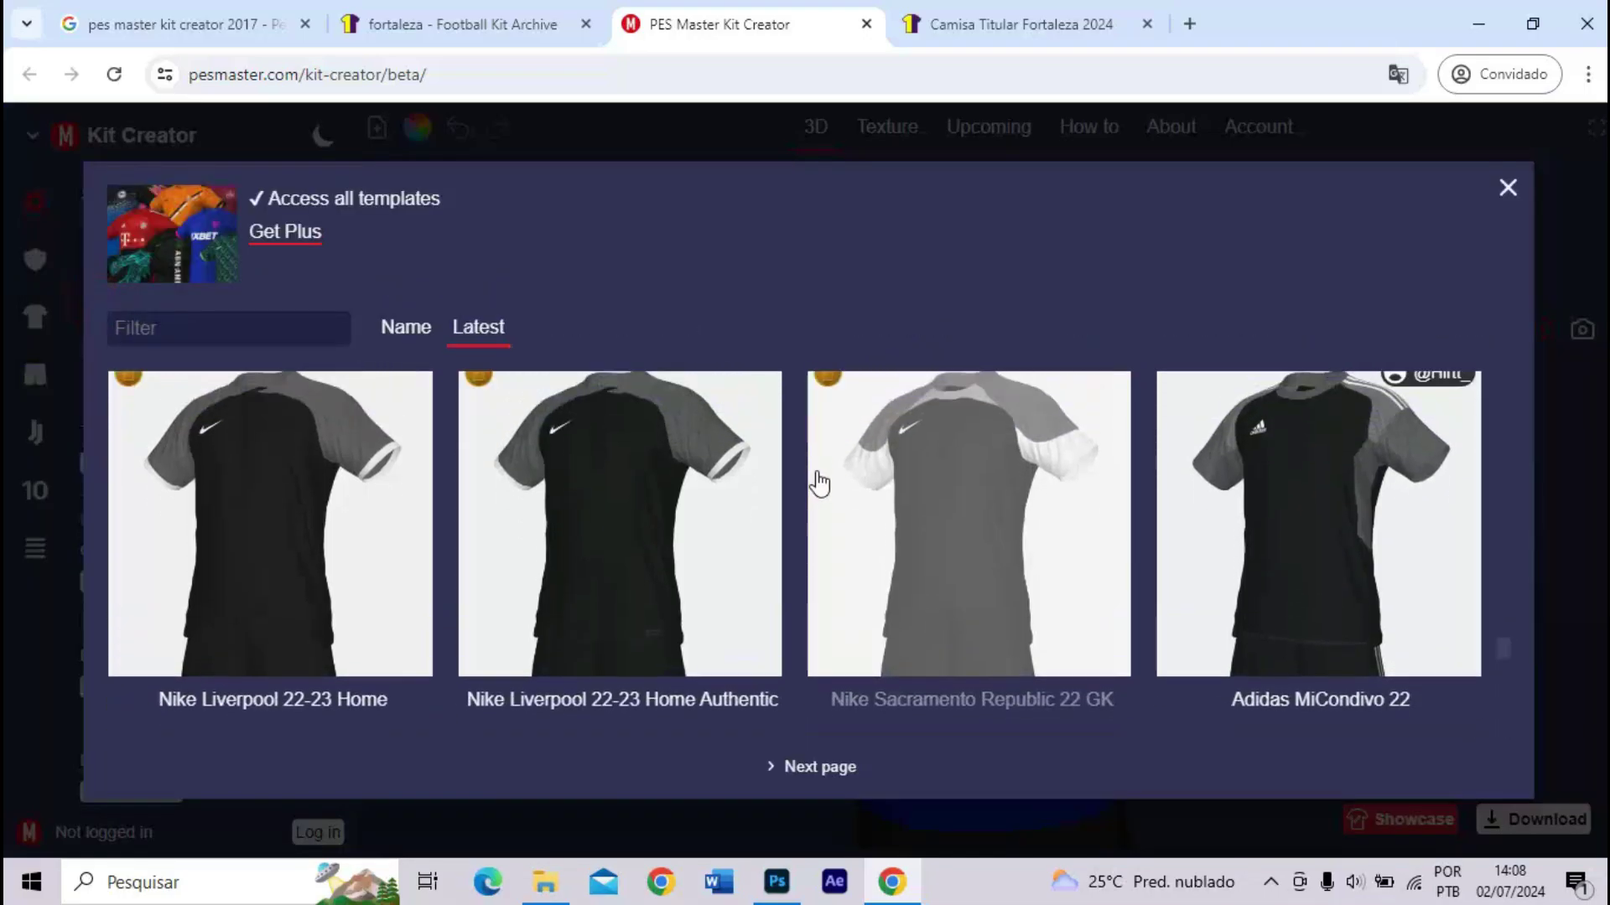
scroll(819, 483, "up", 1)
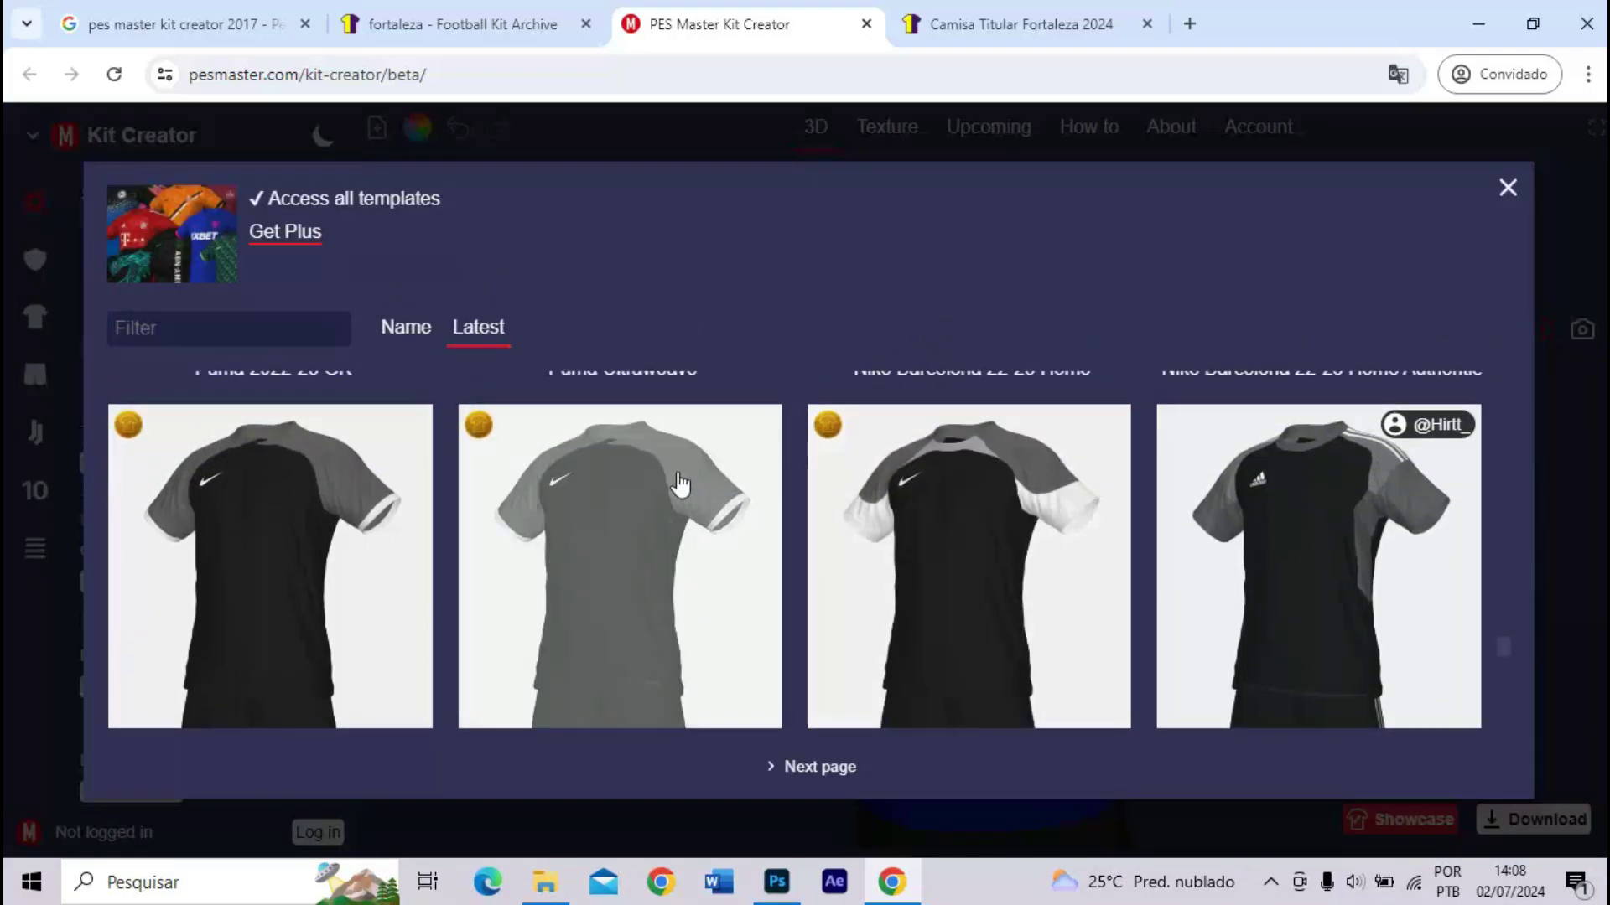
scroll(631, 485, "down", 3)
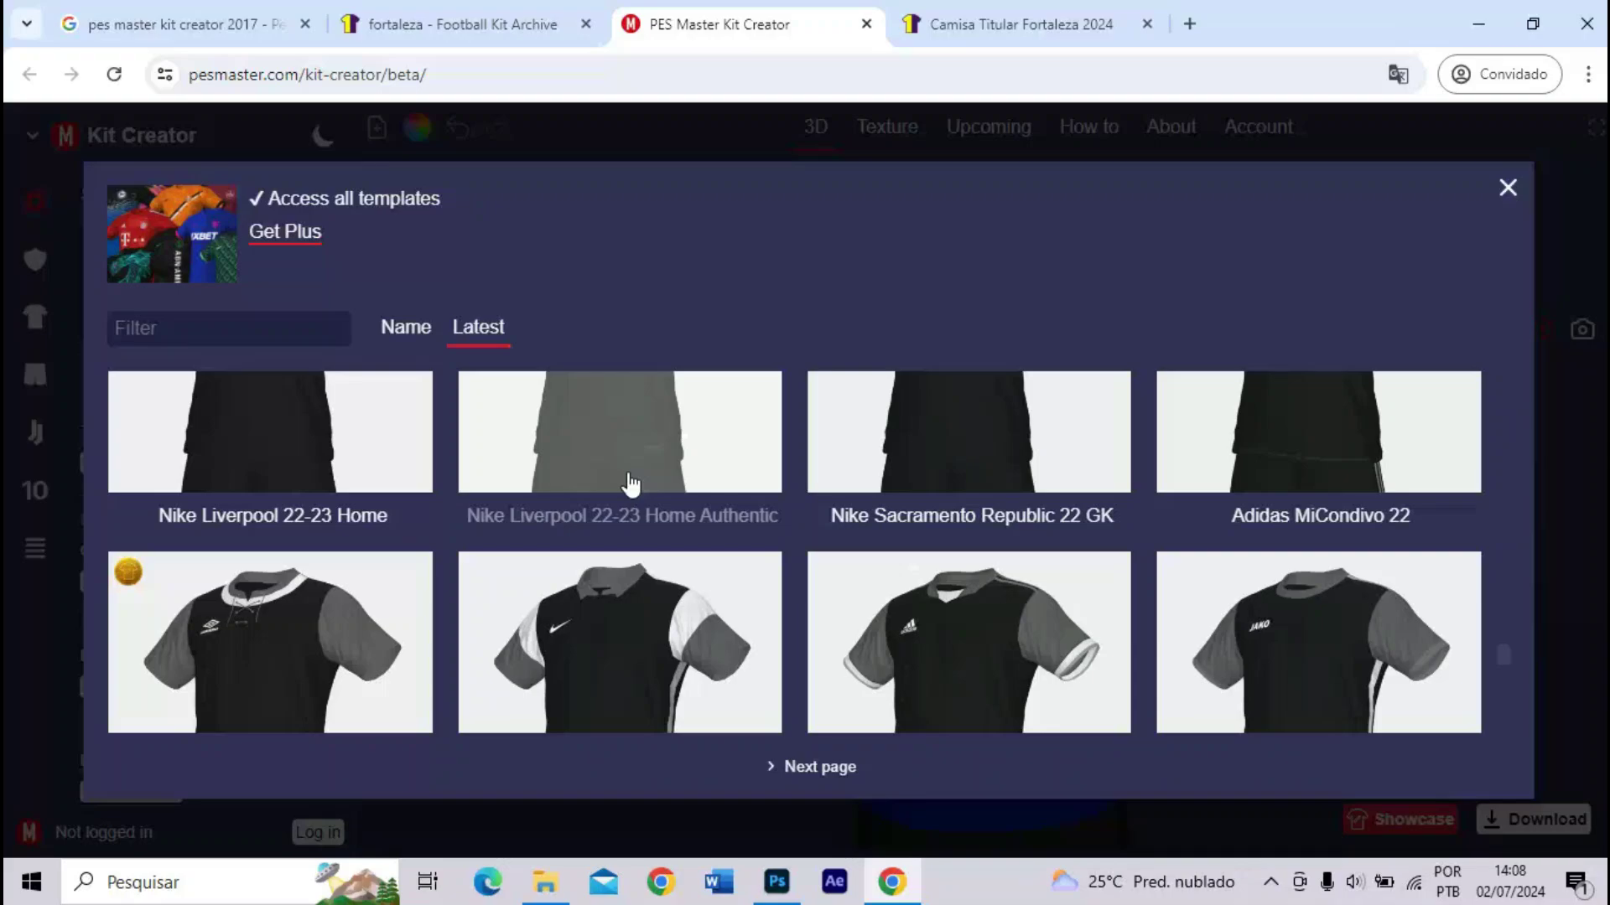
scroll(631, 484, "down", 5)
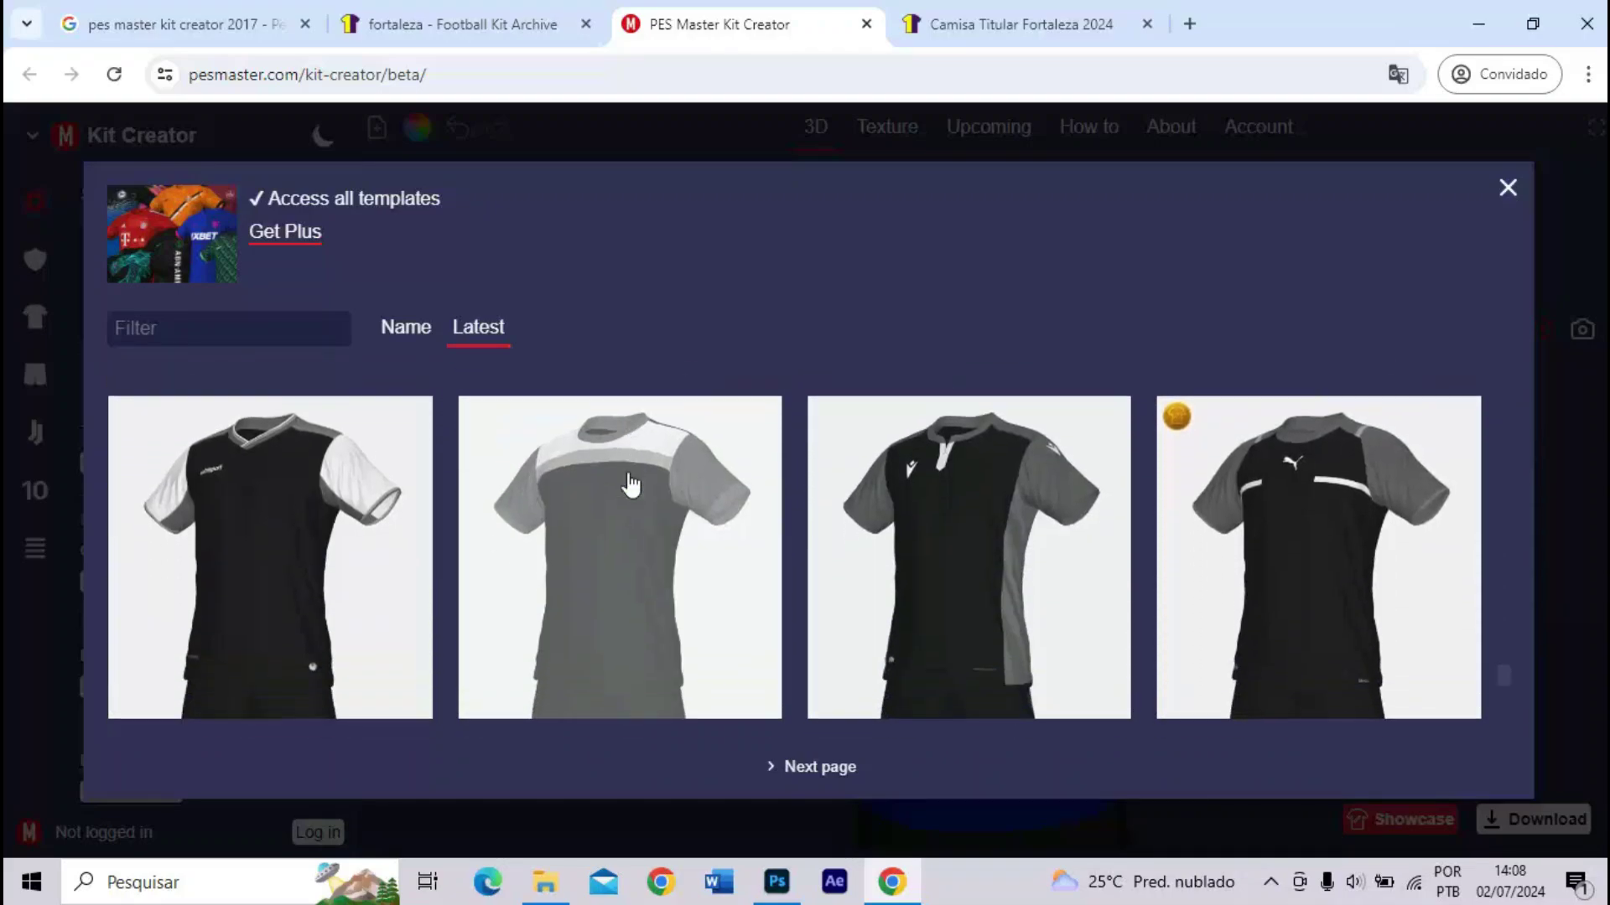
scroll(631, 485, "down", 3)
scroll(630, 485, "down", 1)
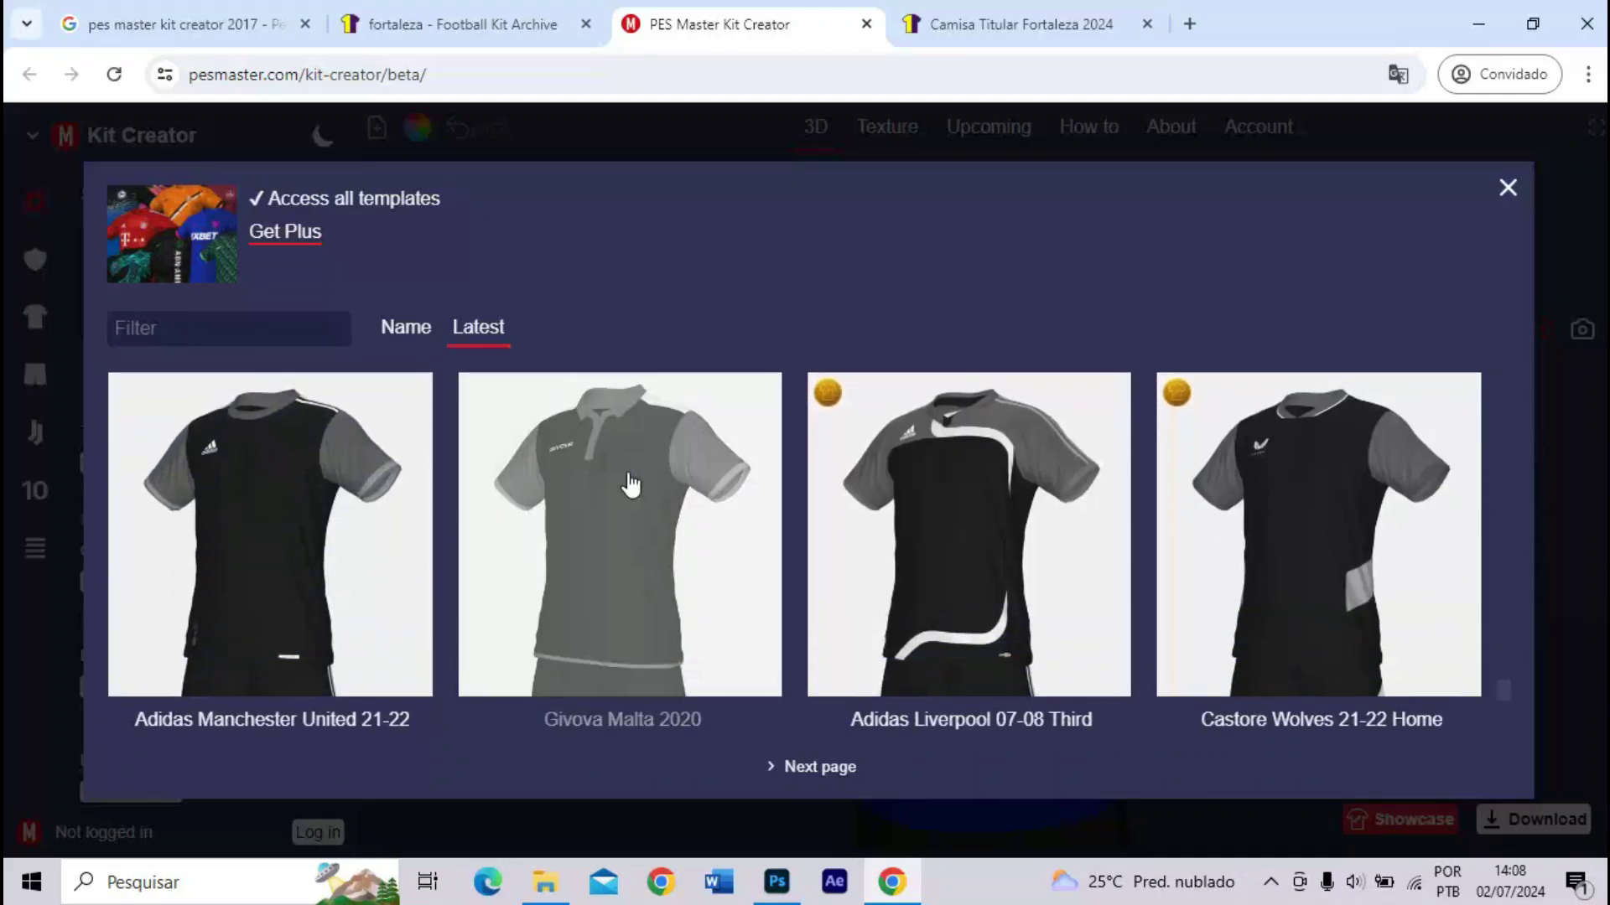
scroll(630, 485, "down", 4)
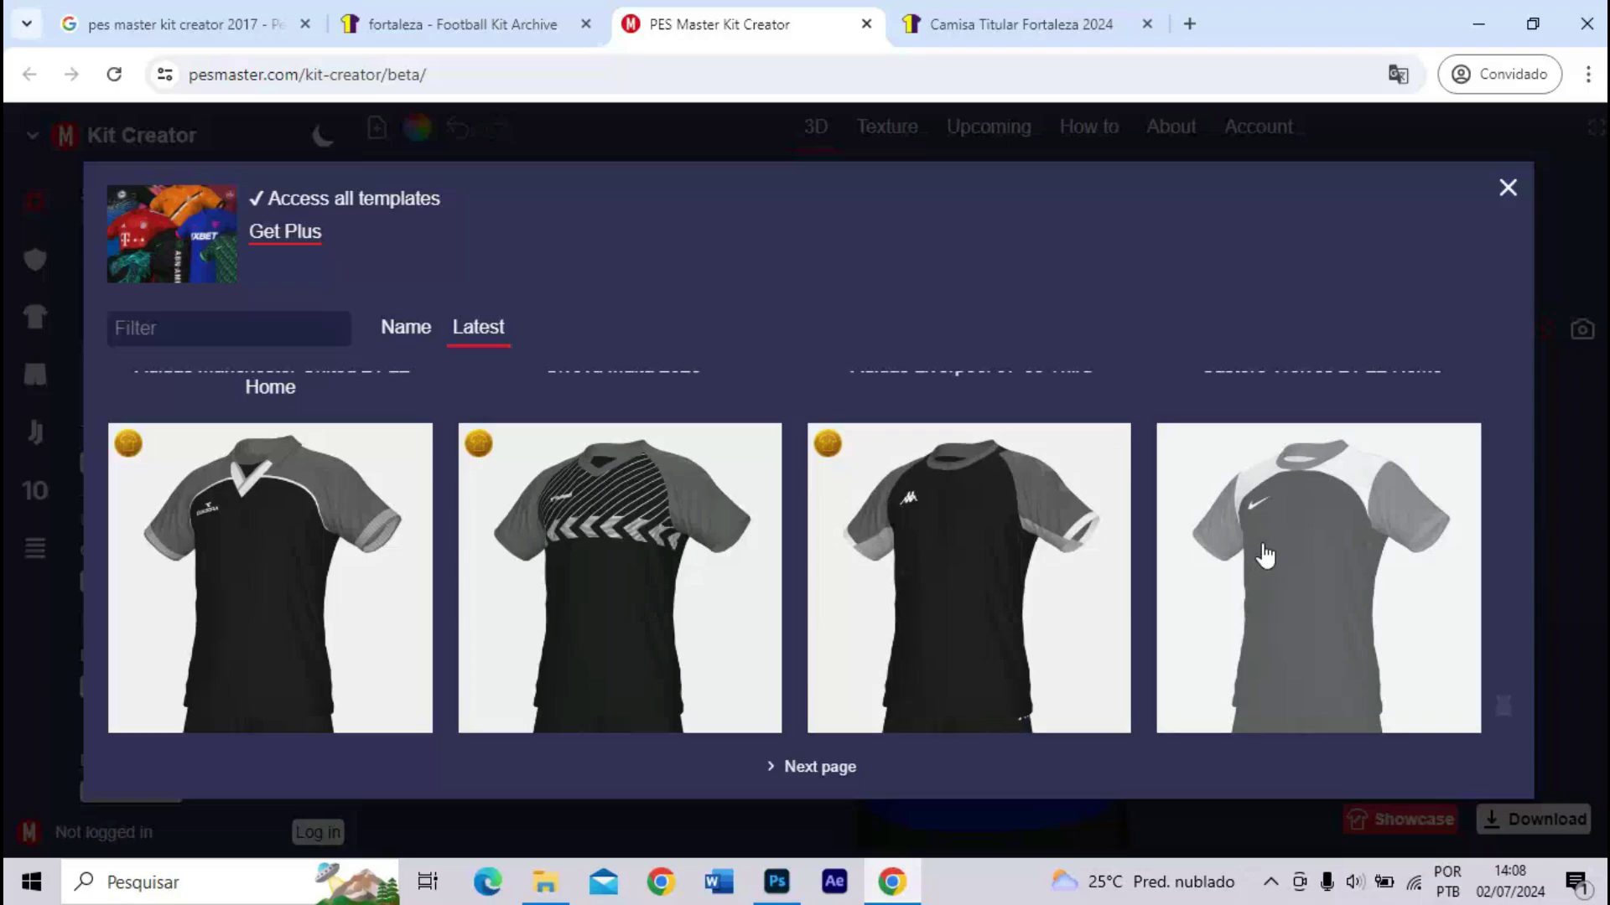
left_click(1073, 19)
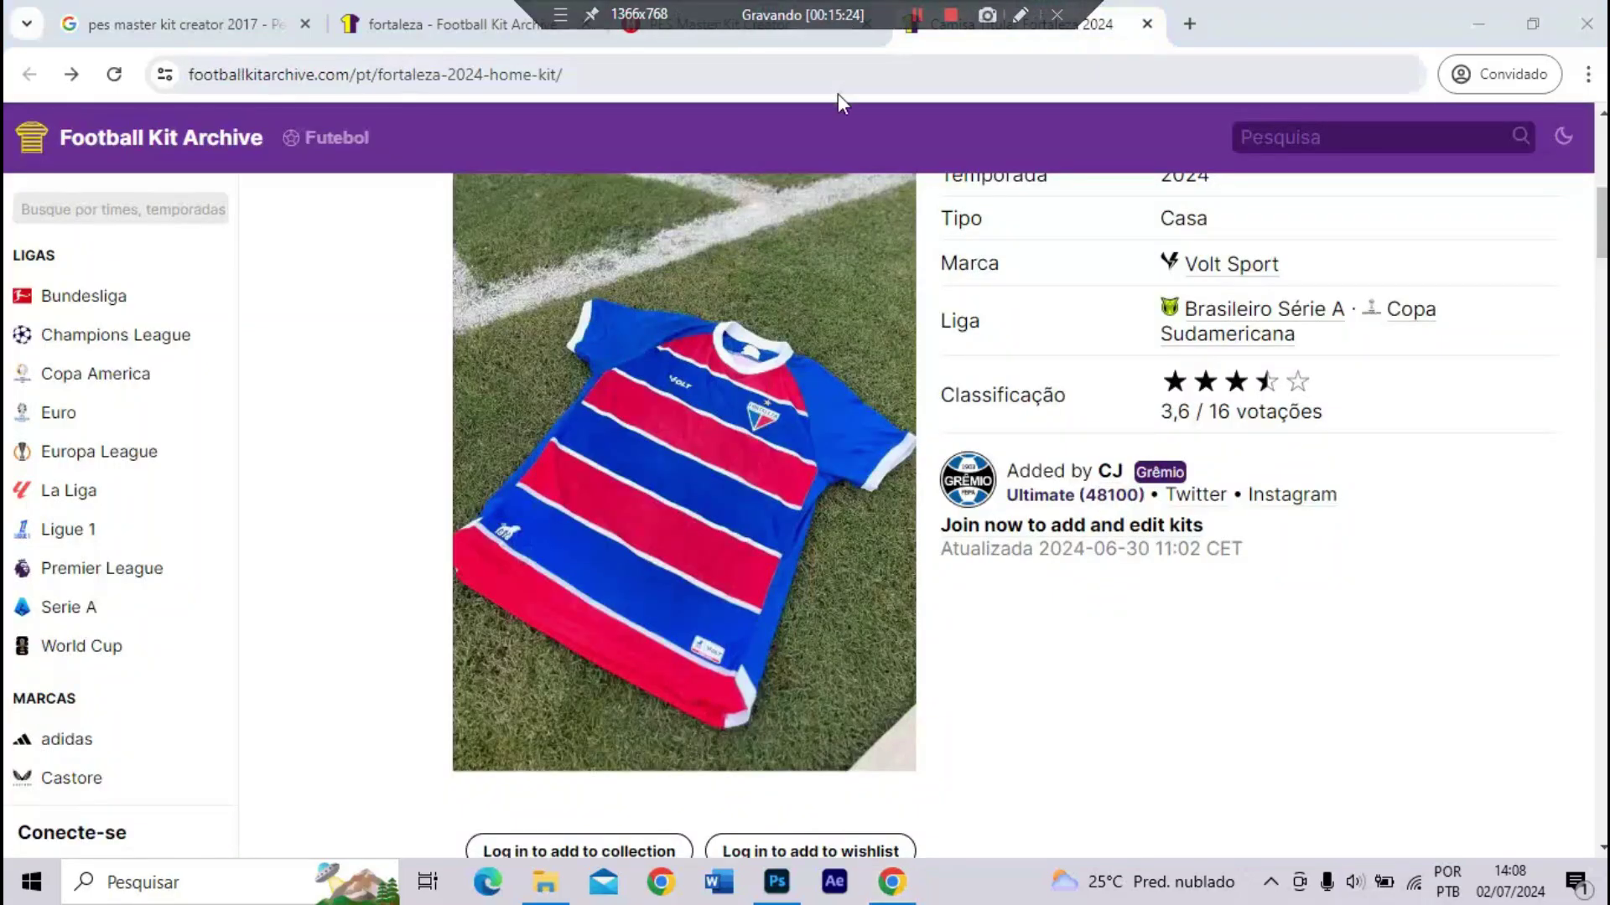
left_click(830, 34)
- Show the new template's shirt layers and inspect its collar and sleeves from the front and side
scroll(1124, 401, "down", 3)
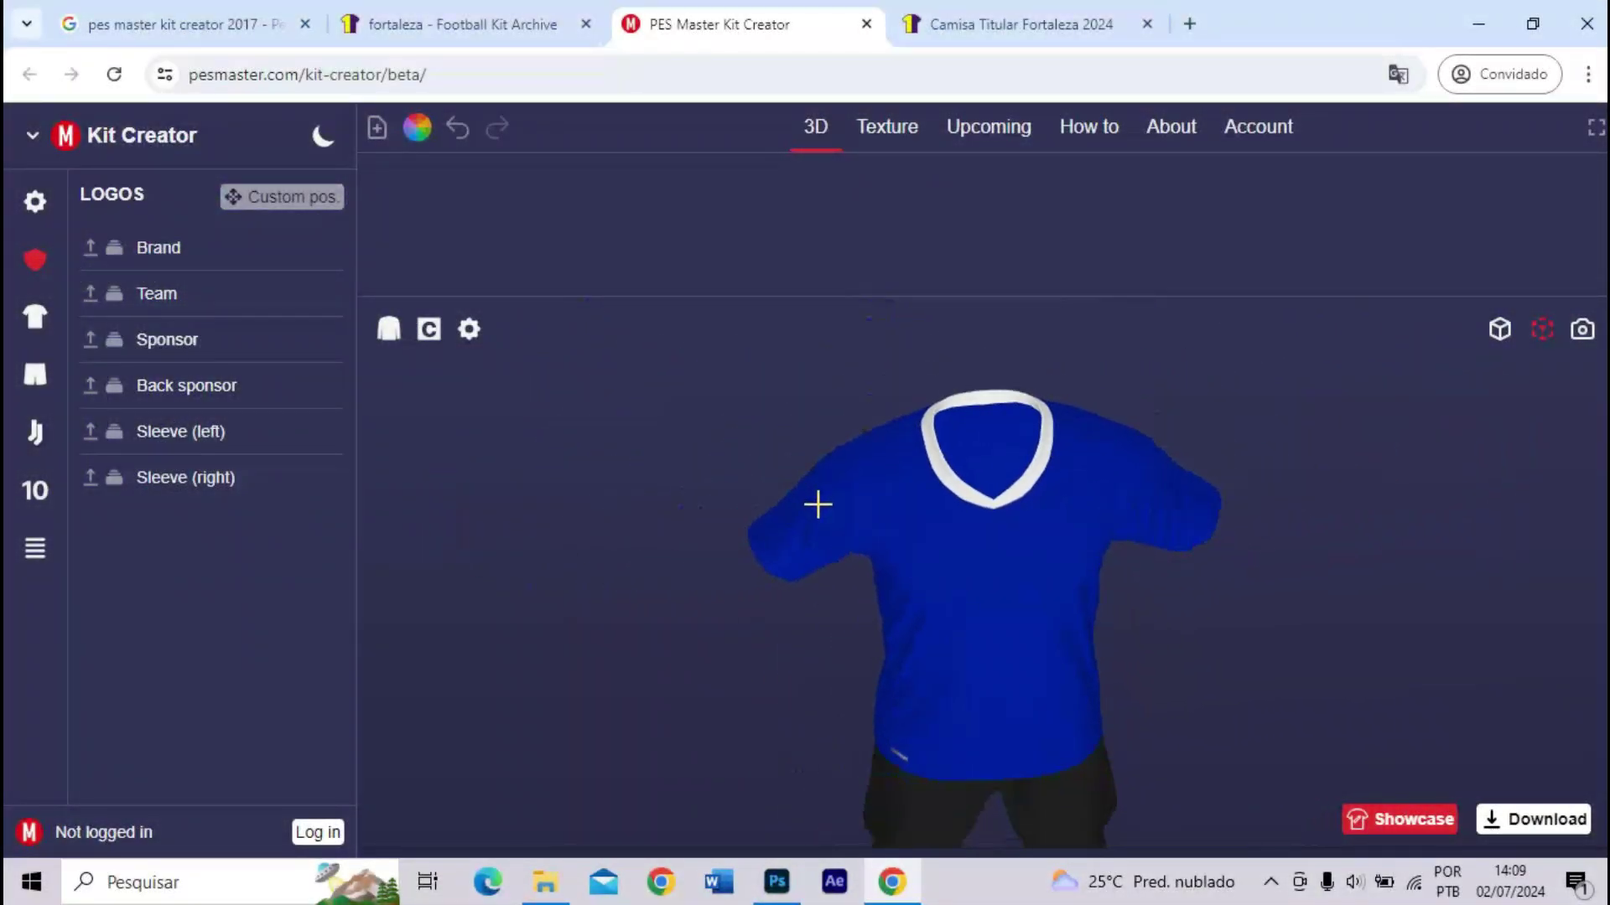
left_click_drag(817, 504, 915, 523)
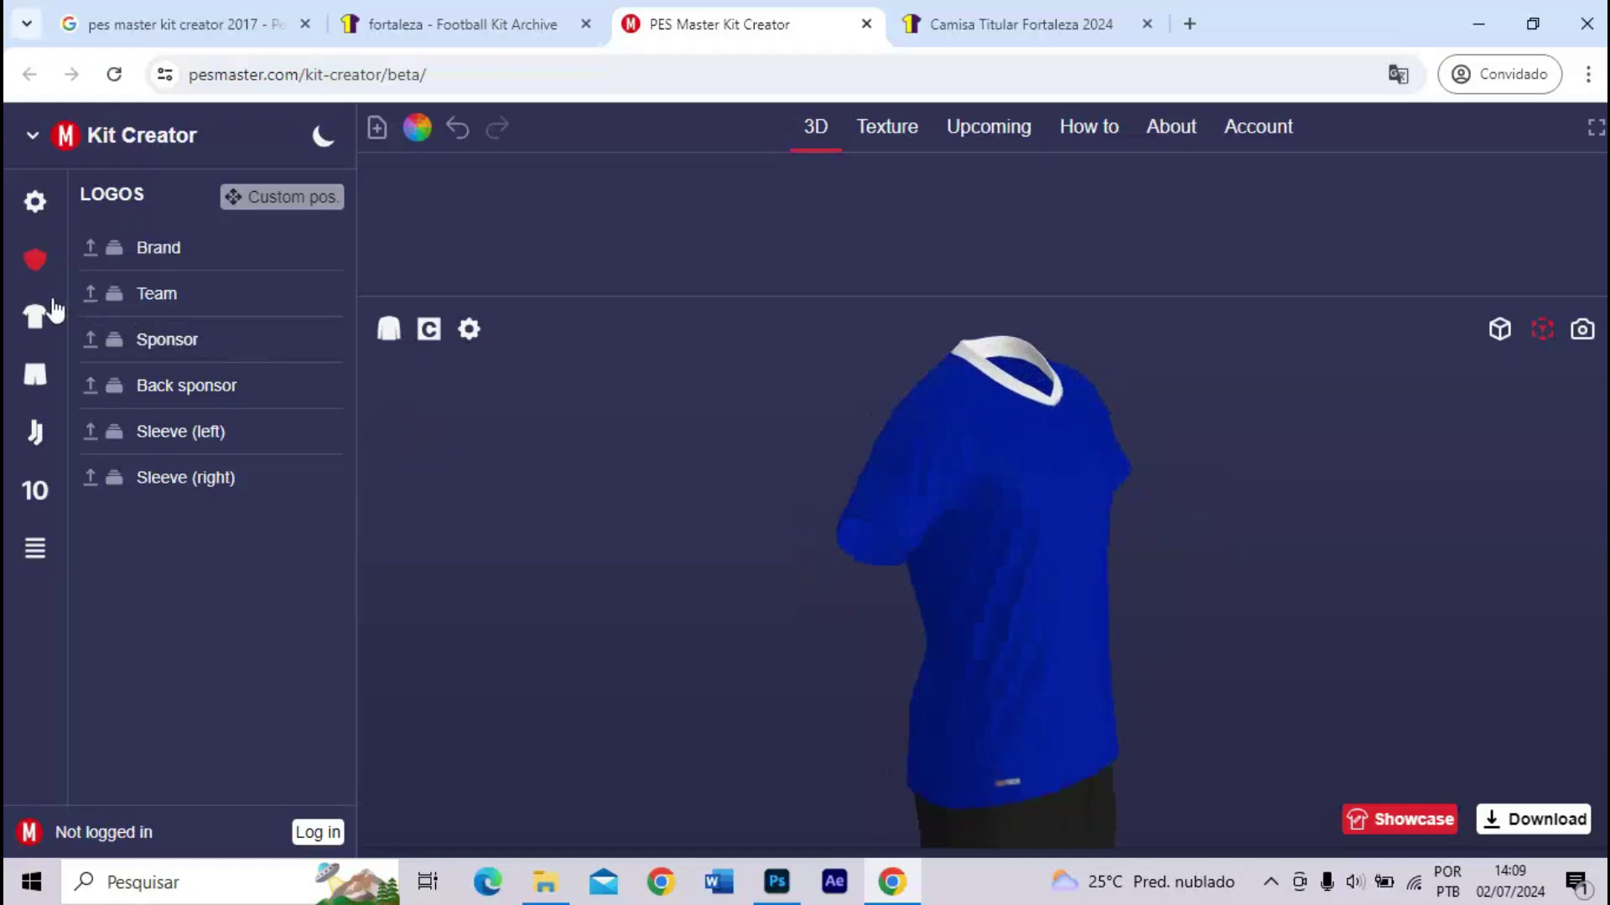
left_click(34, 317)
left_click_drag(660, 560, 665, 596)
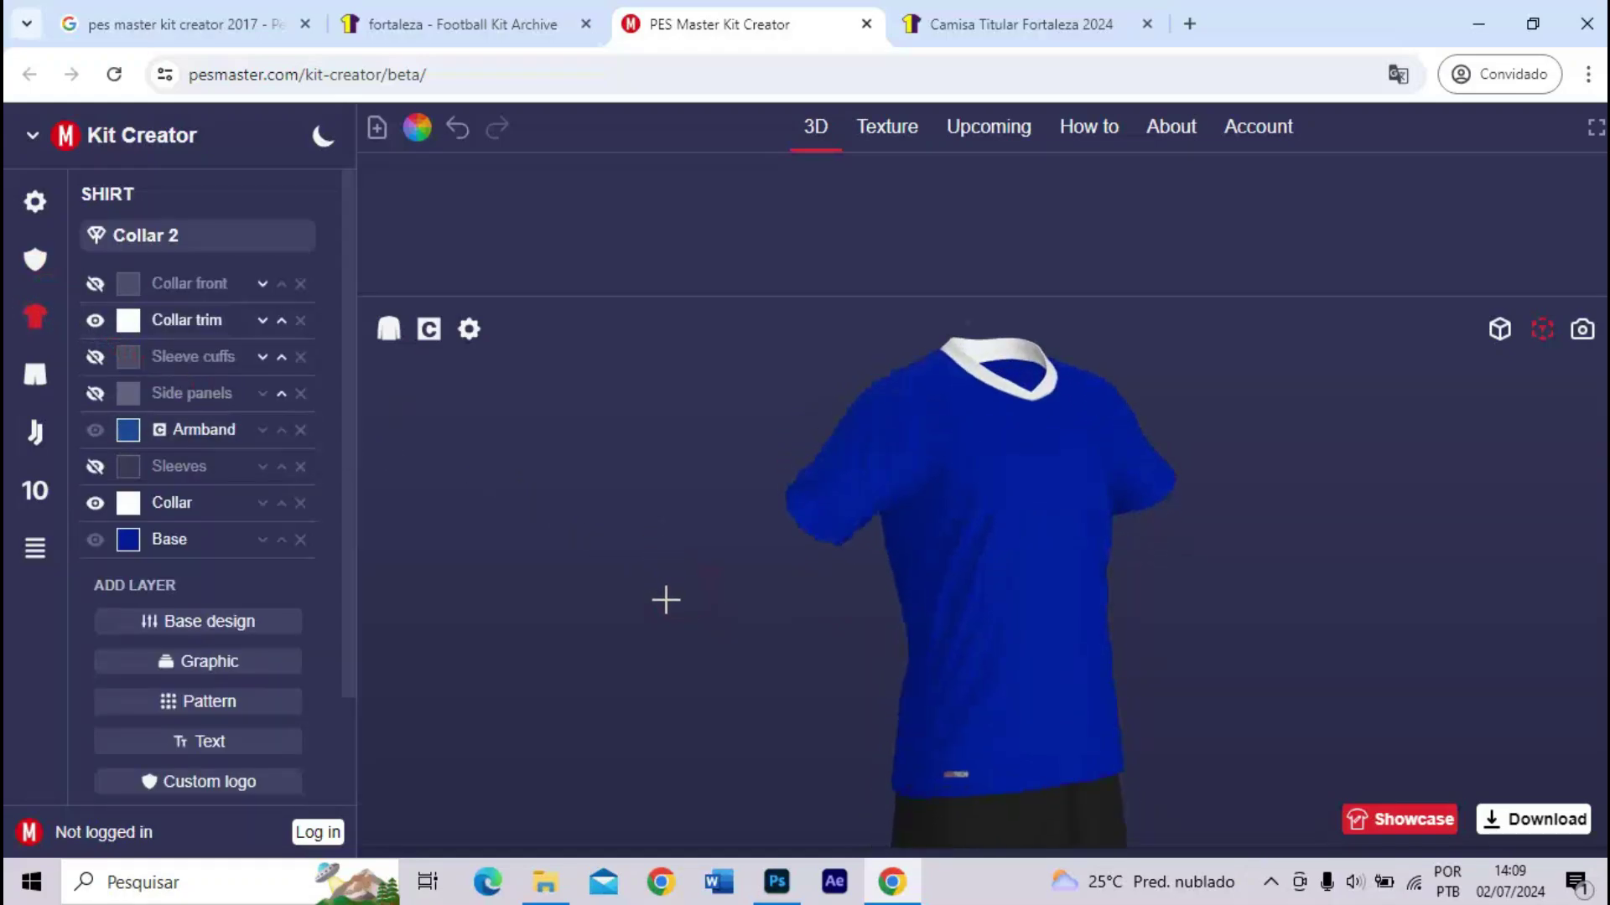
- Compare the shirt with and without the collar trim layer and leave the trim hidden
left_click(96, 325)
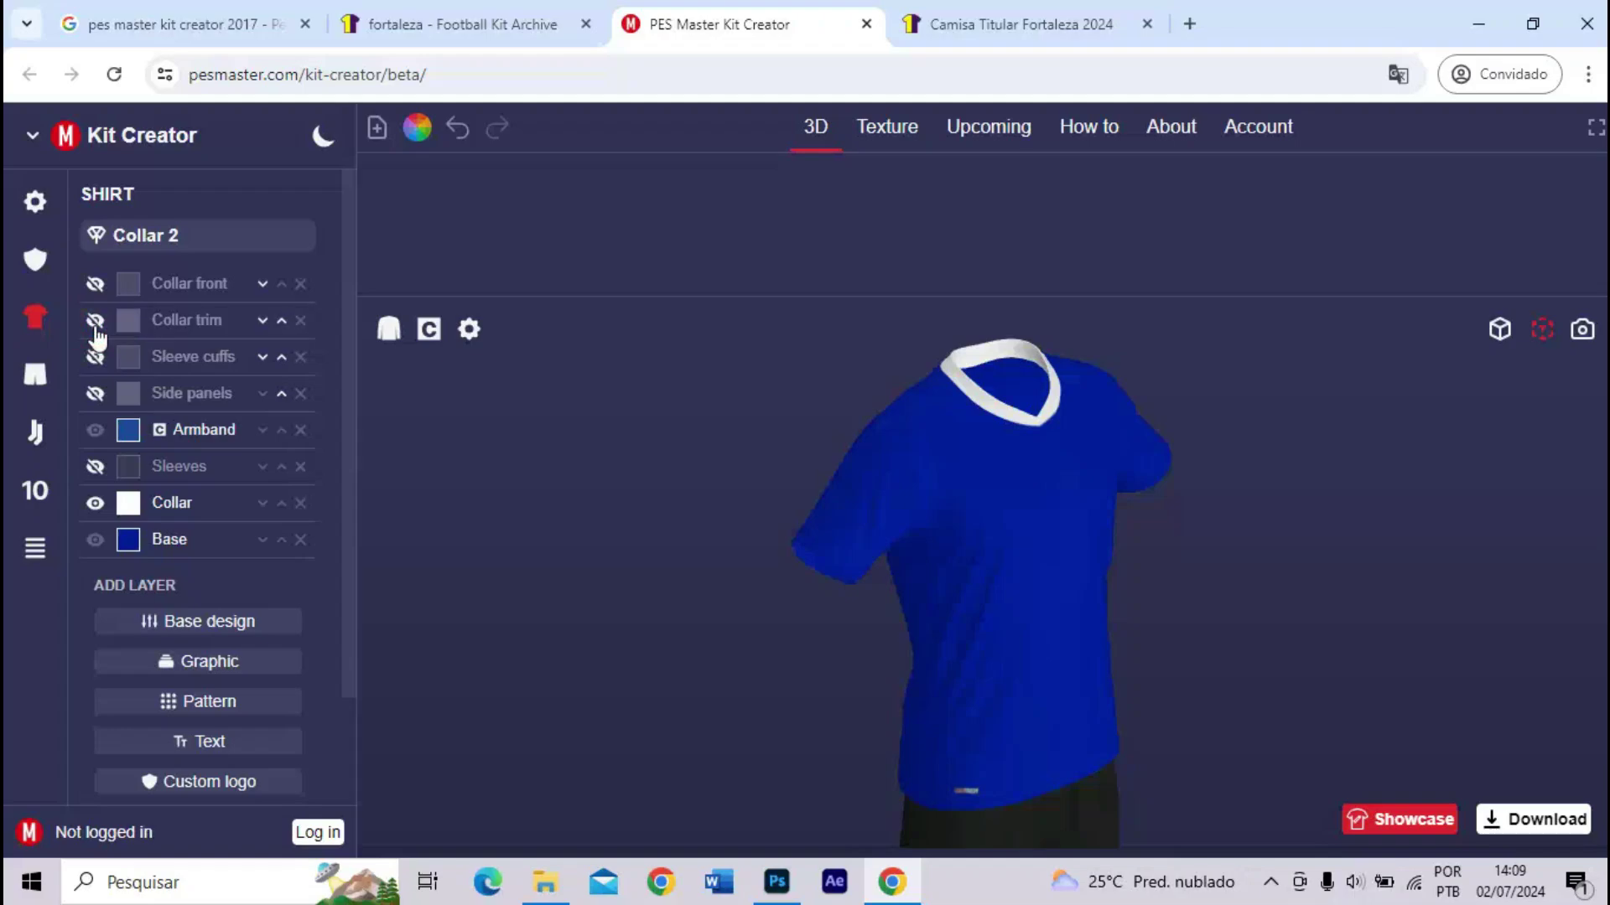
left_click(96, 327)
left_click(97, 327)
left_click(99, 327)
left_click_drag(783, 539, 1325, 505)
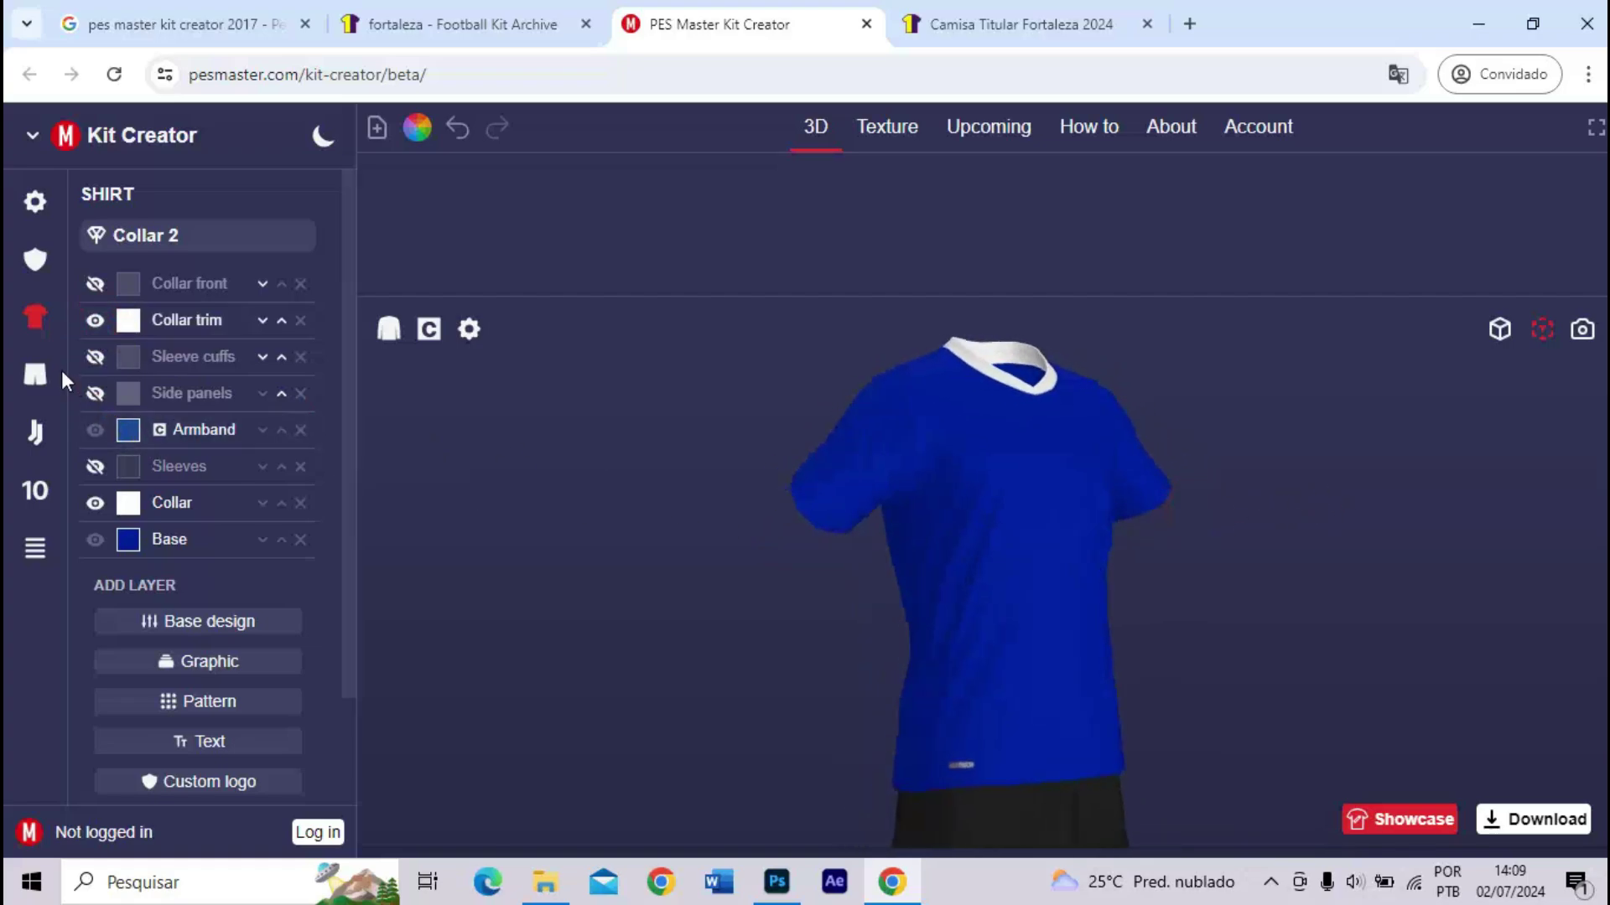
left_click(94, 327)
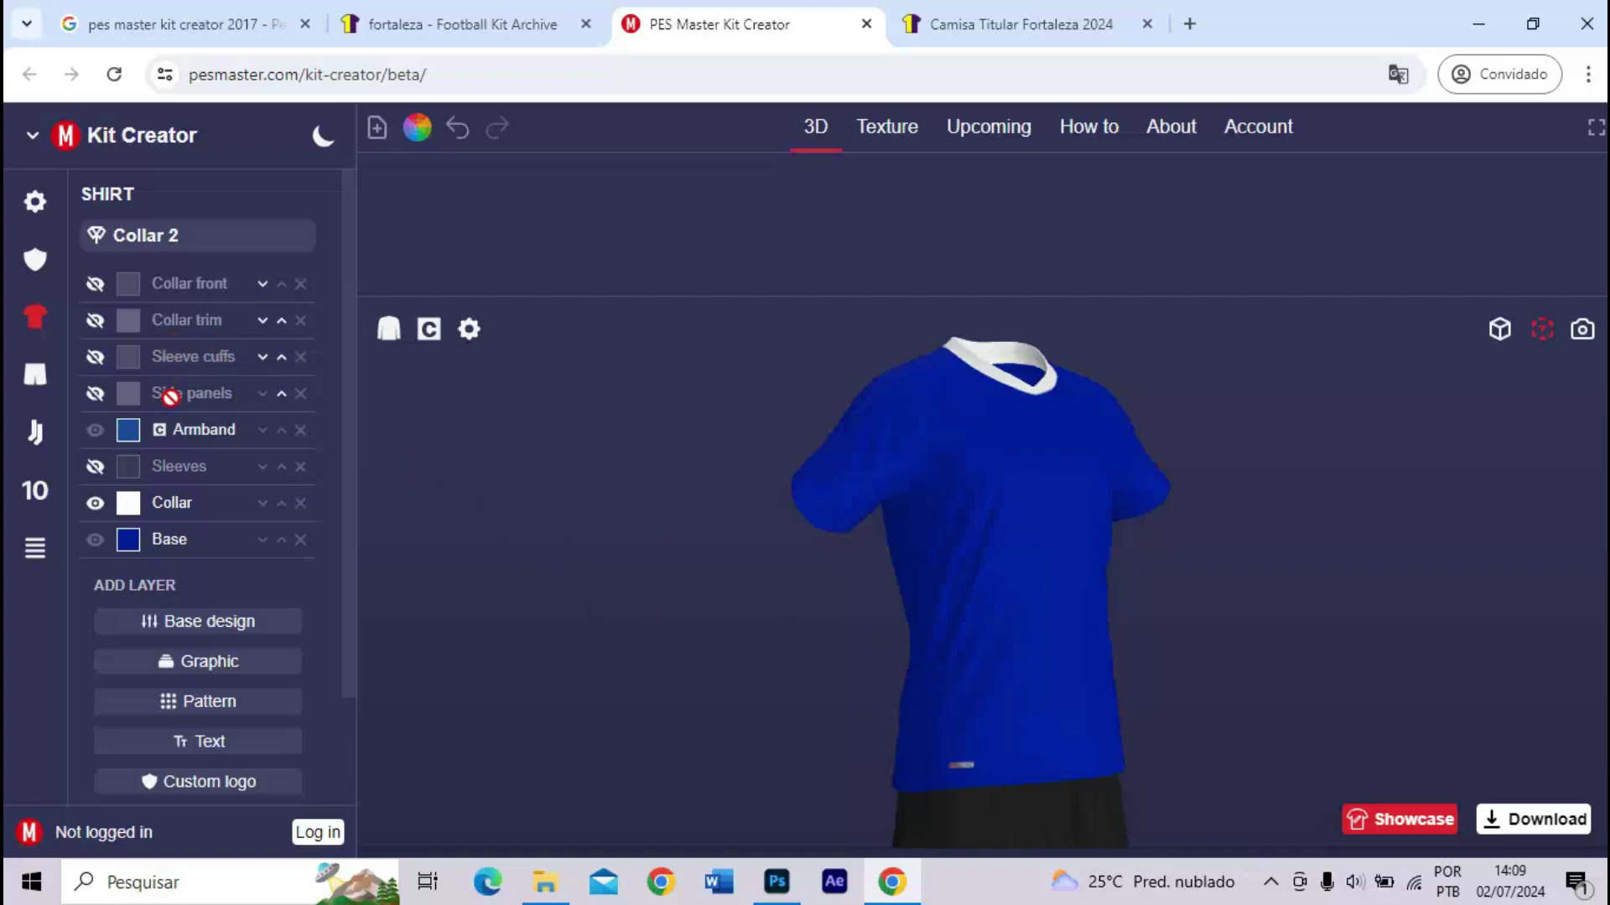
- Inspect the shirt's white V-neck collar from the front, at an angle and close up
scroll(1054, 642, "up", 3)
left_click_drag(1070, 651, 827, 557)
scroll(852, 511, "up", 2)
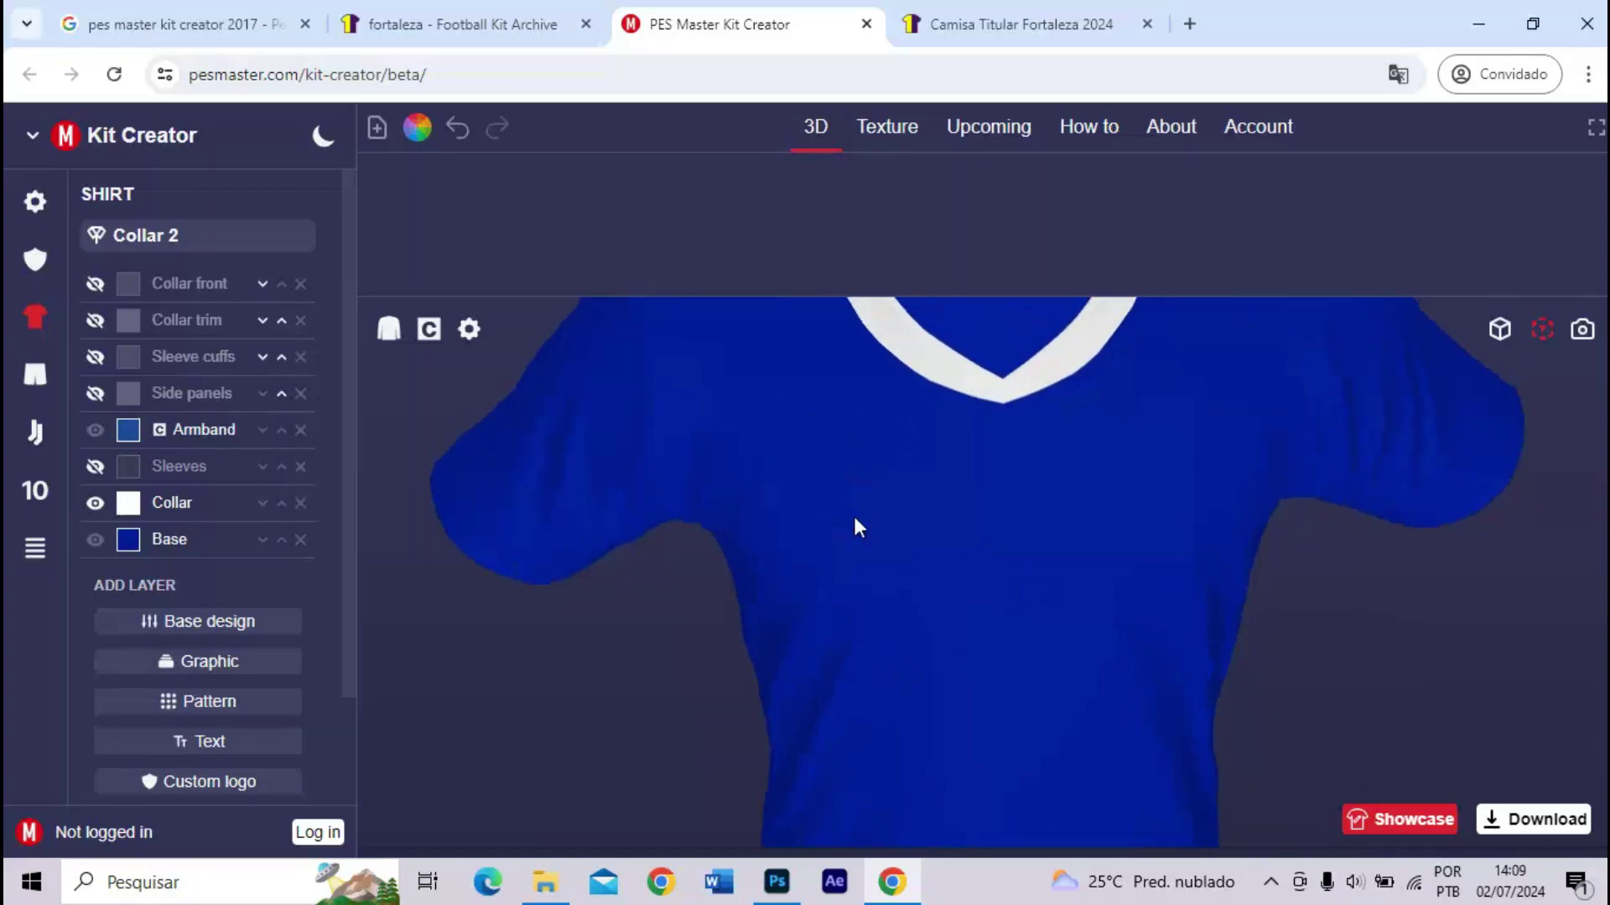
left_click(853, 513)
left_click(1241, 516)
left_click_drag(1214, 496, 919, 553)
scroll(909, 551, "up", 2)
scroll(909, 551, "up", 2)
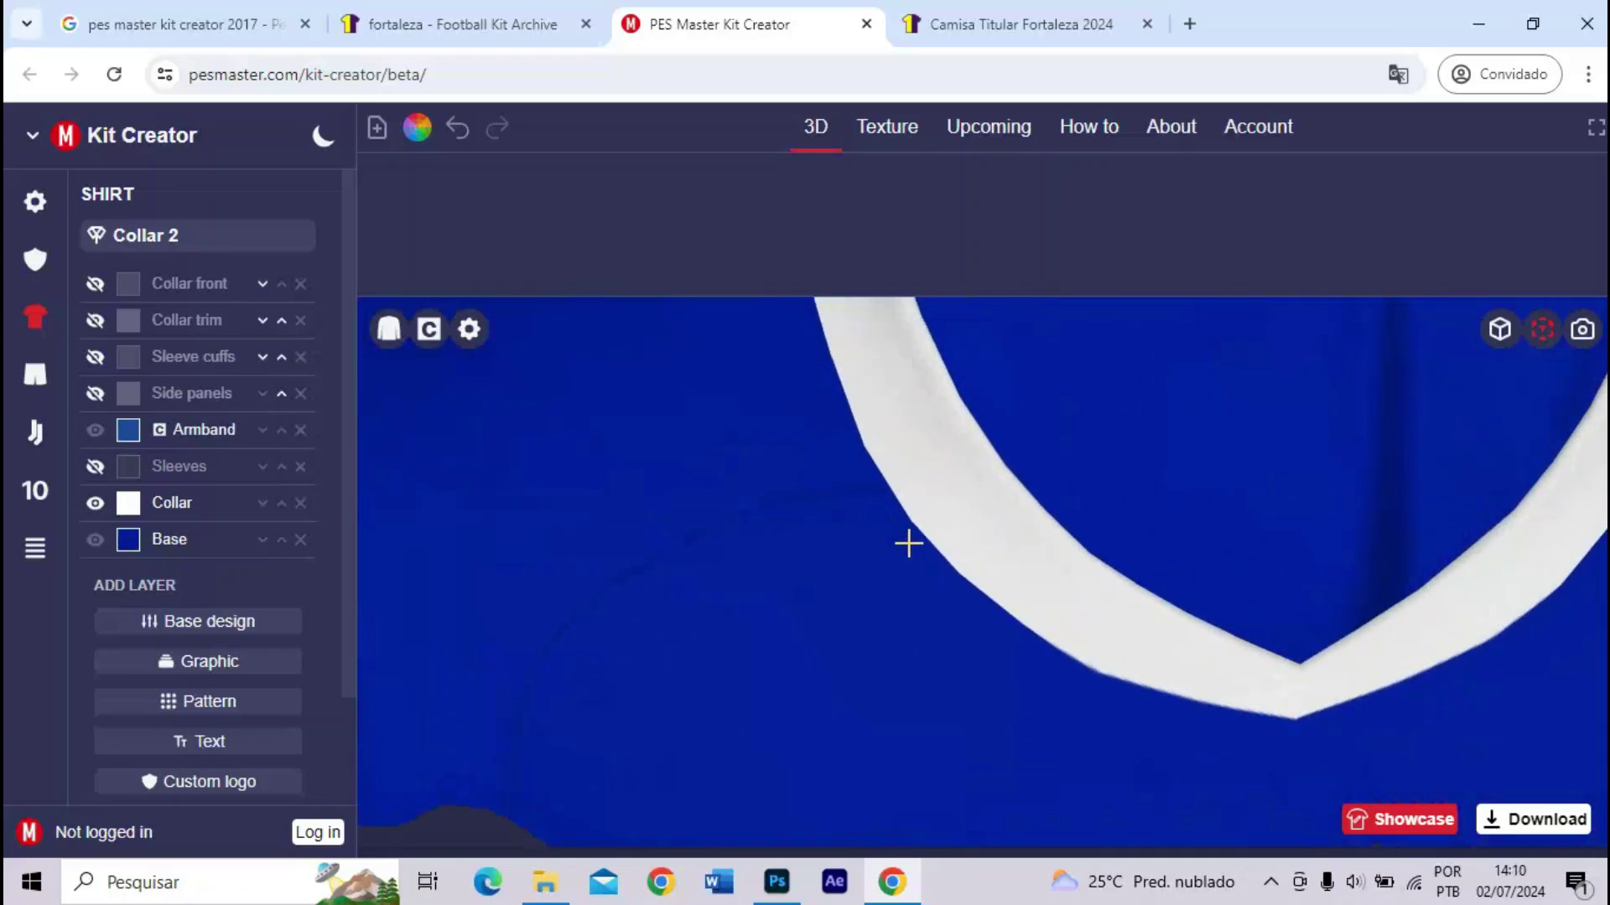
scroll(909, 546, "down", 4)
left_click_drag(984, 582, 1015, 543)
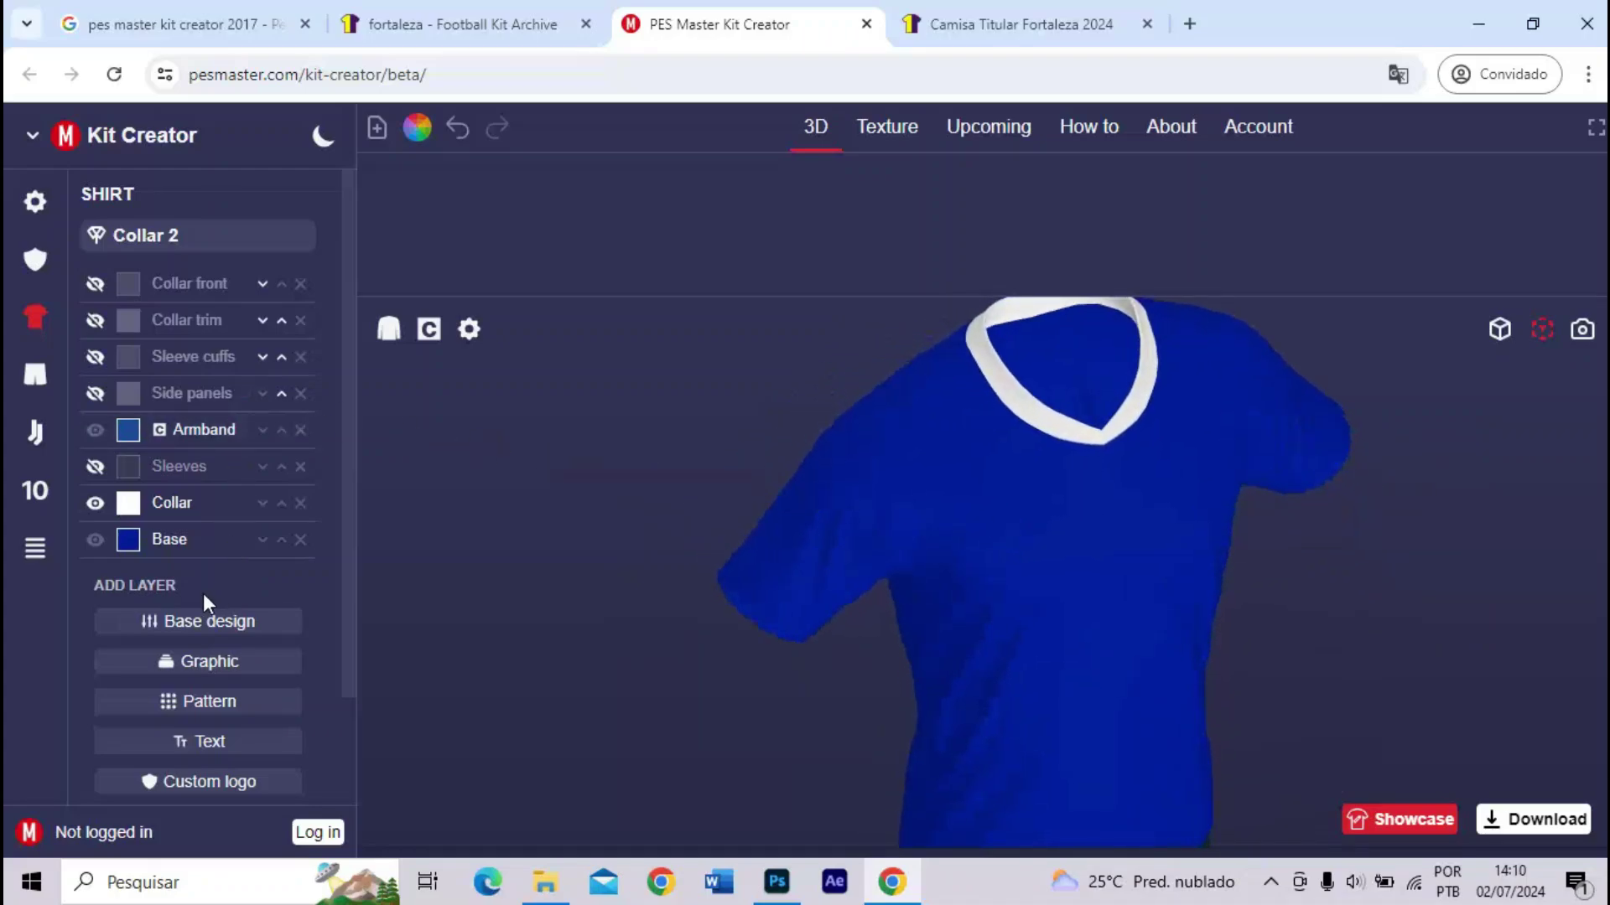
- Show the sleeve cuffs layer and colour it white
left_click(96, 358)
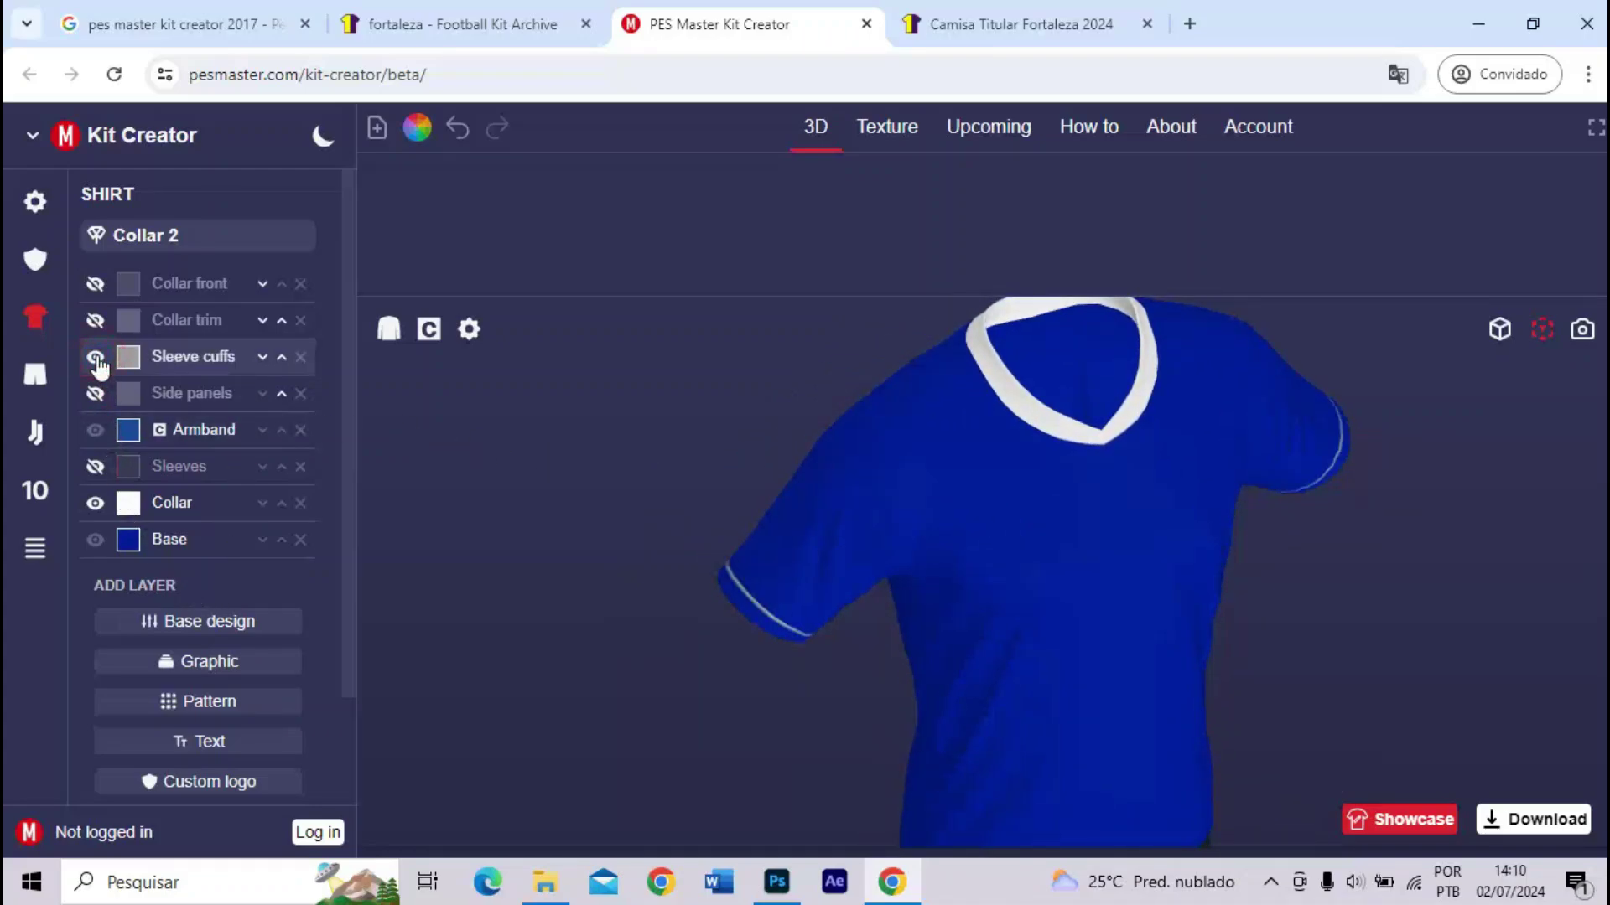
left_click(129, 358)
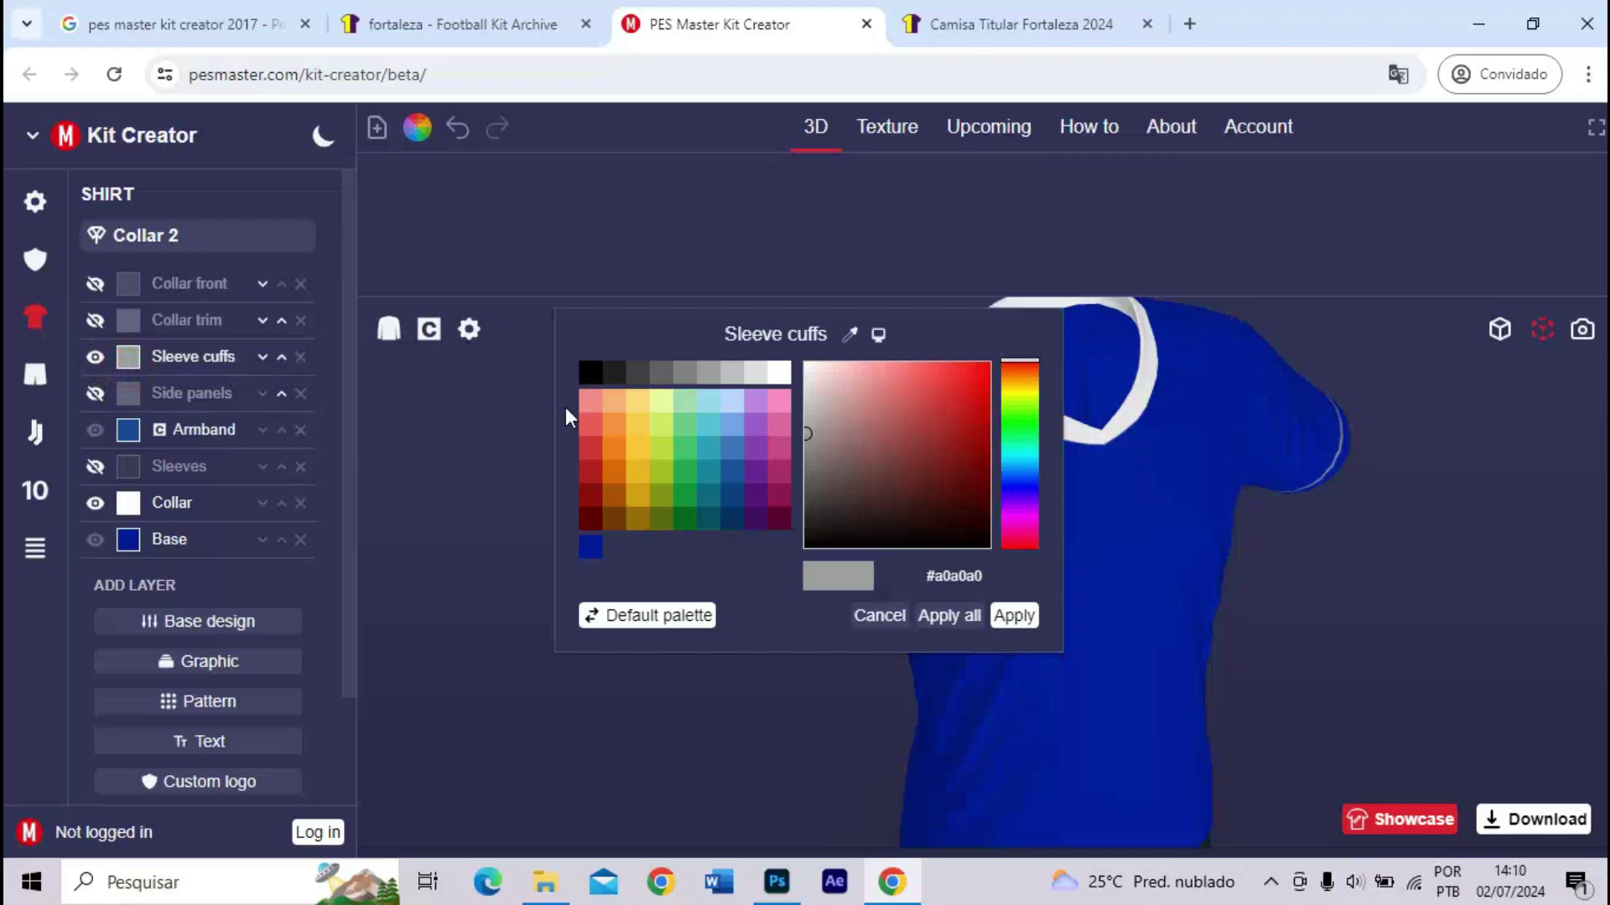
left_click(778, 373)
left_click(1013, 616)
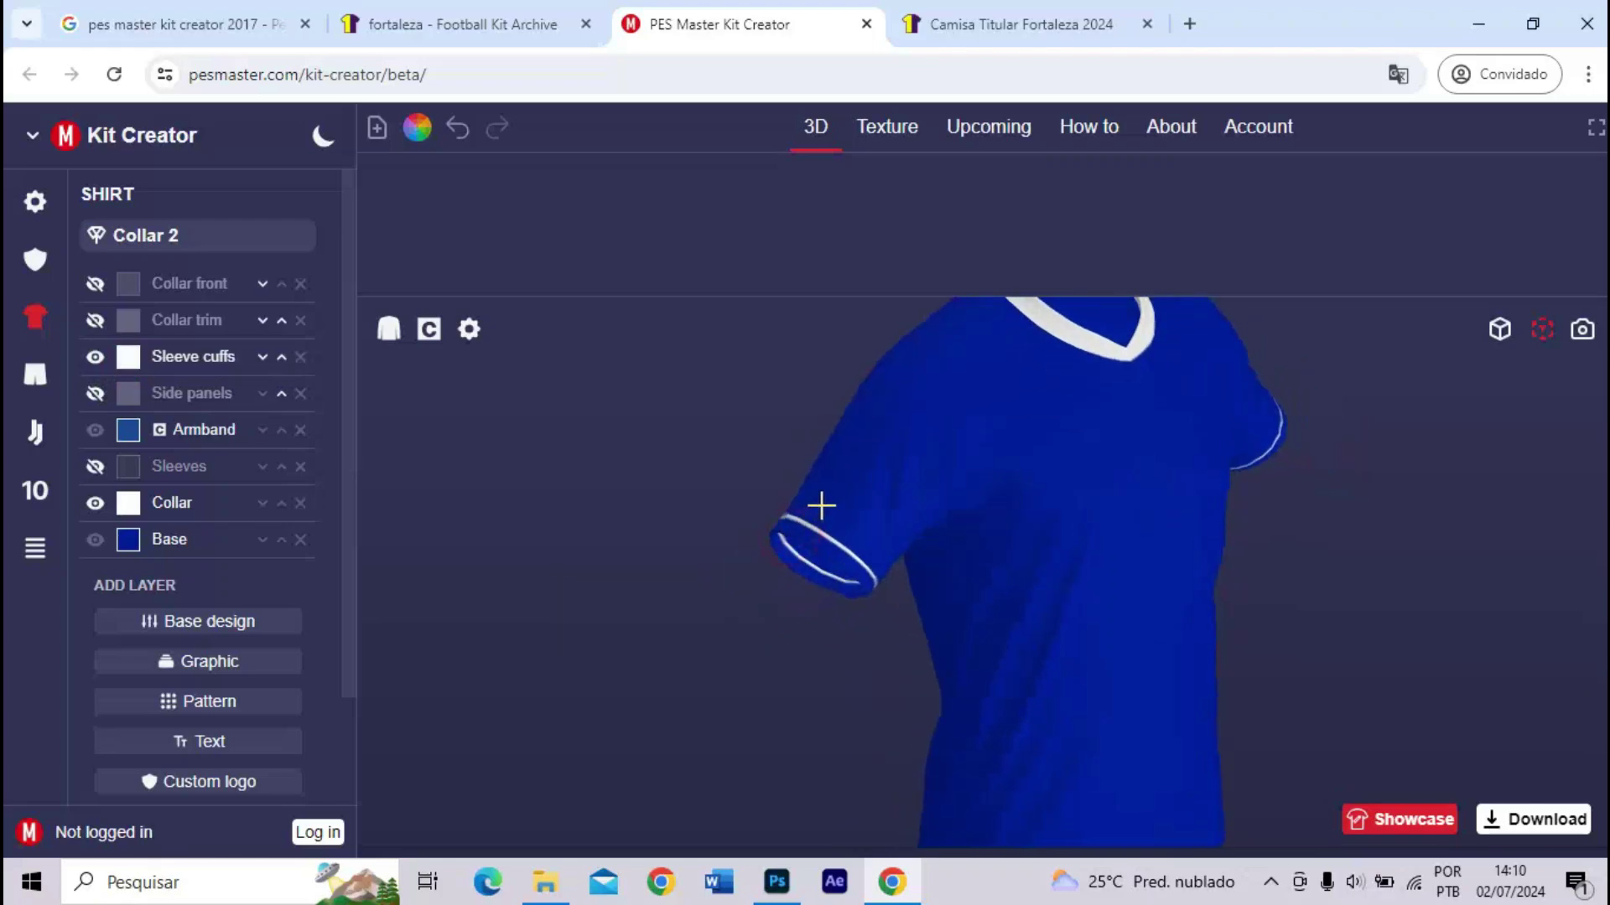
- Try out the side panels and collar front layers on the shirt and hide both again
left_click(96, 394)
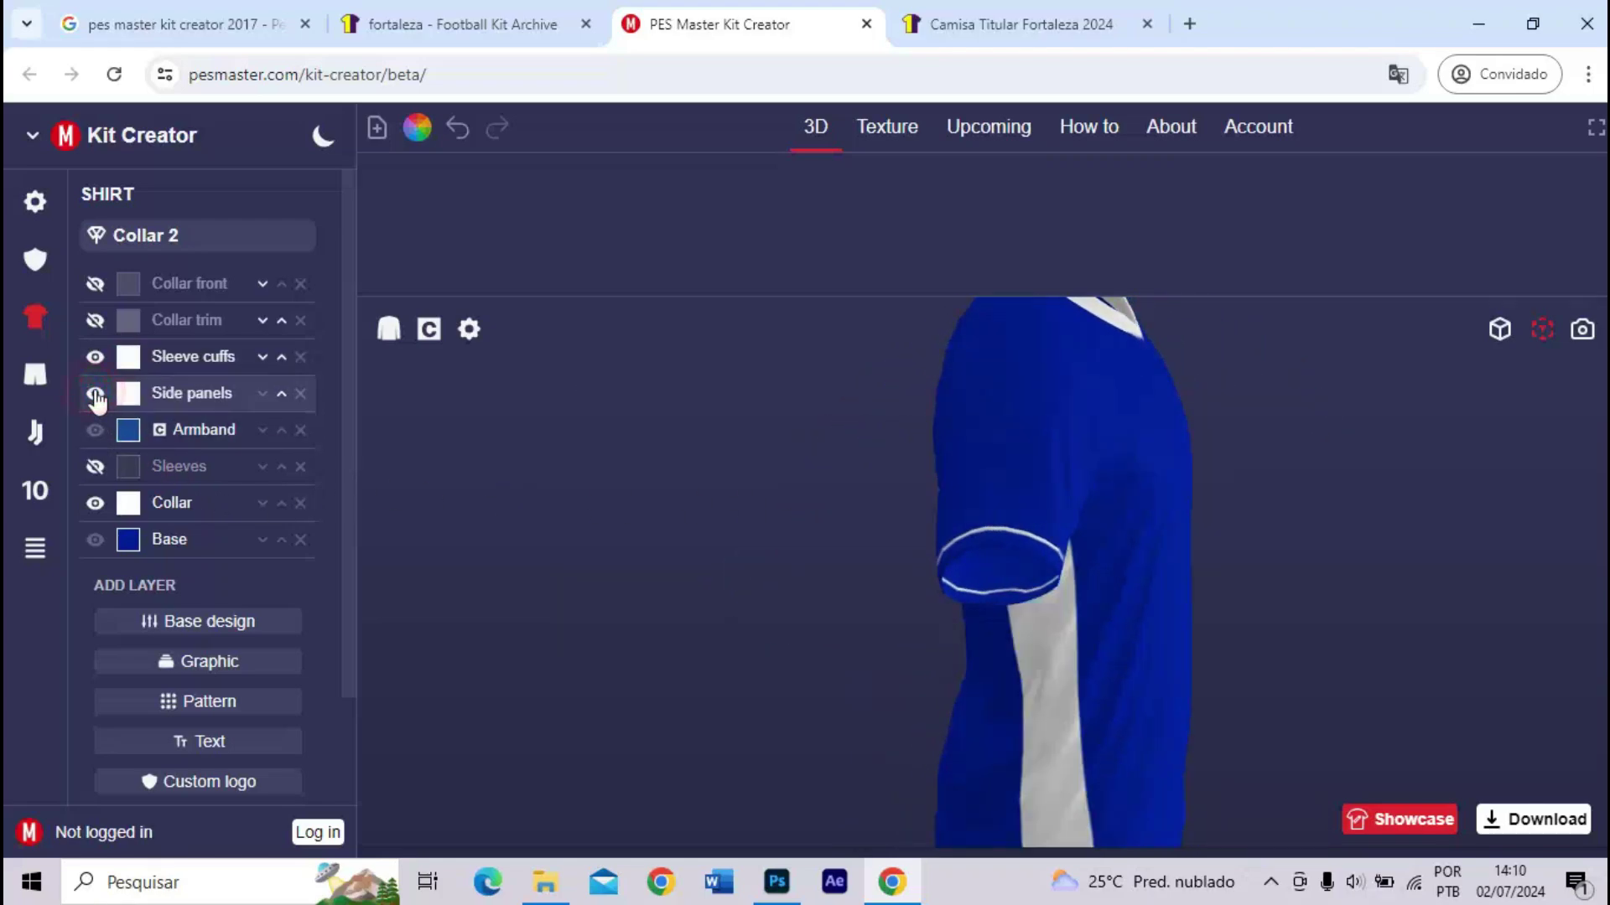
left_click(95, 394)
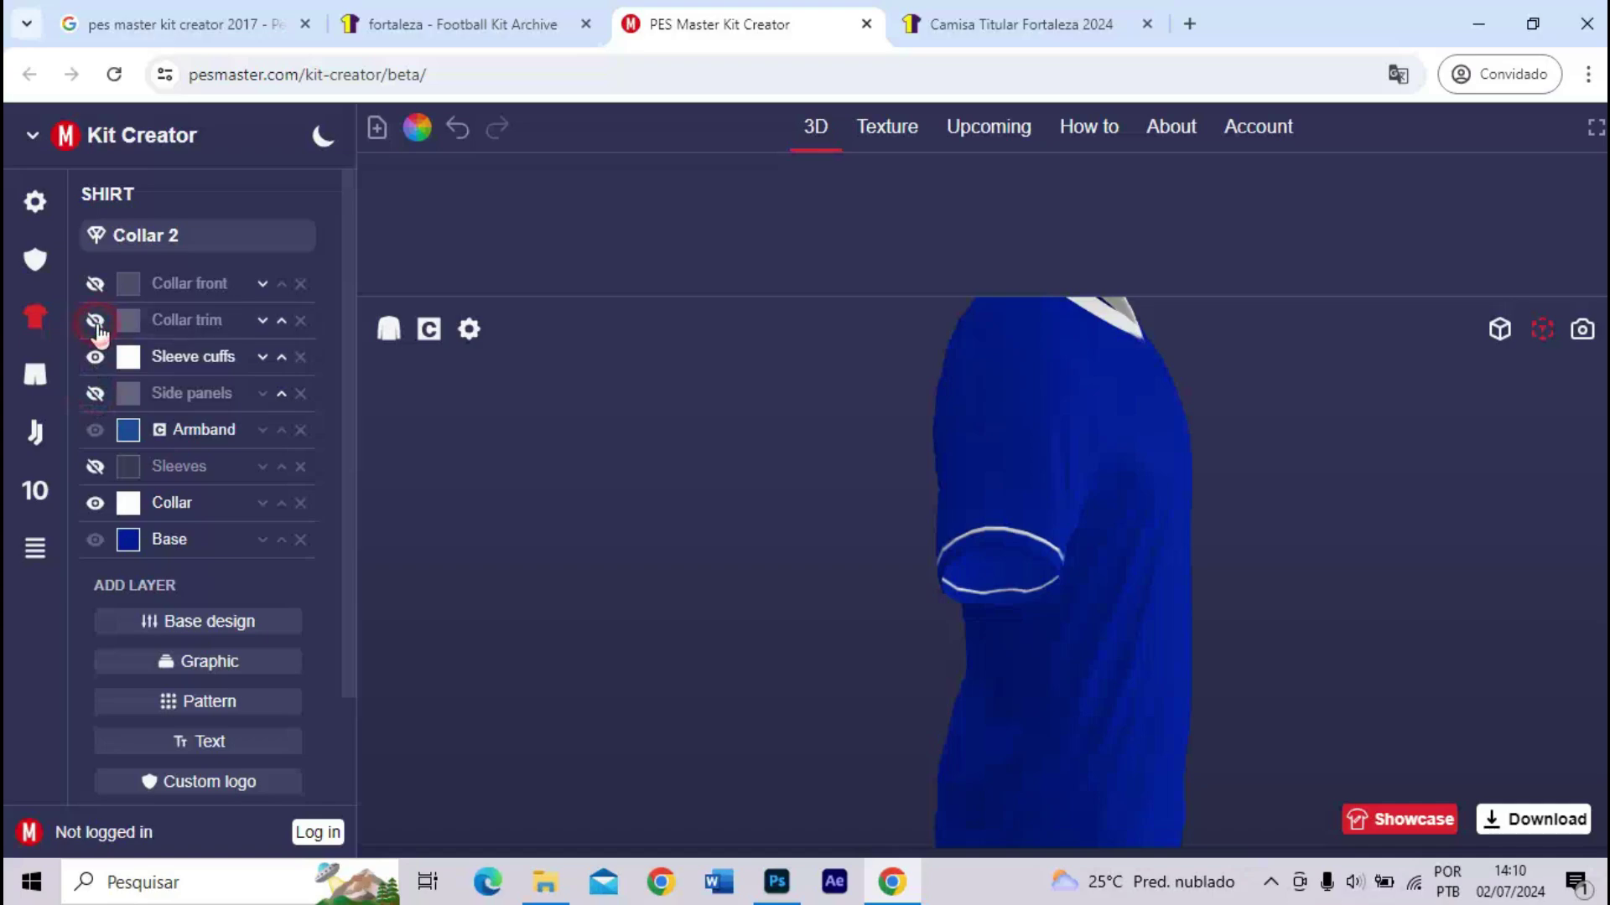
left_click(95, 285)
left_click(95, 285)
left_click_drag(927, 539, 843, 544)
left_click(94, 285)
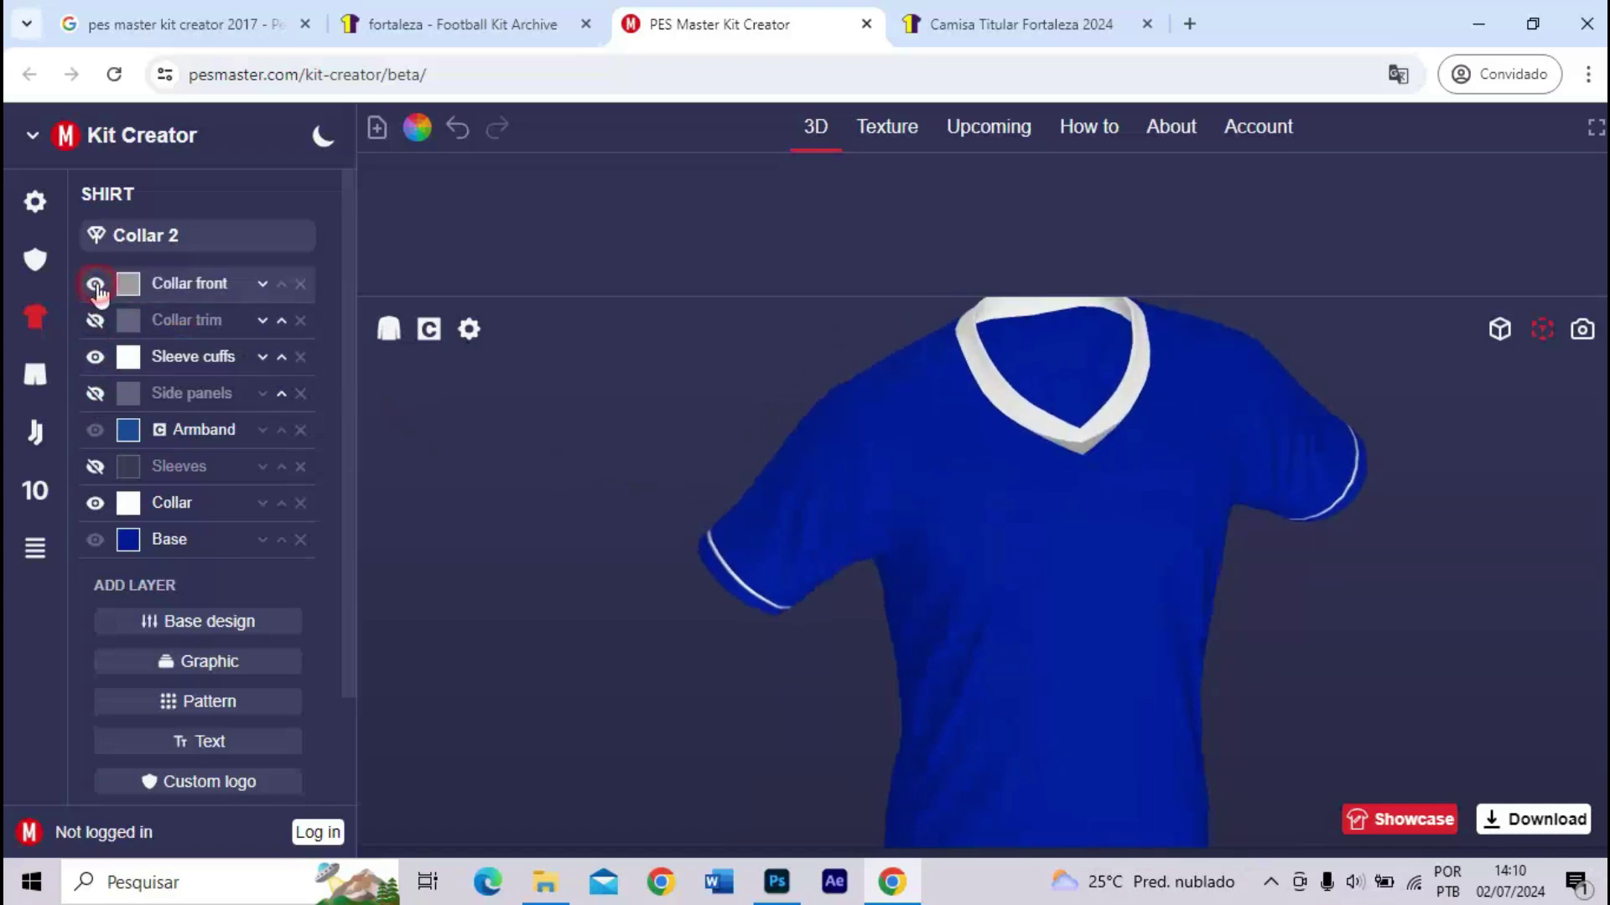
left_click(95, 285)
- Examine the shirt from several angles and compare its collar and cuffs with the Fortaleza 2024 reference photo
left_click_drag(704, 532, 769, 492)
left_click_drag(904, 542, 789, 584)
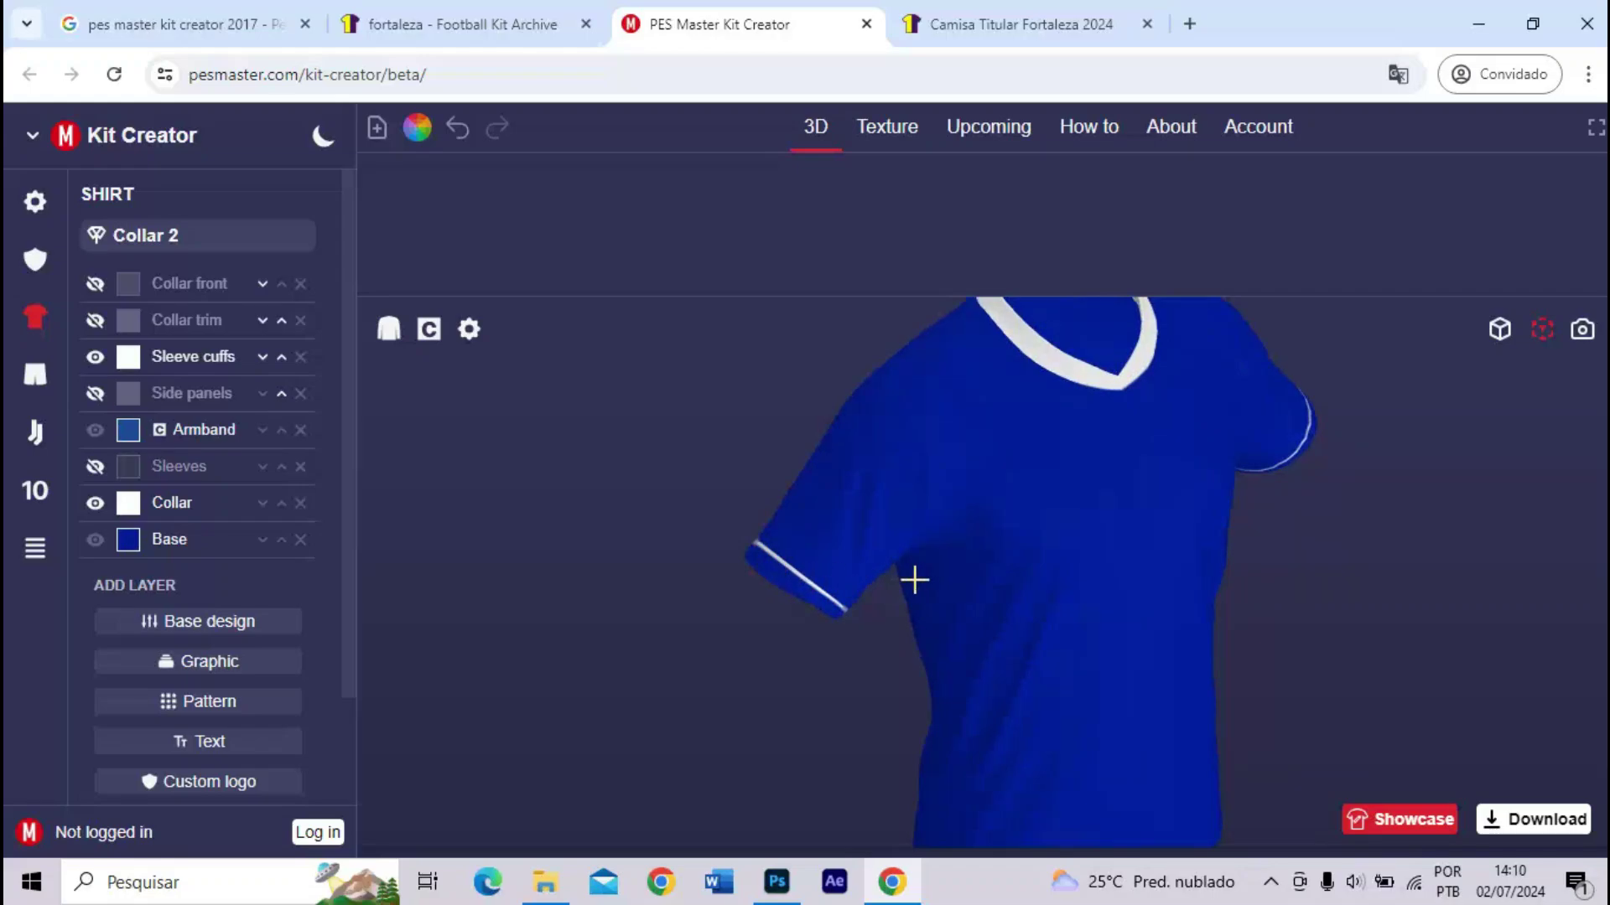
mouse_move(961, 568)
left_mouse_down()
mouse_move(898, 575)
mouse_move(939, 565)
left_mouse_up()
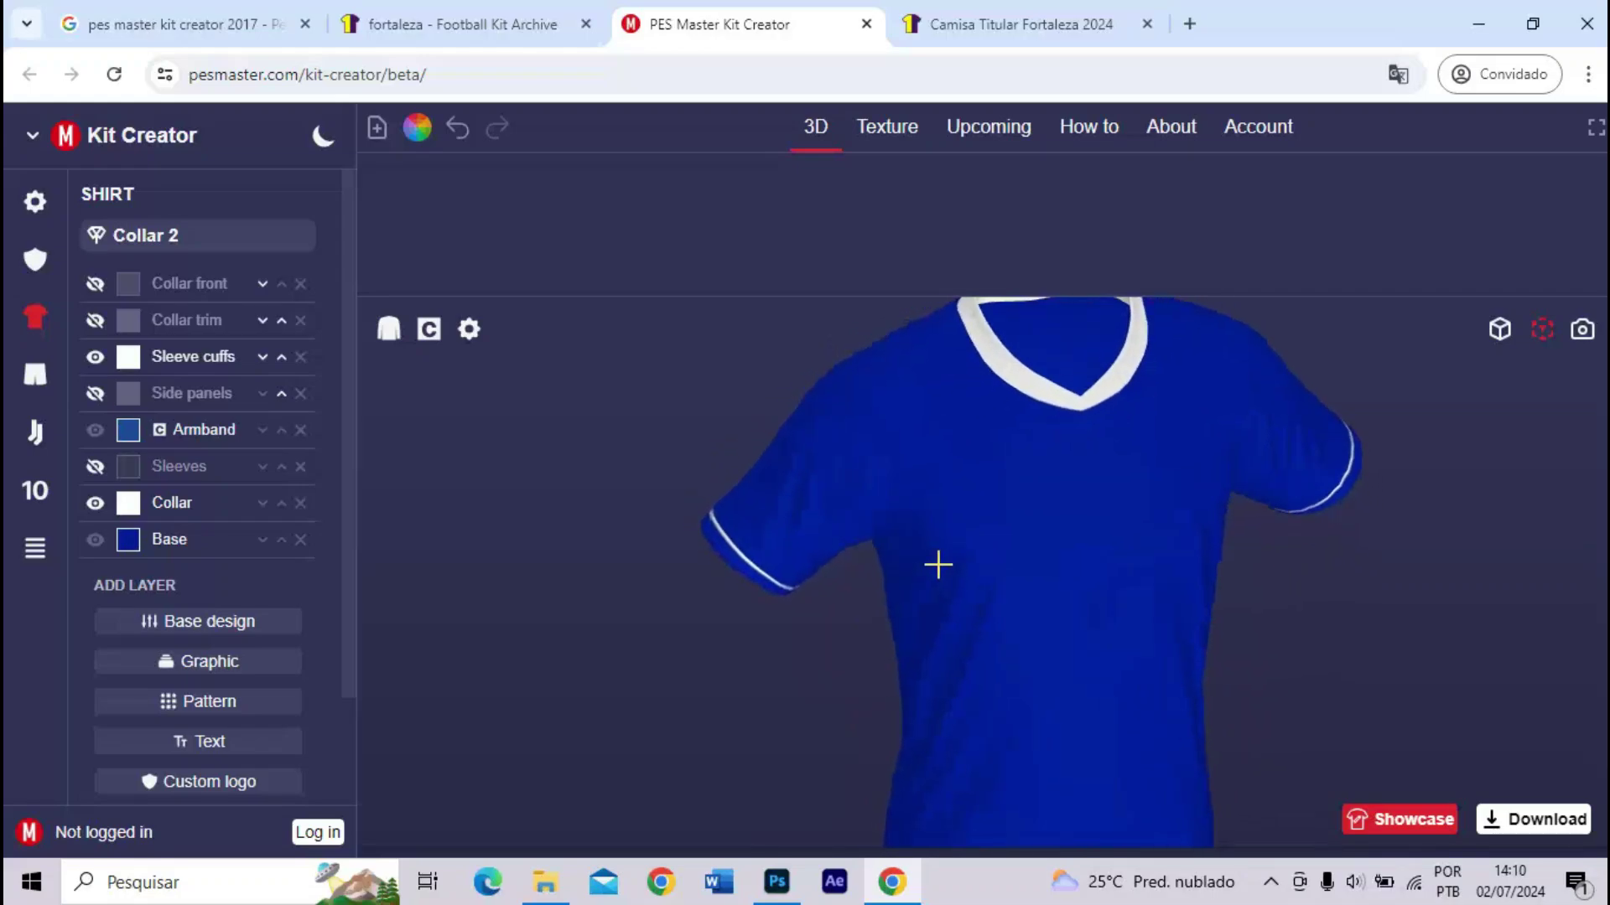
scroll(865, 578, "down", 5)
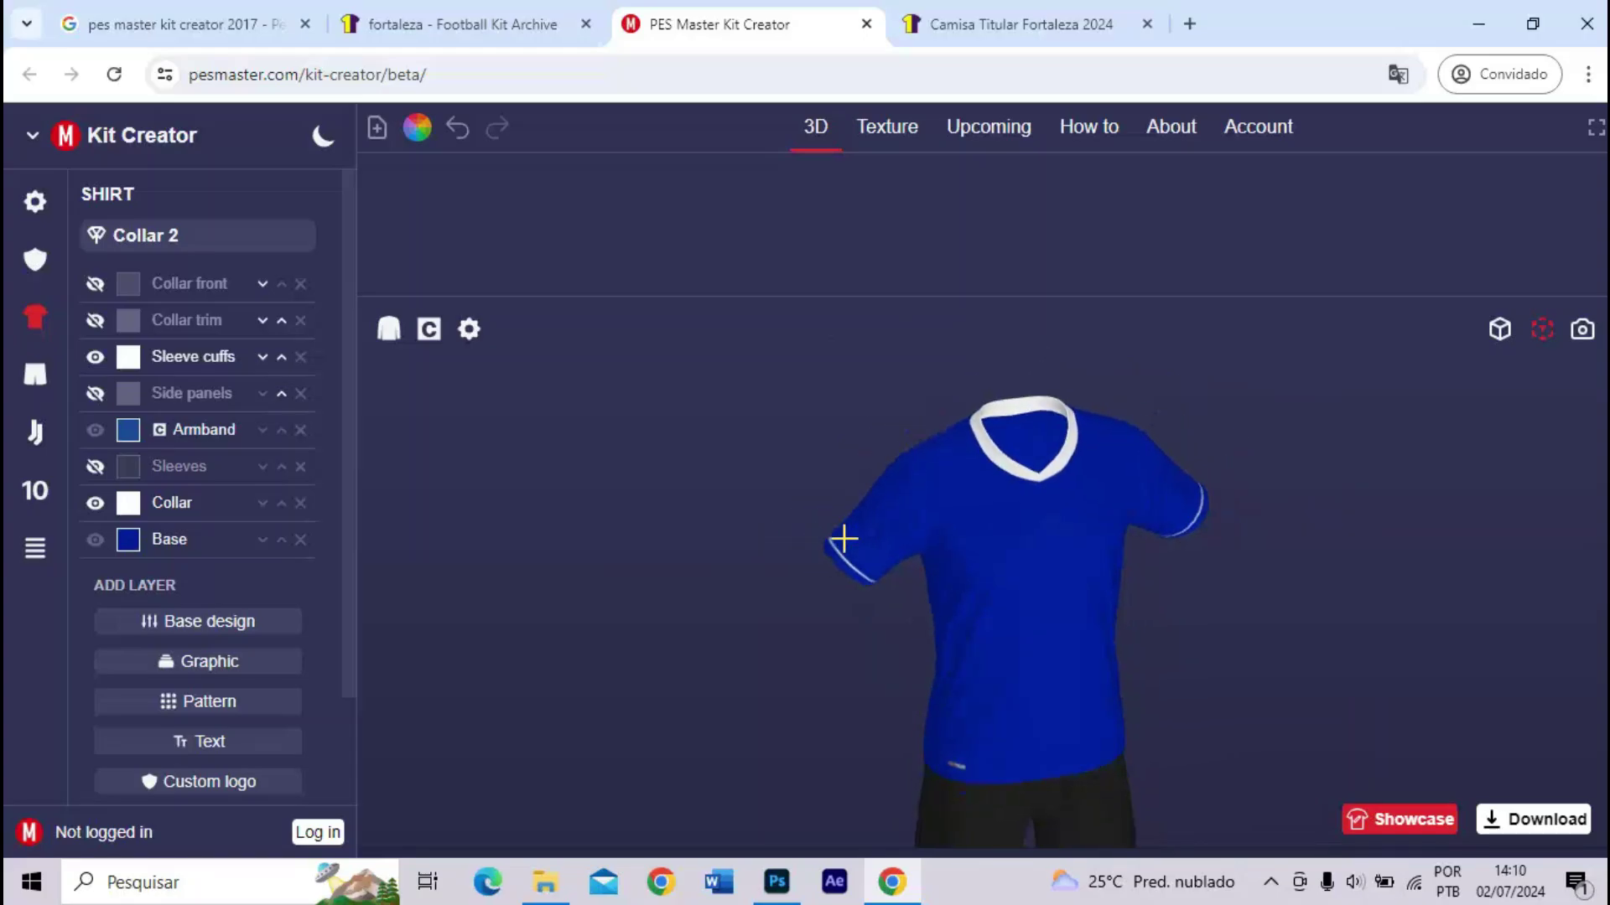
left_click(943, 23)
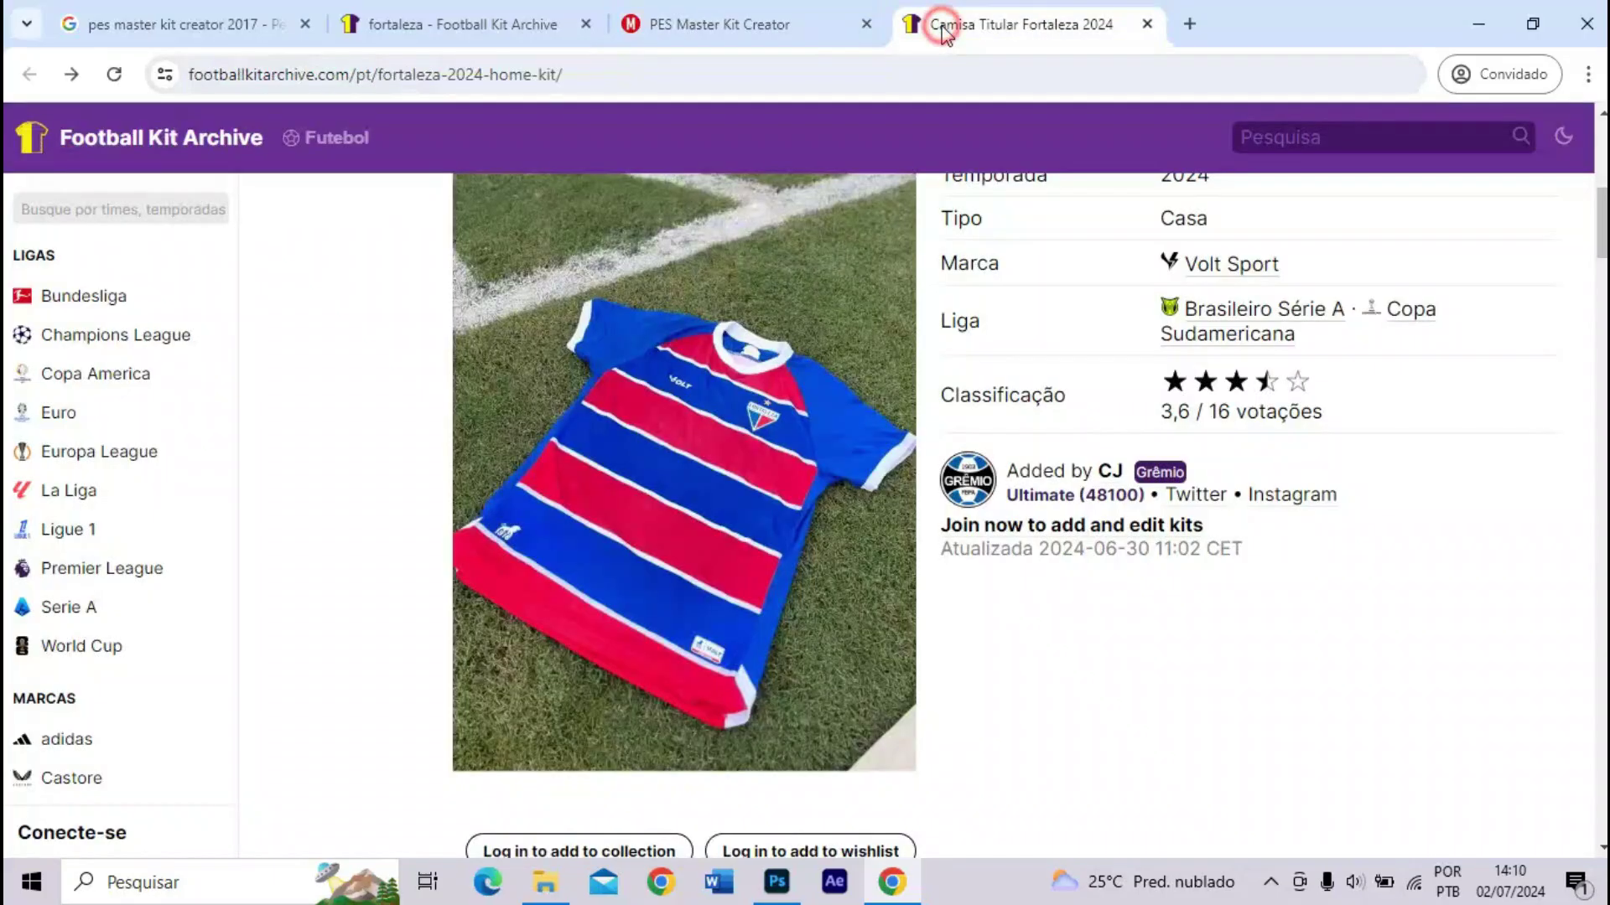
left_click(783, 14)
left_click_drag(854, 491, 859, 464)
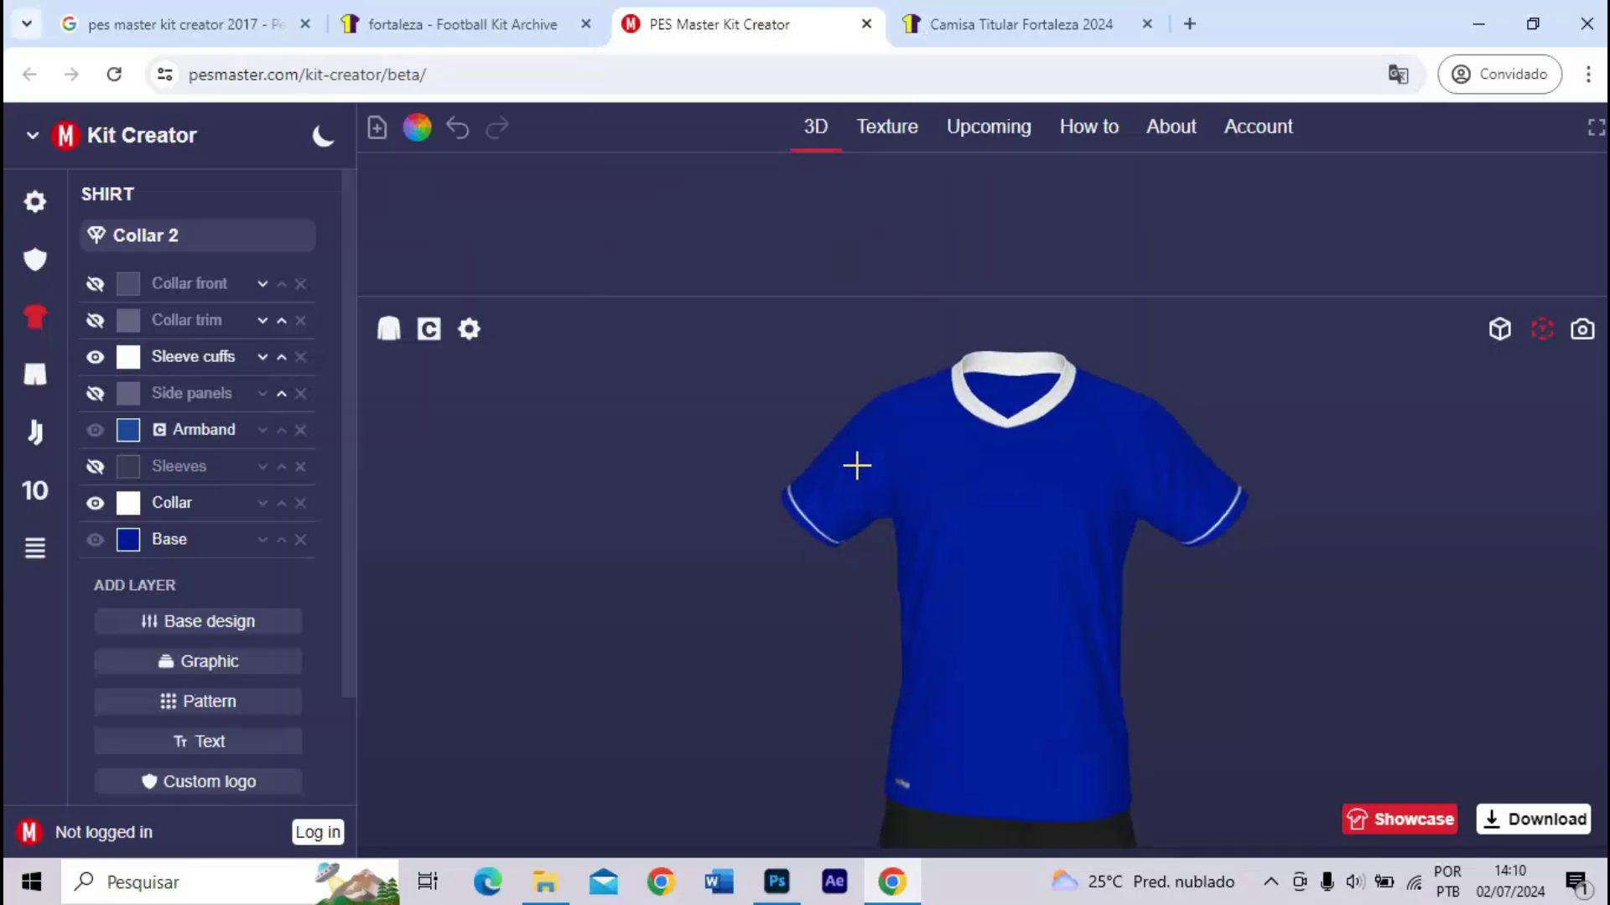
- Add the Stripes with separator base design to the shirt and turn off its display on the sleeves
left_click(161, 624)
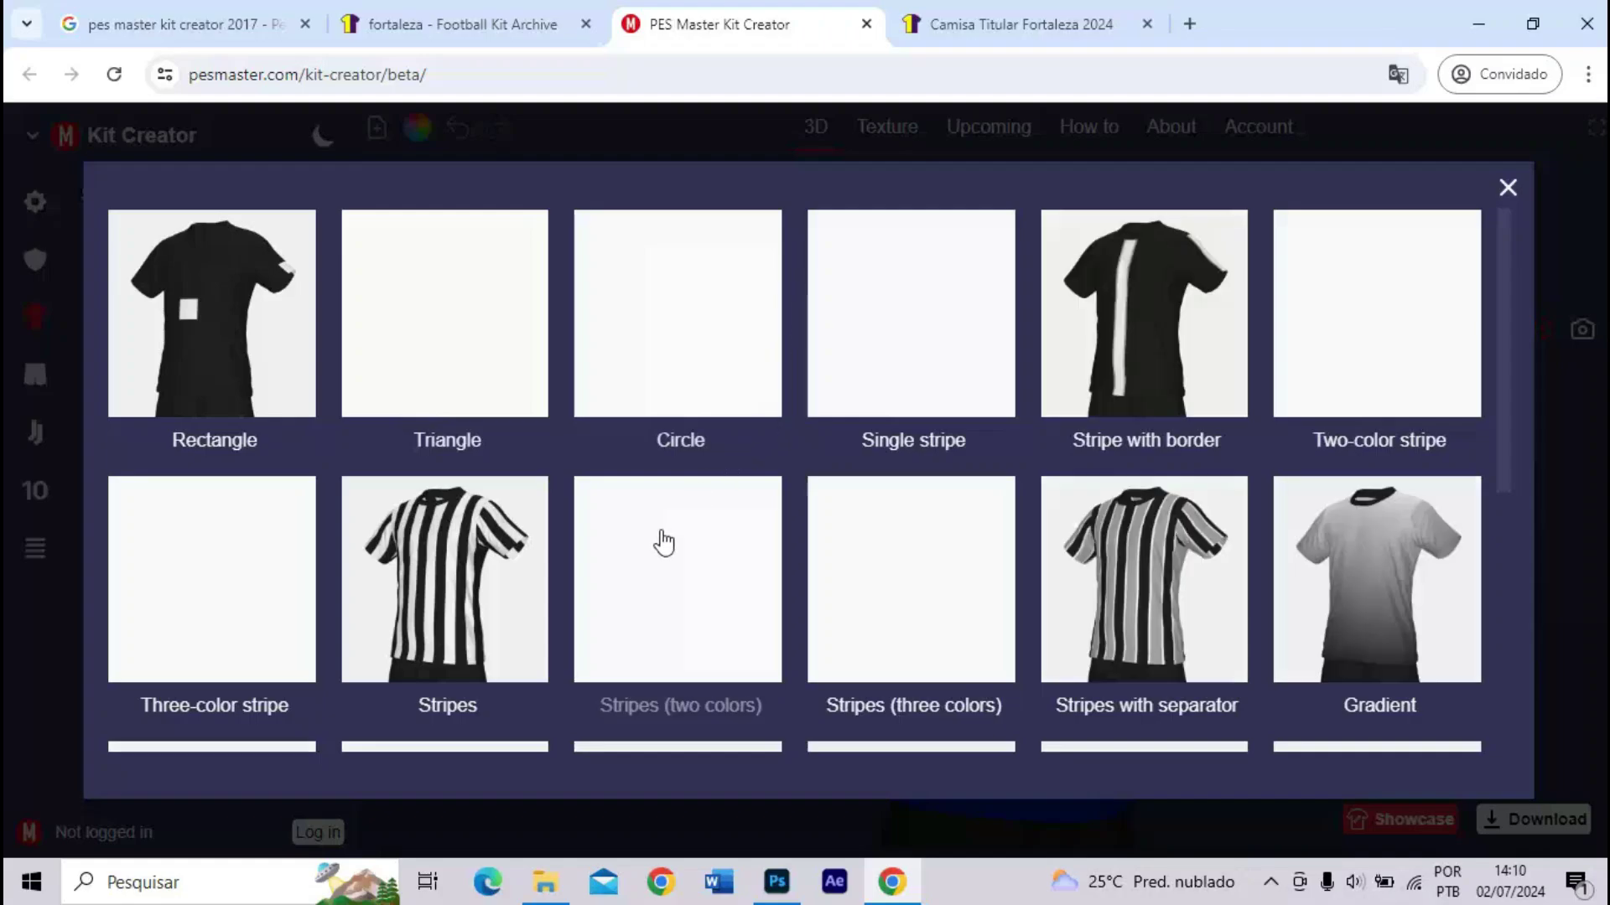
left_click(1173, 594)
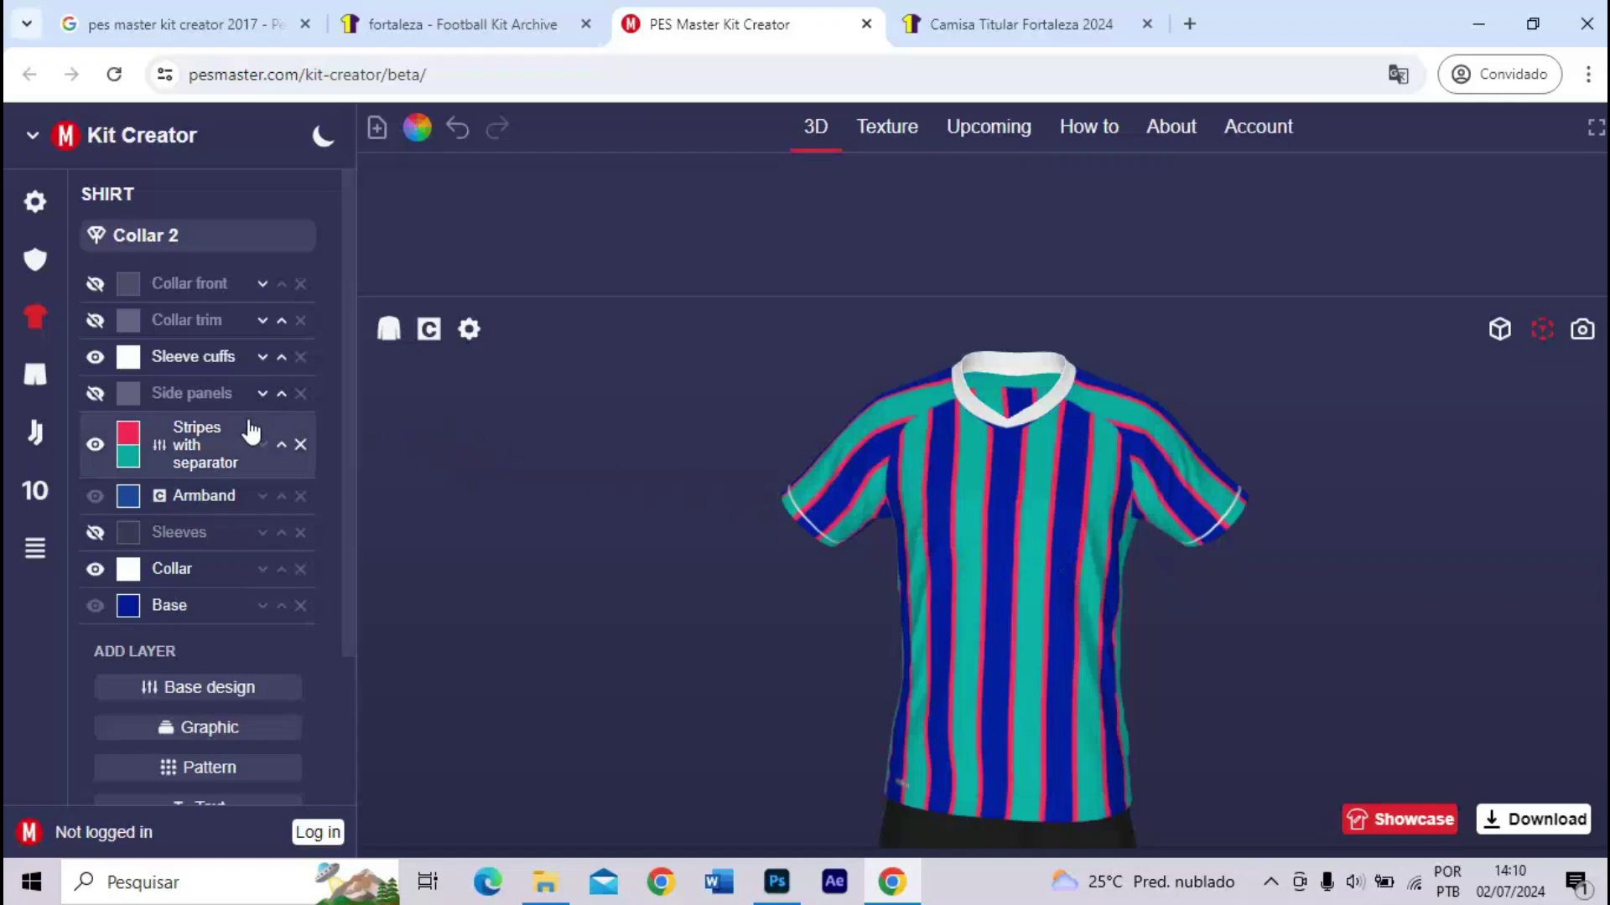
left_click(197, 440)
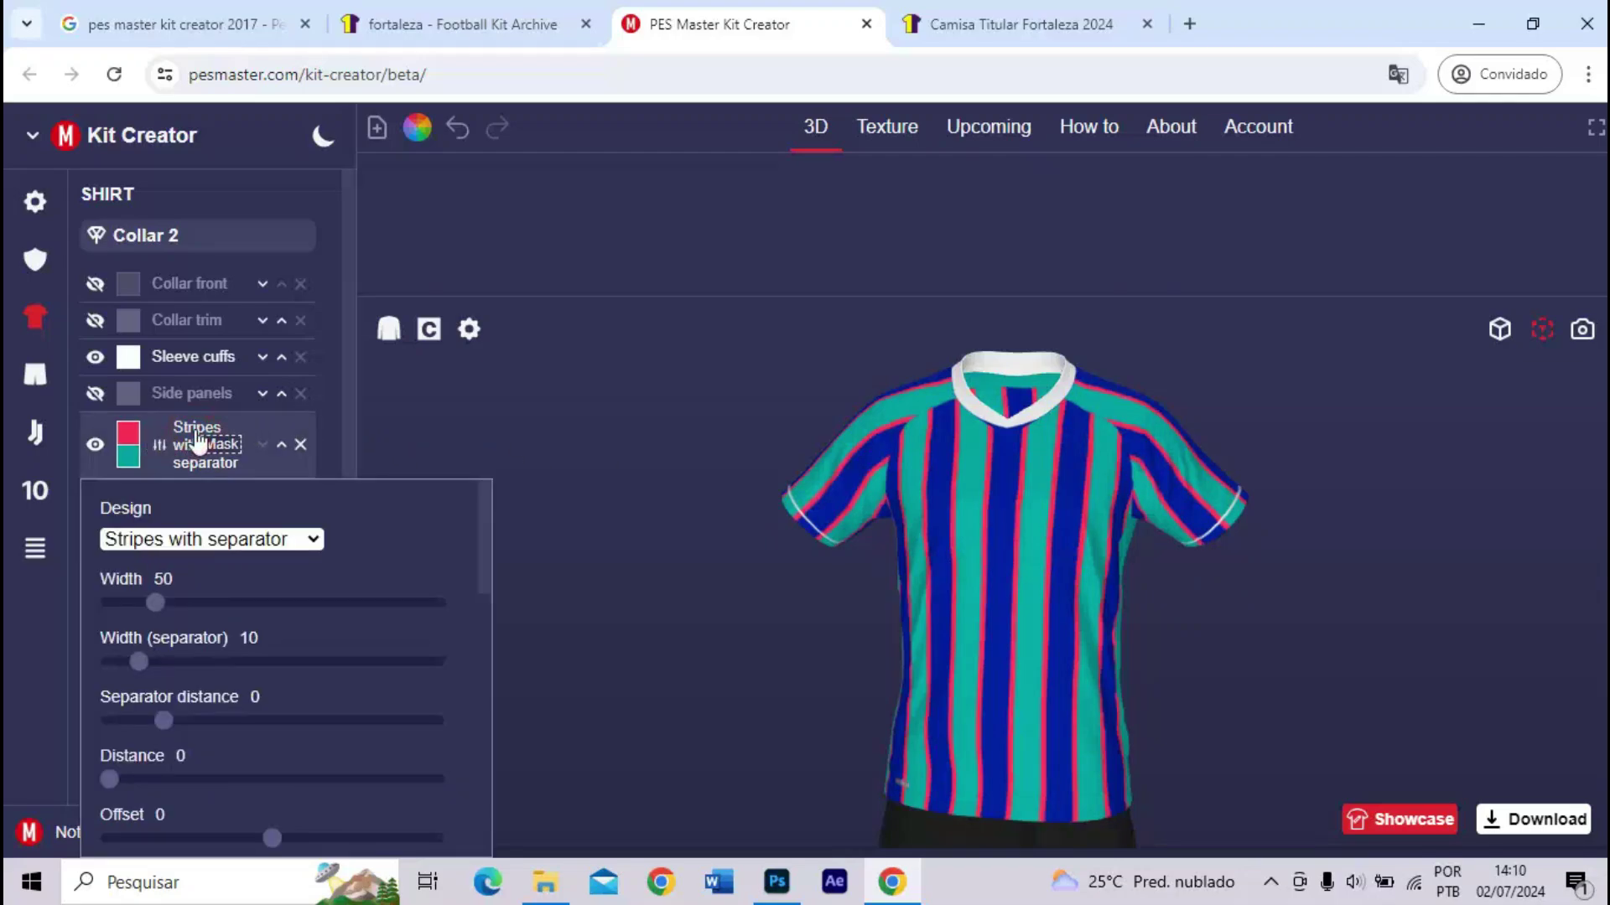
scroll(355, 550, "down", 7)
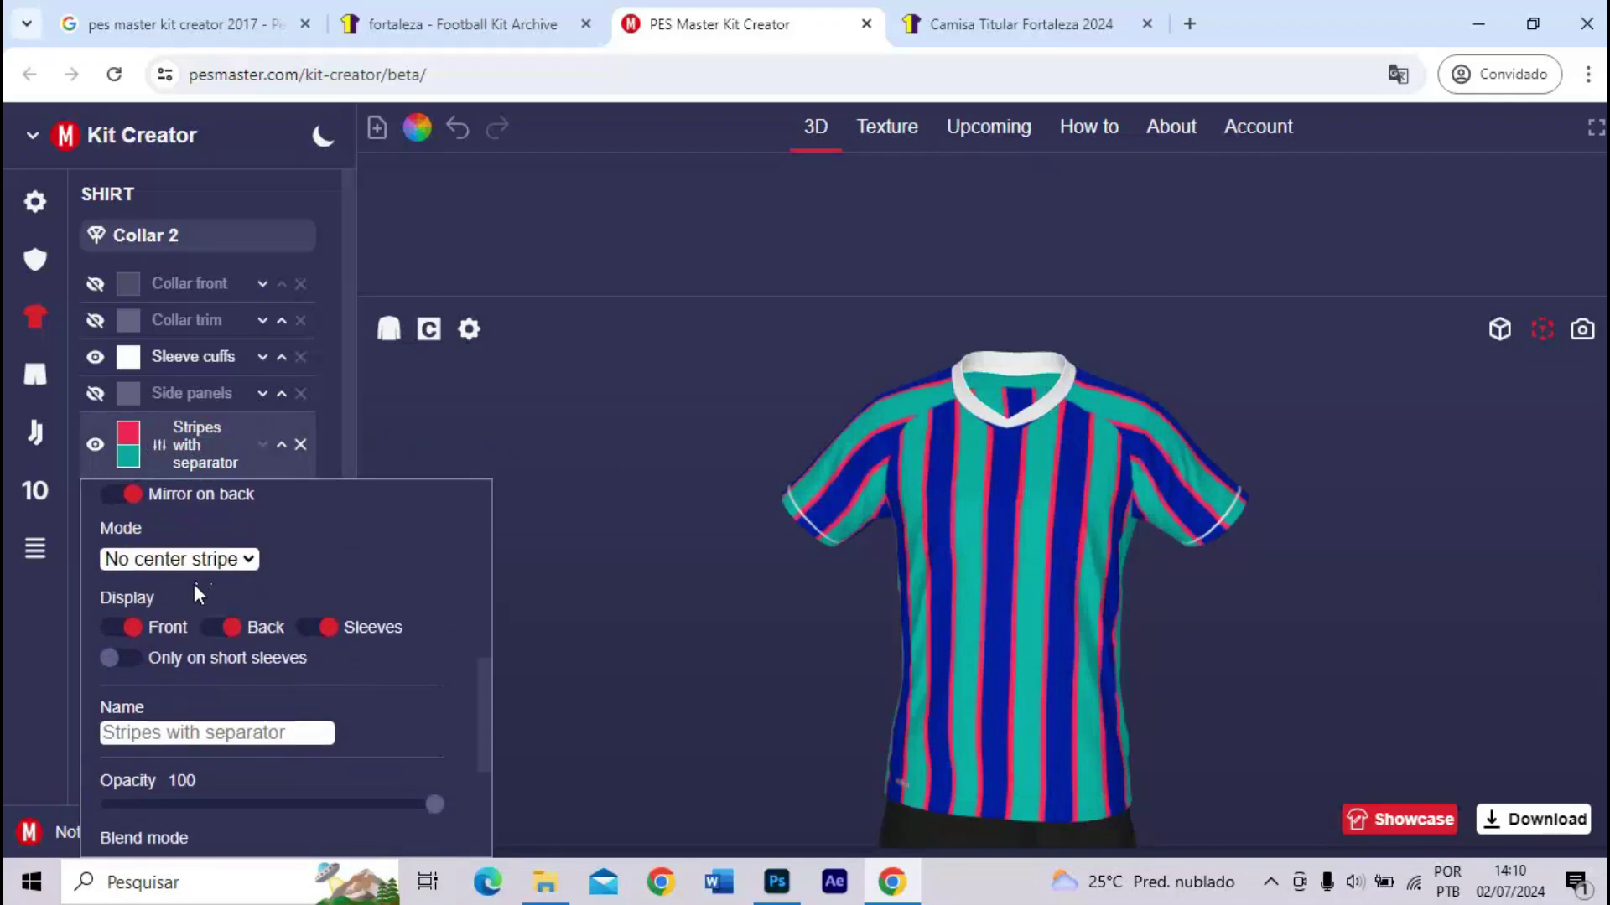
left_click(315, 627)
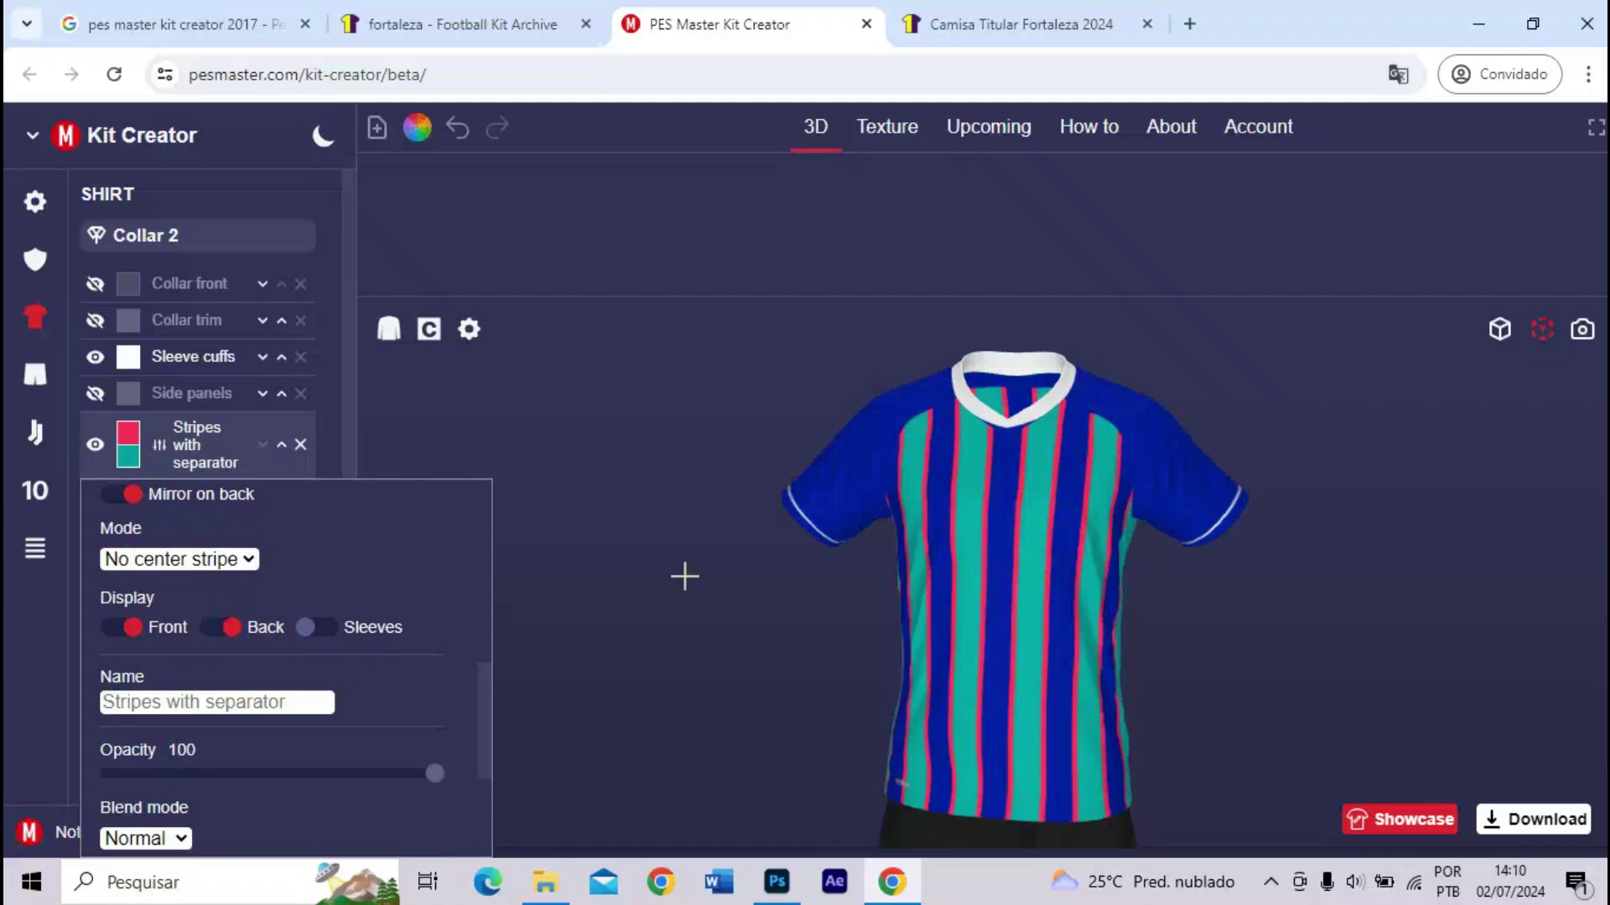
- Set the stripe design's rotation to 90 so the bands run horizontally, and check them on the 3D shirt
scroll(290, 610, "up", 5)
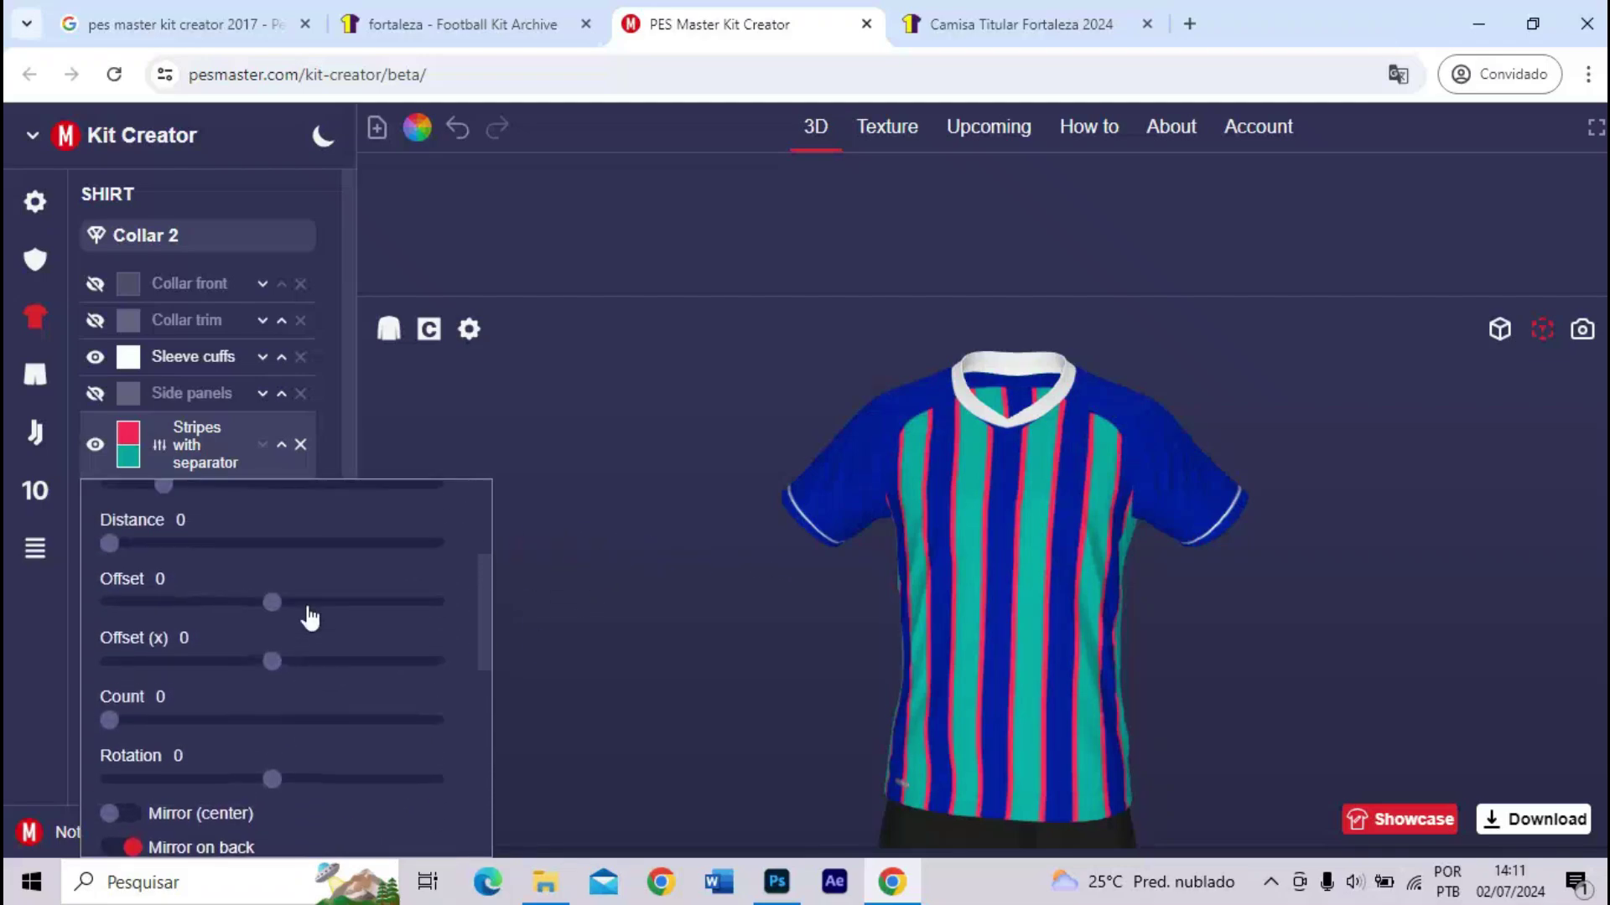
scroll(155, 570, "up", 2)
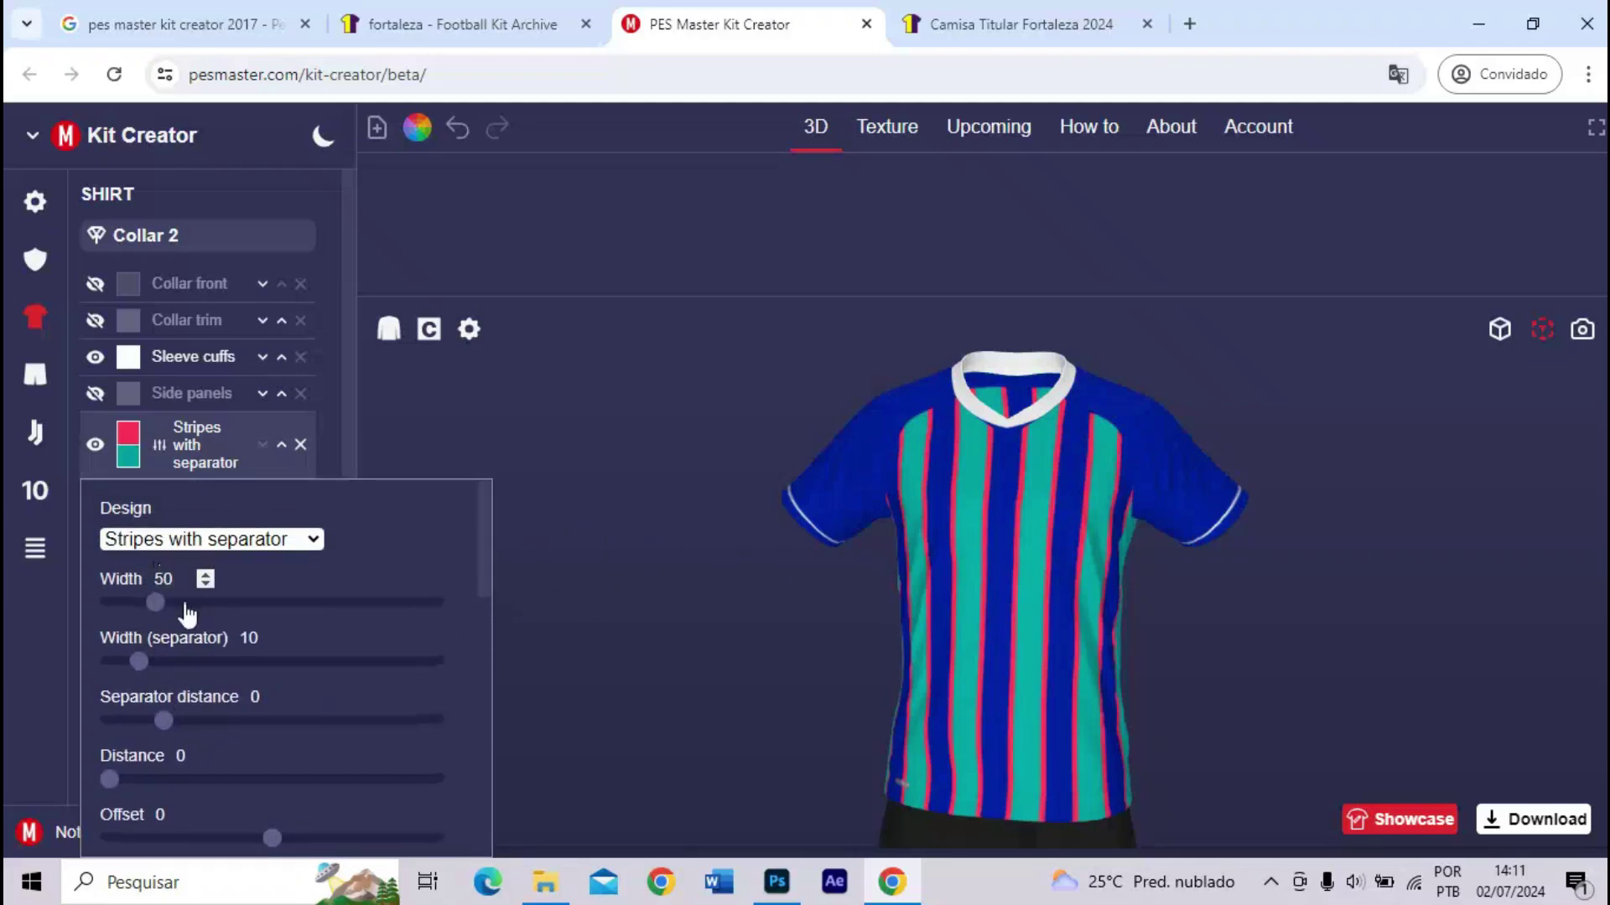
scroll(185, 637, "down", 4)
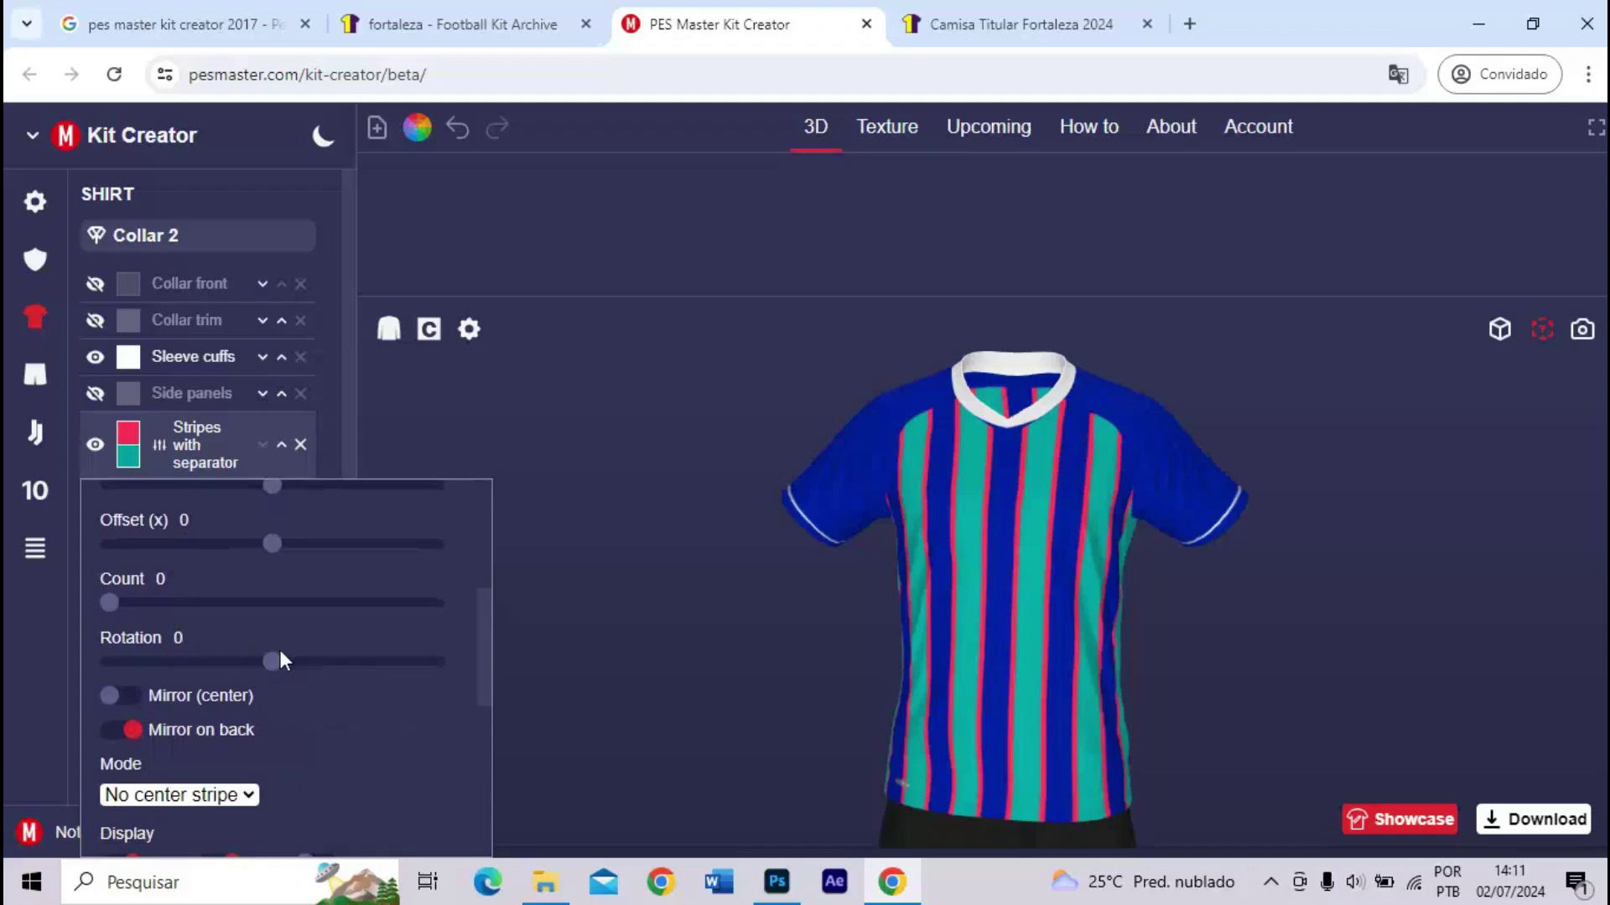
left_click_drag(340, 663, 356, 666)
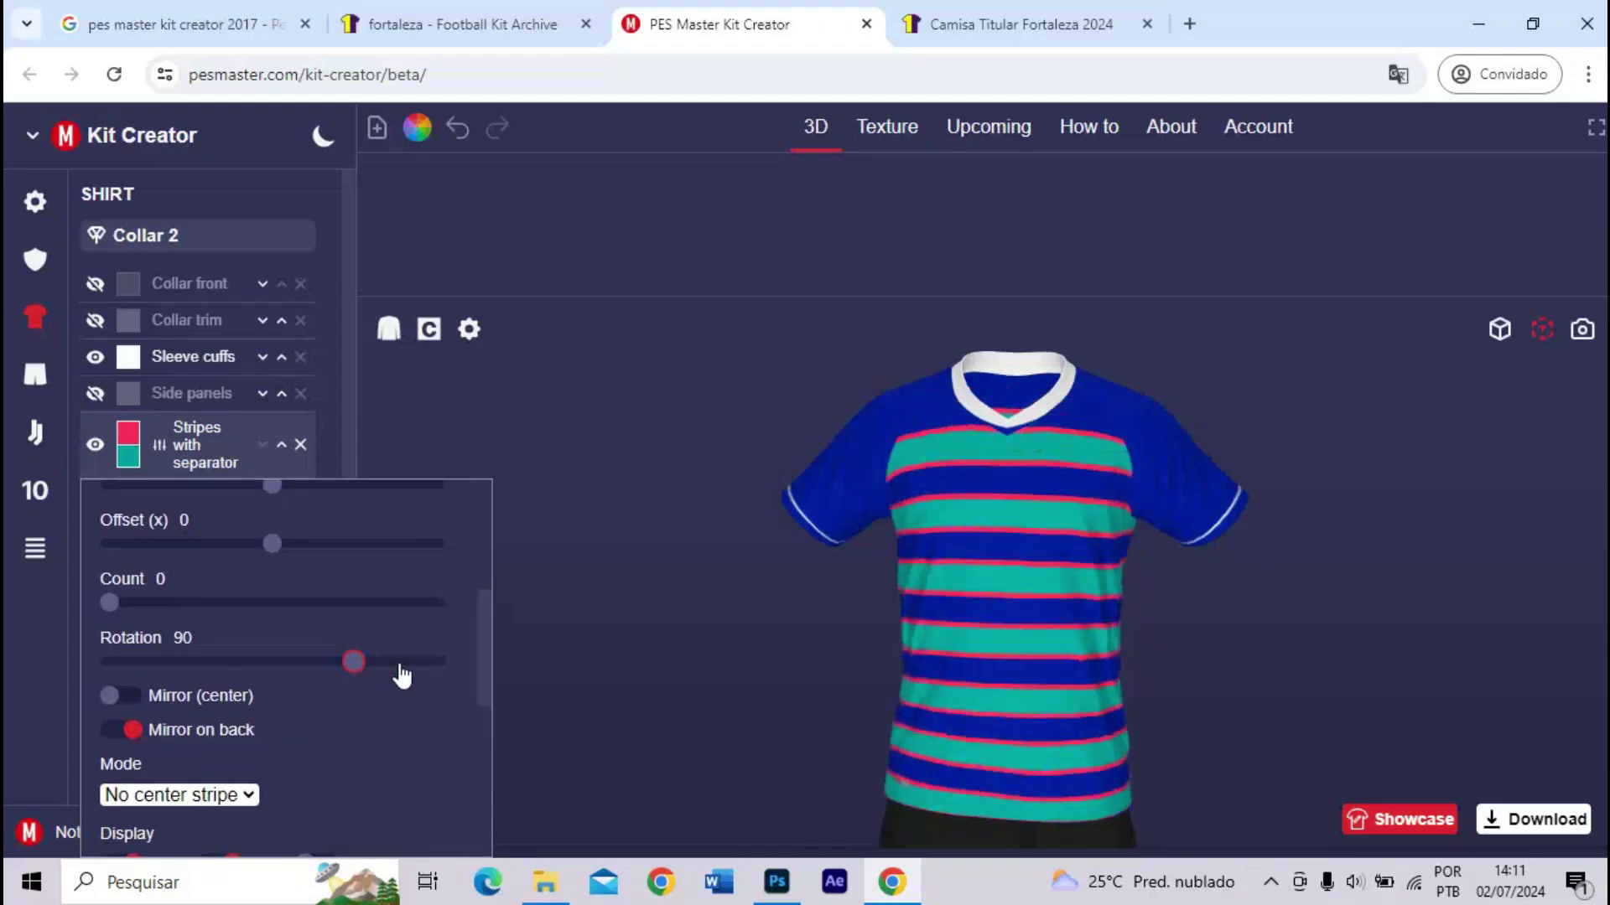
left_click_drag(896, 671, 891, 550)
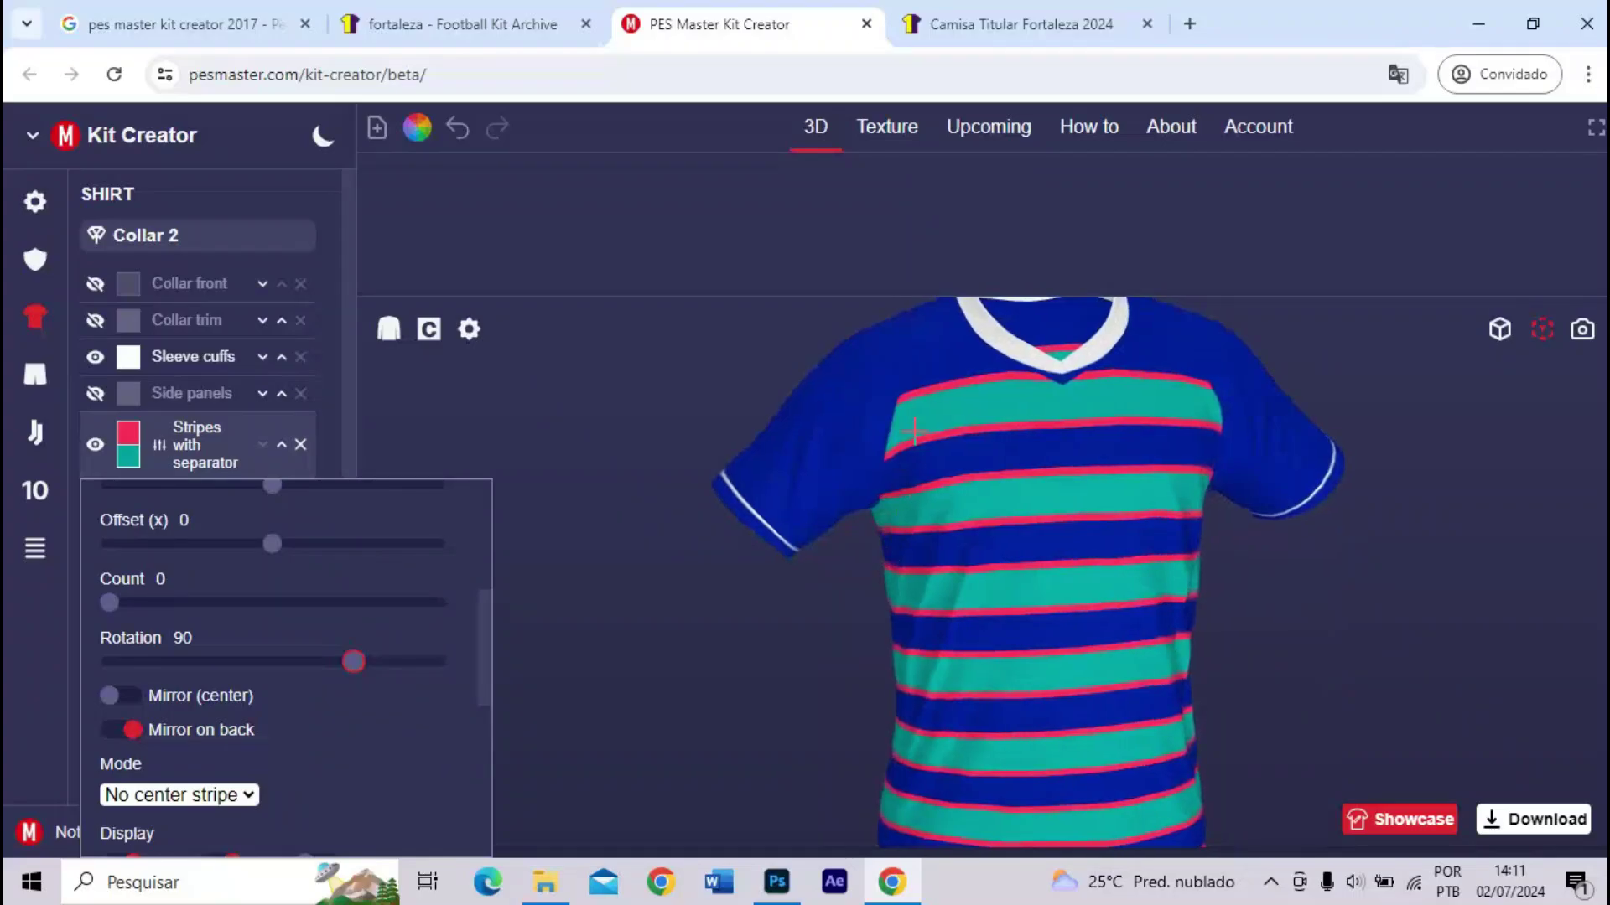
left_click_drag(994, 529, 551, 508)
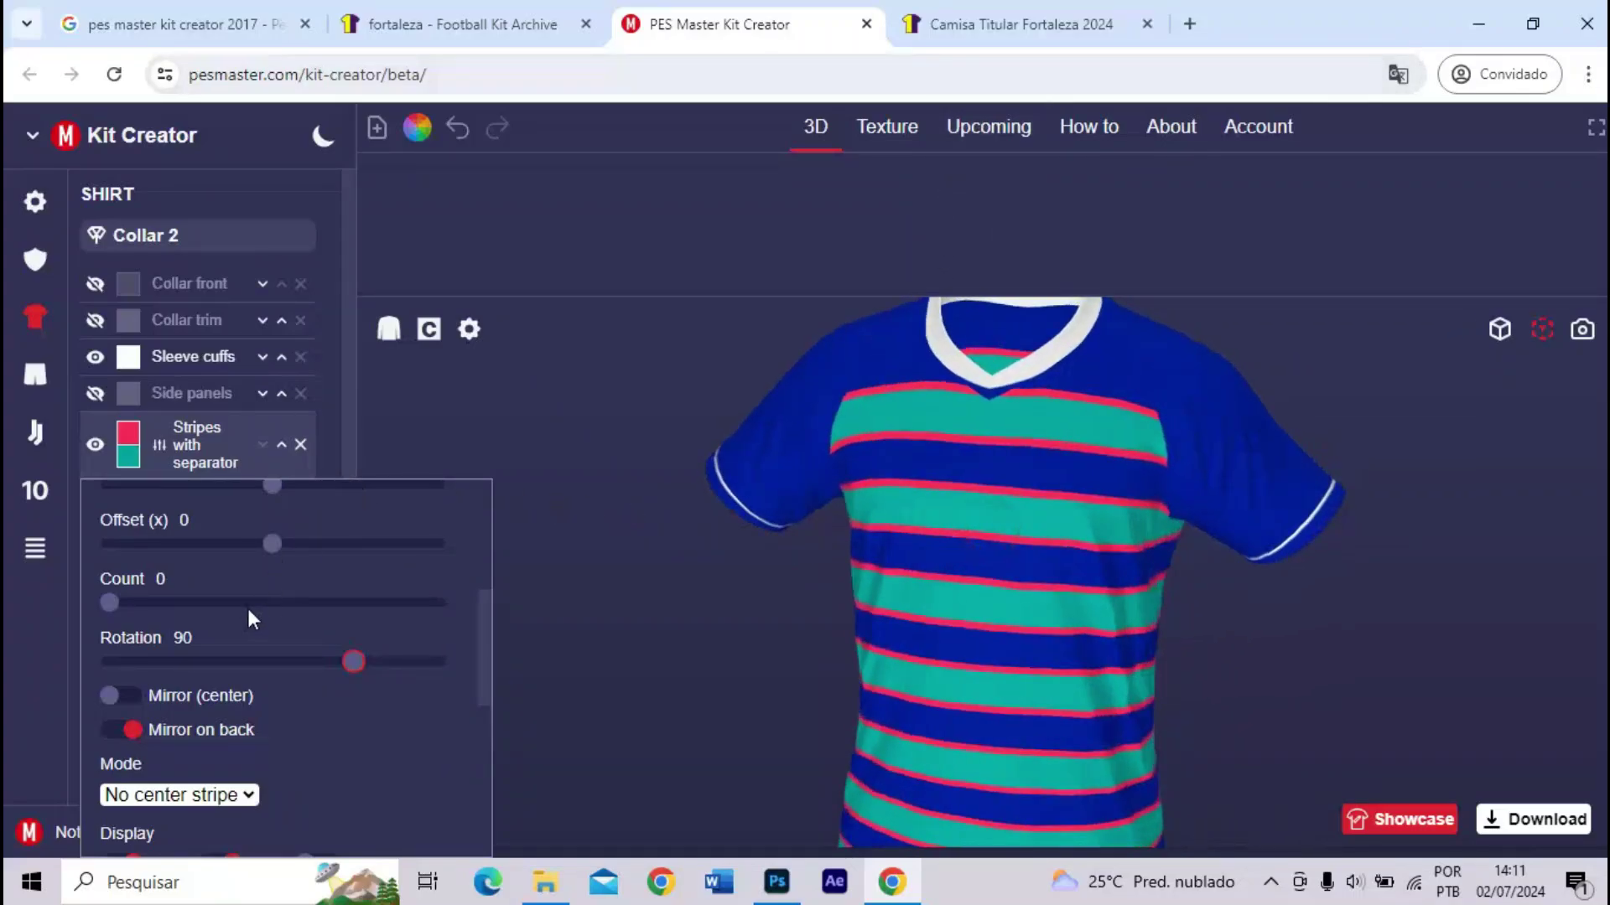
- Set the stripe design's first colour, used for the separators, to white (#ffffff)
scroll(219, 709, "up", 4)
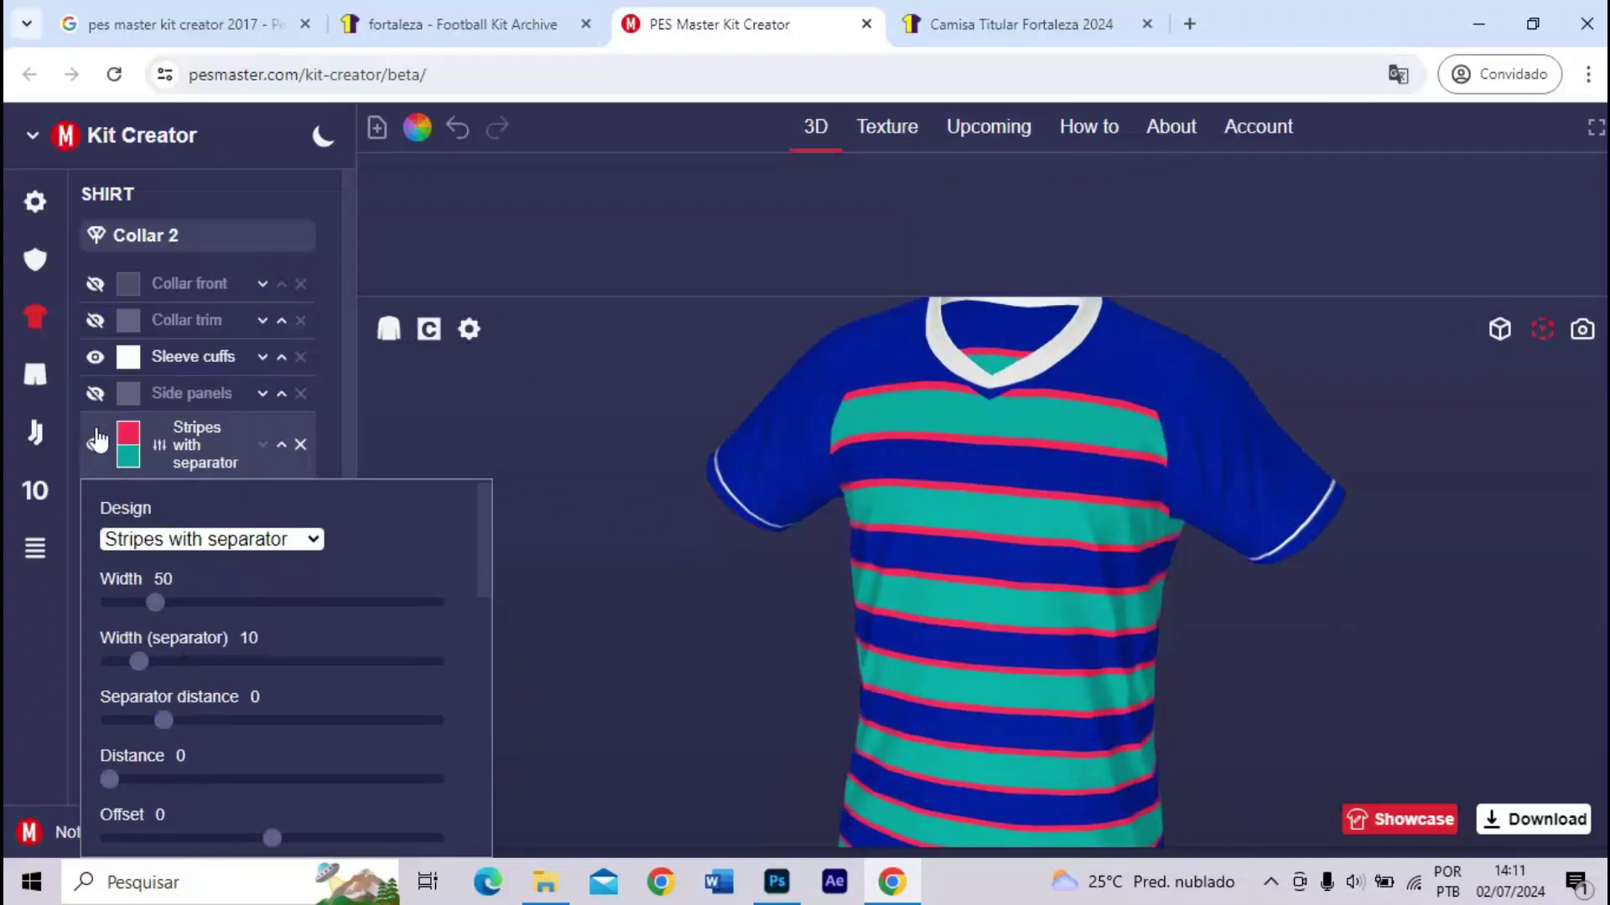
left_click(130, 432)
left_click(776, 373)
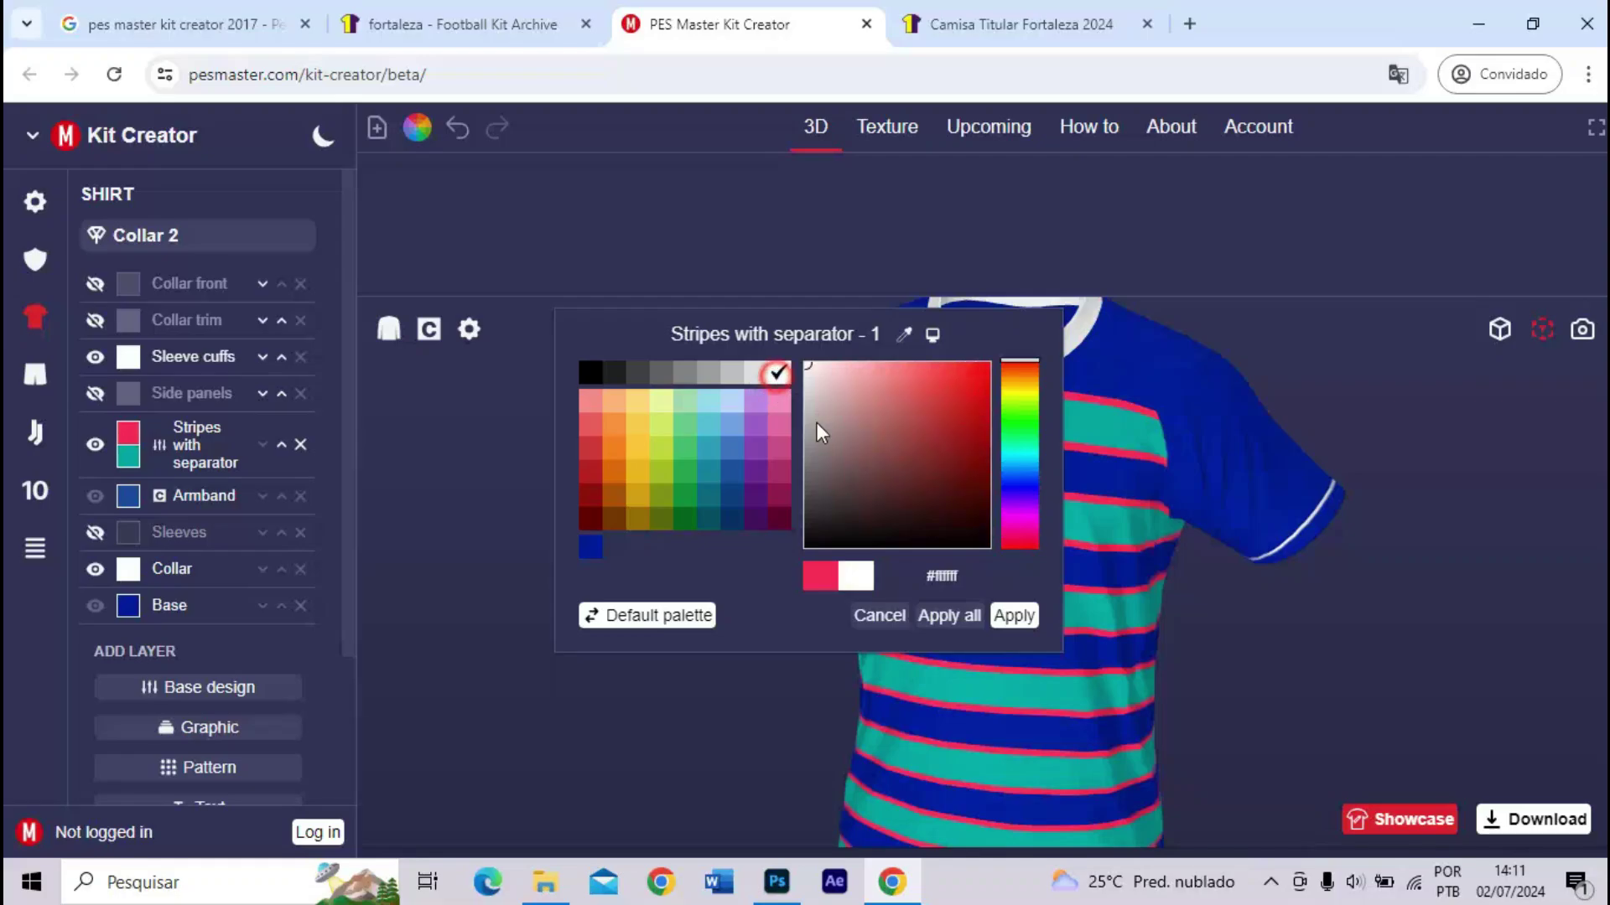
left_click(1015, 617)
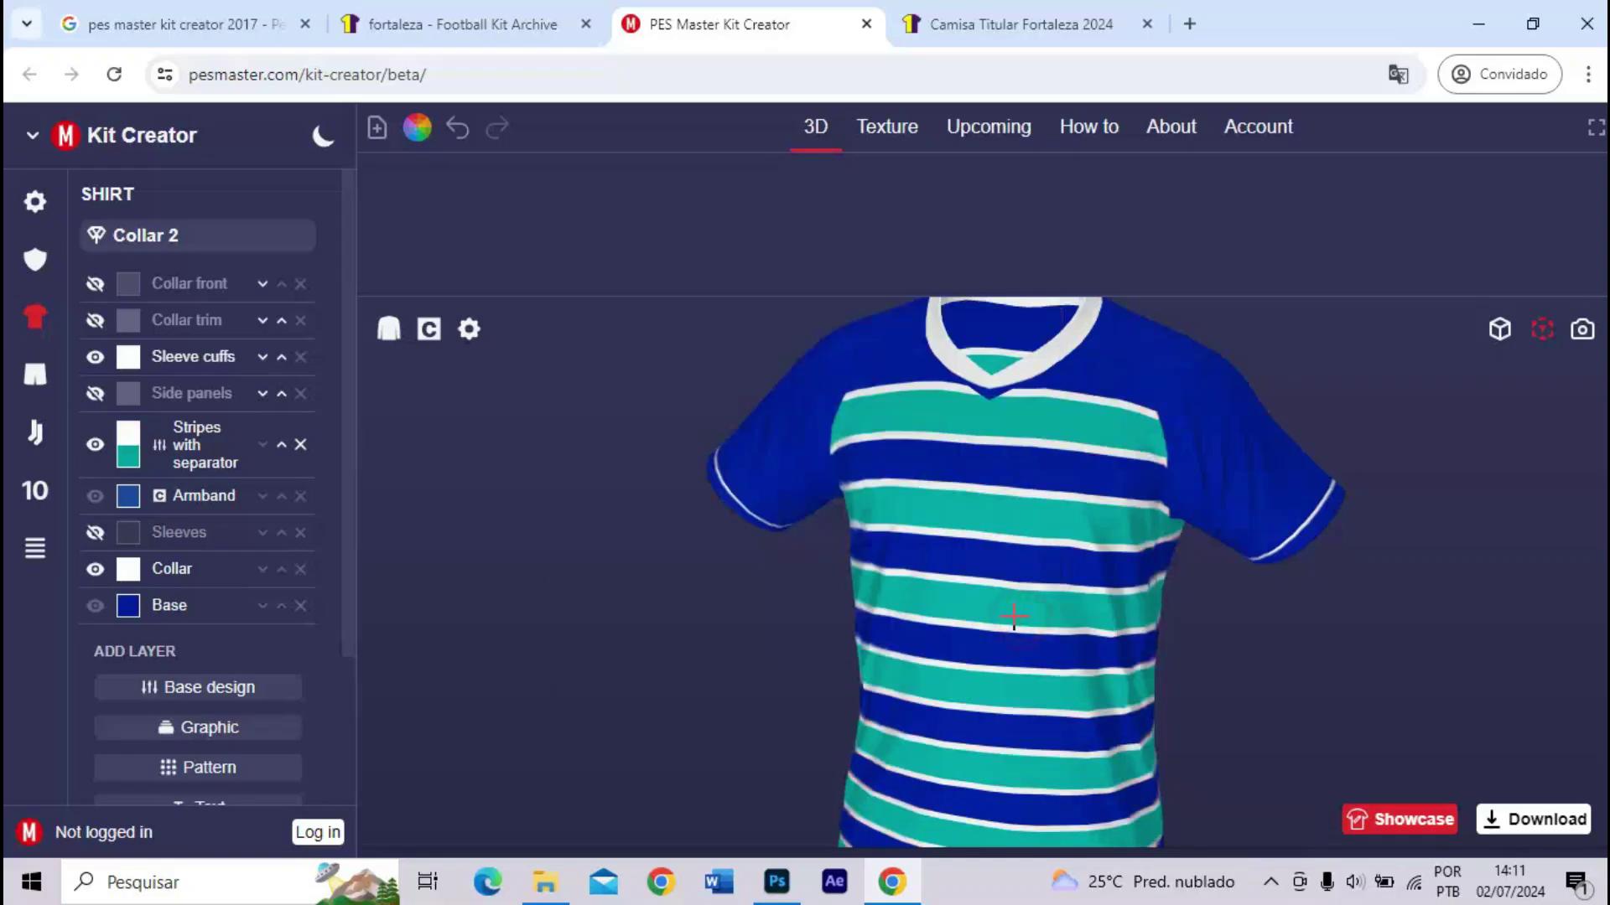
- Sample the red swatch in Photoshop and set the stripe design's second colour in the Kit Creator to #f0001c
left_click(130, 459)
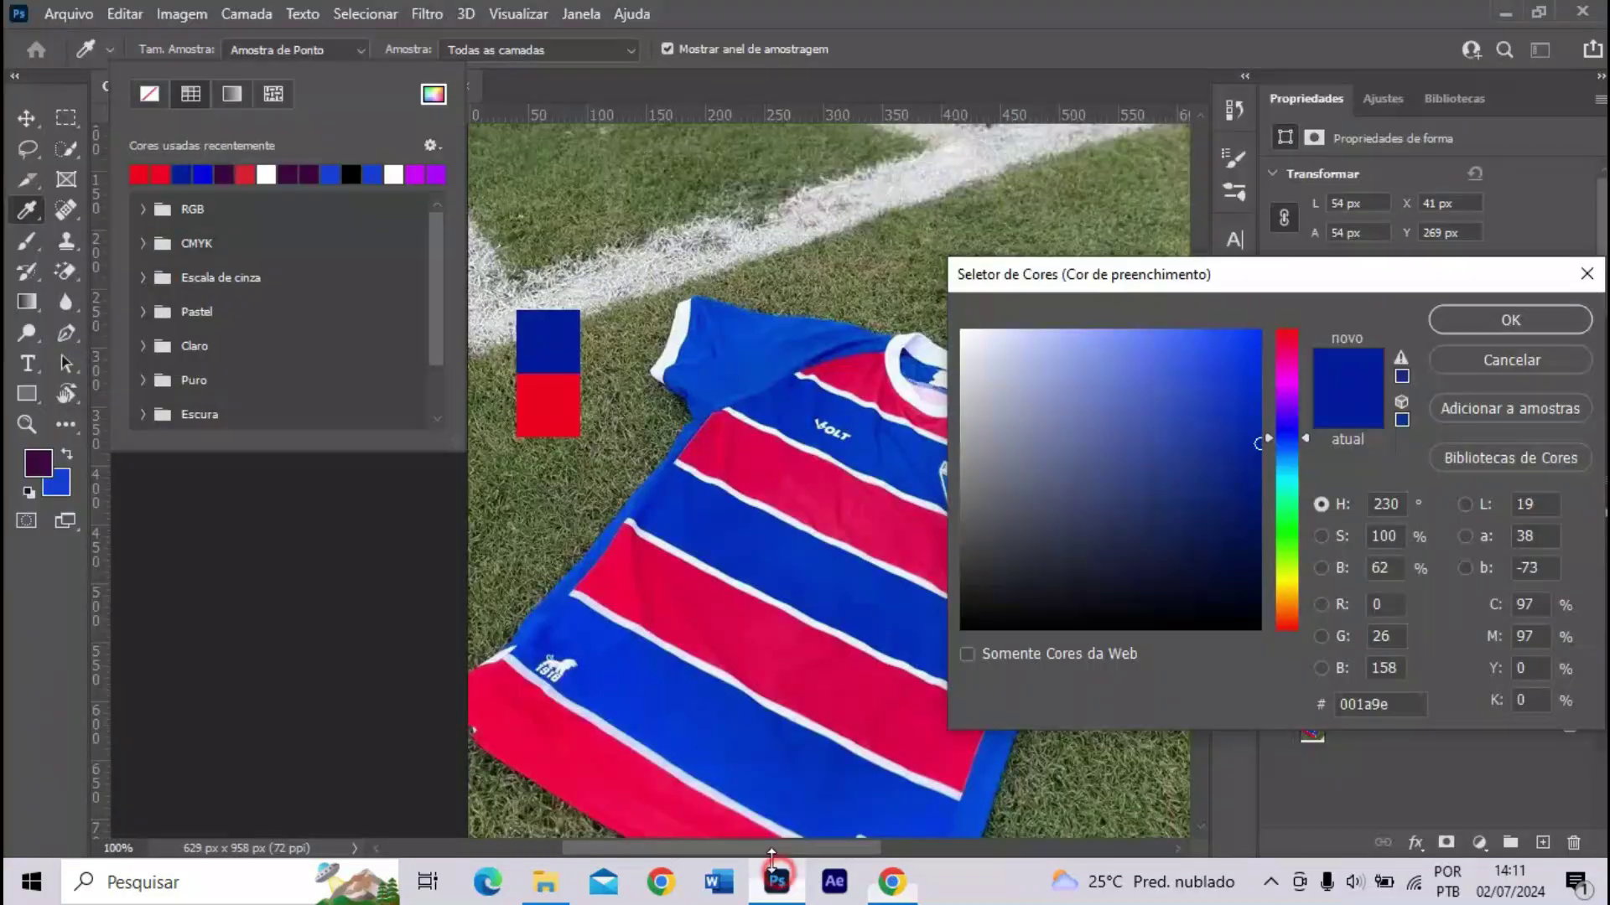
left_click(776, 881)
left_click(559, 397)
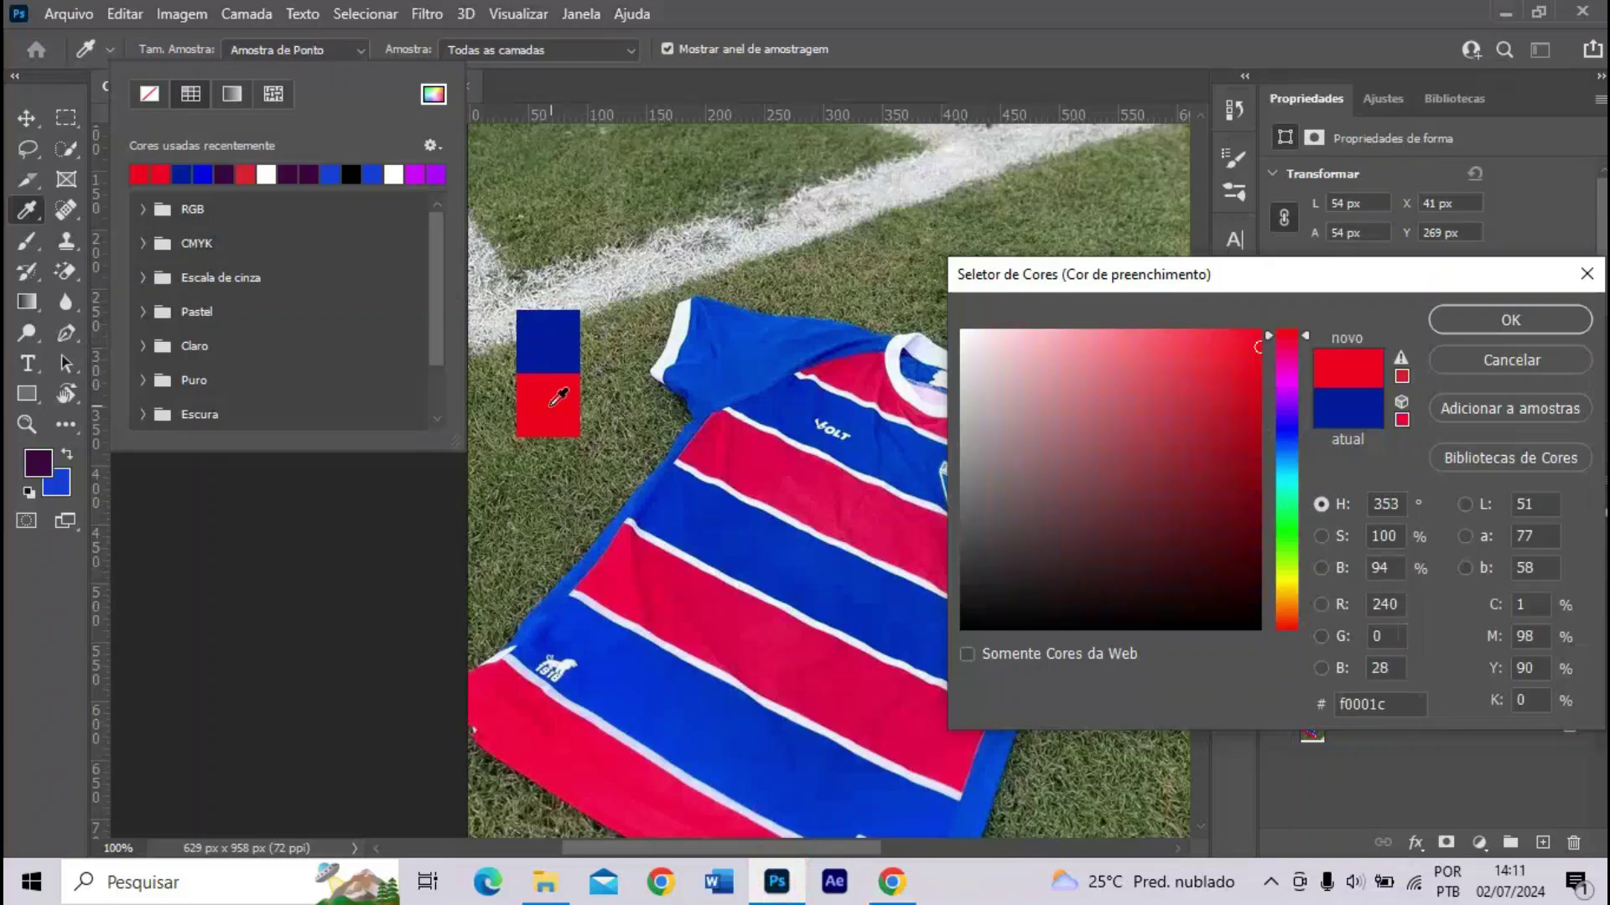
left_click(1388, 705)
key("ctrl+c")
left_click(876, 881)
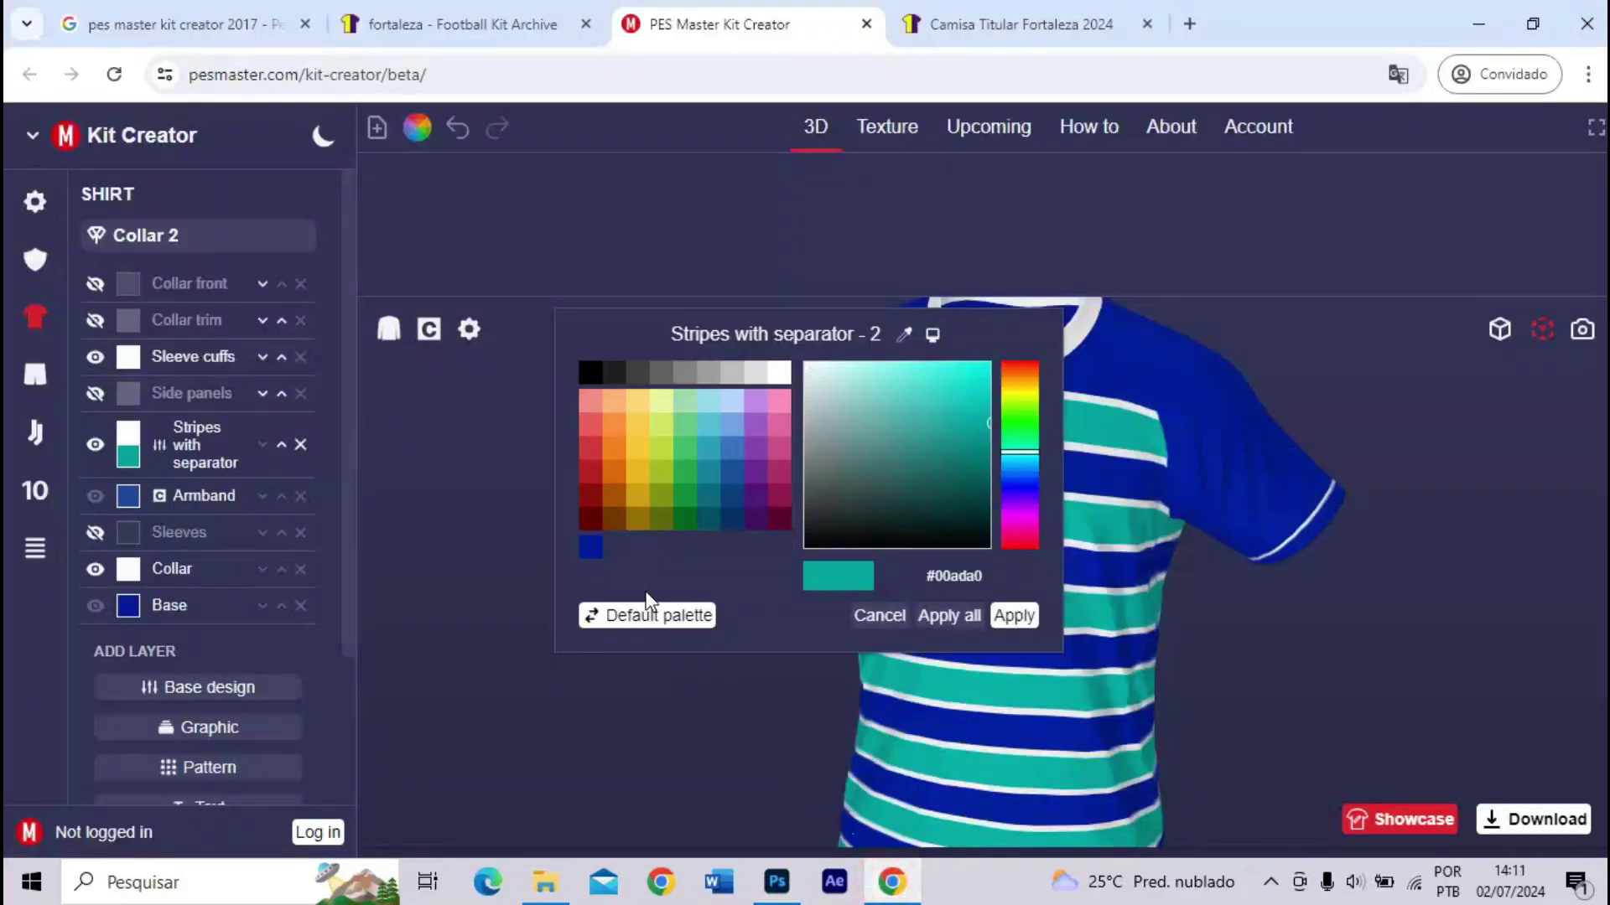
left_click(980, 577)
key("ctrl+v")
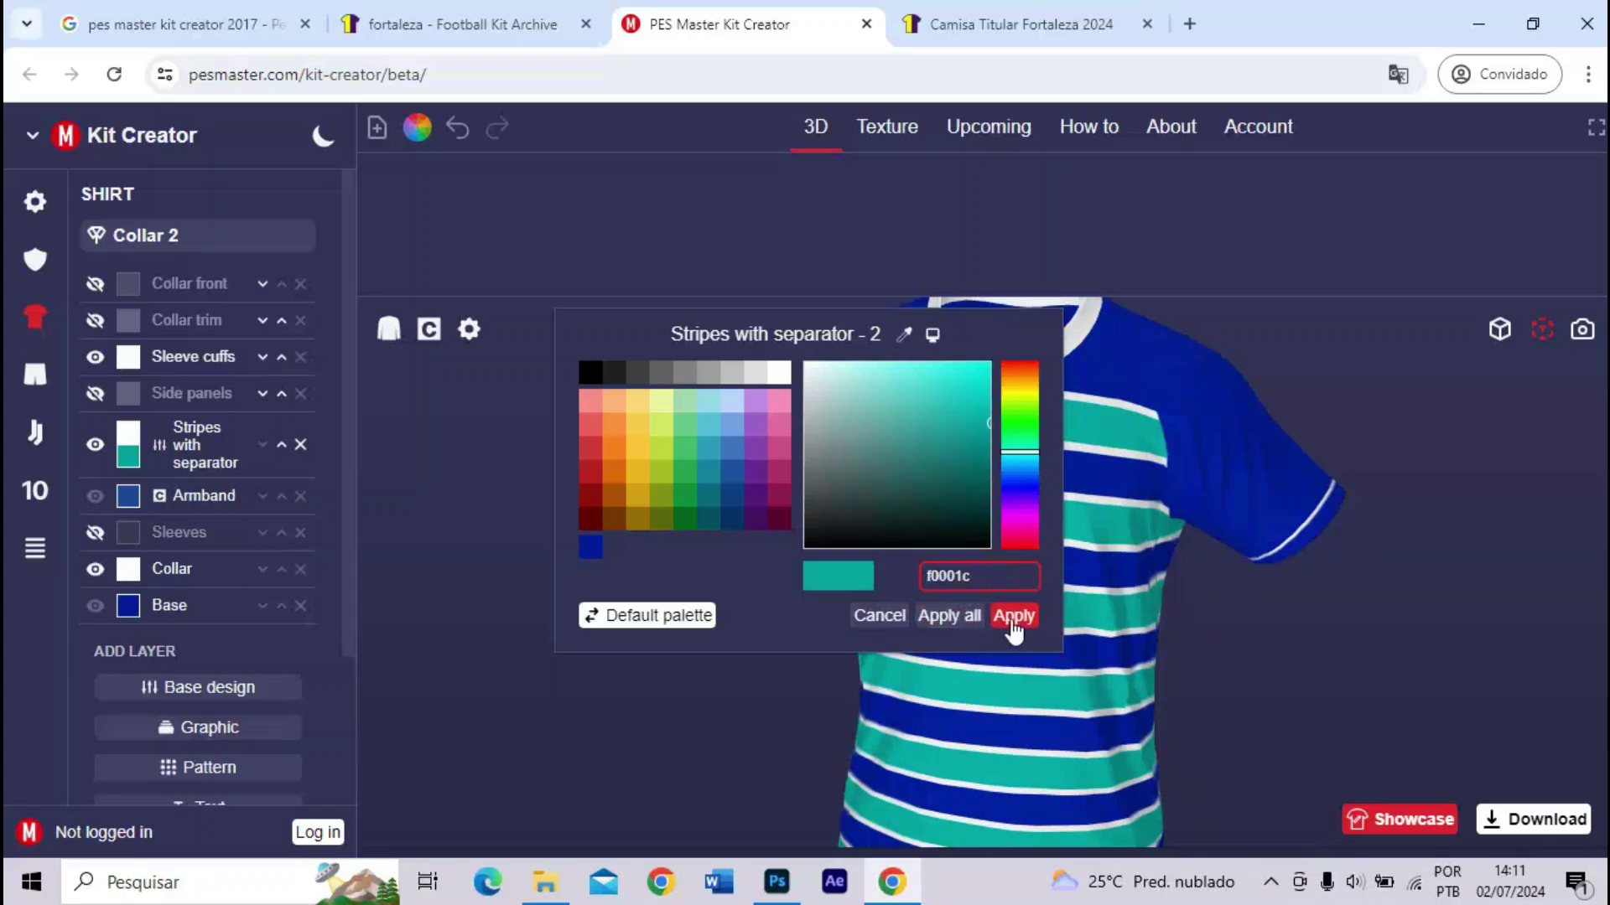
left_click(1013, 617)
mouse_move(944, 567)
left_mouse_down()
mouse_move(1039, 564)
mouse_move(1196, 481)
mouse_move(1038, 567)
mouse_move(949, 549)
mouse_move(1049, 521)
mouse_move(988, 565)
mouse_move(935, 553)
left_mouse_up()
scroll(935, 553, "down", 3)
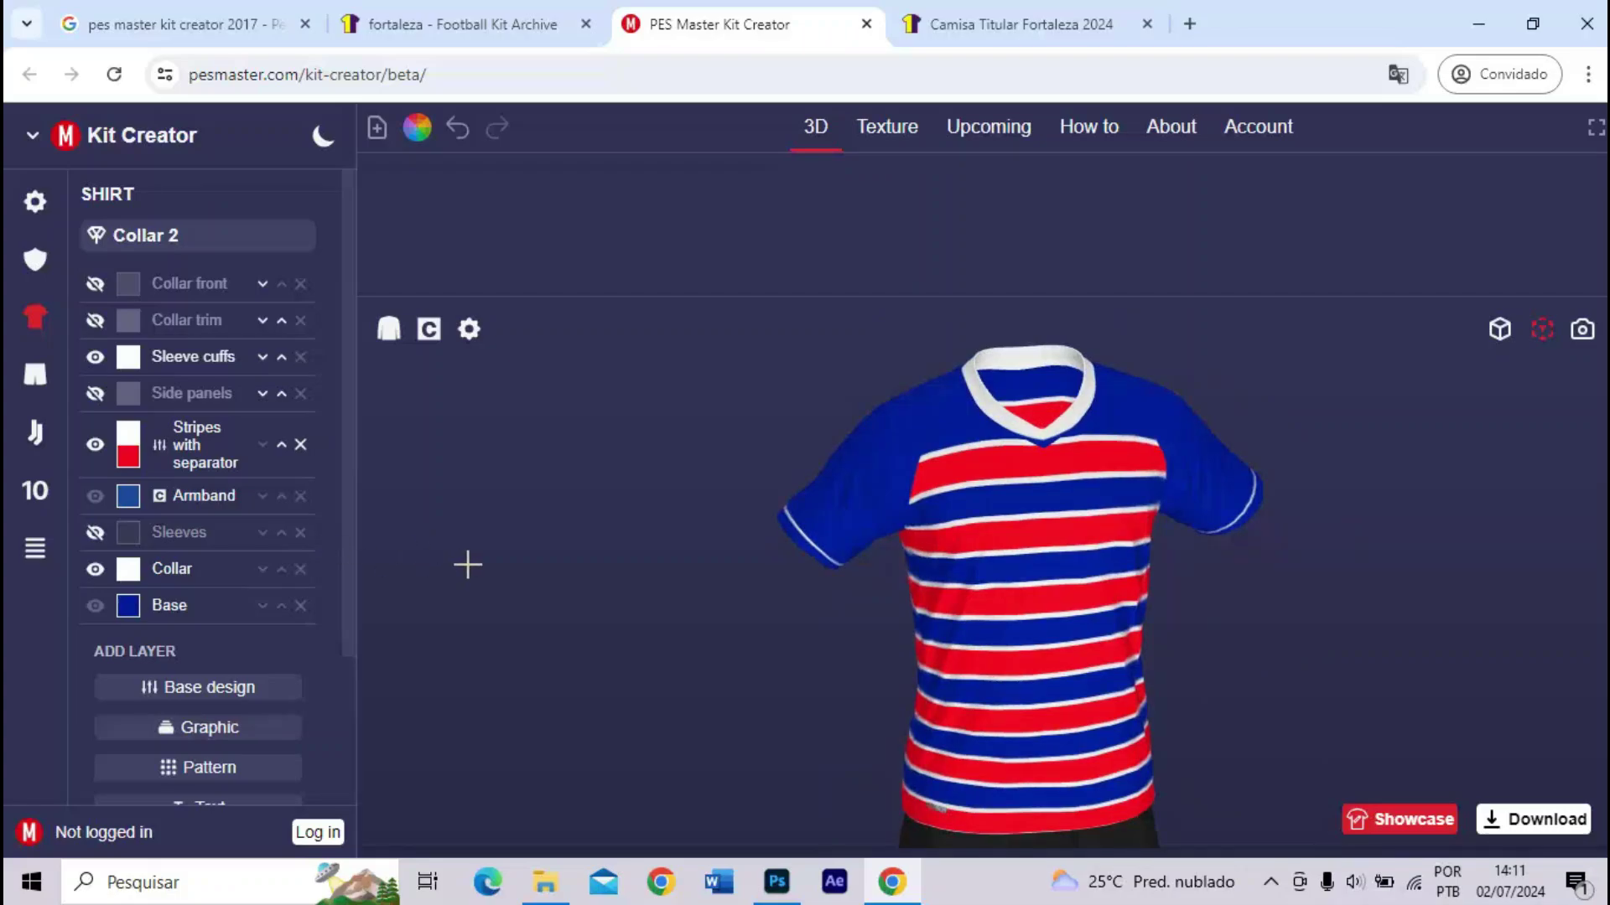
- Set the stripe design's width to 125, comparing the band height with the Fortaleza 2024 reference photos
left_click(166, 451)
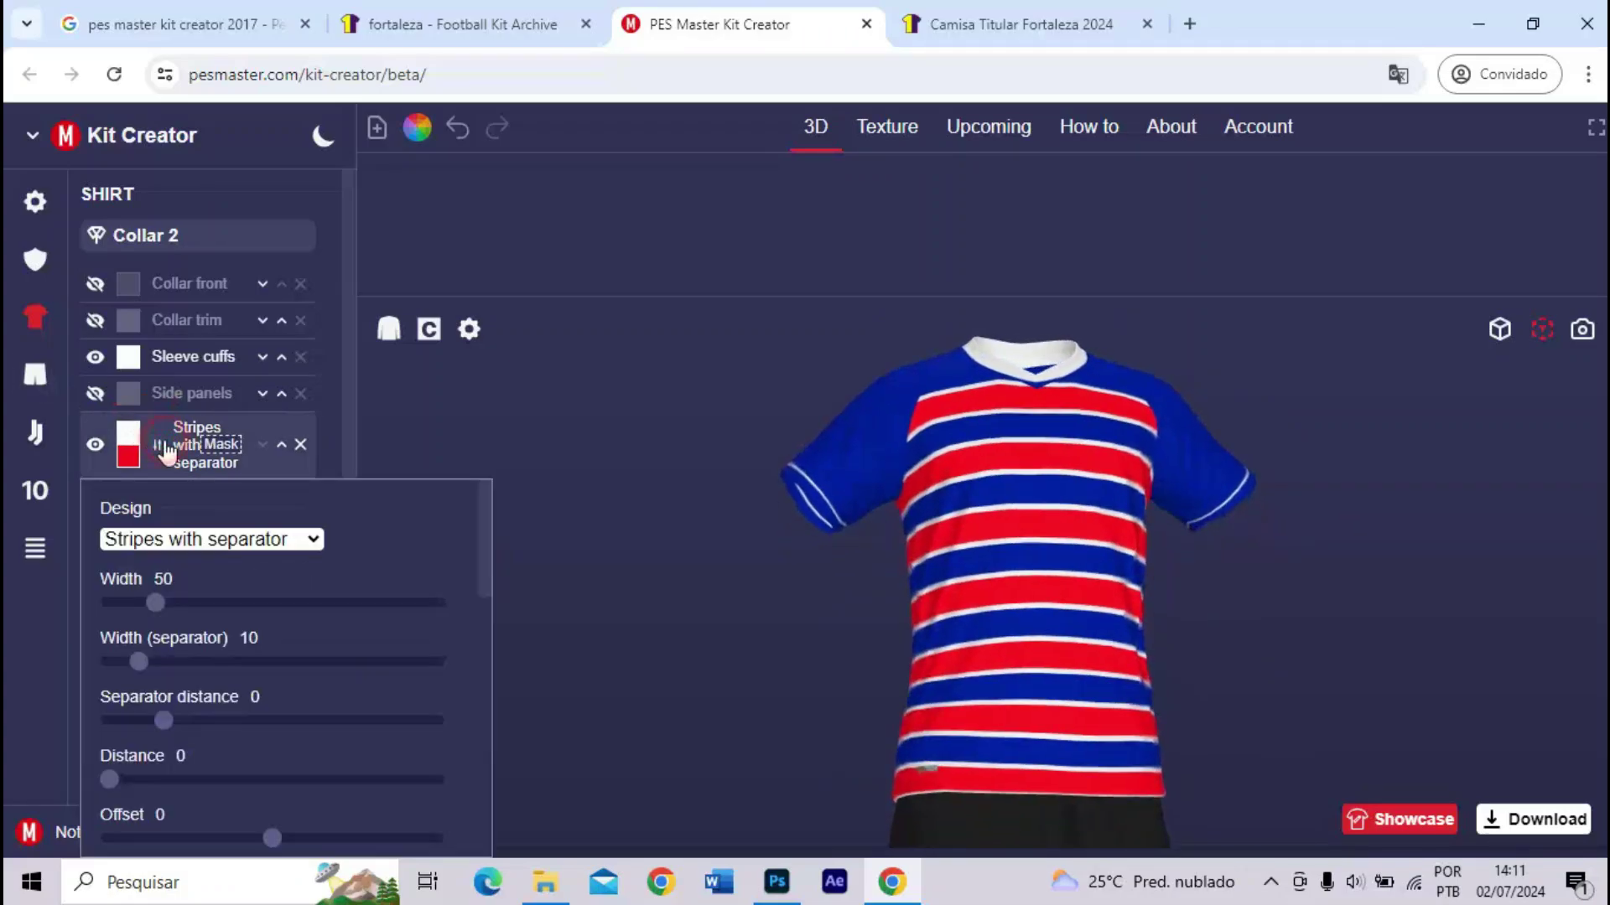
left_click_drag(187, 603, 215, 604)
left_click(1006, 25)
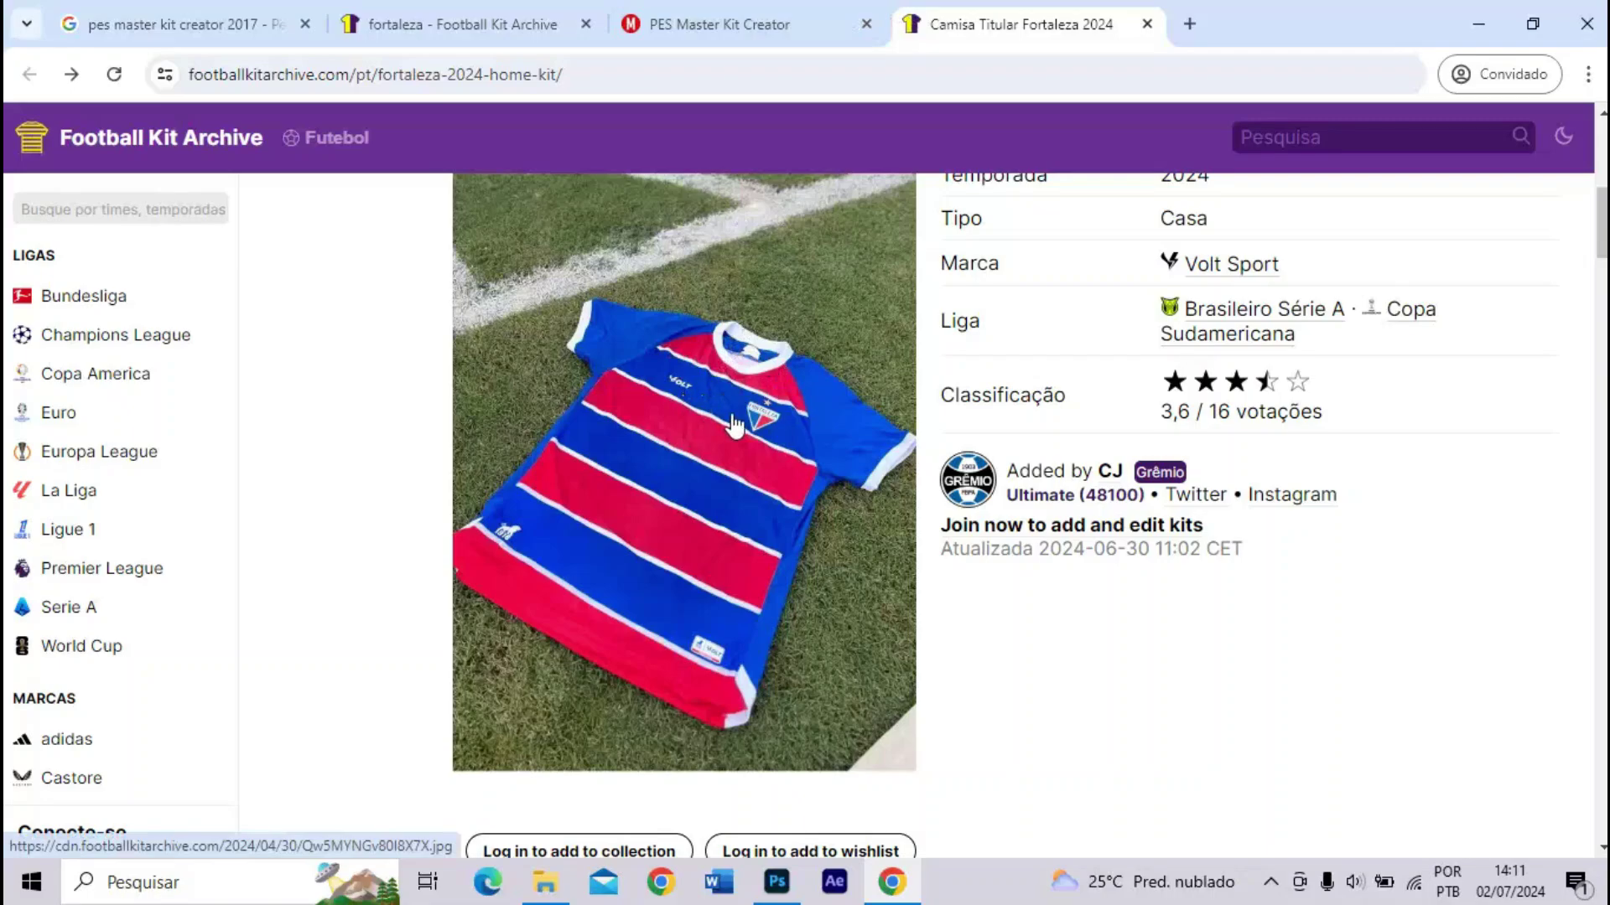
scroll(738, 491, "down", 1)
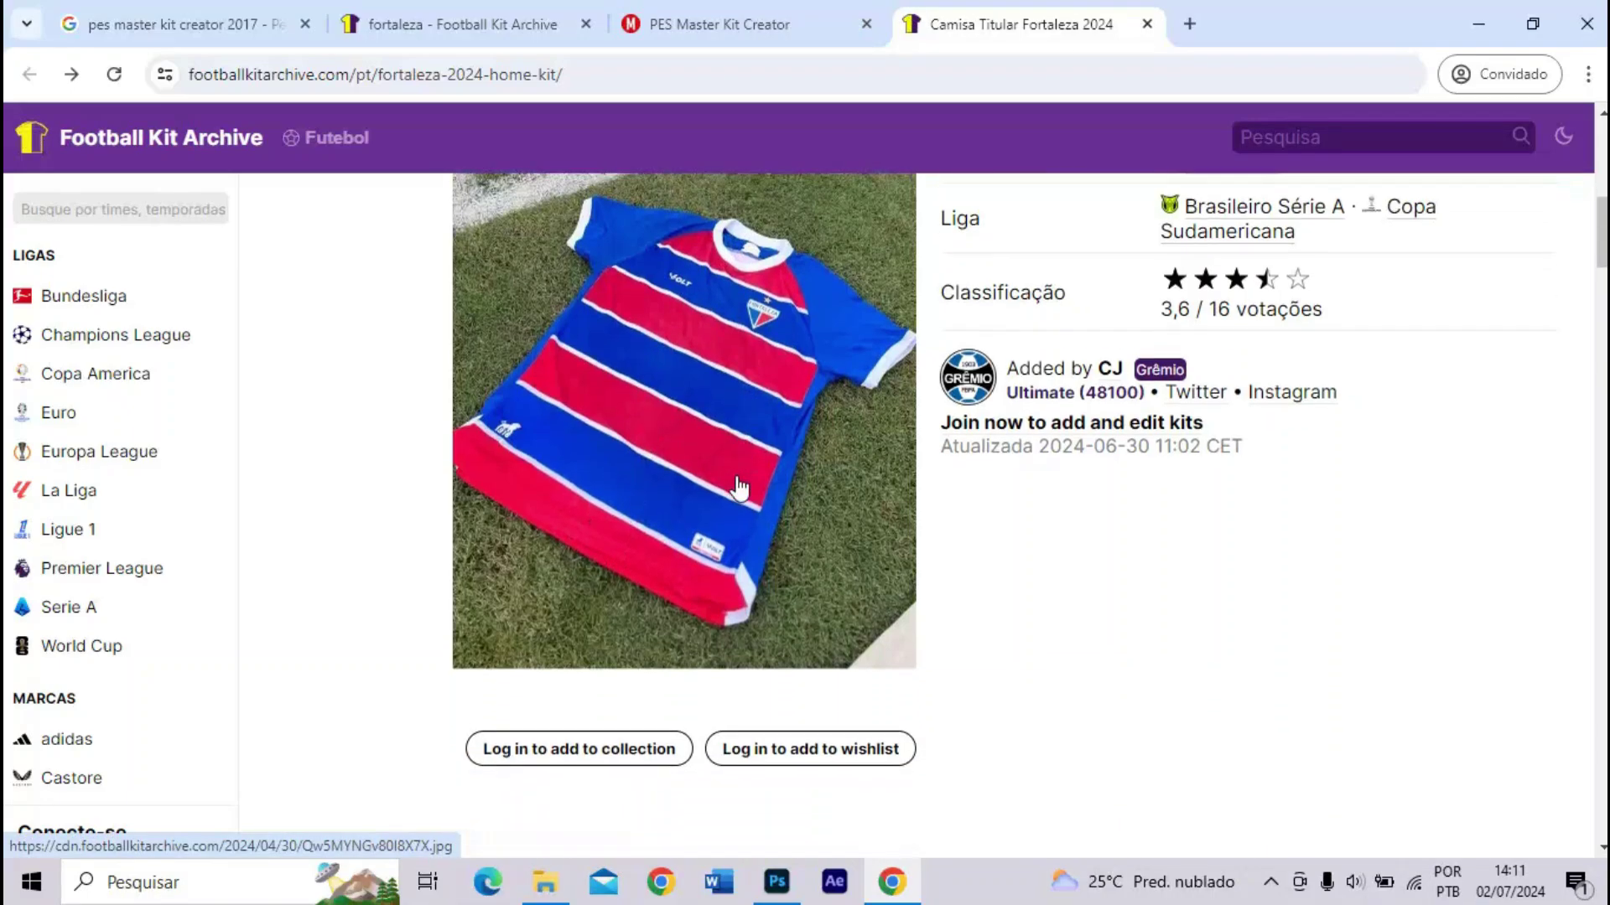
scroll(677, 507, "up", 1)
left_click(826, 15)
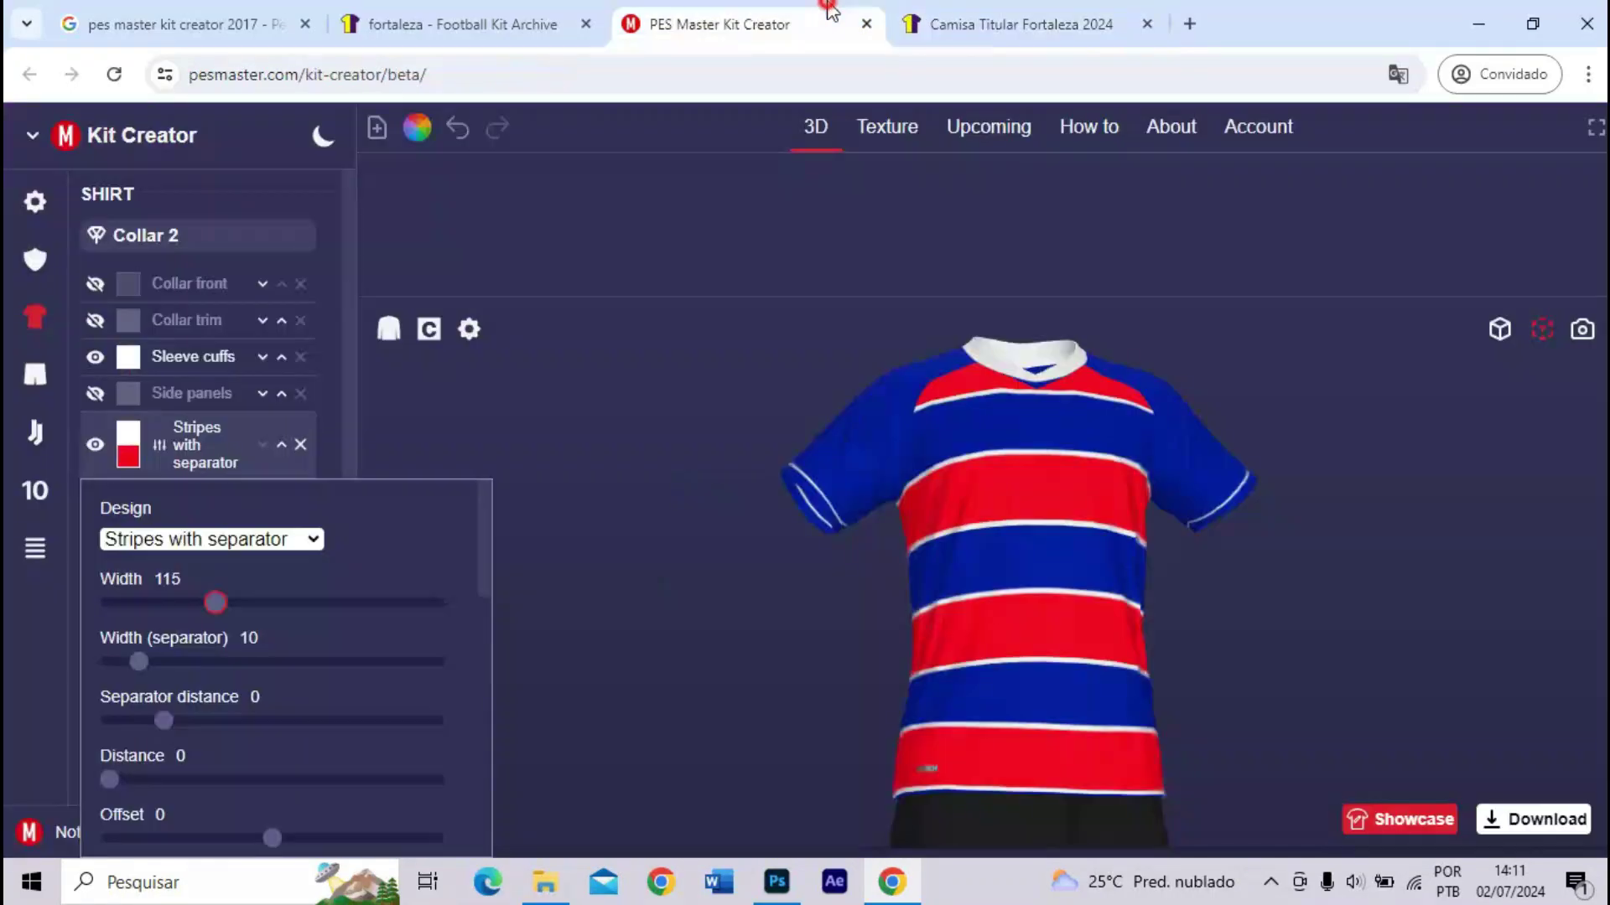
left_click(950, 9)
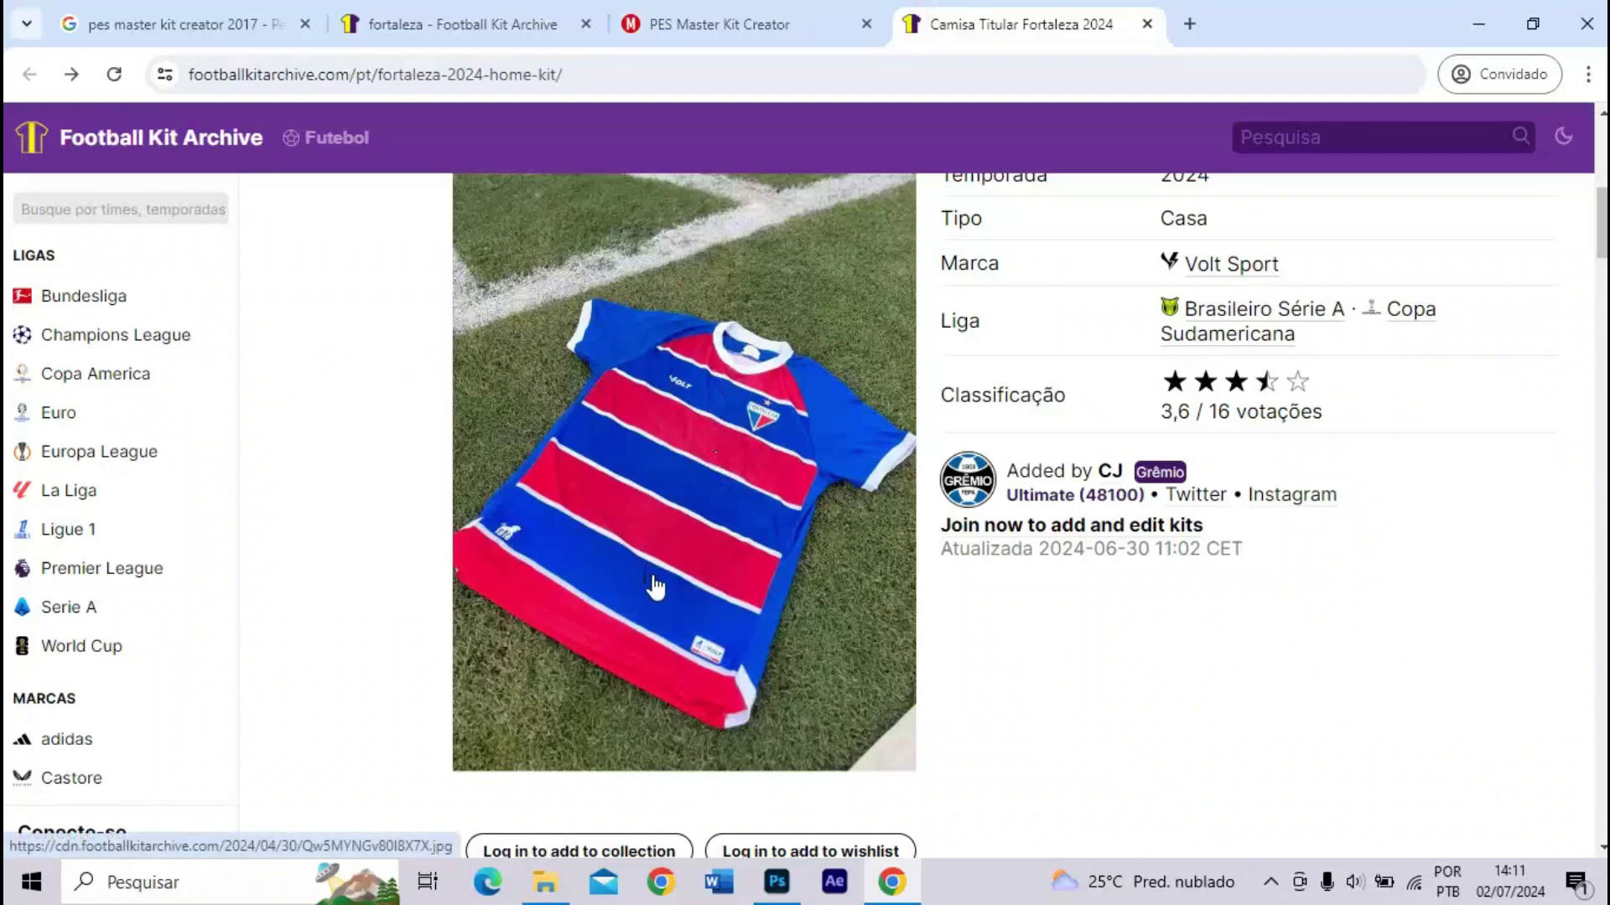
scroll(657, 582, "down", 6)
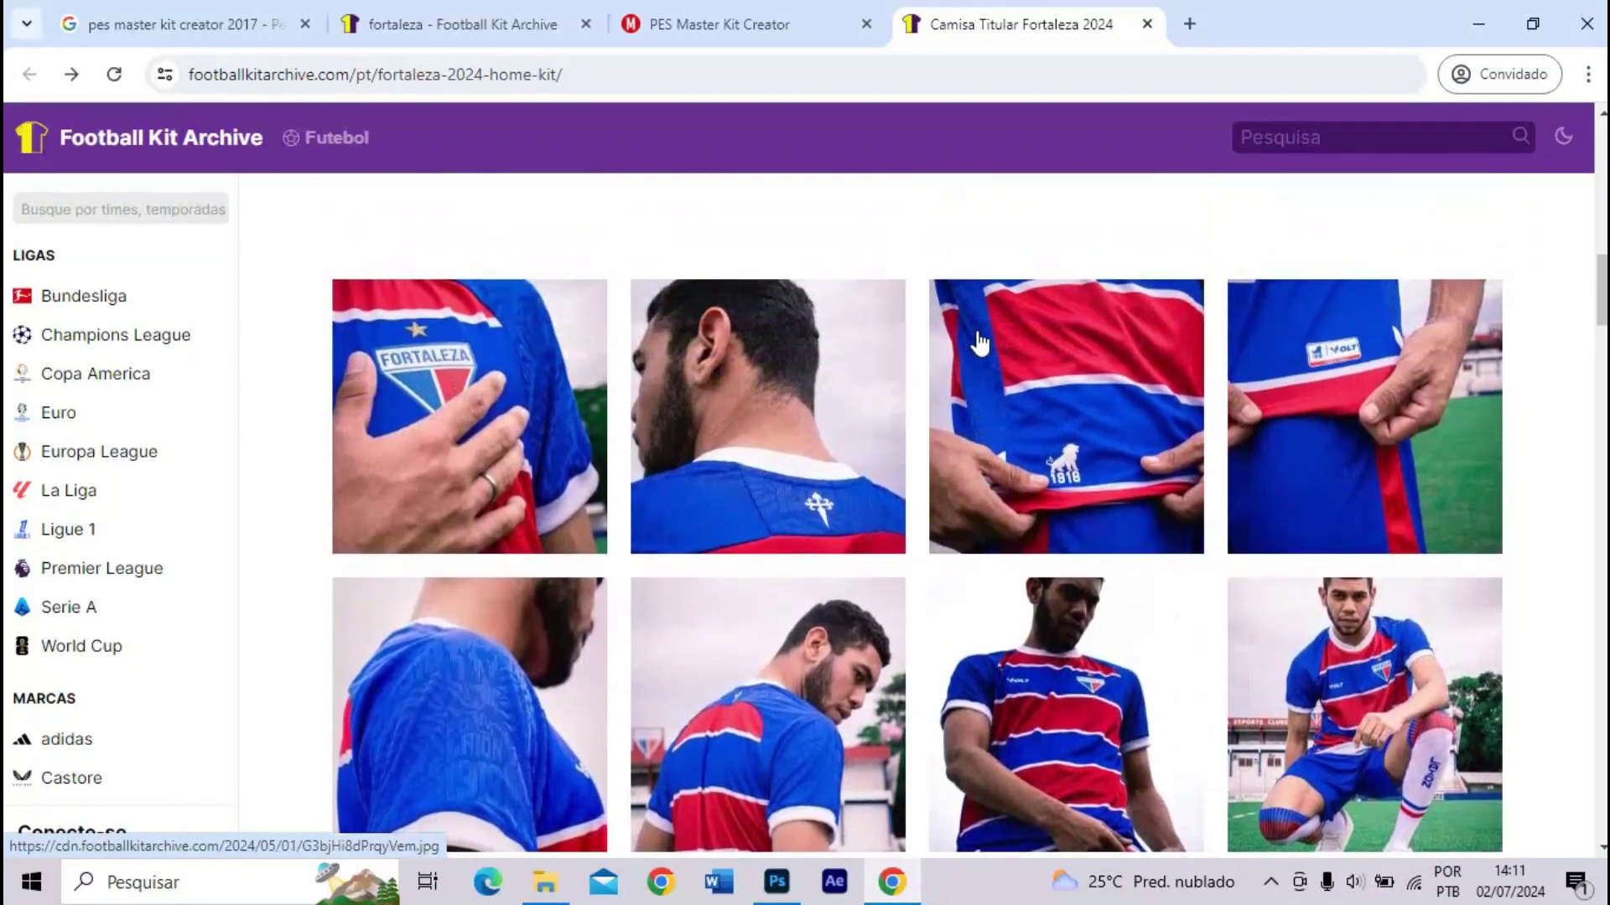
left_click(979, 341)
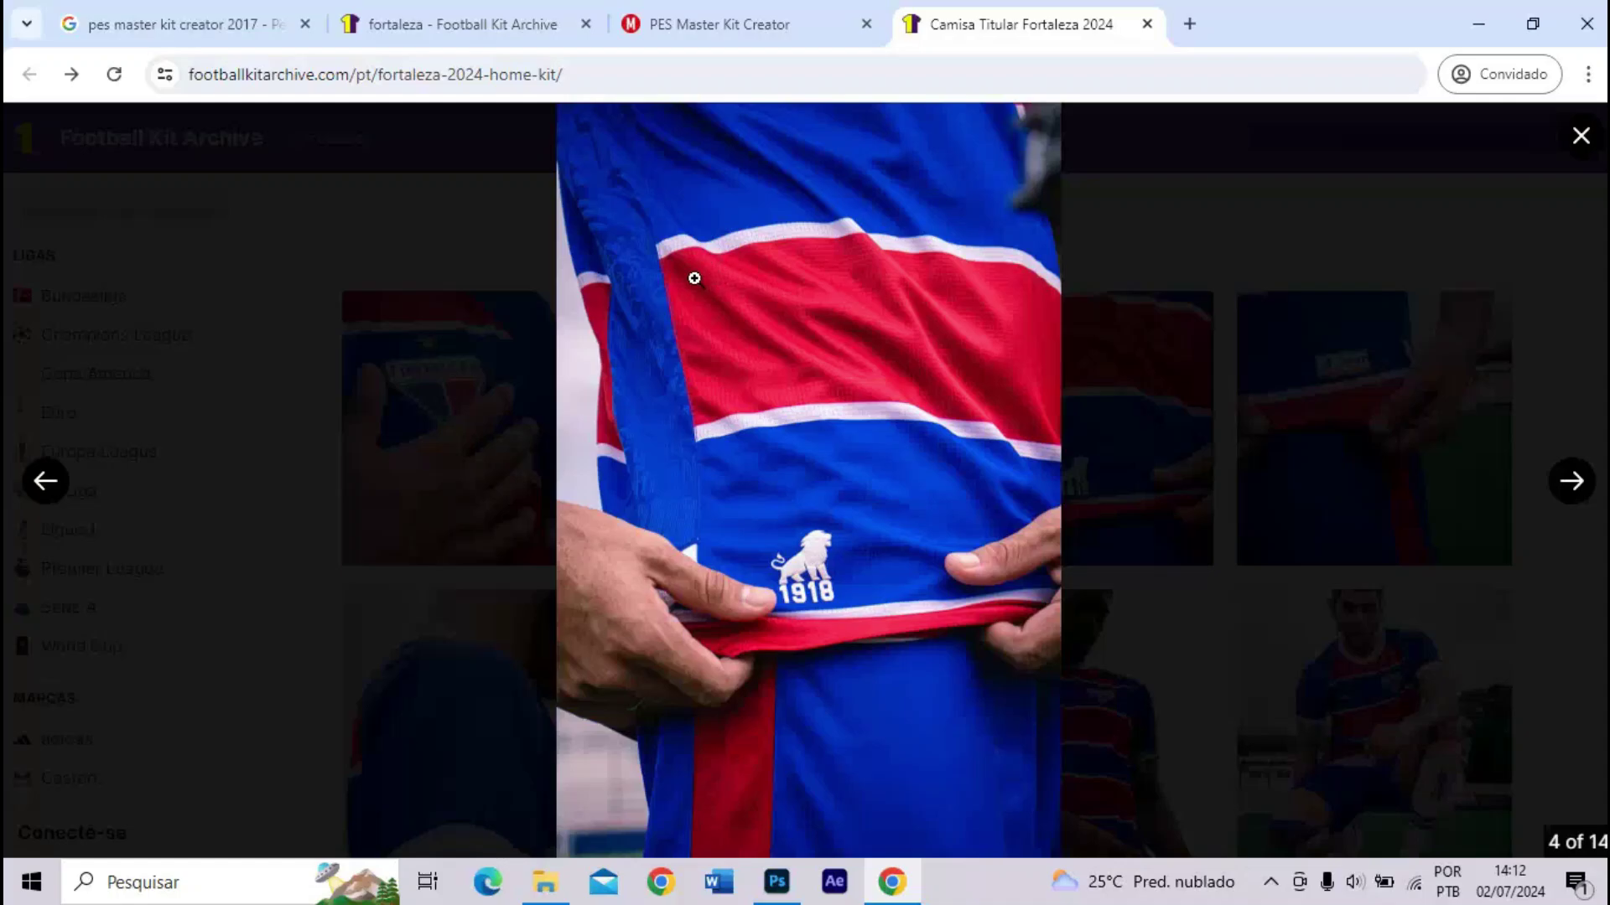
left_click(745, 23)
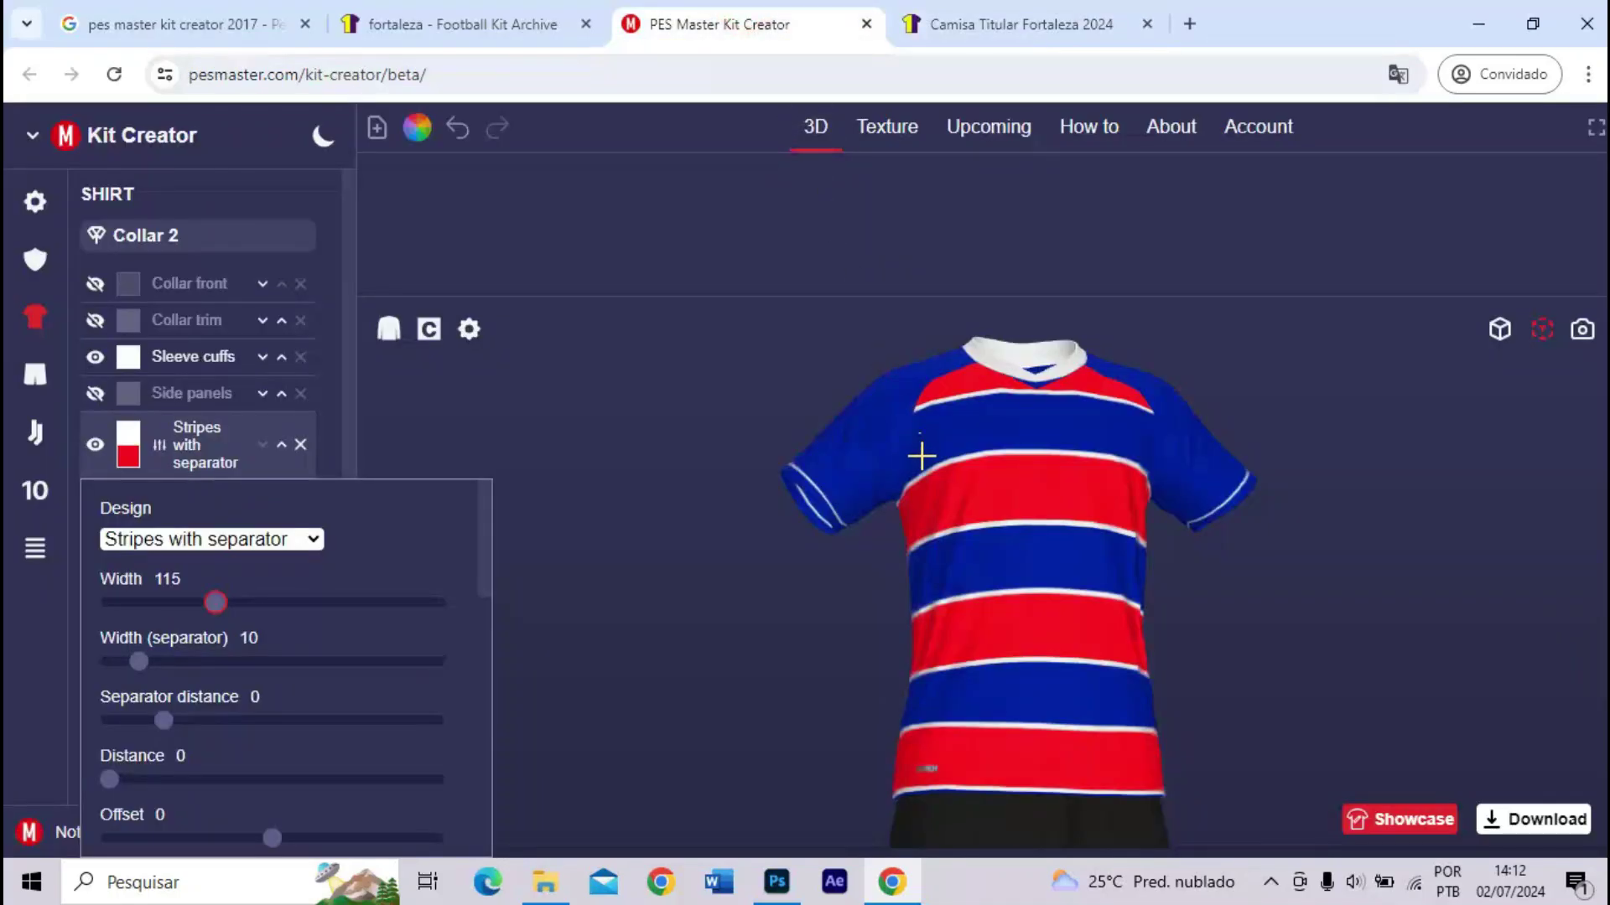
mouse_move(916, 456)
left_mouse_down()
mouse_move(965, 465)
mouse_move(911, 483)
left_mouse_up()
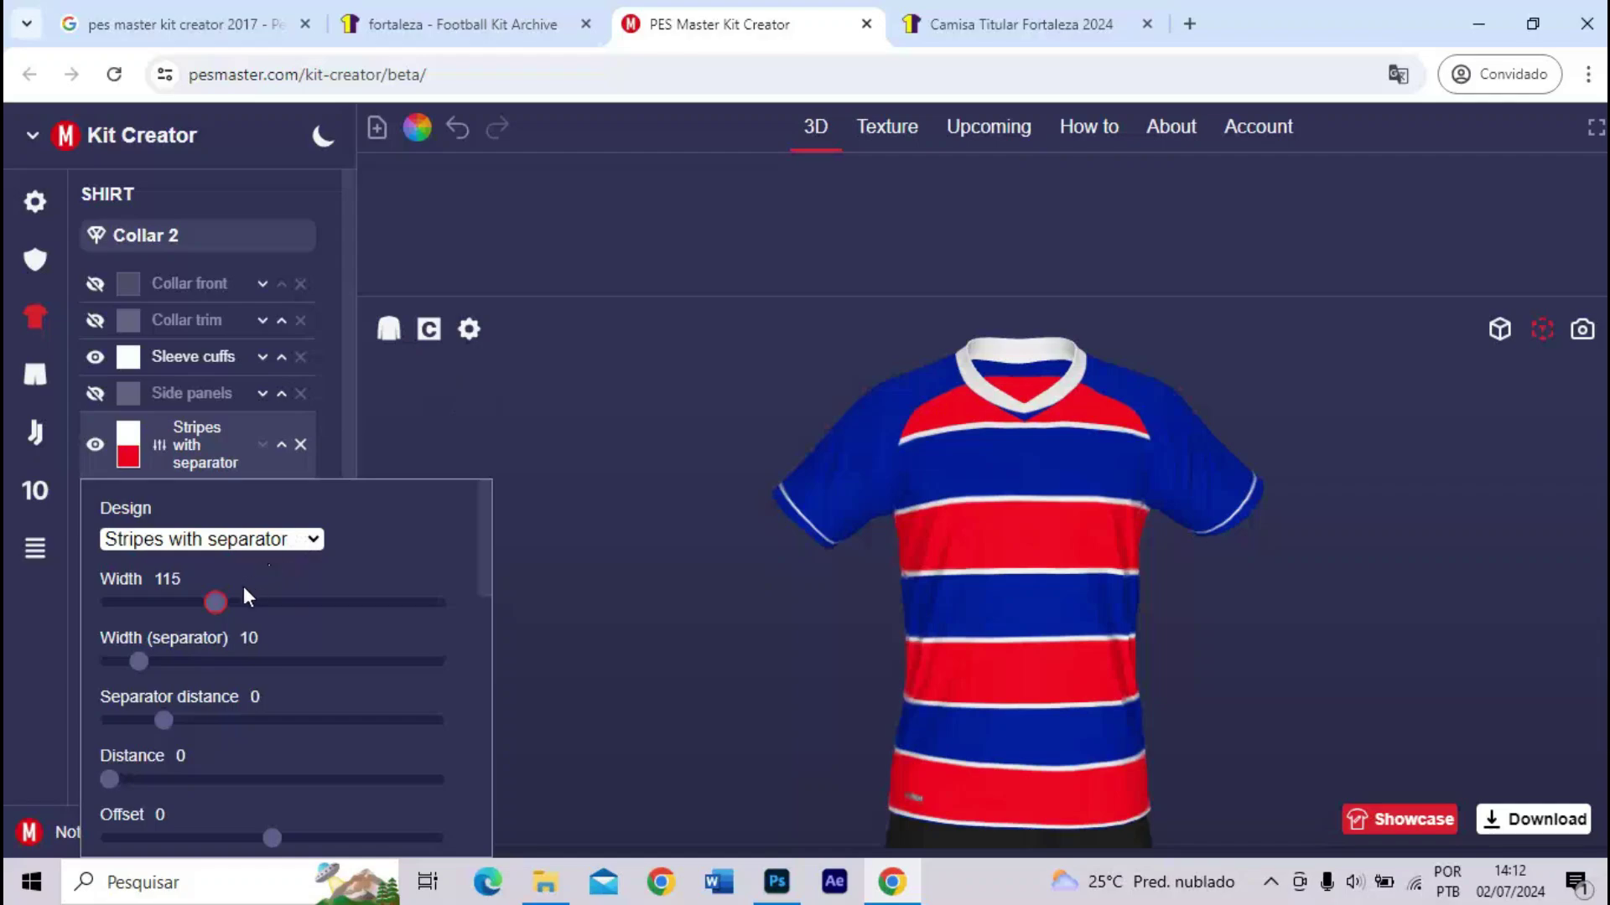
left_click_drag(221, 609, 227, 604)
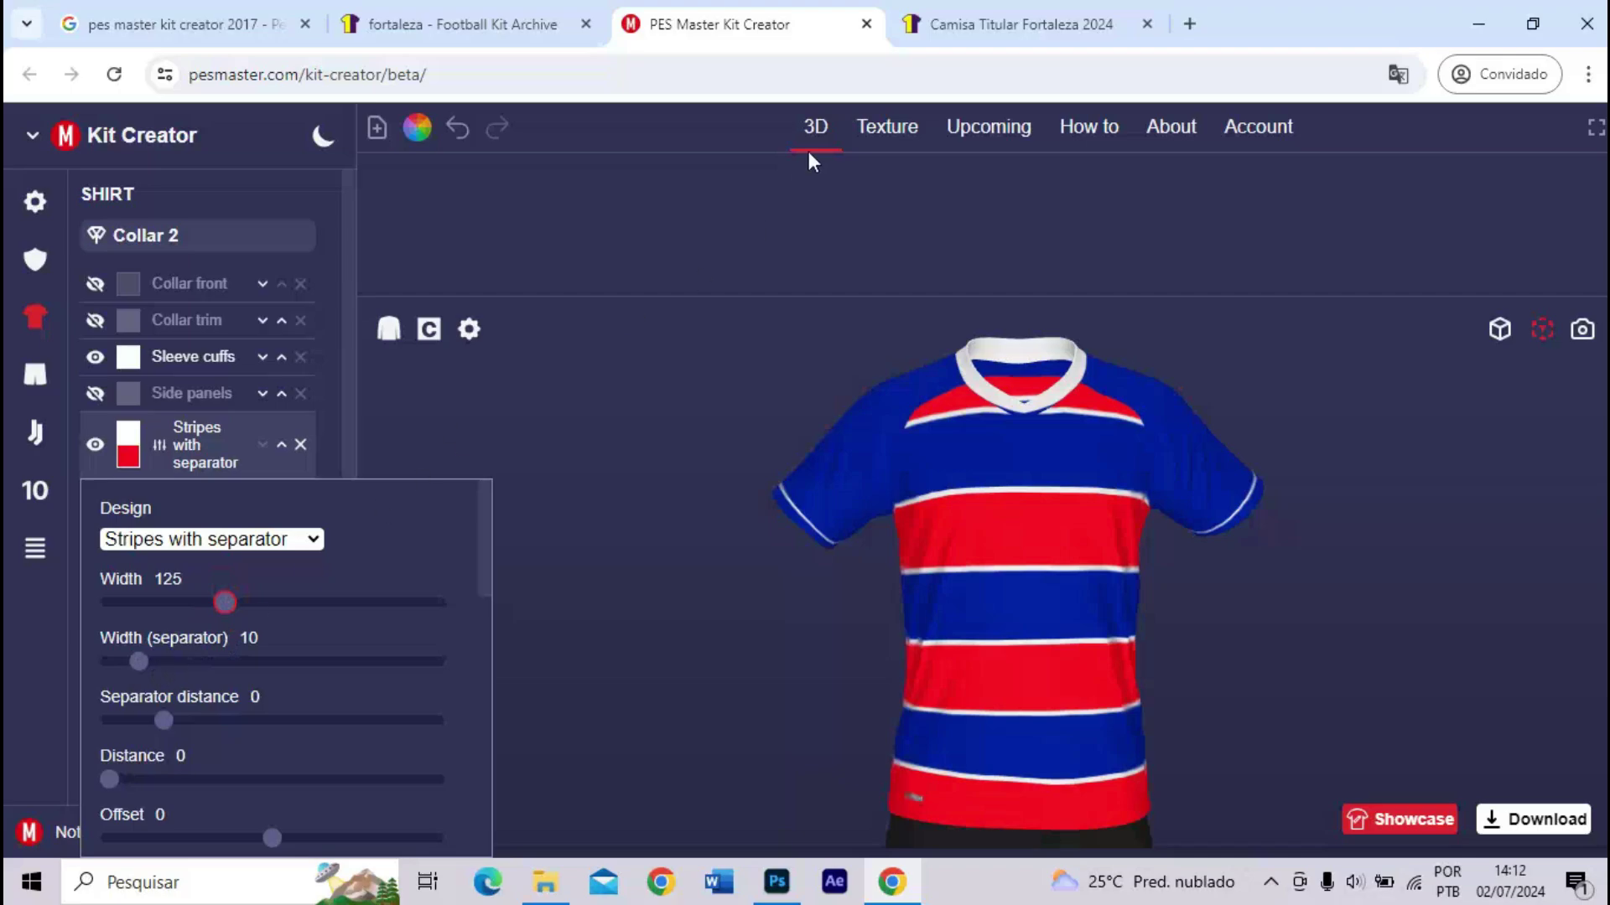
- Set the stripe design's offset to 40, matching the bands' vertical position to the front-view reference photo
left_click(942, 26)
left_click(1338, 422)
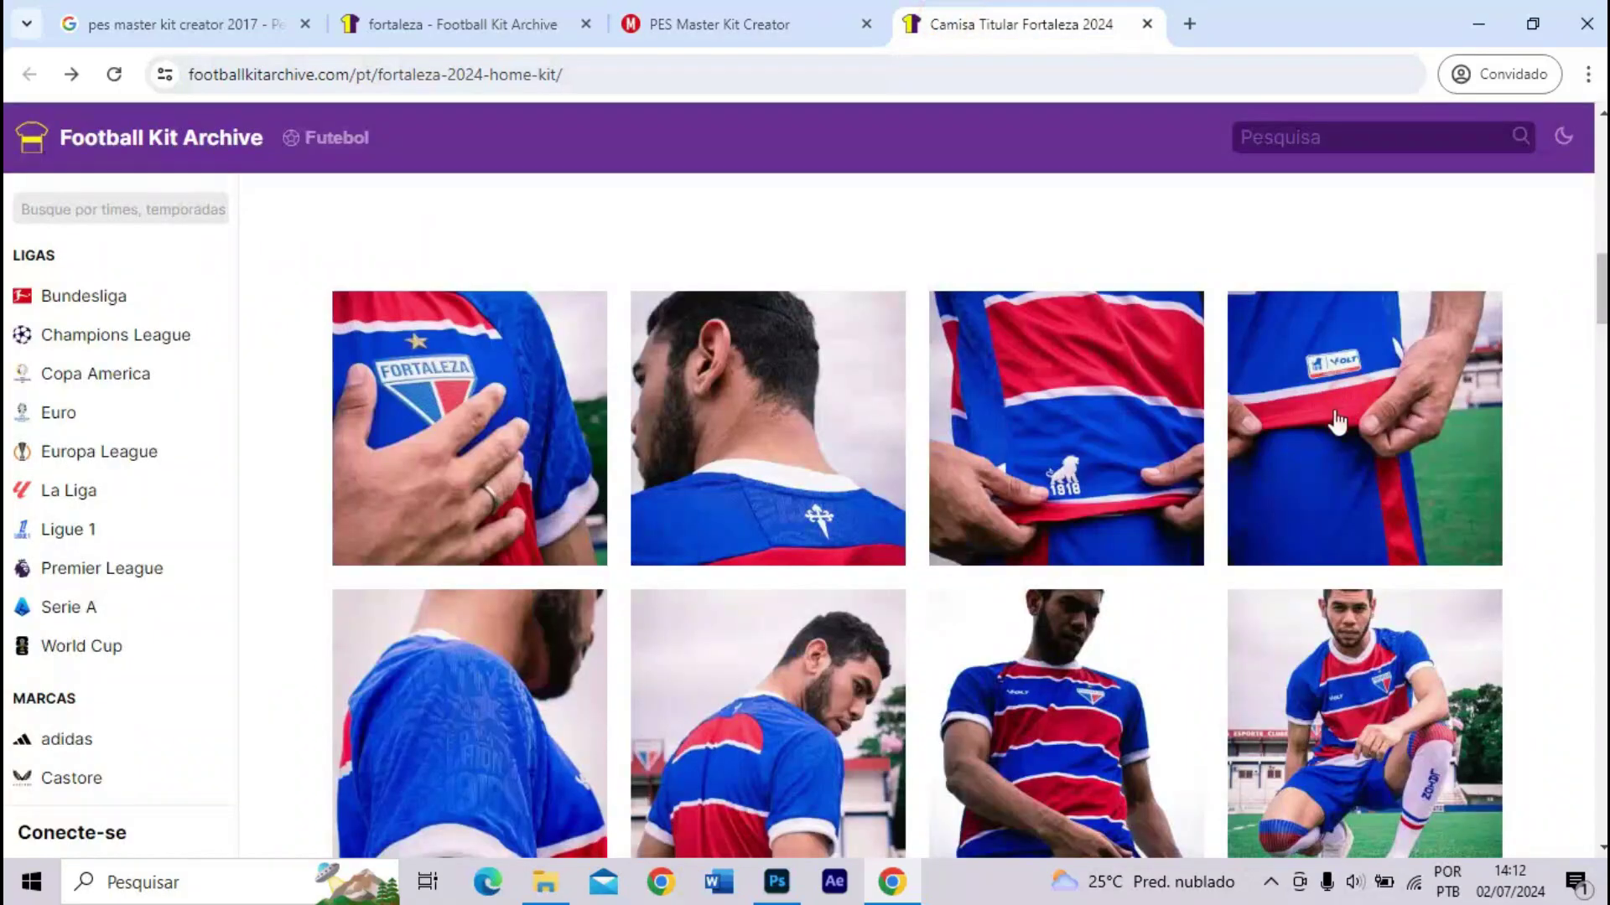
scroll(1338, 421, "down", 7)
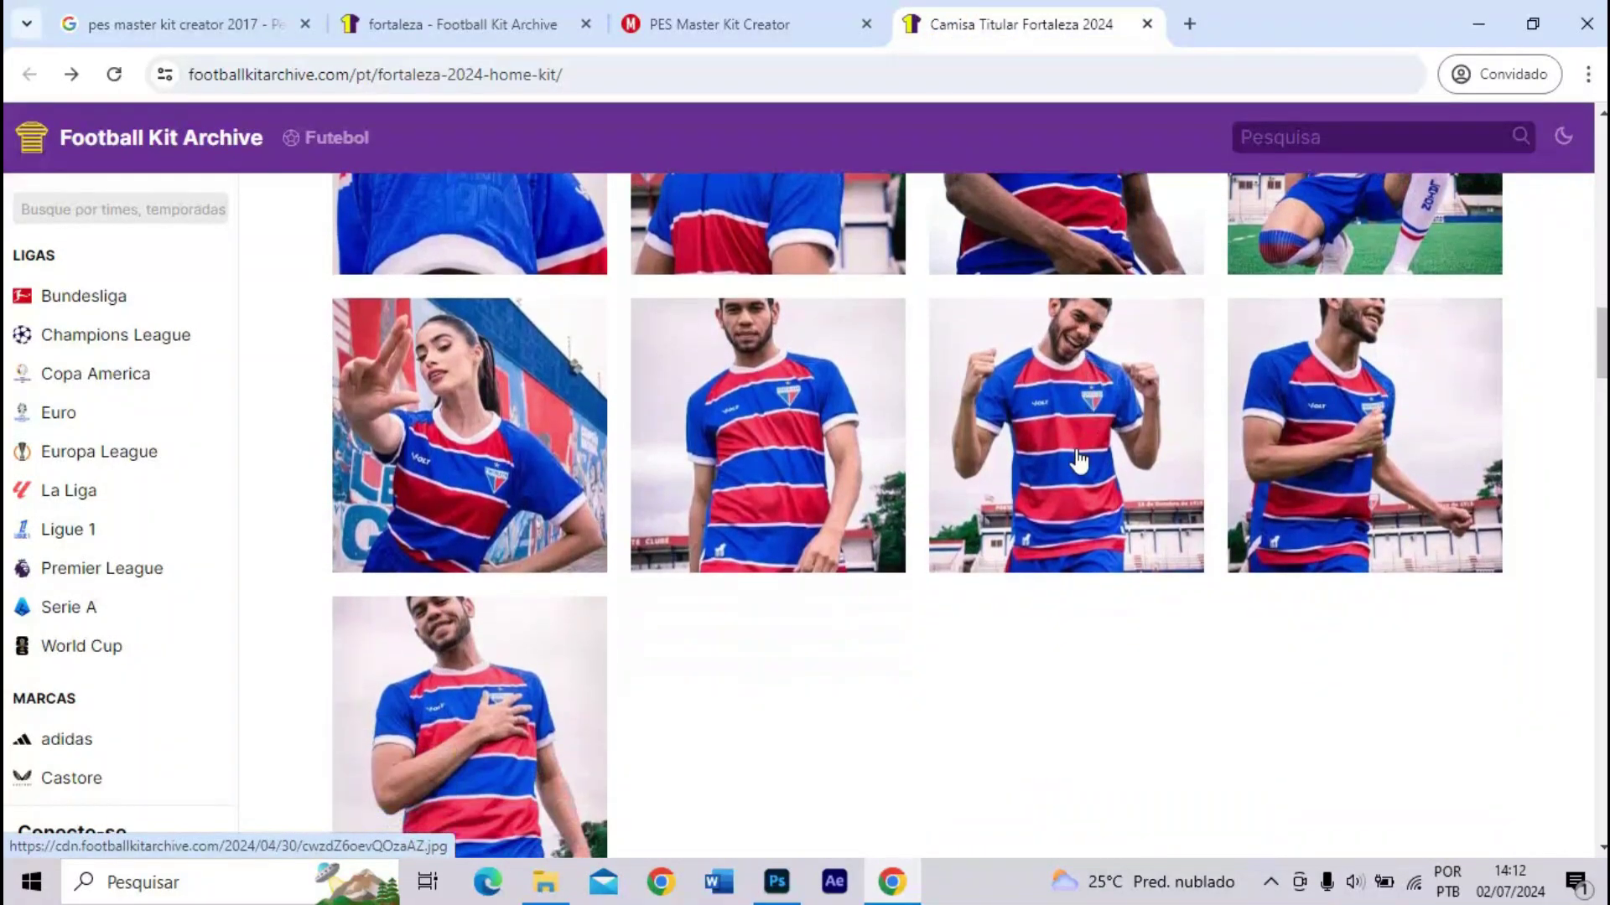
left_click(1079, 461)
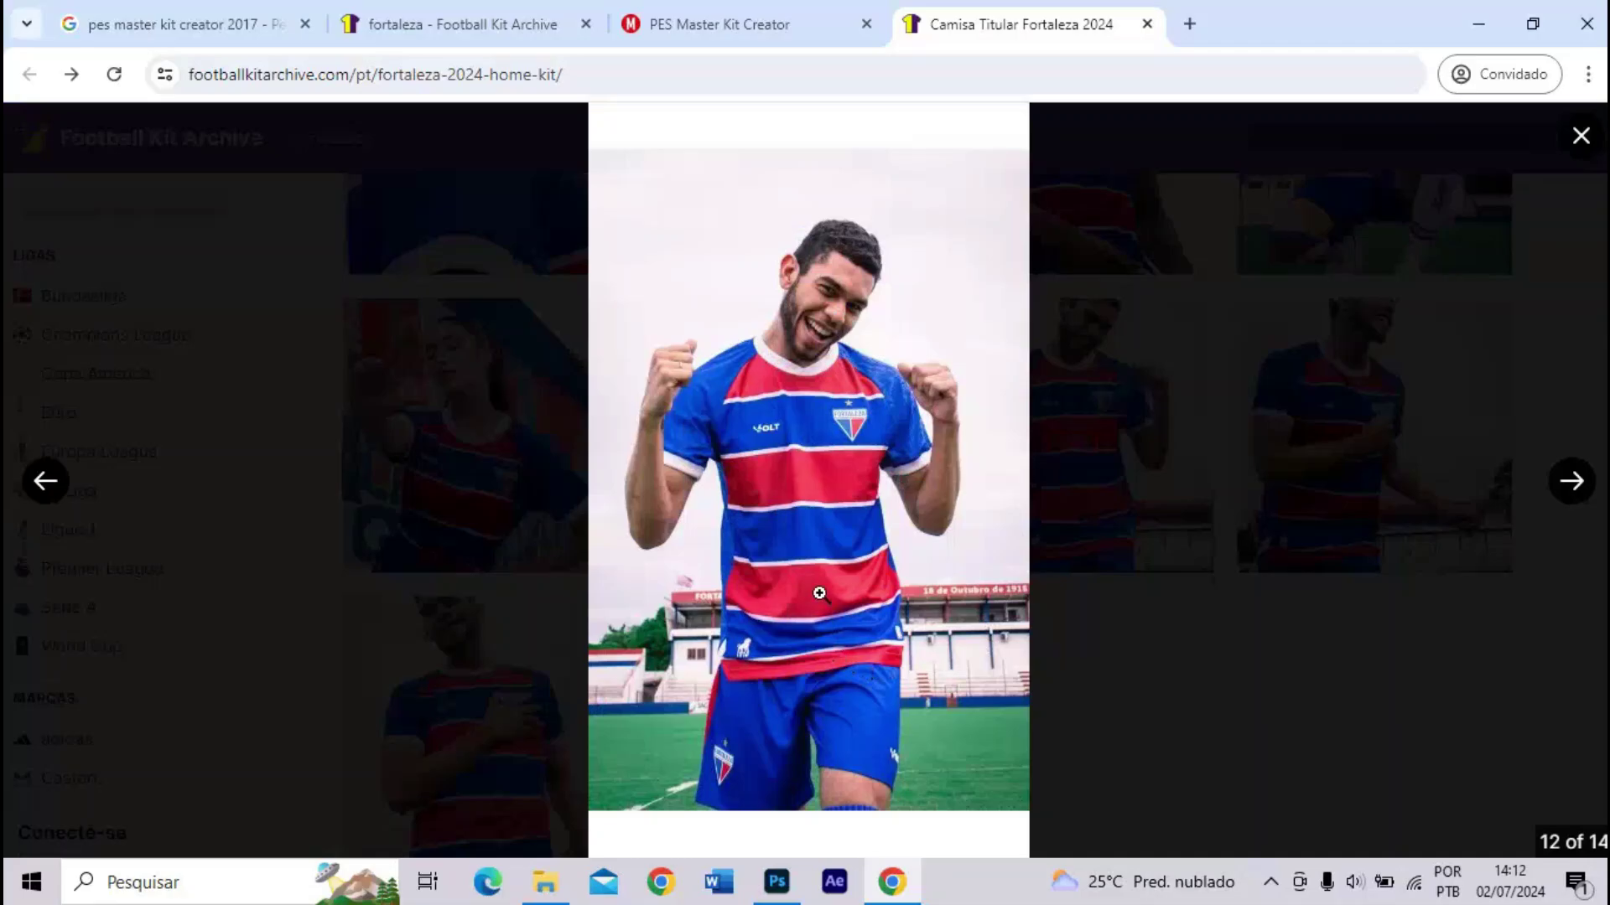
left_click(818, 10)
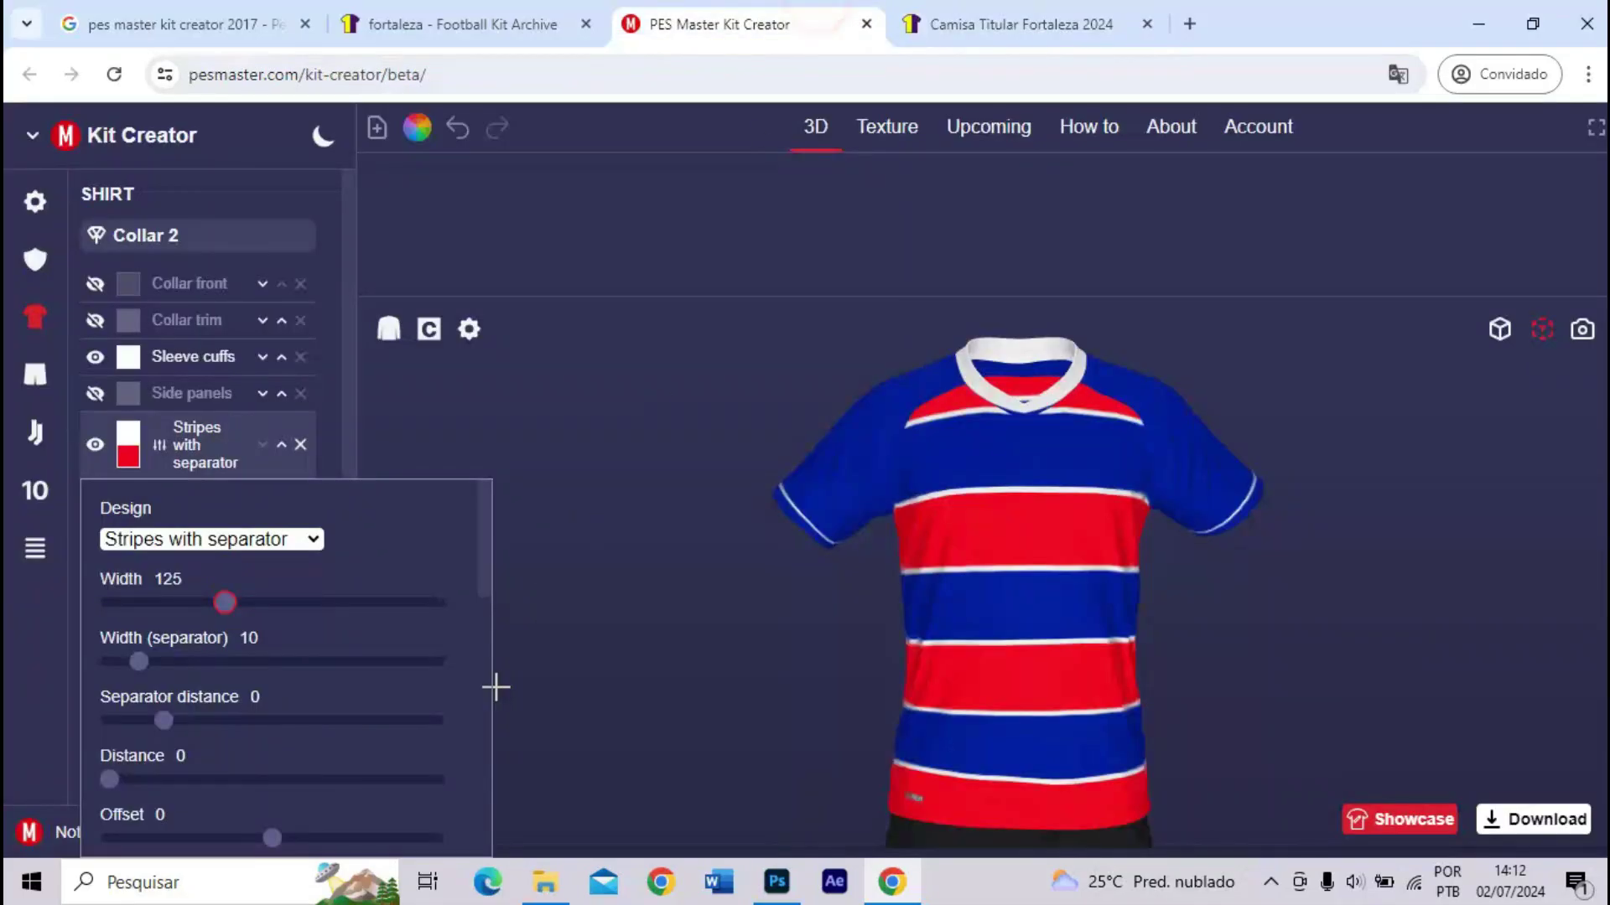
scroll(359, 665, "down", 2)
scroll(294, 632, "up", 2)
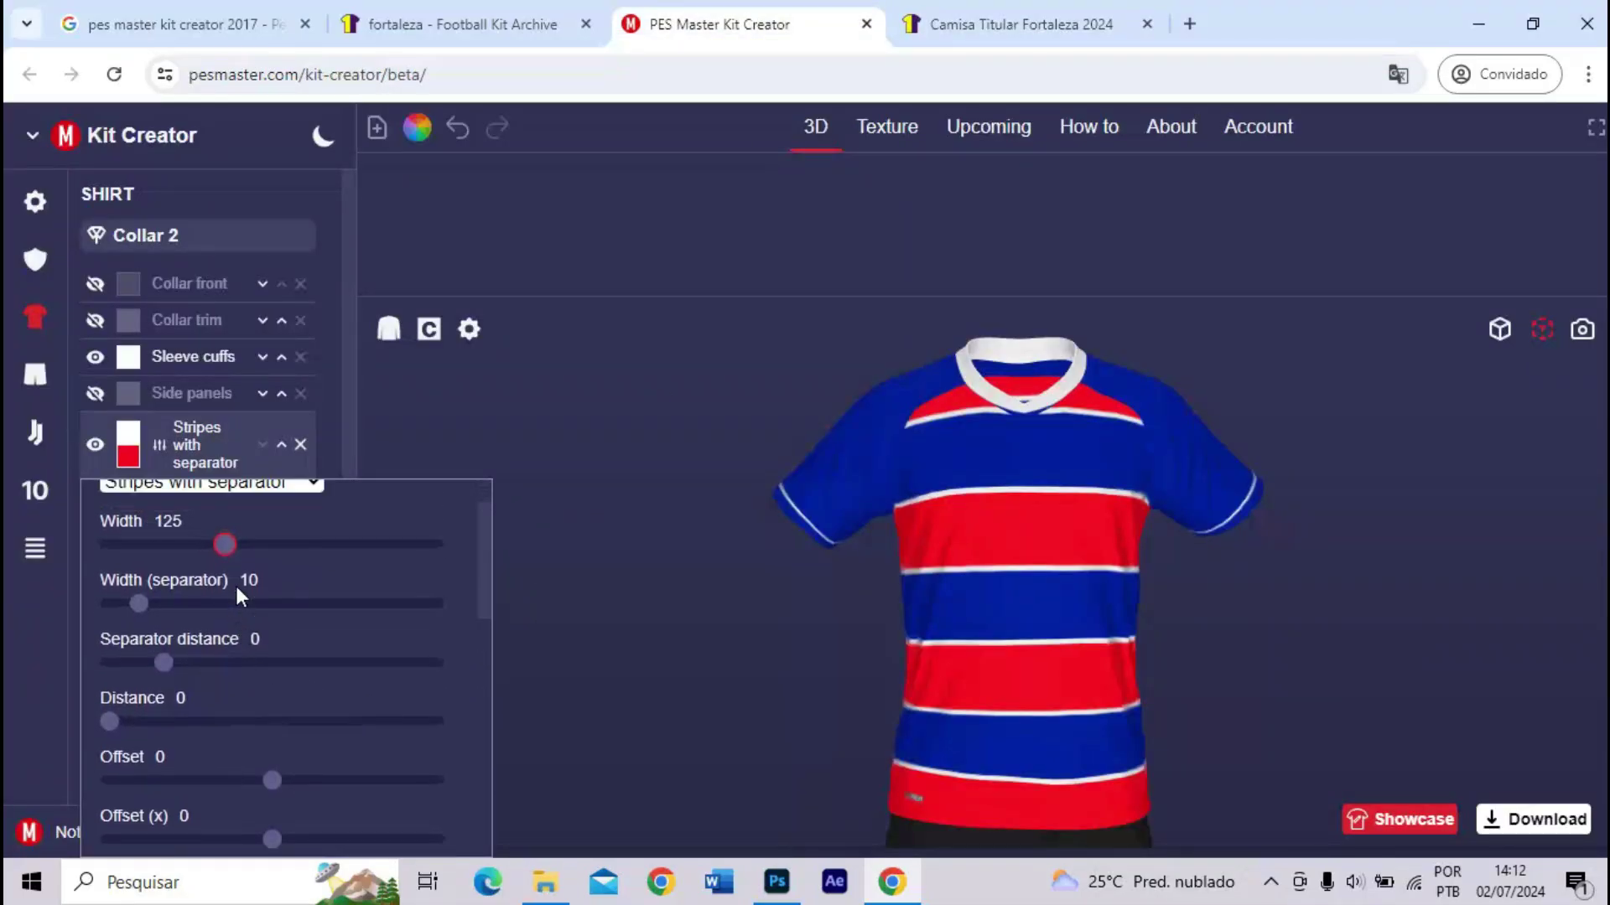
scroll(392, 676, "down", 2)
scroll(393, 676, "down", 1)
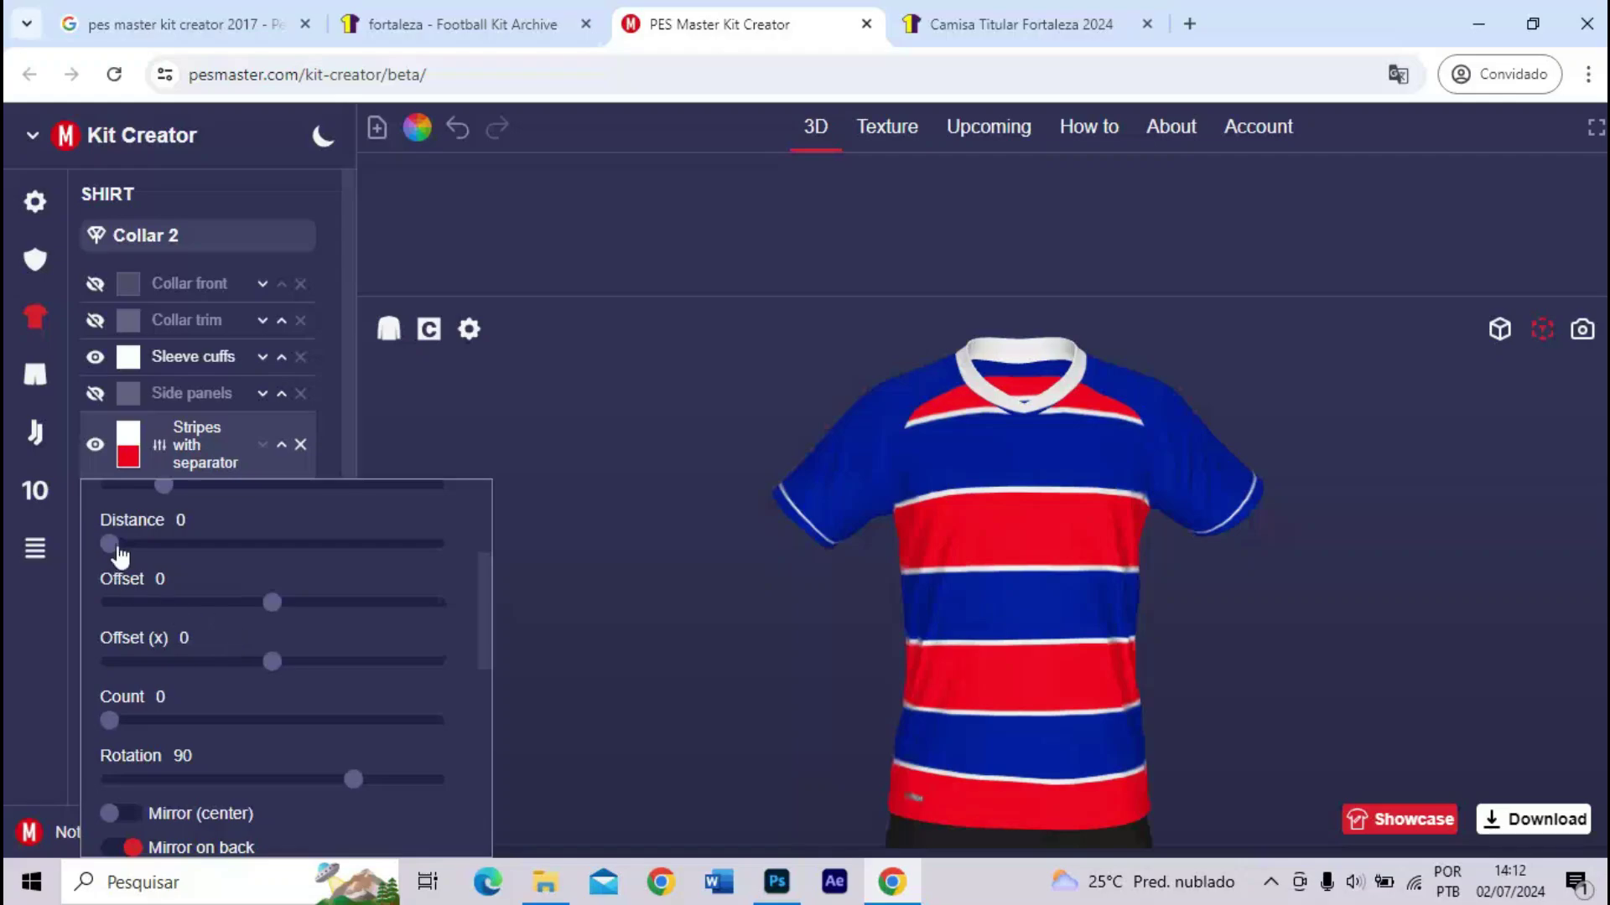
mouse_move(273, 602)
left_mouse_down()
mouse_move(351, 600)
mouse_move(331, 614)
mouse_move(348, 618)
mouse_move(486, 596)
mouse_move(208, 611)
mouse_move(285, 606)
left_mouse_up()
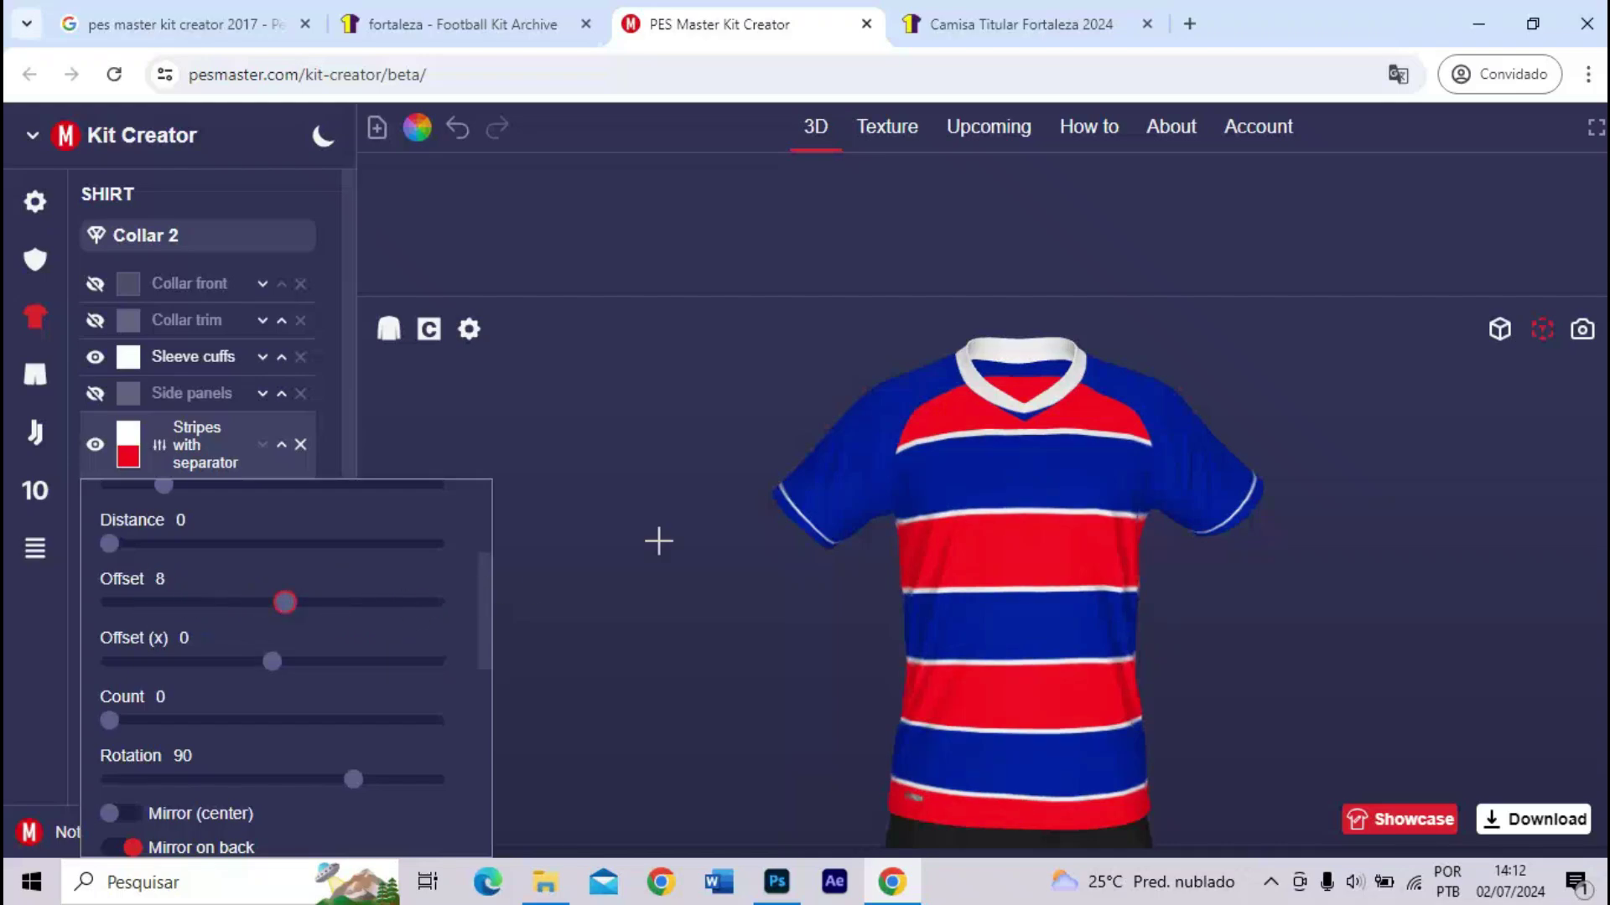
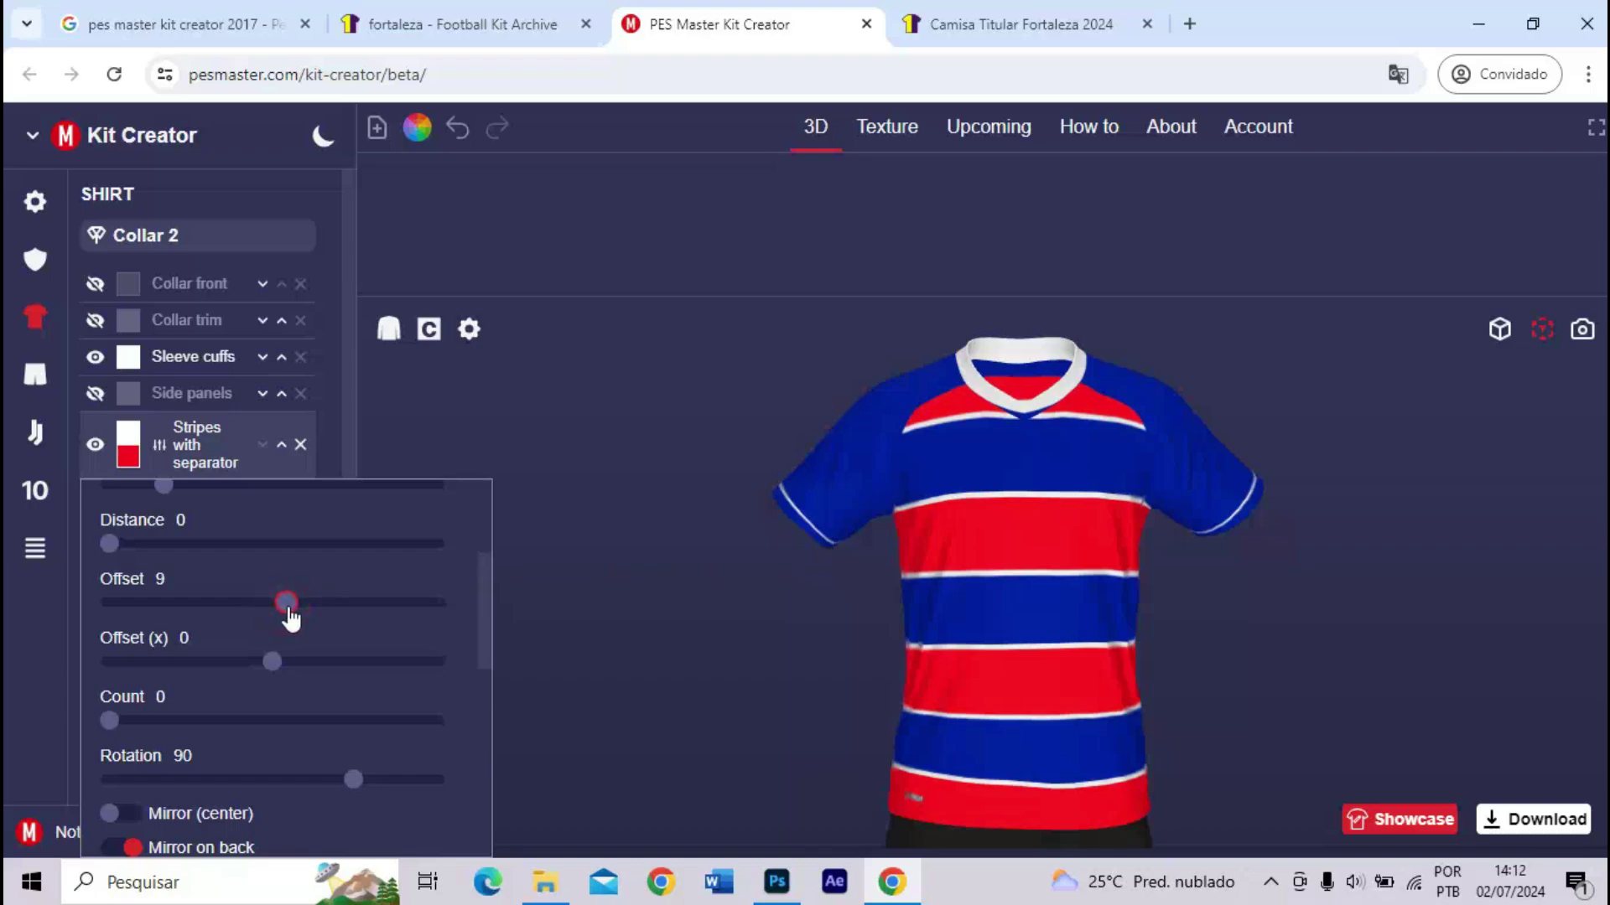
left_click_drag(292, 616, 320, 614)
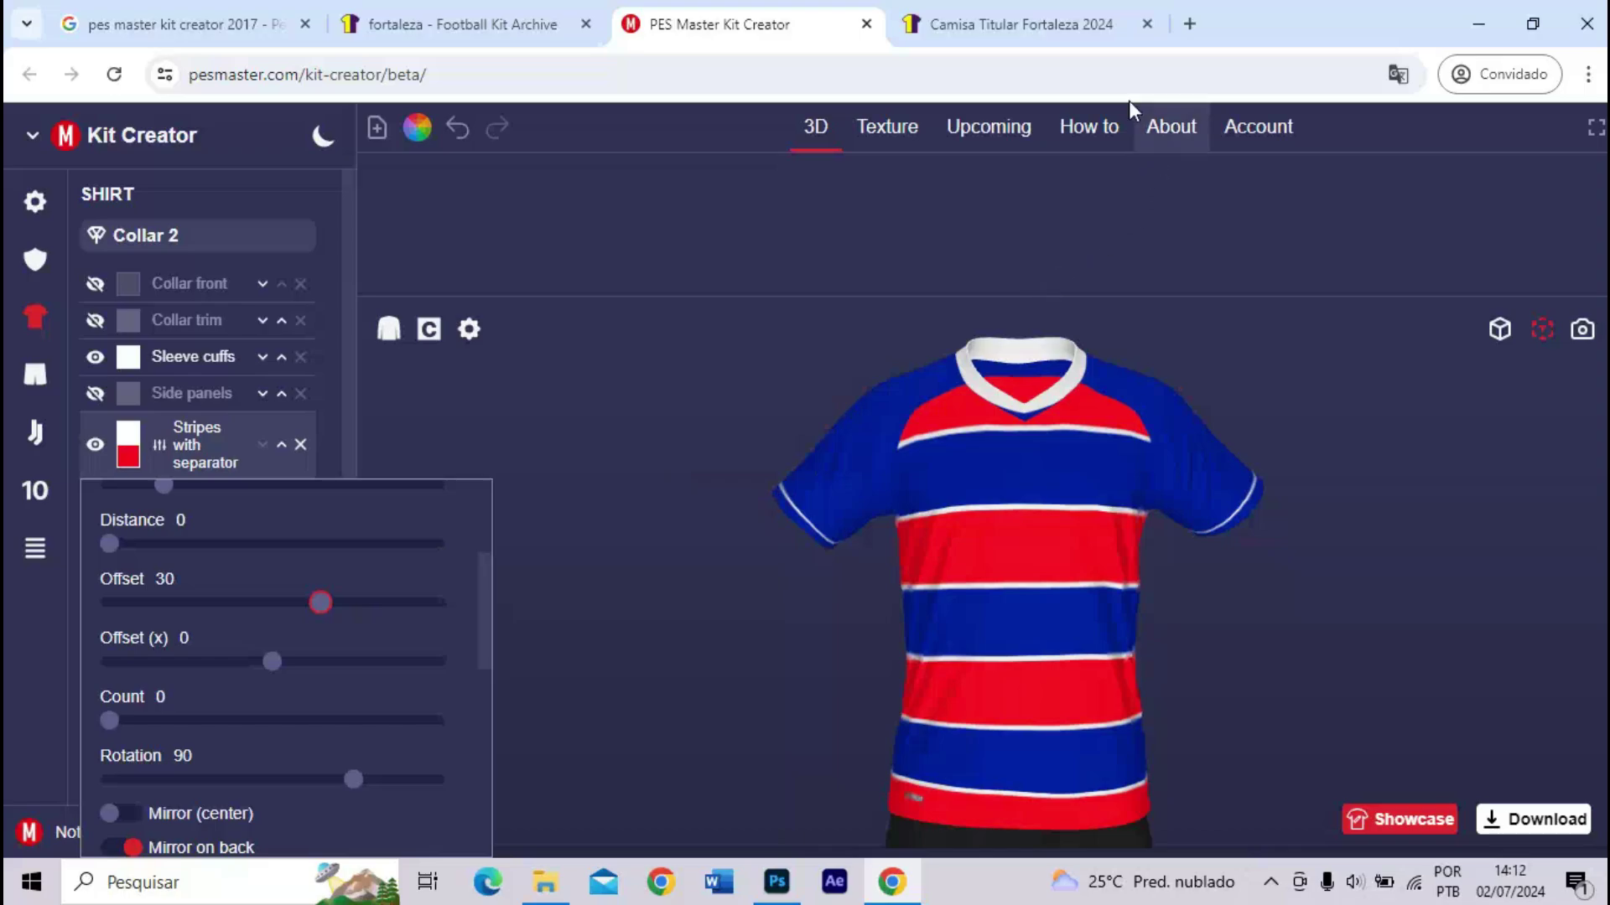
left_click(1038, 25)
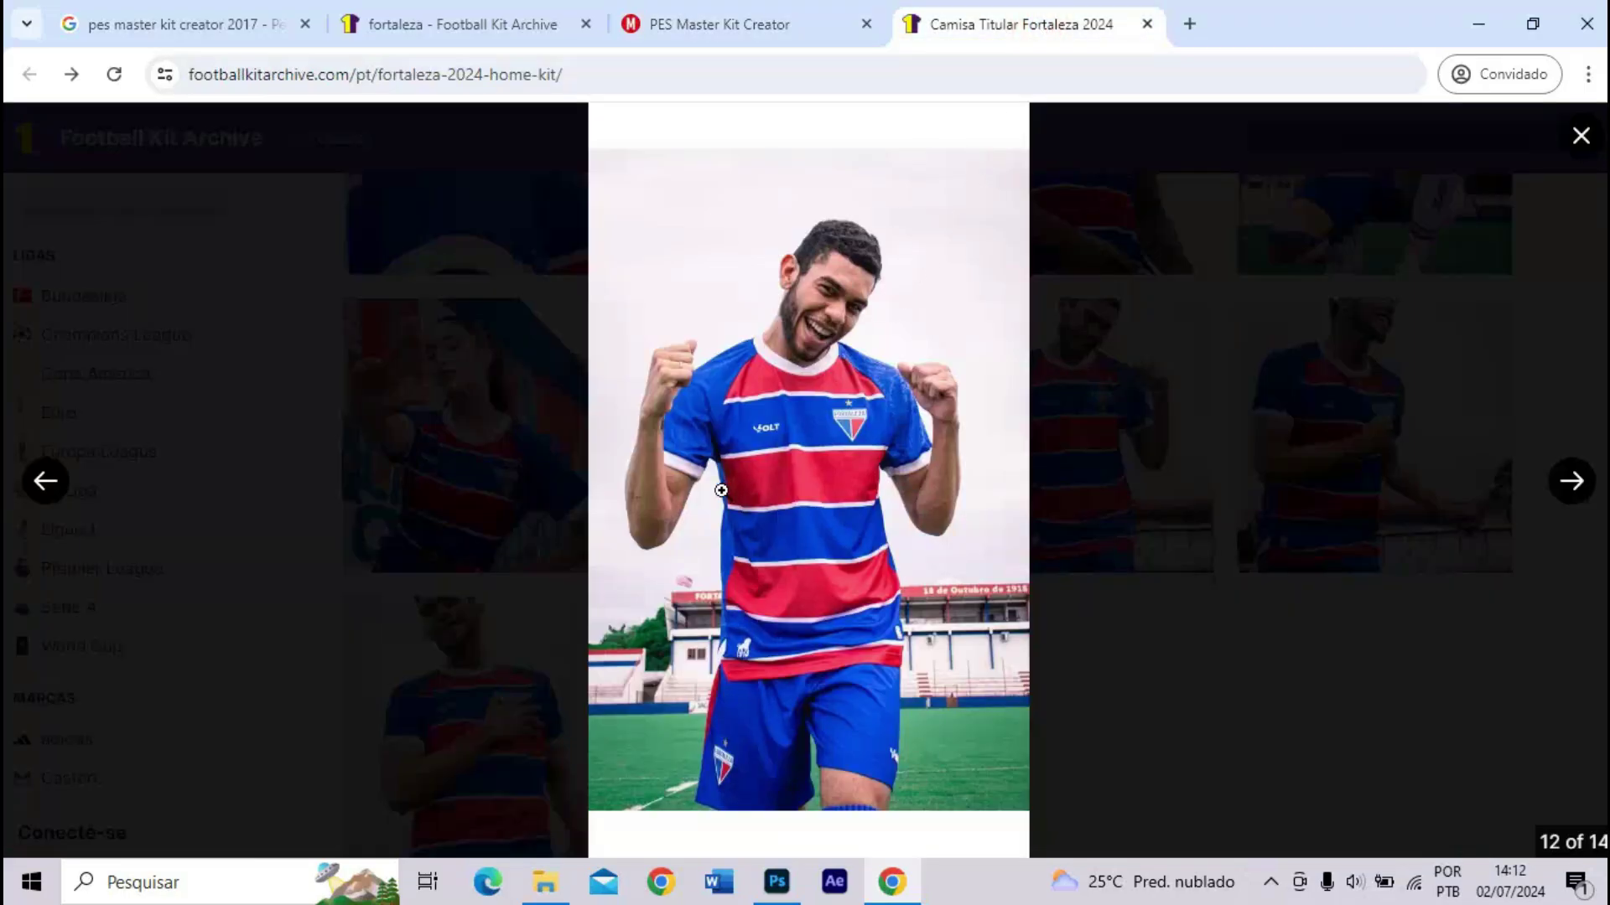
left_click(721, 23)
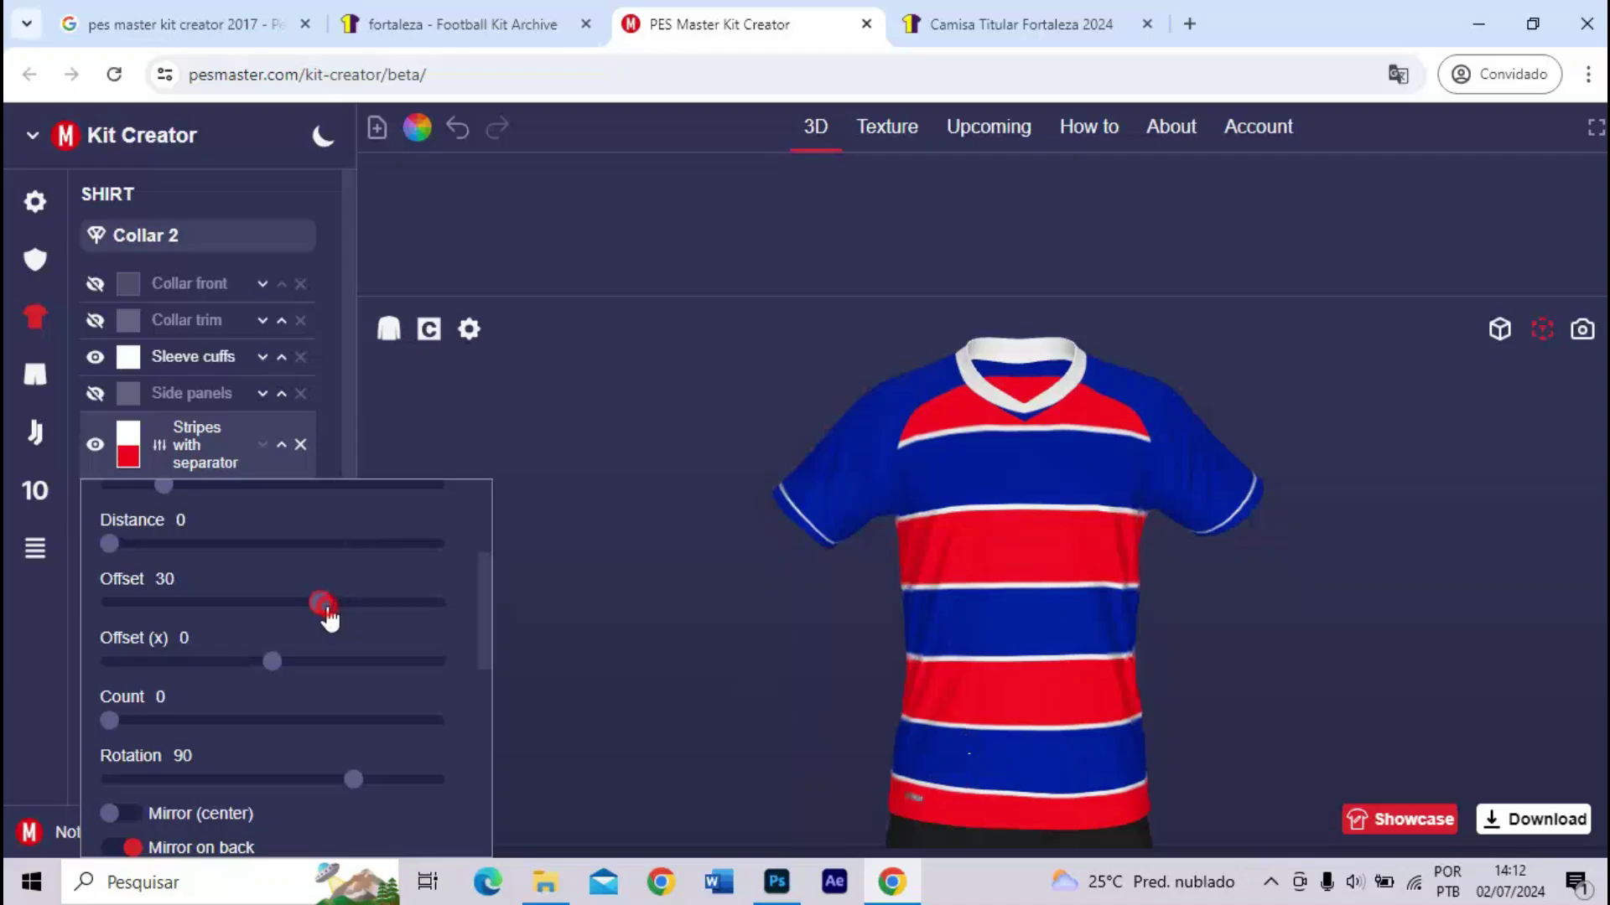
left_click_drag(329, 618, 339, 620)
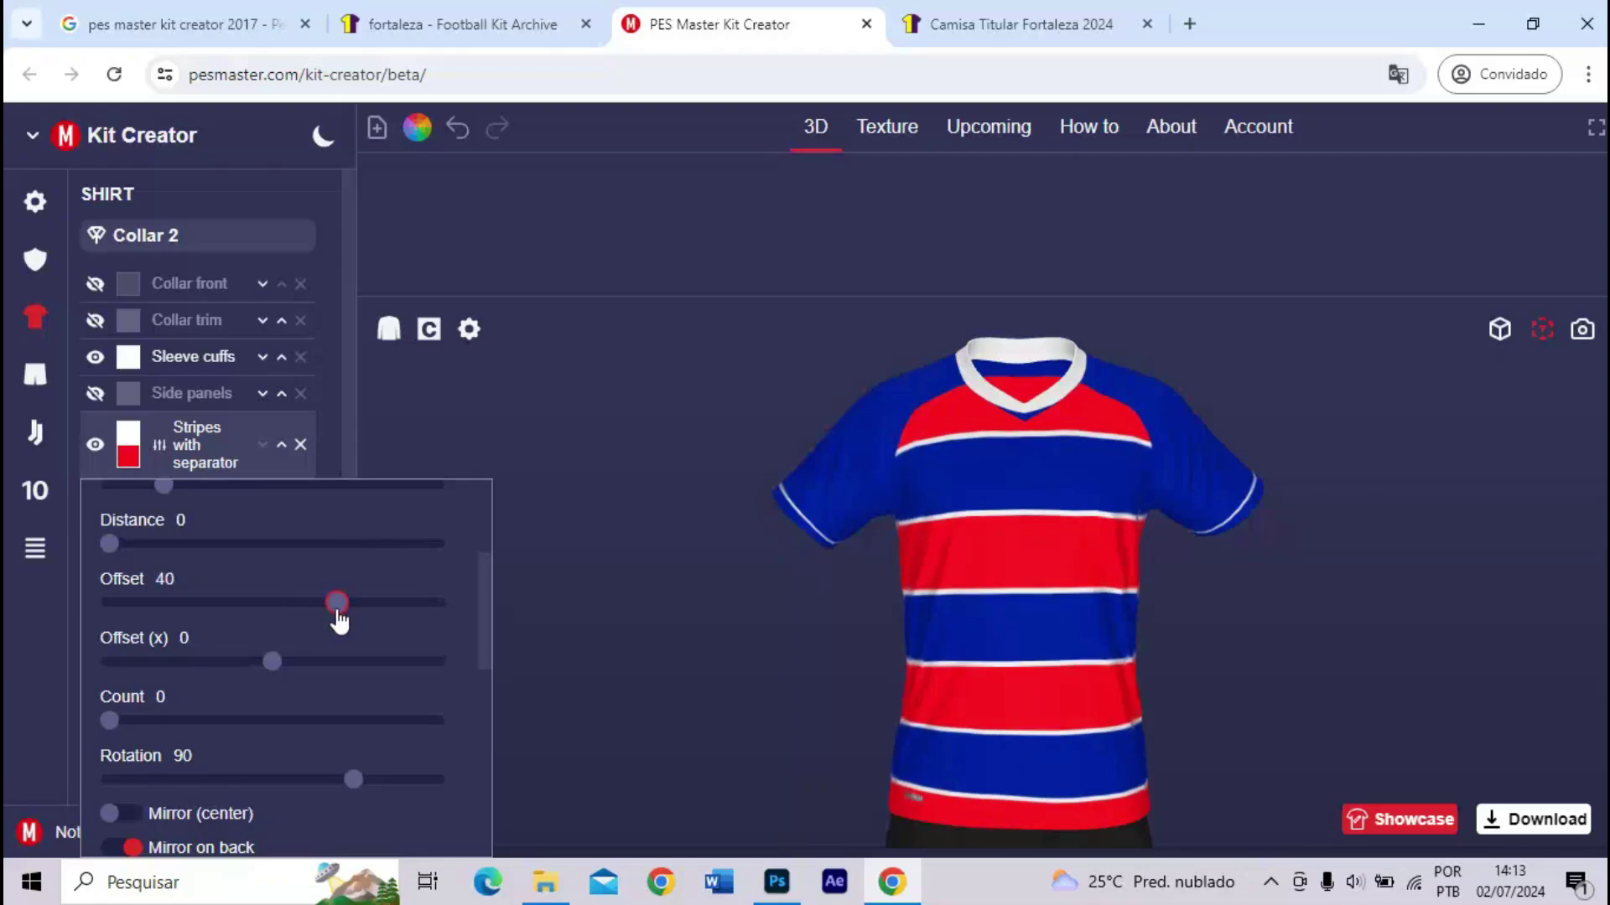
- Compare the 3D shirt's bands, sides and hem with the Fortaleza 2024 reference photos, including the side and back views
left_click(972, 25)
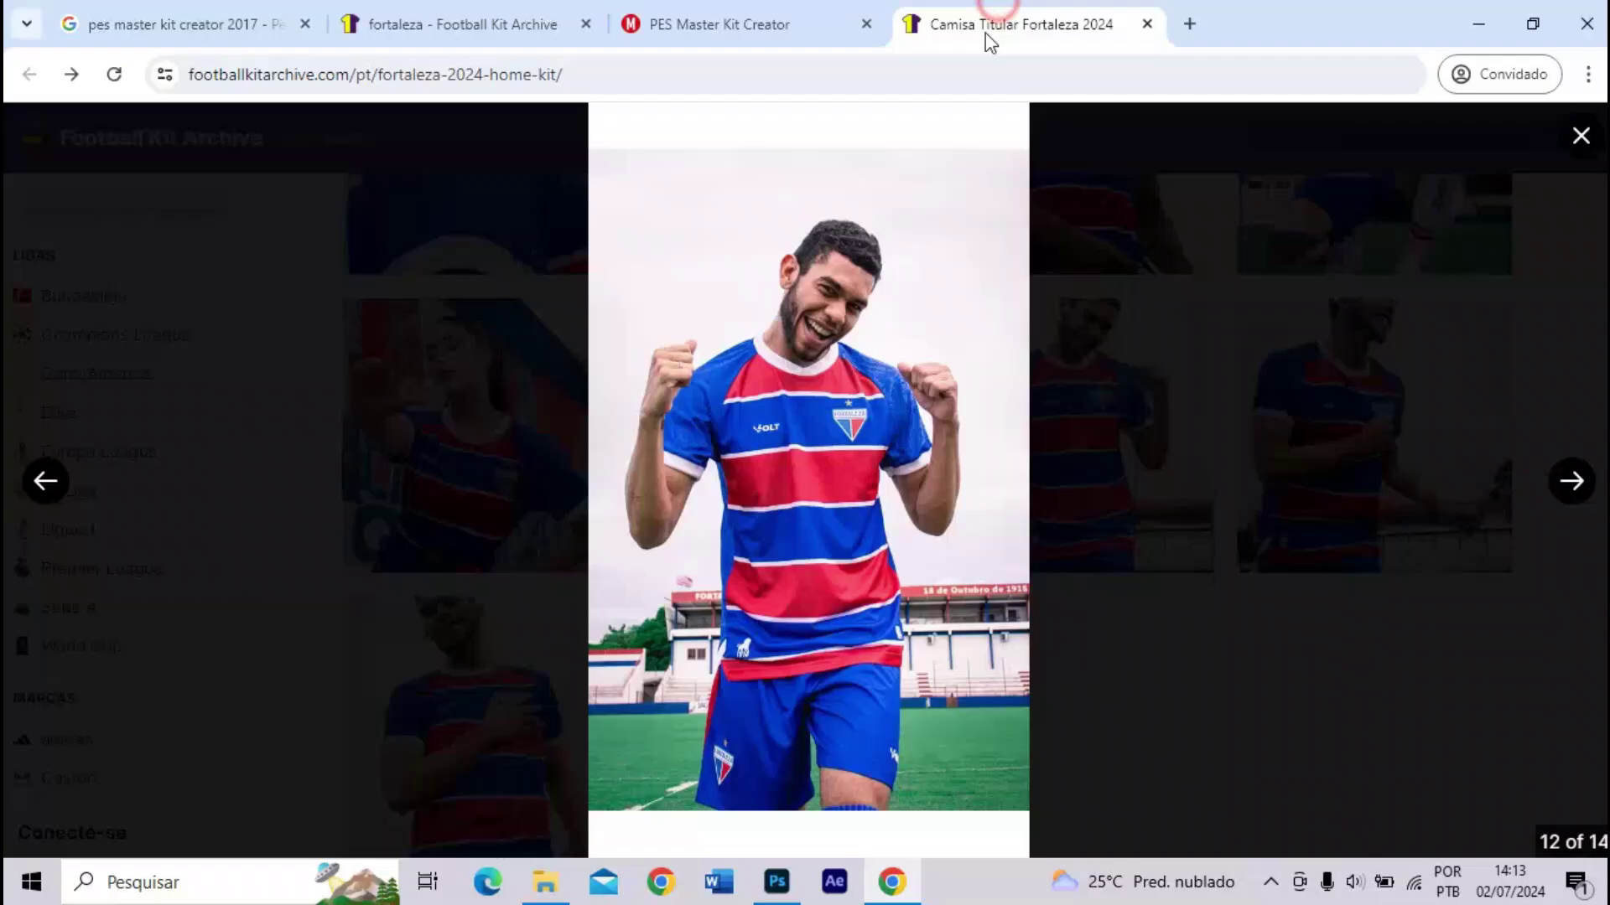
left_click(1182, 543)
scroll(1105, 521, "up", 10)
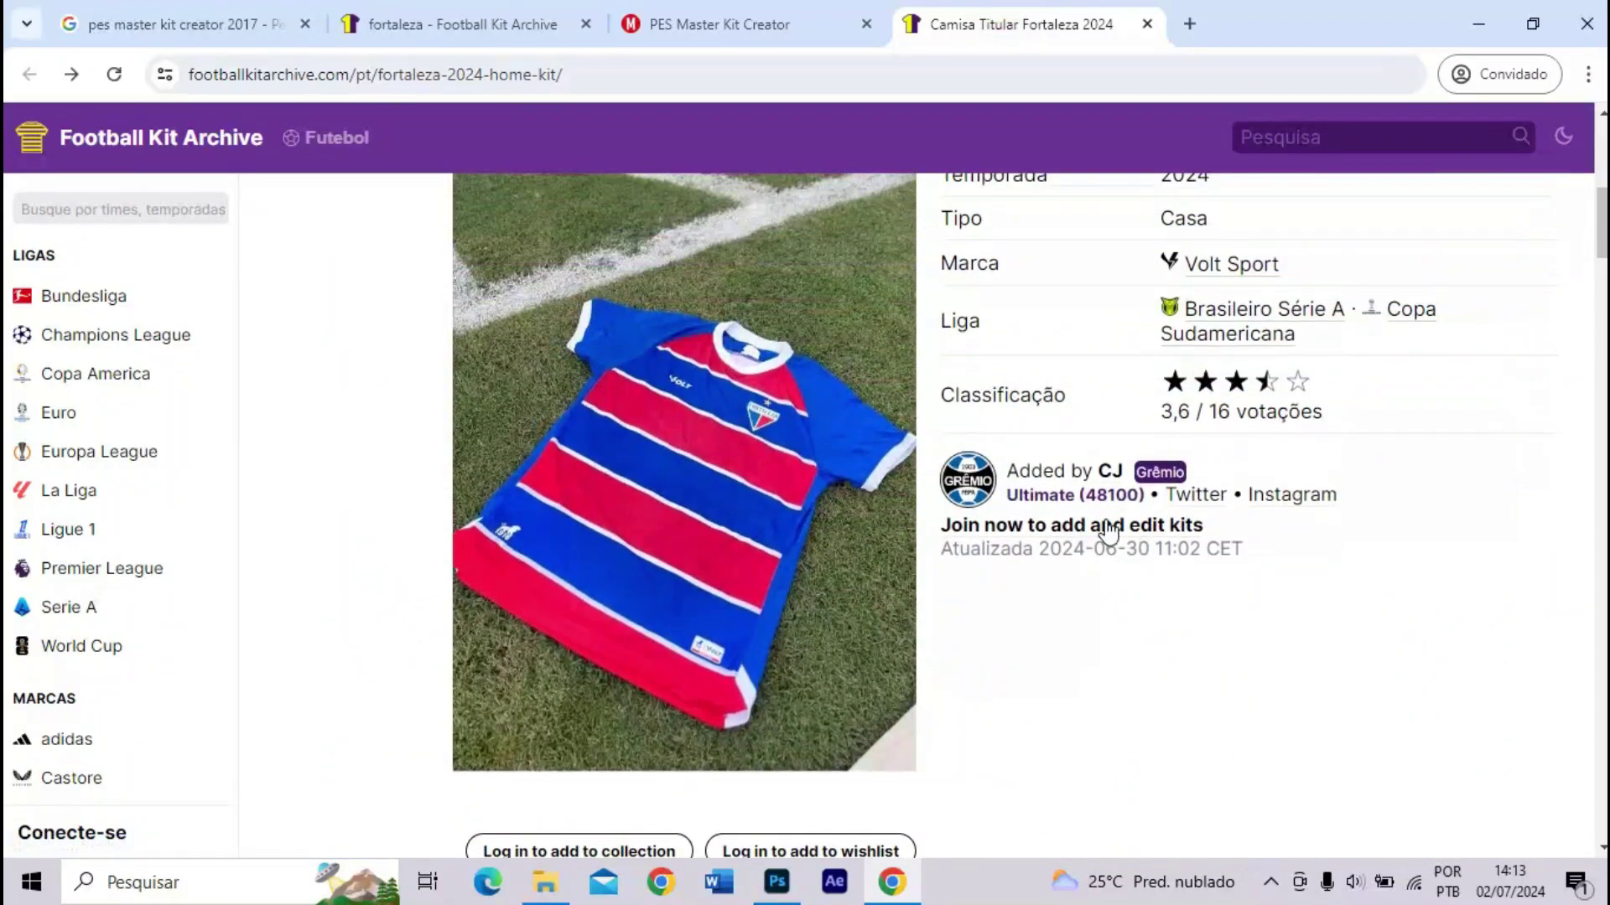
scroll(1108, 529, "down", 4)
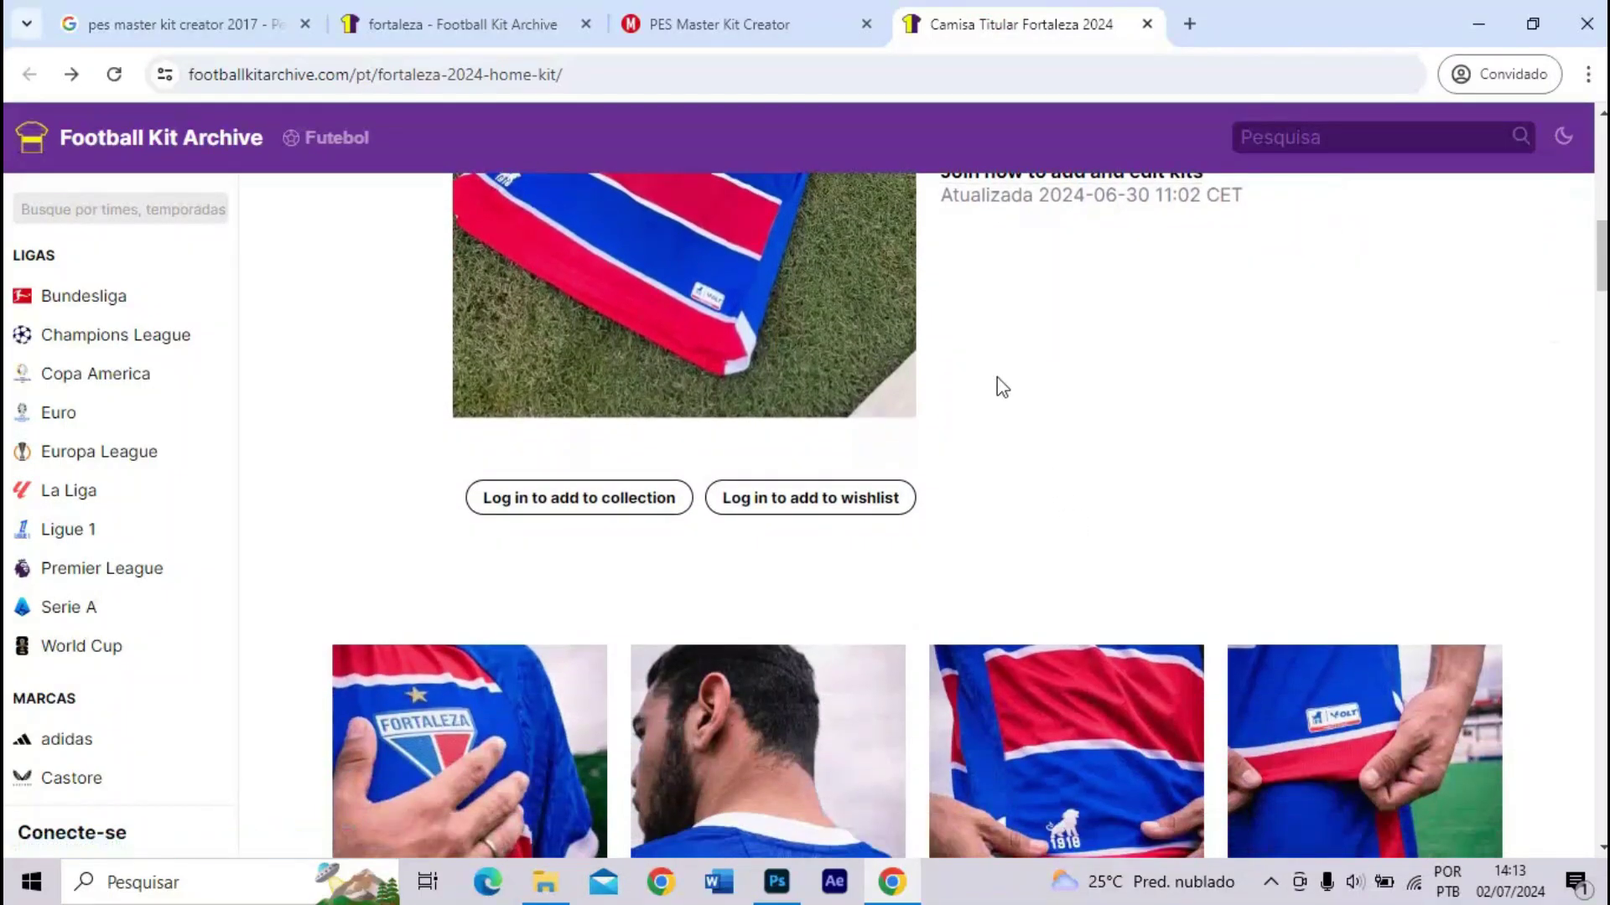
left_click(768, 24)
left_click_drag(815, 575, 919, 582)
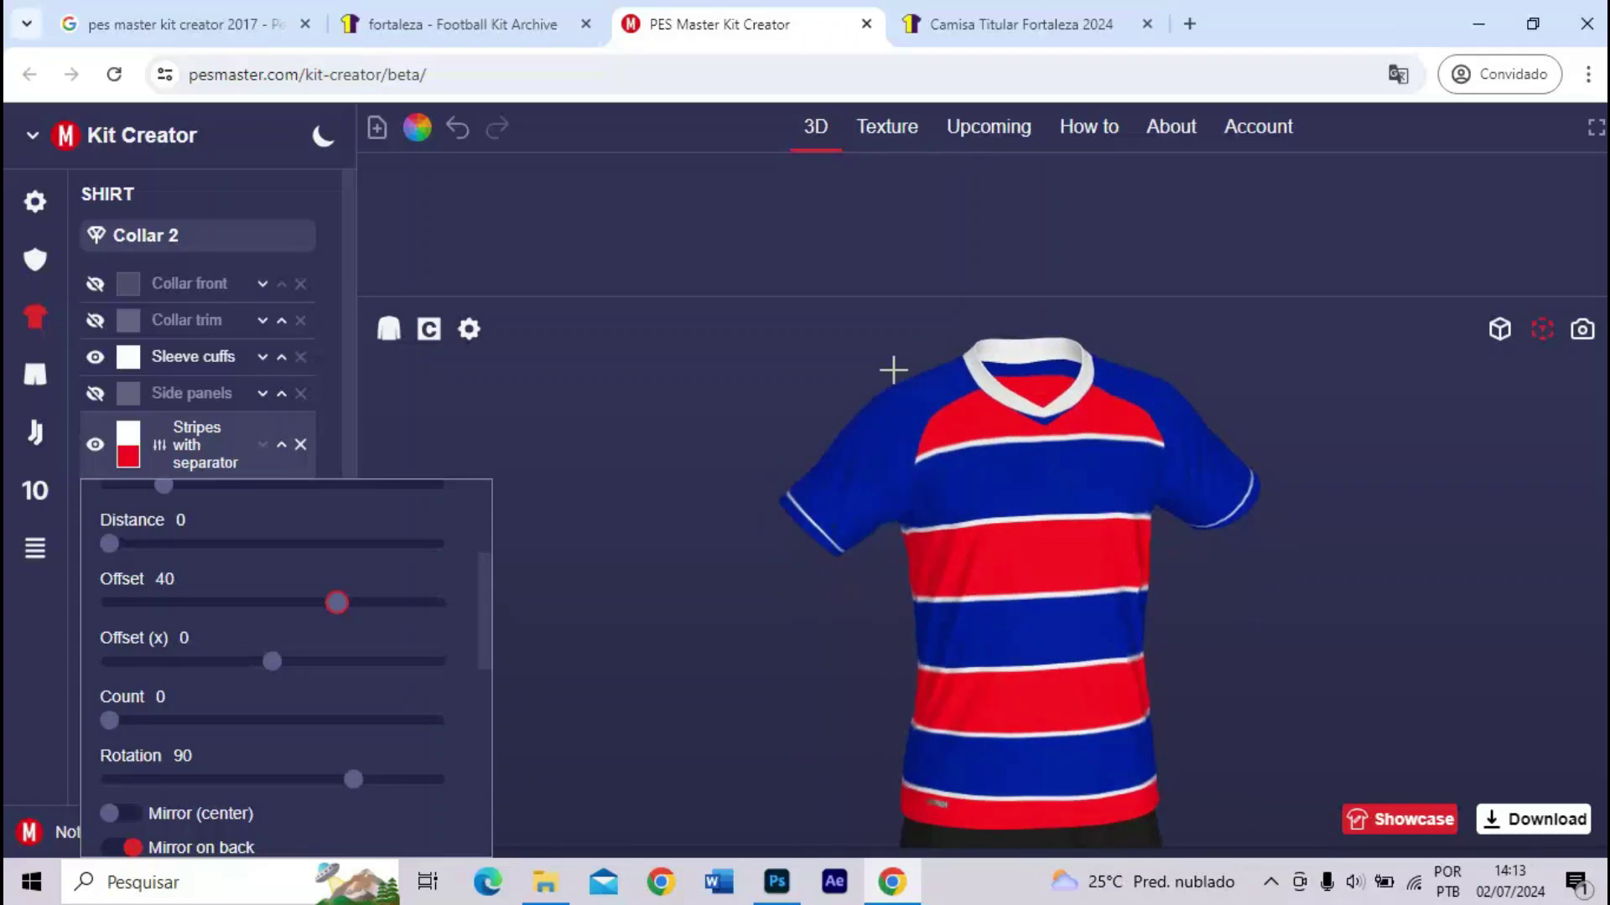
left_click(986, 32)
scroll(989, 436, "down", 6)
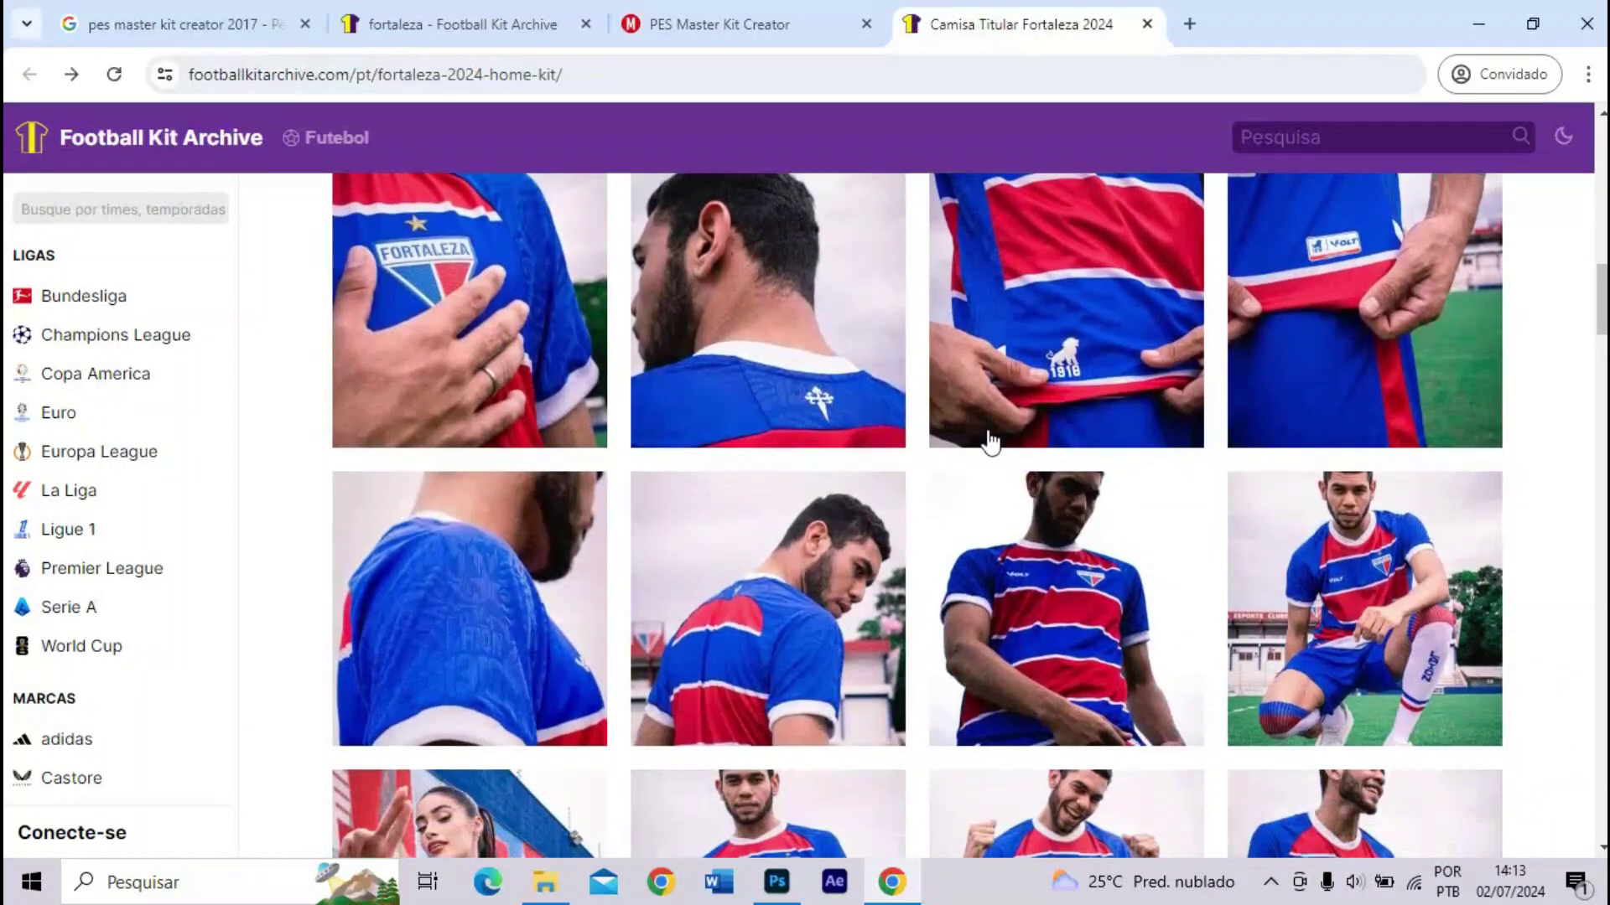
scroll(983, 464, "down", 3)
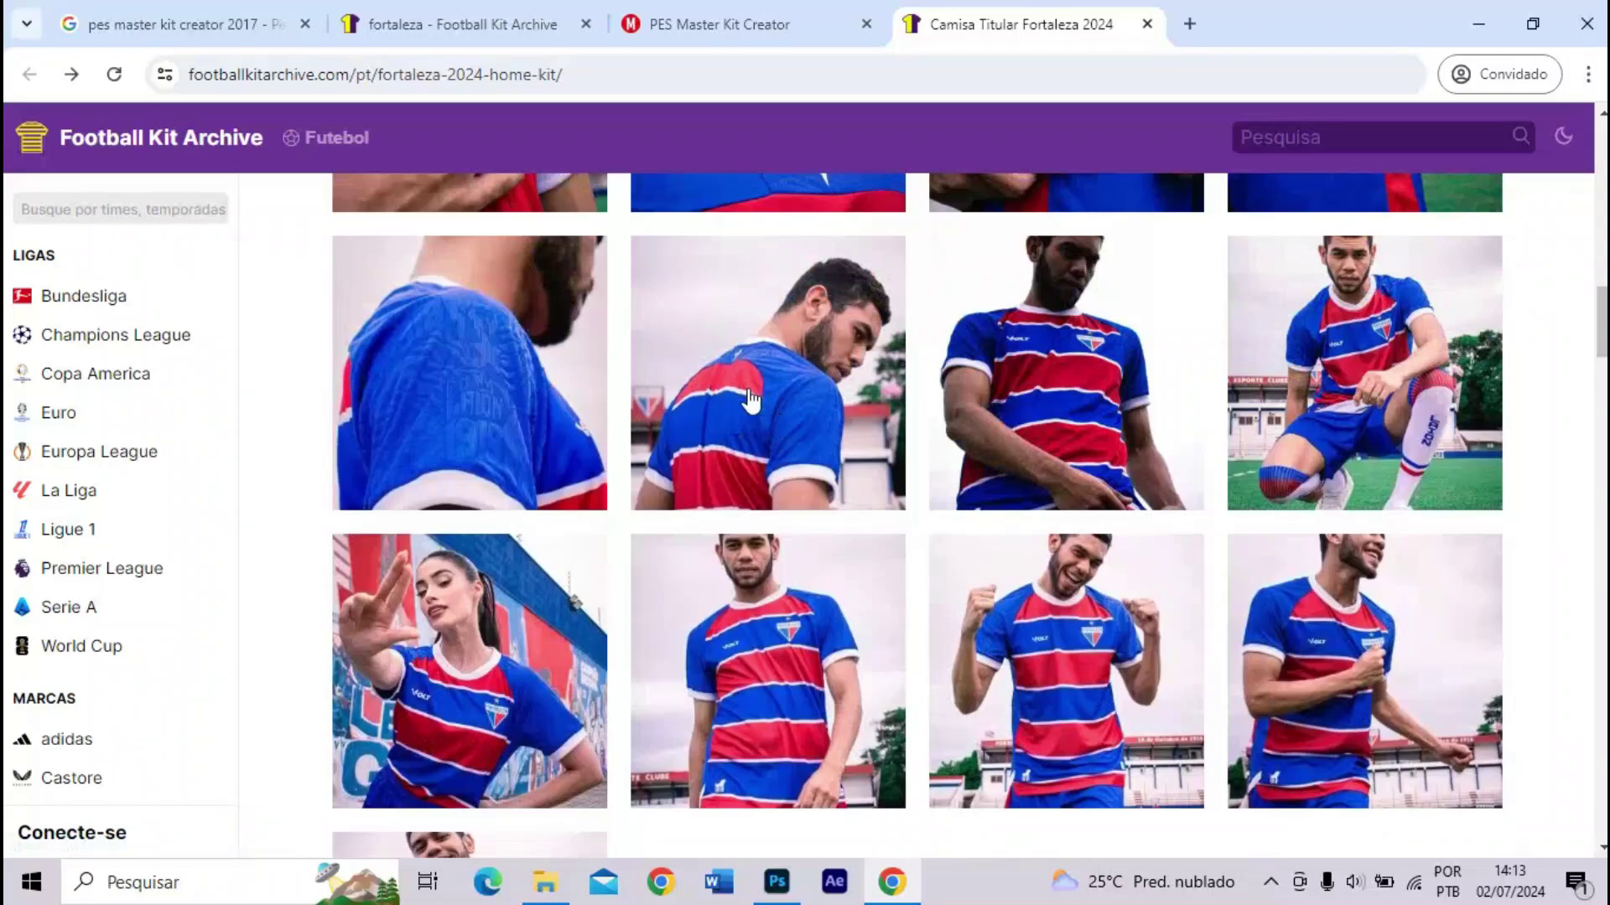
left_click(792, 18)
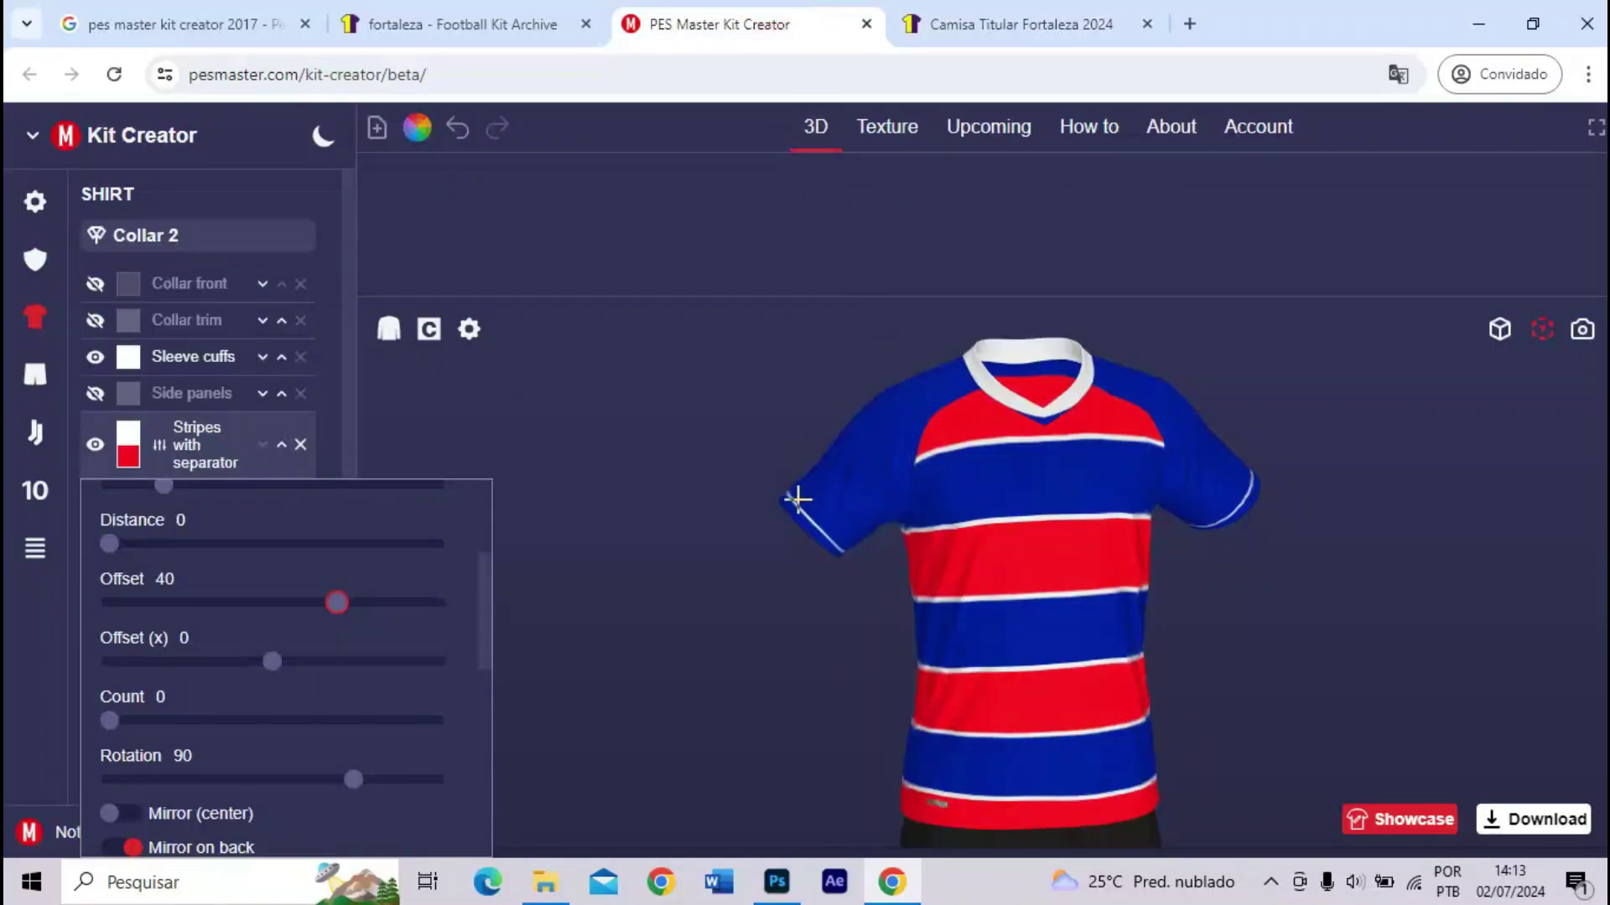
left_click_drag(798, 499, 869, 537)
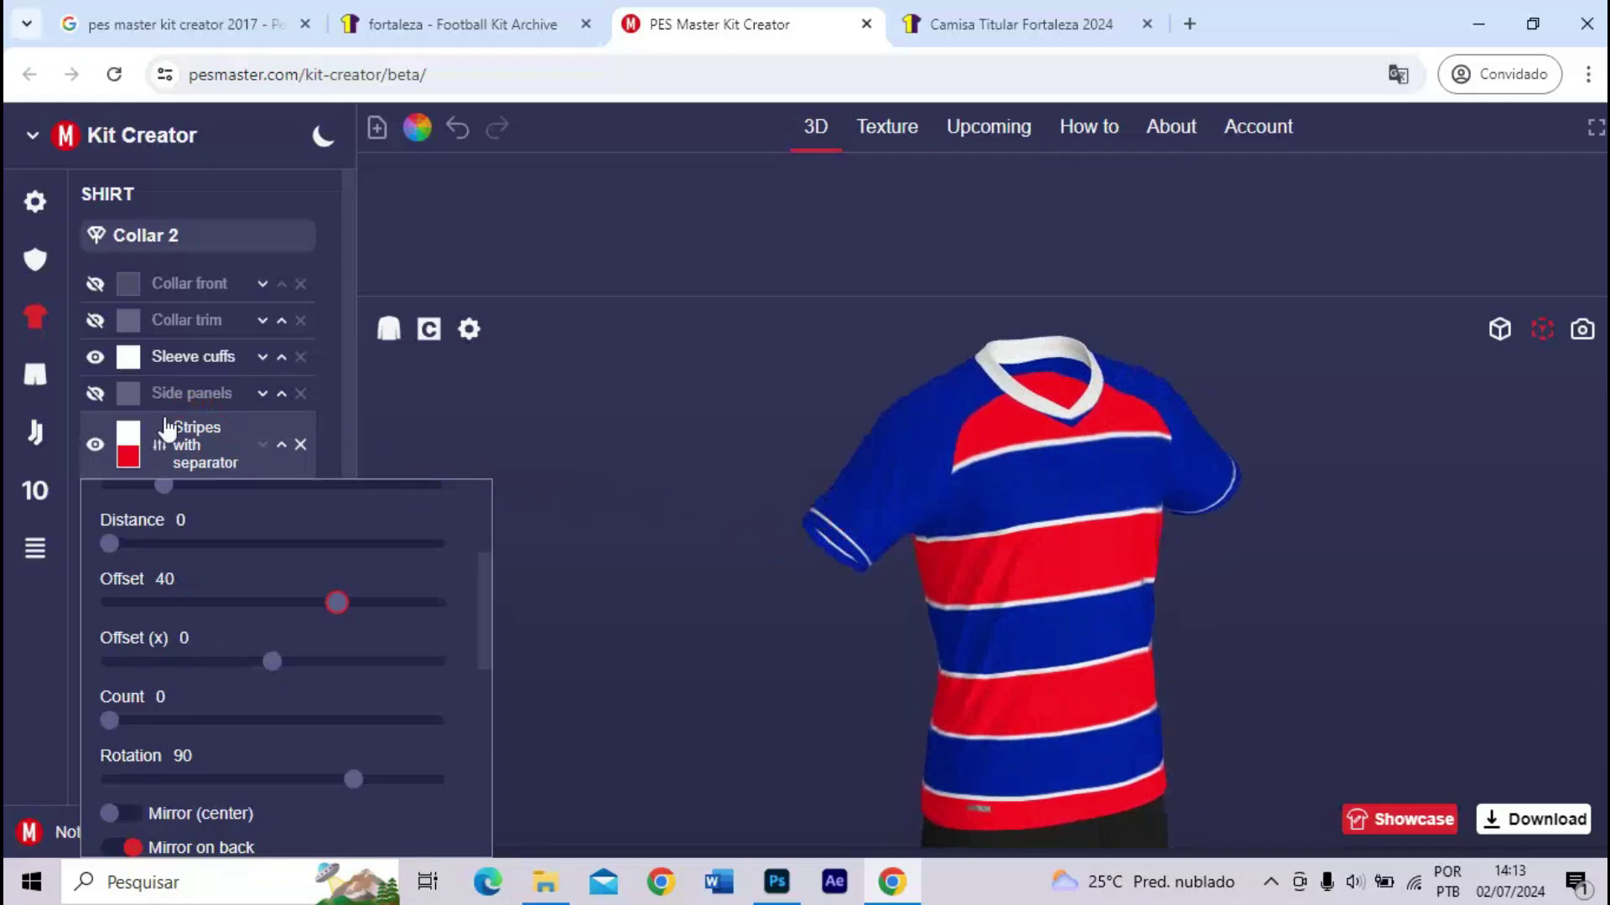
left_click_drag(167, 428, 156, 405)
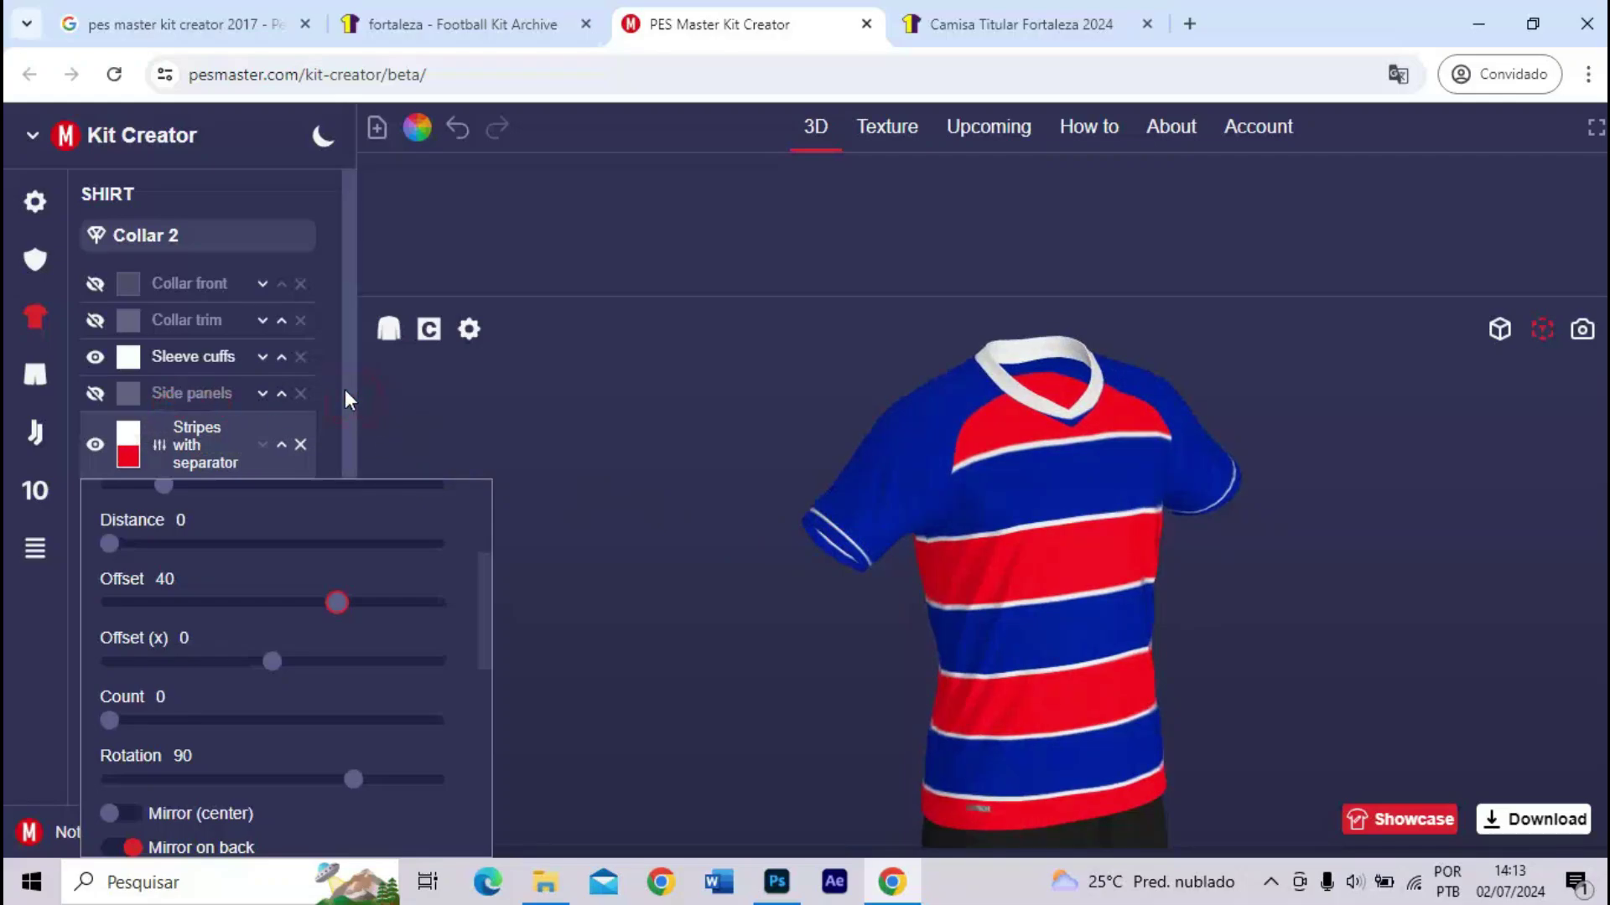
scroll(381, 653, "down", 3)
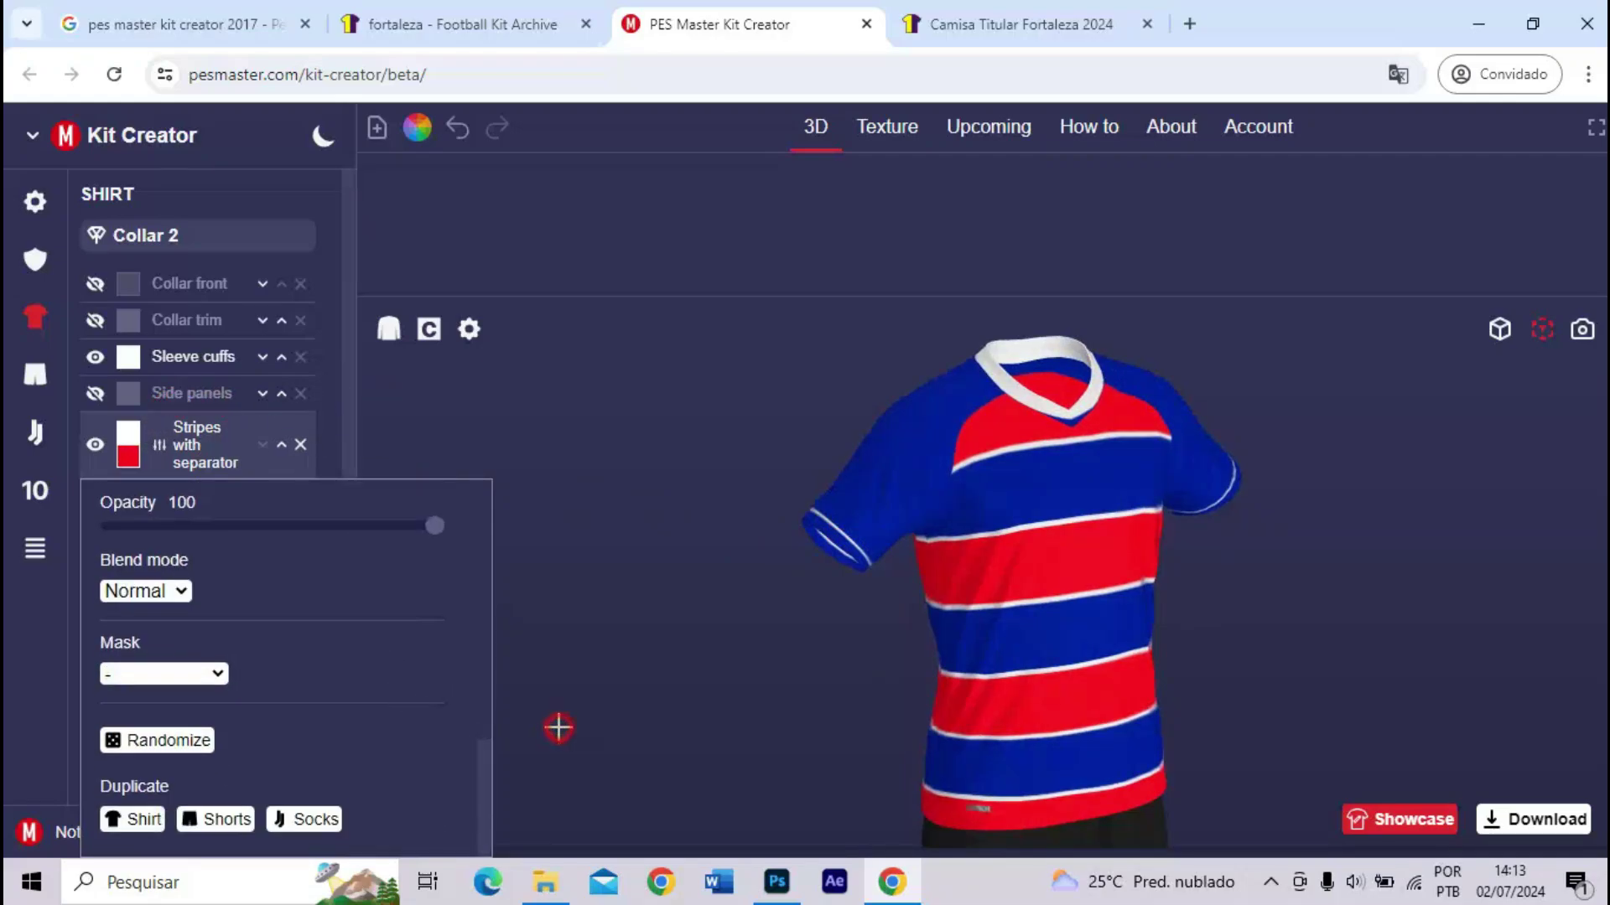
left_click(215, 673)
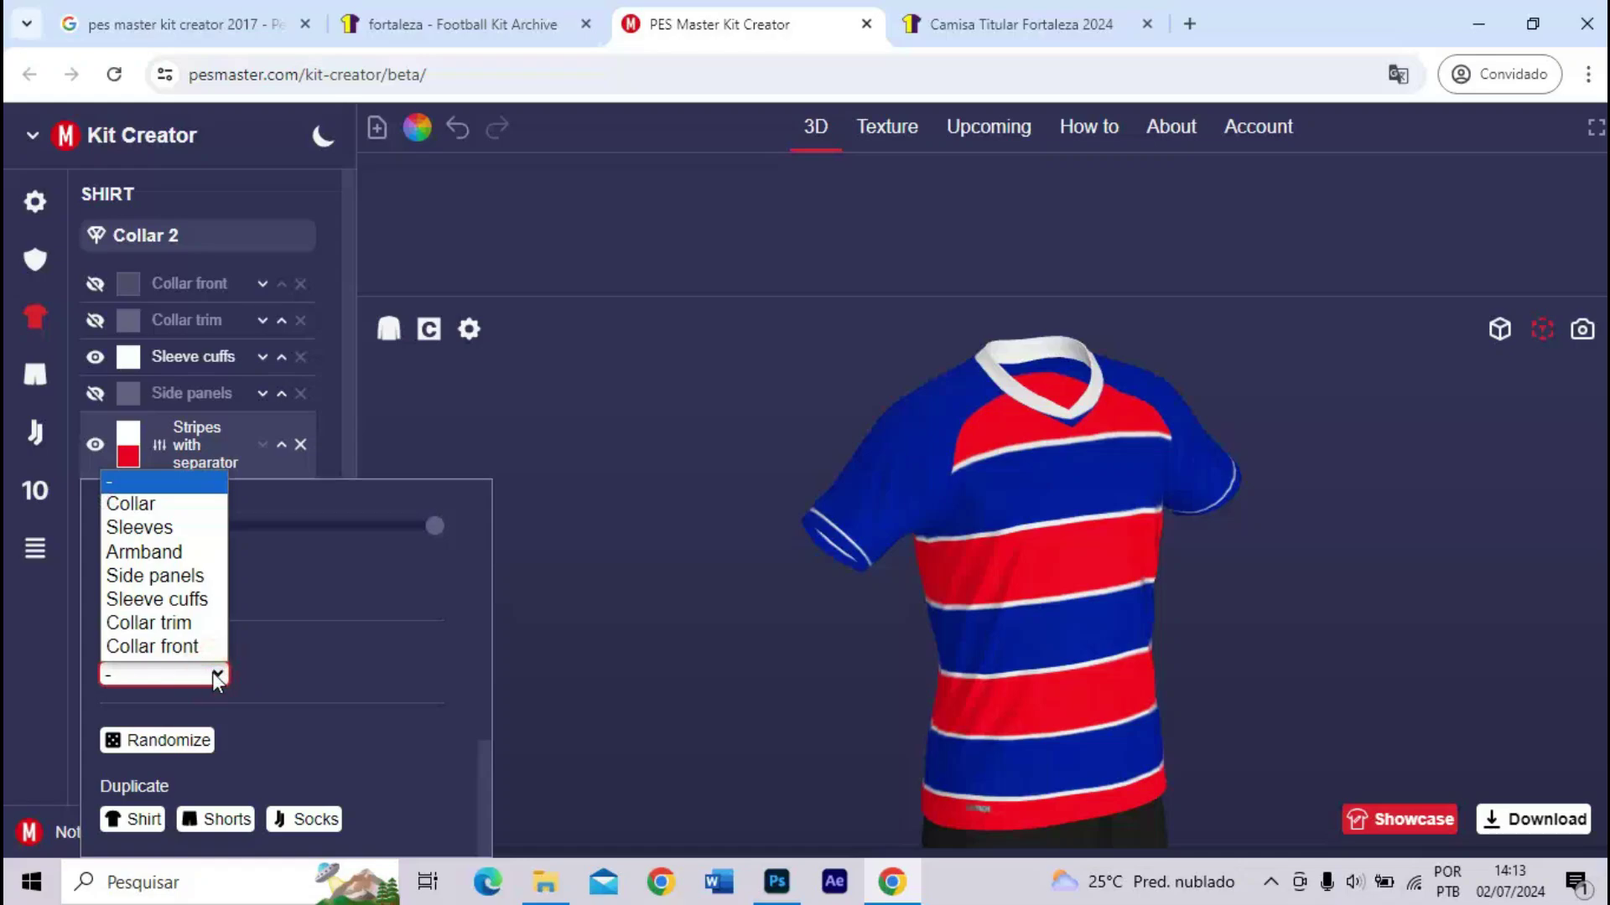
left_click(213, 673)
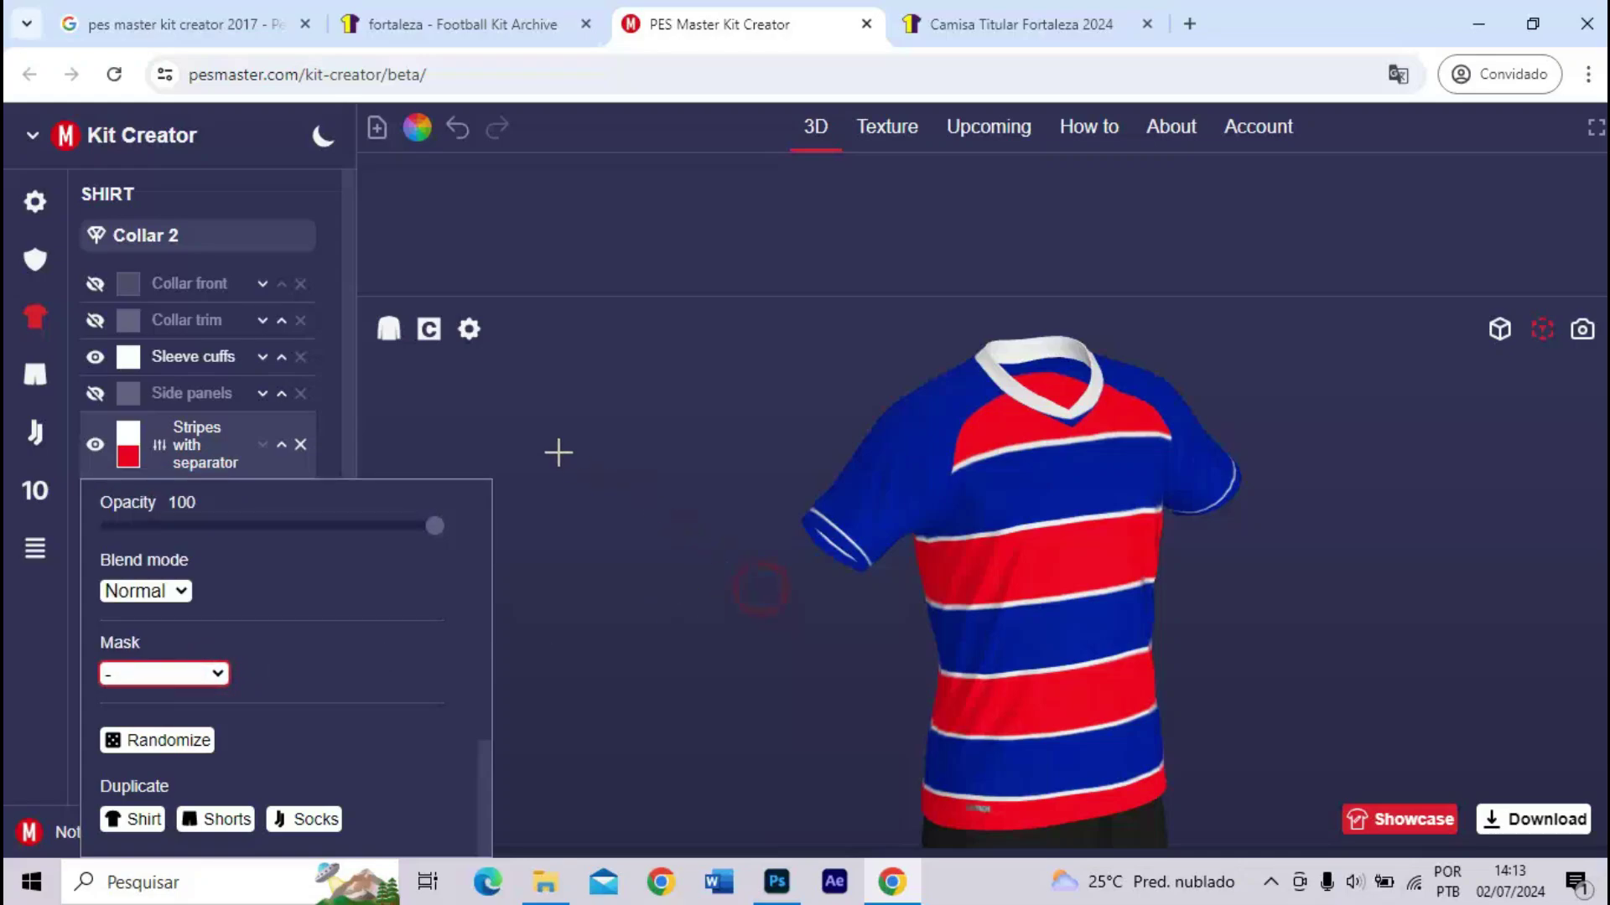
left_click(614, 717)
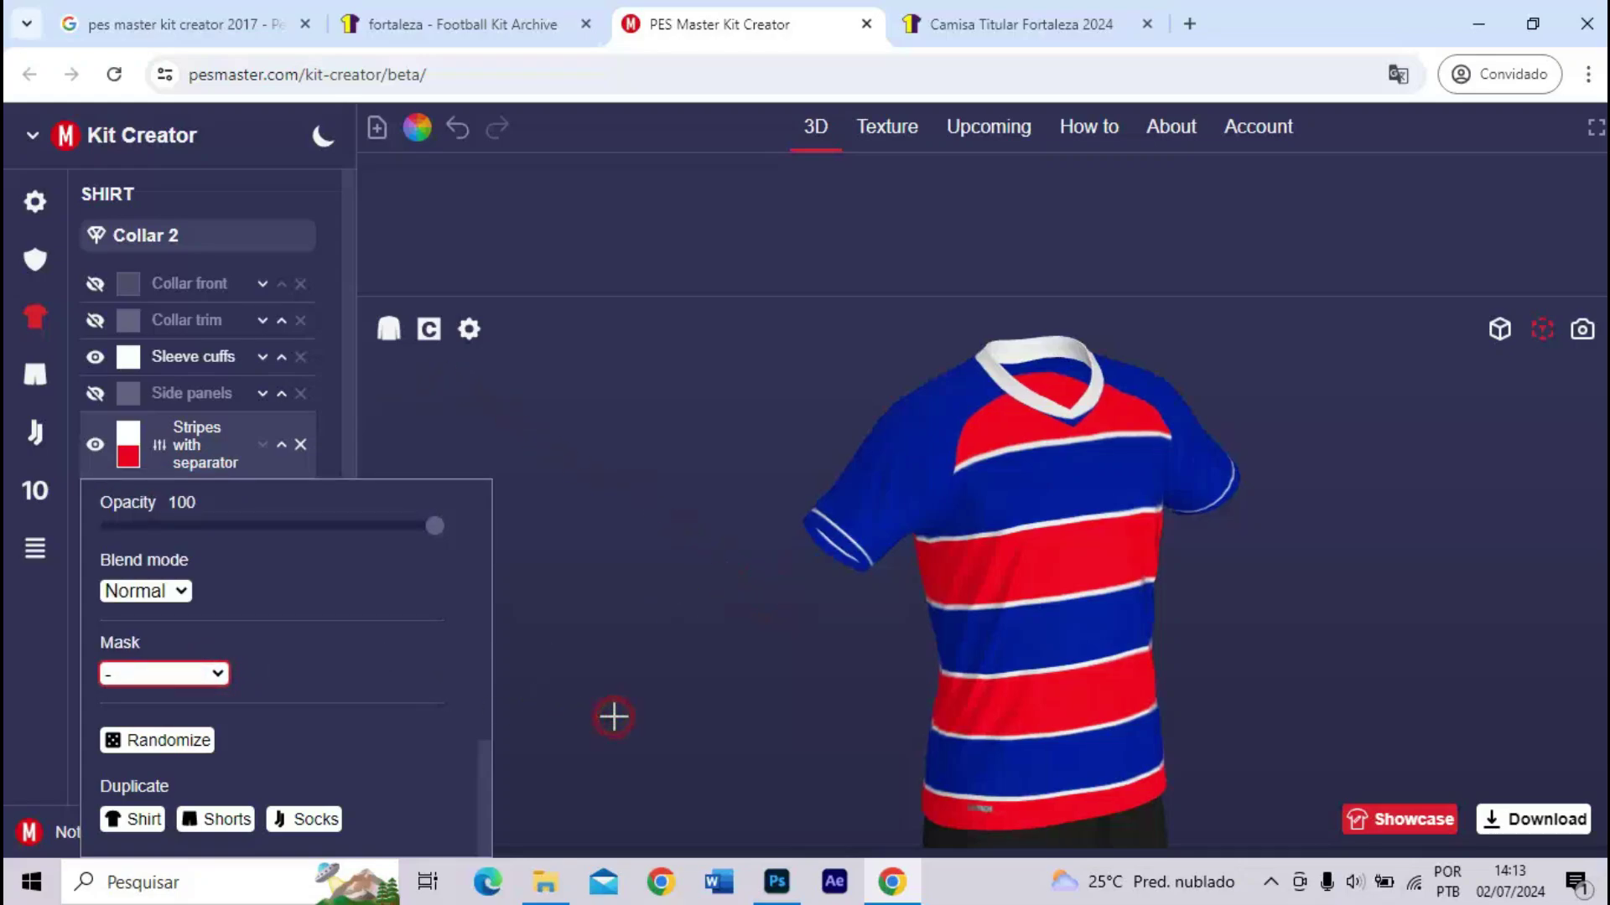
left_click(553, 687)
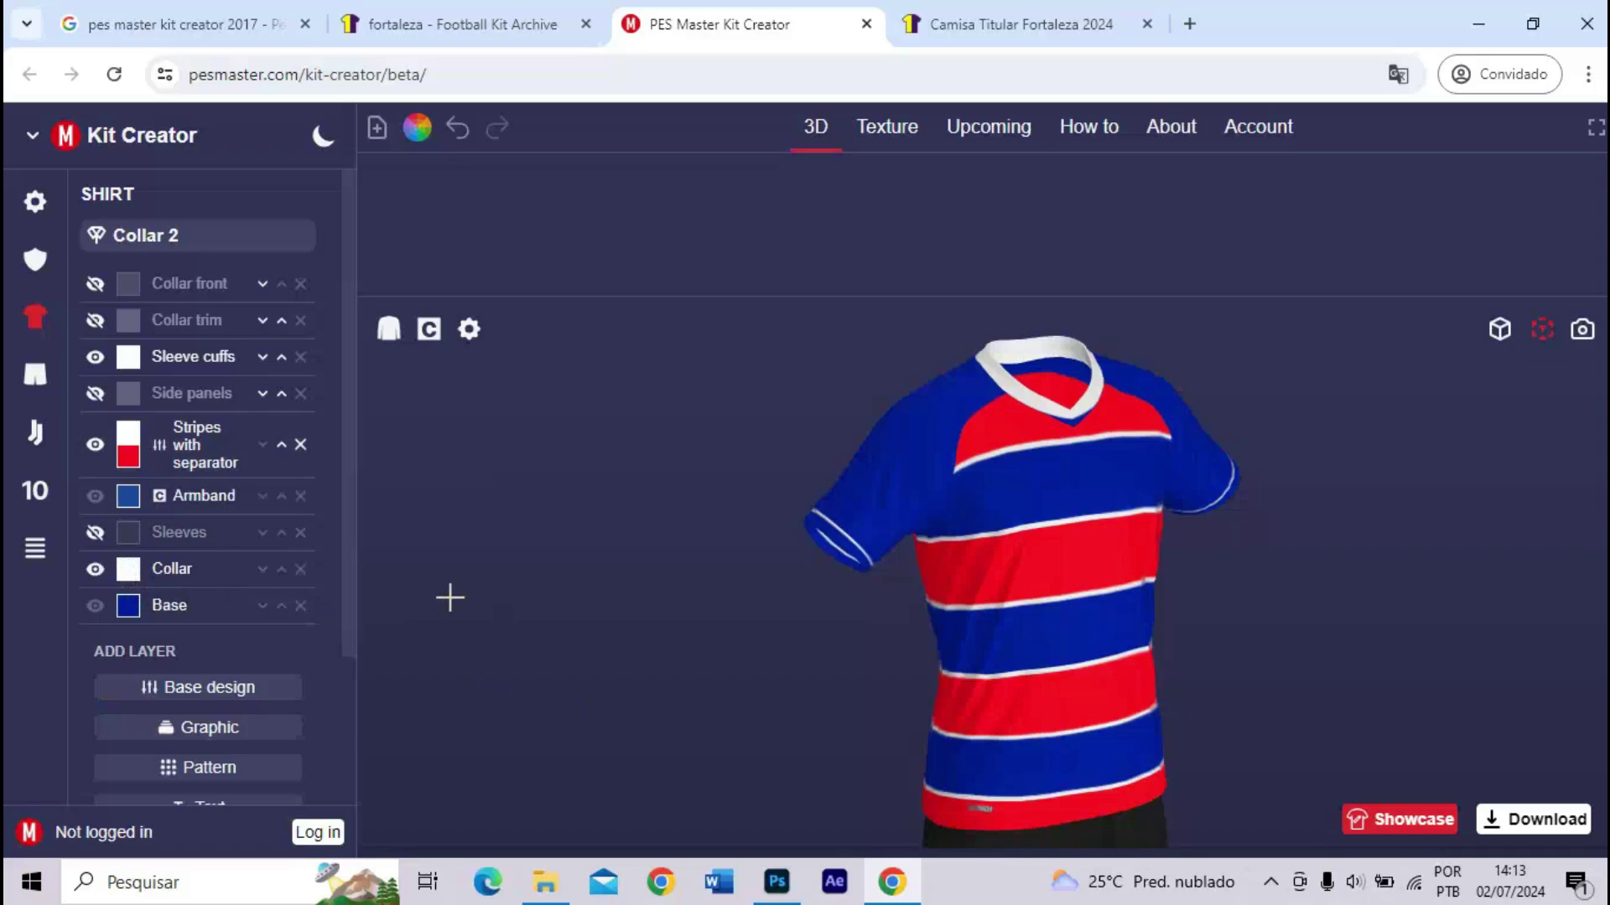
- Set the armband colour to black and preview the captain armband on the 3D shirt's sleeve
left_click_drag(845, 638, 882, 587)
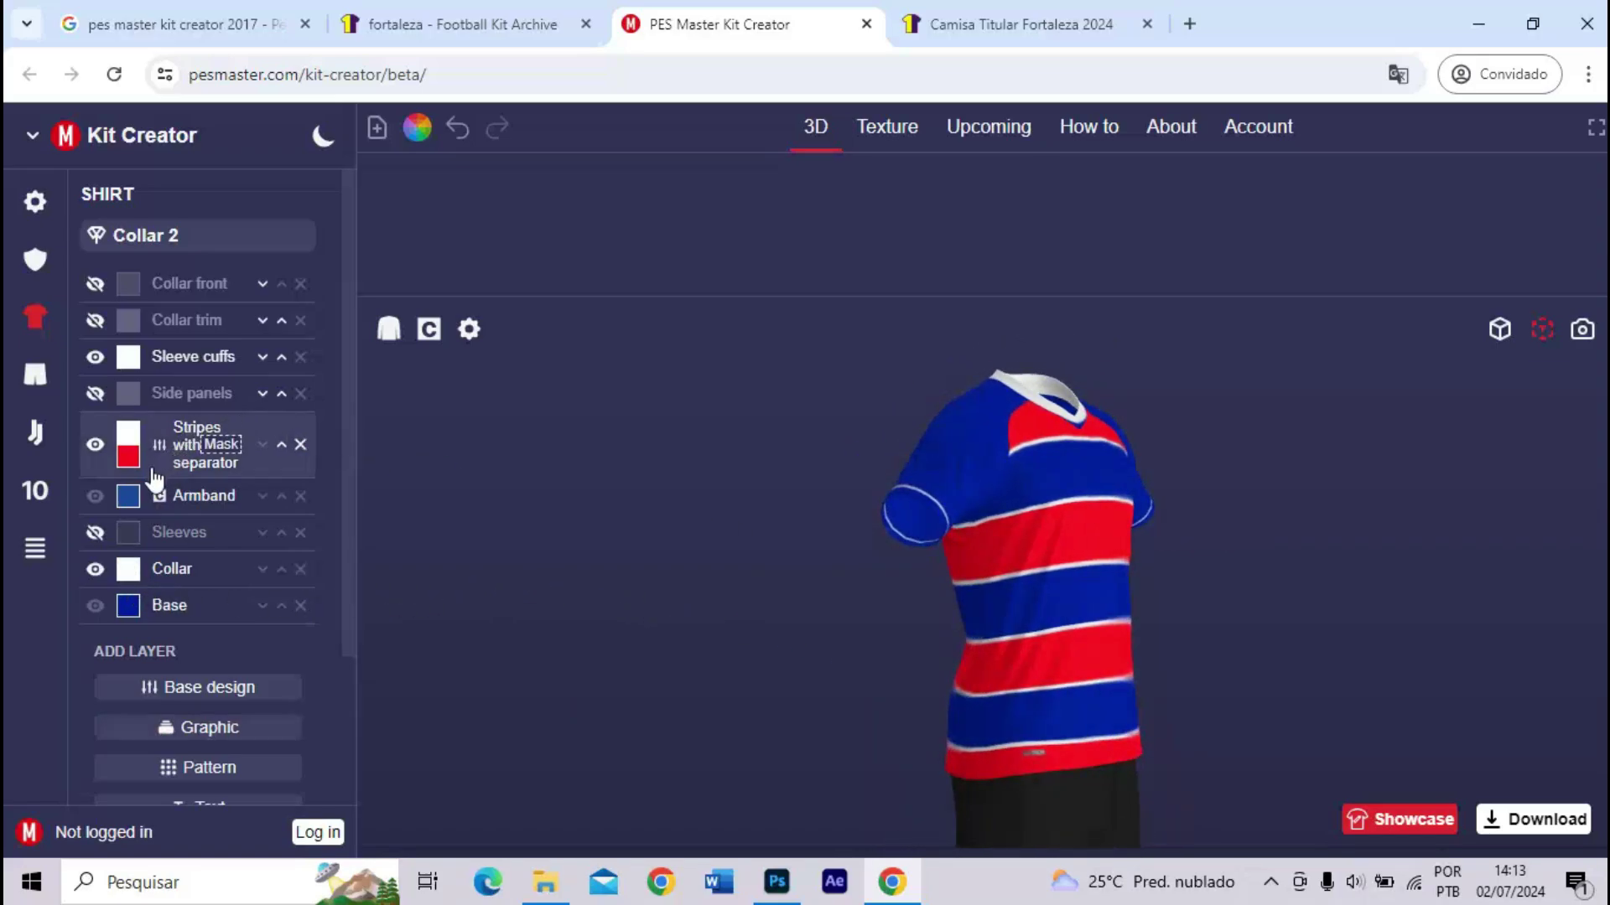
left_click(128, 496)
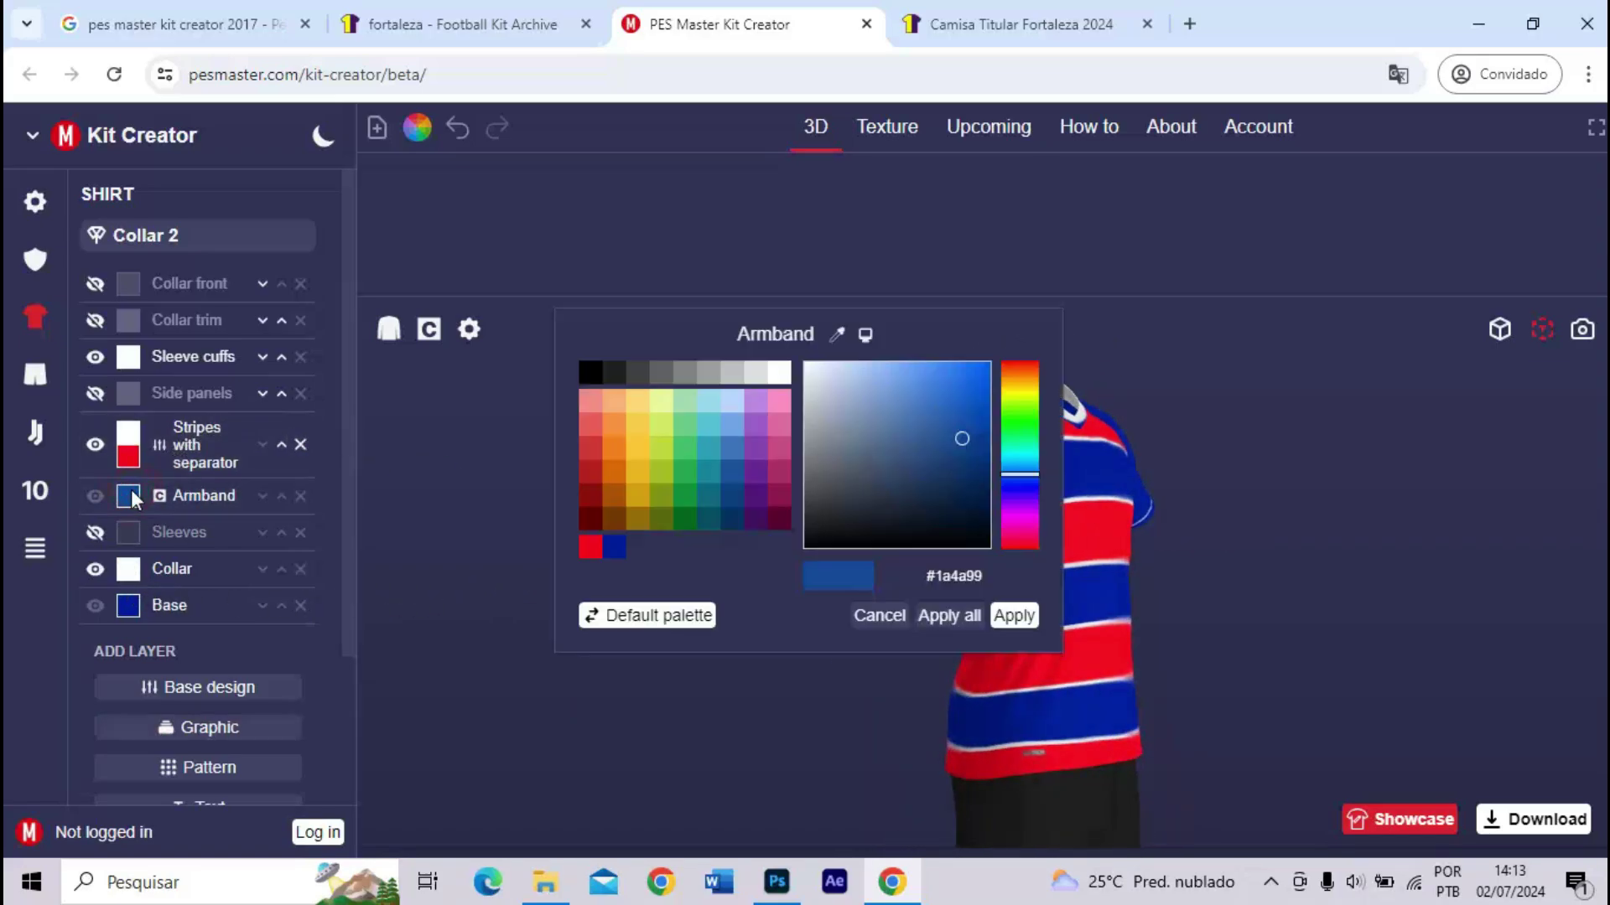
left_click(598, 379)
left_click(1005, 617)
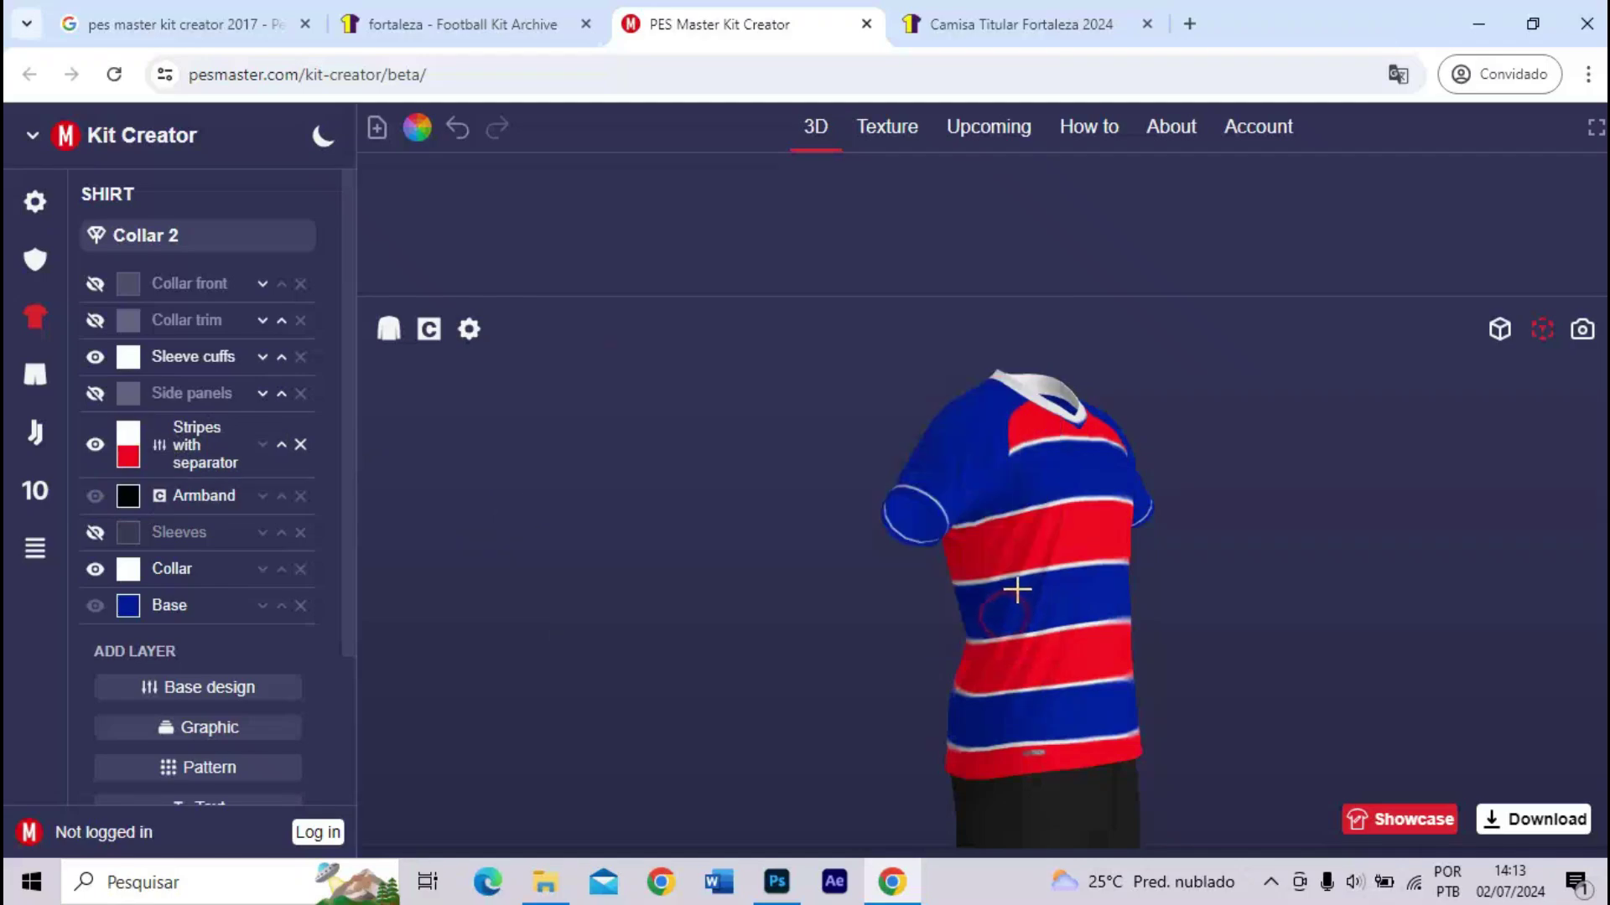
left_click_drag(1017, 586, 586, 449)
left_click(428, 330)
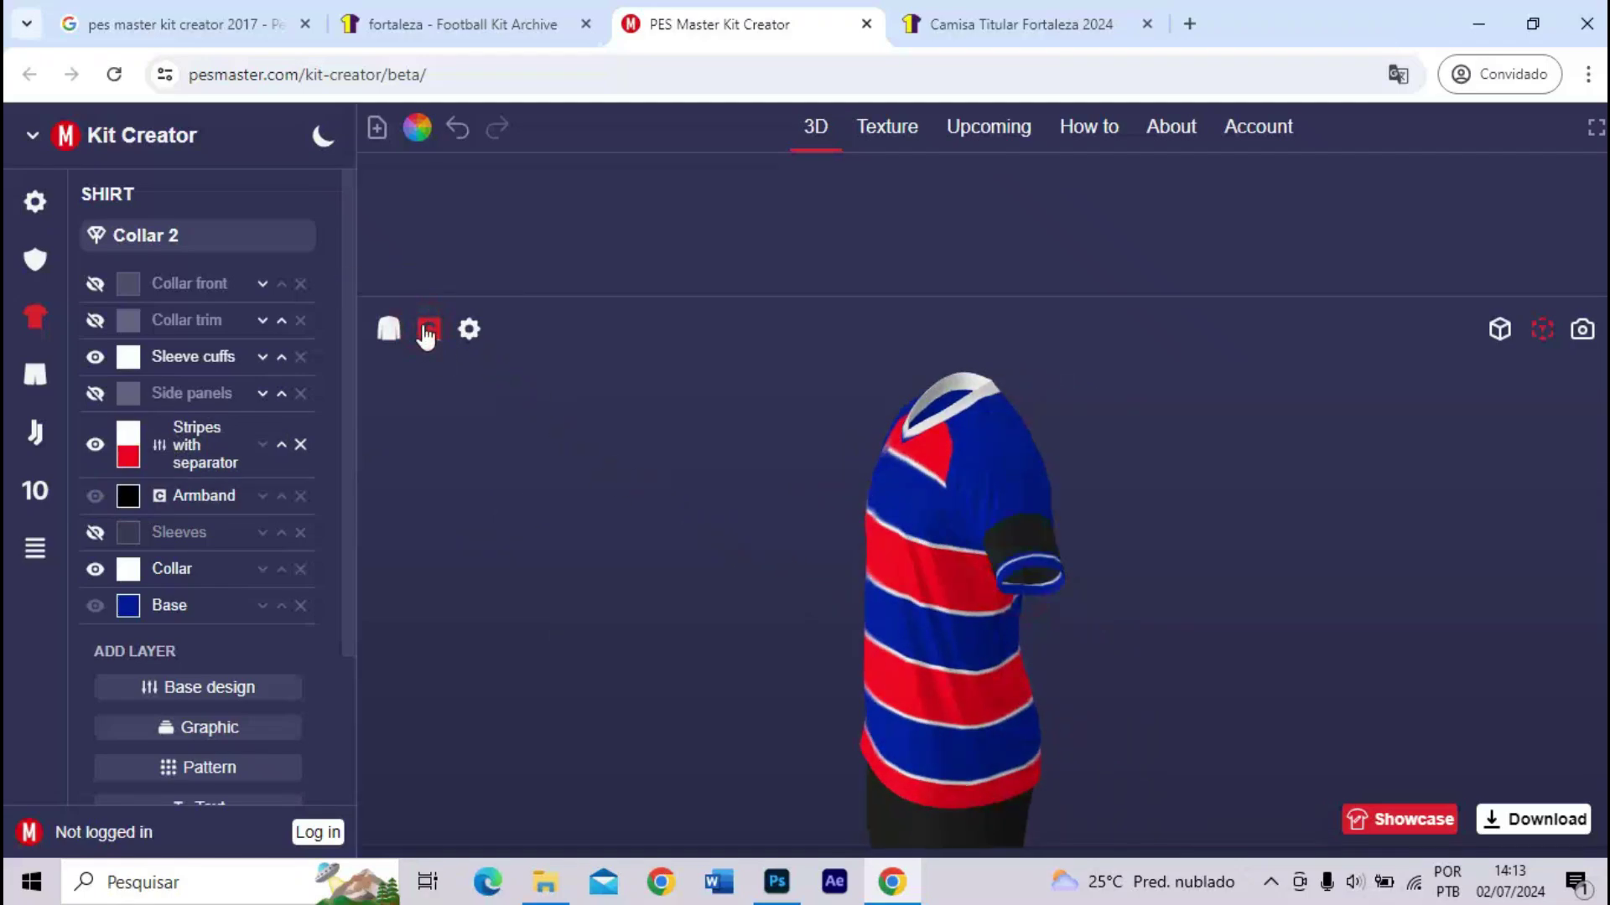
- Inspect the front neckline closely, toggling the Collar layer's visibility to check which area it covers
left_click_drag(747, 510, 755, 564)
scroll(989, 506, "up", 5)
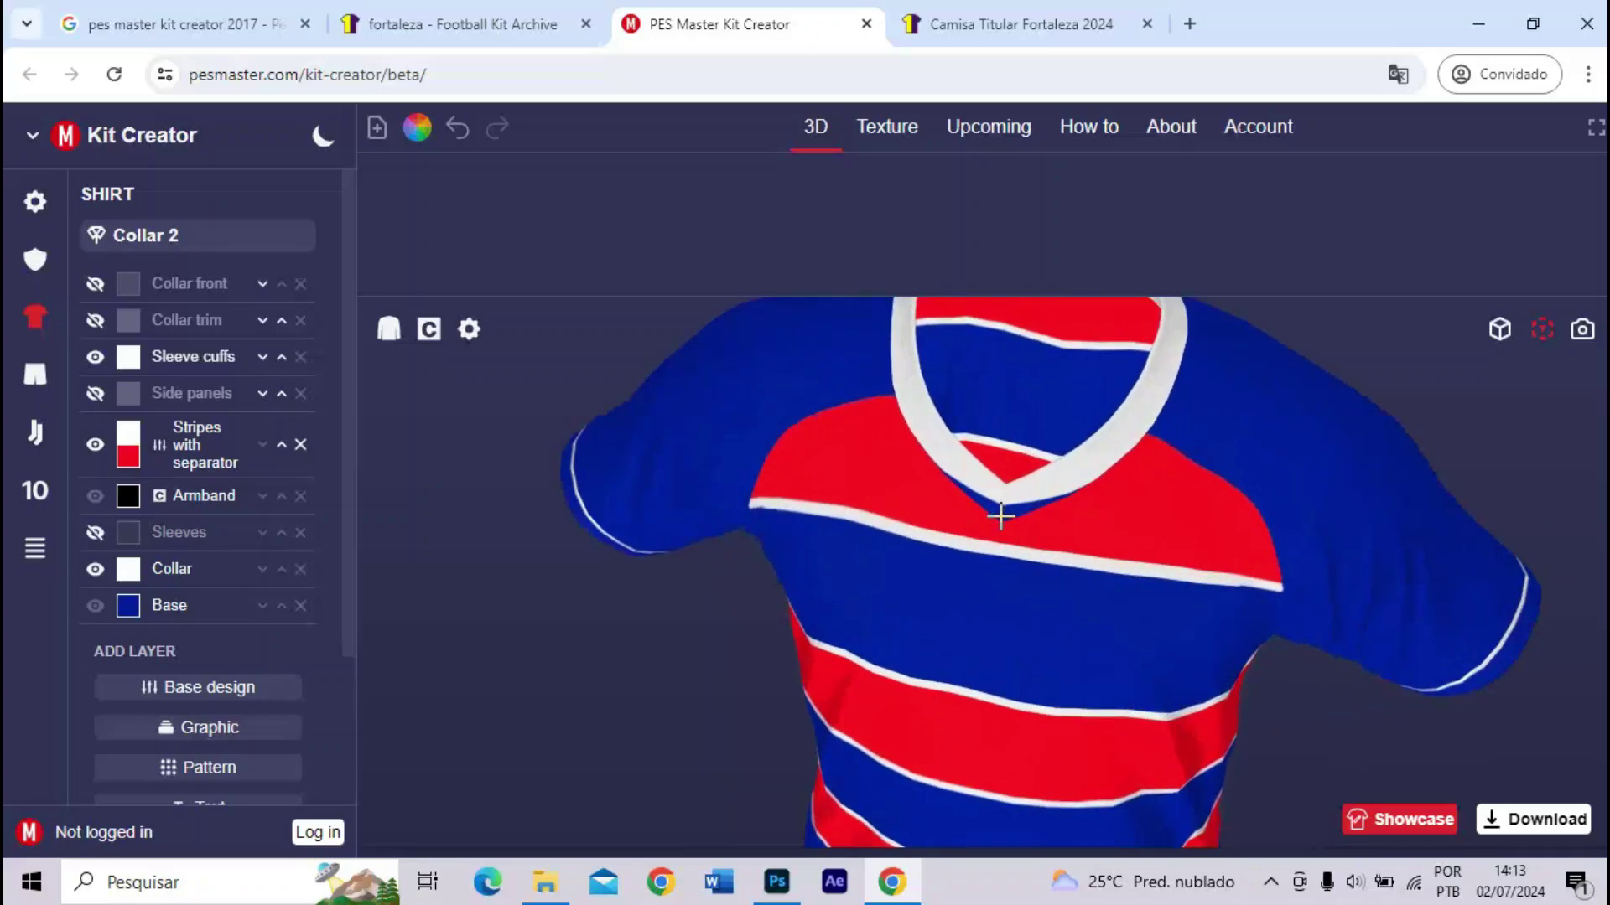
scroll(1000, 516, "up", 6)
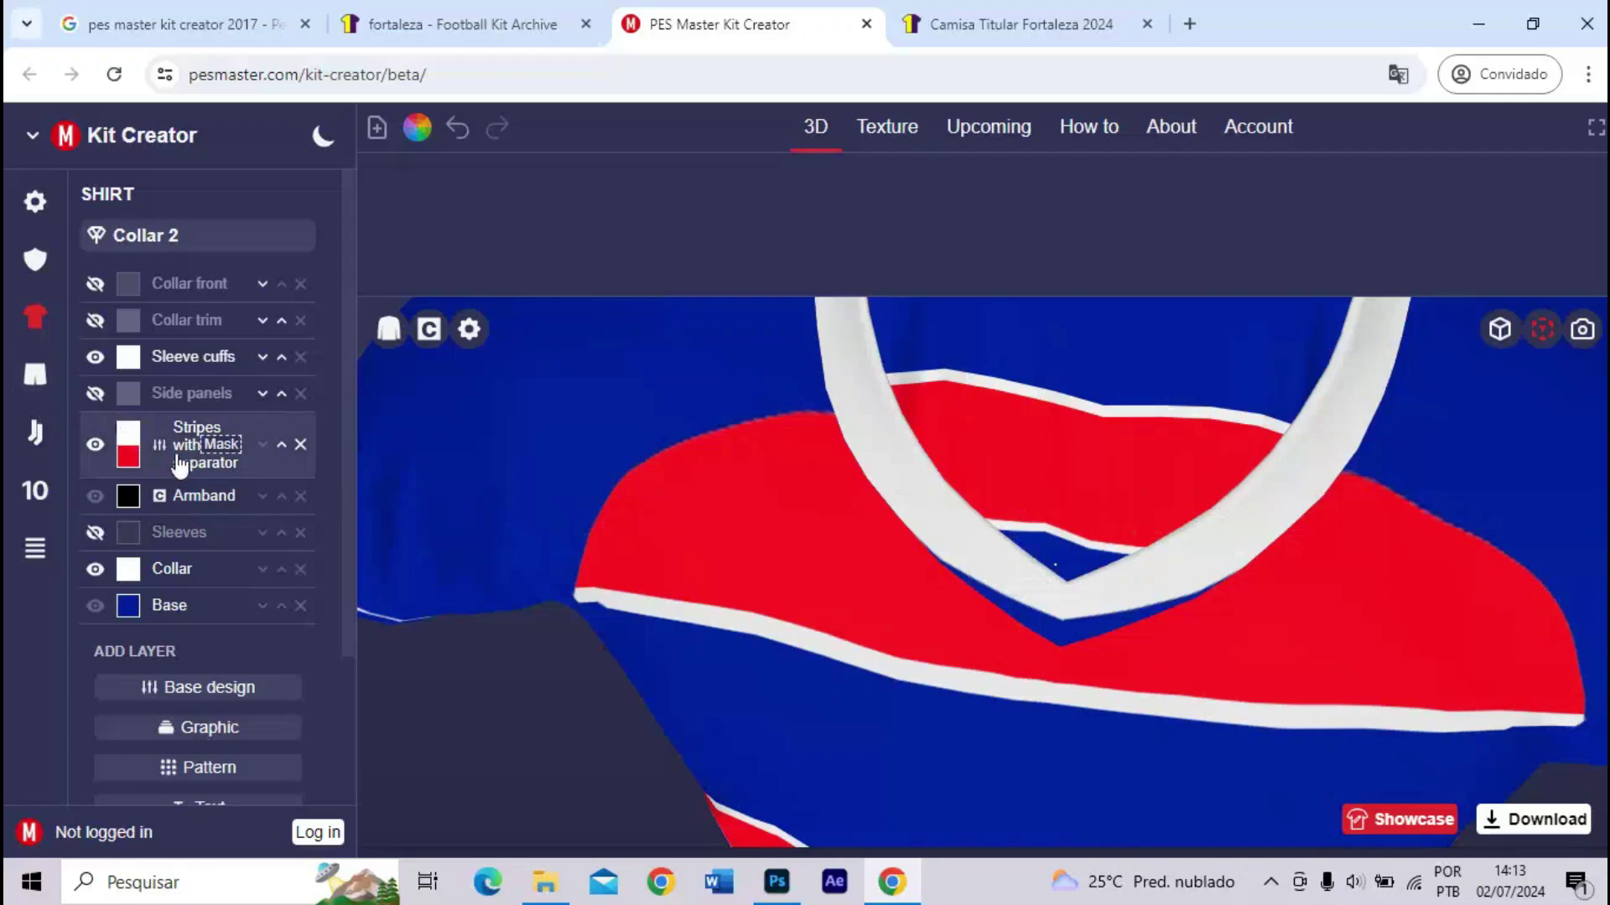
left_click(96, 570)
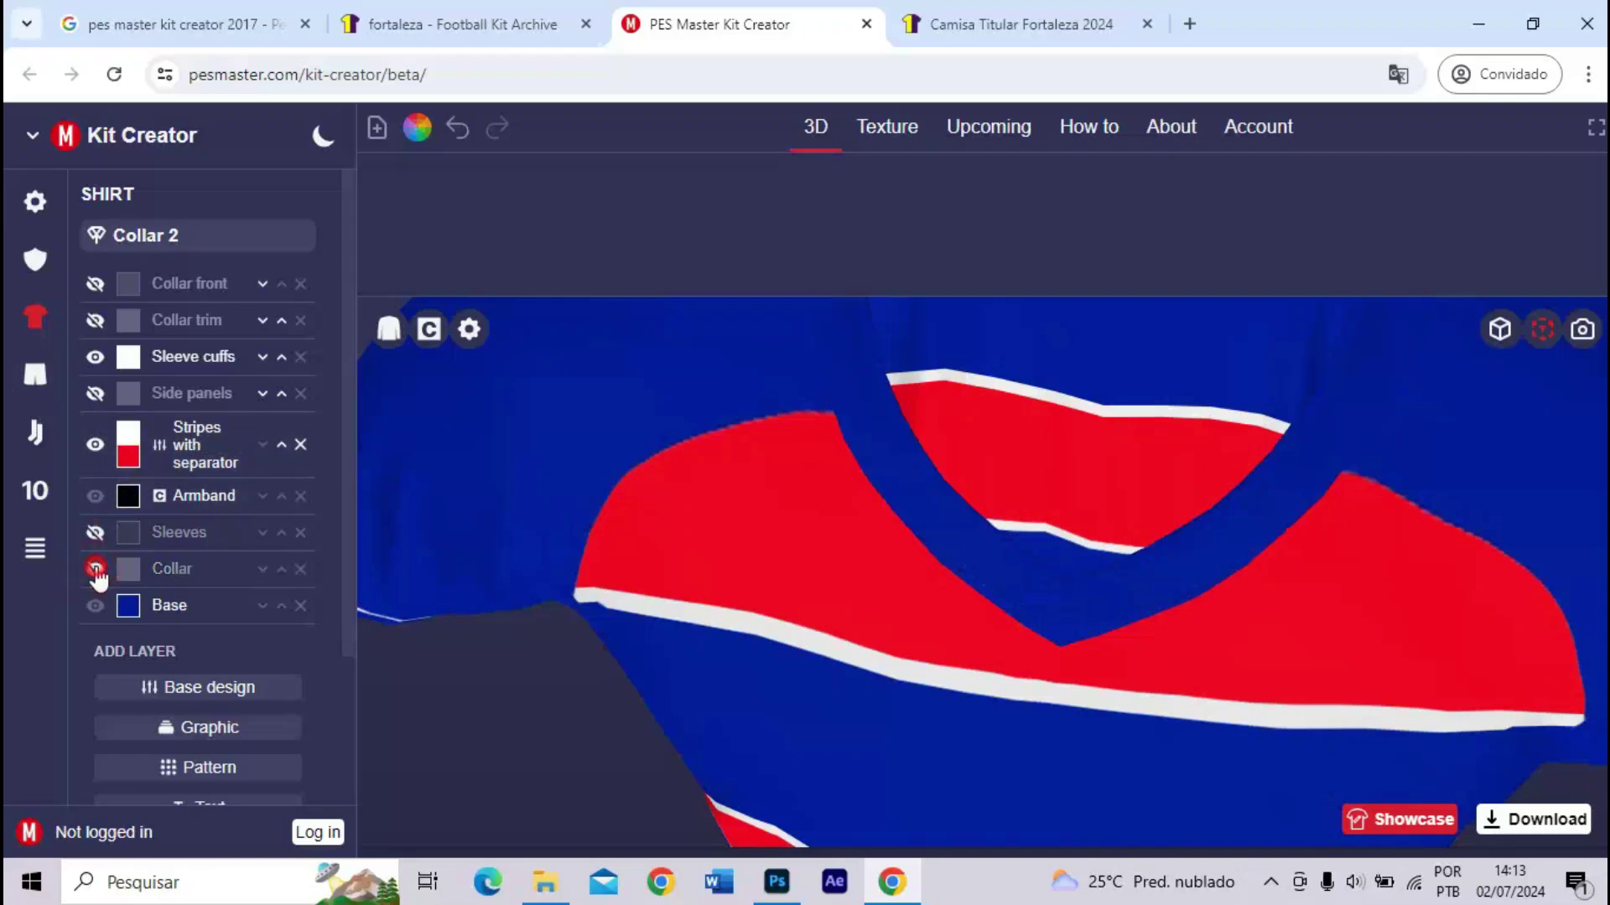
left_click(95, 570)
left_click(96, 570)
left_click(95, 570)
left_click(95, 570)
left_click(96, 570)
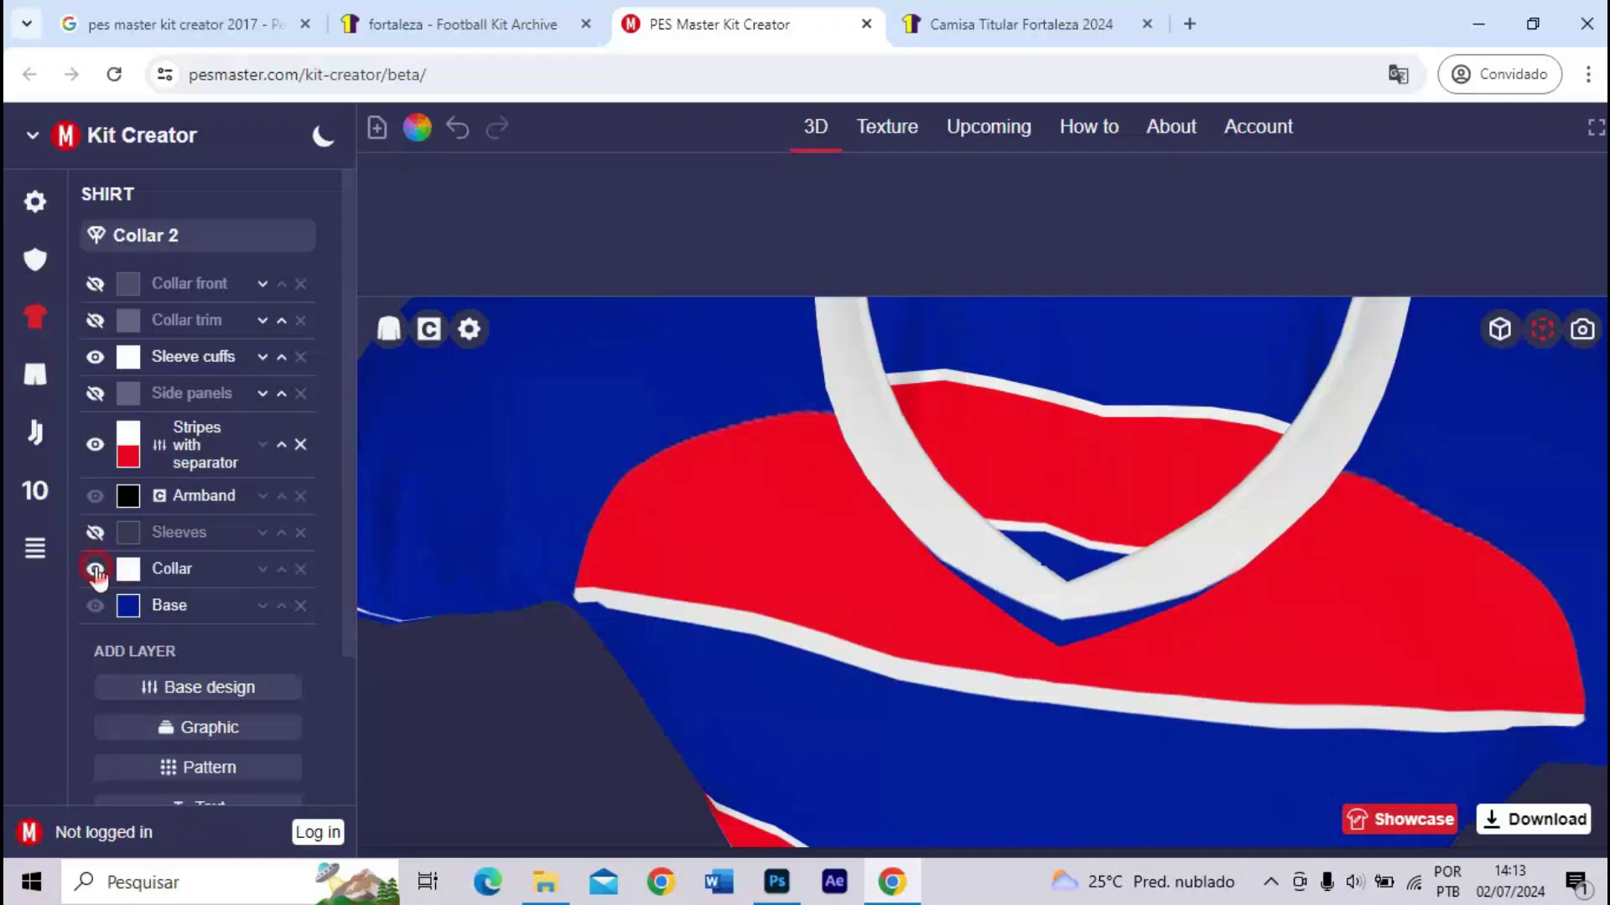
left_click(95, 570)
left_click(95, 570)
- Show the Collar front layer and set its colour to white (#ffffff)
left_click(95, 285)
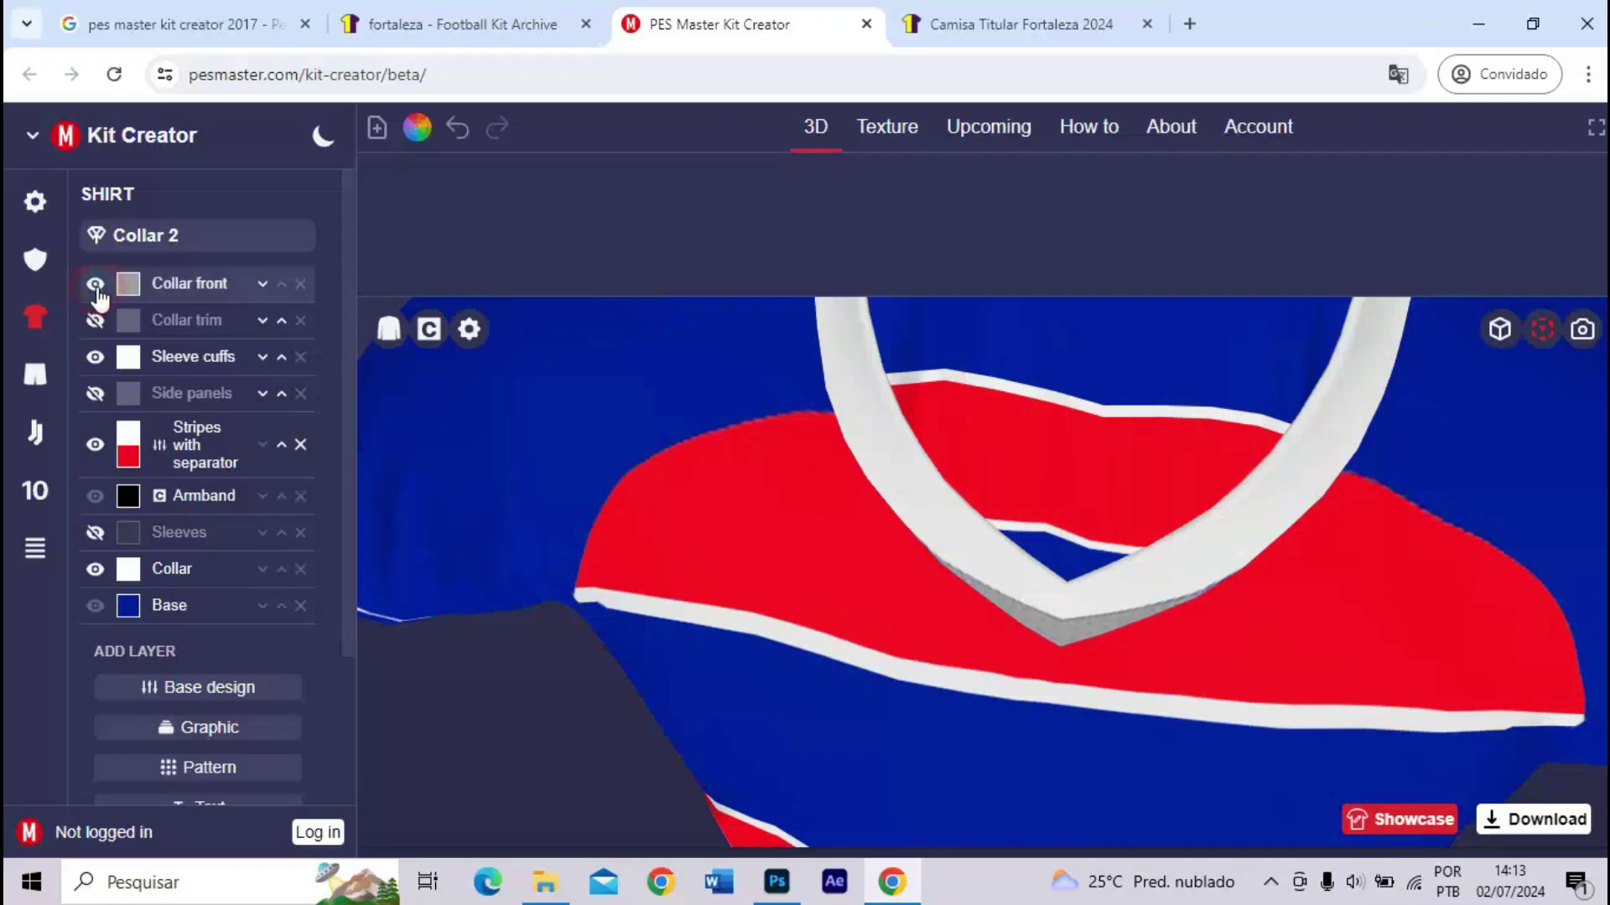
left_click(127, 289)
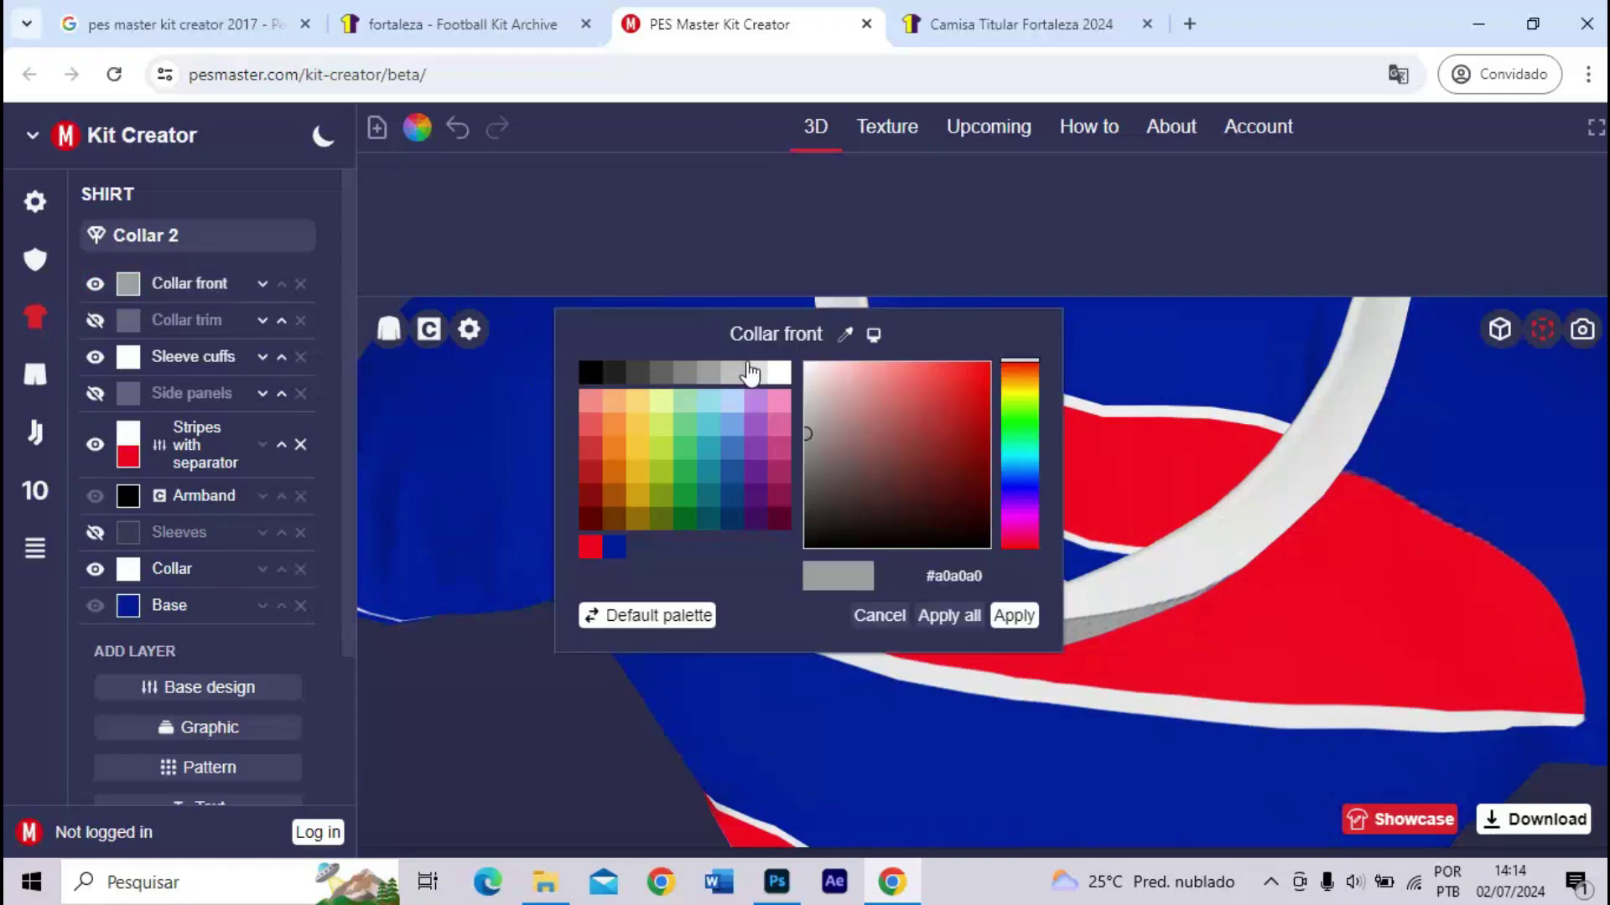
left_click(778, 371)
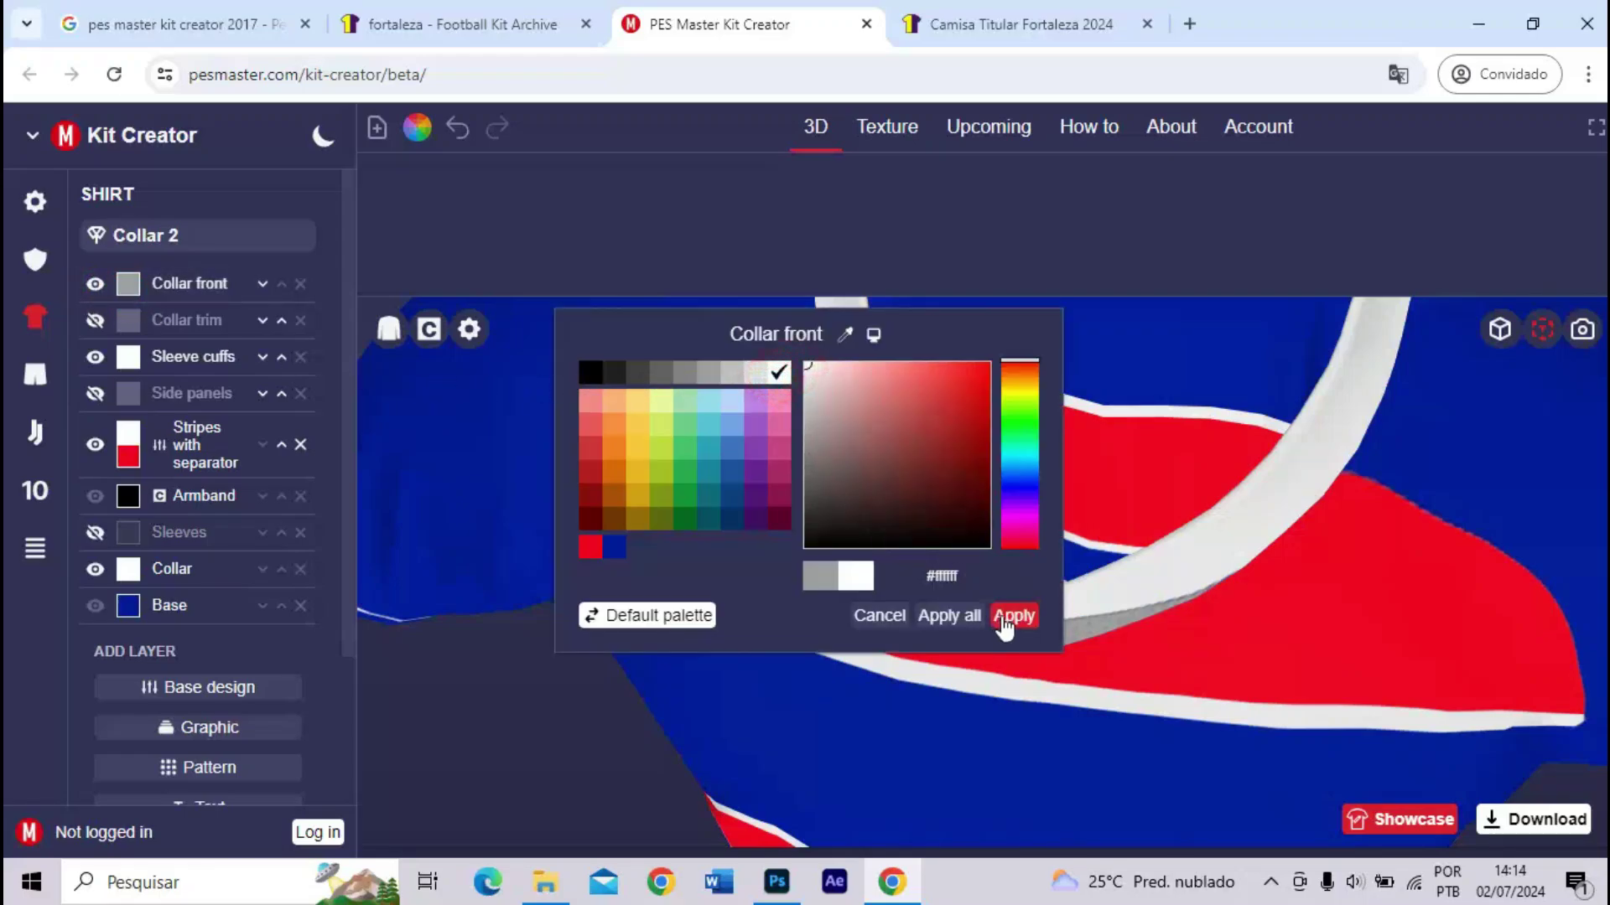
left_click(1013, 615)
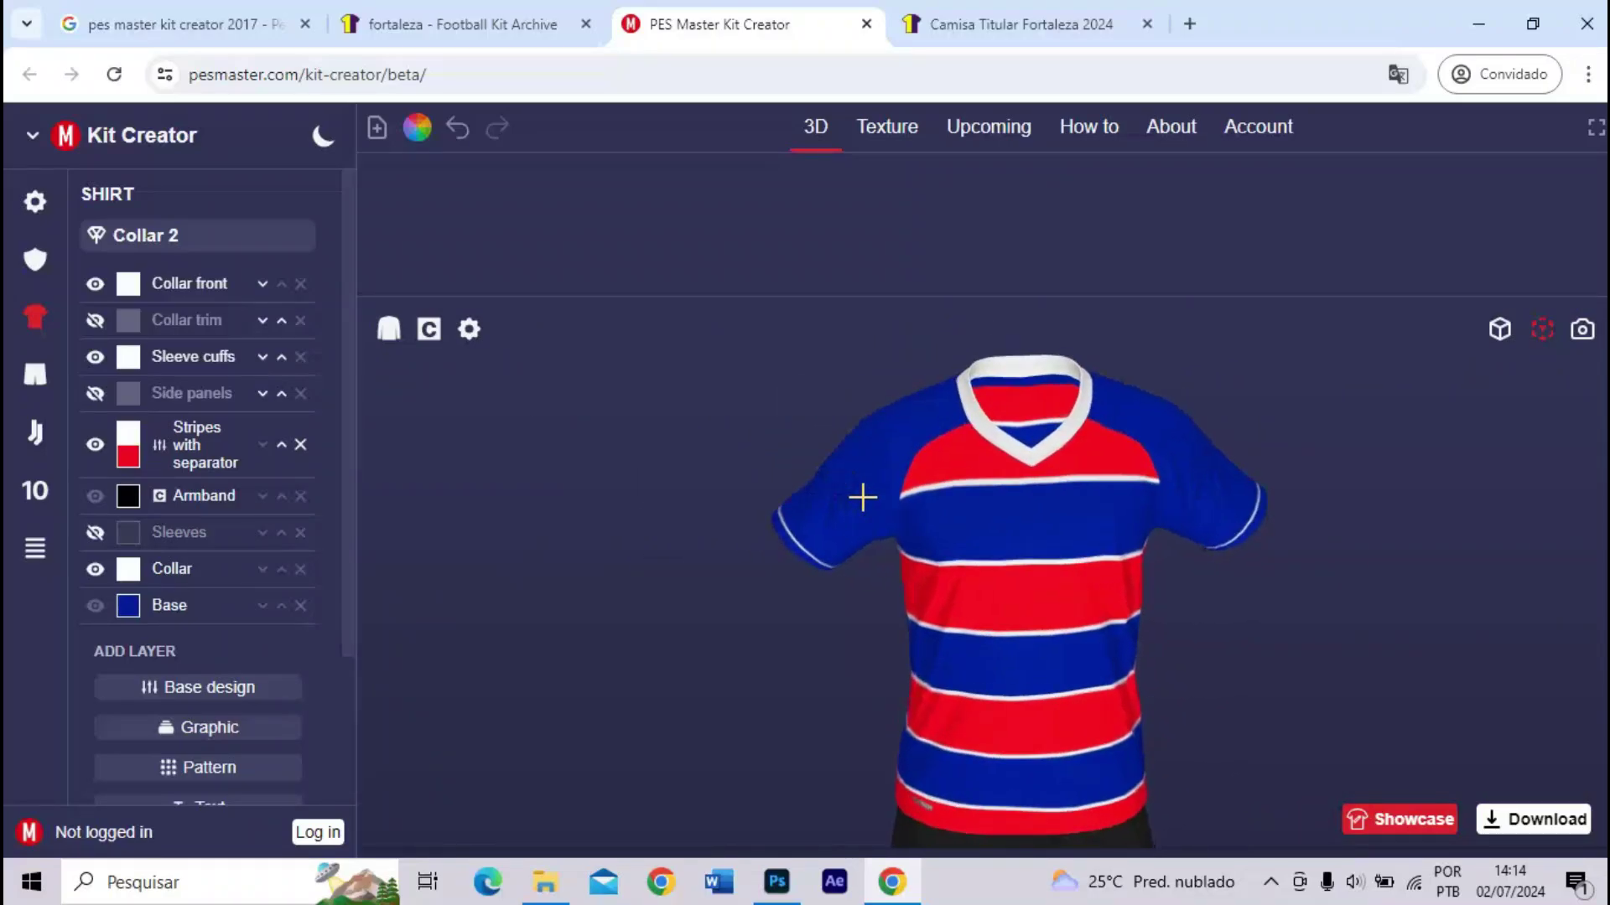
- Compare the 3D shirt's front and collar with the Fortaleza 2024 reference photos on Football Kit Archive, then return to the Kit Creator
left_click_drag(887, 508, 848, 490)
left_click(964, 23)
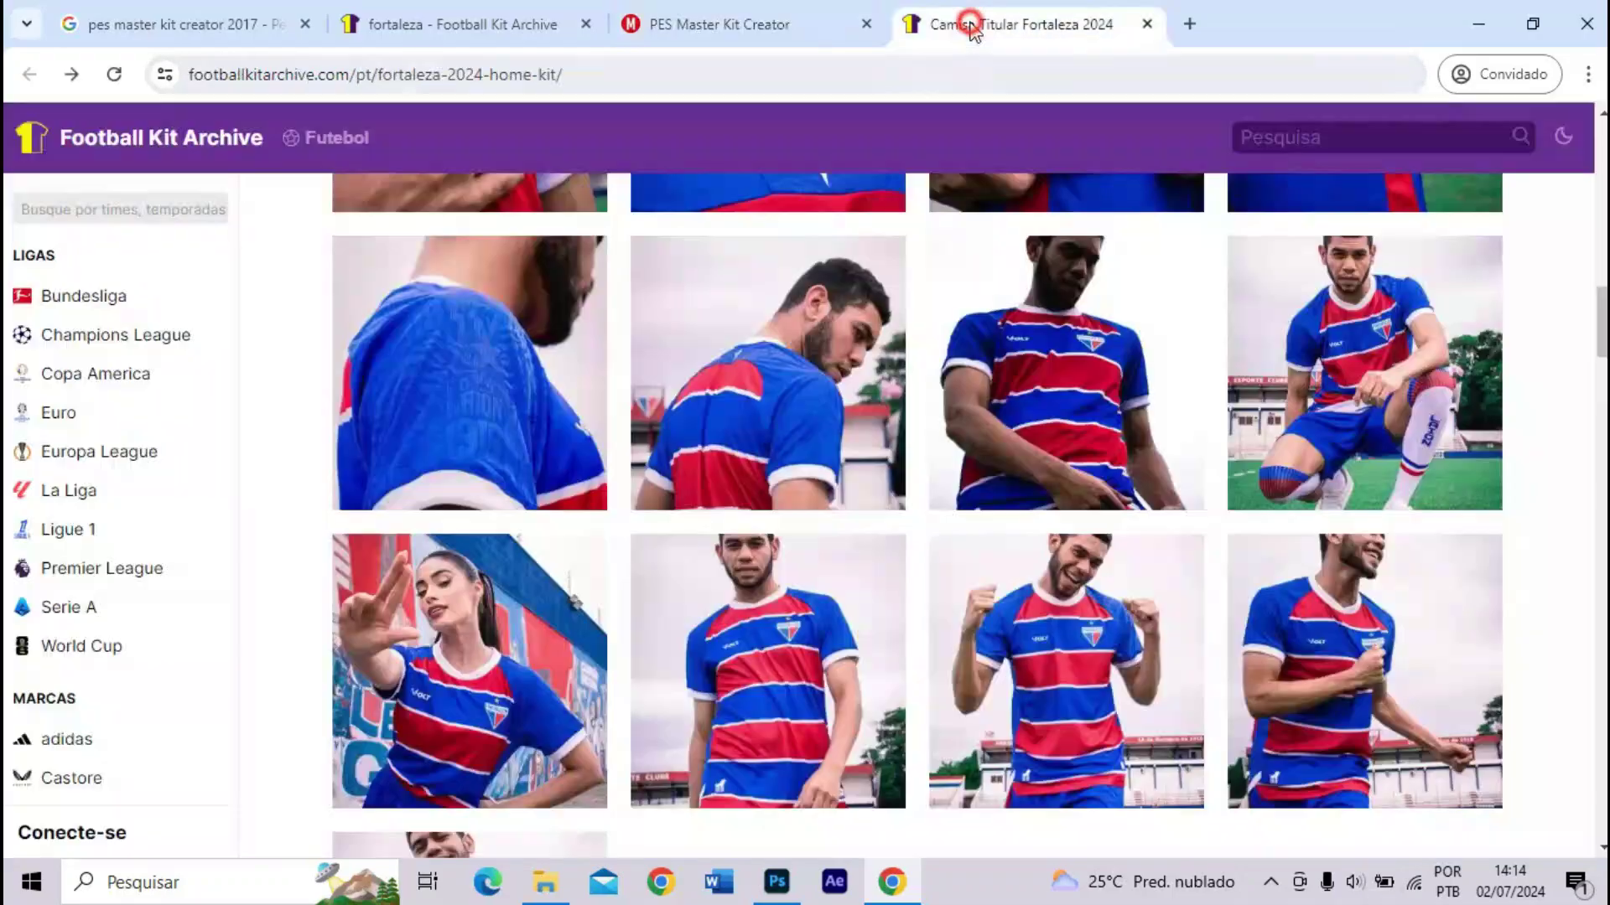
scroll(933, 348, "up", 2)
scroll(933, 348, "up", 5)
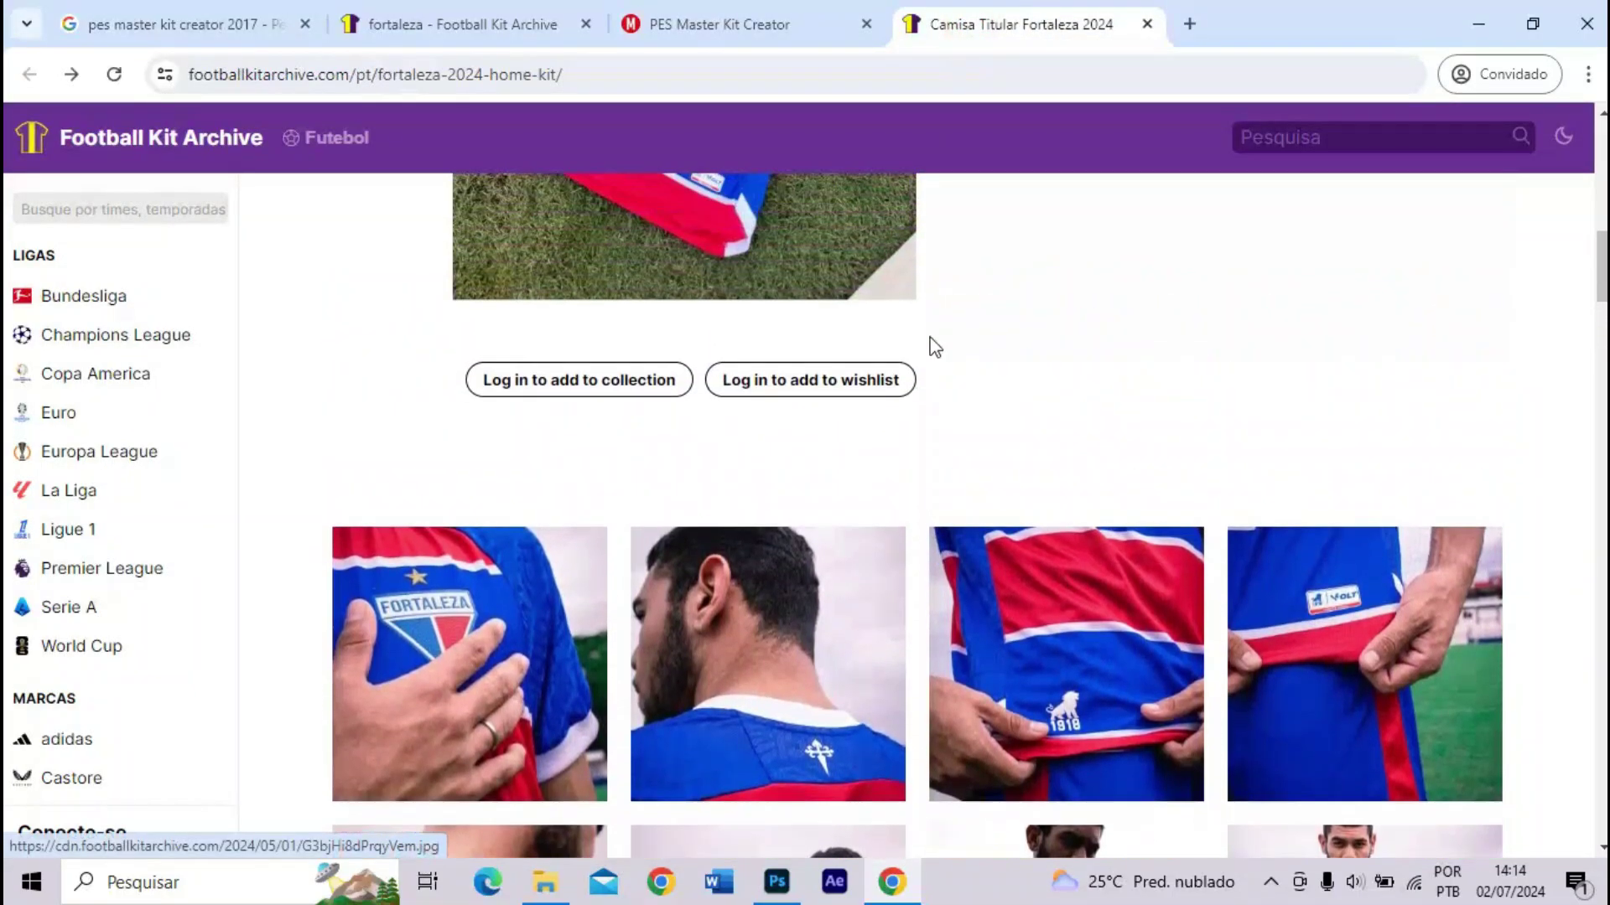
scroll(887, 344, "down", 3)
scroll(887, 345, "up", 7)
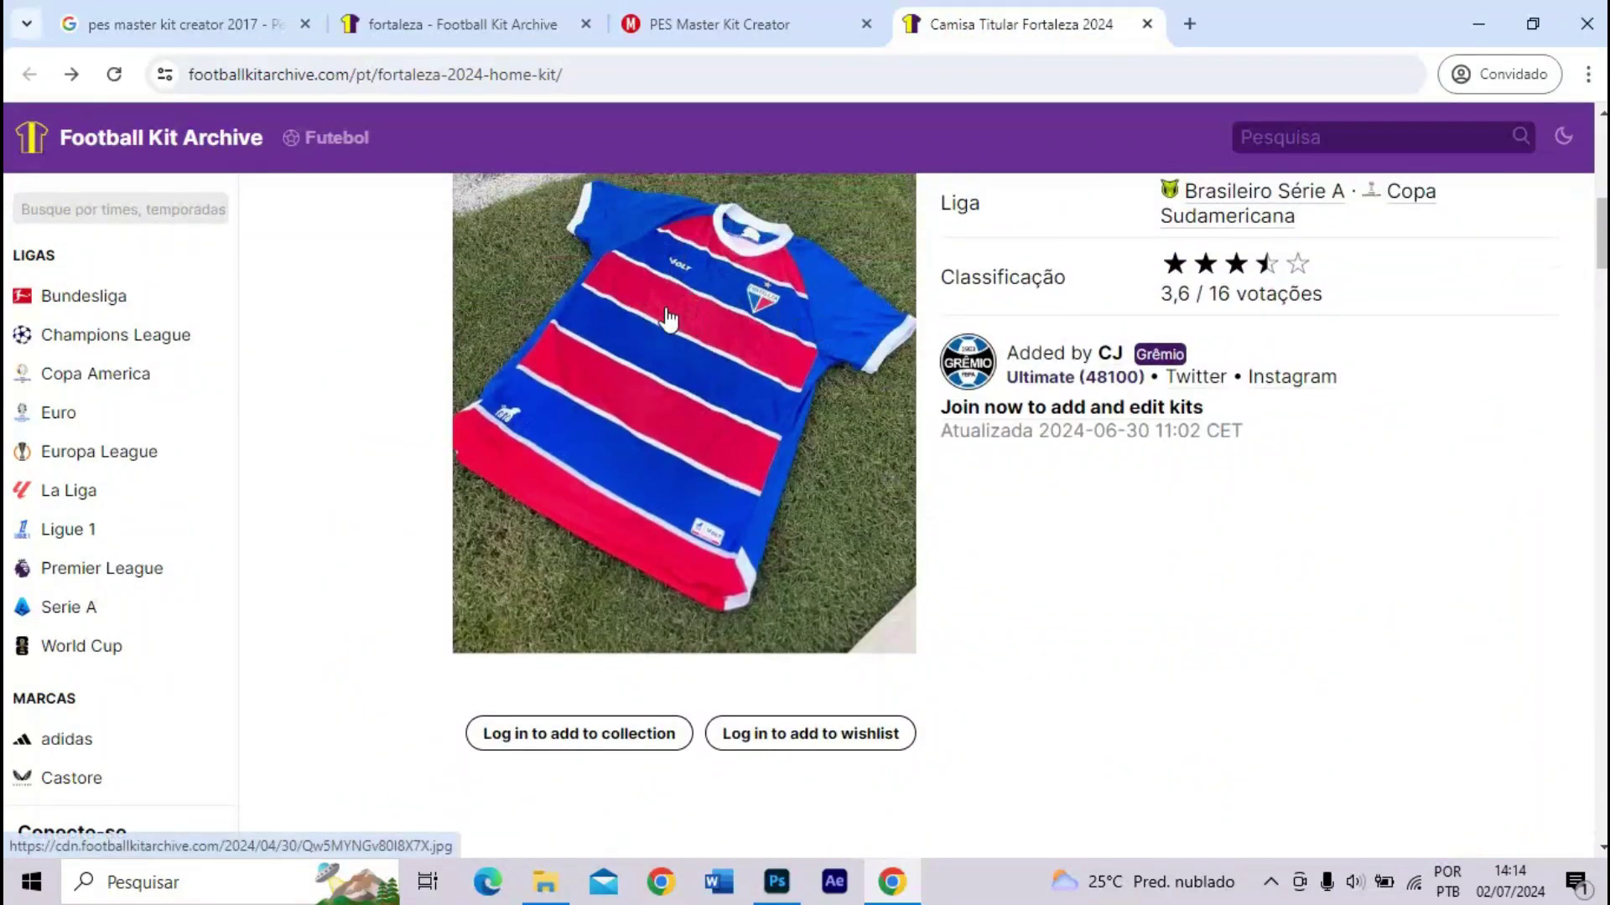
scroll(692, 325, "down", 2)
left_click(746, 26)
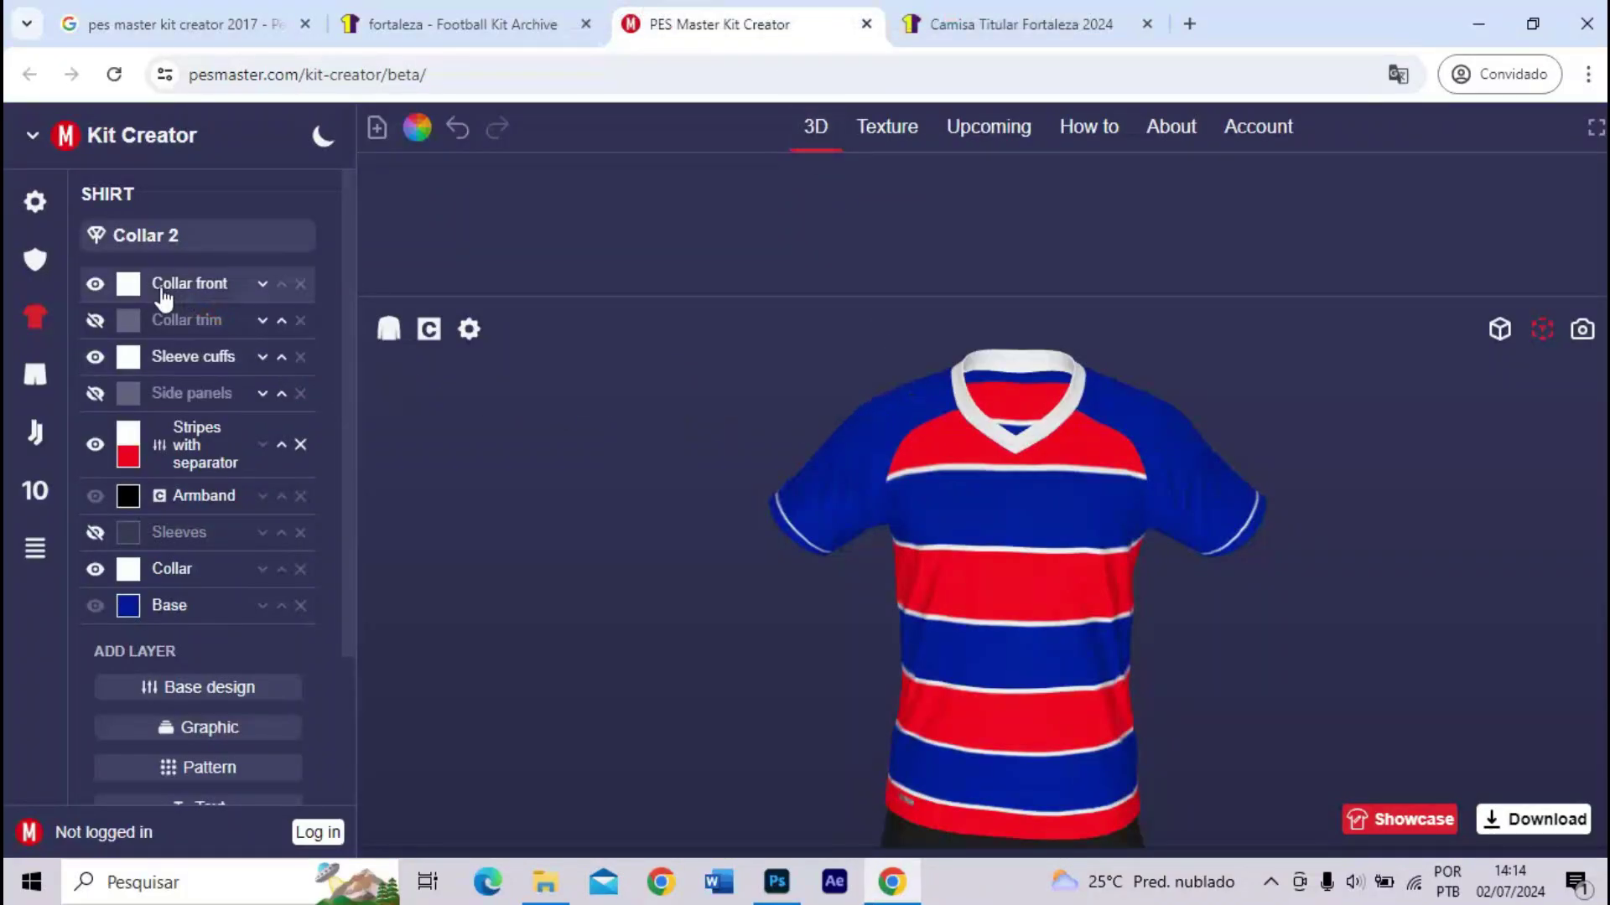
- Set the Collar front colour to the saved red, #f0001c
left_click(130, 285)
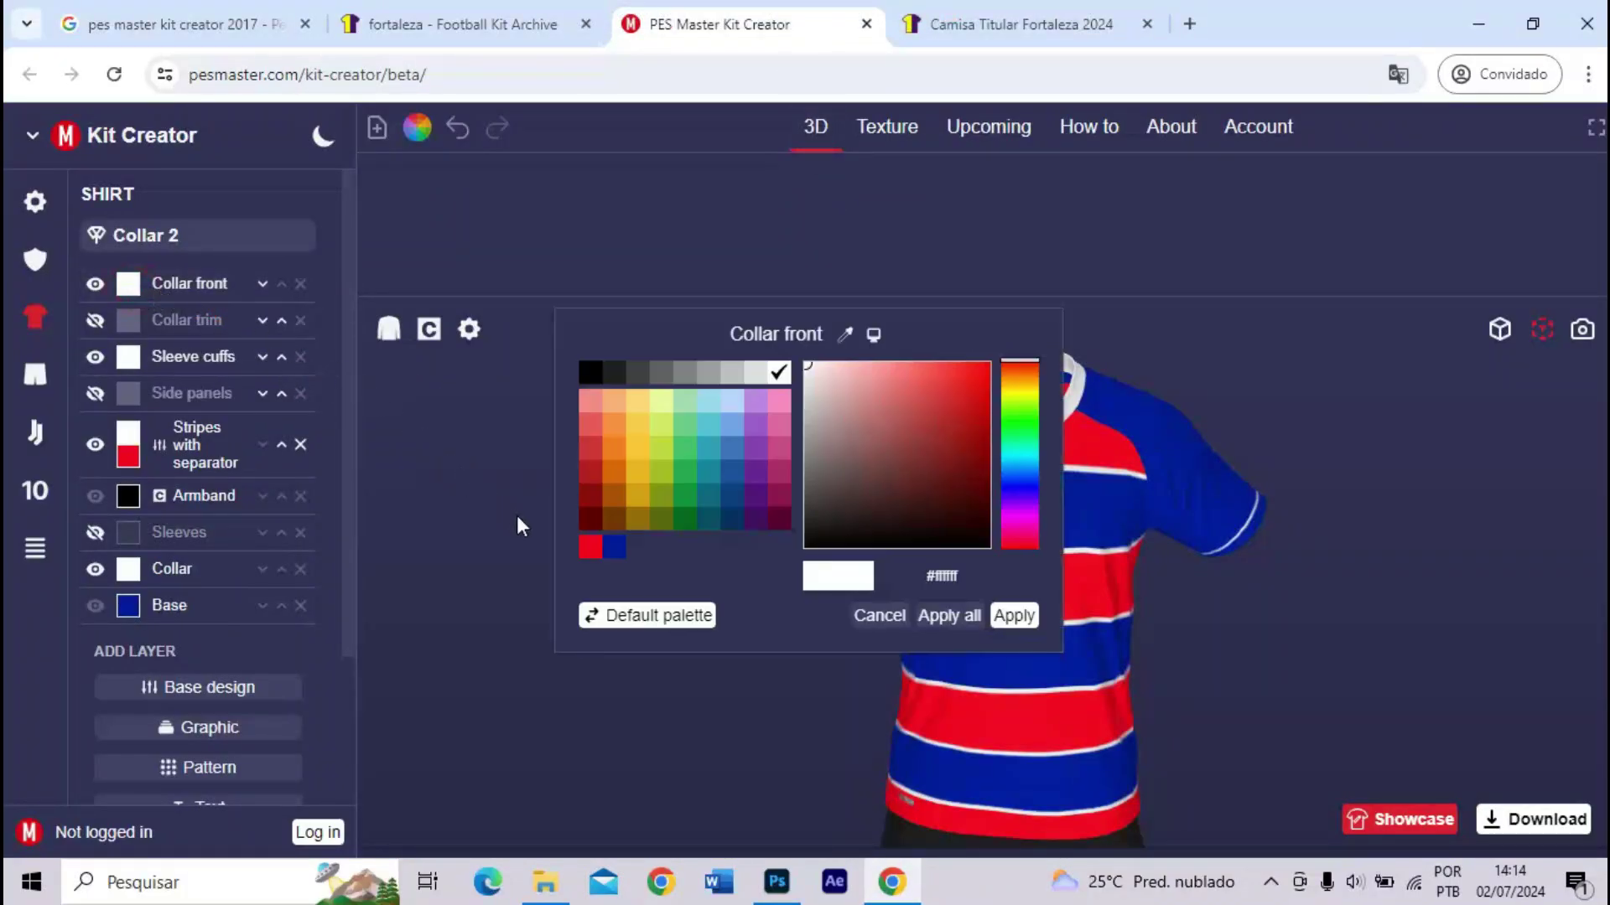
left_click(590, 547)
left_click(1010, 615)
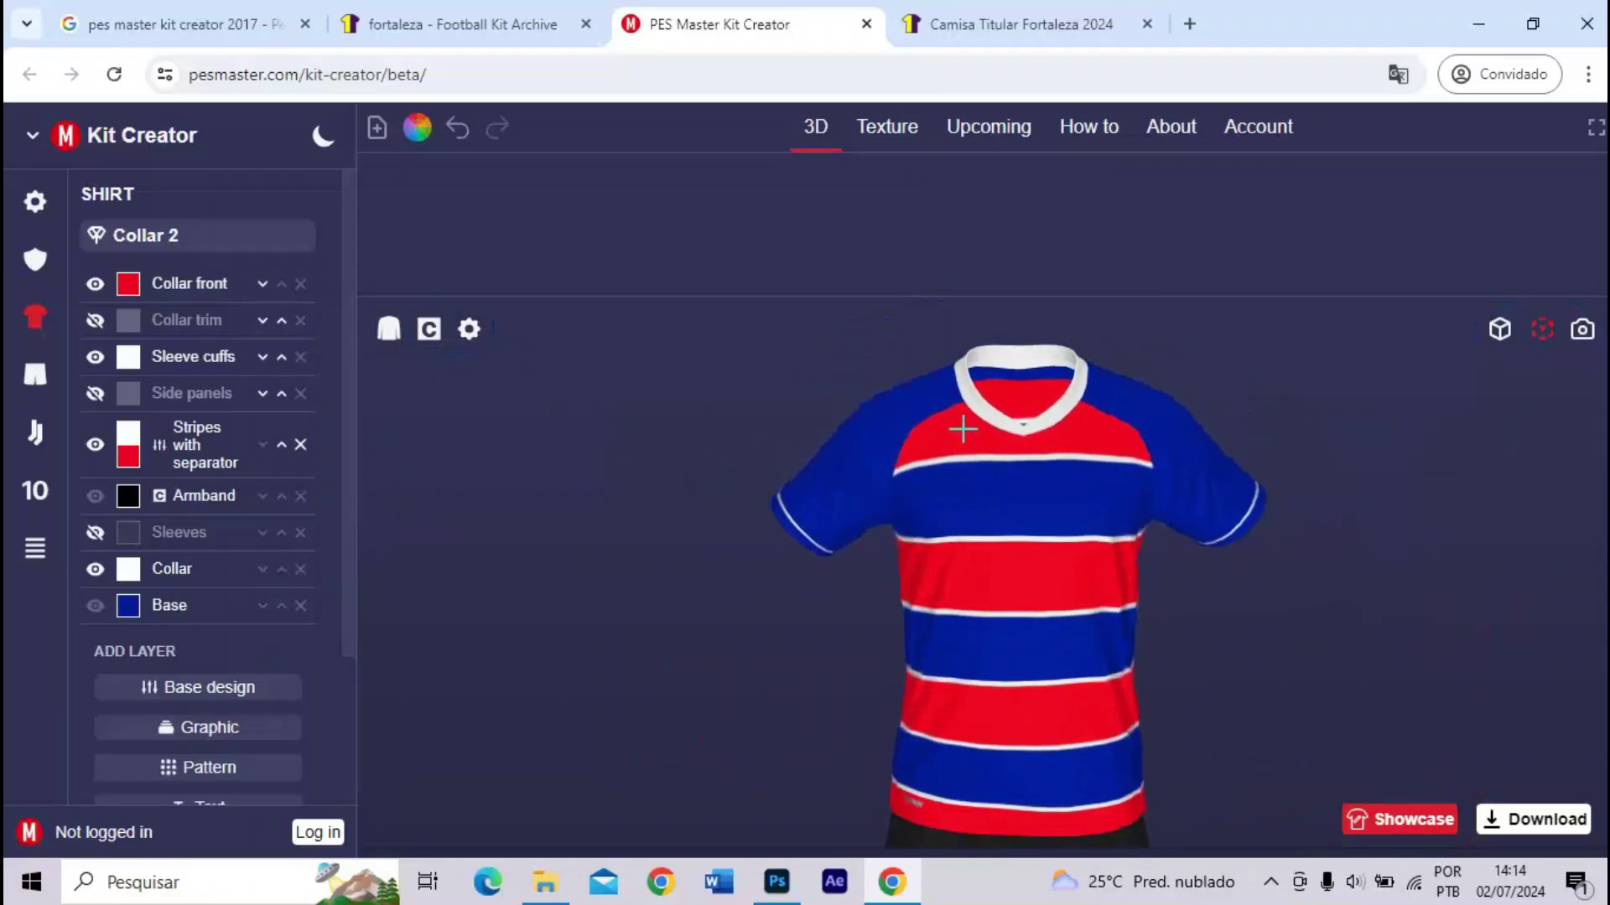
- Switch the shirt's collar model to Collar 1 and set the Collar front colour to white
left_click(156, 243)
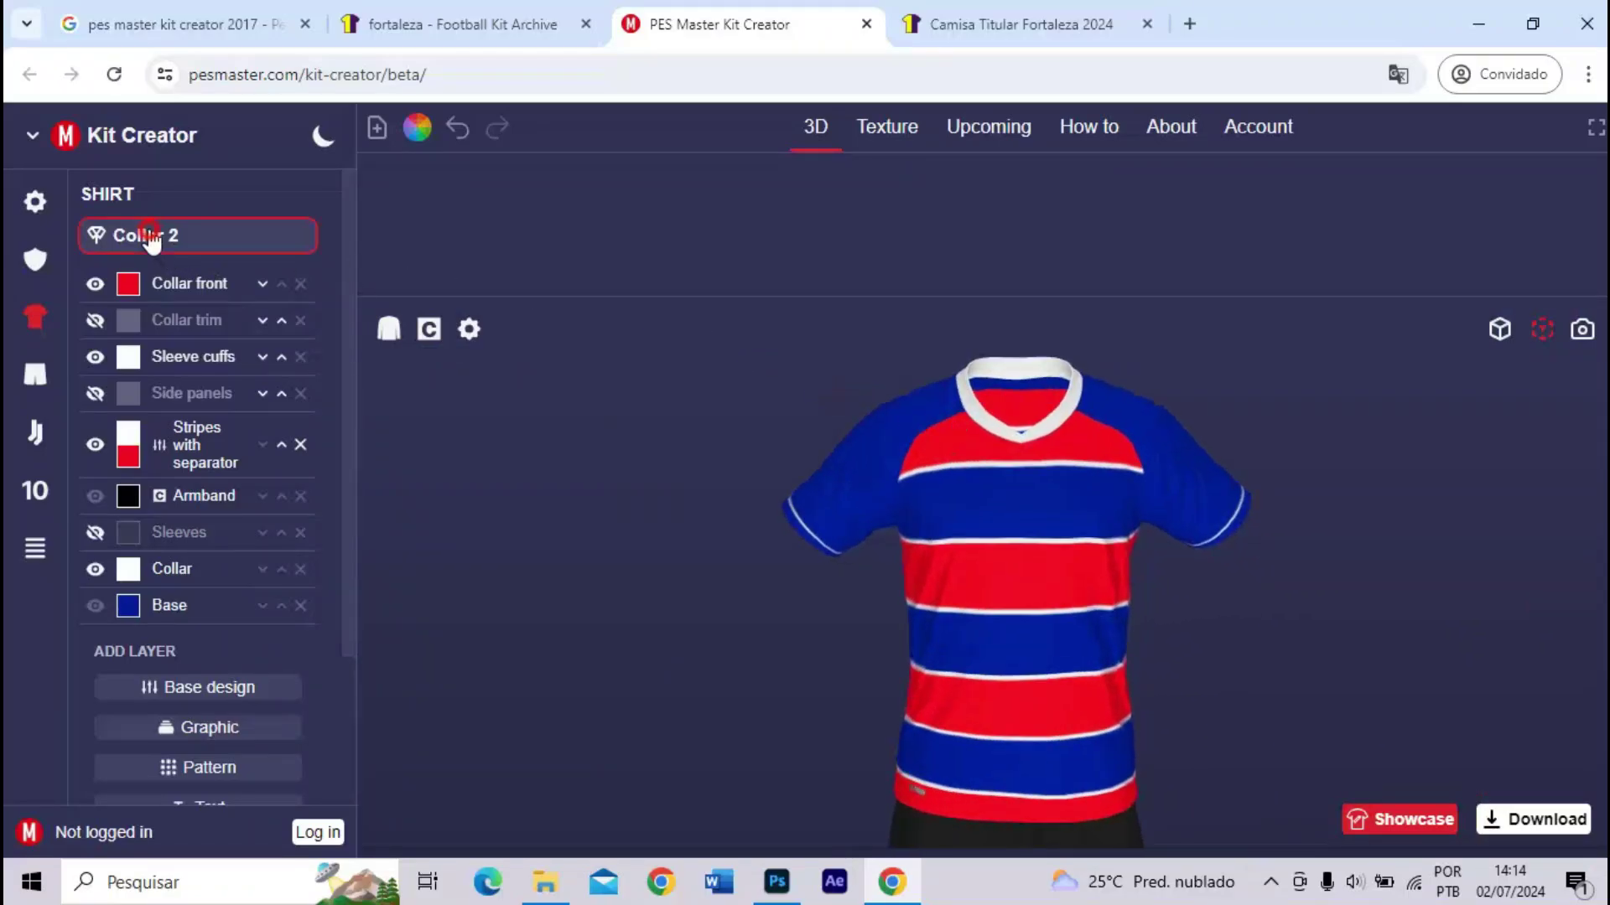
scroll(162, 256, "up", 1)
left_click(163, 224)
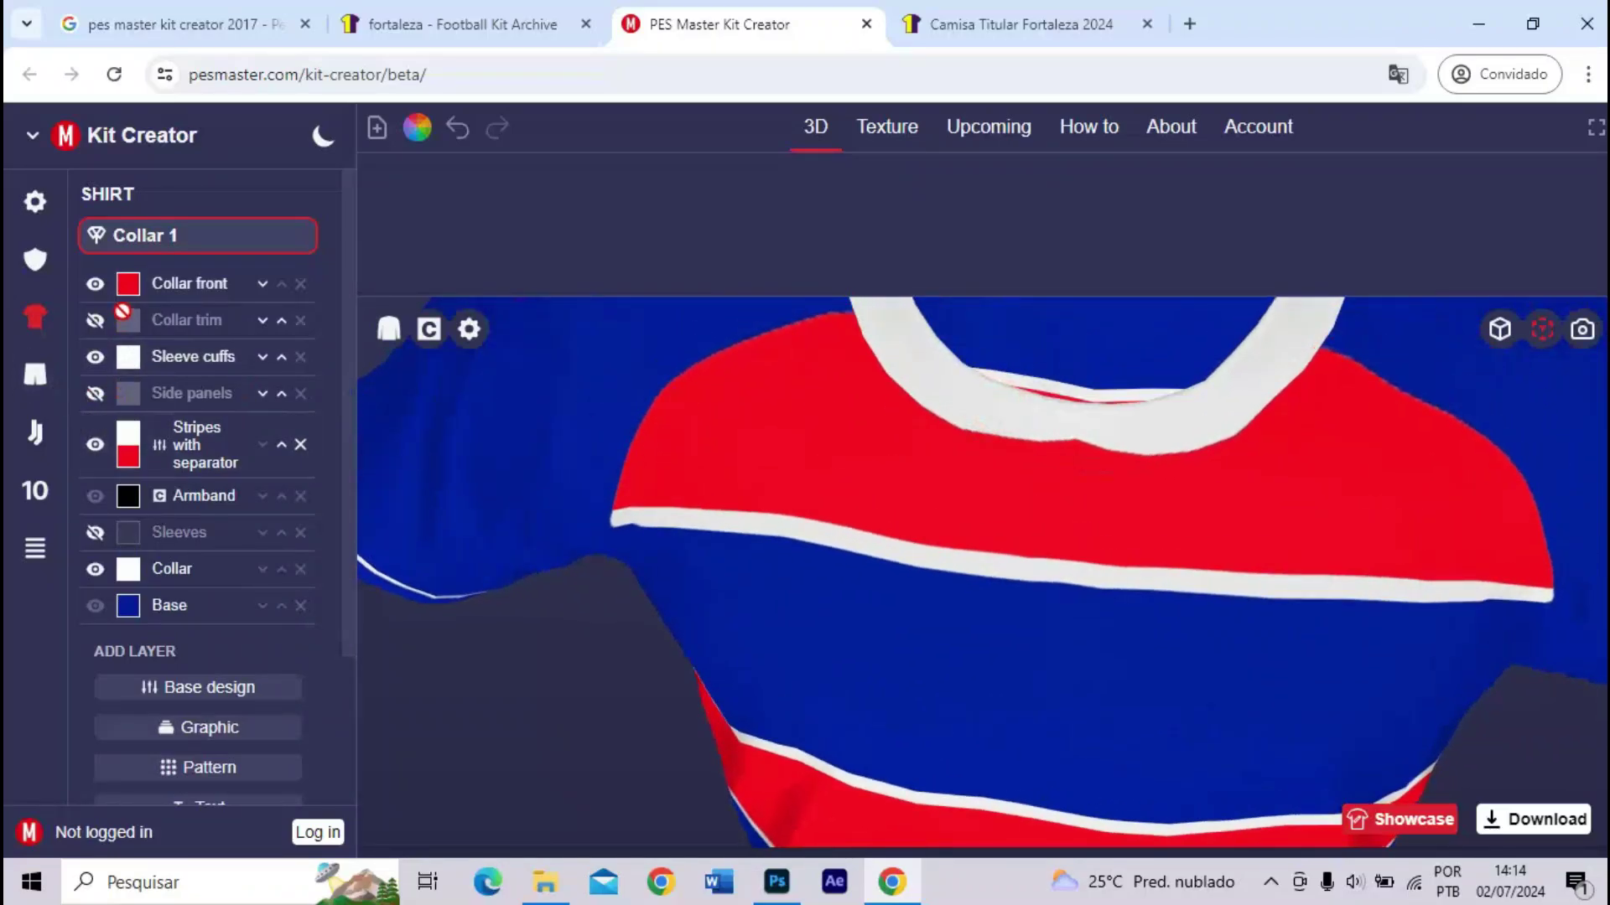
left_click(128, 284)
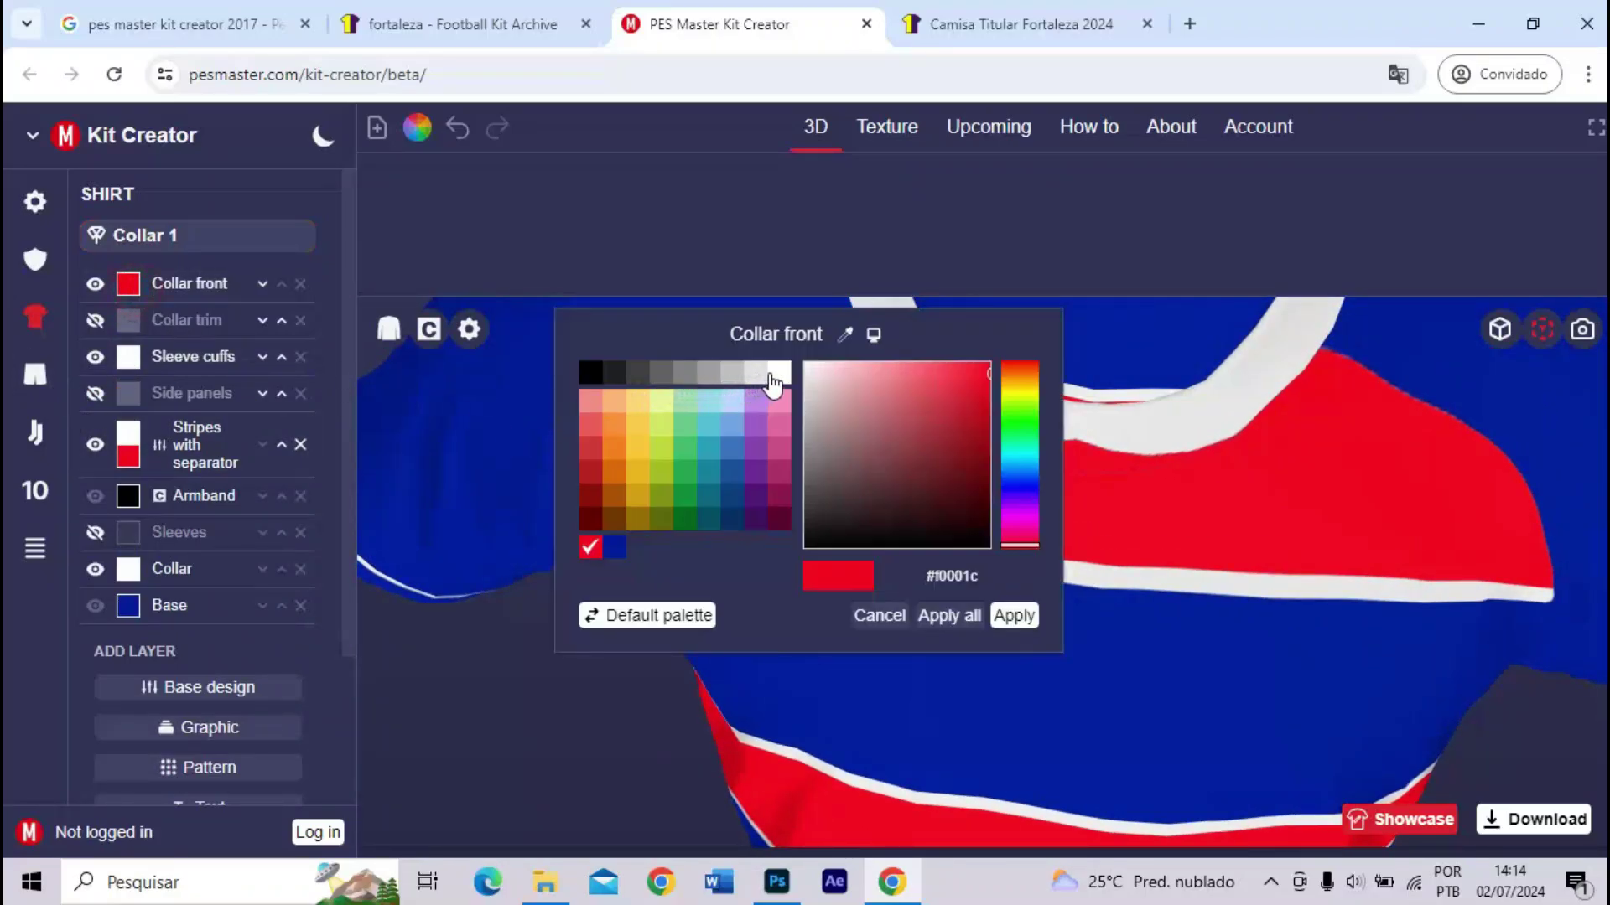
left_click(771, 377)
left_click(1015, 616)
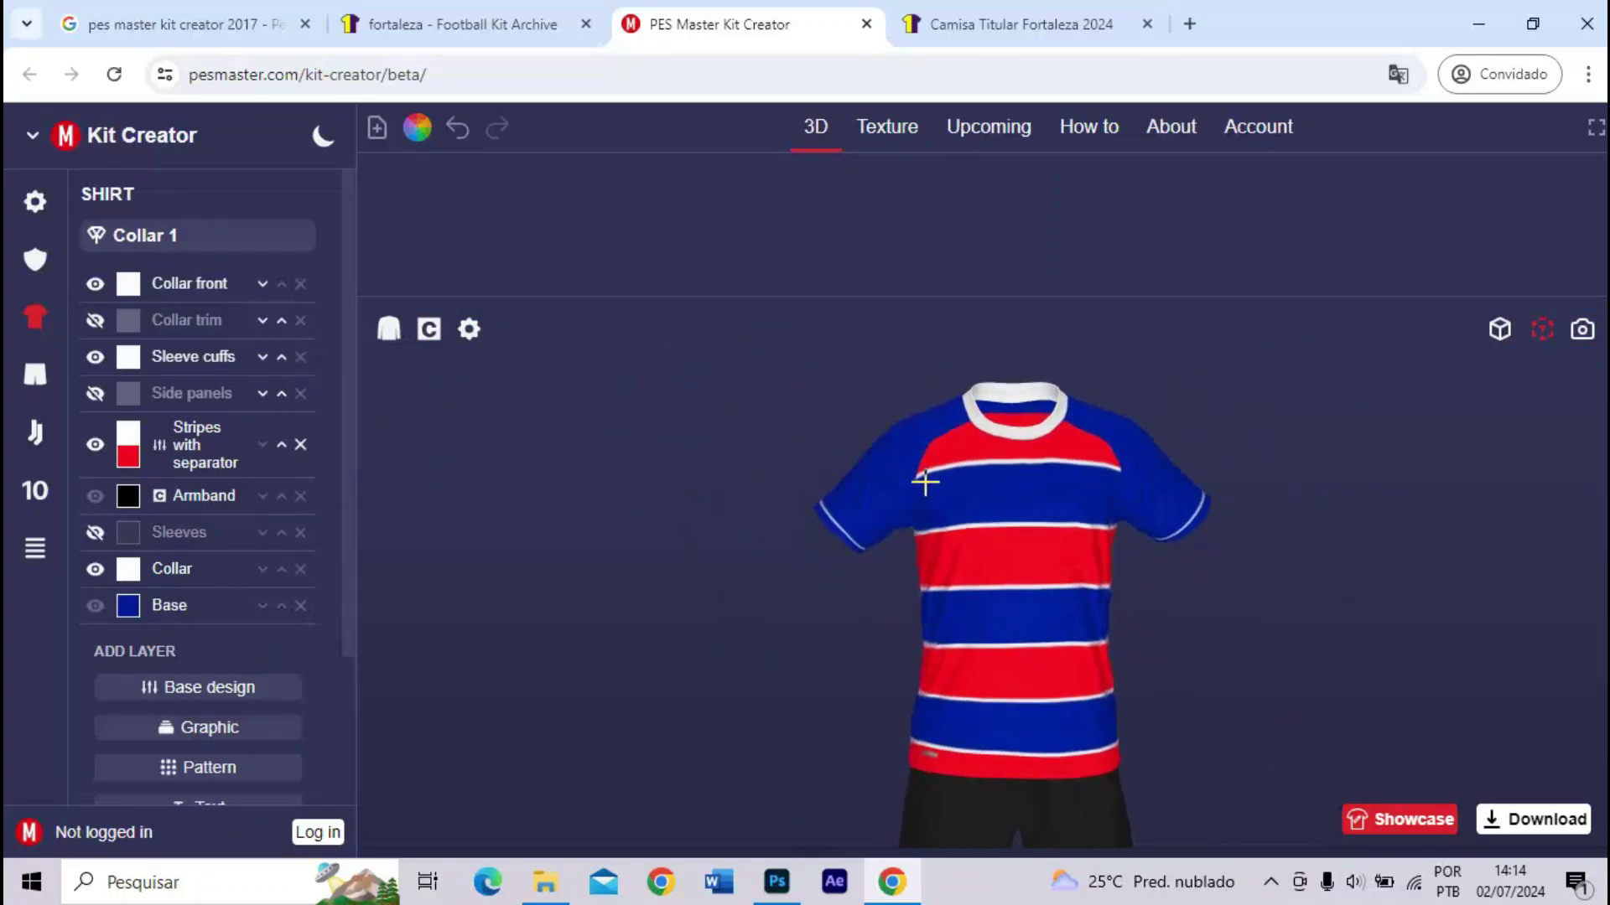
- Add a Single stripe base design to the shirt and set its colour to the saved blue, #001a9e
left_click_drag(926, 482, 1042, 539)
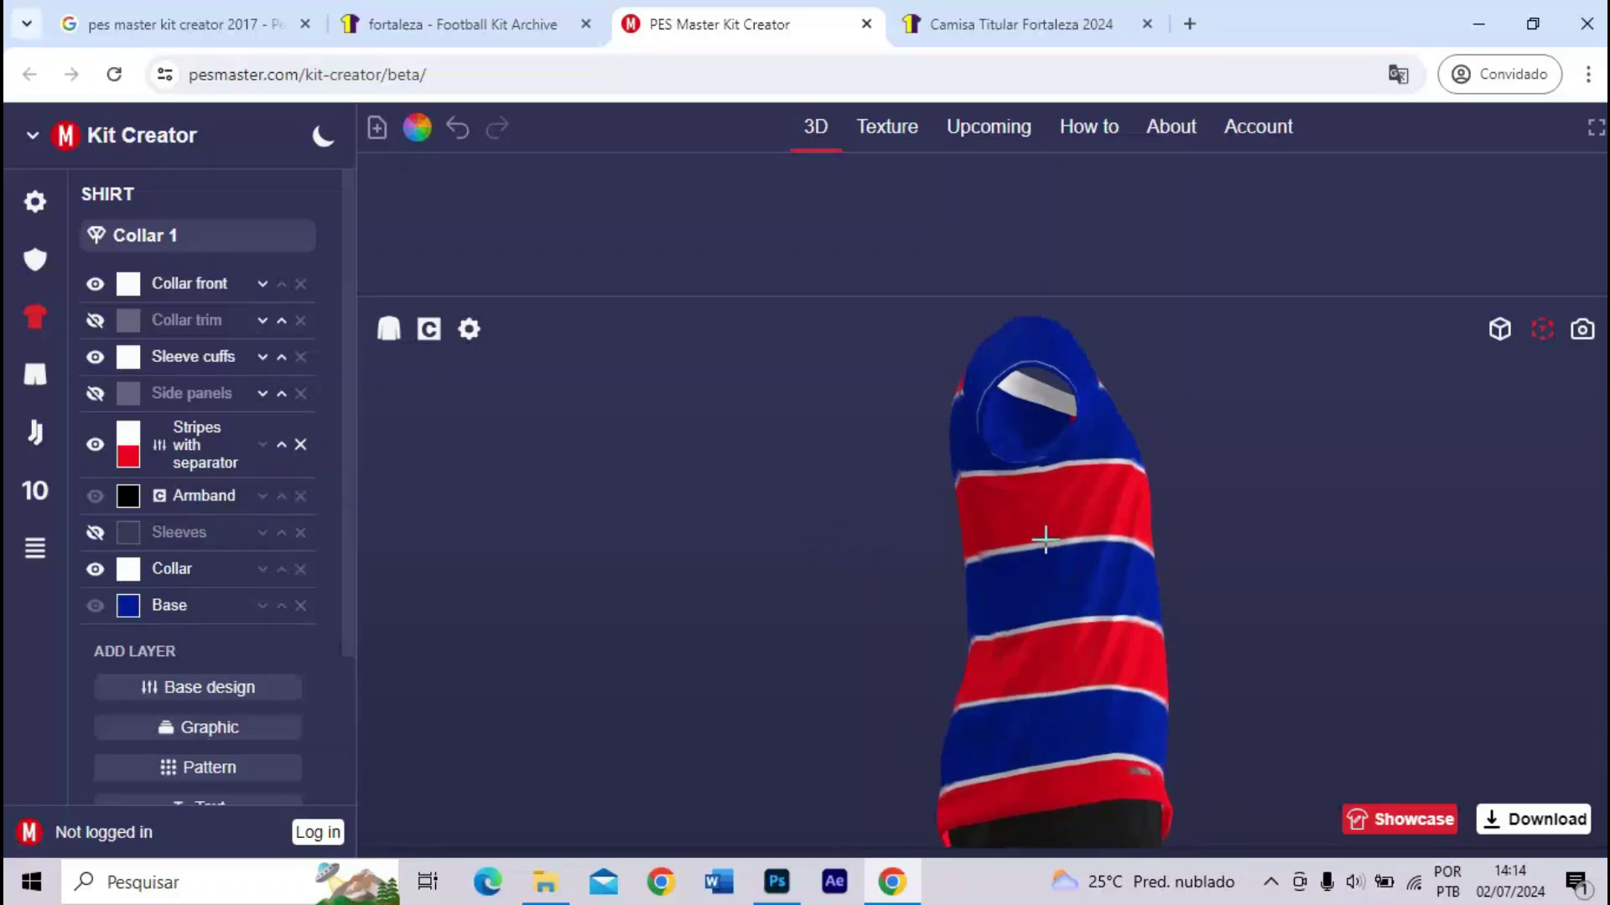
left_click(168, 689)
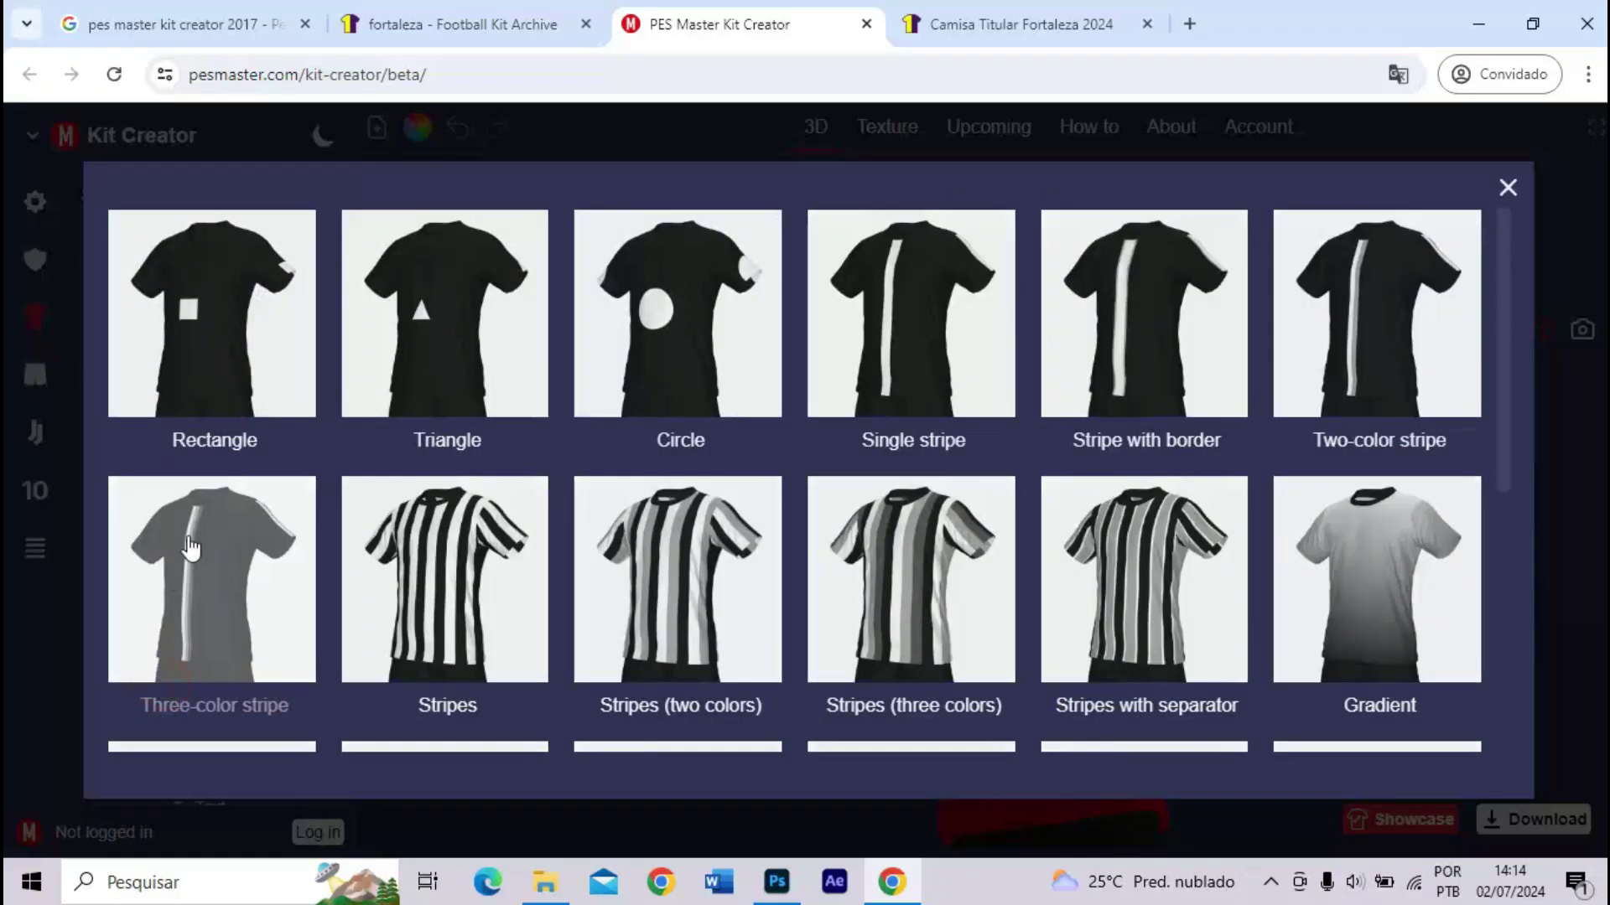
left_click(900, 348)
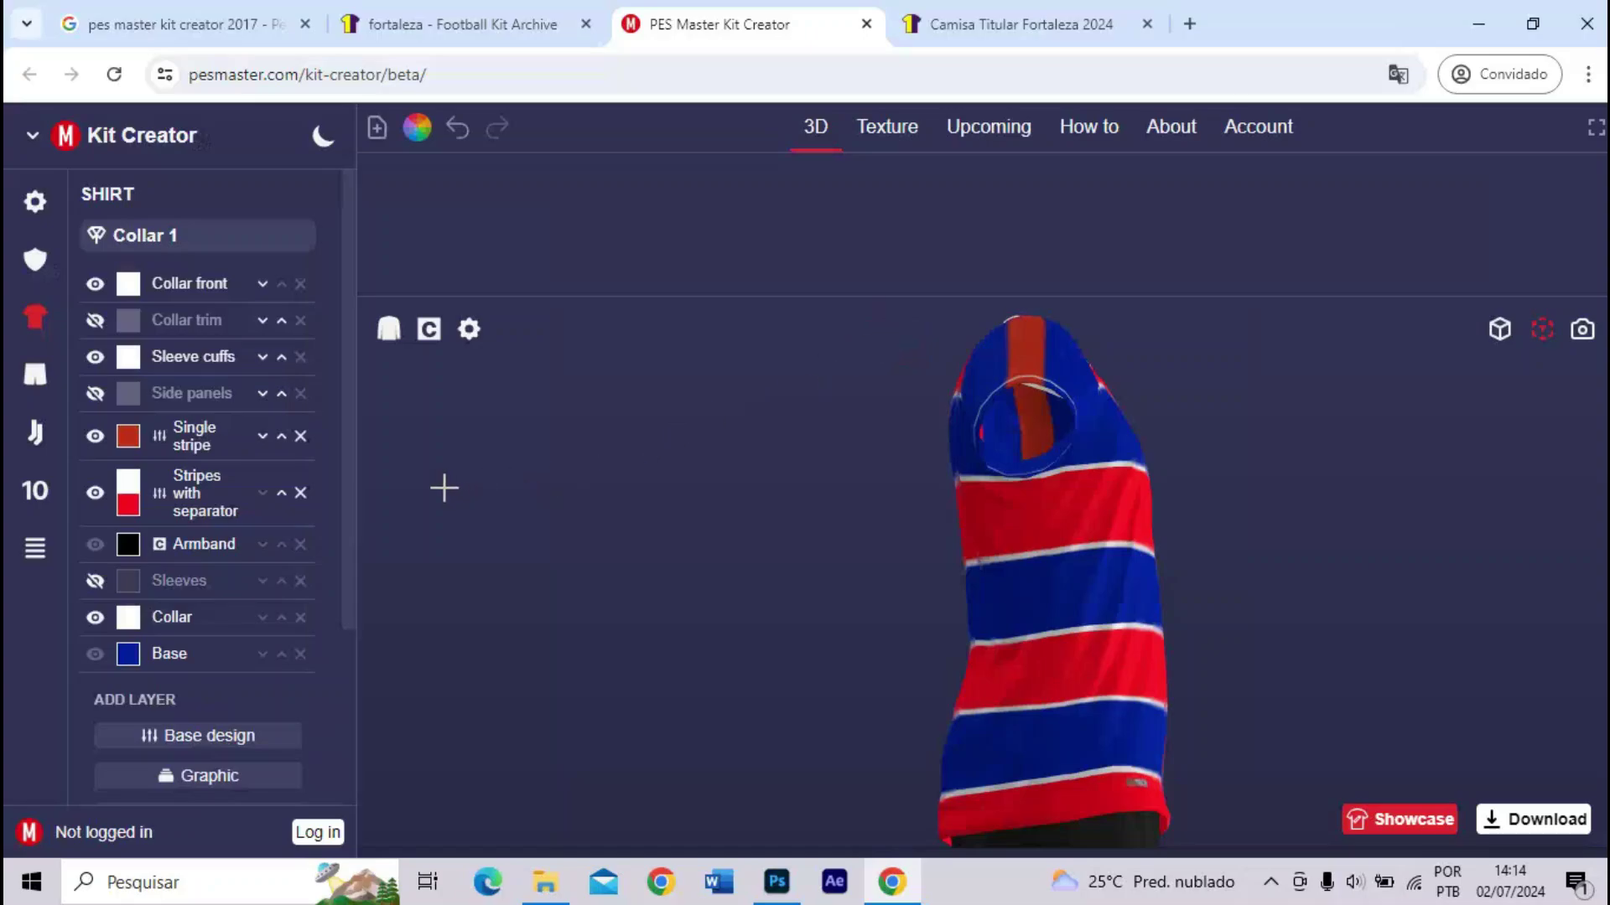
left_click(136, 437)
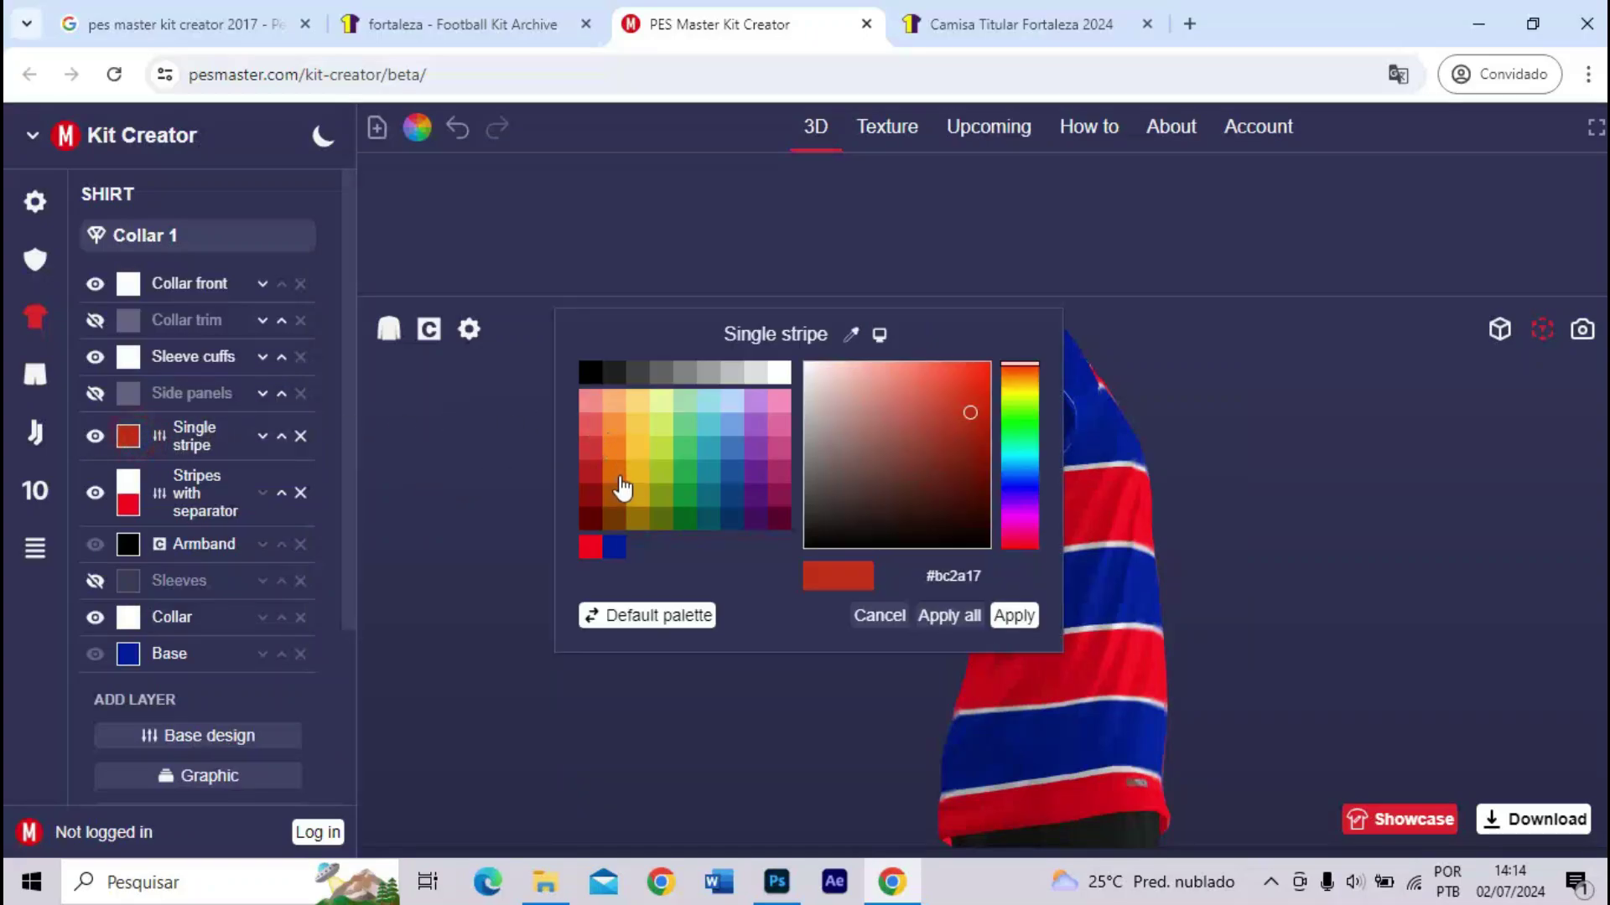
left_click(617, 549)
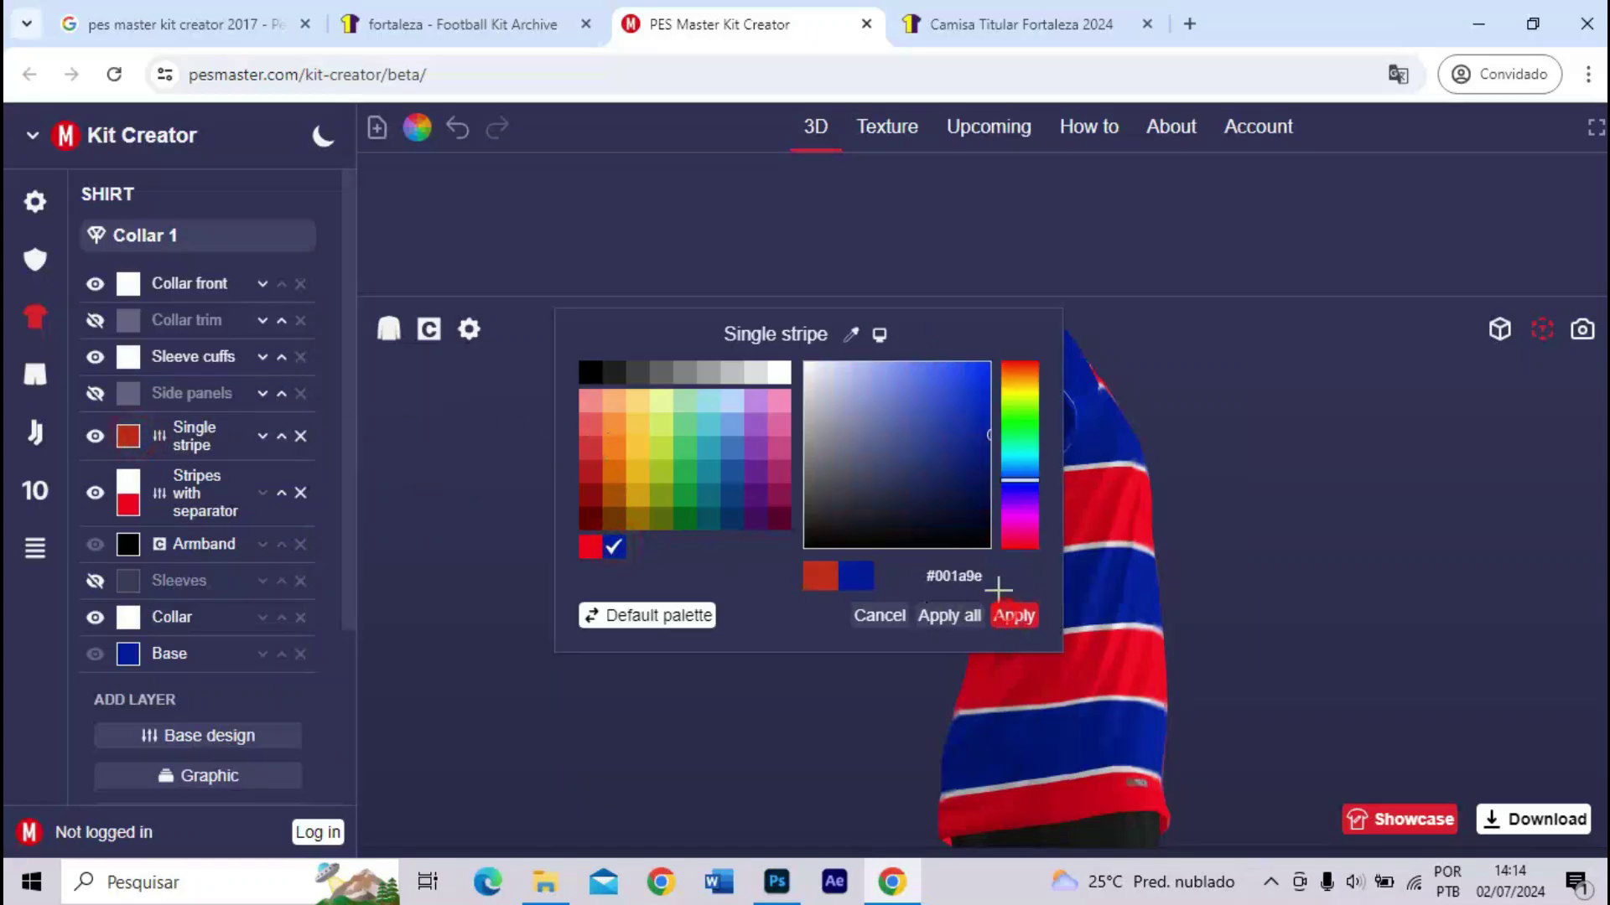
left_click(1011, 615)
- Turn off the Single stripe's display on the sleeves
left_click_drag(985, 501, 905, 470)
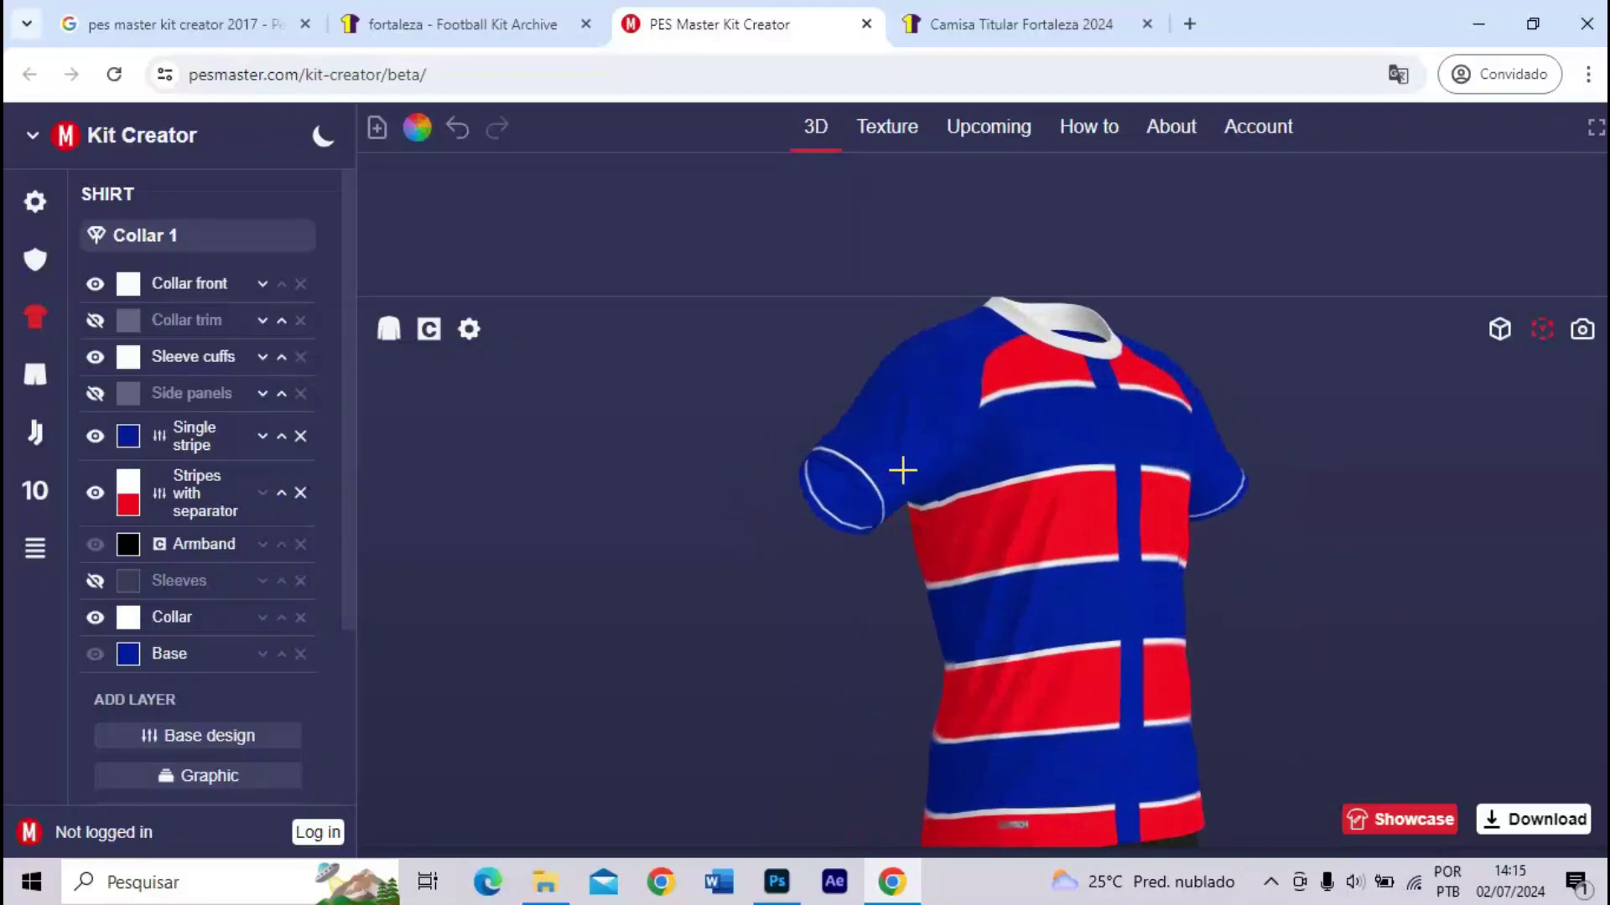
left_click(184, 437)
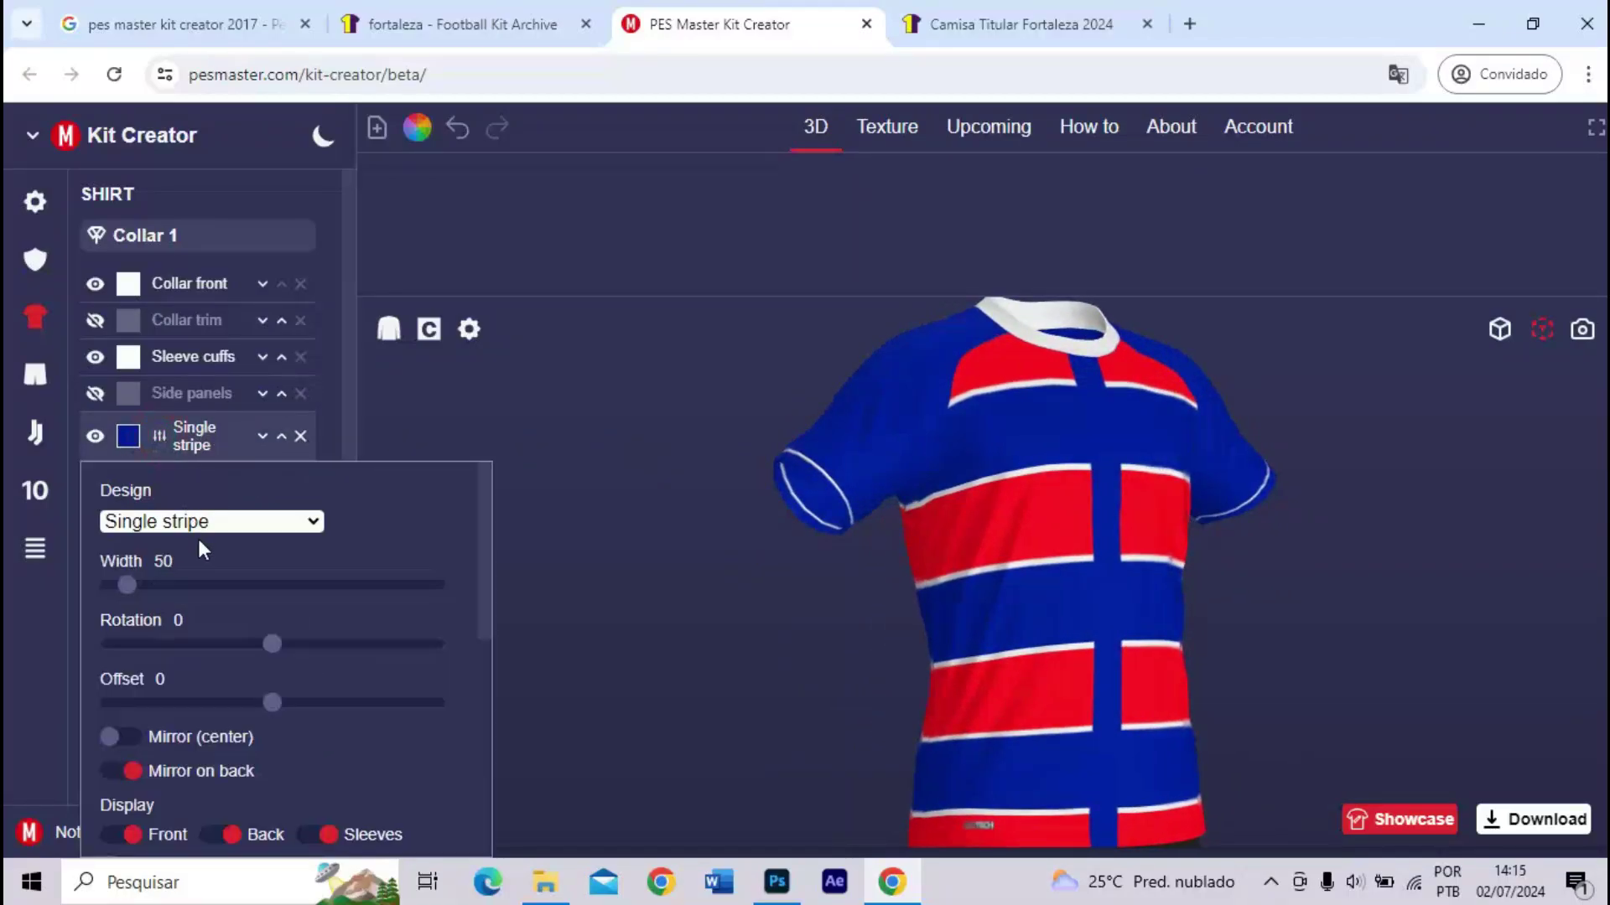
scroll(324, 686, "down", 3)
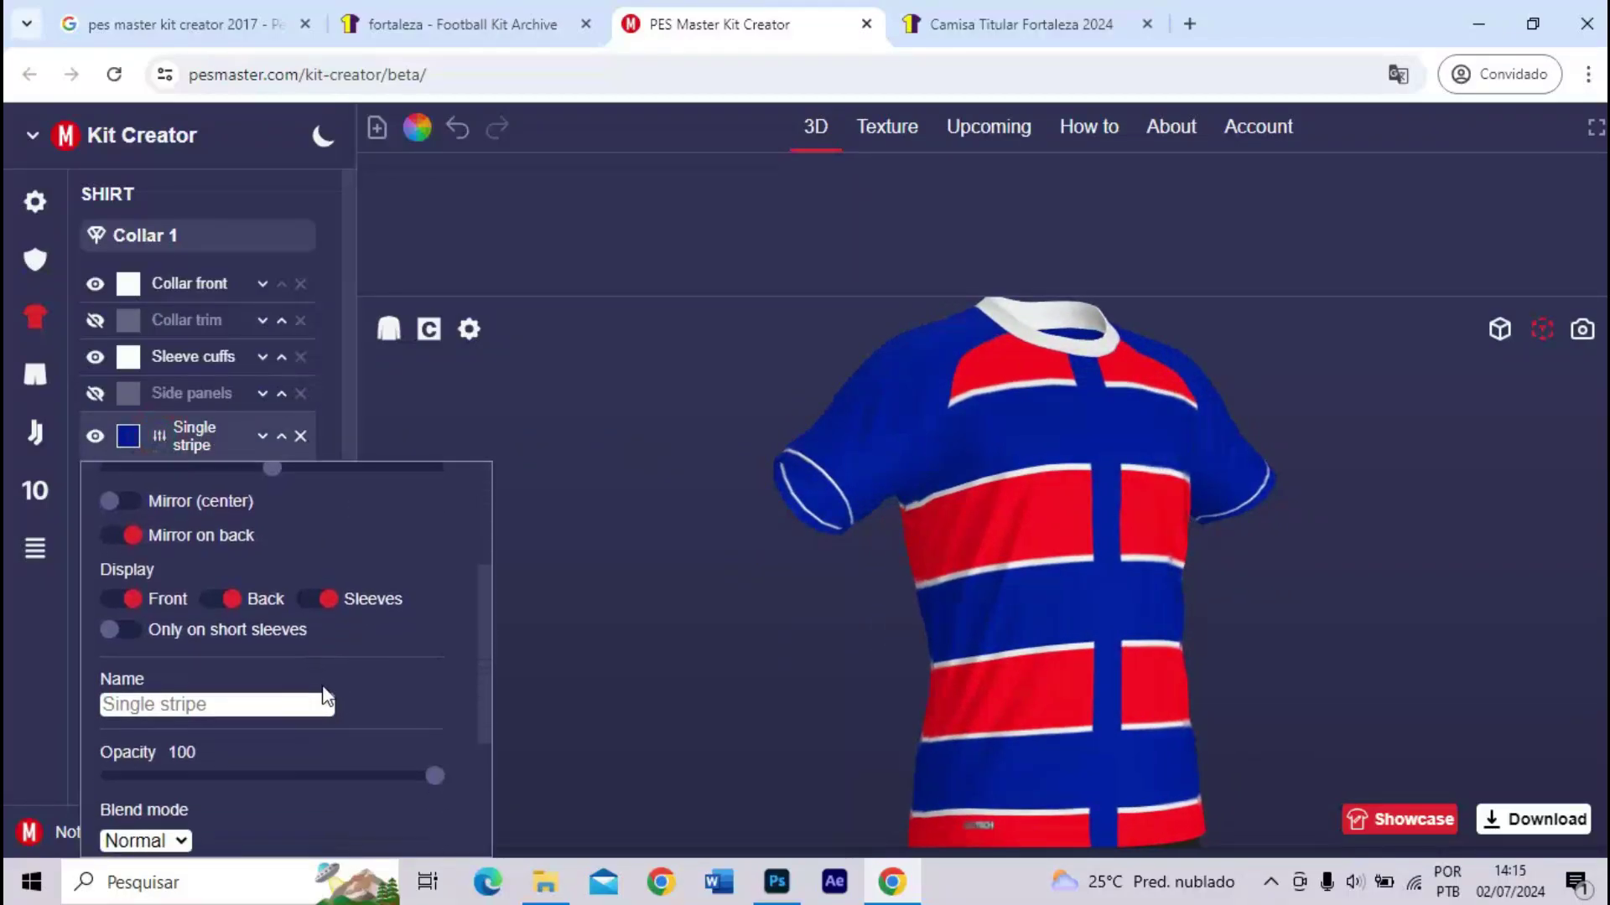
left_click(329, 600)
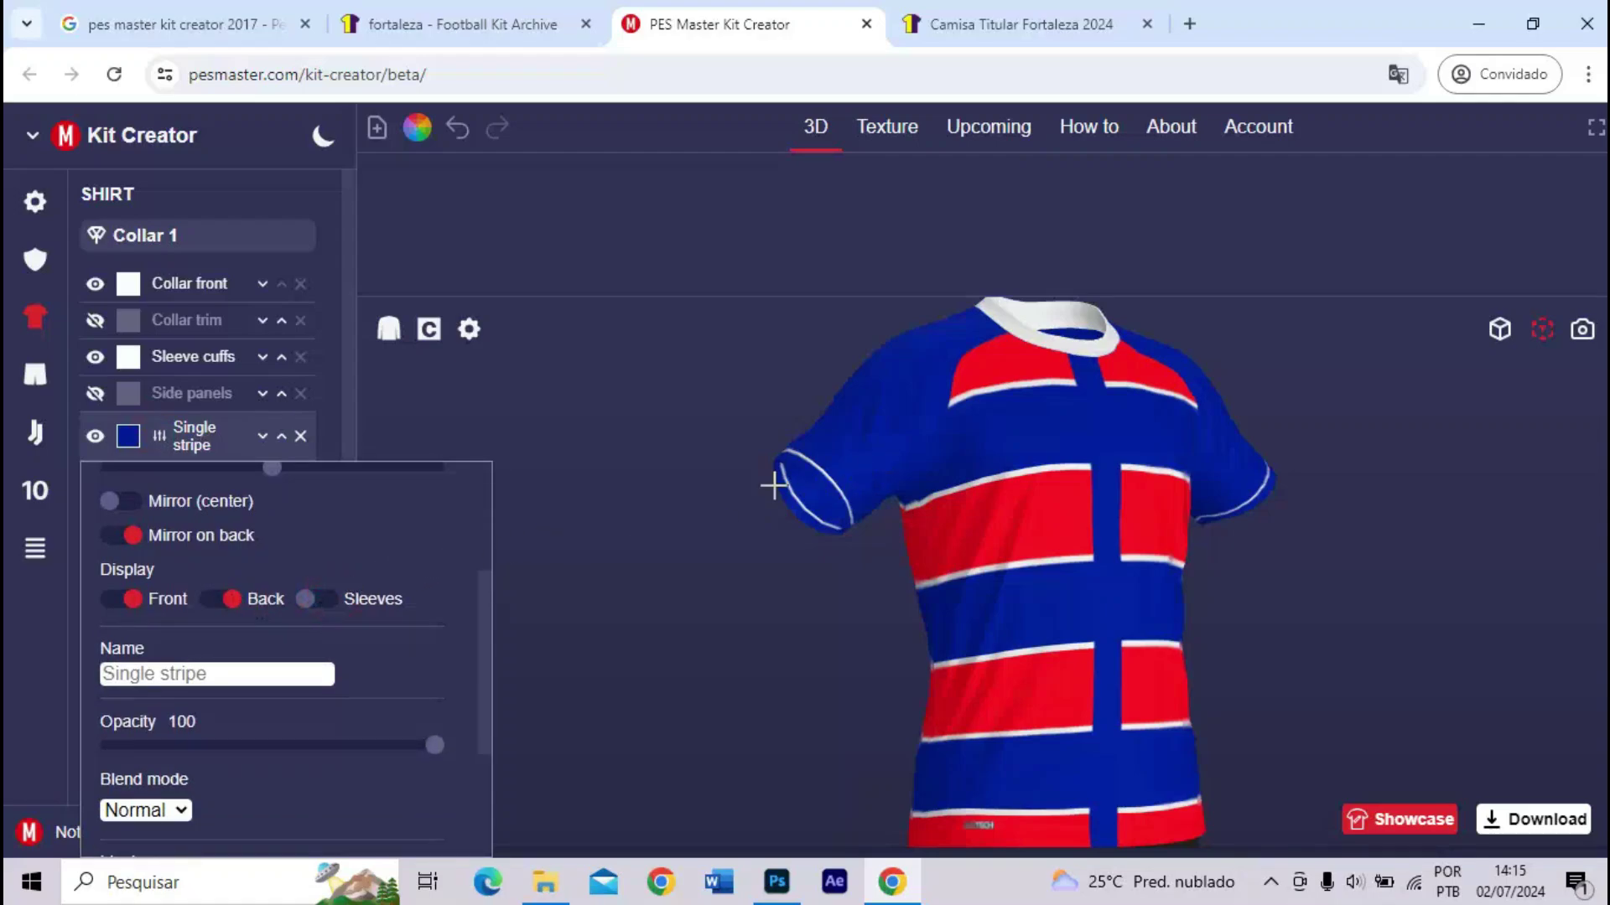
- Set the Single stripe's offset to 60 so it runs down the side of the shirt below the sleeve
scroll(406, 581, "up", 3)
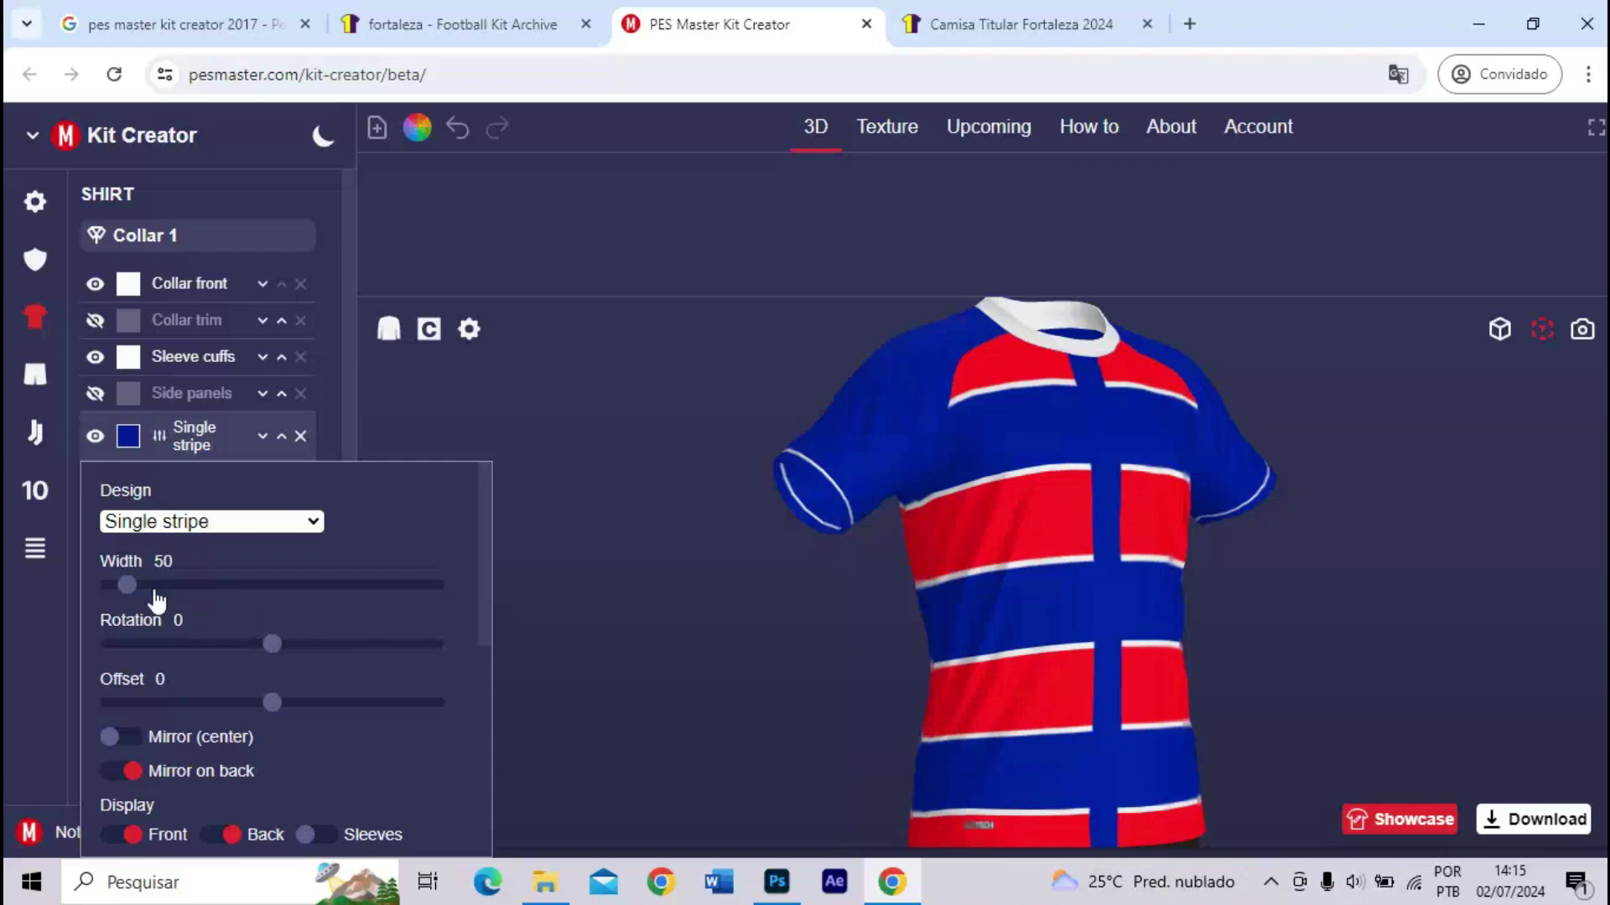
left_click_drag(269, 711, 446, 706)
left_click_drag(961, 664, 529, 668)
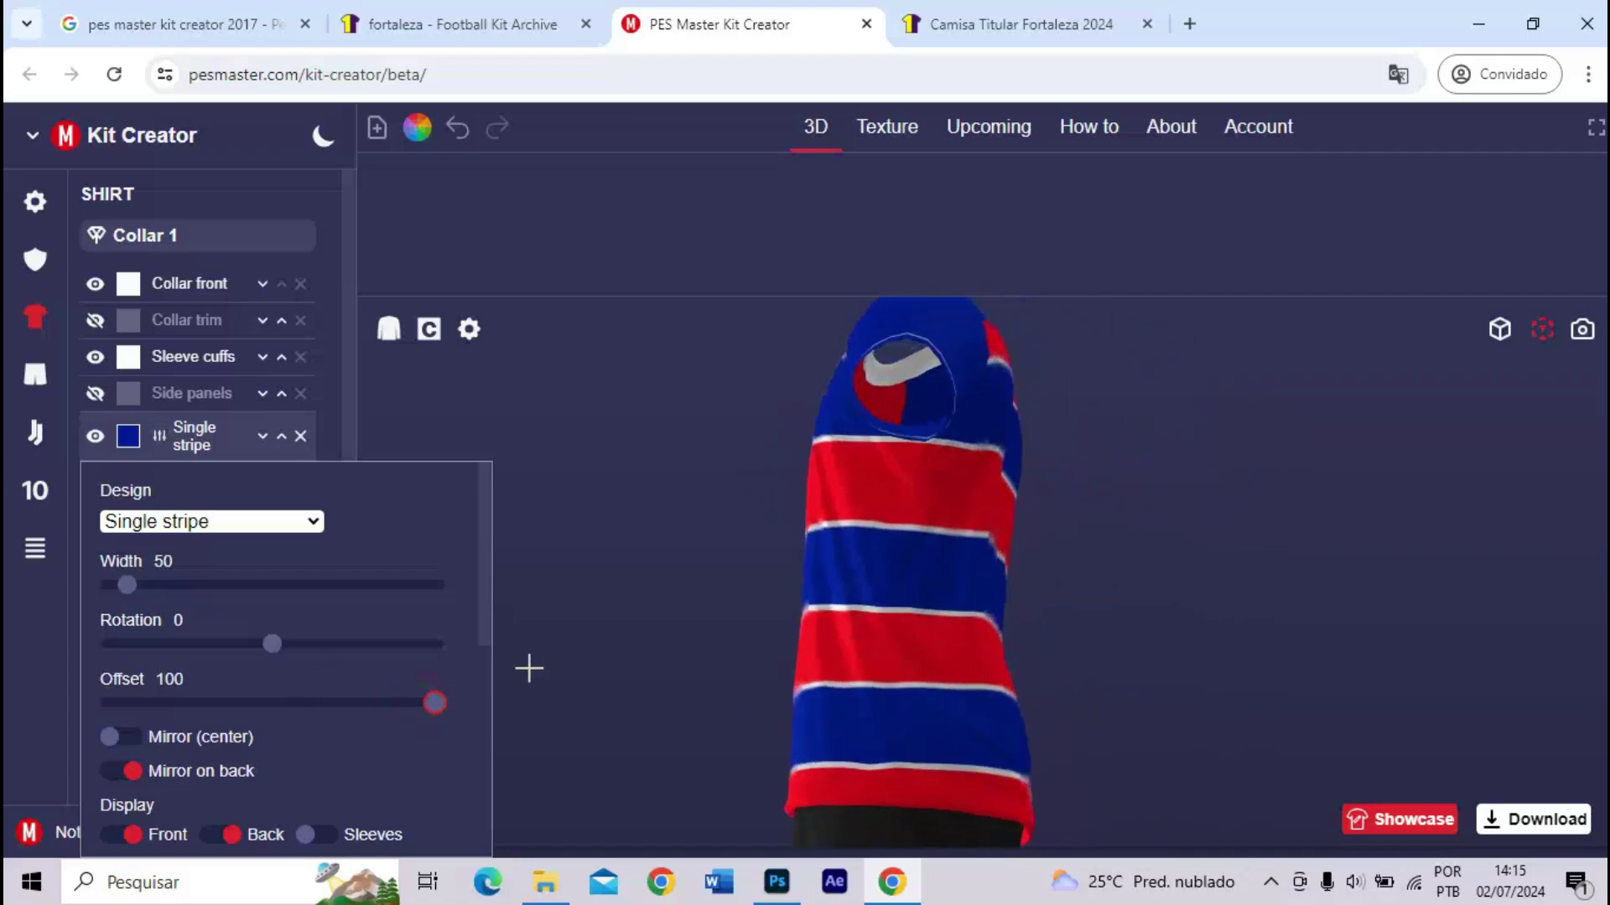
left_click_drag(428, 711, 371, 722)
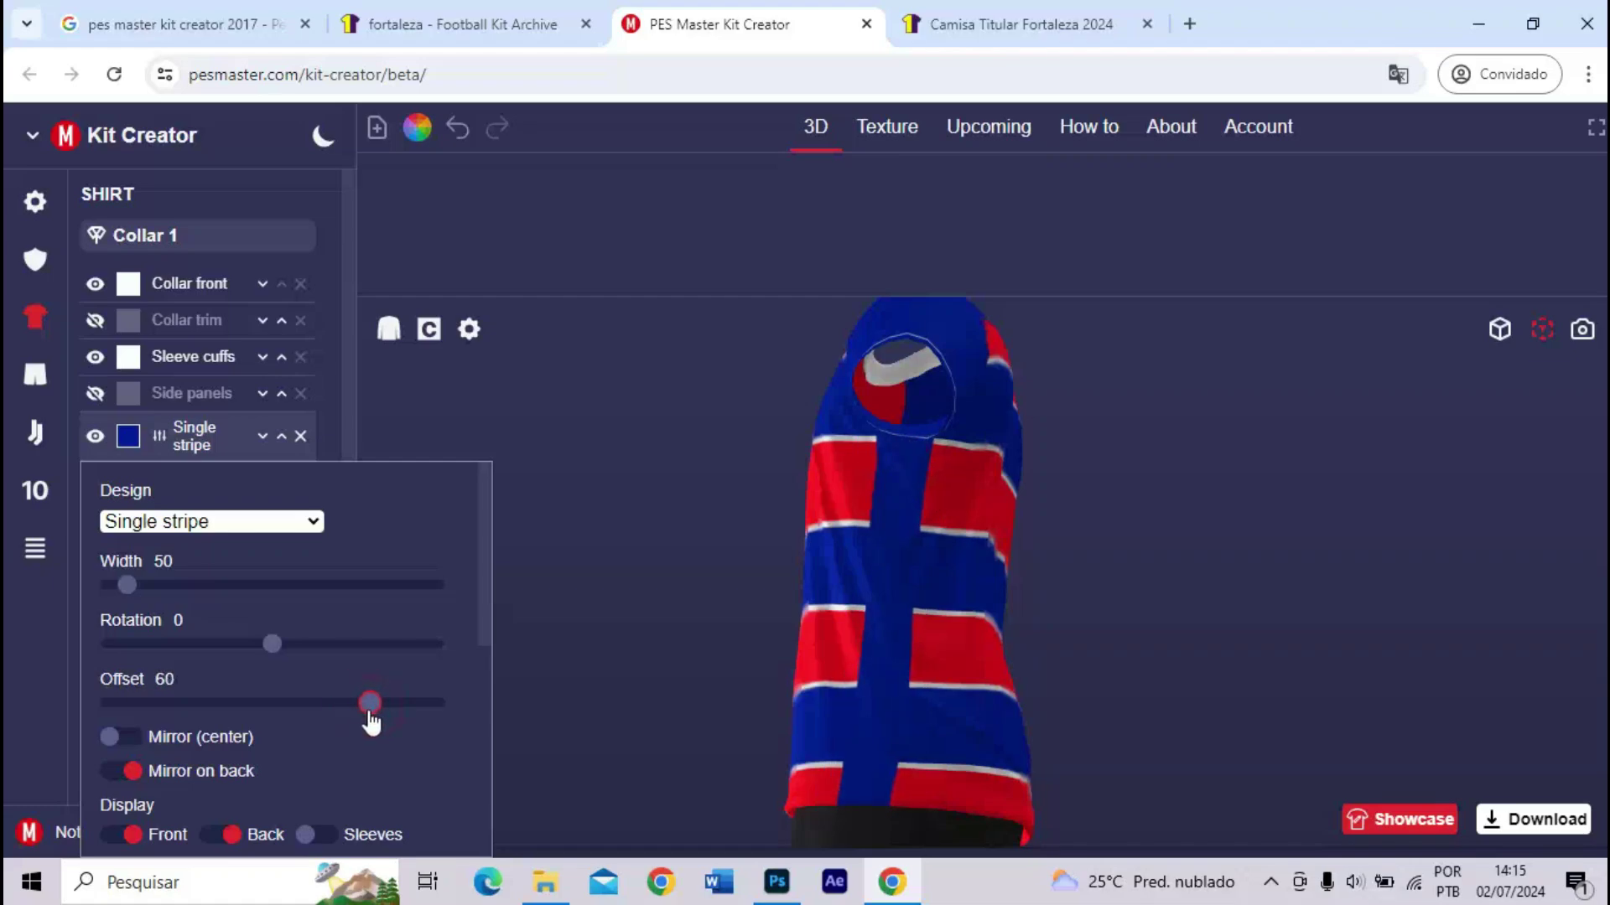
left_click_drag(815, 545, 657, 549)
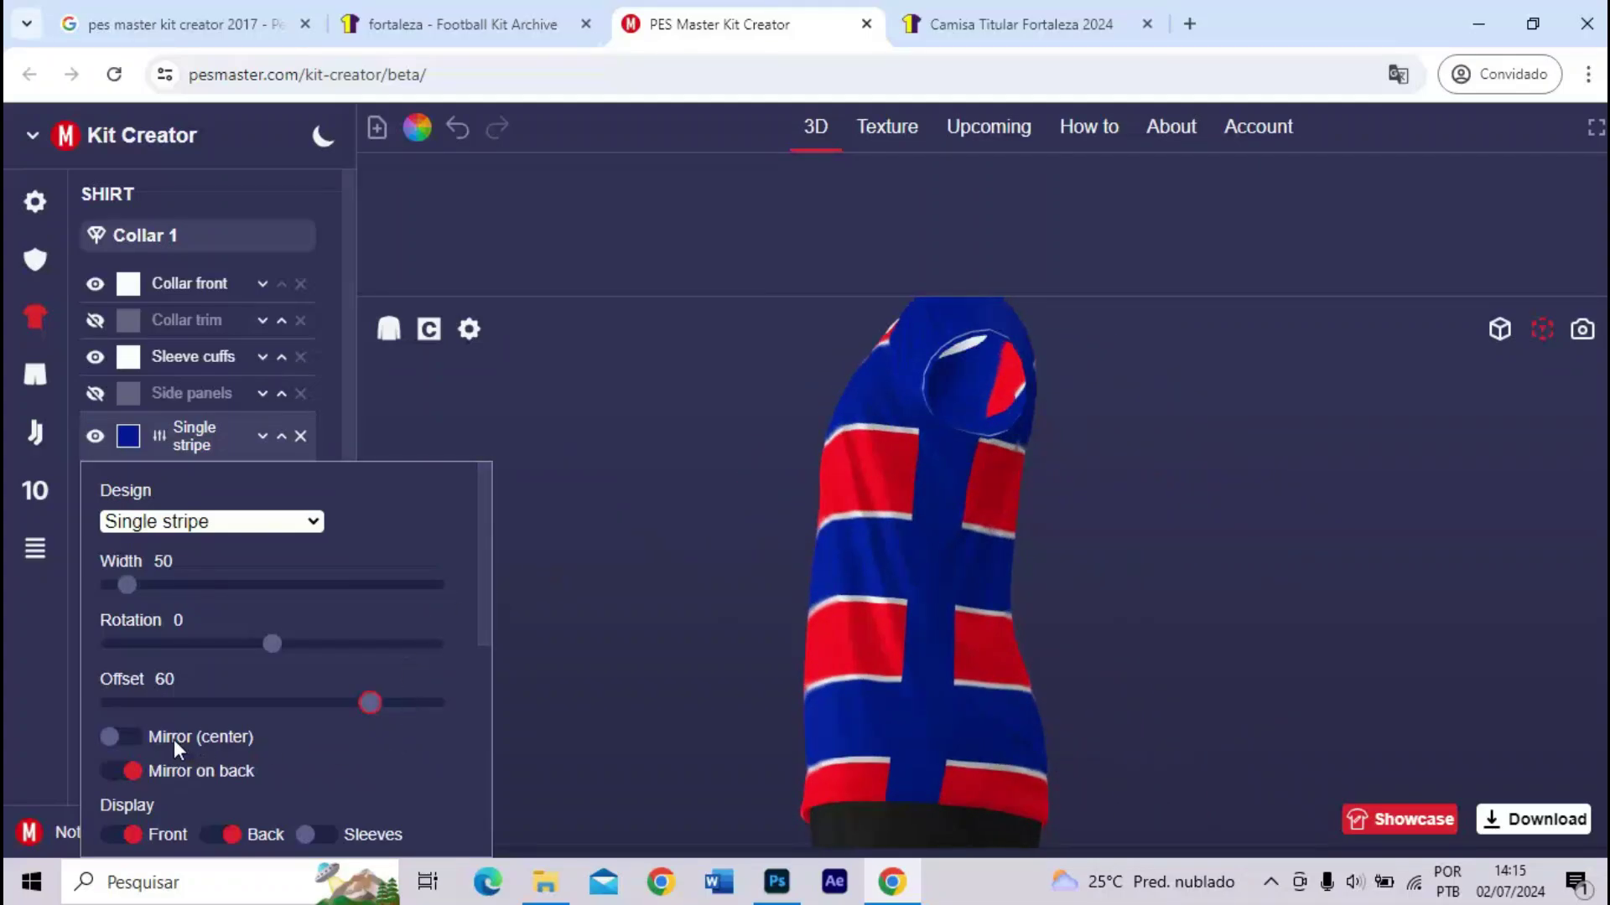
left_click(131, 738)
left_click_drag(927, 602, 768, 646)
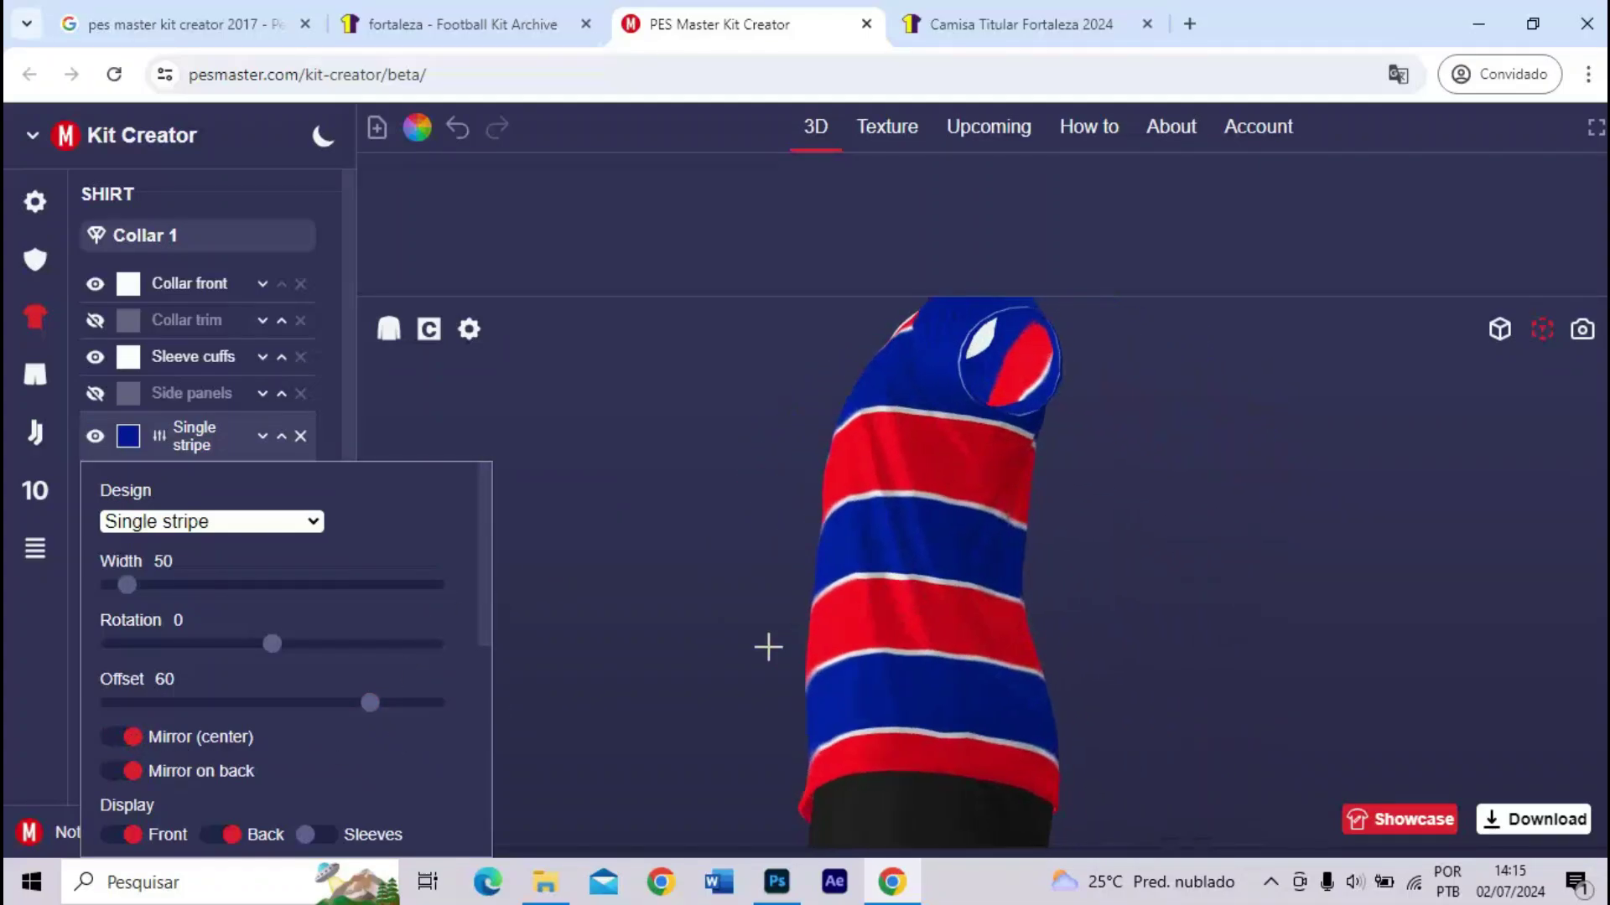
left_click(122, 738)
- Turn off mirroring on the back for the Single stripe
scroll(324, 746, "down", 5)
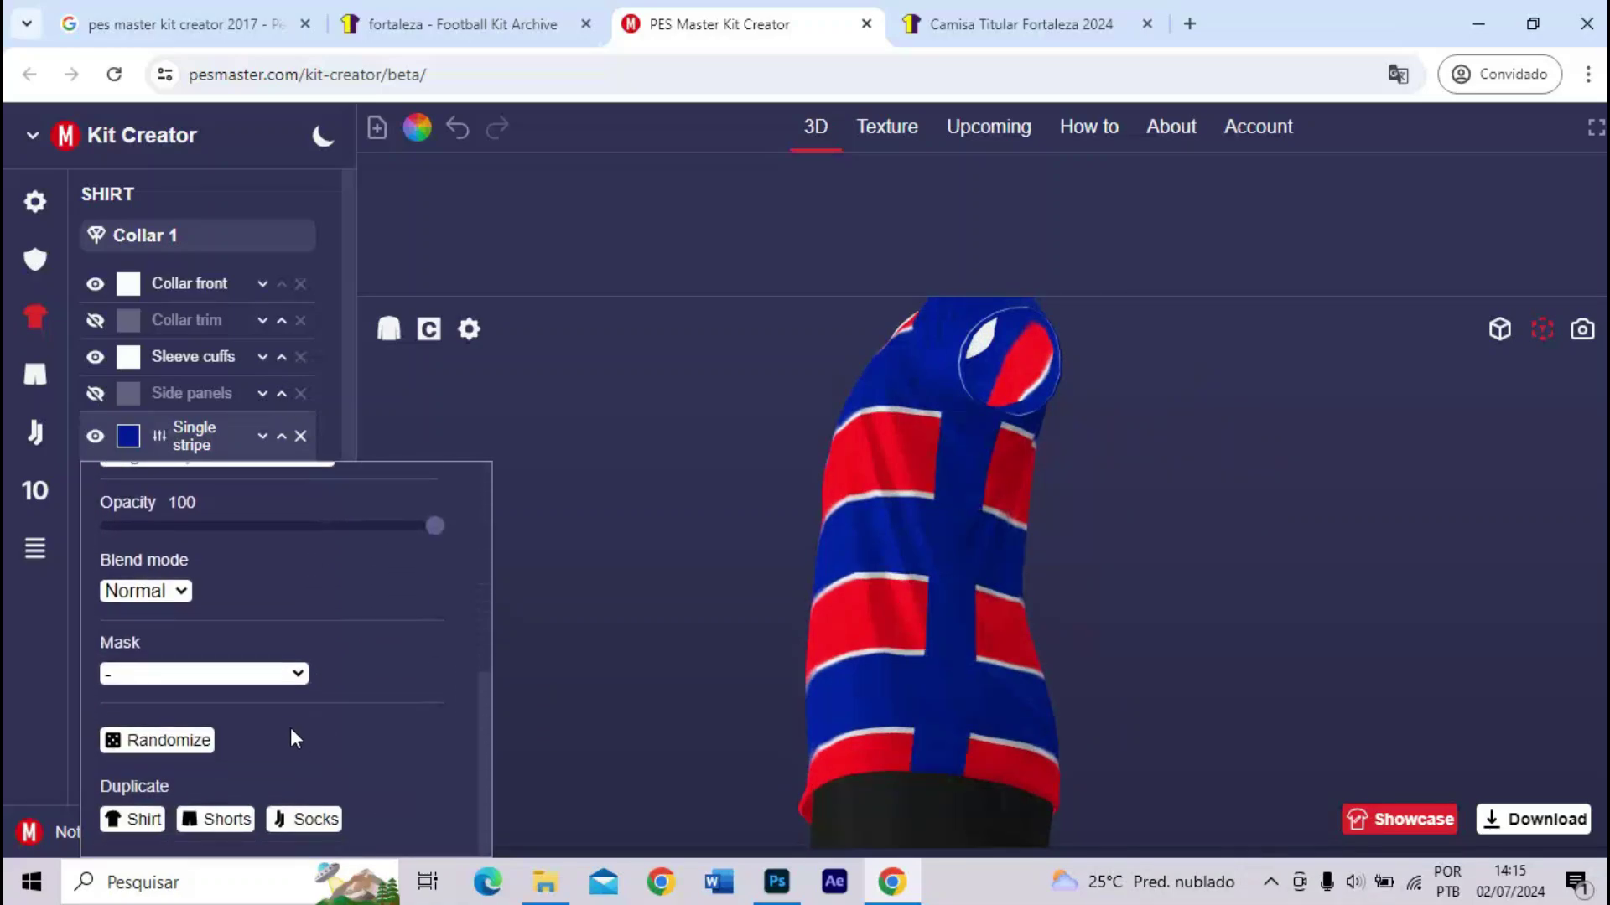
scroll(308, 702, "up", 3)
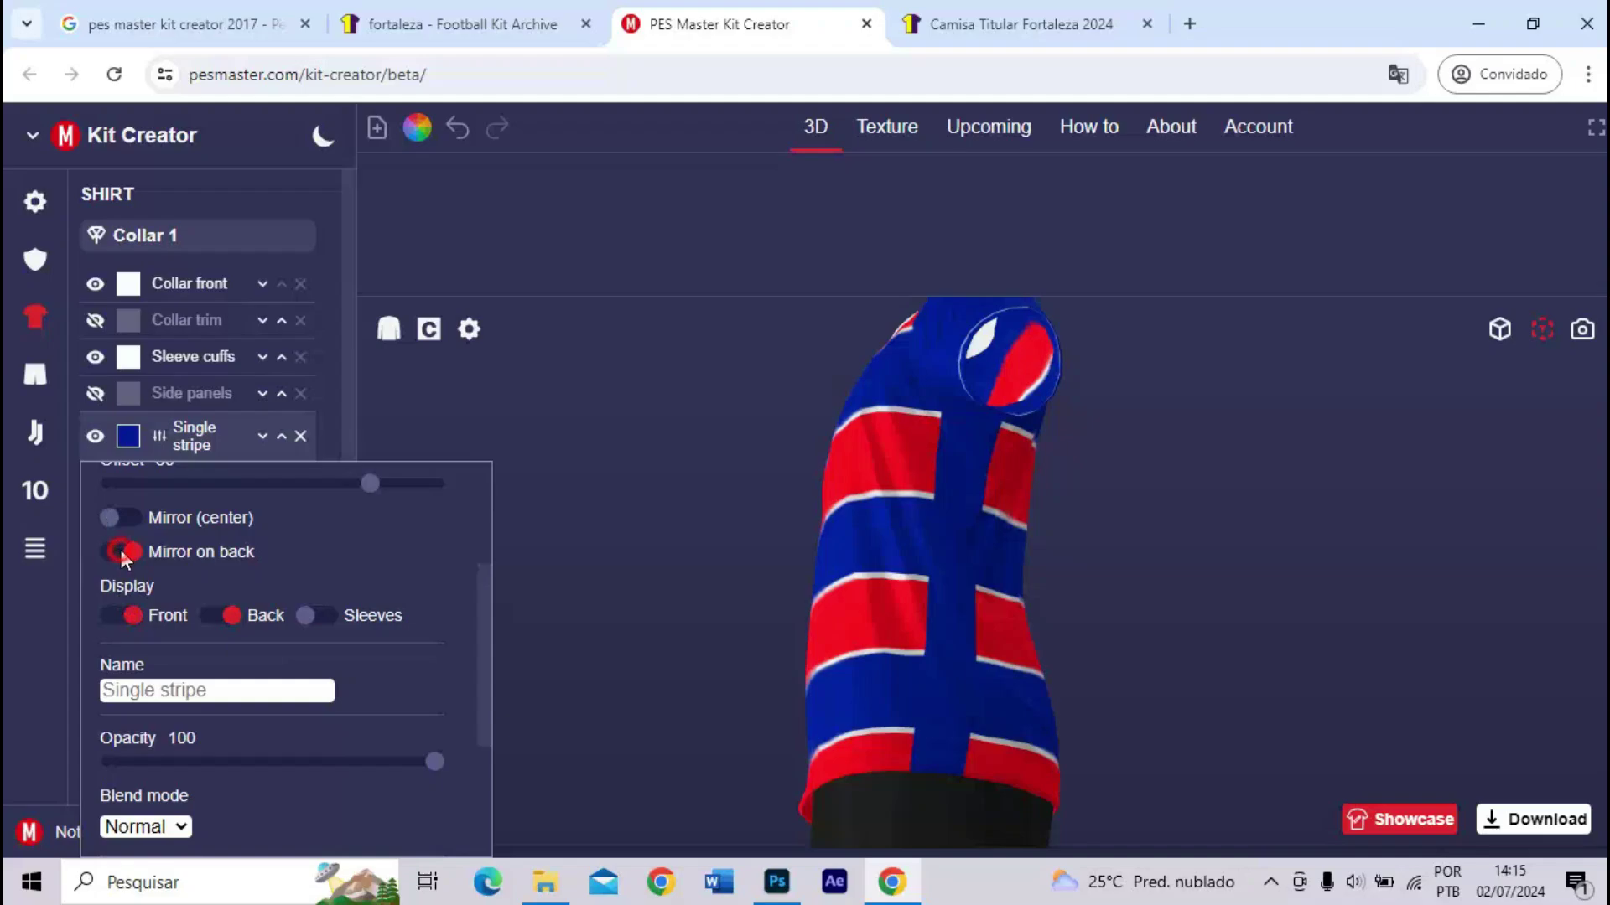
left_click(121, 553)
left_click_drag(989, 590, 918, 616)
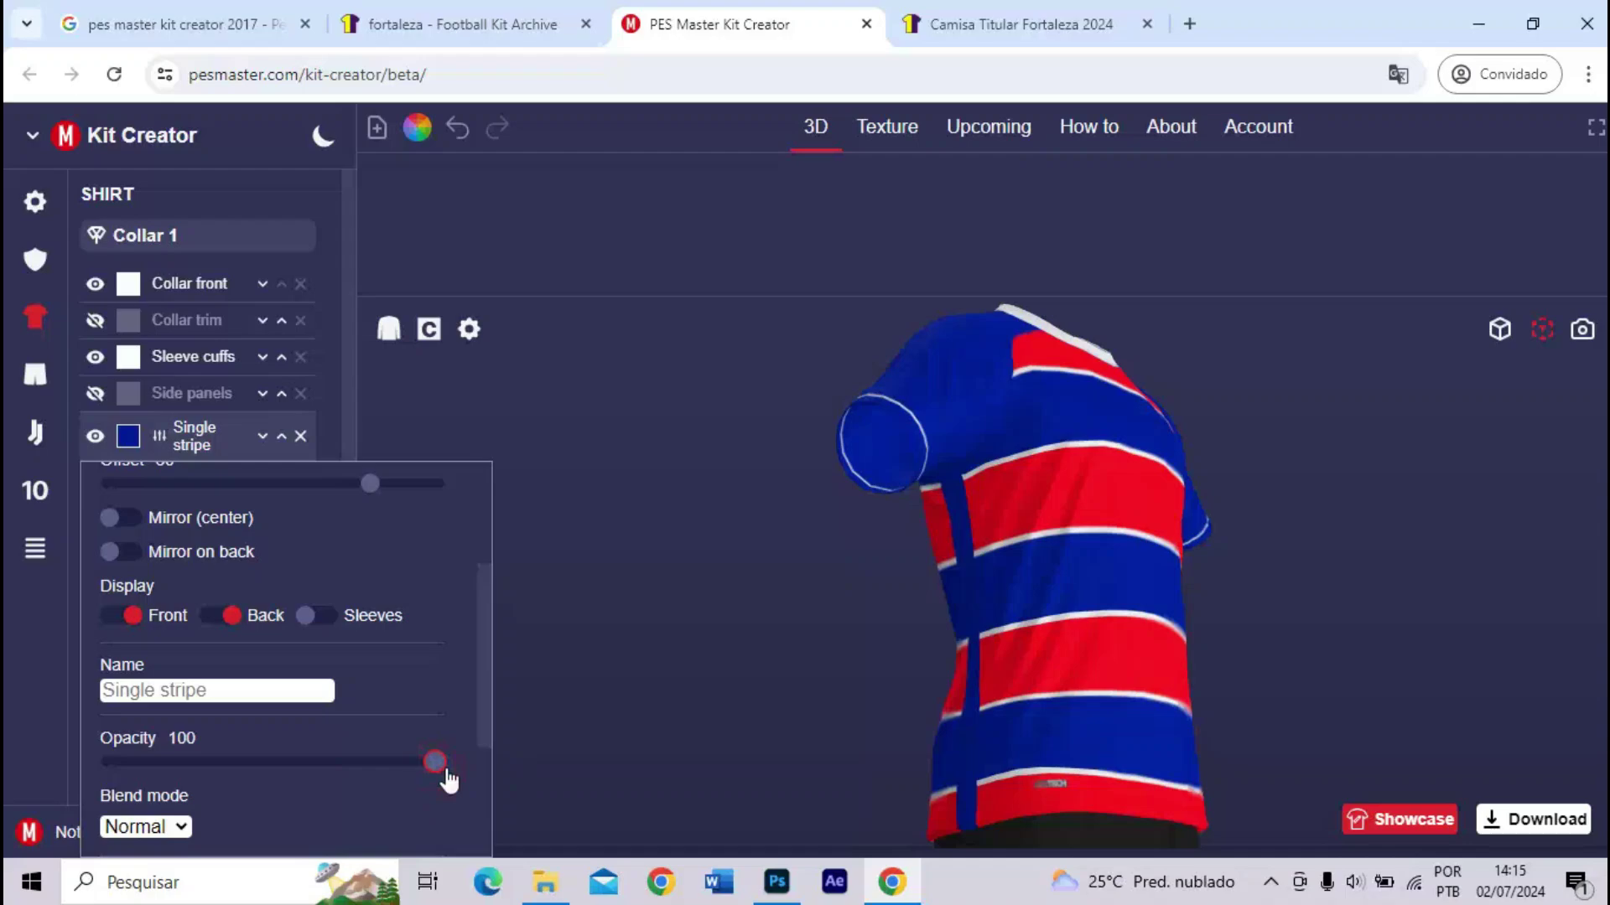
- Try other offsets for the Single stripe on the shirt's side, including 64, 54 and 58, and return it to 60
scroll(450, 780, "up", 2)
left_click_drag(397, 607, 339, 605)
left_click_drag(788, 616, 825, 606)
left_click_drag(415, 611, 381, 604)
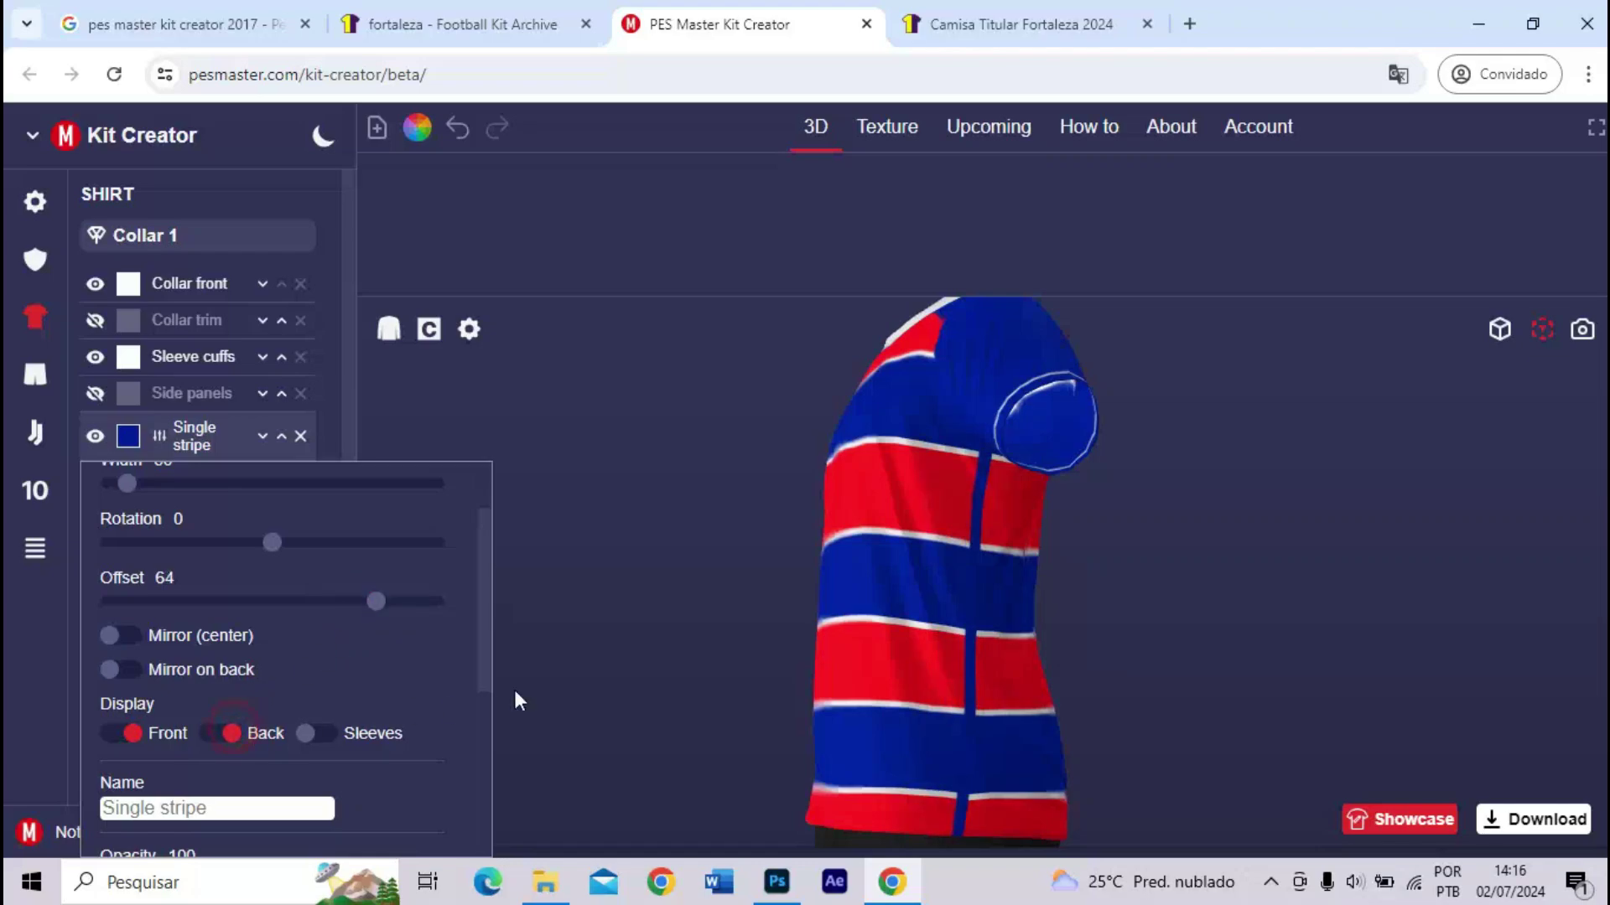
left_click_drag(931, 563, 884, 575)
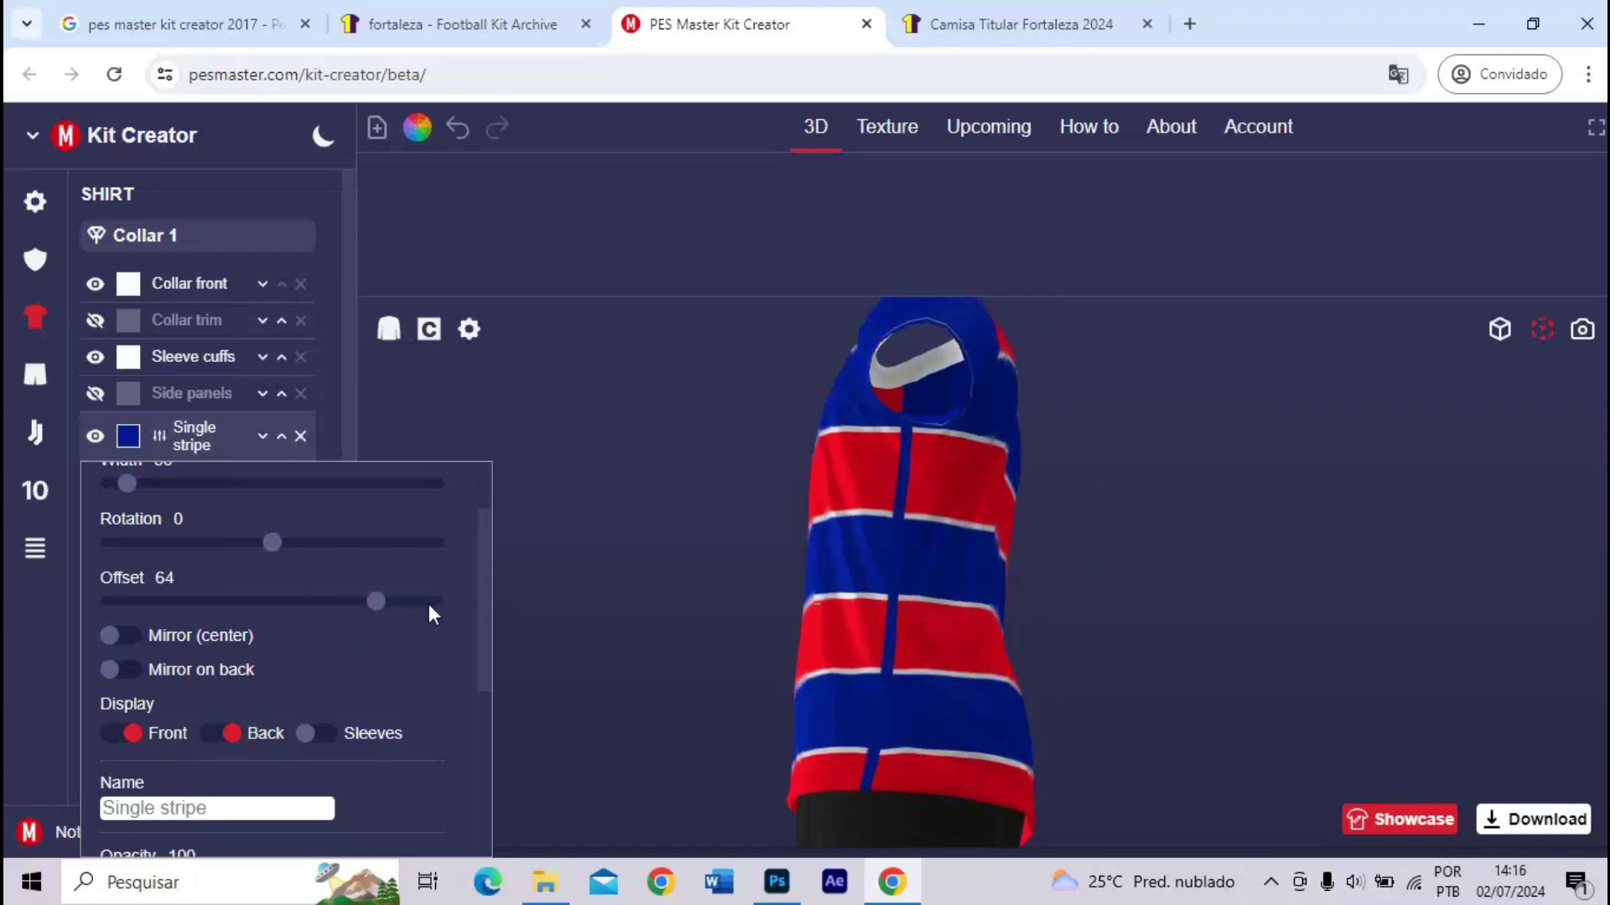
left_click(362, 605)
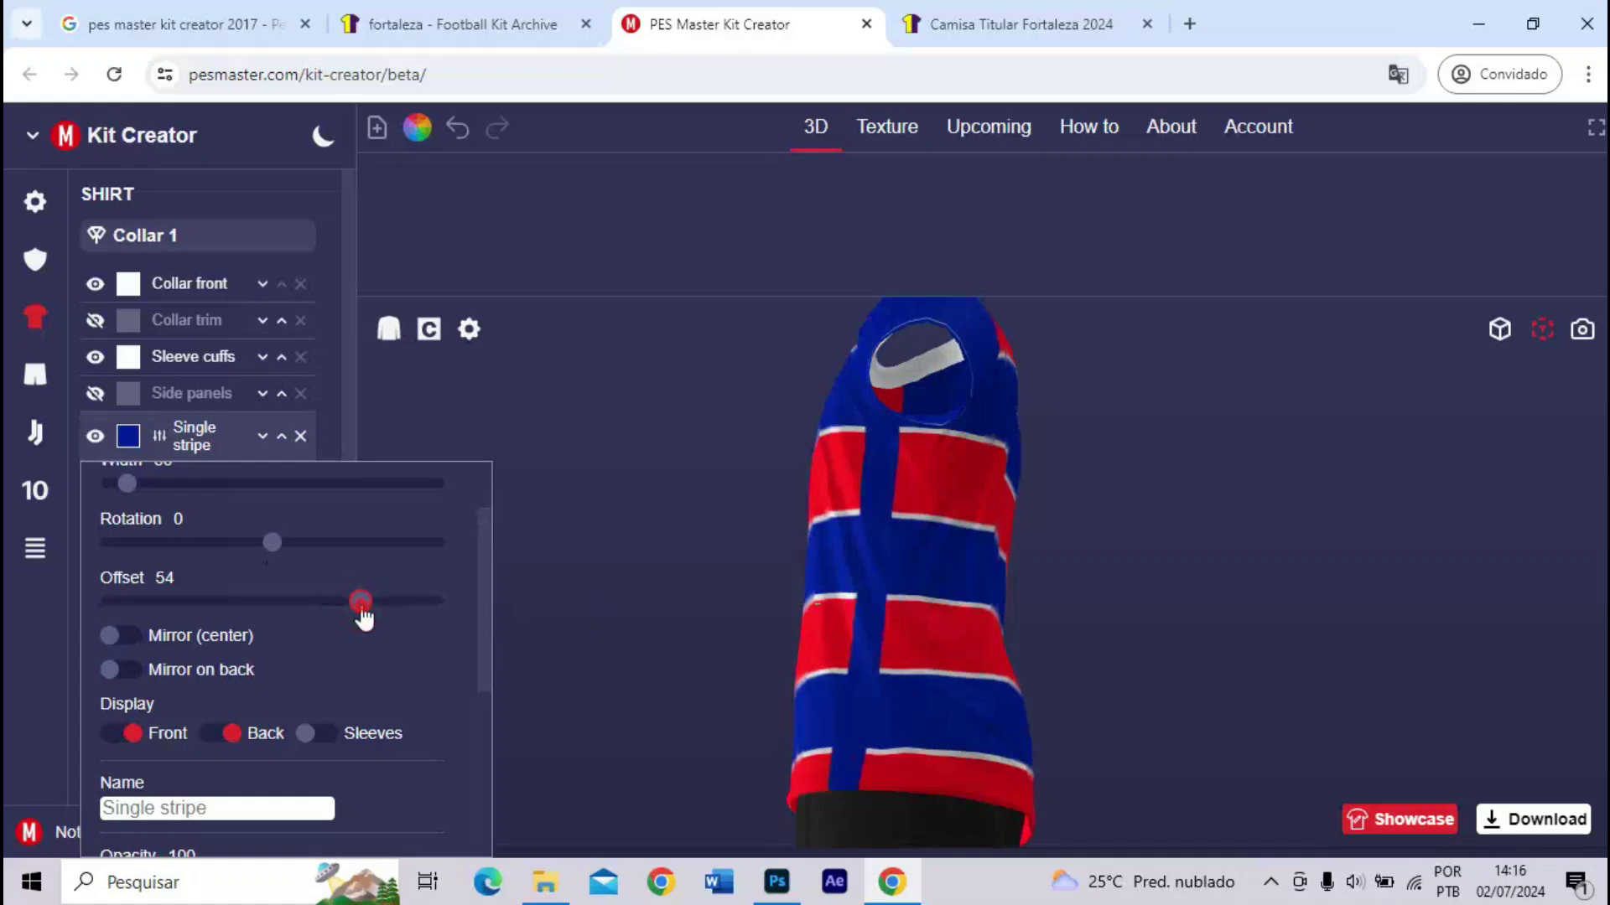
scroll(350, 633, "down", 4)
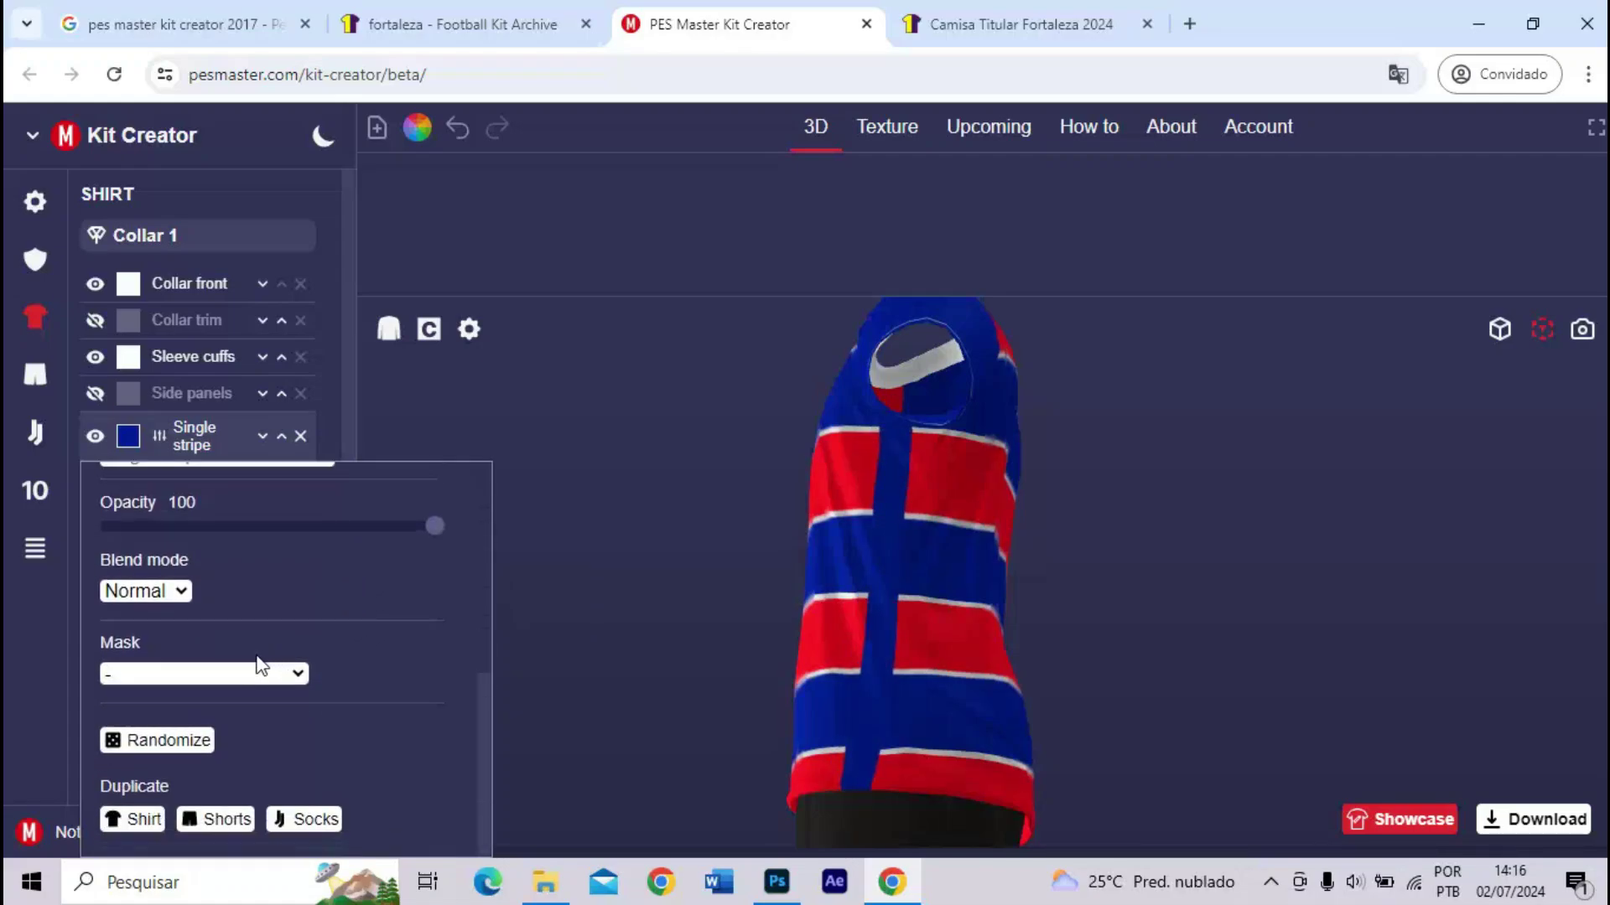
scroll(192, 642, "up", 2)
scroll(193, 641, "up", 4)
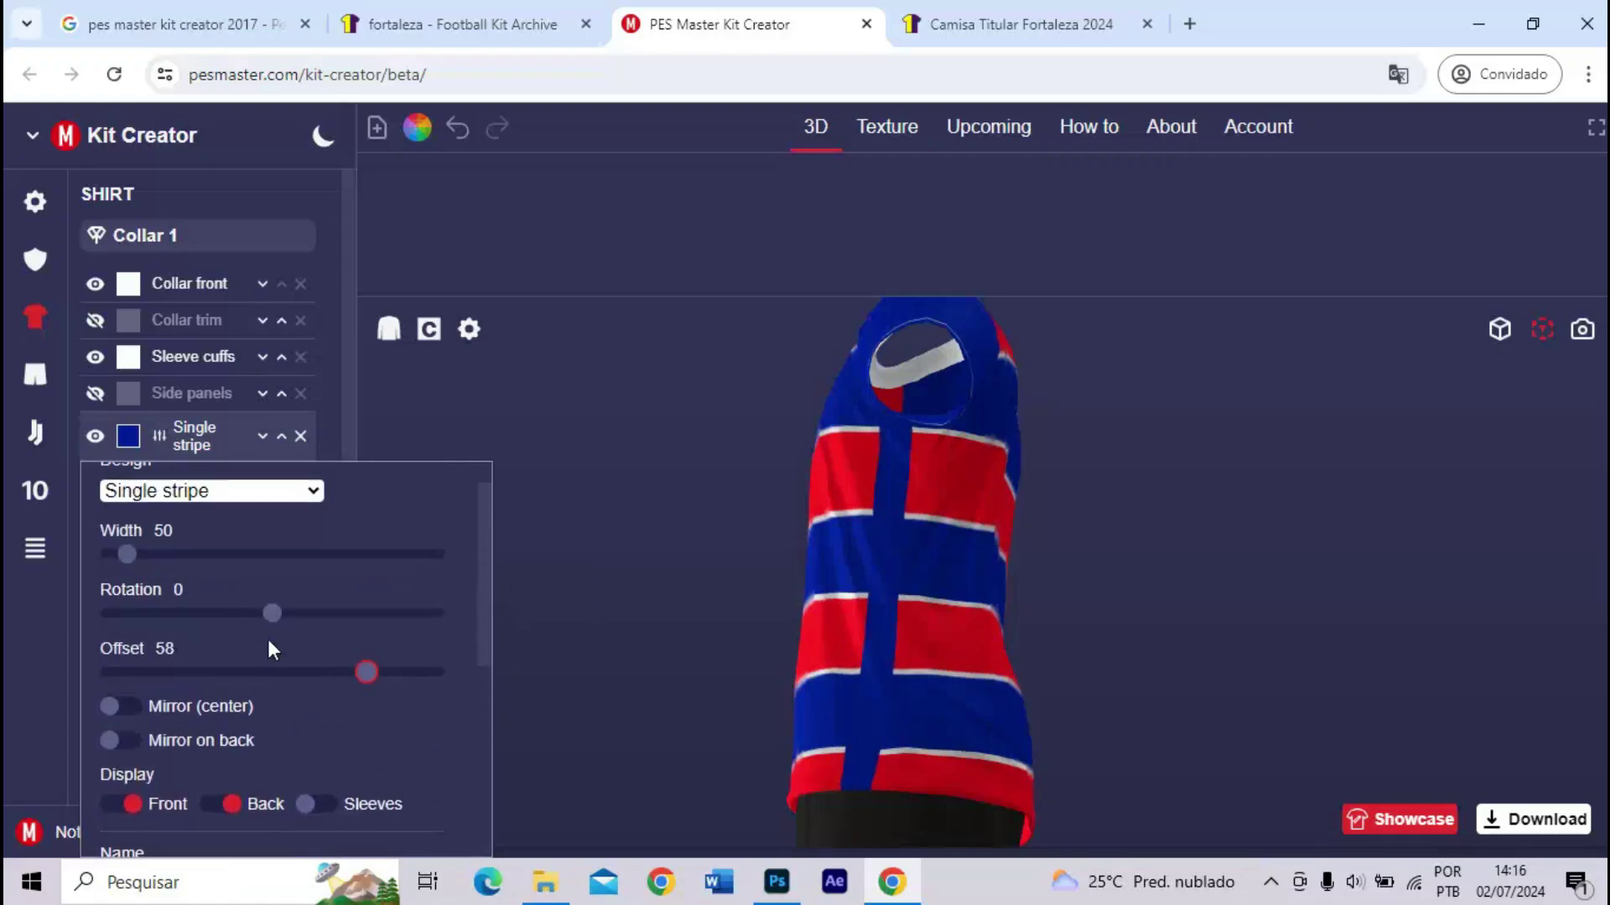
mouse_move(367, 708)
left_mouse_down()
mouse_move(347, 709)
mouse_move(376, 710)
left_mouse_up()
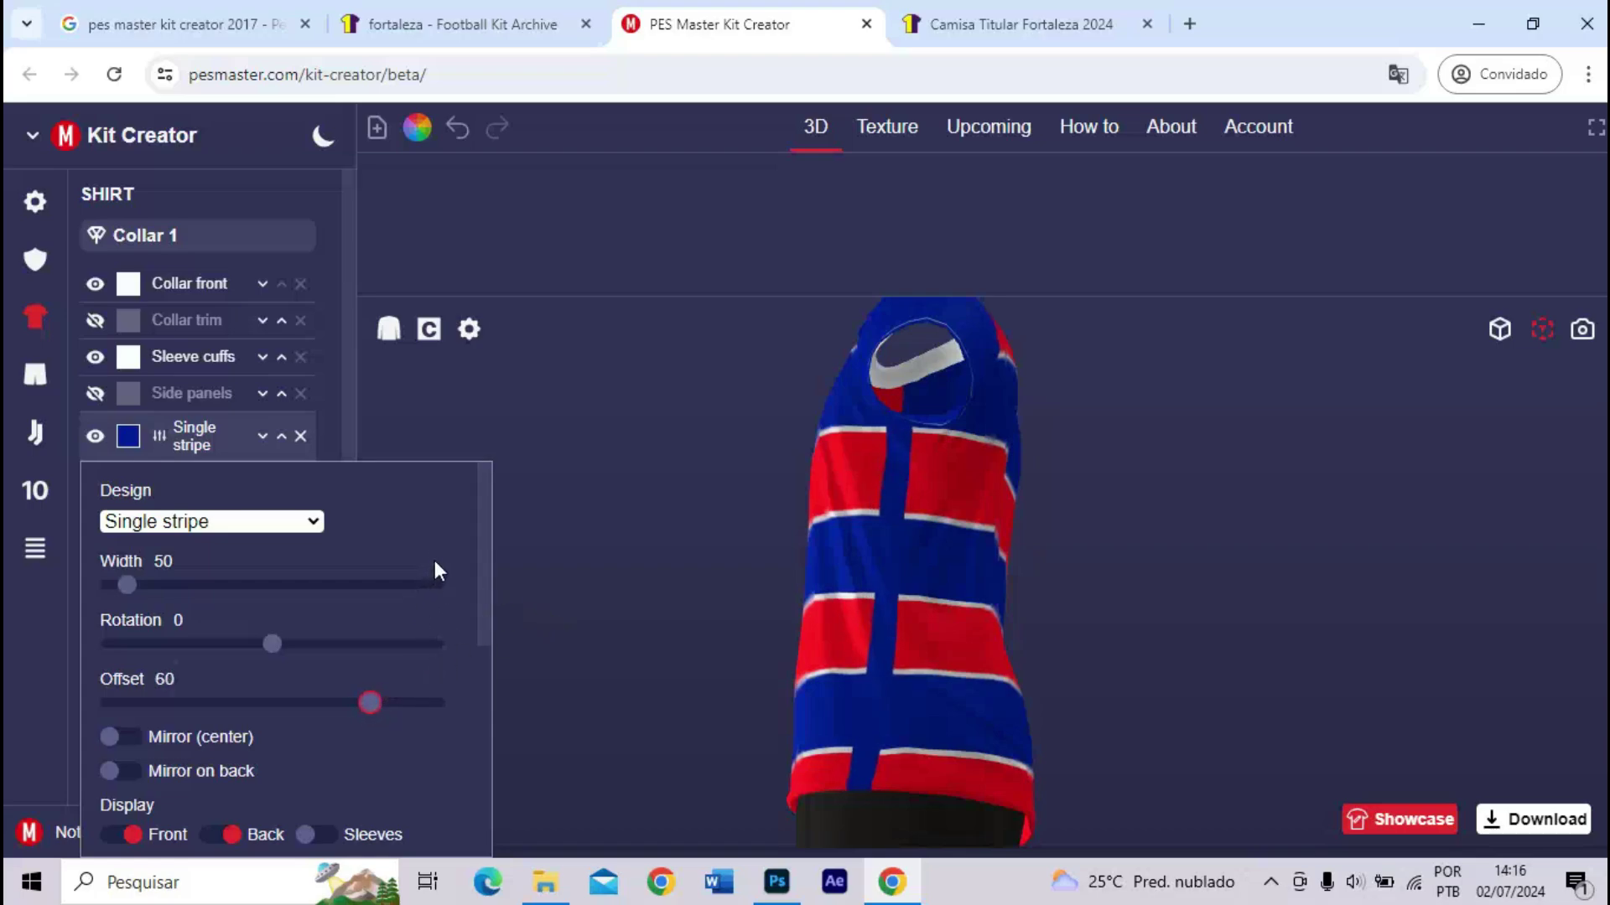
- Duplicate the Single stripe layer on the shirt
left_click_drag(744, 566, 873, 593)
scroll(412, 587, "down", 5)
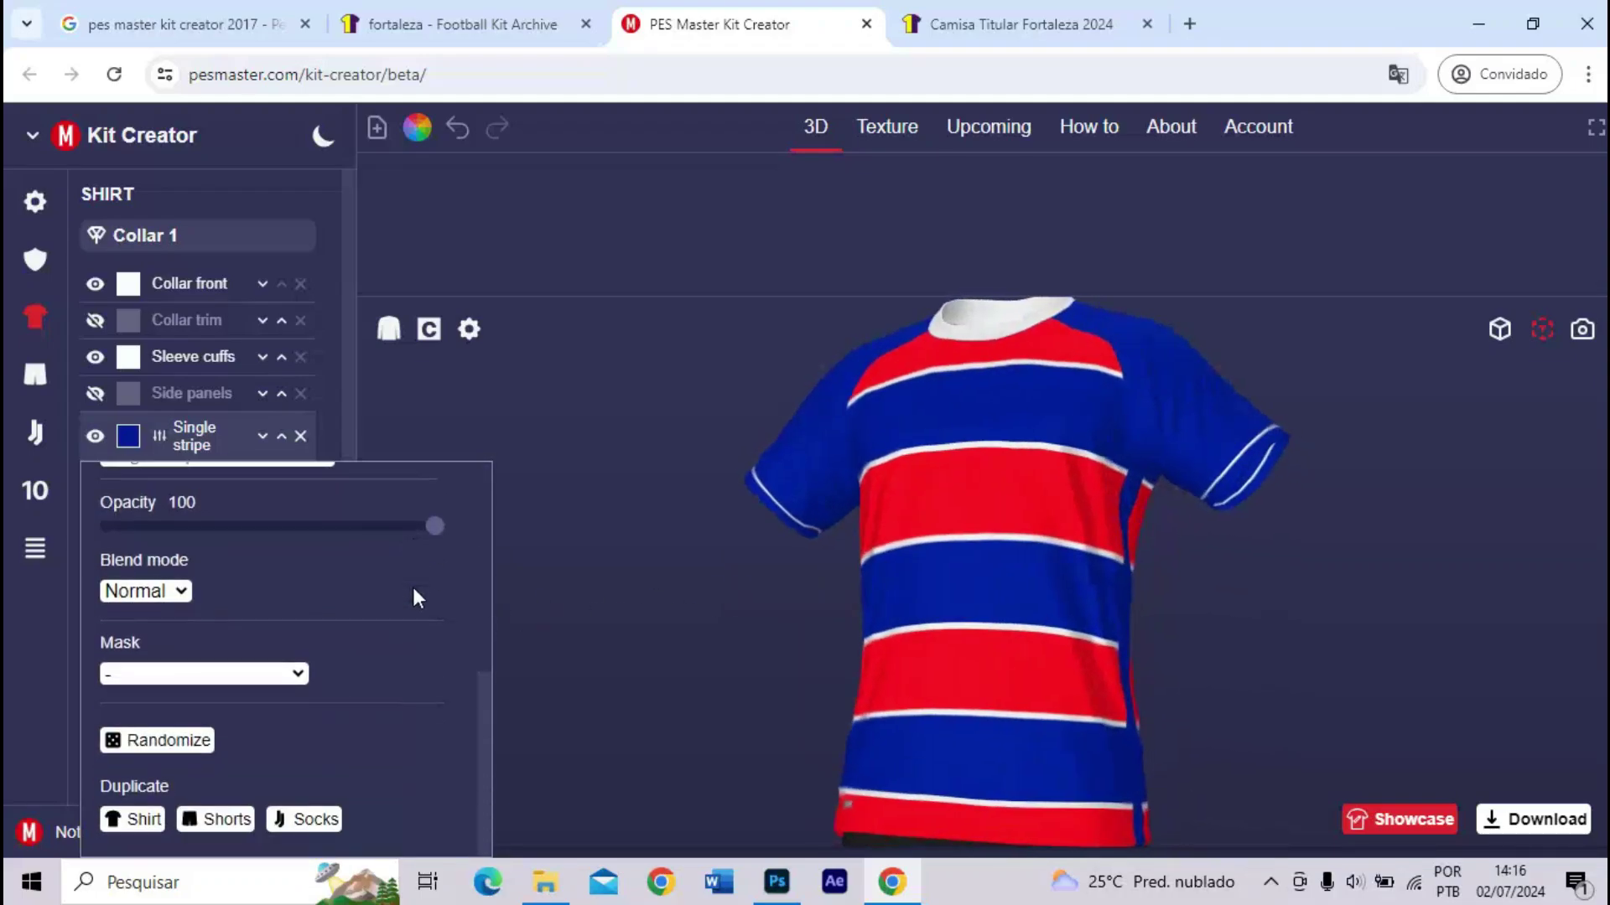
scroll(402, 598, "up", 2)
scroll(403, 599, "down", 2)
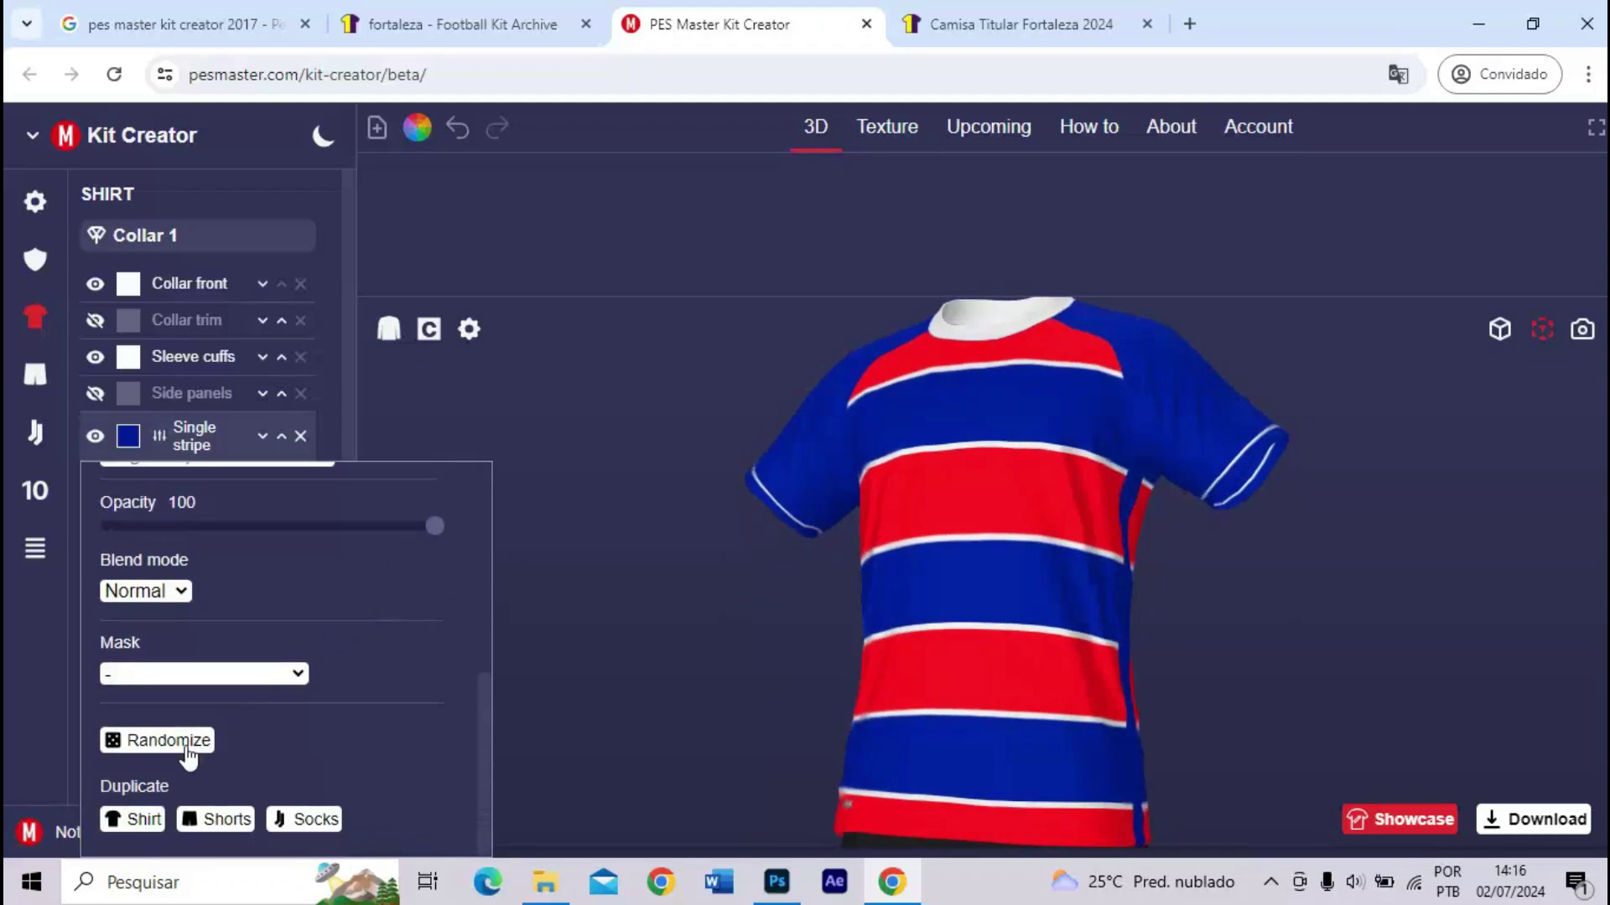
left_click(132, 822)
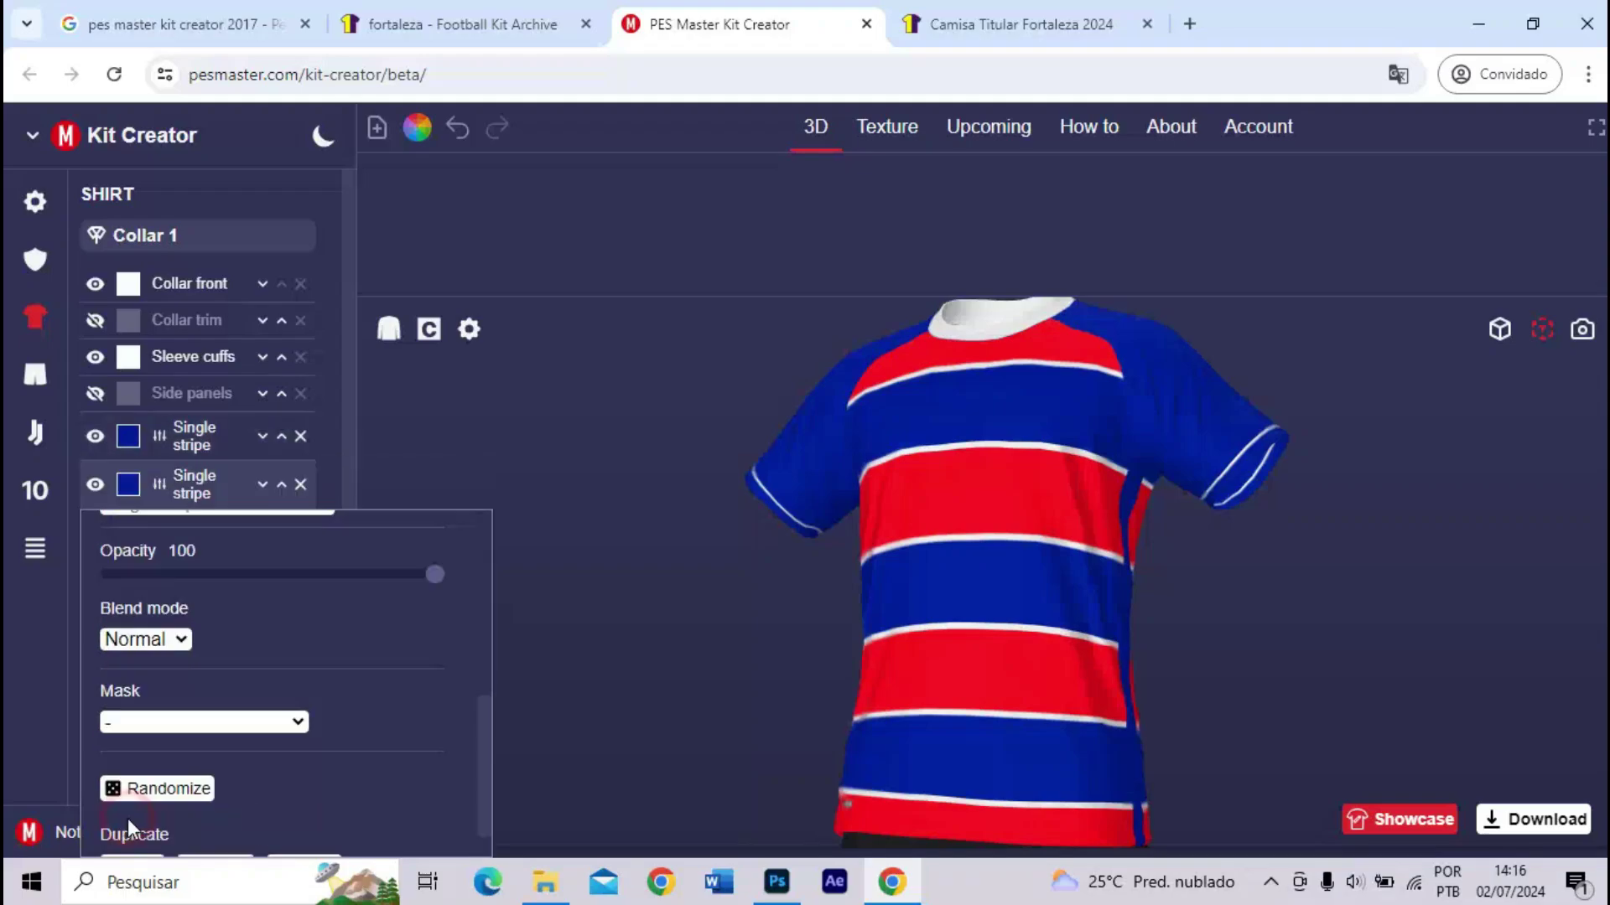
scroll(285, 704, "up", 4)
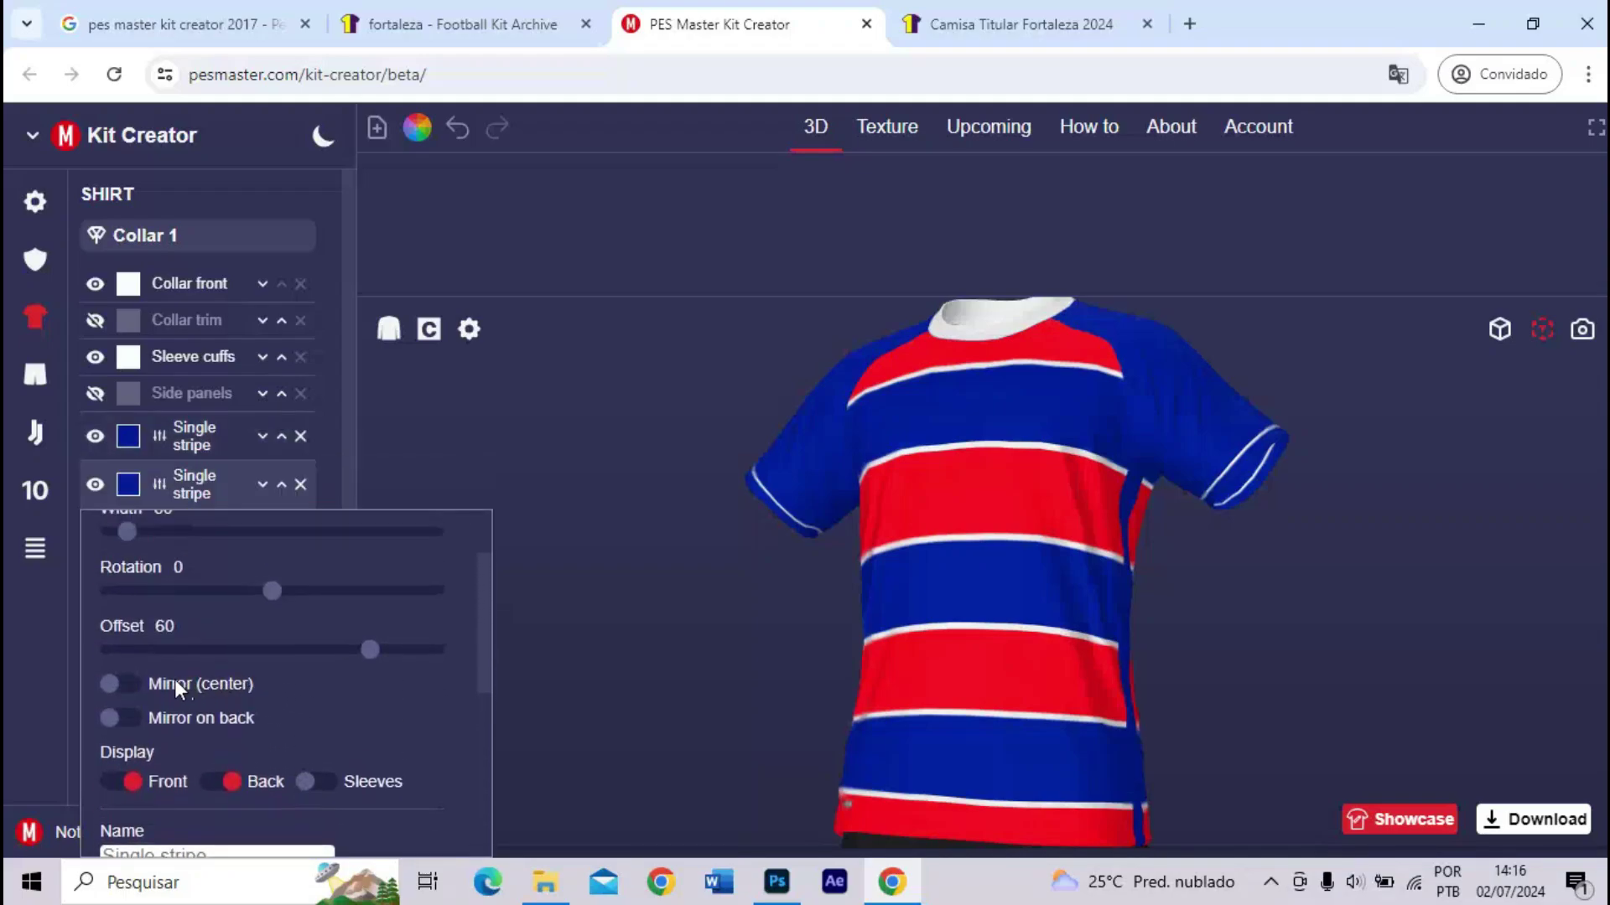
left_click(124, 726)
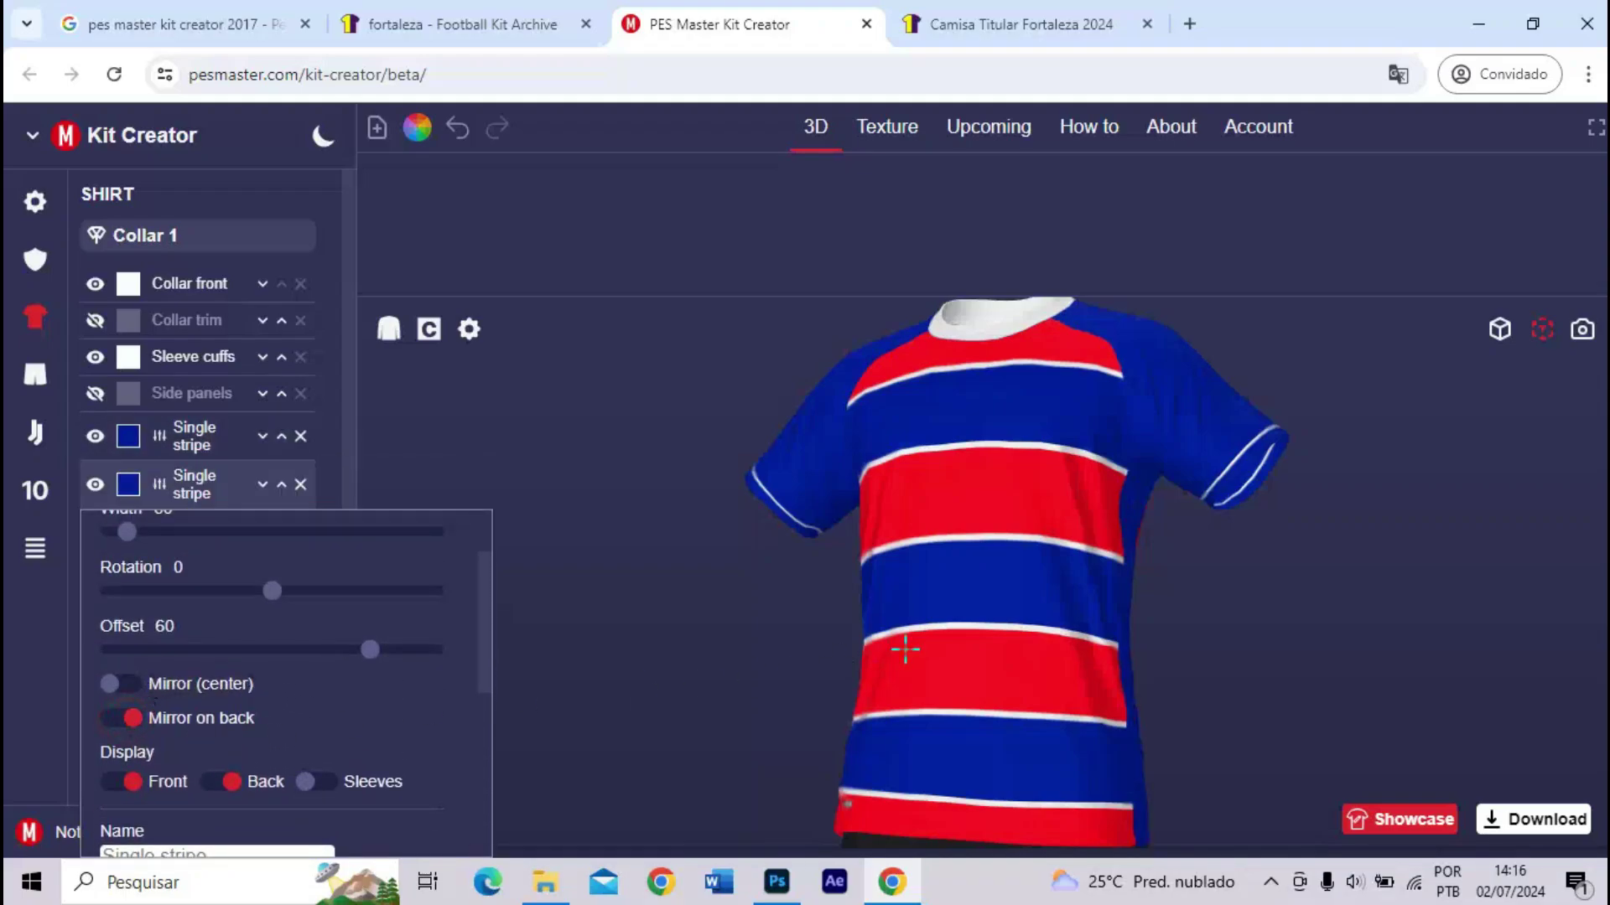
left_click_drag(905, 650, 534, 613)
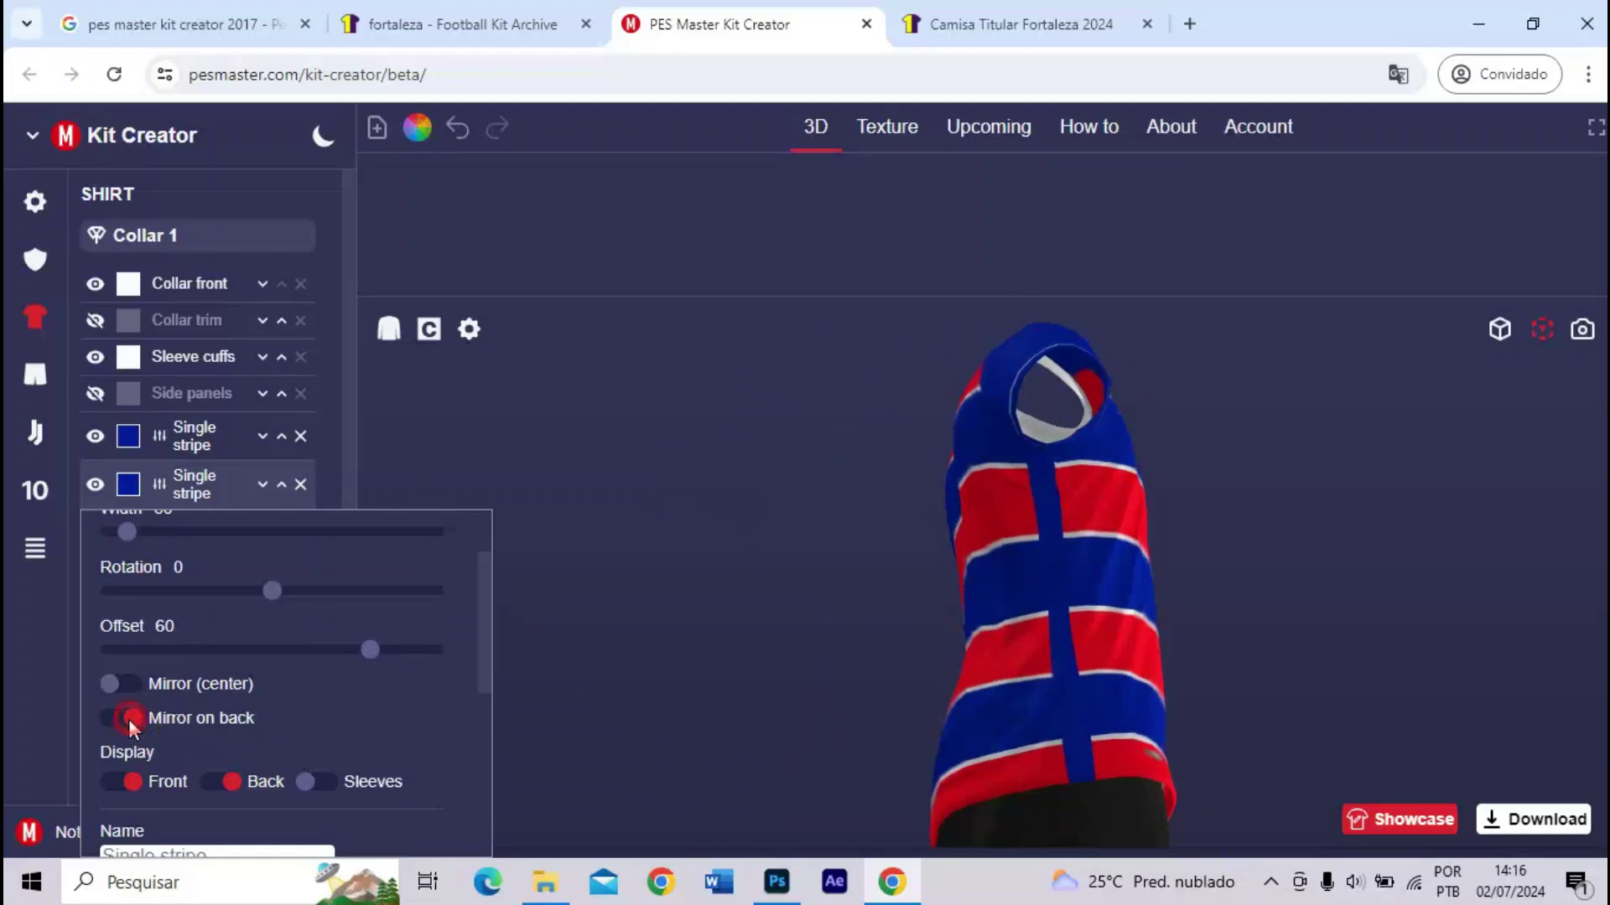
- Set the duplicated Single stripe's offset to -60 to cover the opposite part of the side seams
scroll(305, 666, "up", 2)
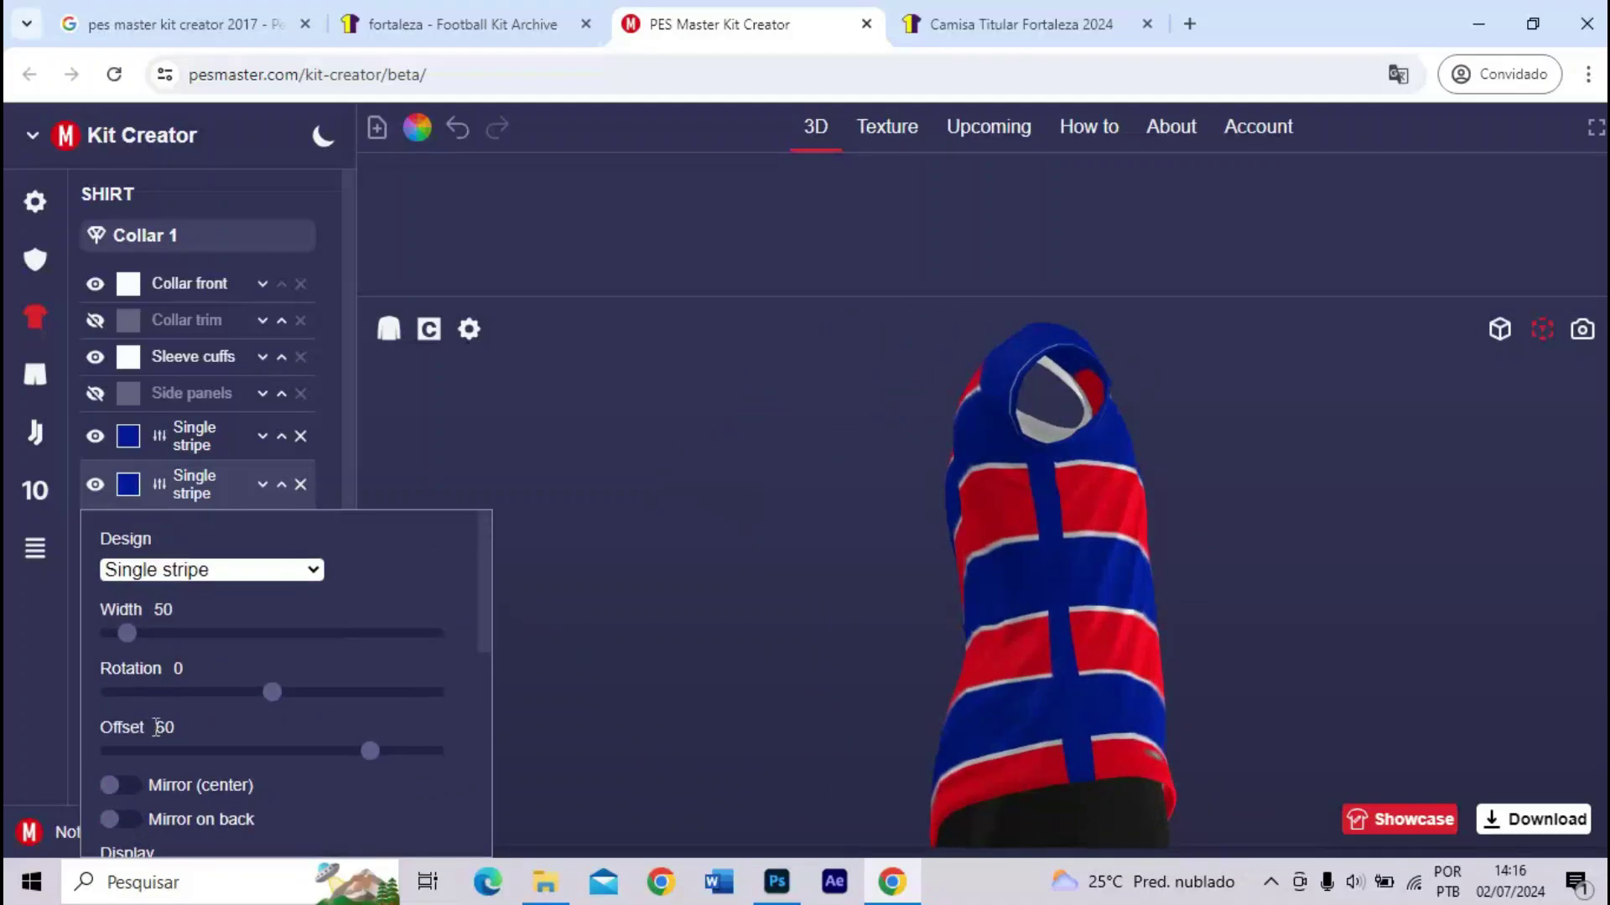
left_click(169, 751)
left_click_drag(170, 754, 177, 758)
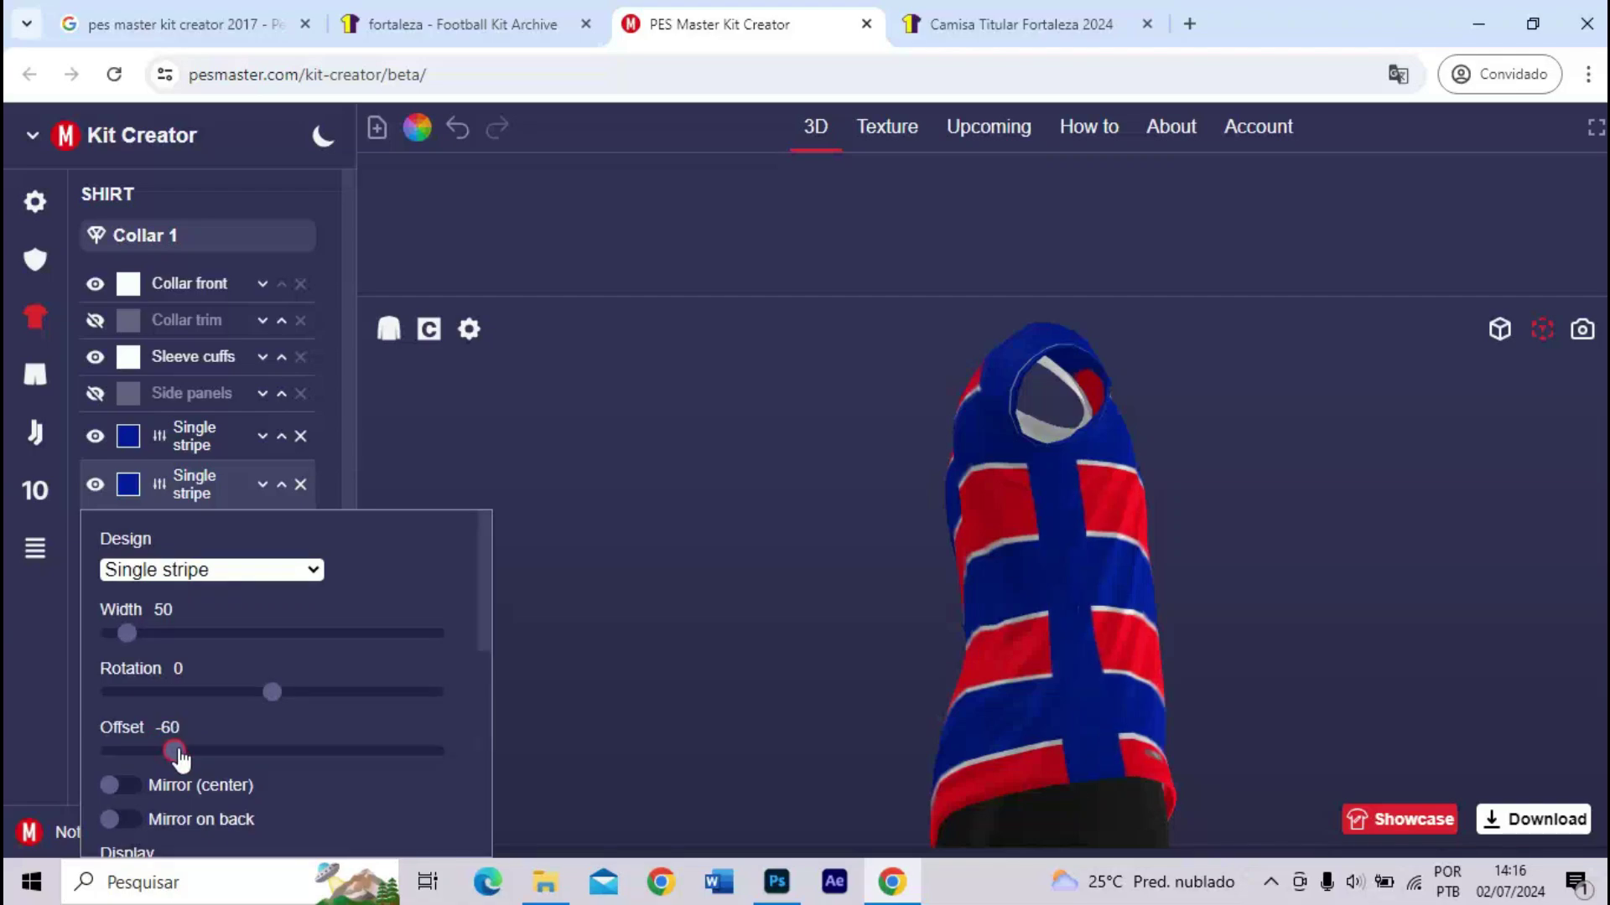
mouse_move(1182, 620)
left_mouse_down()
mouse_move(863, 676)
mouse_move(837, 632)
mouse_move(797, 611)
mouse_move(1157, 657)
mouse_move(1168, 626)
left_mouse_up()
- Examine the side panel and front of the shirt in the Fortaleza 2024 photos on Football Kit Archive, then return to the Kit Creator
left_click(969, 23)
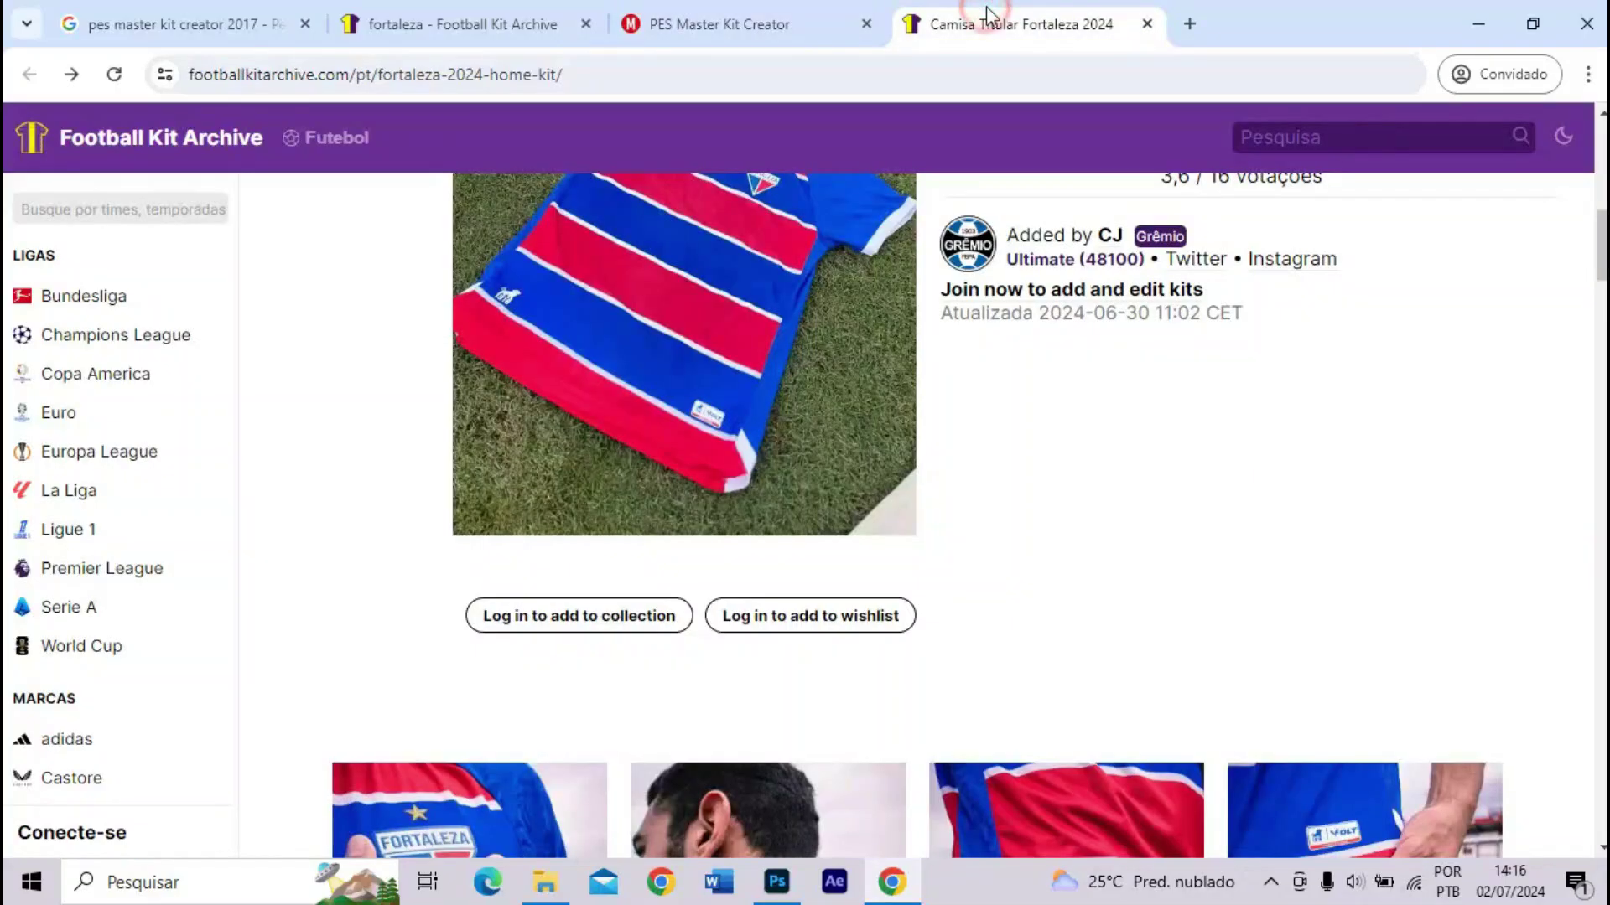
scroll(772, 441, "down", 5)
scroll(988, 389, "down", 1)
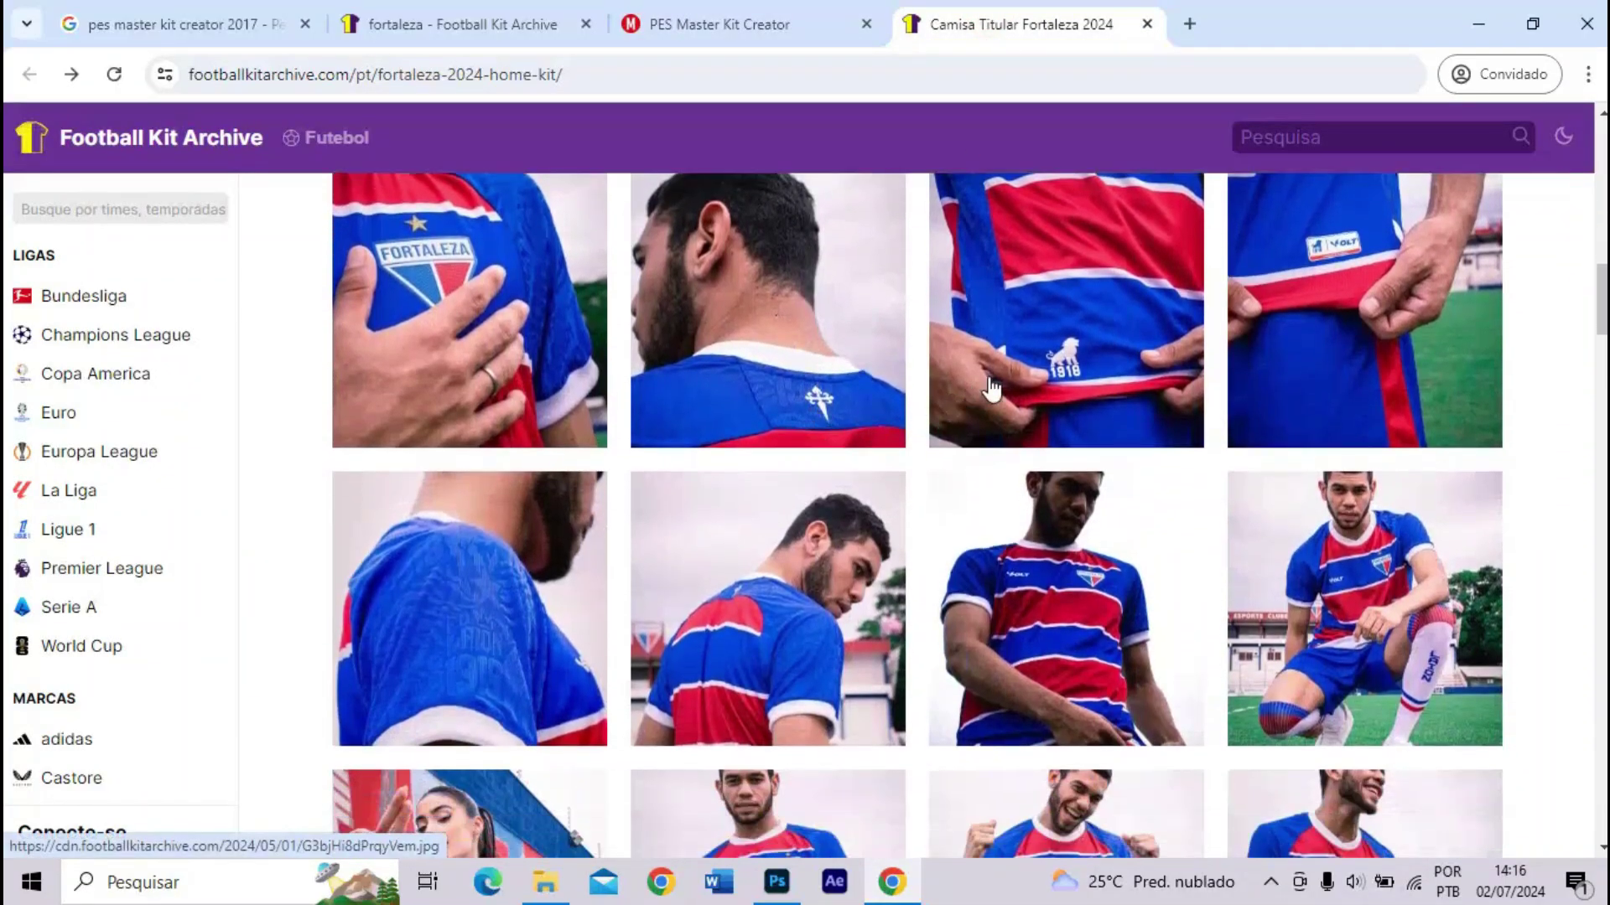
scroll(1017, 367, "up", 1)
left_click(1017, 367)
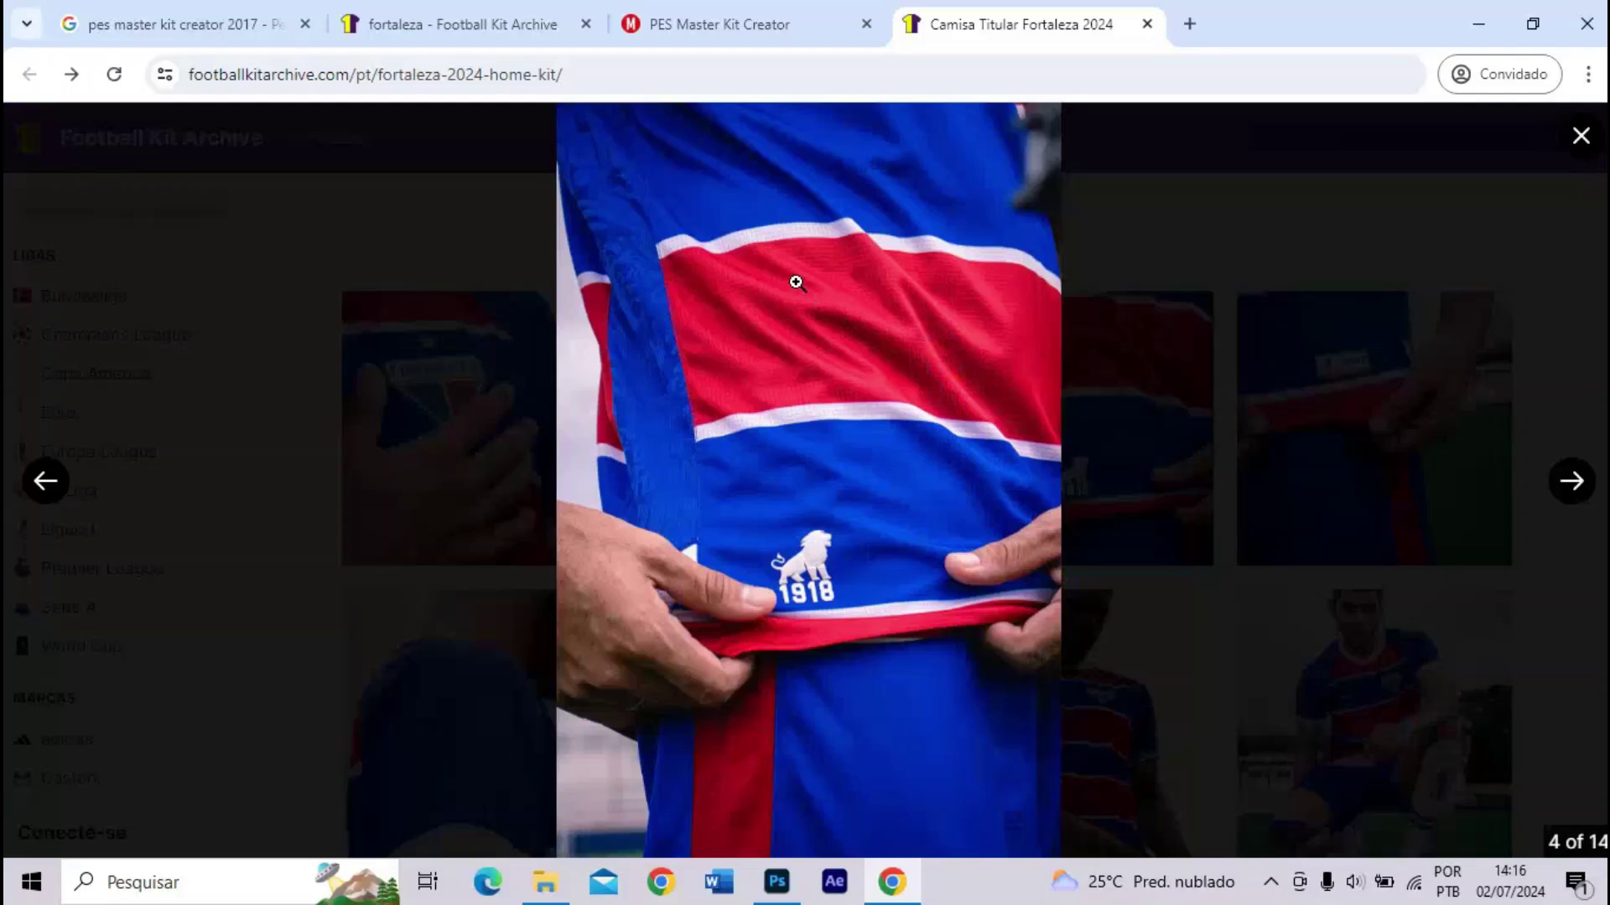
left_click(1113, 330)
scroll(1119, 329, "down", 7)
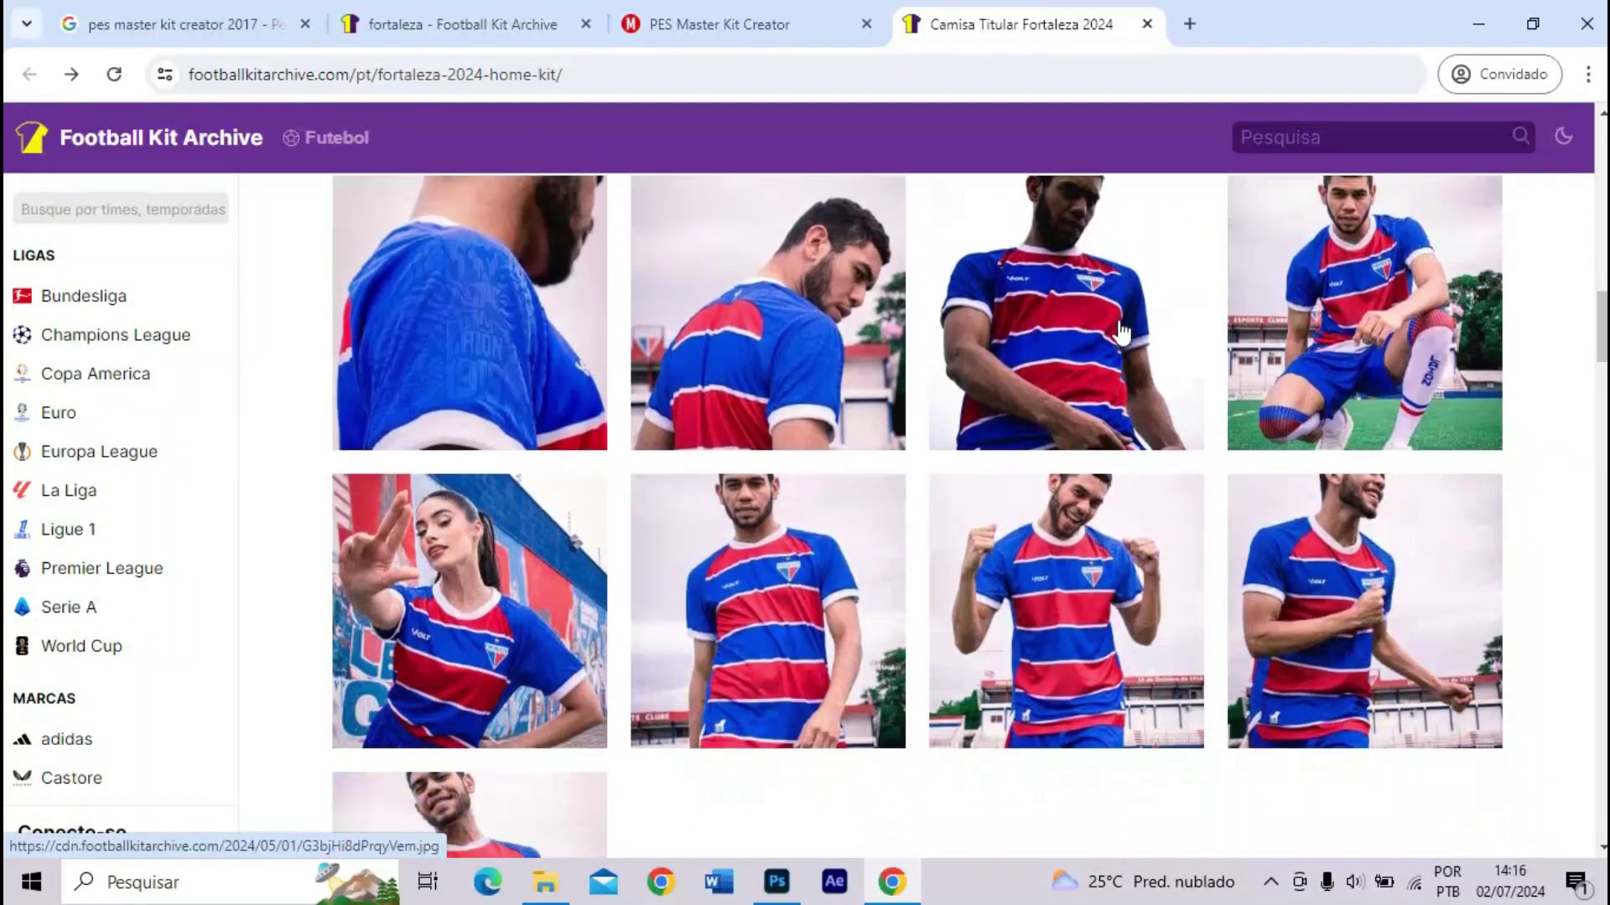
scroll(1121, 333, "down", 1)
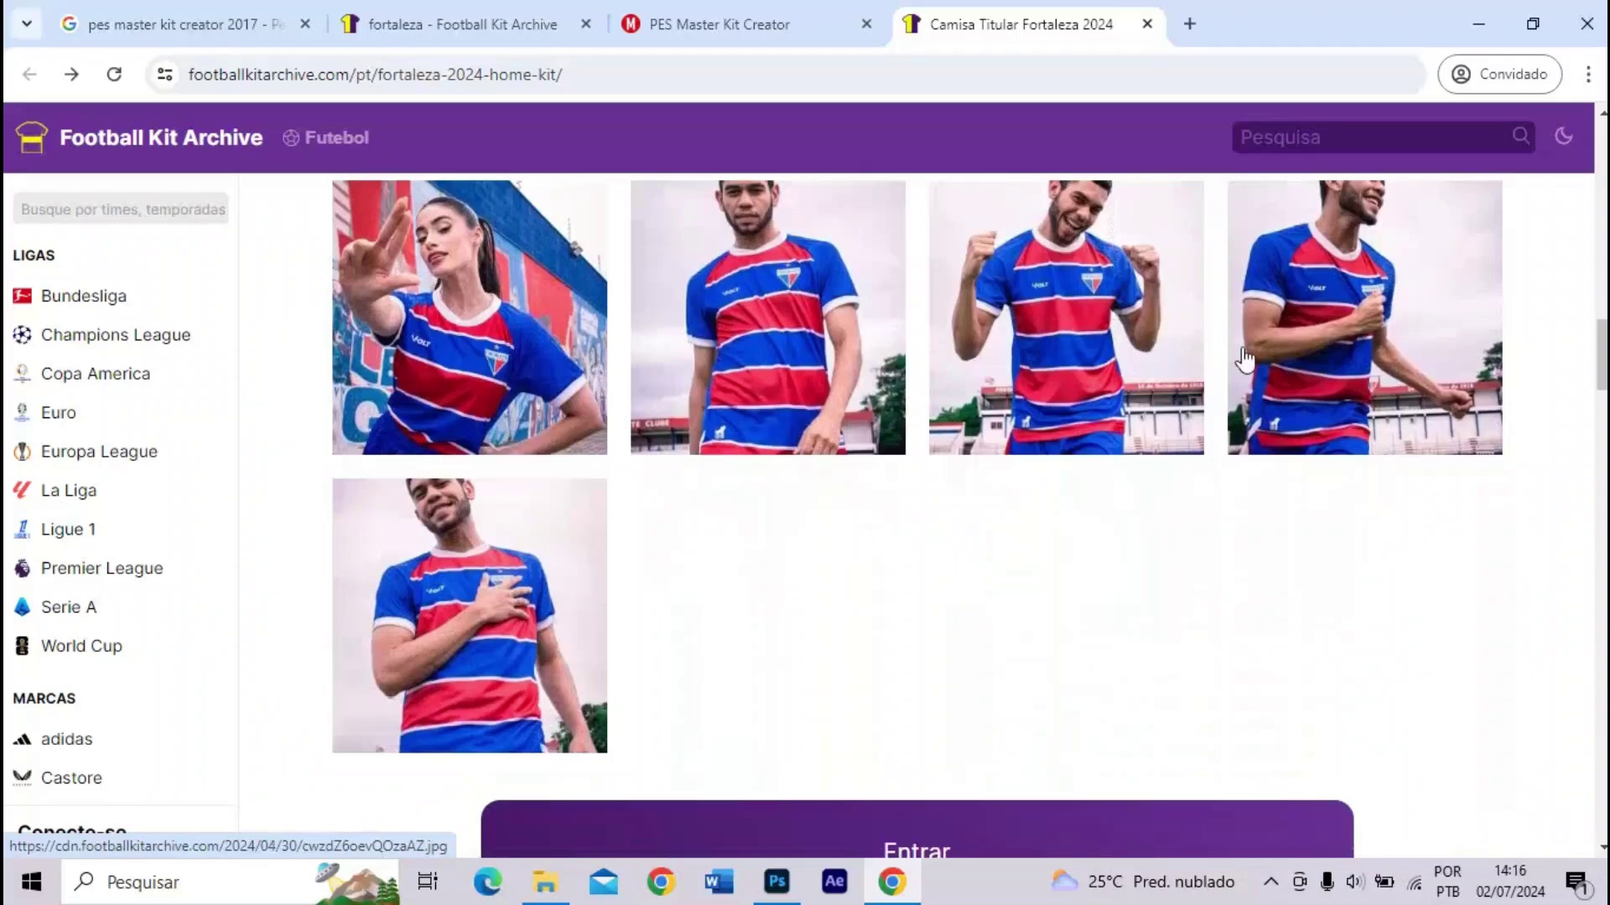
left_click(1287, 382)
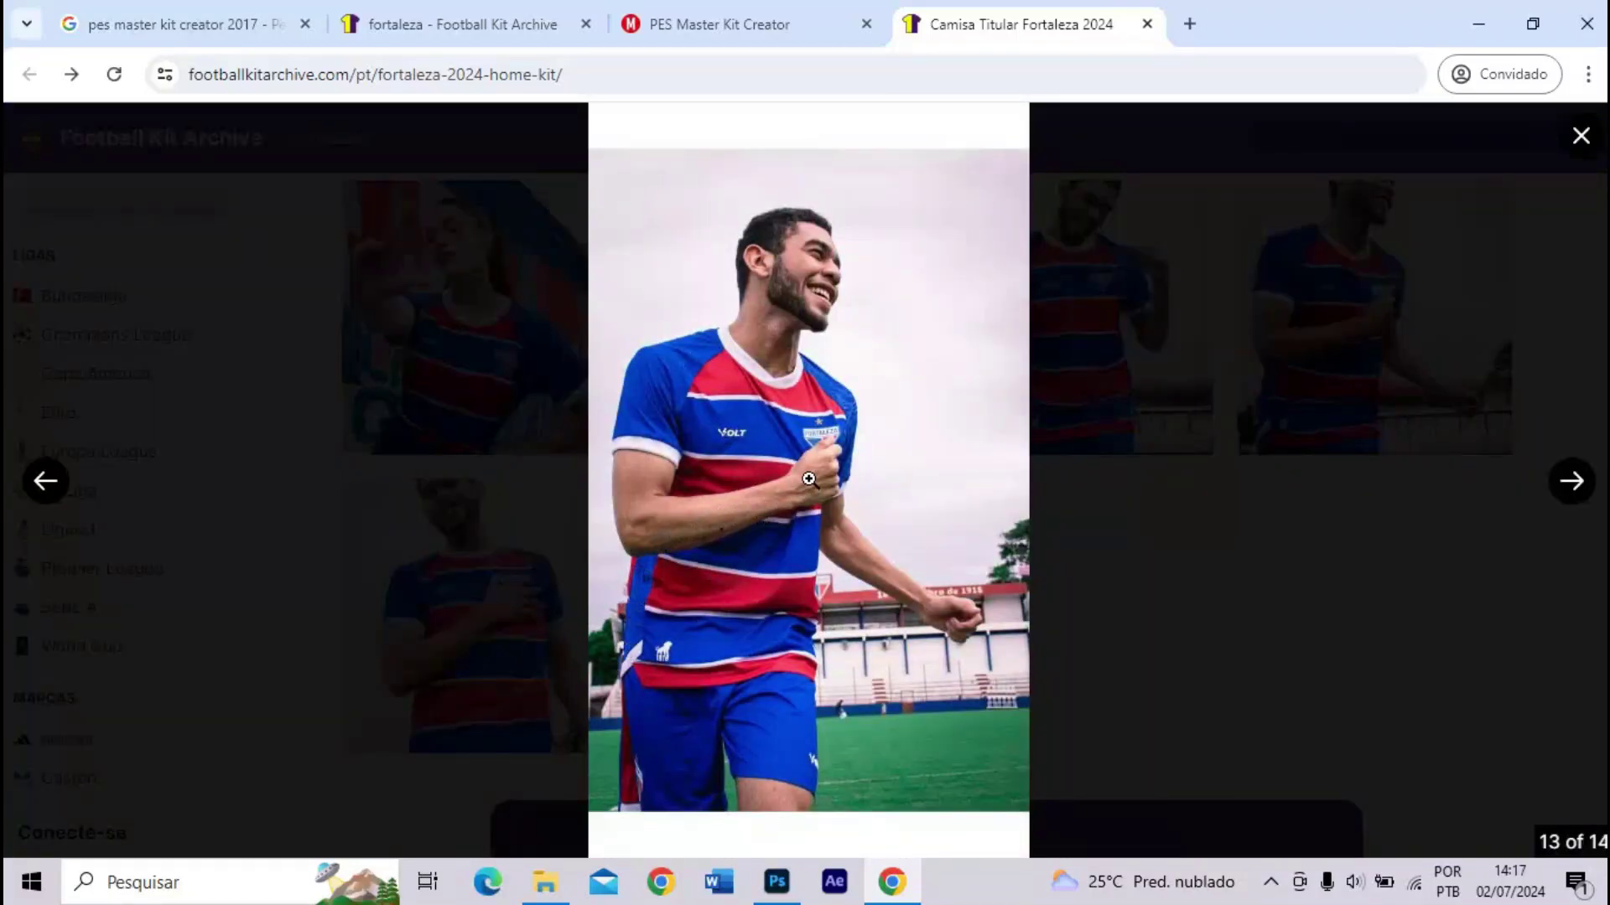
left_click(766, 17)
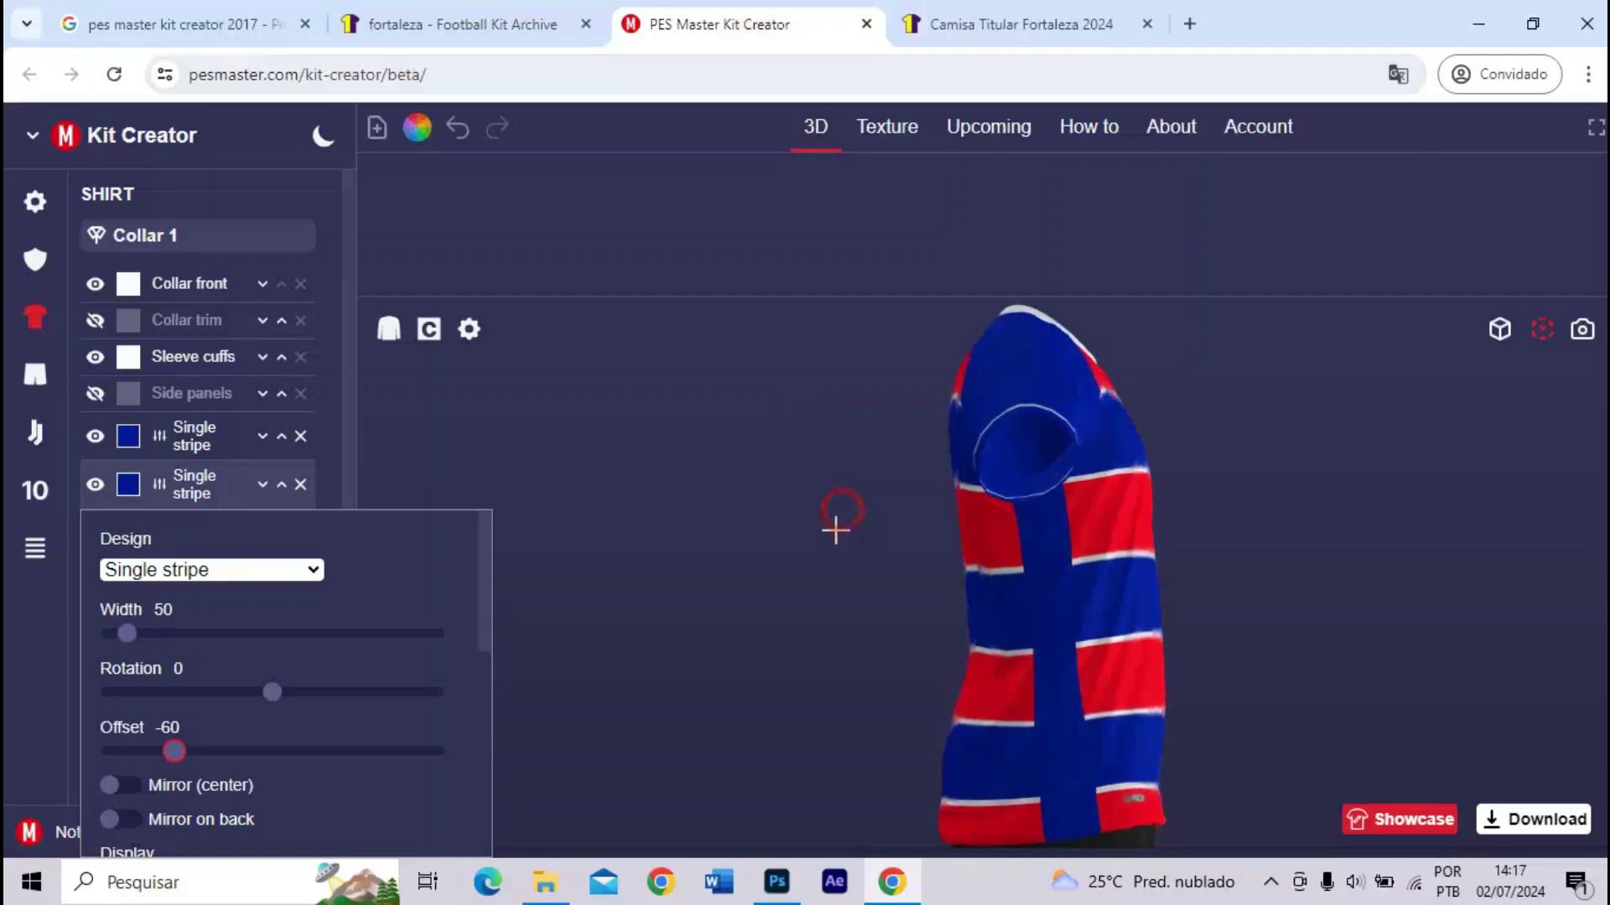
- Check the blue stripe on the shirt's side and set the duplicated Single stripe's offset to -62
left_click_drag(694, 514, 1162, 567)
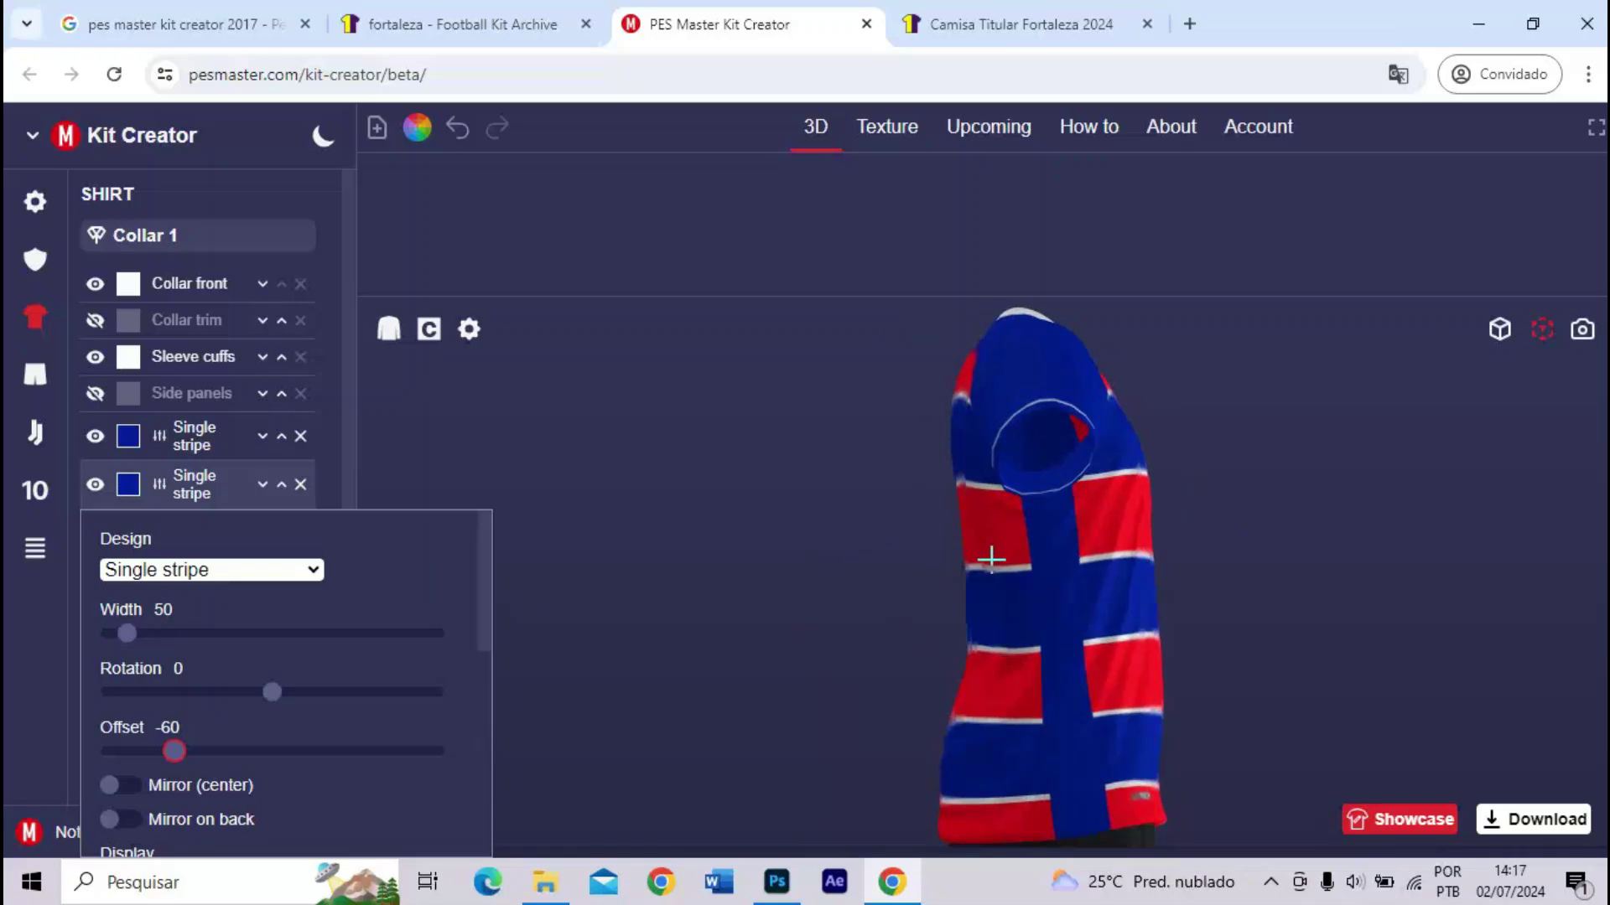
key("Left")
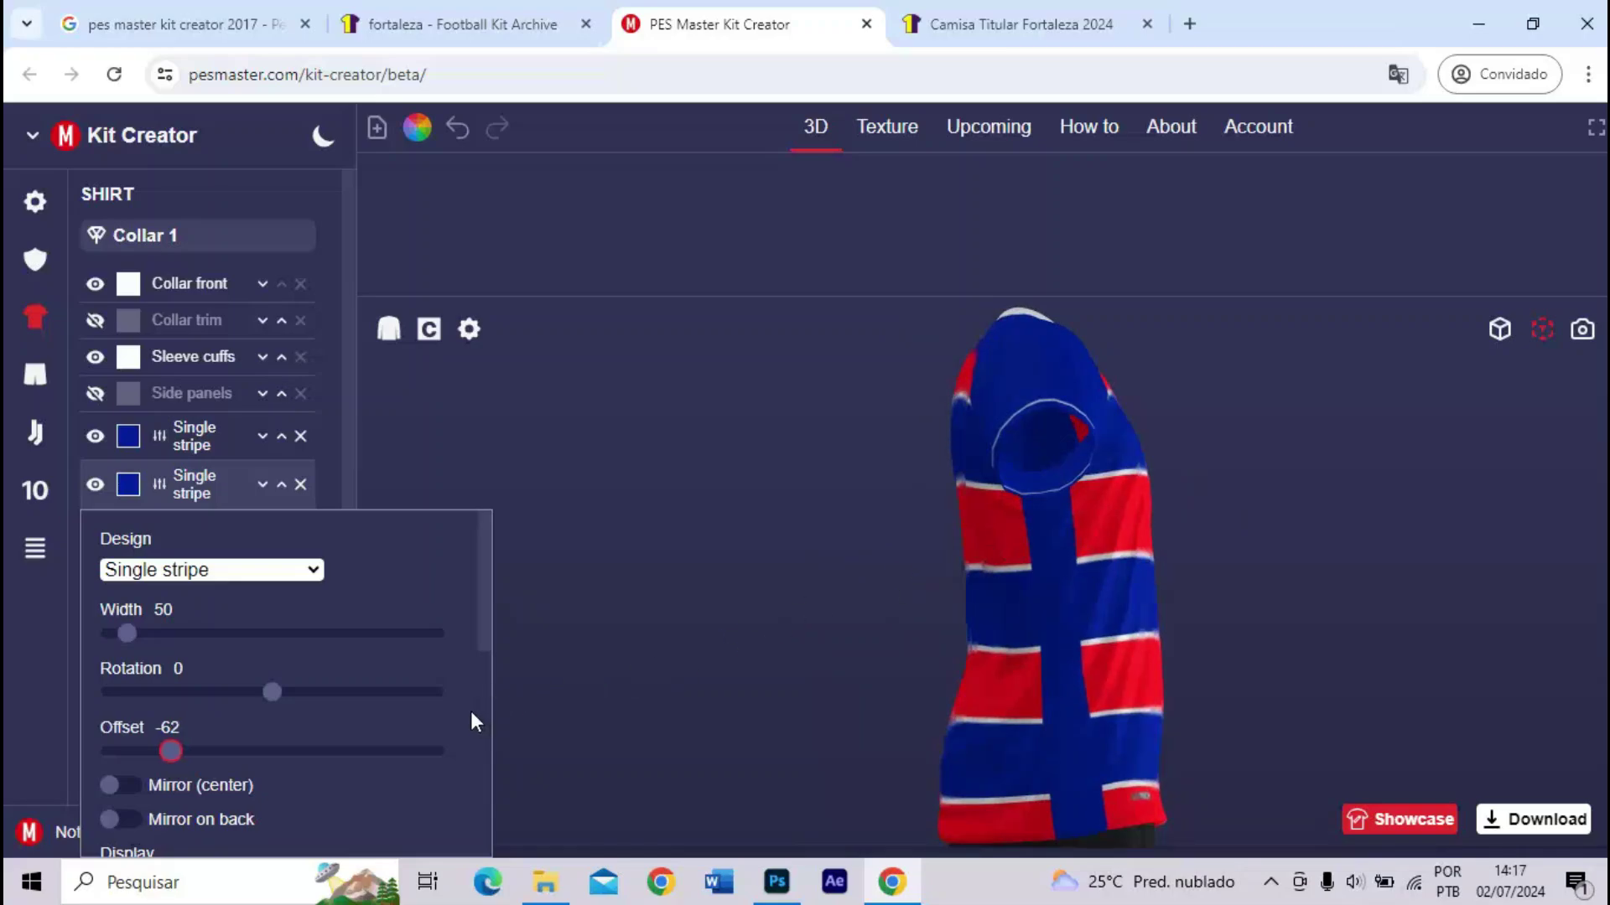
- Try an offset of -64 on one blue Single stripe and 64 on the other to narrow the side panels
key("Left")
key("Left")
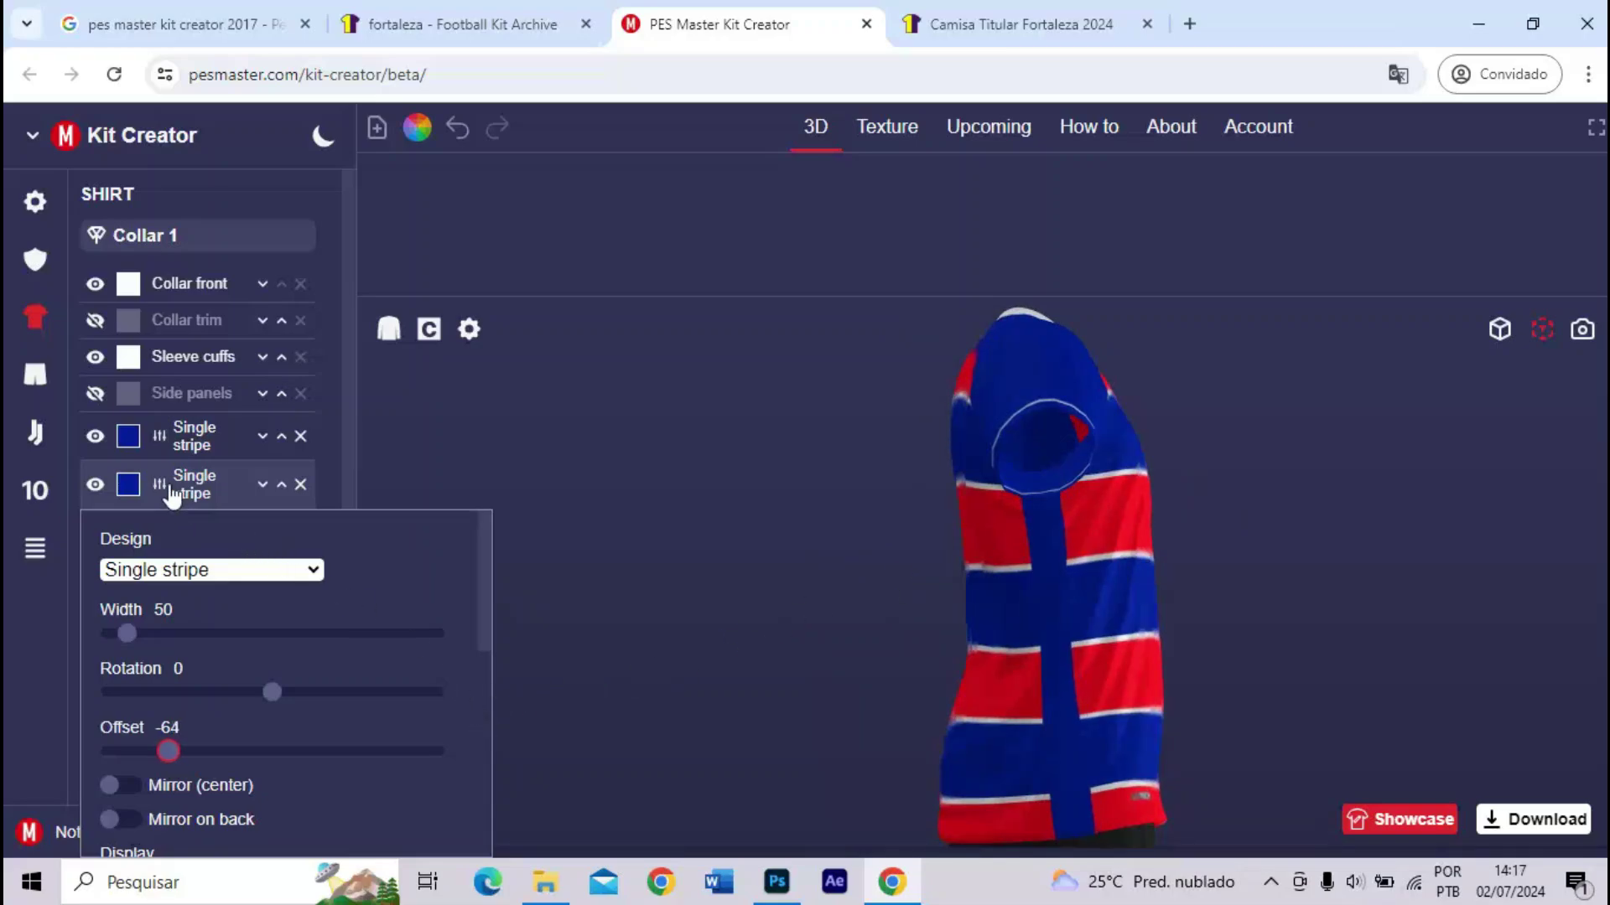
left_click(251, 436)
left_click_drag(243, 435, 191, 485)
left_click_drag(371, 761, 377, 755)
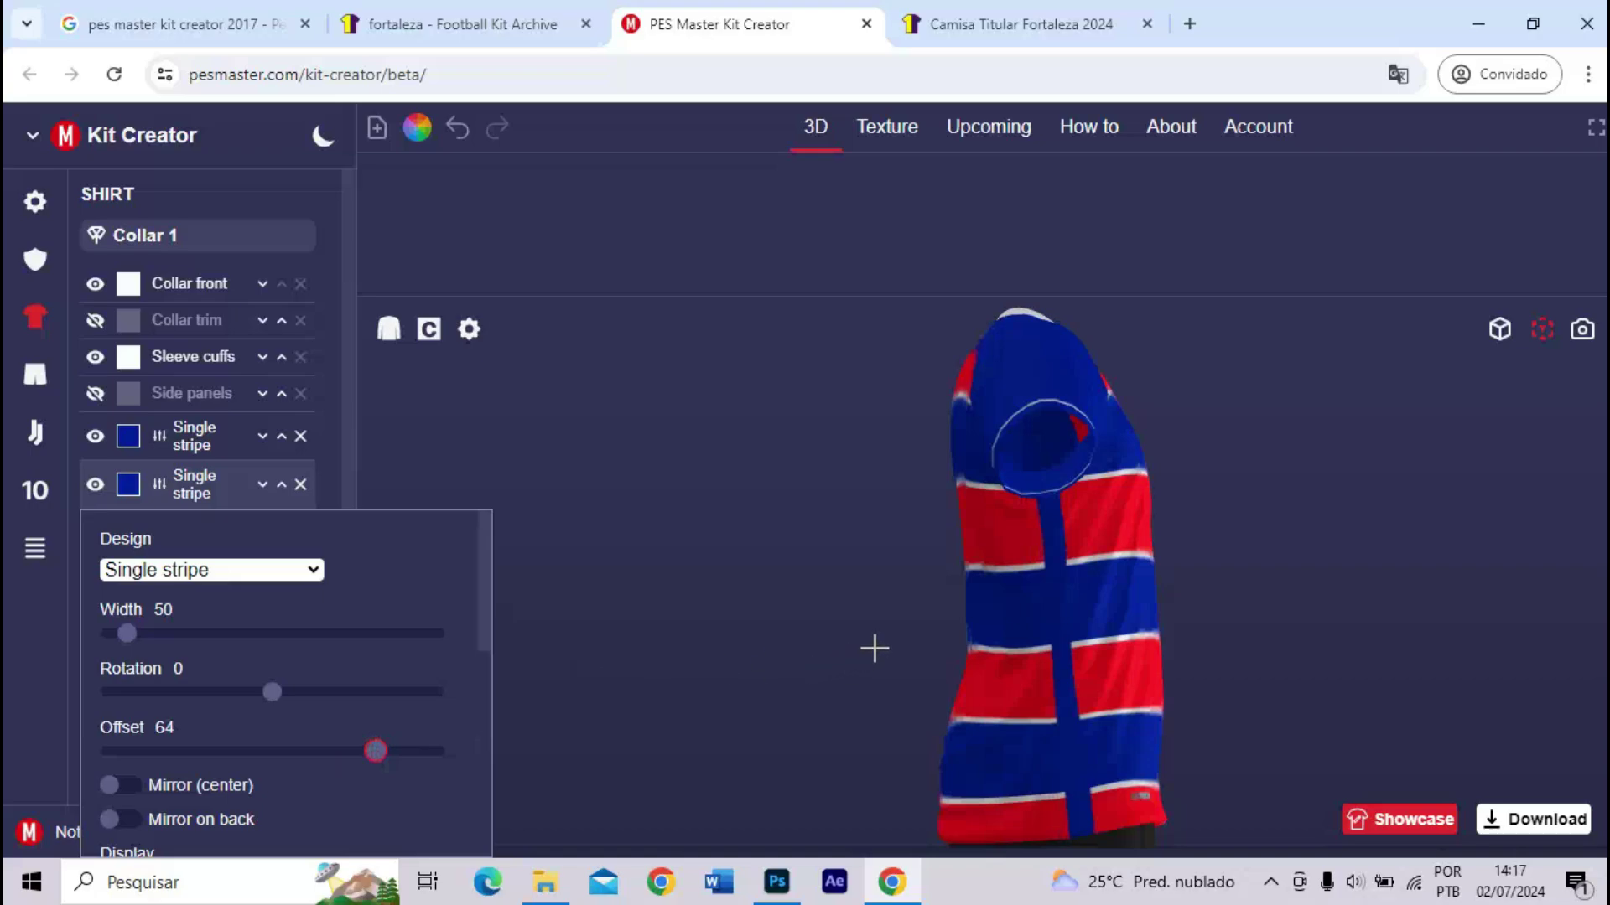
- Check the shirt's side seam from below and set the lower Single stripe layer's offset to 61
left_click_drag(874, 648, 851, 609)
key("Left")
key("Left")
key("Left")
key("Left")
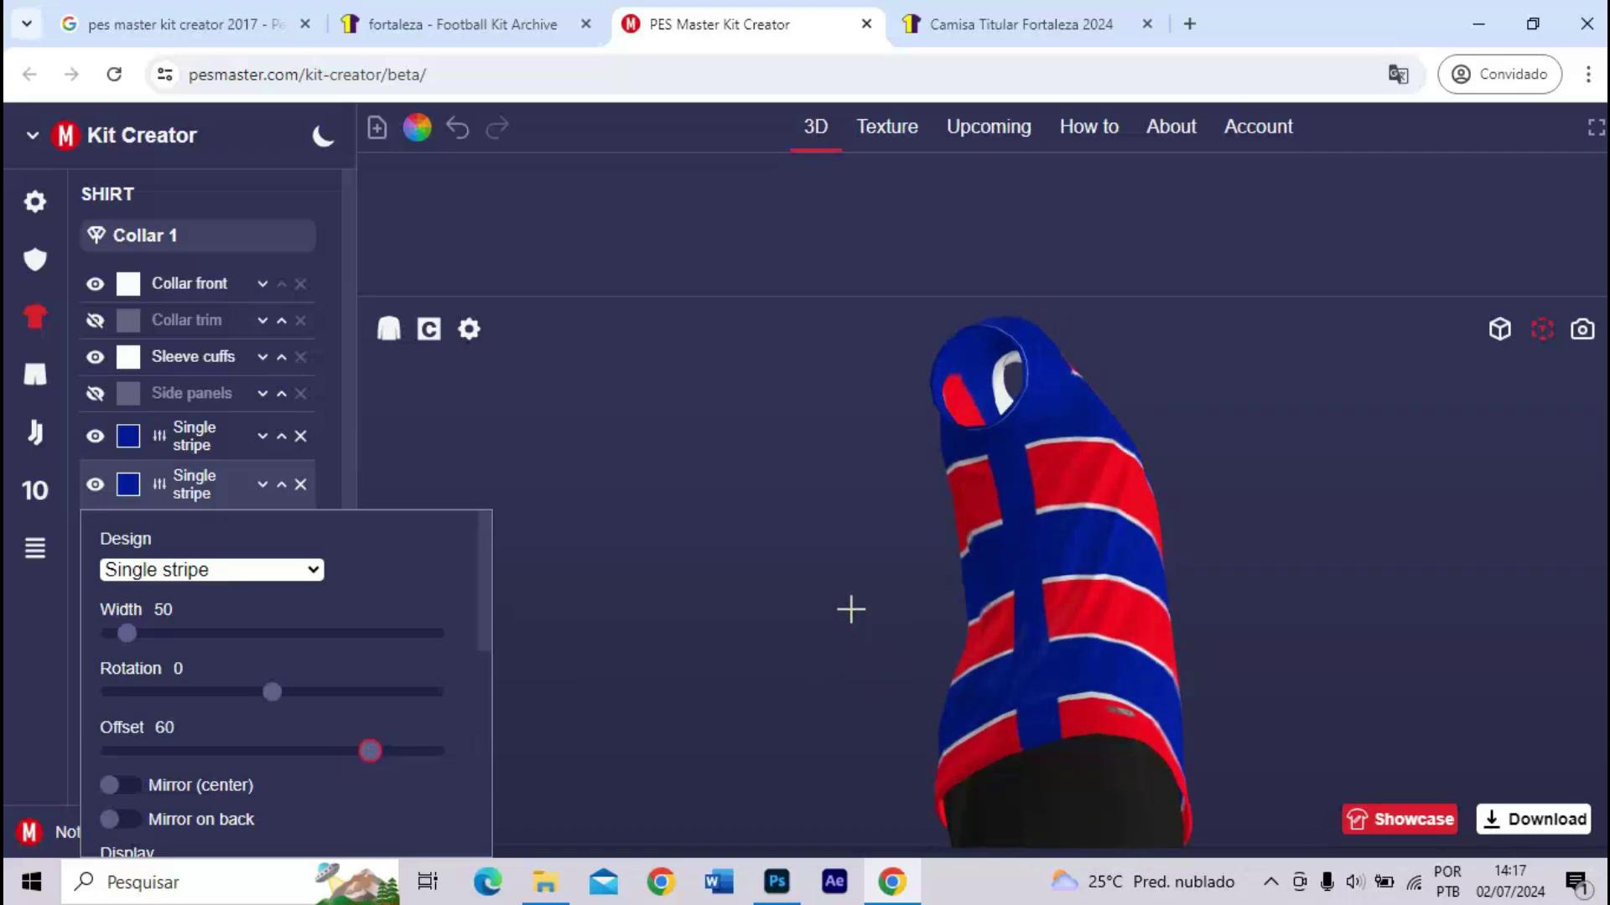
key("Right")
- Set the upper Single stripe layer's offset to -61 to match the opposite stripe and check the side panel
left_click_drag(159, 485, 162, 453)
key("Right")
key("Right")
key("Right")
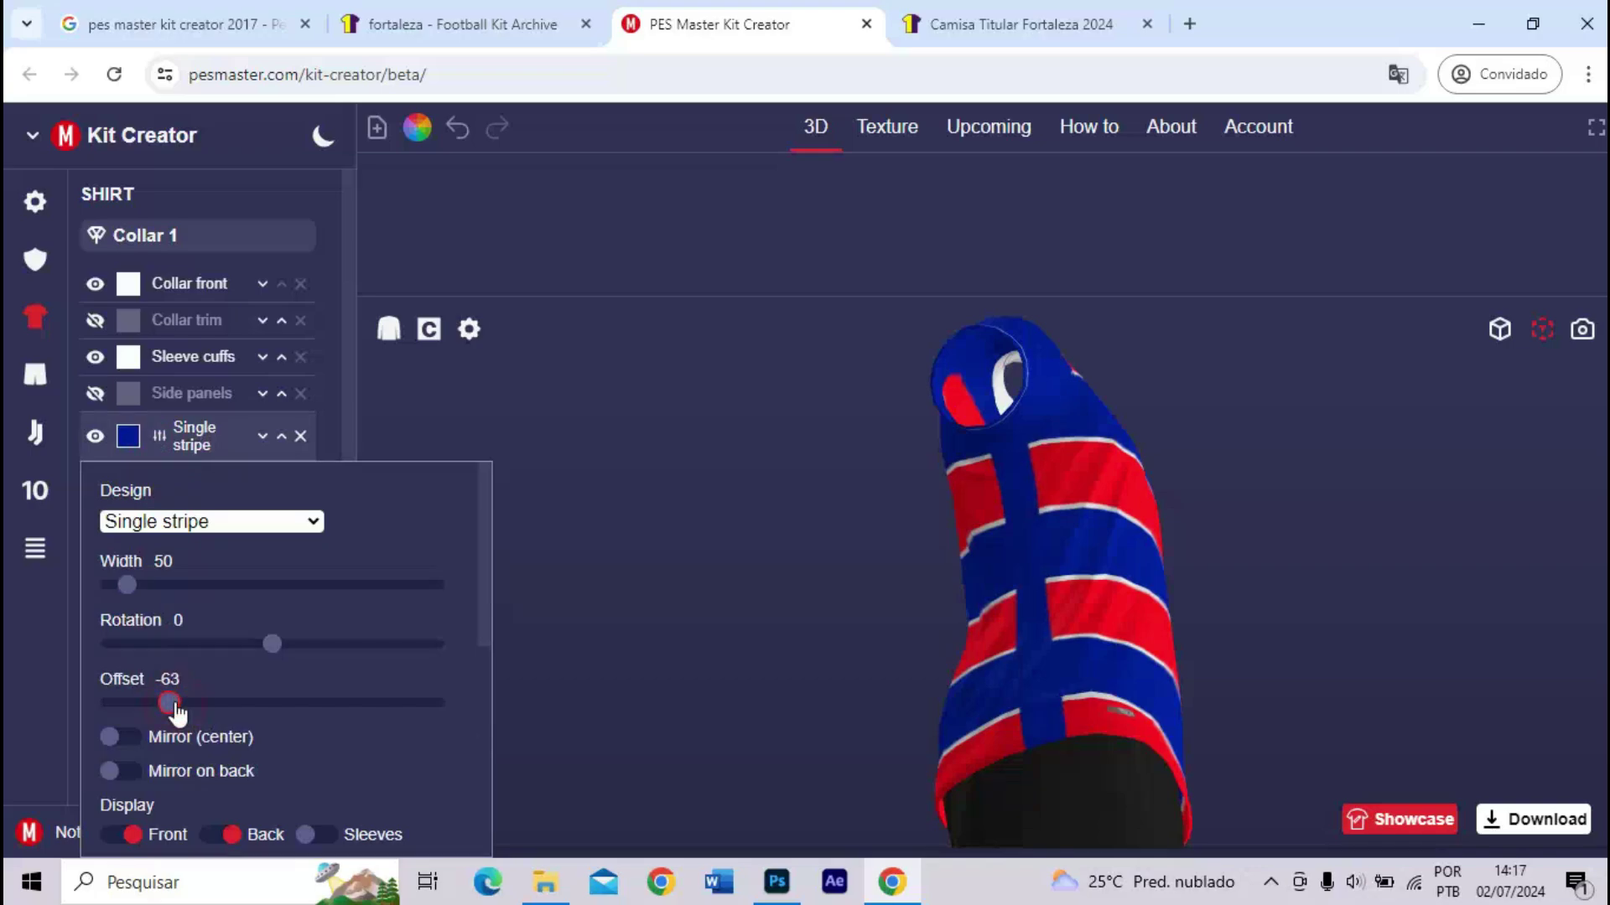
left_click_drag(785, 588, 790, 614)
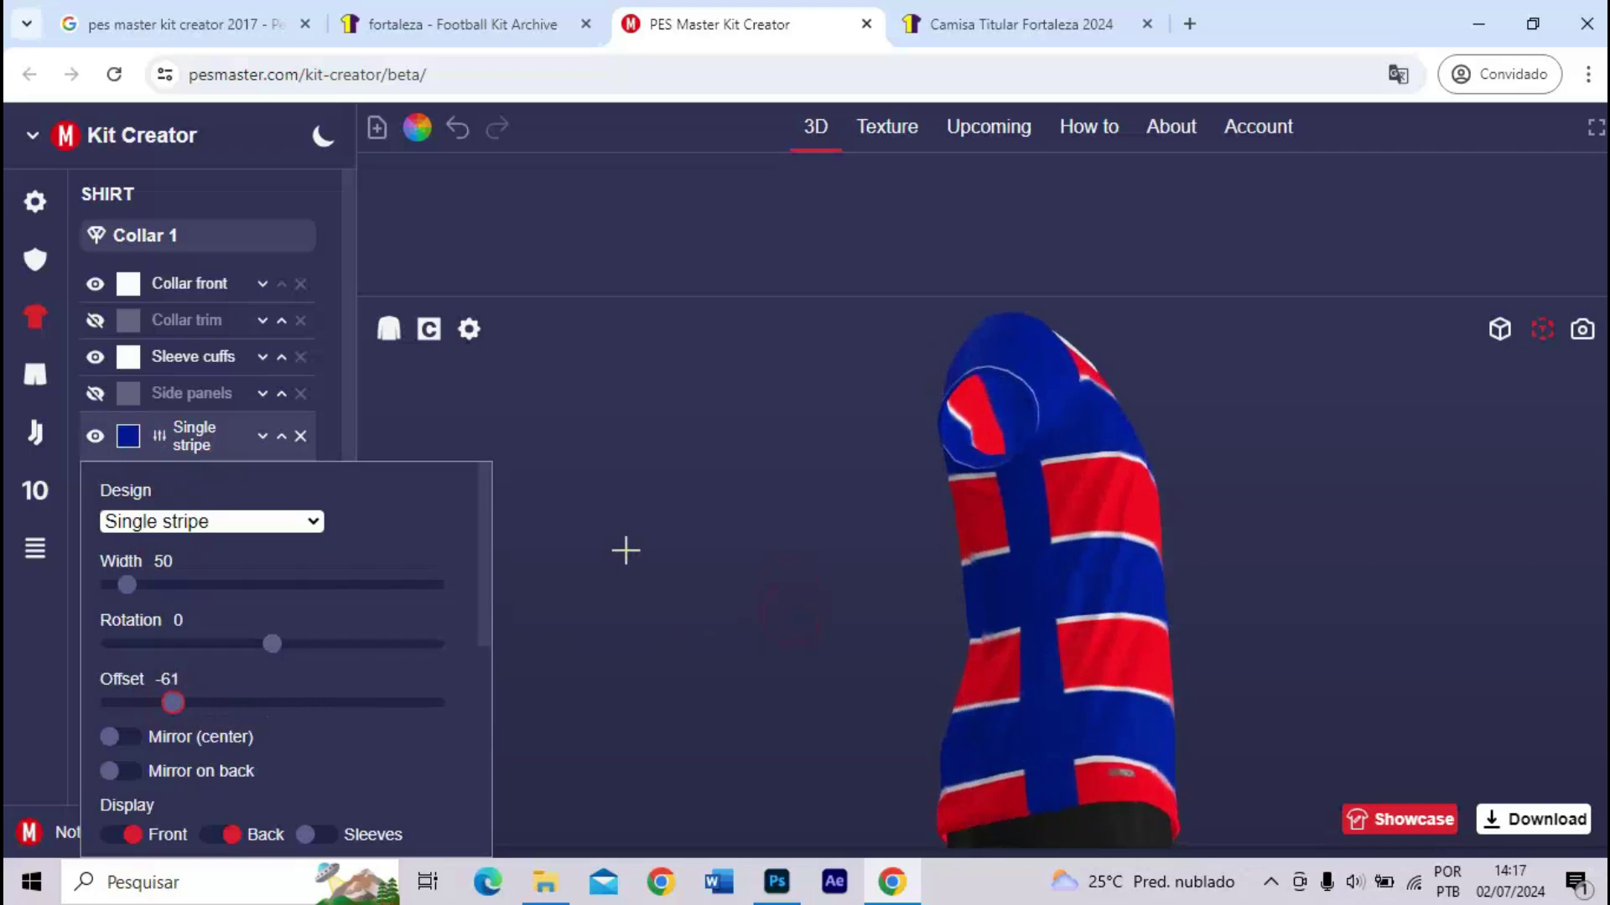
- Examine the shirt's side panels, stripes and front from several angles, up close and at full-kit distance
left_click_drag(159, 436, 963, 482)
scroll(970, 640, "up", 5)
left_click(1006, 636)
left_click(1094, 716)
scroll(1040, 653, "down", 5)
scroll(780, 594, "up", 3)
scroll(778, 656, "down", 3)
scroll(965, 482, "down", 2)
scroll(965, 482, "down", 5)
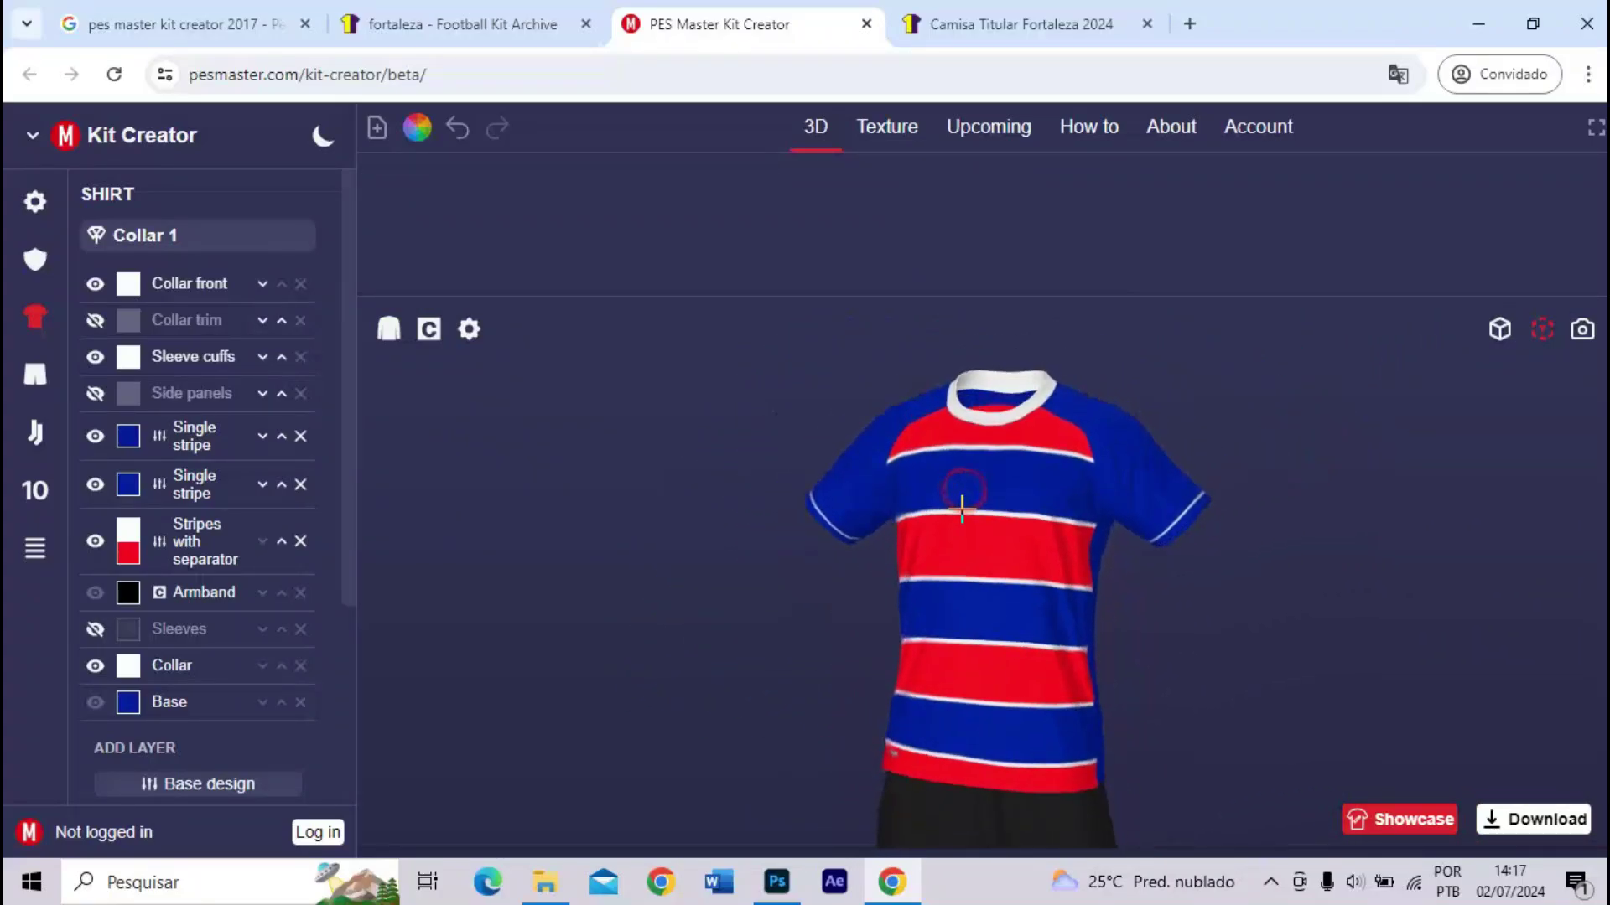
left_click_drag(976, 562, 995, 648)
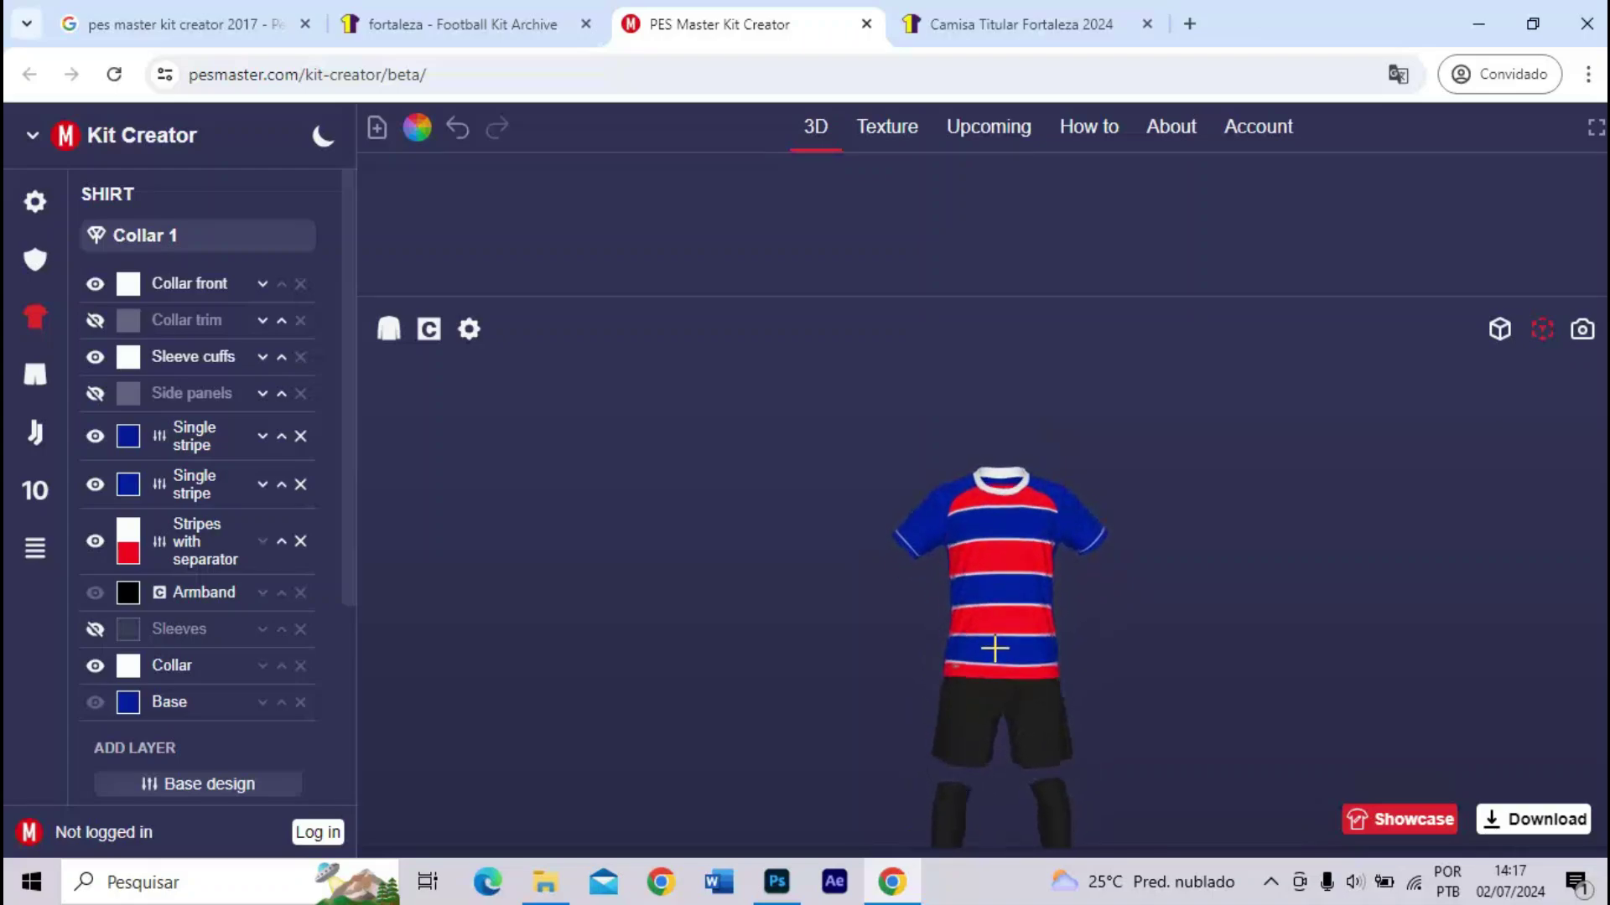
- Check the shorts in the Fortaleza 2024 photo on Football Kit Archive and set the shorts' Base colour to the kit's saved blue
left_click(34, 374)
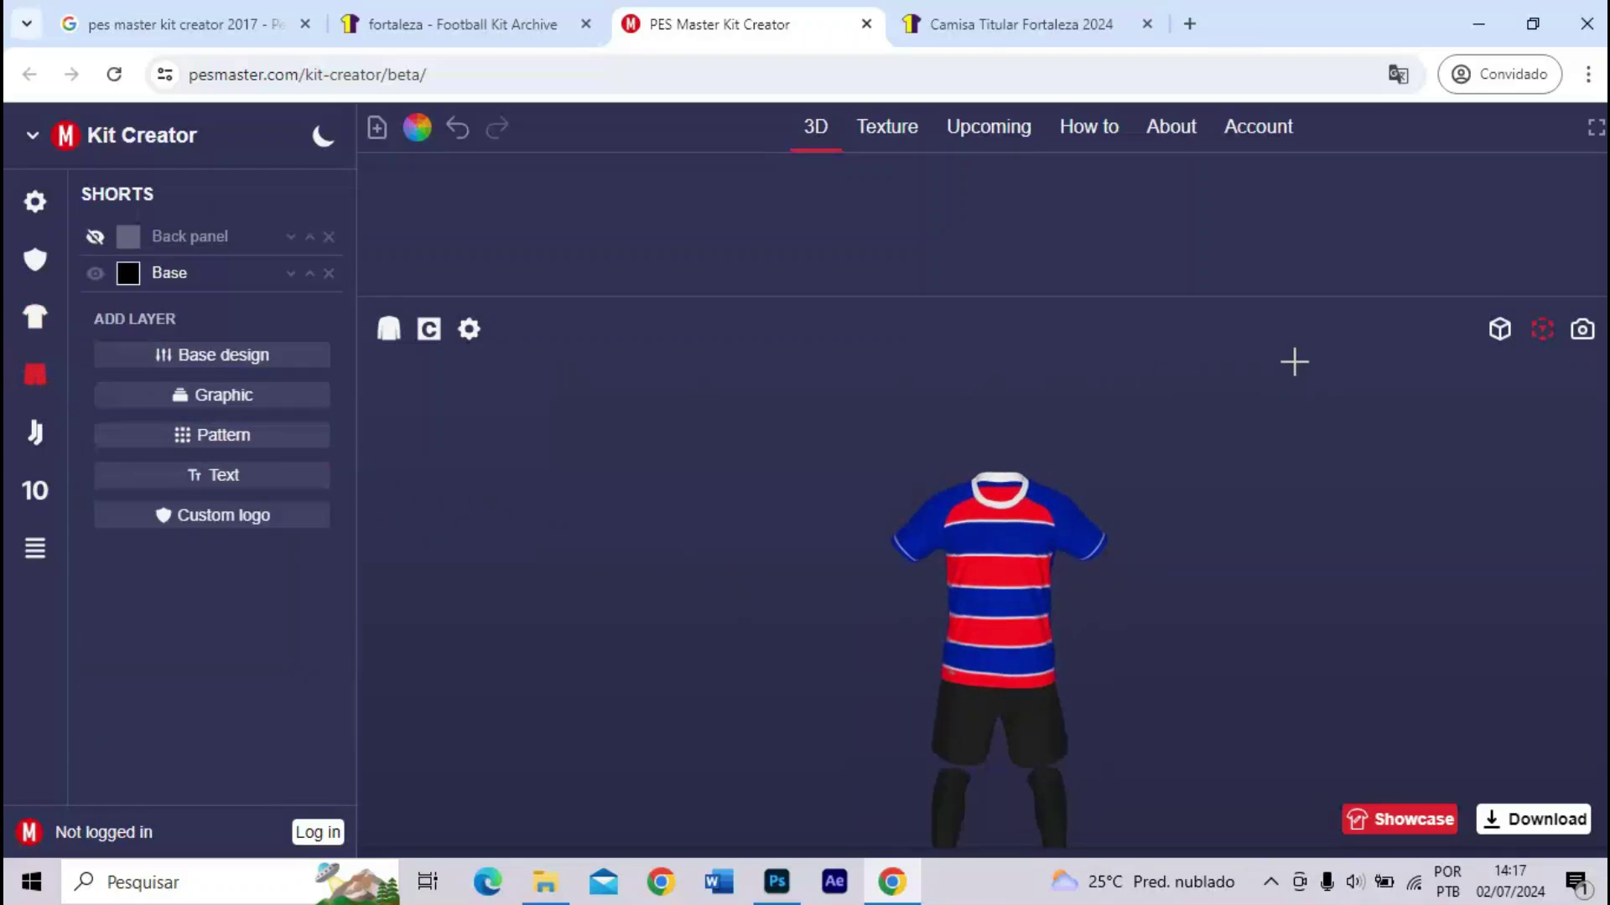
left_click(1543, 334)
left_click_drag(1009, 456, 1131, 490)
left_click(1018, 12)
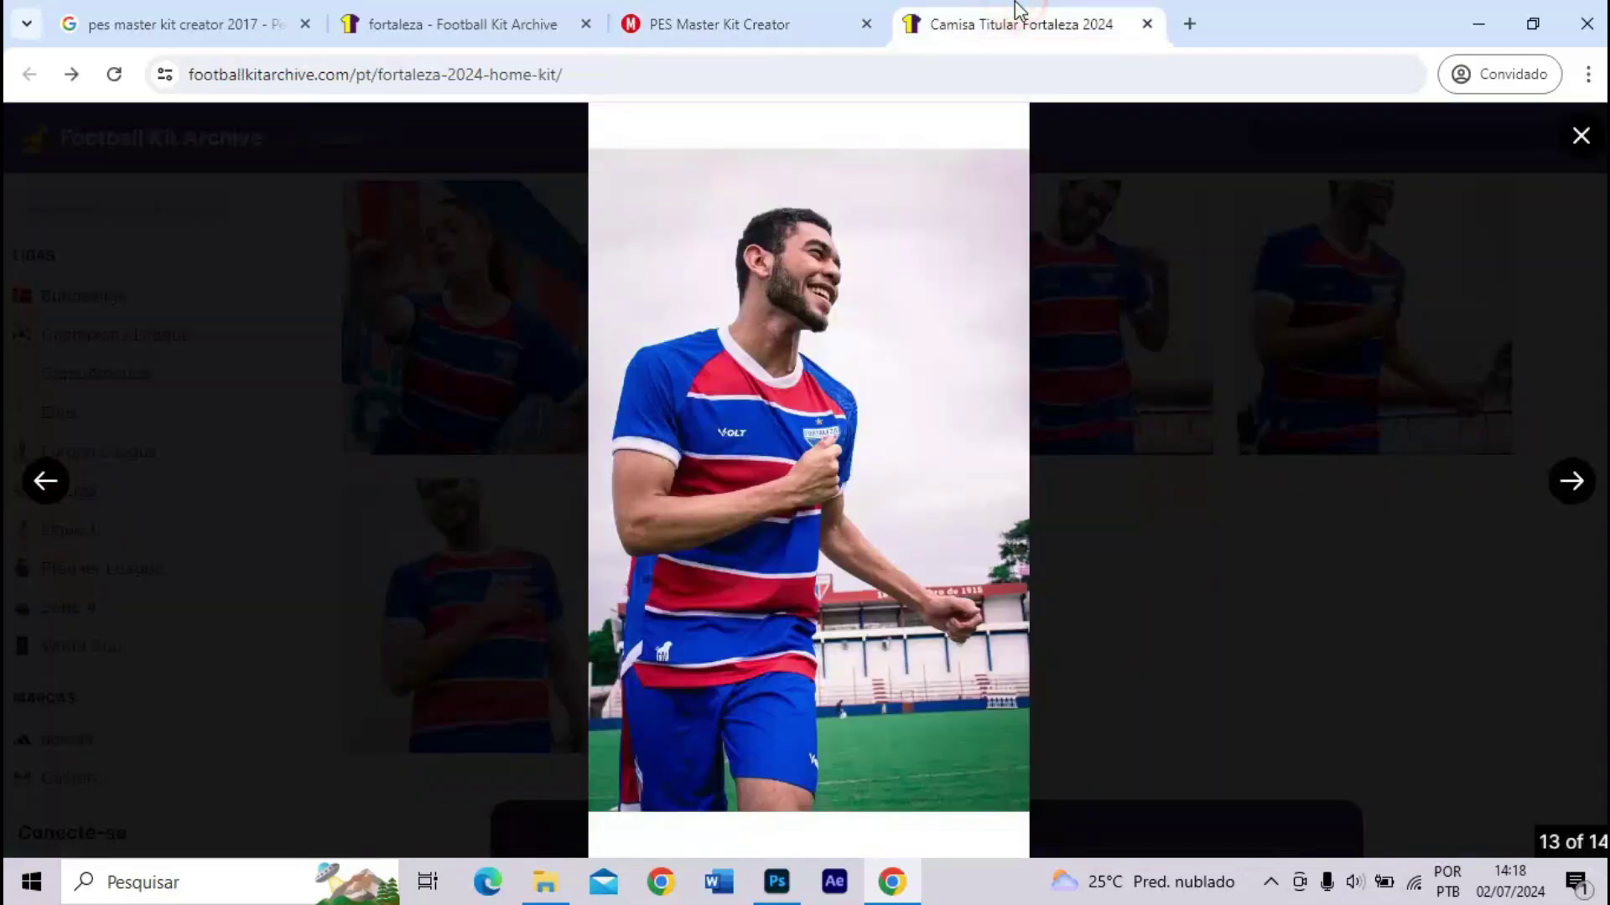
left_click(838, 12)
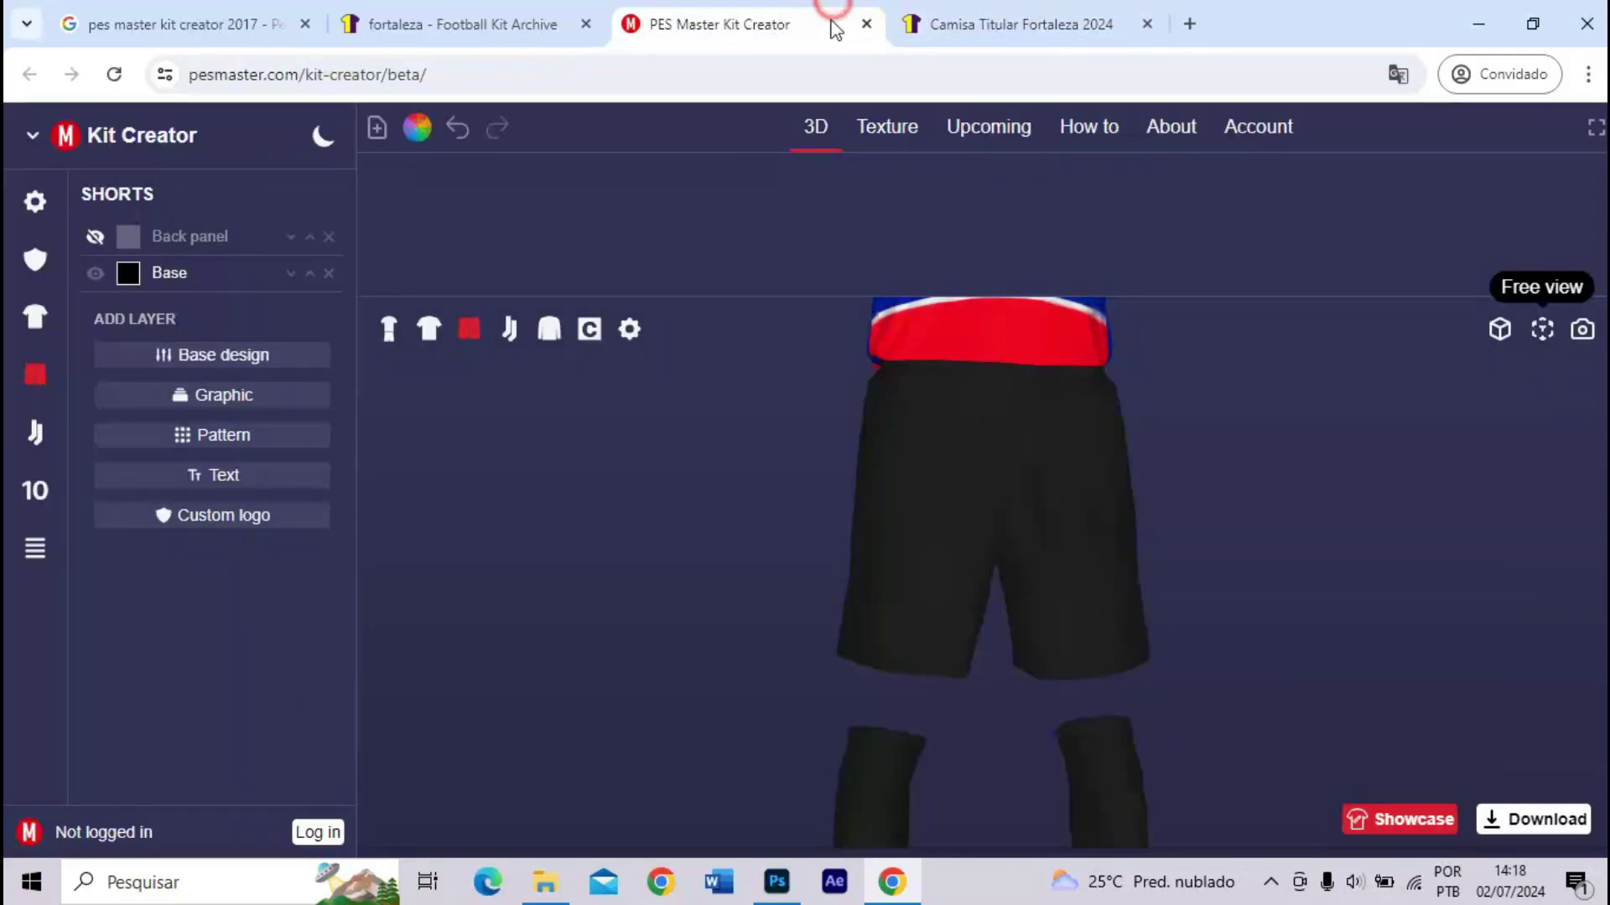
left_click(127, 275)
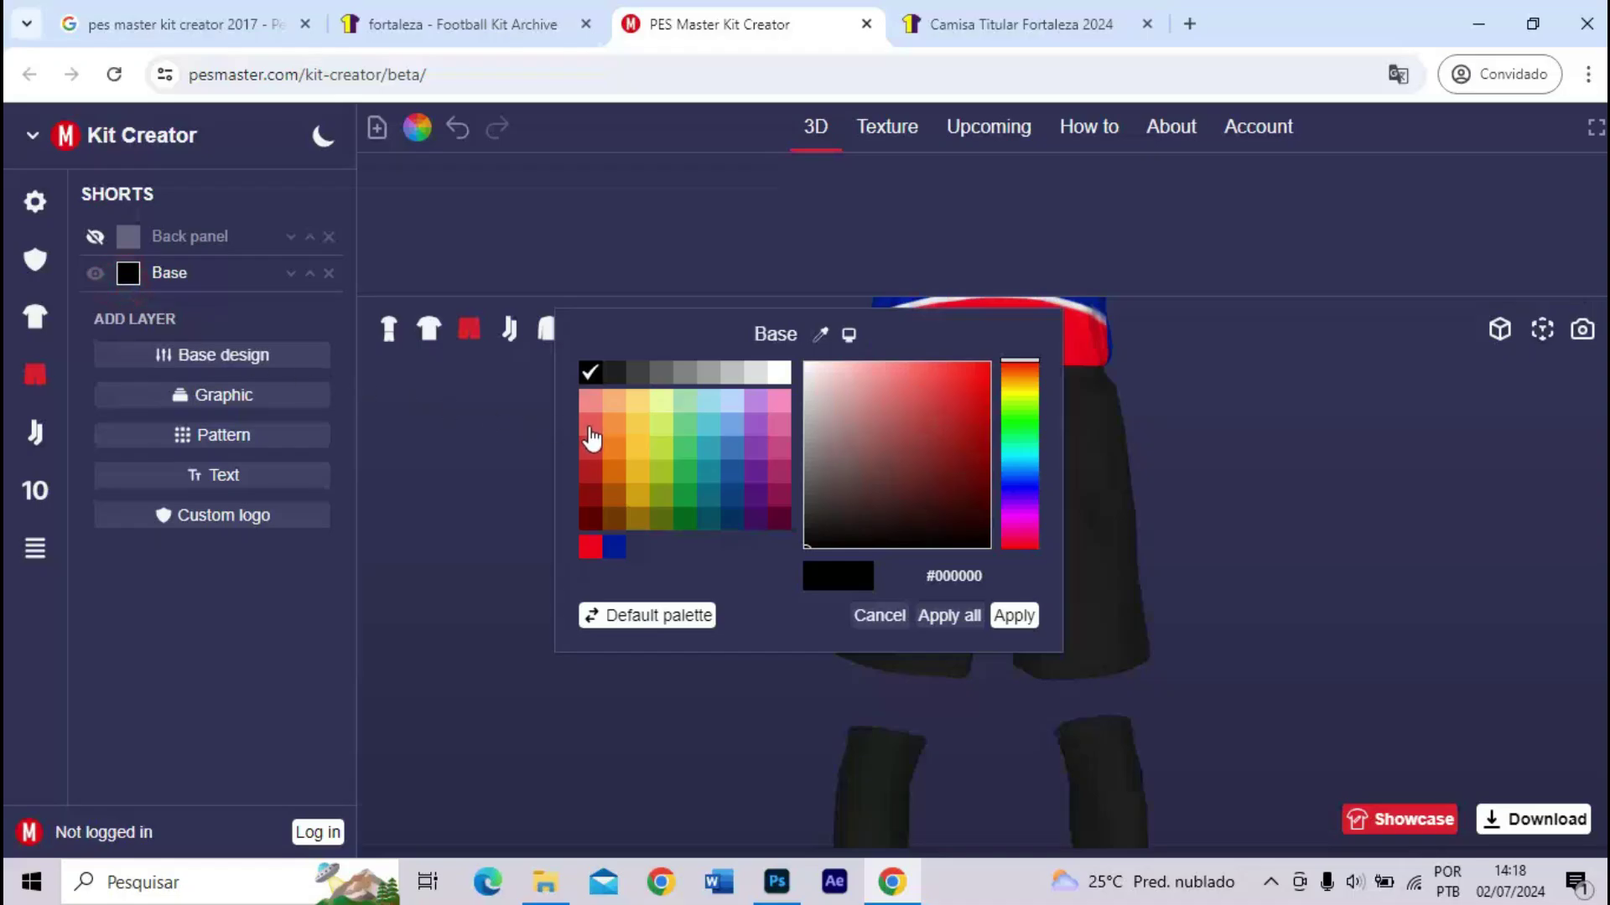
left_click(614, 547)
left_click(1014, 616)
left_click_drag(870, 539, 951, 542)
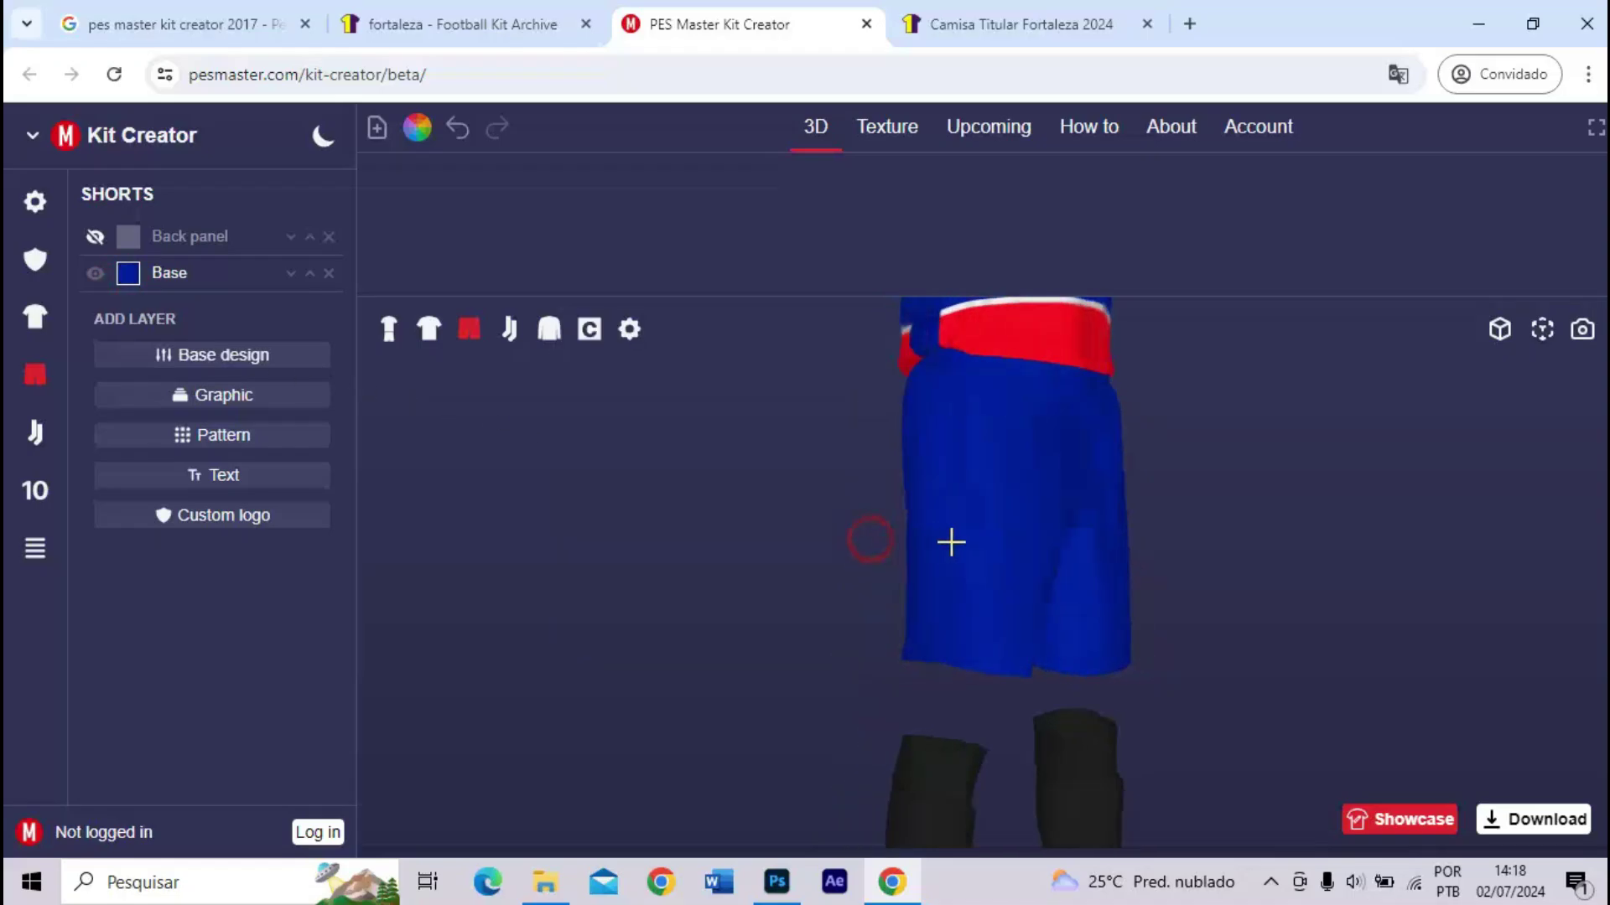
- Open the kneeling player's photo in the Fortaleza 2024 home kit gallery and compare its shorts with the 3D model
left_click(1017, 21)
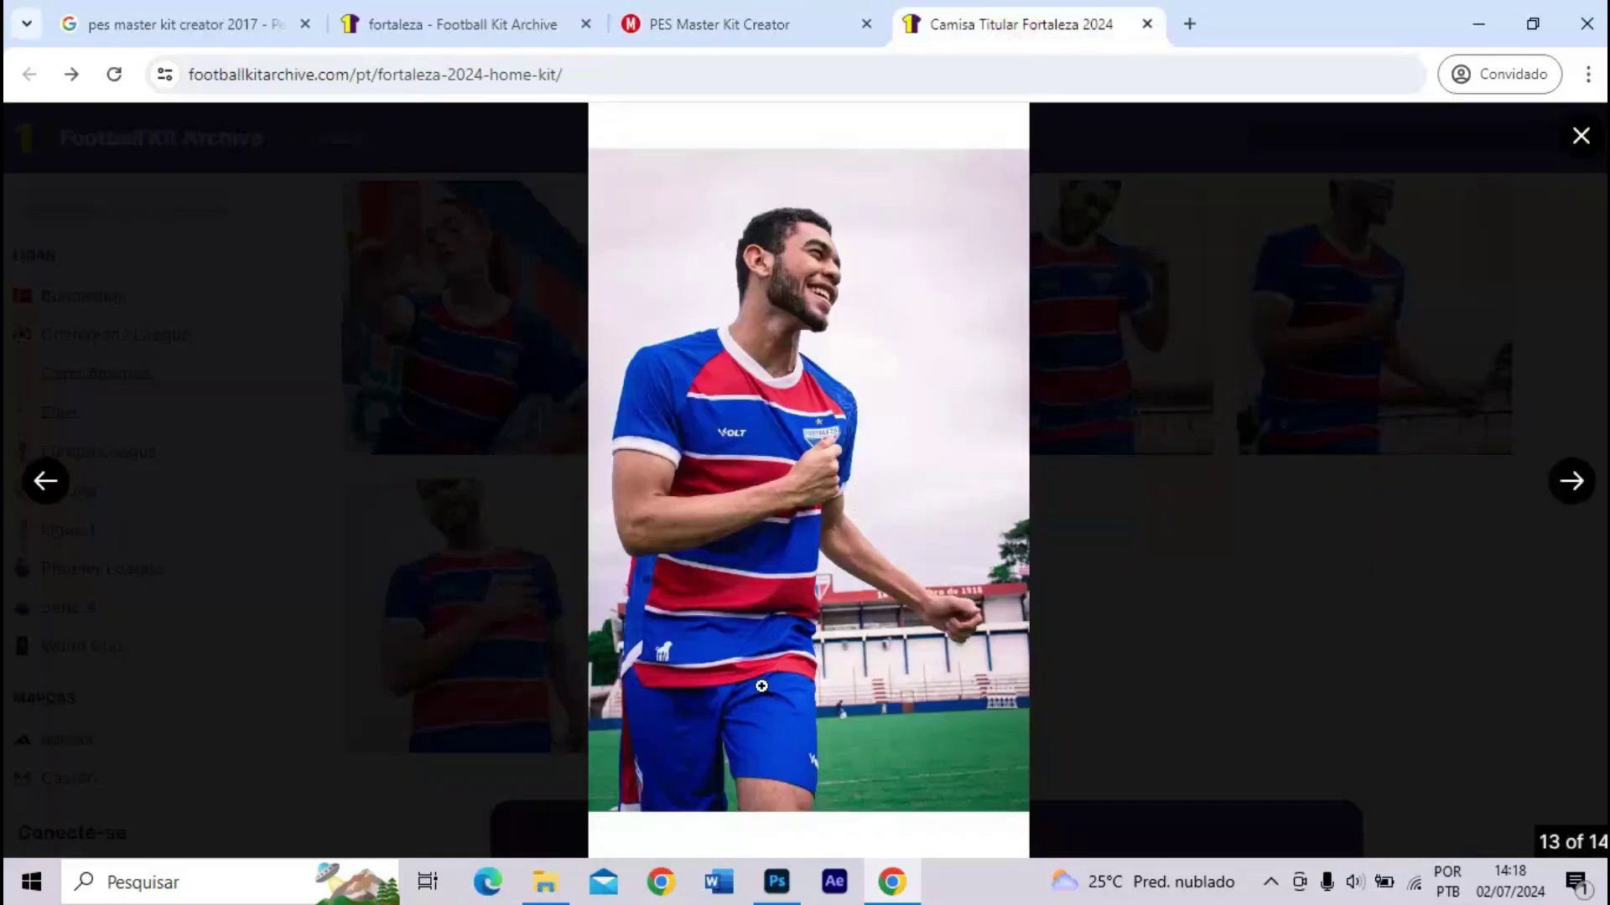
left_click(1471, 535)
scroll(1159, 484, "down", 6)
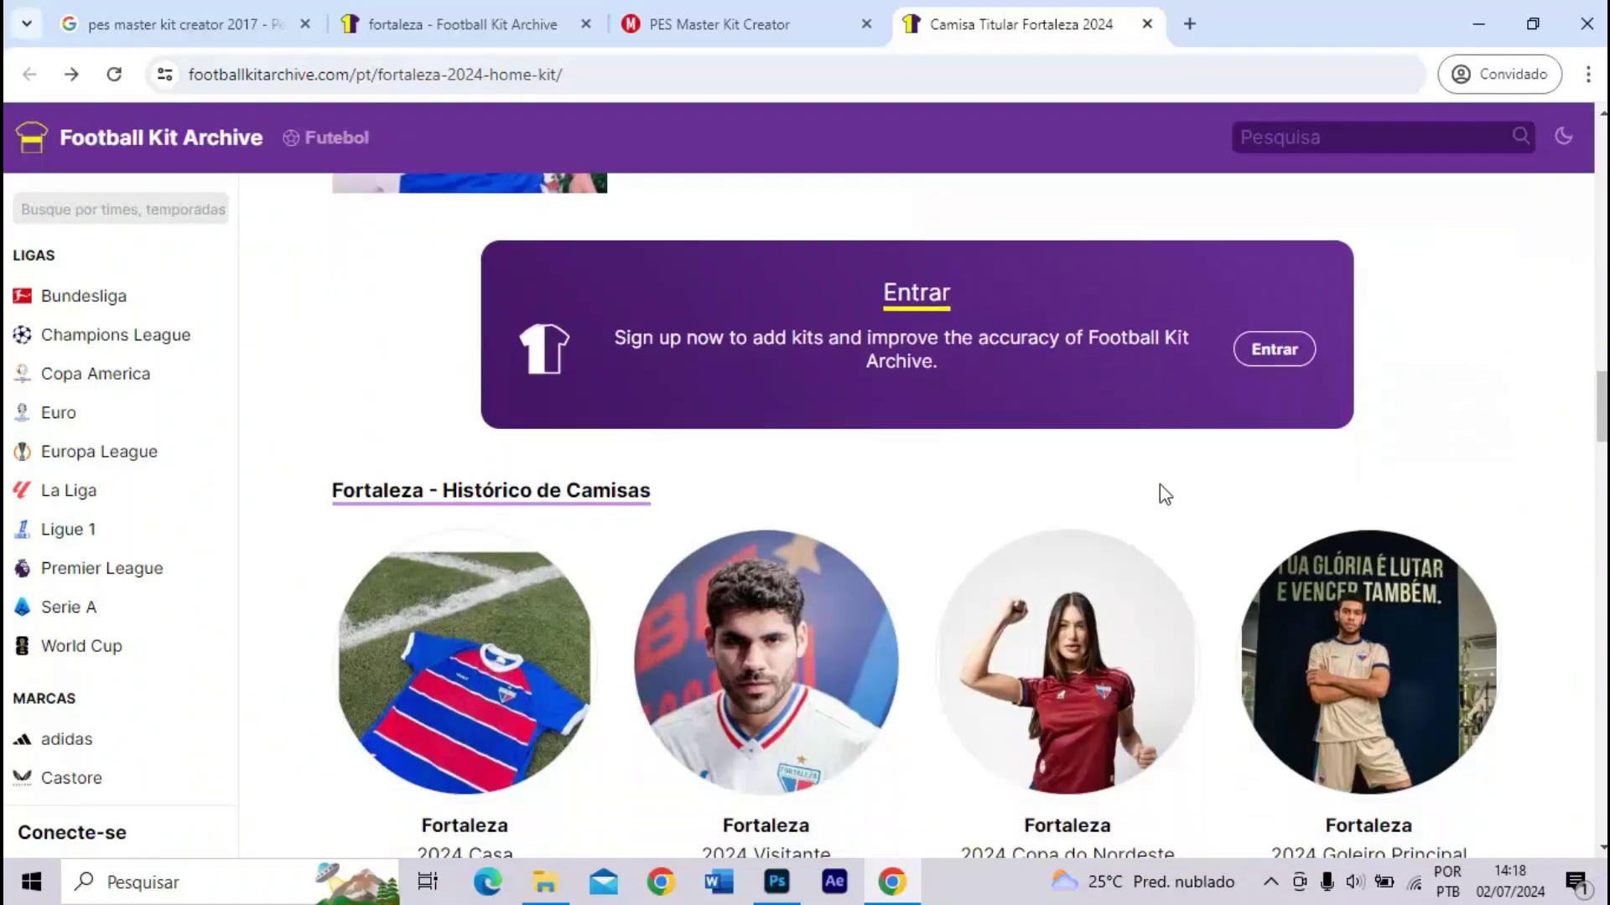
scroll(1157, 482, "up", 8)
scroll(1156, 481, "up", 2)
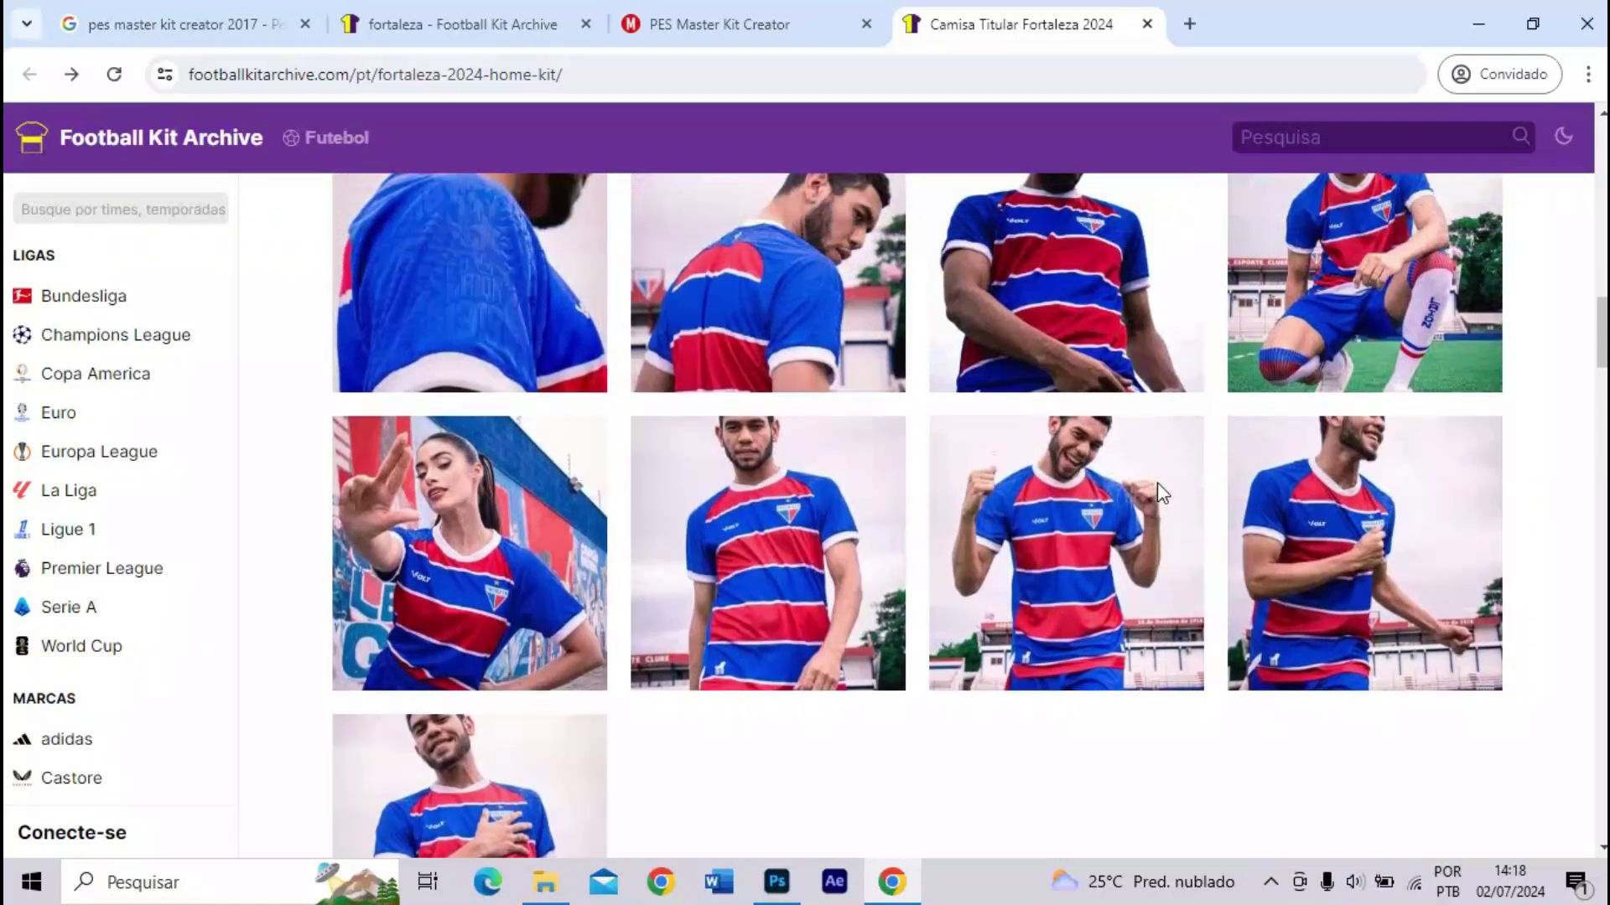
left_click(1334, 288)
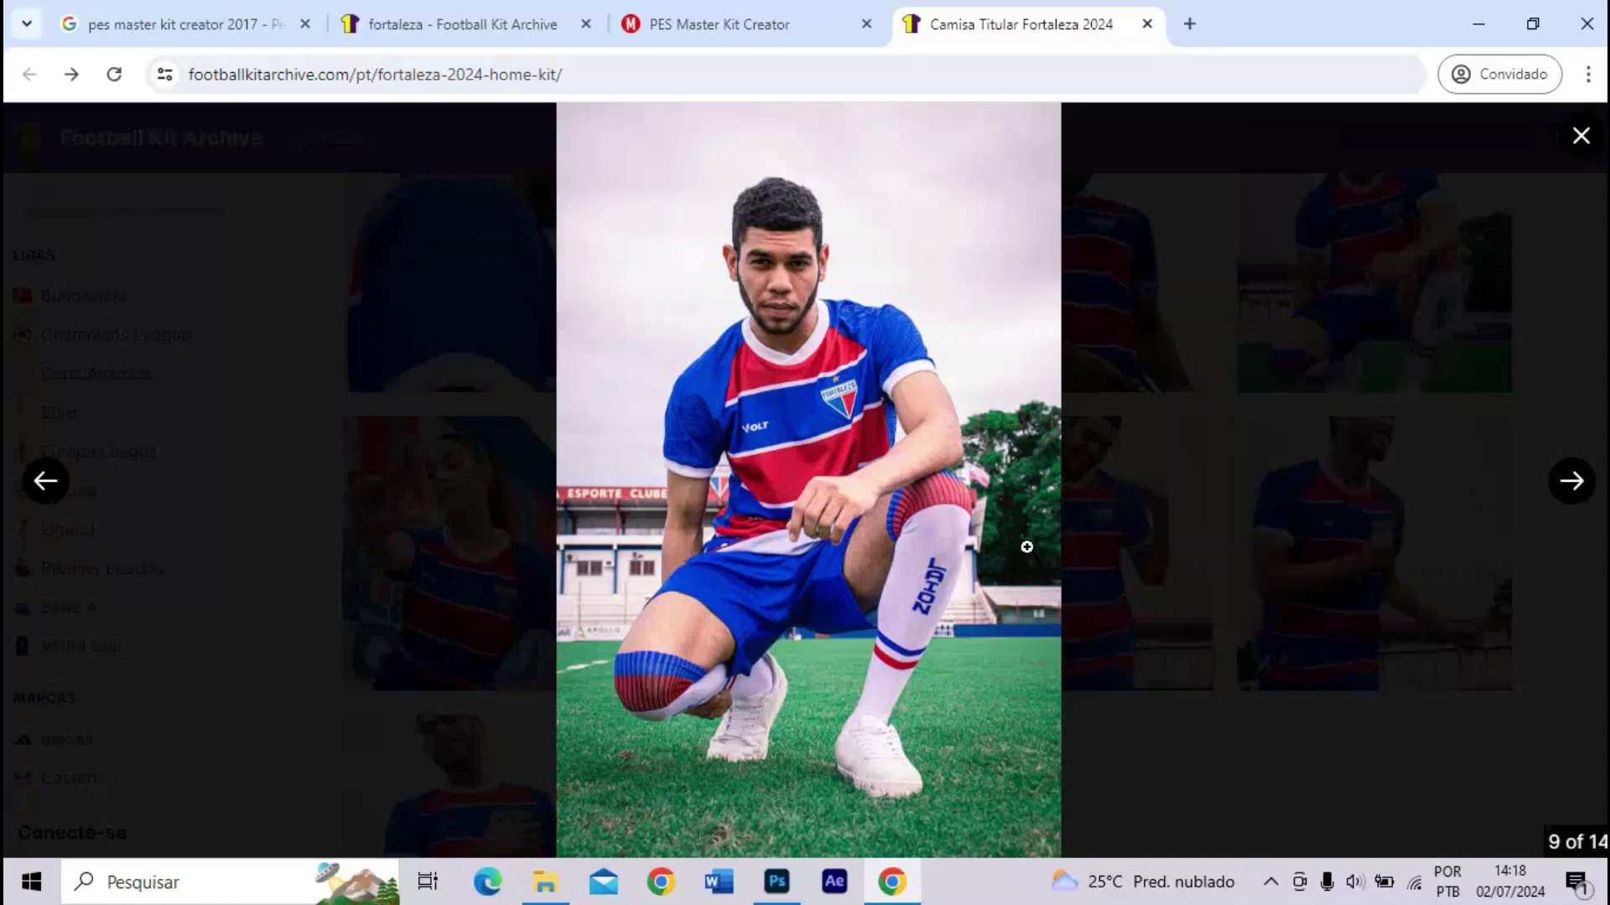
left_click(737, 25)
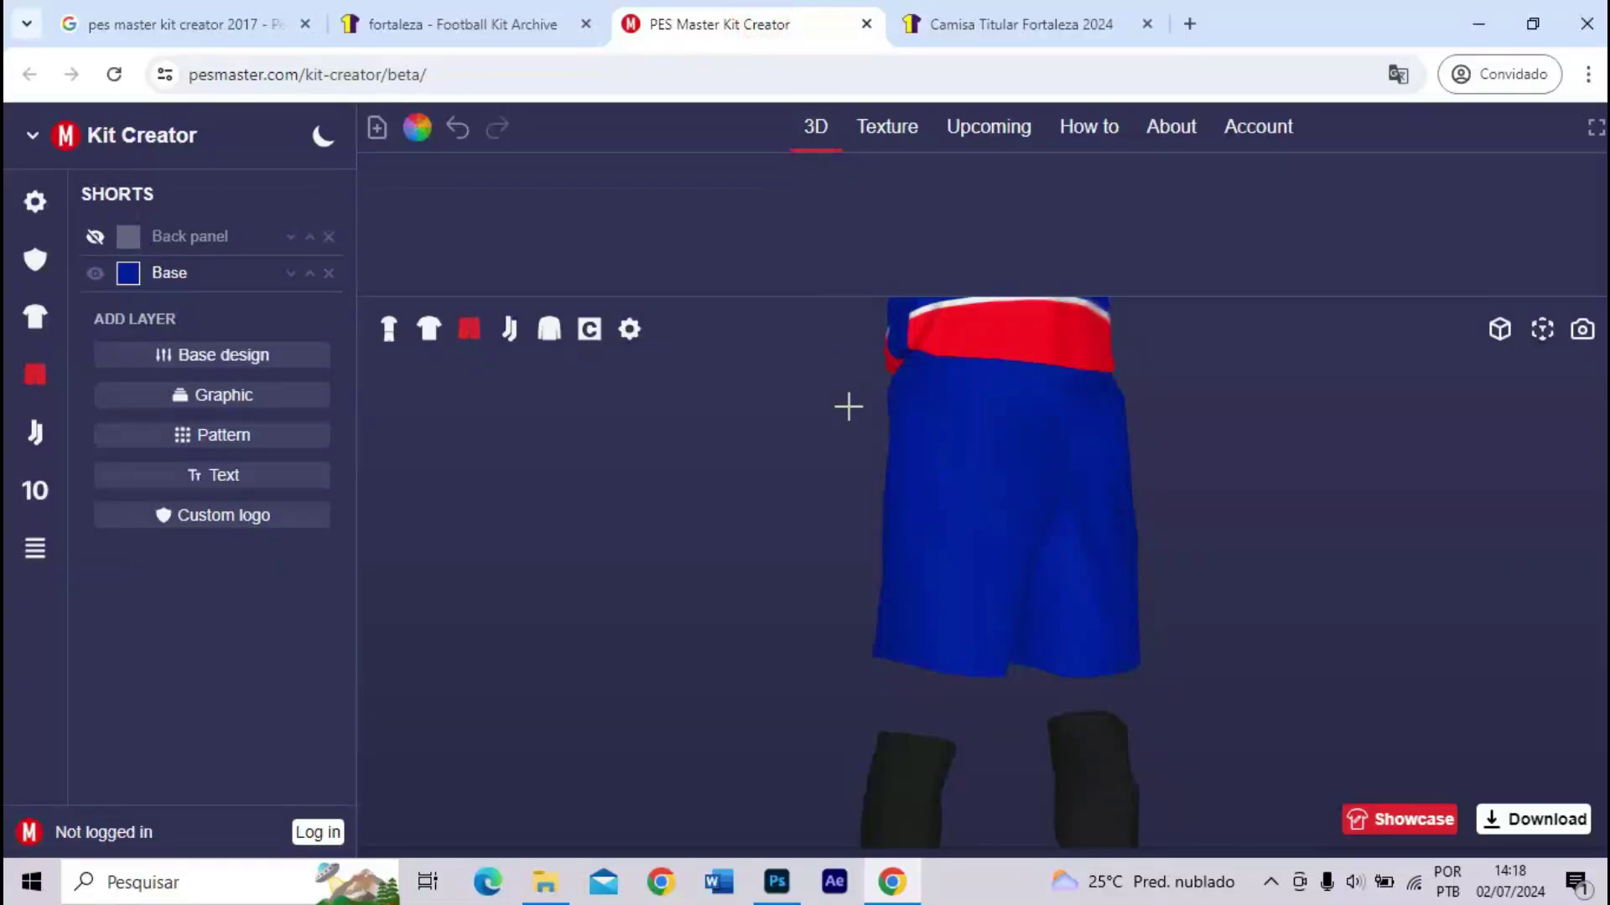
left_click_drag(1082, 568, 956, 556)
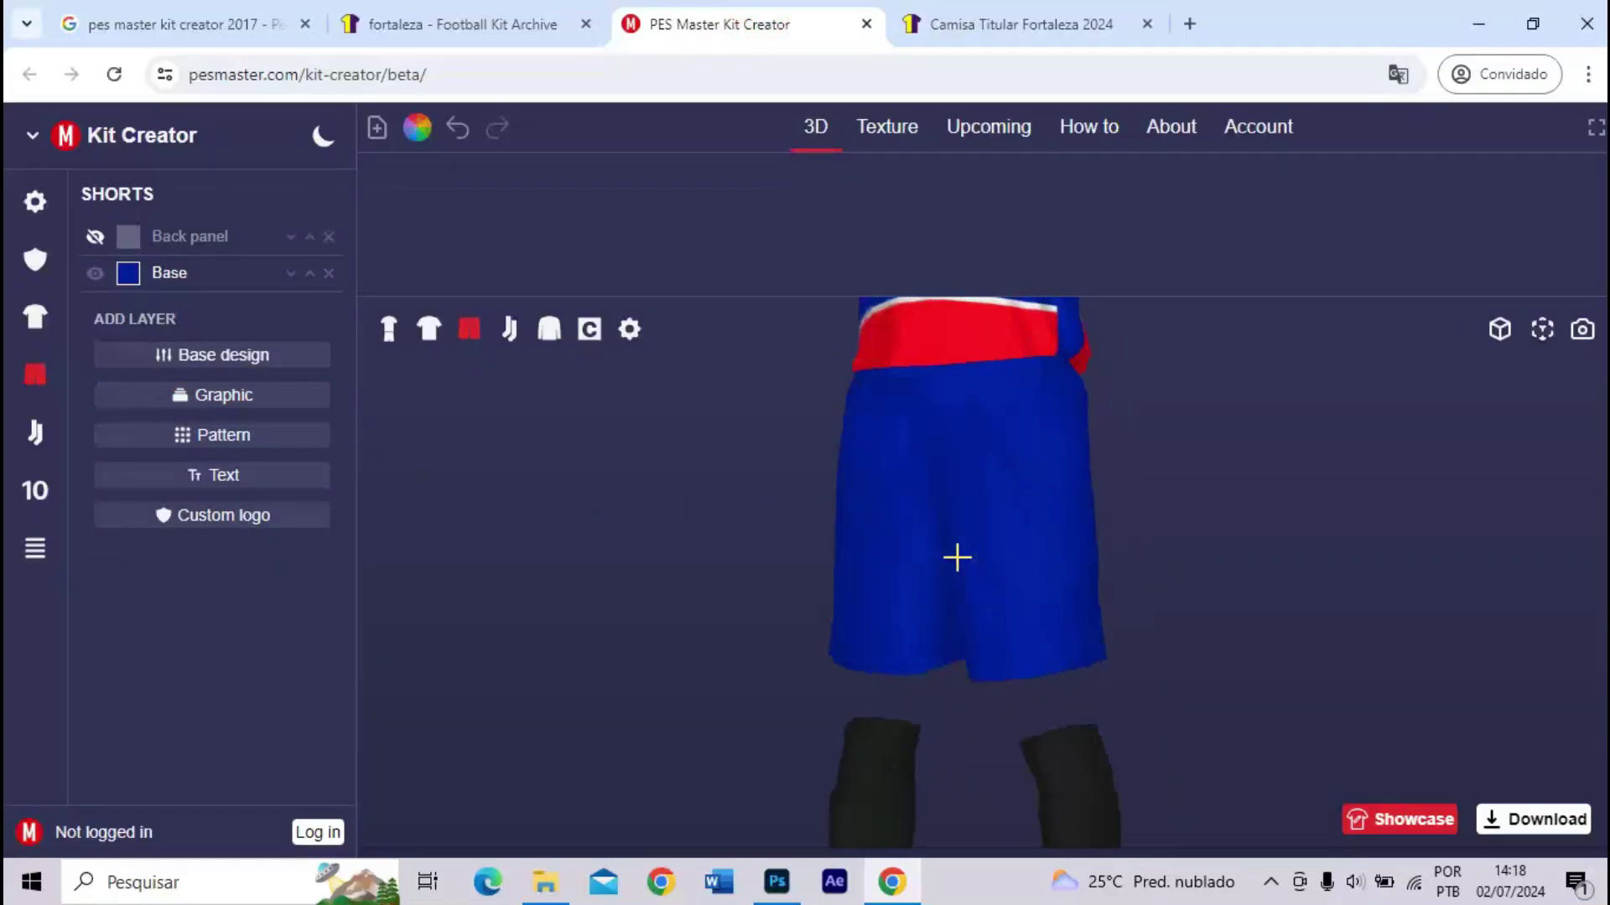
- Check the sock colours in the kneeling player's reference photo and set the socks' base colour to white
left_click(34, 432)
left_click(1032, 25)
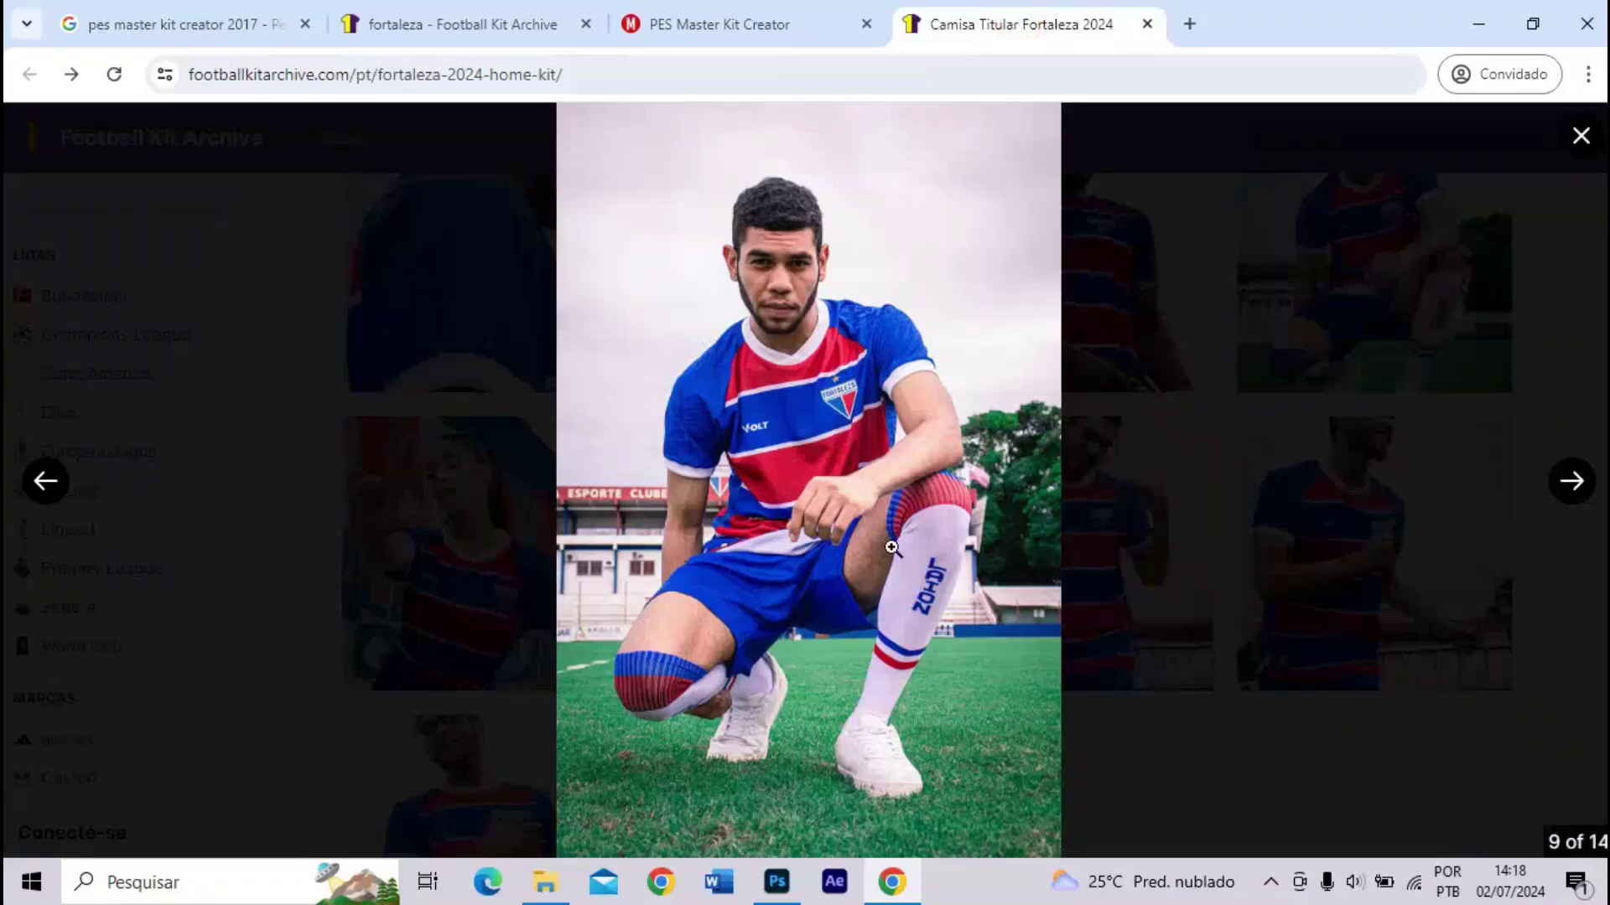
left_click(803, 7)
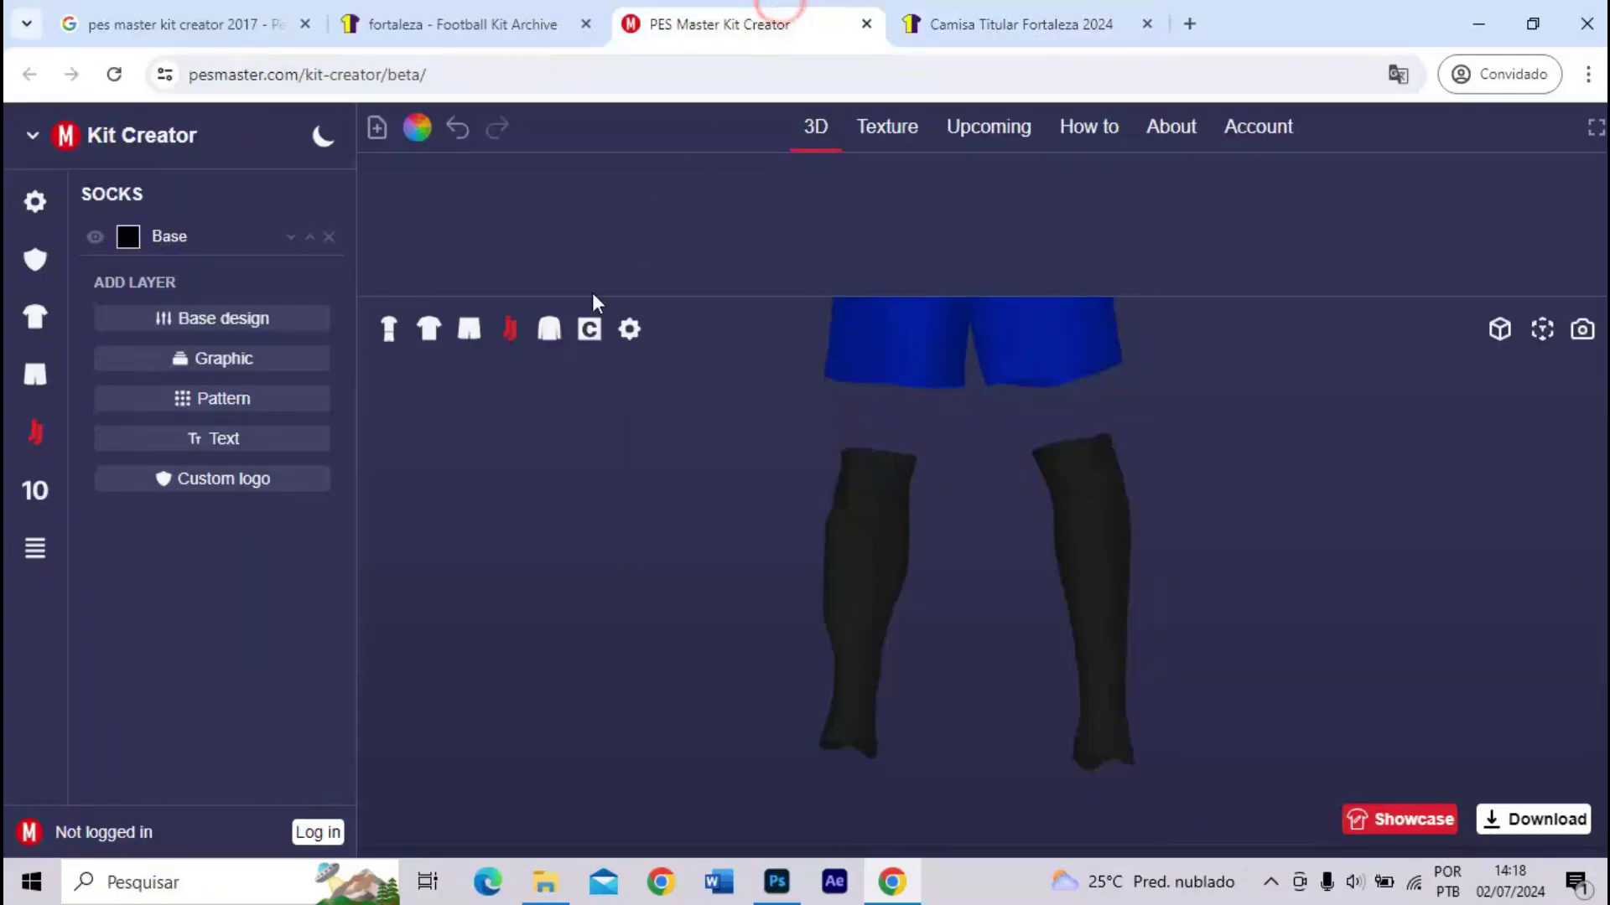
left_click(128, 238)
left_click(779, 372)
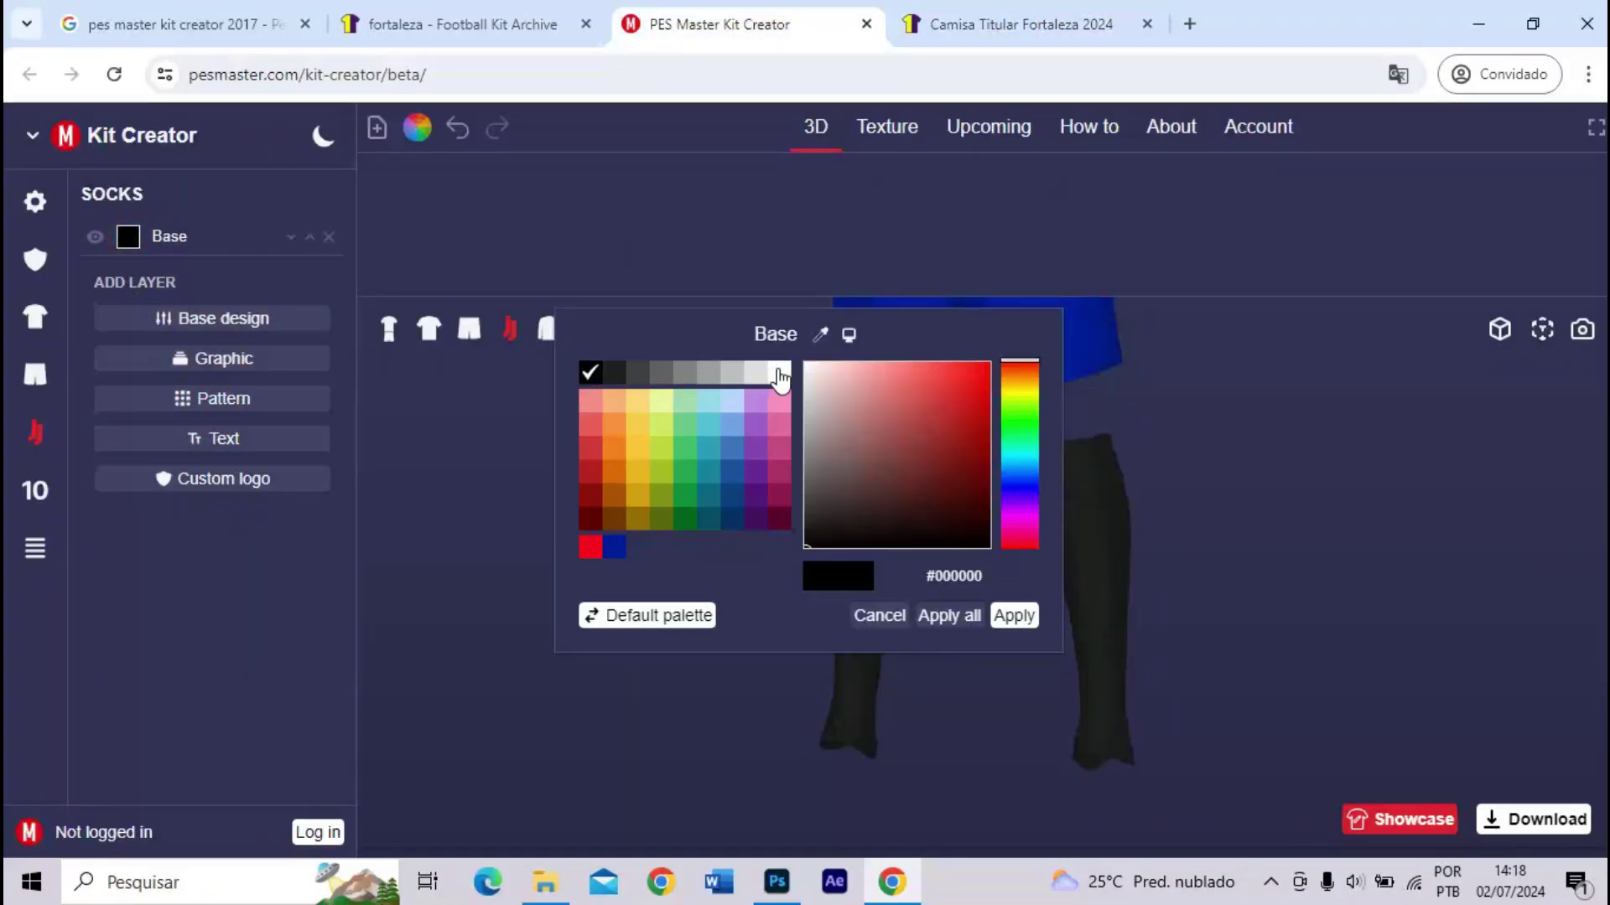
left_click(1018, 616)
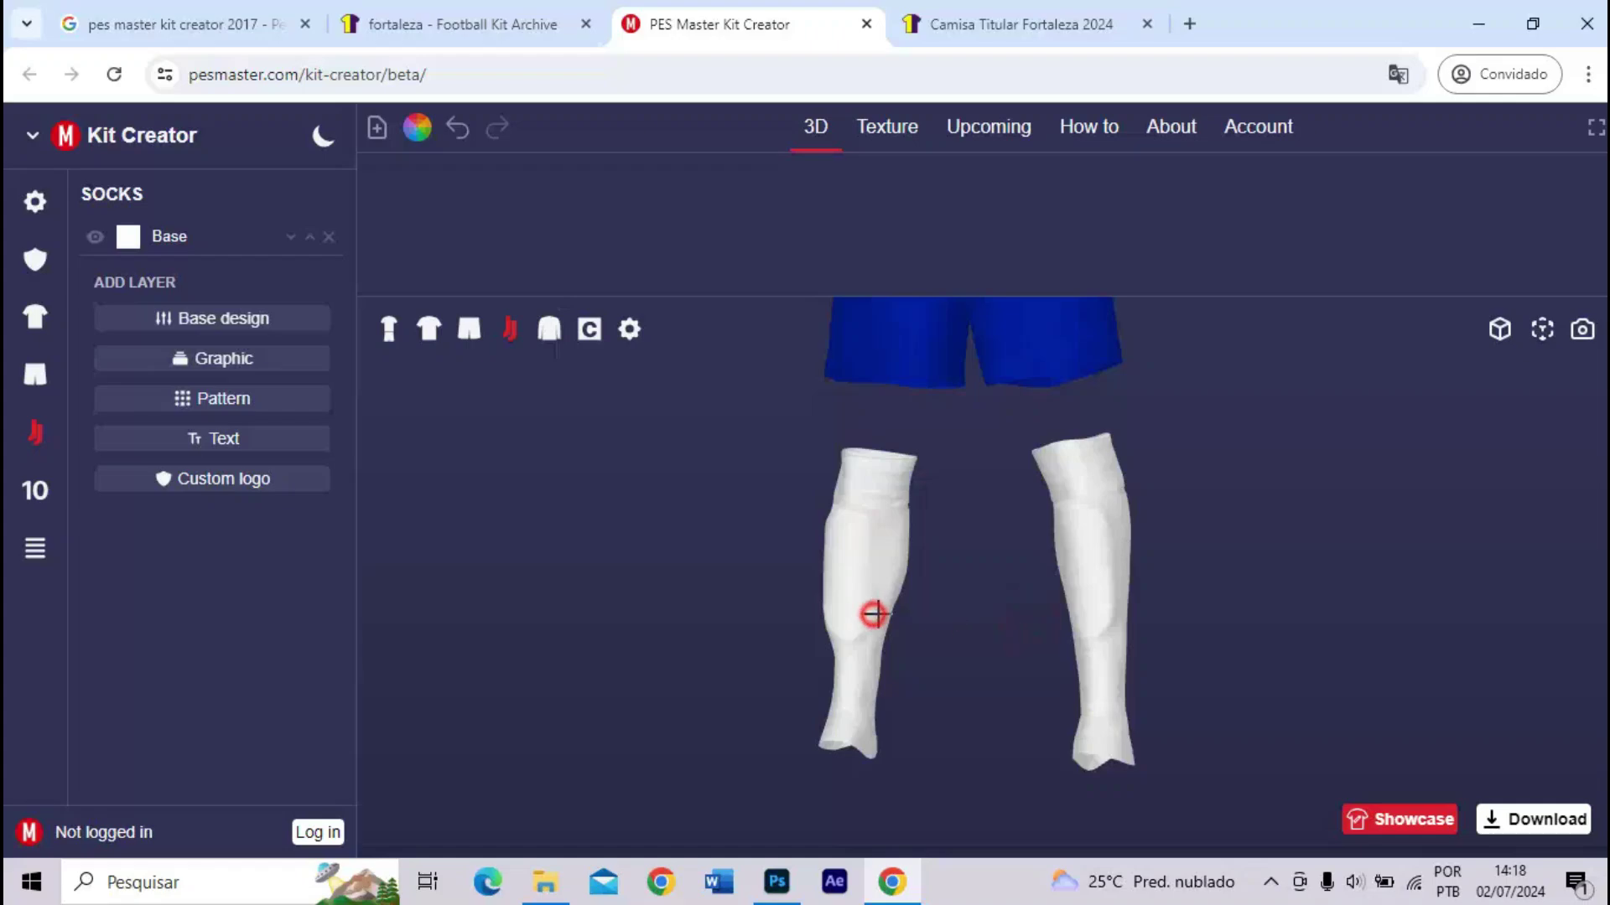
mouse_move(873, 618)
left_mouse_down()
mouse_move(916, 611)
mouse_move(893, 612)
left_mouse_up()
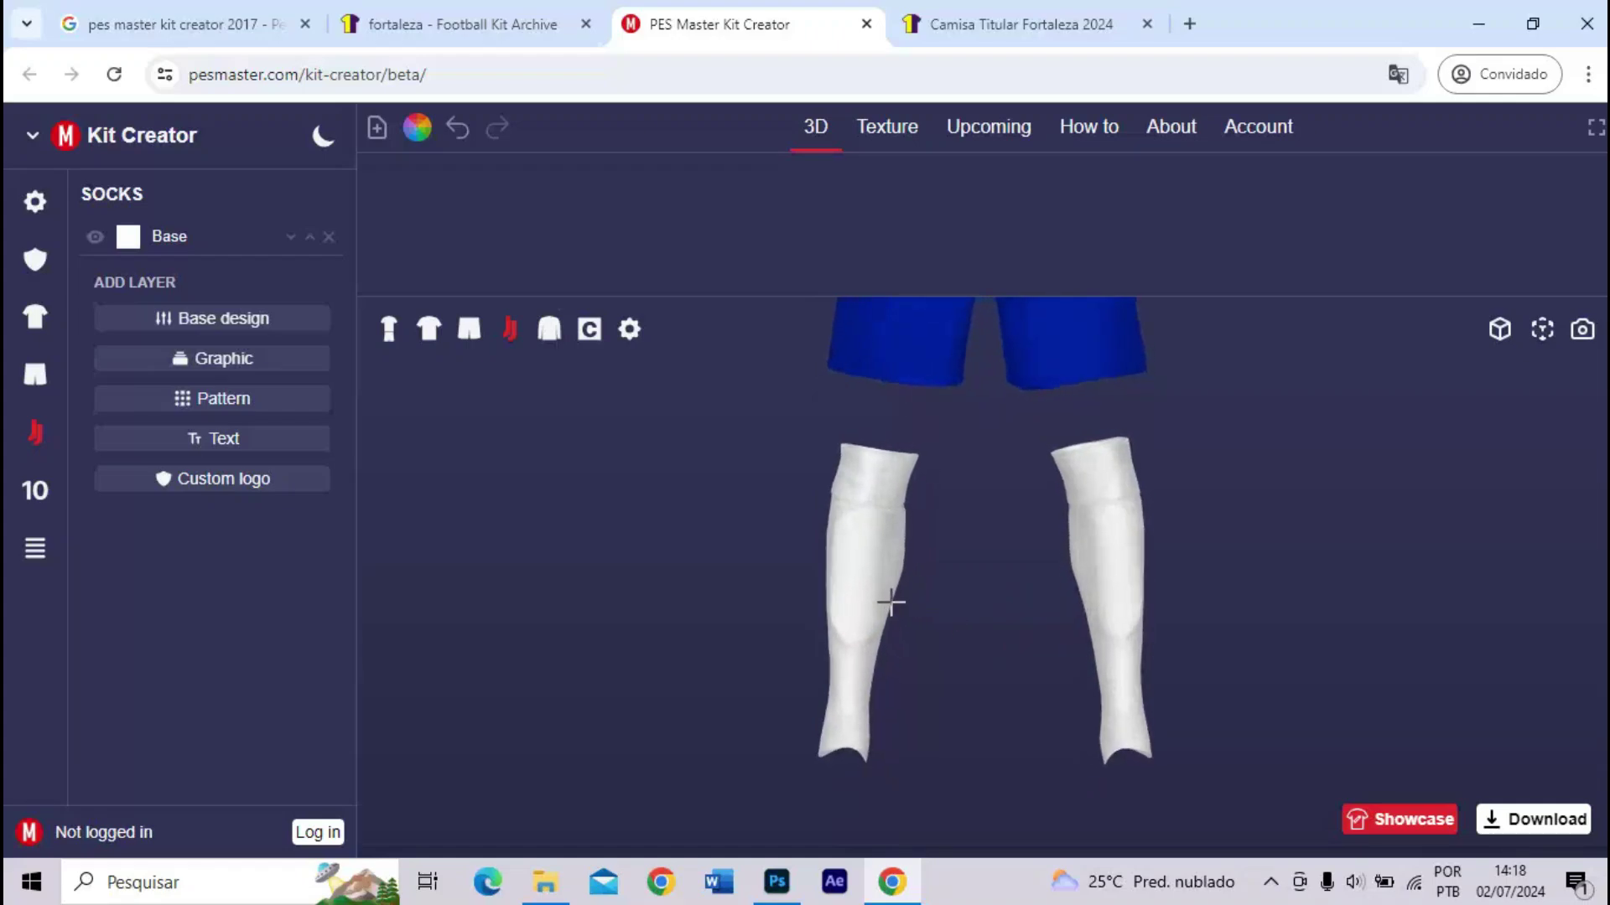
- Set the socks' base colour to black (#000000) and look at the result on the 3D model
left_click(126, 243)
left_click(589, 372)
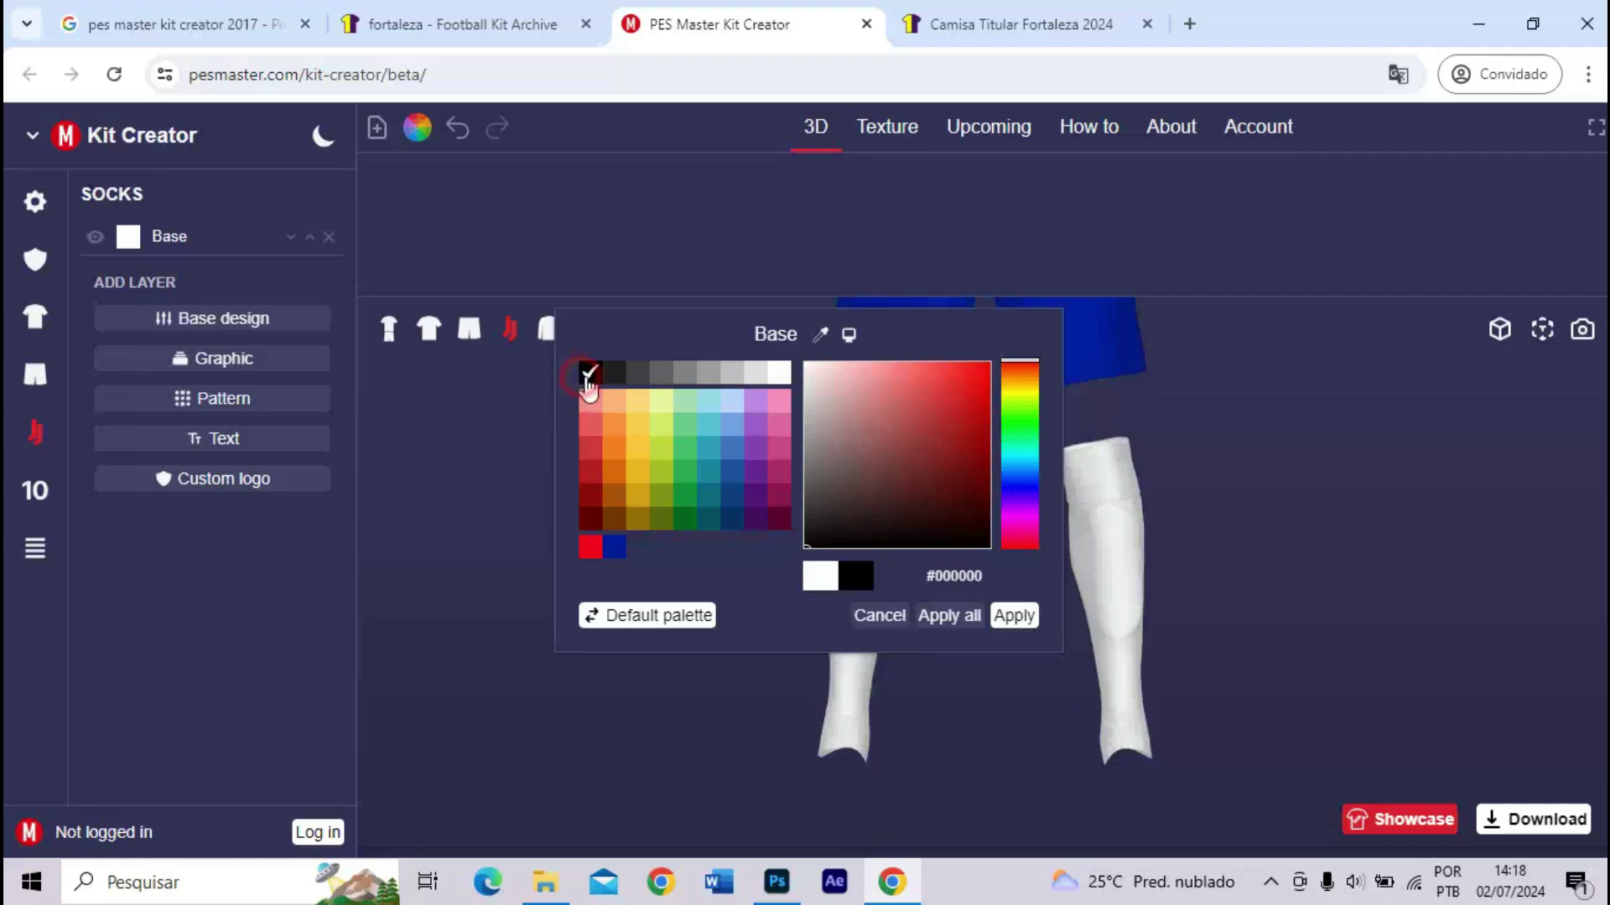
left_click(1014, 616)
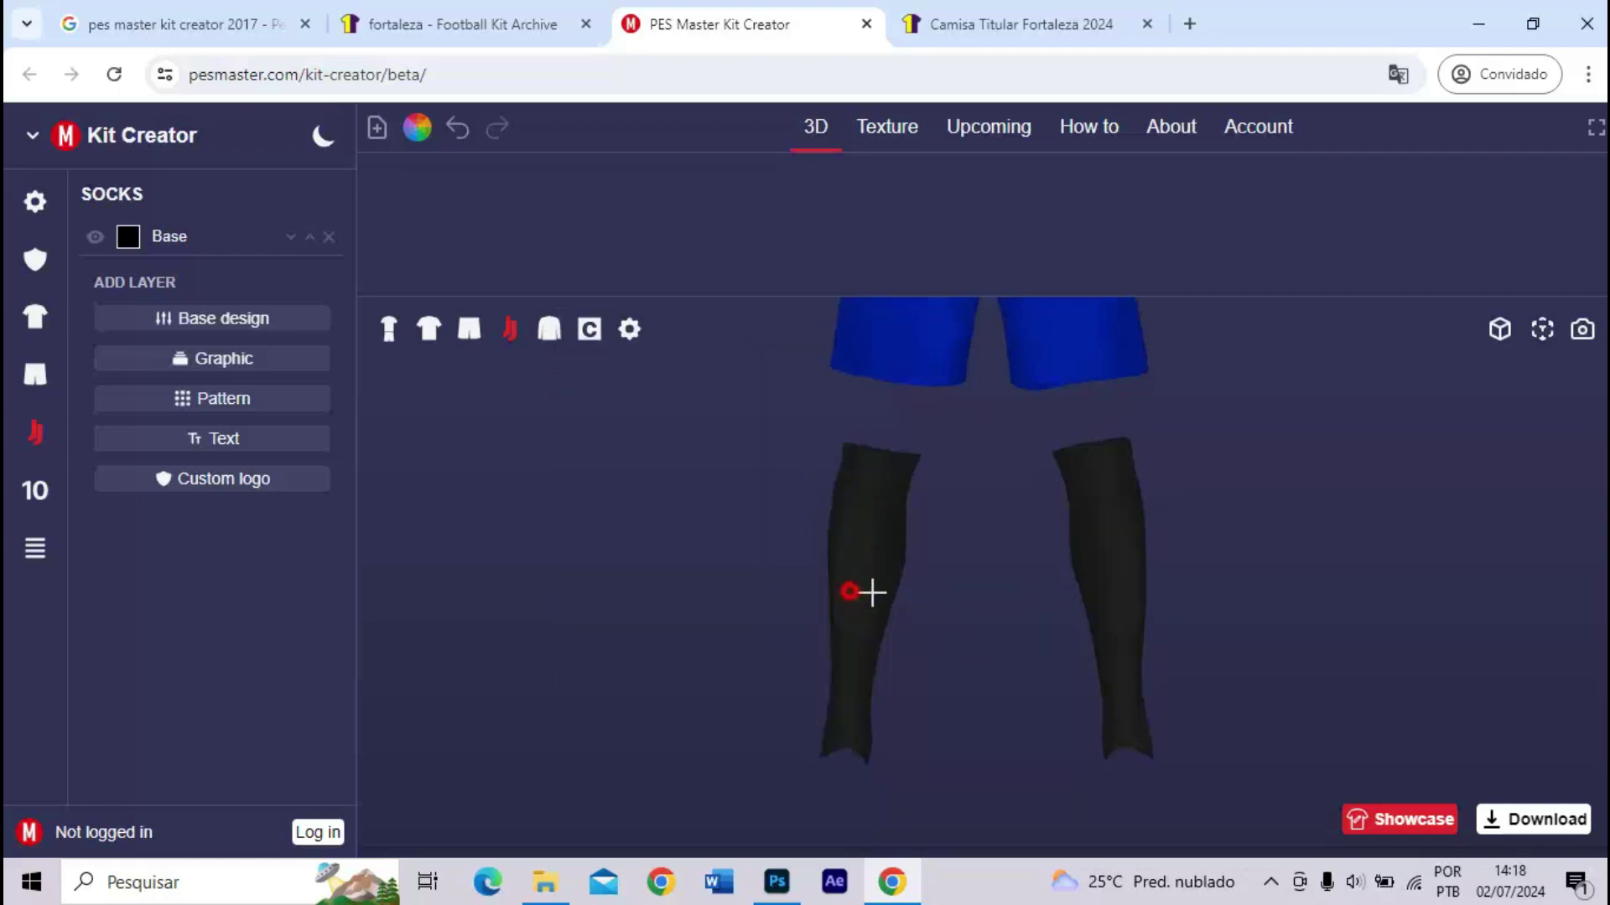
mouse_move(869, 590)
left_mouse_down()
mouse_move(974, 596)
mouse_move(841, 581)
mouse_move(981, 564)
mouse_move(854, 566)
left_mouse_up()
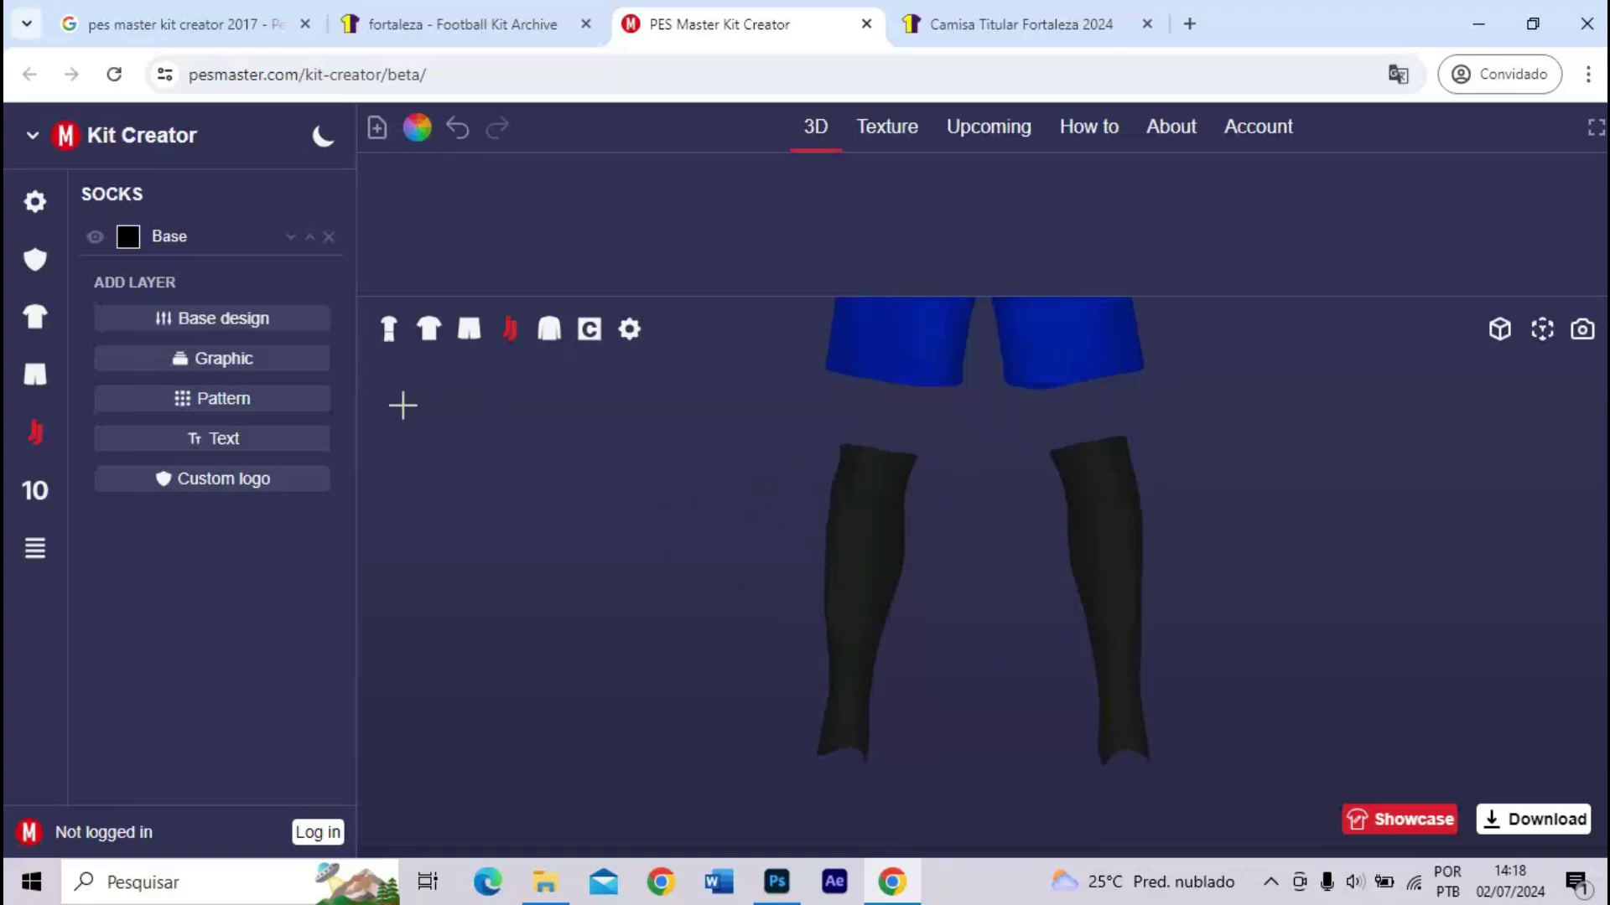
- Change the socks' base colour back to white (#ffffff)
left_click(129, 235)
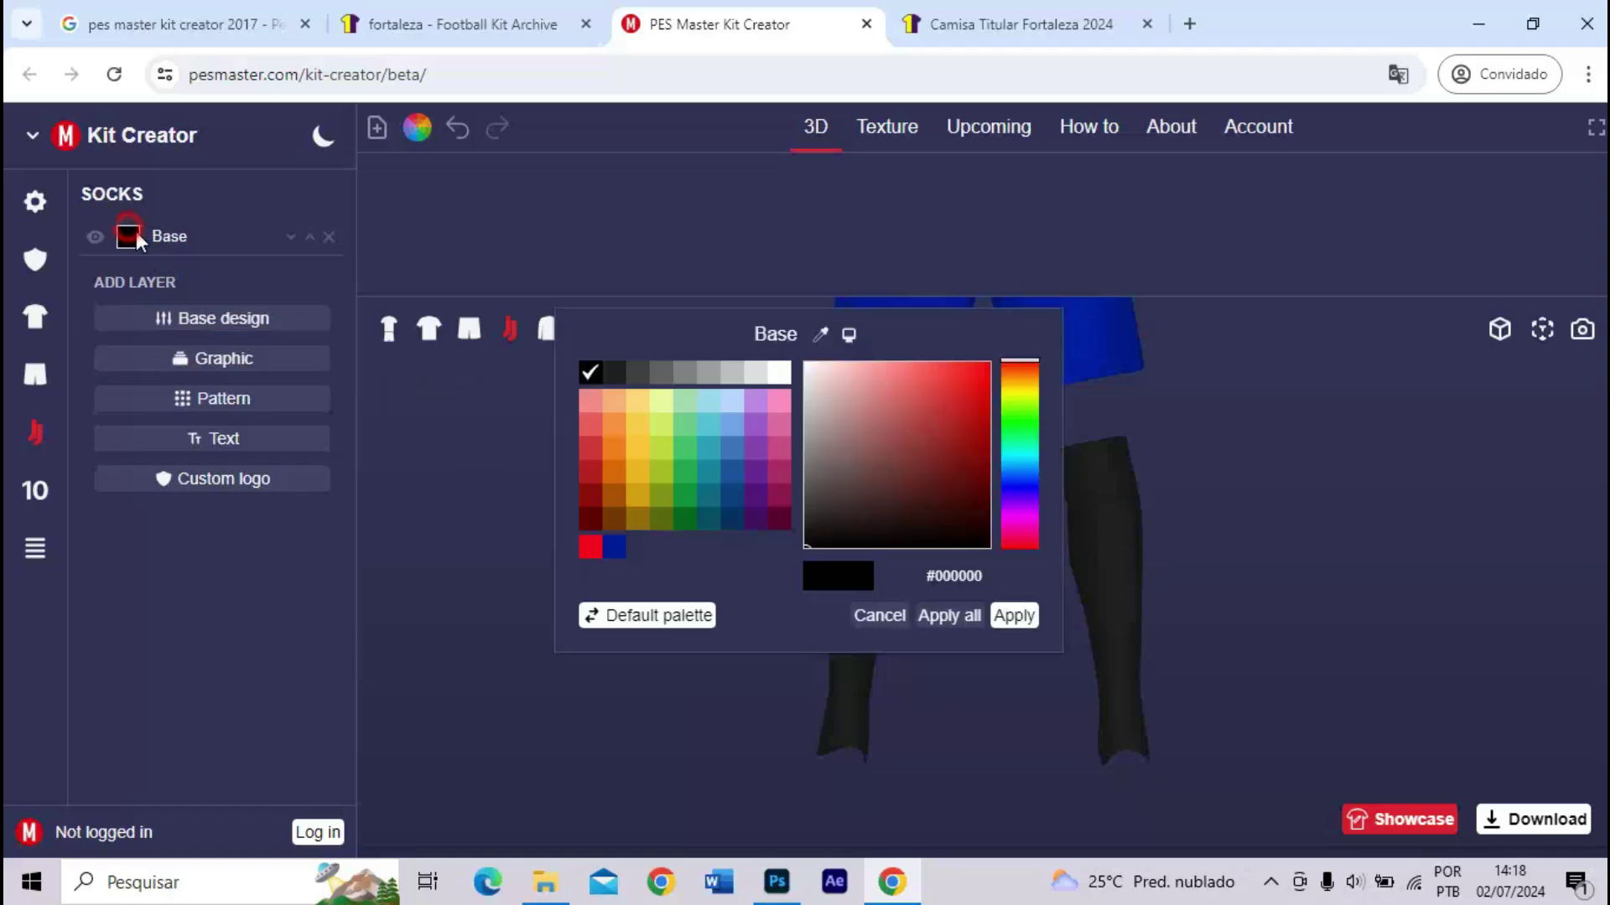
left_click(782, 370)
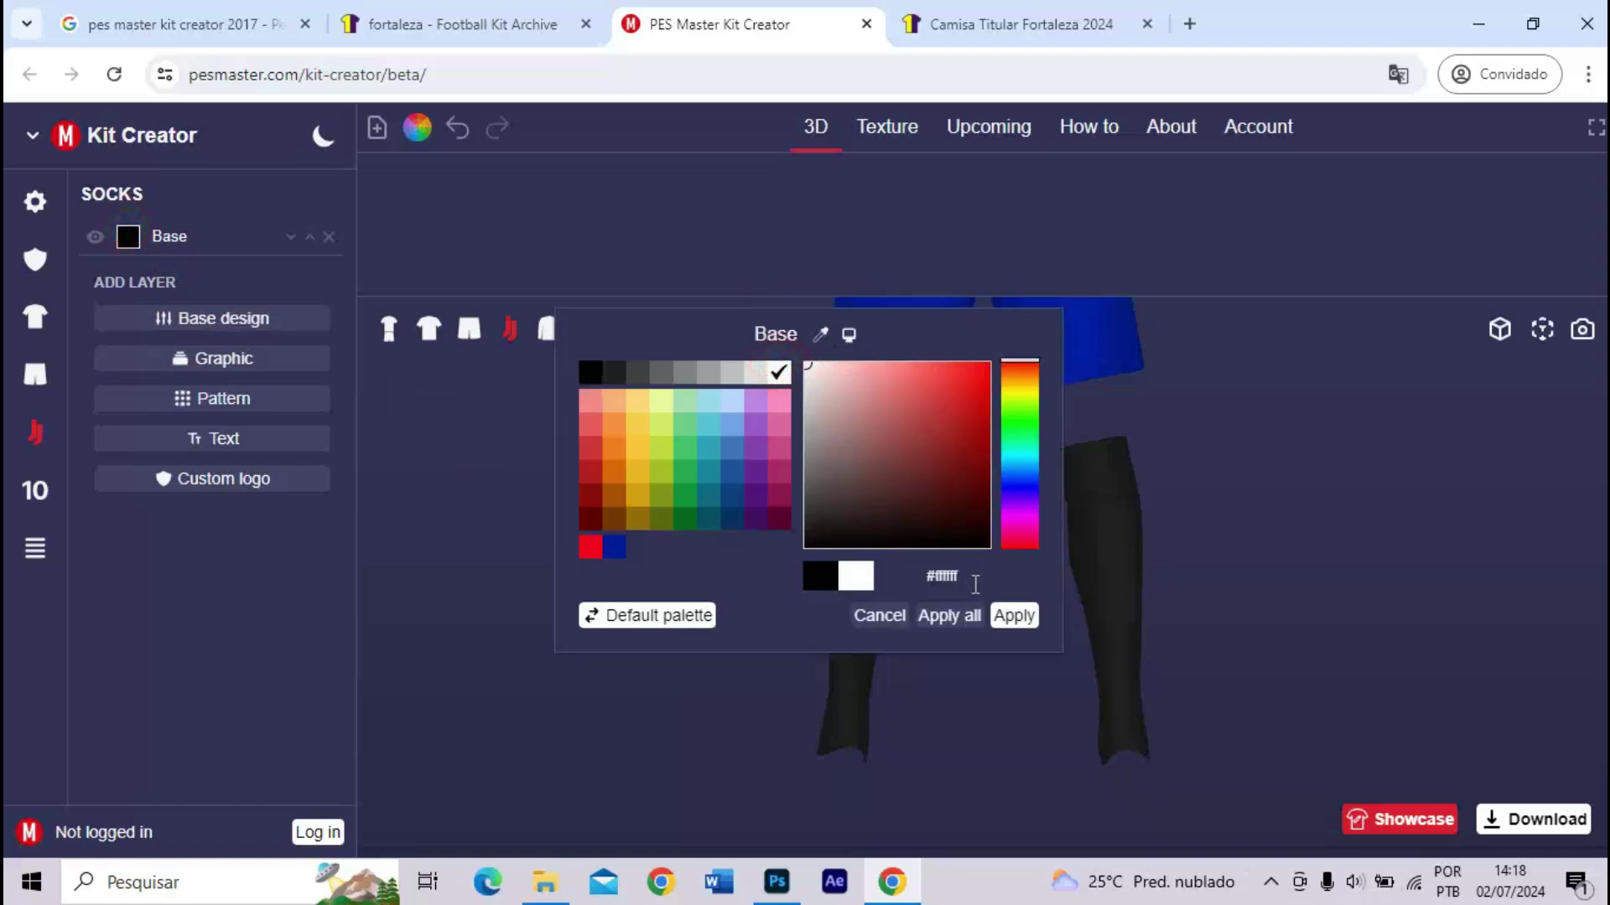
left_click(1014, 616)
left_click_drag(1010, 618, 981, 567)
- Check the sock bands in the reference photo and add a Stripes (three colors) base design to the socks
left_click(1062, 10)
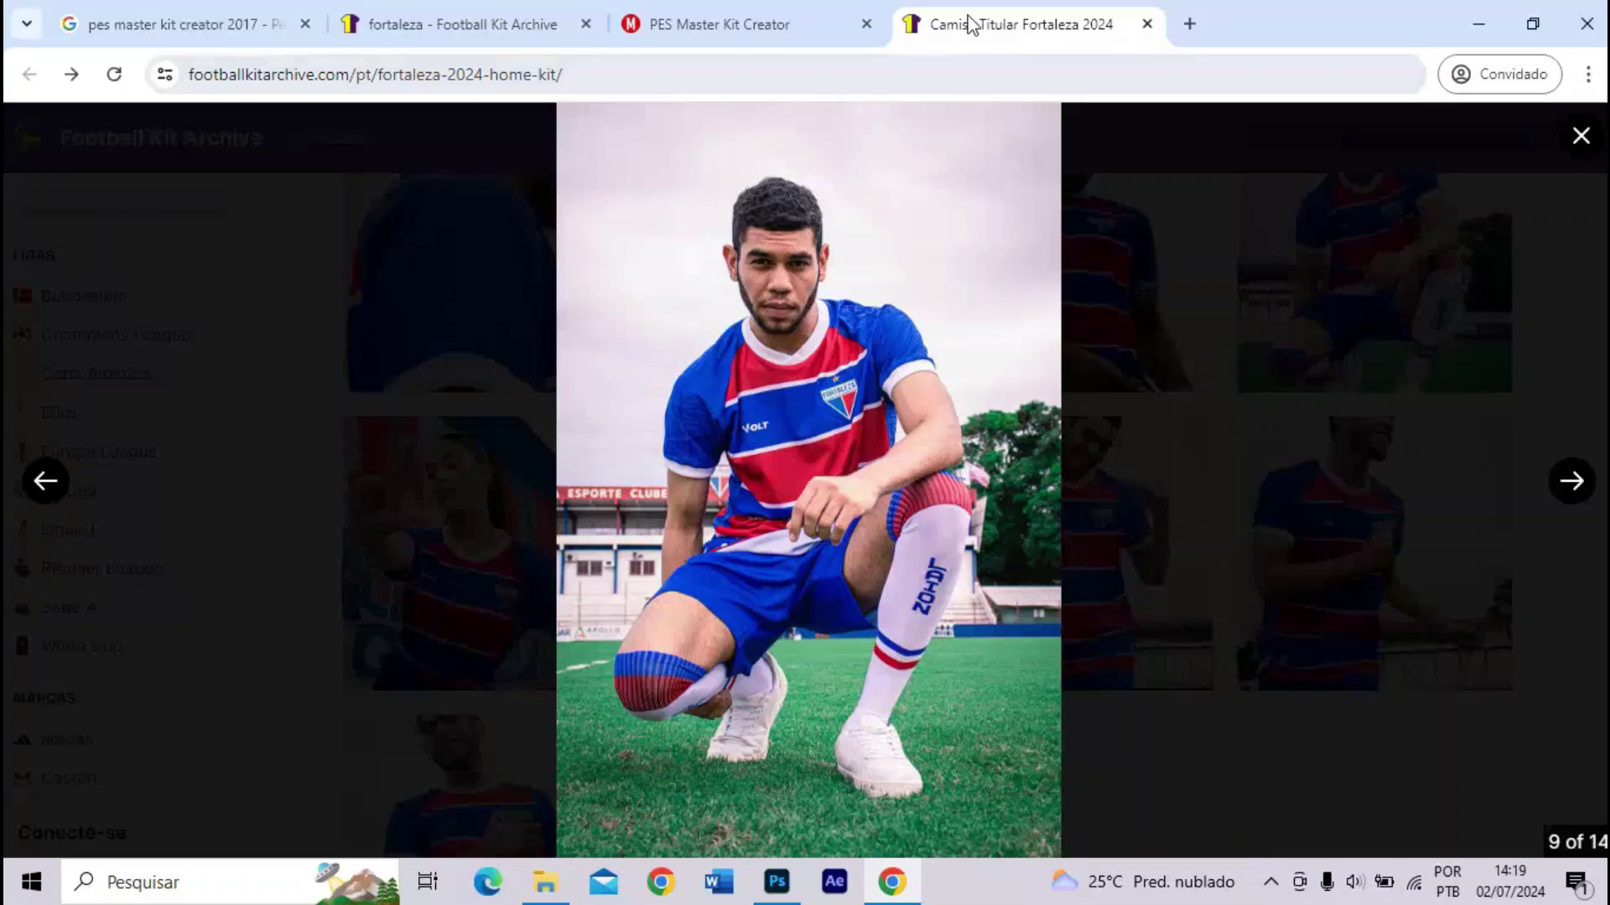
left_click(754, 24)
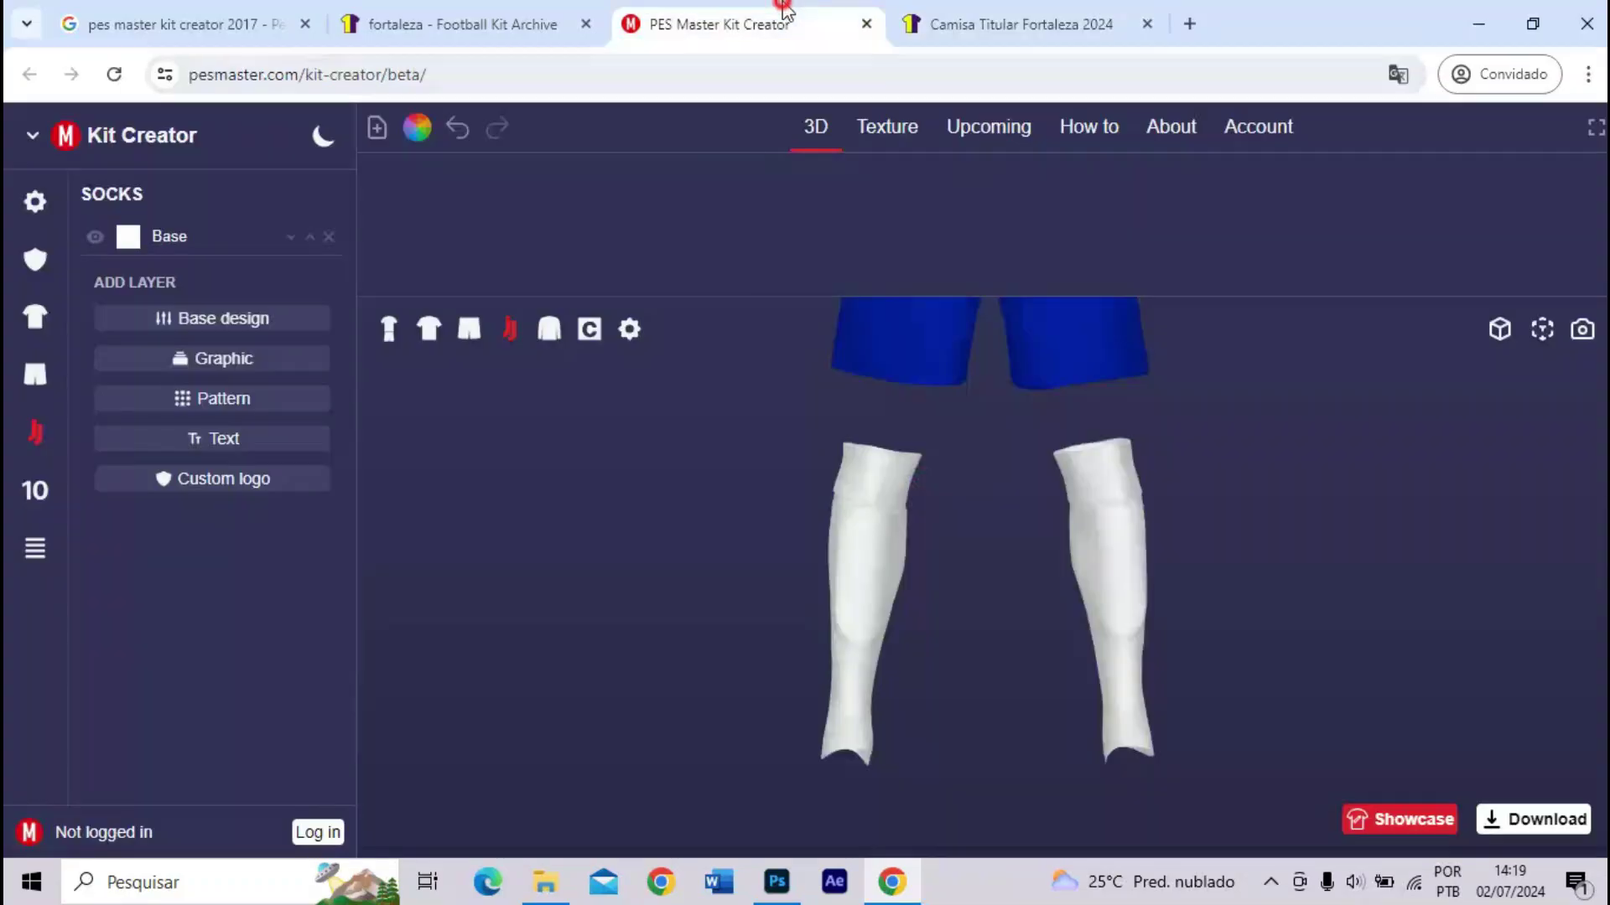
left_click(210, 325)
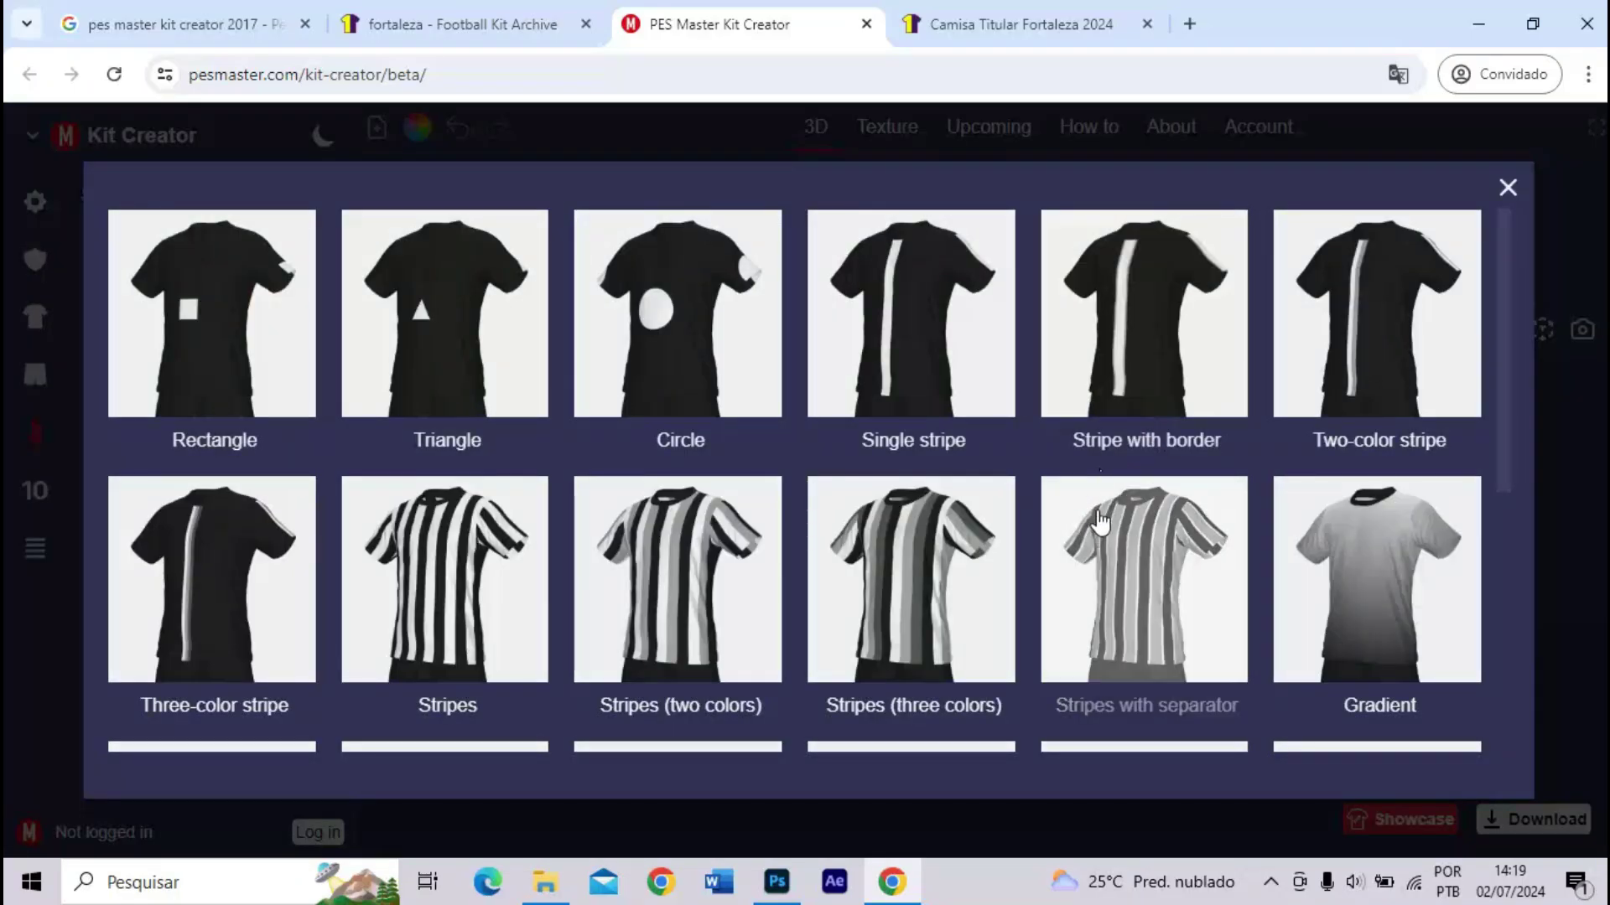
left_click(907, 545)
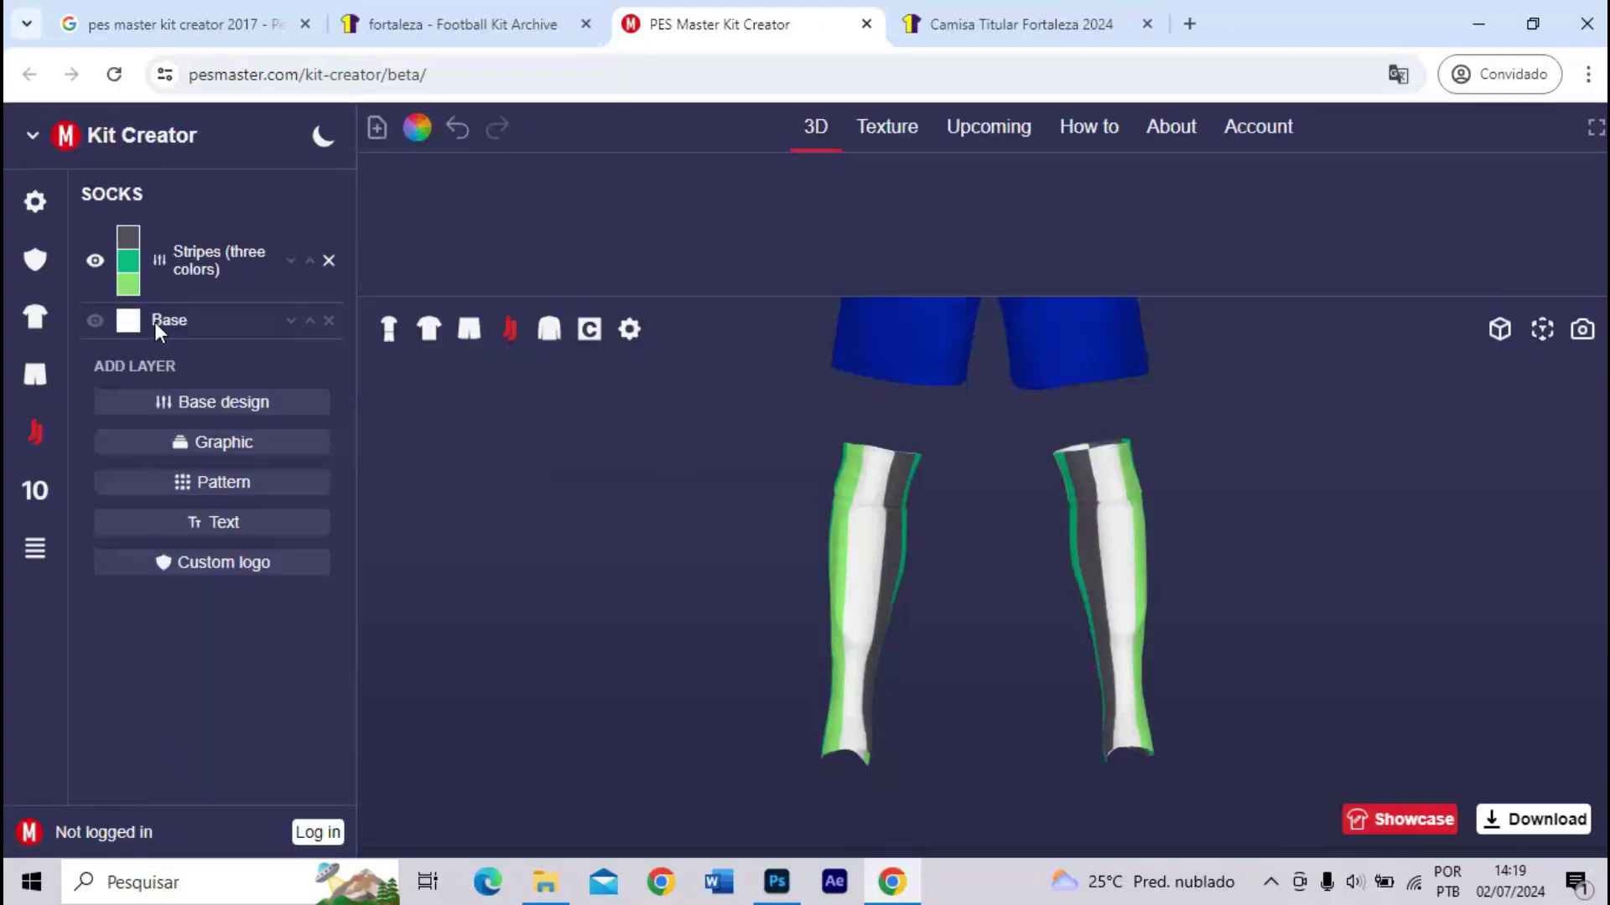
- Set the third colour of the socks' three-color stripes to the kit's red, #f0001c
left_click(128, 284)
left_click(590, 547)
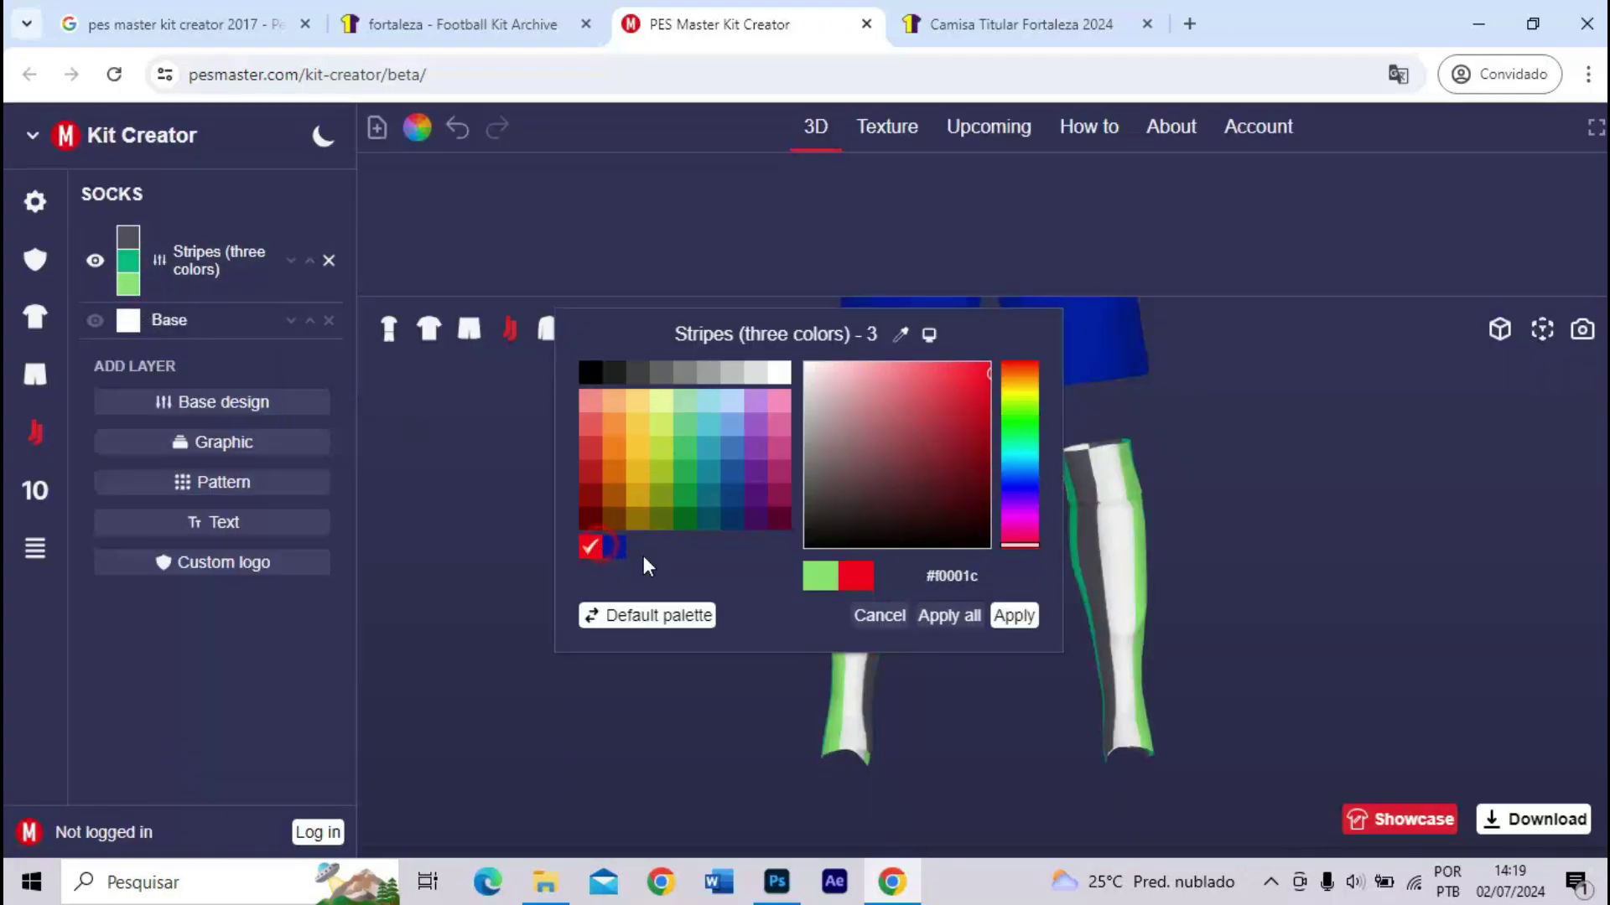
left_click(1012, 615)
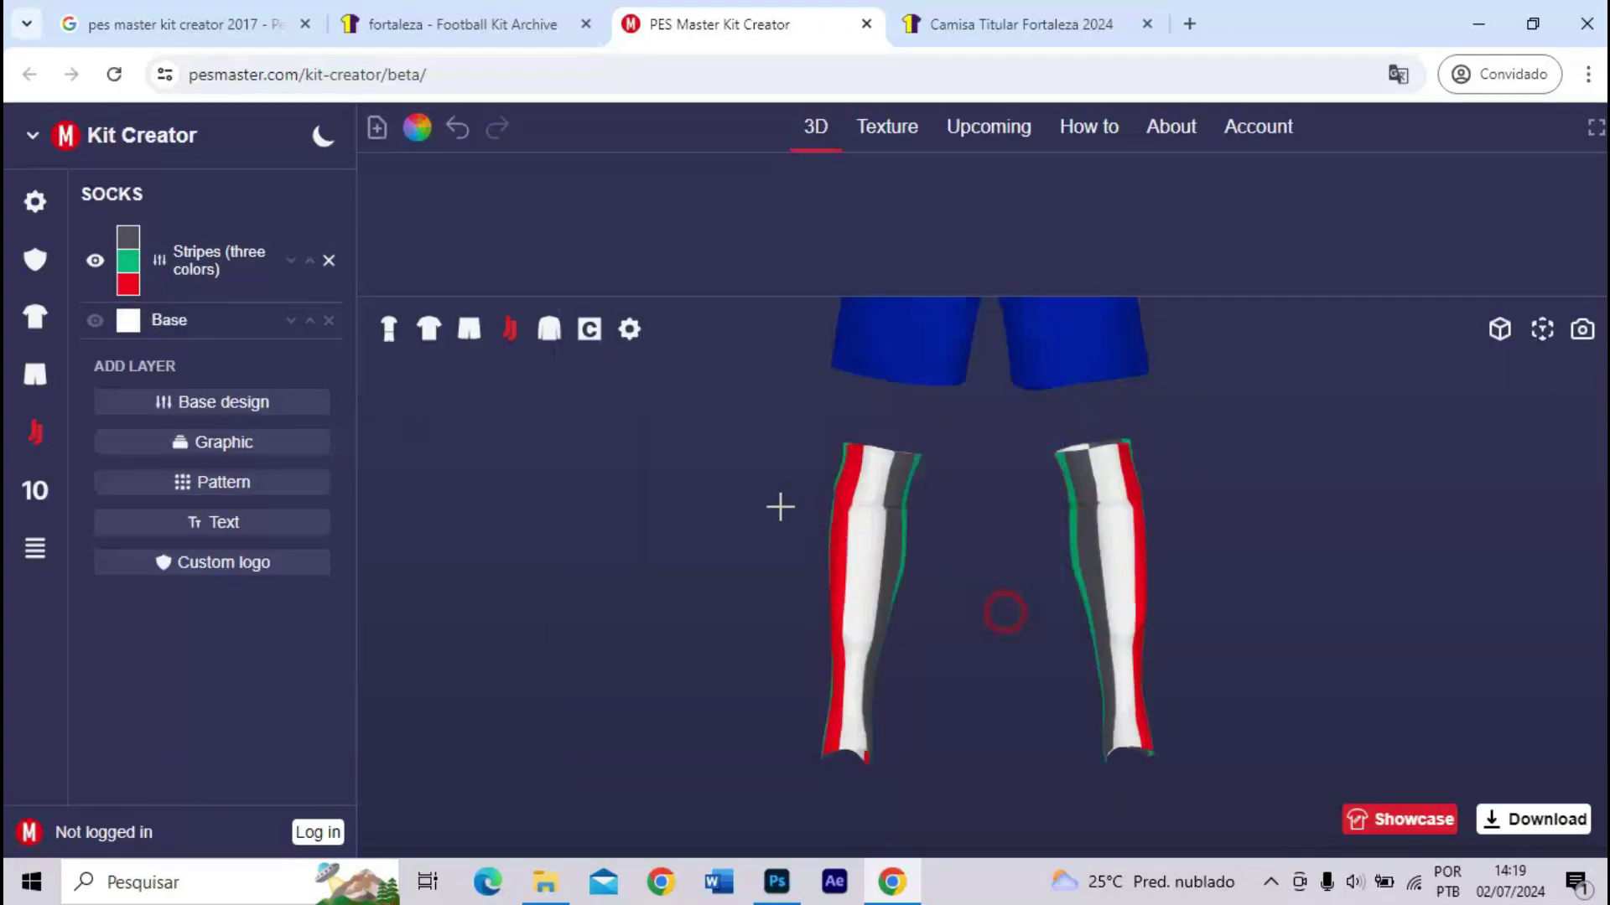
- Make the sock stripes horizontal with a rotation of 90 and limit them to a count of 1
left_click(219, 262)
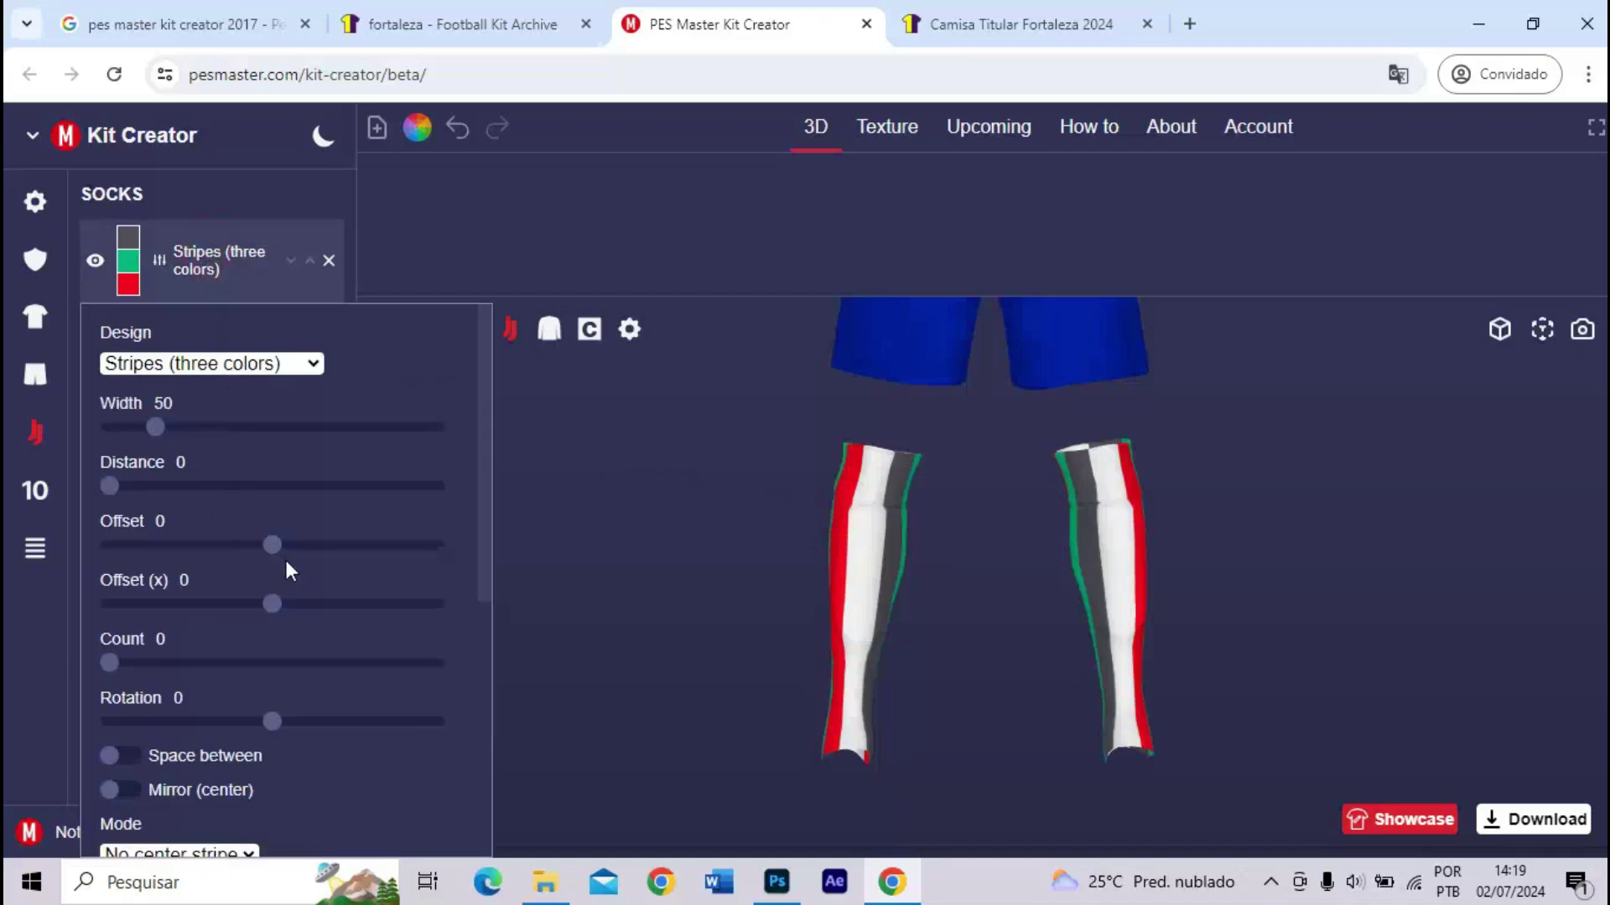
left_click_drag(363, 721, 352, 721)
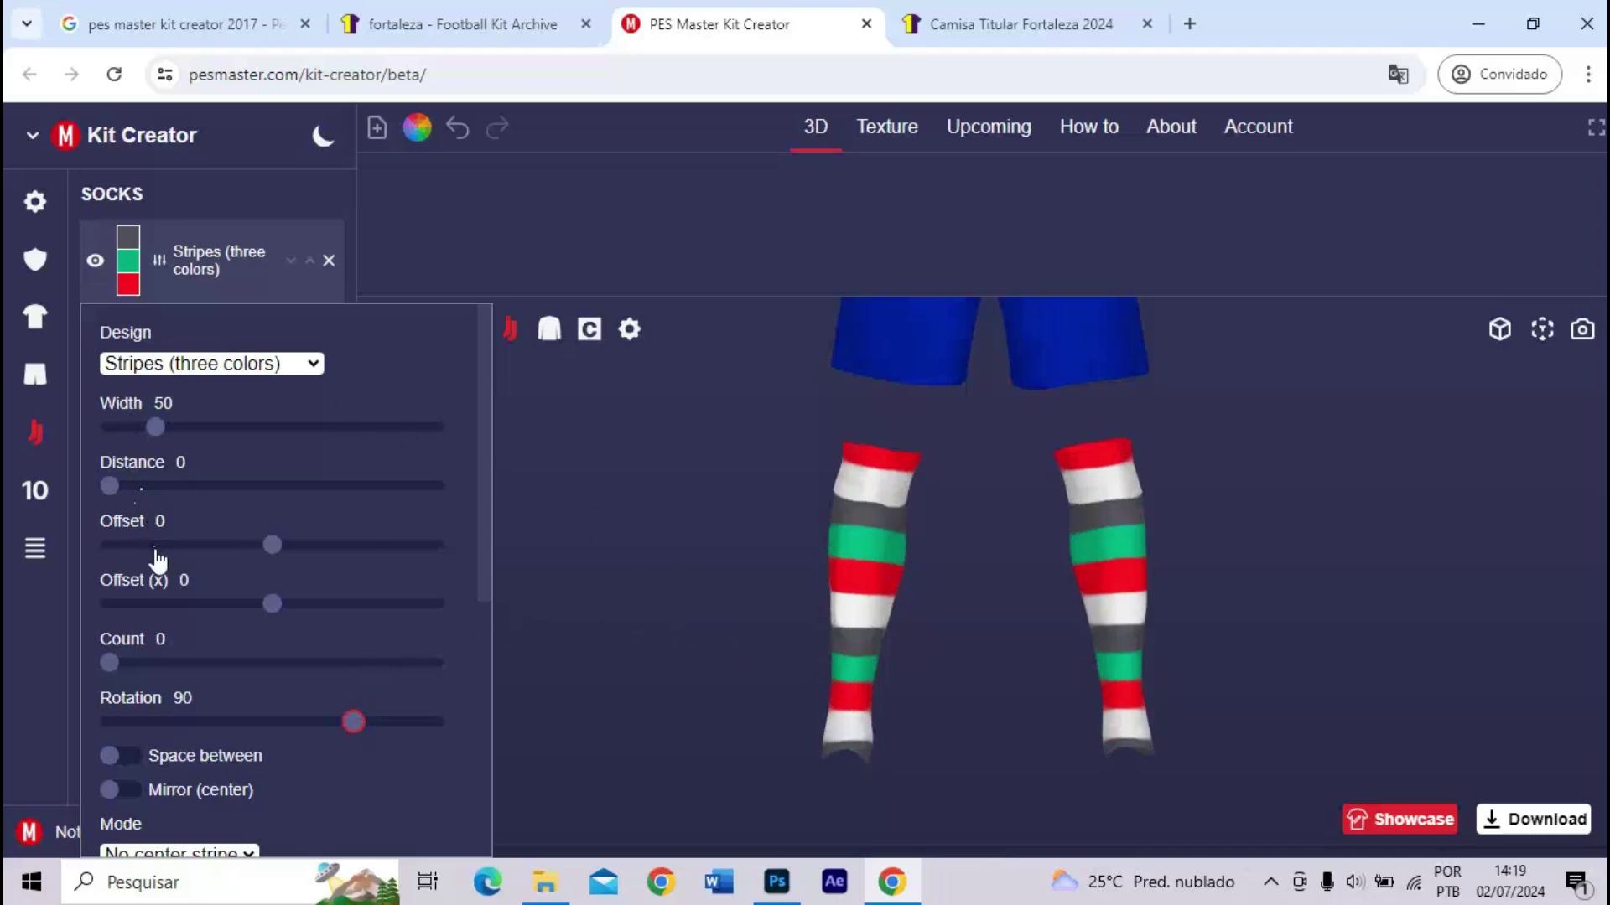
left_click(125, 664)
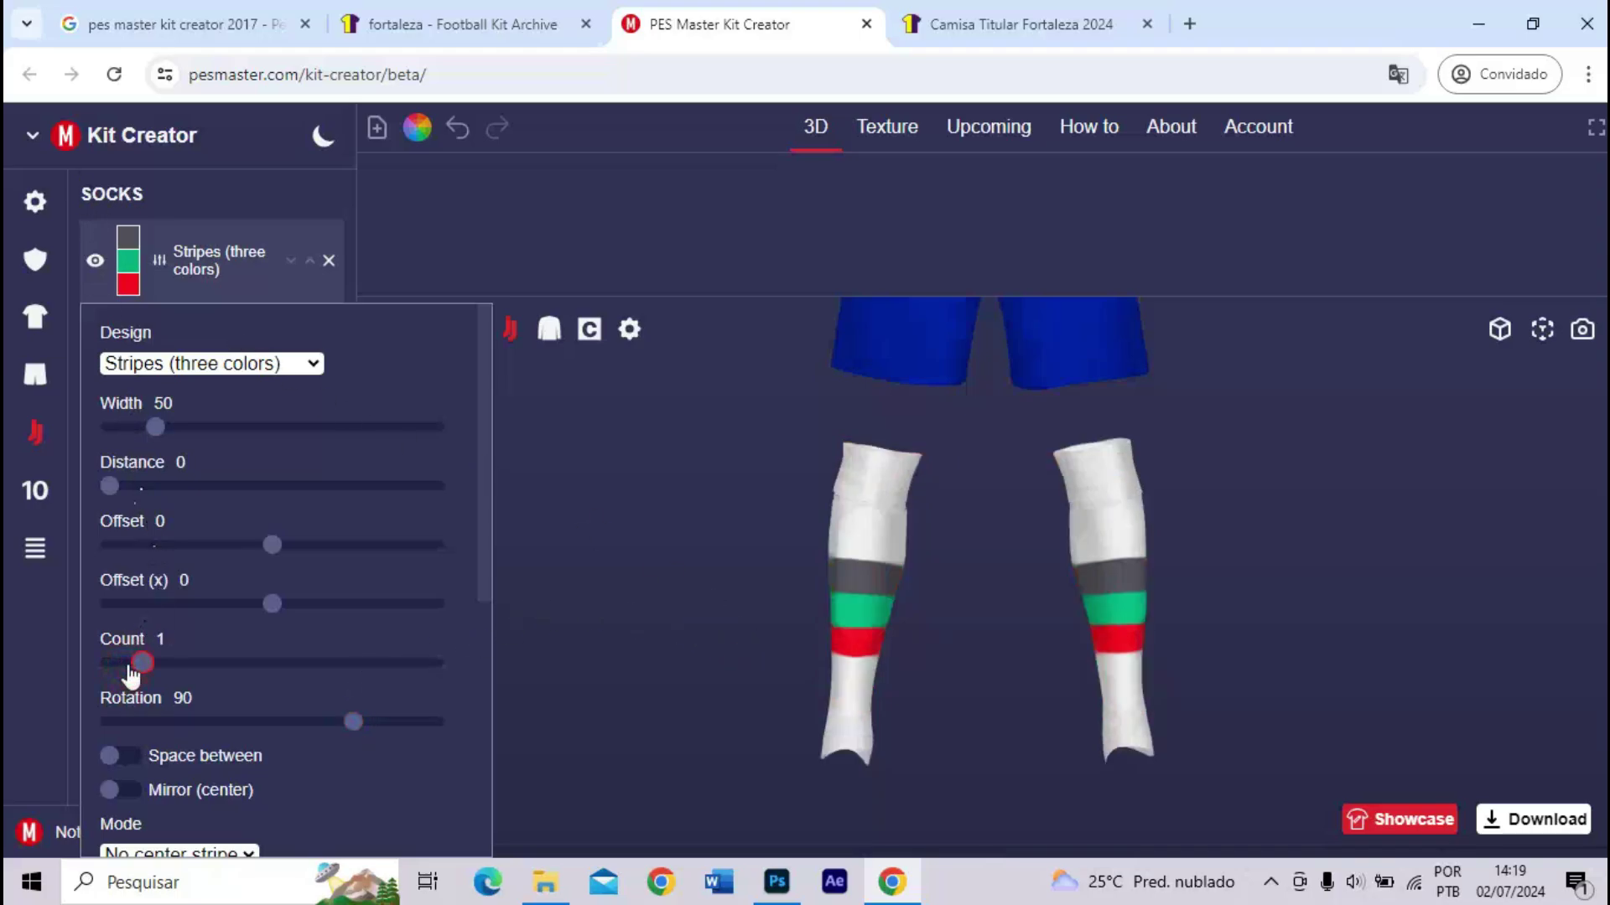
- Set the first colour of the sock stripes to the kit's dark blue and the second colour to white
left_click(133, 238)
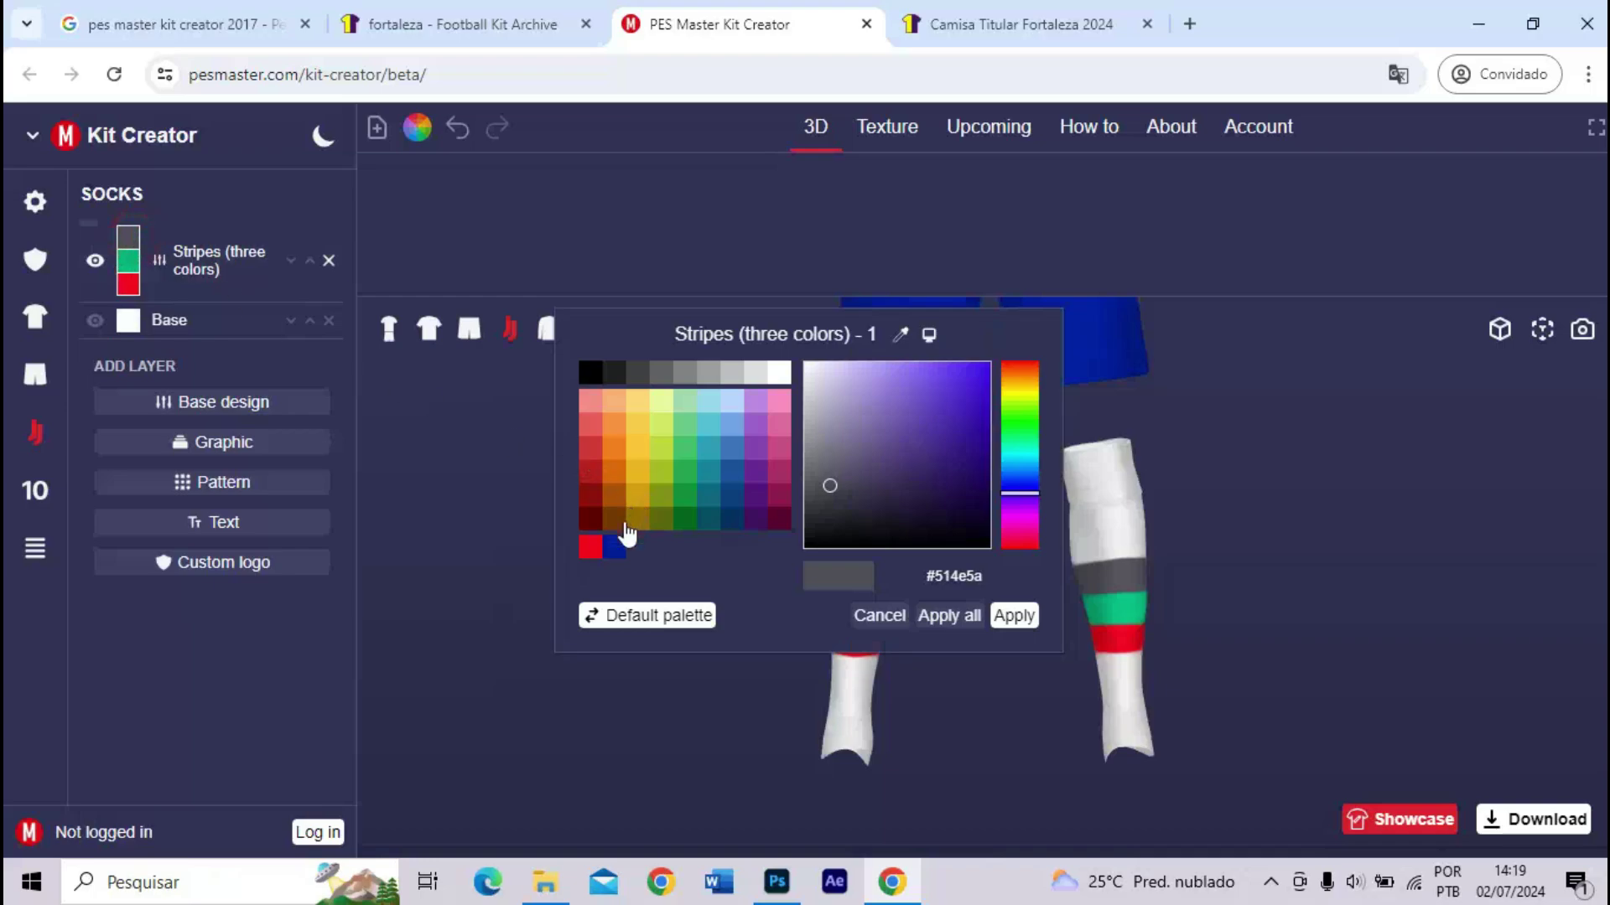
left_click(616, 547)
left_click(1014, 616)
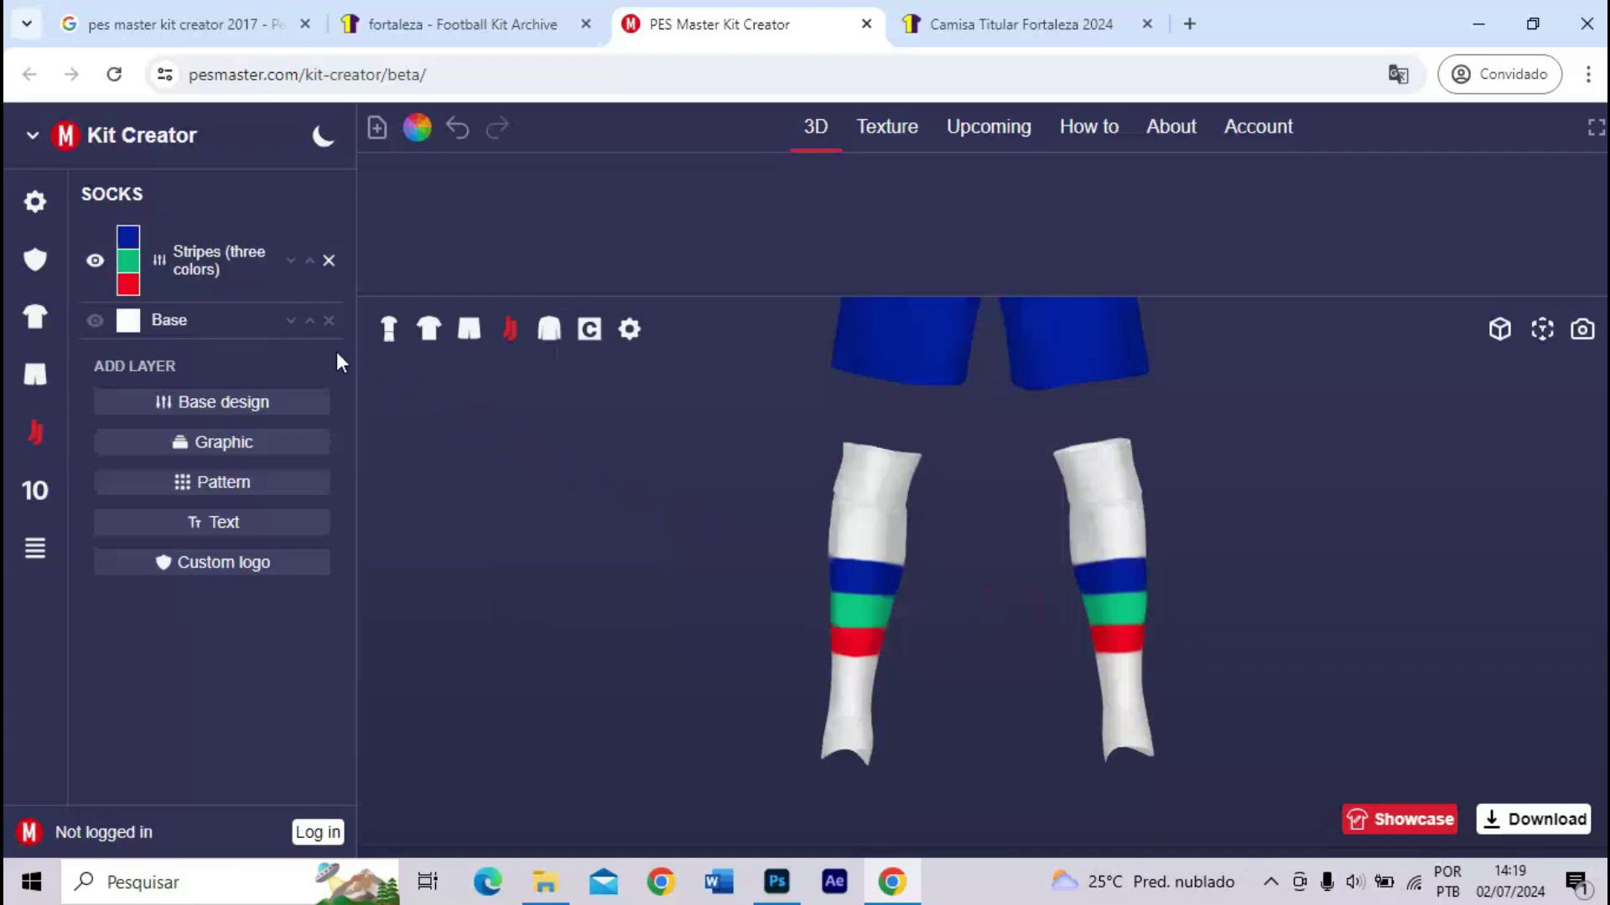
left_click(128, 261)
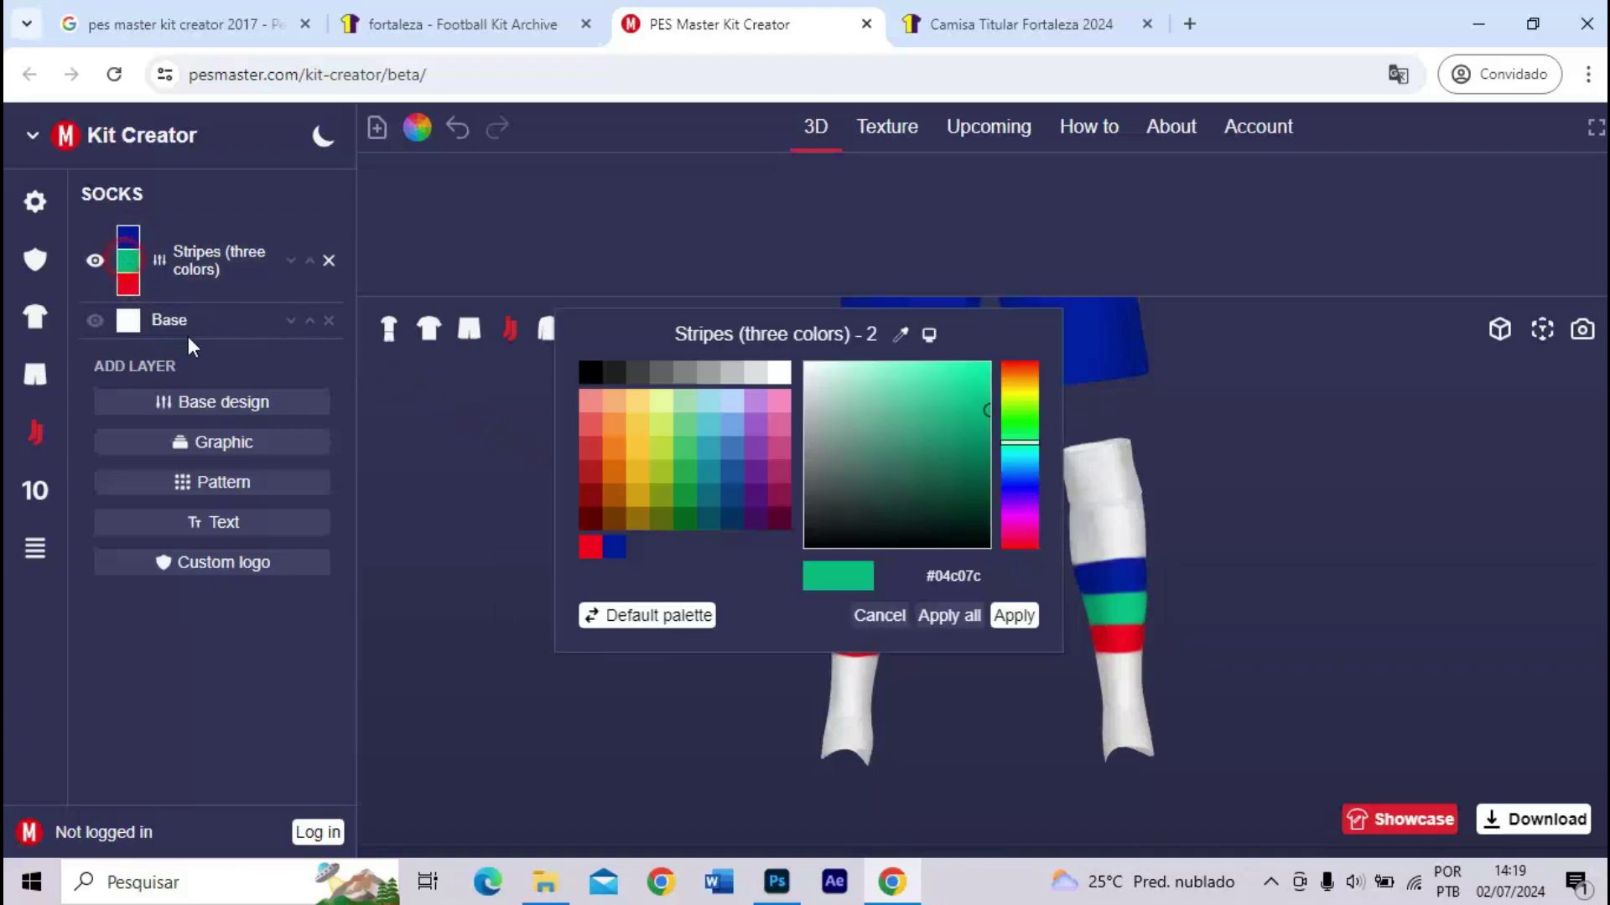
left_click(770, 371)
left_click(1013, 616)
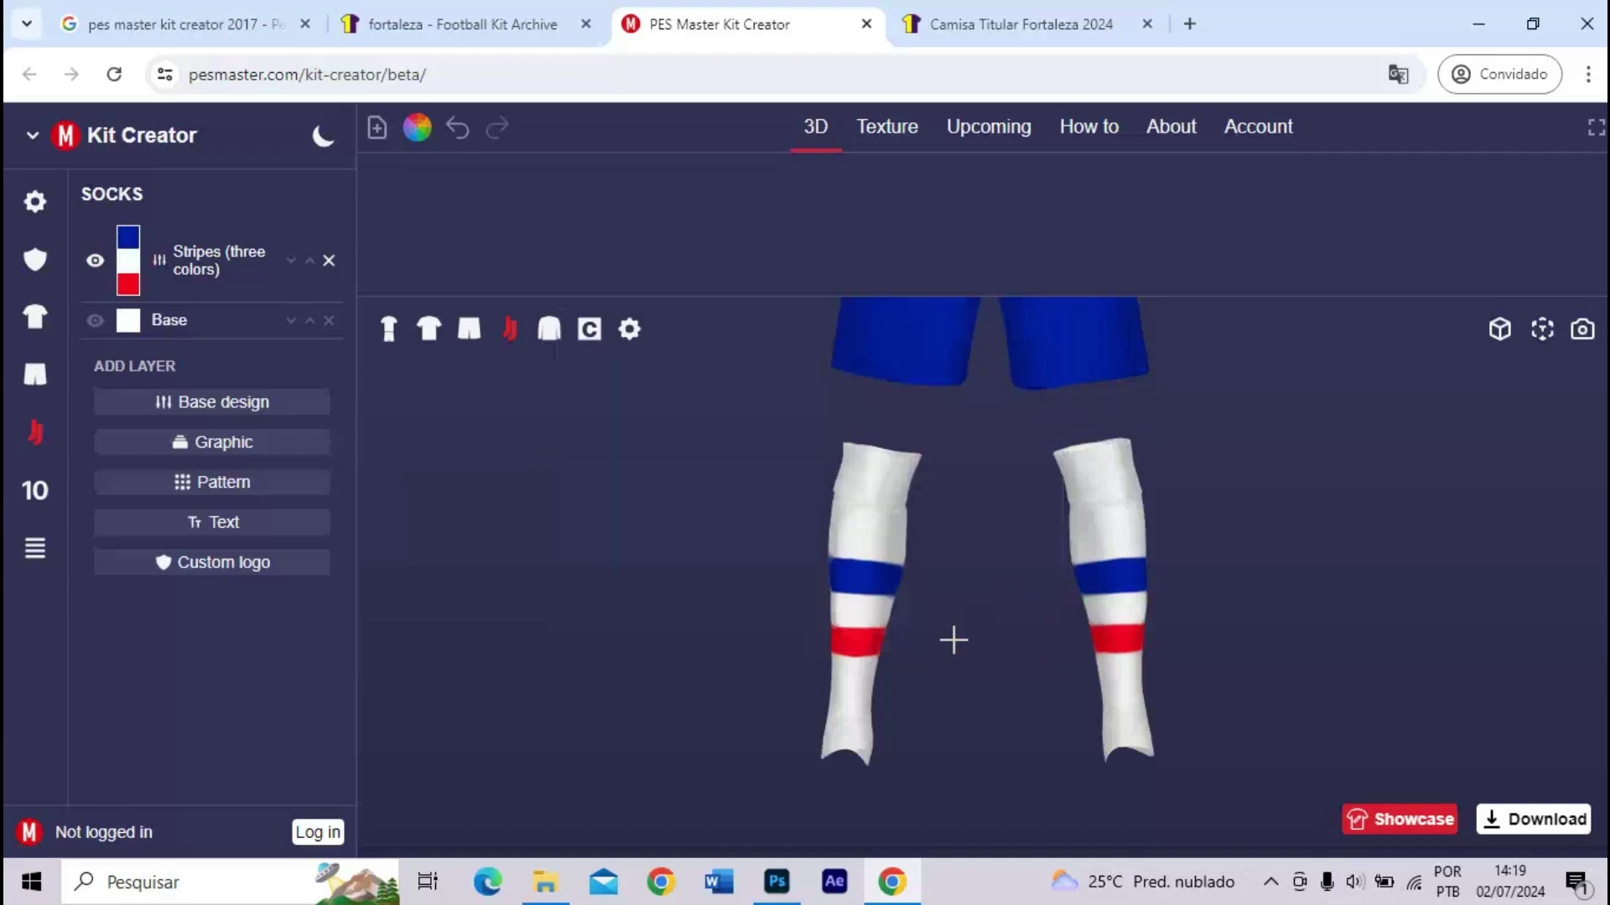
- Match the sock stripes to the reference photo by setting their width to 16 and offset to 20
left_click(164, 261)
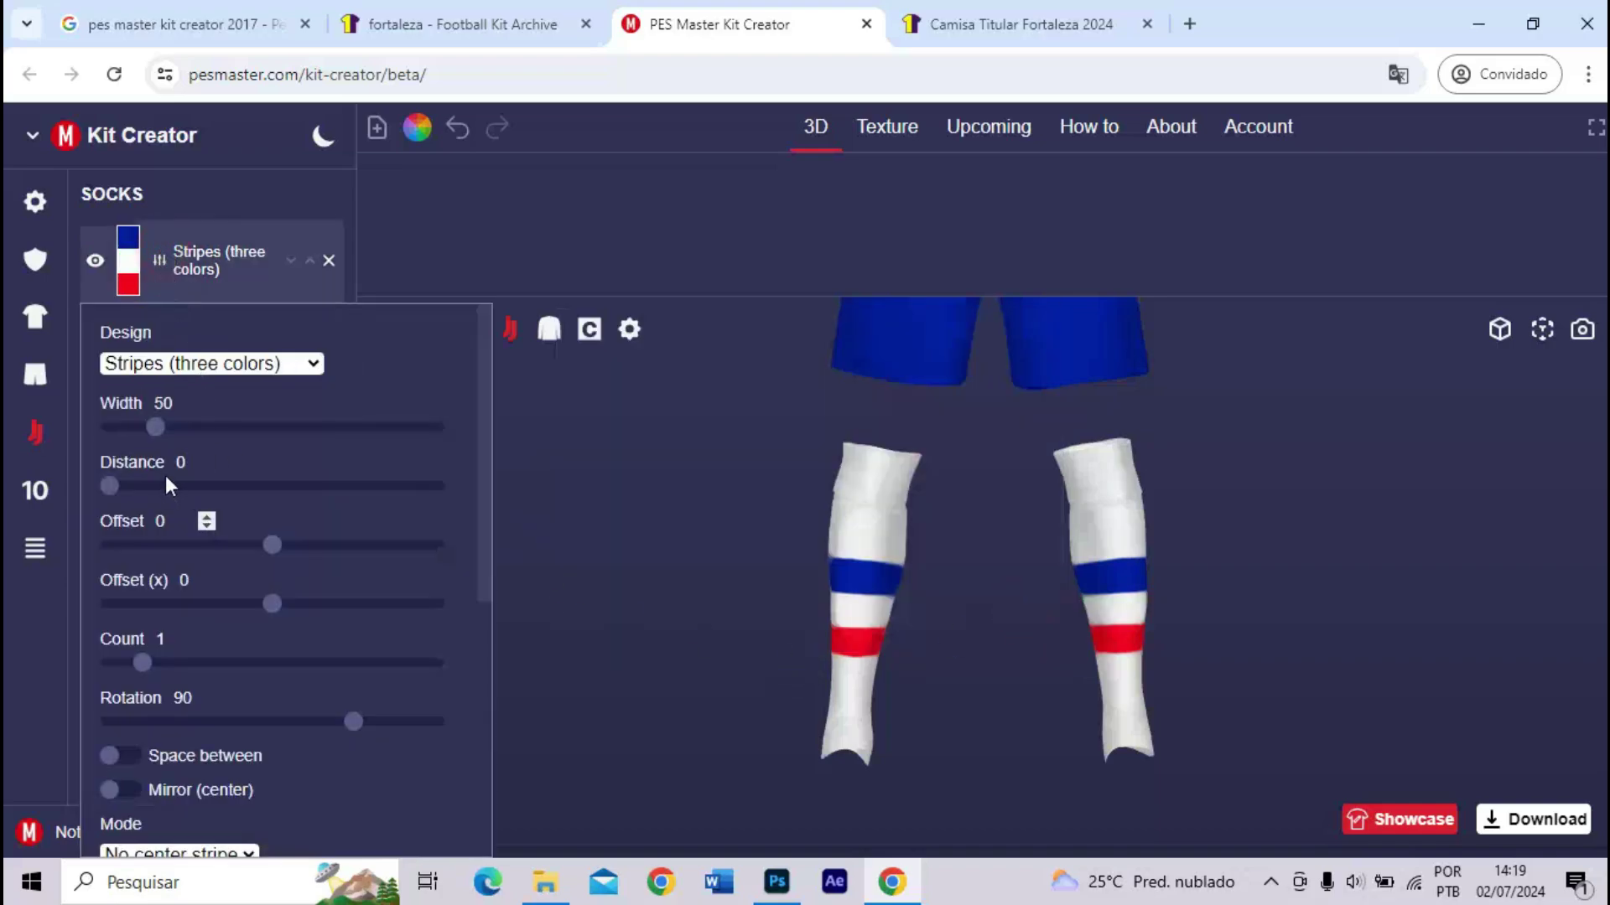
left_click_drag(151, 435, 137, 435)
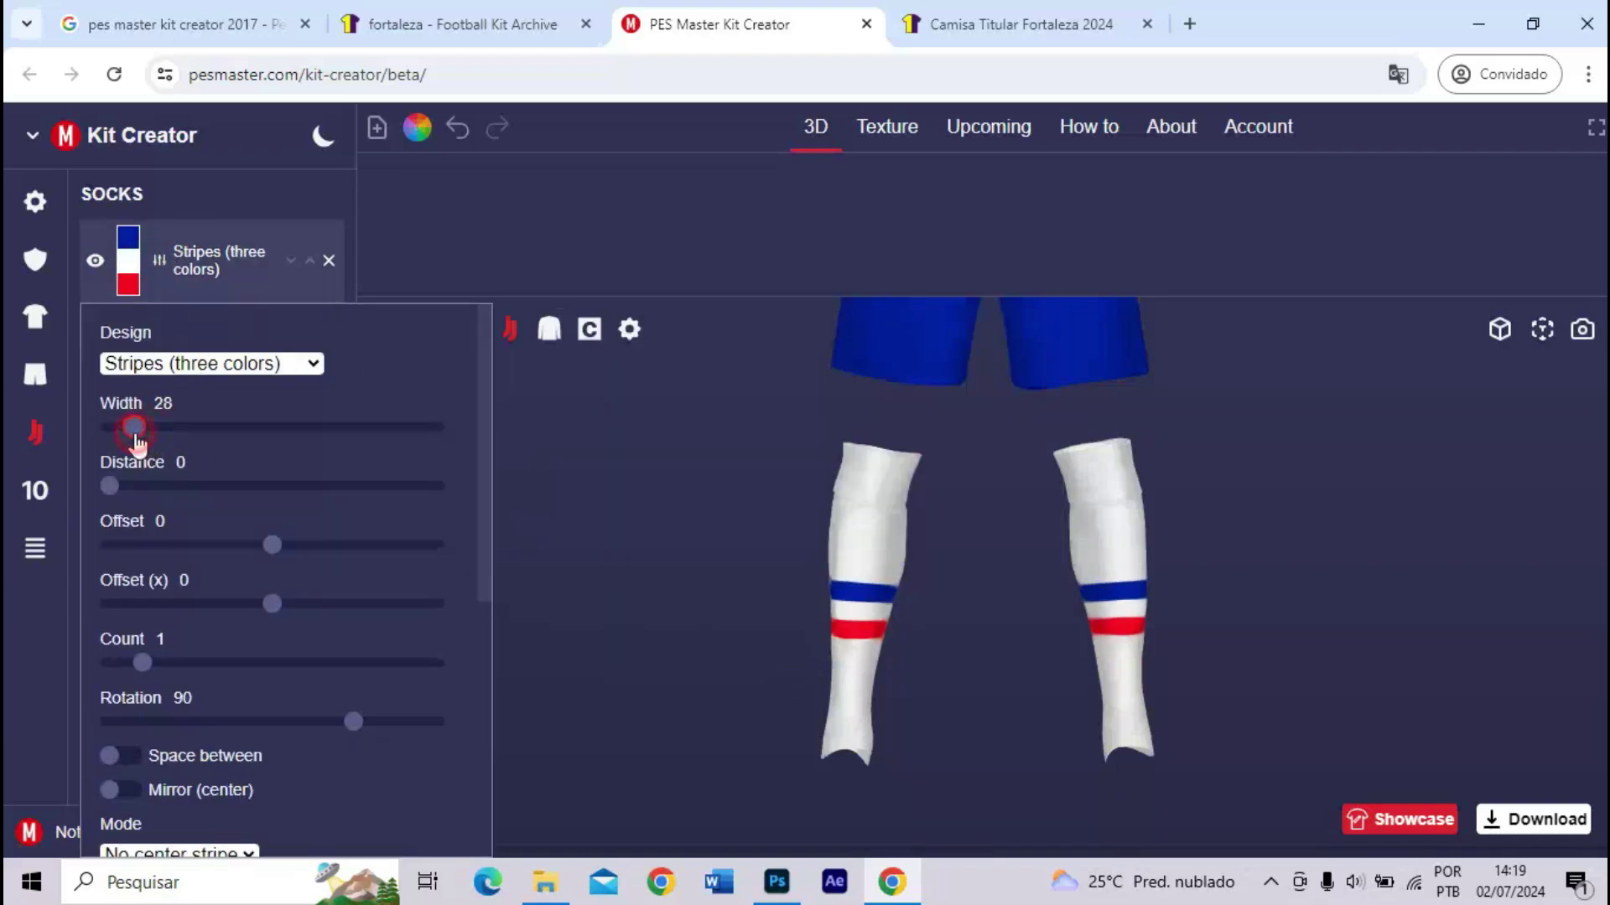
left_click(1082, 20)
left_click(797, 14)
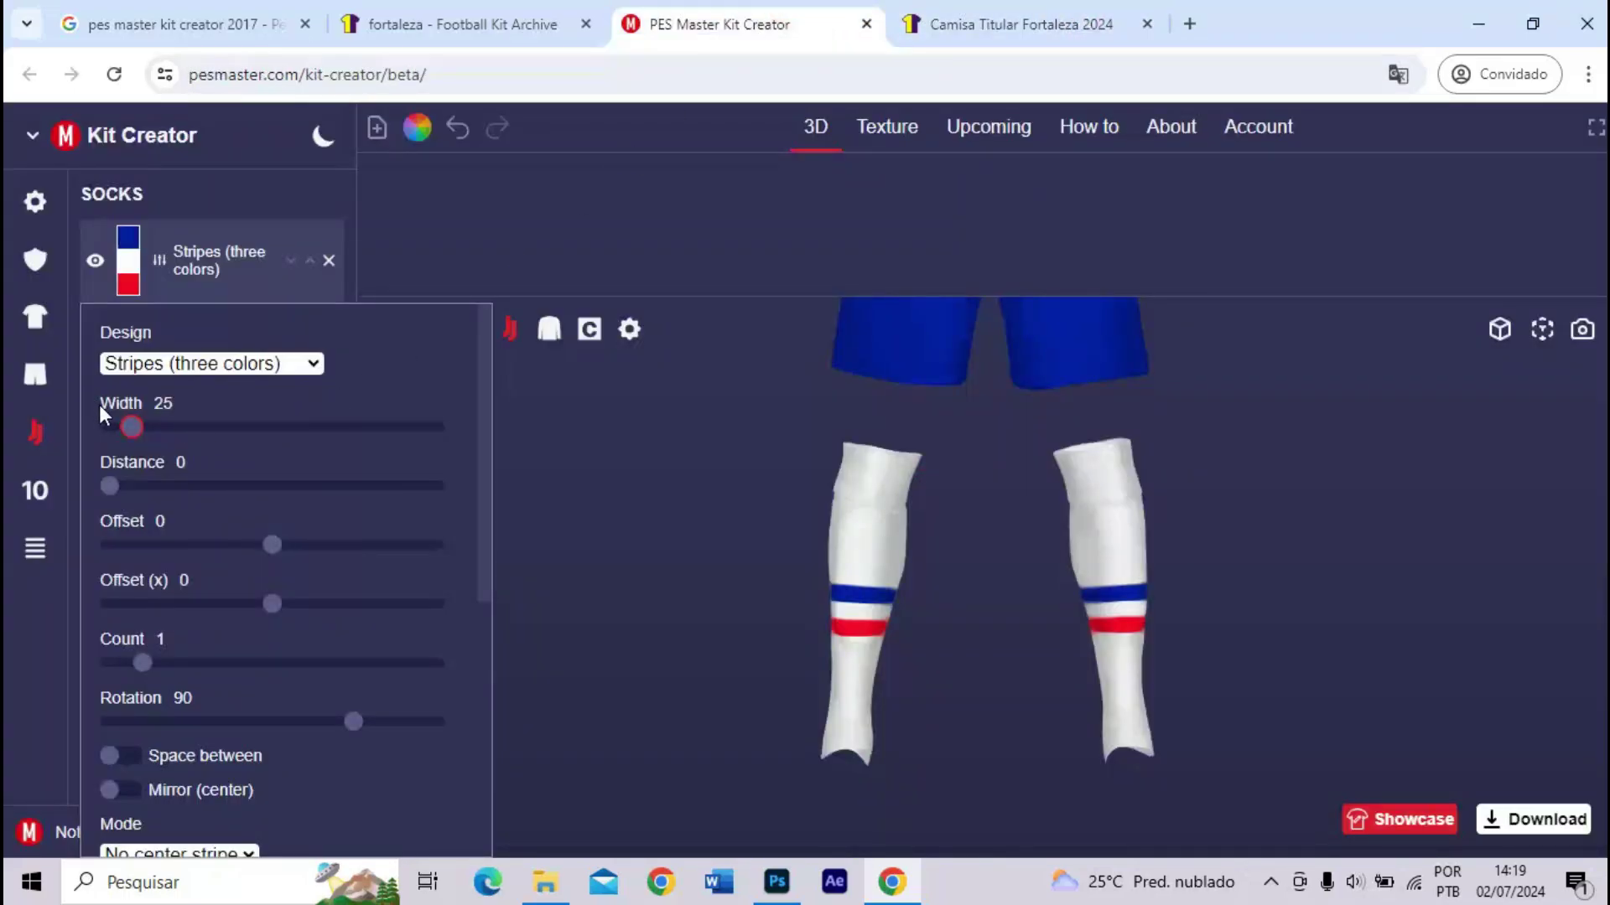
left_click_drag(134, 430, 125, 434)
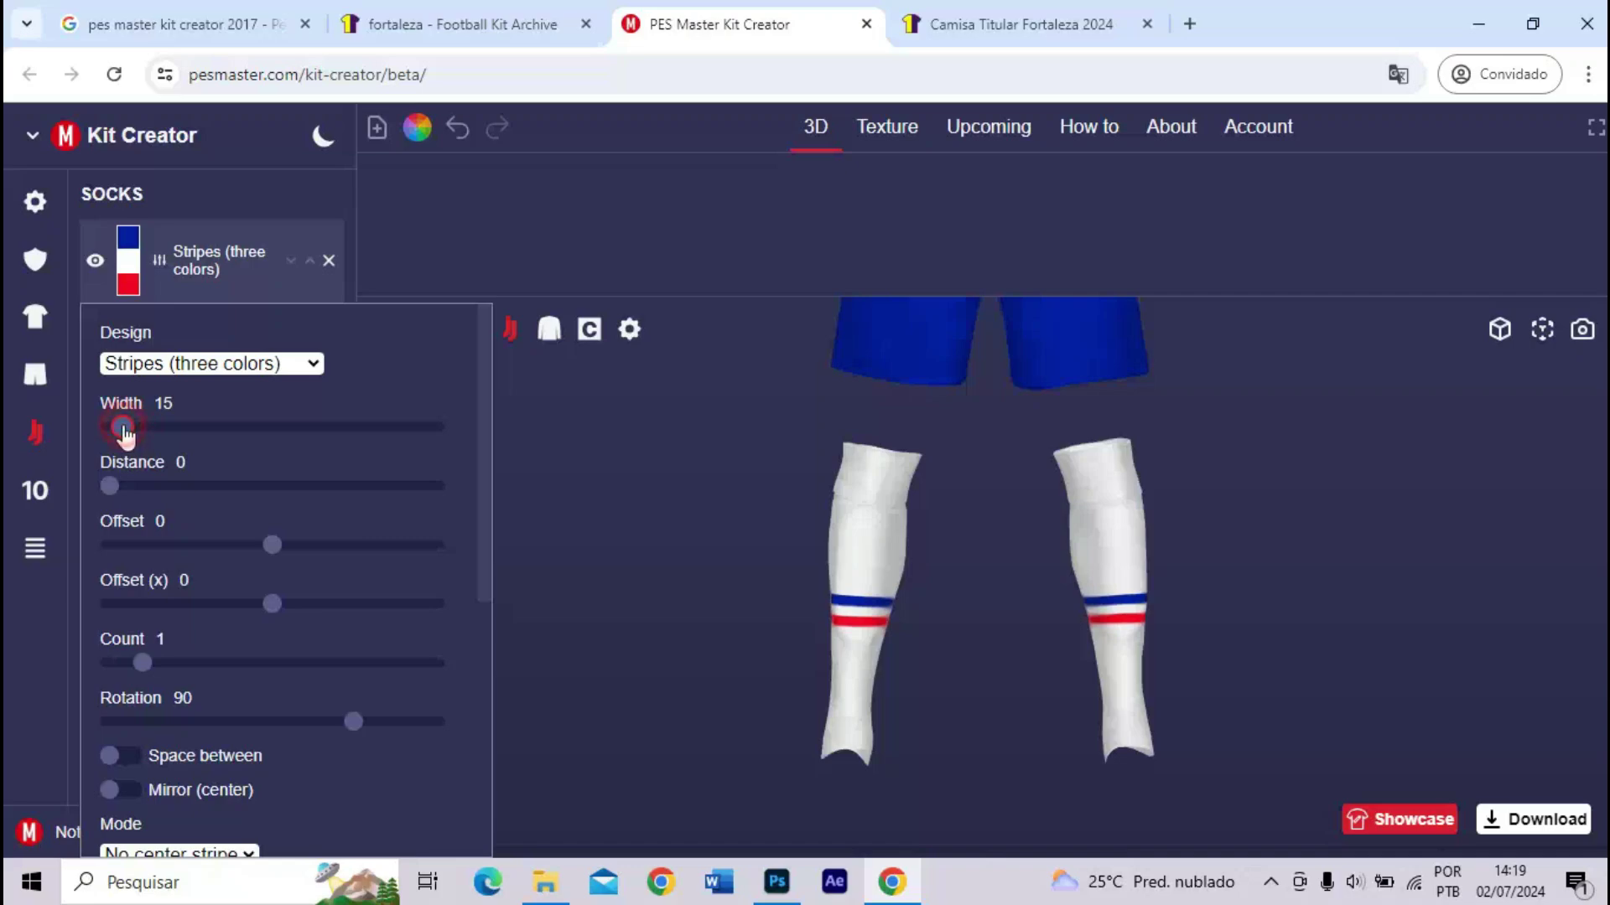
key("Right")
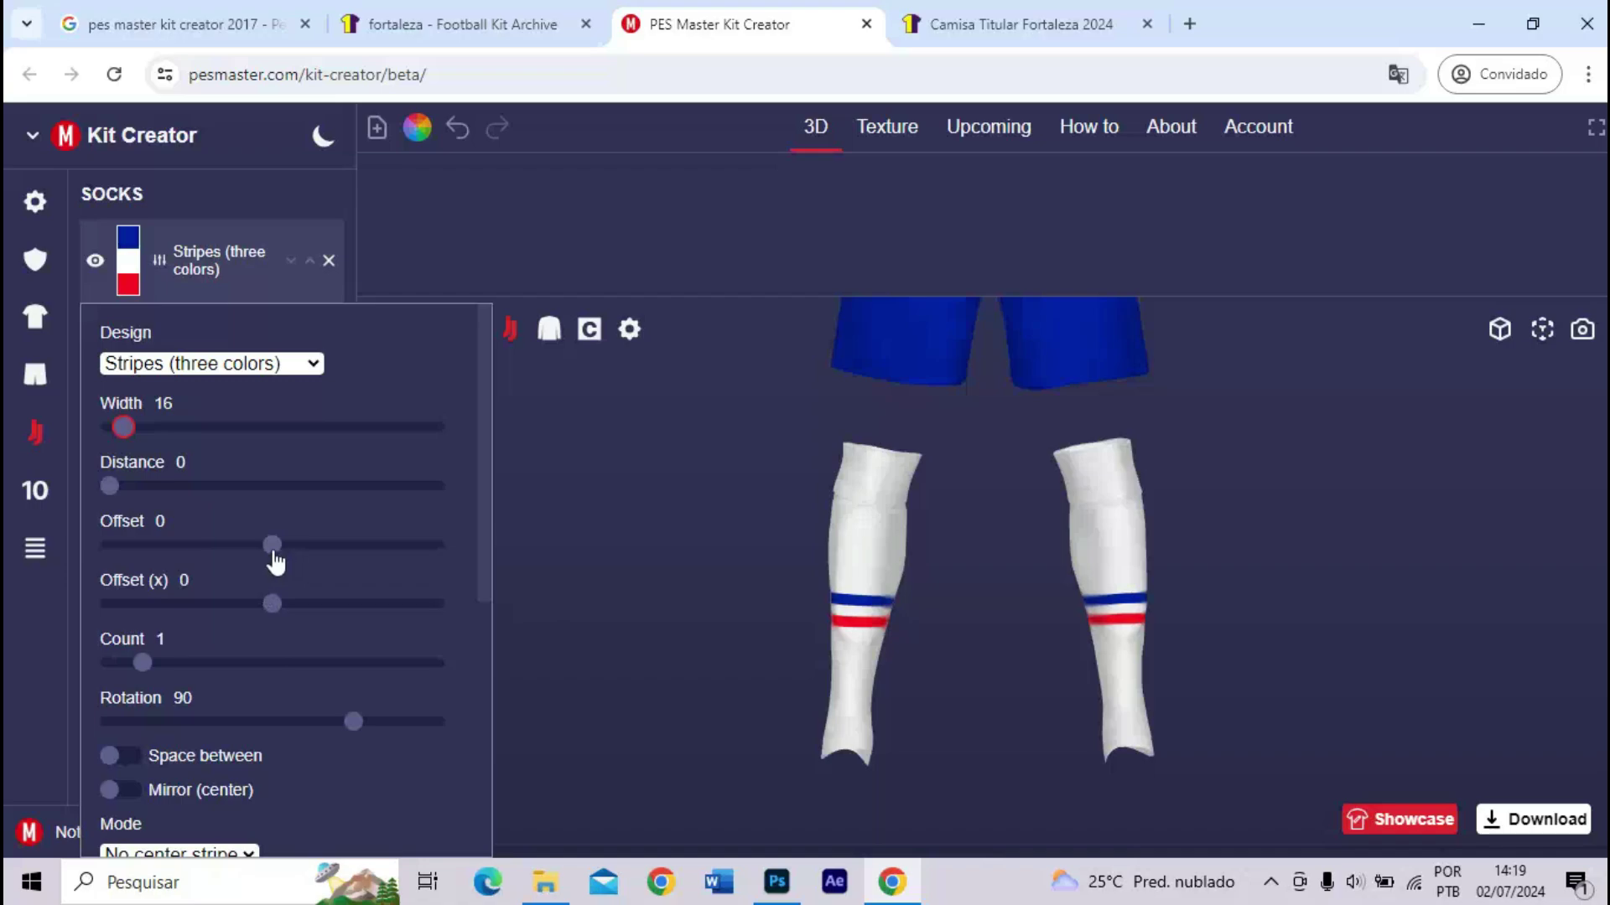
left_click_drag(275, 562, 308, 563)
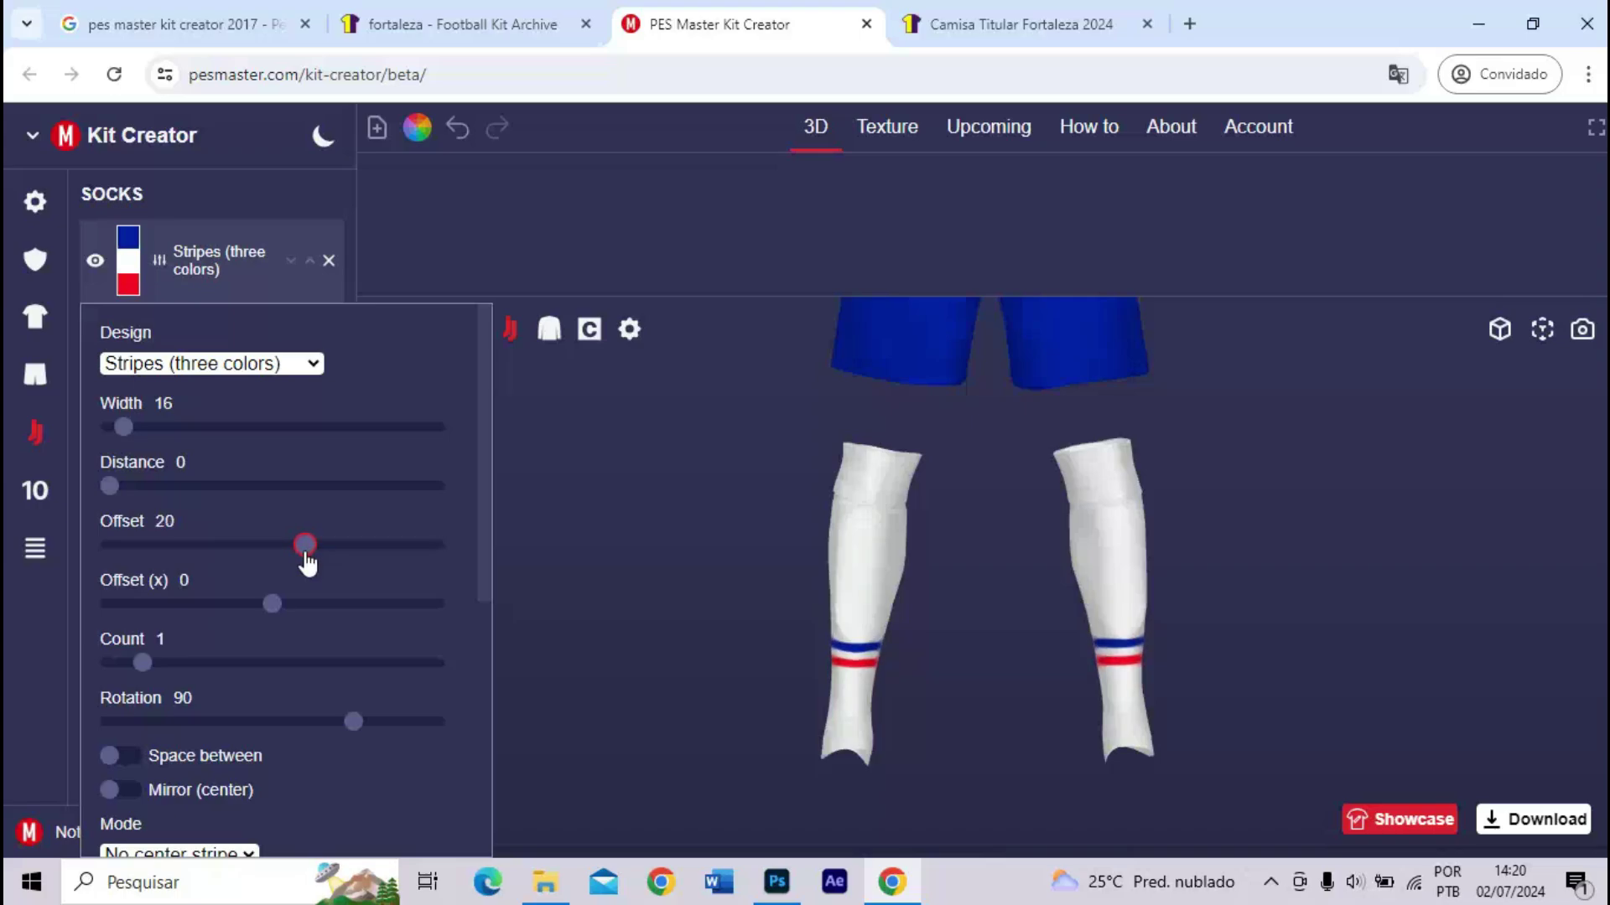
- Check the sock cuffs in the reference photo and add a two-color stripes layer to the socks
left_click(1017, 10)
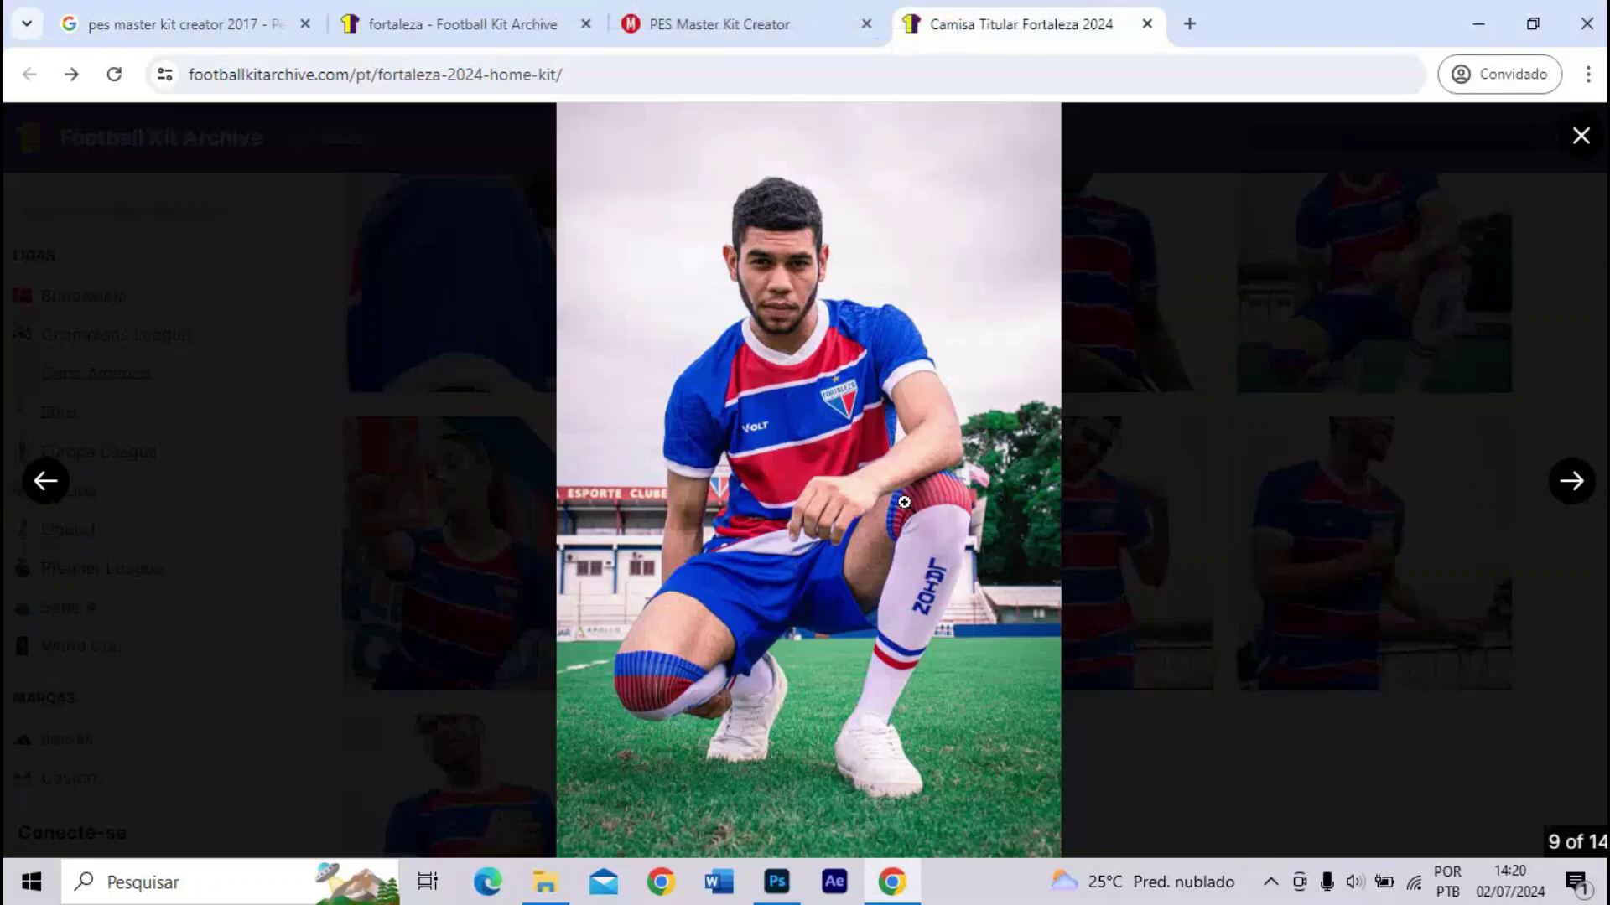
left_click(707, 33)
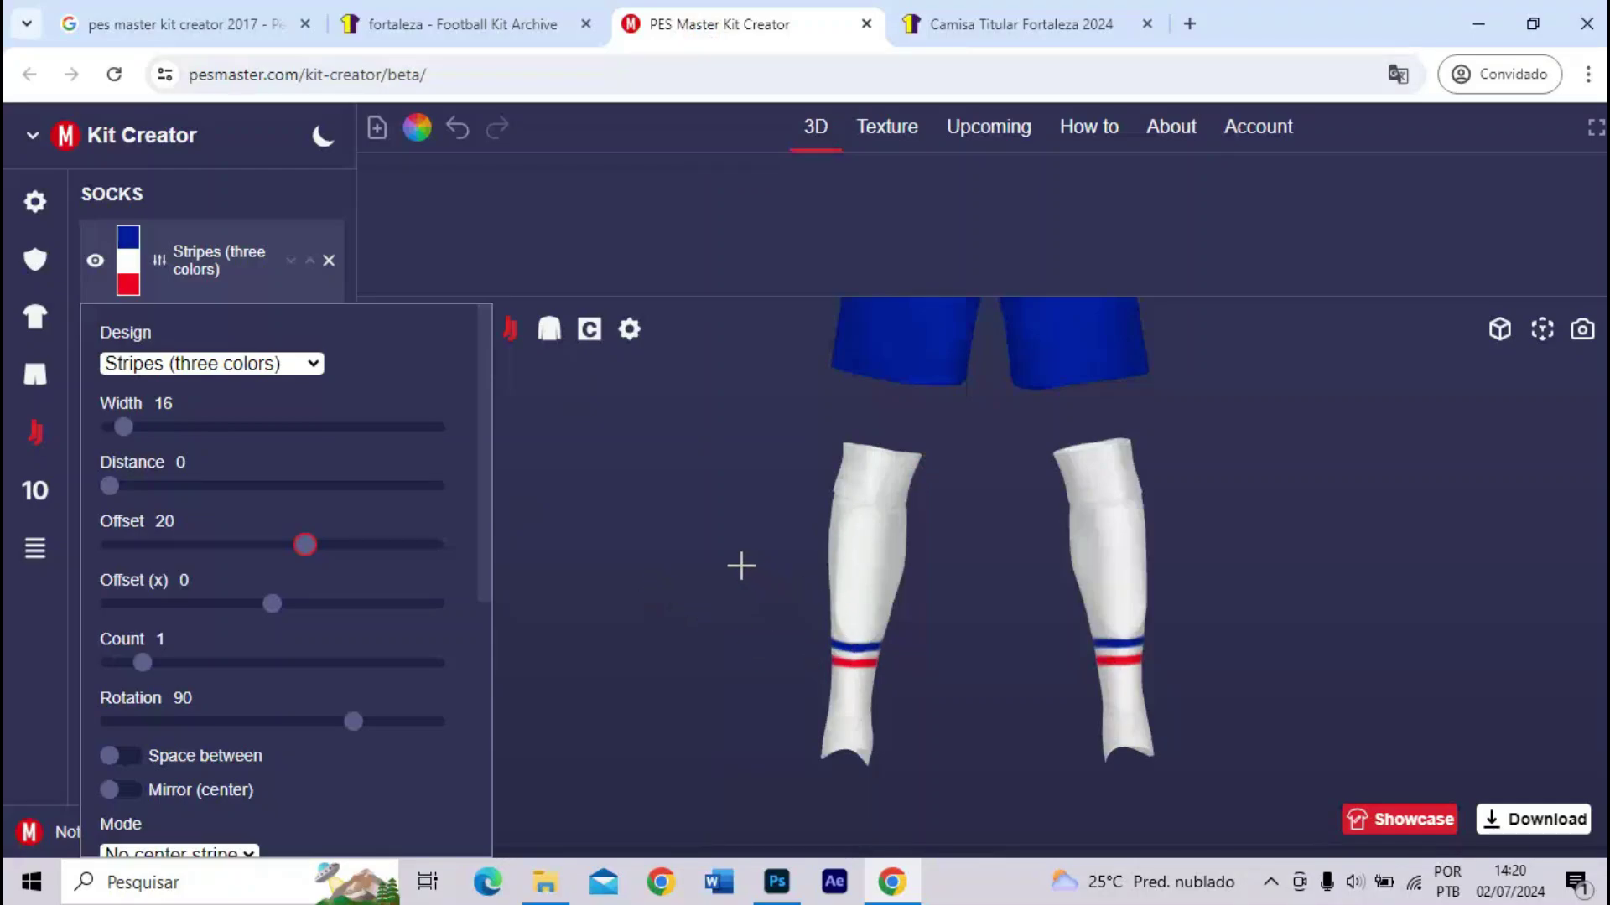
left_click_drag(808, 582, 1152, 597)
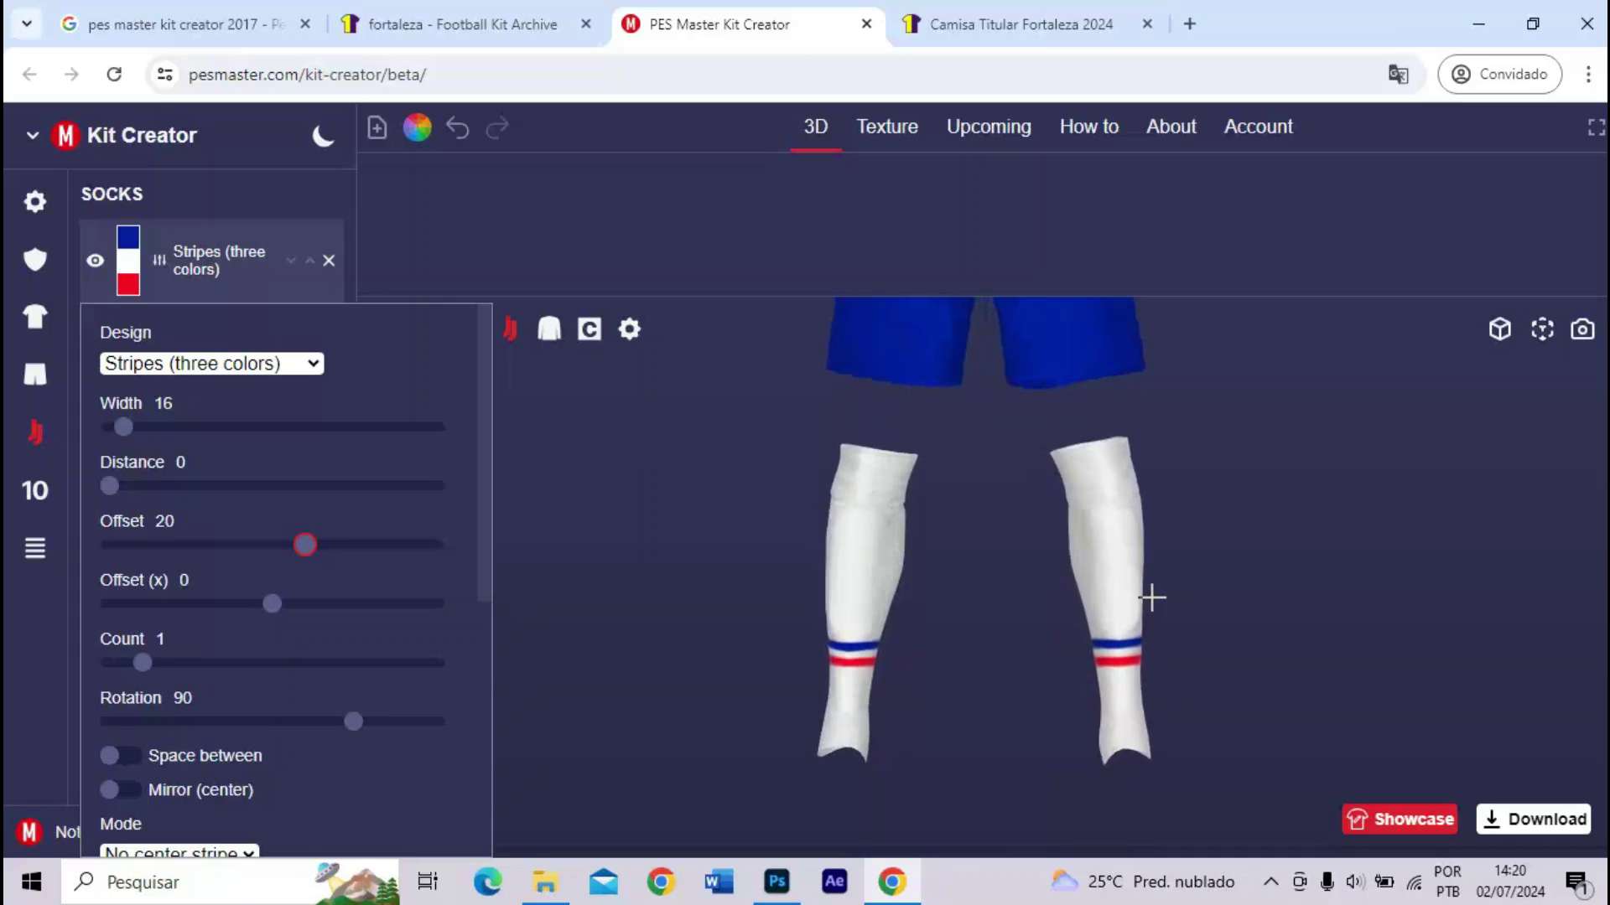
left_click(975, 34)
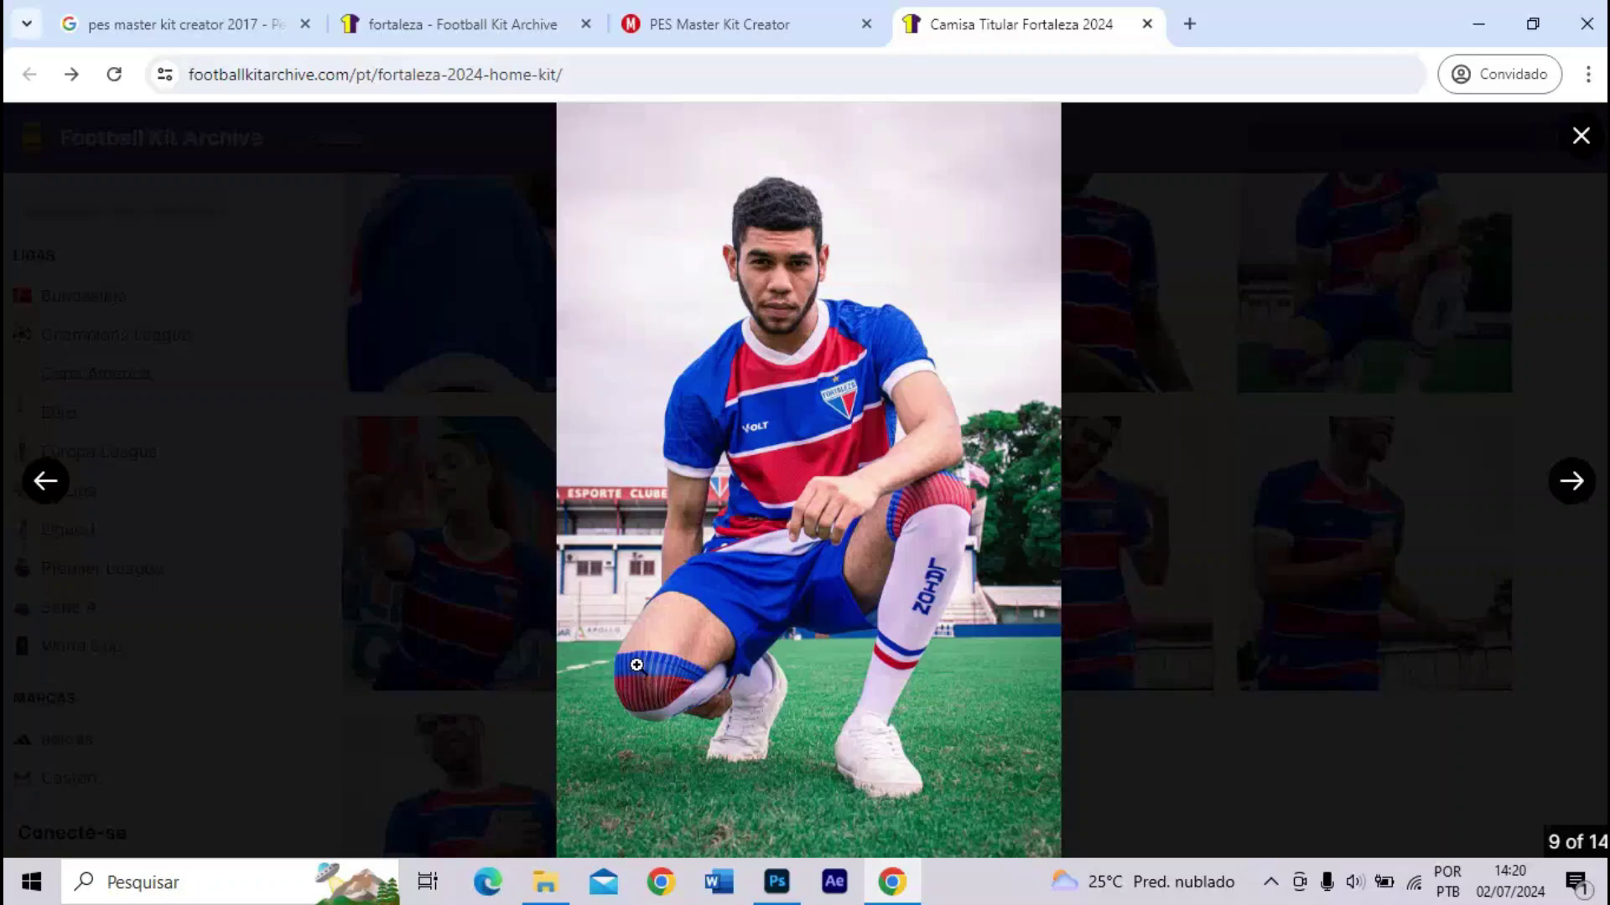
left_click(796, 20)
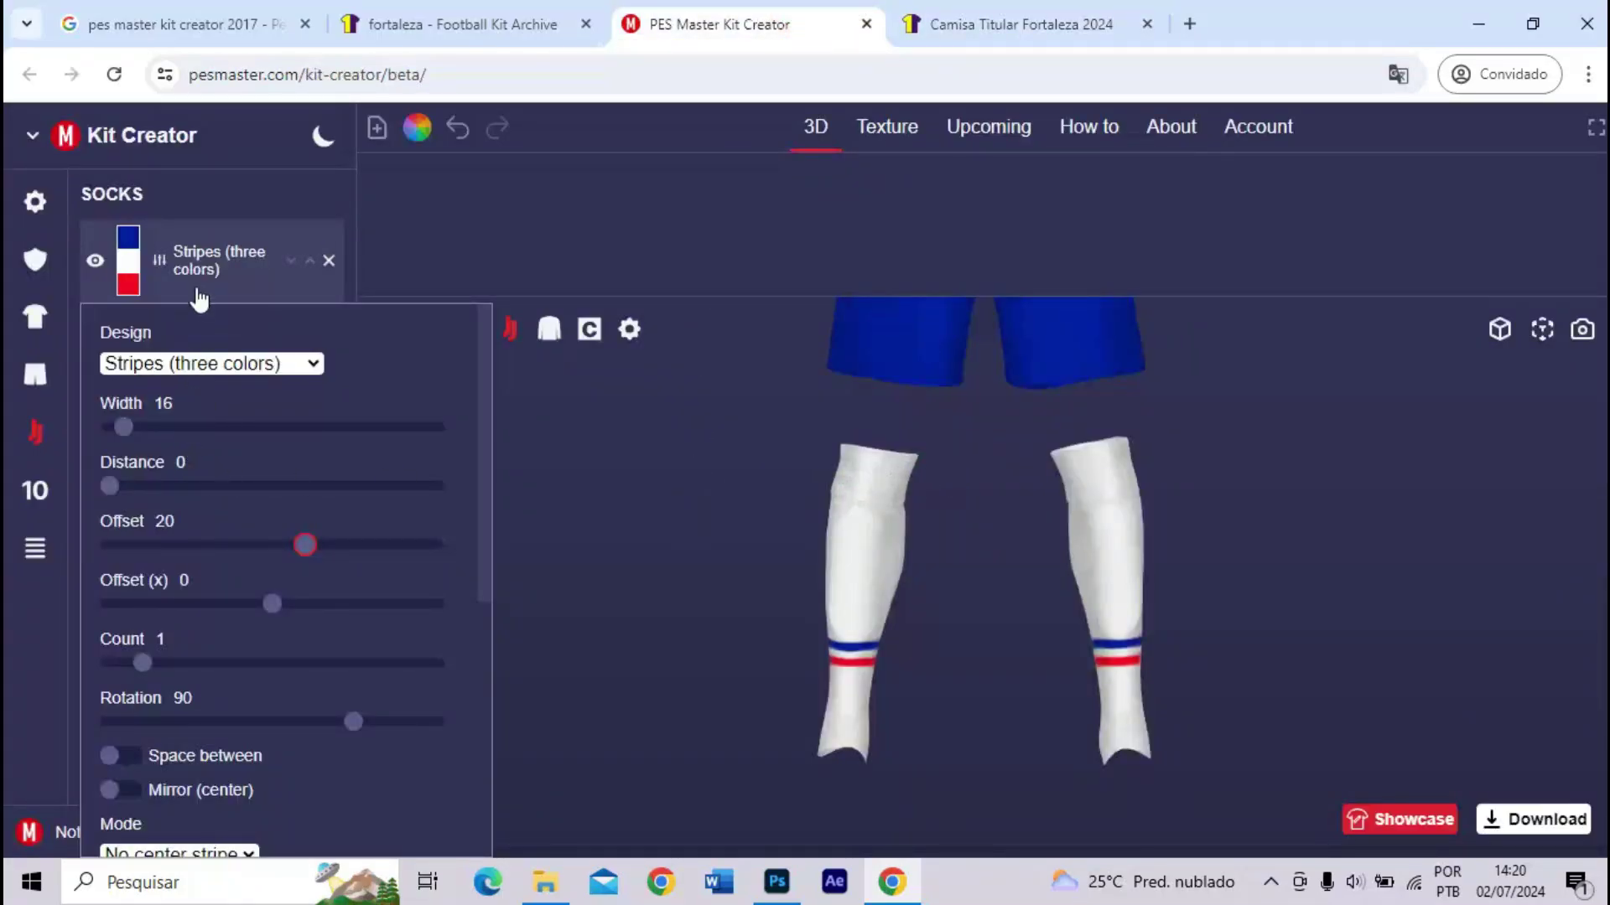
left_click(203, 198)
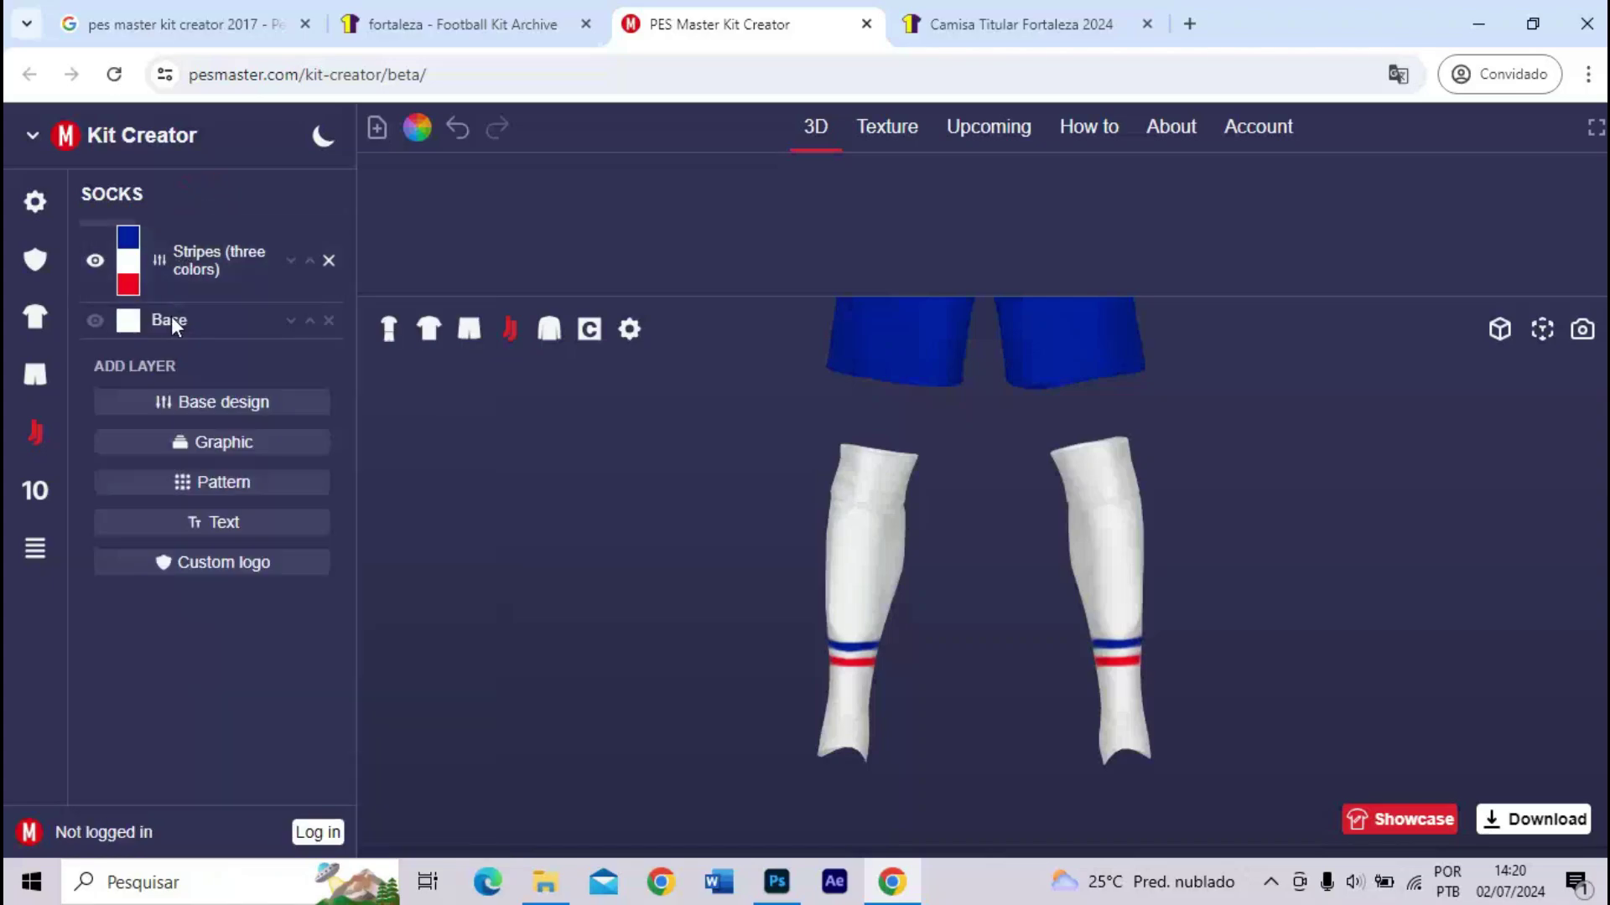
left_click(176, 403)
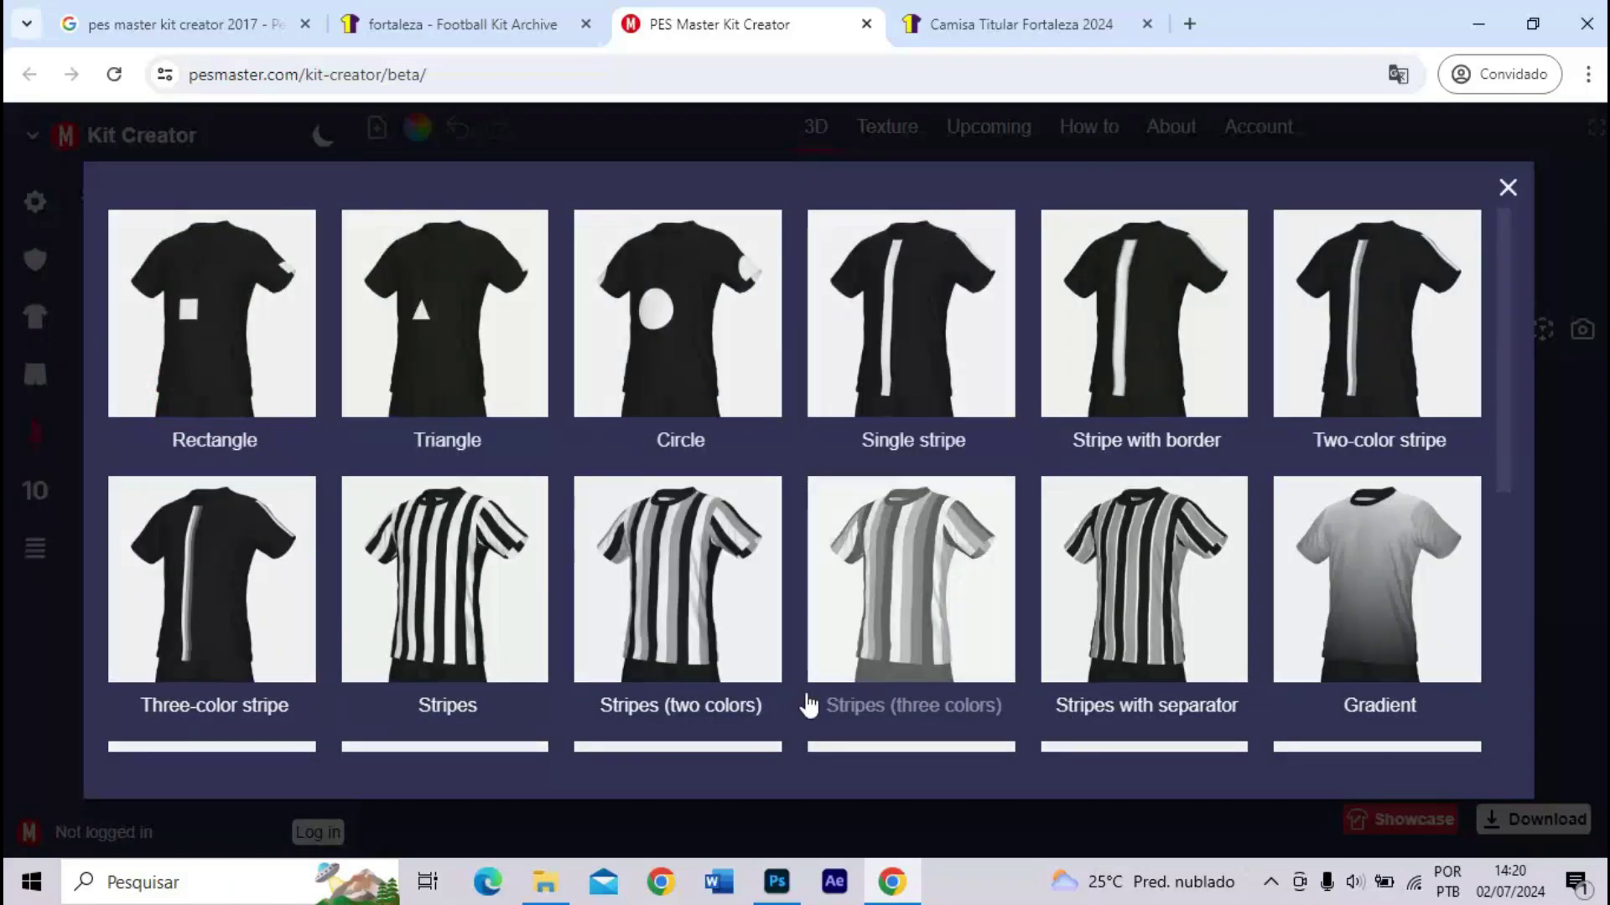
left_click(658, 627)
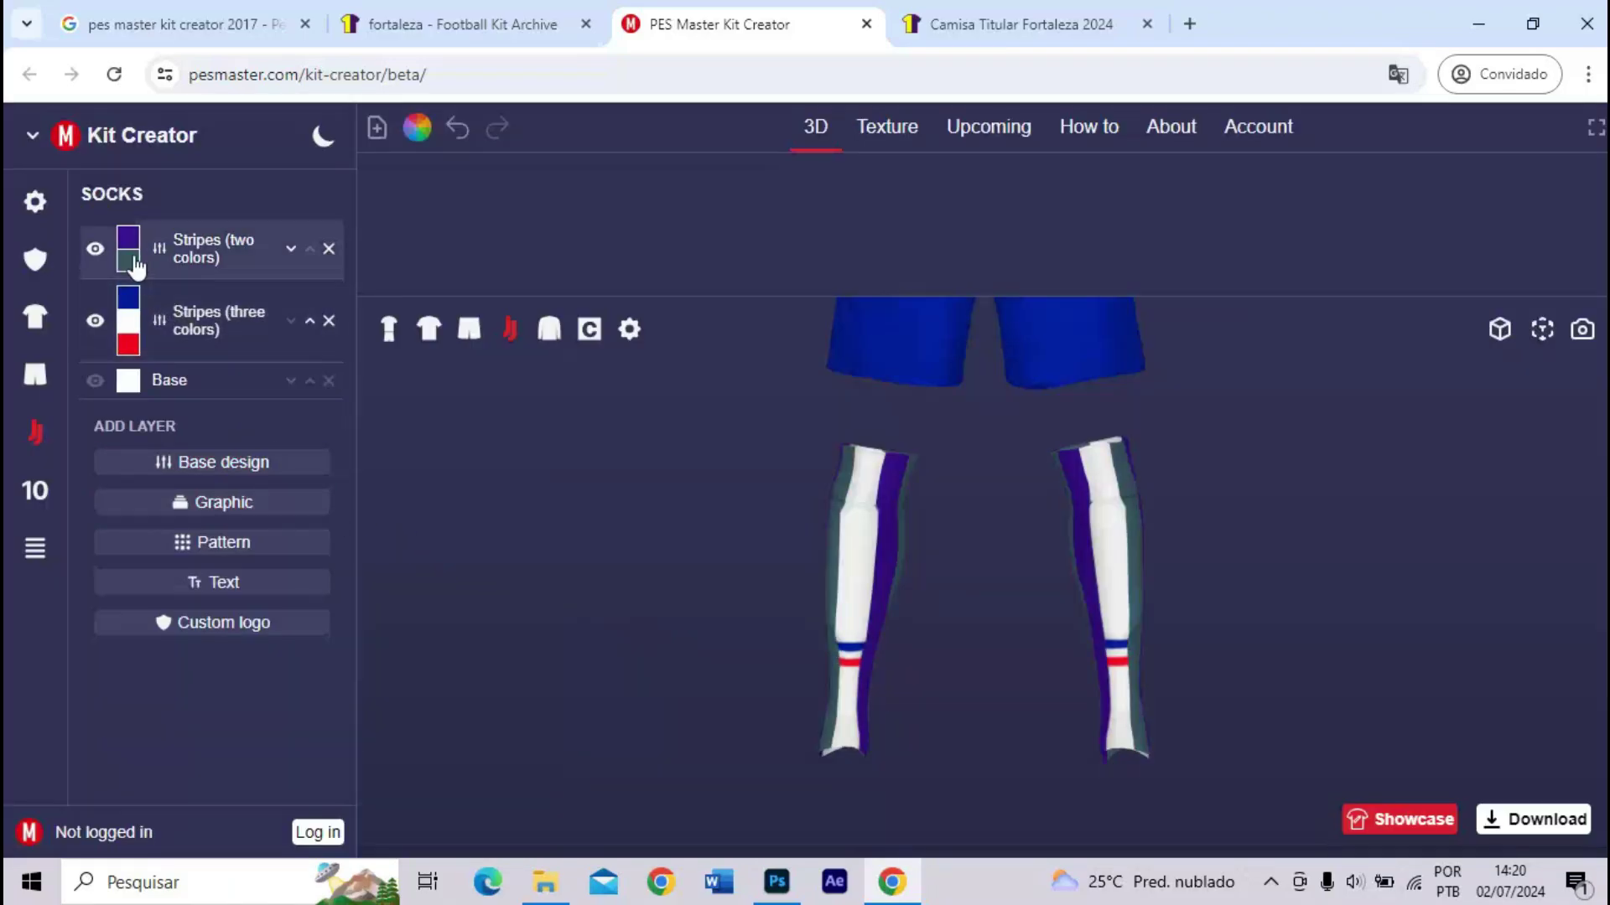
- Set the first colour of the two-color stripes to the kit's dark blue, #001a9e, and the second to the kit's red
left_click(128, 238)
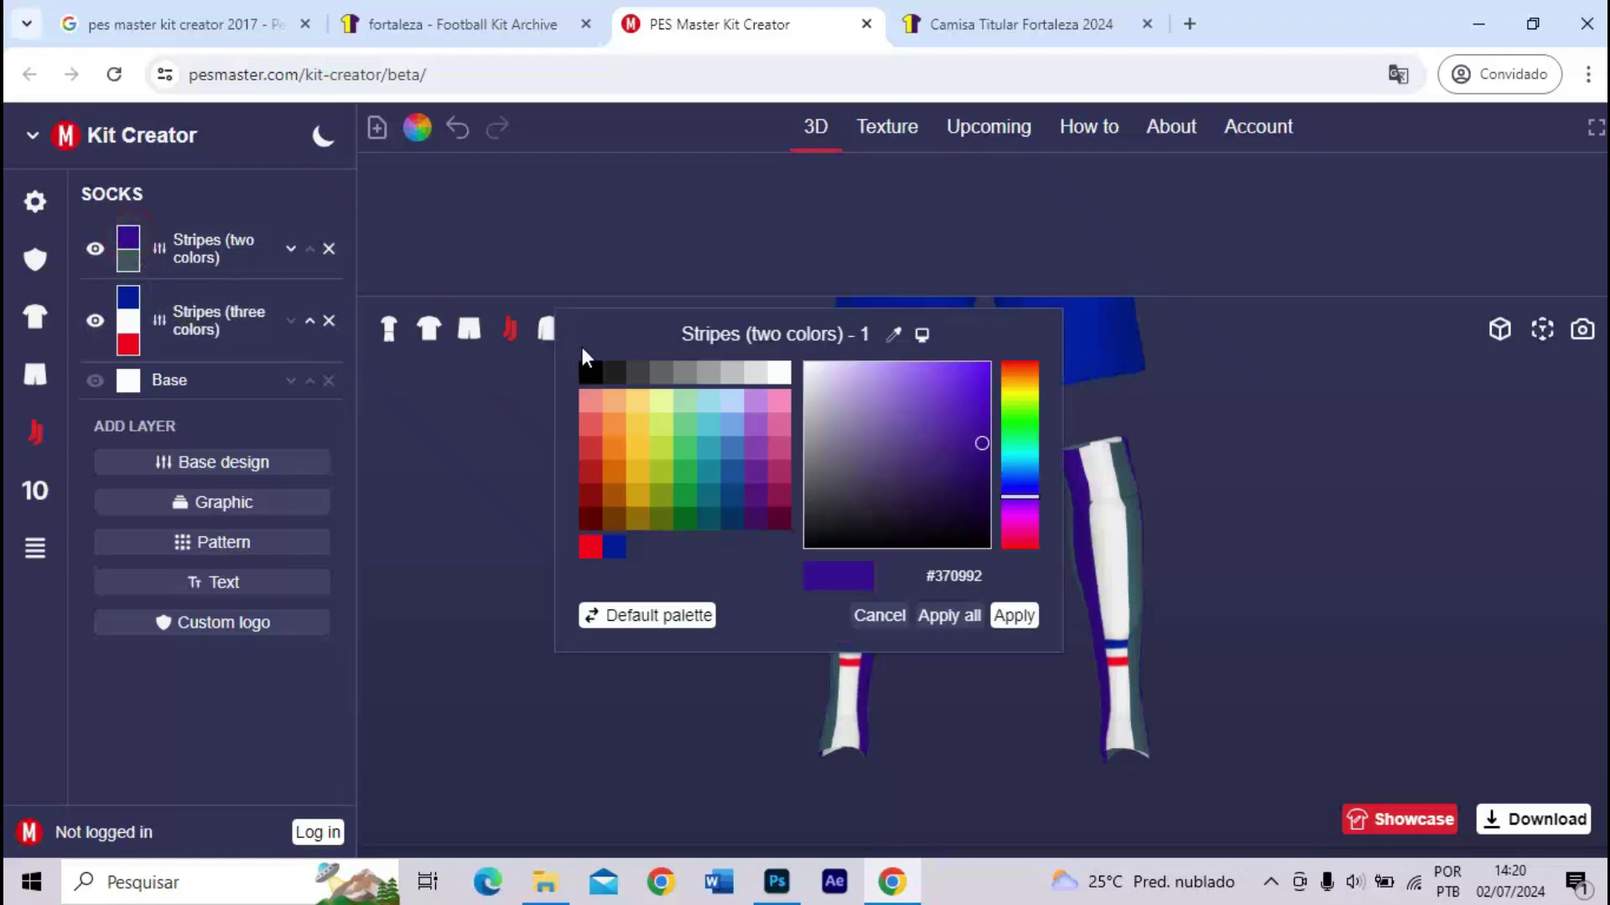
left_click(614, 550)
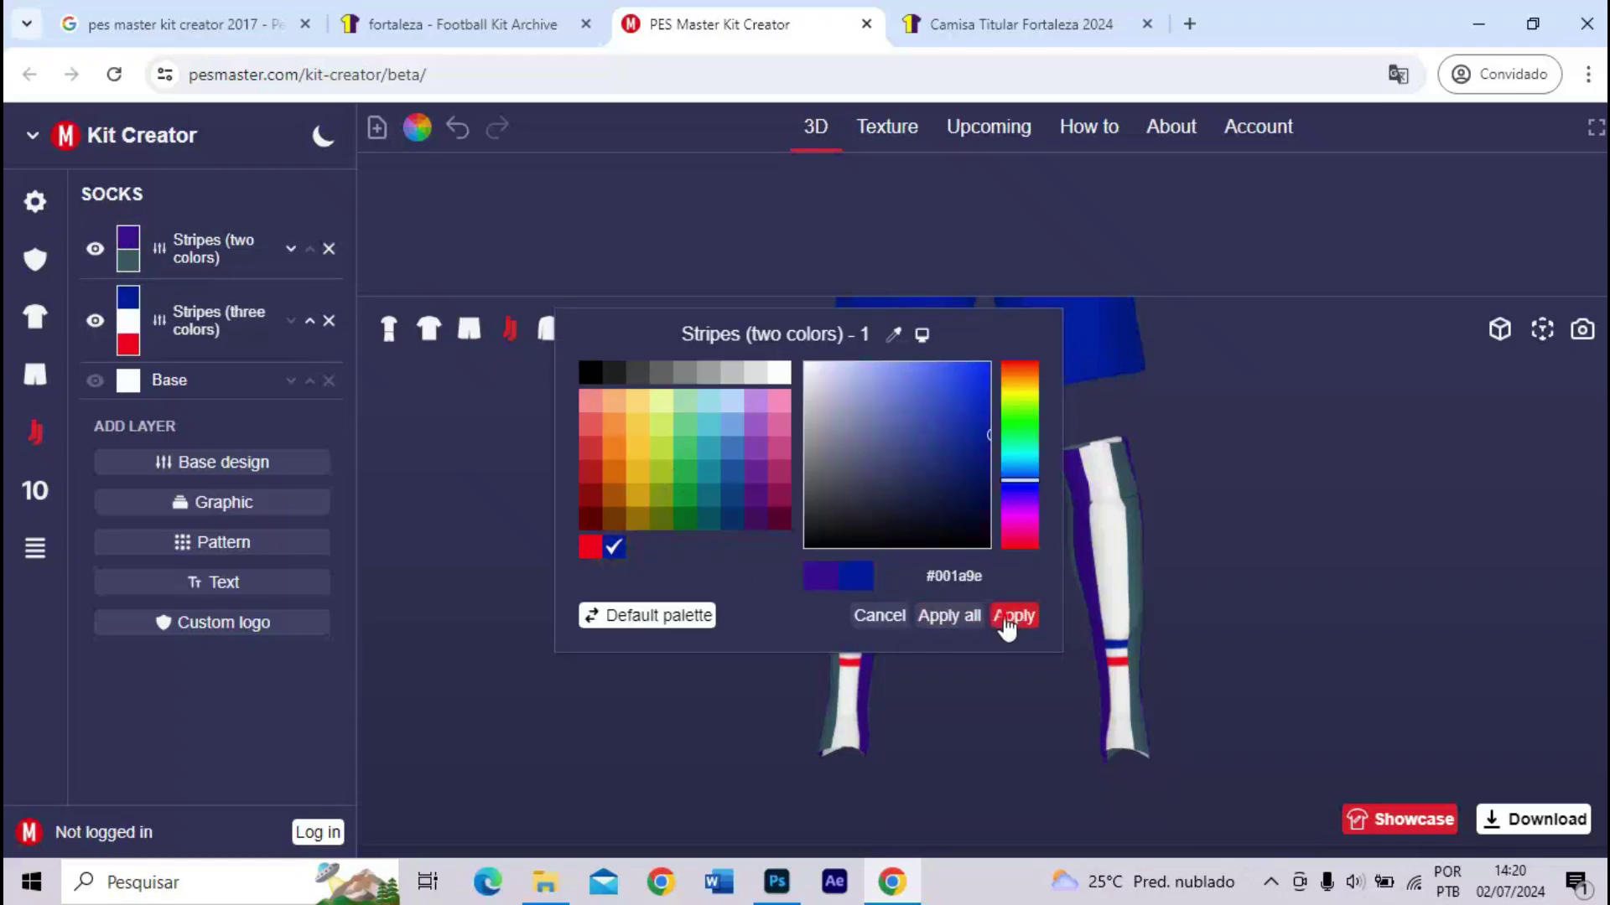
left_click(1013, 615)
left_click(128, 261)
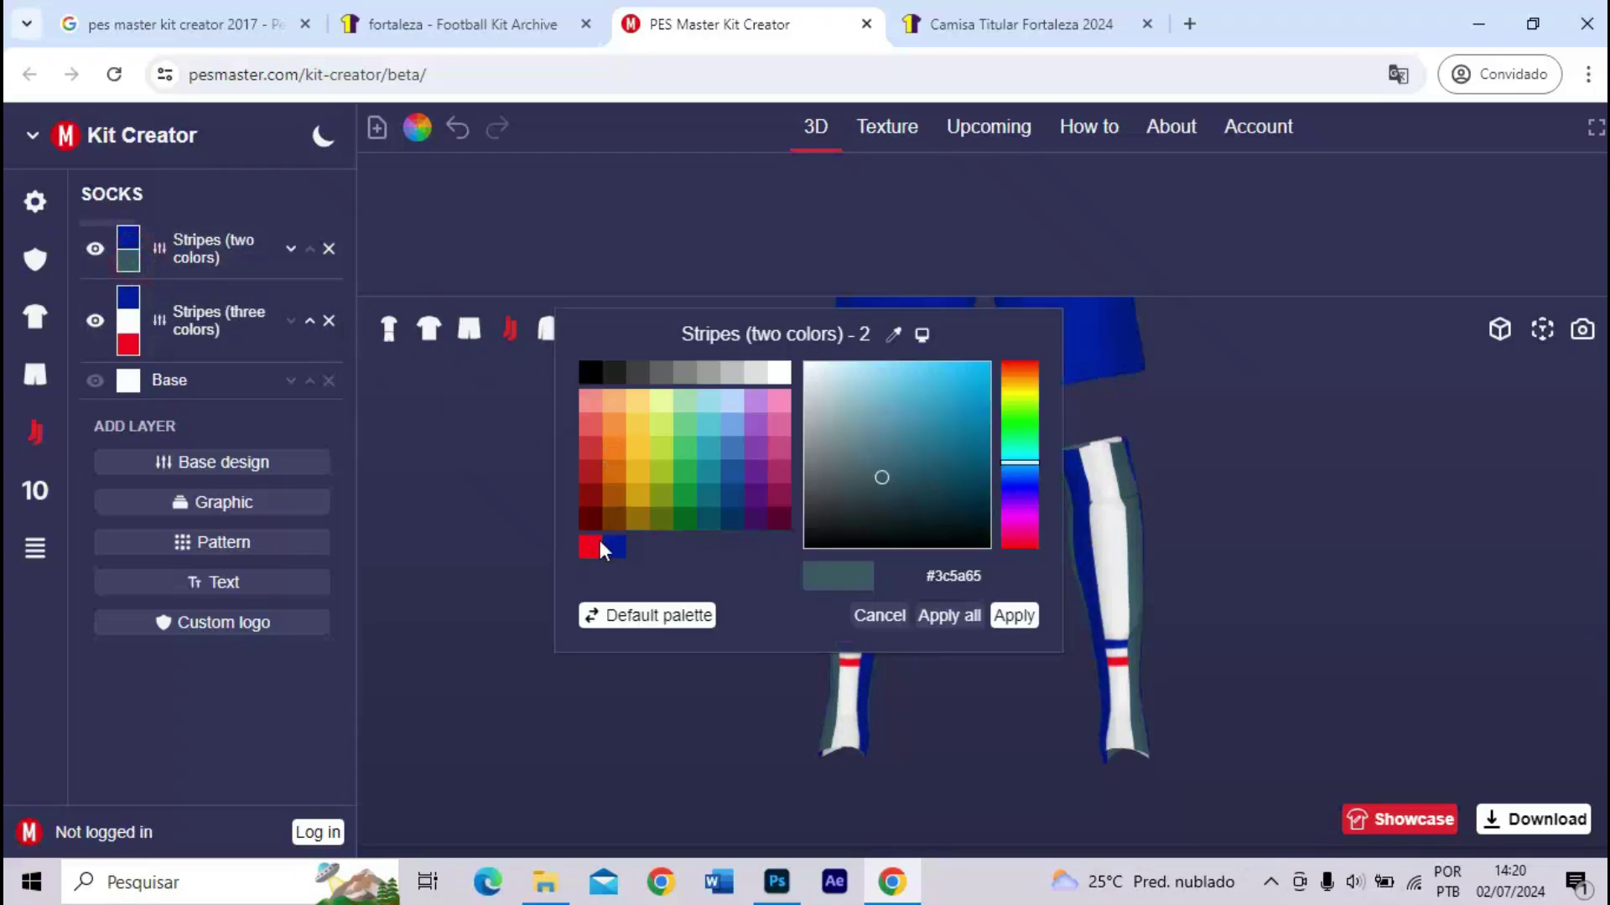
left_click(591, 547)
left_click(1013, 615)
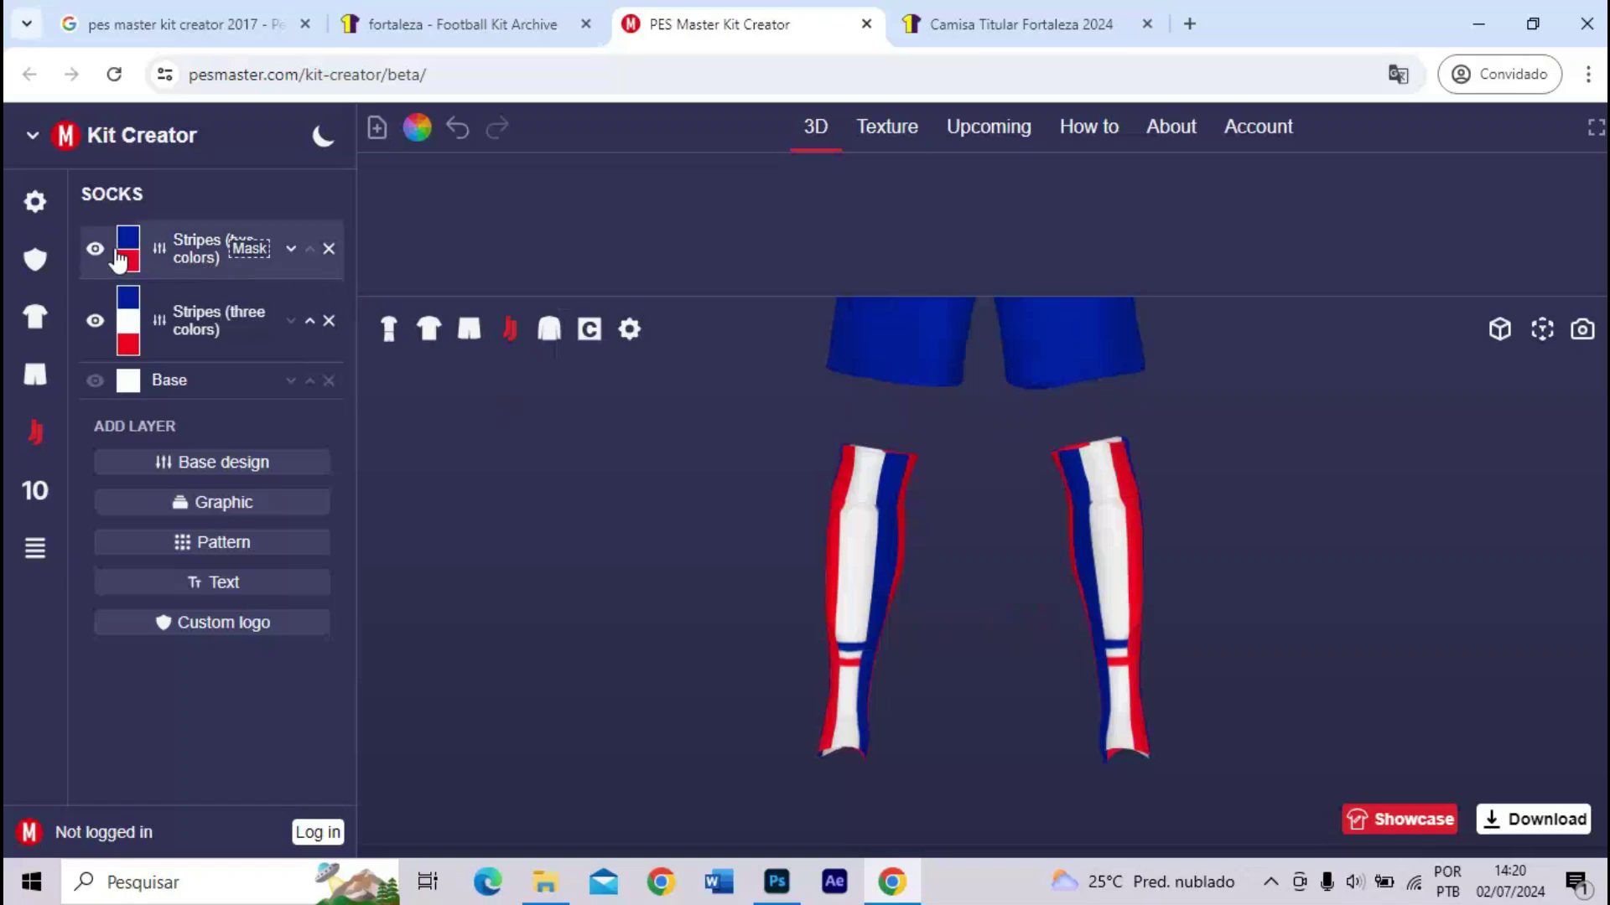
- Limit the two-color stripes to a count of 1 and make them horizontal with a rotation of 90
left_click(158, 254)
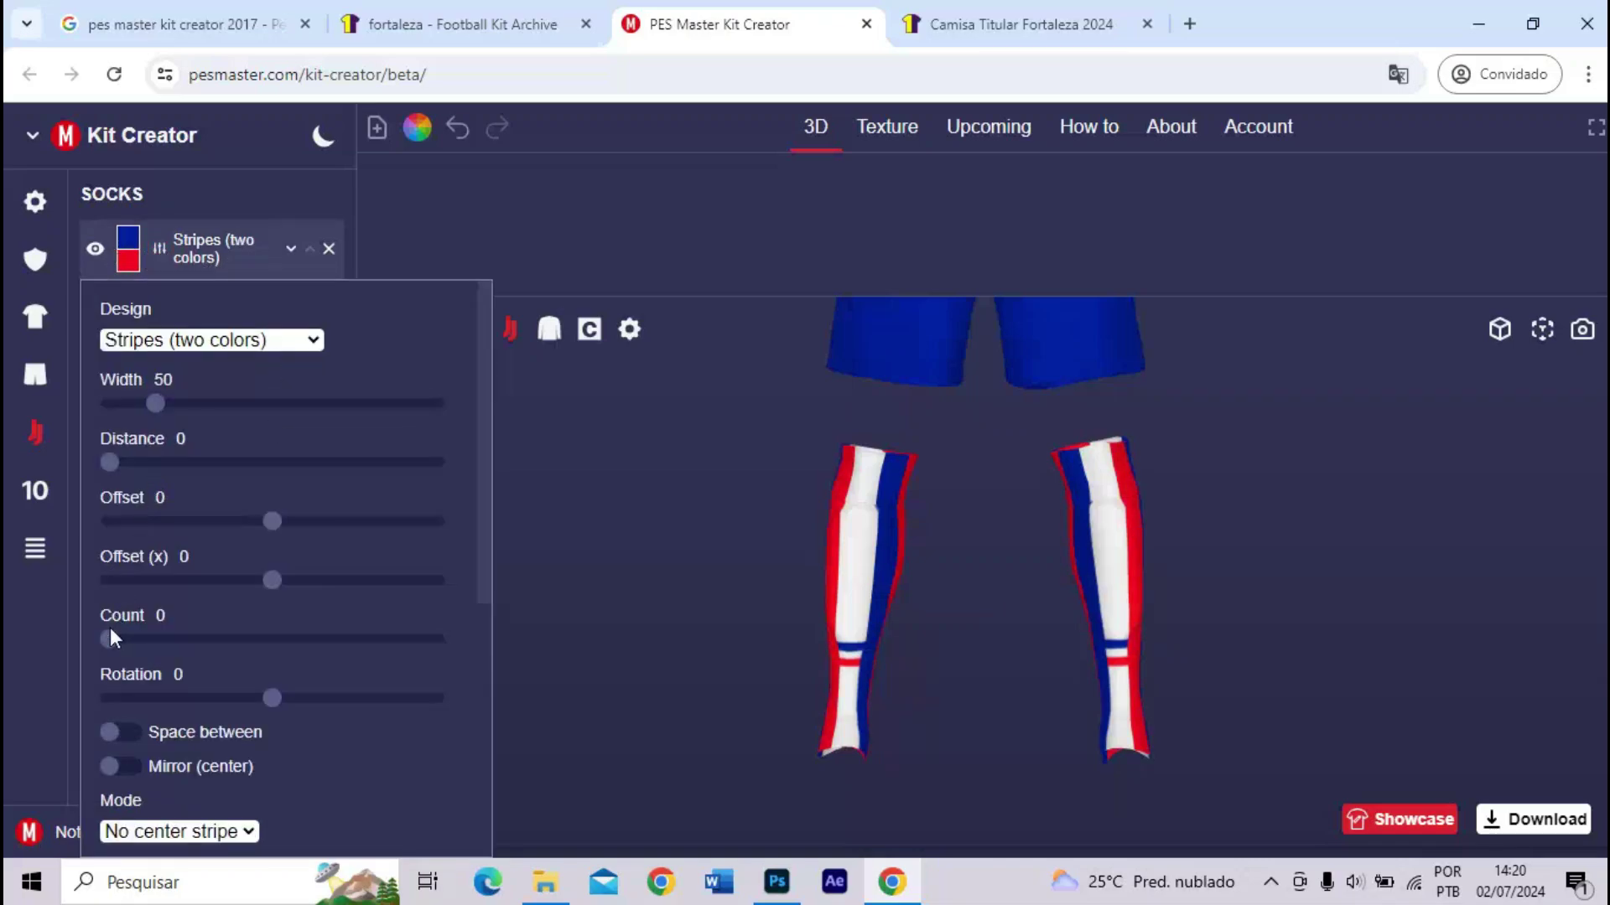
left_click_drag(109, 637, 142, 639)
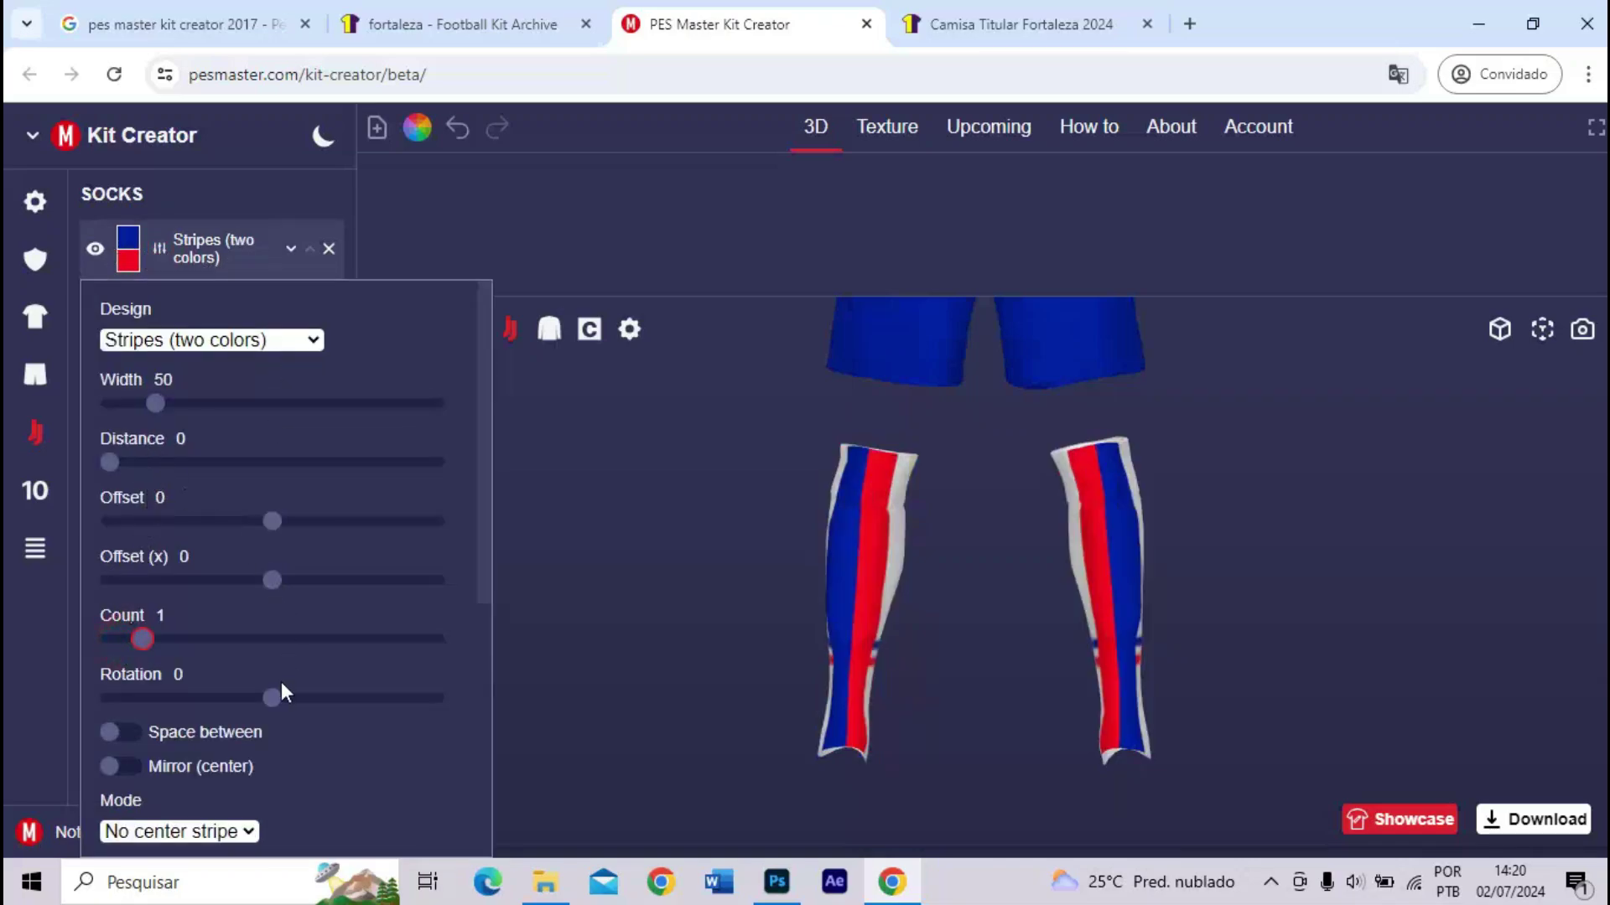
left_click_drag(272, 698, 353, 698)
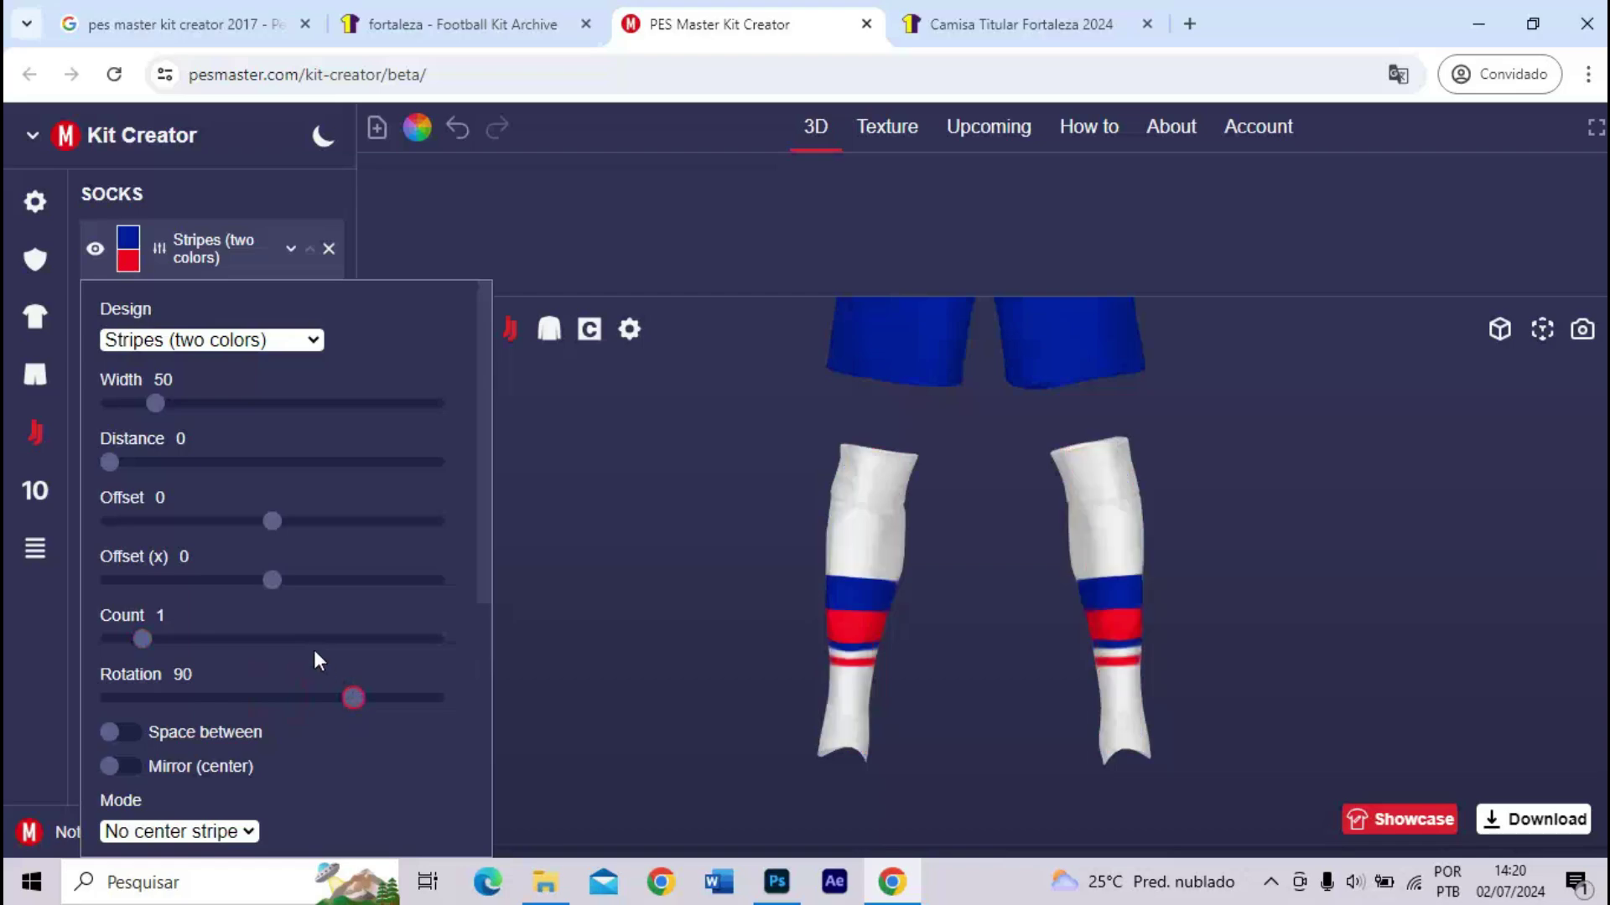
- Fit the blue and red stripes to the sock cuffs by setting their width to 43 and offset to -60
left_click_drag(155, 403, 141, 403)
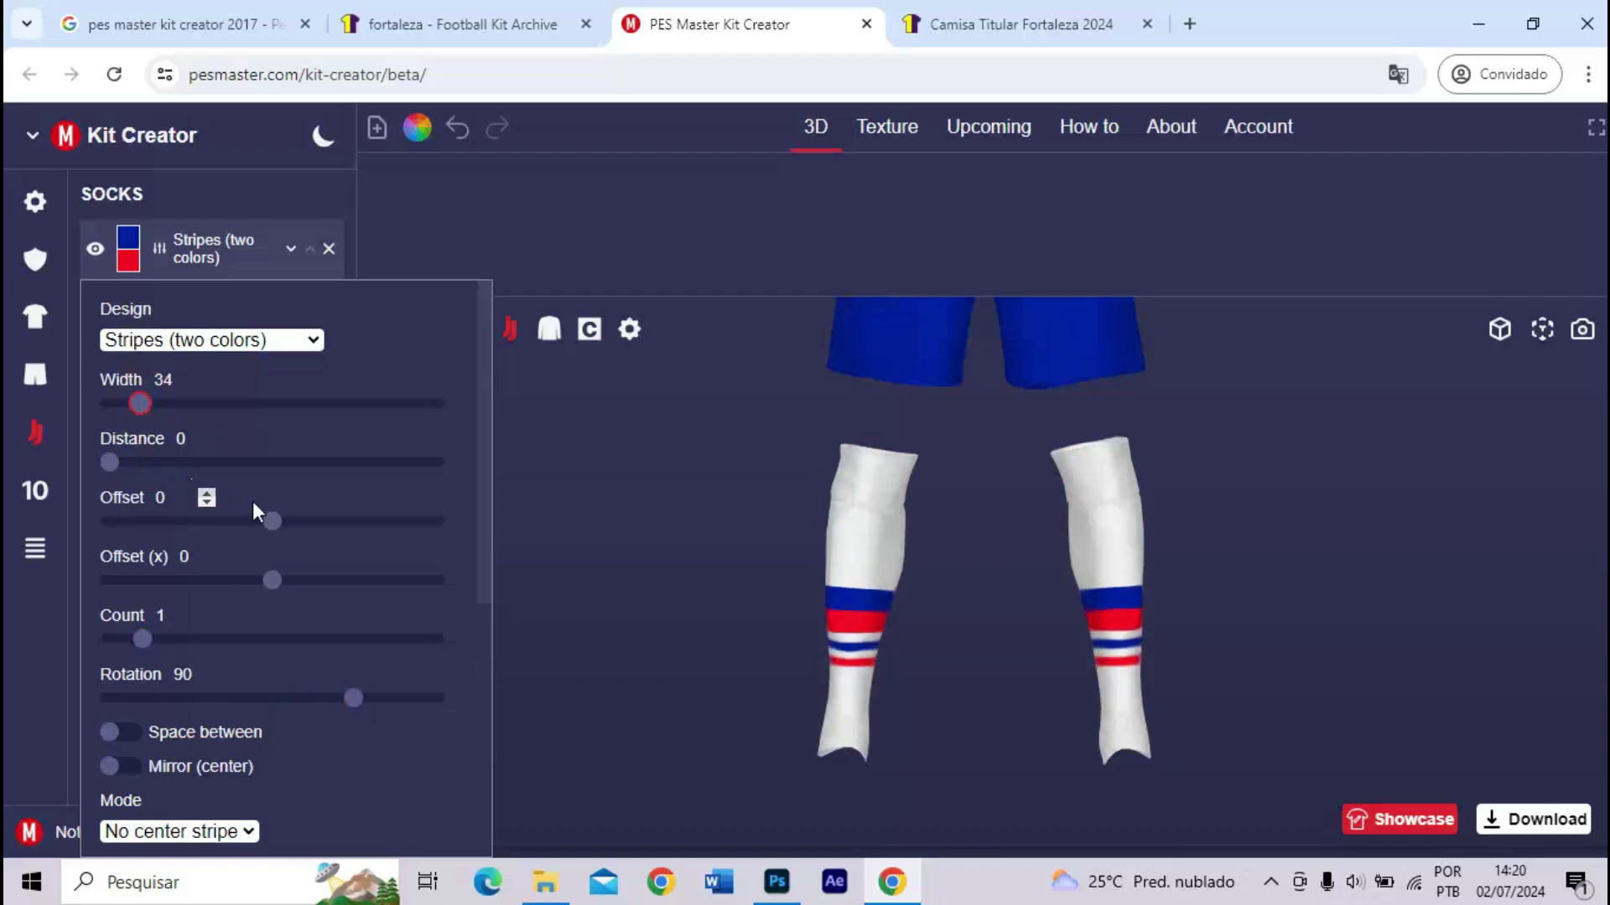
left_click_drag(244, 521, 176, 529)
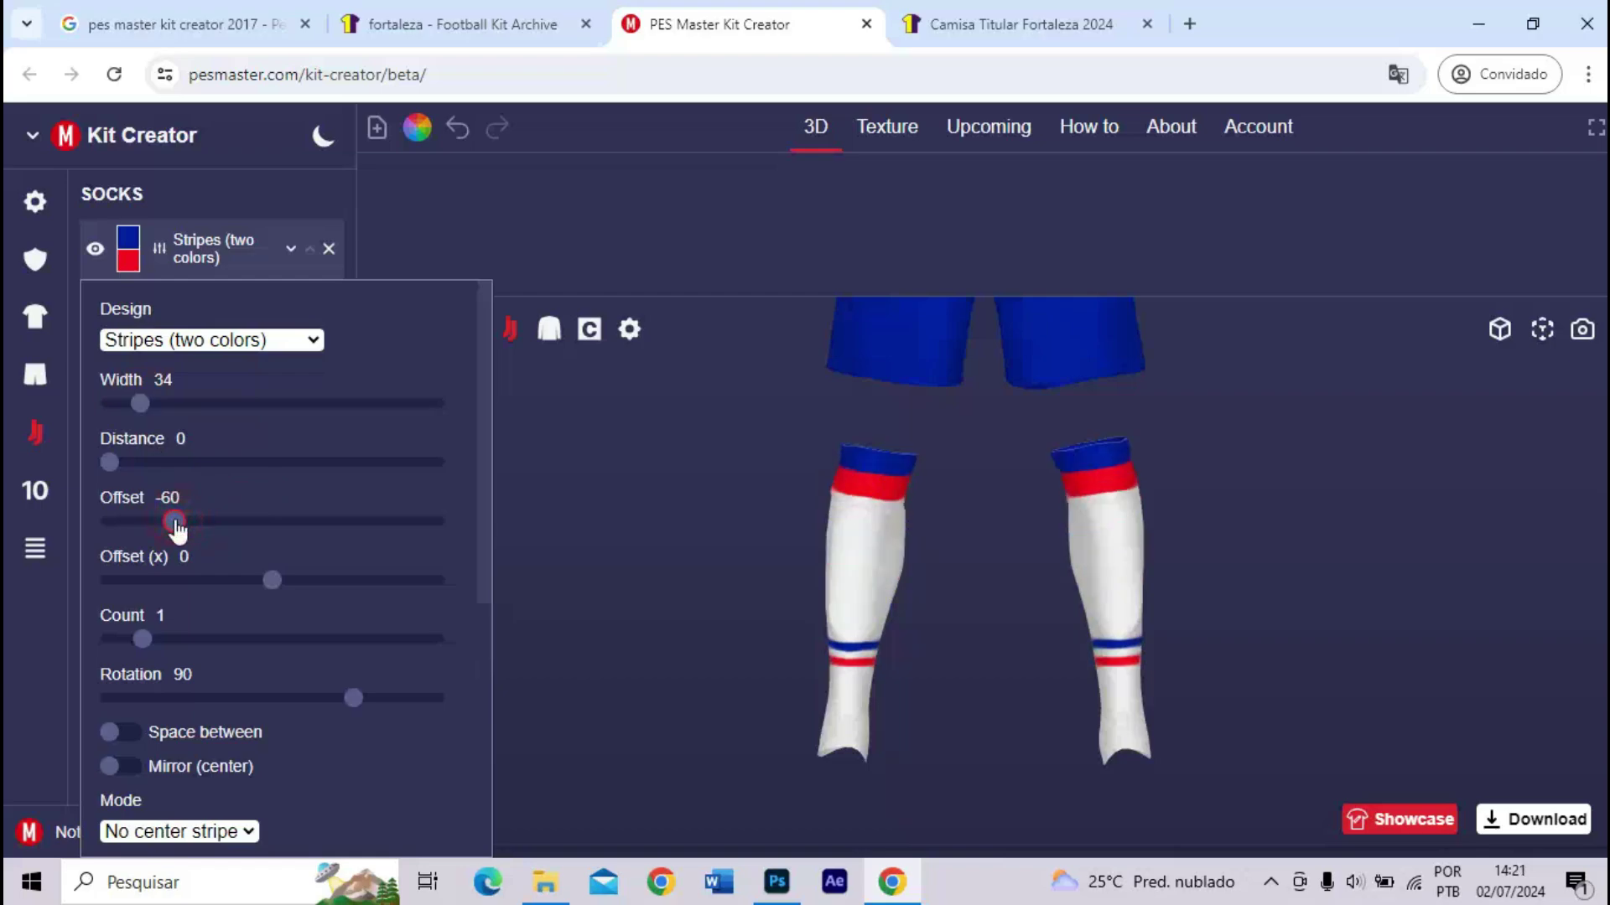
key("Left")
key("Left")
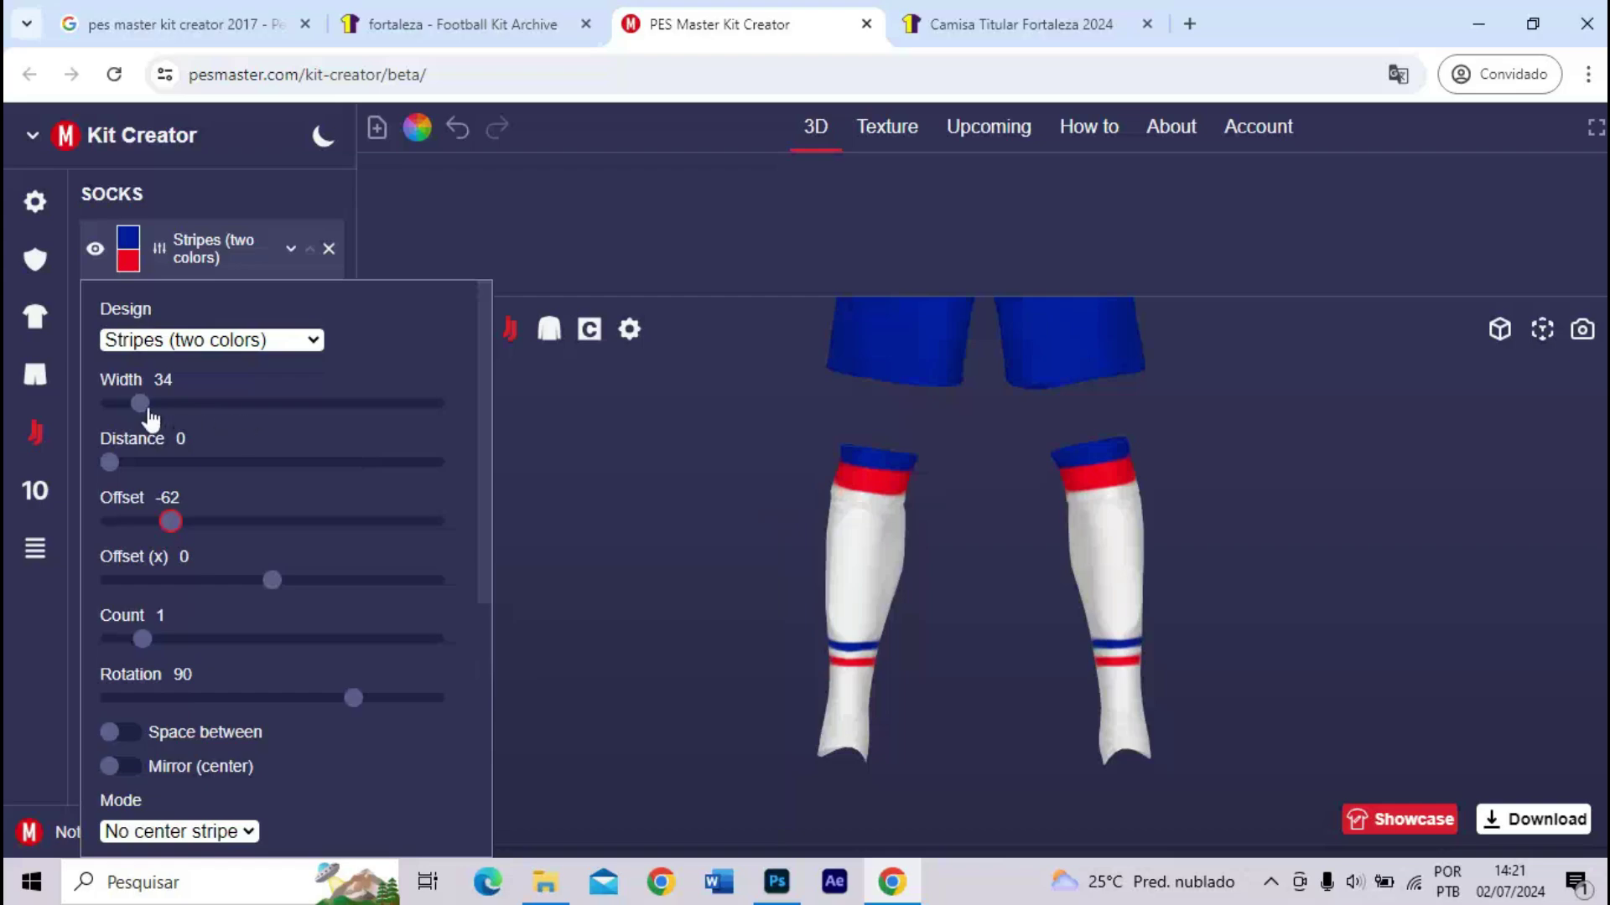
left_click_drag(151, 416, 154, 416)
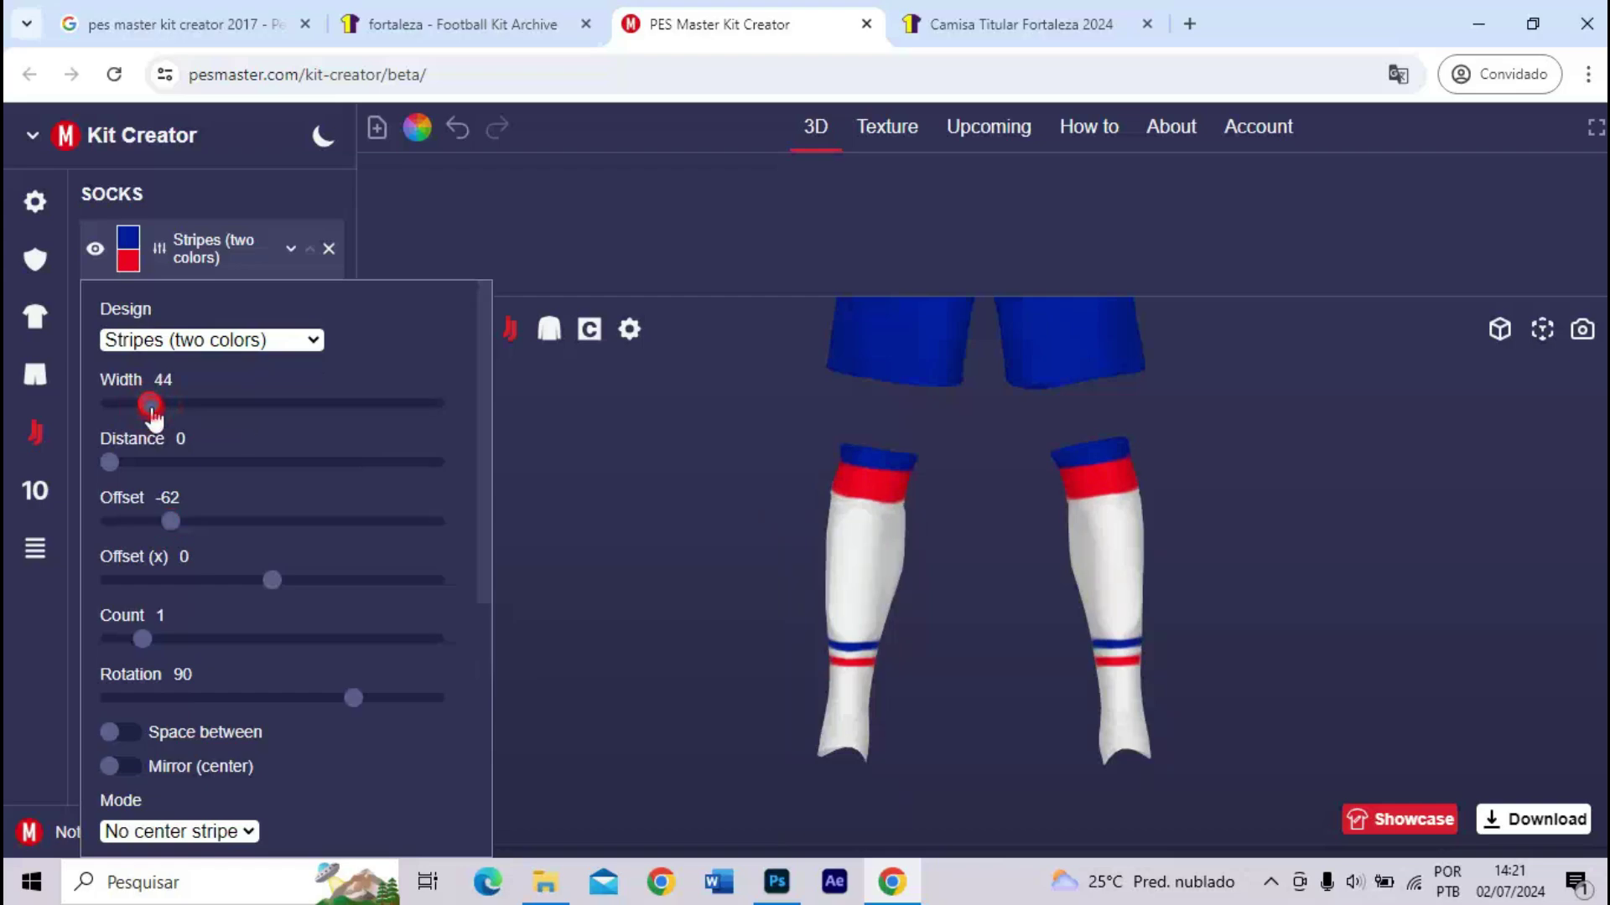
key("Left")
key("Left")
key("Left")
key("Left")
left_click(173, 524)
key("Right")
key("Right")
key("Right")
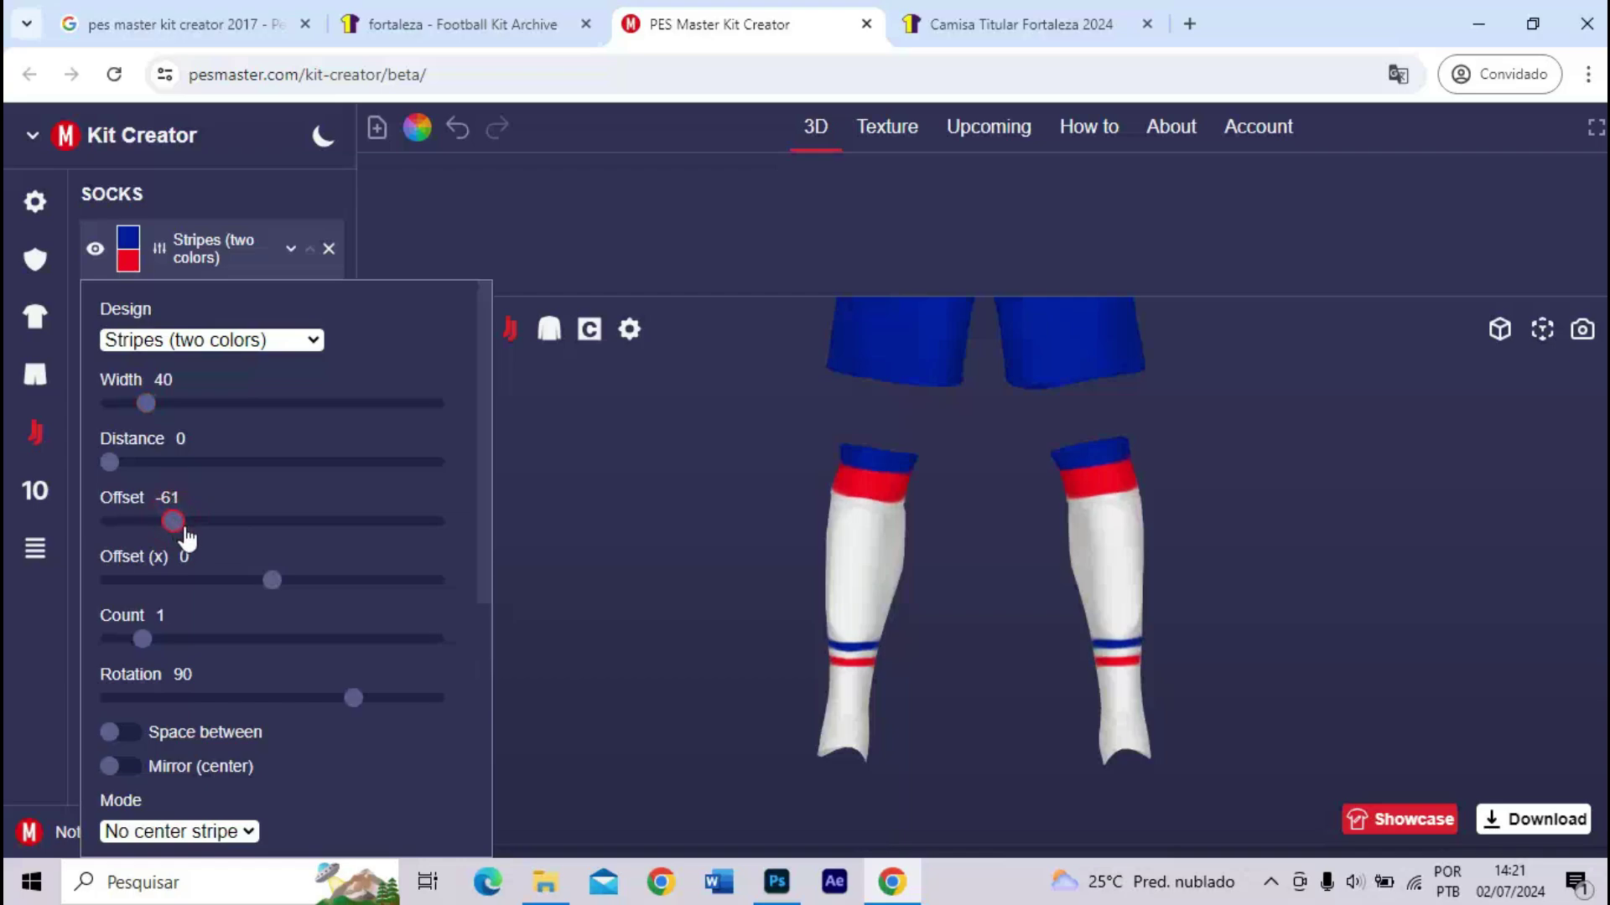
key("Left")
key("Left")
mouse_move(808, 482)
left_mouse_down()
mouse_move(689, 532)
mouse_move(974, 527)
mouse_move(824, 502)
left_mouse_up()
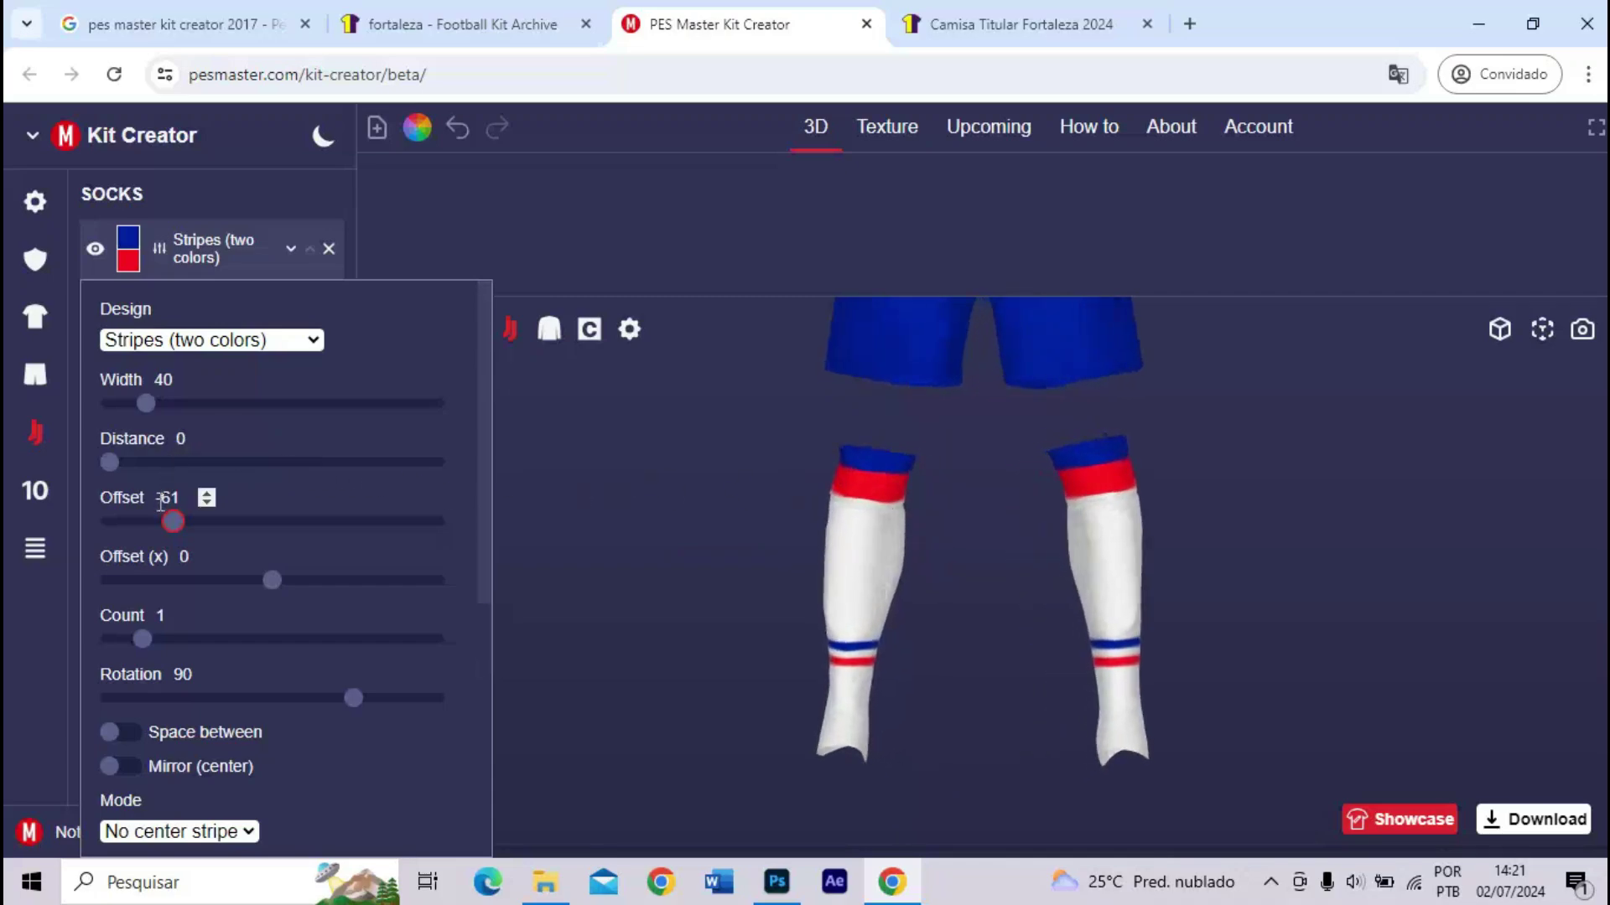
scroll(161, 507, "up", 1)
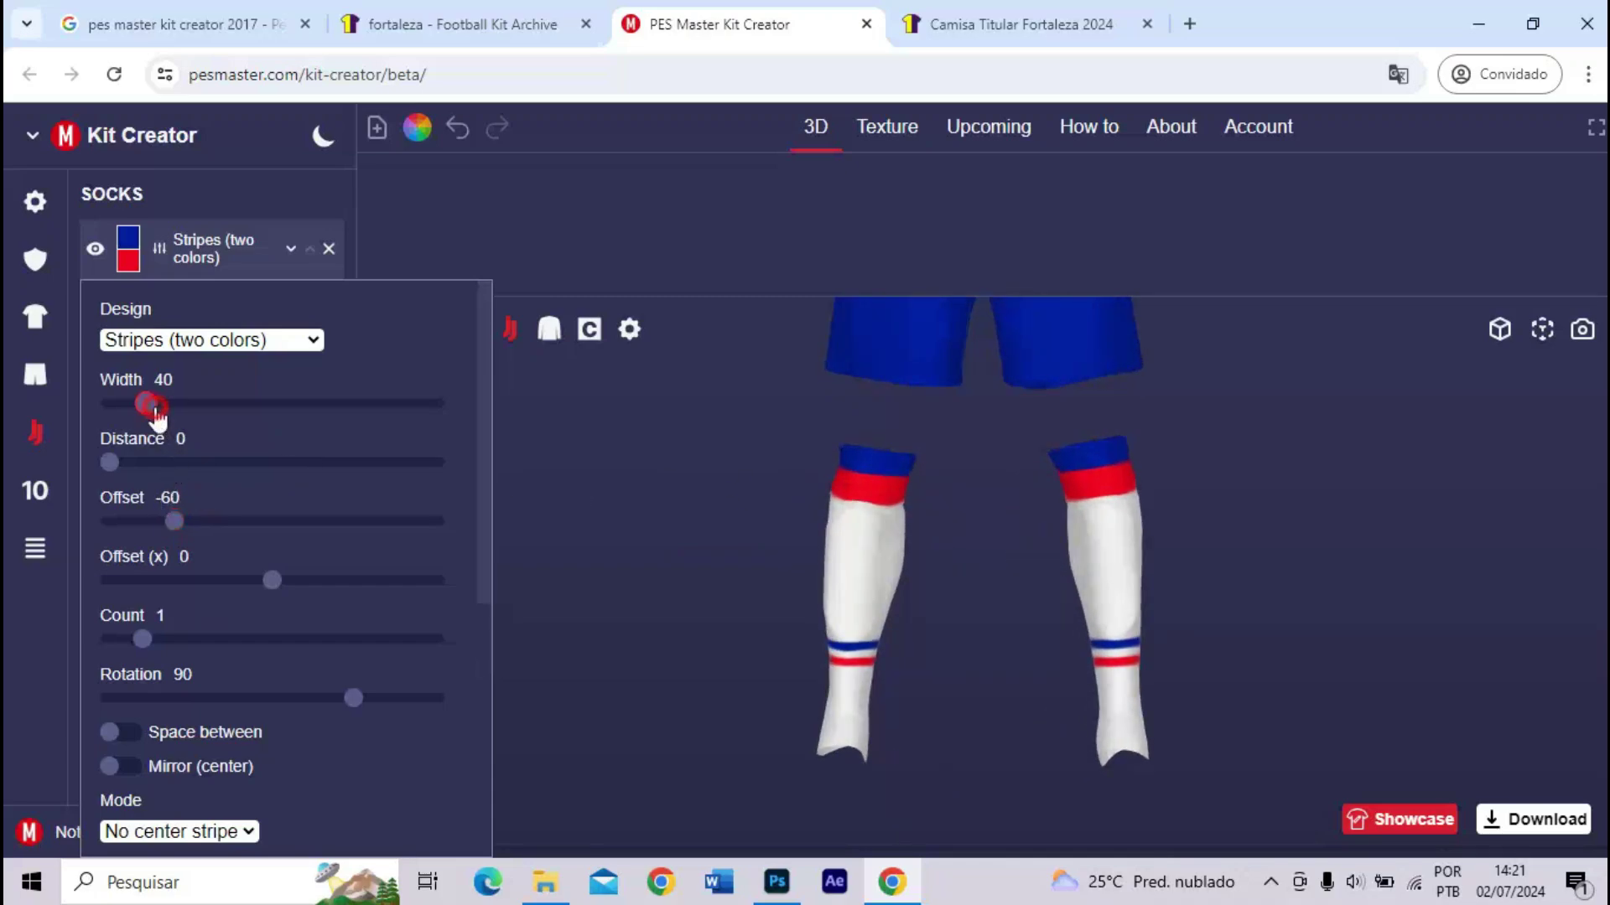
scroll(156, 415, "up", 1)
key("Right")
key("Right")
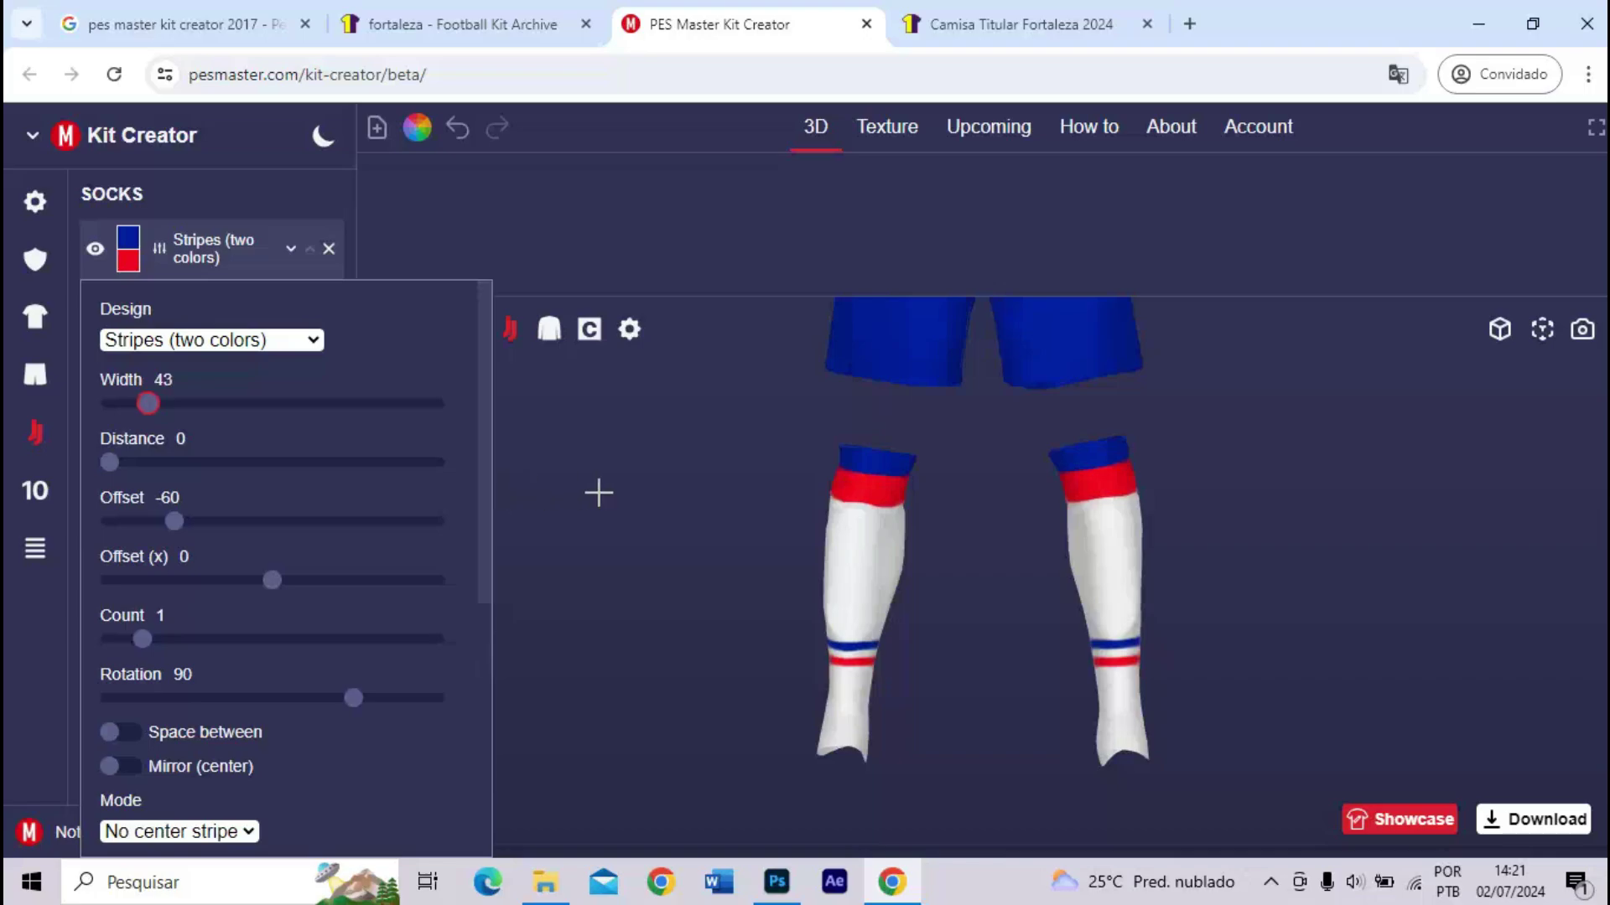
mouse_move(862, 481)
left_mouse_down()
mouse_move(942, 487)
mouse_move(872, 478)
left_mouse_up()
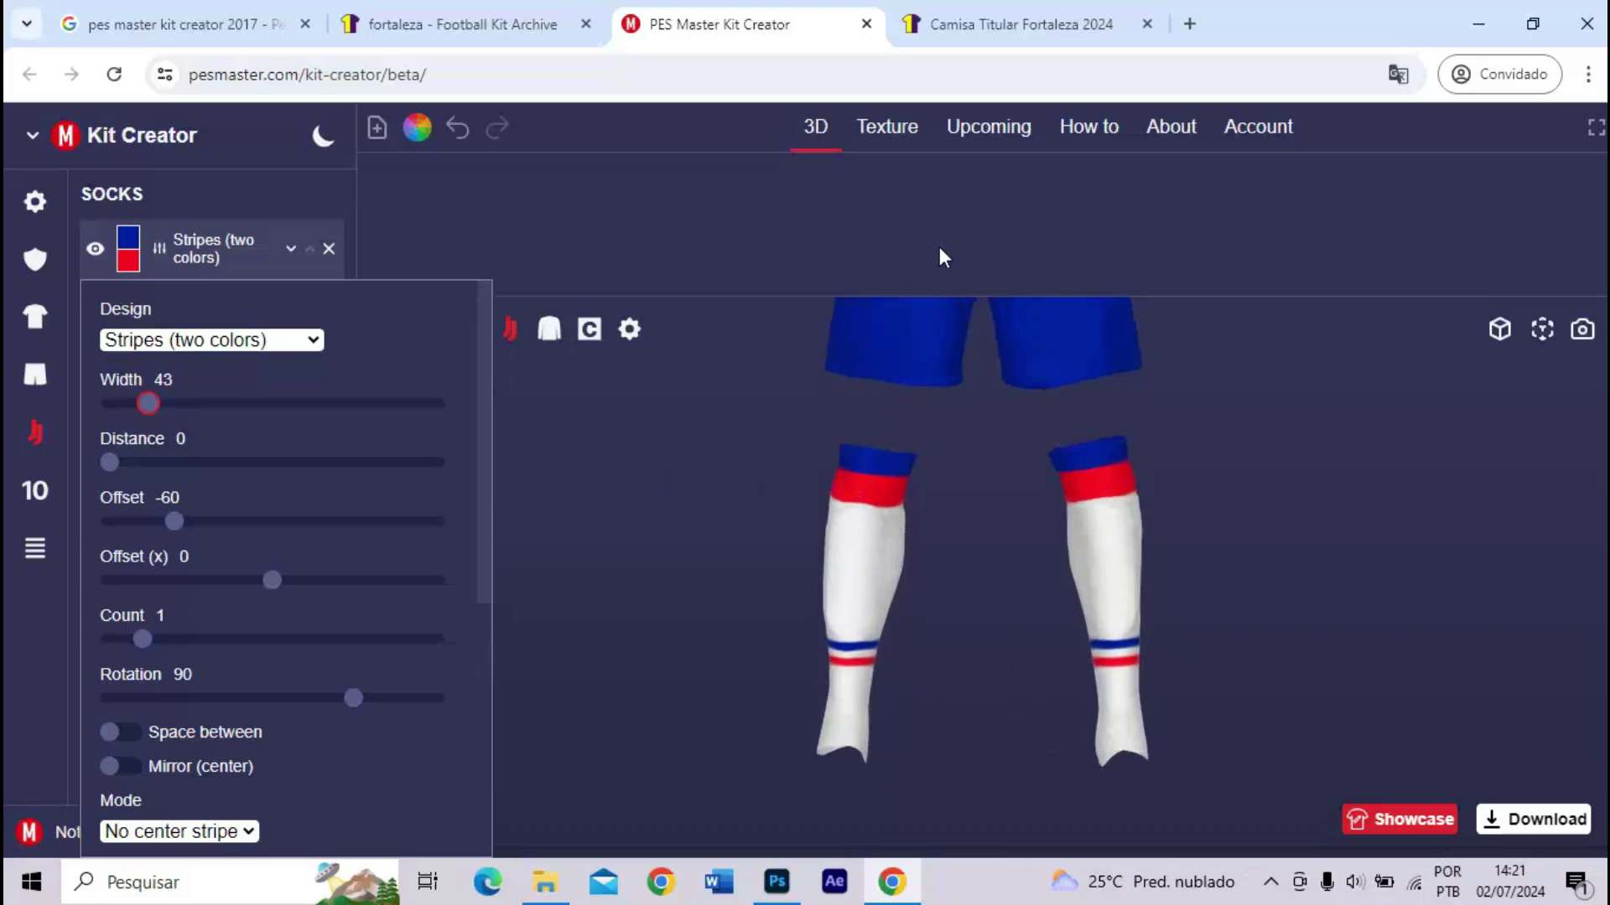
- Compare the striped cuffs with the reference photo and examine them up close on the 3D model
left_click(975, 27)
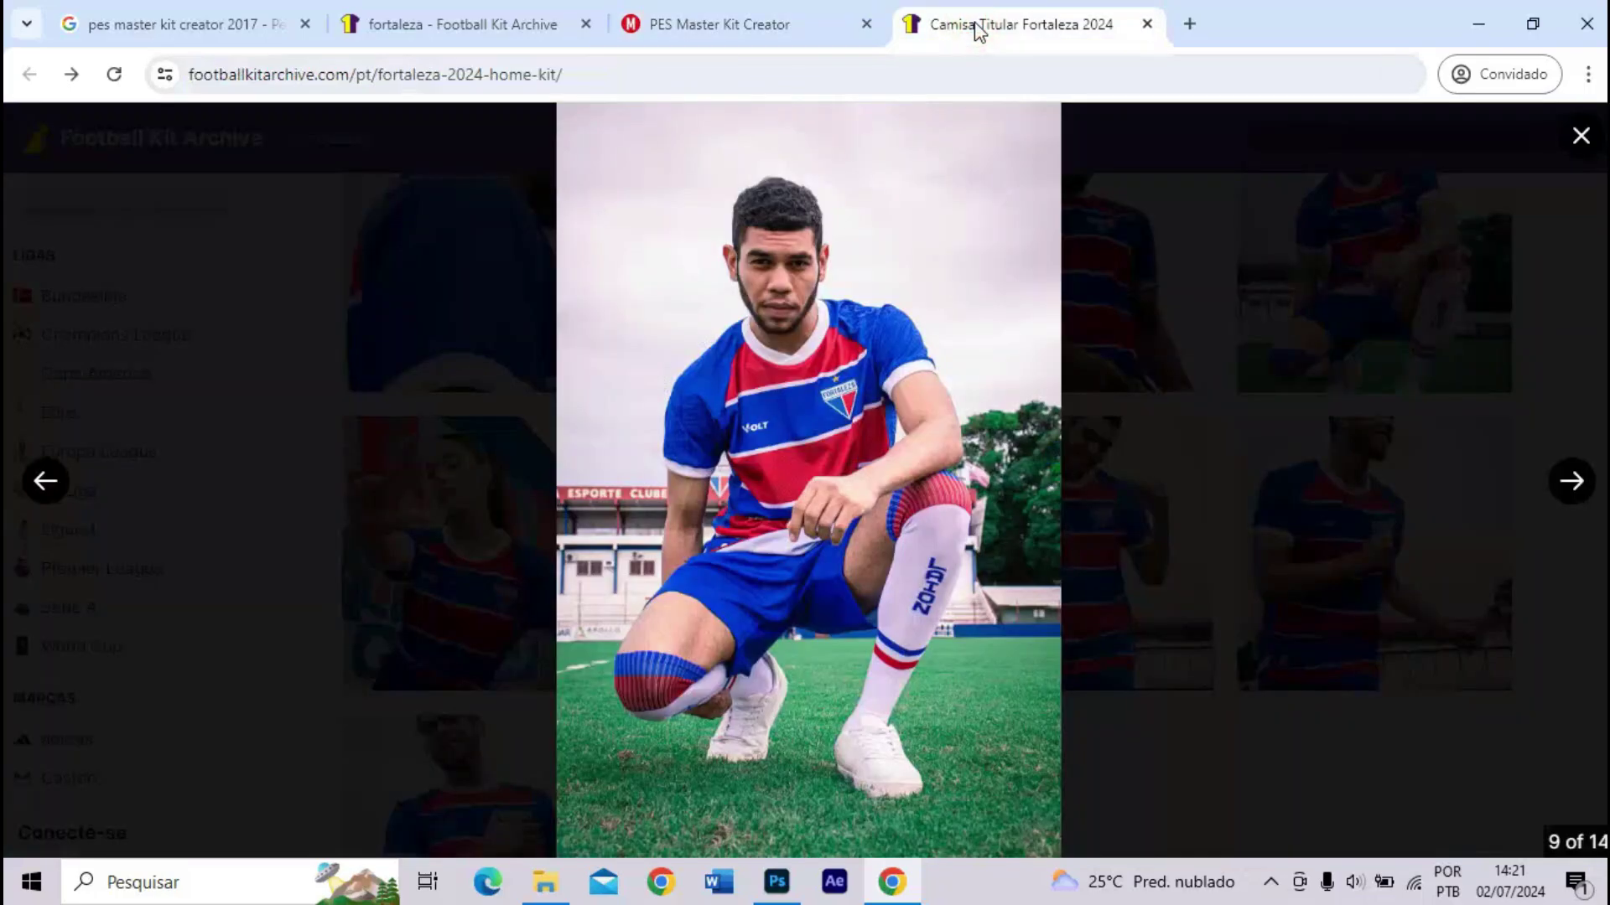
left_click(843, 29)
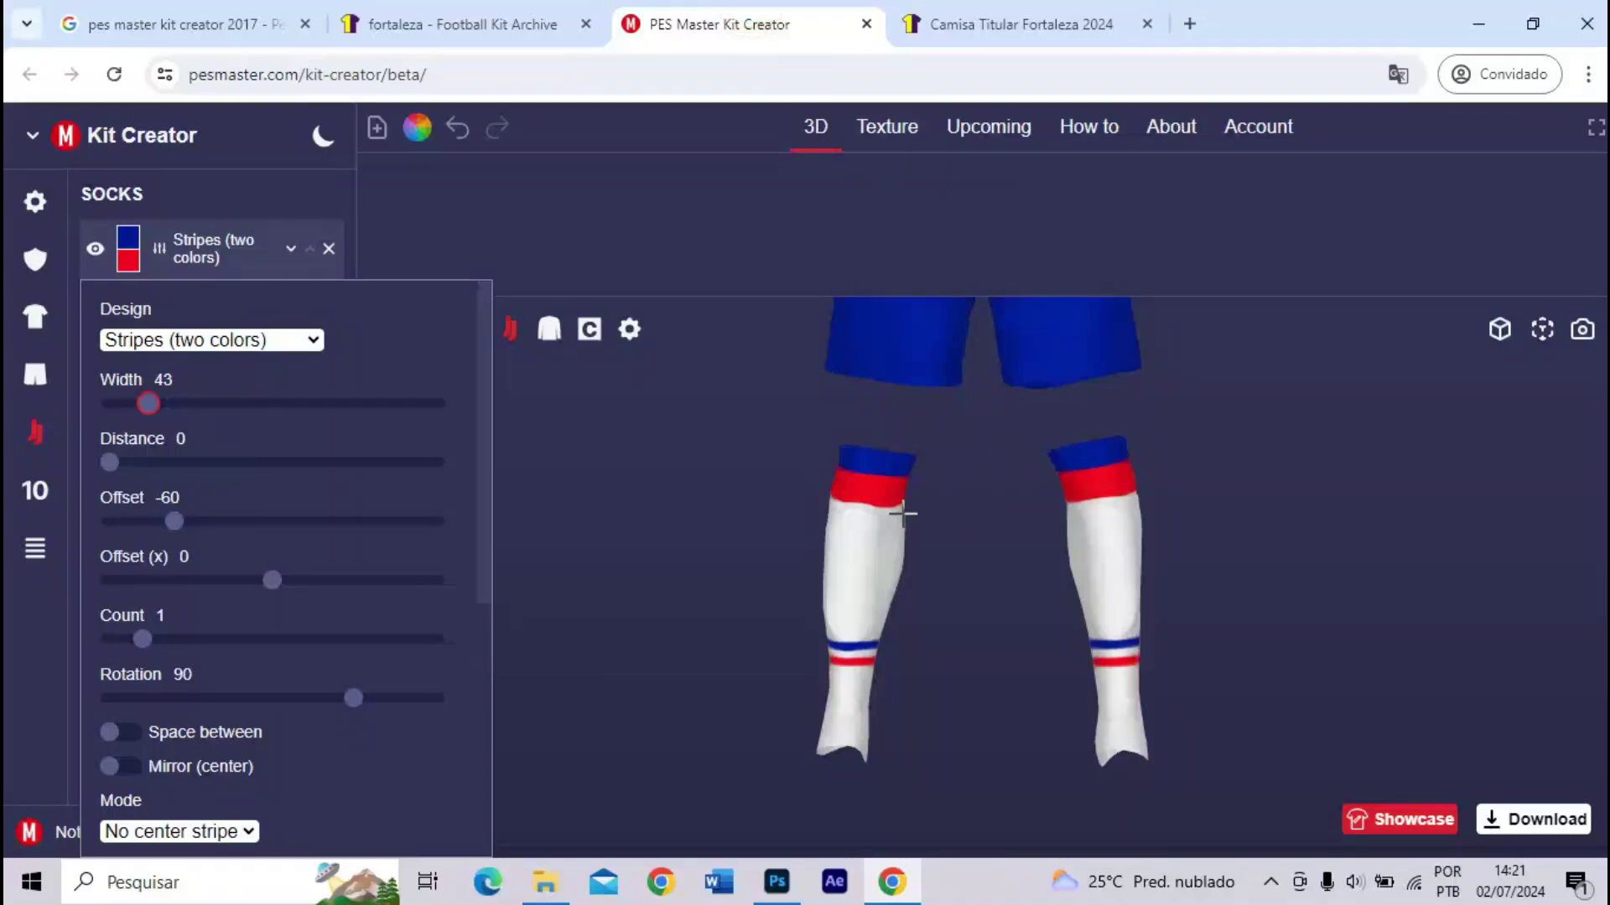
left_click(1540, 330)
scroll(941, 453, "up", 5)
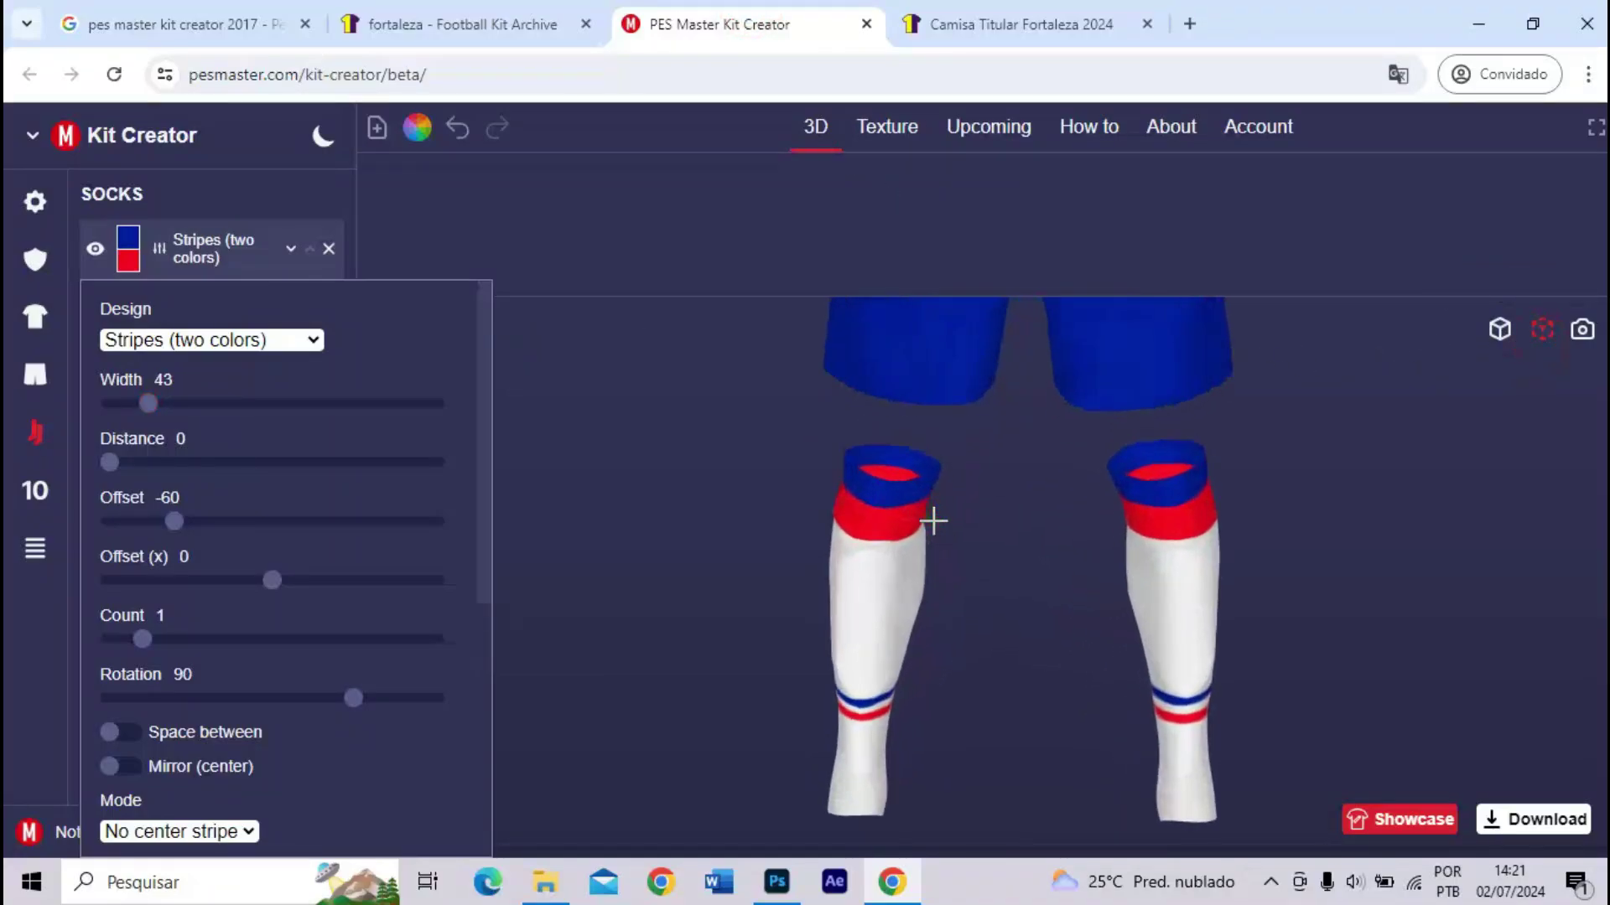
scroll(1014, 513, "up", 5)
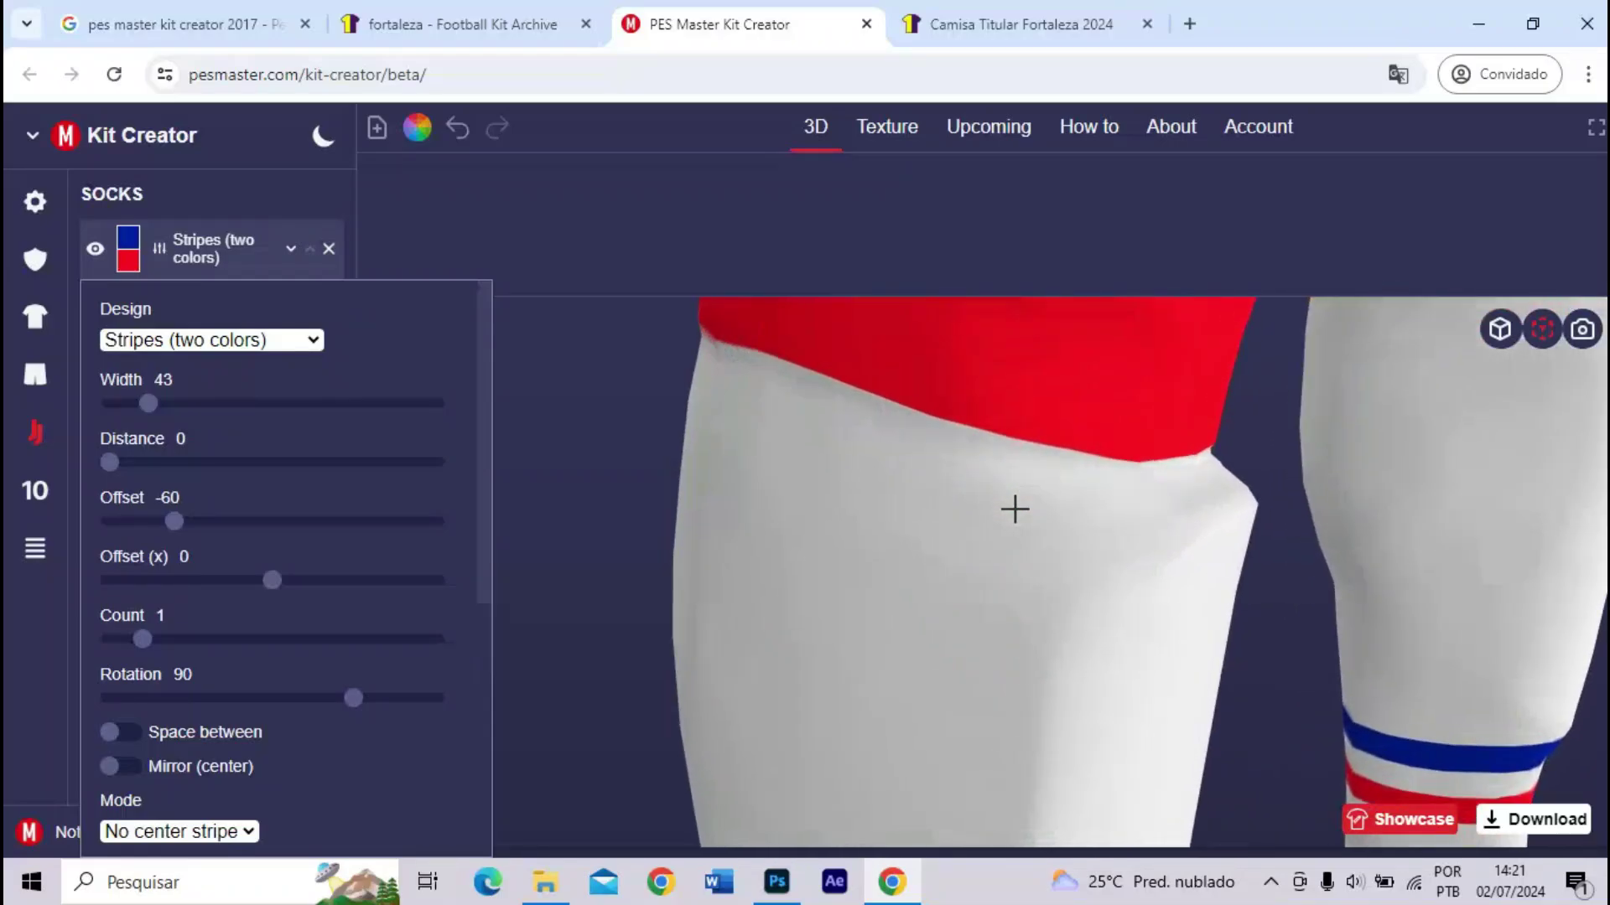
left_click(1011, 515)
left_click_drag(1012, 516, 855, 497)
scroll(855, 497, "down", 5)
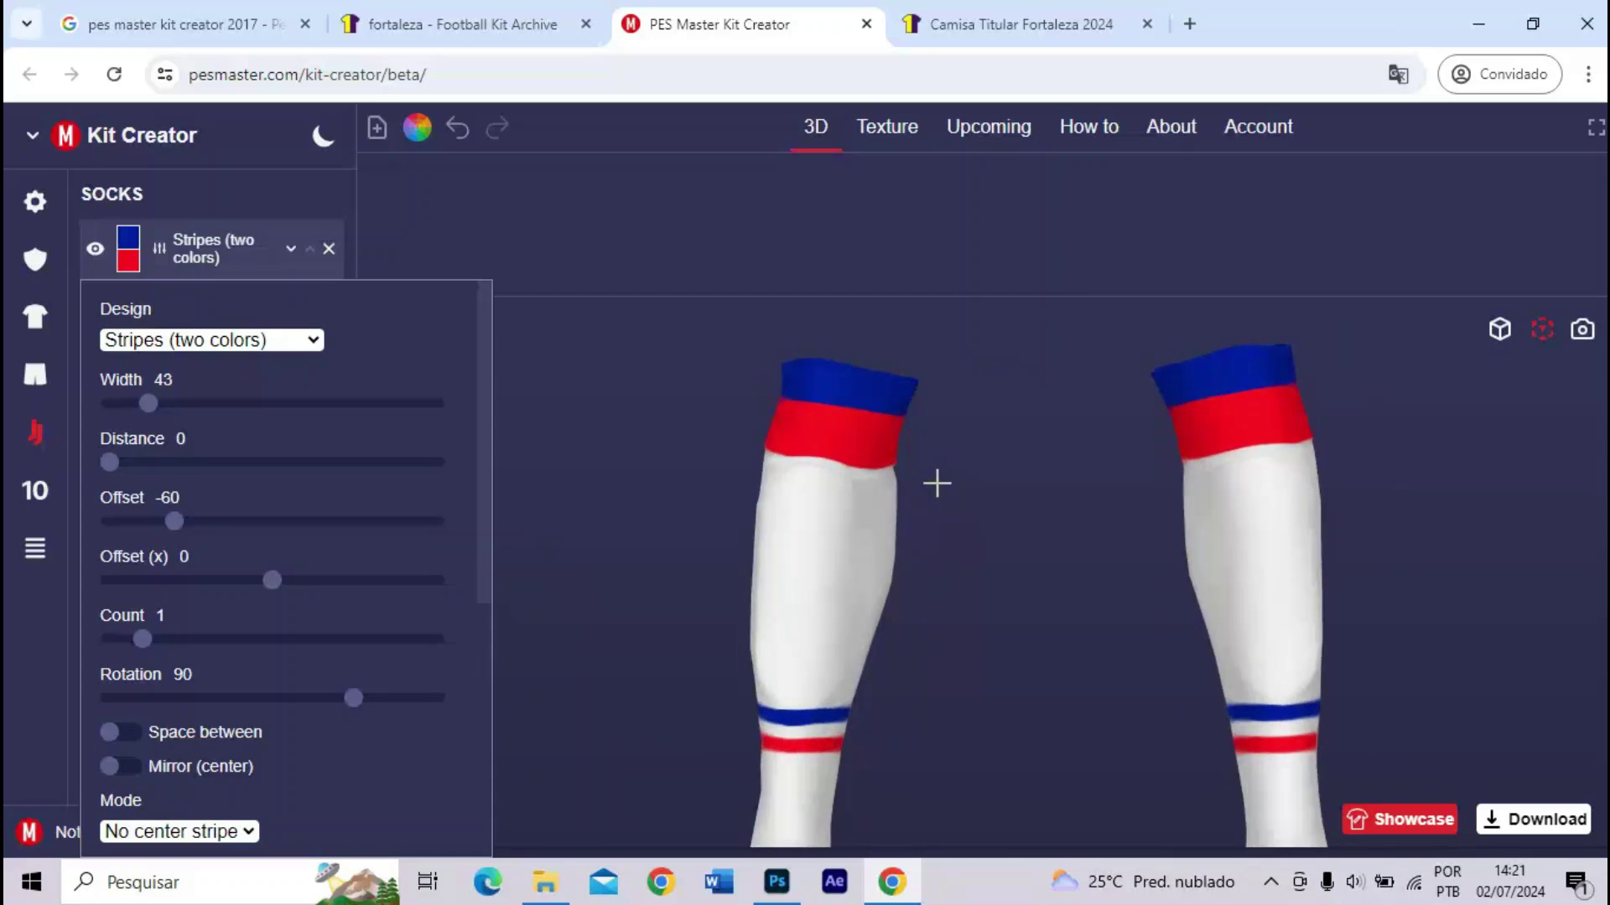
- Add a text layer to the socks, colour it the kit's dark blue, #001a9e, and open its settings
left_click(182, 243)
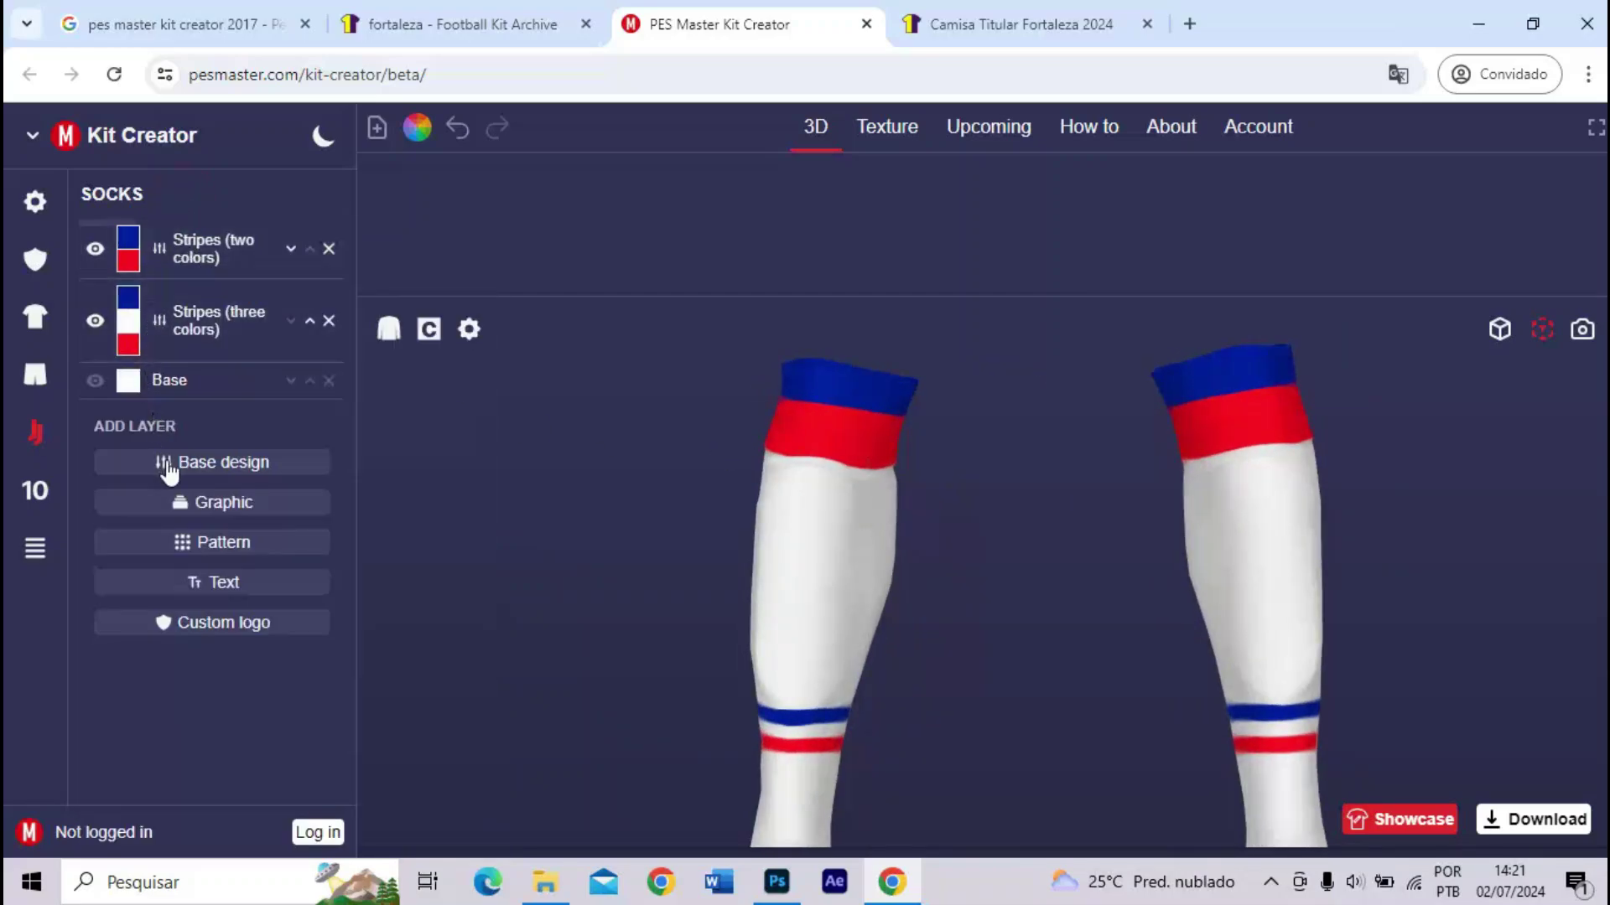
left_click(212, 583)
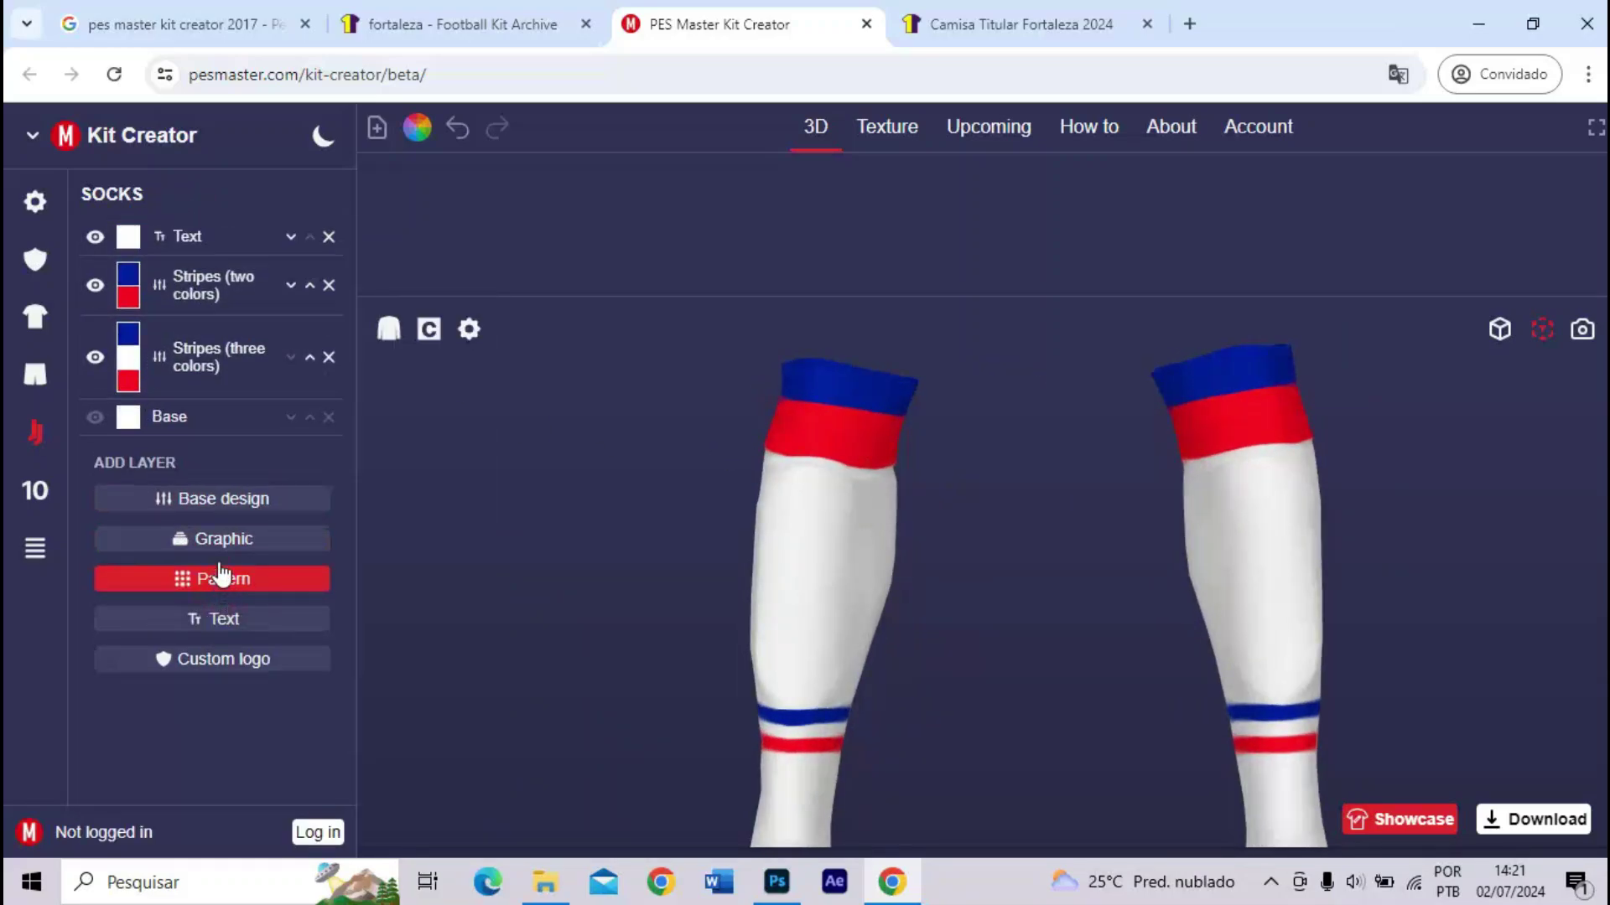
left_click(180, 237)
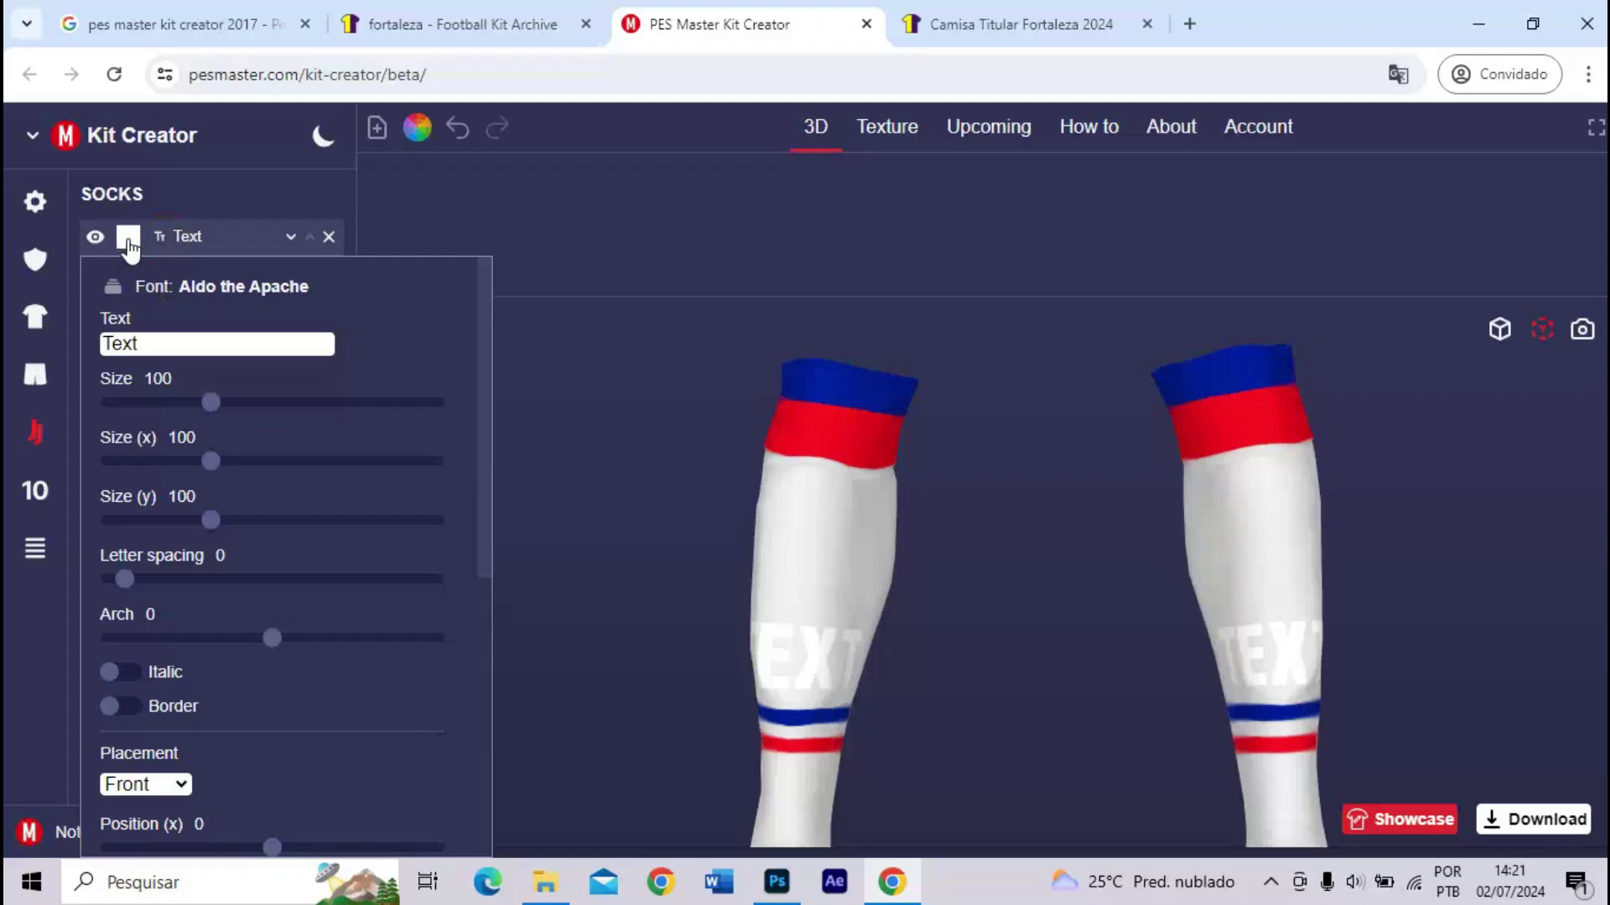
left_click(128, 236)
left_click(614, 547)
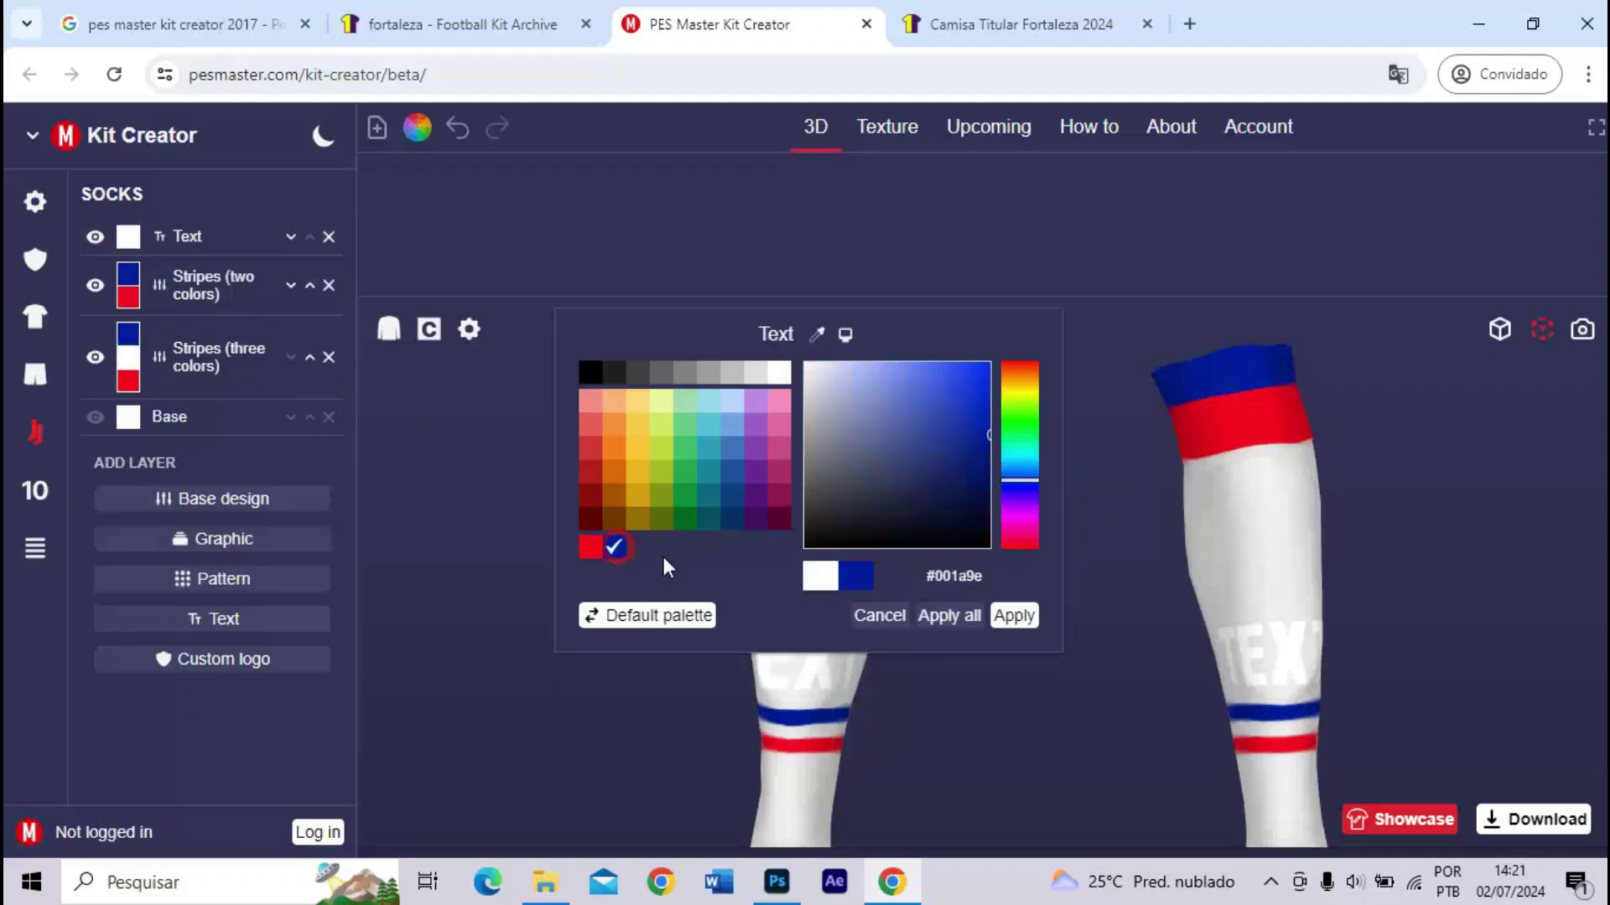
left_click(1014, 616)
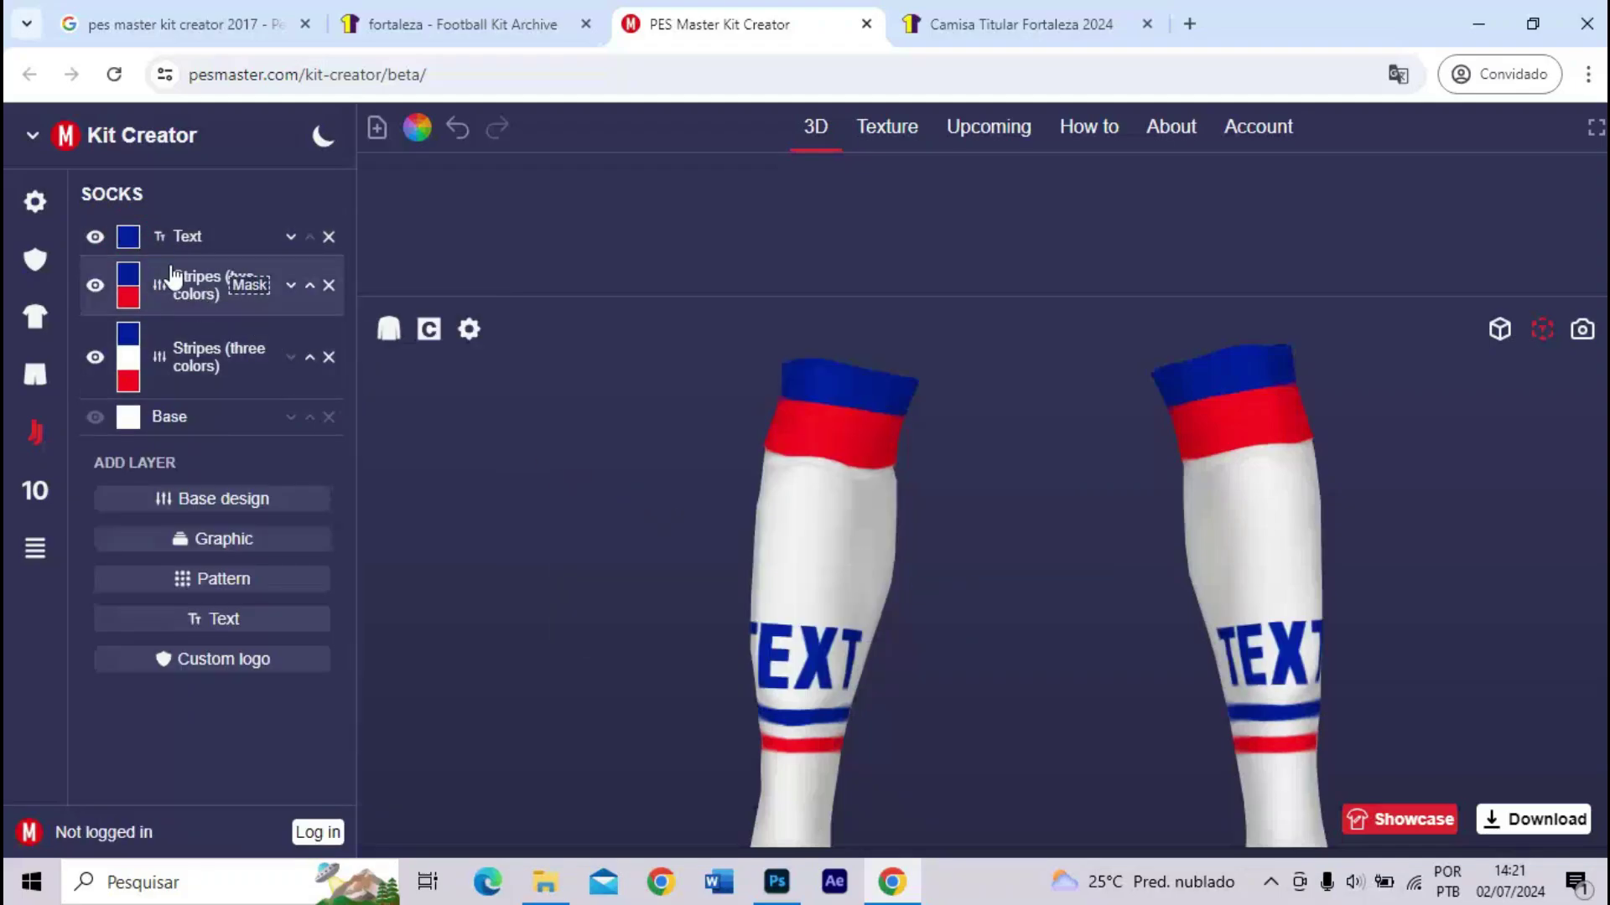
left_click(171, 237)
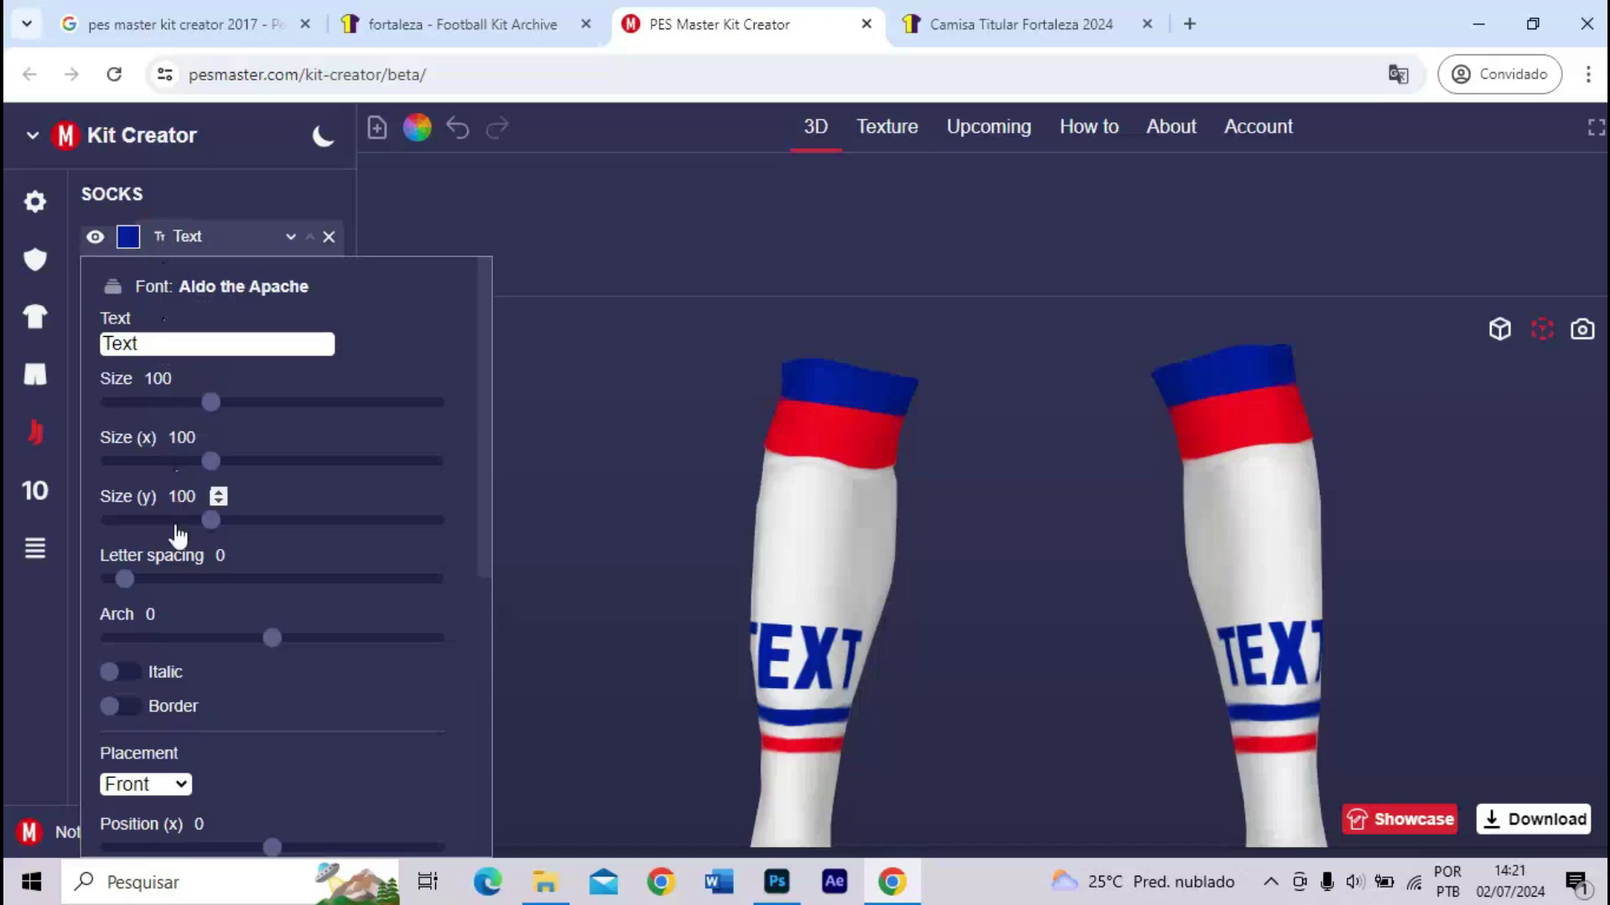
scroll(191, 621, "down", 5)
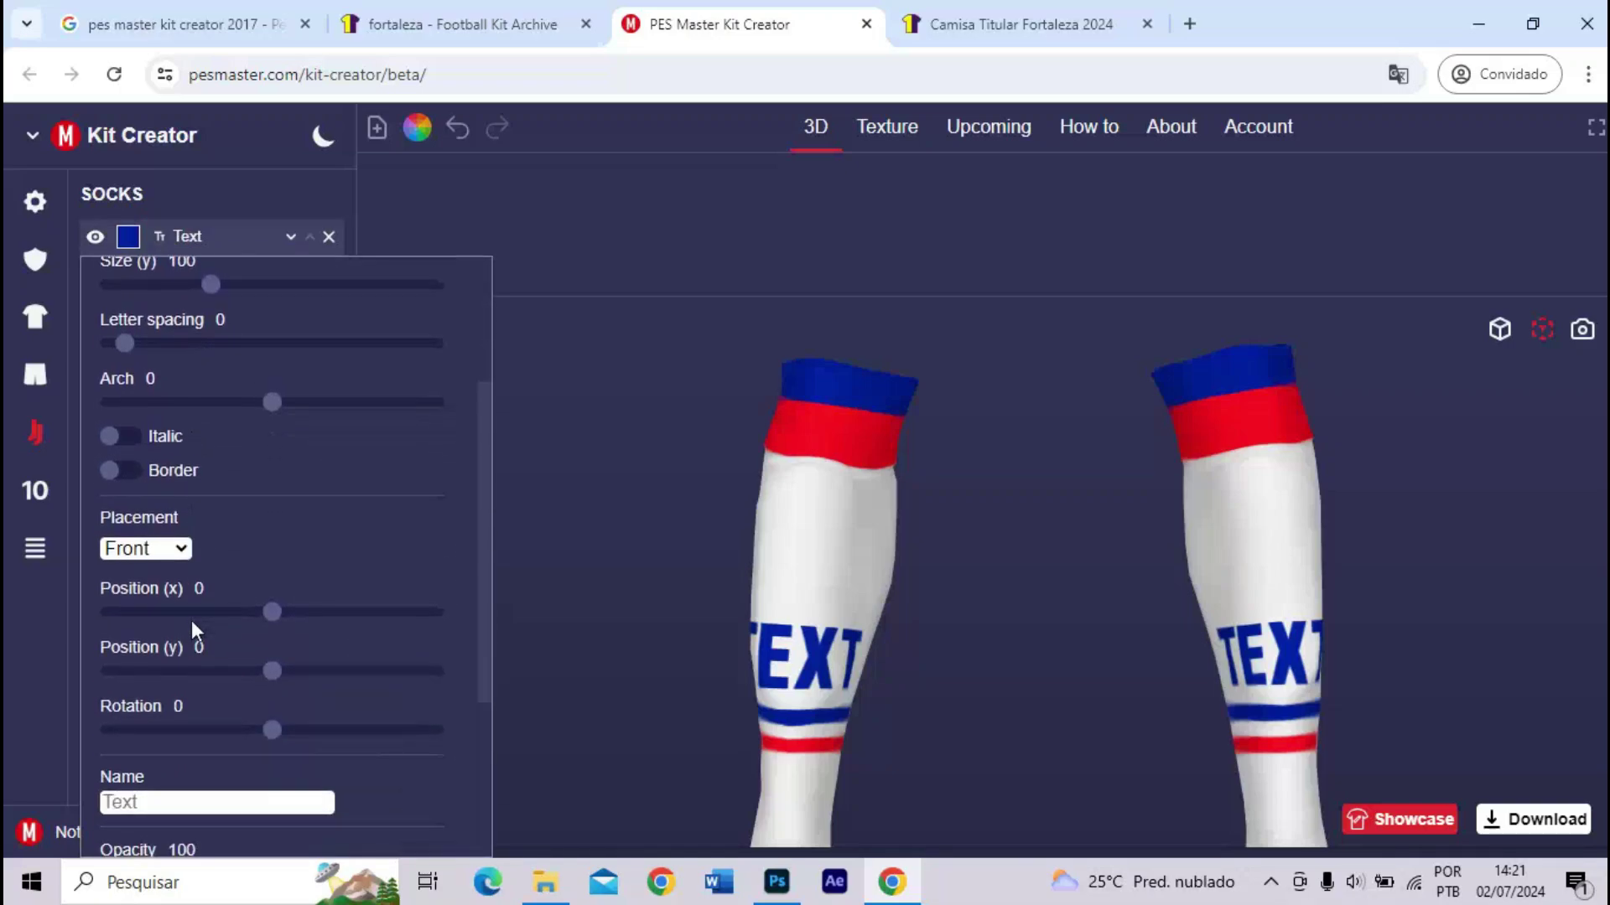
left_click(154, 435)
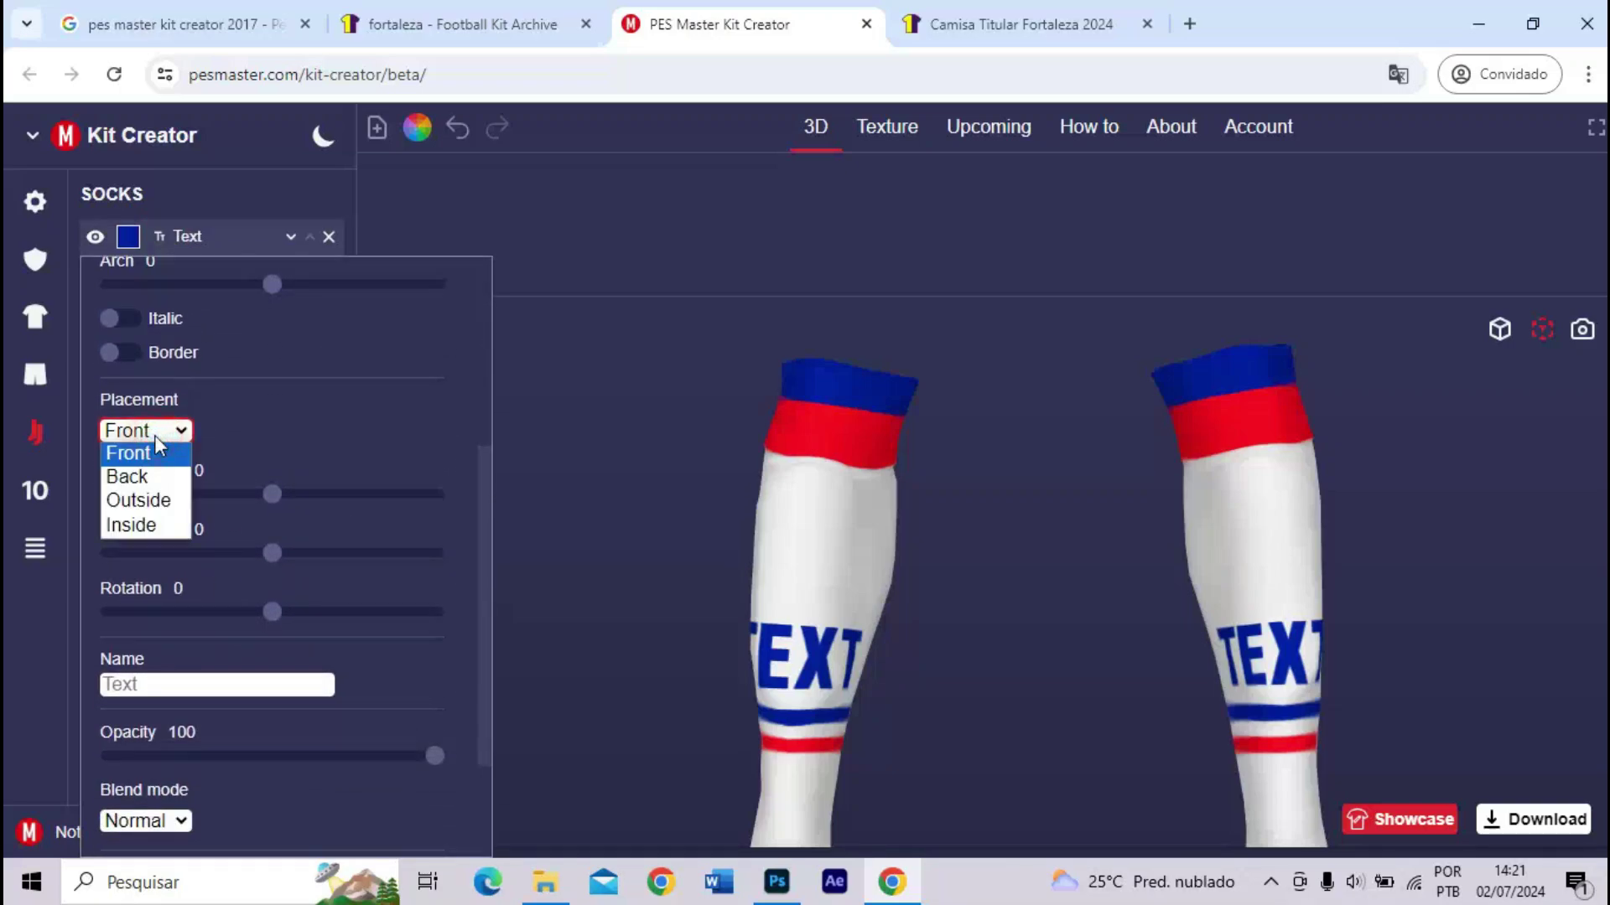
left_click(155, 435)
scroll(193, 574, "down", 2)
scroll(193, 580, "up", 6)
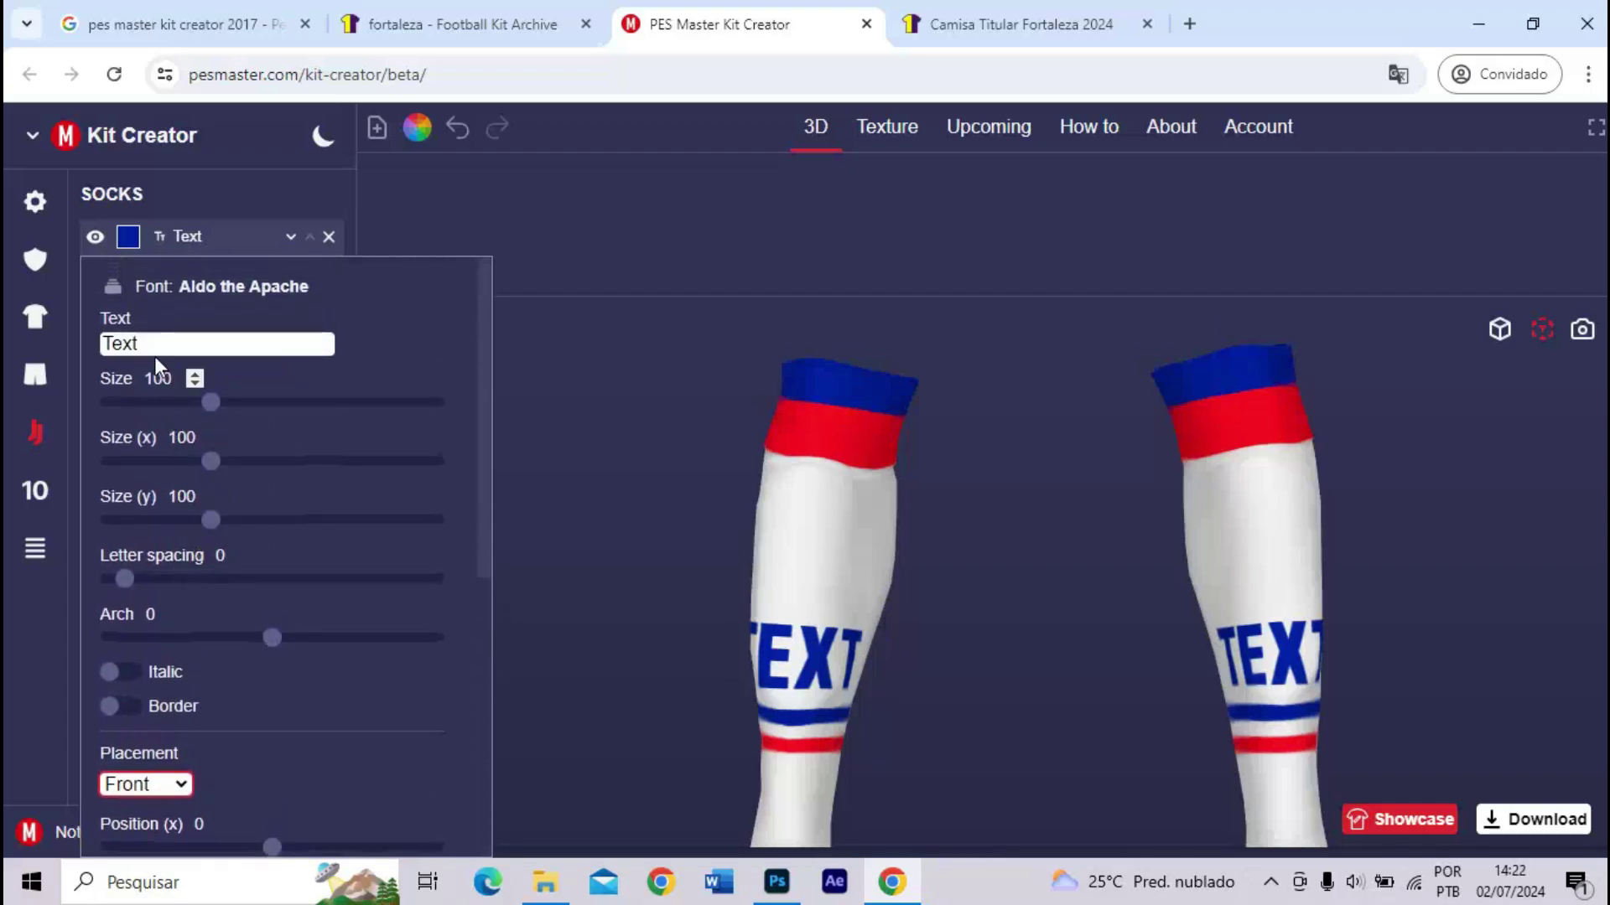
left_click(155, 350)
left_click(73, 342)
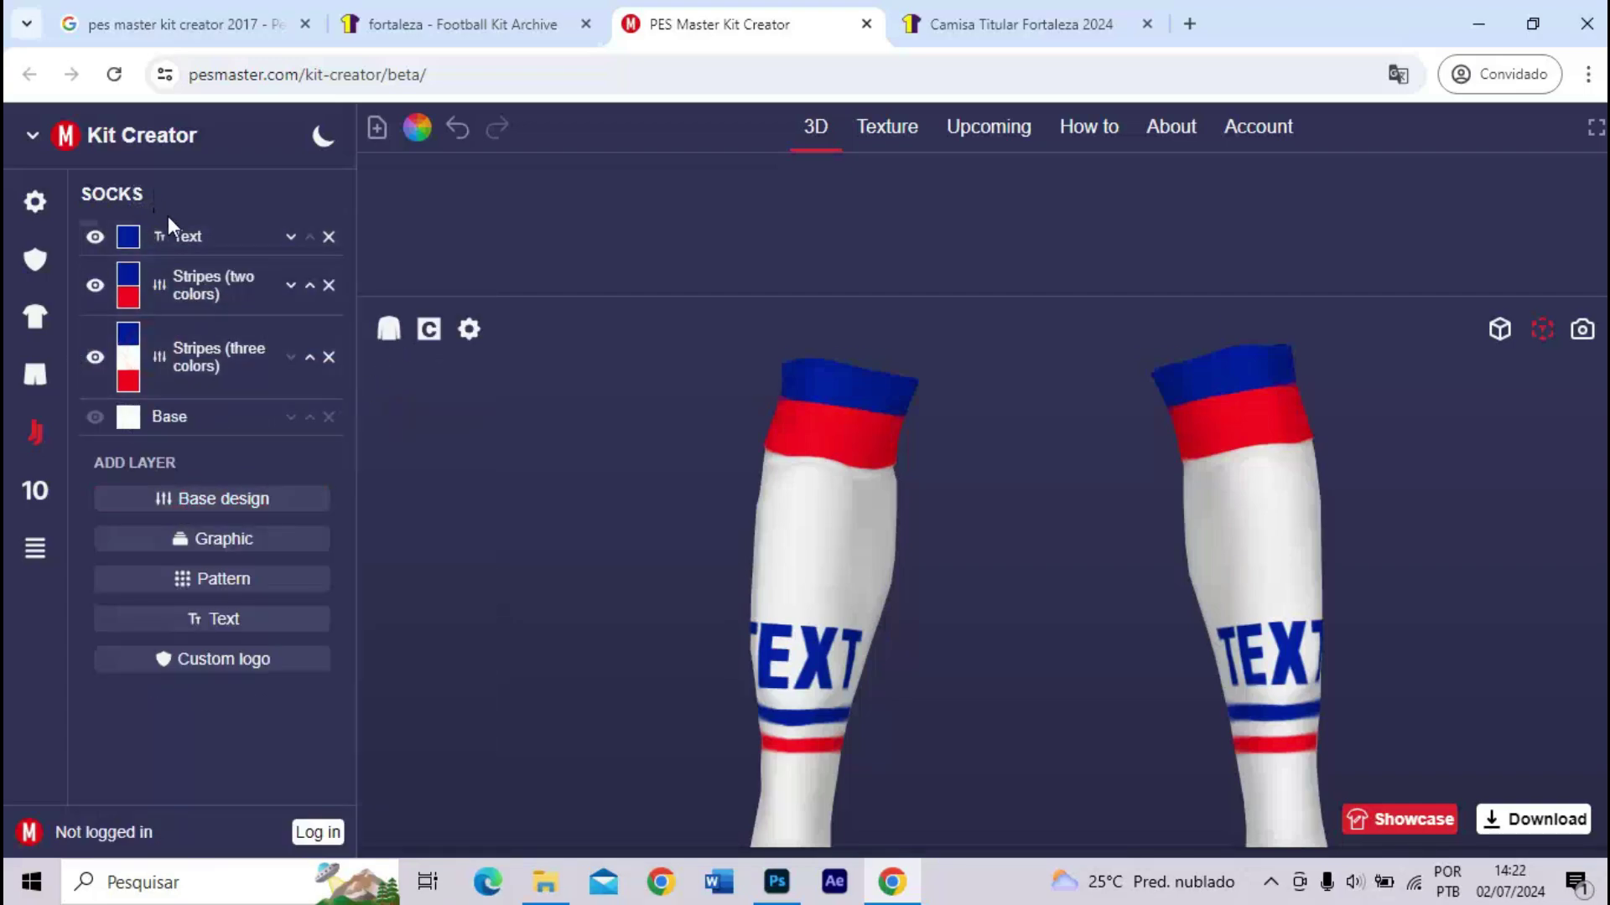
left_click(174, 236)
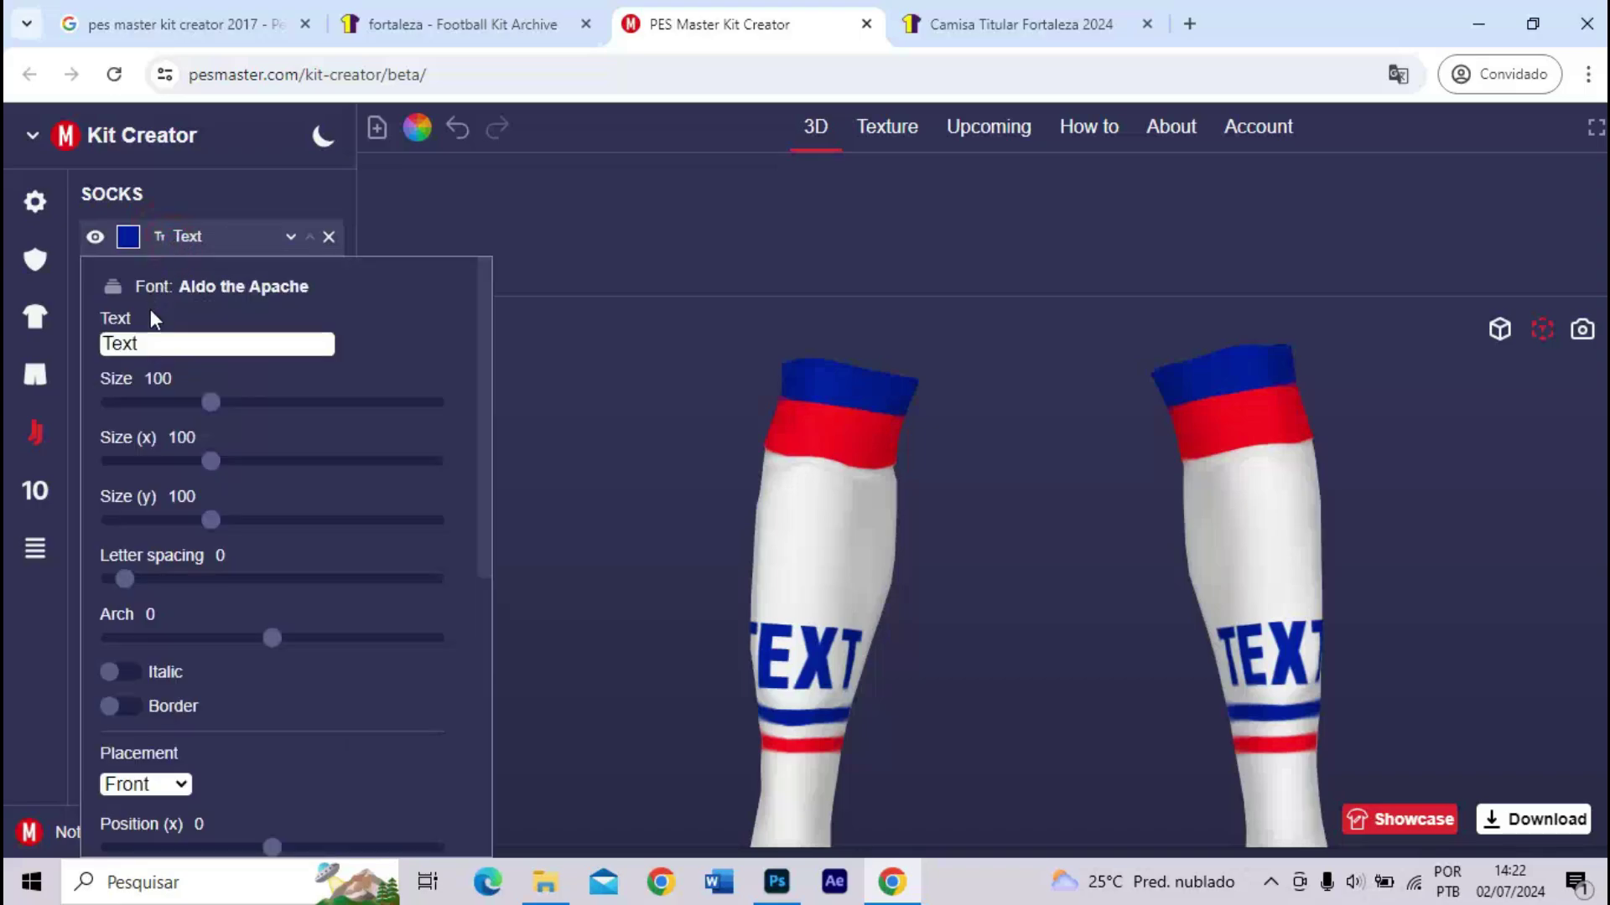
left_click(155, 337)
left_click(54, 340)
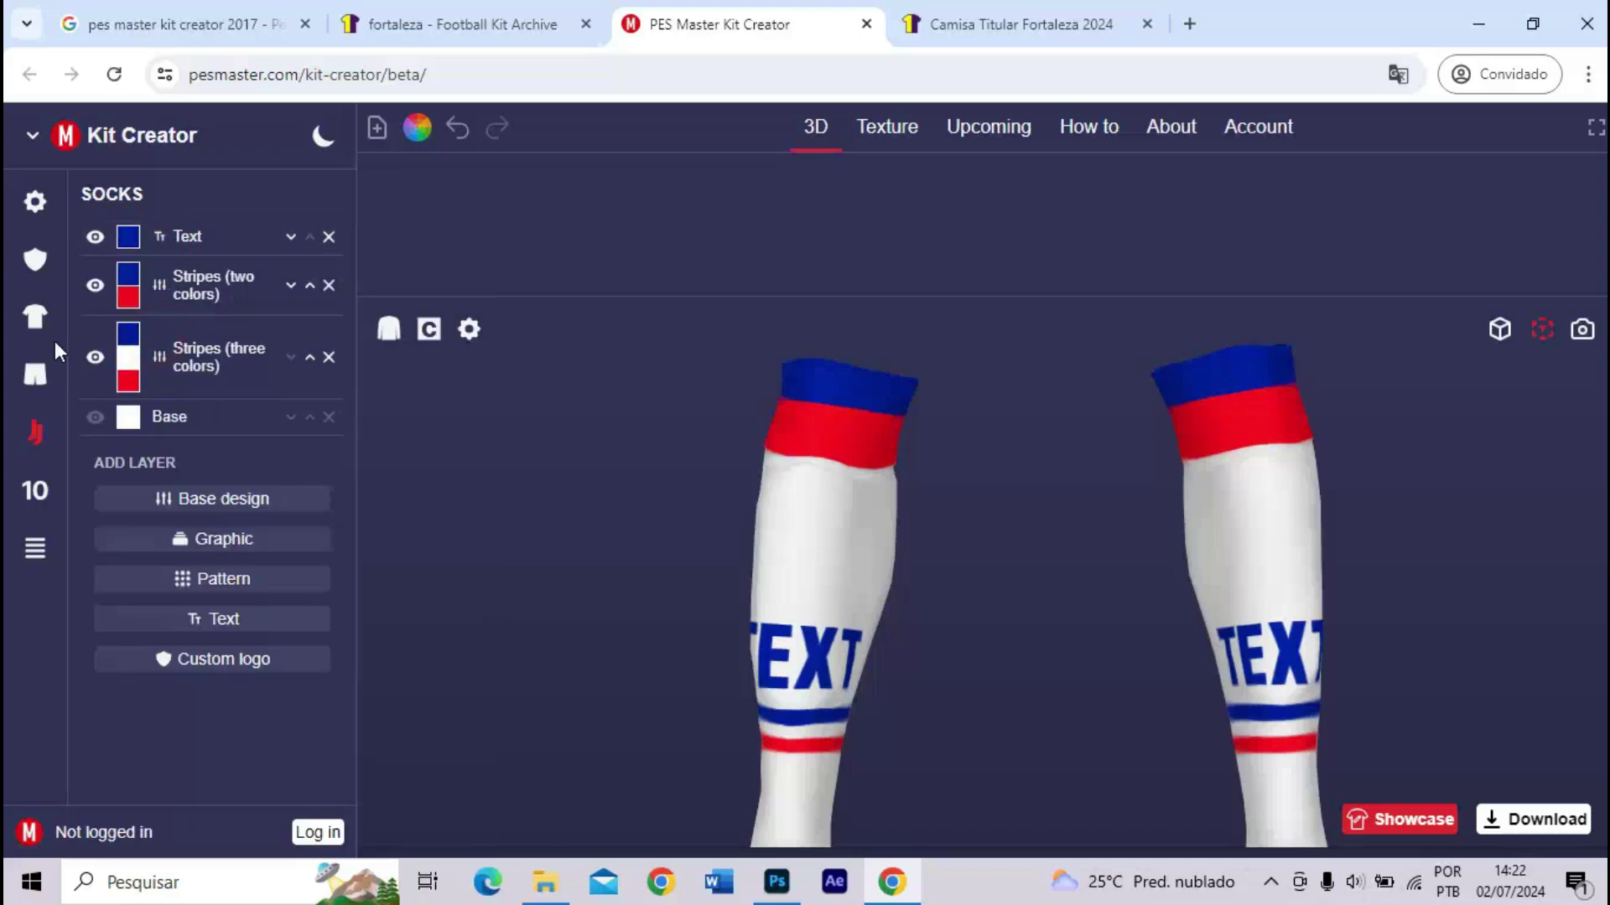
- Change the sock lettering to LAION and reduce its overall size to 47
left_click(172, 238)
left_click_drag(148, 345, 111, 345)
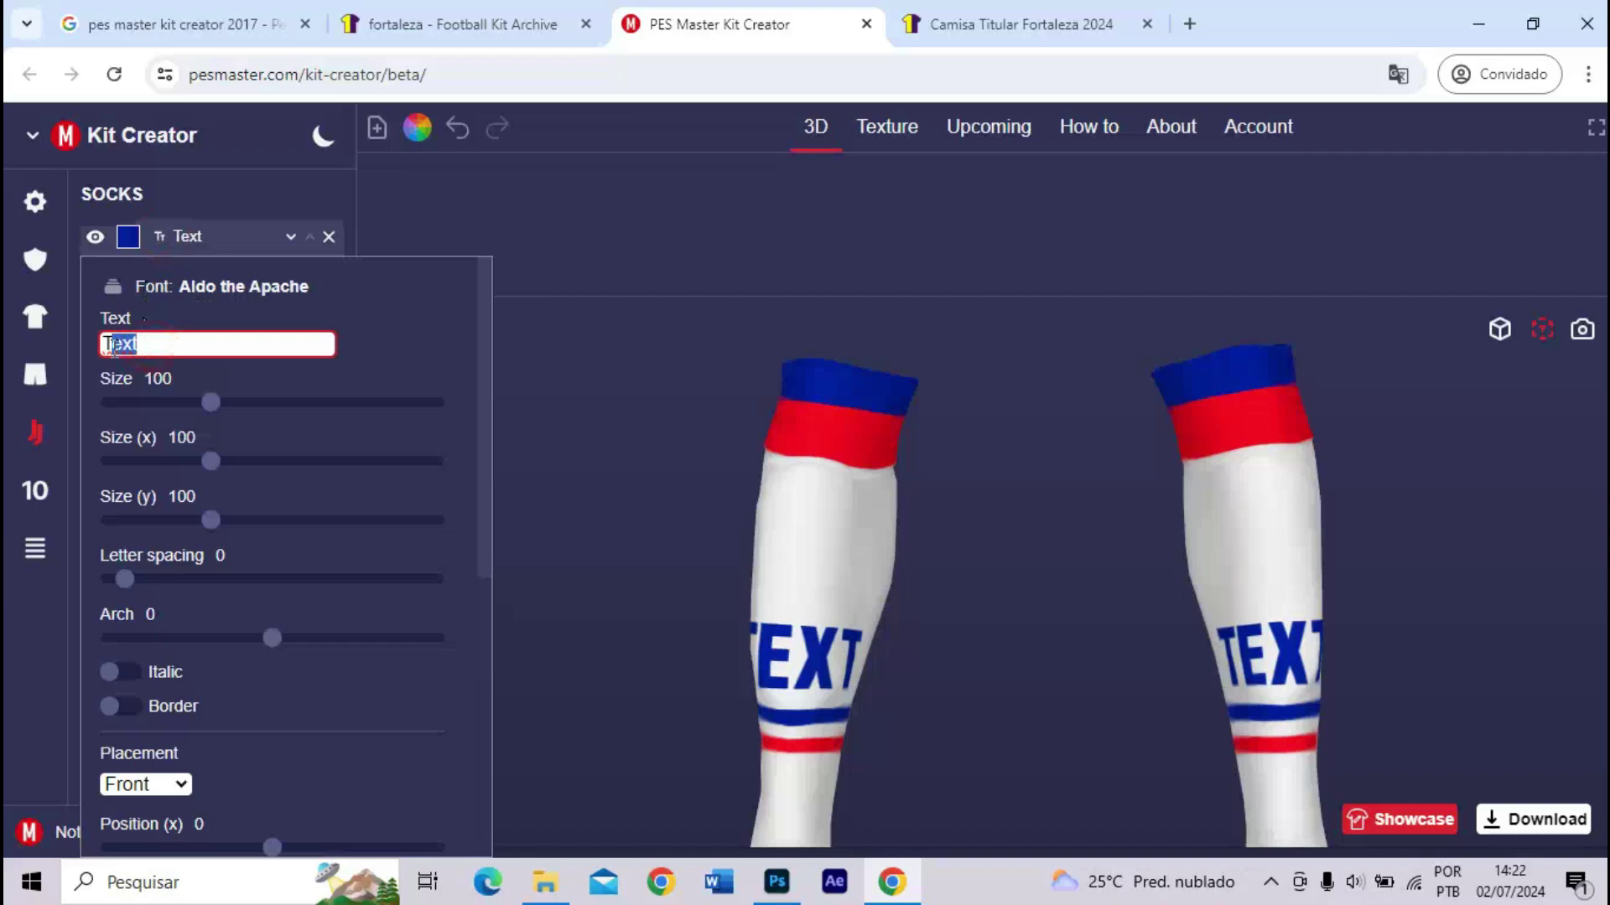
key("BackSpace")
type("LEON")
key("Return")
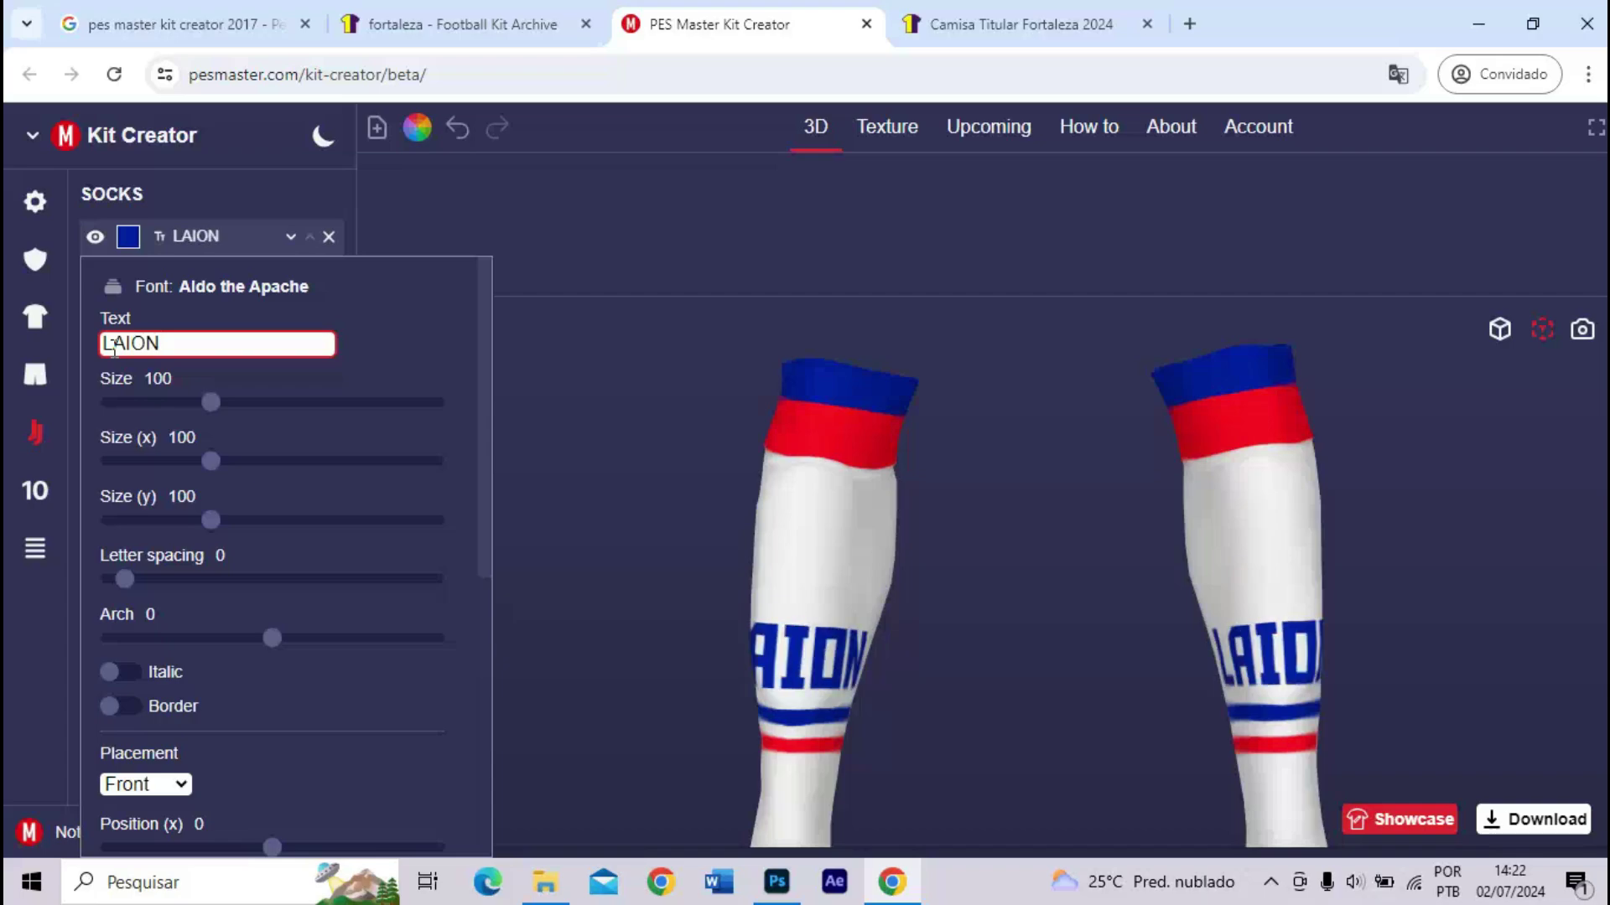
left_click_drag(162, 409, 152, 404)
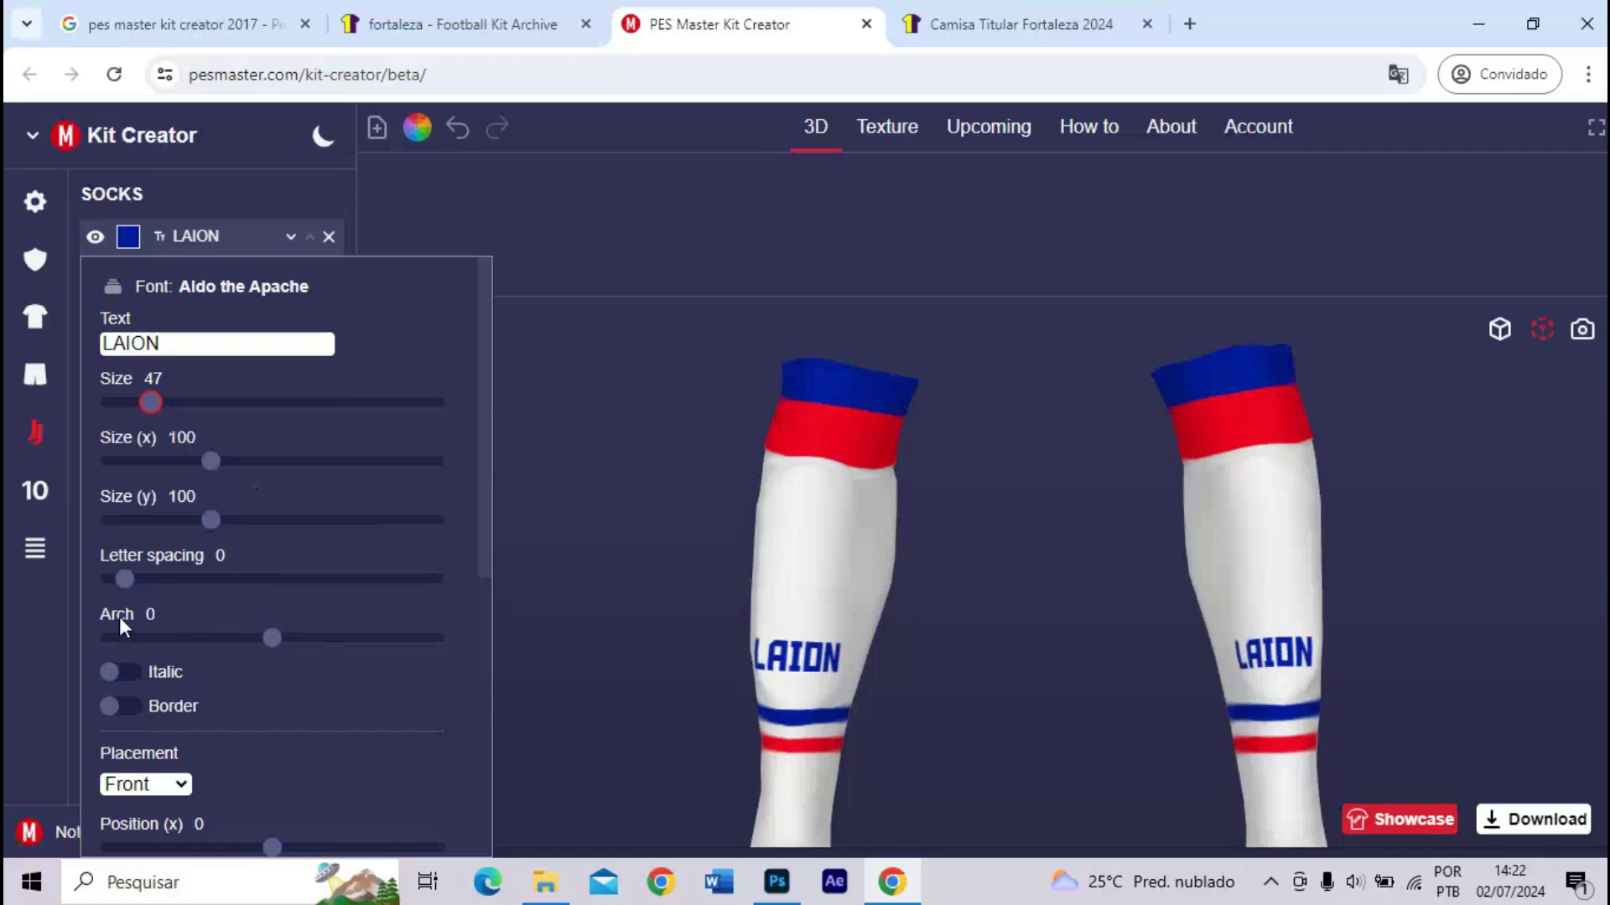
scroll(226, 696, "down", 3)
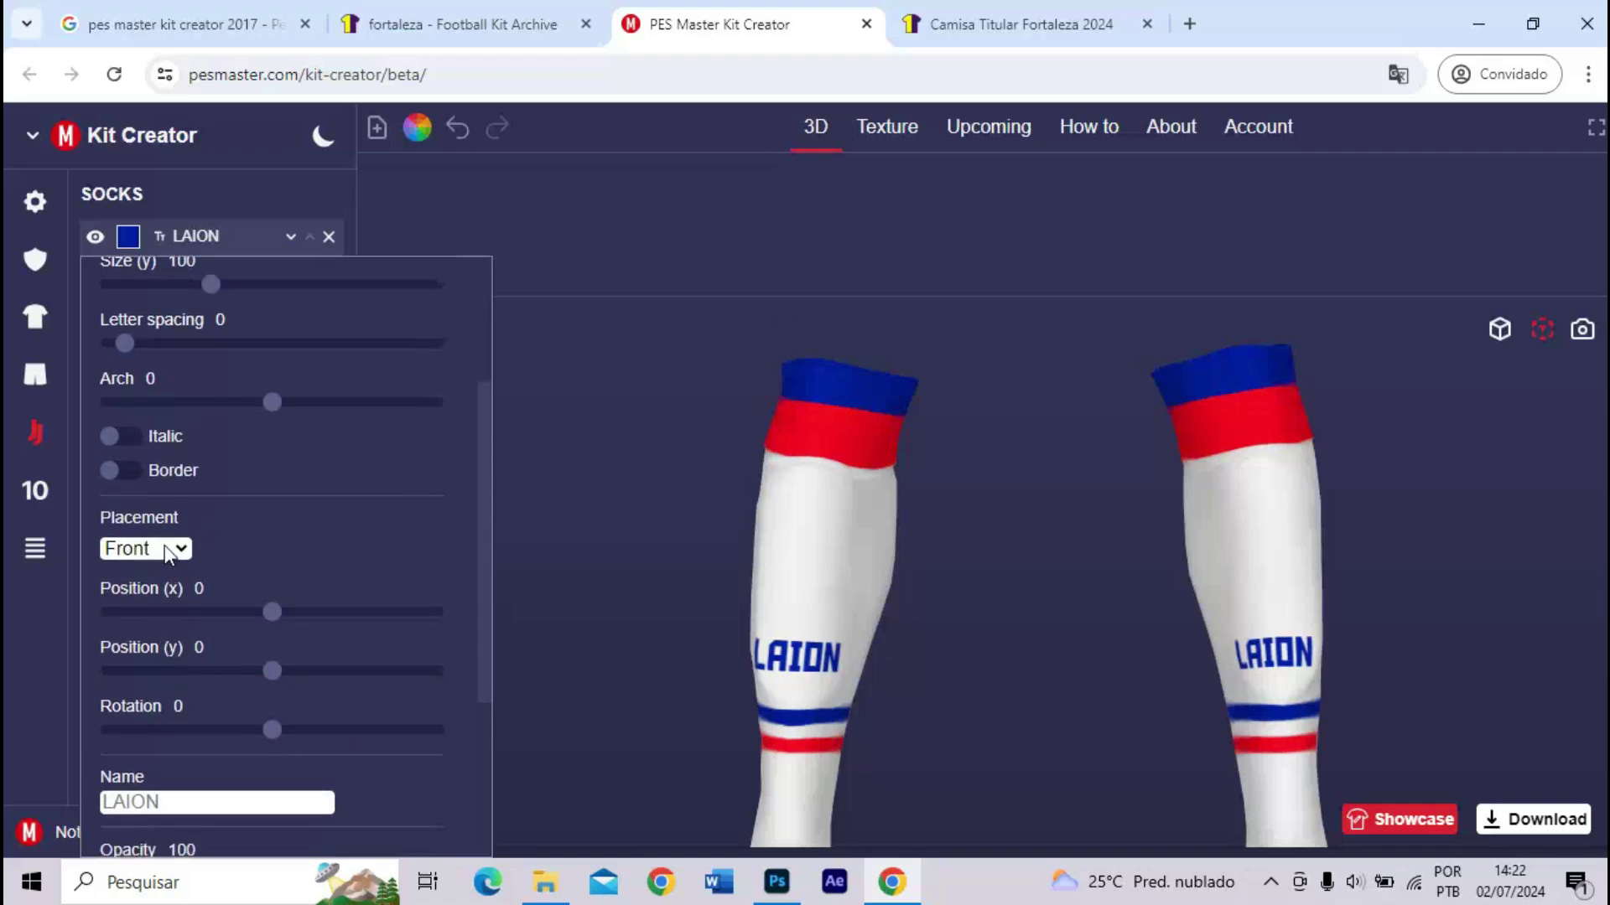
scroll(166, 553, "down", 4)
left_click(240, 736)
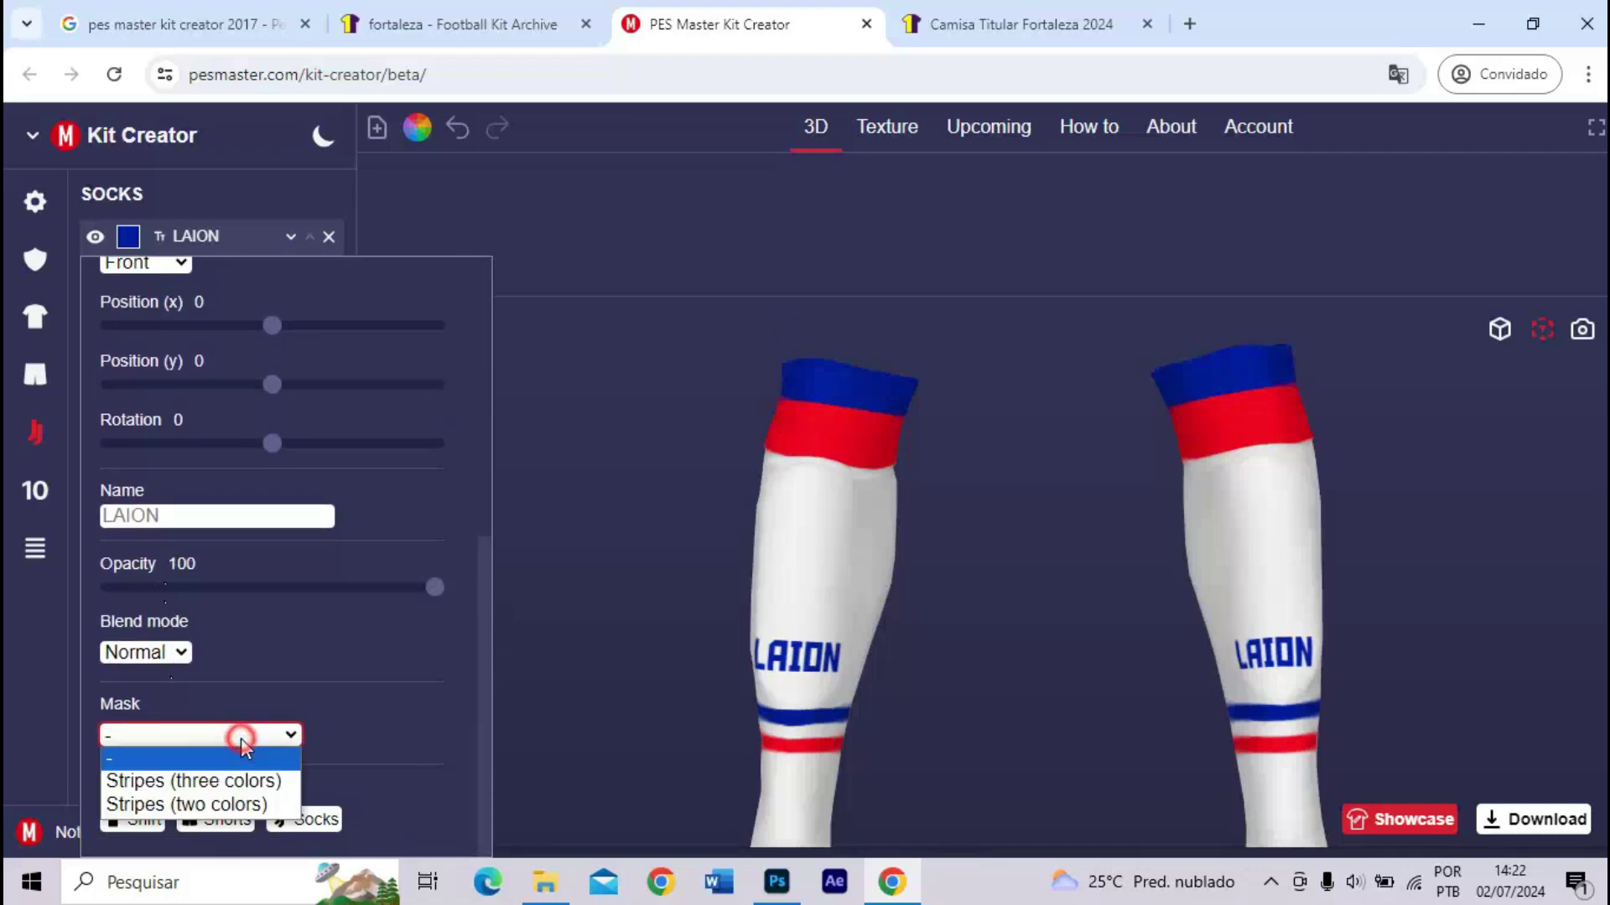
left_click(240, 737)
scroll(223, 667, "up", 7)
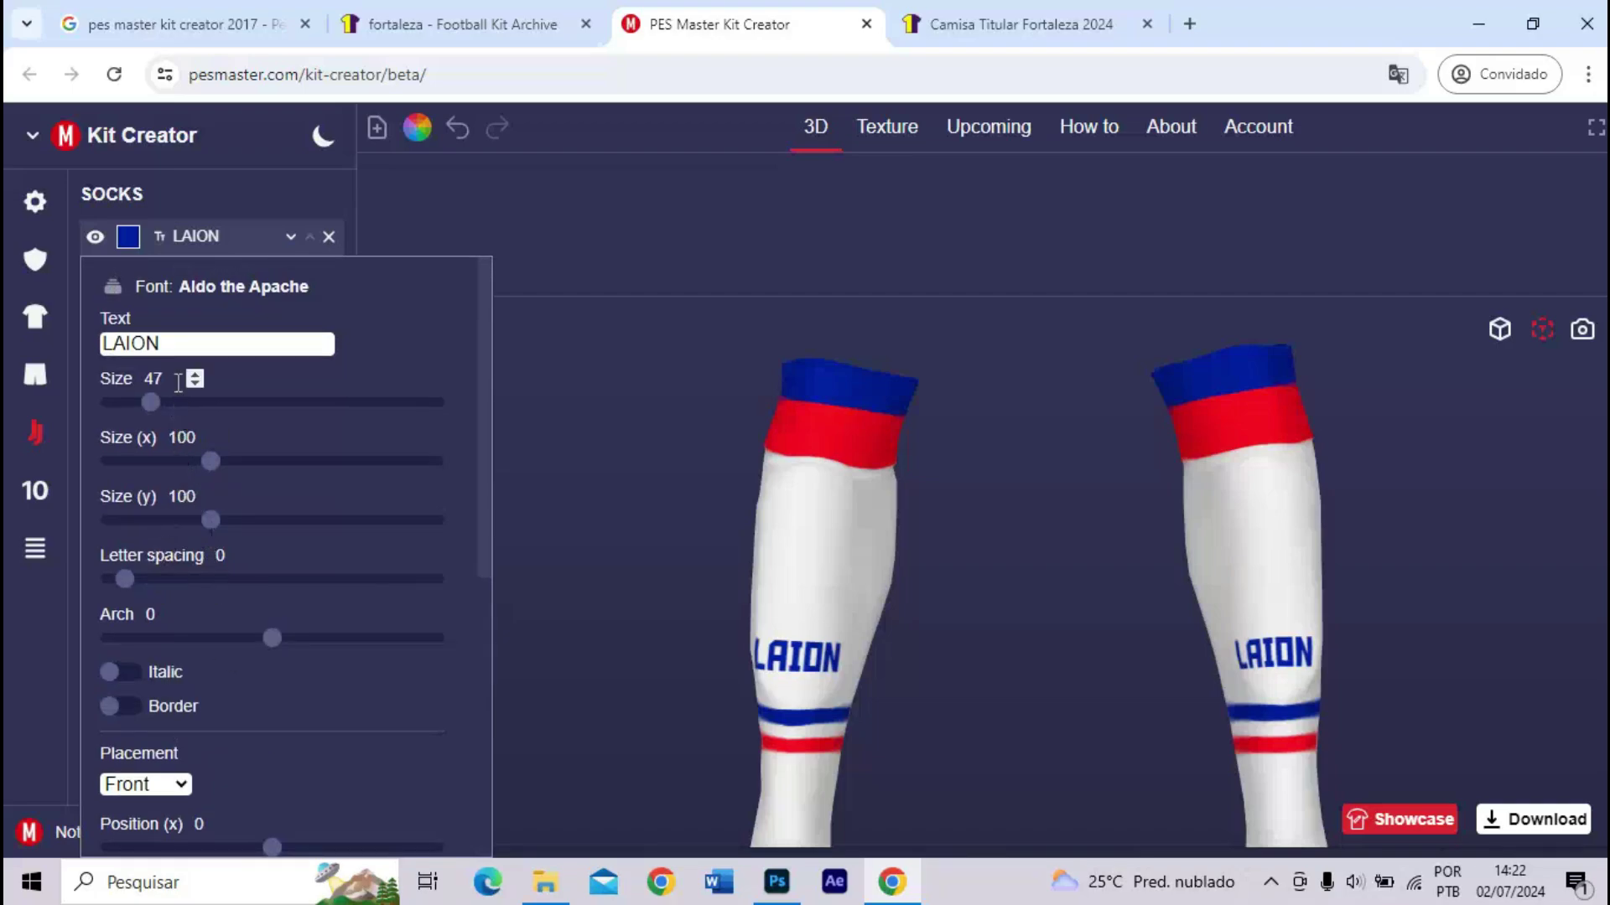
left_click_drag(212, 639, 273, 649)
scroll(243, 673, "down", 3)
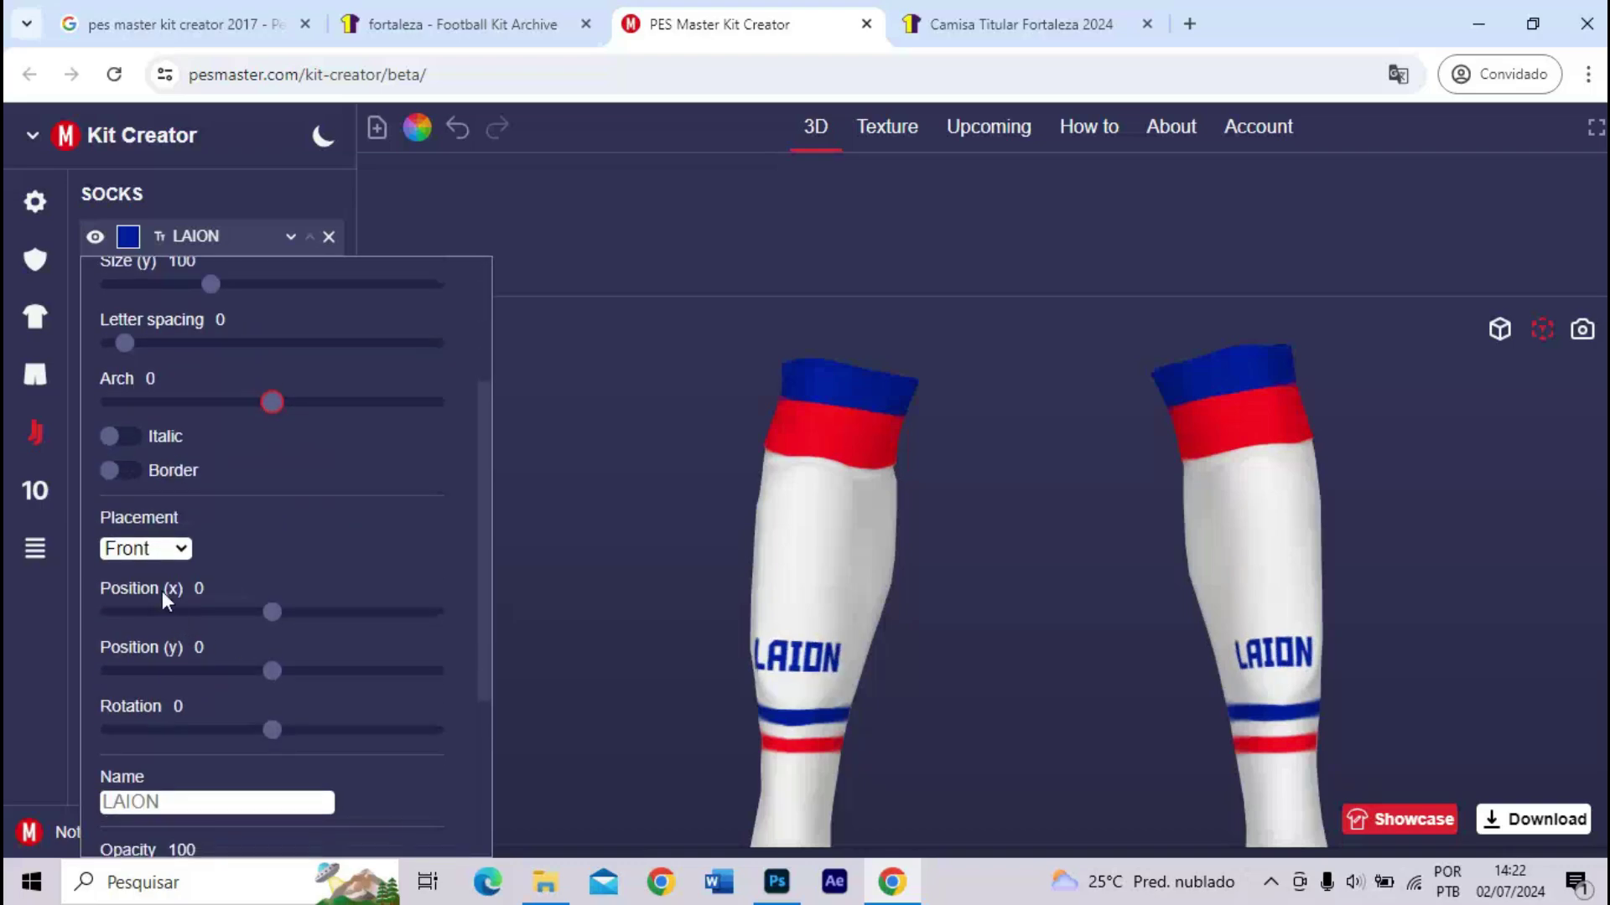
- Try the LAION lettering on the back of the socks, restore its Front placement and check it on the 3D model
left_click(145, 548)
left_click(153, 595)
left_click(146, 548)
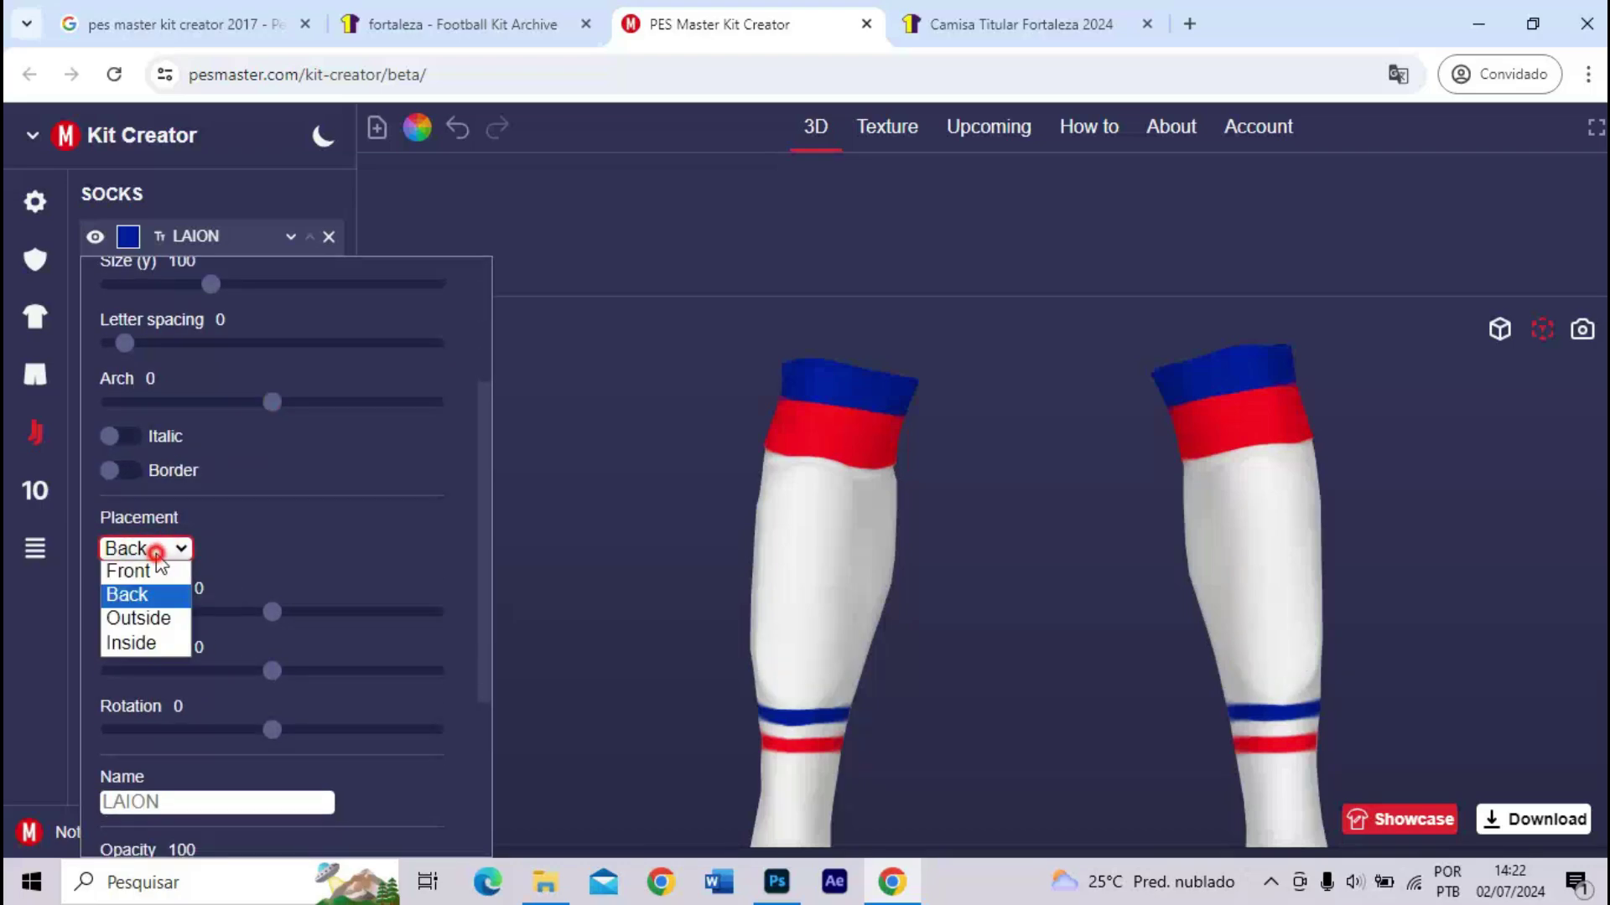
left_click(130, 568)
left_click_drag(648, 579, 797, 586)
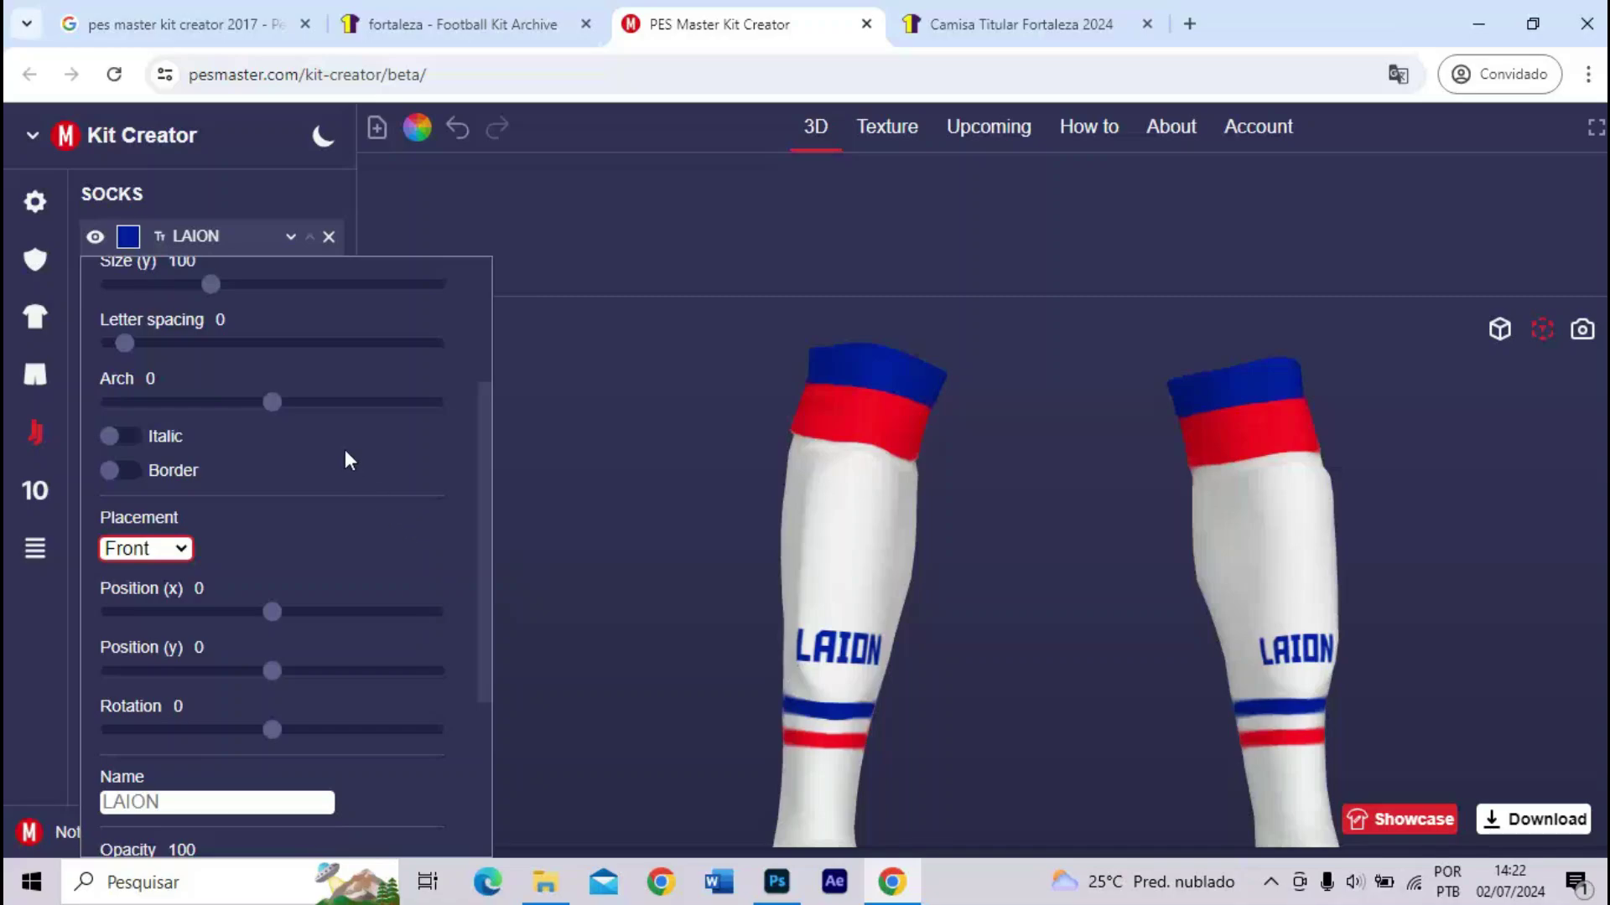
scroll(345, 469, "up", 3)
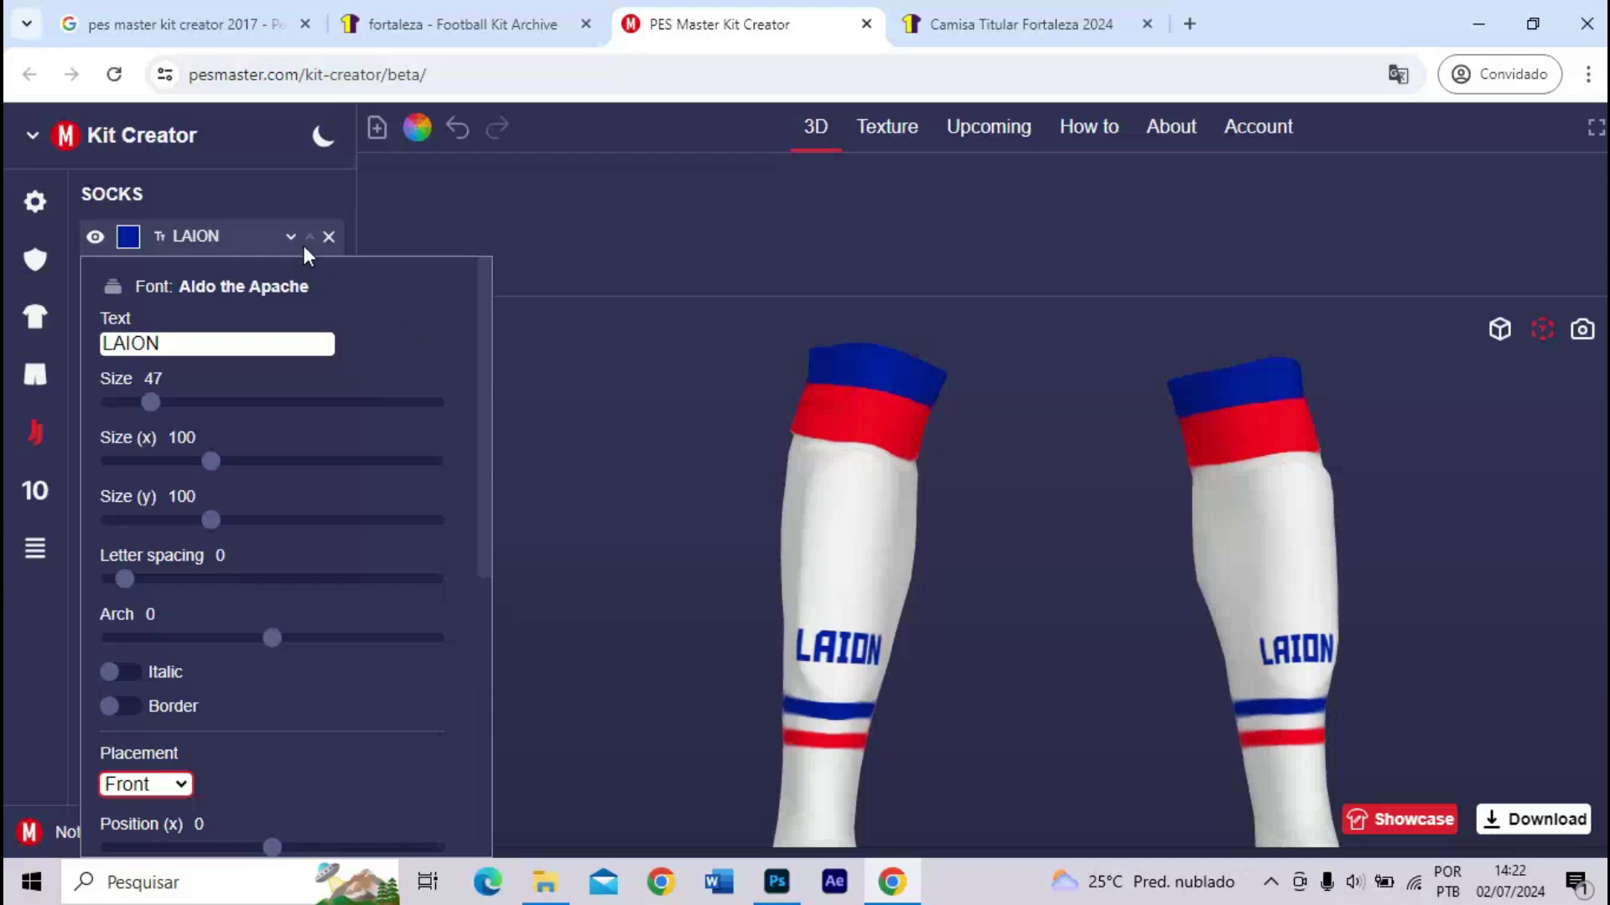
left_click(279, 203)
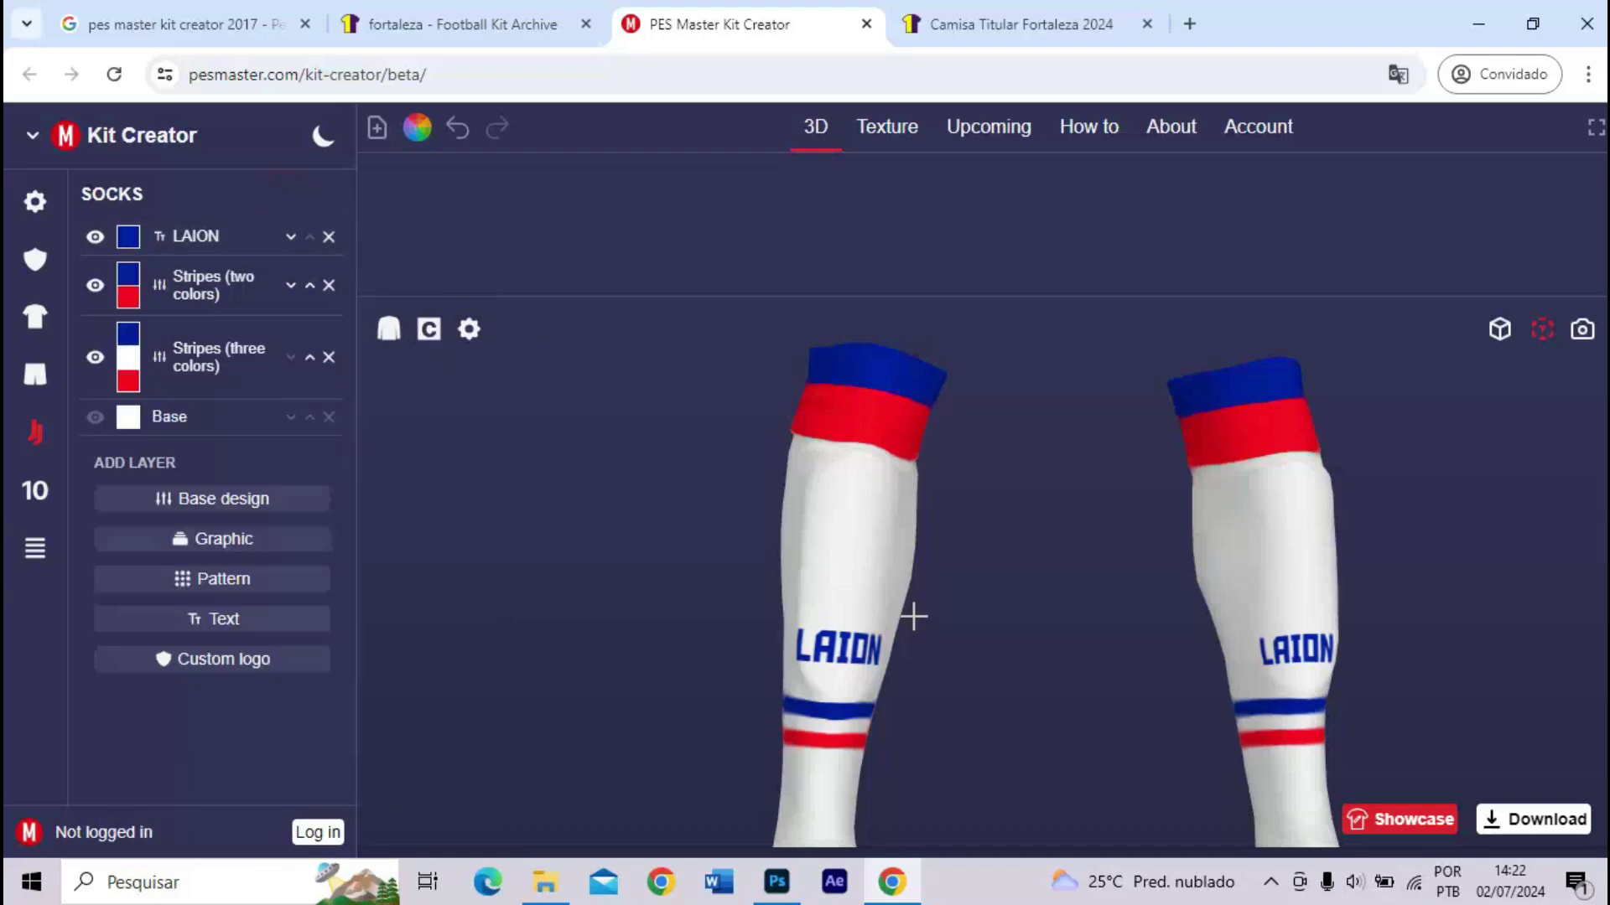
scroll(880, 629, "down", 3)
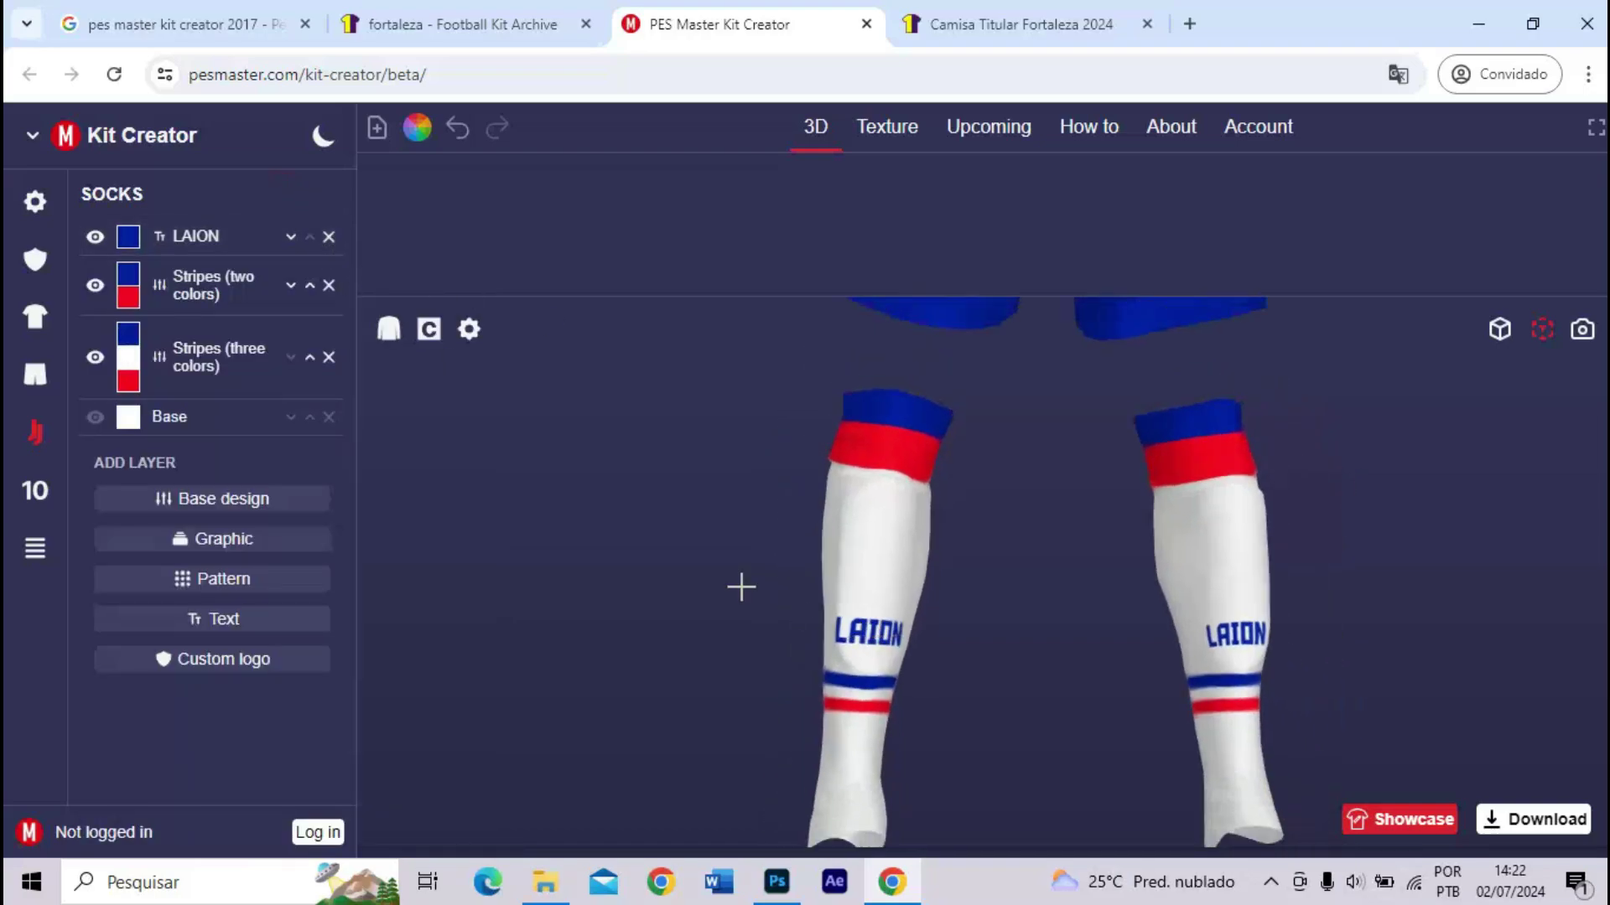
- Raise the LAION lettering on the socks by setting its vertical position to -20, keeping its horizontal position at 0
left_click(176, 237)
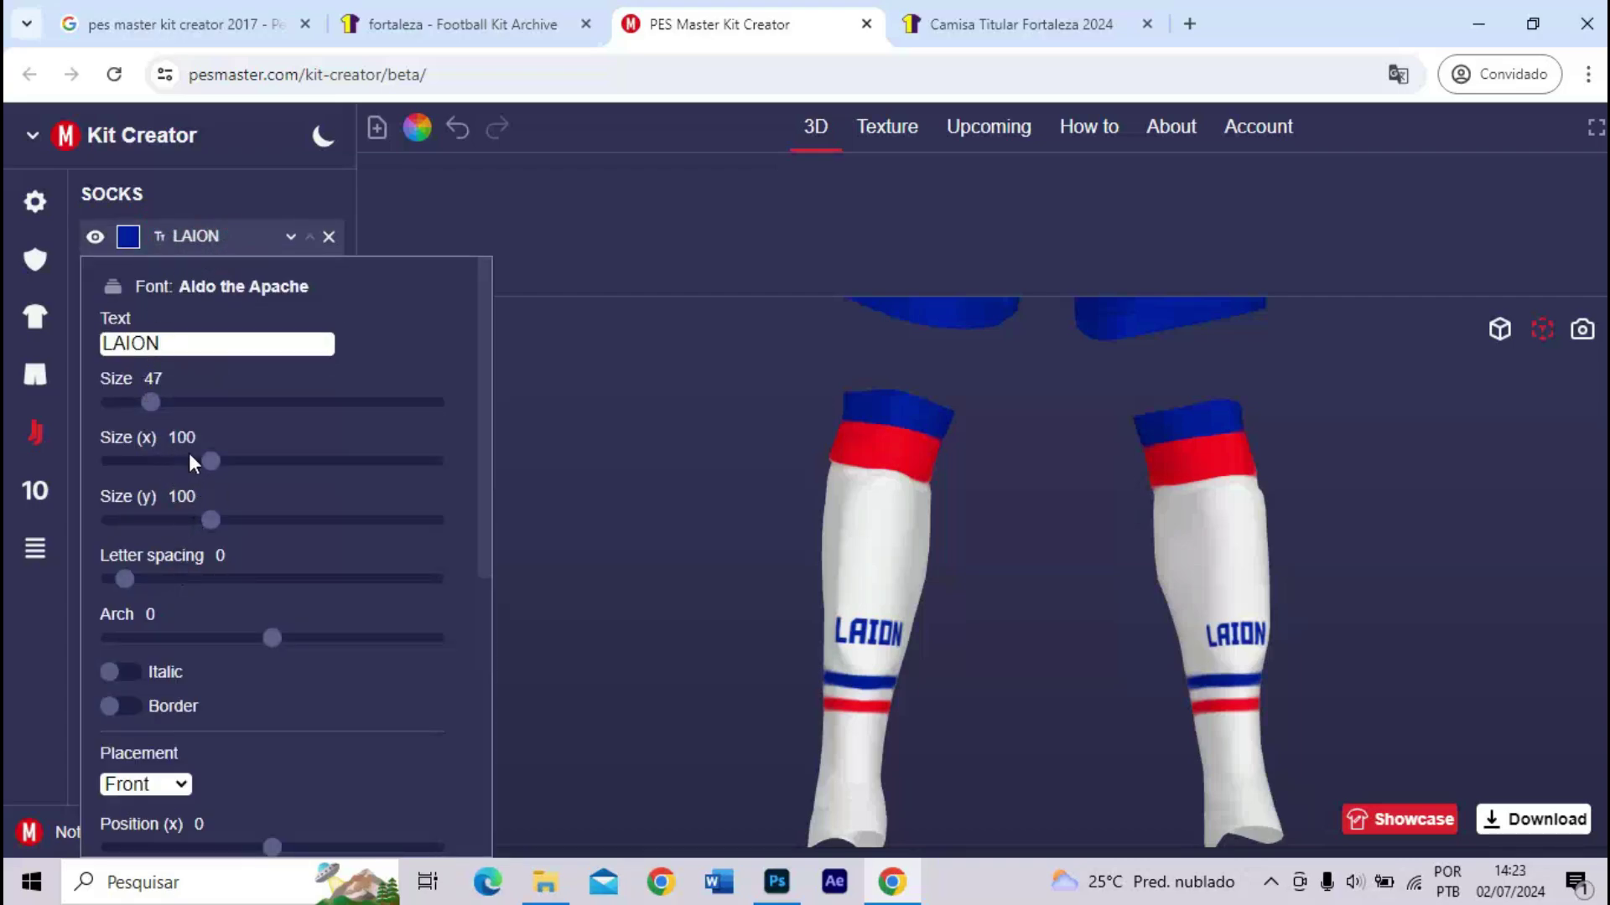
scroll(193, 487, "down", 4)
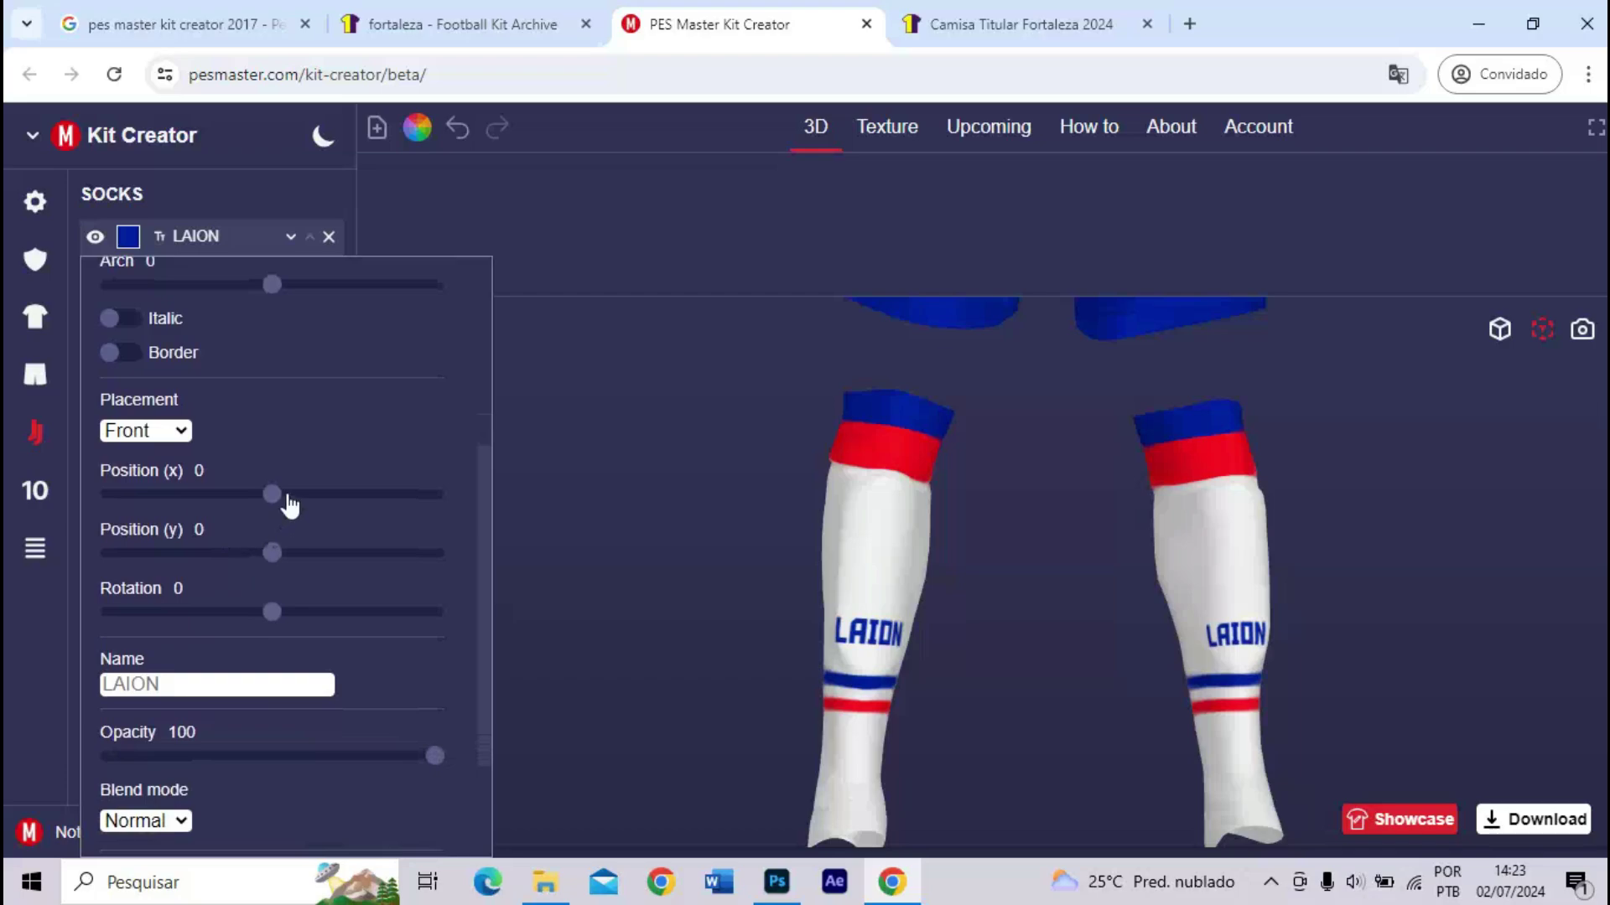
left_click(288, 496)
mouse_move(297, 503)
left_mouse_down()
mouse_move(327, 497)
mouse_move(270, 498)
left_mouse_up()
left_click_drag(271, 554, 241, 563)
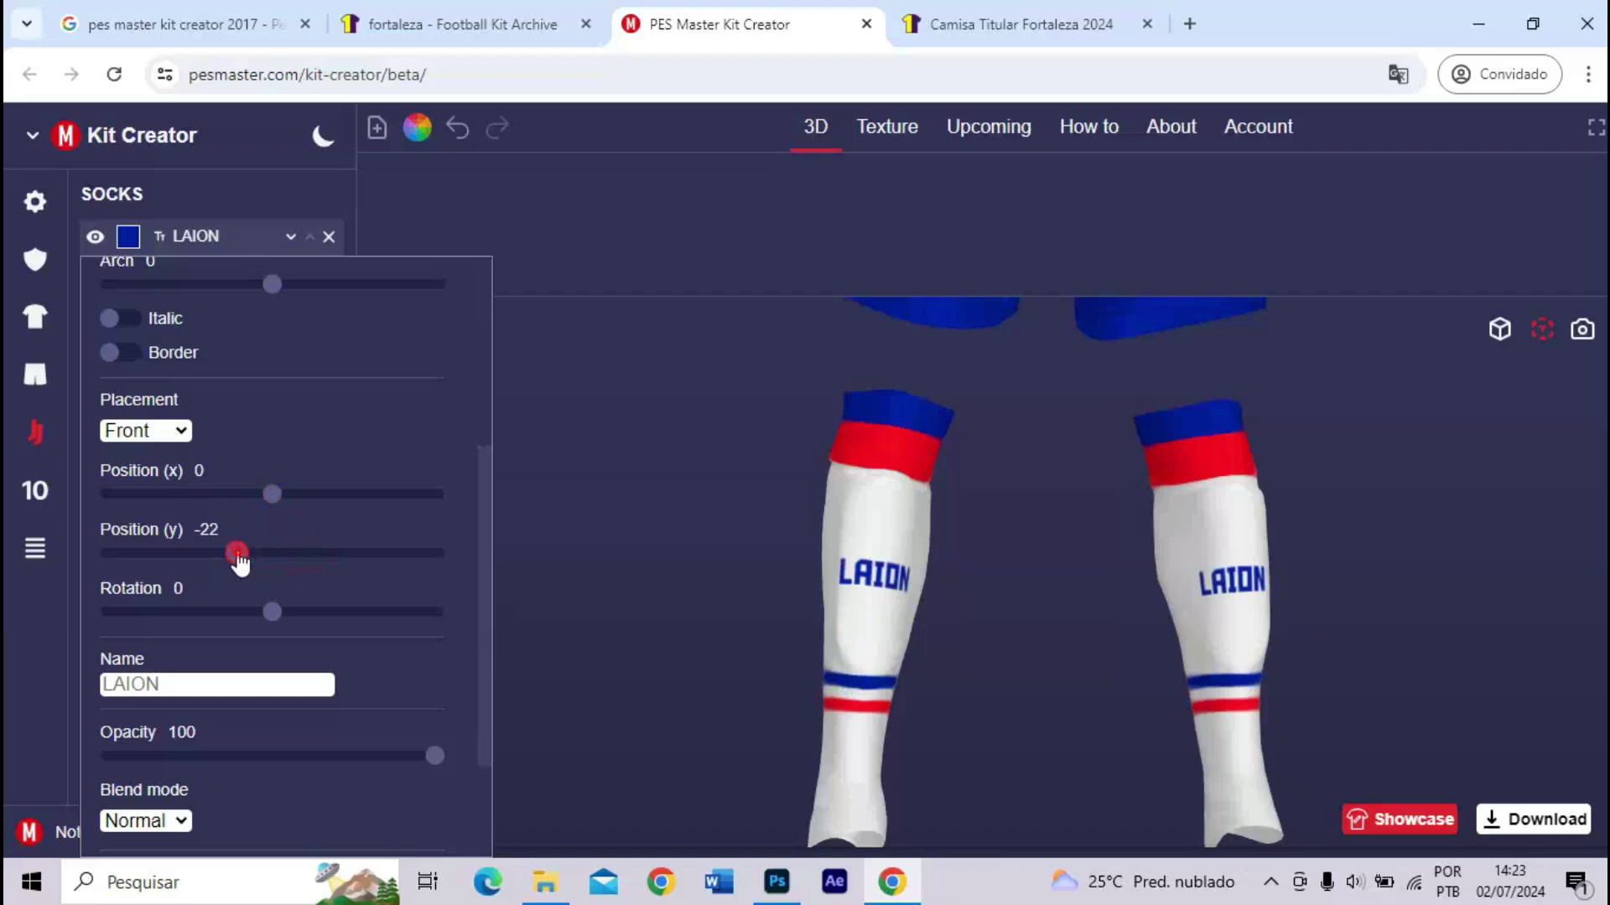
left_click_drag(883, 529, 778, 497)
scroll(913, 575, "down", 5)
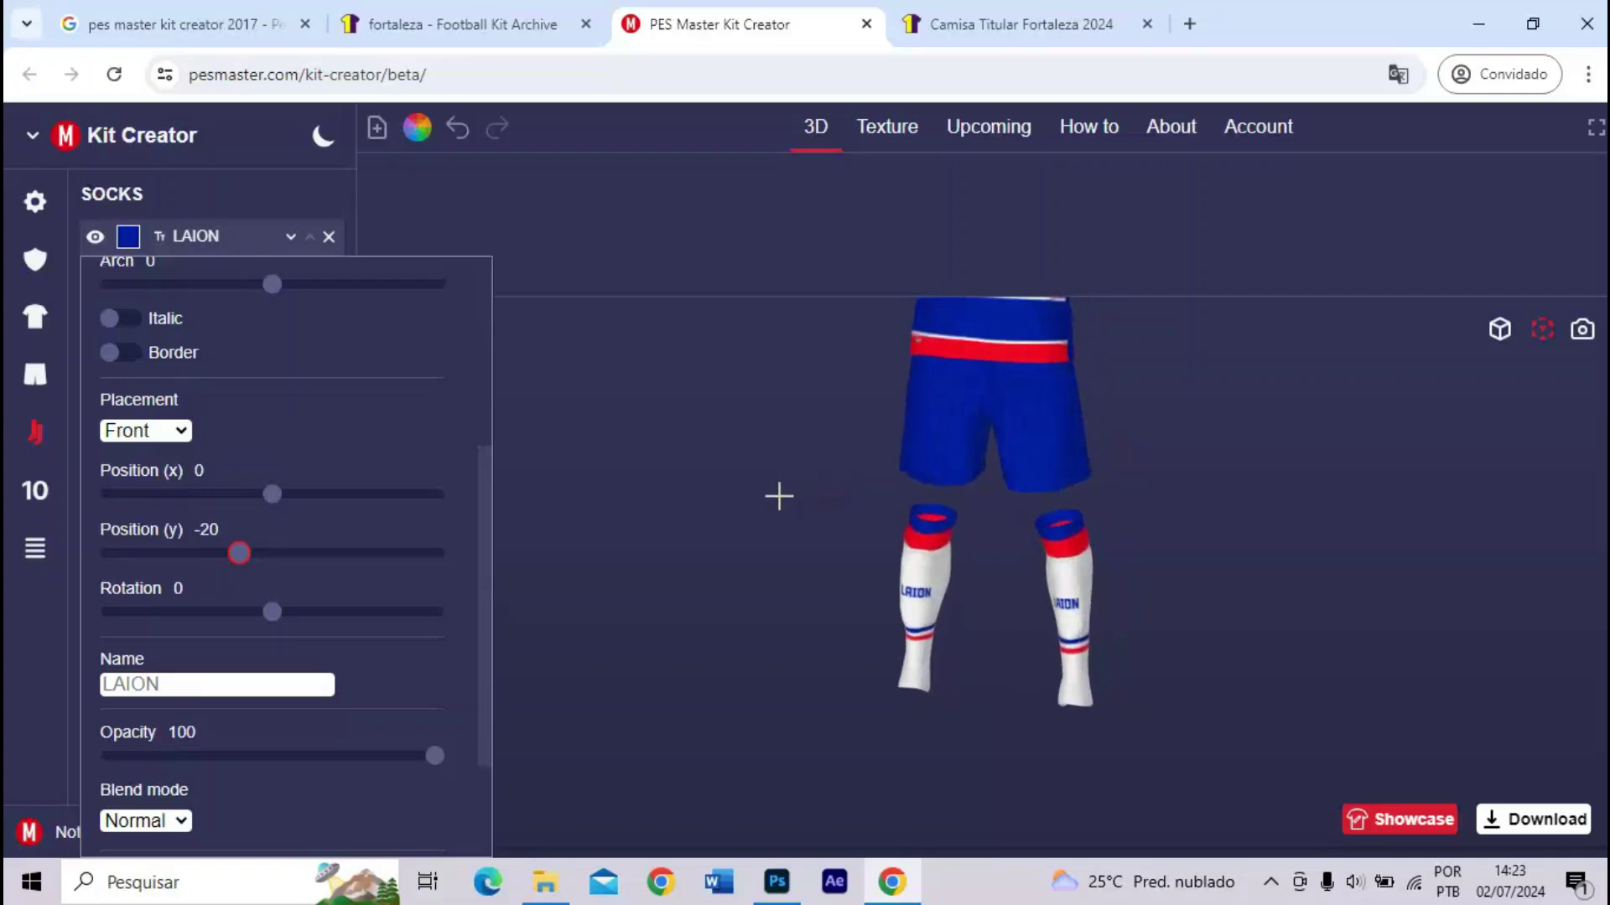
- Close the LAION text settings and hide that layer on the socks
left_click(95, 236)
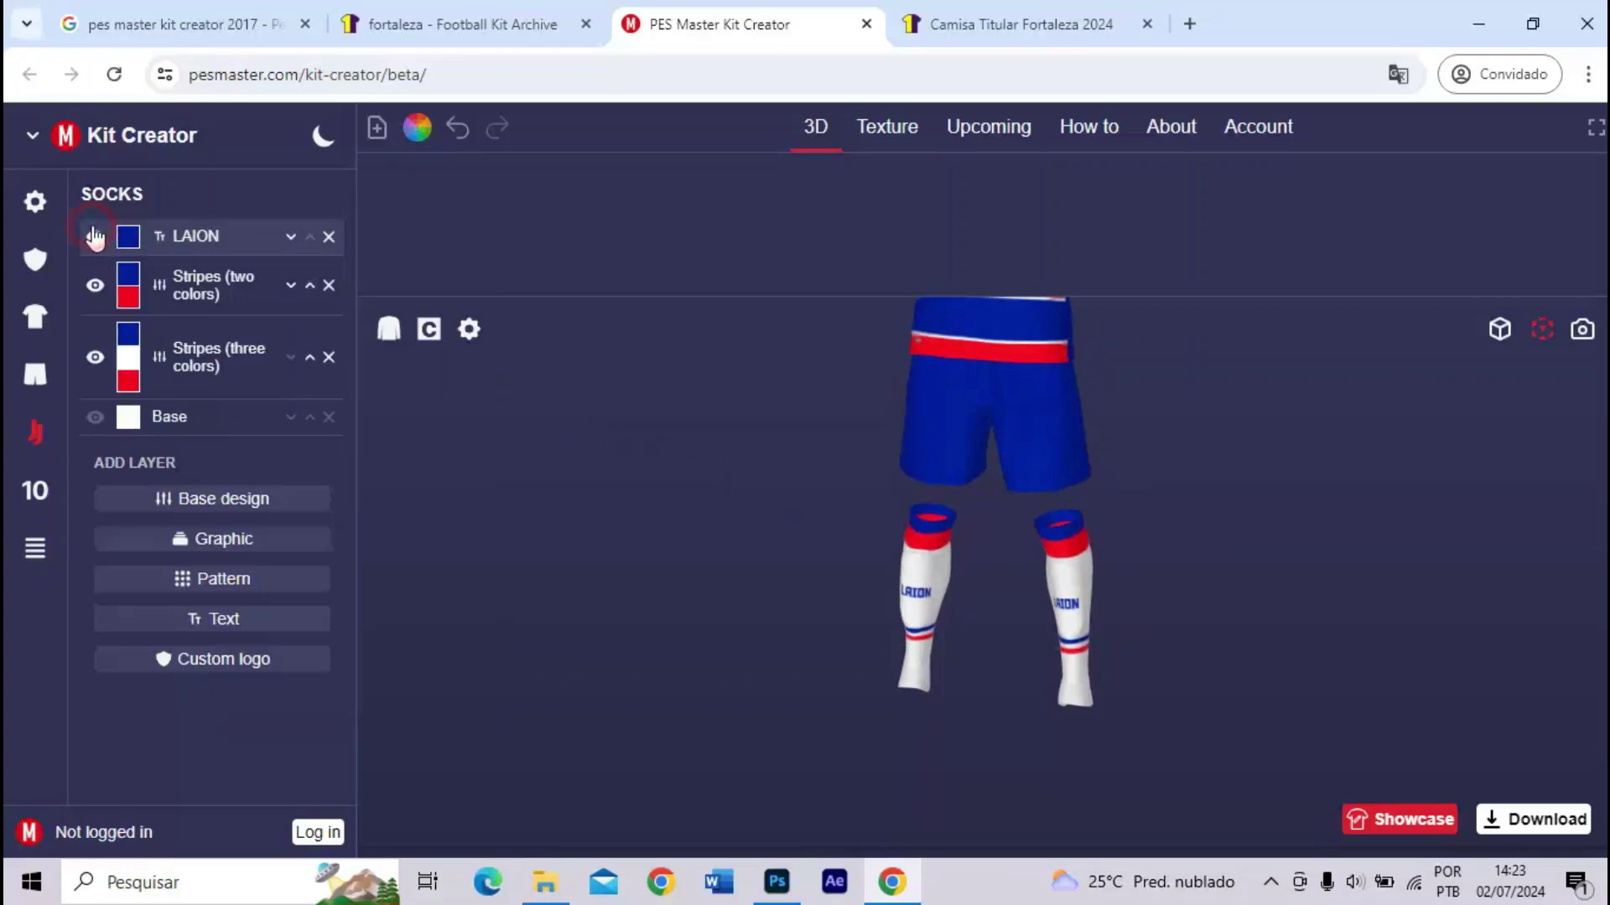
left_click(95, 237)
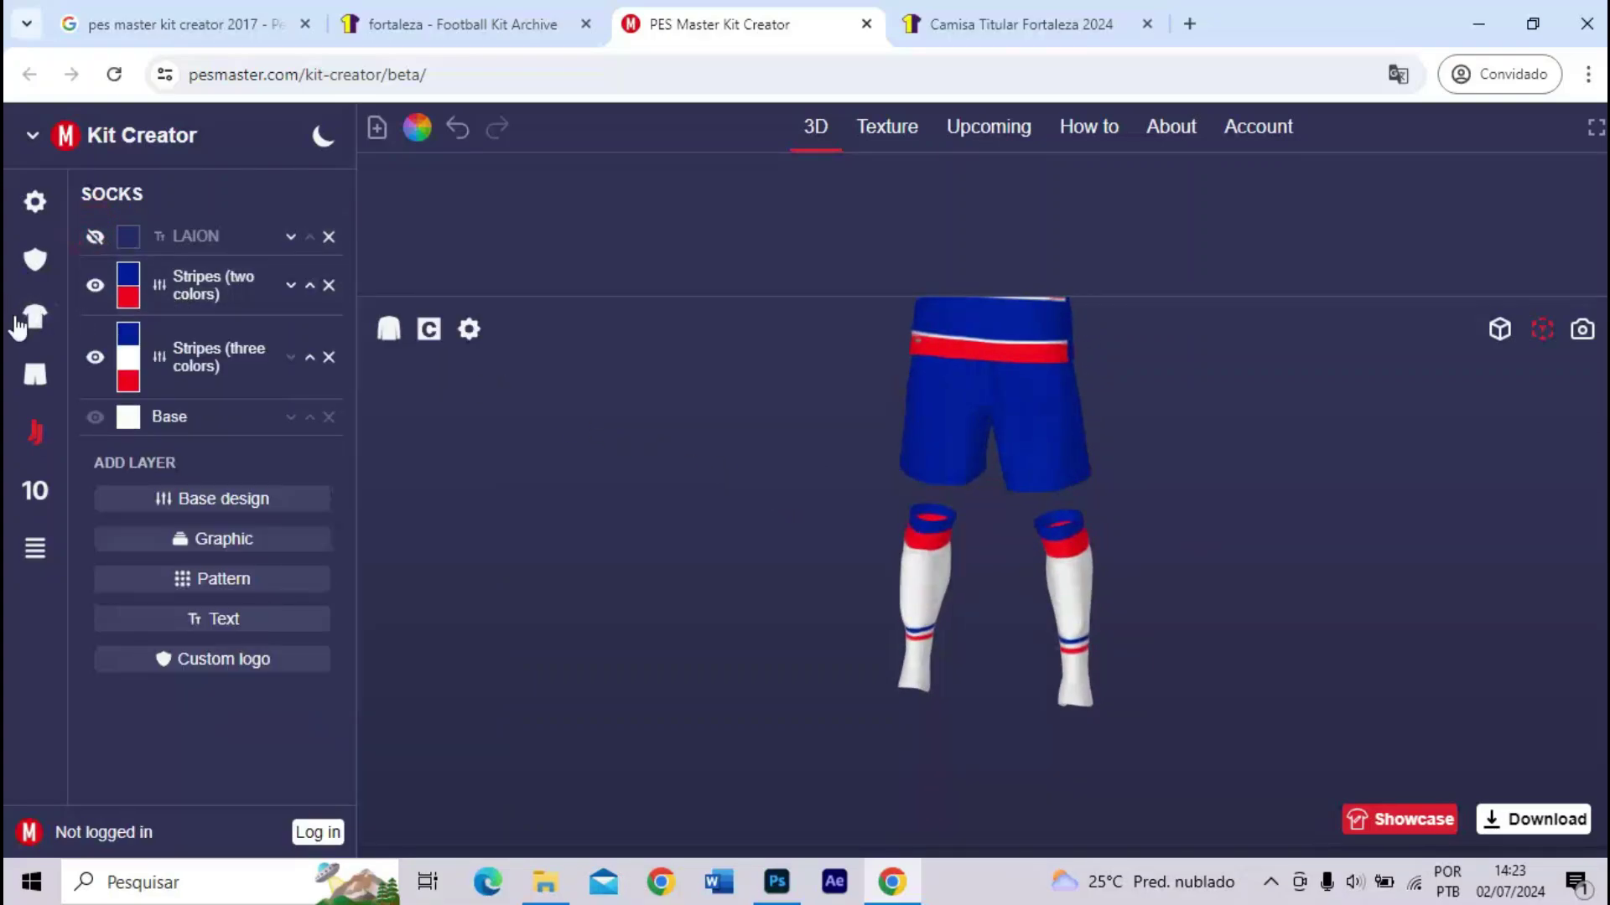
- Examine the shorts and the shirt's front and back on the 3D model, briefly previewing the long-sleeved version
left_click(26, 379)
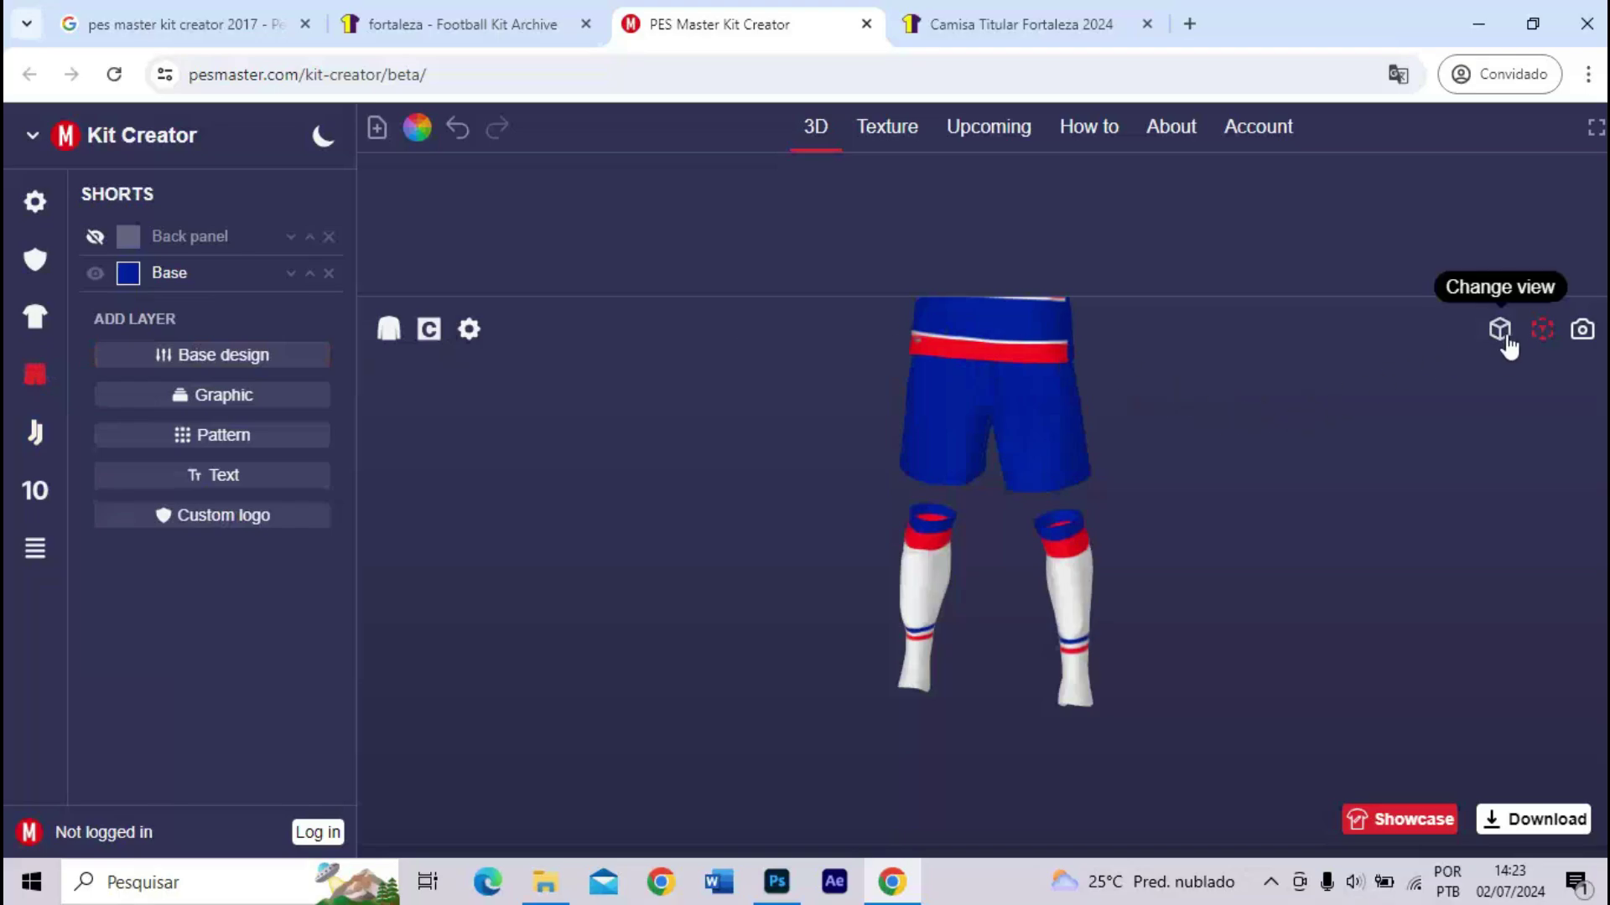
left_click(1541, 328)
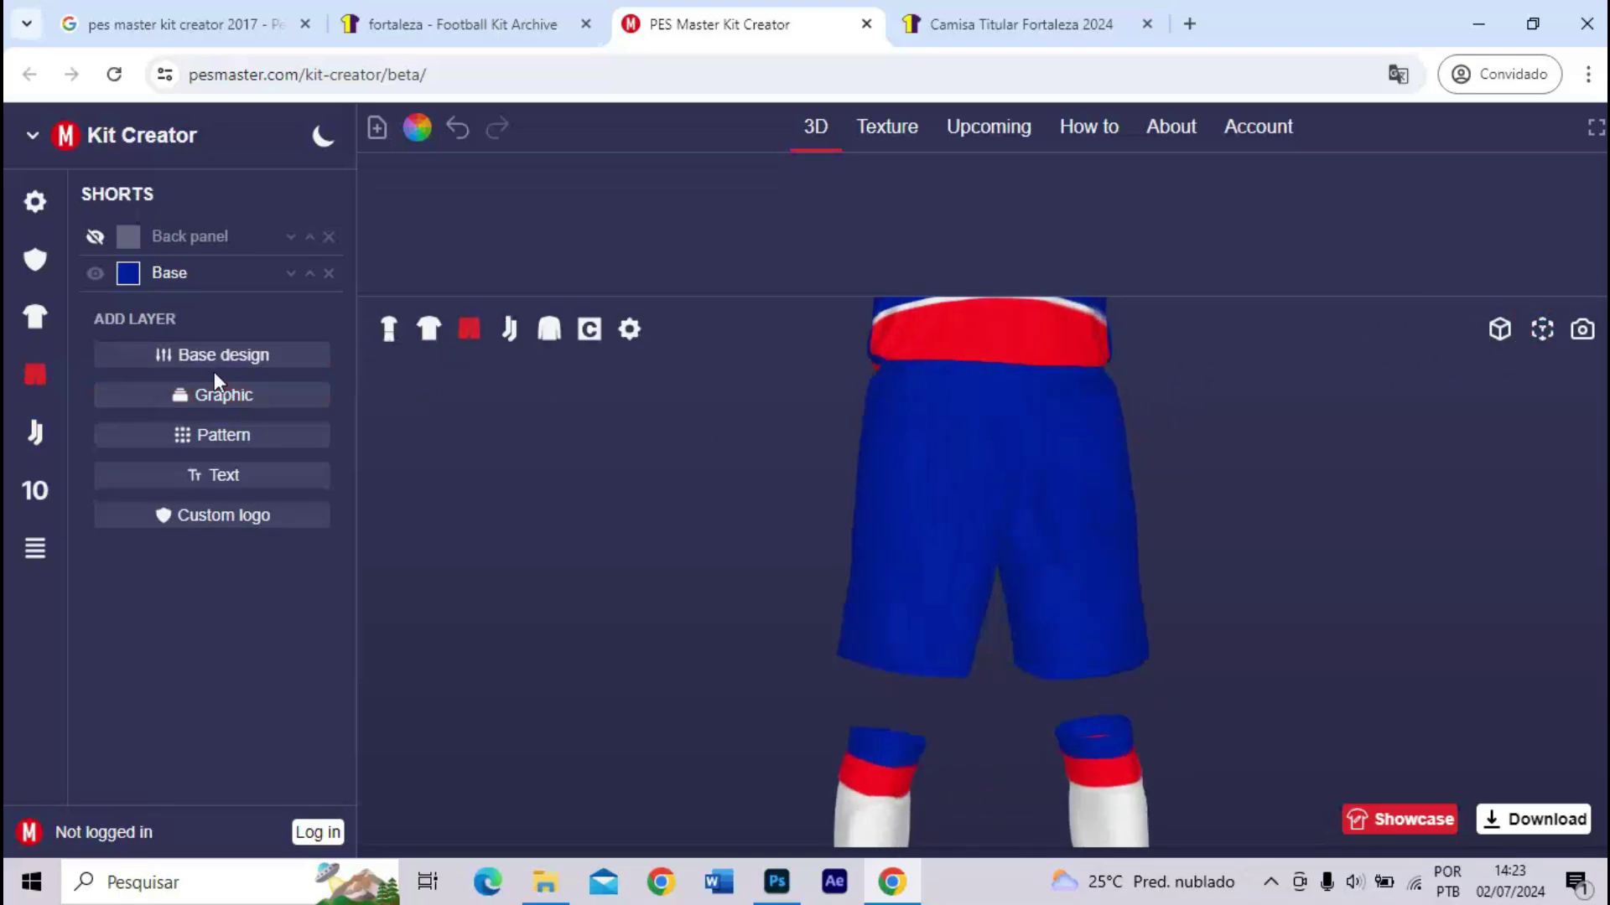
left_click(34, 315)
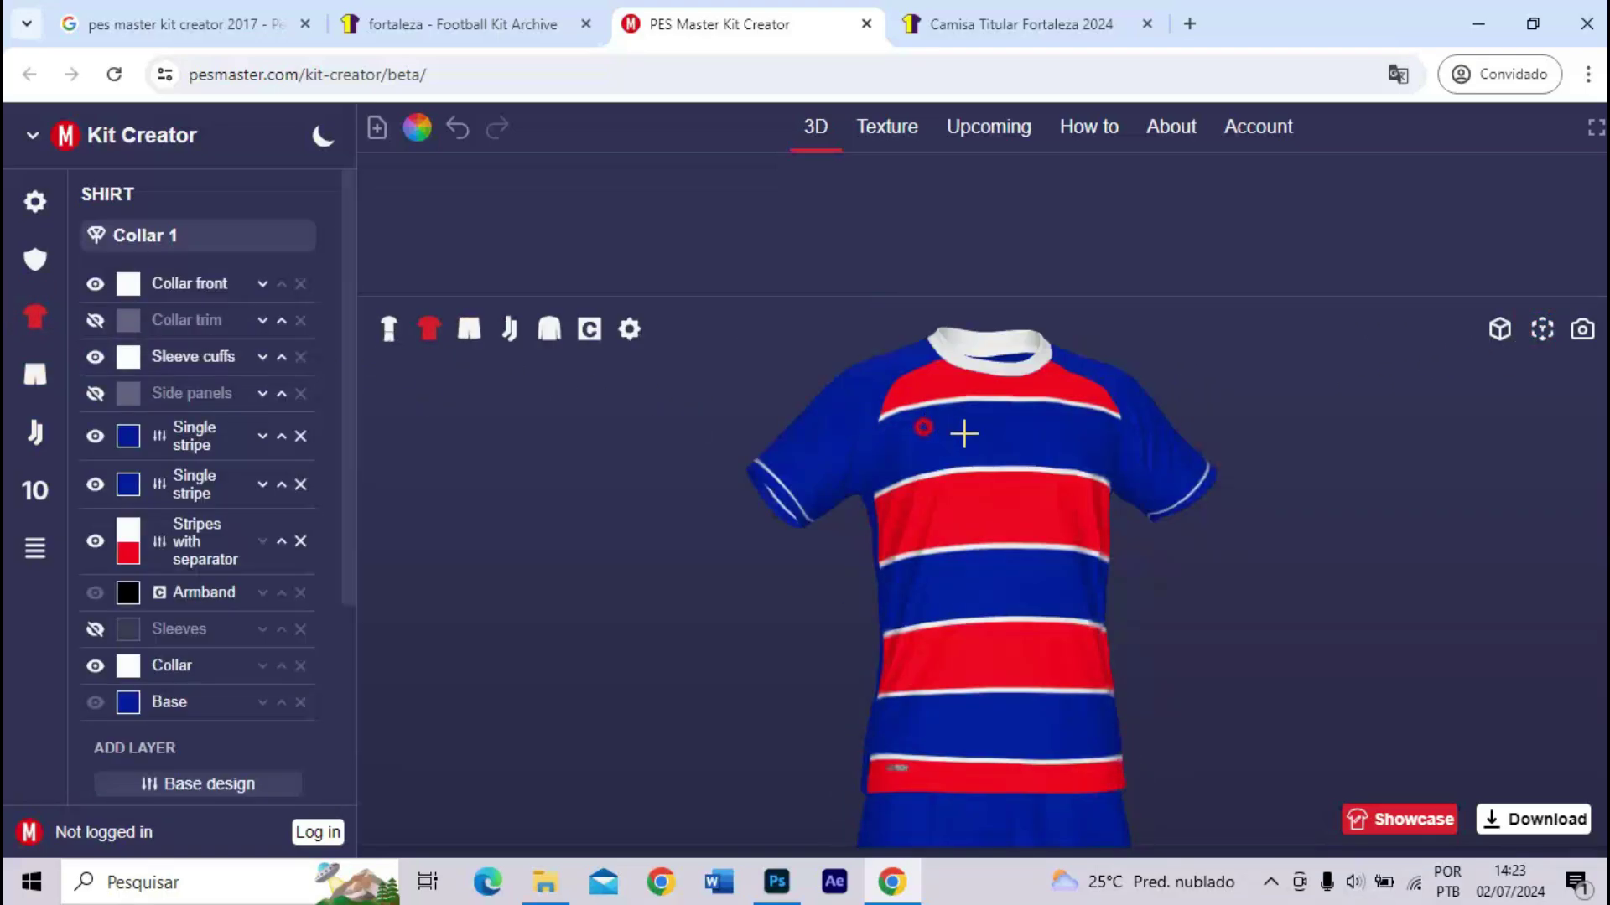
left_click_drag(964, 433, 1066, 463)
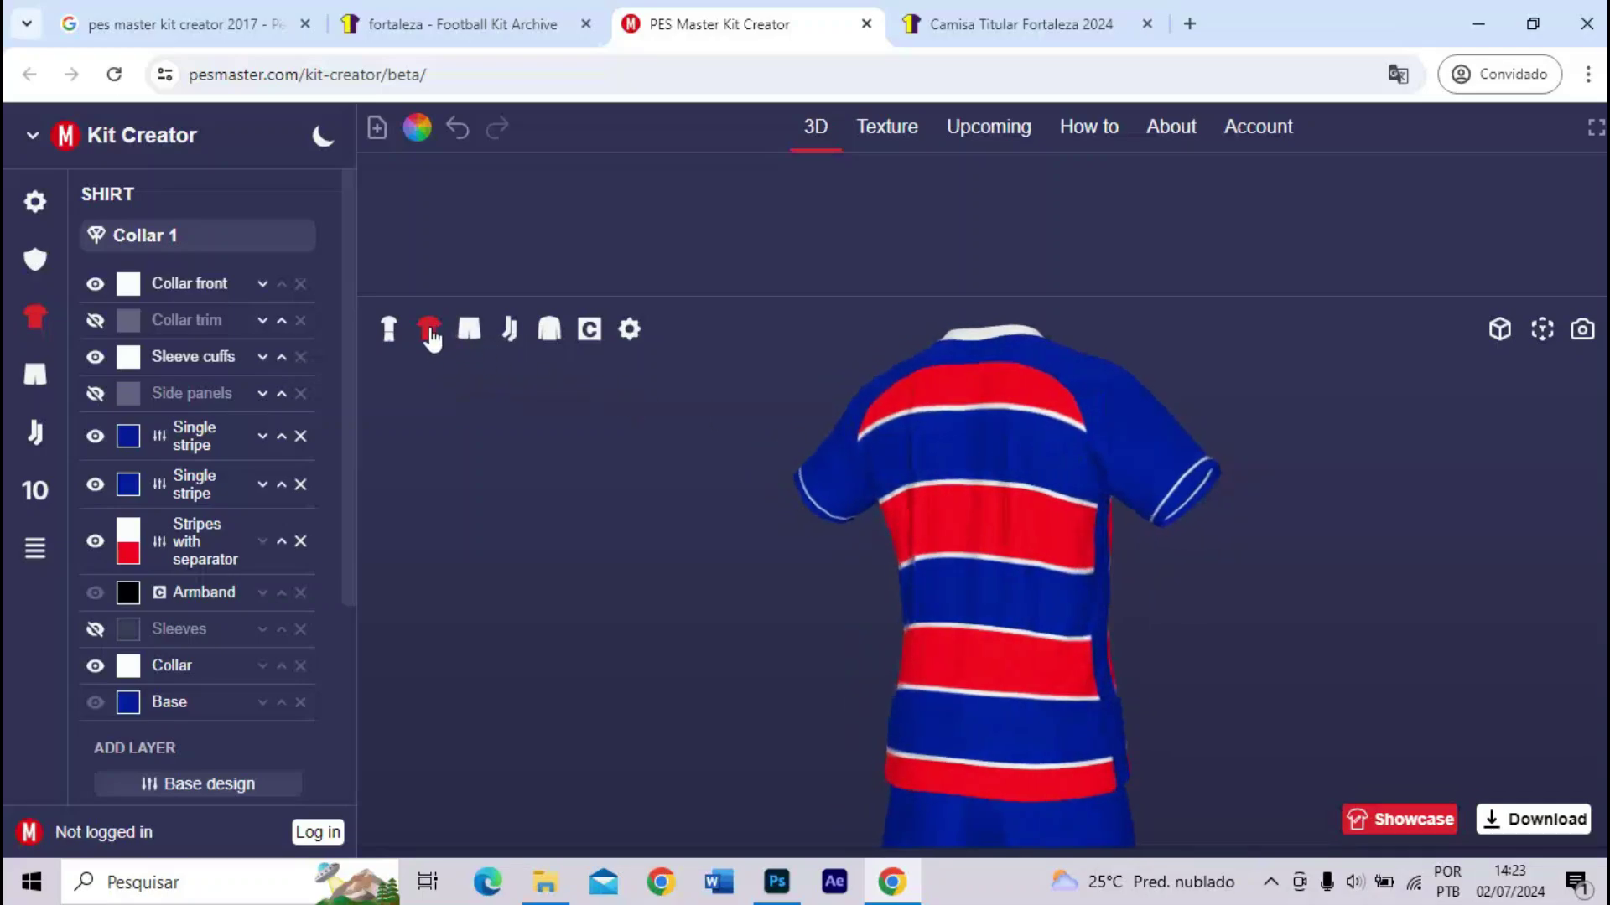
left_click(546, 335)
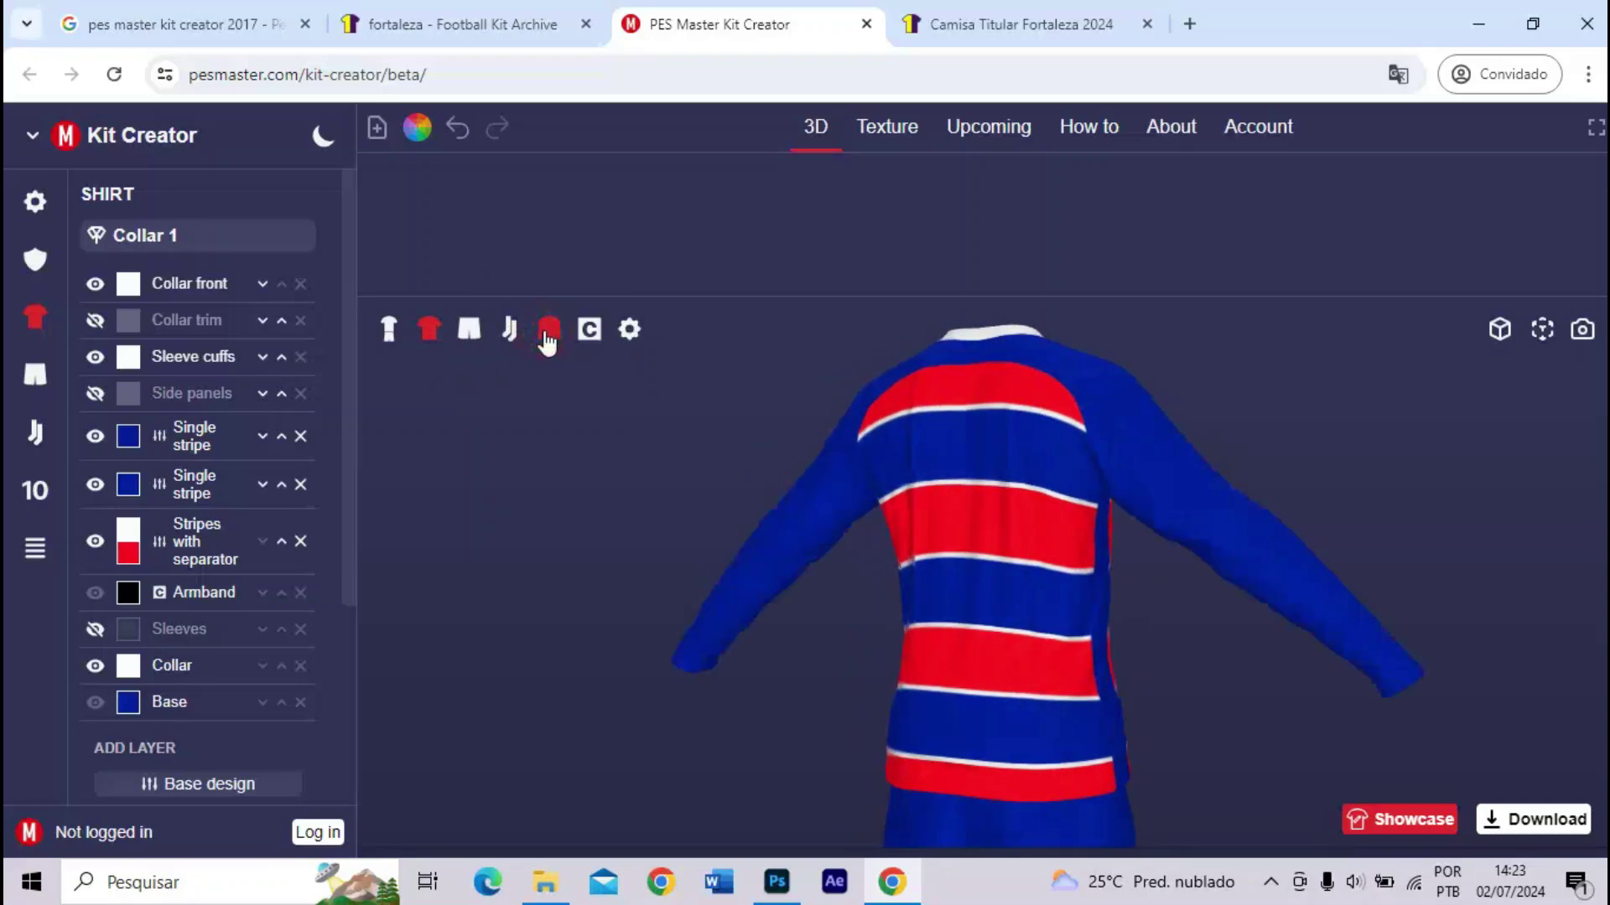
left_click(545, 336)
left_click_drag(962, 518, 798, 524)
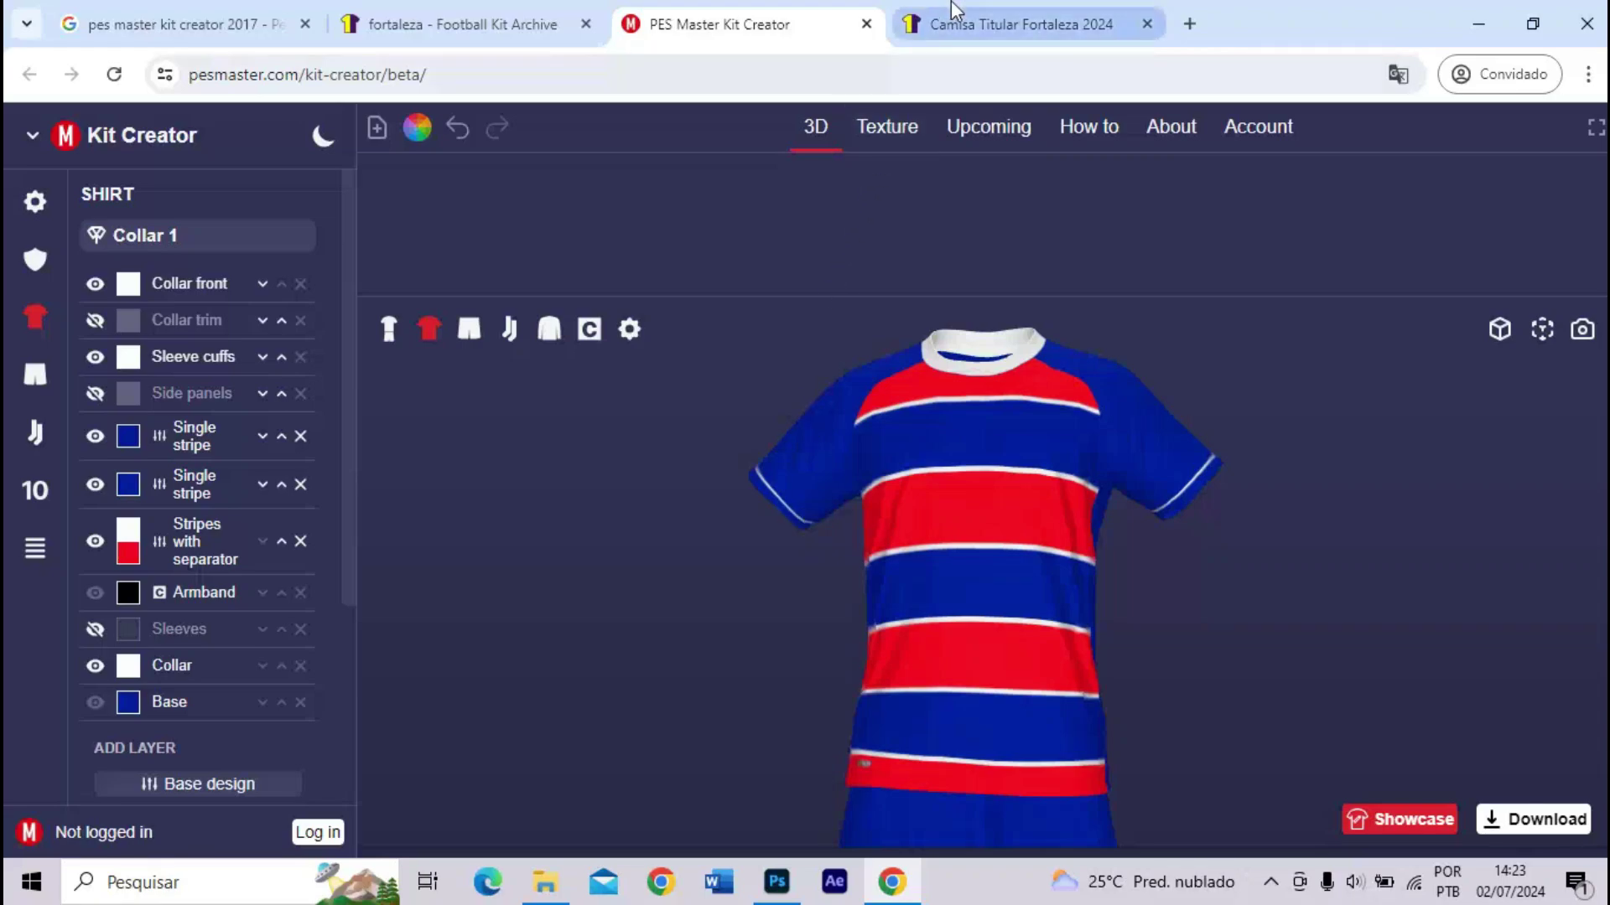
- Check the kit reference photo and search Google Images for LOGO VOLT in a new browser tab
left_click(1103, 27)
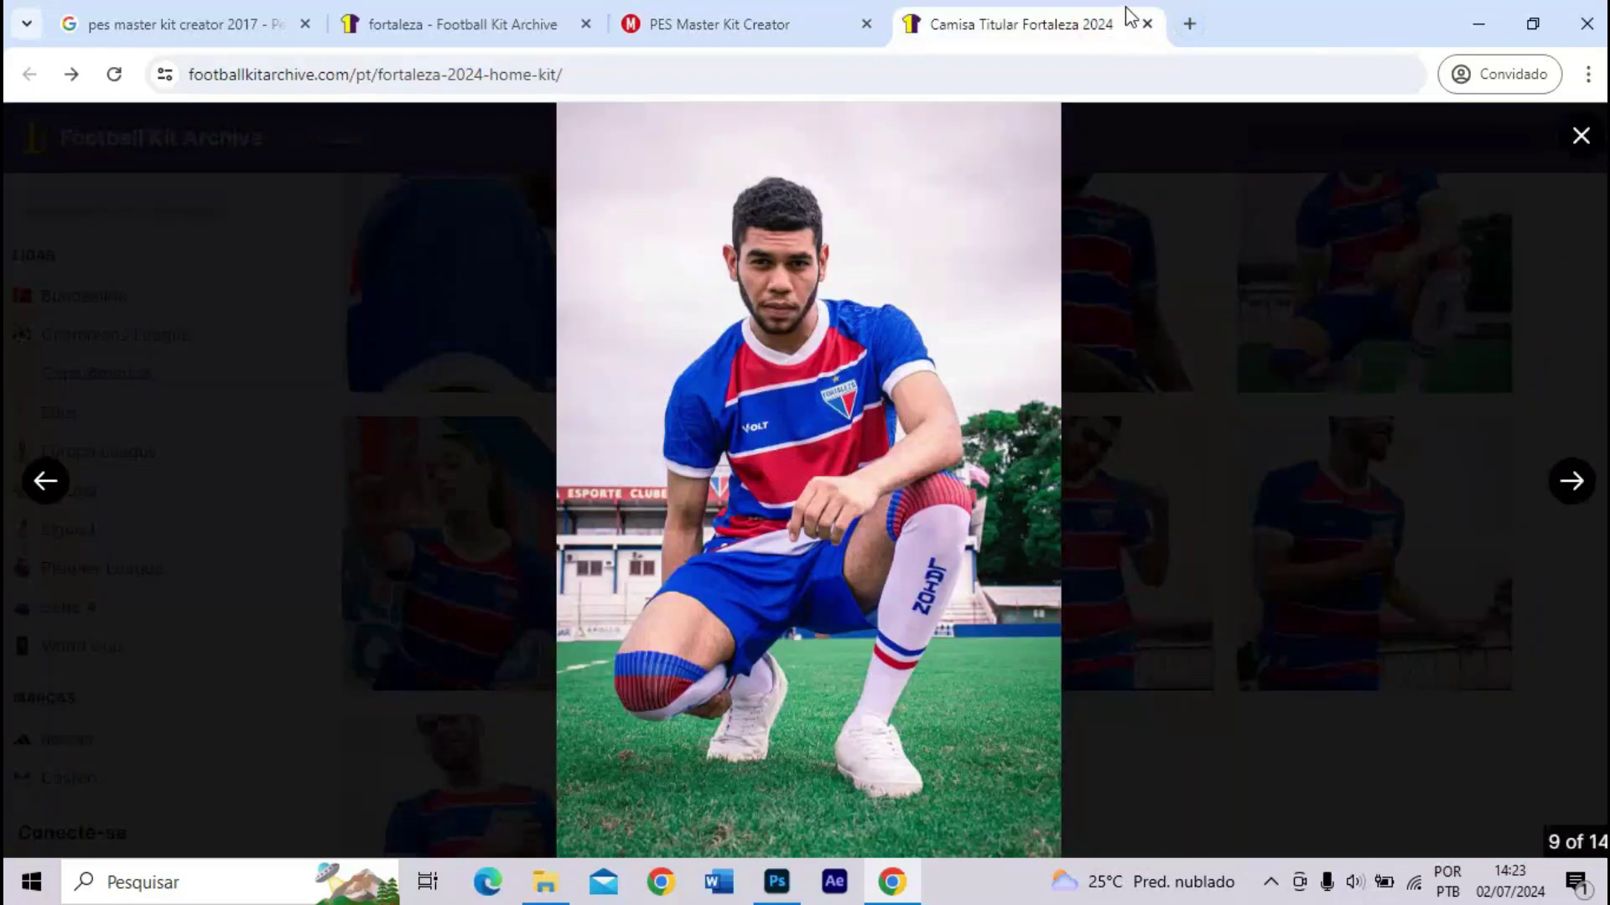
left_click(1189, 24)
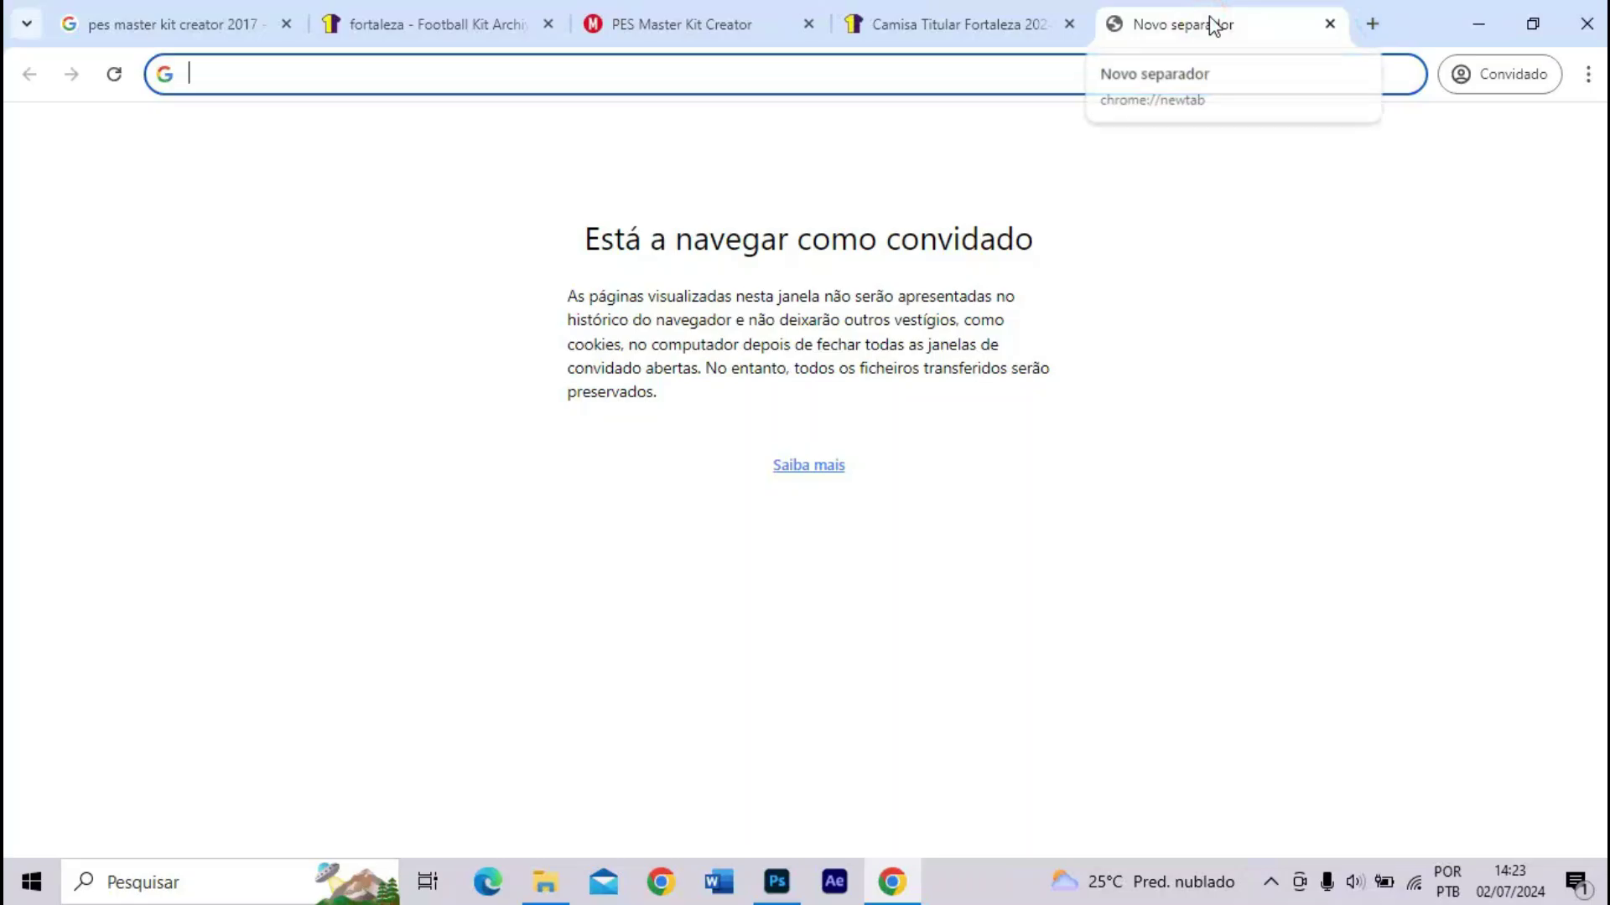
type("LOG")
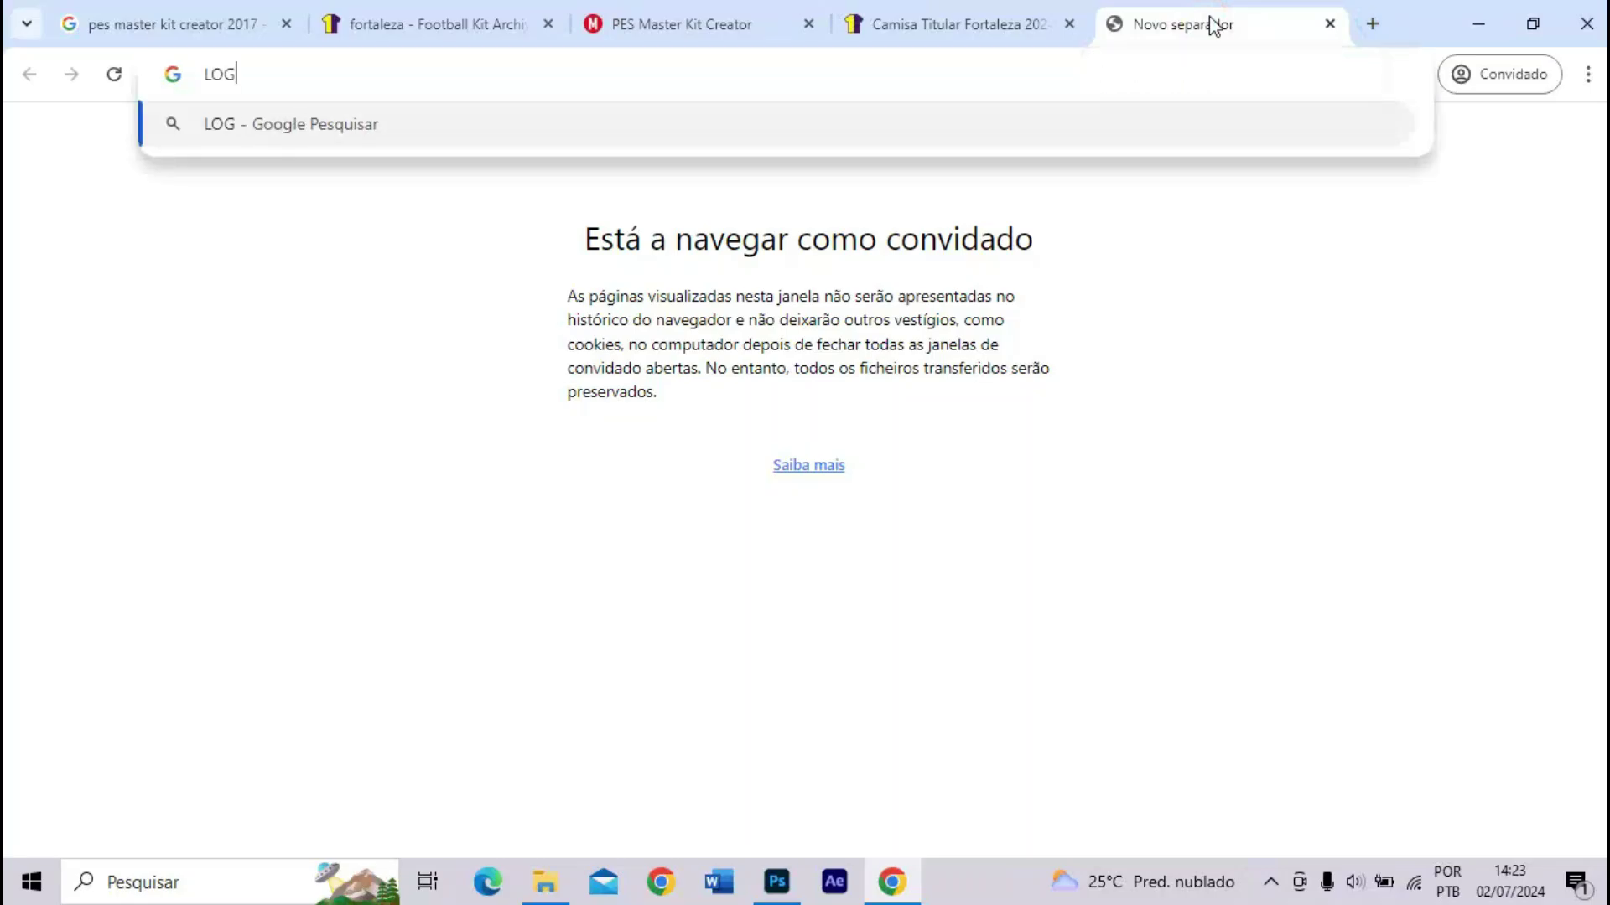
type("O VOLT")
key("Return")
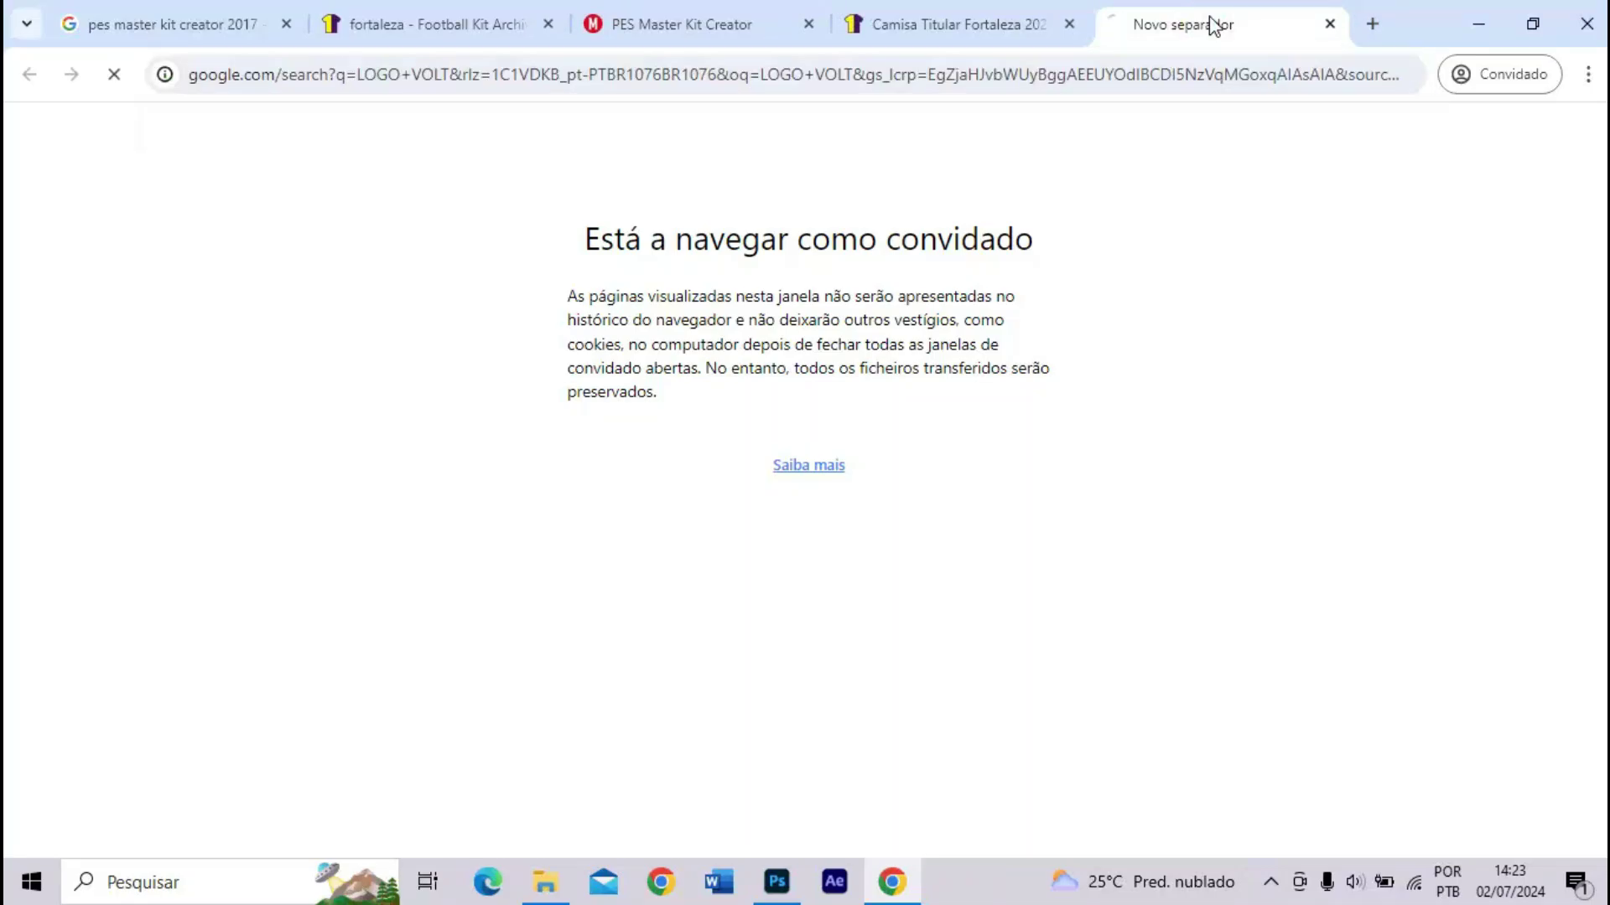
left_click(319, 236)
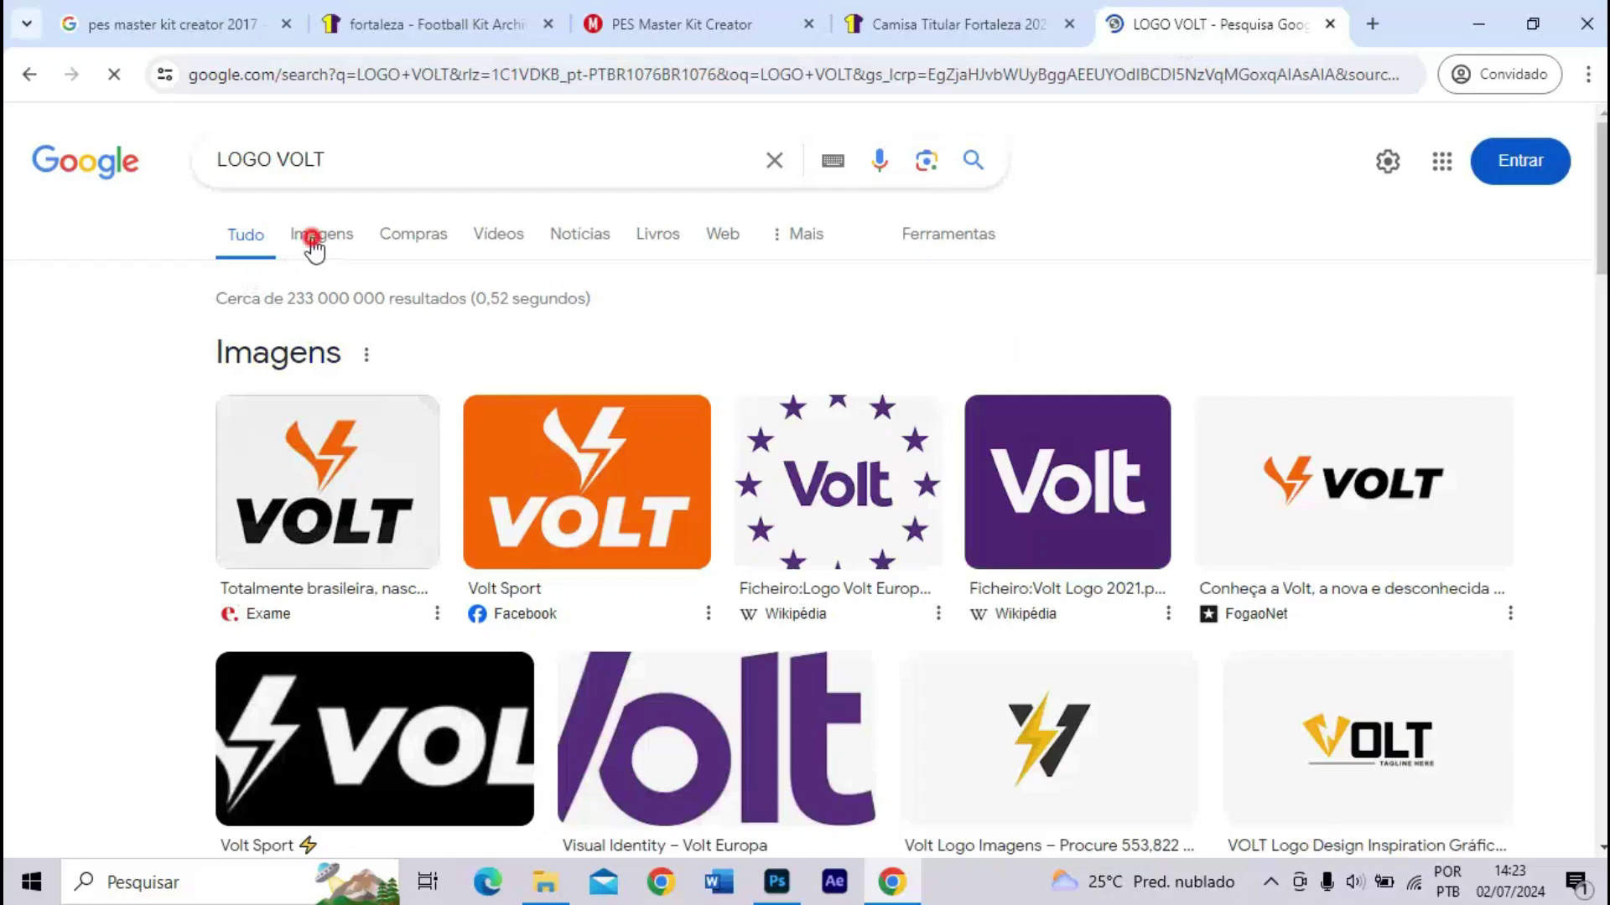
- Examine the Fortaleza 2024 home kit gallery on Football Kit Archive, enlarging the photo that shows the Volt logo on the shirt
left_click(933, 21)
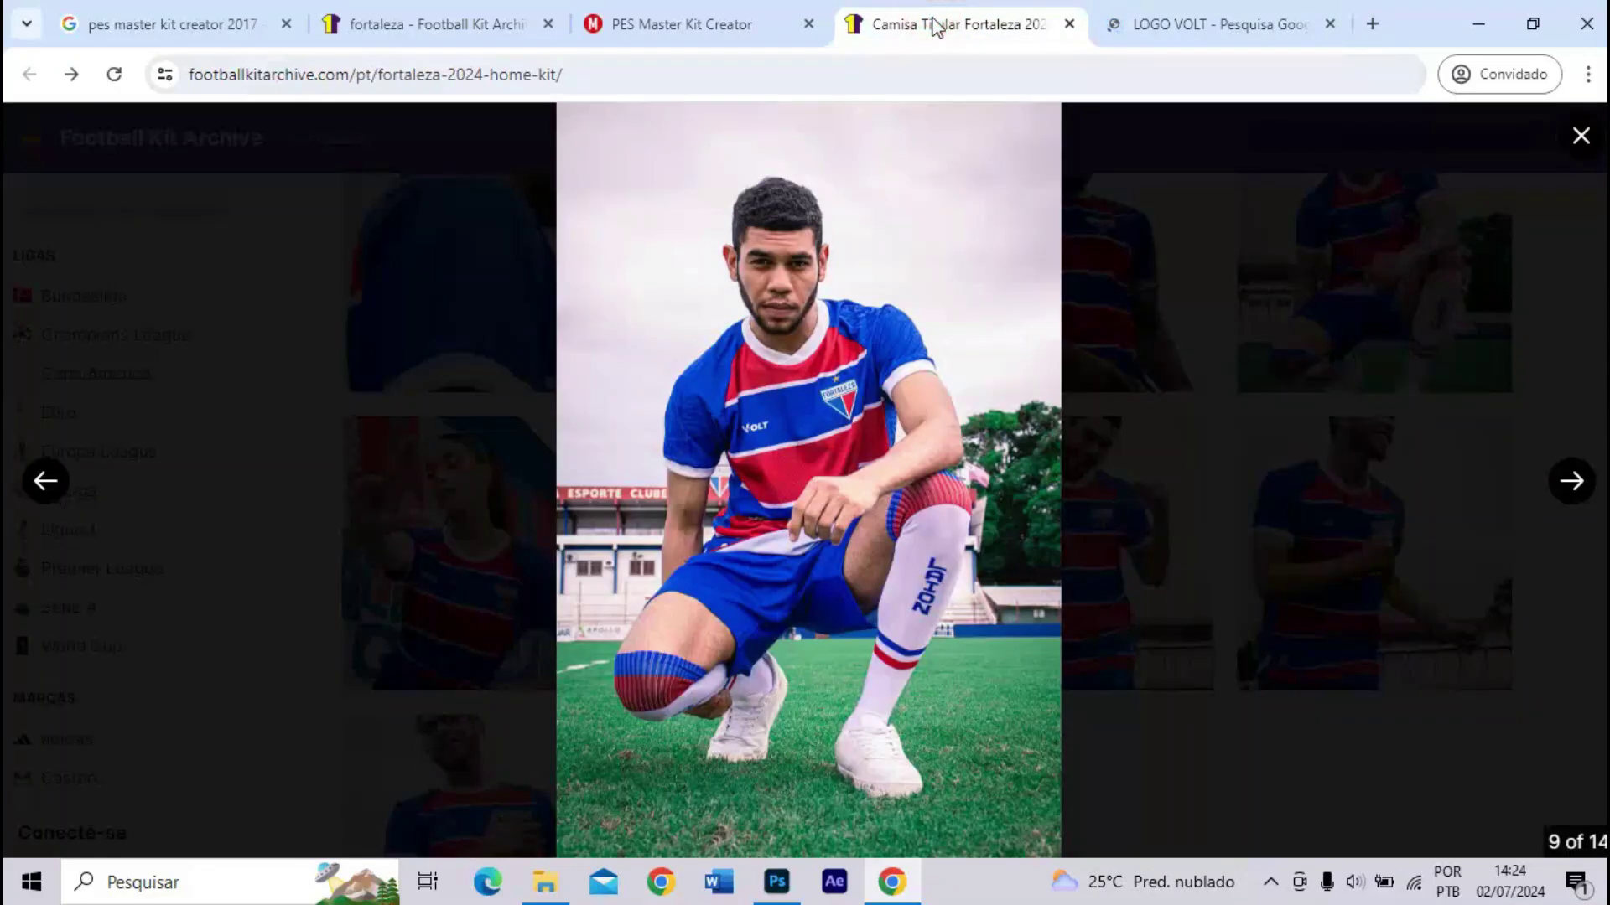
left_click(1211, 452)
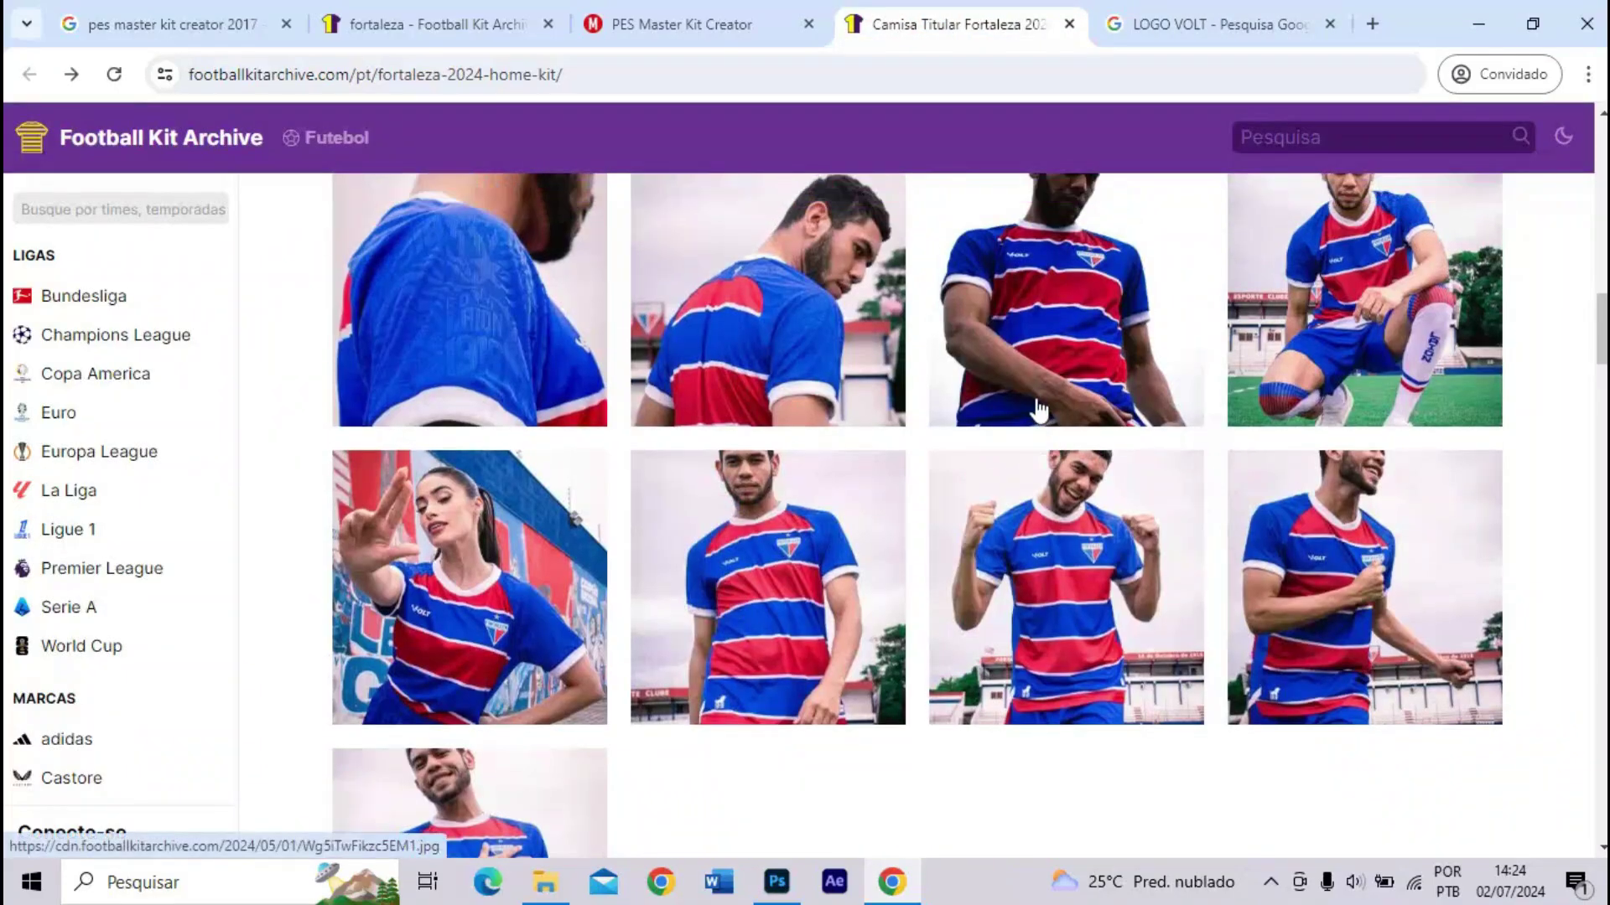
scroll(1030, 392, "up", 8)
scroll(1030, 392, "down", 8)
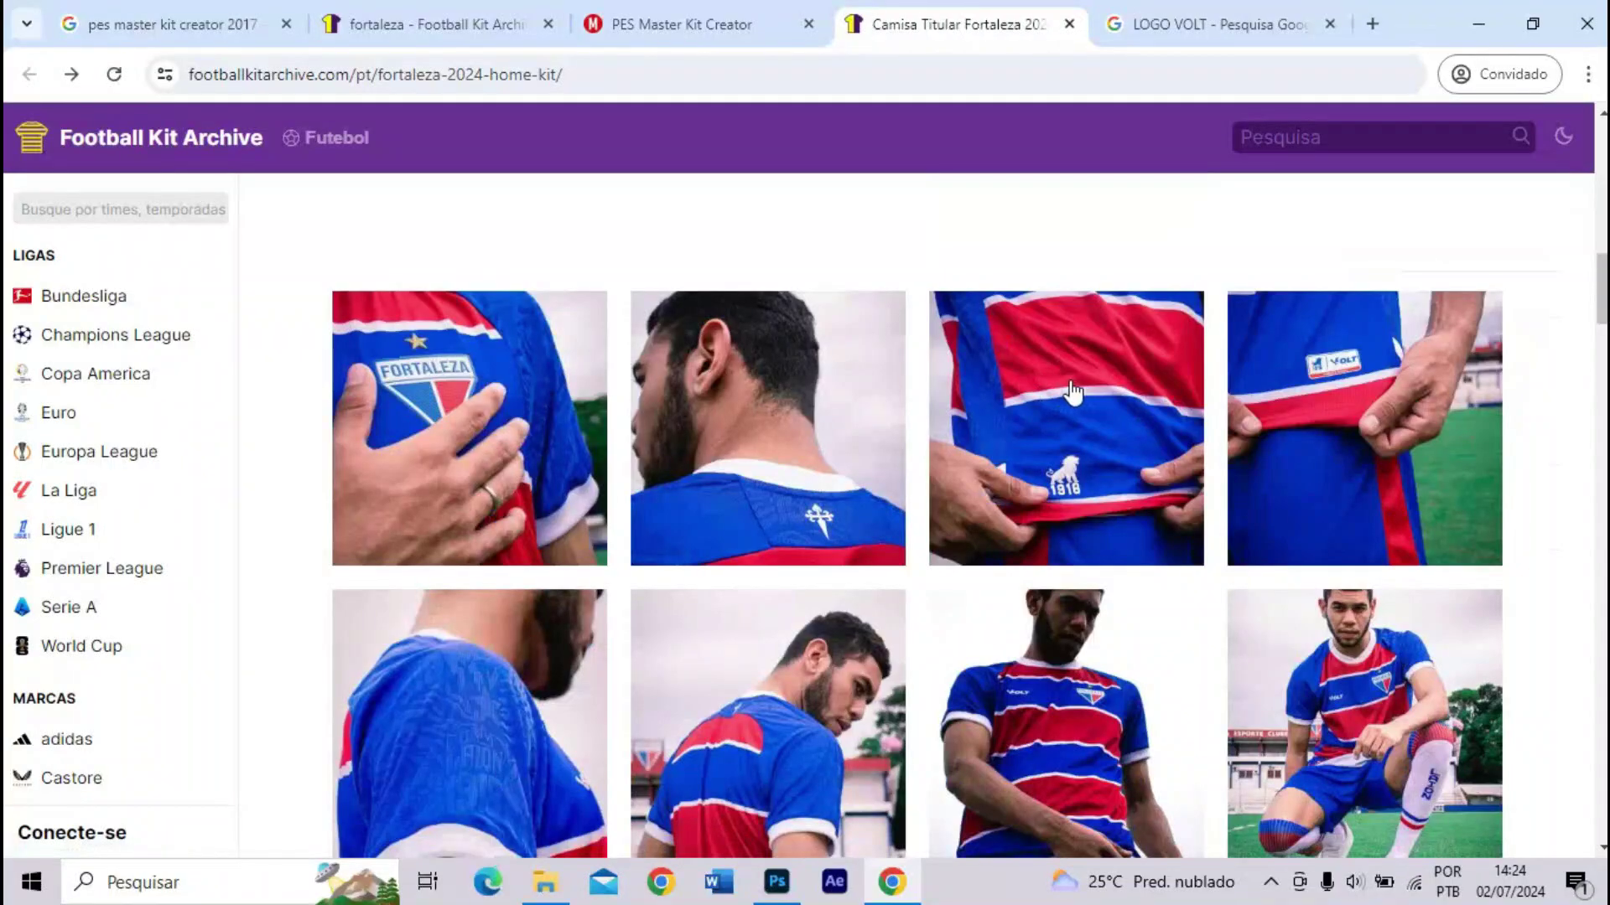
scroll(948, 389, "down", 3)
scroll(951, 391, "up", 2)
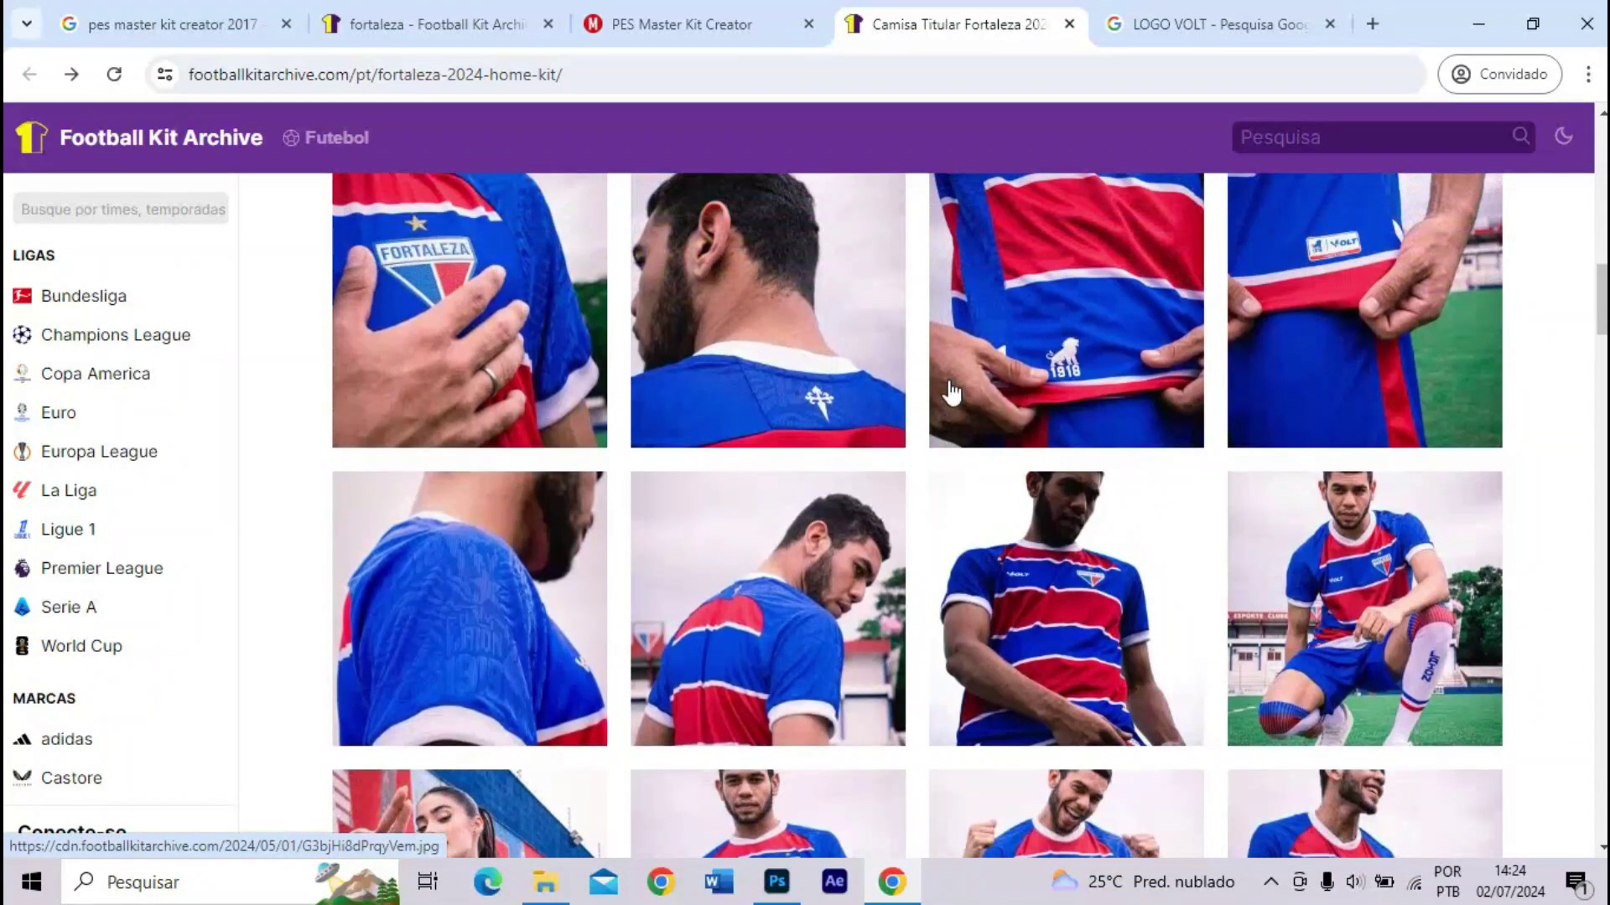
scroll(949, 392, "down", 7)
left_click(461, 323)
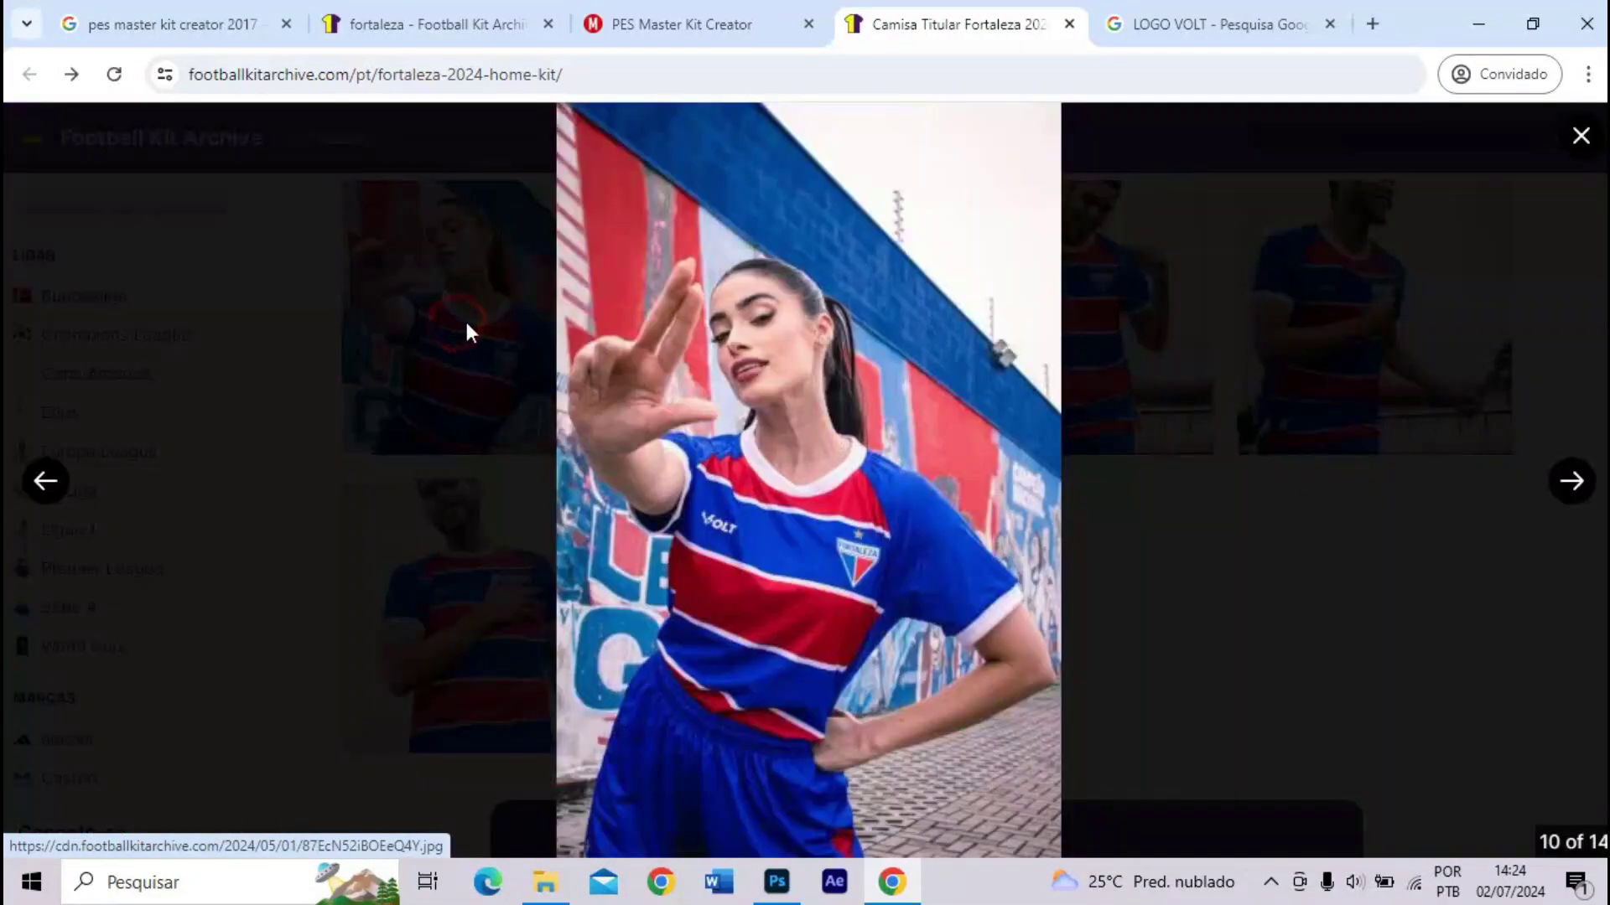
left_click(703, 544)
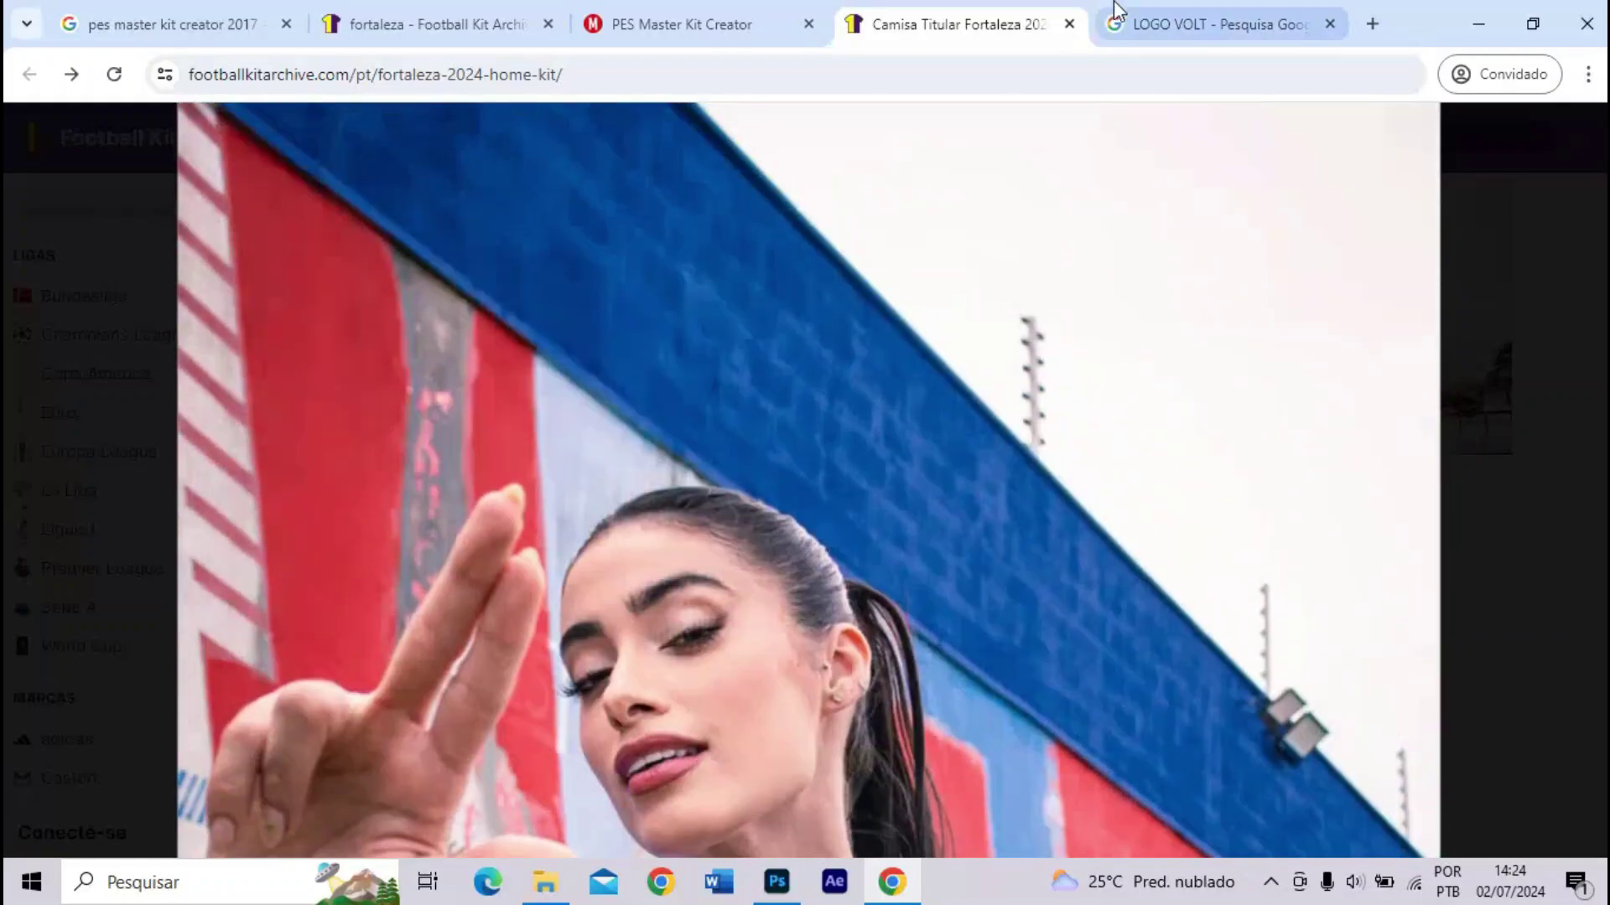
- Browse the LOGO VOLT image results and preview the horizontal logo from FogaoNet
left_click(1207, 23)
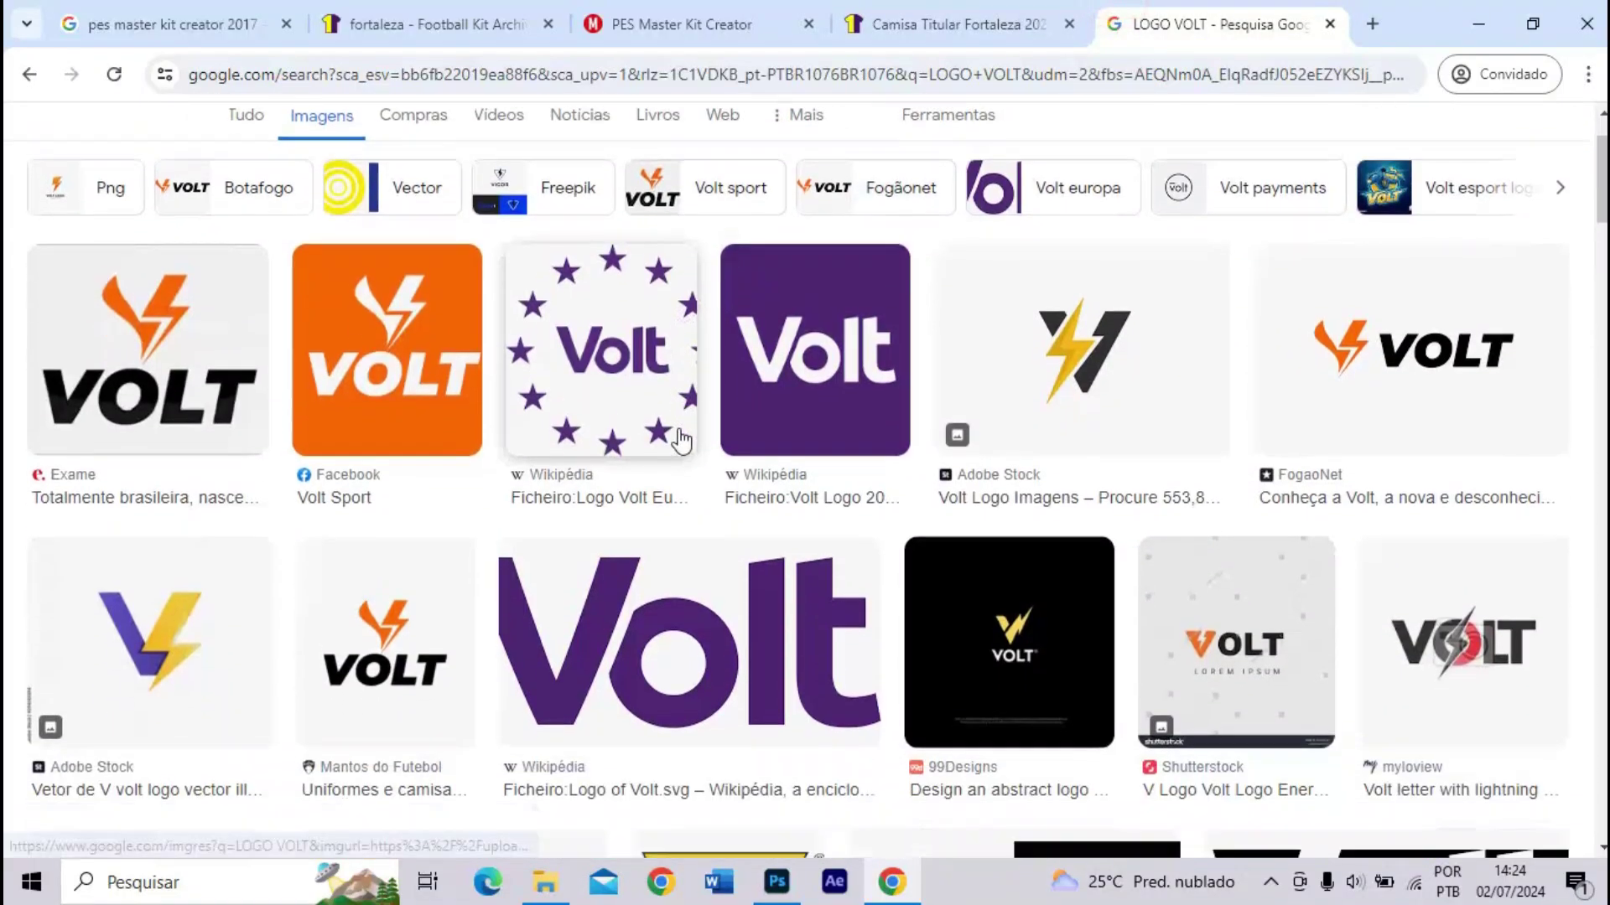
scroll(680, 440, "down", 10)
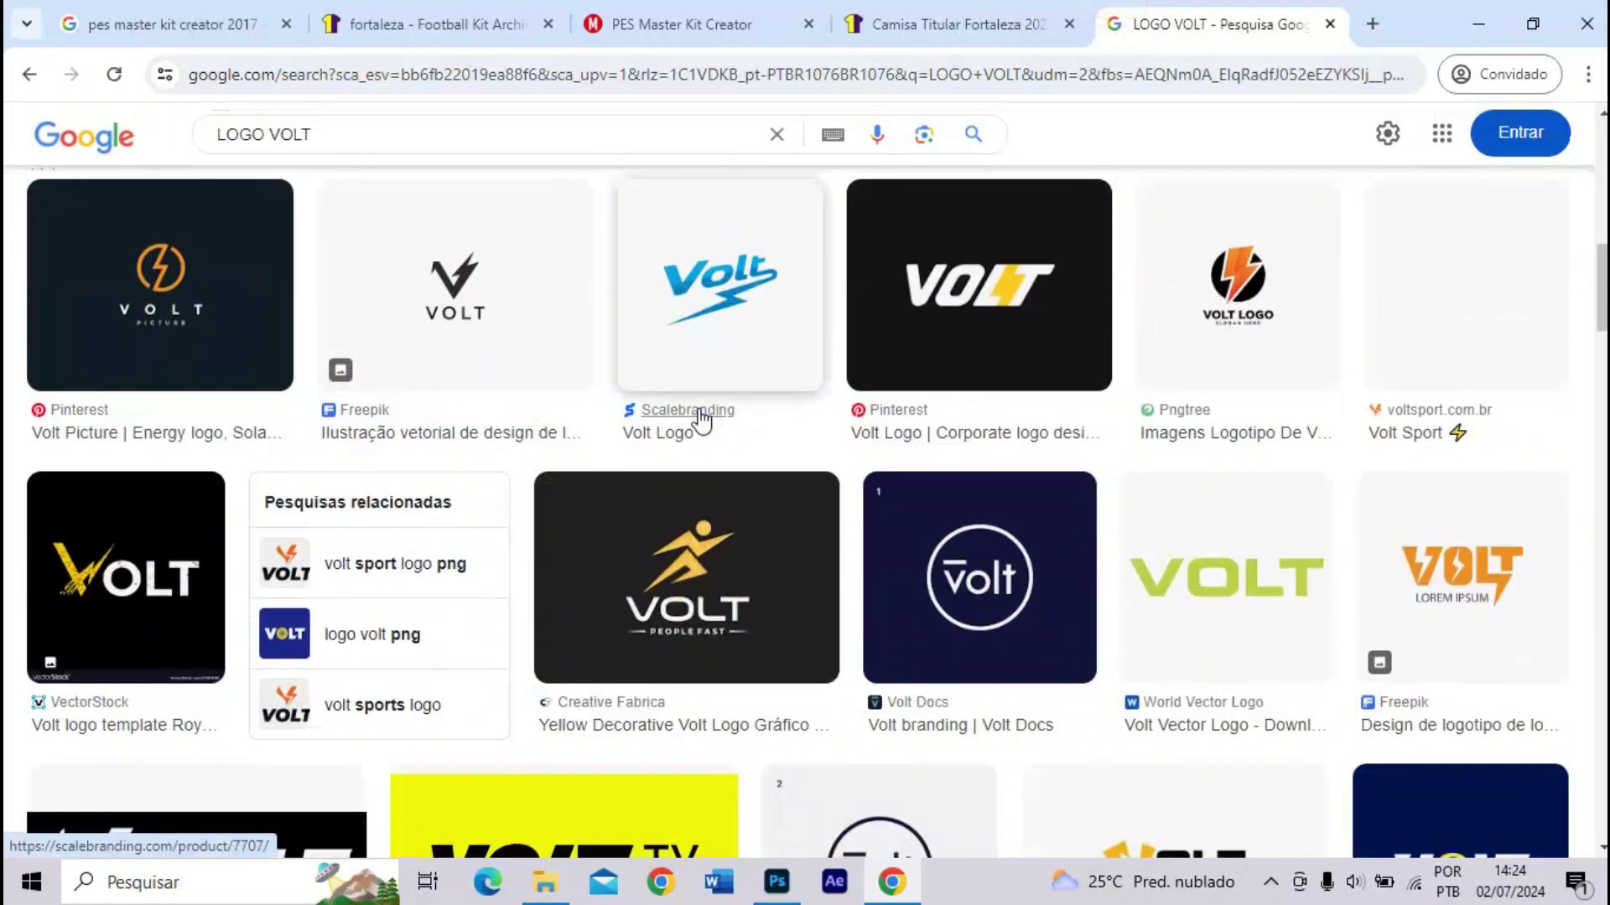
scroll(700, 419, "up", 10)
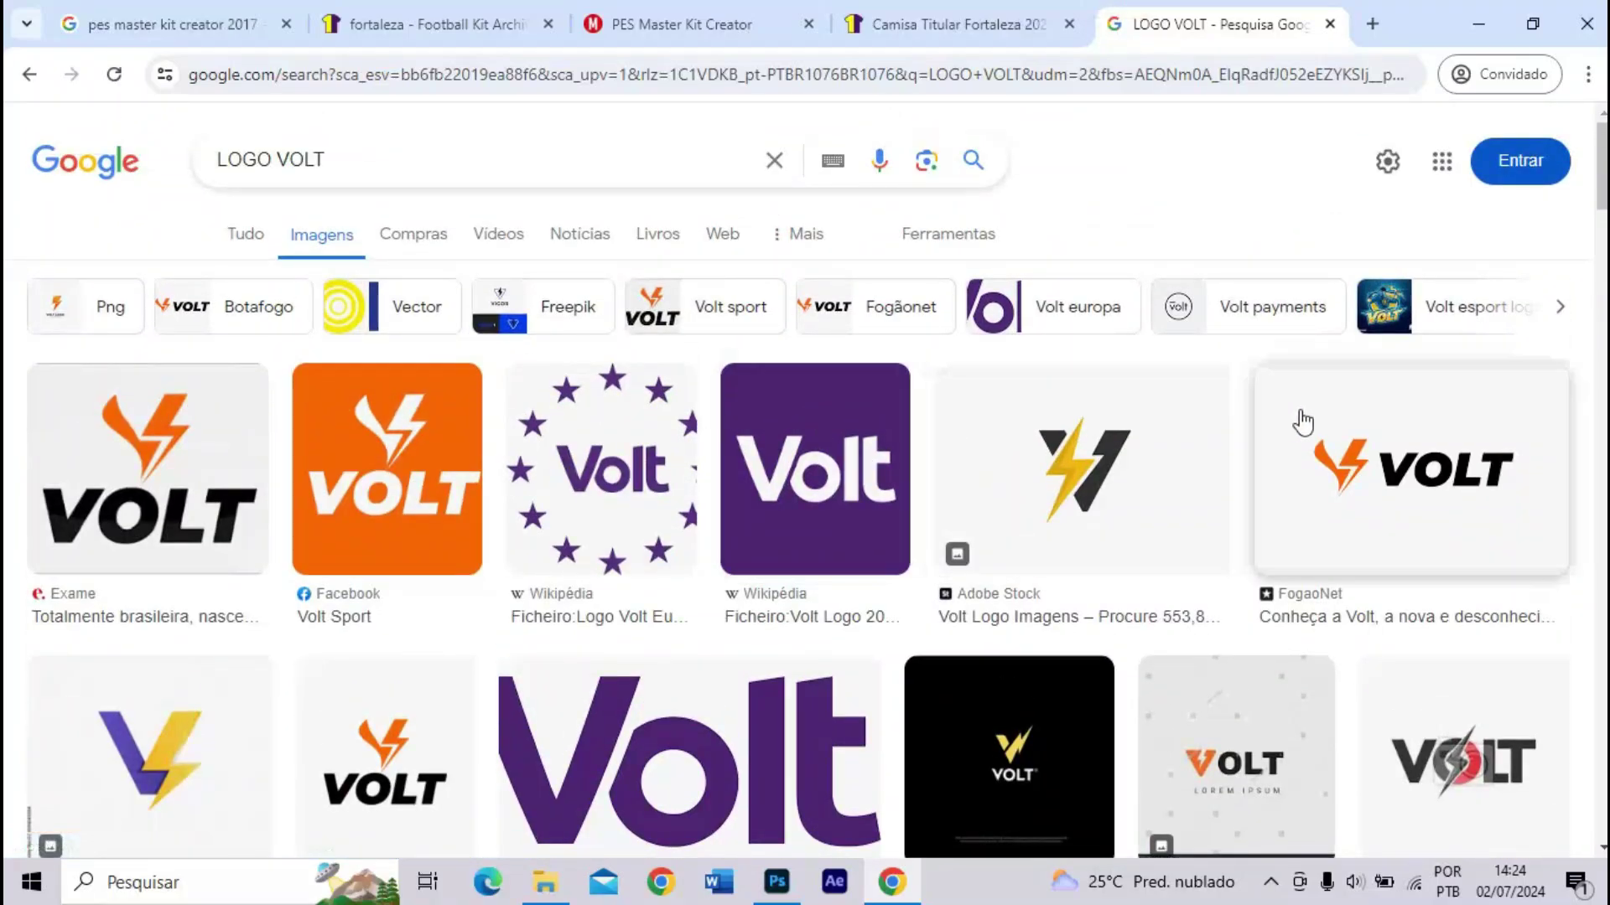
left_click(1368, 436)
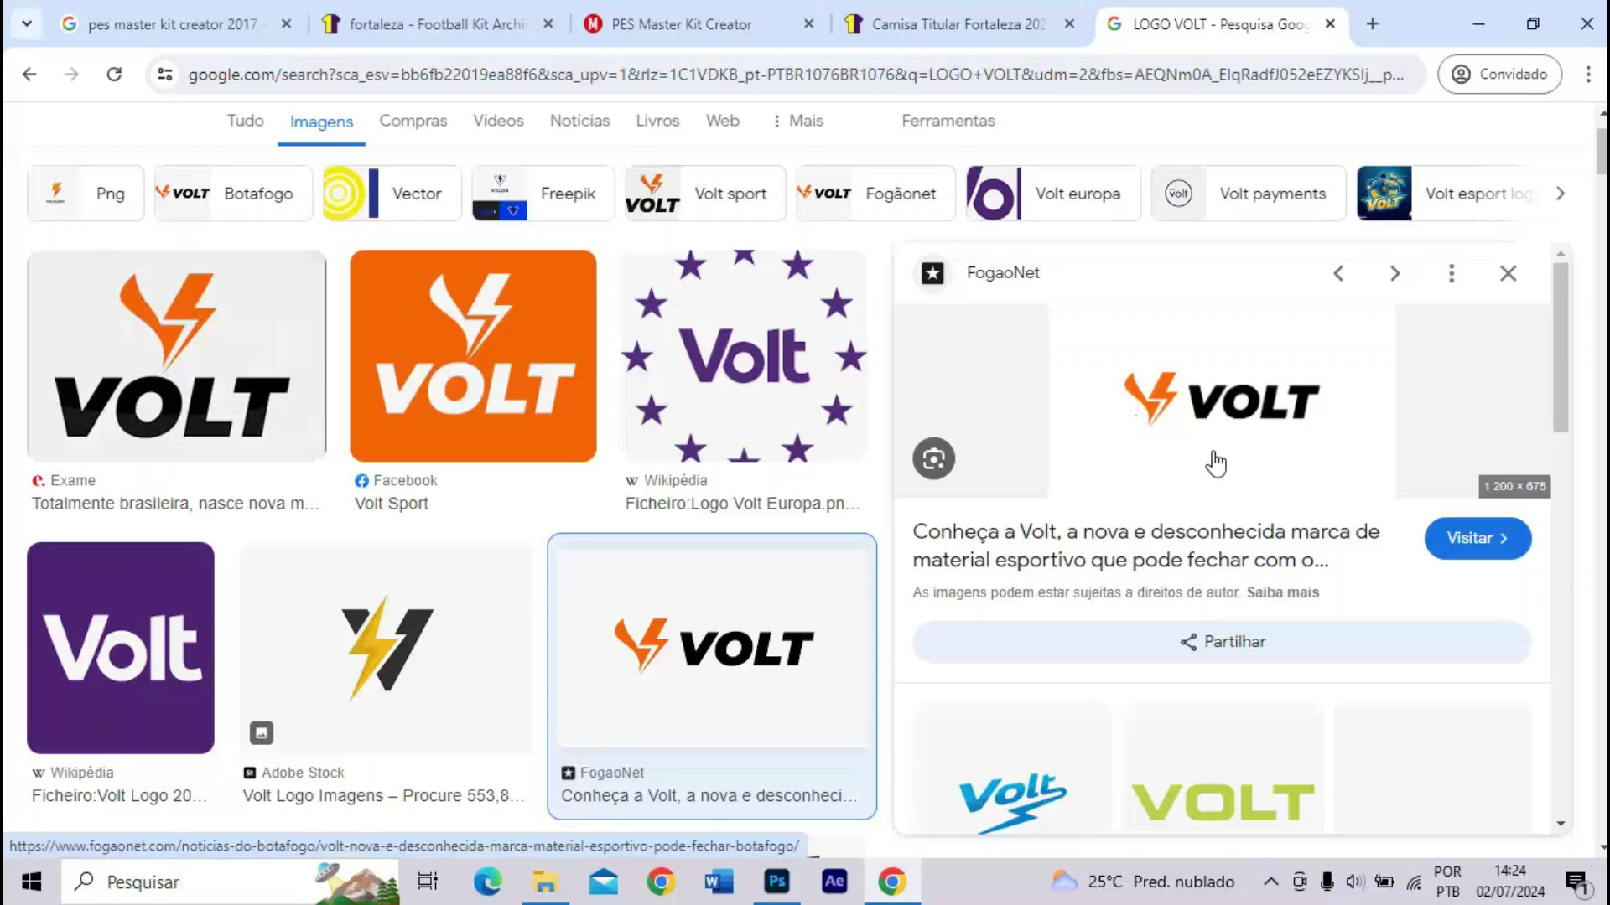
- Close the enlarged kit photo and check the shirt pictures again for the Volt logo's shape
left_click(946, 20)
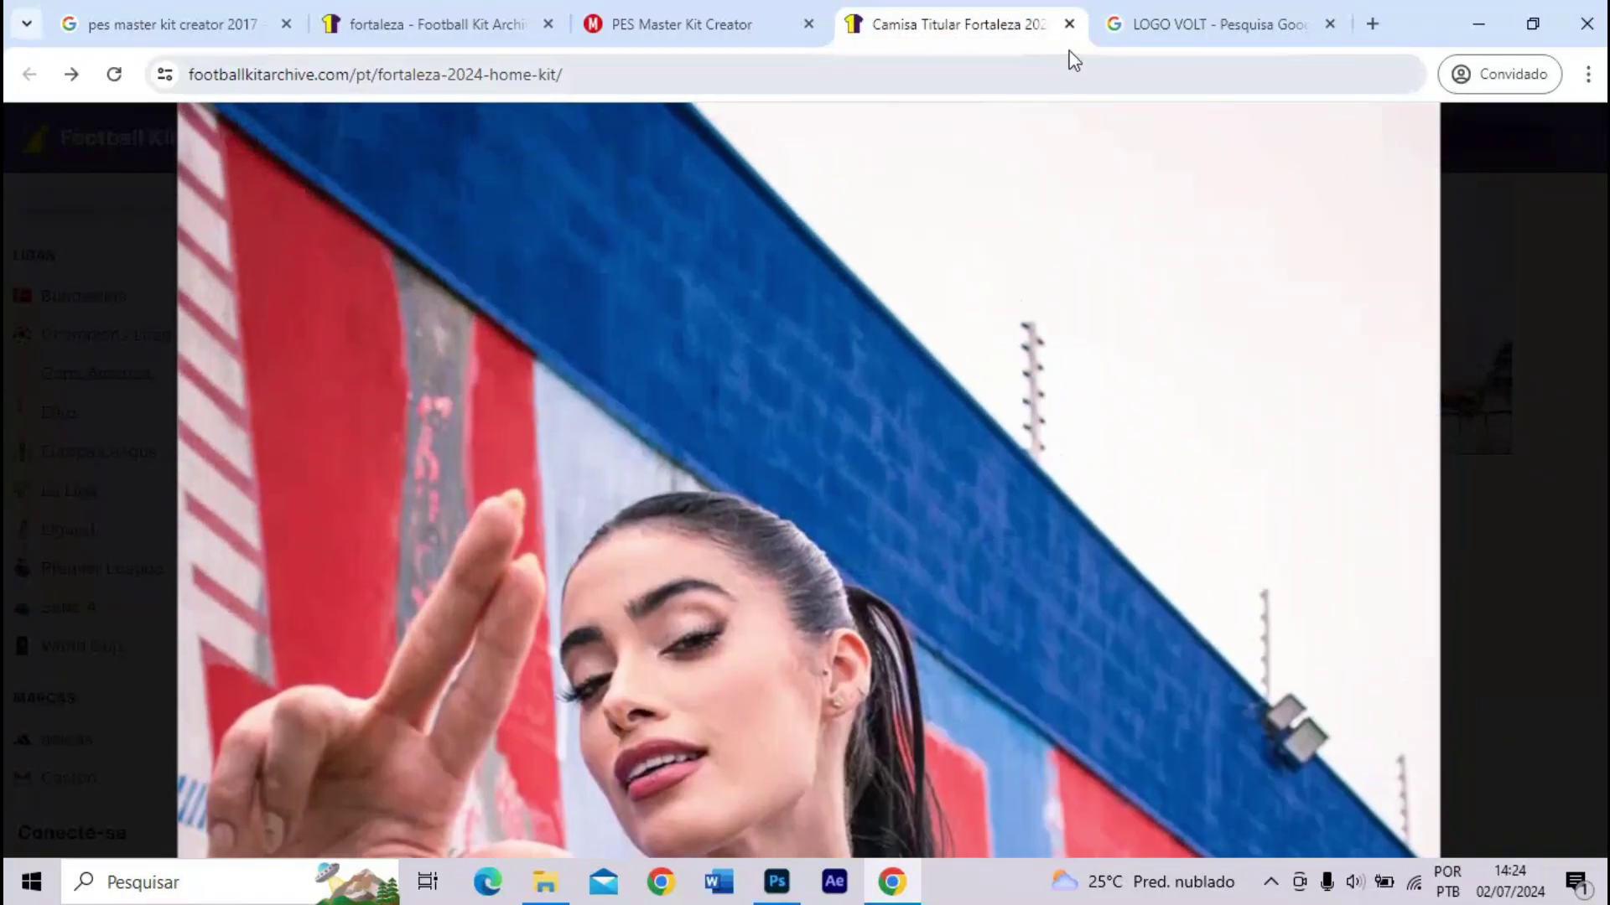
left_click(1108, 180)
left_click(1294, 337)
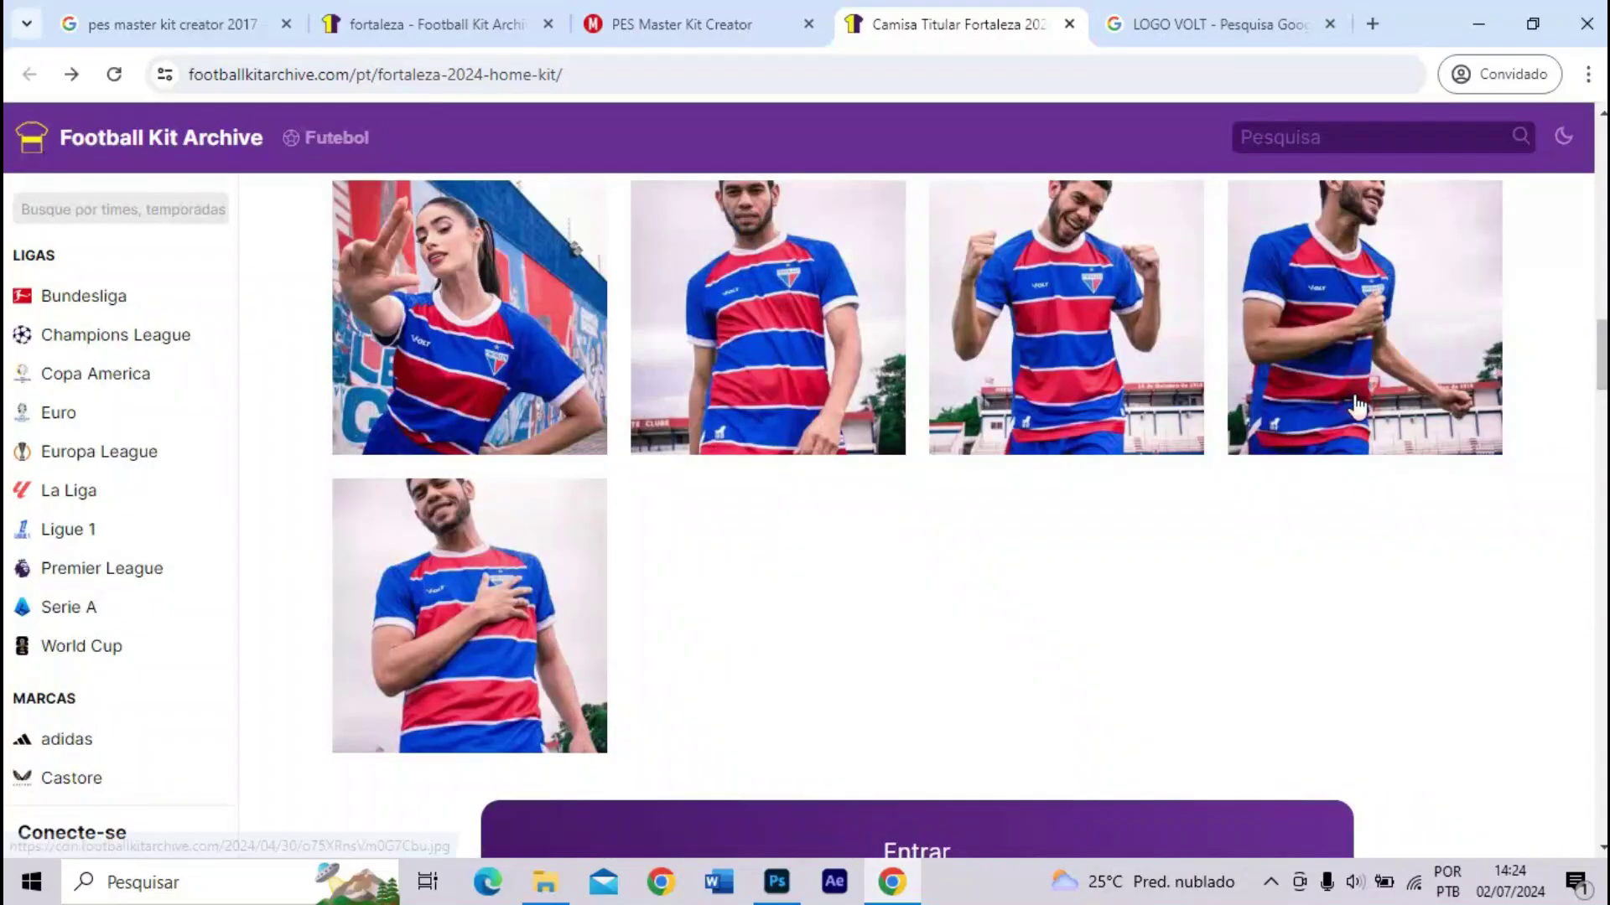
scroll(1308, 252, "up", 3)
left_click(1314, 10)
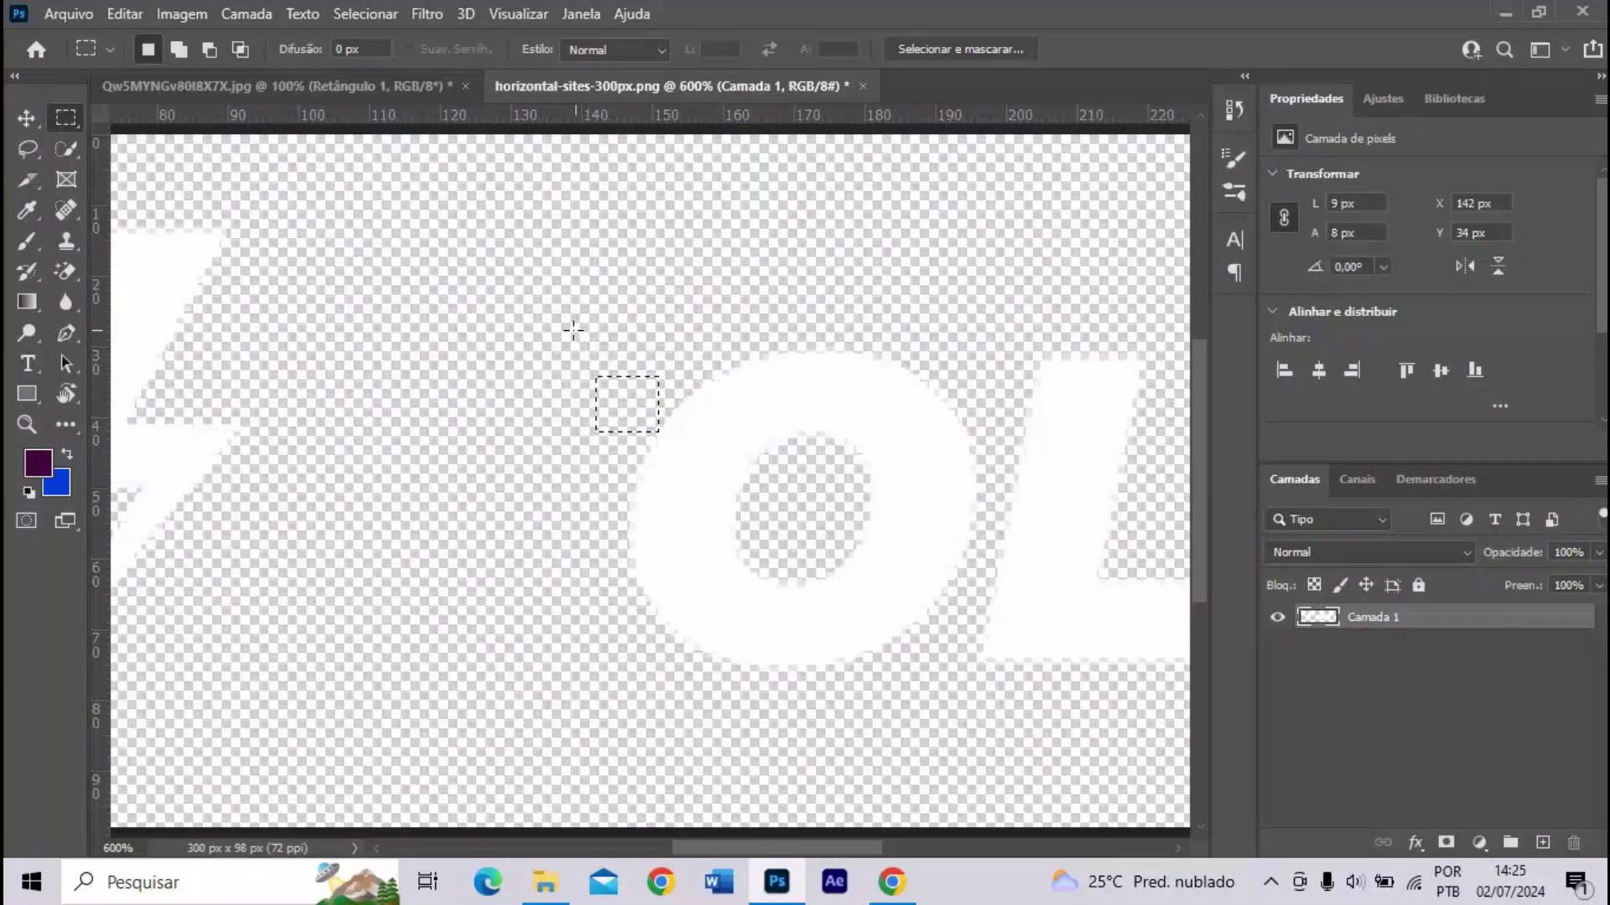
- Select the lightning-bolt V in horizontal-sites-300px.png, move it up against the OLT letters, and clear the selection
left_click_drag(568, 330, 349, 403)
left_click(26, 119)
left_click_drag(335, 485, 557, 484)
key("ctrl+d")
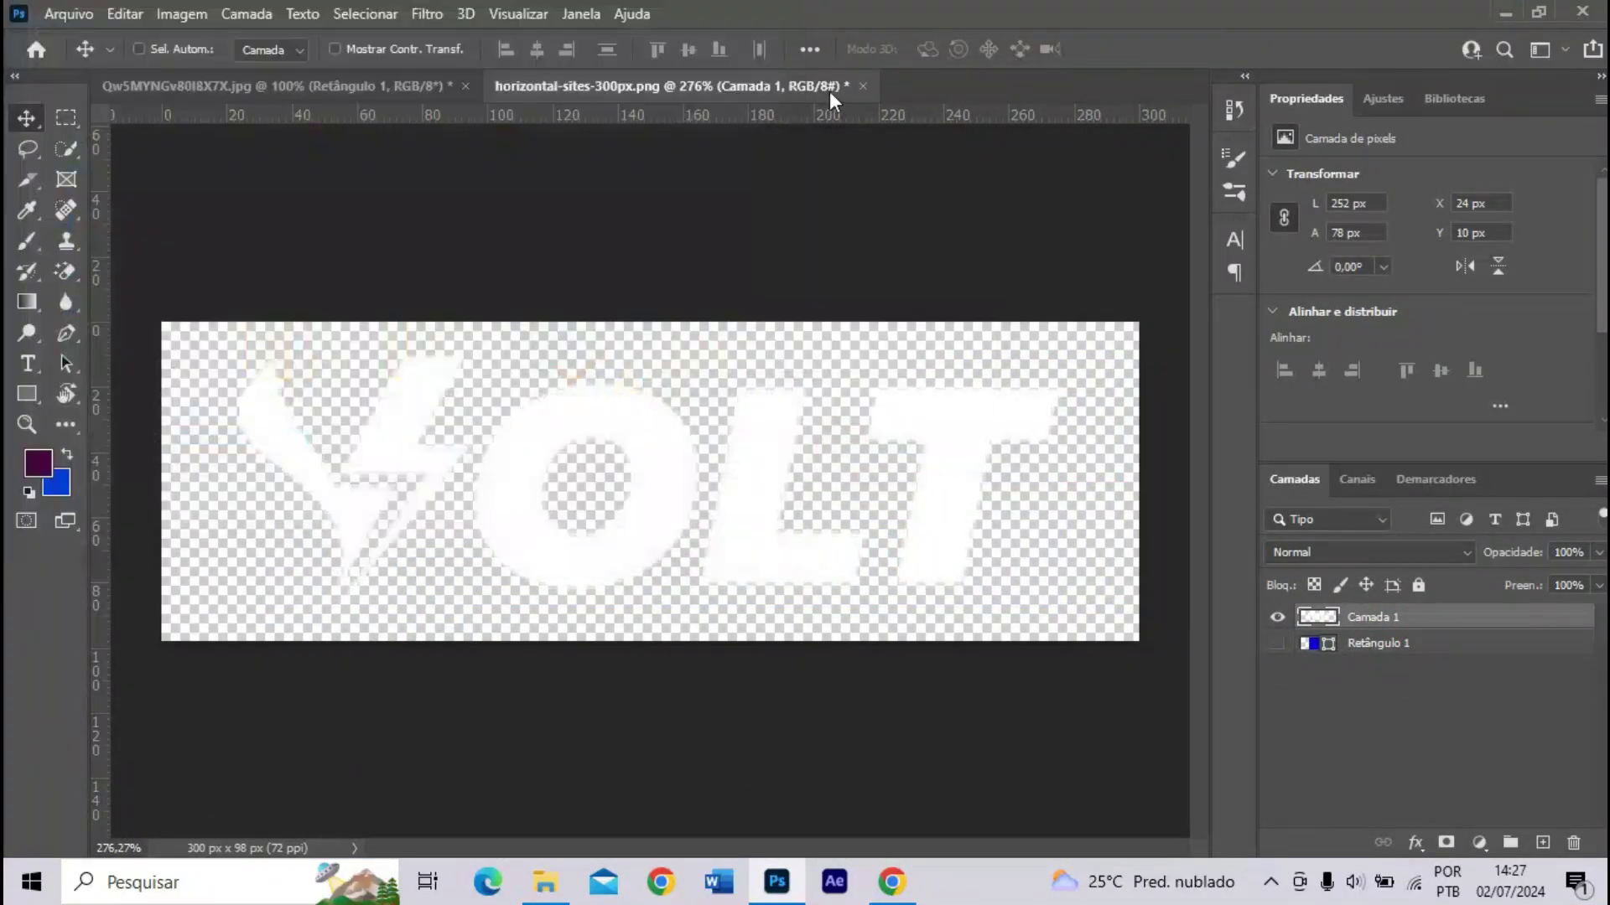
- Switch to PES Master Kit Creator and upload horizontal-sites-300px from the desktop as the shirt's Brand logo
key("alt+Tab")
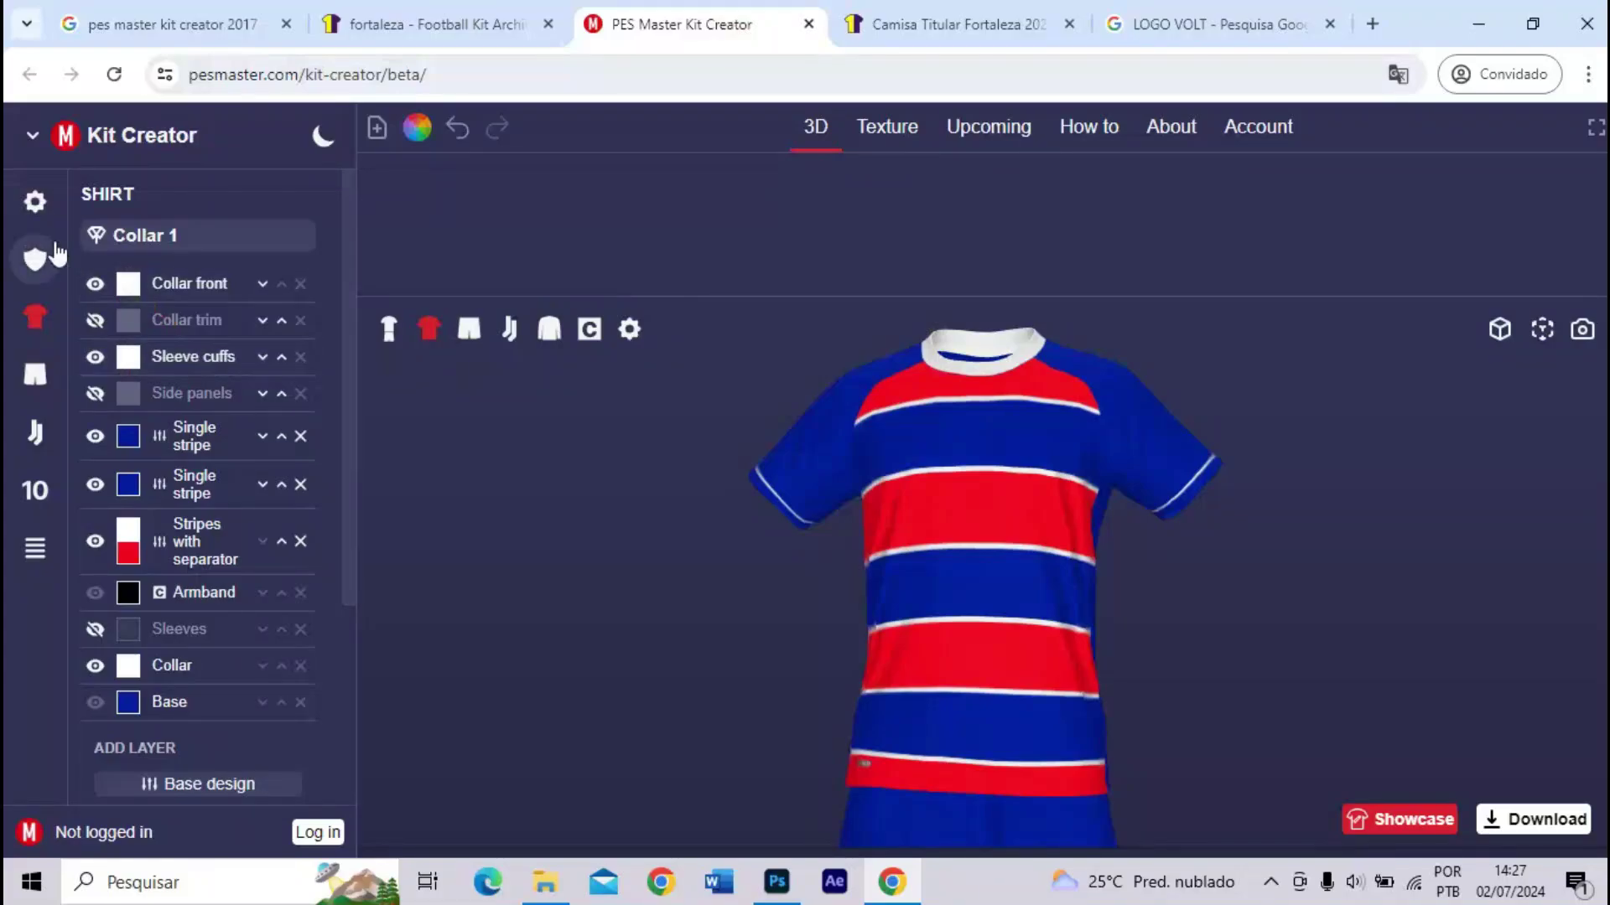
left_click(35, 258)
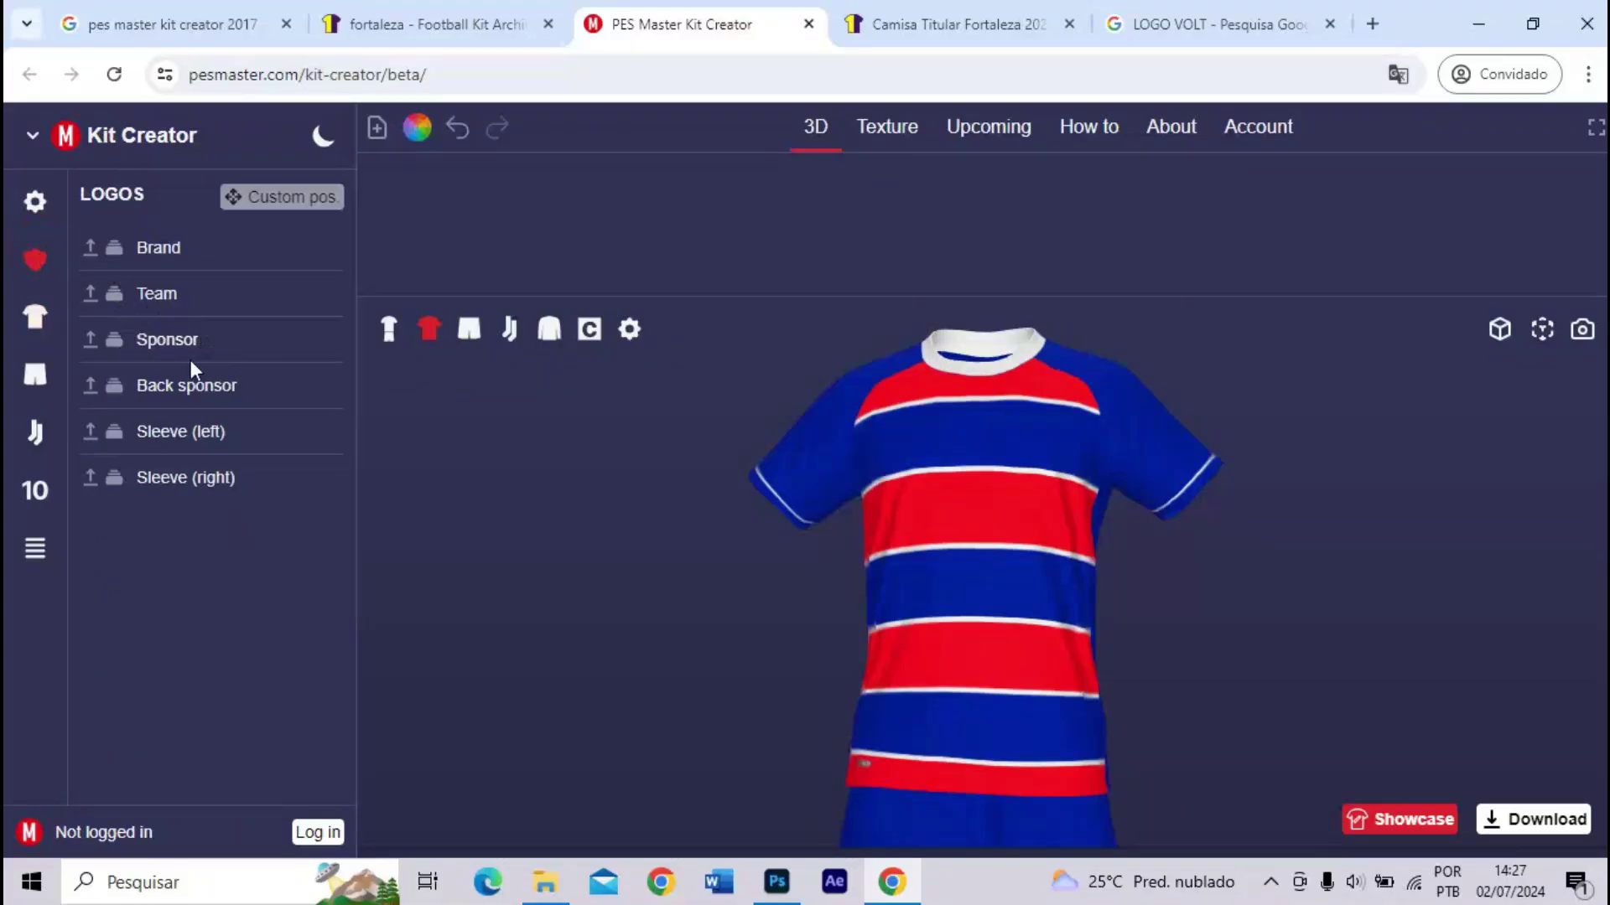
left_click(90, 249)
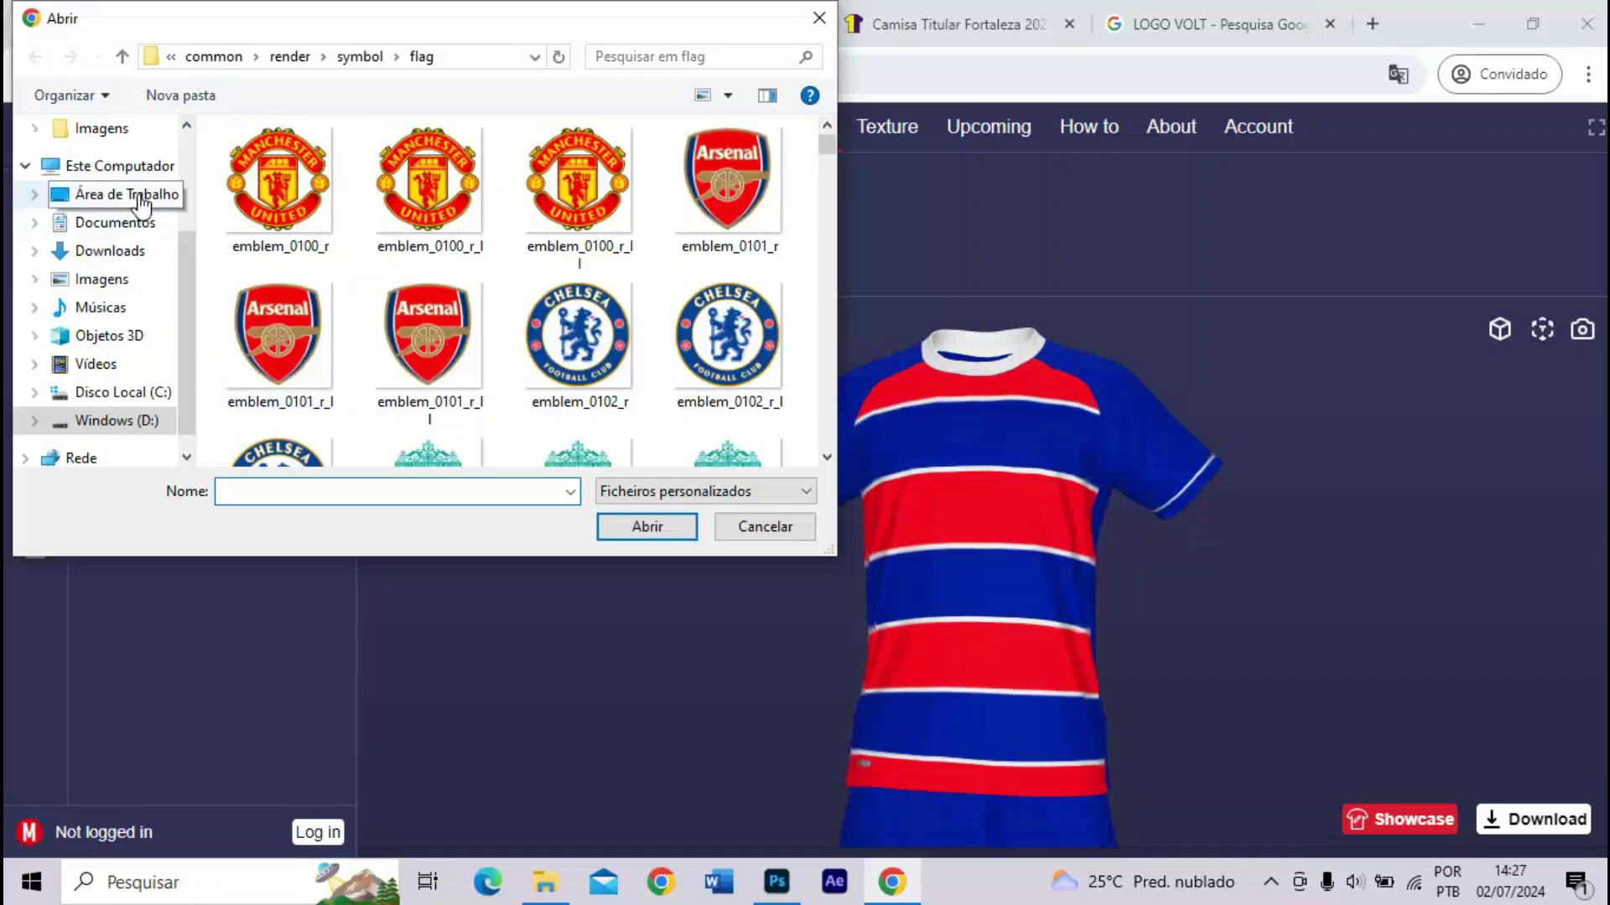
left_click(127, 194)
scroll(576, 288, "down", 3)
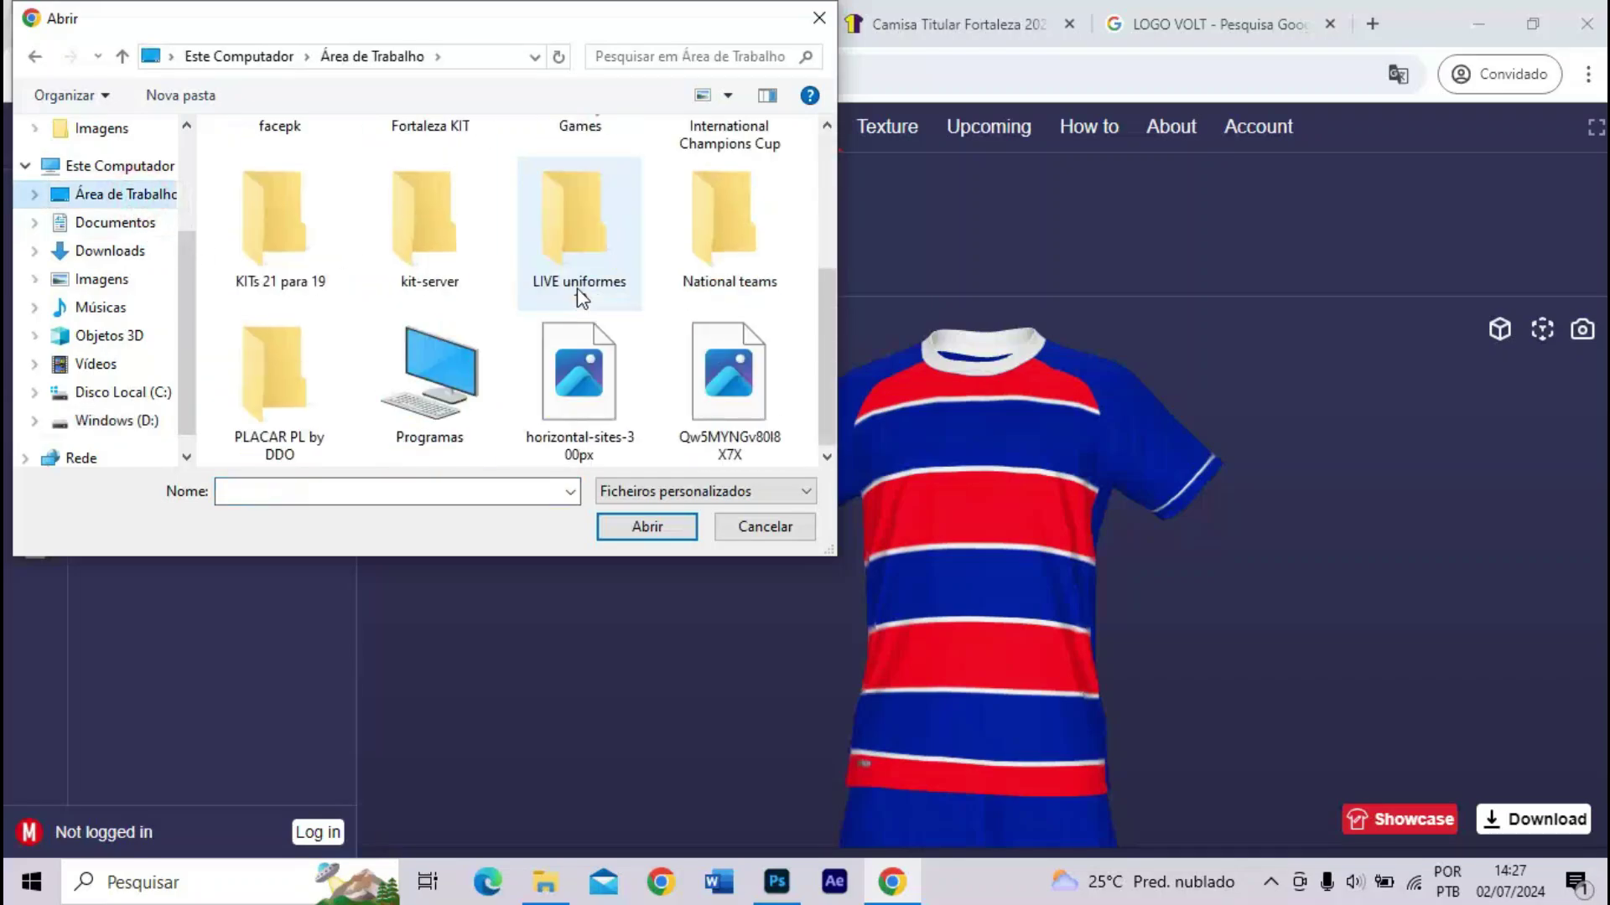
double_click(597, 377)
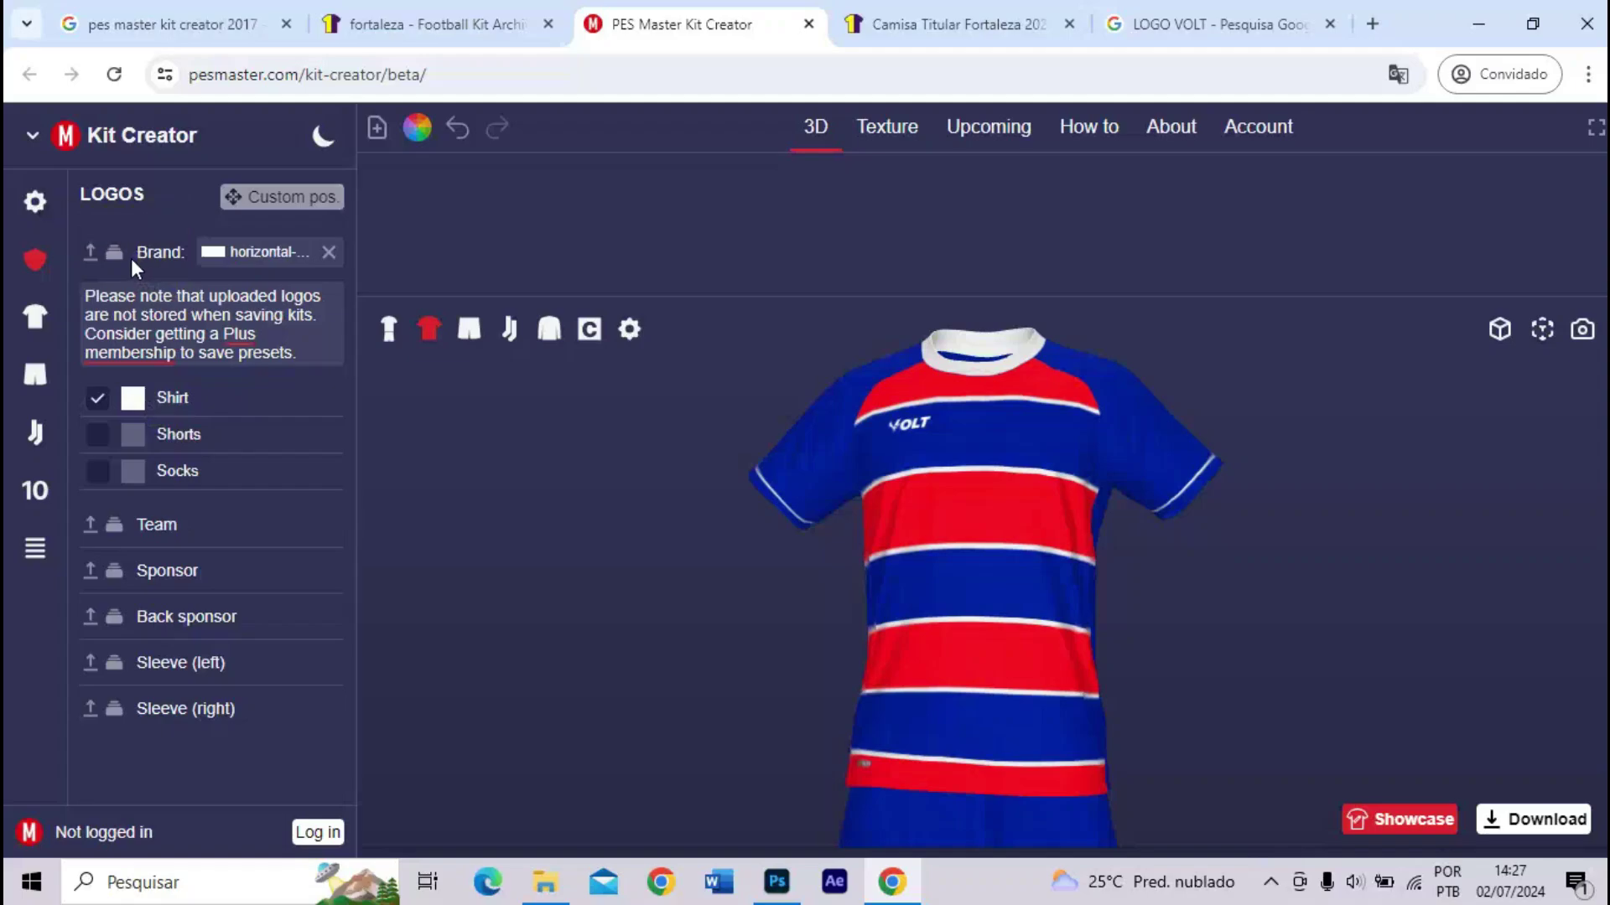
- Compare the Volt logo's size and placement on the 3D shirt with the Fortaleza home kit reference photo
mouse_move(908, 470)
left_mouse_down()
mouse_move(985, 488)
mouse_move(926, 495)
left_mouse_up()
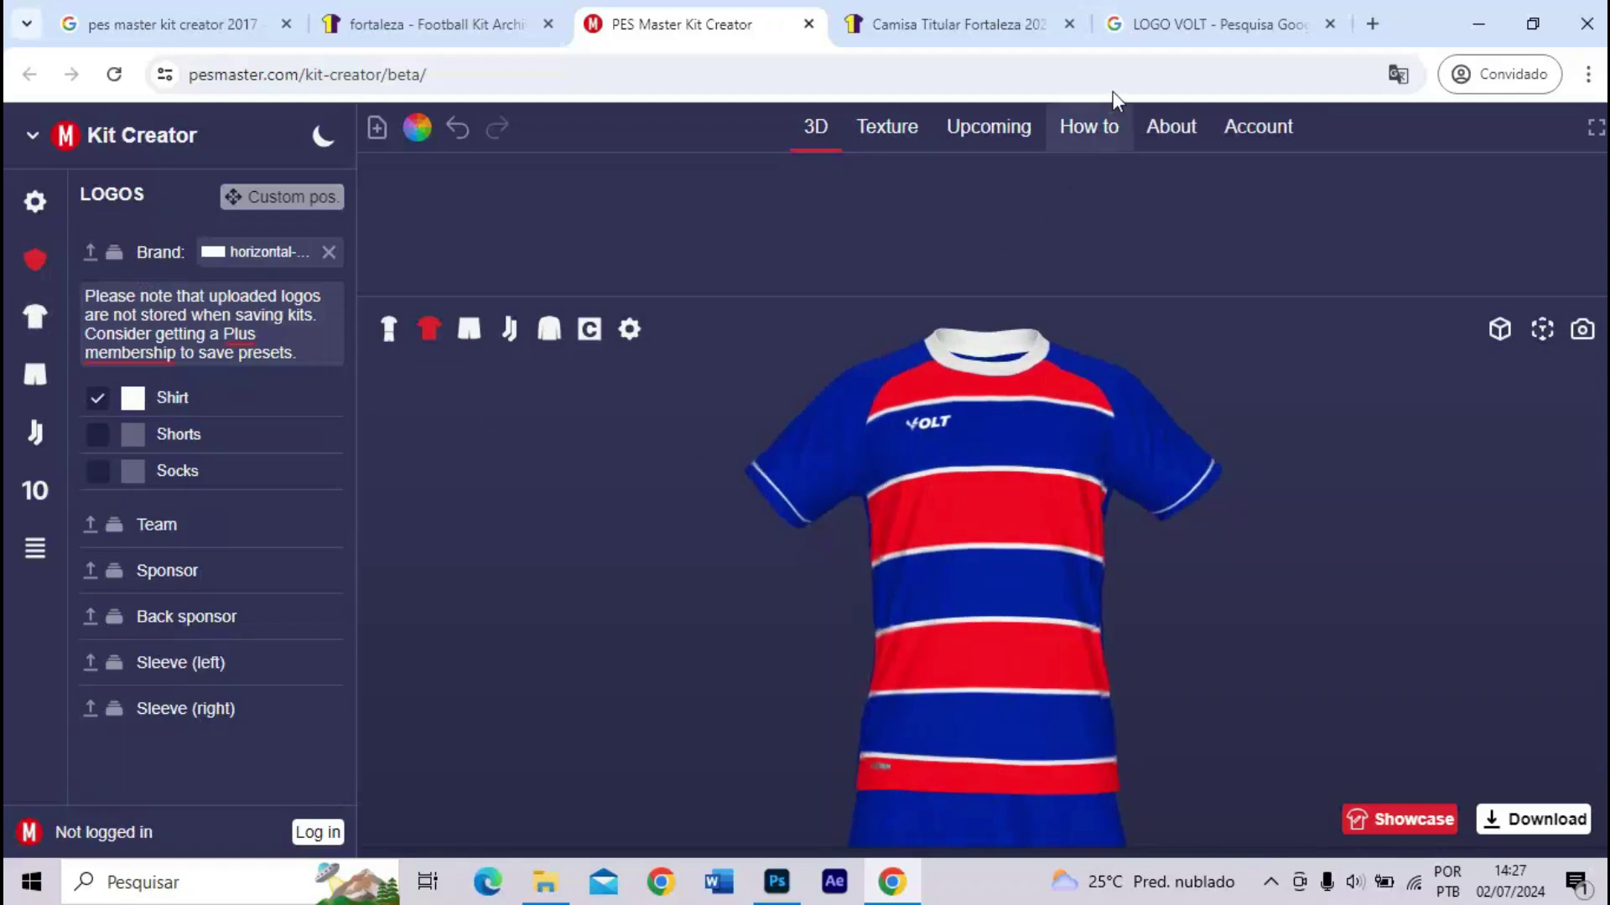
left_click(1124, 24)
left_click(1036, 24)
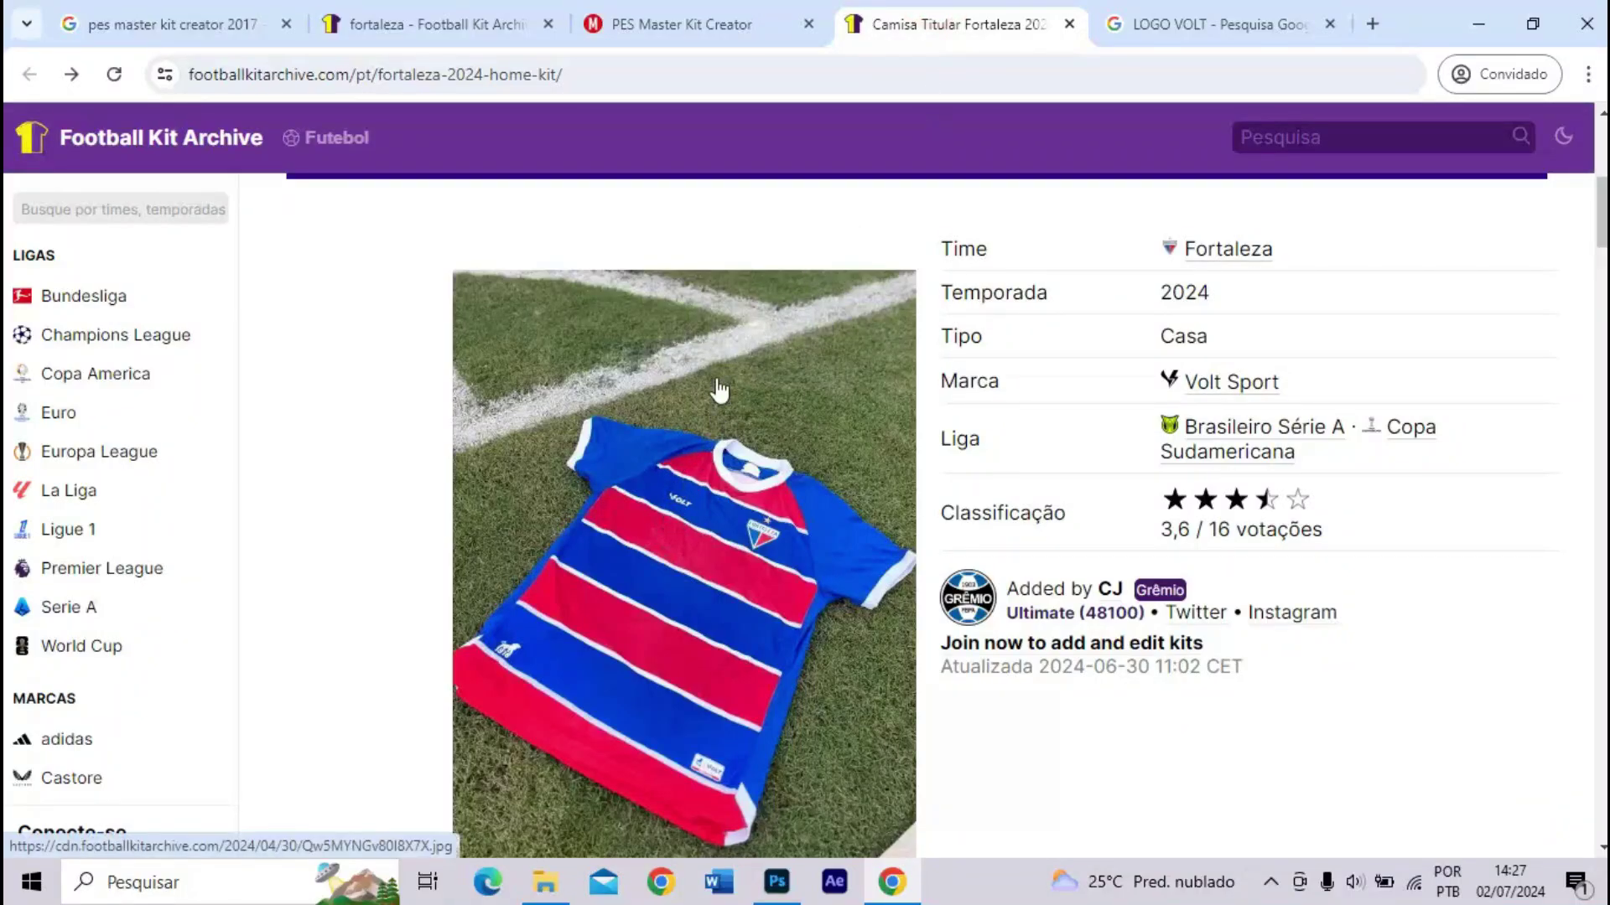
left_click(706, 28)
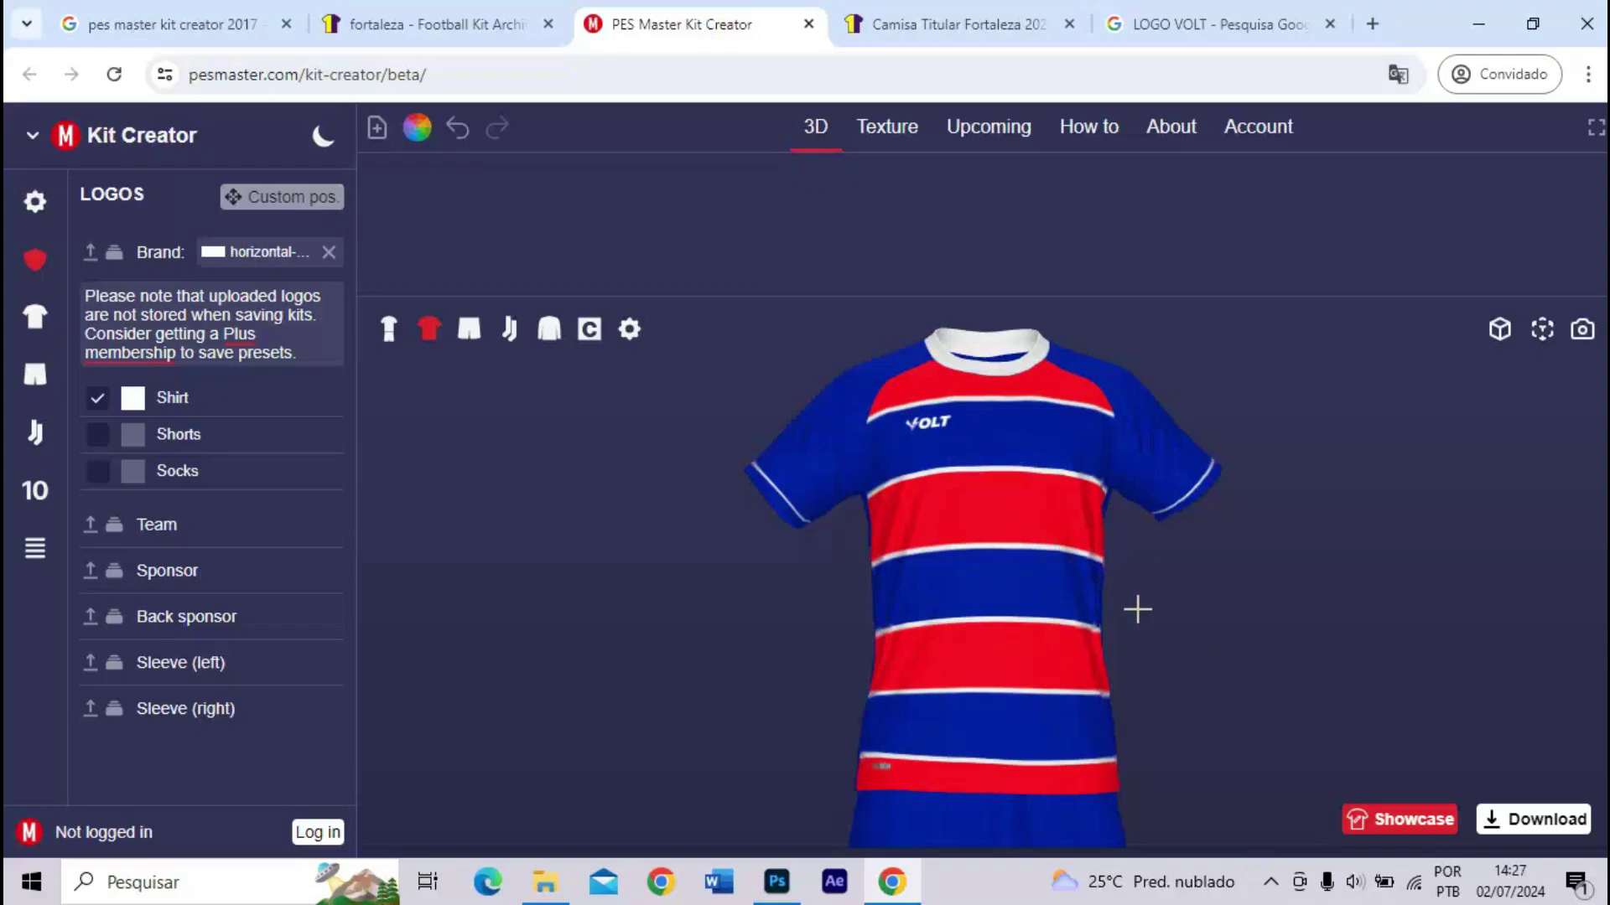
- Replace the Volt query in Google Images with a search for LOGO FORTALEZA
left_click(1155, 37)
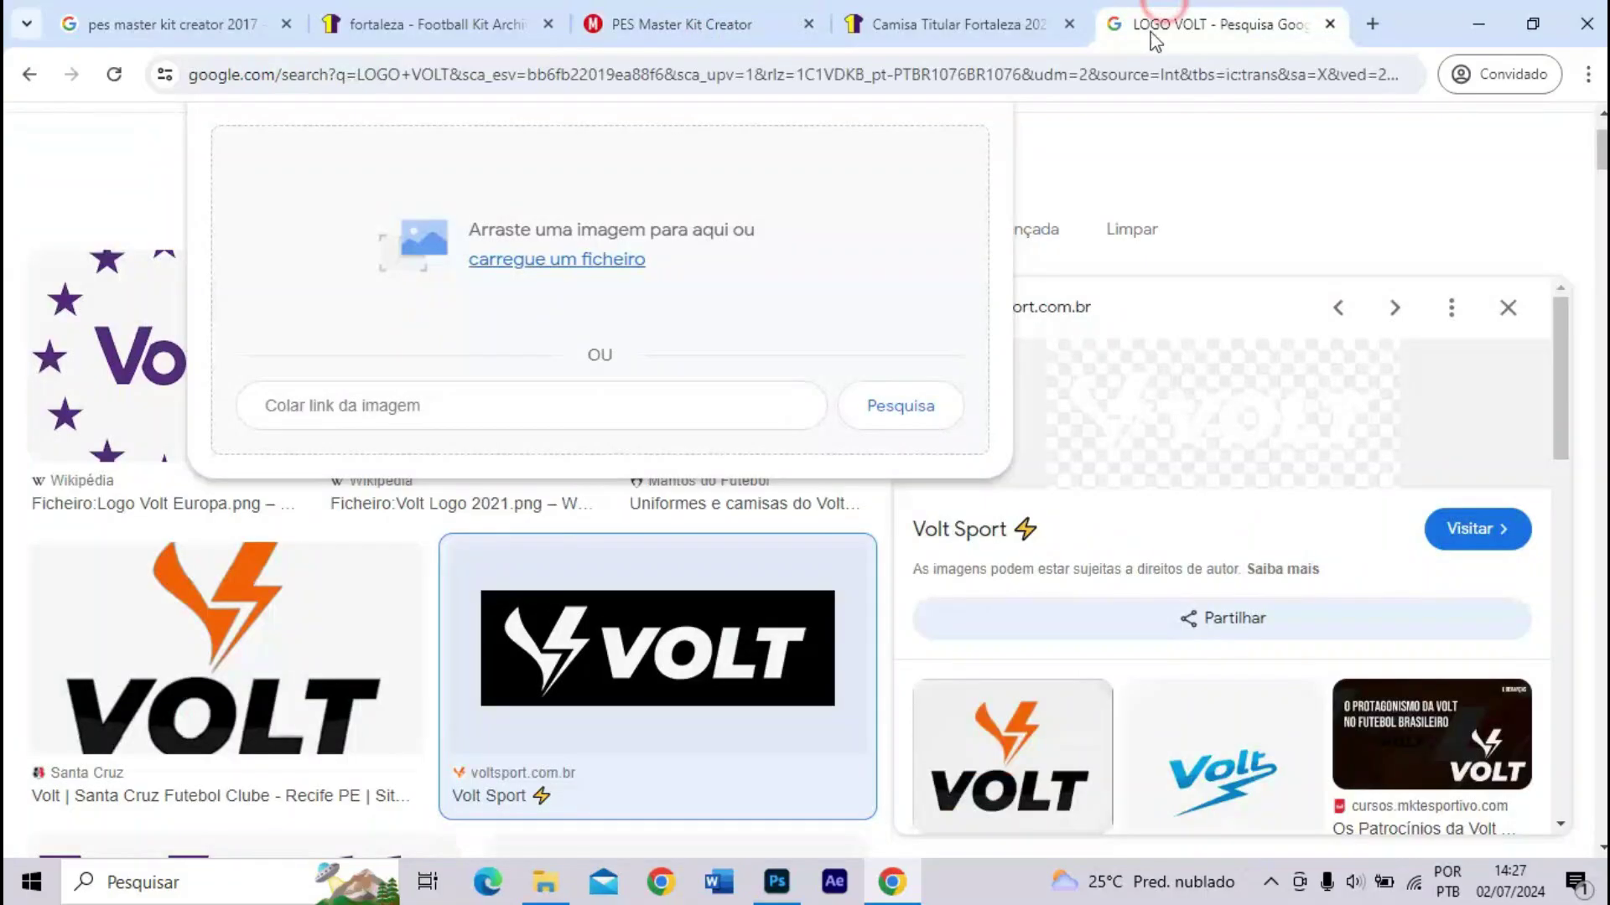
left_click(977, 159)
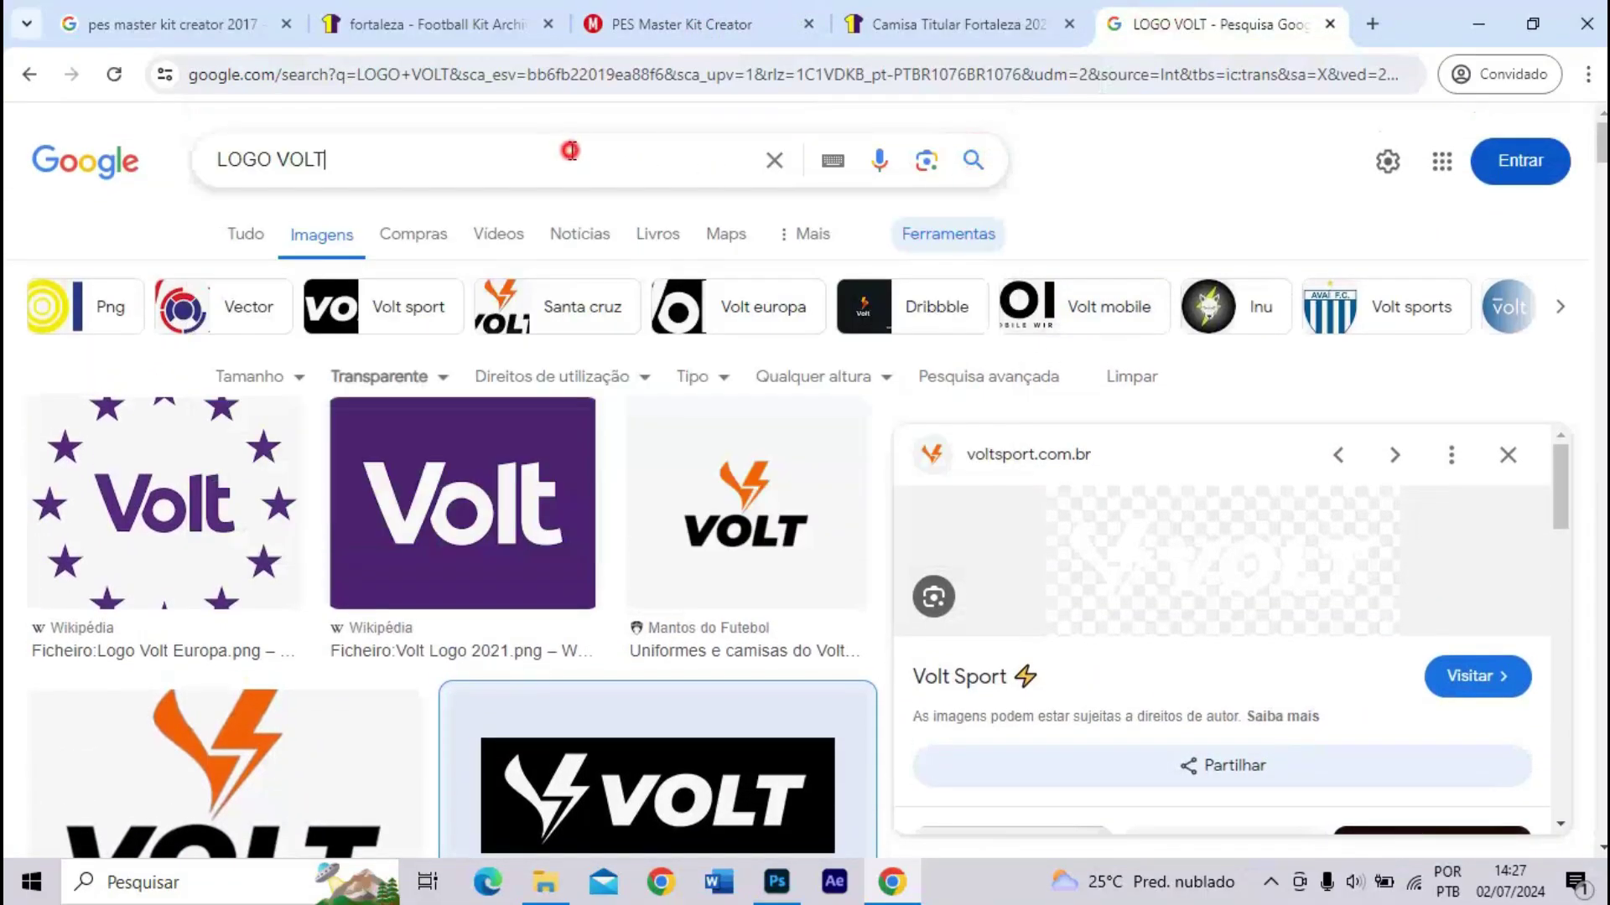
left_click_drag(567, 155, 6, 163)
type("FOL")
key("BackSpace")
key("BackSpace")
key("BackSpace")
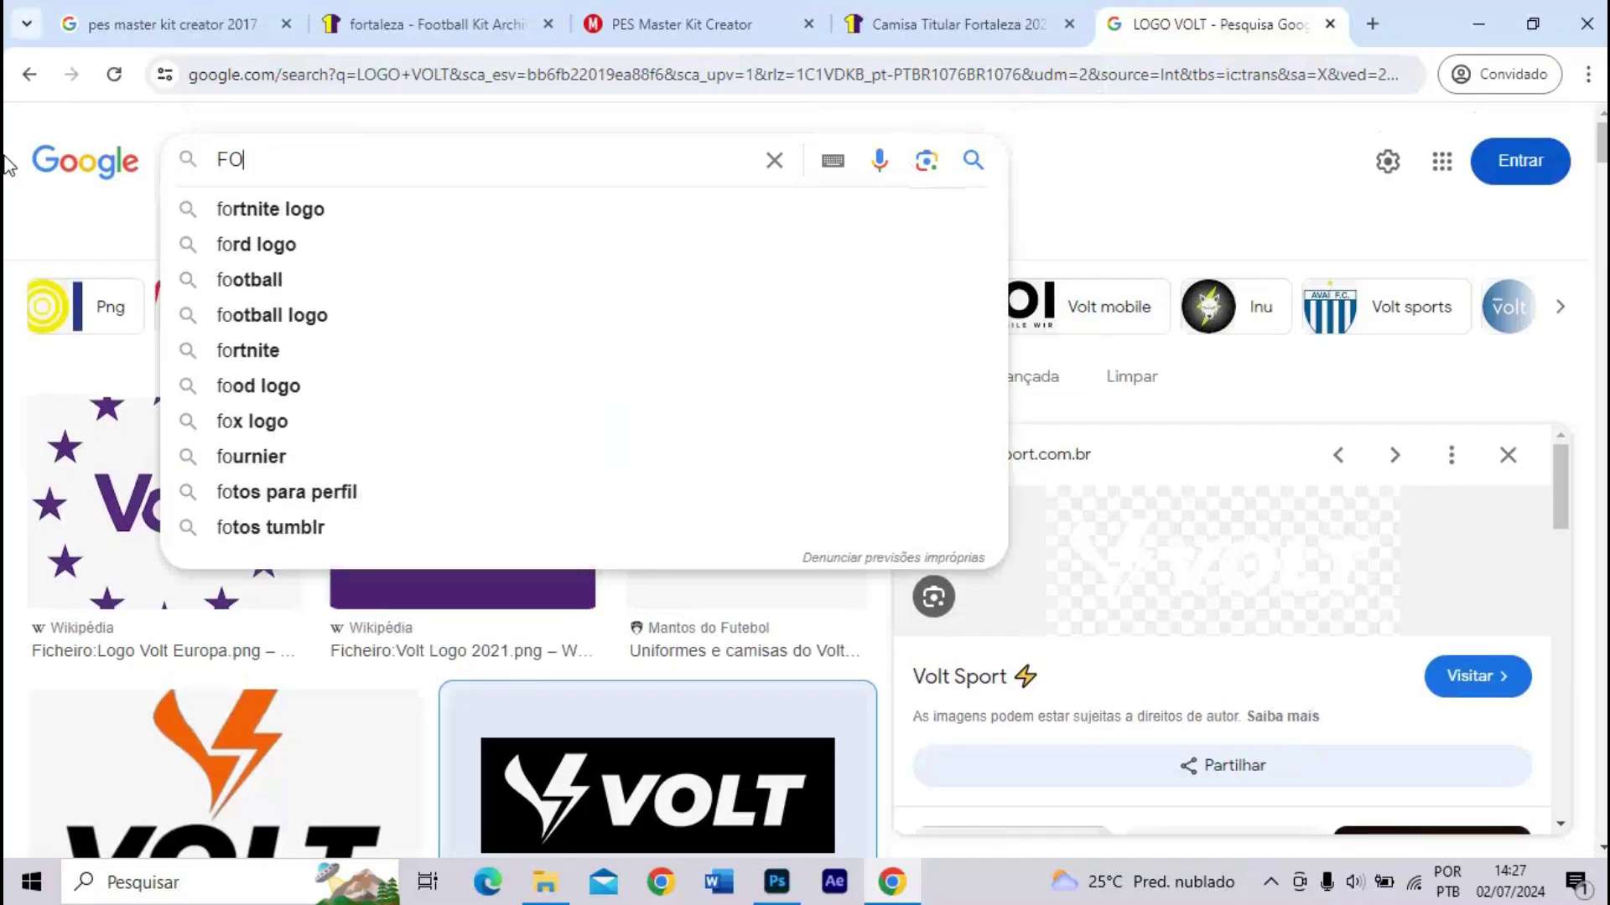
type("LOGO FO")
key("BackSpace")
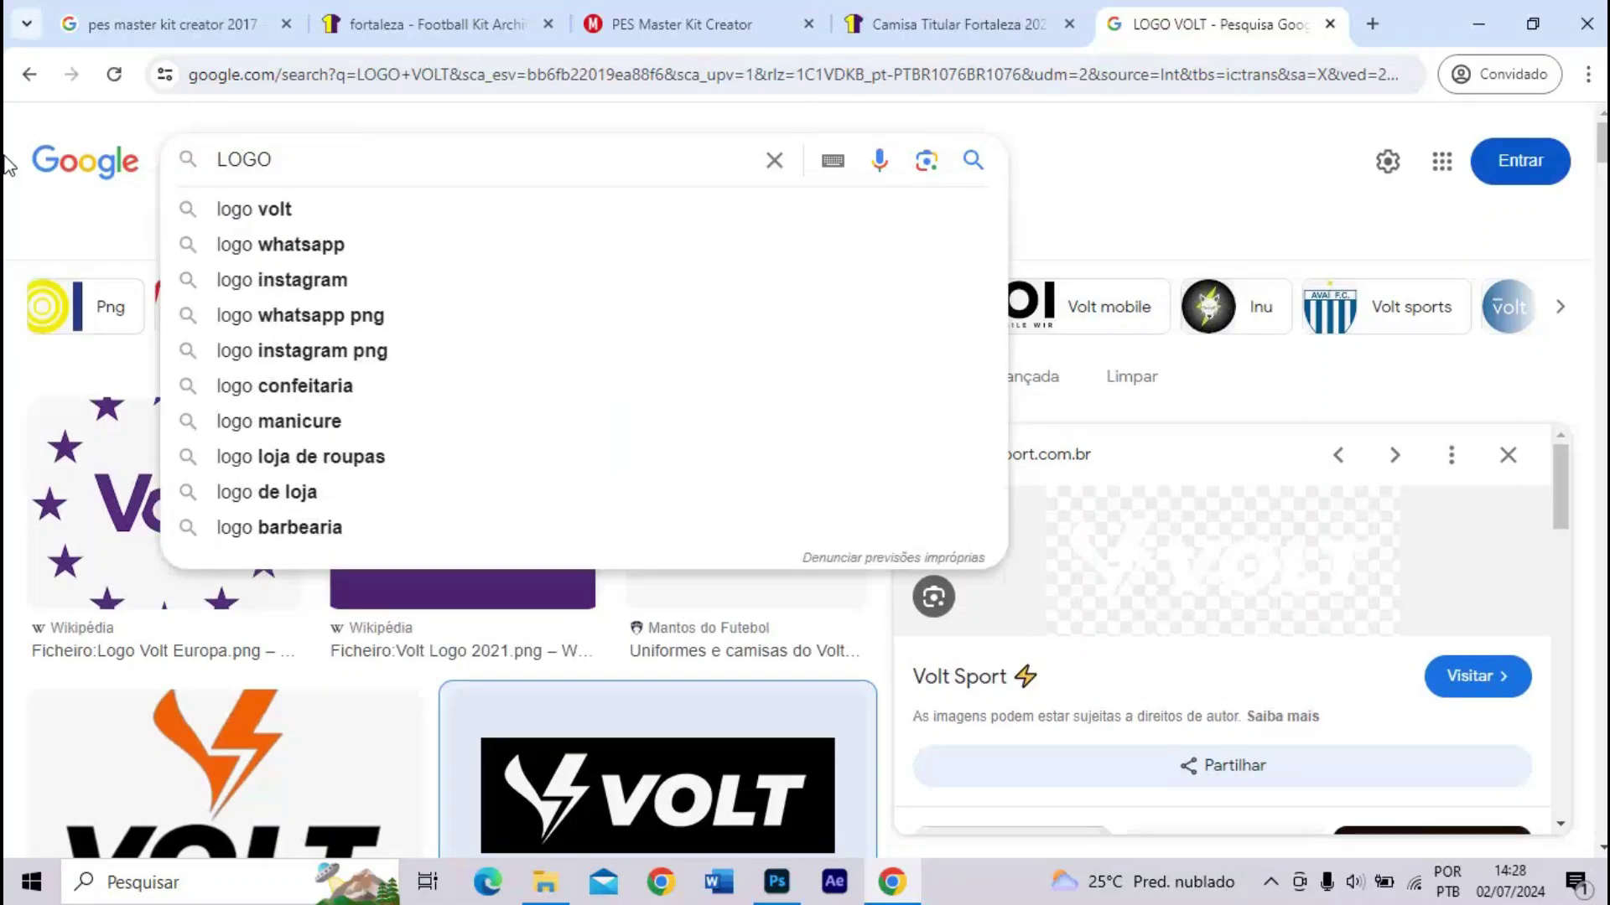
type("FORTALEZA")
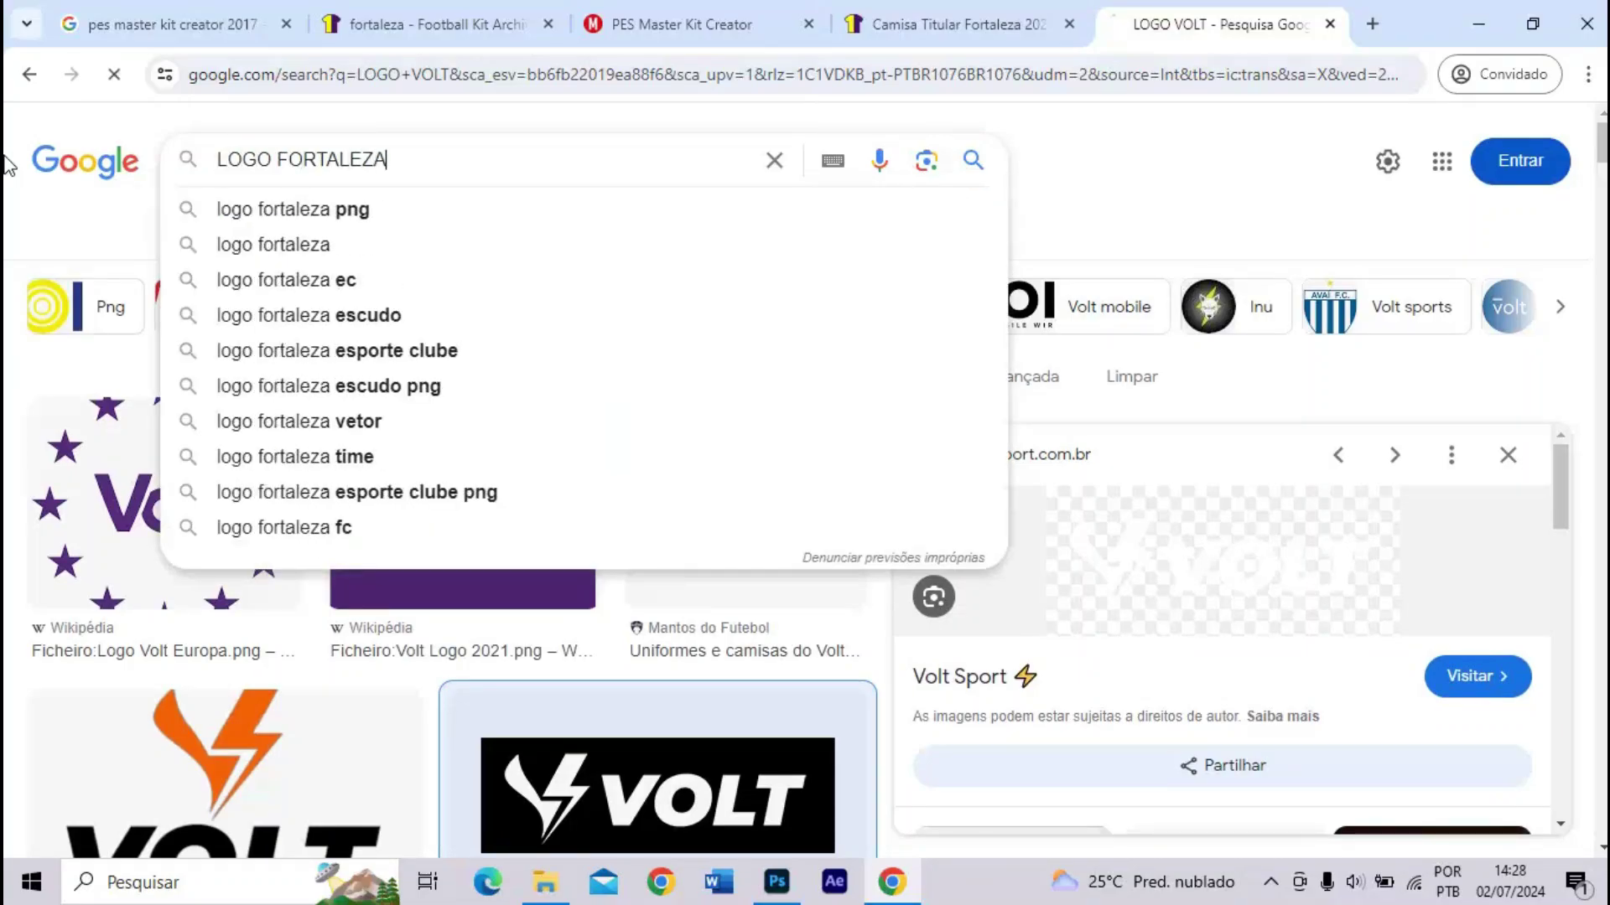
key("Return")
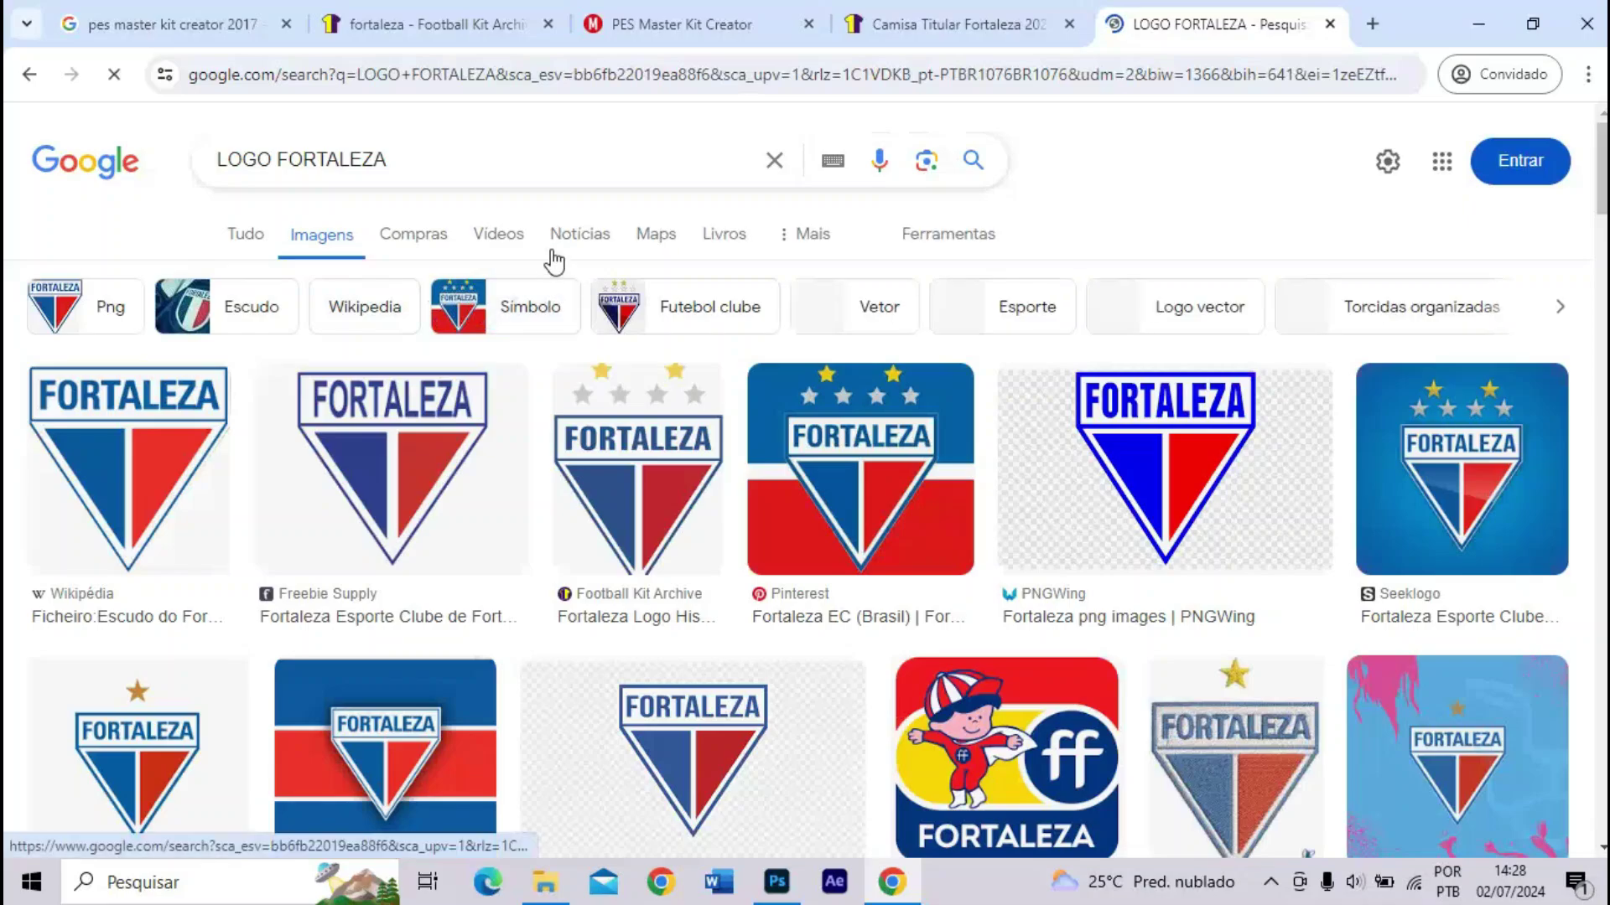
- Filter the Fortaleza logo image results by colour to Transparente
left_click(951, 236)
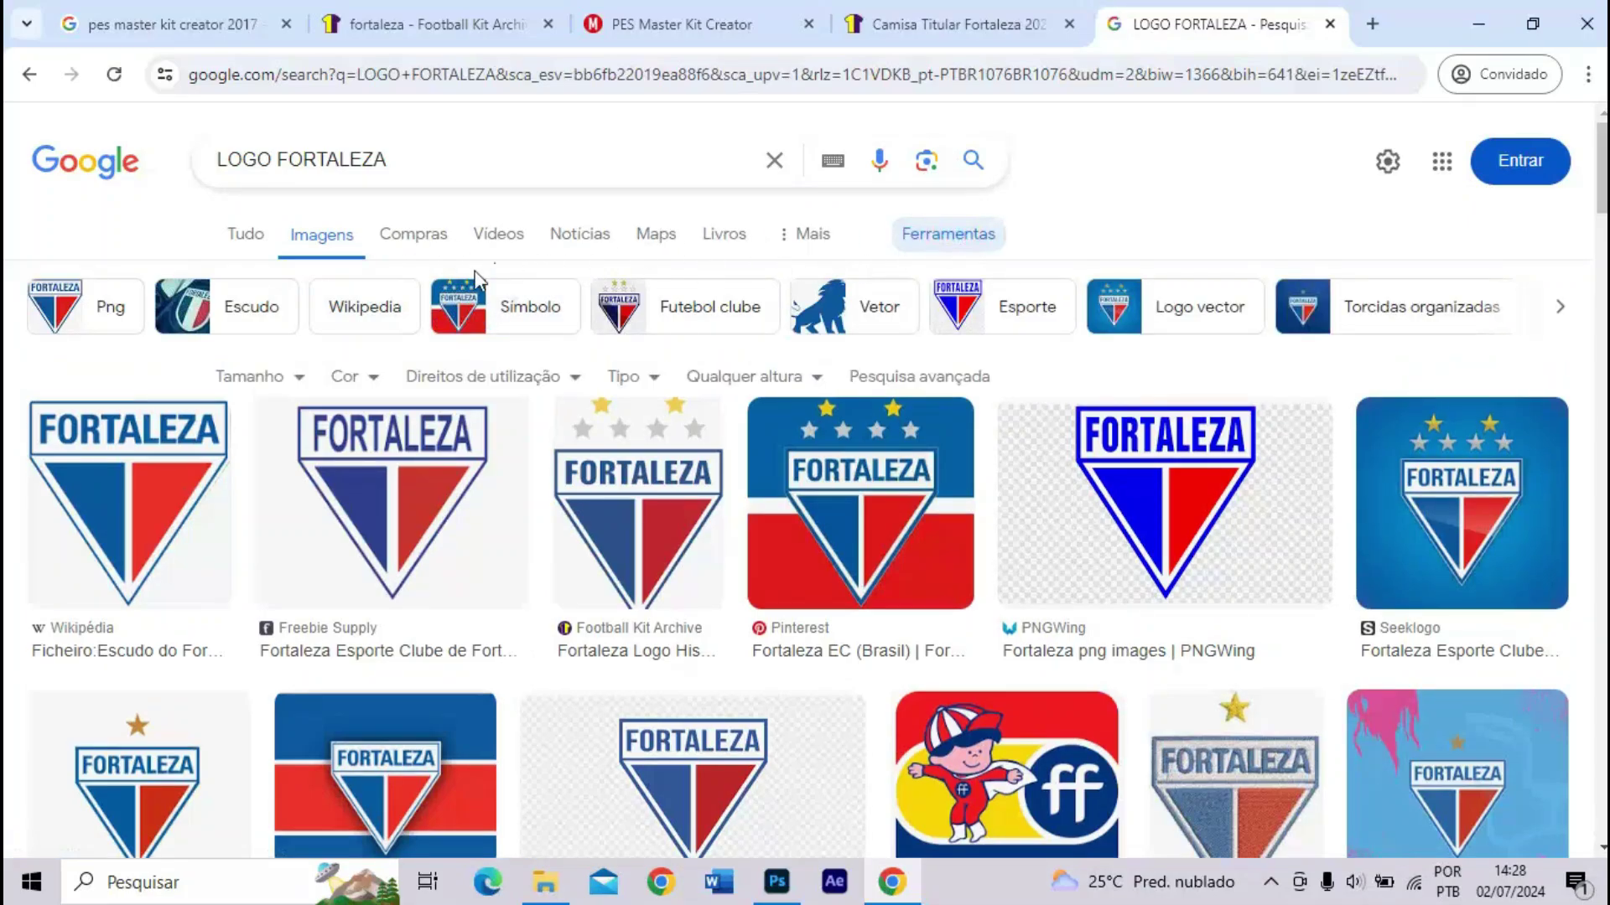
left_click(344, 376)
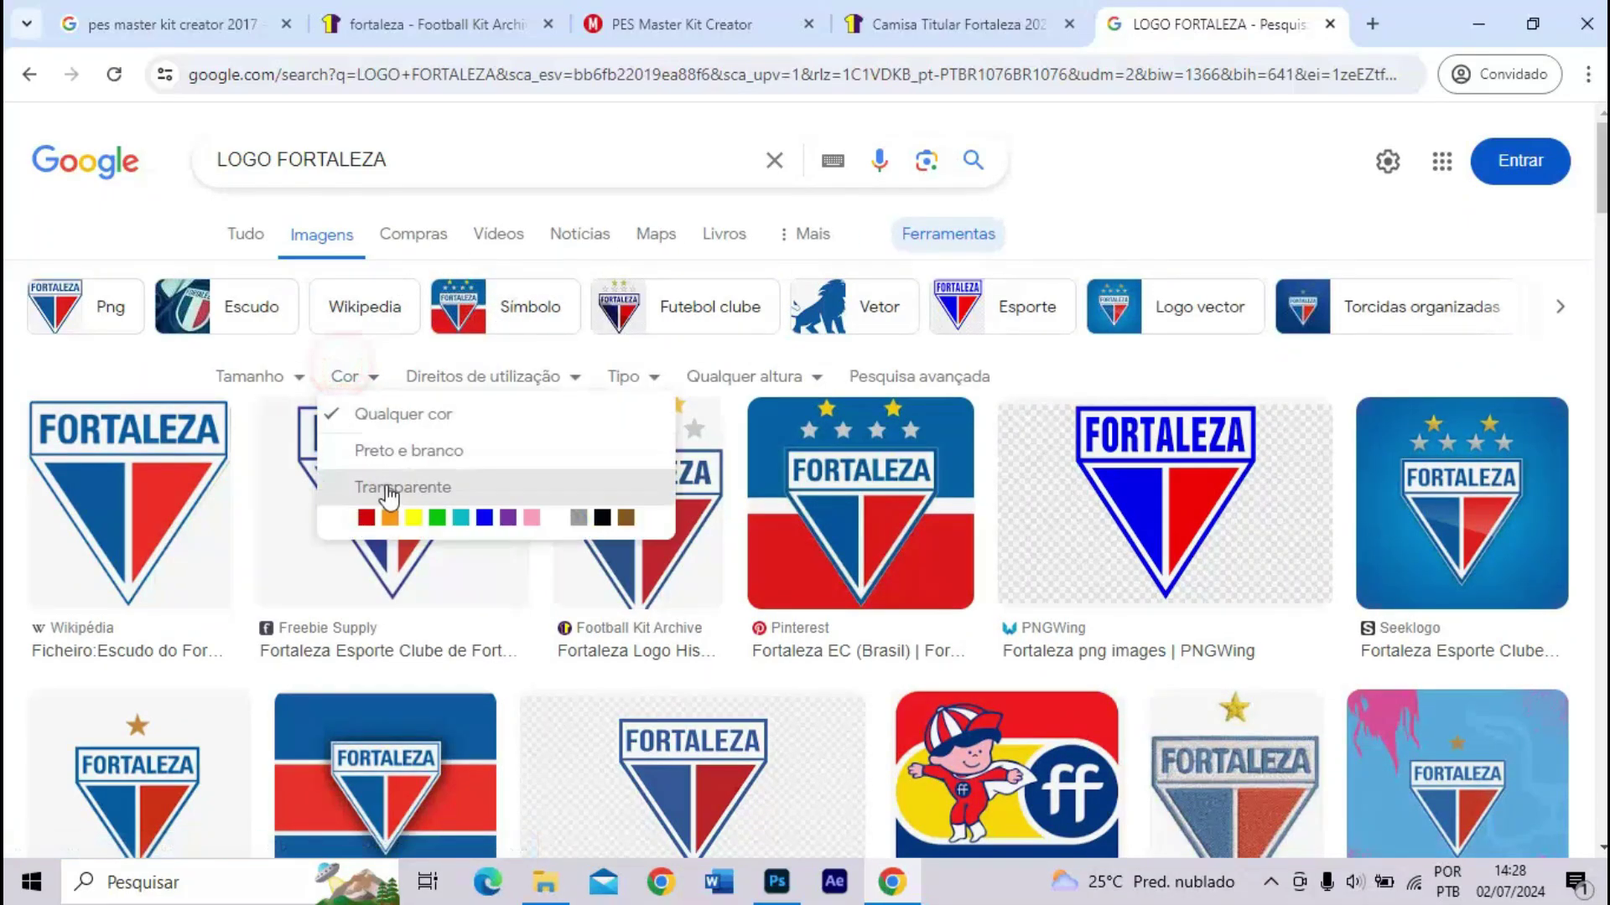
left_click(387, 483)
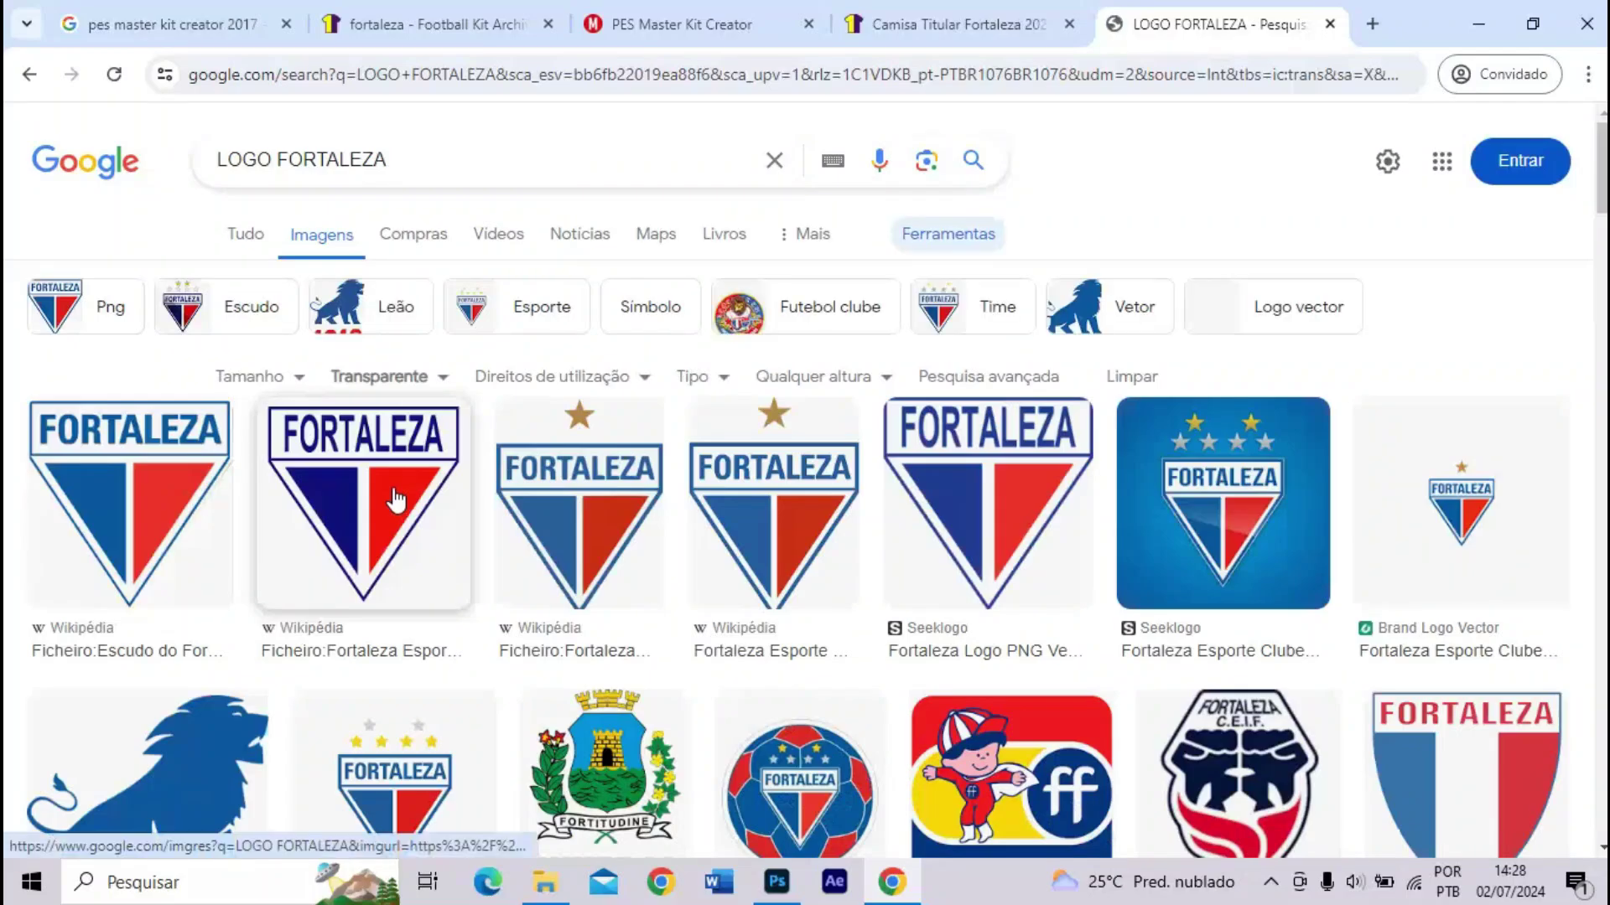
- Check the crest on the kit photo and save Wikipédia's single-star FortalezaEsporteClube.svg image to the desktop
left_click(878, 41)
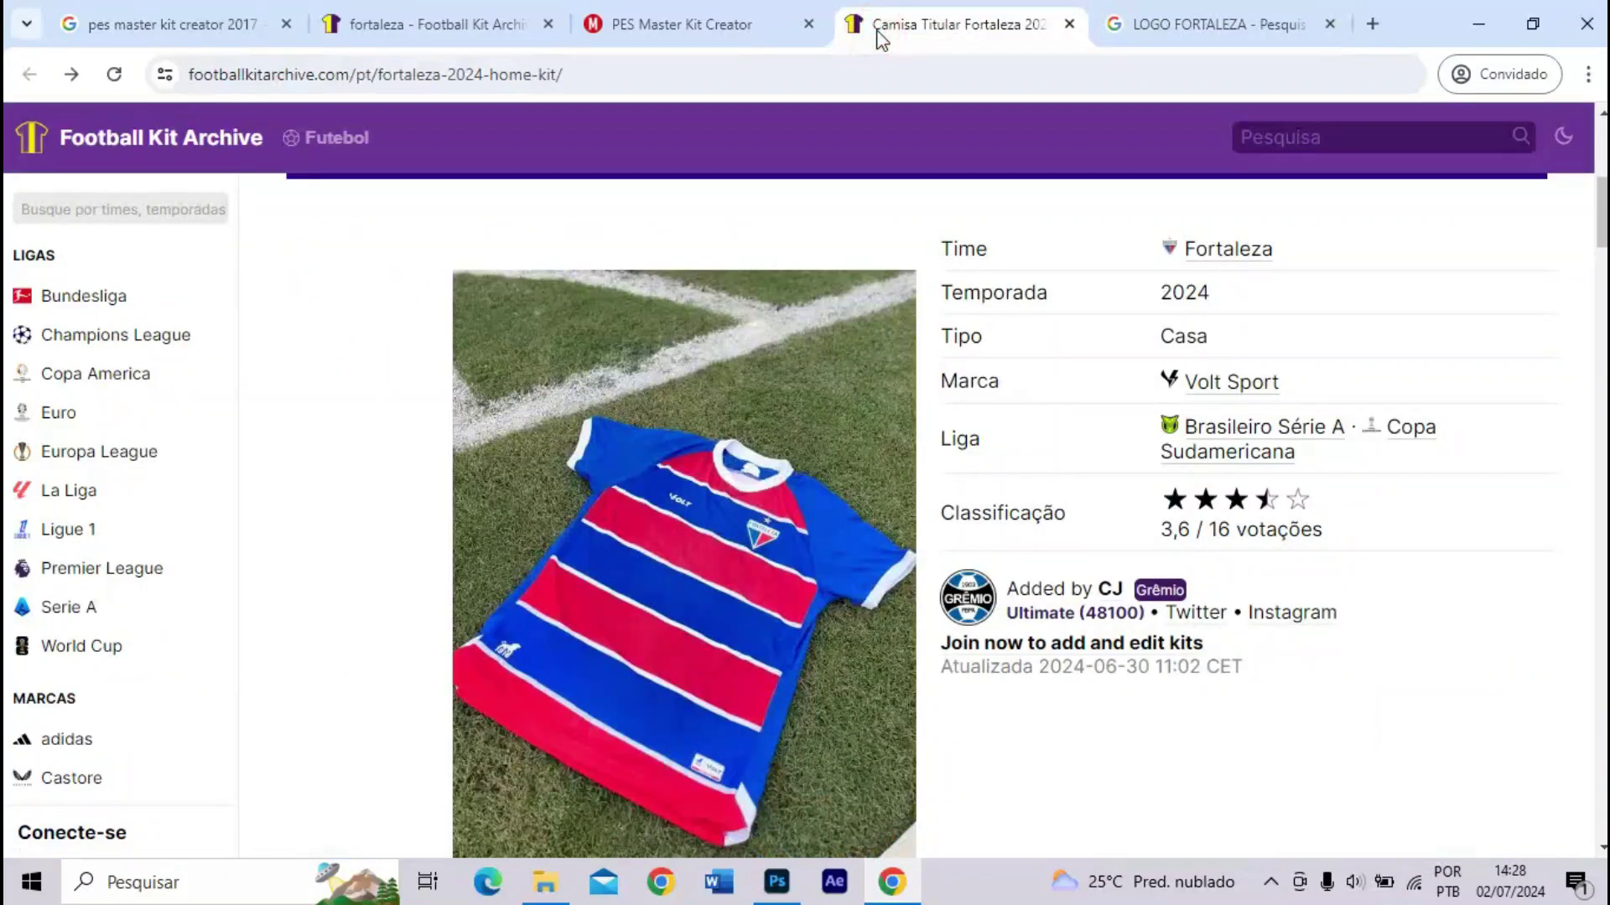
left_click(1190, 17)
left_click(579, 491)
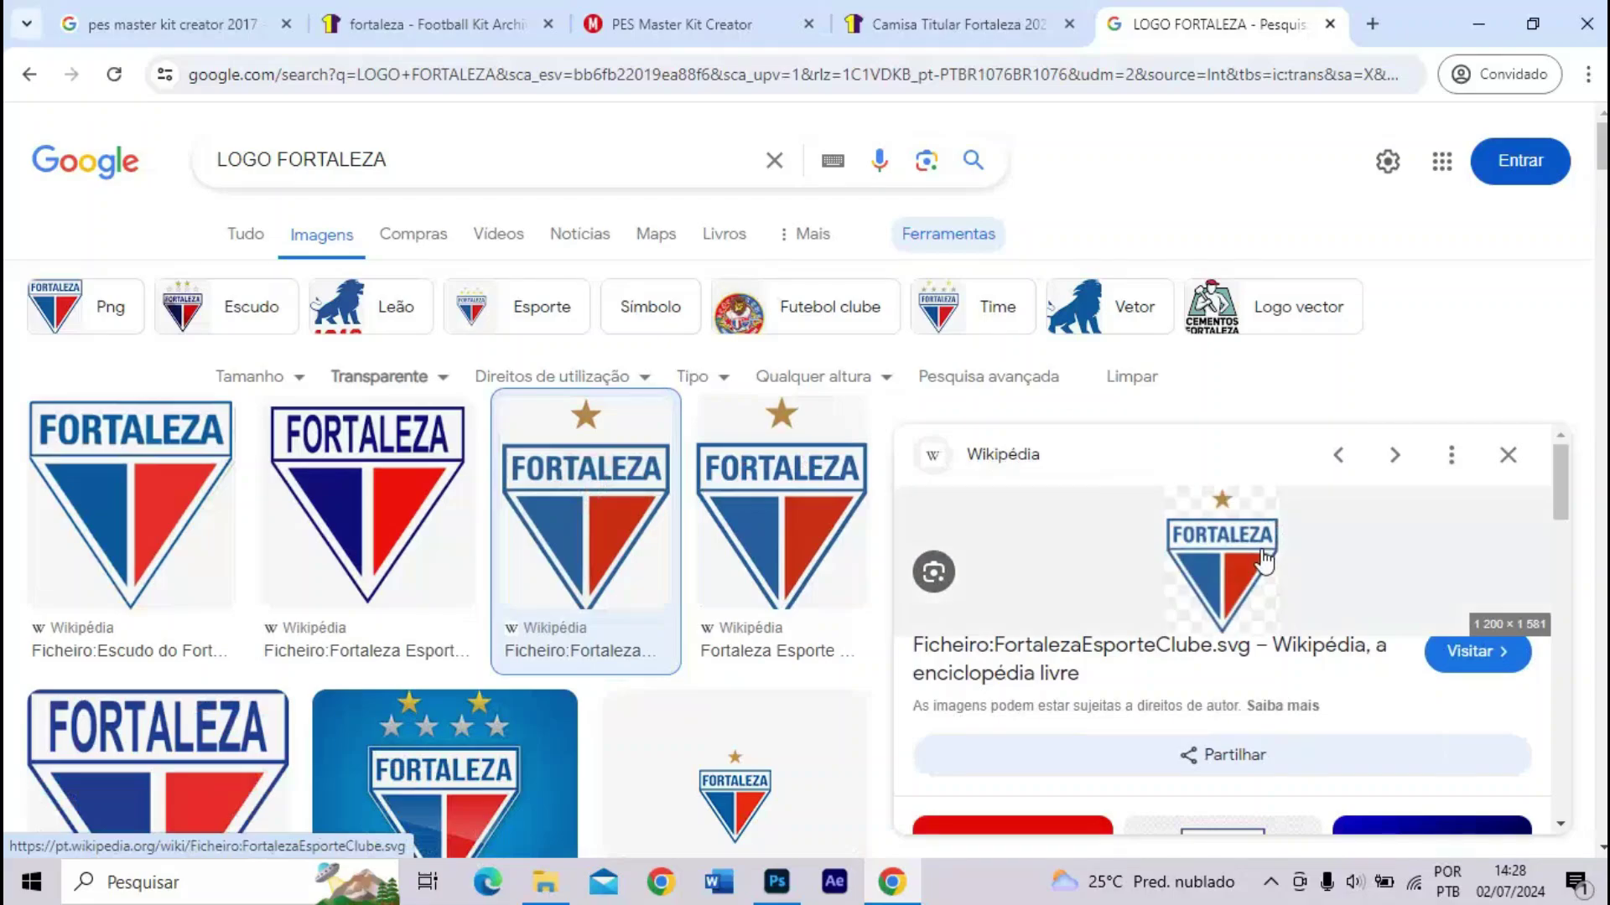
left_click_drag(1229, 563, 1165, 553)
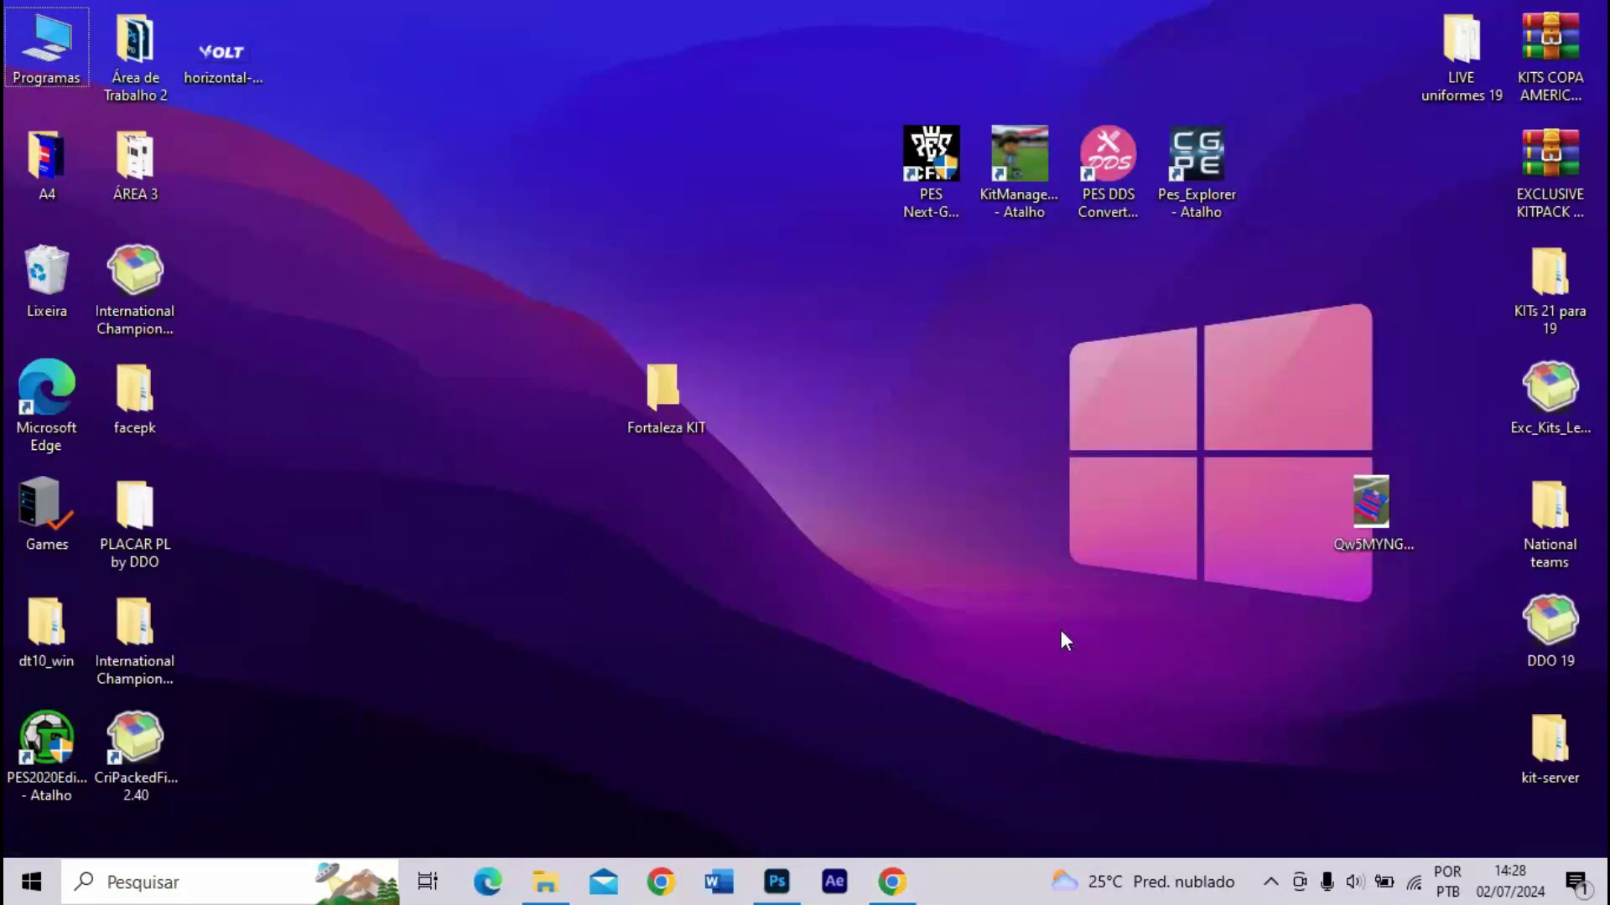
key("ctrl+v")
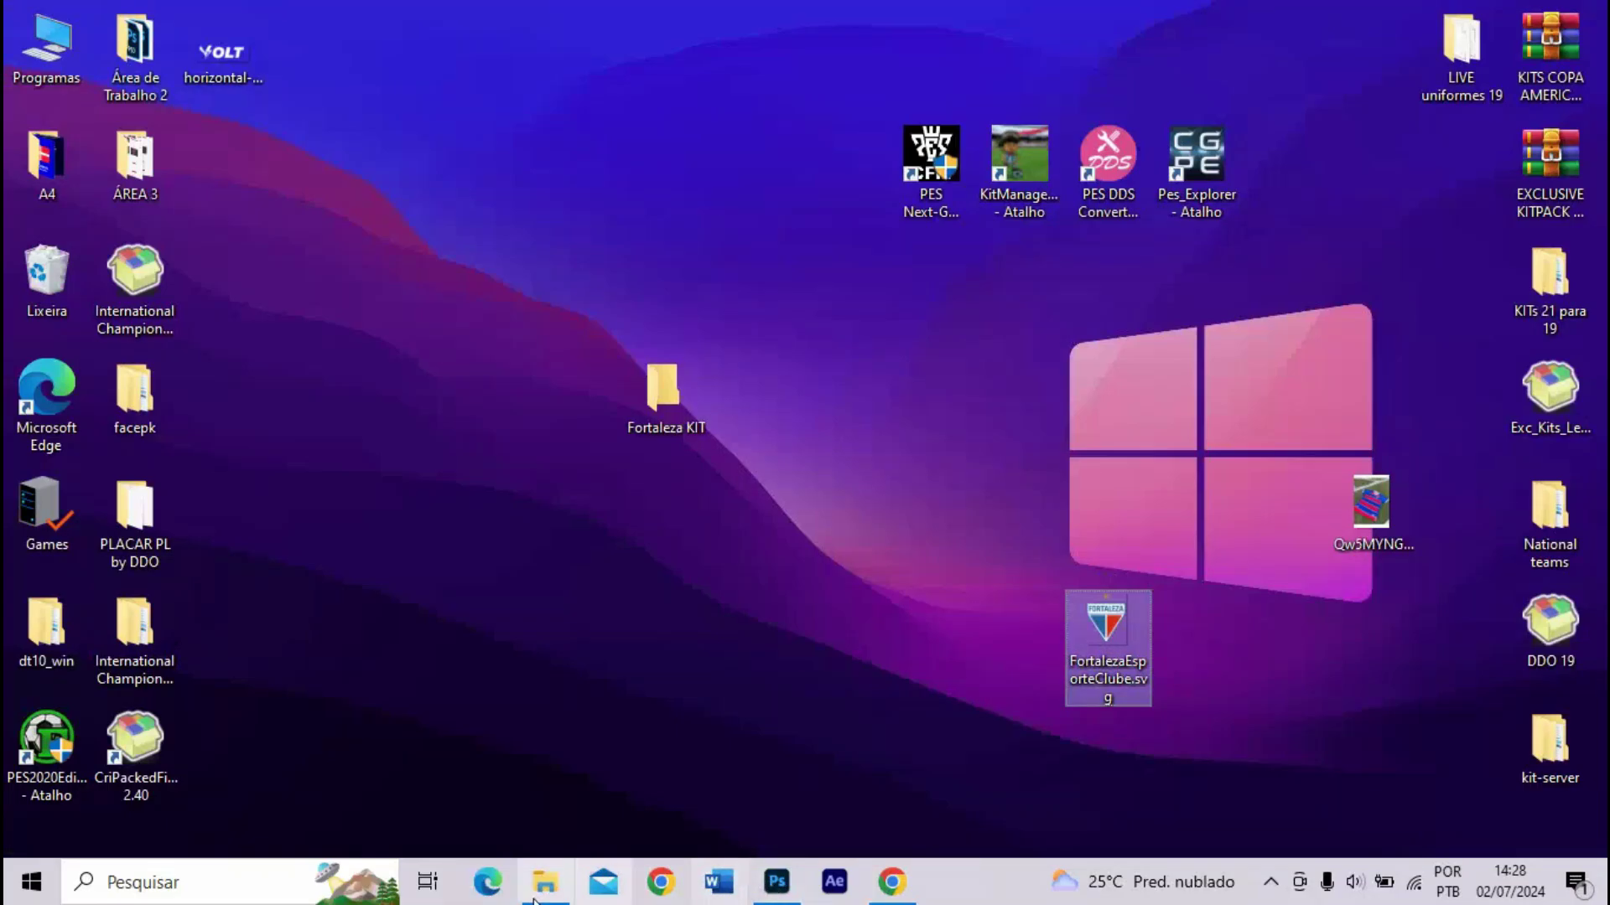
- Return to the kit creator in Chrome and upload FortalezaEsporteClube.svg from the desktop as the team logo
left_click(880, 876)
left_click(646, 10)
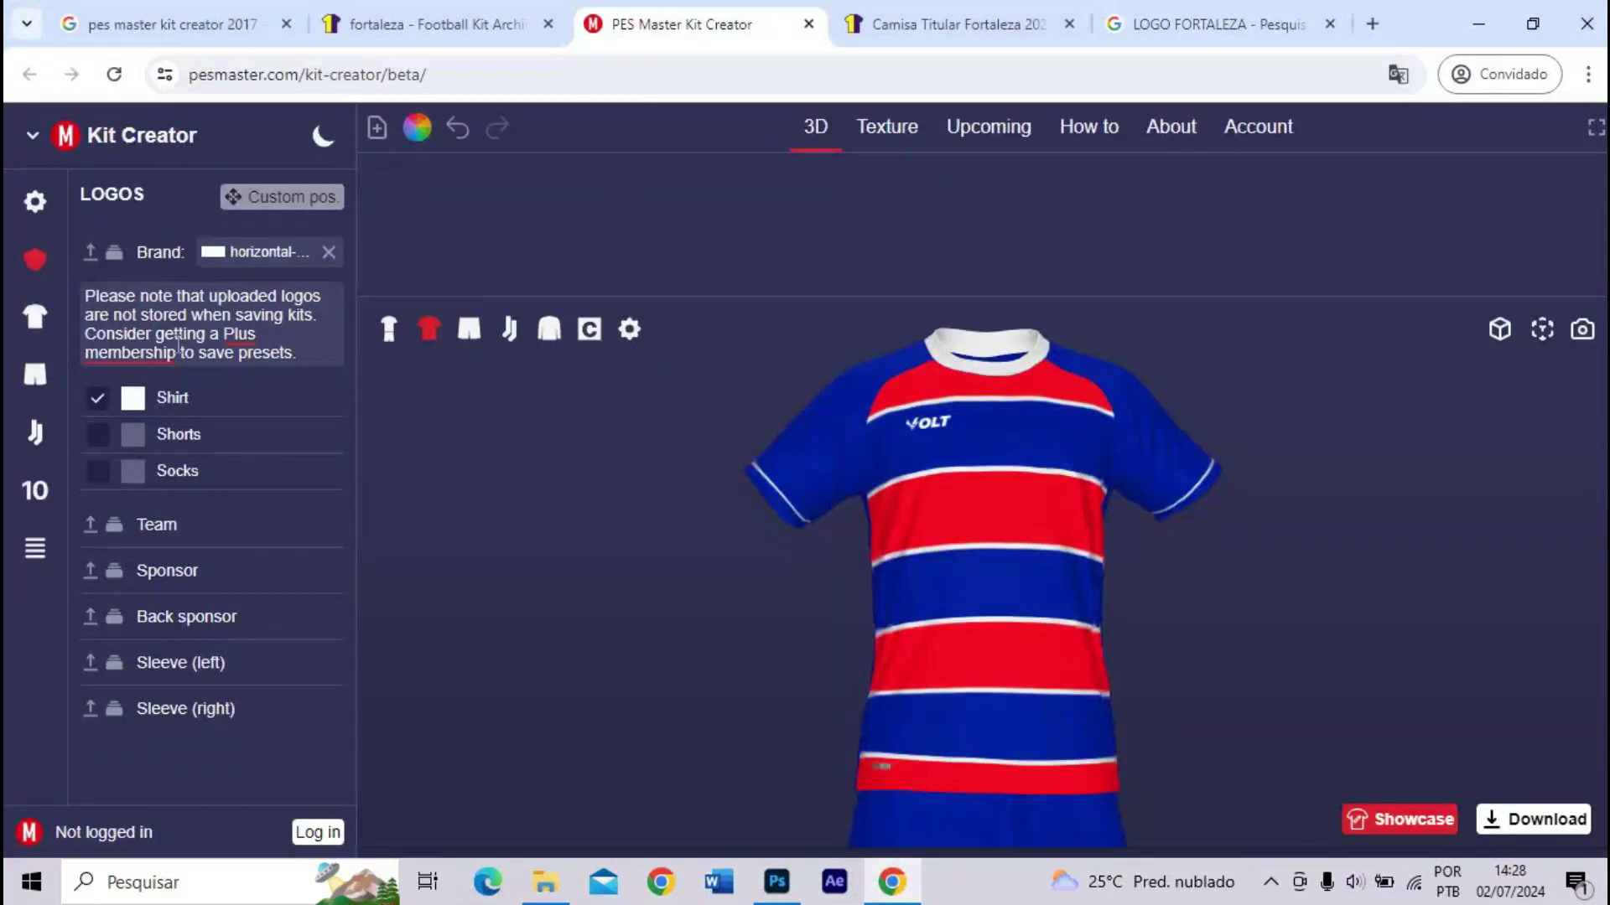
left_click(89, 524)
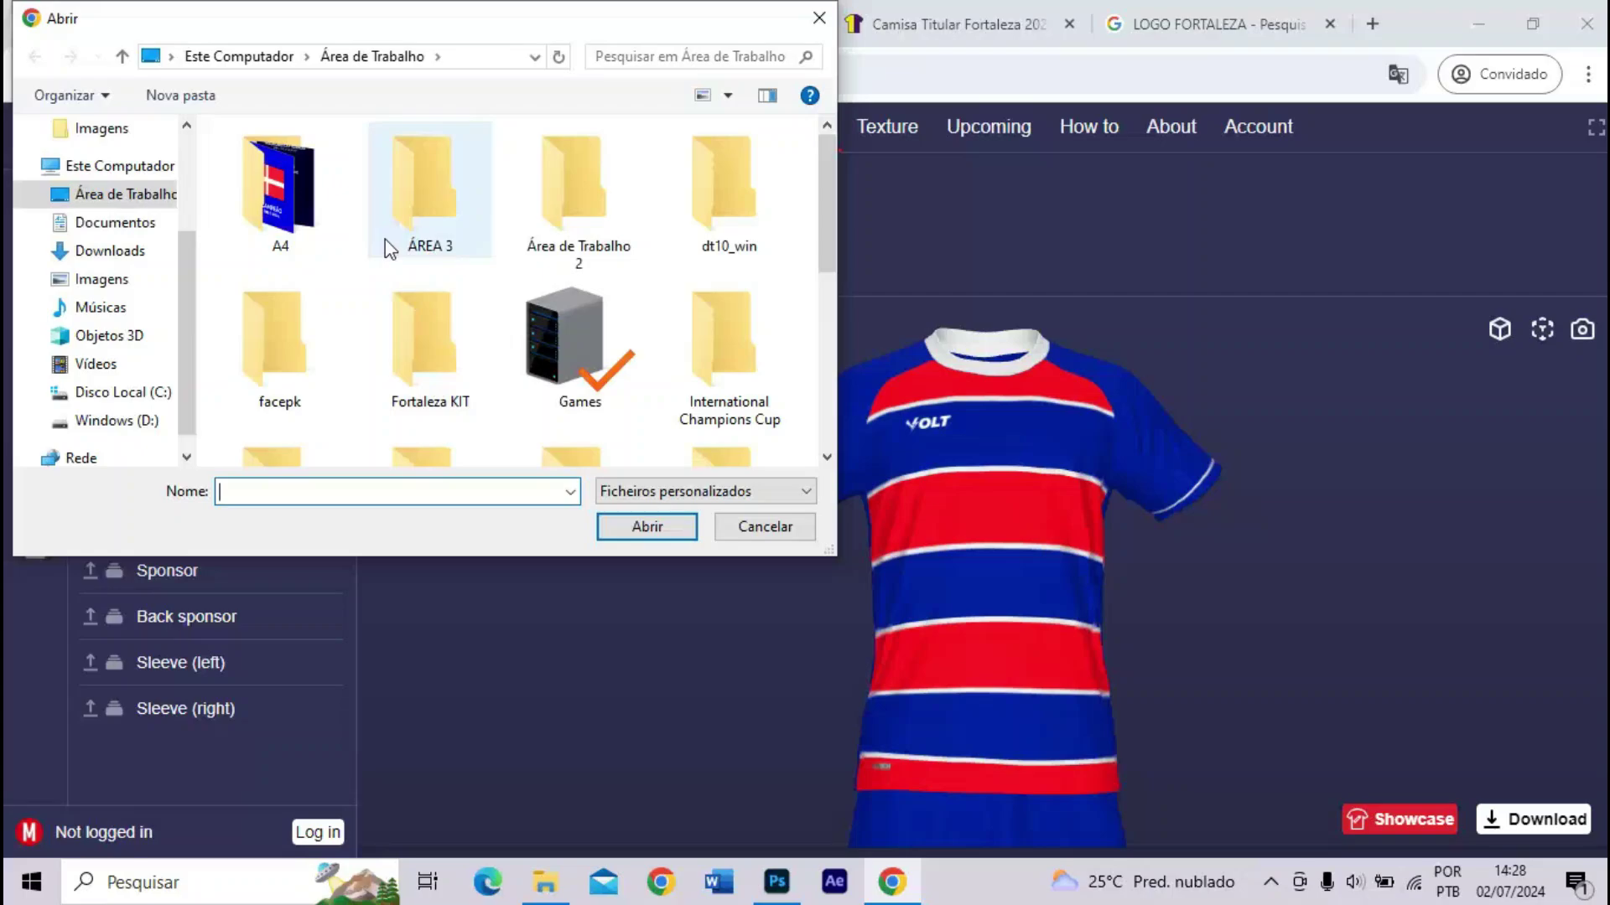
scroll(385, 239, "down", 5)
left_click(610, 247)
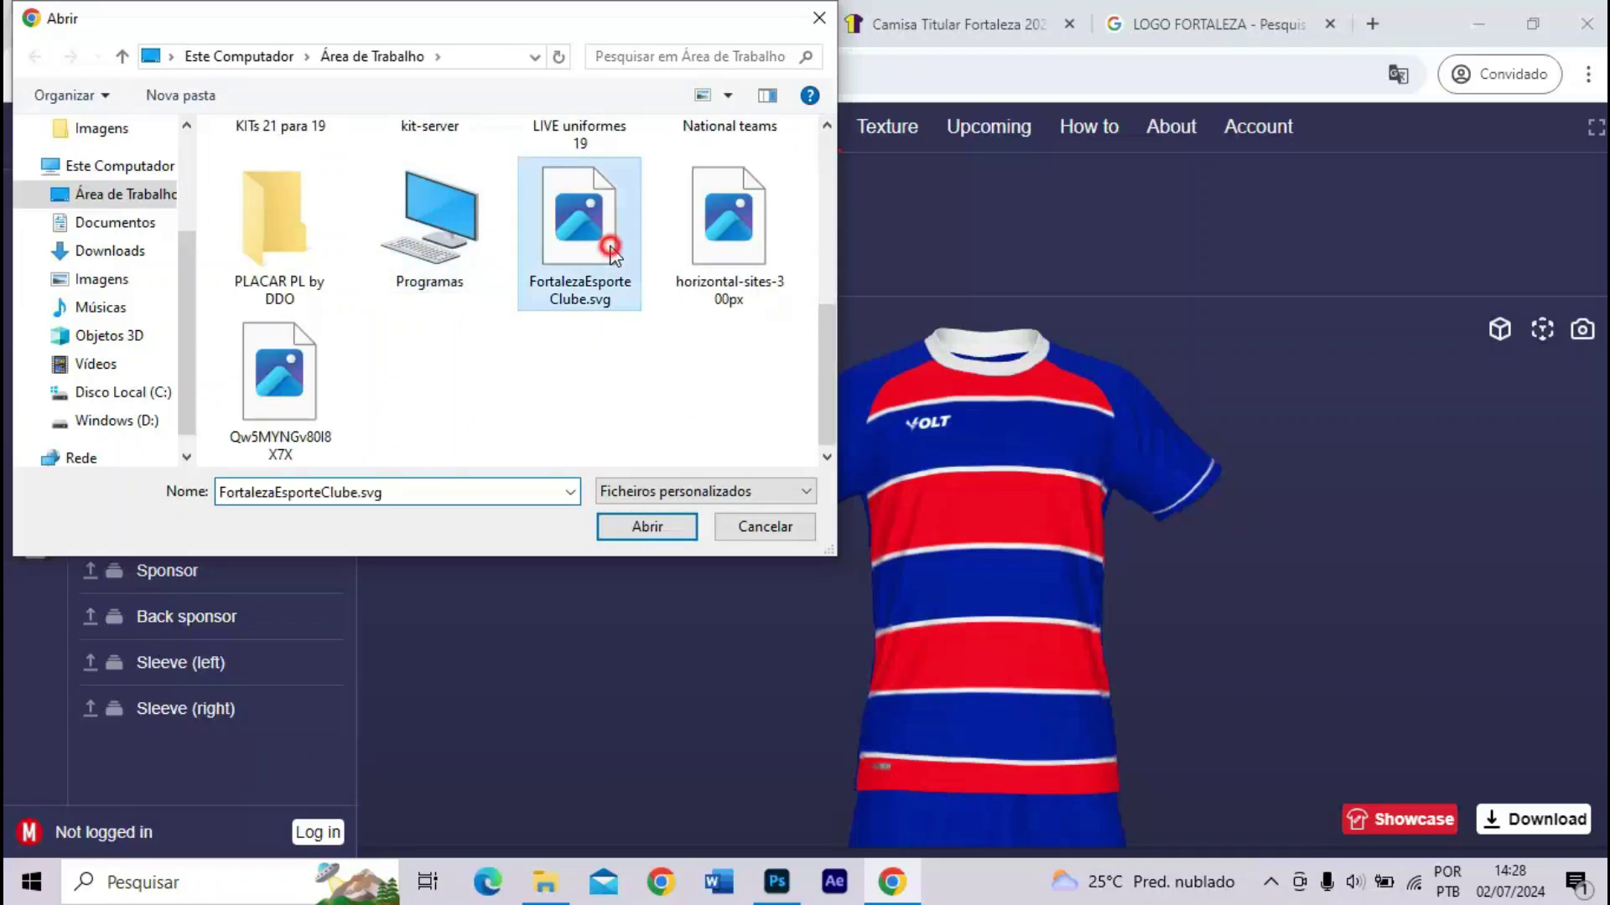
double_click(610, 247)
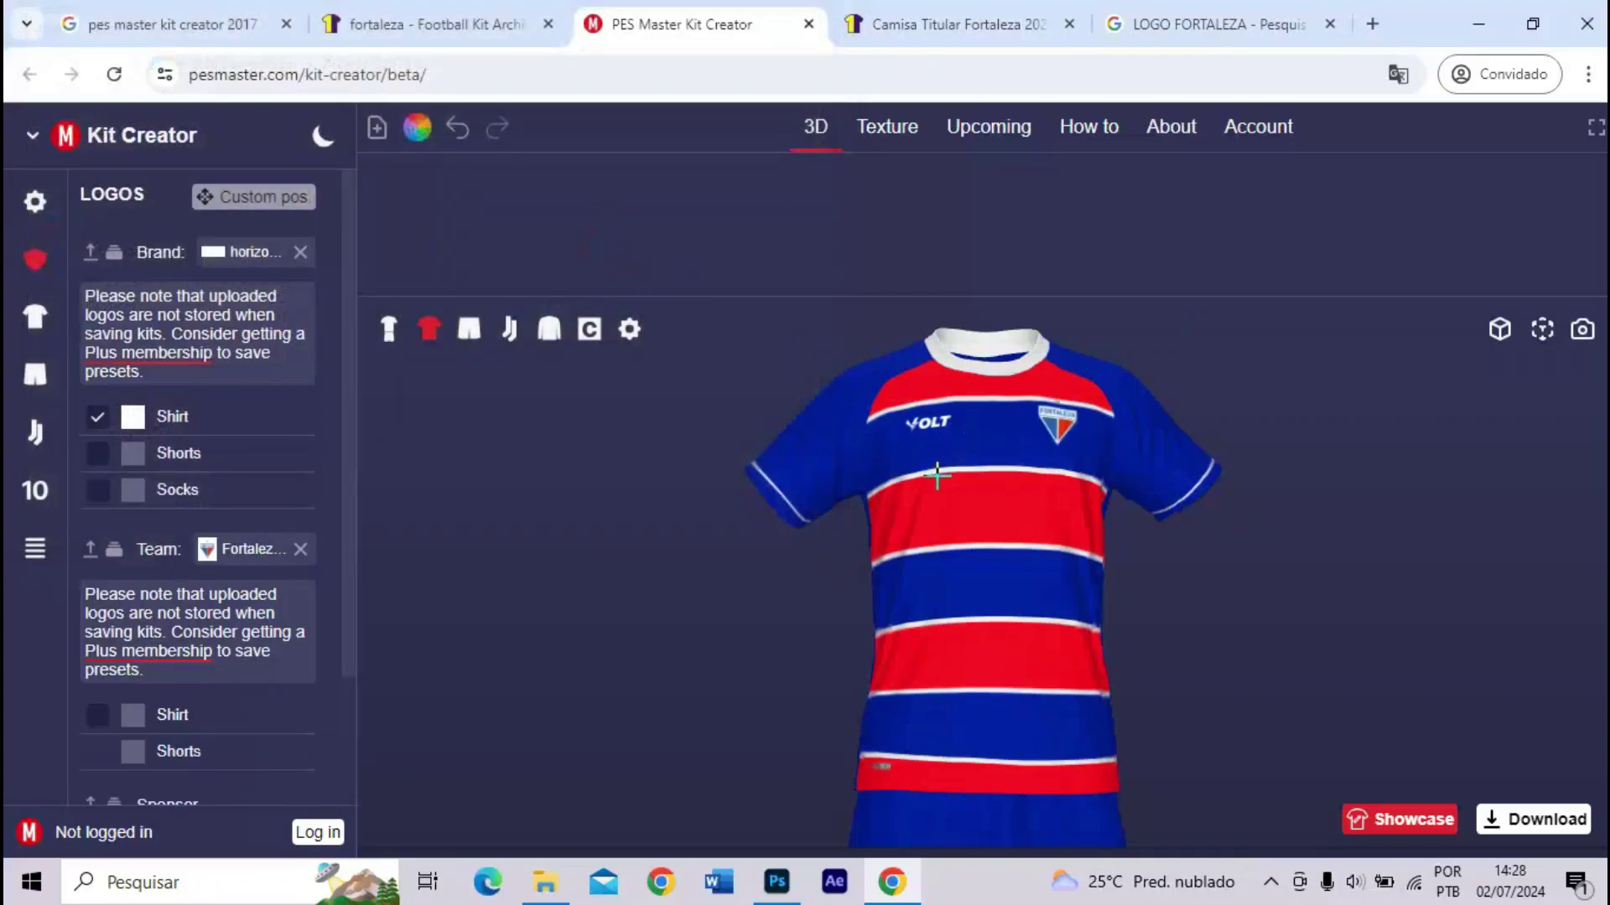
- Inspect the crest and Volt logo on the 3D shirt and full kit, and close the LOGO FORTALEZA search tab
left_click_drag(937, 475, 754, 470)
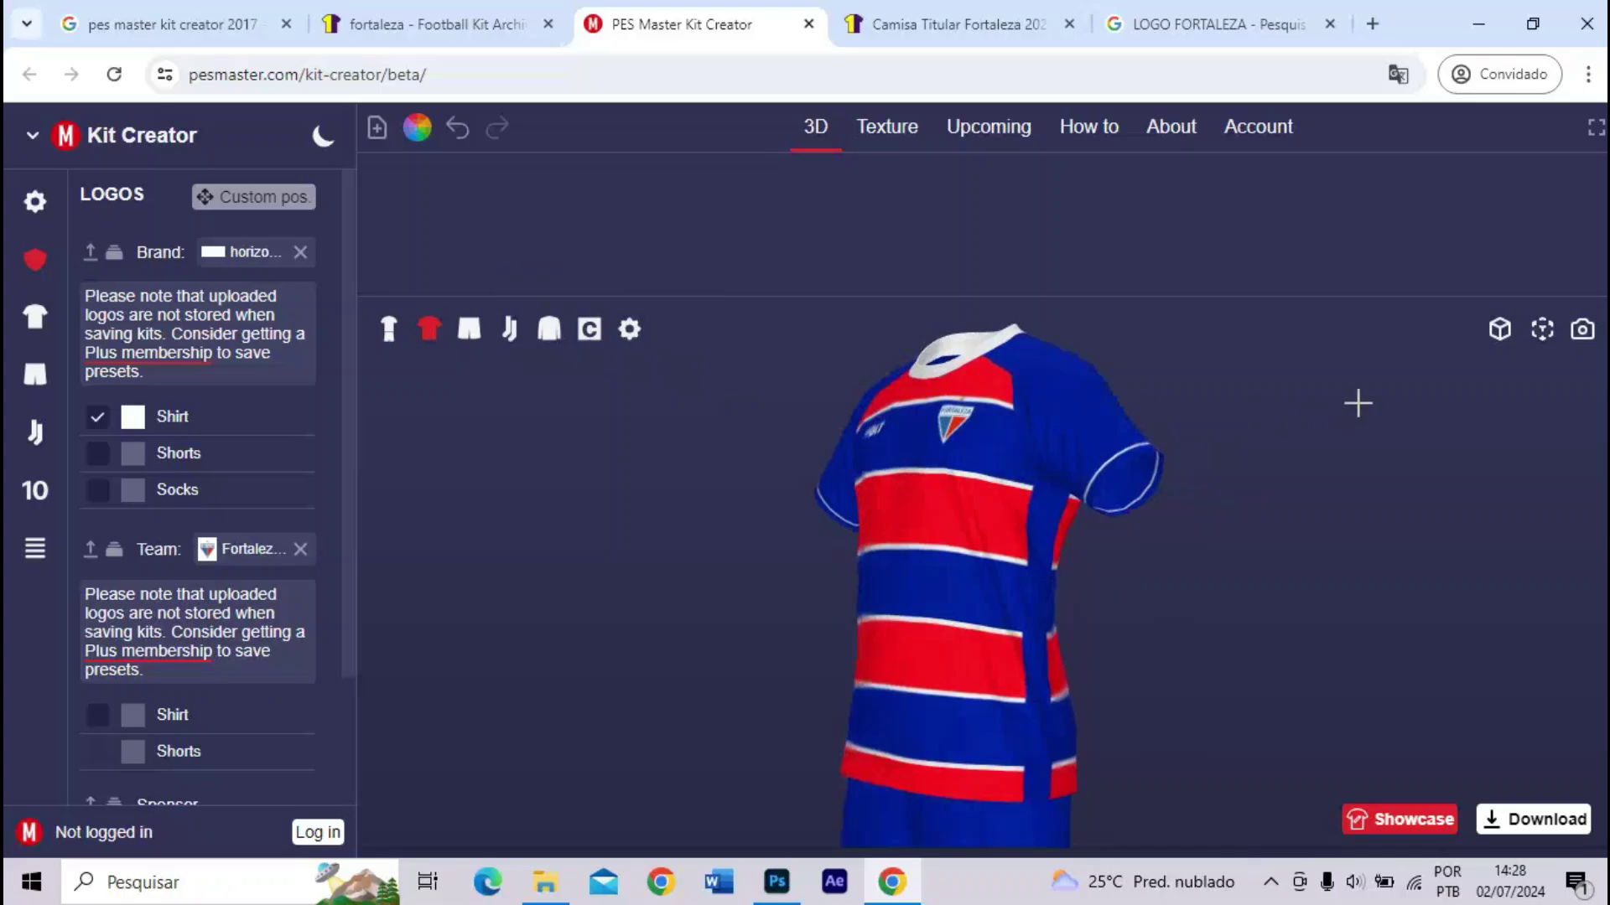
left_click_drag(852, 378, 1250, 460)
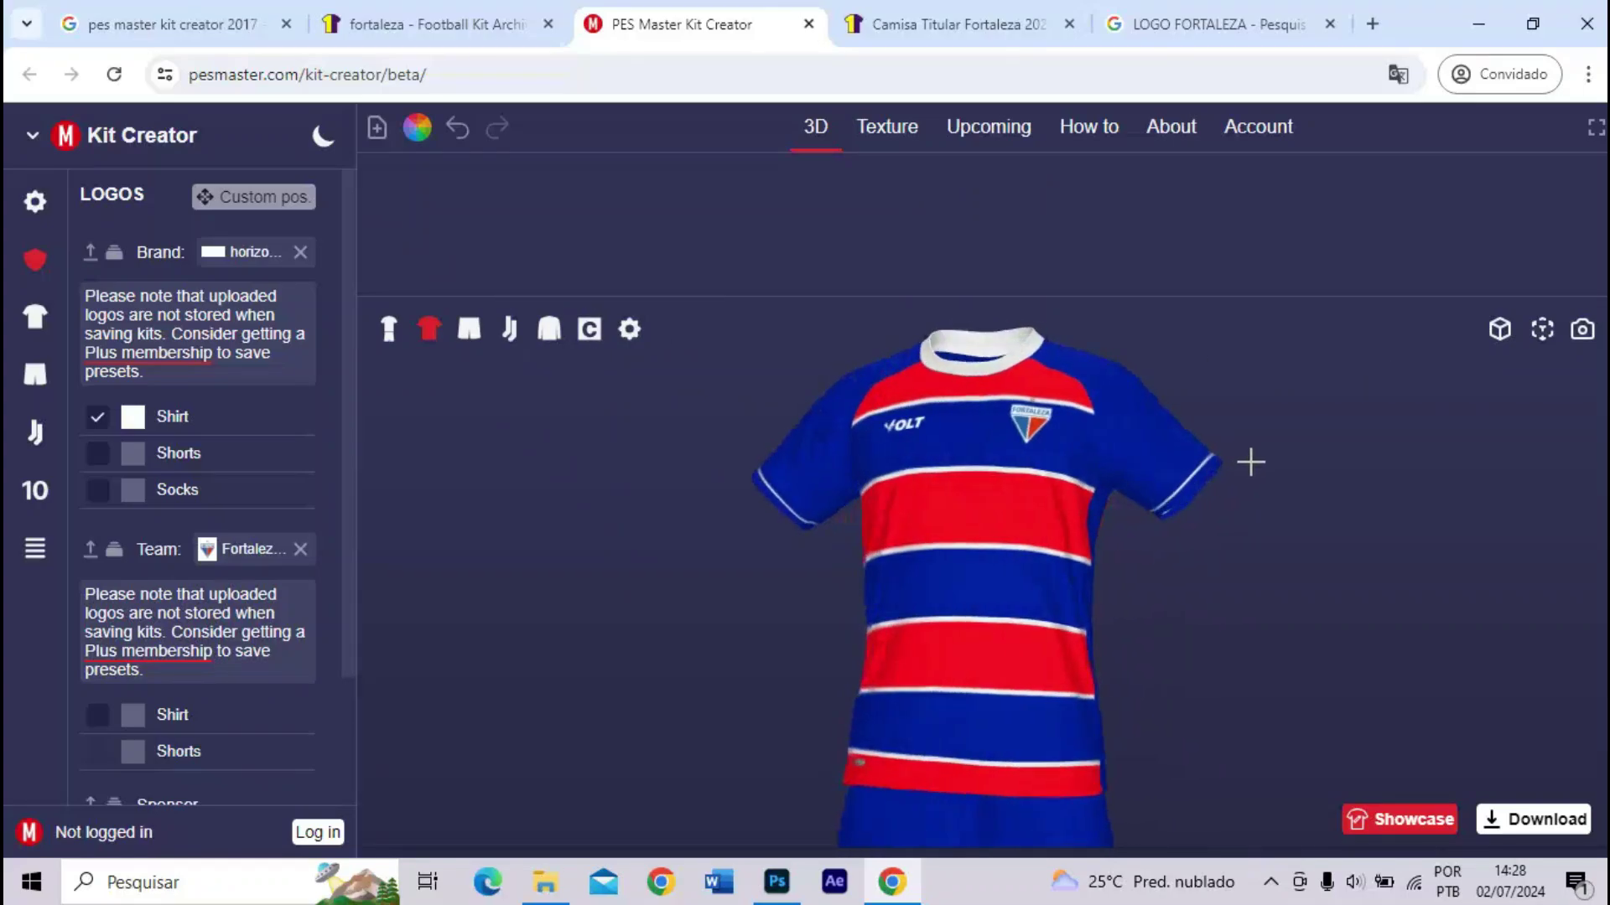
left_click(404, 337)
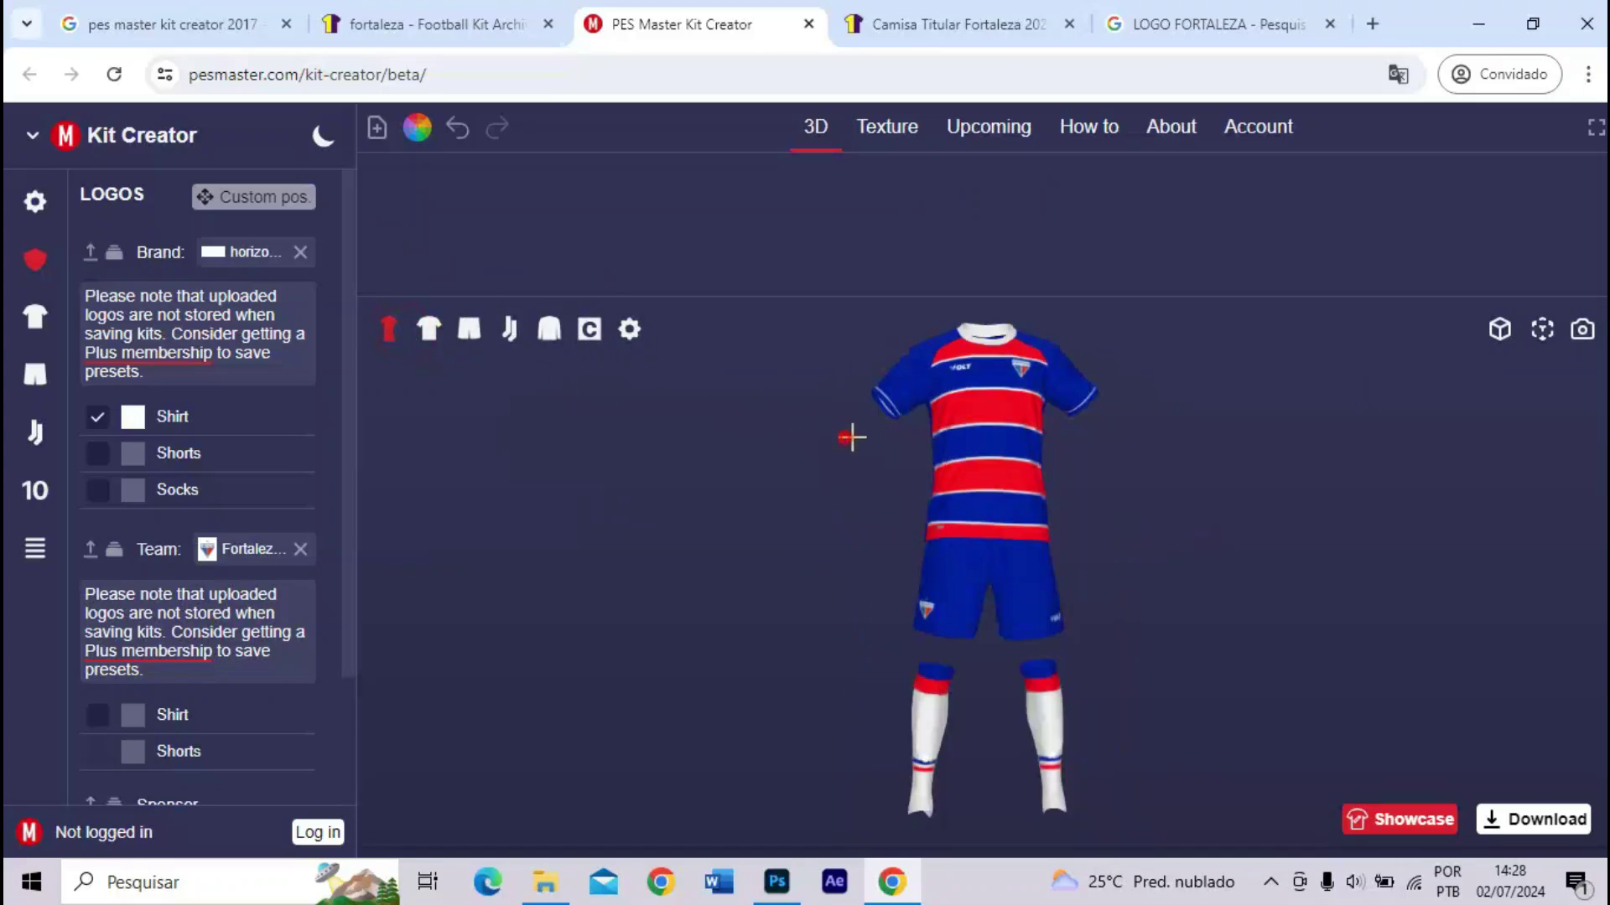
left_click_drag(852, 437, 1215, 453)
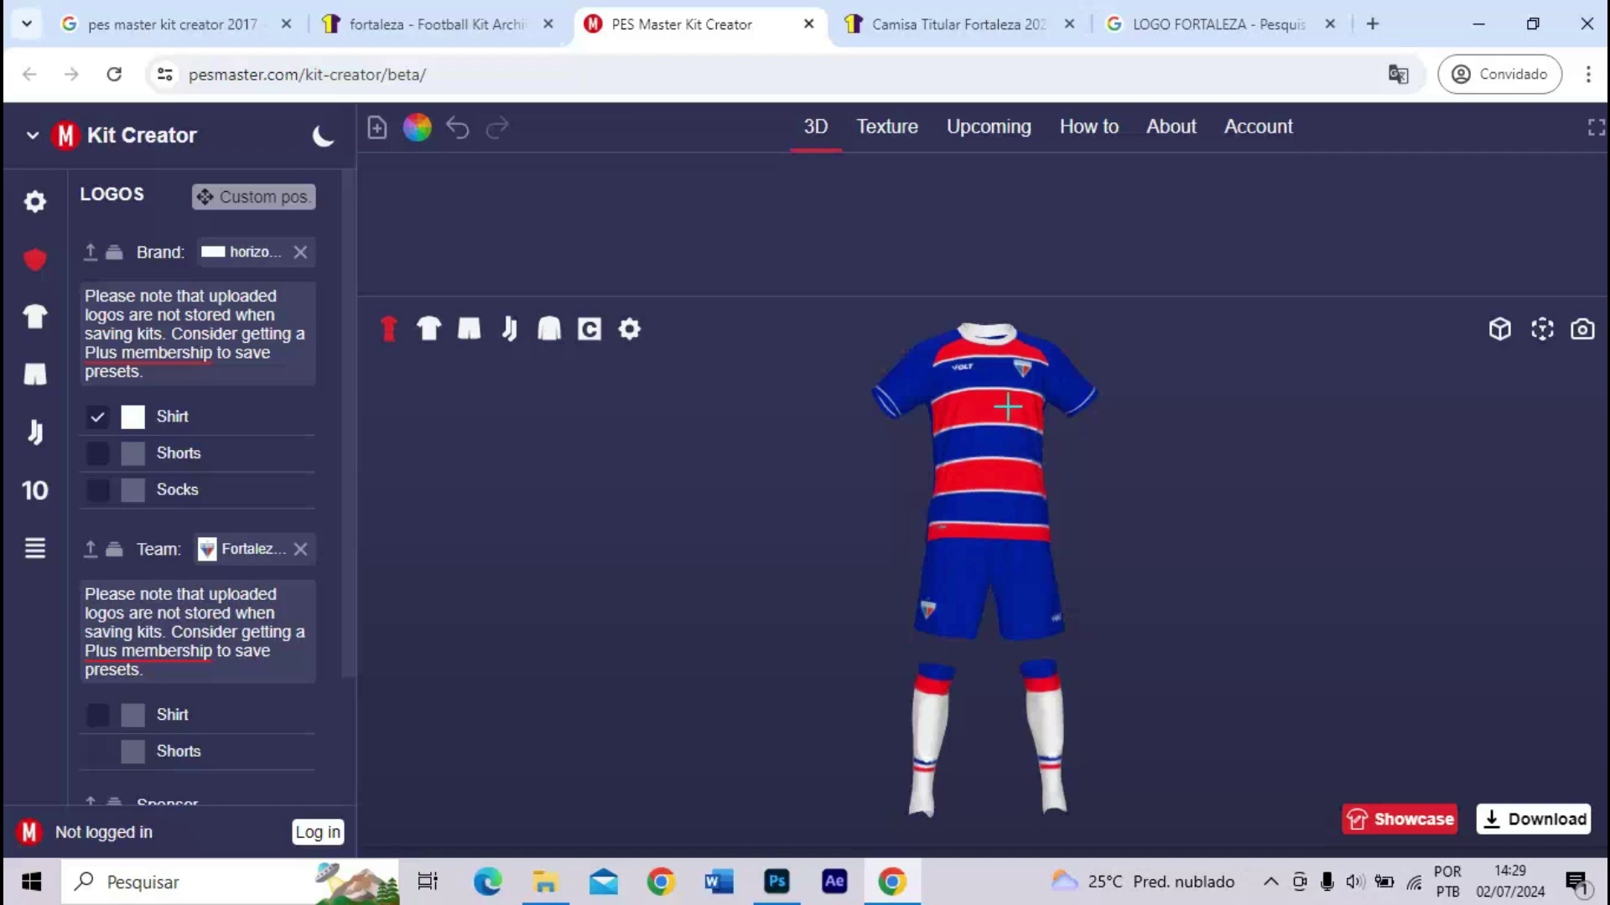
left_click_drag(1092, 436, 1418, 436)
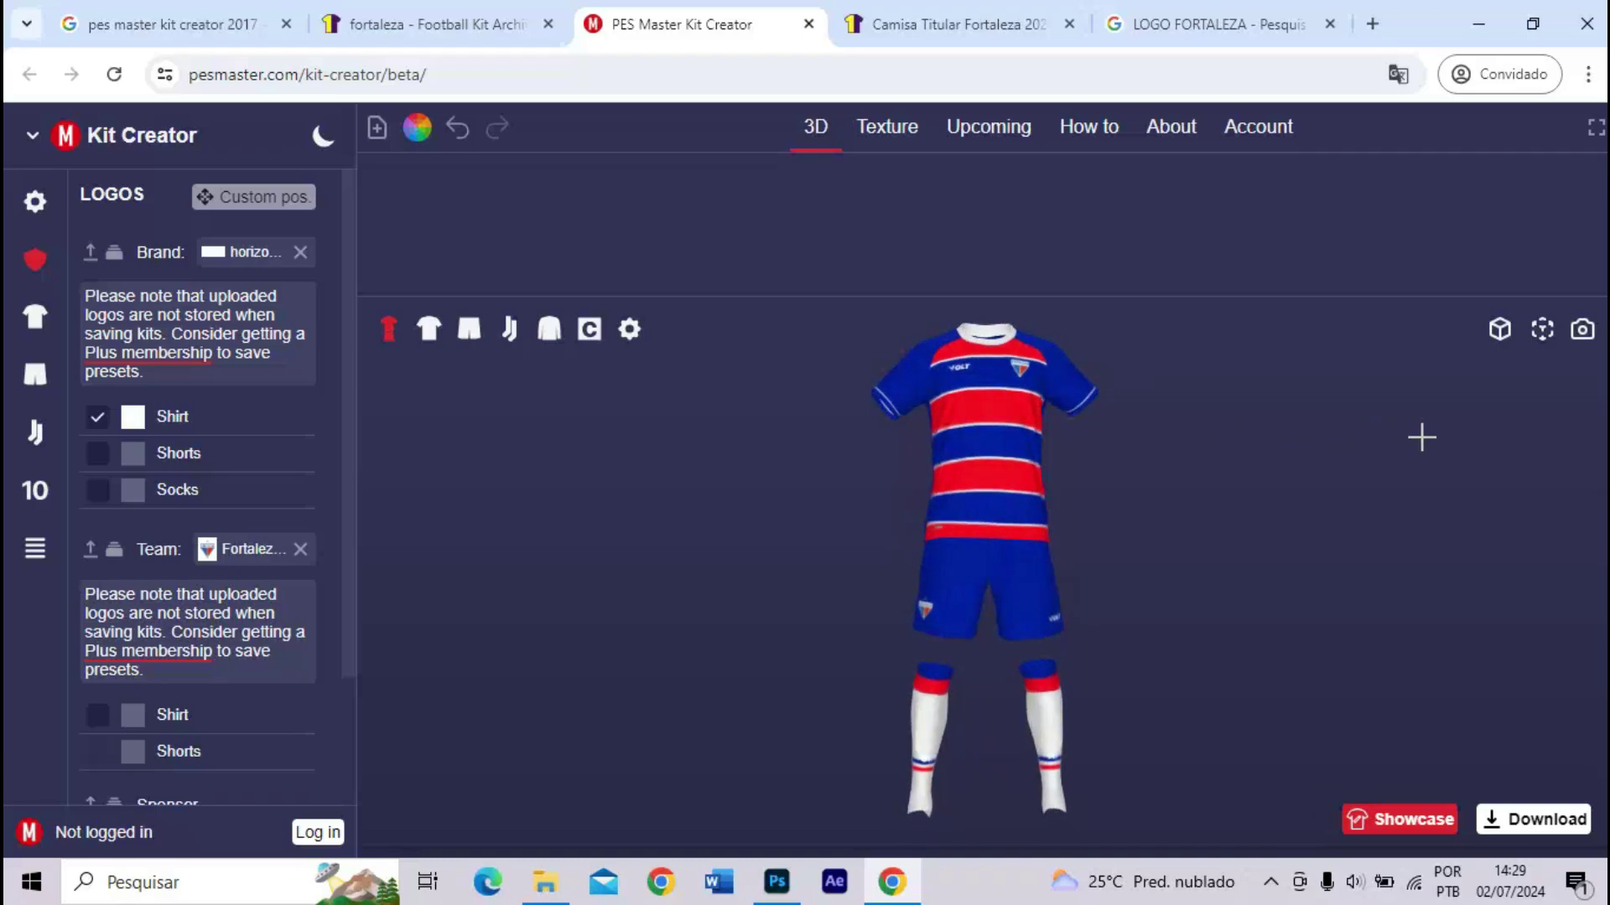
left_click(1329, 23)
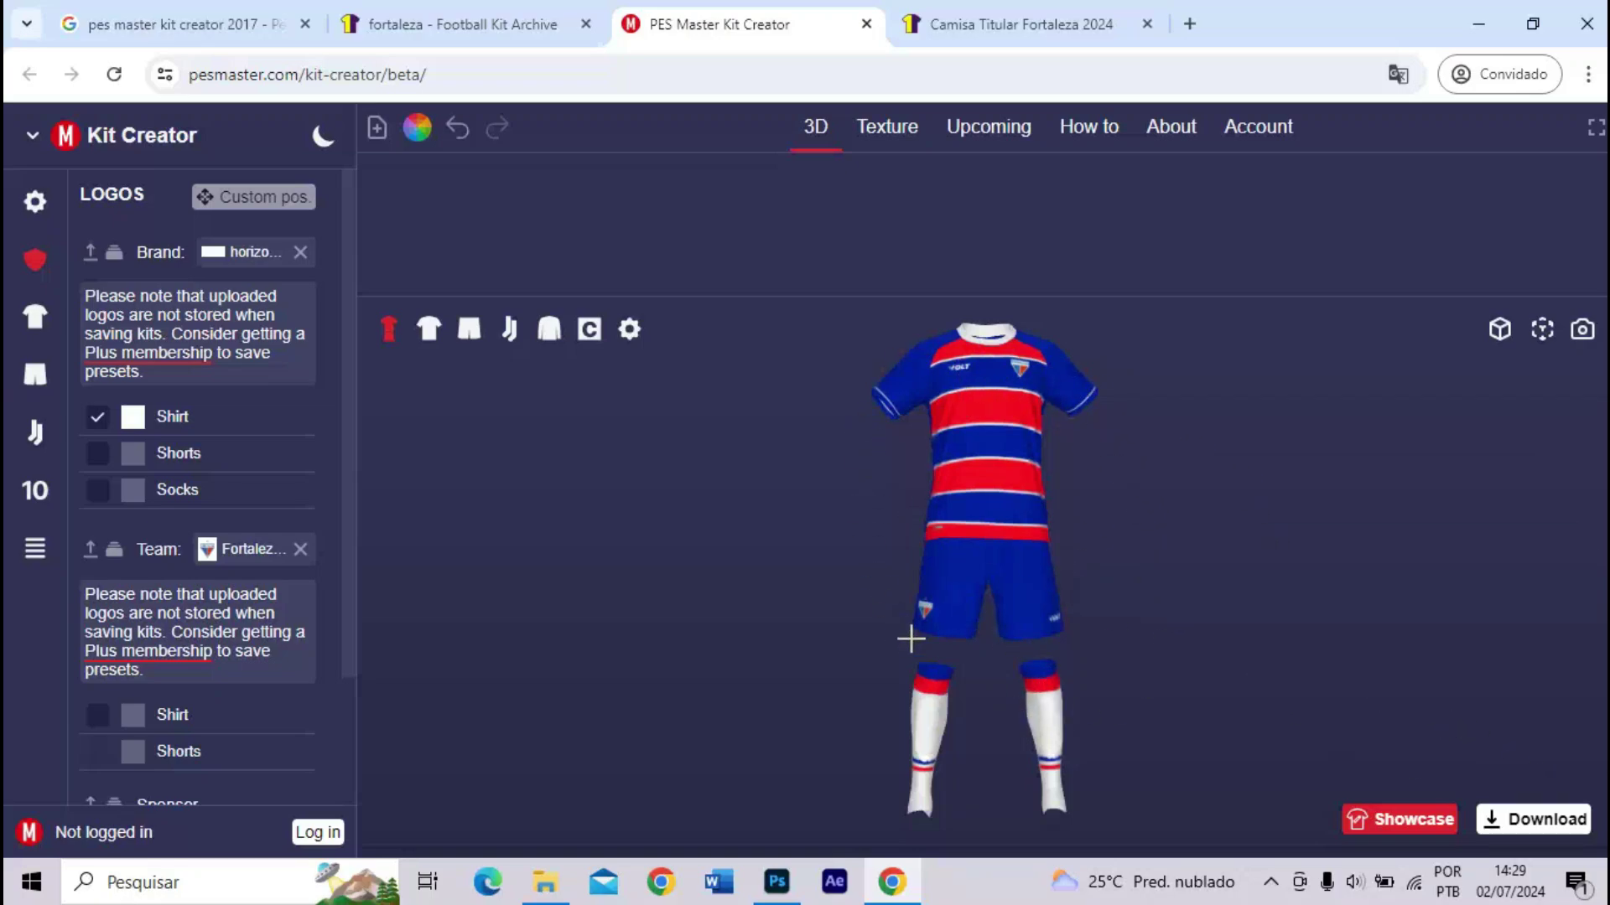
left_click_drag(1048, 651, 1019, 624)
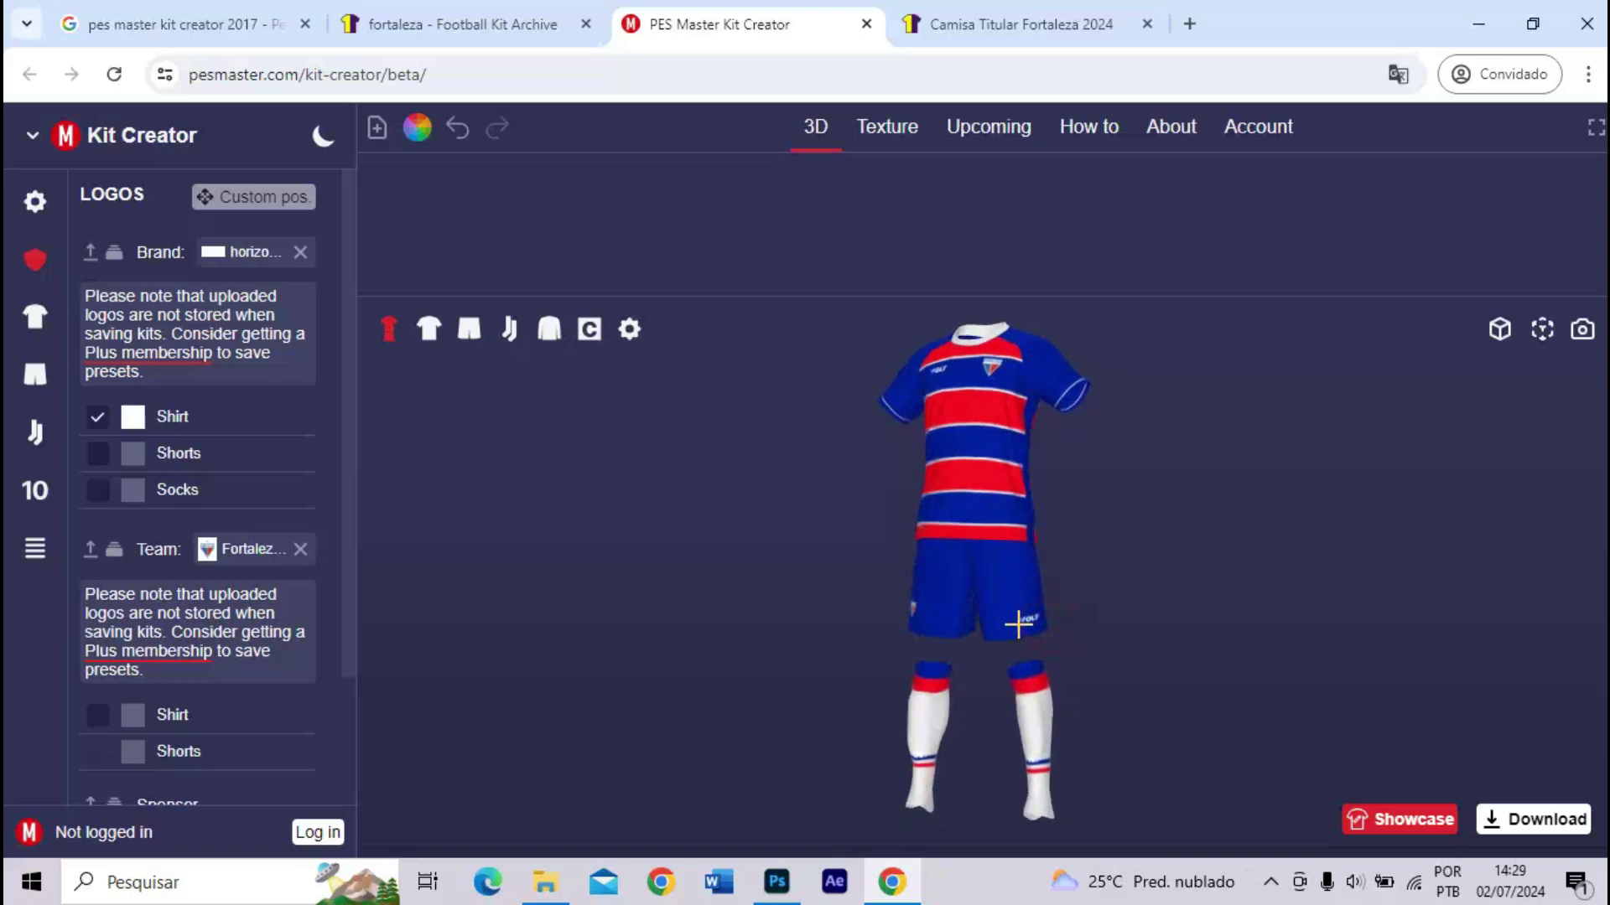
- Download the kit texture as a PNG named KIT1 into the desktop's Fortaleza KIT folder
left_click(1534, 830)
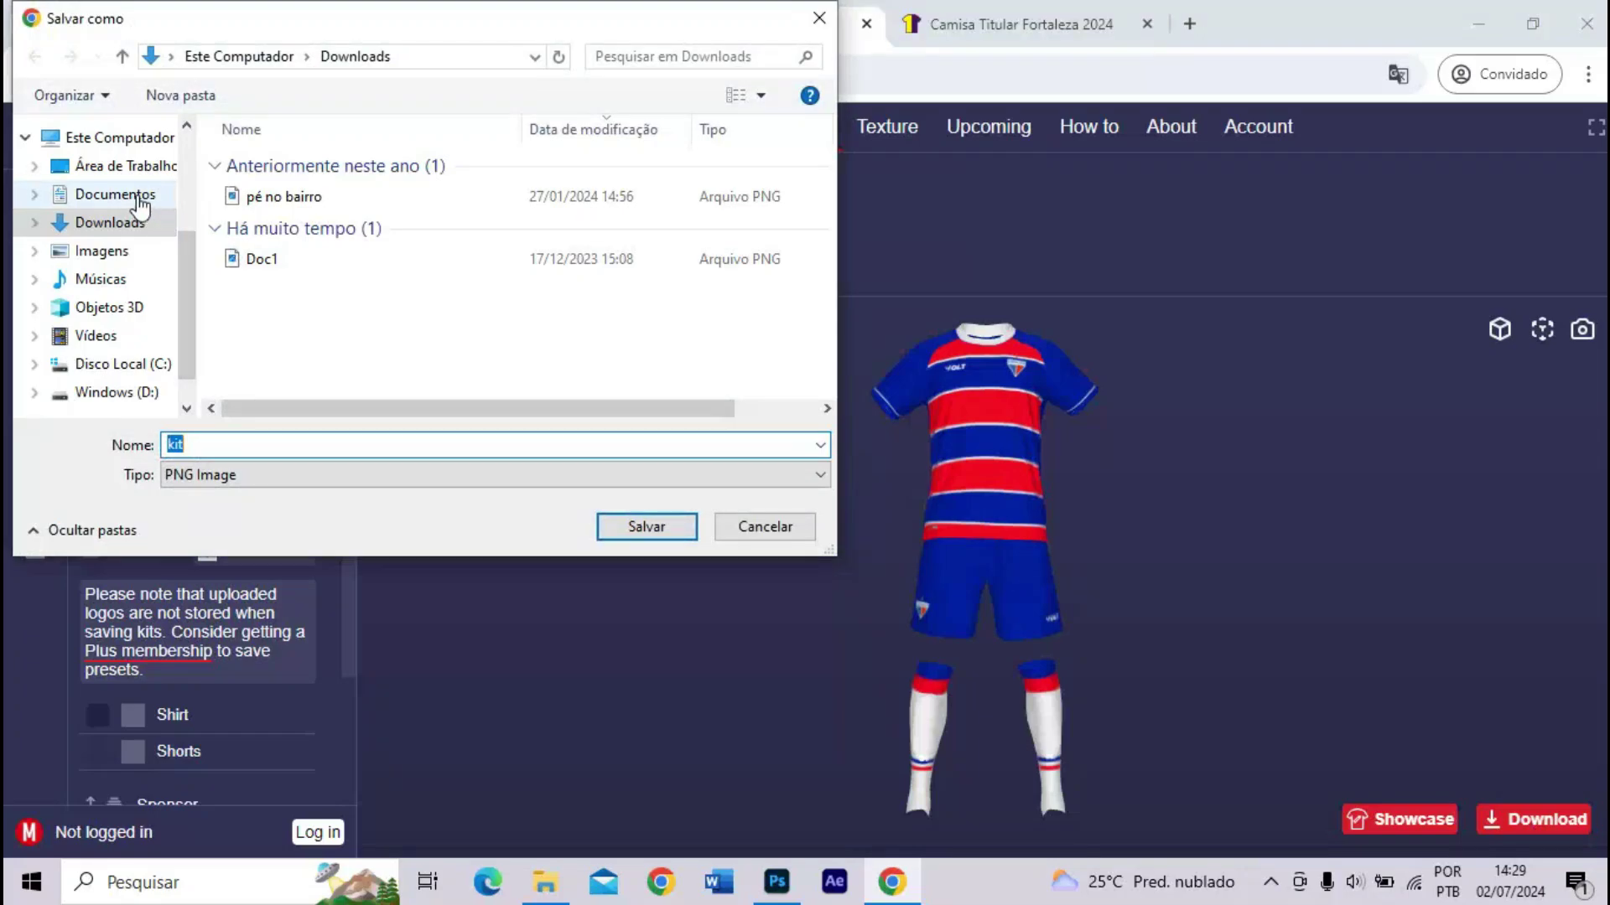
left_click(127, 165)
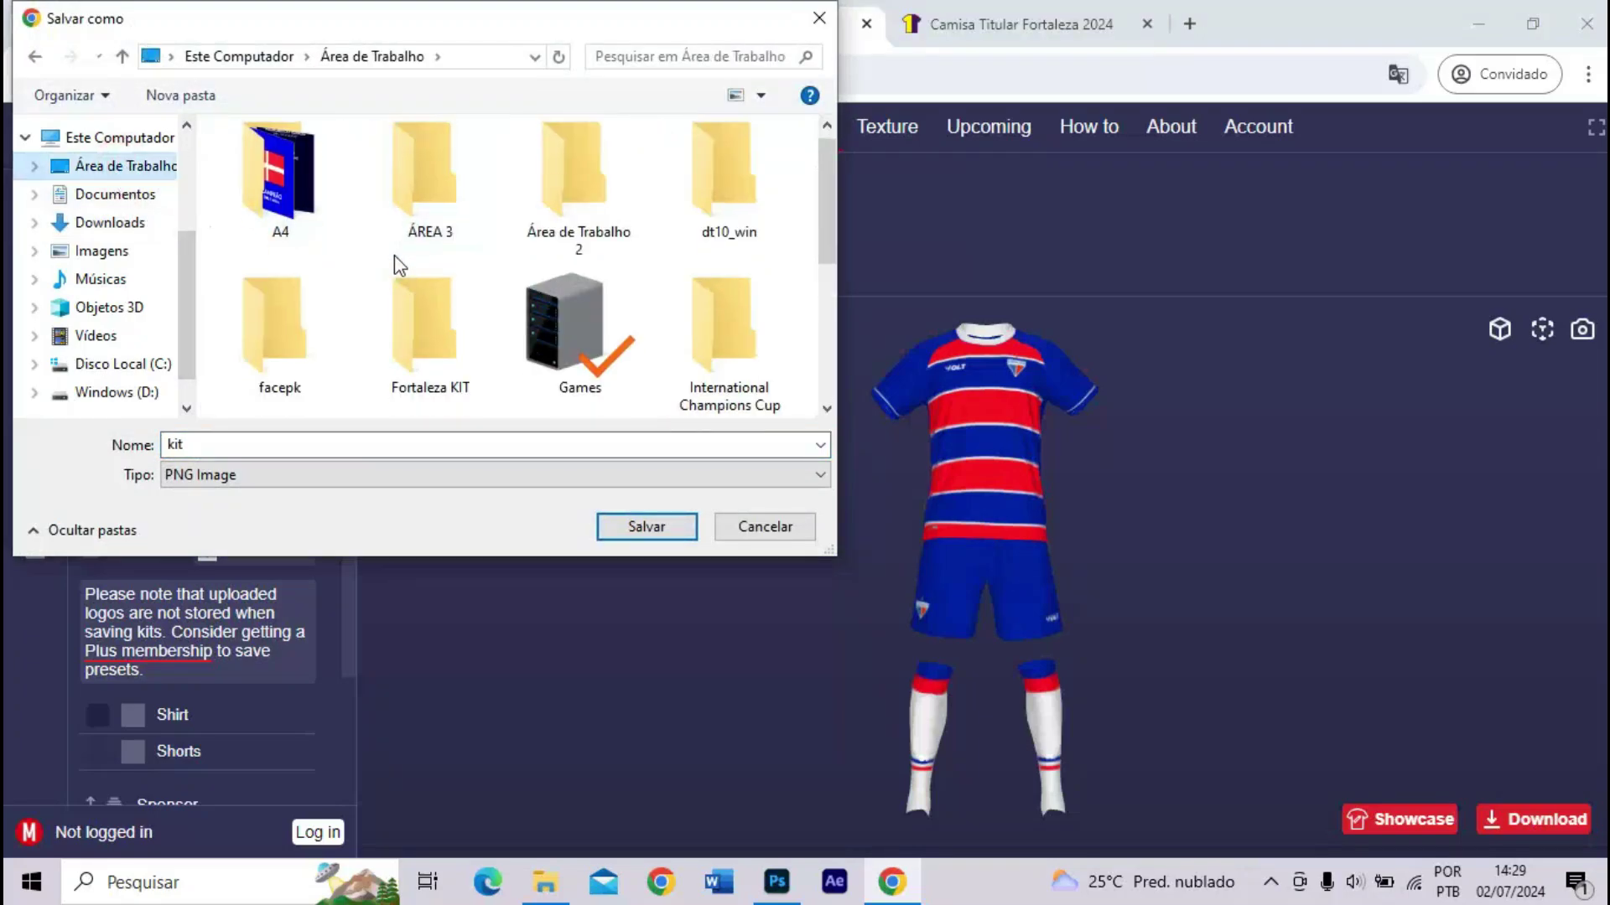
double_click(431, 342)
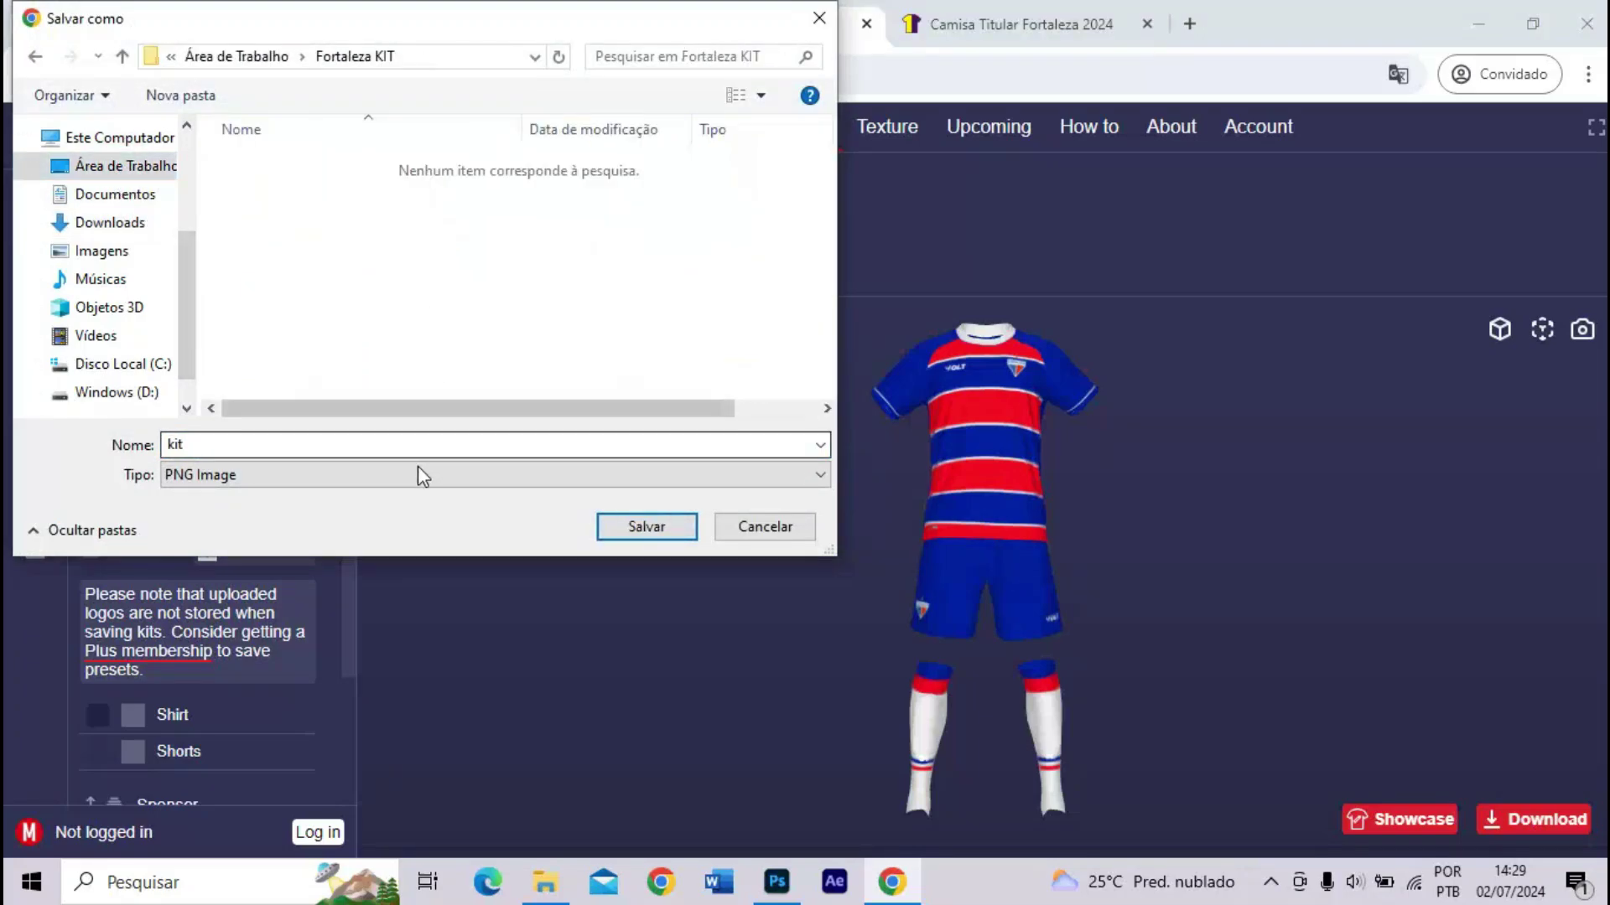
left_click(407, 447)
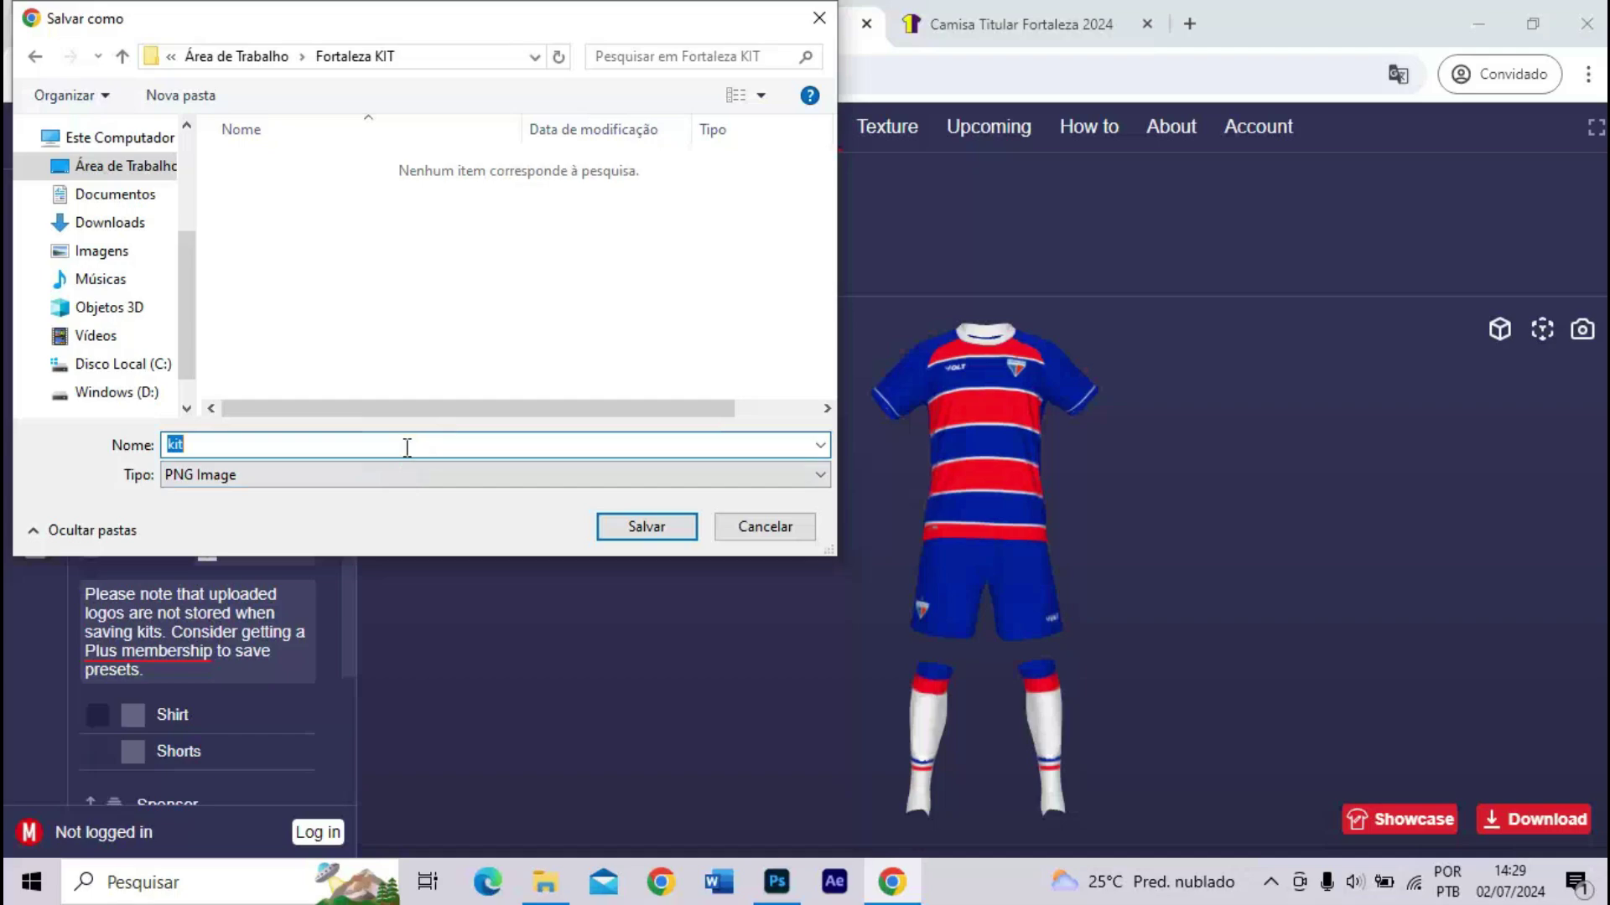
type("k")
key("BackSpace")
type("KIT1")
key("Return")
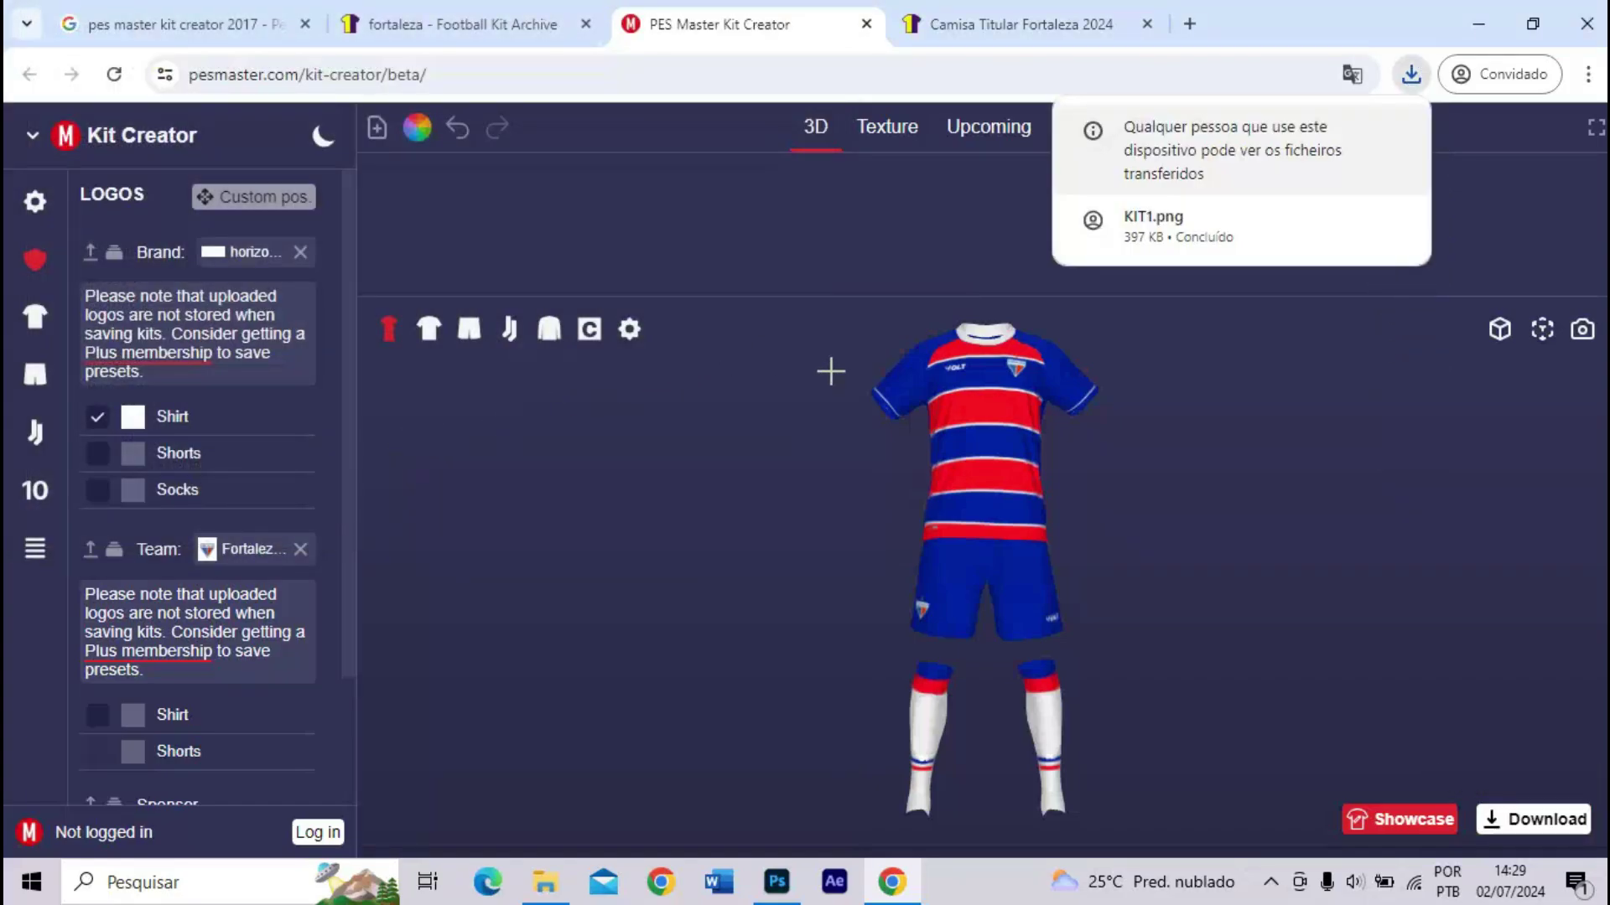
- Remove the uploaded brand and team logos from the kit
left_click_drag(831, 371, 817, 372)
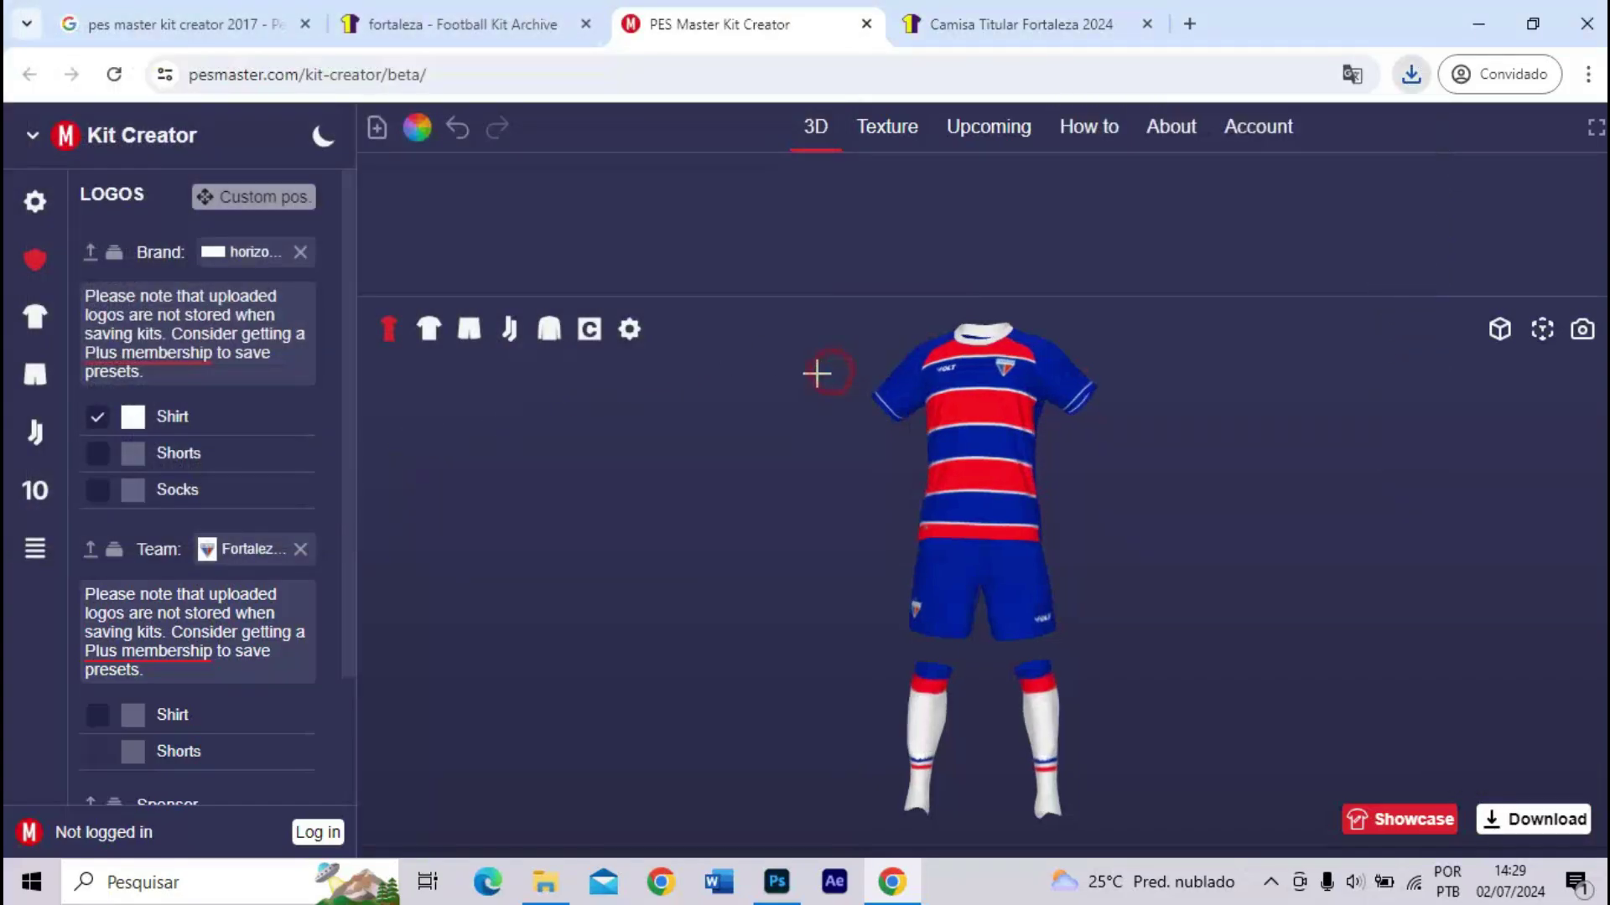
left_click(300, 253)
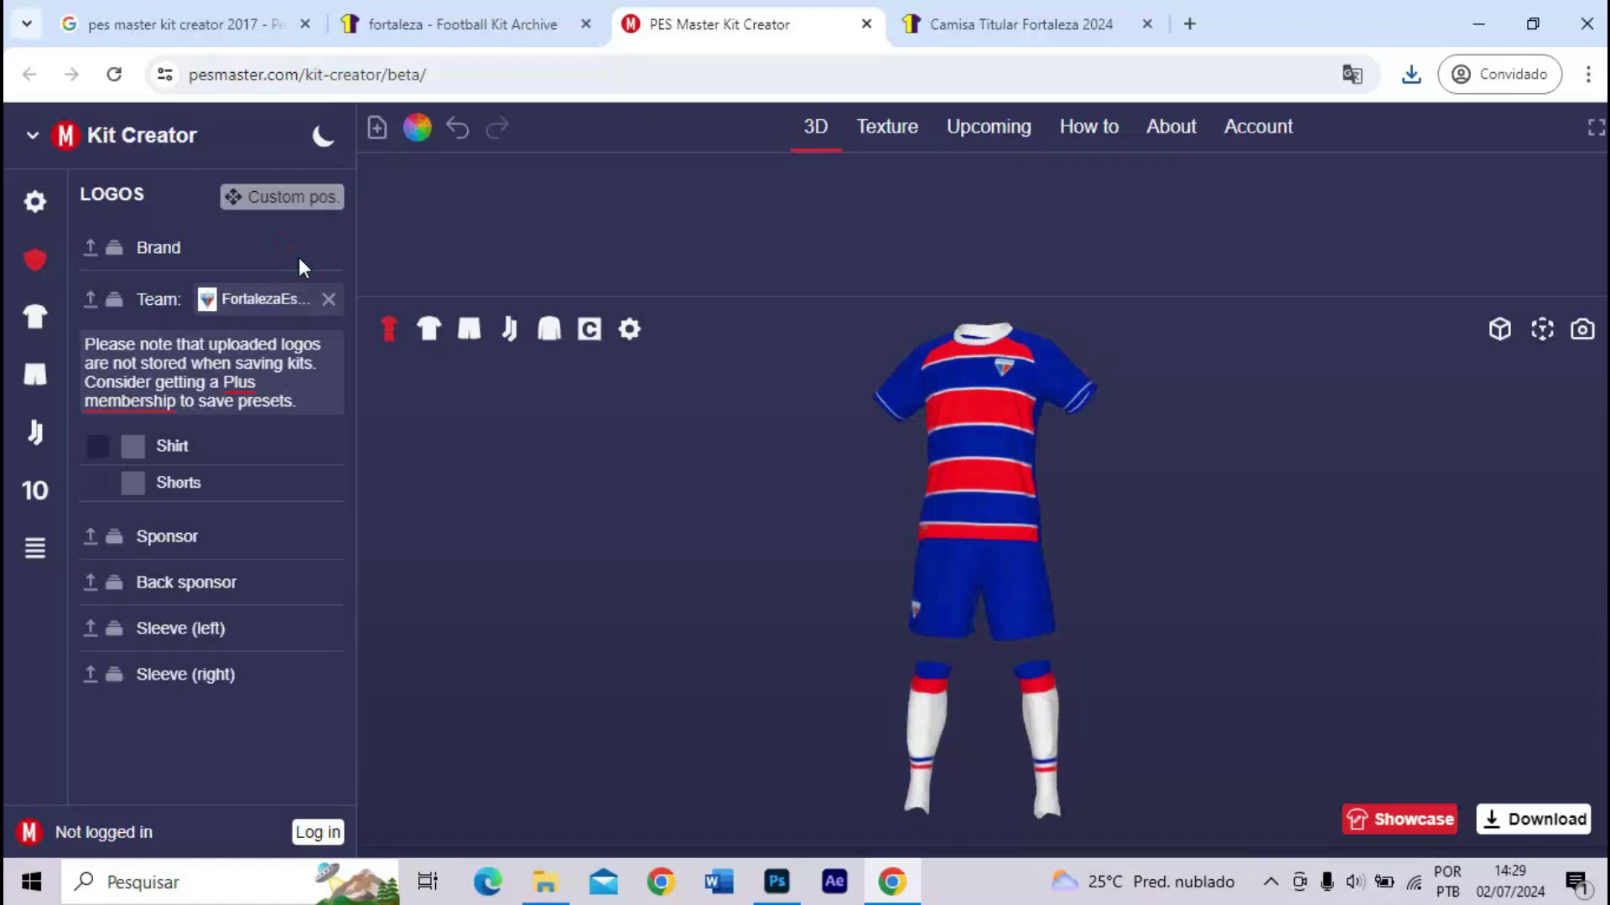
left_click(328, 300)
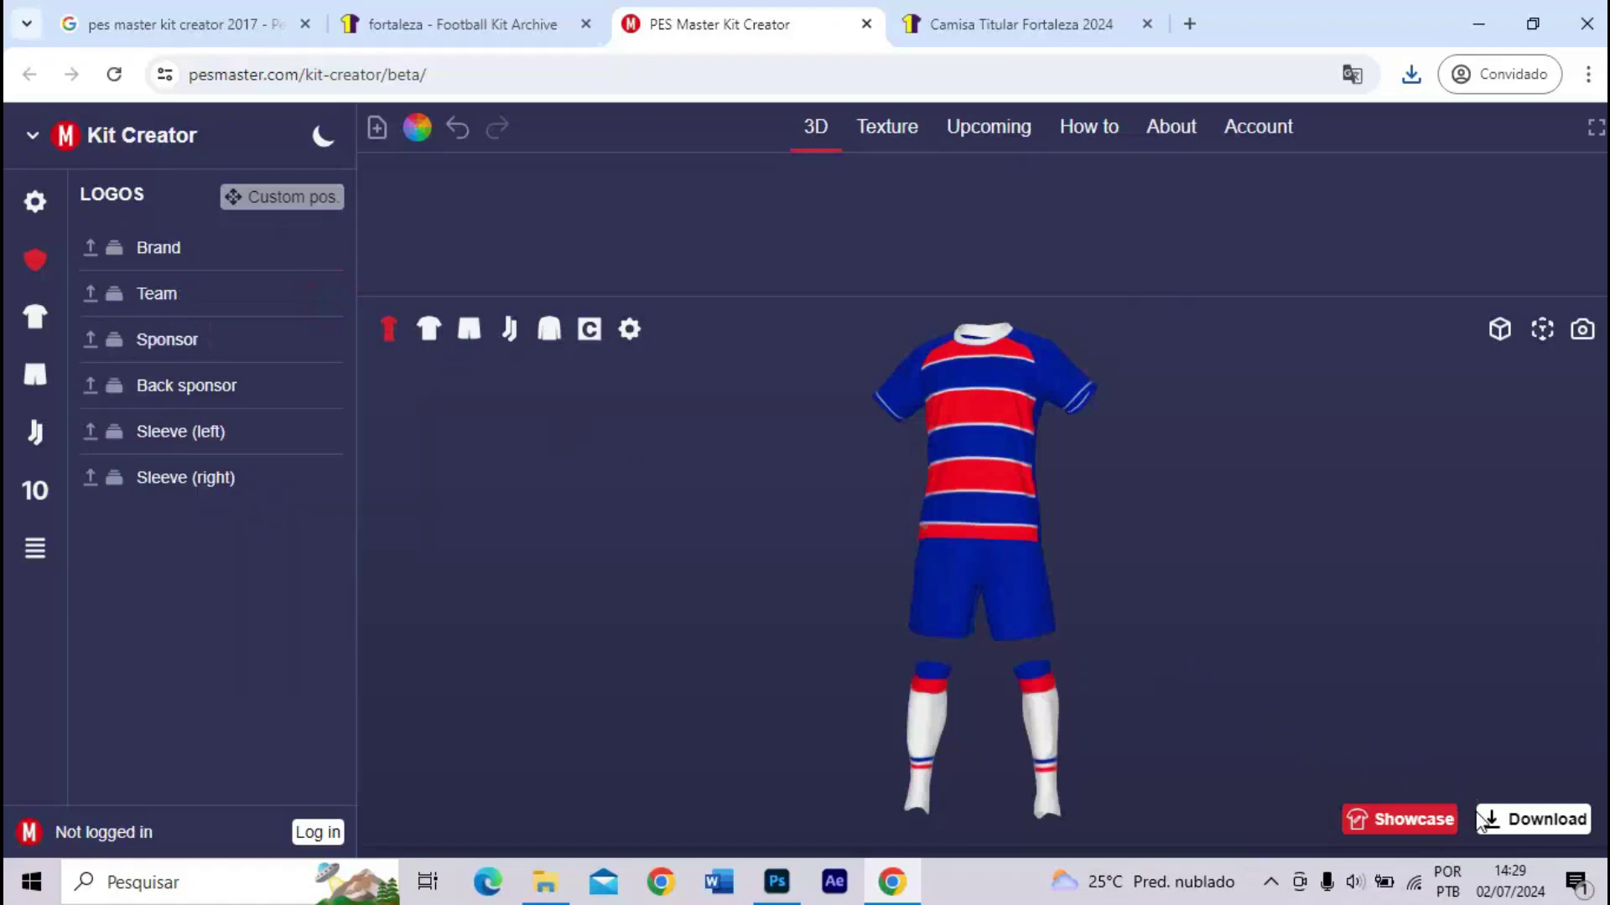
- Download the logo-free kit texture as KIT2 into the Fortaleza KIT folder
left_click(1499, 826)
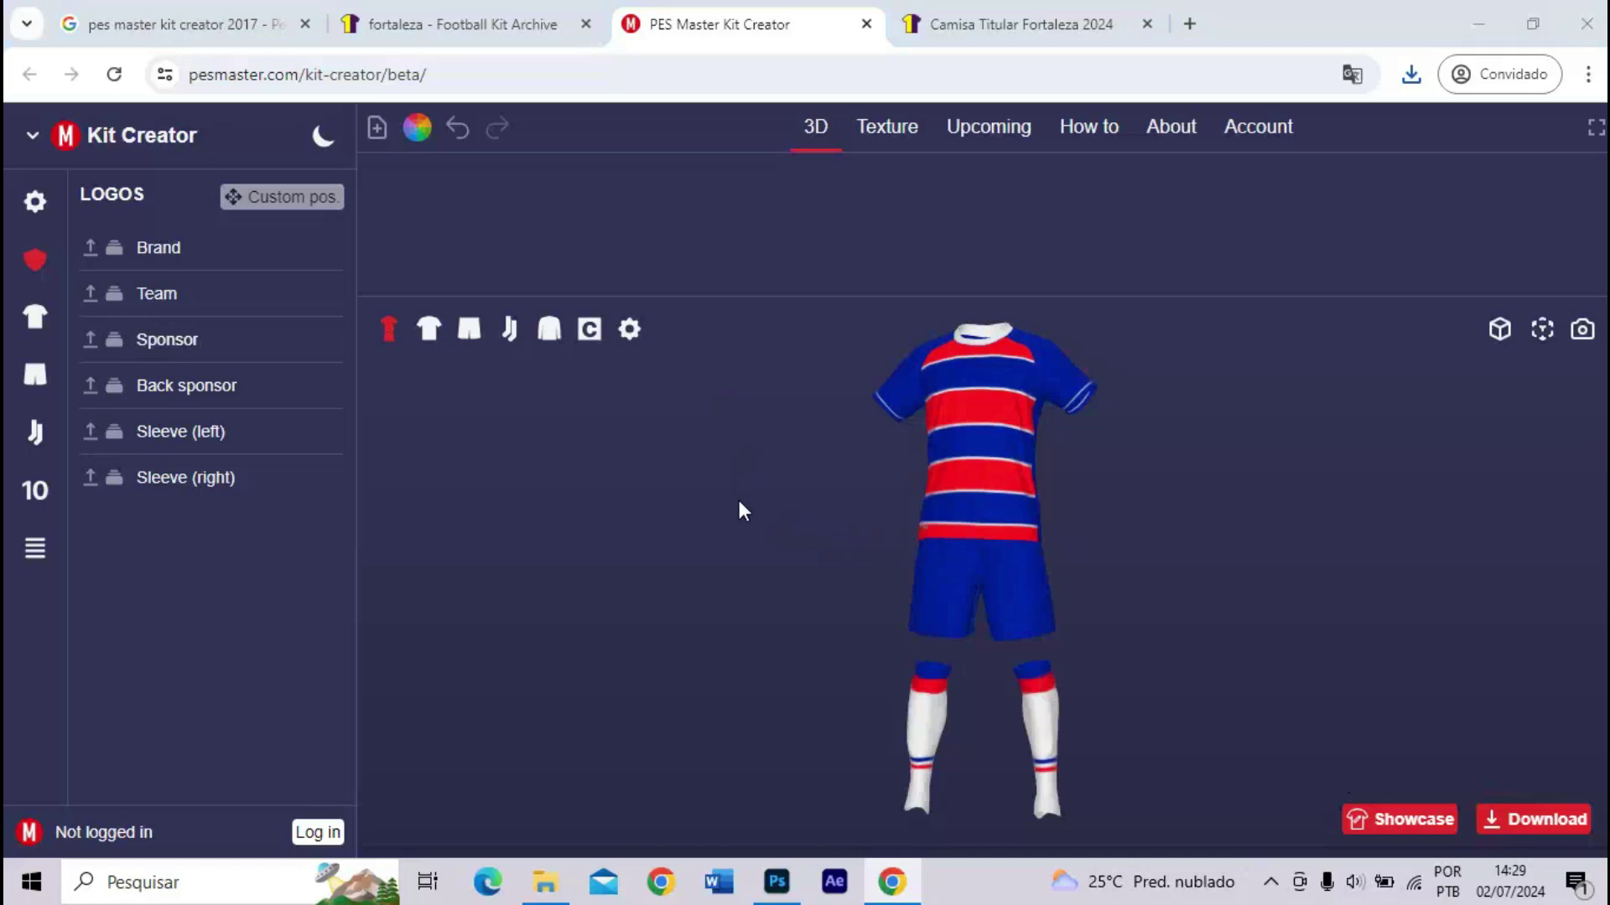
type("KIT2")
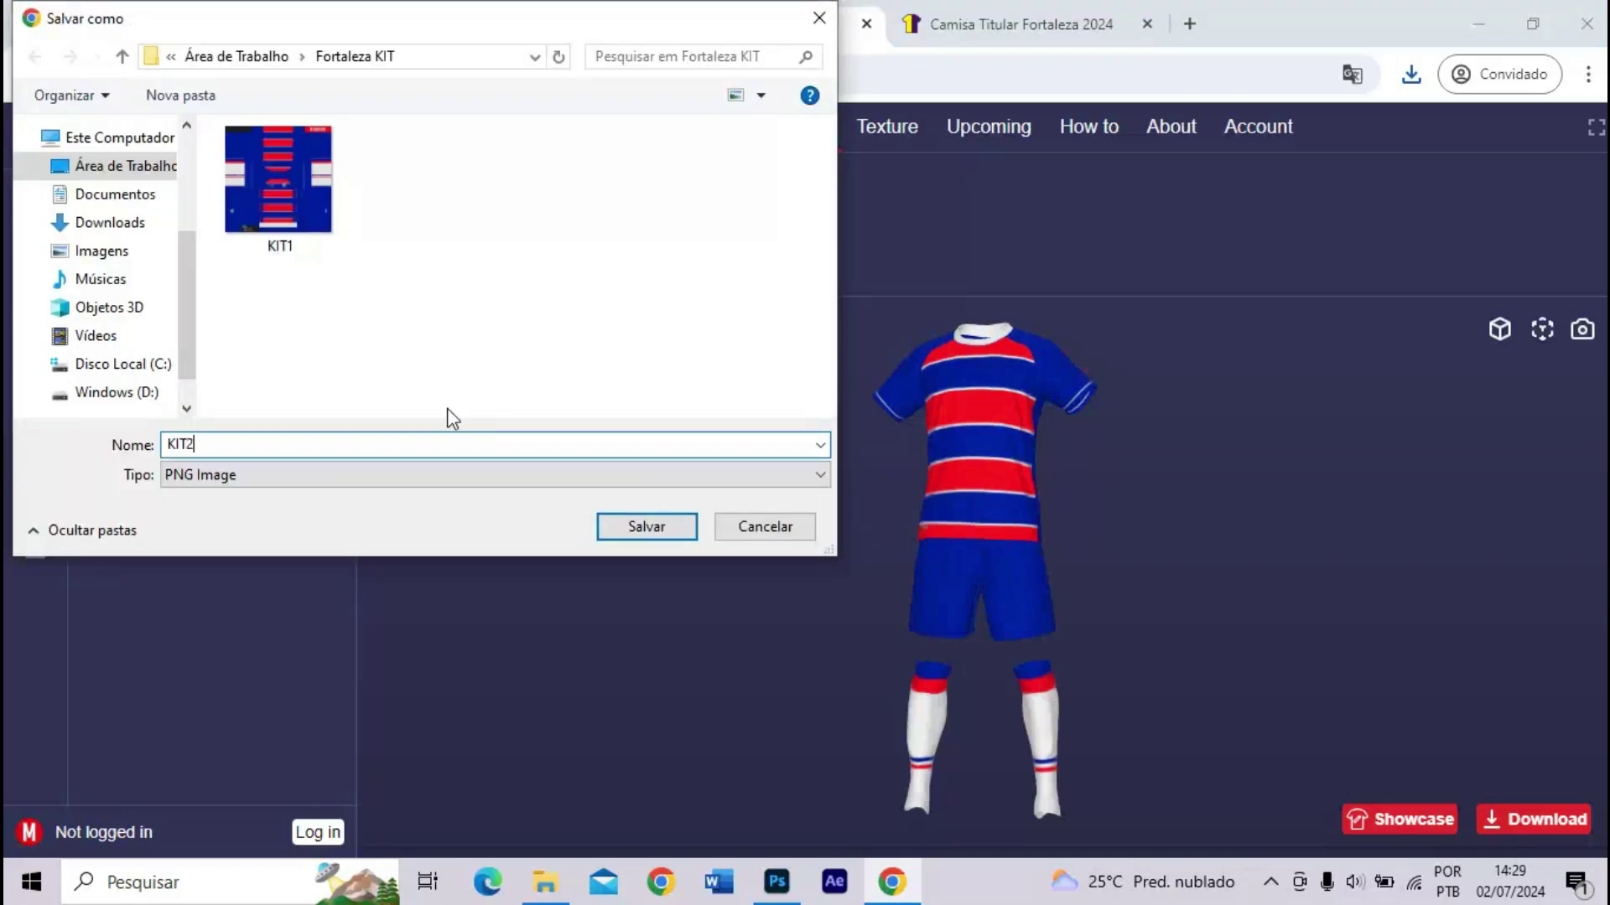
key("Return")
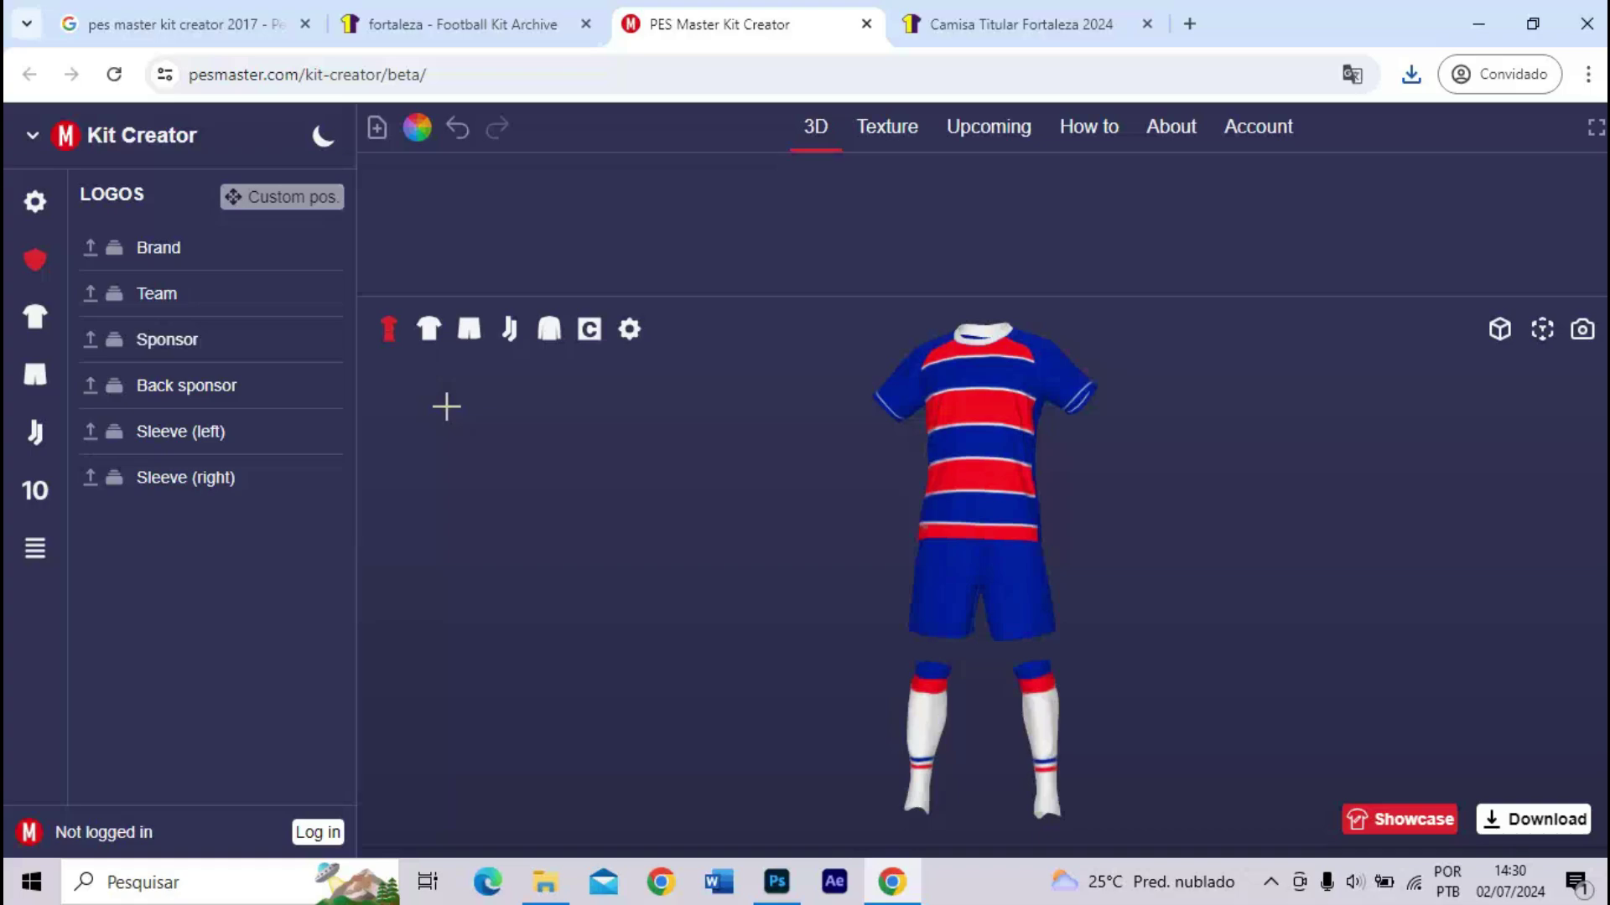
left_click(35, 317)
left_click_drag(825, 530, 1139, 537)
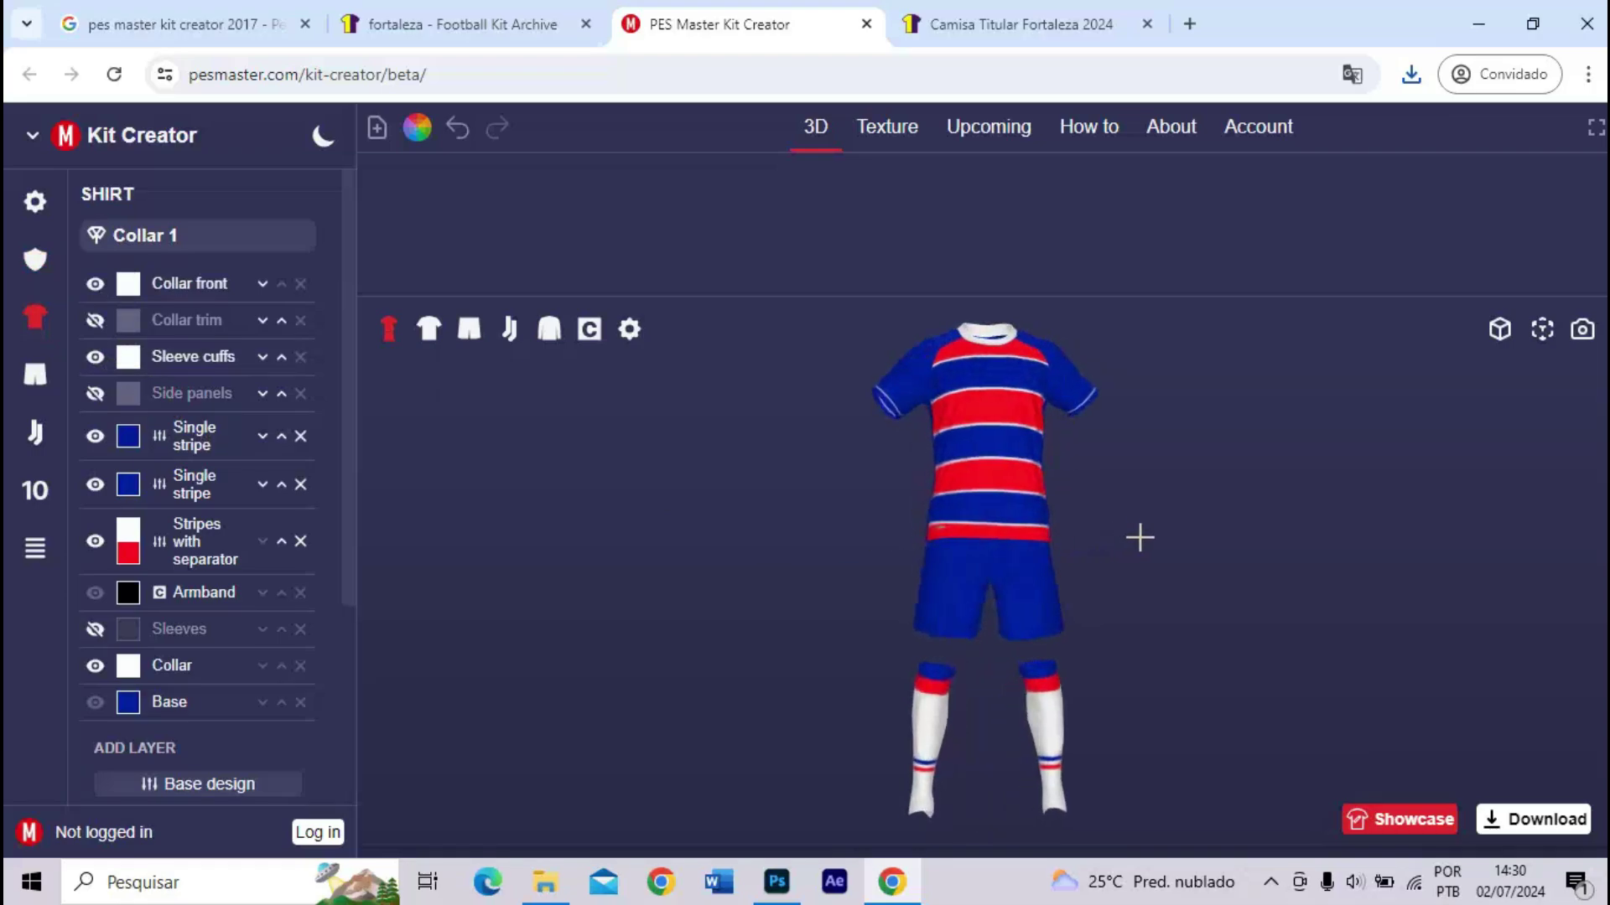
scroll(220, 691, "down", 3)
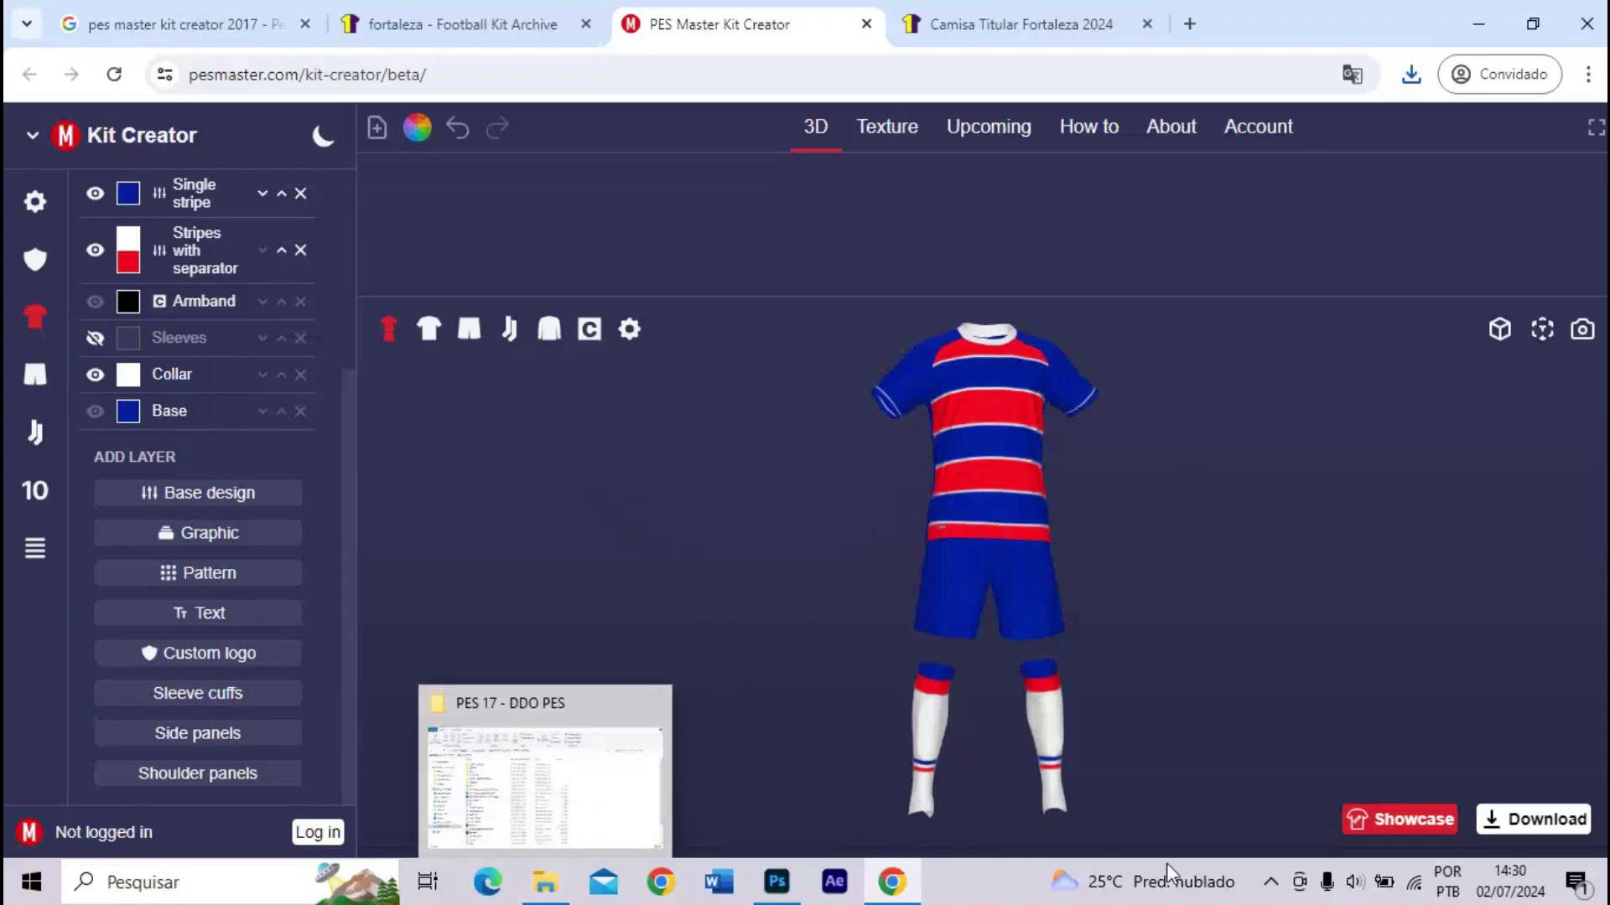
- Move the Fortaleza KIT folder on the desktop to just below the Volt logo file and open it
left_click(1605, 880)
left_click_drag(664, 392, 368, 228)
left_click_drag(218, 139, 218, 139)
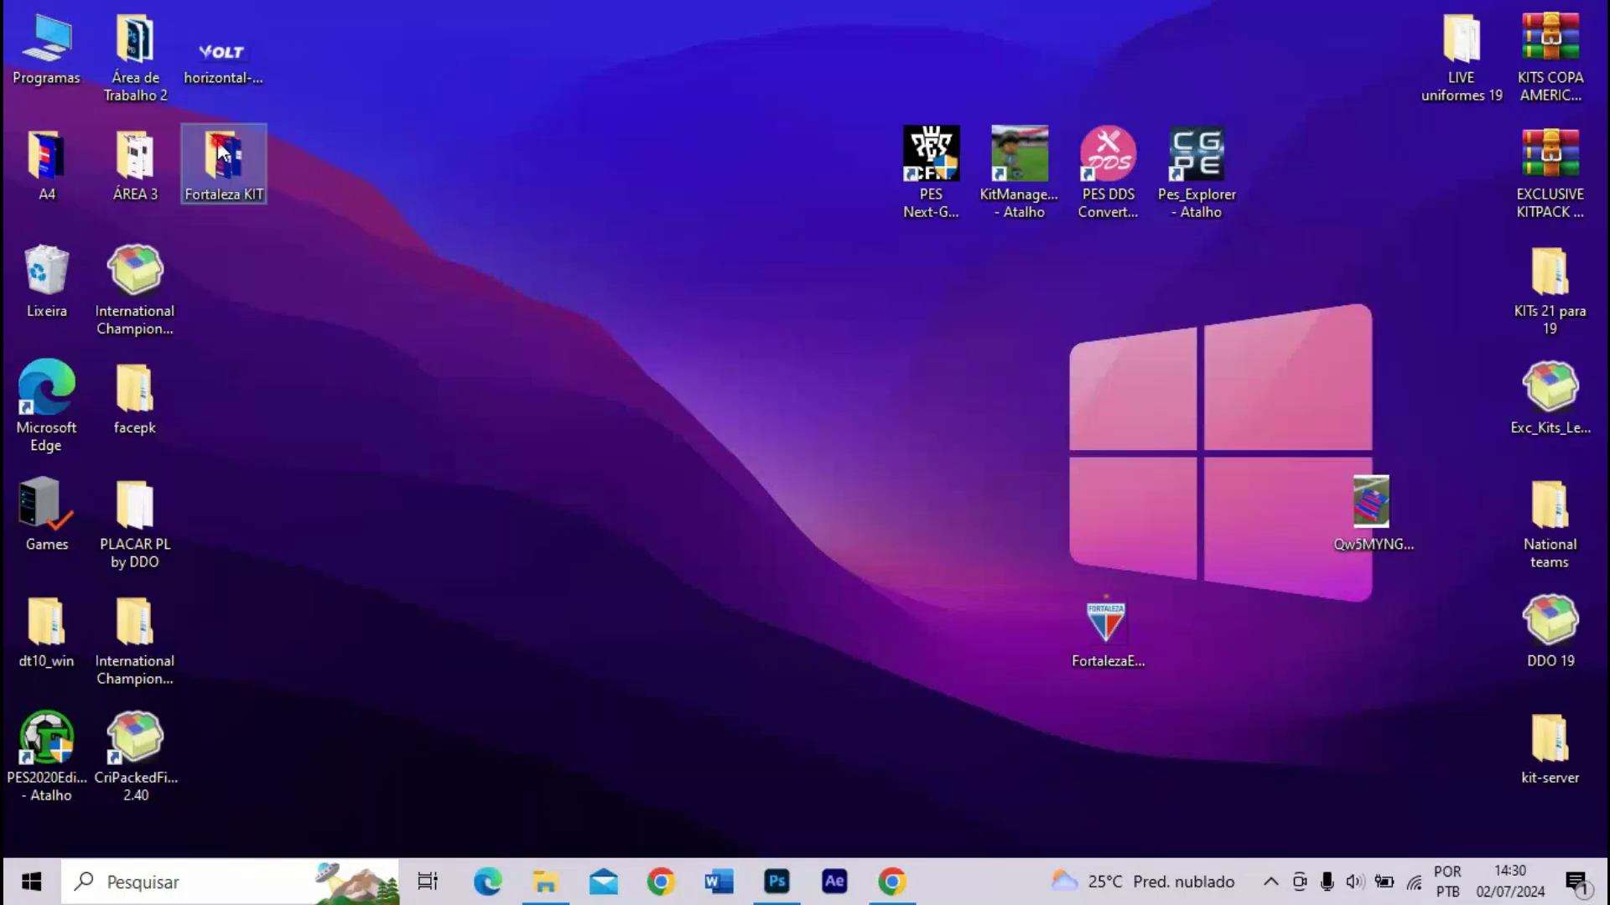
double_click(243, 153)
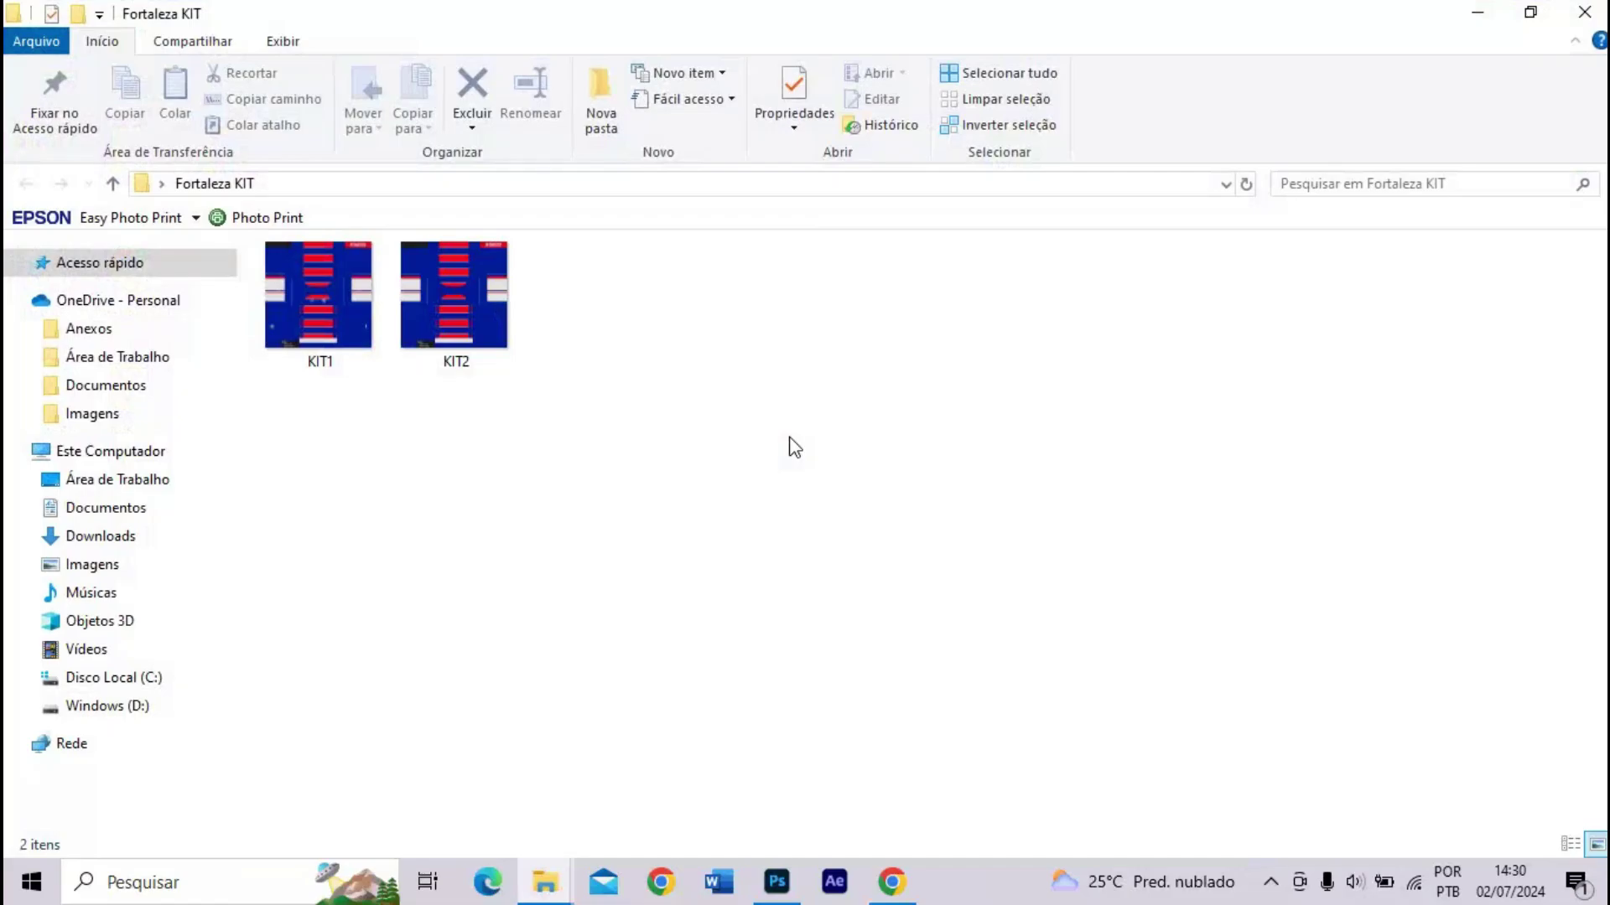
- Examine the stripes and side details of the KIT2 texture up close in the image viewer
double_click(462, 298)
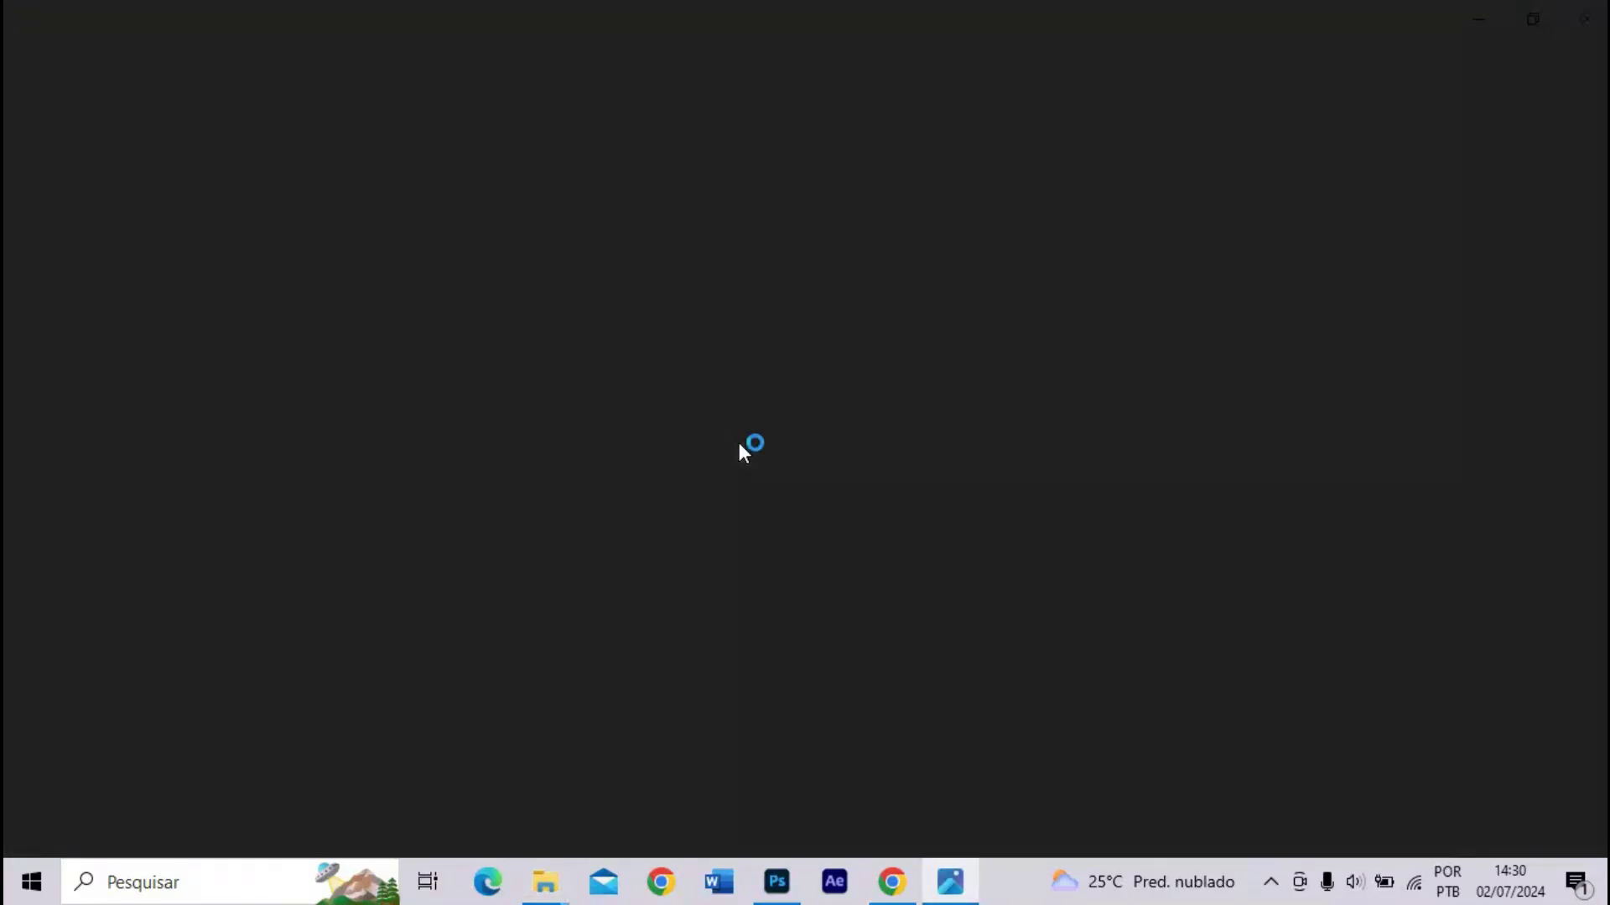
scroll(741, 453, "up", 3)
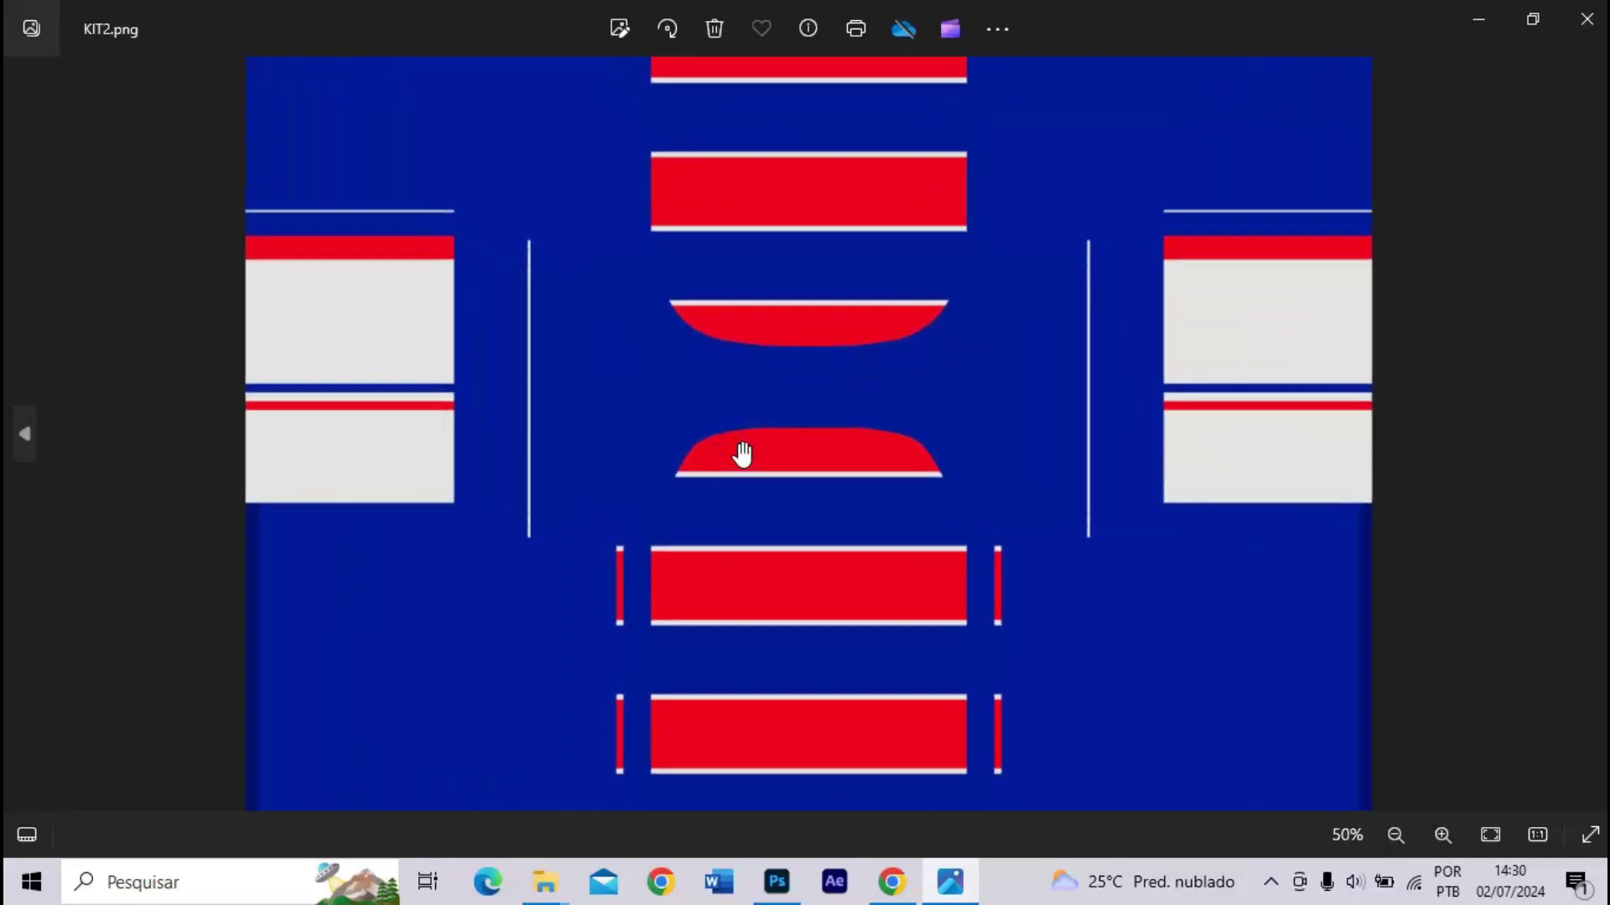
scroll(741, 452, "down", 3)
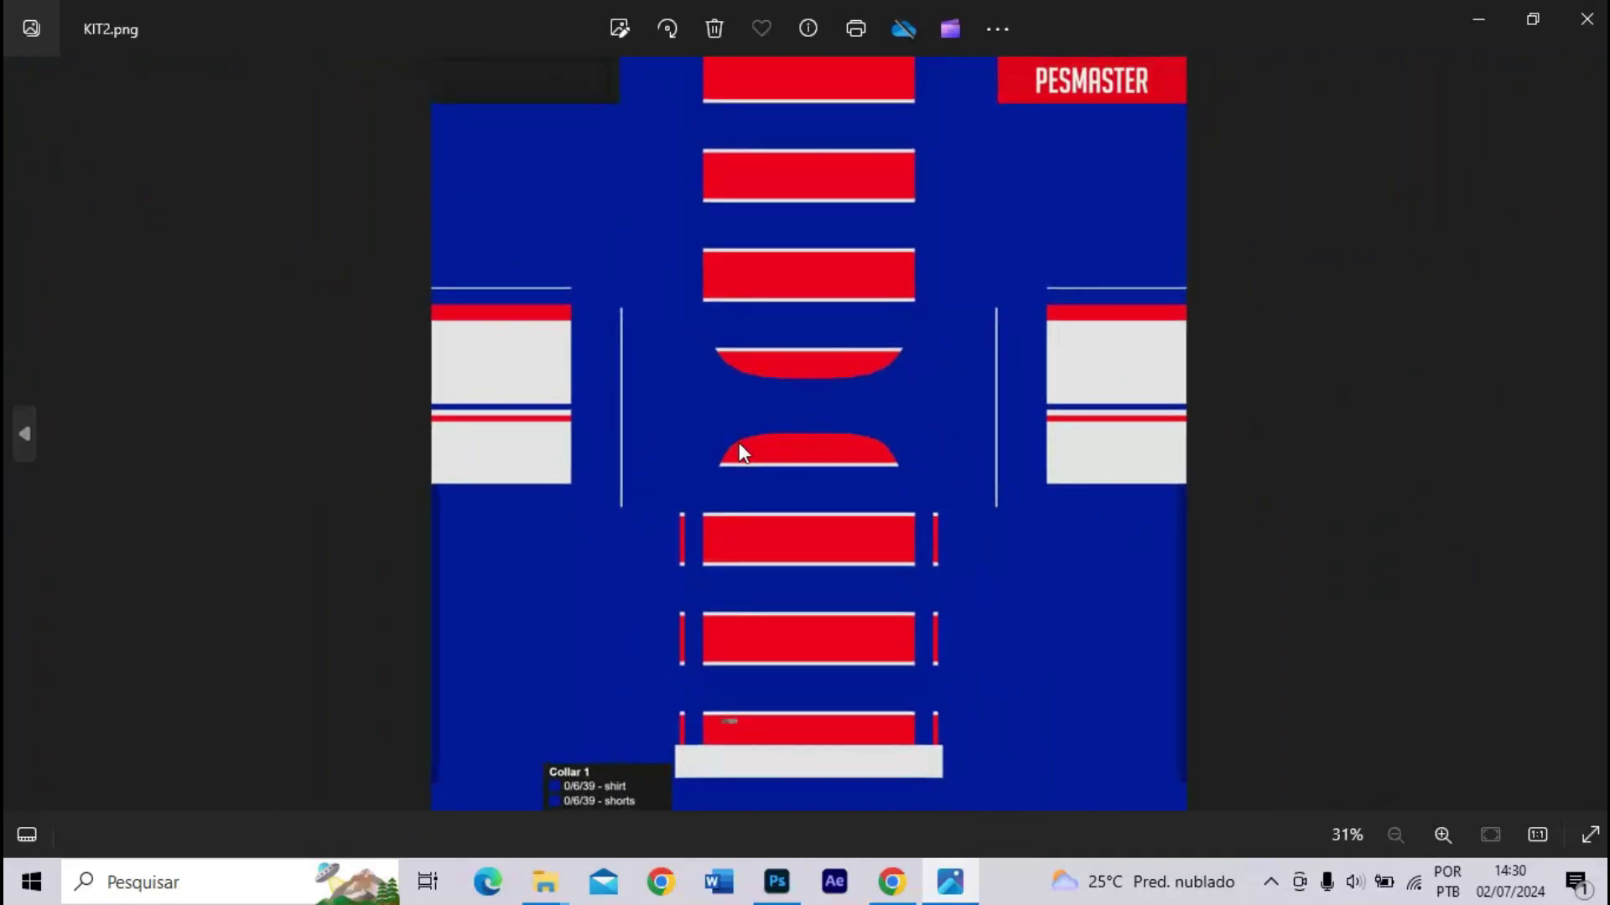
scroll(741, 454, "up", 4)
scroll(573, 540, "down", 3)
scroll(573, 541, "up", 5)
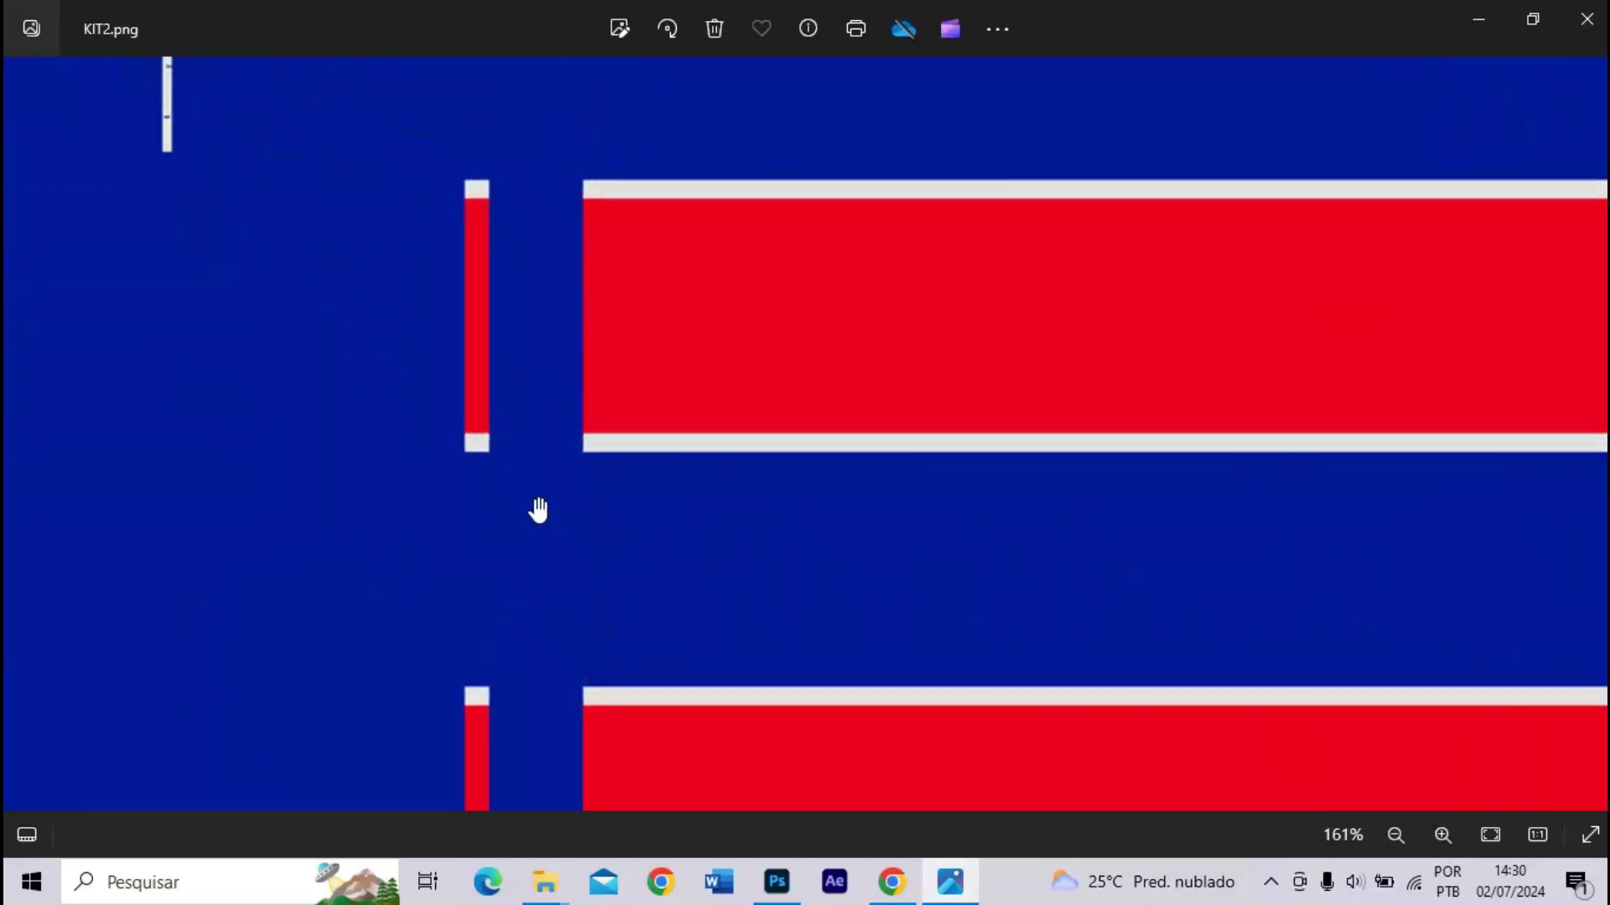
scroll(511, 360, "up", 2)
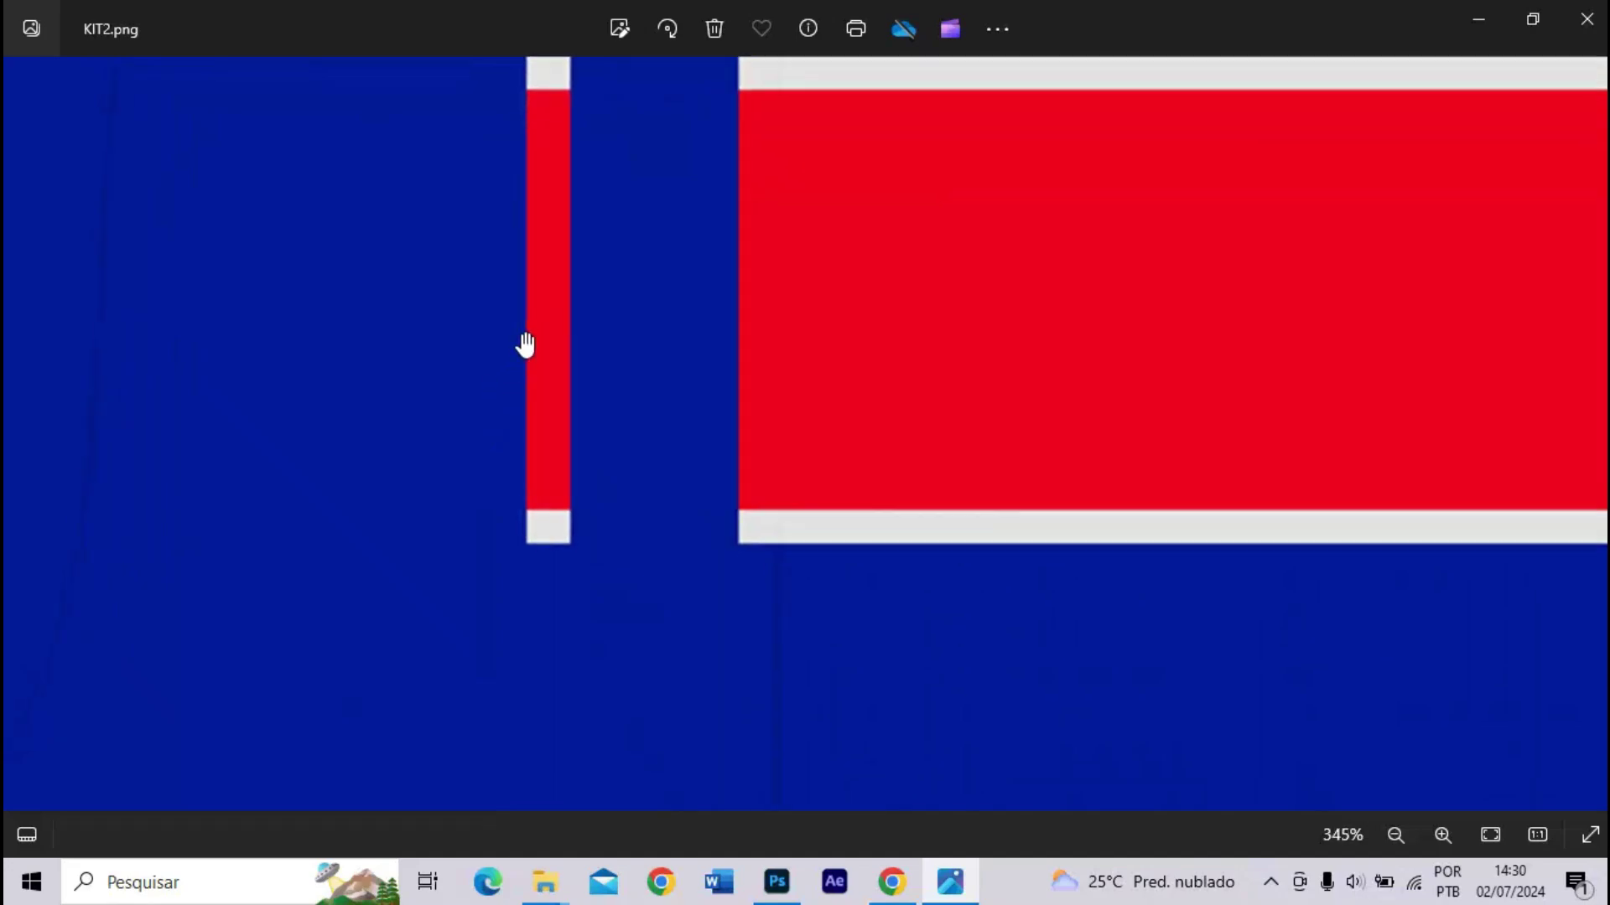
scroll(589, 420, "down", 4)
scroll(589, 420, "down", 6)
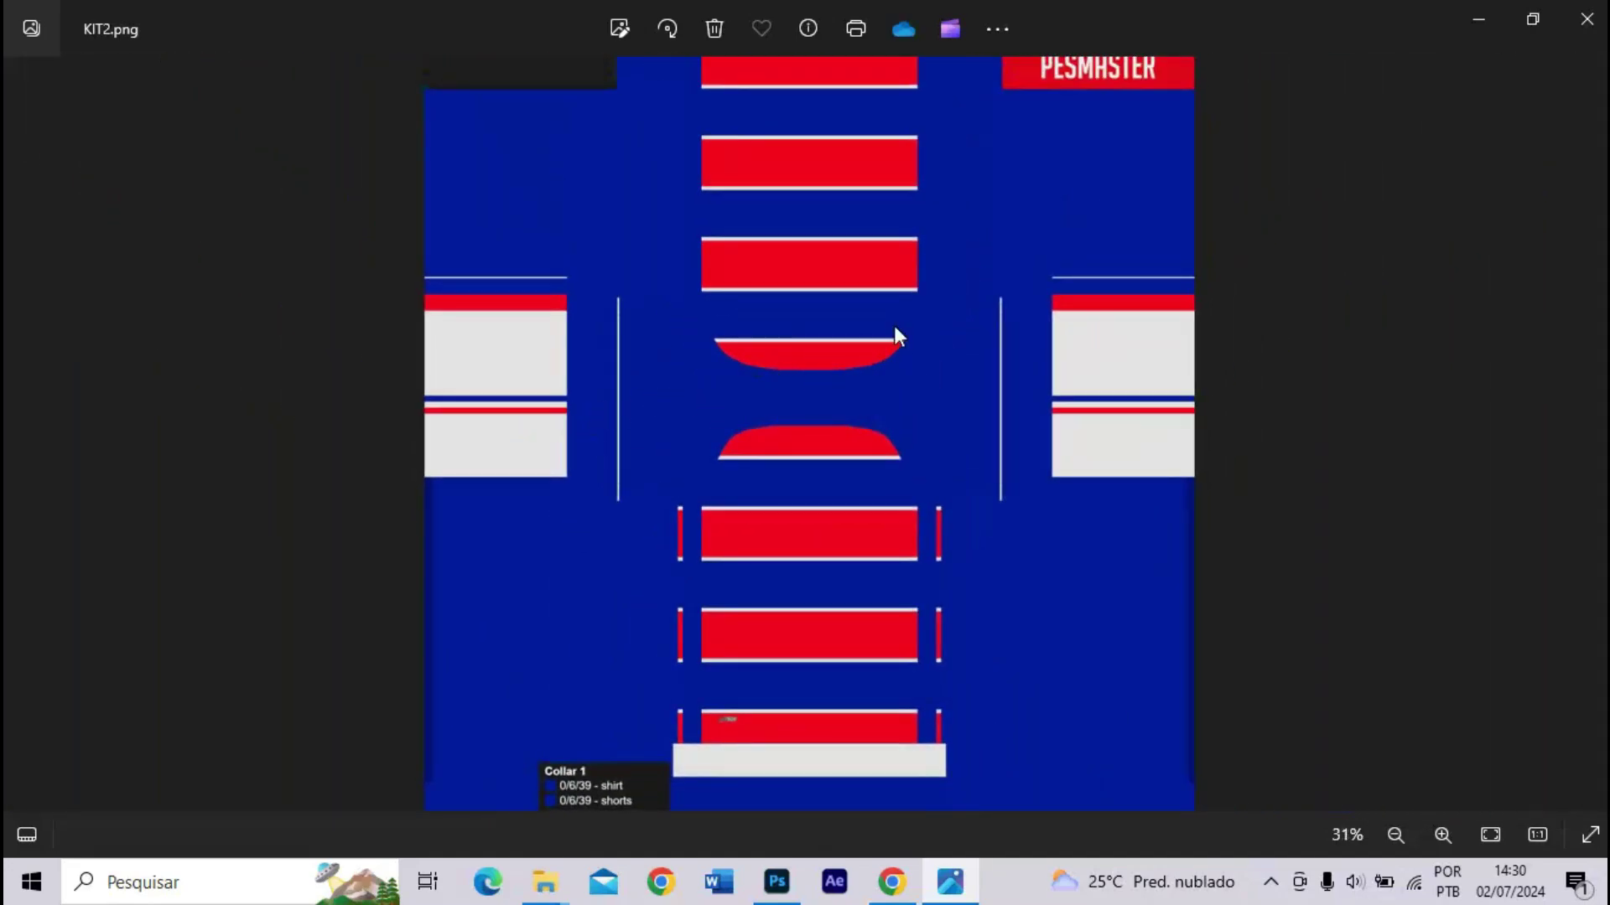
left_click(1587, 18)
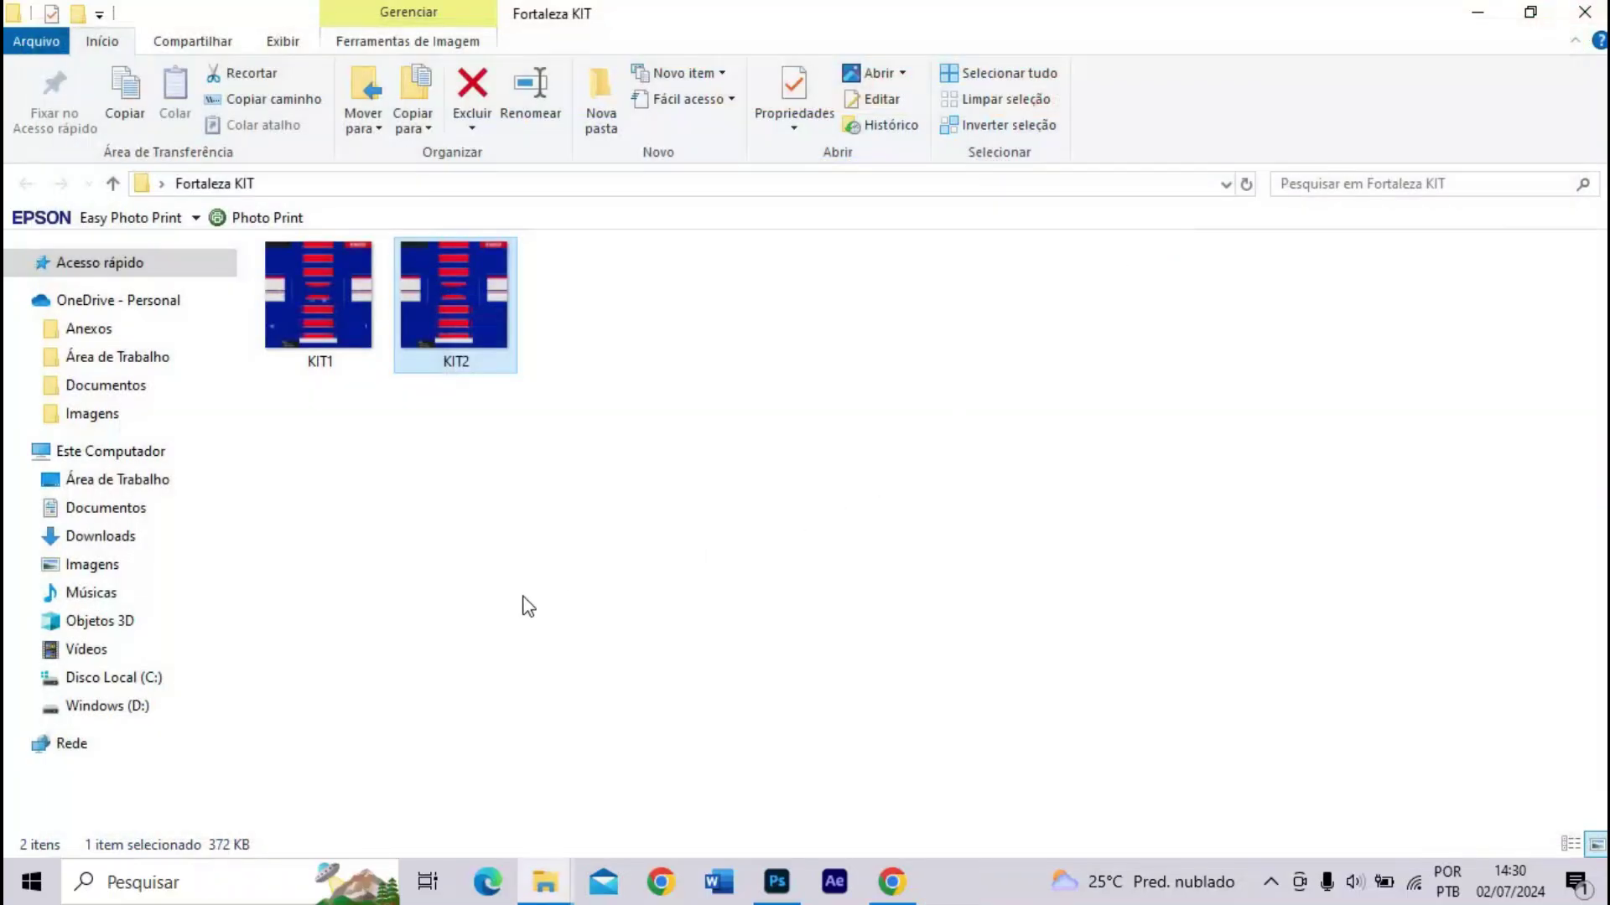
- Open KIT2.png from the Fortaleza KIT folder as its own document in Photoshop, leaving it without color management
left_click(776, 882)
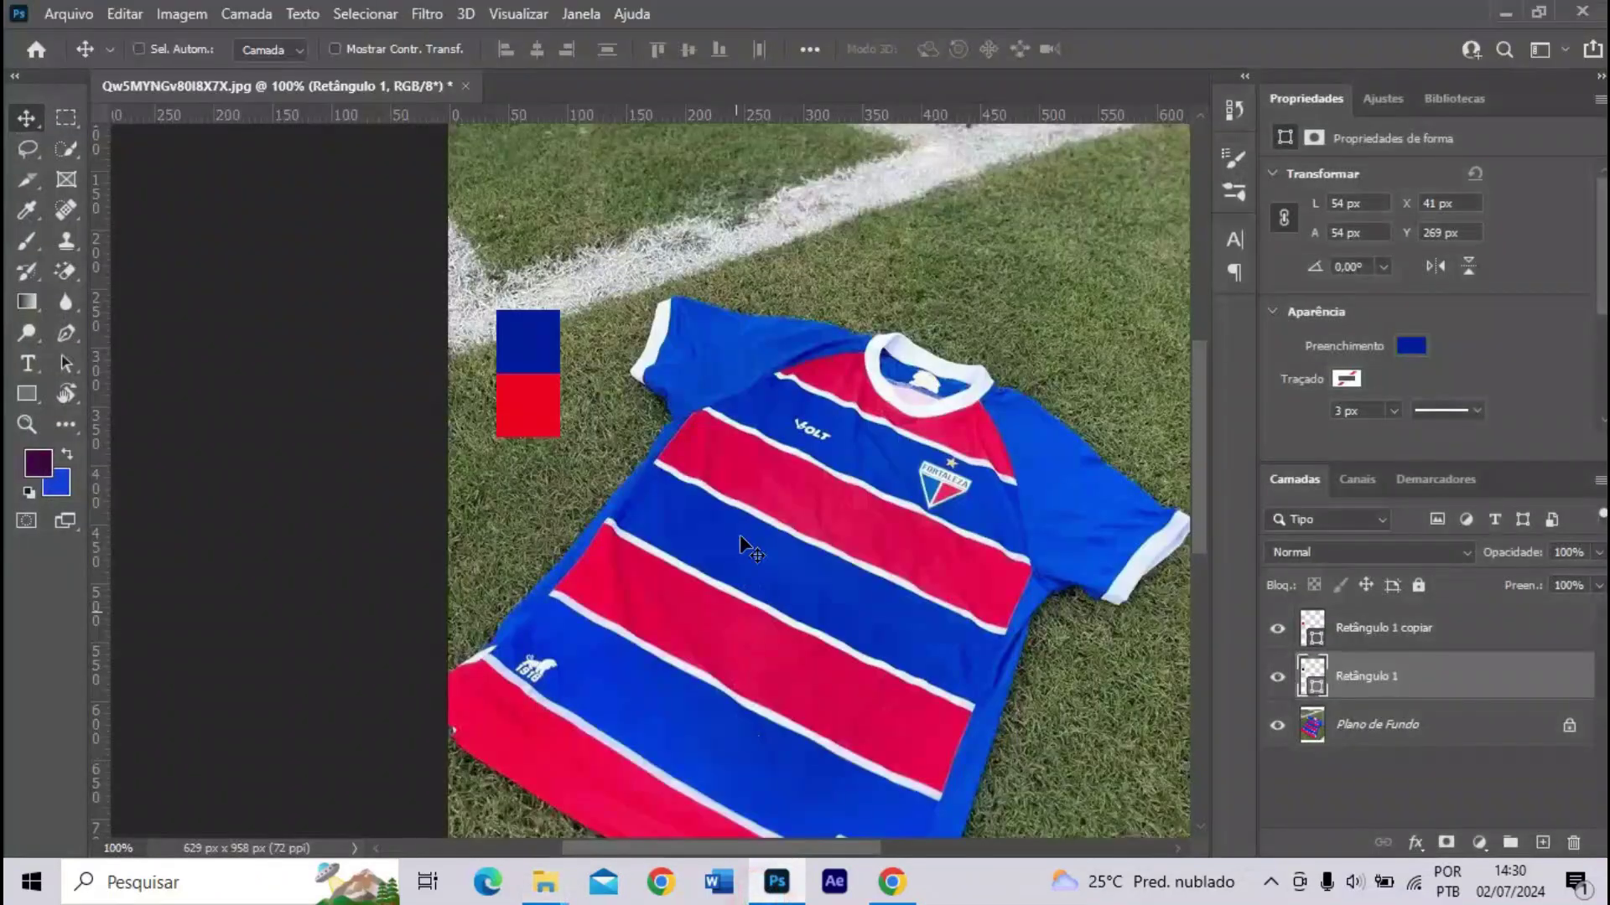
key("ctrl")
scroll(783, 418, "down", 3)
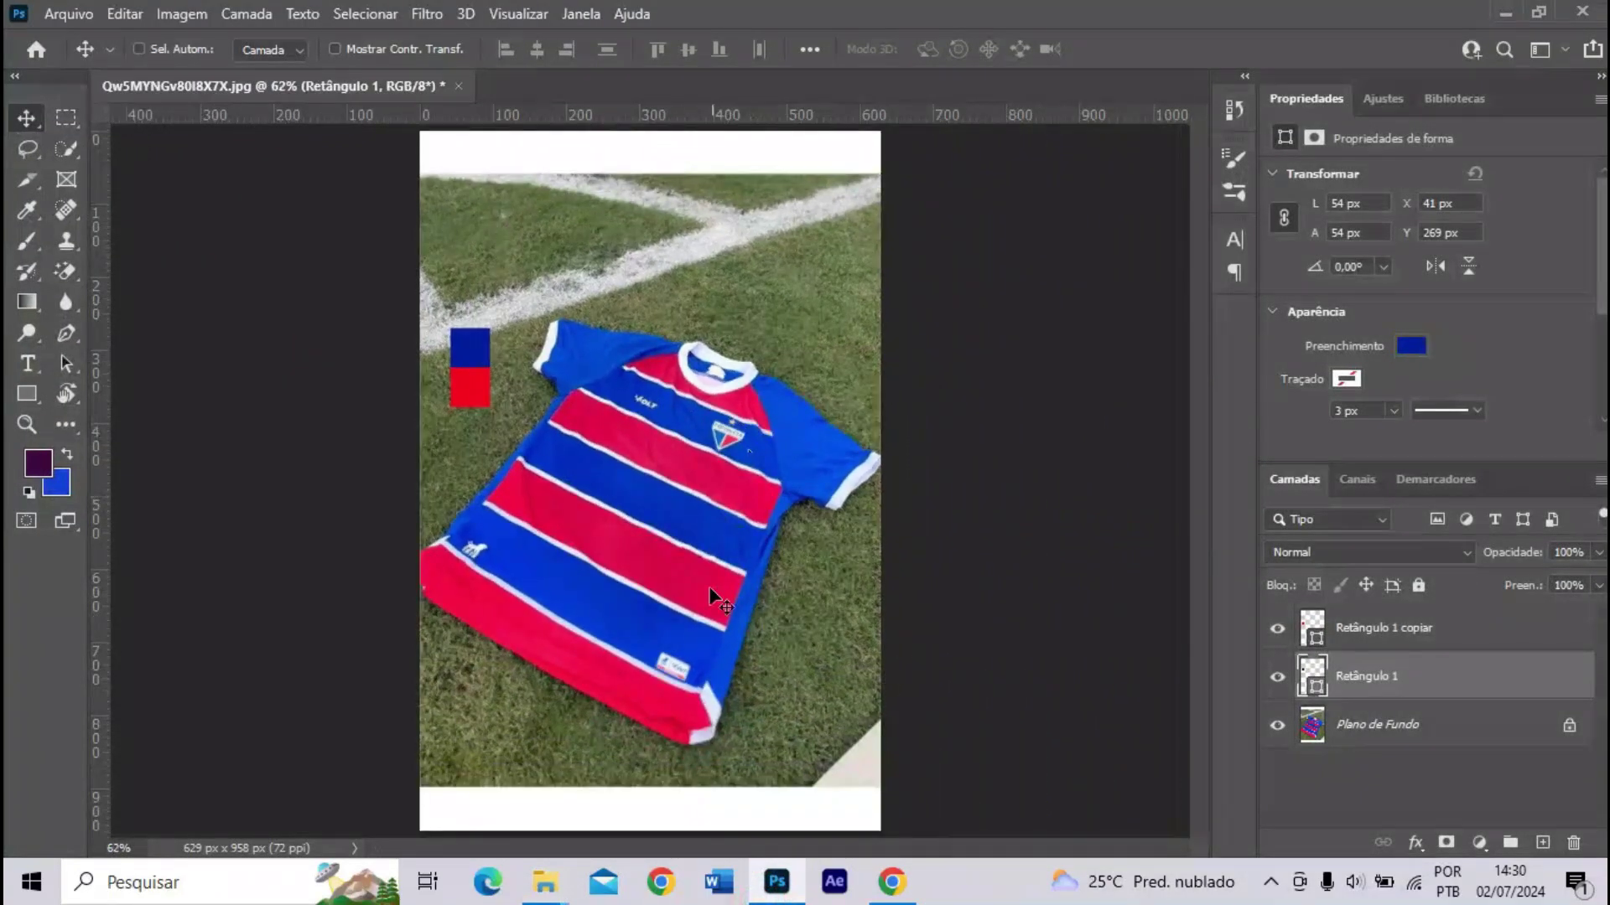
left_click(788, 867)
left_click_drag(482, 346, 744, 497)
left_click_drag(670, 84, 659, 73)
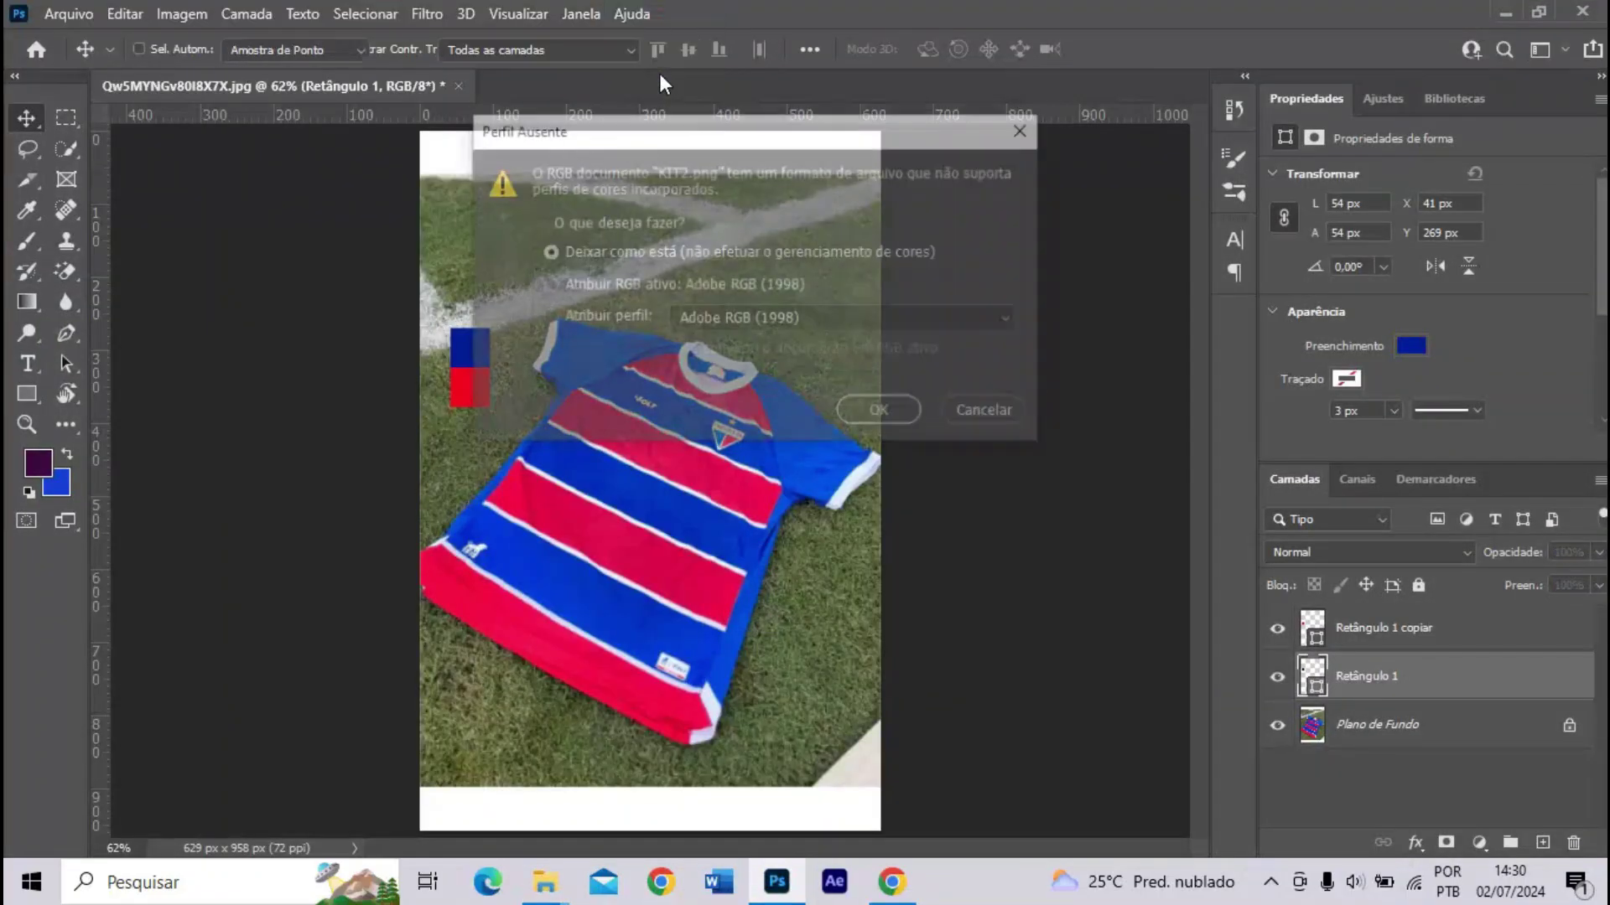
key("Return")
key("ctrl+plus")
key("ctrl+plus")
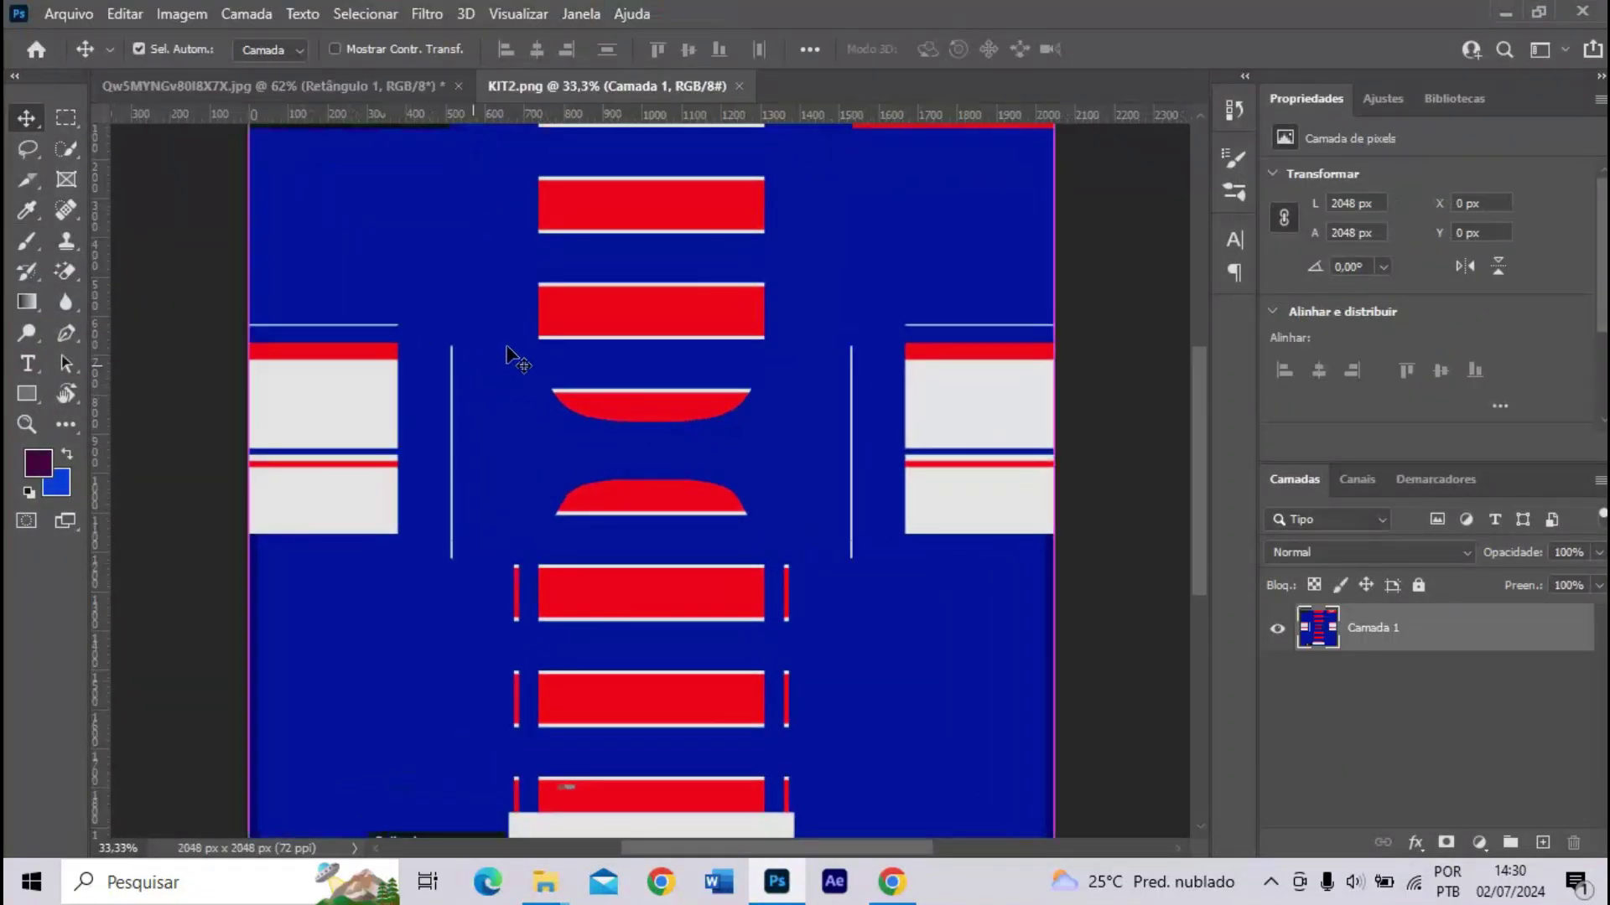
key("ctrl+minus")
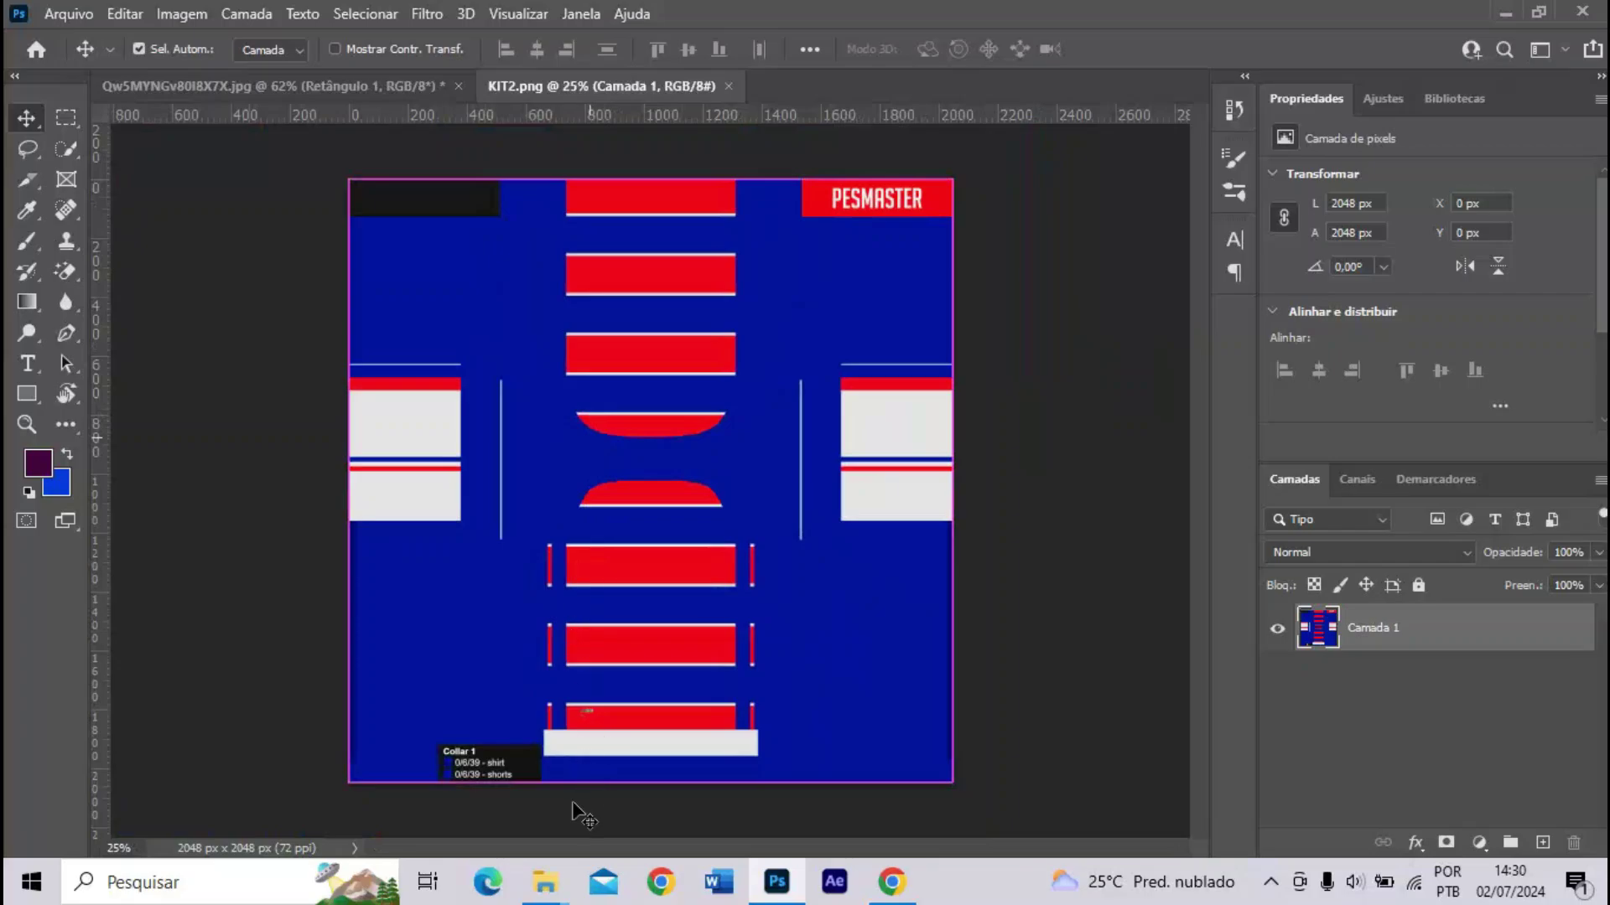
- Place the KIT1 texture from the Fortaleza KIT folder as a full-size layer over the KIT2 document
mouse_move(545, 880)
left_click(656, 811)
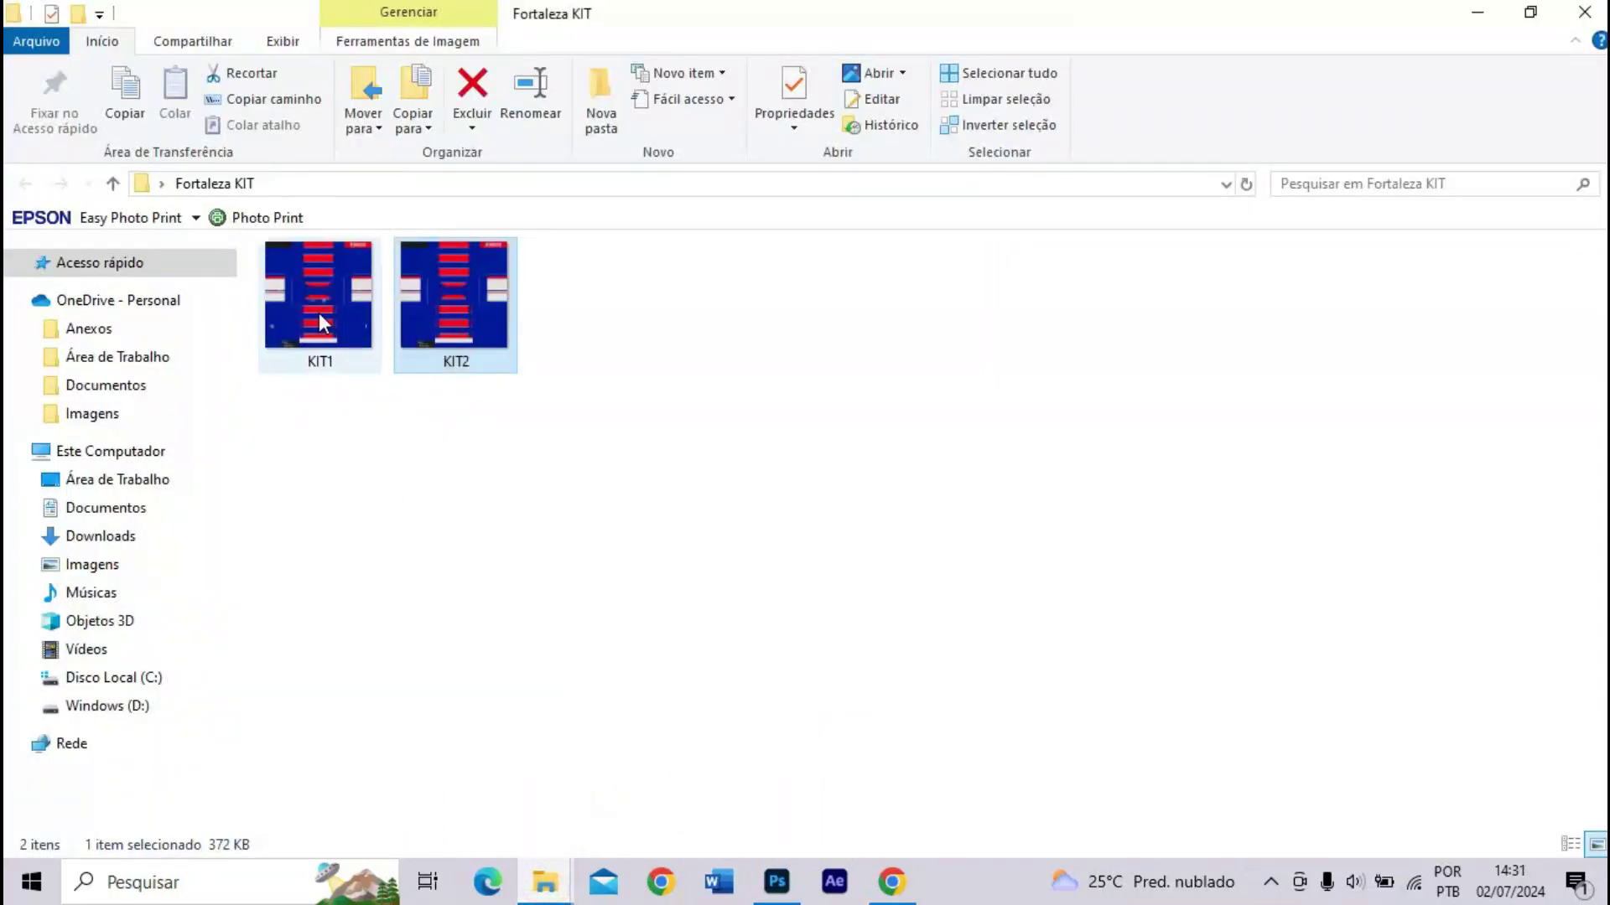
left_click_drag(309, 262, 763, 761)
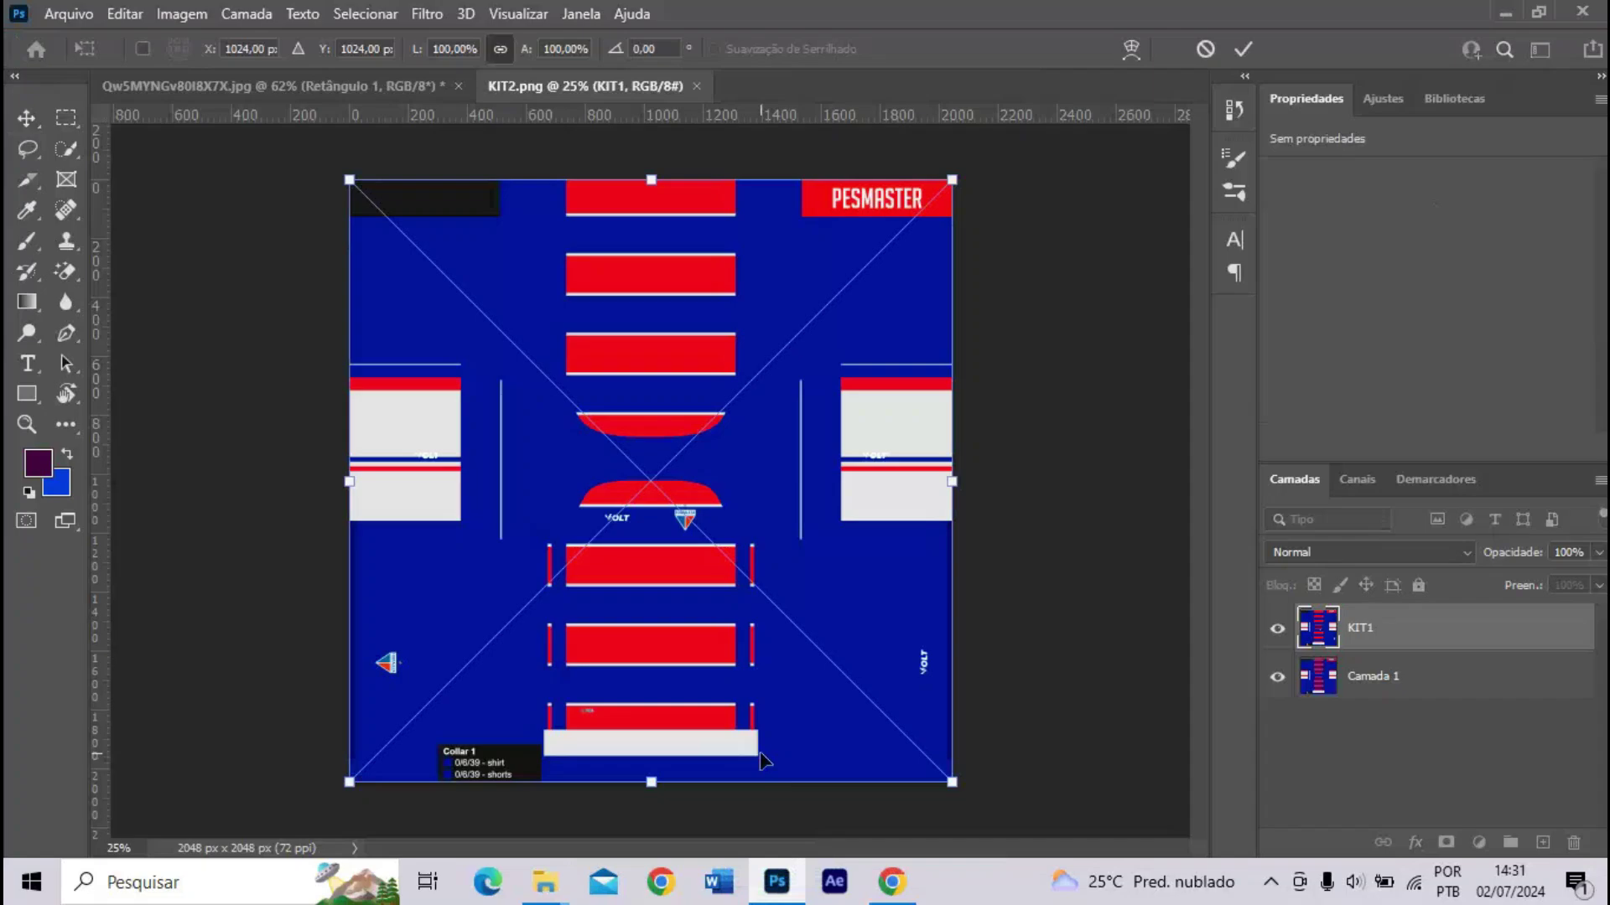
key("Return")
- Inspect the Volt logo, the Fortaleza crest and the side lines of the placed KIT1 texture up close
key("ctrl+plus")
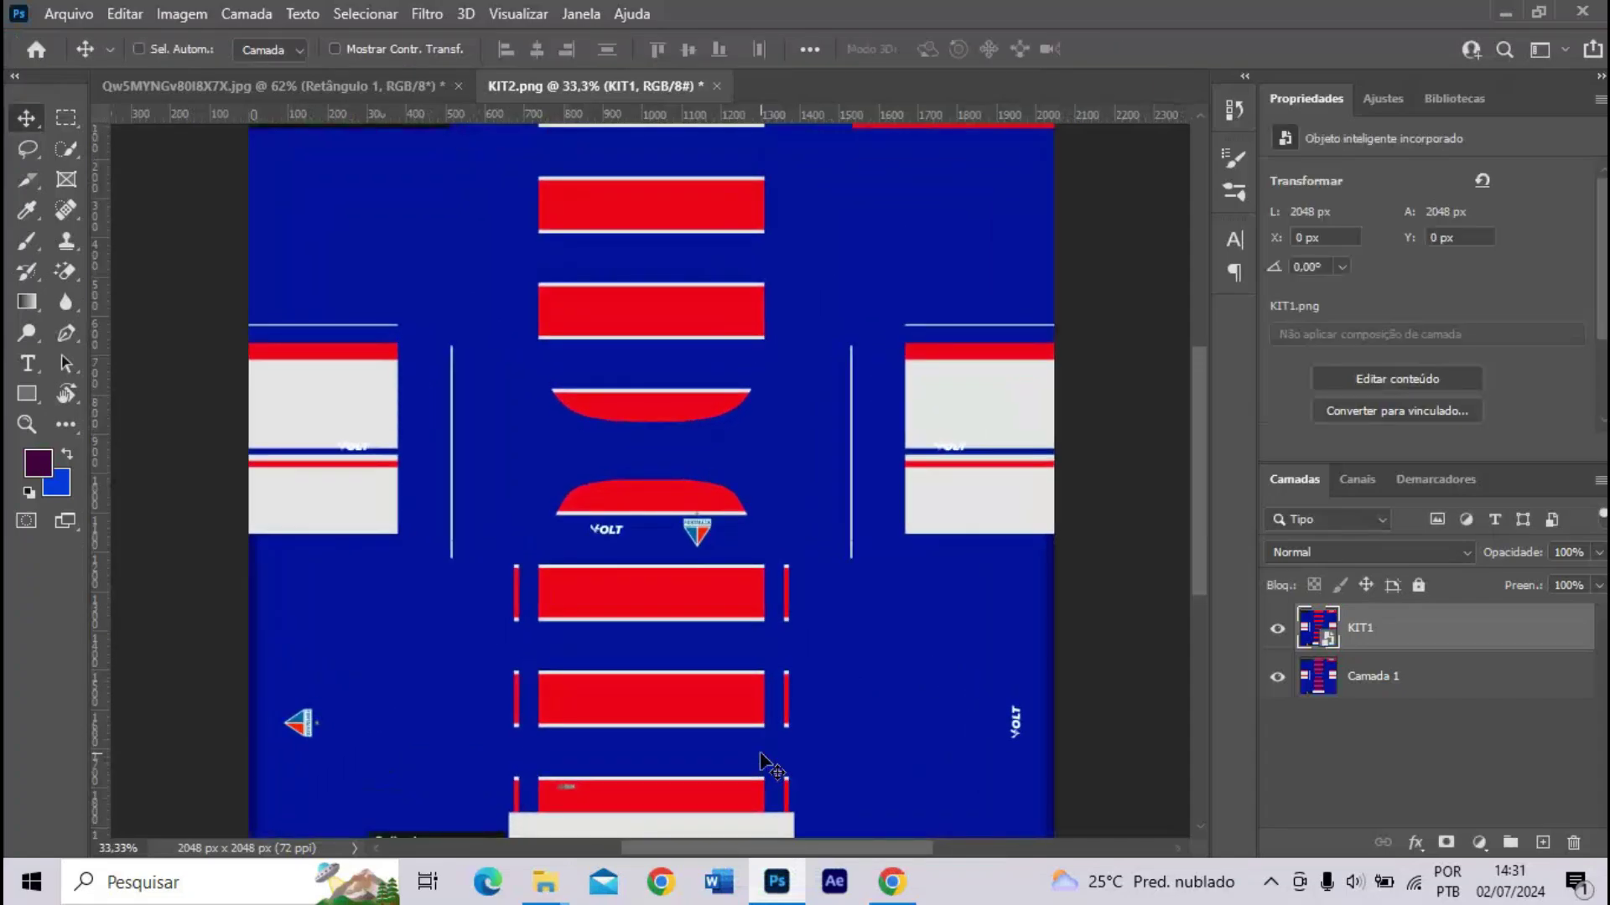
key("ctrl+plus")
key("ctrl+plus")
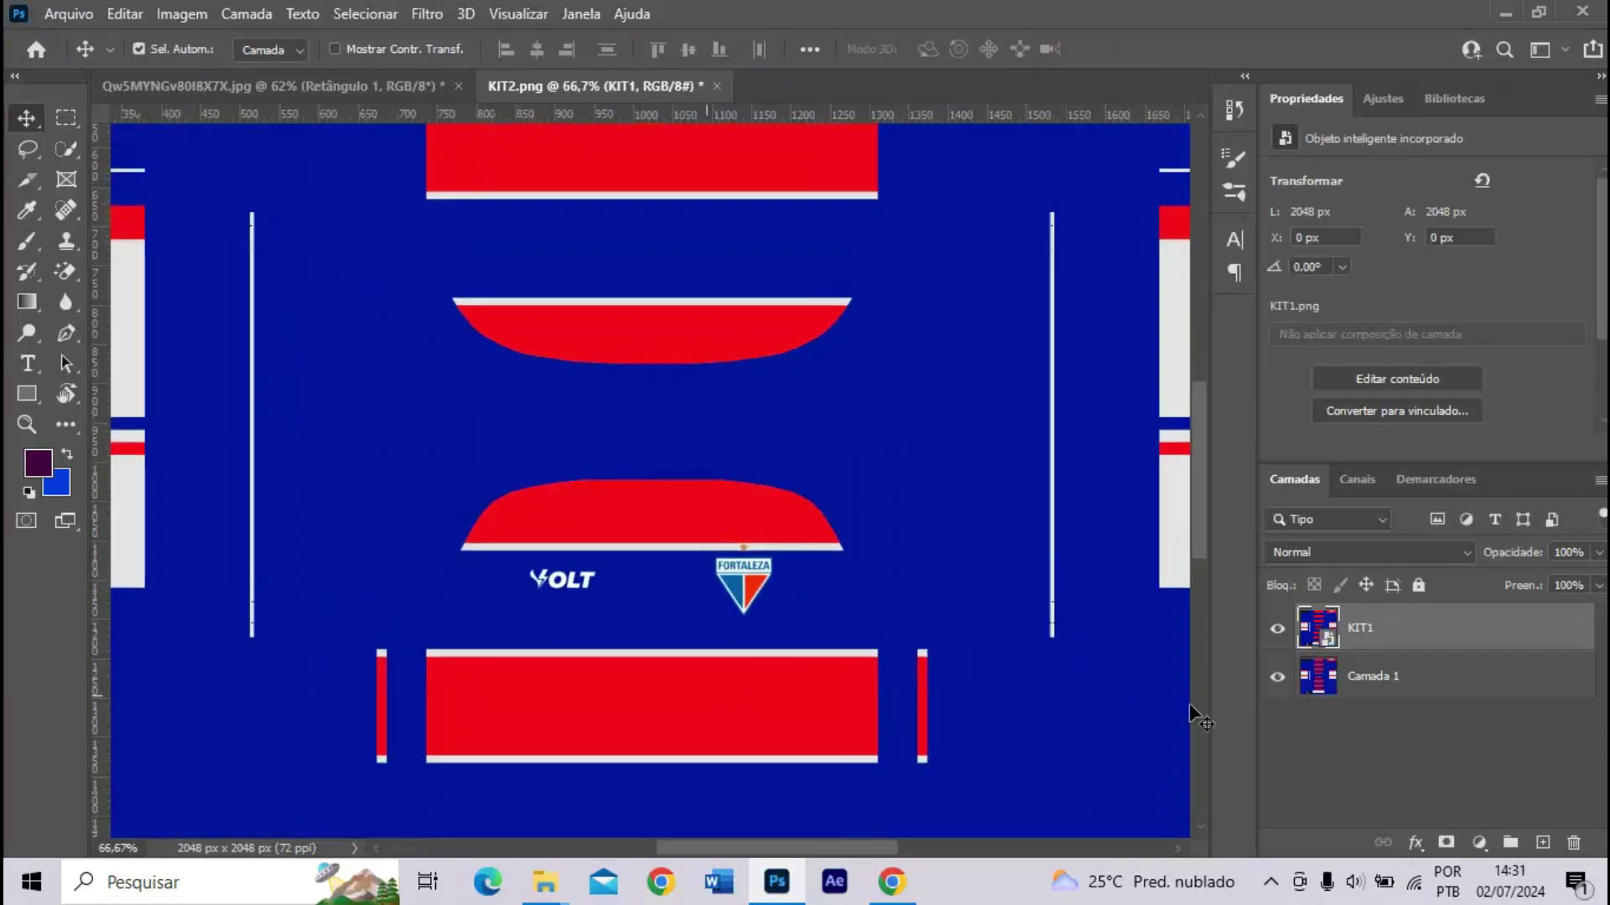
key("ctrl+plus")
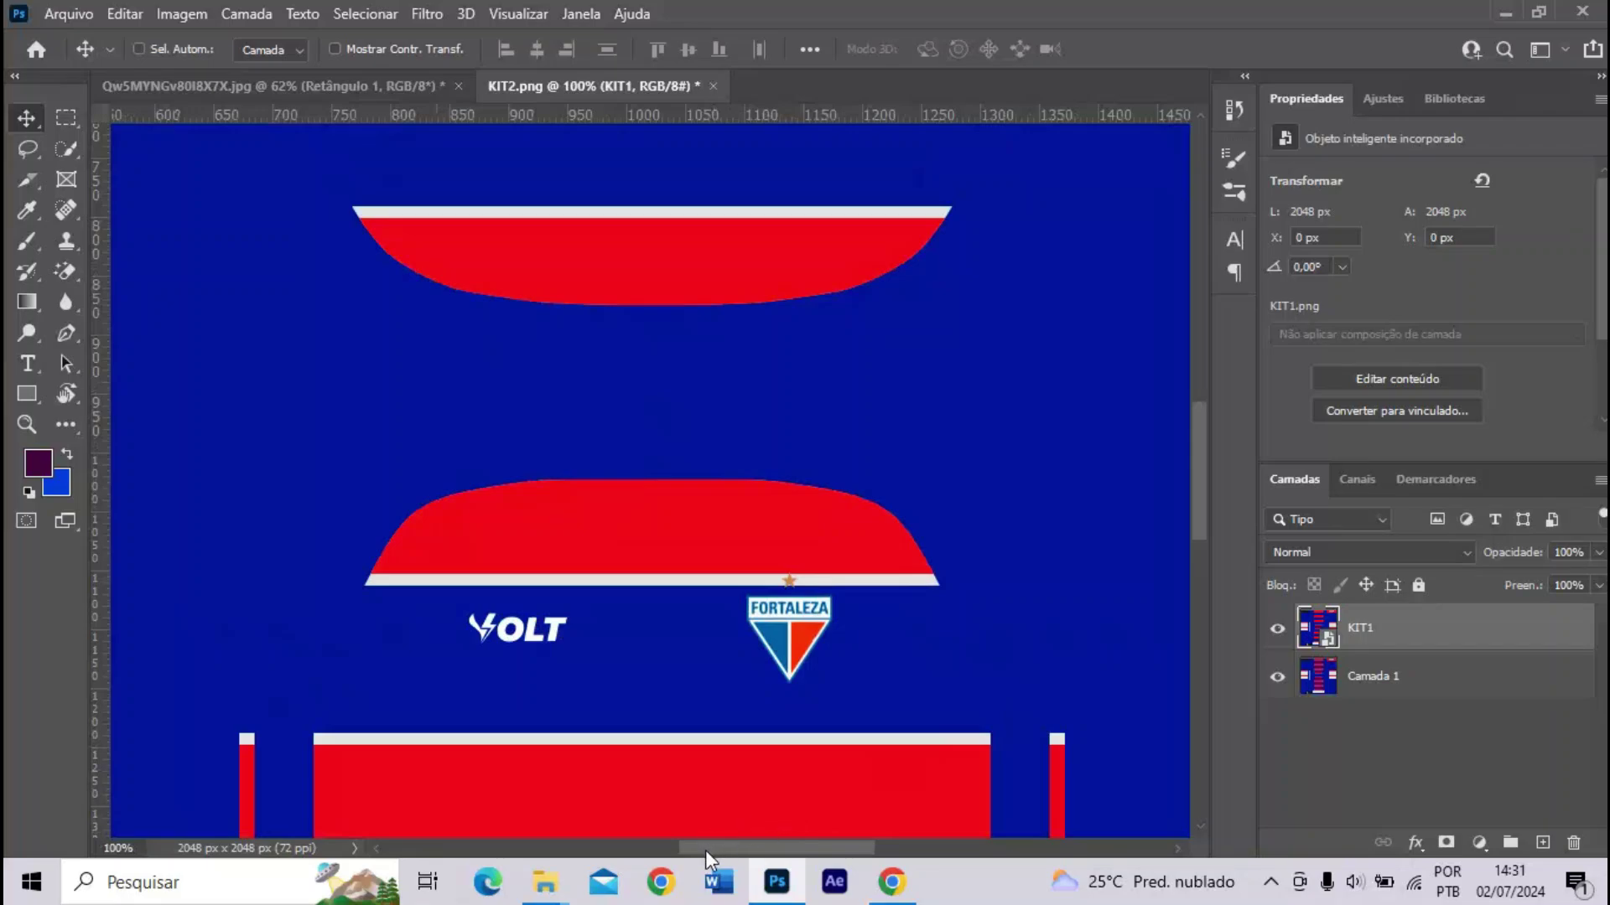
key("ctrl+plus")
key("ctrl+plus")
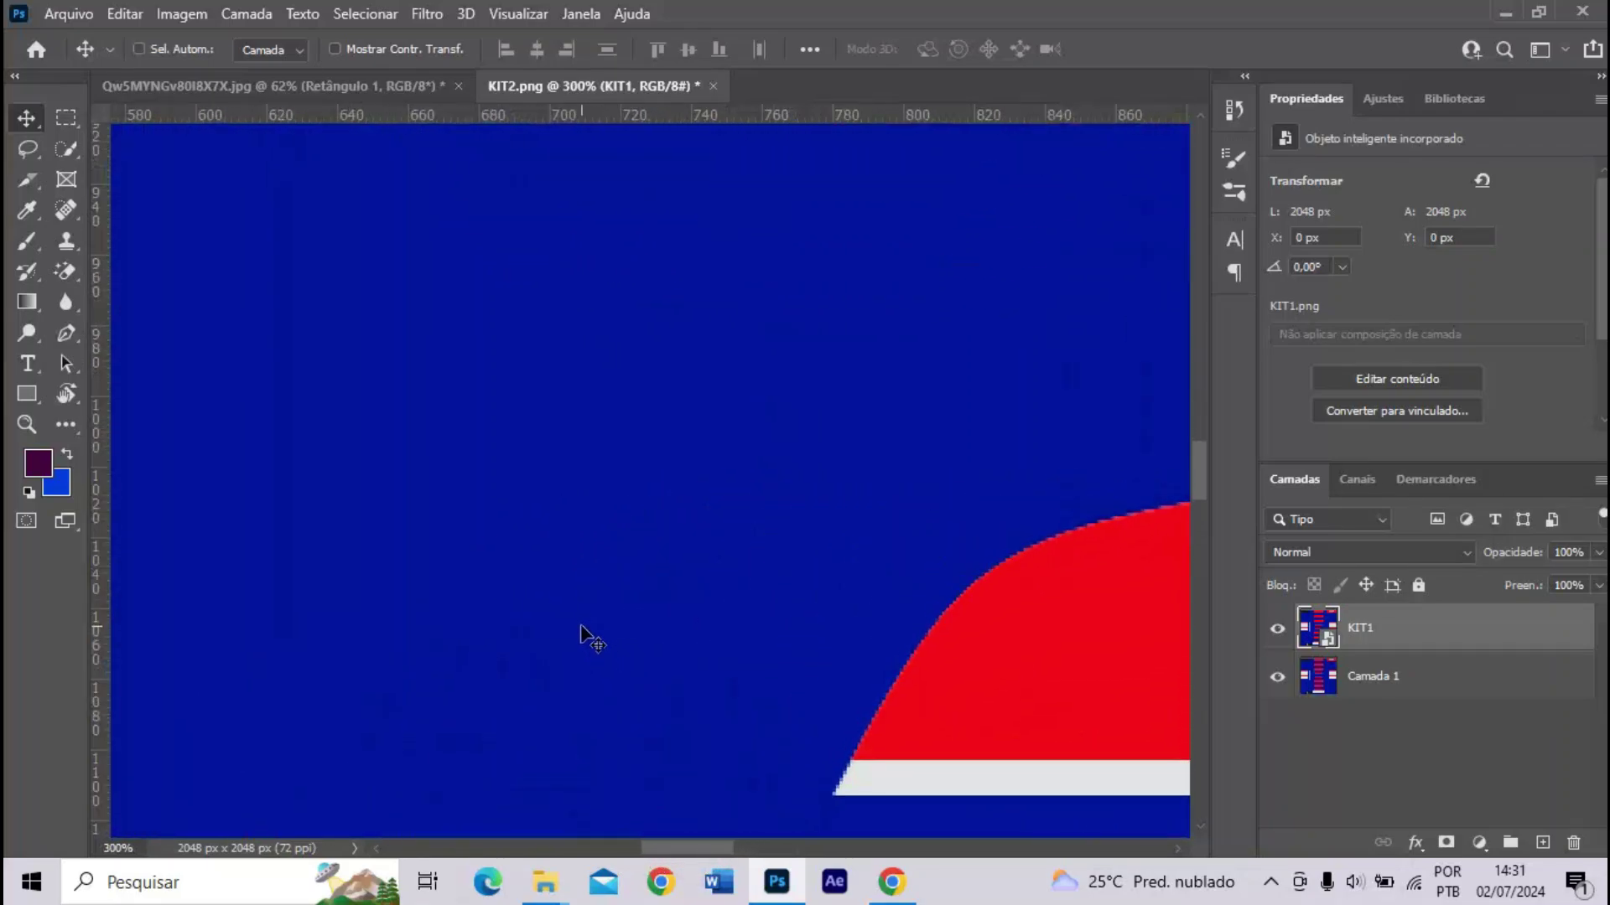
key("ctrl+minus")
key("ctrl+minus")
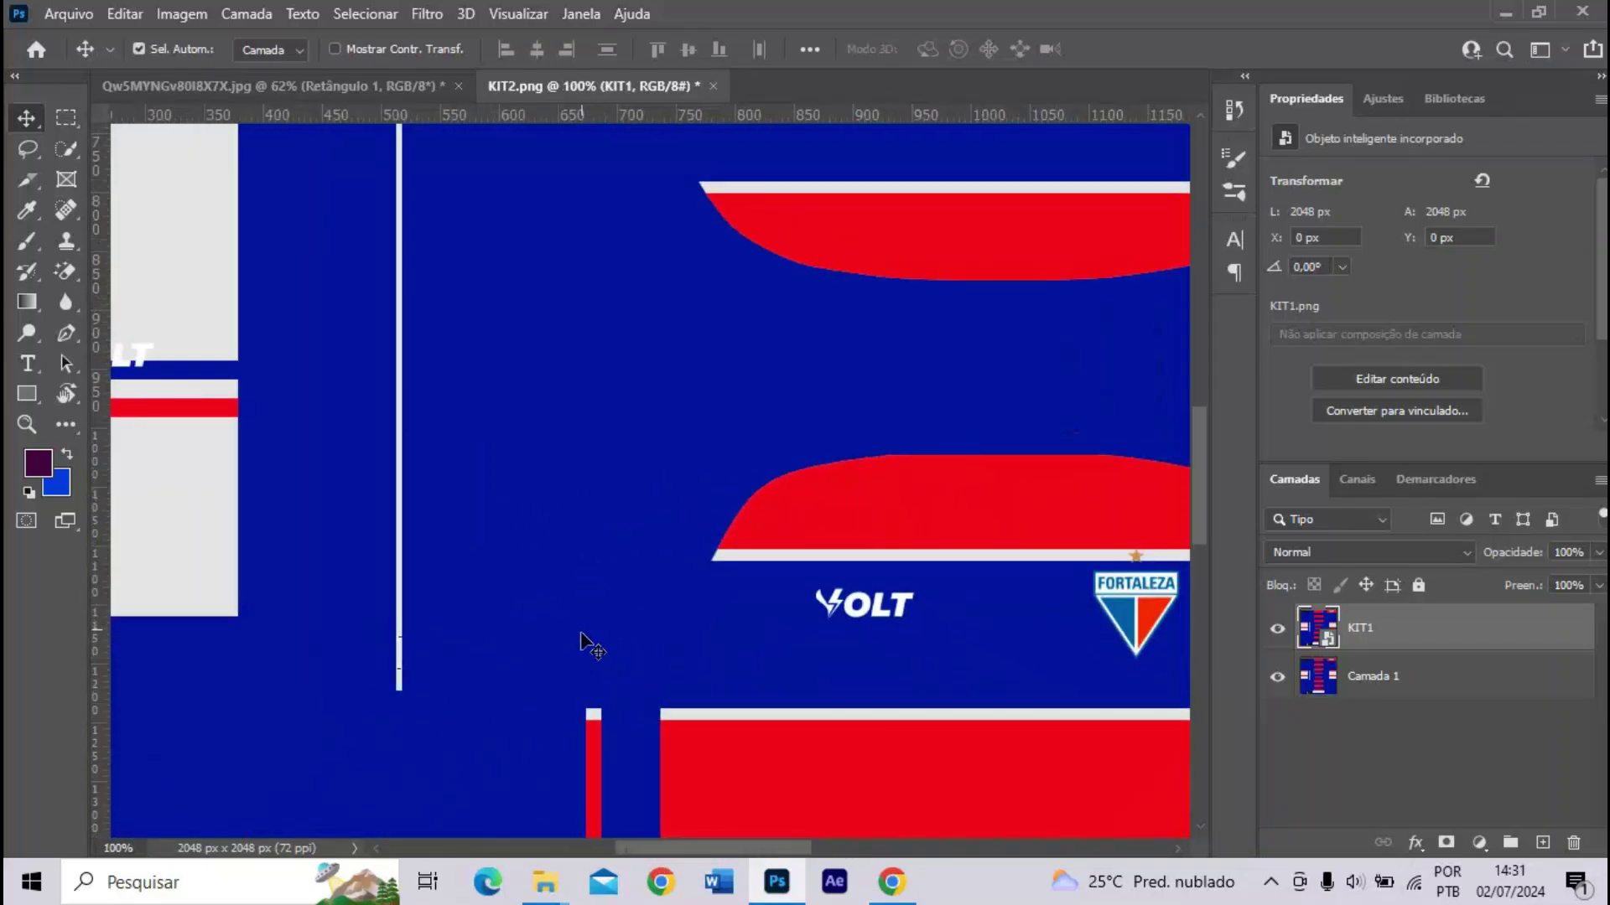
key("ctrl+plus")
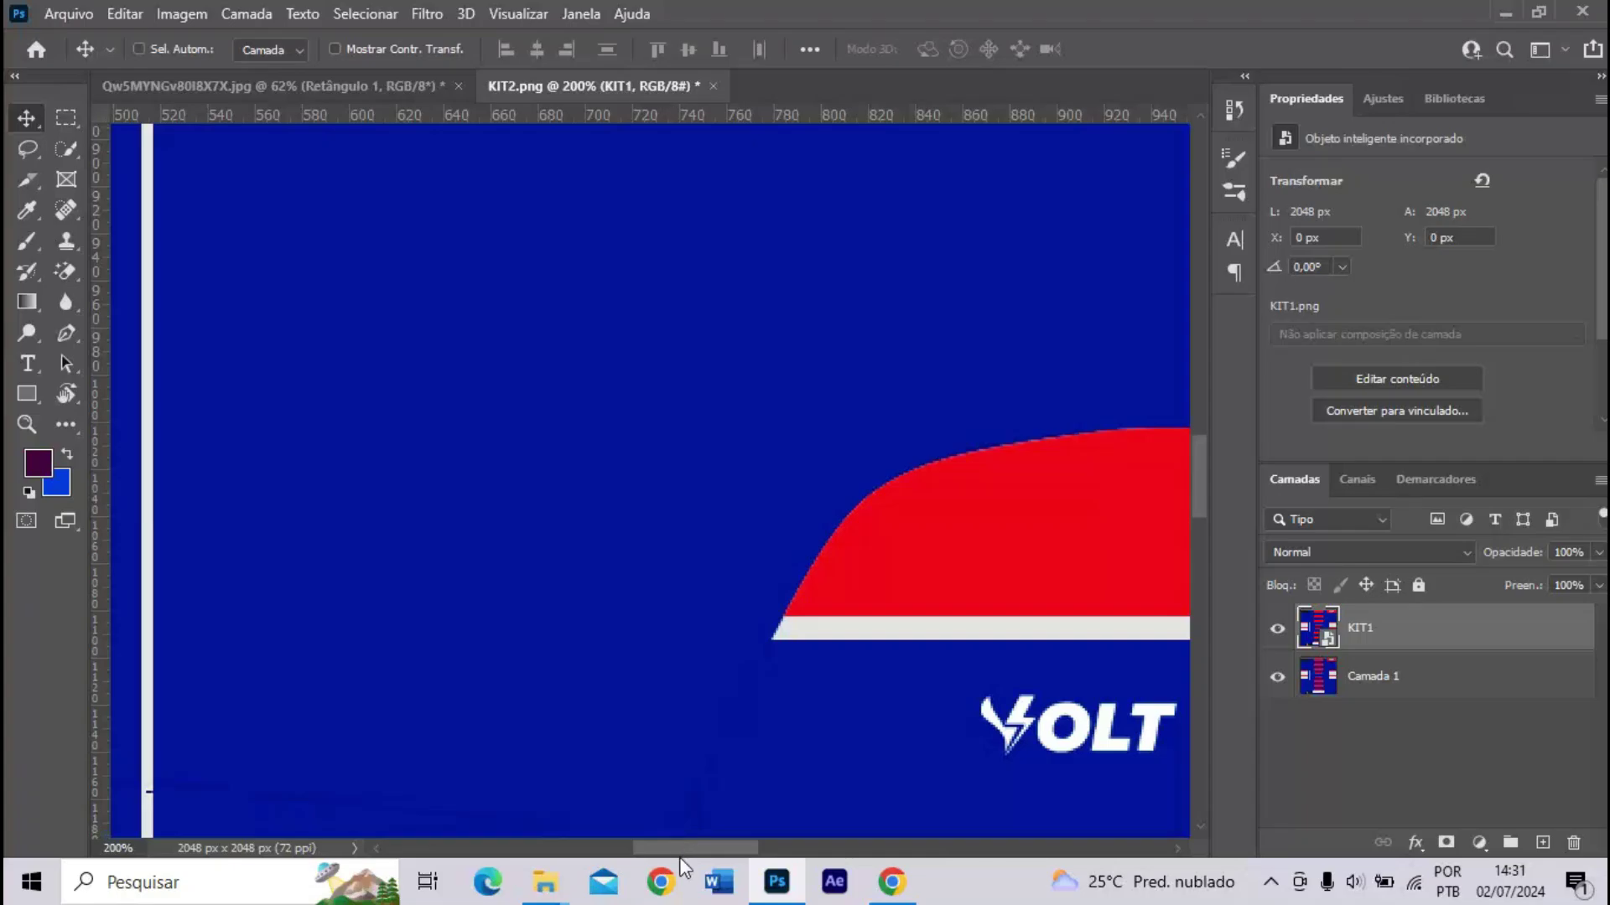
left_click_drag(661, 852, 624, 852)
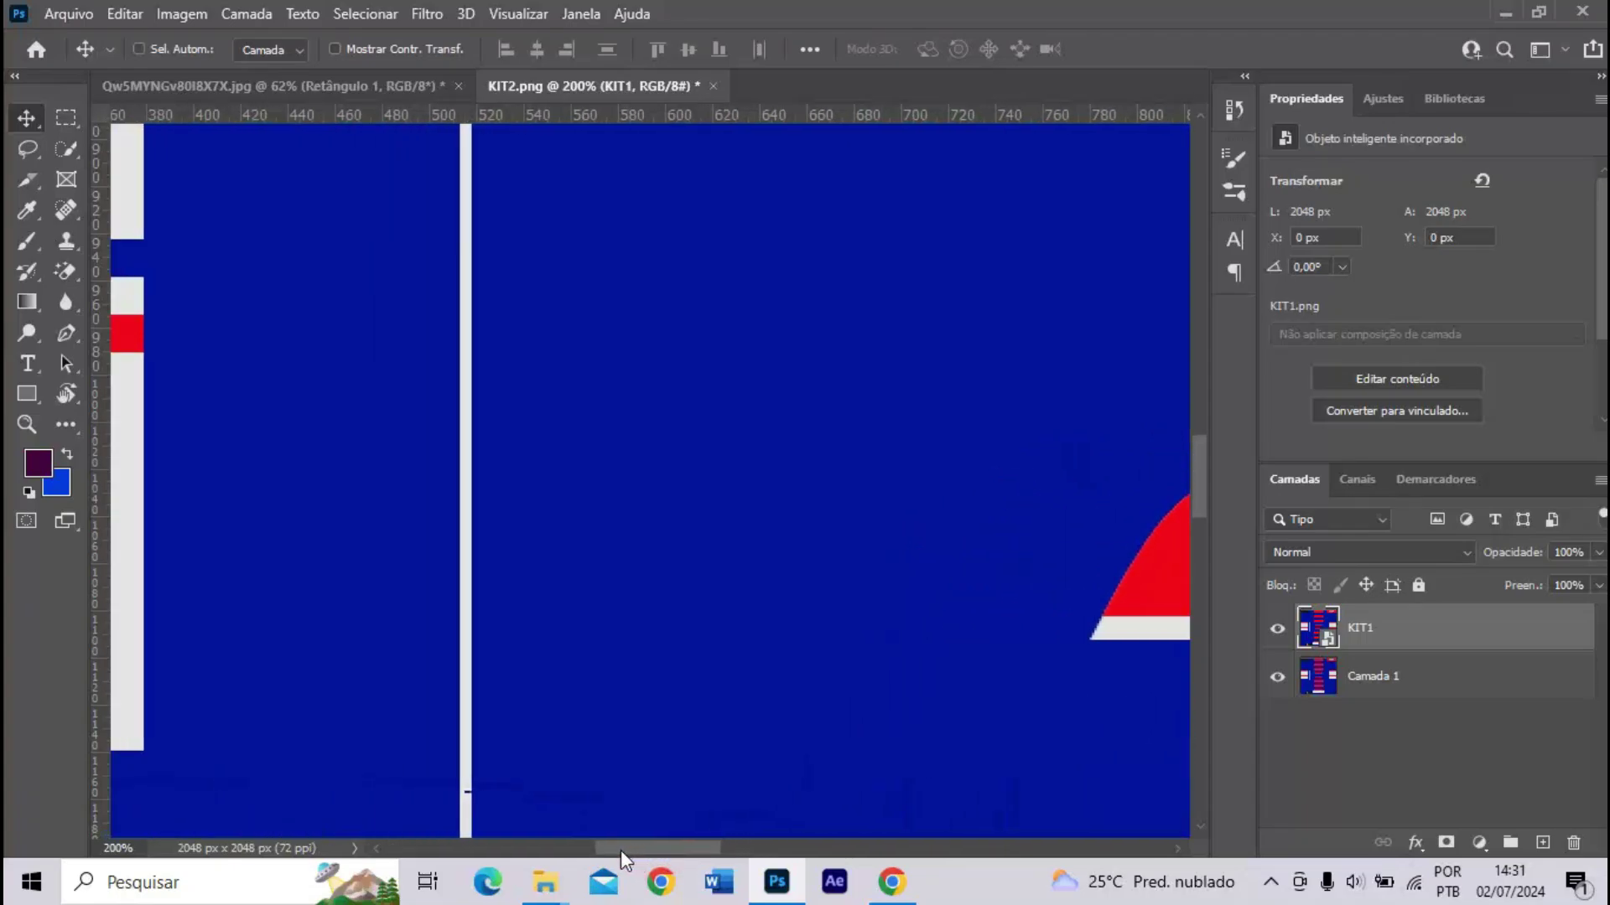
- Switch to Chrome and look through the Fortaleza 2024 home kit photos, including the one showing the shirt's back
left_click(891, 882)
key("ctrl+Tab")
scroll(805, 419, "down", 7)
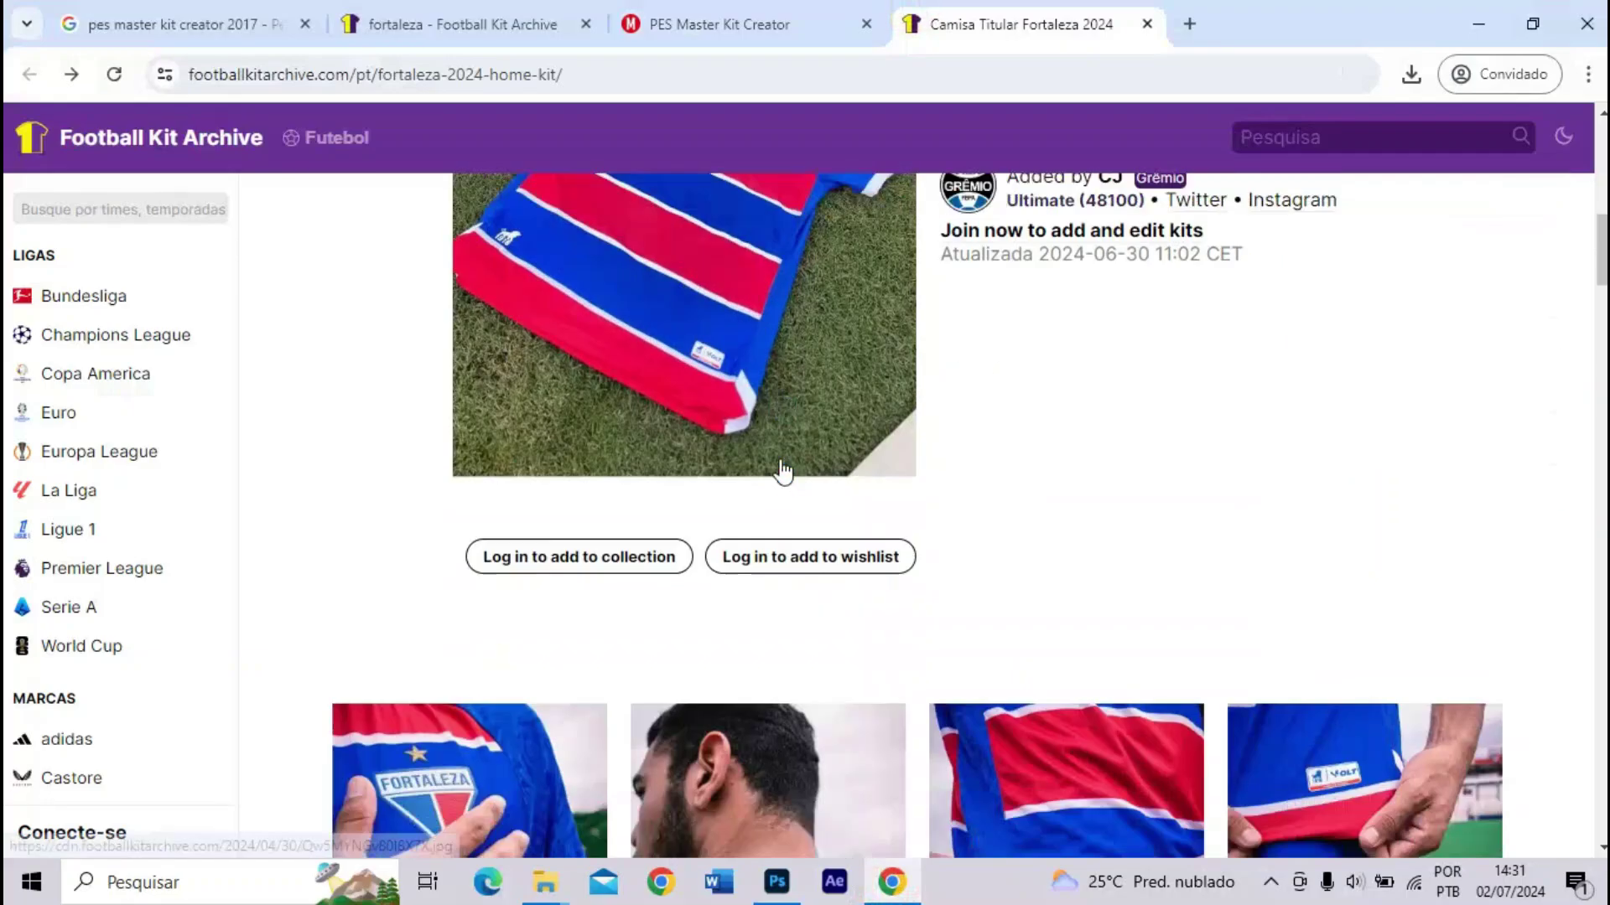
scroll(711, 688, "down", 3)
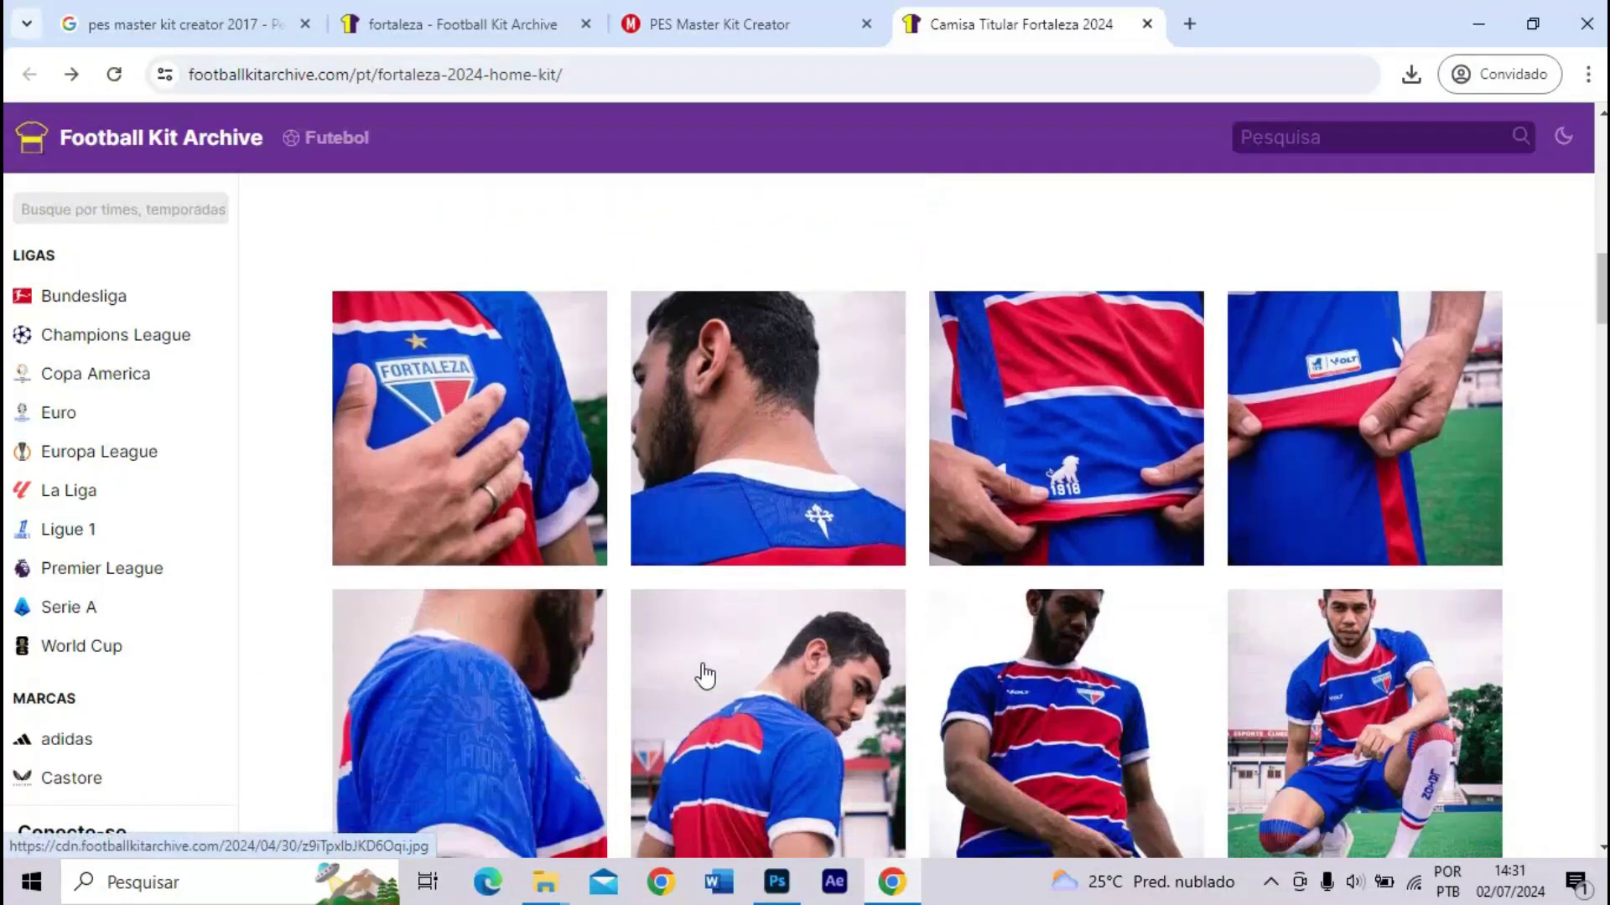
scroll(704, 675, "down", 10)
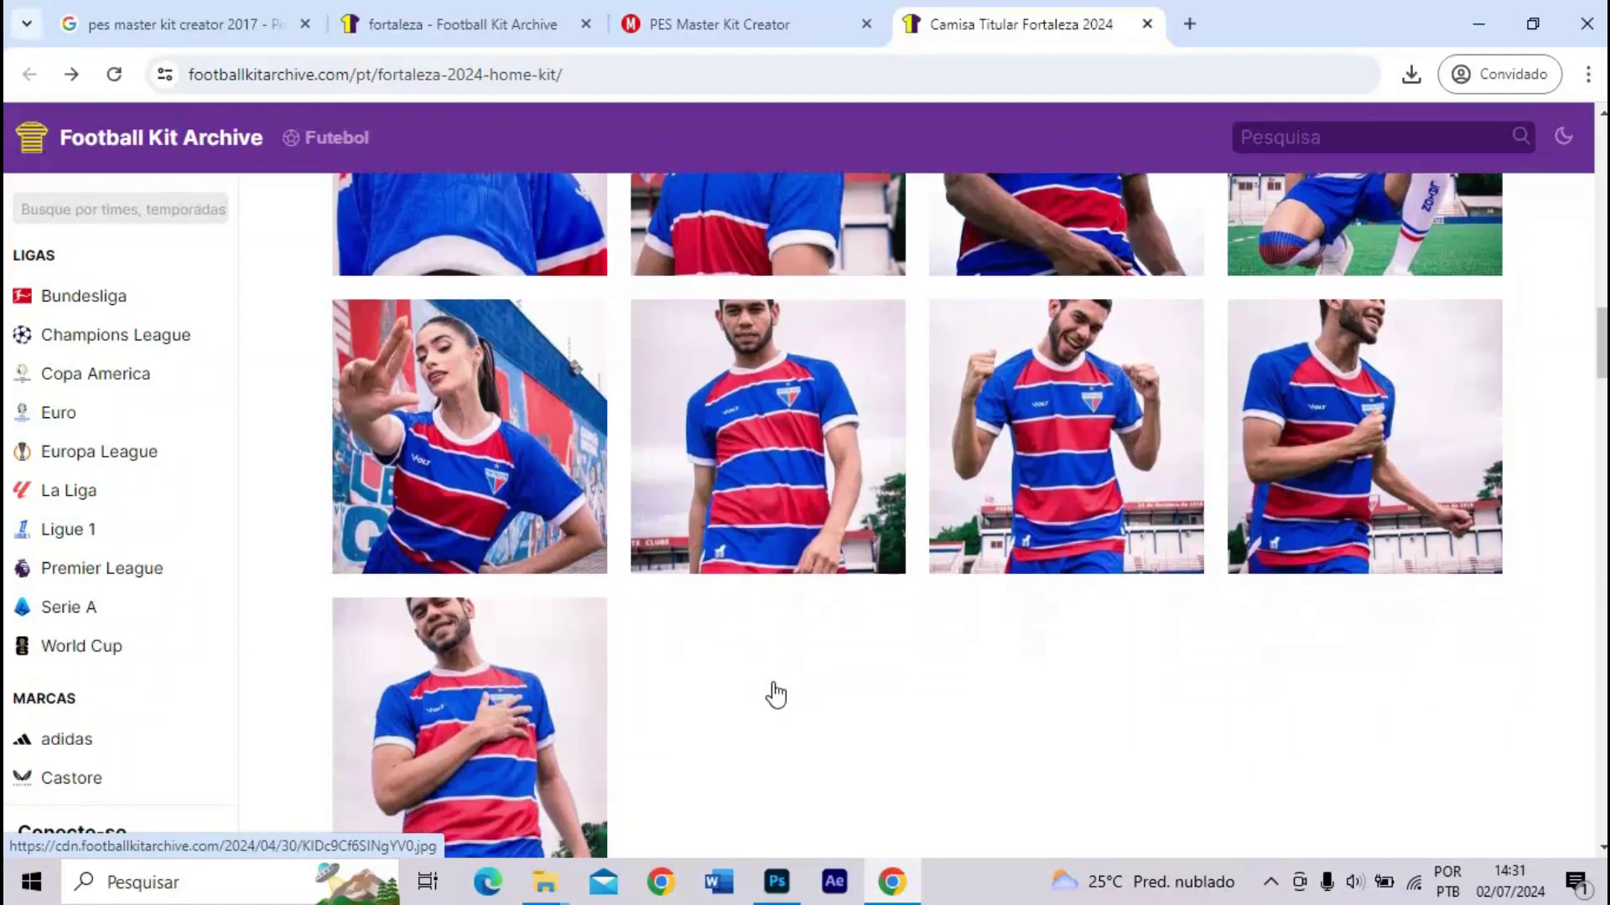
scroll(670, 637, "down", 5)
scroll(658, 620, "up", 10)
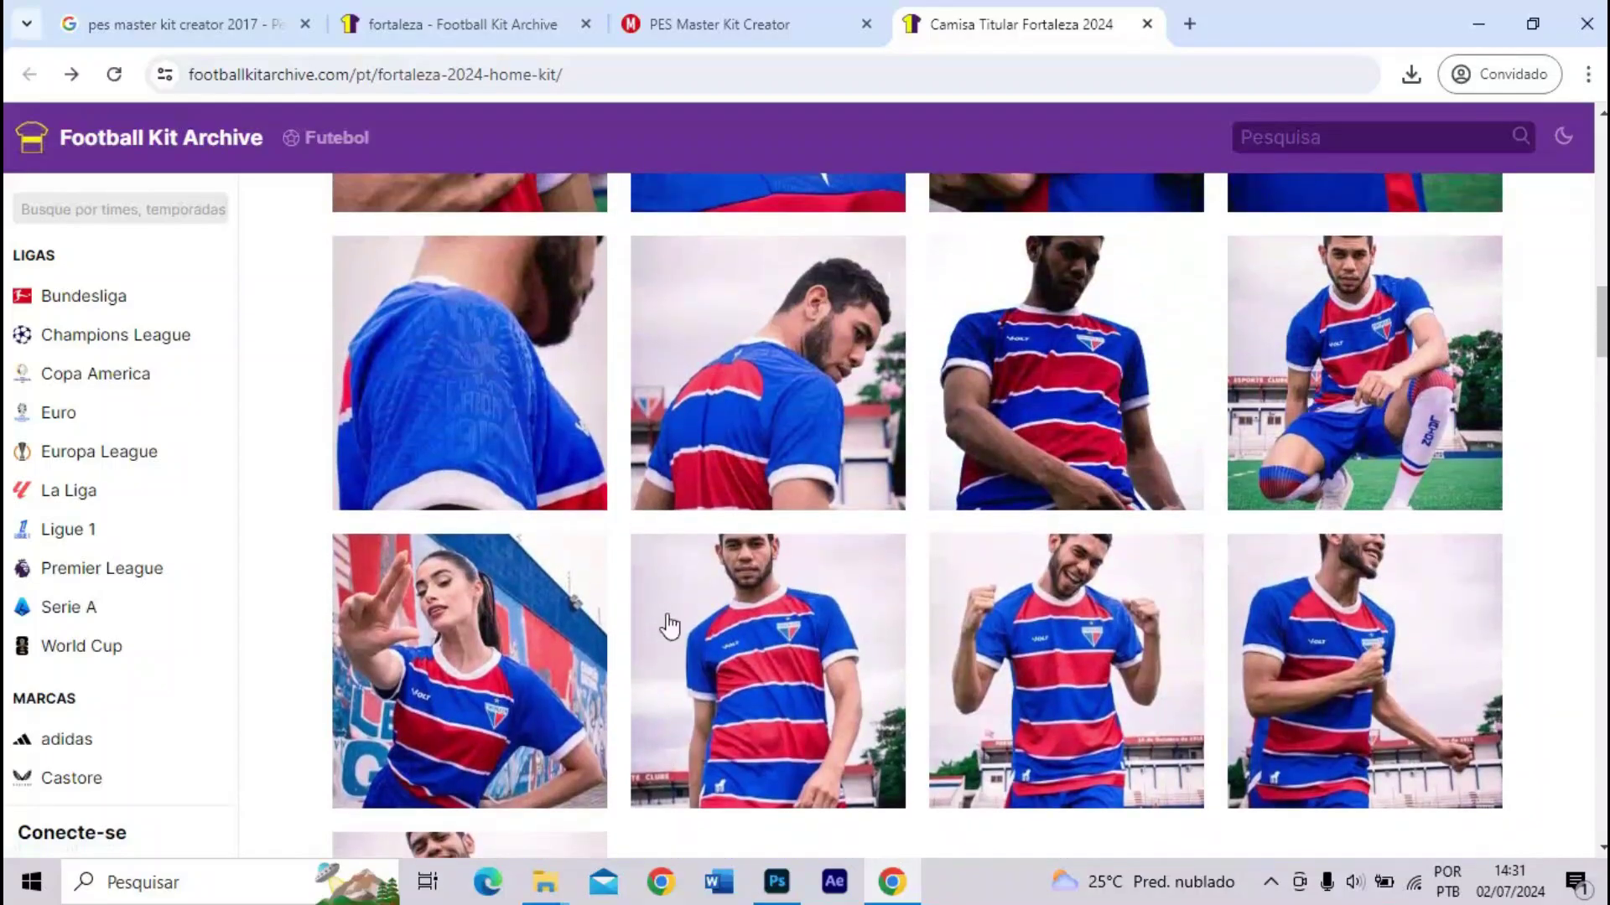
left_click(784, 440)
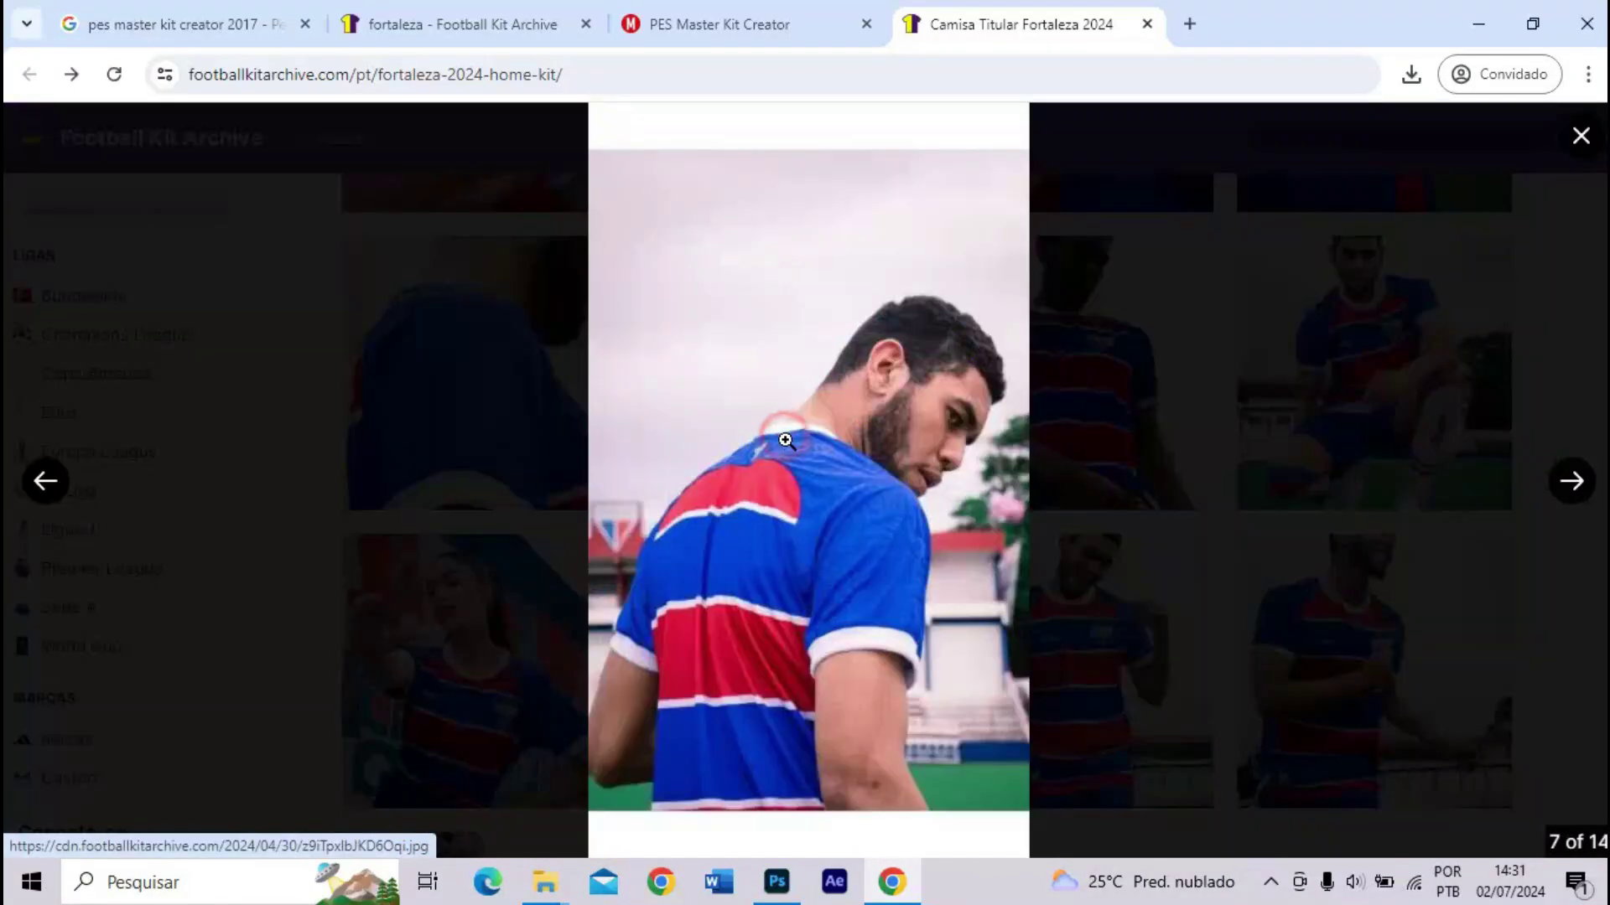
left_click(1068, 590)
scroll(1106, 537, "up", 3)
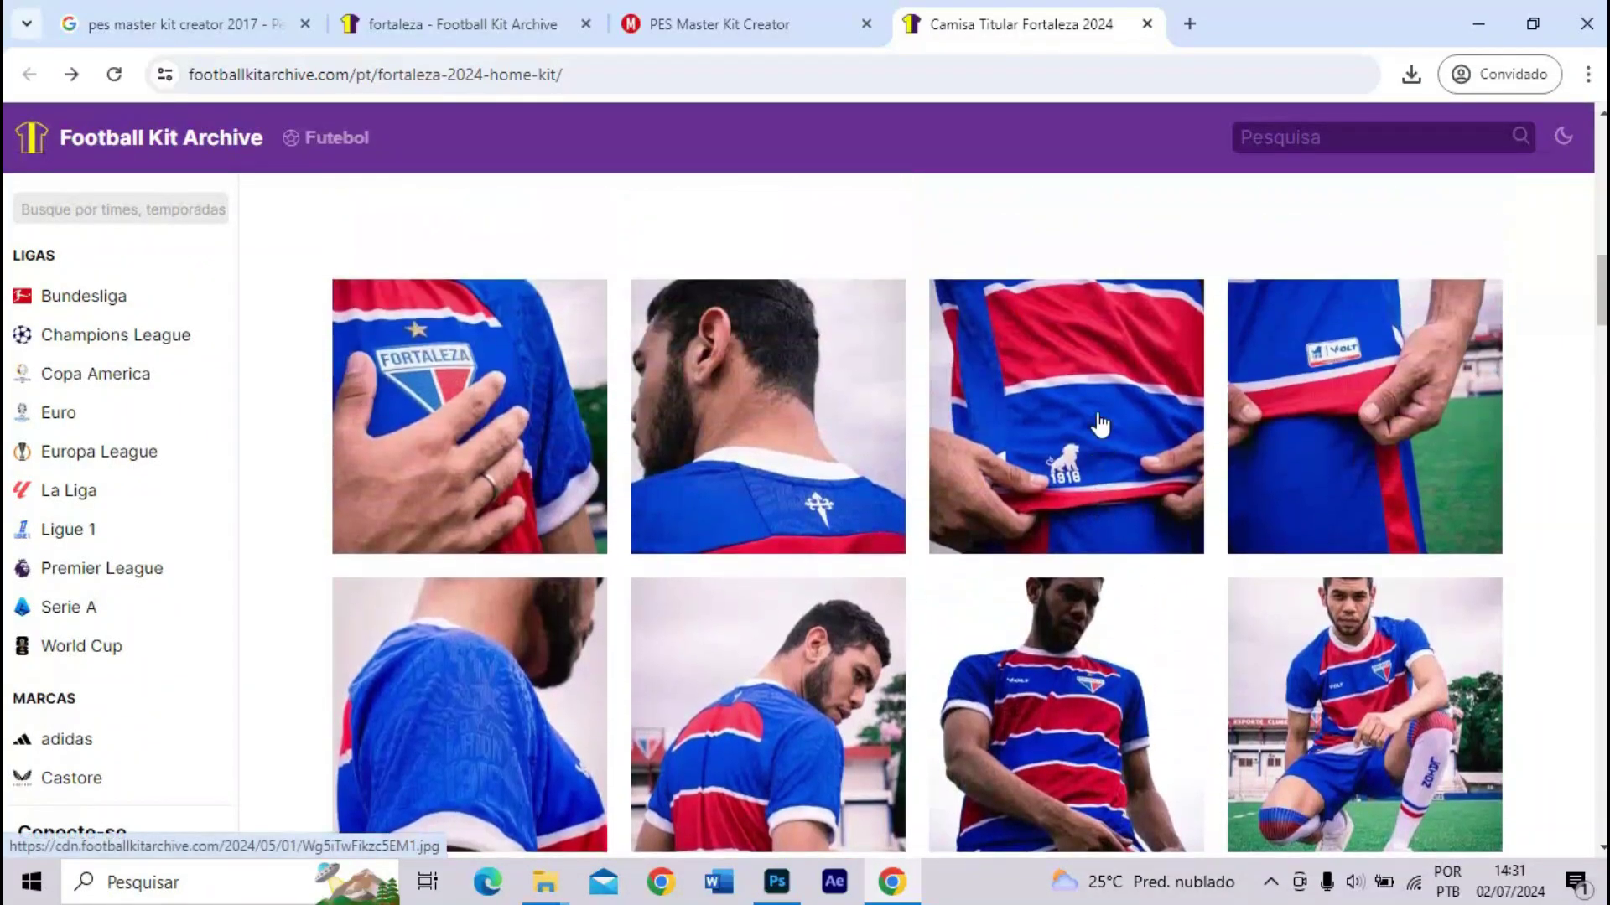
- Enlarge the photo with the 1918 lion emblem to examine the side stripe on the shorts
left_click(1107, 521)
left_click(787, 363)
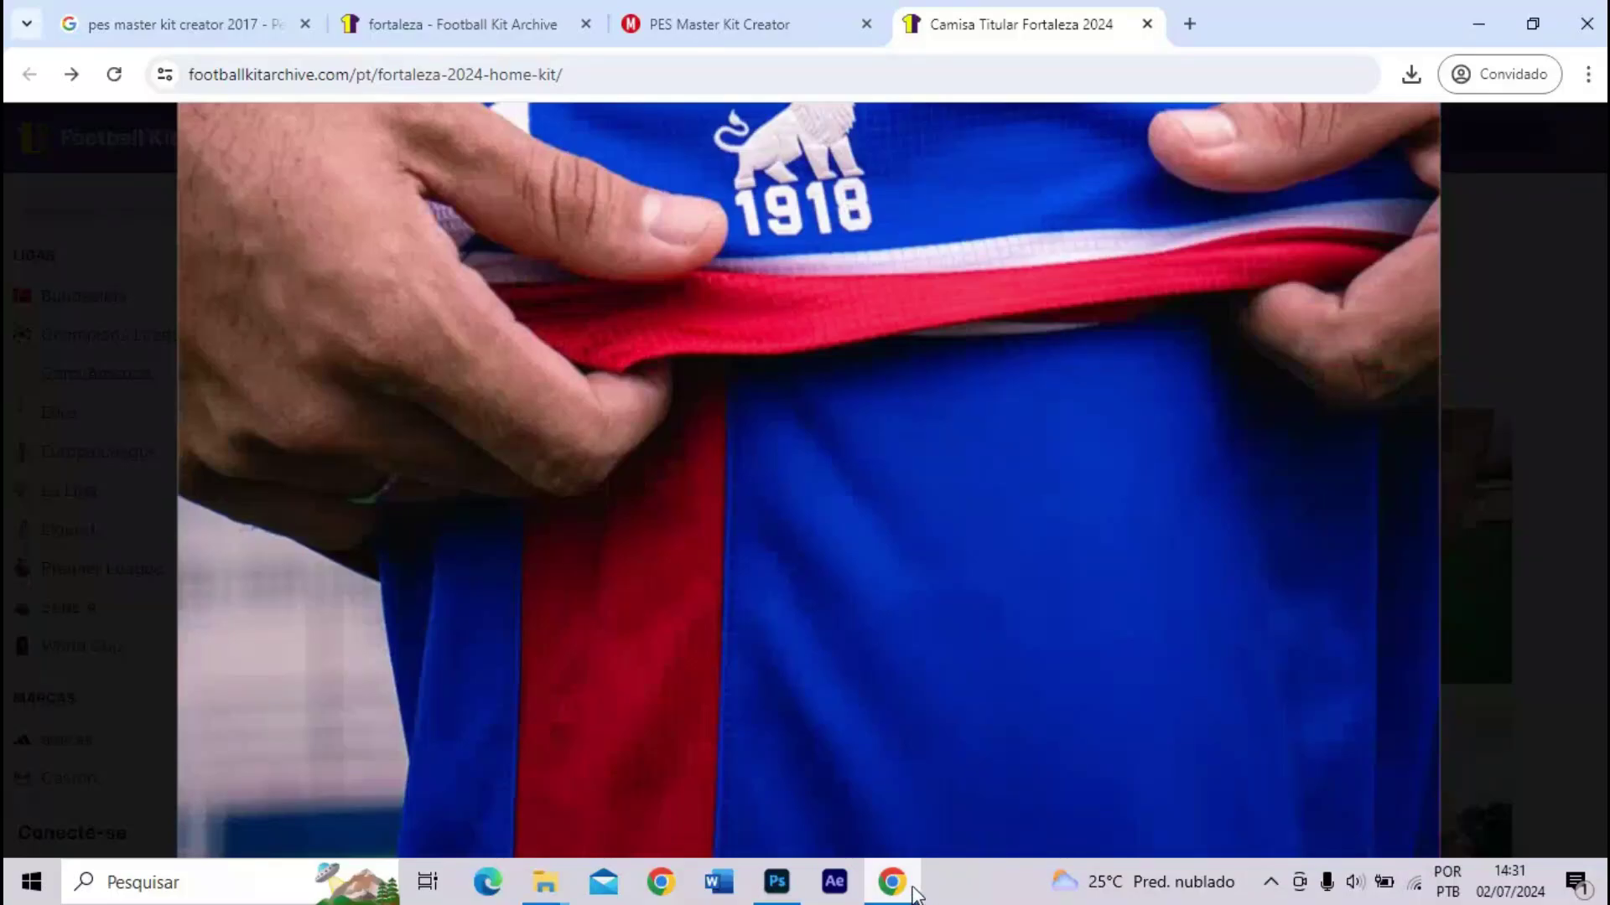
left_click(914, 894)
left_click(897, 883)
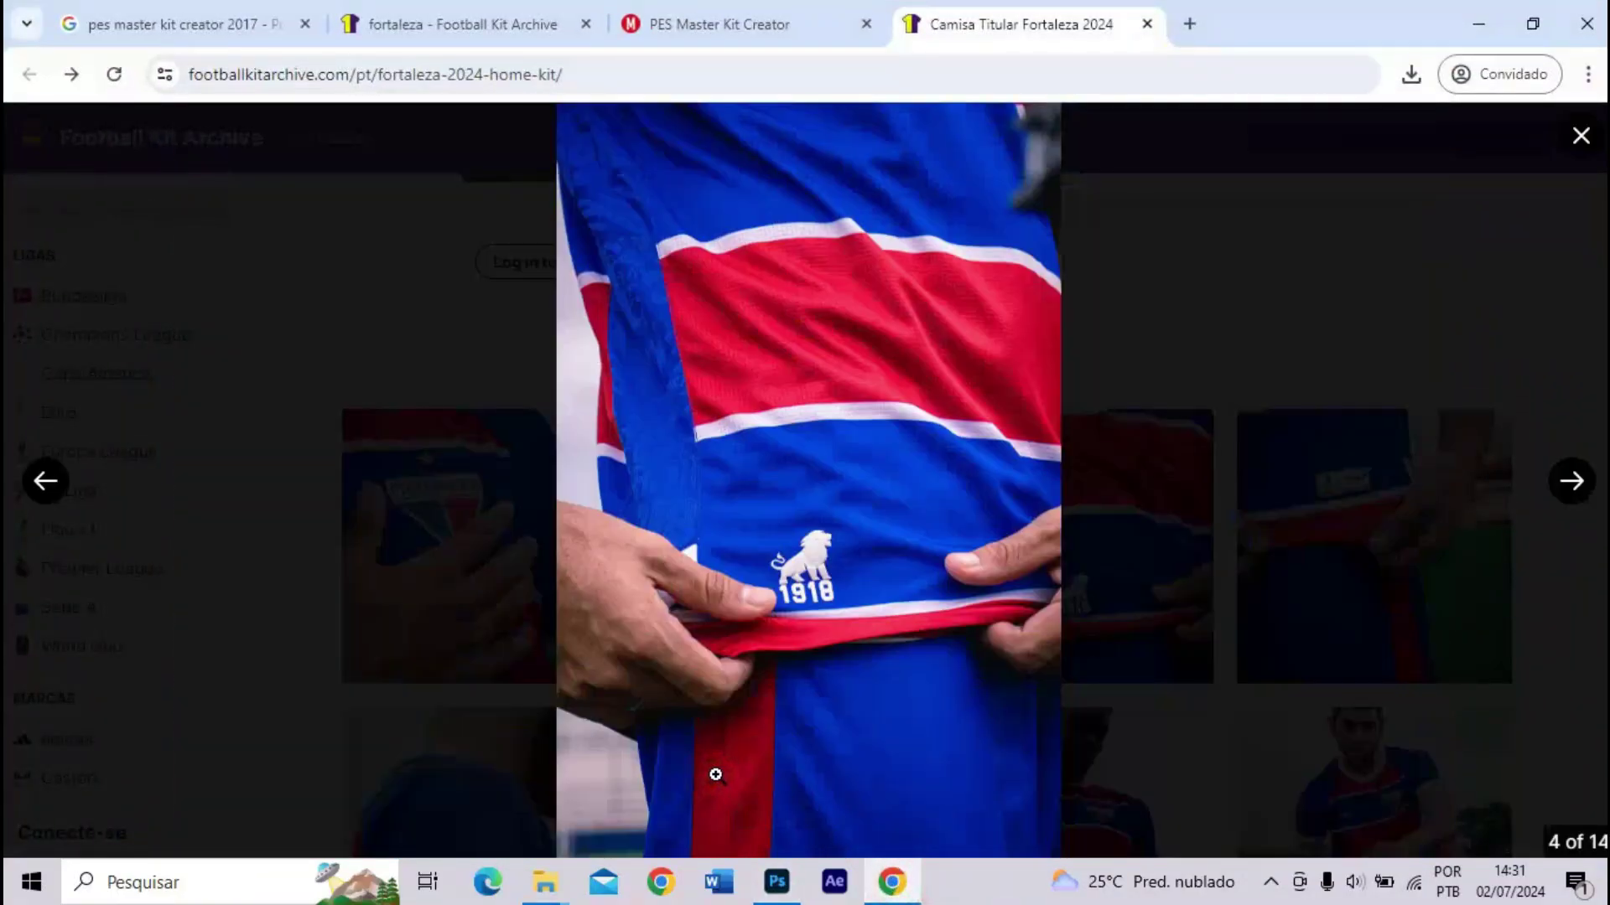
left_click(715, 776)
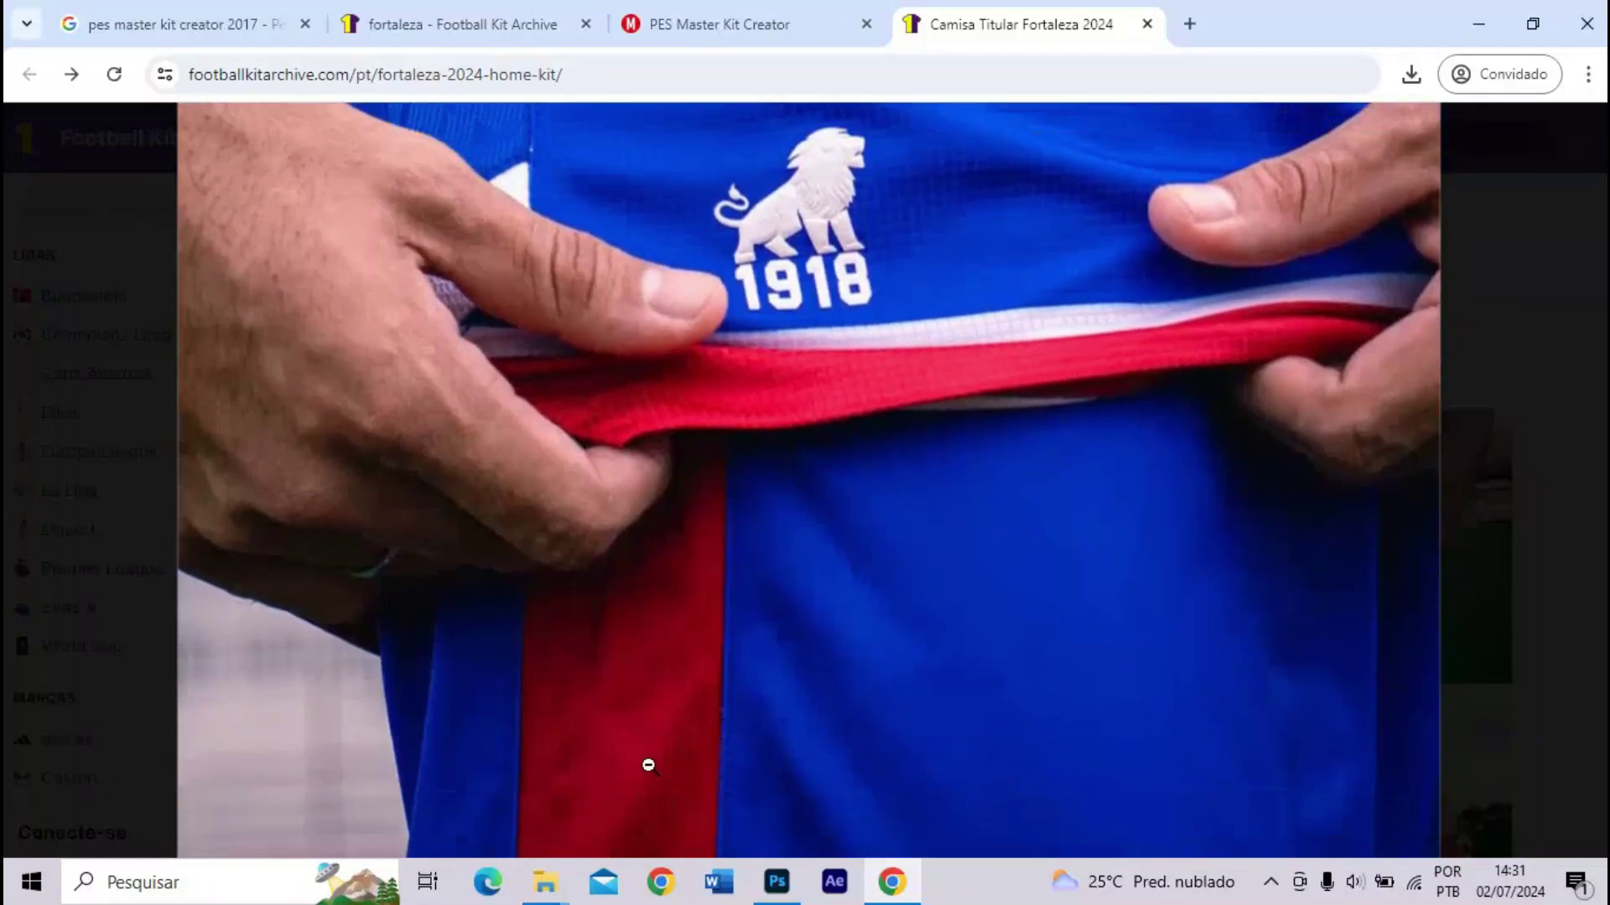
left_click(646, 767)
- In PES Master Kit Creator, duplicate the shirt's two Single stripe layers with offsets 61 and -61 onto the shorts
left_click(747, 25)
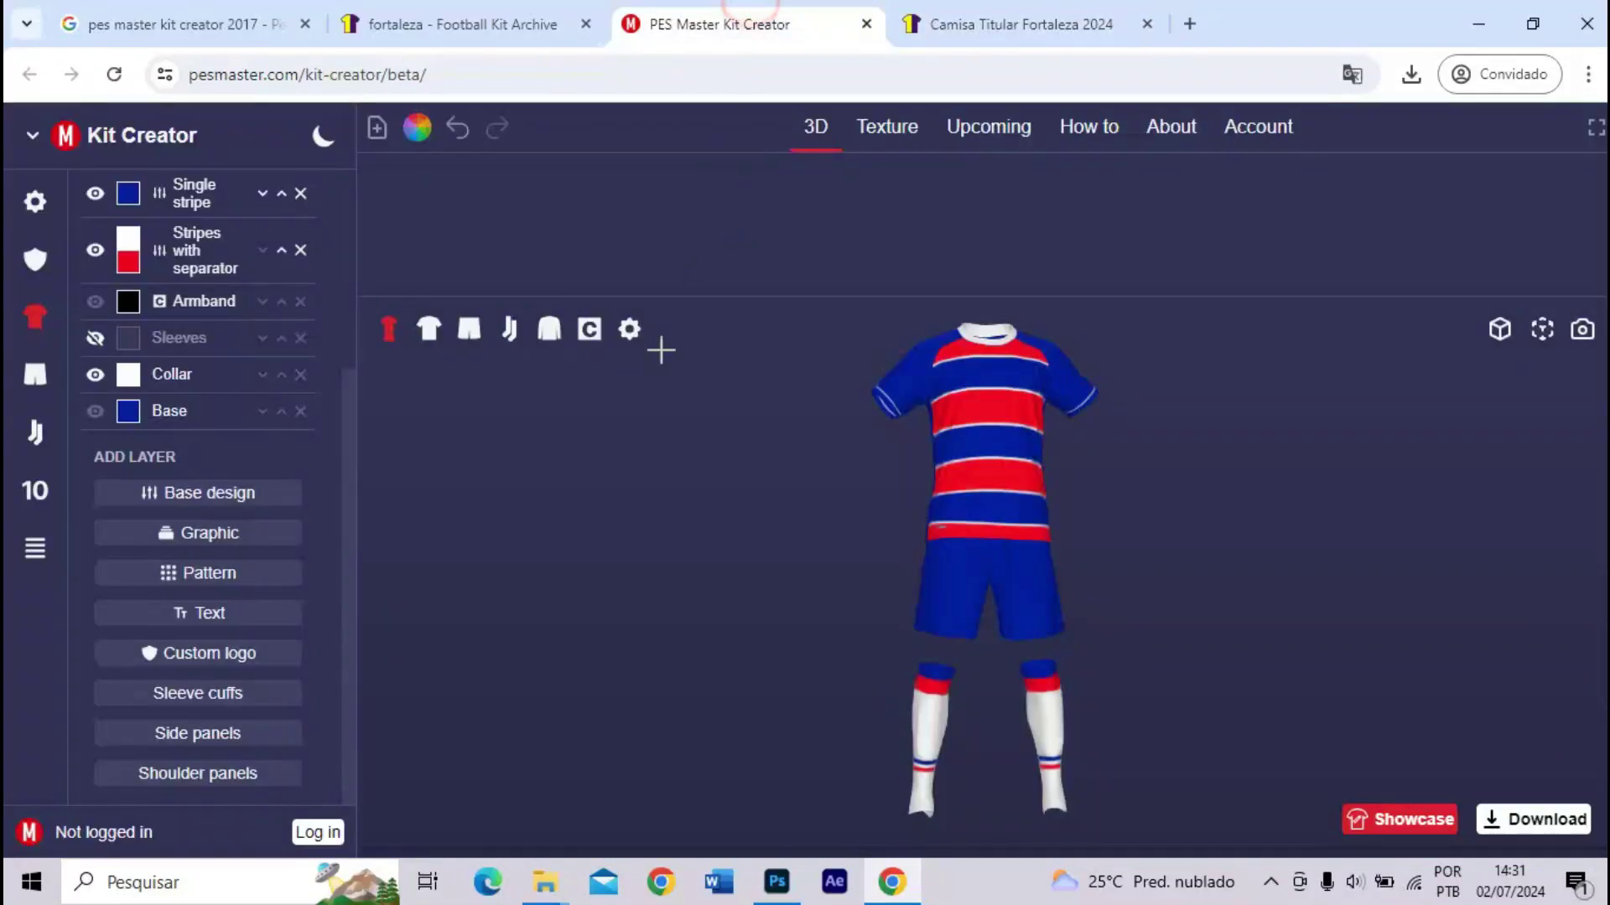
left_click_drag(744, 536, 1007, 569)
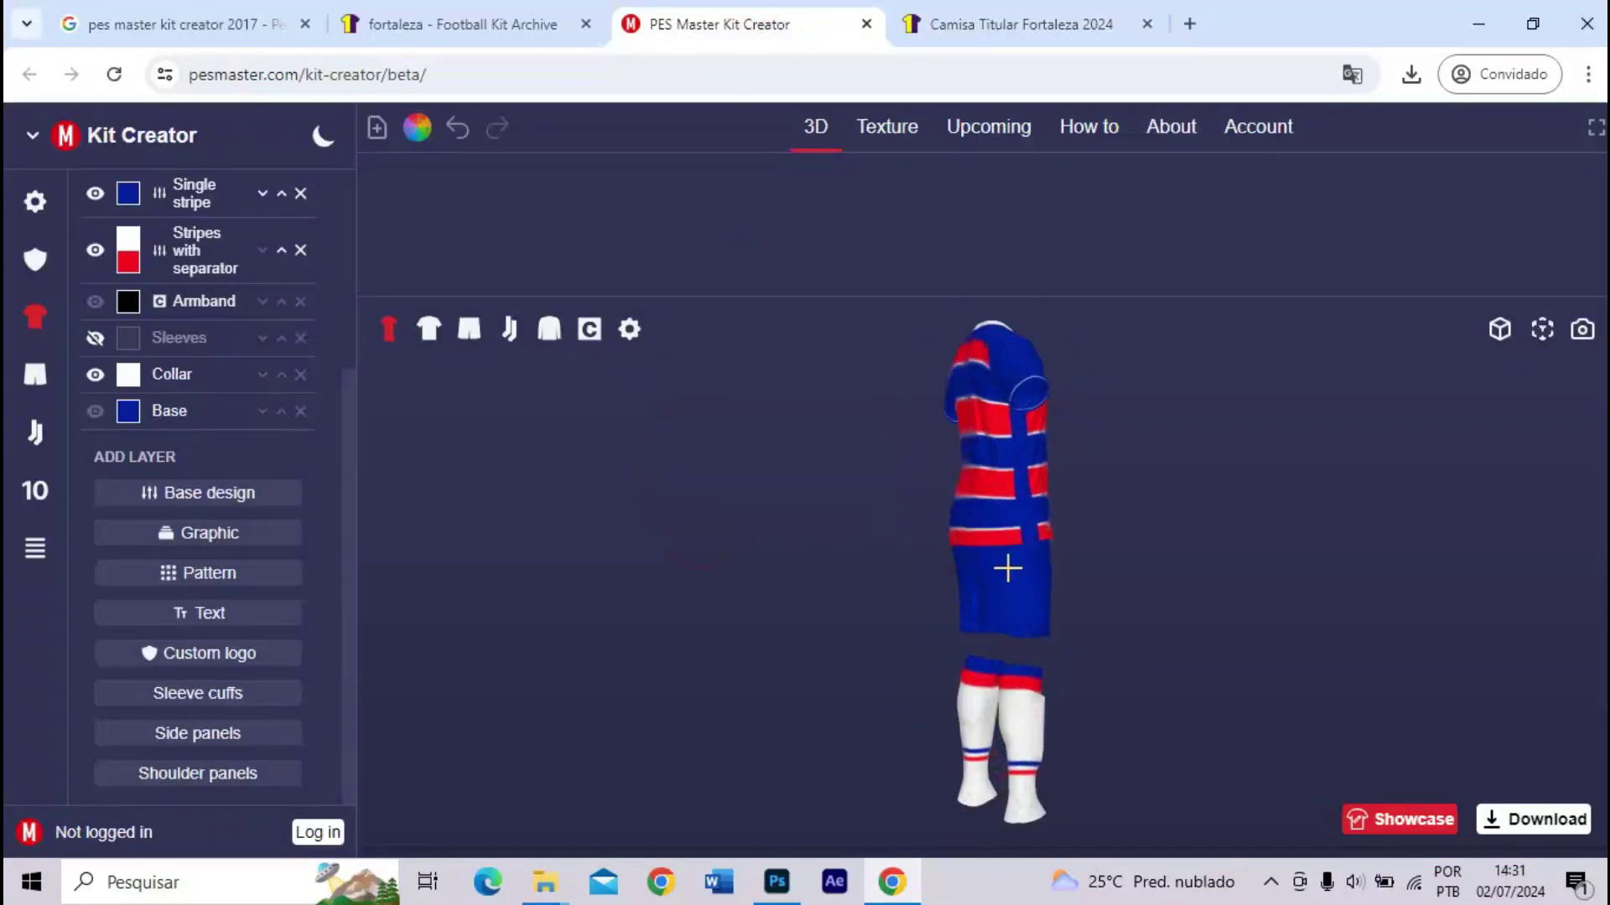
left_click(34, 372)
left_click(34, 332)
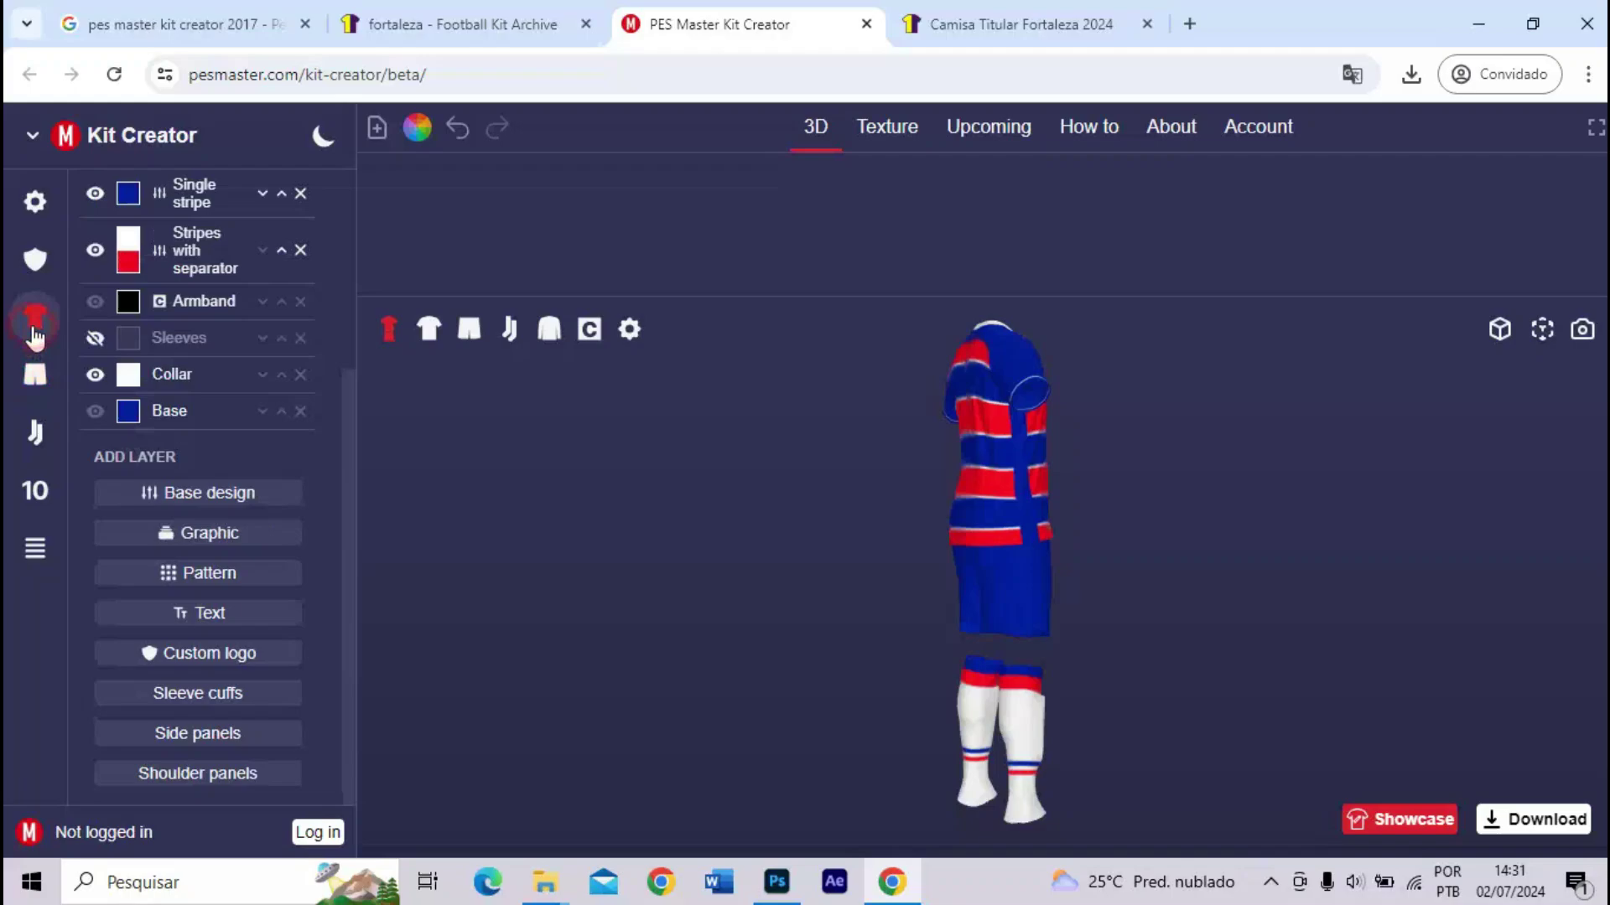
scroll(180, 252, "up", 2)
left_click_drag(156, 282, 163, 311)
left_click(161, 308)
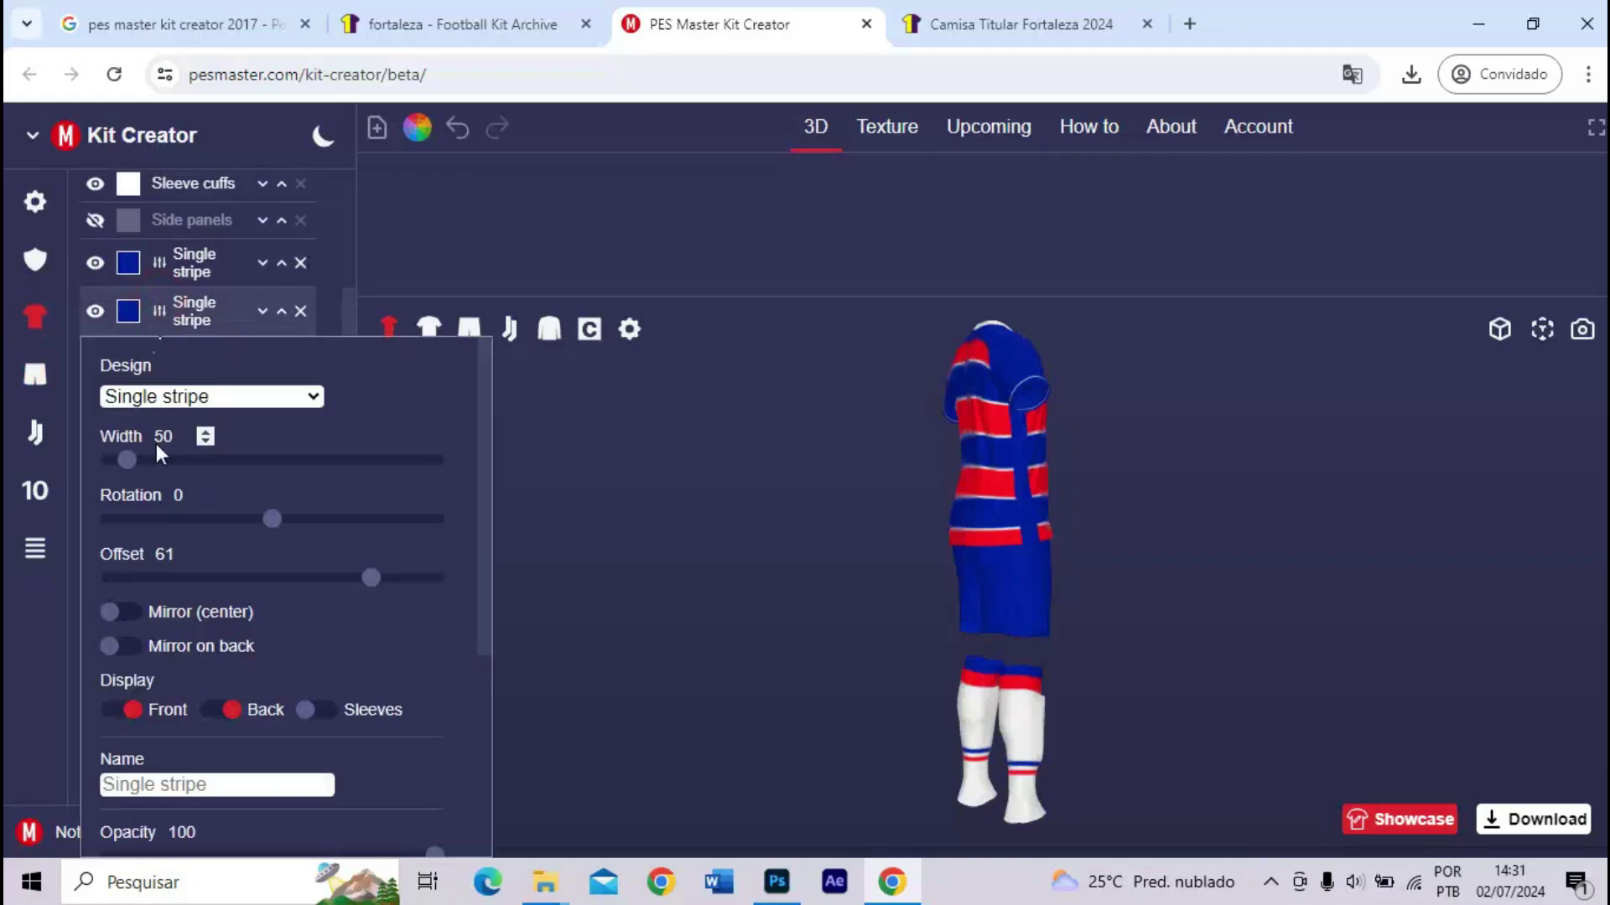
scroll(165, 568, "down", 4)
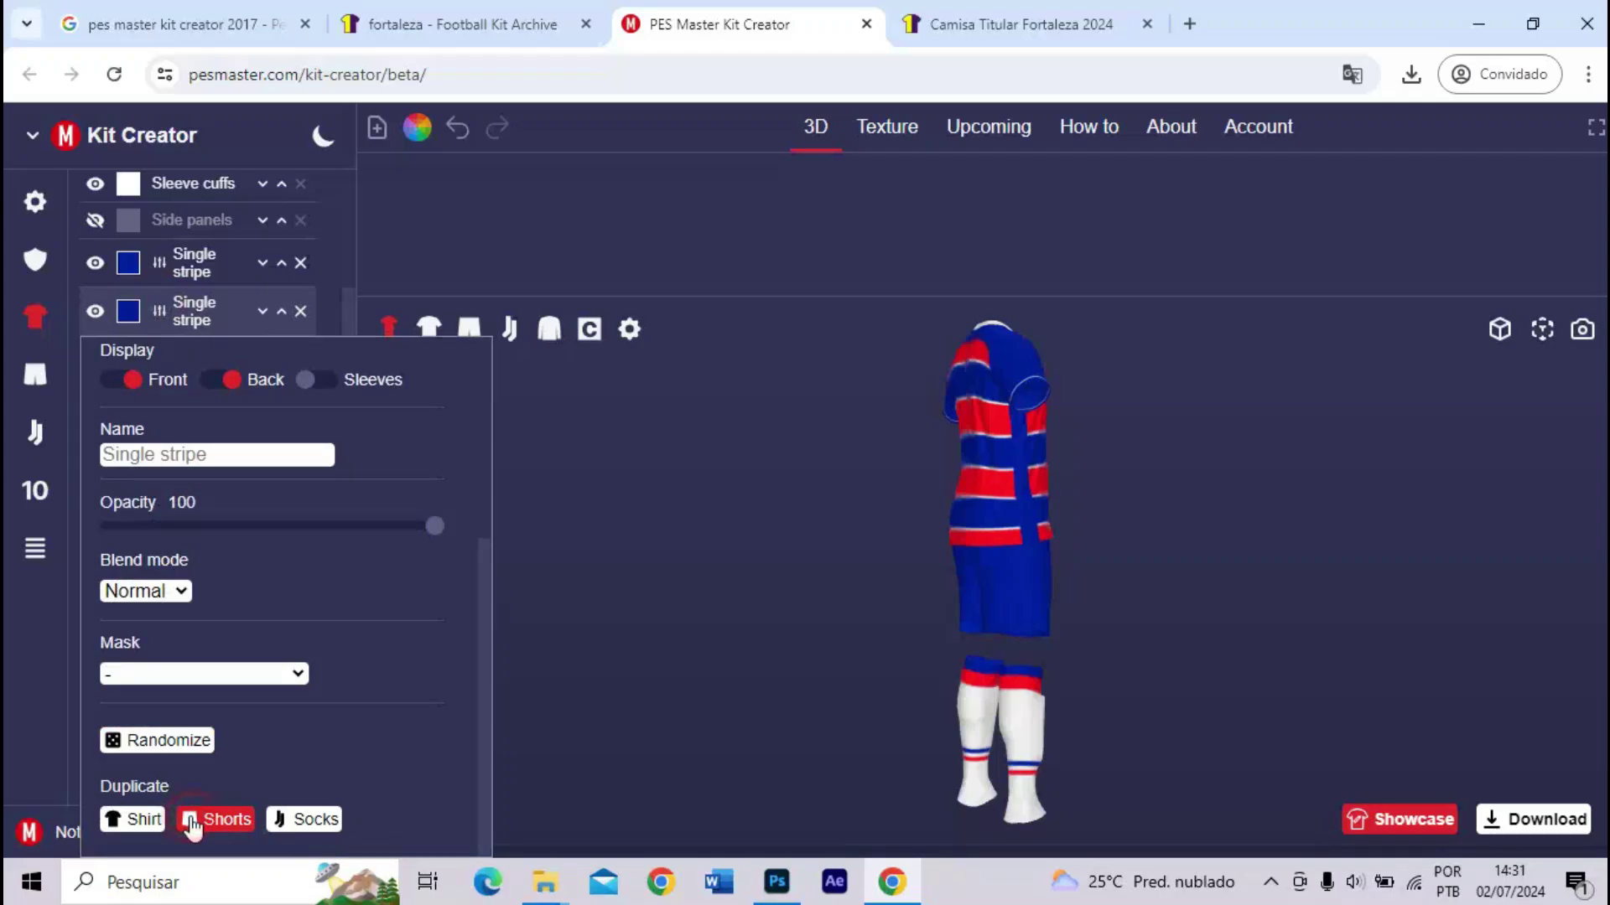
left_click(205, 262)
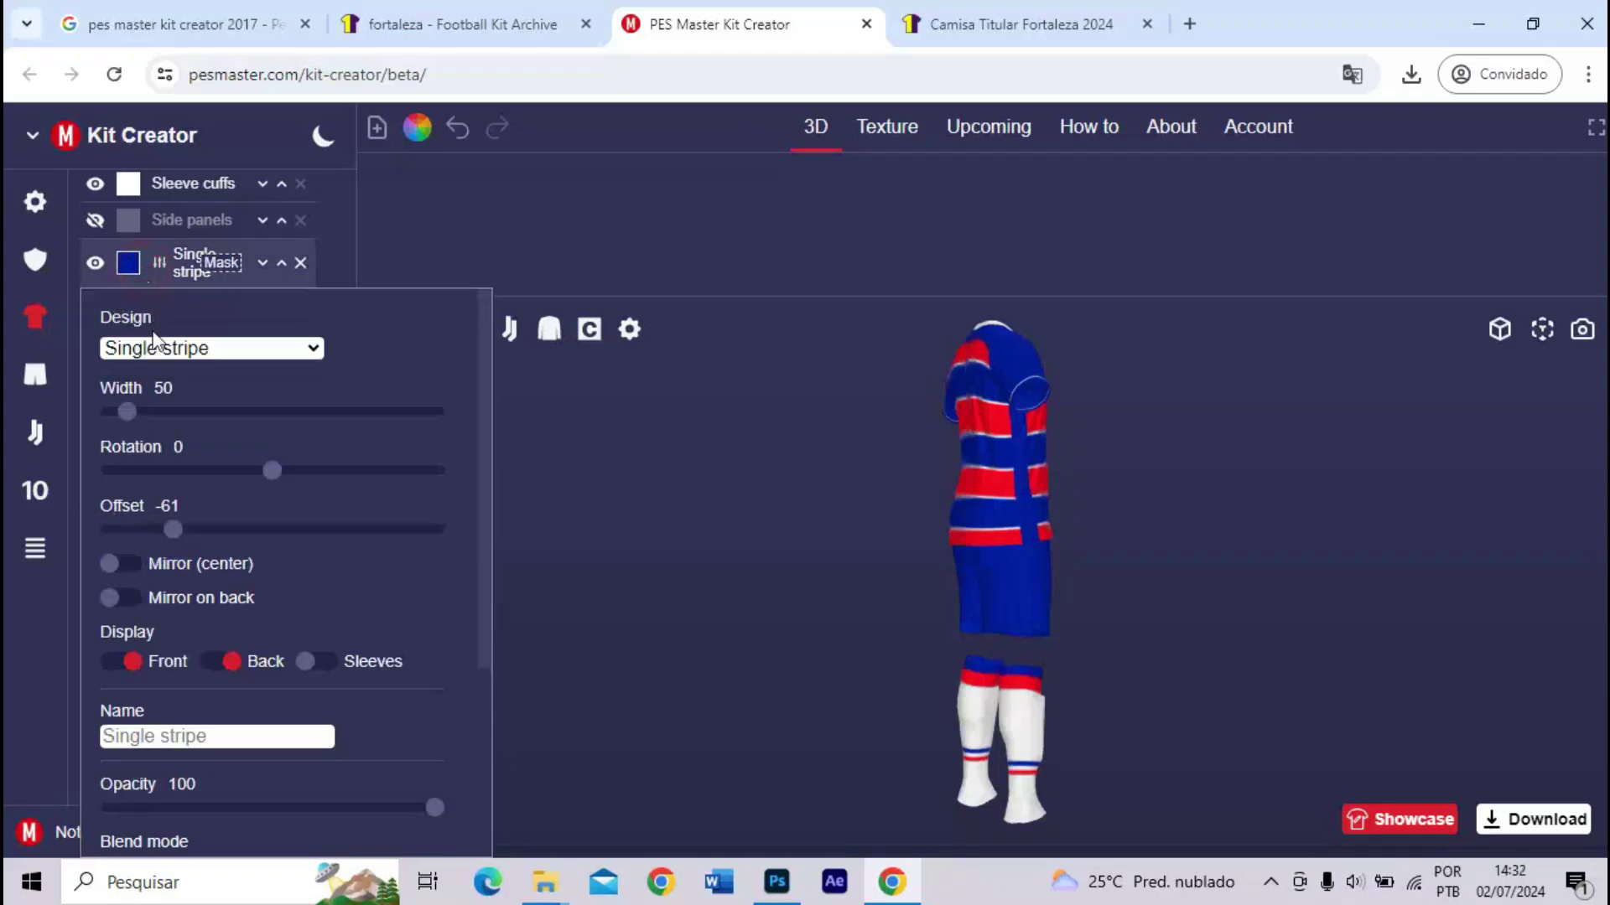
scroll(260, 436, "down", 3)
left_click(216, 820)
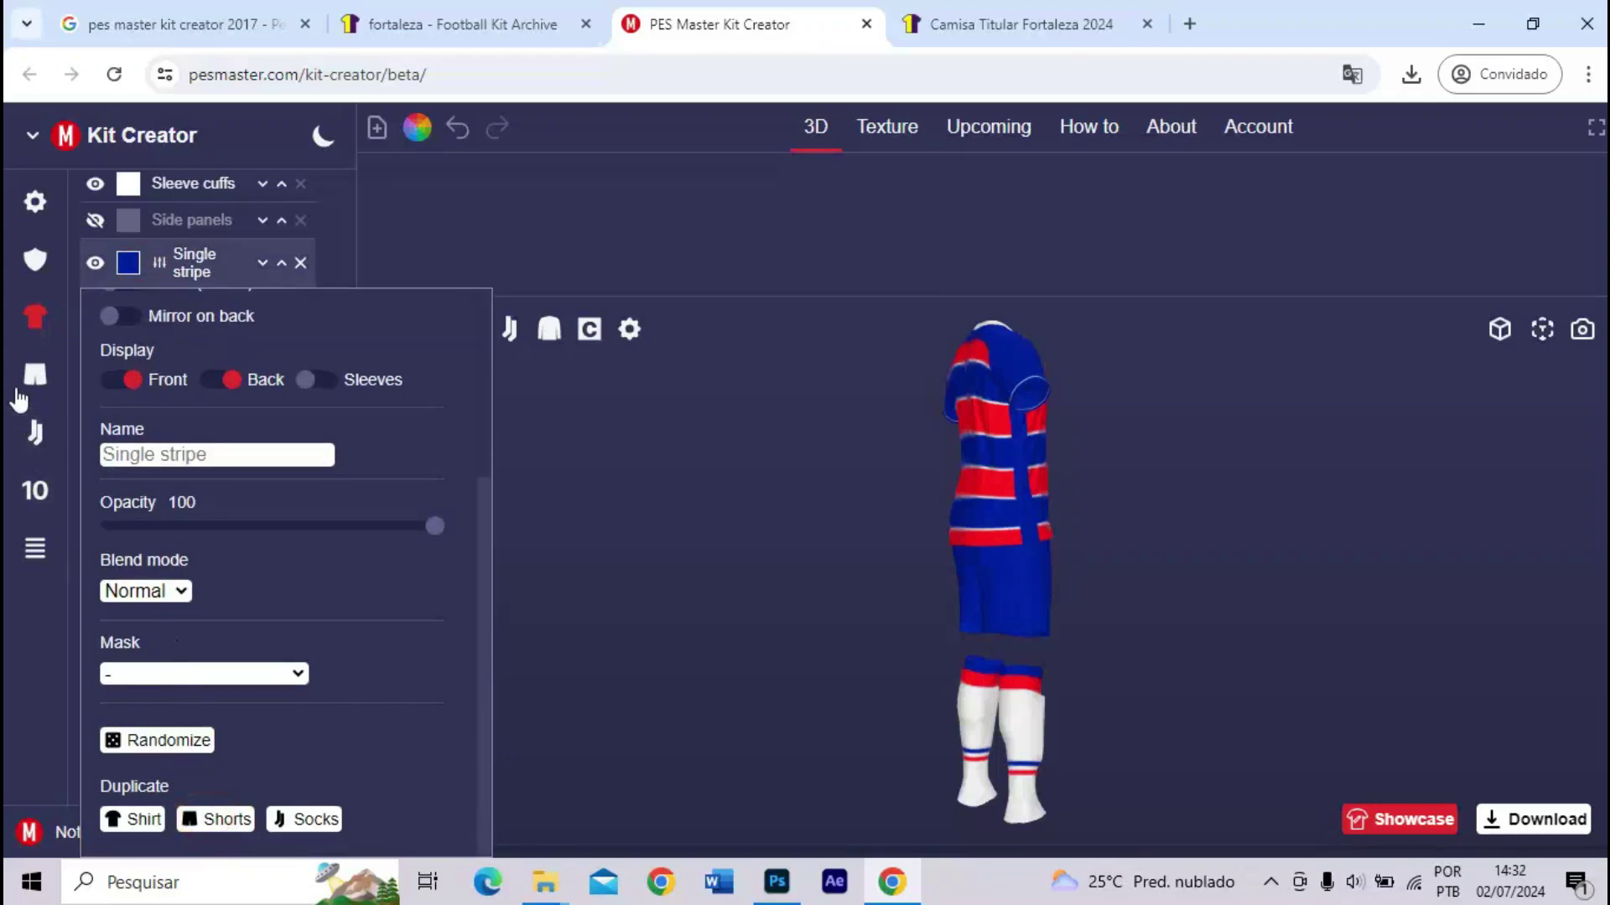
- Recolor both Single stripe layers on the shorts with the kit's red and check the front of the kit
left_click(21, 386)
left_click(127, 273)
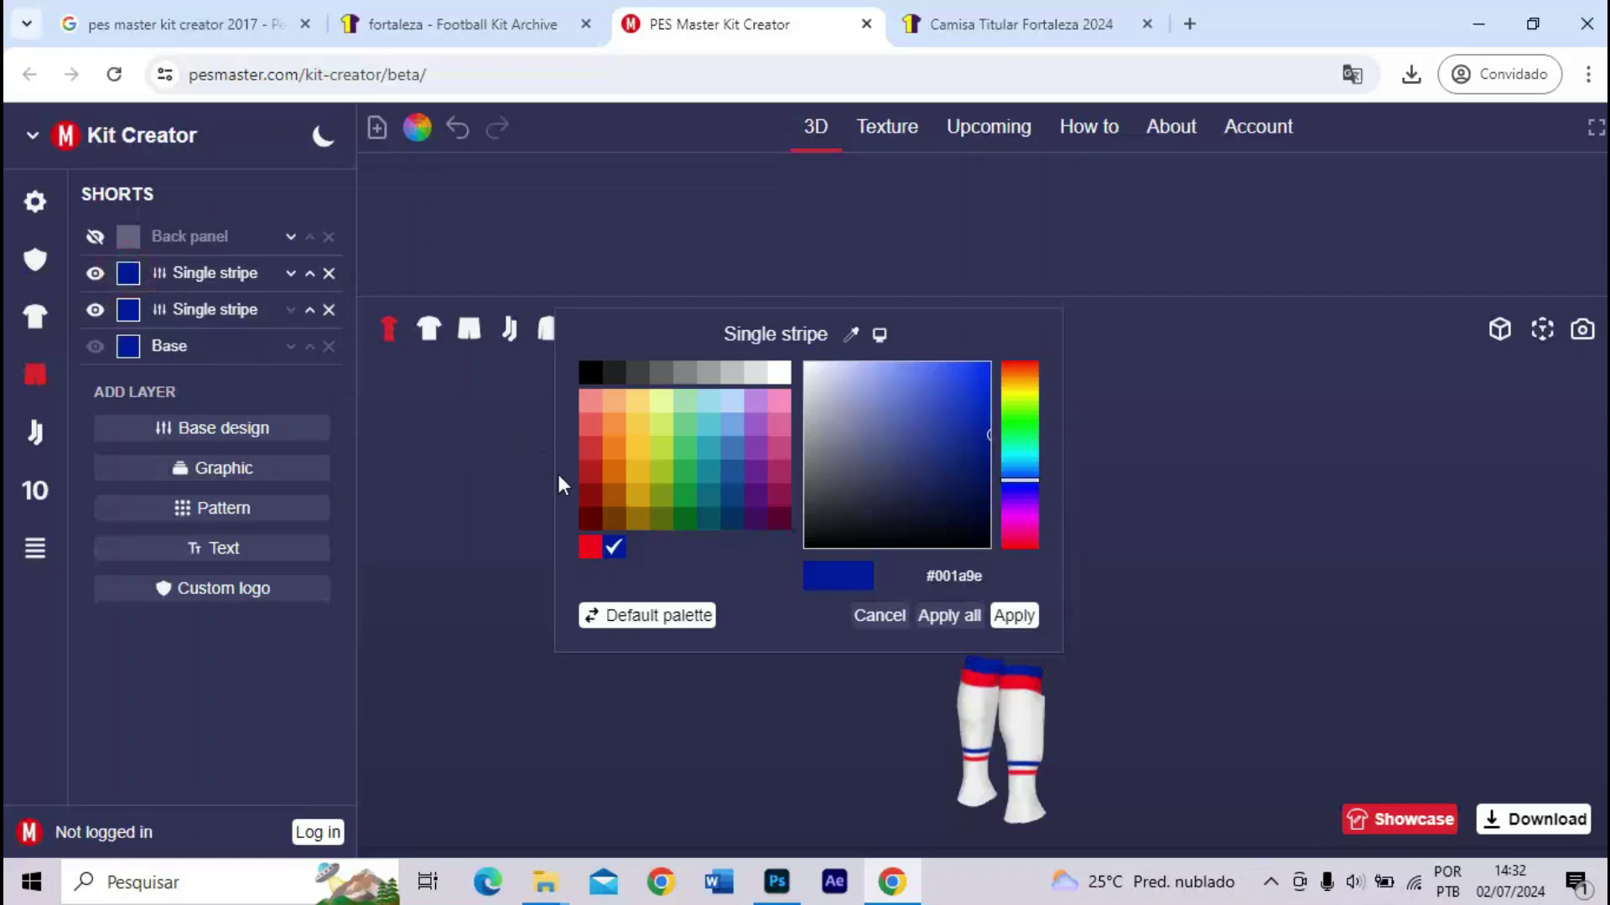
left_click(589, 550)
left_click(1014, 616)
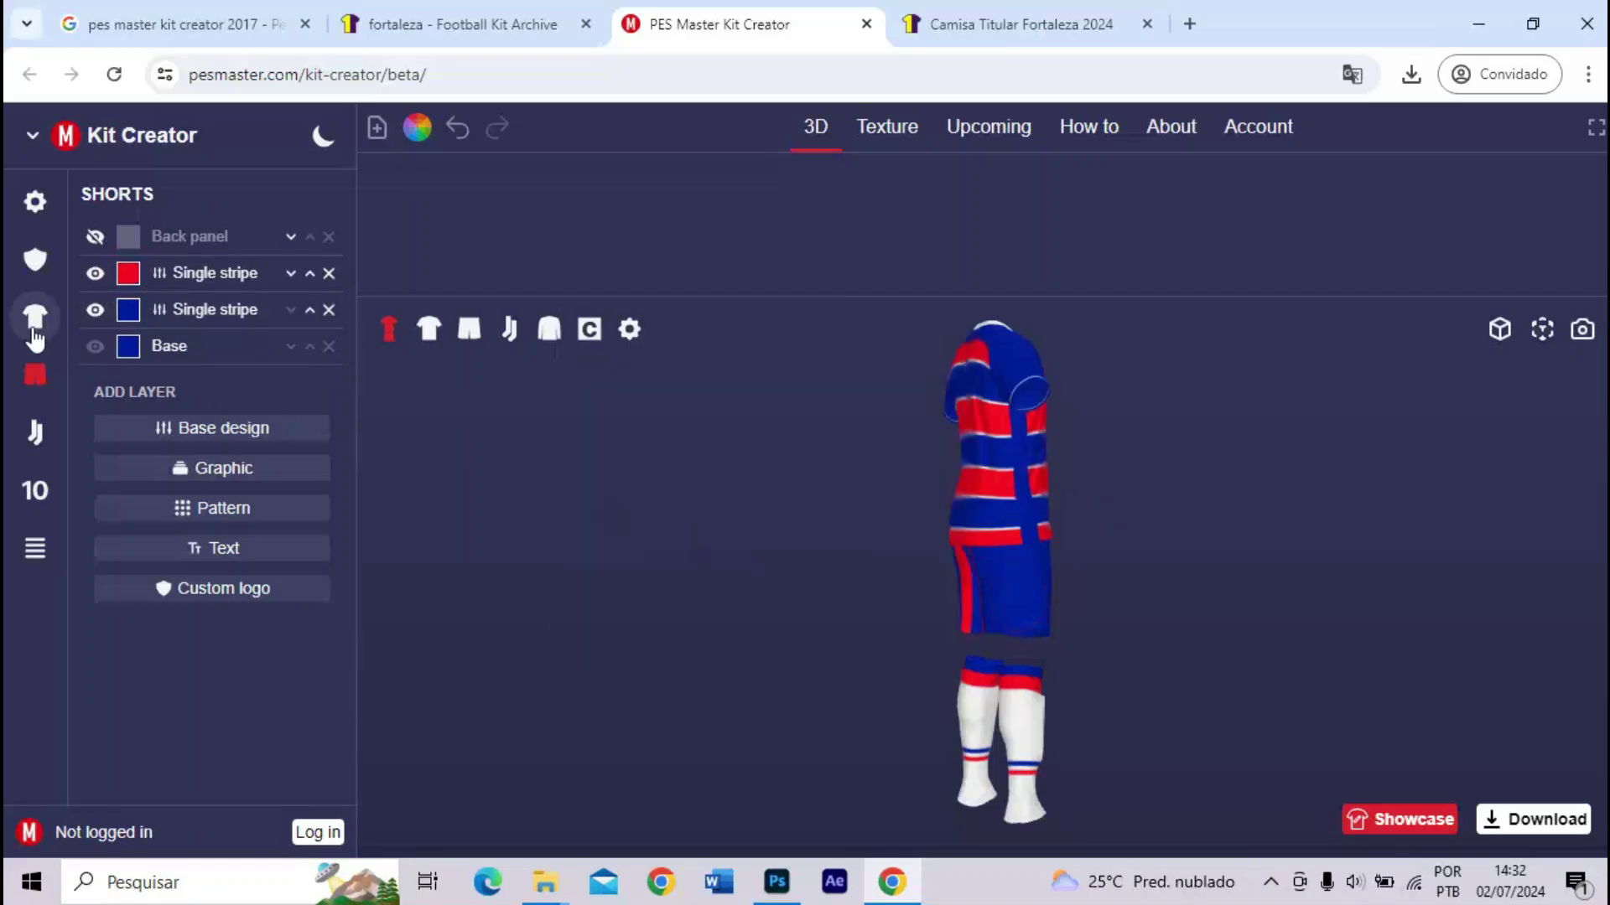
left_click(128, 310)
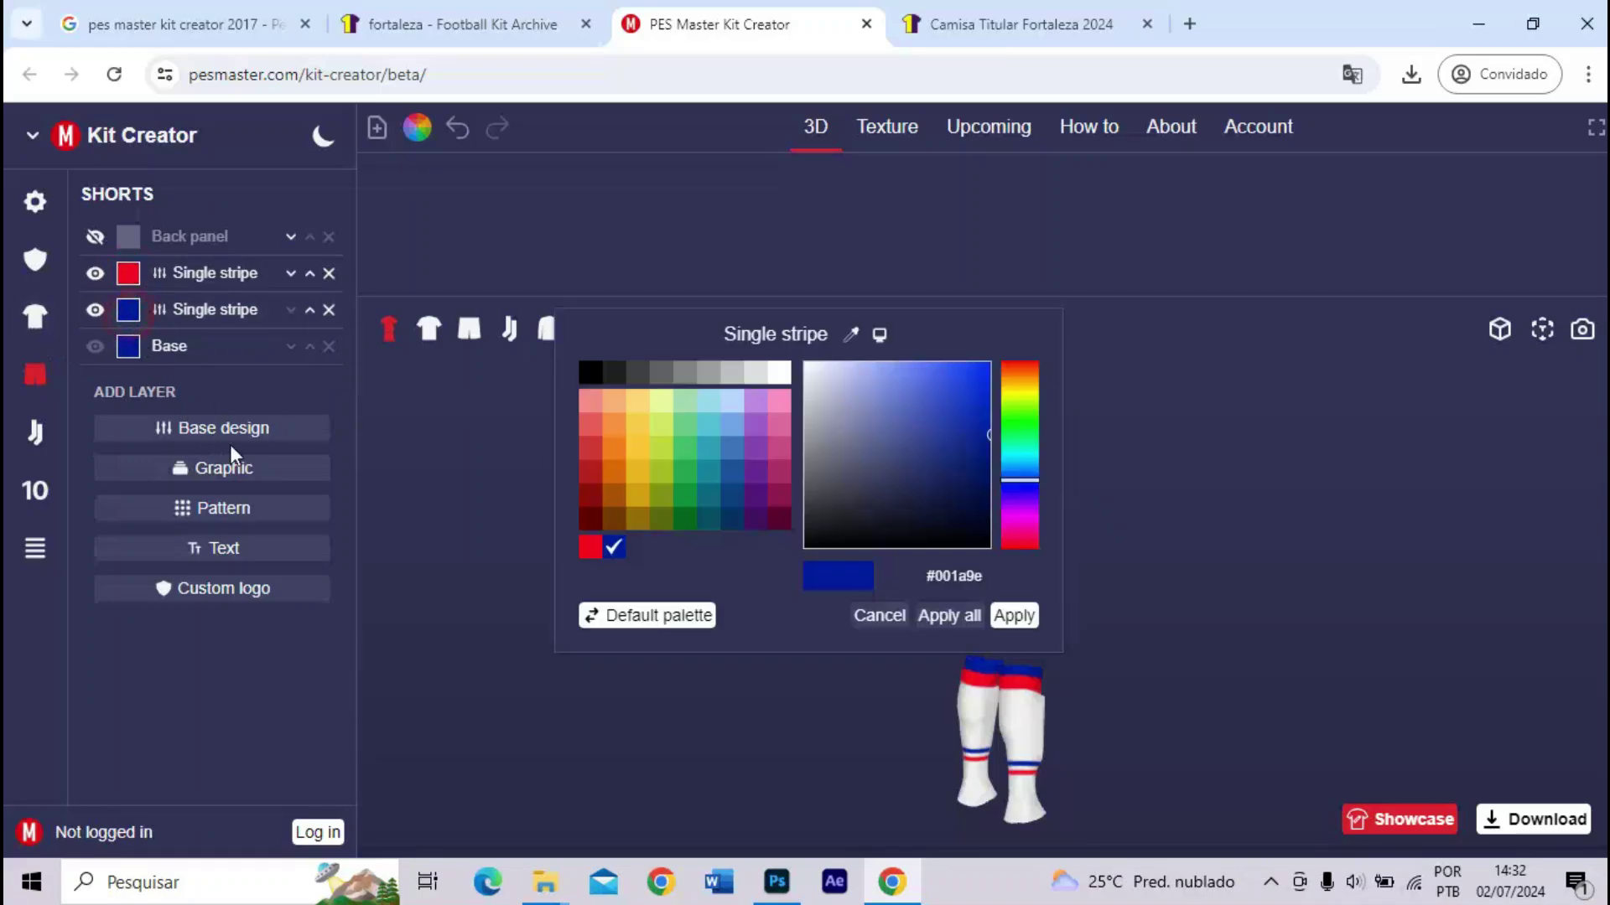
left_click(596, 546)
left_click(1013, 616)
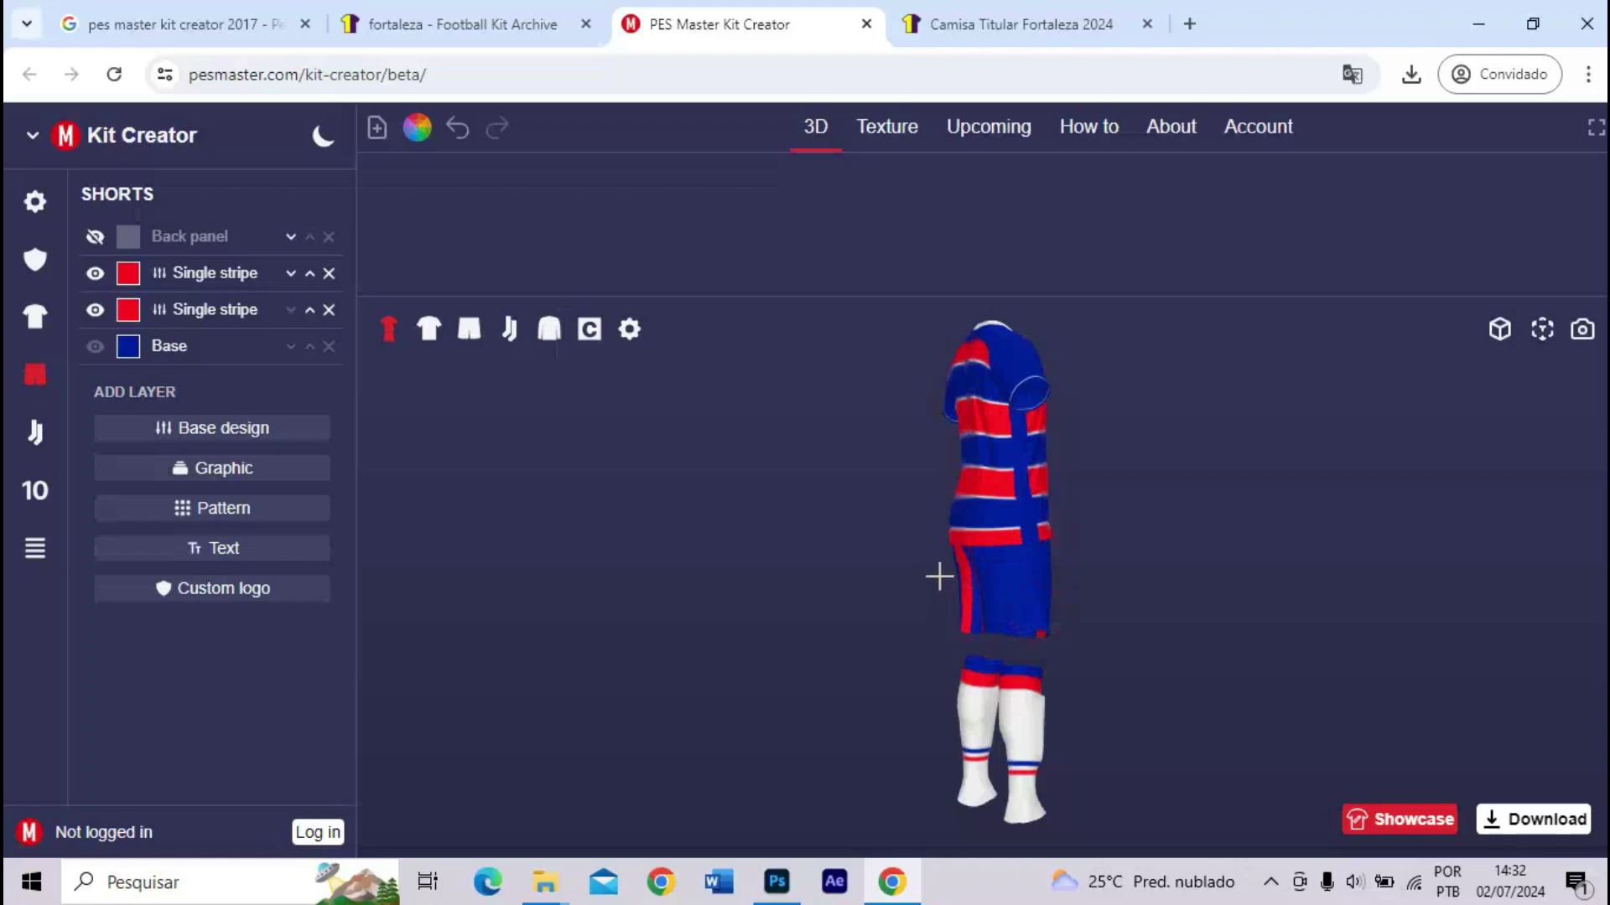
left_click_drag(938, 576, 740, 575)
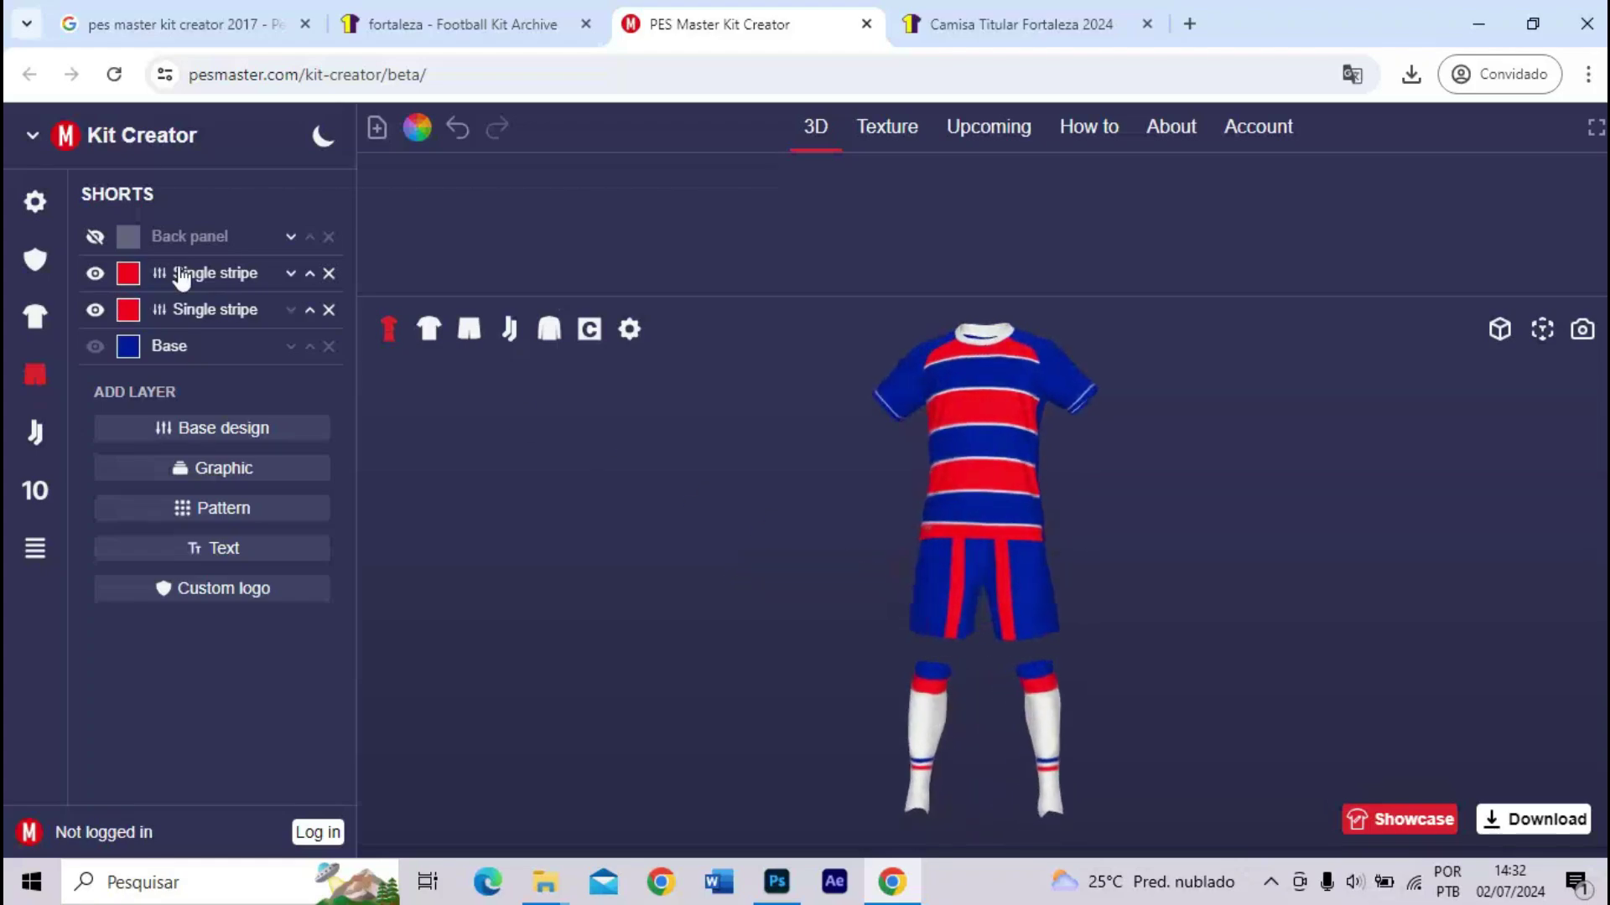
- Set the offset of both red Single stripe layers on the shorts to 0, checking the stripe from the side
left_click(159, 312)
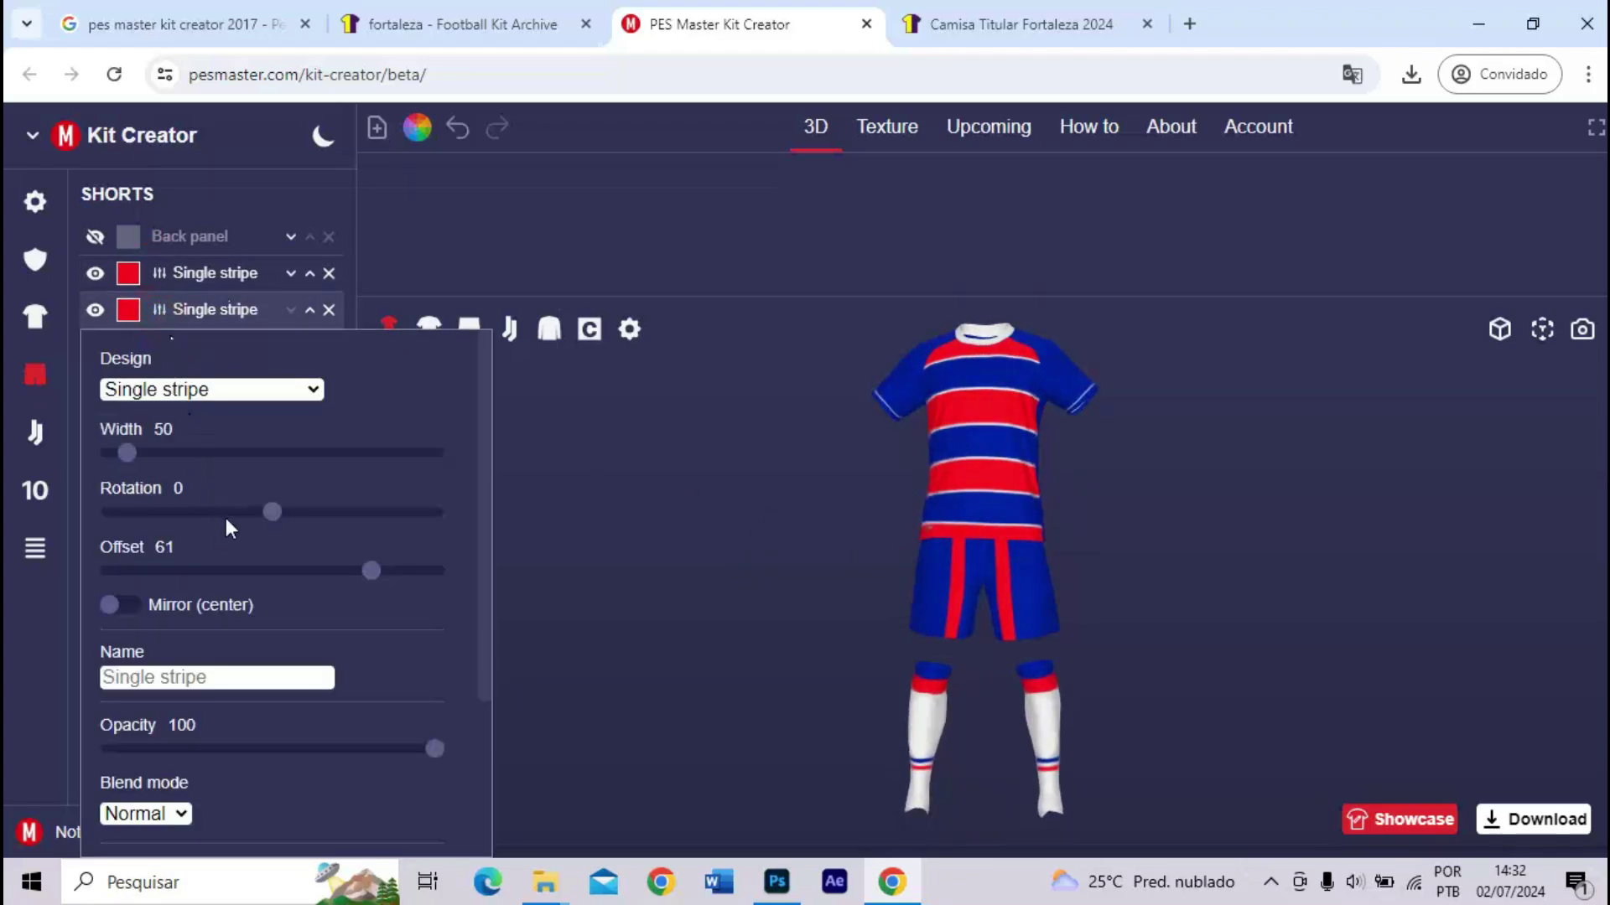
left_click_drag(272, 579, 267, 577)
left_click_drag(668, 582, 491, 494)
left_click_drag(159, 311, 153, 273)
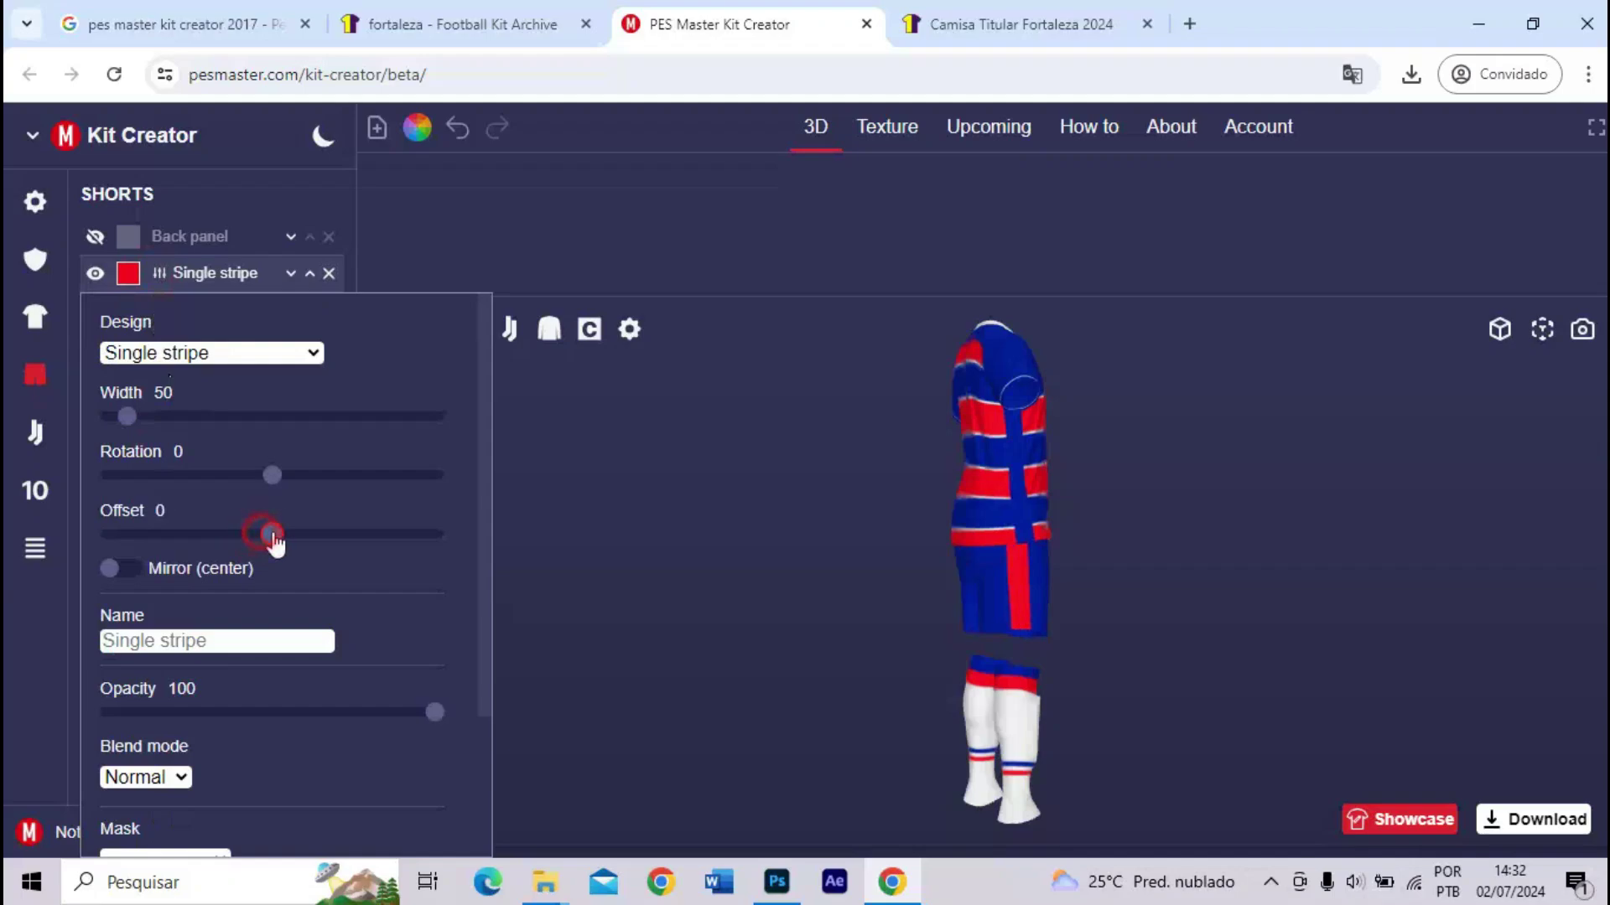
left_click_drag(714, 604, 917, 598)
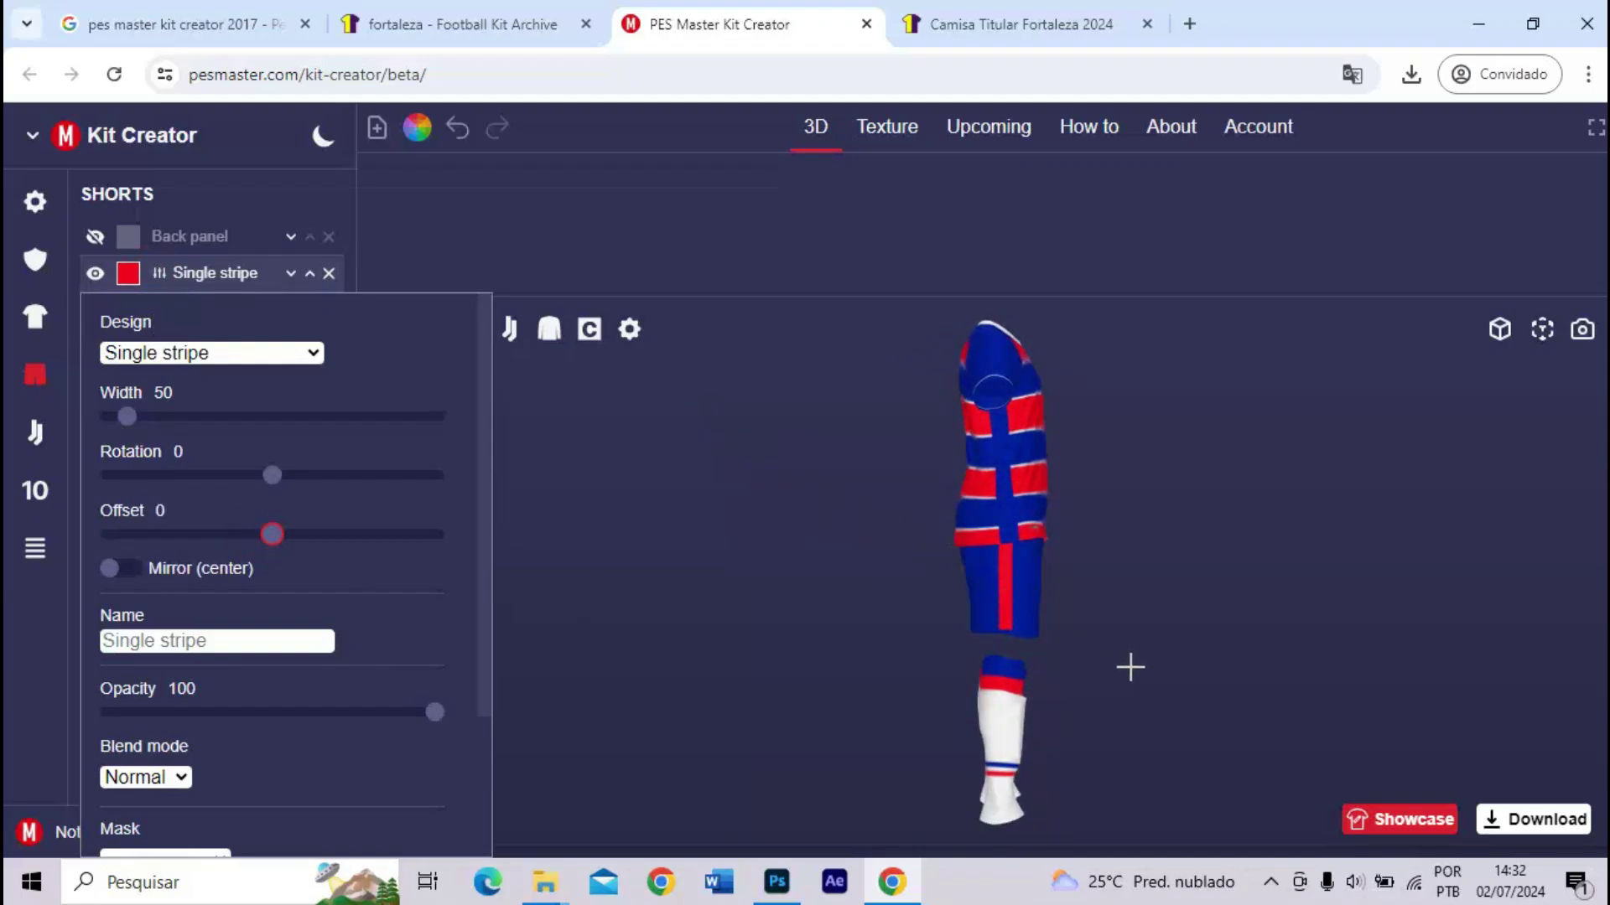
- Examine the red side stripe on the shorts up close from both sides and compare it with the kit photo
left_click(1541, 333)
scroll(995, 586, "up", 5)
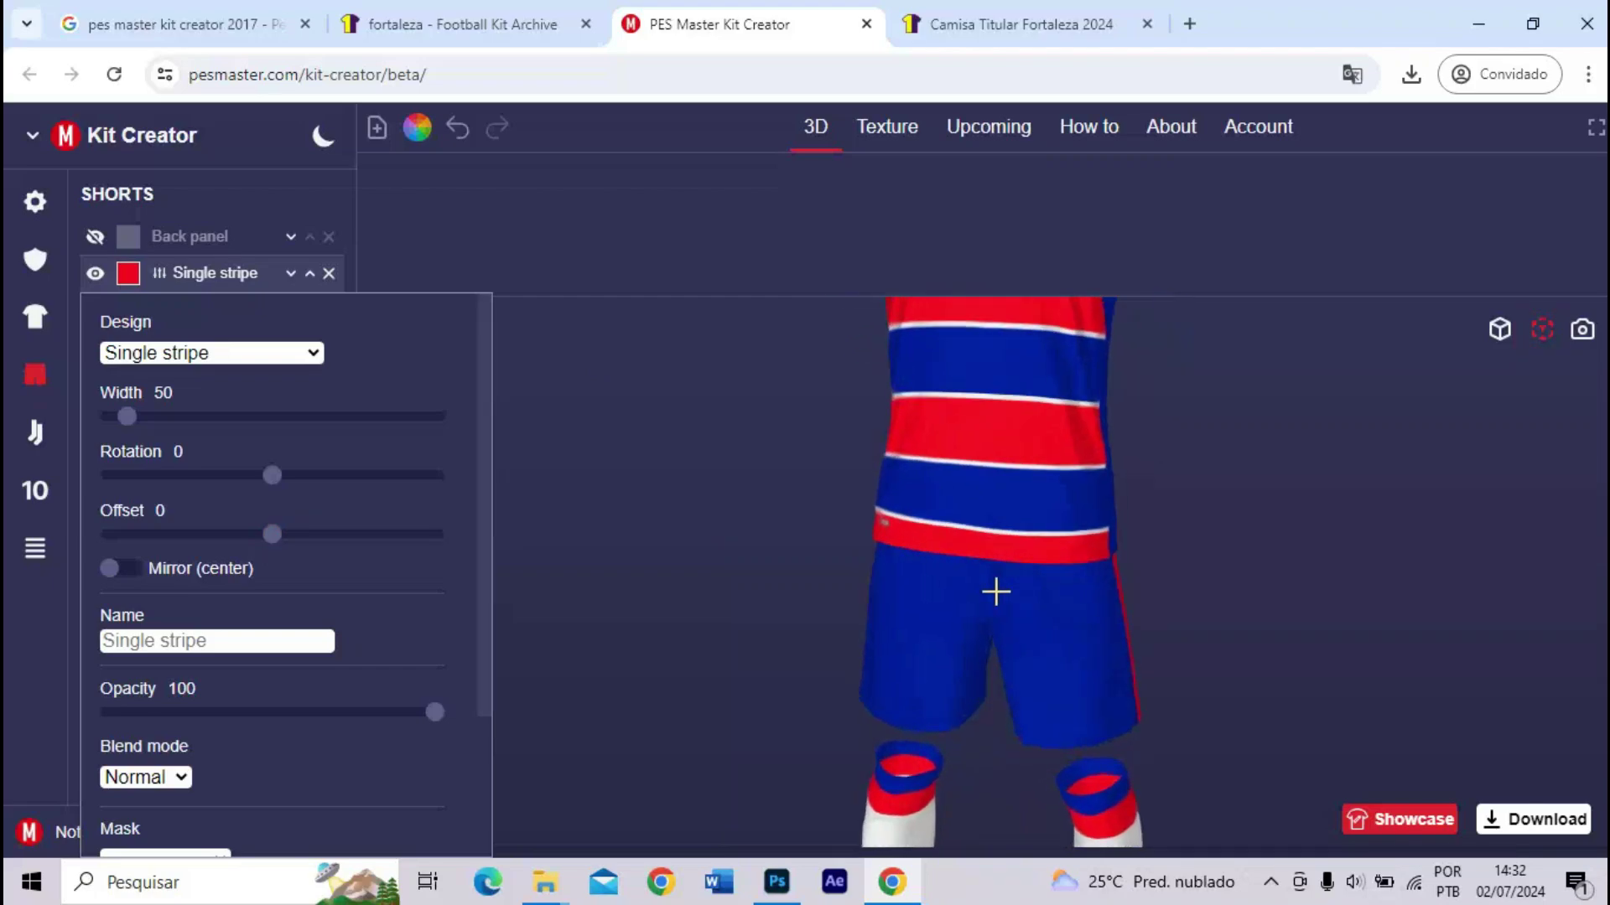
scroll(887, 554, "up", 5)
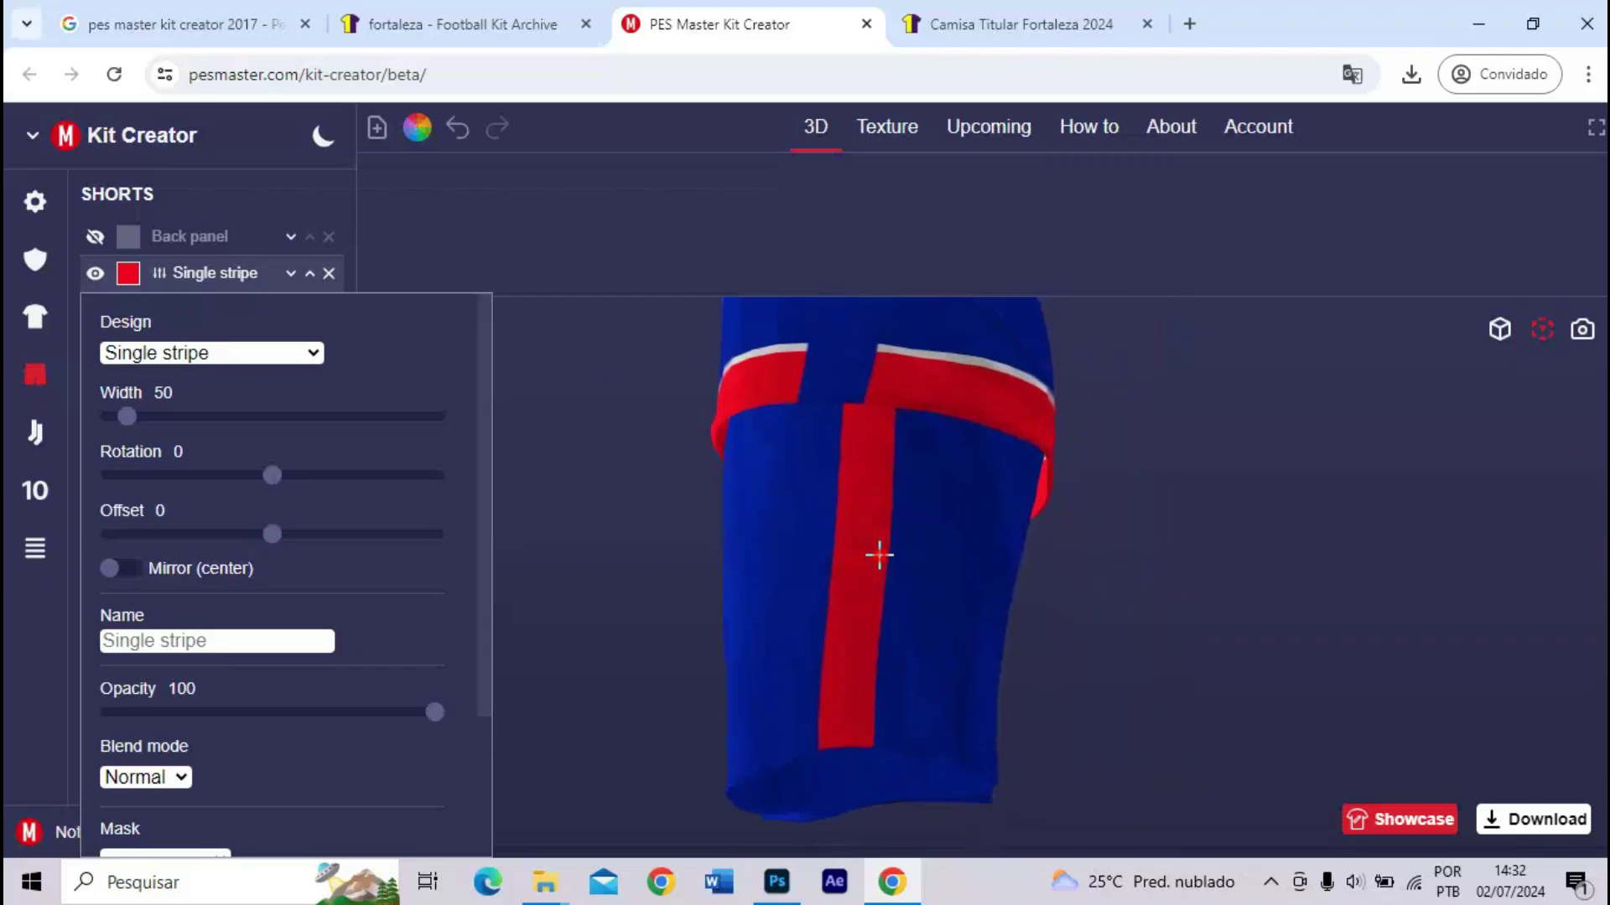
scroll(887, 564, "up", 3)
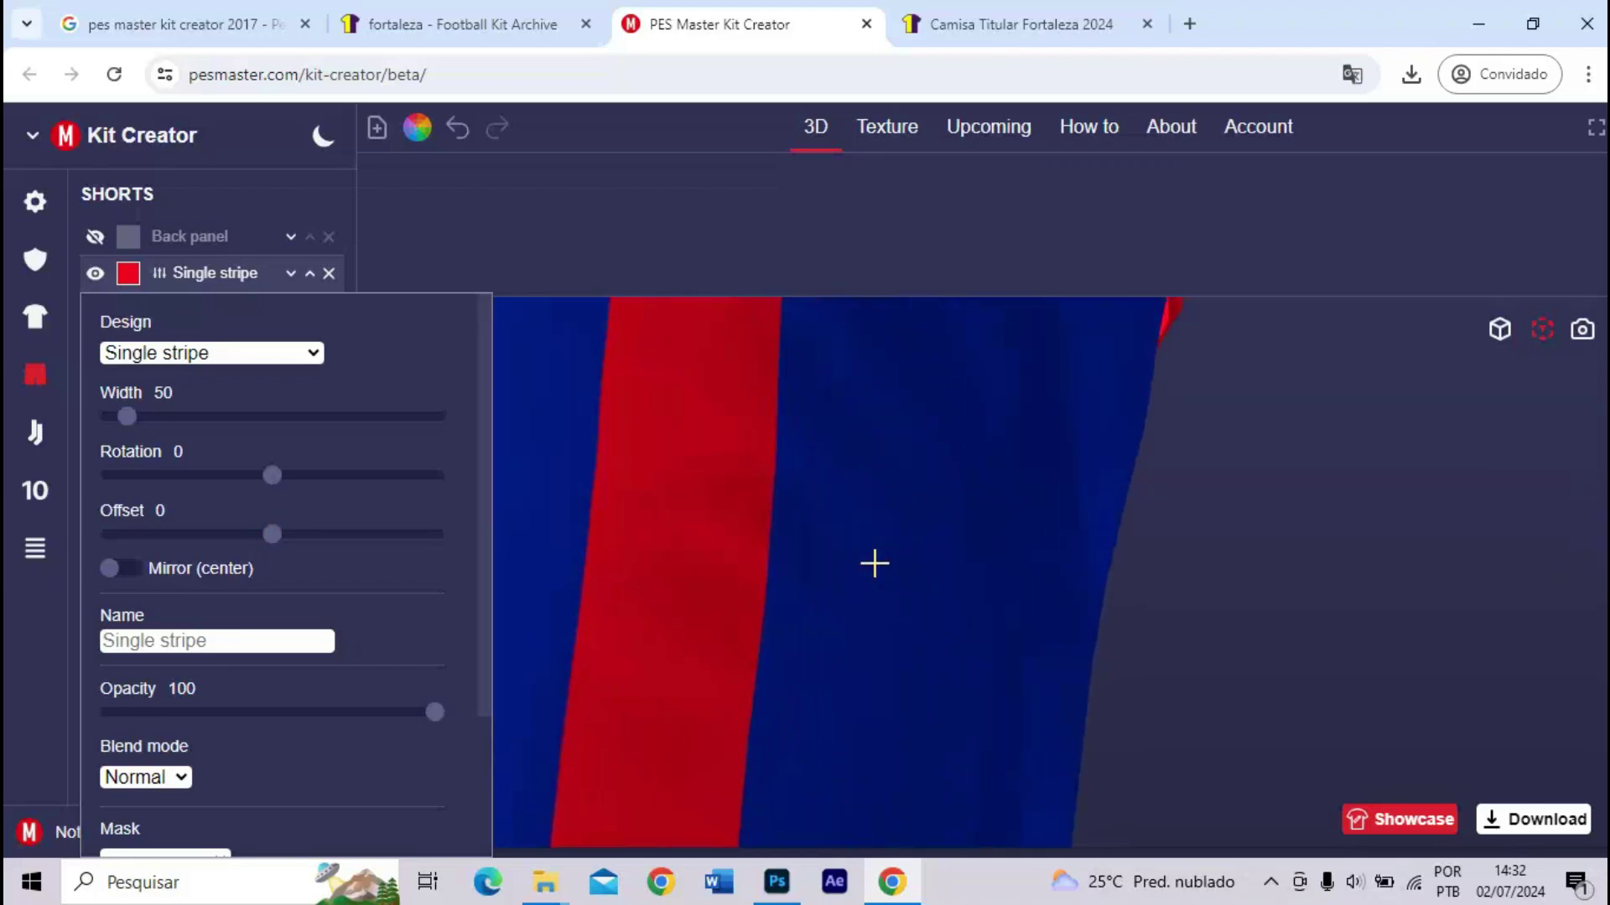
left_click_drag(872, 564, 1044, 558)
scroll(798, 547, "down", 5)
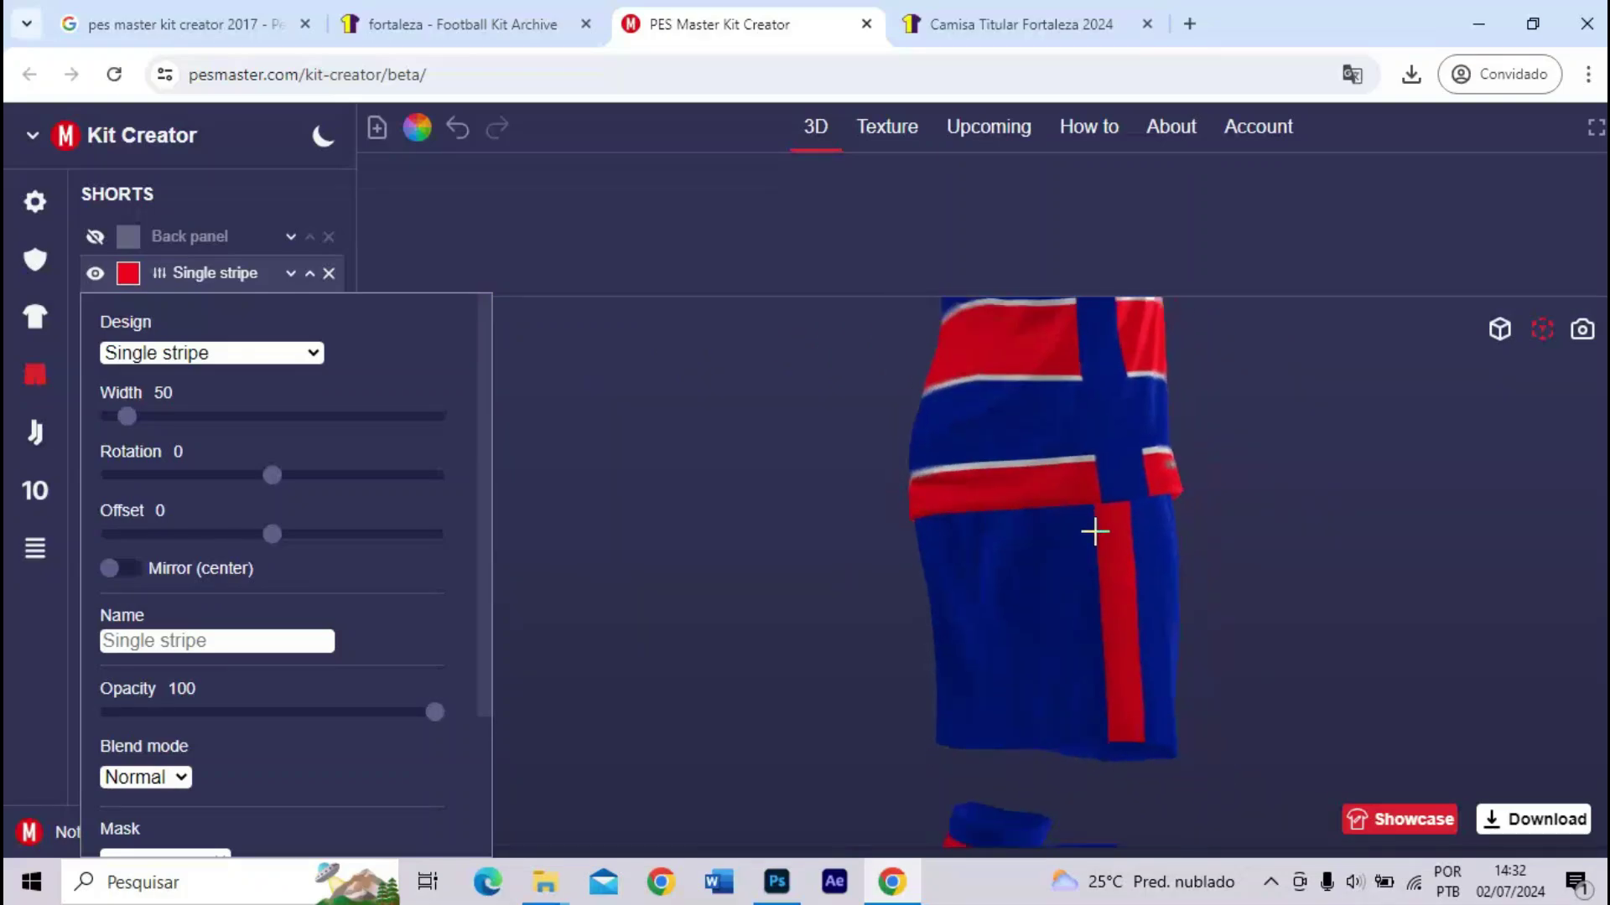
scroll(1090, 523, "down", 5)
scroll(1045, 557, "up", 5)
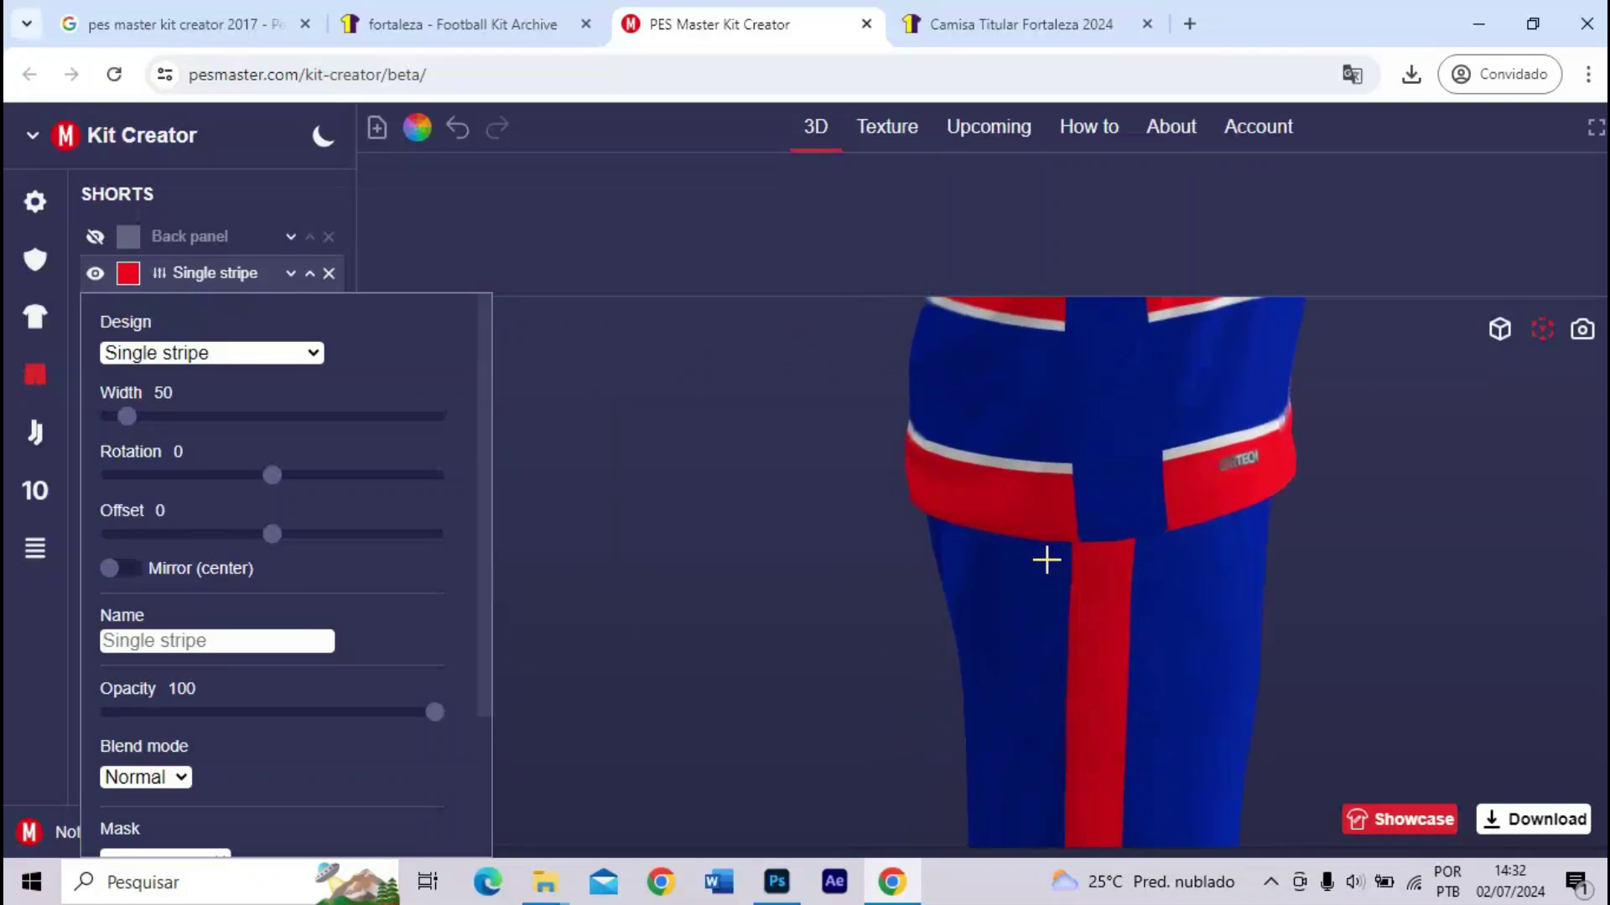
left_click(1063, 24)
left_click(748, 24)
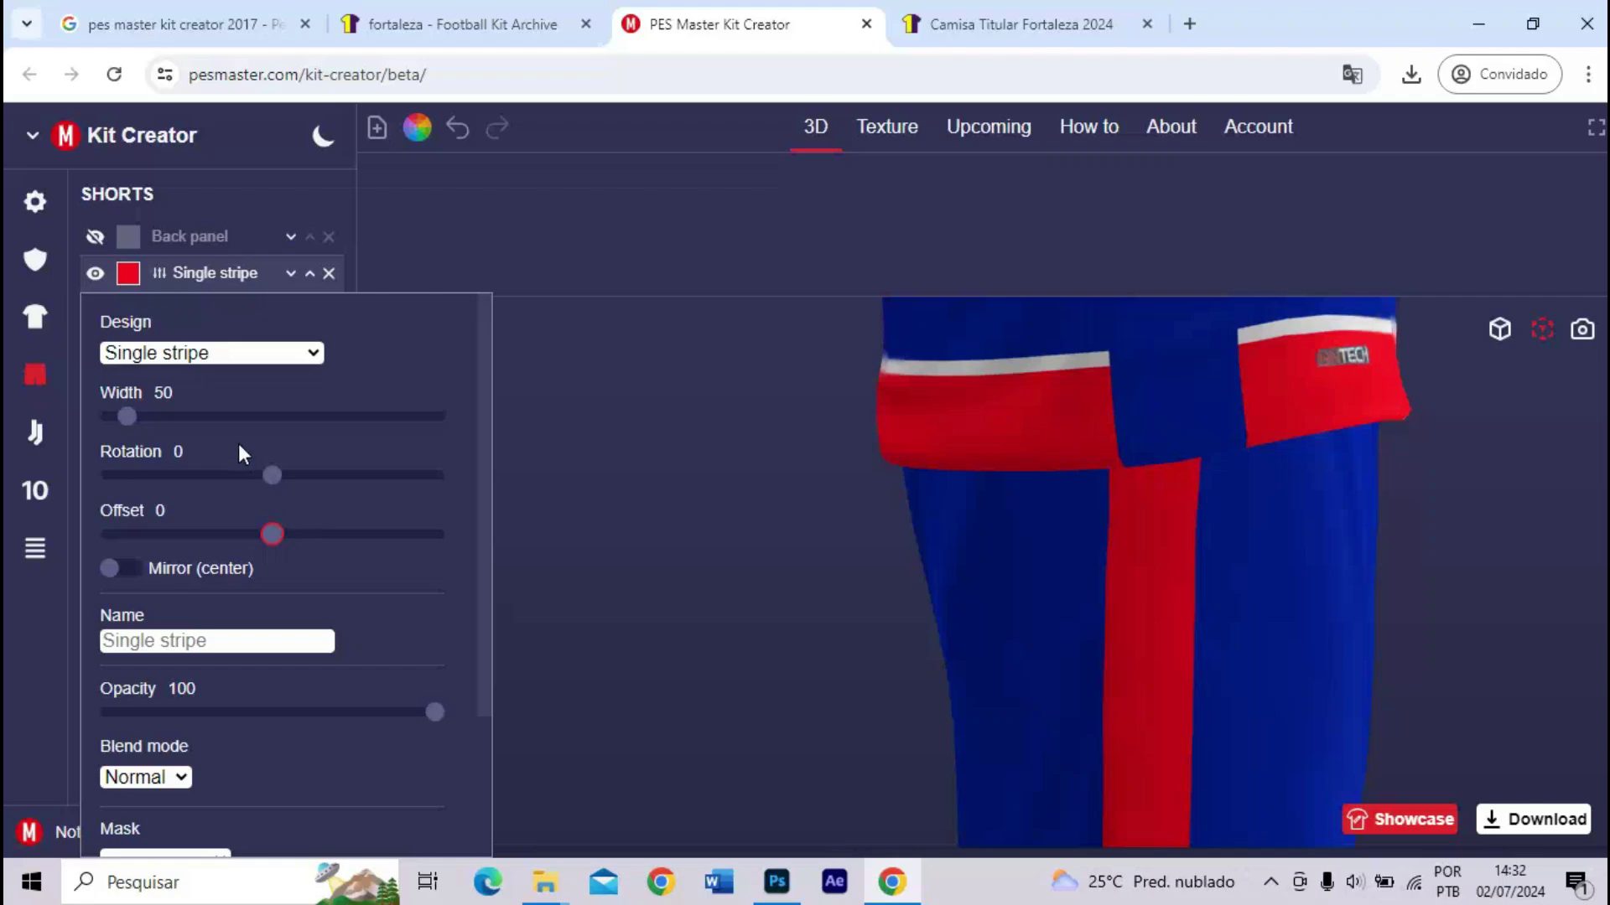
scroll(269, 546, "down", 3)
scroll(270, 546, "up", 3)
- Offset the upper Single stripe layer on the shorts to -3 and the lower one to 3
mouse_move(291, 540)
left_mouse_down()
mouse_move(309, 544)
mouse_move(266, 549)
left_mouse_up()
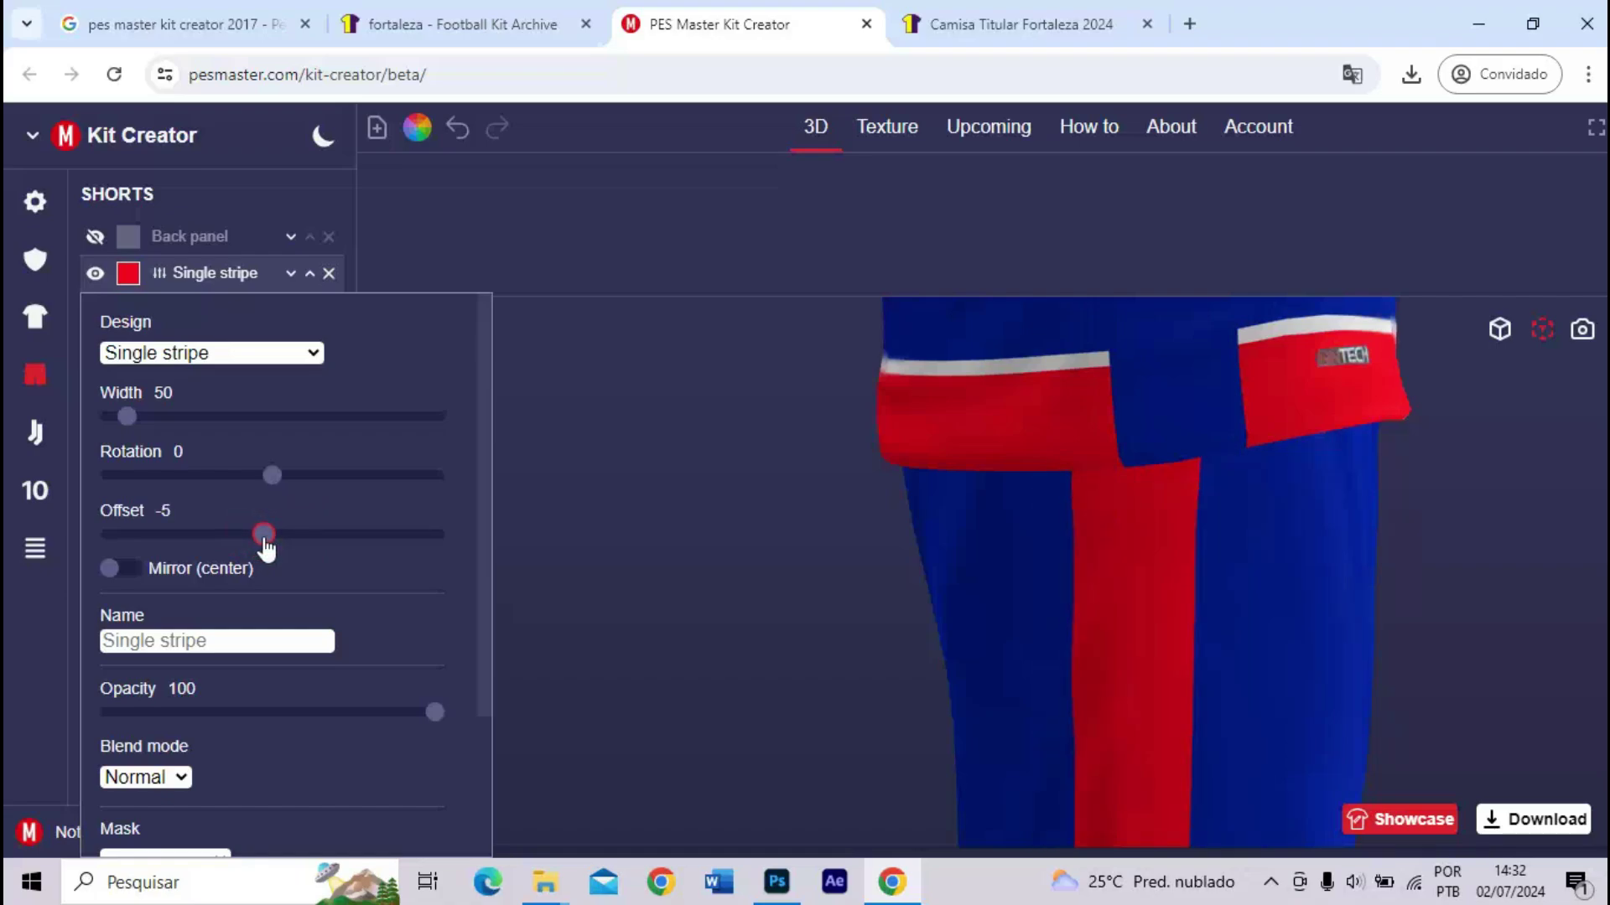
mouse_move(1045, 554)
left_mouse_down()
mouse_move(1304, 528)
mouse_move(1028, 564)
left_mouse_up()
key("Right")
key("Right")
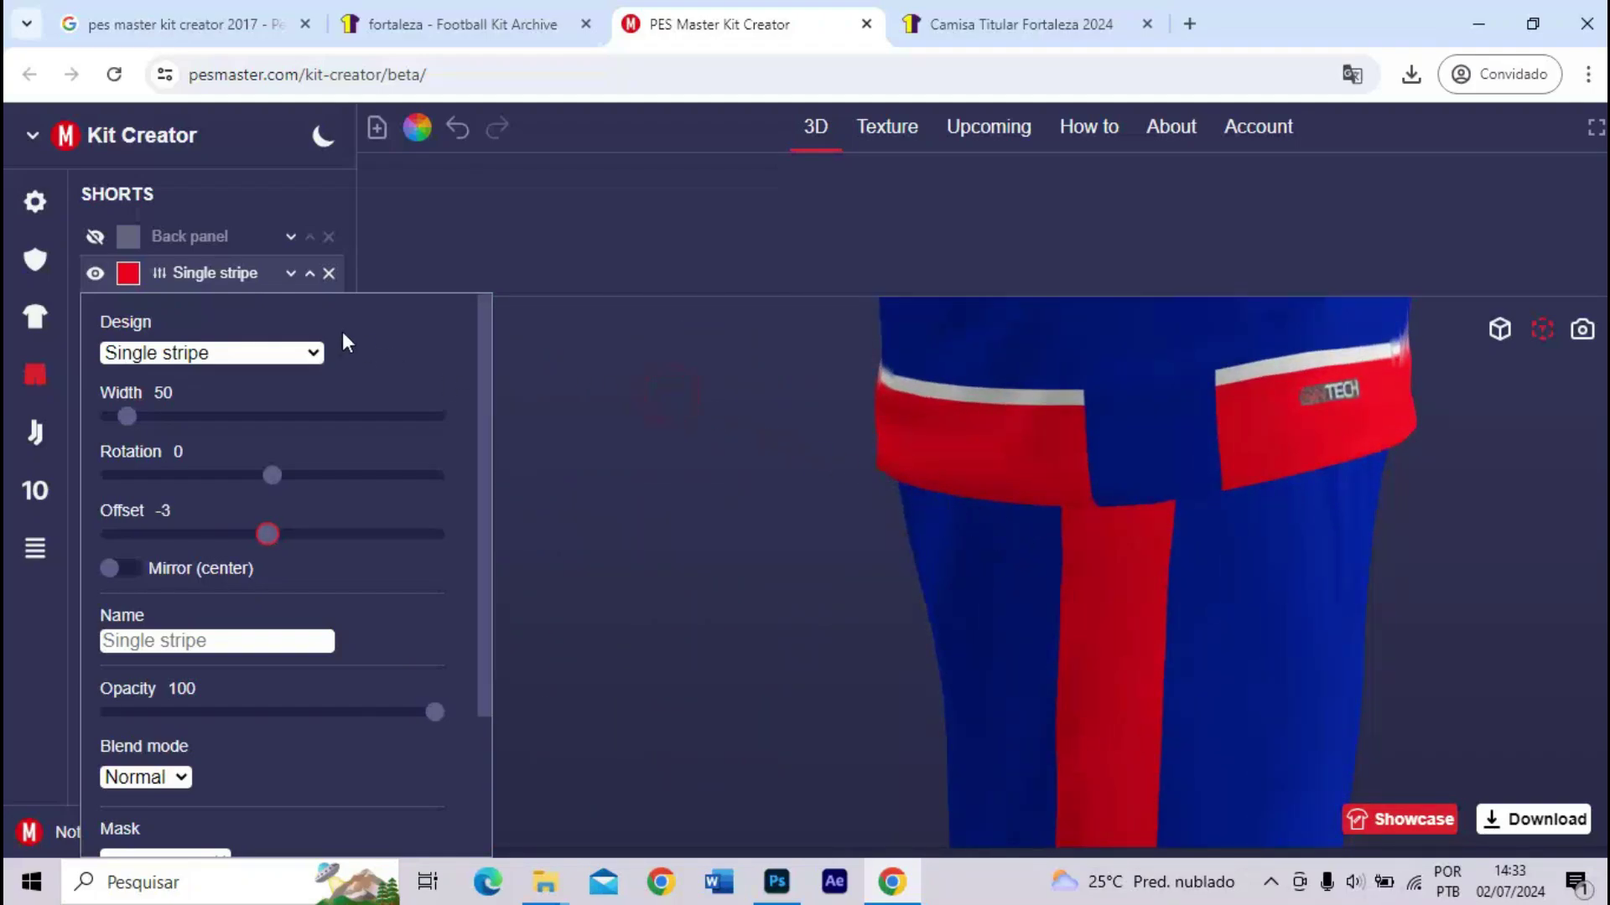
left_click(206, 273)
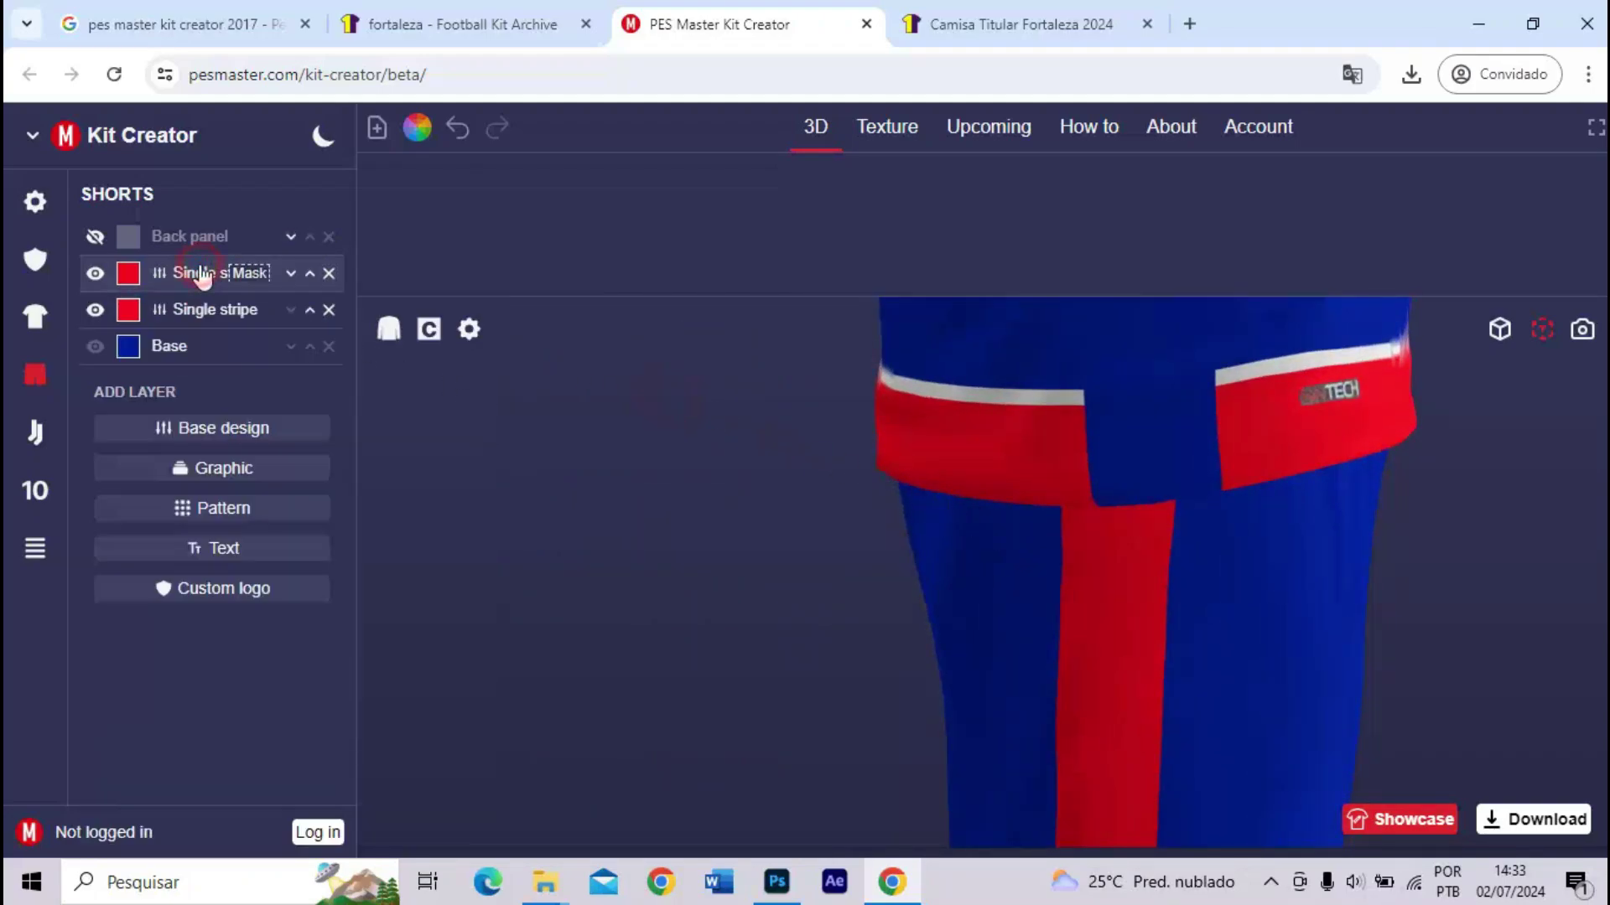
left_click(160, 312)
left_click(278, 574)
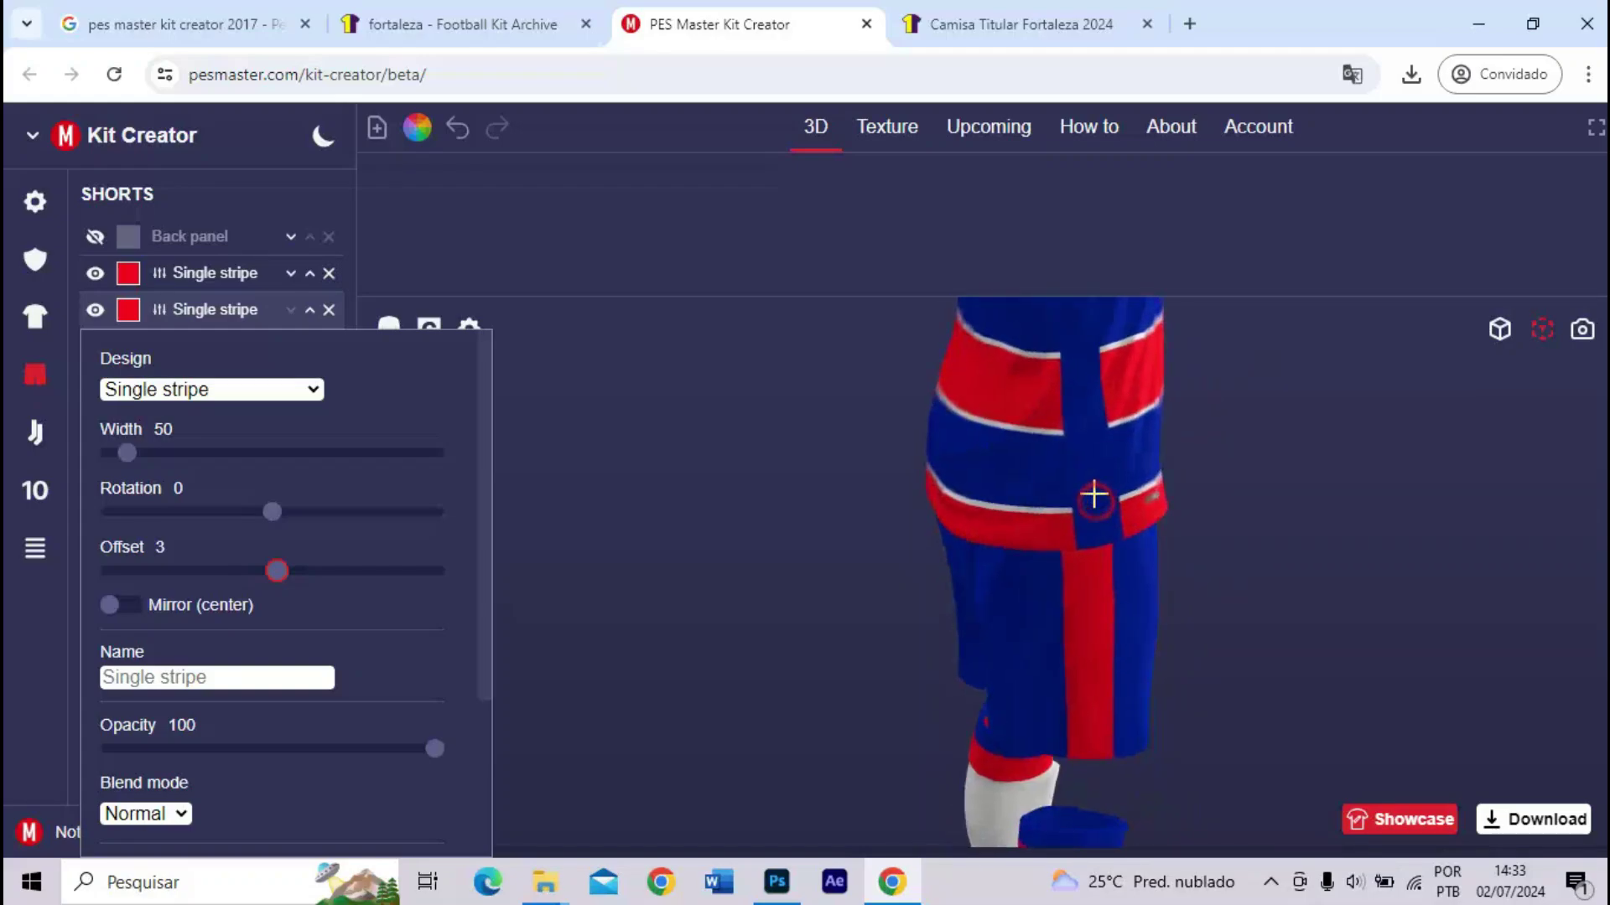
- Compare the side stripes on both legs, then set the lower Single stripe layer's offset to 2 and the upper one's to -2
scroll(1094, 494, "up", 5)
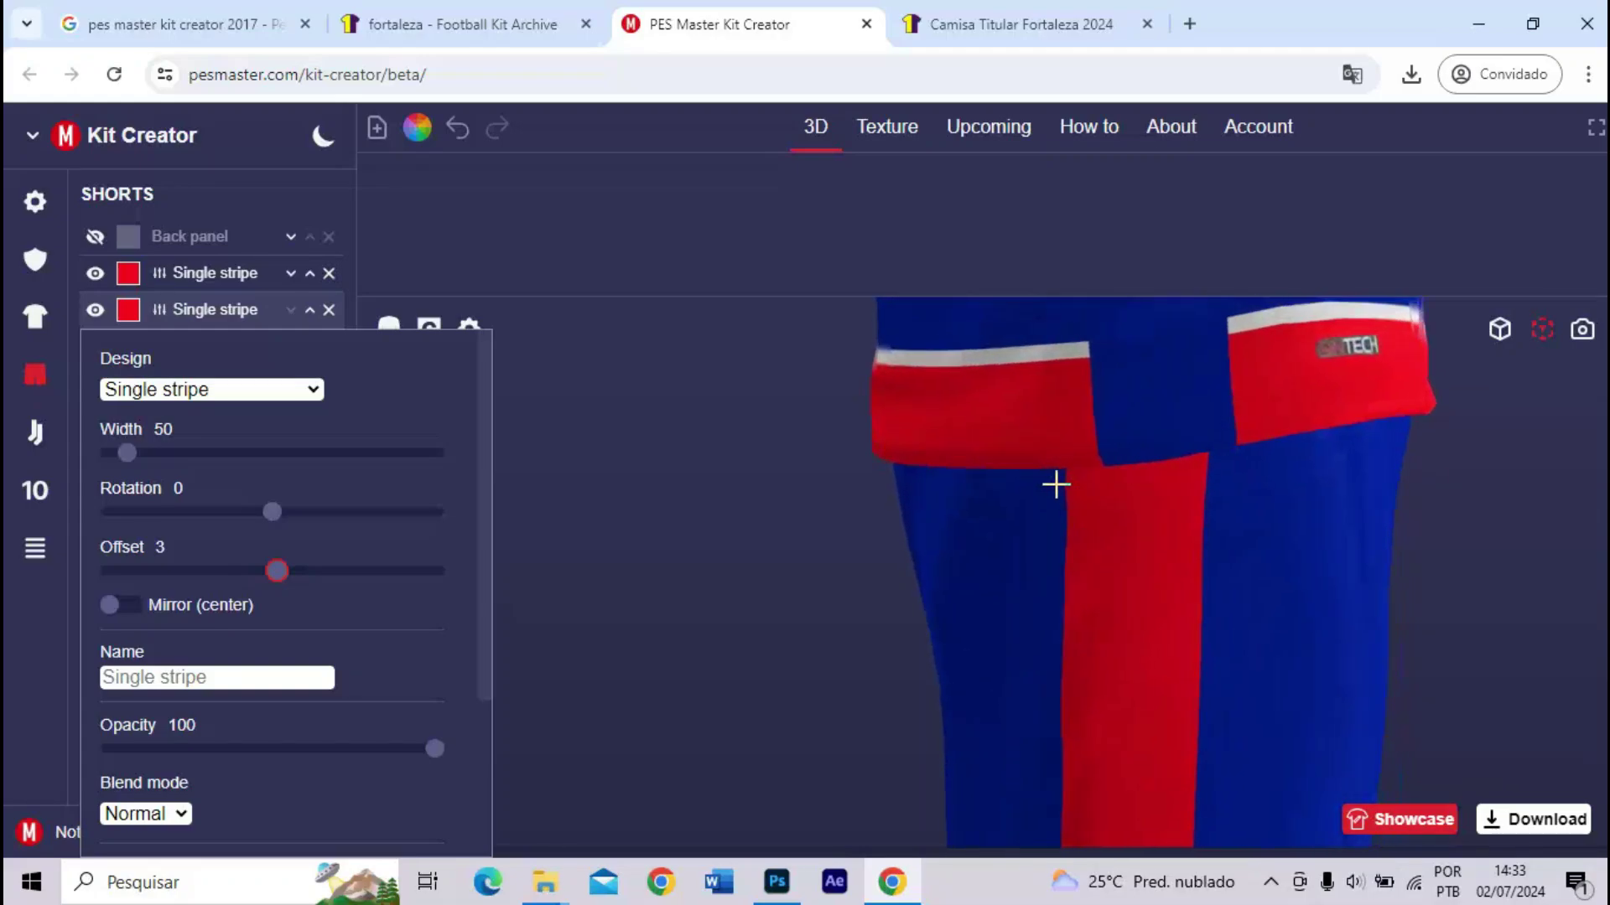
scroll(1330, 413, "up", 3)
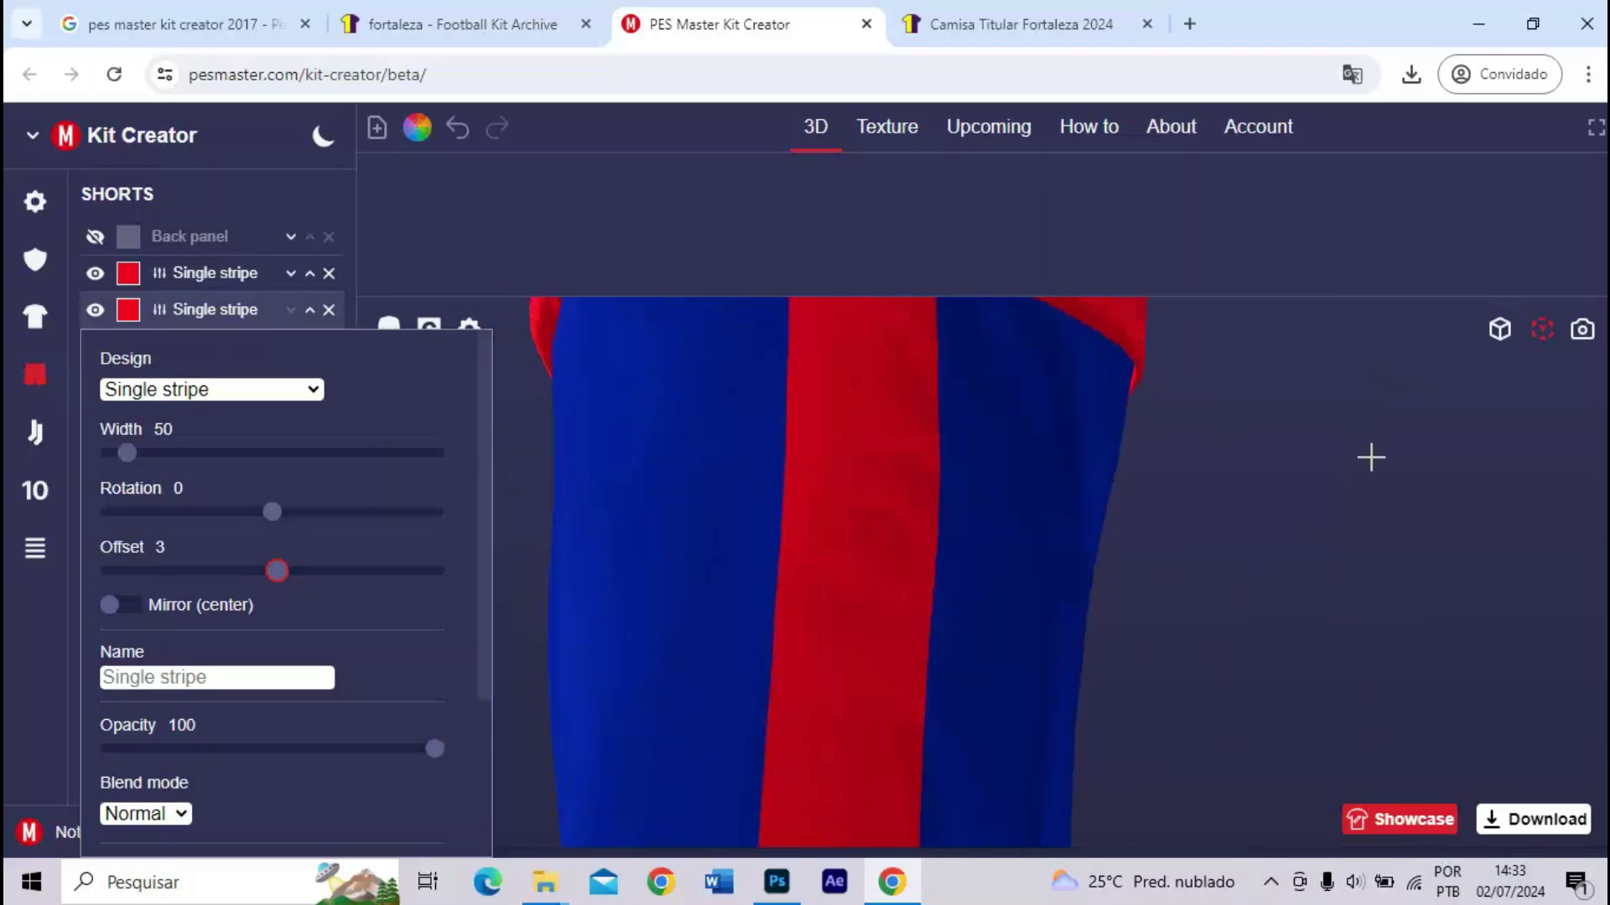
scroll(923, 434, "down", 5)
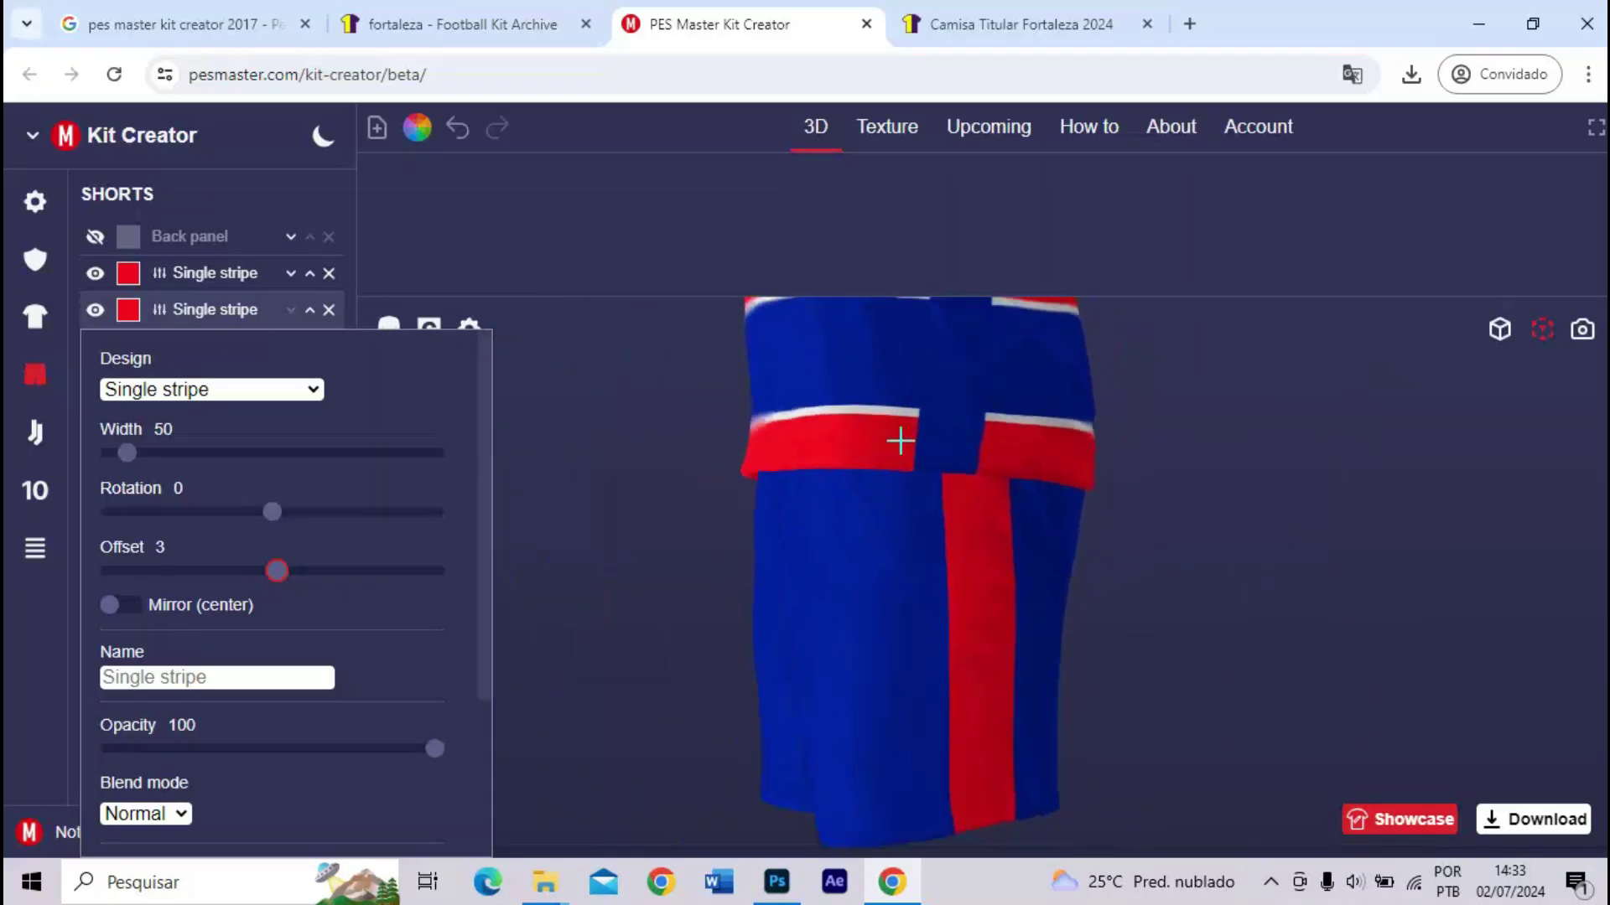
left_click_drag(901, 440, 1157, 453)
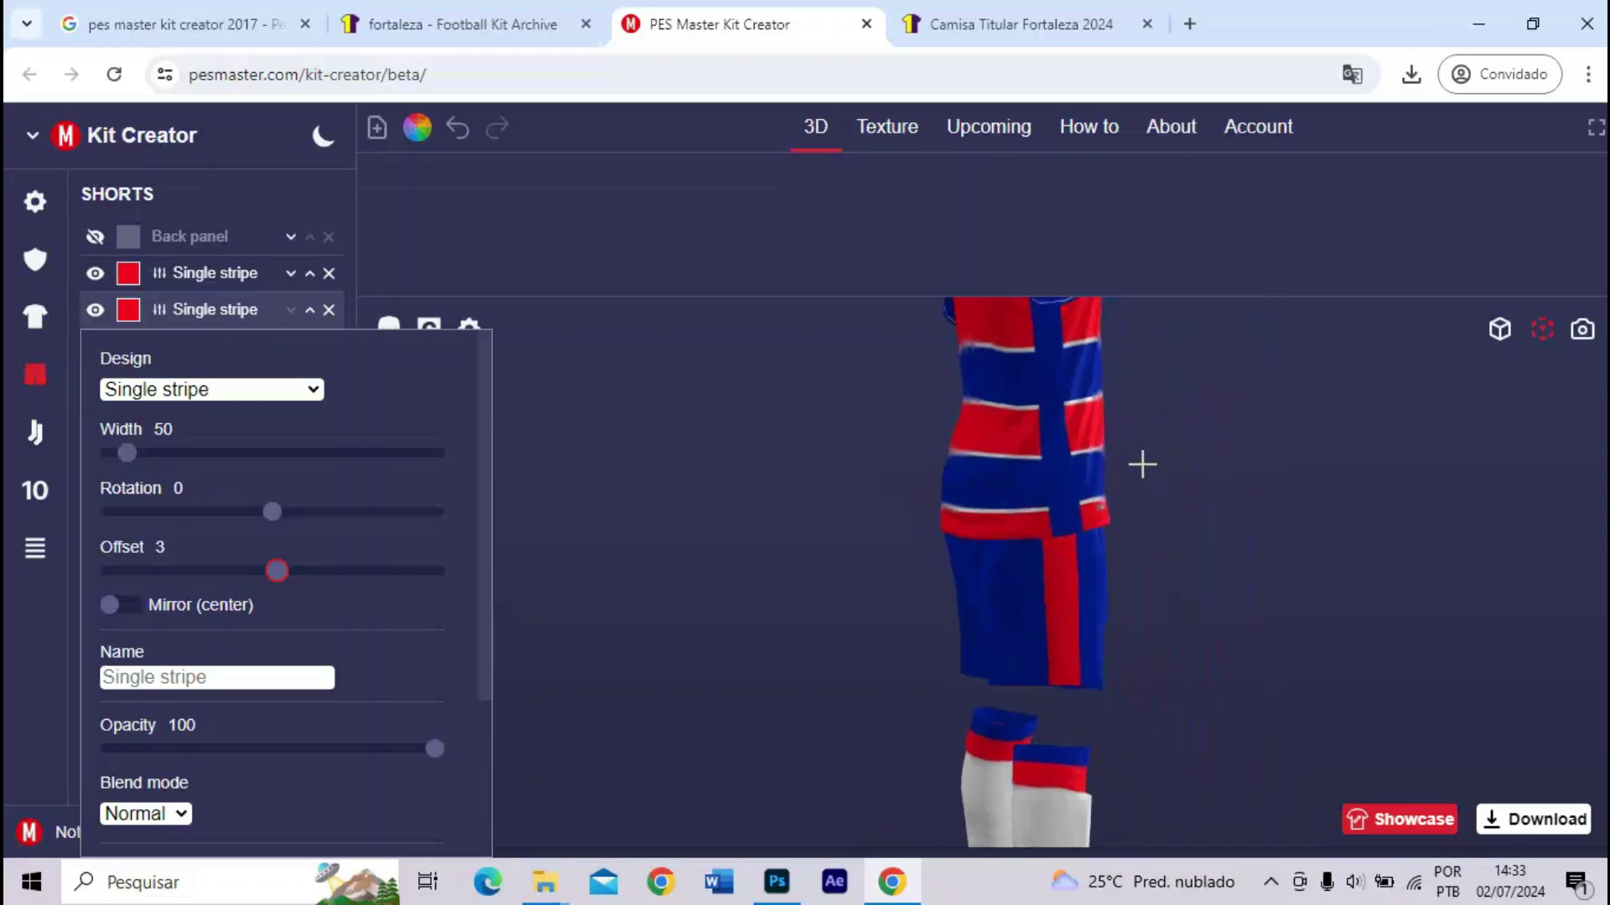
scroll(1142, 463, "up", 3)
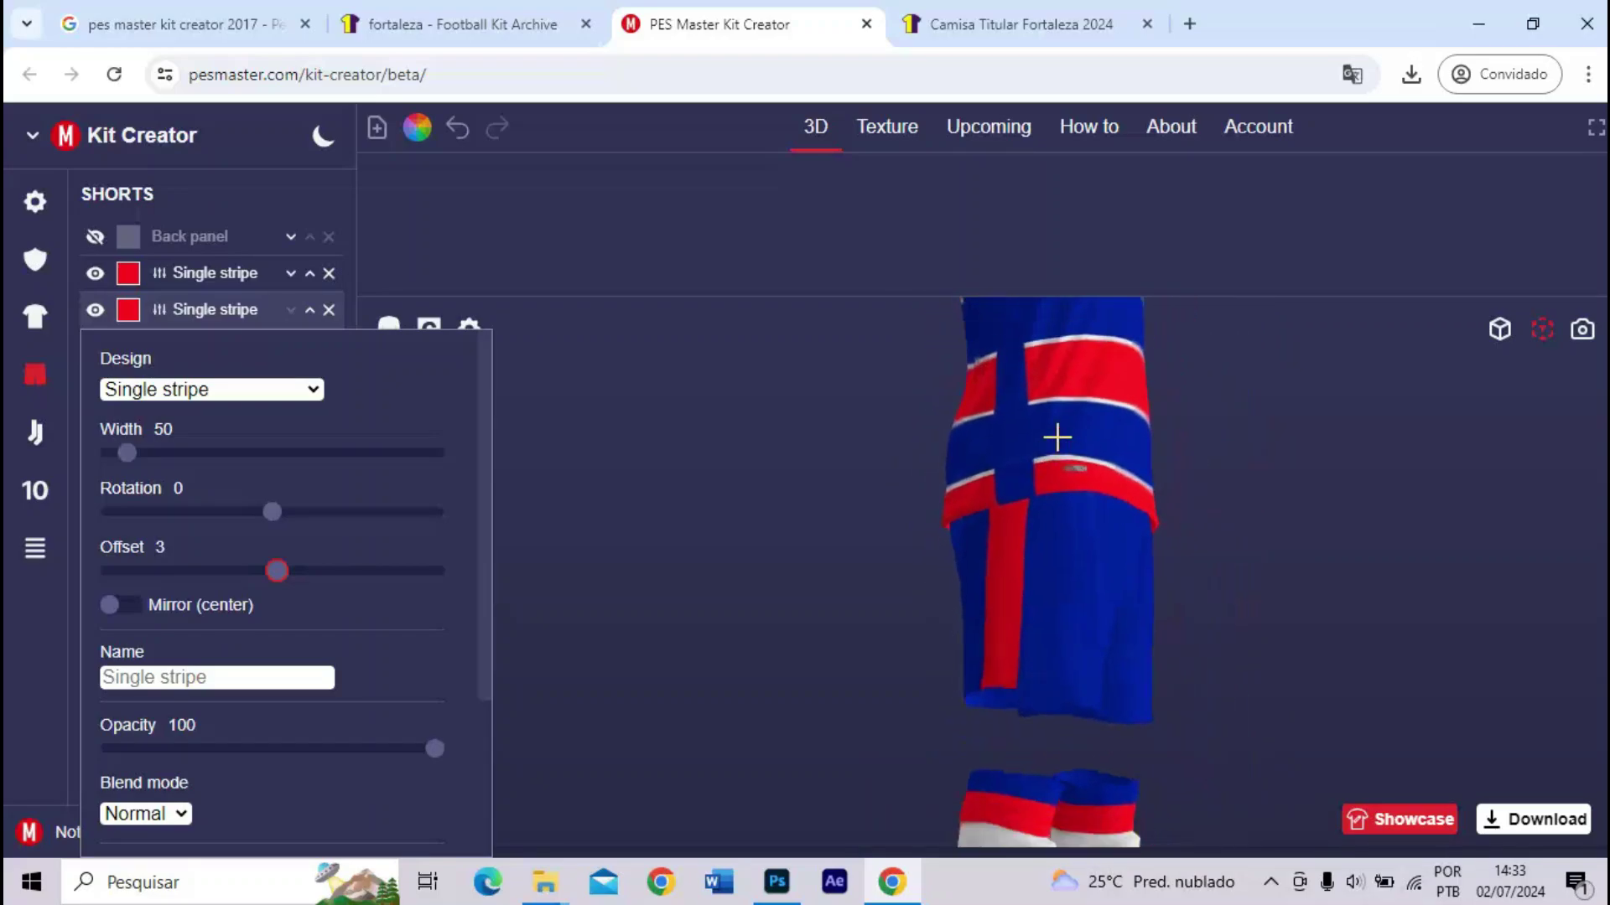
left_click_drag(1057, 437, 1076, 480)
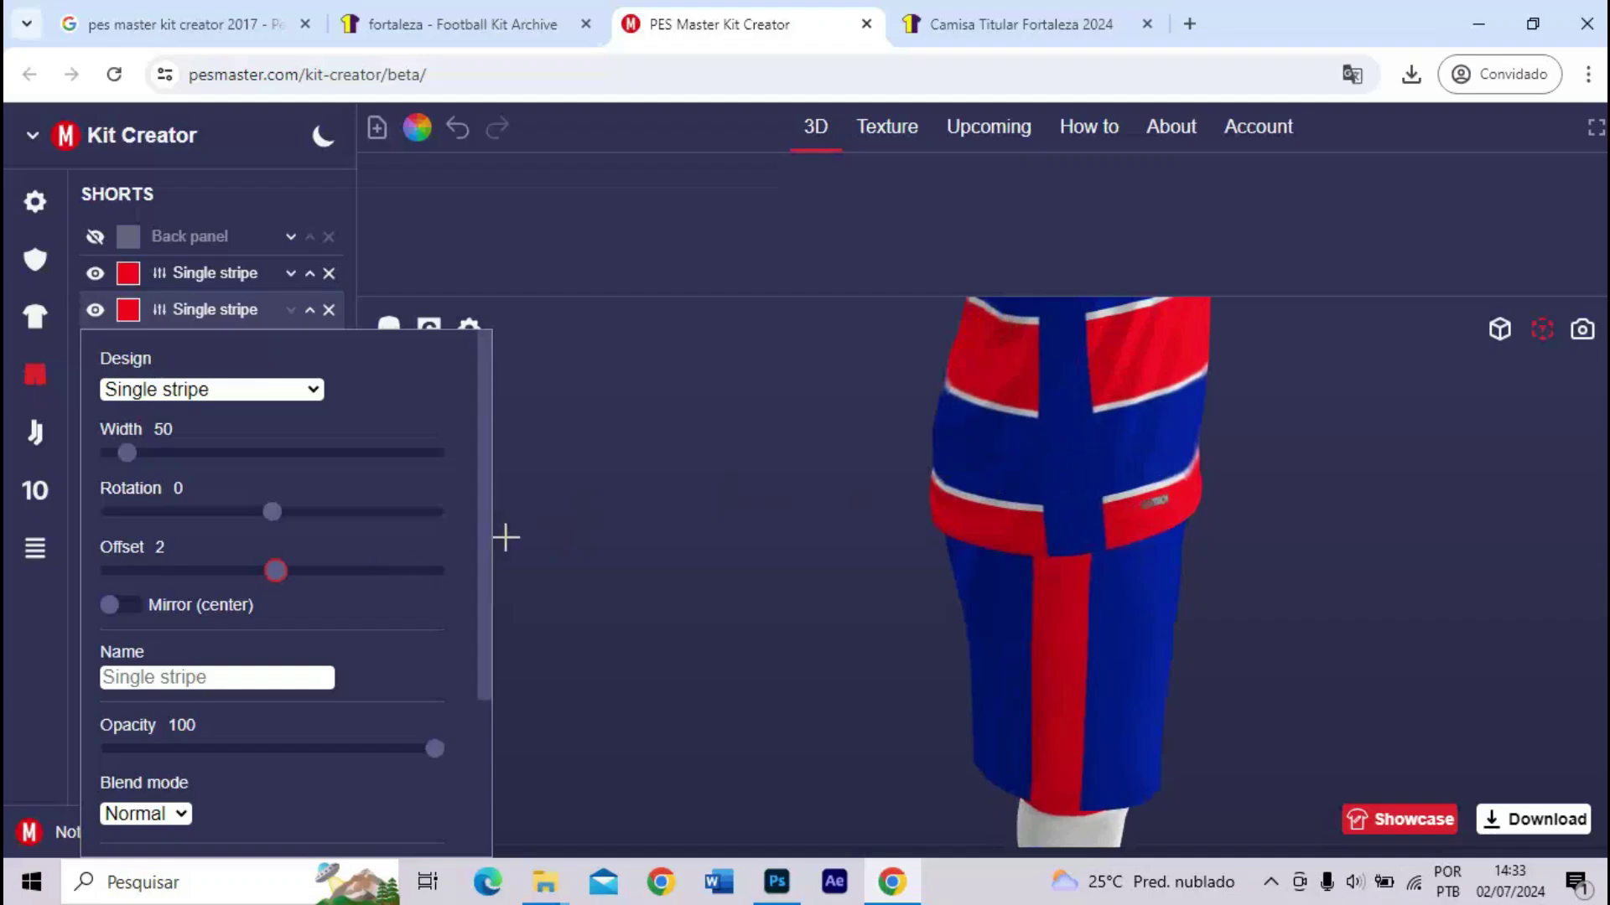
left_click(165, 274)
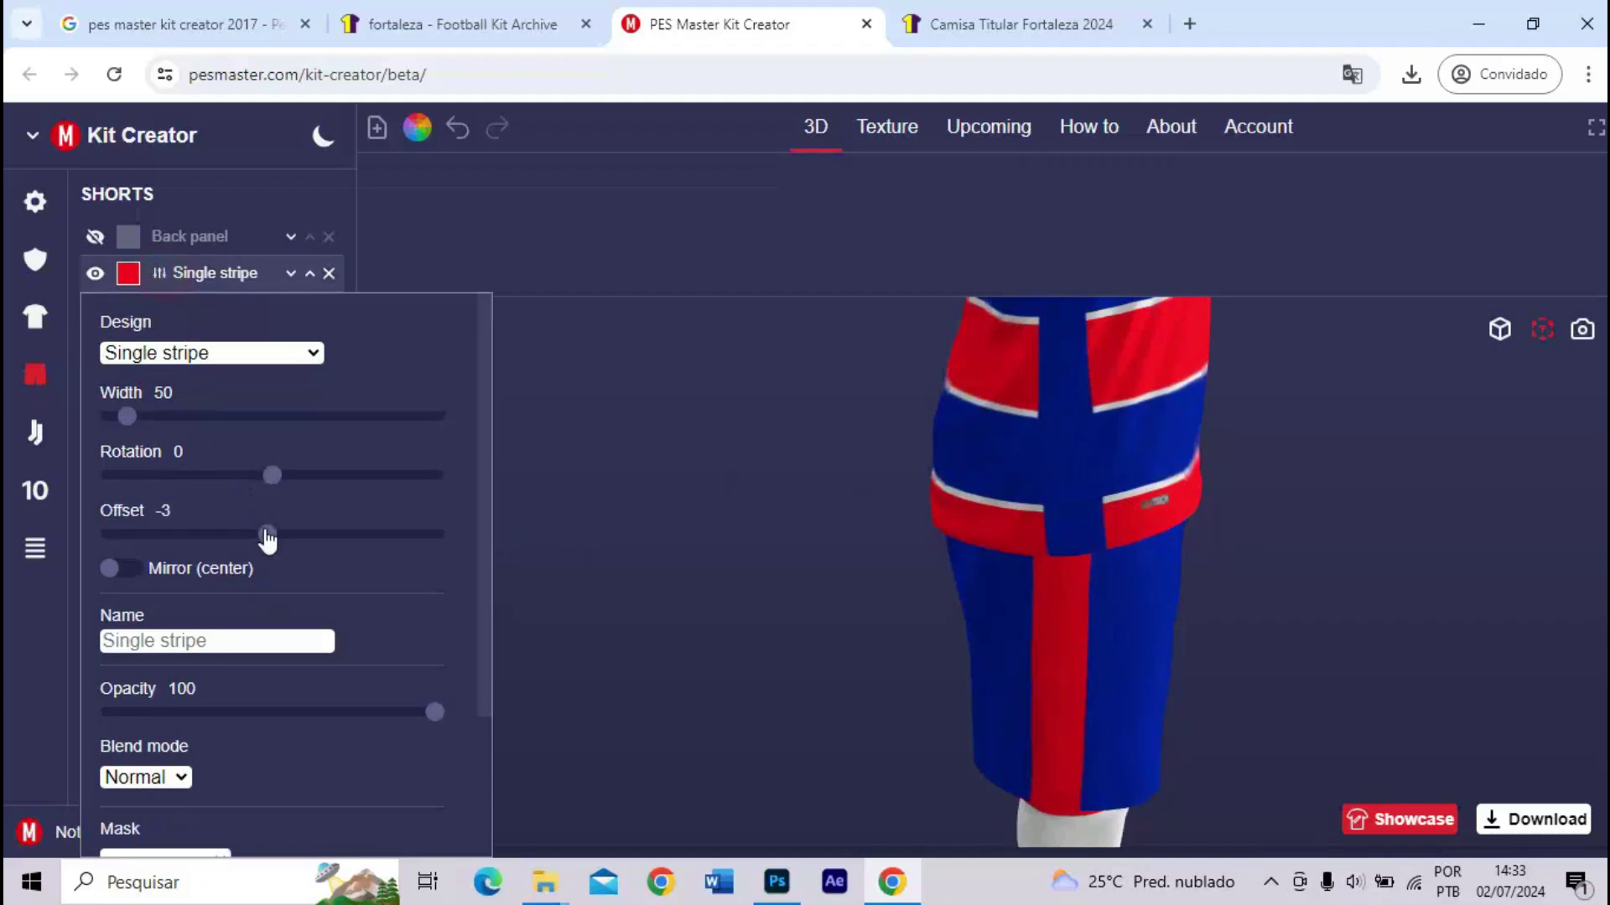
left_click_drag(1121, 503, 1042, 466)
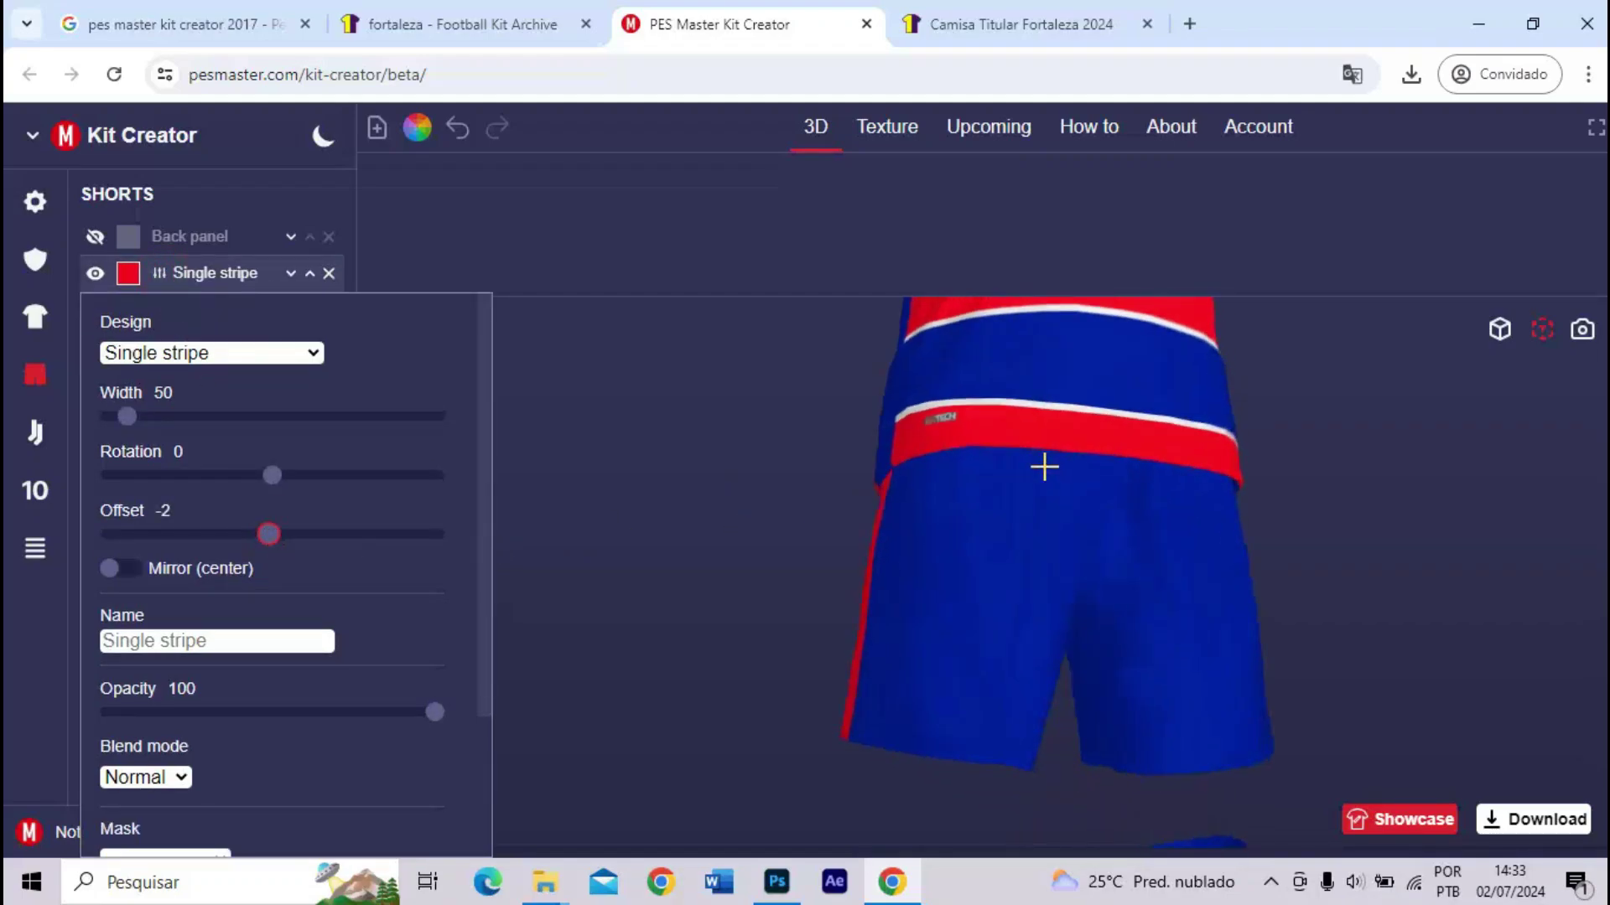
- Check the whole kit and download its texture as the PNG image KIT3 in the Fortaleza KIT folder
scroll(1042, 467, "down", 5)
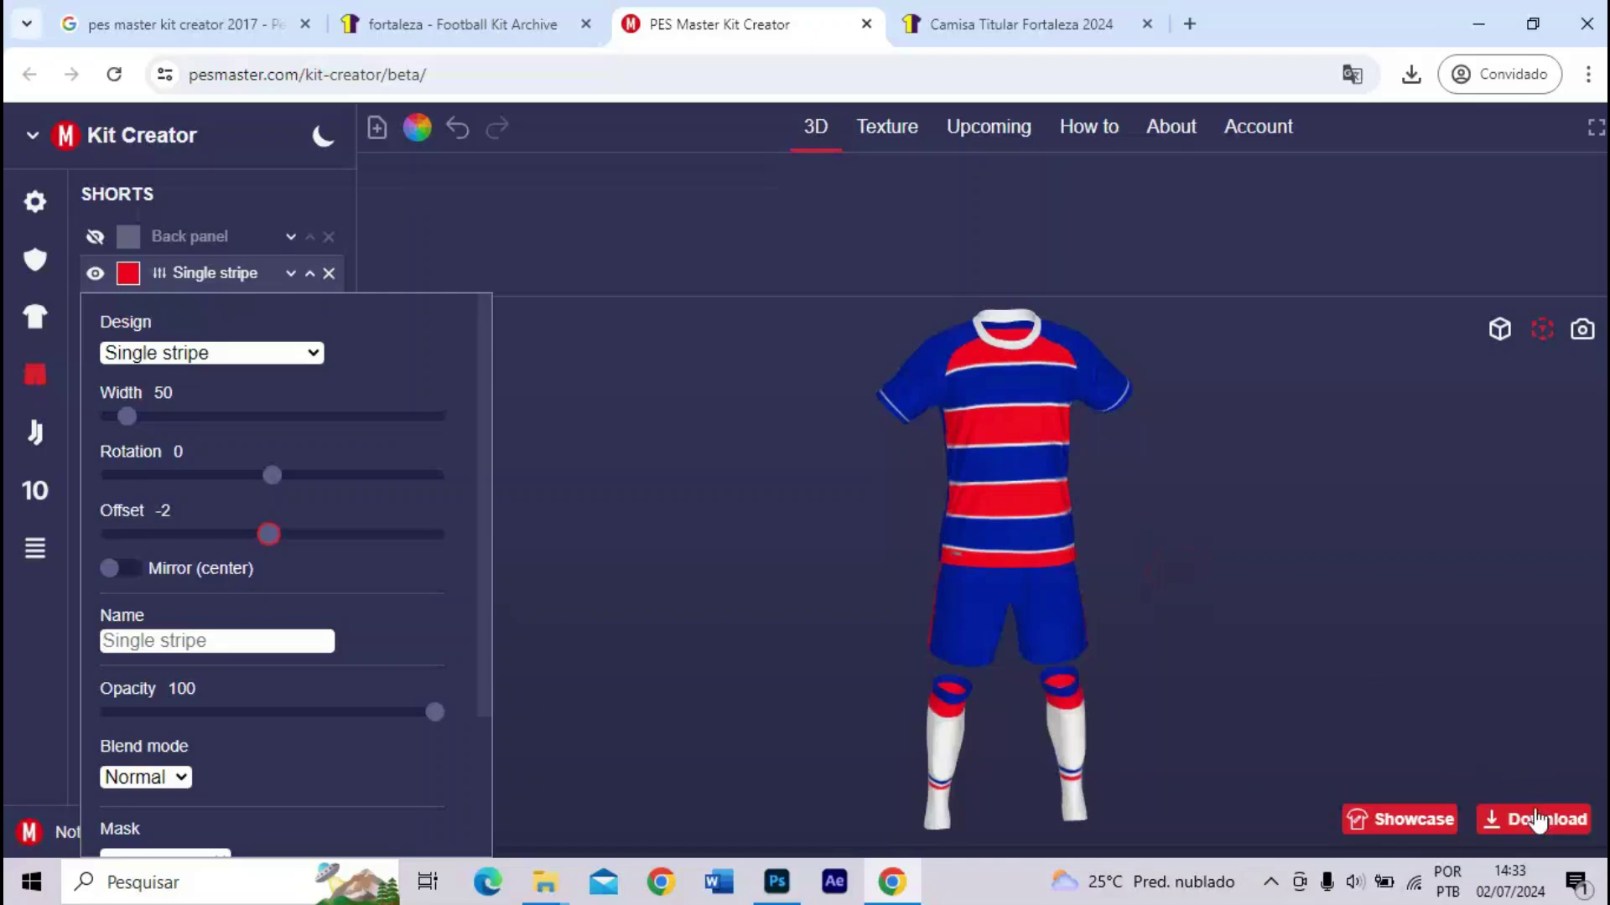
left_click(1018, 602)
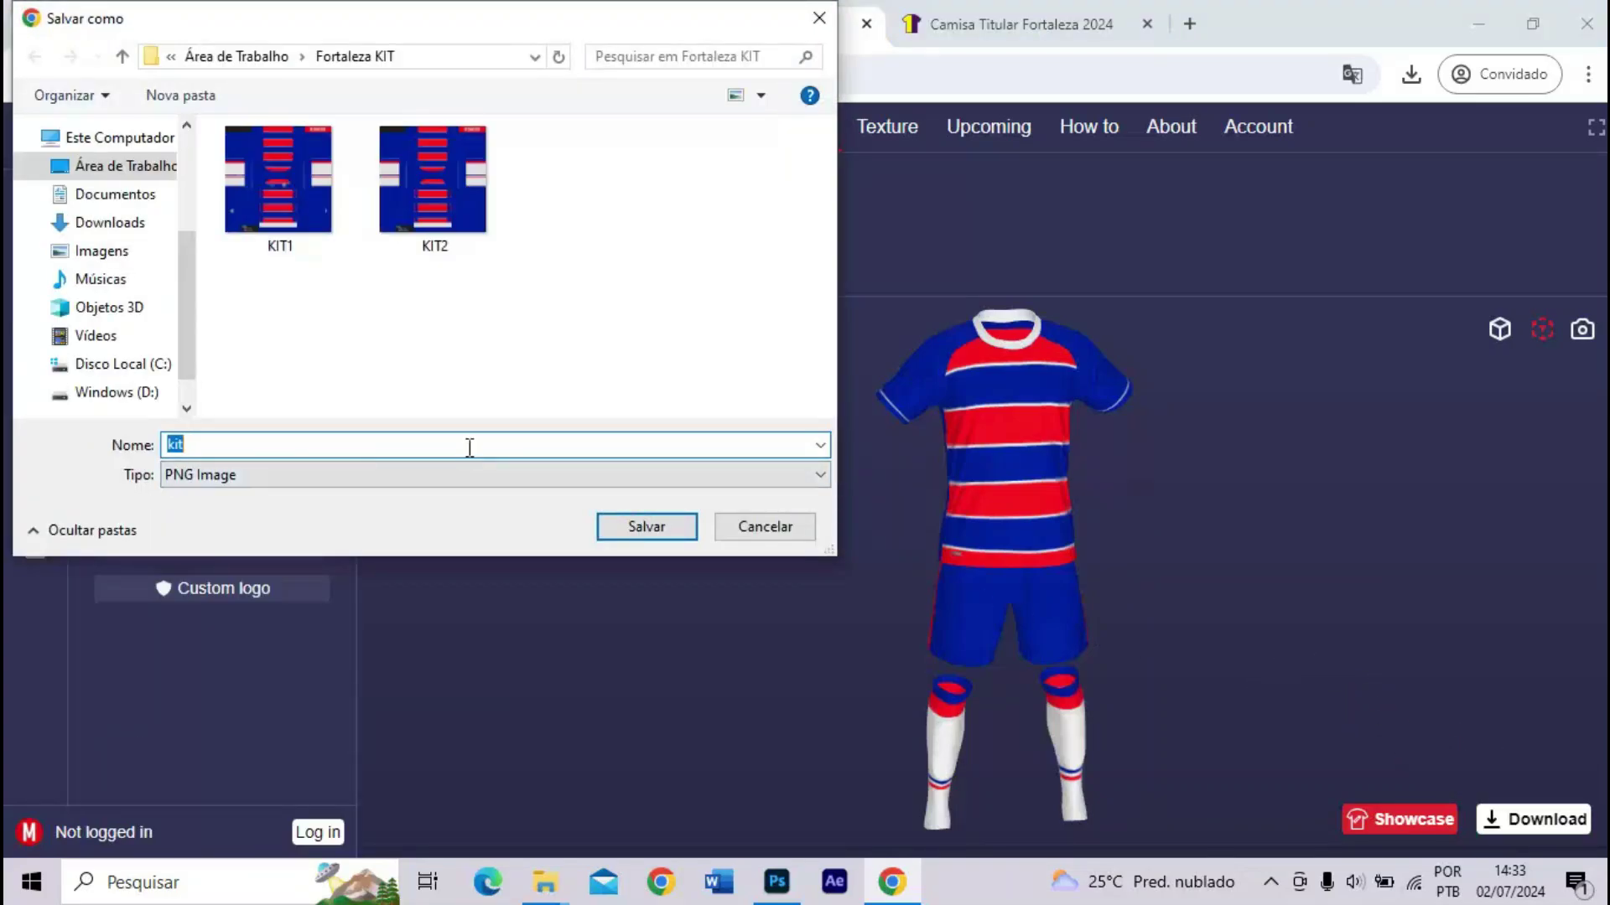
type("KIT3")
key("Return")
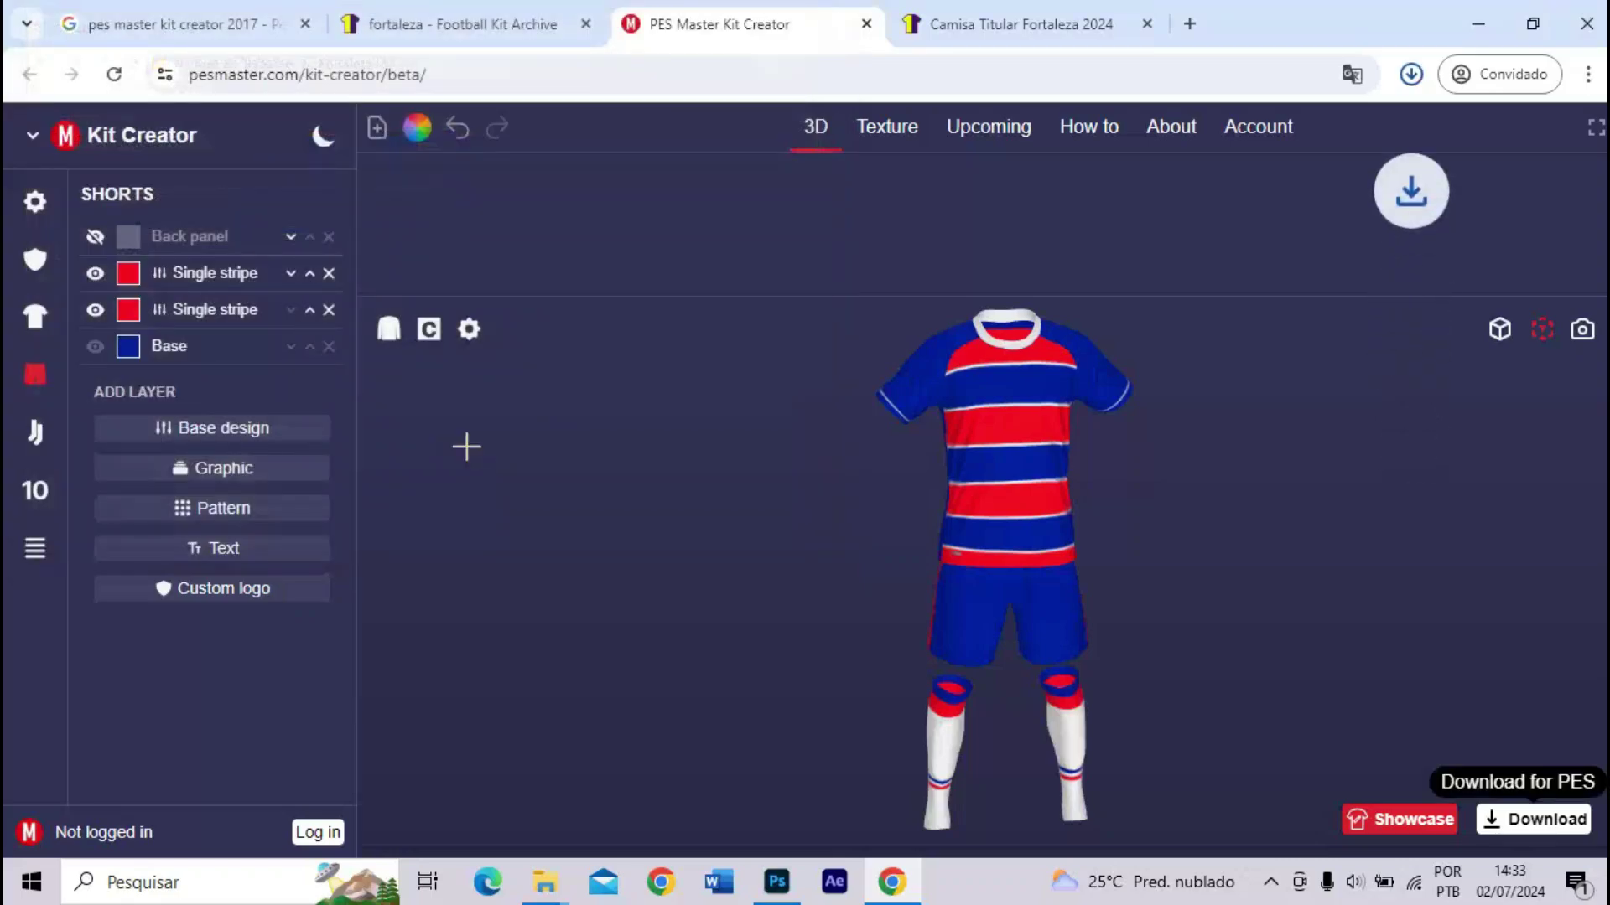
- Switch to Photoshop and place KIT3 from the Fortaleza KIT folder into the KIT2.png document
left_click(897, 879)
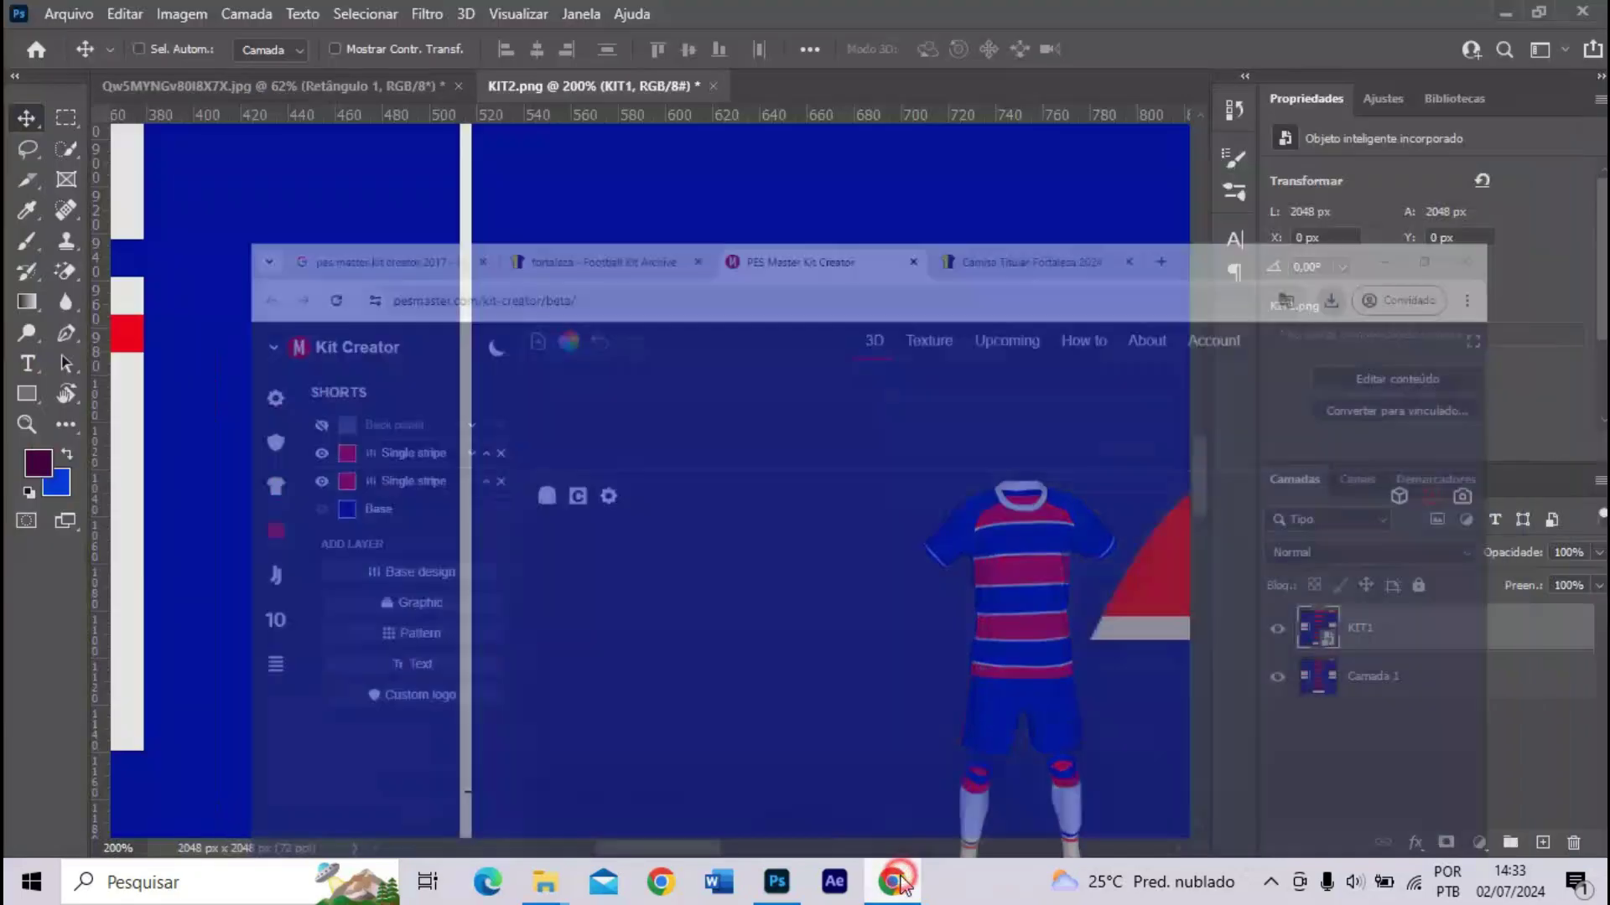
scroll(996, 743, "down", 6)
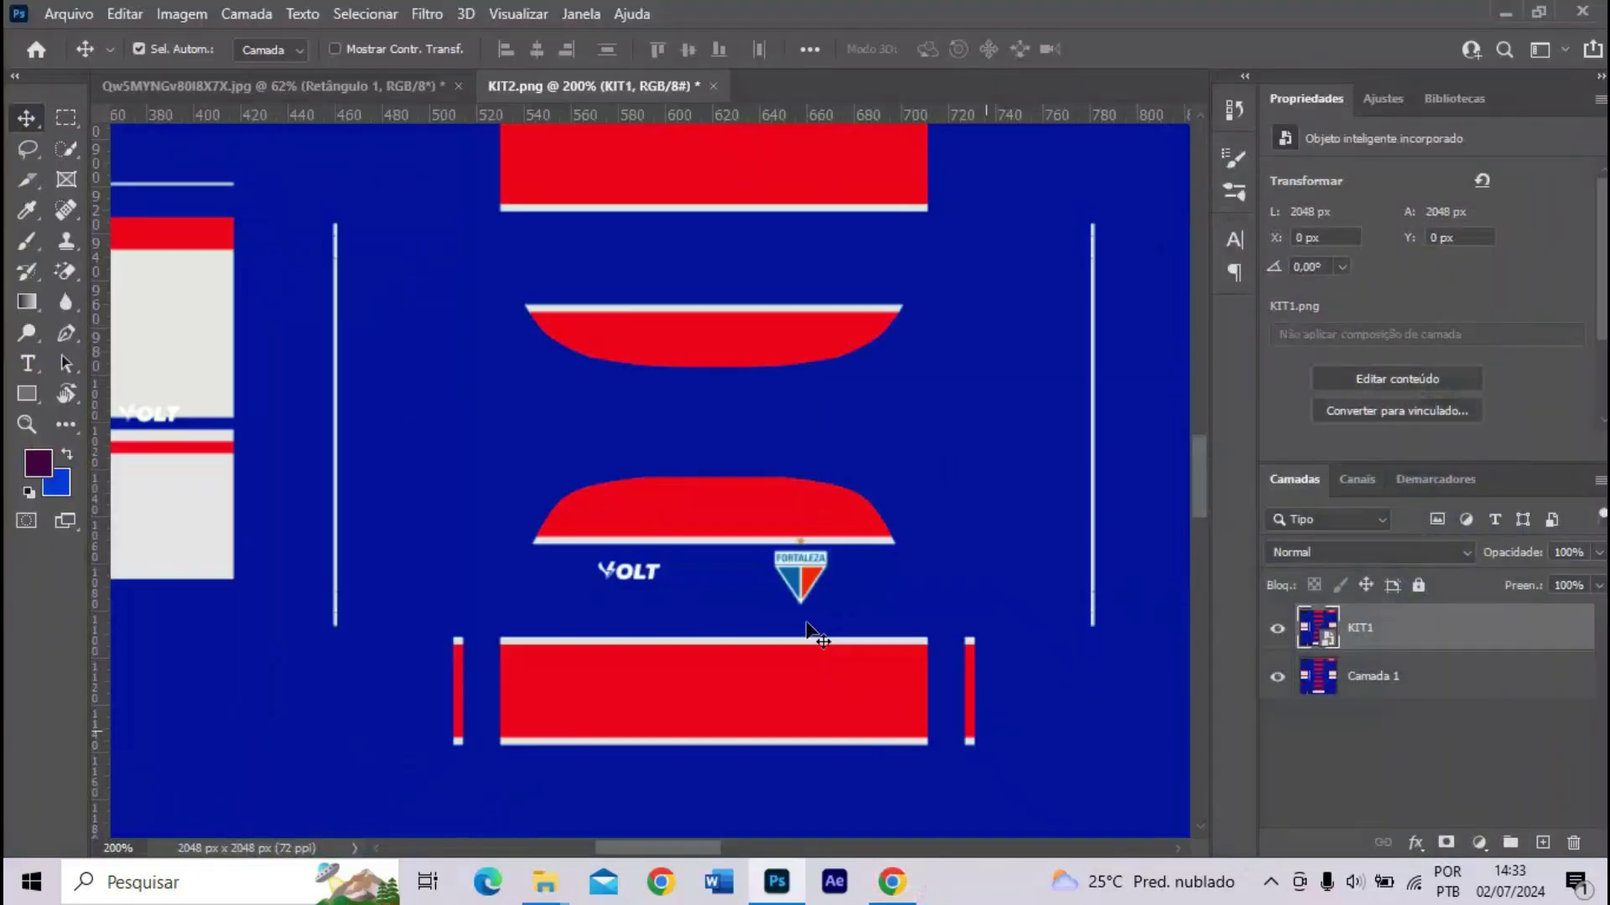
mouse_move(545, 880)
left_click(586, 791)
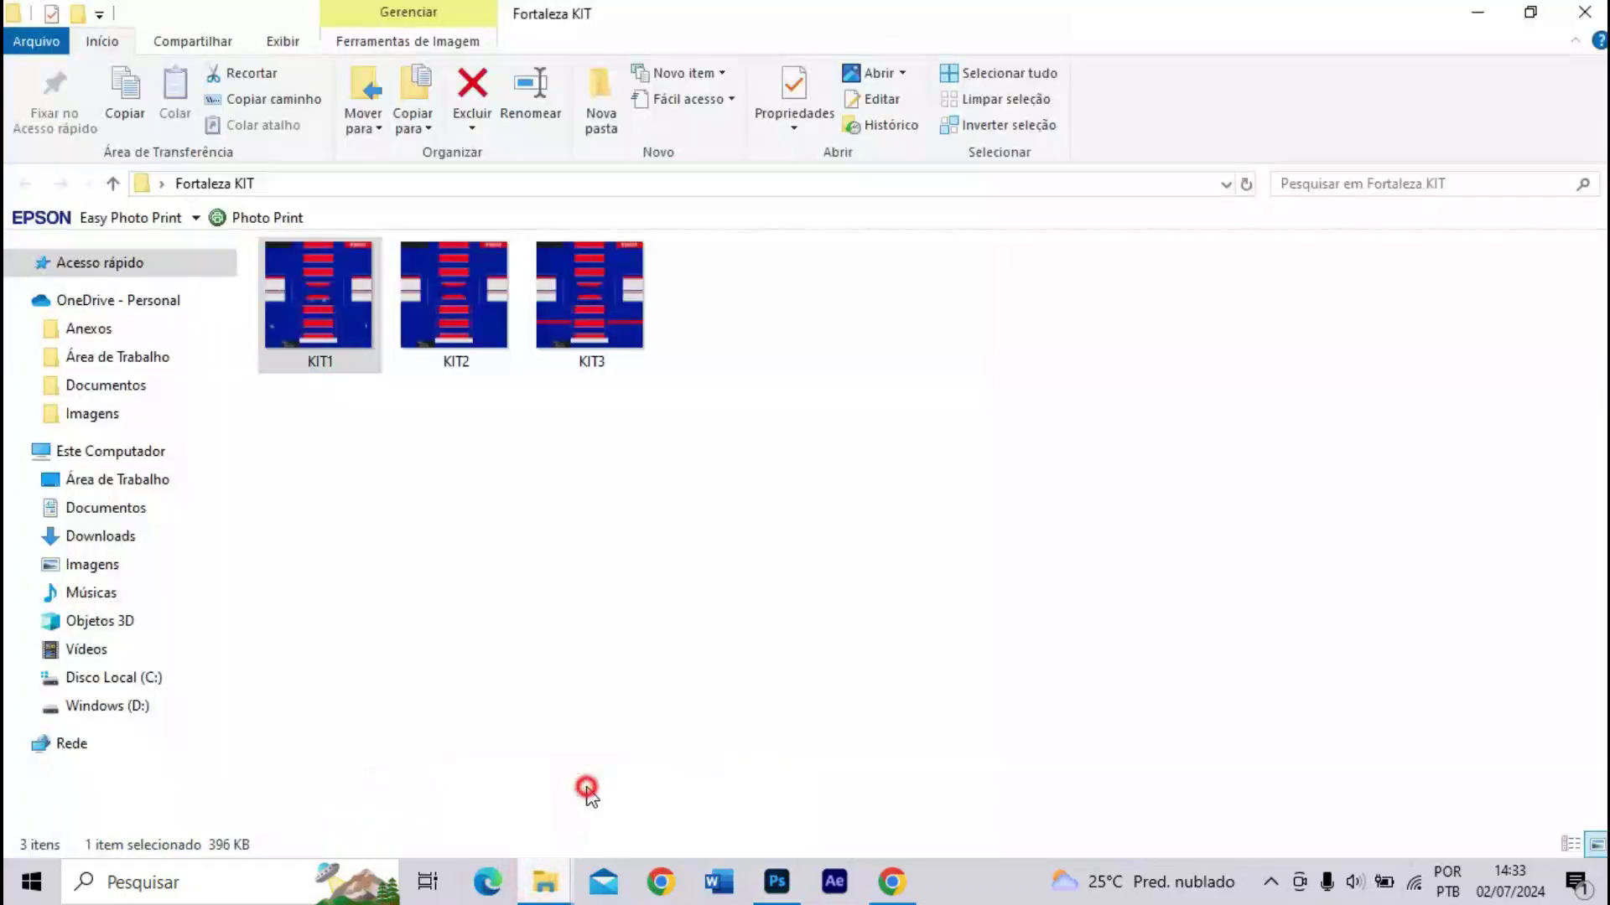
left_click_drag(560, 348, 722, 731)
key("Return")
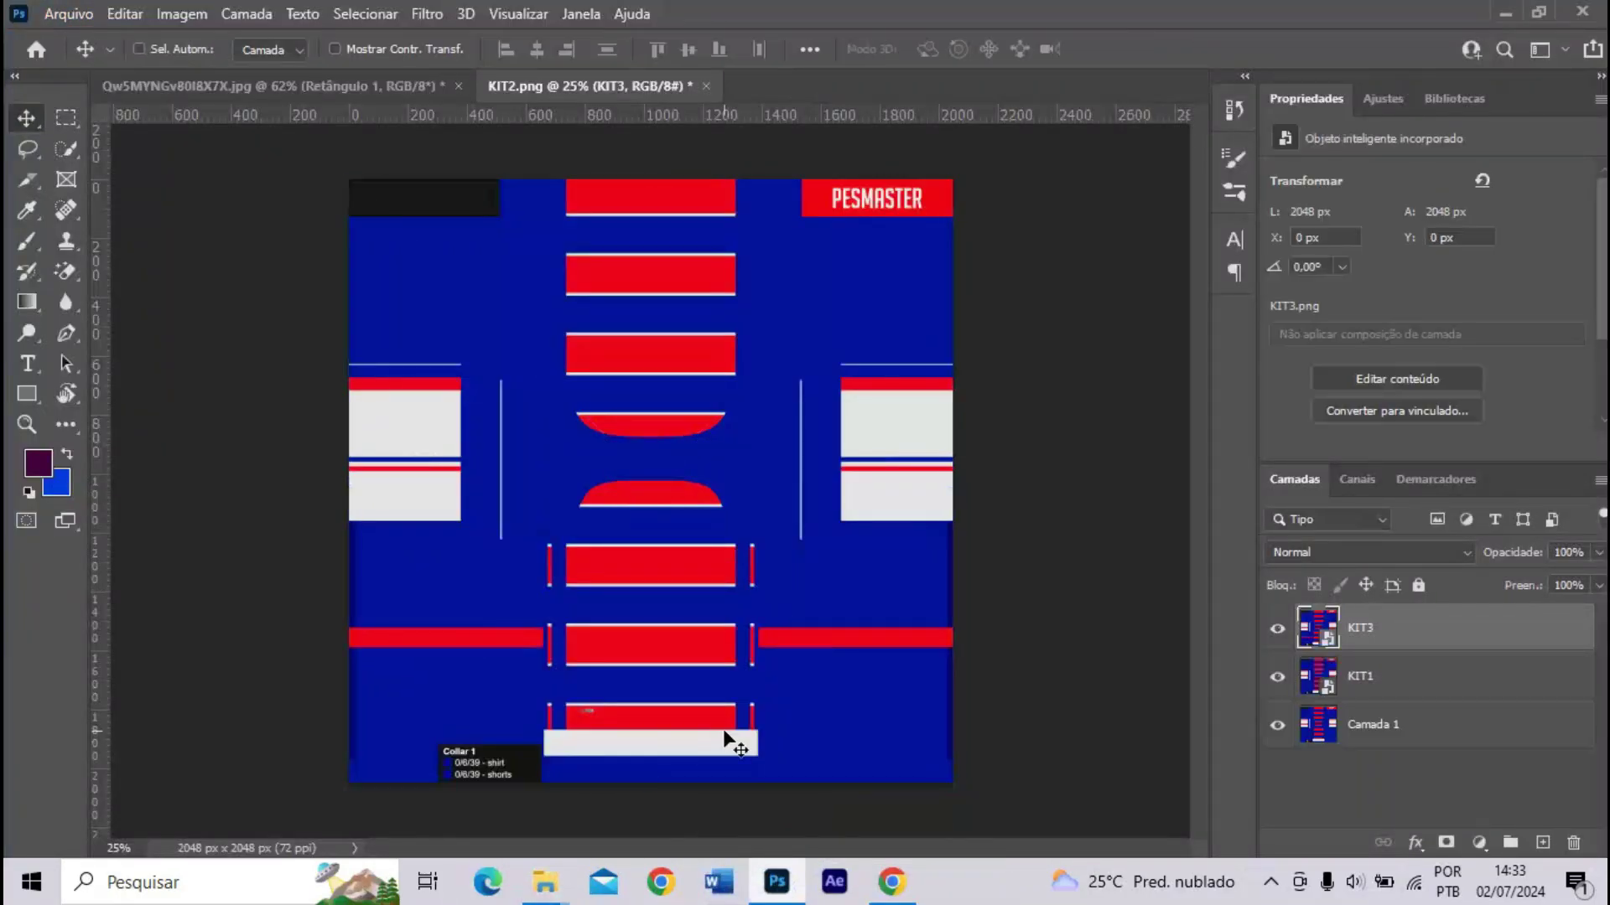
- Move the KIT3 layer below KIT1, hide KIT1 and inspect the narrow red and white strips beside the shirt's wide stripes
scroll(729, 723, "up", 2)
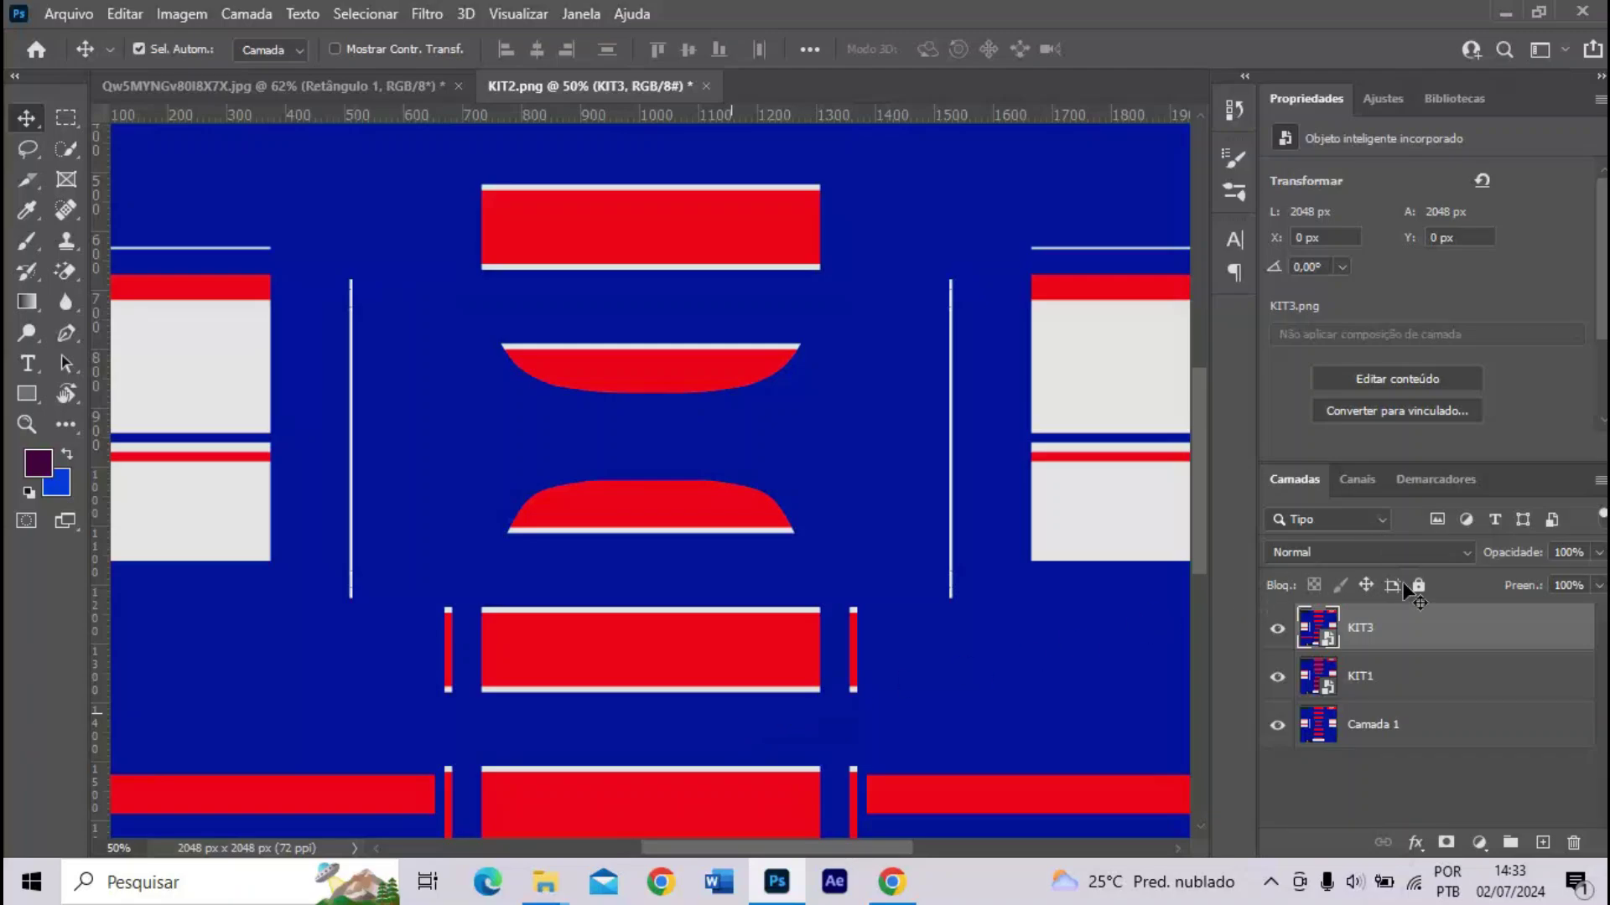
left_click_drag(1417, 629, 1392, 704)
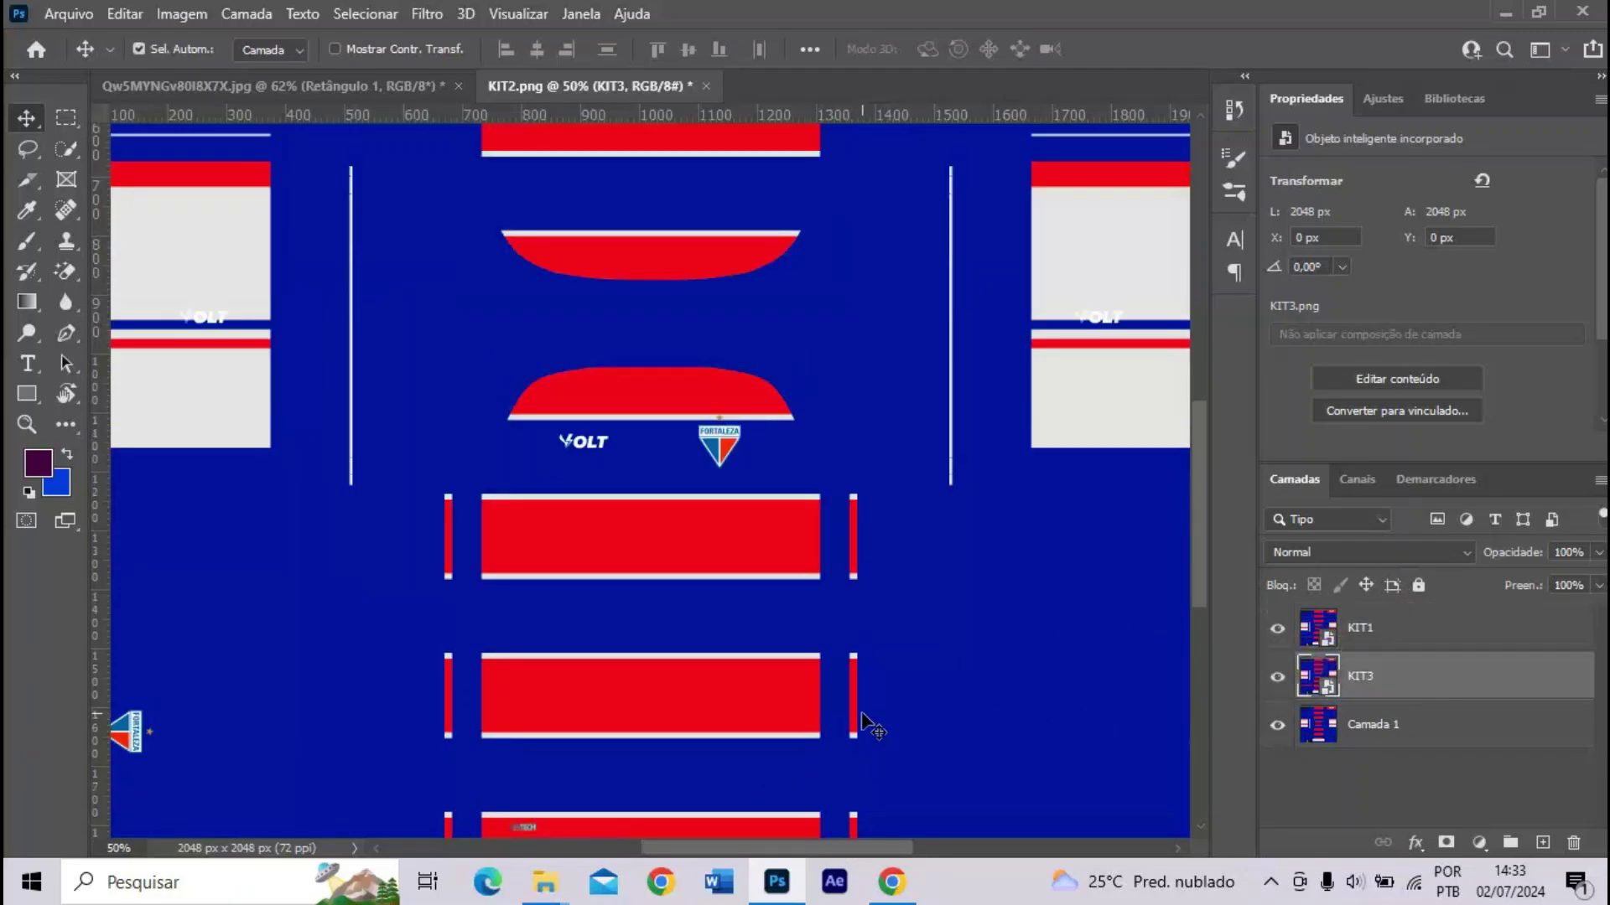
scroll(872, 730, "up", 2)
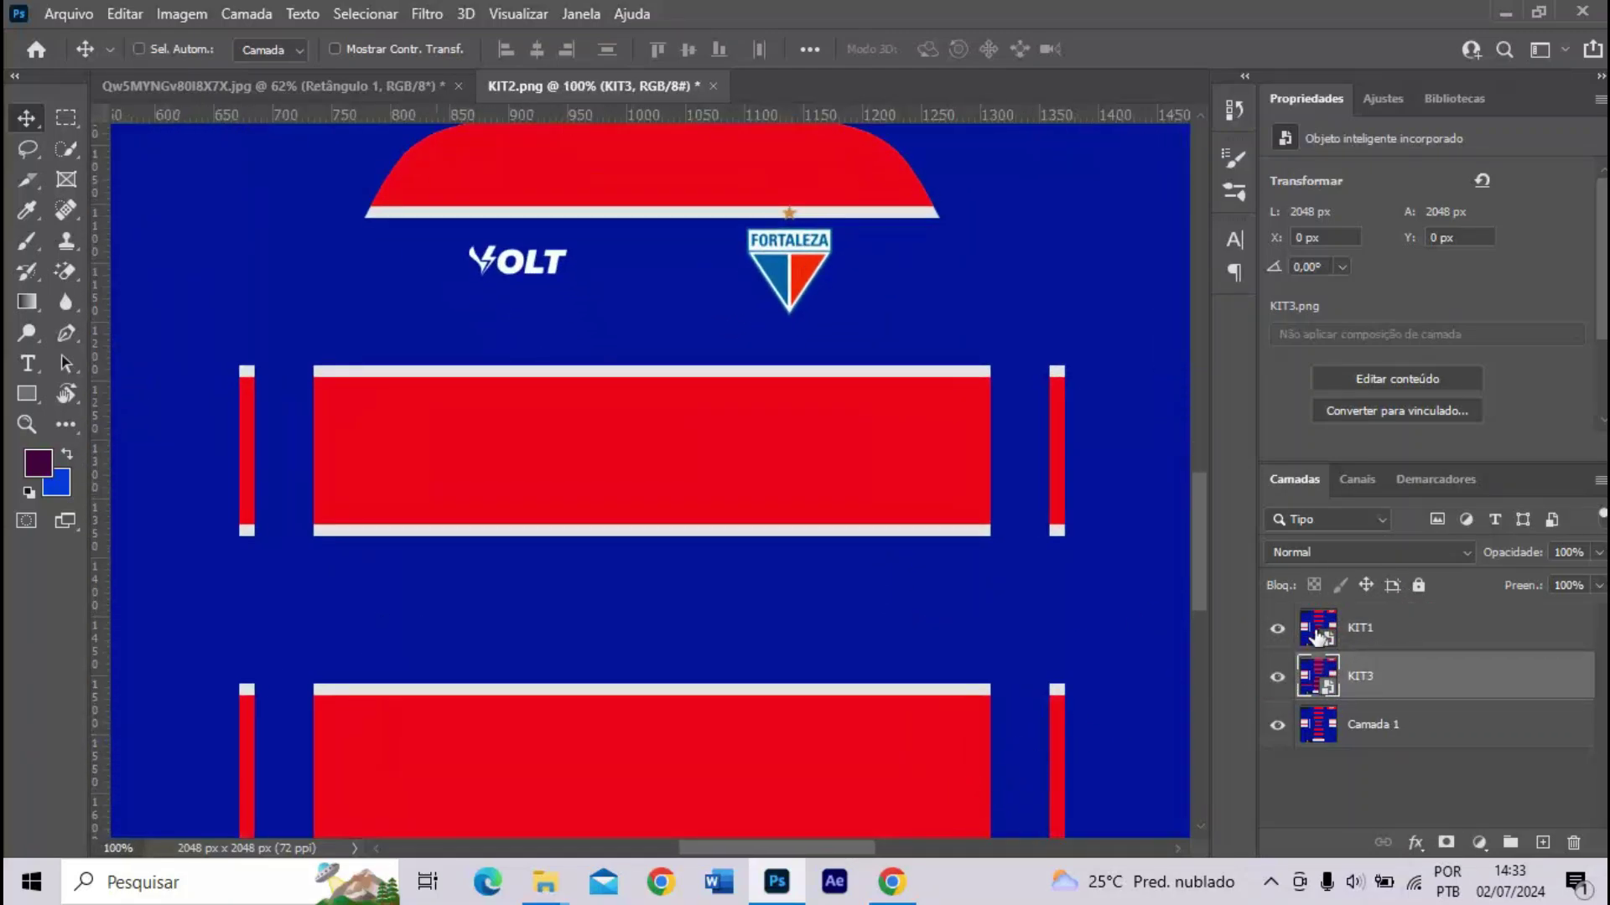
left_click(1275, 629)
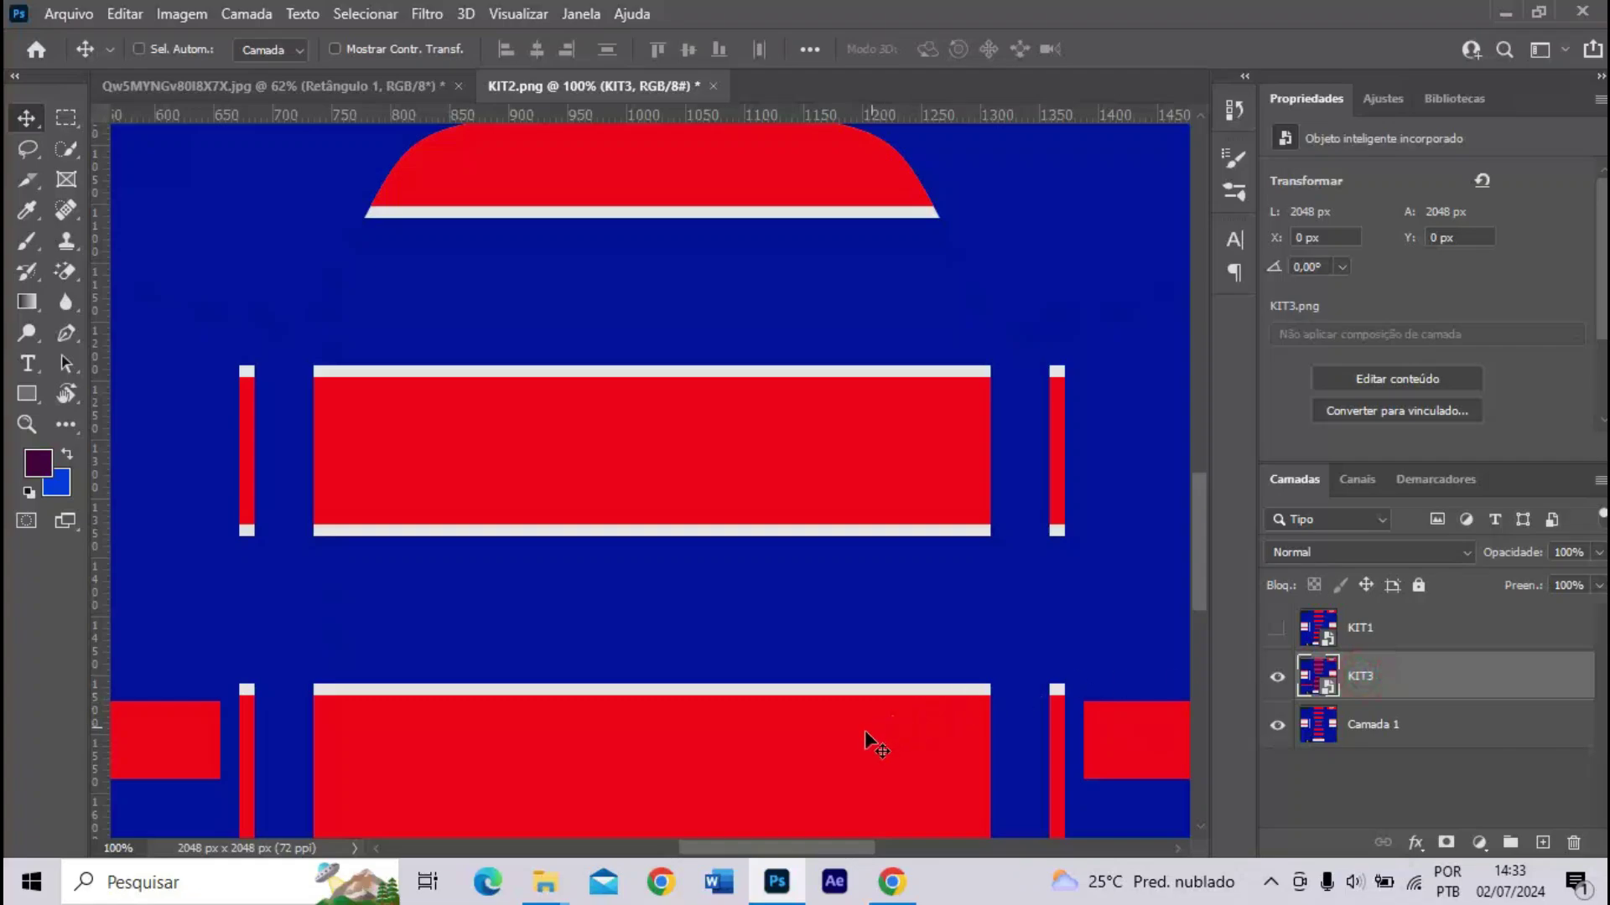
scroll(811, 847, "up", 1)
scroll(675, 738, "left", 5)
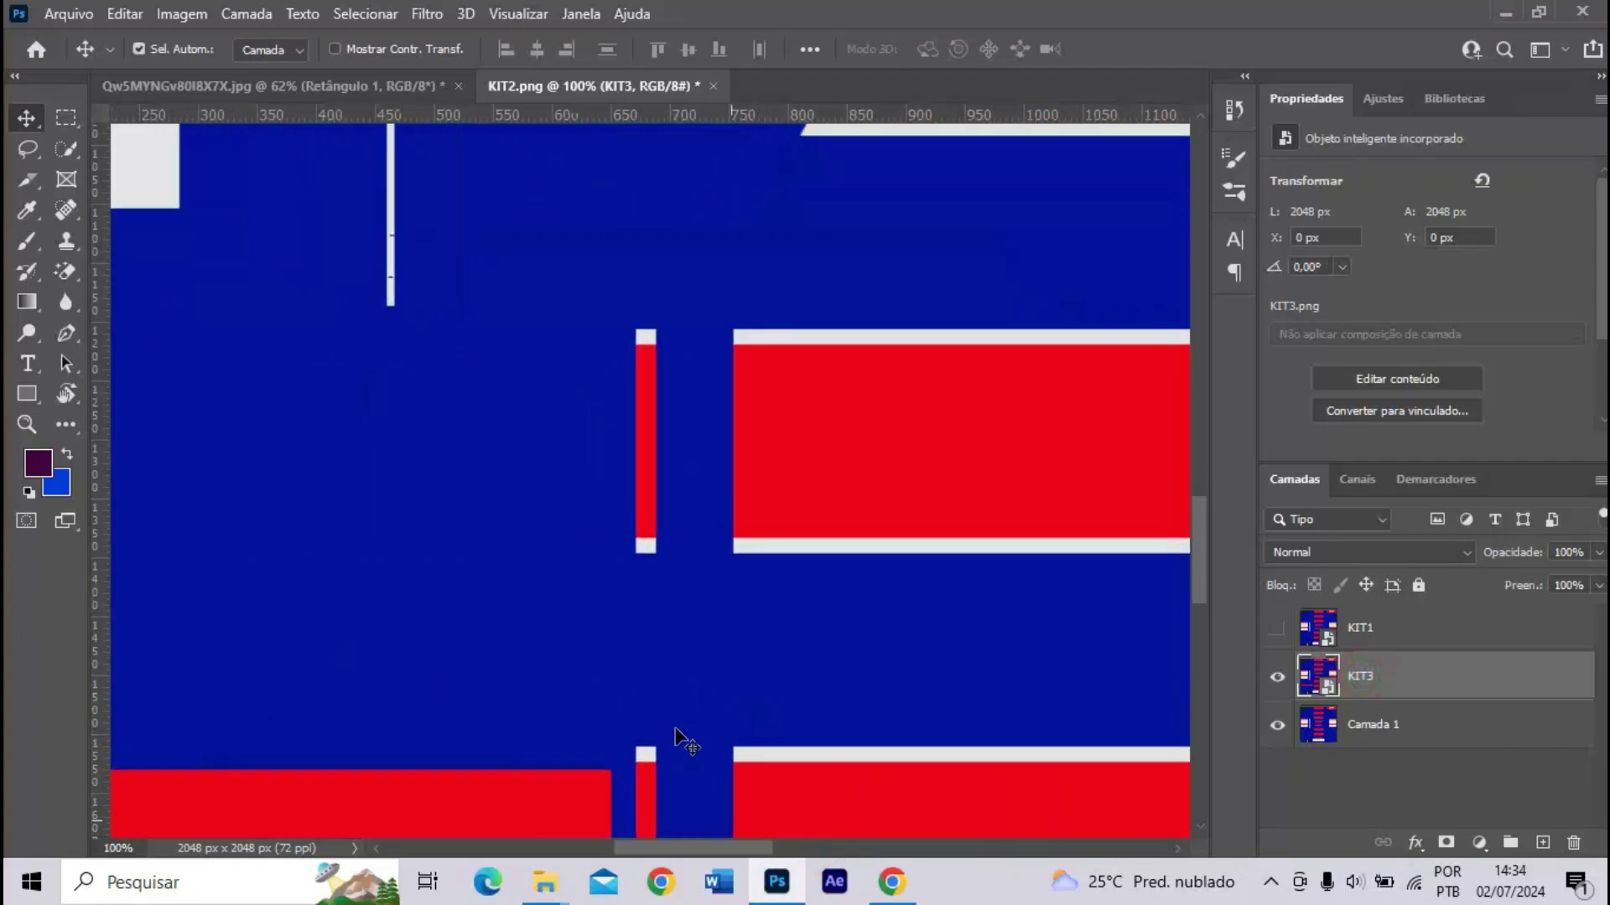
scroll(674, 723, "up", 3)
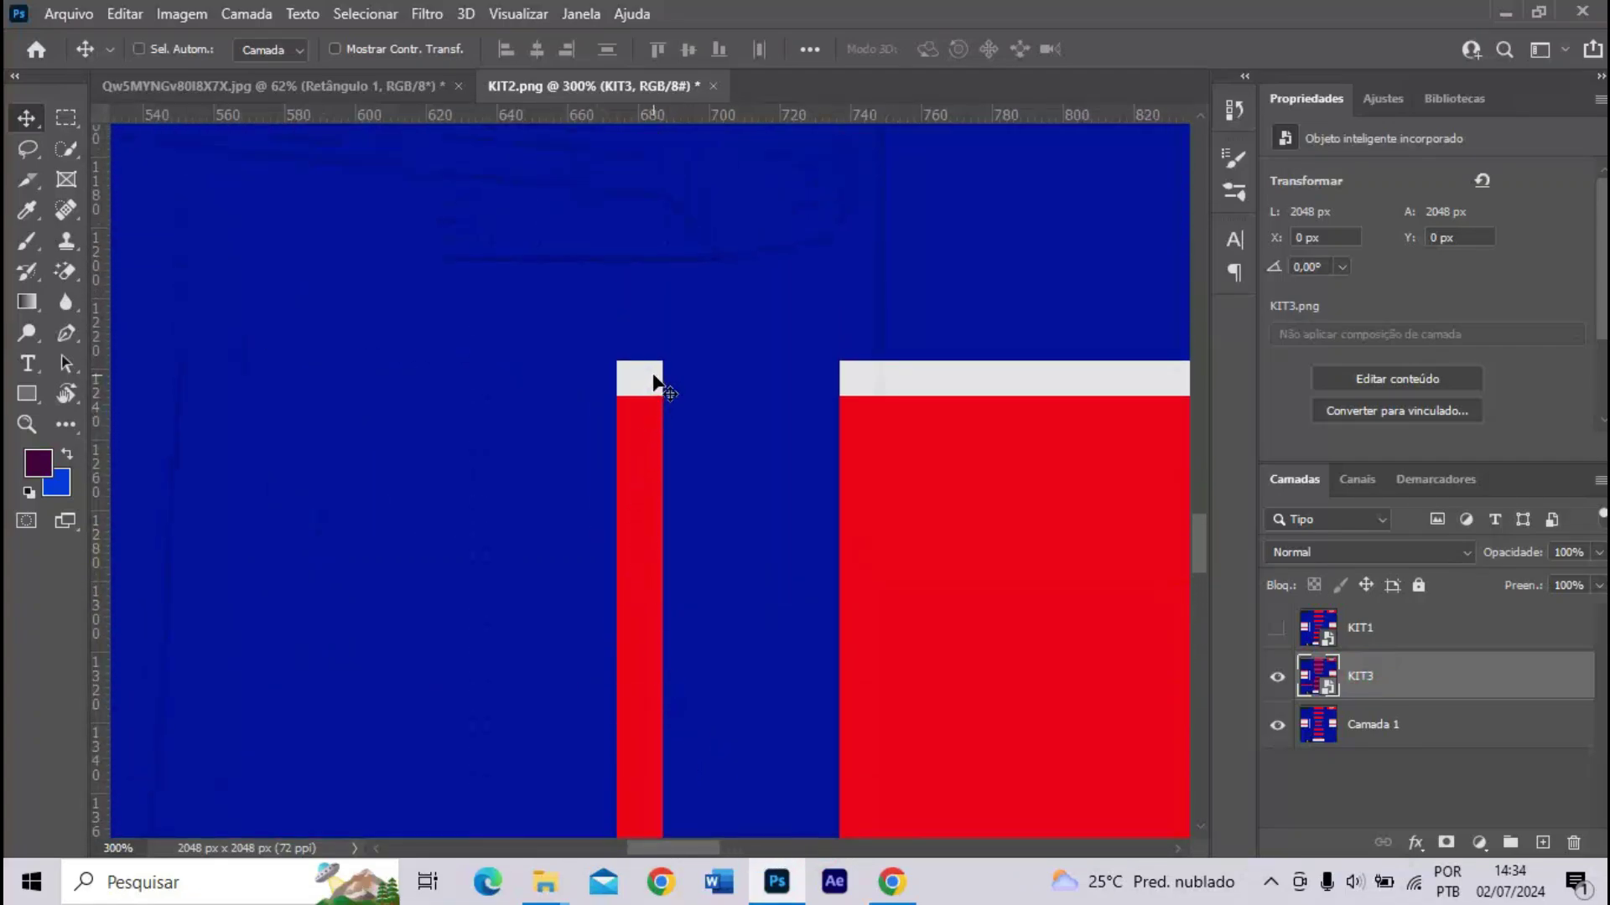
- Switch to the kit creator and set the shirt's lower Single stripe width to 135 and the upper one's to 154
left_click(891, 881)
left_click(19, 317)
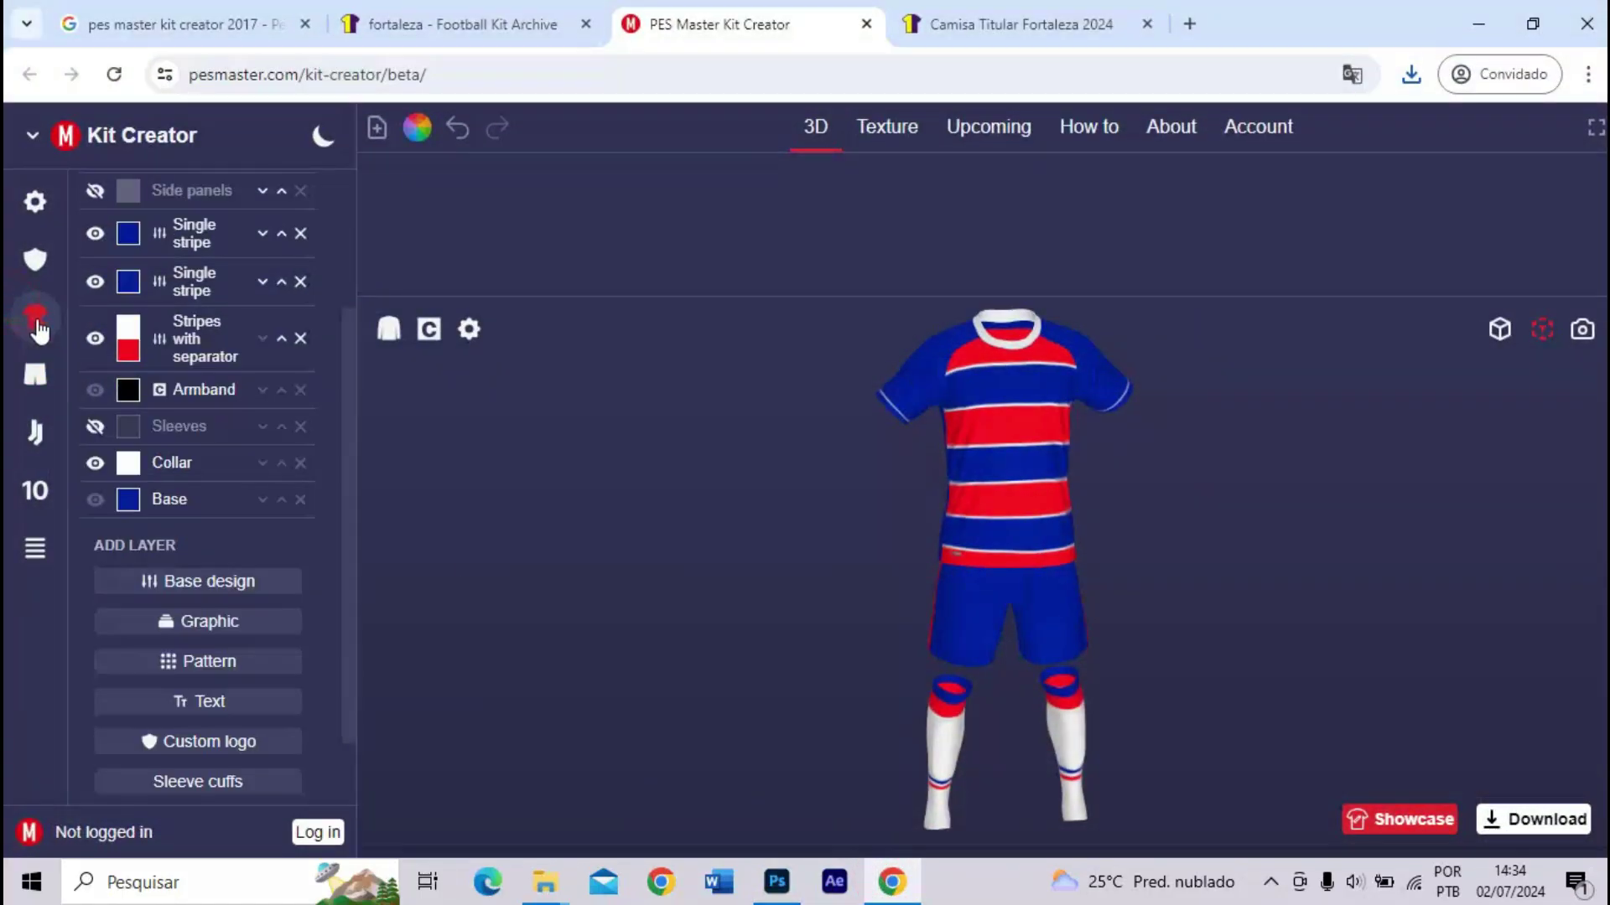
left_click_drag(581, 387, 722, 413)
scroll(945, 467, "up", 5)
scroll(945, 467, "up", 3)
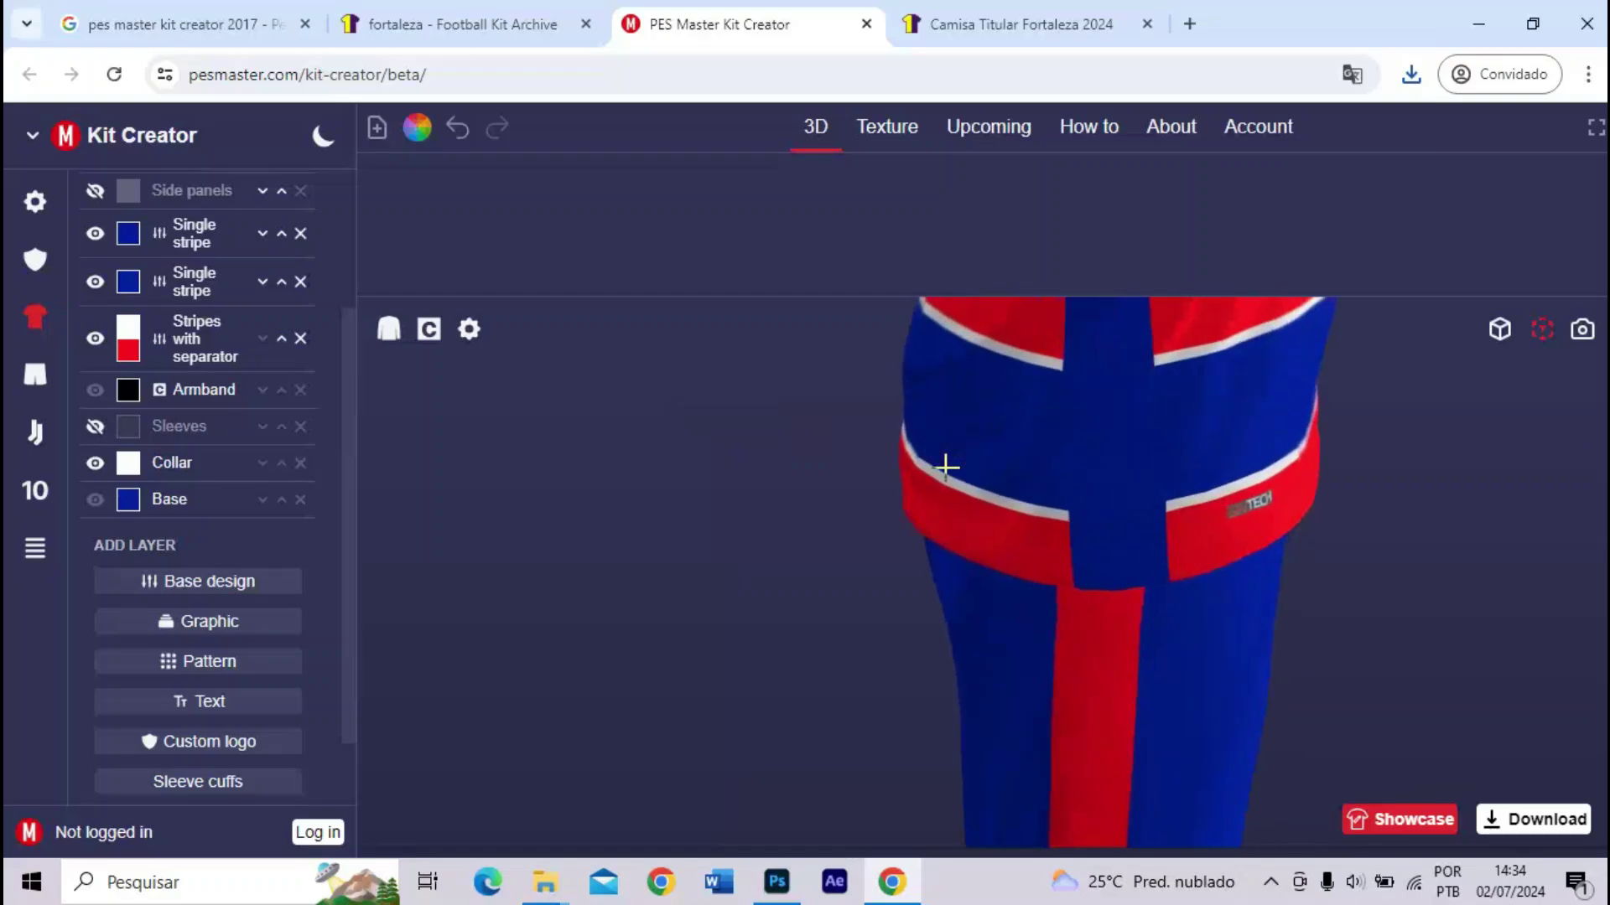
left_click(153, 282)
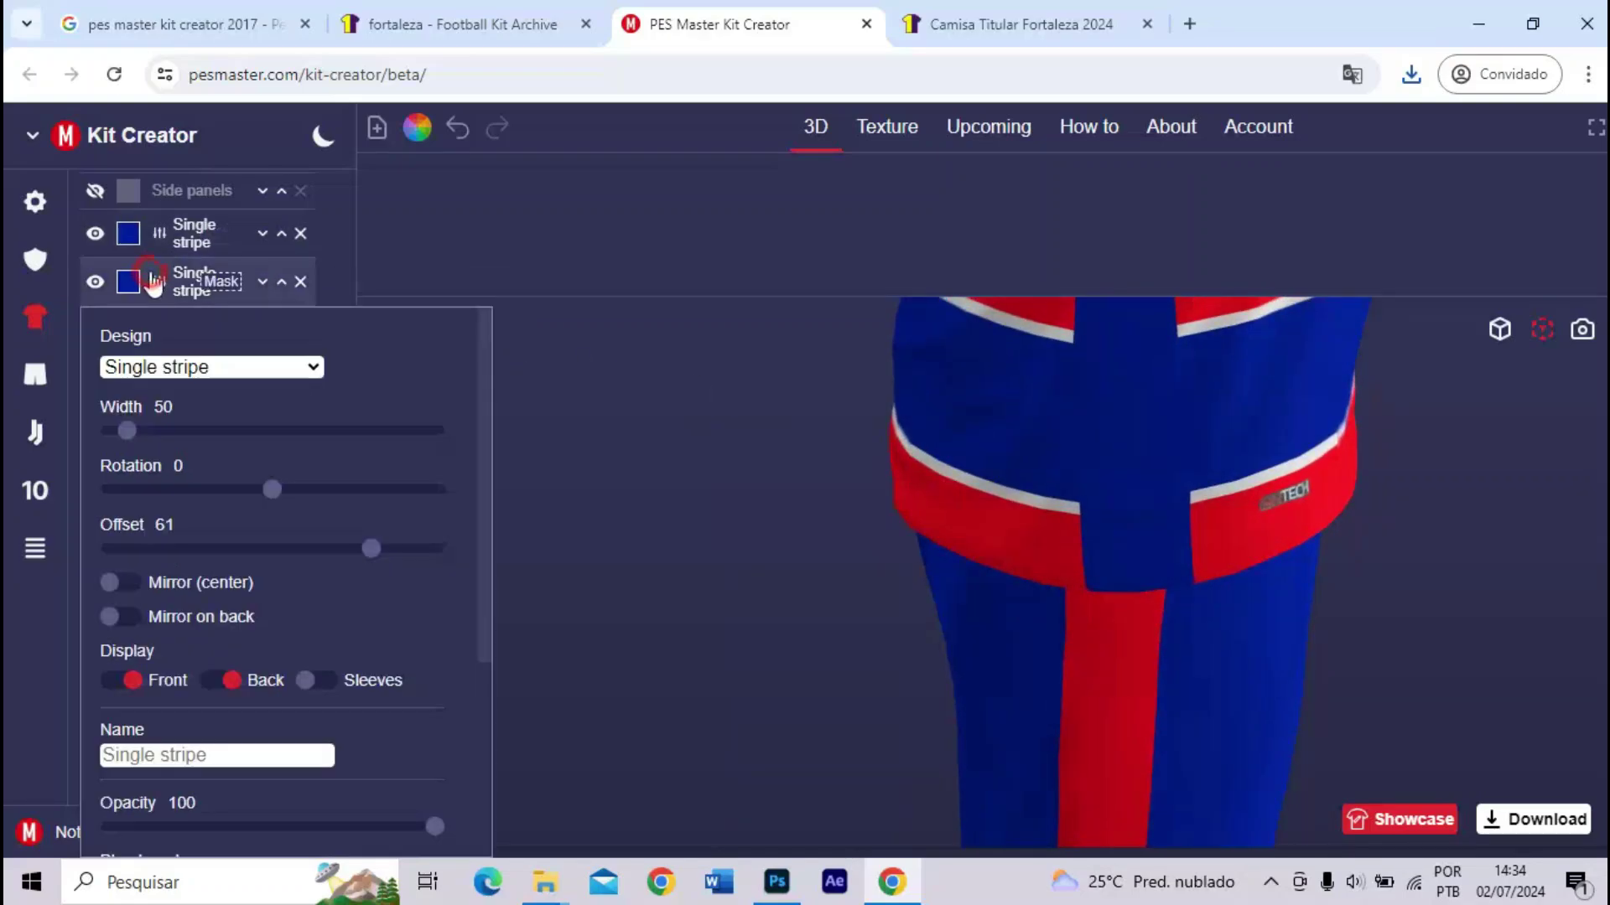
left_click_drag(127, 430, 148, 432)
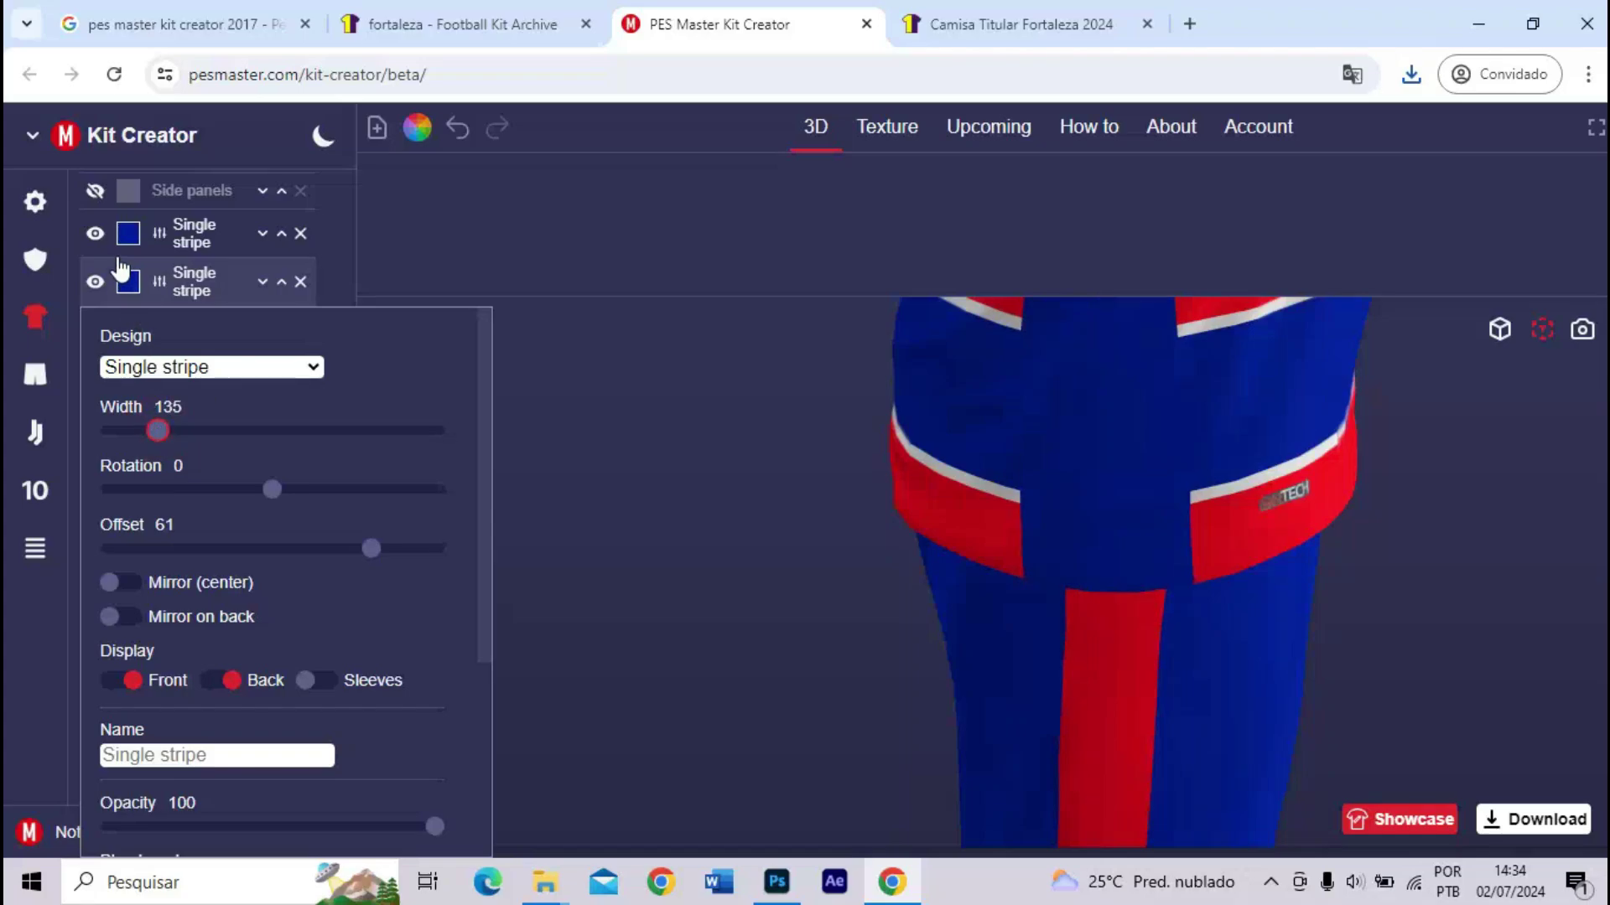
left_click(168, 235)
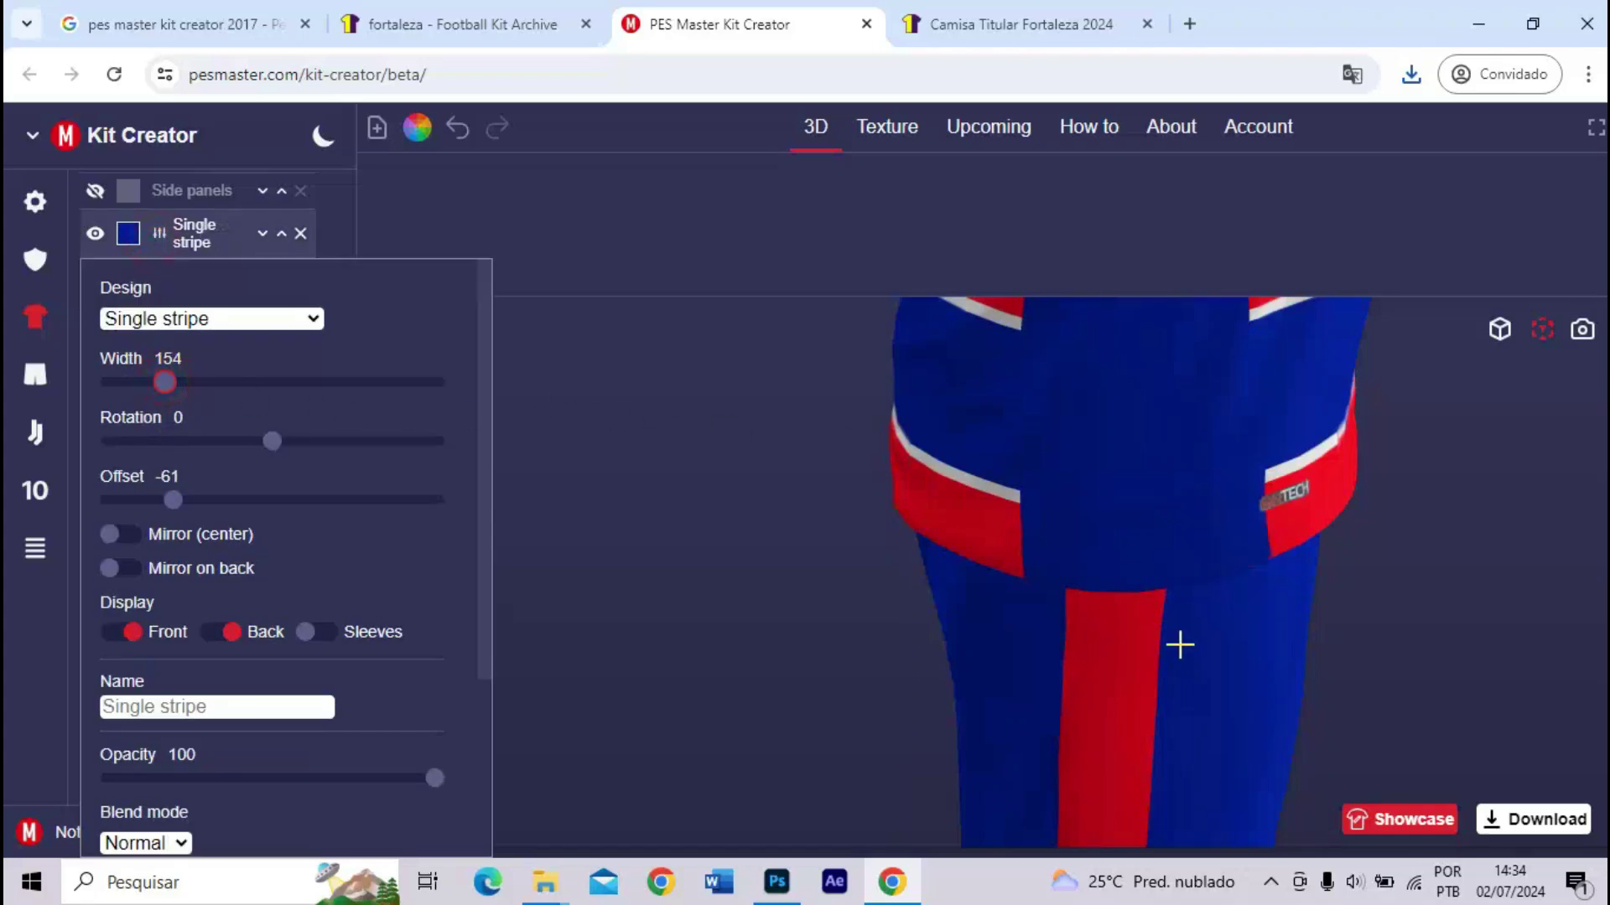
left_click(1322, 753)
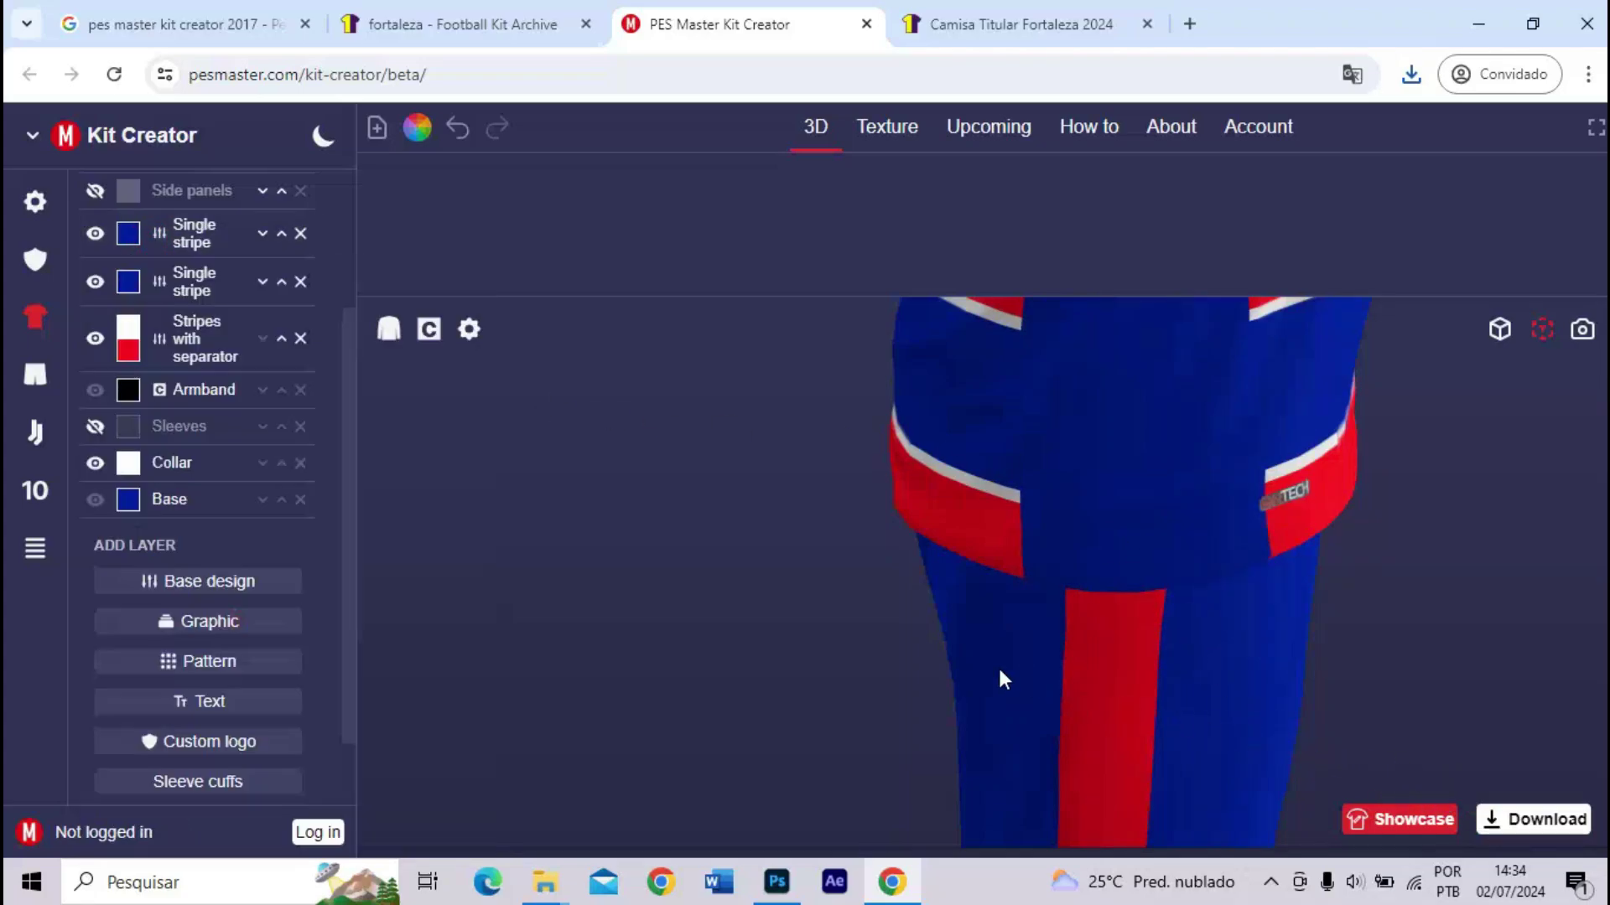
- Download the kit texture as the PNG image KIT4 in the Fortaleza KIT folder
key("ctrl+s")
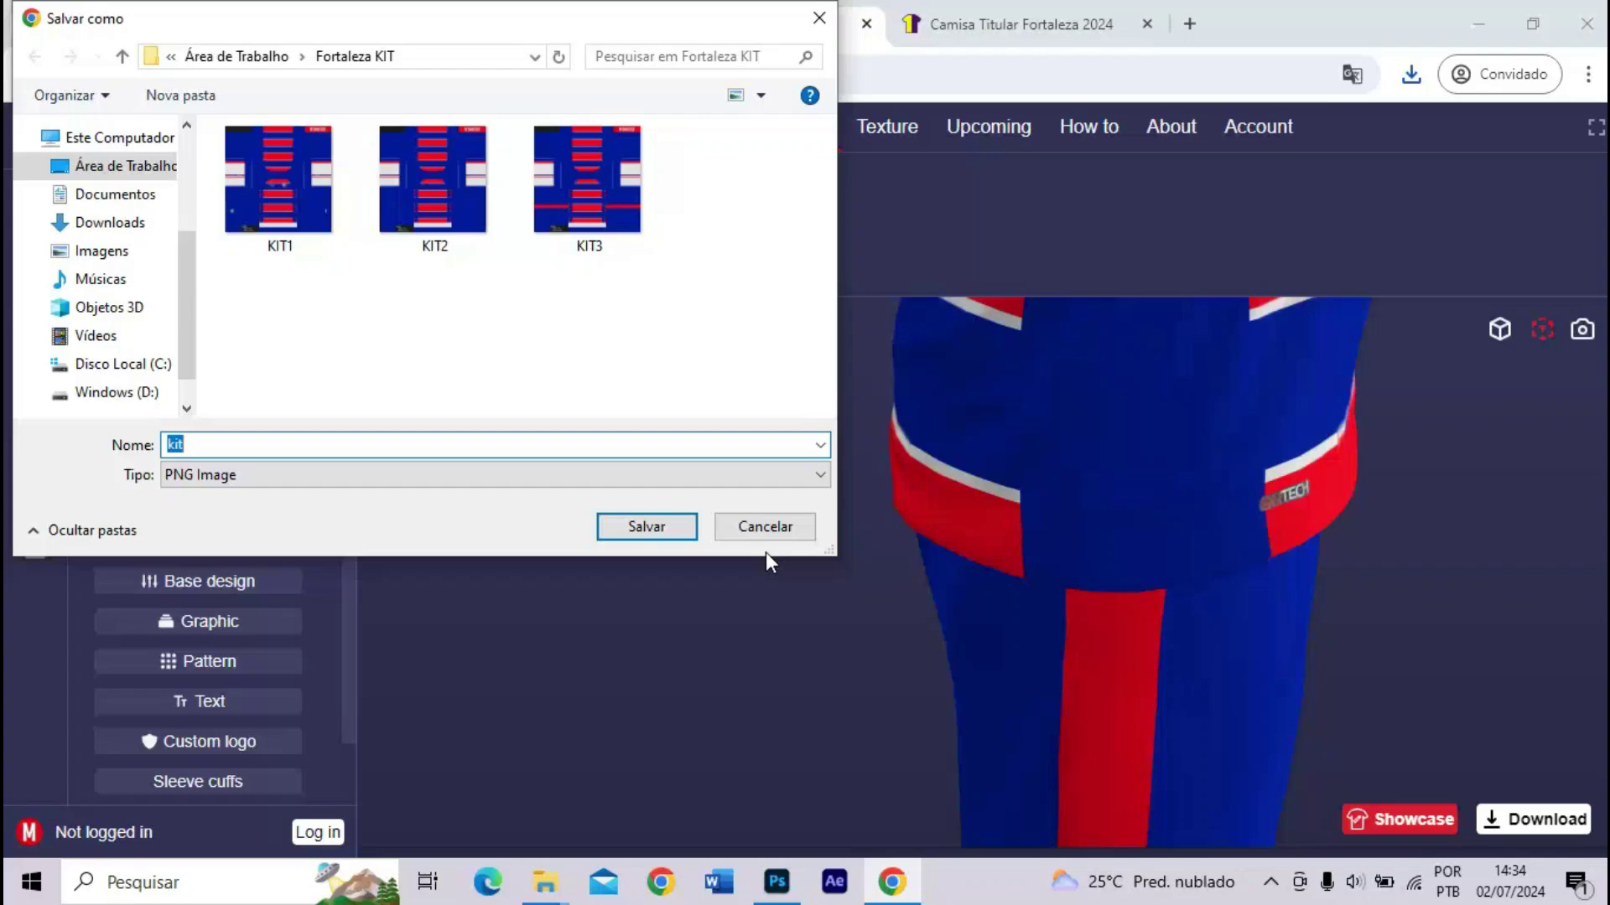
type("KIT3")
key("BackSpace")
type("4")
key("Return")
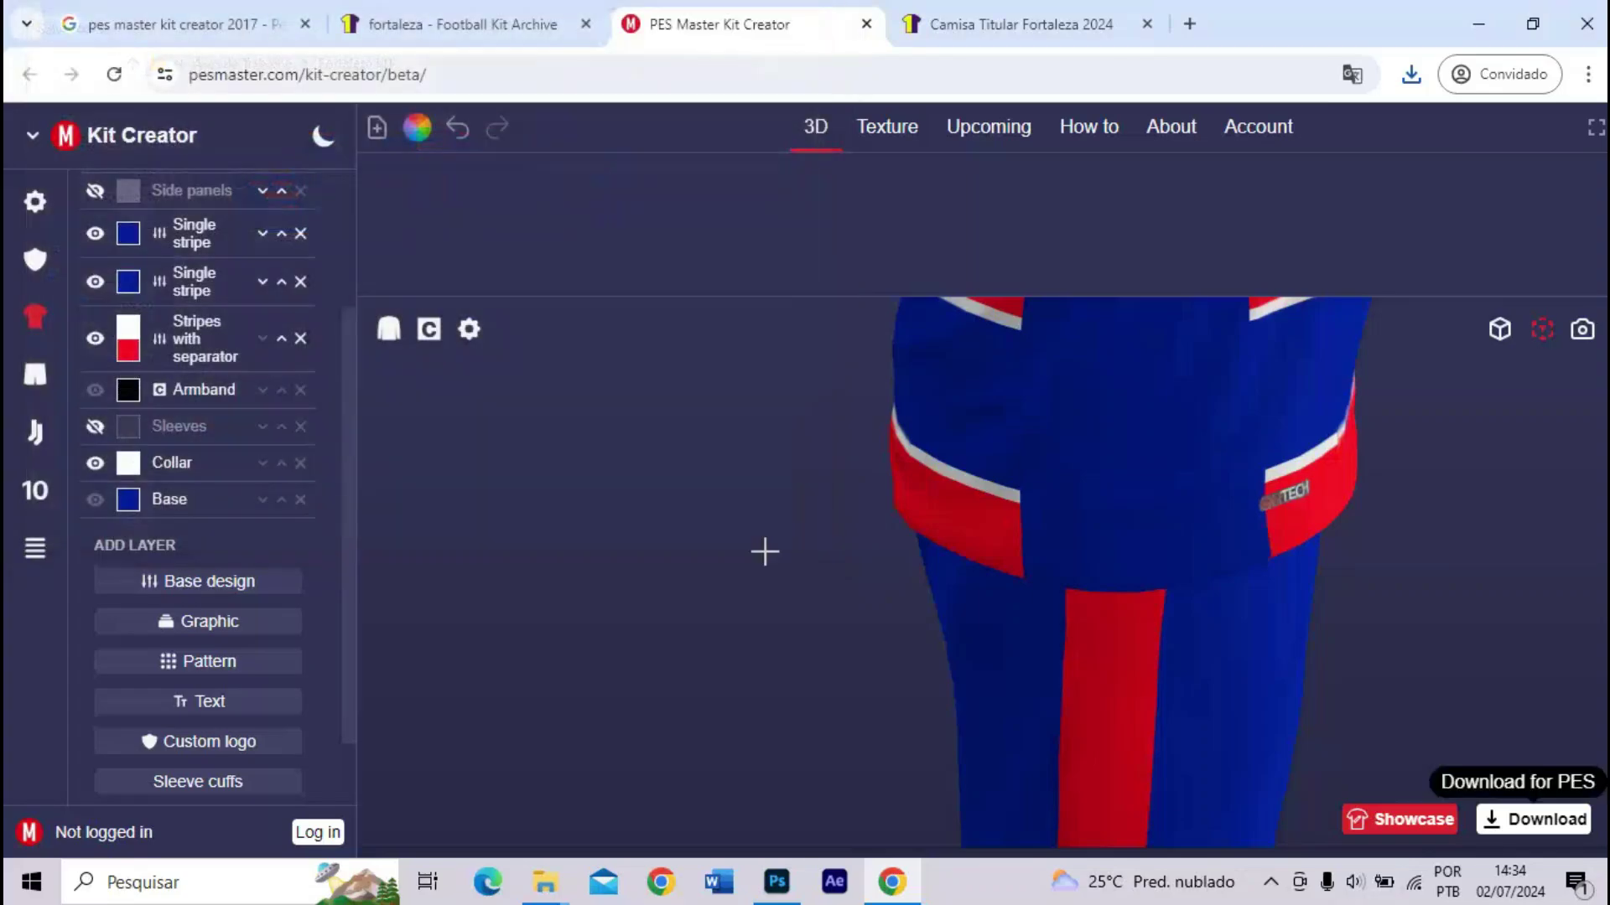
- Switch to Photoshop and place KIT4 from the Fortaleza KIT folder into the KIT2.png document, above KIT3
left_click(776, 881)
scroll(650, 715, "down", 5)
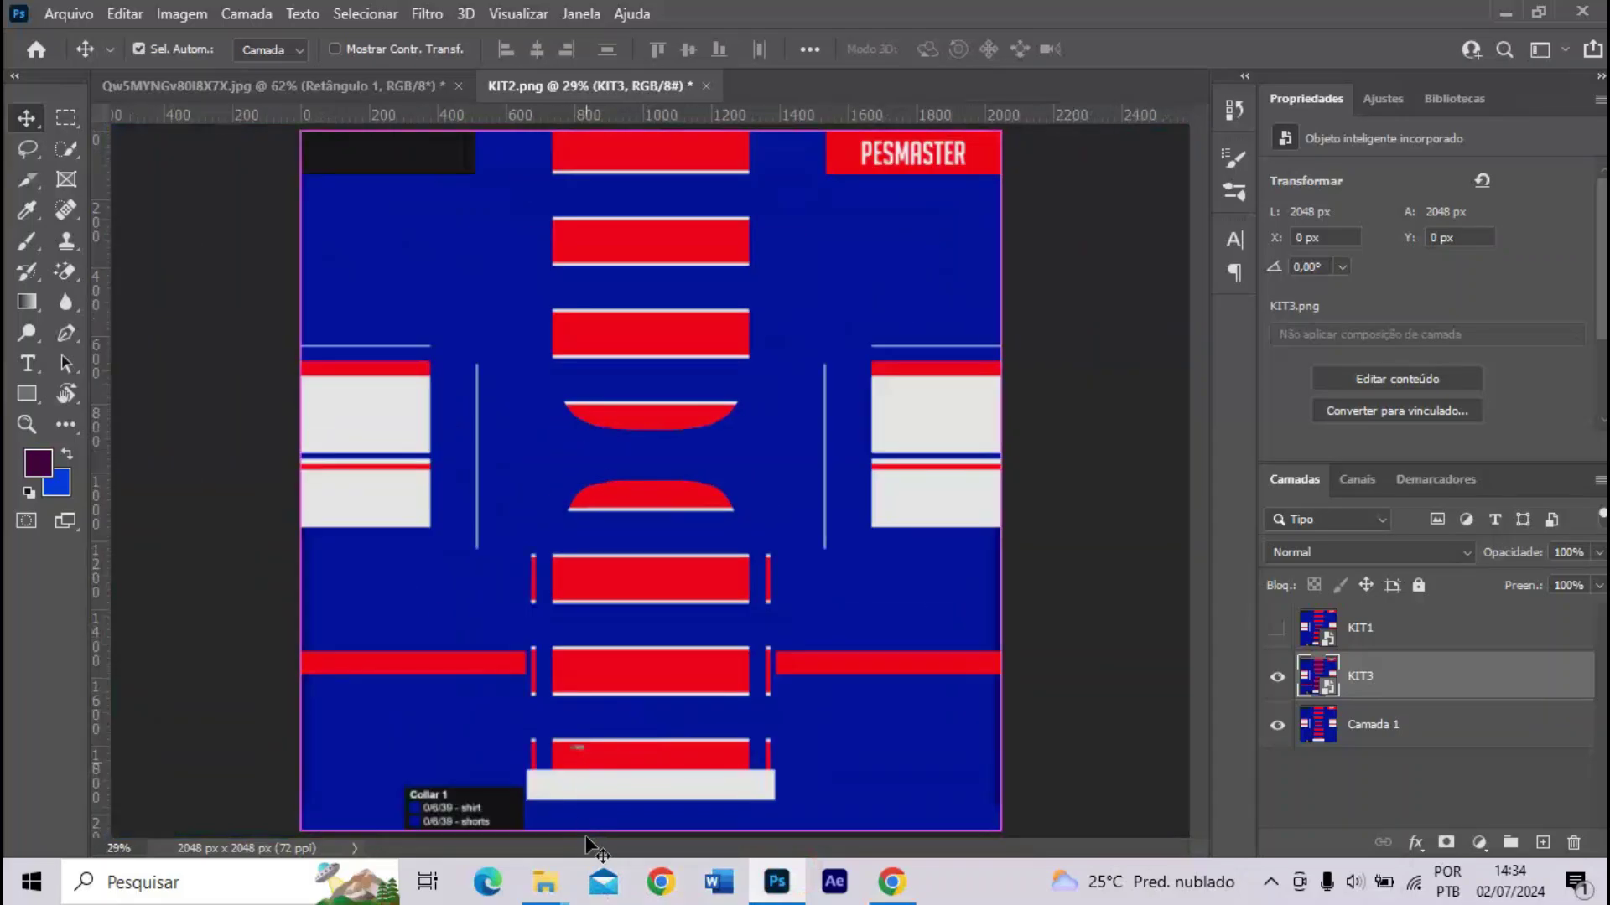
mouse_move(545, 881)
left_click(611, 794)
left_click_drag(867, 530, 841, 508)
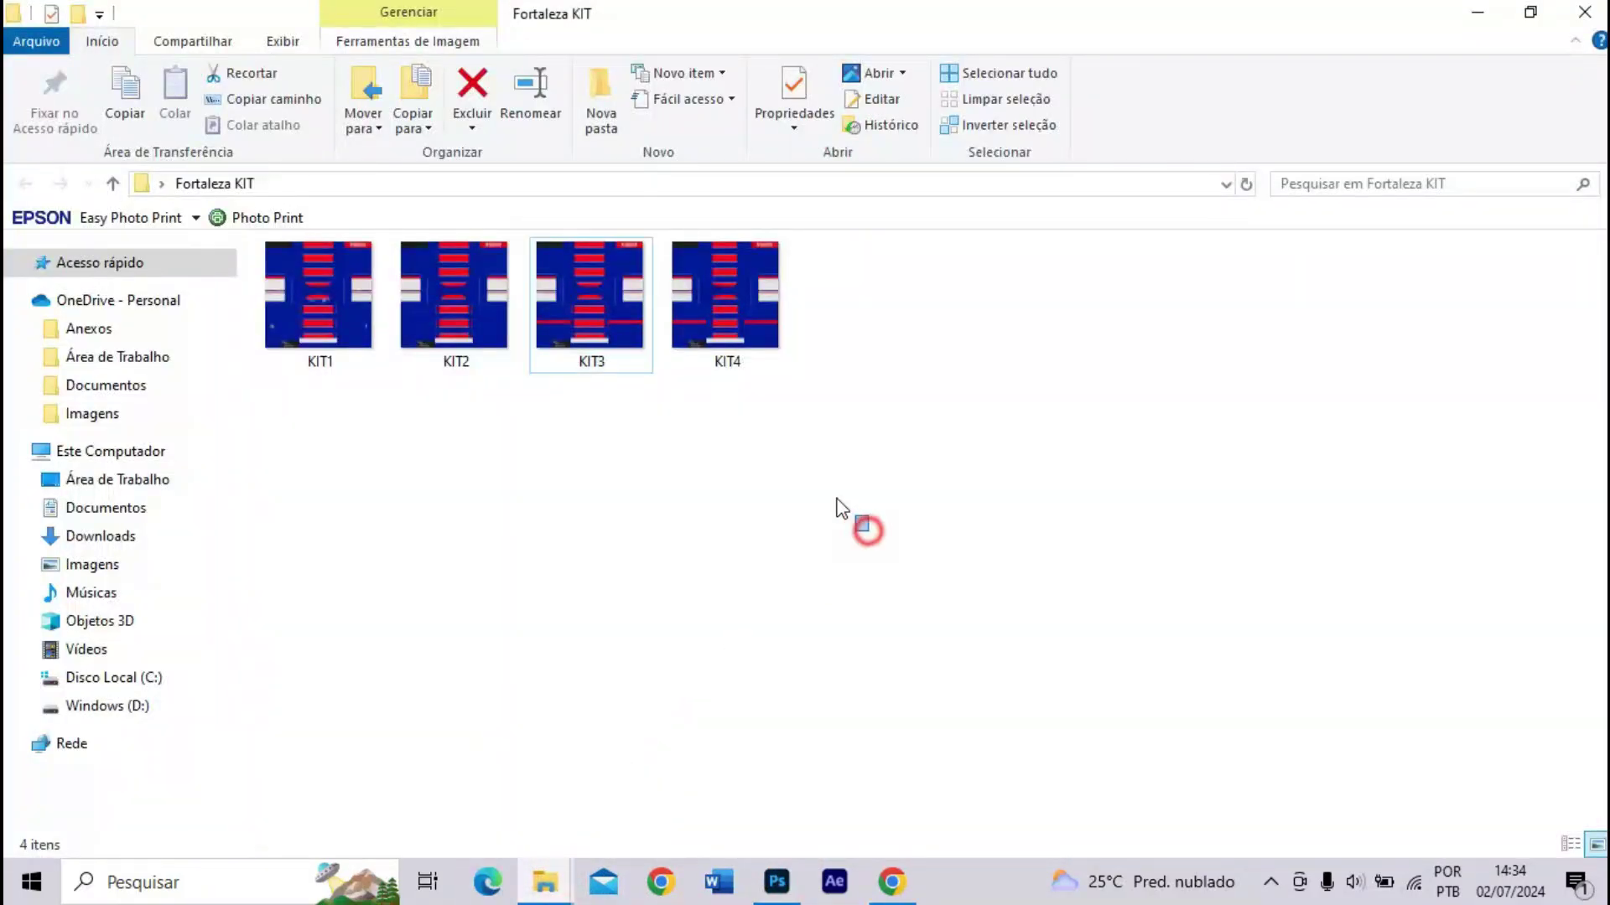
left_click_drag(725, 295, 776, 881)
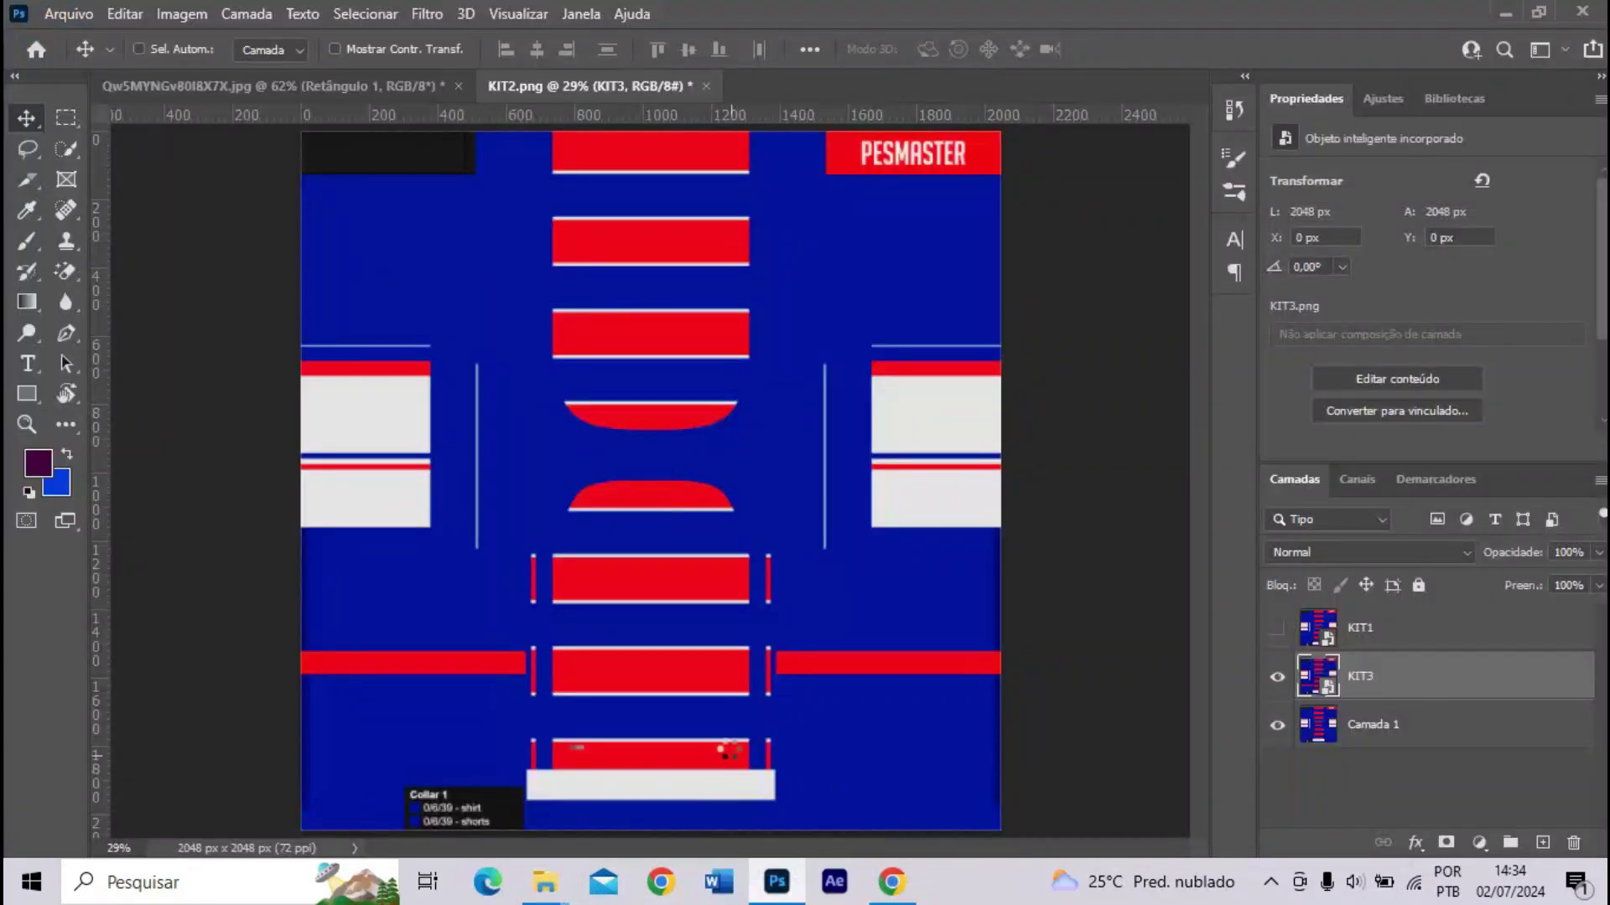
left_click_drag(726, 748, 726, 742)
key("Return")
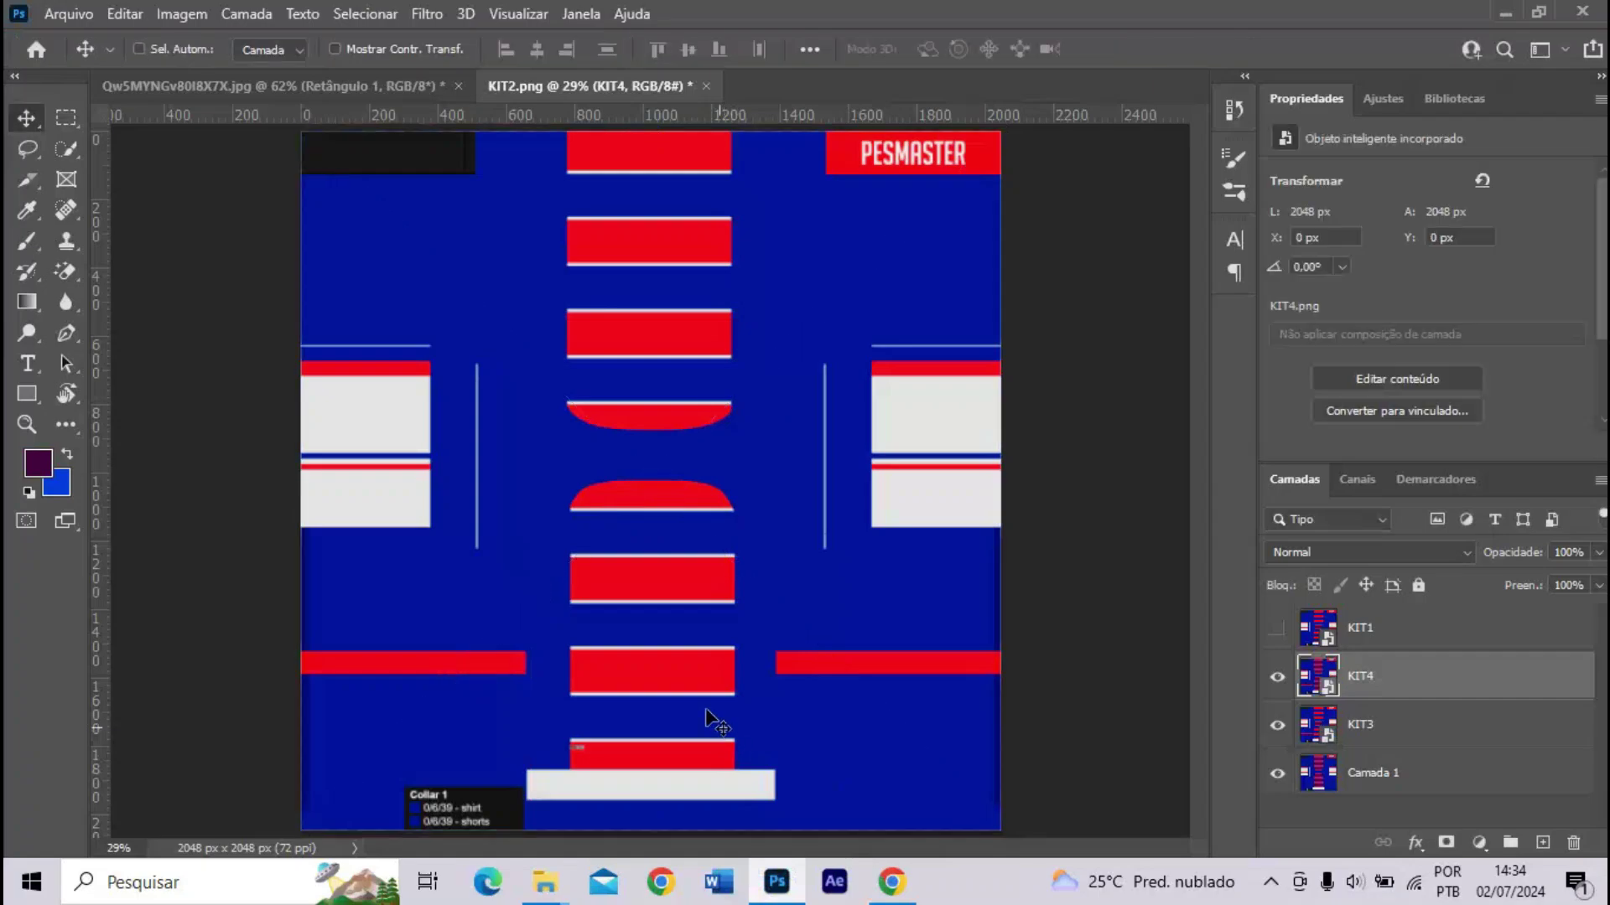
- Examine the shirt stripe ends up close, toggling the KIT4 layer to compare it with KIT3
key("ctrl+plus")
key("ctrl+plus")
key("ctrl+plus")
key("ctrl+plus")
scroll(595, 653, "down", 3)
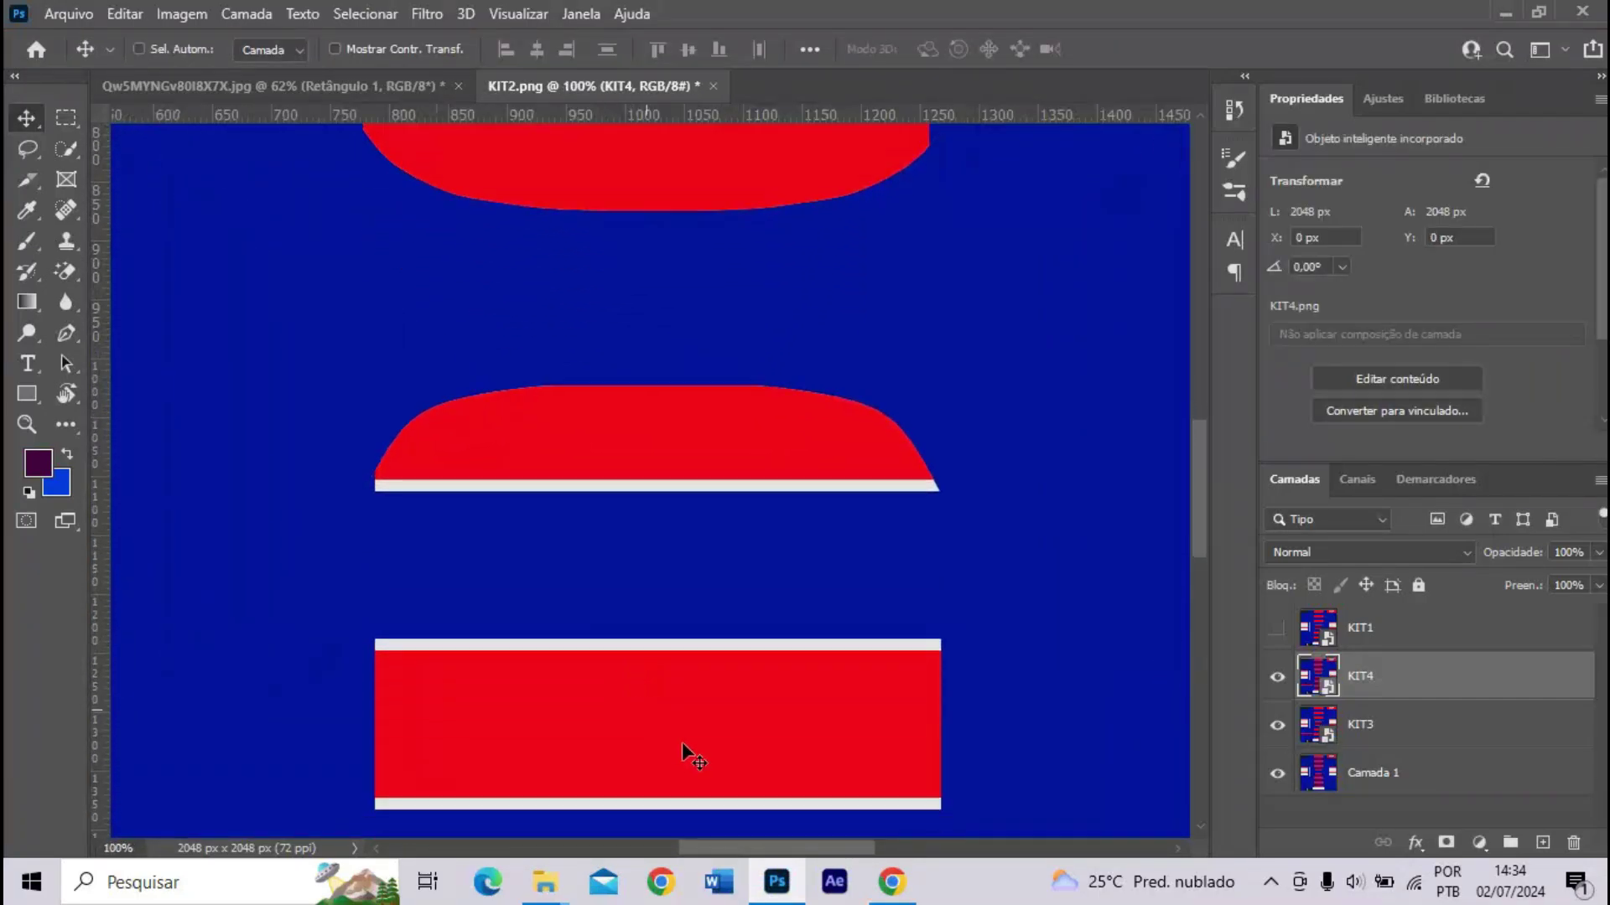
left_click(1276, 675)
left_click(1276, 675)
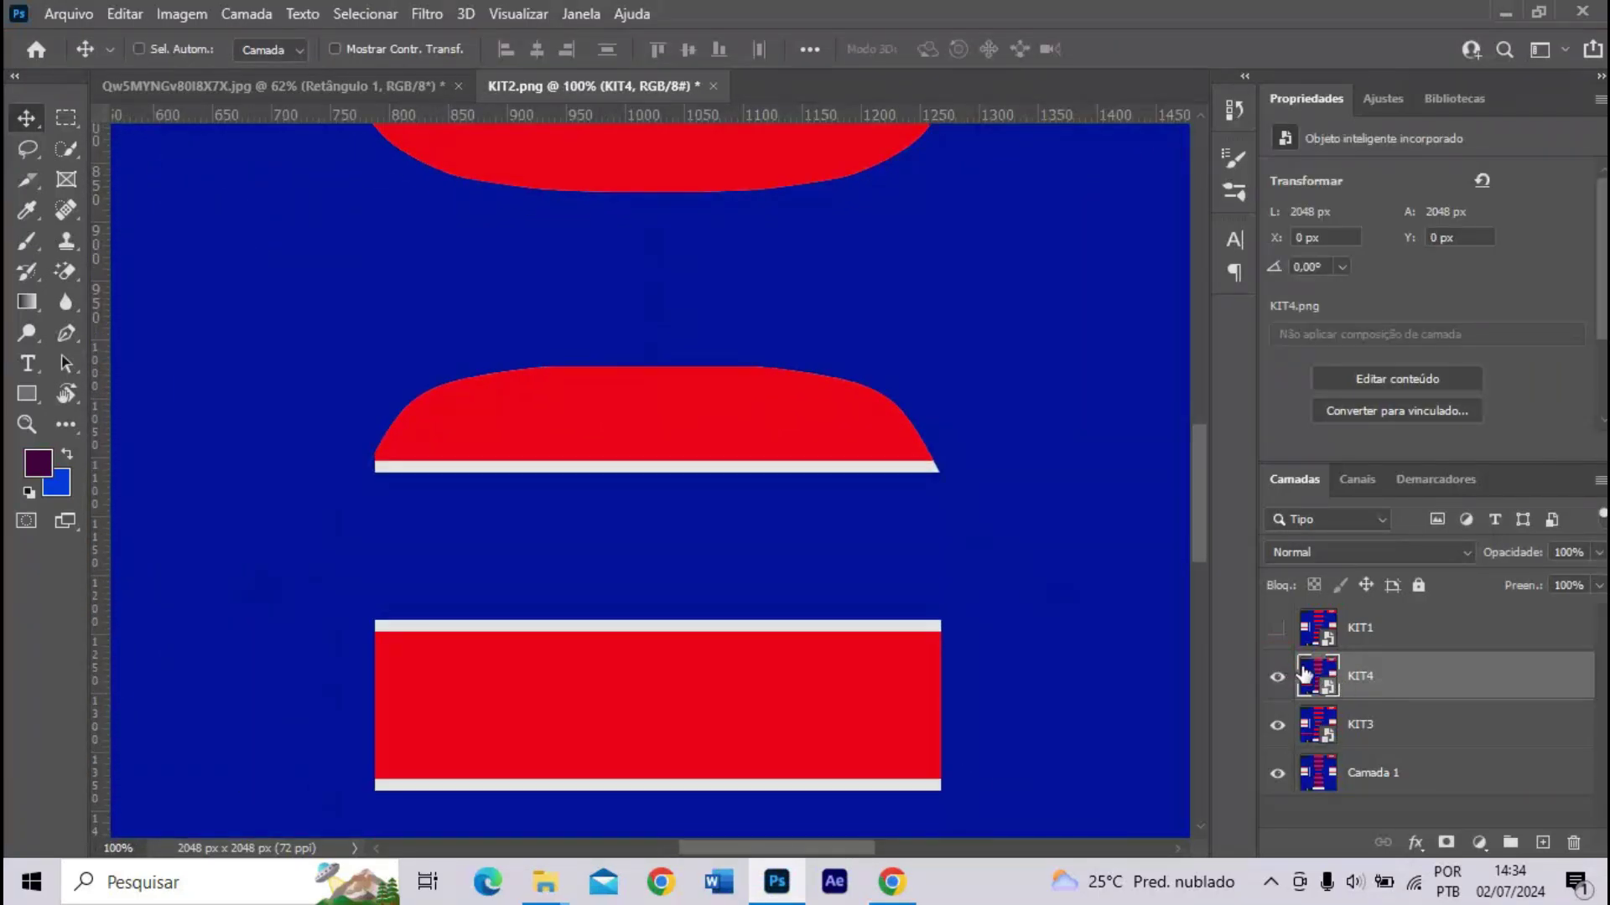
scroll(812, 838, "left", 6)
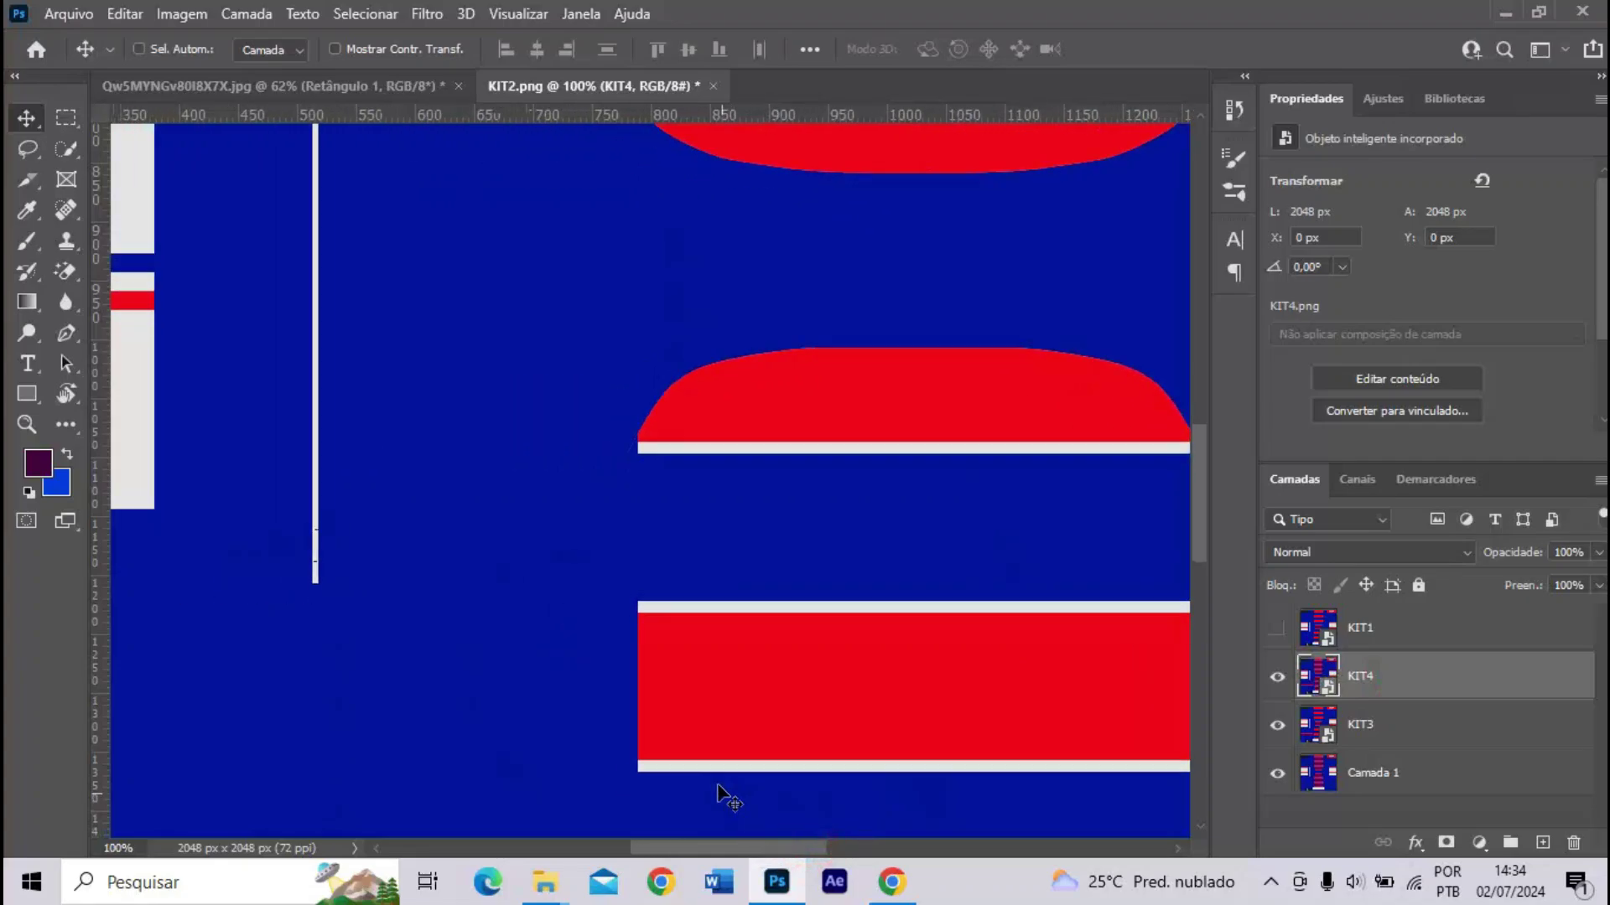
scroll(675, 694, "down", 2)
- Hide KIT4 and place two vertical guides on either side of the narrow strips left of the shirt's wide stripes
key("m")
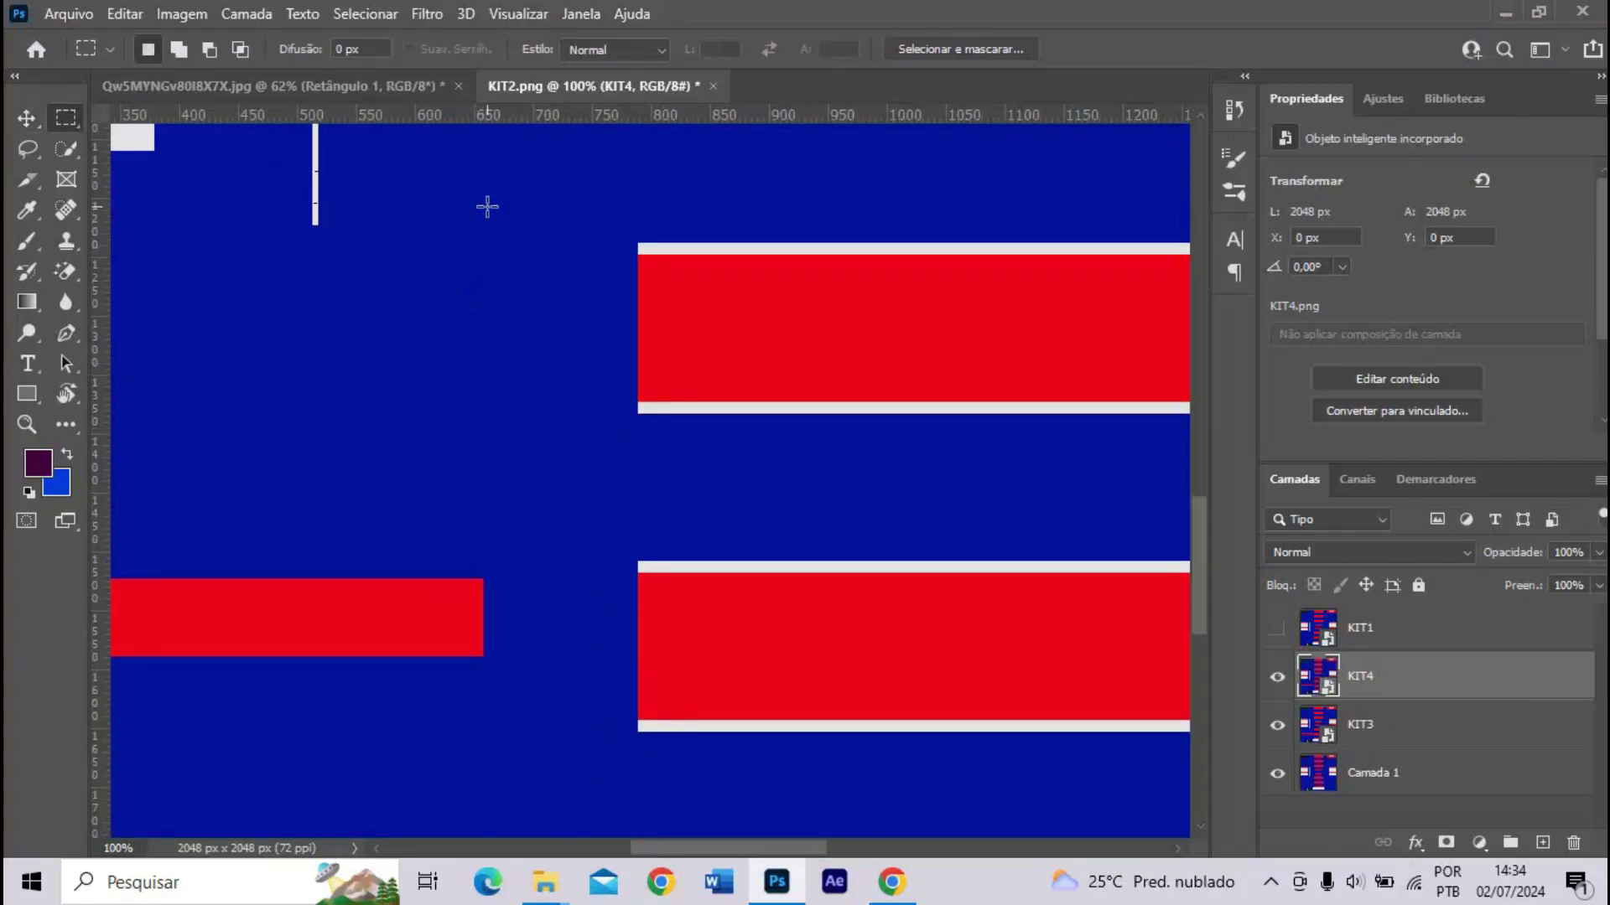
left_click(1276, 676)
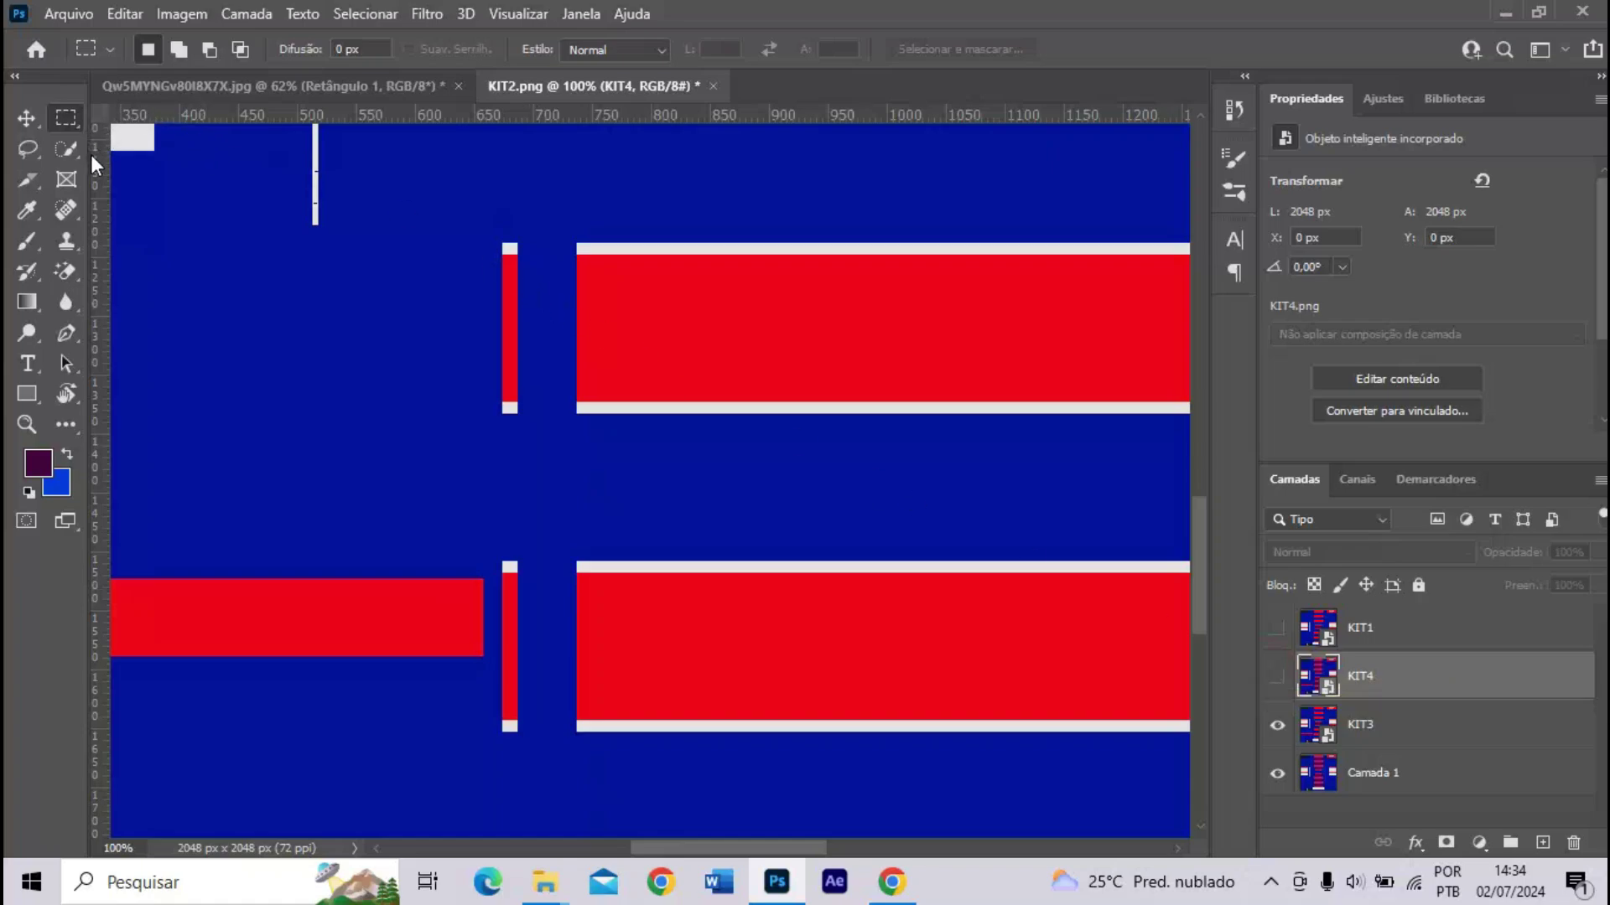
mouse_move(92, 158)
left_mouse_down()
mouse_move(558, 216)
mouse_move(577, 222)
mouse_move(567, 234)
left_mouse_up()
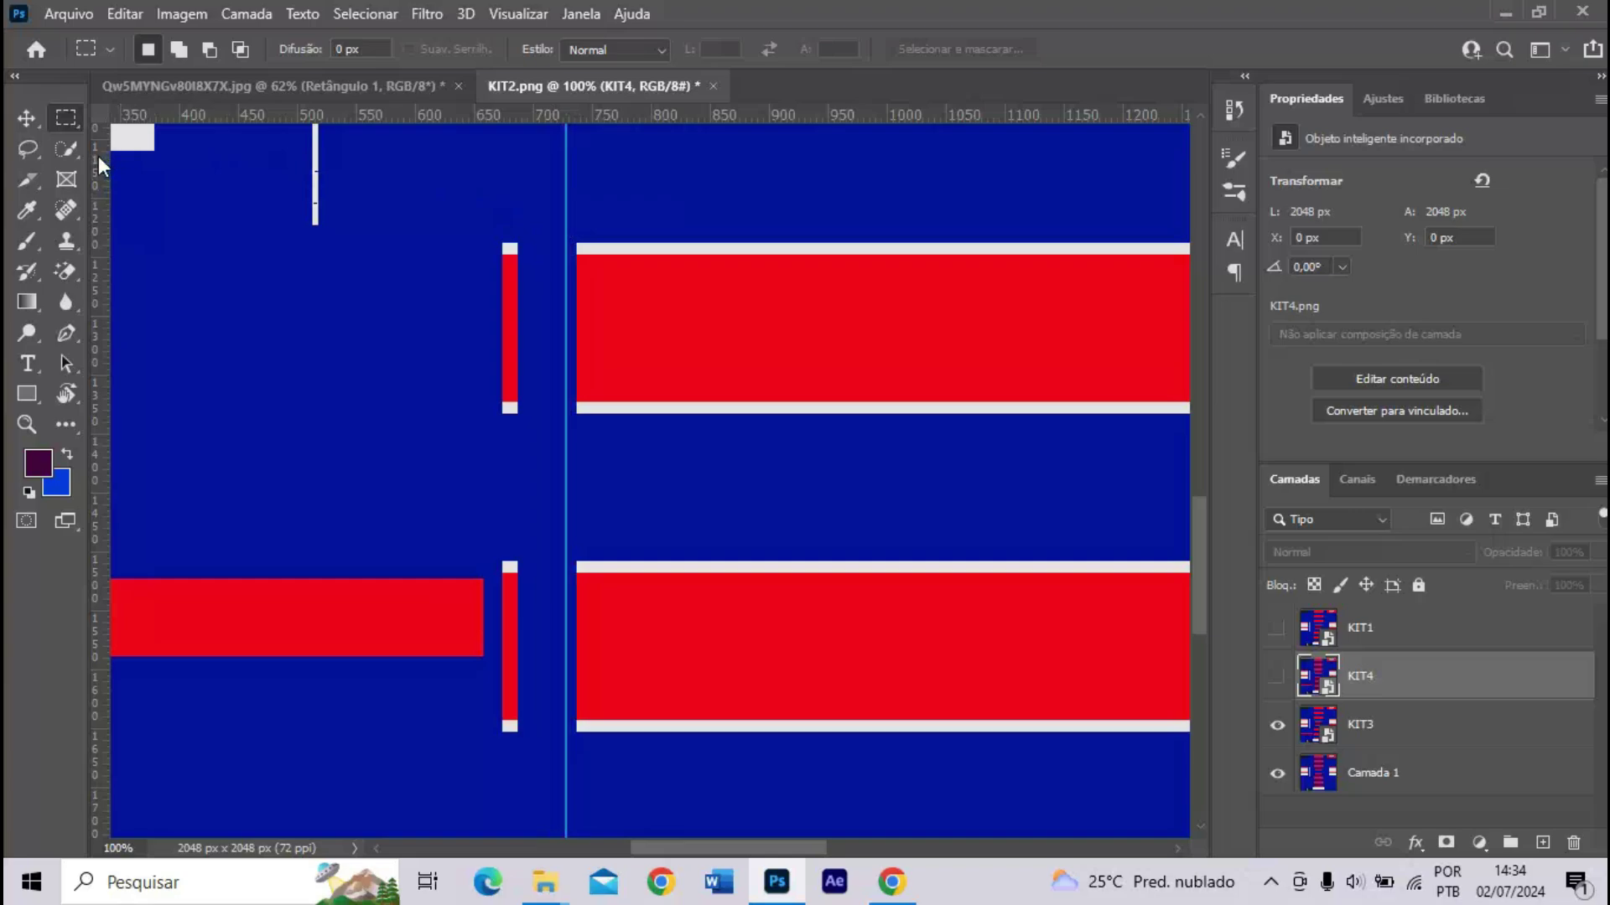
left_click_drag(98, 156, 489, 212)
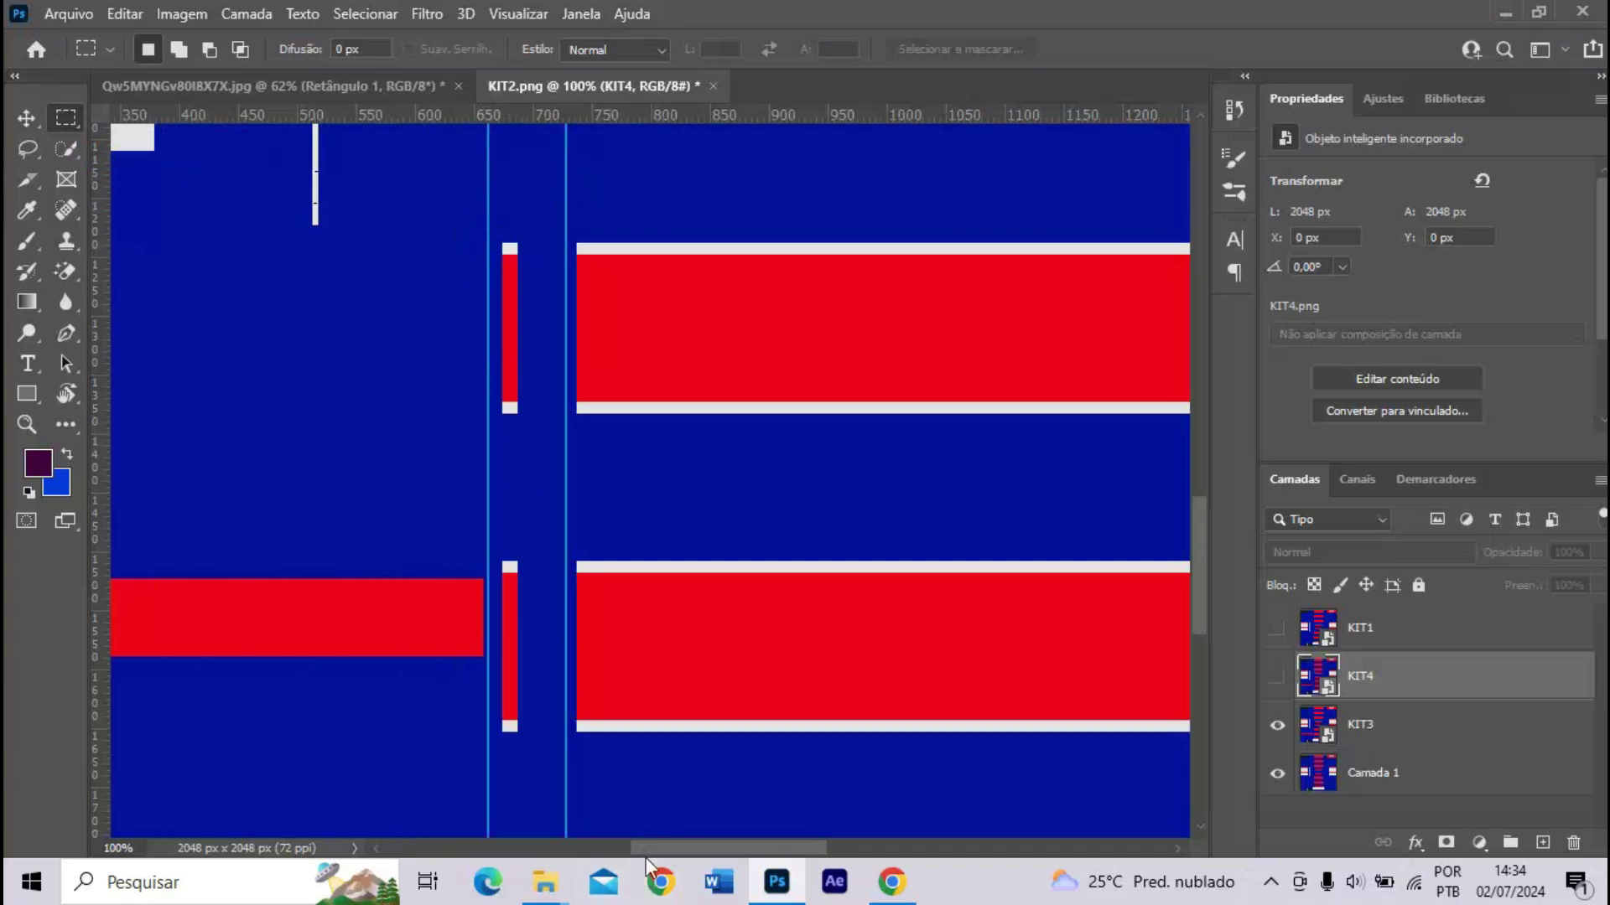
- Place two vertical guides around the narrow strips right of the wide stripes, and show KIT4 again
left_click_drag(648, 859, 760, 855)
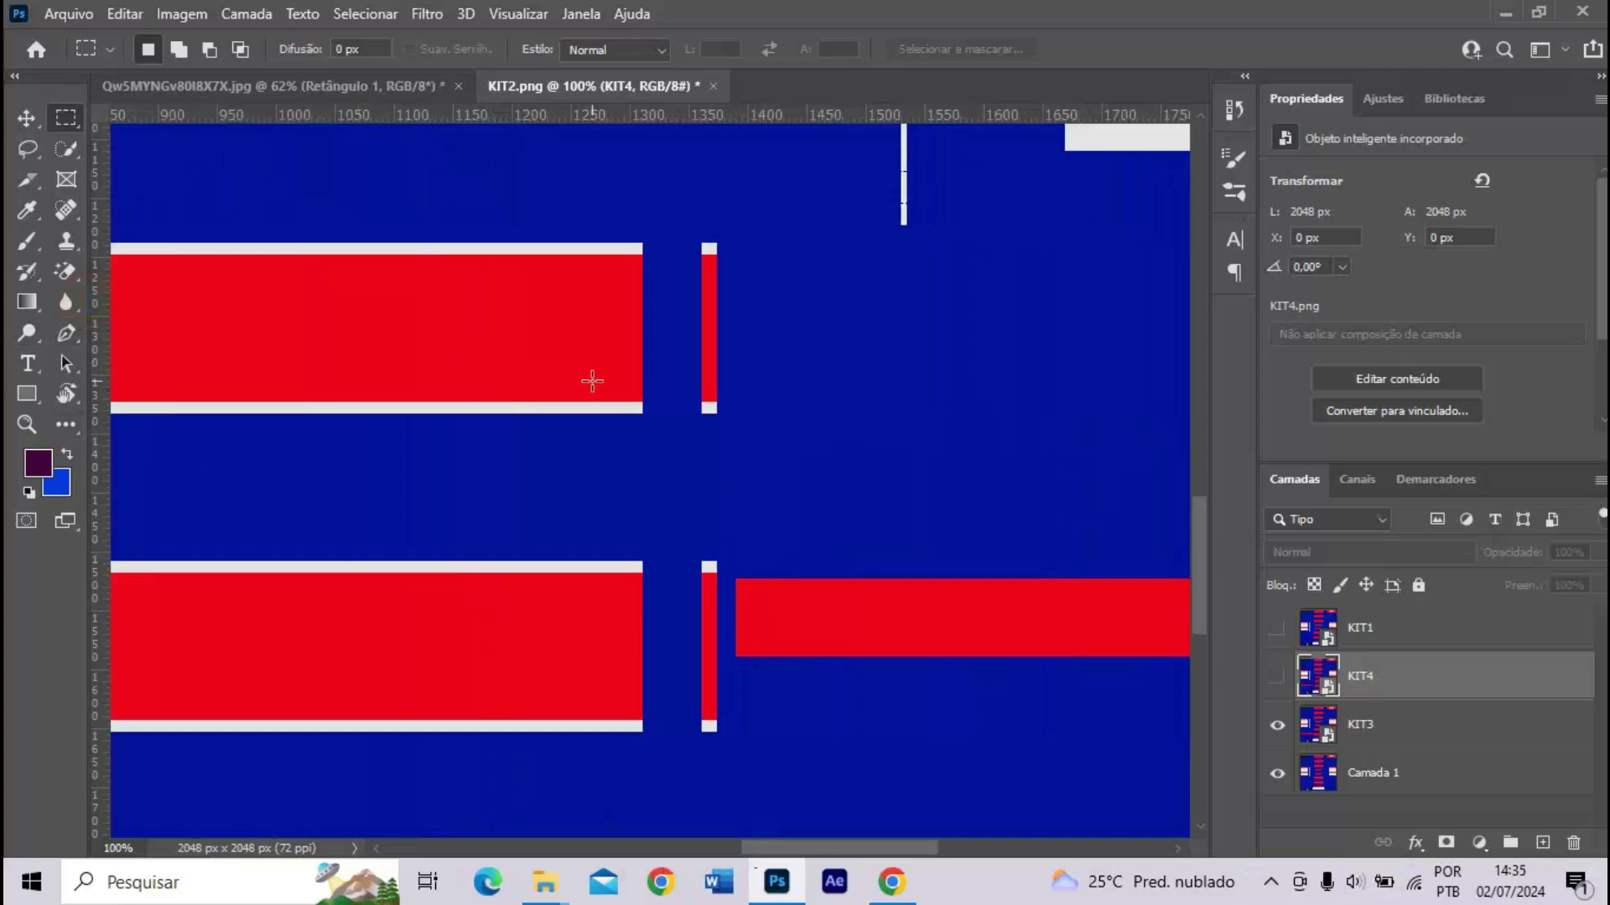
left_click_drag(101, 227, 648, 265)
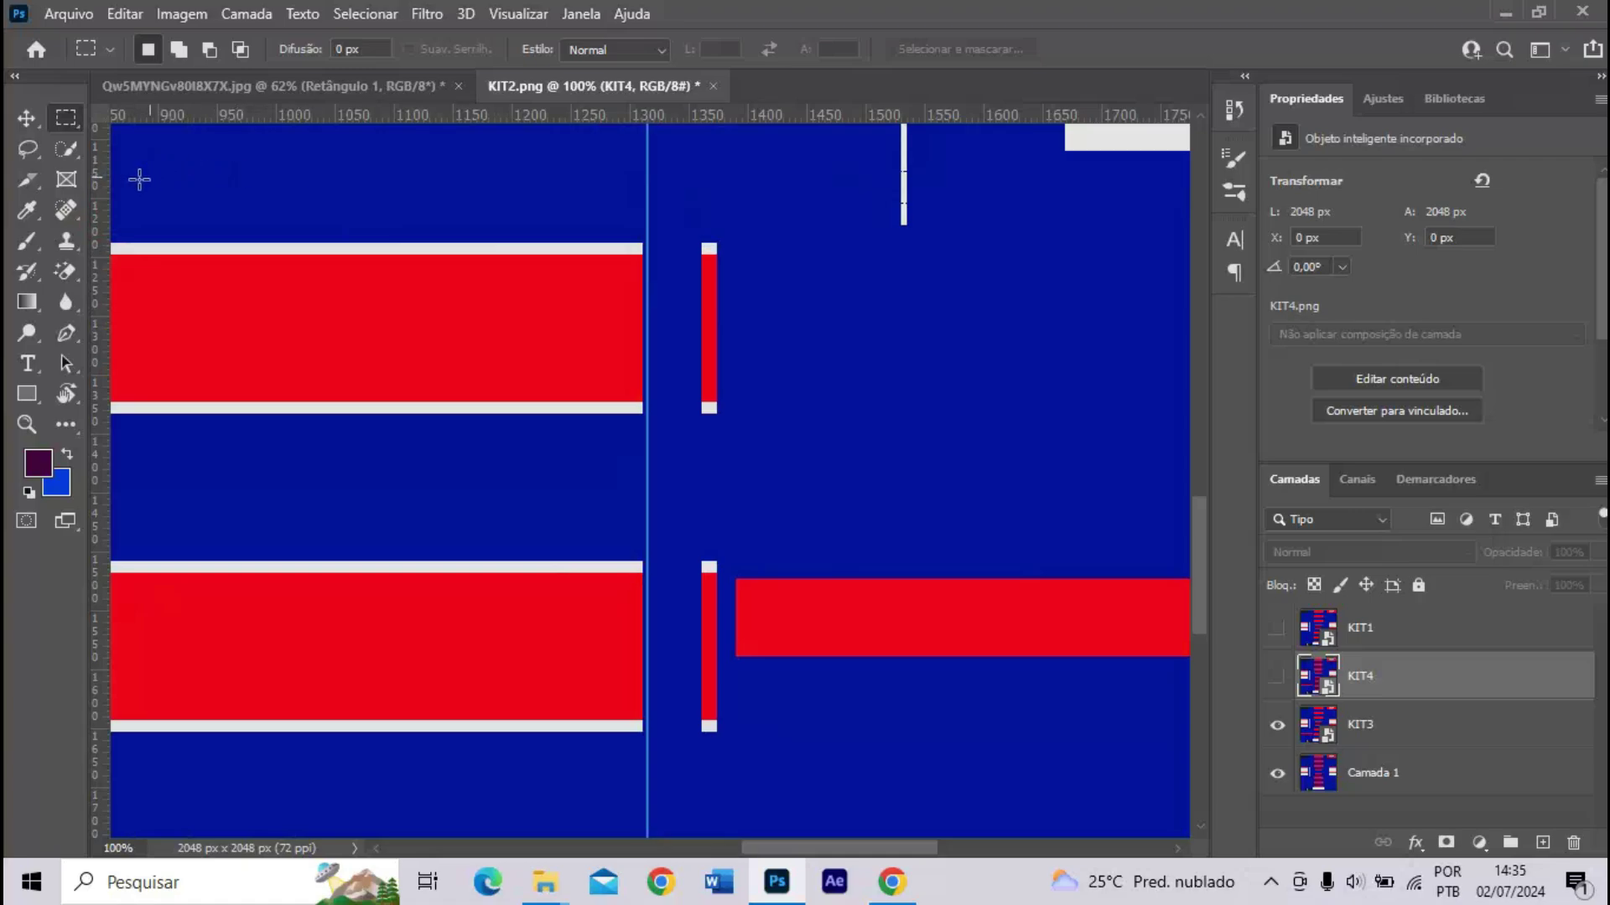
left_click_drag(110, 182, 720, 205)
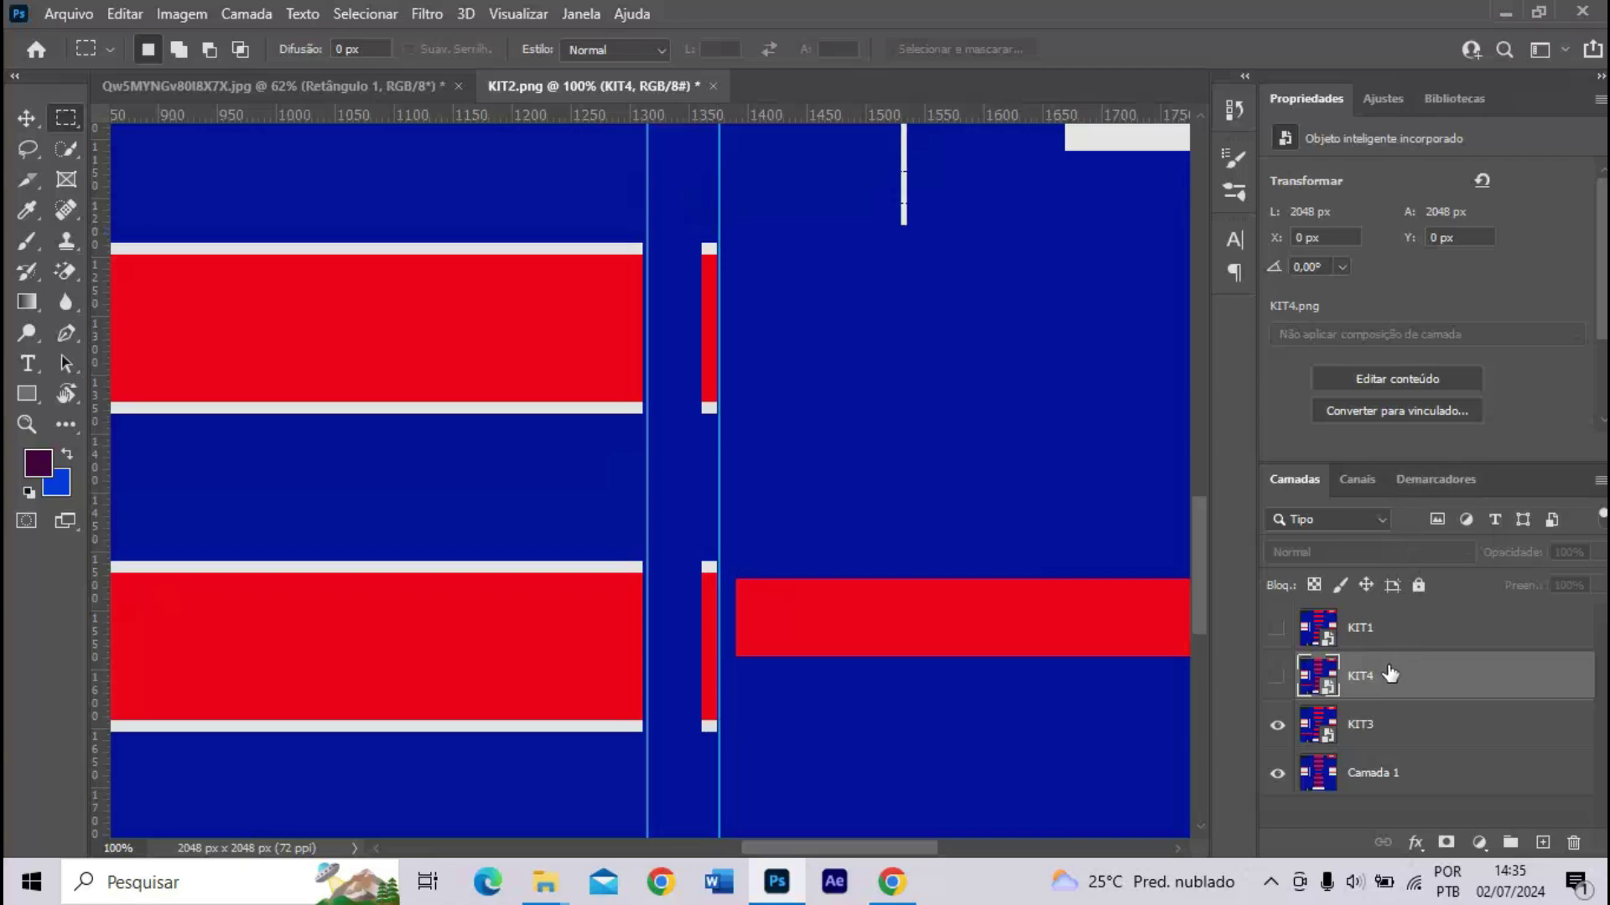
left_click(1276, 676)
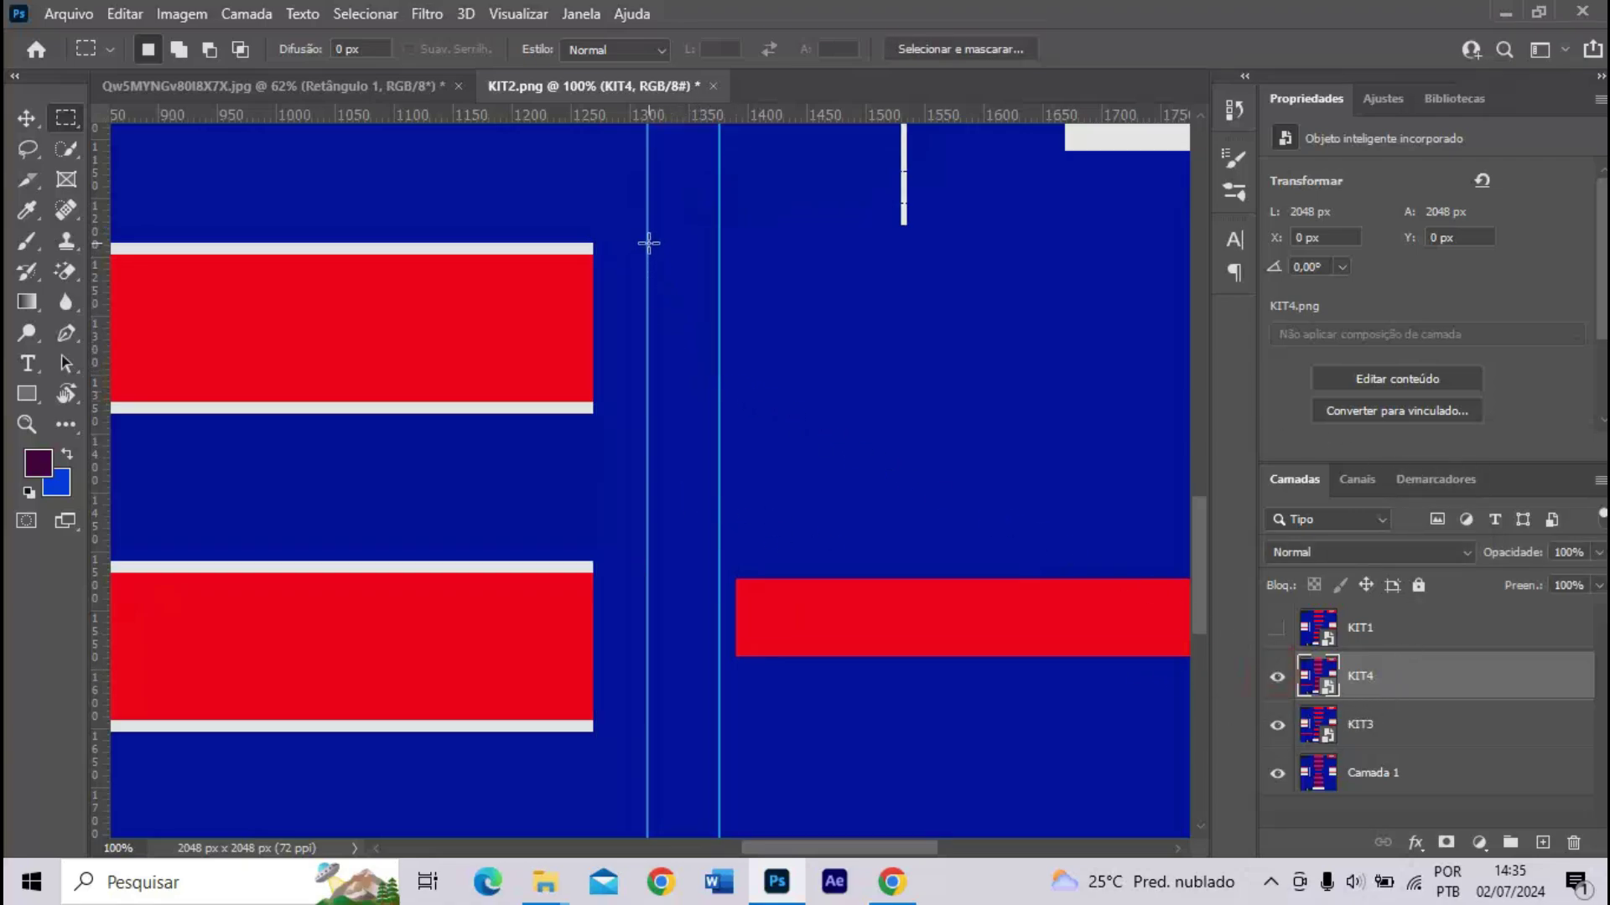
scroll(651, 211, "down", 1)
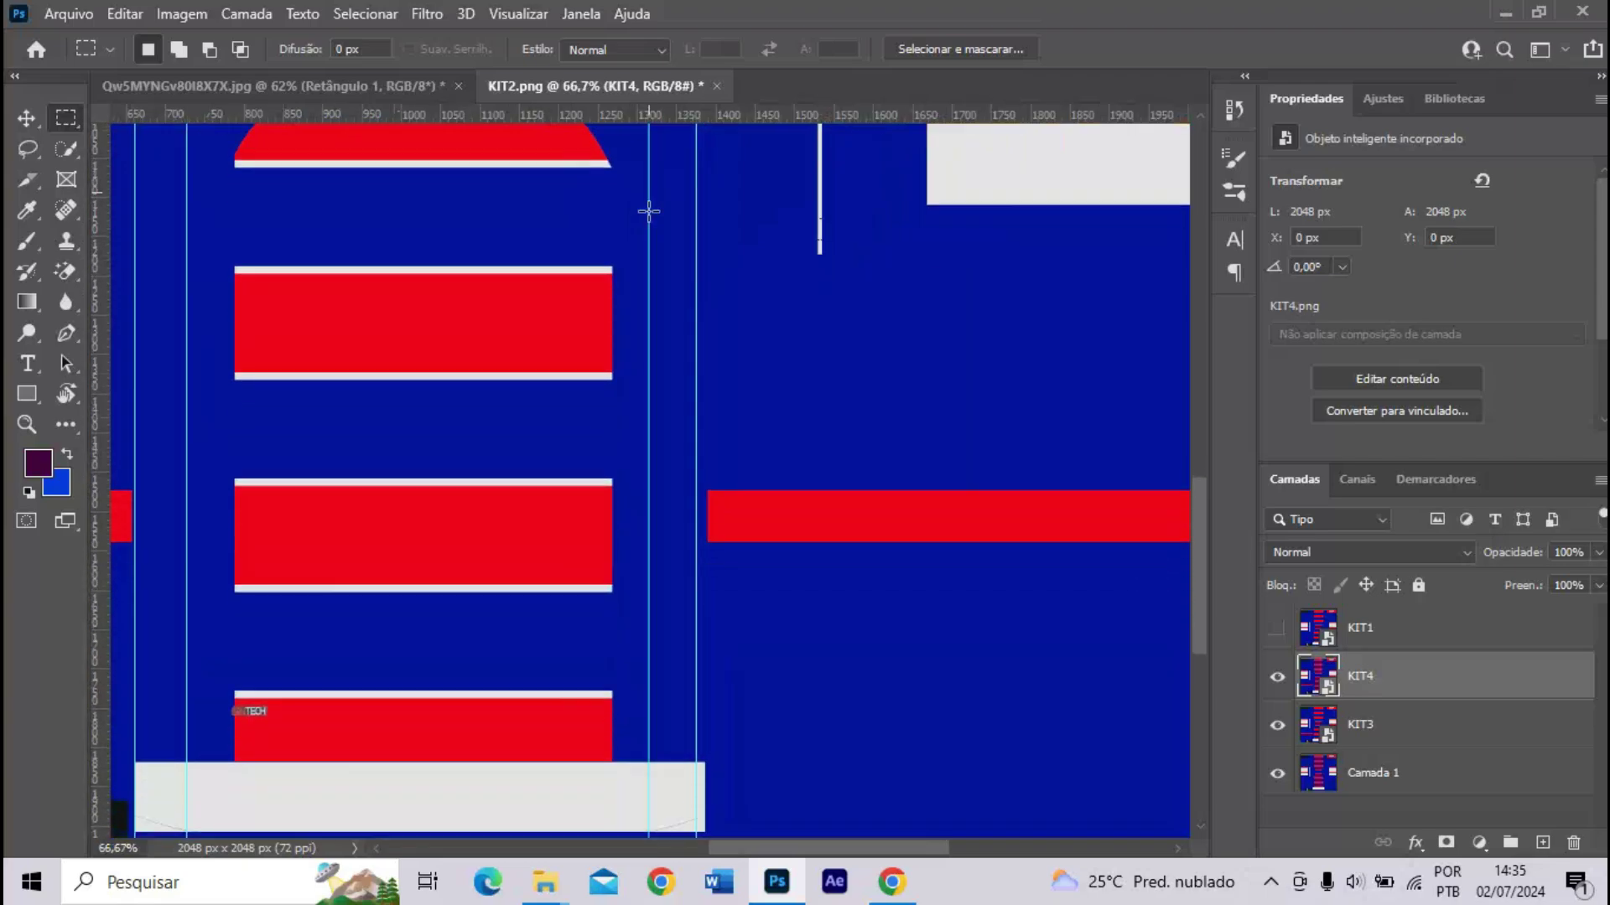
left_click_drag(649, 248, 698, 770)
right_click(690, 722)
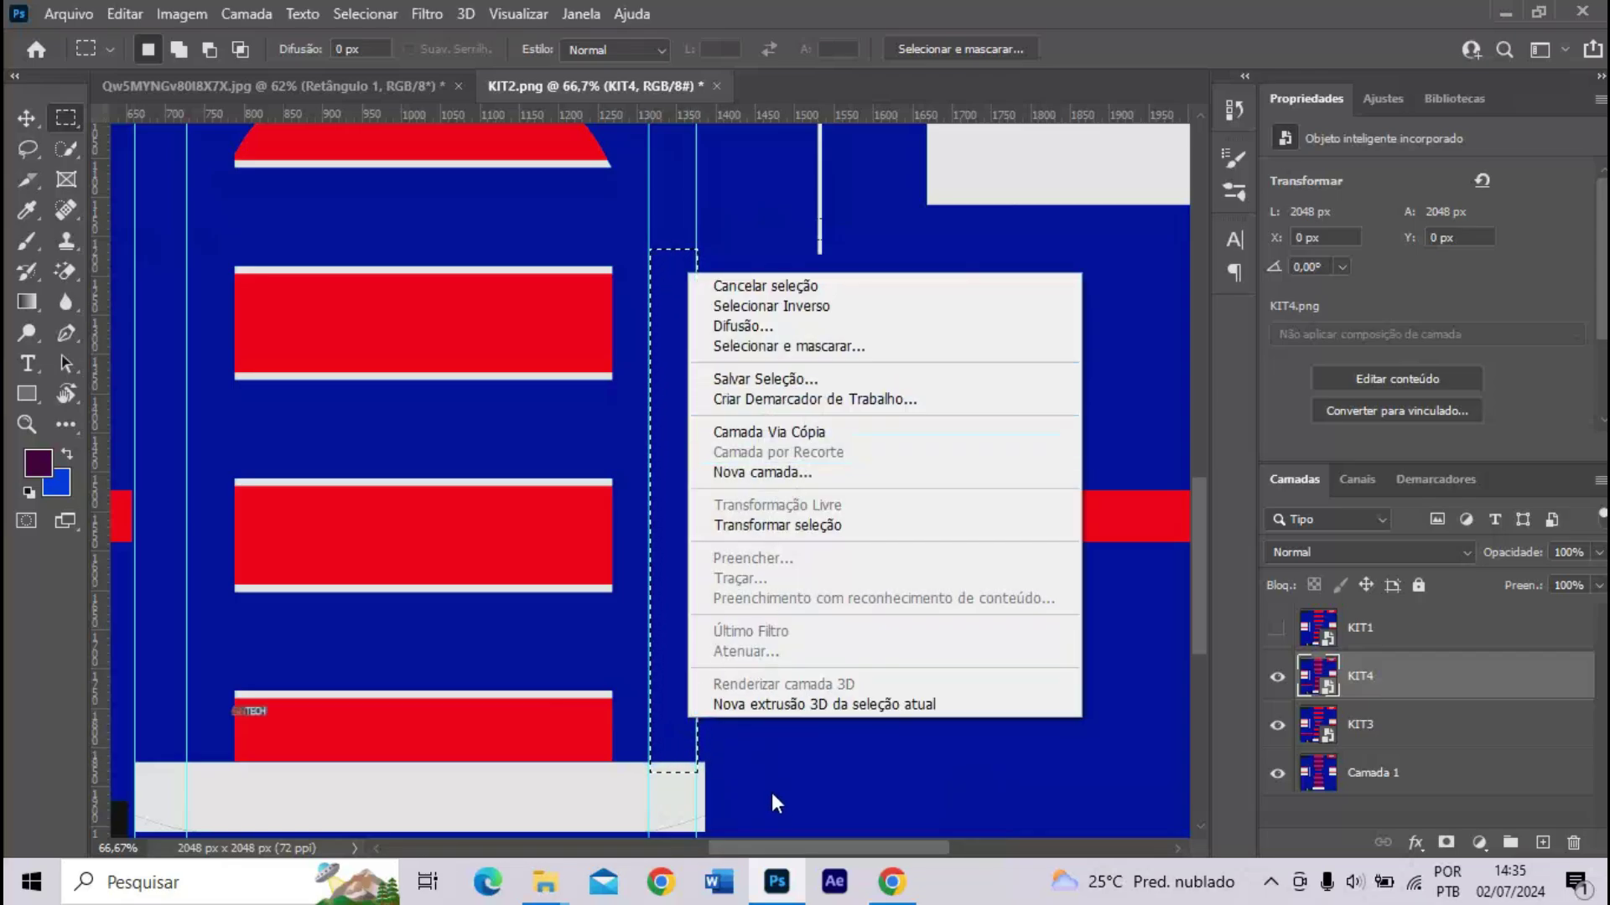
left_click(775, 851)
left_click_drag(775, 849, 684, 850)
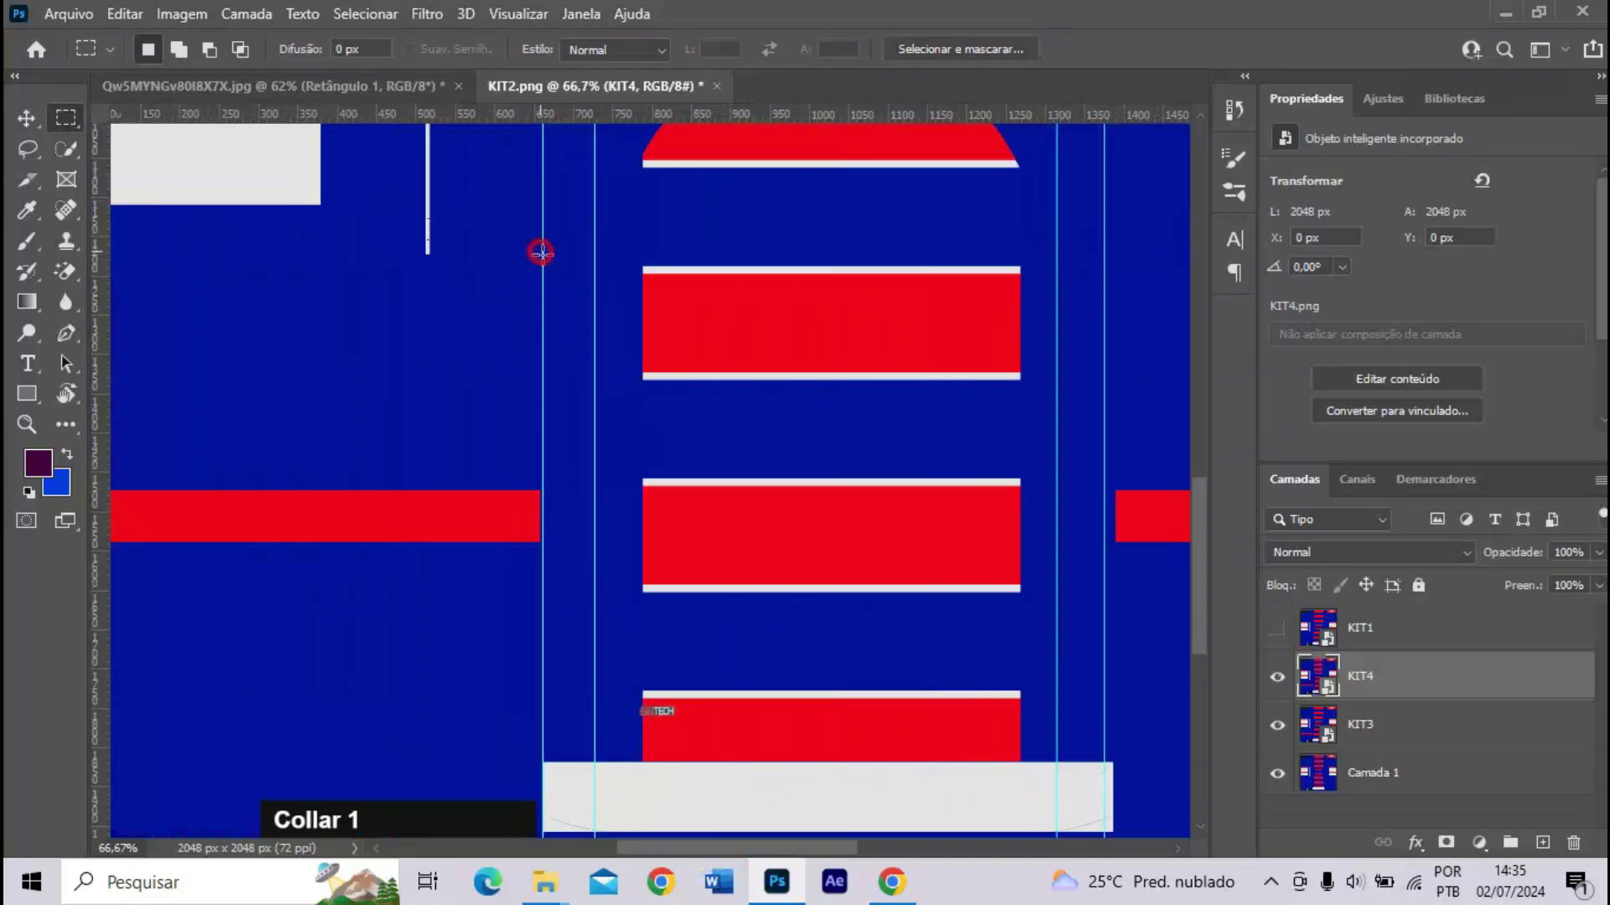
left_click_drag(542, 251, 602, 463)
- Select the two tall strips between the guide pairs on KIT4, down into the white hem, and copy them to a new layer
left_click_drag(1103, 251, 1057, 789)
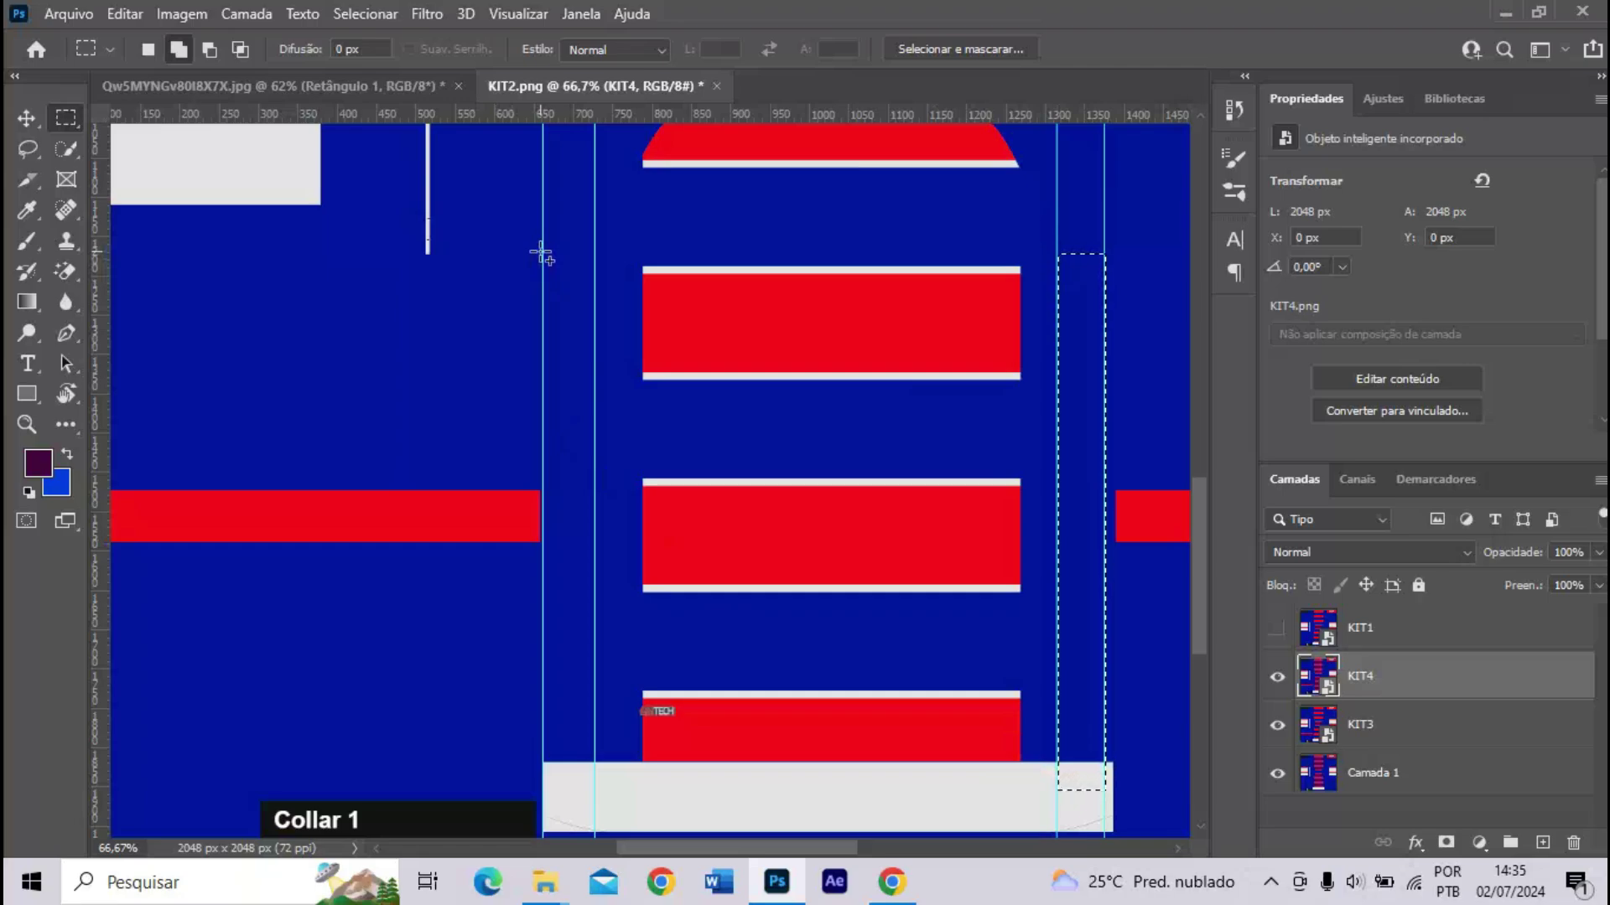
left_click_drag(543, 252, 593, 791)
right_click(589, 611)
left_click(681, 307)
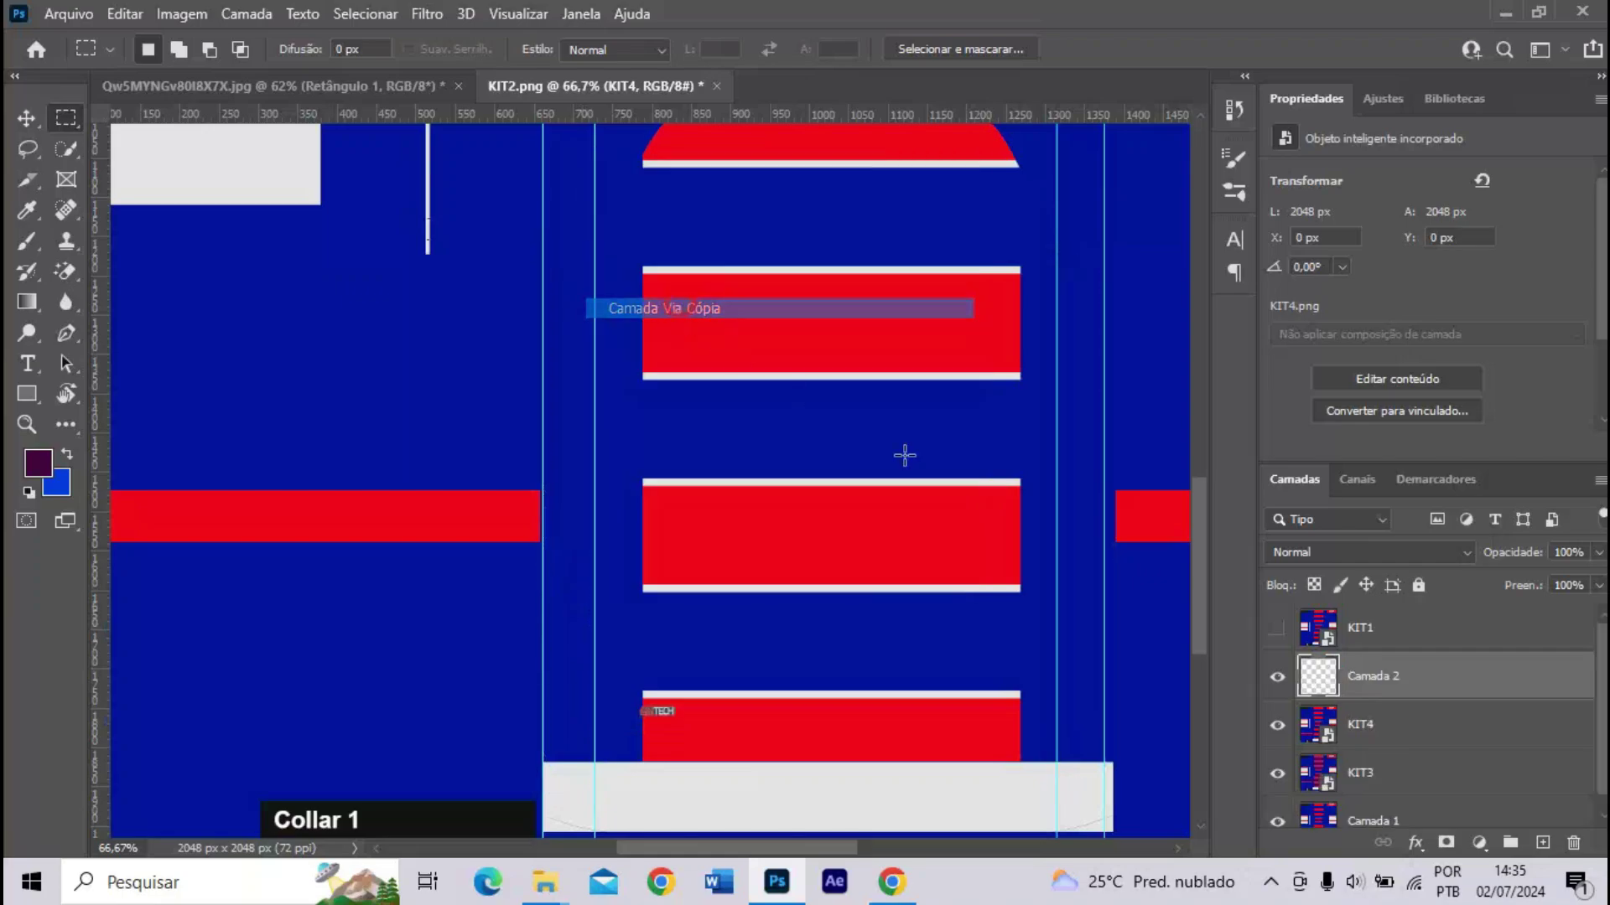
- Hide the KIT4 layer and check the copied blue strips over KIT3's stripes
left_click(1277, 724)
scroll(898, 478, "down", 3)
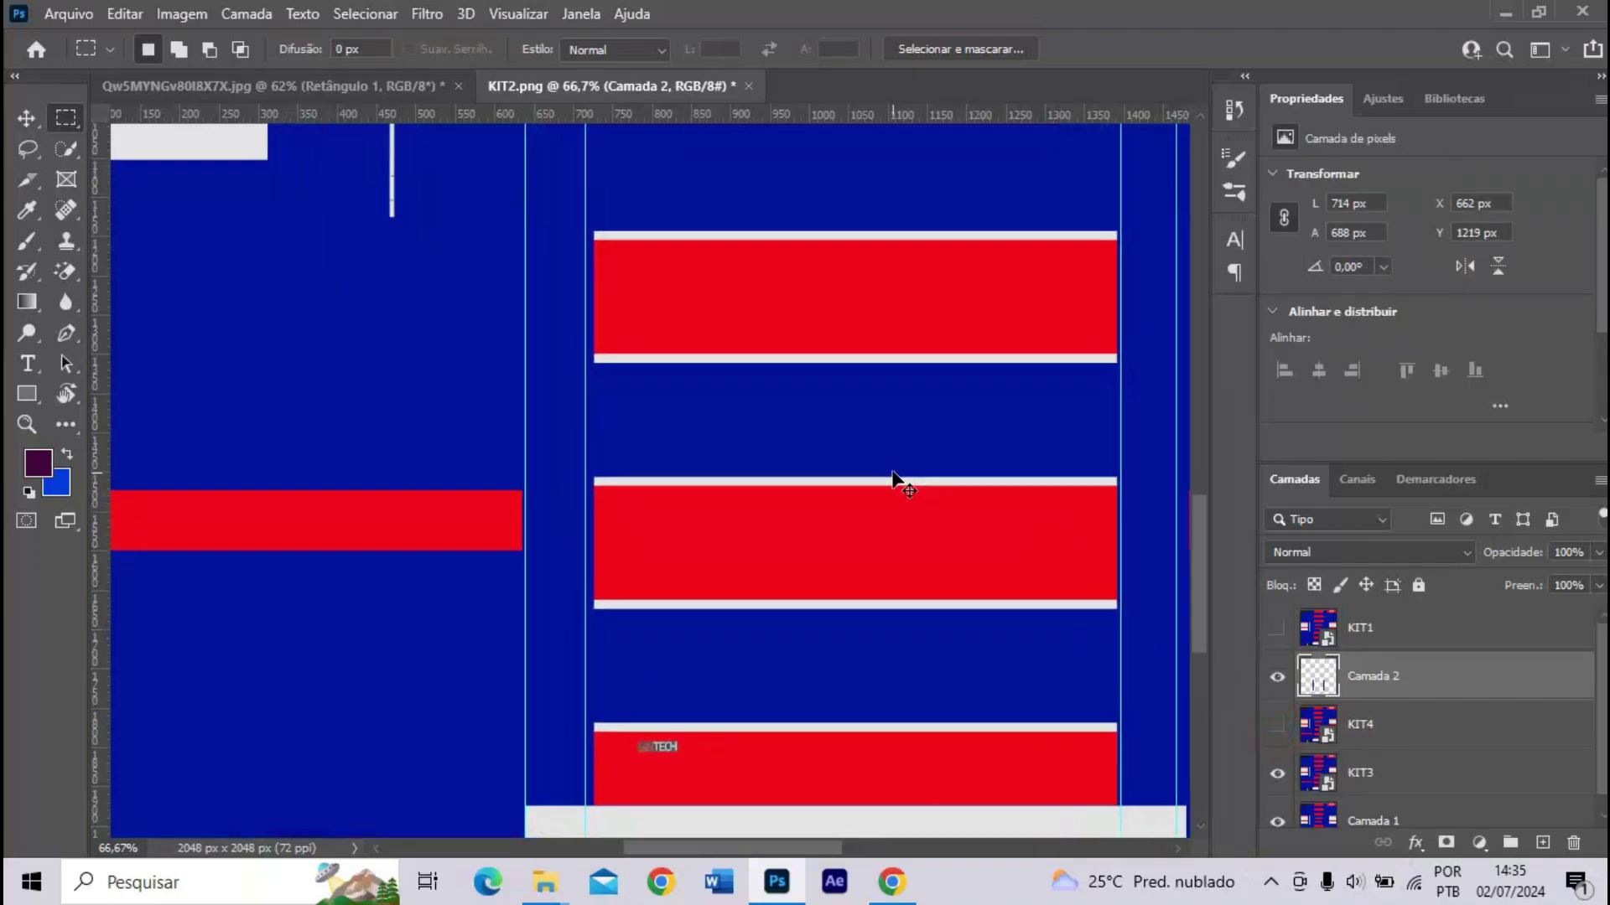
scroll(682, 237, "down", 3)
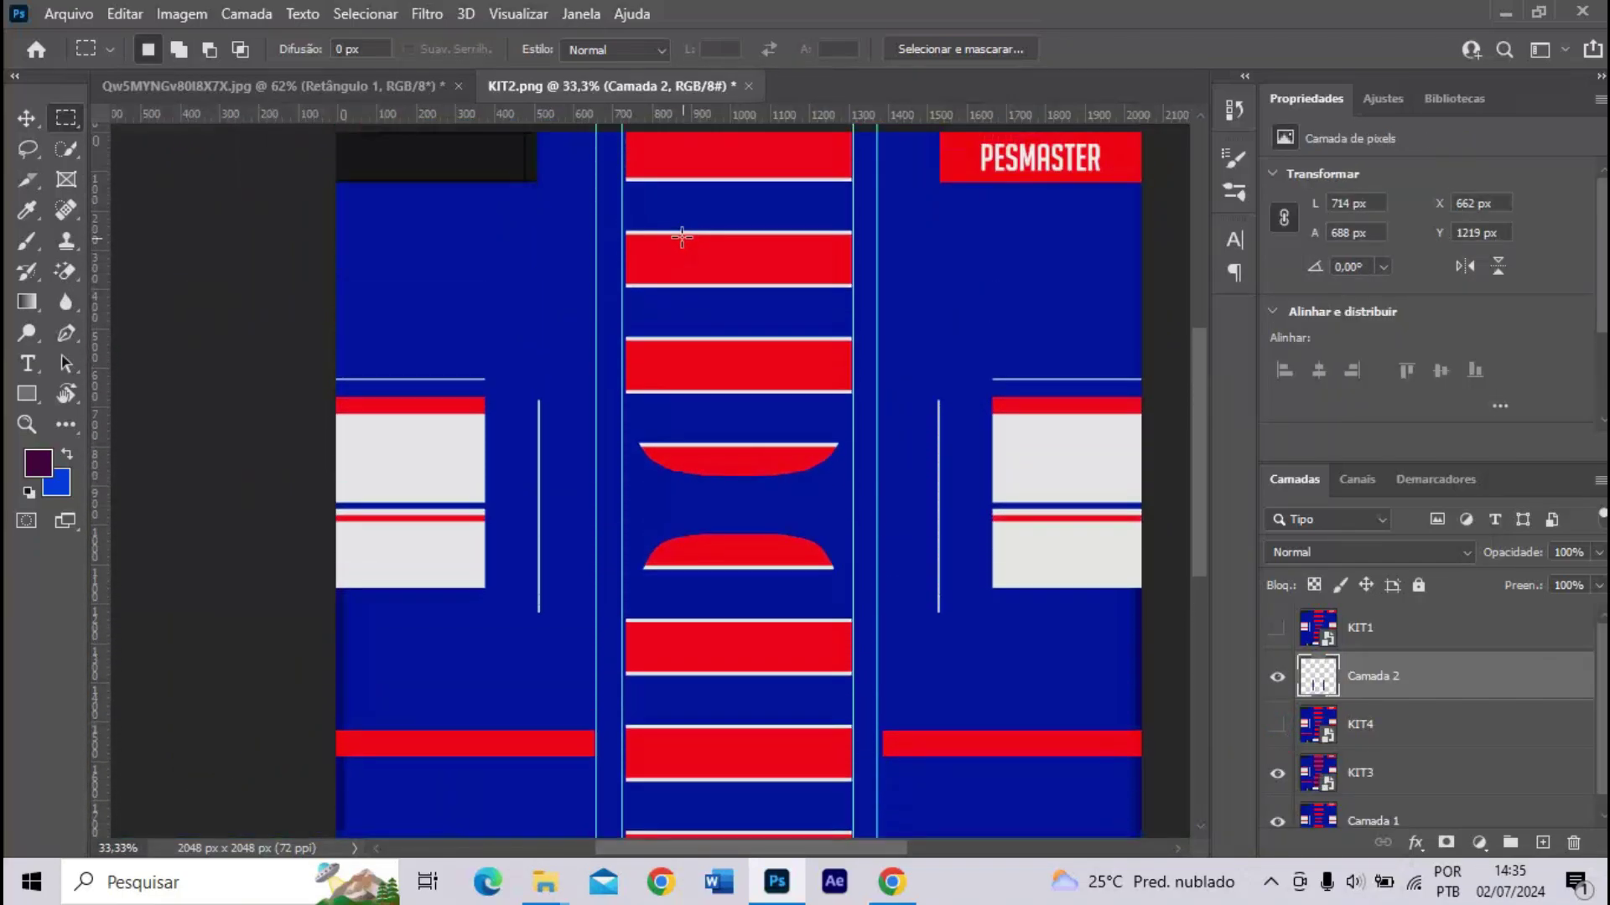
- Remove all four vertical guides from the document
key("v")
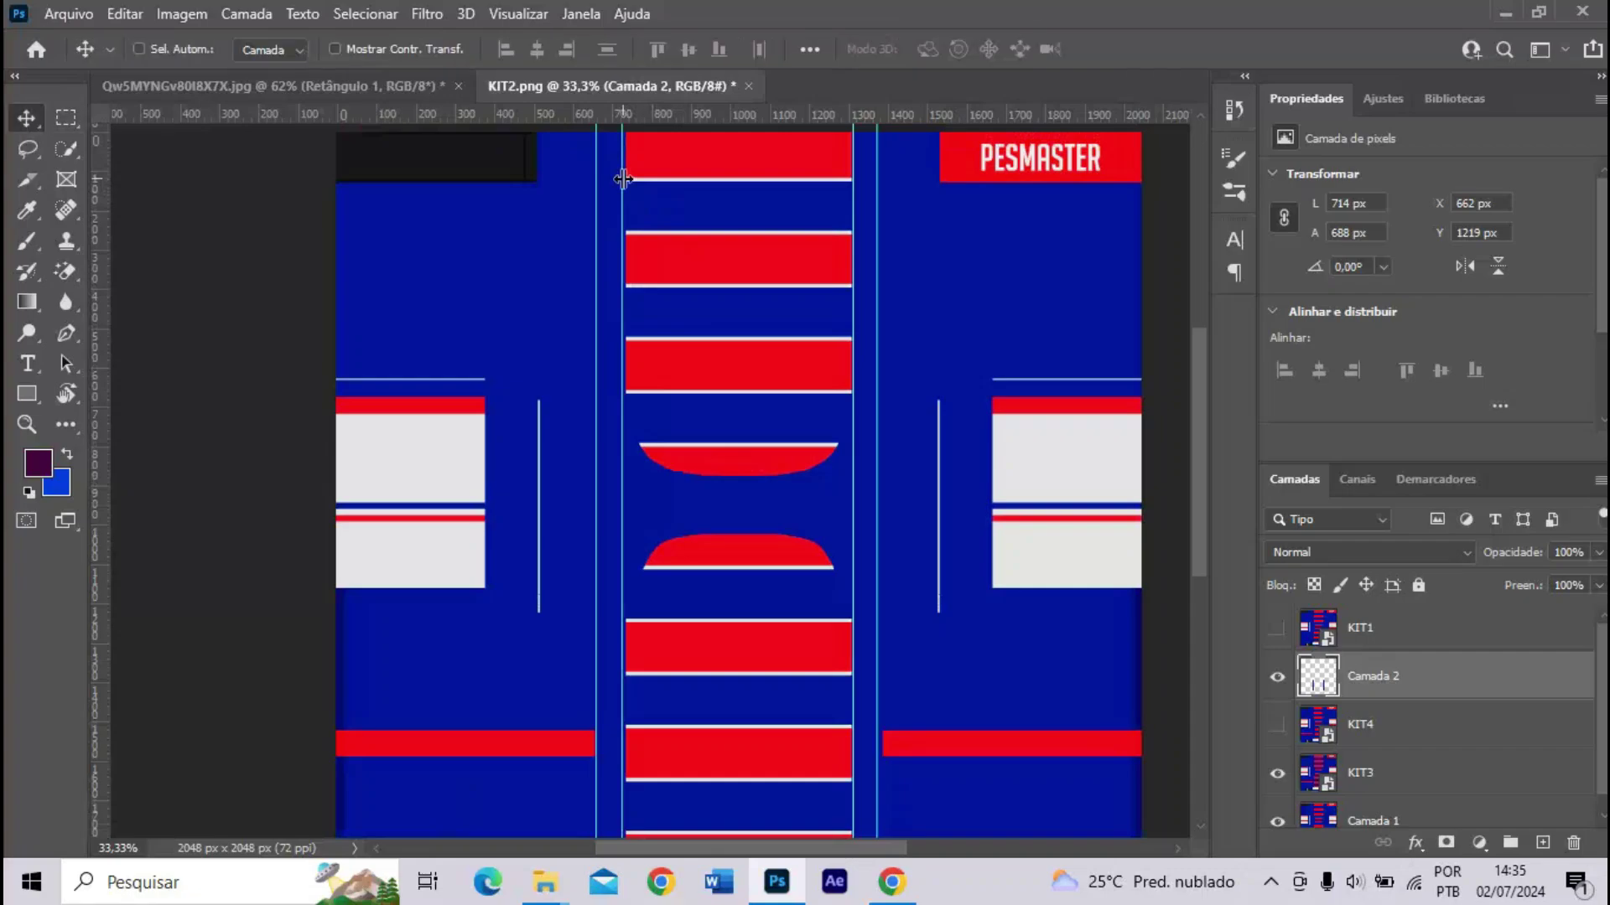
left_click_drag(623, 178, 84, 205)
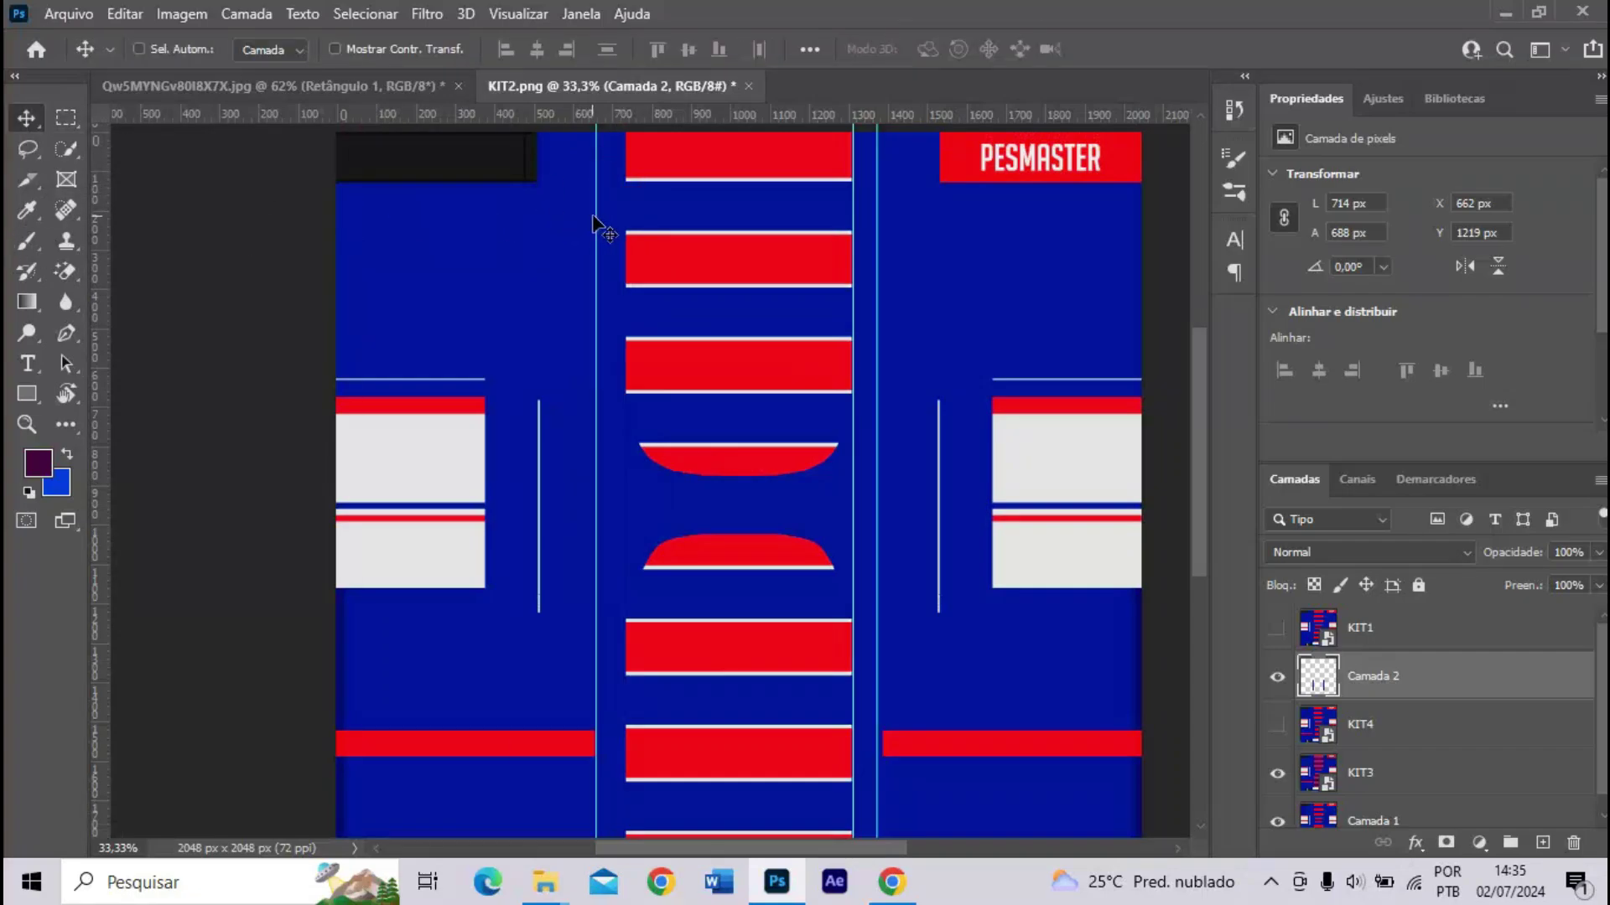
left_click_drag(596, 216, 63, 236)
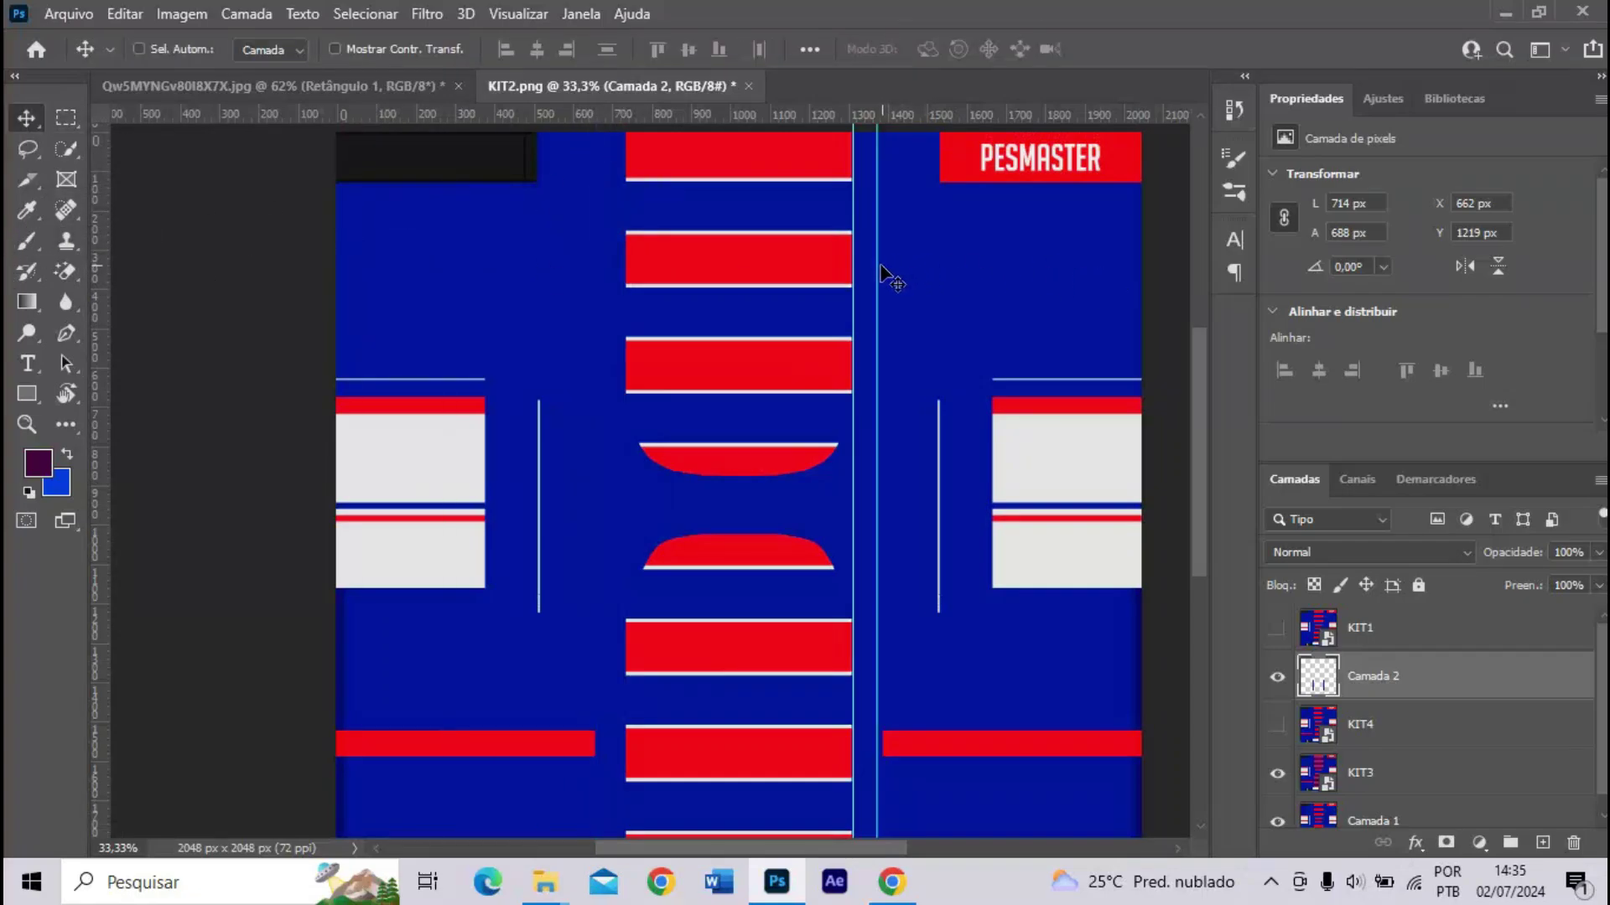
key("ctrl+z")
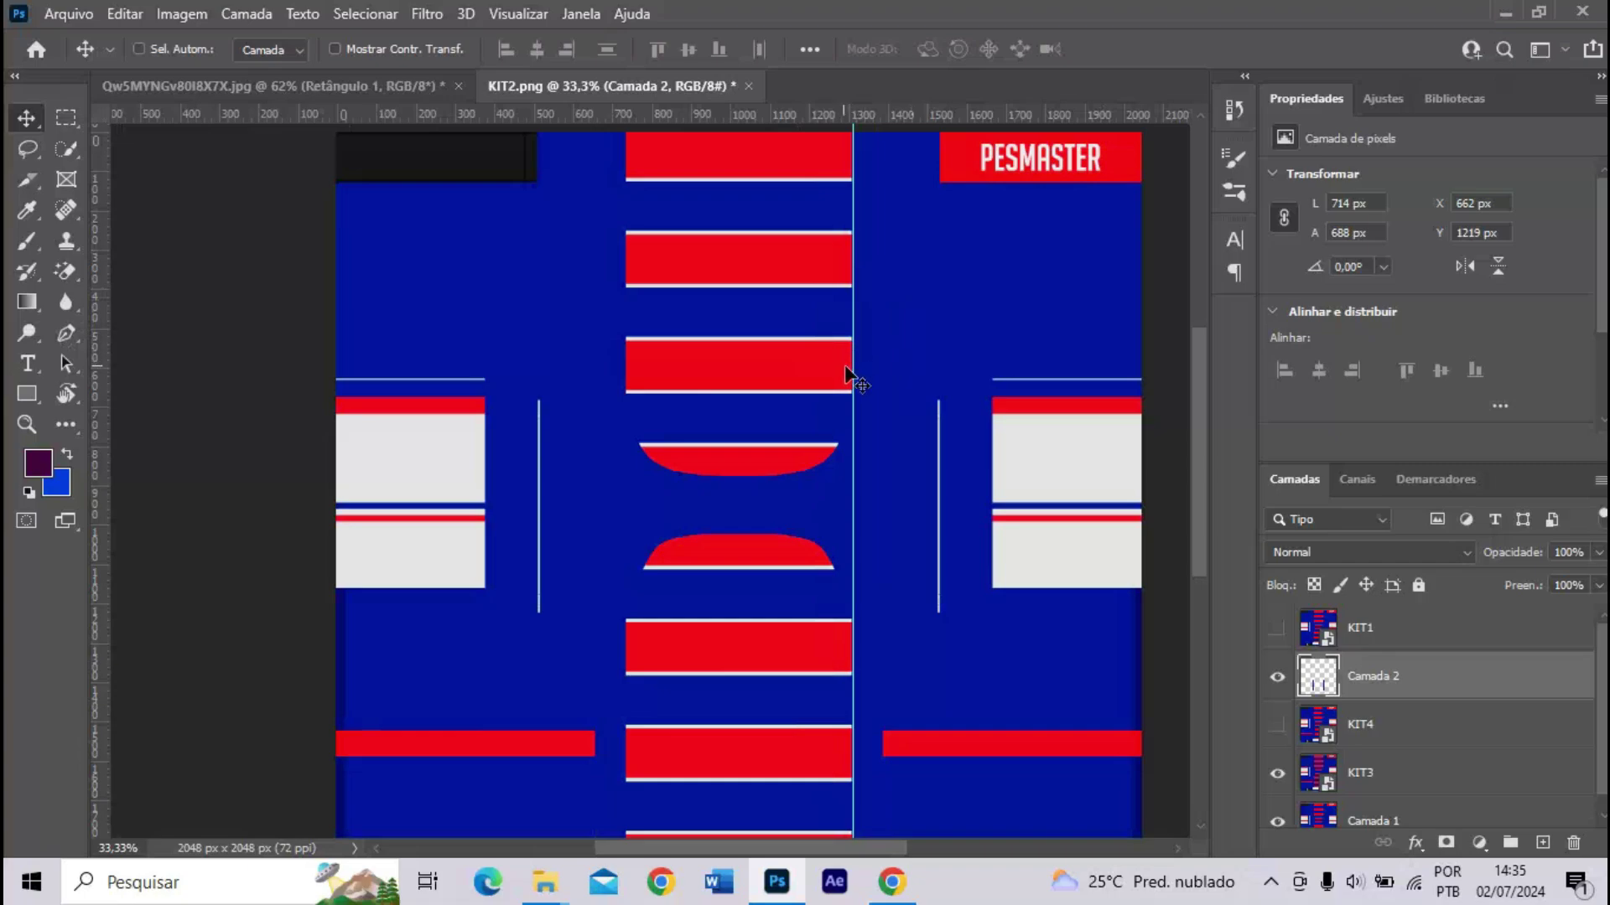
left_click_drag(855, 371, 17, 398)
key("ctrl+plus")
key("ctrl+plus")
key("ctrl+plus")
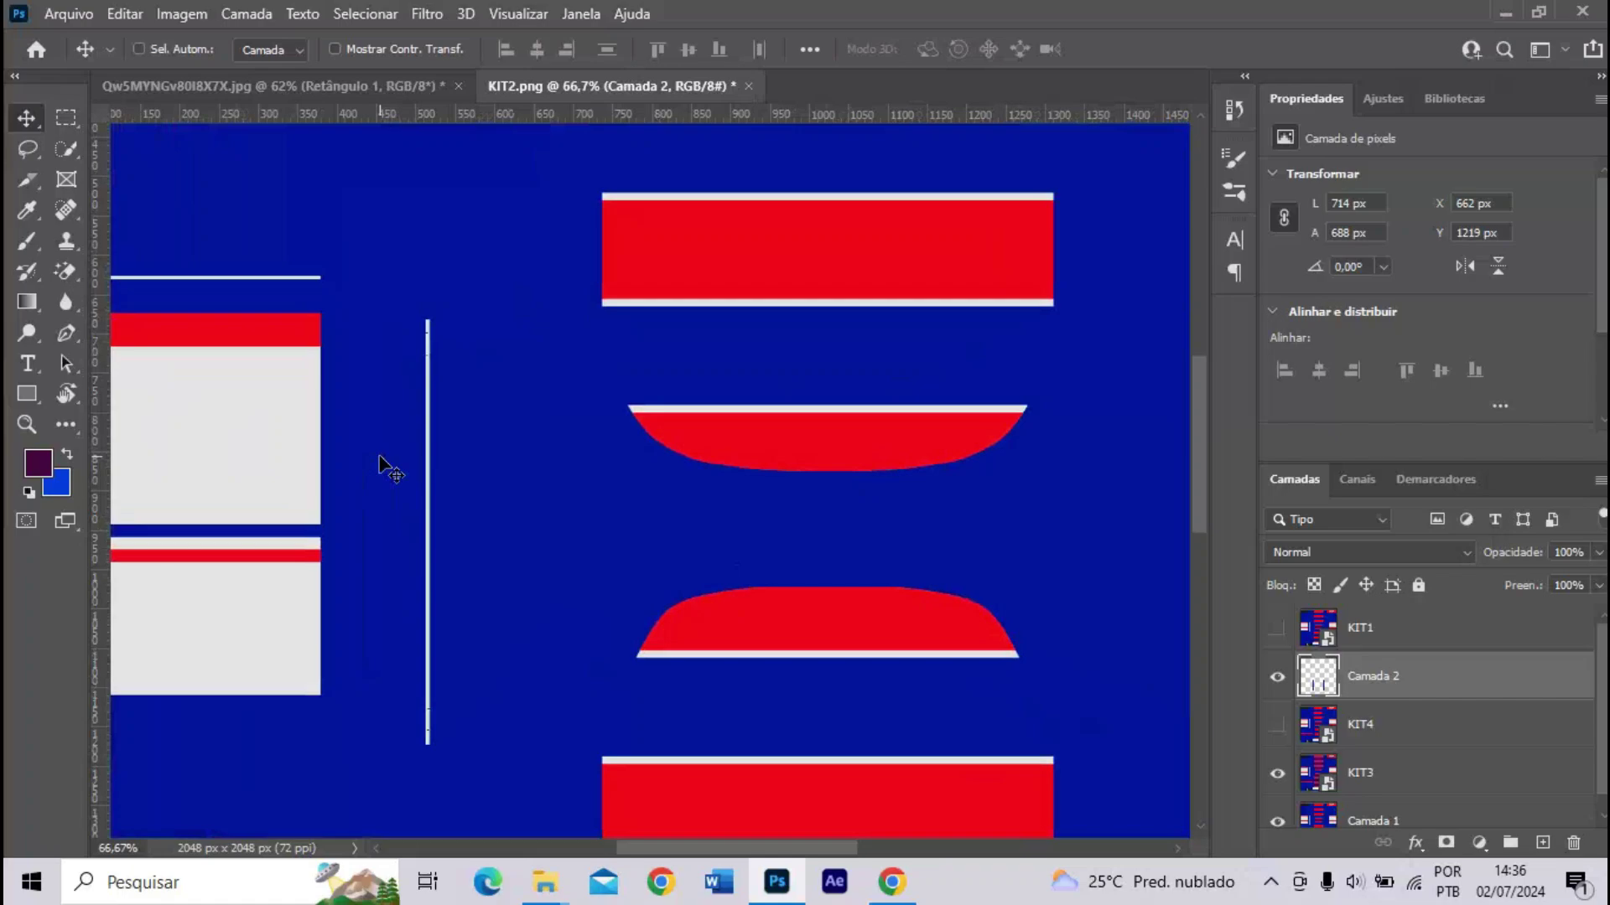
- Group the layers from Camada 2 down to Camada 1 and name the group BG
scroll(1434, 671, "down", 1)
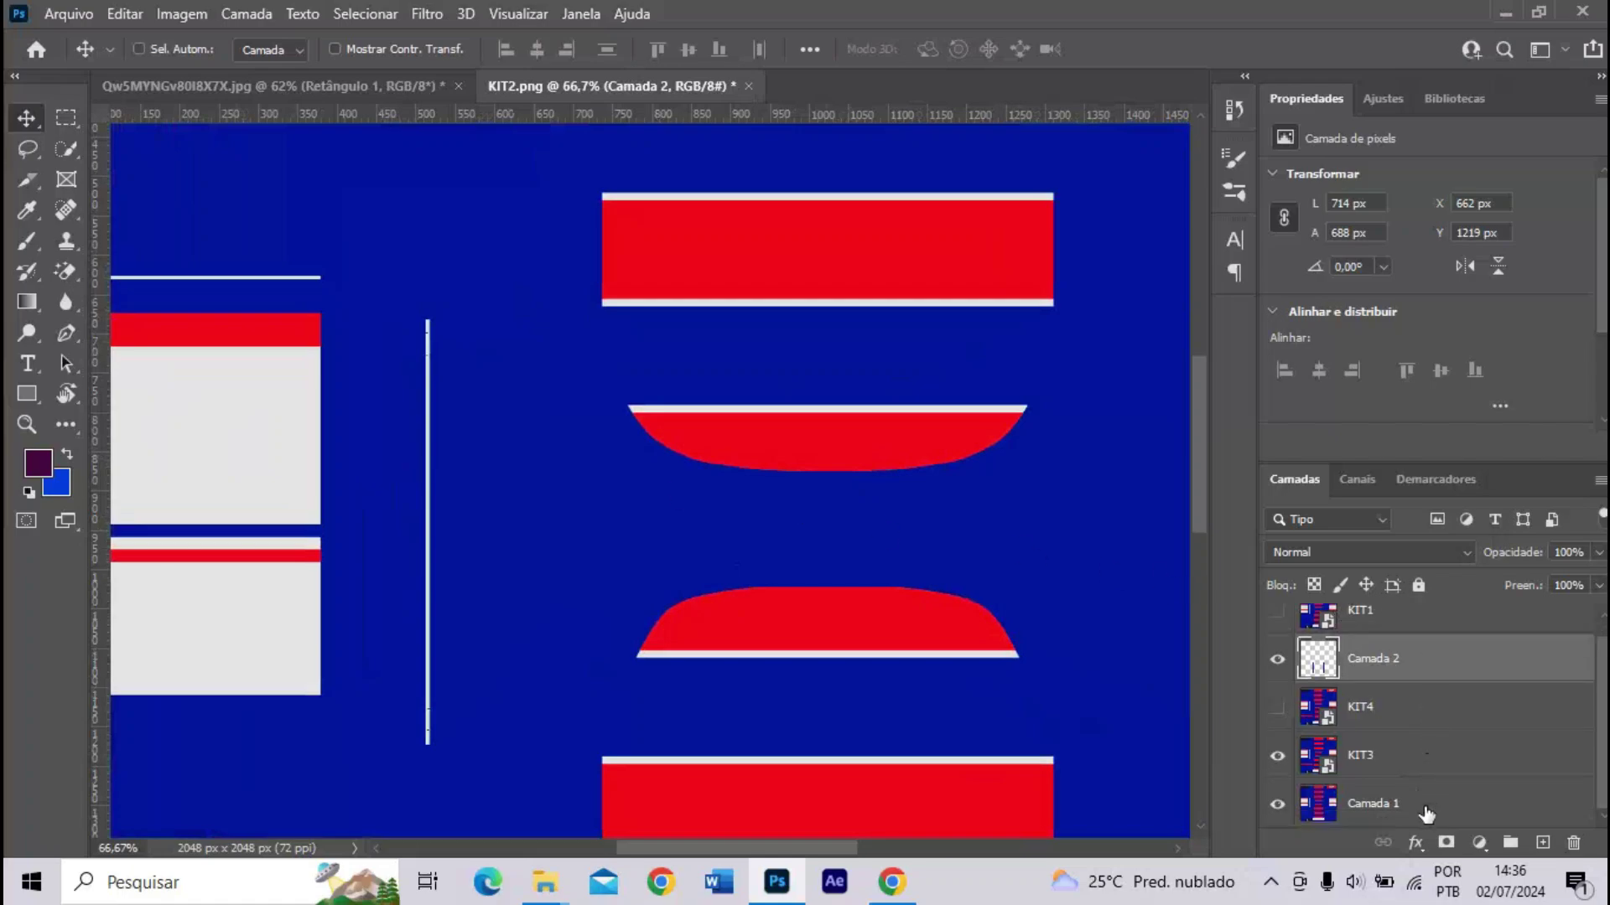
left_click(1453, 801, "shift")
key("ctrl+g")
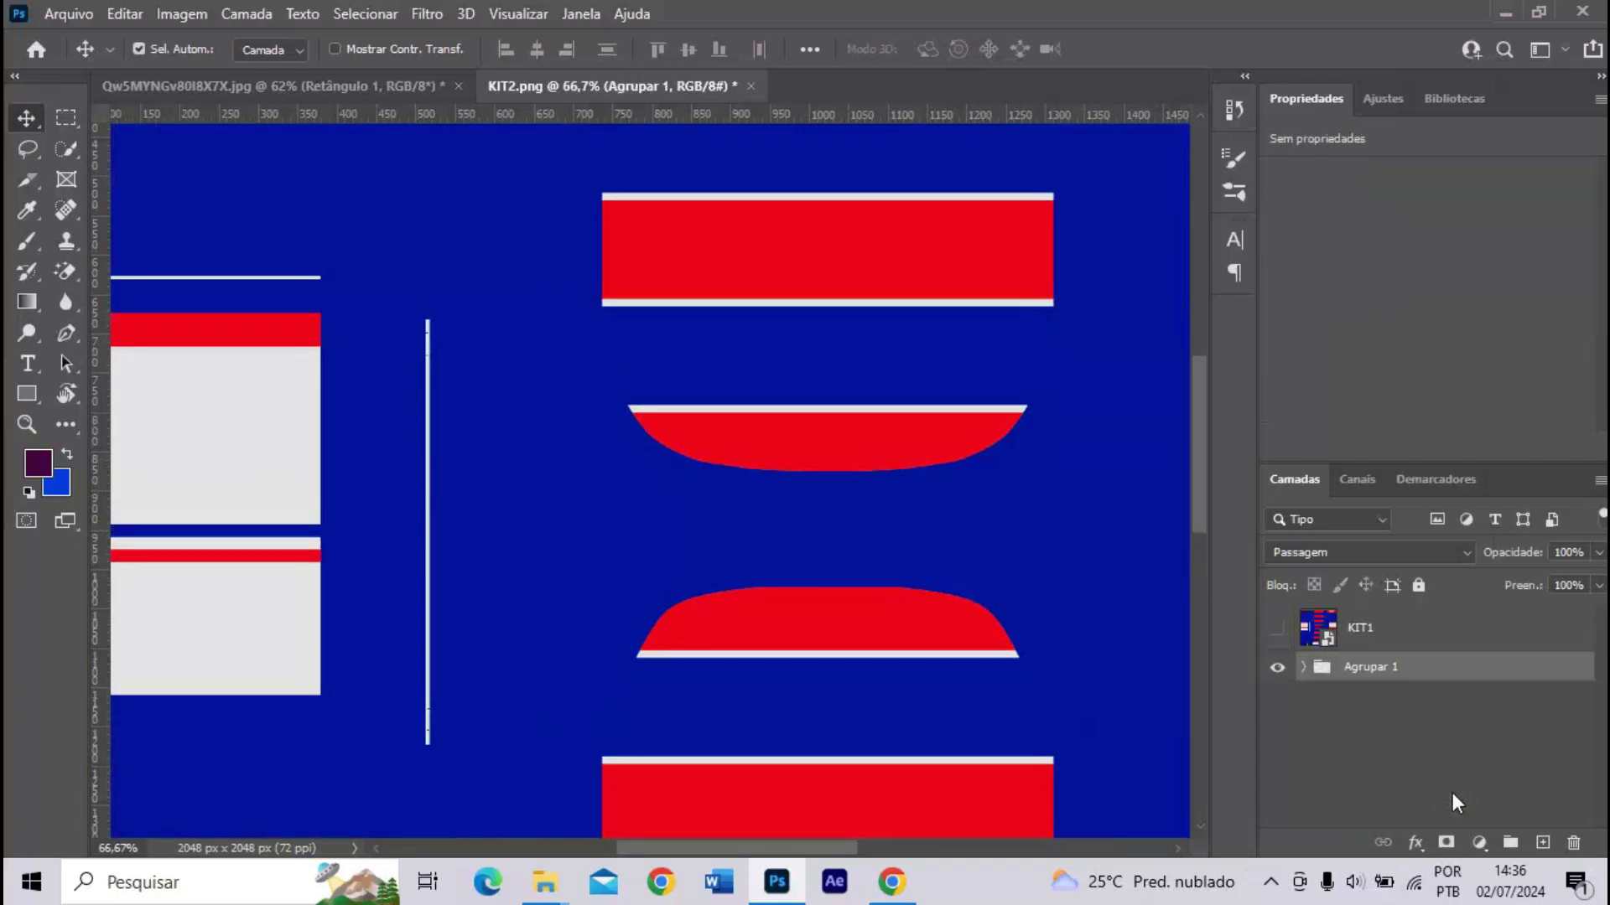
double_click(1372, 669)
type("BG")
key("Return")
- Place a vertical guide at about 468 px, between the left sleeve block and the thin white vertical strip
key("ctrl+minus")
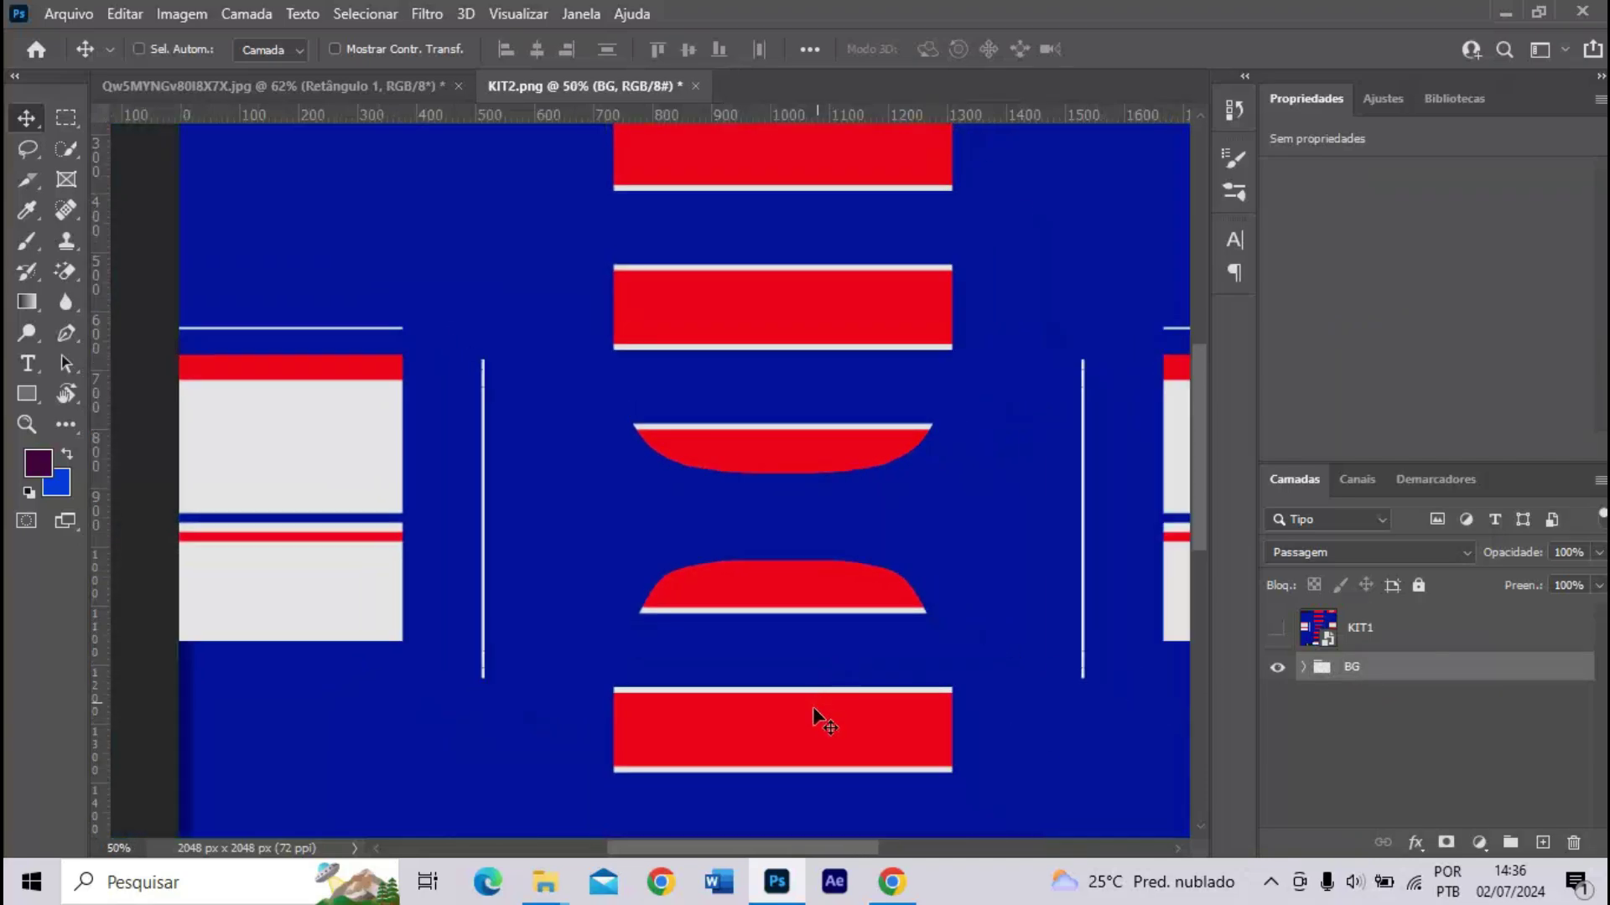
scroll(805, 834, "left", 5)
key("ctrl+plus")
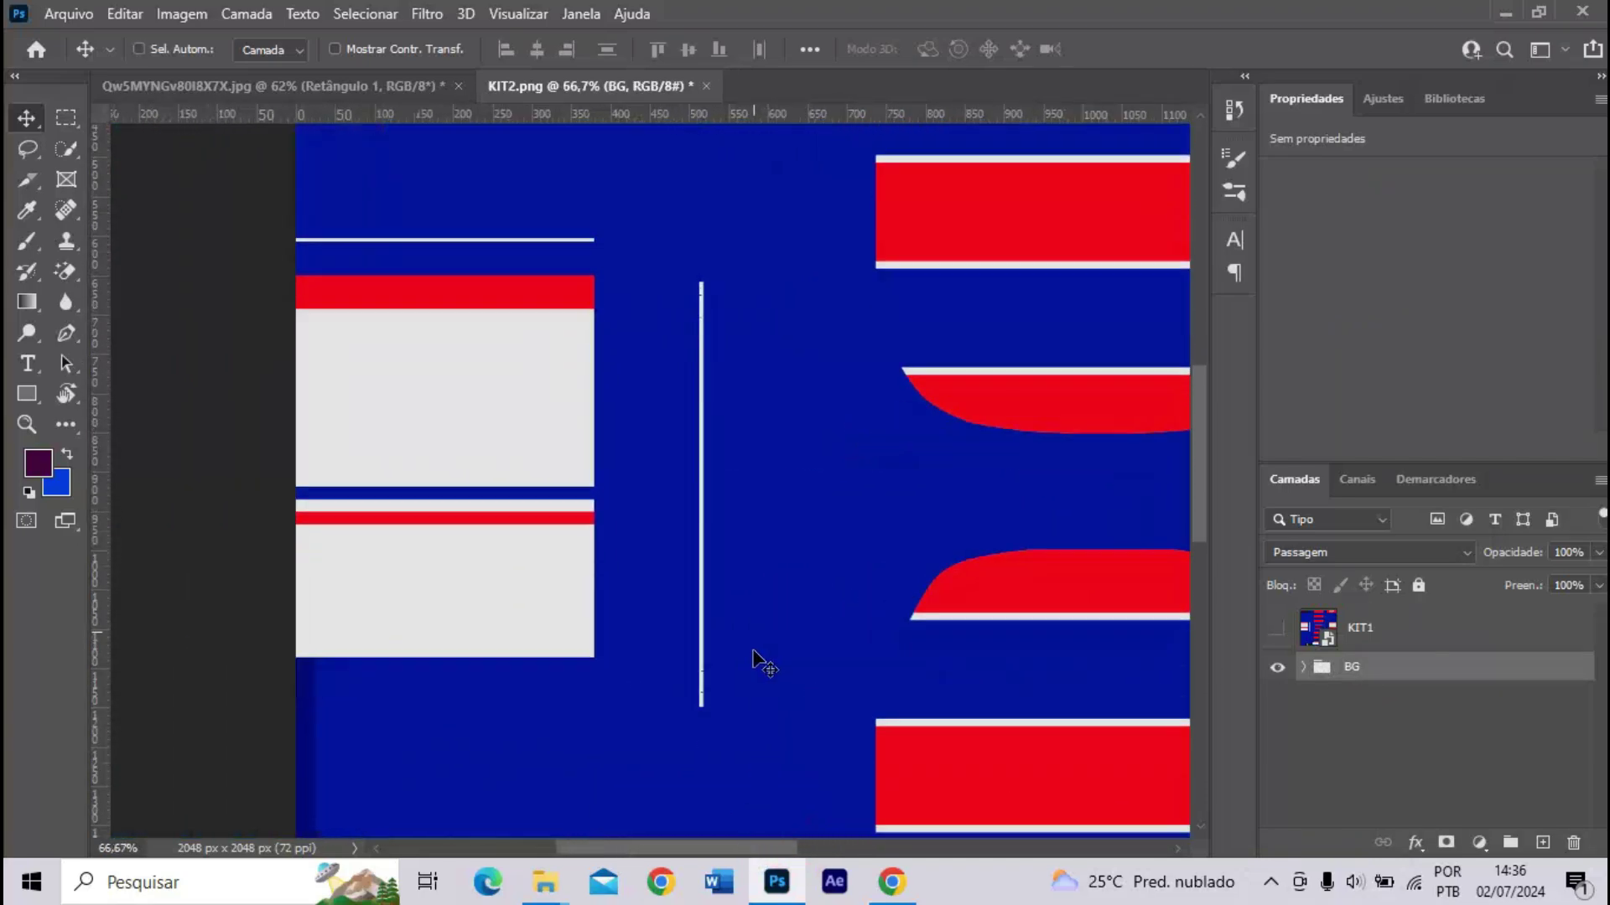
scroll(763, 664, "up", 5)
key("ctrl+plus")
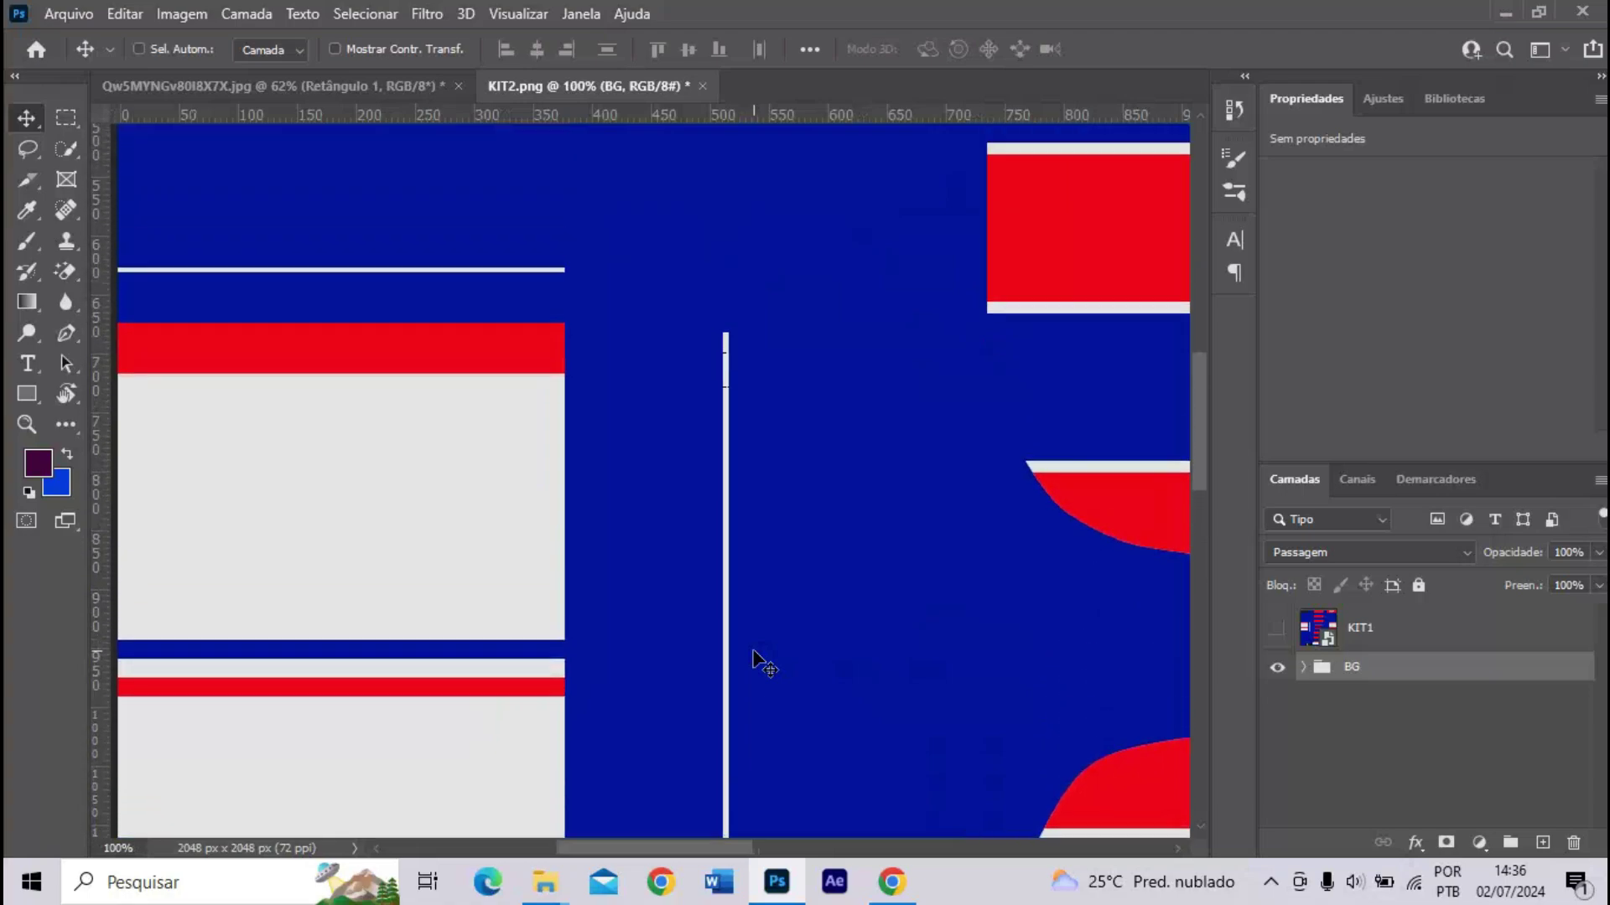
key("ctrl+plus")
key("ctrl+plus")
key("ctrl+plus")
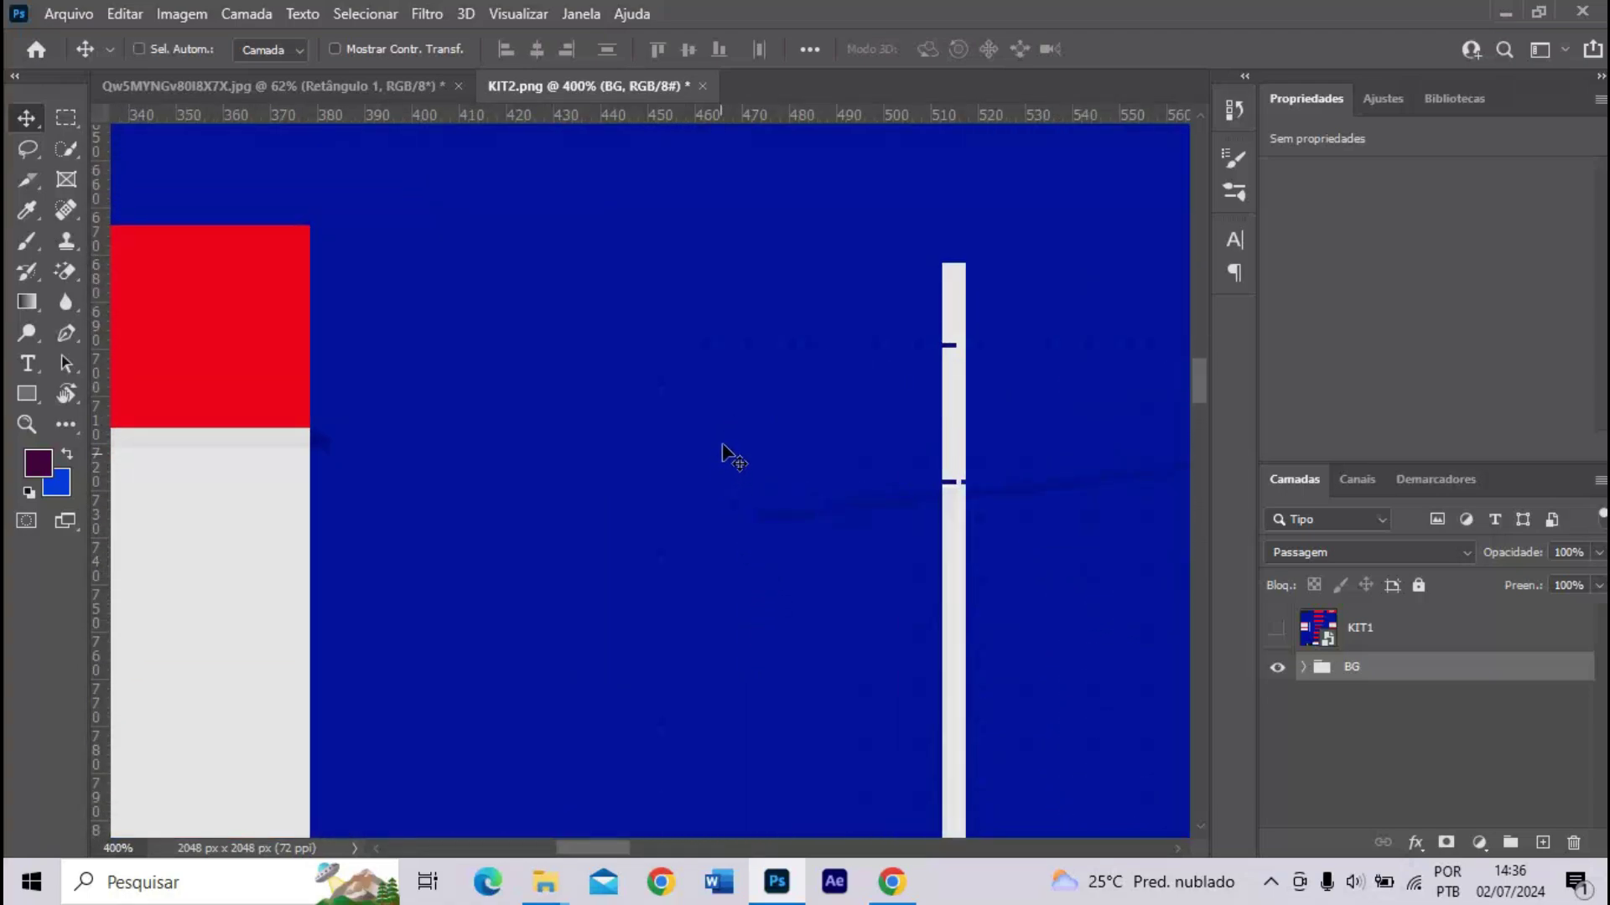
scroll(744, 564, "down", 3)
scroll(743, 564, "left", 2)
scroll(743, 564, "right", 2)
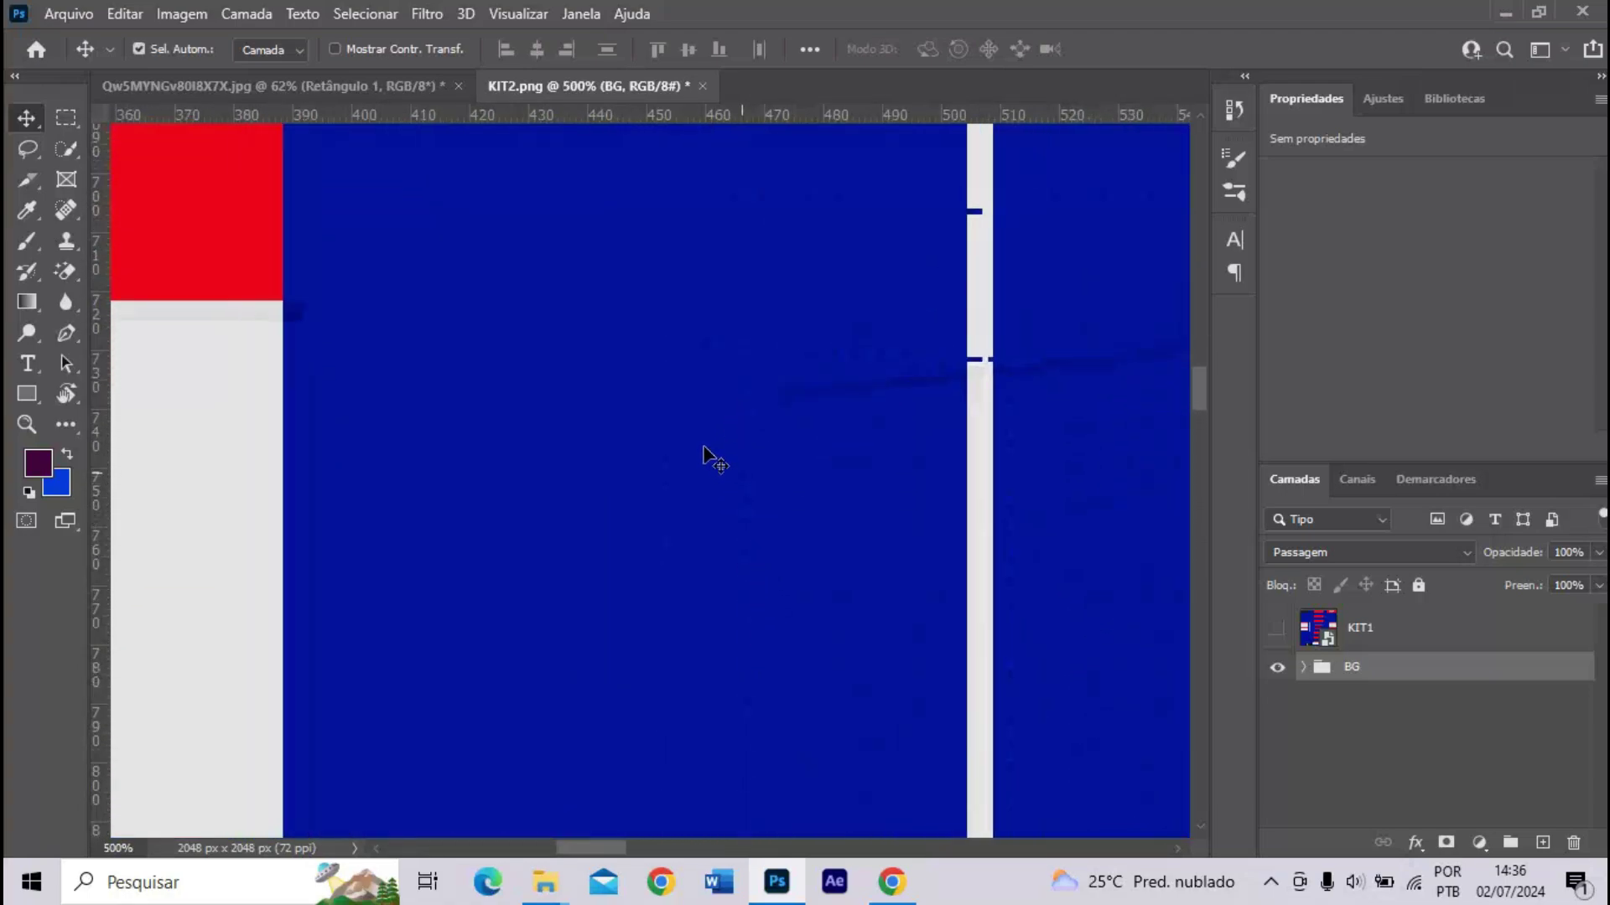
left_click_drag(94, 276, 731, 372)
key("ctrl+minus")
key("ctrl+minus")
key("ctrl+minus")
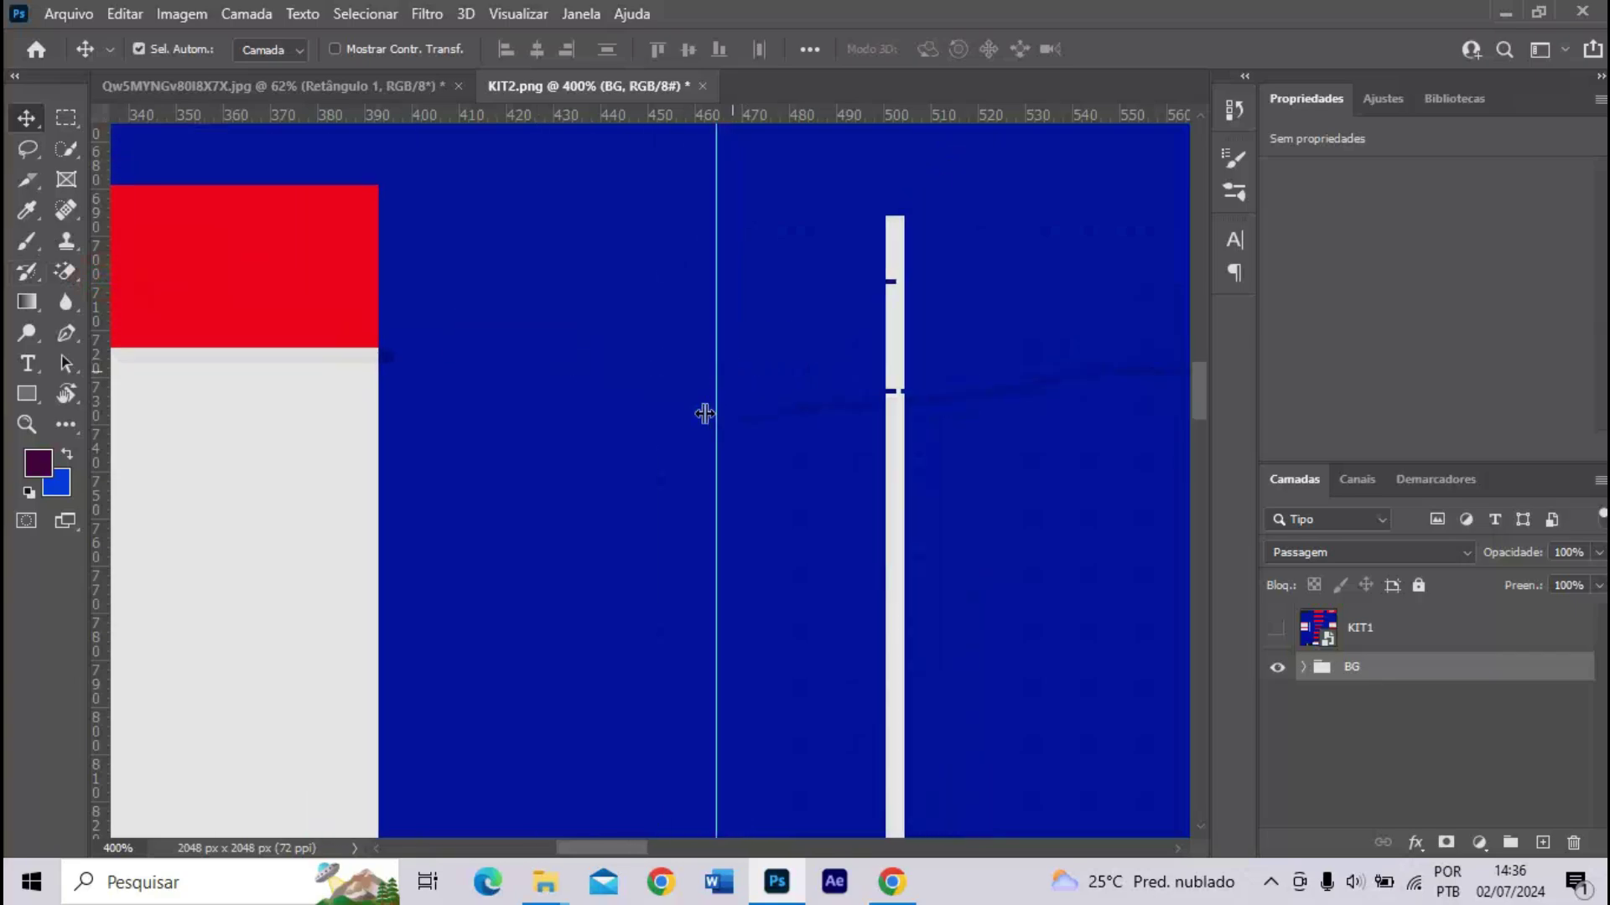
- Place a matching vertical guide at about 1572 px, between the right thin white strip and the right sleeve block
left_click_drag(660, 847, 897, 819)
key("ctrl+plus")
scroll(717, 604, "down", 1)
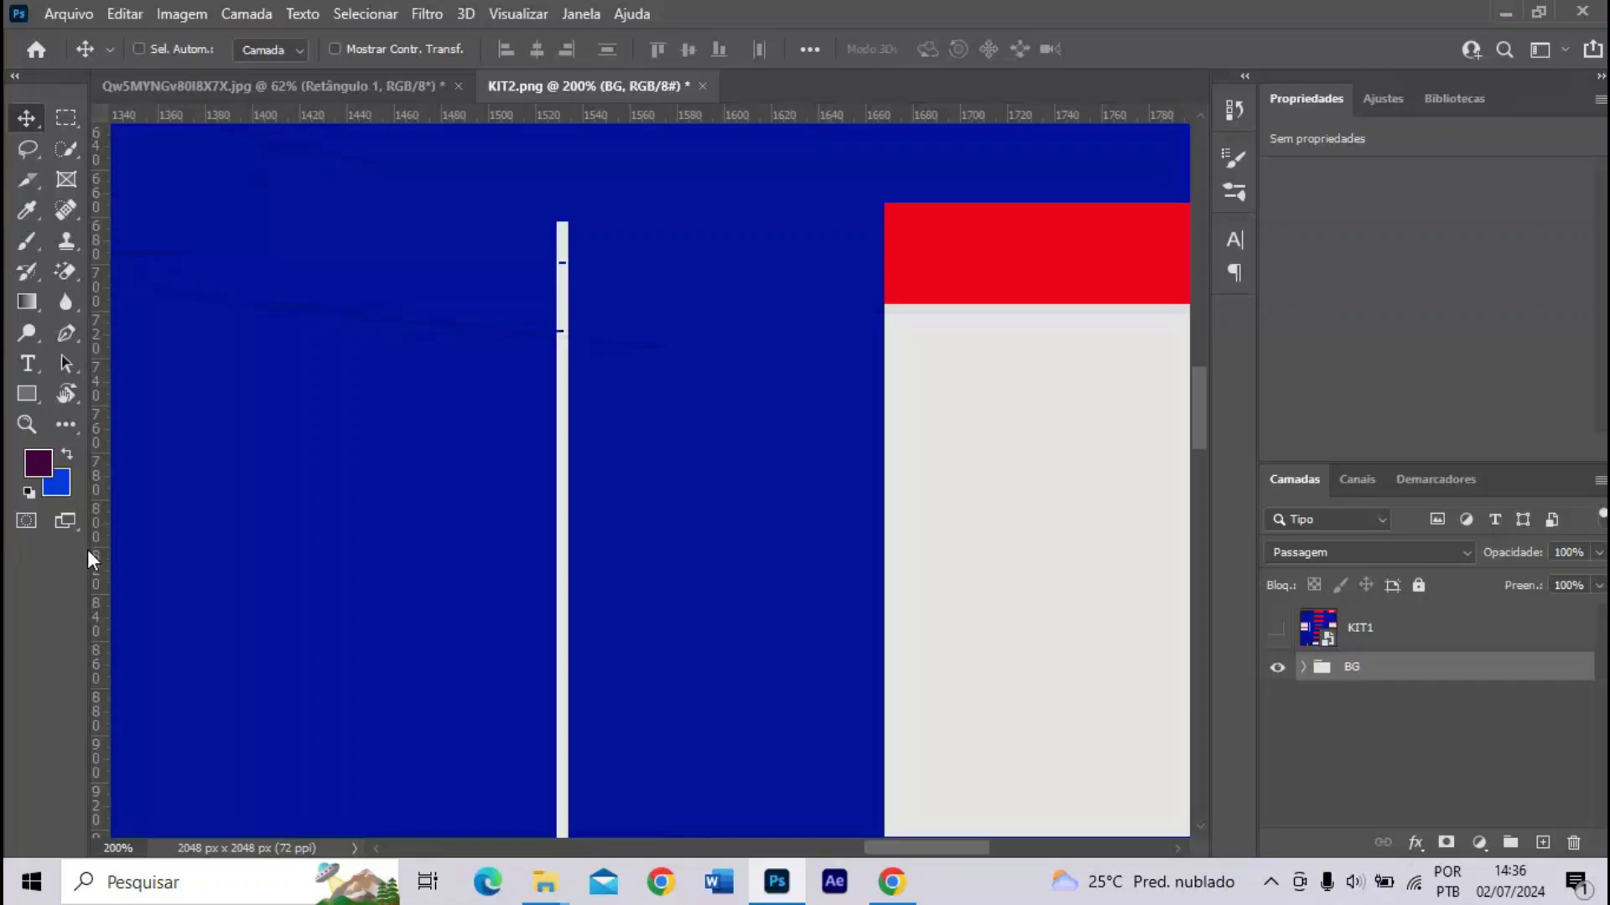
left_click_drag(92, 560, 657, 538)
key("ctrl+minus")
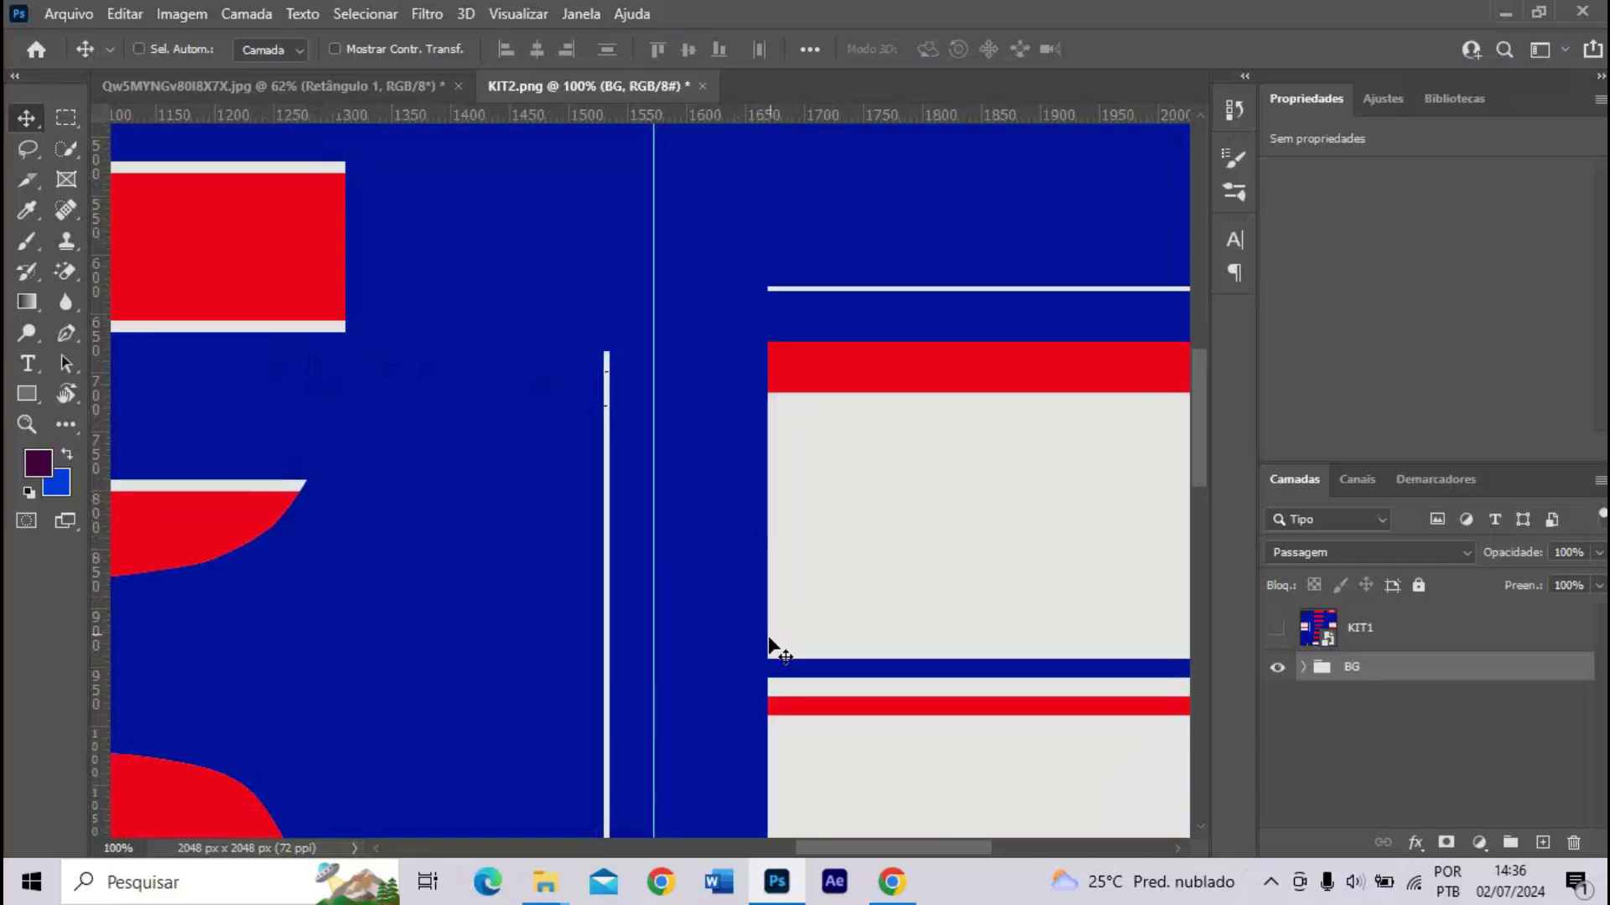
scroll(771, 729, "down", 2)
left_click_drag(830, 849, 705, 845)
key("ctrl+minus")
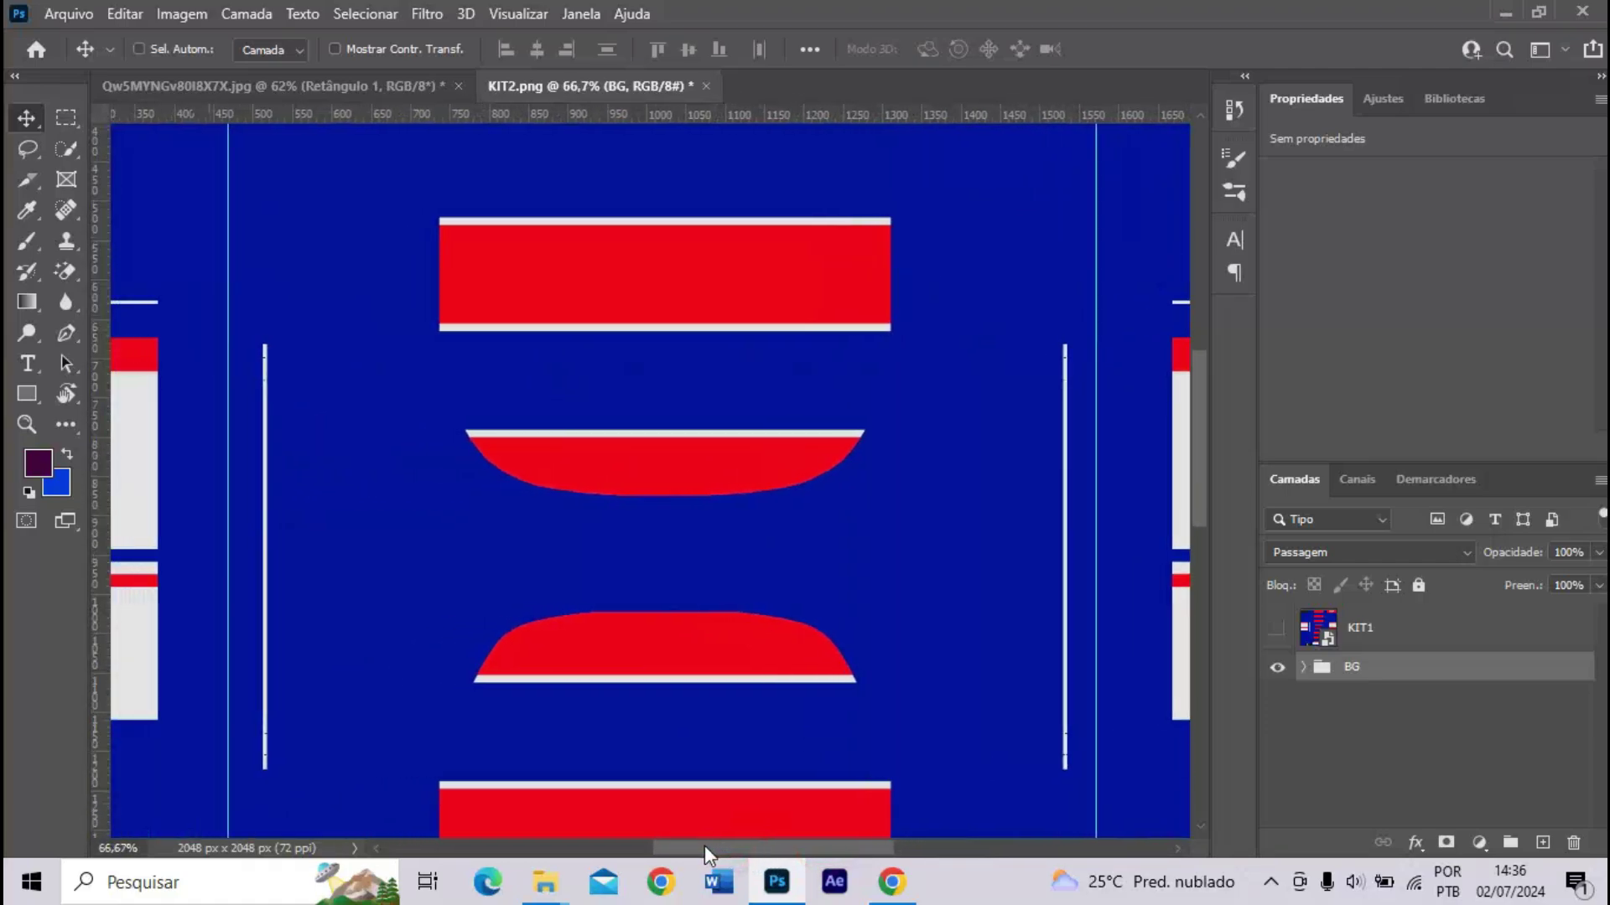
- Draw a white rectangle of about 49 × 541 px above Camada 2 in the BG group, from the left thin strip out to the guide
left_click(1300, 666)
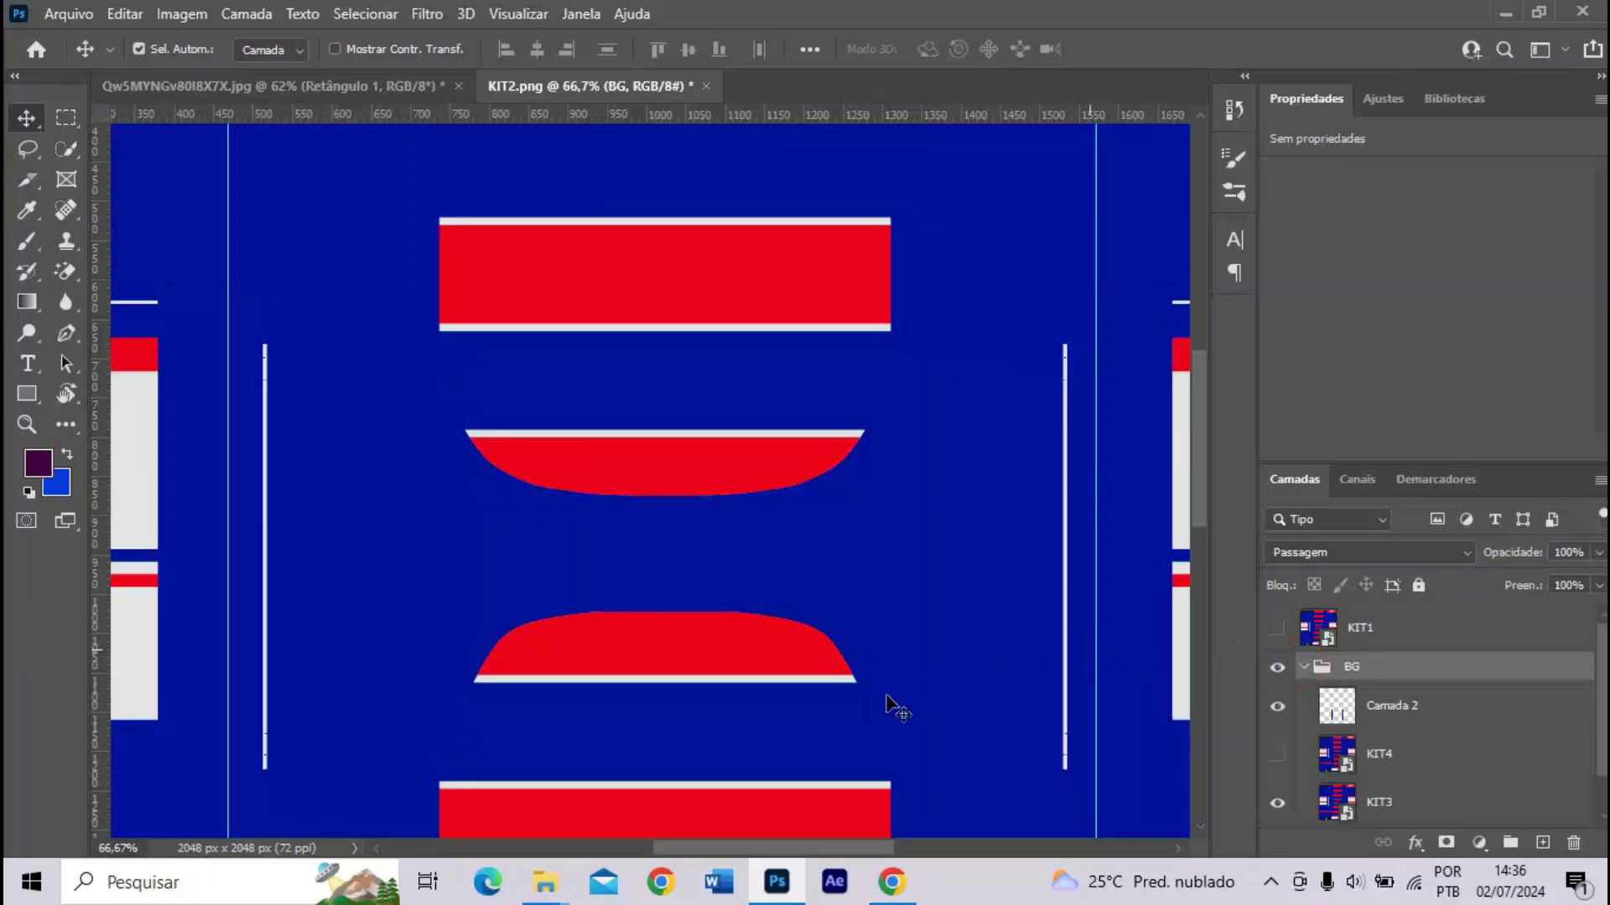
key("ctrl+plus")
left_click_drag(712, 847, 647, 848)
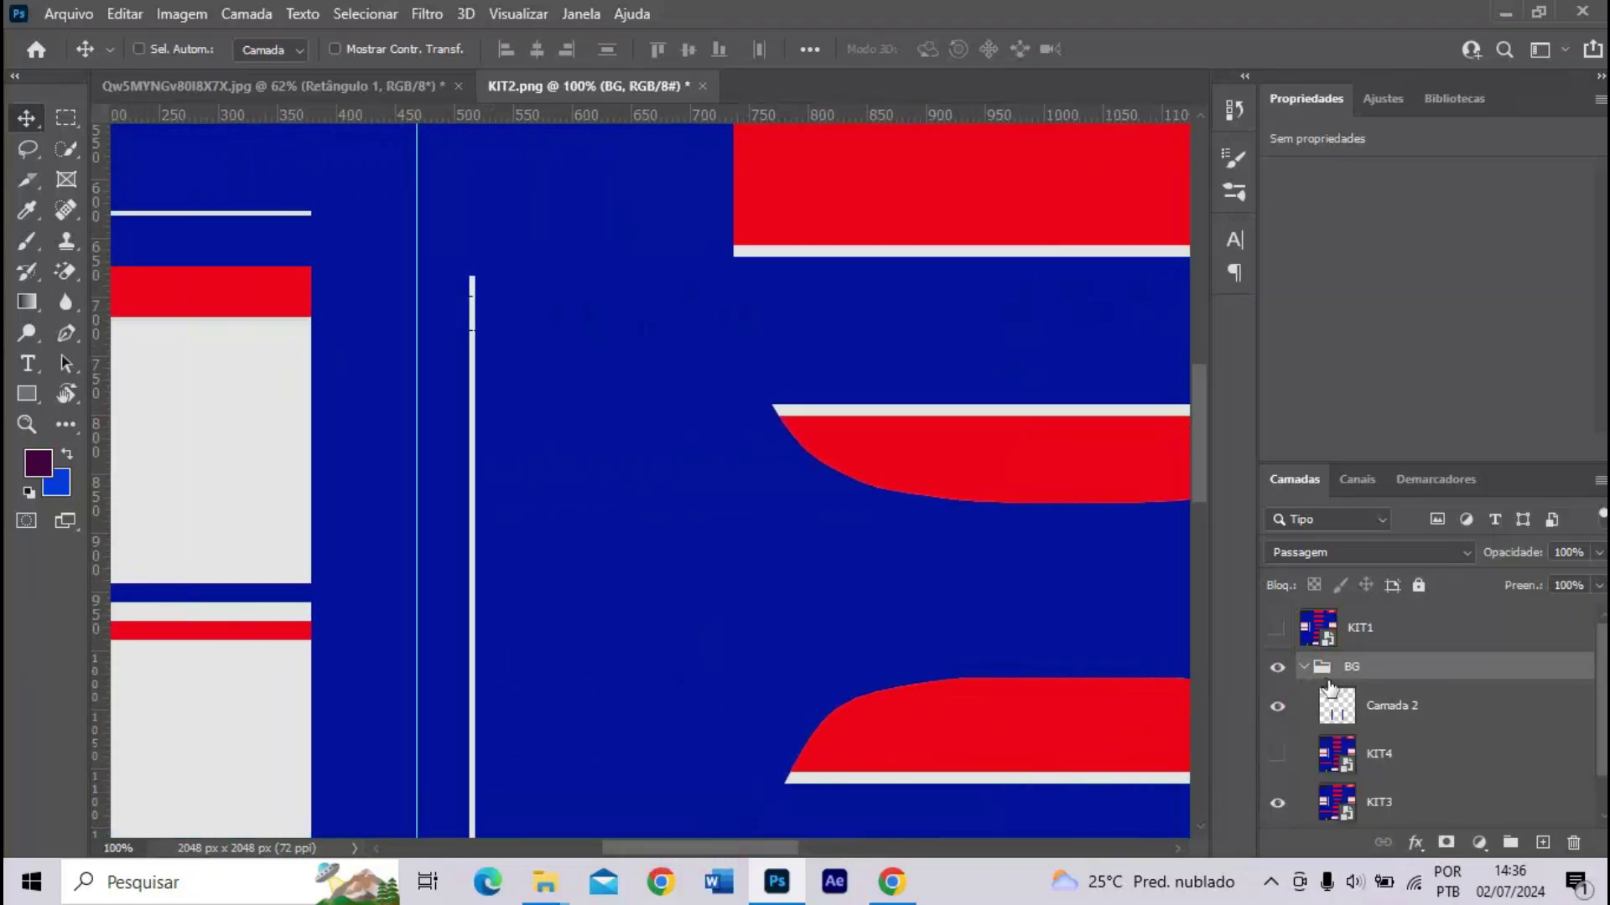
left_click(1348, 702)
key("u")
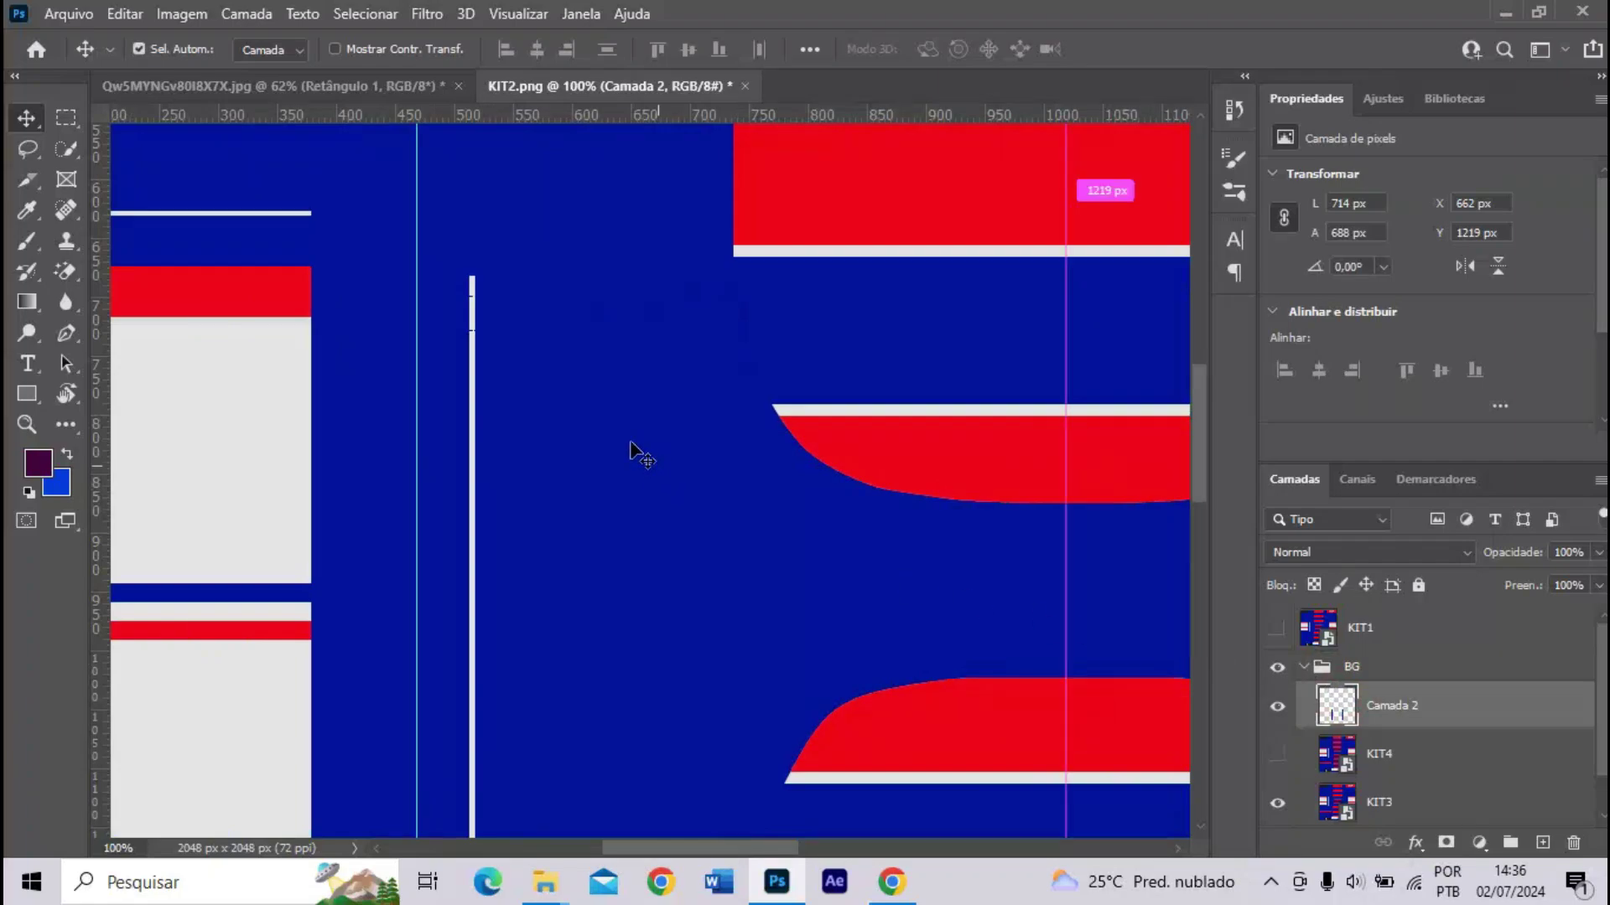
key("ctrl+plus")
left_click(294, 48)
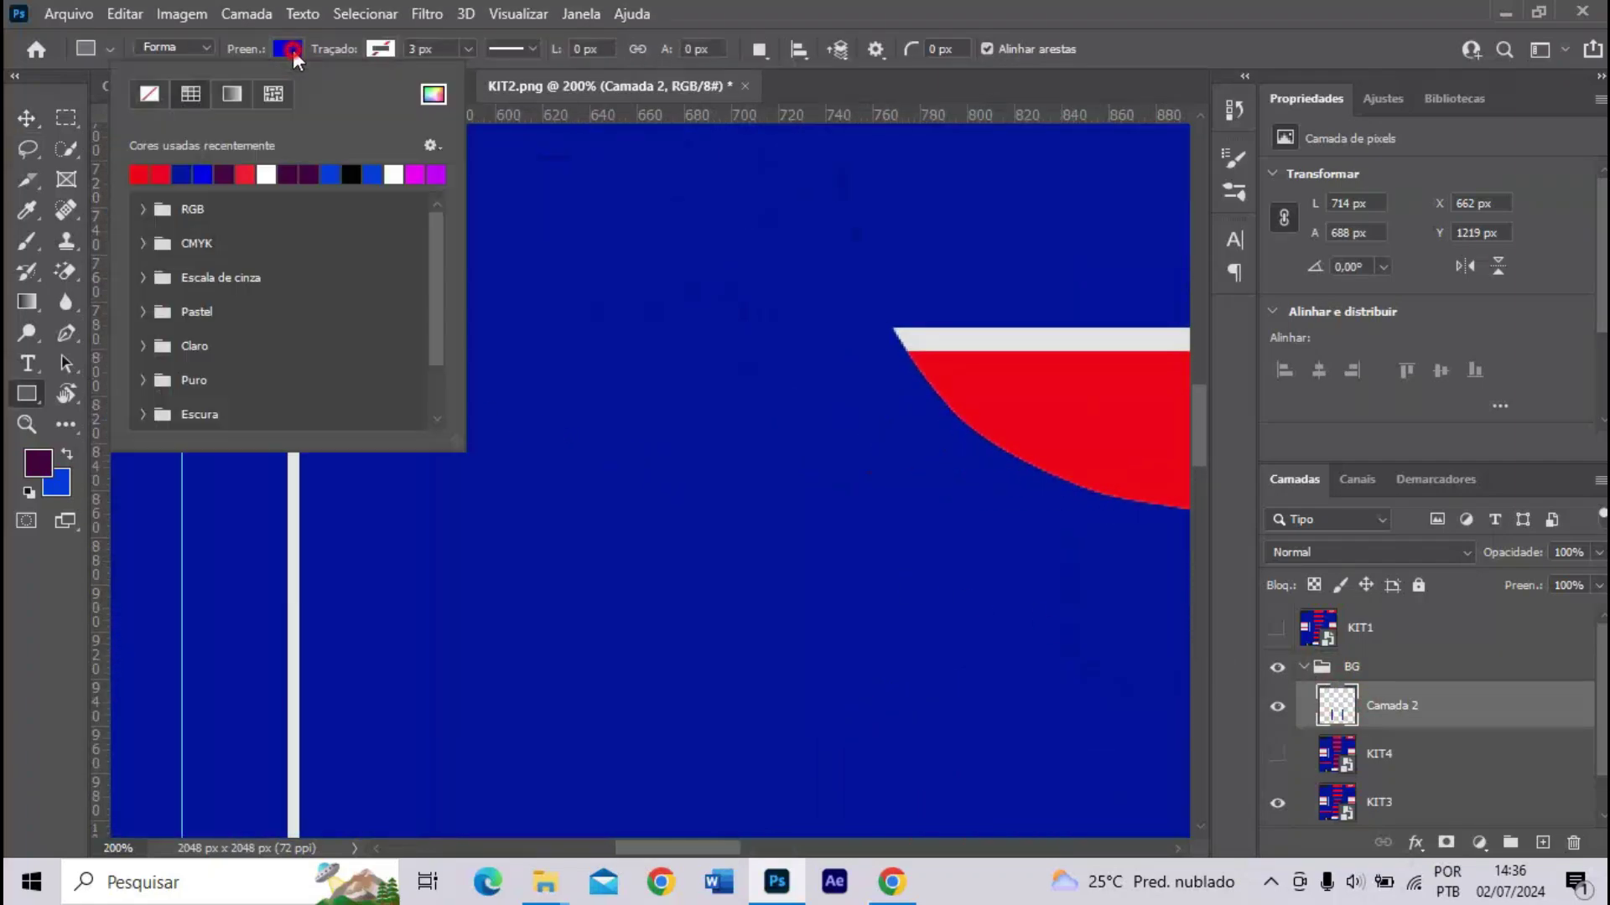
left_click(273, 167)
left_click(285, 48)
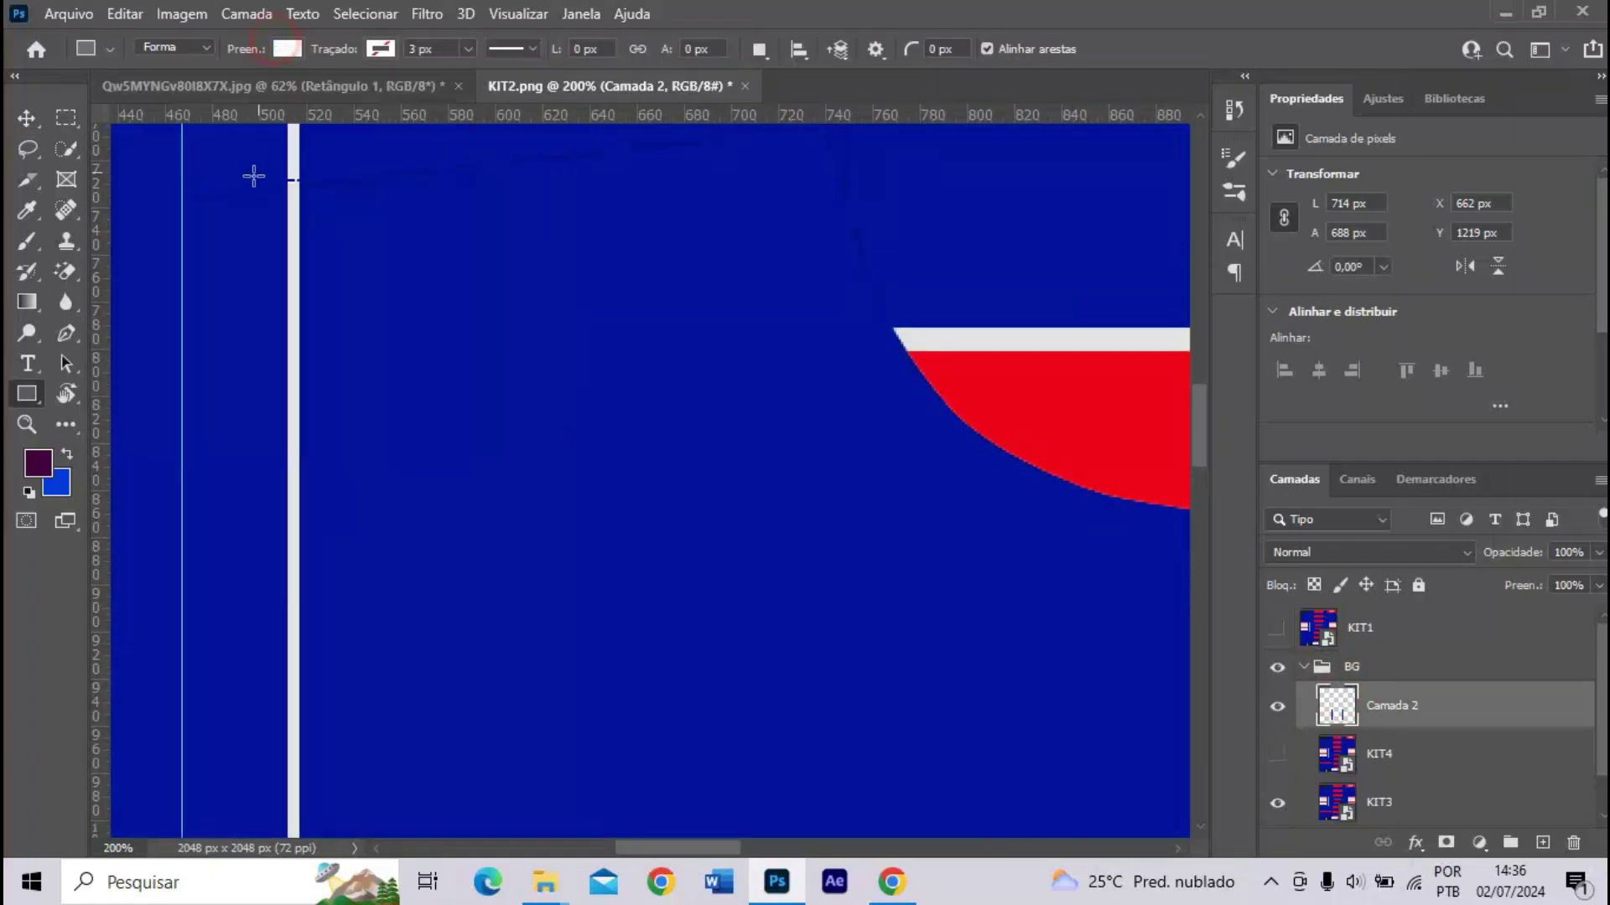
scroll(268, 192, "up", 2)
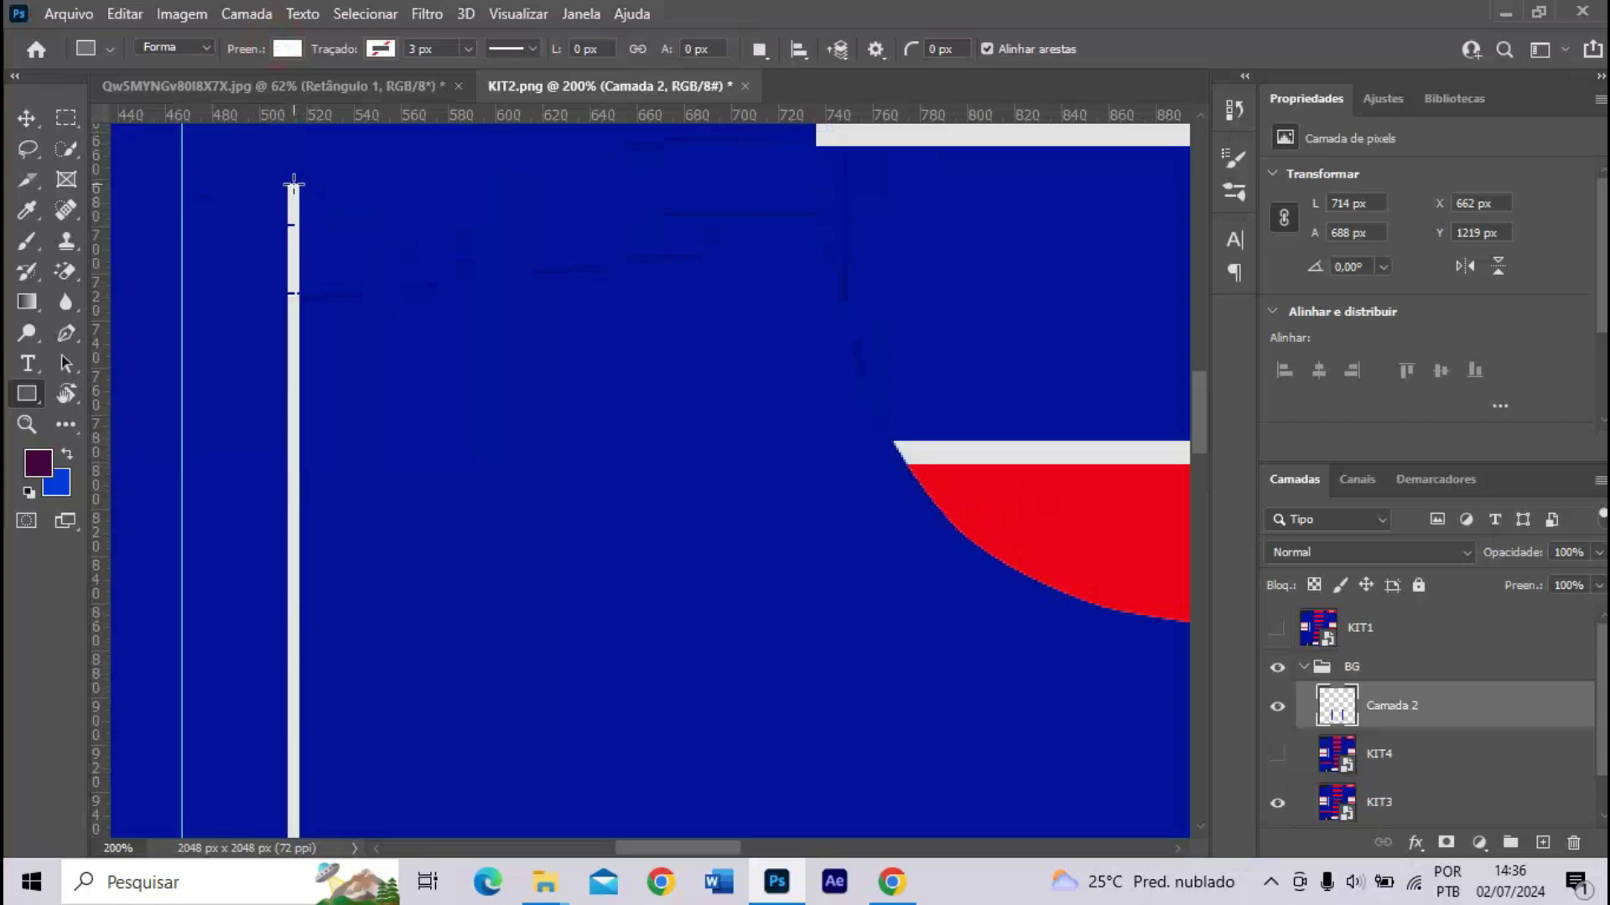
left_click_drag(296, 183, 181, 705)
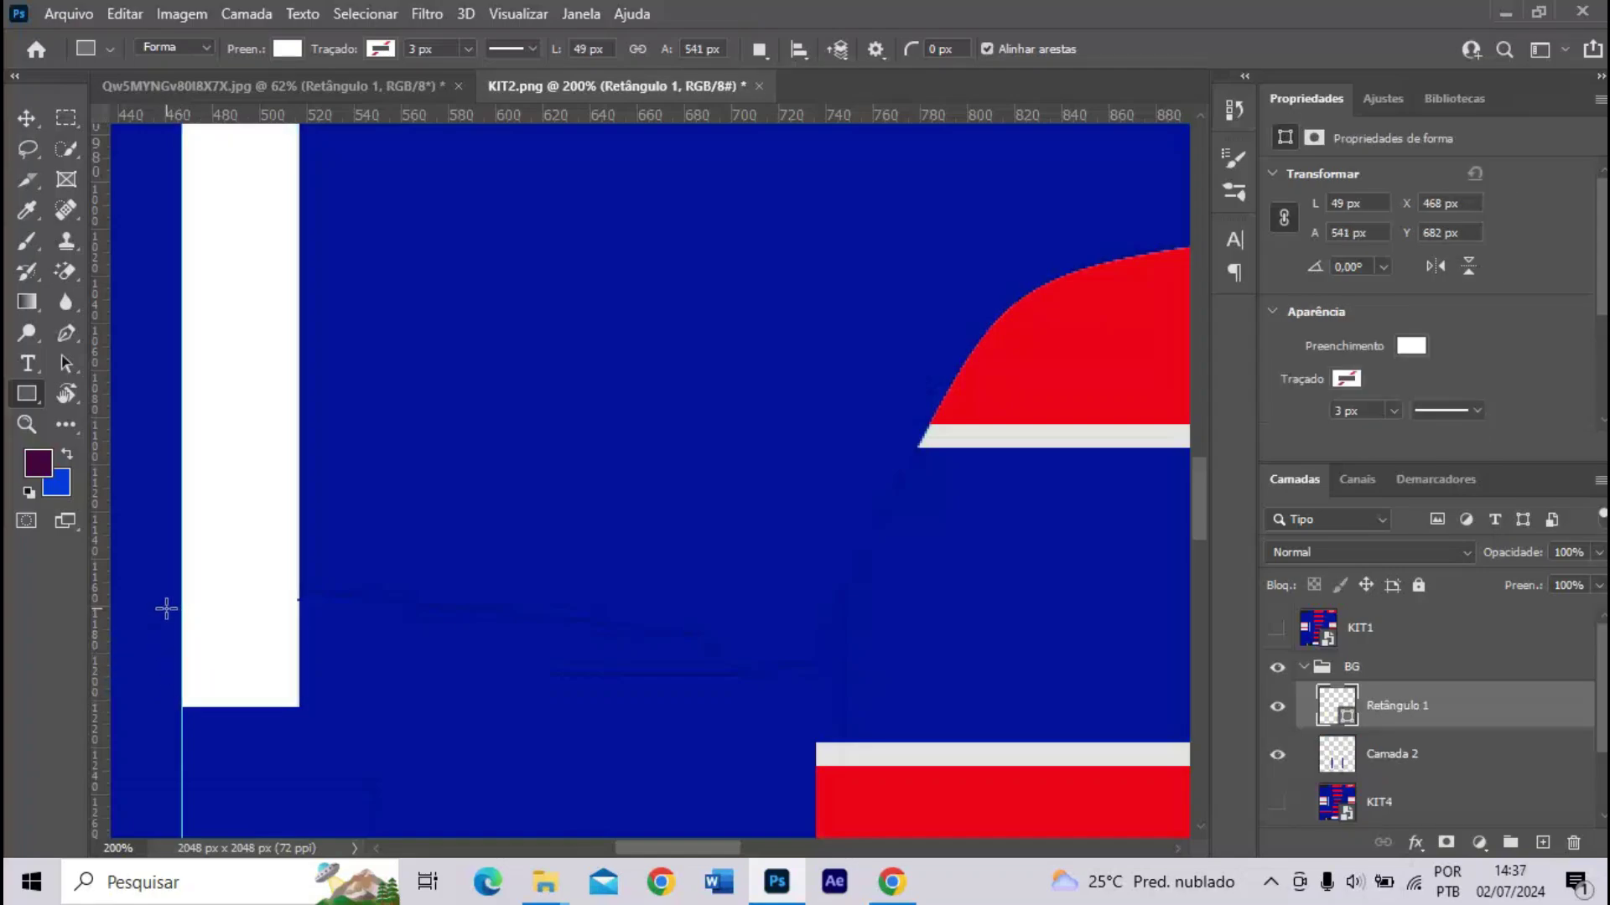
- Duplicate the white rectangle and move the copy horizontally over the right thin strip, its outer edge on the right guide
key("ctrl+minus")
key("ctrl+minus")
key("ctrl+minus")
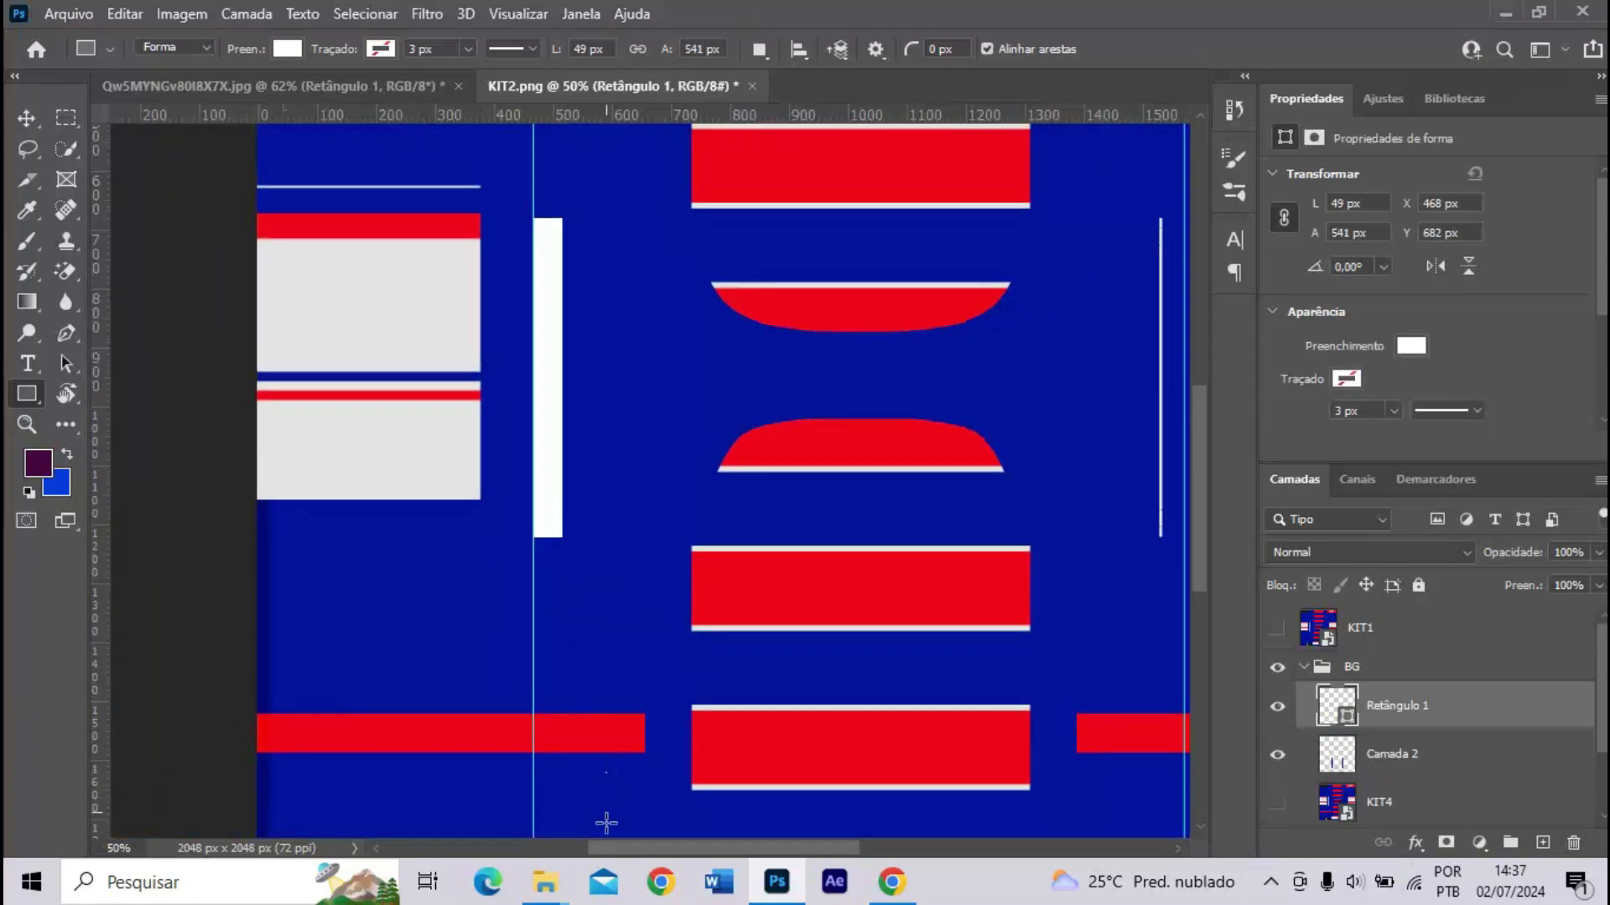
left_click_drag(620, 848, 654, 849)
key("v")
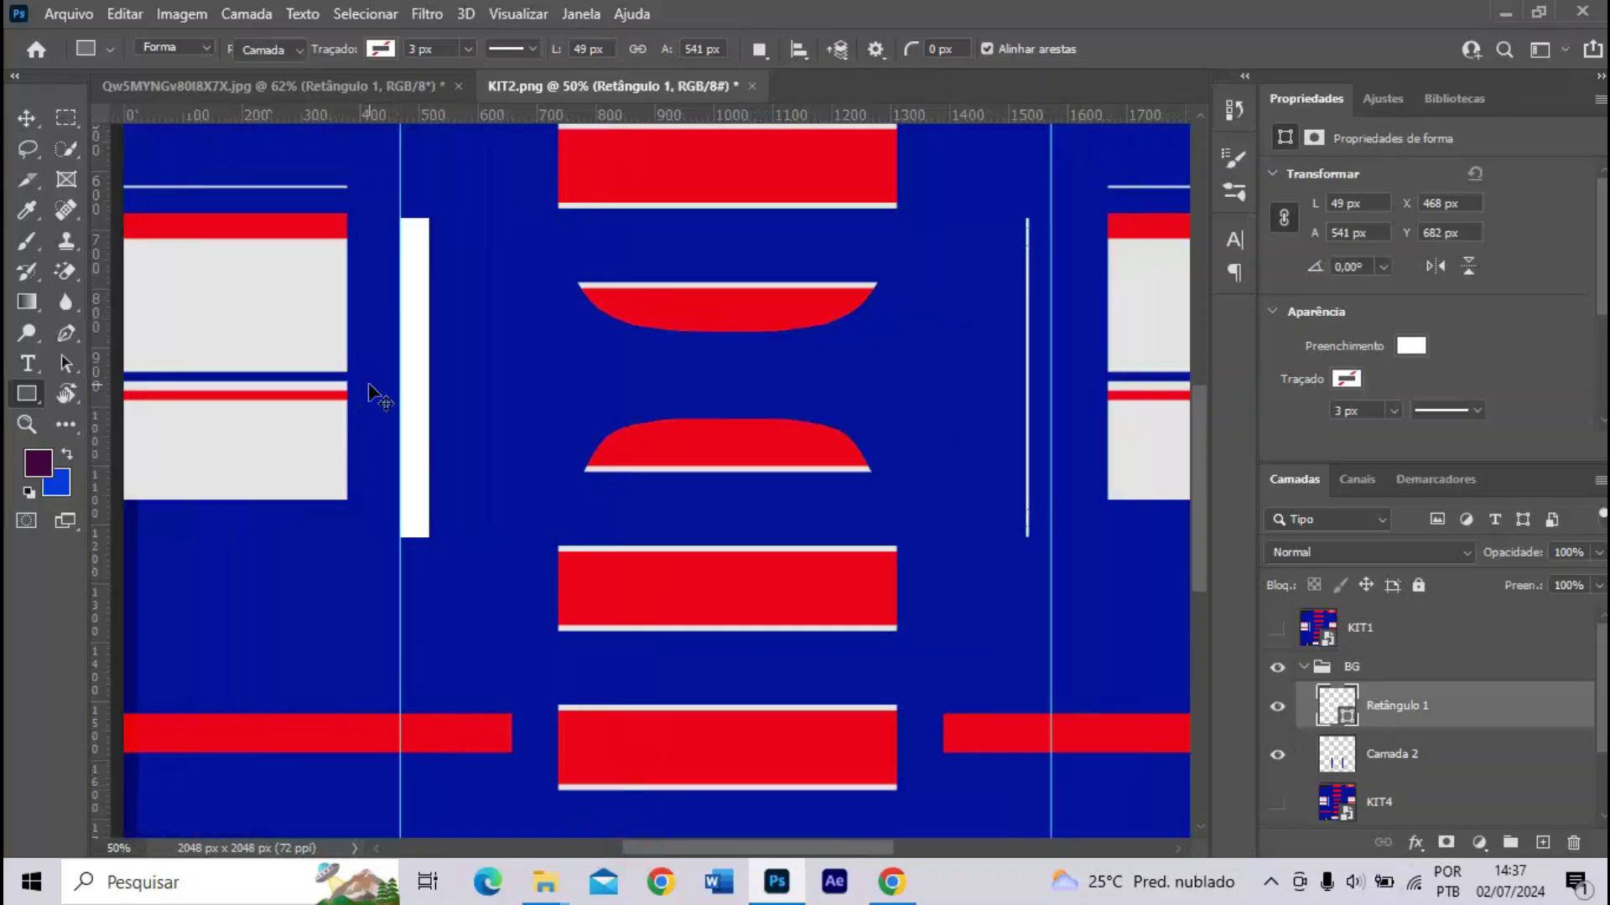
scroll(373, 390, "up", 3)
key("ctrl+j")
left_click_drag(483, 478, 1063, 485)
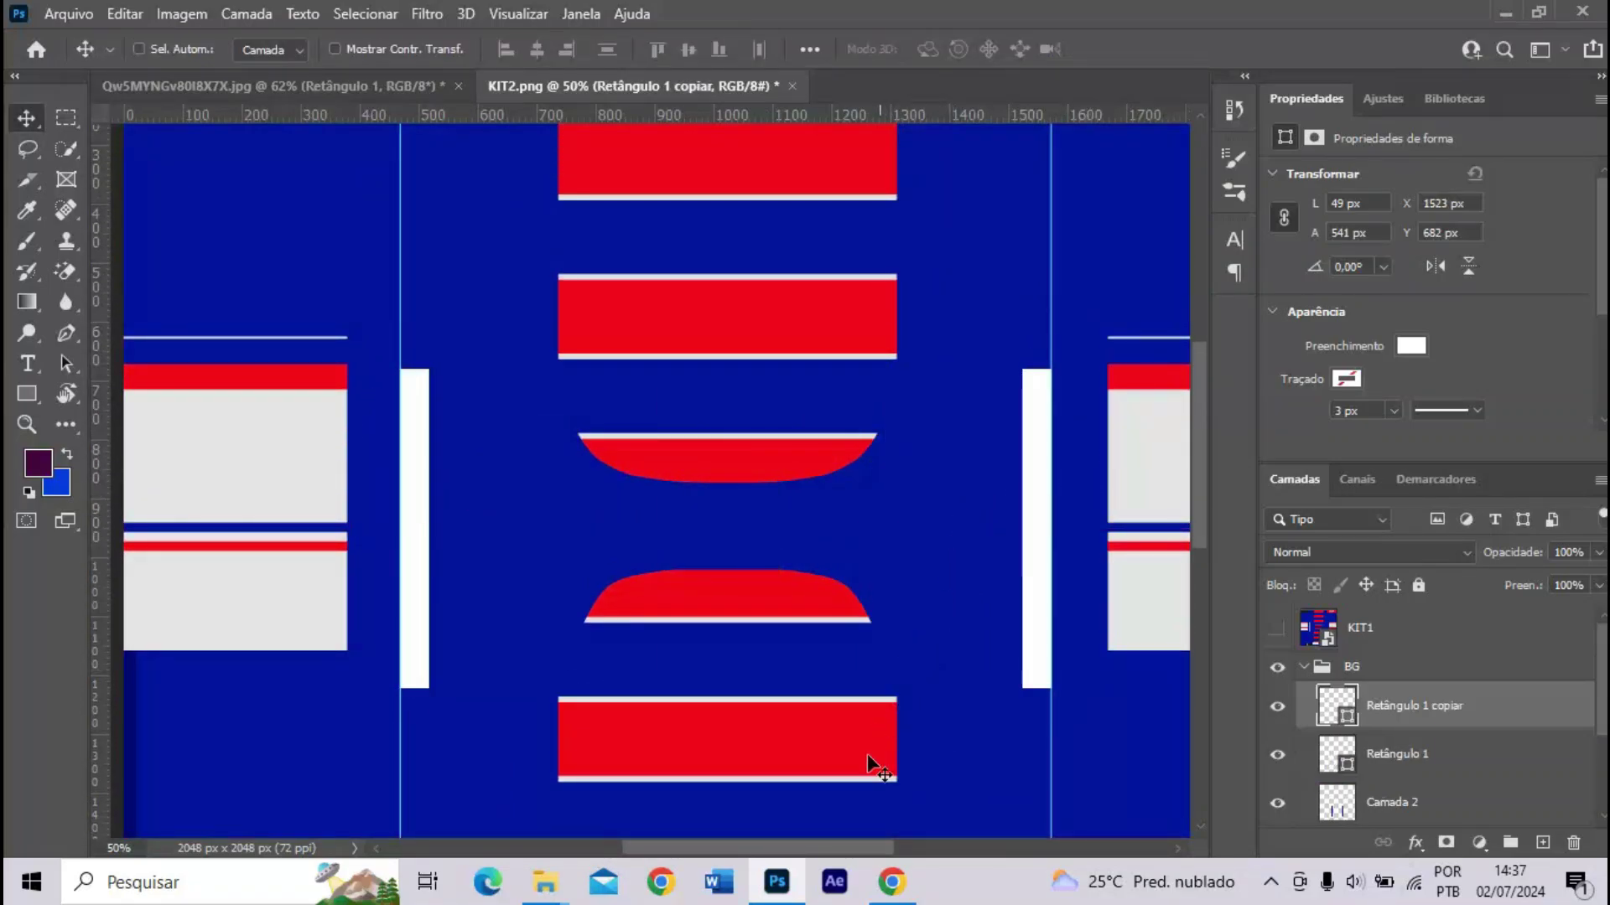
- Narrow the copied white rectangle from its inner edge to a width of 39 px
left_click_drag(847, 842, 926, 842)
scroll(743, 452, "up", 3)
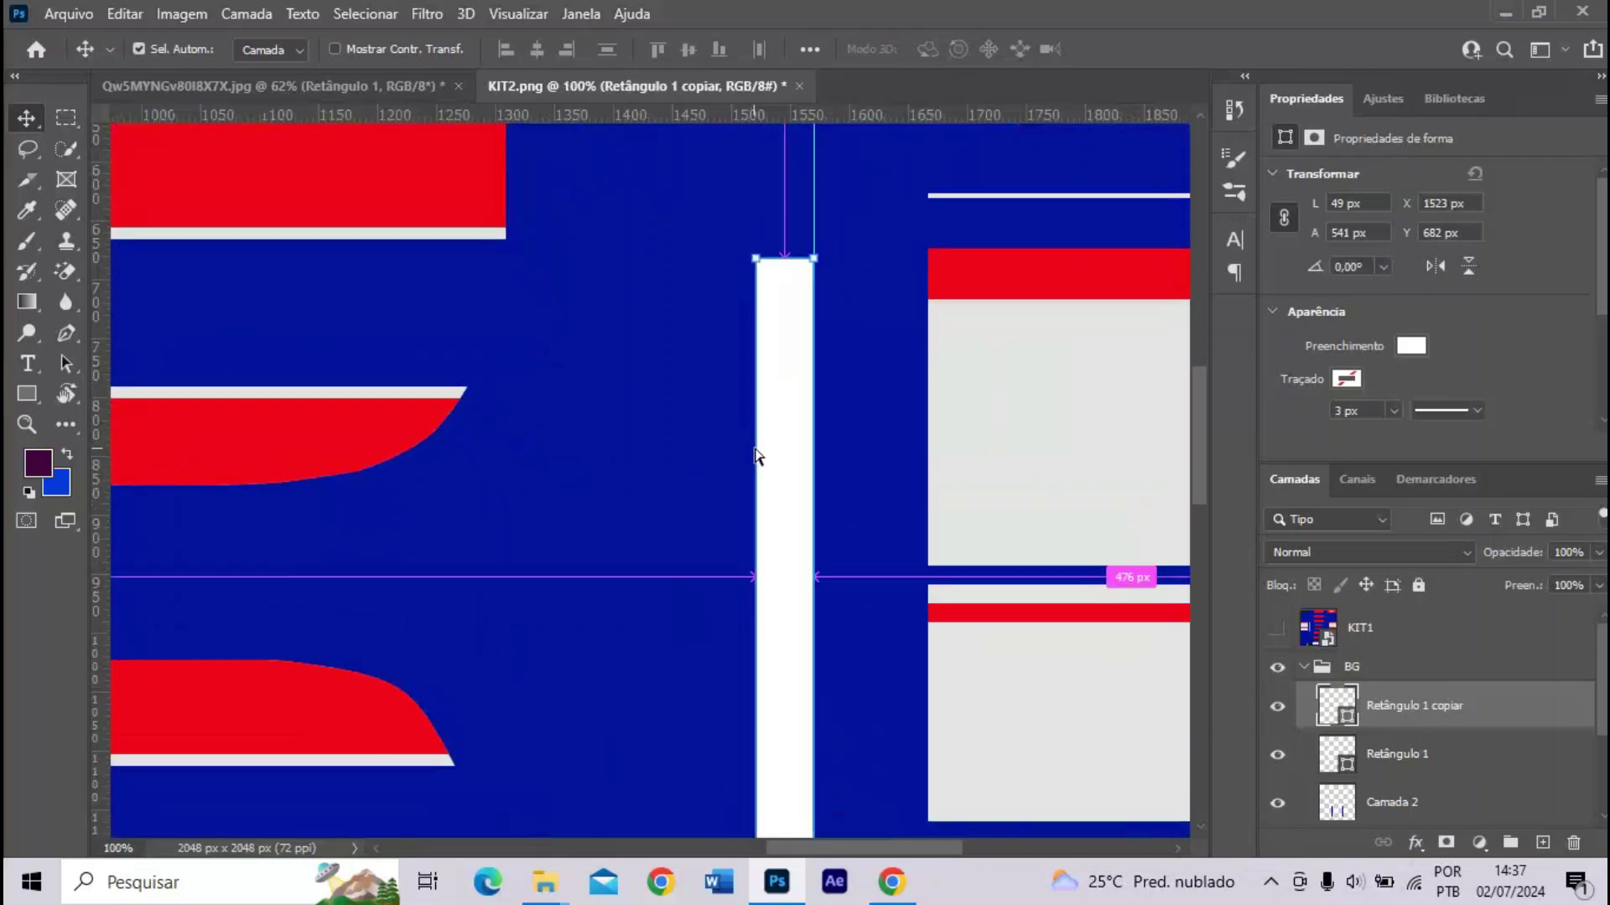
left_click_drag(755, 451, 765, 462)
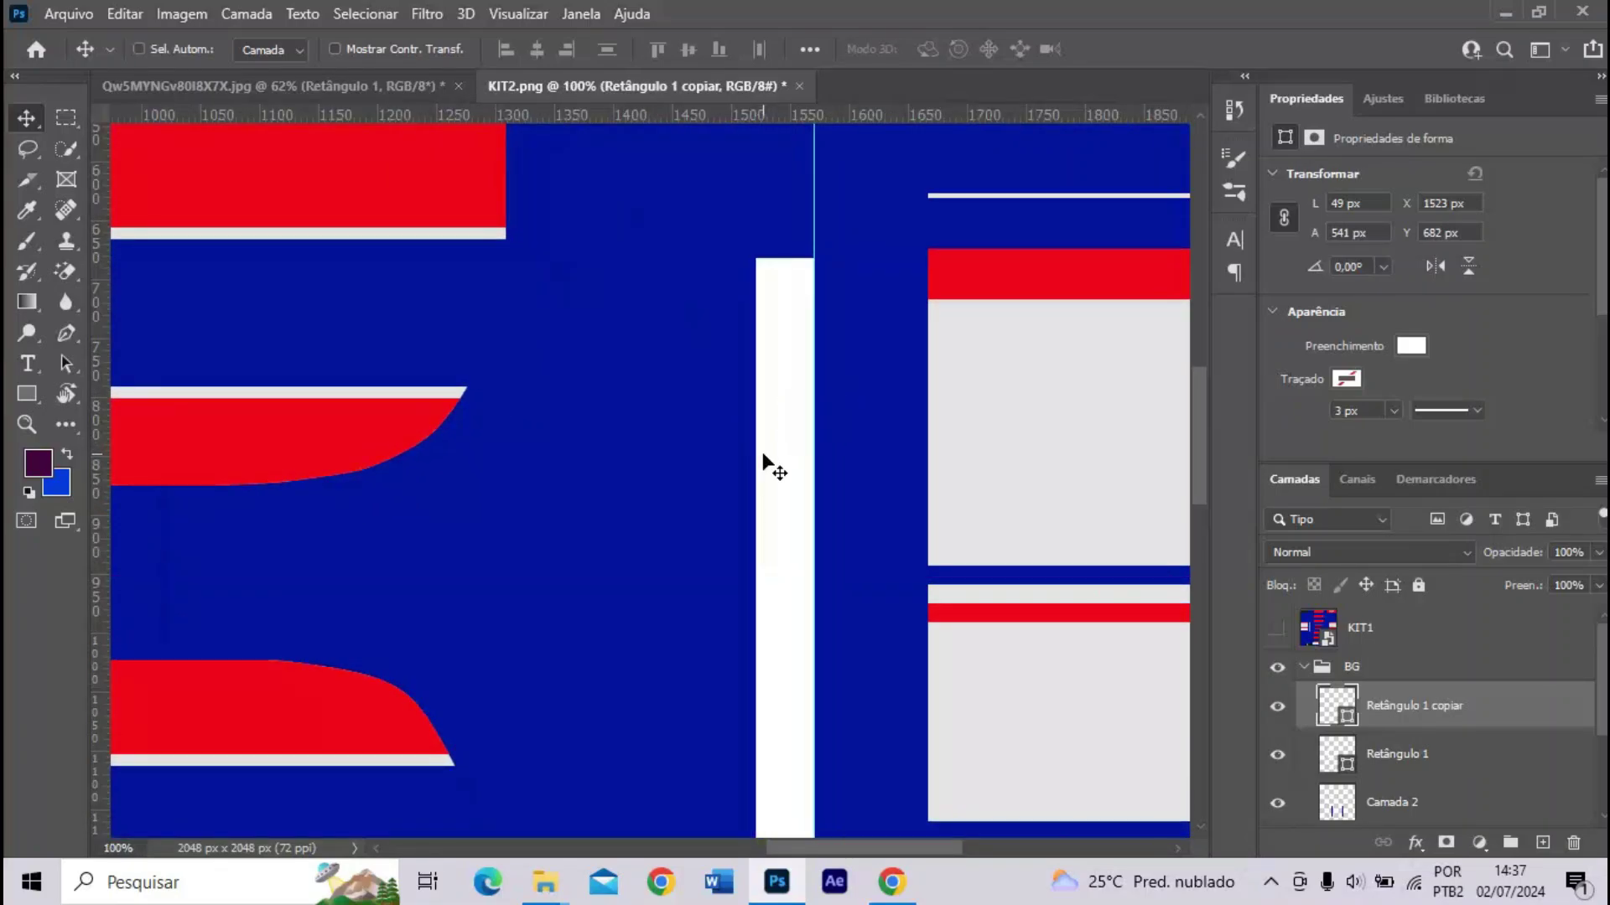
key("u")
left_click_drag(748, 577, 755, 578)
key("ctrl+plus")
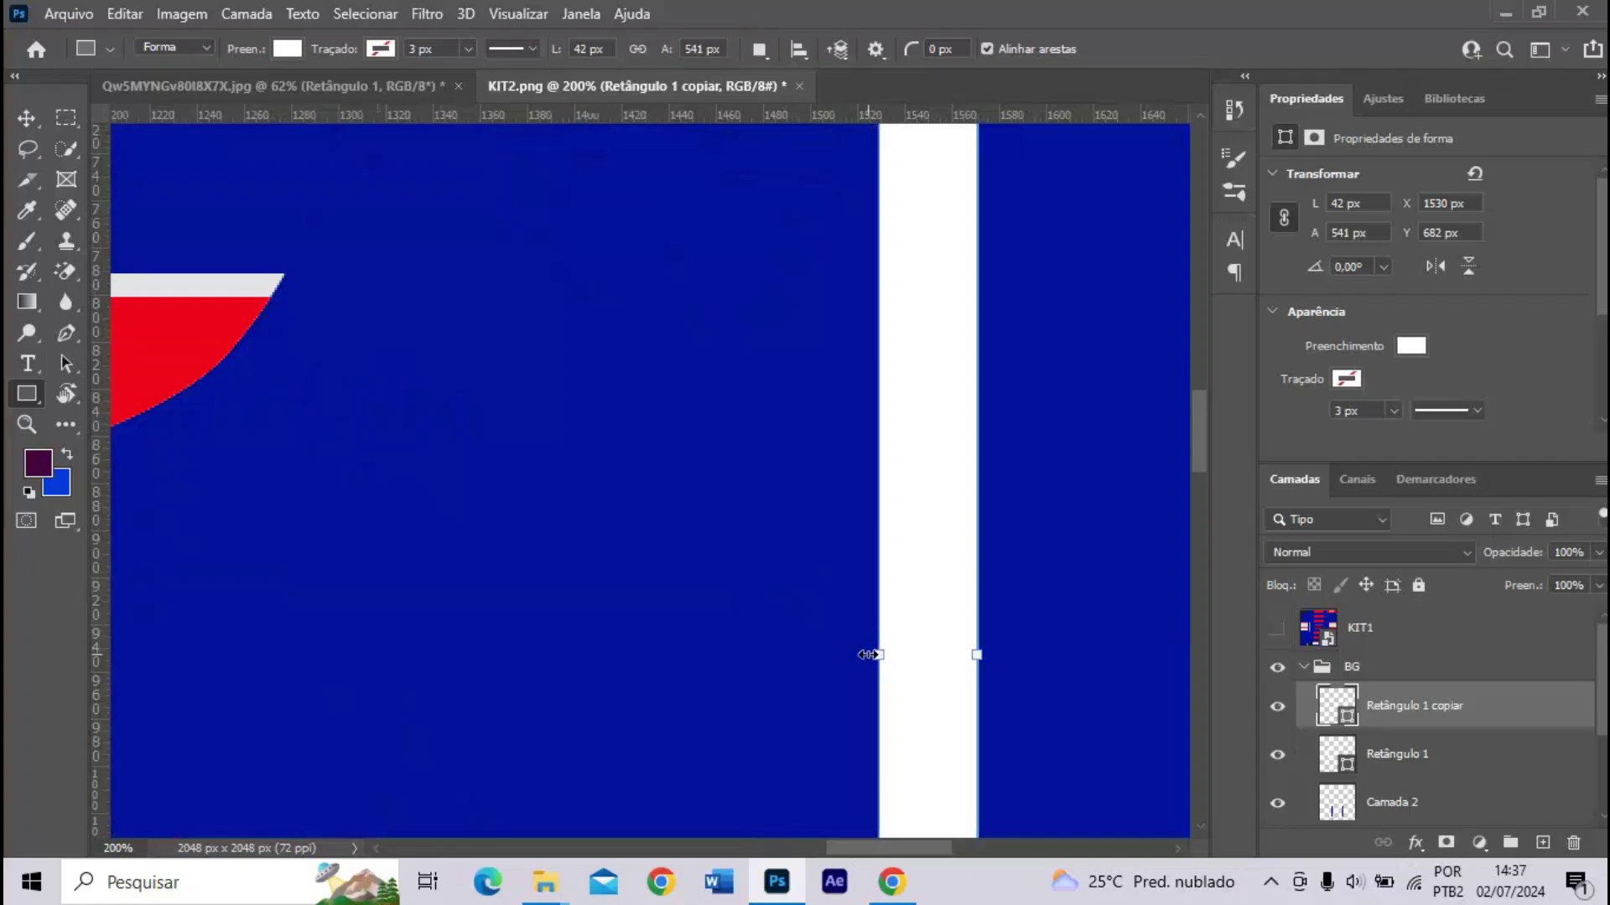
left_click_drag(870, 655, 883, 654)
key("ctrl+minus")
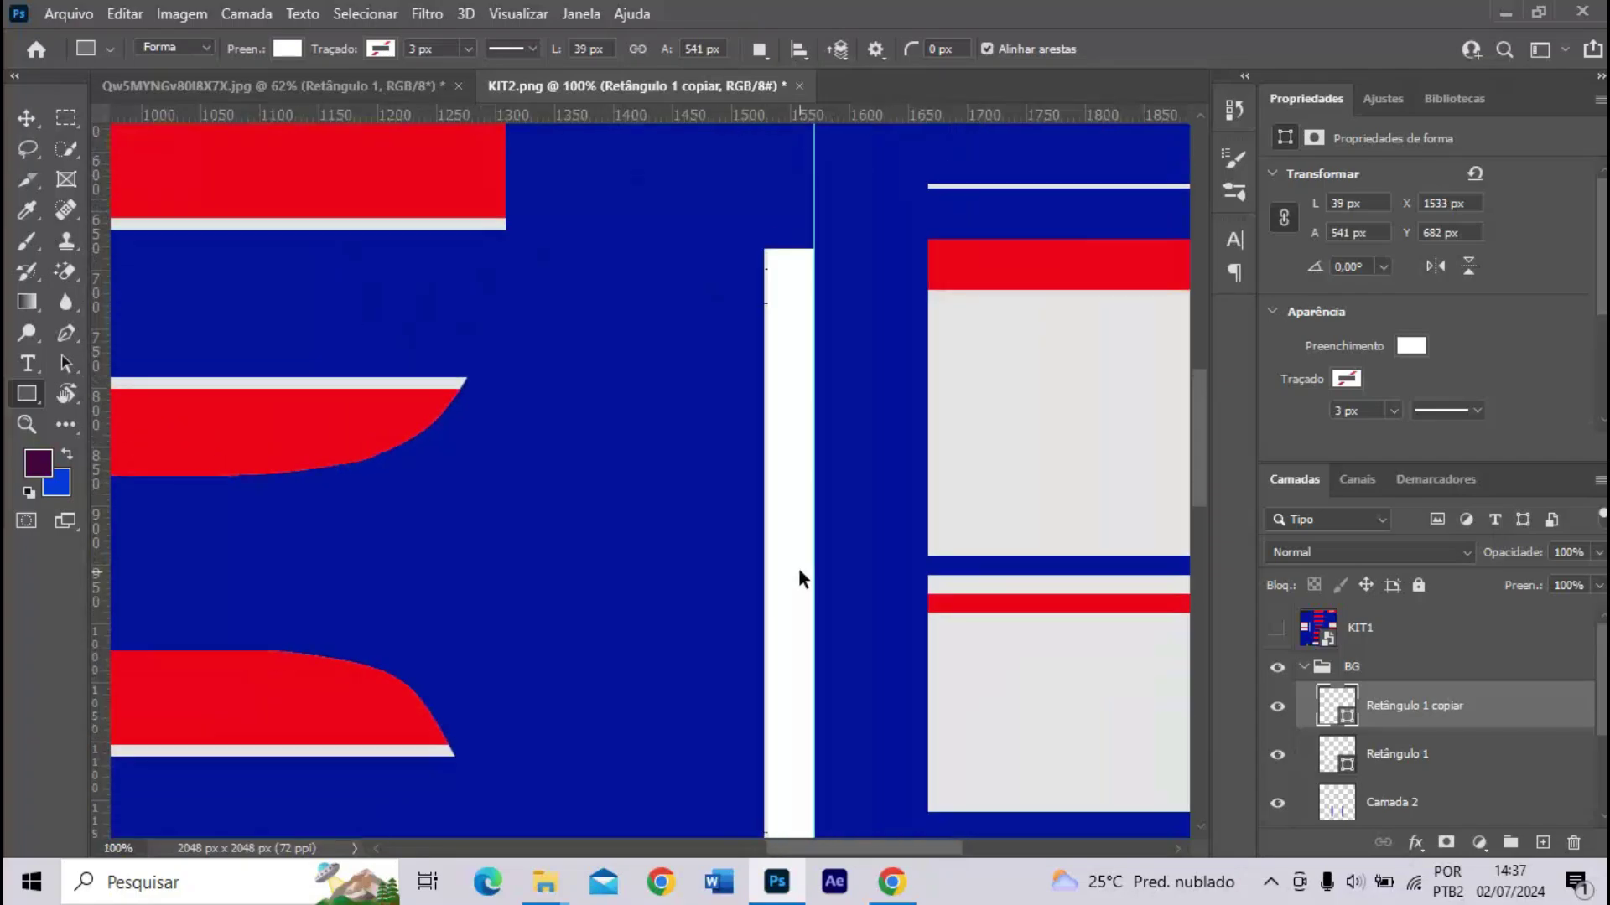
- Adjust the inner edge of the copied rectangle to a width of 42 px so it covers the thin strip
key("ctrl+plus")
scroll(848, 523, "up", 4)
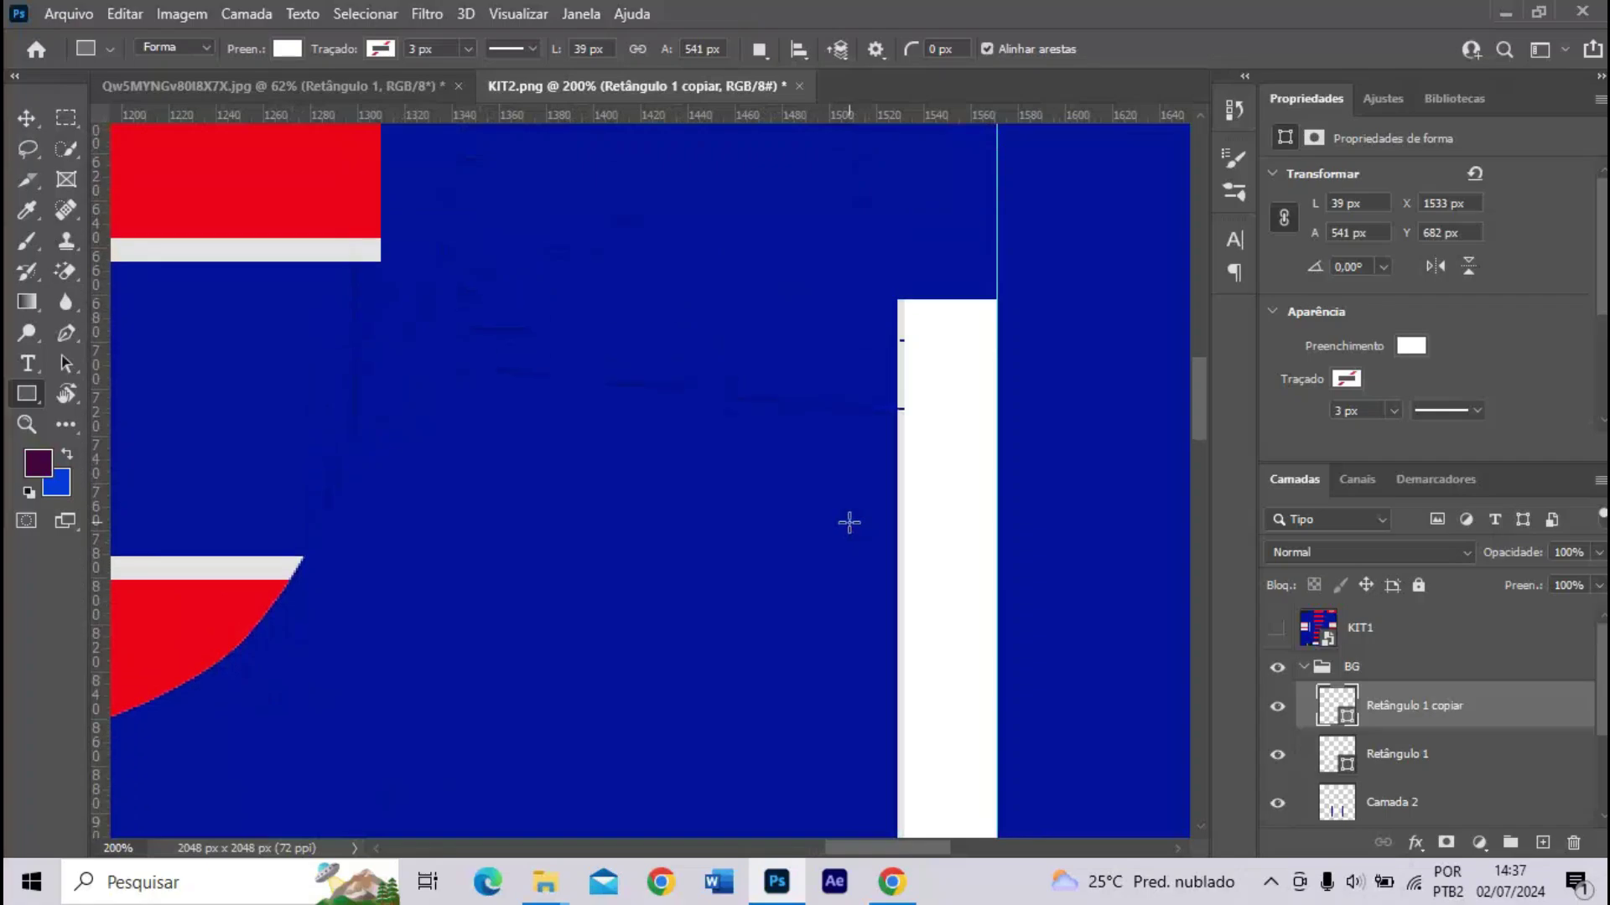
scroll(891, 567, "down", 2)
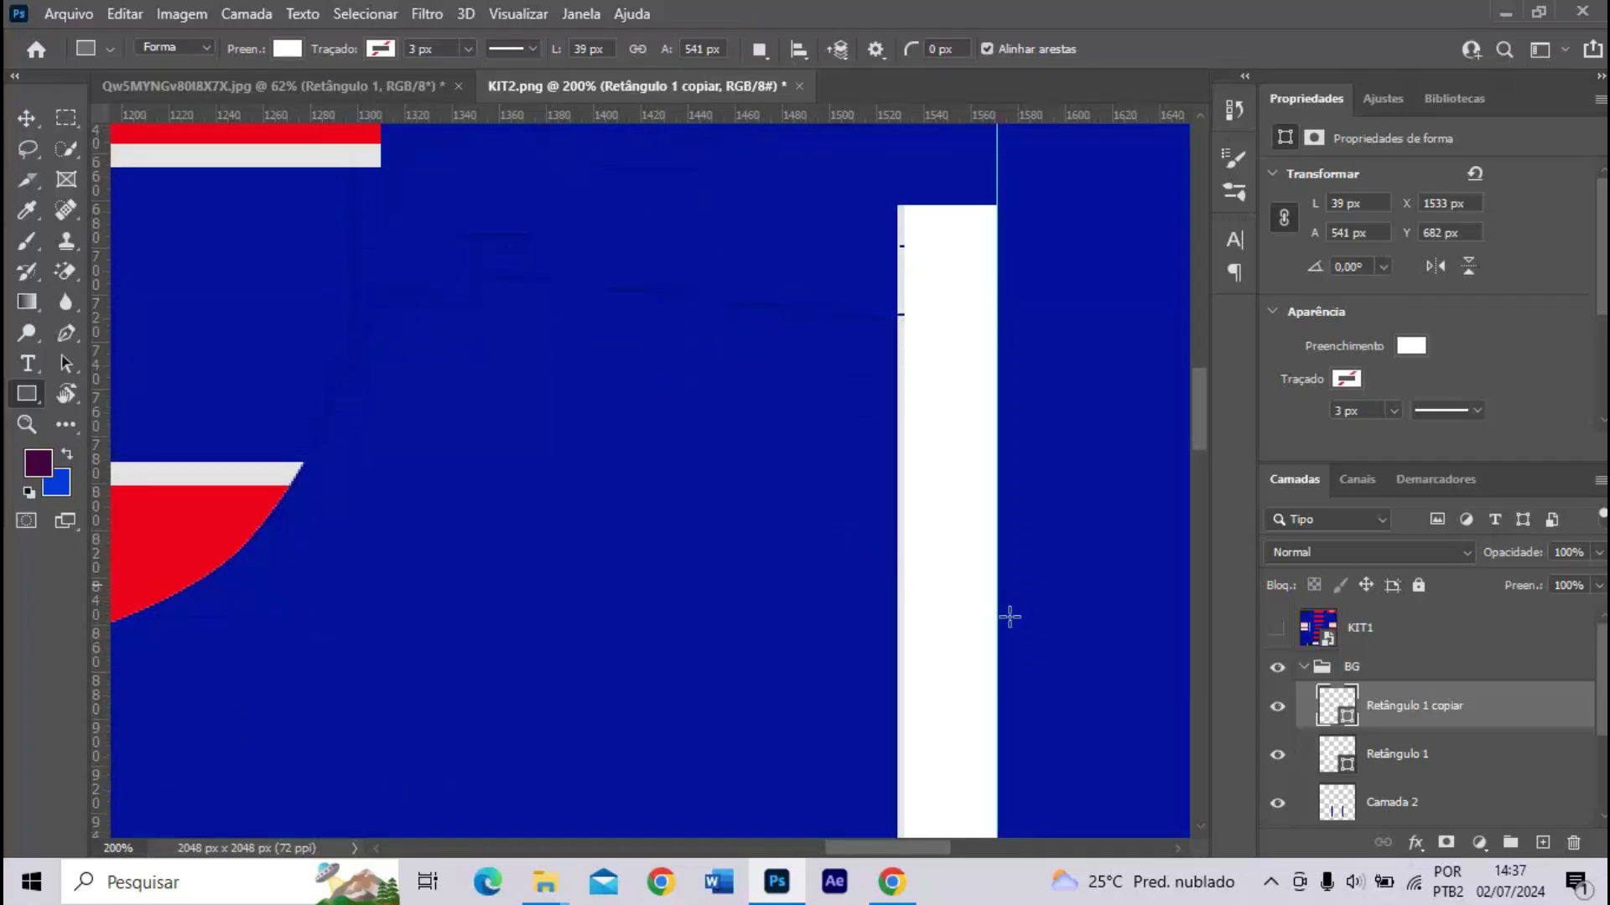
left_click(1425, 705)
scroll(923, 711, "down", 2)
left_click_drag(907, 740, 897, 733)
scroll(898, 733, "down", 2)
scroll(898, 733, "right", 1)
scroll(957, 658, "up", 4)
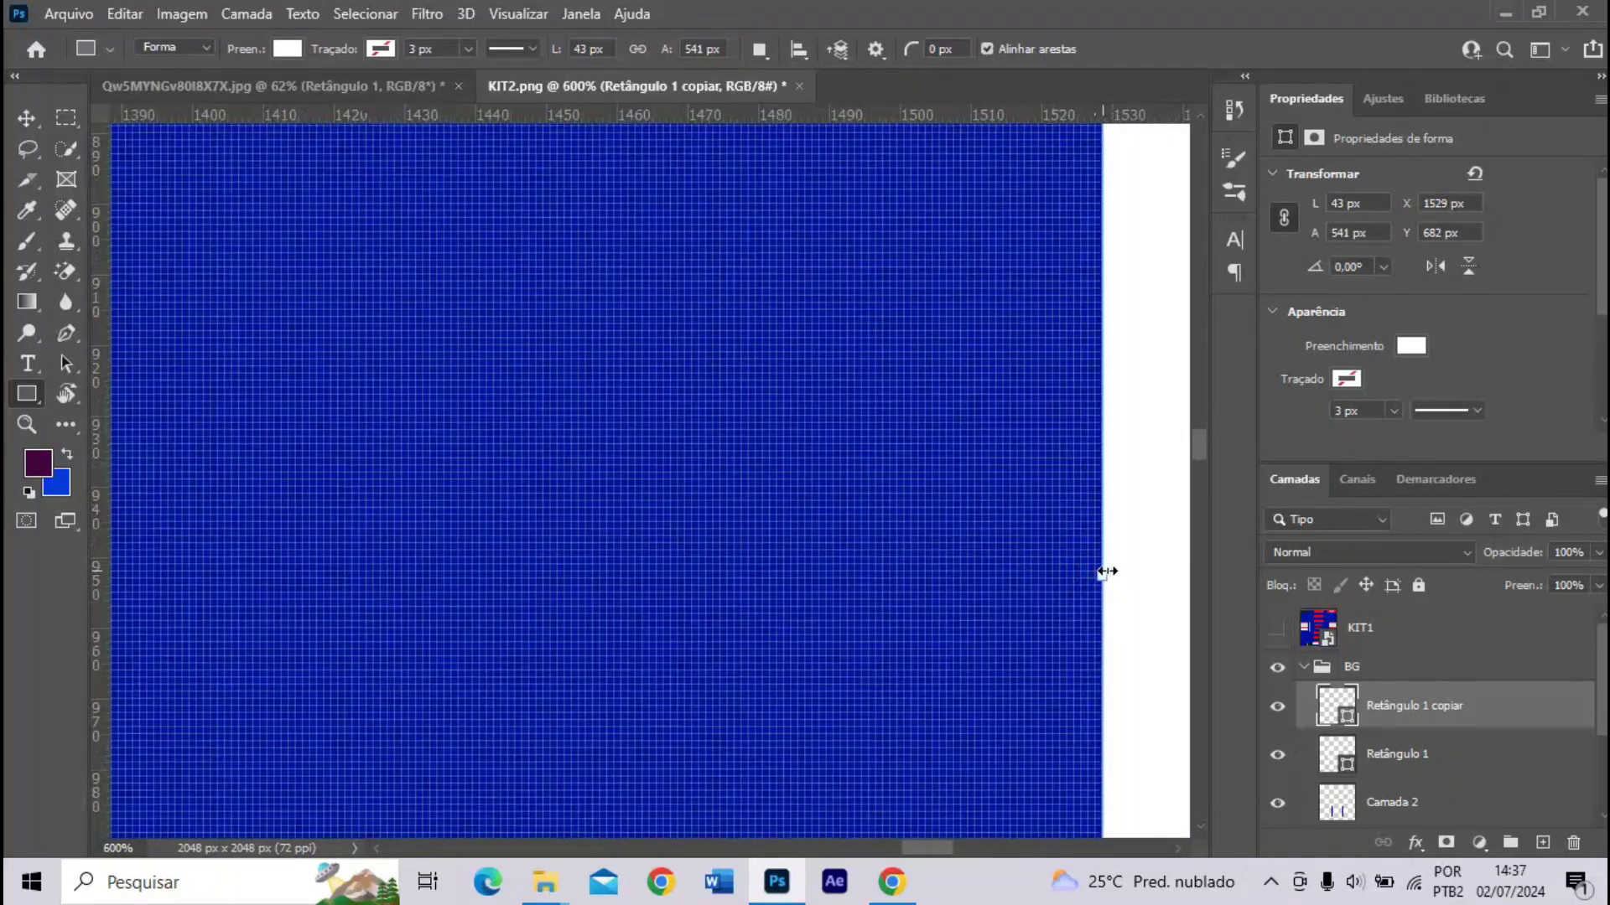
mouse_move(1107, 571)
left_mouse_down()
mouse_move(1124, 575)
mouse_move(1109, 575)
left_mouse_up()
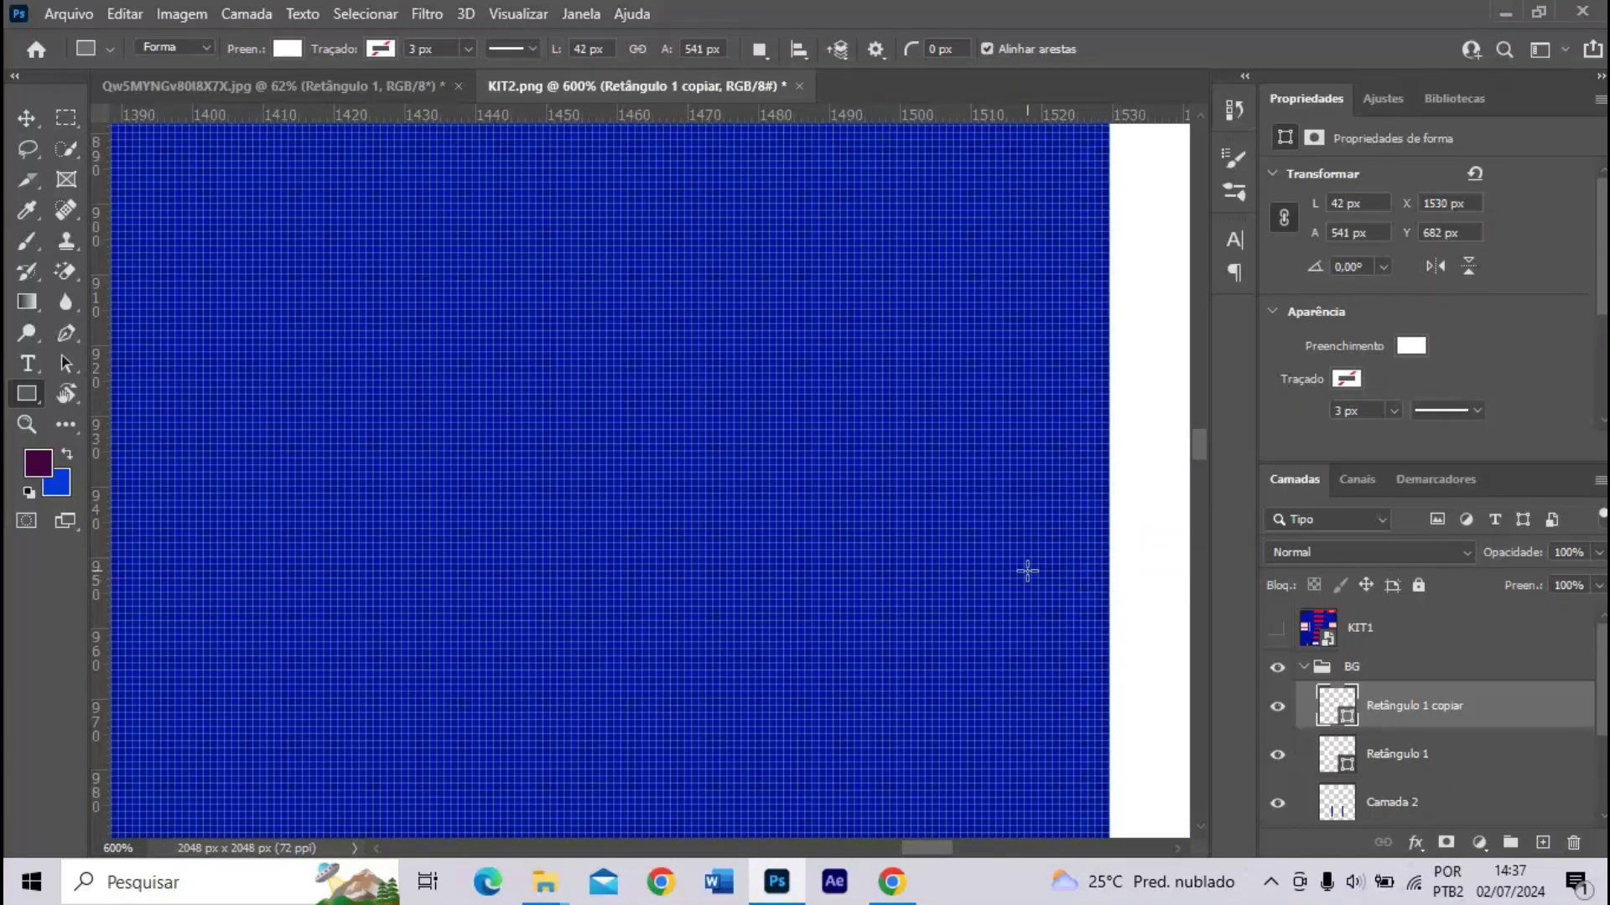
- Group the two white rectangles inside BG and name the group MANGAS
key("ctrl+minus")
scroll(870, 786, "right", 1)
scroll(880, 813, "right", 2)
key("ctrl+minus")
key("ctrl+minus")
key("ctrl+minus")
key("ctrl+minus")
key("ctrl+minus")
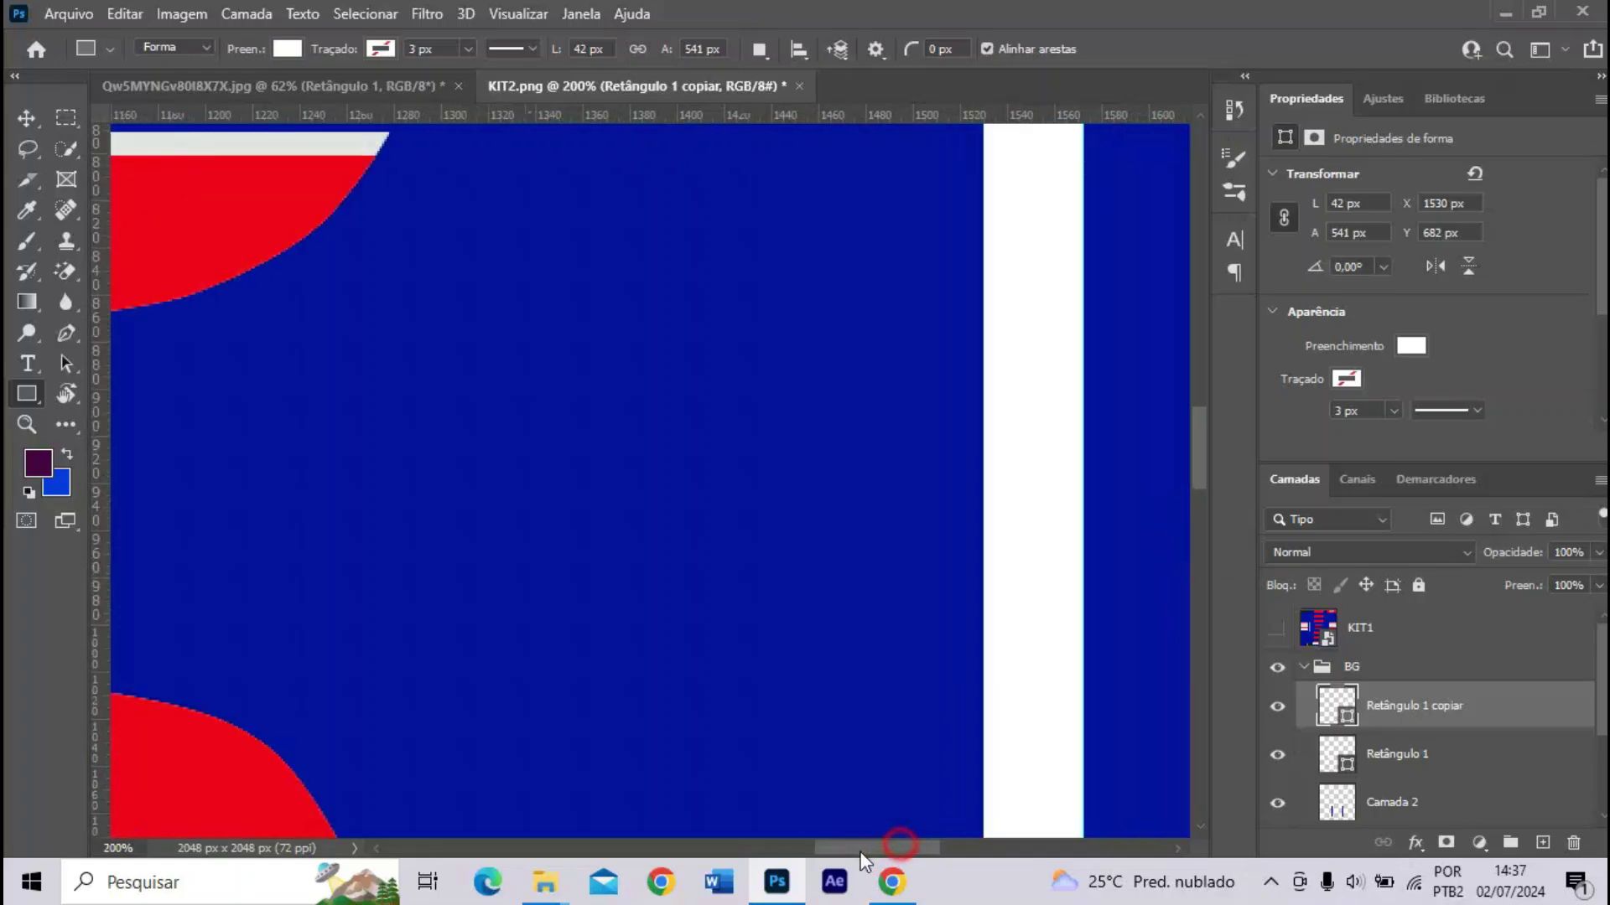
key("ctrl+minus")
key("ctrl+minus")
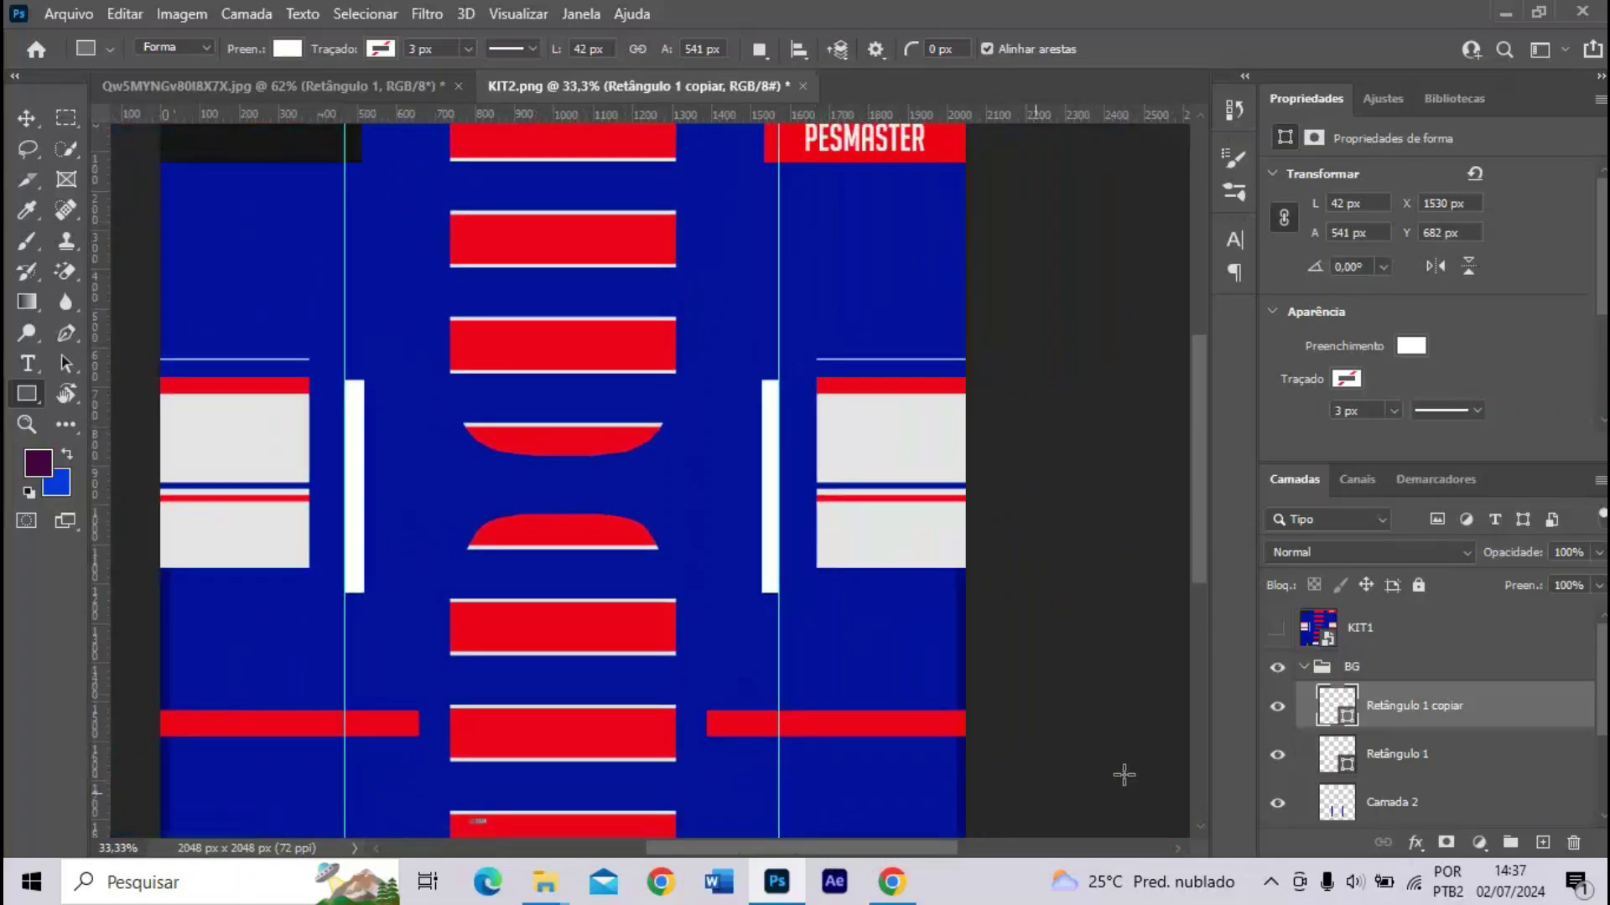
left_click(1415, 758, "shift")
key("ctrl+shift")
key("ctrl+g")
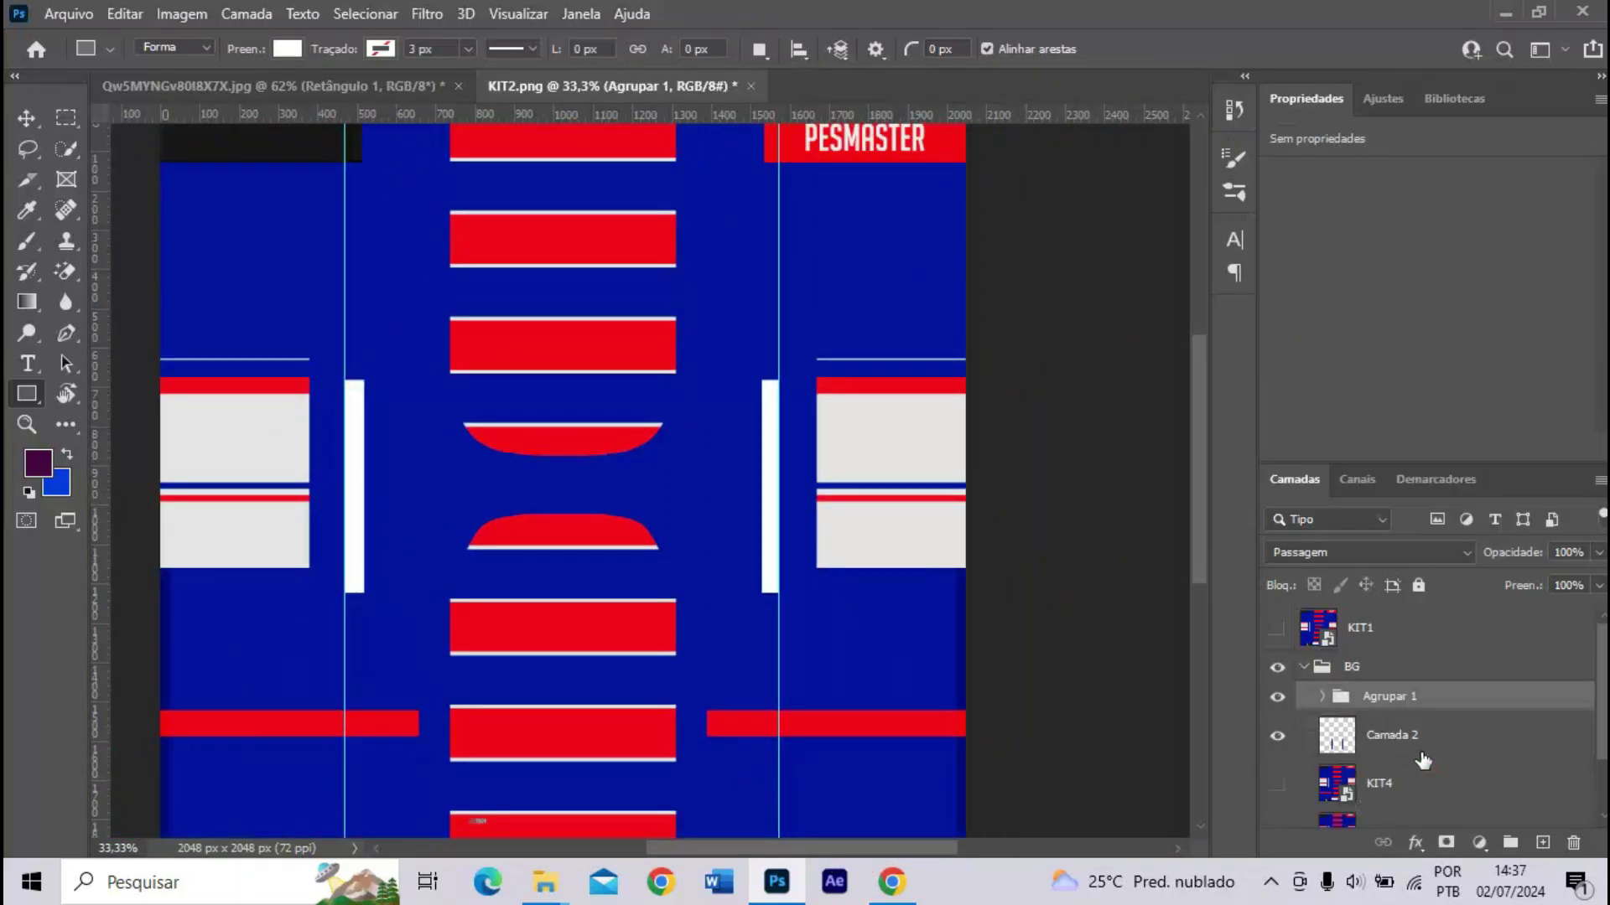
double_click(1389, 699)
type("MANGAS")
key("Return")
- Remove both vertical guides beside the white sleeve rectangles from the canvas
scroll(676, 598, "down", 1)
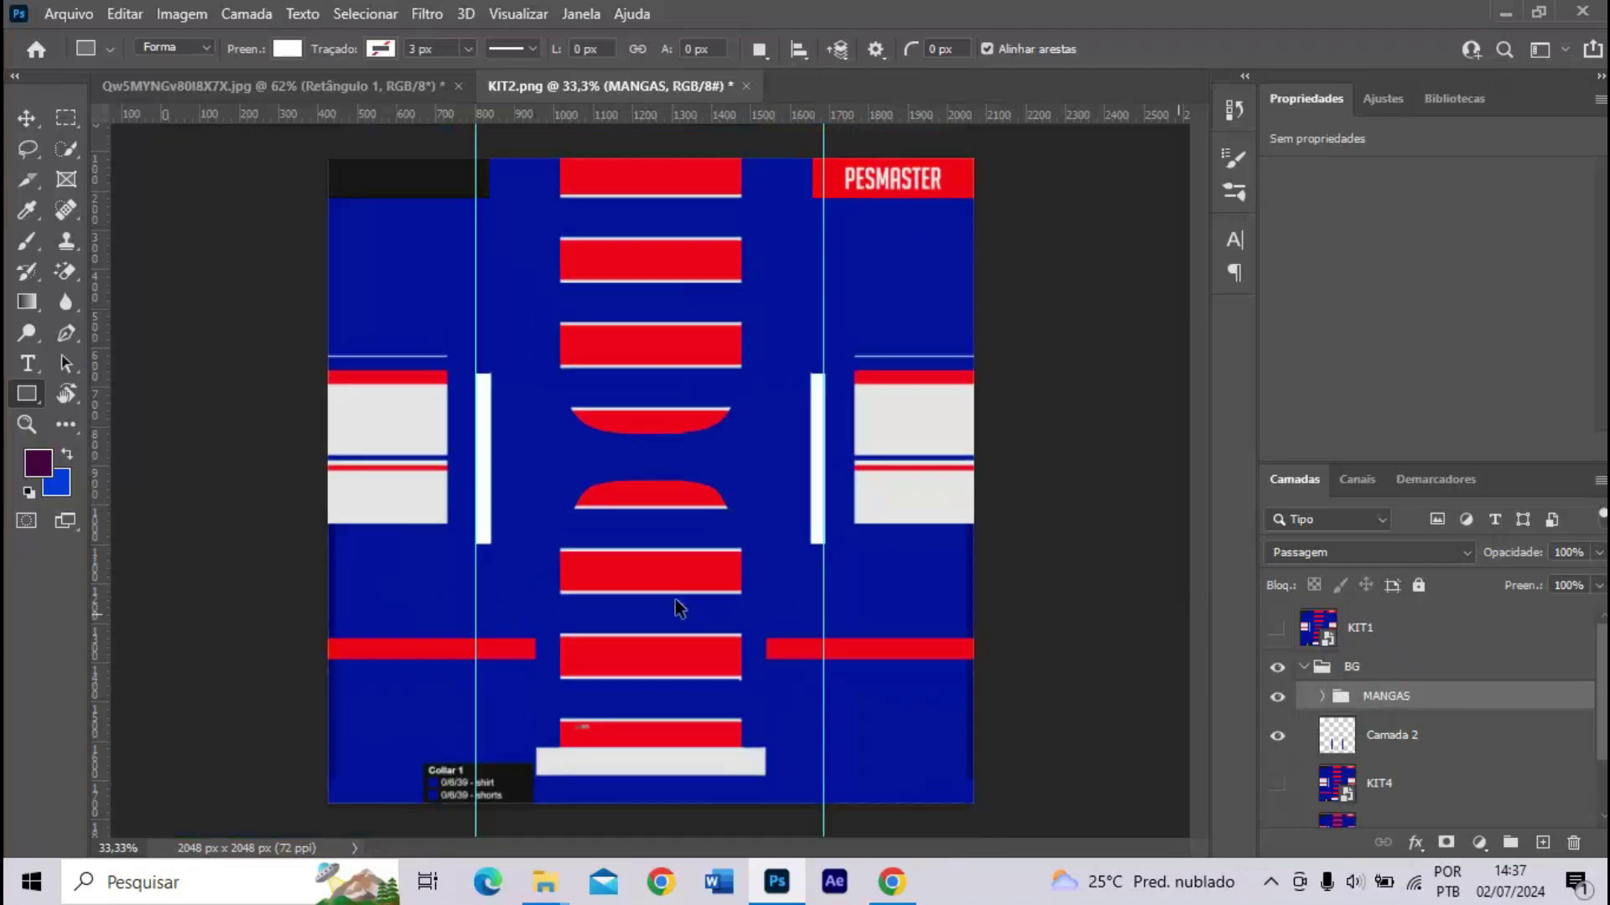
key("v")
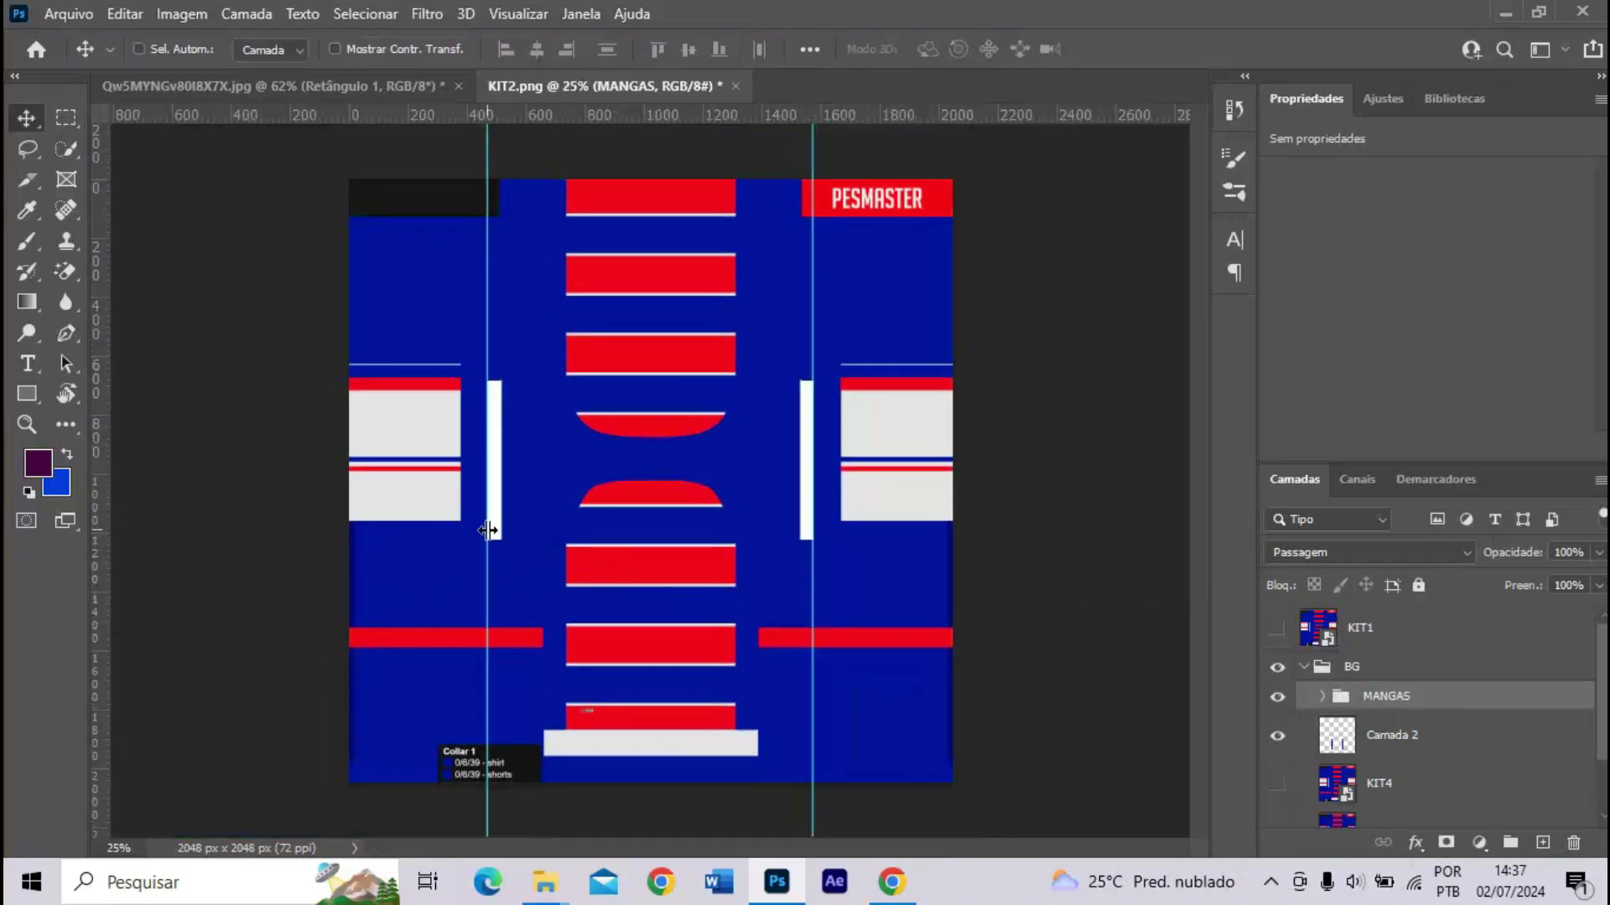
left_click_drag(492, 528, 10, 541)
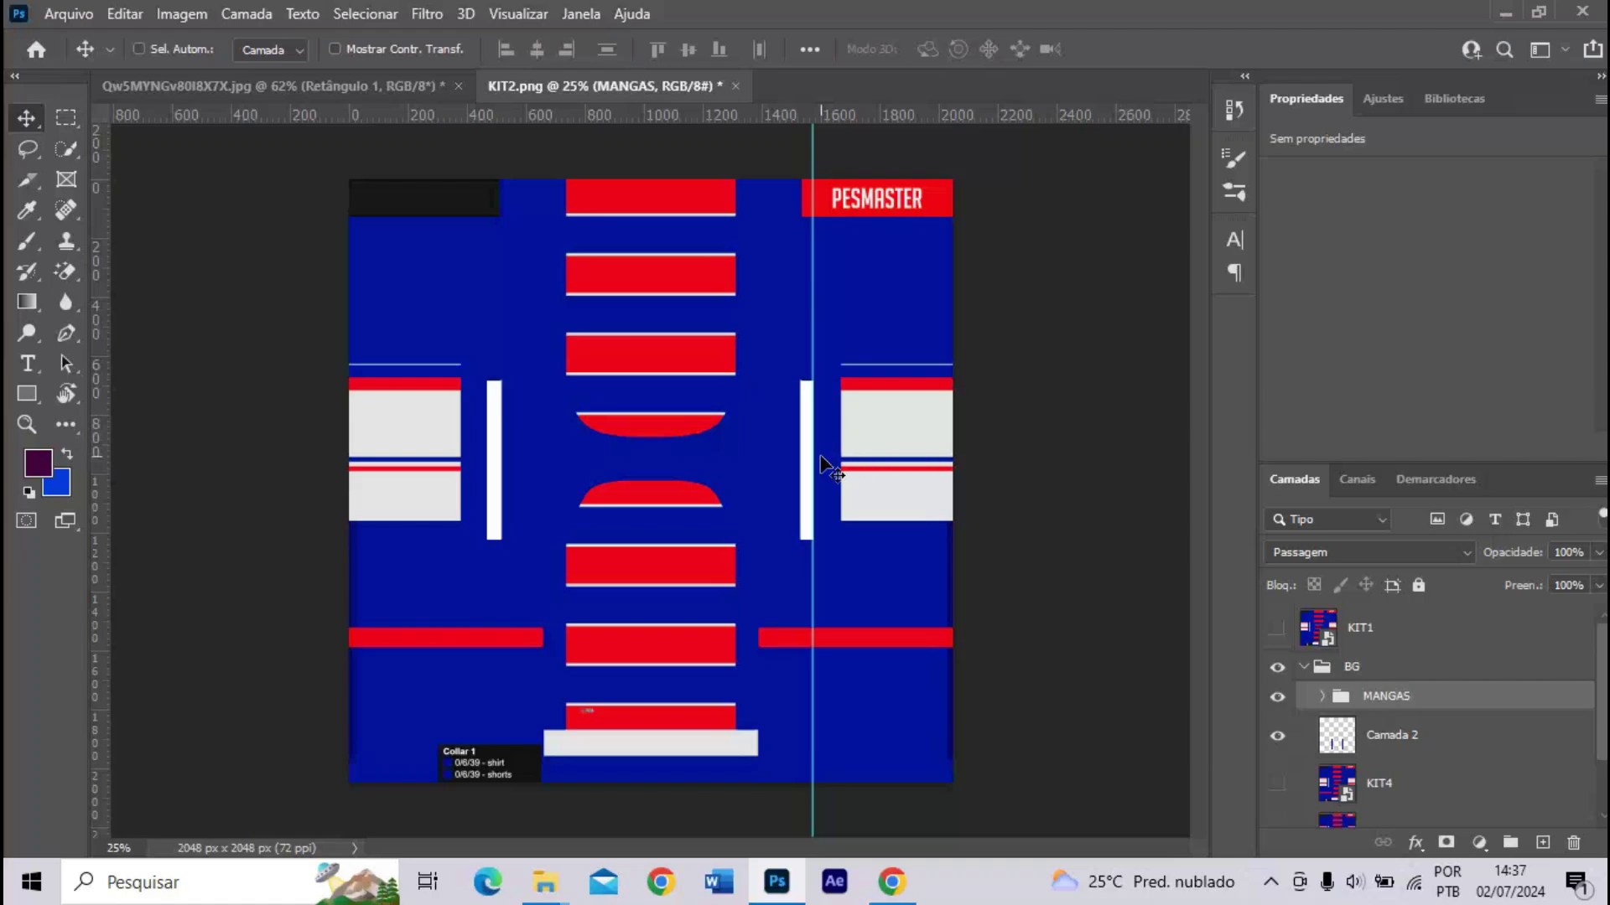
left_click_drag(816, 457, 79, 587)
- Show and select the KIT1 layer, toggling its visibility to compare it with the artwork beneath
left_click(1262, 627)
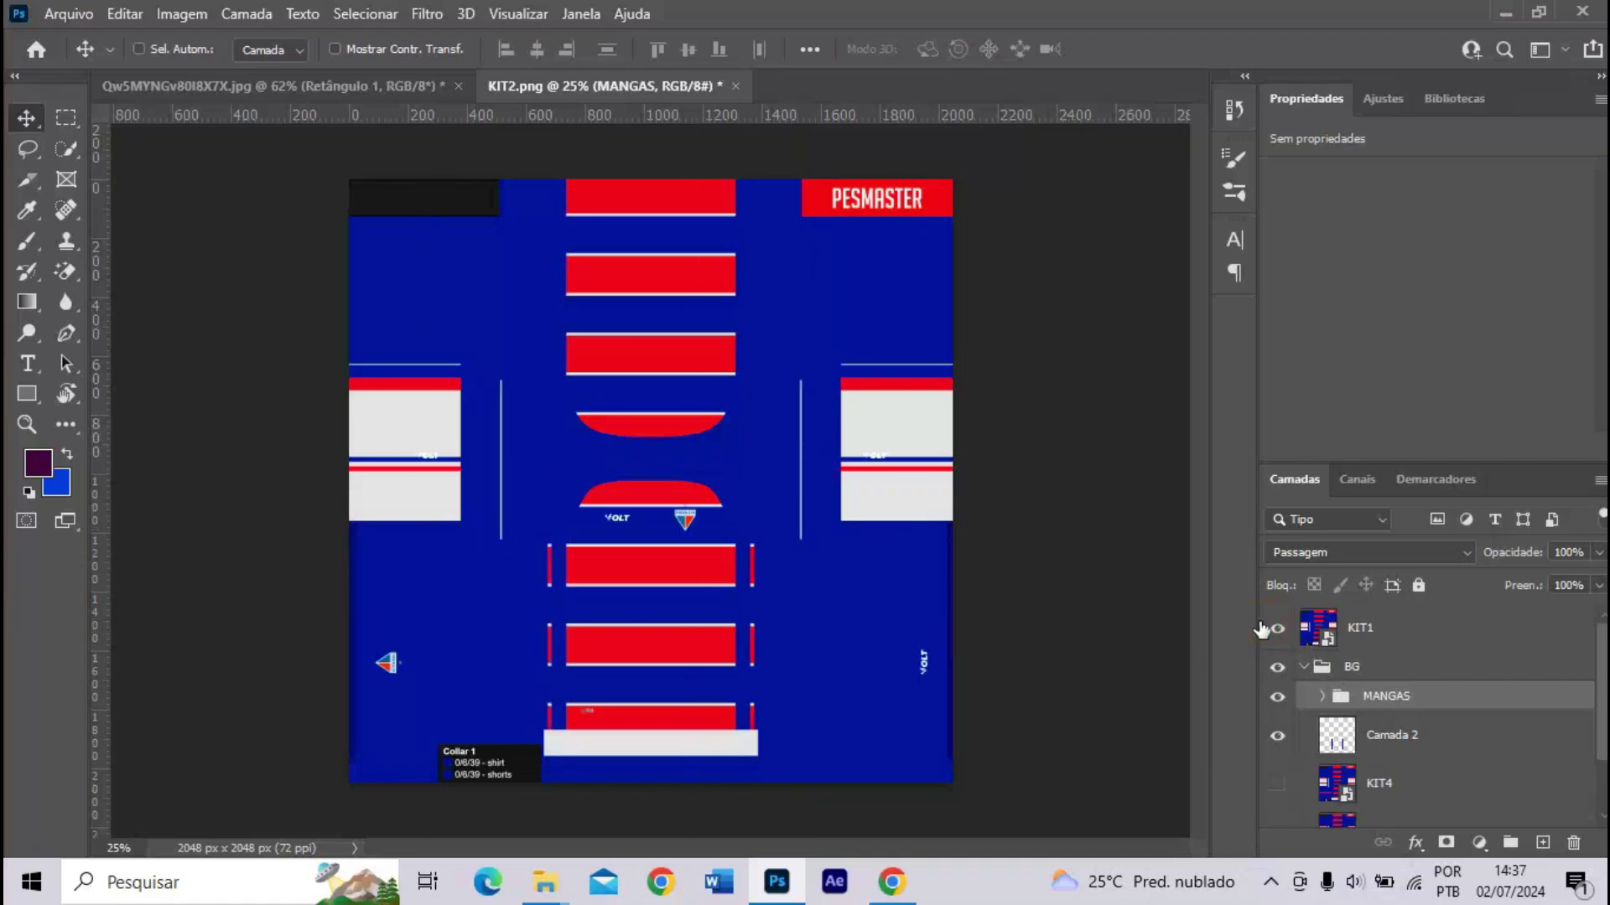
left_click(1291, 628)
key("ctrl+plus")
scroll(1048, 637, "down", 2)
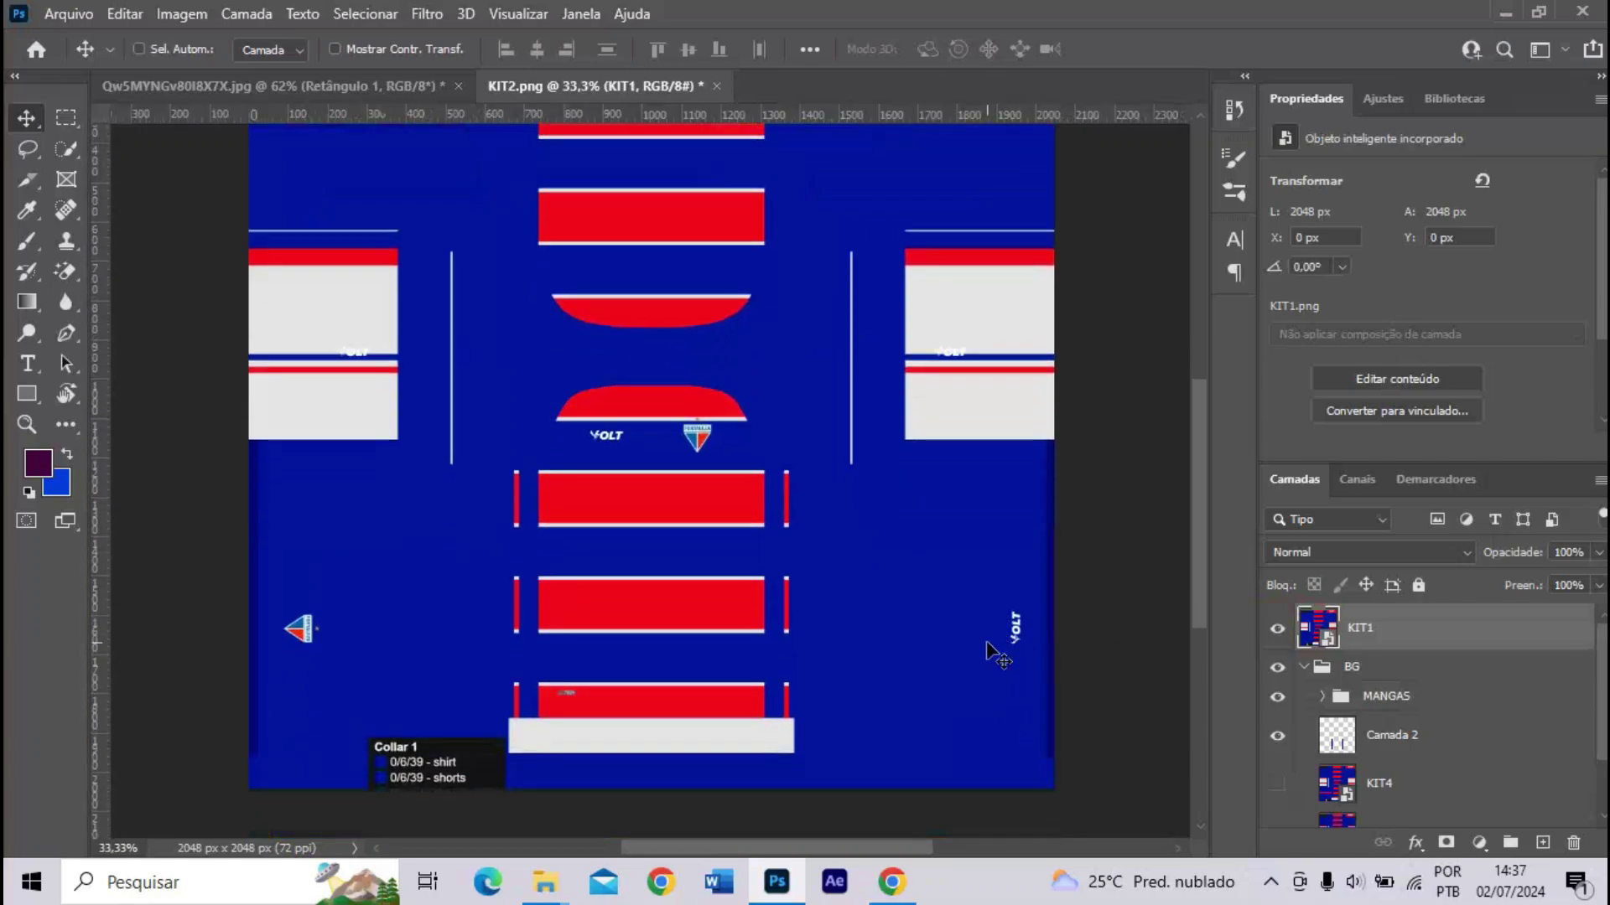
key("ctrl+plus")
key("ctrl+minus")
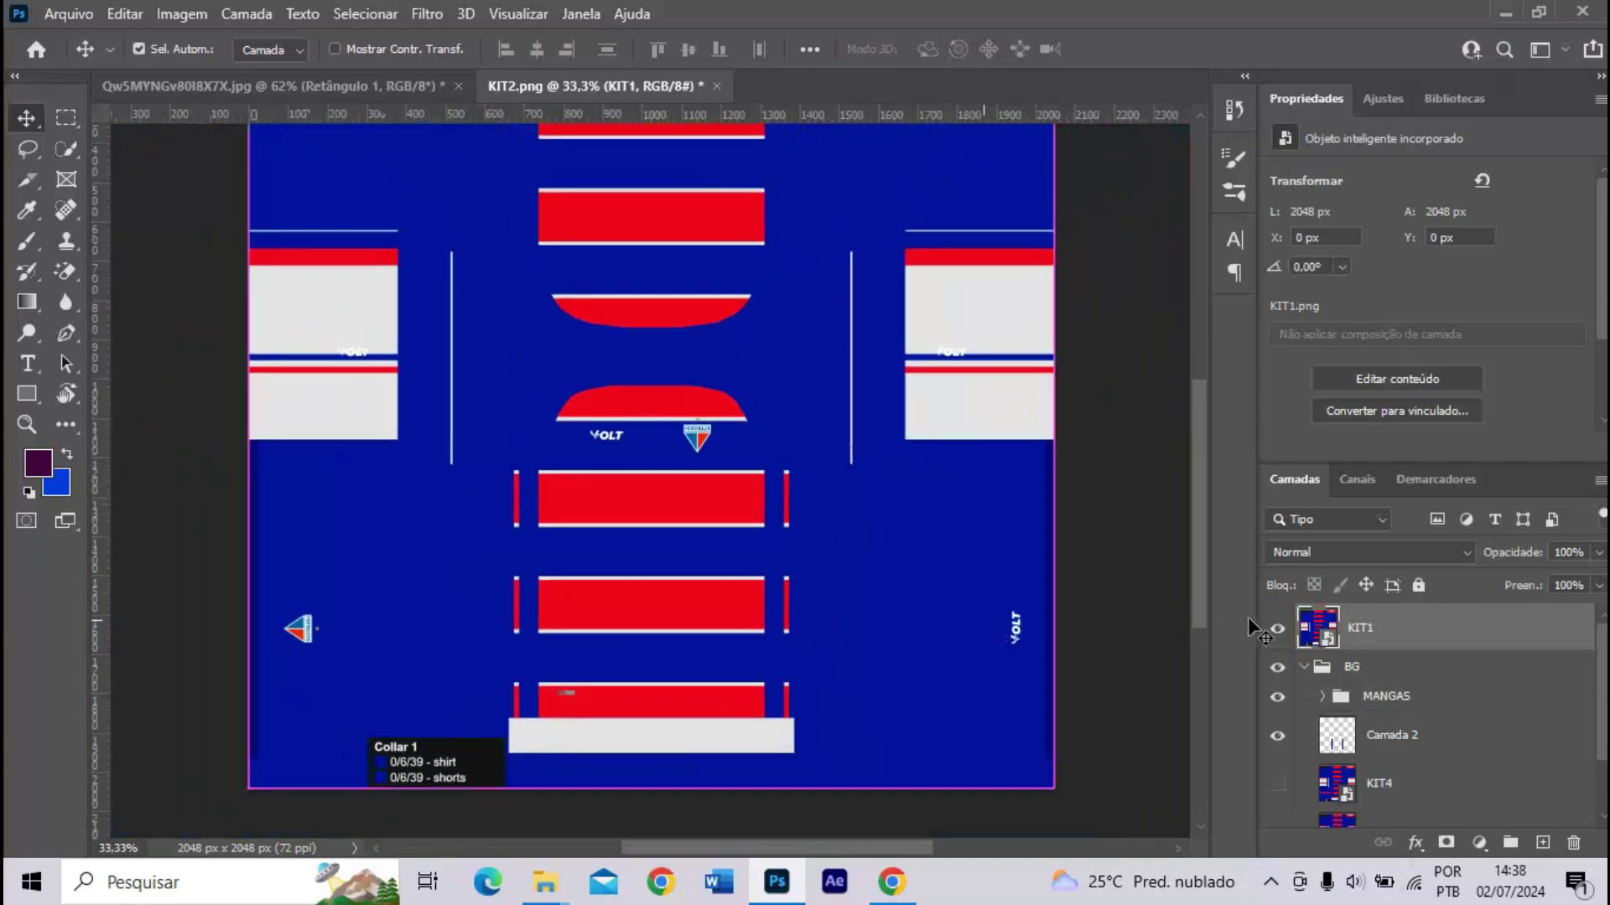
left_click(1275, 627)
left_click(1275, 627)
left_click(1275, 627)
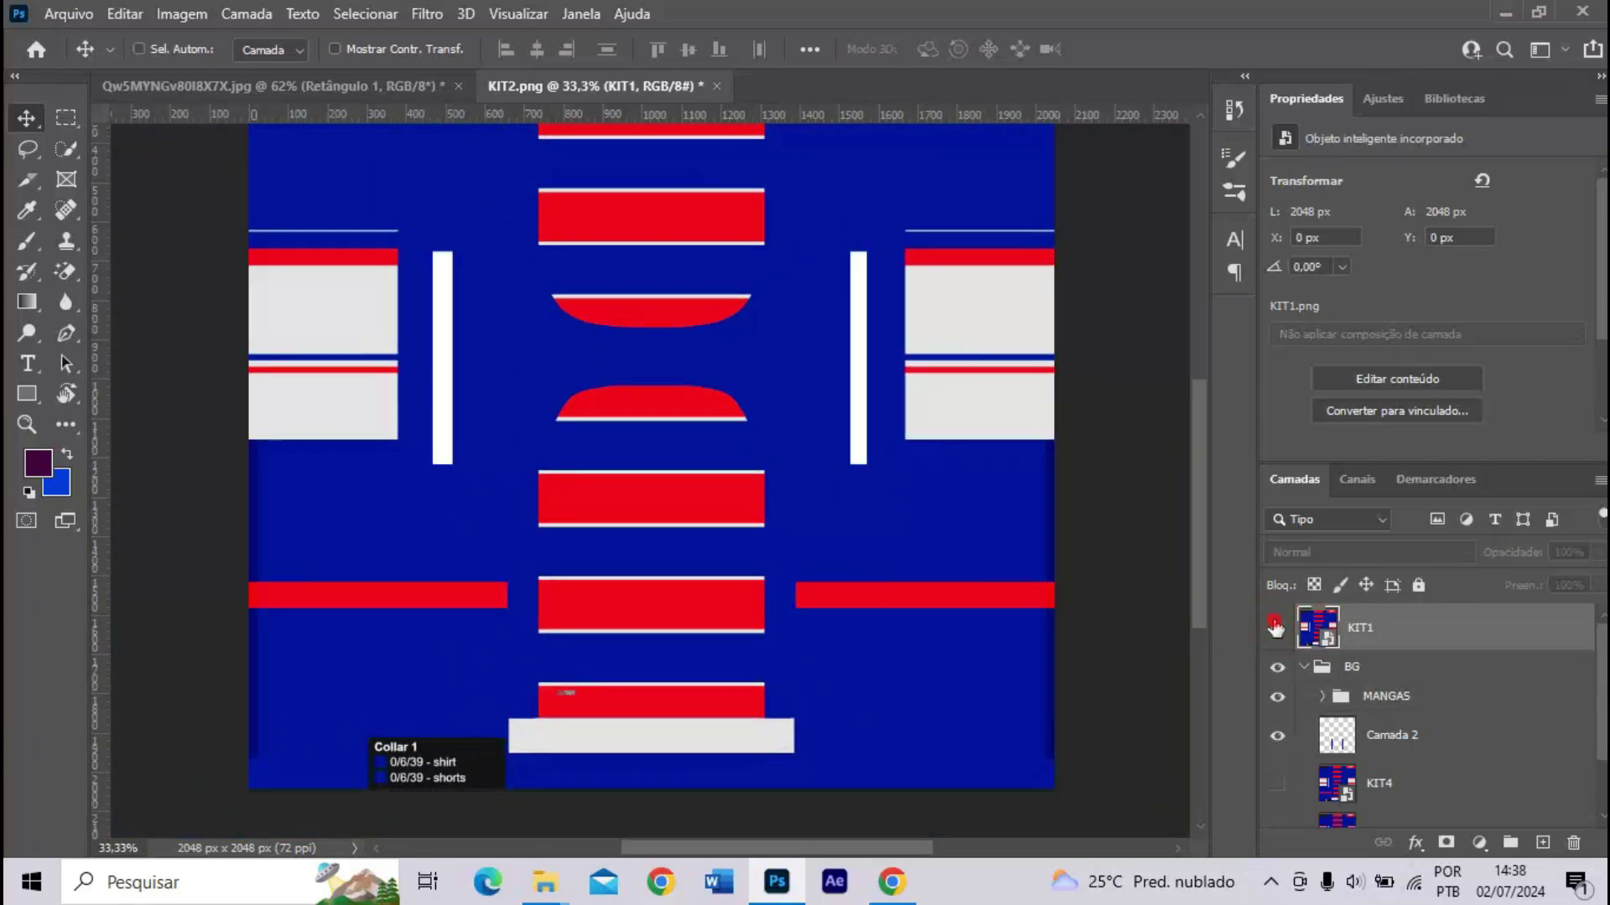
left_click(1275, 627)
- Lower the KIT1 layer's opacity to 72% and compare its logos and strips with the artwork underneath
key("ctrl+plus")
left_click_drag(1519, 563, 1507, 566)
scroll(1089, 620, "down", 5)
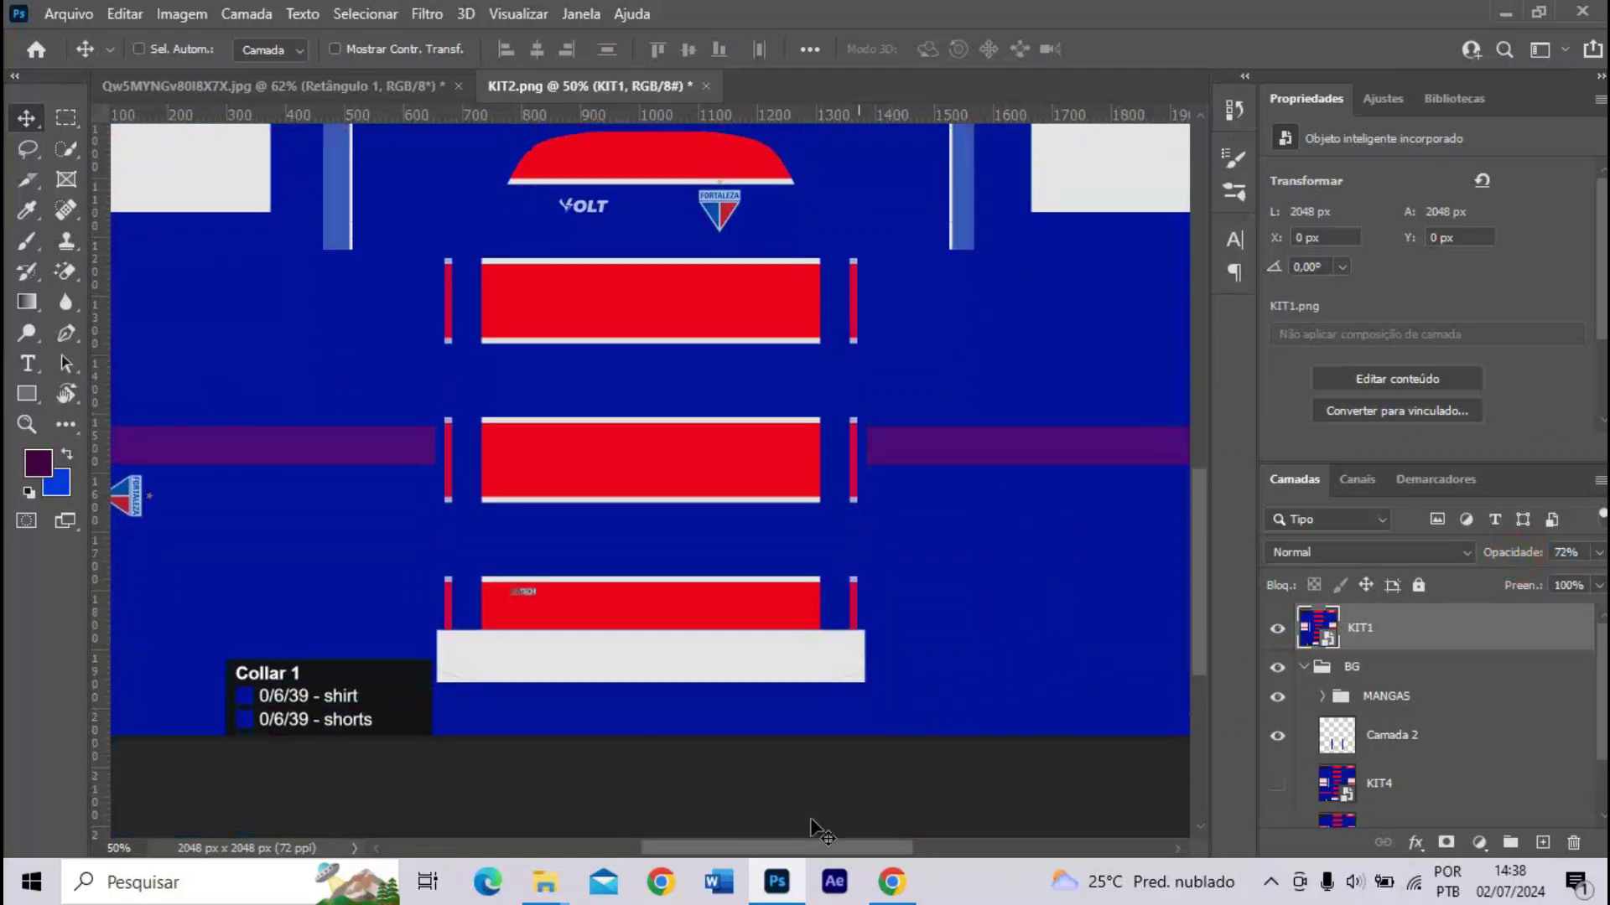
left_click_drag(811, 848, 761, 826)
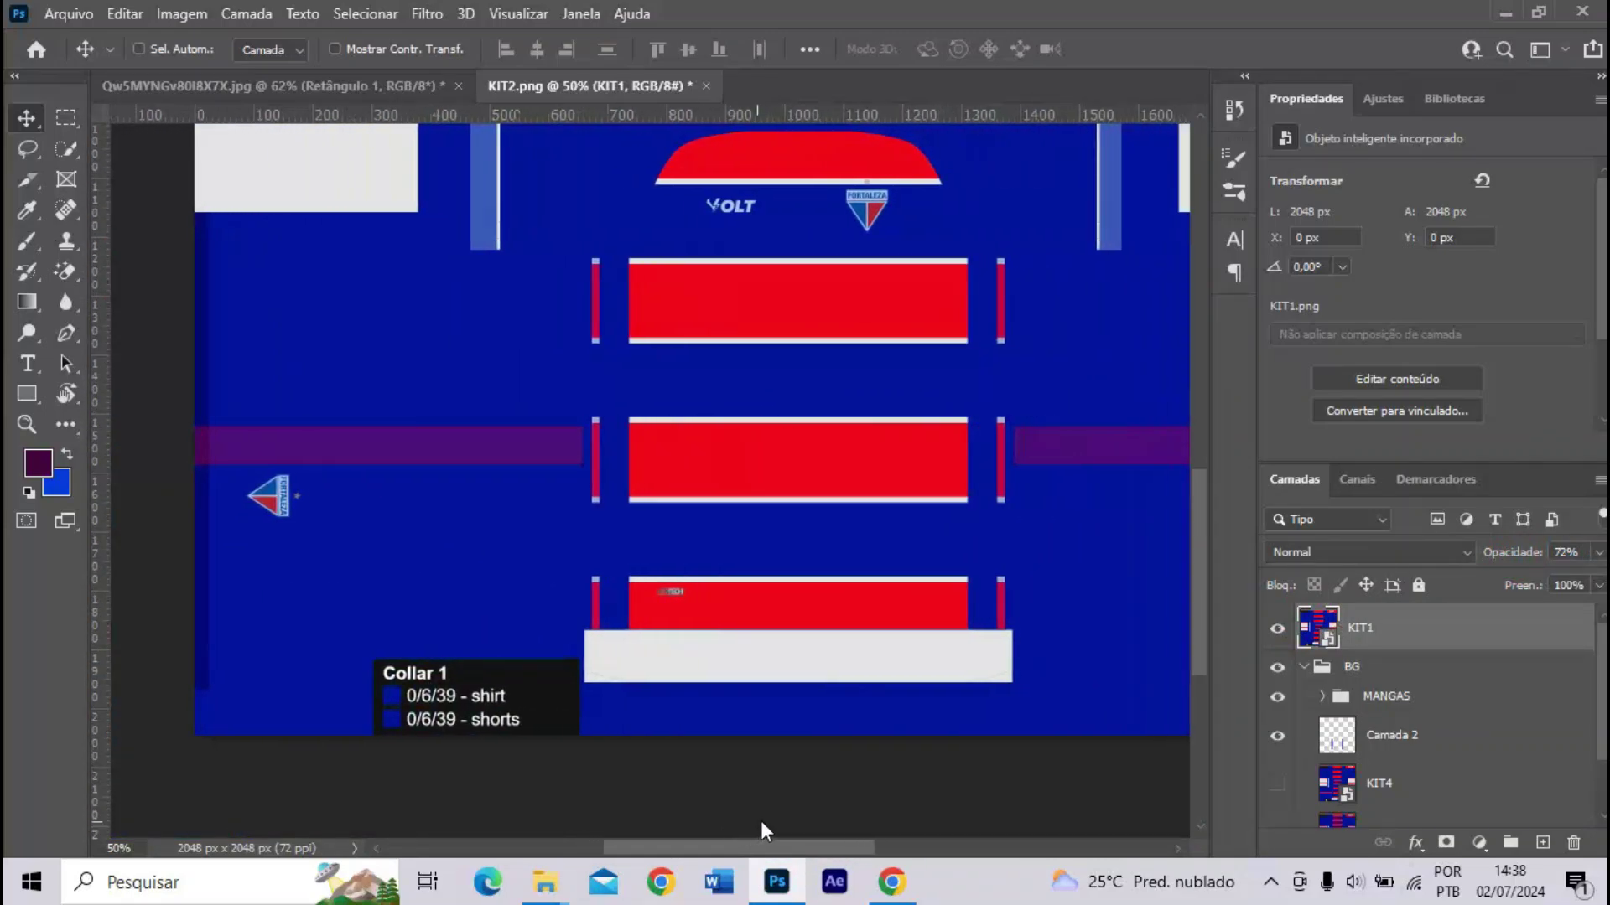
scroll(766, 812, "up", 3)
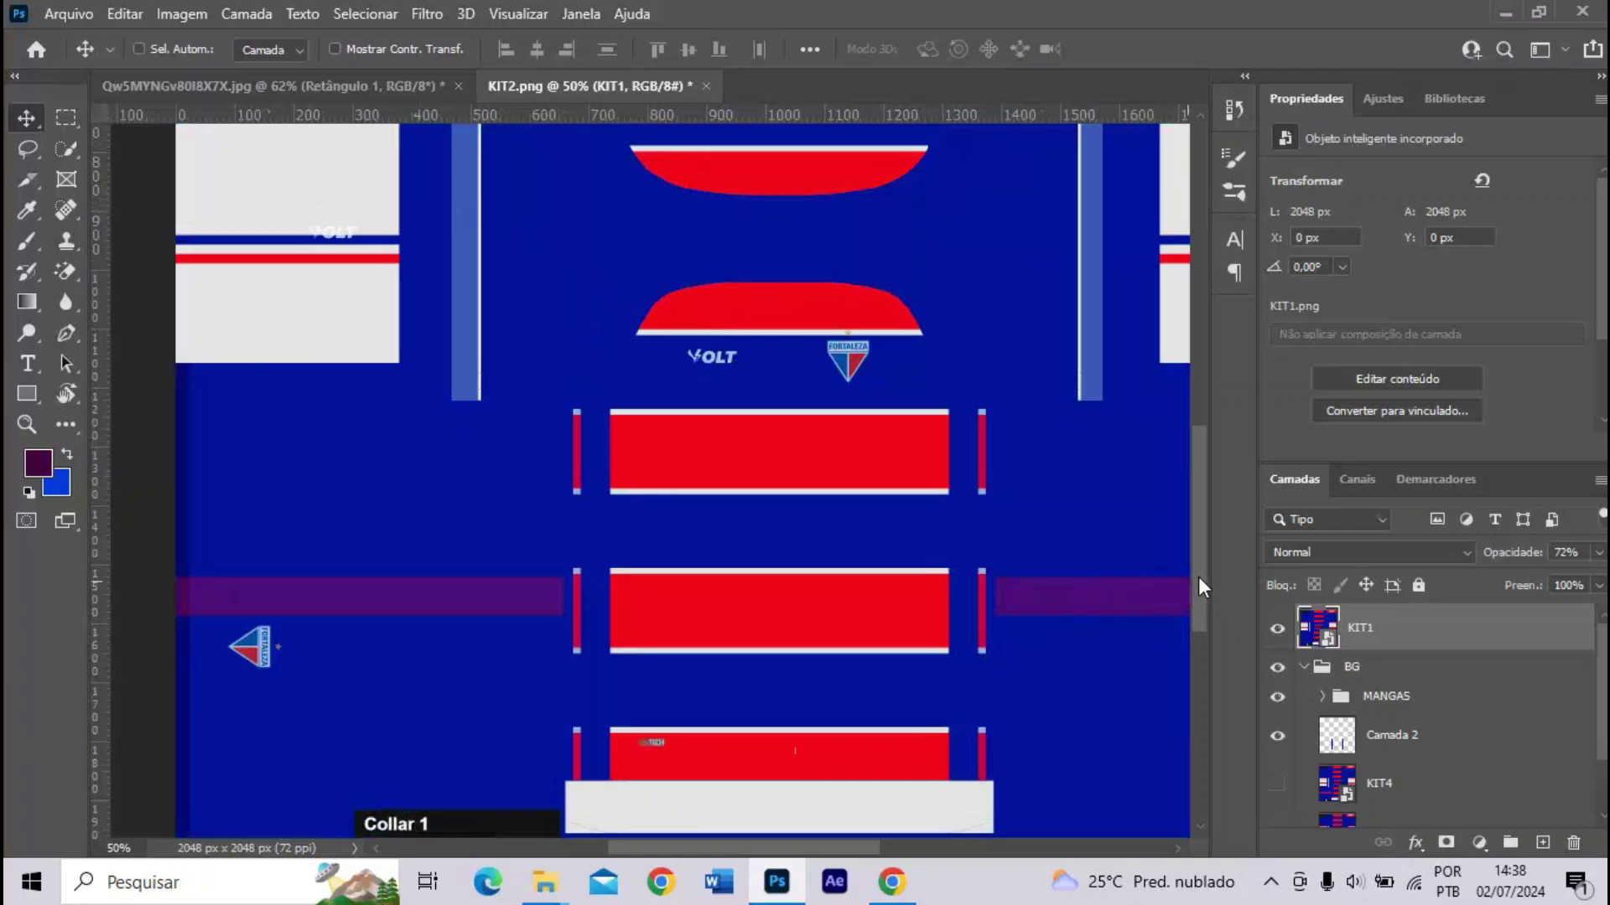
mouse_move(1201, 576)
left_mouse_down()
mouse_move(1199, 506)
mouse_move(1200, 555)
left_mouse_up()
left_click(1269, 628)
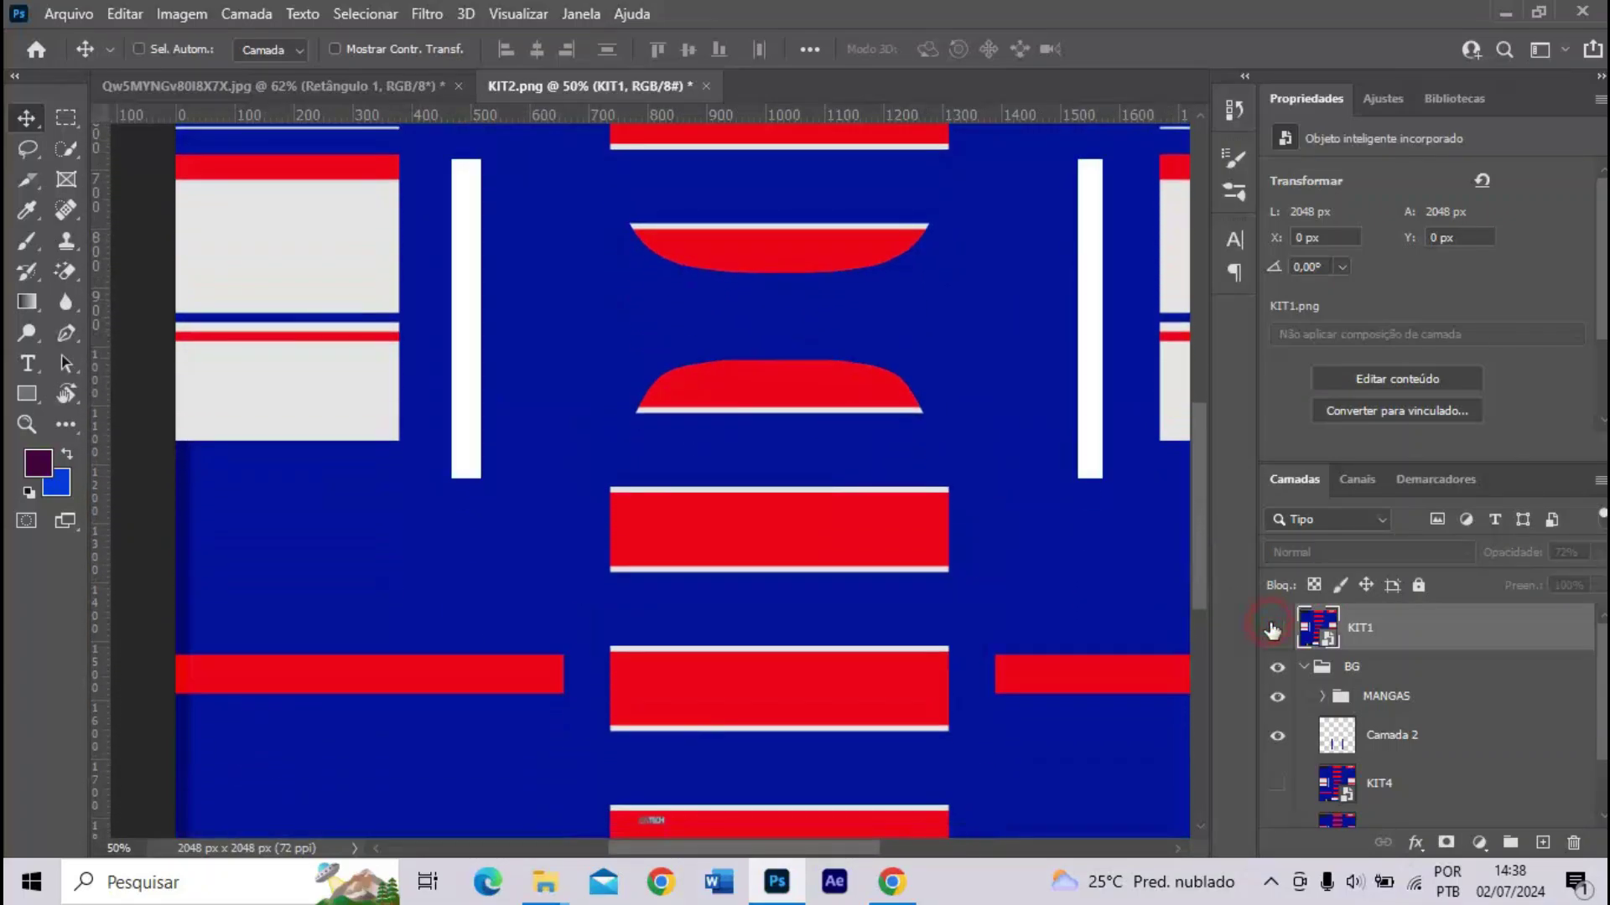
left_click(1272, 630)
- Place the FortalezaEsporteClube.svg crest from the desktop, scaled to 6.79%, just below the faded chest crest of KIT1
key("super+d")
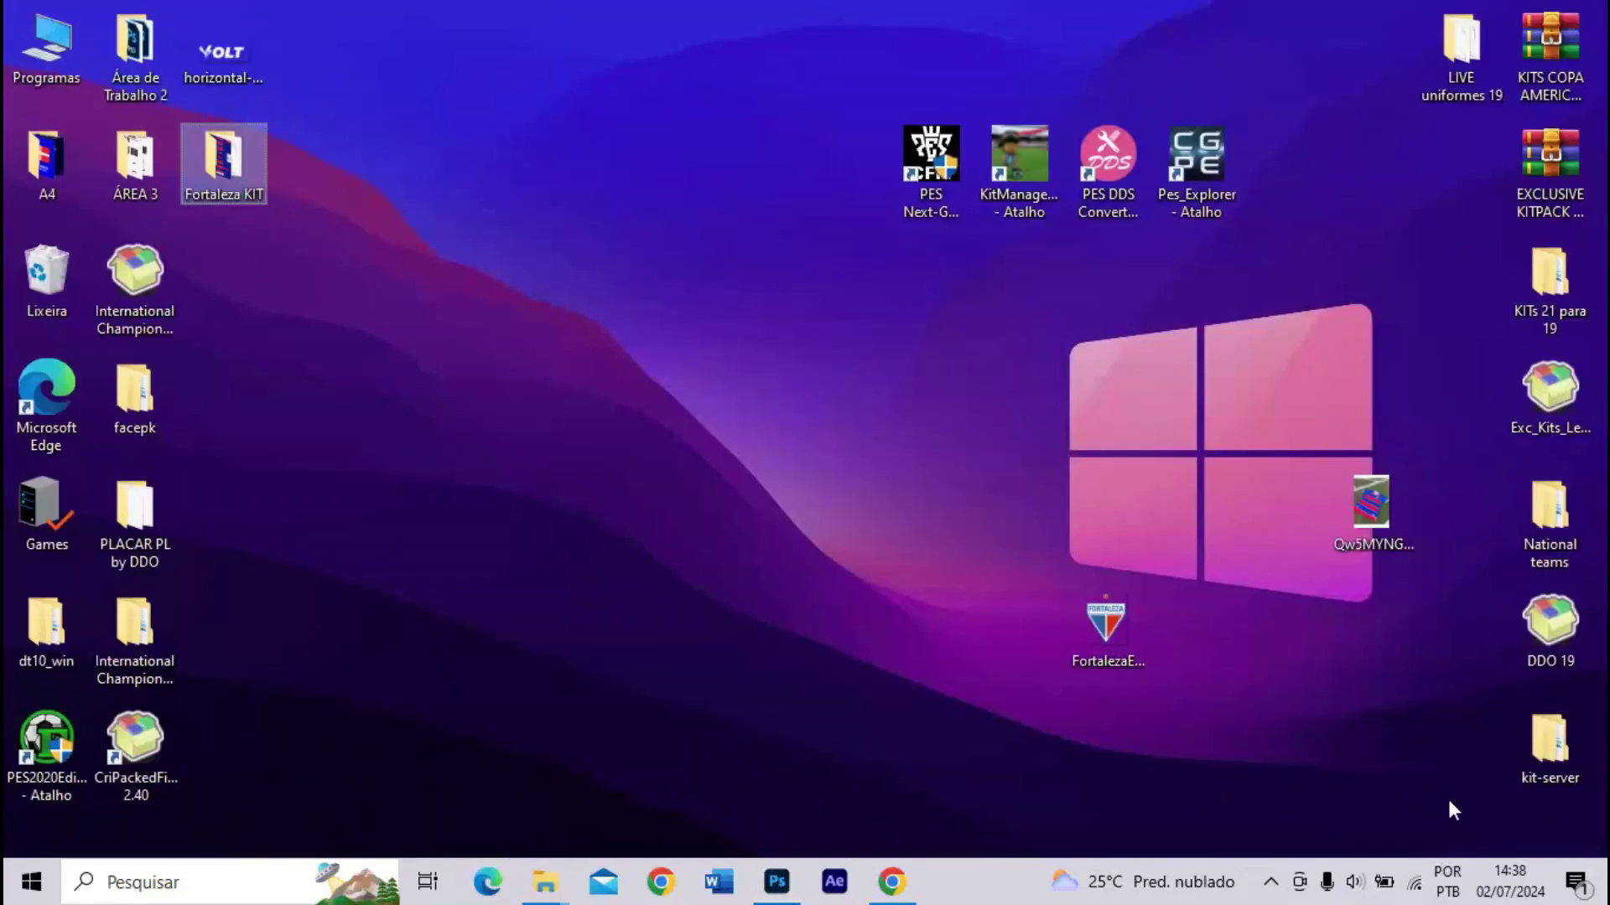
left_click_drag(1090, 610, 777, 491)
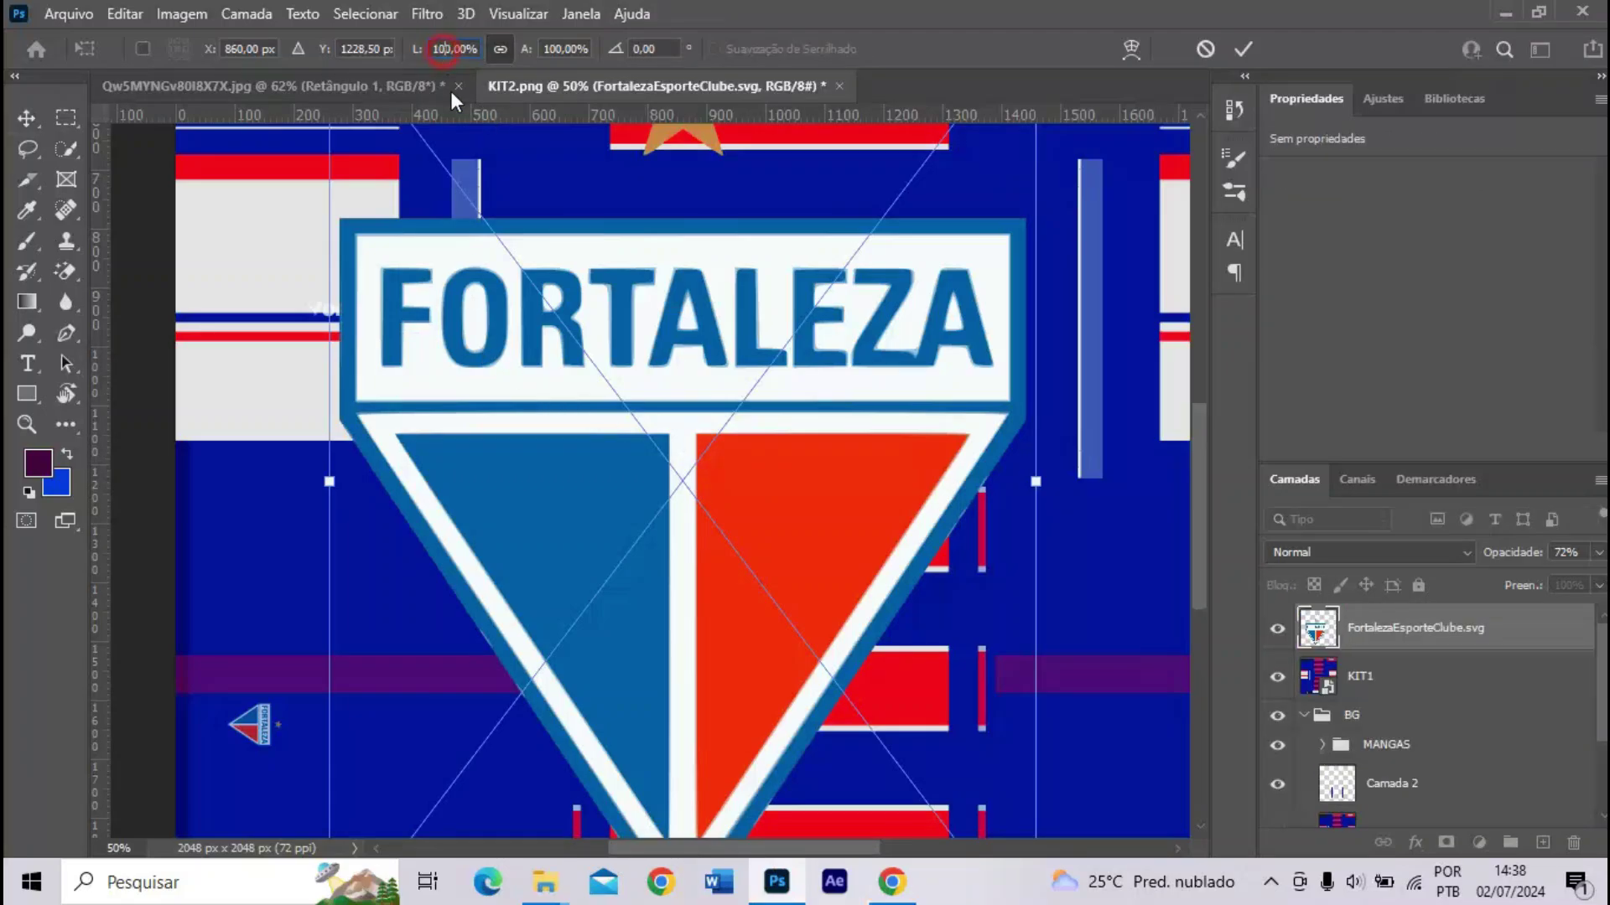
key("BackSpace")
key("Return")
left_click_drag(711, 528, 909, 415)
scroll(687, 498, "up", 4)
left_click_drag(734, 848, 805, 828)
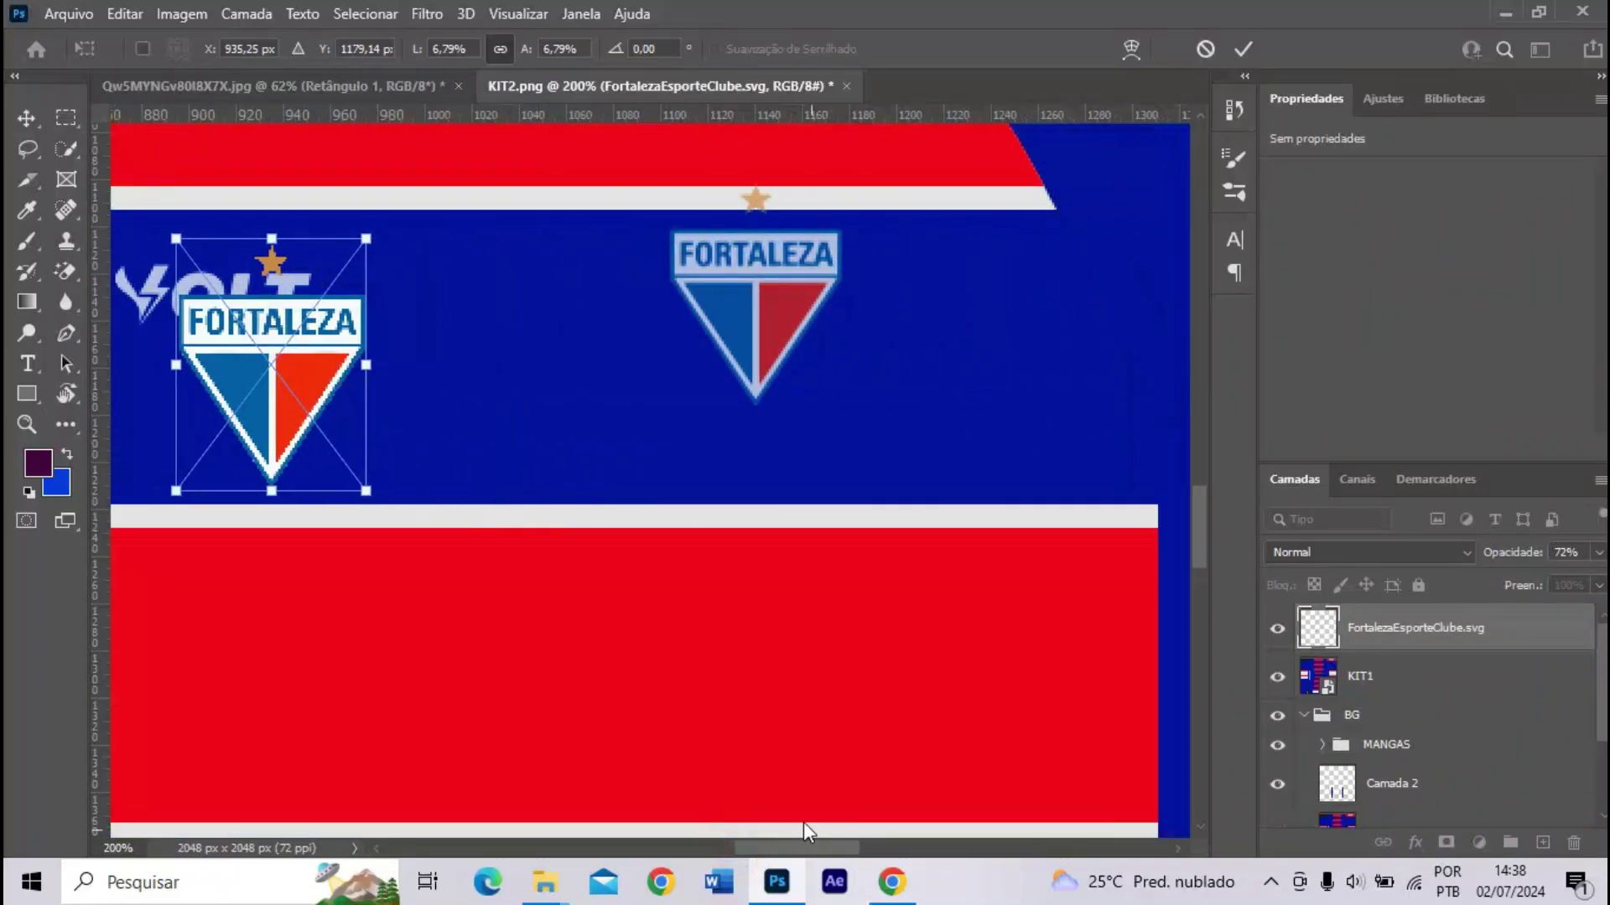
left_click_drag(263, 400, 750, 377)
left_click_drag(804, 429, 807, 431)
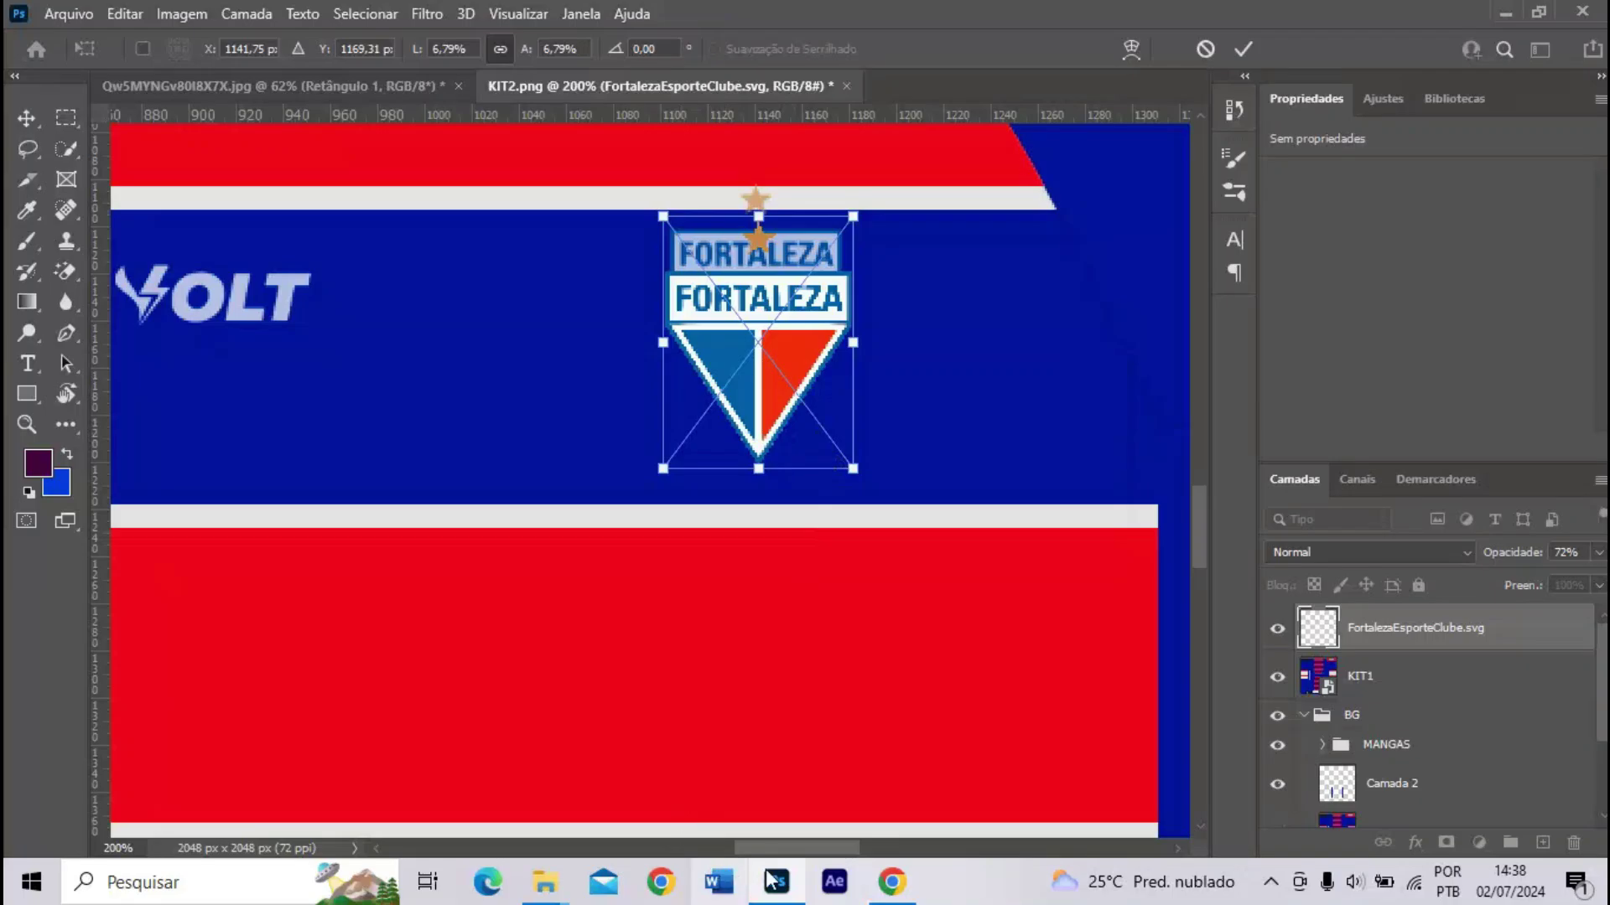
- Switch to the browser and examine the crest's size and position on the Fortaleza 2024 home shirt photo
left_click(891, 881)
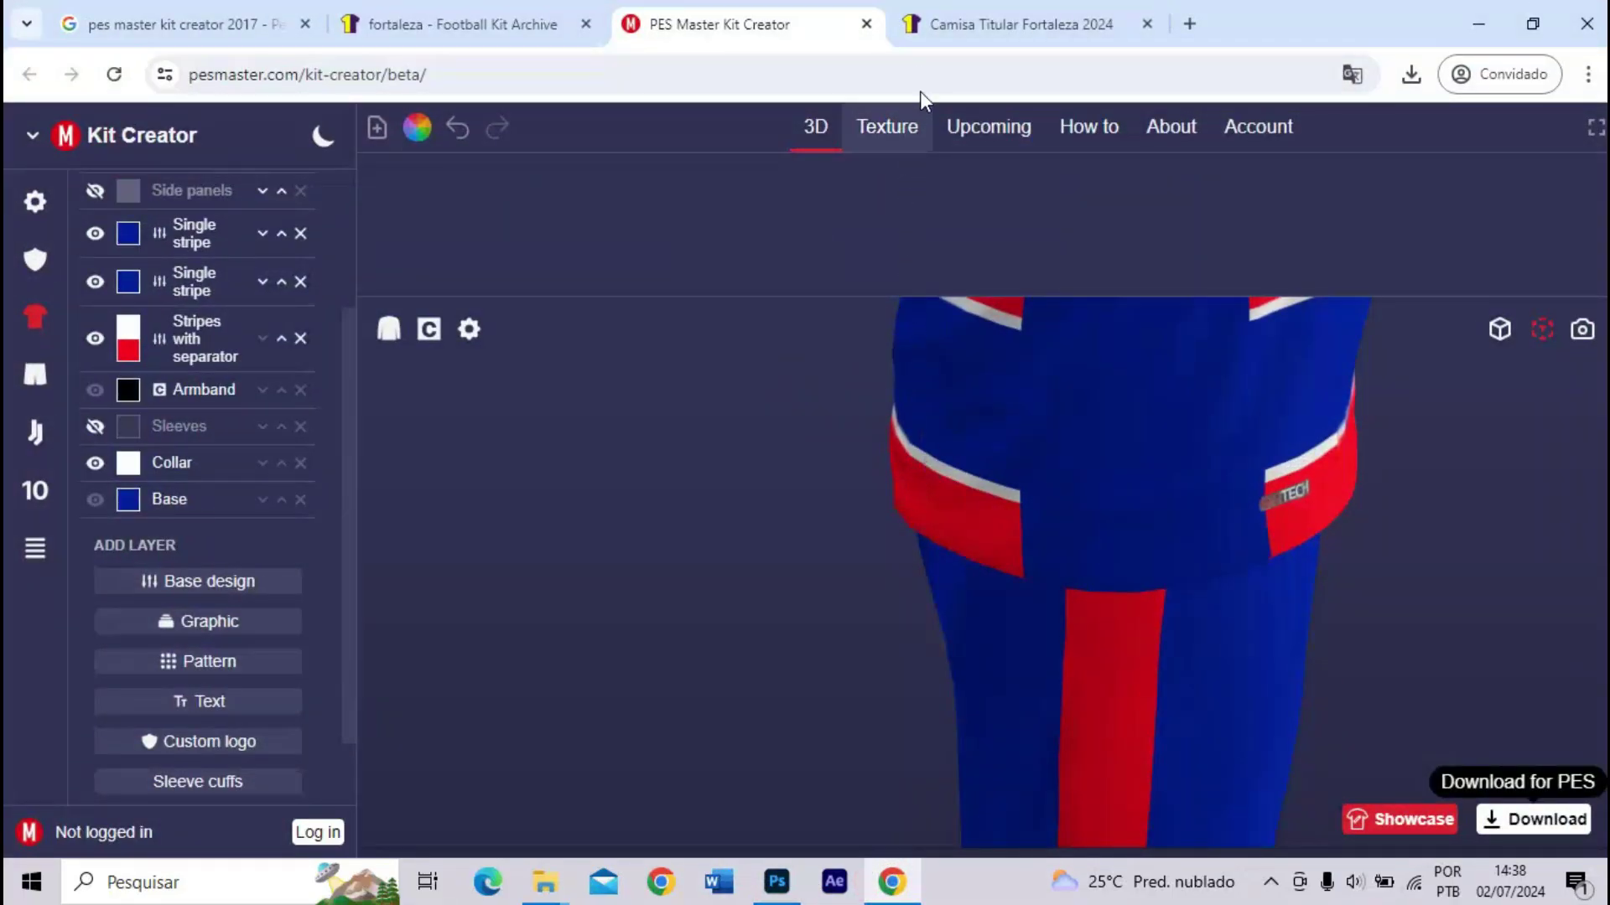
left_click(913, 23)
left_click(1096, 546)
scroll(1049, 528, "down", 3)
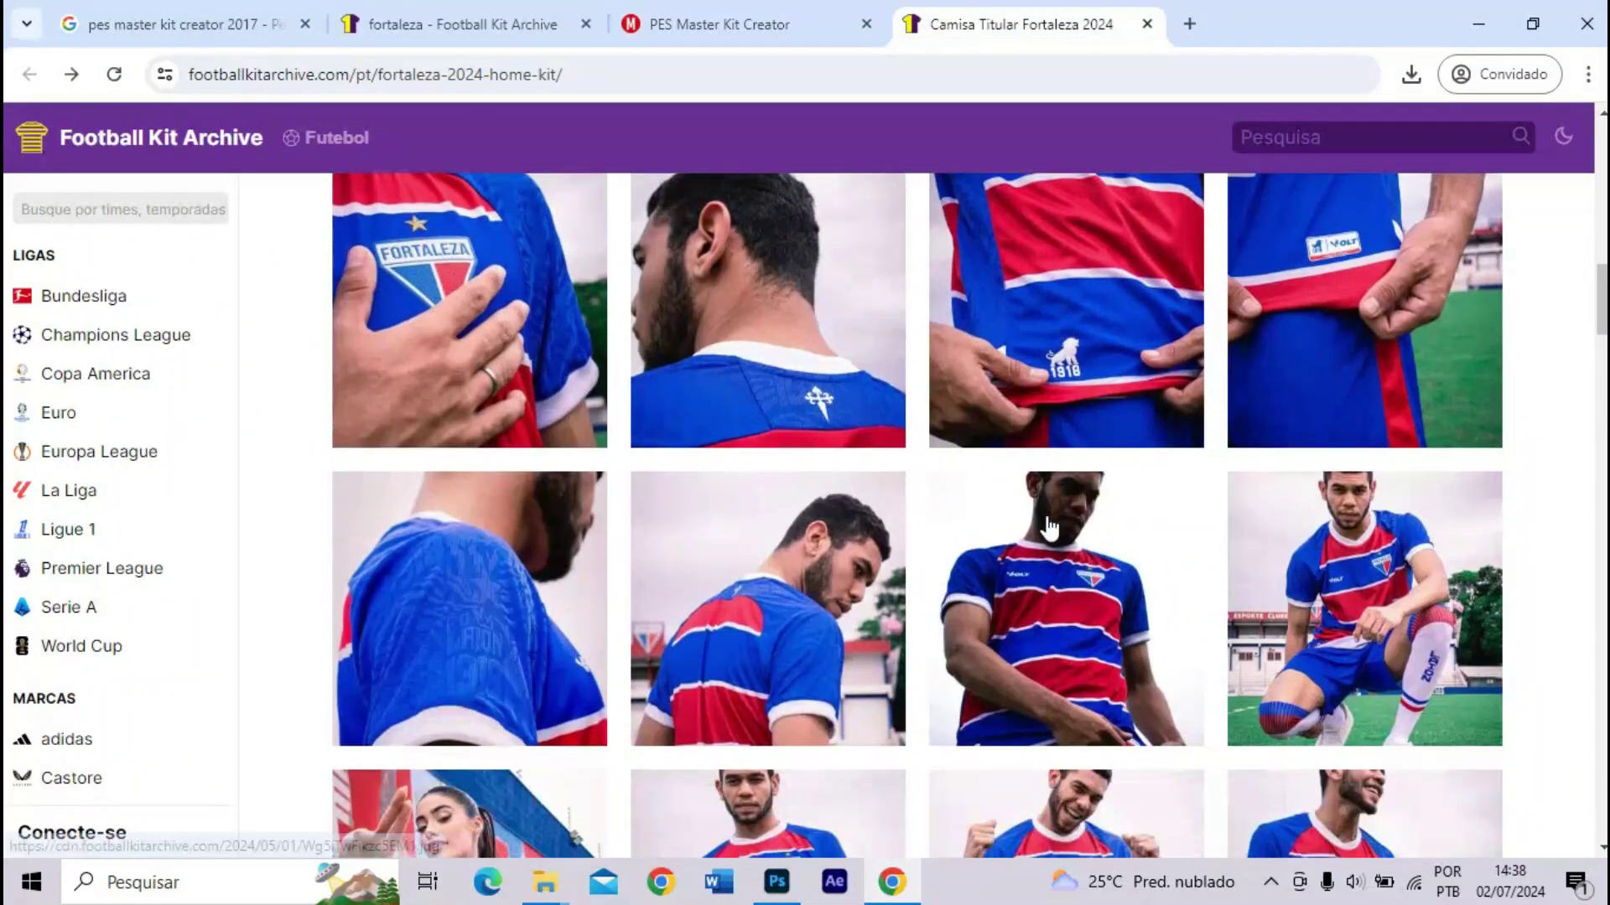
scroll(922, 520, "up", 5)
scroll(589, 618, "up", 2)
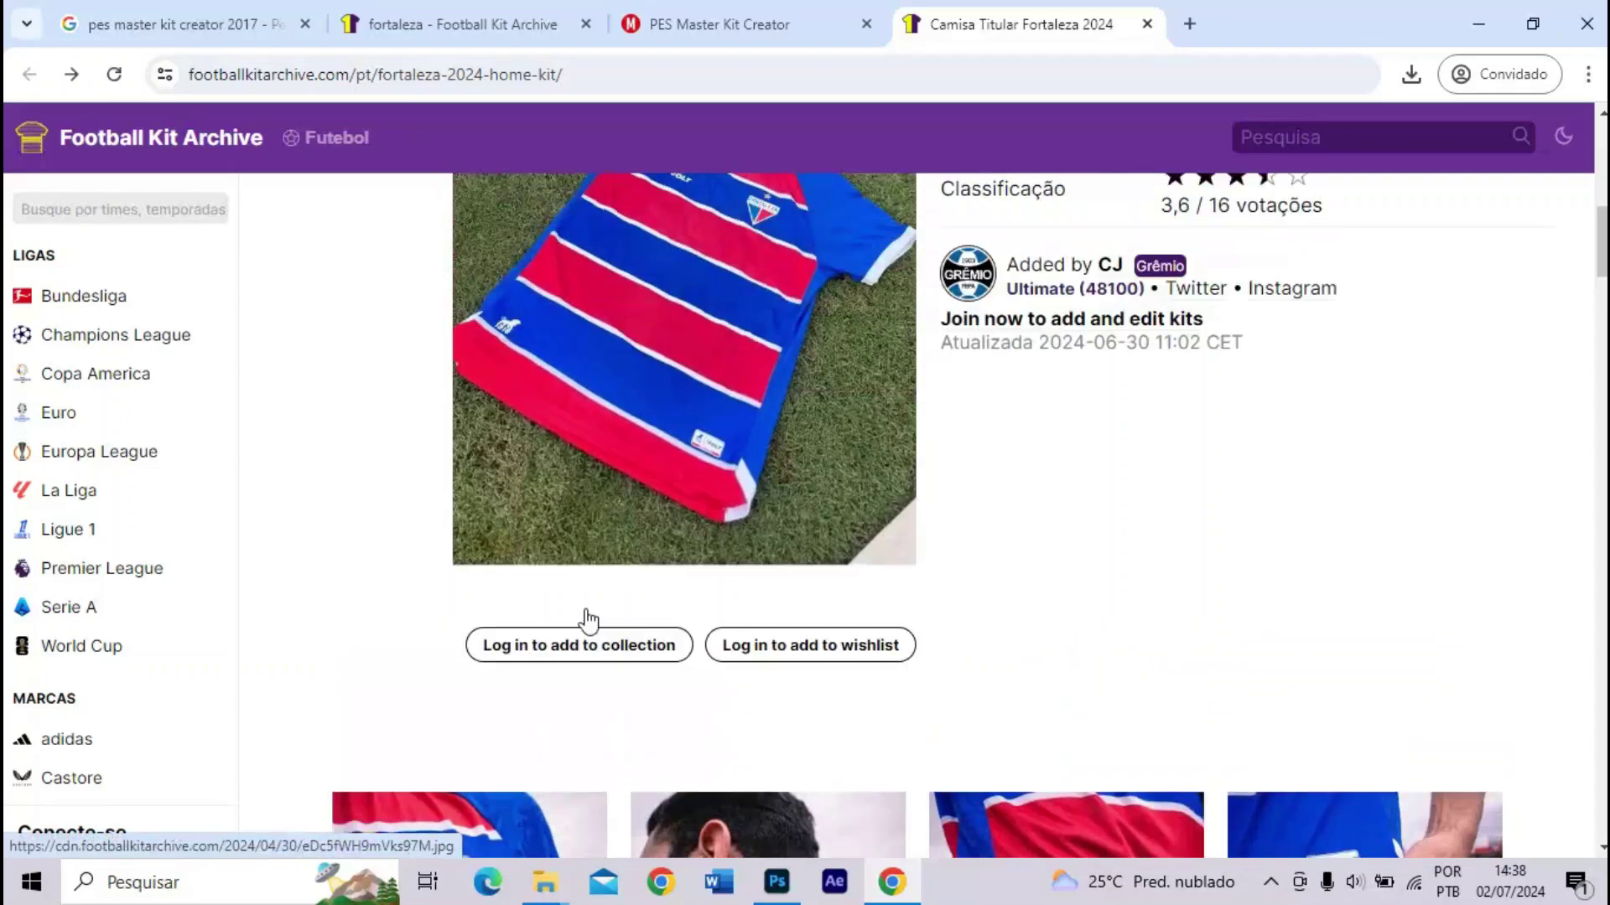
scroll(588, 619, "up", 3)
left_click(736, 687)
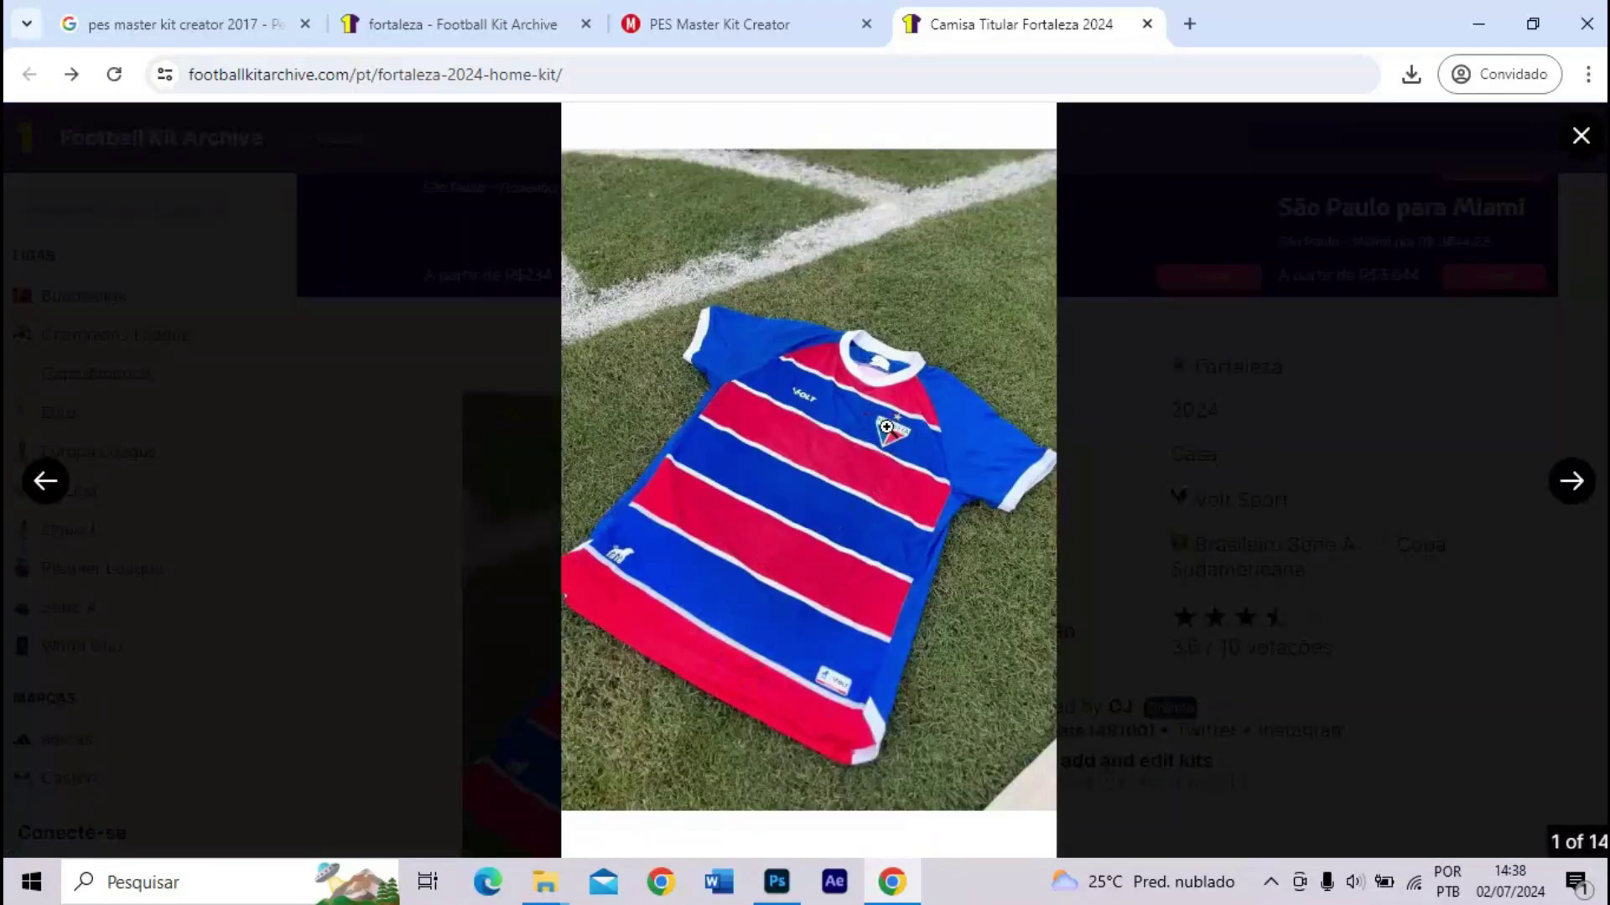
left_click(894, 882)
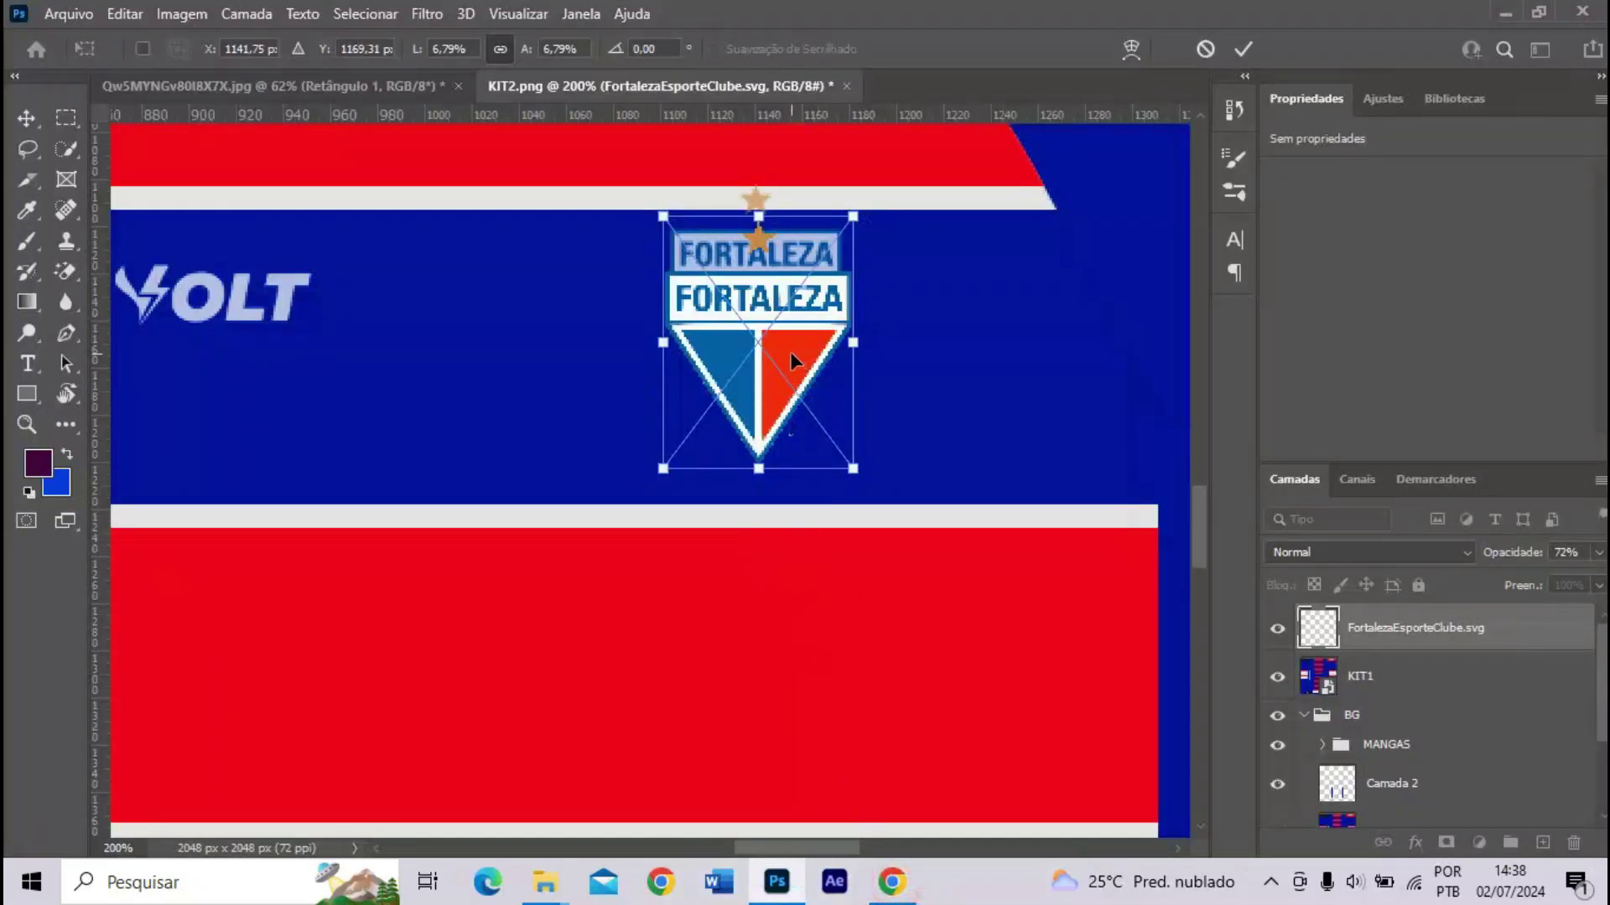
- Commit the placed crest in Photoshop and nudge it right and down to X 1103 px, Y 1119 px
key("Return")
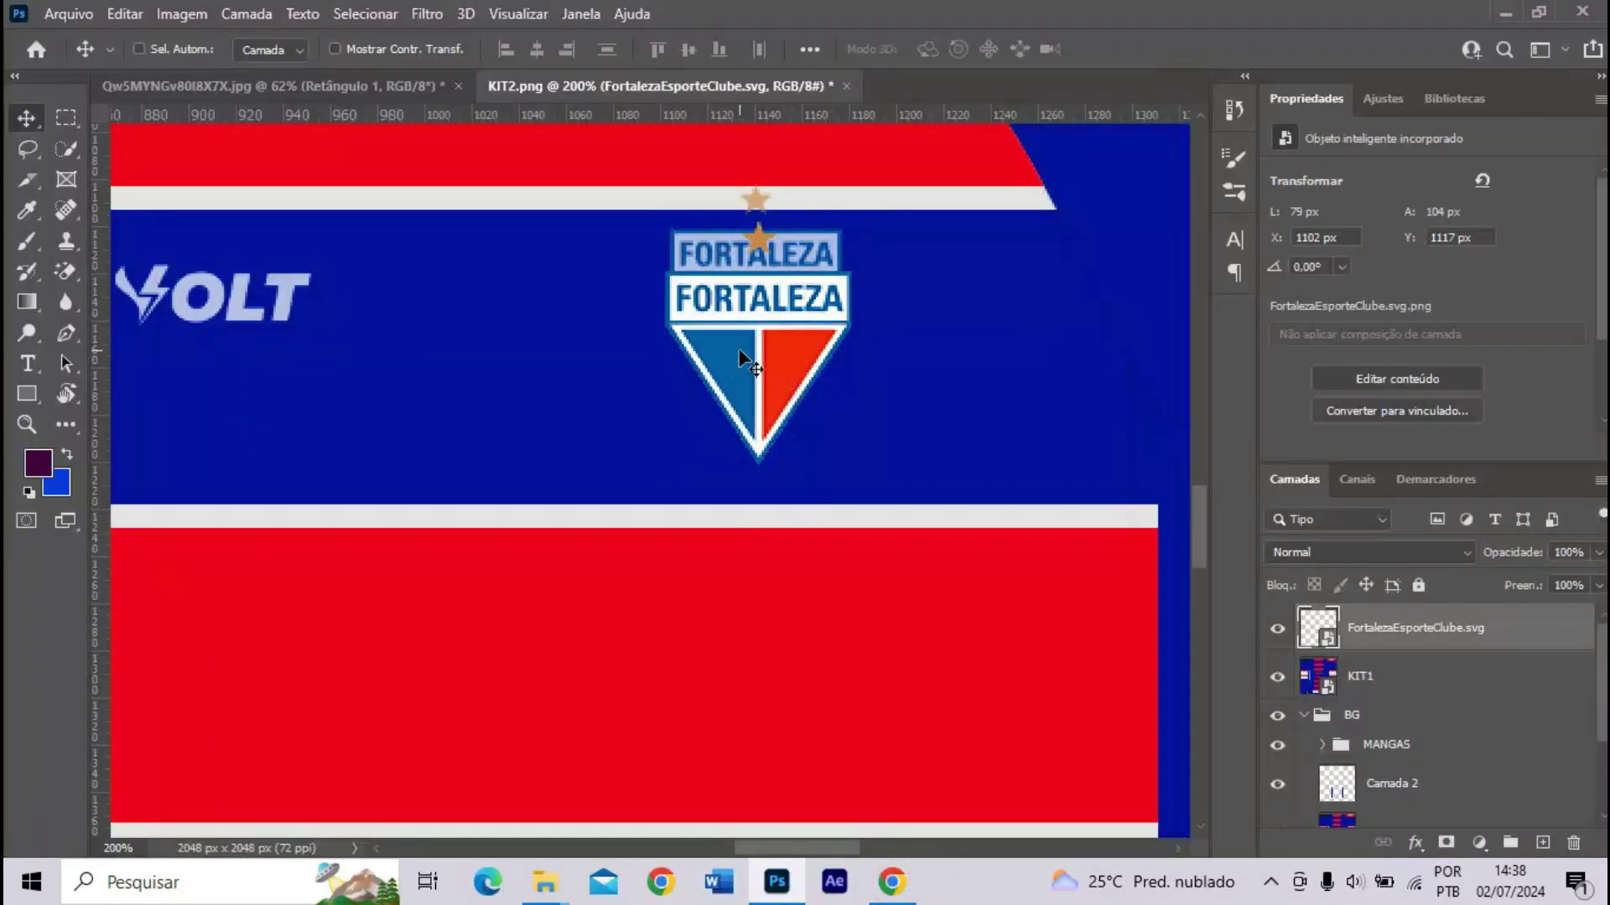
key("Right")
key("Down")
key("Down")
- Place the VOLT logo file from the desktop, scale it to 29.28% and move it just below KIT1's faded VOLT logo
key("ctrl+minus")
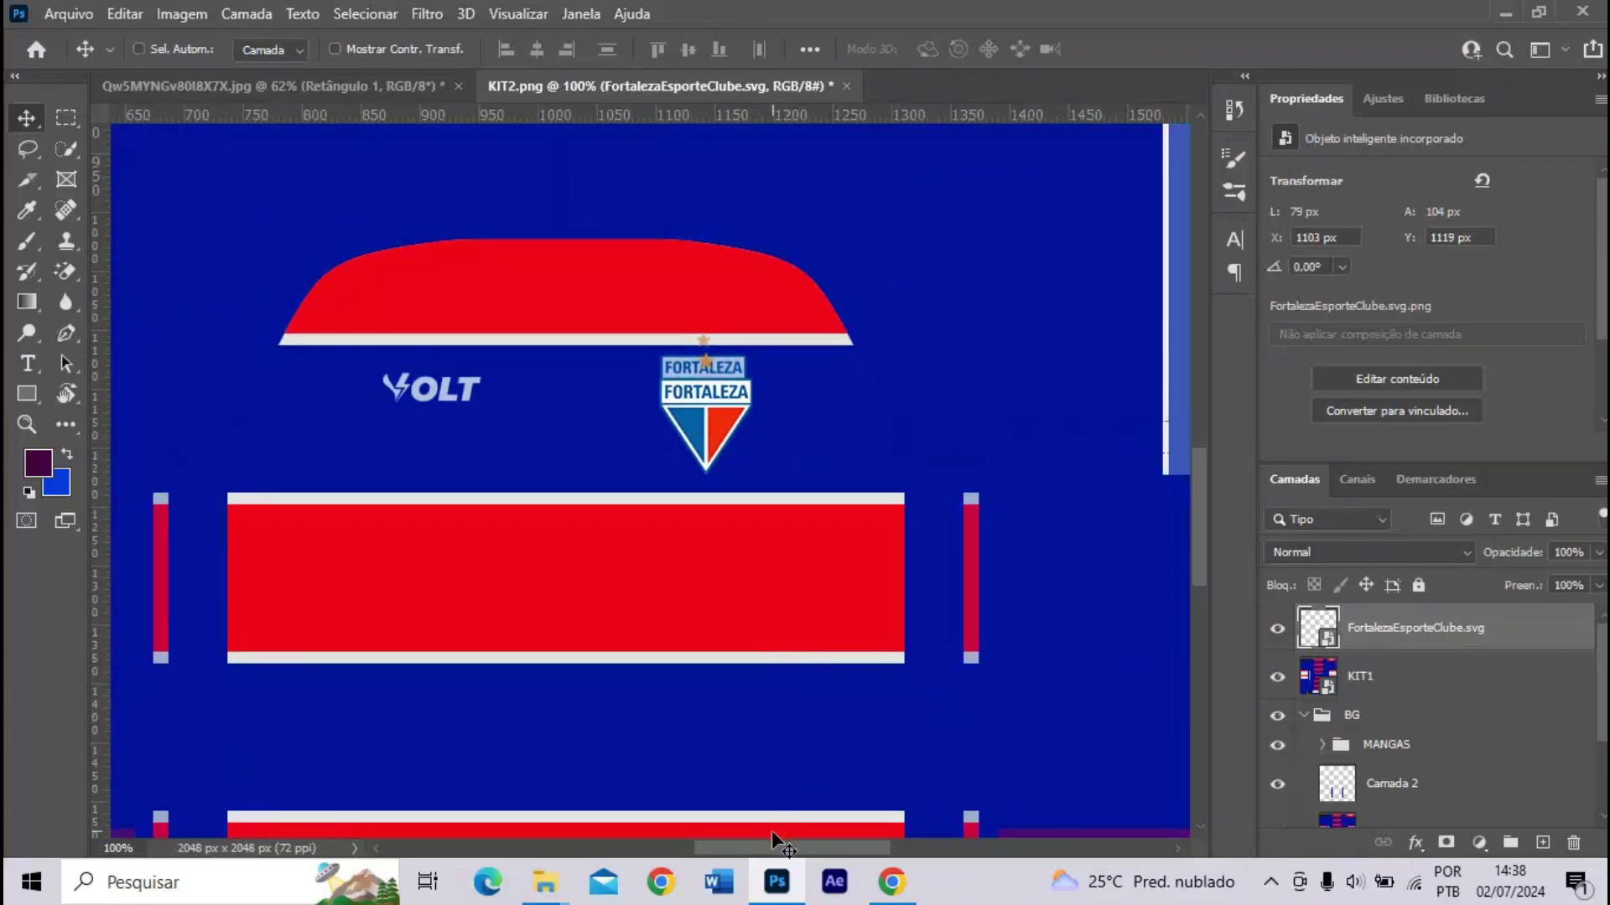
left_click_drag(764, 849, 756, 847)
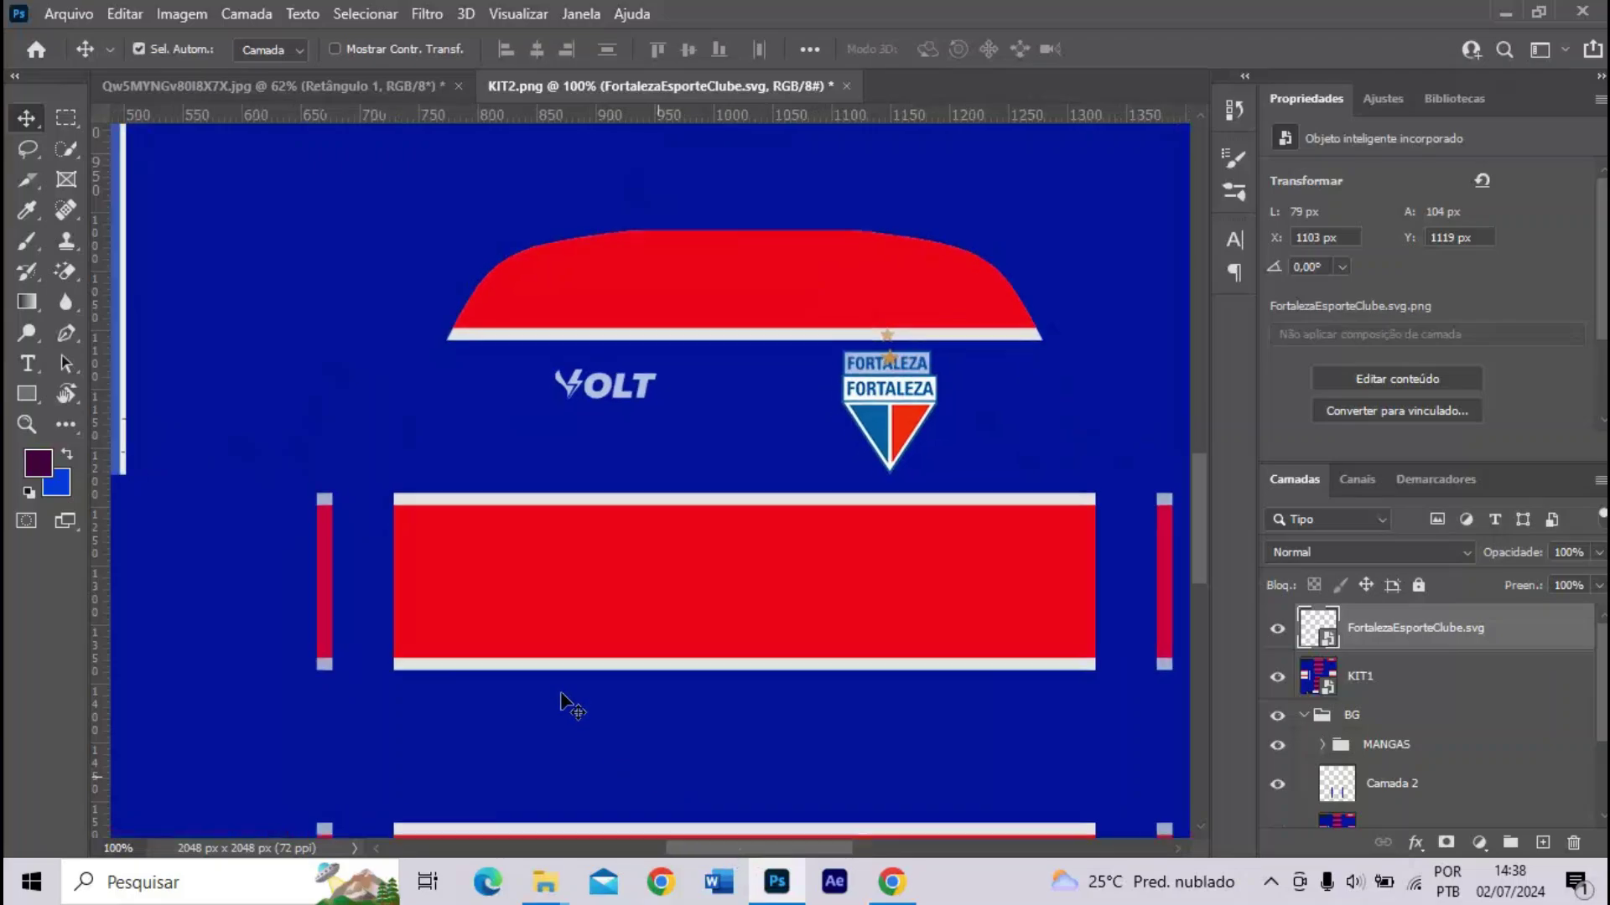
key("ctrl+plus")
key("super+d")
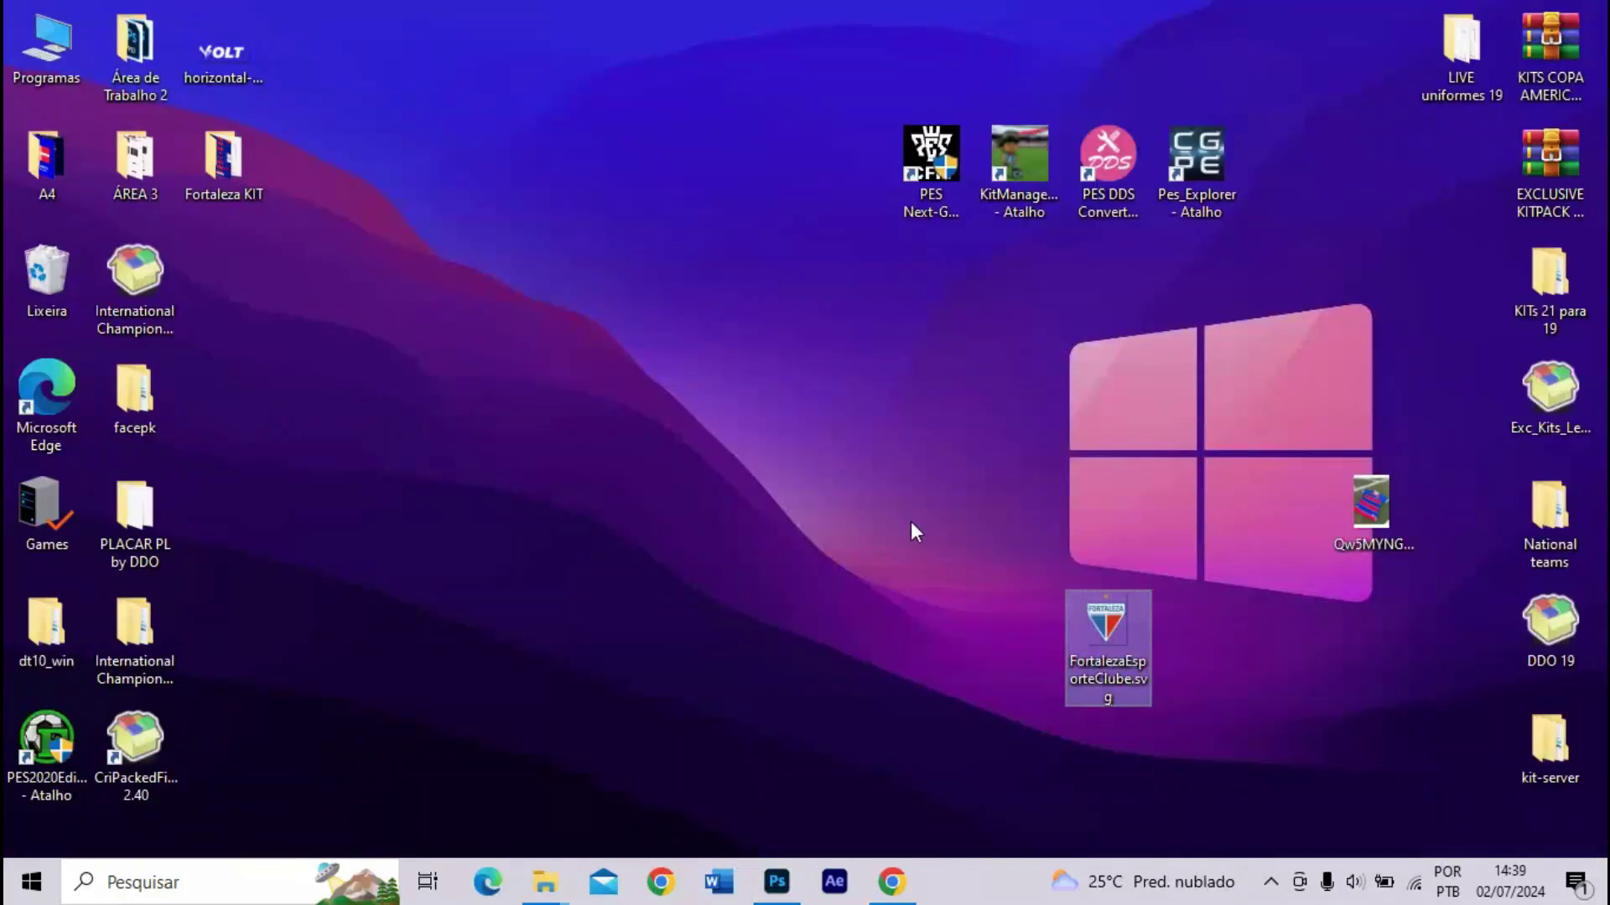
left_click_drag(222, 52, 681, 405)
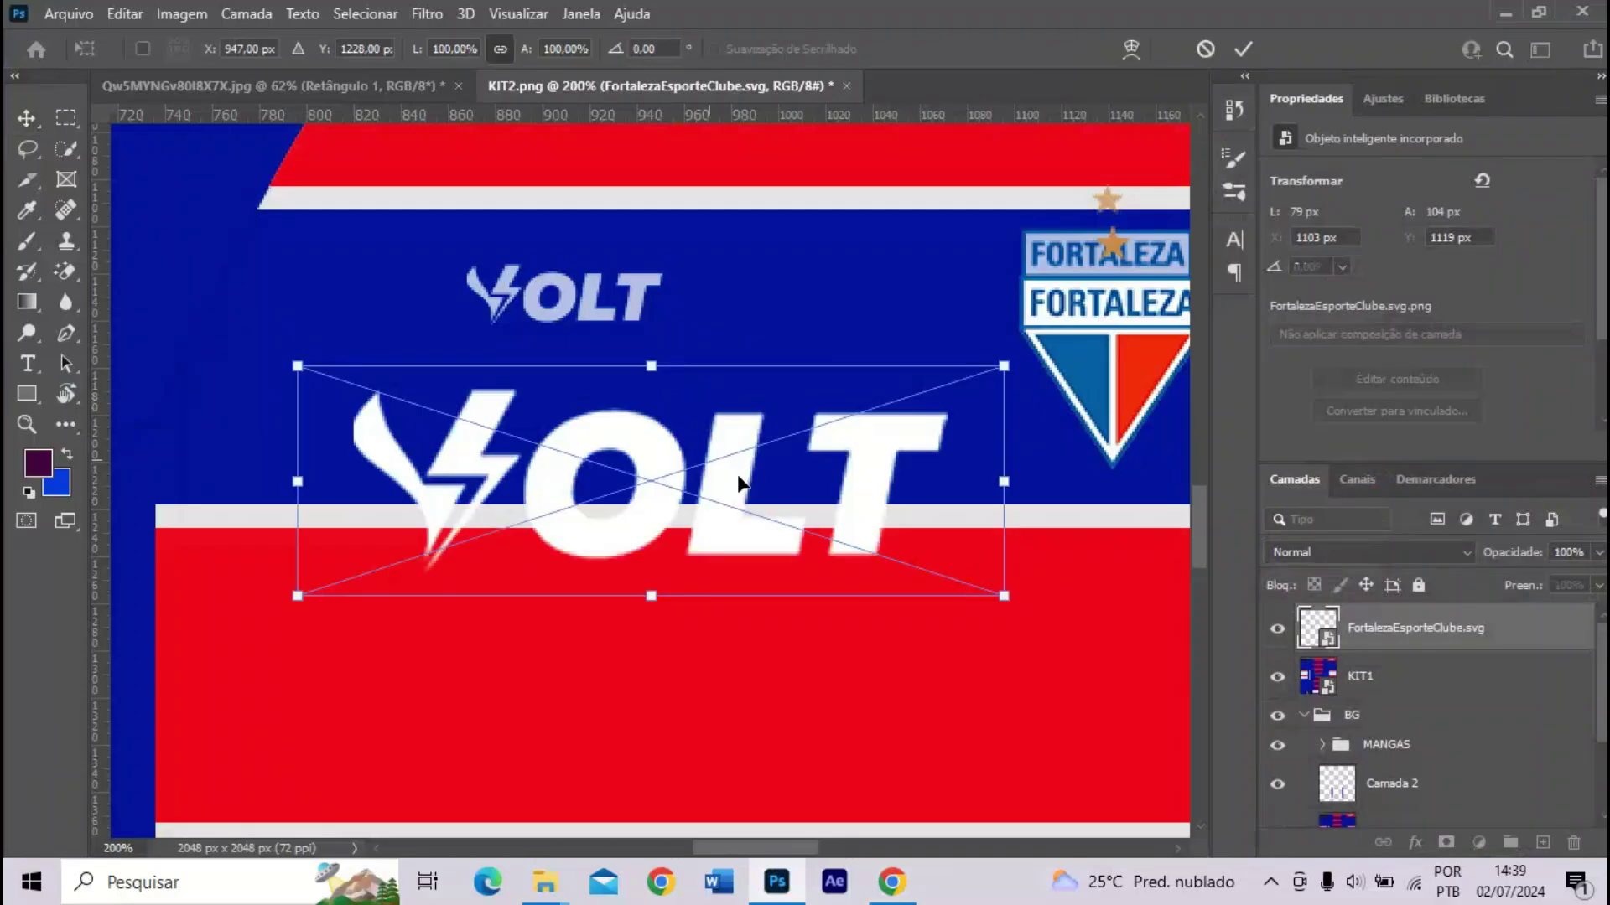
left_click_drag(1005, 591, 766, 496)
left_click_drag(629, 473, 528, 343)
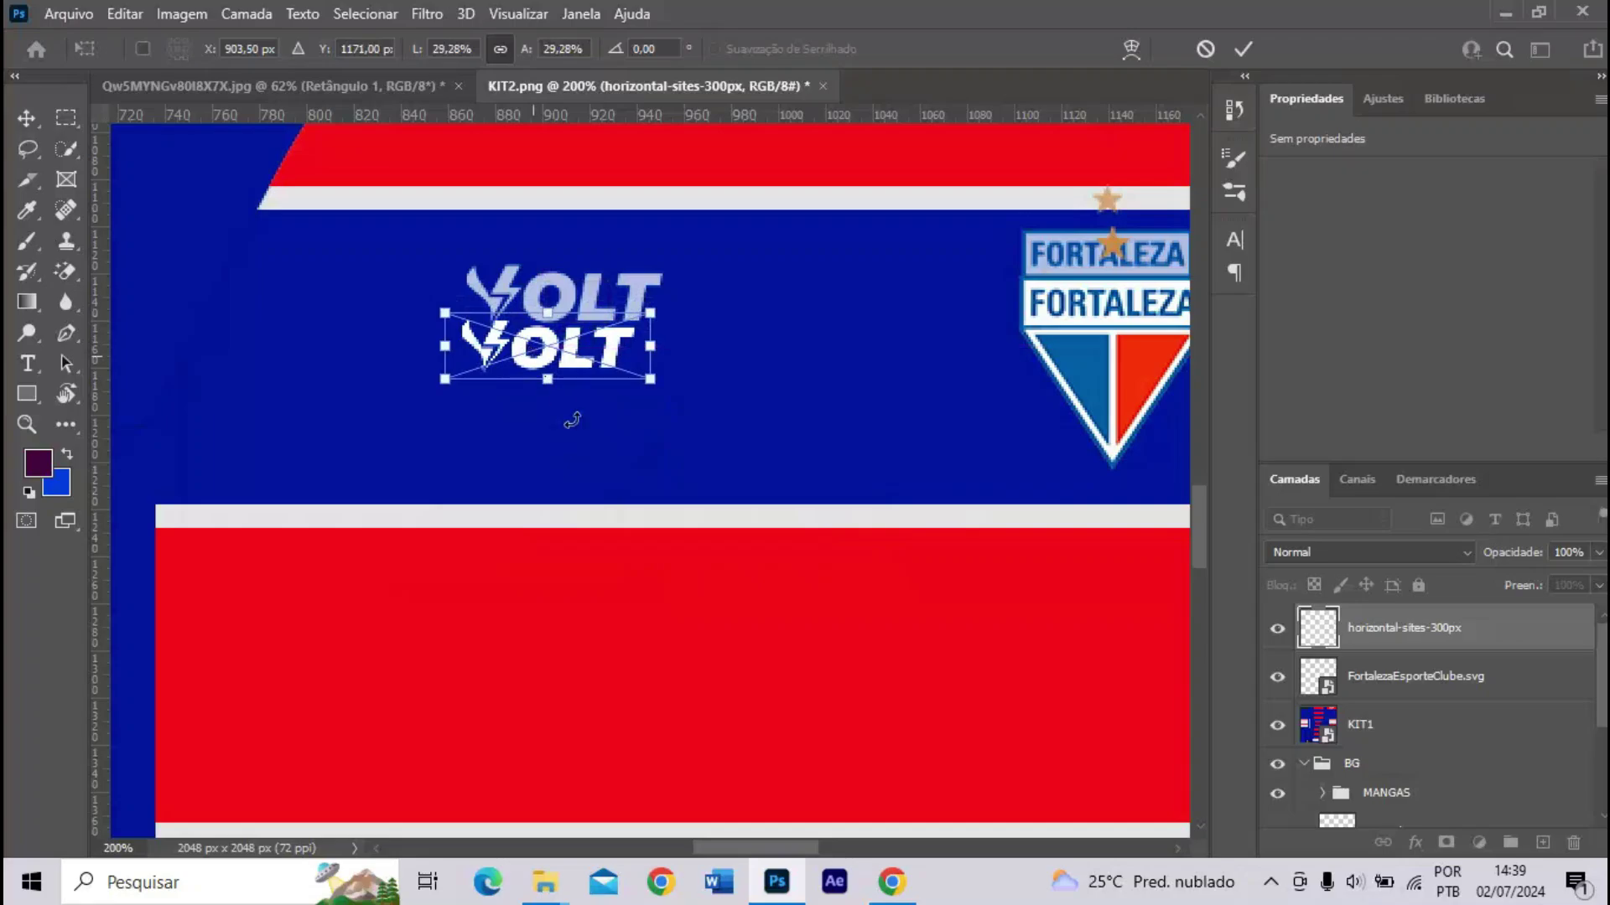
- Check the VOLT logo on the reference shirt photo, and shrink the placed logo to 69 × 22 px
left_click(892, 881)
left_click(892, 882)
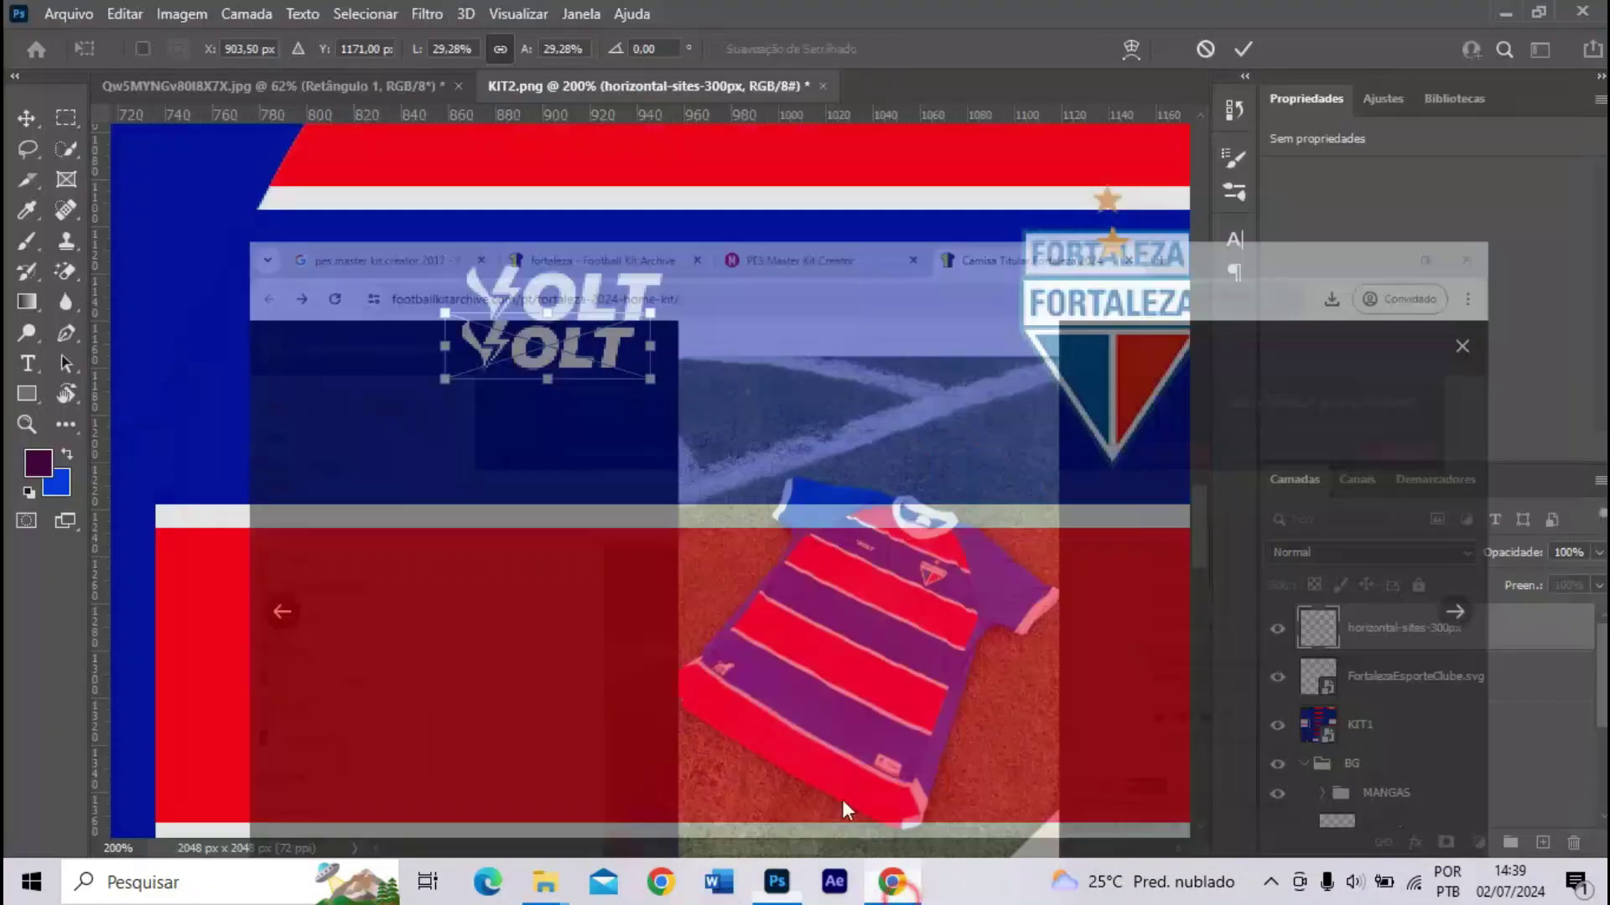
left_click_drag(648, 377, 635, 362)
key("Return")
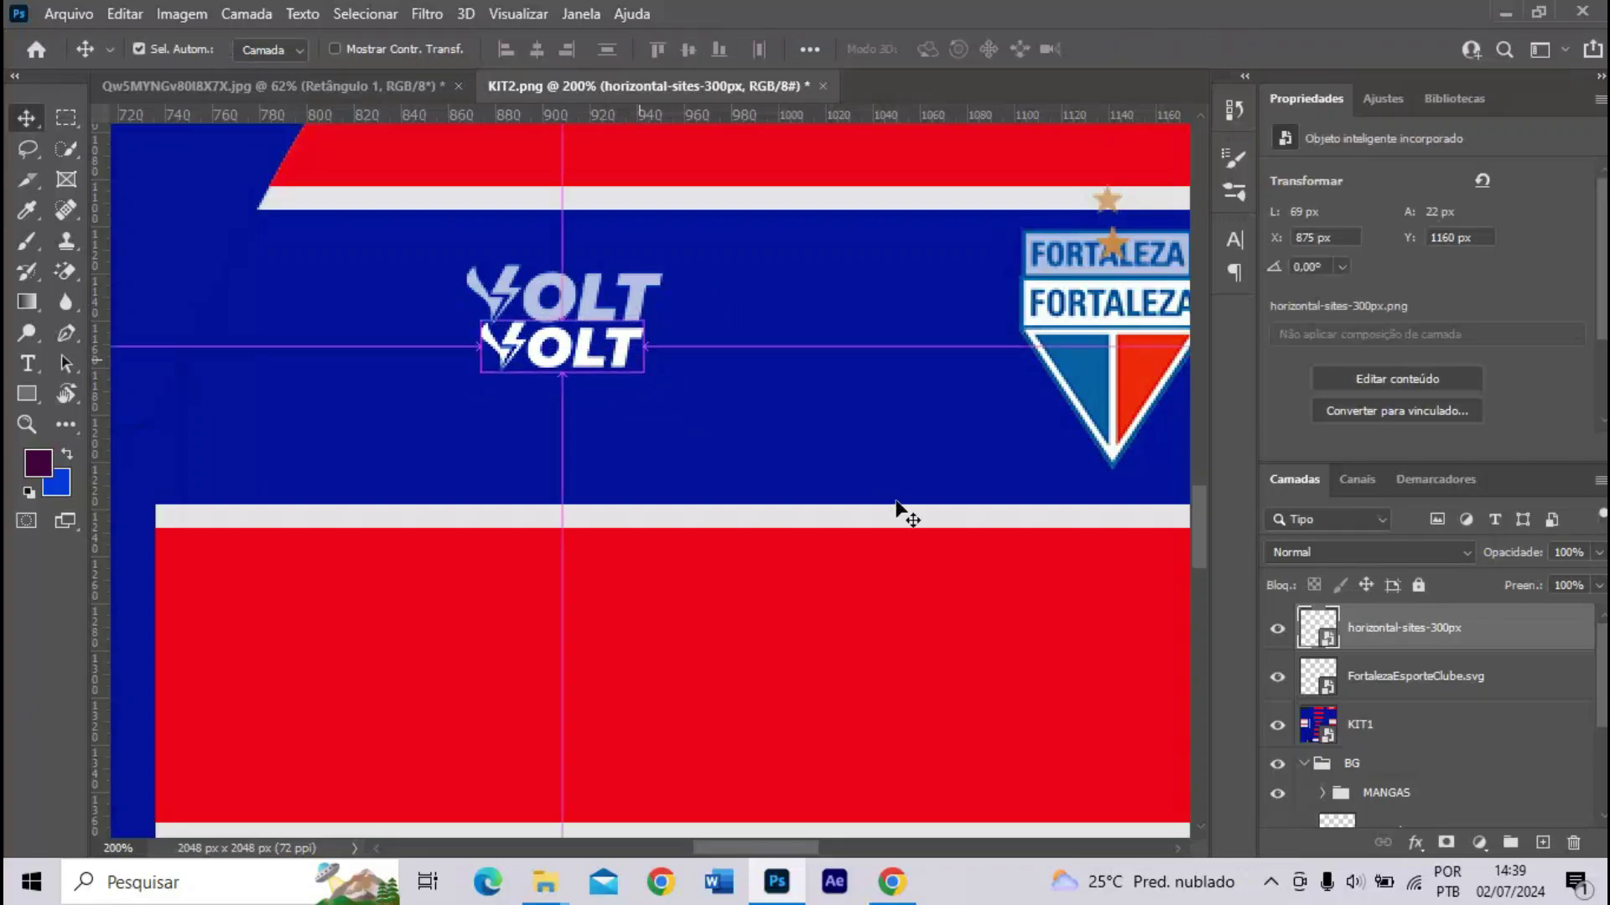
- Hide the KIT1 layer and compare the new crest and VOLT logo with the originals
key("ctrl+minus")
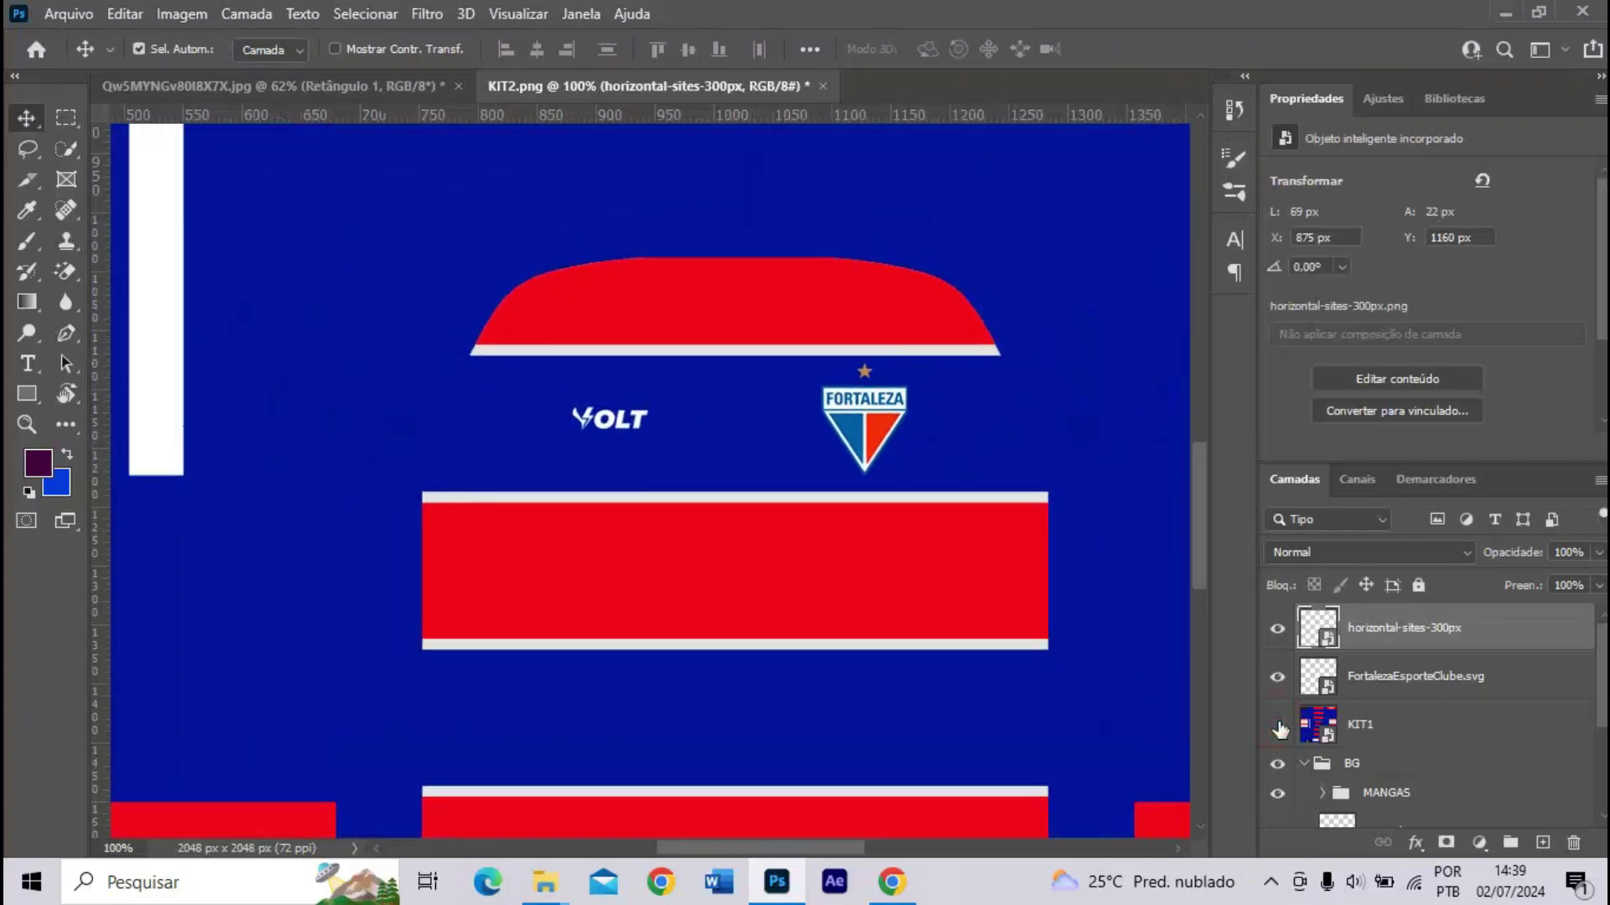
key("ctrl+minus")
key("ctrl+minus")
key("ctrl+plus")
key("ctrl+plus")
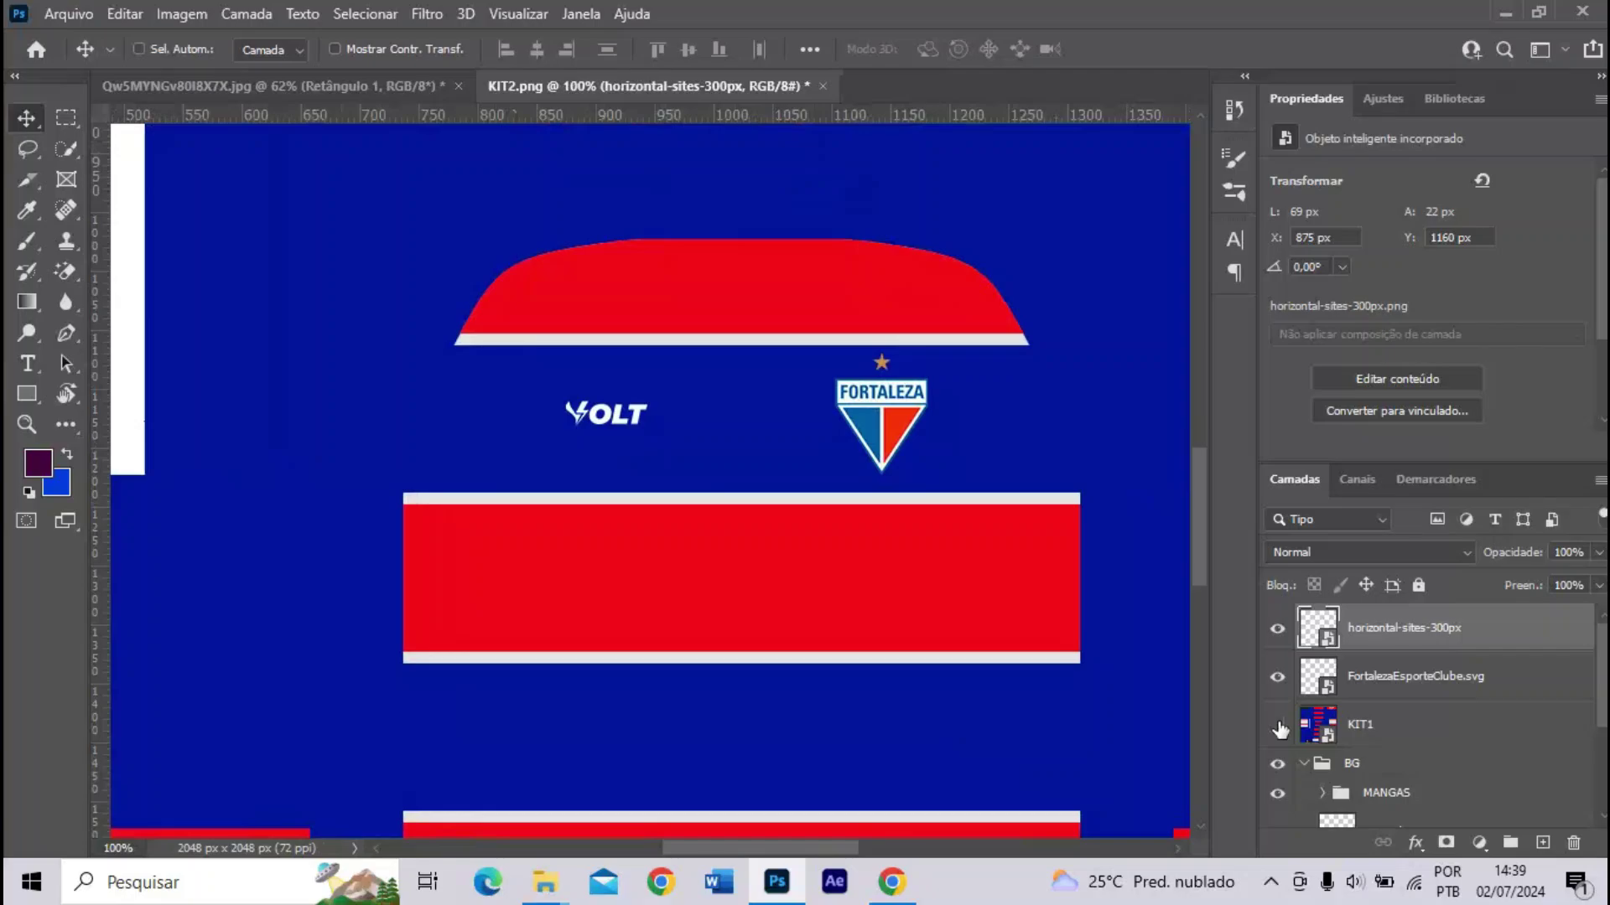
left_click(1278, 726)
left_click(1277, 726)
- Nudge the VOLT logo left to X 861 px and check its position against the reference shirt photo
key("Left")
key("Left")
key("Left")
key("Left")
key("Left")
key("Left")
key("Left")
key("Left")
key("Left")
key("Left")
key("Left")
key("Left")
key("Left")
key("Left")
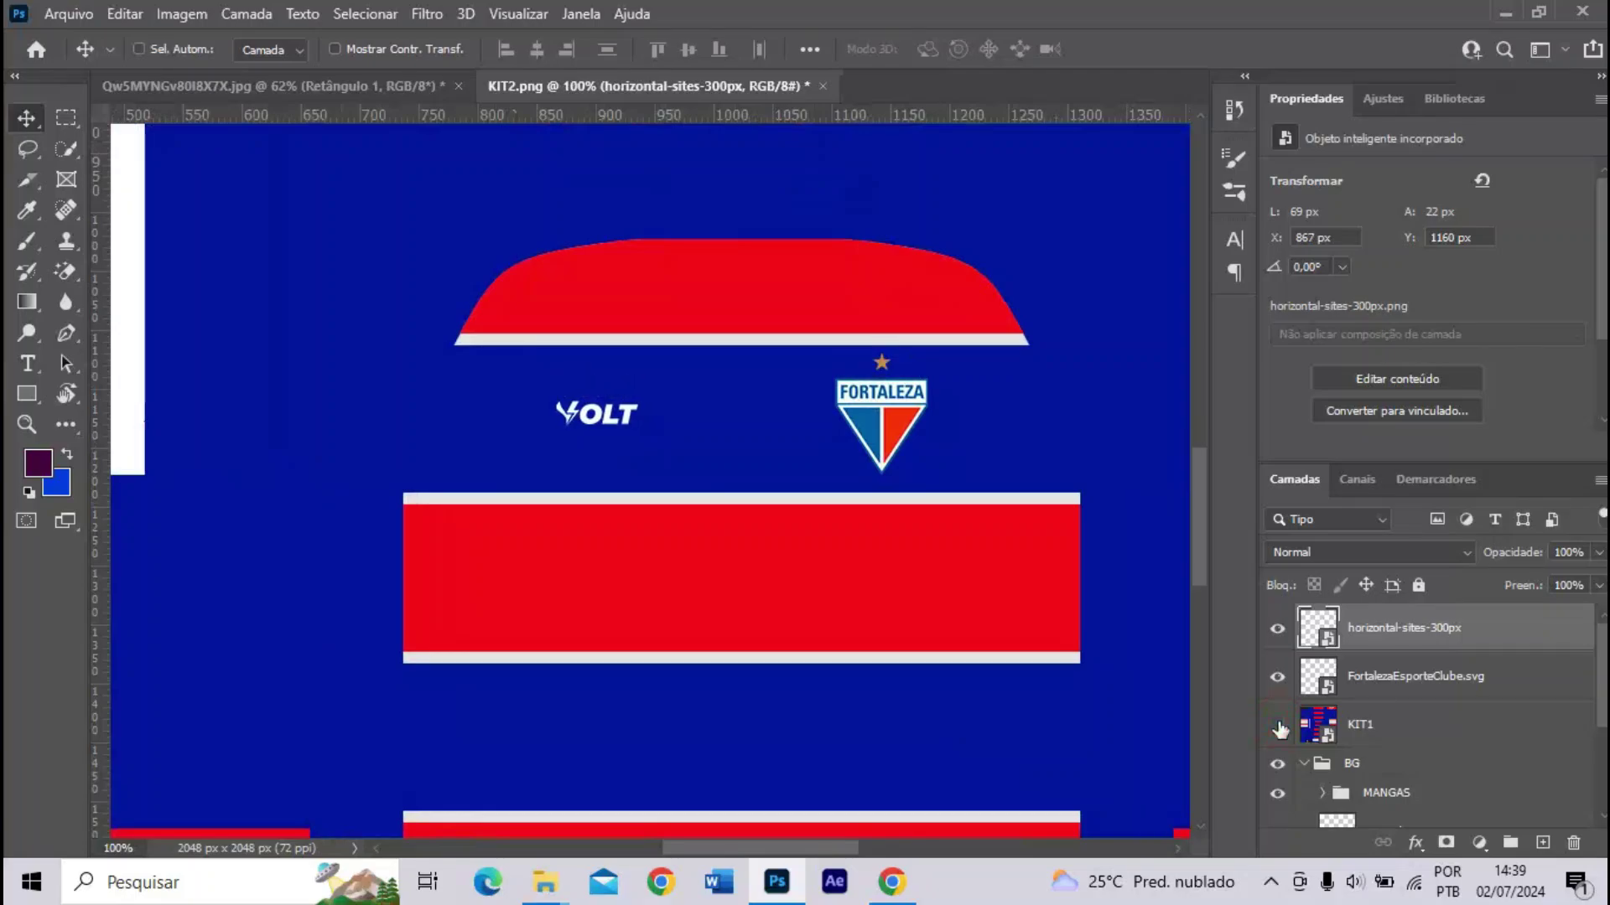
left_click(891, 882)
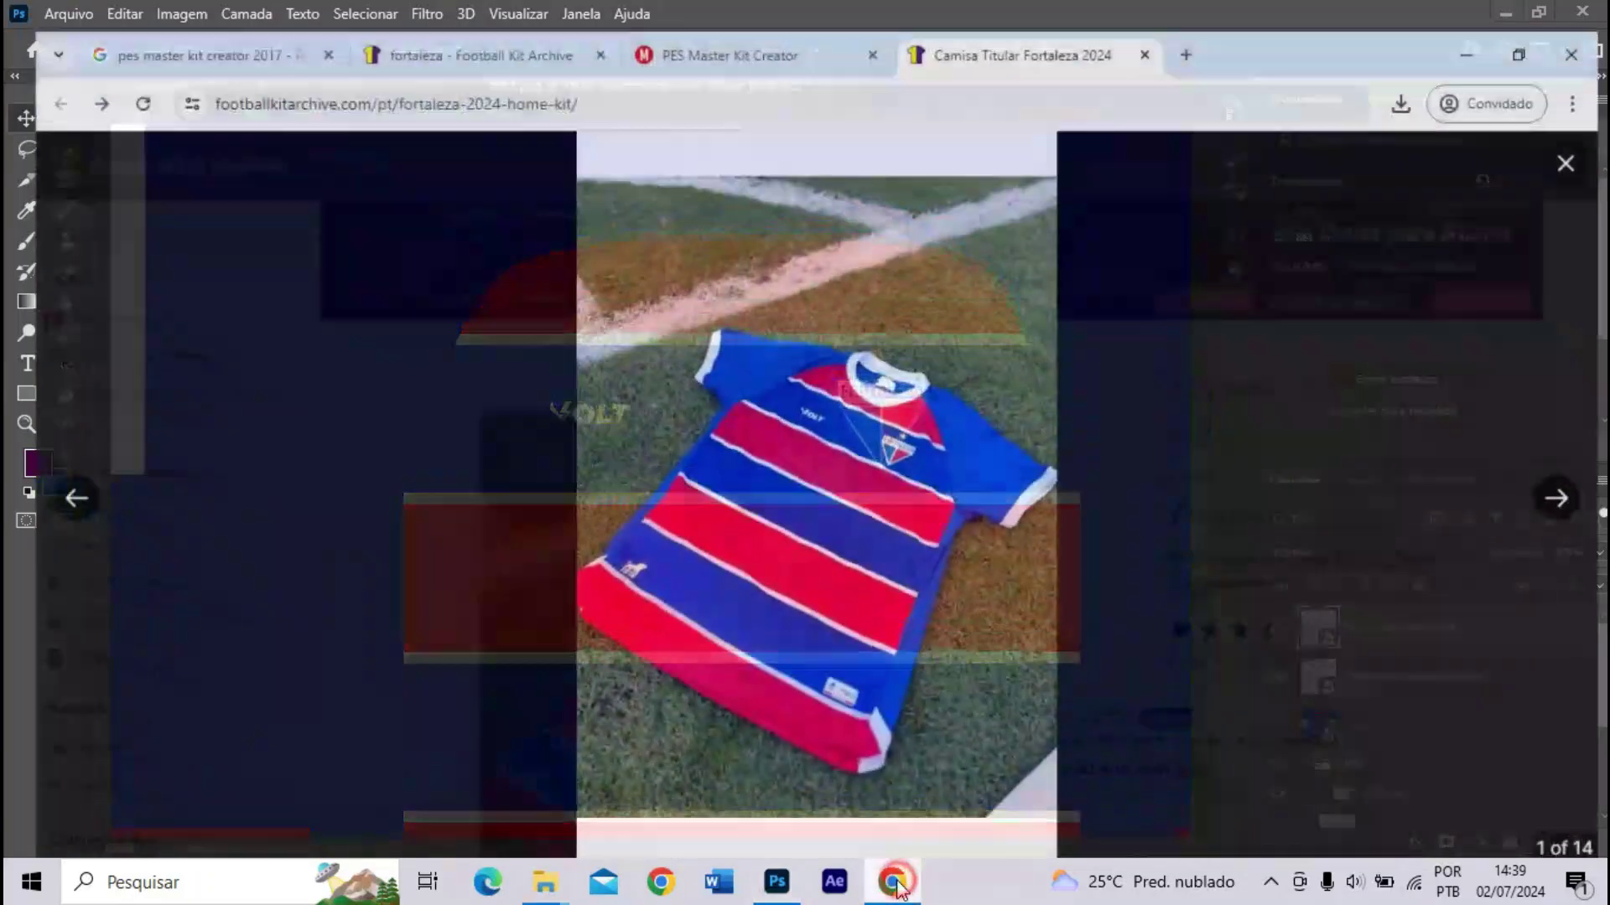
left_click(892, 882)
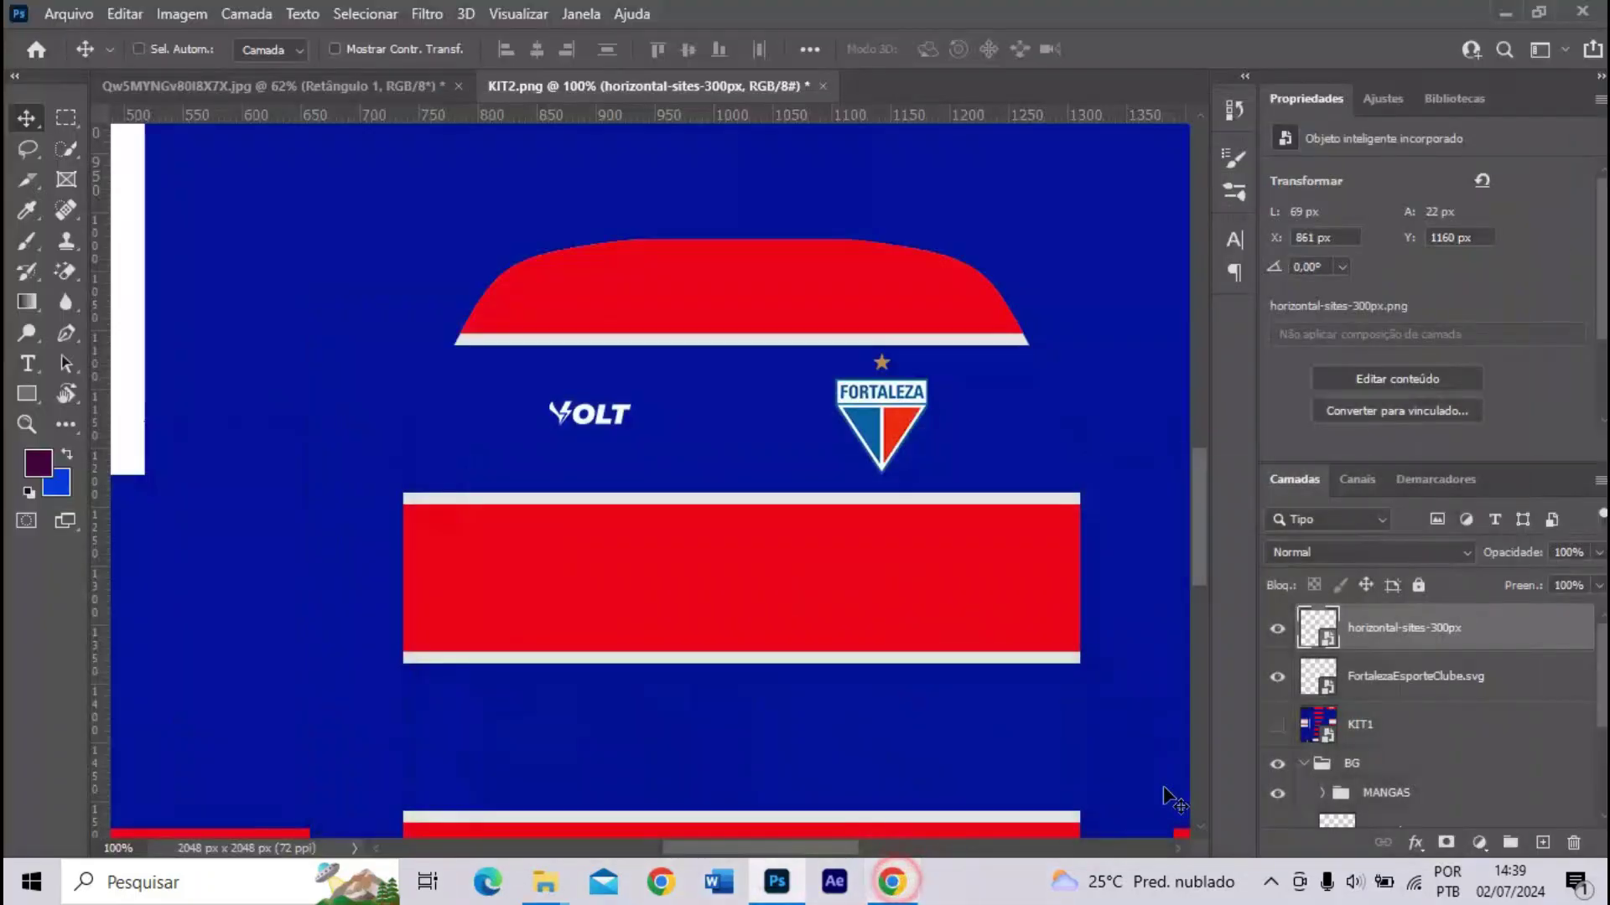
- Nudge the VOLT logo right to X 866 px with KIT1 shown as reference, and hide KIT1 again
left_click(1277, 723)
key("Right")
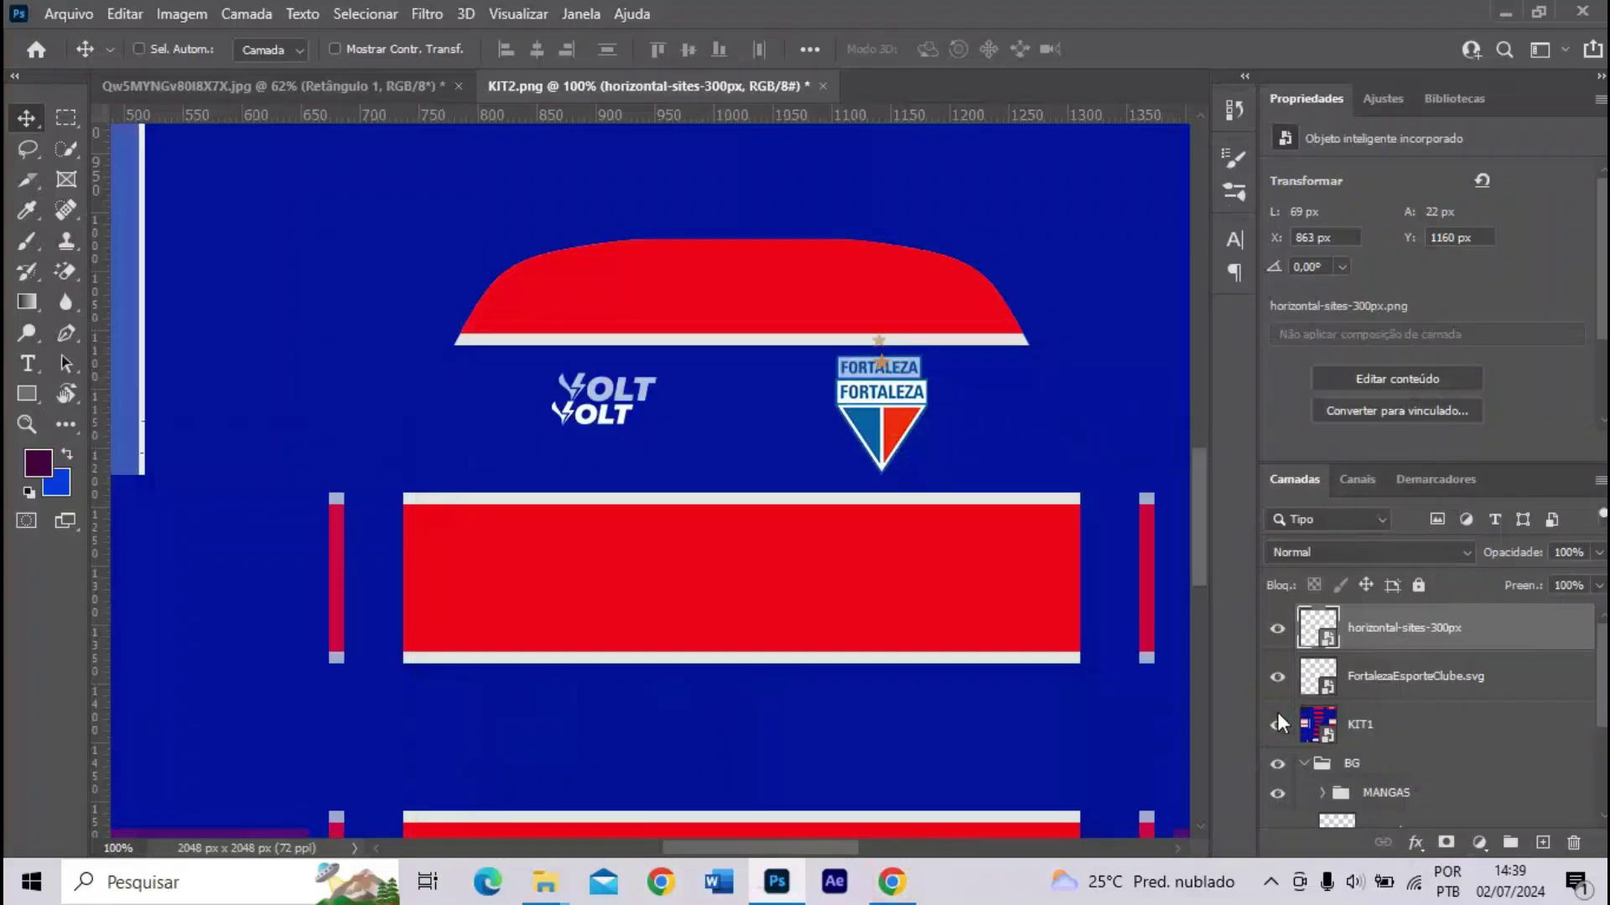
key("Right")
key("Right")
key("Right")
left_click(1278, 721)
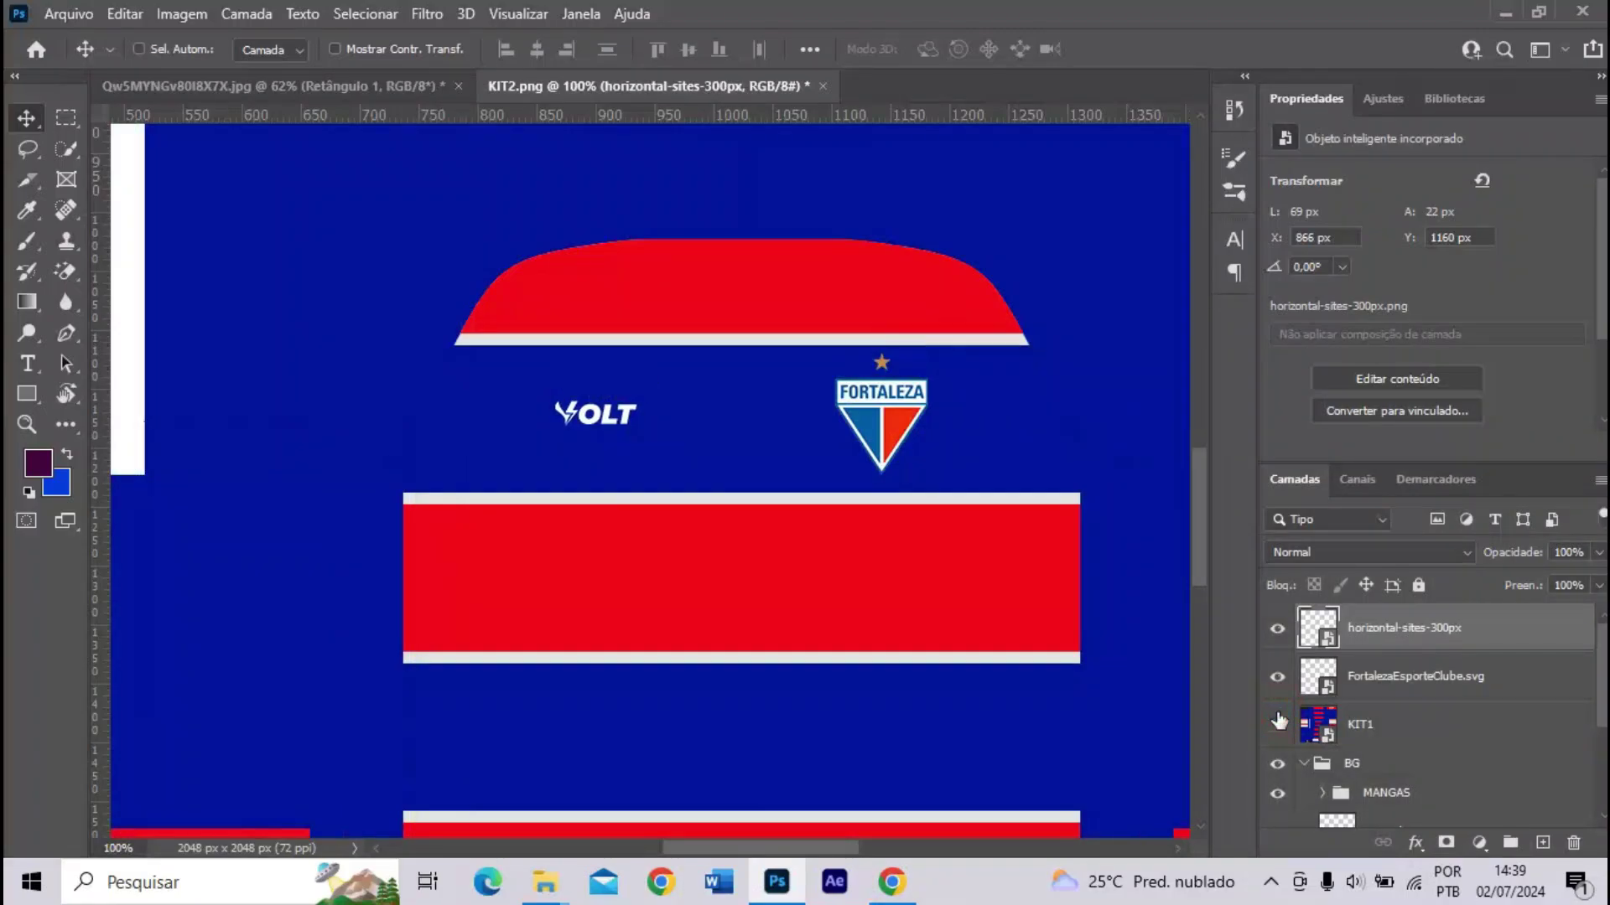
- Make the KIT1 reference layer visible again to compare its logos with the new ones
key("ctrl+minus")
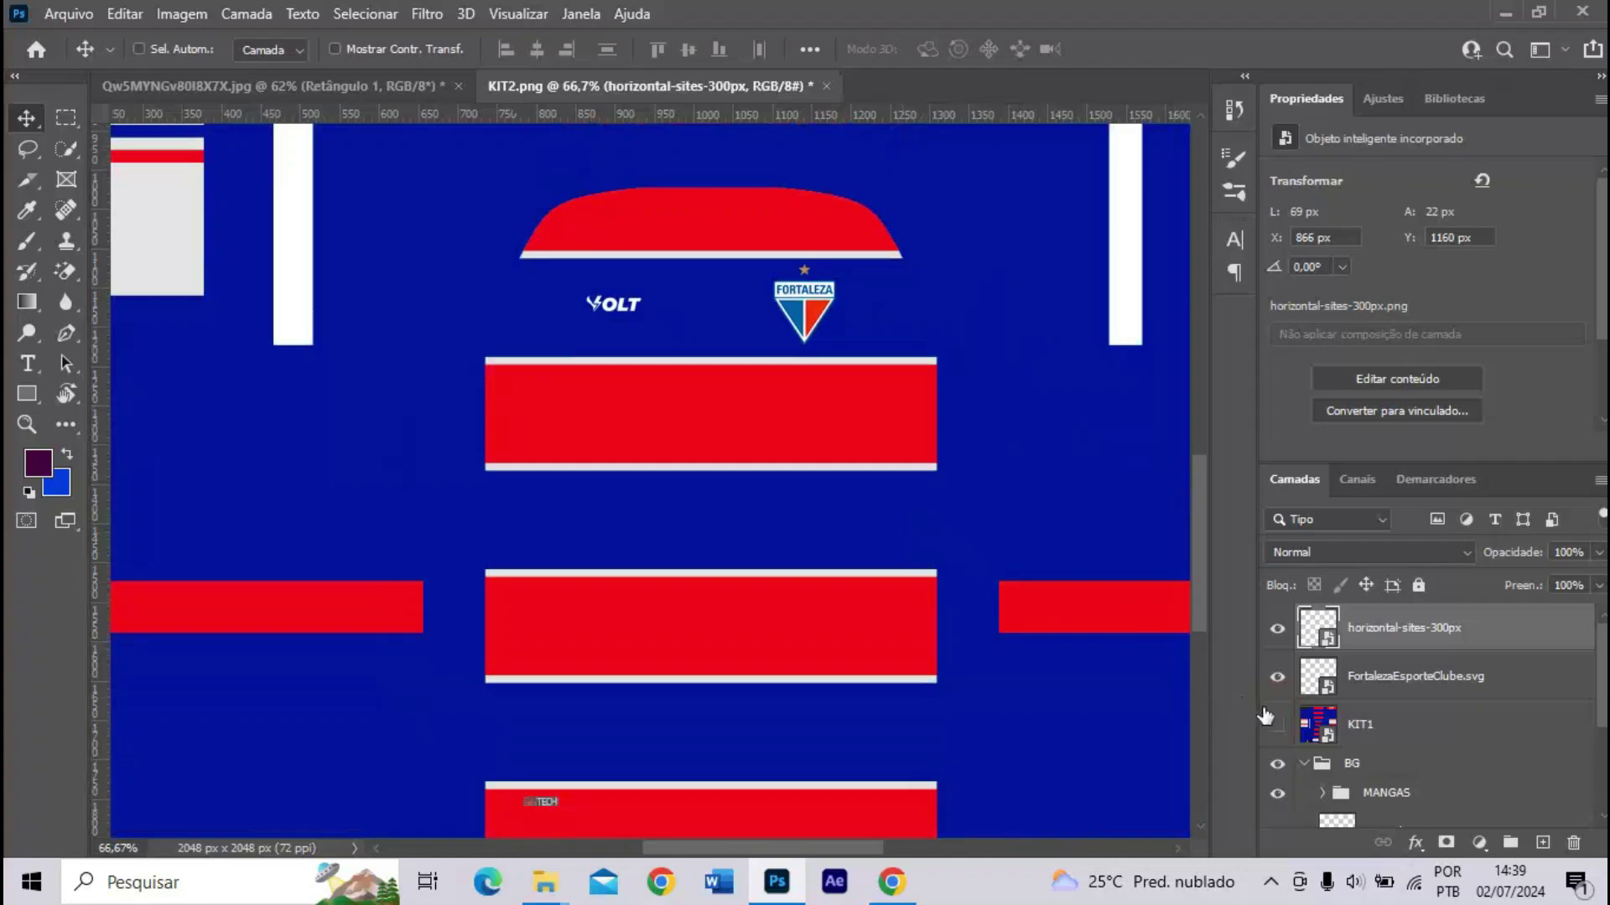
left_click(1277, 723)
scroll(1381, 673, "down", 1)
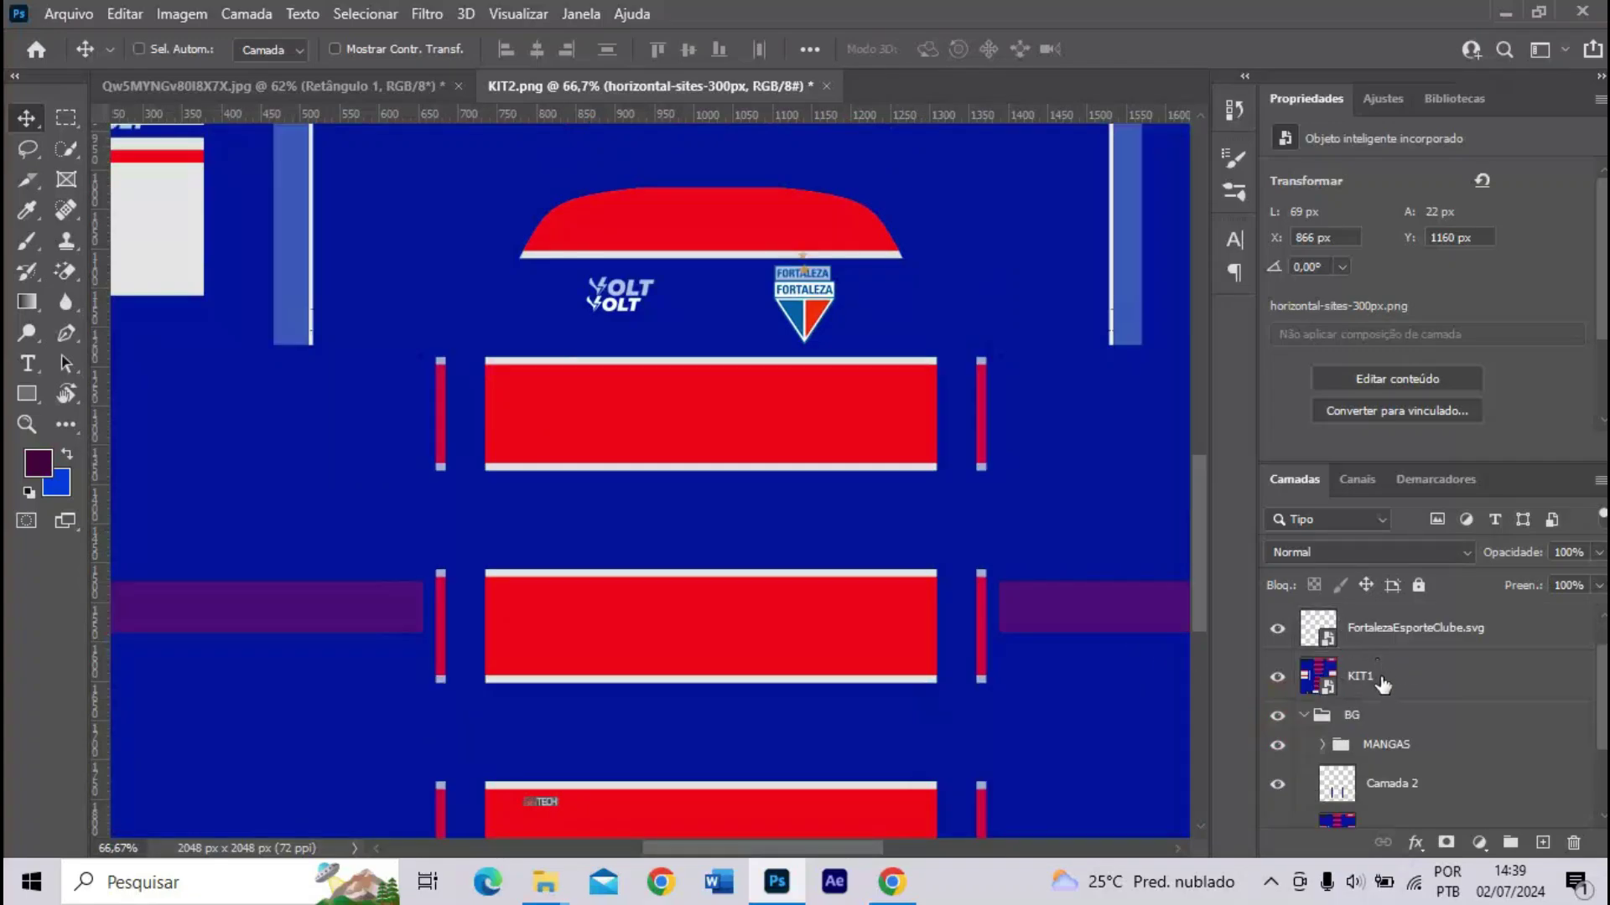
- Group the VOLT logo and Fortaleza crest layers together, and name the group LOGOS
scroll(1369, 654, "up", 1)
left_click(1370, 673, "shift")
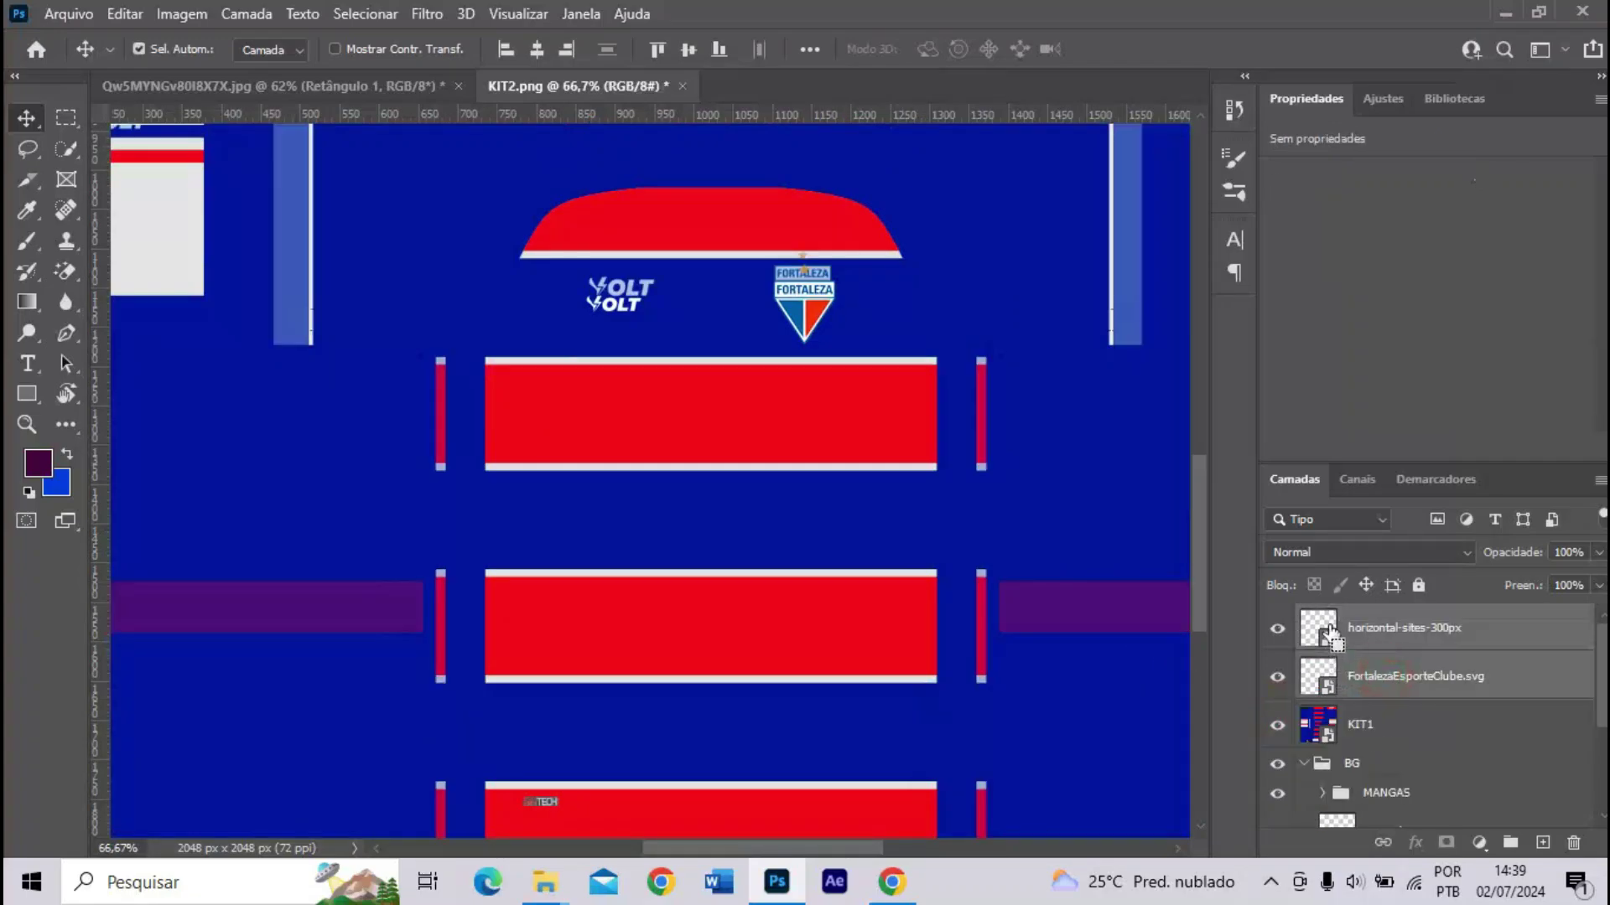
key("ctrl+g")
double_click(1391, 625)
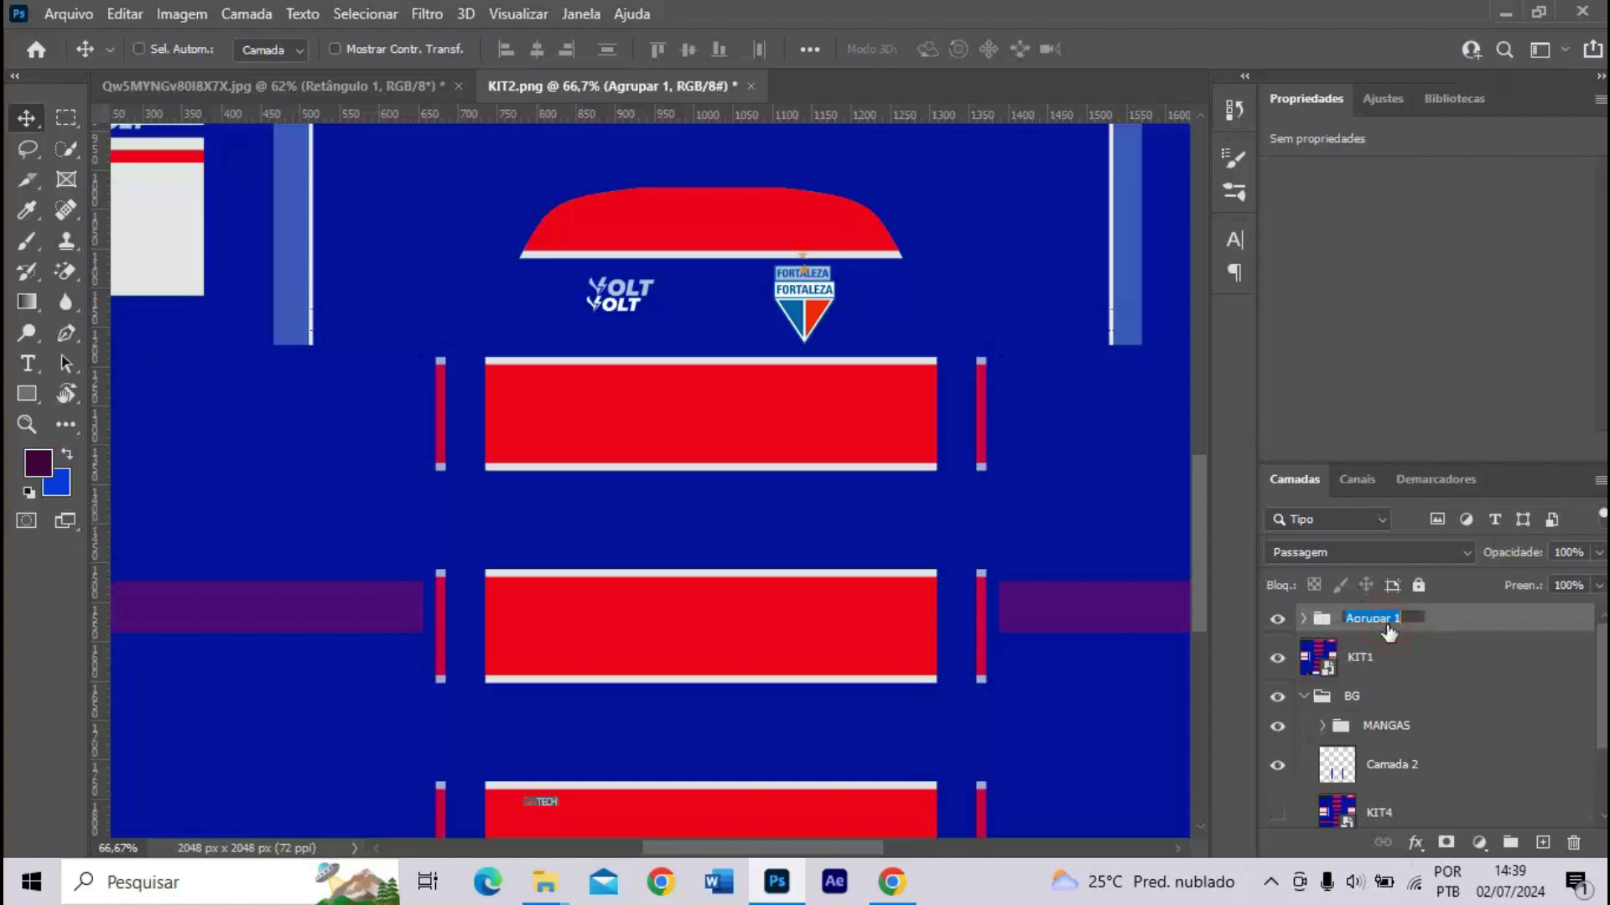
type("U")
type("OGOS")
key("Return")
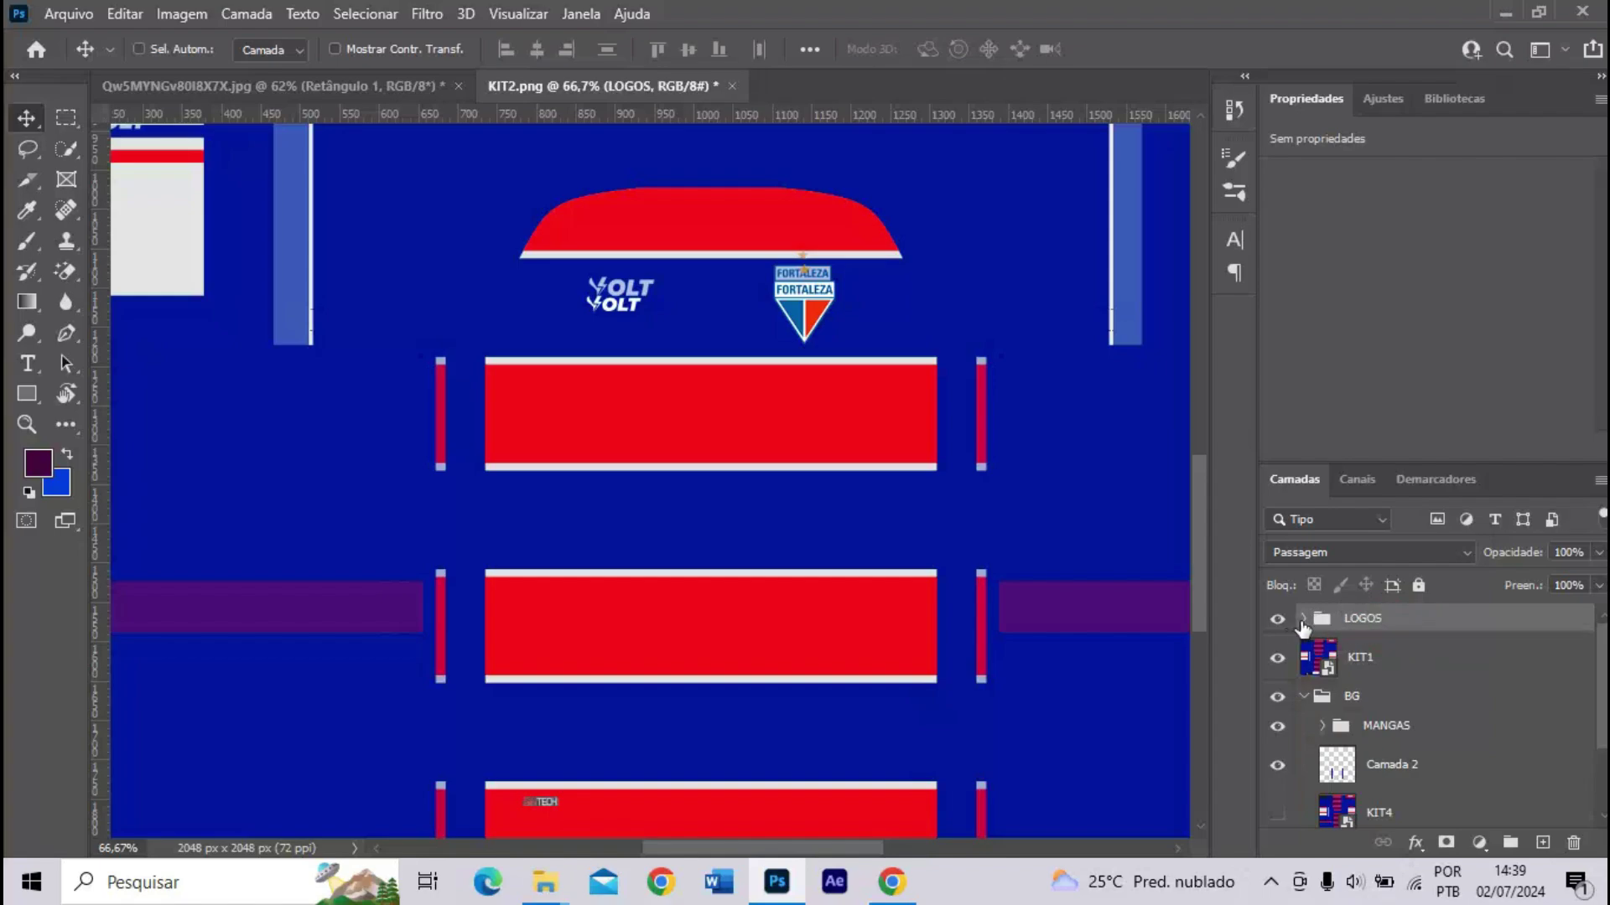
- Put the FortalezaEsporteClube.svg crest layer in its own subgroup inside LOGOS, named Fortaleza
left_click(1302, 618)
left_click(1387, 671)
left_click(1430, 707)
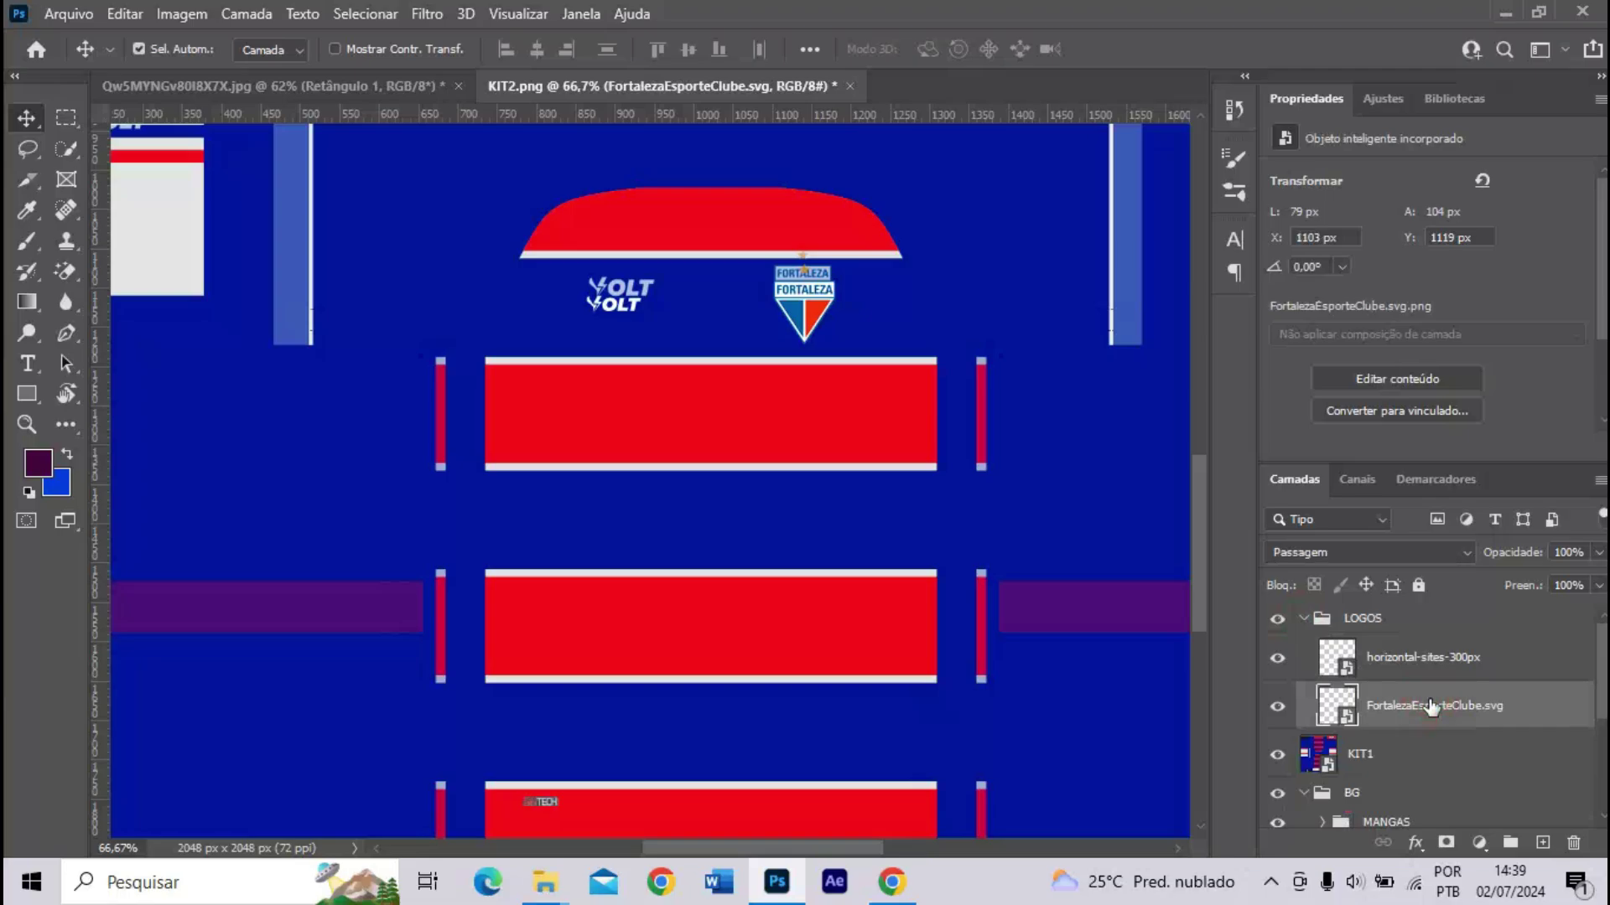
key("ctrl+g")
double_click(1401, 696)
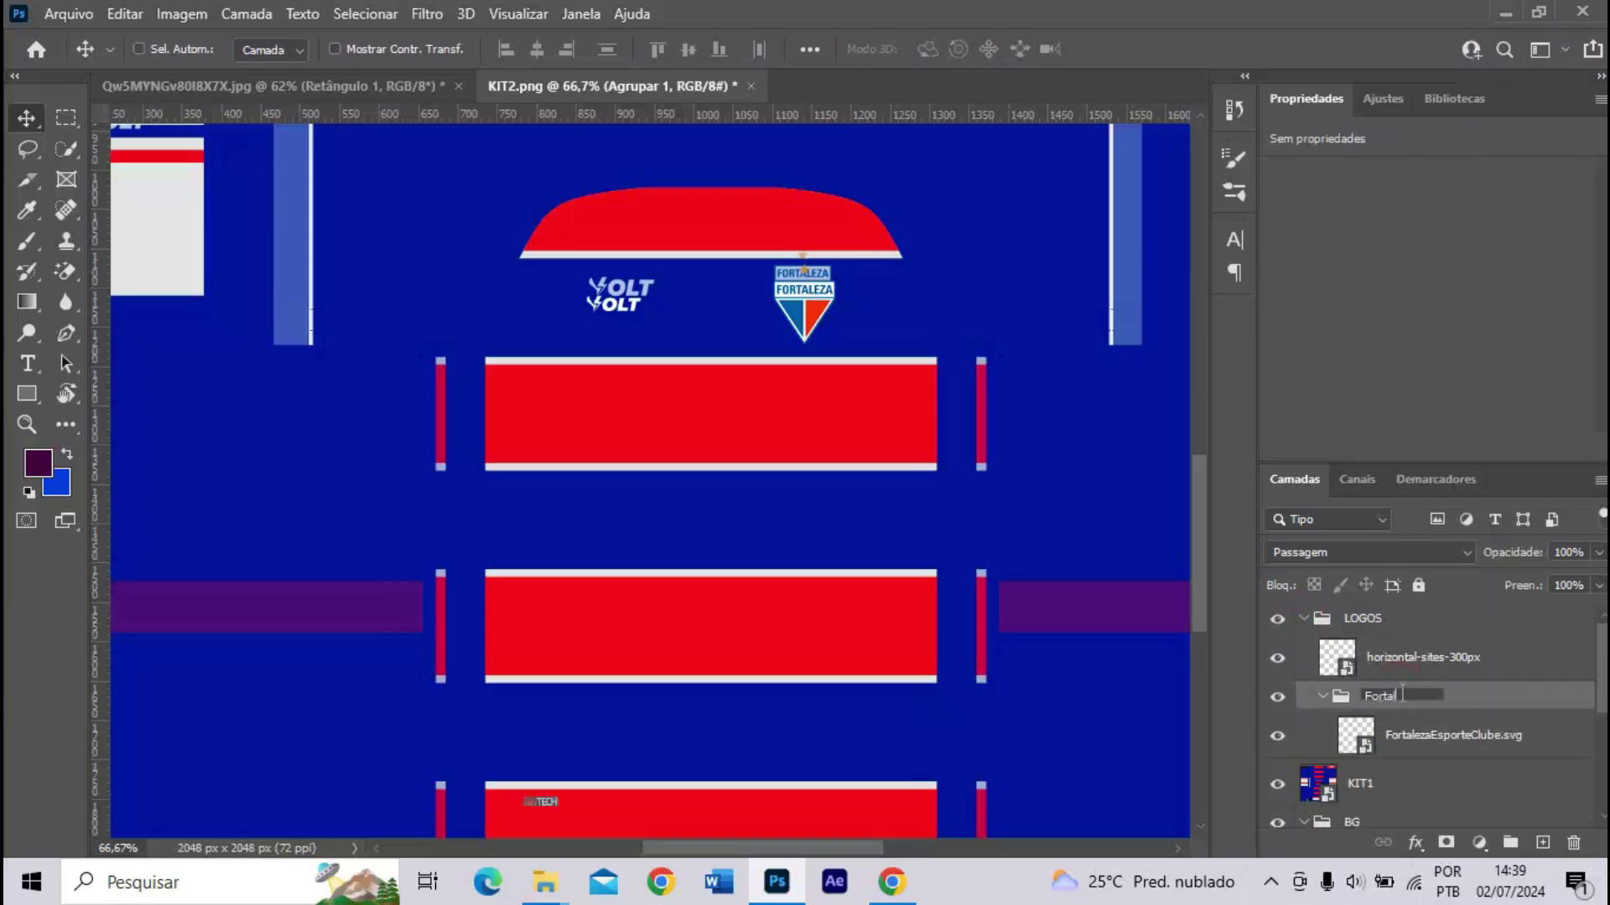
type("Fortaleza")
key("Return")
- Put the horizontal-sites-300px VOLT logo layer in its own subgroup inside LOGOS, named Fornecedor
left_click(1405, 668)
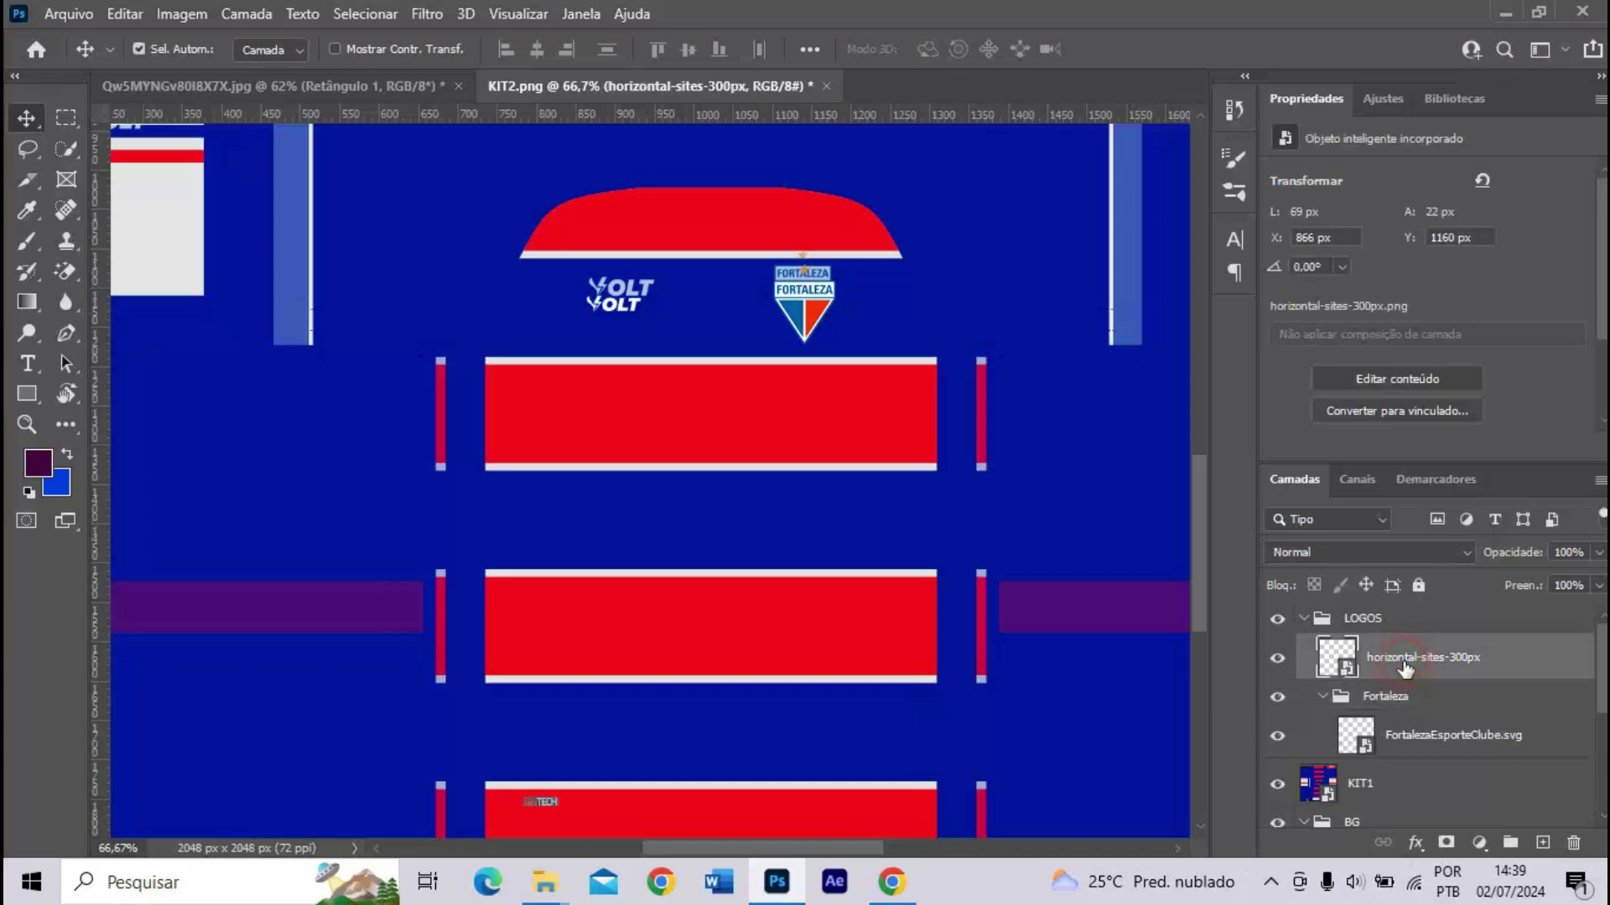
key("ctrl+g")
double_click(1395, 654)
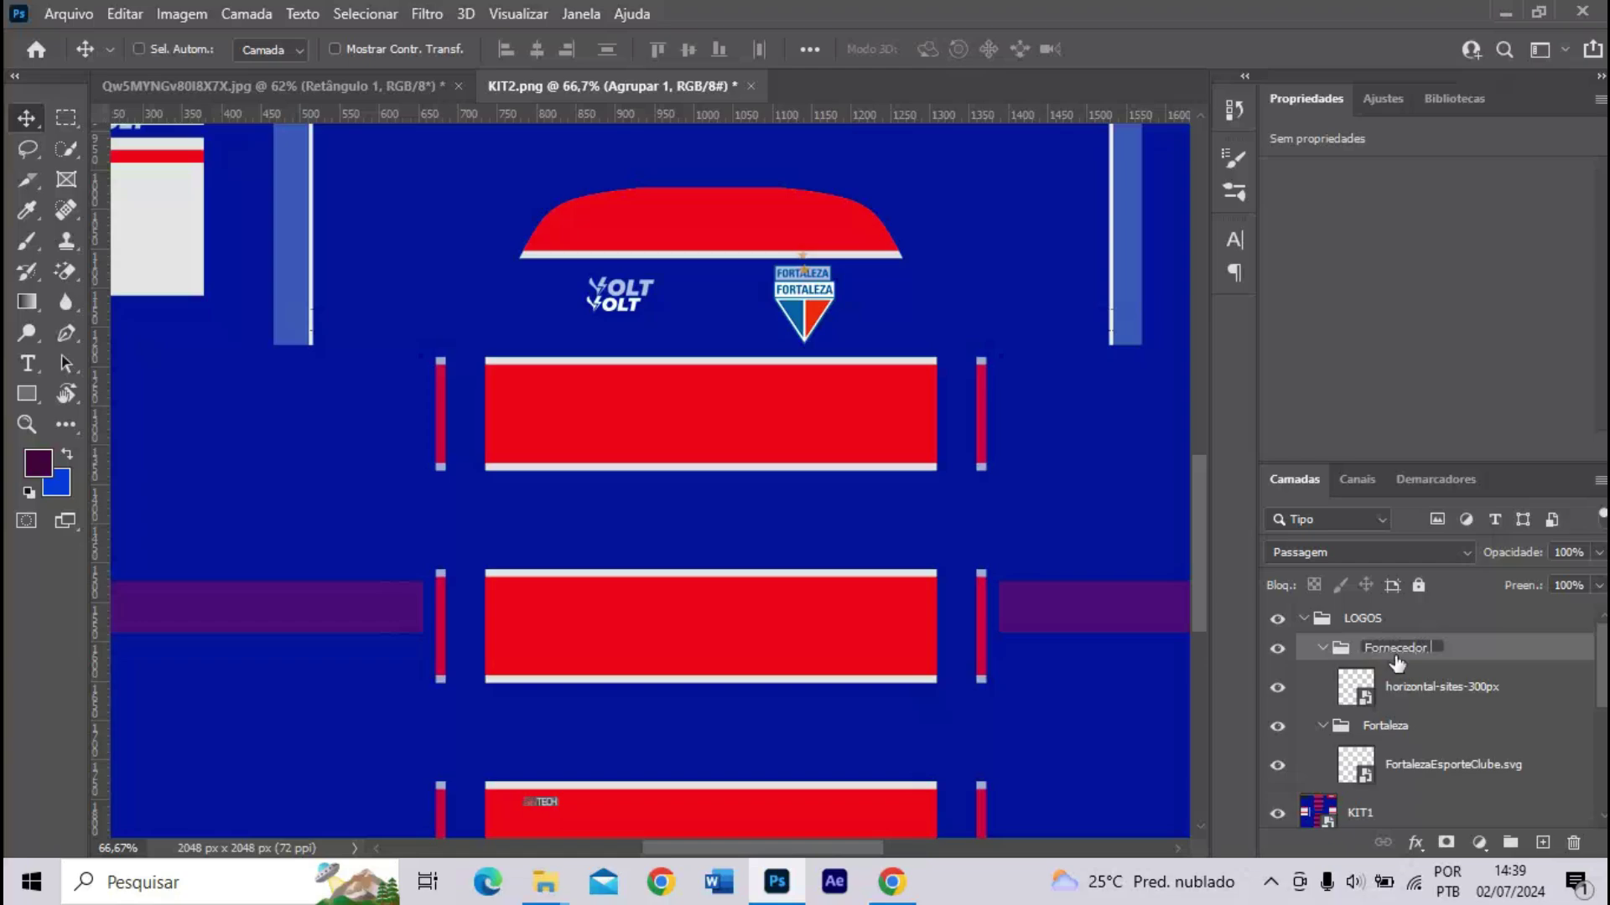
- Name the layer group holding the Volt logo "Fornecedor esportivo"
type("Fornecedor esportivo")
key("Return")
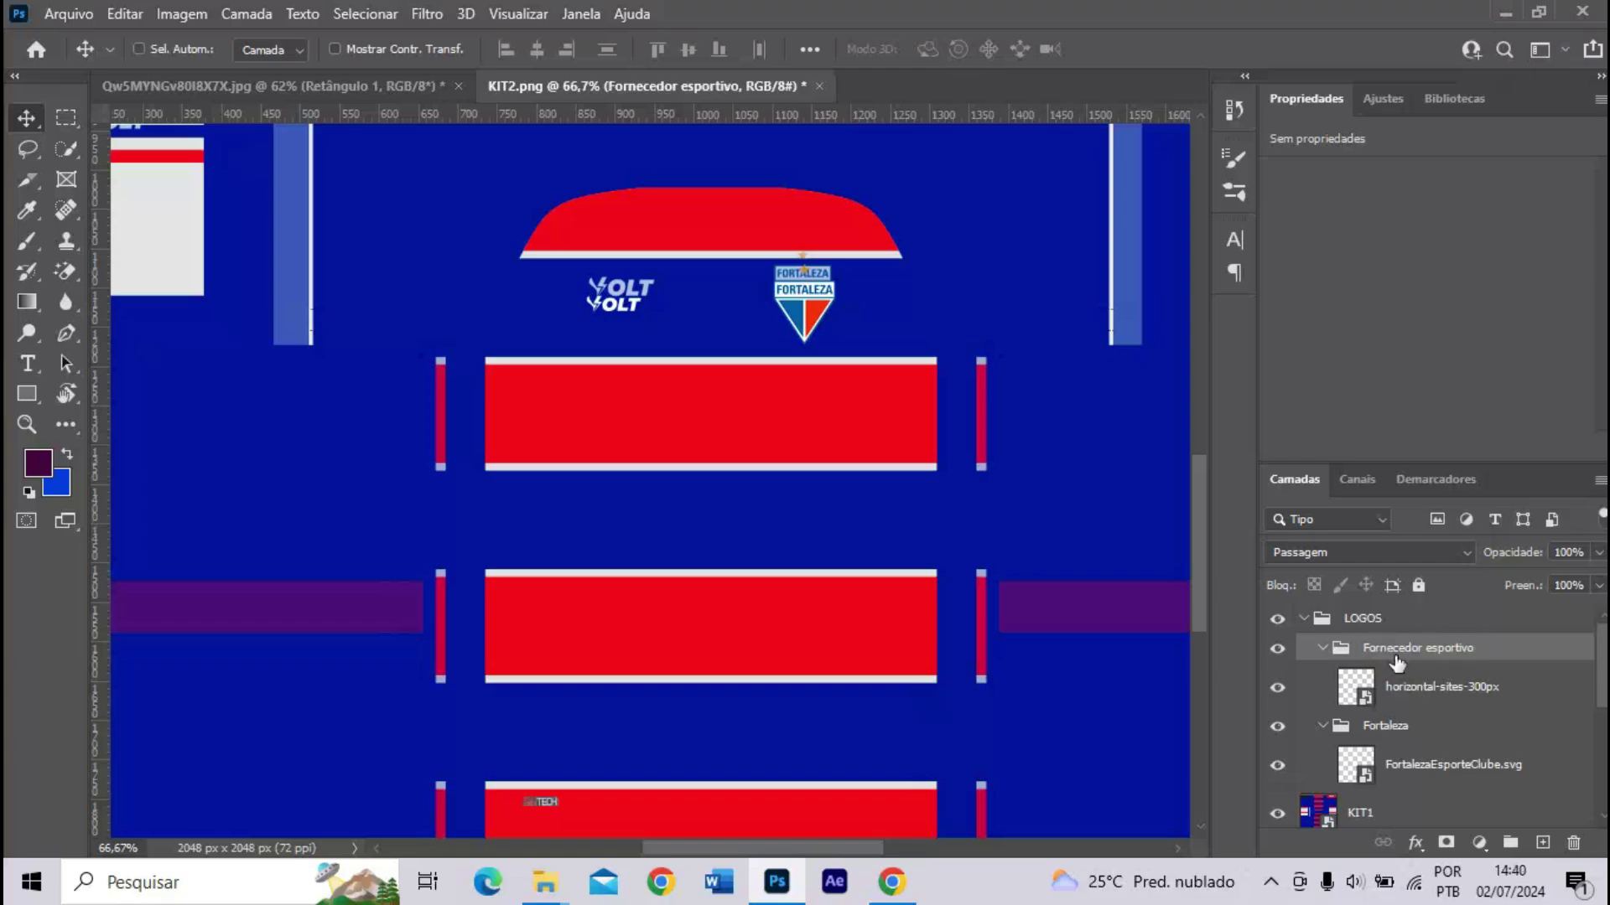
left_click(1413, 687)
- Duplicate the FortalezaEsporteClube.svg crest layer and move the copy onto the faded sideways crest on the template's lower-left shorts area
scroll(764, 815, "down", 1)
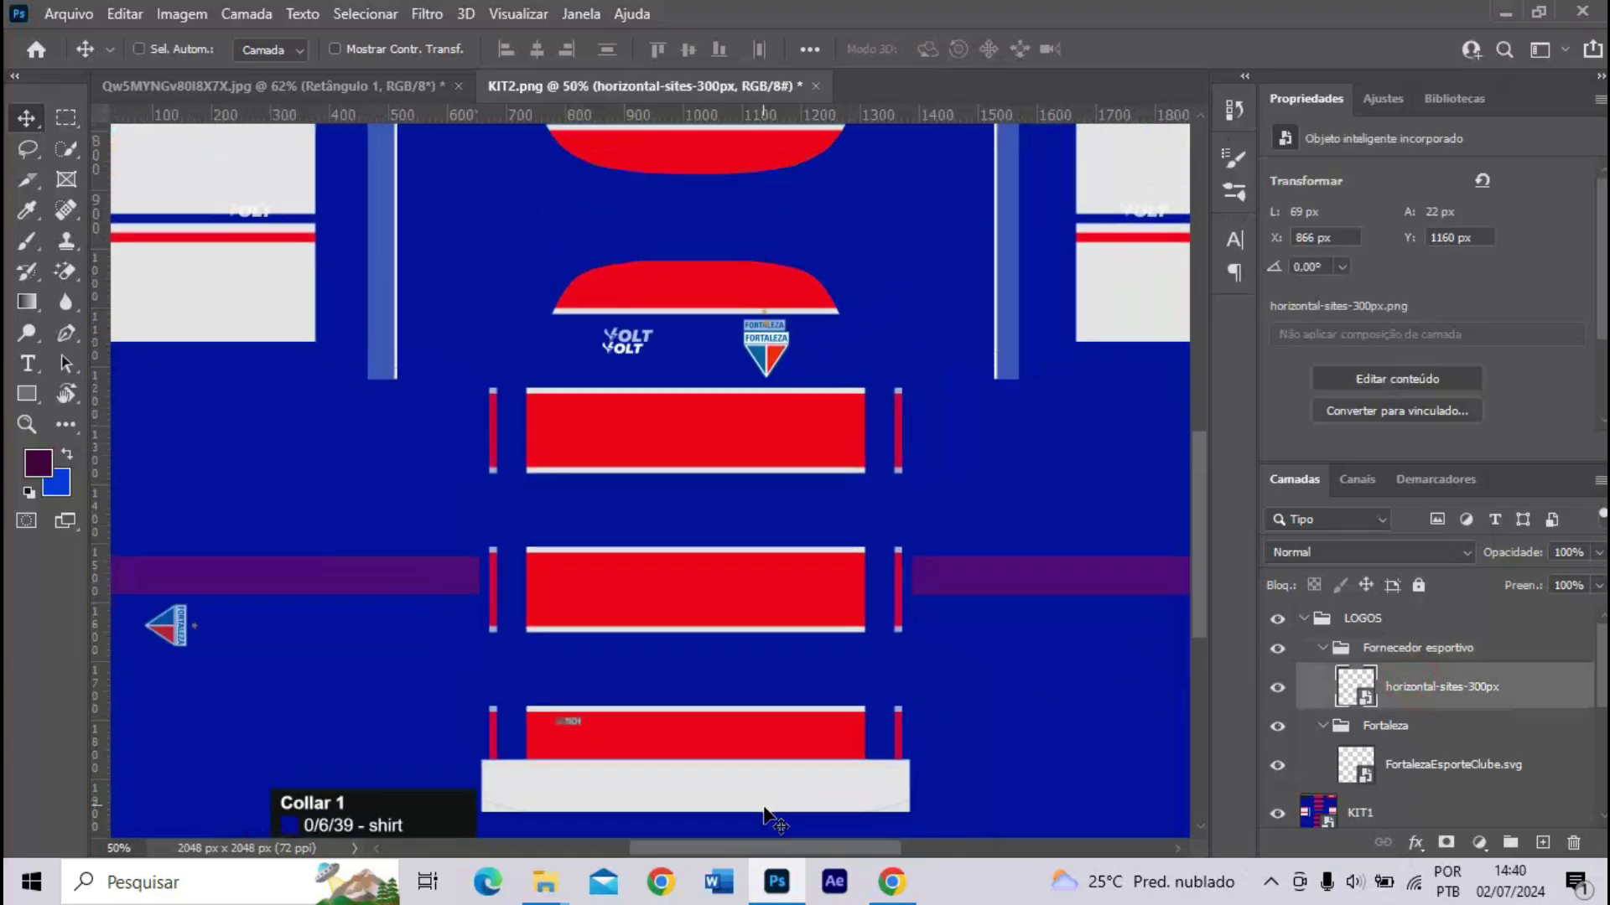
left_click_drag(770, 848, 713, 847)
scroll(684, 760, "down", 3)
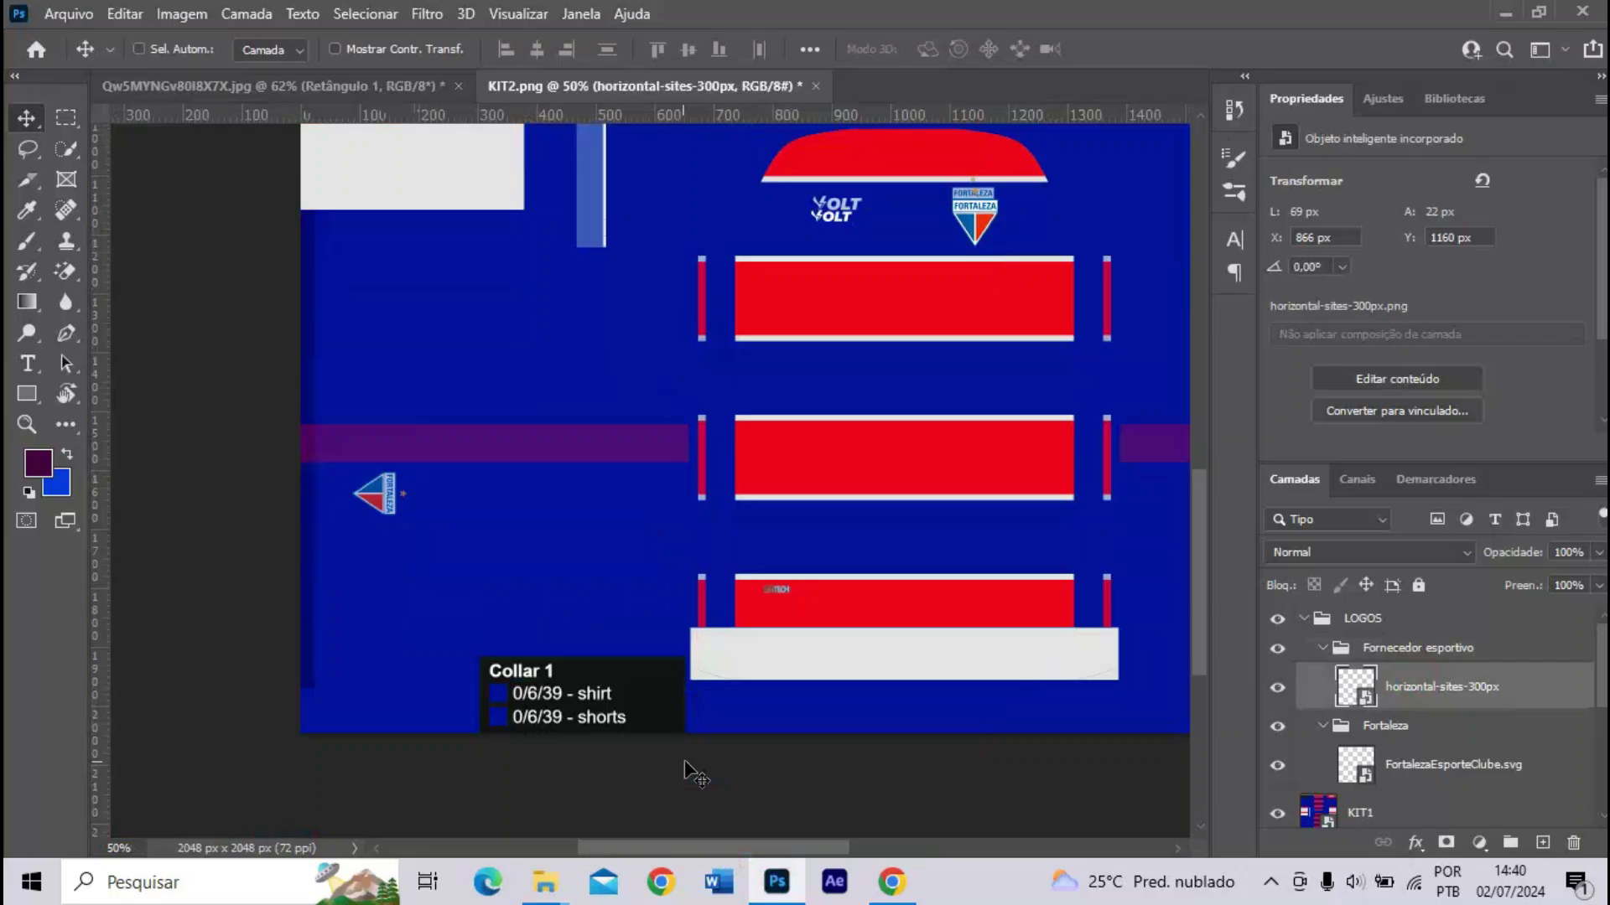
left_click(1373, 772)
key("ctrl+j")
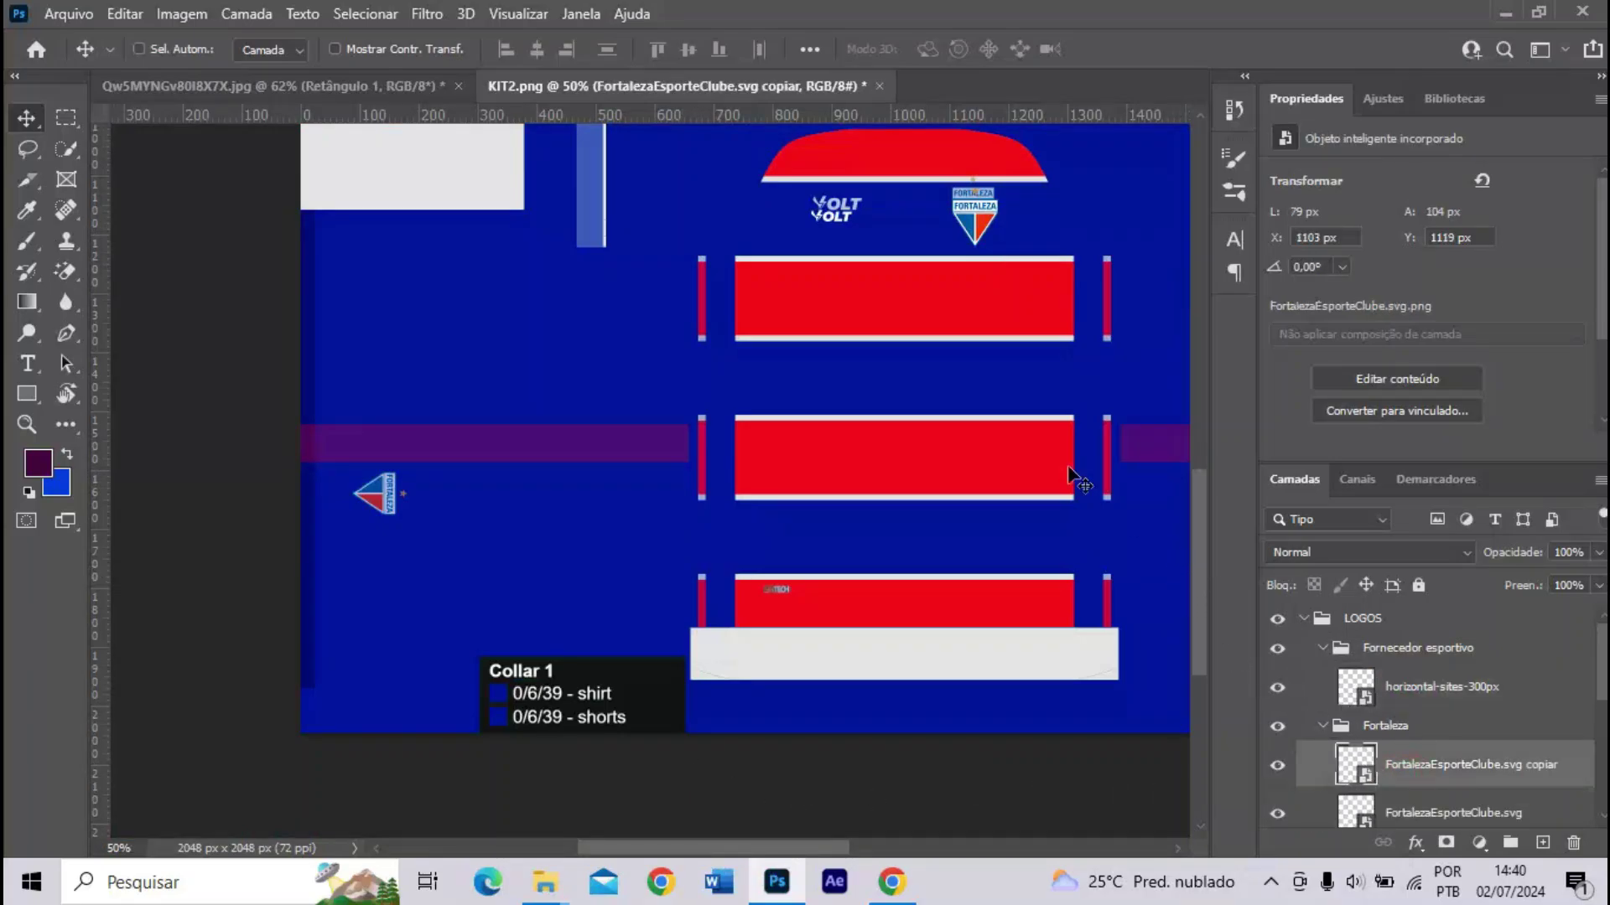
left_click_drag(972, 264, 370, 521)
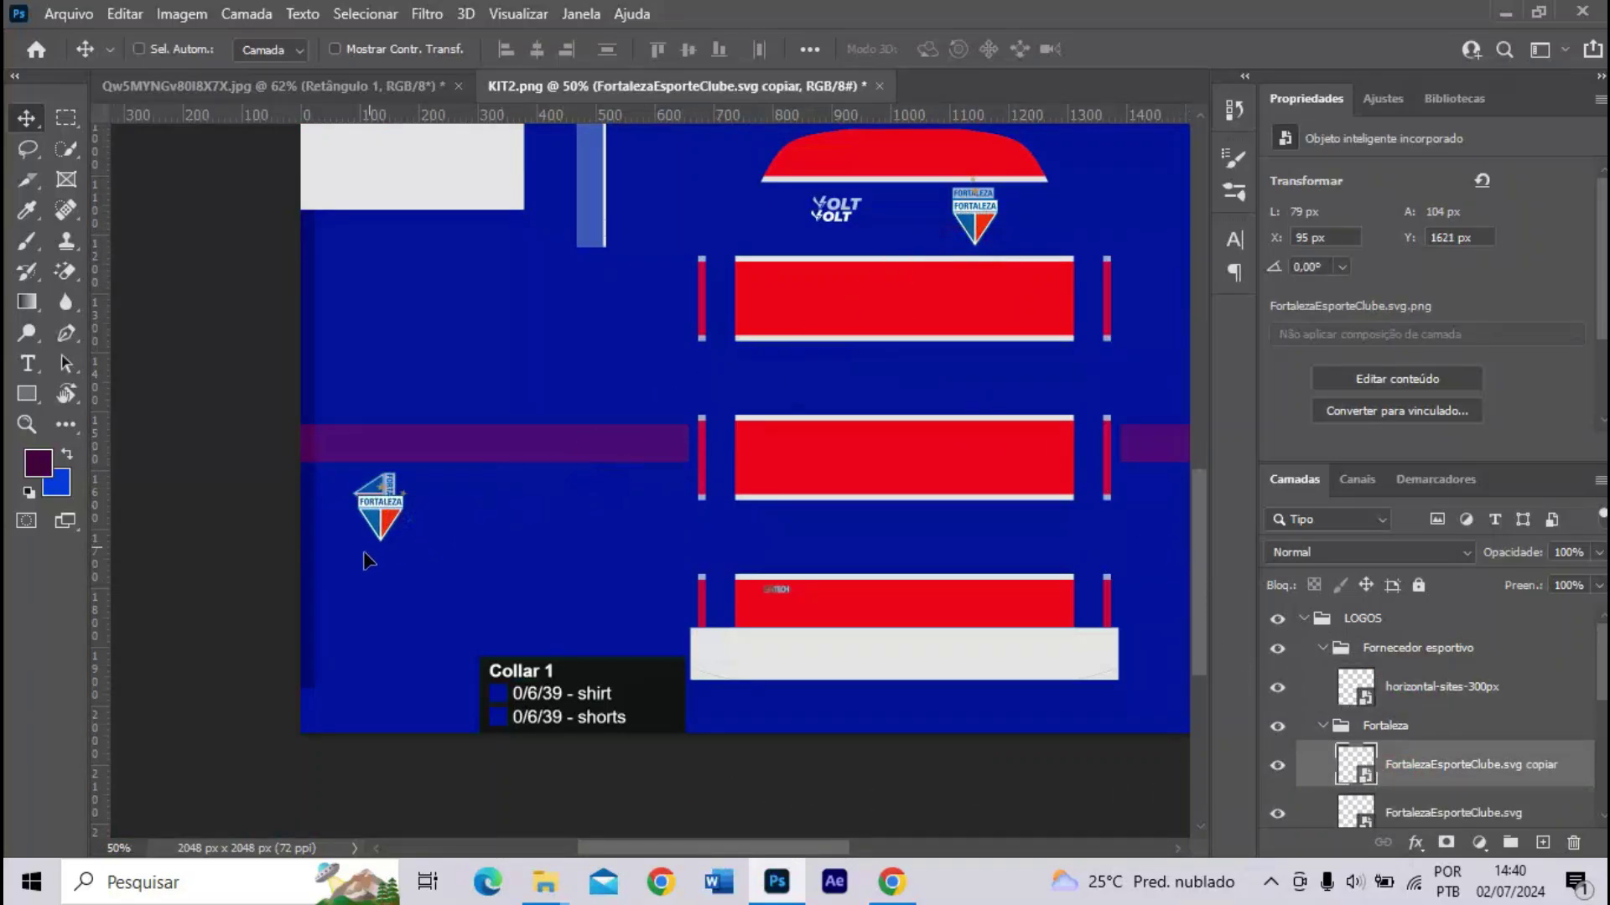
- Rotate the copied Fortaleza crest 90° and align it over the faded sideways reference crest
key("ctrl+plus")
left_click_drag(755, 851, 641, 842)
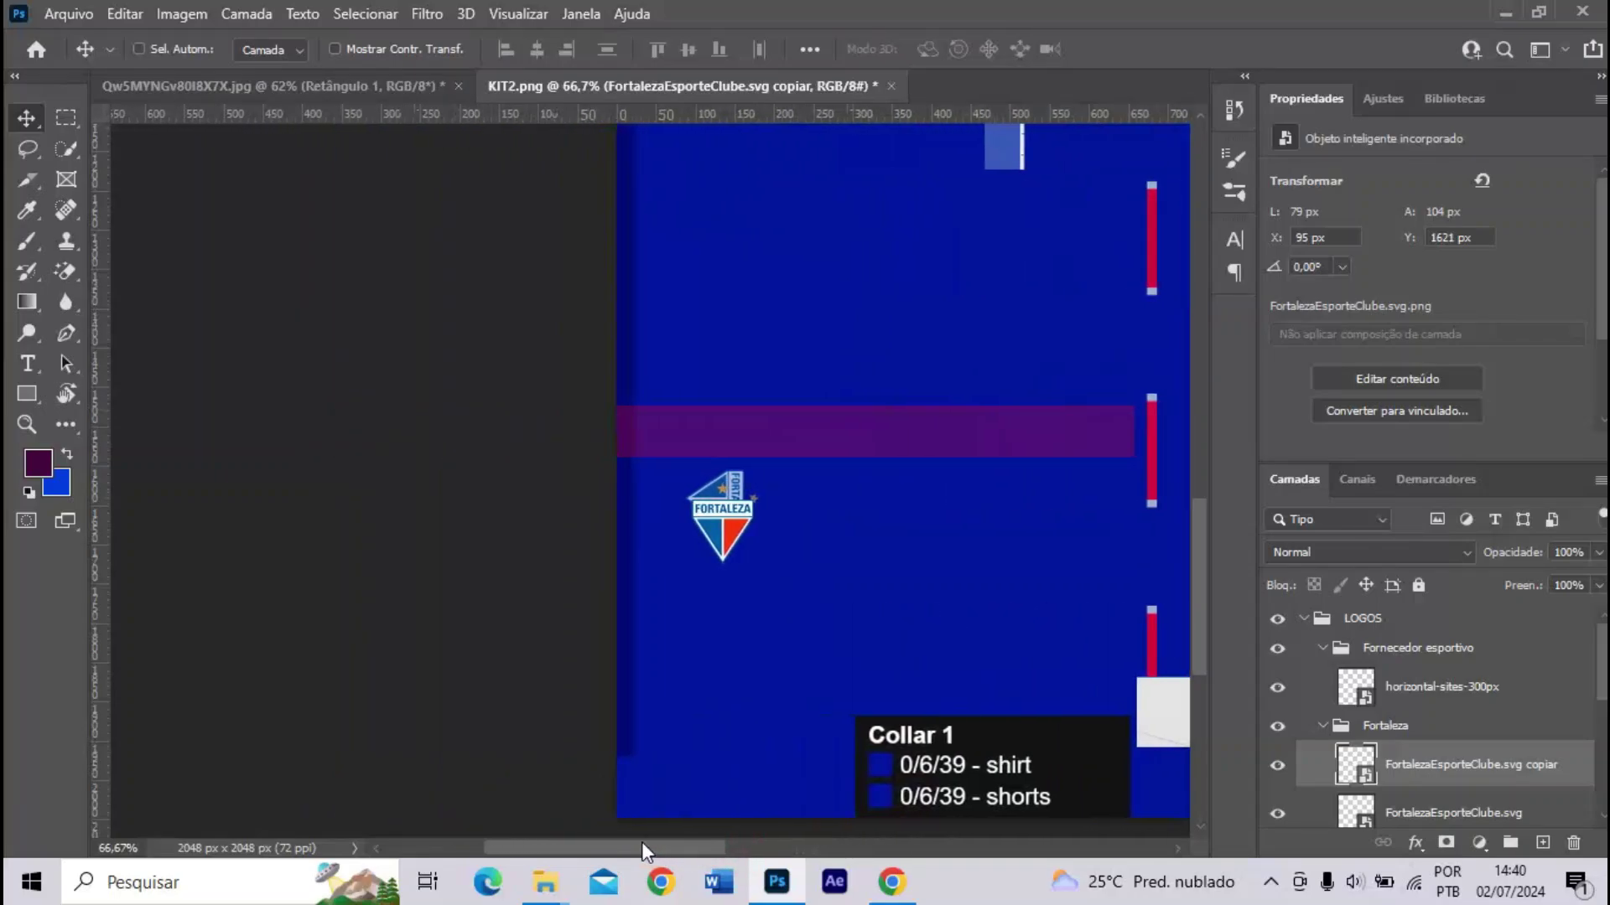
key("ctrl+plus")
key("ctrl+plus")
key("ctrl+t")
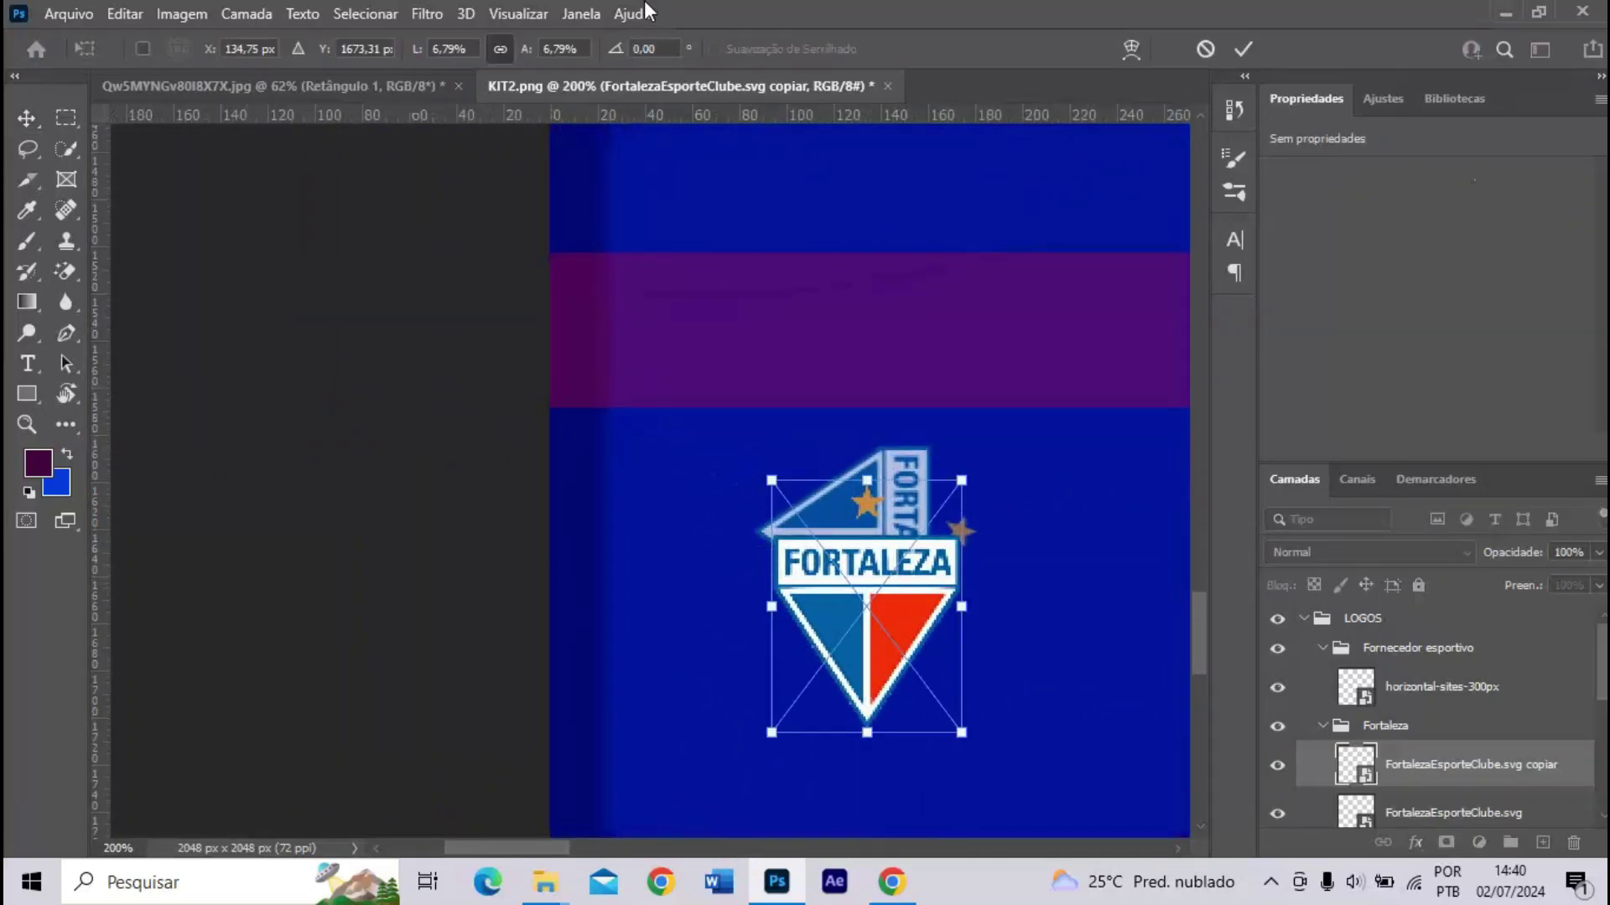
type("90")
key("Return")
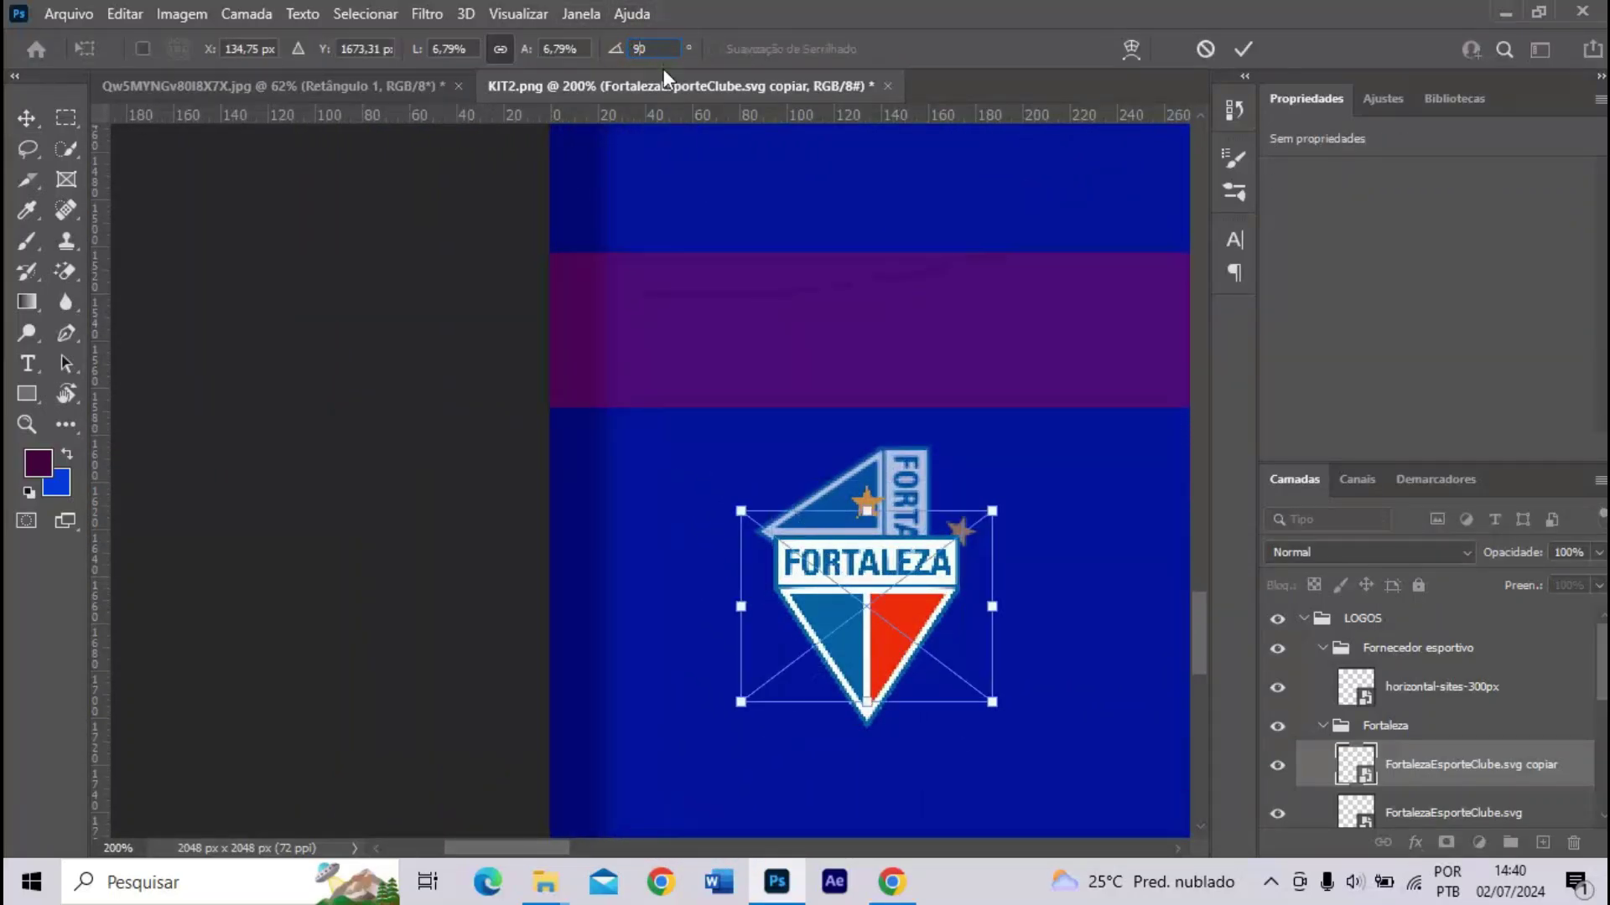
left_click_drag(909, 640, 950, 582)
key("Return")
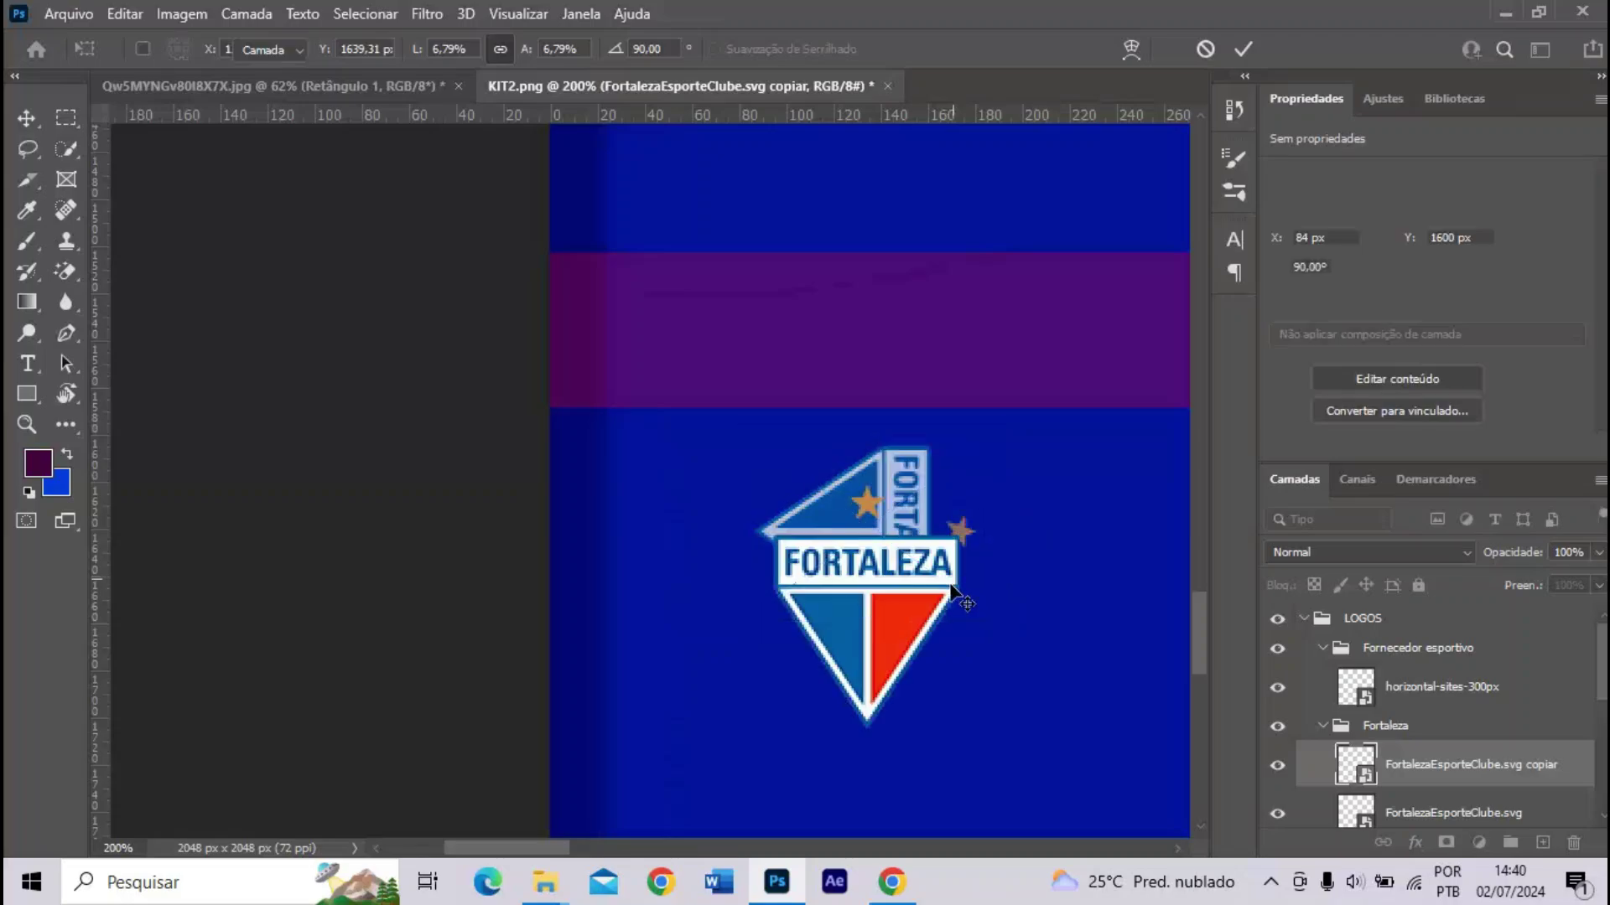
- Collapse the Fortaleza group, duplicate the horizontal-sites-300px Volt logo and move the copy beside the vertical reference logo on the lower-right shorts area
key("ctrl+minus")
left_click_drag(631, 853, 757, 843)
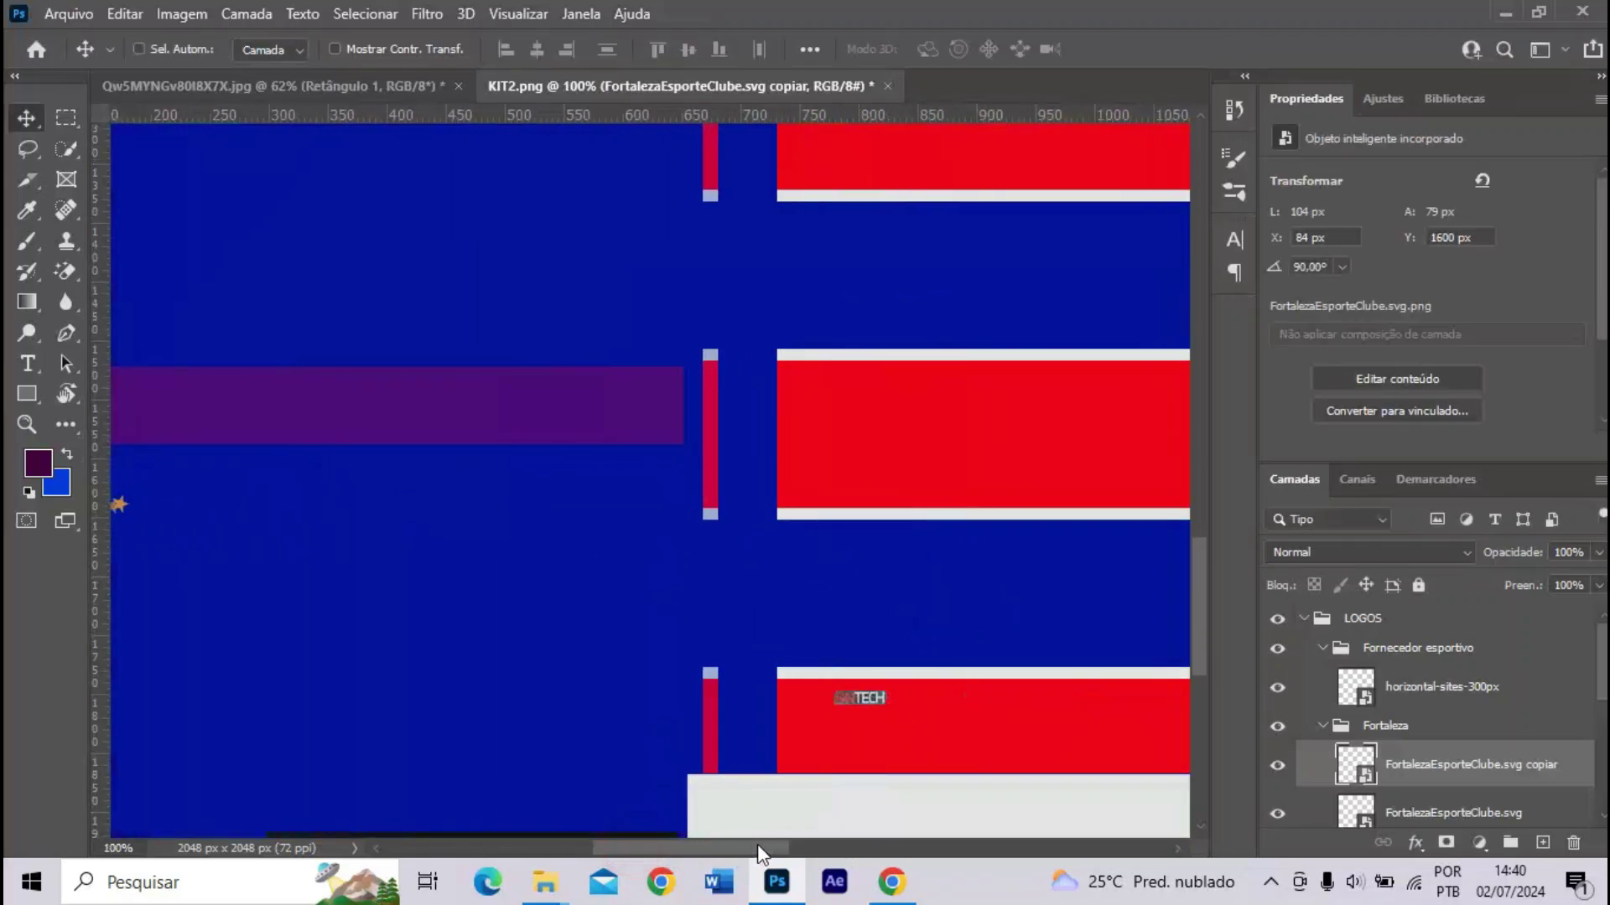
key("ctrl+minus")
key("ctrl+minus")
scroll(736, 744, "up", 3)
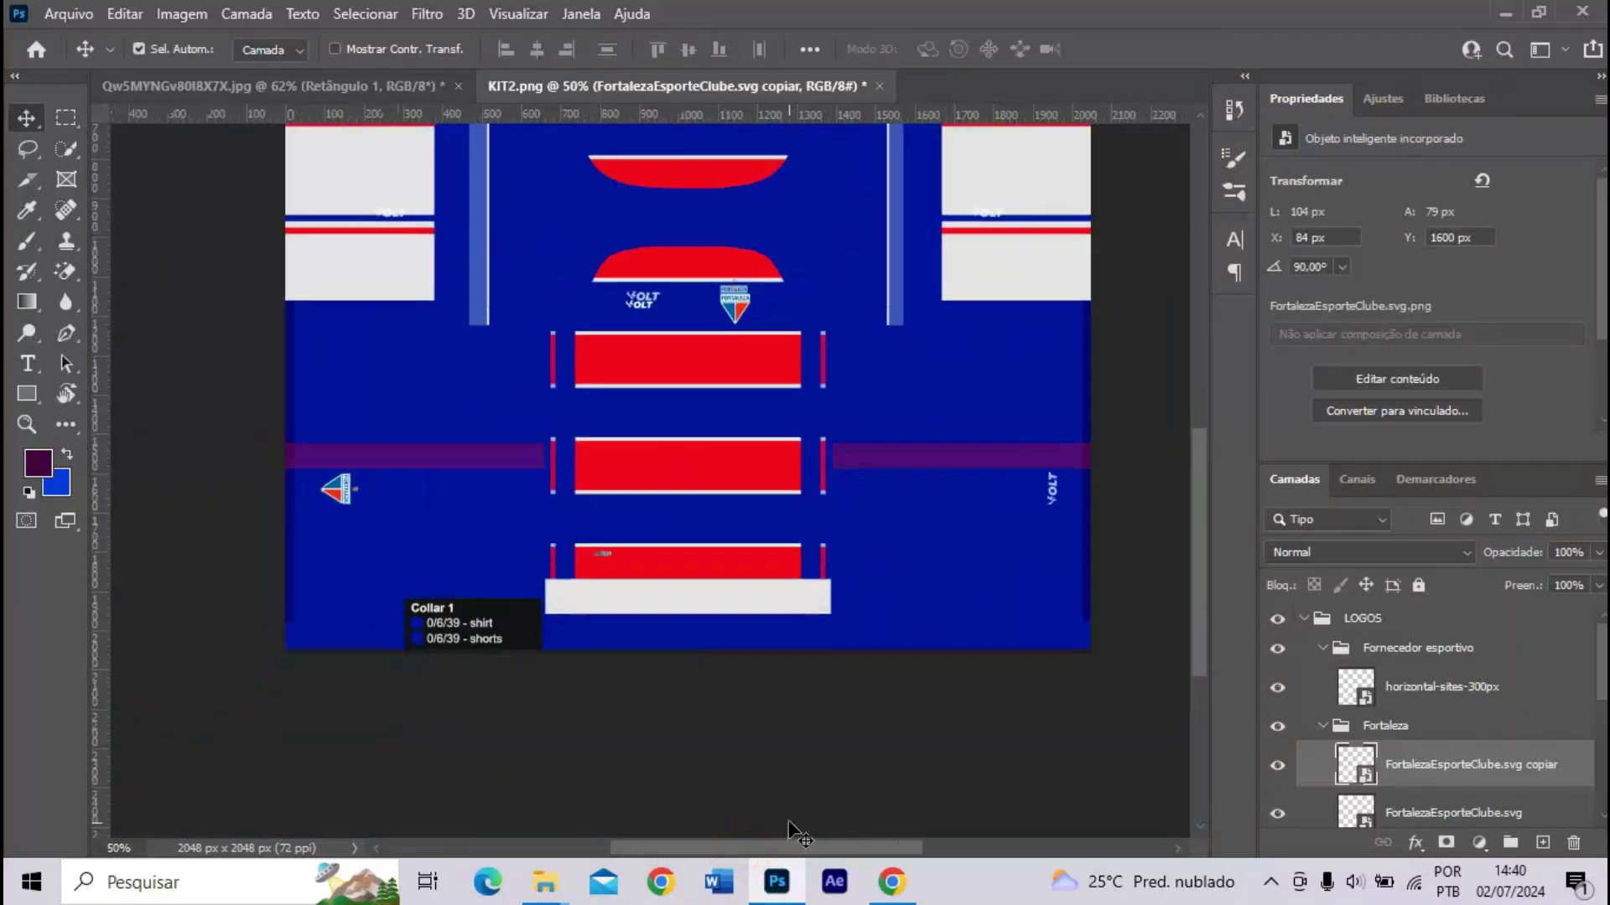
key("ctrl+minus")
scroll(733, 743, "up", 5)
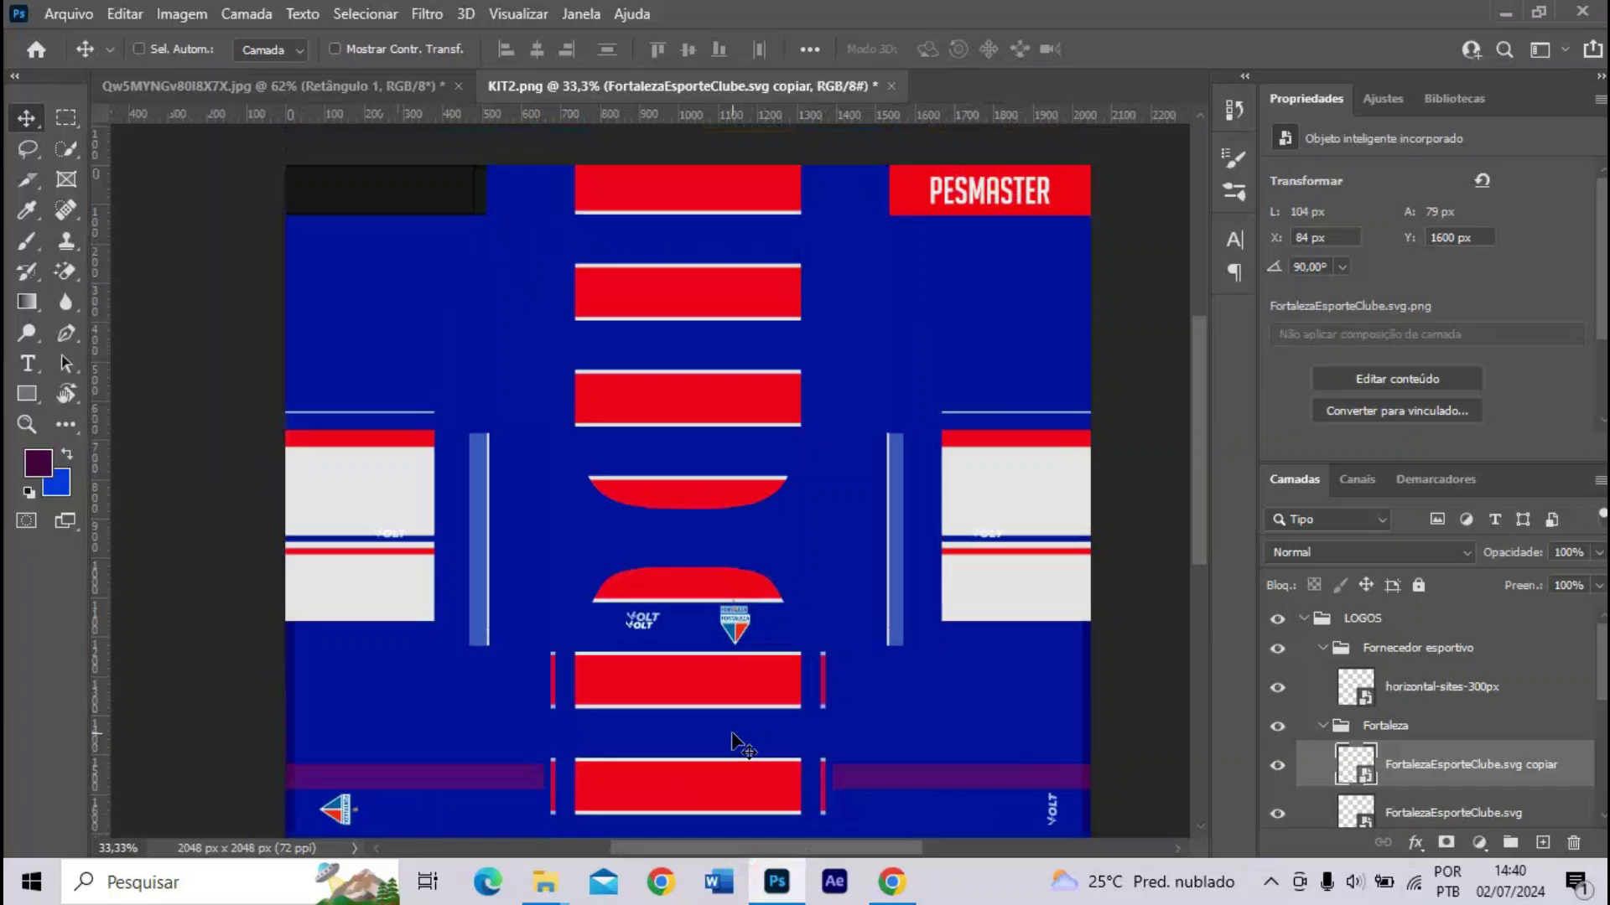
scroll(738, 744, "down", 3)
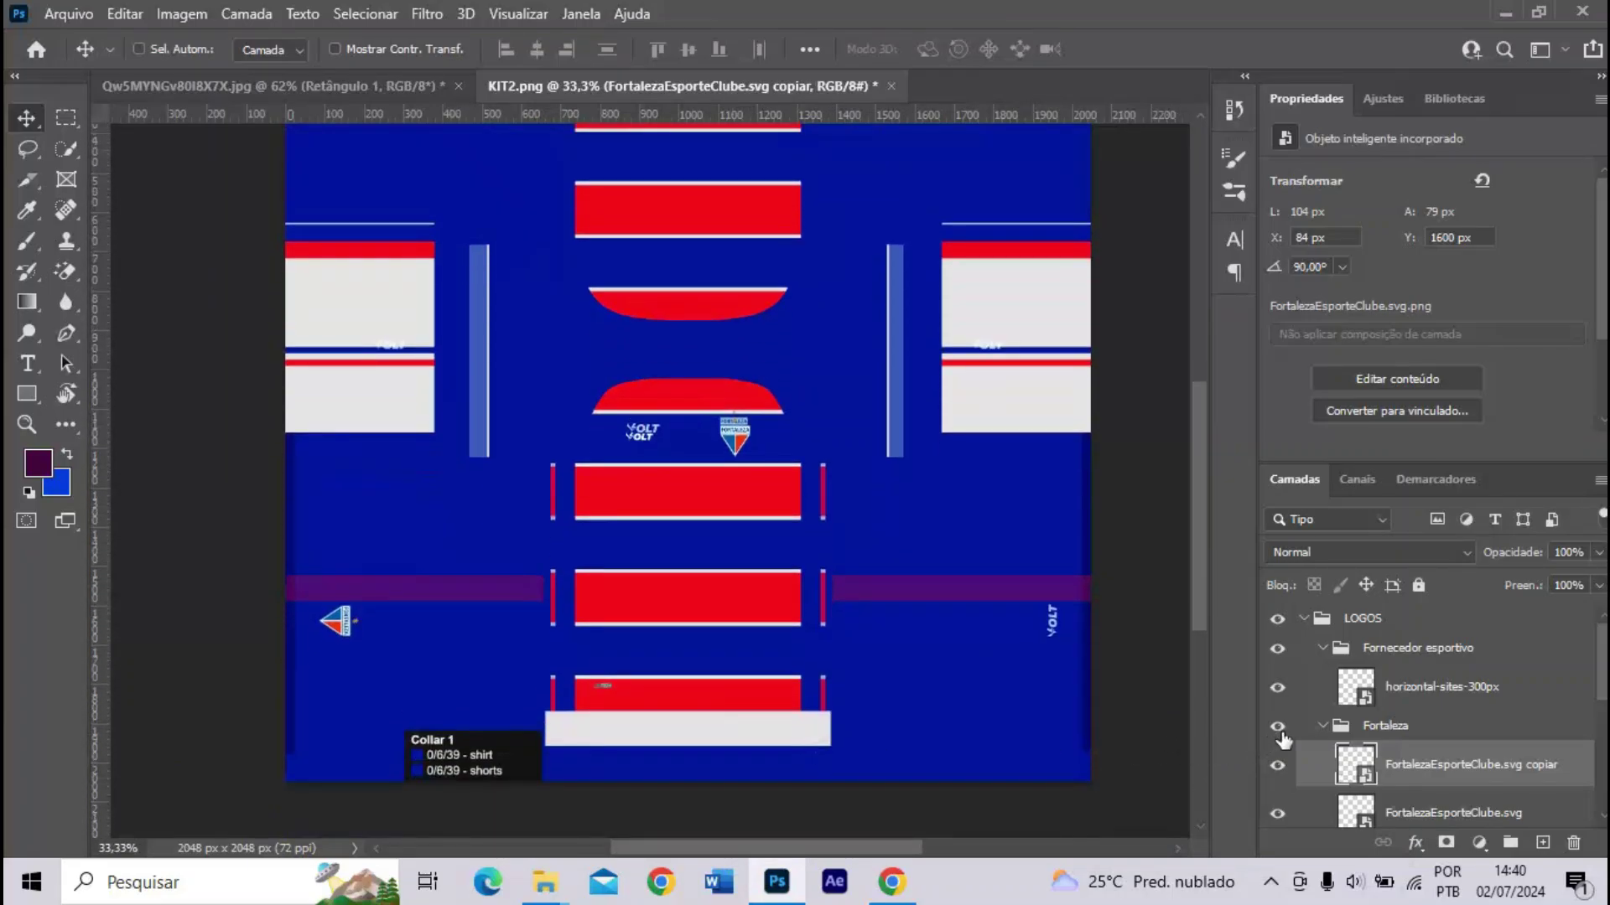
left_click(1321, 729)
left_click(1394, 702)
scroll(1358, 687, "down", 1)
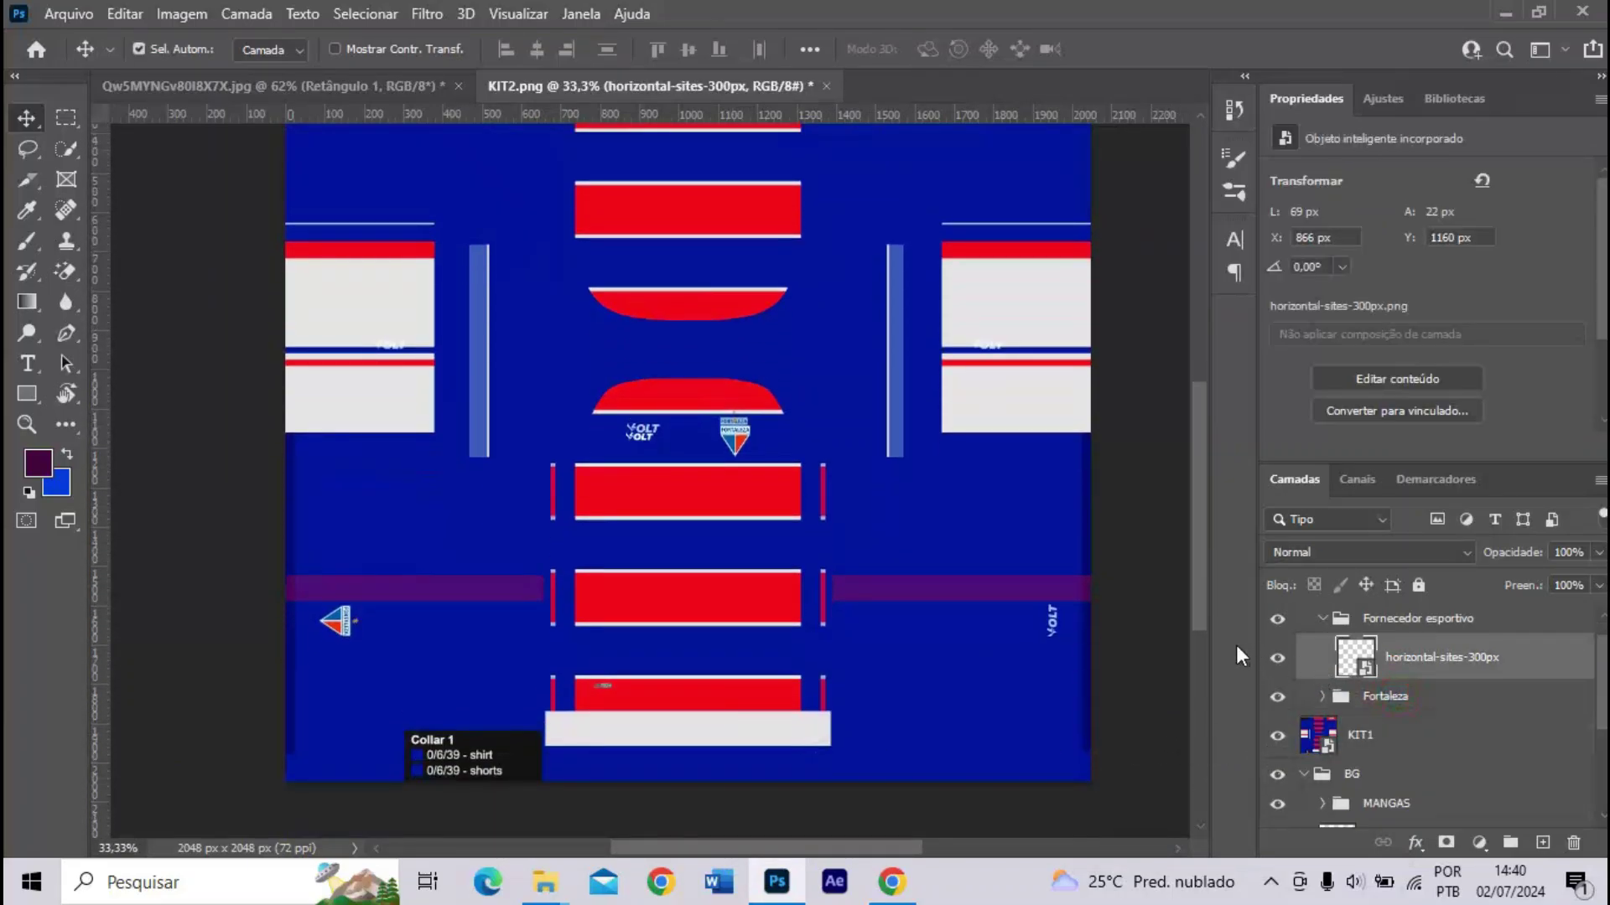
key("ctrl+j")
left_click_drag(661, 453, 1003, 633)
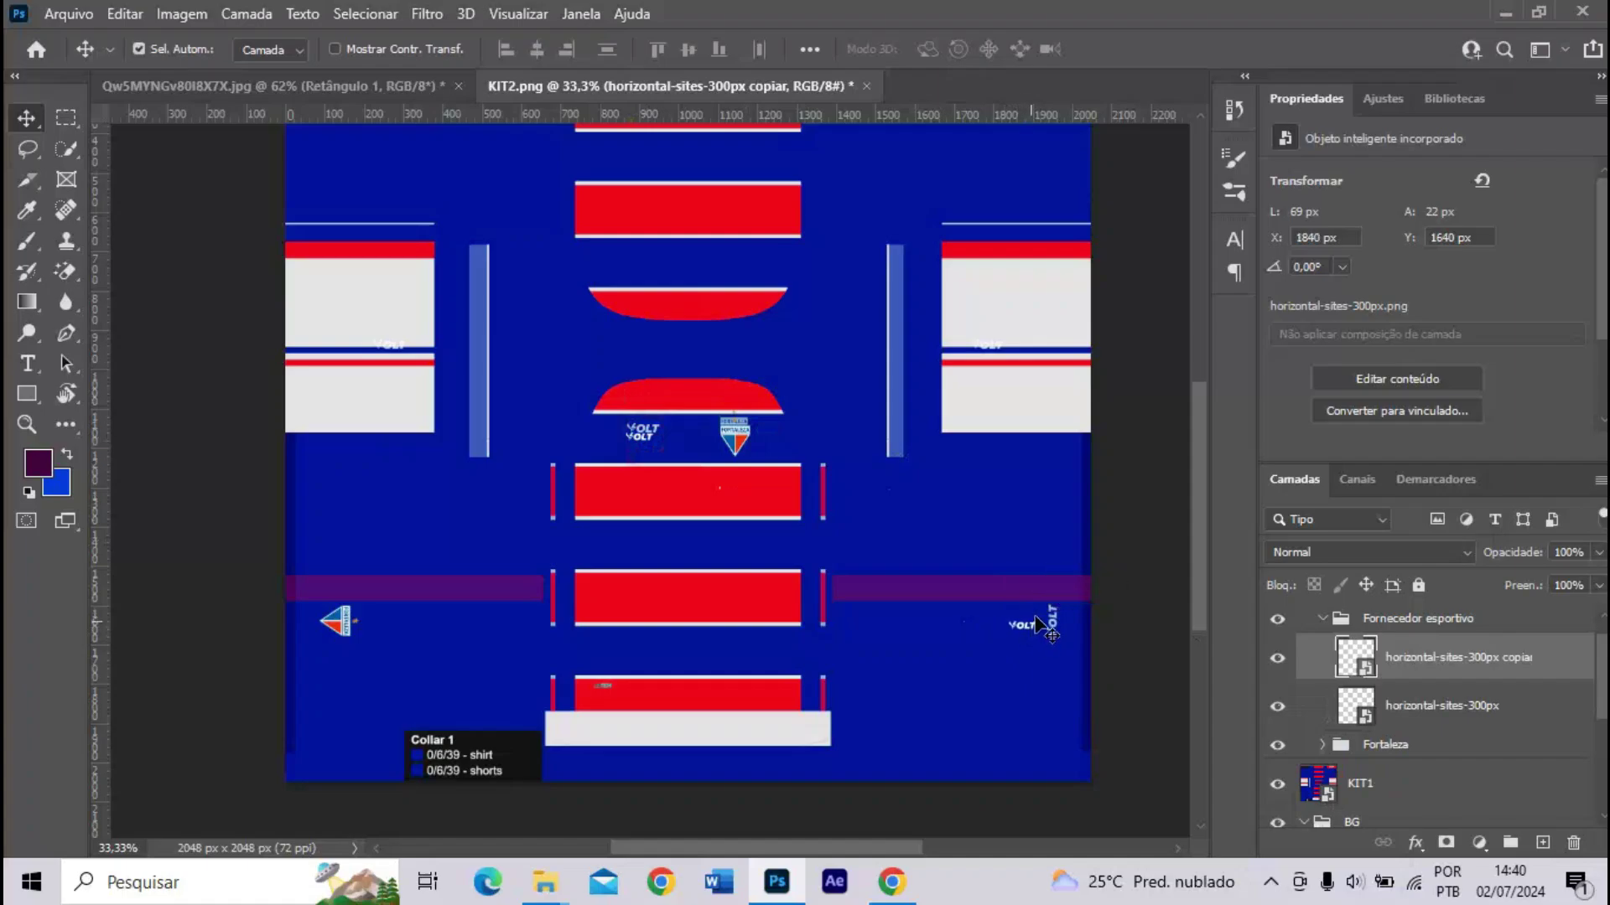
- Rotate the copied Volt logo -90°, align it over the vertical reference logo on the shorts, and collapse the Fornecedor esportivo group
key("ctrl+t")
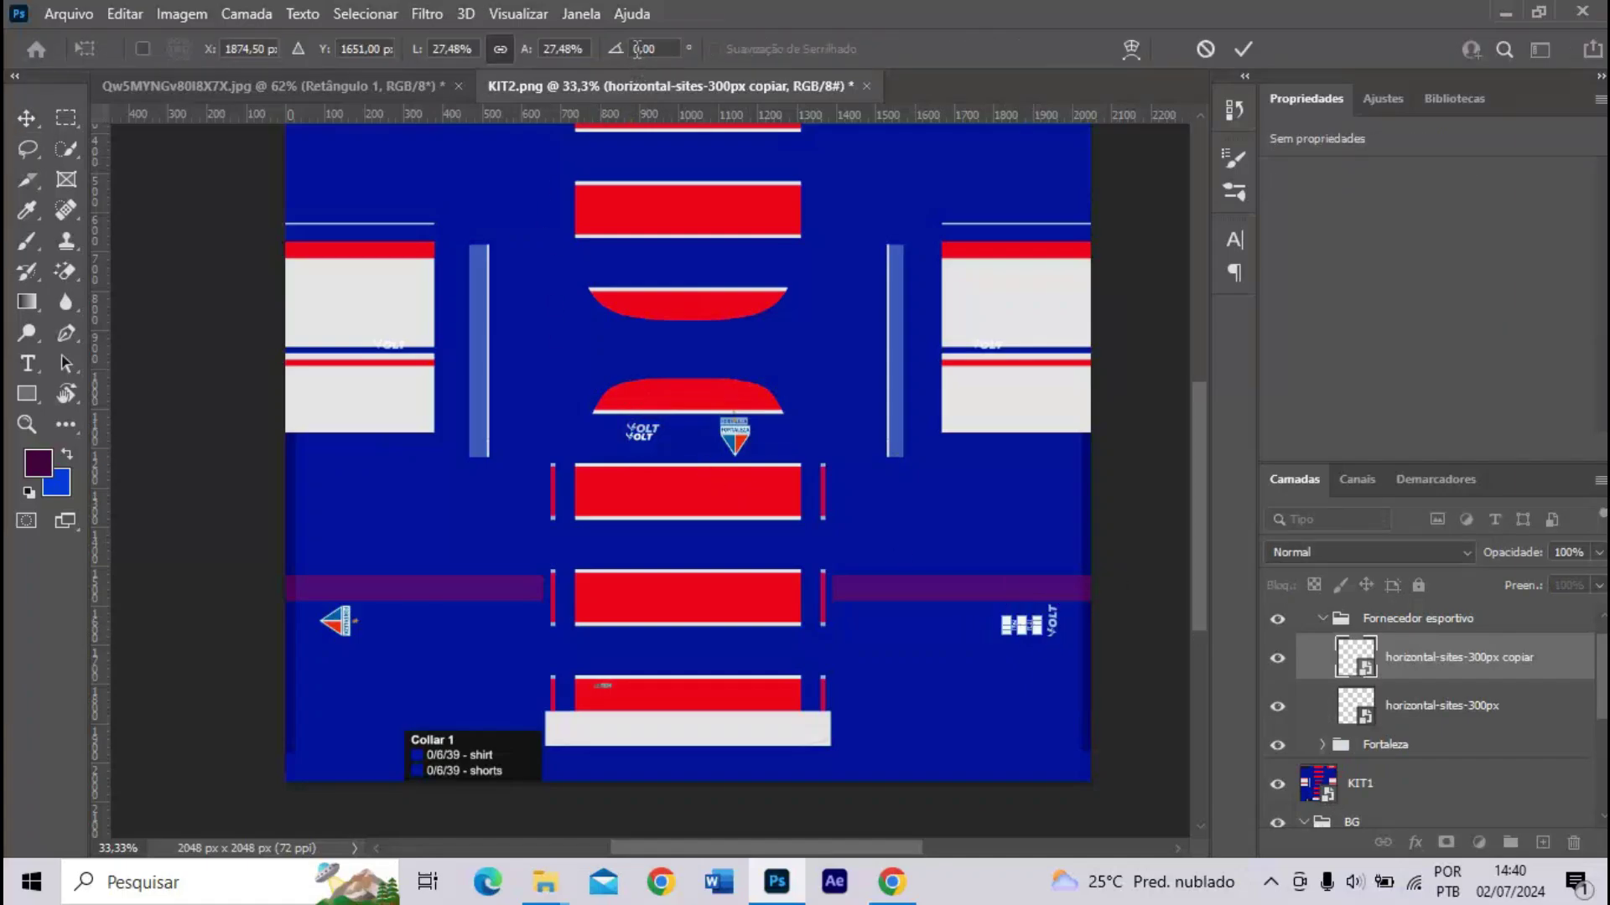
type("-9")
key("Return")
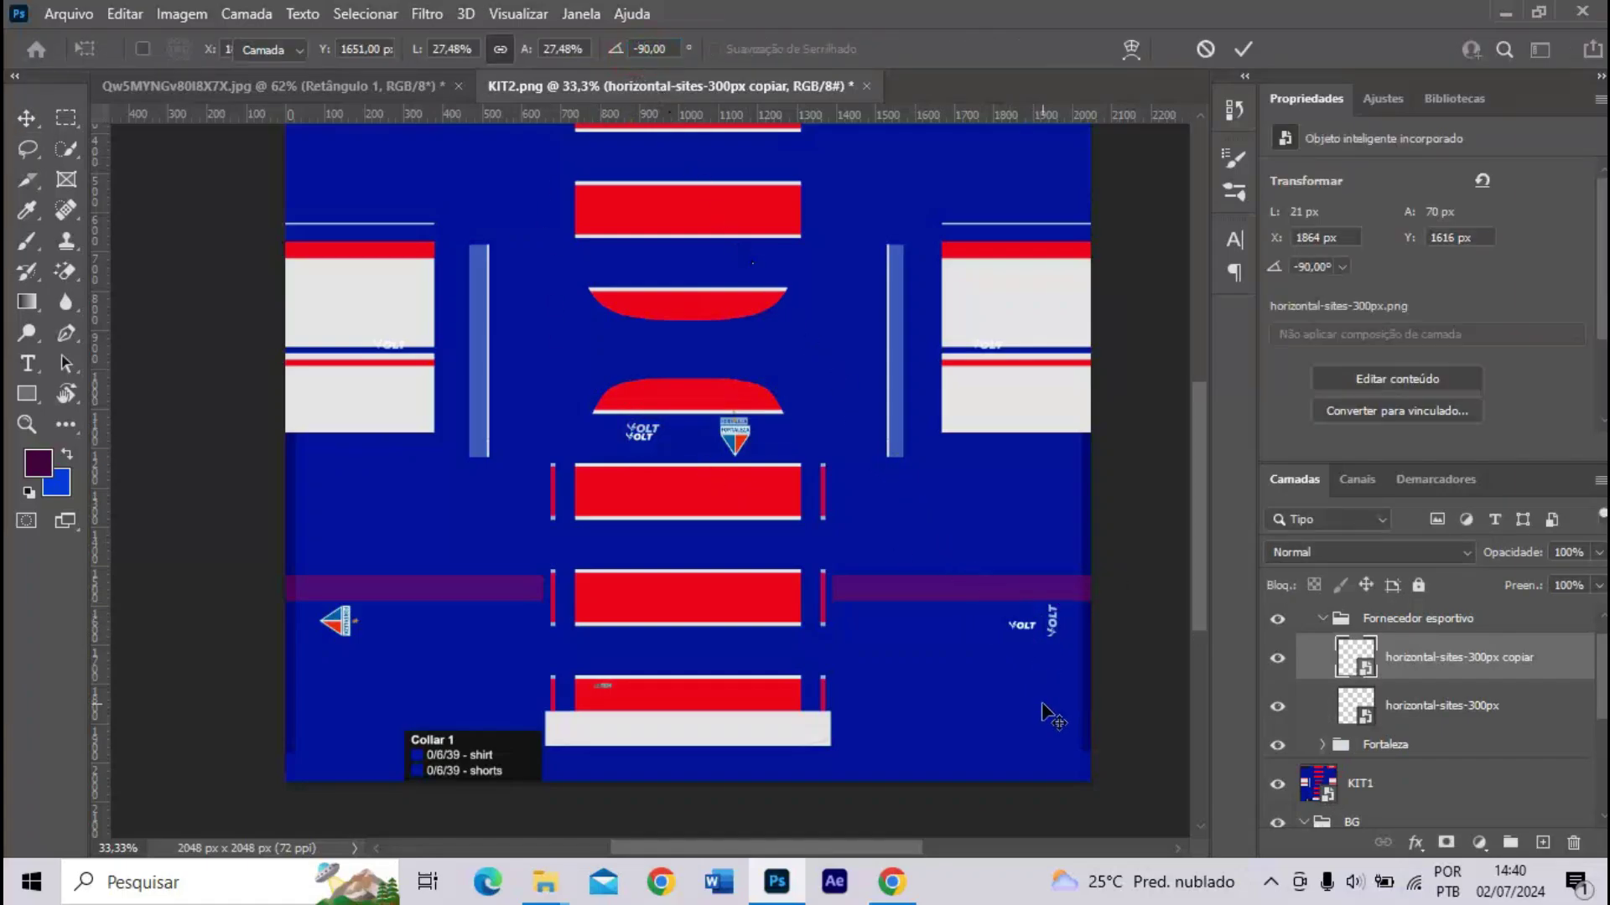
left_click_drag(859, 850, 922, 849)
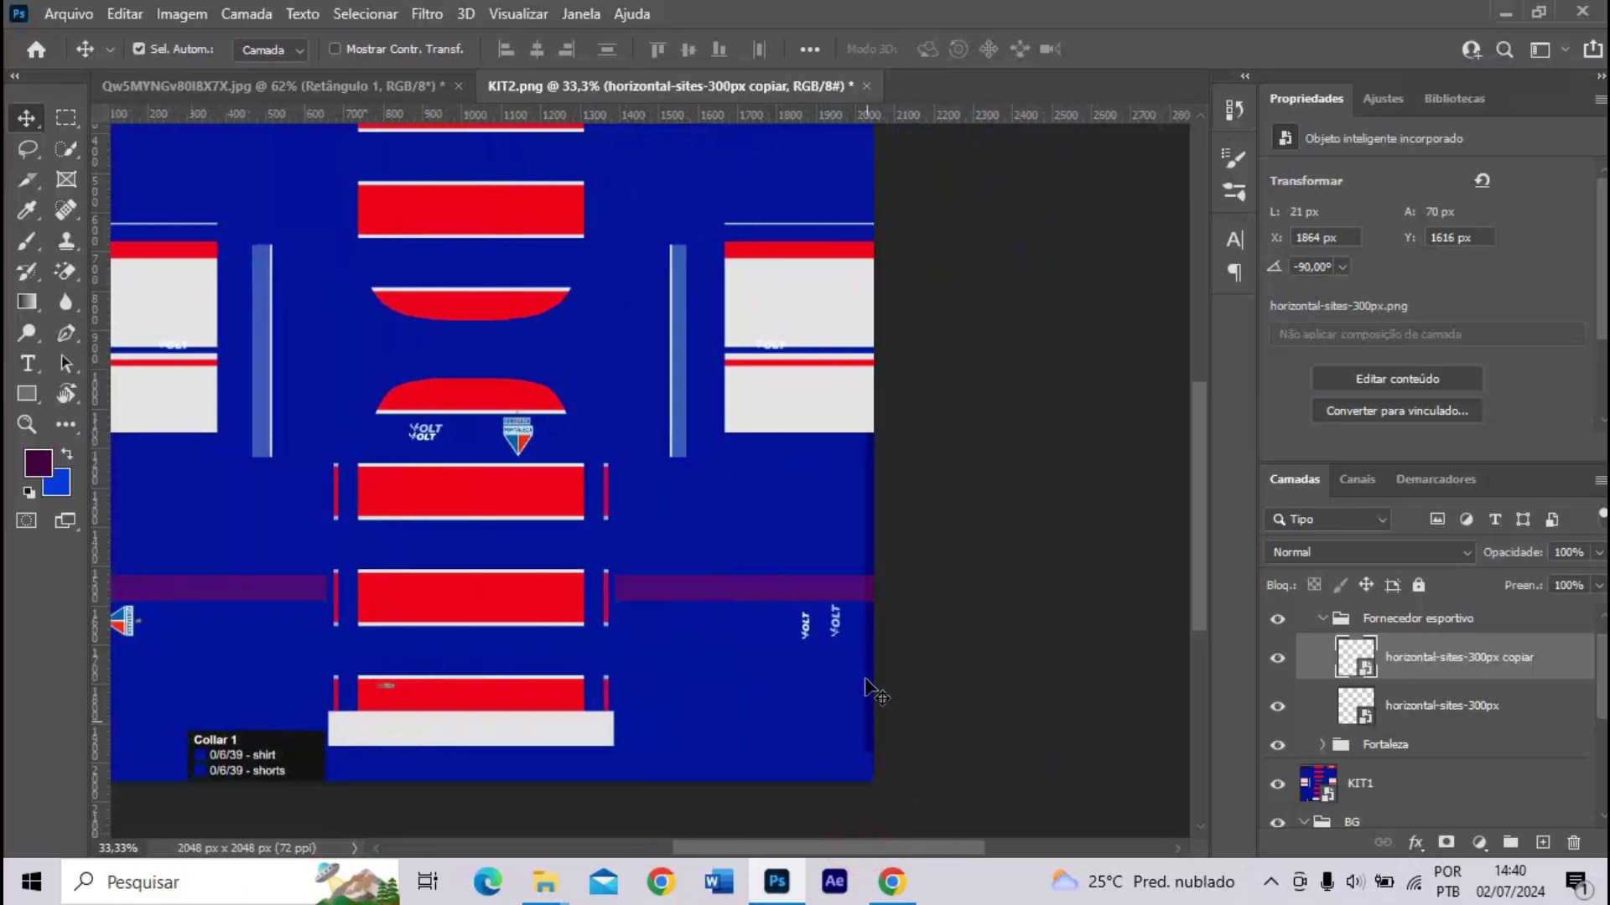
key("ctrl+plus")
left_click_drag(906, 621, 953, 610)
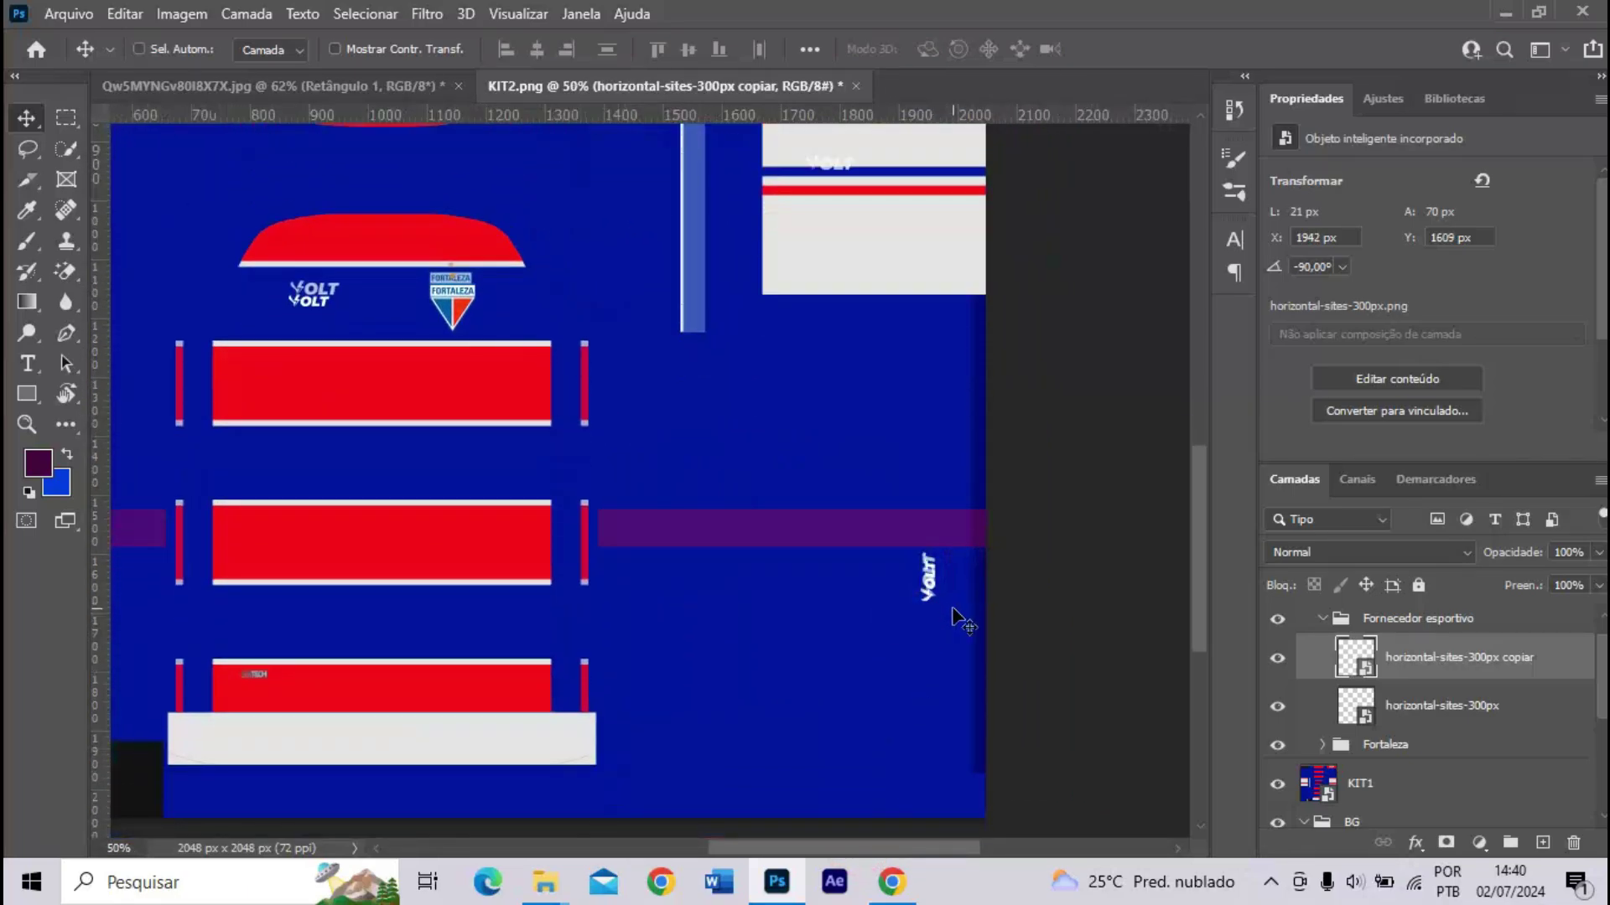
key("ctrl+plus")
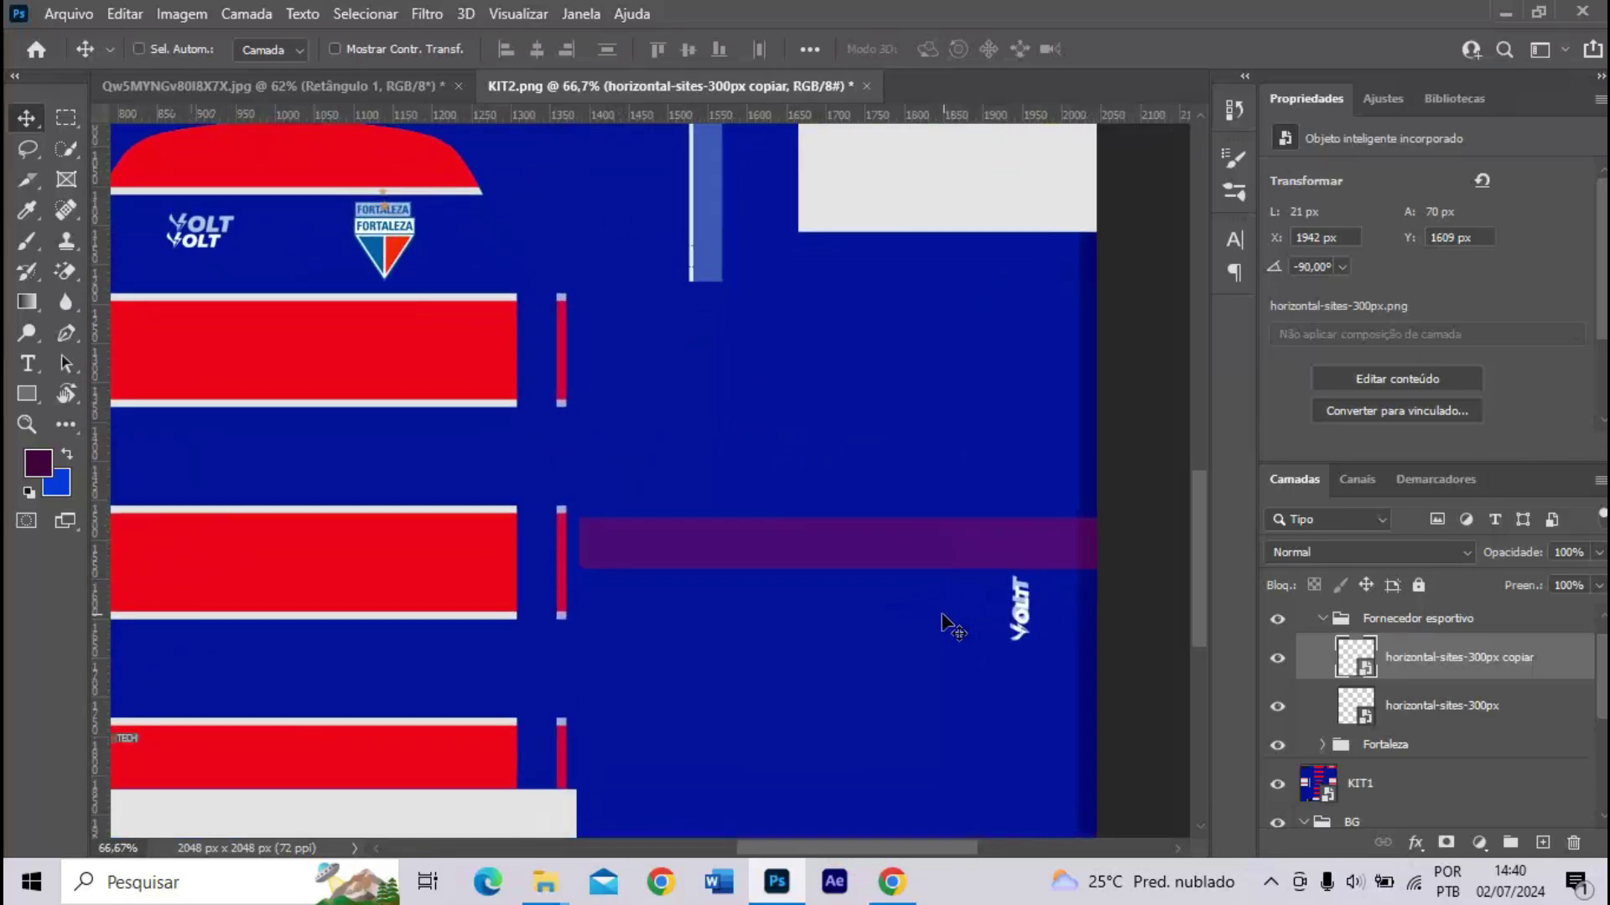
left_click(1324, 620)
- Examine the faded Volt logo on the template's left sleeve
key("ctrl+minus")
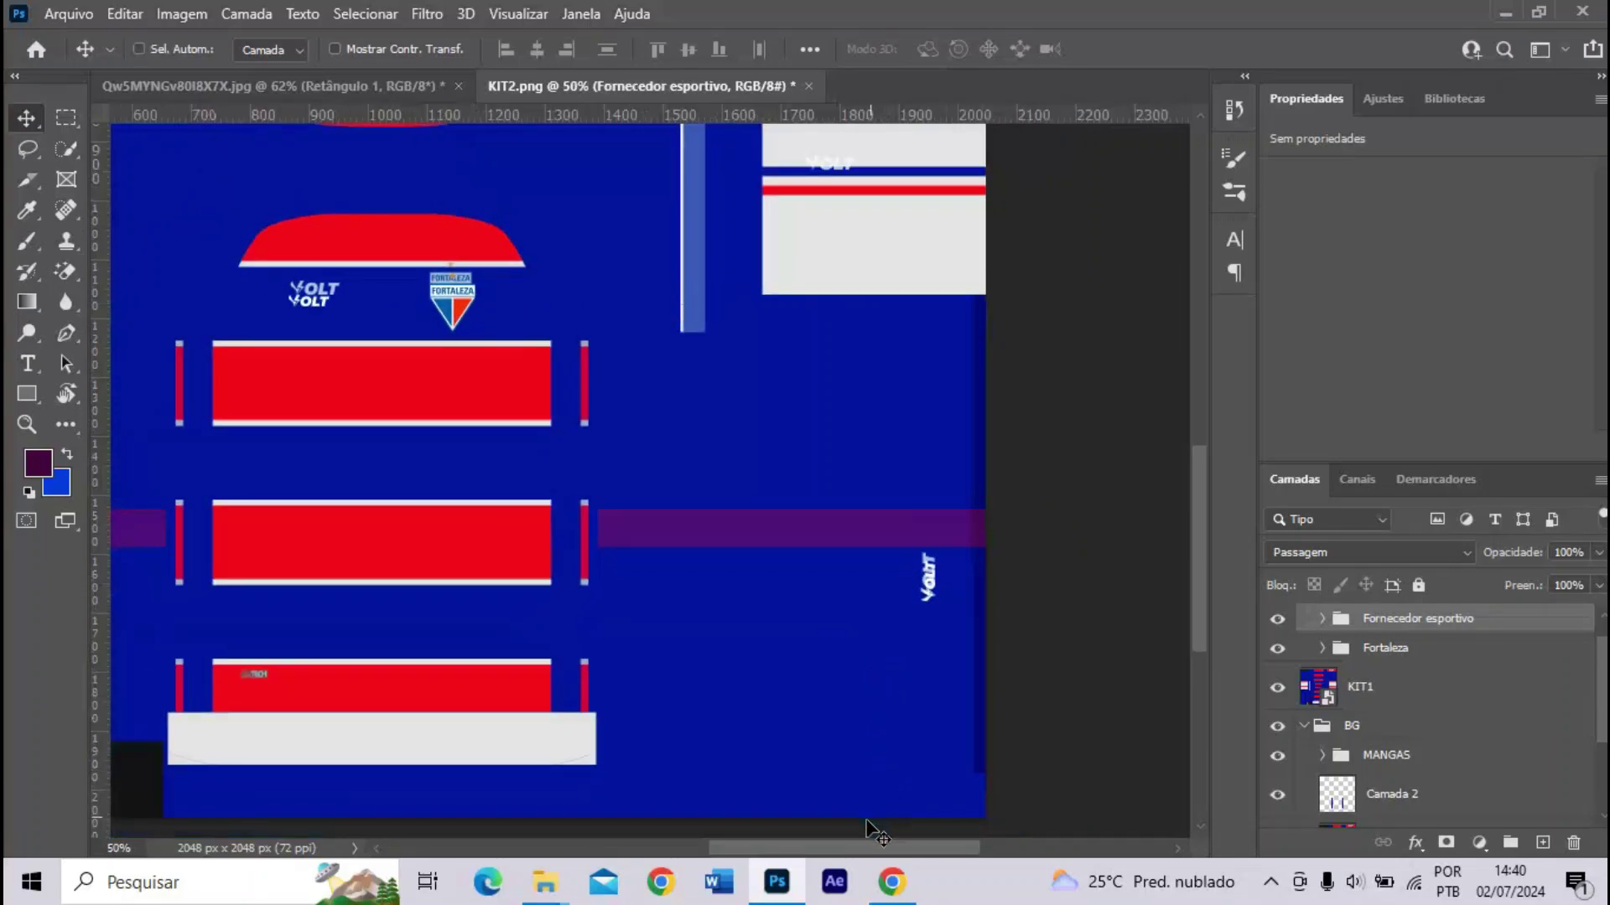
left_click_drag(853, 850, 782, 849)
scroll(755, 729, "up", 5)
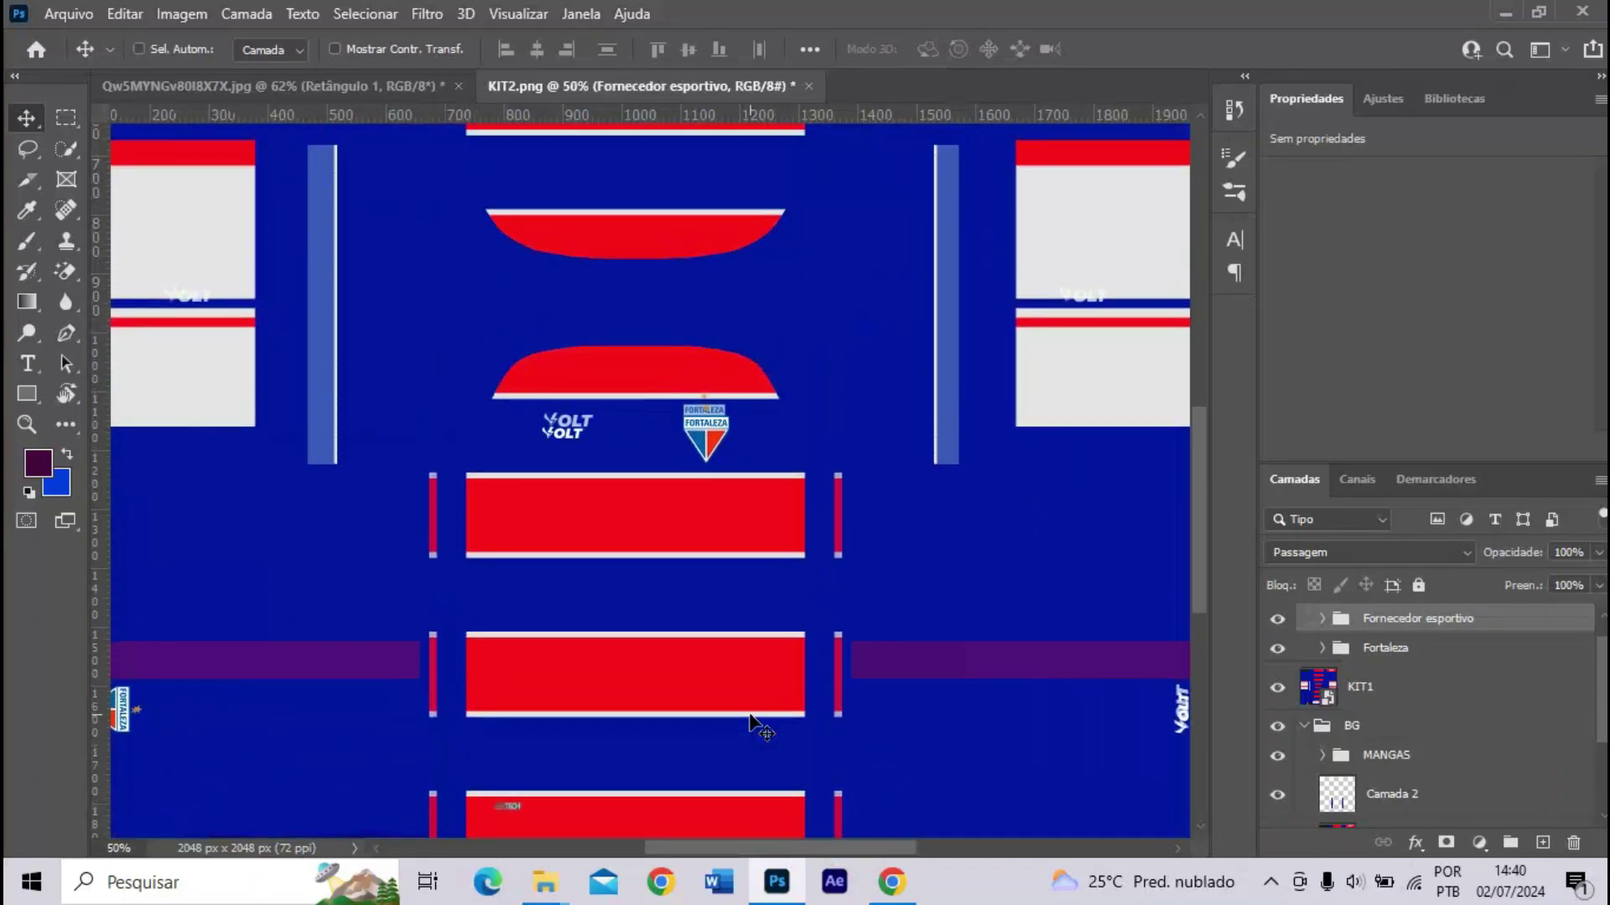
scroll(639, 651, "up", 2)
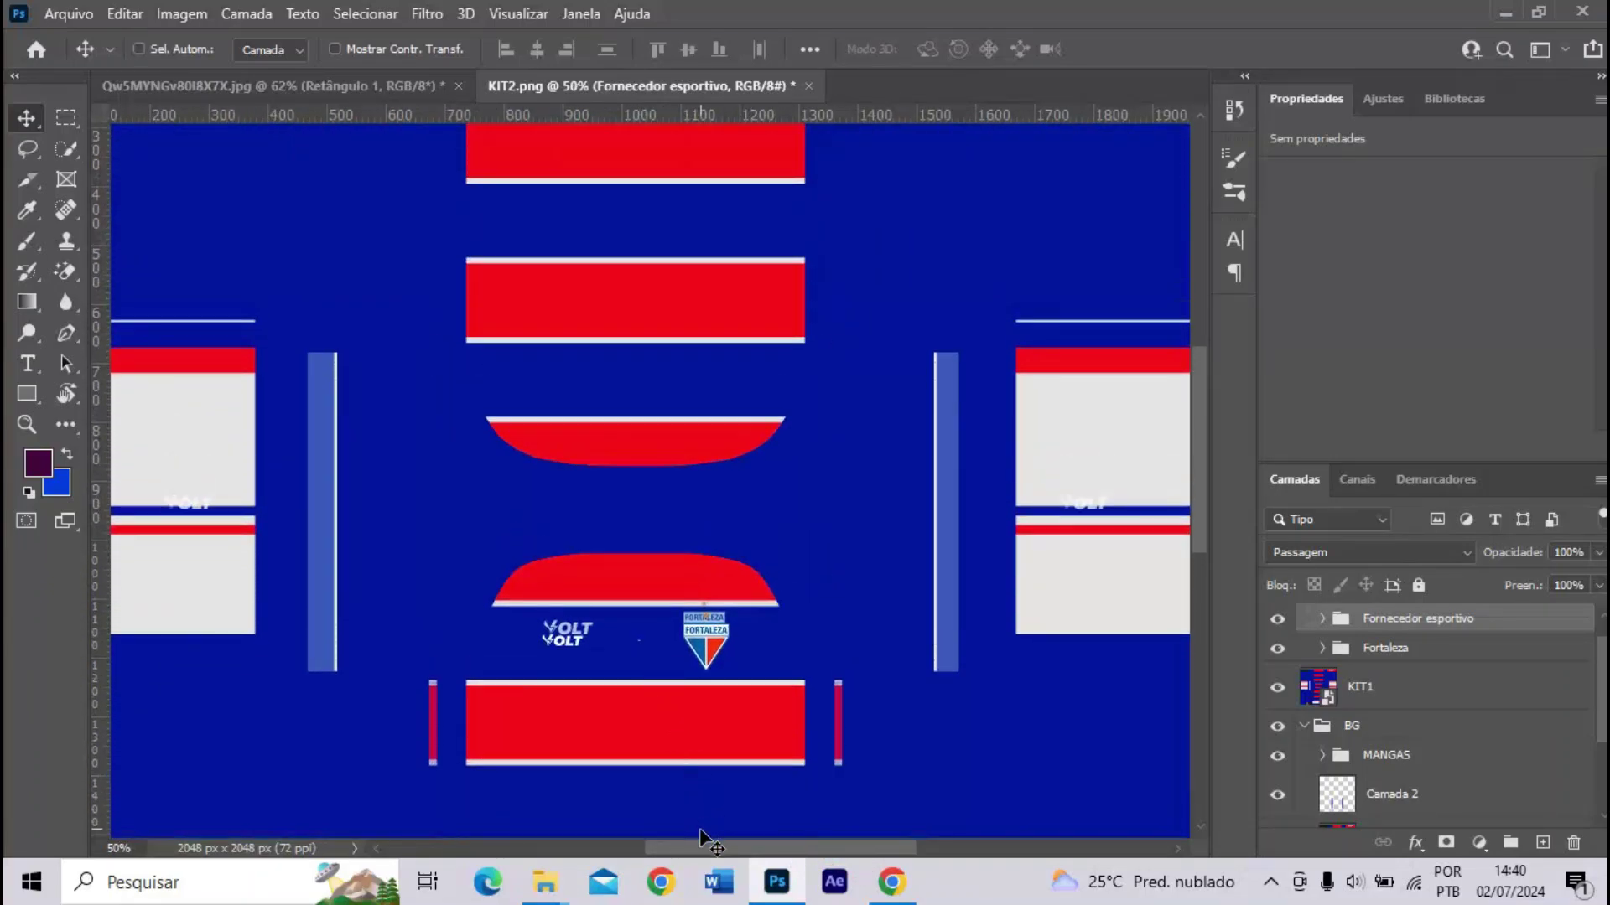
left_click_drag(700, 846, 571, 845)
key("ctrl+plus")
key("ctrl+plus")
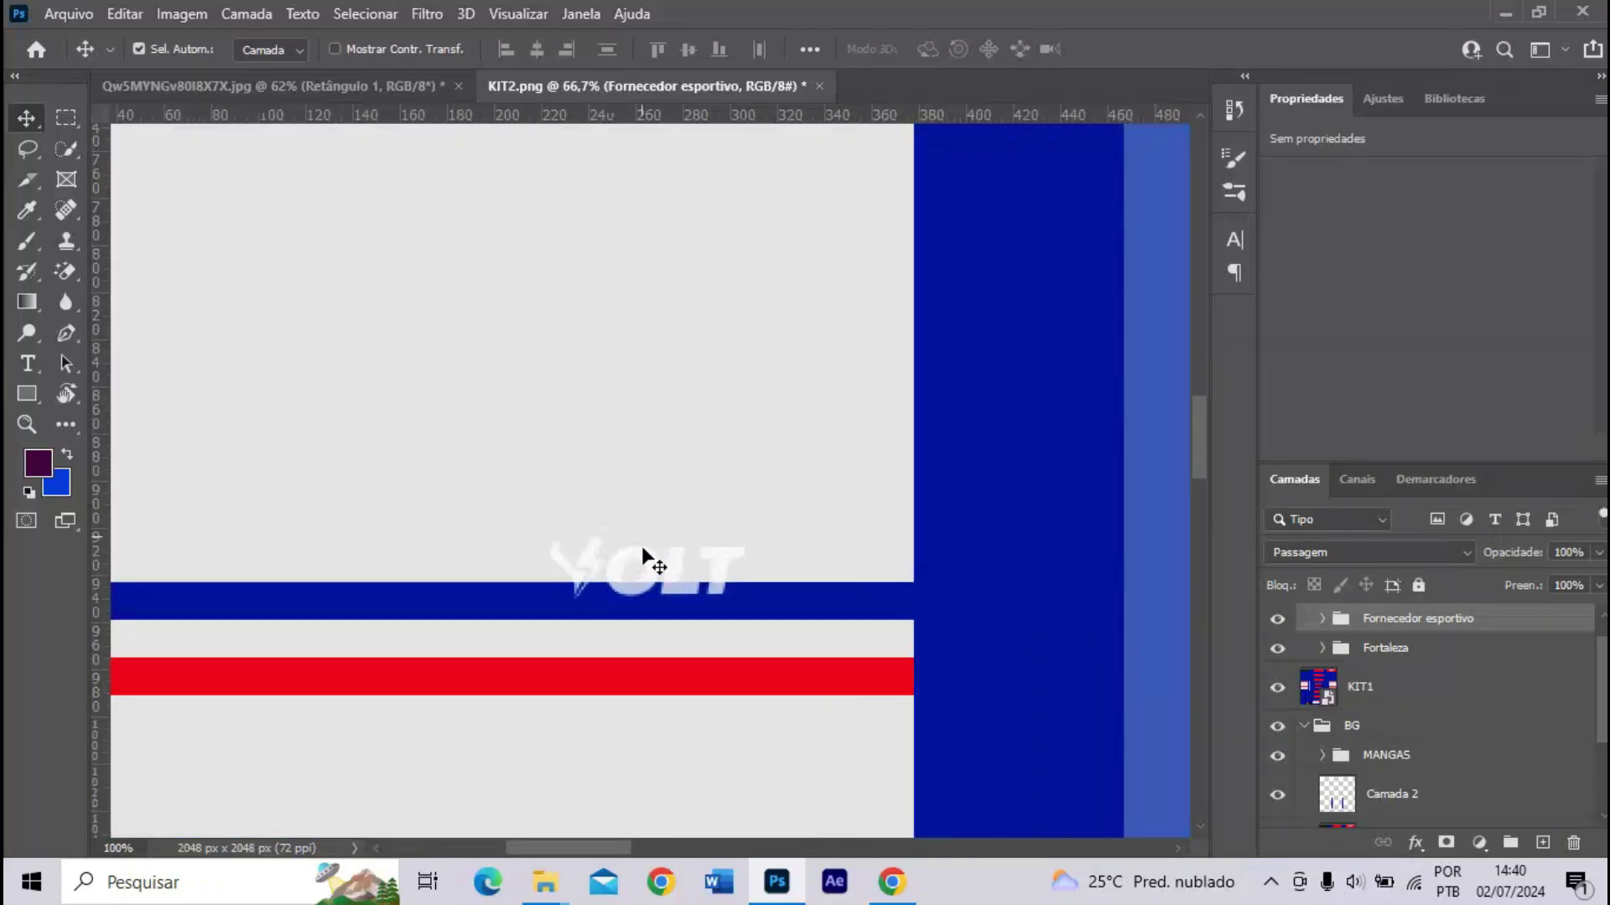
key("ctrl+minus")
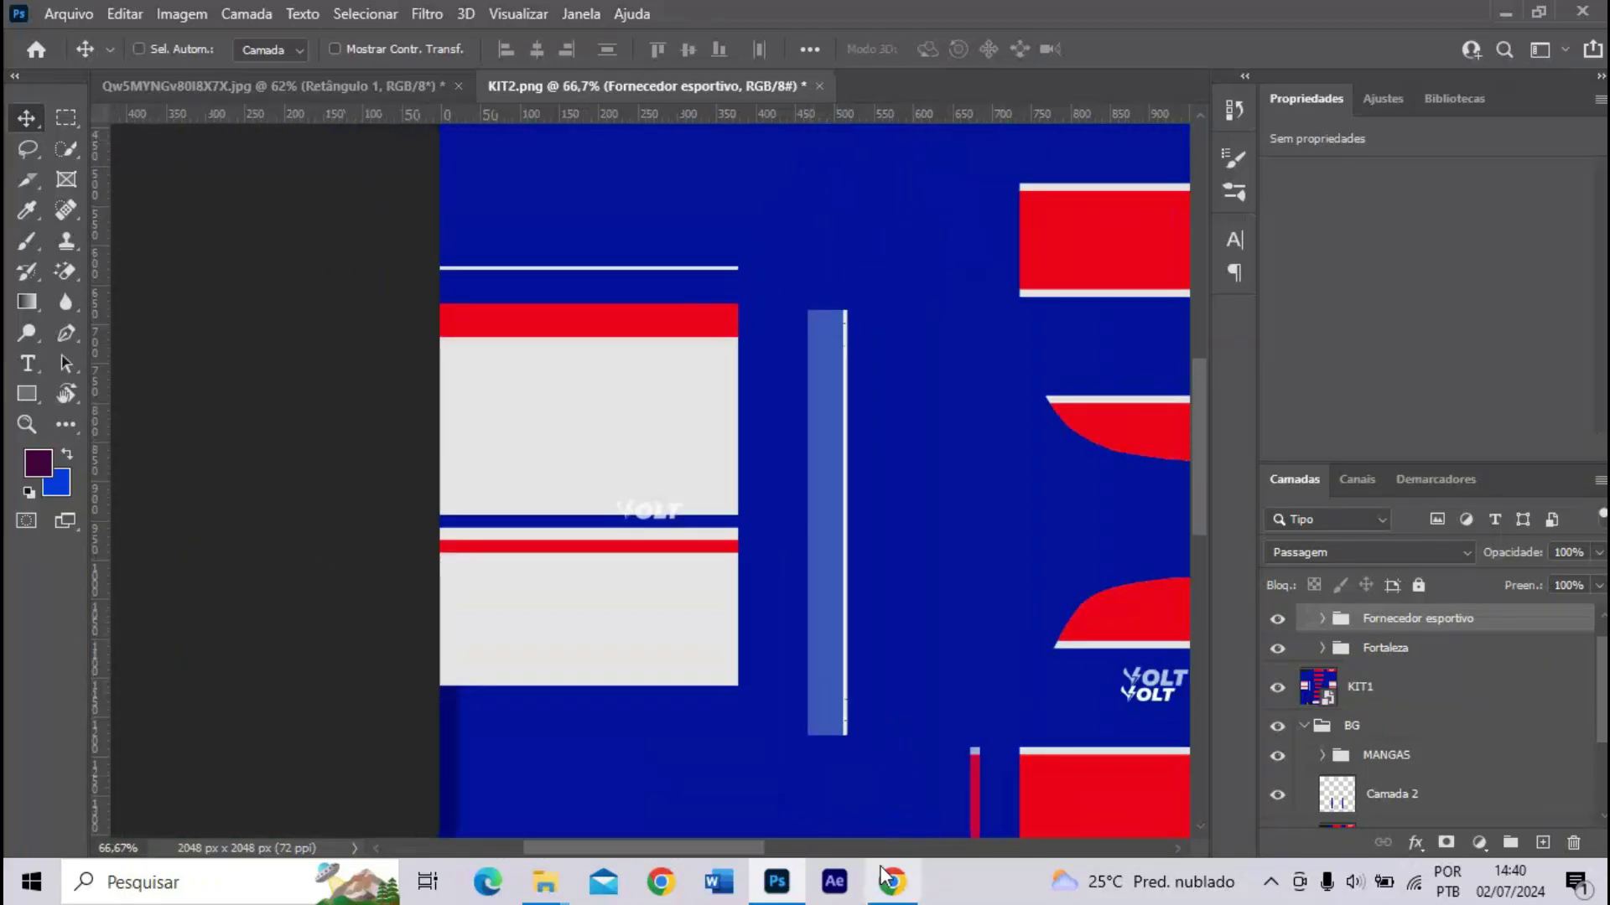
- Switch to Chrome, compare the sleeves in the Fortaleza 2024 home kit photos, including the kneeling player, and return to Photoshop
left_click(890, 880)
left_click(1154, 531)
scroll(1103, 514, "down", 10)
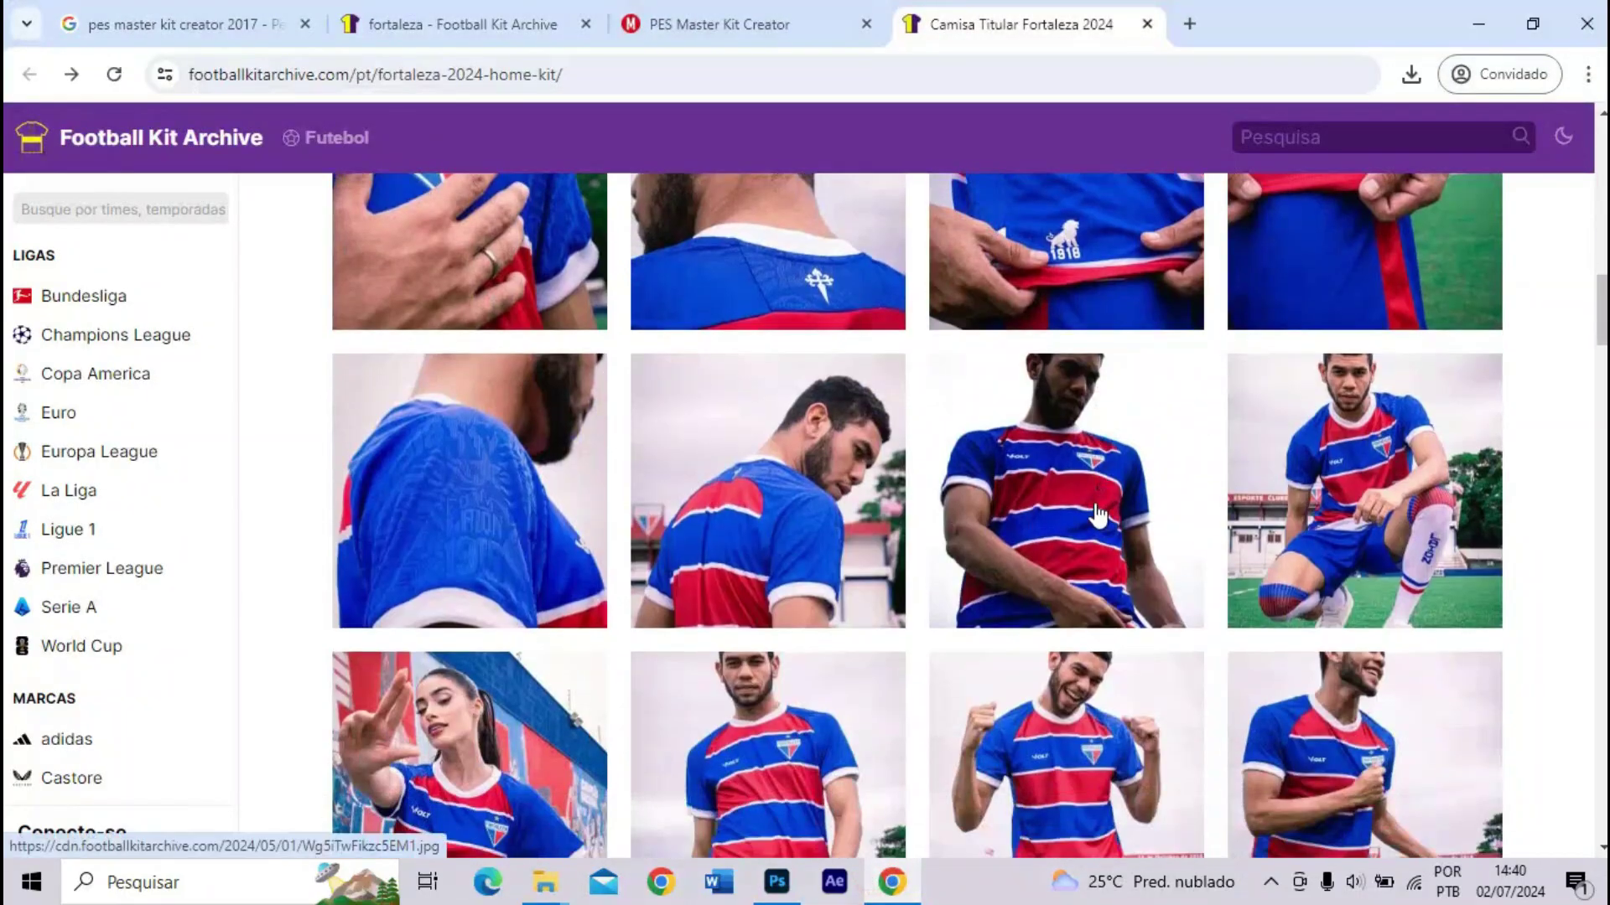
scroll(1090, 503, "down", 6)
scroll(1084, 500, "up", 8)
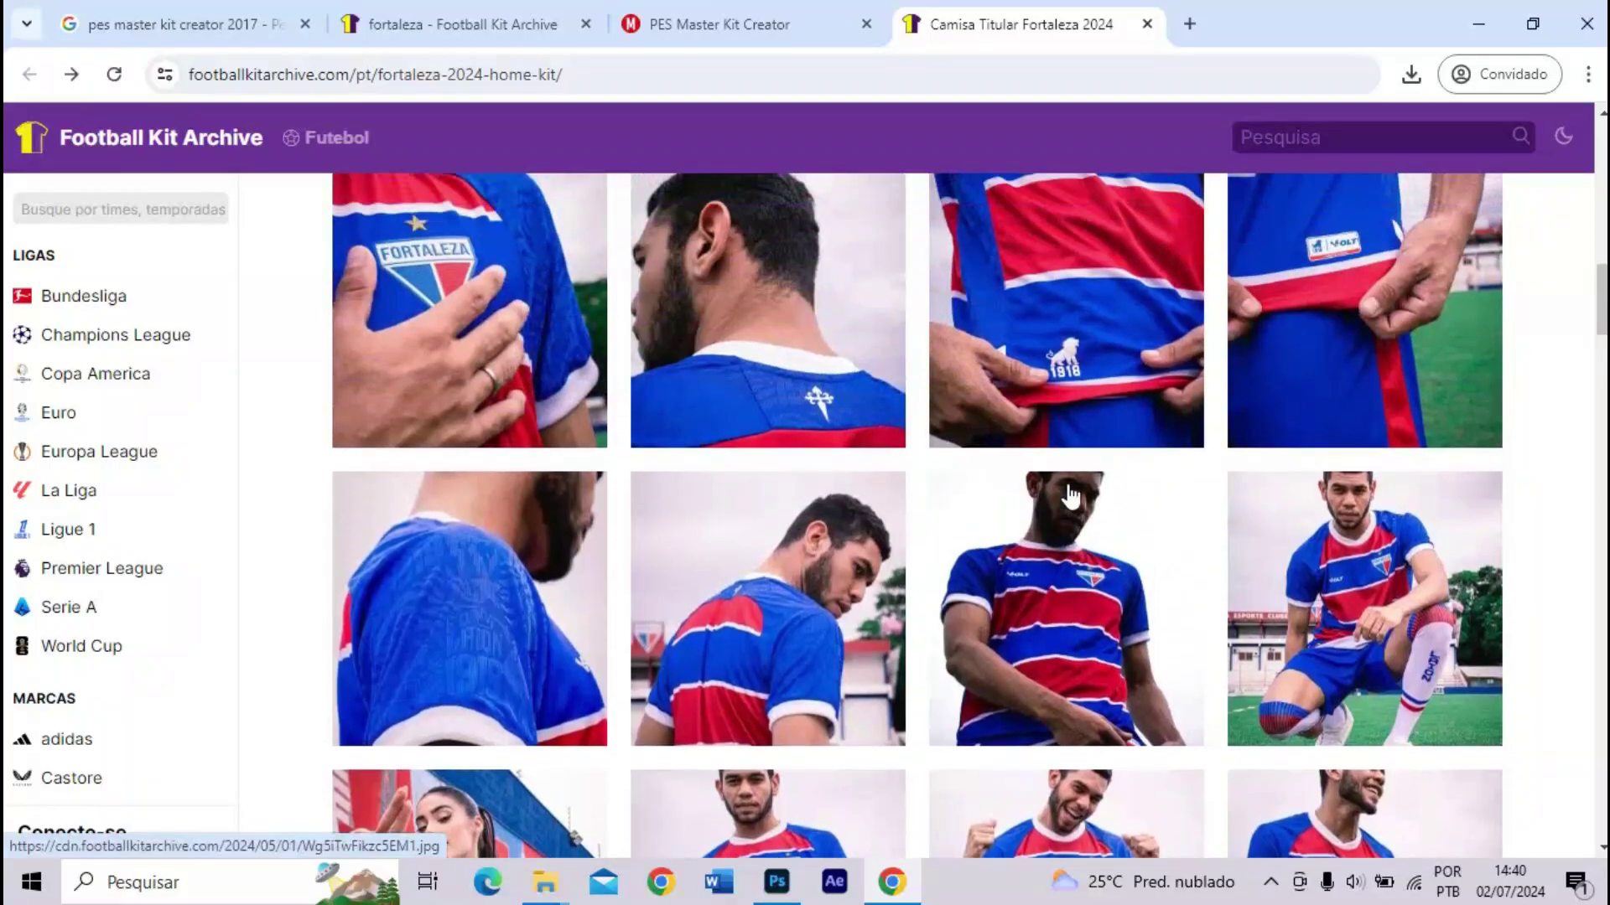
left_click(1403, 625)
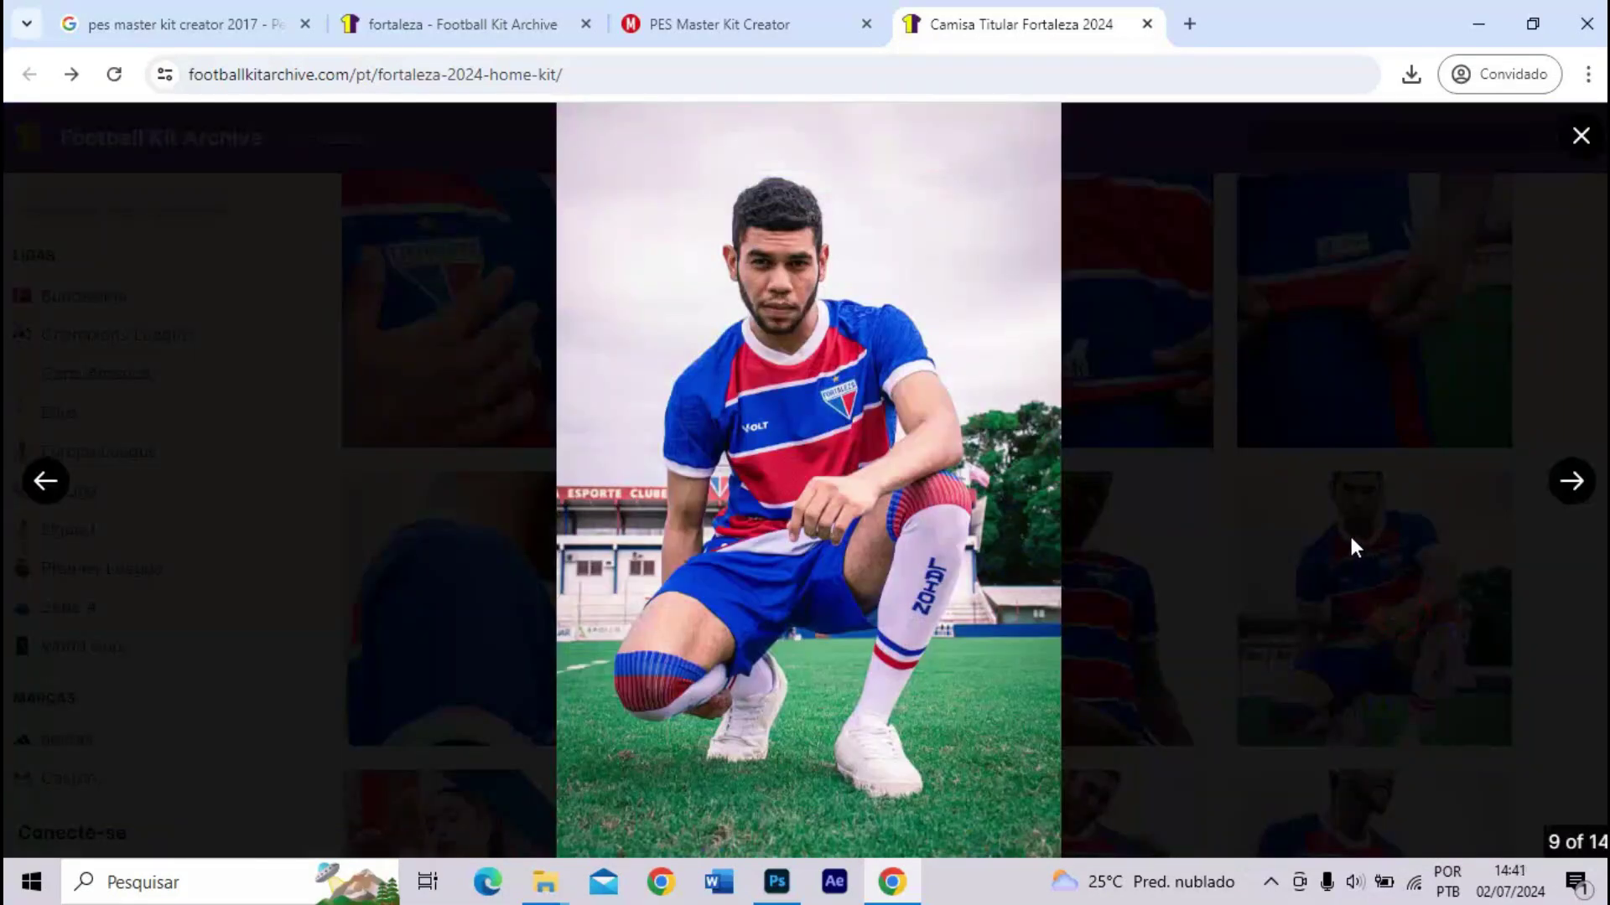
left_click(1349, 532)
left_click(891, 881)
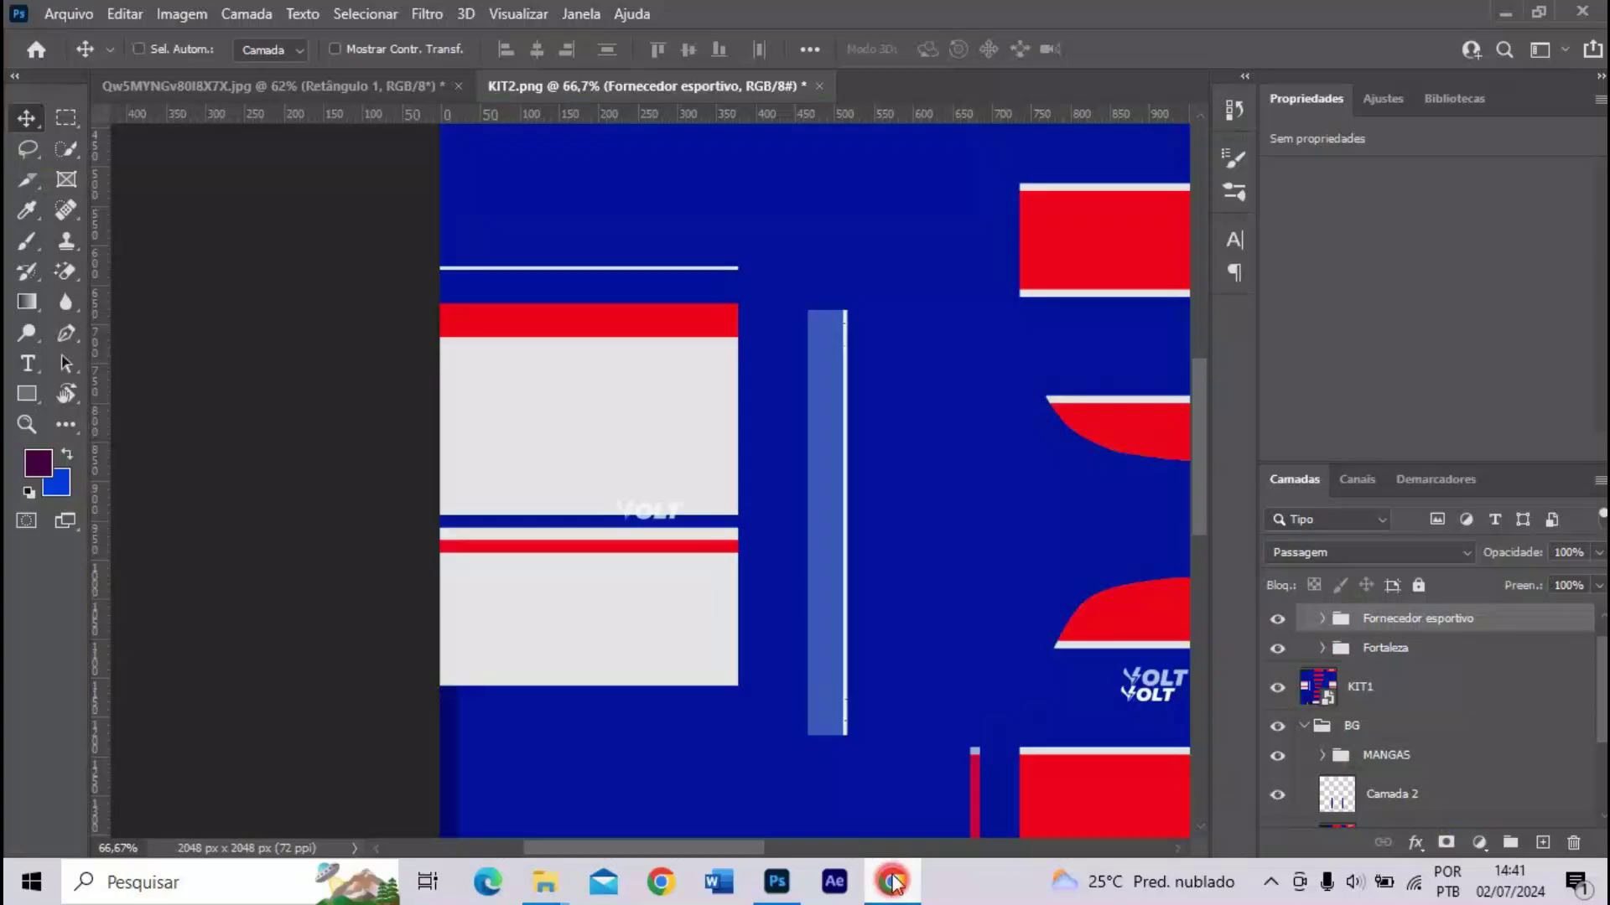
- Delete the KIT1 reference layer and collapse the LOGOS group
left_click(1278, 688)
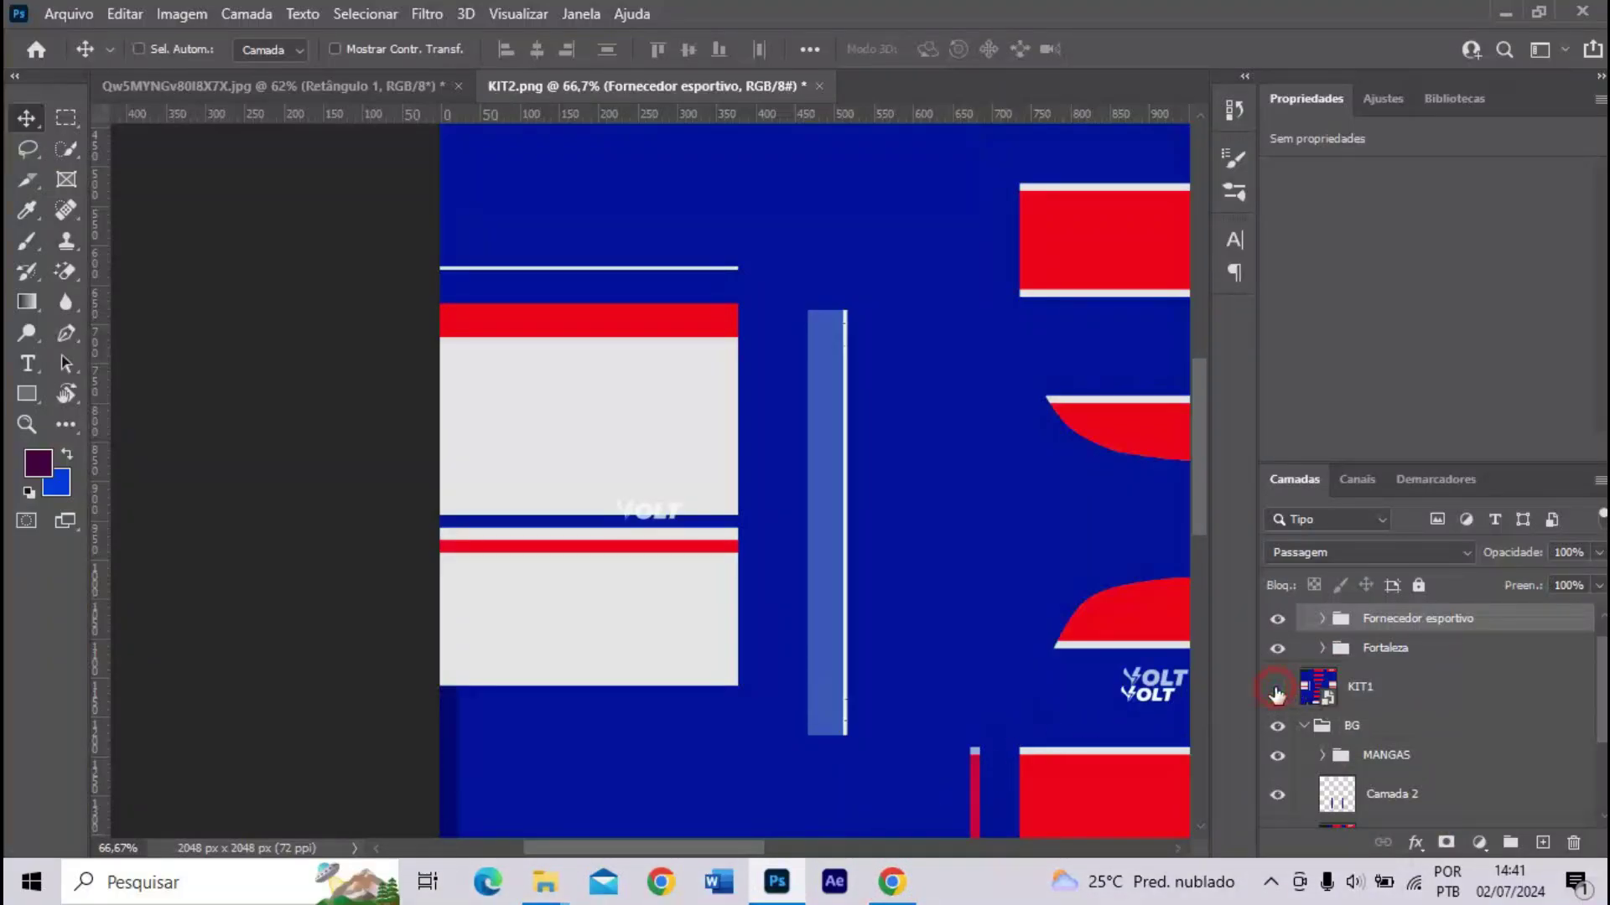
left_click(1360, 687)
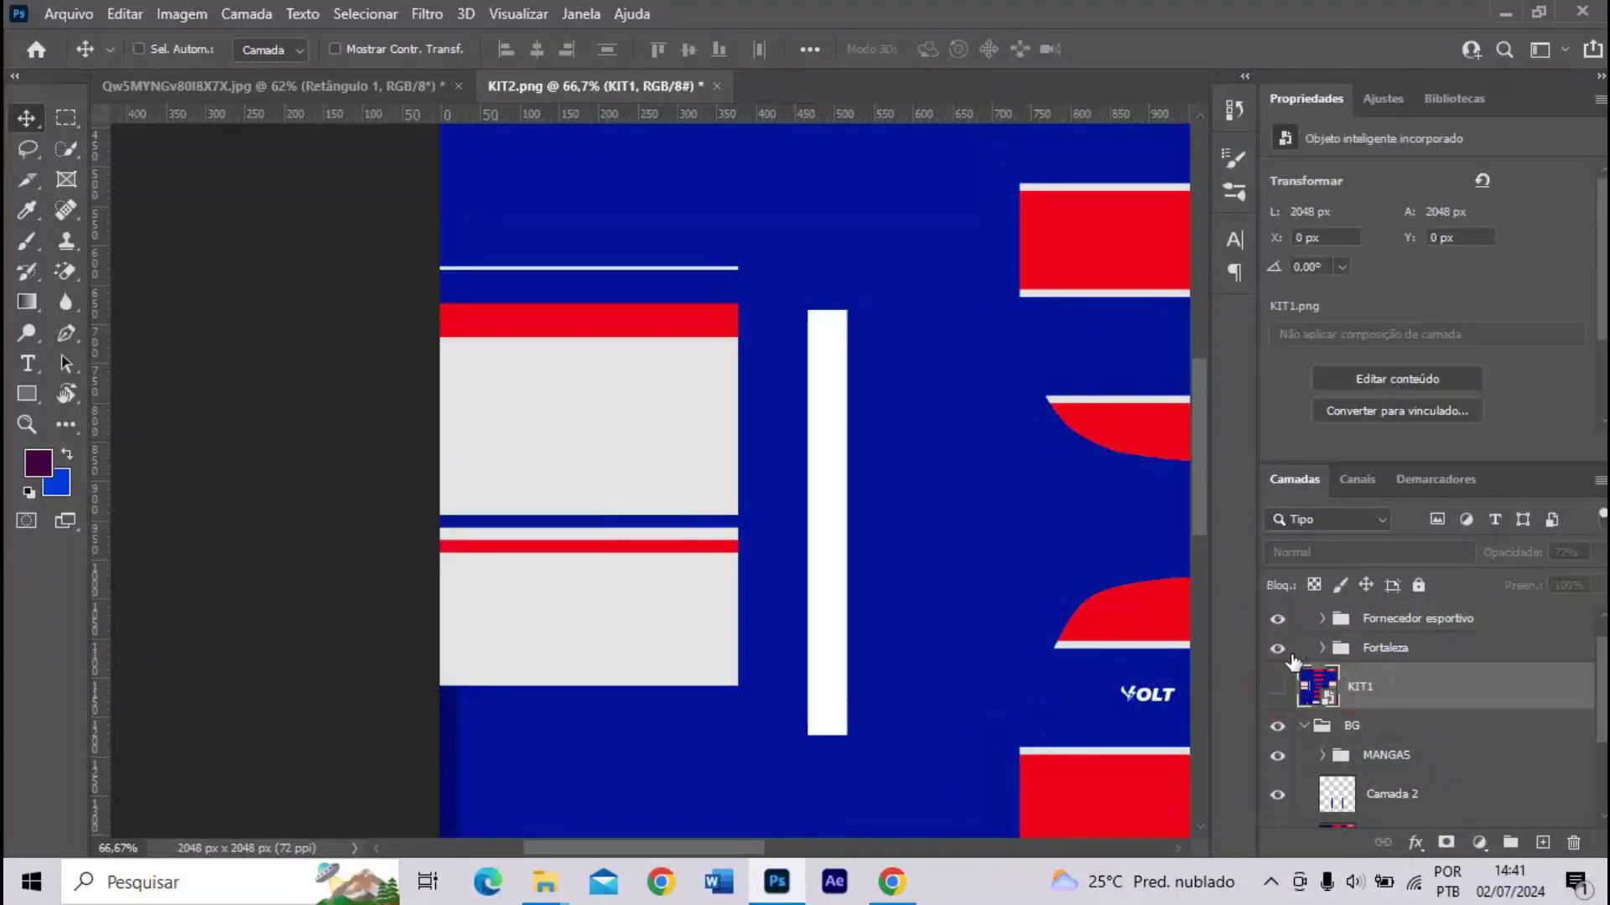
key("Delete")
key("ctrl+minus")
key("ctrl+minus")
key("ctrl+minus")
key("ctrl+minus")
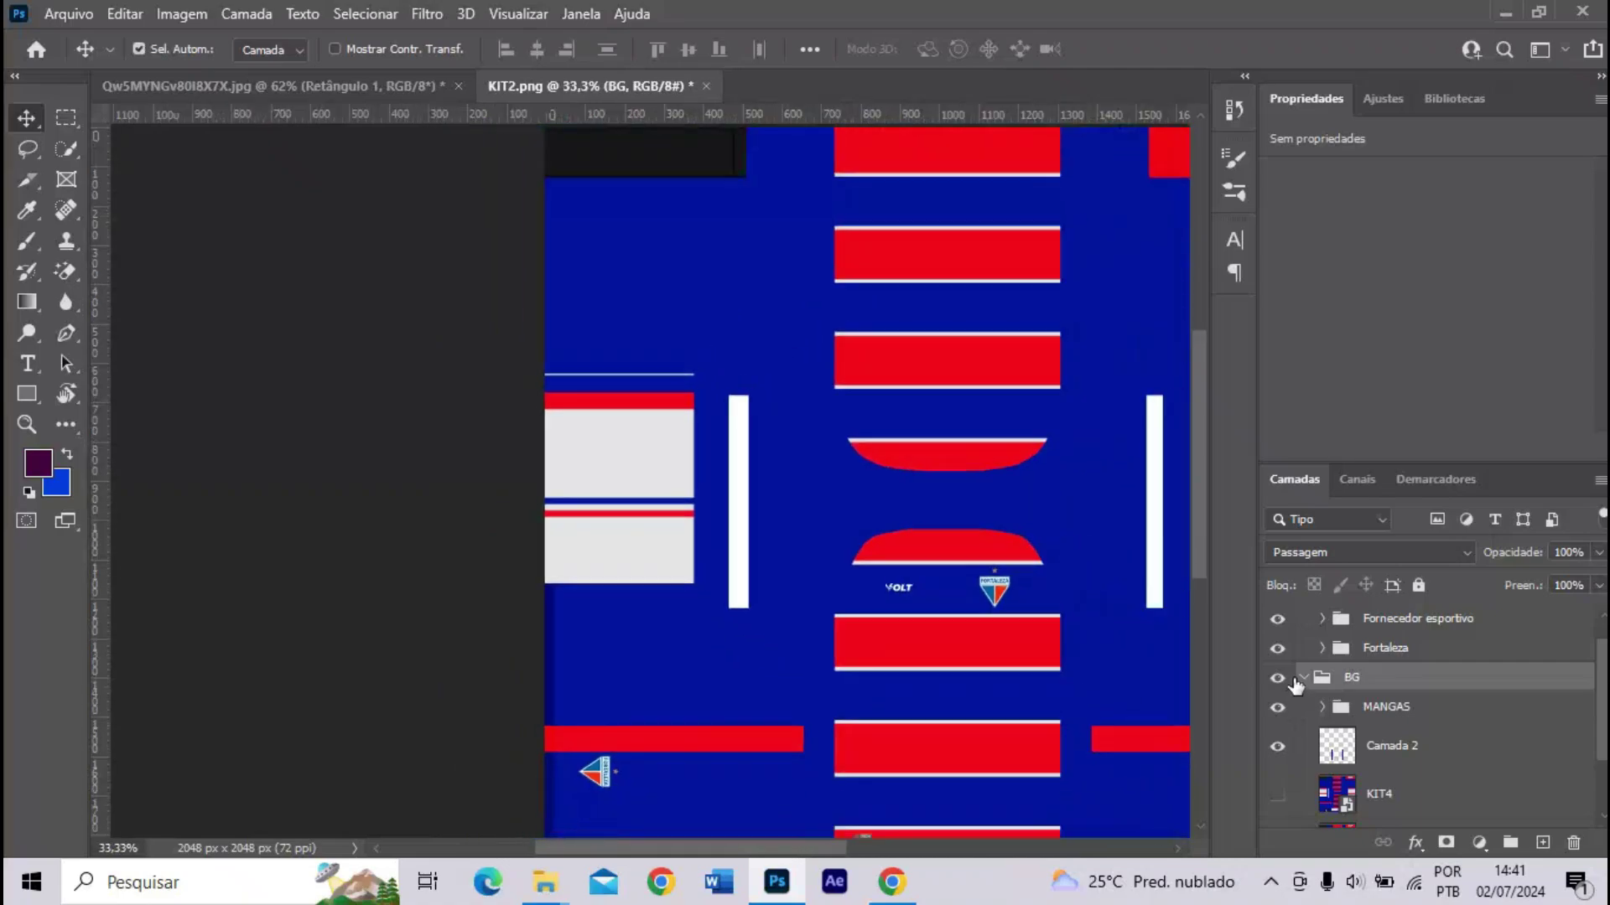
scroll(1337, 652, "up", 1)
left_click(1304, 619)
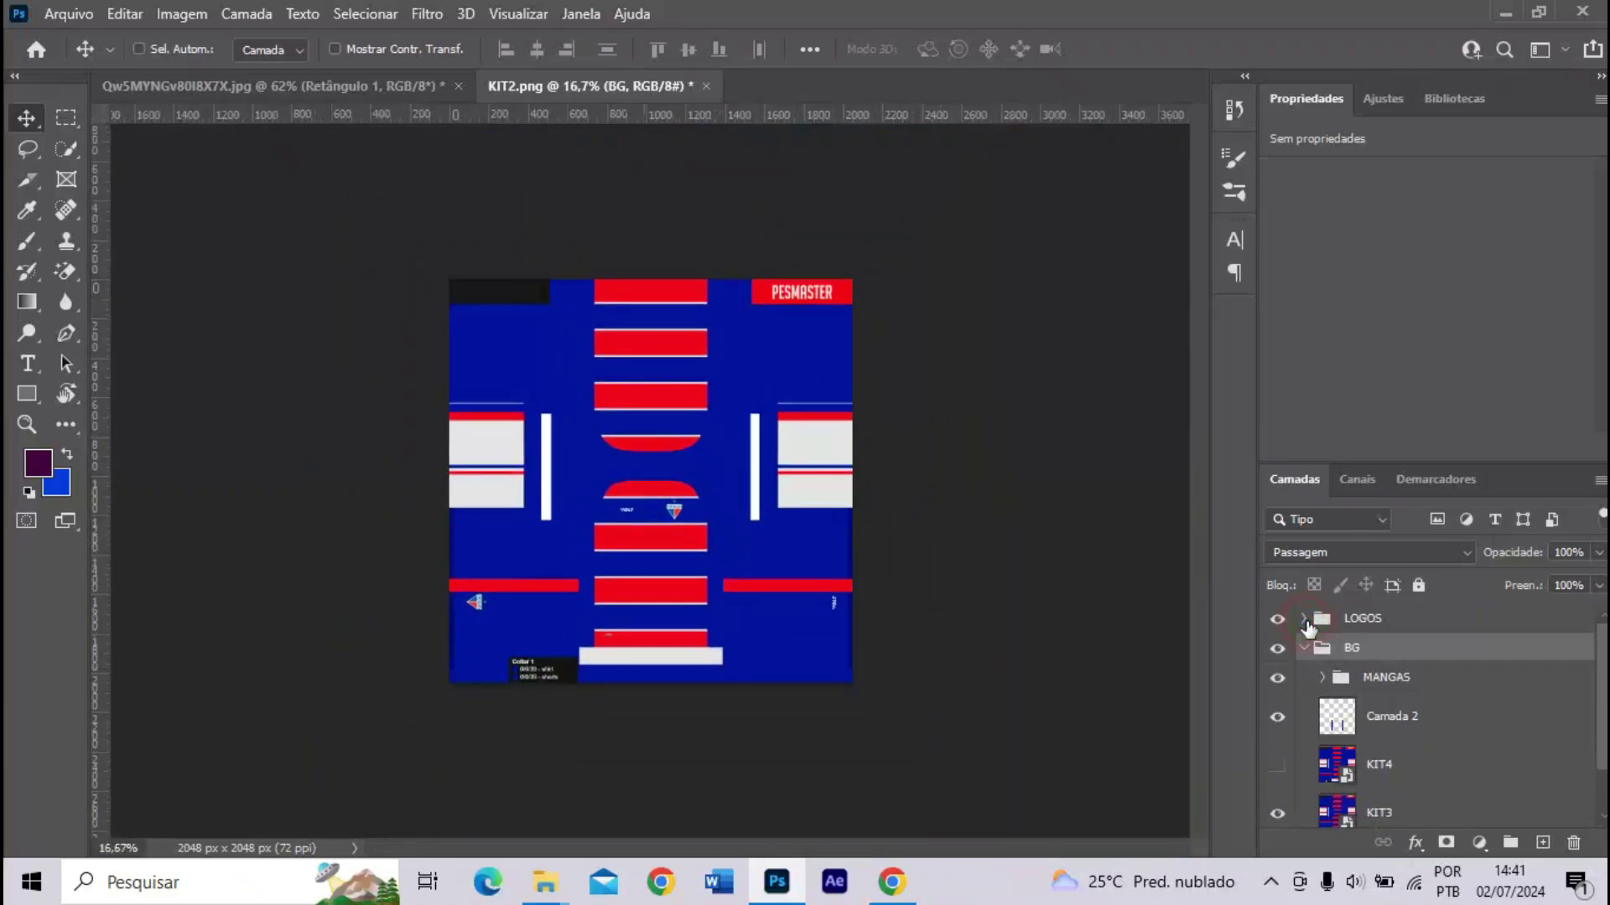
key("ctrl+plus")
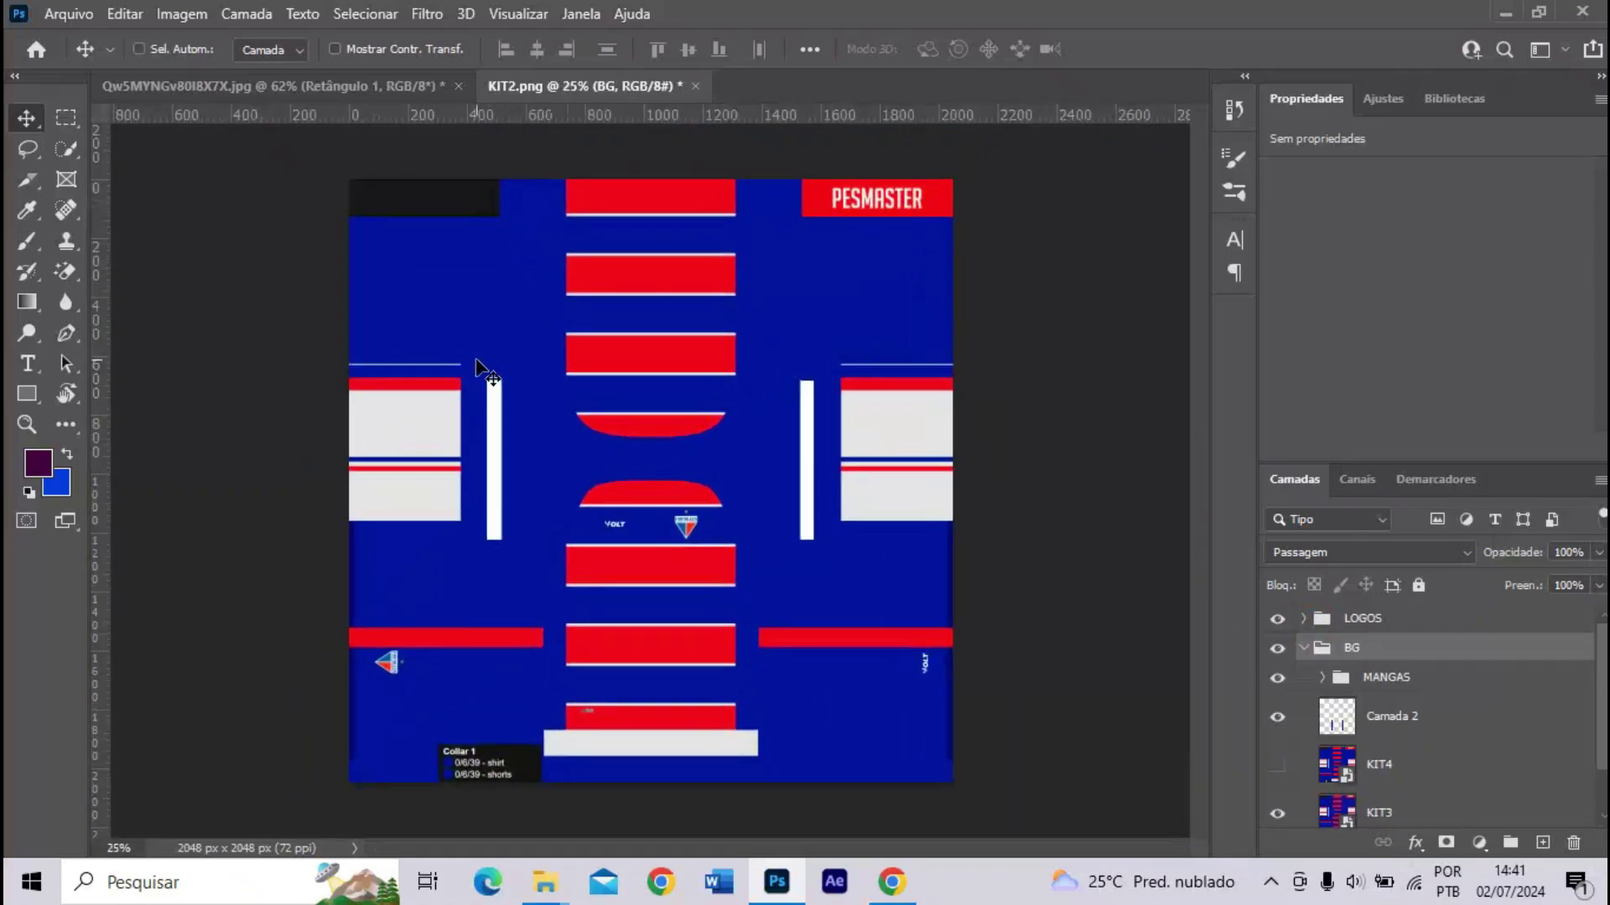
- Switch to Chrome and run a Google image search for "braçadeira capitão Fortaleza" in a new tab
left_click(894, 882)
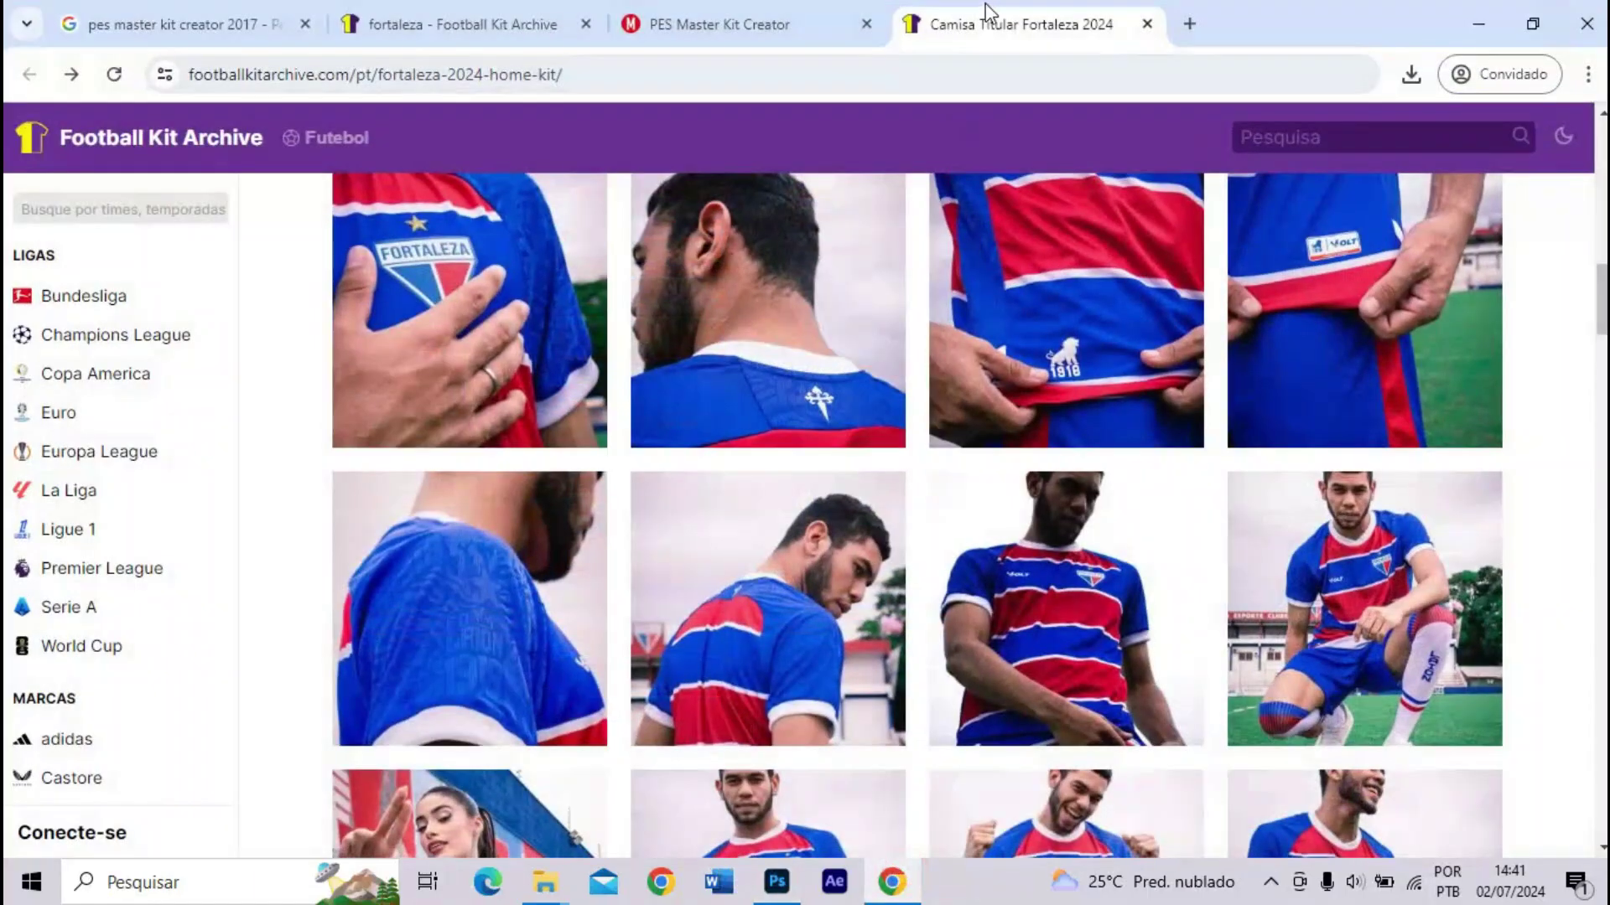
left_click(1185, 24)
type("bra")
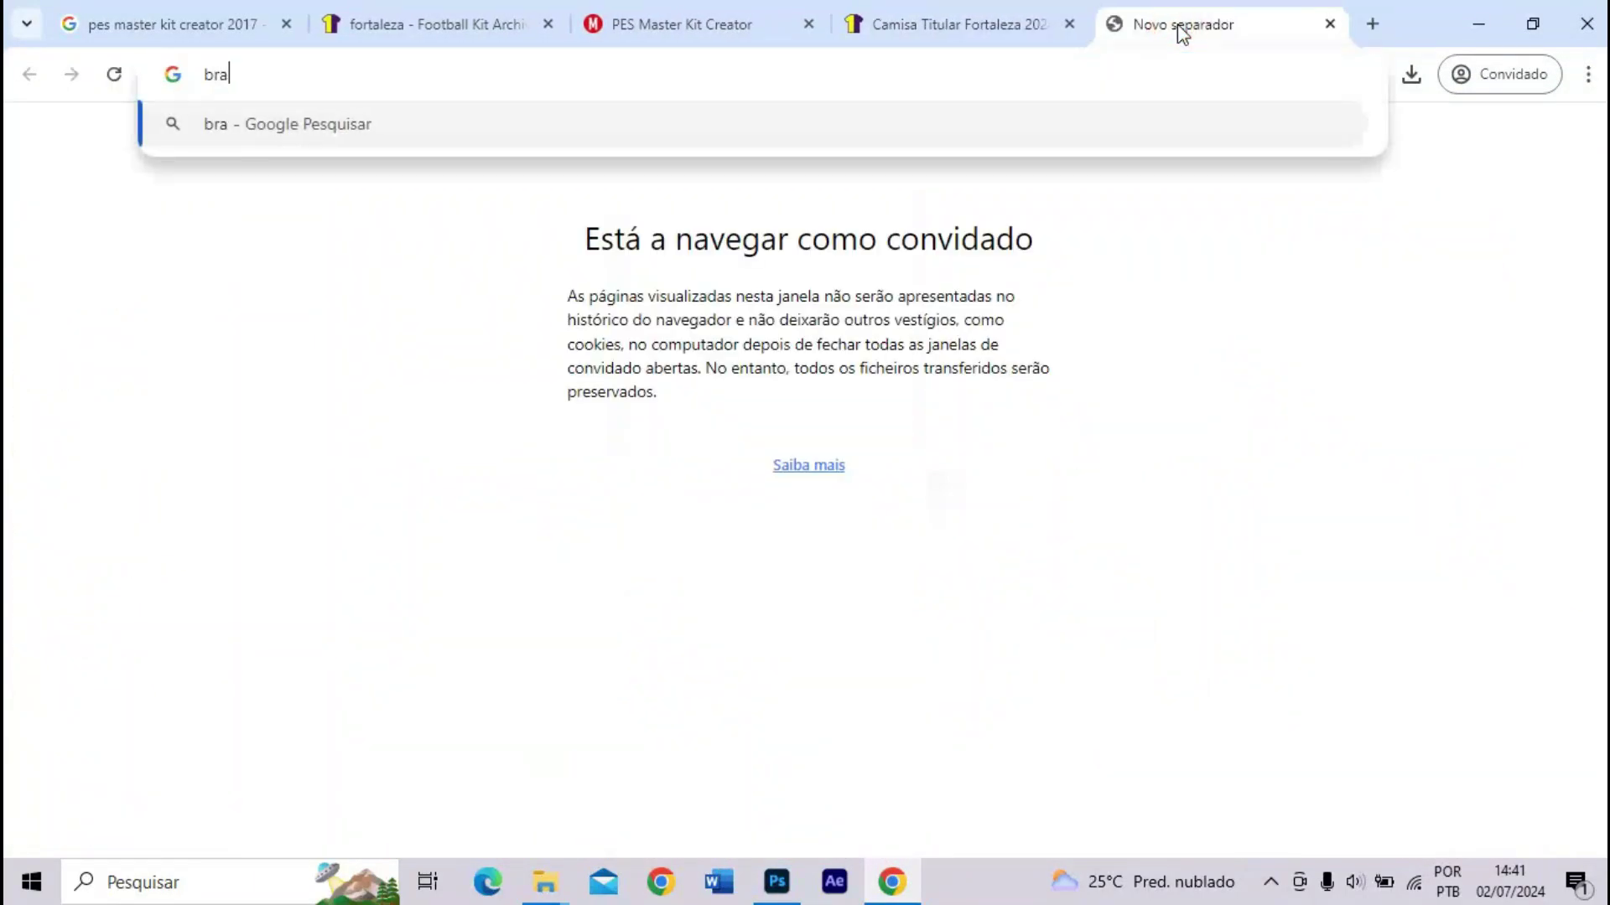
type("çadeira capitão ")
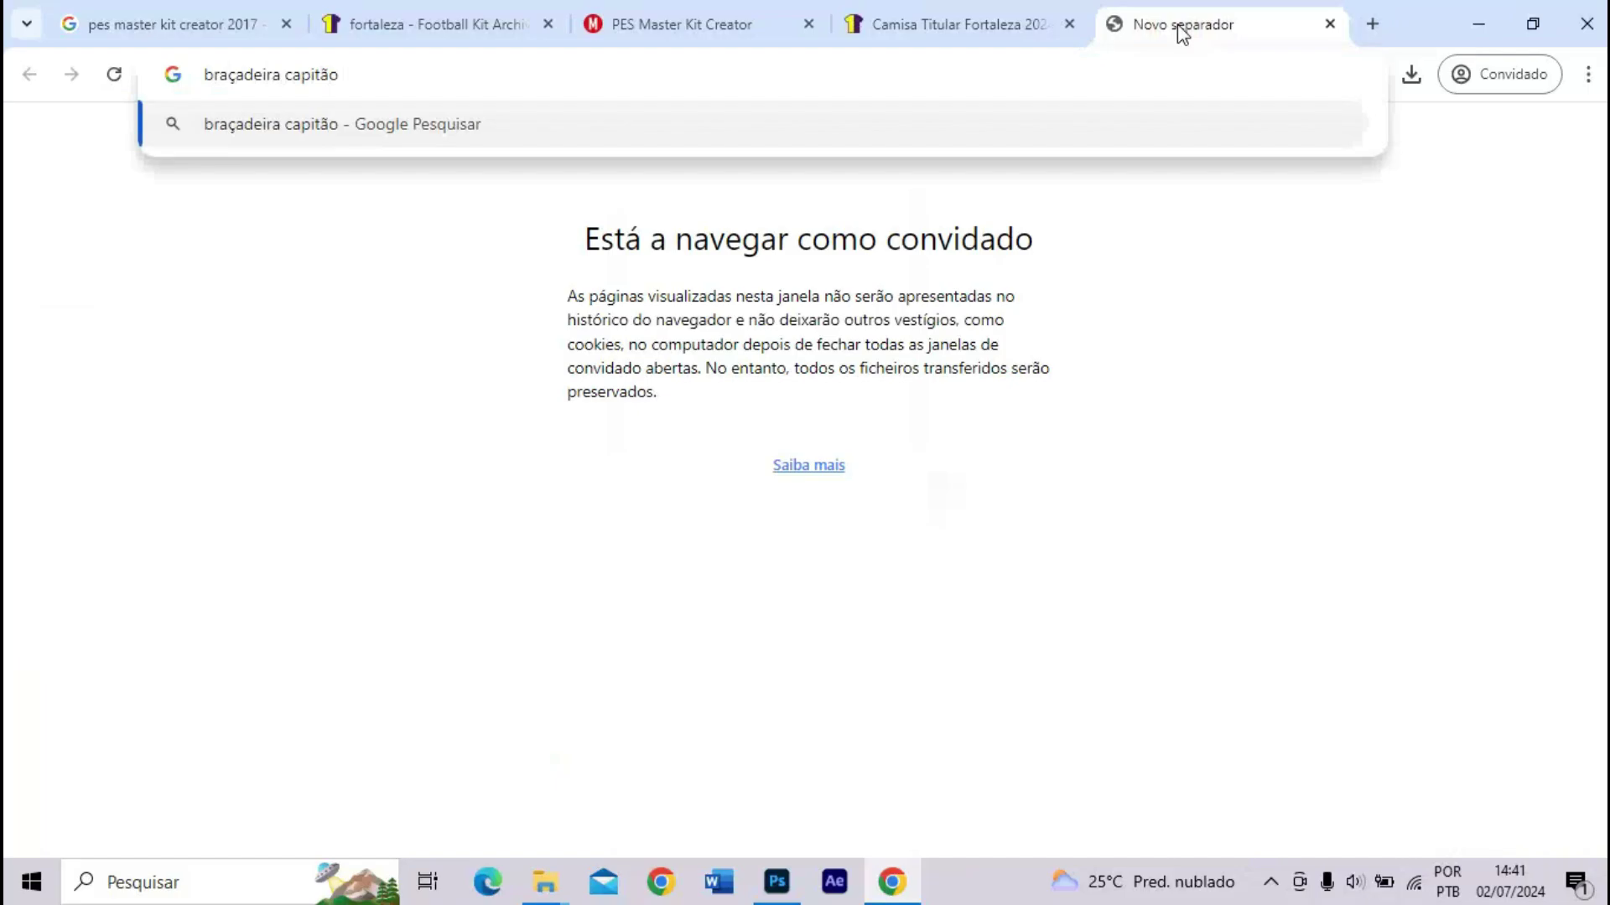
type("Fort")
key("BackSpace")
key("BackSpace")
type("rt")
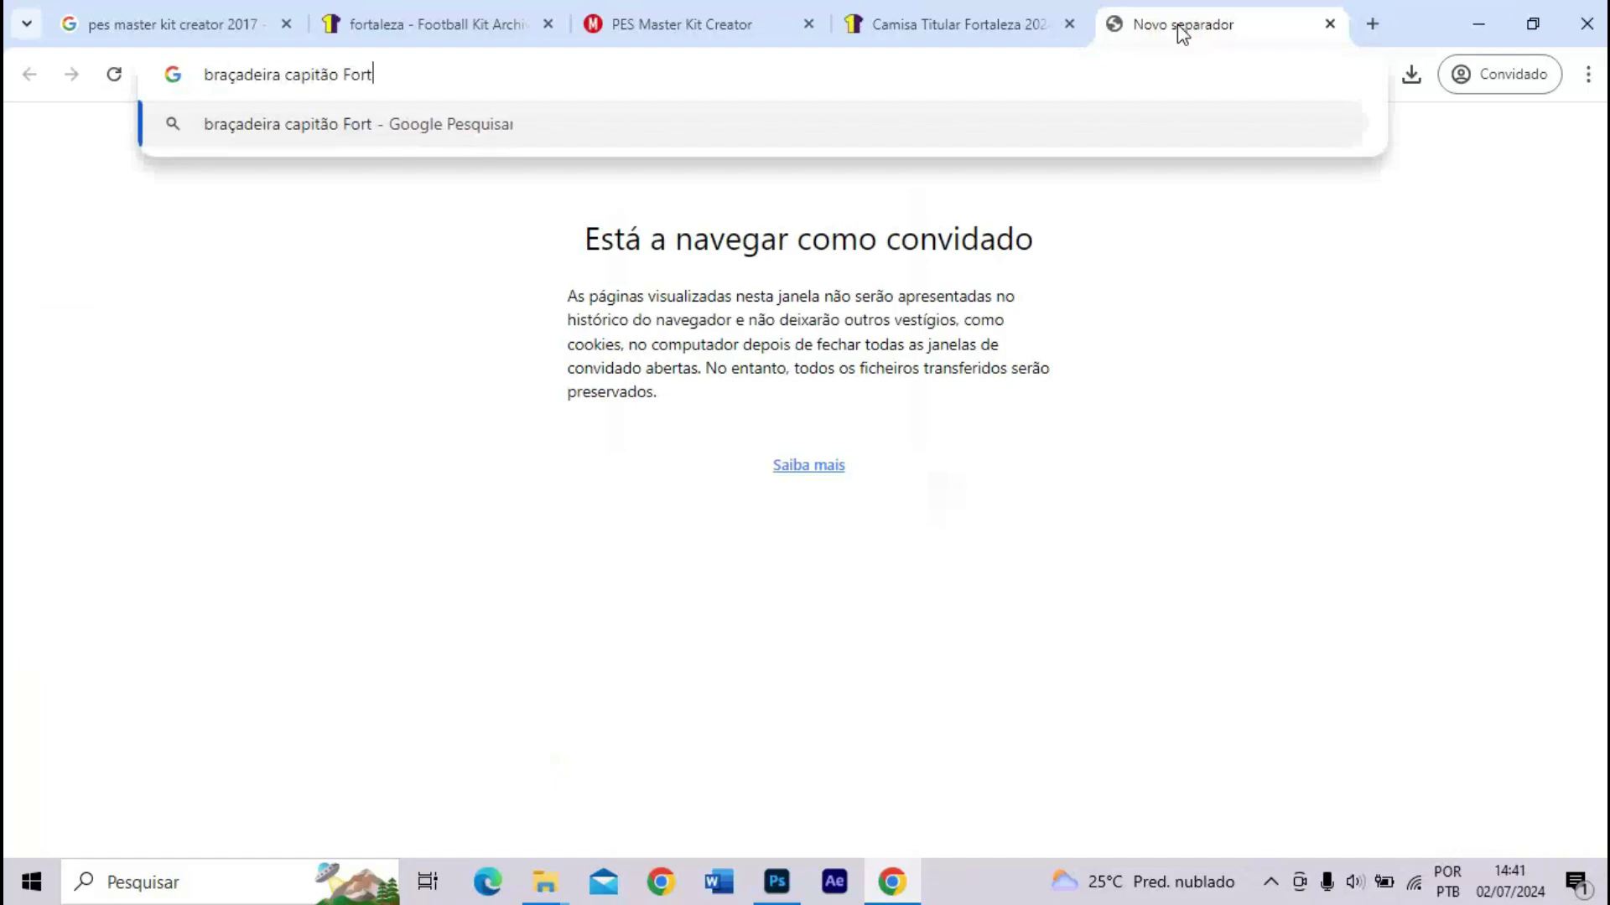
type("aleza")
key("Return")
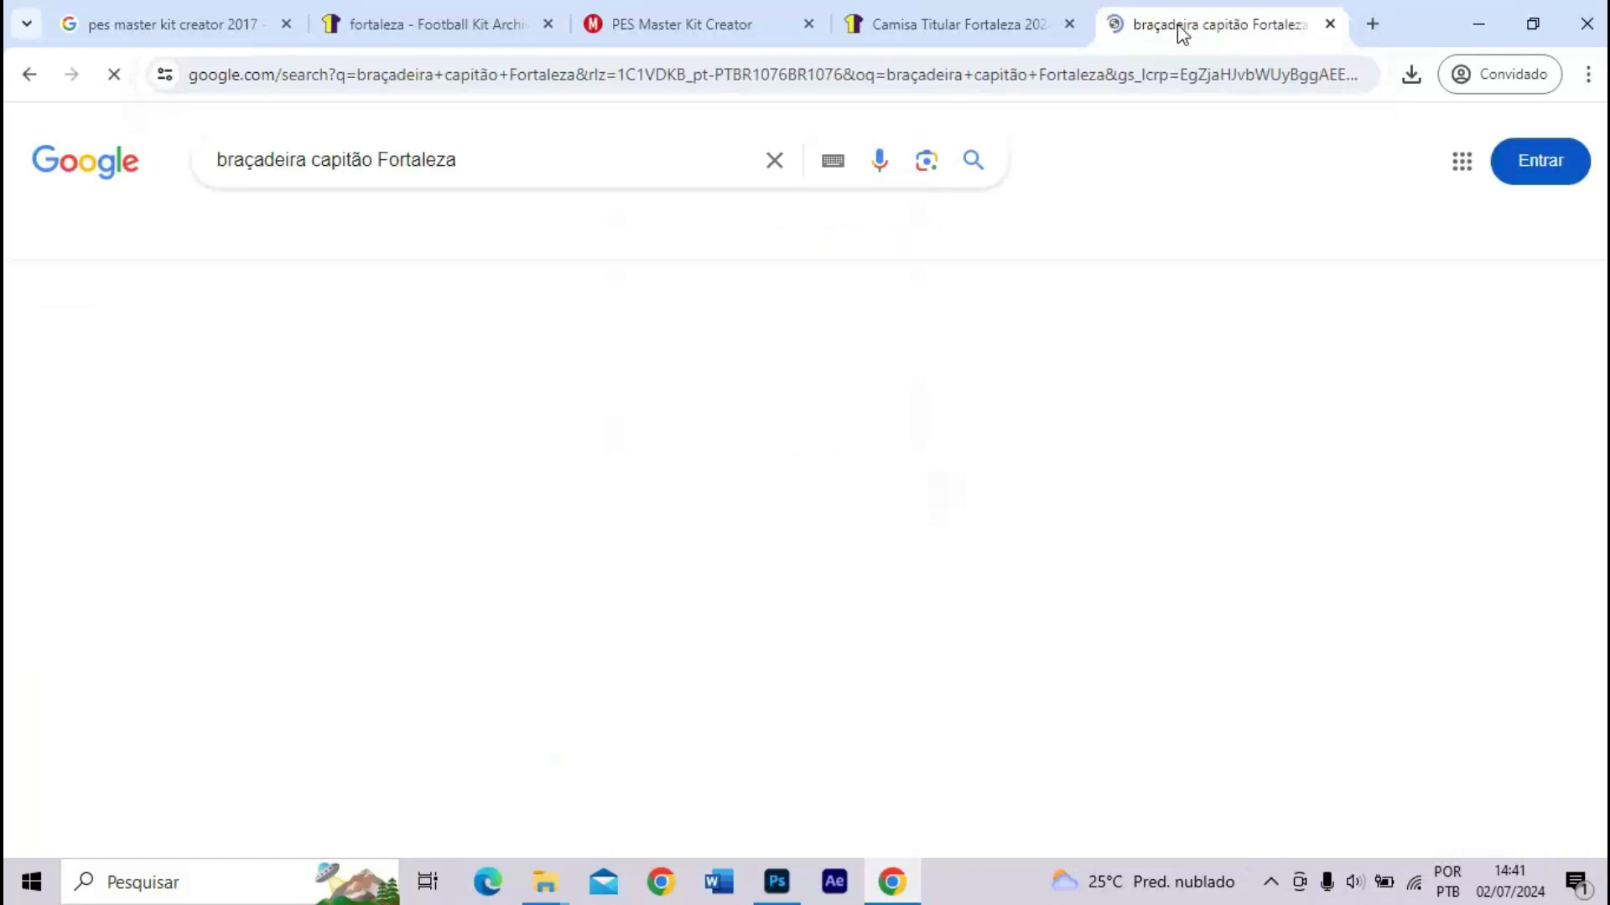
left_click(336, 235)
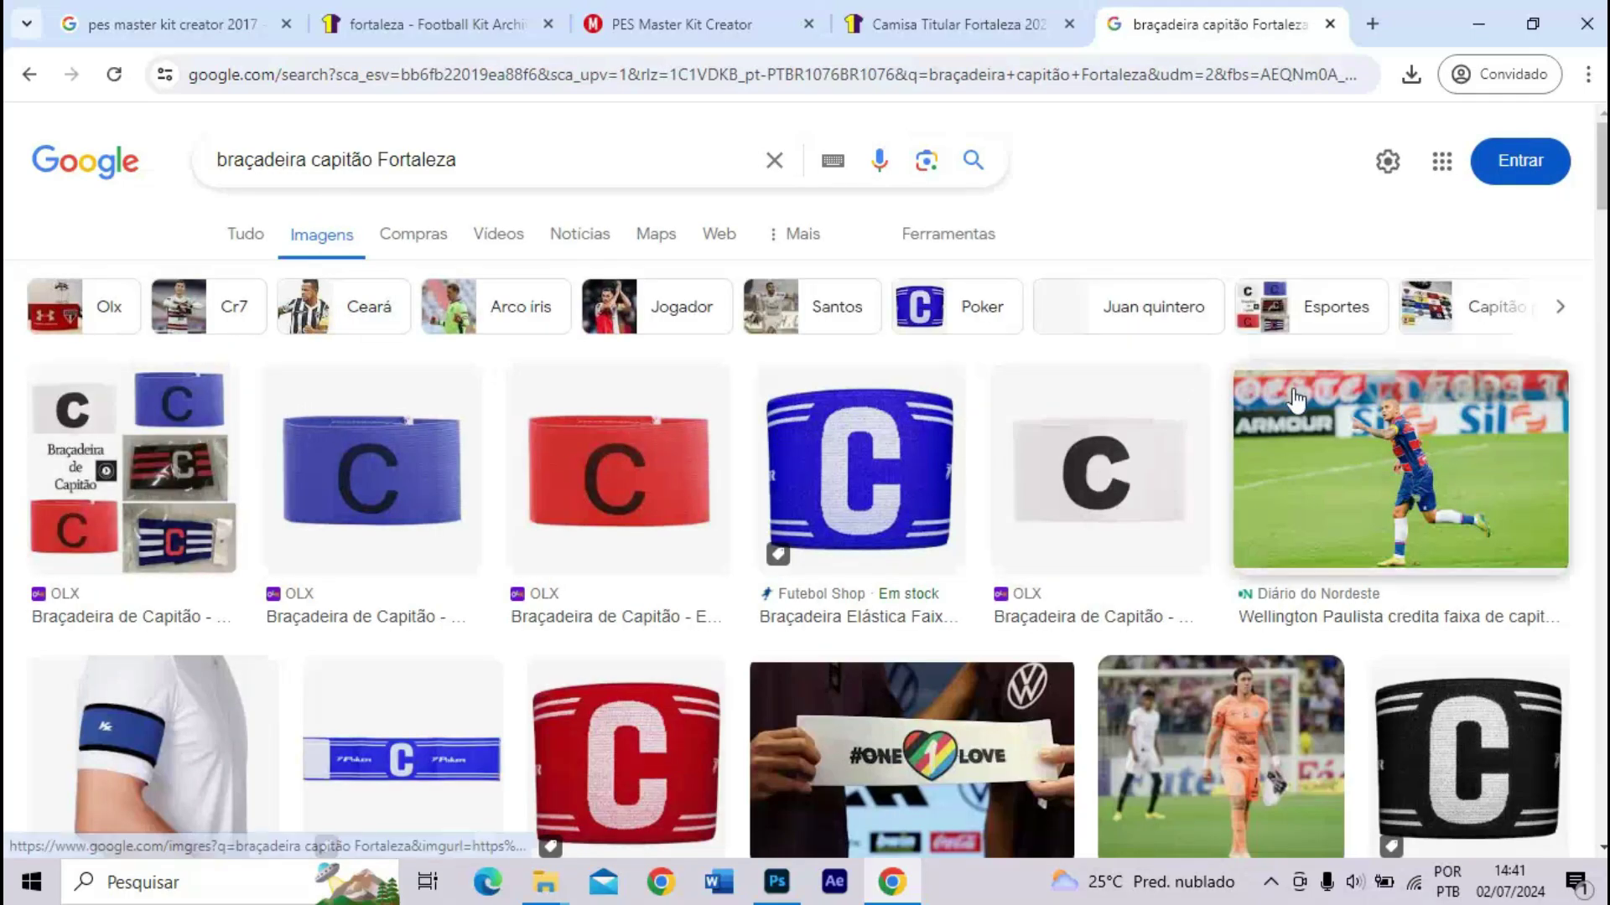
- Browse the captain's armband images, open the BOL - UOL Fortaleza versus Ceará match photo, and return to Photoshop
scroll(1295, 400, "down", 10)
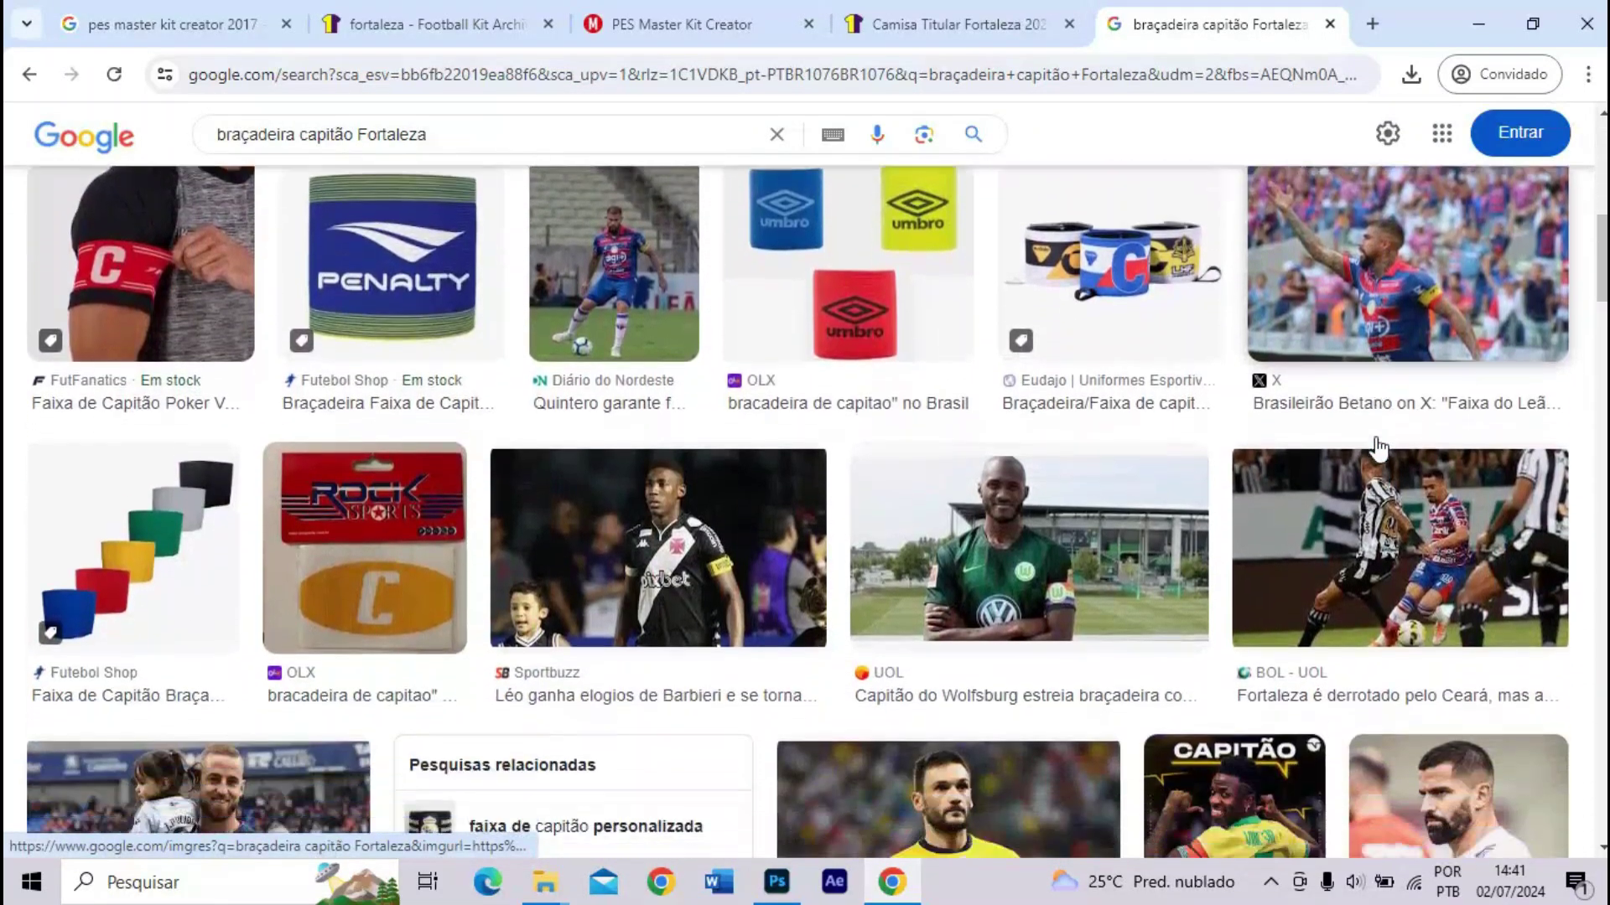
scroll(1379, 448, "down", 1)
left_click(1479, 503)
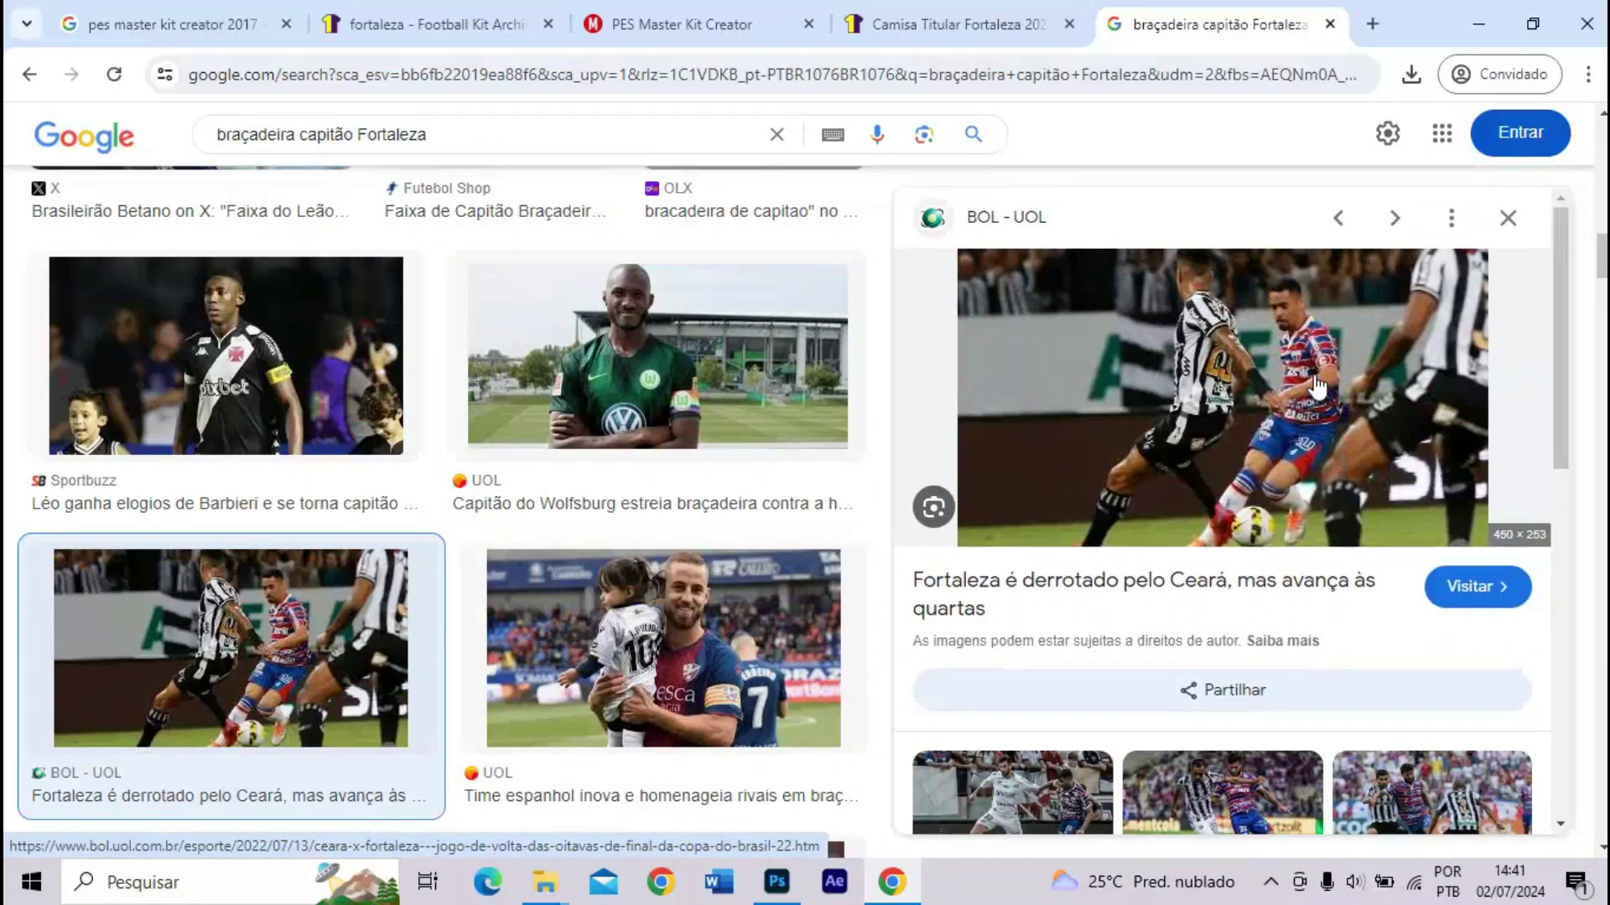
left_click(777, 881)
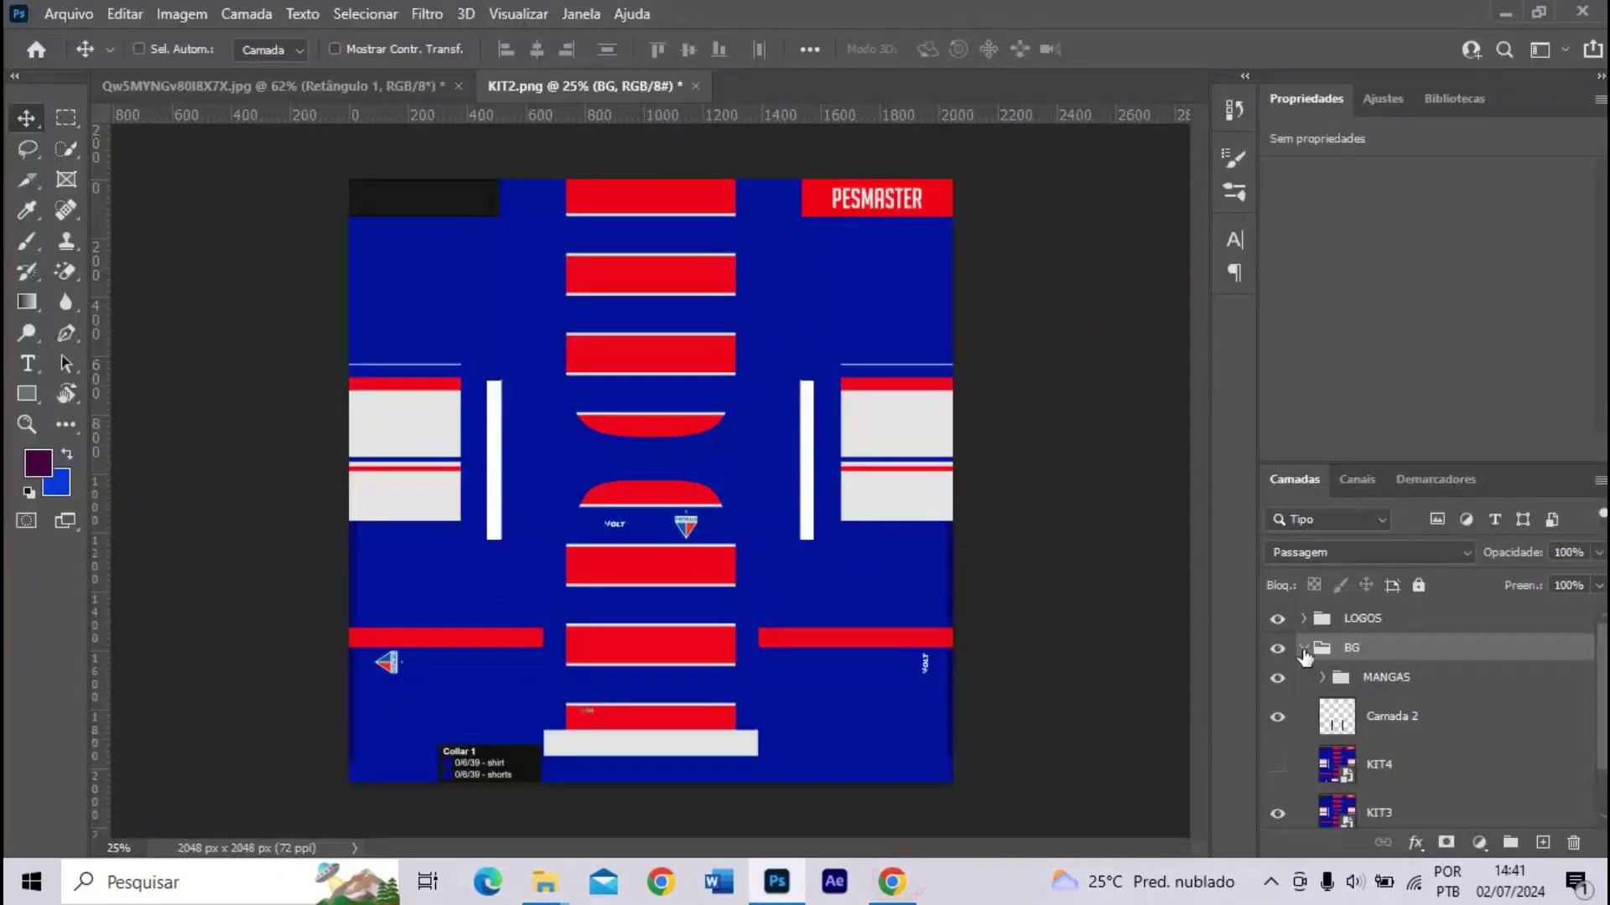
- Duplicate the rotated shorts crest from the Fortaleza group above the LOGOS group, and collapse the layer groups
left_click(1304, 650)
left_click(1302, 618)
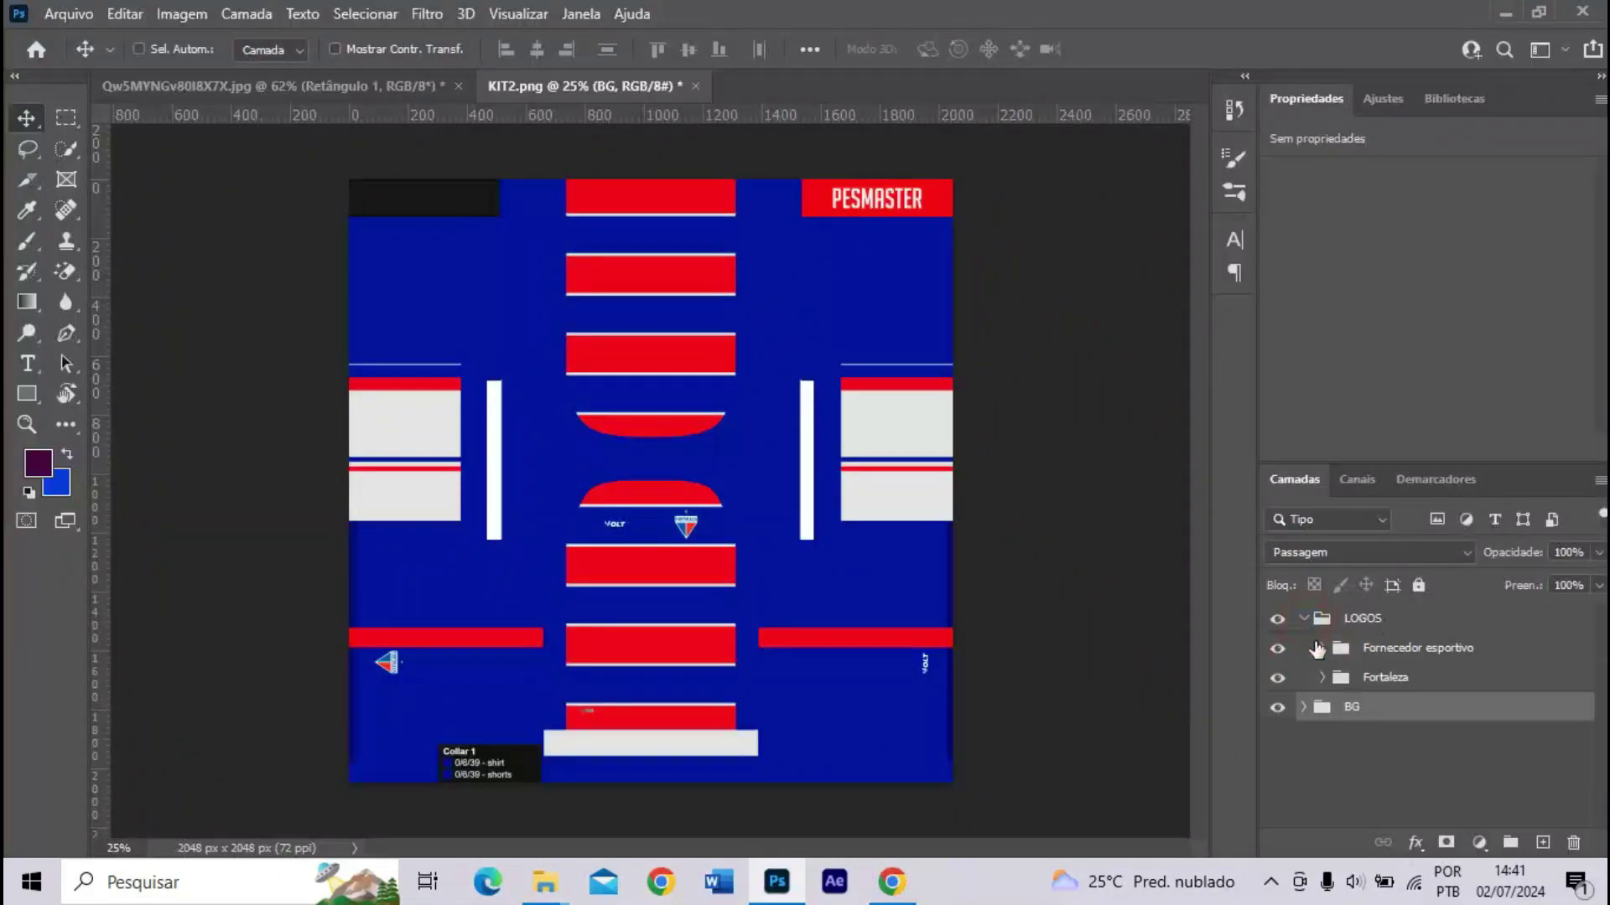
left_click(1355, 681)
left_click(1323, 677)
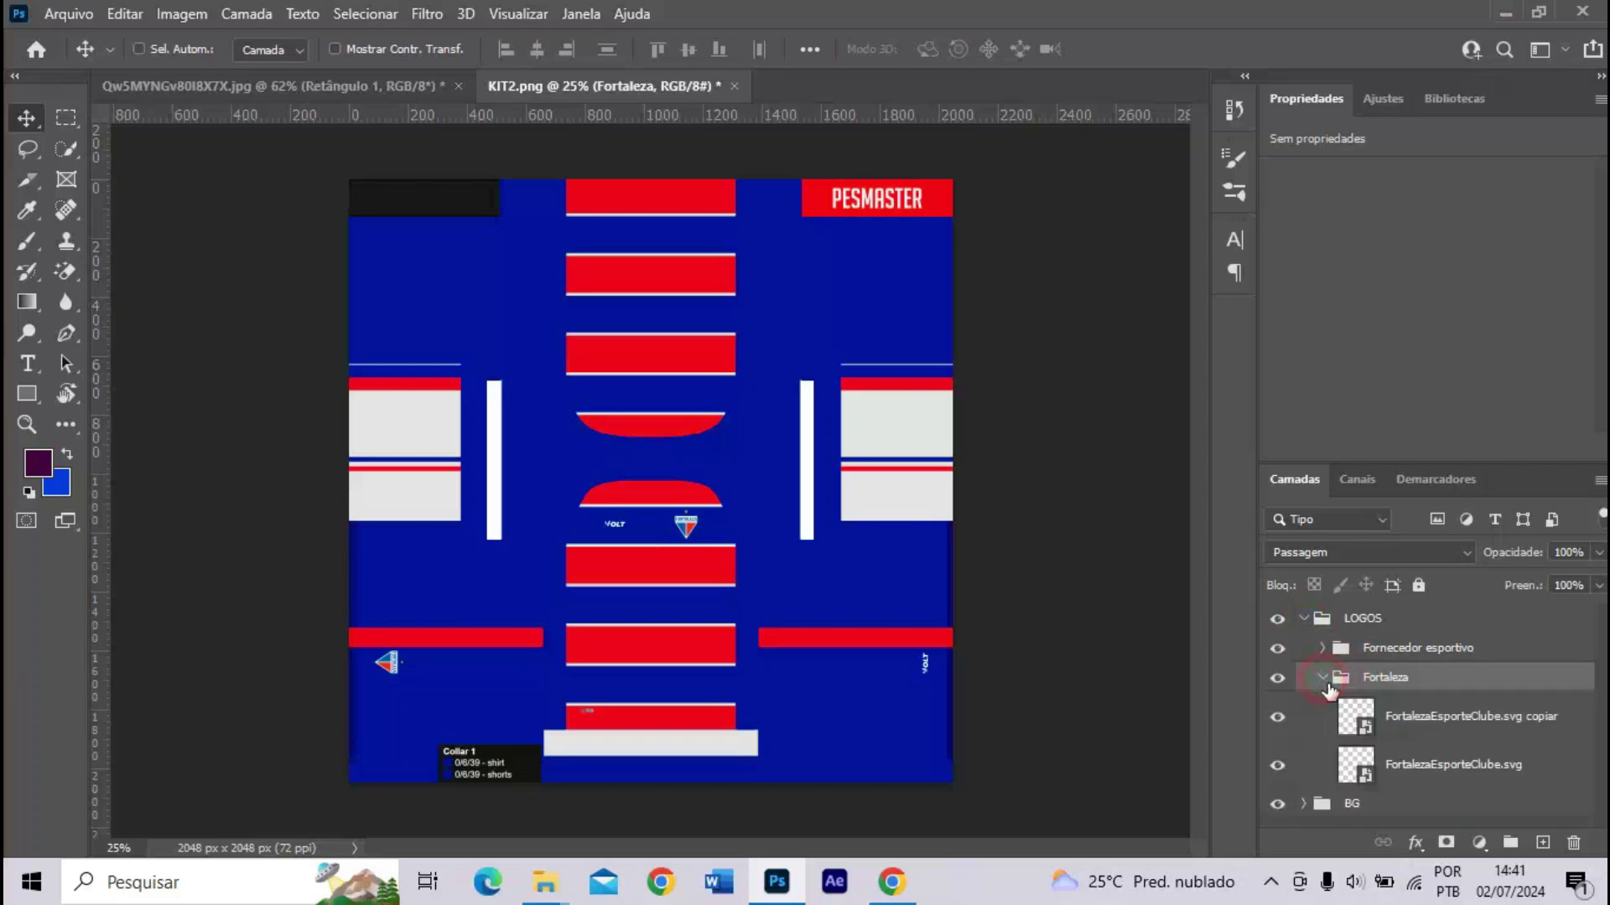
left_click(1364, 711)
left_click_drag(1363, 706, 1341, 607)
left_click(1323, 726)
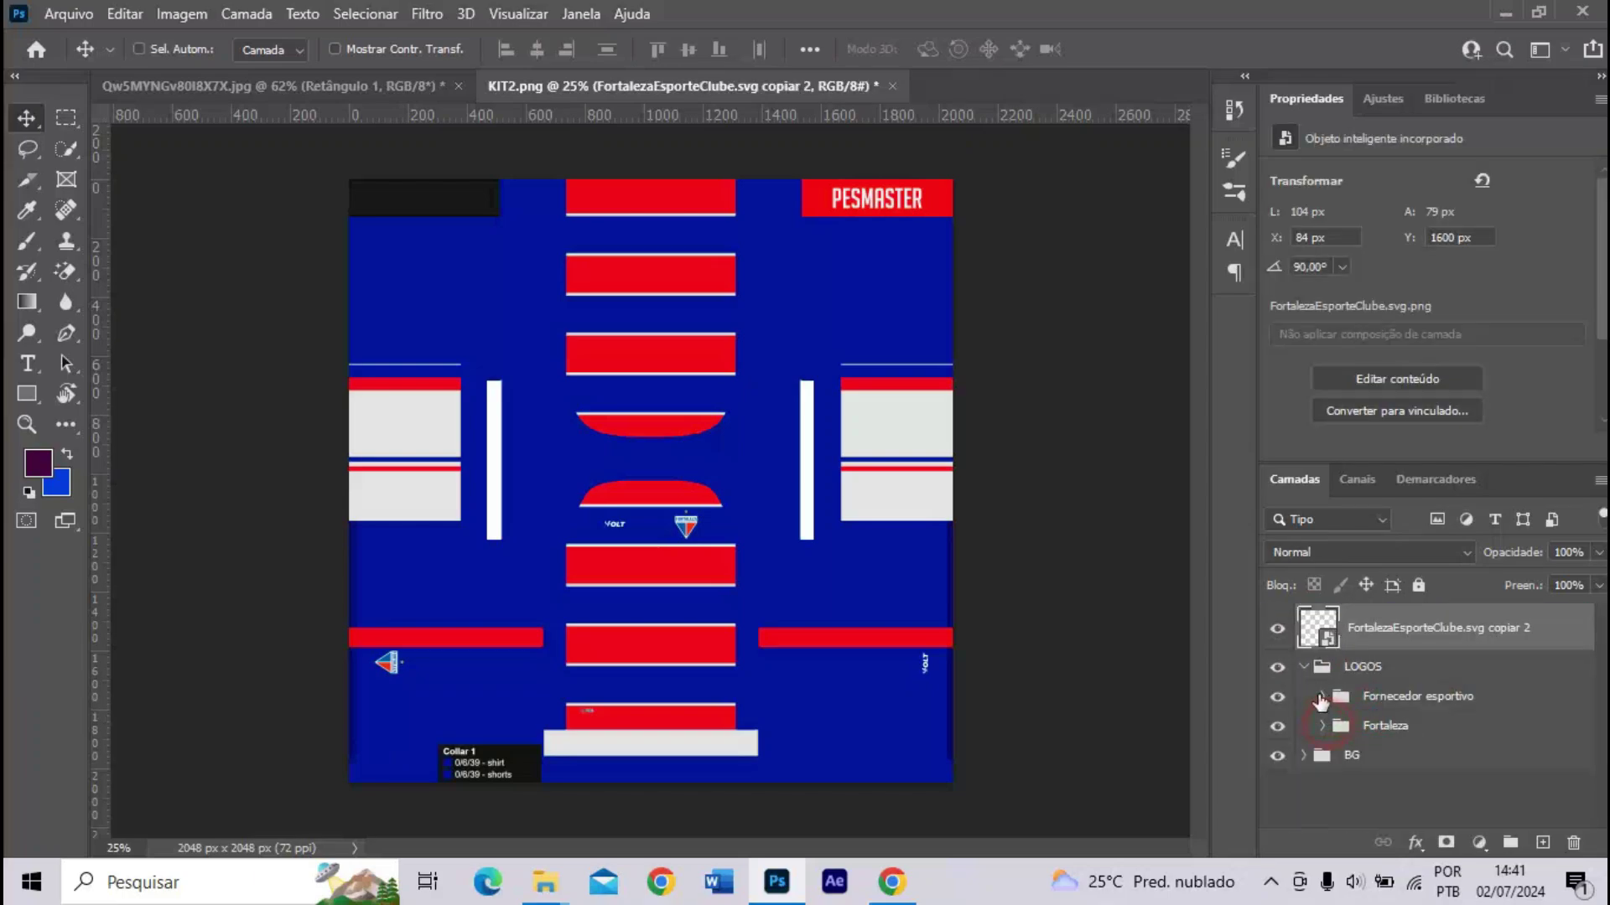
left_click(1304, 667)
- Rotate the copied Fortaleza crest to 0° and place it on the black captain's armband strip at about X 200, Y 12 px
key("ctrl+t")
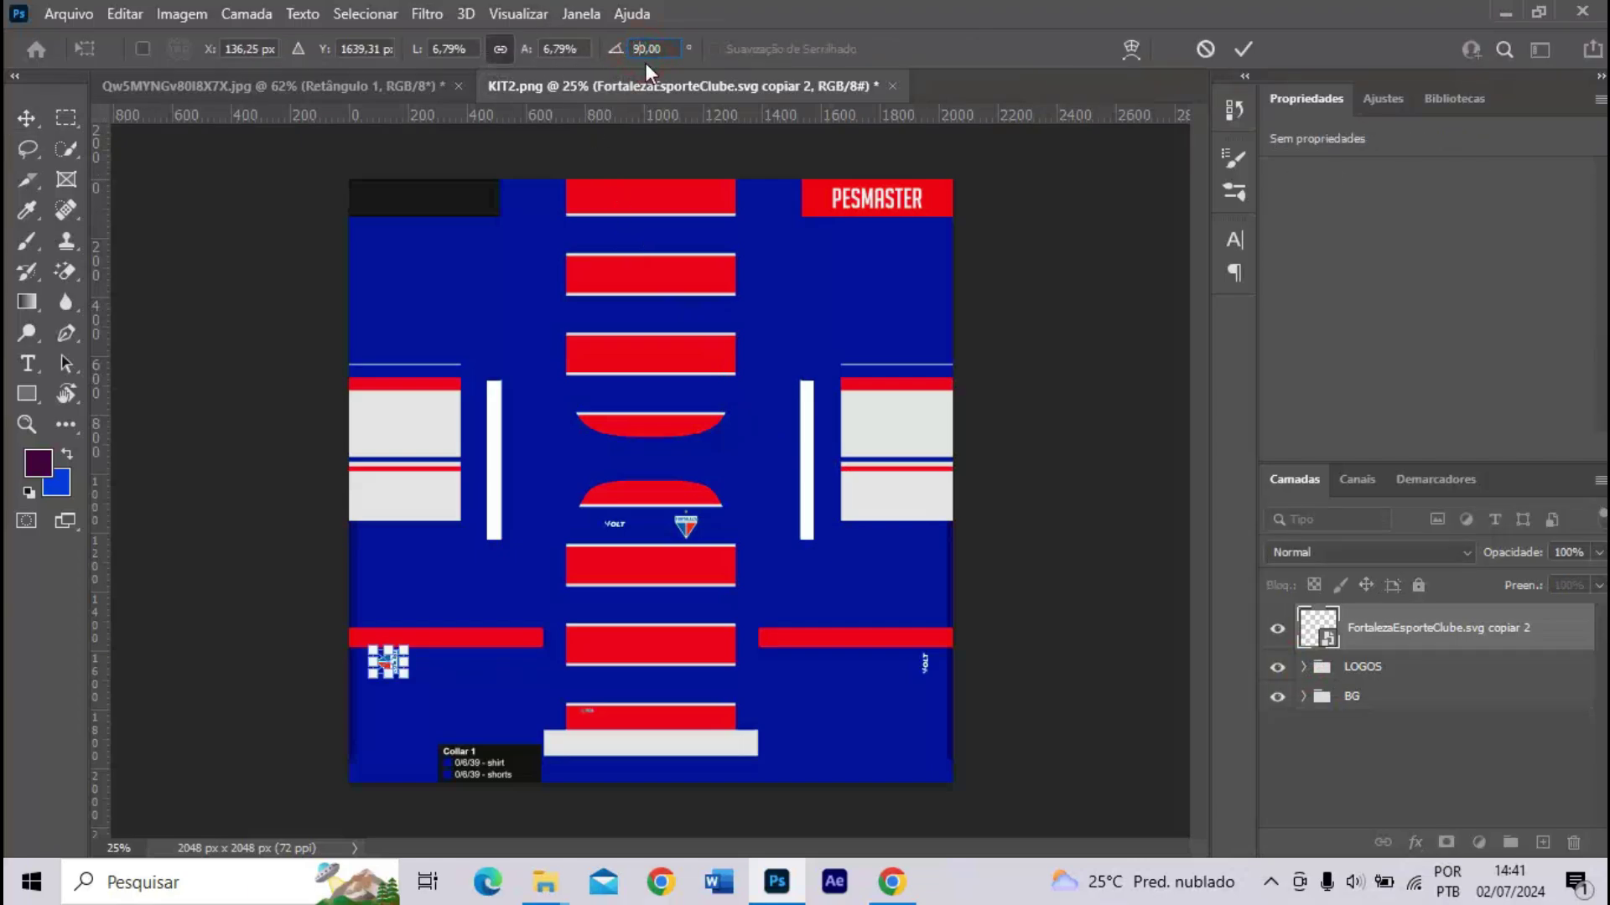
key("Escape")
left_click_drag(415, 663, 450, 151)
key("ctrl+plus")
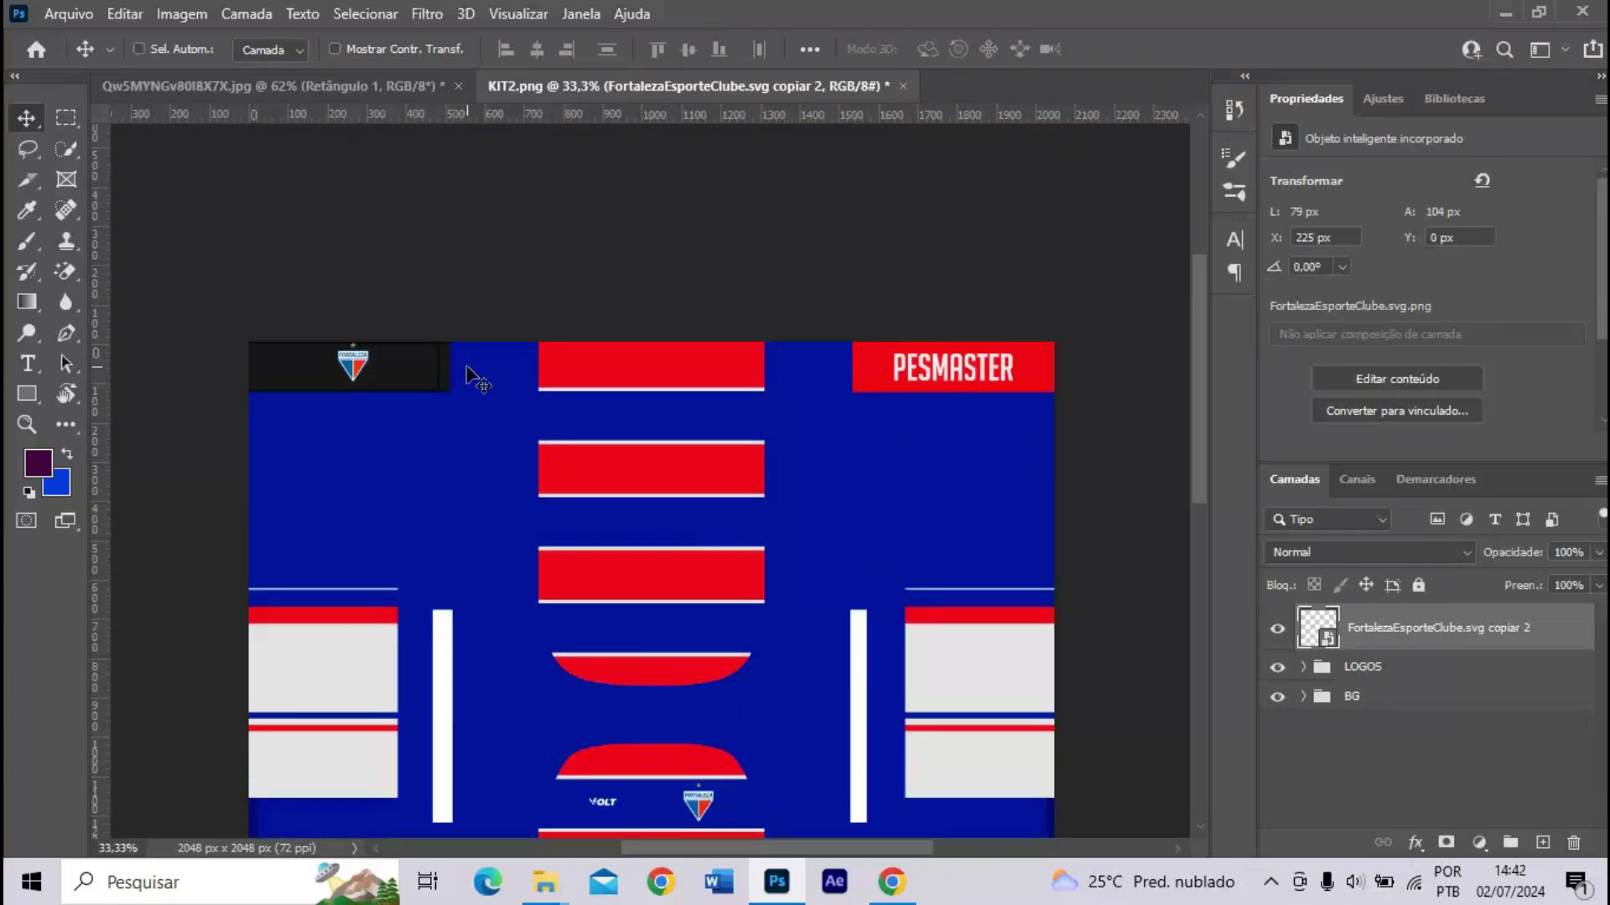
scroll(478, 382, "left", 3)
key("ctrl+plus")
key("ctrl+plus")
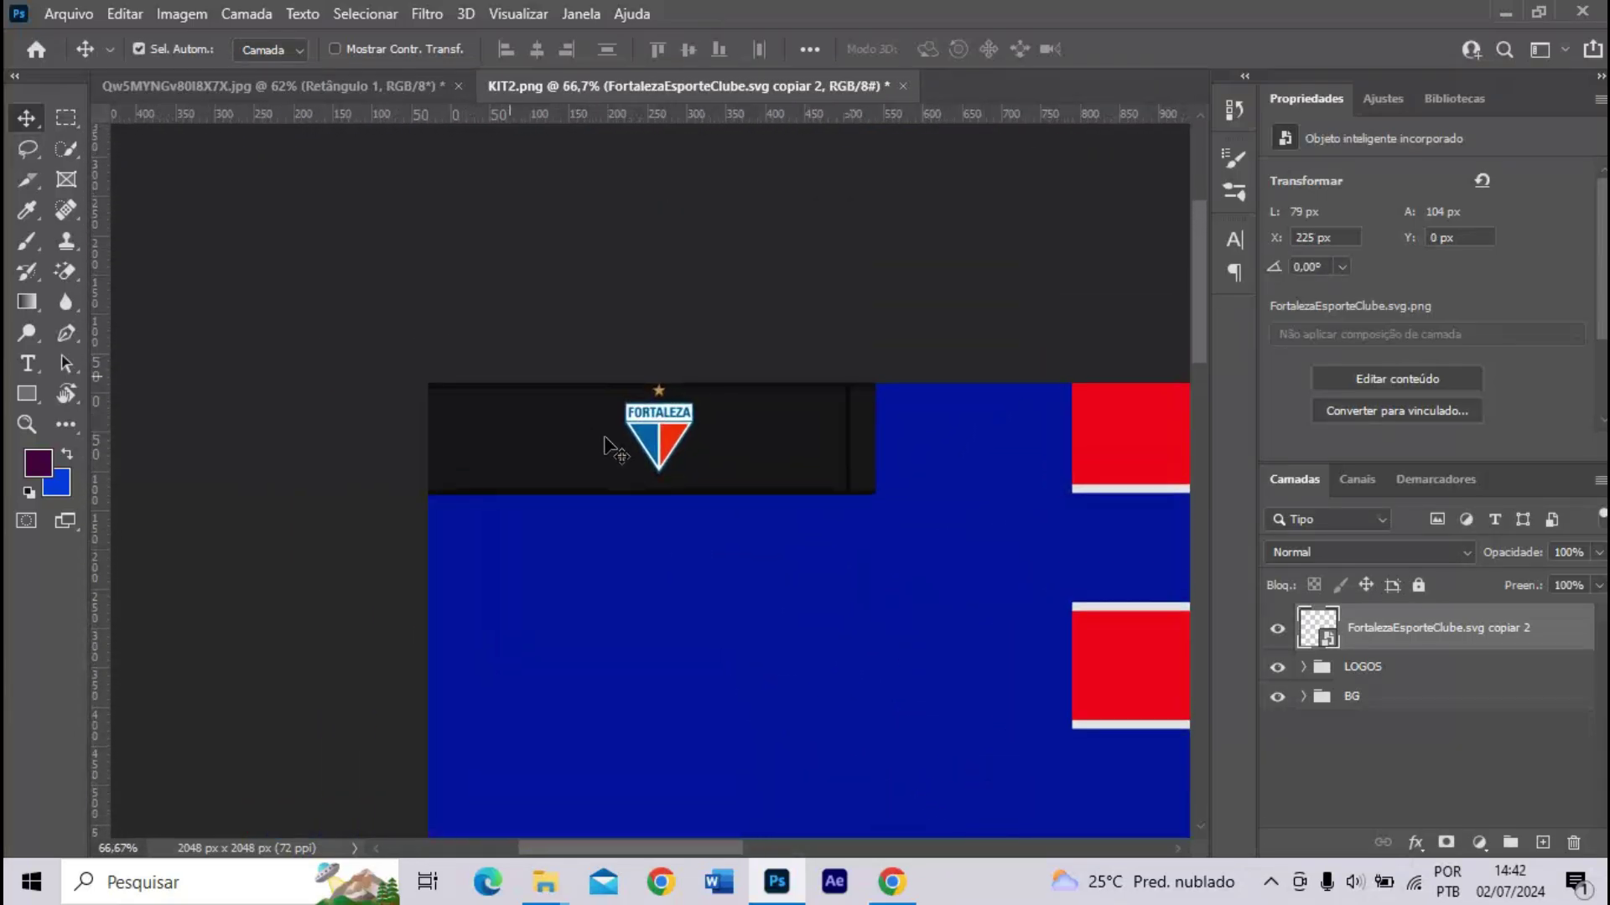
key("ctrl+plus")
left_click_drag(650, 423, 622, 436)
key("ctrl+plus")
key("ctrl+minus")
- Draw a rectangle about 536 × 141 px covering the black armband strip and fill it with the kit's red
key("u")
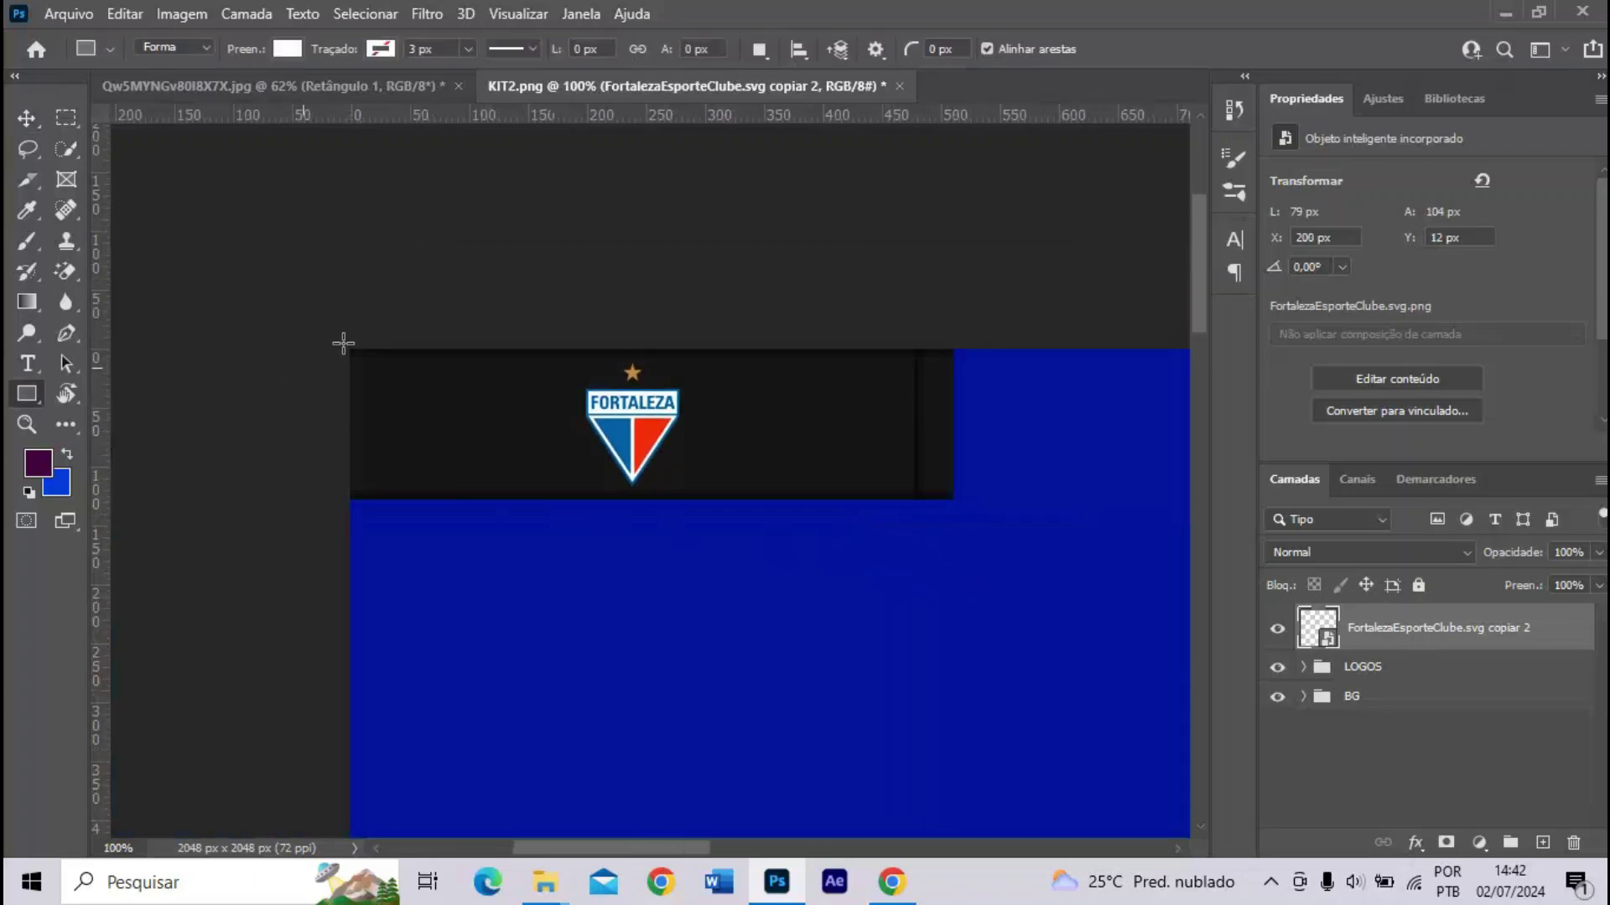
left_click_drag(322, 333, 953, 499)
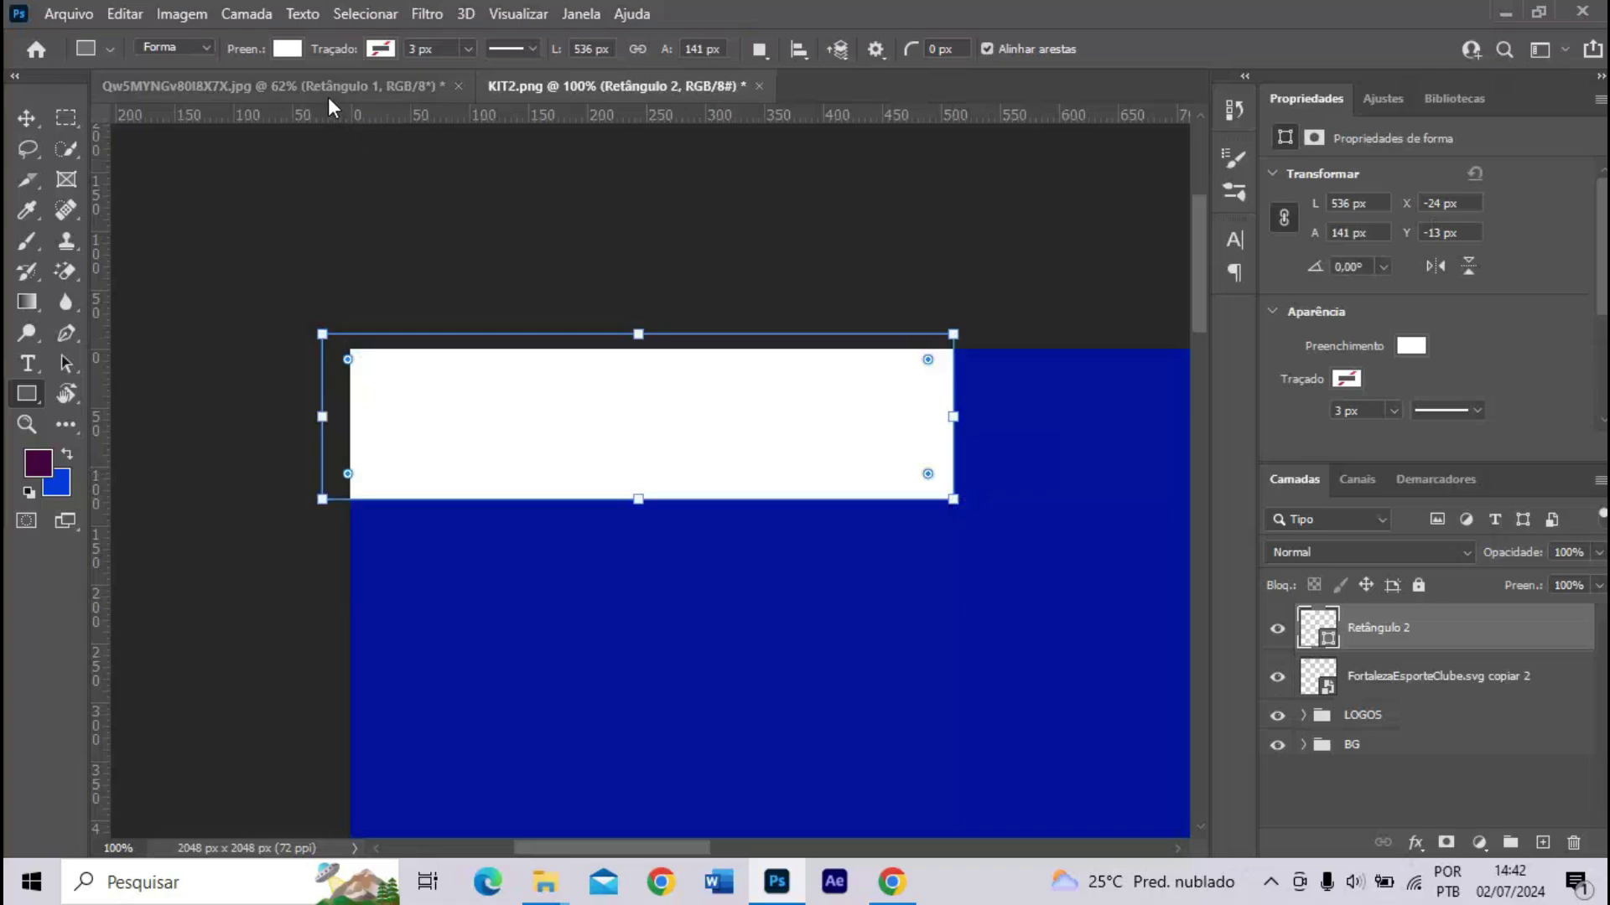
key("ctrl+minus")
key("ctrl+minus")
left_click(289, 48)
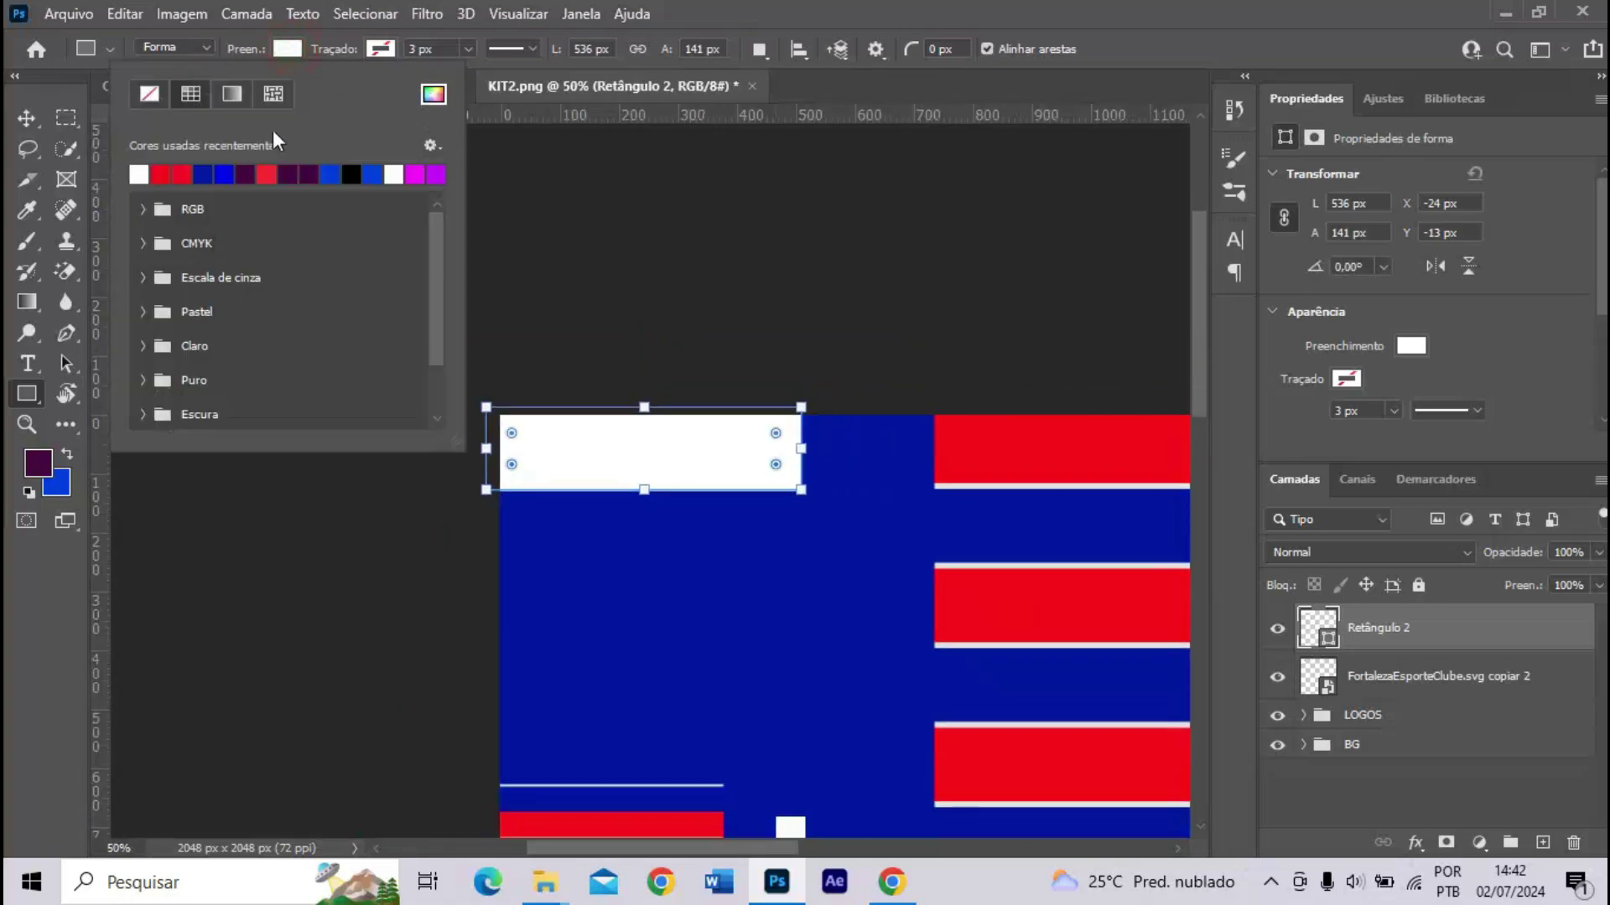
left_click(174, 167)
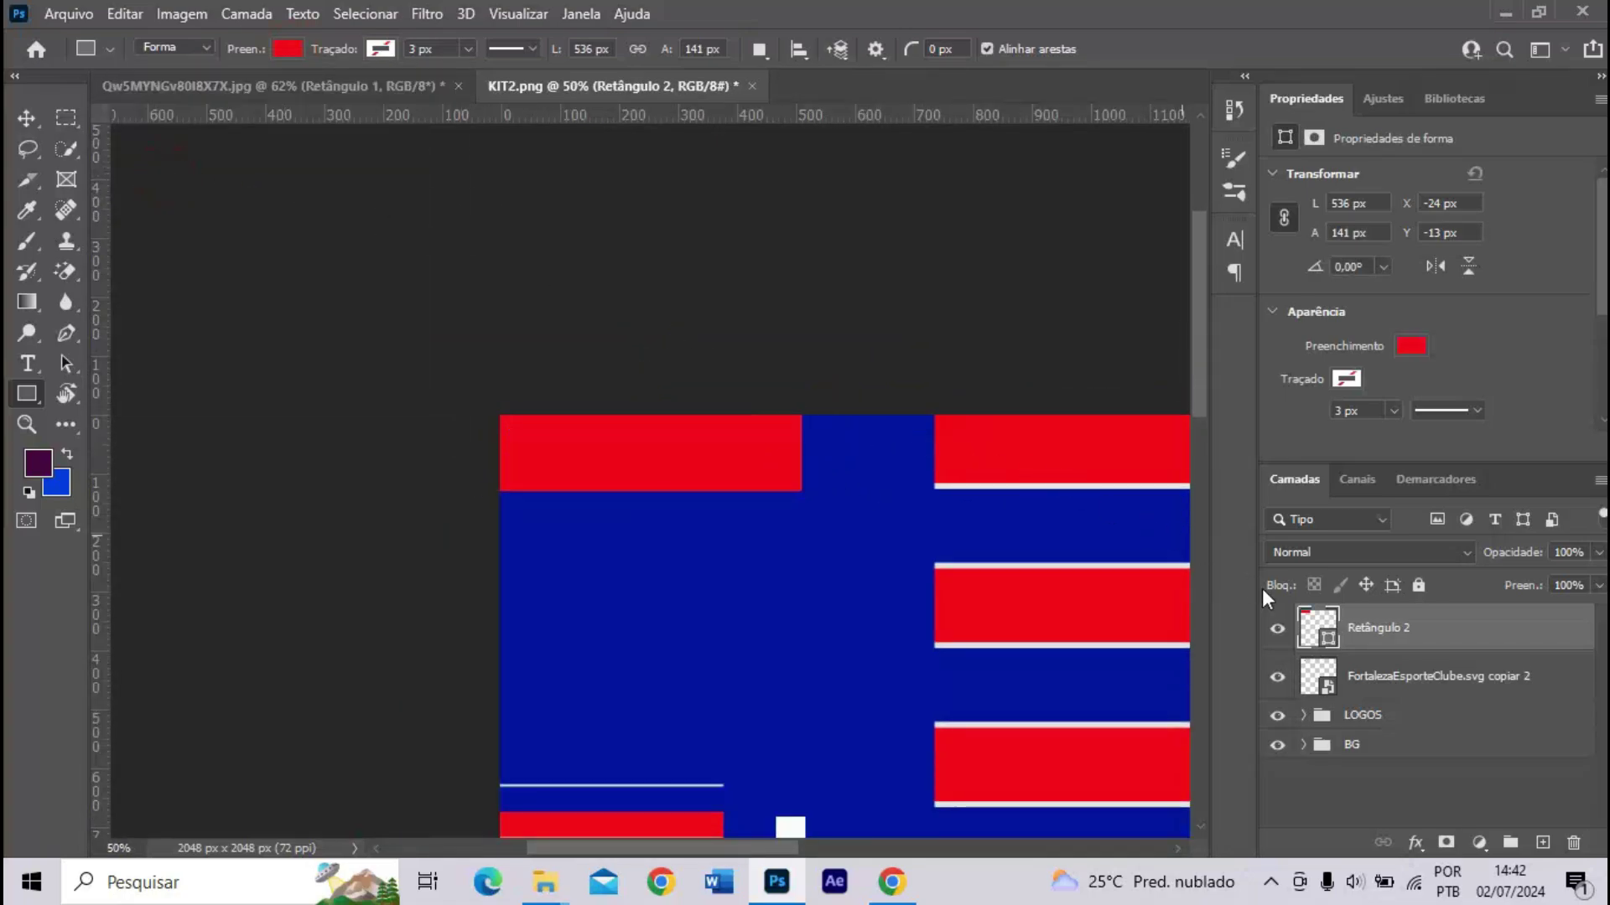
- Move the red armband rectangle below the crest copy in the layer stack and set its blend mode to Luz Brilhante
key("ctrl+plus")
left_click_drag(1354, 629, 1357, 686)
key("ctrl+plus")
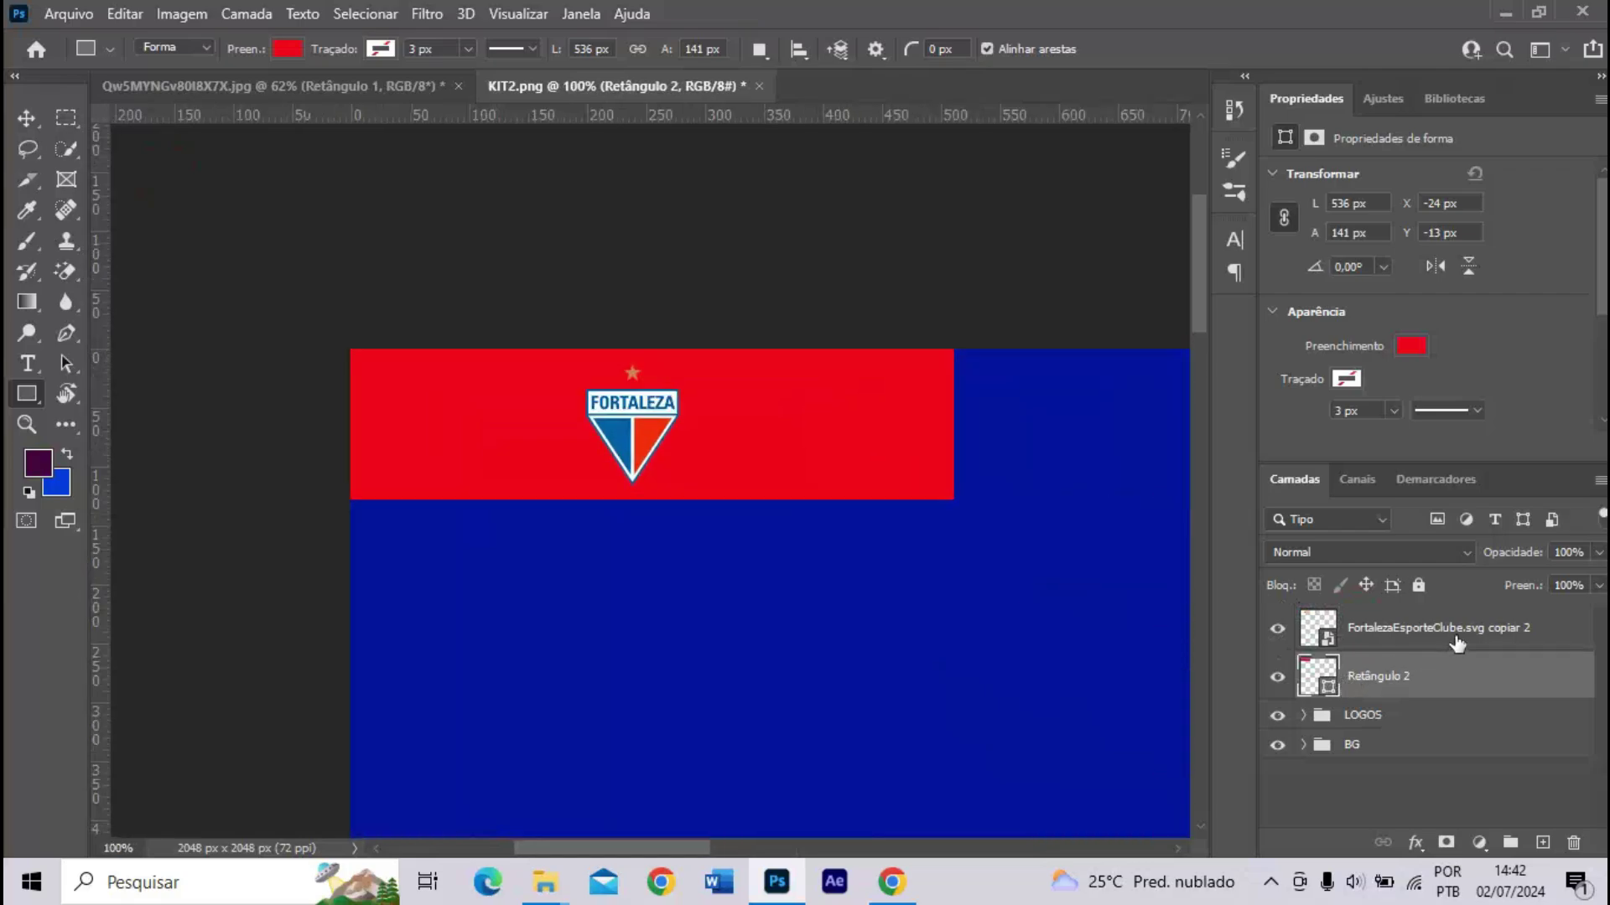
left_click(1397, 553)
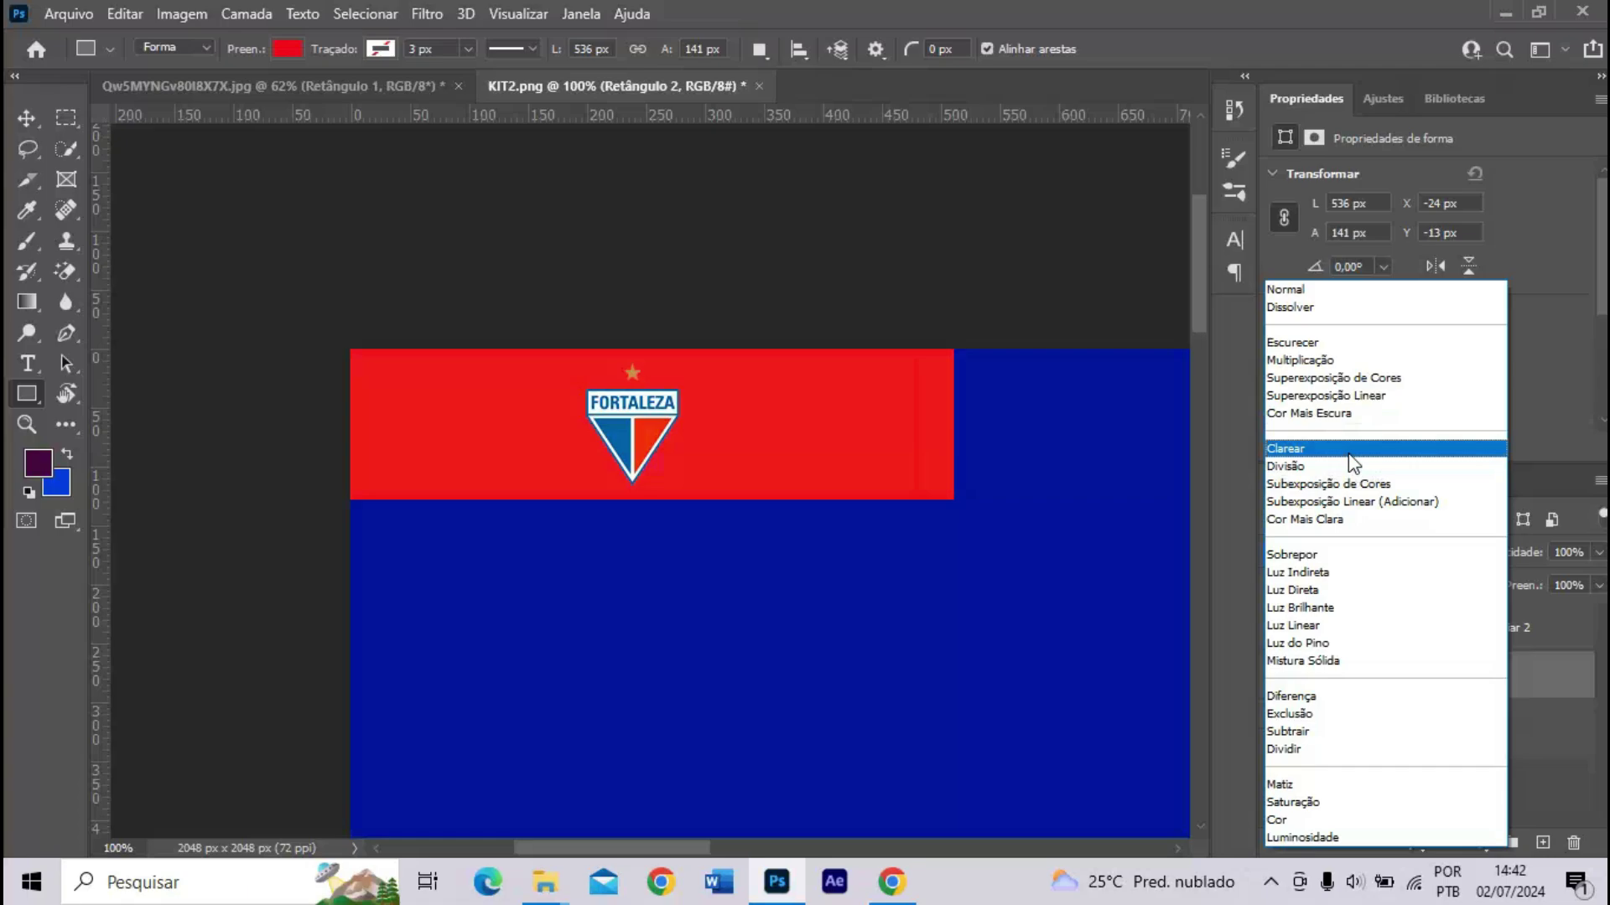
left_click(1344, 610)
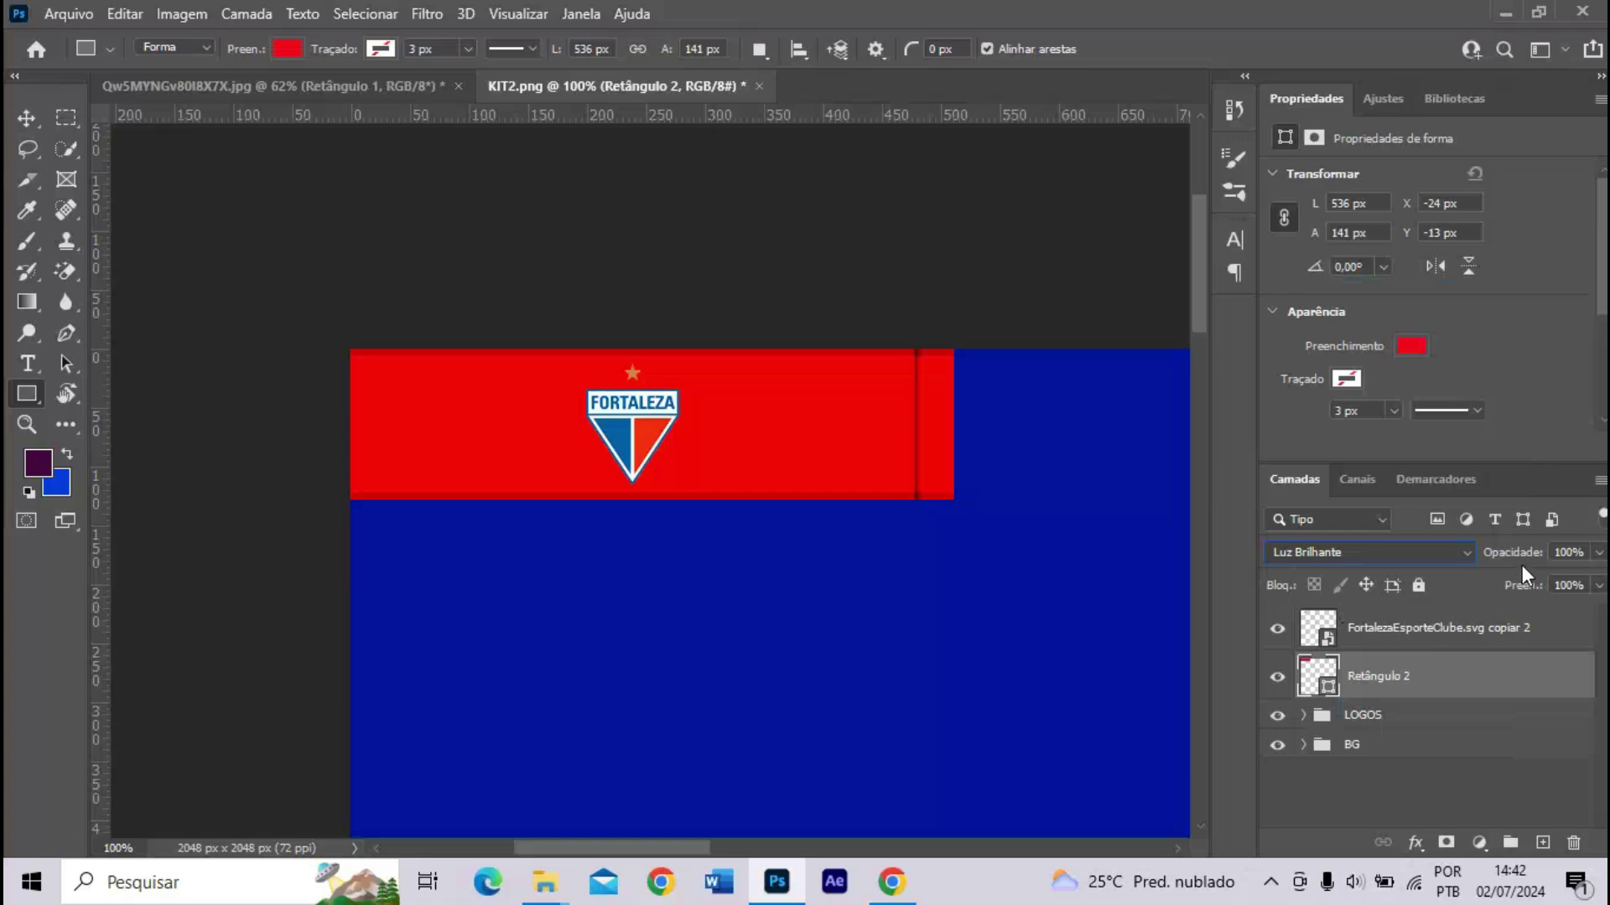
- Group the armband crest and red rectangle layers, and name the group "Capitão"
left_click(1450, 630, "ctrl")
key("ctrl+g")
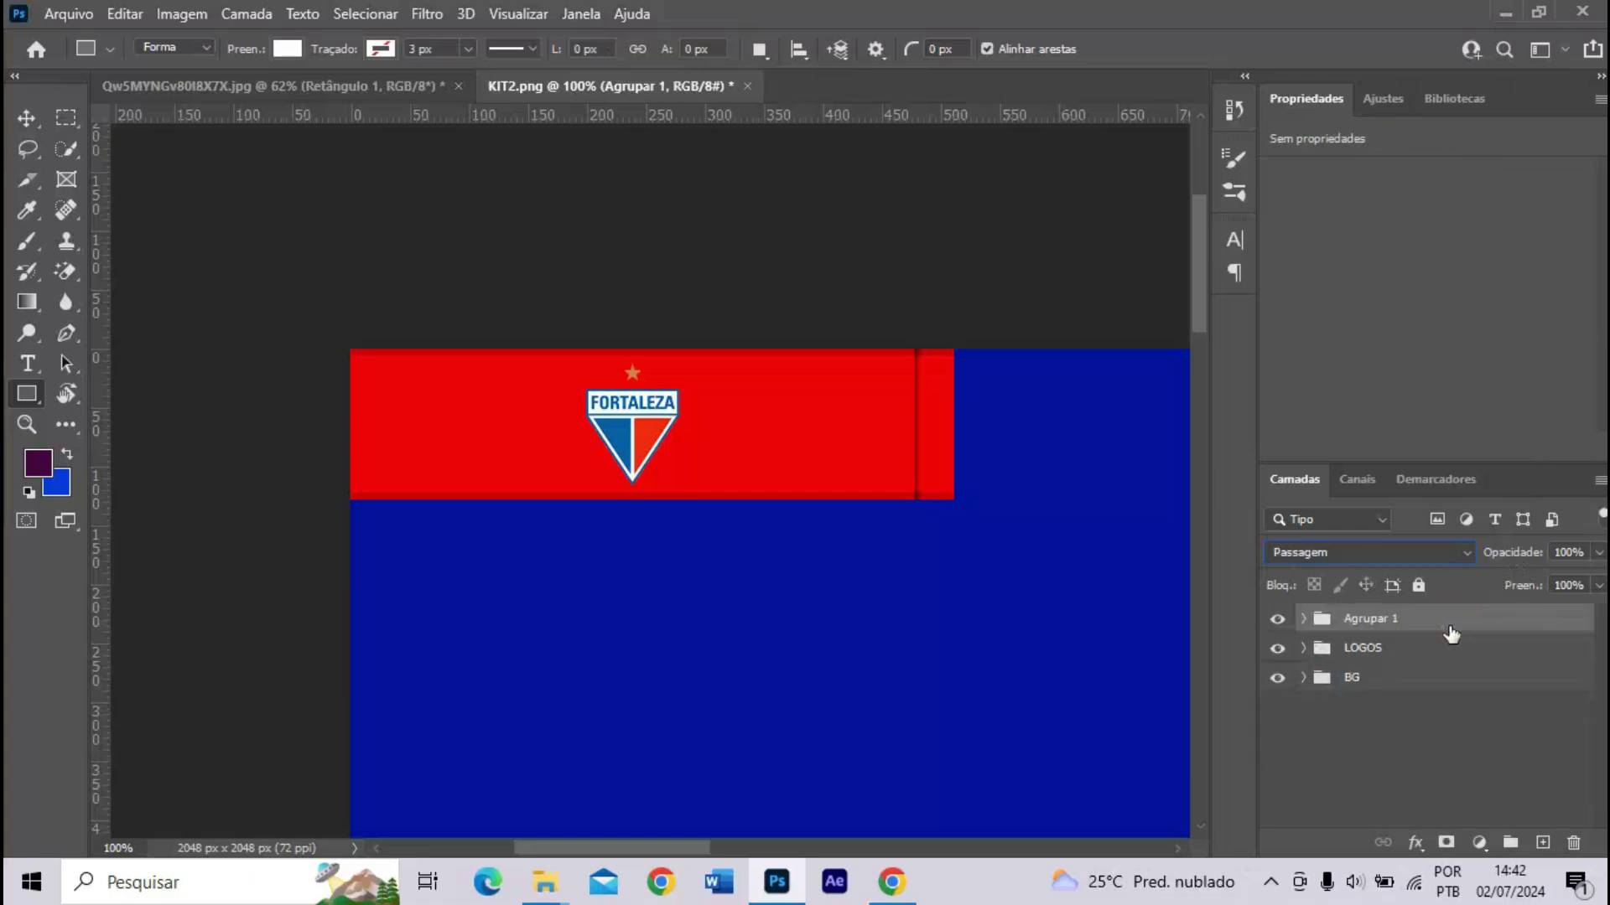
double_click(1389, 618)
type("b")
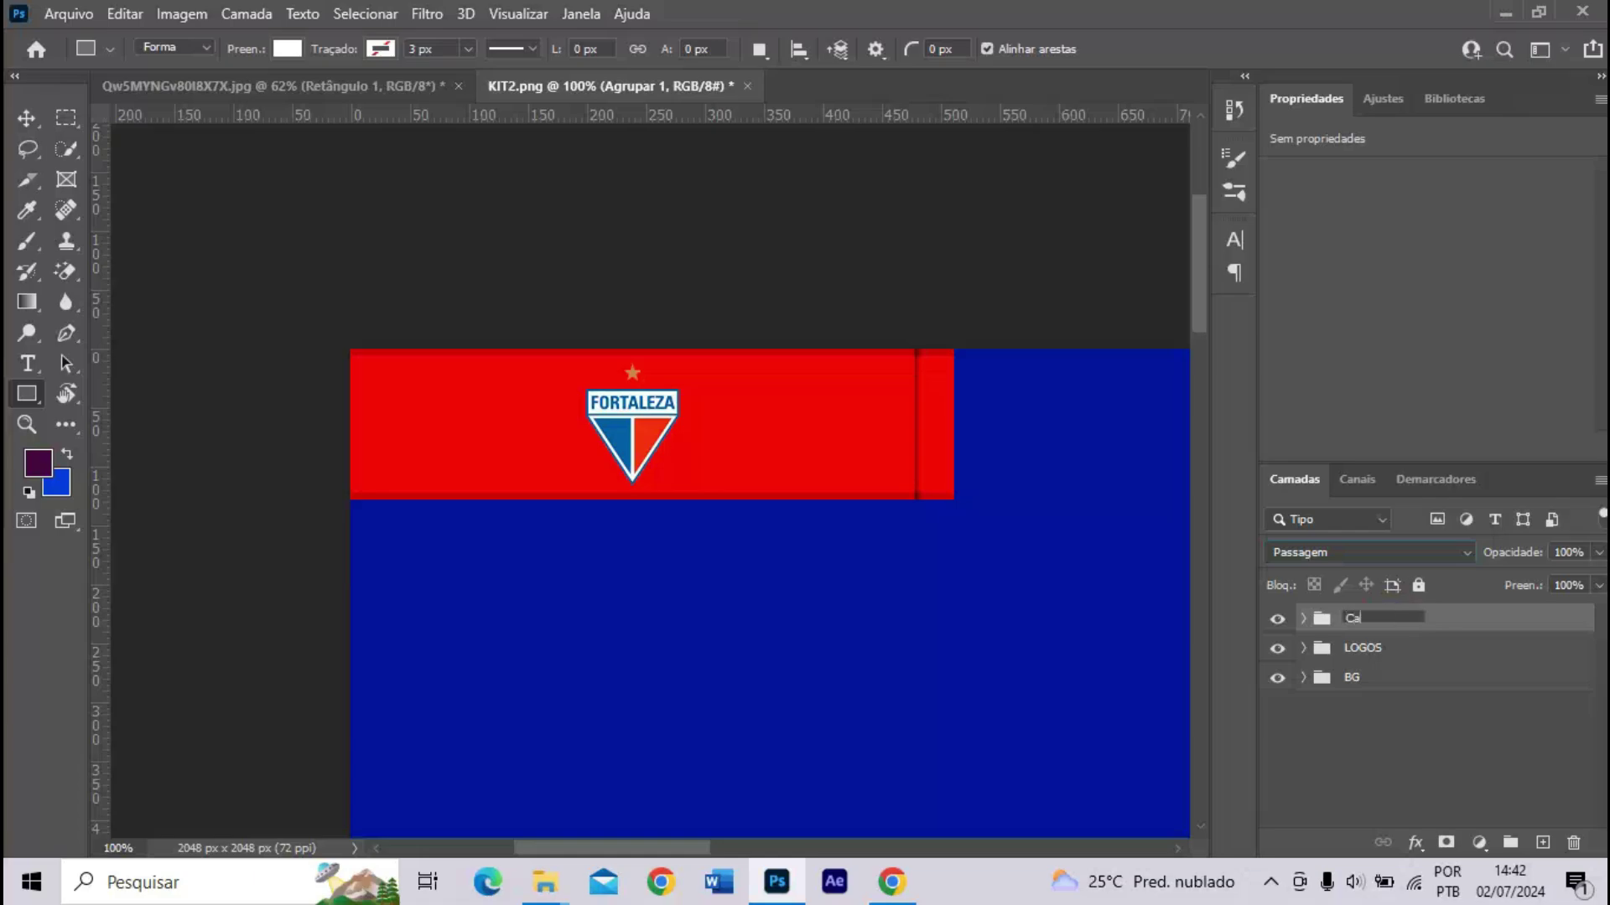
key("Return")
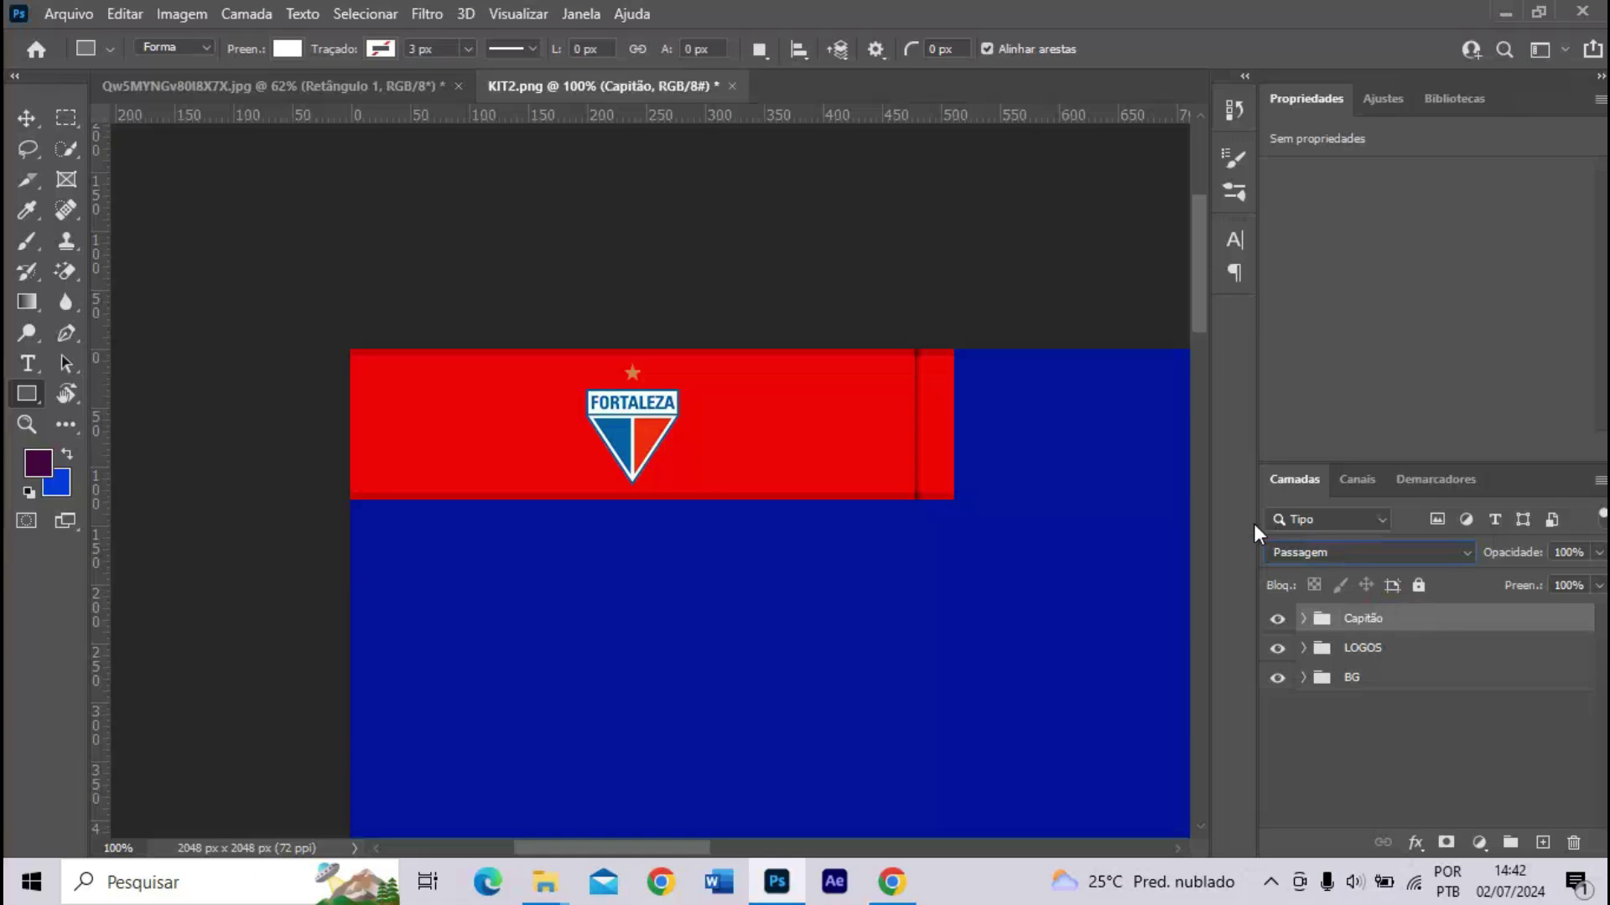
- Cover the PESMASTER block with a red rectangle about 533 × 147 px, aligned to the block's left edge
left_click_drag(720, 846, 1041, 847)
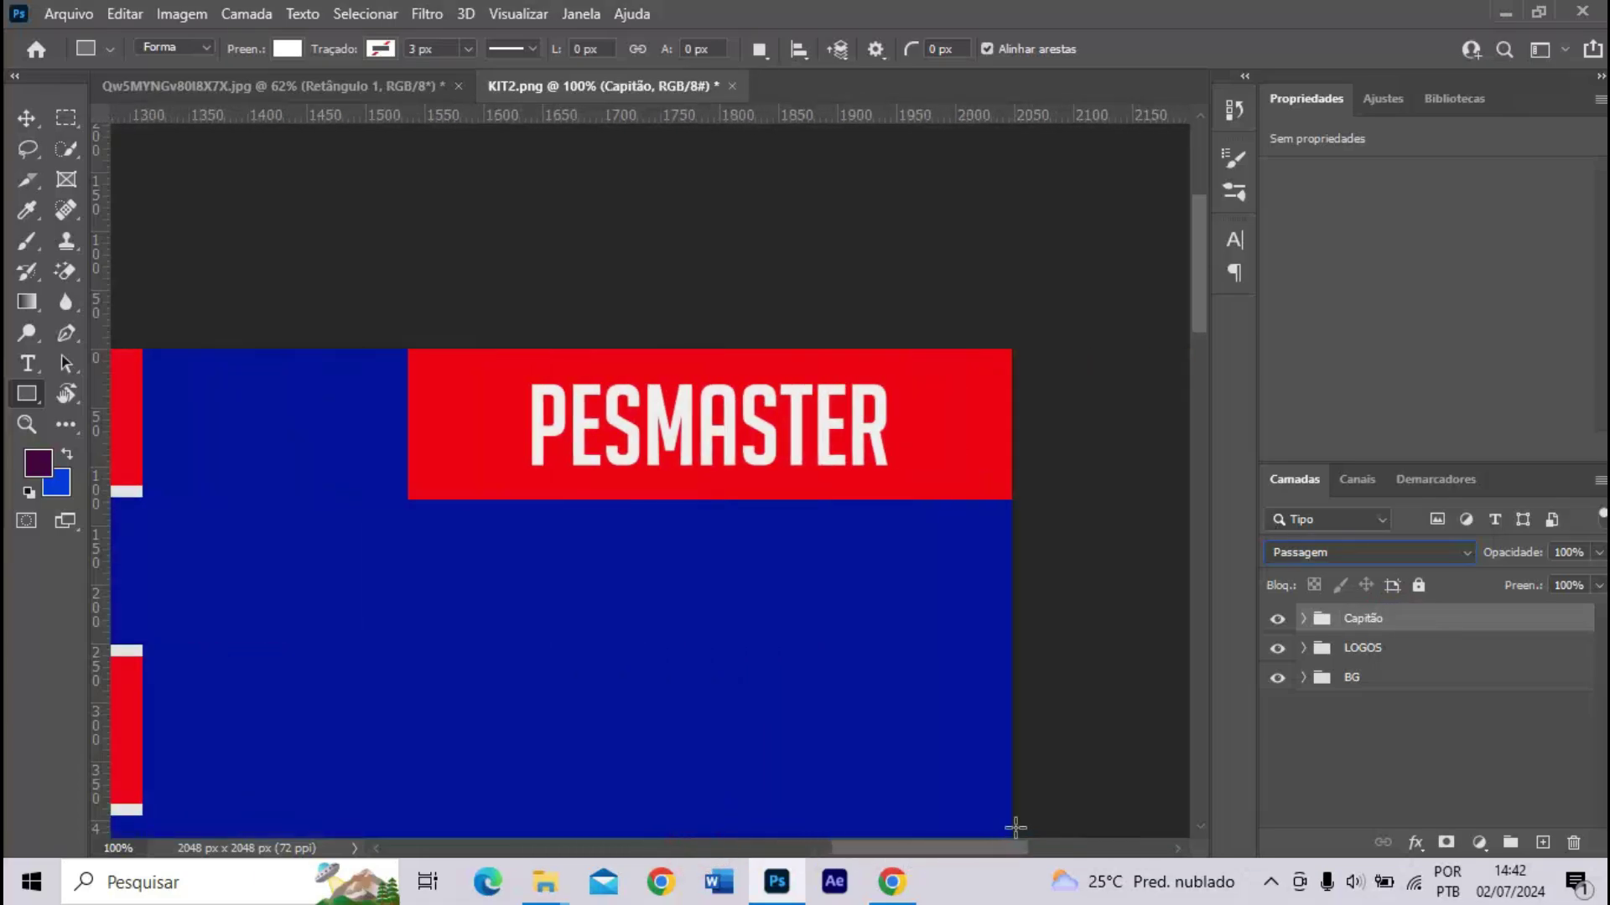
left_click_drag(1038, 326, 408, 496)
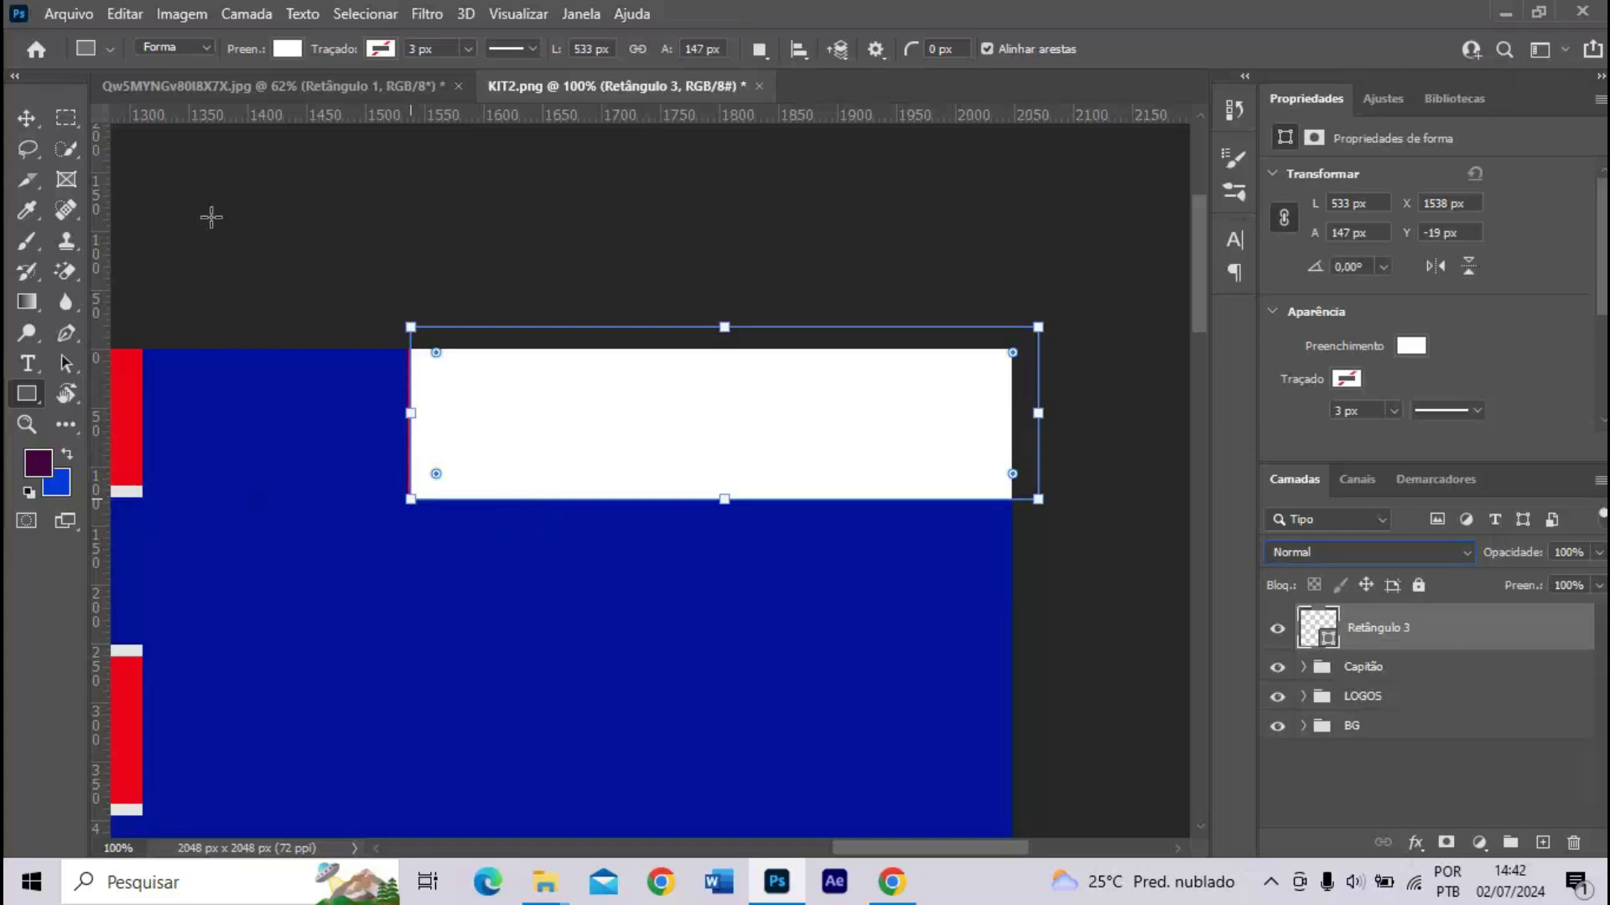
left_click(288, 49)
left_click(151, 168)
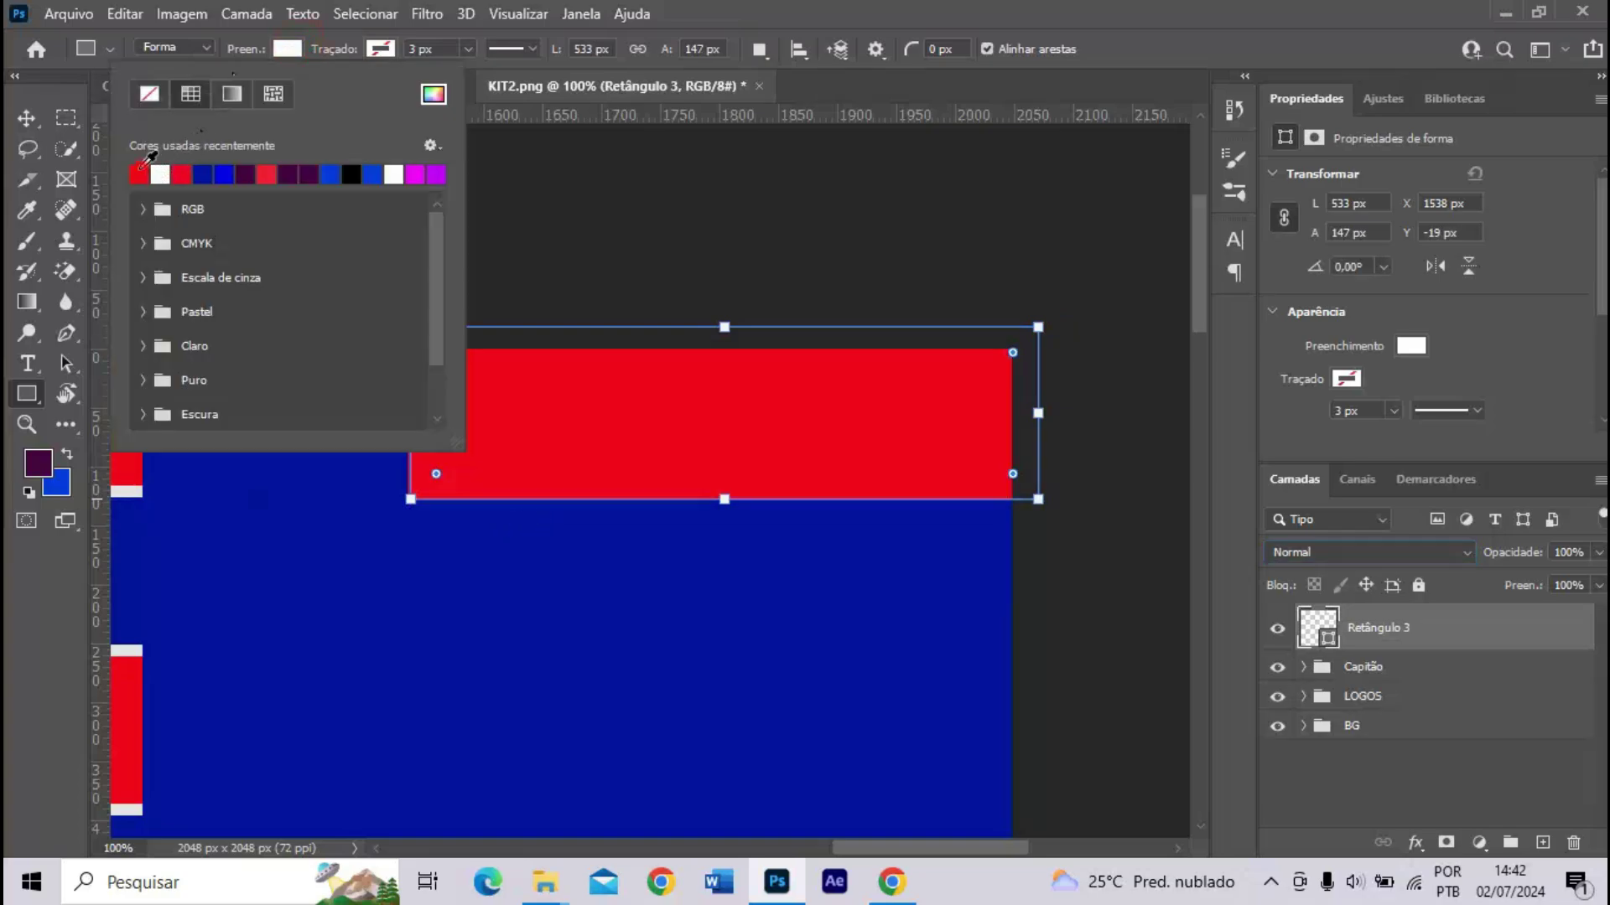
left_click(40, 123)
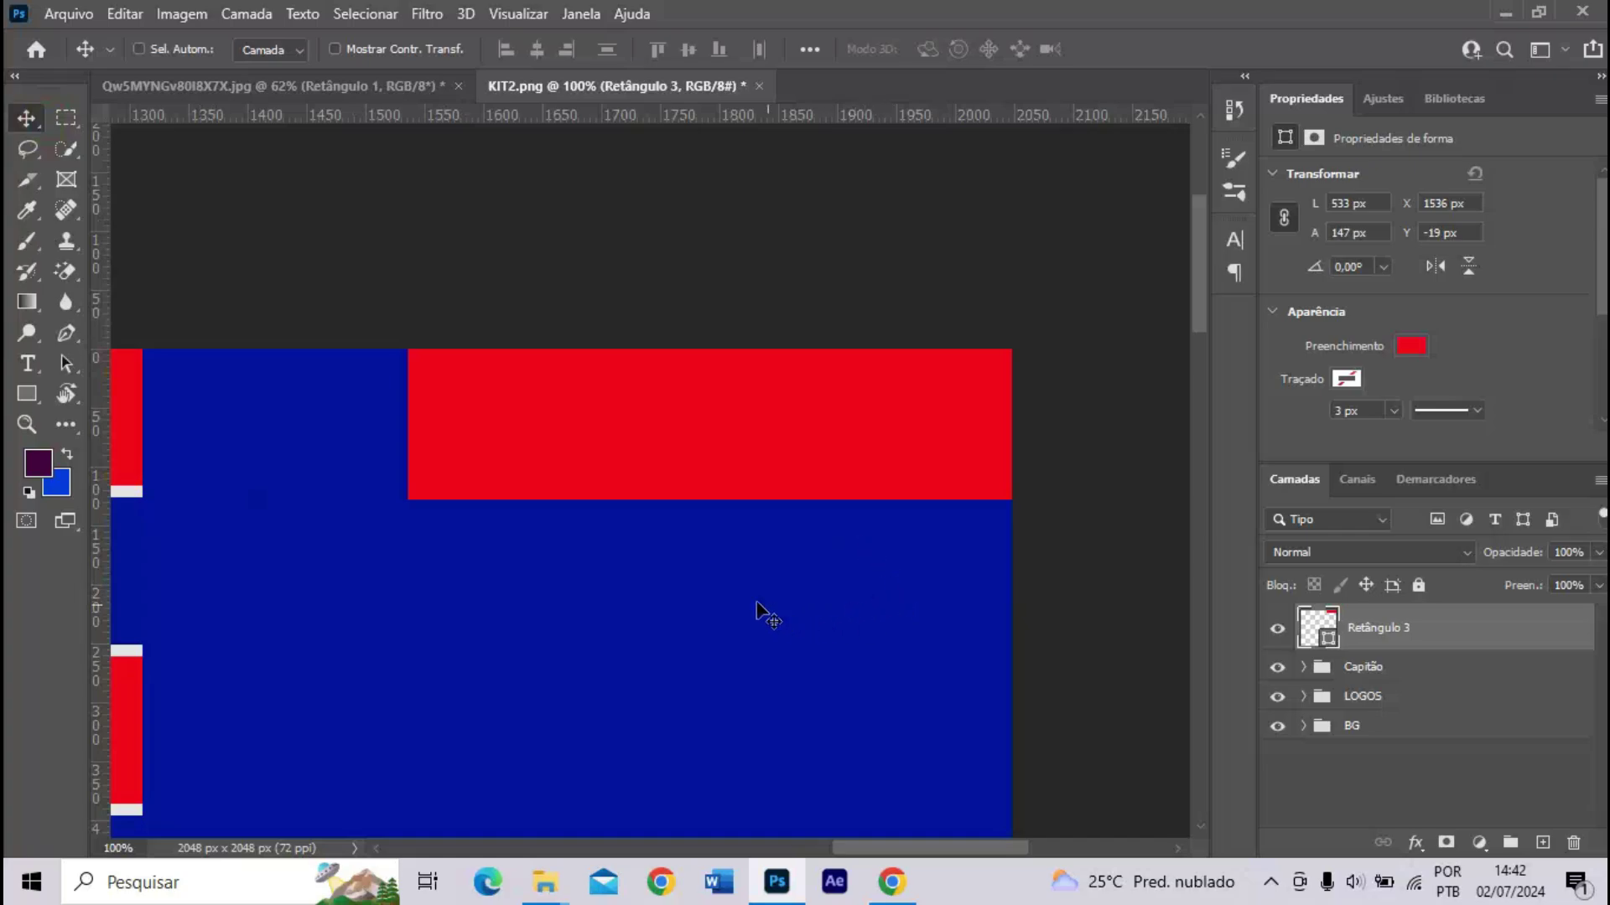
- Add the kit creator's name as a white Metropolis Extra Bold text layer just below the new red rectangle
left_click(27, 364)
left_click(773, 550)
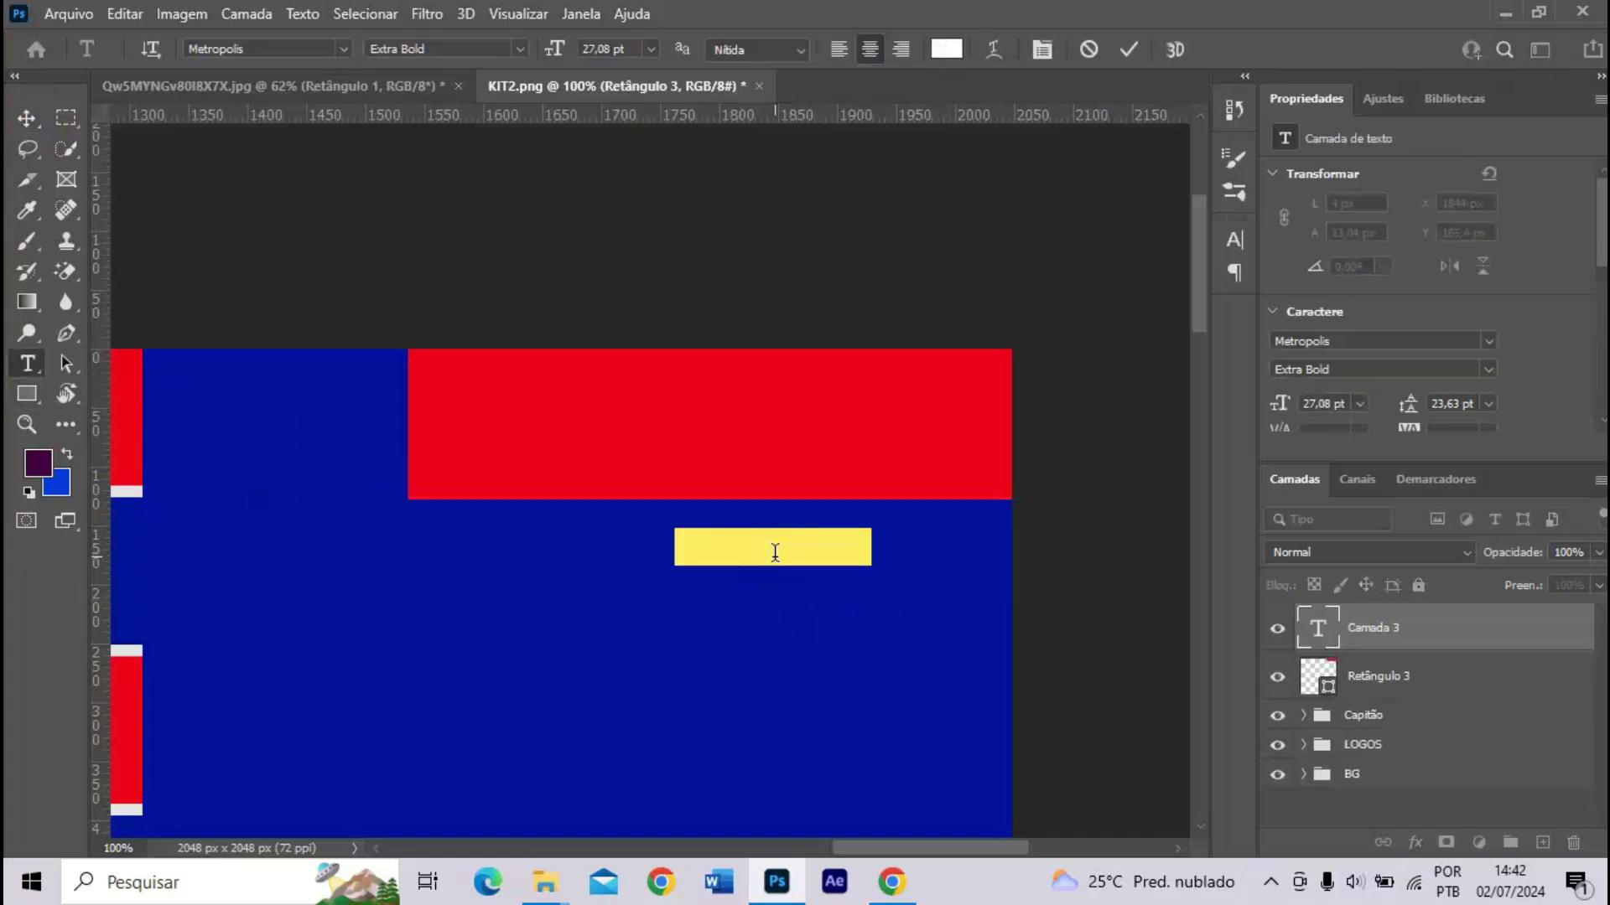
type("DANIEL E")
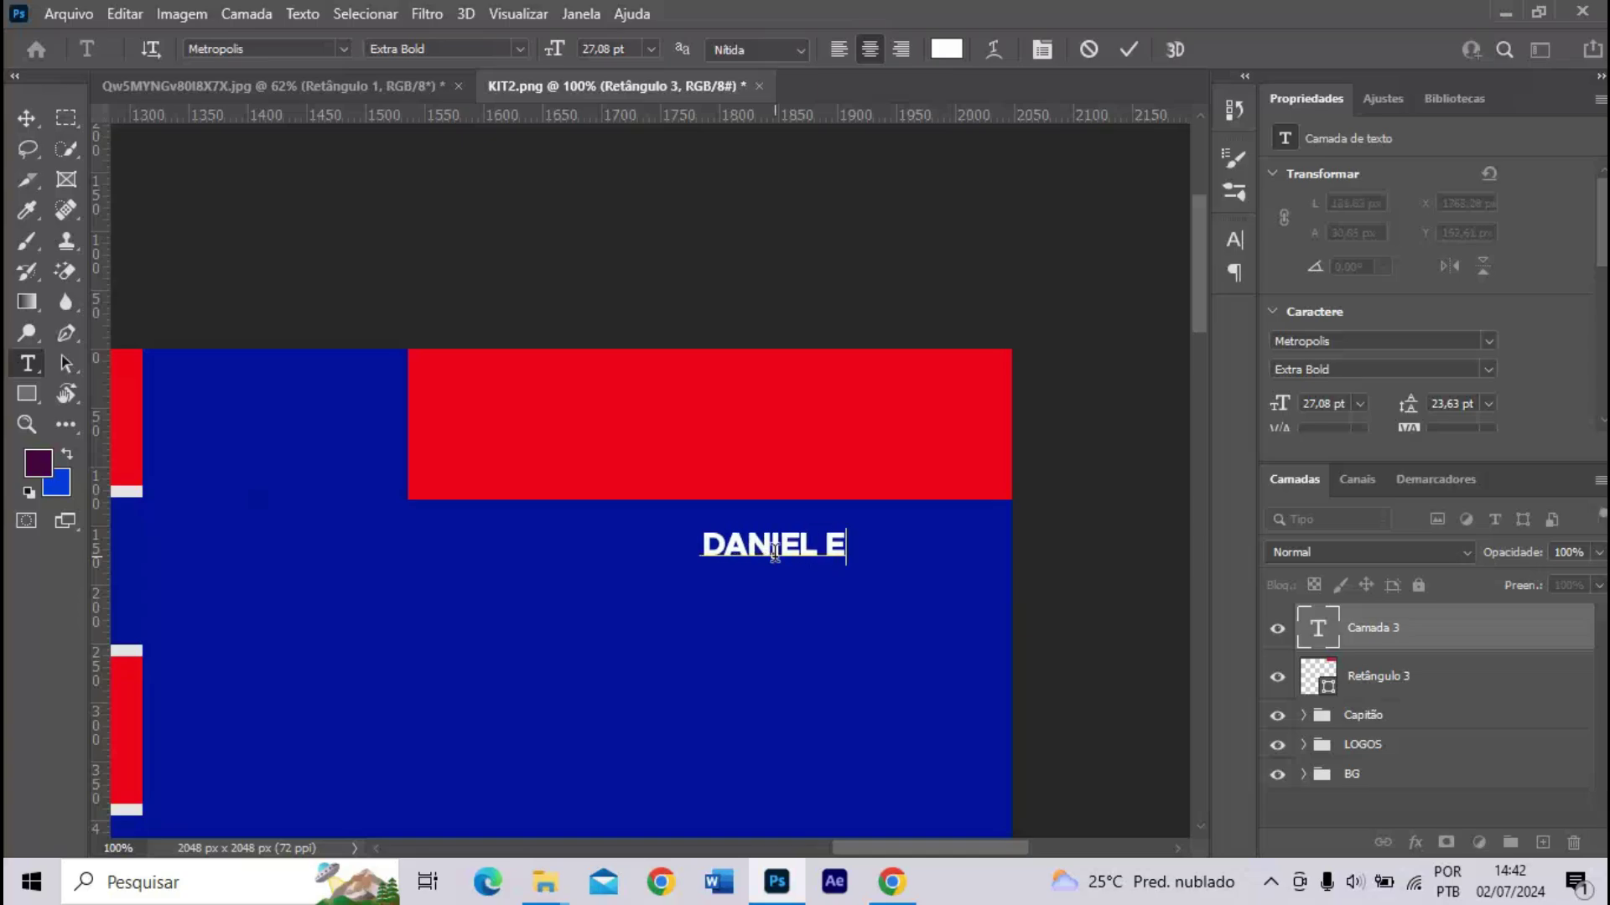
key("BackSpace")
type("DDO")
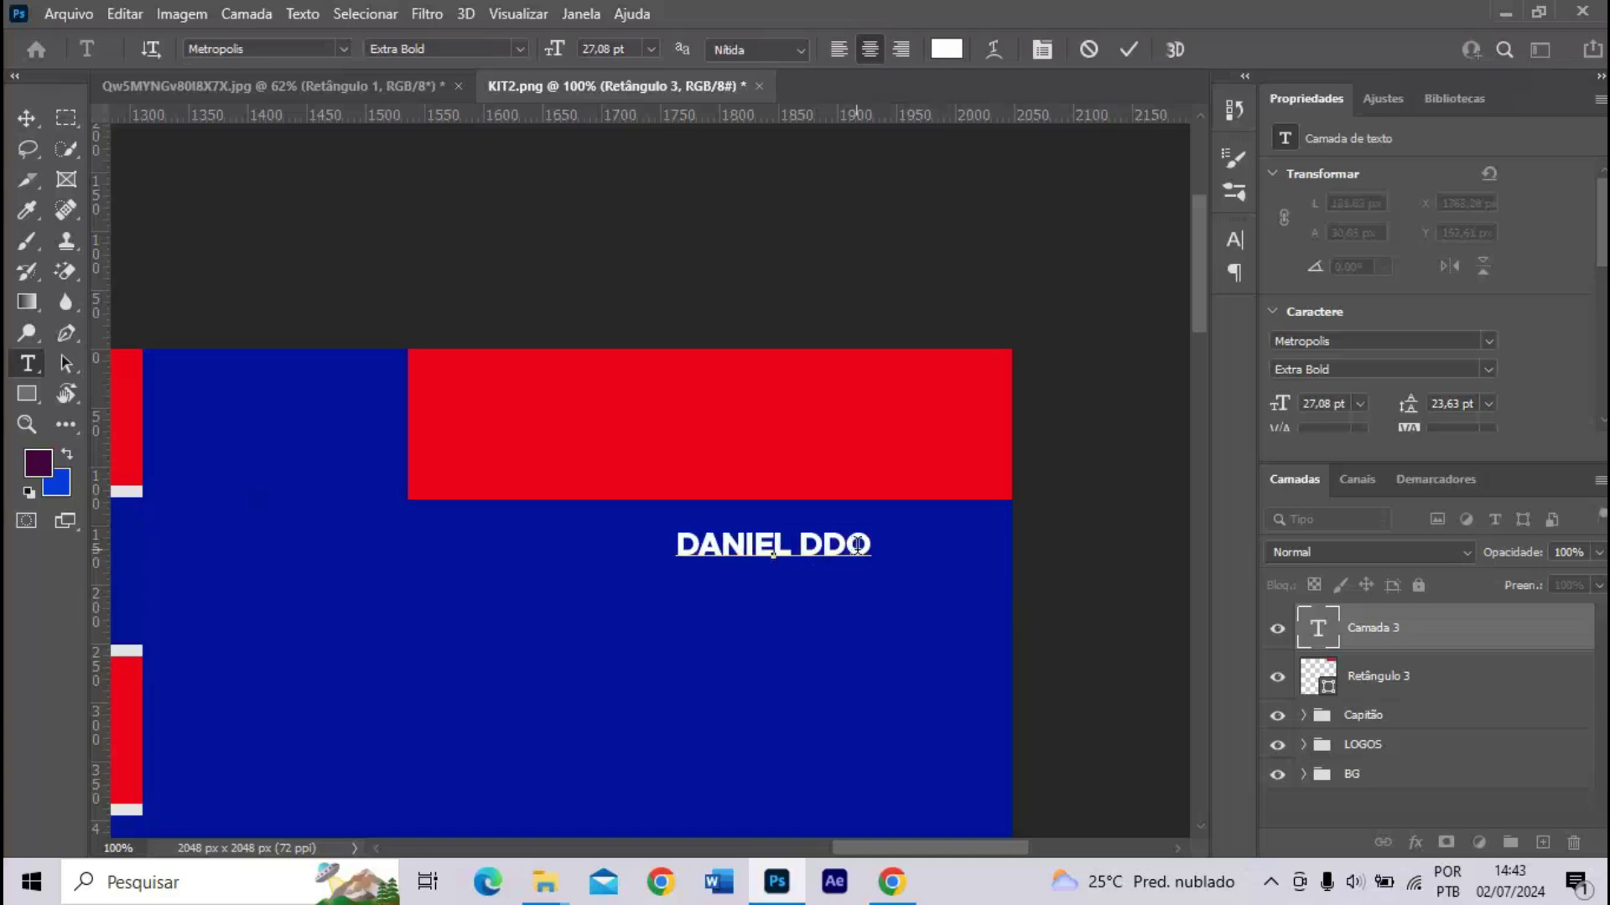
- Set the name text to 49 pt and centre it on the red rectangle
key("ctrl+a")
left_click_drag(560, 35, 599, 49)
left_click(26, 117)
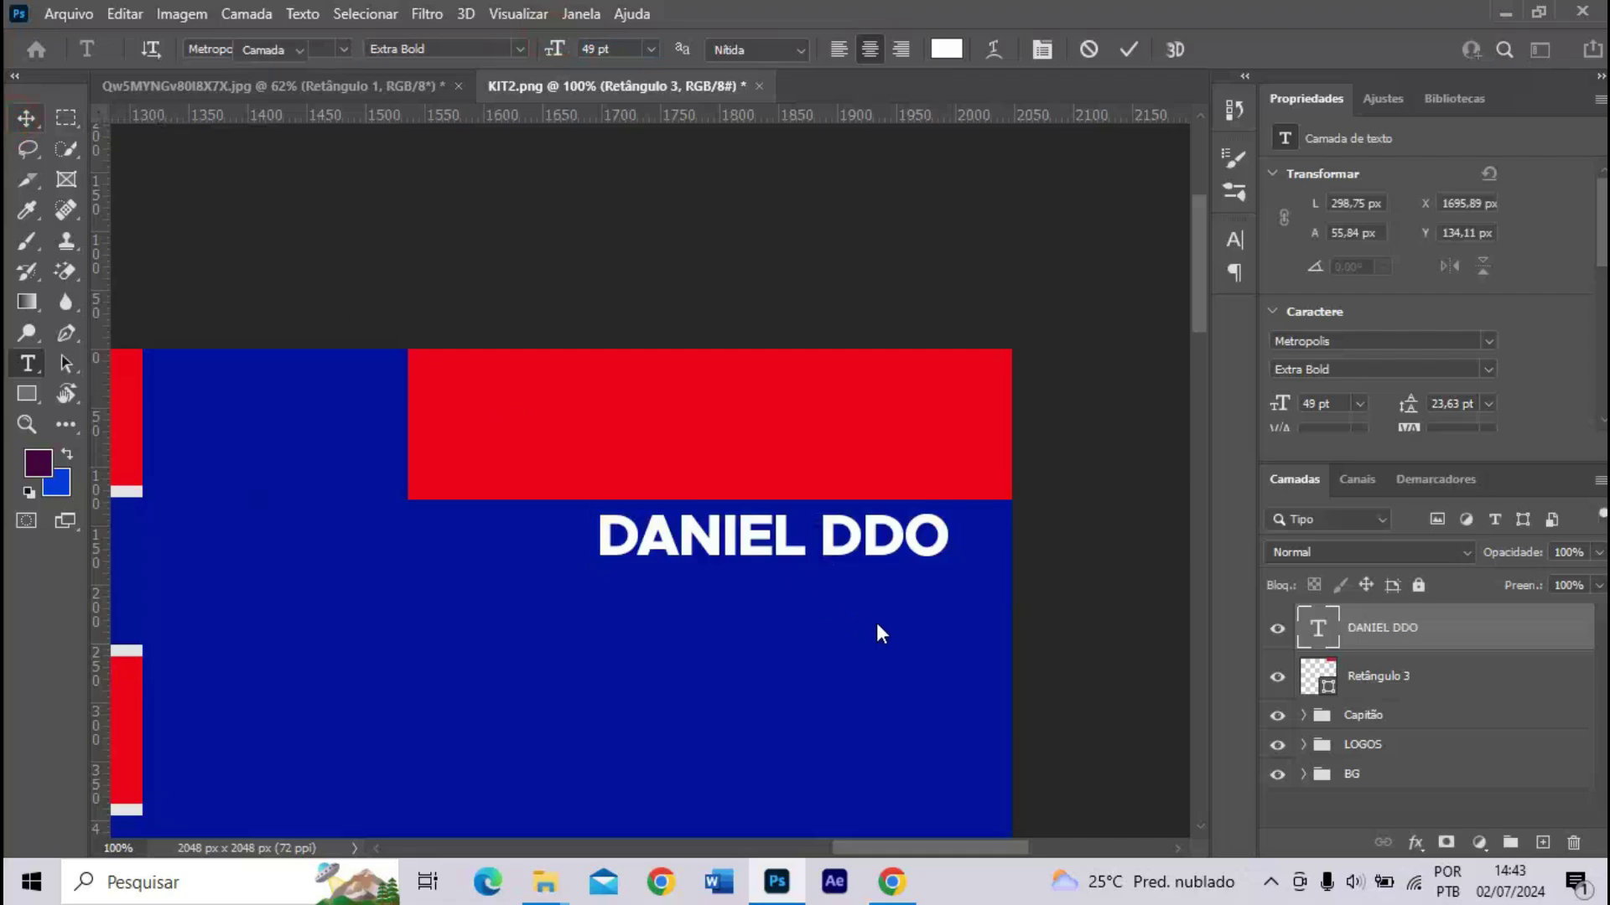
left_click_drag(877, 622, 822, 520)
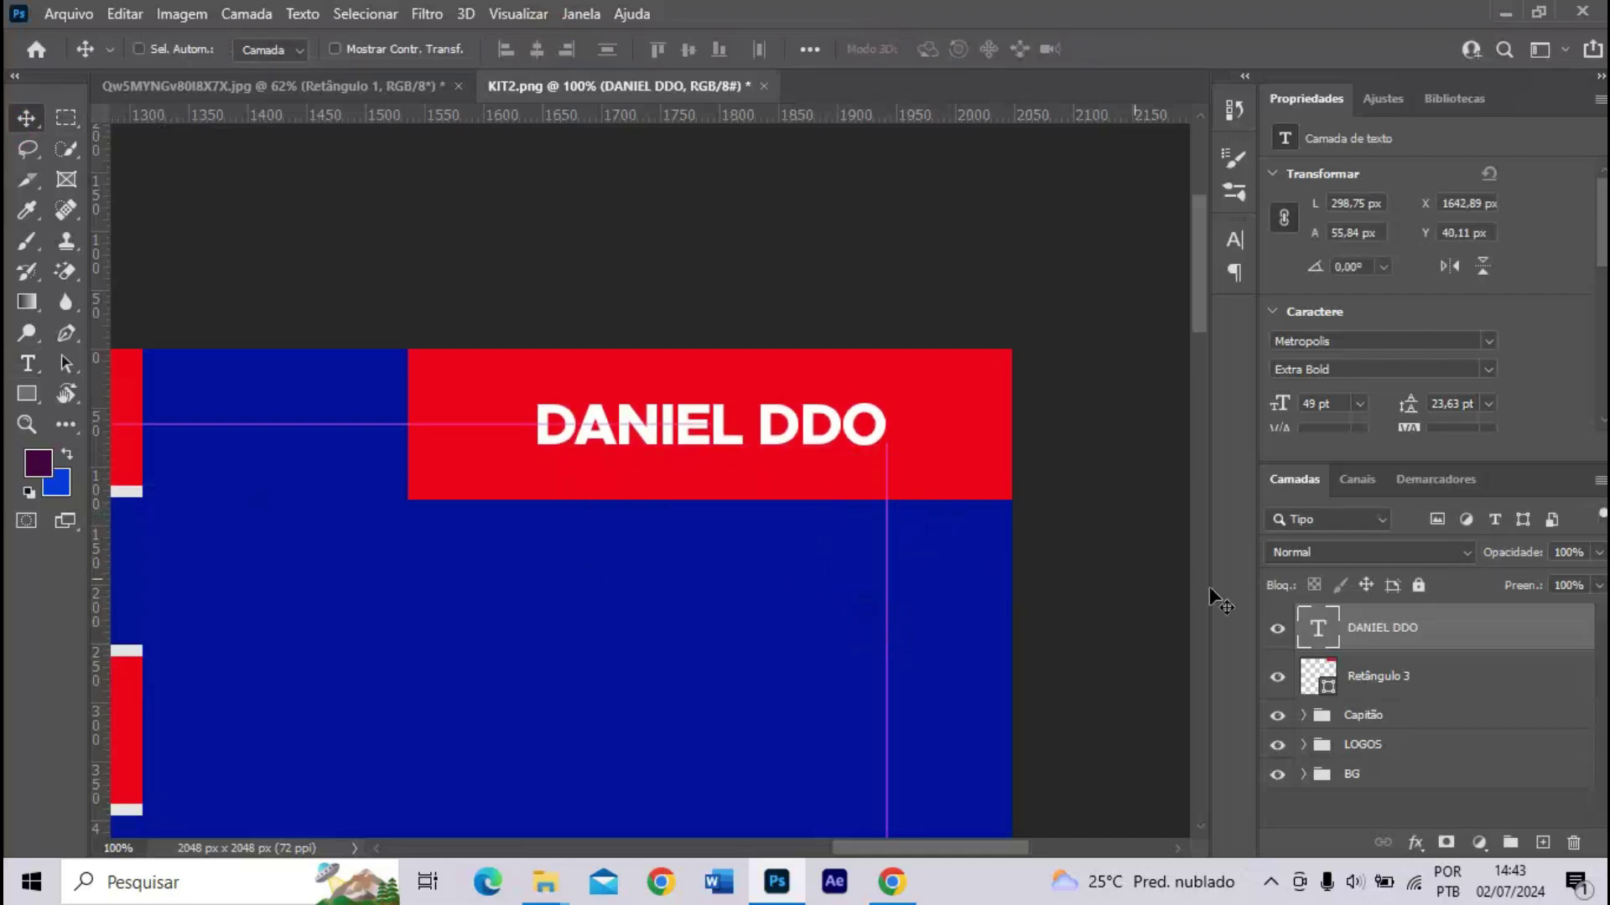
- Group the name text and its red rectangle layers, and name the group "By" followed by the creator's nickname
left_click(1456, 661, "ctrl")
key("ctrl+g")
double_click(1376, 617)
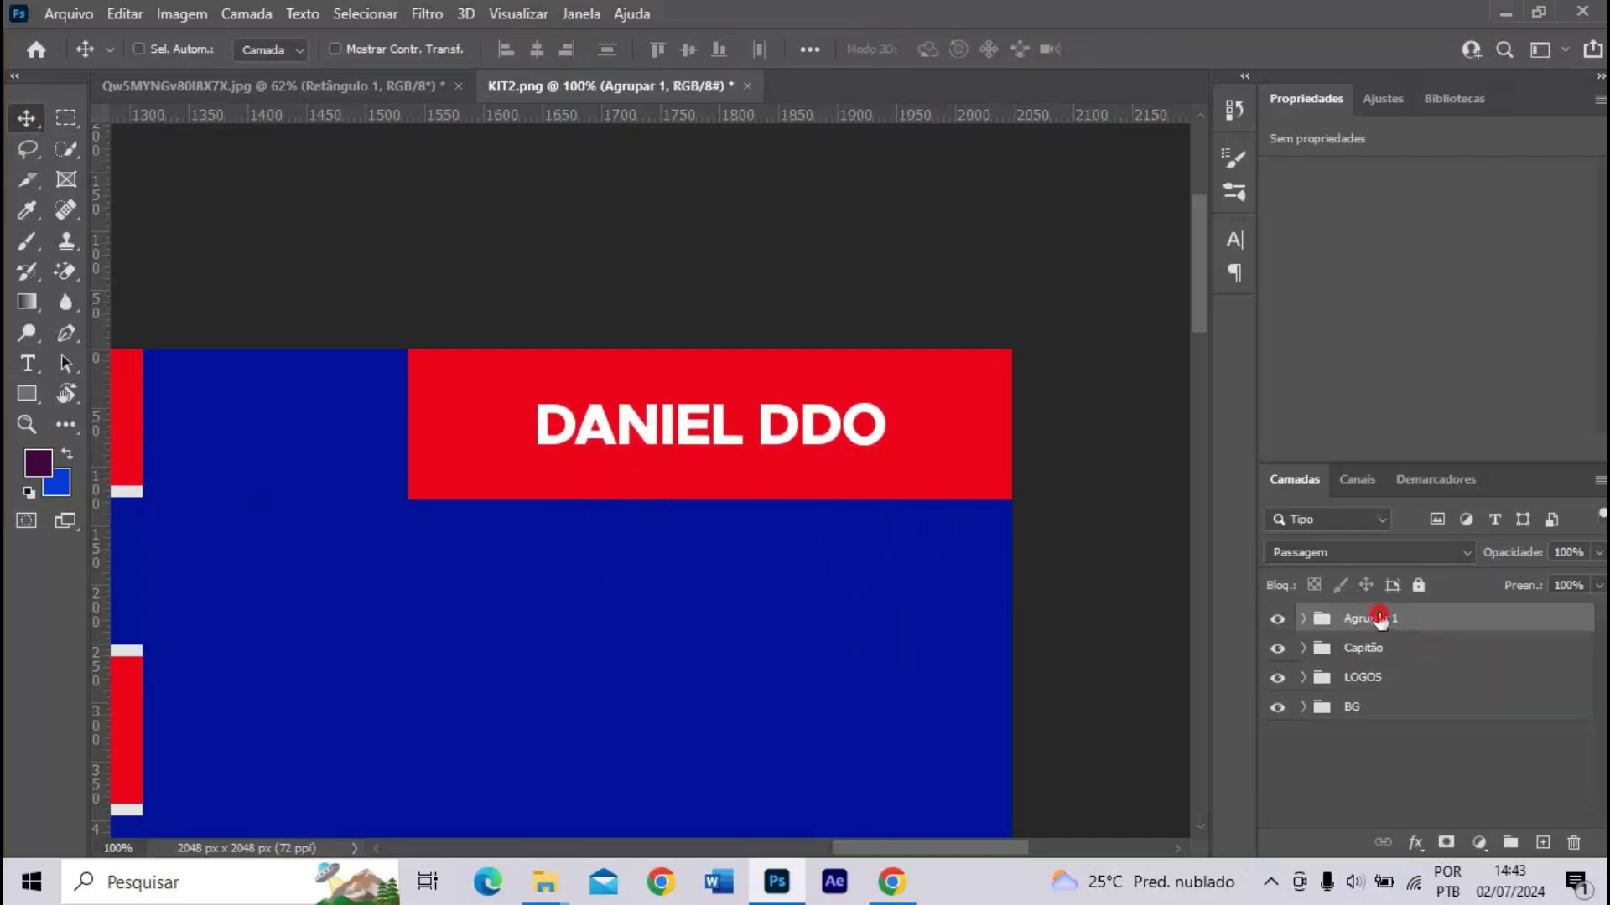
type("By DDO")
key("Return")
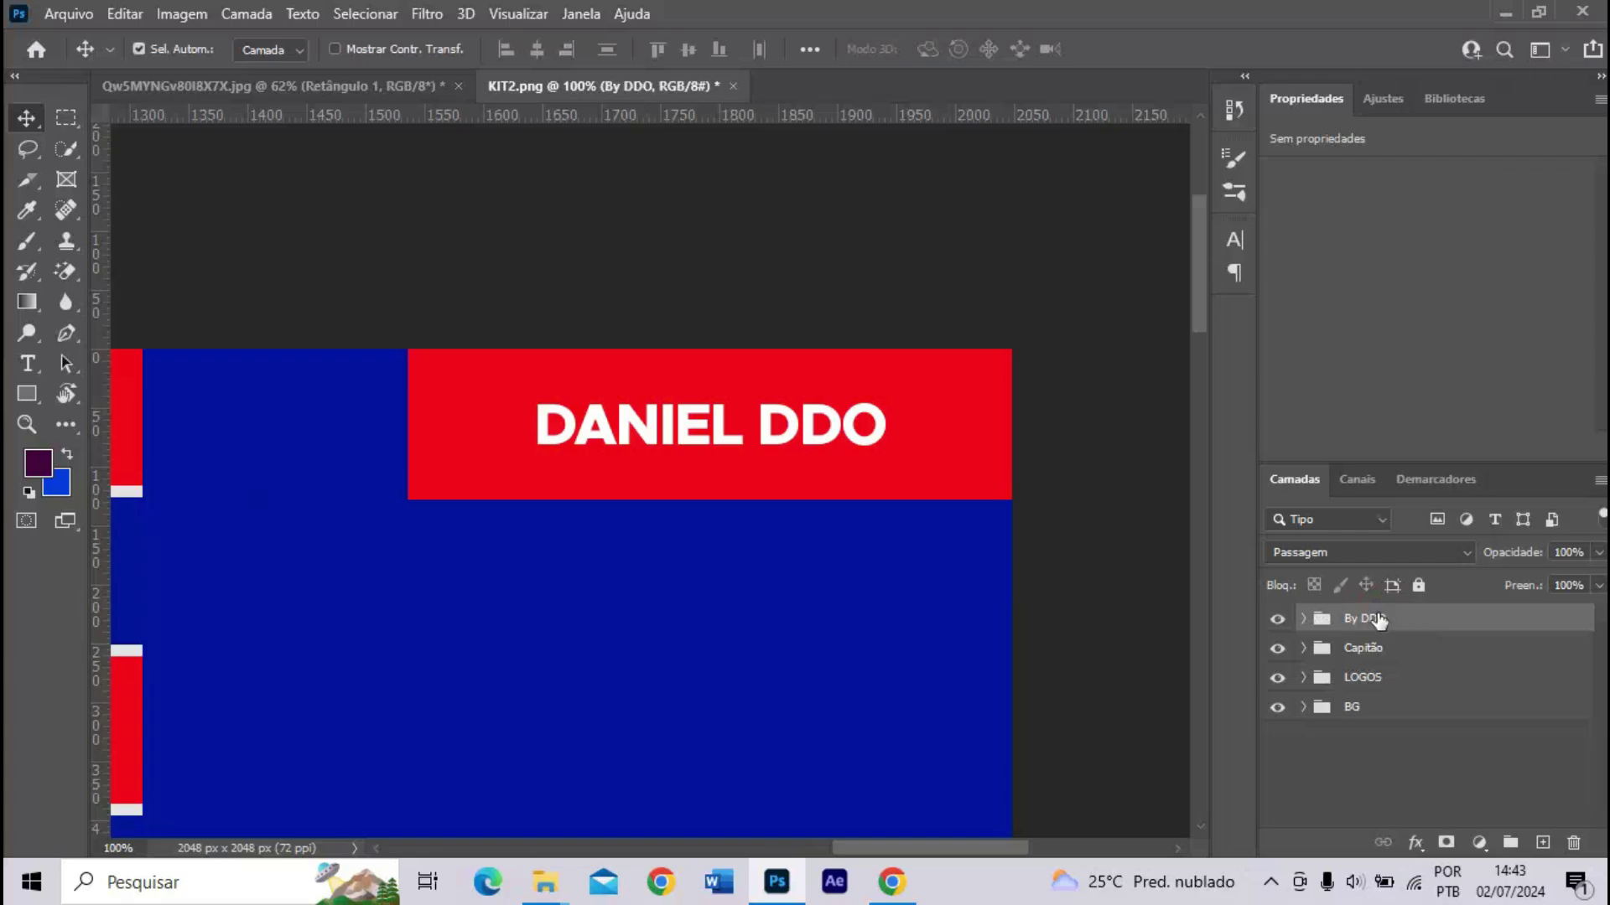
- Examine the whole kit texture, from the armband and signature blocks down to the collar and shorts areas
key("ctrl+minus")
left_click_drag(888, 843, 812, 846)
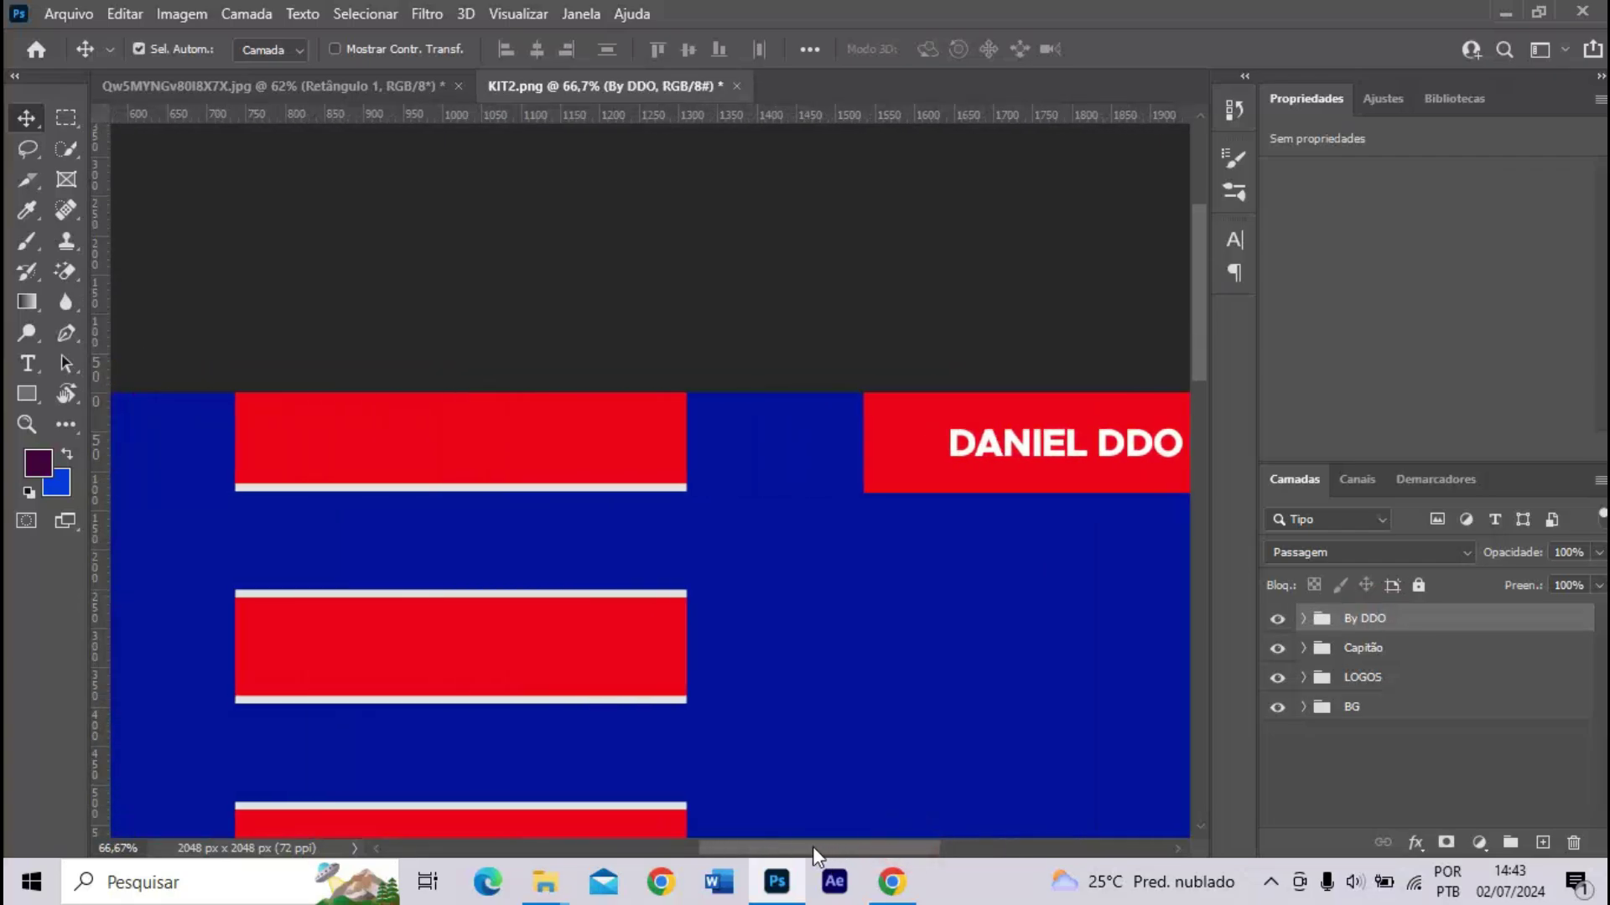
key("ctrl+minus")
key("ctrl+minus")
scroll(902, 450, "down", 4)
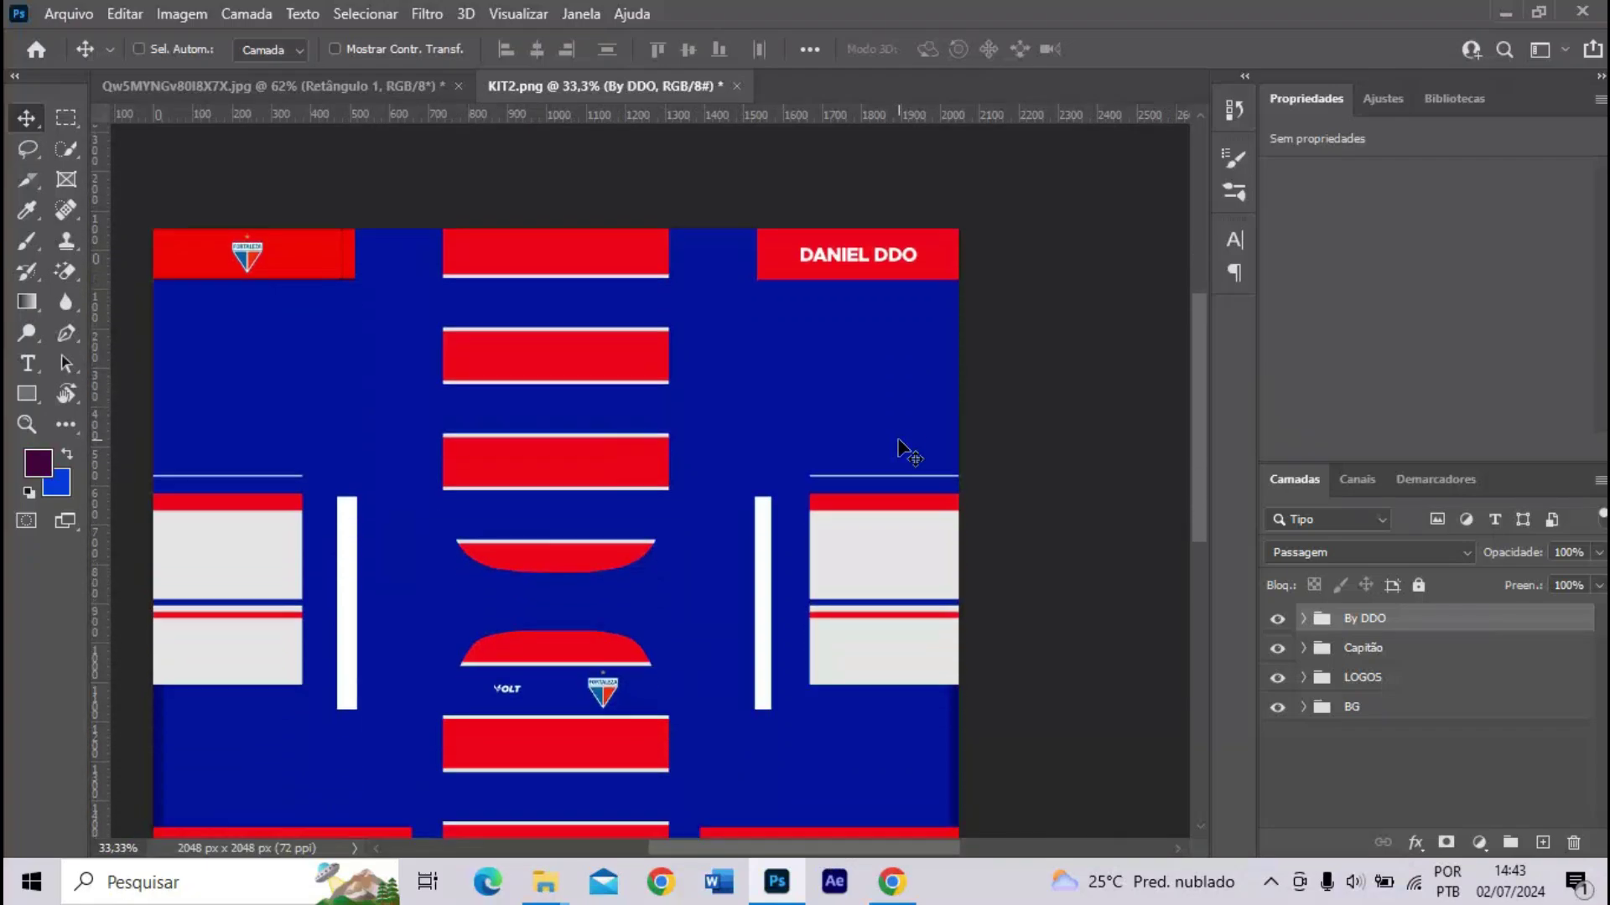
left_click(1410, 722)
left_click_drag(920, 848, 877, 848)
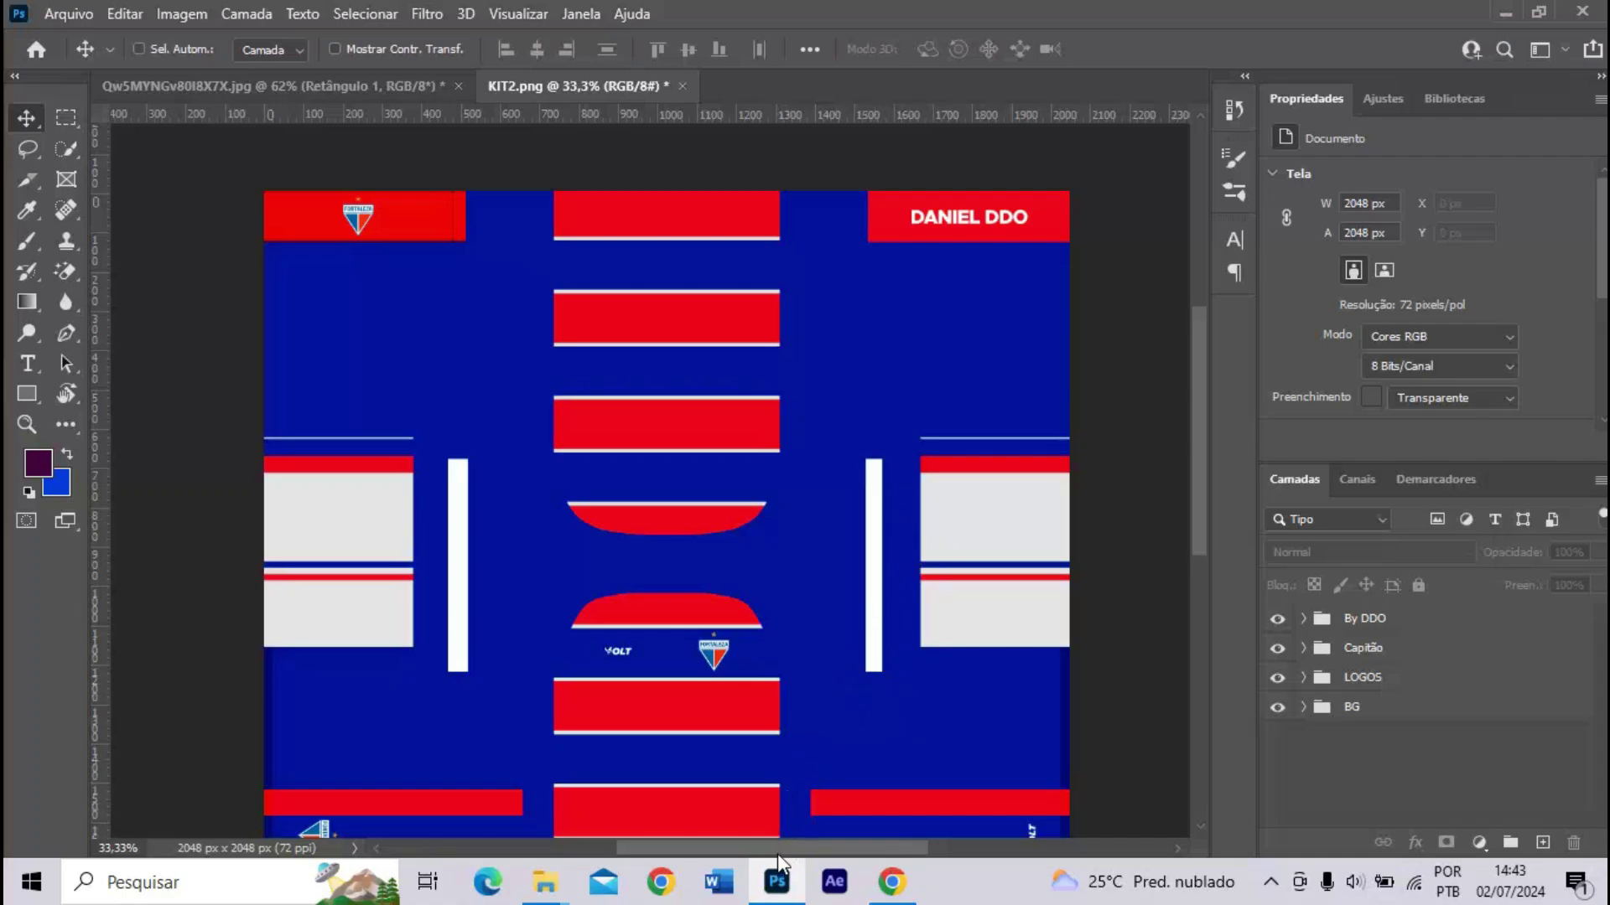
scroll(696, 649, "down", 3)
scroll(696, 652, "up", 3)
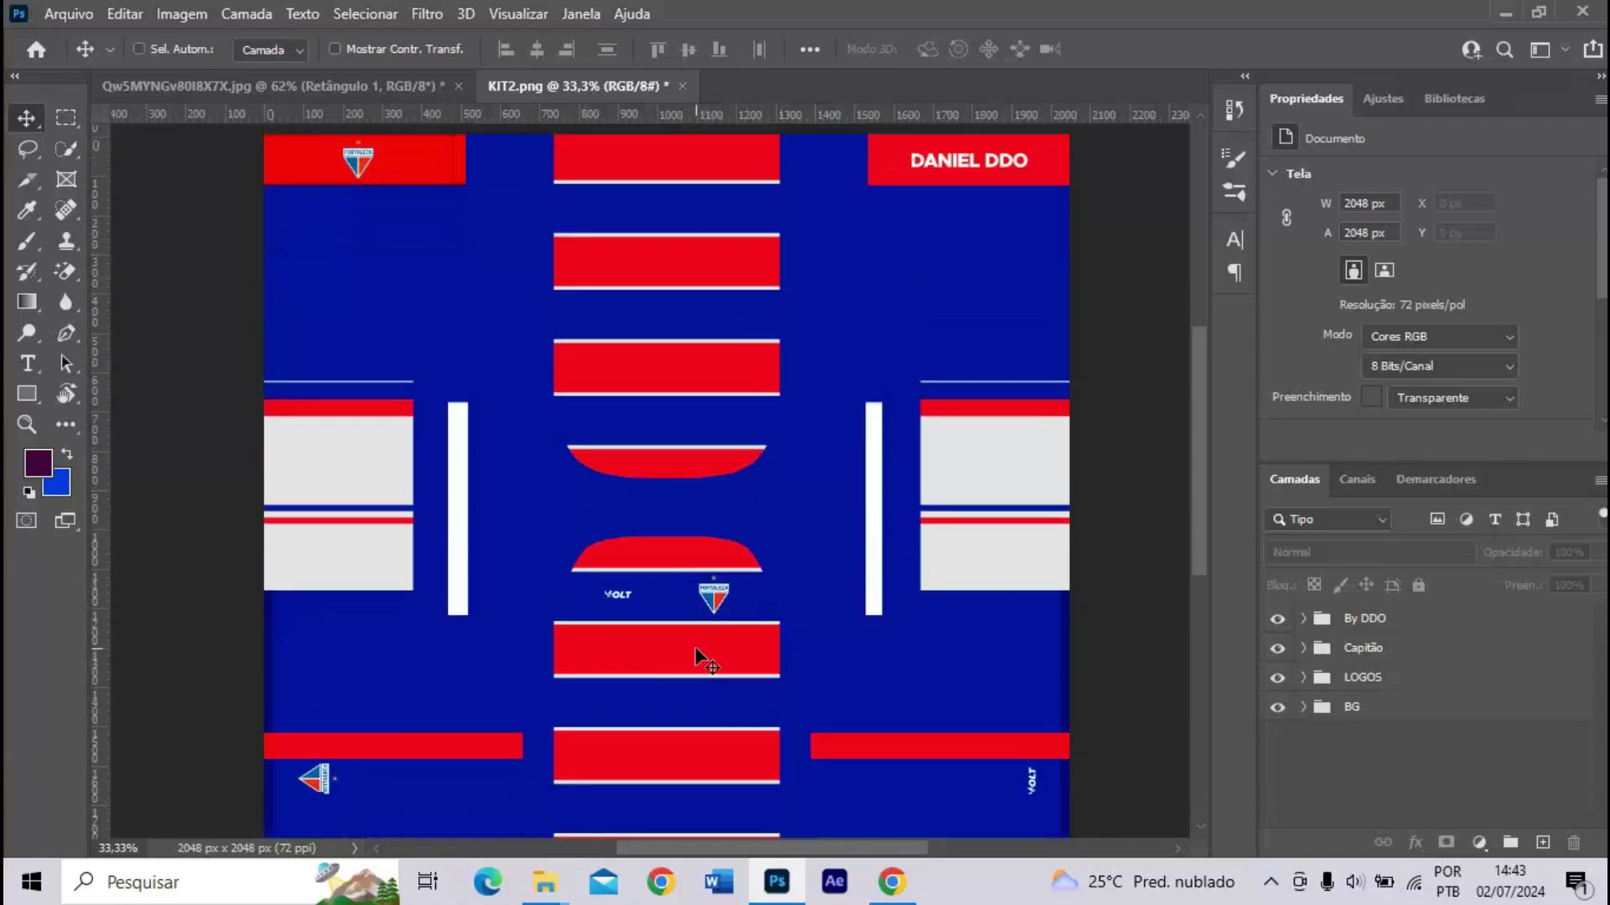
scroll(694, 653, "down", 3)
left_click_drag(772, 850, 768, 849)
scroll(746, 767, "up", 1)
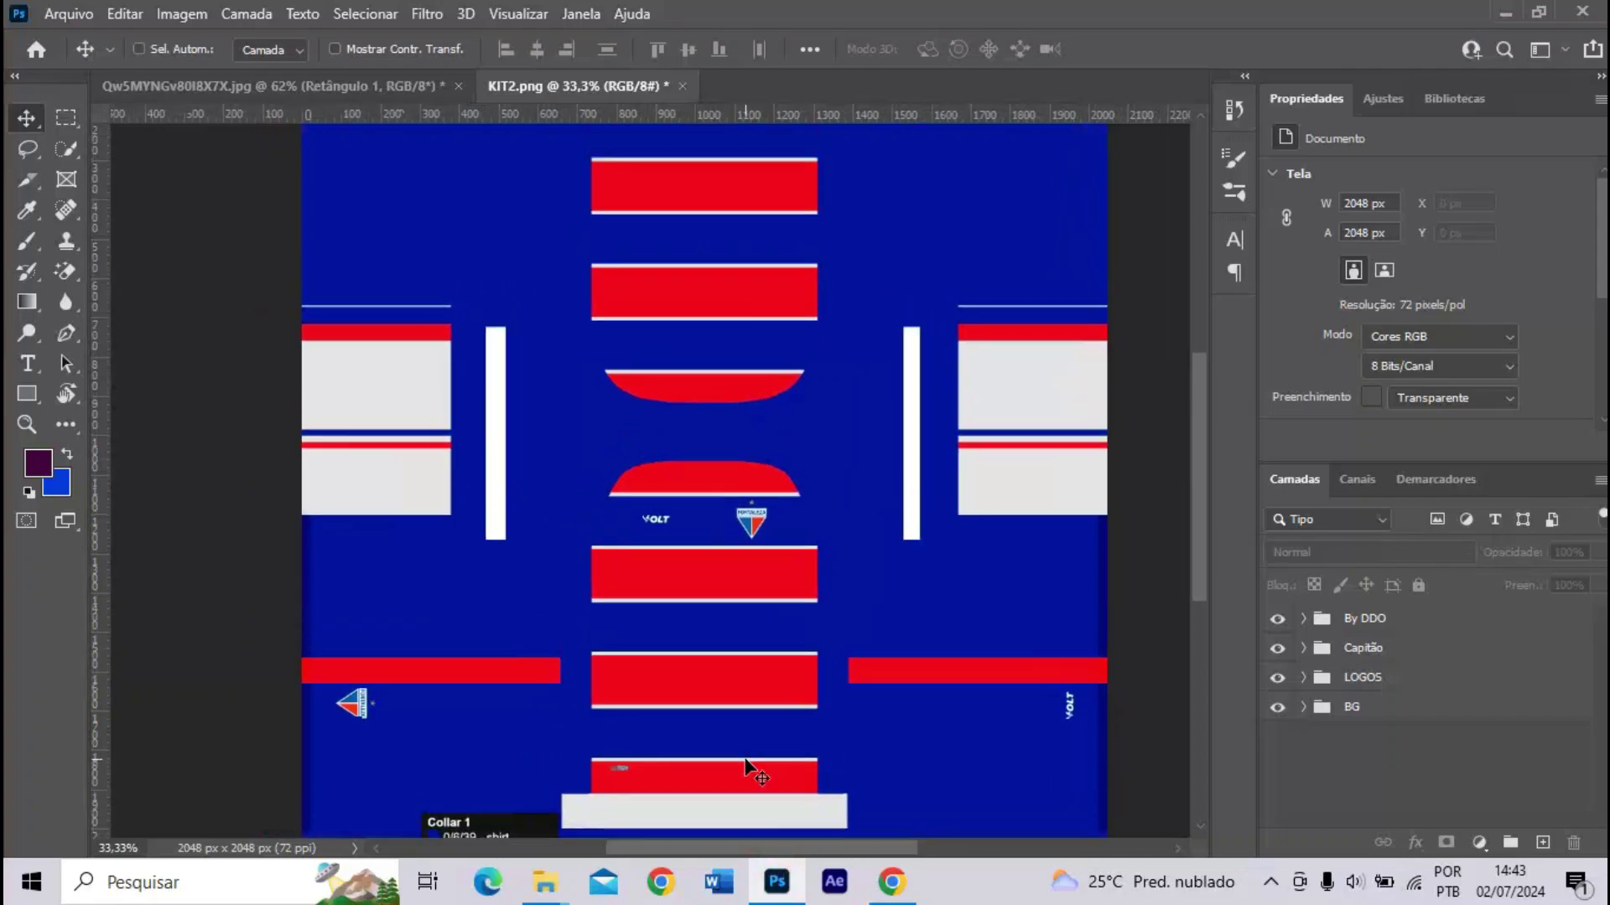
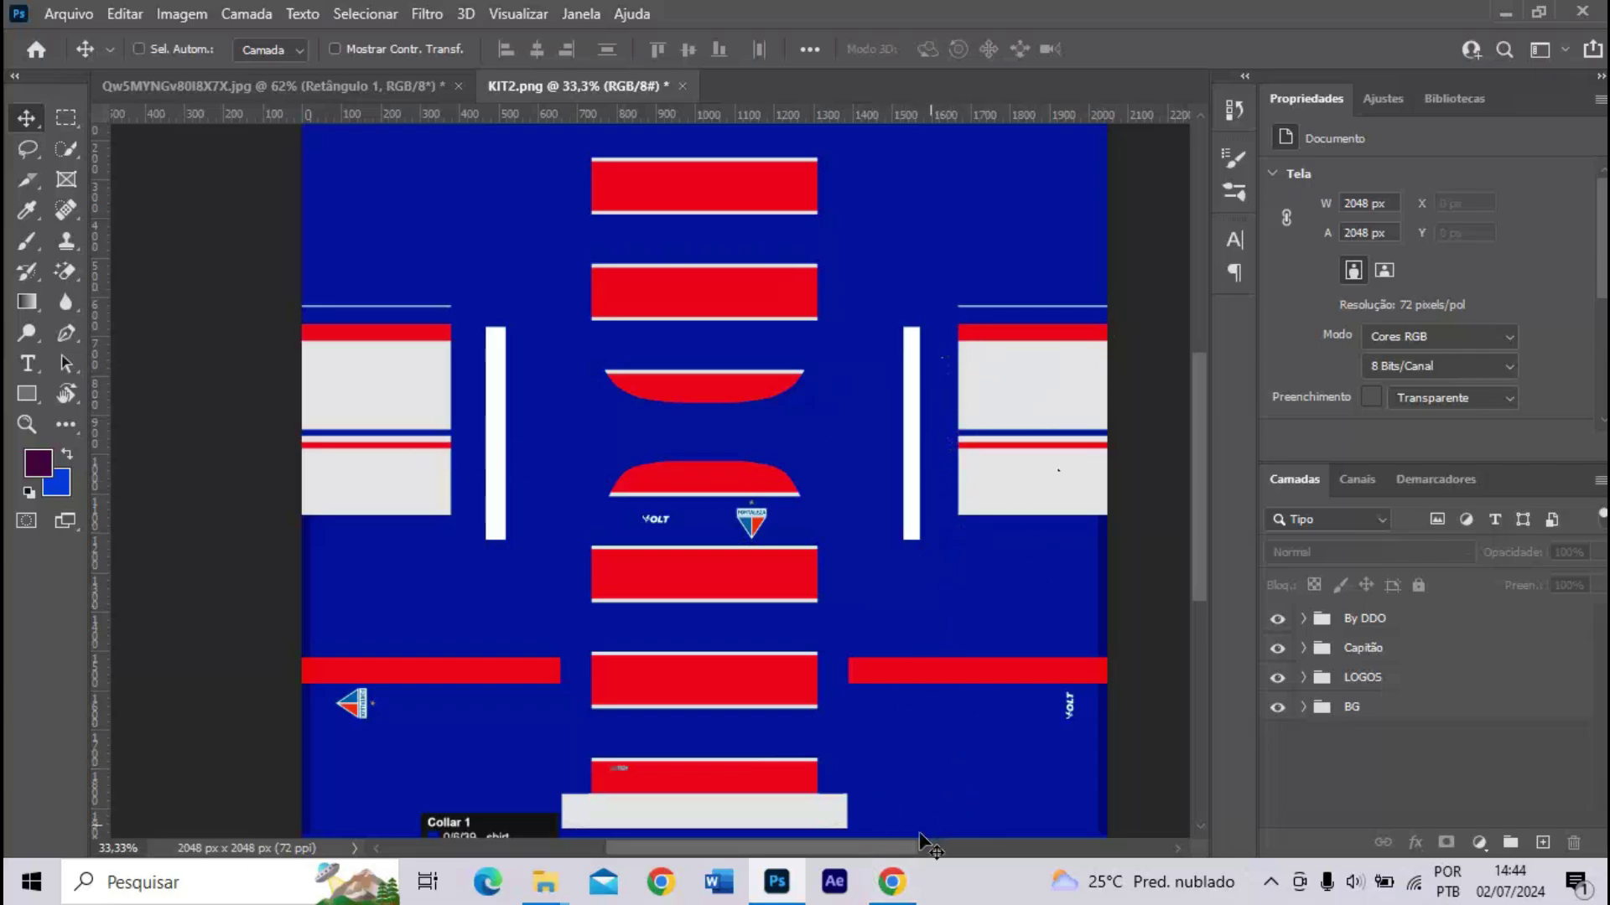
- Switch to Chrome and open the PES 2017 Kit Creator from the "pes master kit creator 2017" search in a new tab
left_click(886, 900)
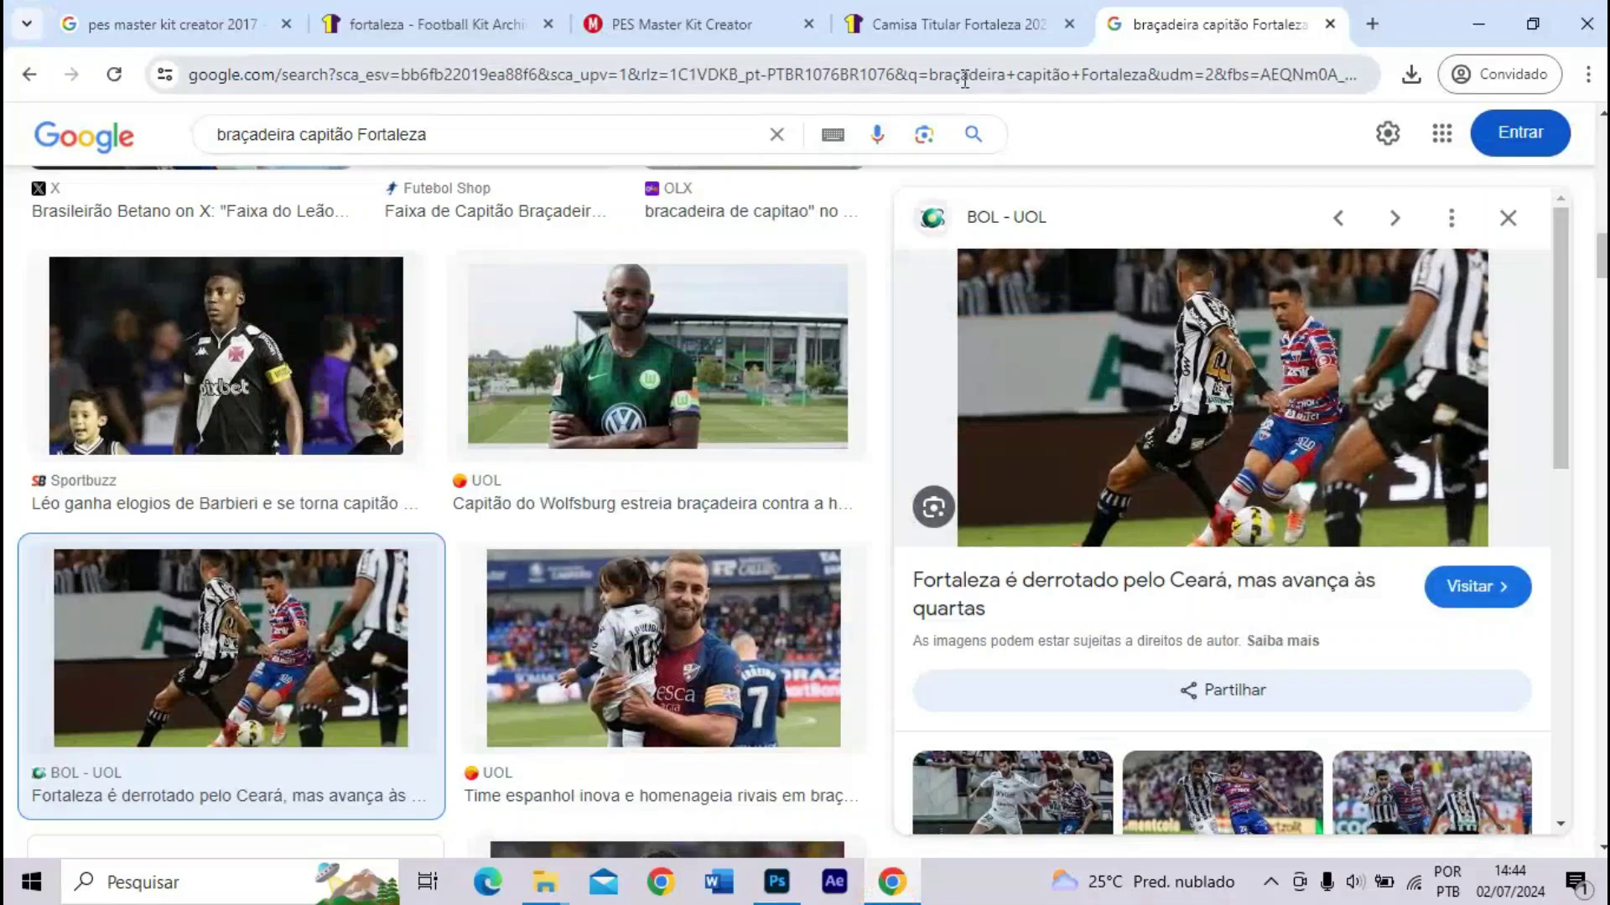
scroll(724, 341, "up", 3)
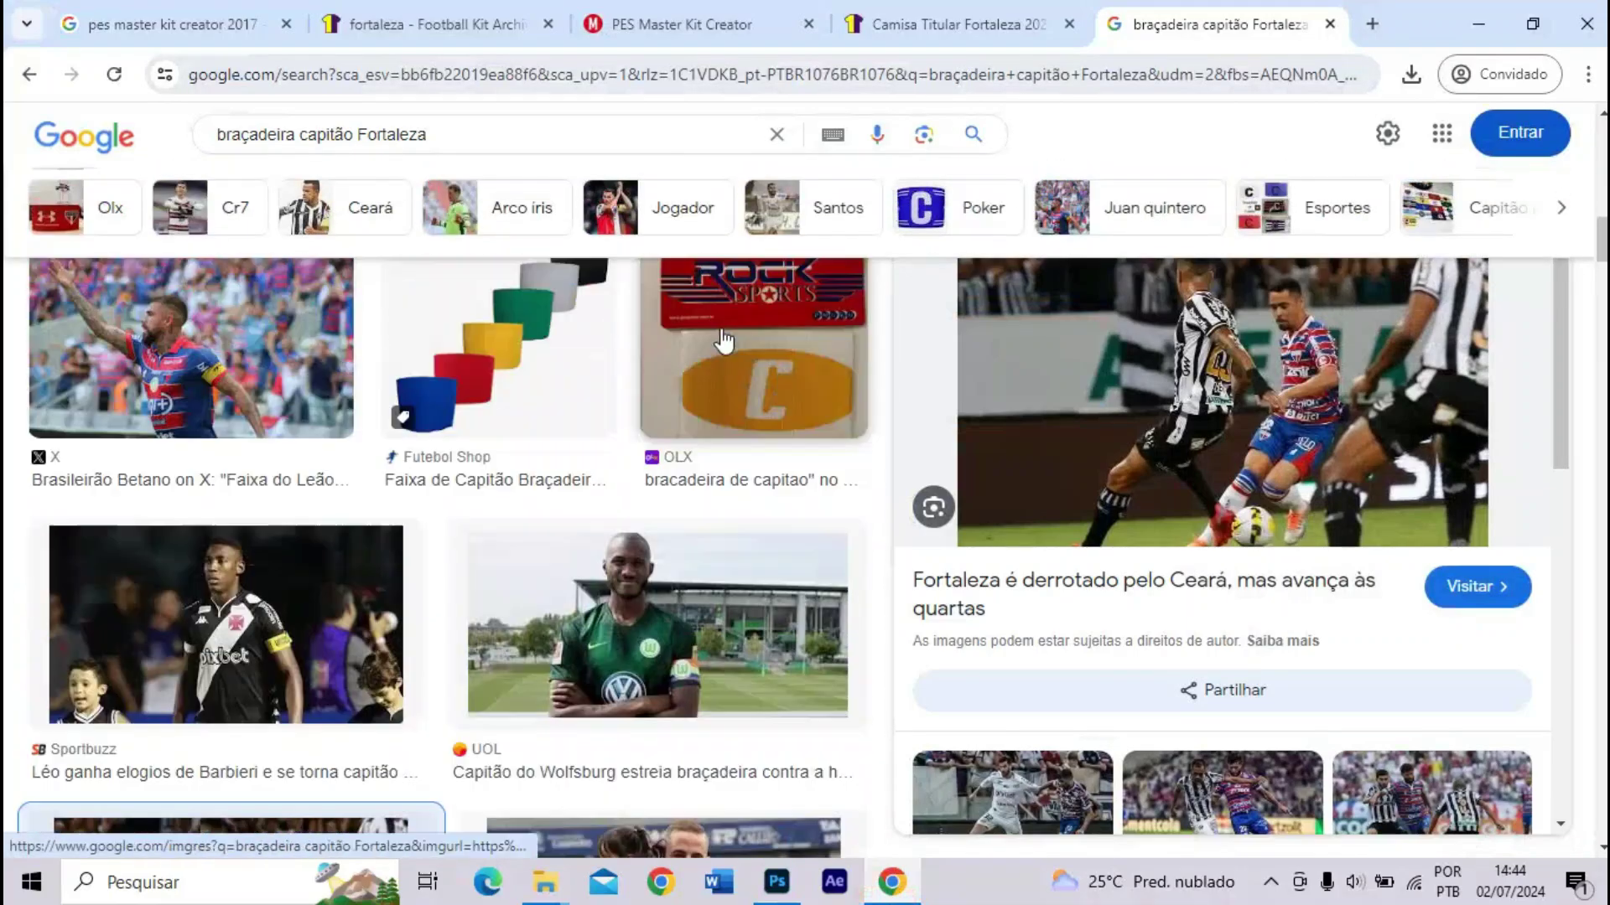
scroll(724, 341, "up", 2)
left_click(701, 34)
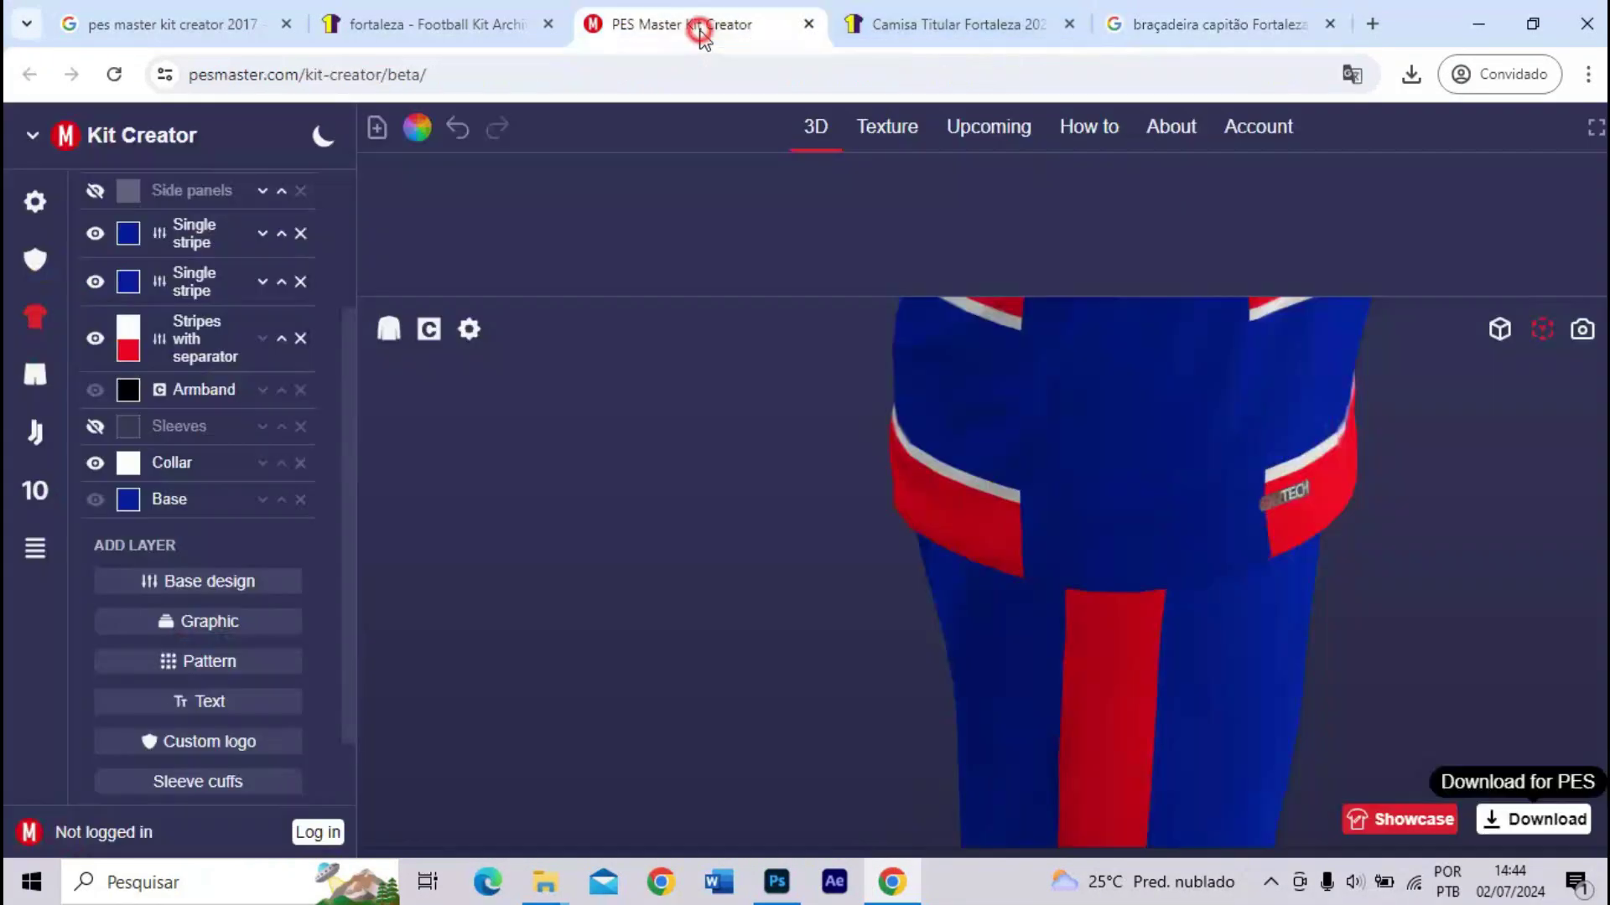
left_click(1161, 23)
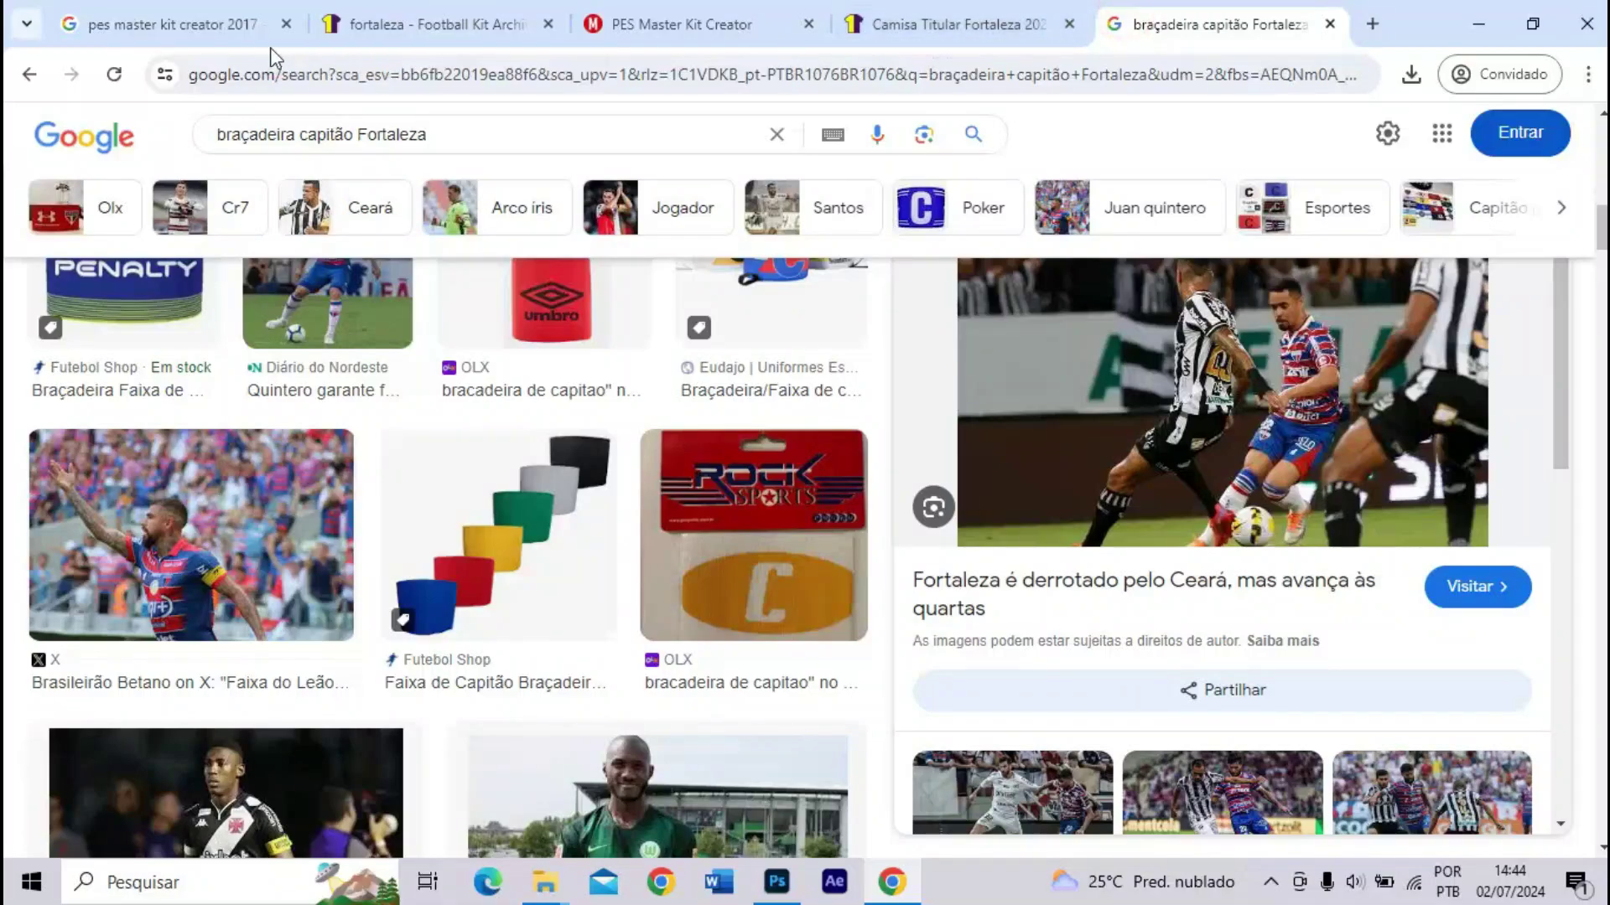
left_click(218, 25)
left_click_drag(313, 491, 837, 2)
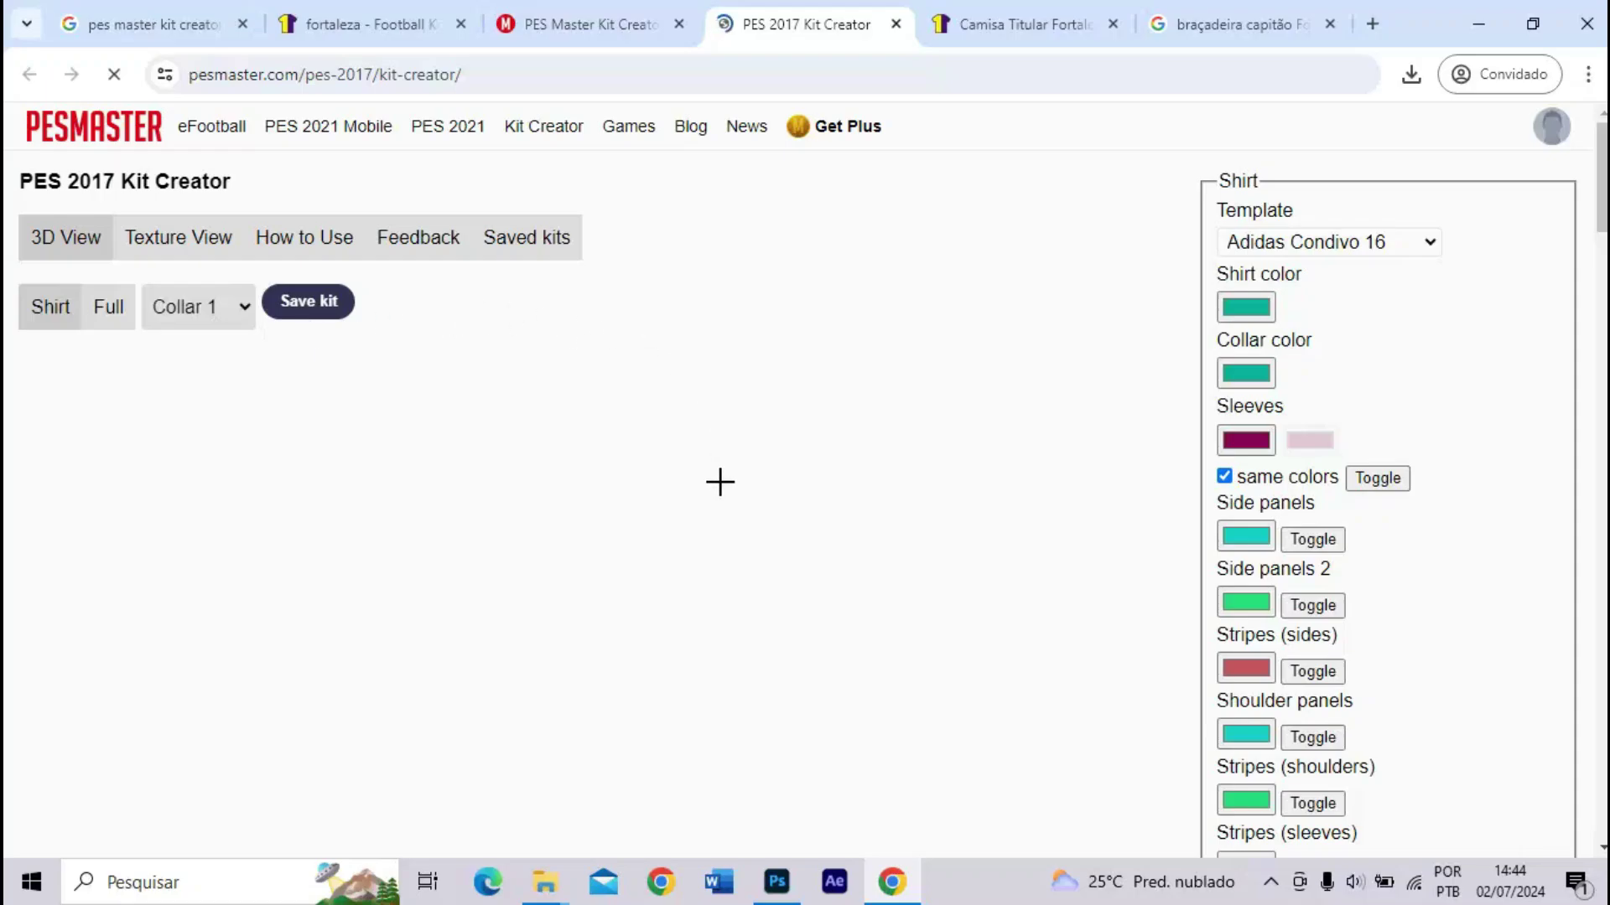
- Examine the shirt model from several sides and the design options down to the collar types
left_click_drag(595, 508, 729, 415)
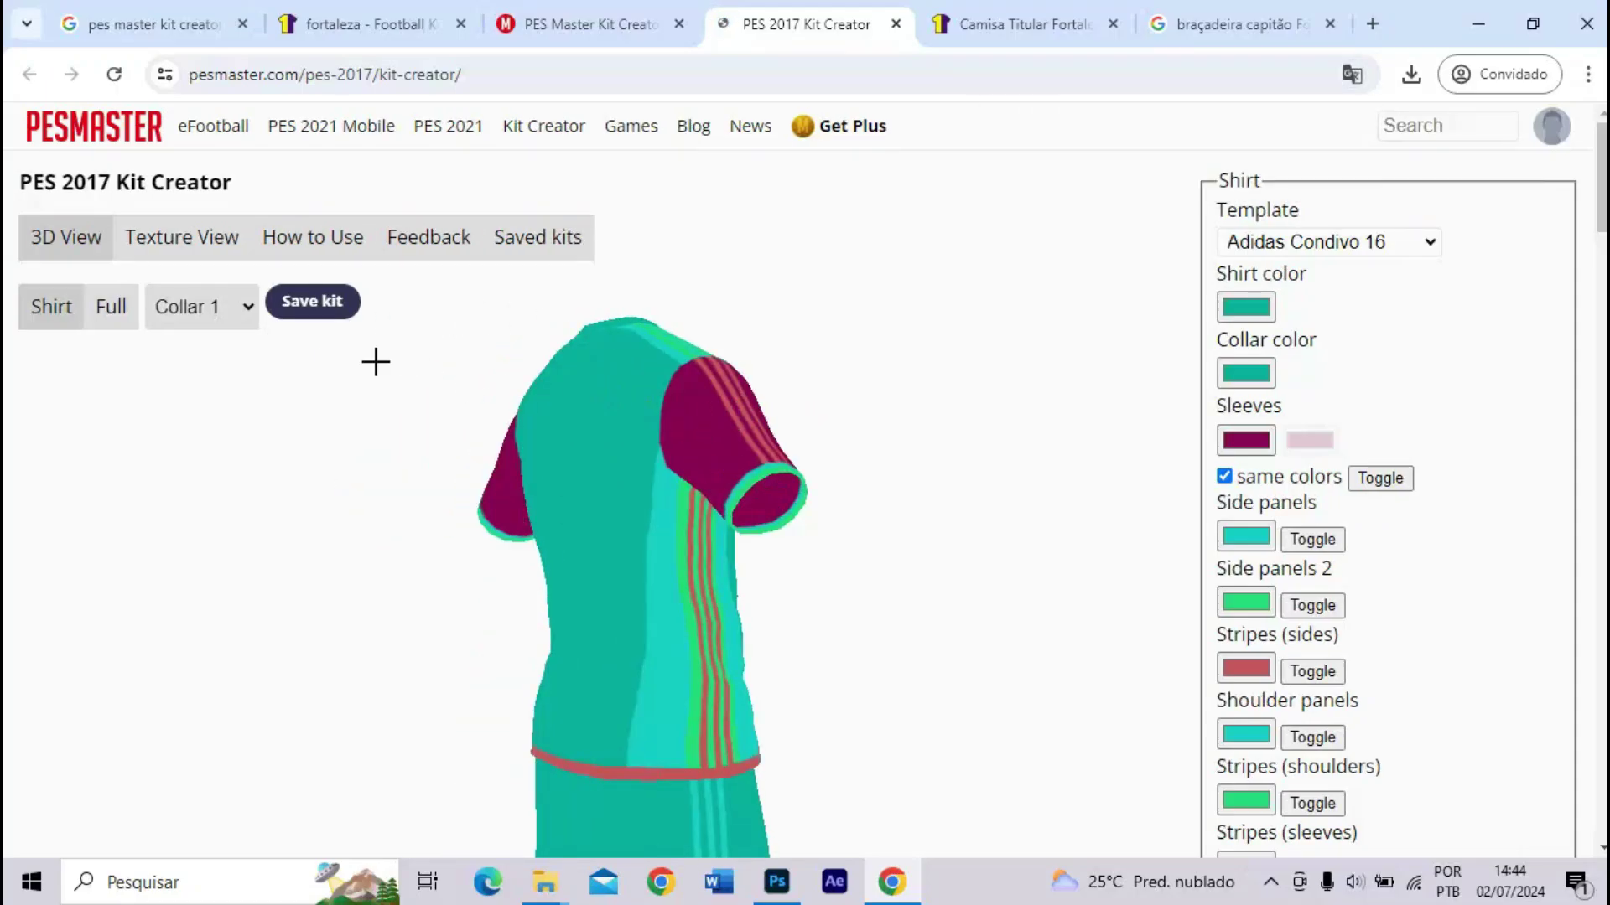
scroll(737, 637, "down", 20)
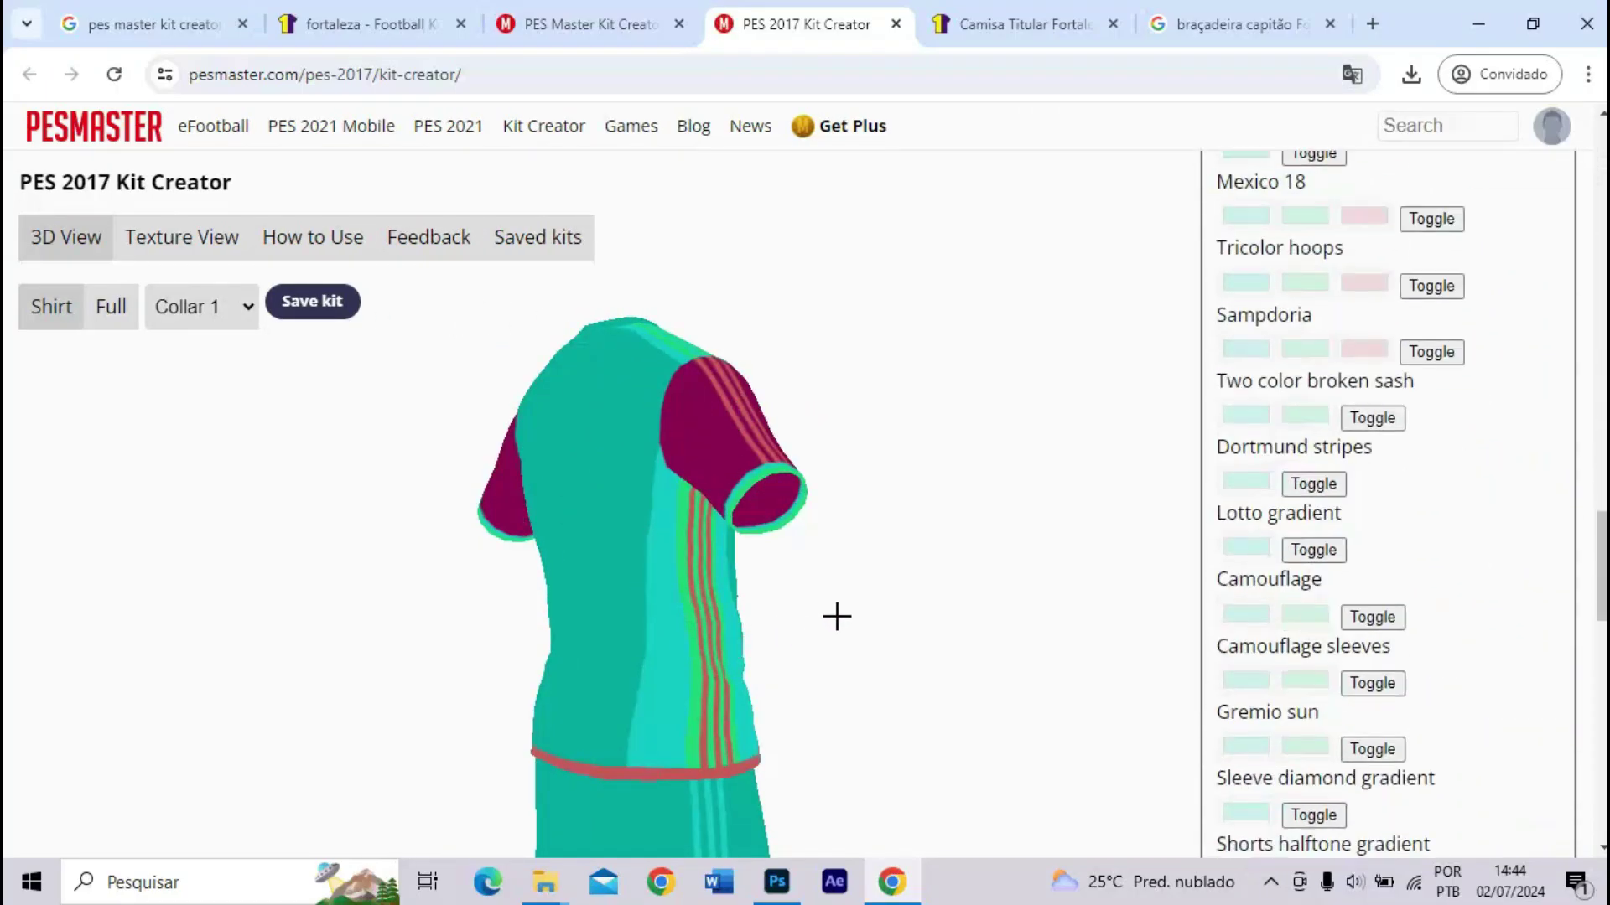
scroll(836, 617, "down", 6)
left_click_drag(794, 601, 597, 481)
left_click_drag(667, 442, 870, 532)
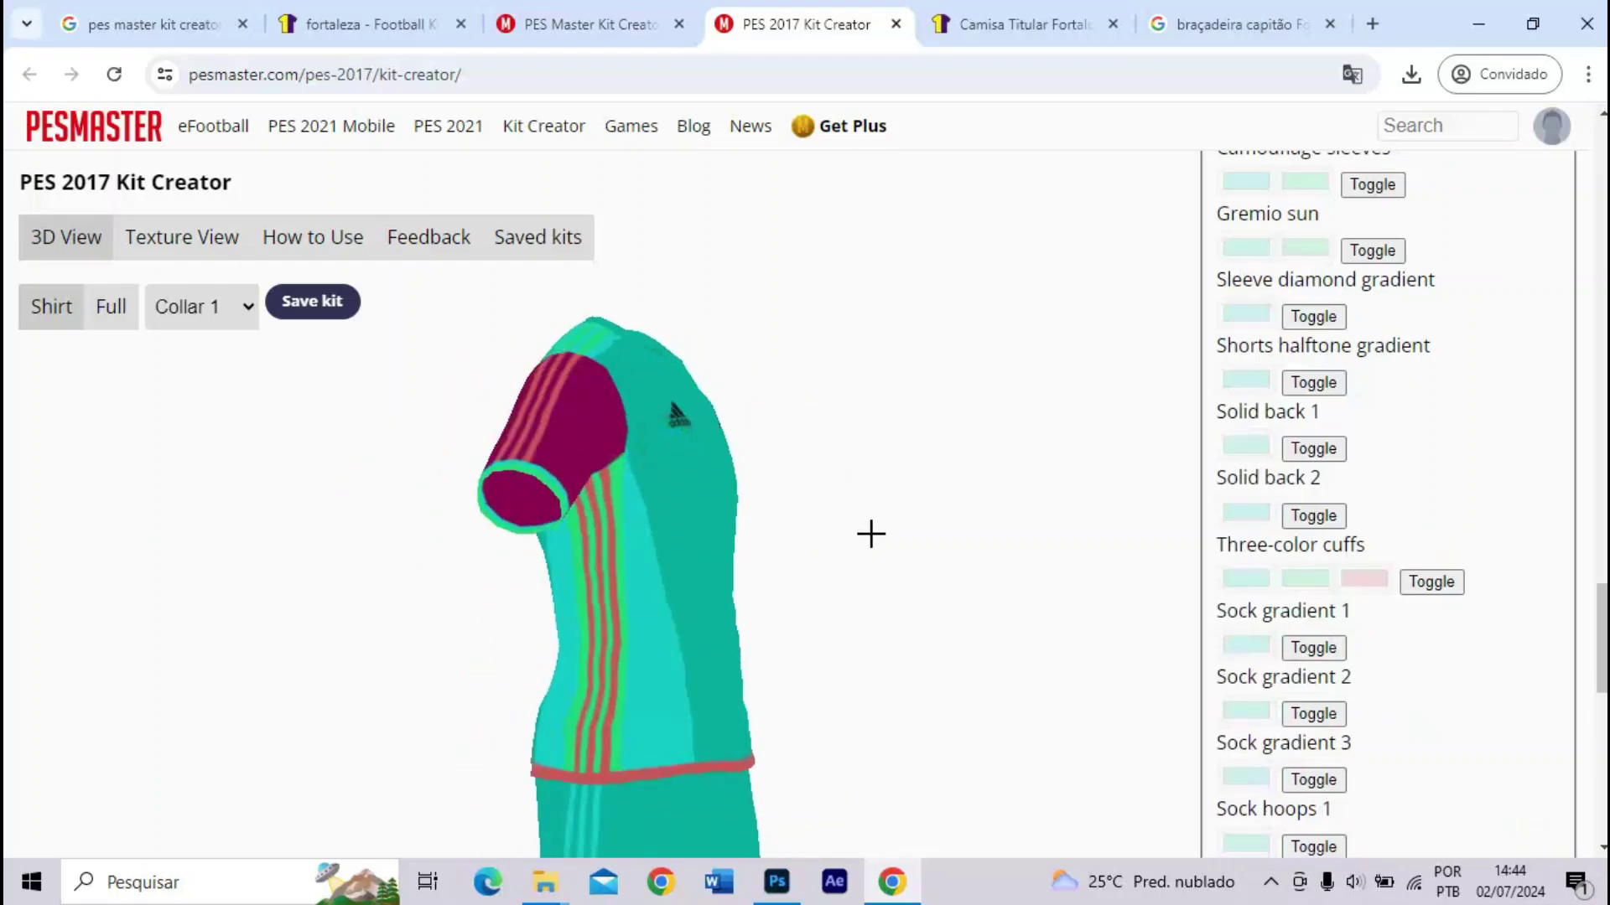
scroll(838, 564, "down", 10)
key("F11")
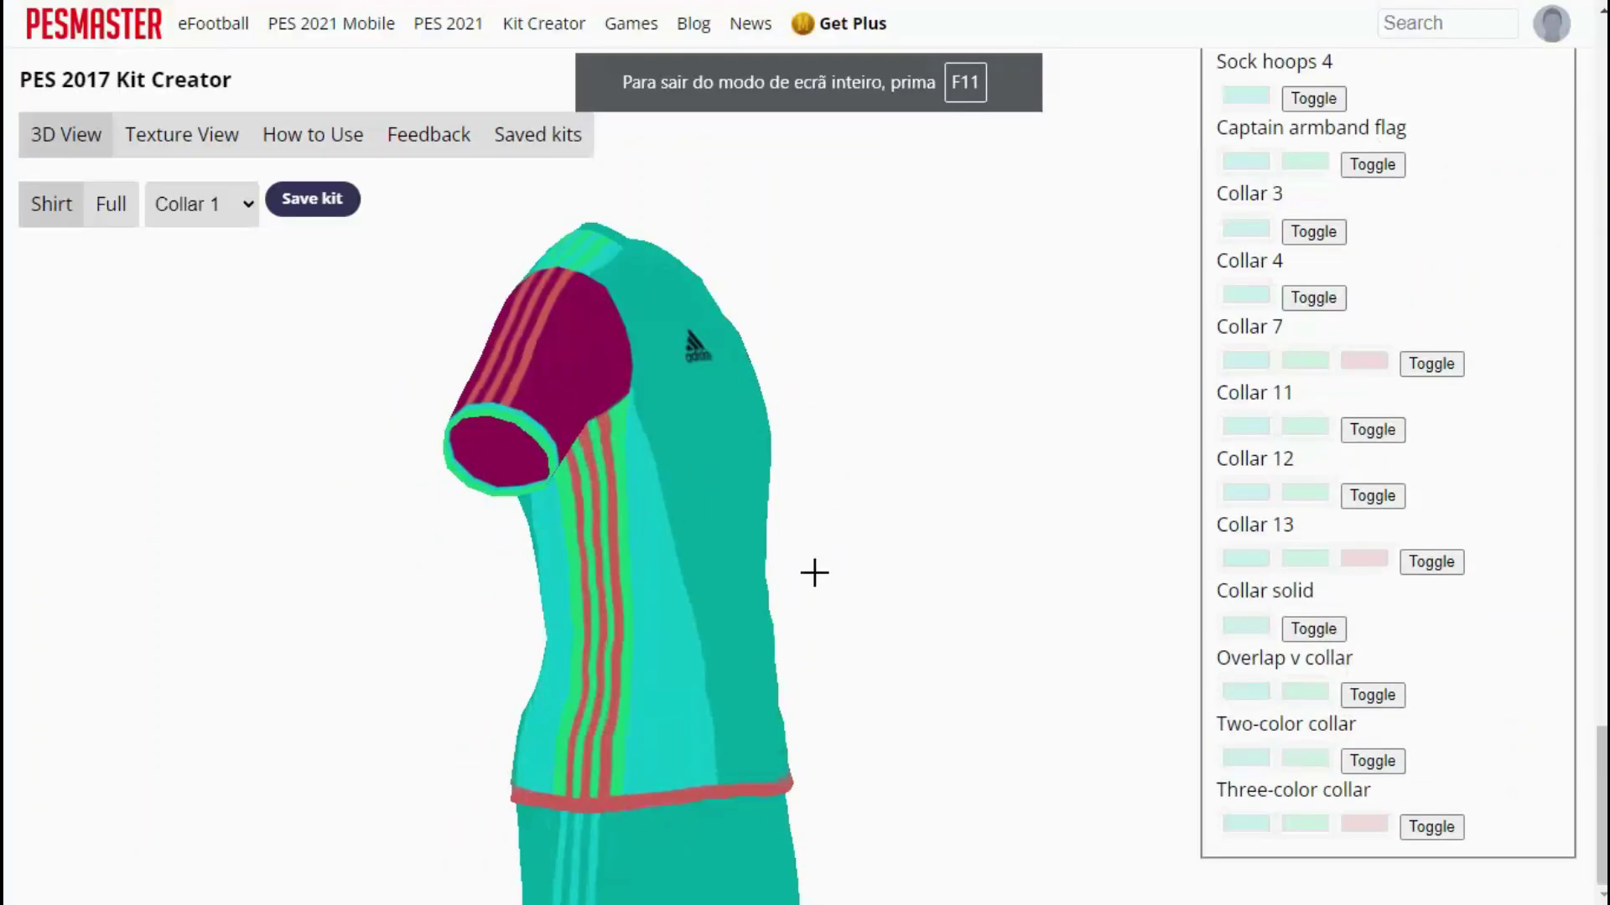
key("F11")
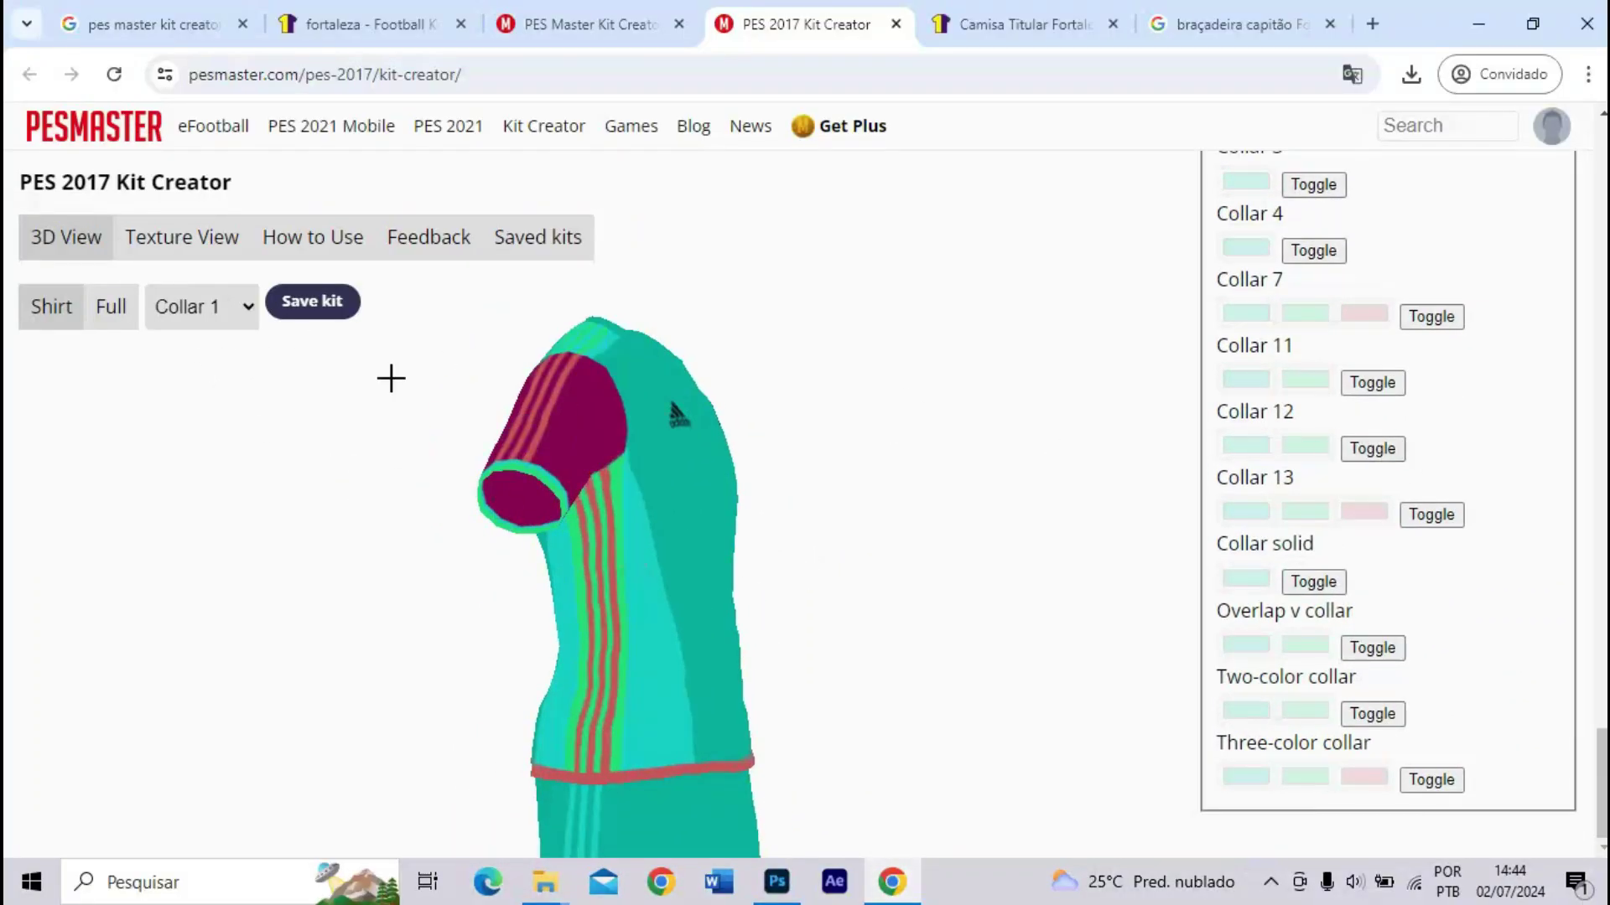
- Preview the full kit in 3D and try to save it
left_click(117, 312)
left_click_drag(503, 509, 241, 356)
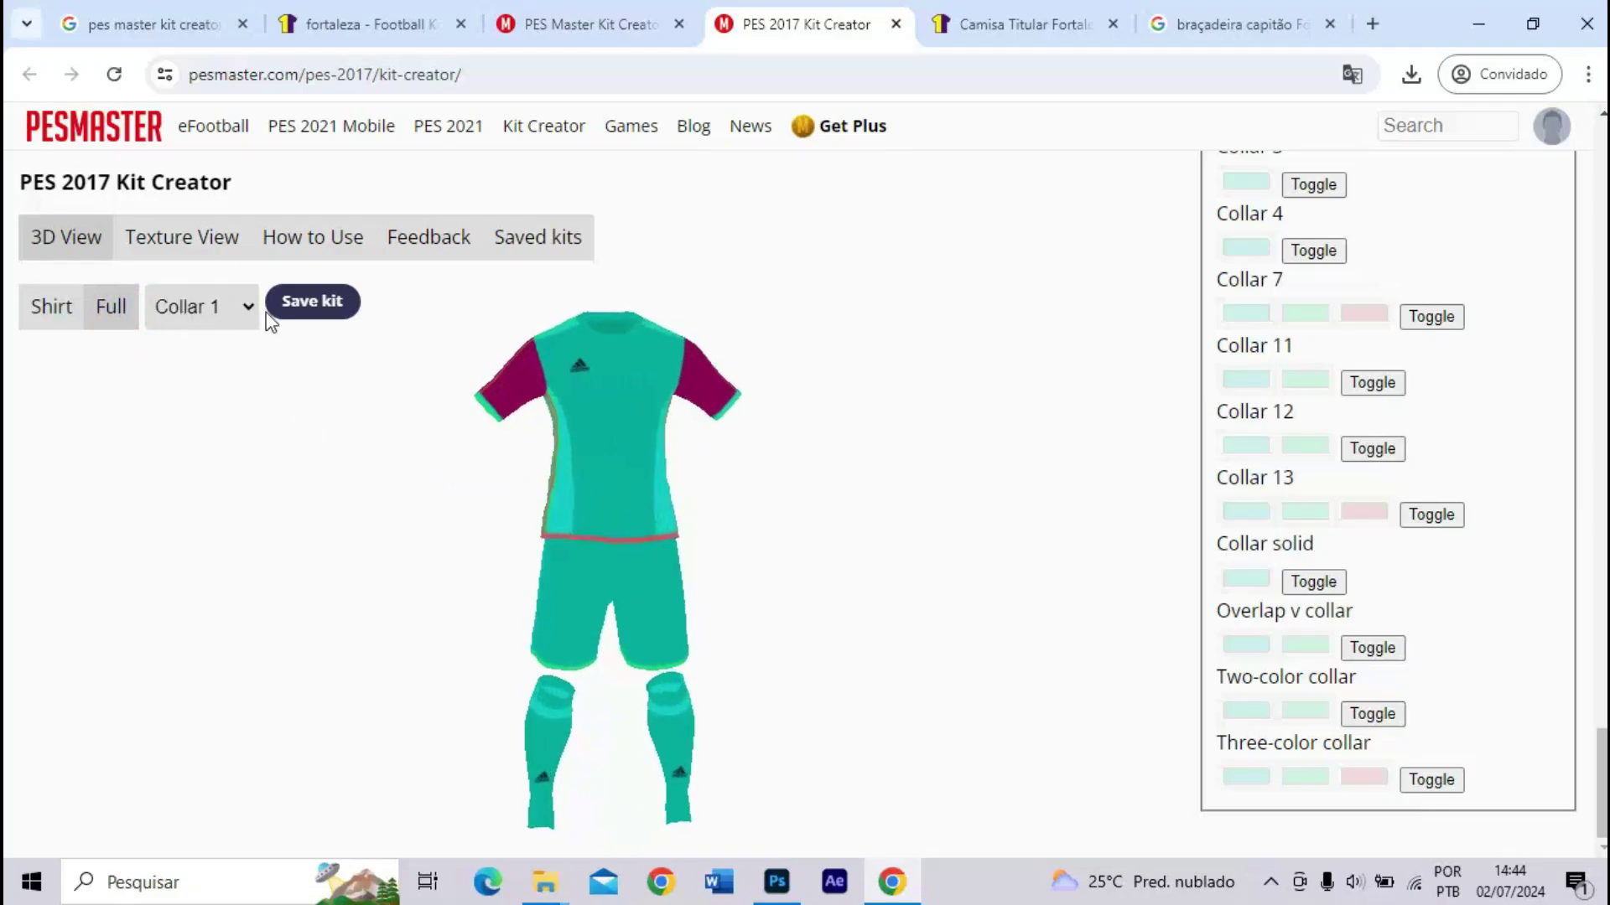
left_click(309, 301)
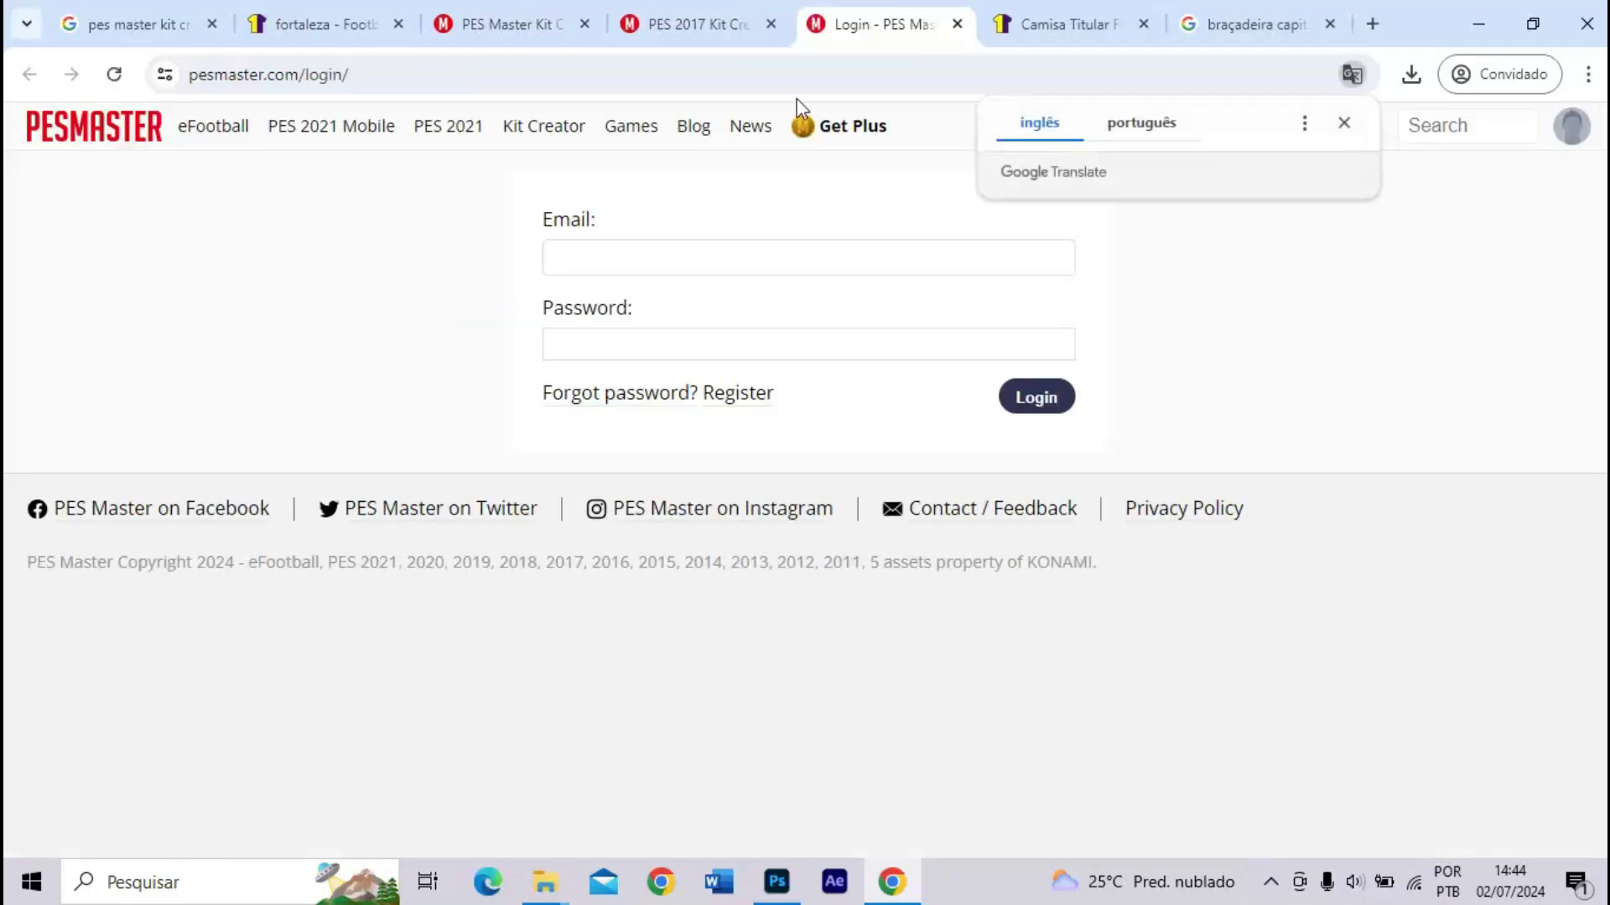
left_click(956, 24)
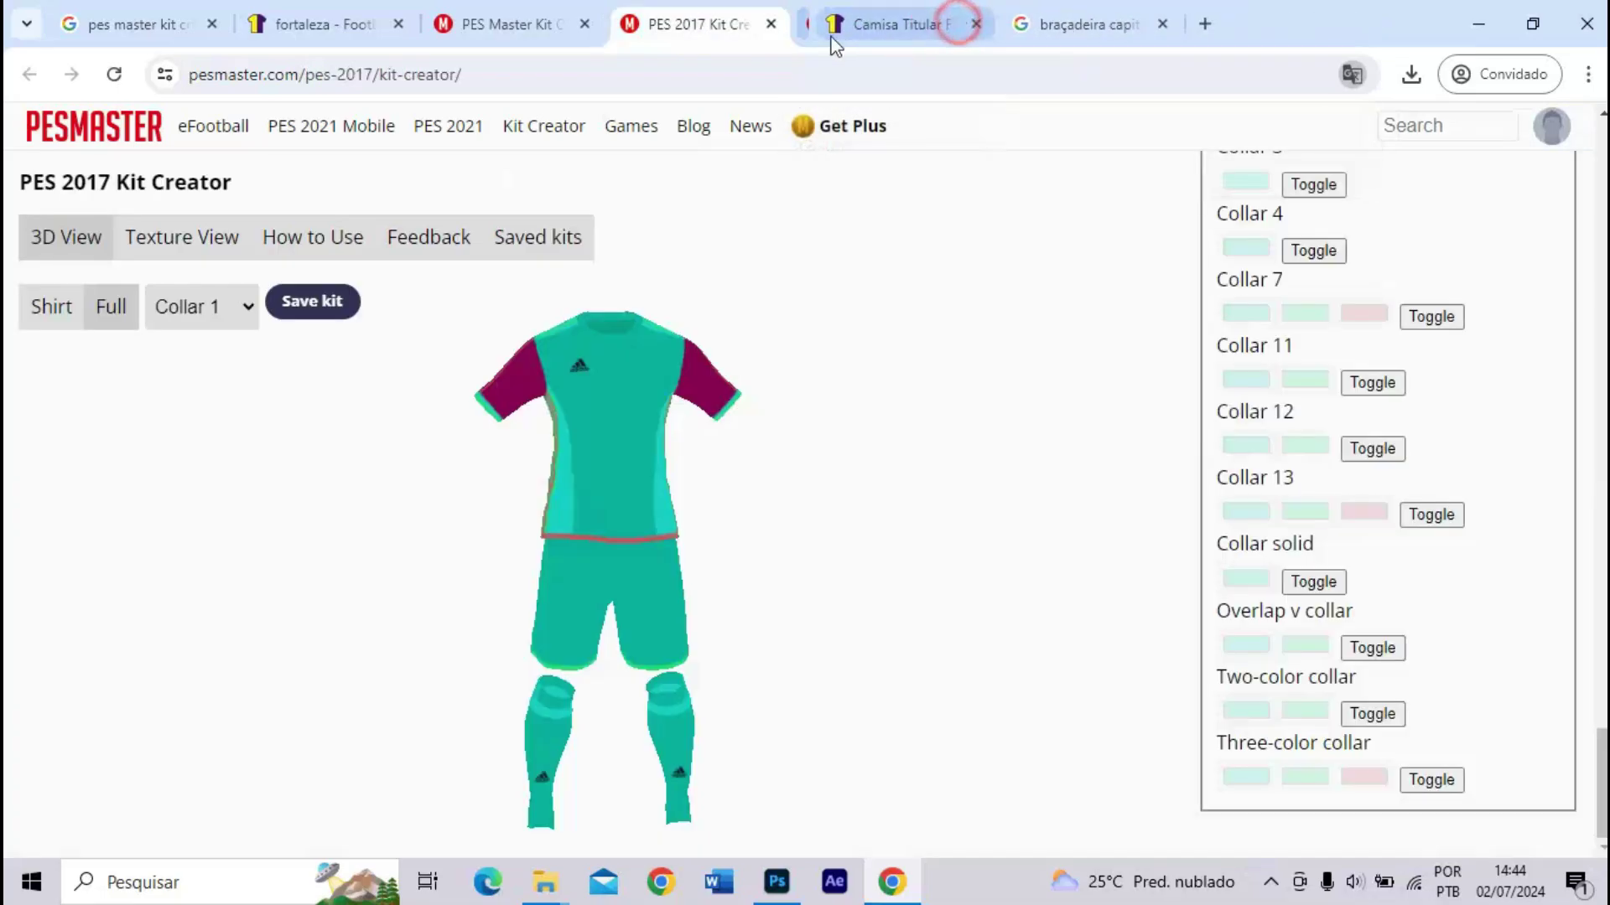
- Show the default Adidas Condivo 16 kit as a flat texture and save its full-size image to the desktop
scroll(1016, 344, "up", 20)
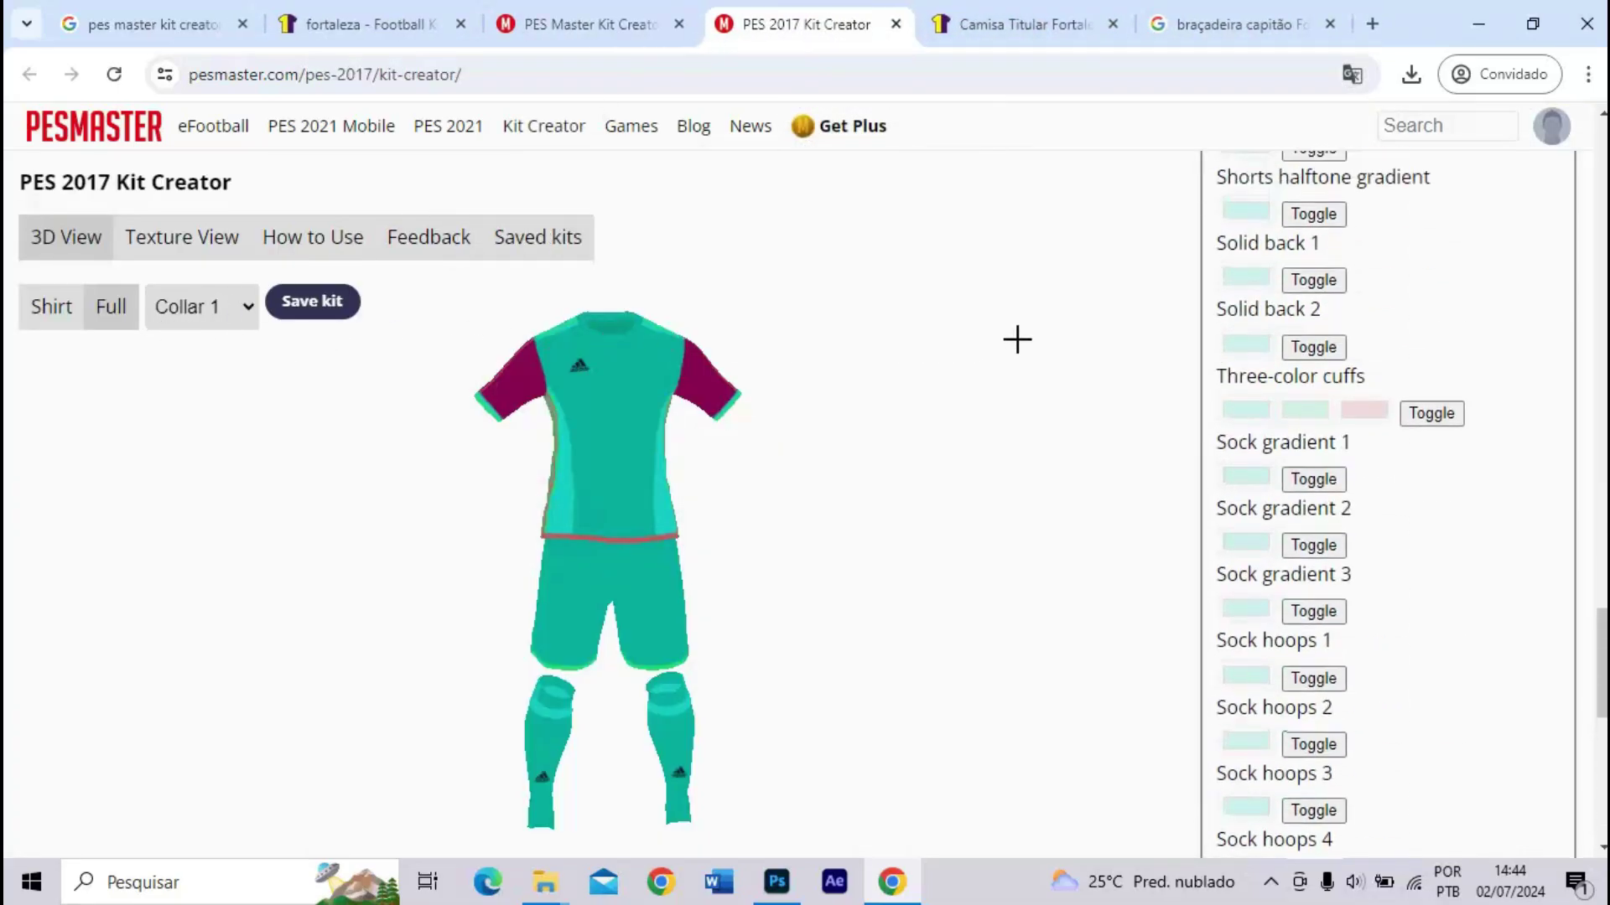
scroll(927, 250, "up", 10)
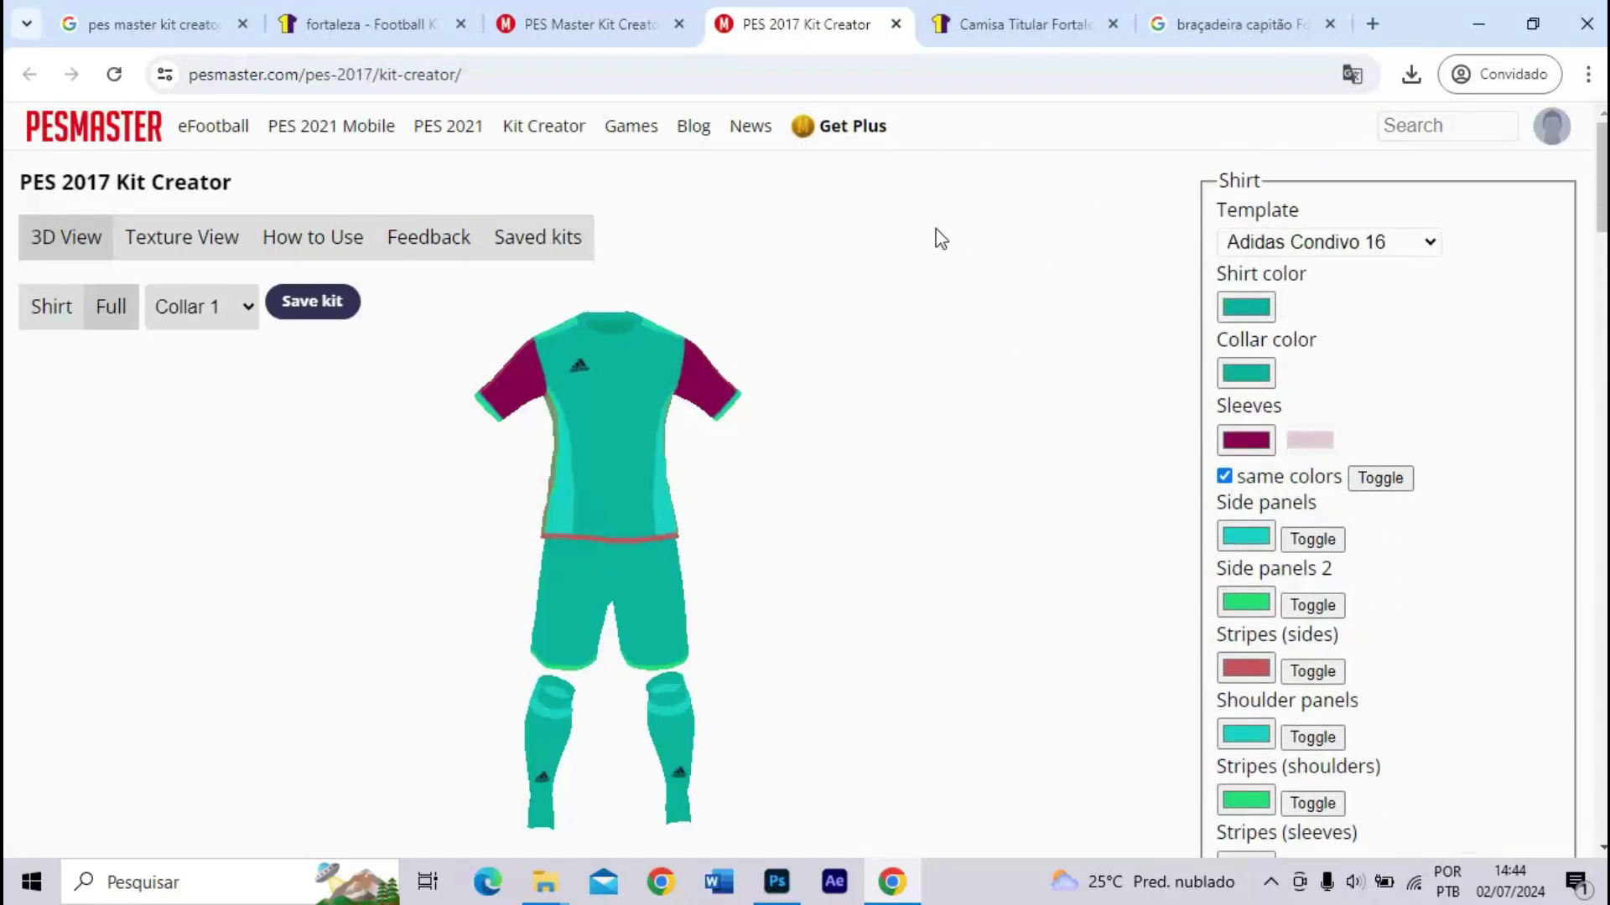
left_click(139, 237)
scroll(405, 460, "down", 6)
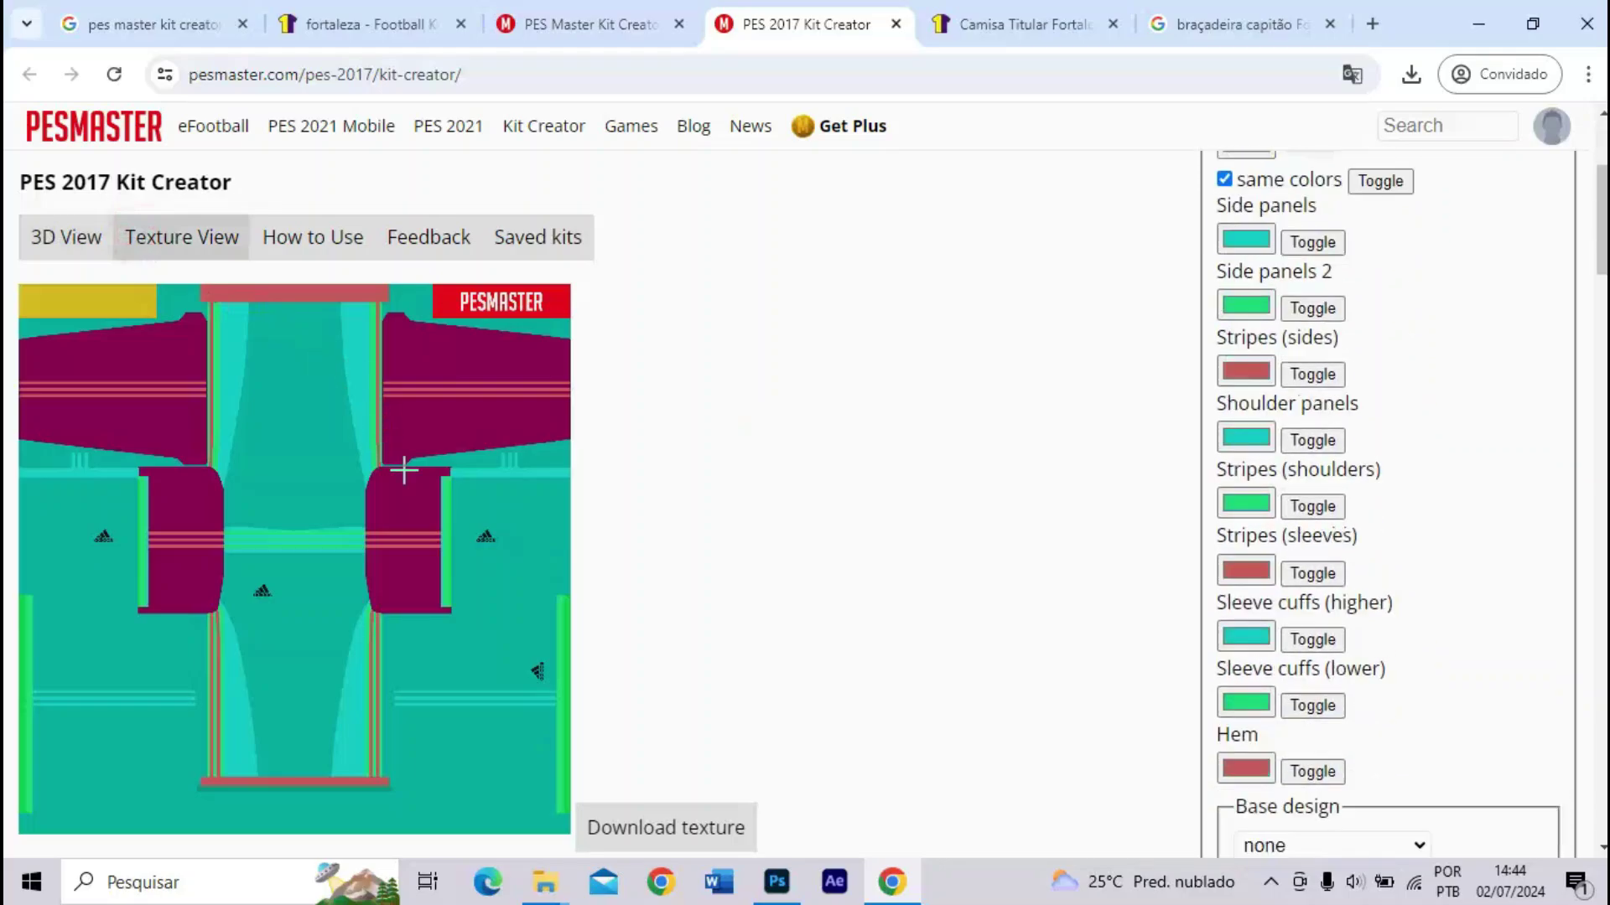
left_click(643, 829)
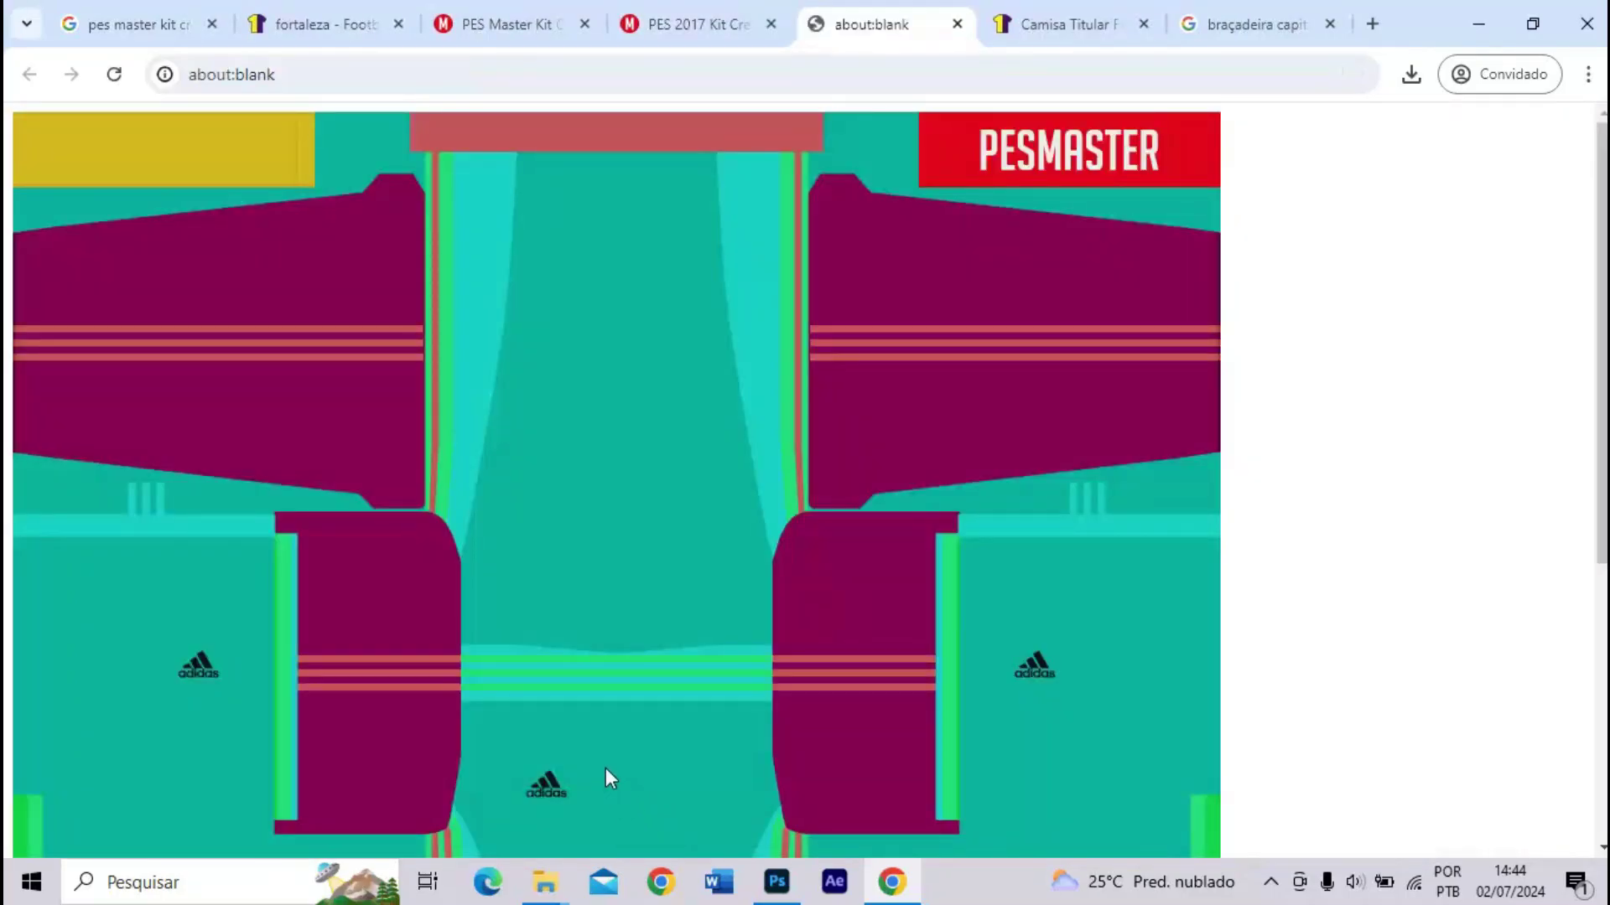
key("super+d")
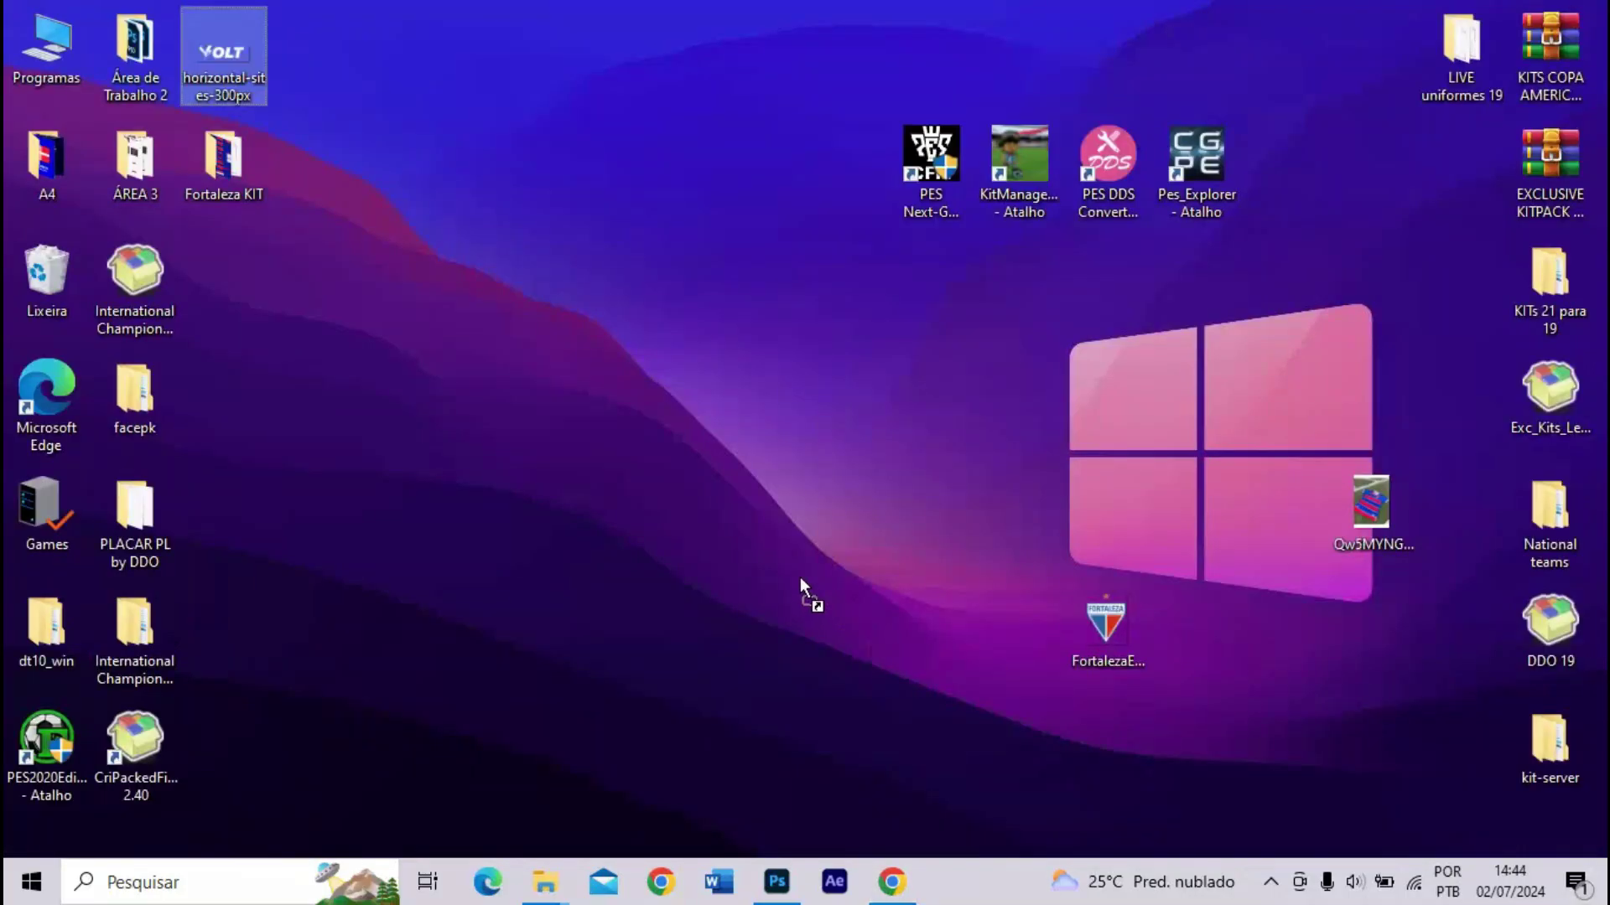
left_click_drag(799, 577, 797, 575)
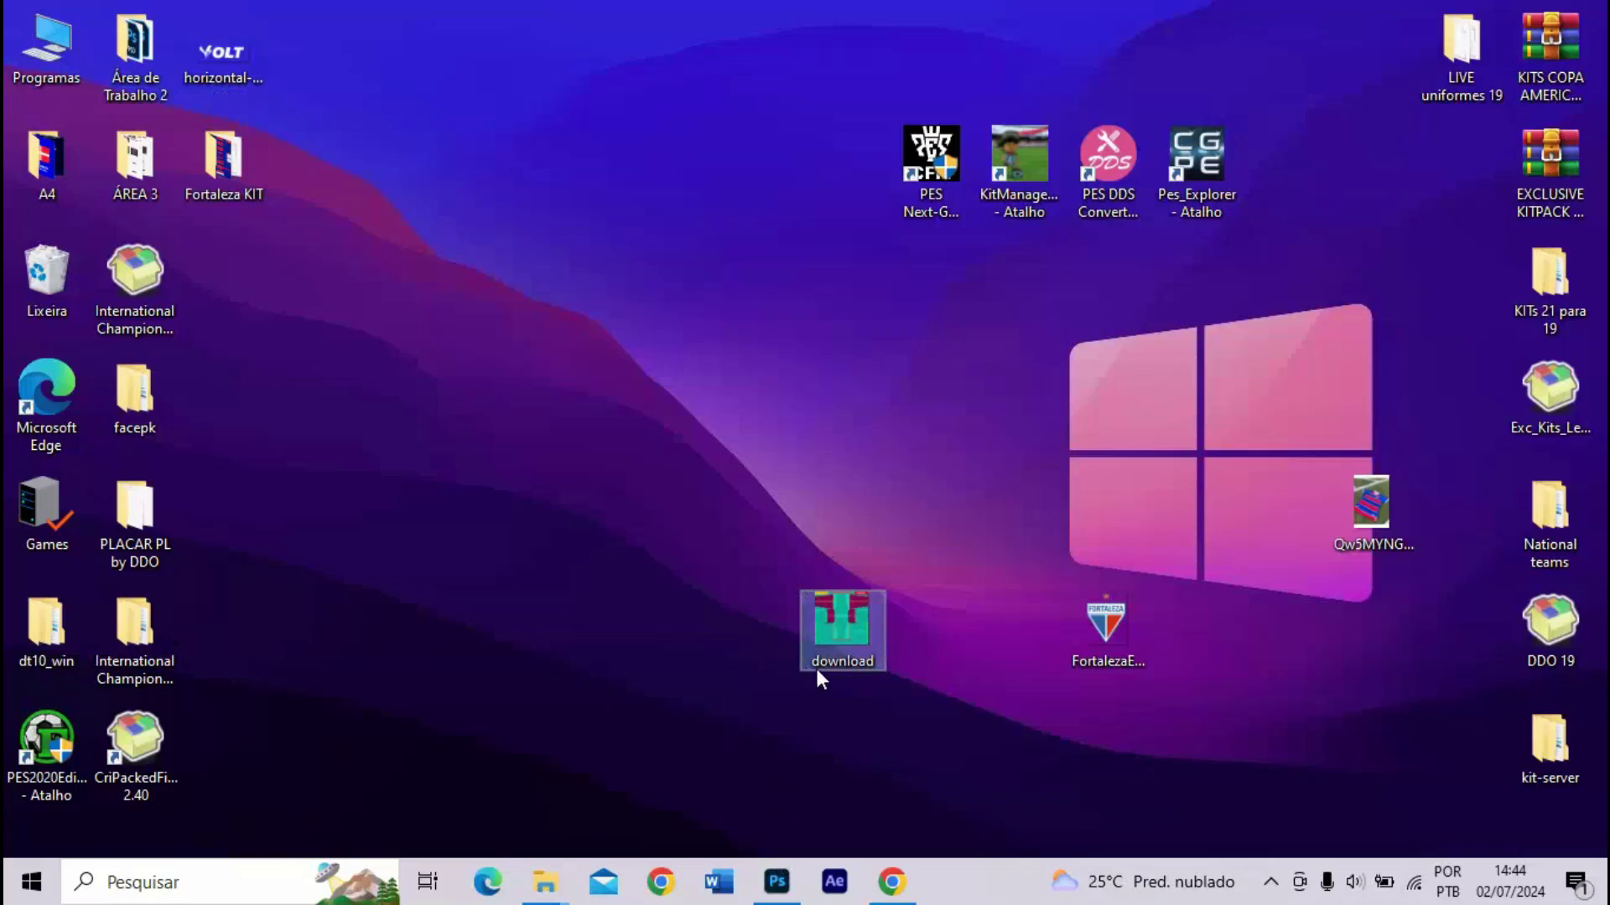
- Switch to Photoshop and place the desktop image "download" in KIT2.png at full canvas size, above the existing groups
left_click(776, 881)
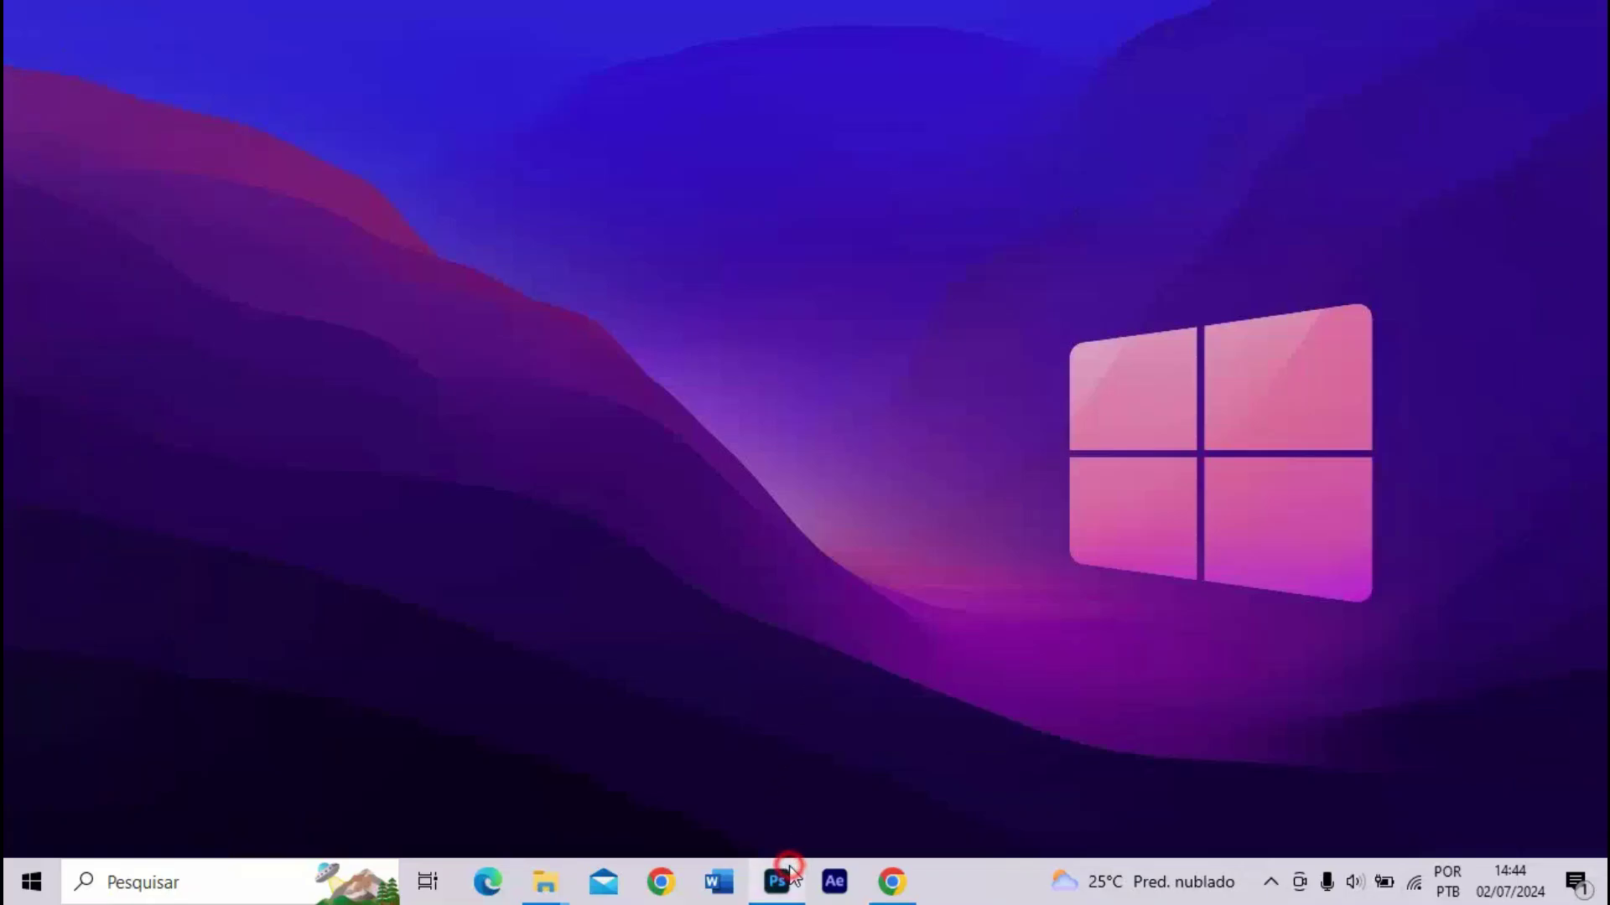
key("super+d")
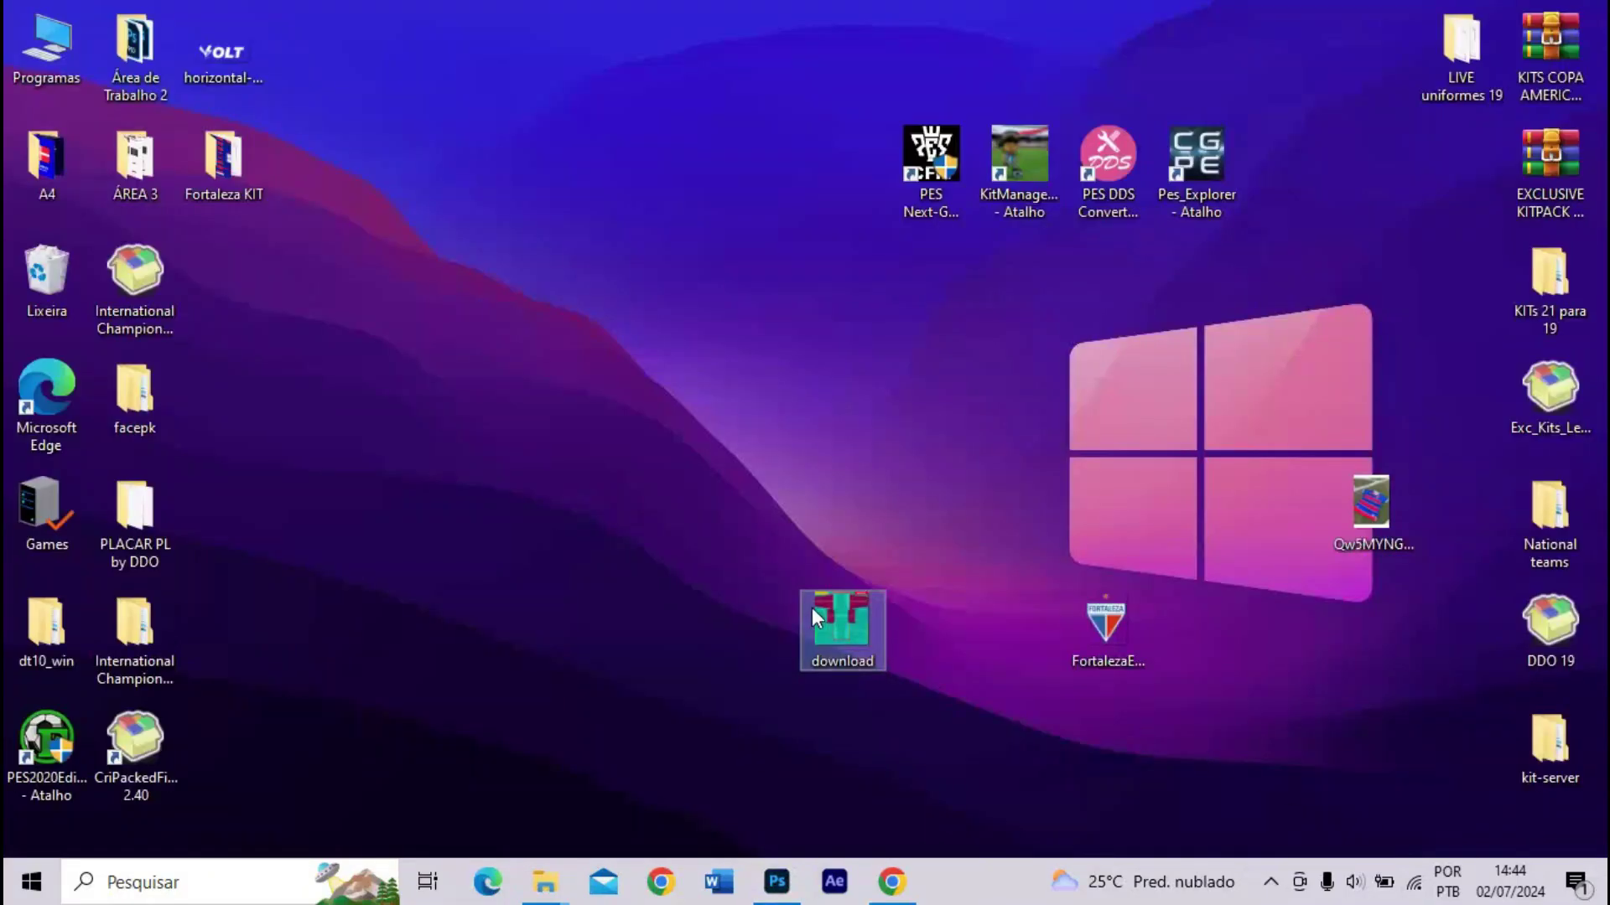
left_click_drag(812, 607, 717, 749)
key("Return")
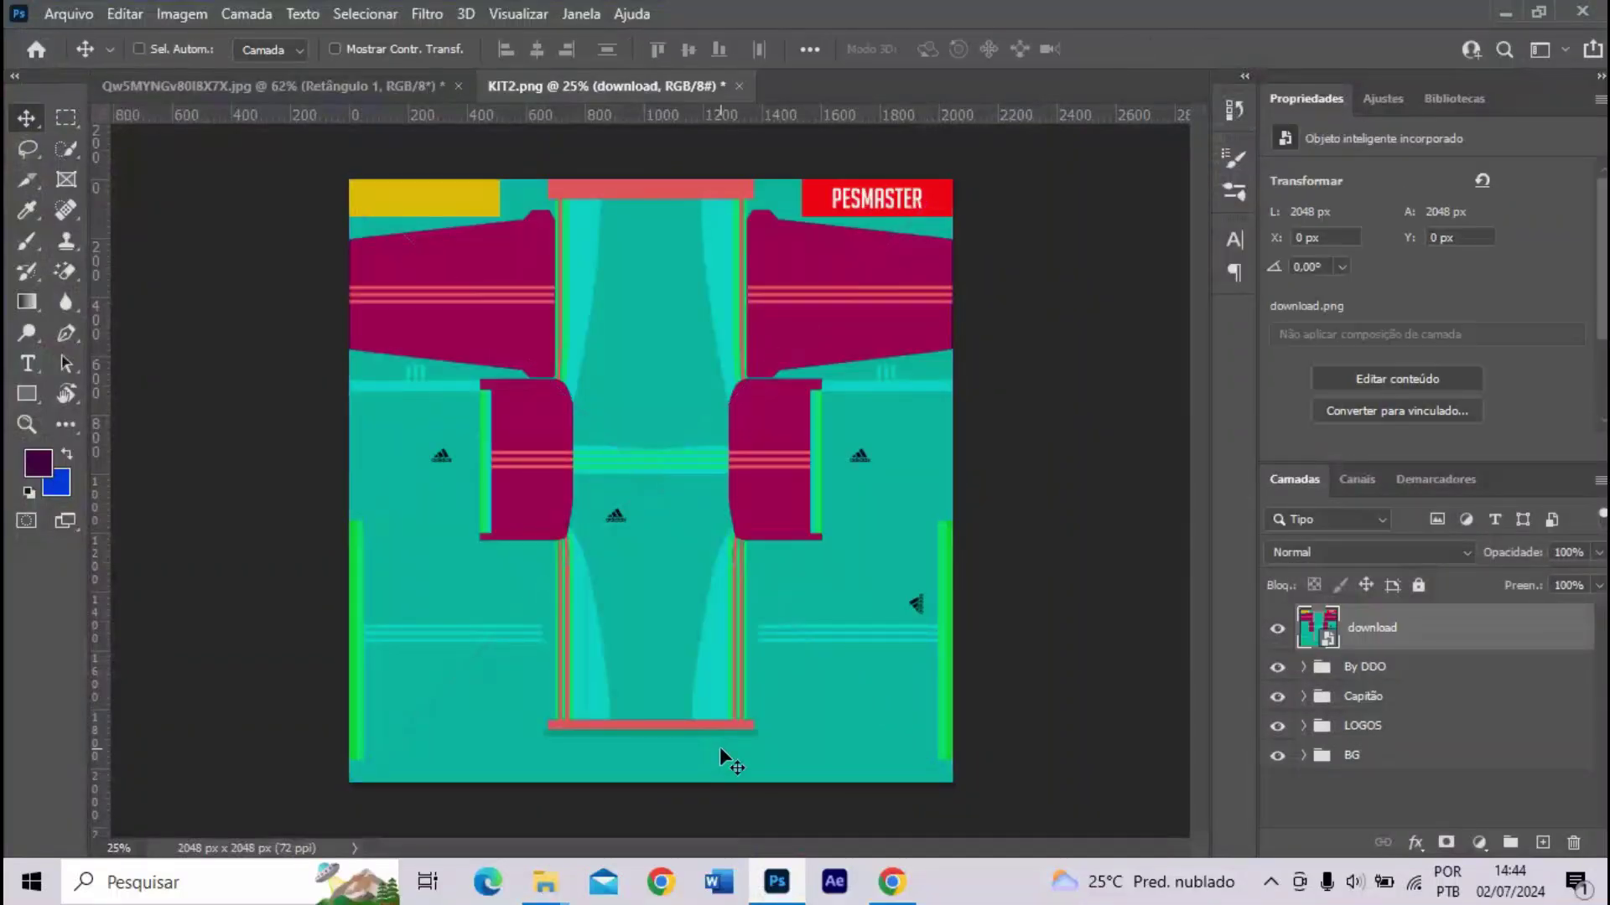
- Place a vertical guide along the outer edge of the left short-sleeve block in the downloaded template
key("ctrl+plus")
key("ctrl+plus")
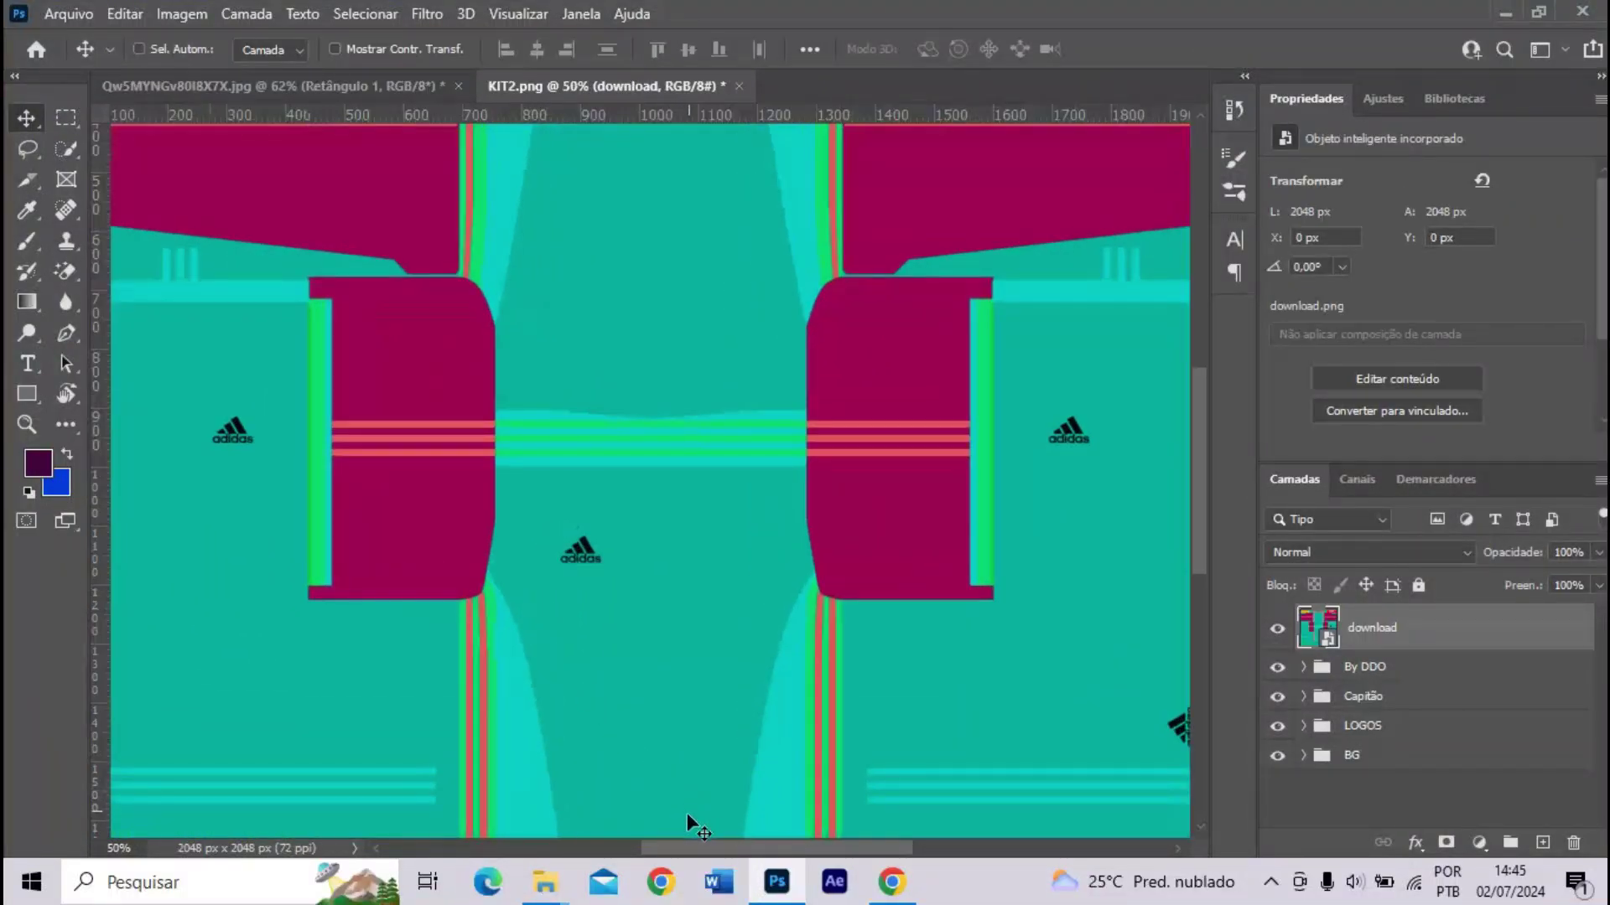
left_click_drag(664, 843, 591, 847)
key("ctrl+plus")
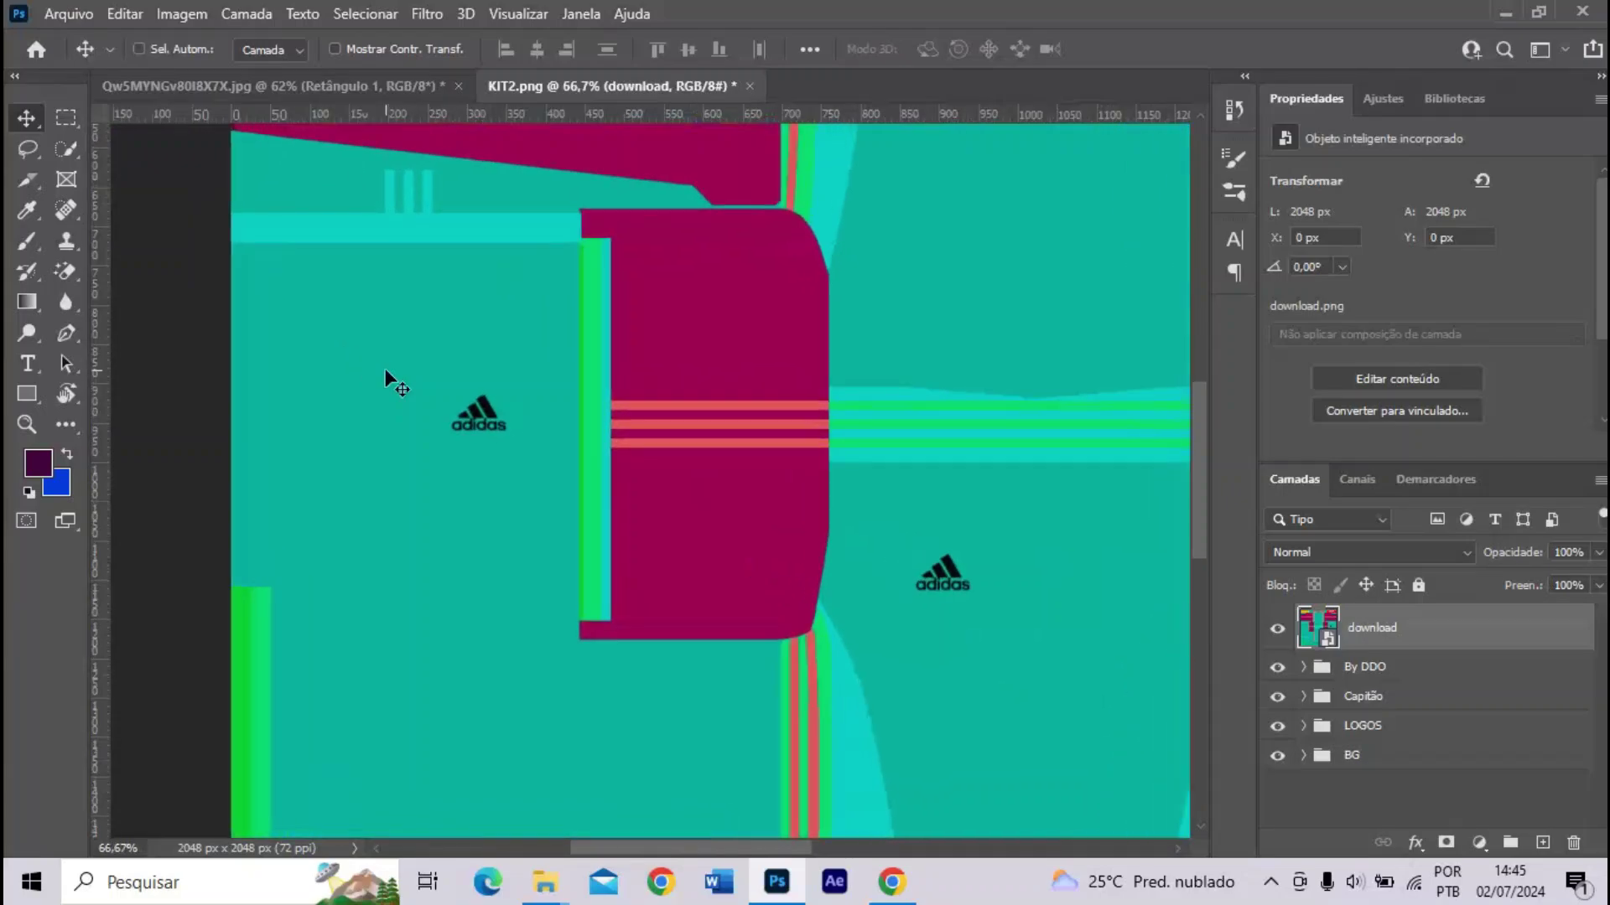
key("ctrl+plus")
key("ctrl+minus")
mouse_move(1522, 550)
left_mouse_down()
mouse_move(1555, 551)
mouse_move(1509, 551)
left_mouse_up()
left_click_drag(139, 233, 583, 306)
key("ctrl+plus")
key("ctrl+plus")
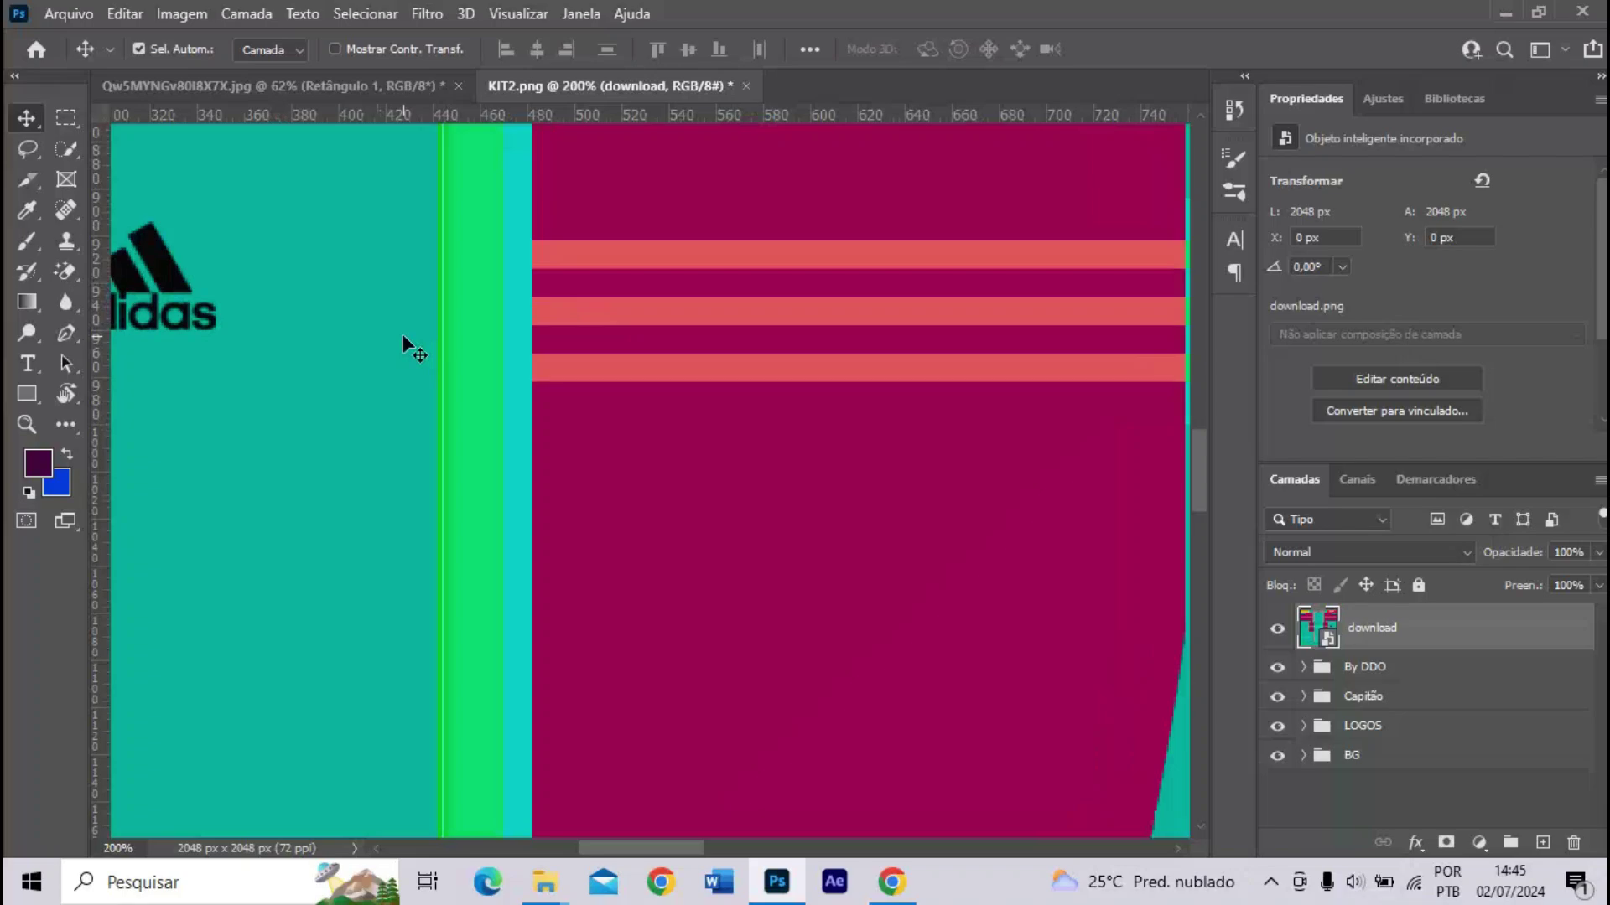
left_click_drag(442, 343, 439, 344)
key("ctrl+minus")
key("ctrl+minus")
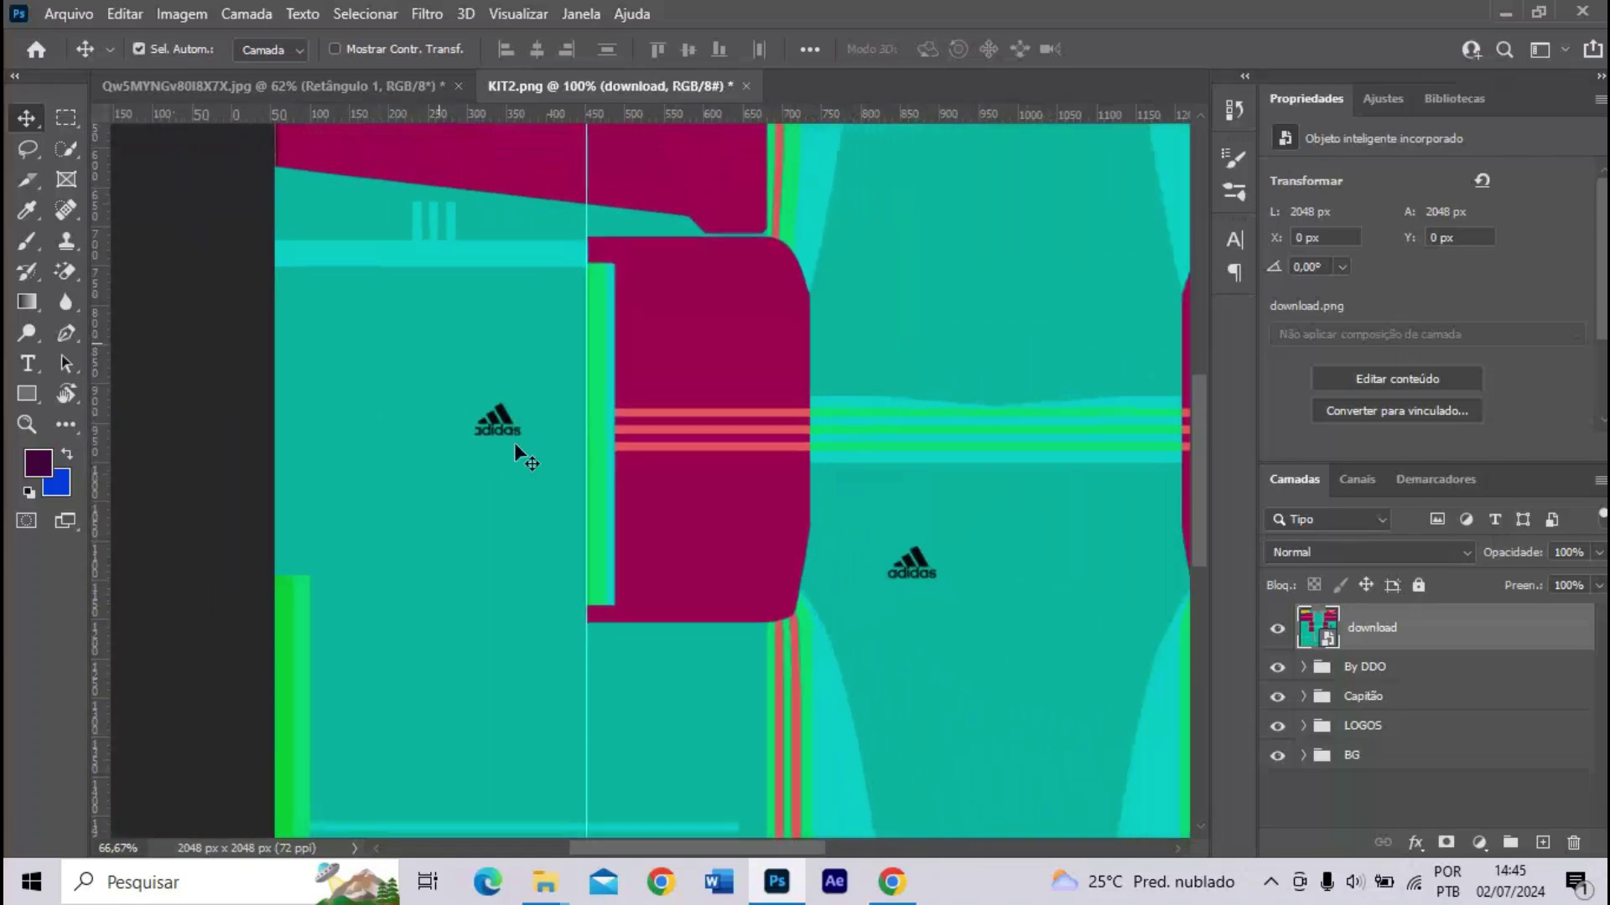
- Place a vertical guide along the outer edge of the right short-sleeve block in the downloaded template
left_click_drag(592, 844, 780, 845)
key("ctrl+plus")
key("ctrl+plus")
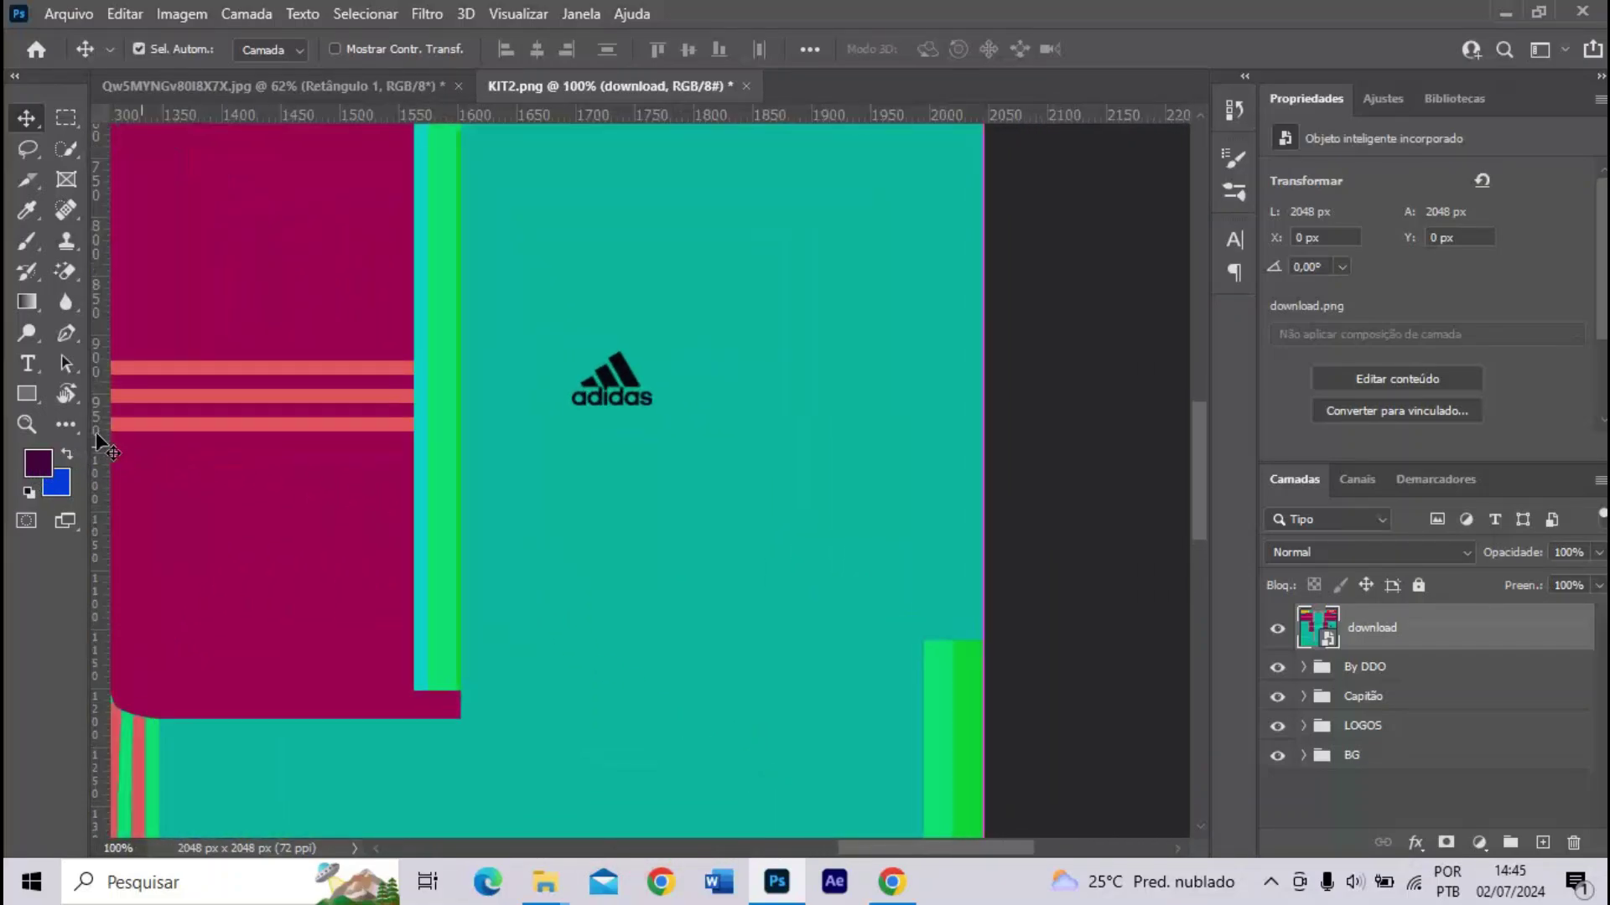
left_click_drag(96, 437, 461, 468)
scroll(445, 436, "up", 3)
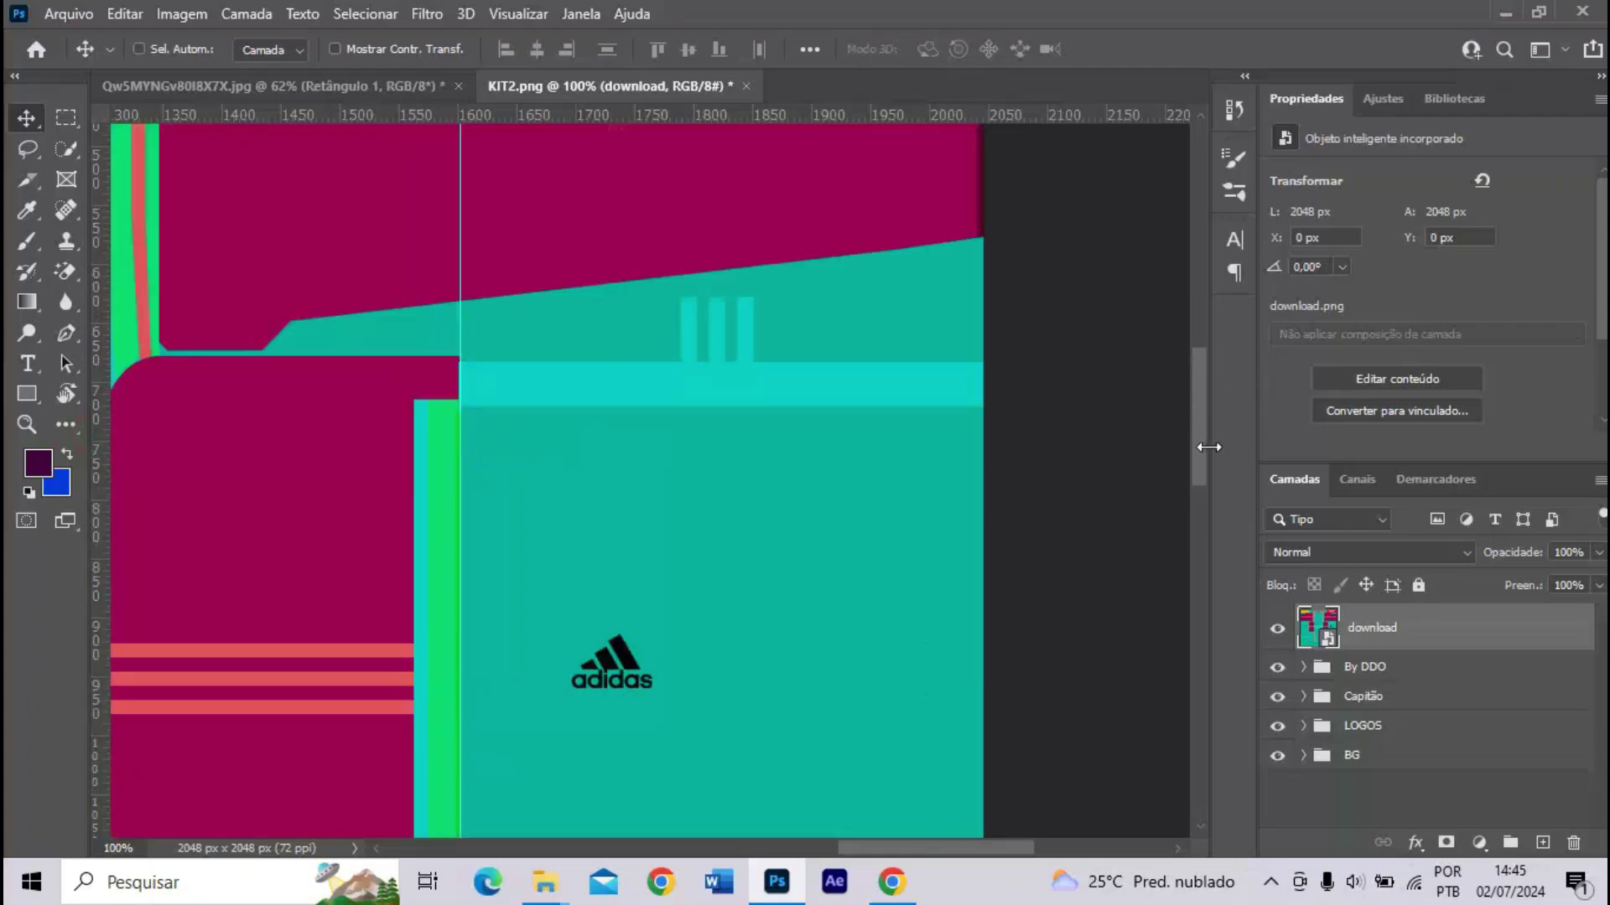
scroll(1090, 515, "up", 1)
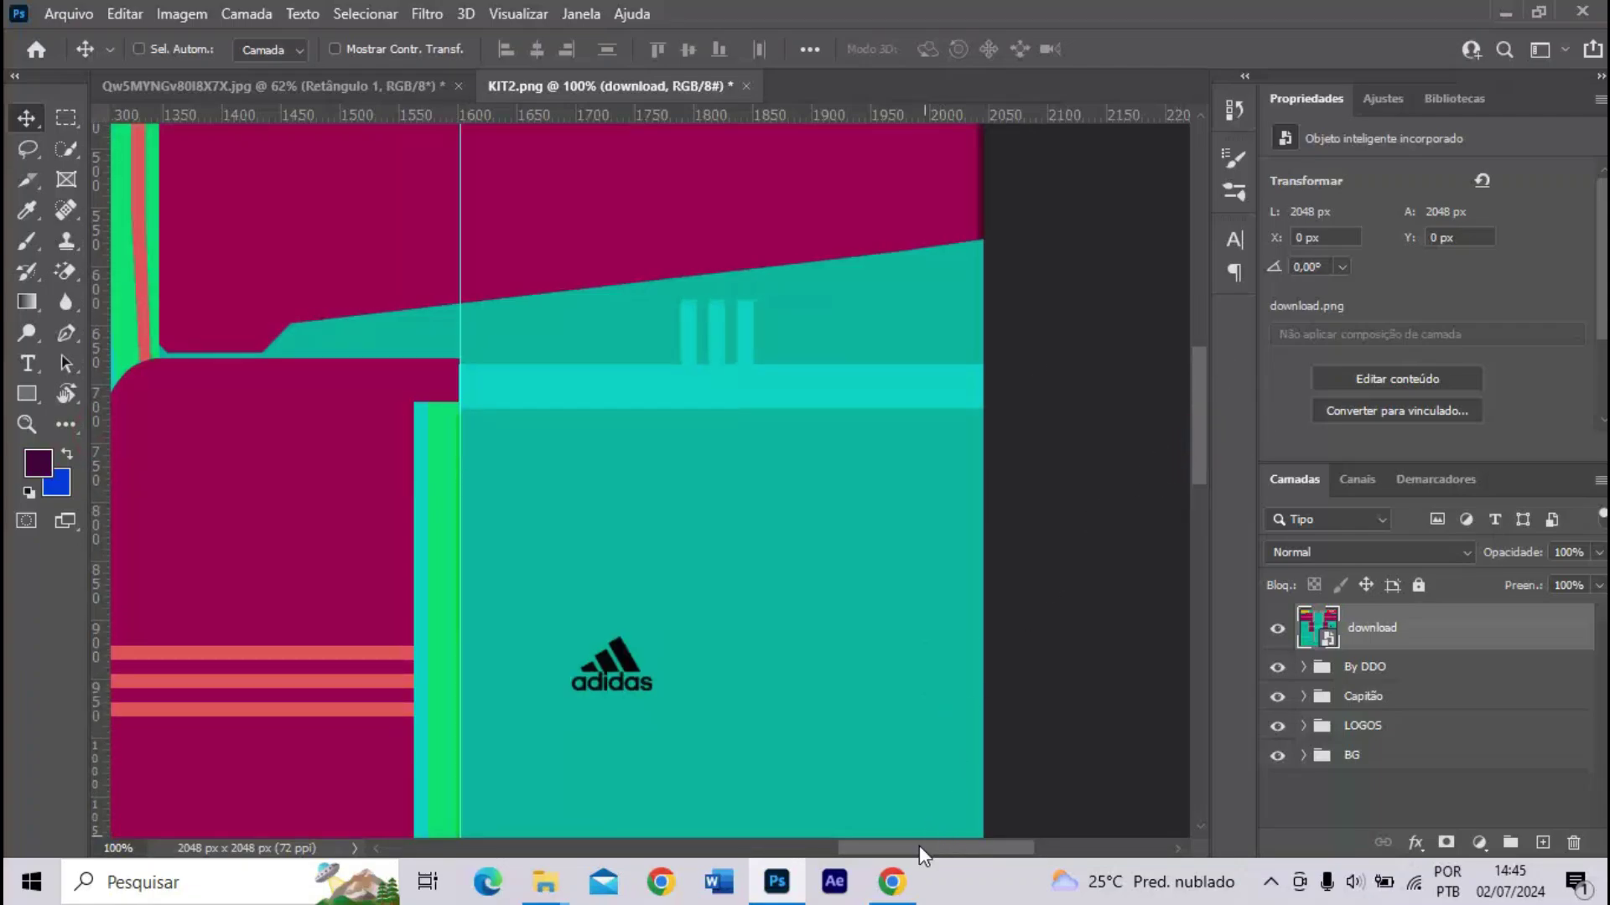
scroll(484, 450, "up", 3)
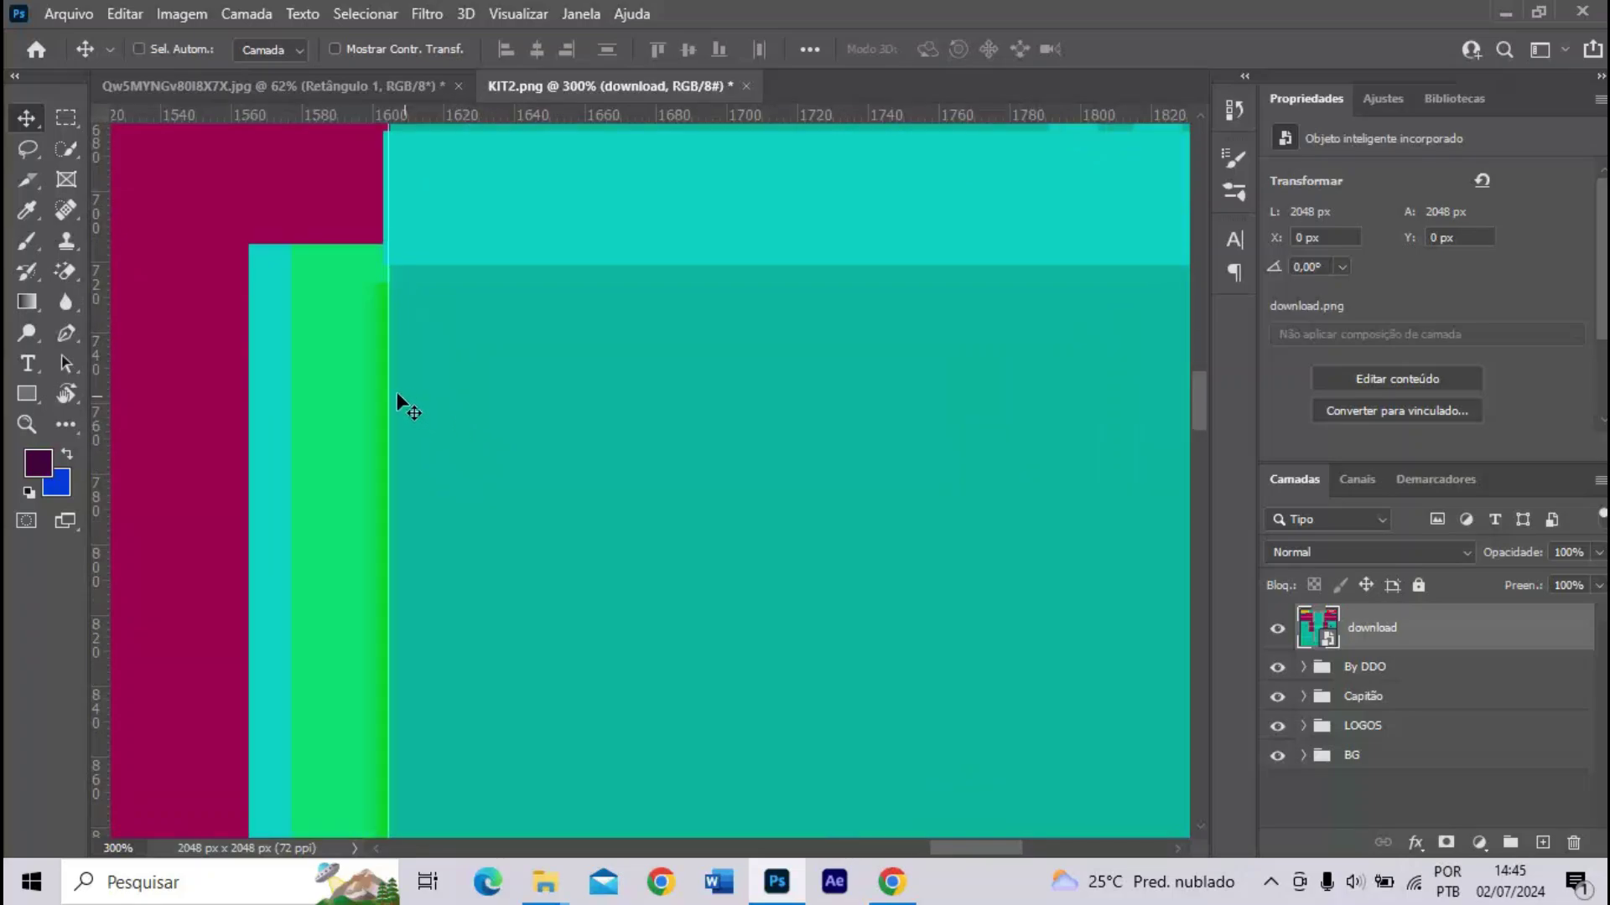
left_click_drag(388, 388, 386, 385)
key("ctrl+minus")
key("ctrl+minus")
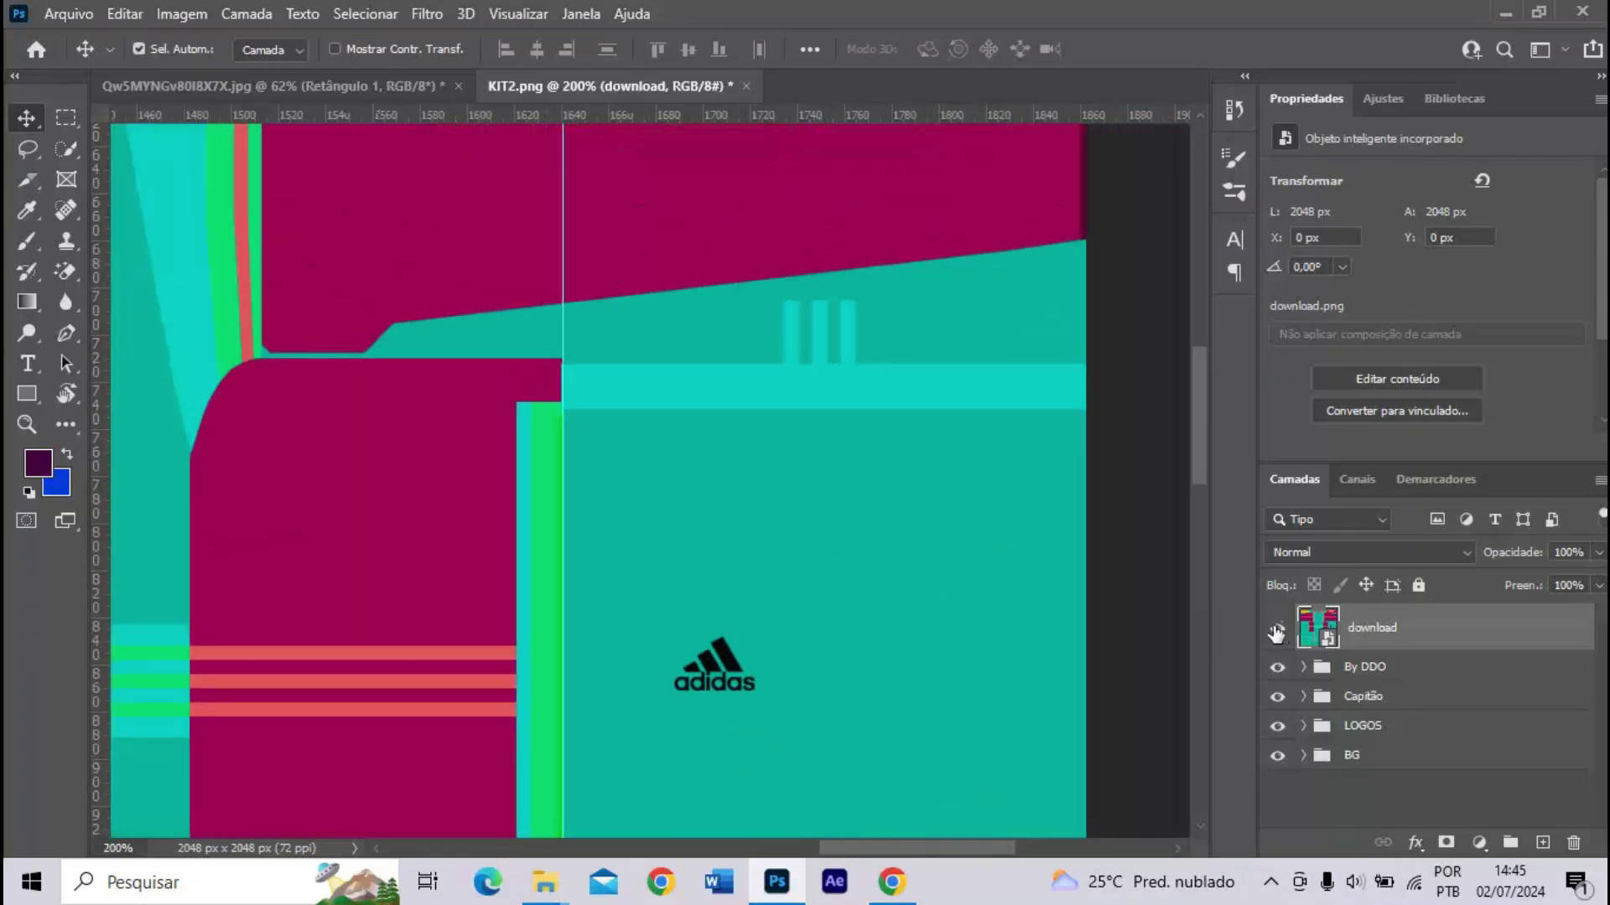
- Hide the downloaded template layer and make KIT3 inside the BG group the active layer
left_click(1277, 628)
key("ctrl+minus")
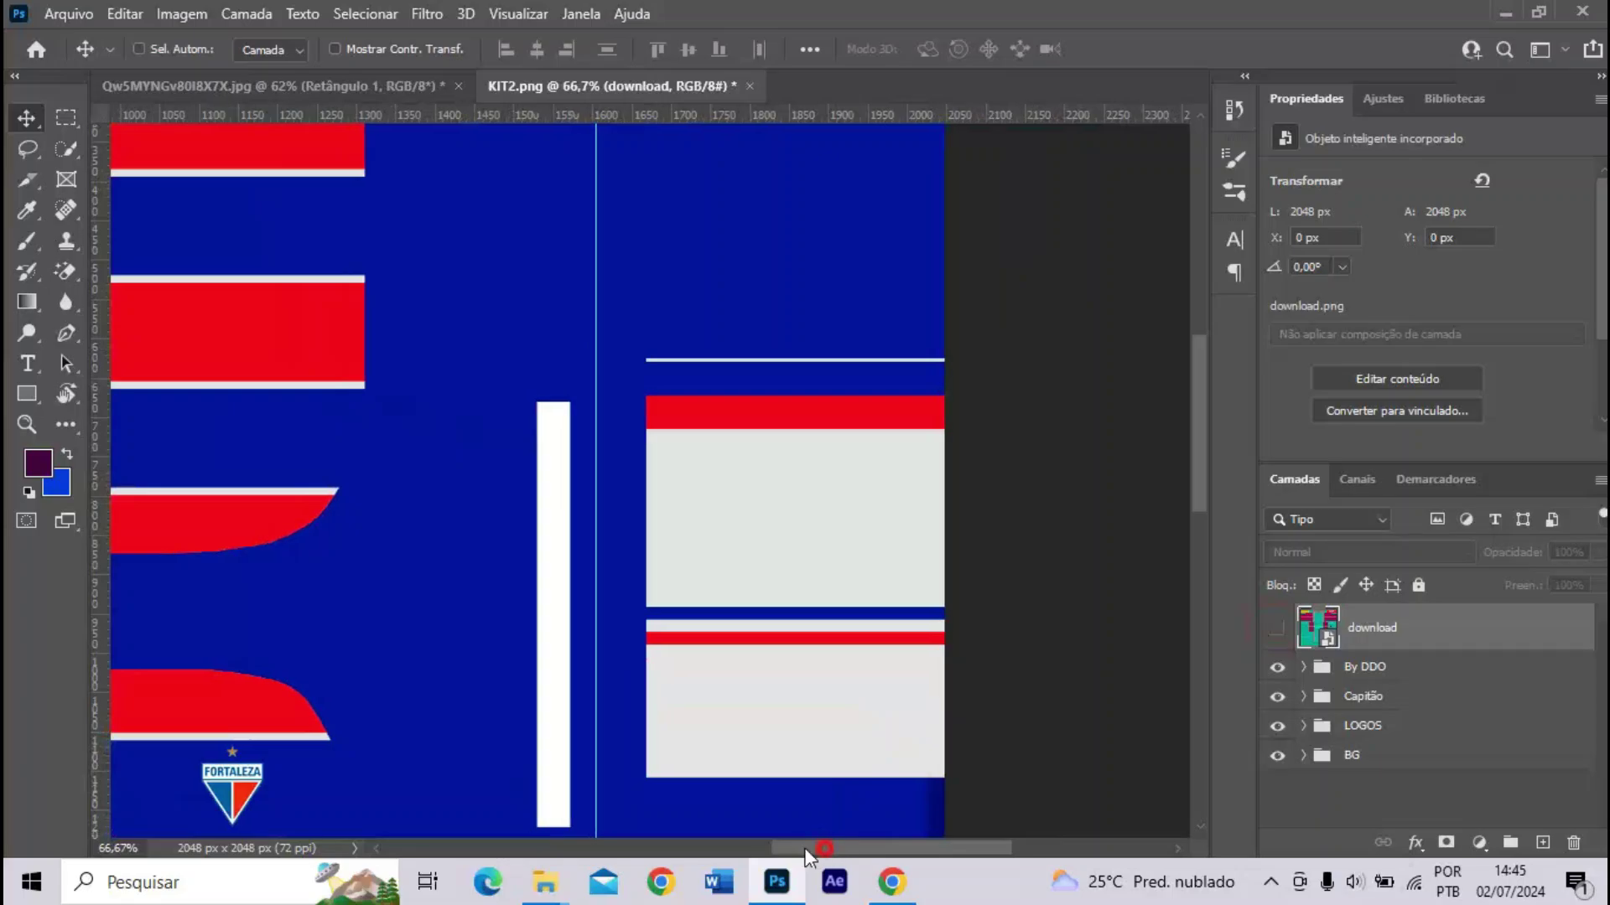
left_click_drag(821, 848, 609, 859)
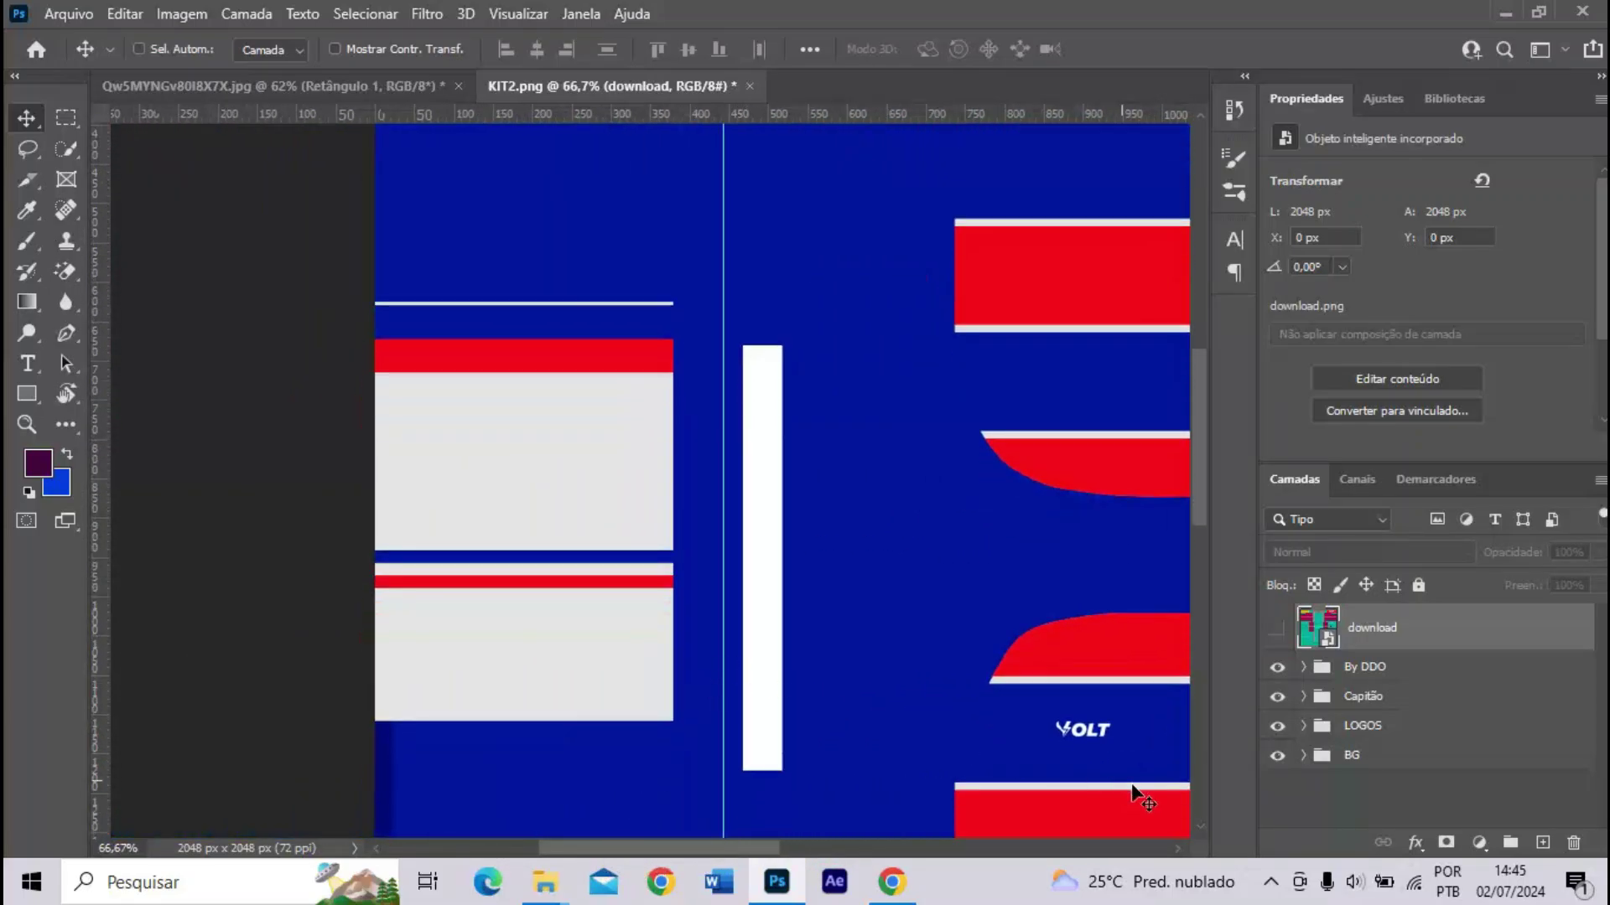
left_click(1303, 755)
scroll(486, 478, "up", 1)
key("ctrl+plus")
key("ctrl+plus")
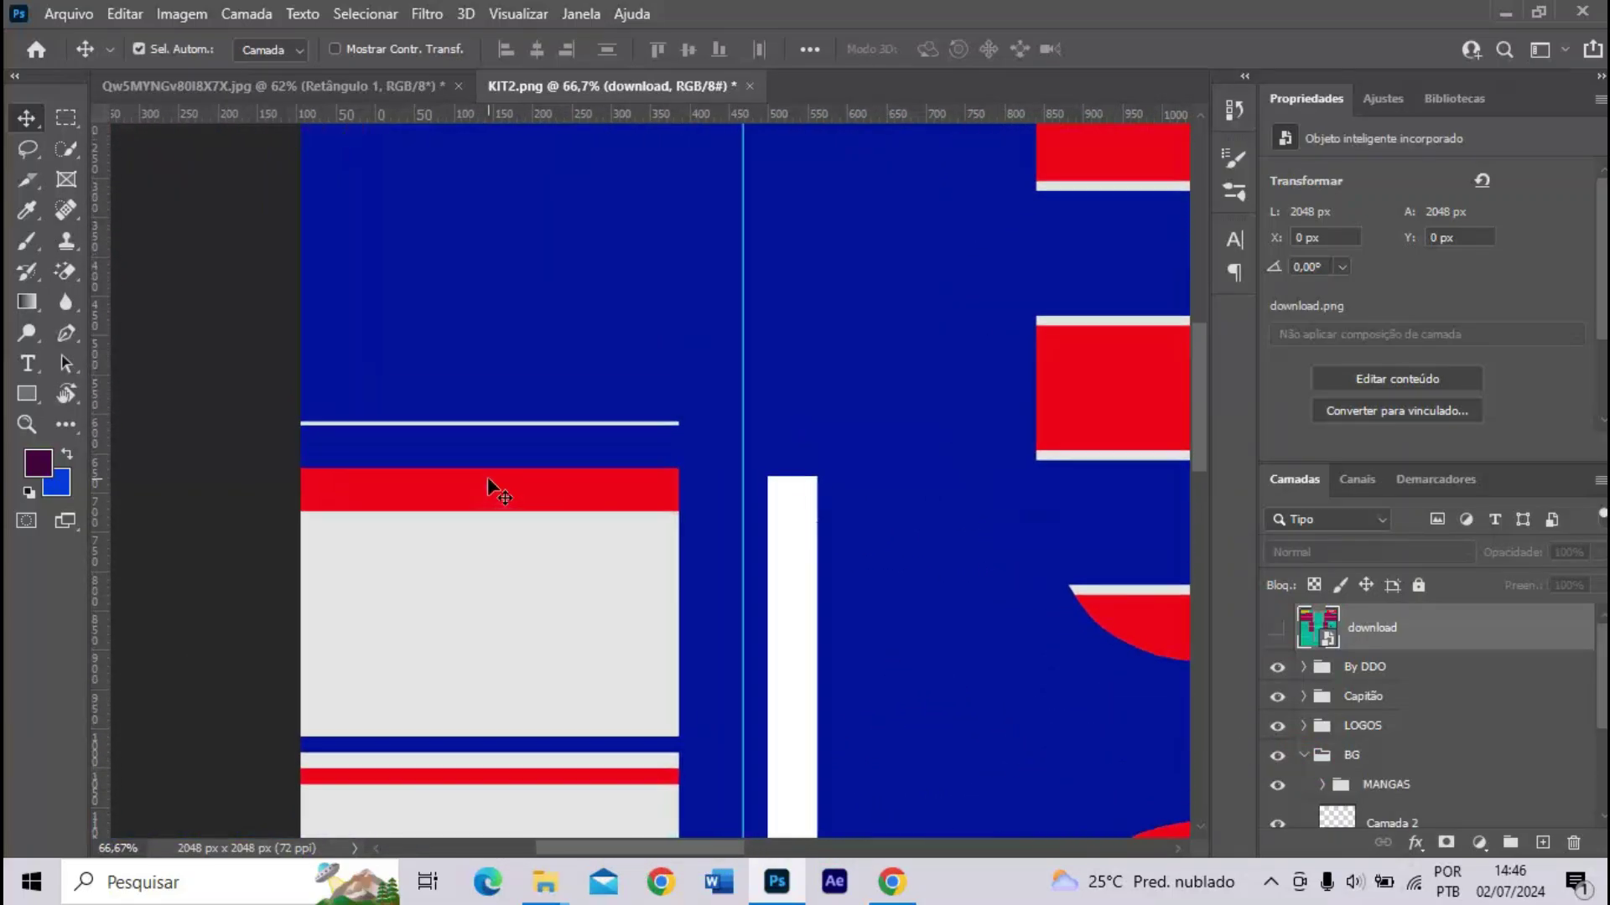
key("ctrl+plus")
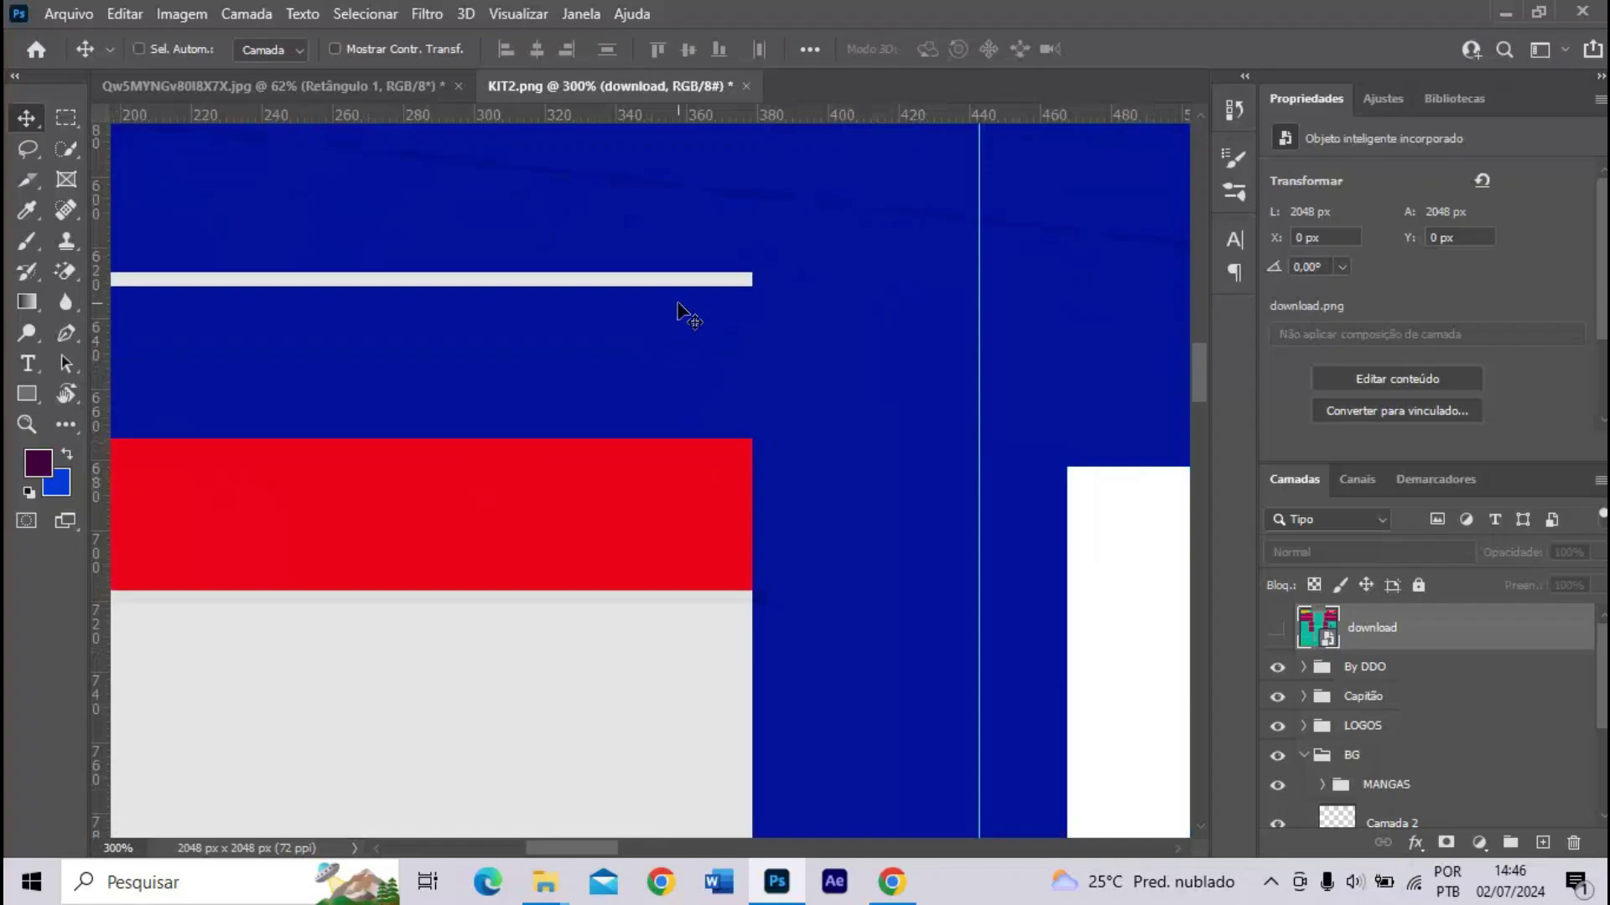
left_click_drag(573, 853, 520, 852)
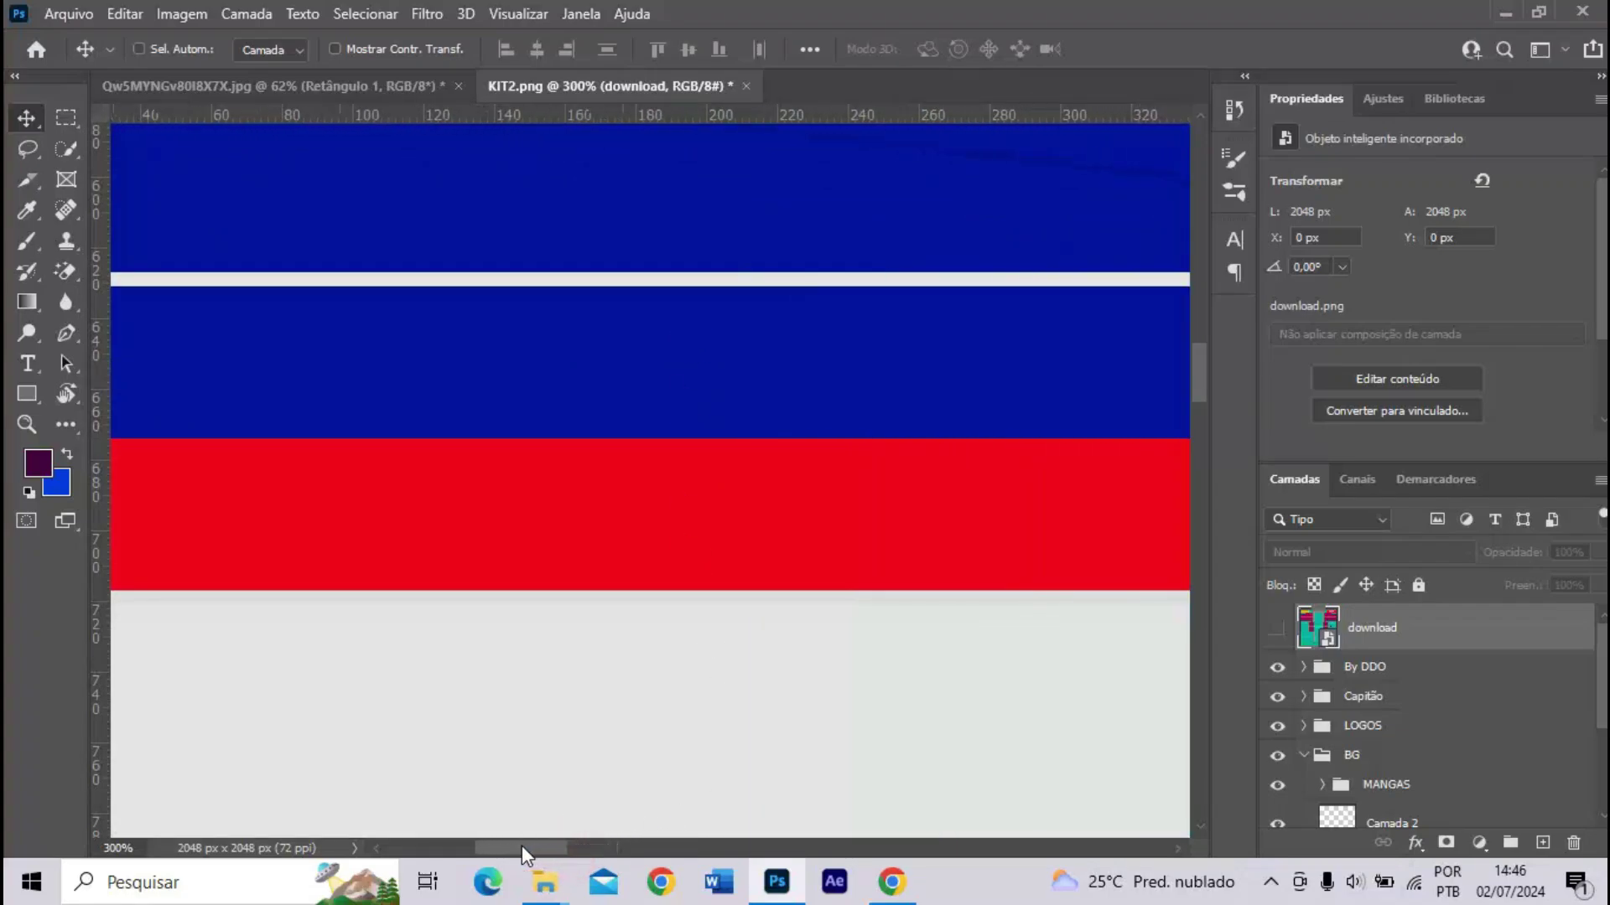
key("ctrl+minus")
key("ctrl+minus")
scroll(1375, 721, "down", 3)
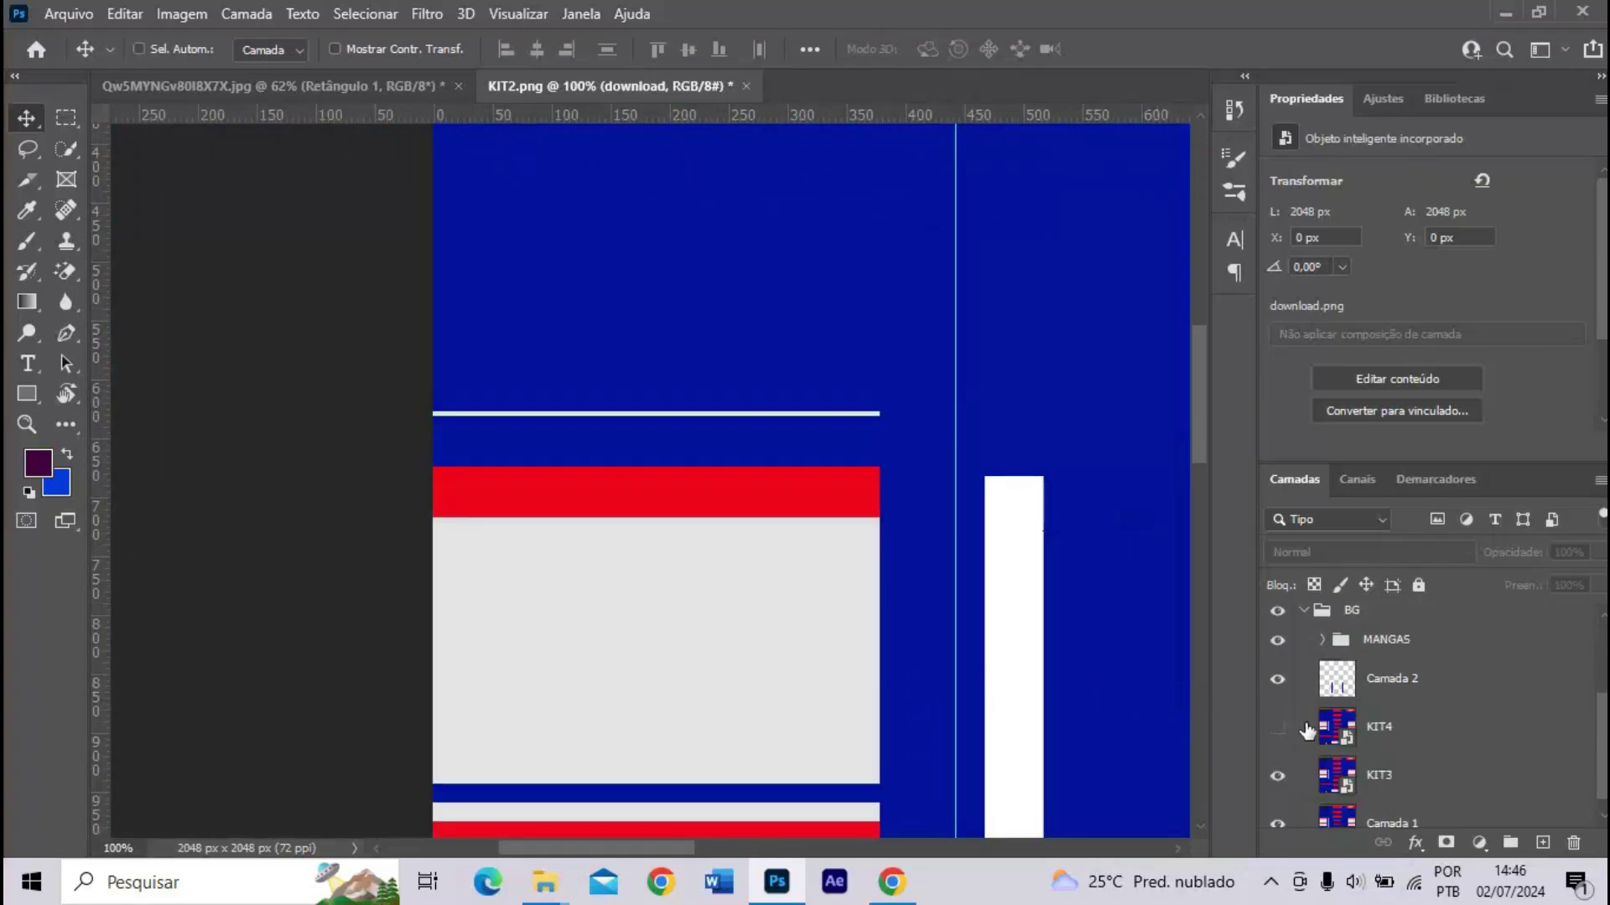
left_click(1391, 725)
left_click(1379, 778)
scroll(442, 456, "down", 5)
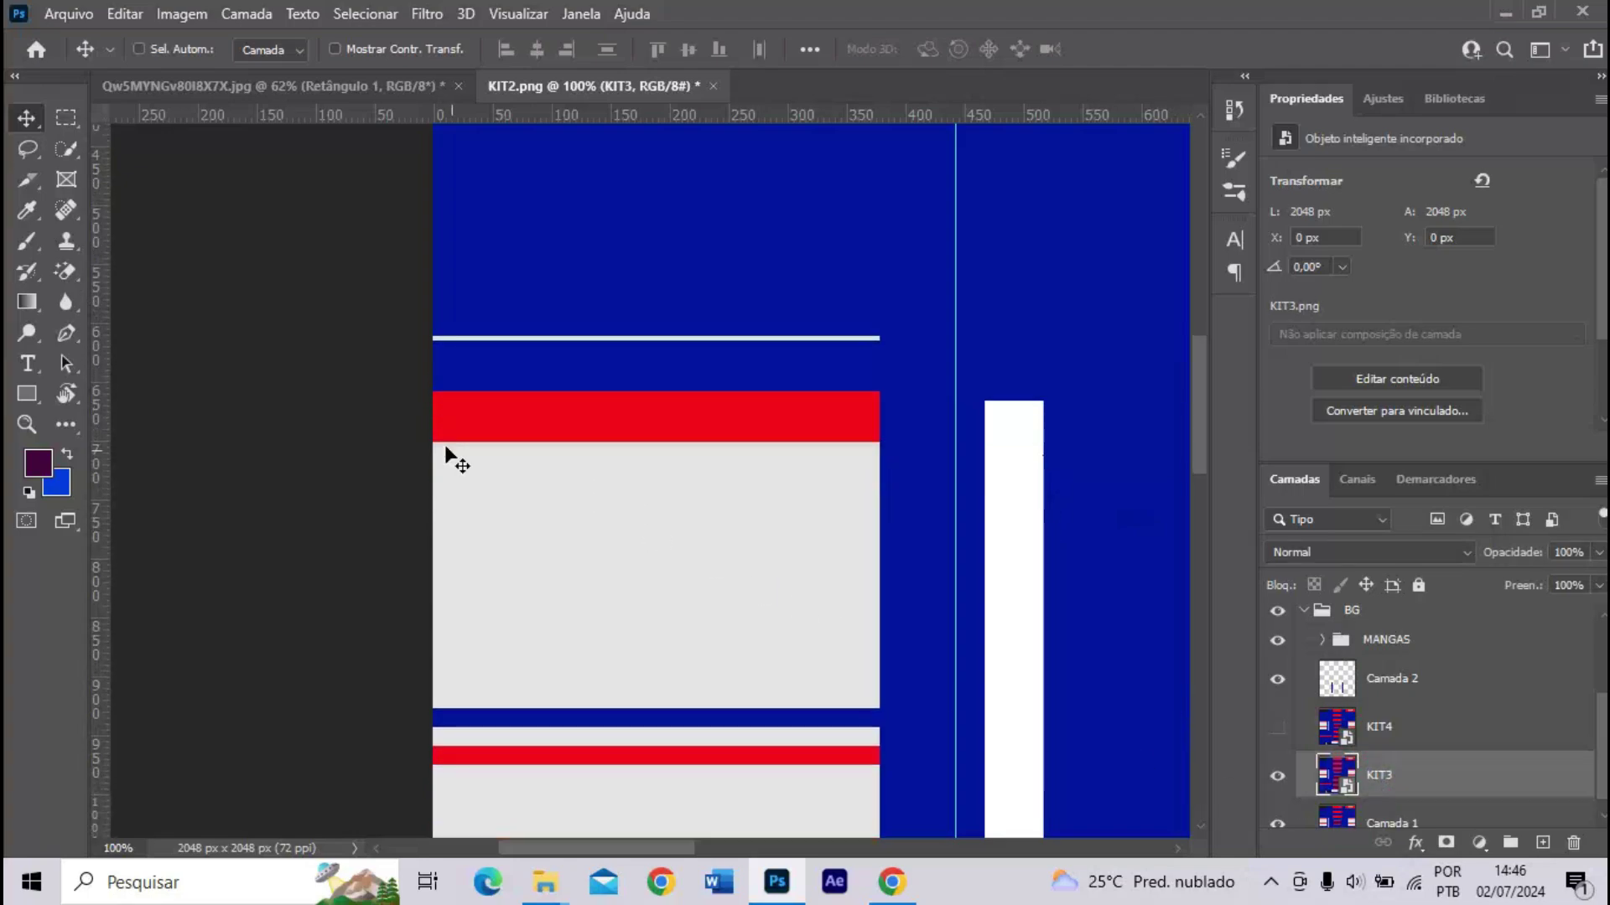
scroll(442, 456, "down", 1)
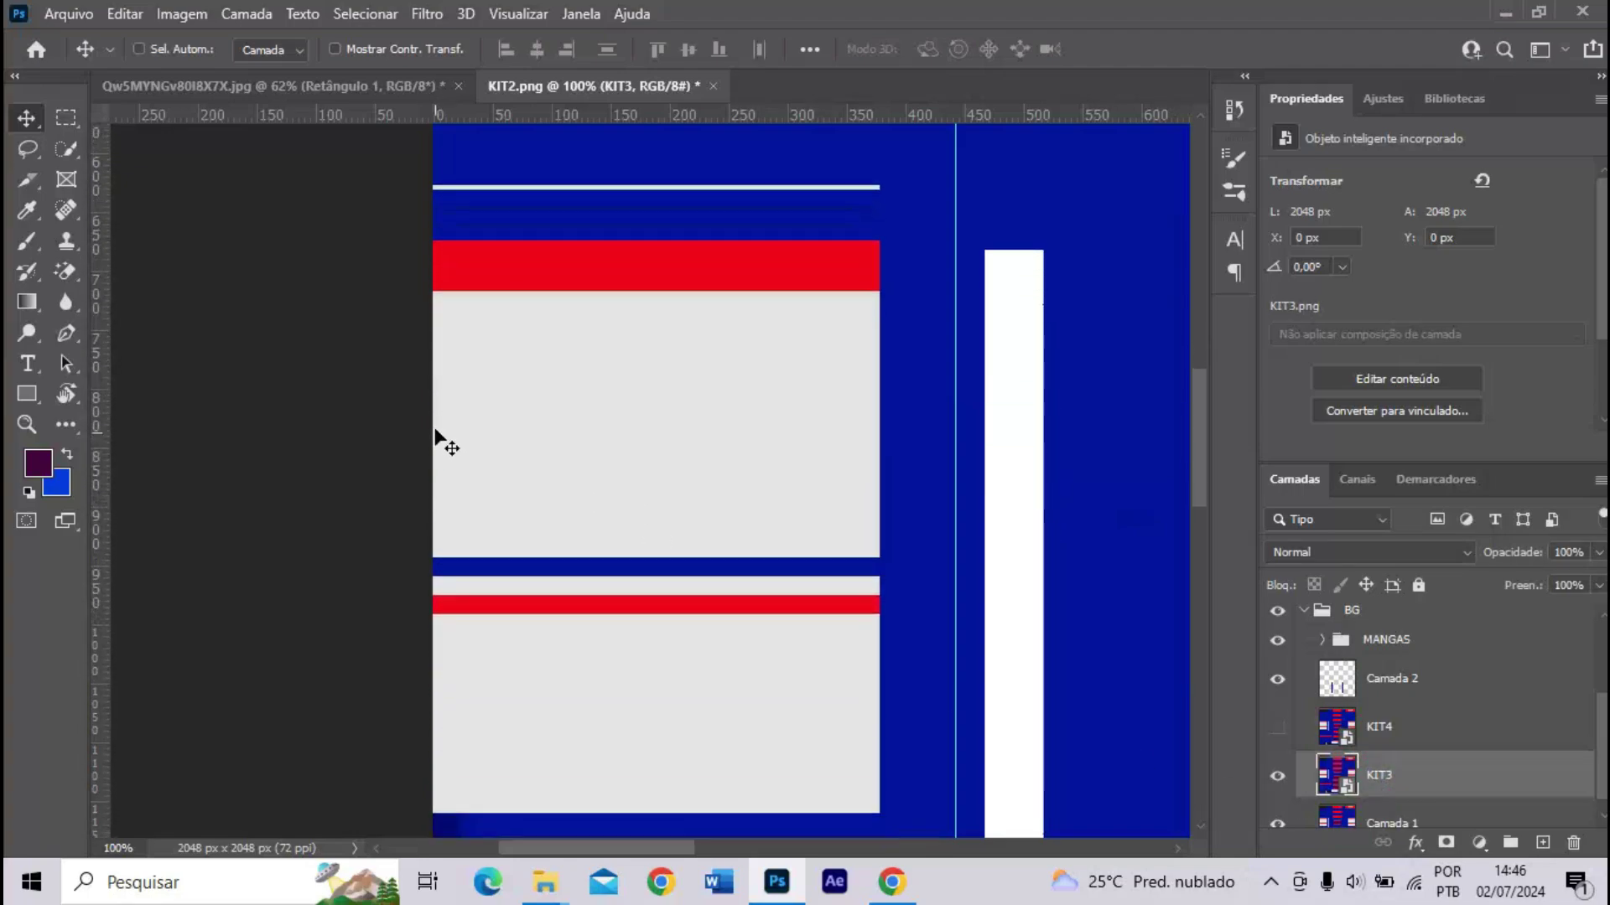
- Copy an 85 × 533 px strip of KIT3's left sock block to a new layer and use it to extend the block to the left guide
key("m")
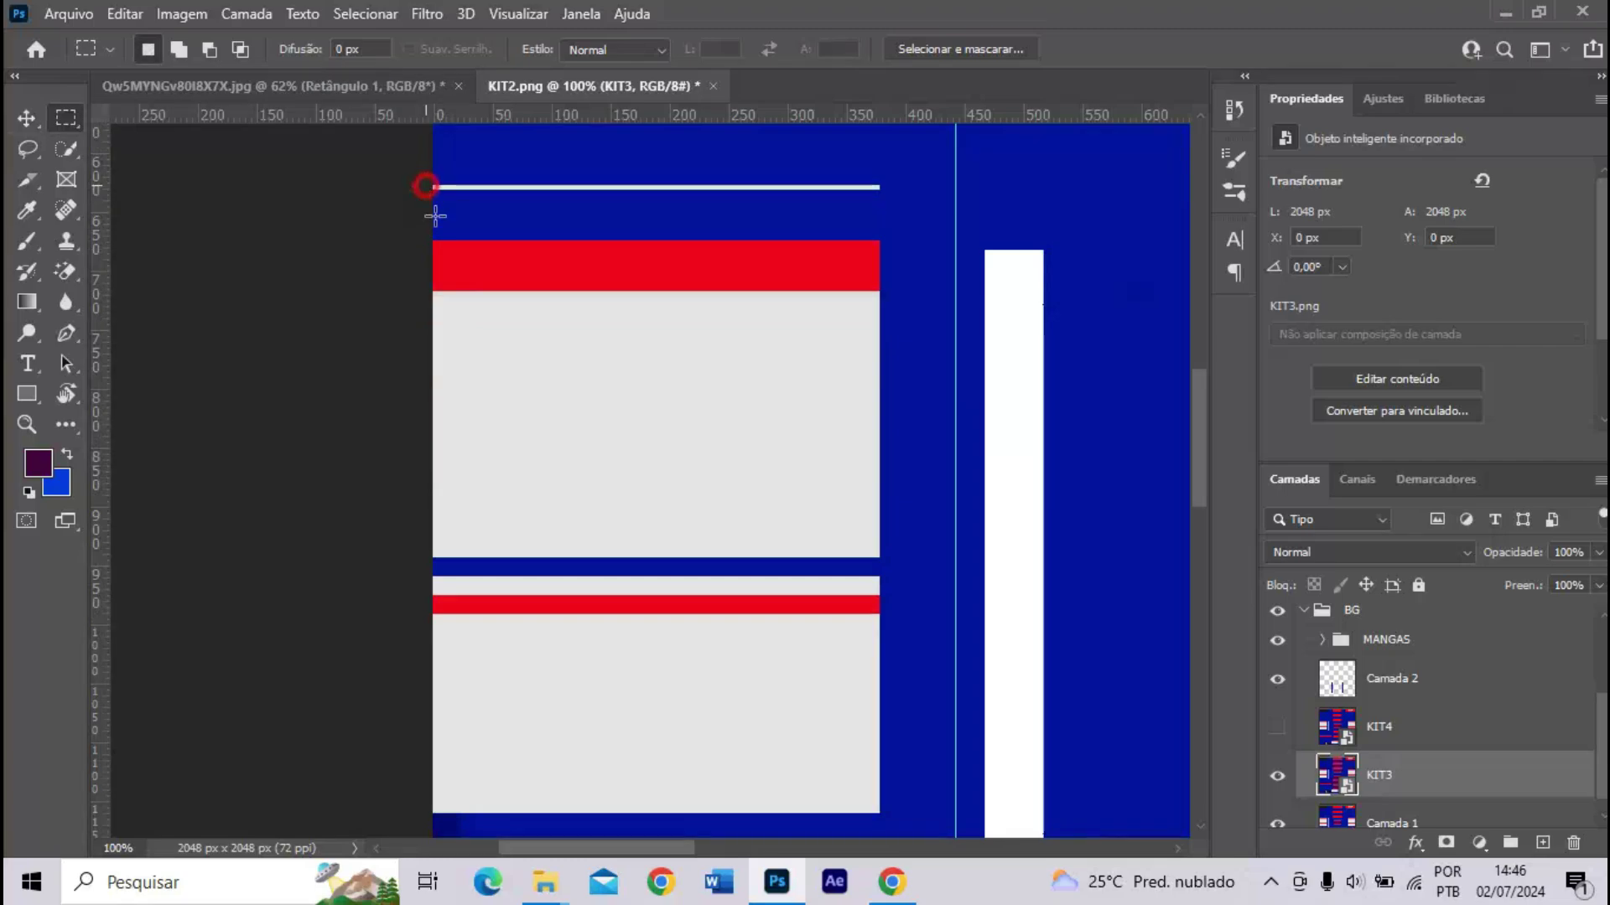
left_click_drag(433, 186, 533, 812)
right_click(477, 672)
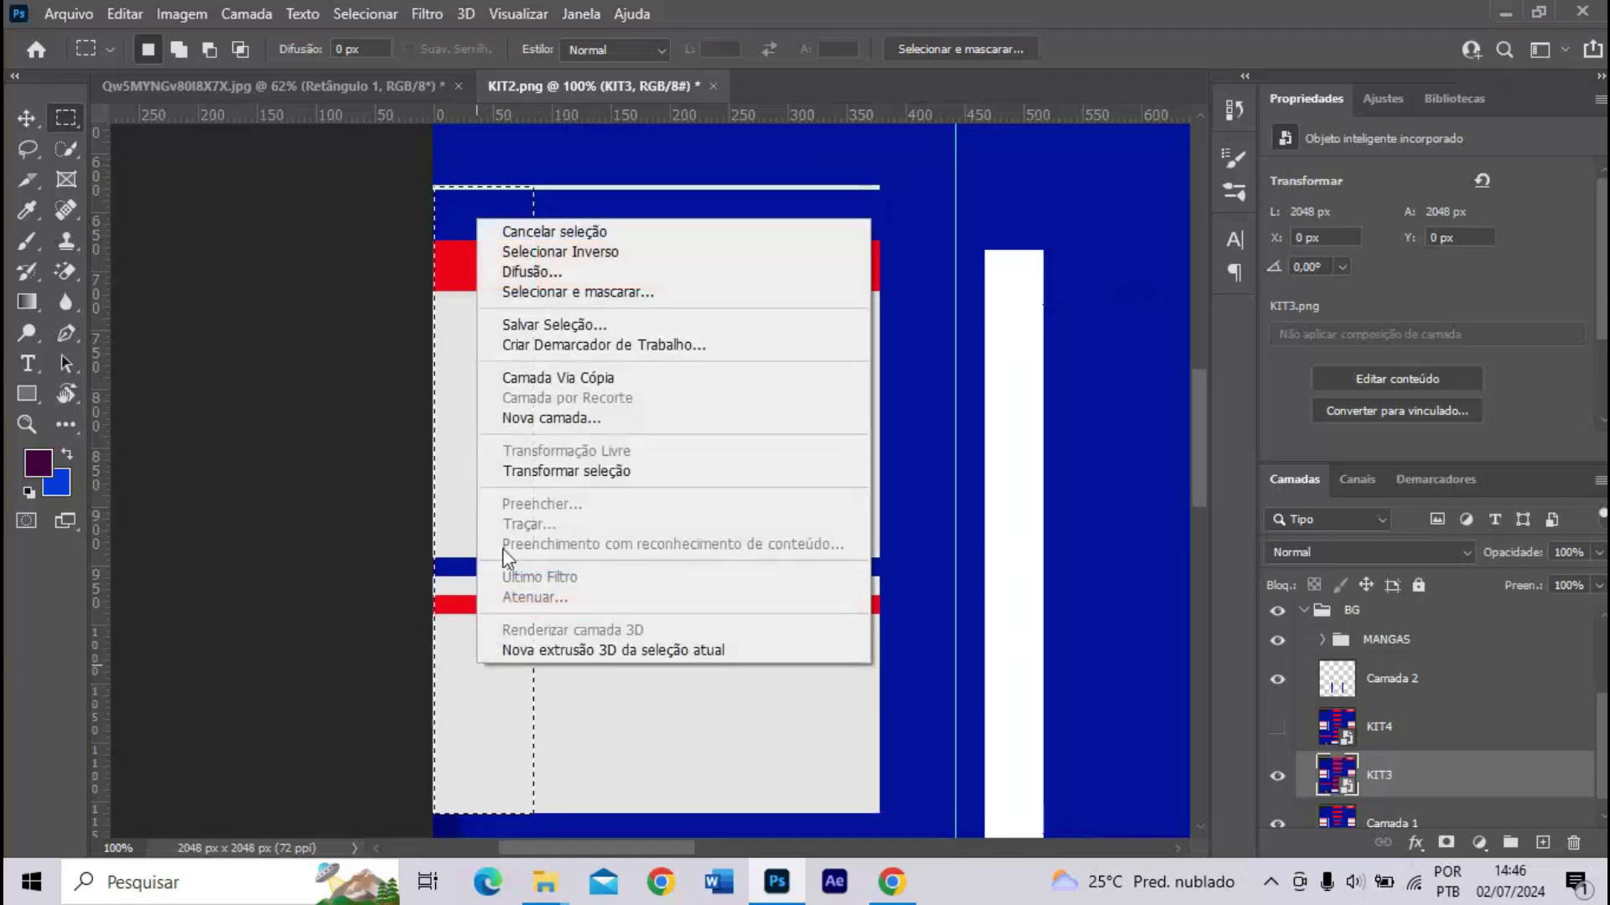
left_click(577, 379)
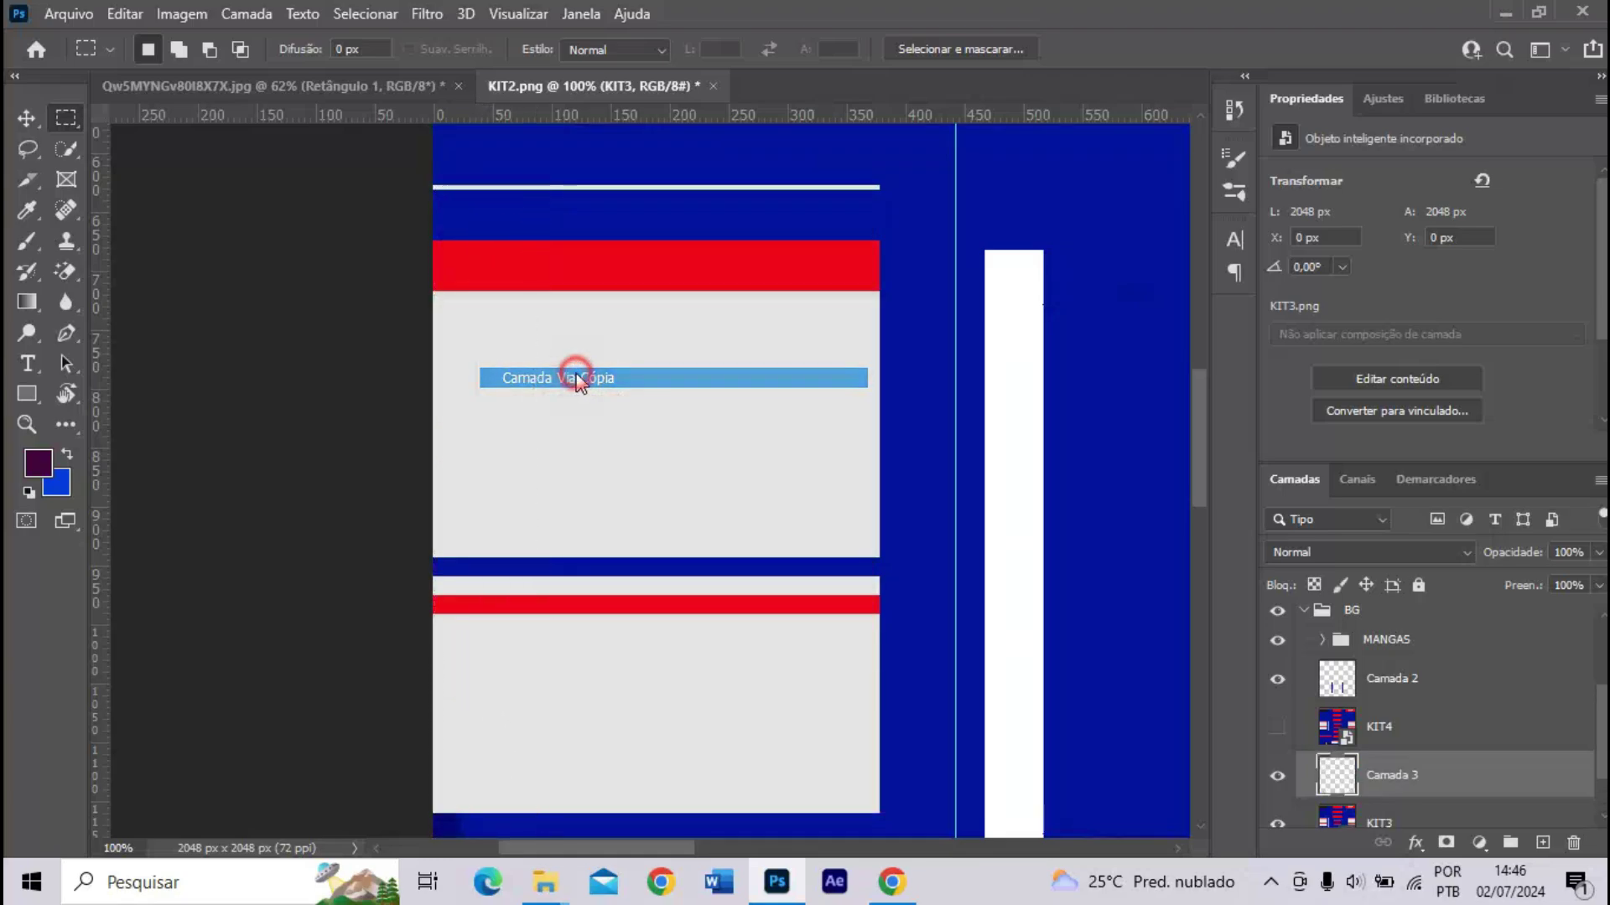
left_click(27, 118)
left_click_drag(486, 470, 884, 473)
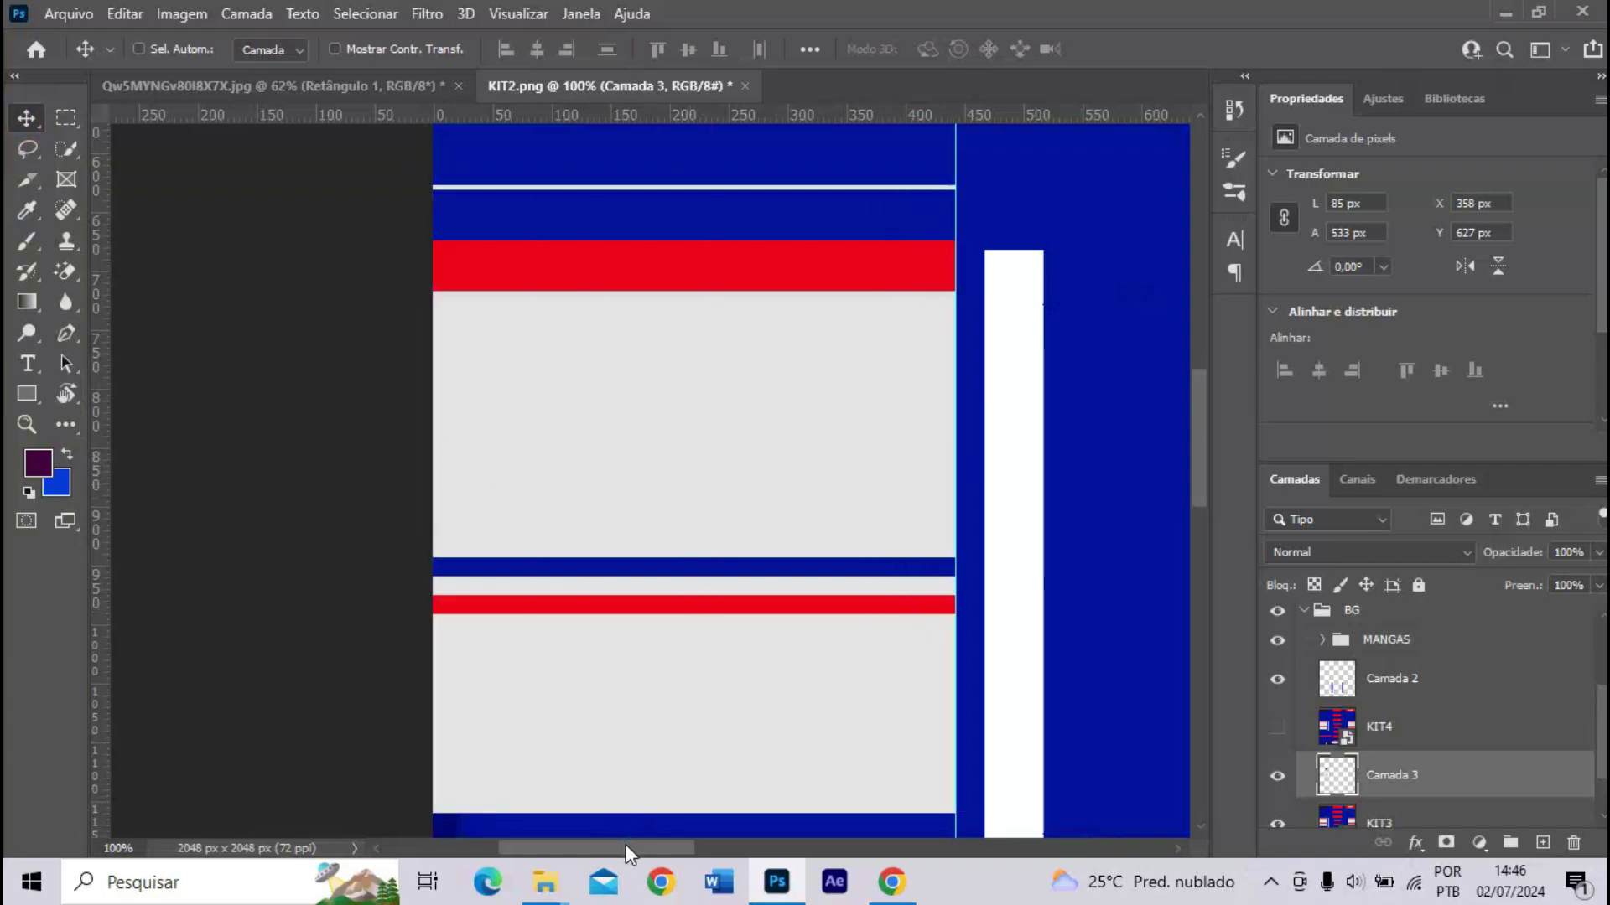
- Duplicate the sock strip onto the inner side of the right sock block, starting at the right guide at X 1605 px
scroll(637, 803, "right", 6)
key("ctrl+minus")
key("ctrl+minus")
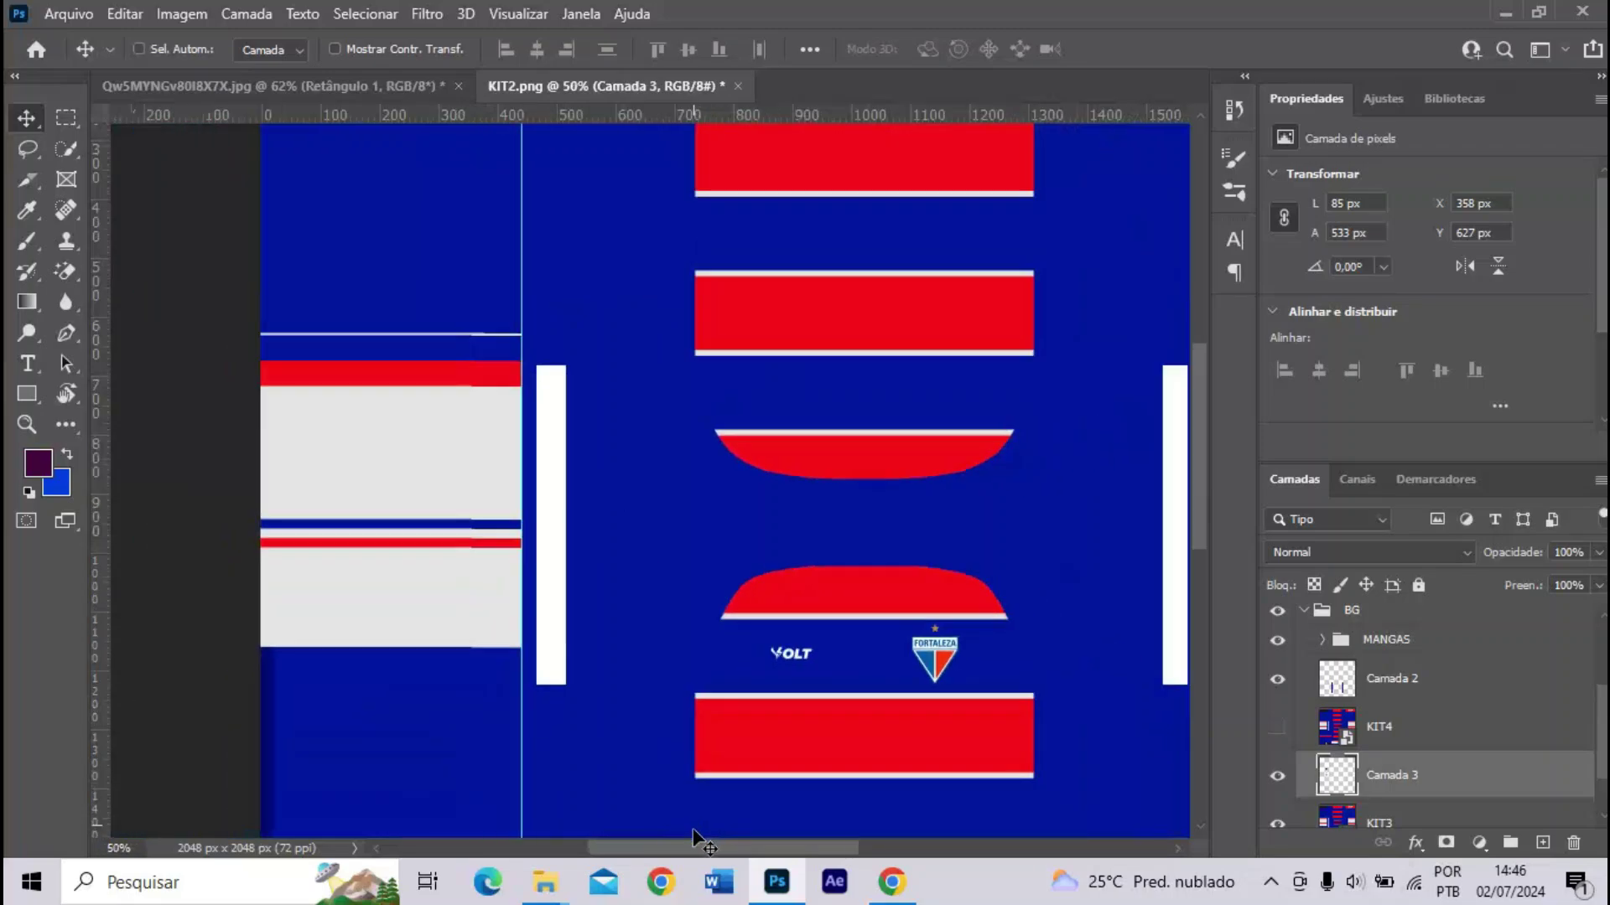
scroll(712, 834, "right", 4)
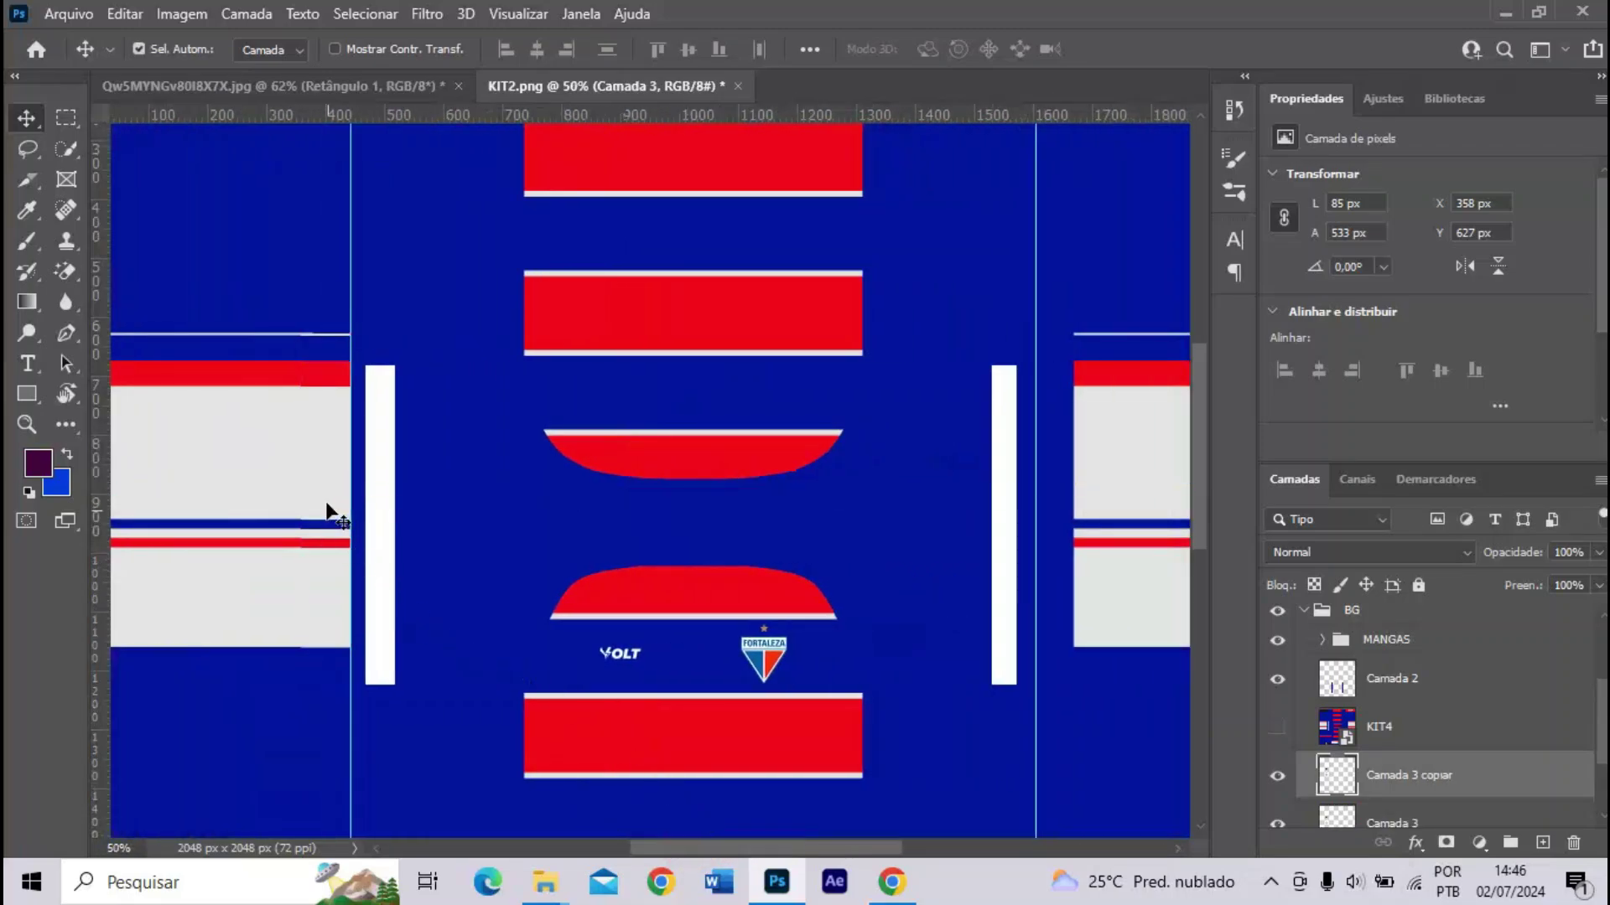
left_click_drag(322, 494, 1044, 482)
key("ctrl+plus")
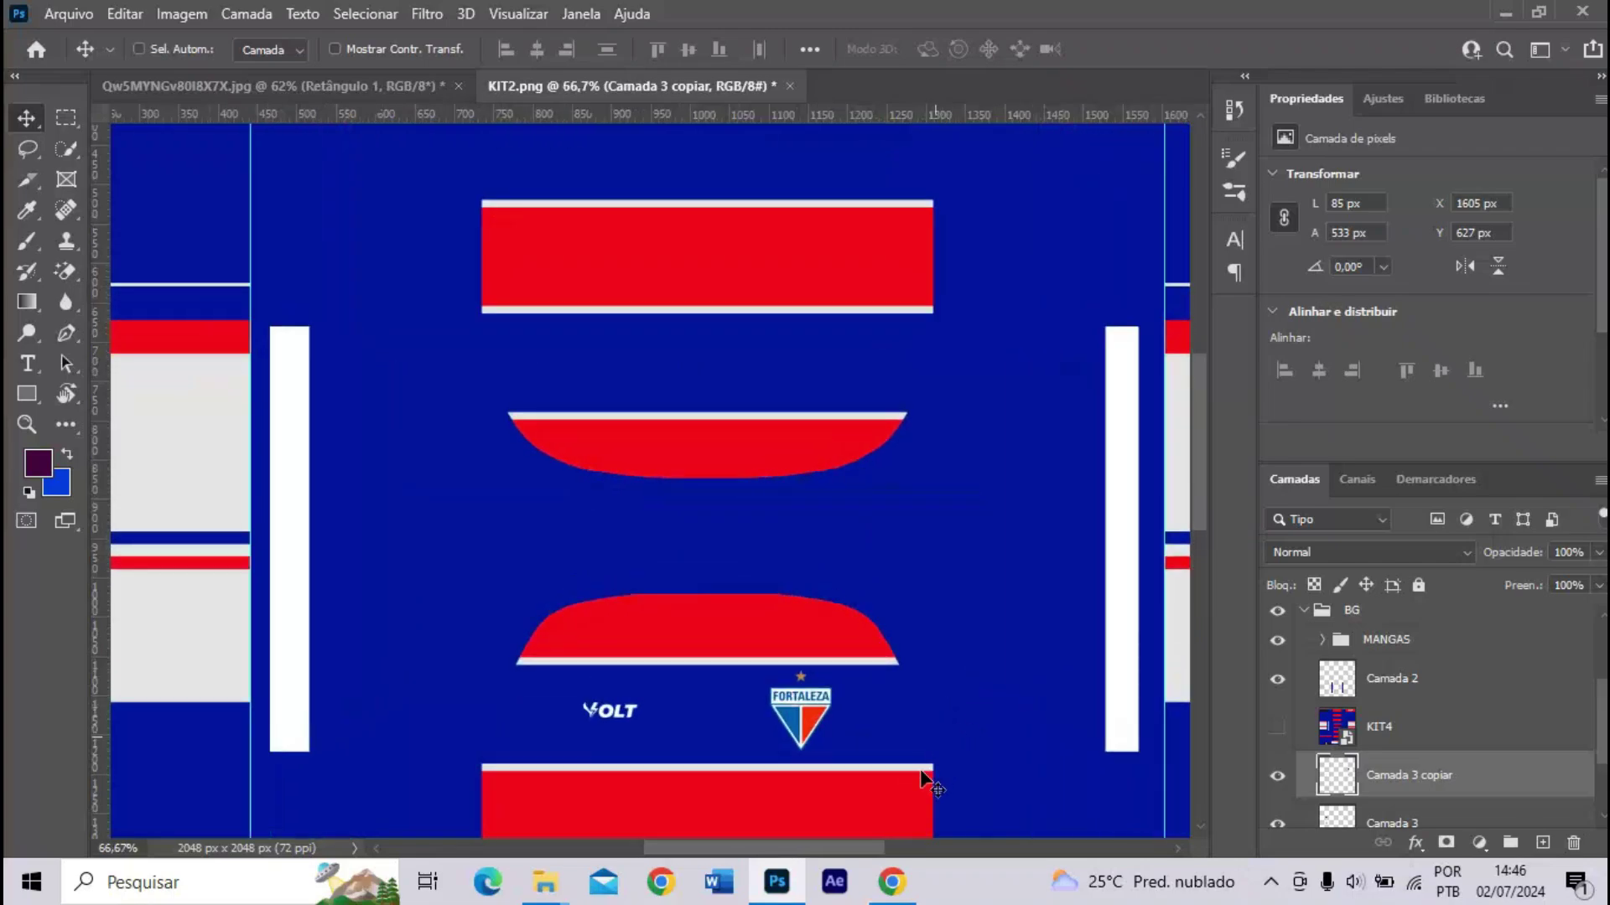
left_click_drag(852, 850, 943, 834)
key("ctrl+plus")
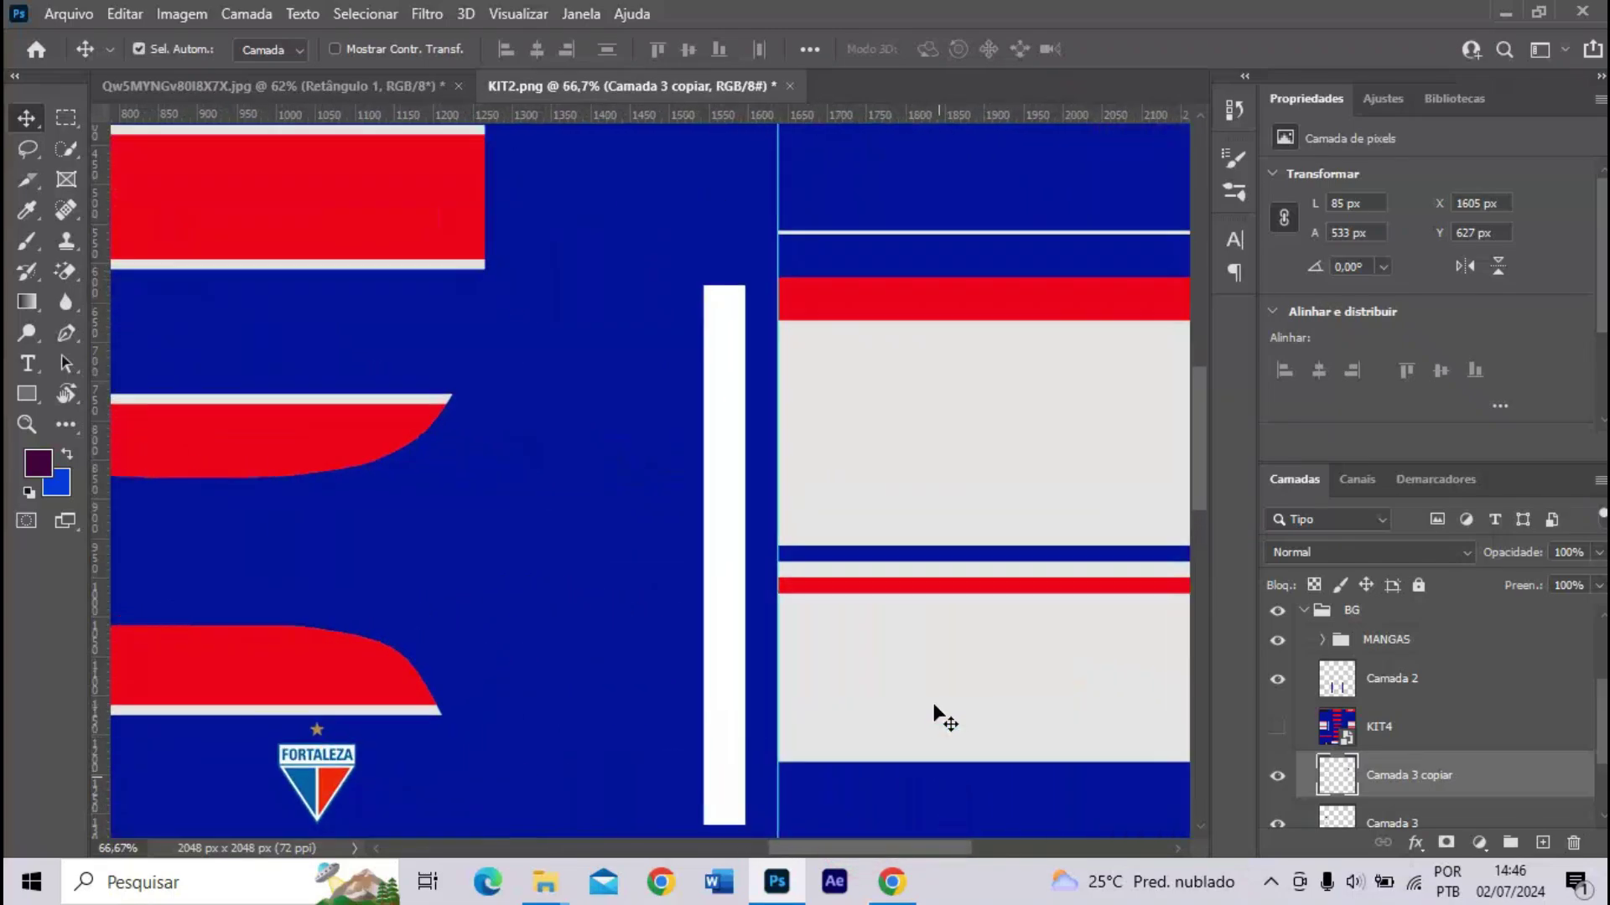
scroll(1115, 748, "up", 2)
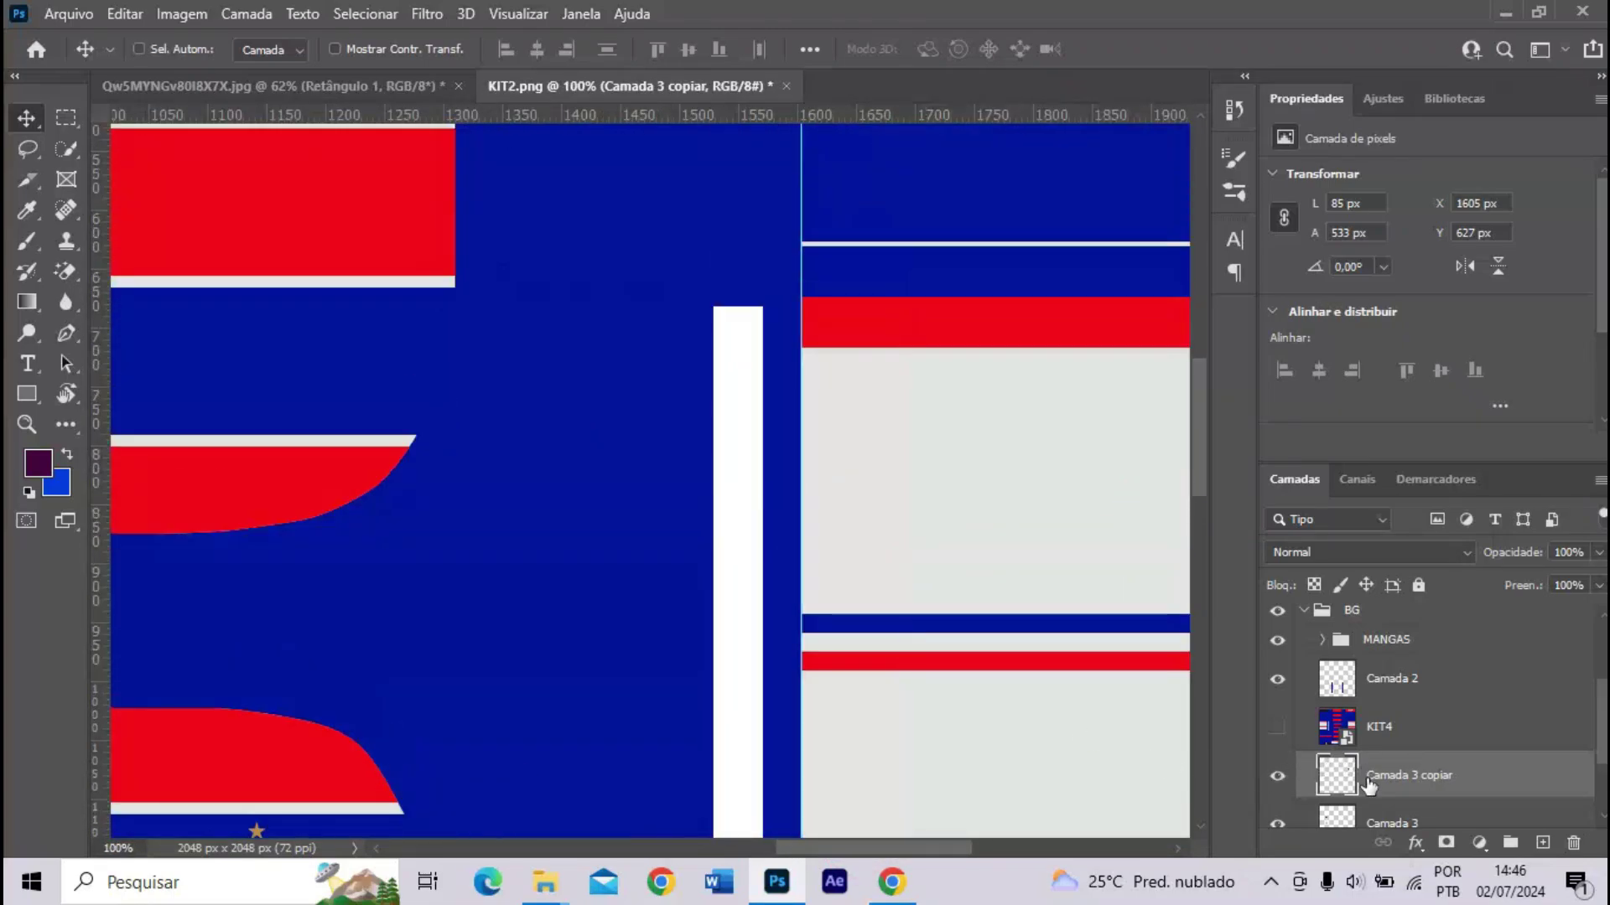
- Group the two sock strip layers and name the group AJUSTE MEIAS
scroll(1392, 782, "down", 2)
left_click(1423, 709, "shift")
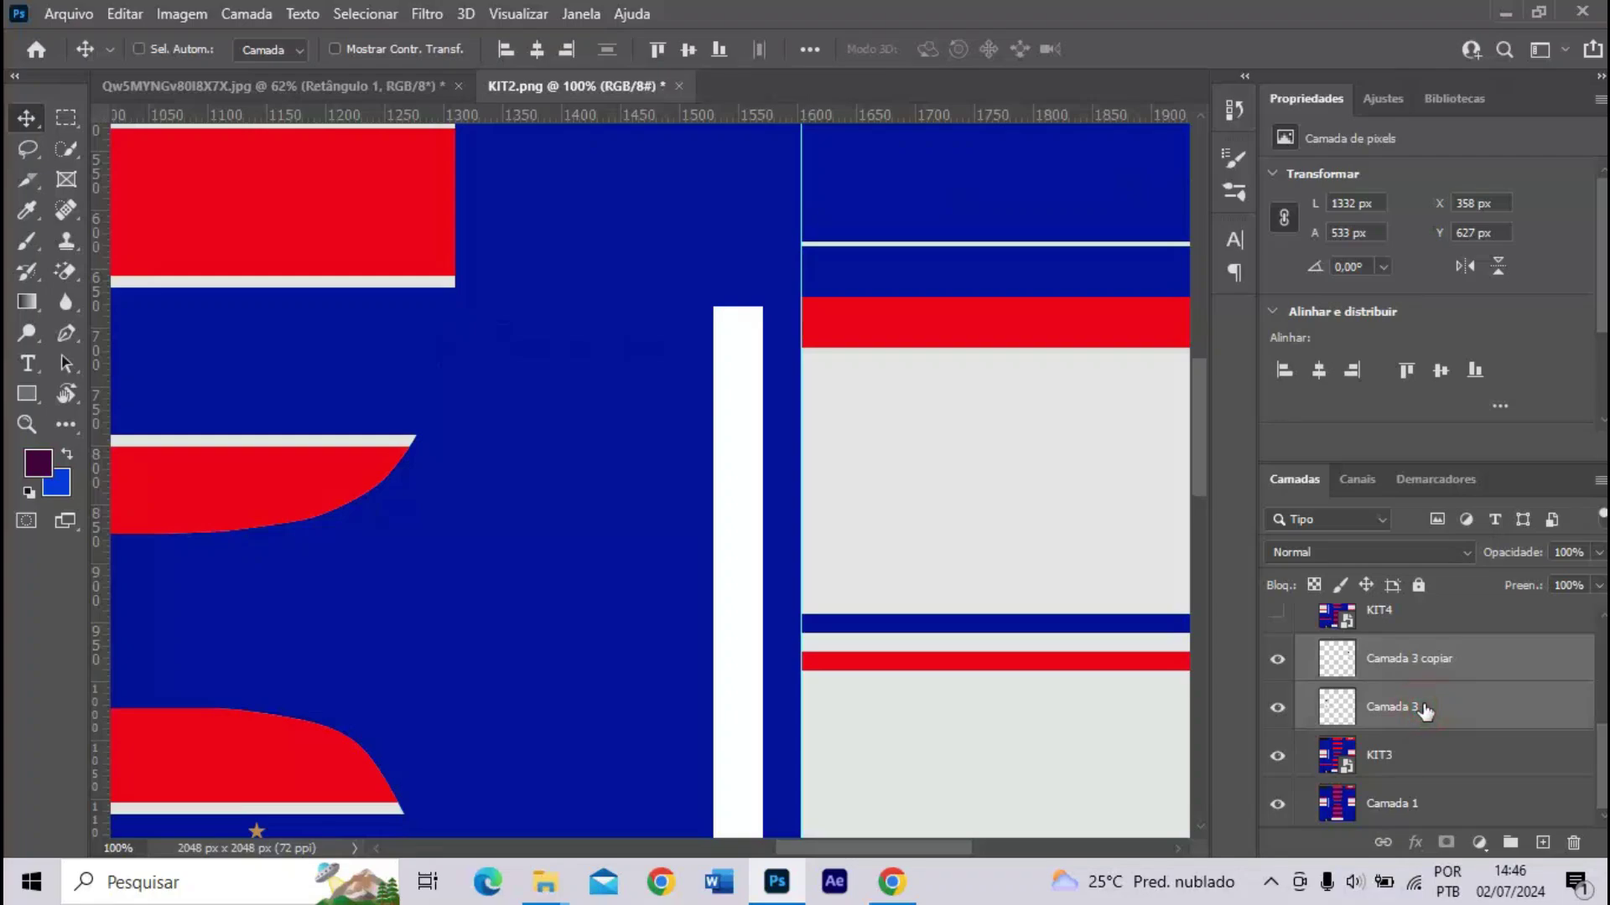
key("ctrl+g")
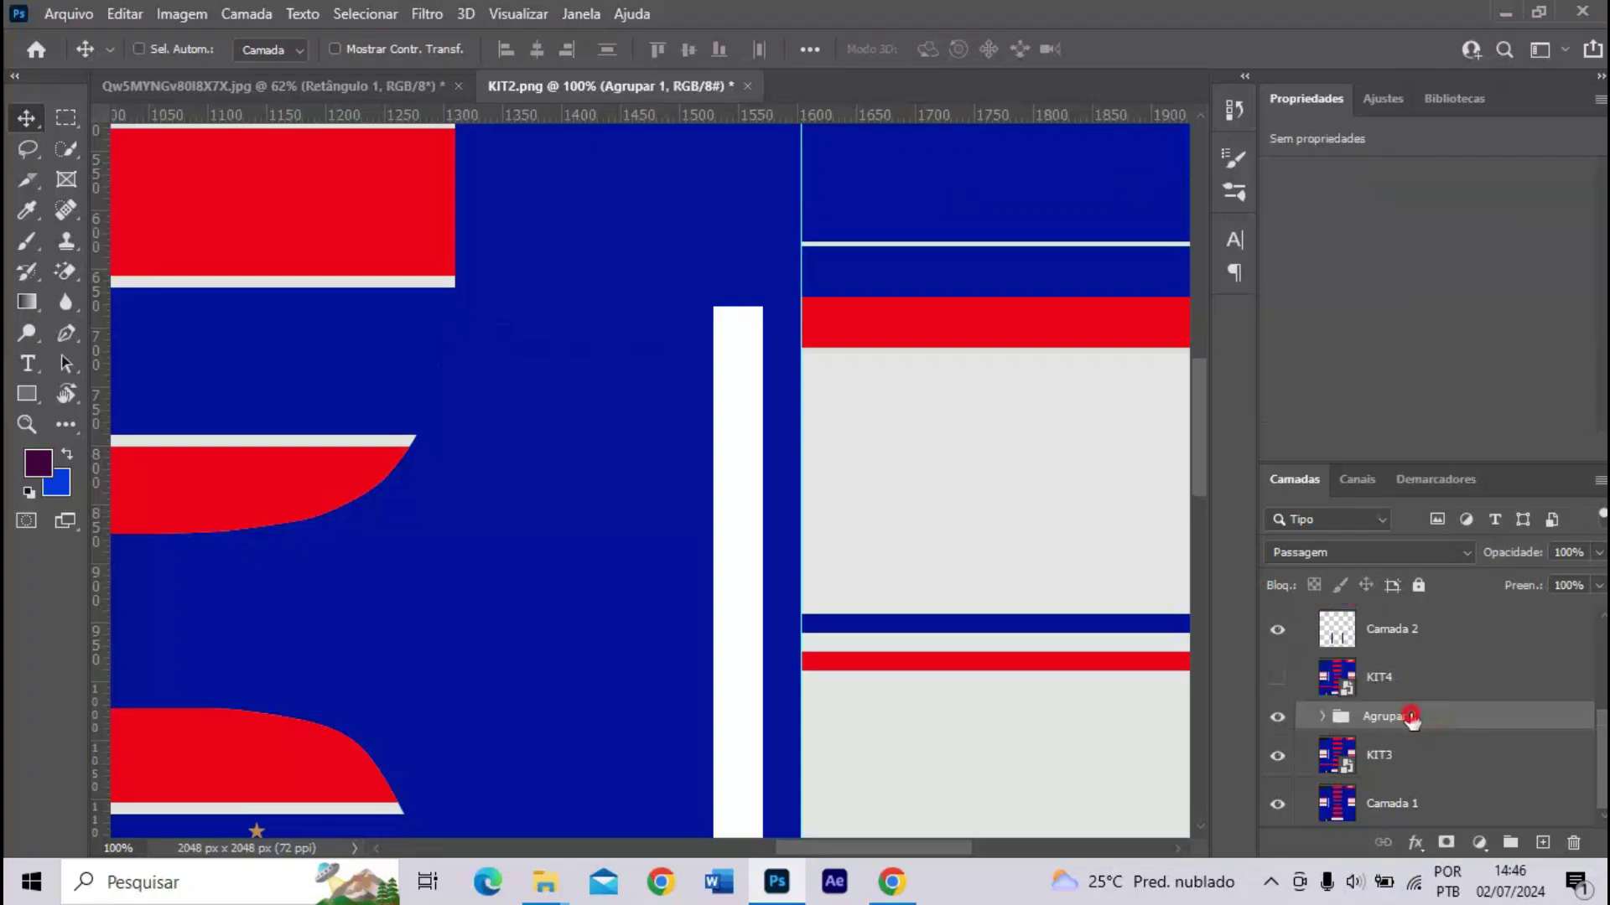
double_click(1411, 717)
type("AJUSTE MEIAS")
key("Return")
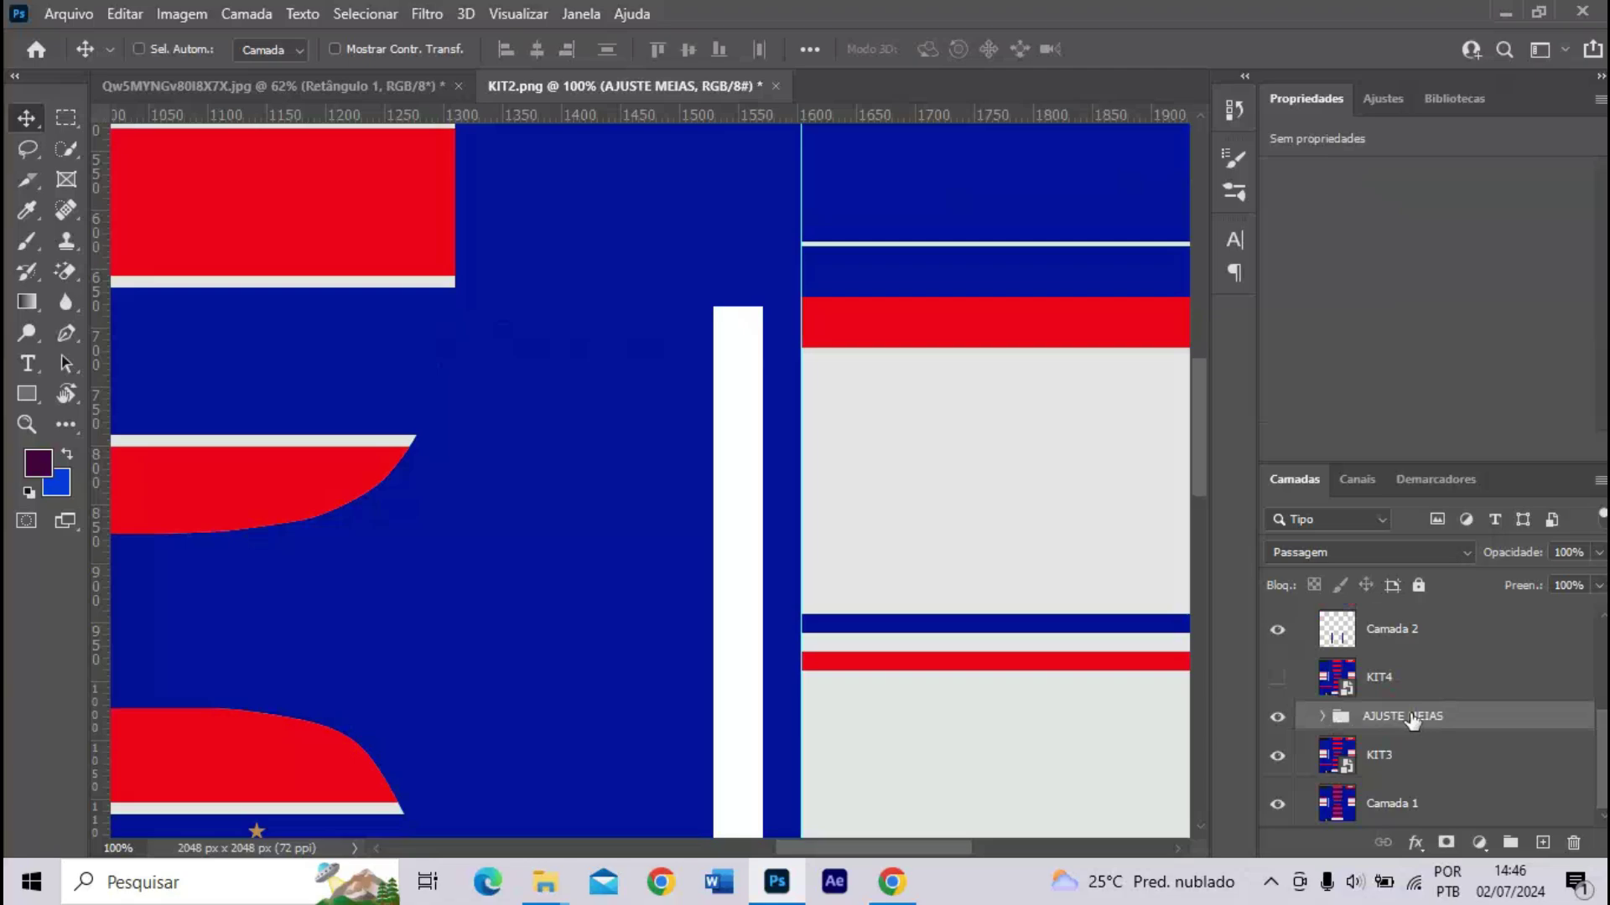
- Group AJUSTE MEIAS together with the KIT3 layer and name the new group KIT OFICIAL
left_click(1458, 771)
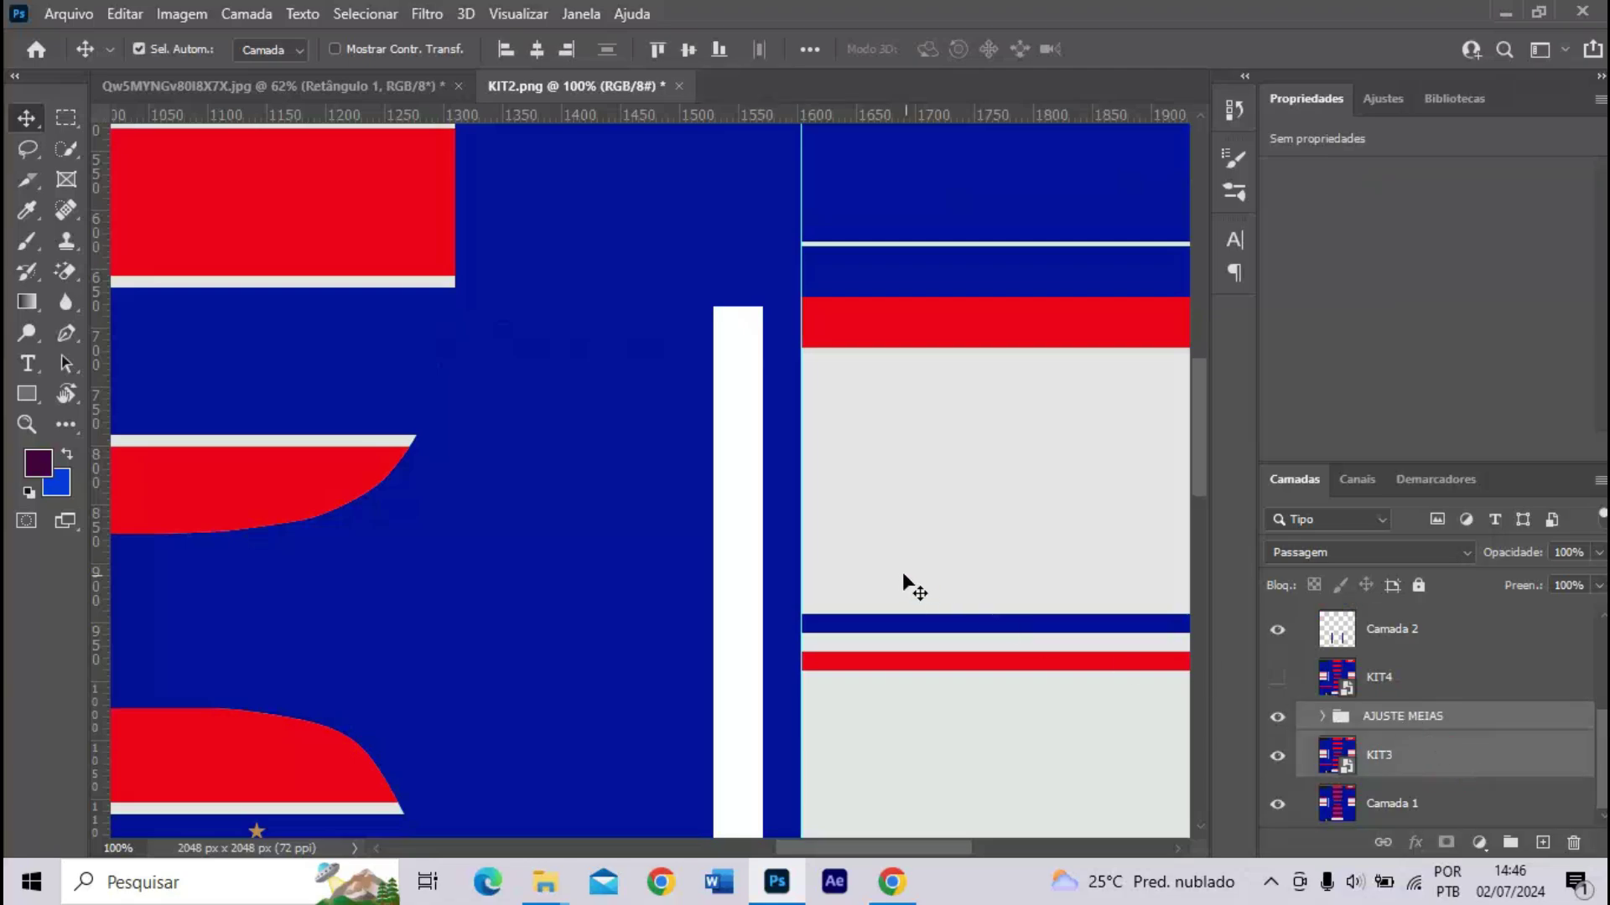
key("ctrl+minus")
key("ctrl+minus")
key("ctrl+minus")
scroll(1072, 716, "down", 1)
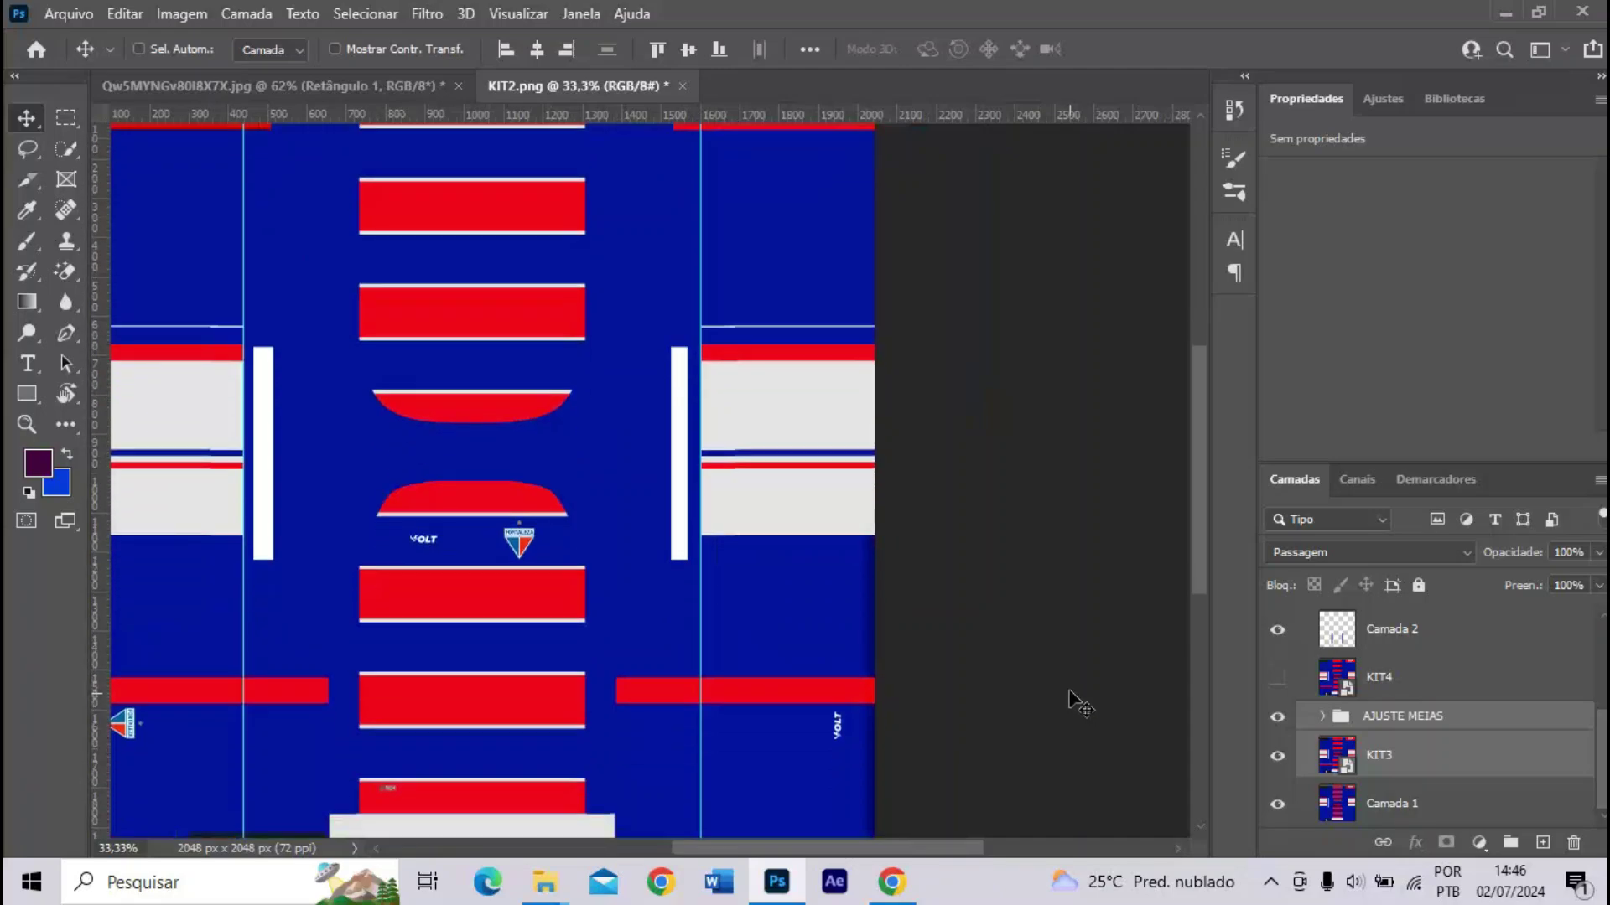
key("ctrl+g")
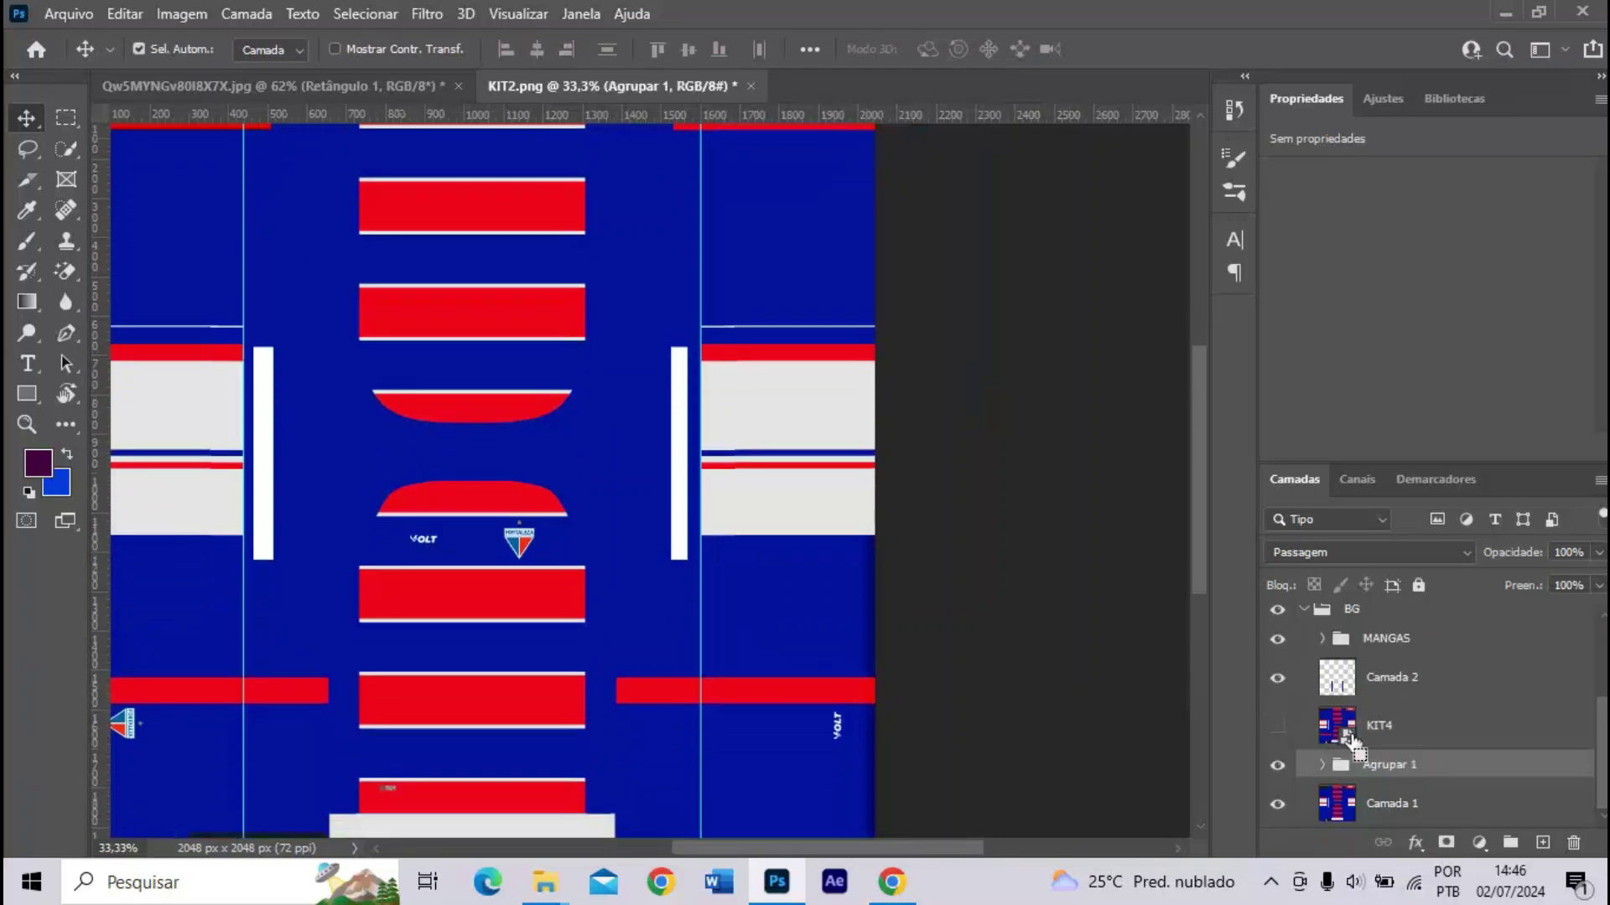
double_click(1392, 764)
type("KIT OFICIAL")
key("Return")
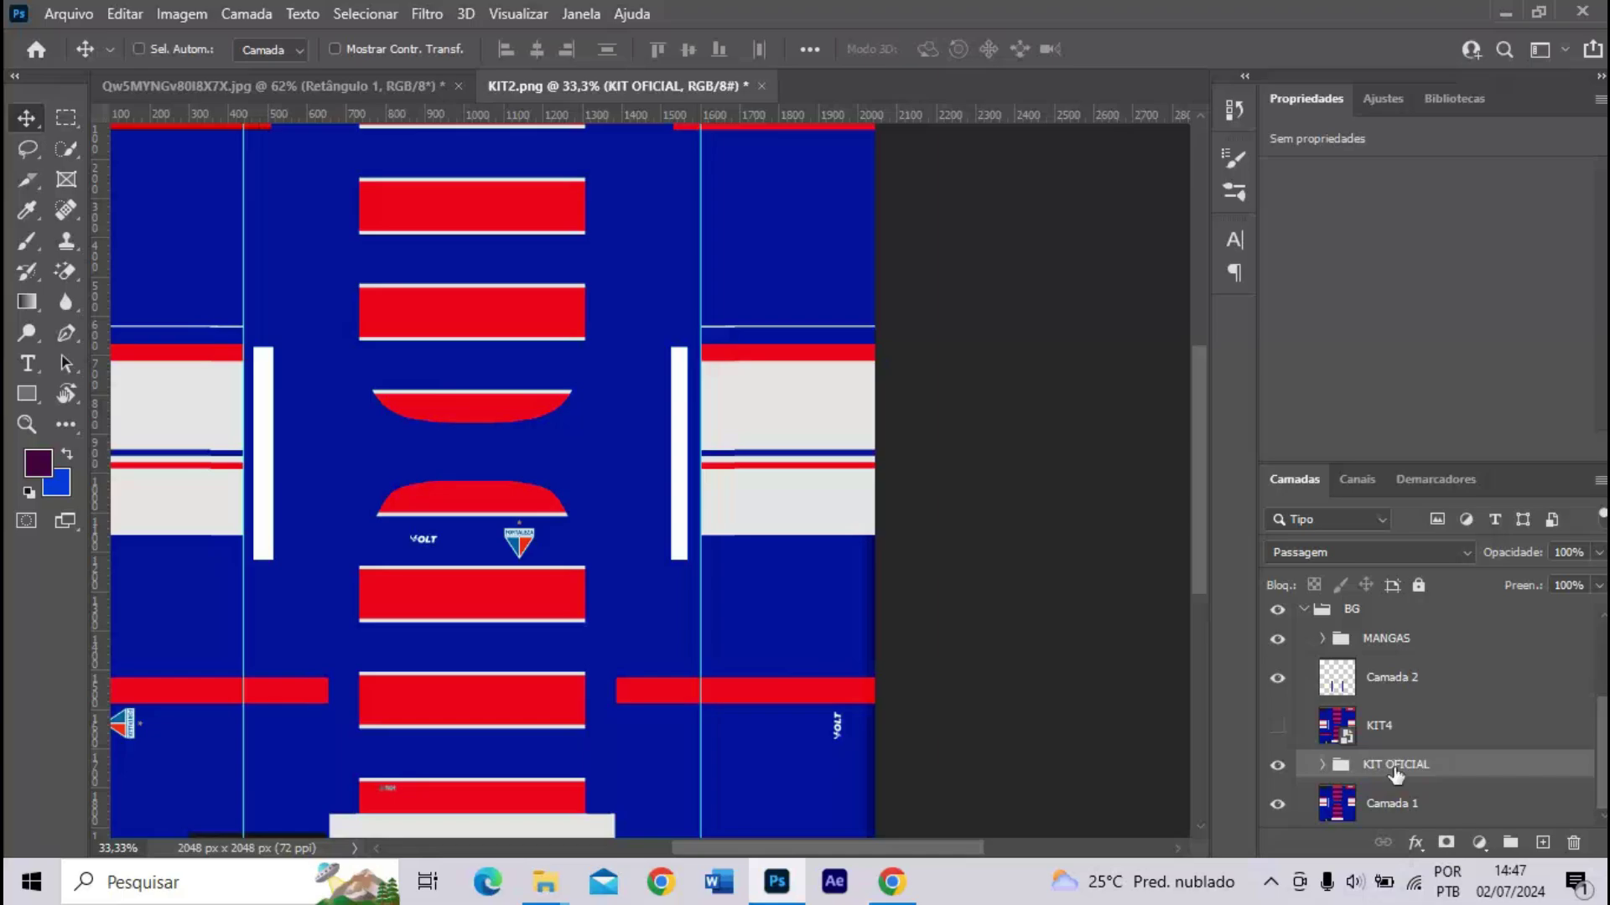
- Duplicate the KIT OFICIAL group, merge the duplicate into a single layer, and rename that layer KIT OFICIAL
key("ctrl+j")
key("ctrl+plus")
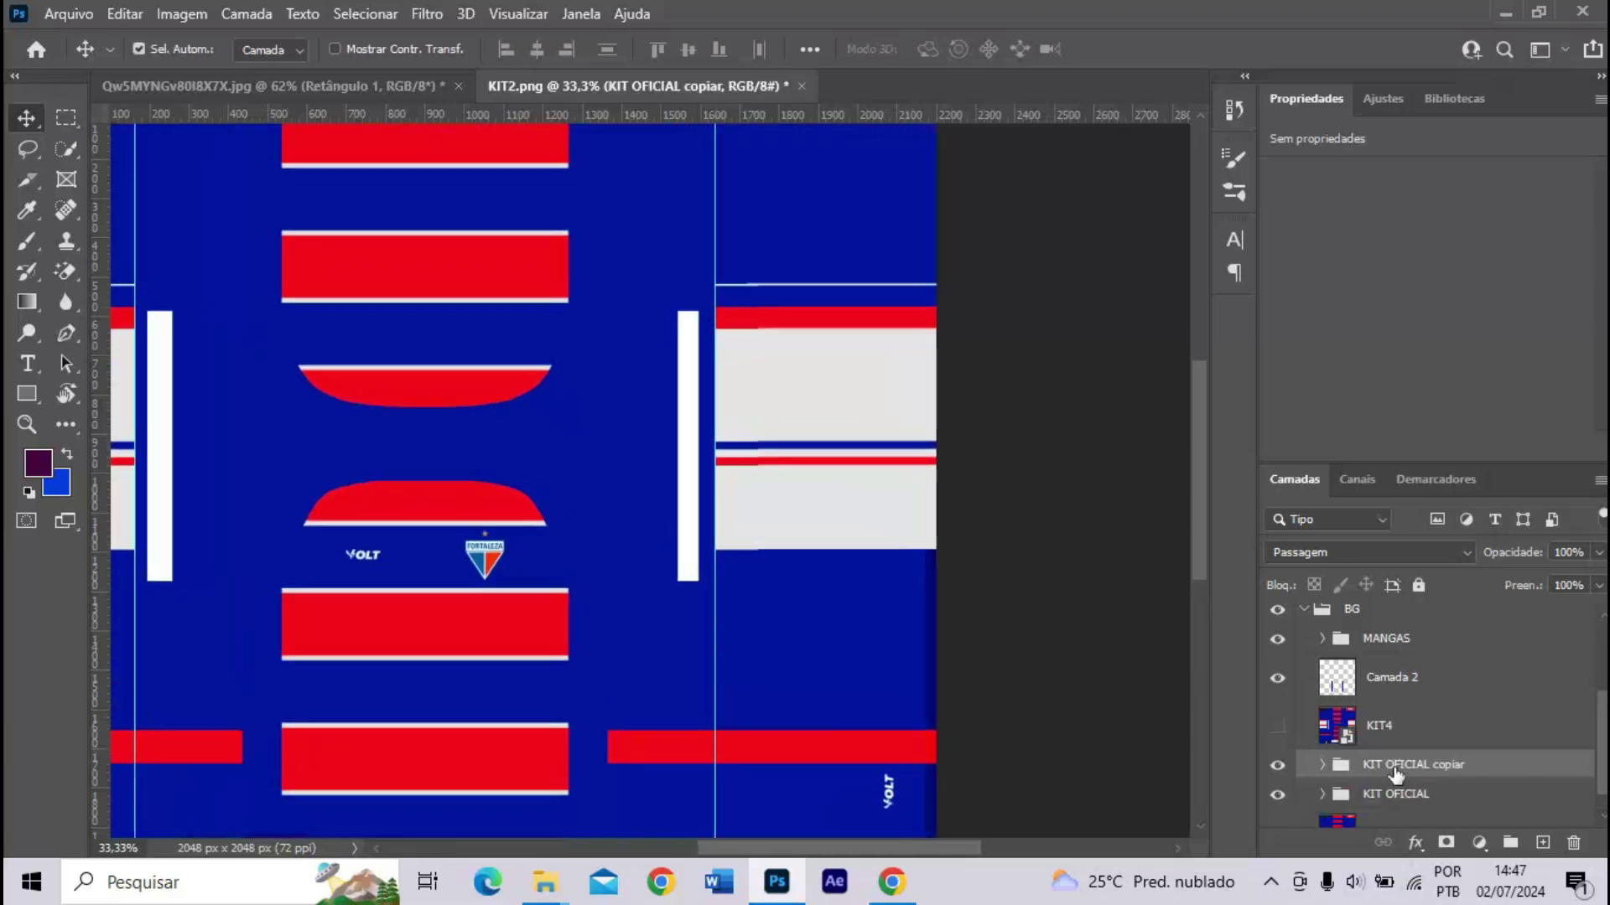
right_click(1391, 764)
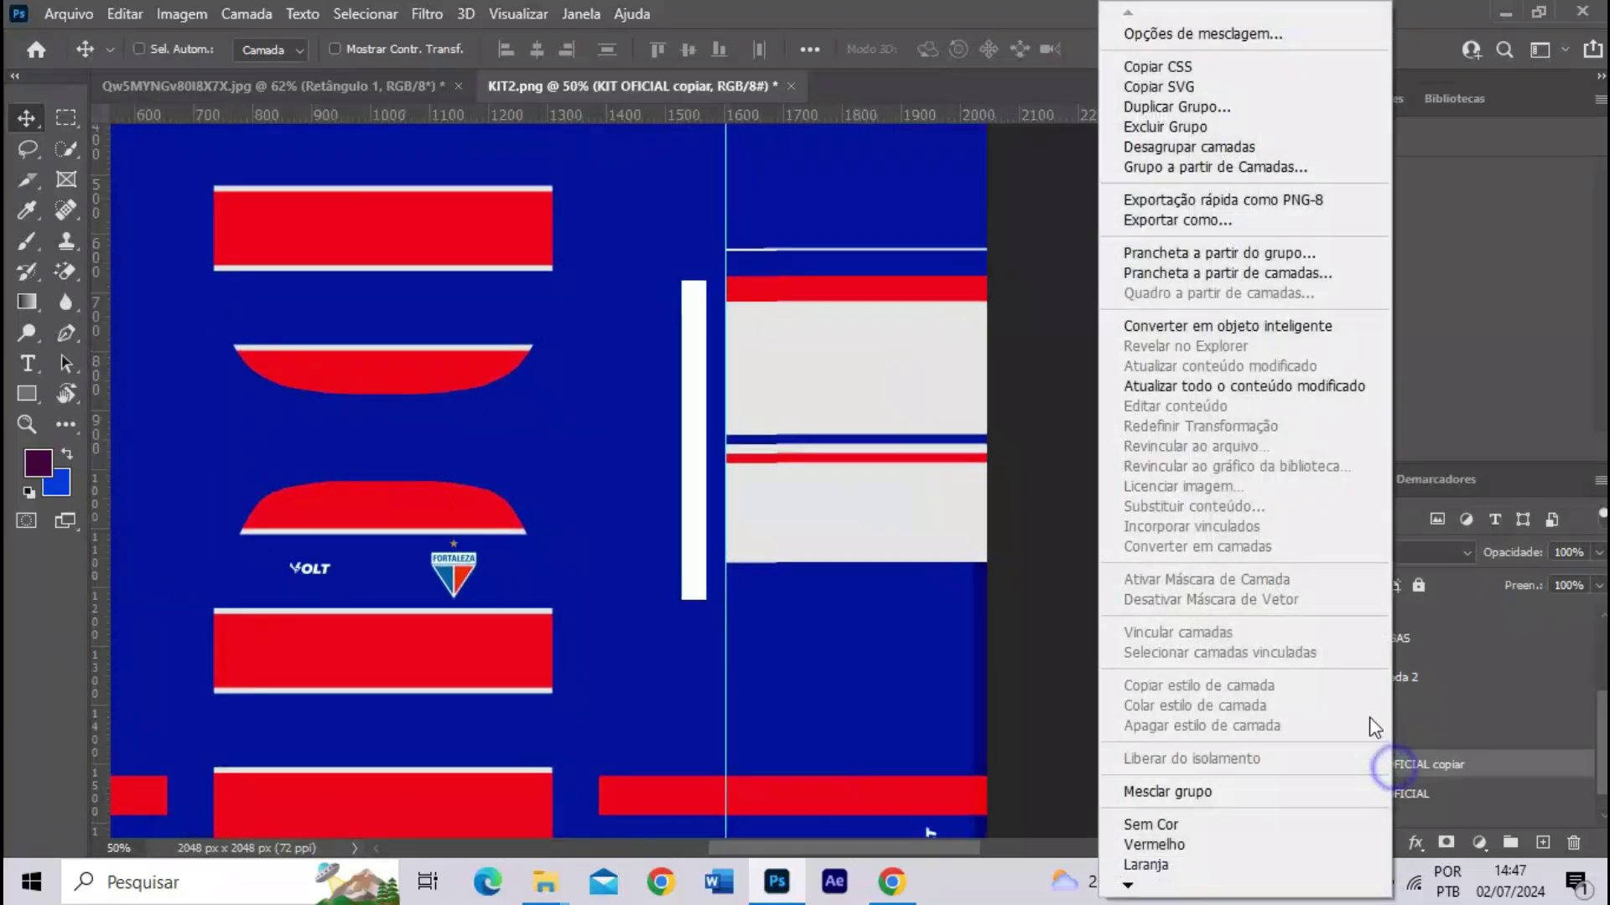
left_click(1173, 791)
double_click(1471, 775)
left_click(1477, 776)
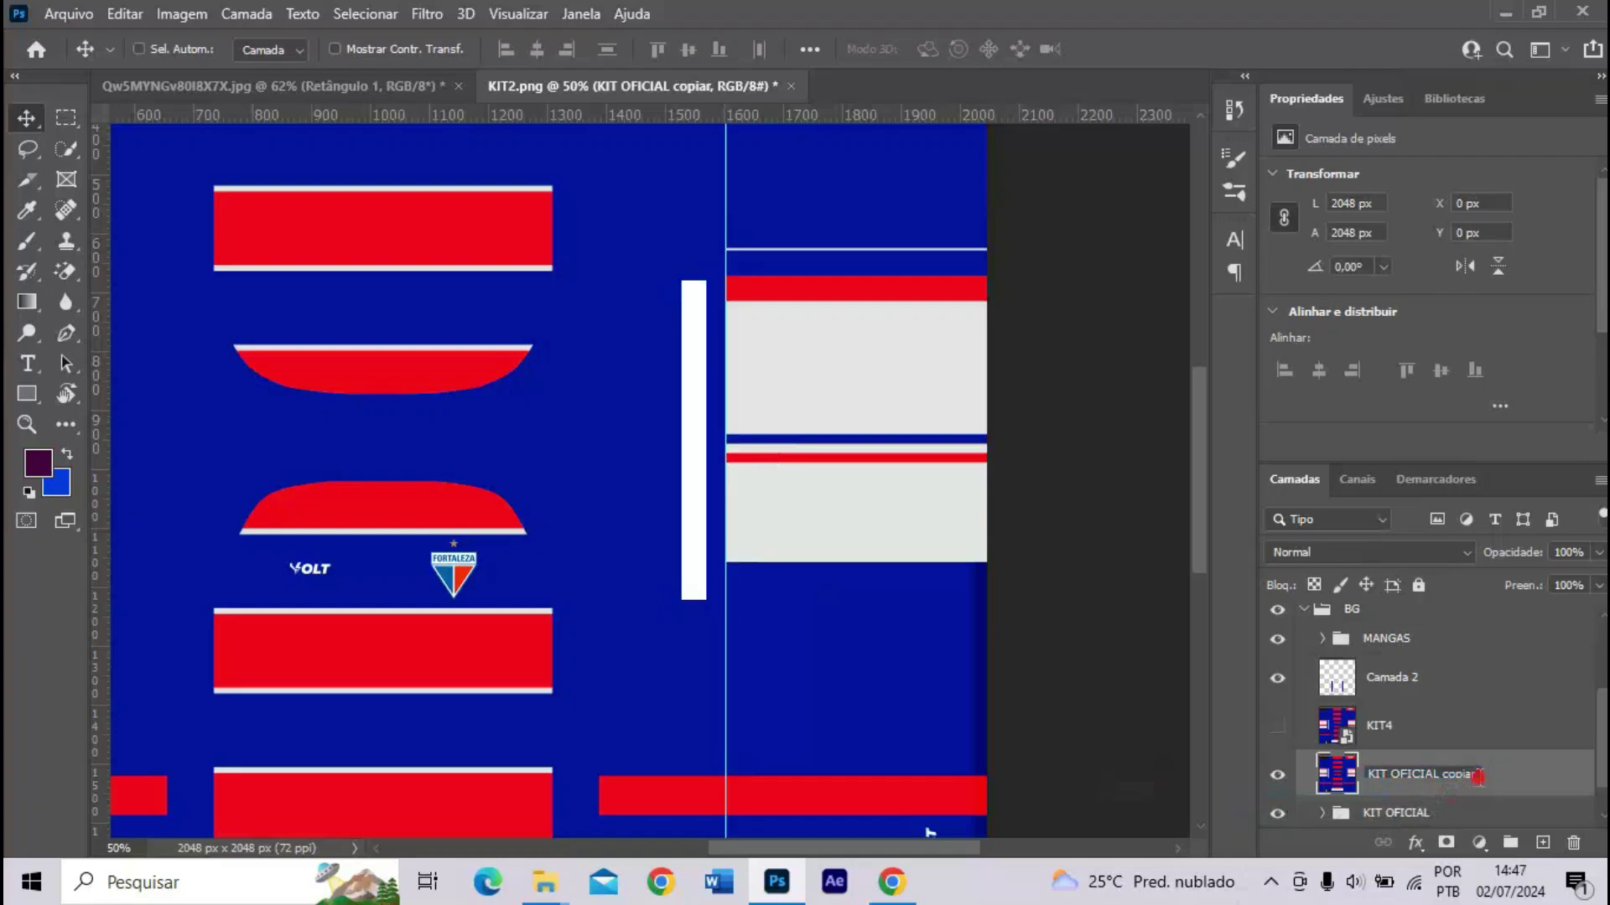
key("BackSpace")
key("Return")
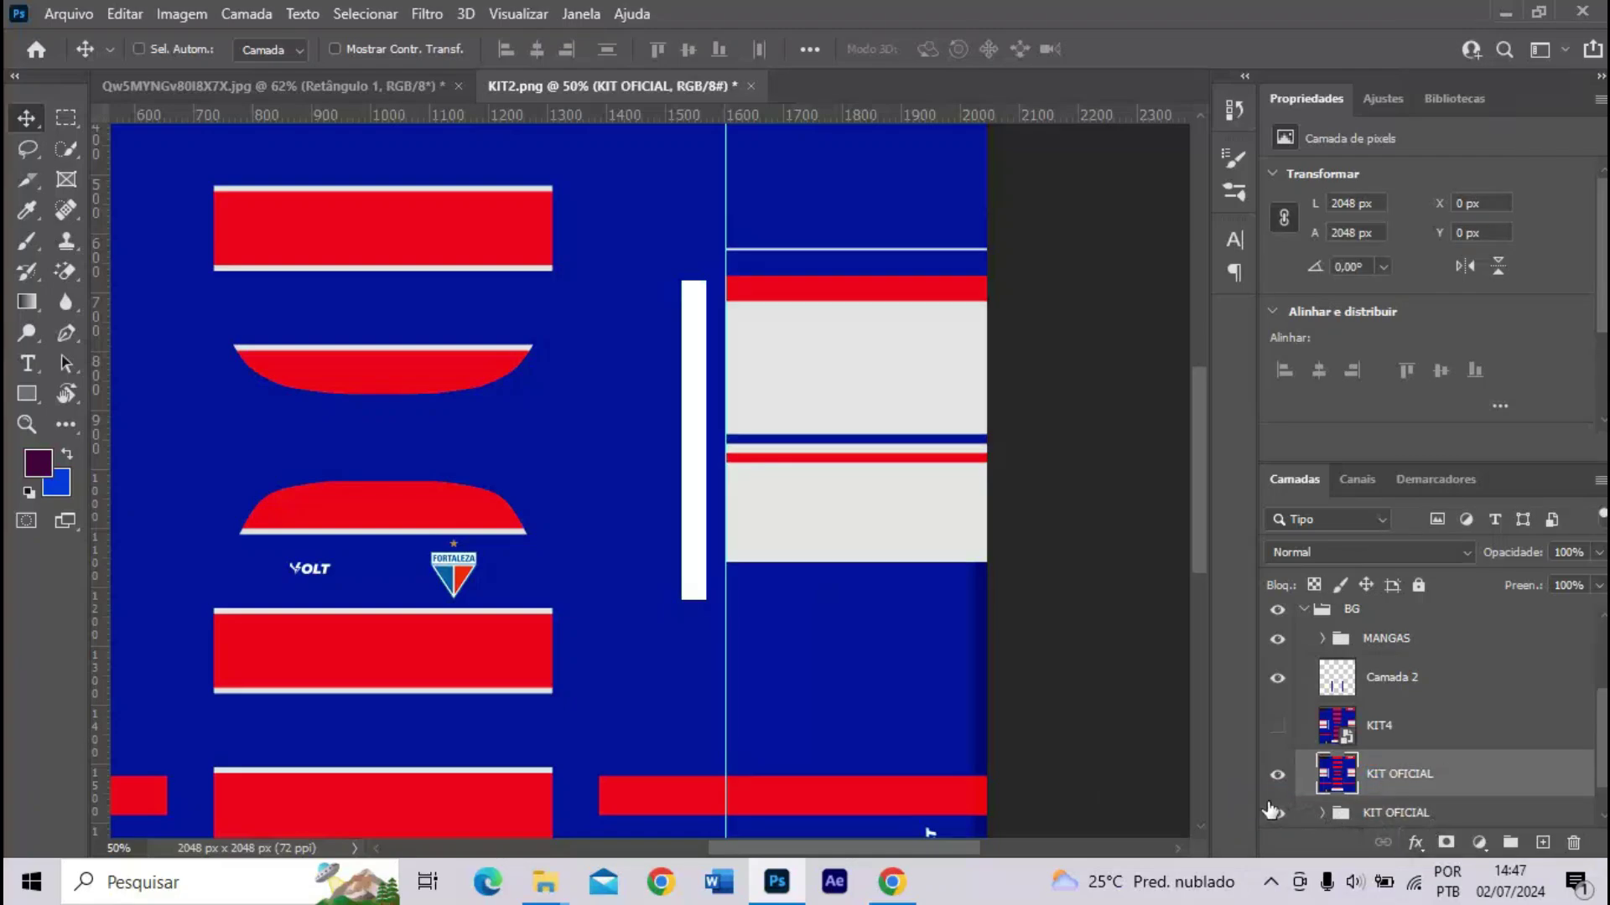
key("ctrl+plus")
key("ctrl+plus")
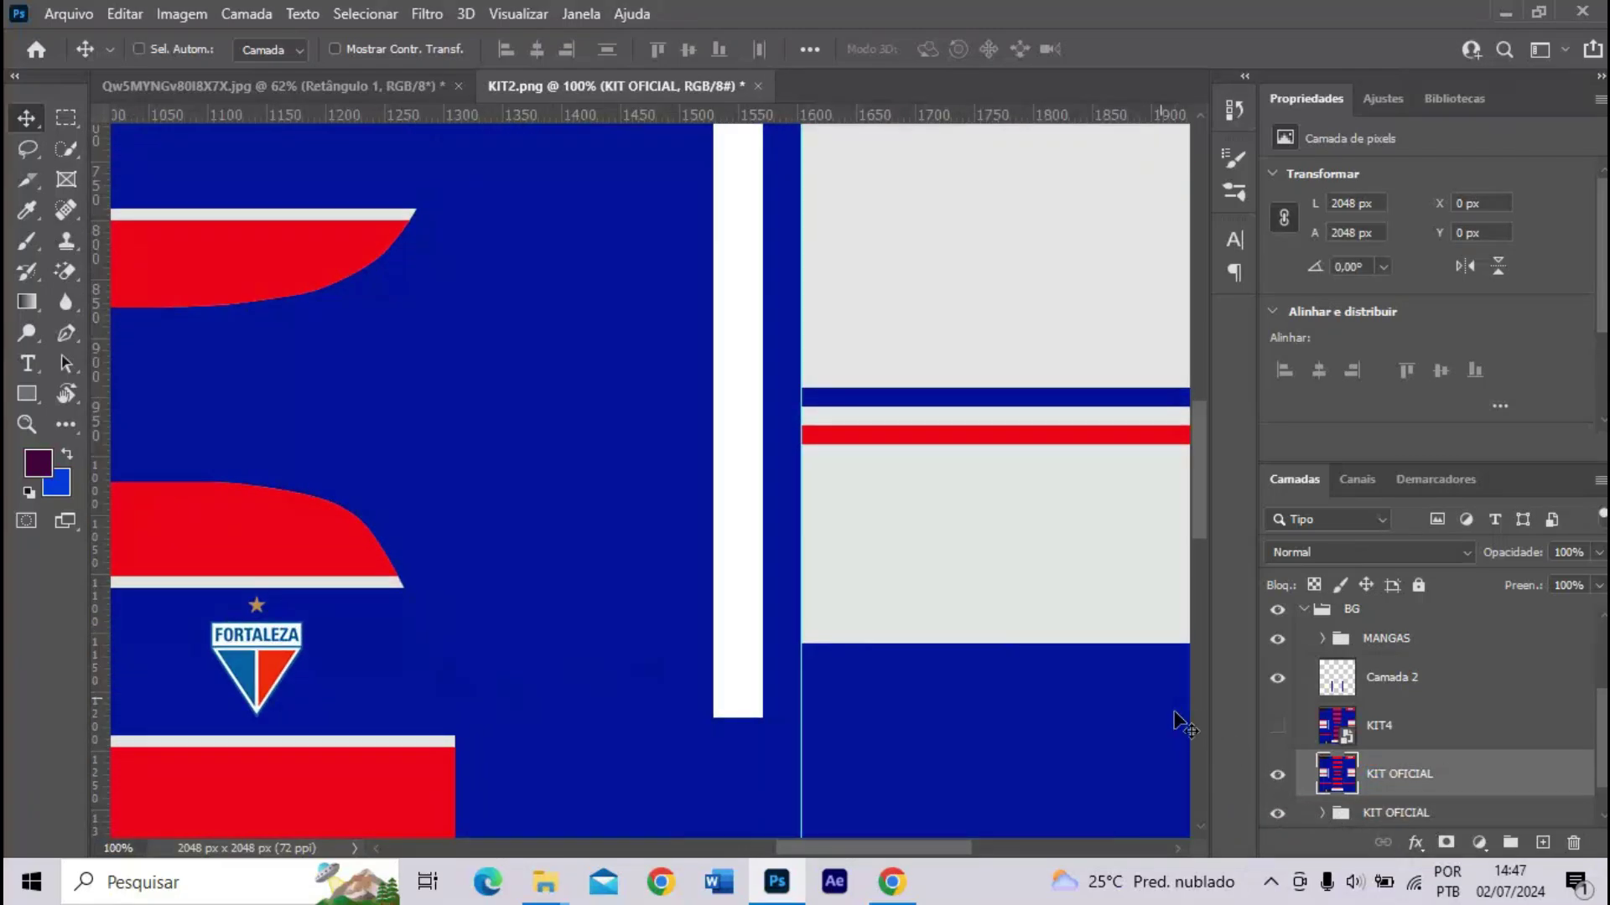
key("ctrl+minus")
scroll(955, 632, "up", 3)
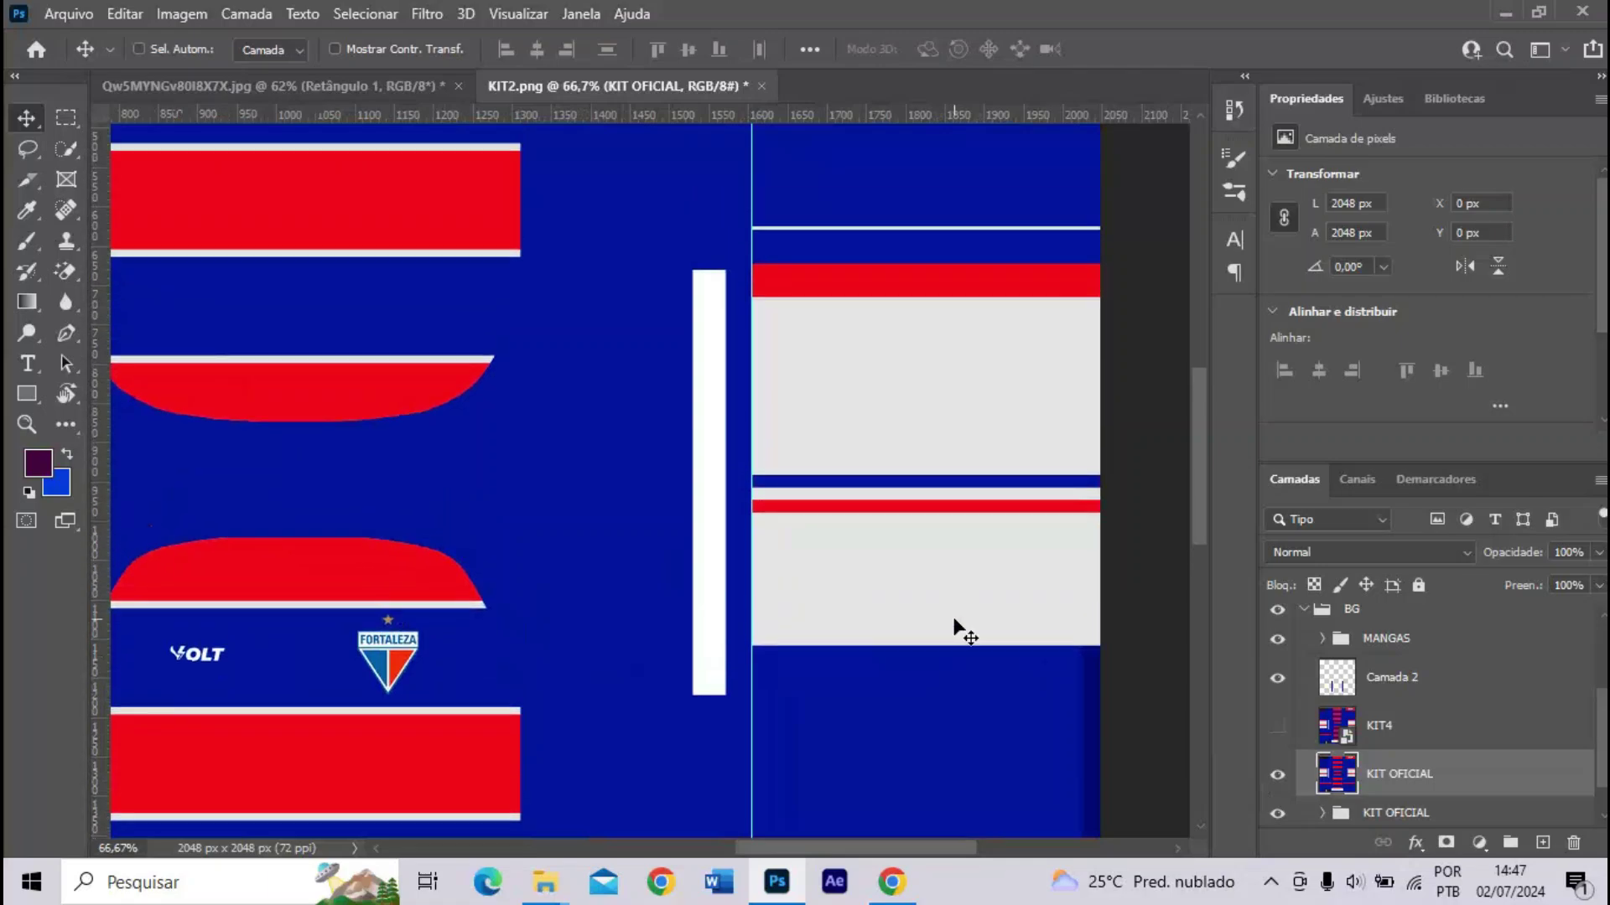
- Rename the Camada 2 layer inside the BG group as Correção, and collapse the BG group
scroll(1295, 788, "down", 1)
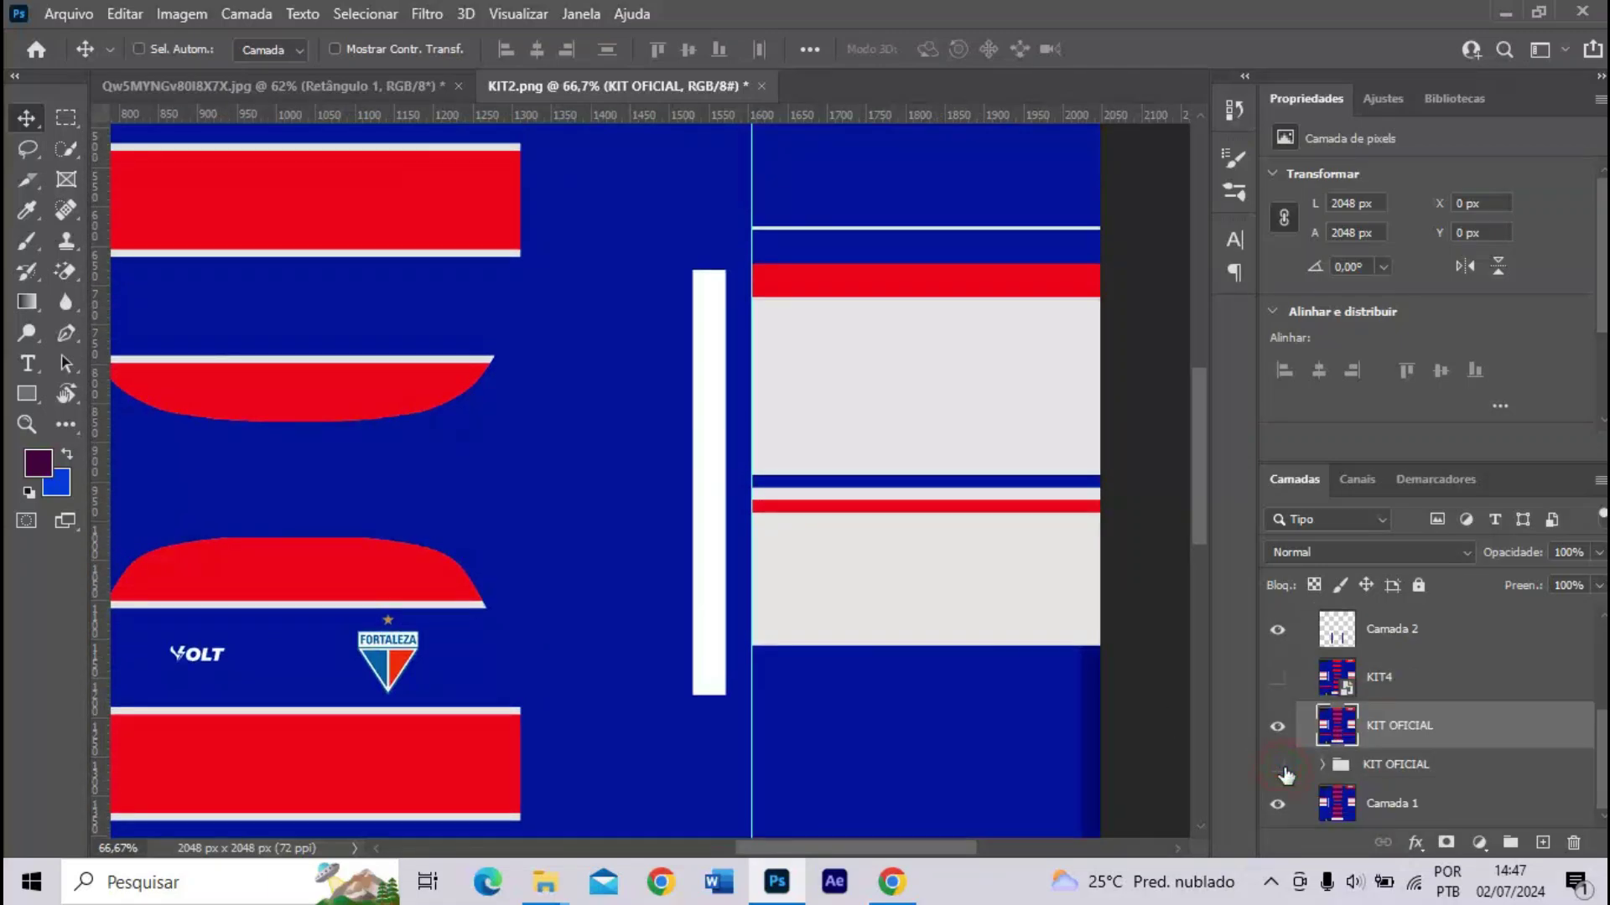
left_click_drag(934, 844, 782, 824)
key("ctrl+minus")
scroll(1339, 688, "up", 2)
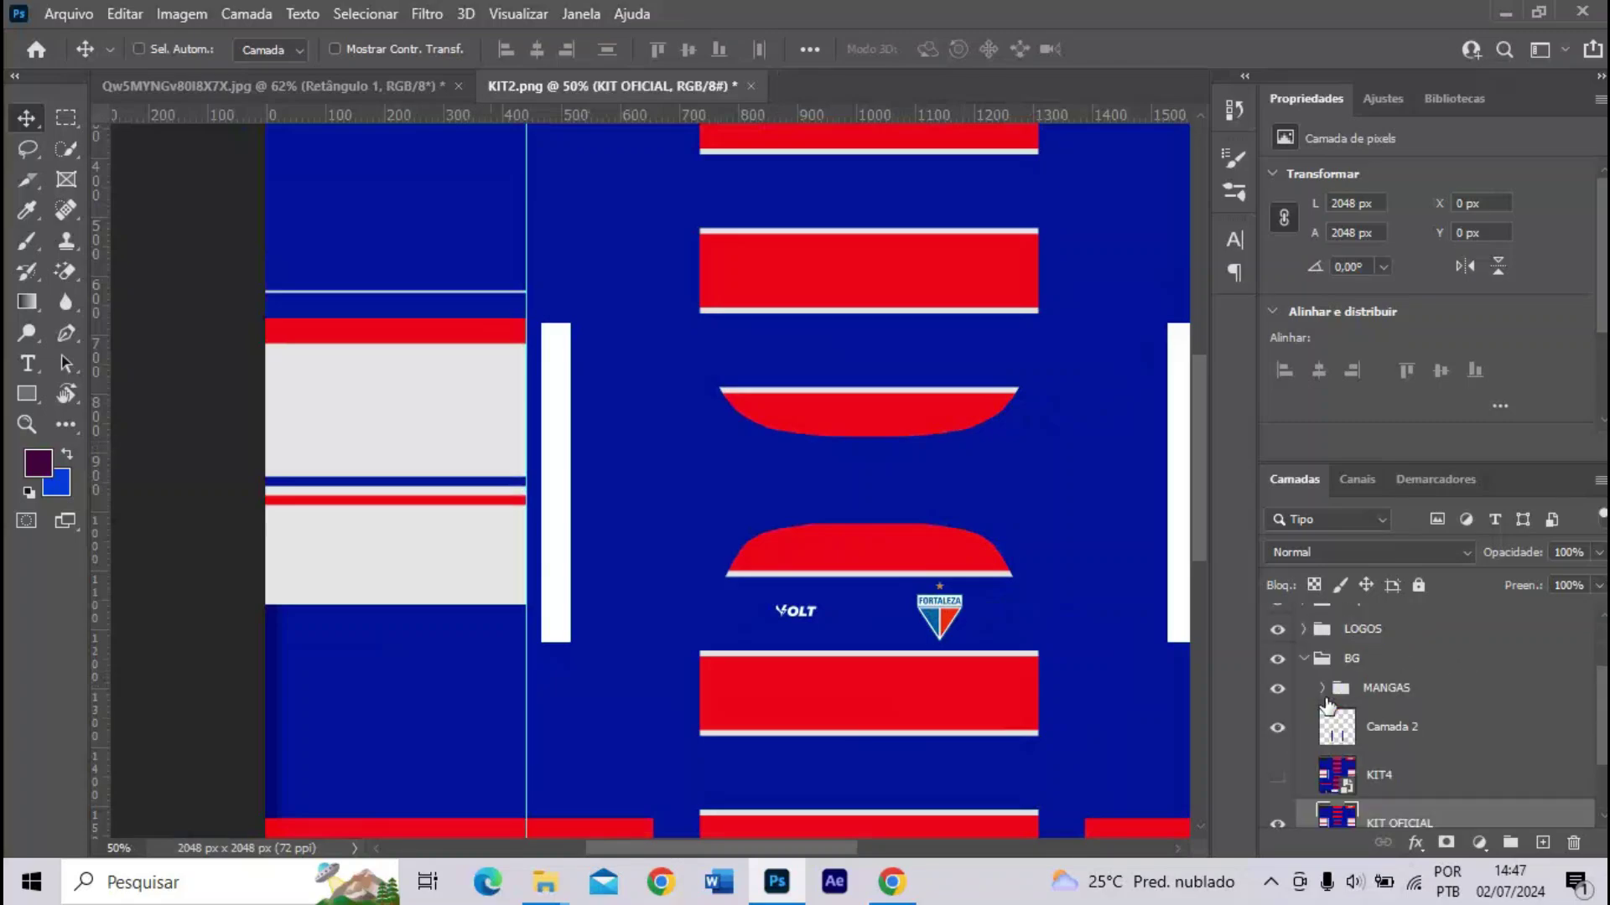
left_click(1277, 730)
left_click(1277, 729)
double_click(1379, 730)
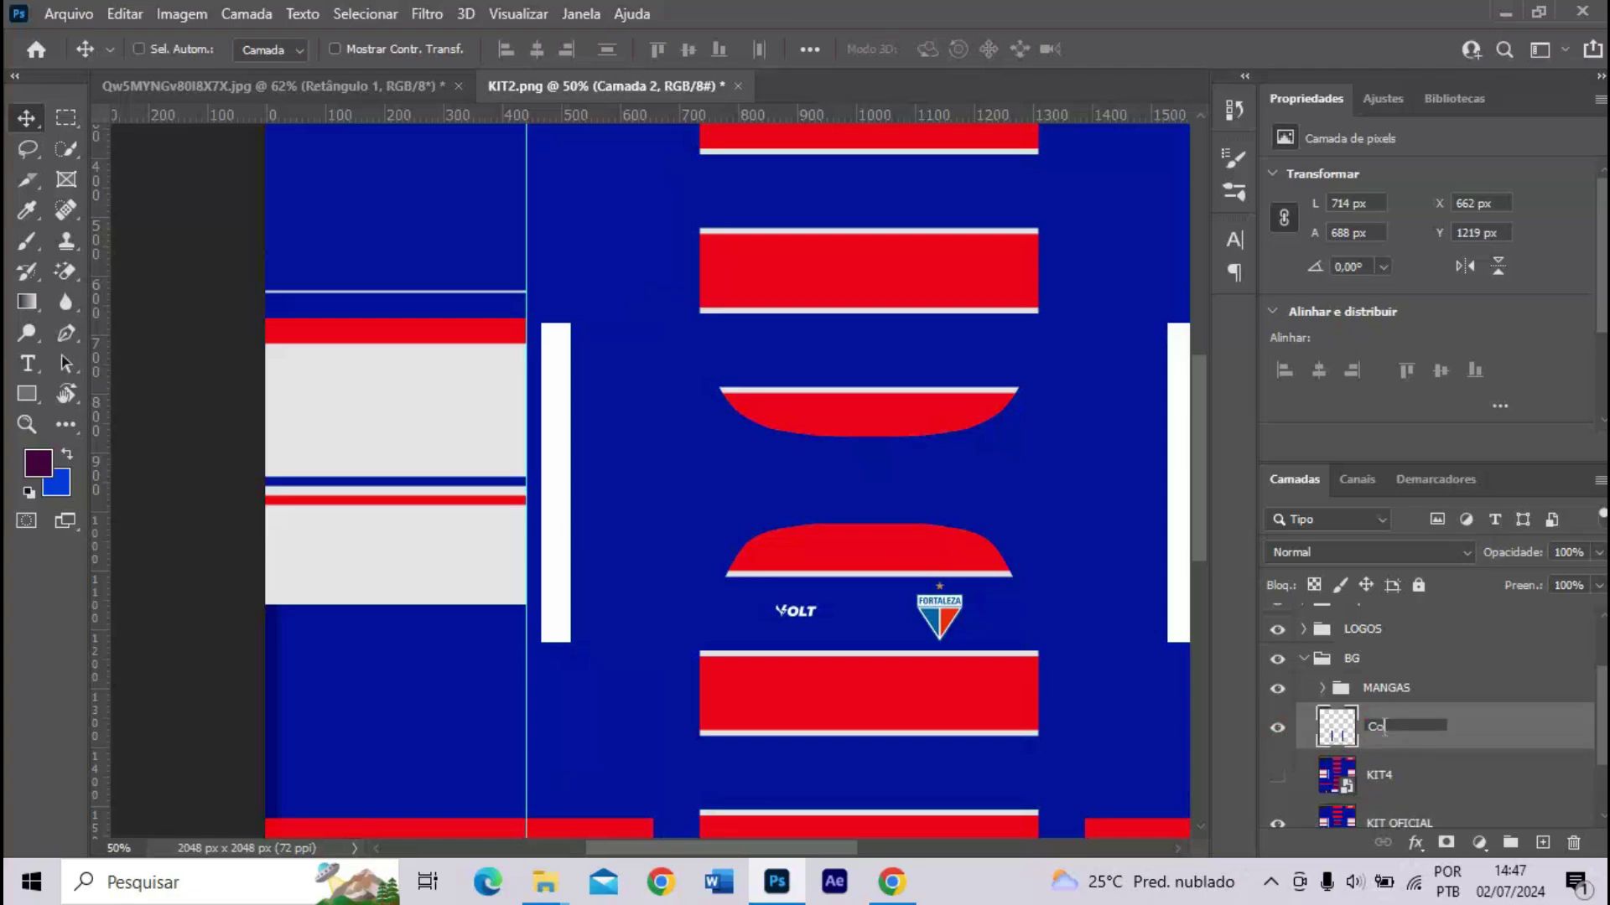
key("Return")
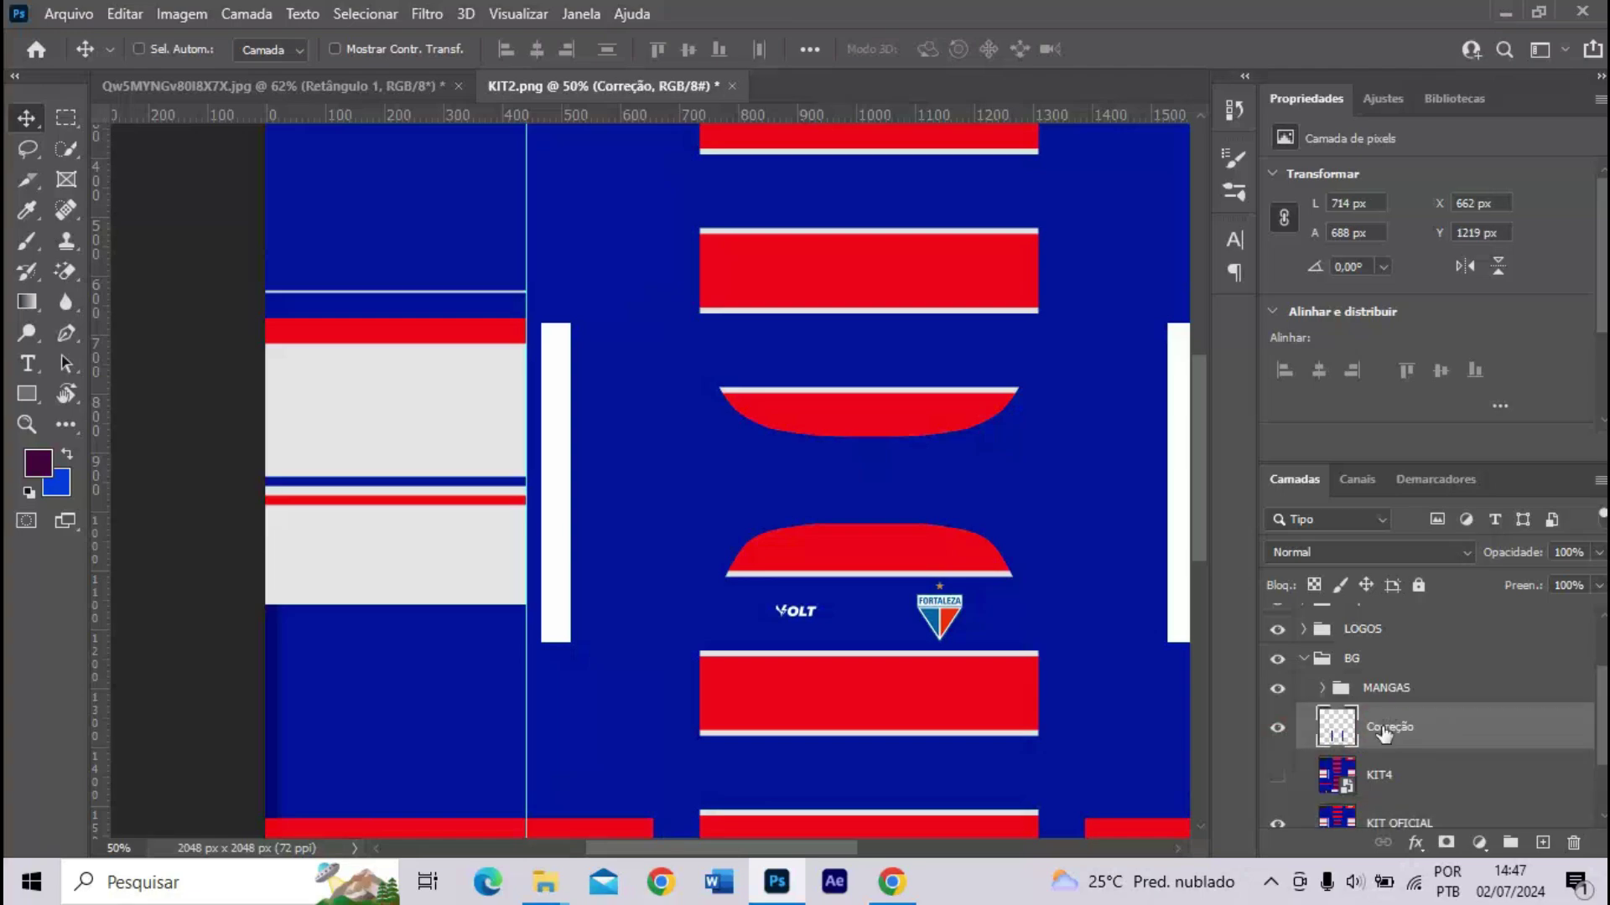
left_click(1303, 659)
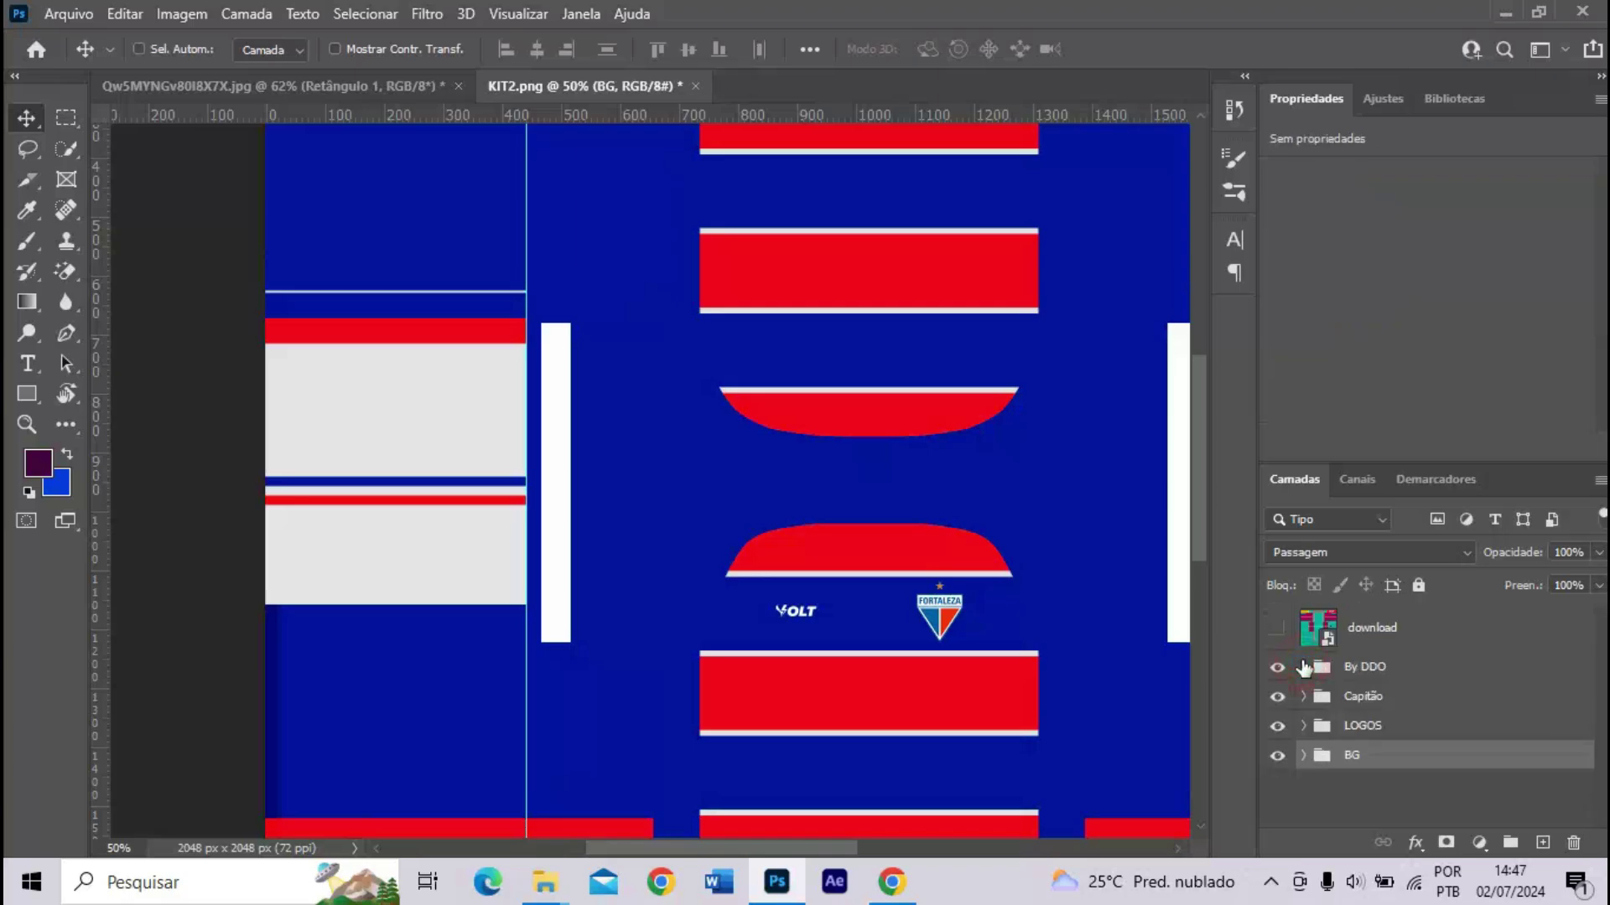
- Show the download template layer over the kit and lower its opacity to 42%
left_click(1277, 629)
left_click(1327, 638)
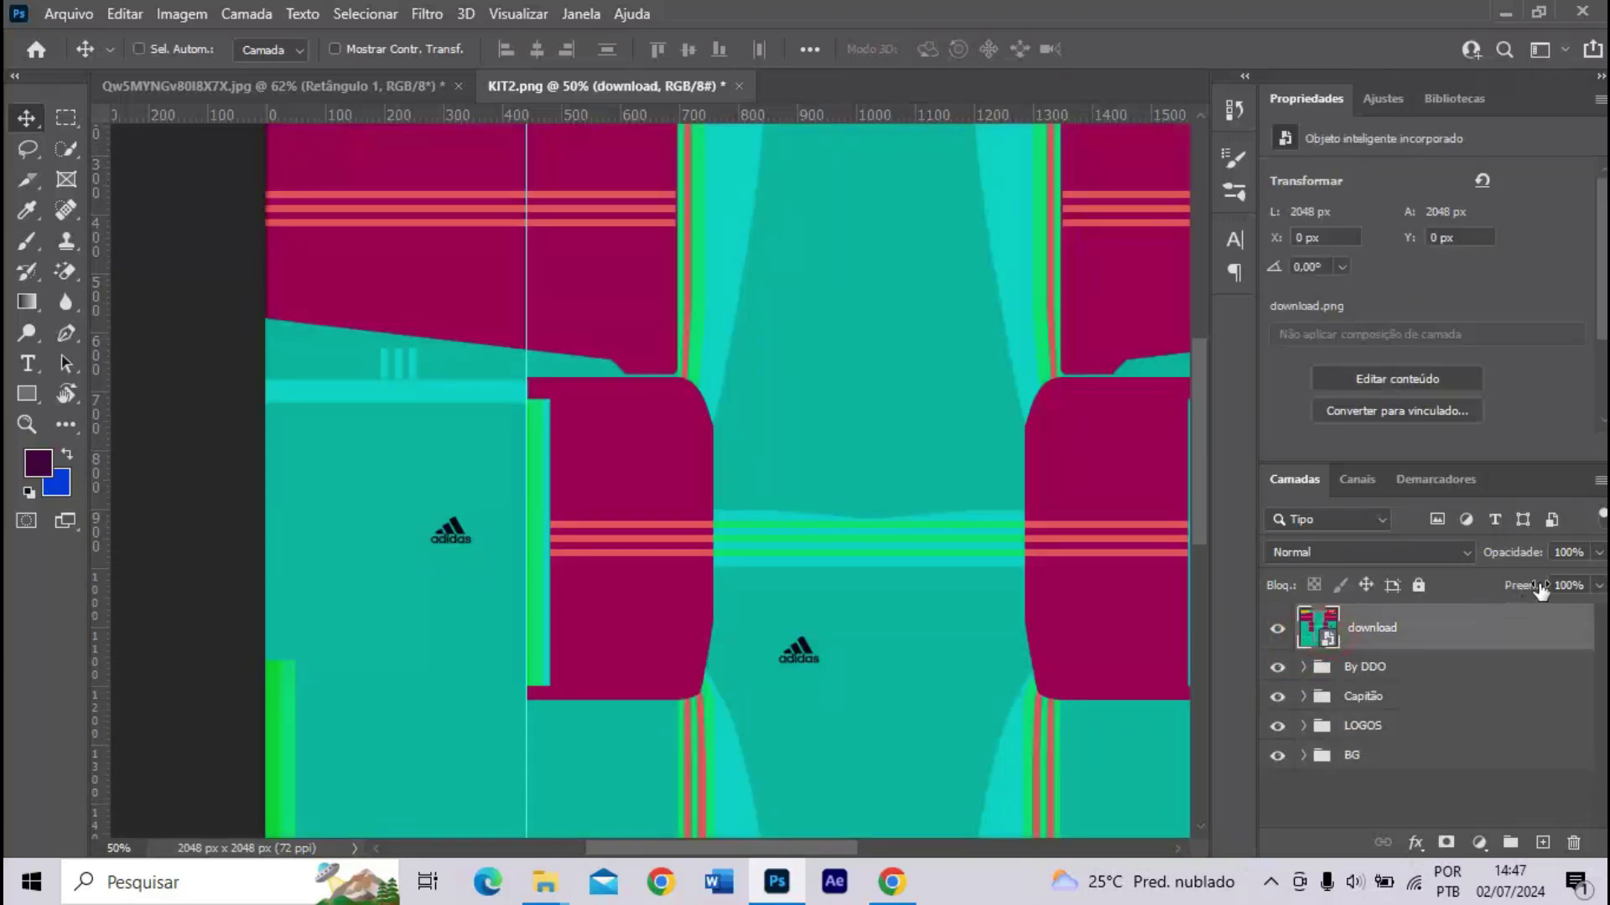
left_click_drag(1527, 549, 871, 834)
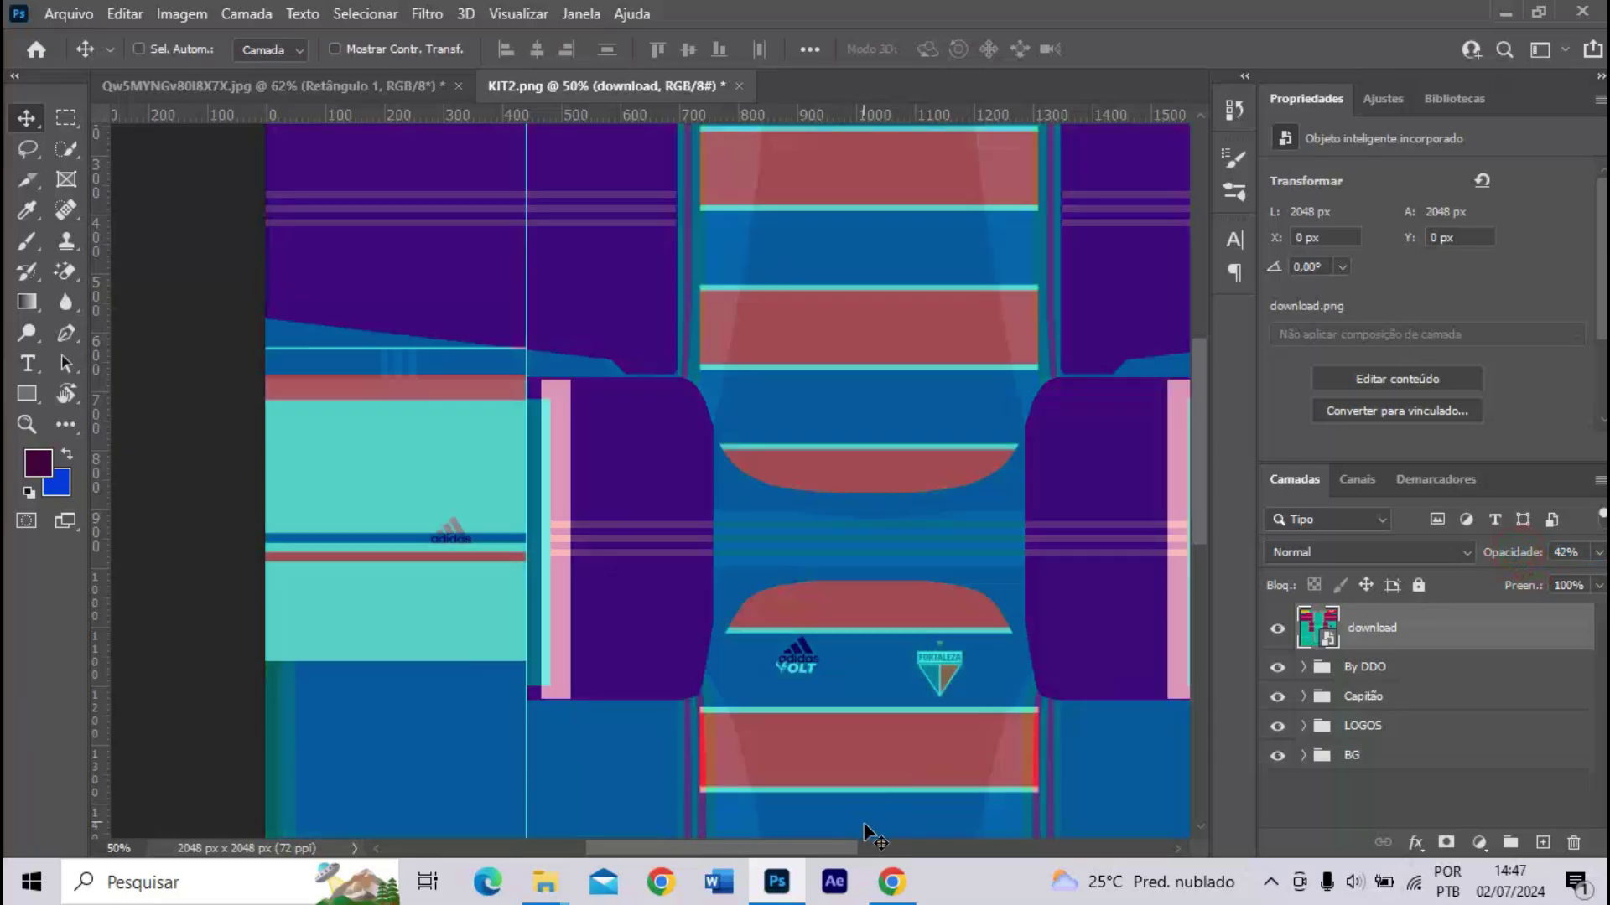
- Switch to Chrome, close the blank template tab and check the logo placement on the socks in the PES 2017 Kit Creator's 3D view
left_click(891, 882)
scroll(751, 607, "down", 2)
scroll(671, 279, "up", 2)
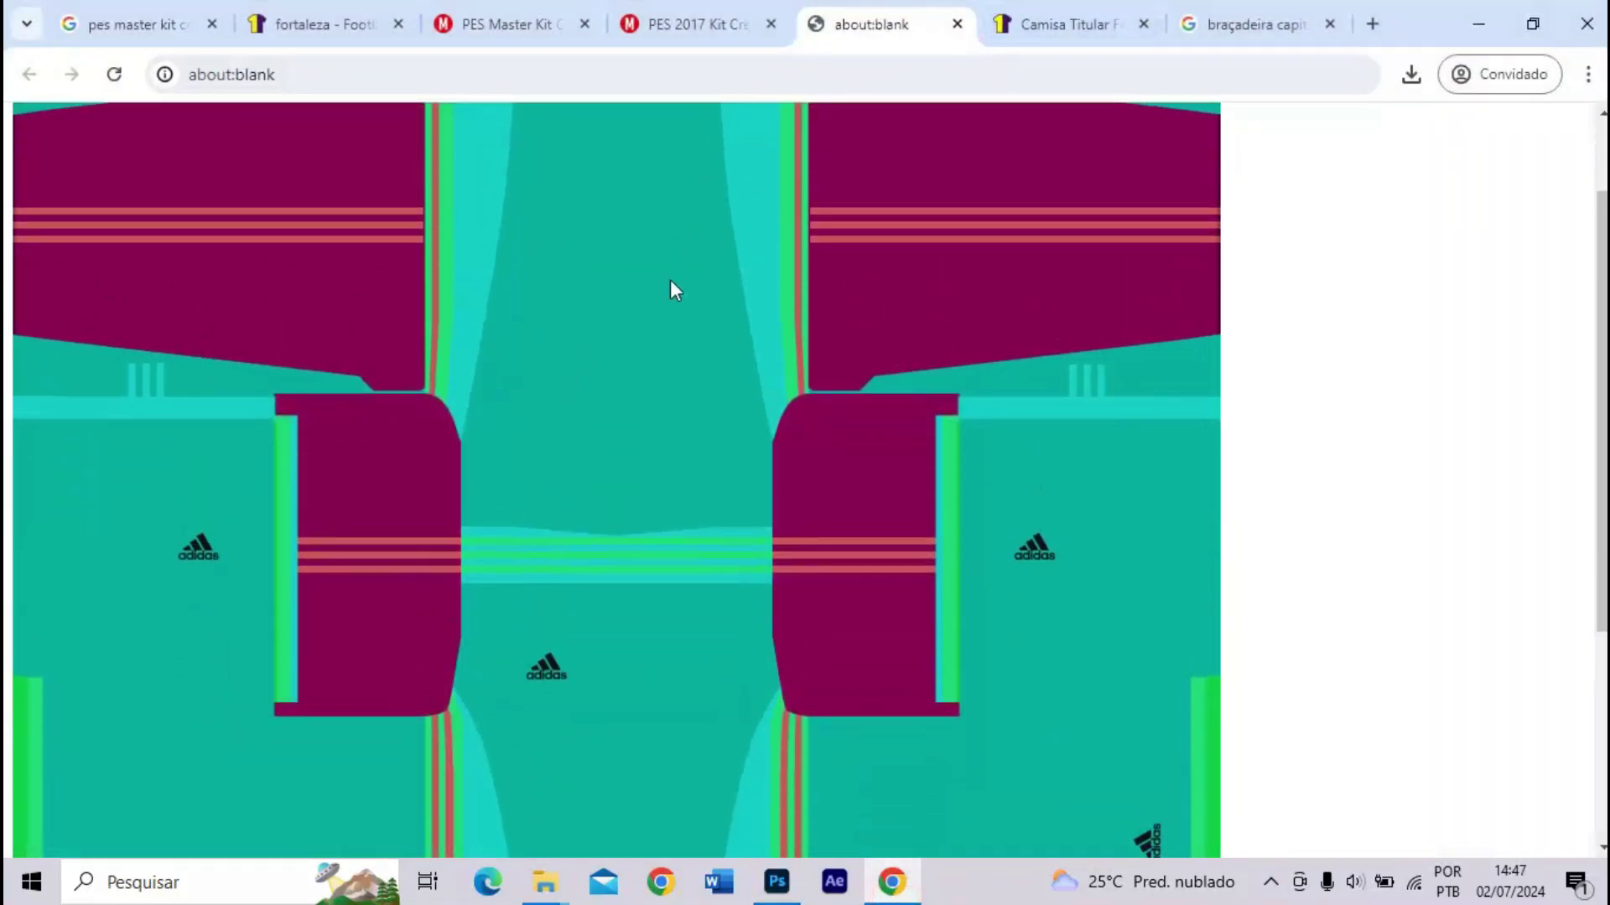
left_click(716, 24)
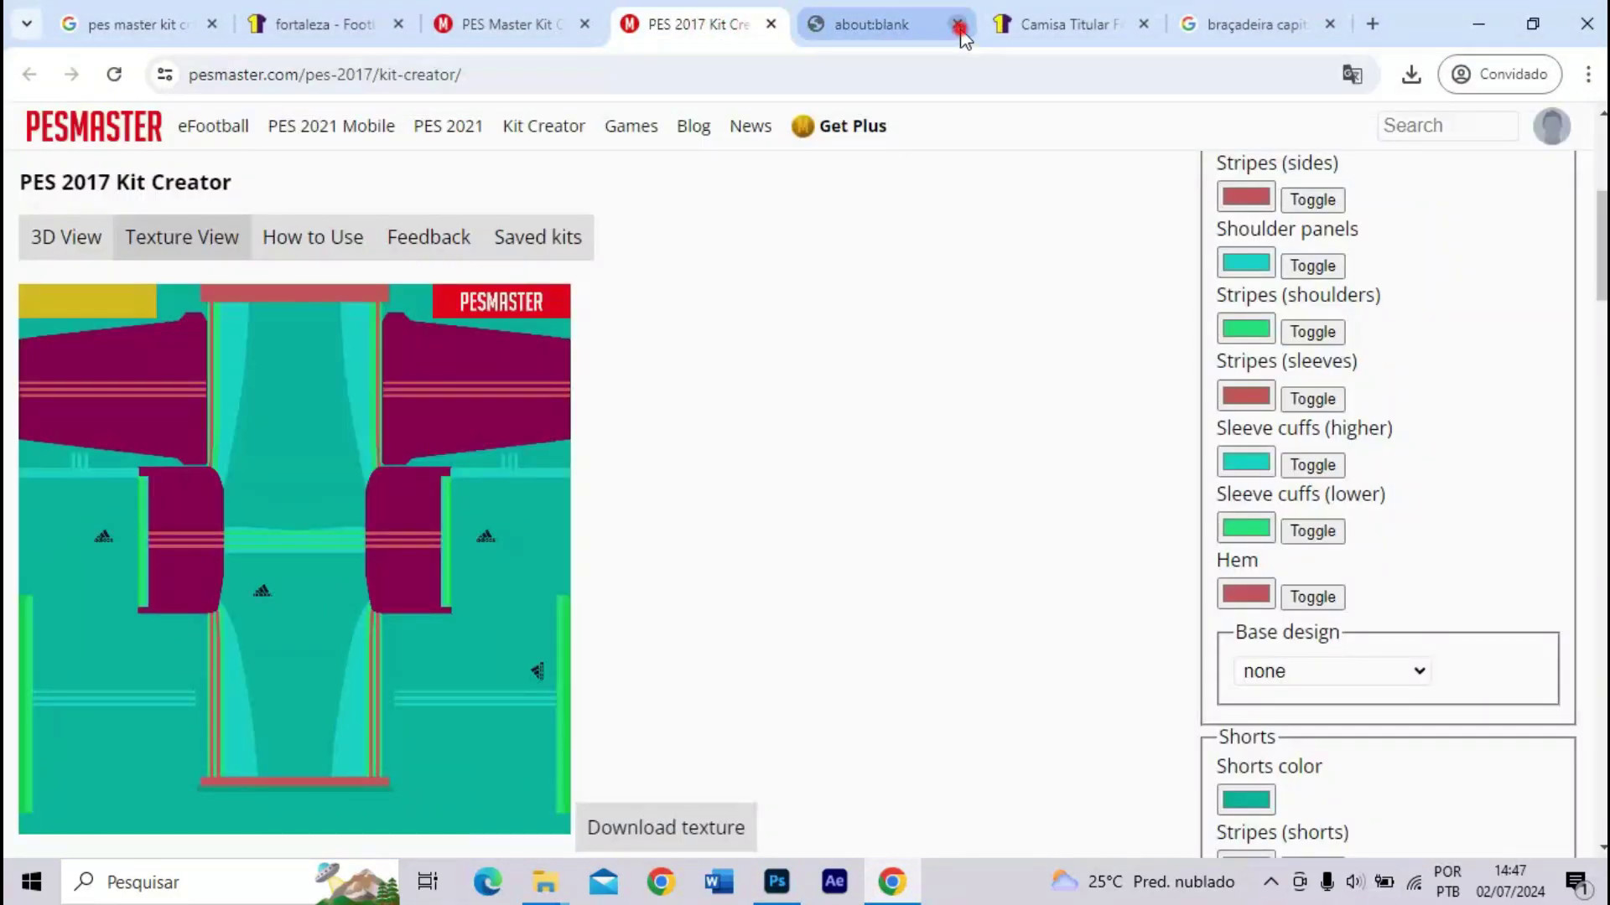
left_click(957, 24)
left_click(80, 243)
left_click(541, 592)
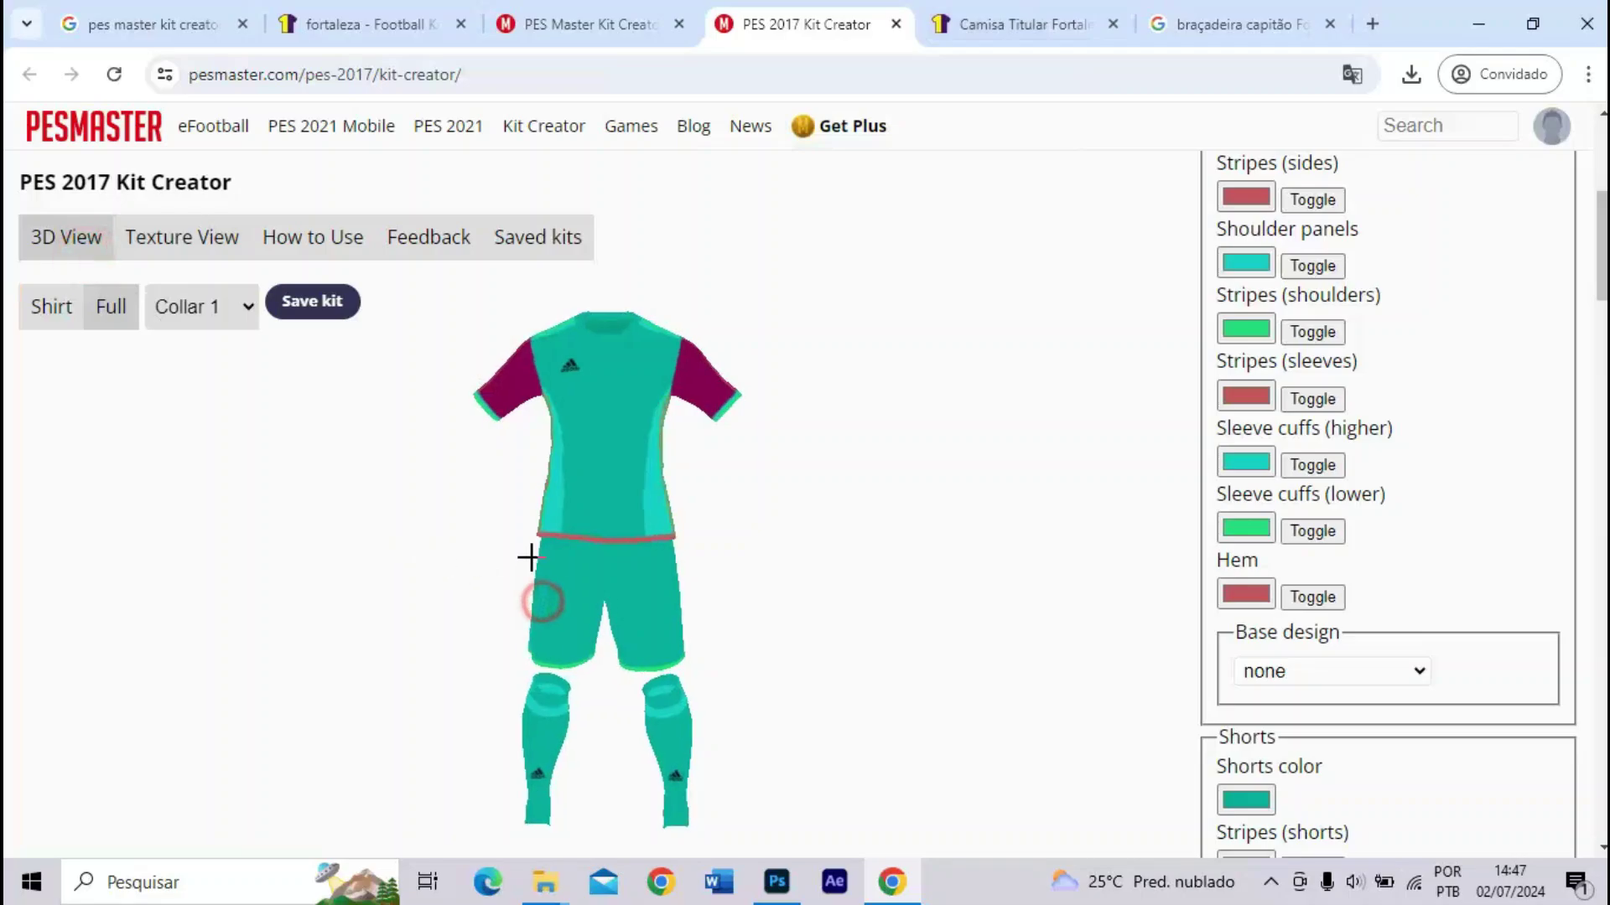
left_click(892, 890)
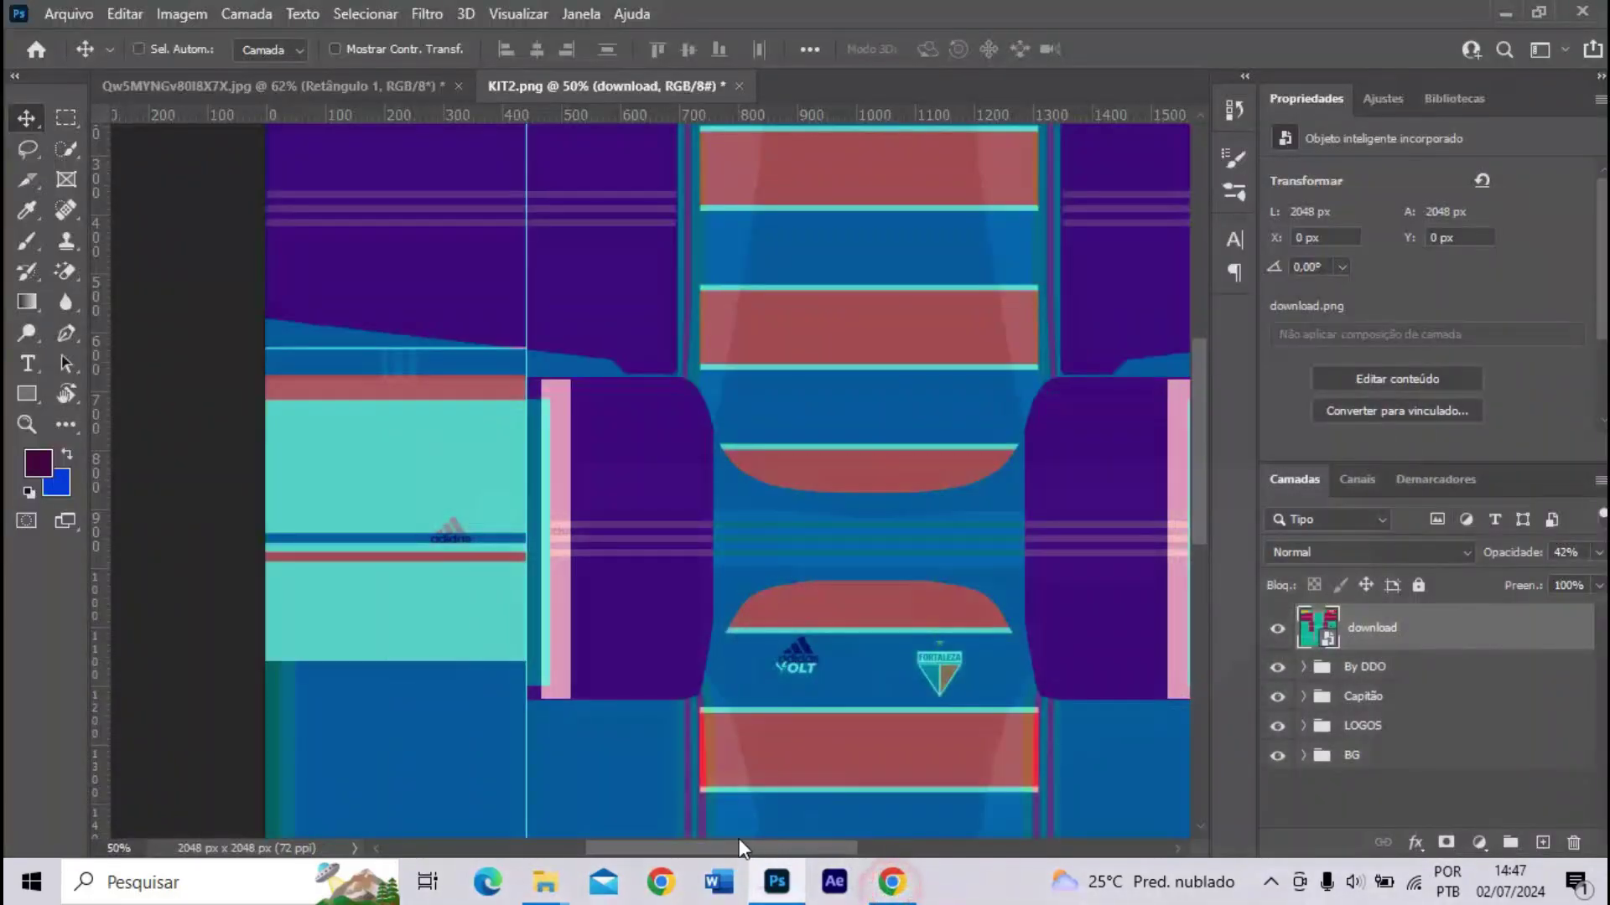
- Hide the download layer and start a text layer on the sock's upper light grey area, in the stripe's blue at 31 pt
left_click(1276, 630)
key("ctrl+plus")
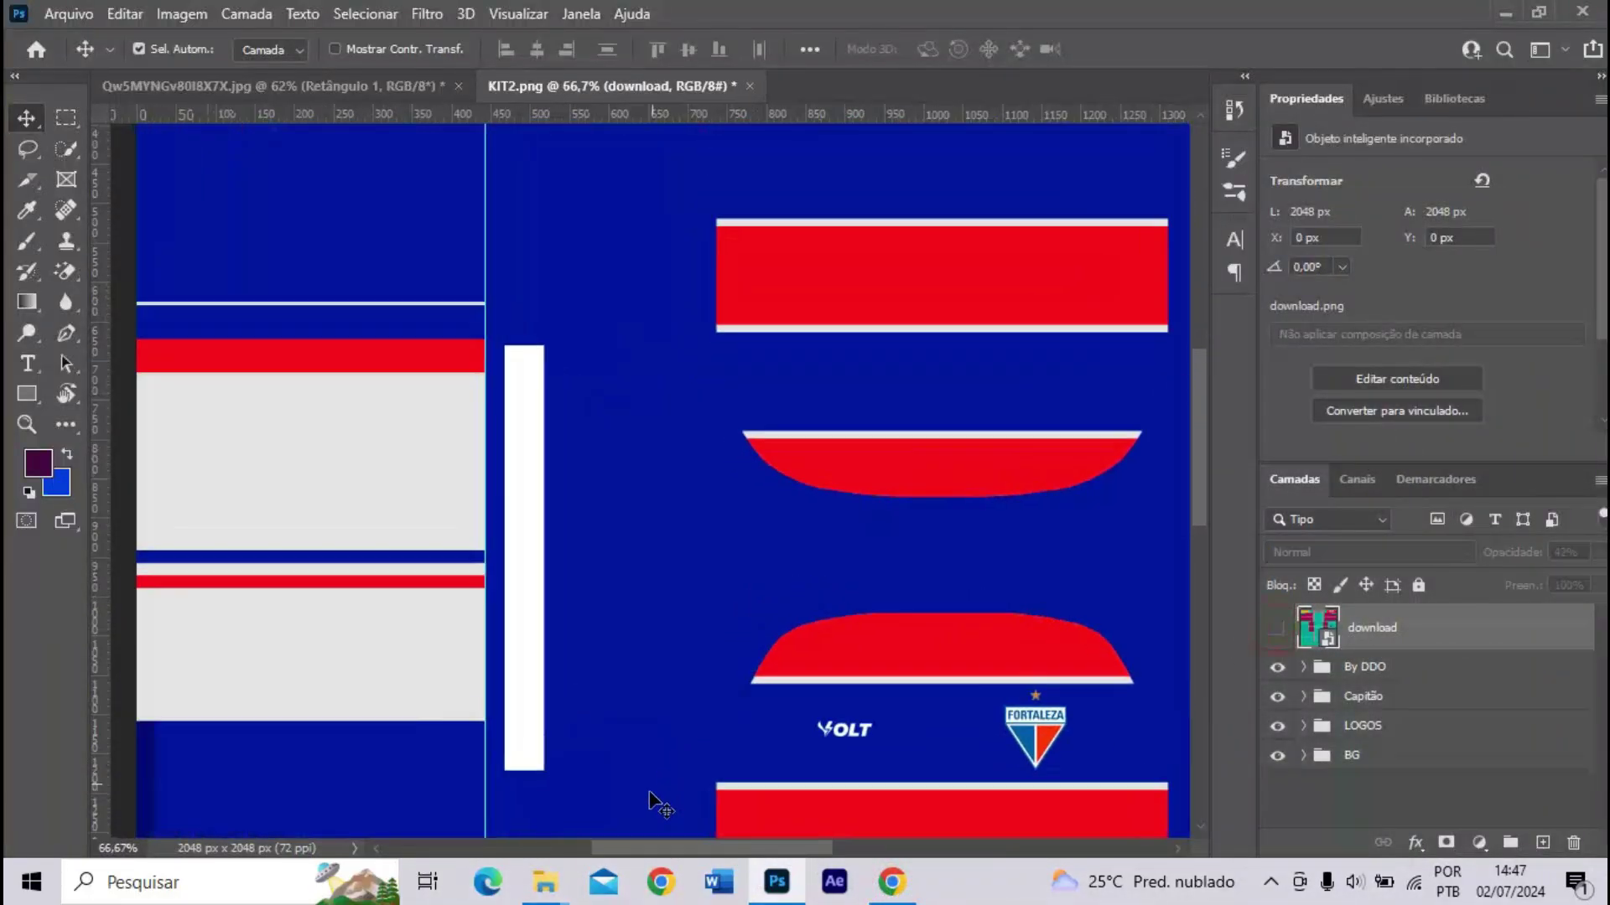
left_click_drag(672, 845, 624, 848)
key("ctrl+plus")
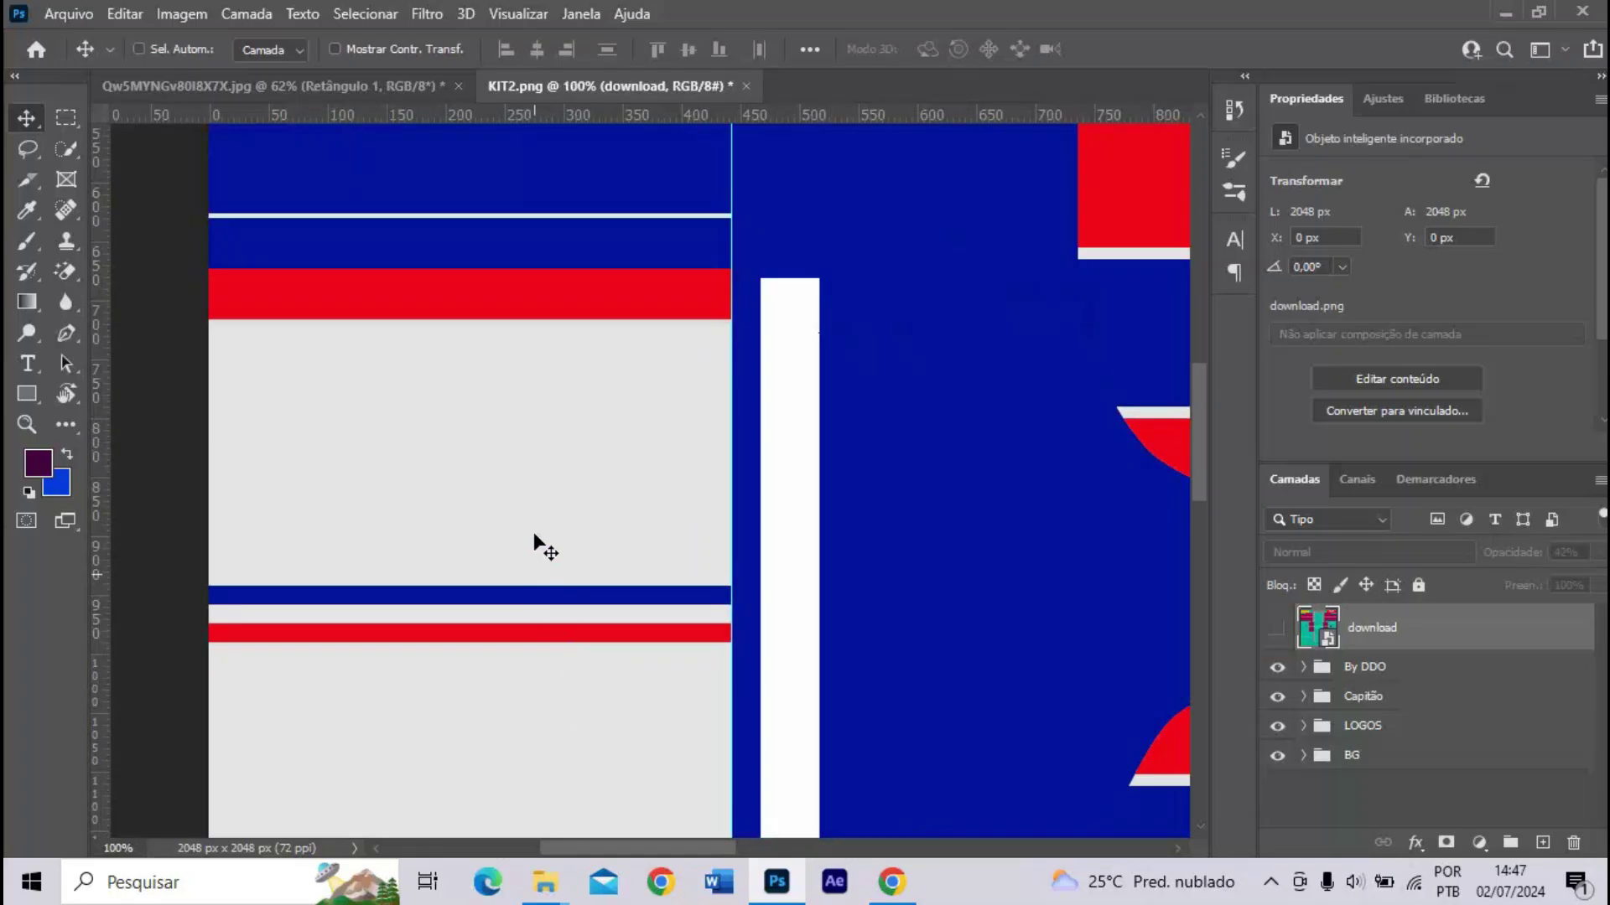
key("t")
left_click(562, 410)
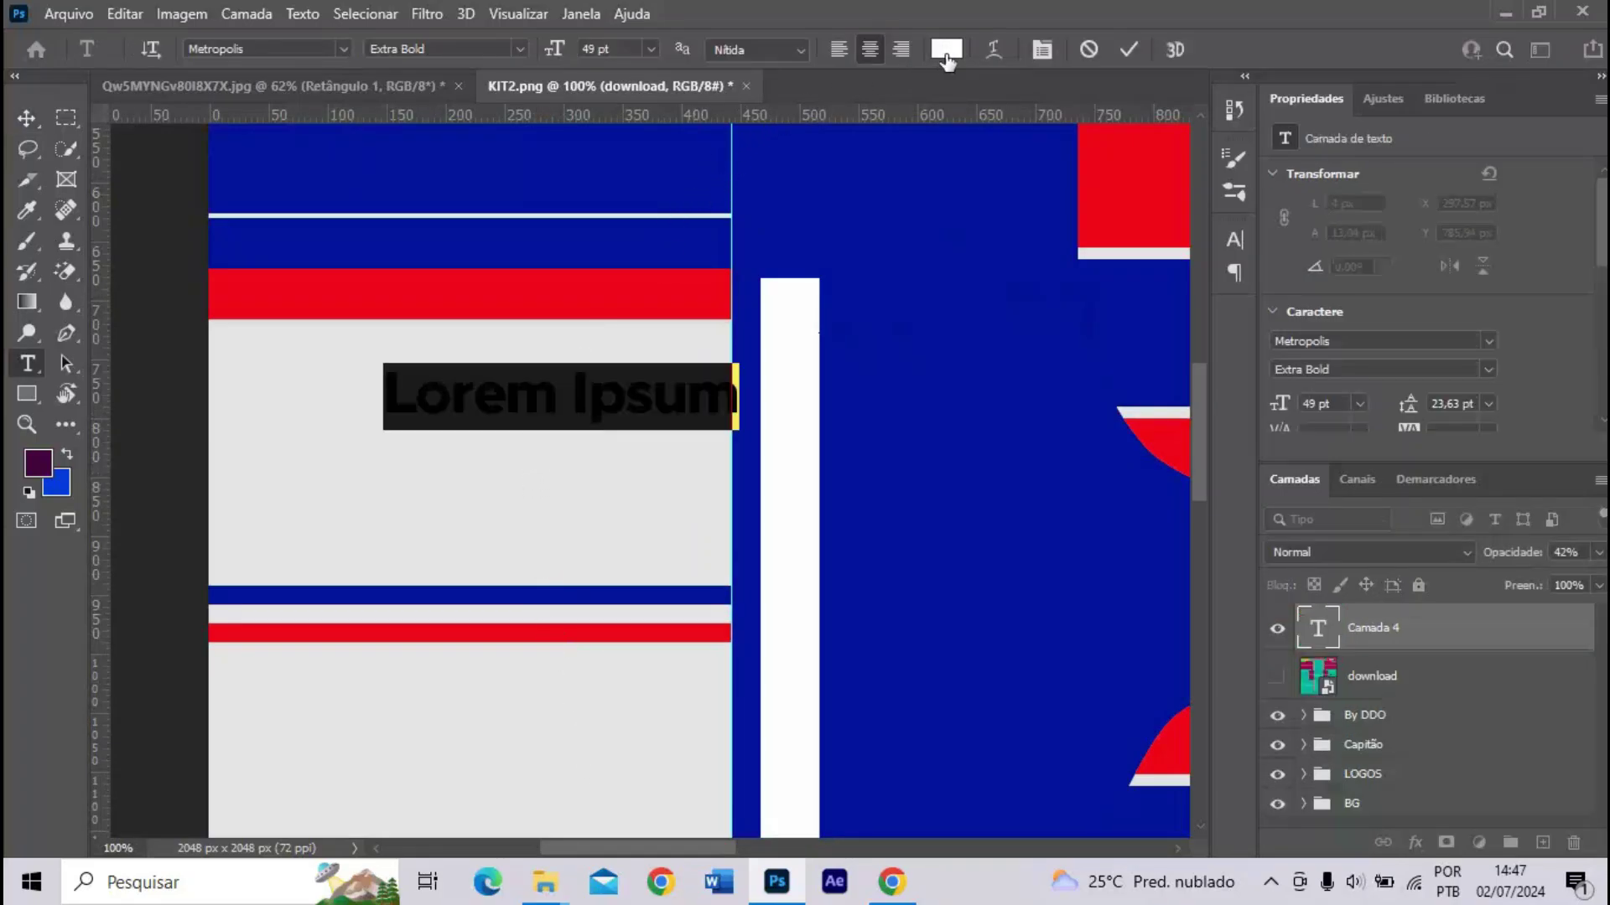
left_click(947, 48)
left_click(608, 591)
key("Return")
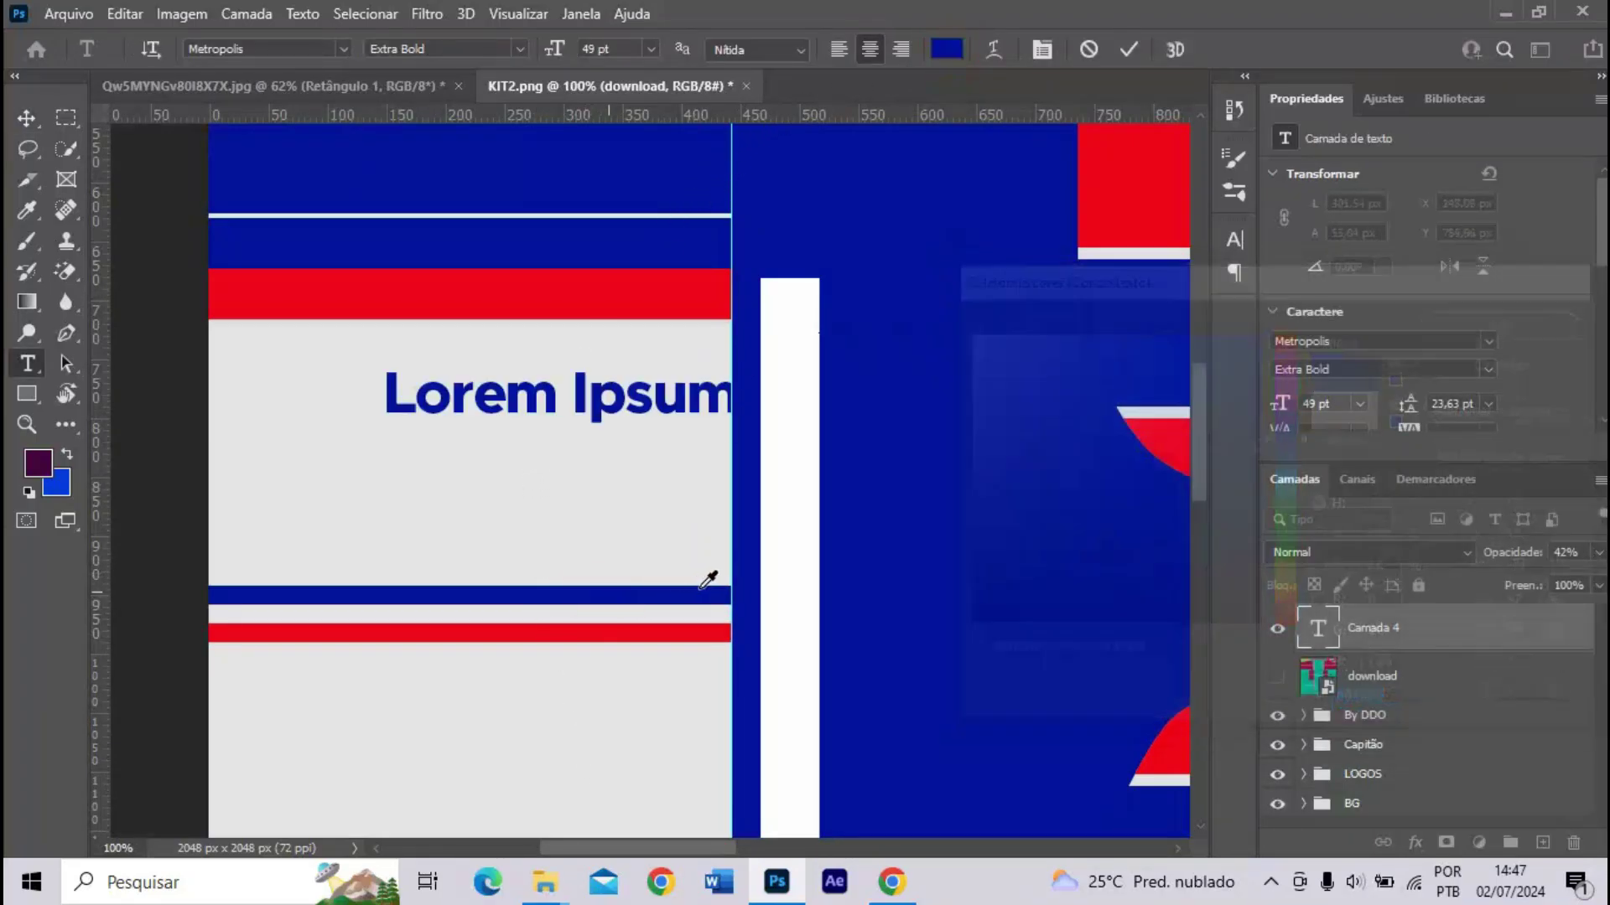
left_click_drag(546, 63, 525, 280)
- Examine the sock lettering in the Fortaleza 2024 home kit photos on Football Kit Archive in Chrome
left_click(888, 882)
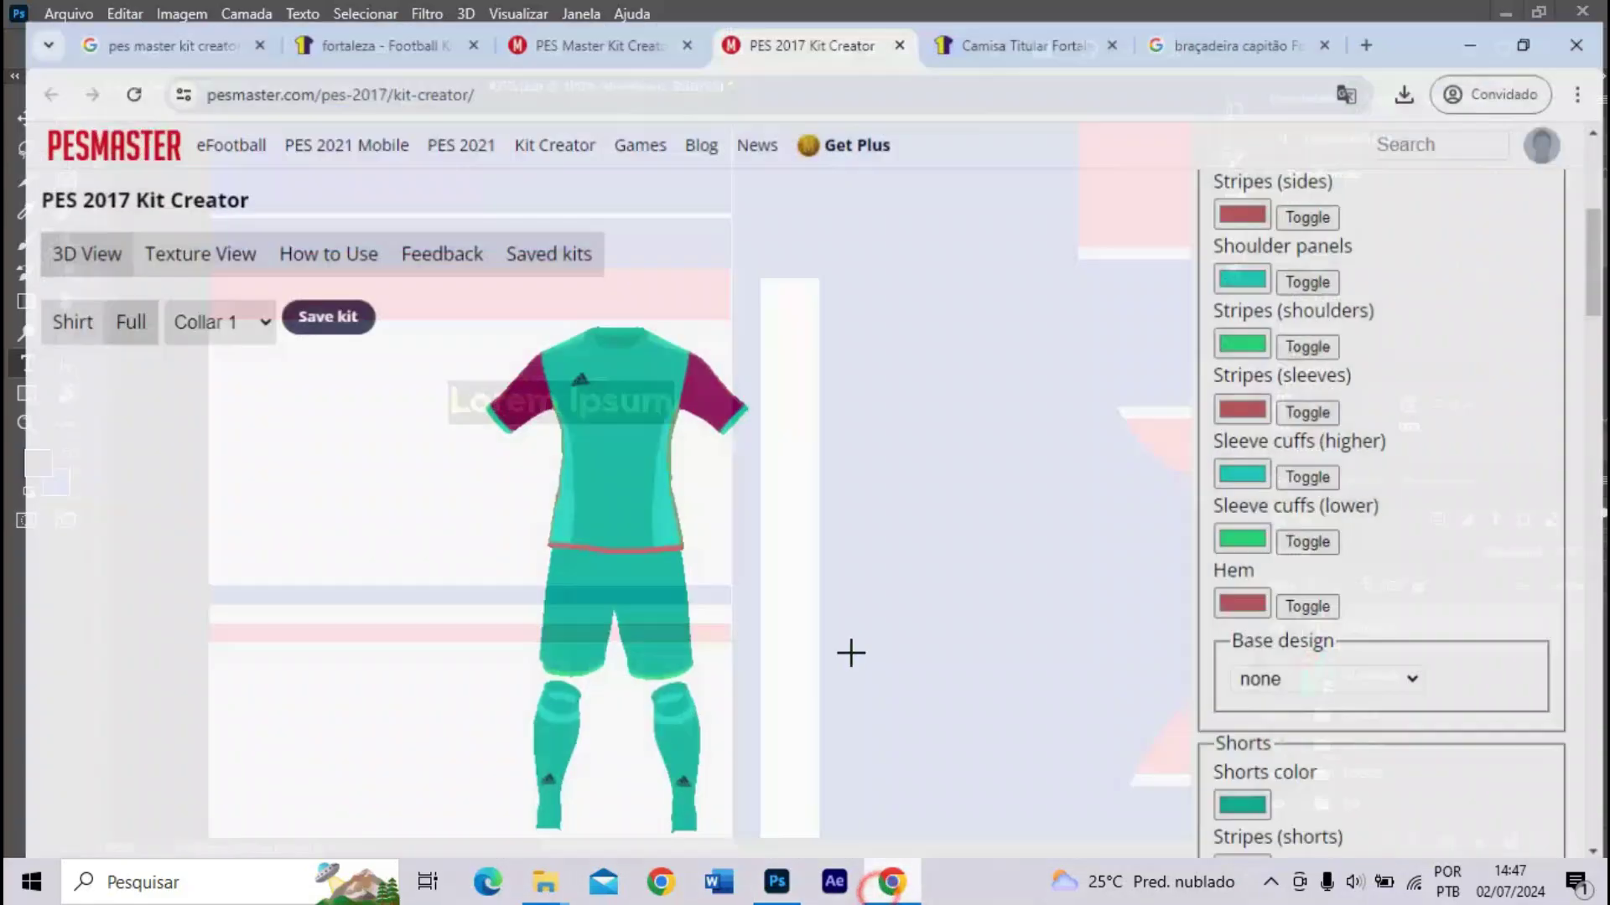
left_click(947, 25)
scroll(878, 449, "down", 4)
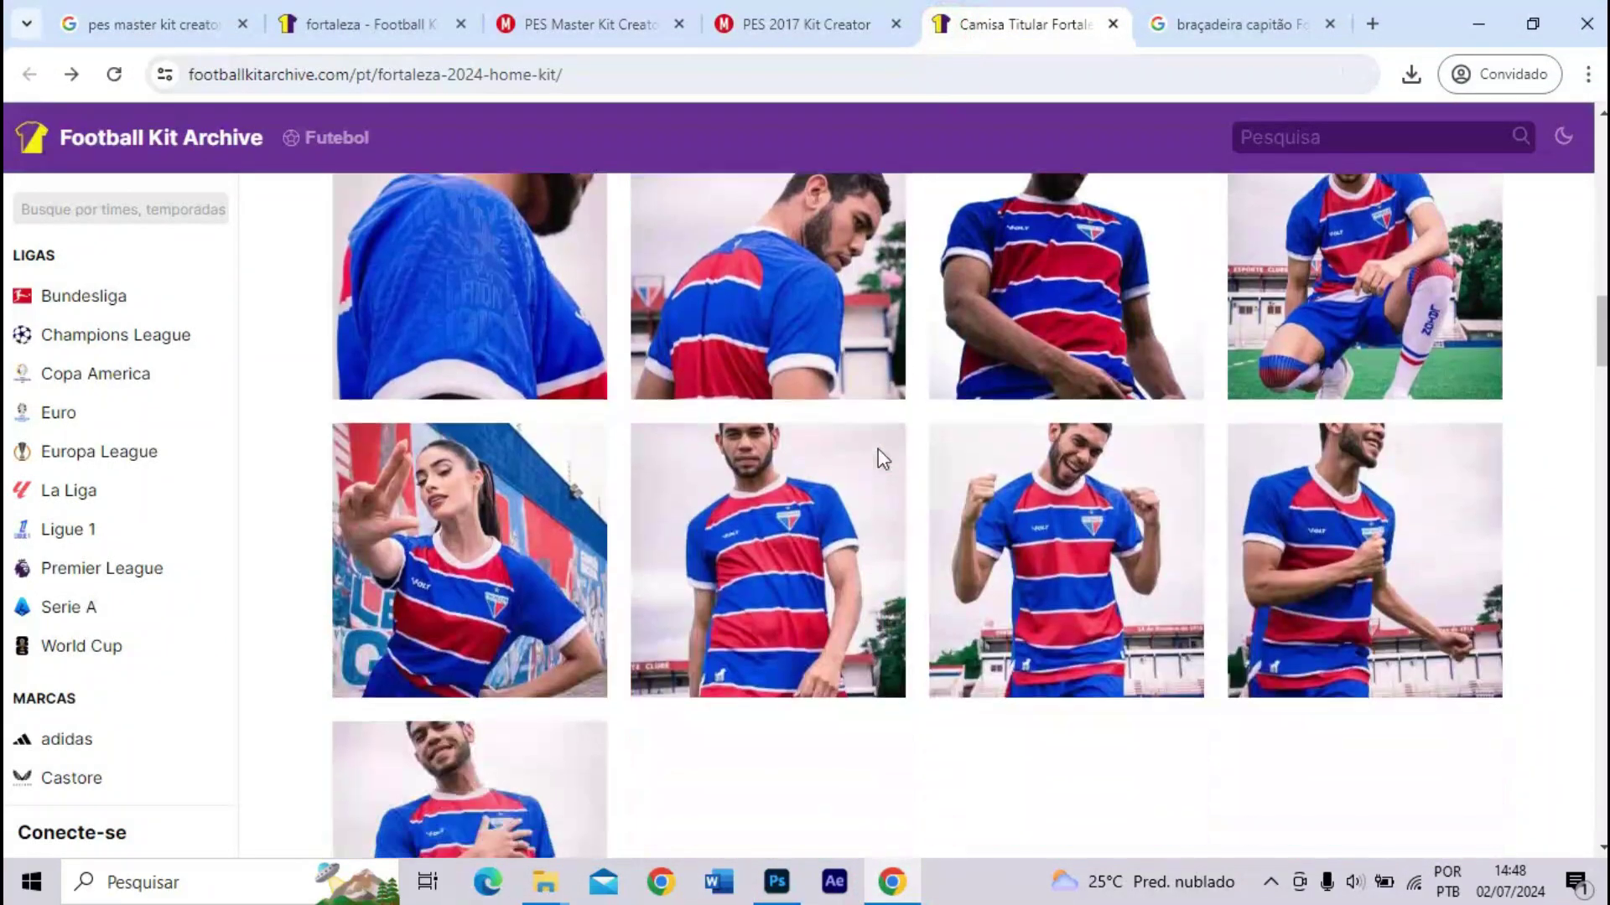
scroll(876, 450, "up", 10)
scroll(864, 451, "down", 10)
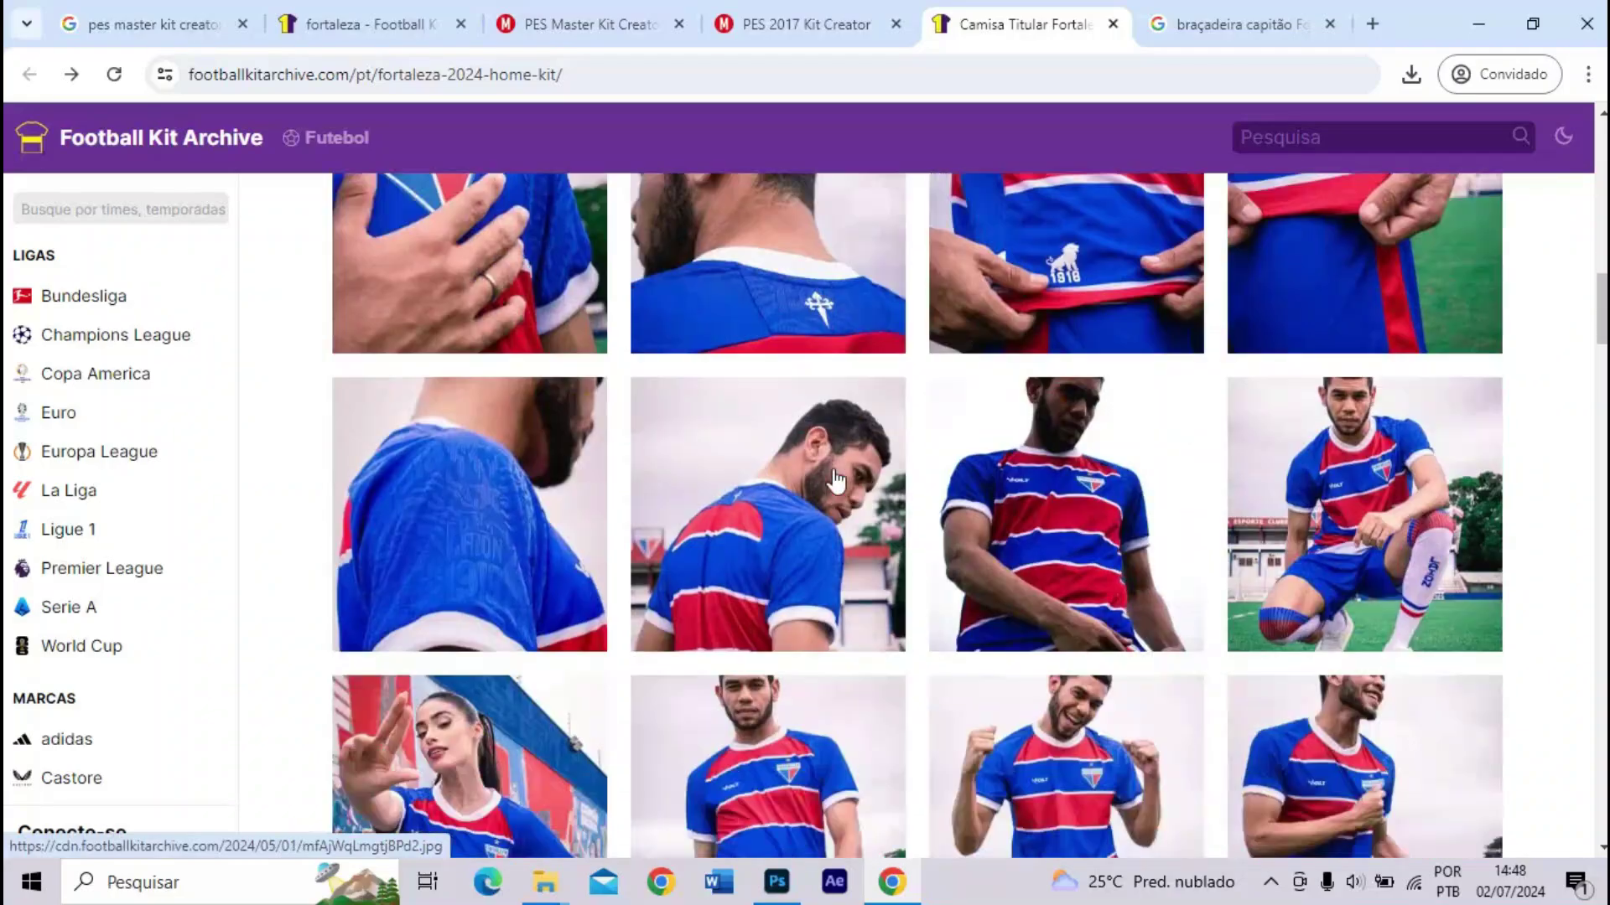
scroll(635, 465, "up", 3)
scroll(634, 467, "up", 6)
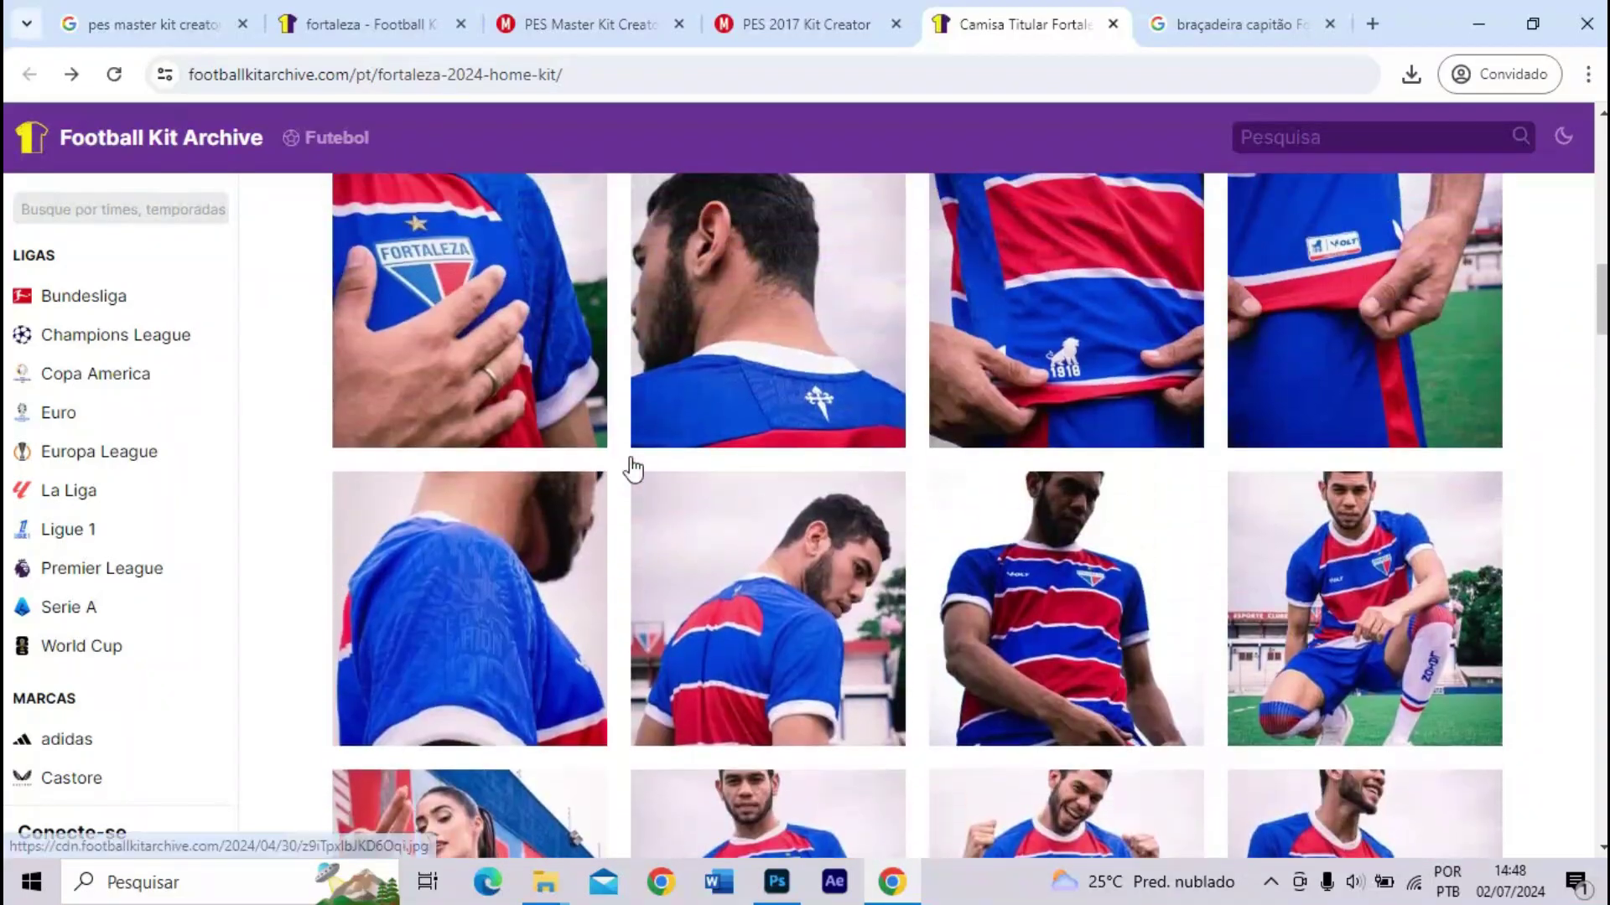
scroll(797, 496, "down", 3)
scroll(849, 541, "down", 3)
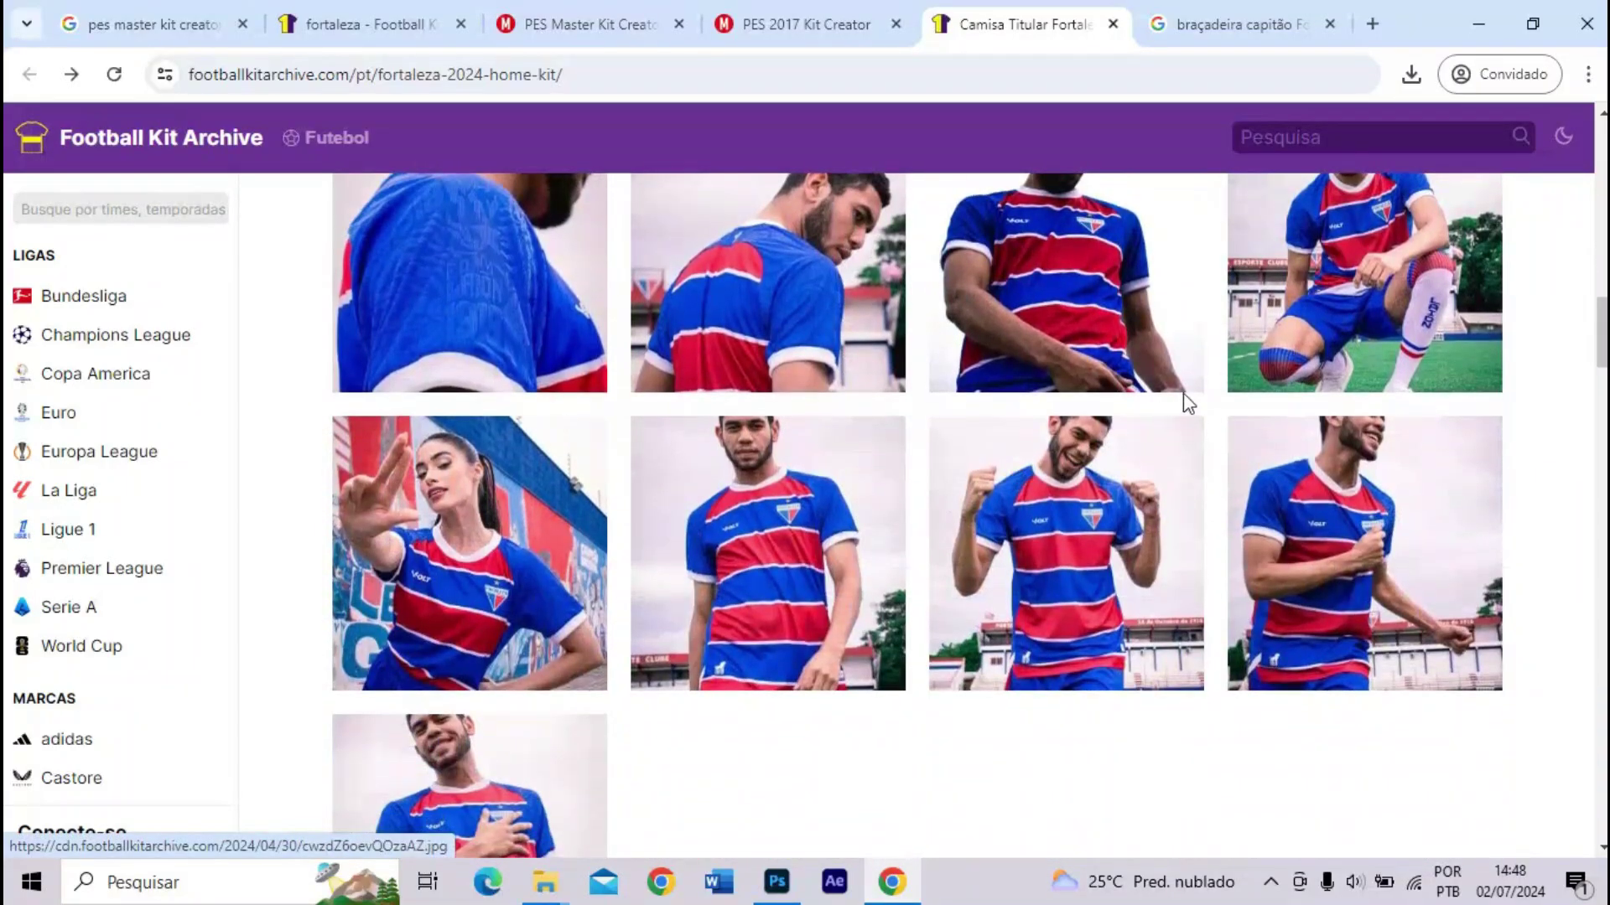
left_click(1247, 496)
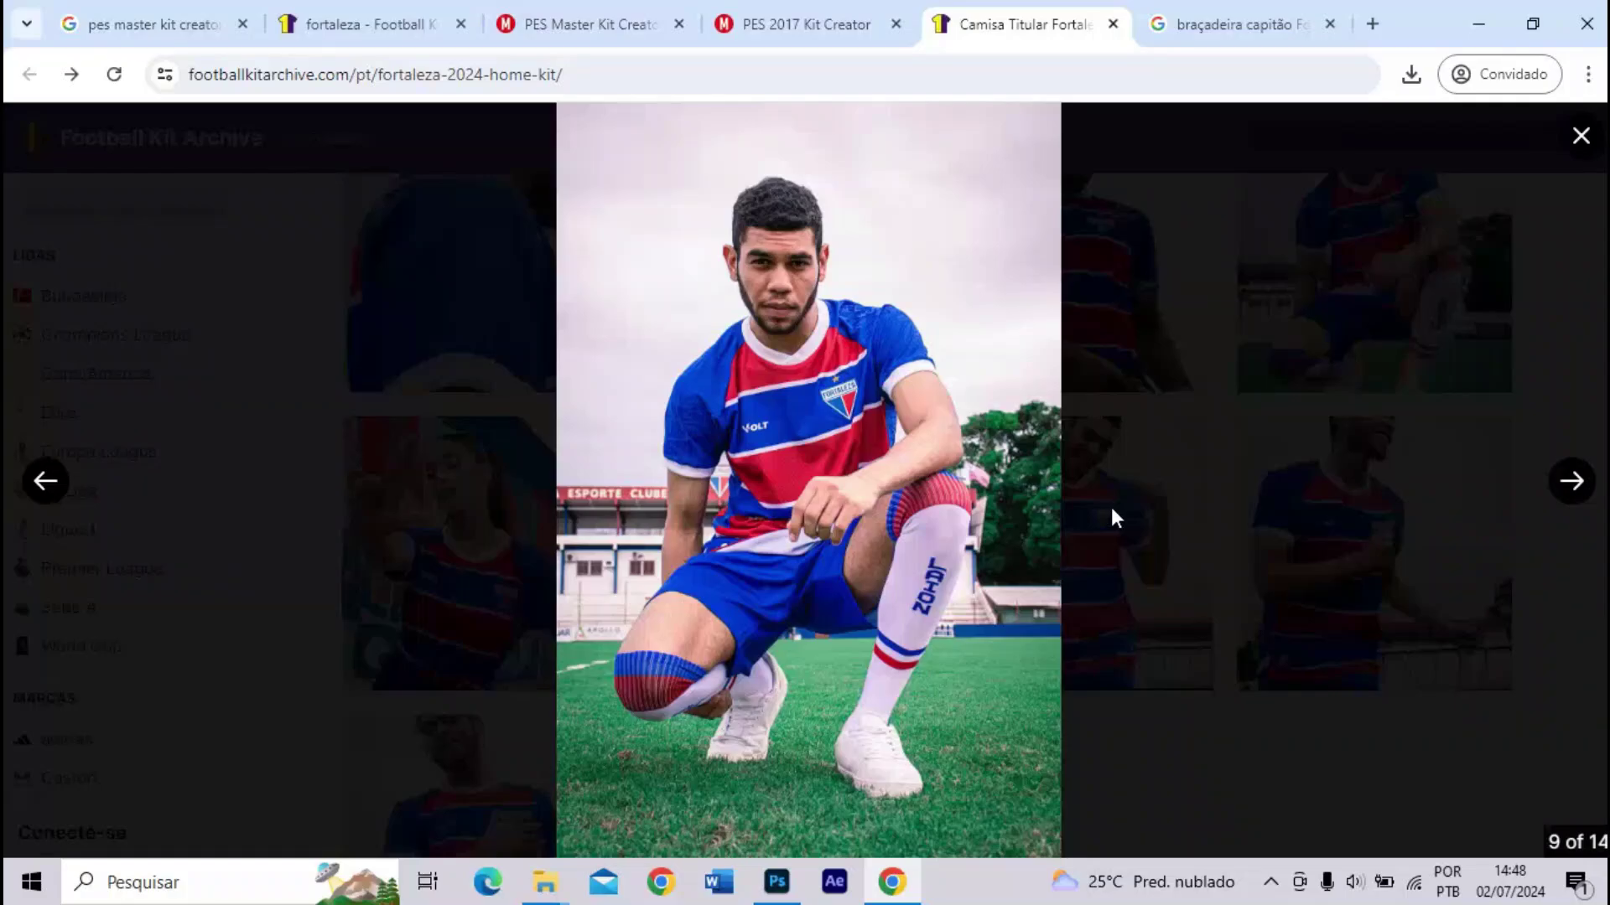
left_click(871, 880)
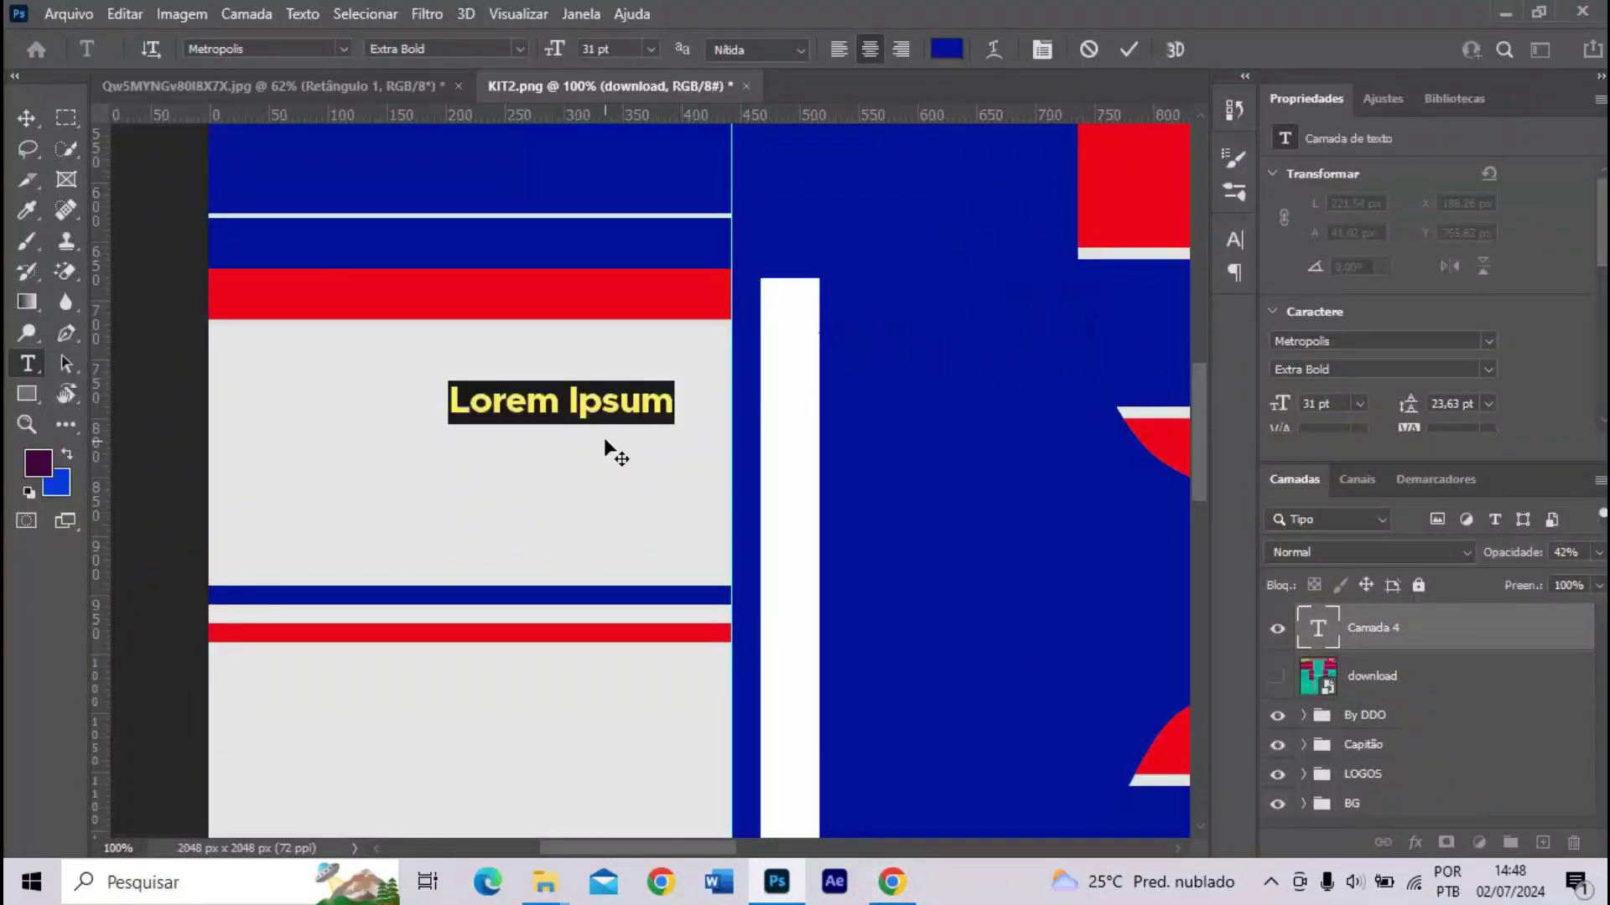
- Replace the placeholder text with LAION, one letter per line, and set its leading to 27 pt
key("BackSpace")
type("L A ")
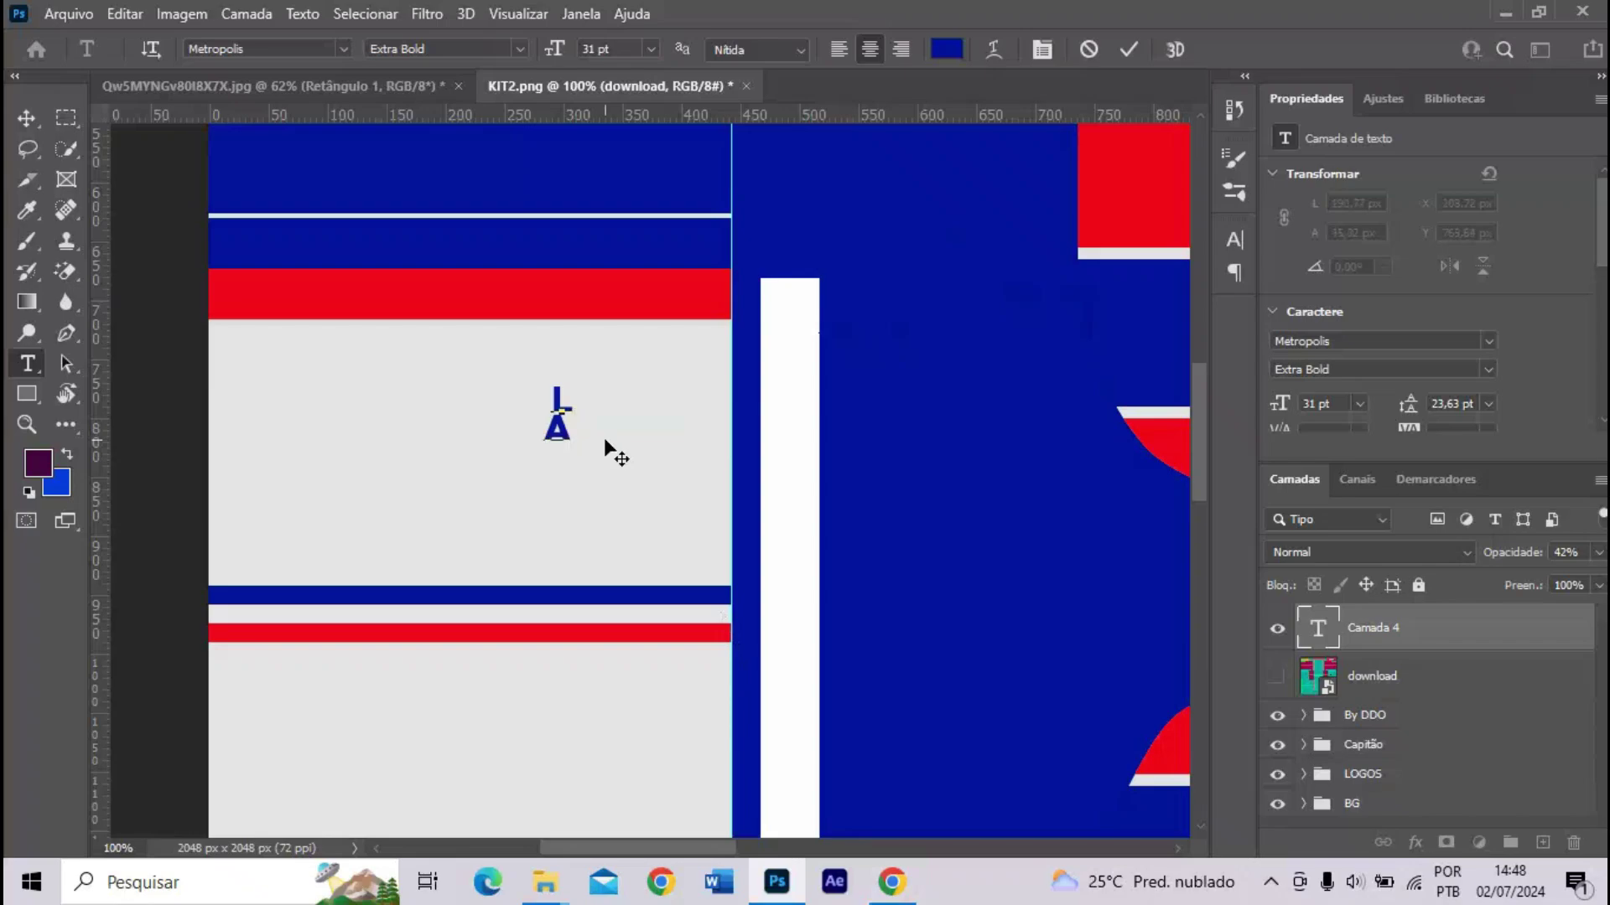
type("I O N")
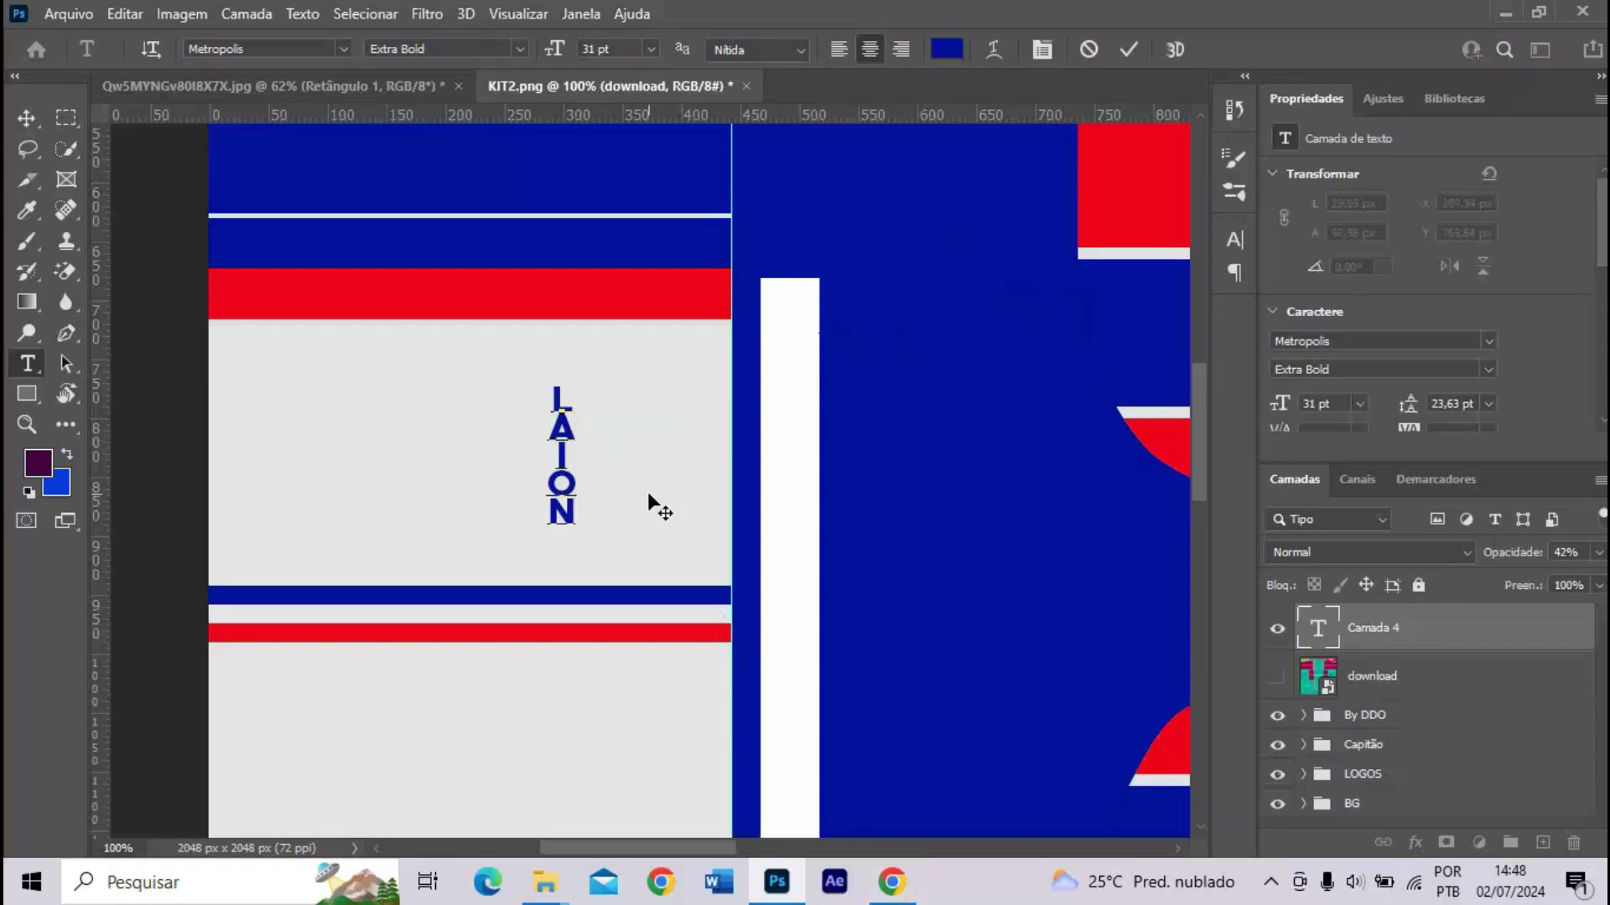
double_click(575, 503)
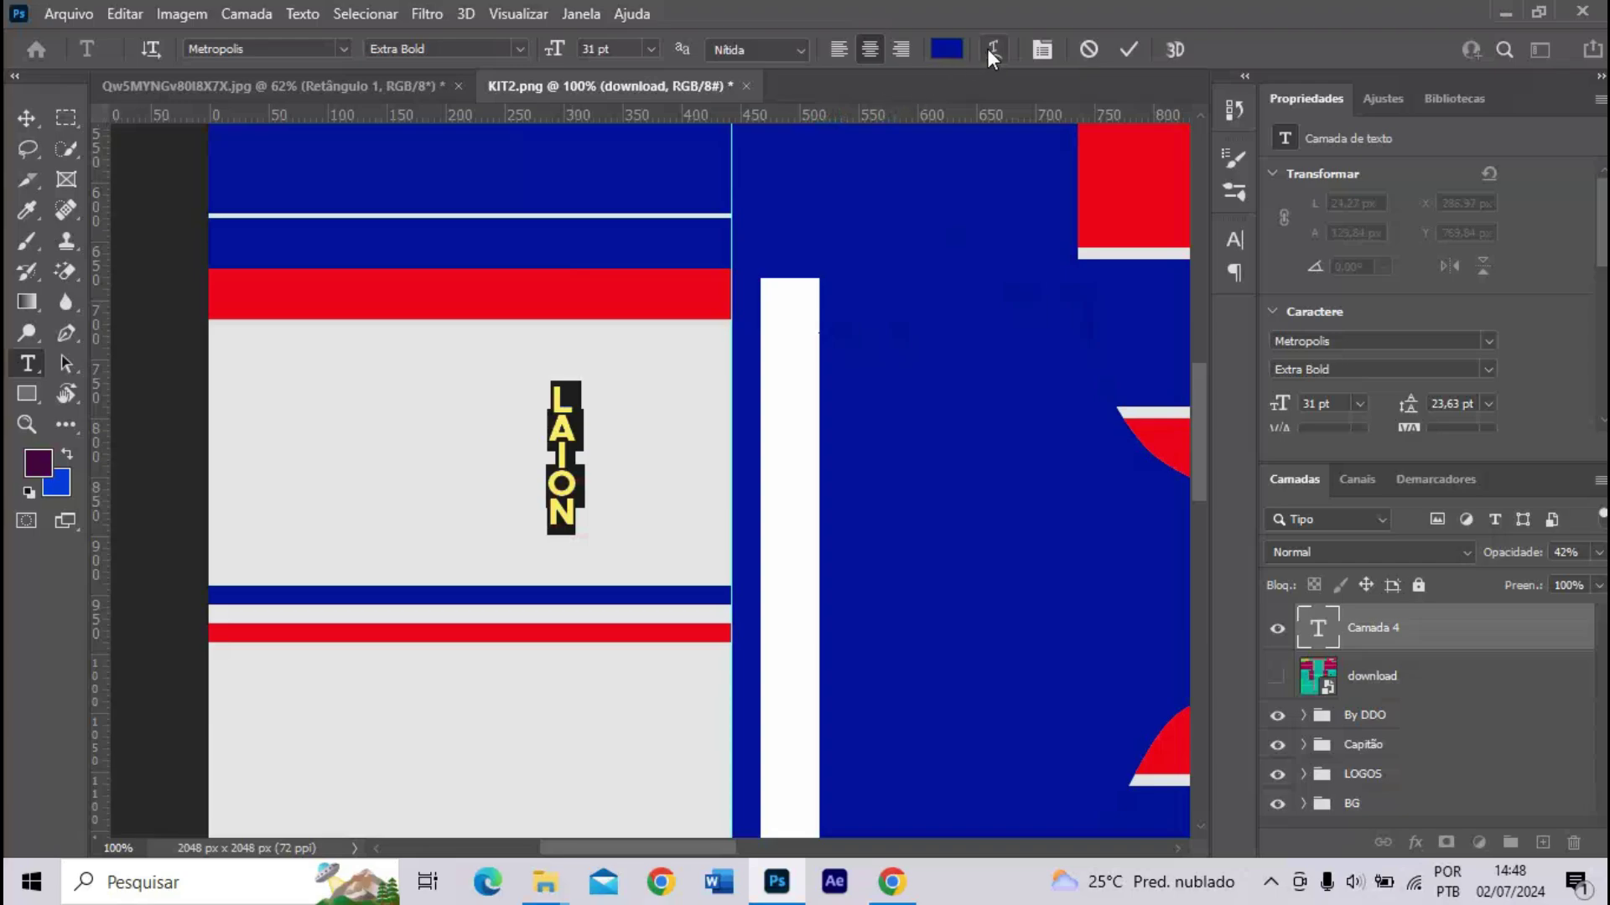
left_click(1042, 49)
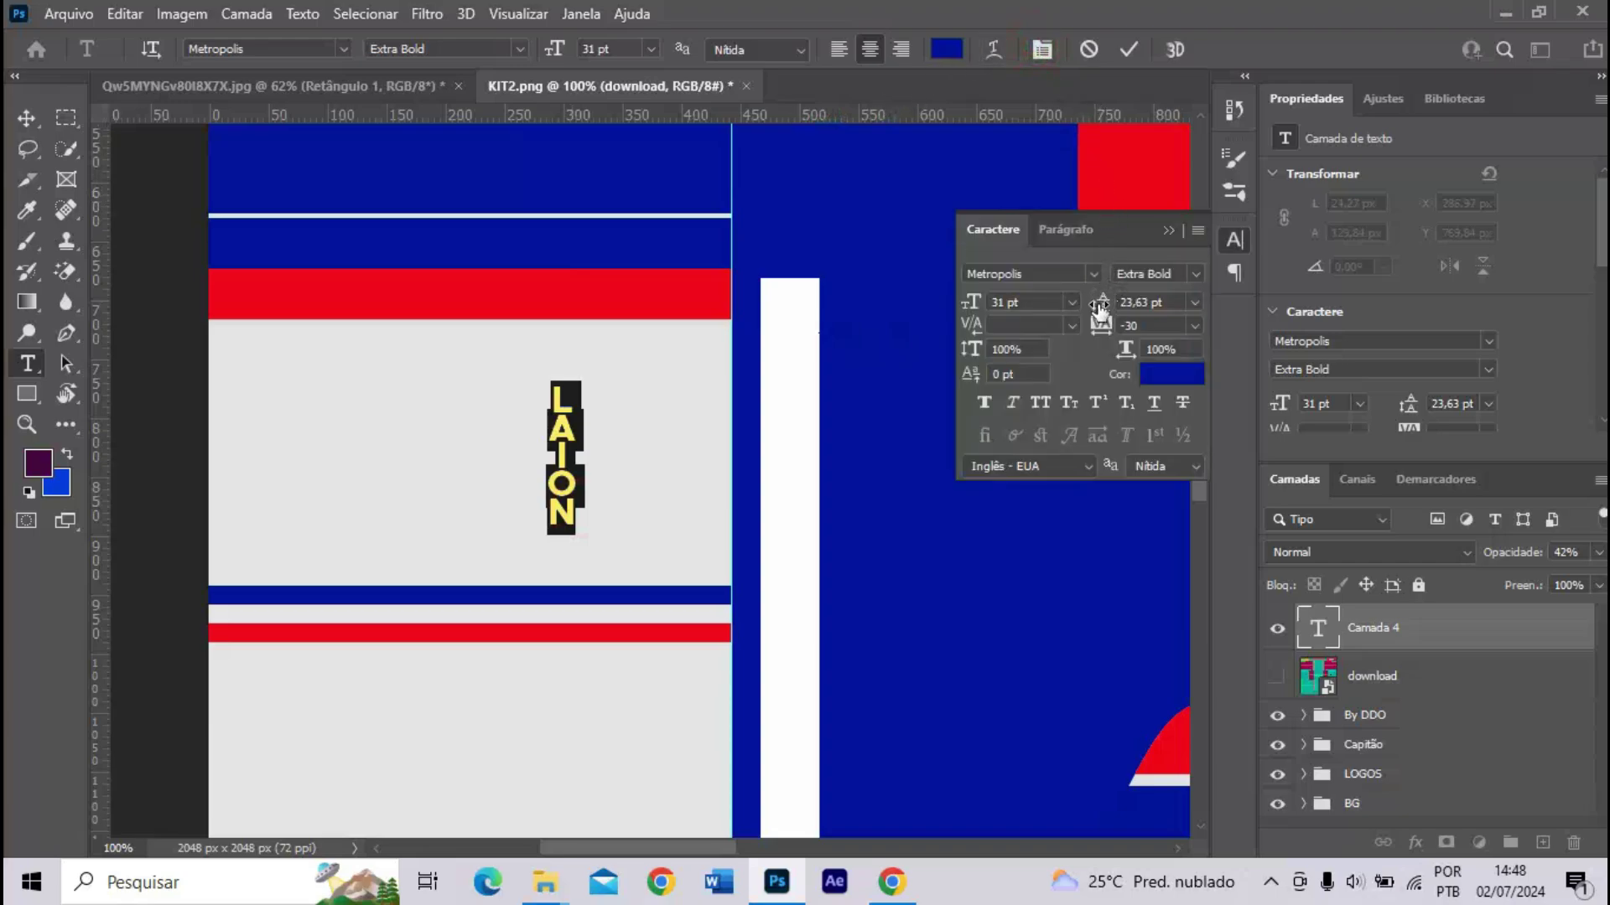
left_click_drag(1102, 310, 1106, 310)
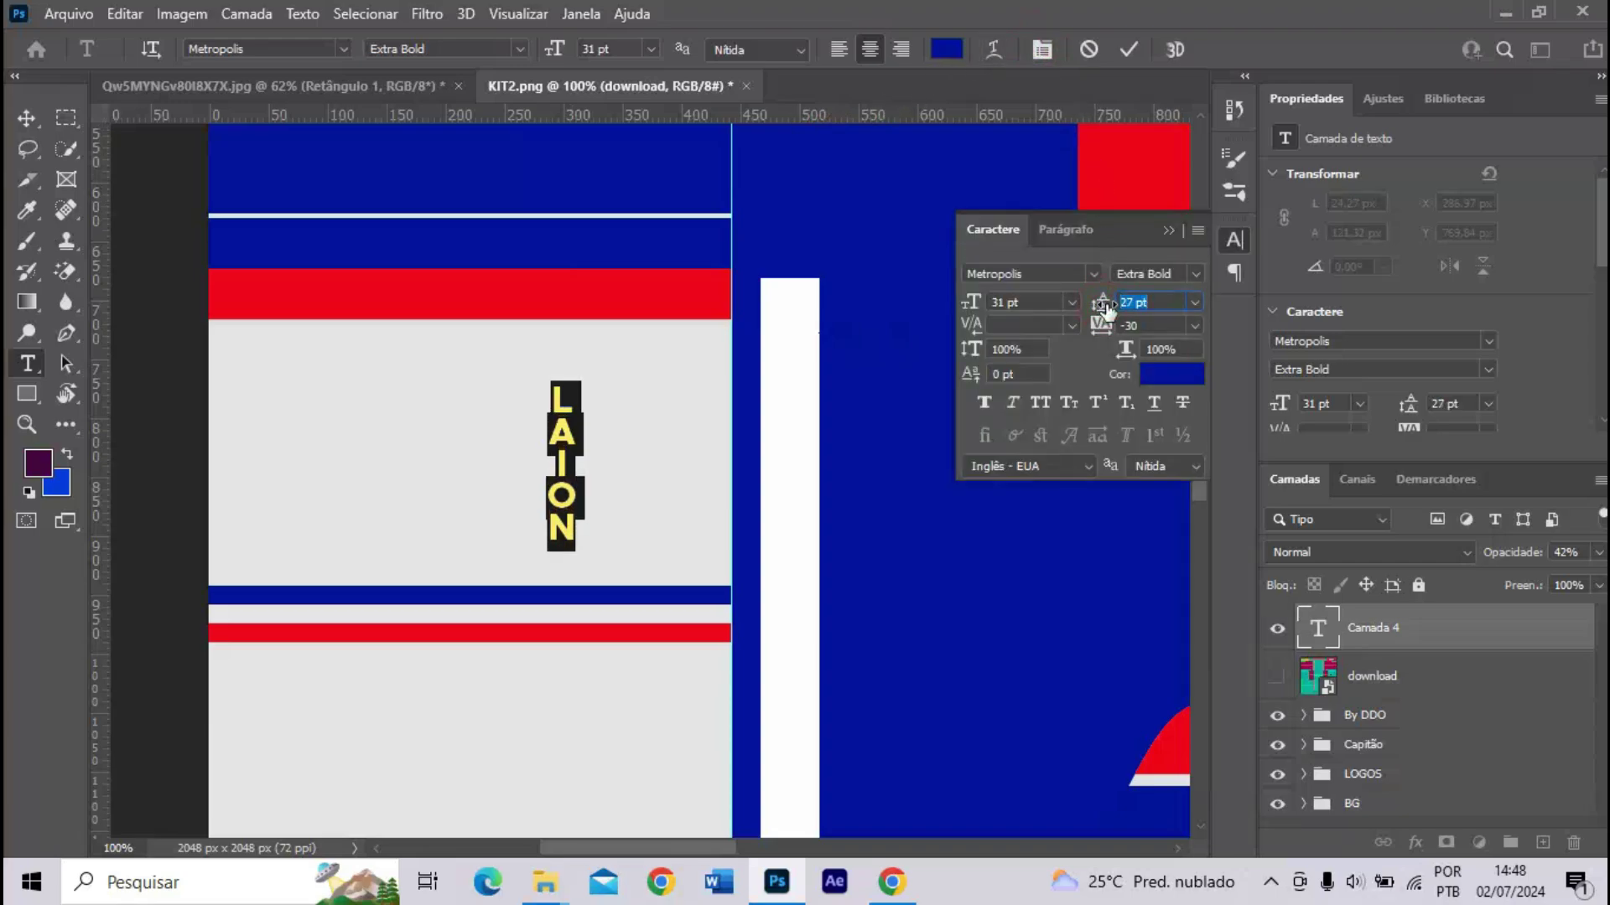
- Try the fonts Integral CF Demi Bold, a Absolute Empire, Bell MT and Broadway on the LAION lettering
left_click(337, 49)
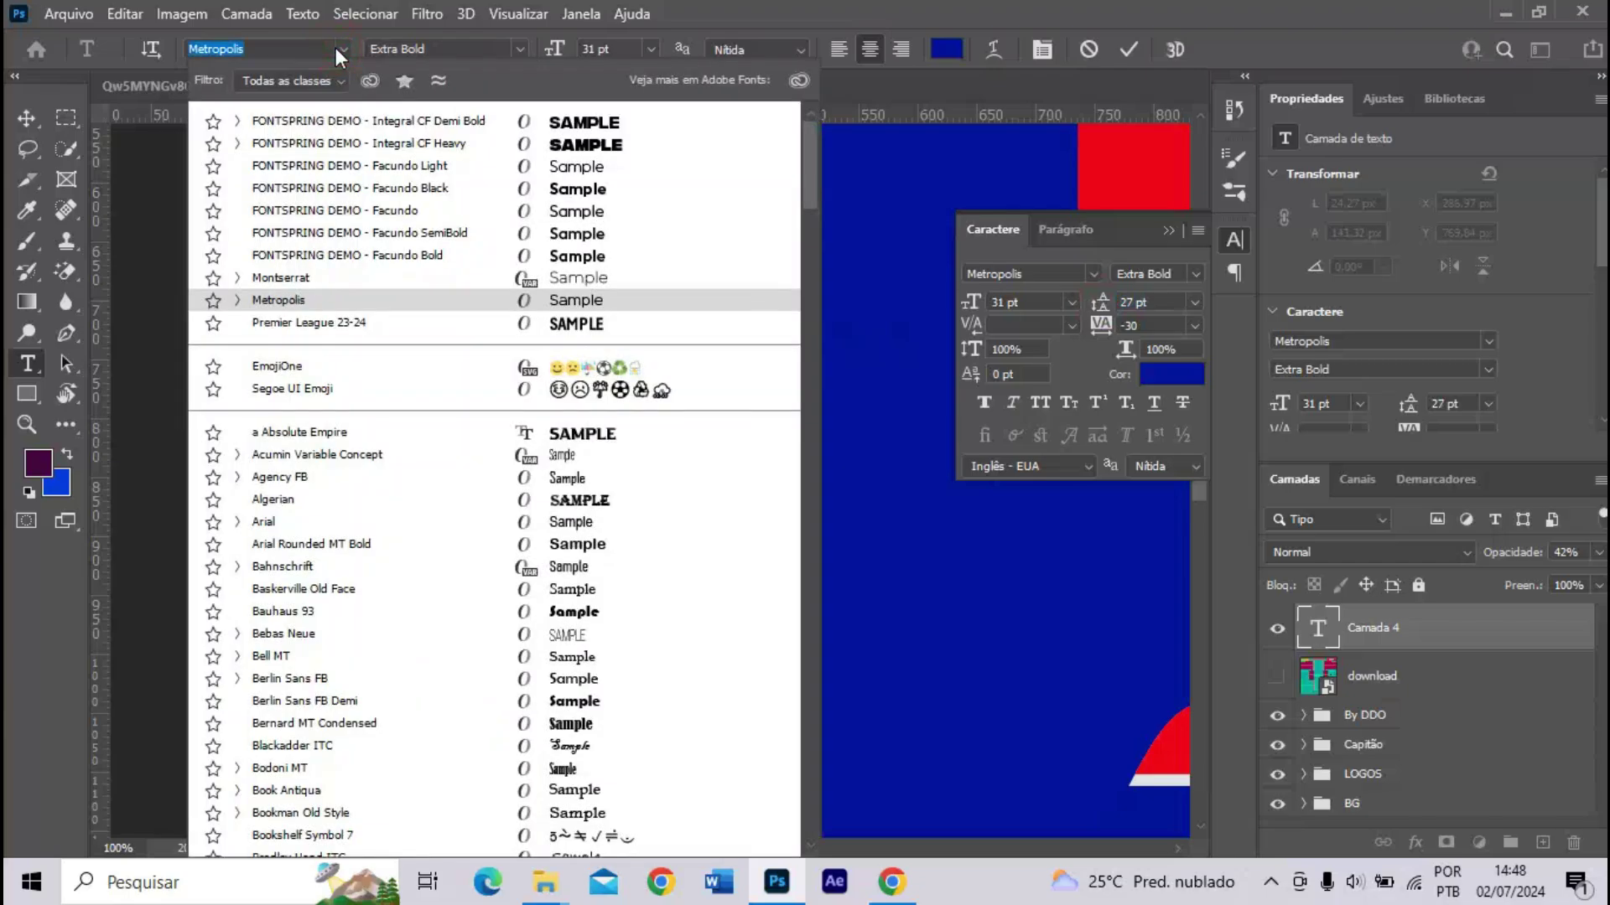
left_click(335, 47)
left_click(336, 49)
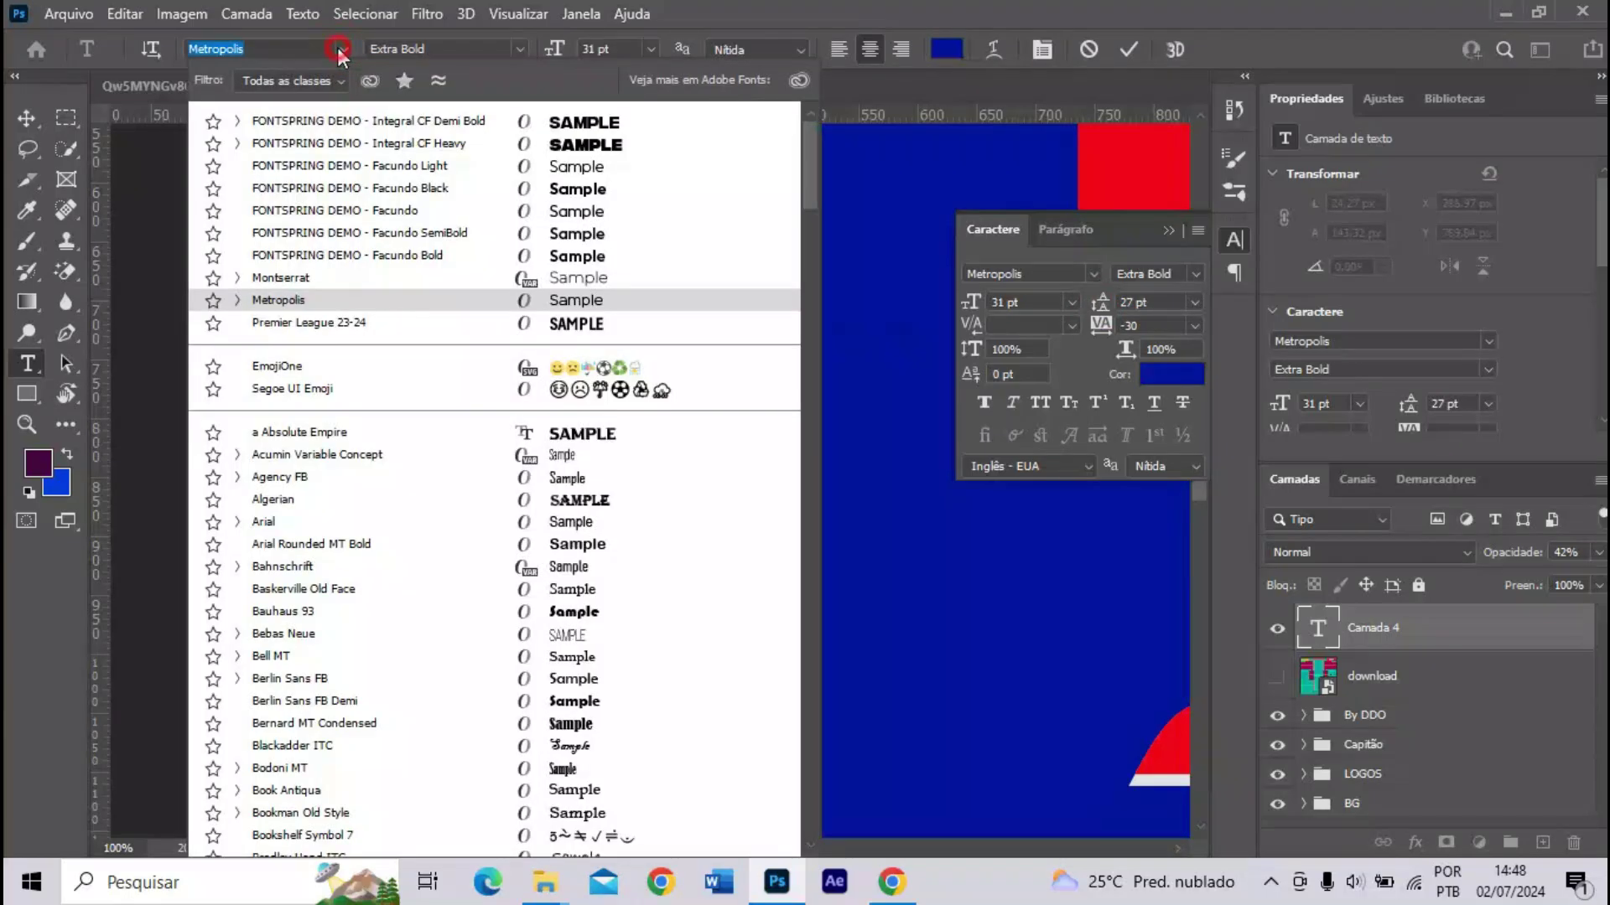
left_click(339, 120)
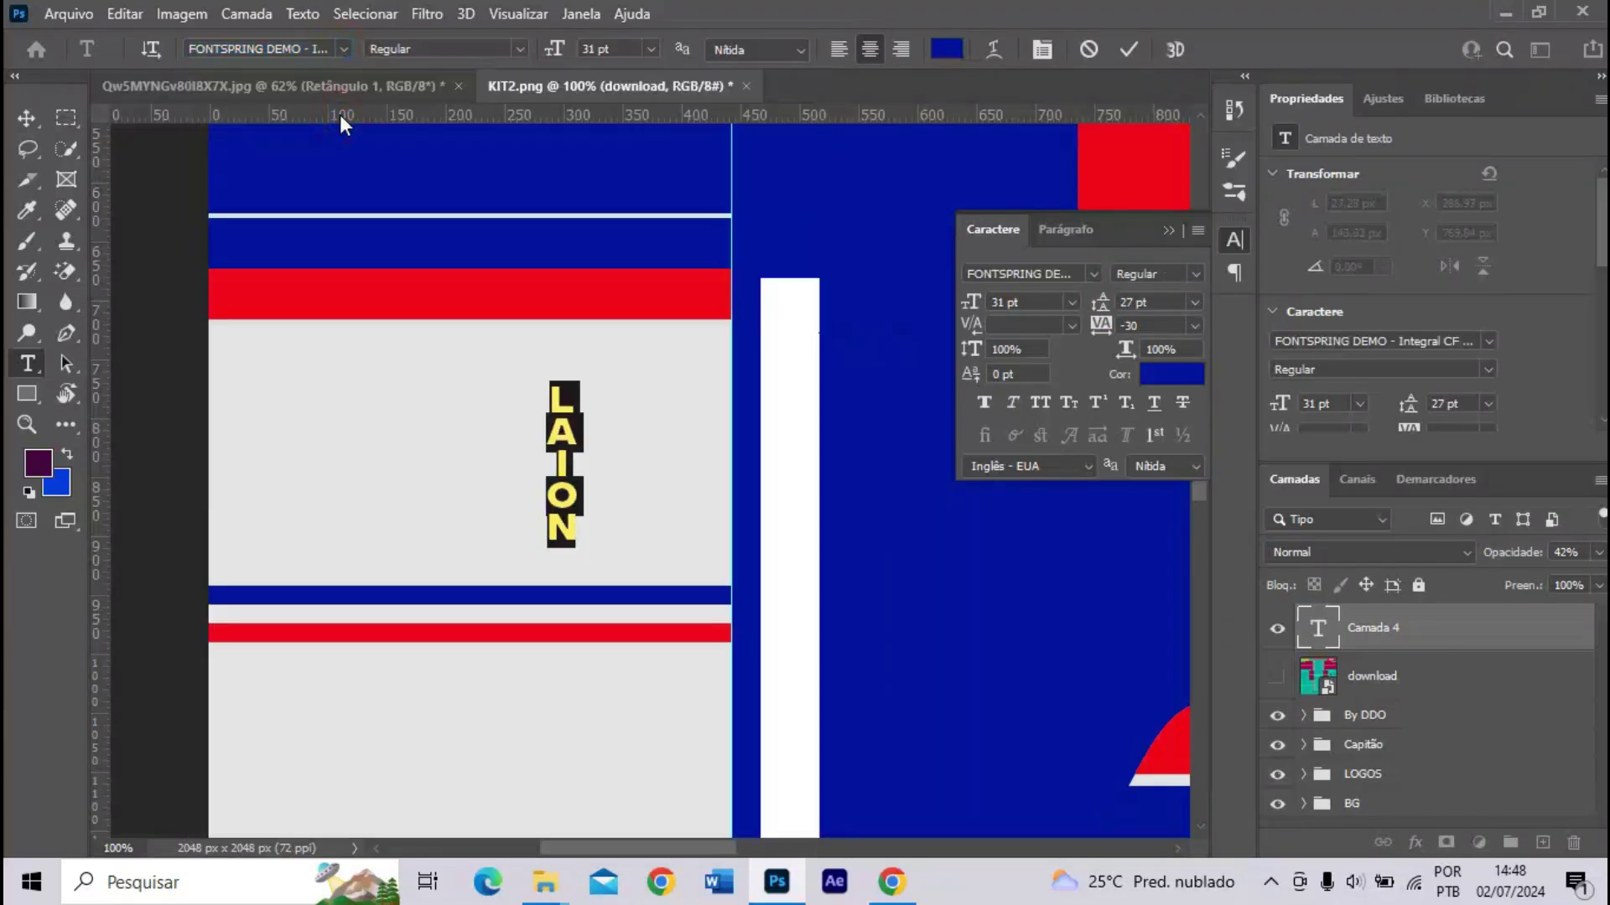
left_click(336, 49)
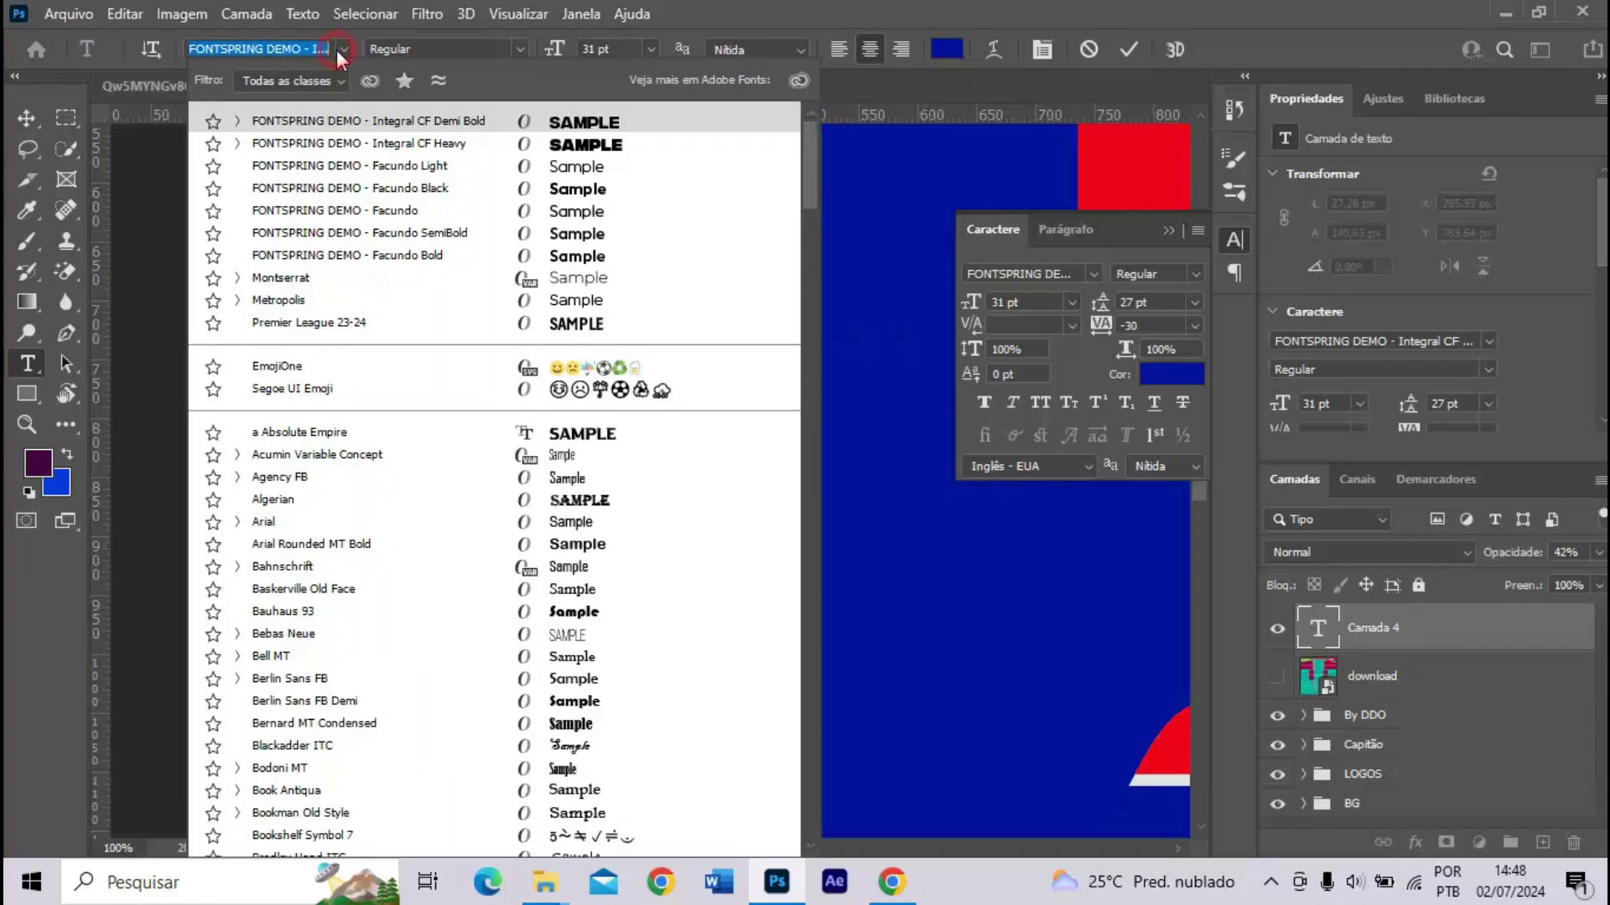
left_click(339, 432)
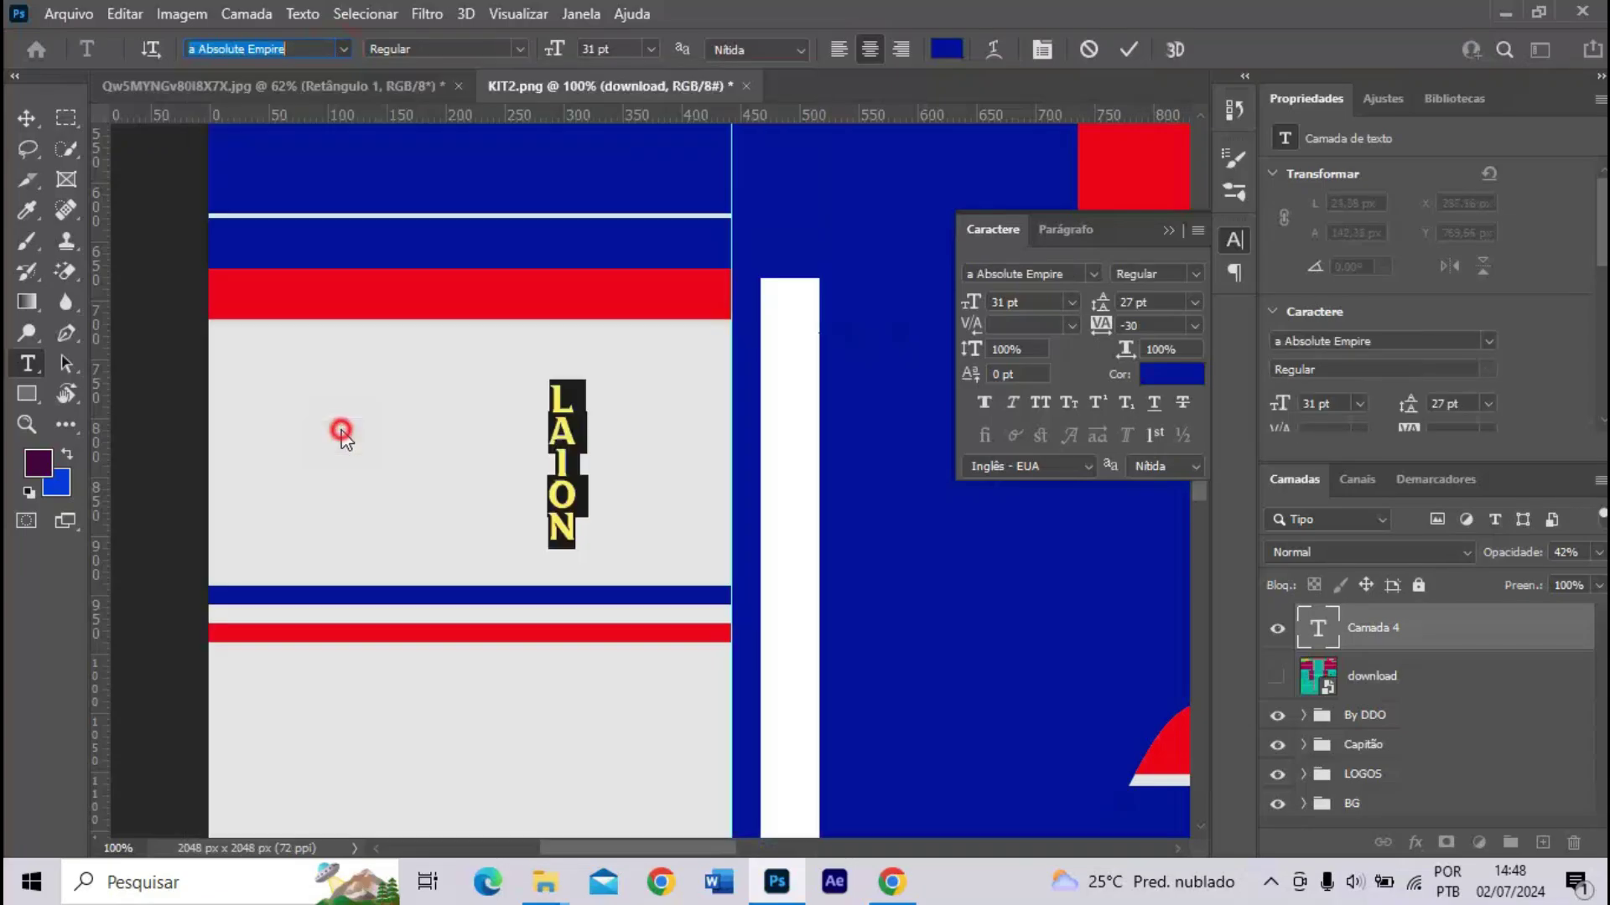
left_click(336, 48)
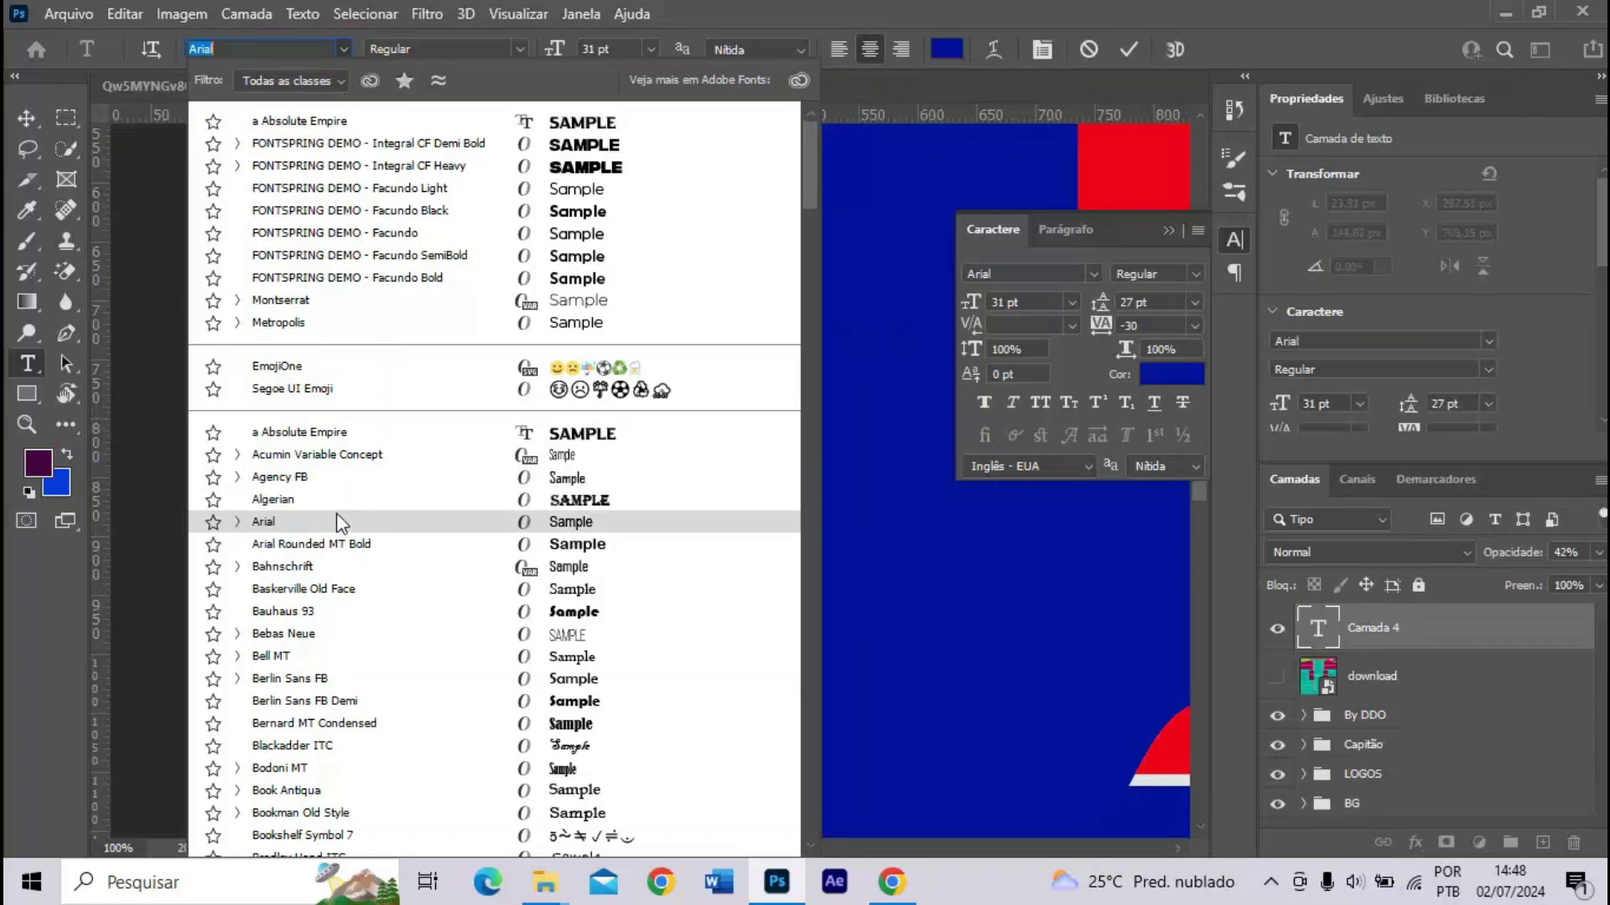
left_click(349, 657)
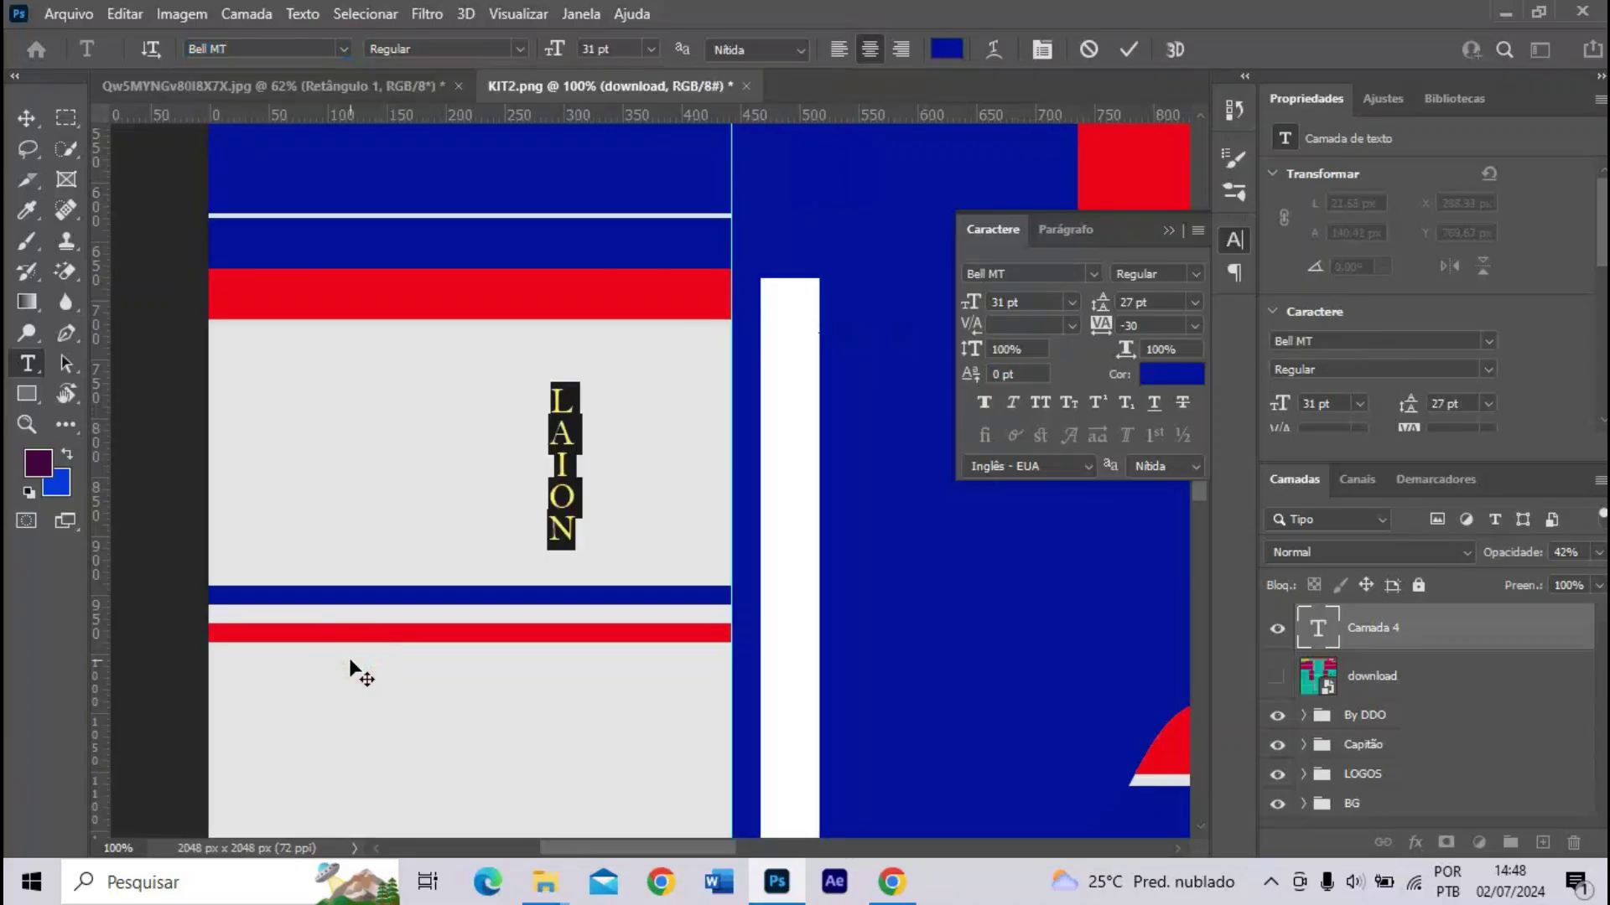
left_click(344, 49)
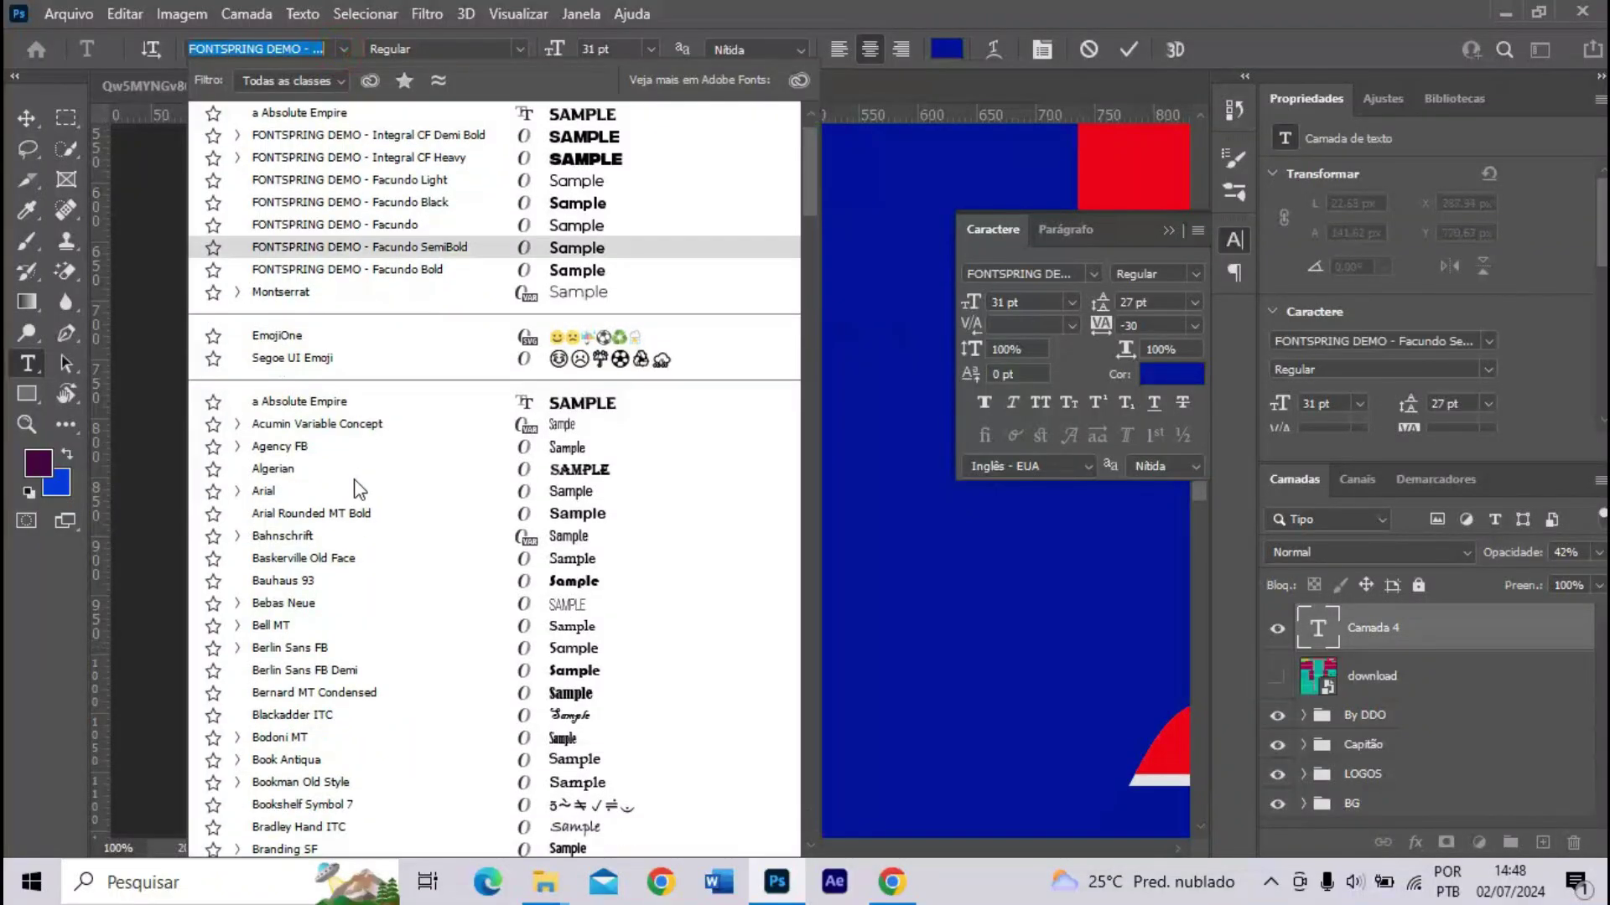
scroll(356, 499, "down", 3)
scroll(359, 508, "down", 3)
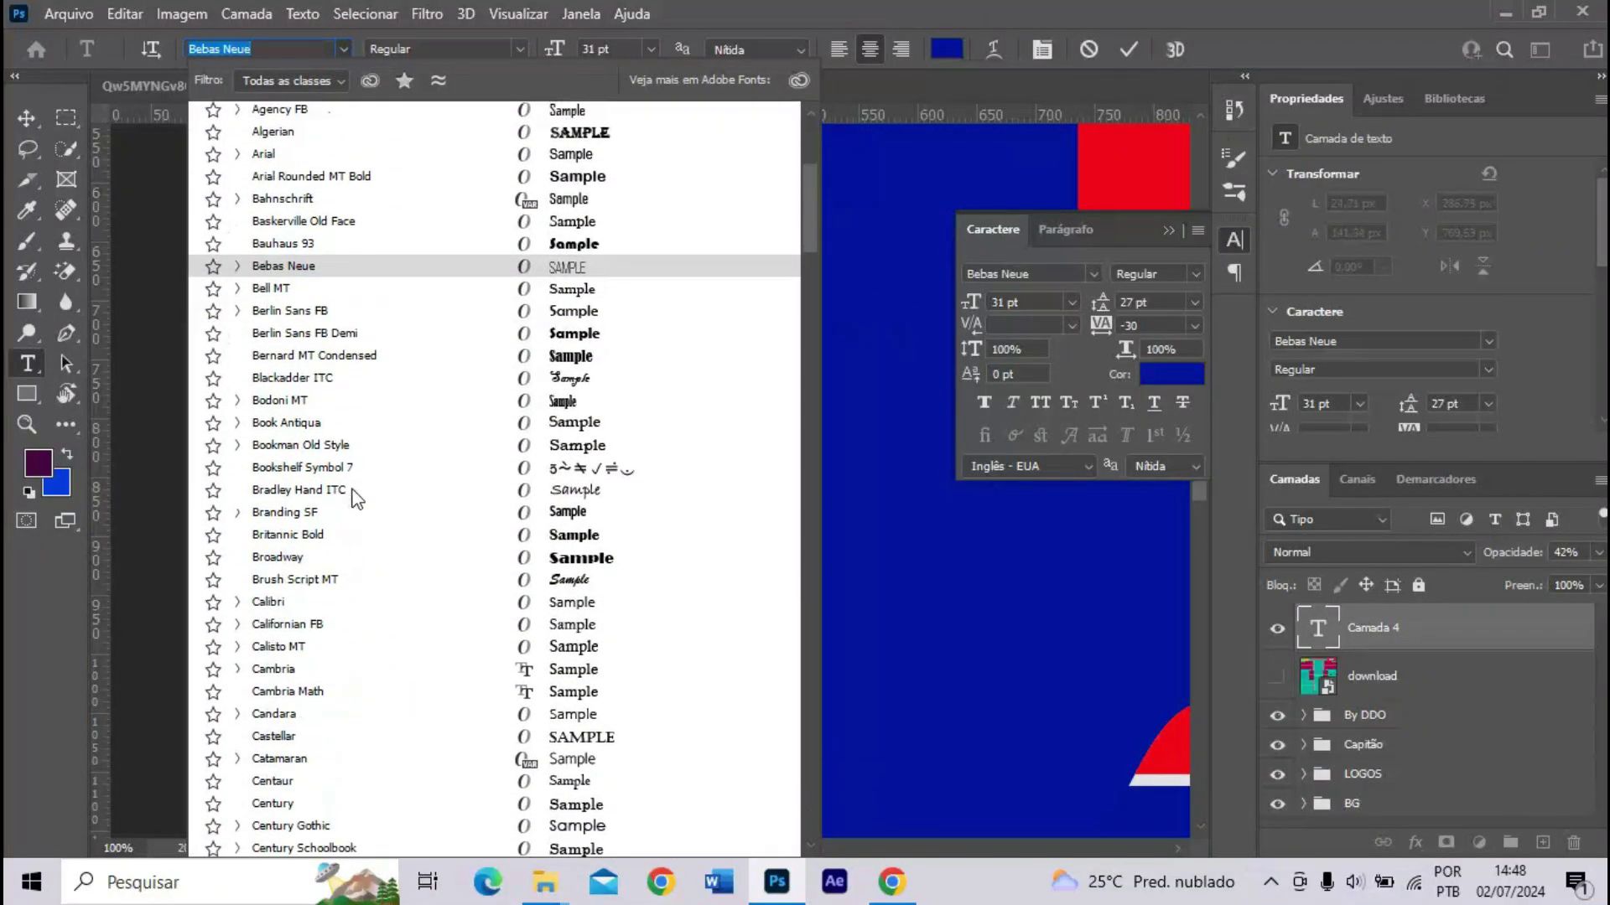
left_click(370, 549)
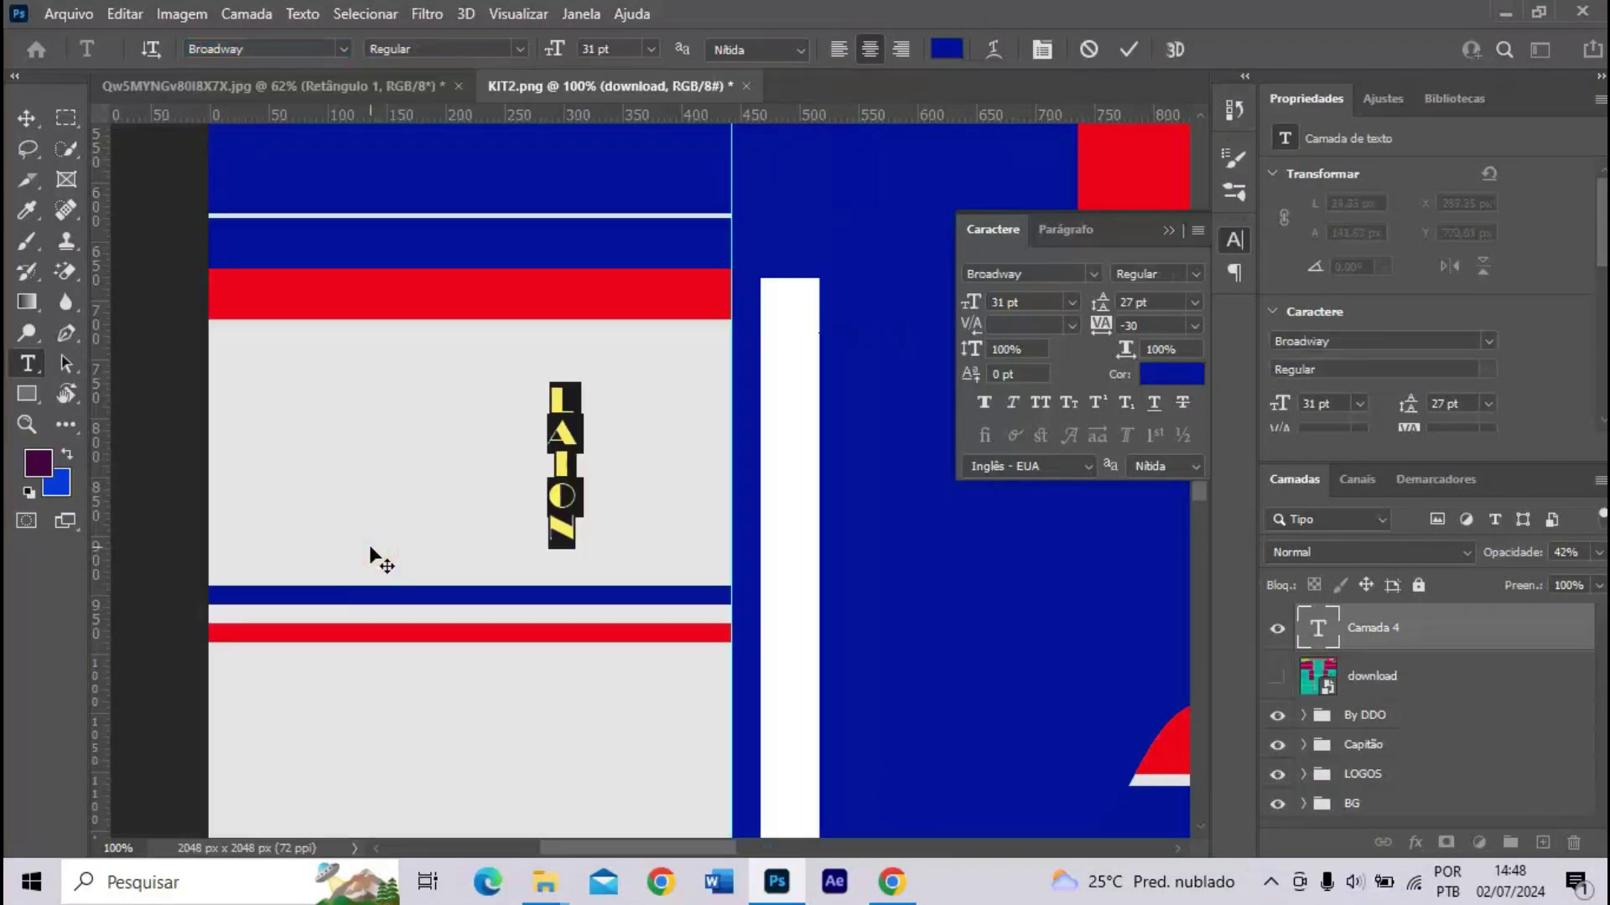
- Change the LAION lettering's font to FE-Font and set its leading to 33 pt
left_click(343, 49)
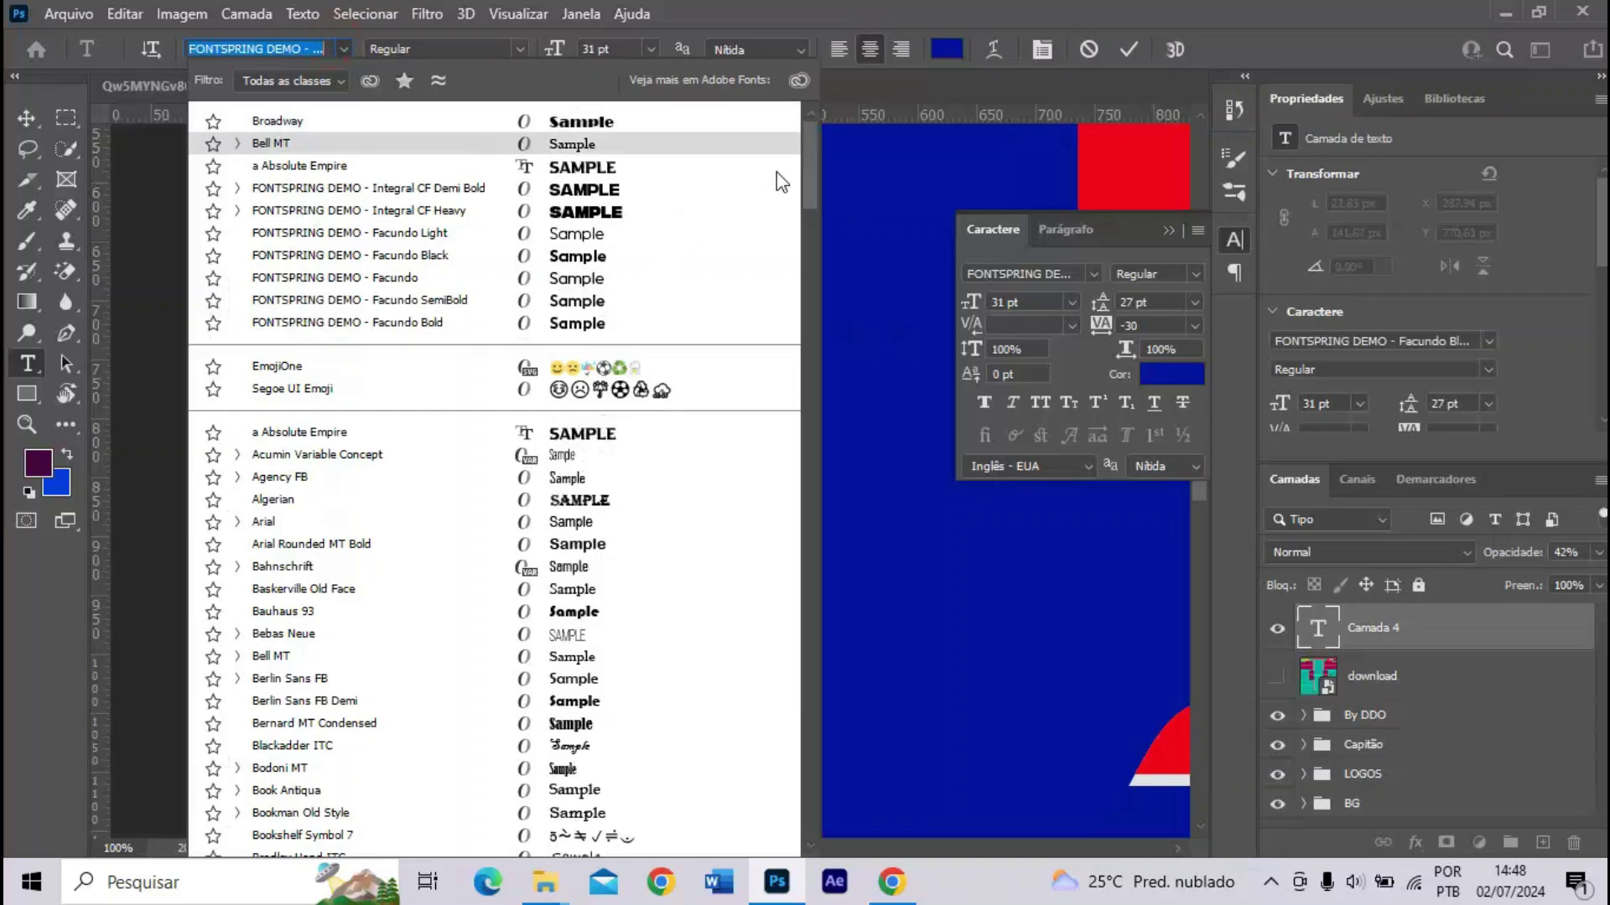
left_click_drag(803, 183, 806, 334)
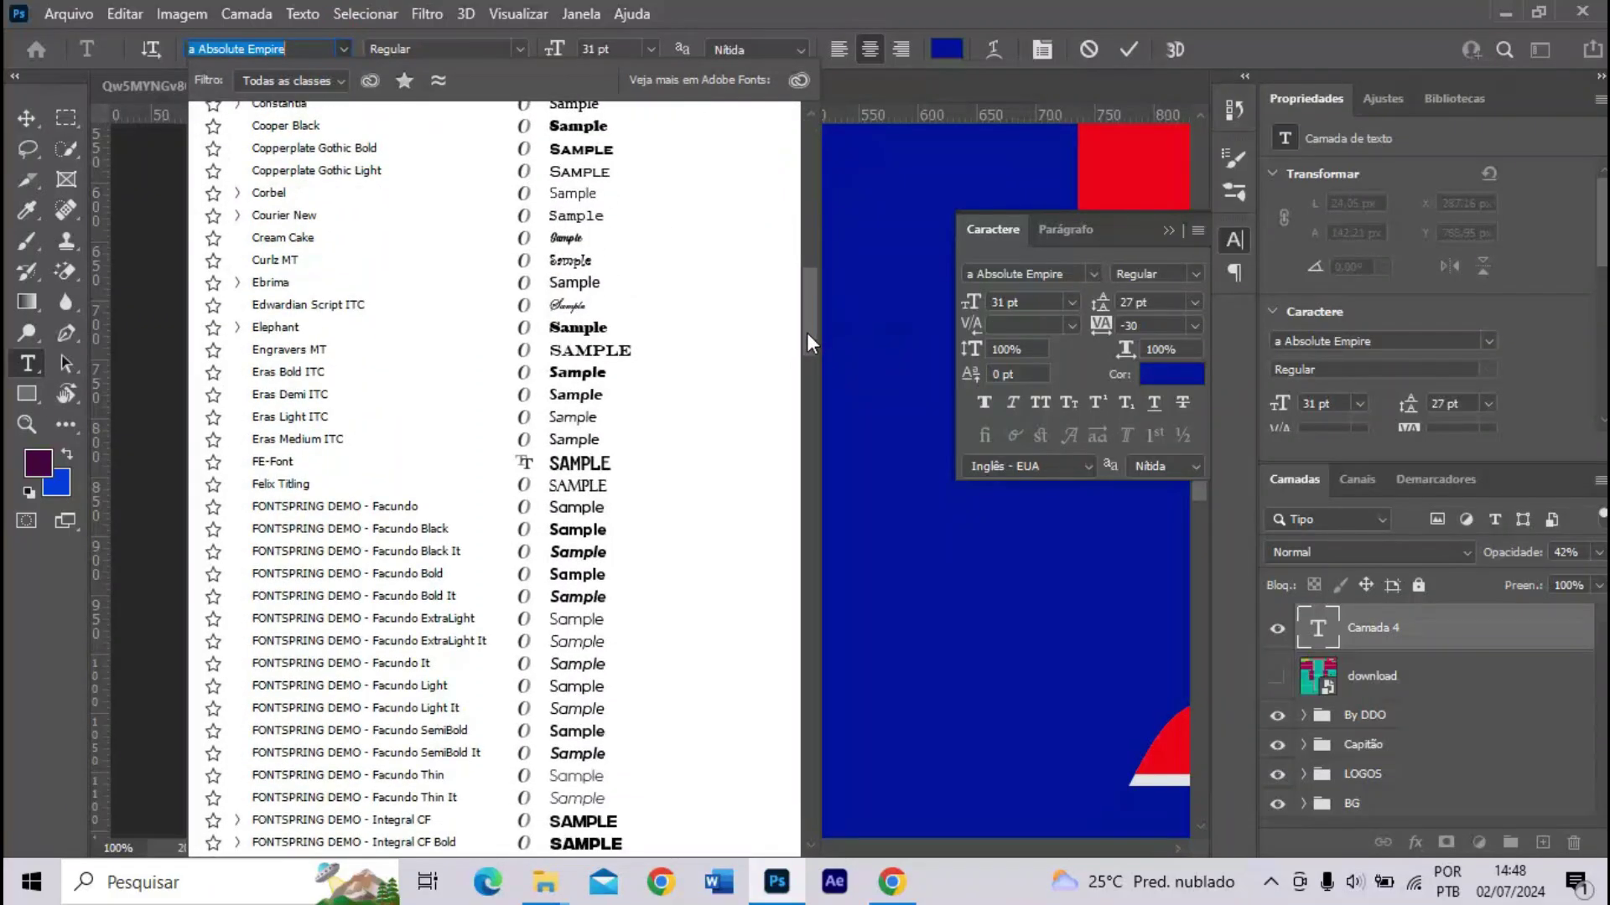
left_click(572, 452)
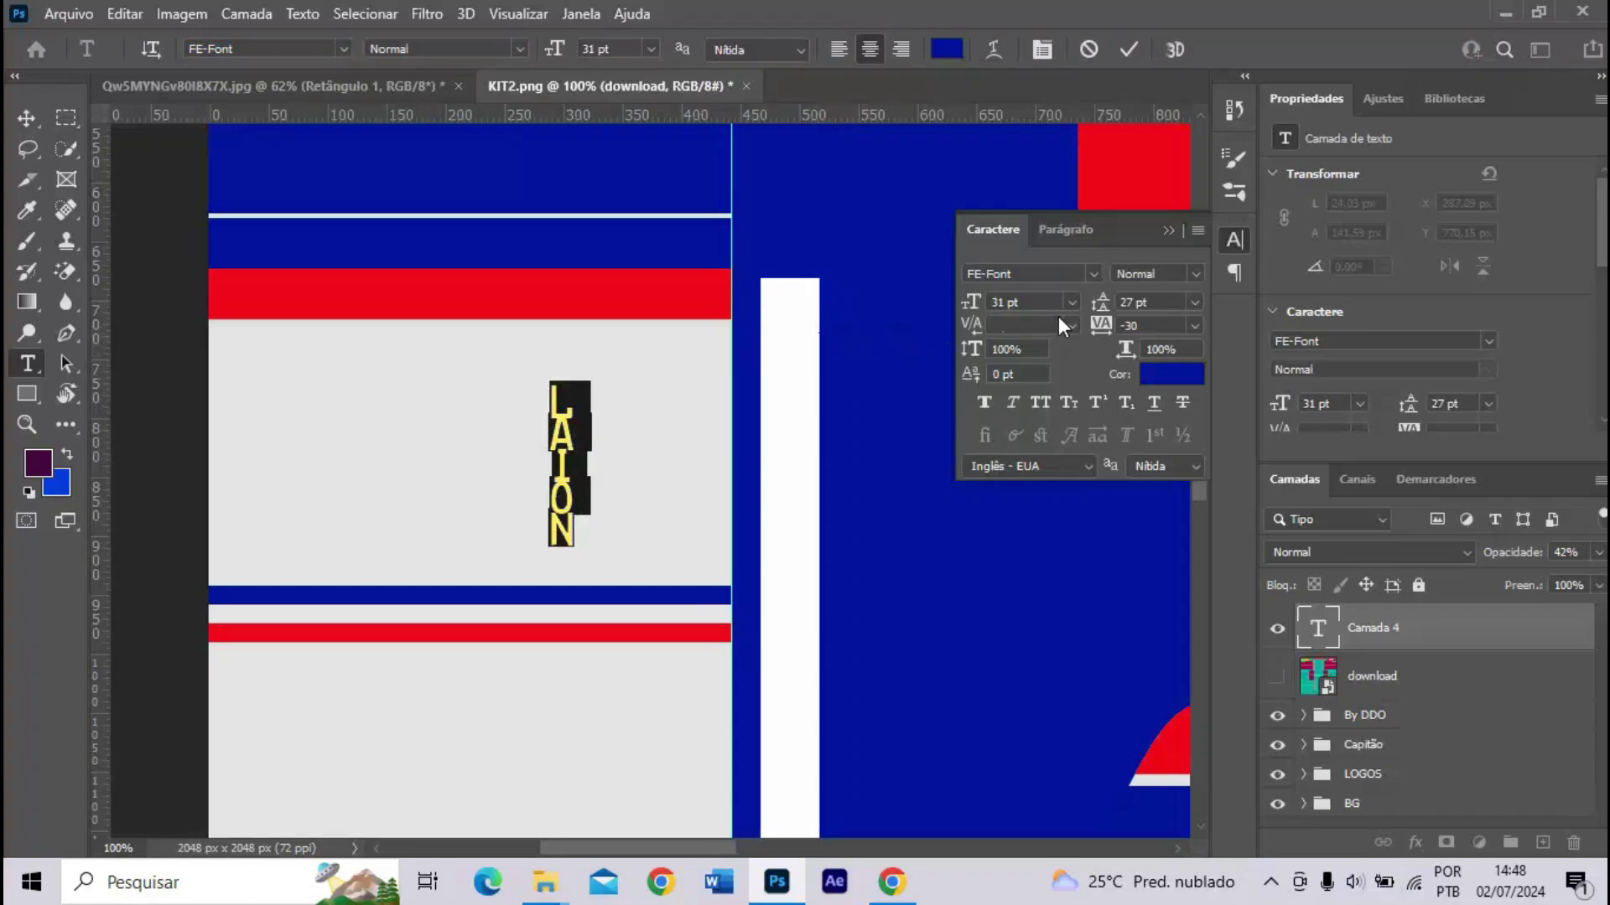
left_click_drag(1090, 317, 1105, 312)
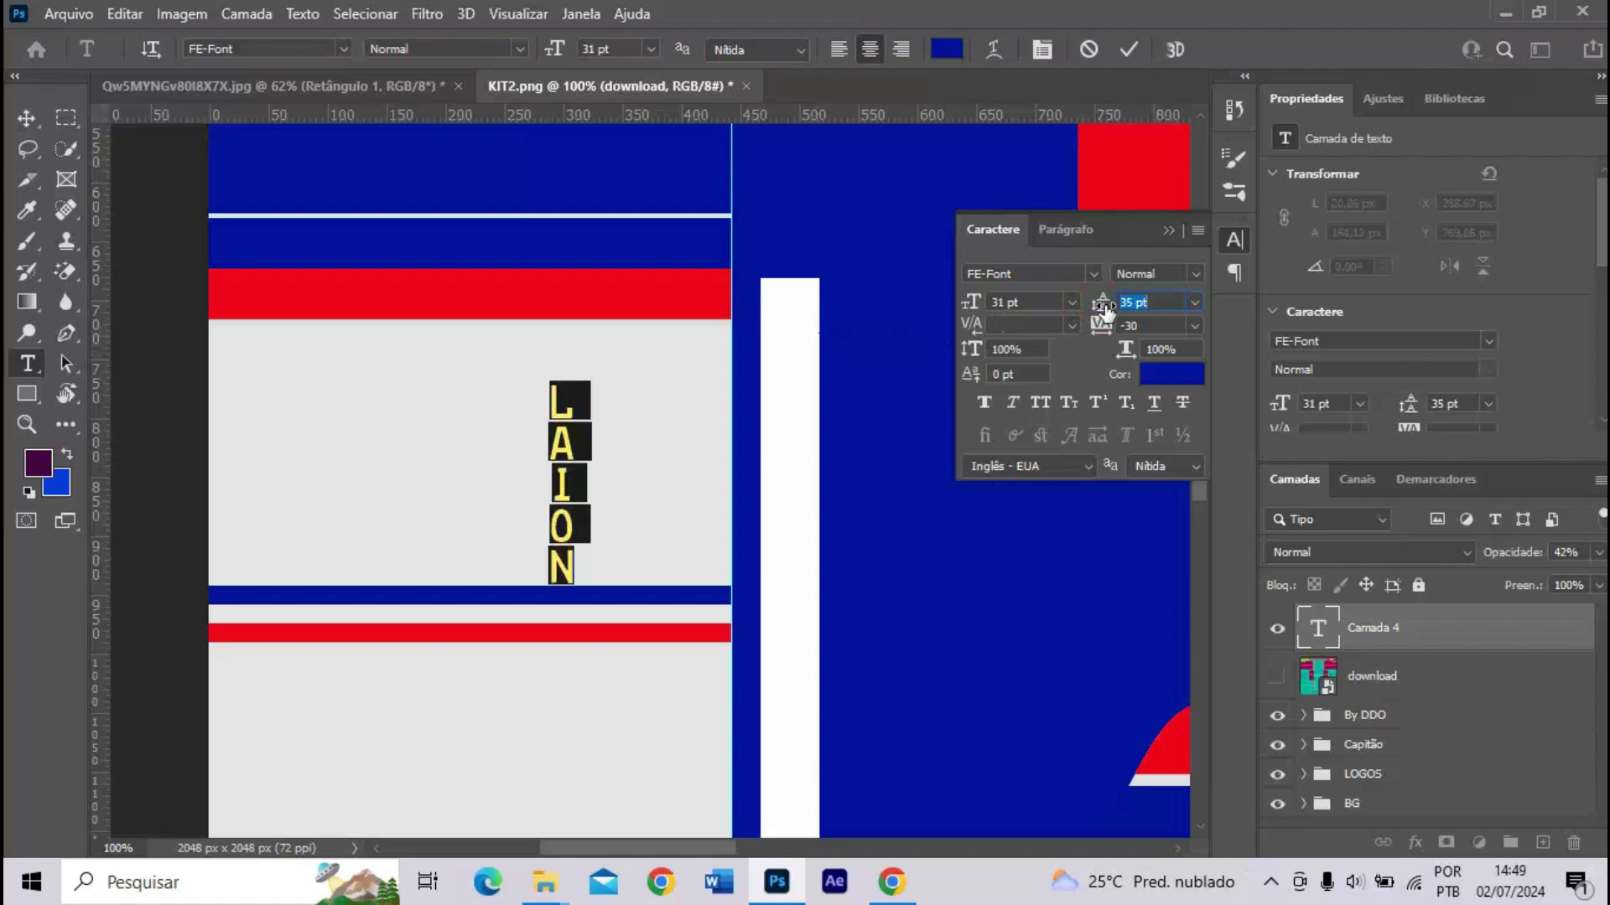
left_click_drag(1105, 312, 1103, 311)
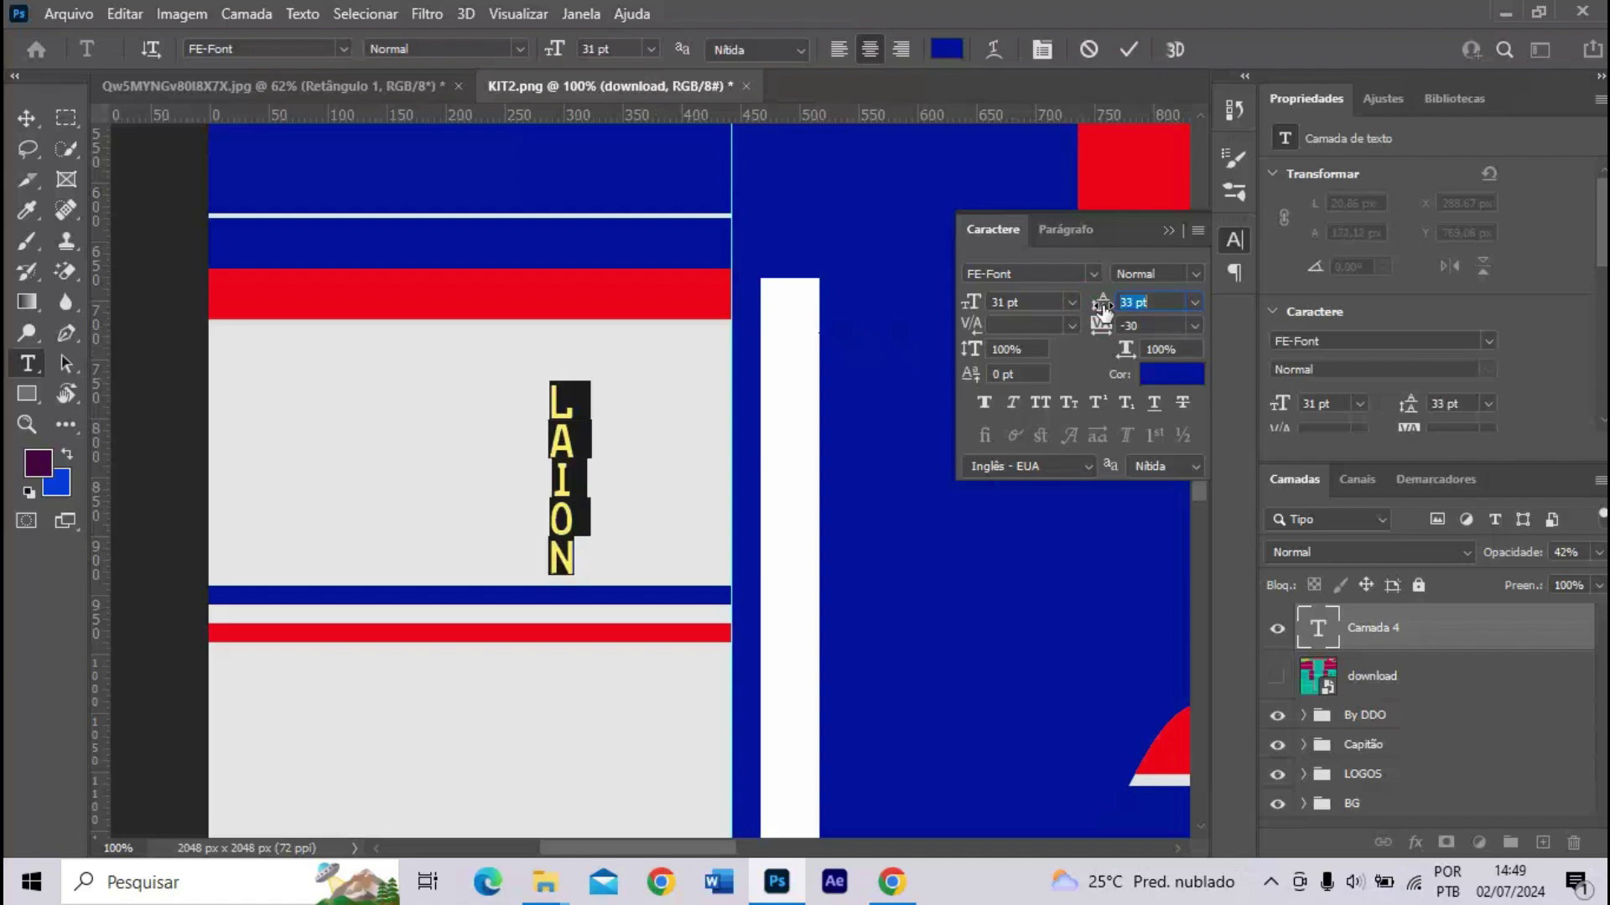
- Commit the text and scale the LAION lettering down proportionally around its centre to about 65%
left_click(17, 123)
key("ctrl+t")
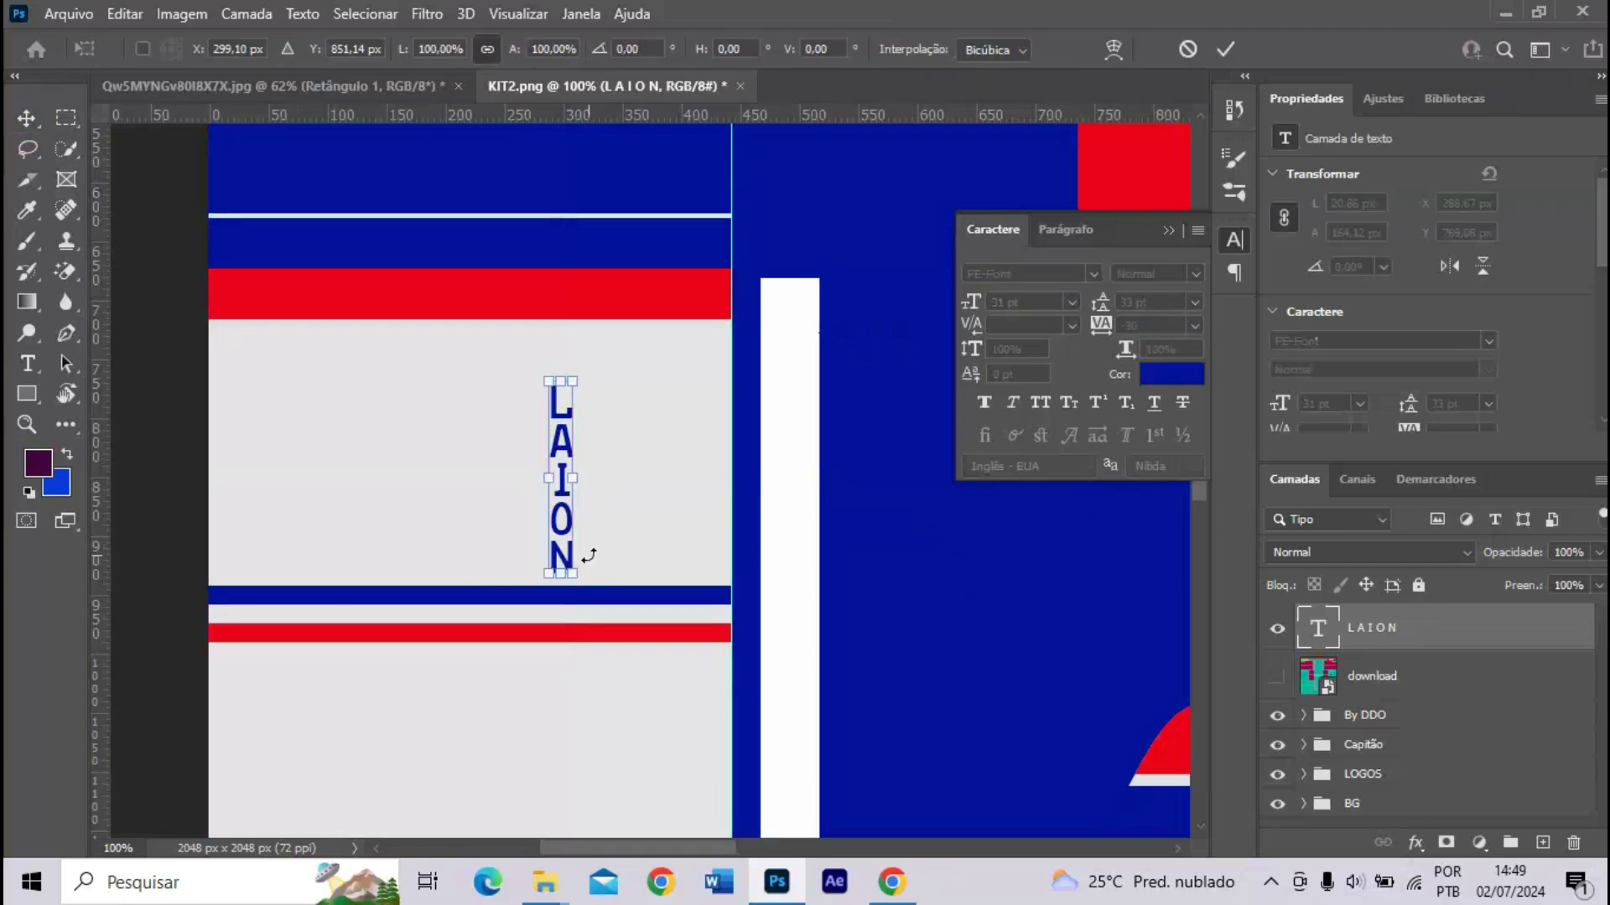
left_click_drag(573, 573, 533, 539)
key("Return")
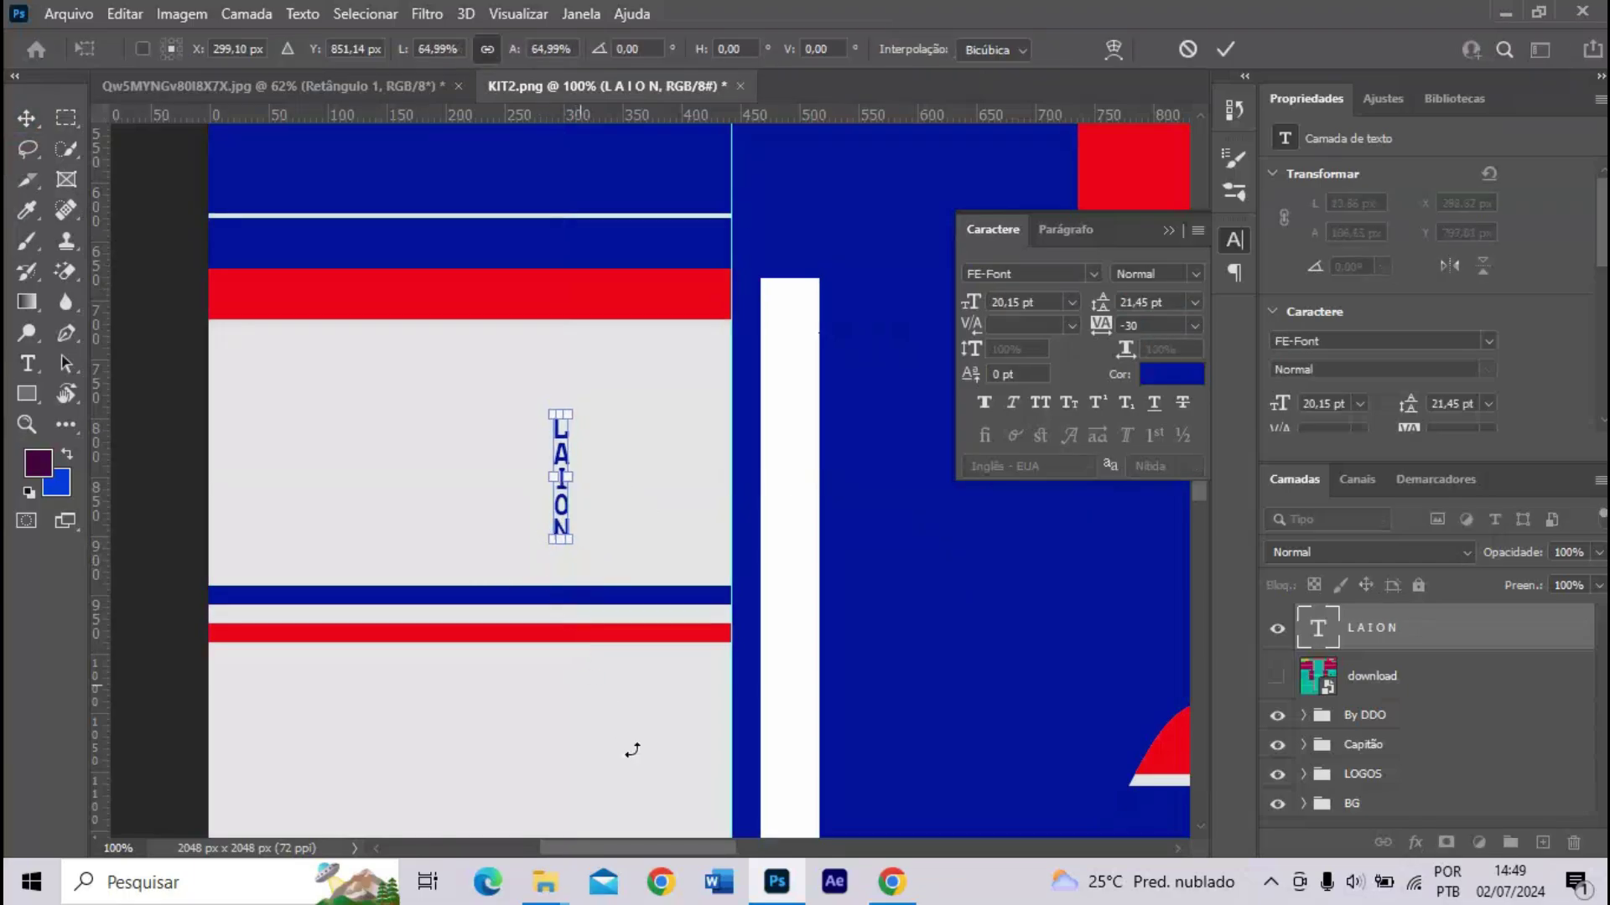
- Compare the LAION lettering with the sock photo in Chrome, and check which styles its font offers back in Photoshop
left_click(882, 890)
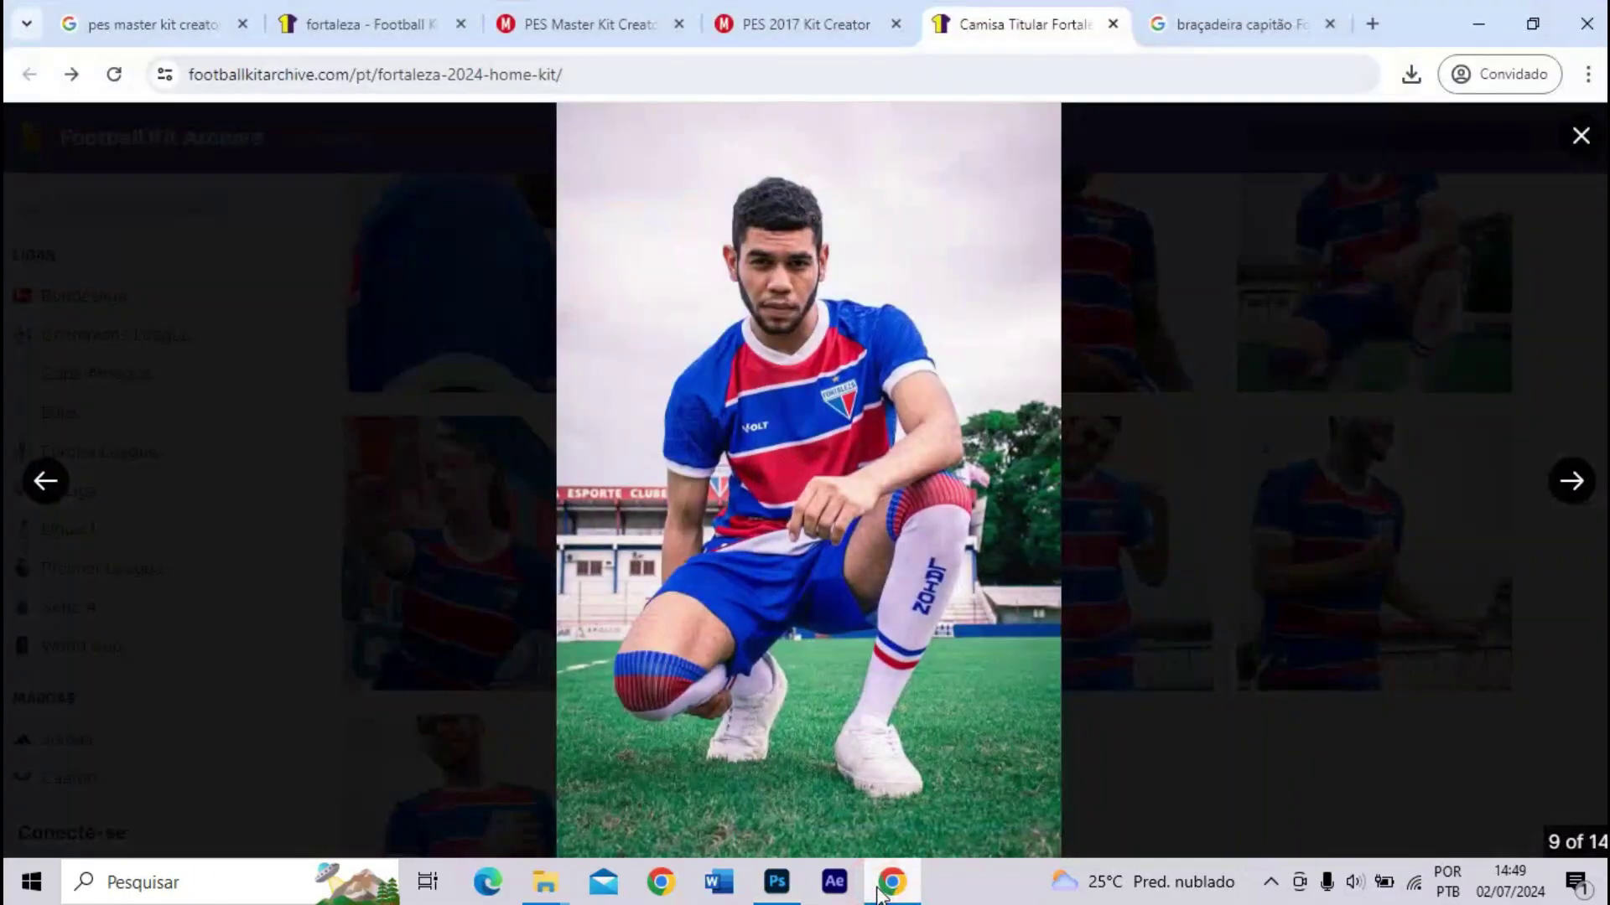
left_click(880, 891)
key("ctrl+plus")
key("ctrl+plus")
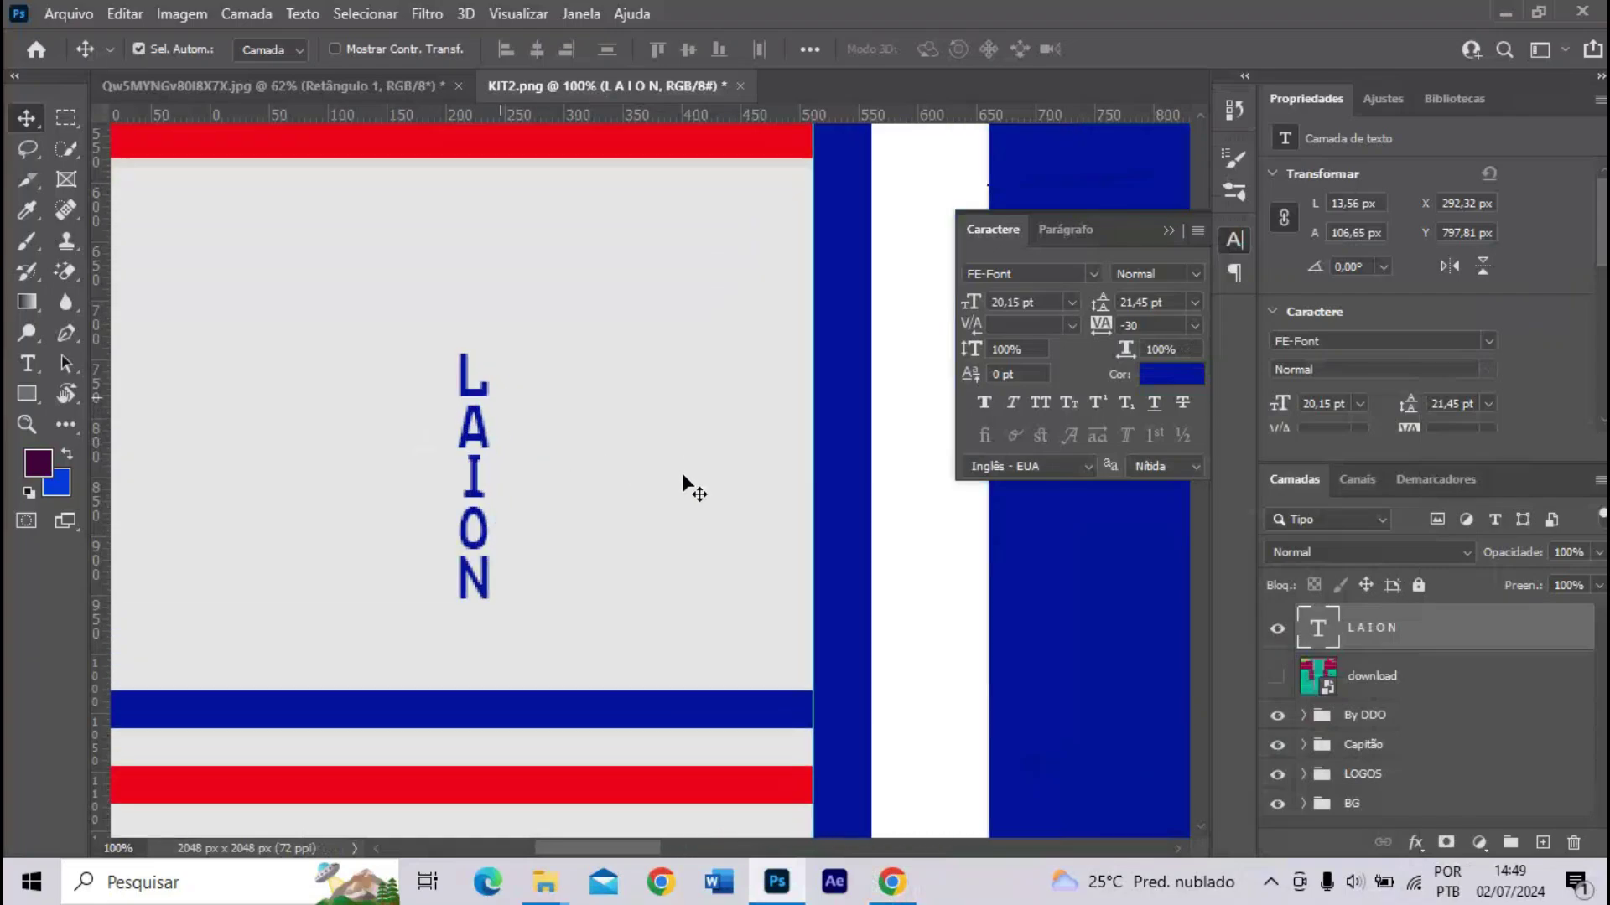
key("t")
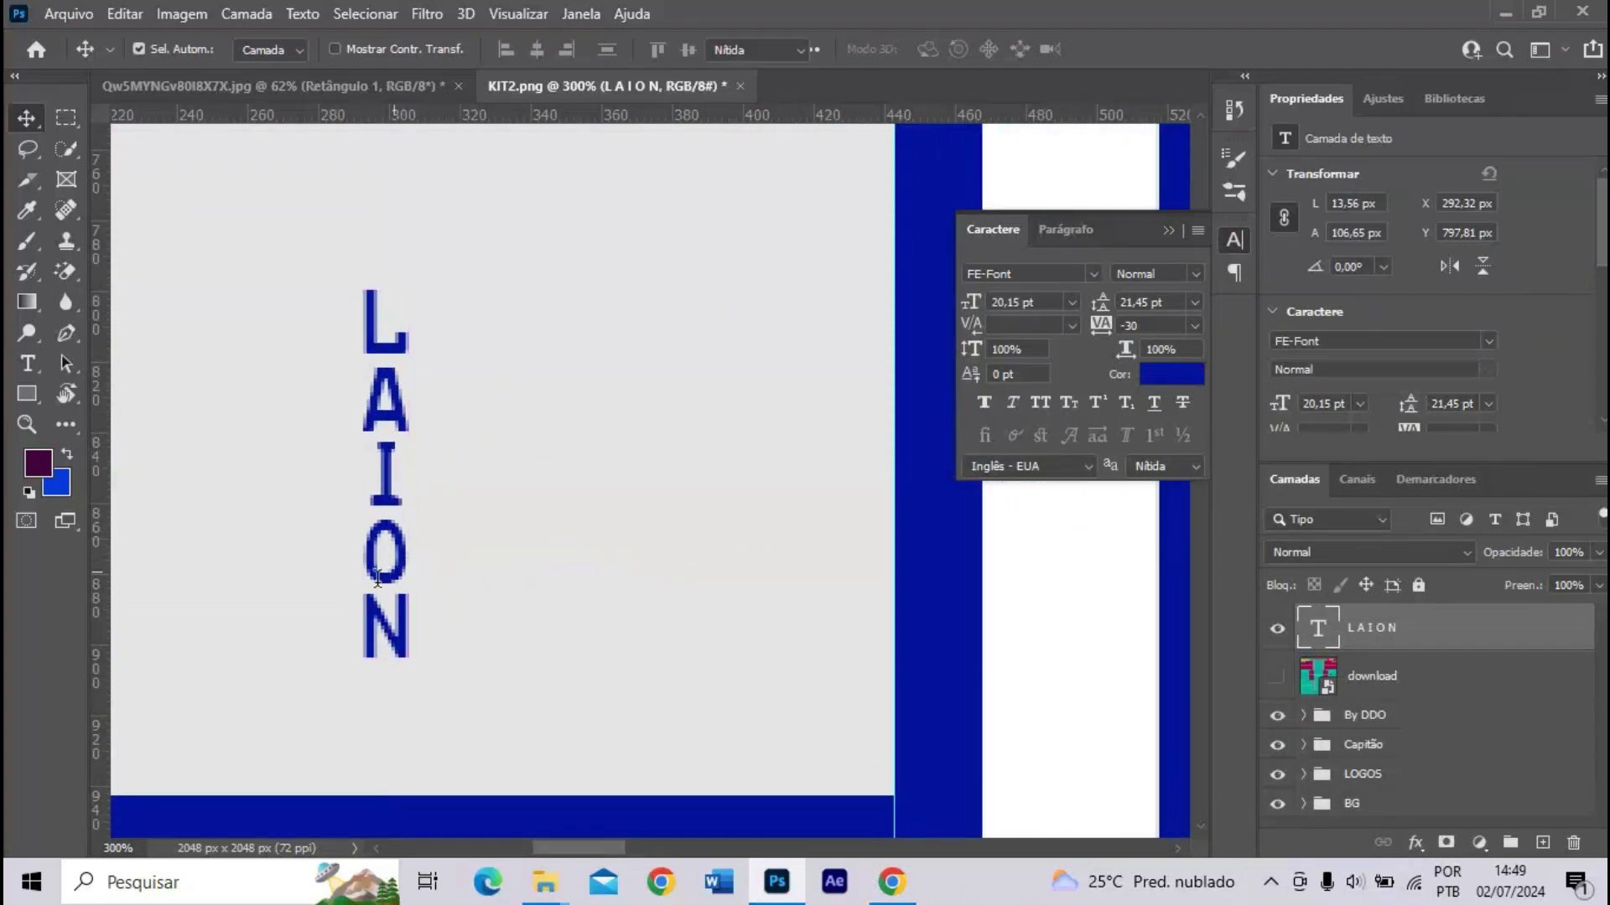
left_click_drag(374, 612, 362, 211)
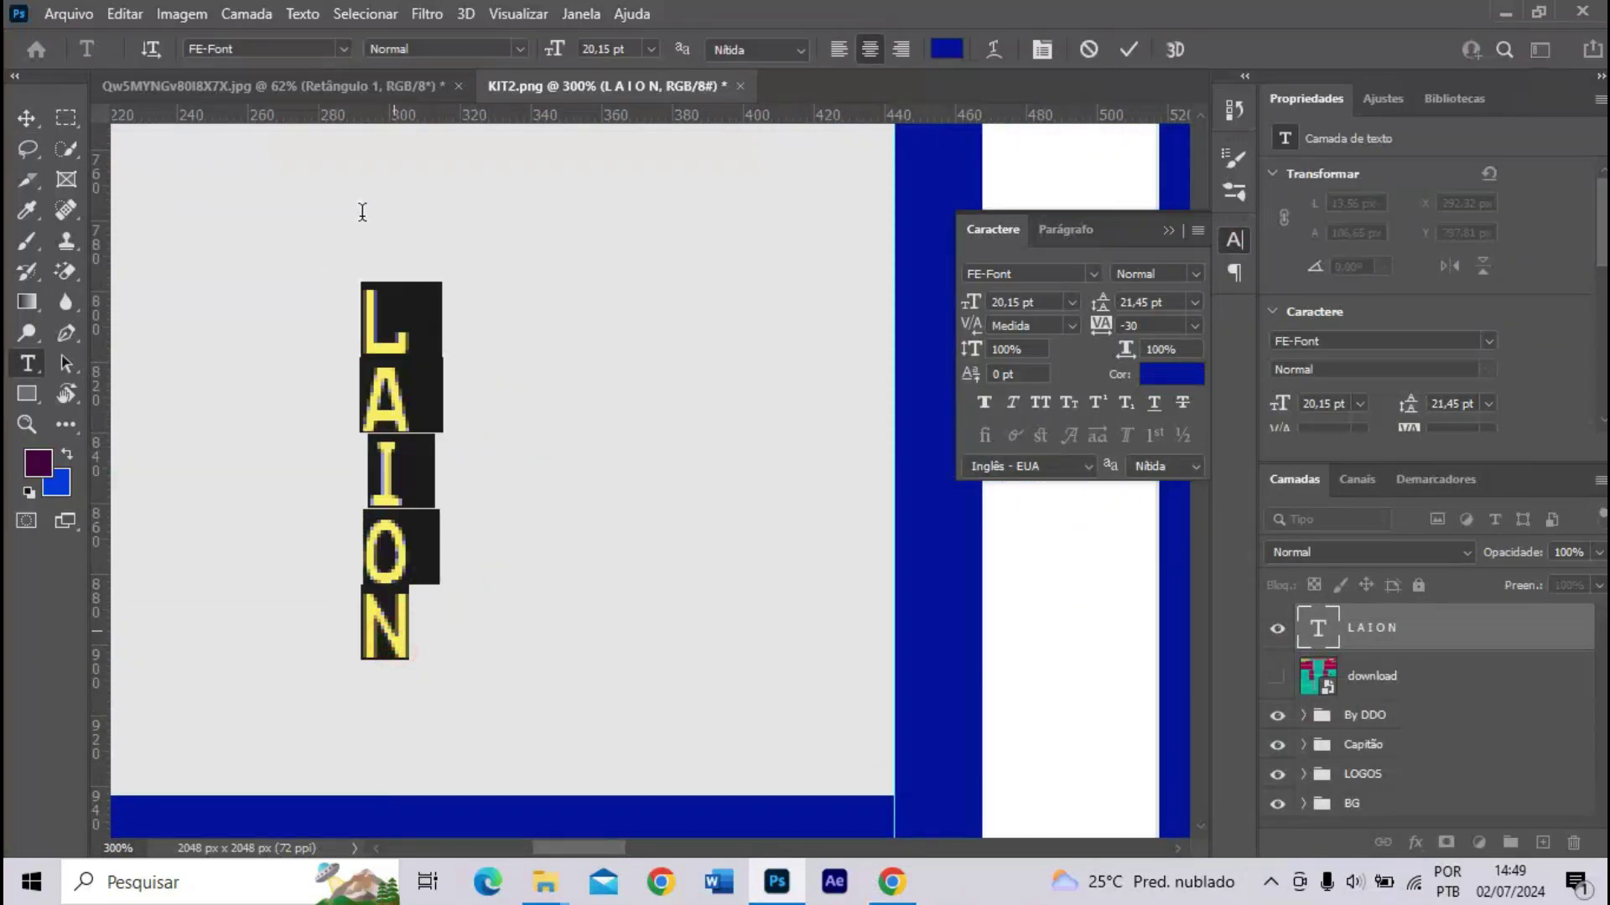
left_click(520, 48)
left_click(384, 35)
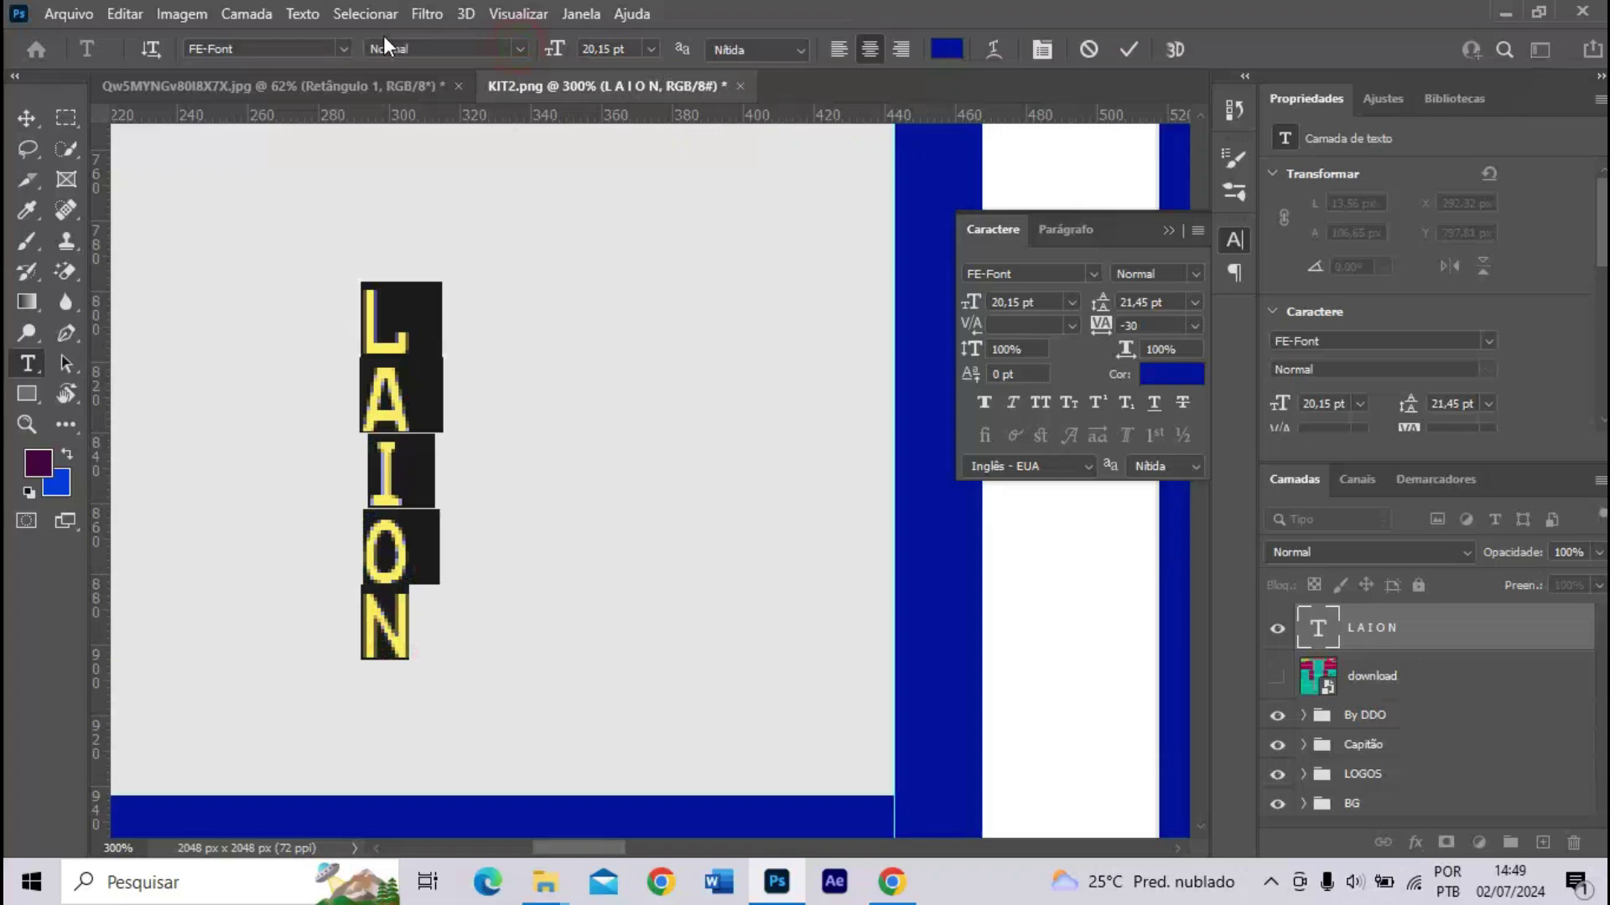
left_click(340, 46)
left_click(340, 46)
left_click(26, 119)
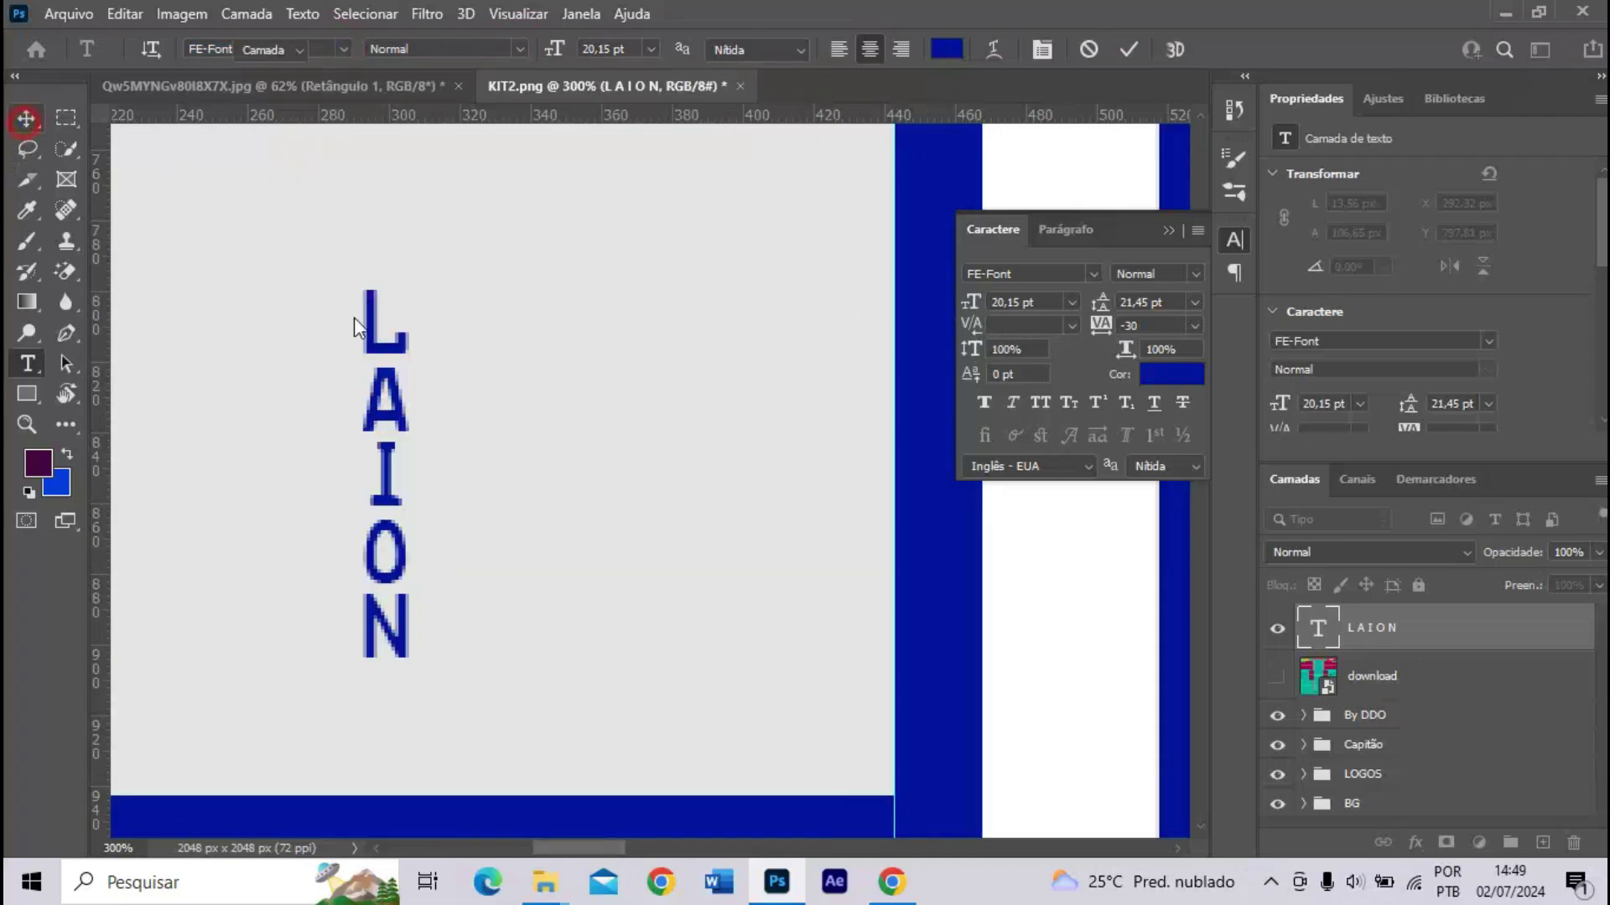
- Add a stroke effect to the LAION text layer and set its fill type to solid colour
double_click(1448, 633)
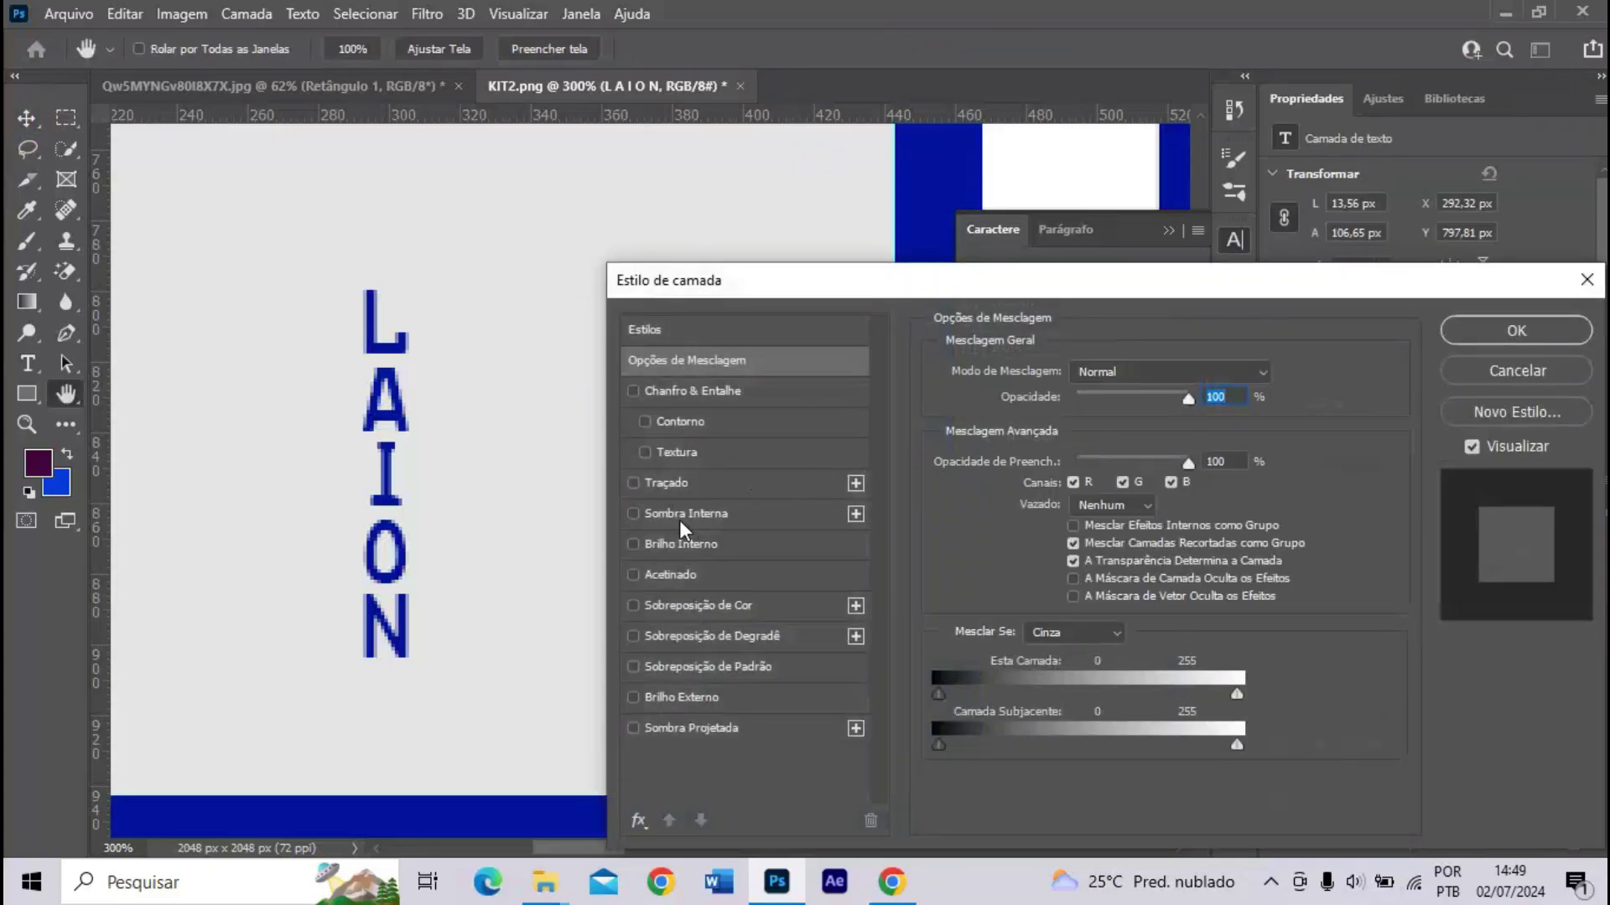
left_click(656, 483)
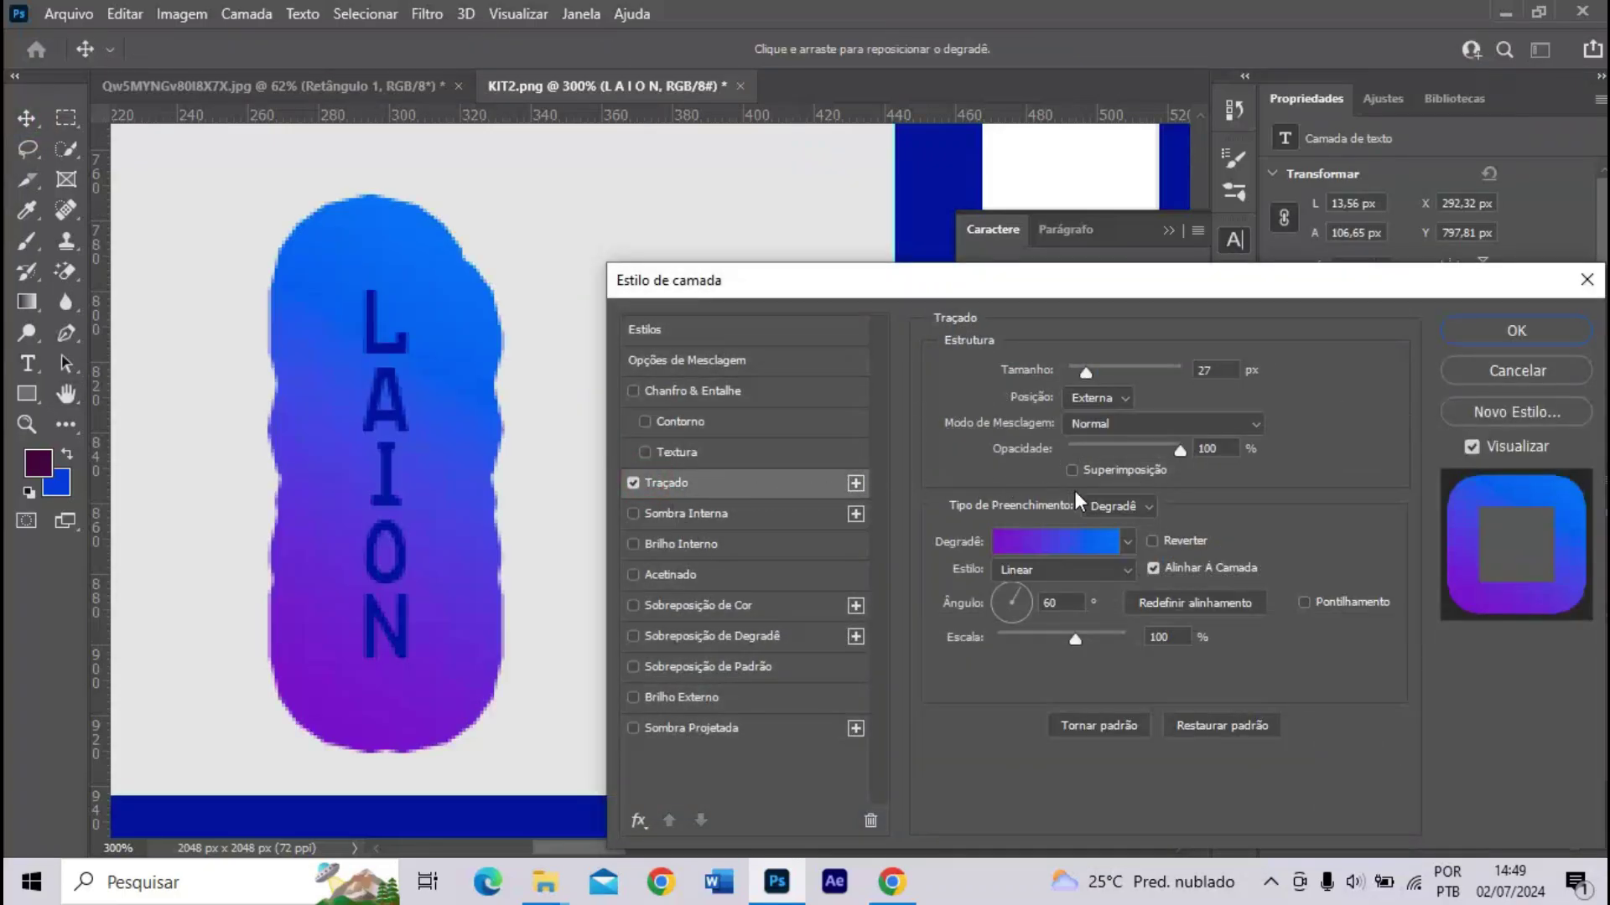
left_click(1115, 506)
left_click(1094, 520)
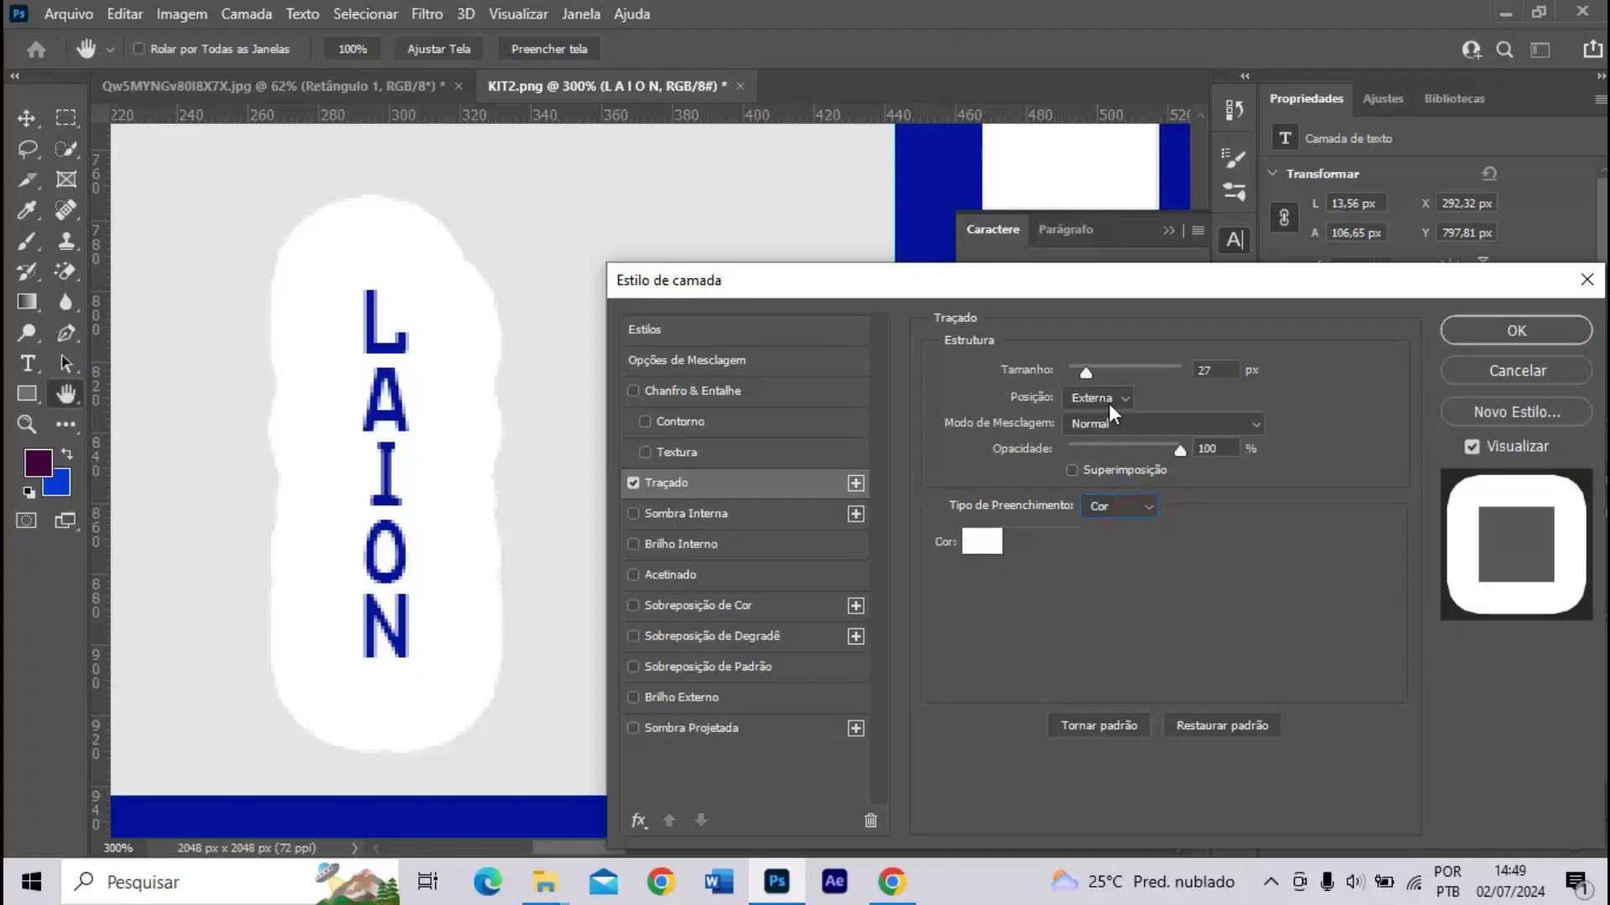
- Reduce the stroke size to 1 px and set its position to Central
left_click(1108, 400)
left_click(1103, 435)
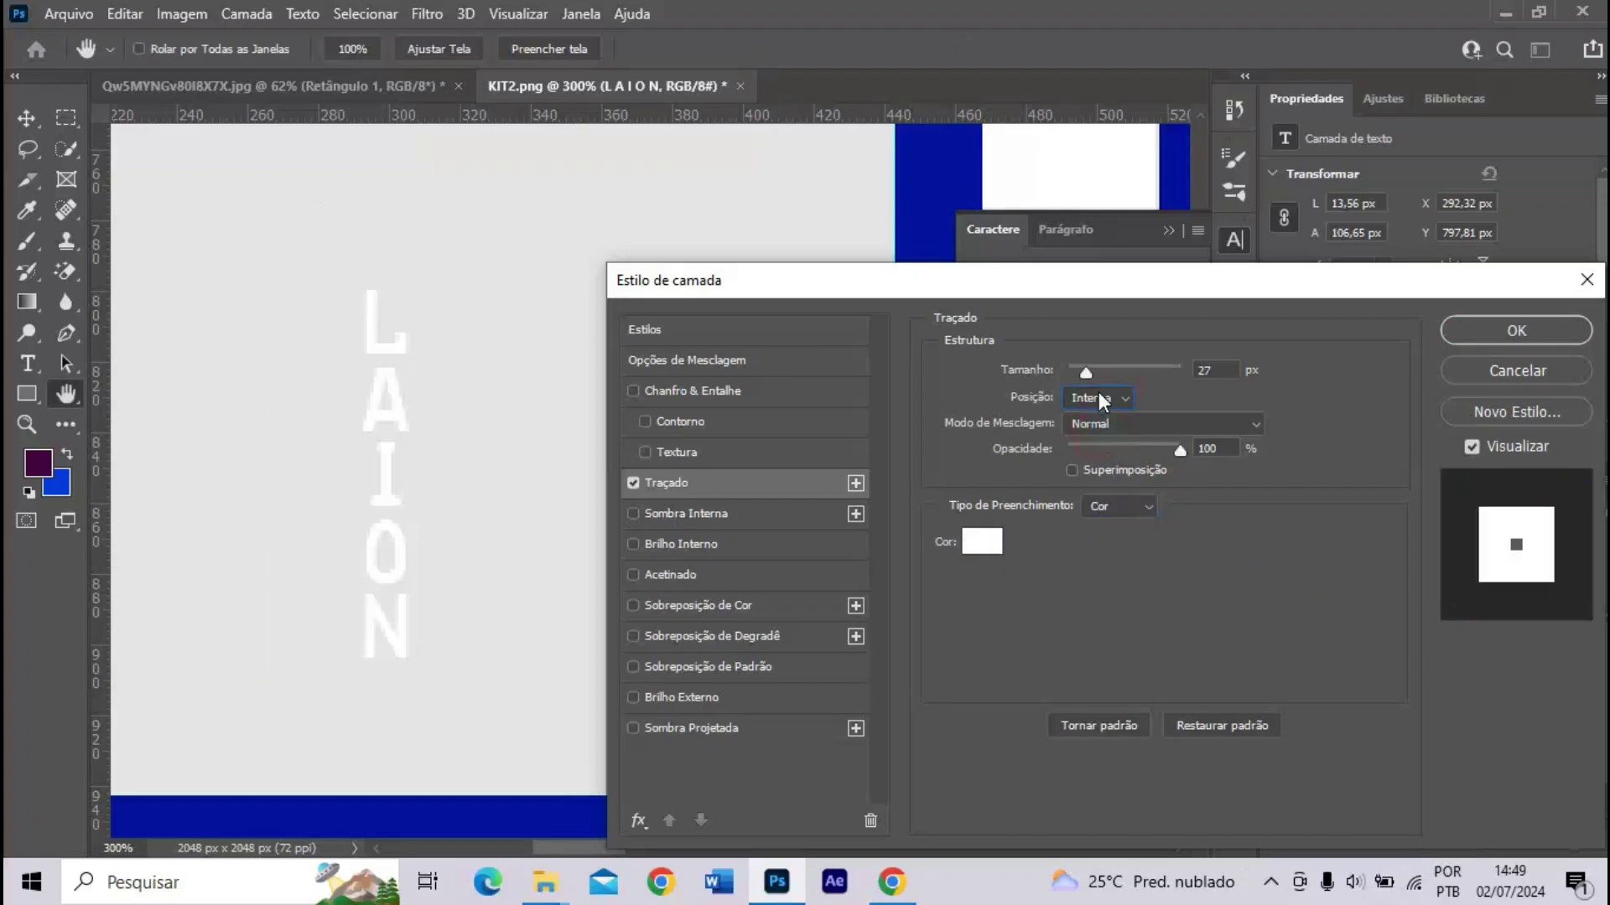
left_click_drag(1086, 371, 1041, 378)
left_click(1094, 397)
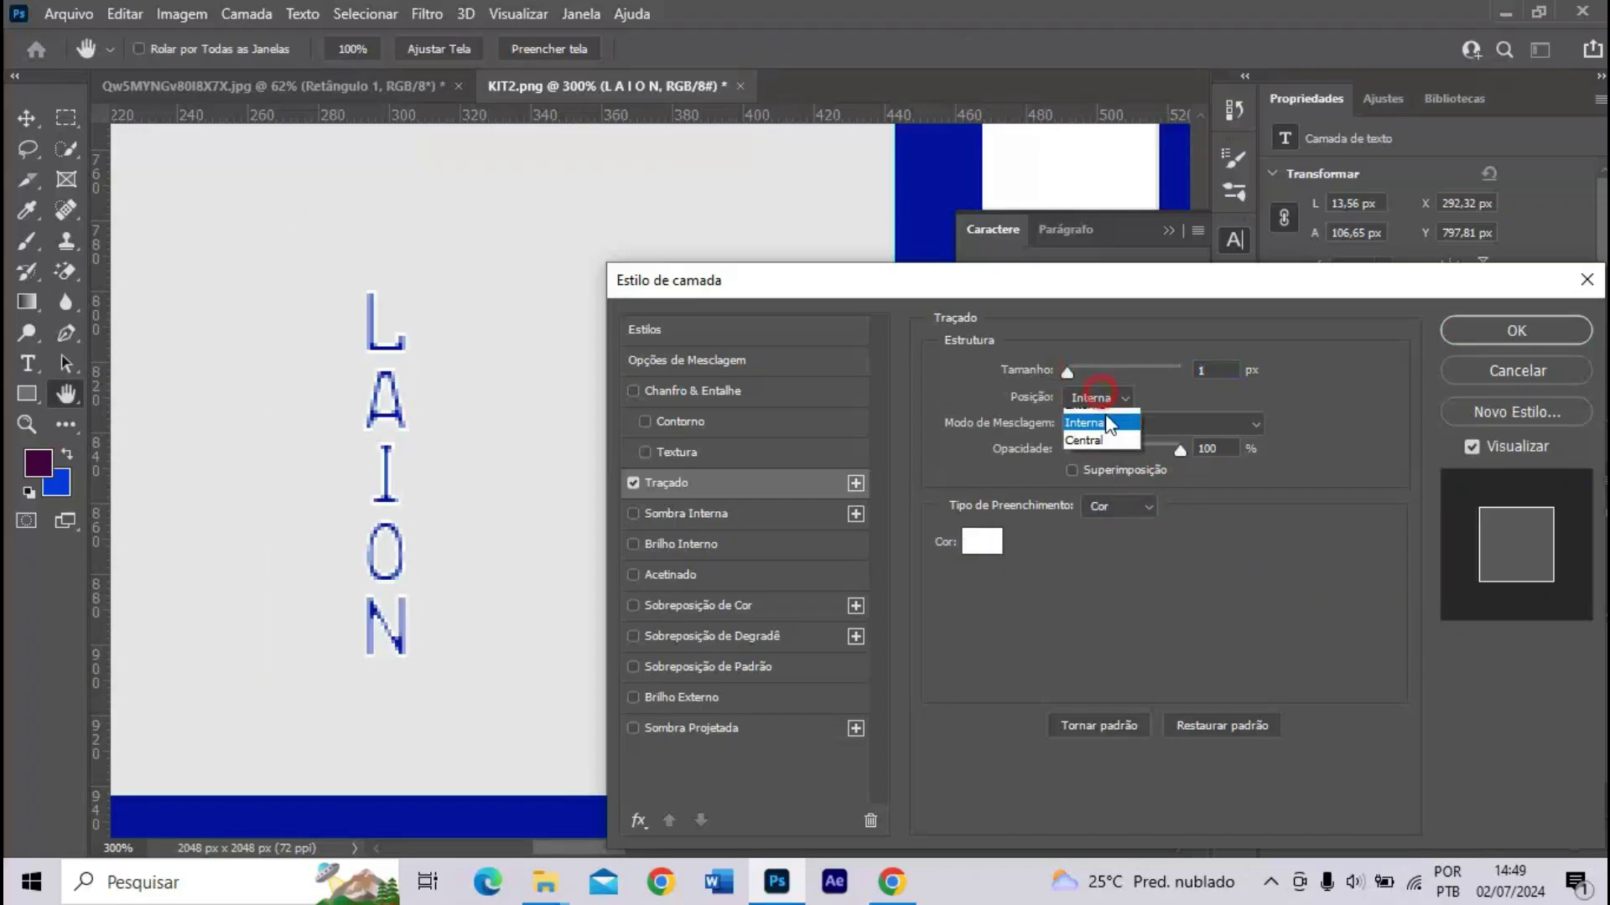
left_click(1105, 446)
- Sample the sock stripe's blue as the stroke colour and apply the layer style
left_click(981, 540)
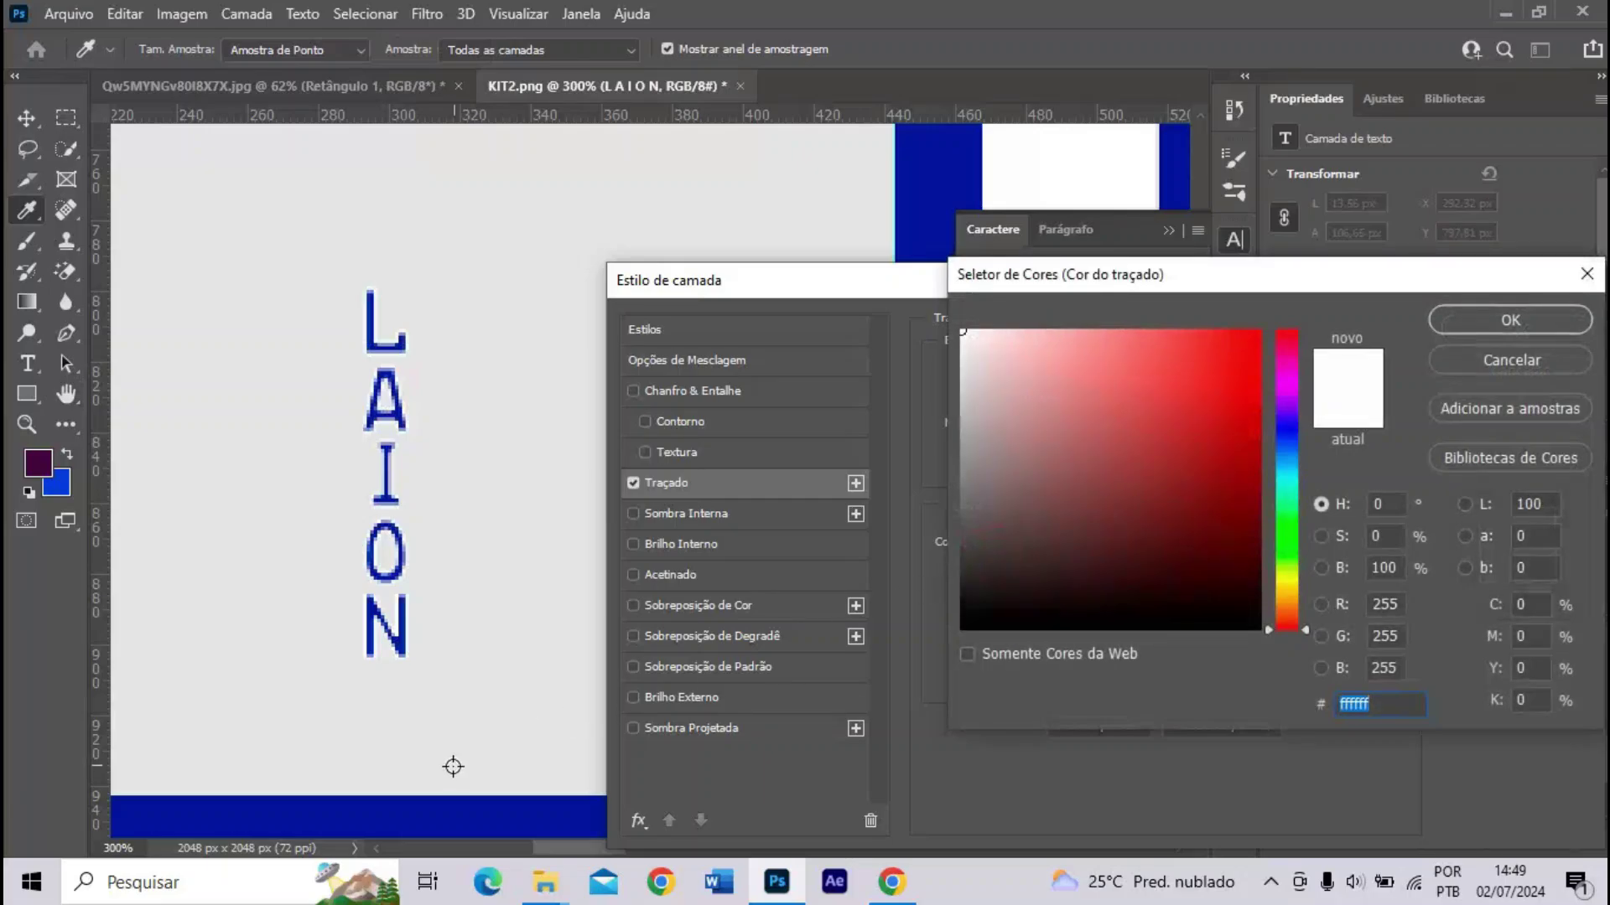
left_click(461, 796)
key("Return")
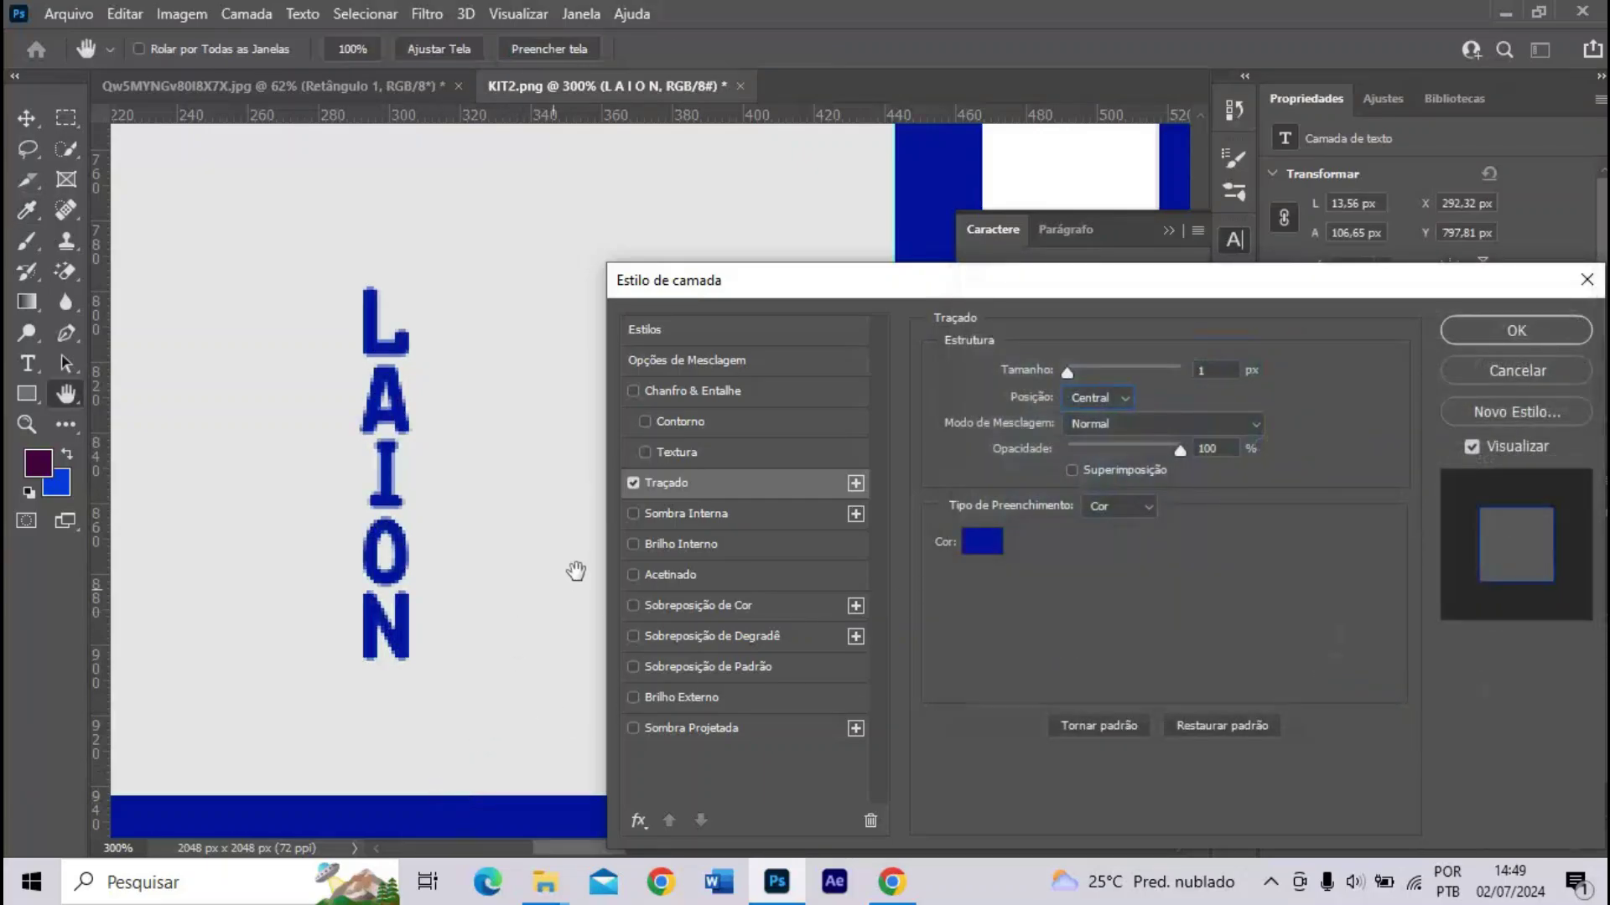
scroll(425, 394, "down", 4)
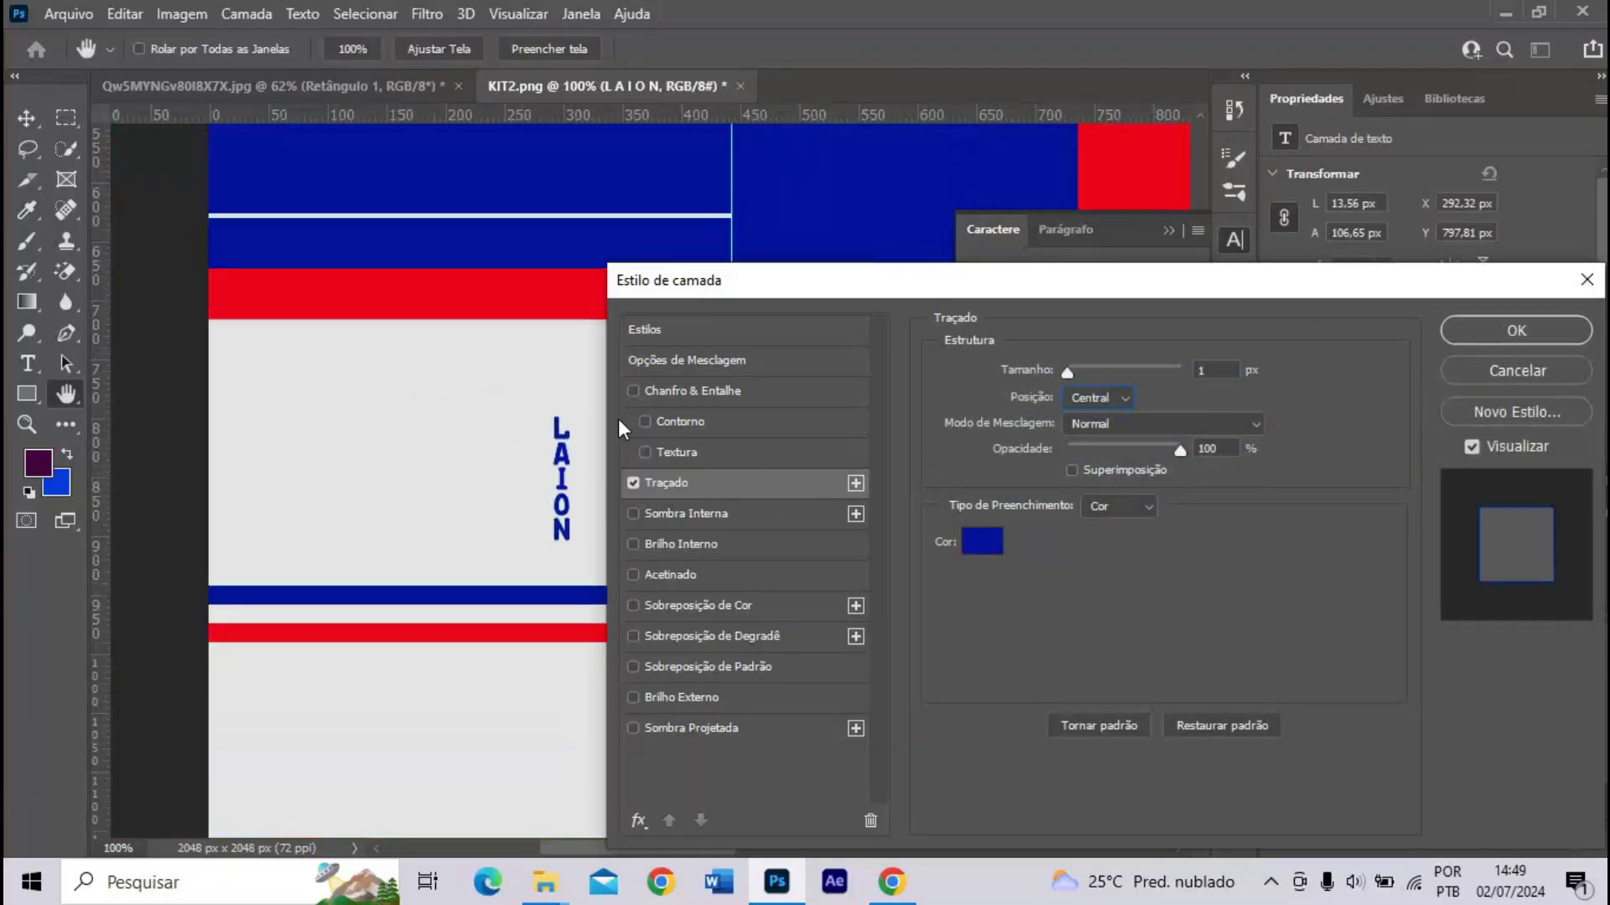
key("Return")
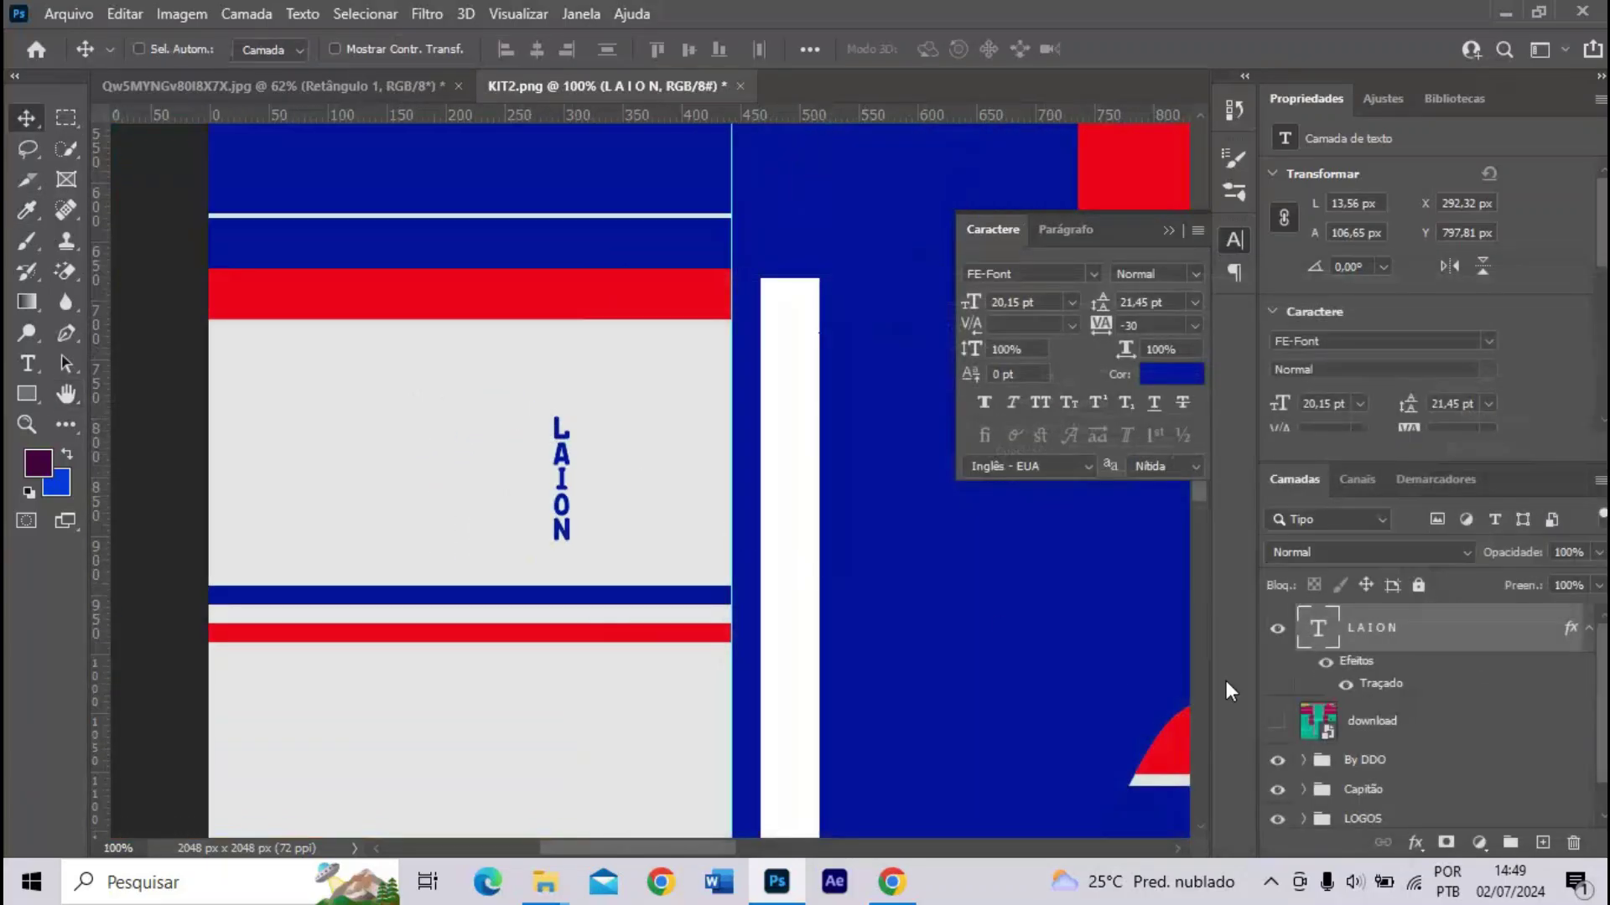
- Hide the download reference layer and scale the LAION lettering down proportionally to about 13 × 101 px
left_click(1587, 628)
left_click(1278, 682)
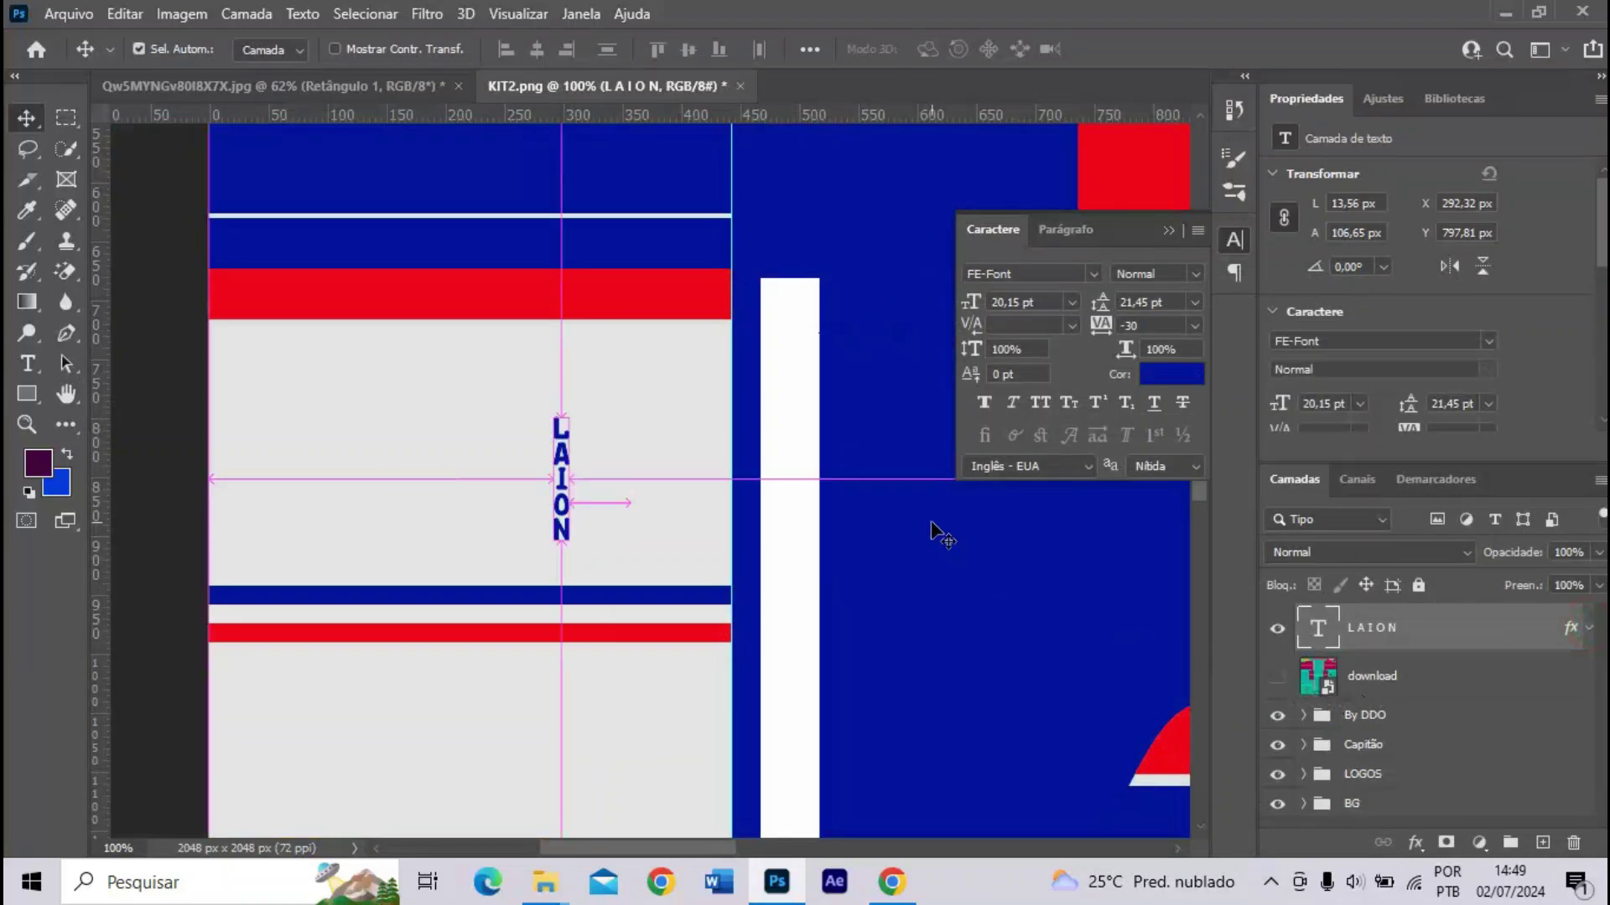
key("ctrl+t")
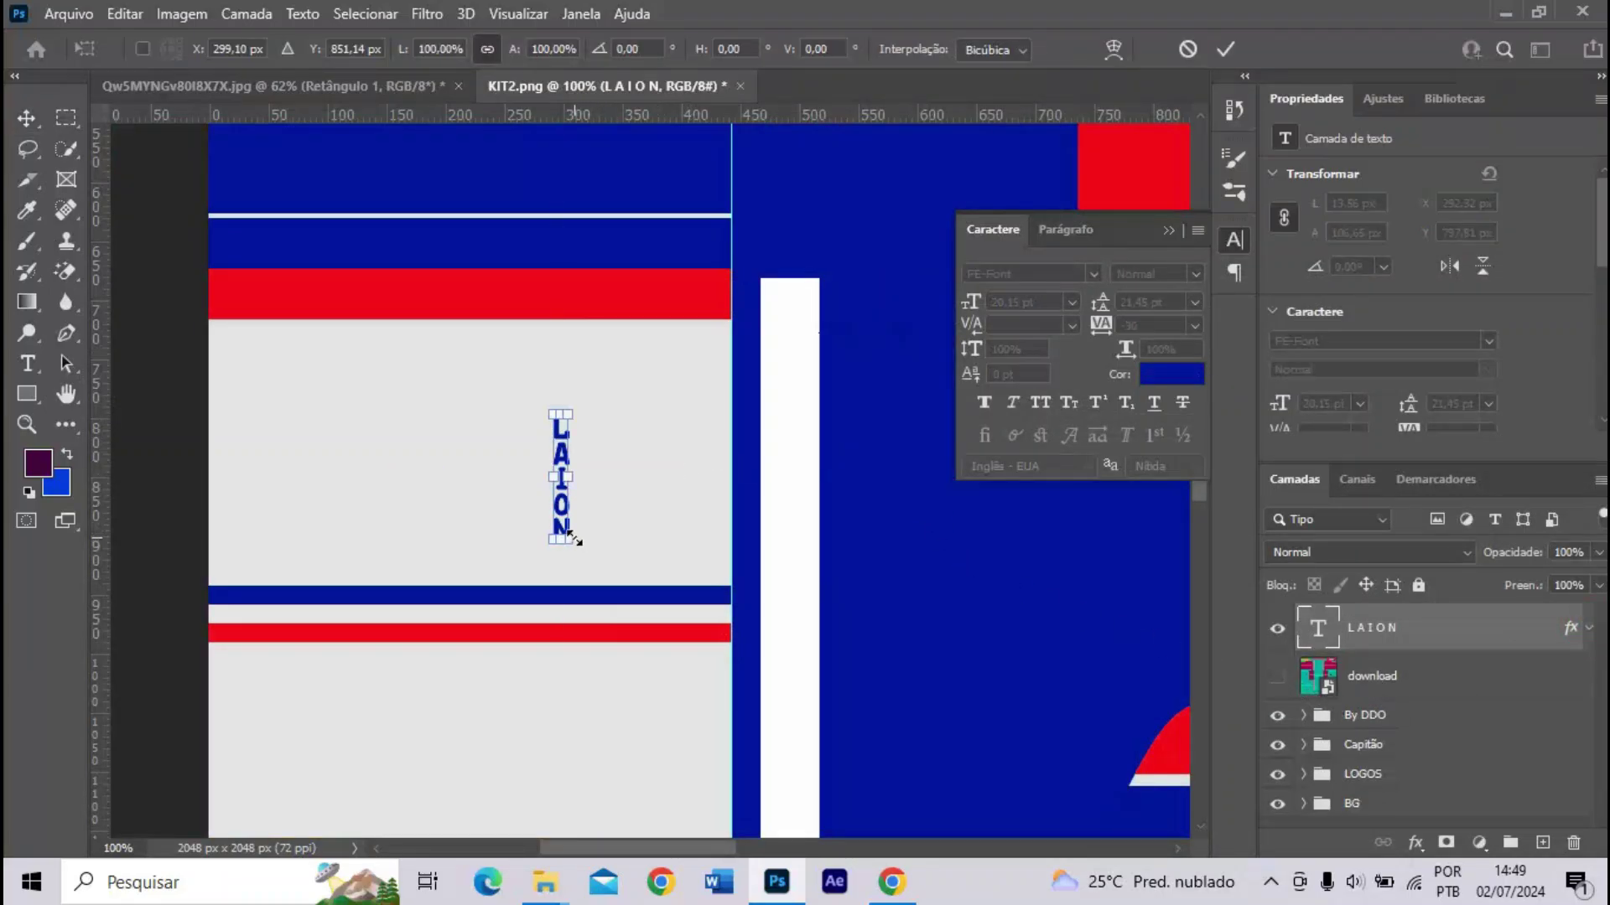
left_click_drag(569, 538, 566, 535)
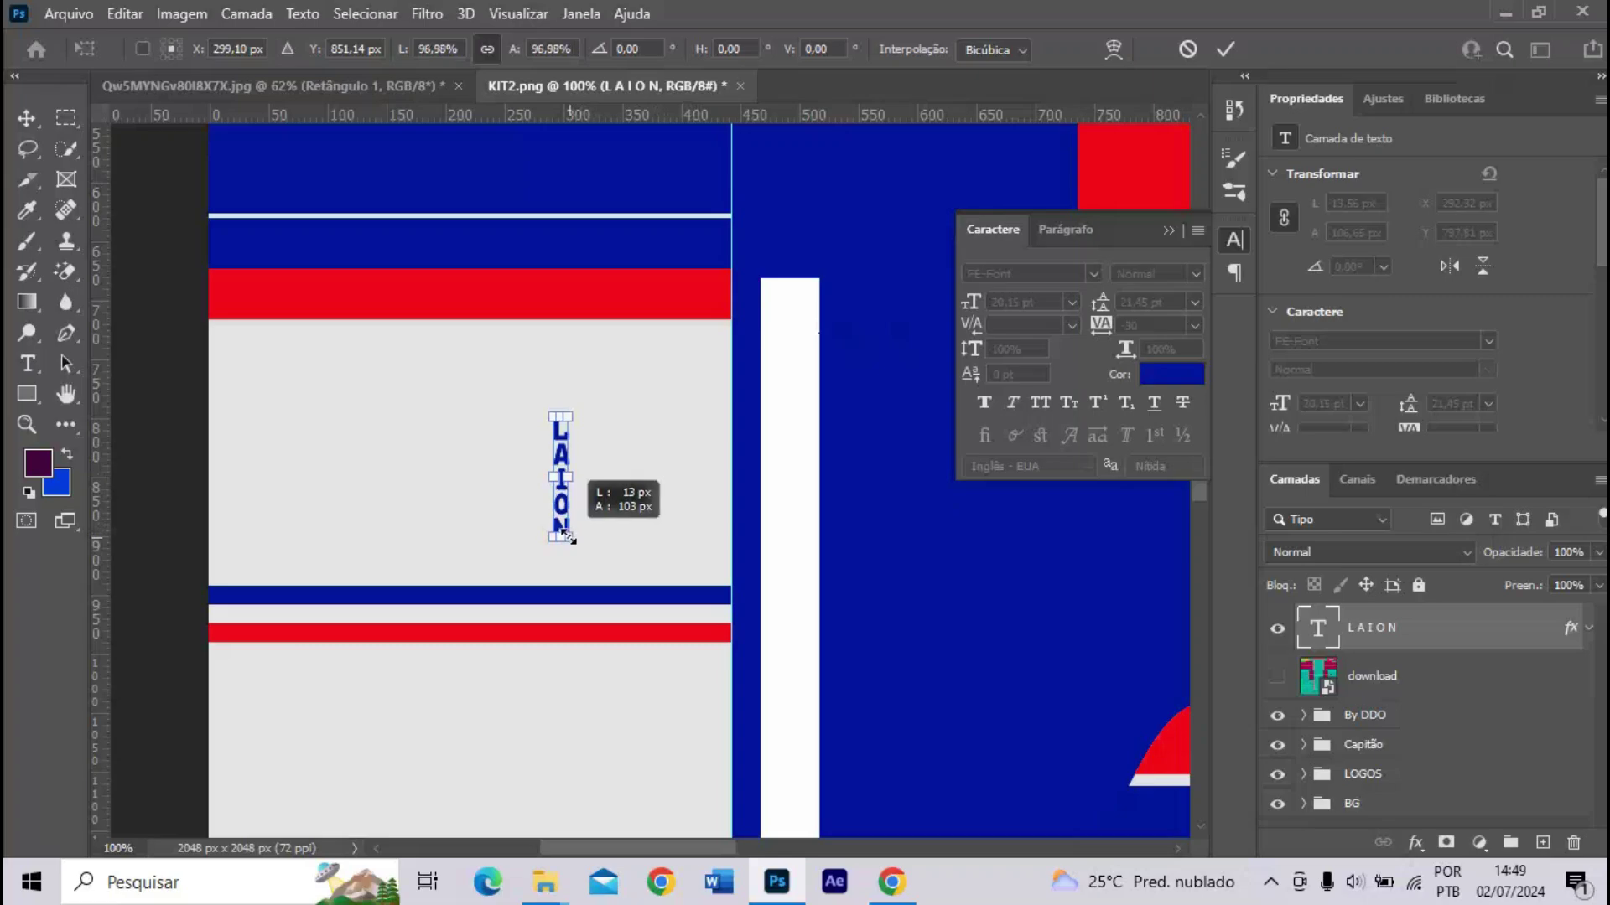
- Show the download reference layer and move the LAION lettering over the adidas logo on the first sock, at X 311.67 px
left_click(1278, 679)
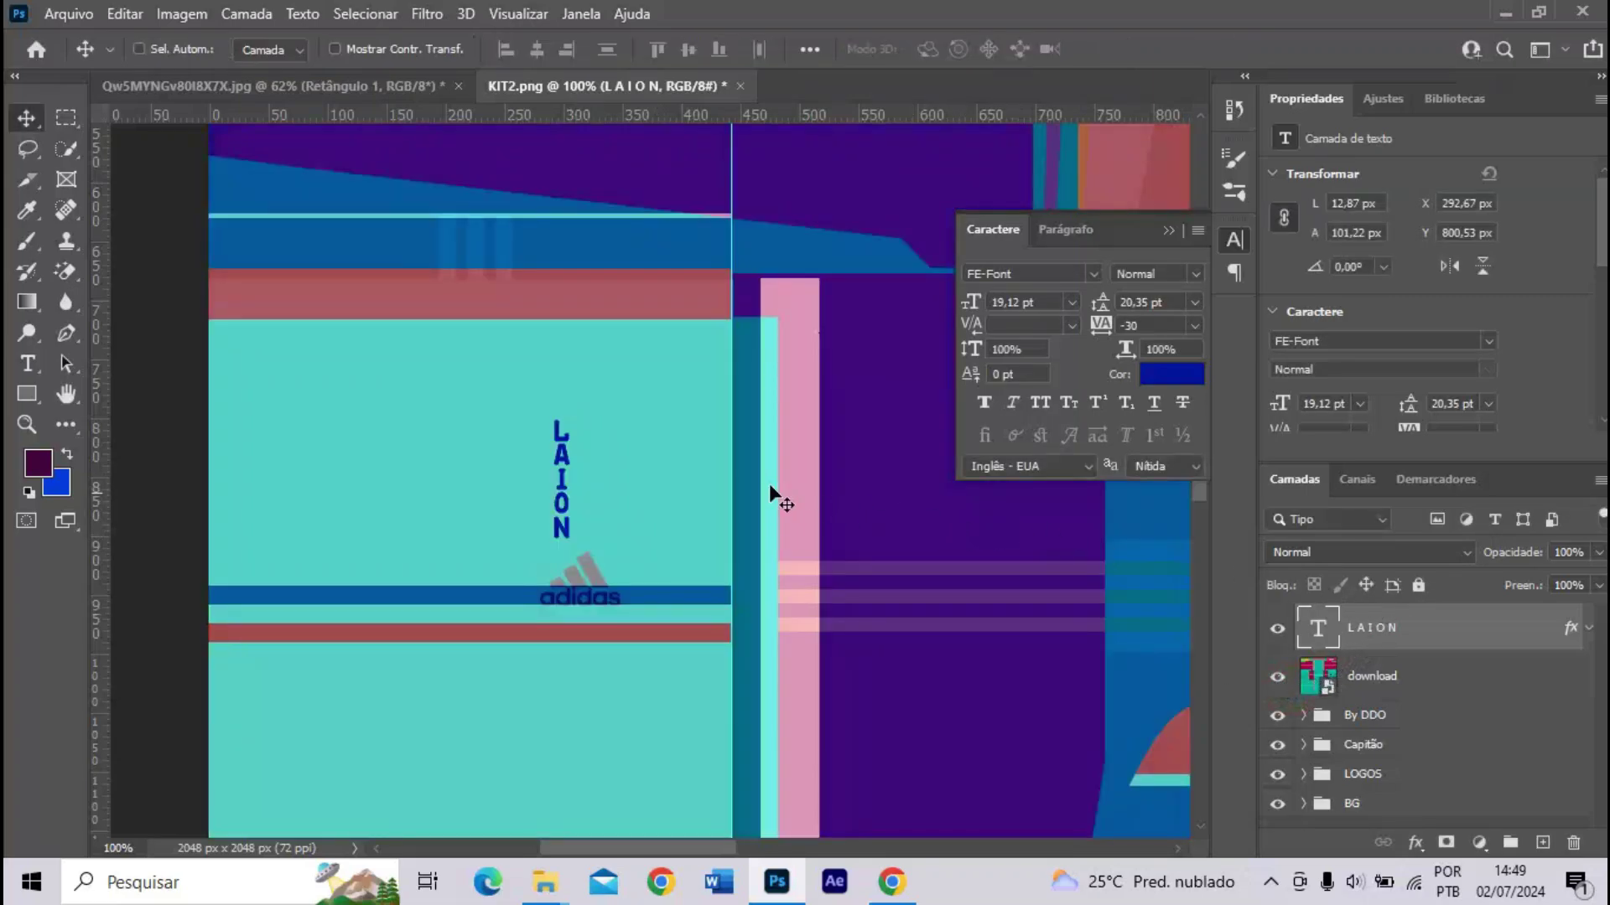
left_click_drag(589, 481, 605, 492)
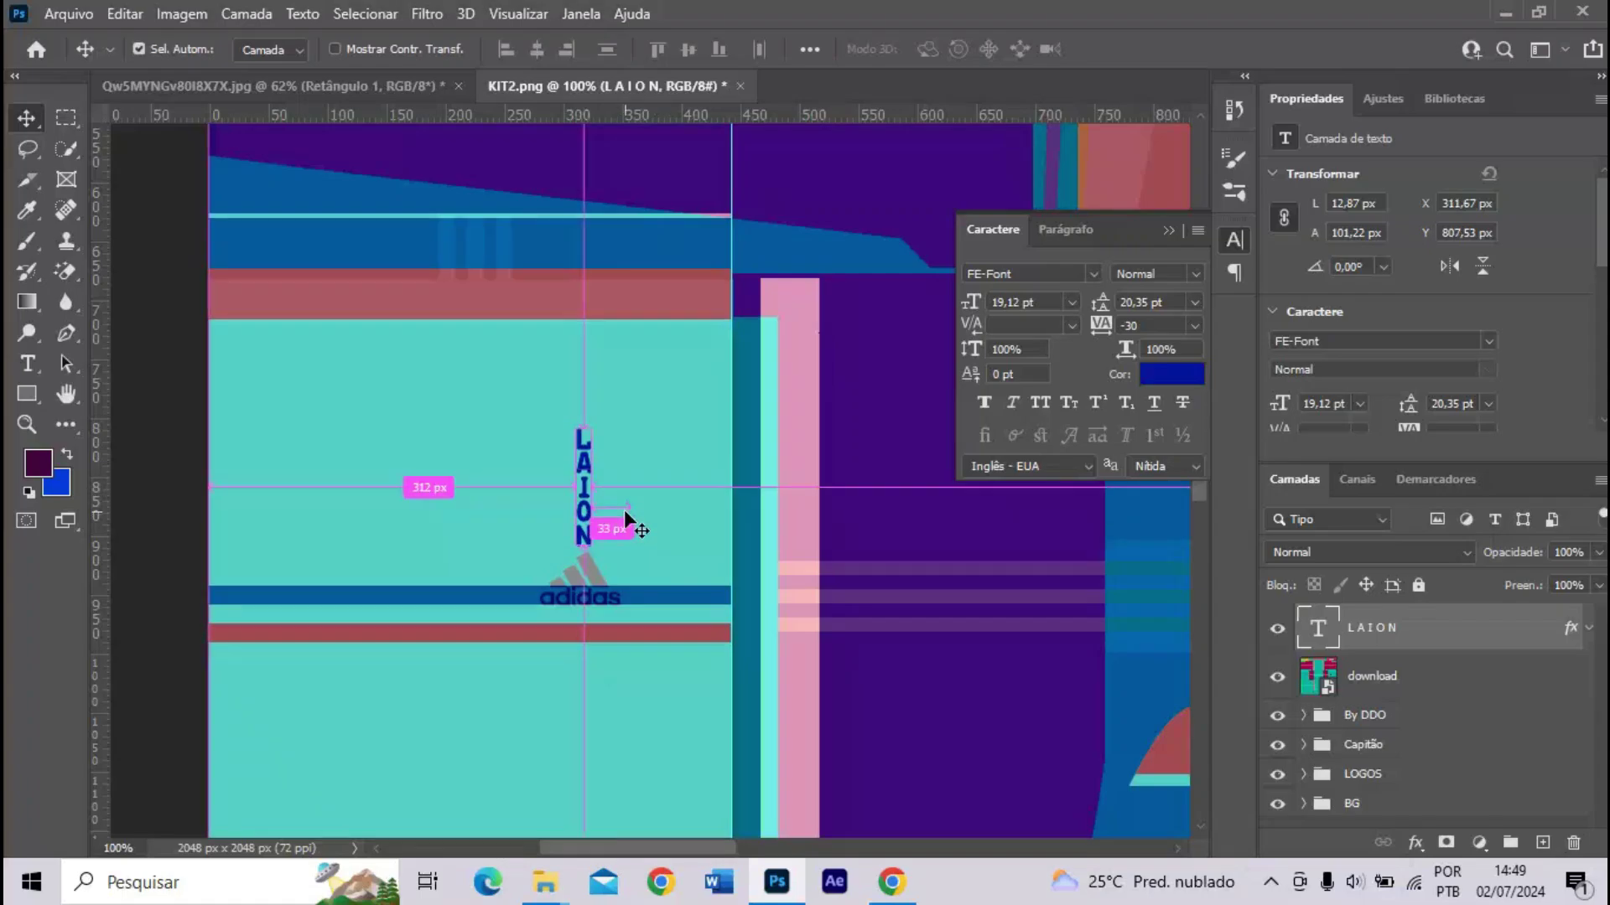
key("ctrl+plus")
key("ctrl+minus")
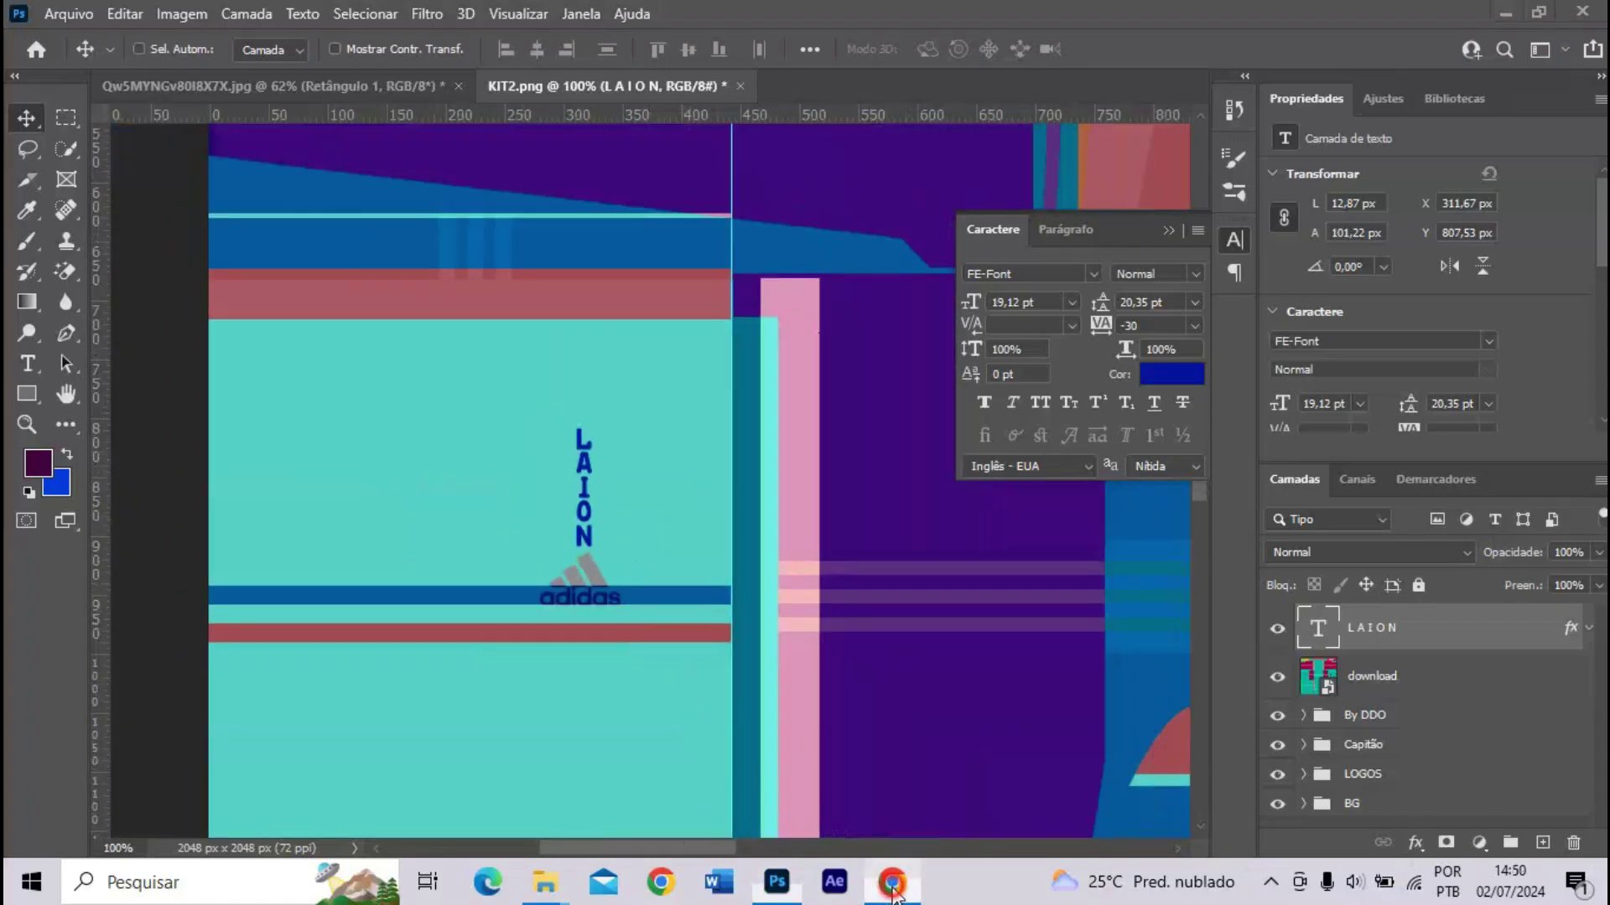
- Compare the lettering's placement with the sock photo in Chrome and raise it to Y 792.53 px in Photoshop
left_click(892, 882)
left_click(892, 882)
left_click_drag(560, 562, 562, 528)
left_click(890, 881)
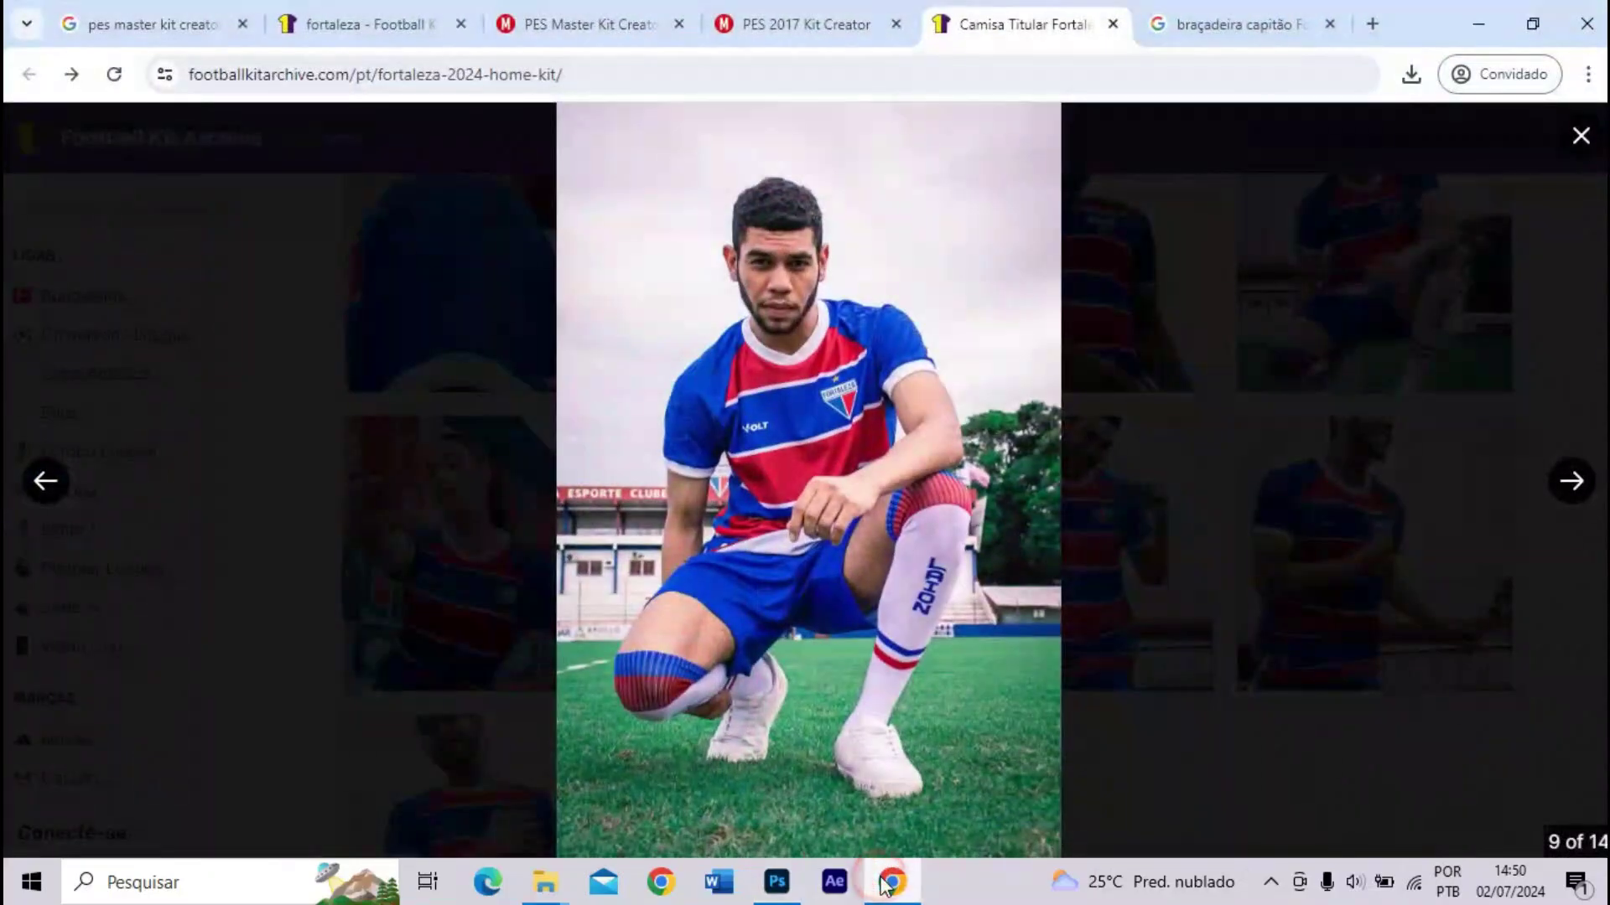
left_click(885, 884)
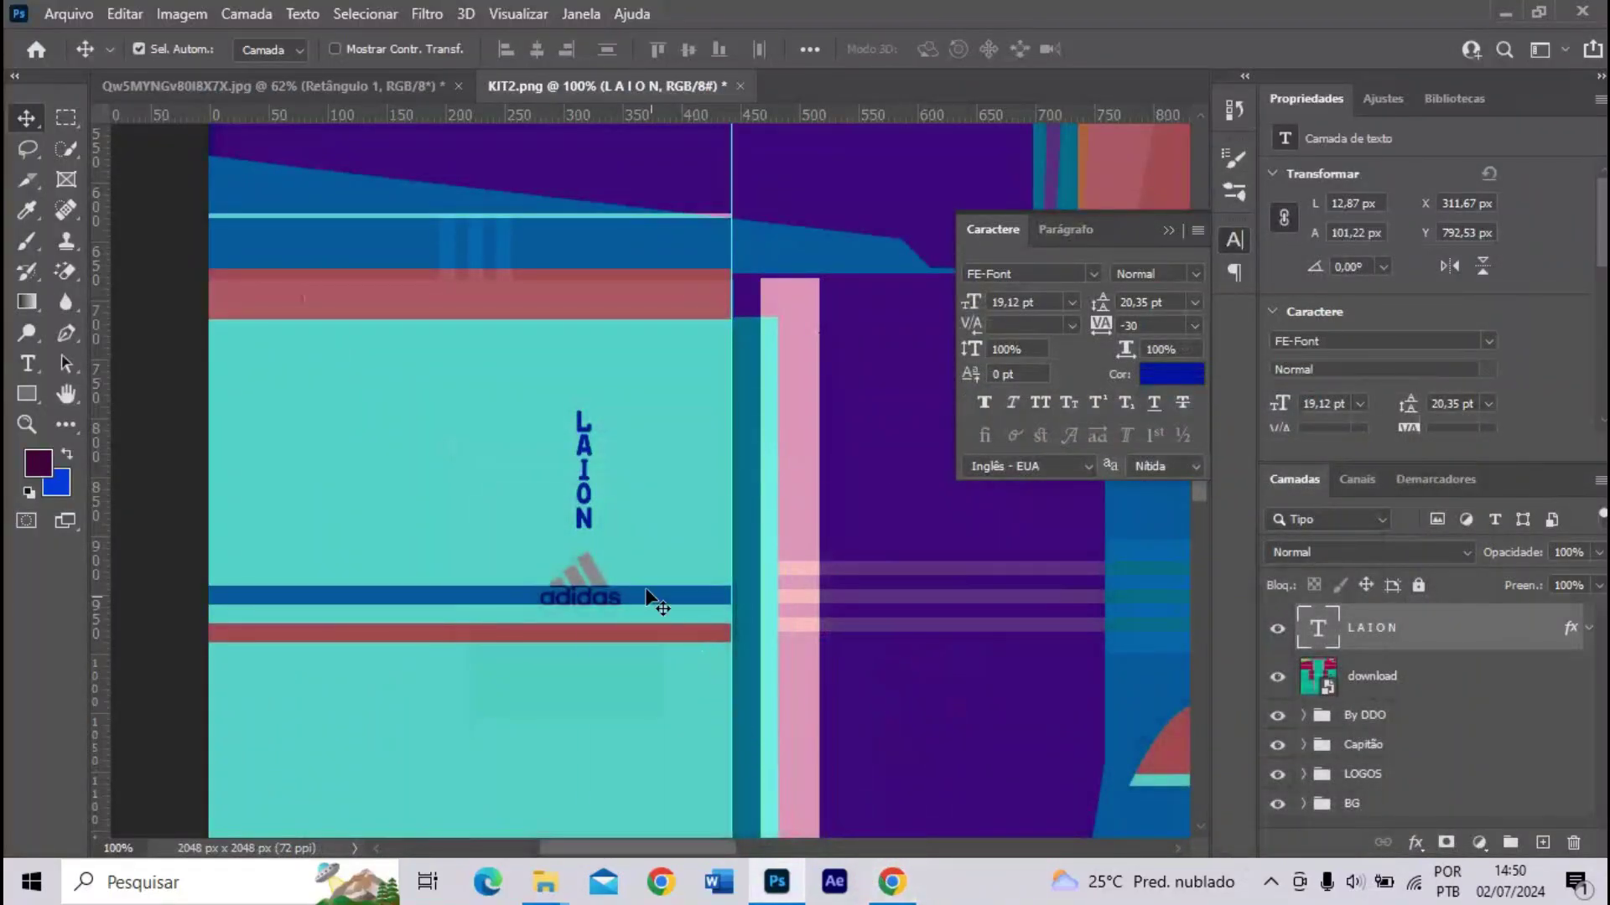
- Stretch the LAION lettering horizontally to 17.2 px wide and shift it 1 px right
key("ctrl+plus")
key("ctrl+plus")
key("ctrl+t")
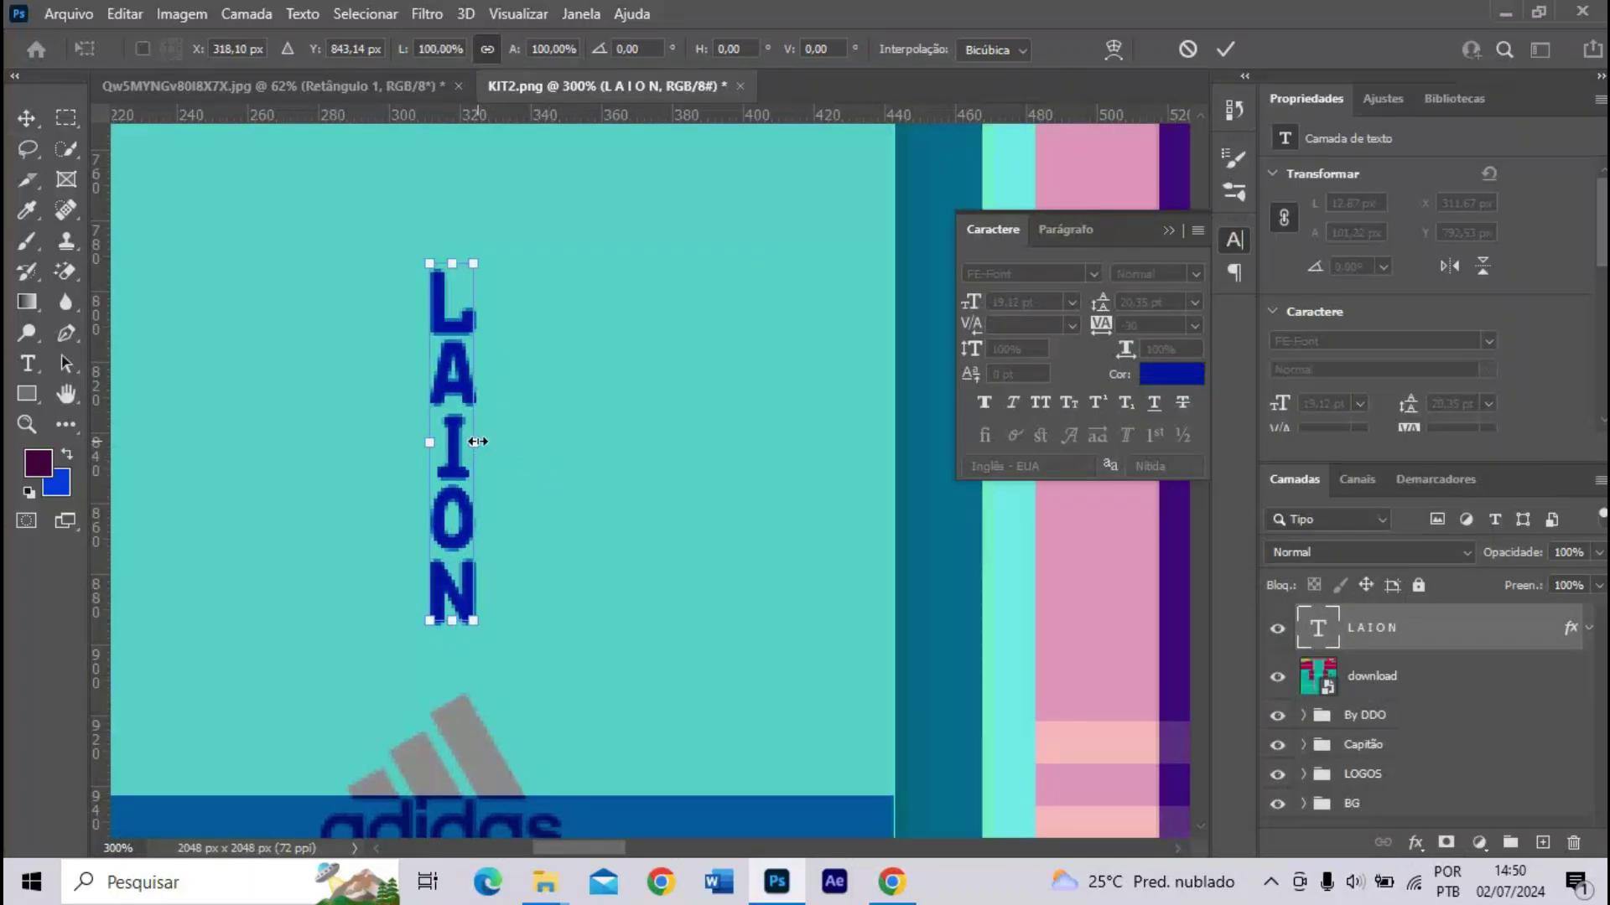
left_click_drag(477, 442, 485, 442)
key("Return")
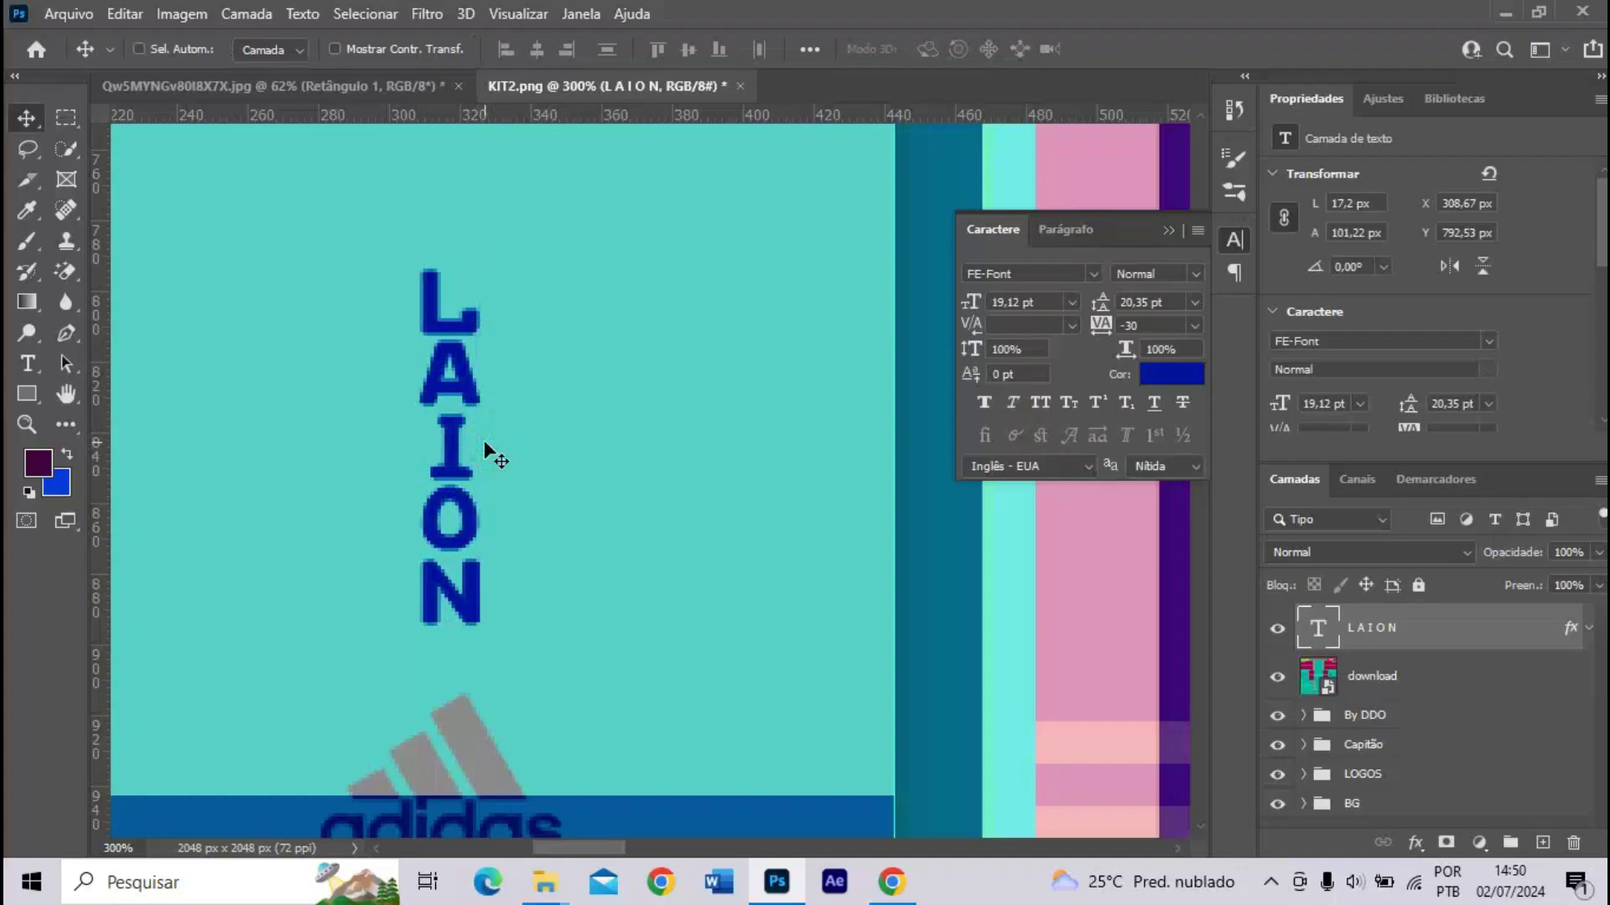
key("ctrl+minus")
key("ctrl+minus")
key("Right")
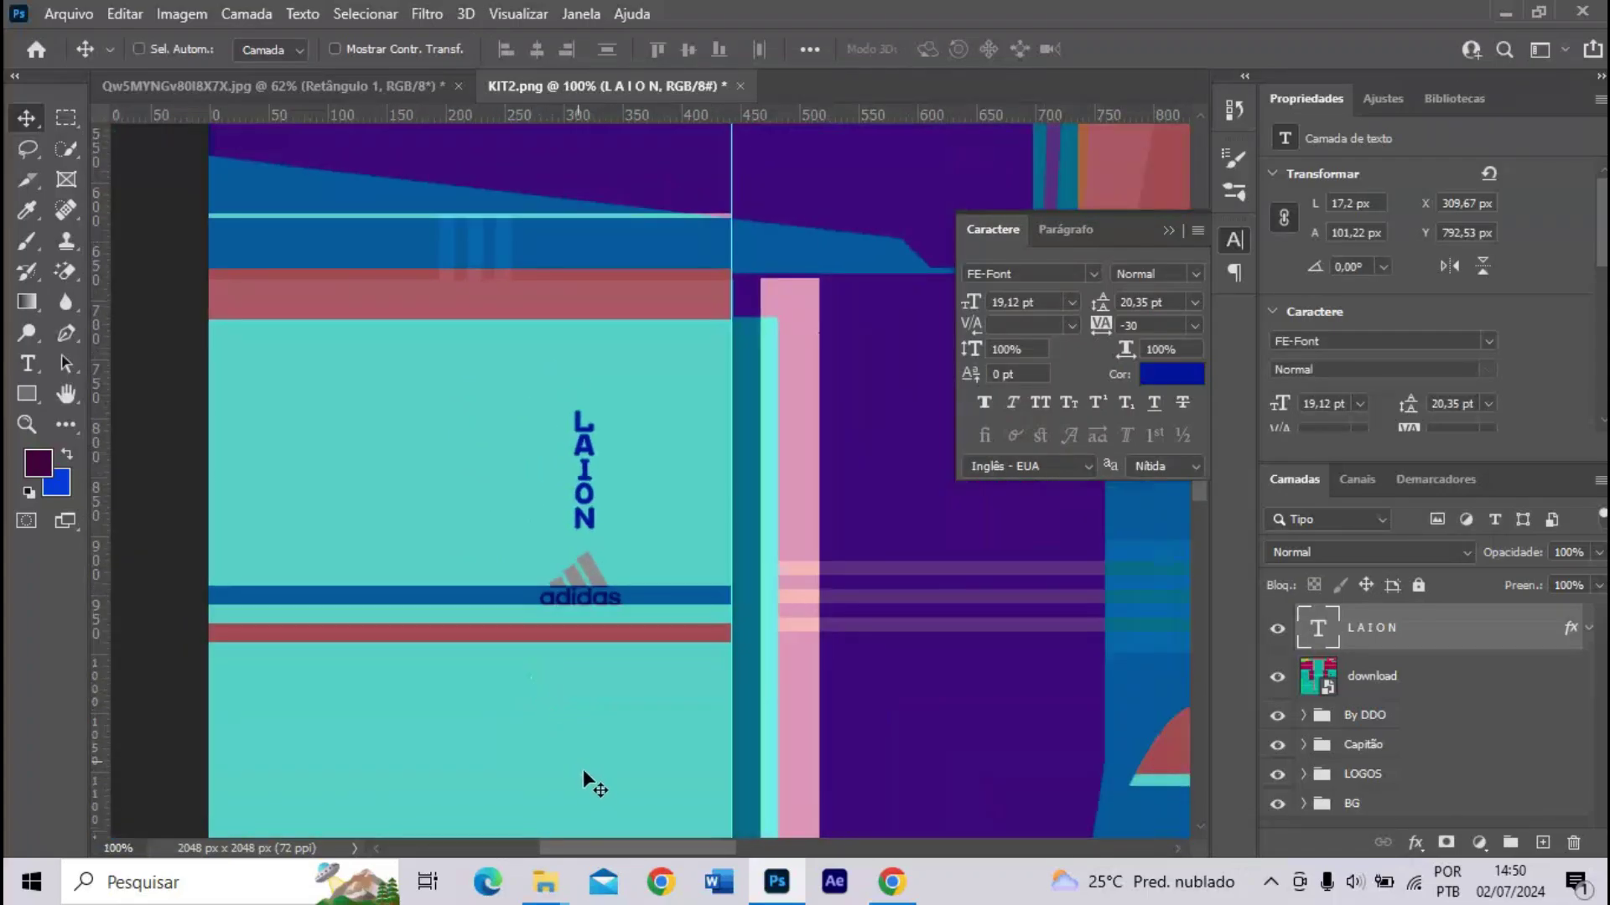
- Duplicate the LAION text layer and place the copy above the adidas logo on the opposite sock, at X 1714.67 px
left_click_drag(640, 846, 682, 833)
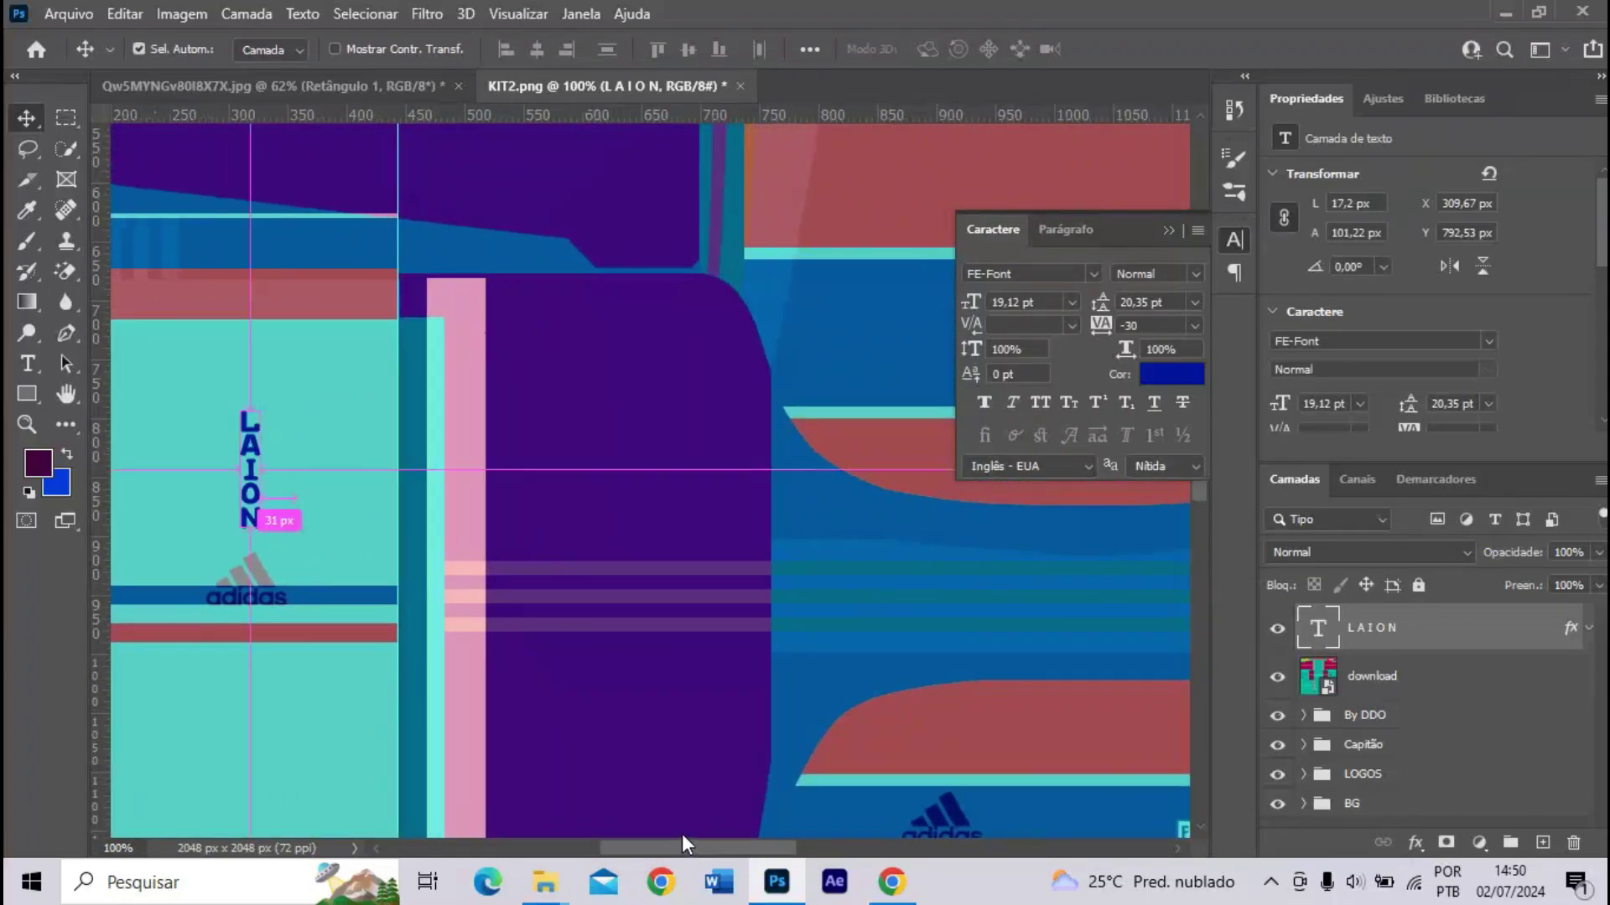
key("ctrl+minus")
key("ctrl+minus")
key("ctrl+minus")
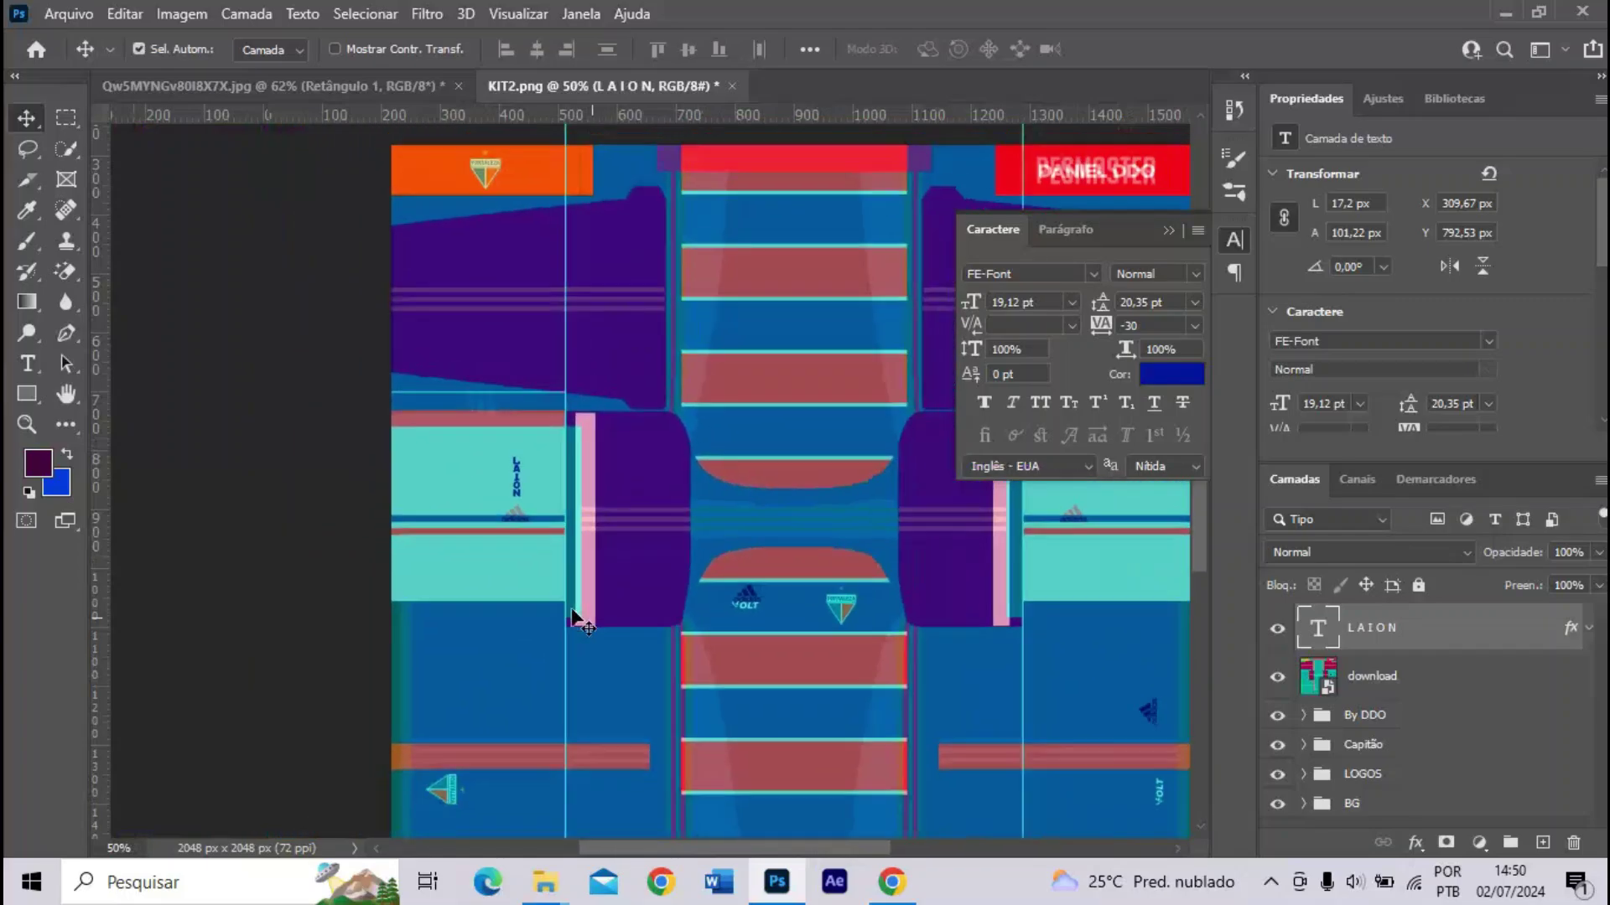
key("ctrl+j")
left_click_drag(586, 536, 1072, 556)
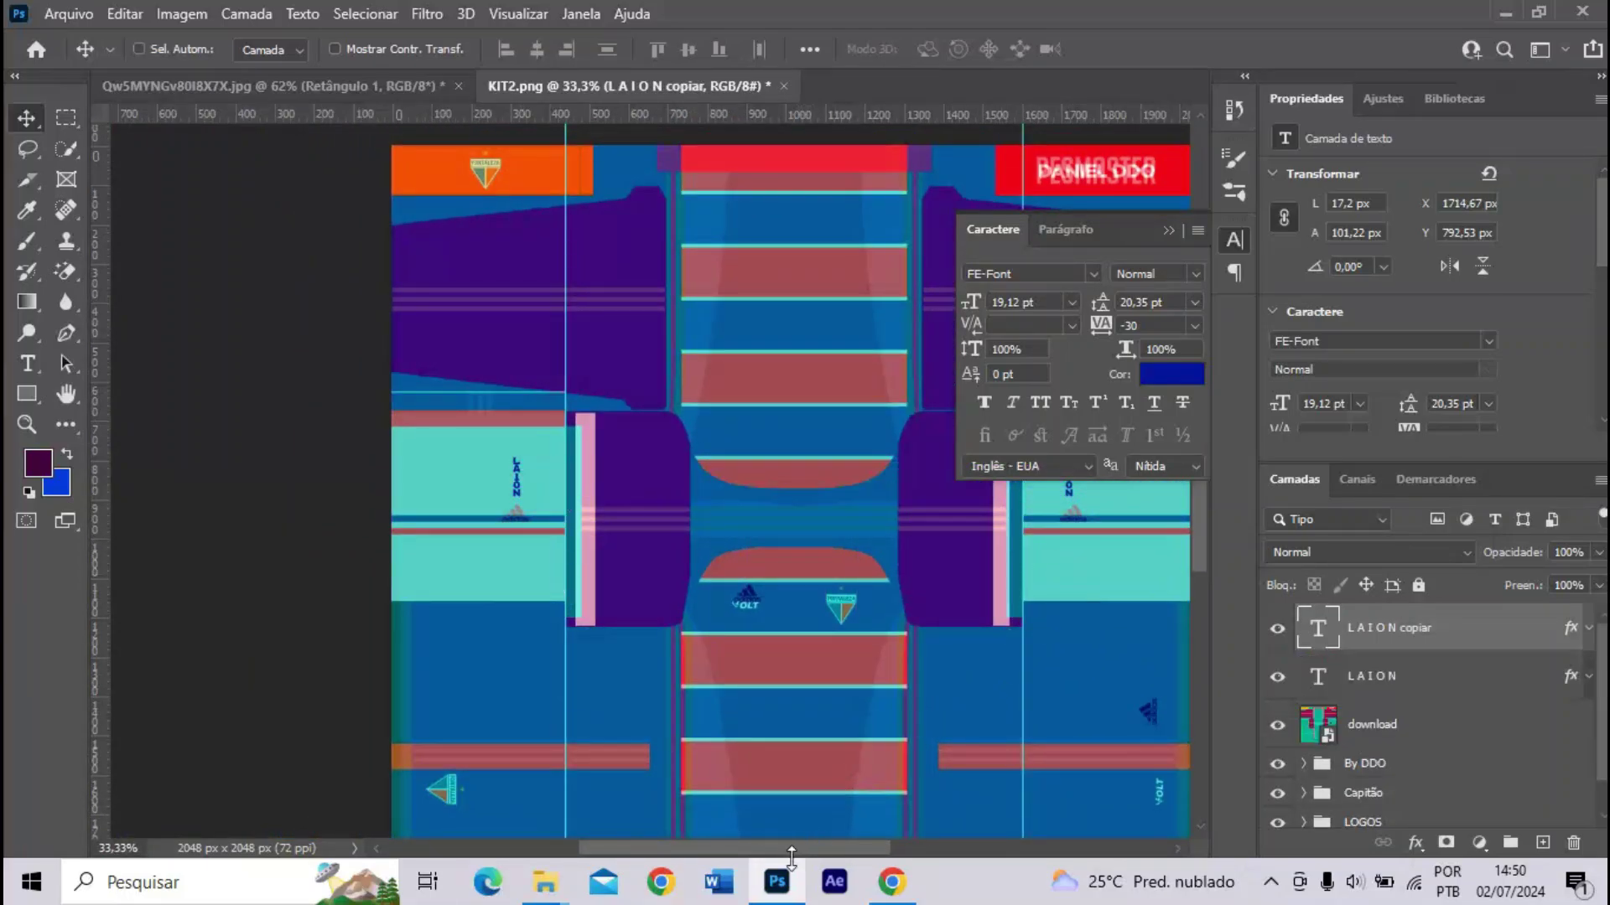
scroll(843, 838, "right", 5)
key("ctrl+plus")
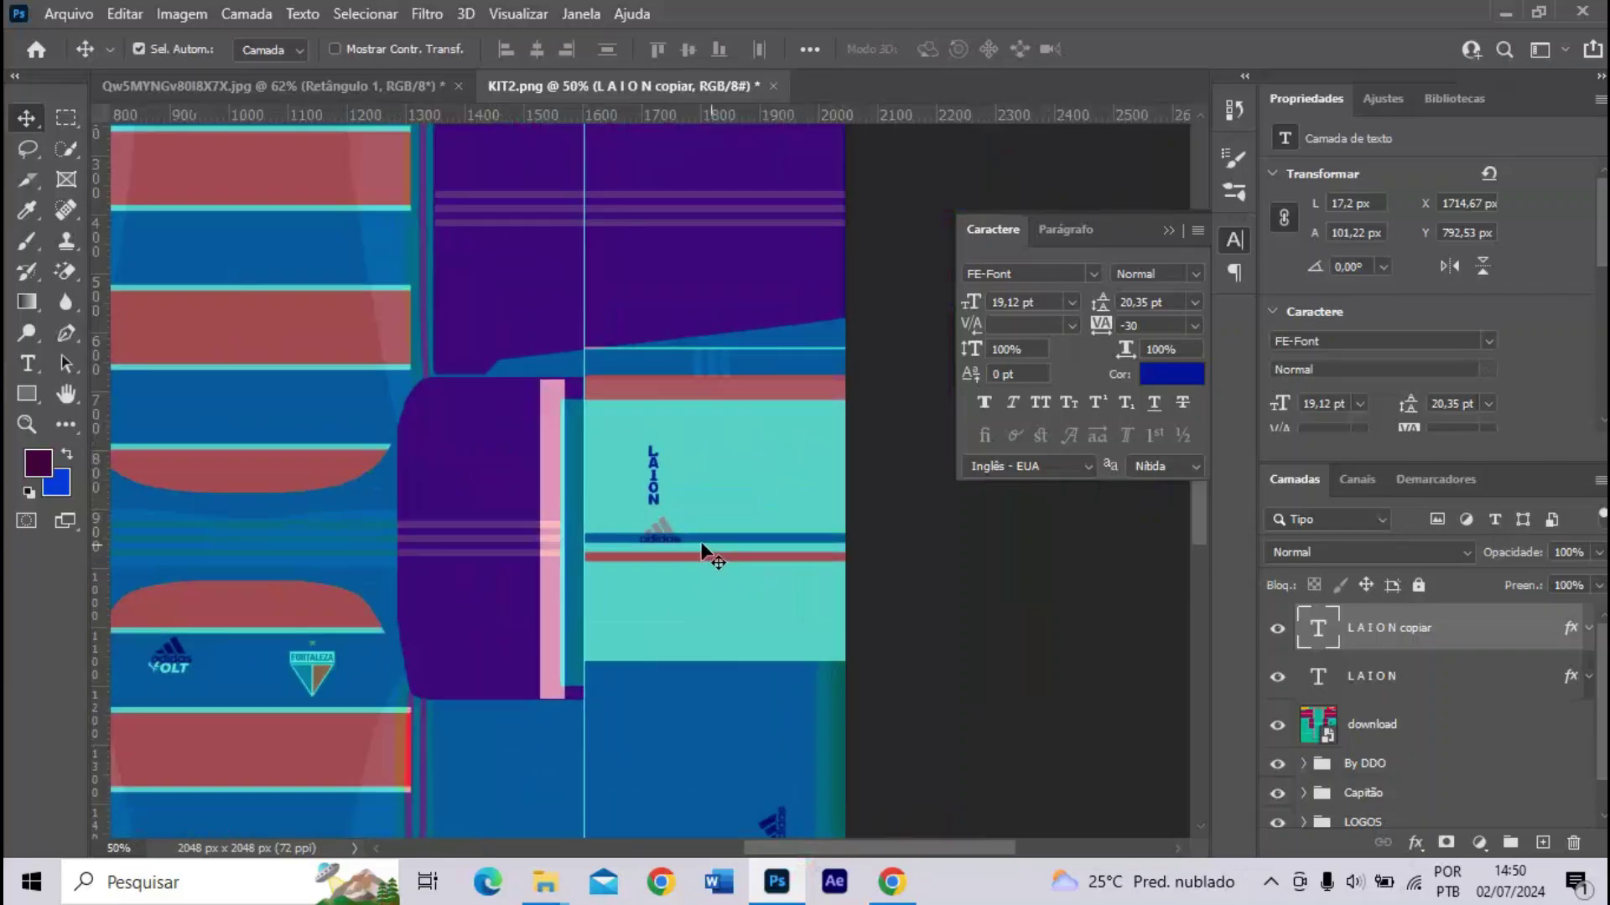
- Nudge the copied LAION lettering right to X 1727.67 px
scroll(704, 553, "up", 3)
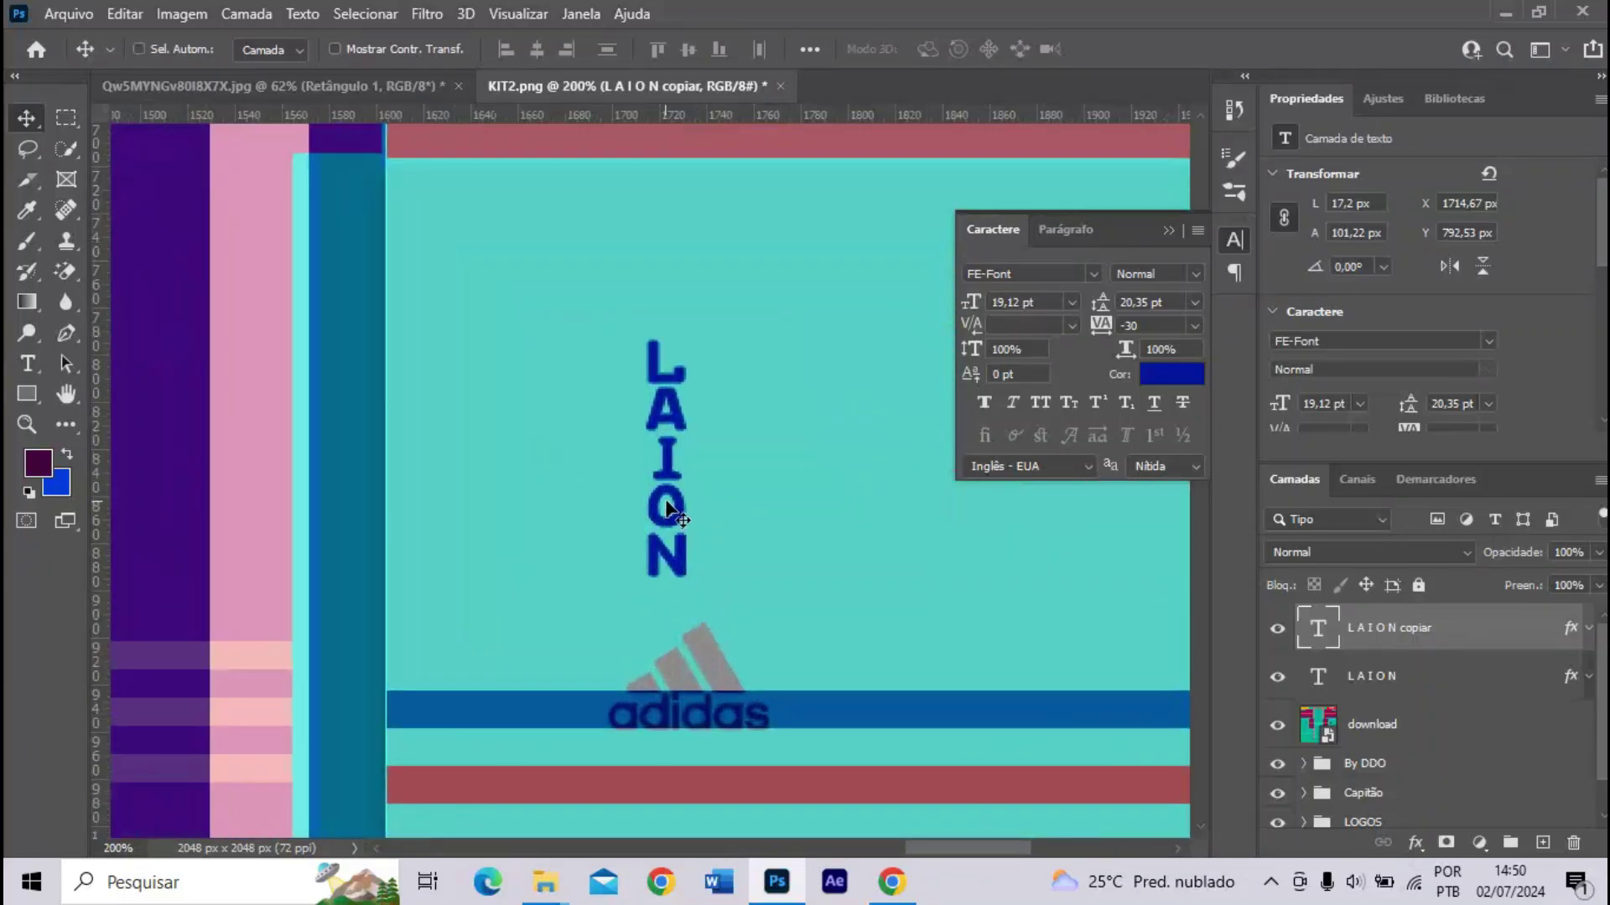
key("Right")
key("Right")
key("Right")
key("Right")
key("Right")
key("Right")
key("Right")
key("Right")
key("Right")
key("Right")
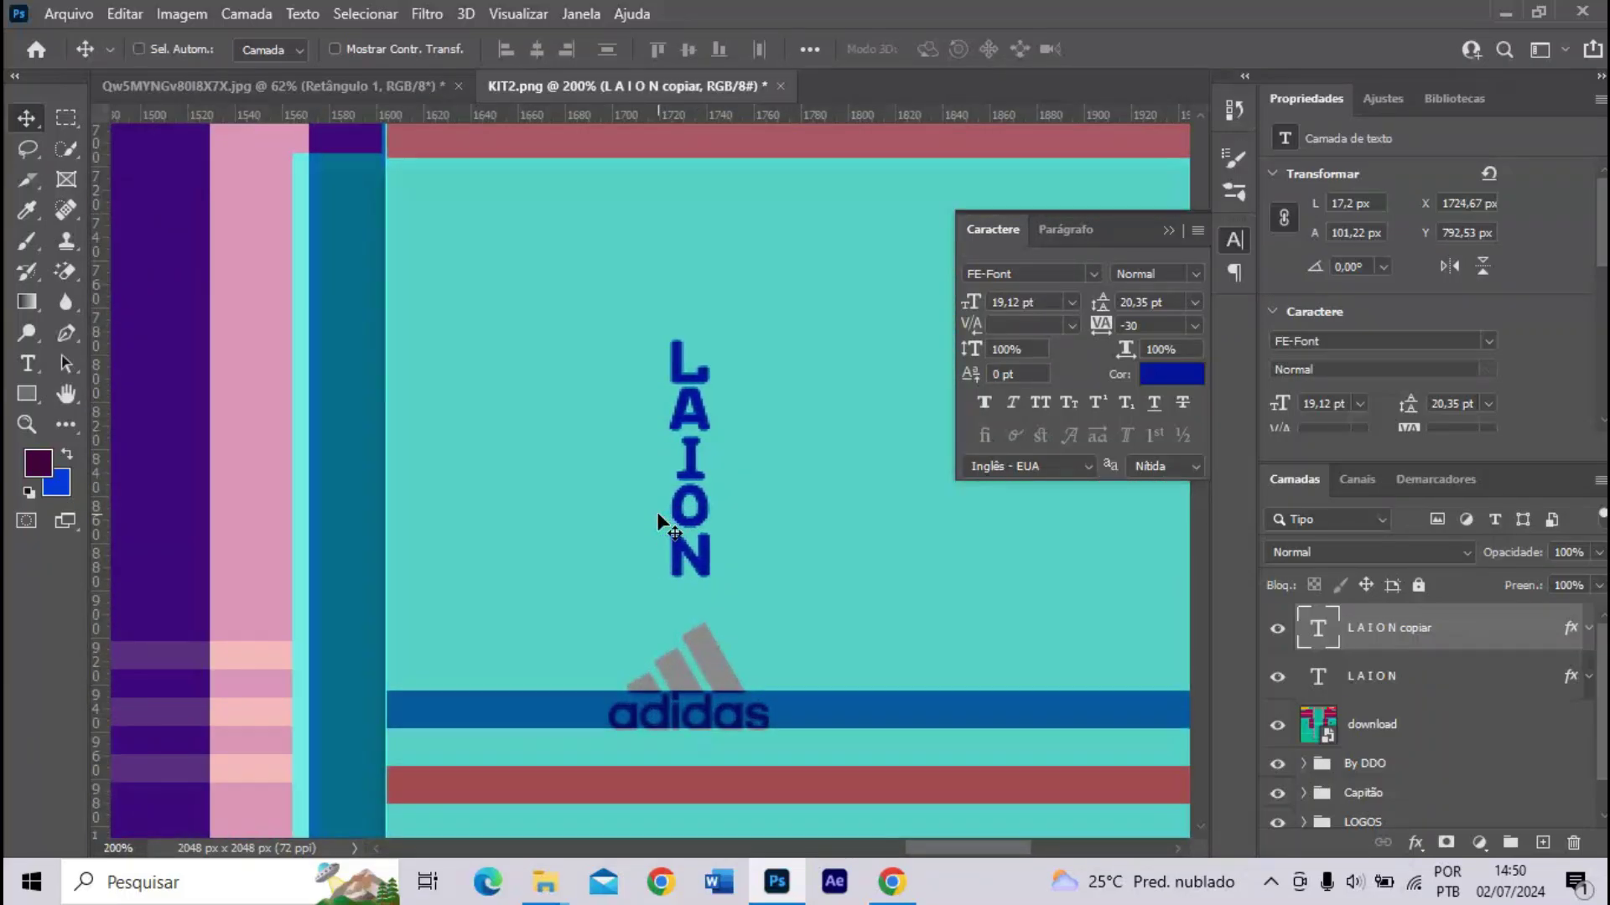
key("Right")
key("Right")
key("Right")
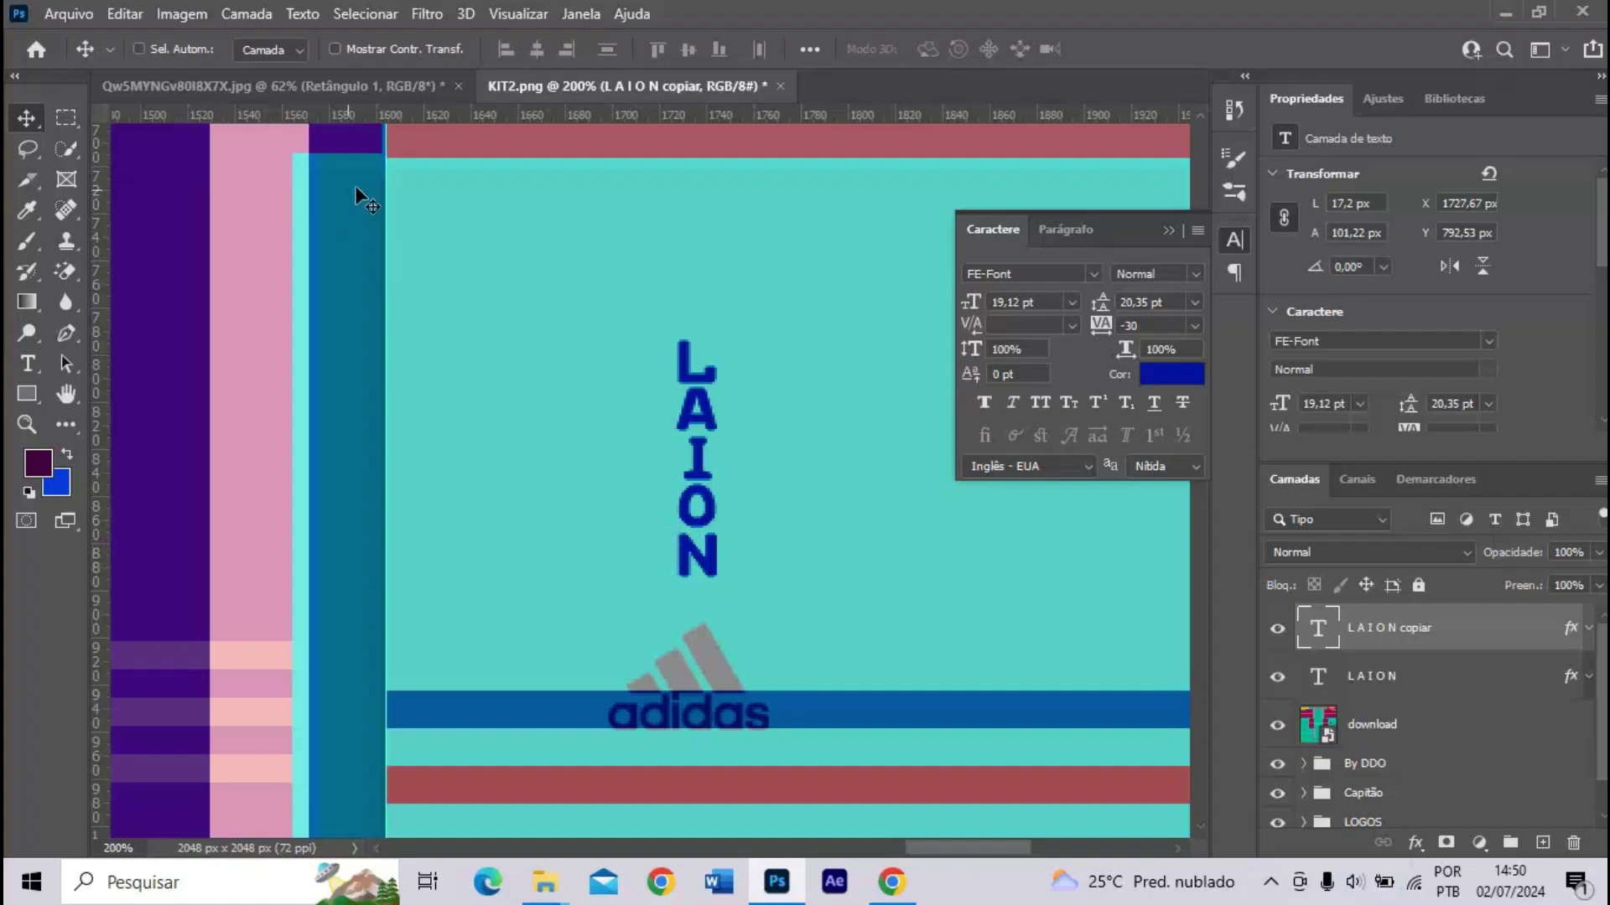
- Select the original LAION text layer and nudge it left to X 307.67 px
key("ctrl+minus")
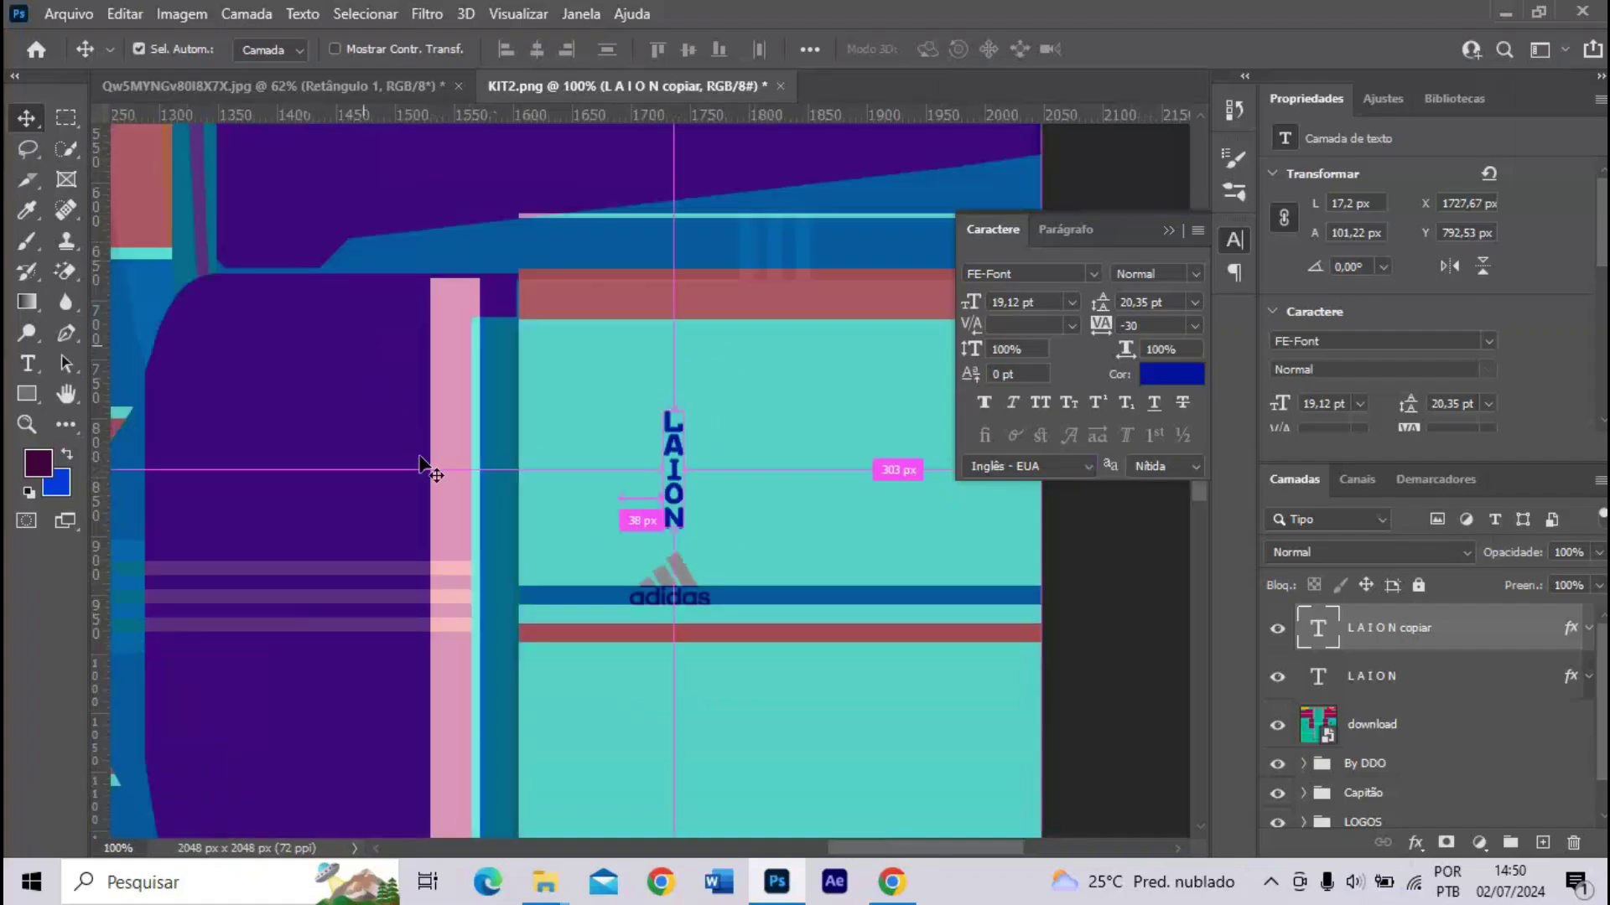
key("ctrl+minus")
left_click_drag(778, 847, 614, 849)
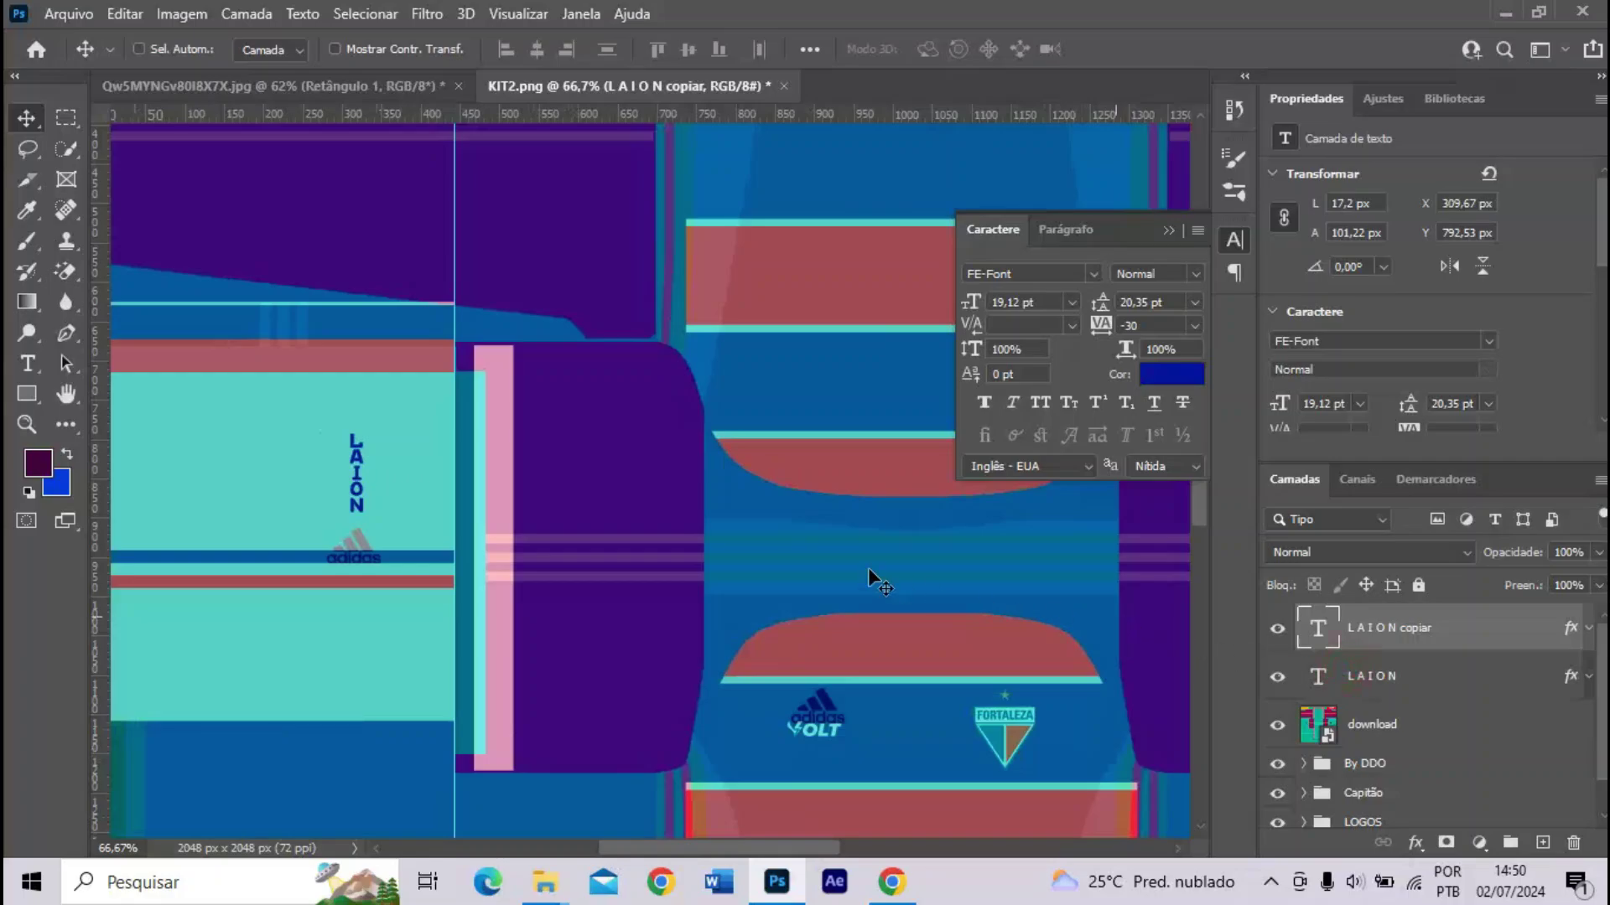
key("alt+bracketleft")
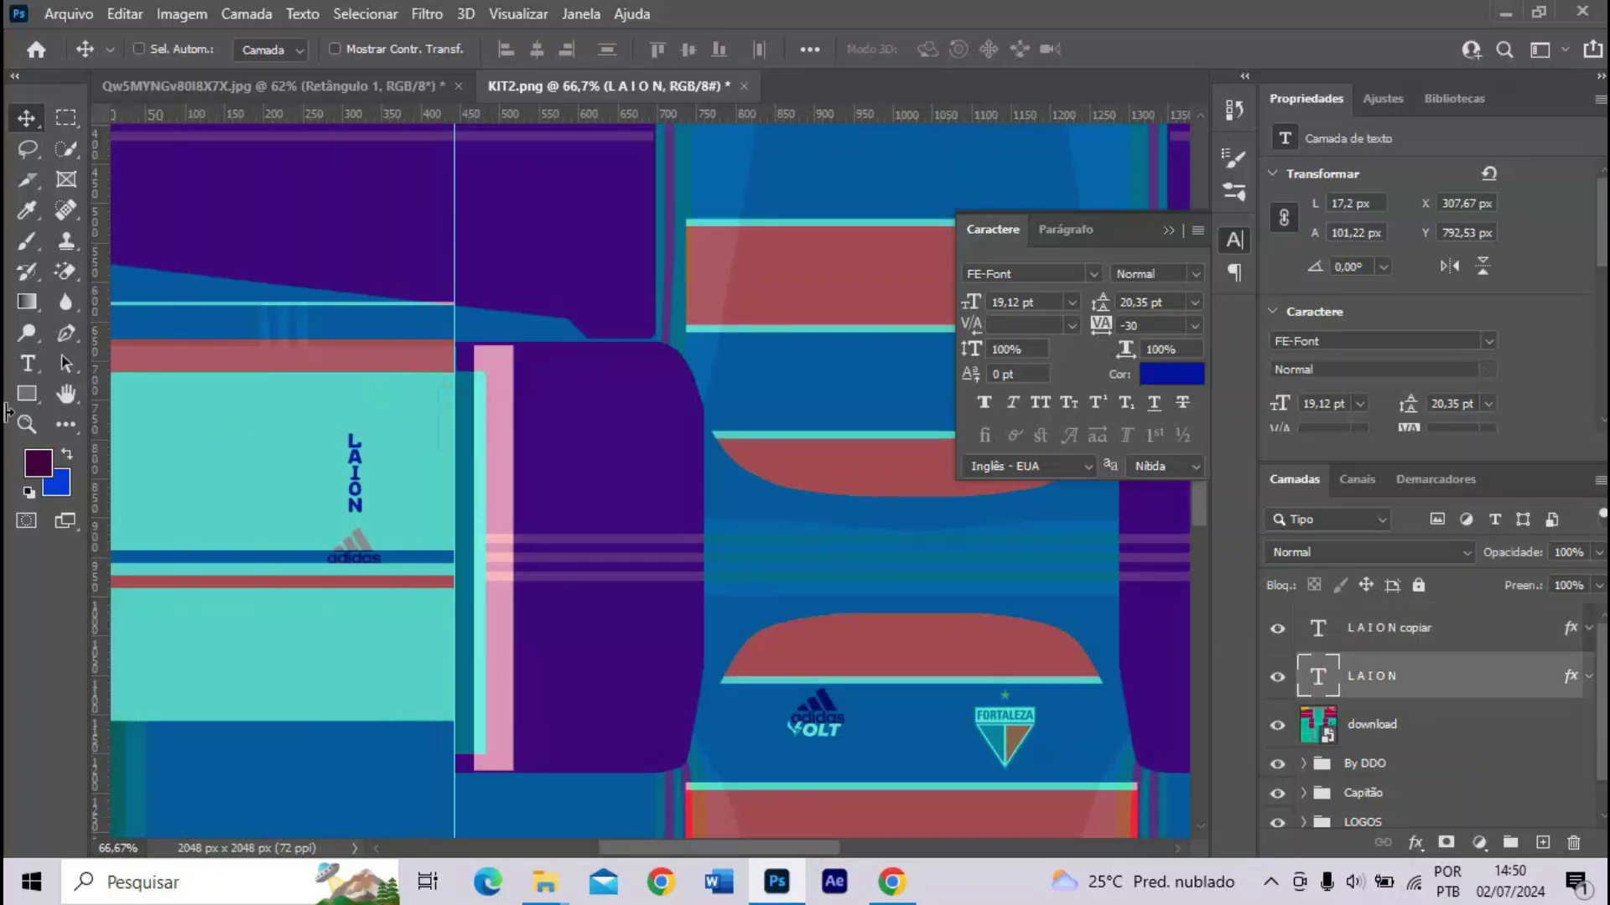
left_click_drag(453, 418, 972, 445)
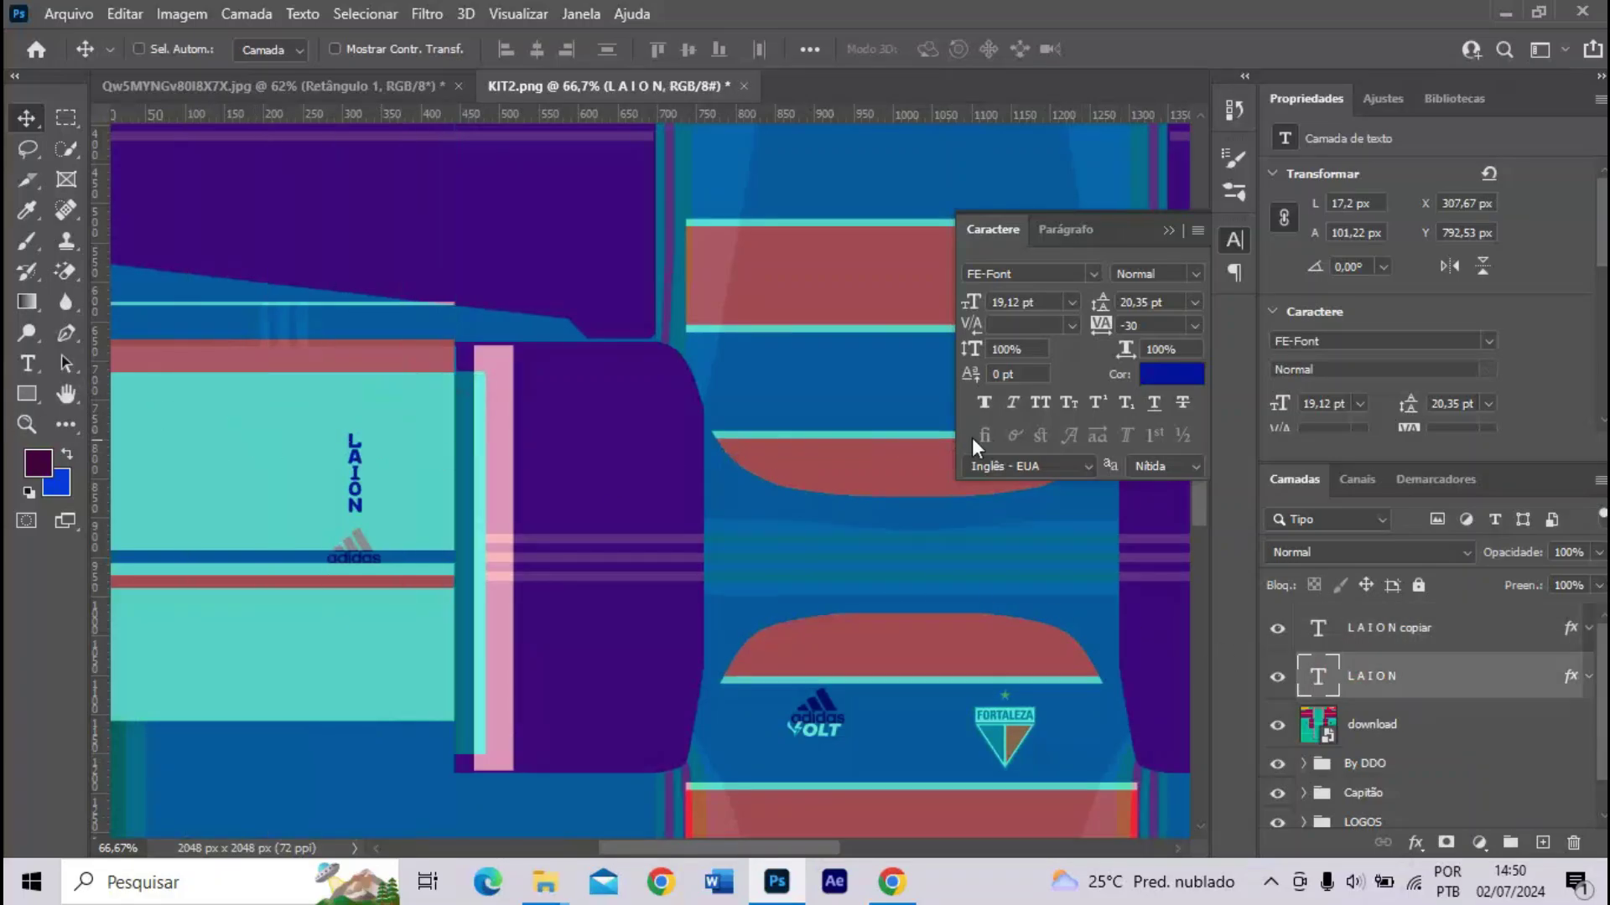
- Collapse the character settings and hide the download reference layer to check the sock lettering
left_click(1163, 230)
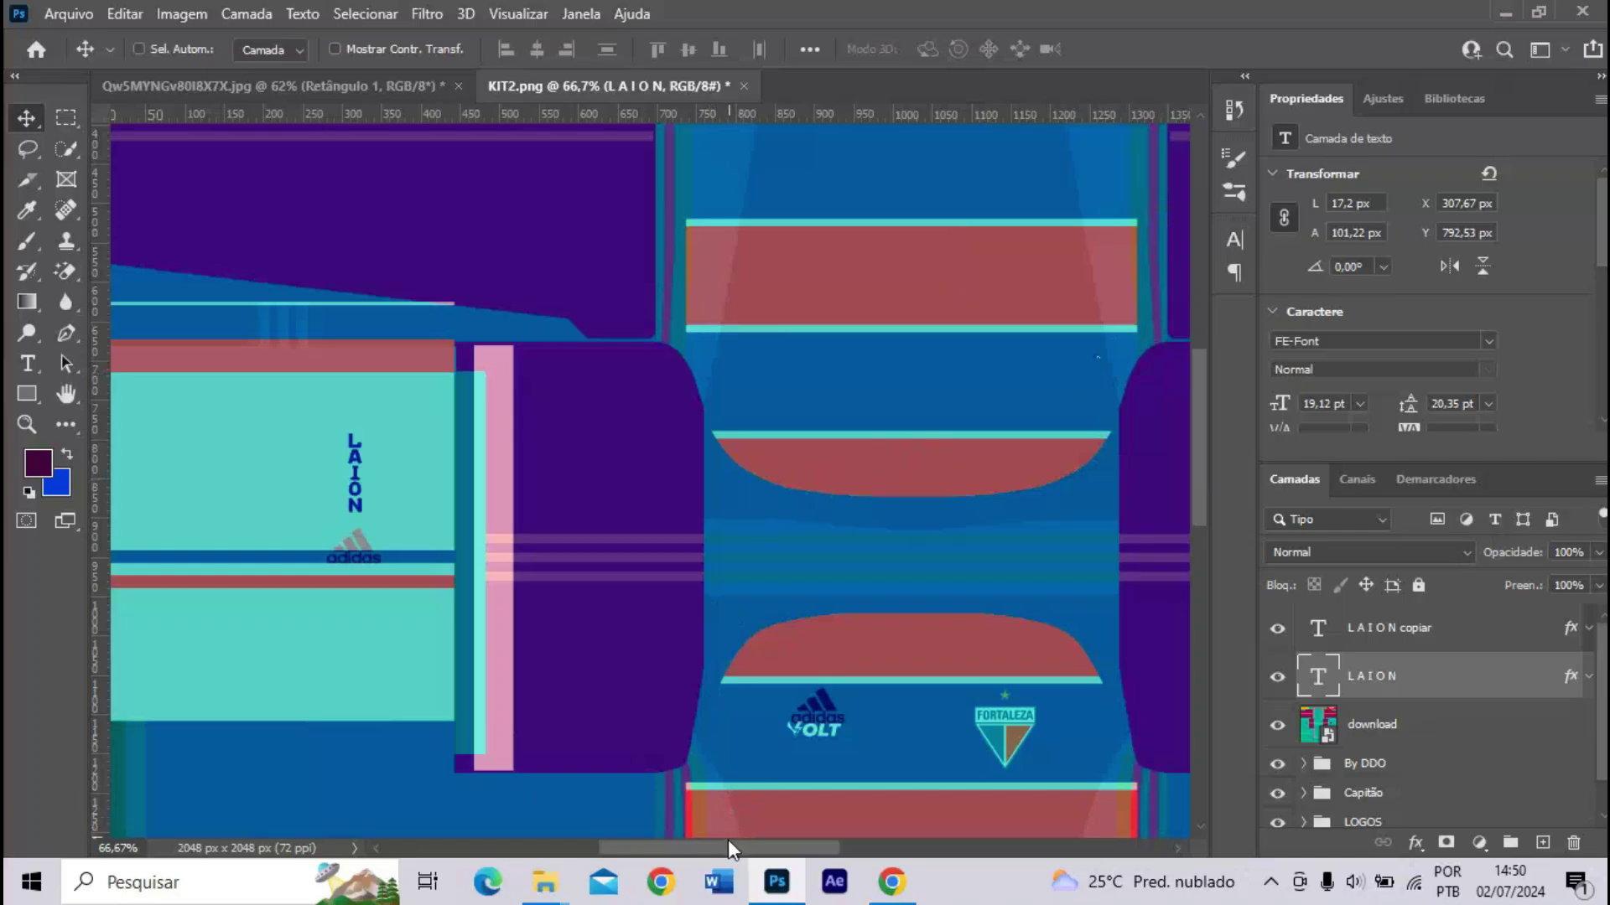
left_click_drag(728, 845, 648, 847)
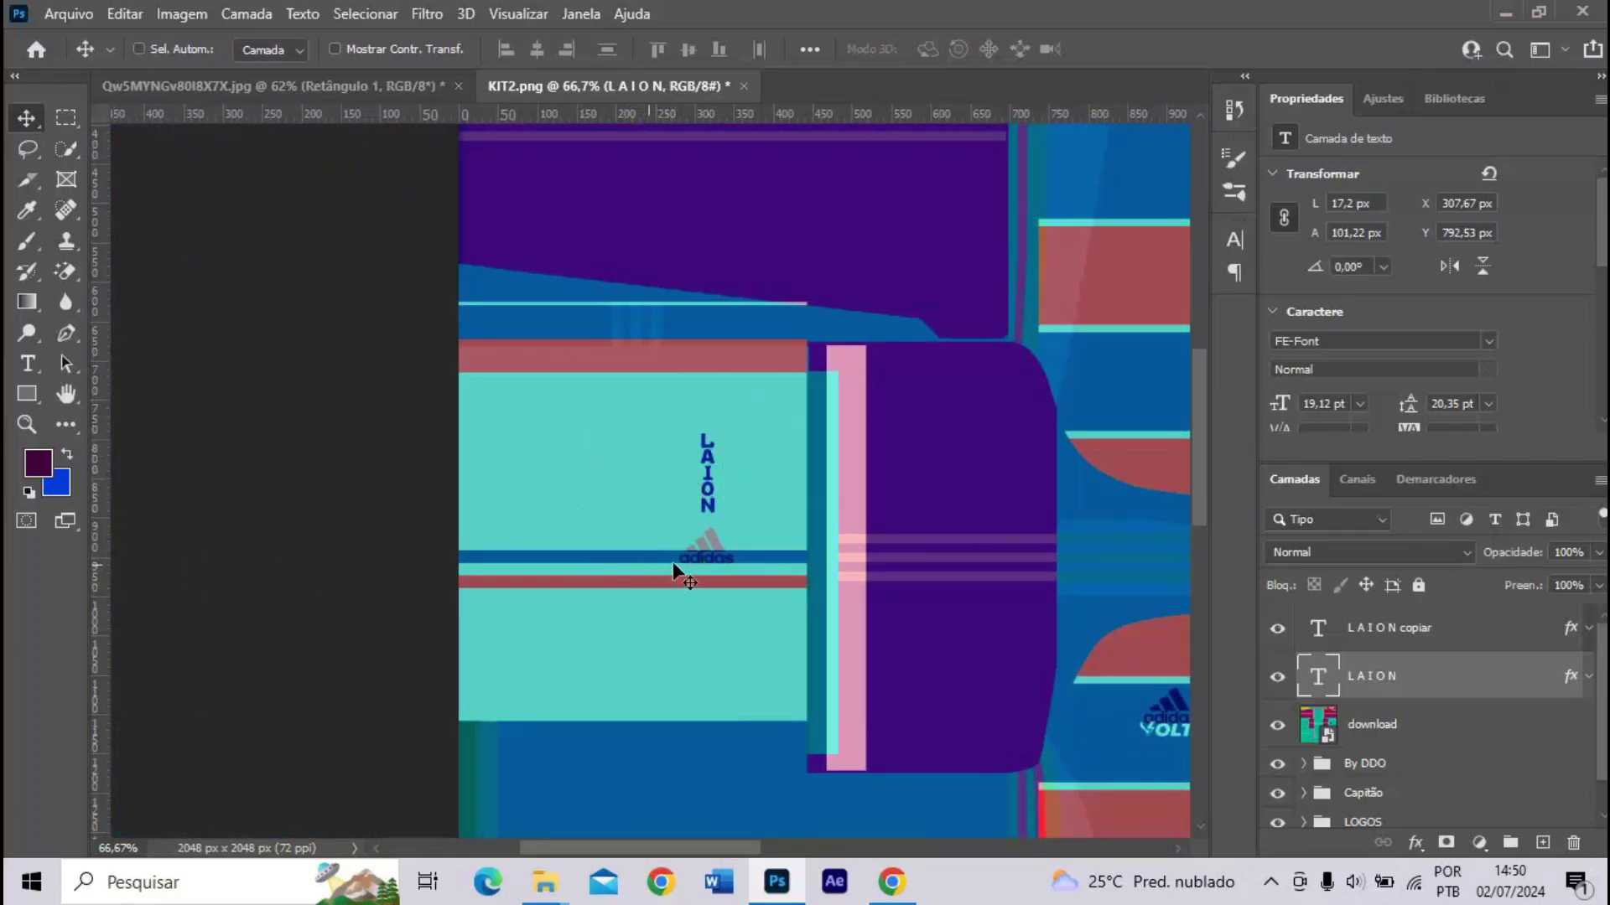
left_click(1306, 731)
left_click(1275, 728)
left_click(1275, 729)
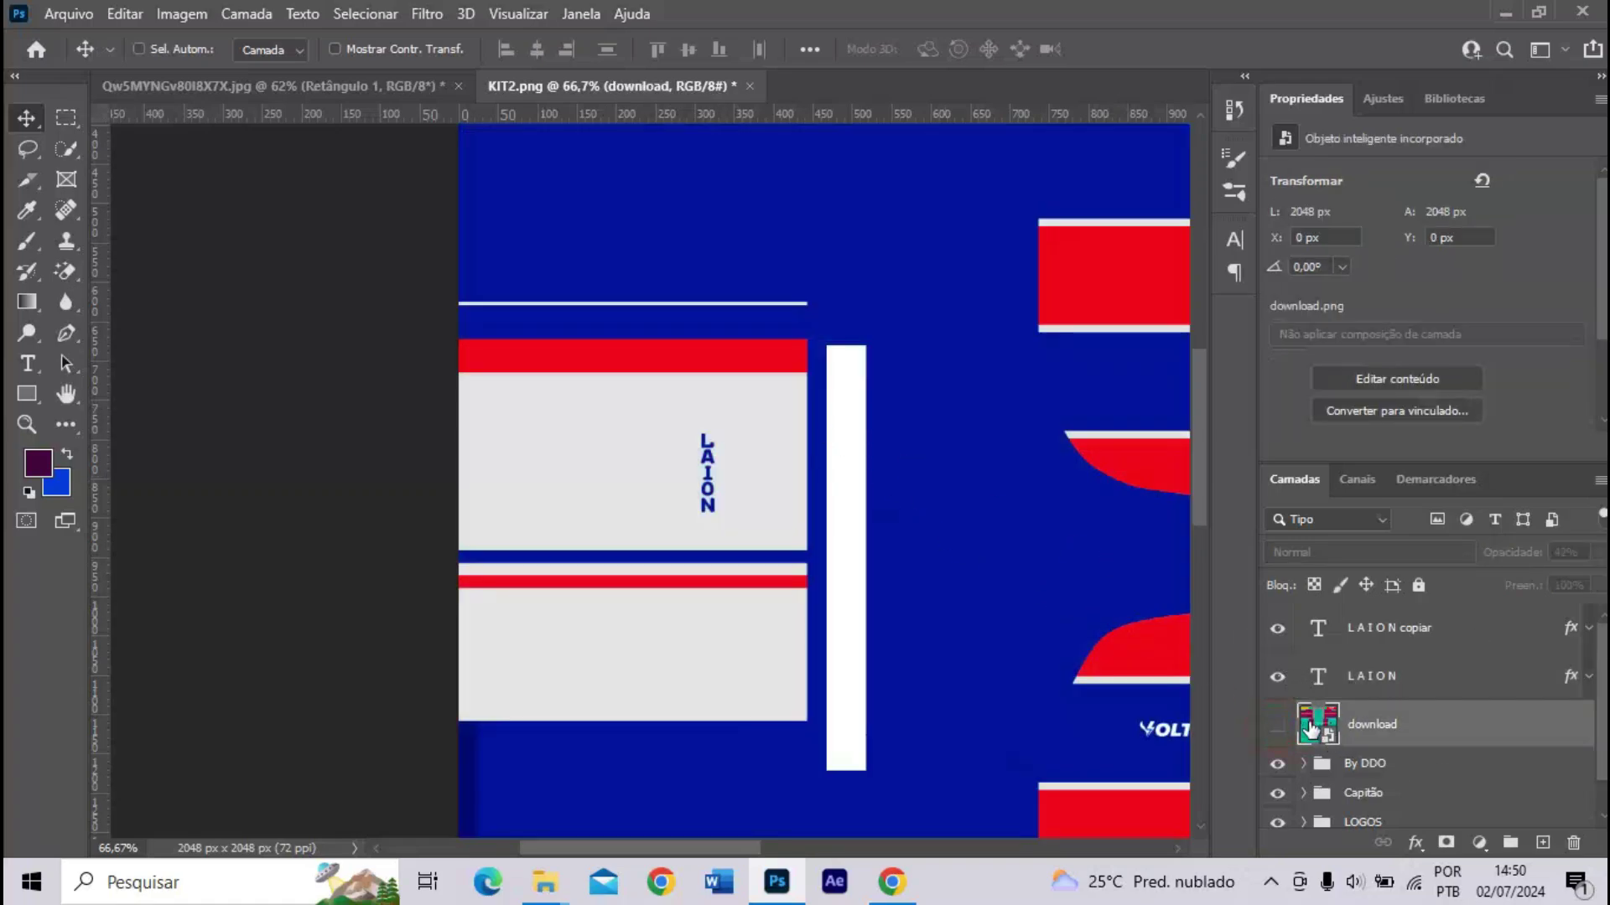
key("ctrl+z")
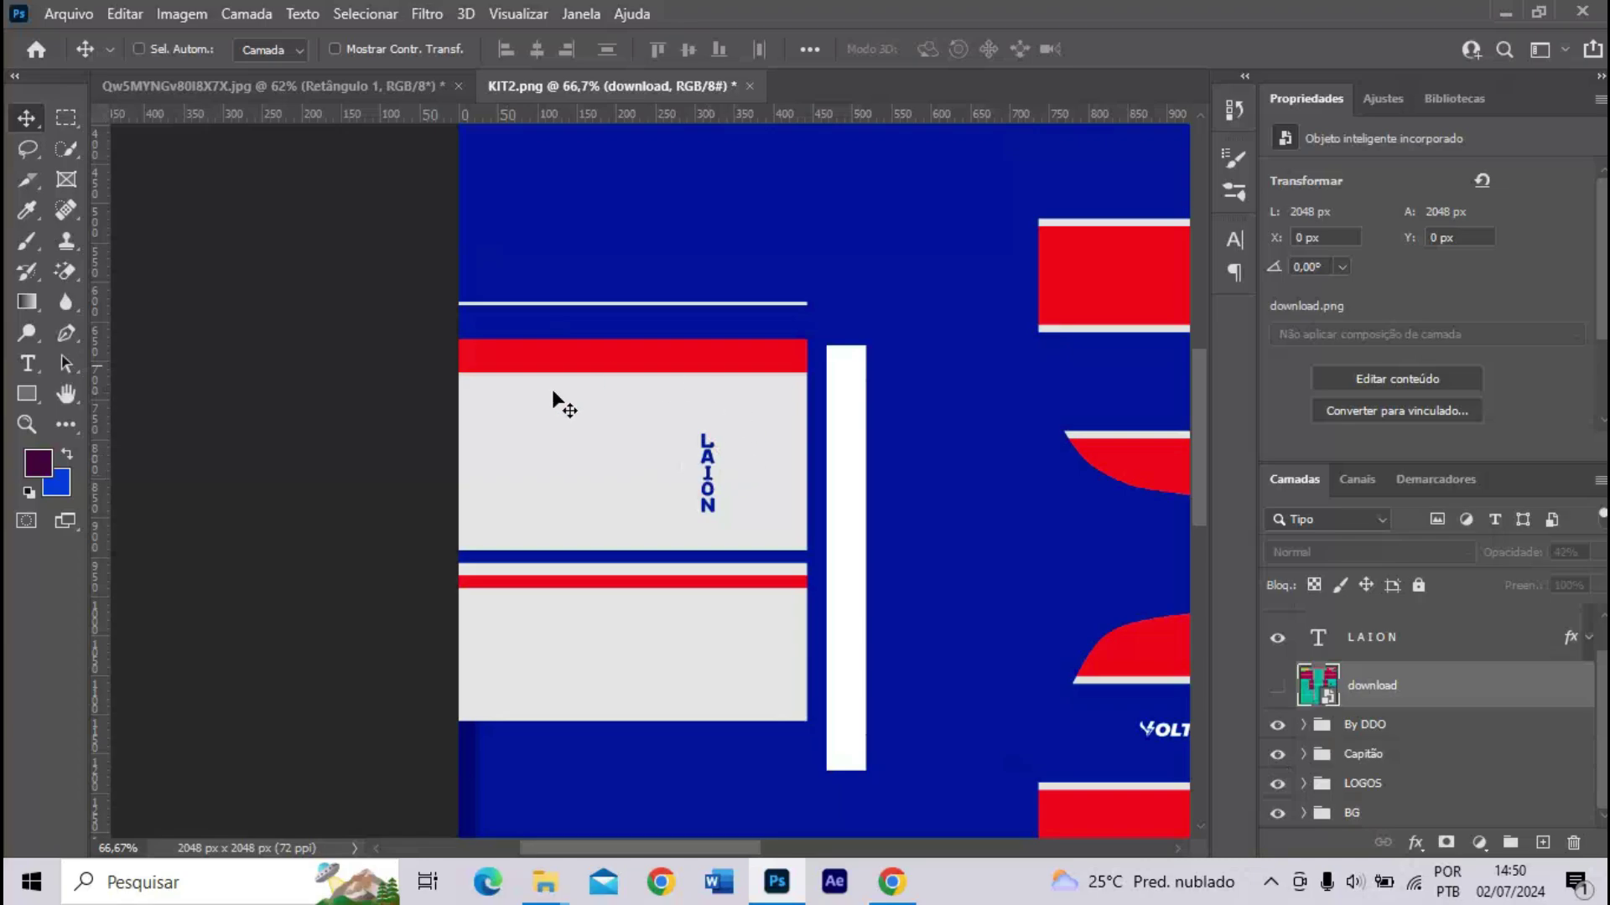
key("ctrl+shift+z")
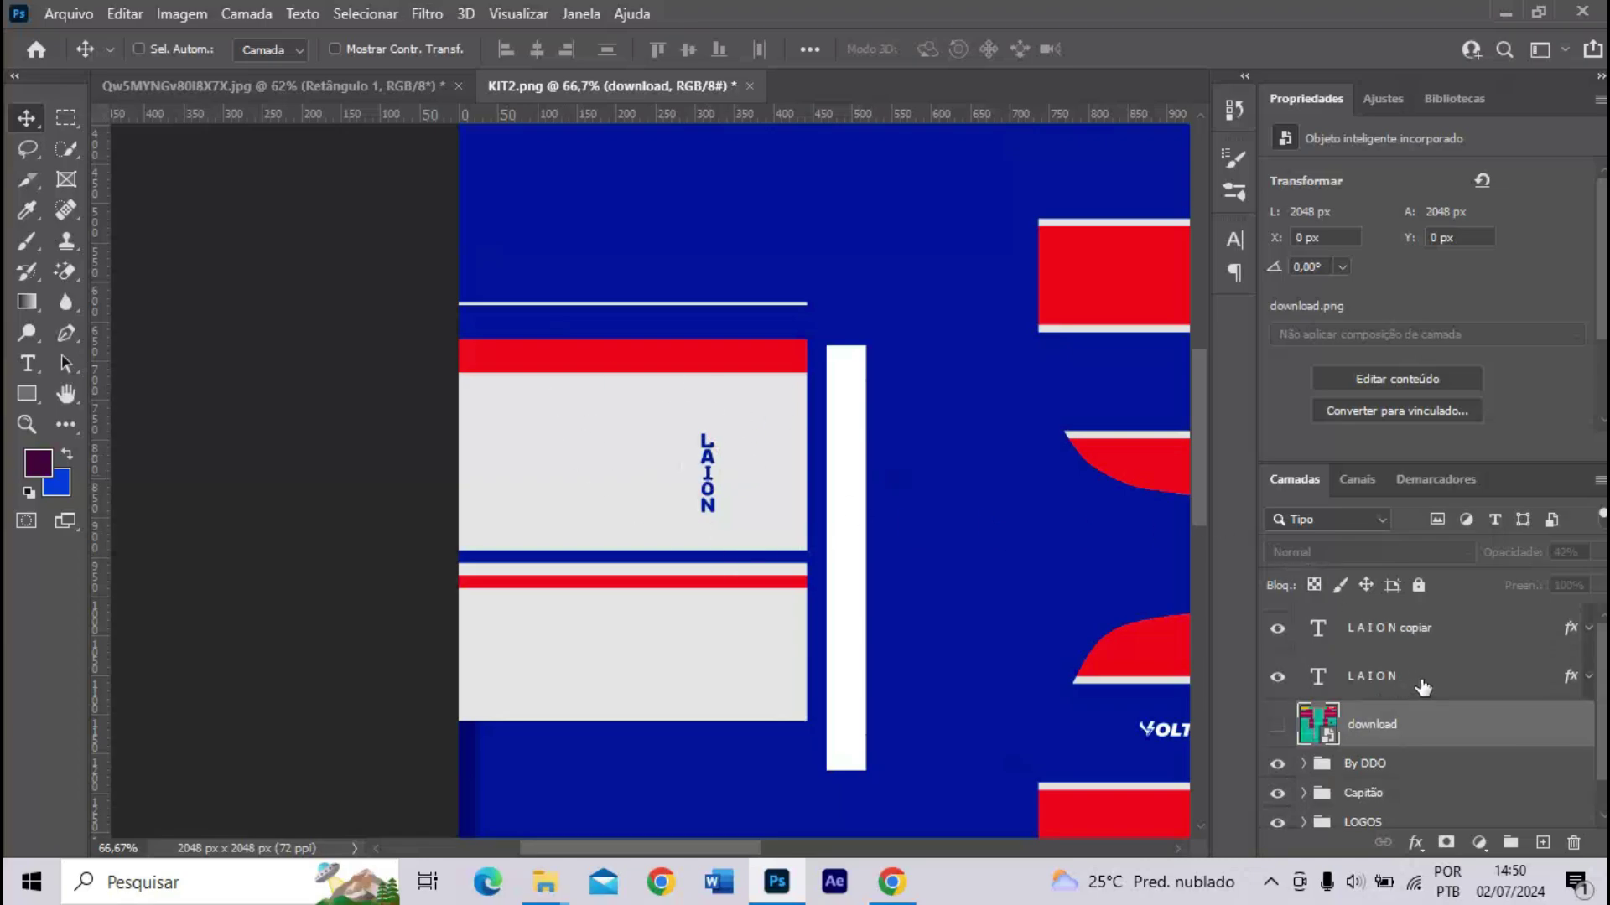
- Group the two LAION text layers and name the group "LAION - meias"
left_click(1422, 686)
left_click(1467, 625, "ctrl")
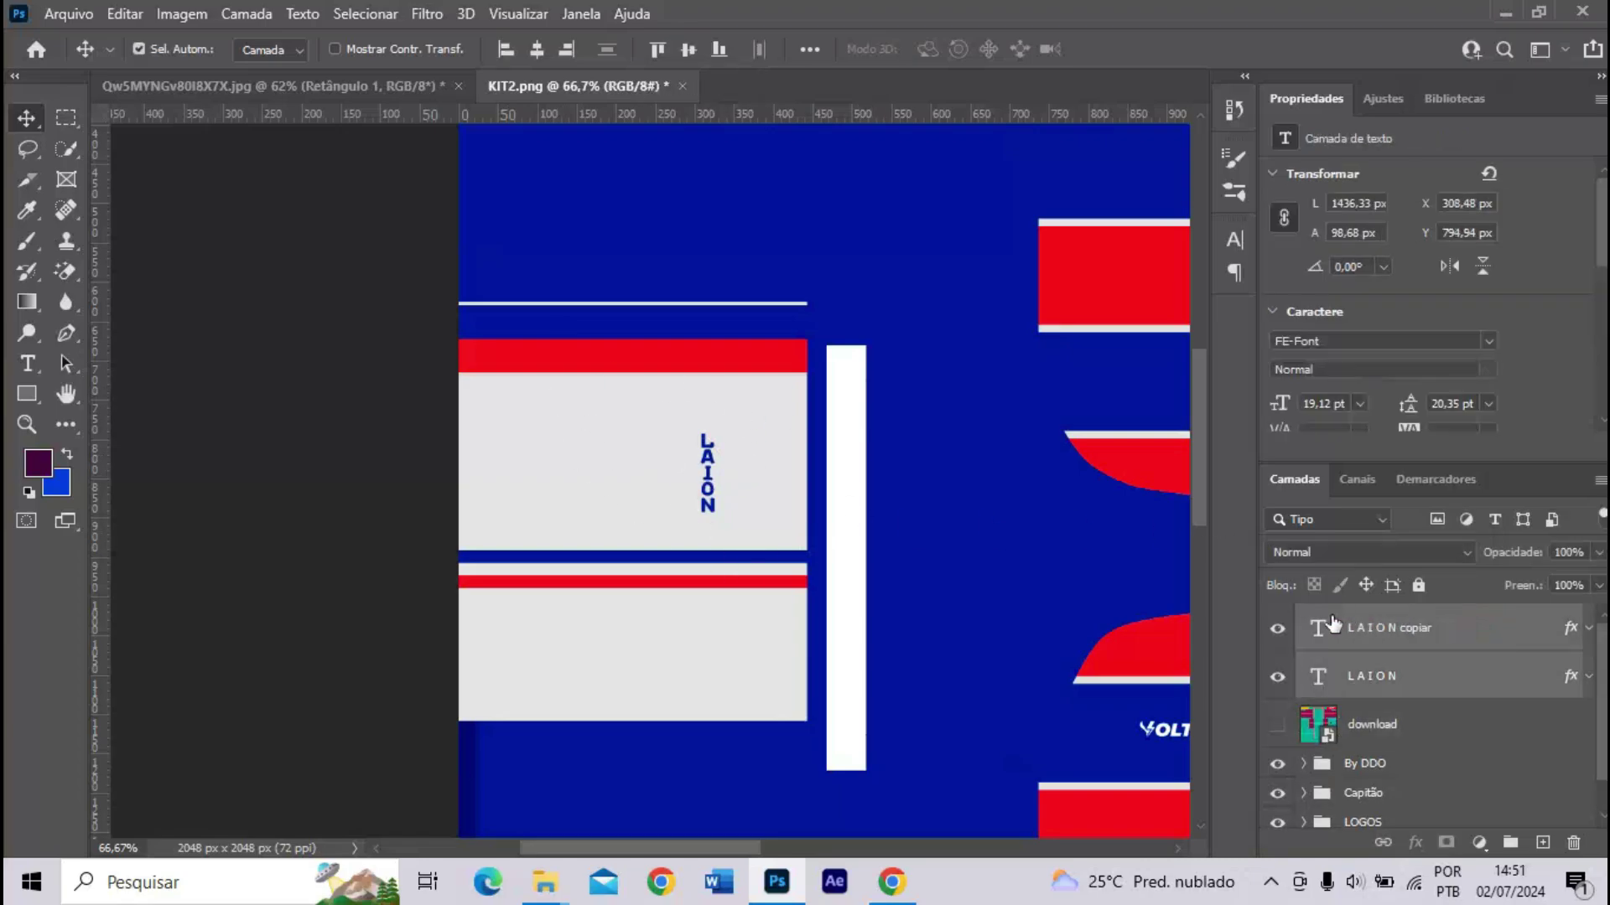
key("ctrl+g")
double_click(1358, 618)
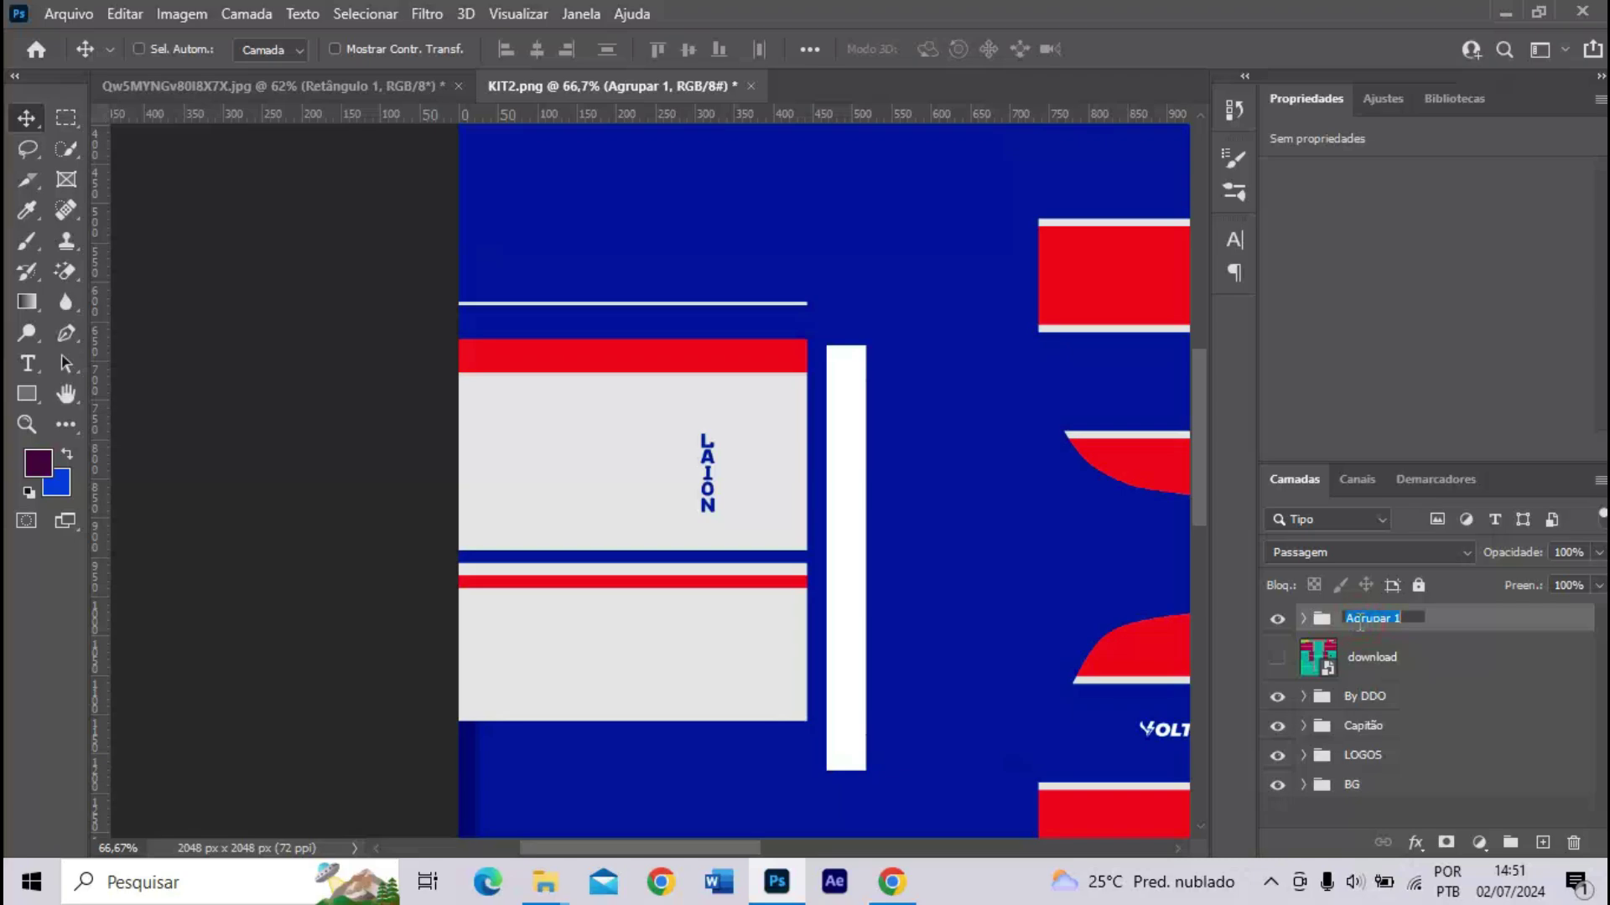
type("LAION - meias")
key("Return")
- Move the LAION - meias group below the download reference layer and delete that reference layer
left_click_drag(1360, 624, 1323, 666)
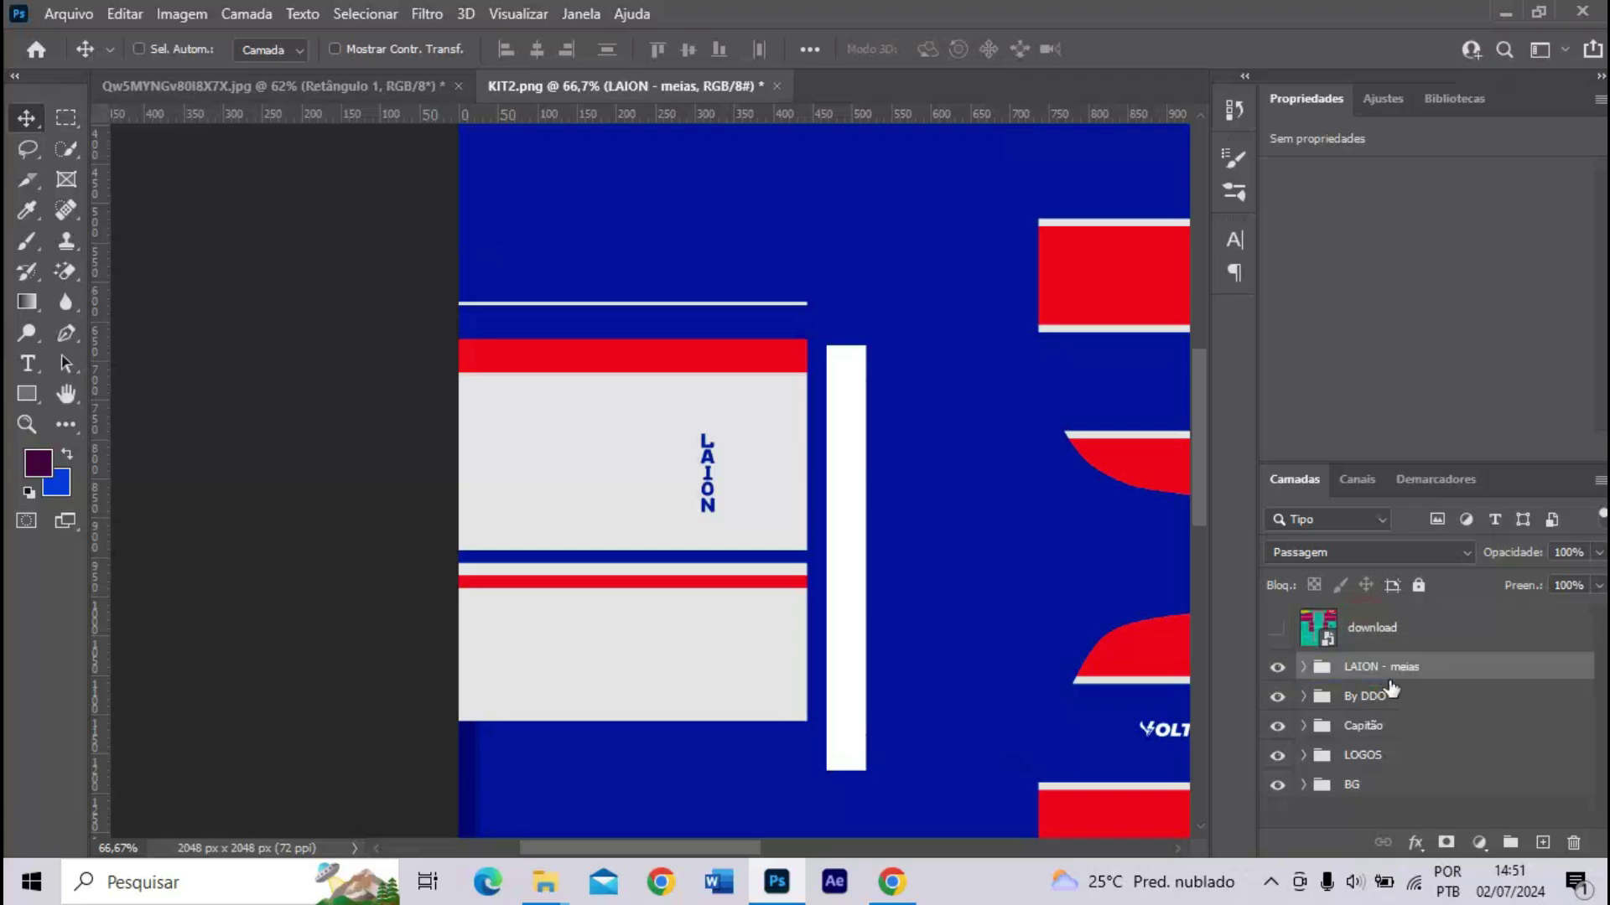
left_click(1323, 641)
key("Delete")
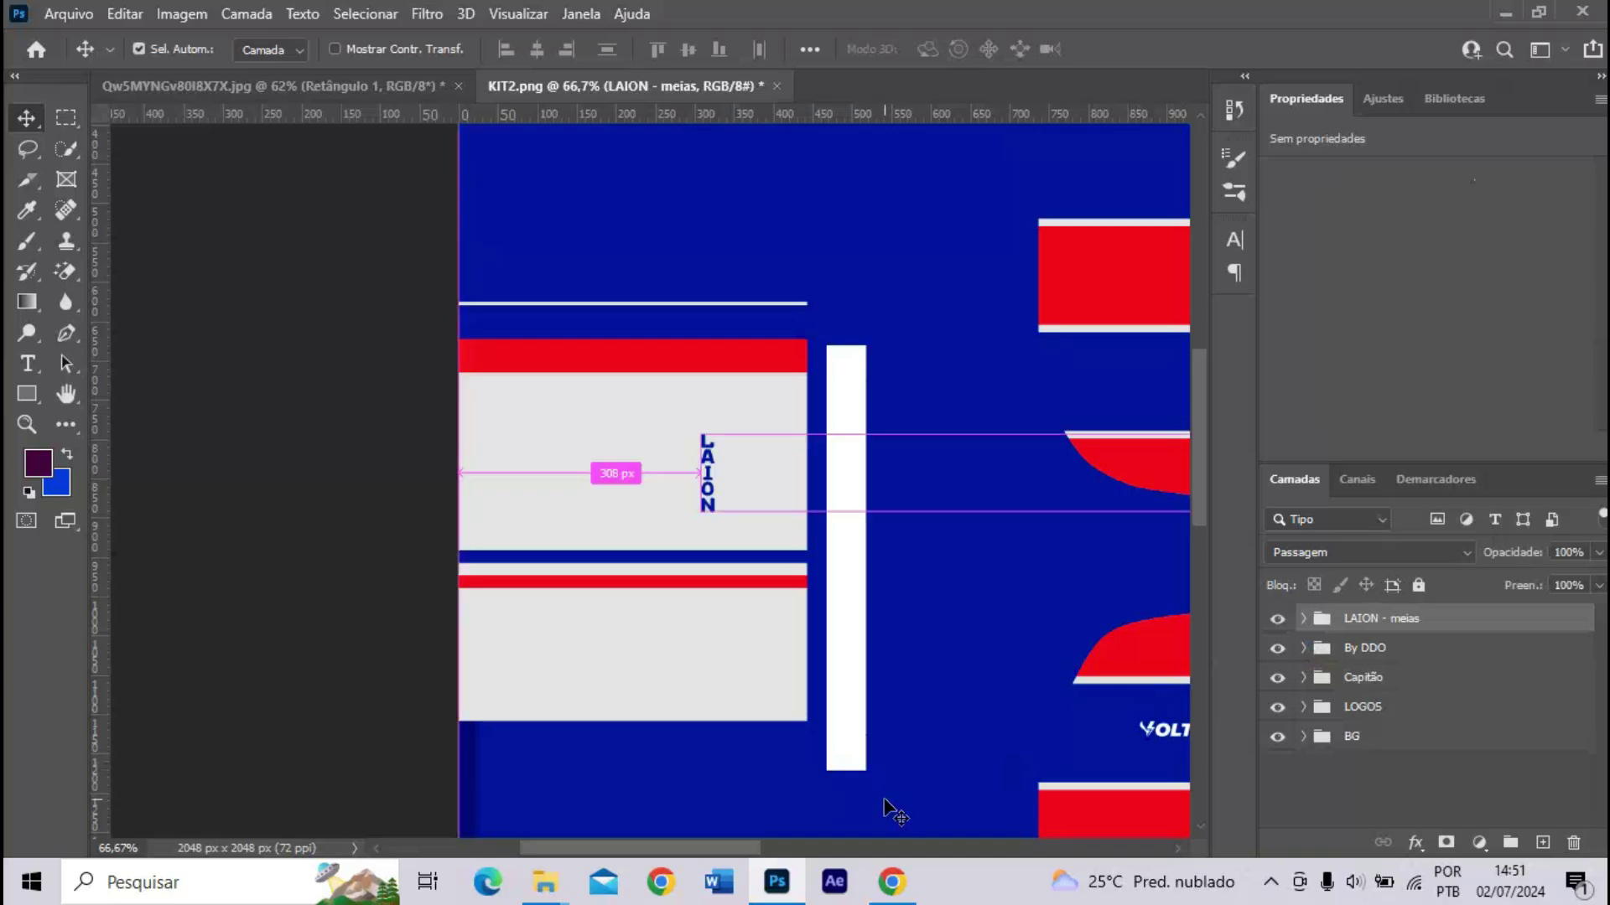
- Review the whole kit texture with the LAION lettering on both socks
key("ctrl+minus")
key("ctrl+minus")
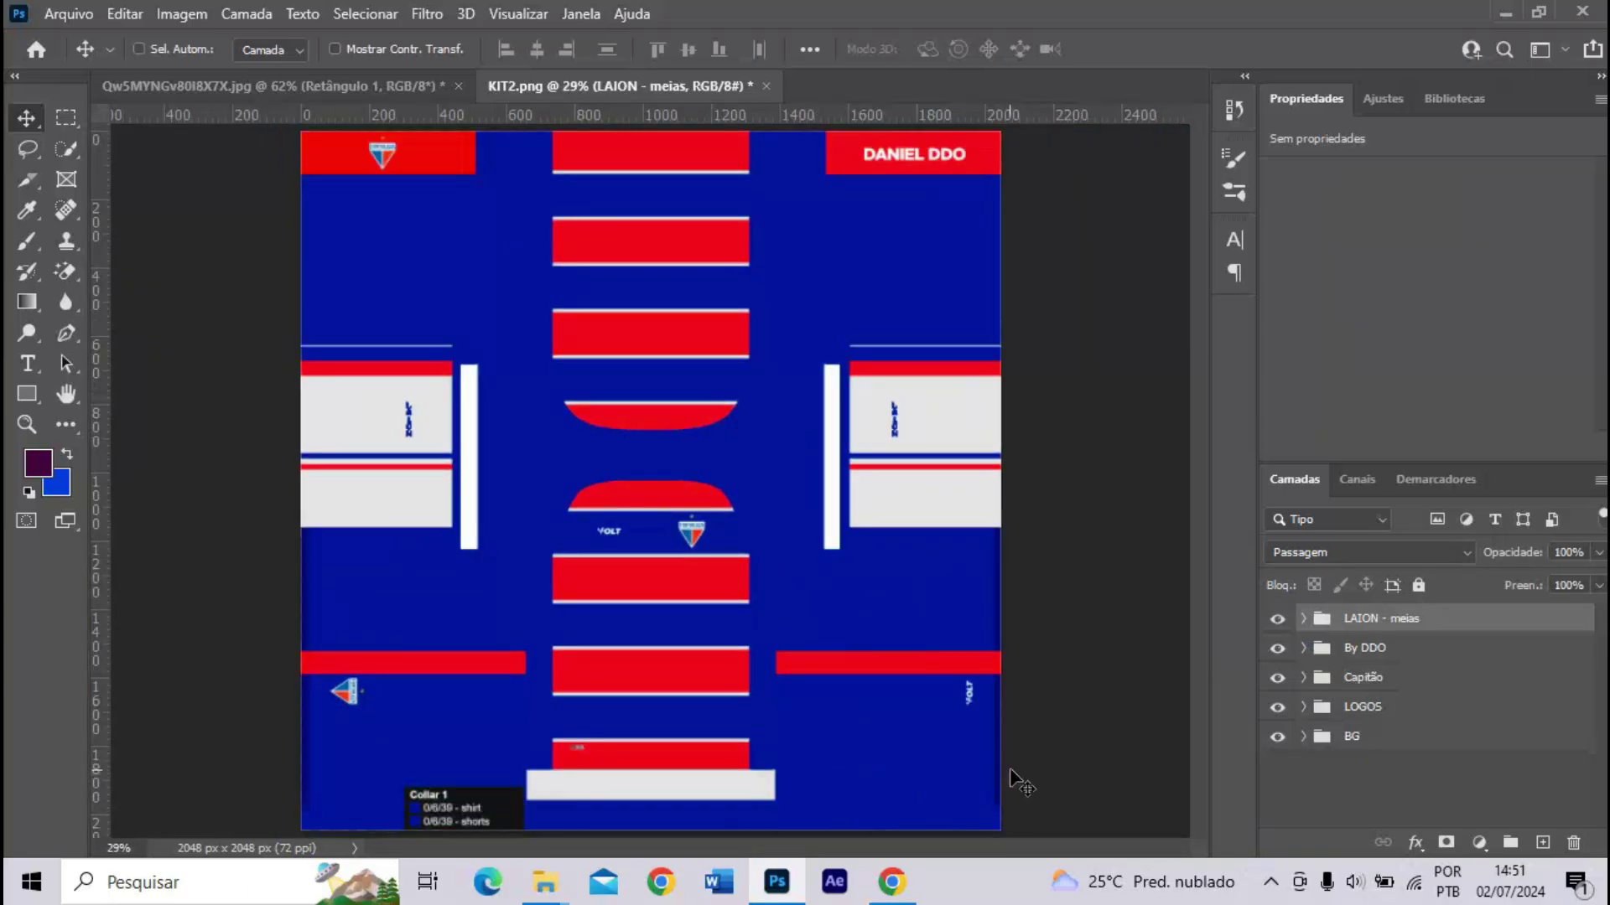
key("ctrl+minus")
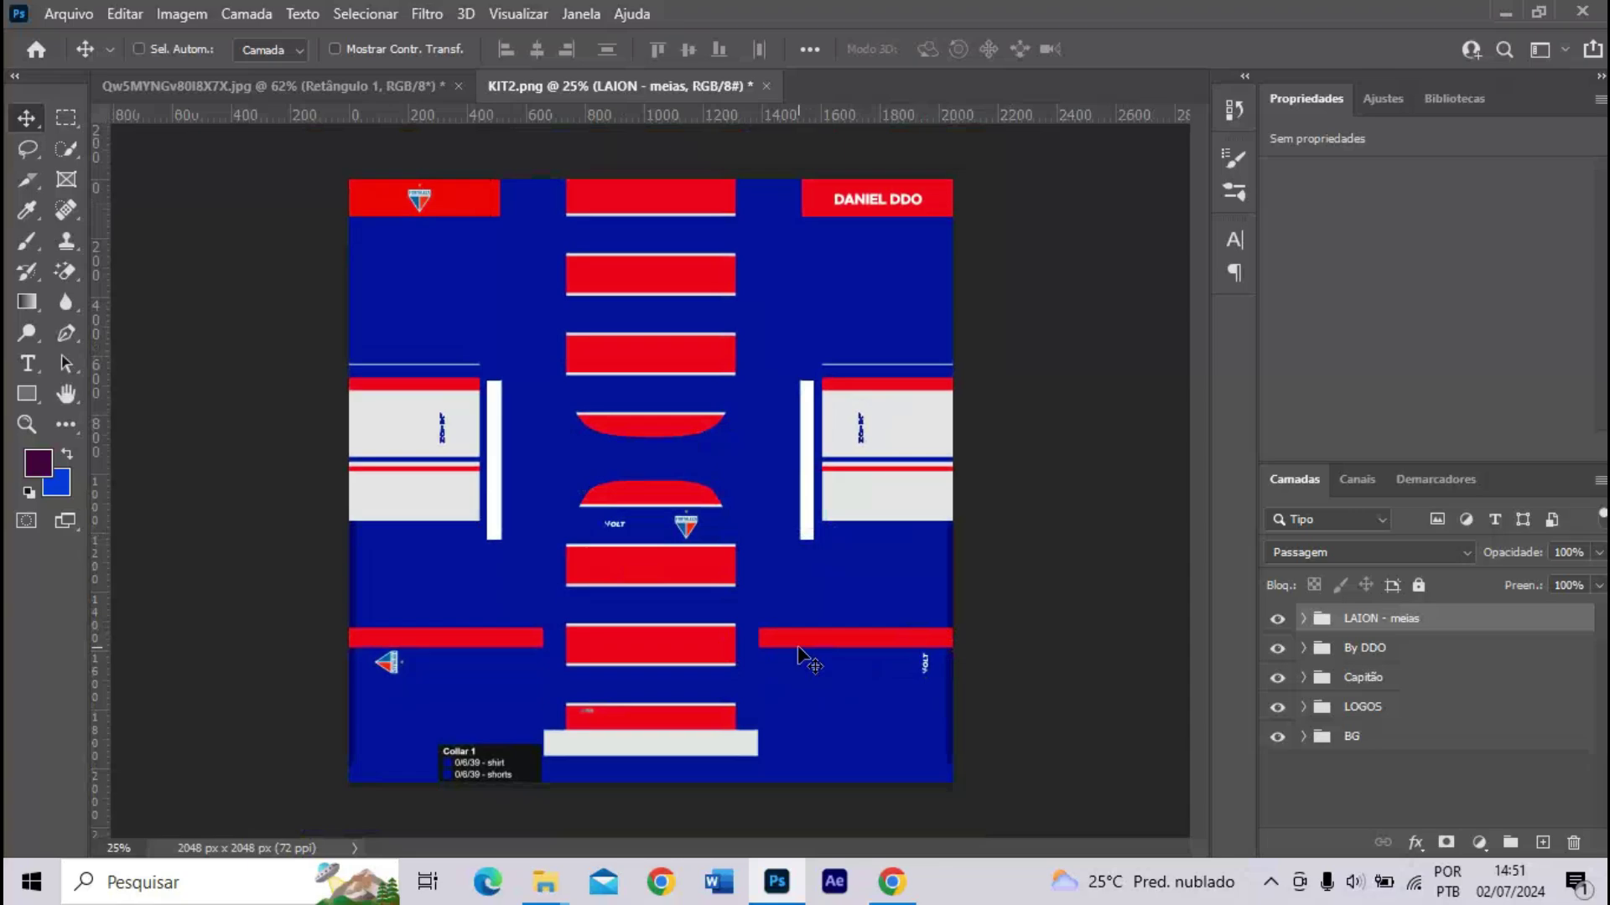
key("ctrl+plus")
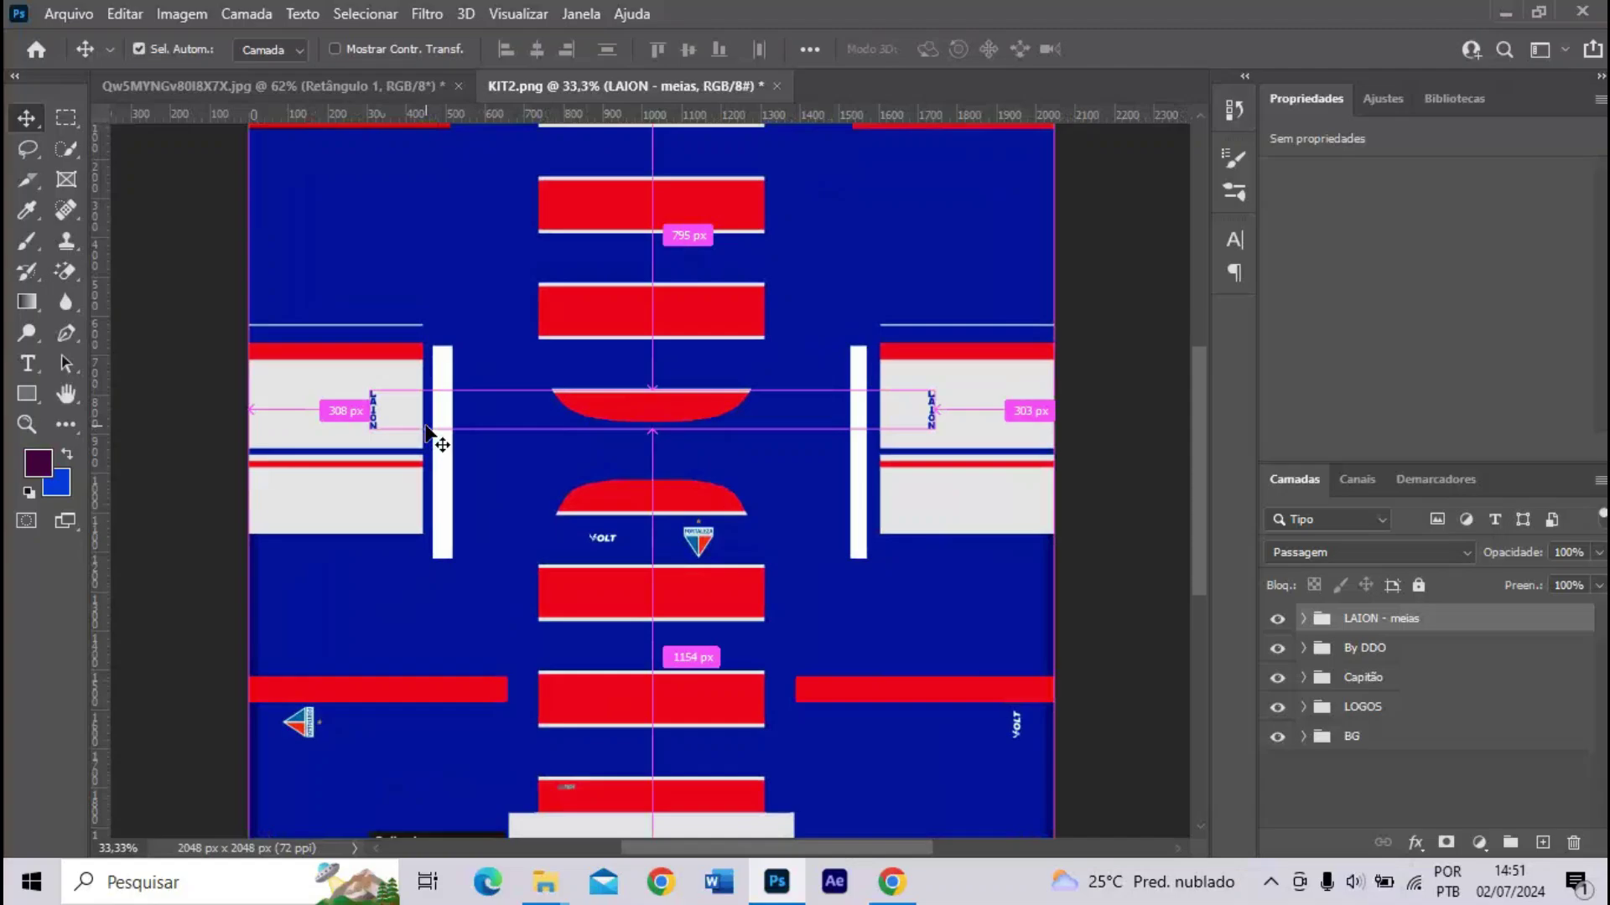
scroll(838, 470, "up", 3)
left_click(1197, 522)
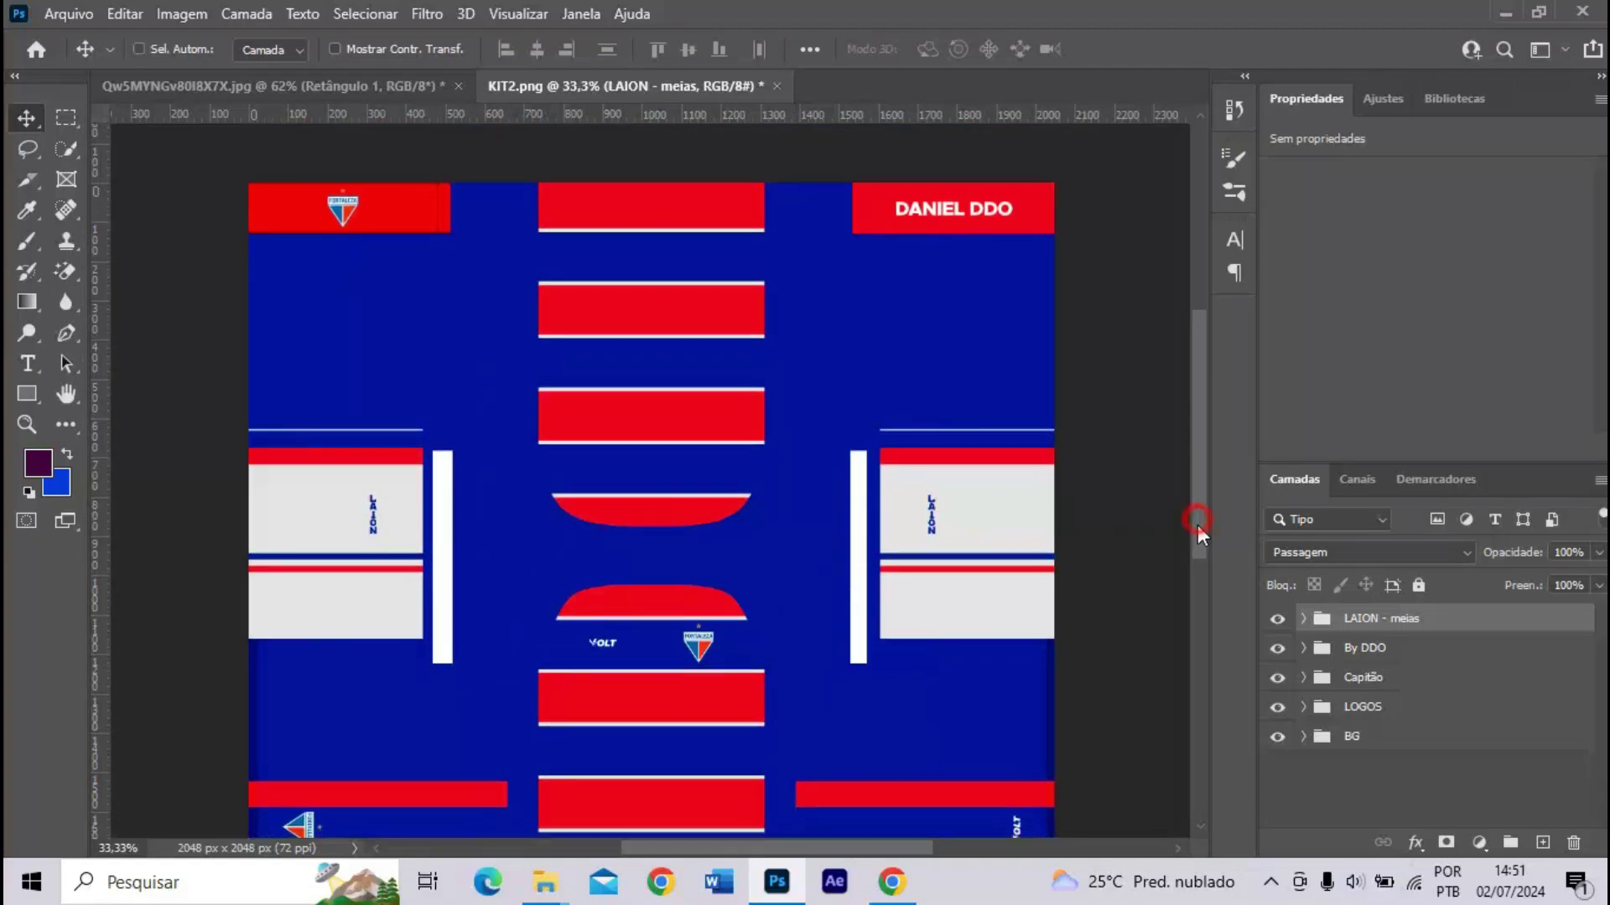
- Inspect the kit texture up close, checking the chest stripes, VOLT logo, Fortaleza crest and lower section
left_click_drag(1197, 525, 1194, 601)
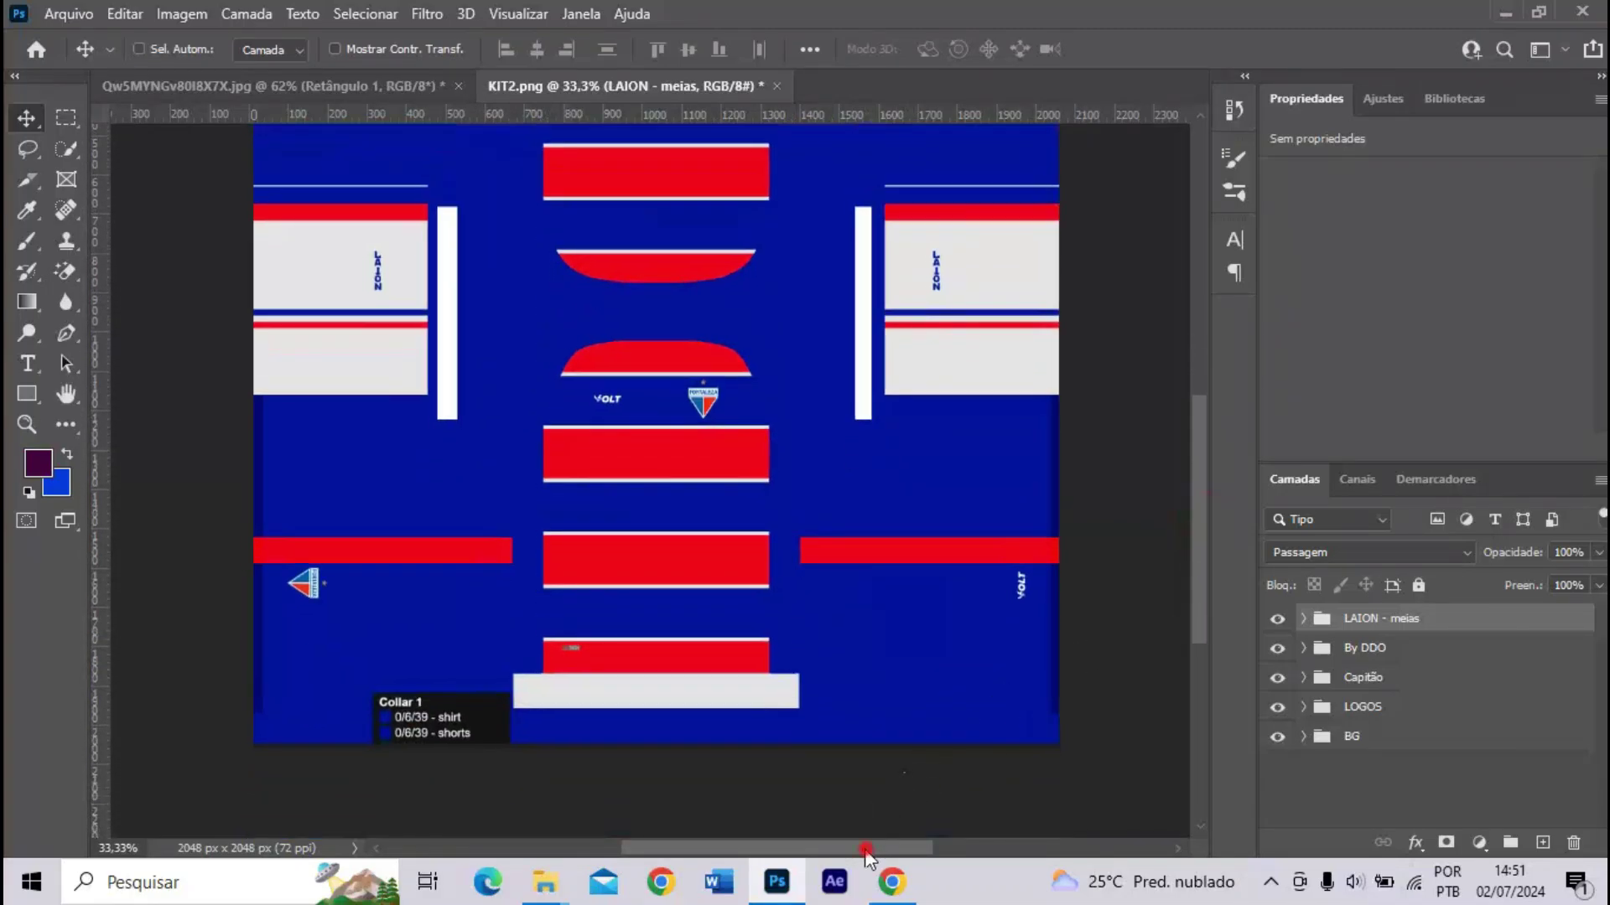
scroll(869, 838, "left", 2)
key("ctrl+plus")
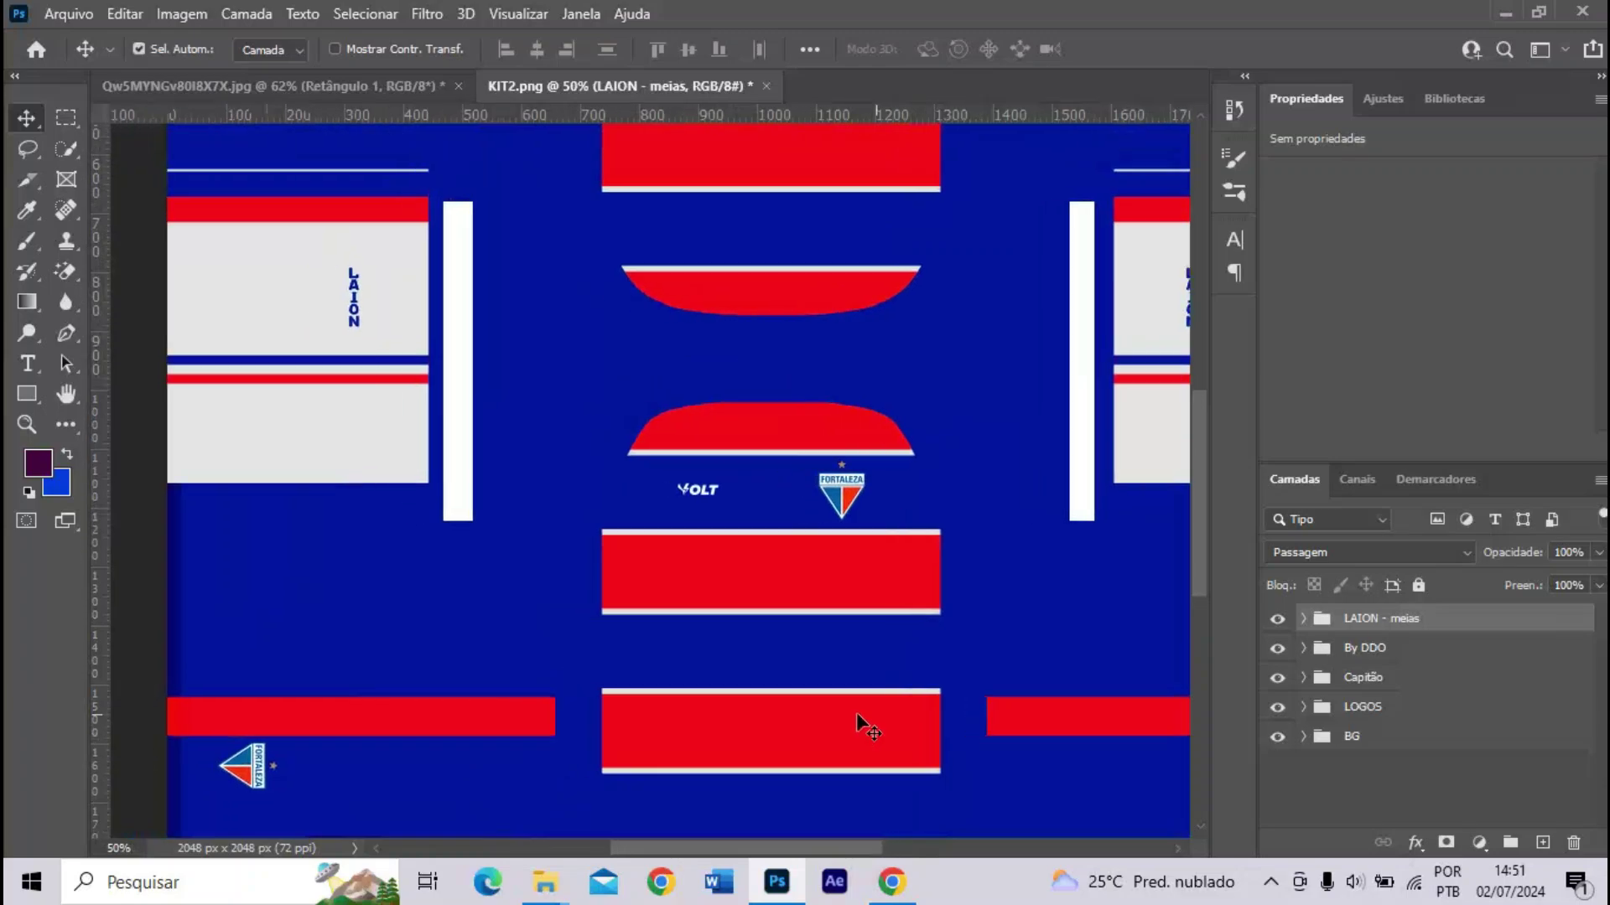
key("ctrl+plus")
key("ctrl+plus")
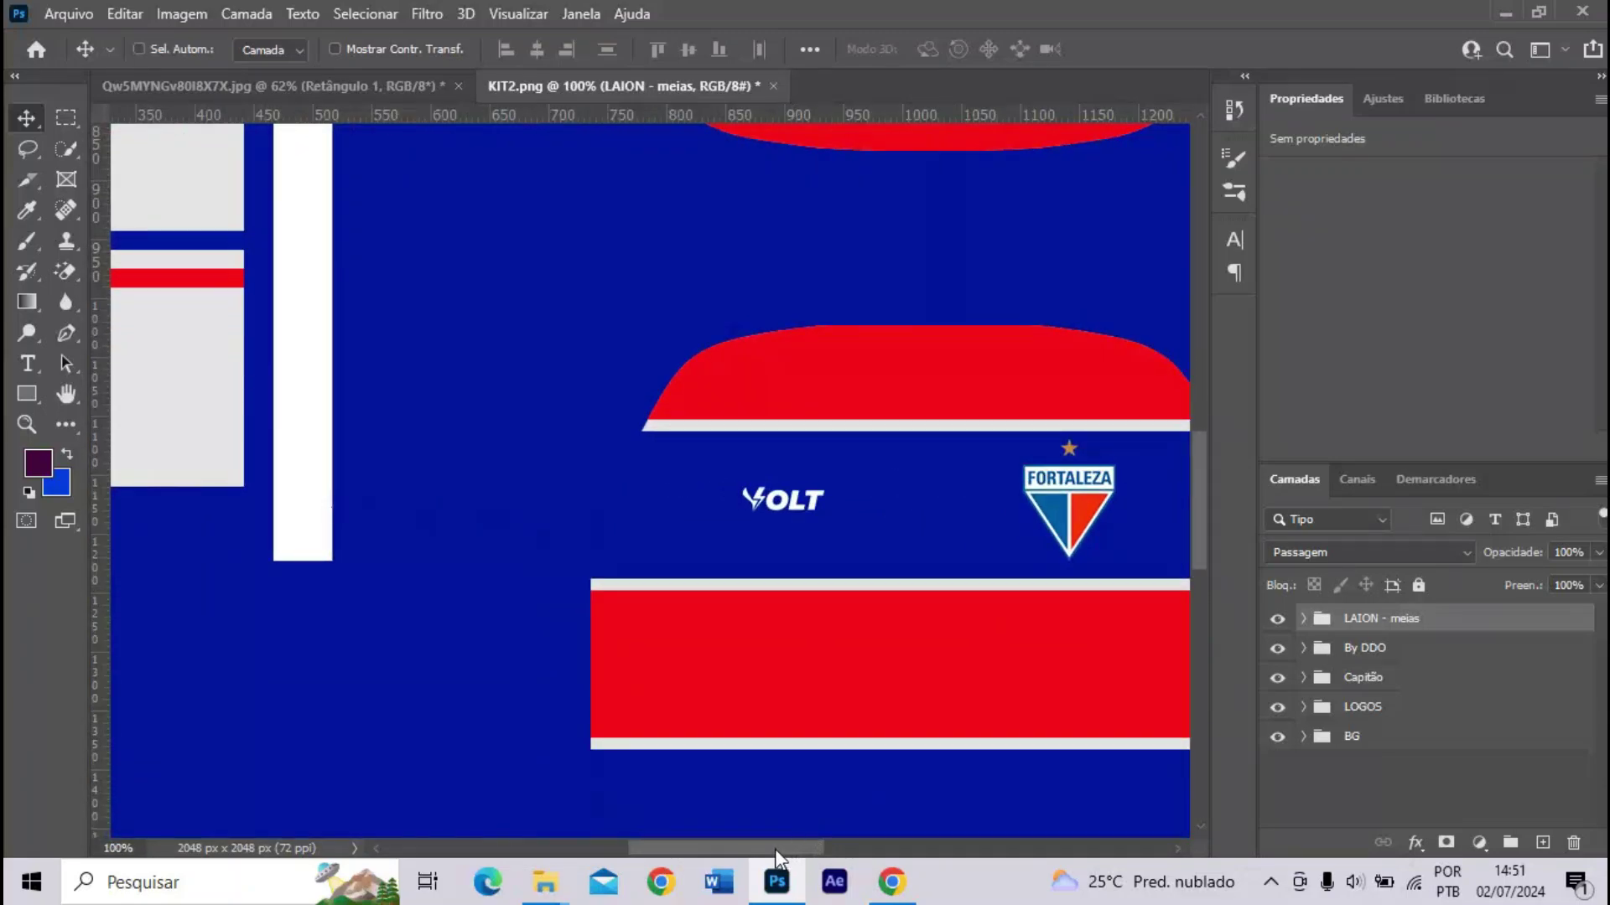
left_click_drag(776, 851, 828, 846)
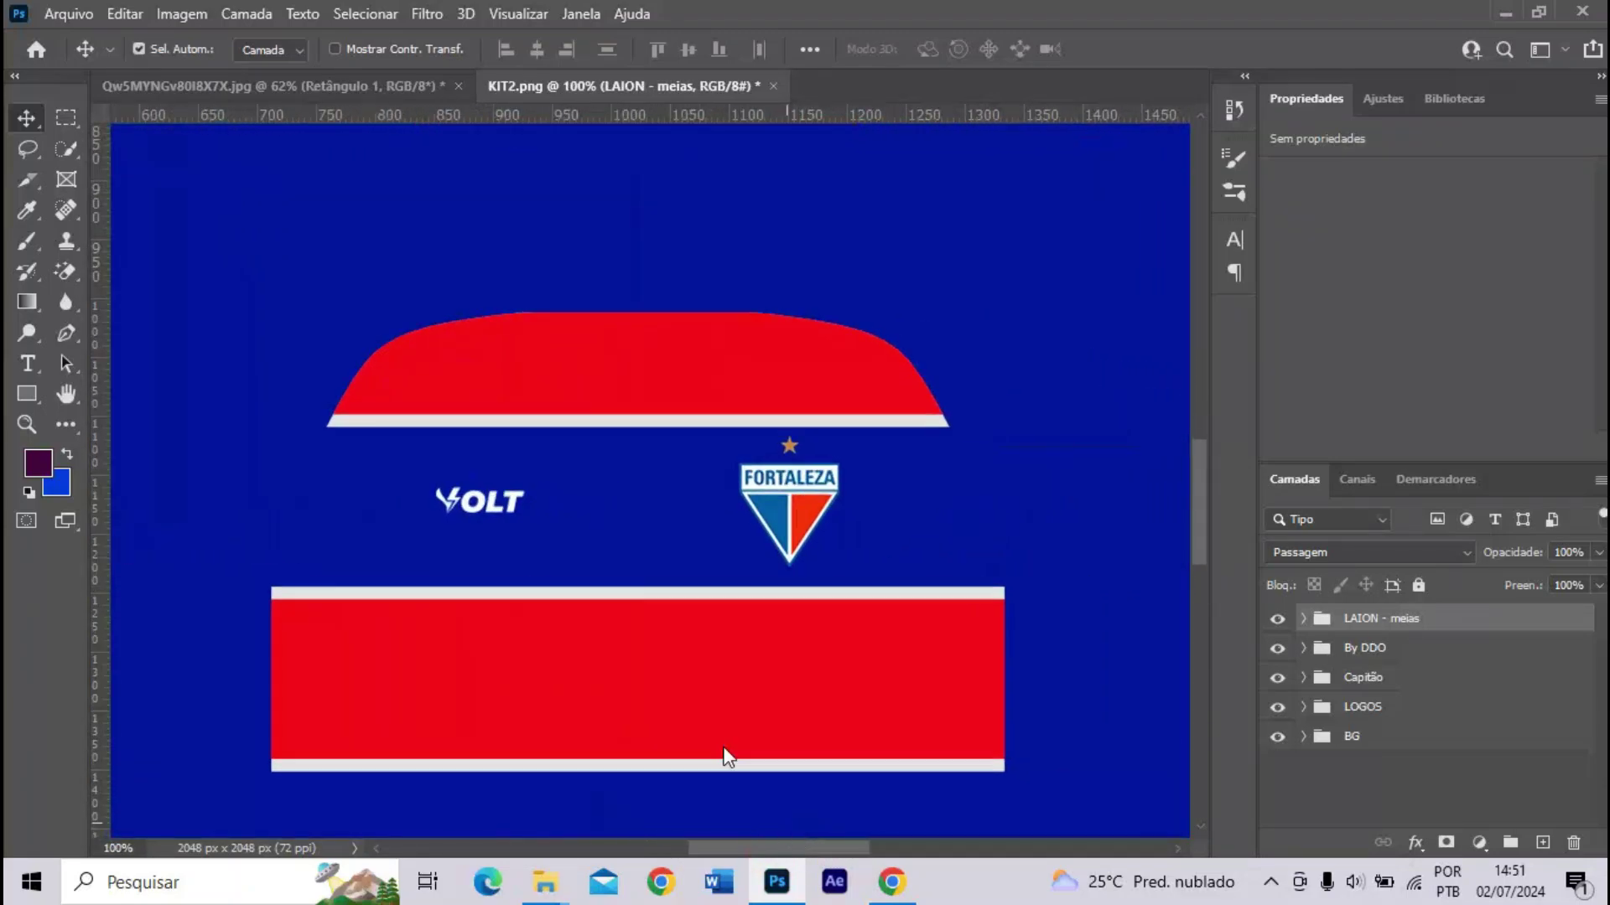
key("ctrl+plus")
key("ctrl+minus")
key("ctrl+minus")
key("ctrl+minus")
key("ctrl+minus")
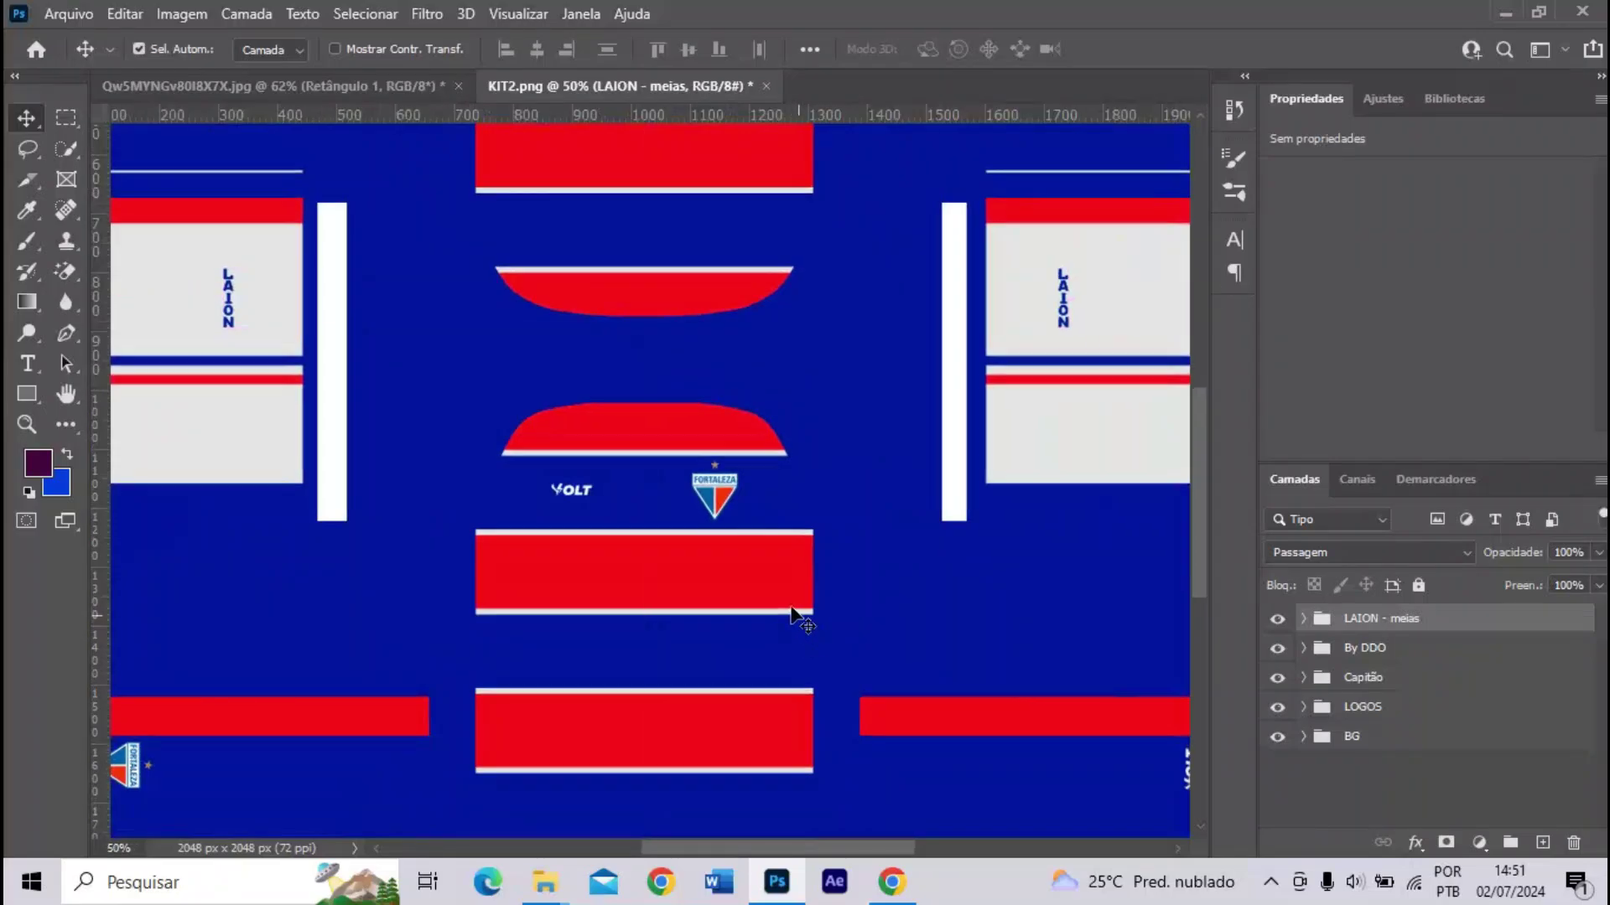
key("ctrl+plus")
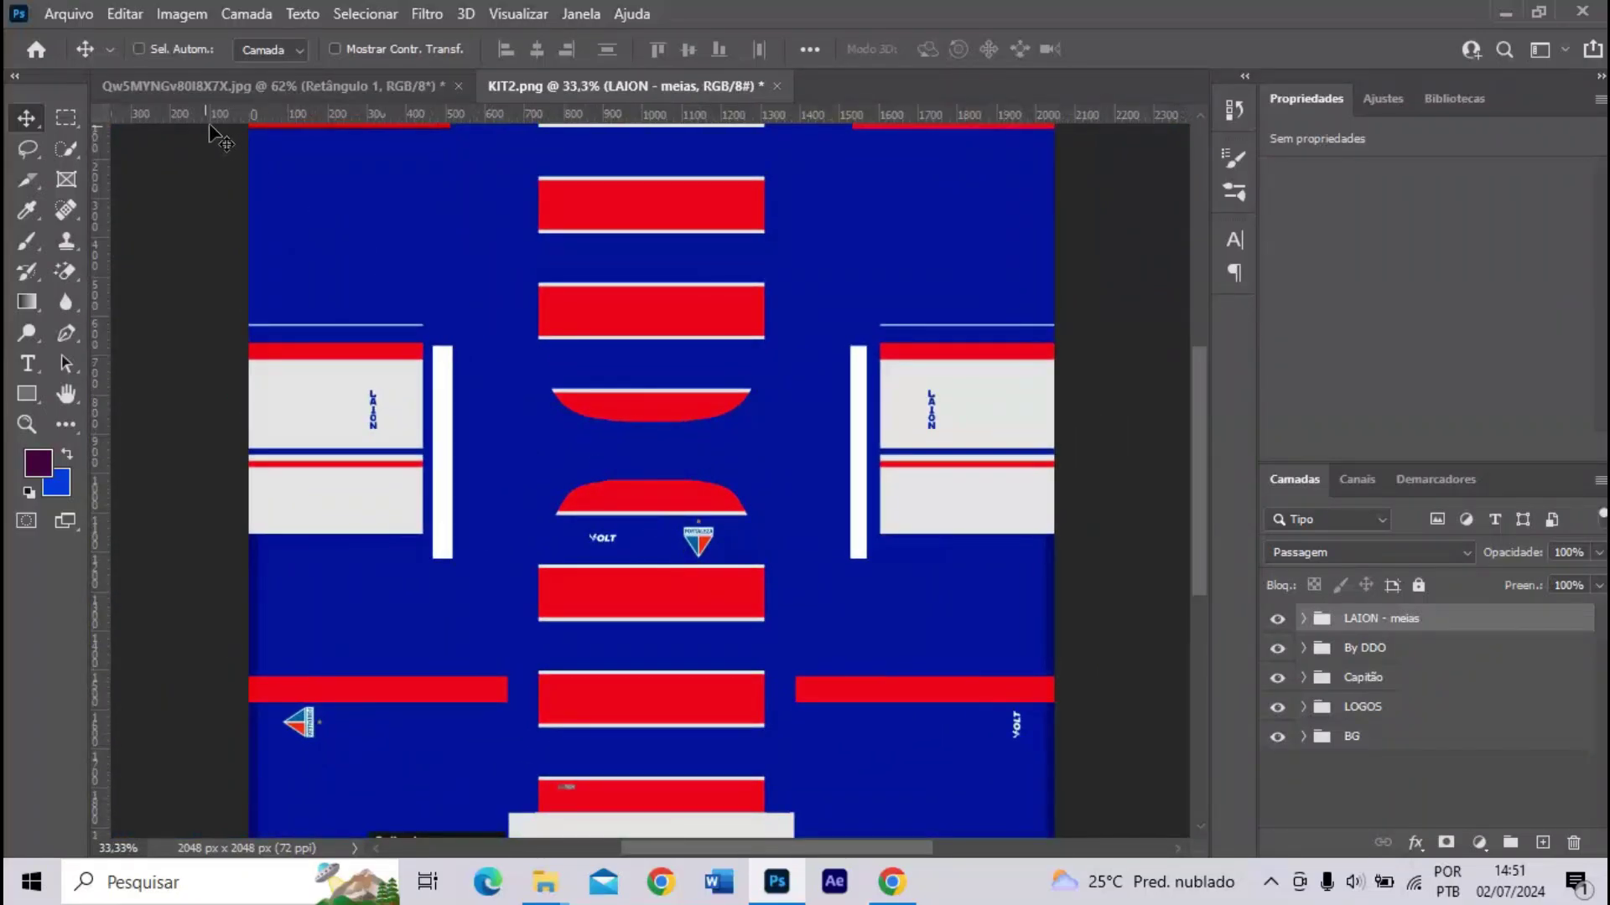
- Save the kit document with its layers as a Photoshop file named "KIT Fortaleza 1 - 2024" in the Fortaleza KIT folder
left_click(67, 18)
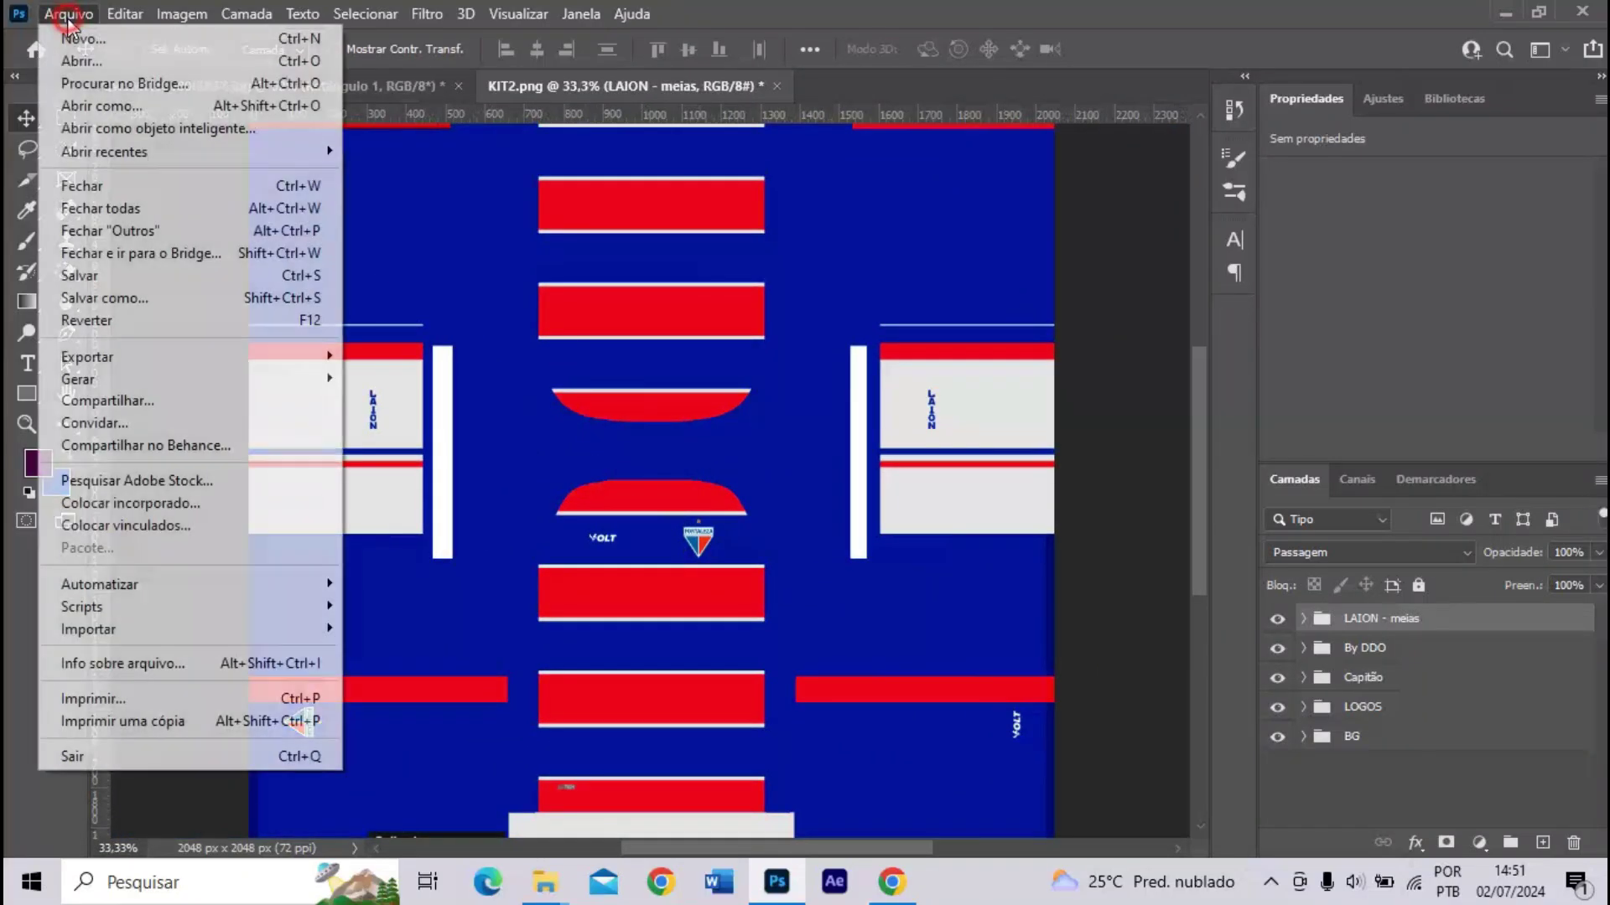
left_click(88, 309)
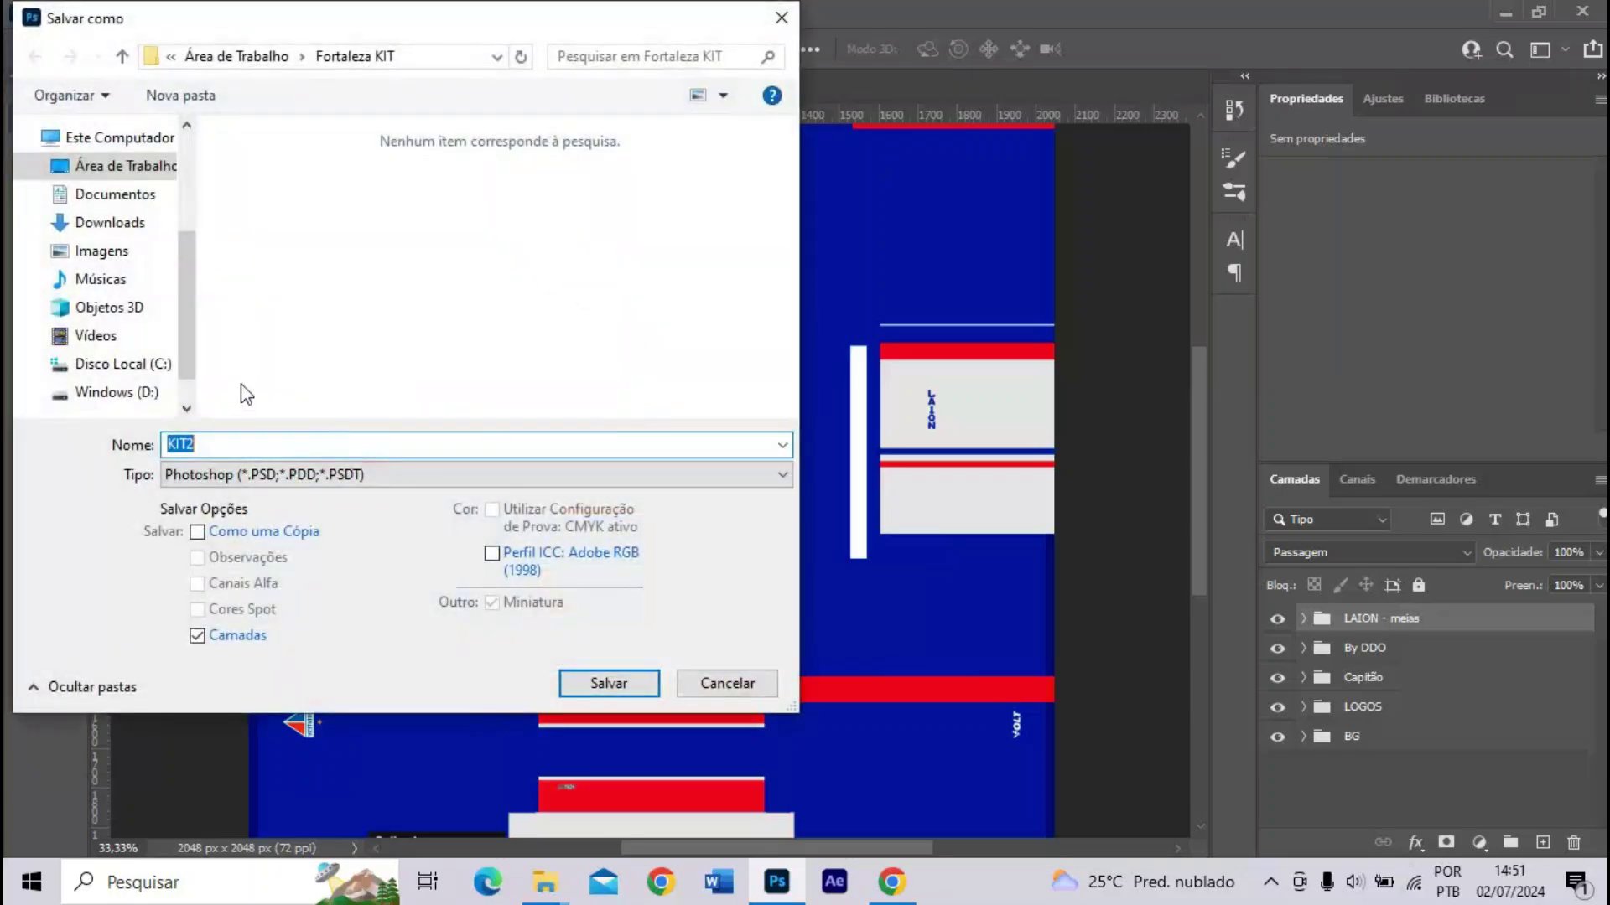
type("ki")
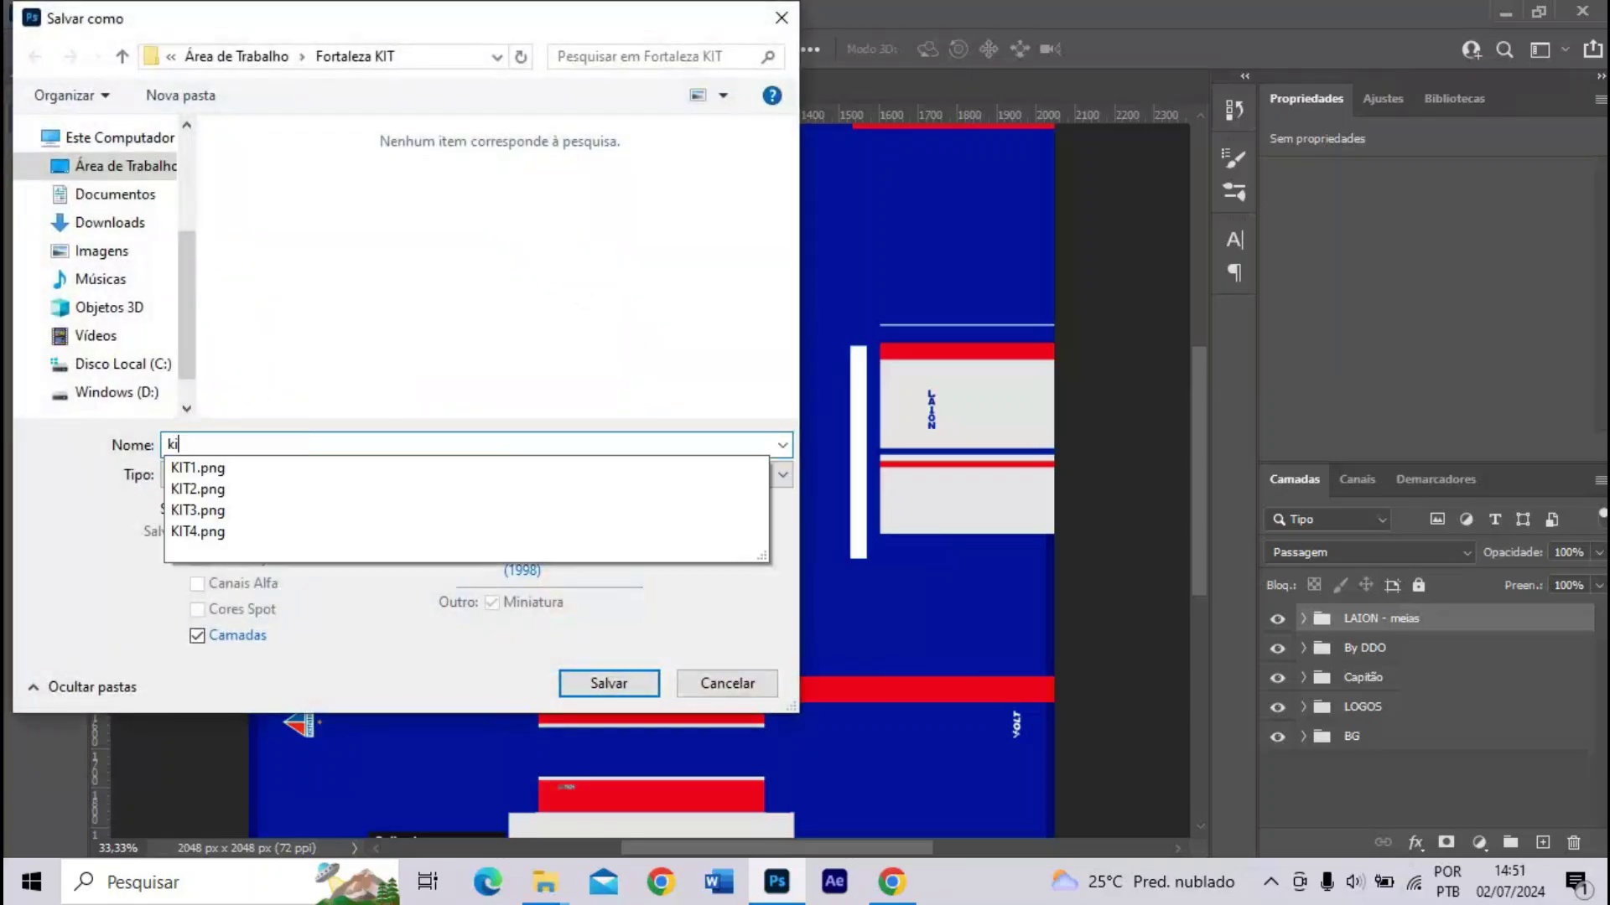
type("IT Fortaleza 1 - 2024")
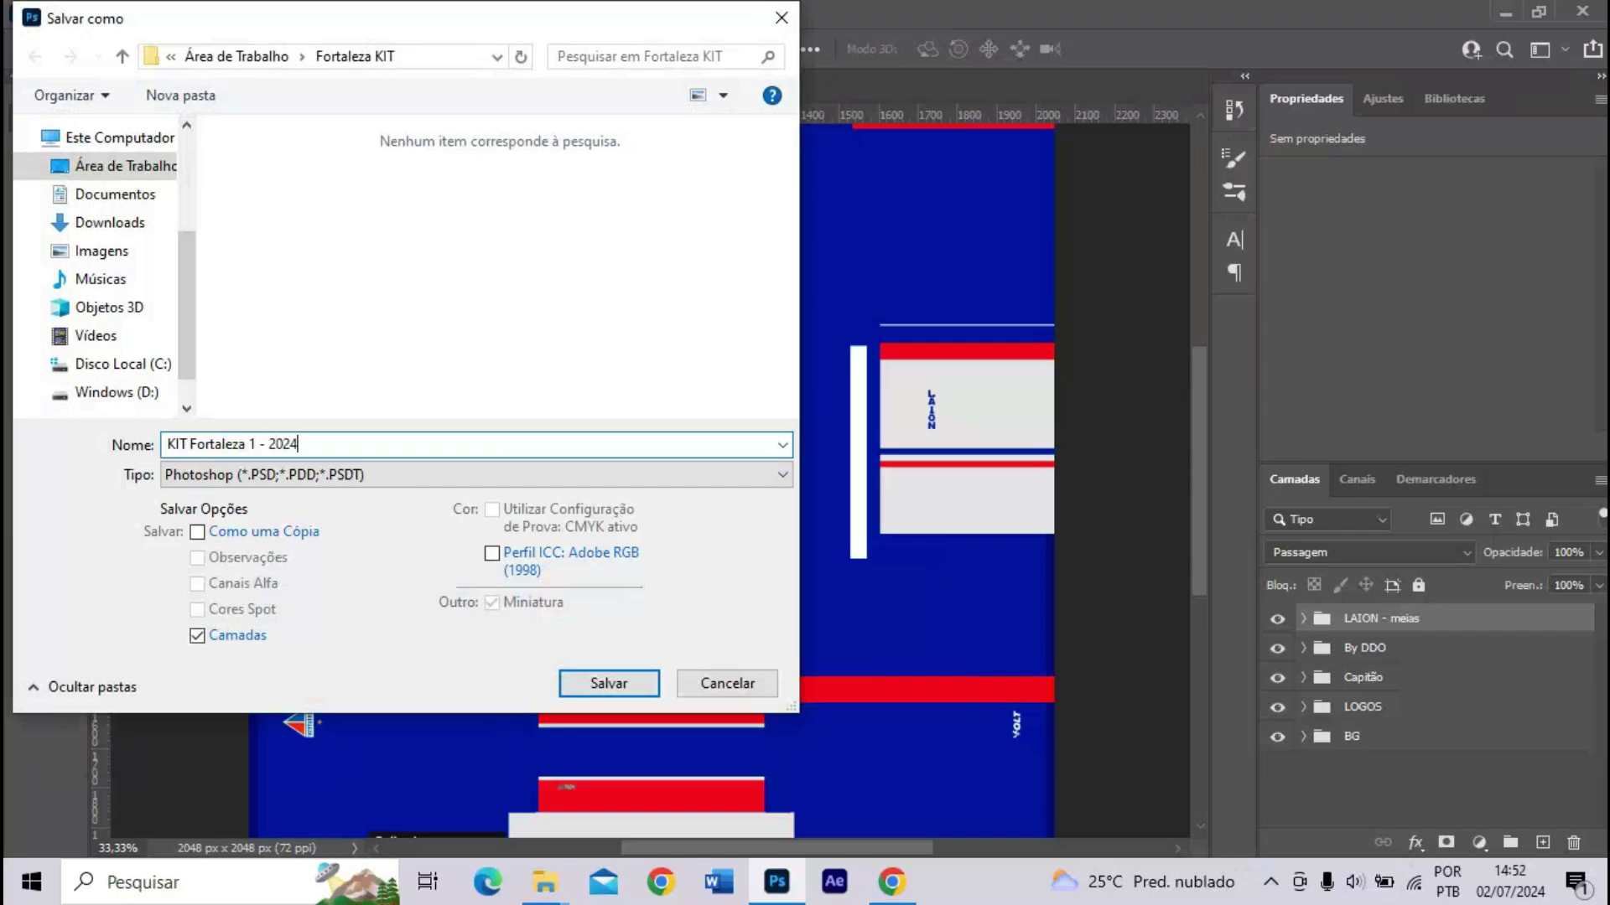
key("Return")
key("Return")
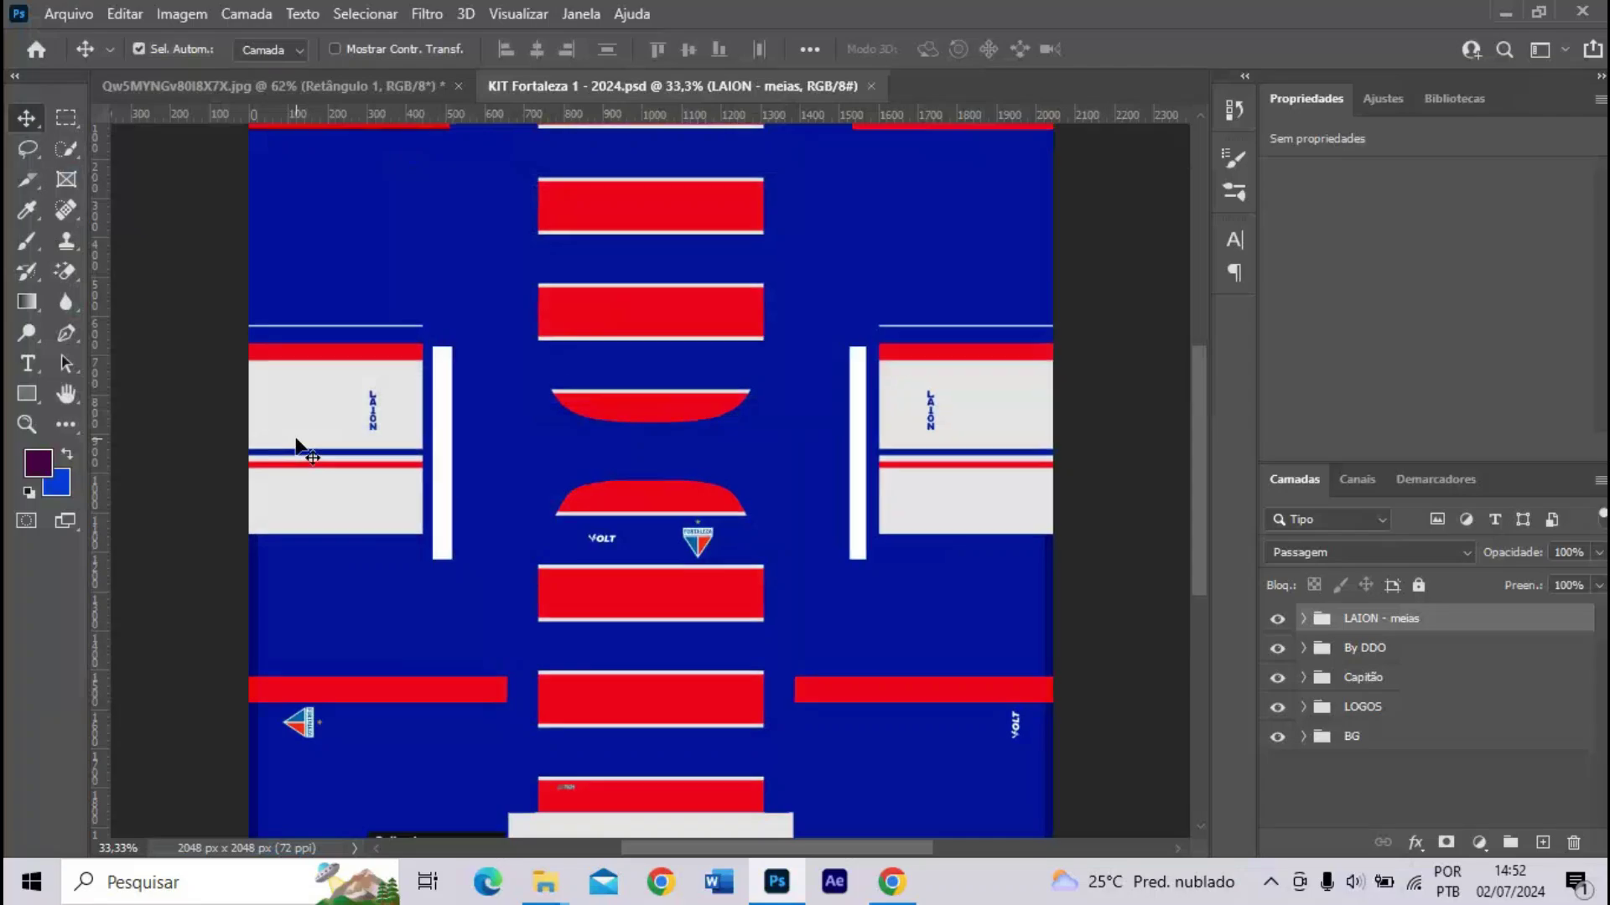
- Quick-export the whole kit texture as a PNG named "KIT Fortaleza 1 - 2024" into the Fortaleza KIT folder
key("ctrl+minus")
left_click(66, 12)
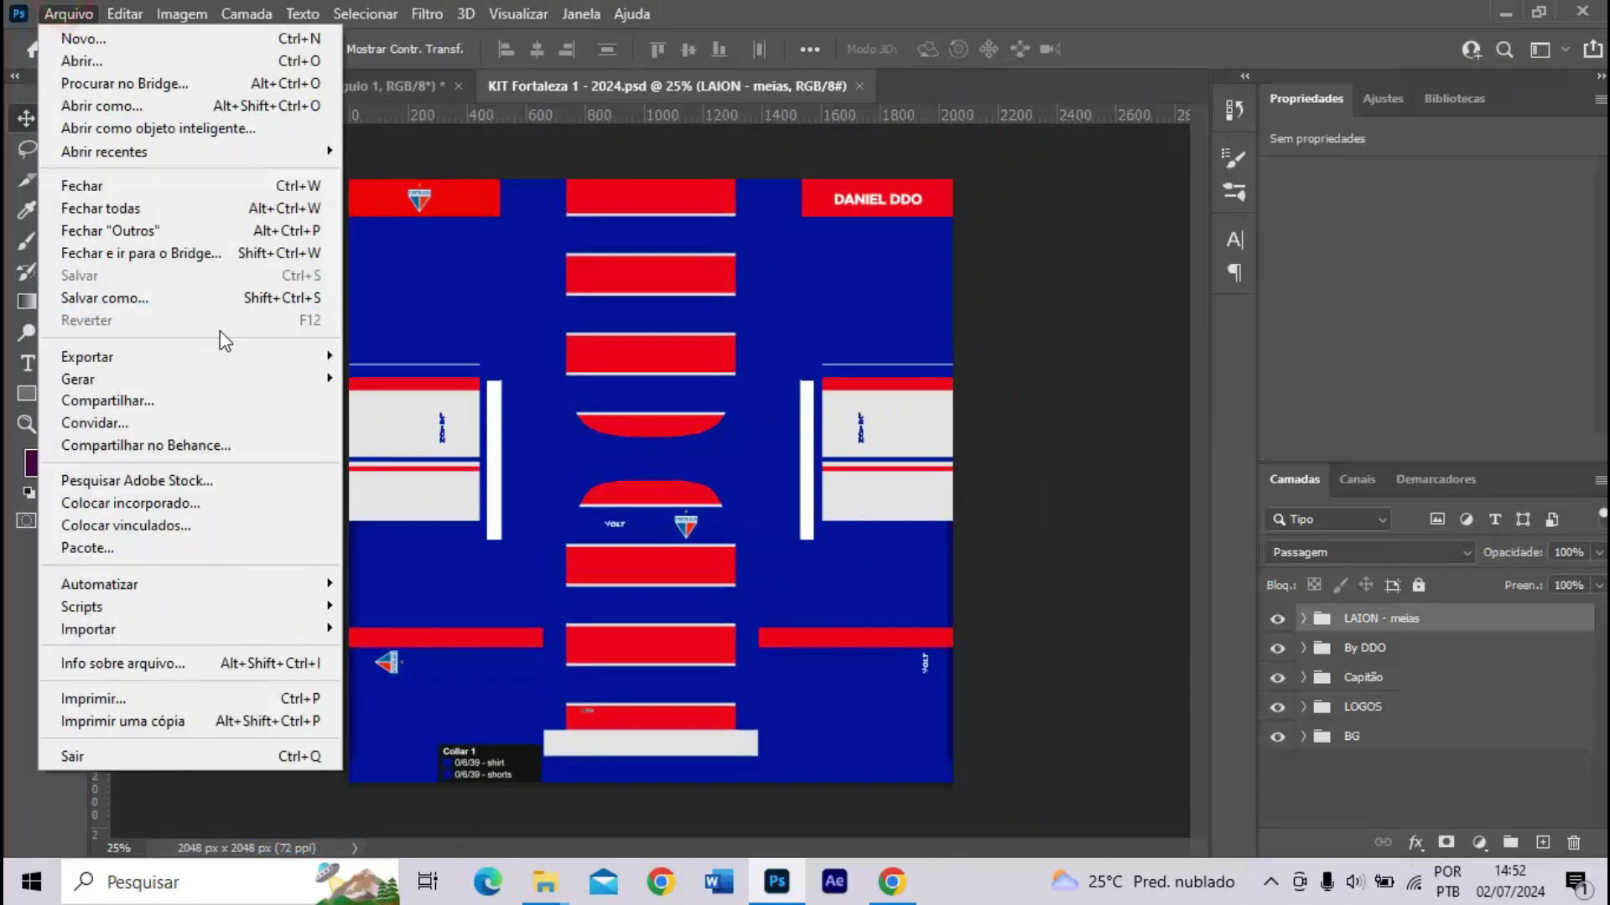
mouse_move(251, 349)
left_click(422, 349)
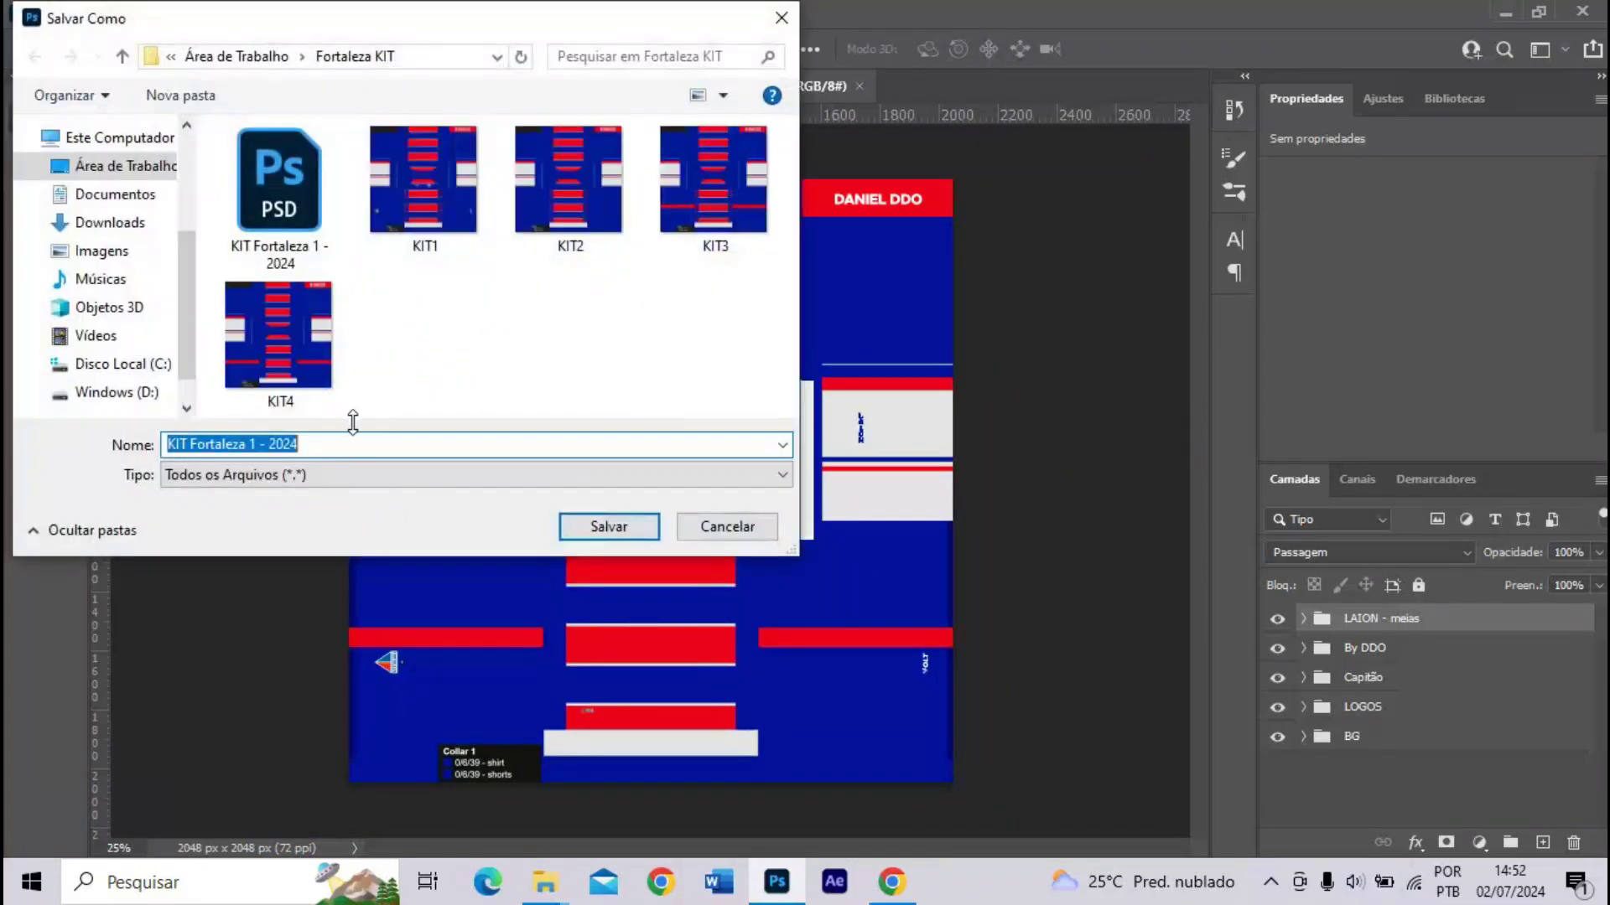
left_click(346, 438)
left_click(608, 526)
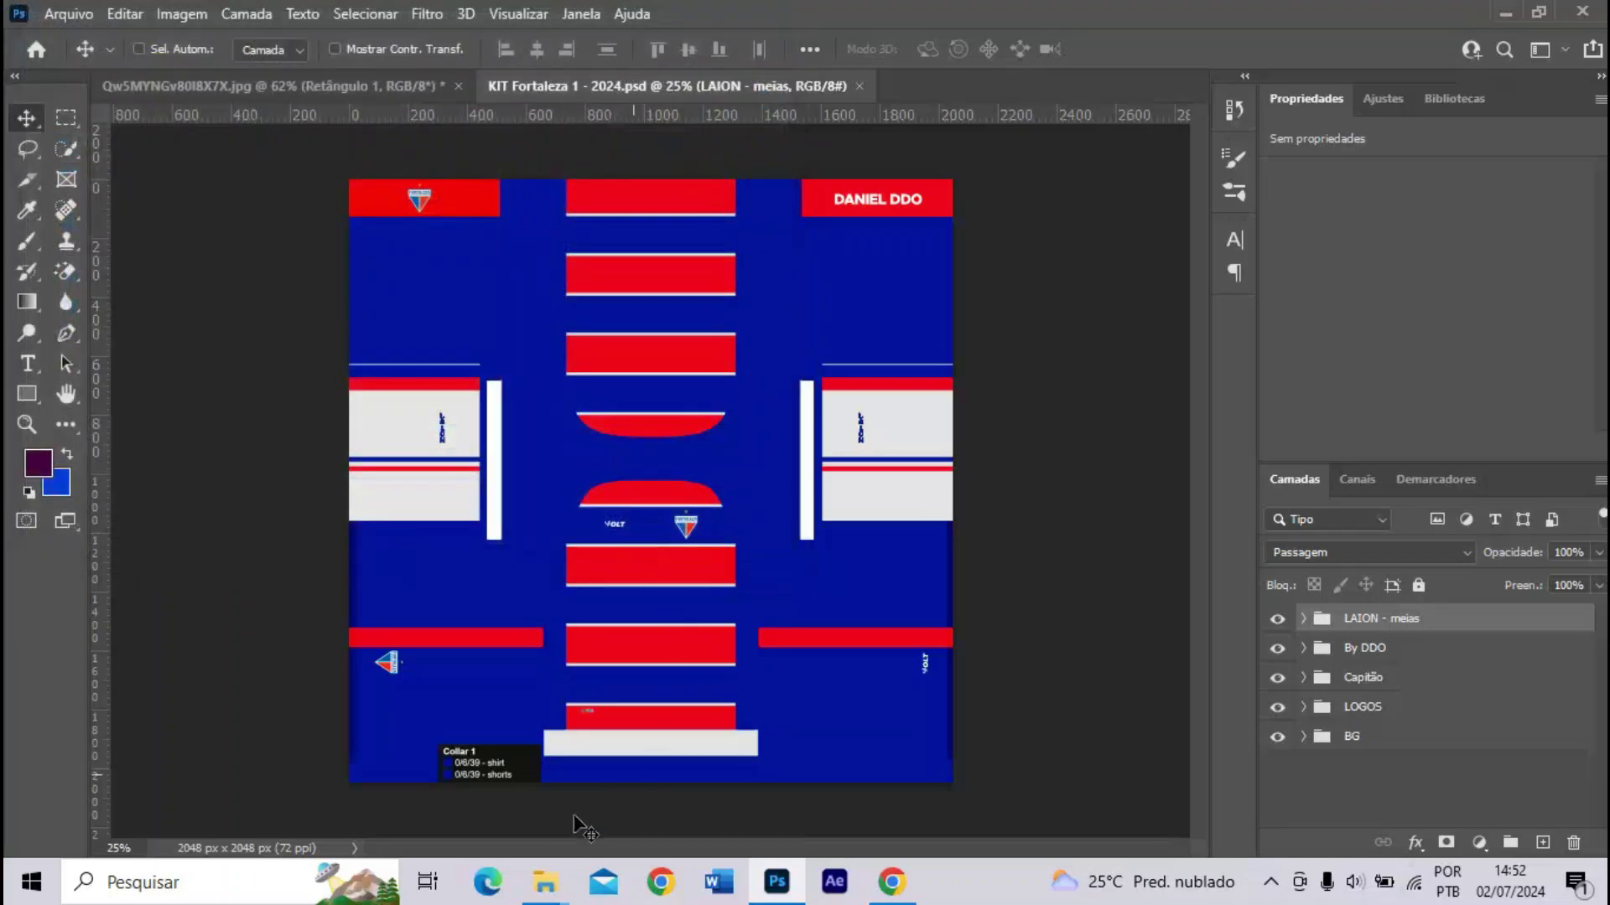
- Switch to the Fortaleza KIT folder in File Explorer and view the exported KIT Fortaleza 1 - 2024 PNG, closing it when checked
mouse_move(536, 879)
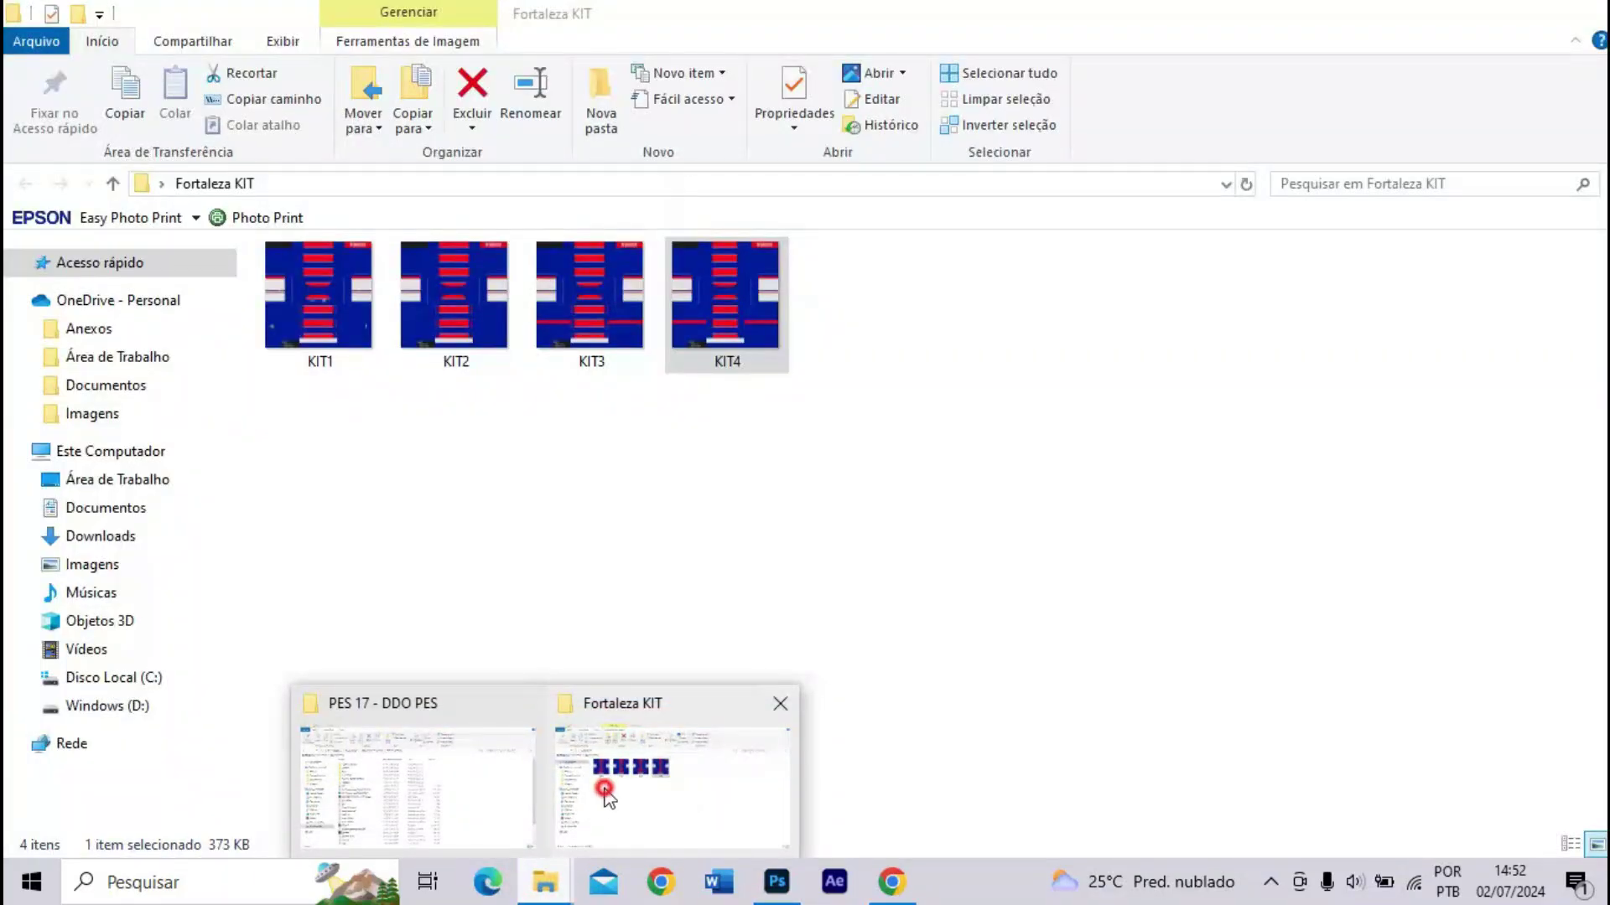
left_click(609, 797)
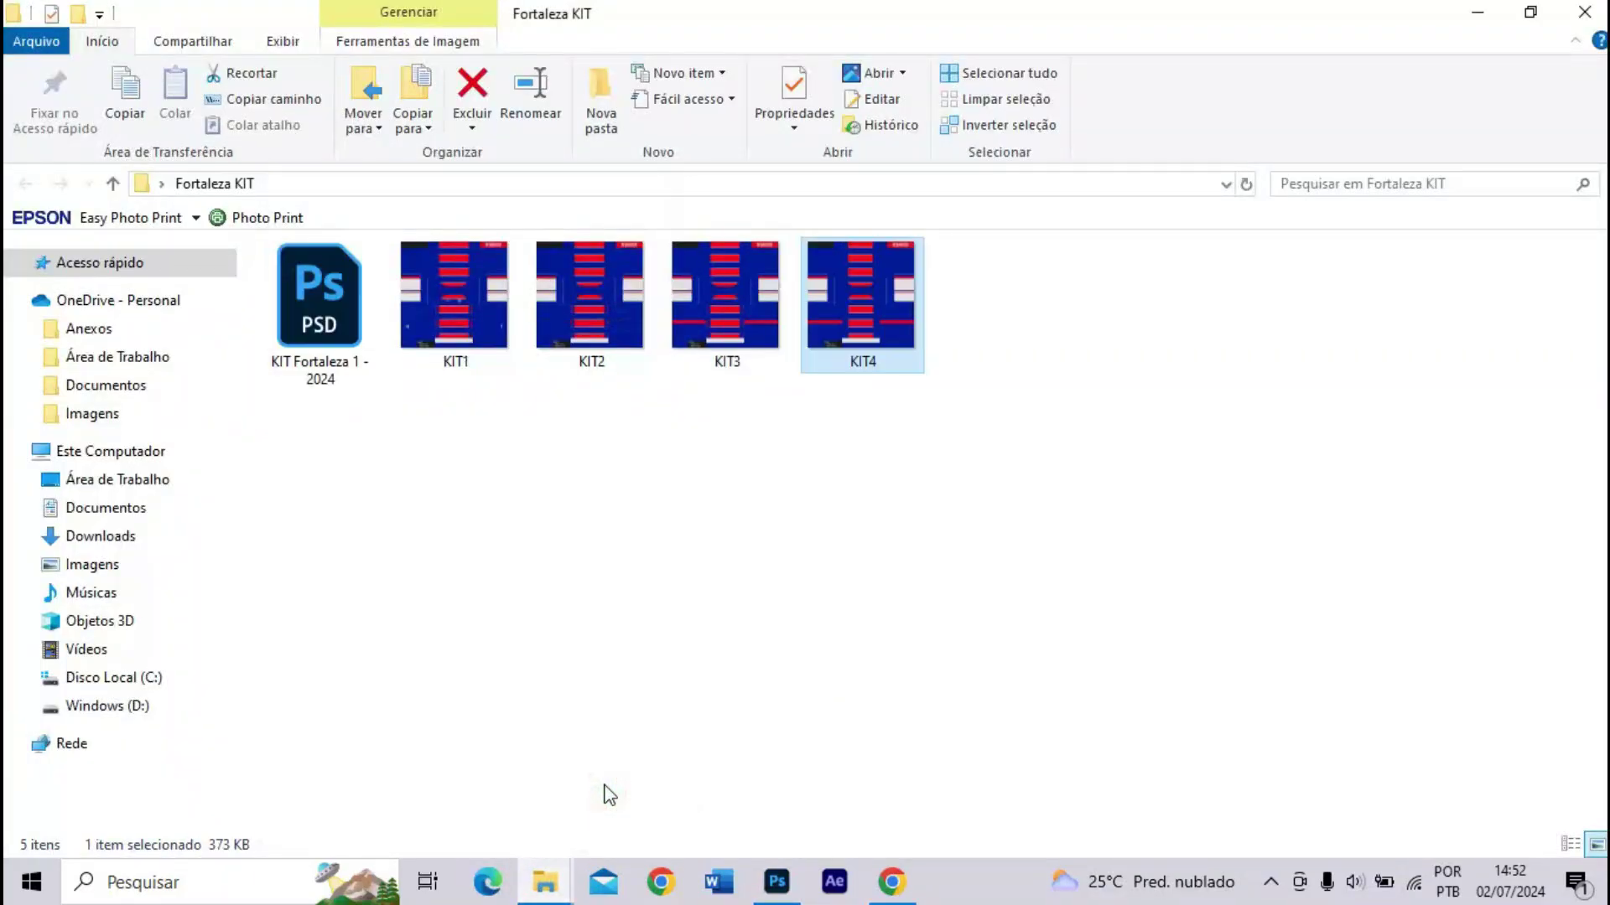
double_click(344, 362)
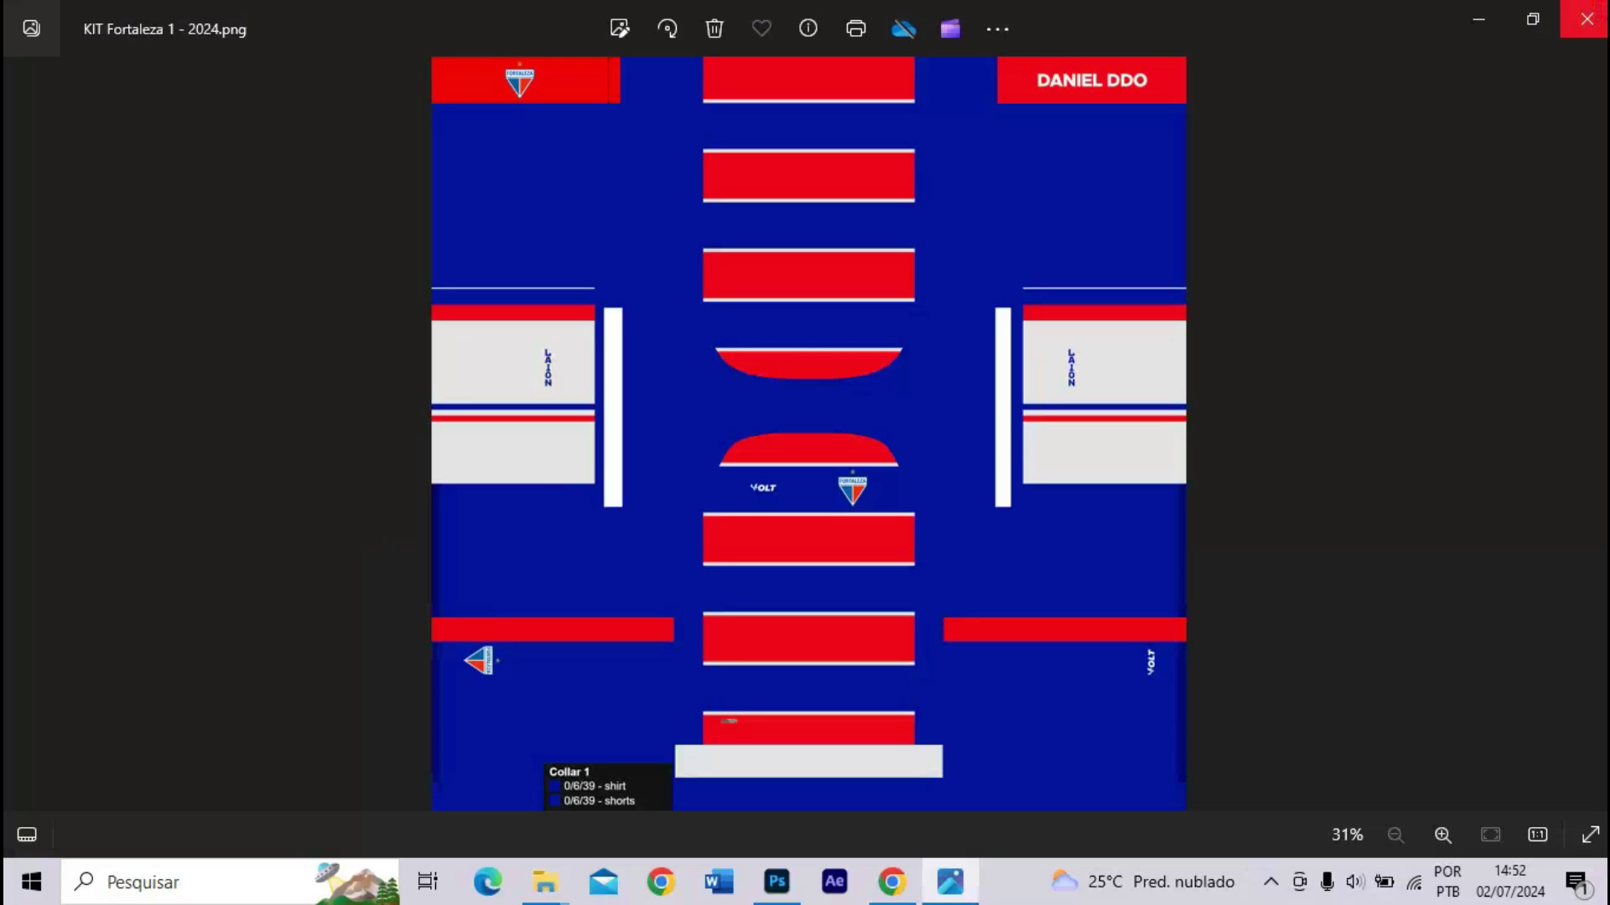
left_click(1587, 21)
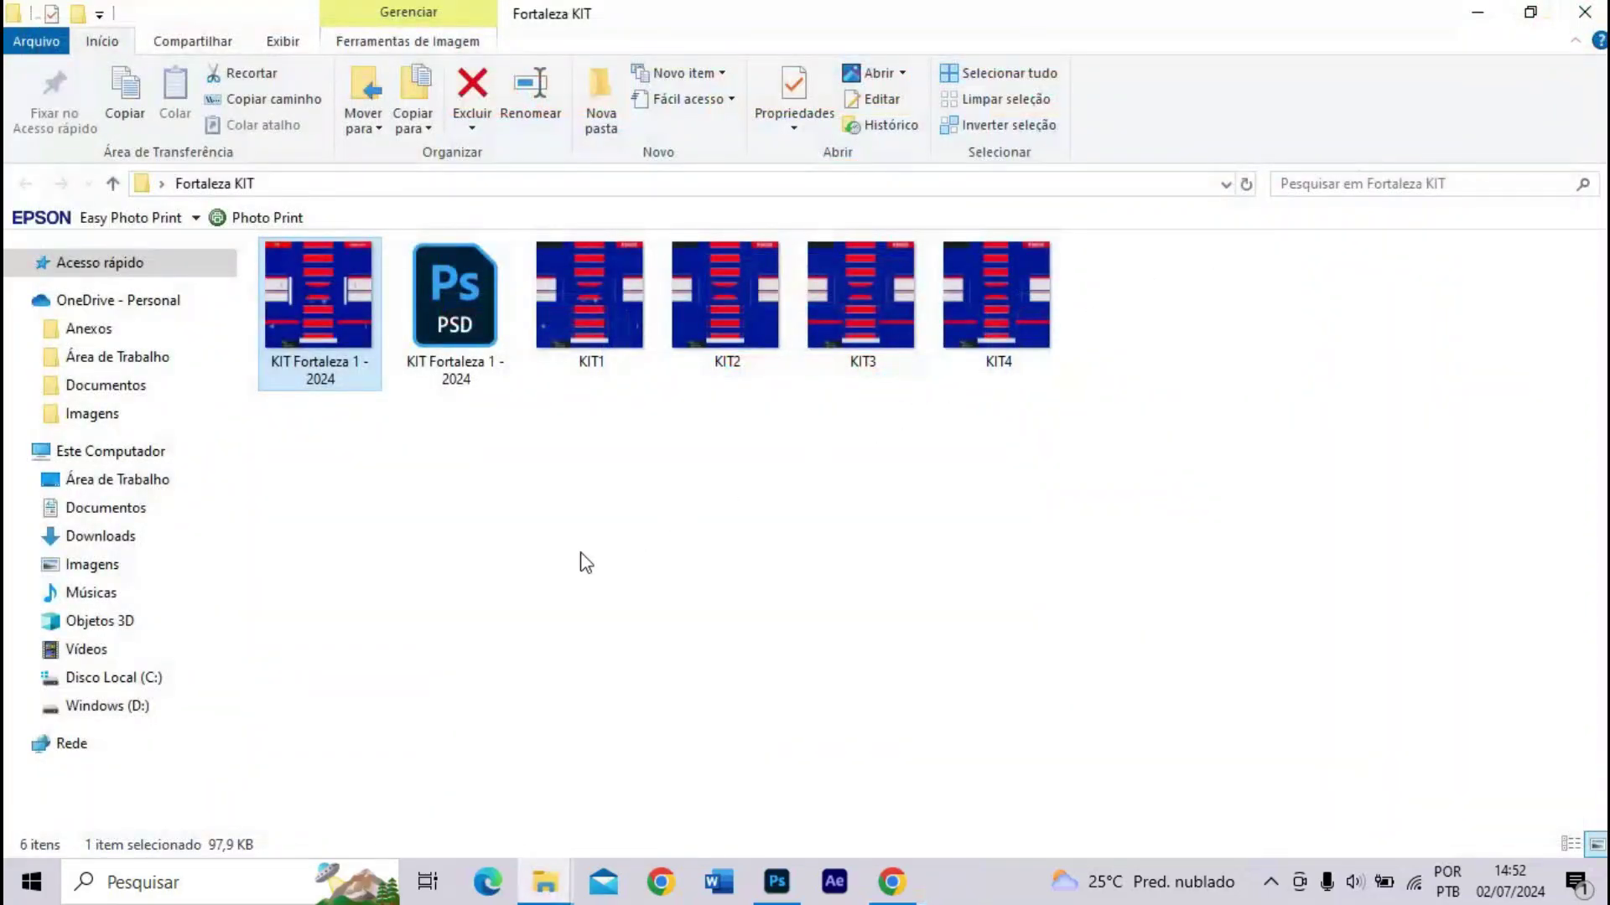
- Search the computer for "pes 2015", open PES_2015_3D_Kit_Model_1 in Blender and maximize its window
key("super")
type("pes")
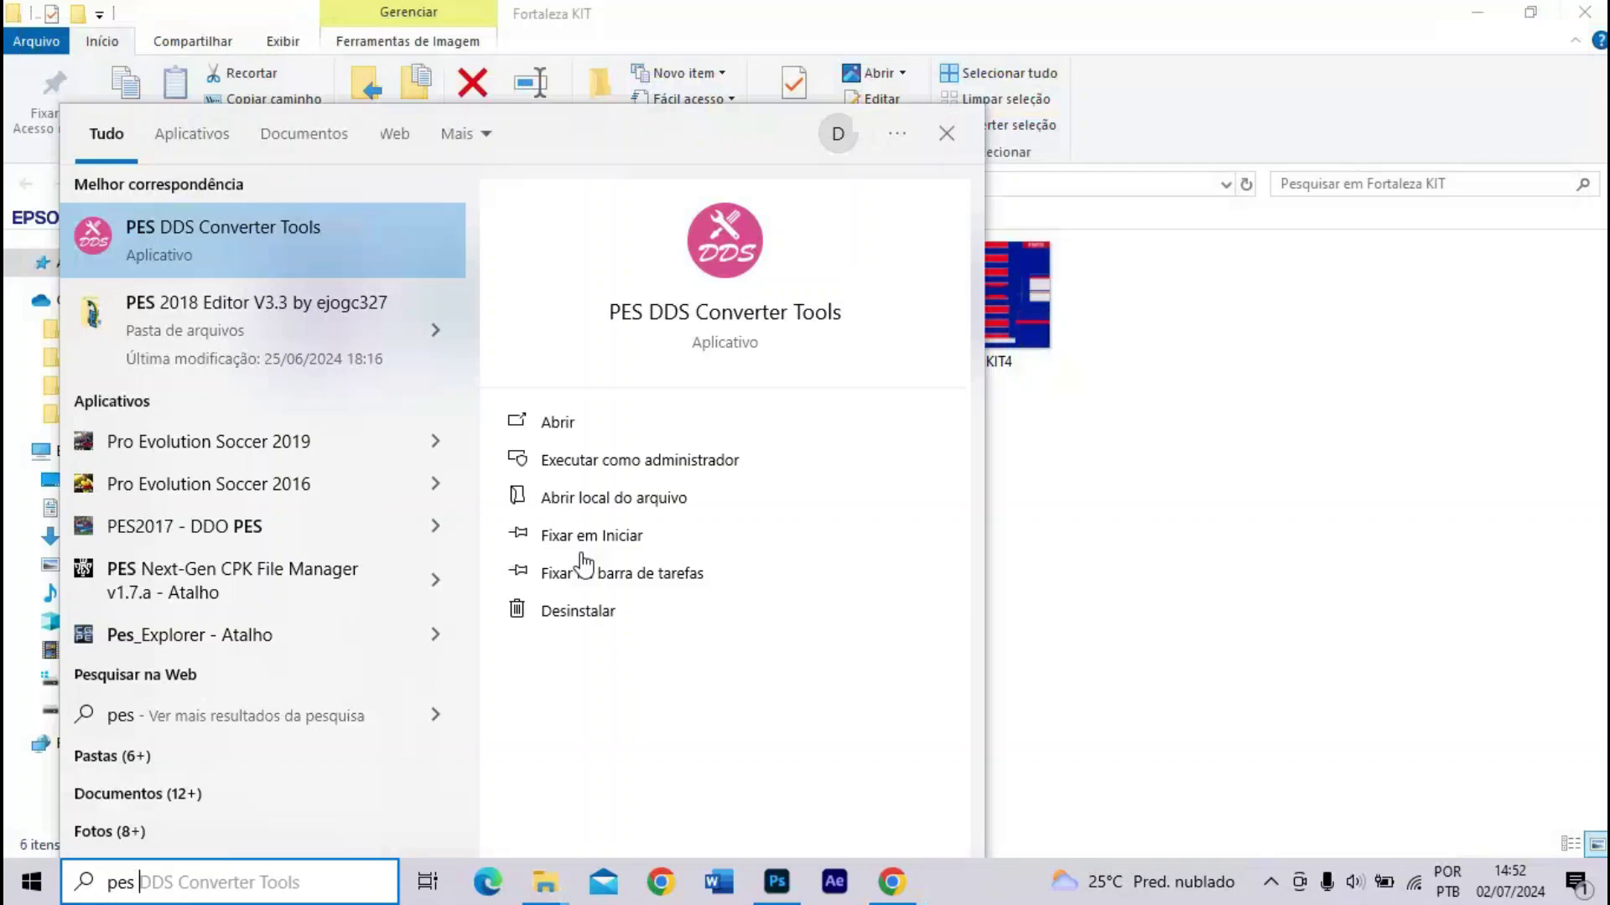
type(" 2015")
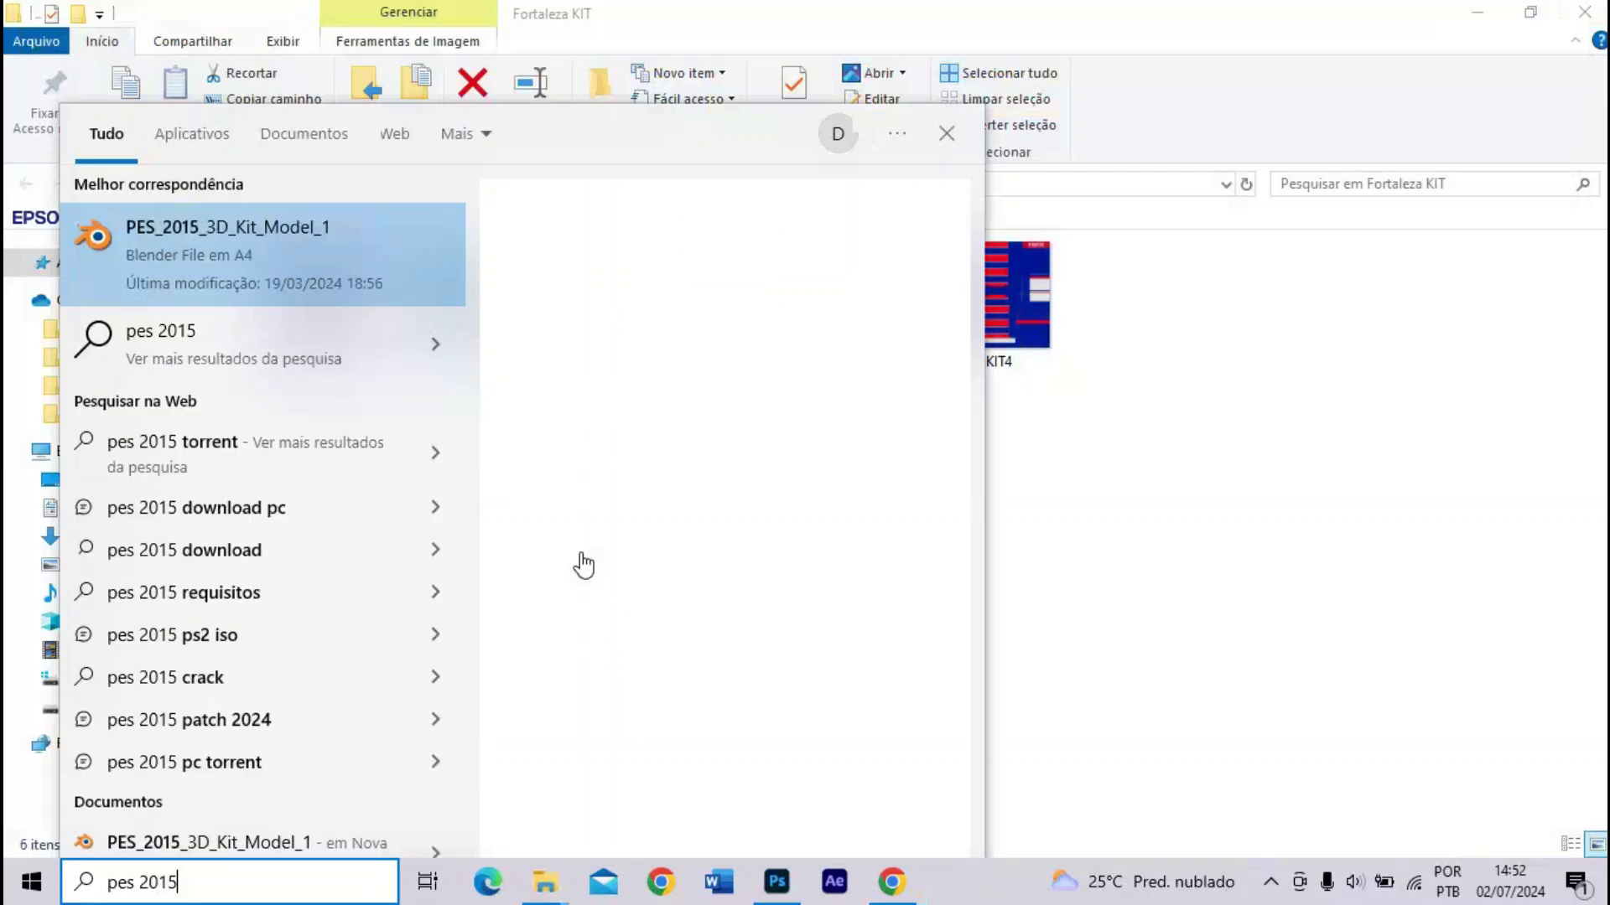
left_click(159, 213)
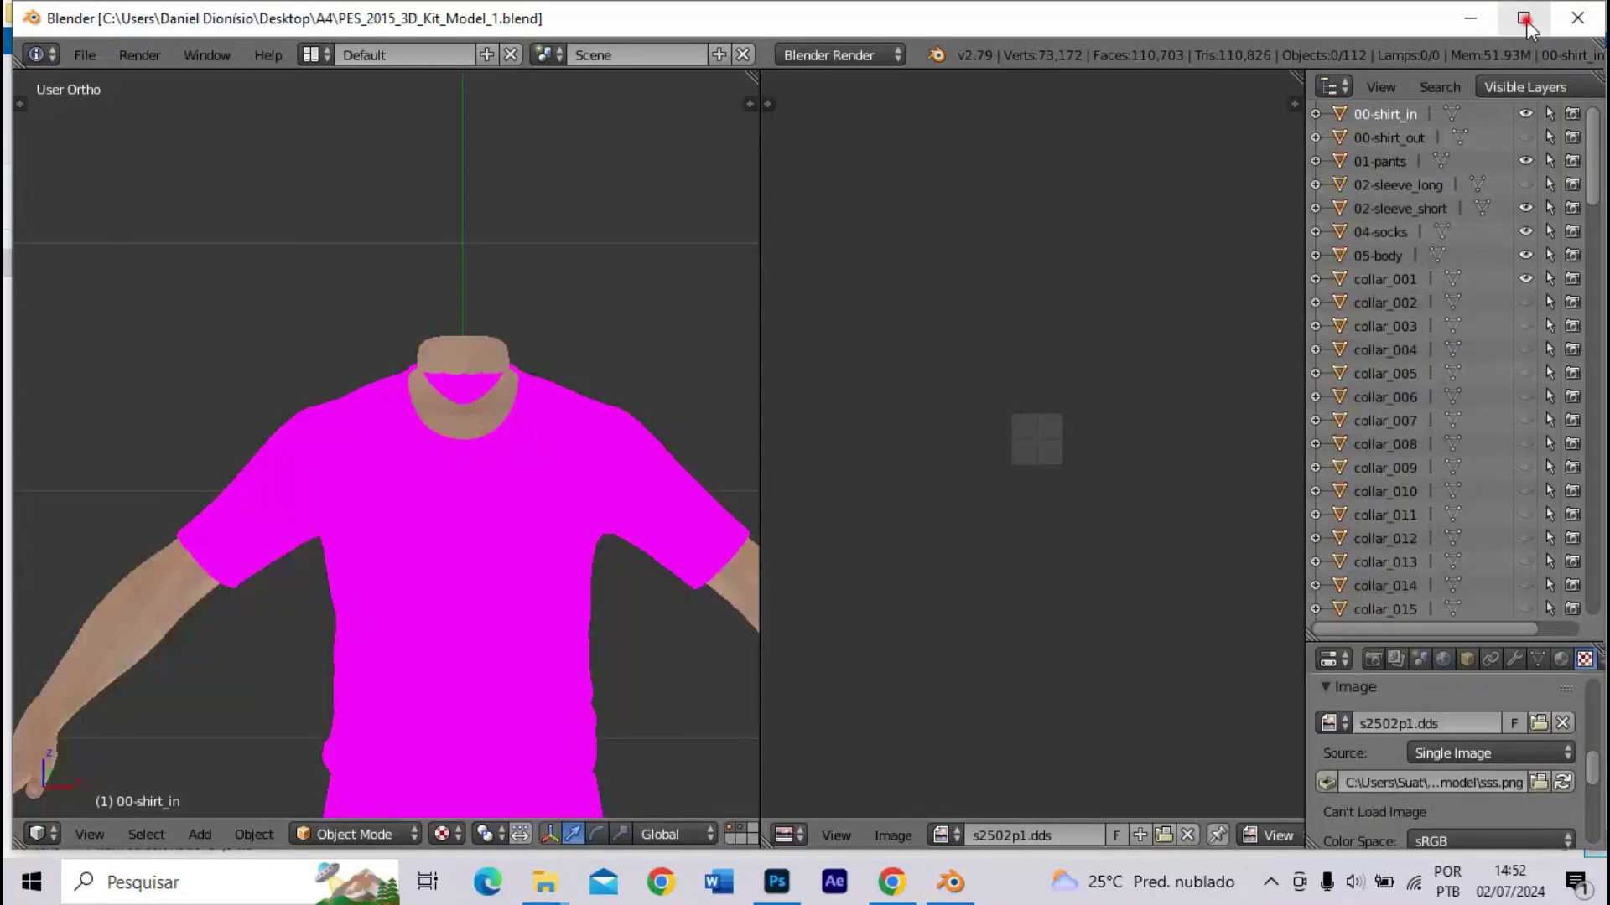
left_click(1525, 18)
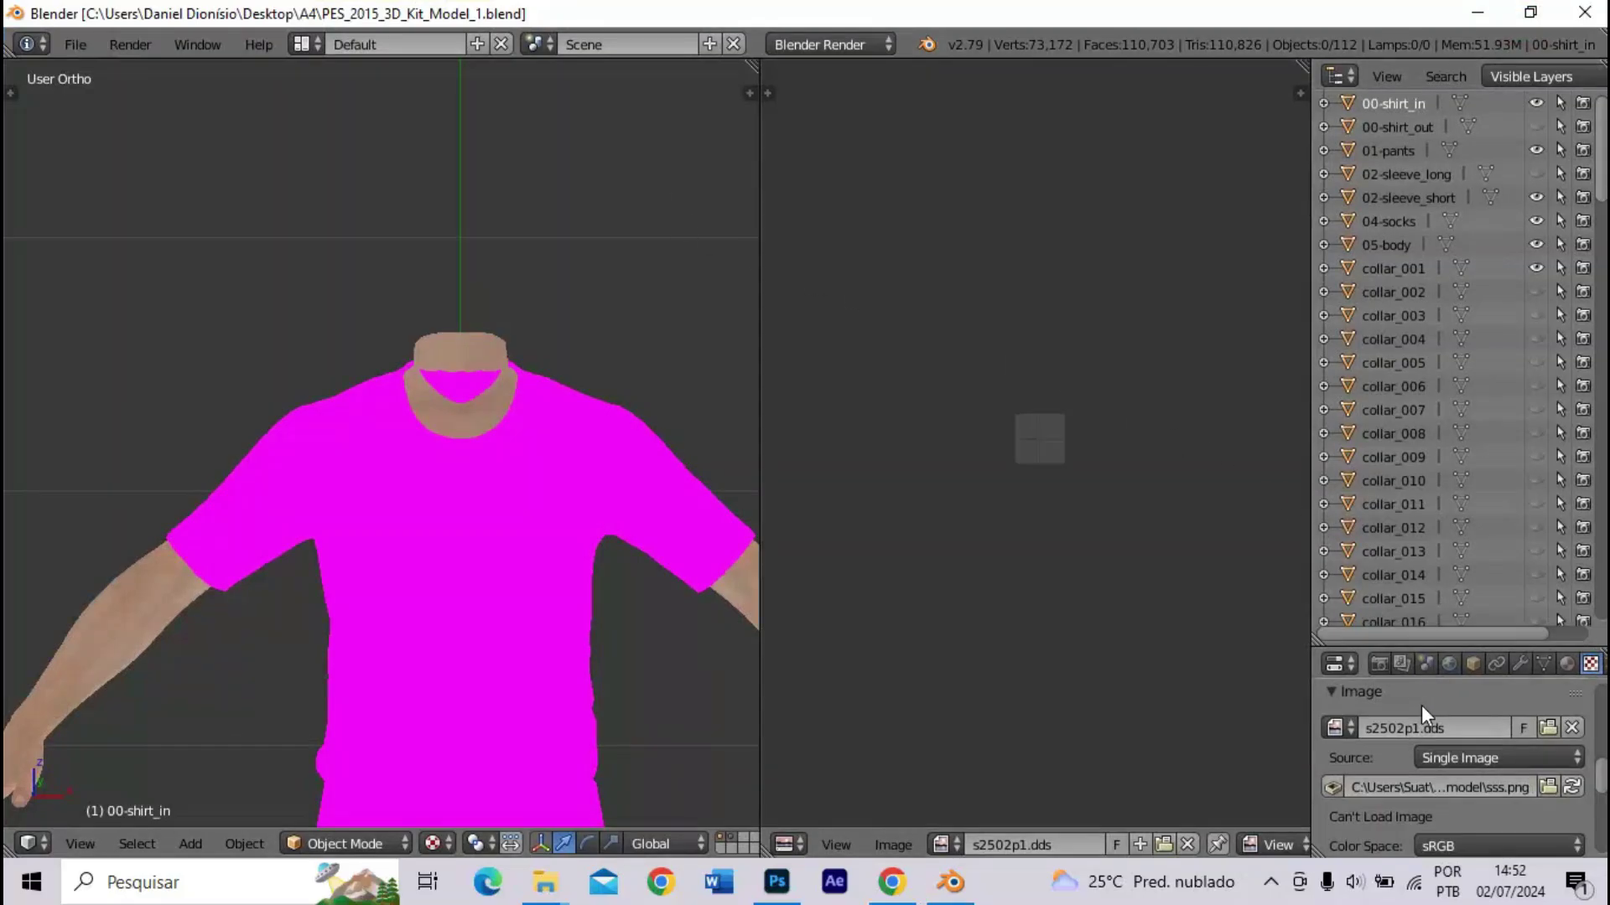
- Load KIT Fortaleza 1 - 2024.png from the desktop's Fortaleza KIT folder as the shirt model's texture image
scroll(1425, 713, "down", 3)
scroll(1442, 722, "up", 3)
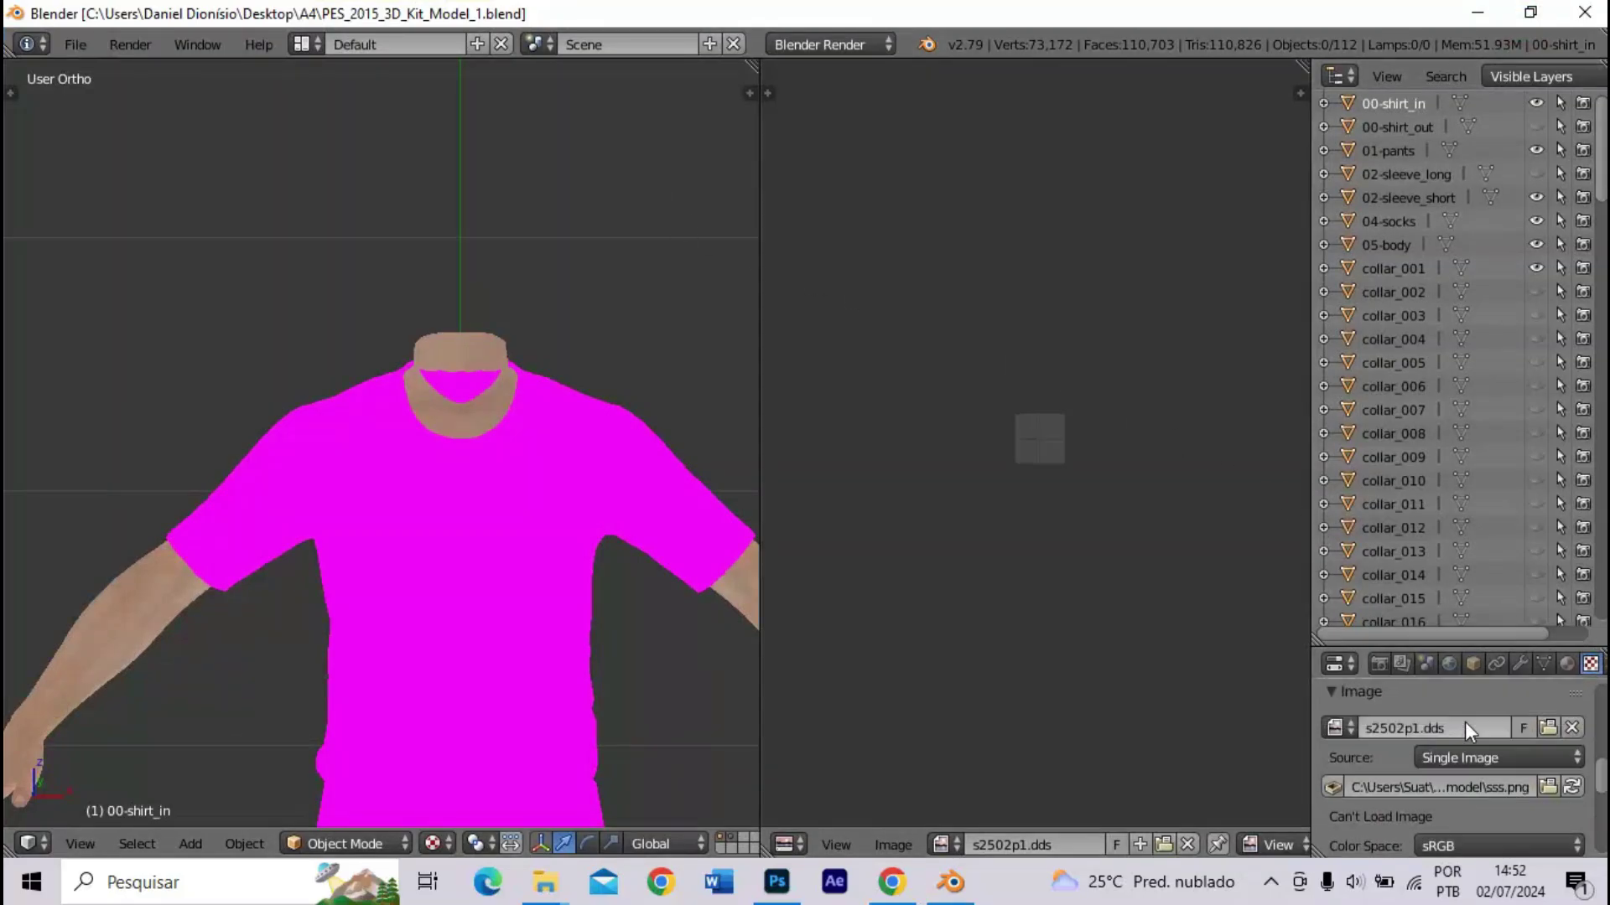
left_click(1547, 730)
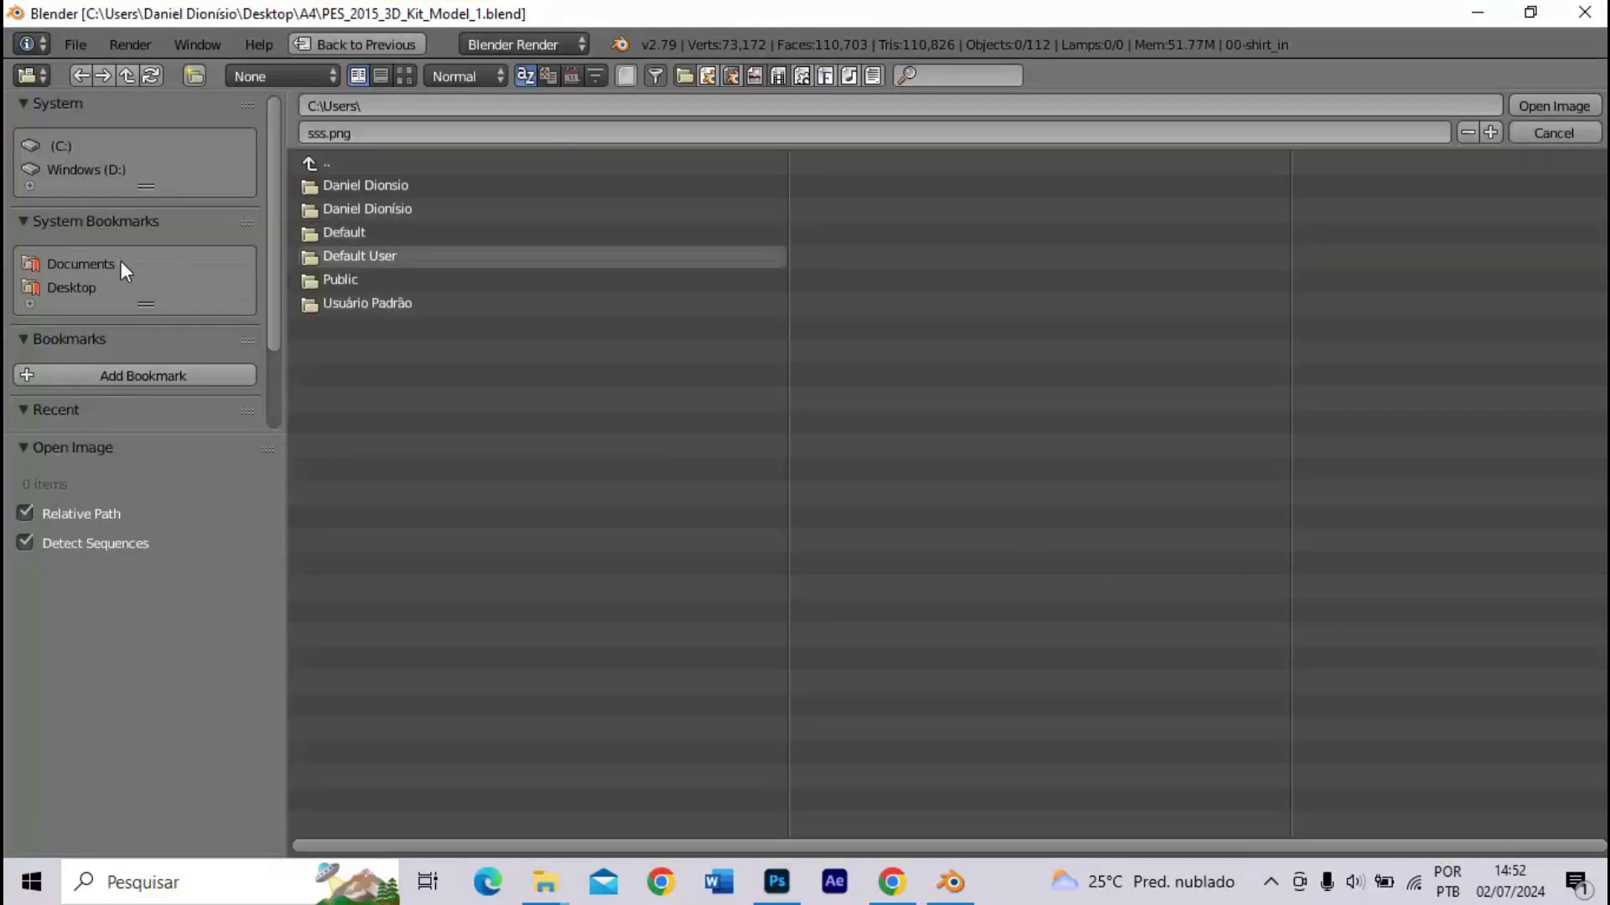
left_click(72, 288)
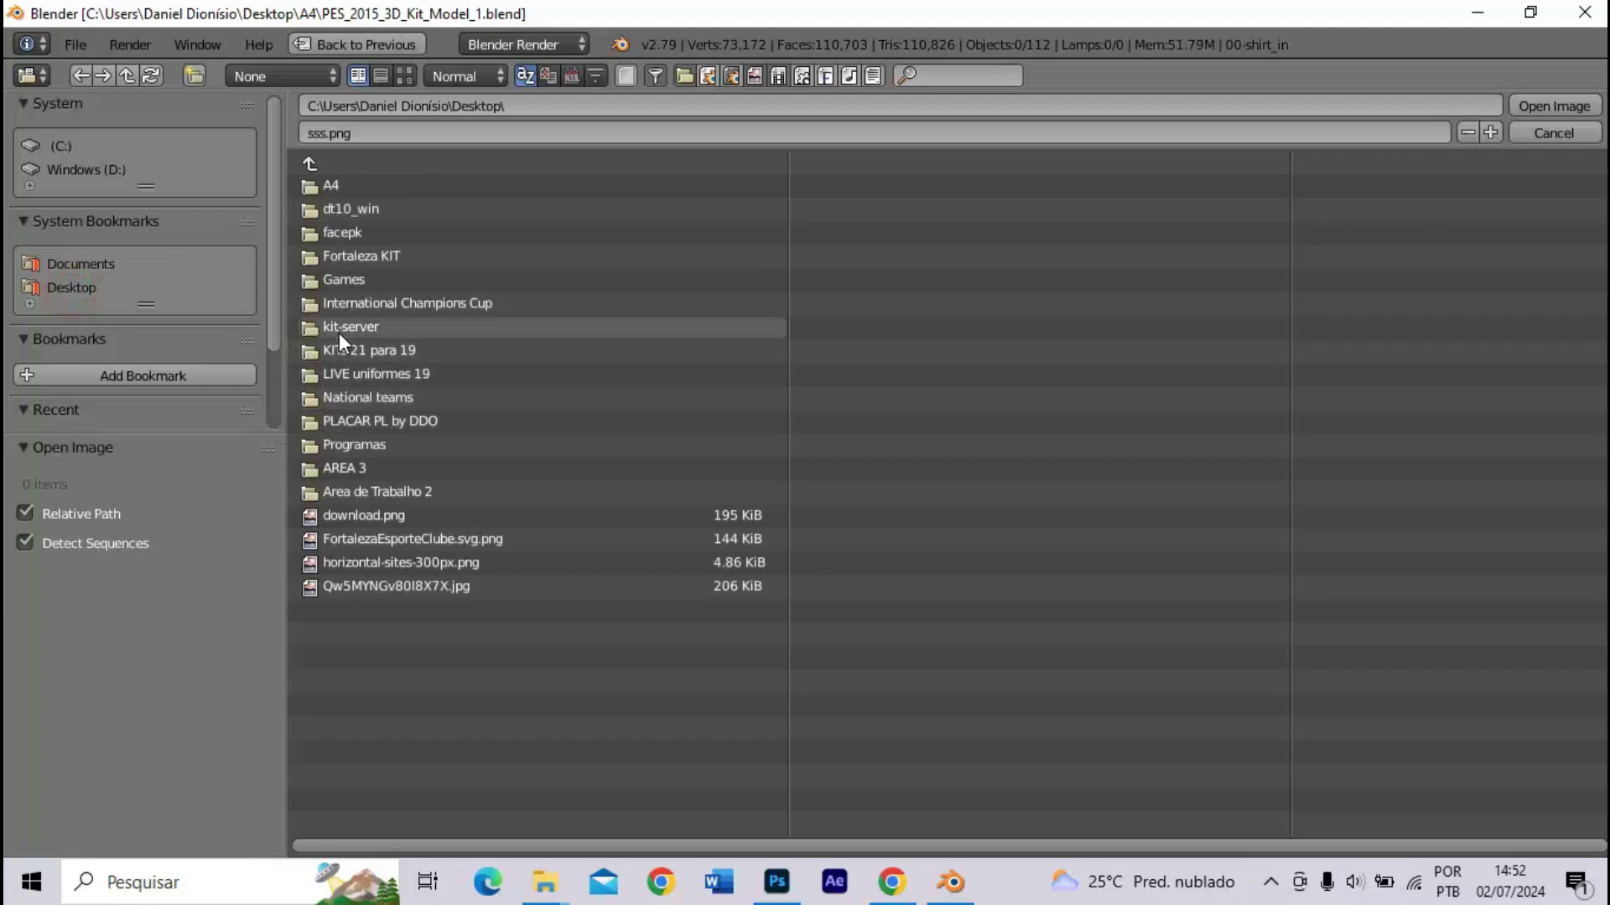
left_click(345, 256)
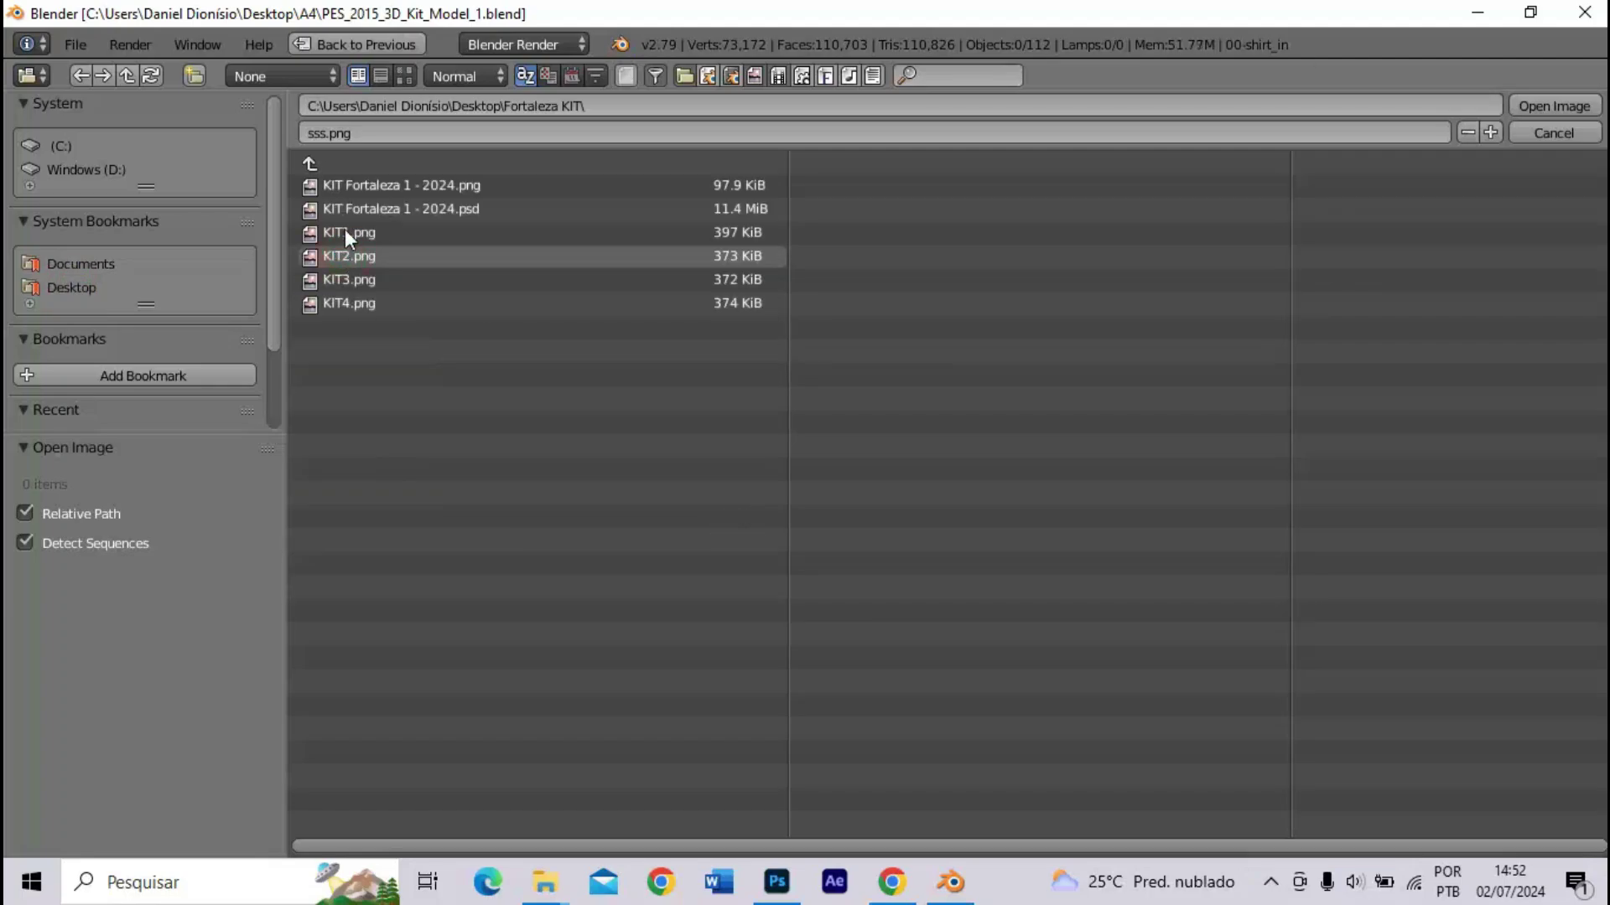
left_click(355, 206)
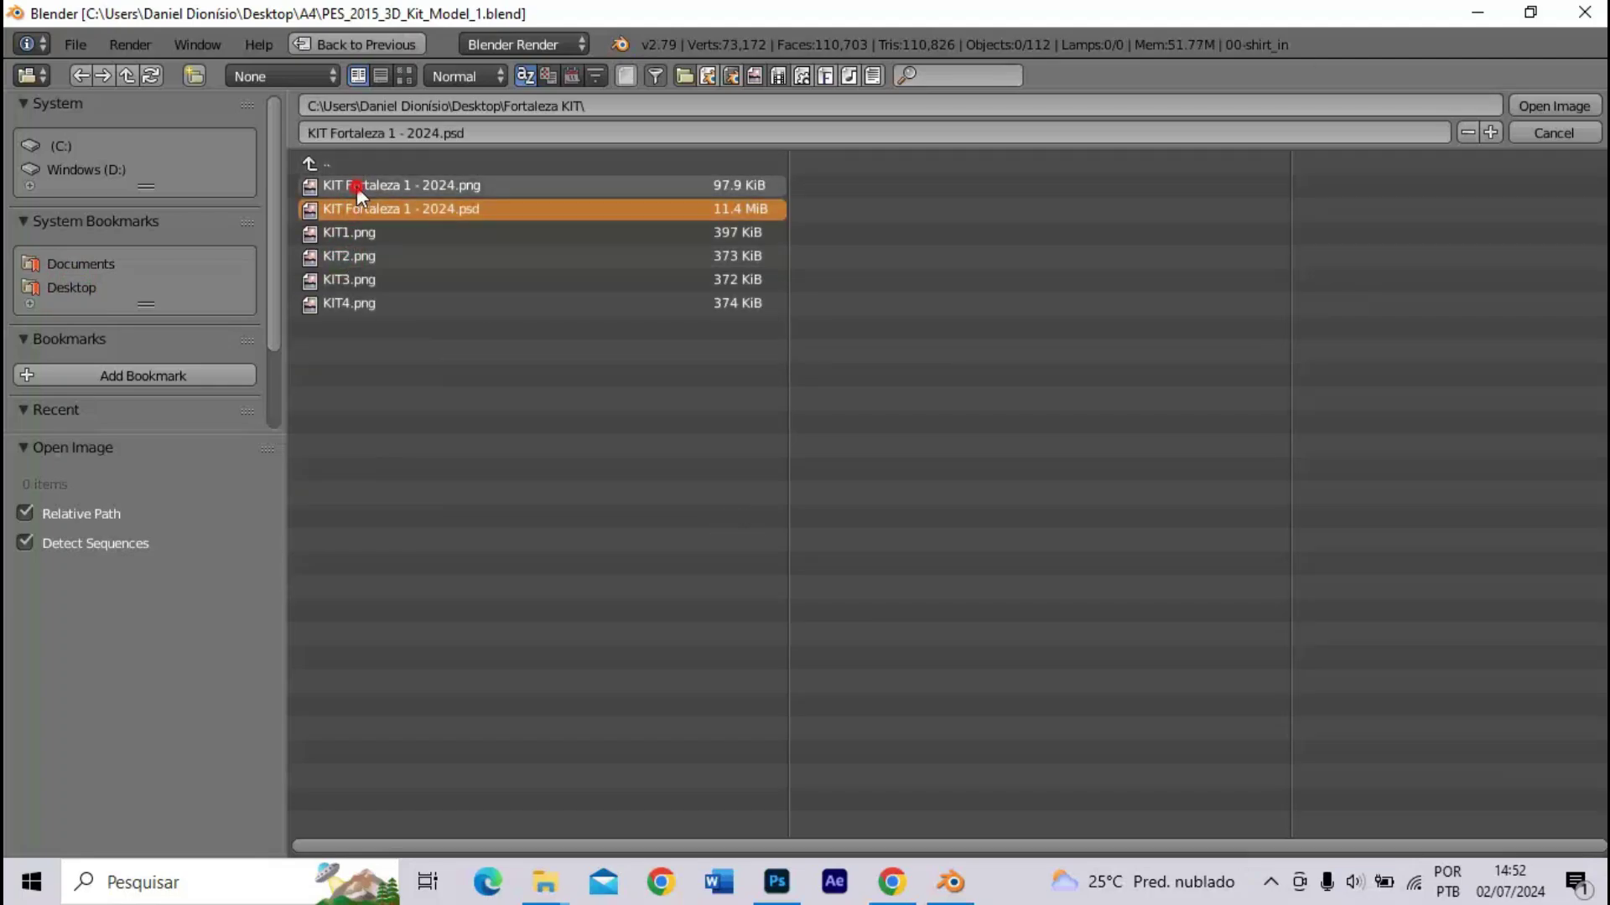
double_click(356, 186)
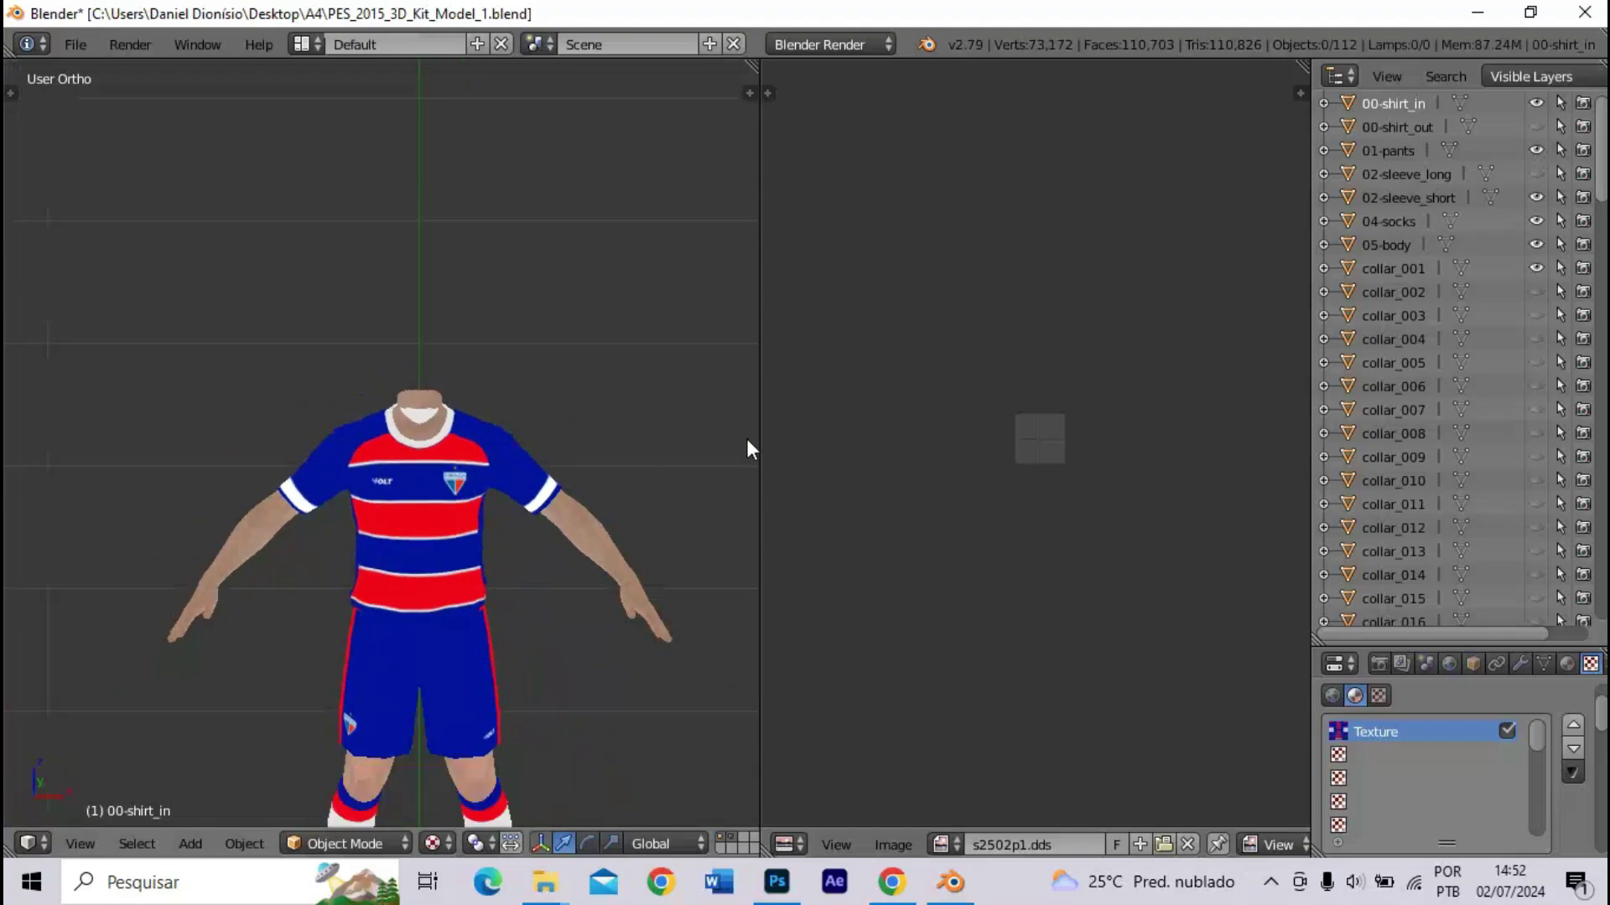
- Widen the 3D view and switch it to perspective, inspecting the shirt, shorts and socks from the front
left_click_drag(758, 439, 1270, 432)
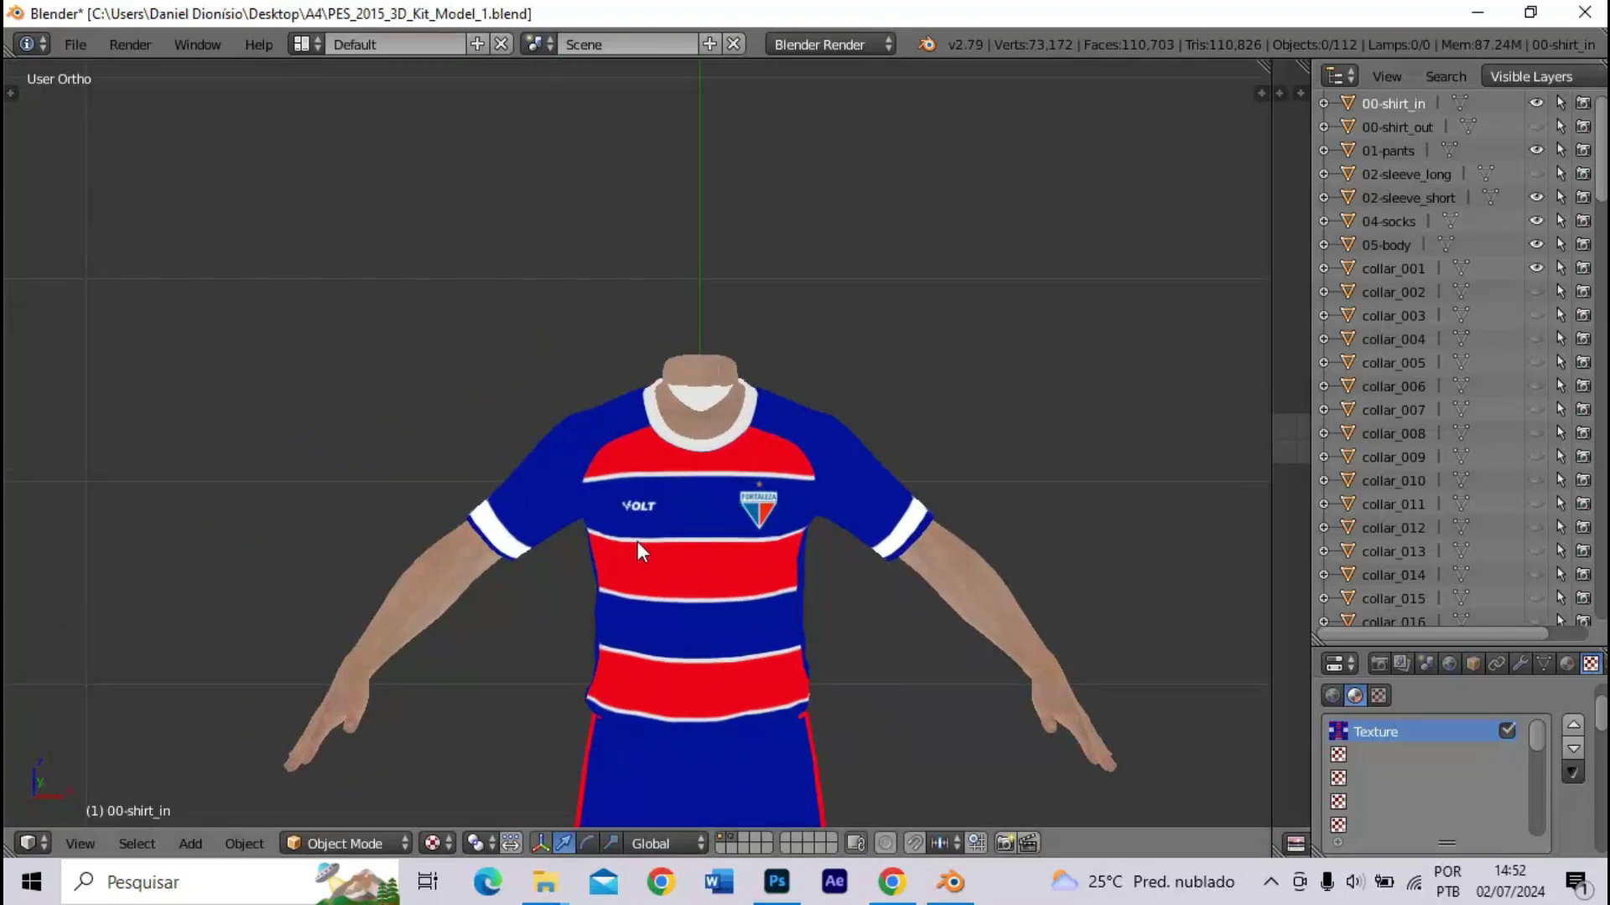
scroll(635, 545, "down", 3)
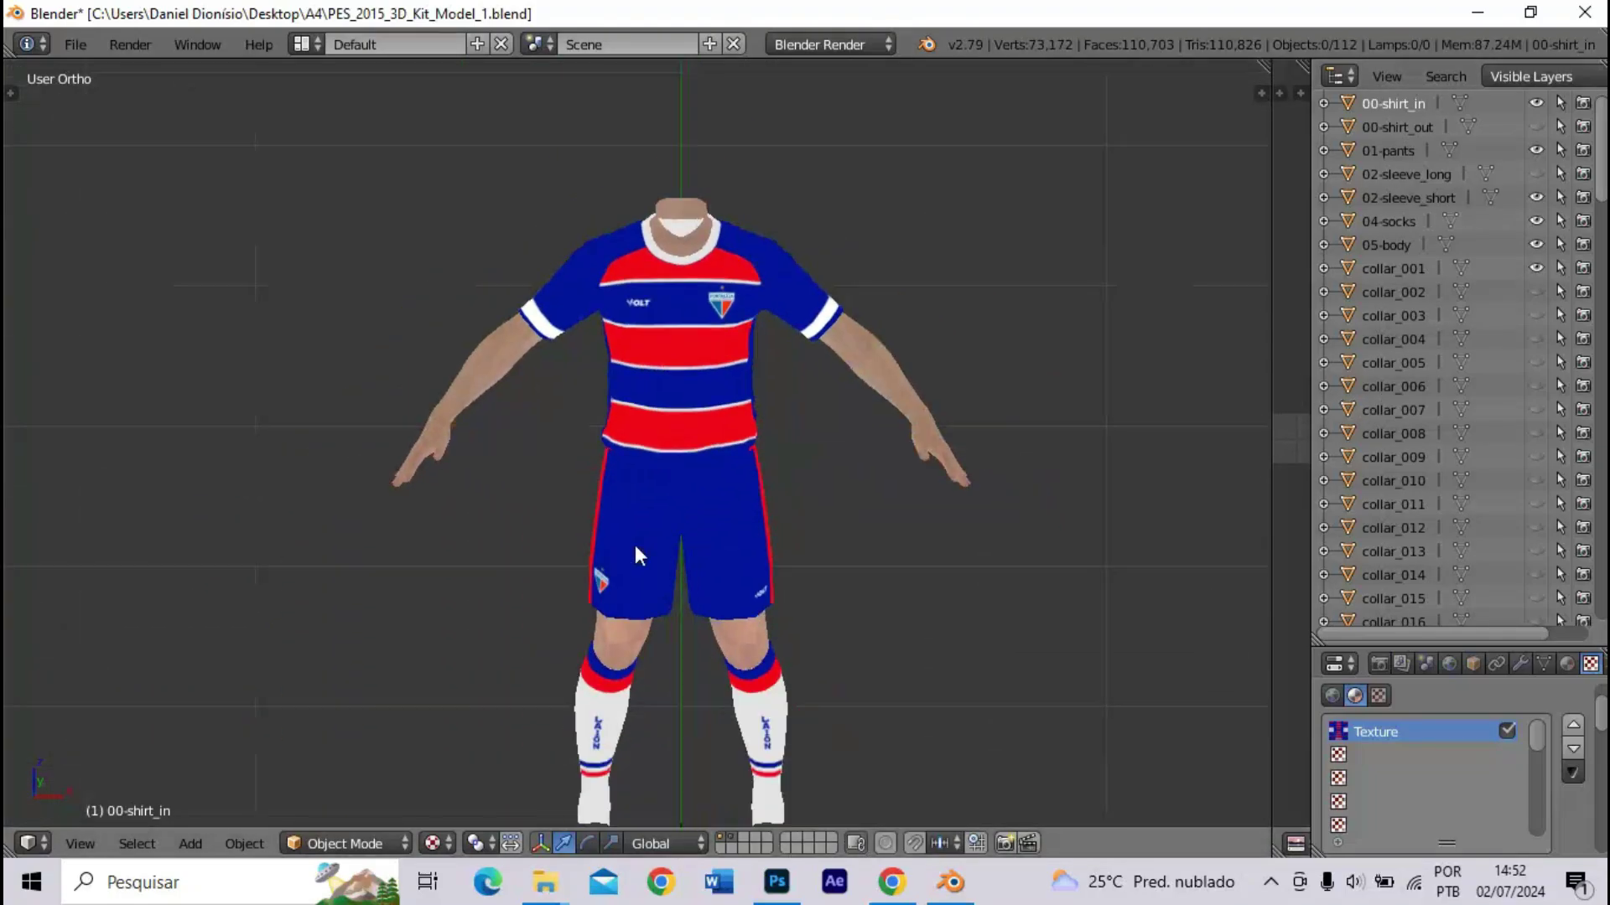
scroll(635, 545, "up", 5)
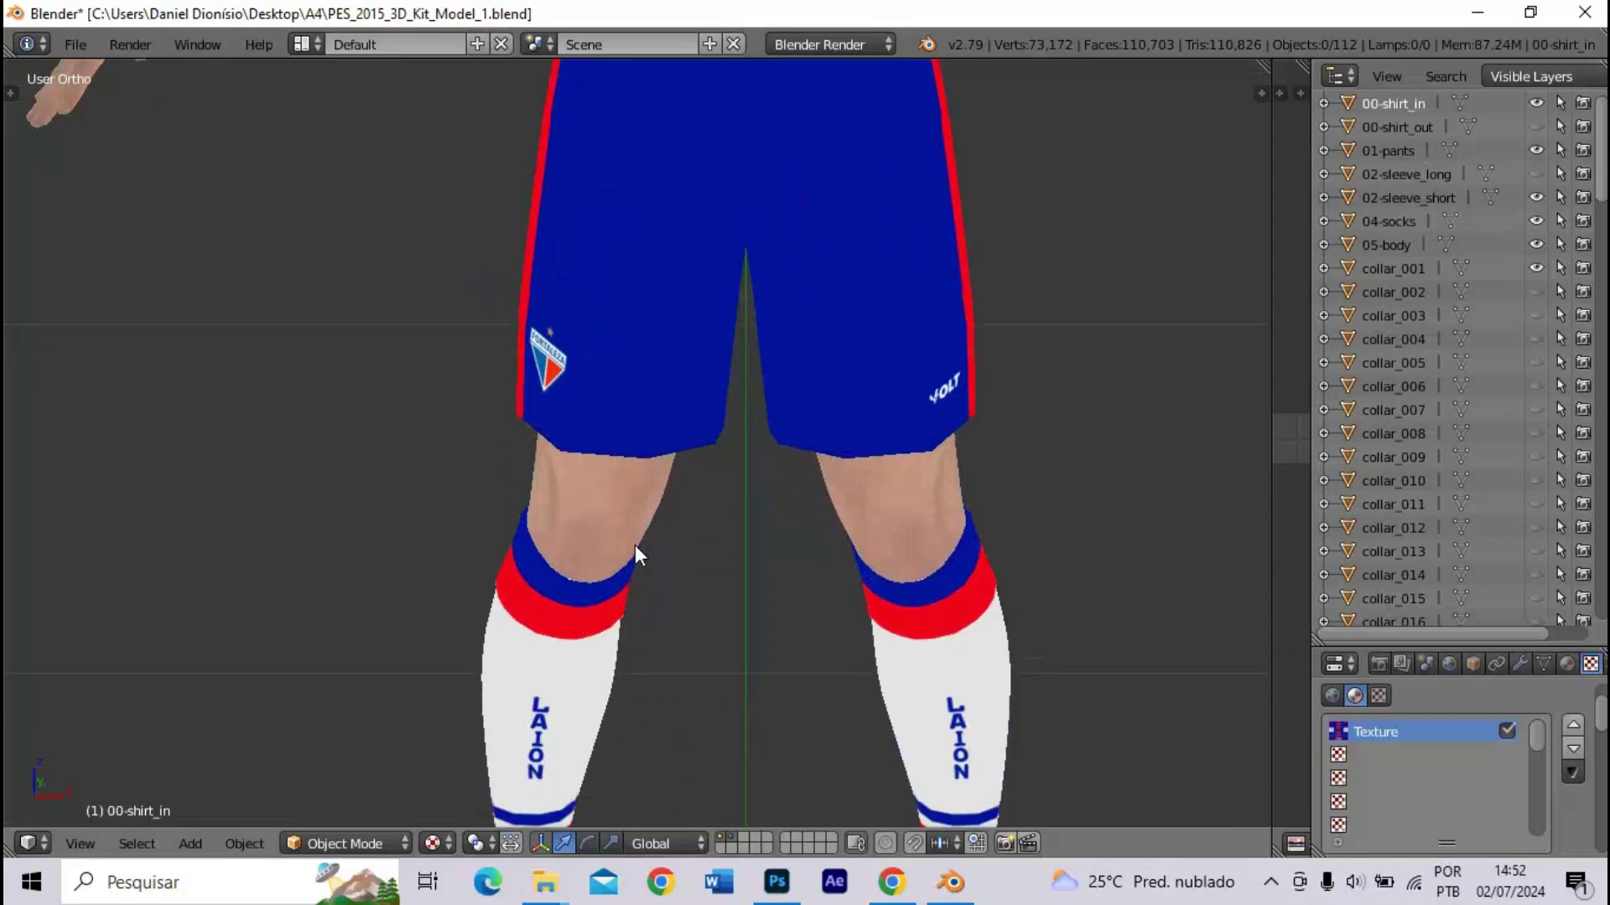
scroll(637, 555, "down", 2)
key("KP_5")
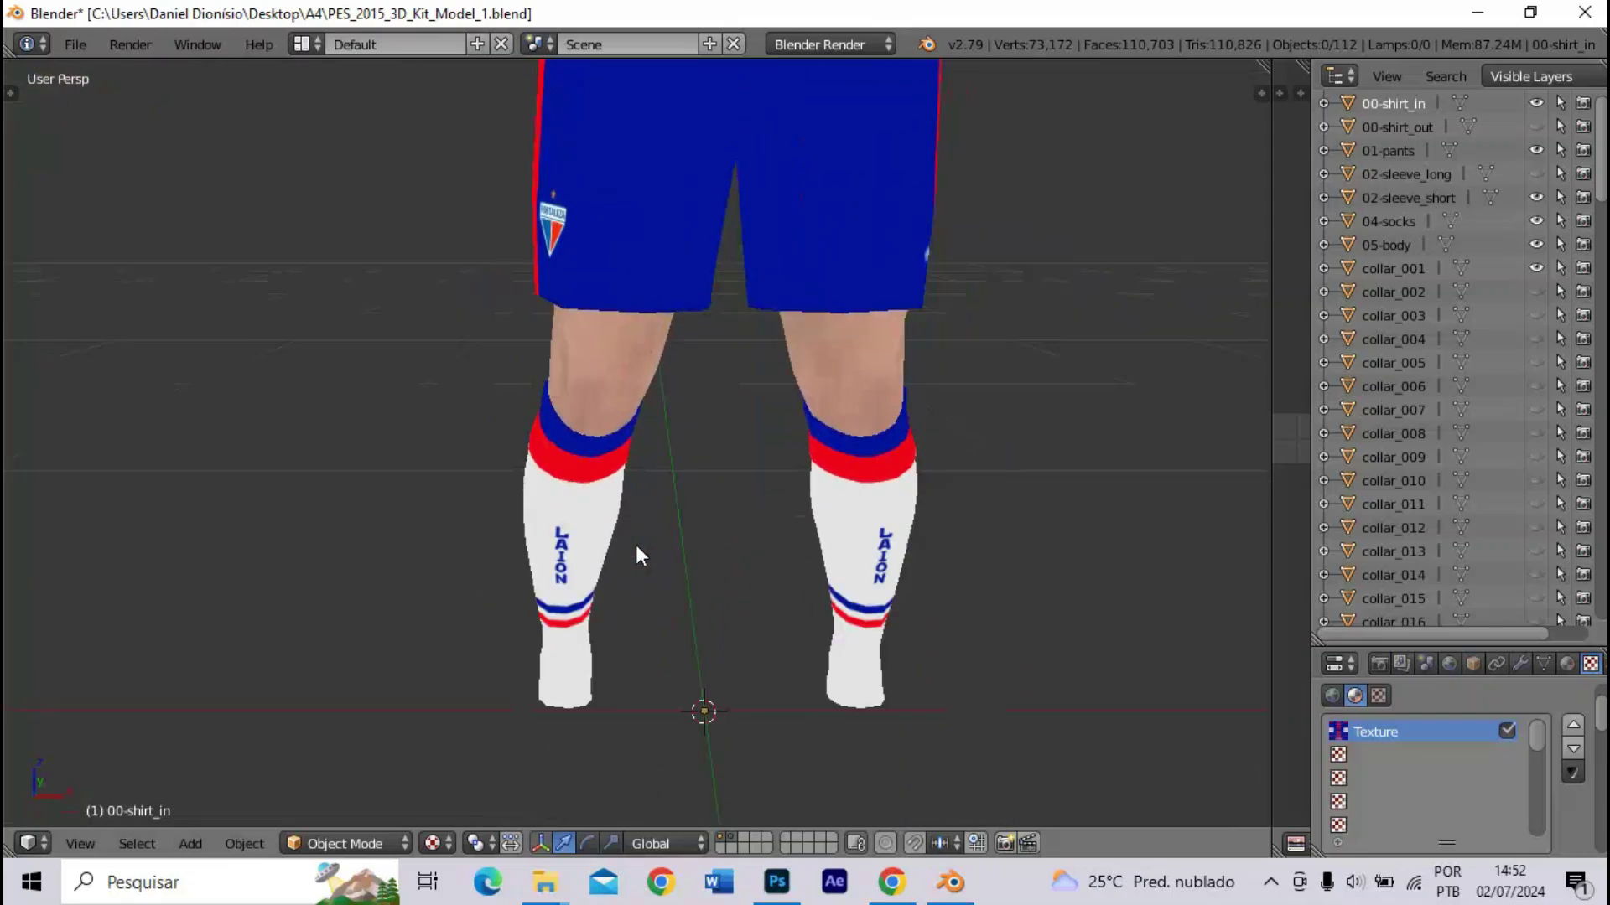
scroll(635, 545, "up", 8)
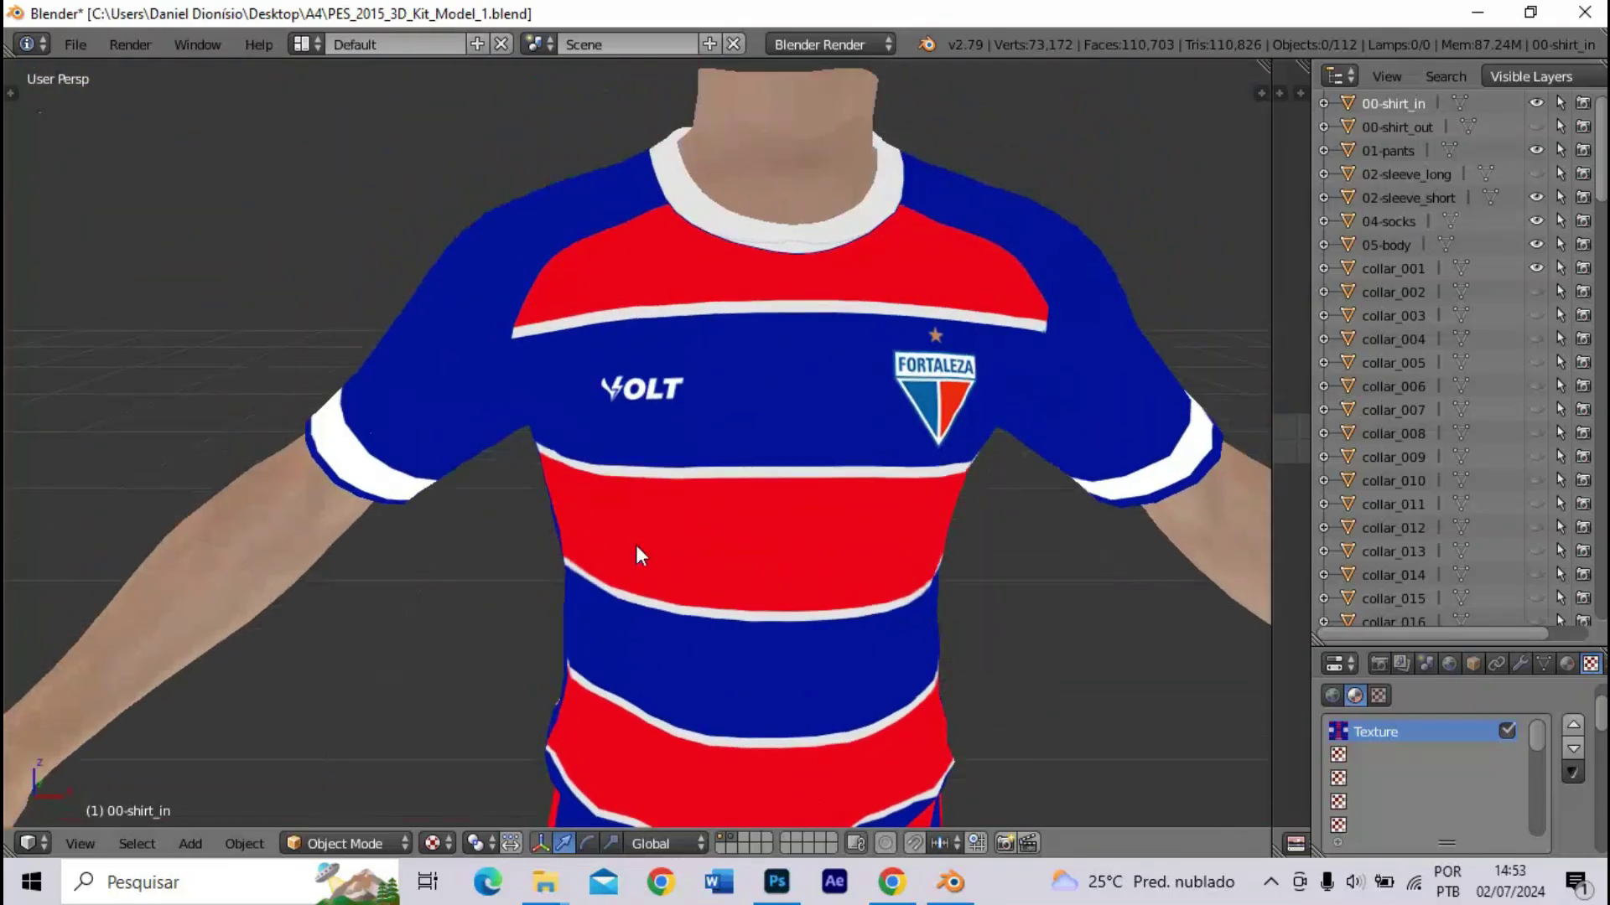
- Orbit all the way around the player model to examine the shirt's sides, sleeves and back
key("KP_4")
key("KP_4")
key("KP_4")
key("KP_4")
key("KP_4")
key("KP_4")
key("KP_4")
key("KP_4")
key("KP_4")
key("KP_4")
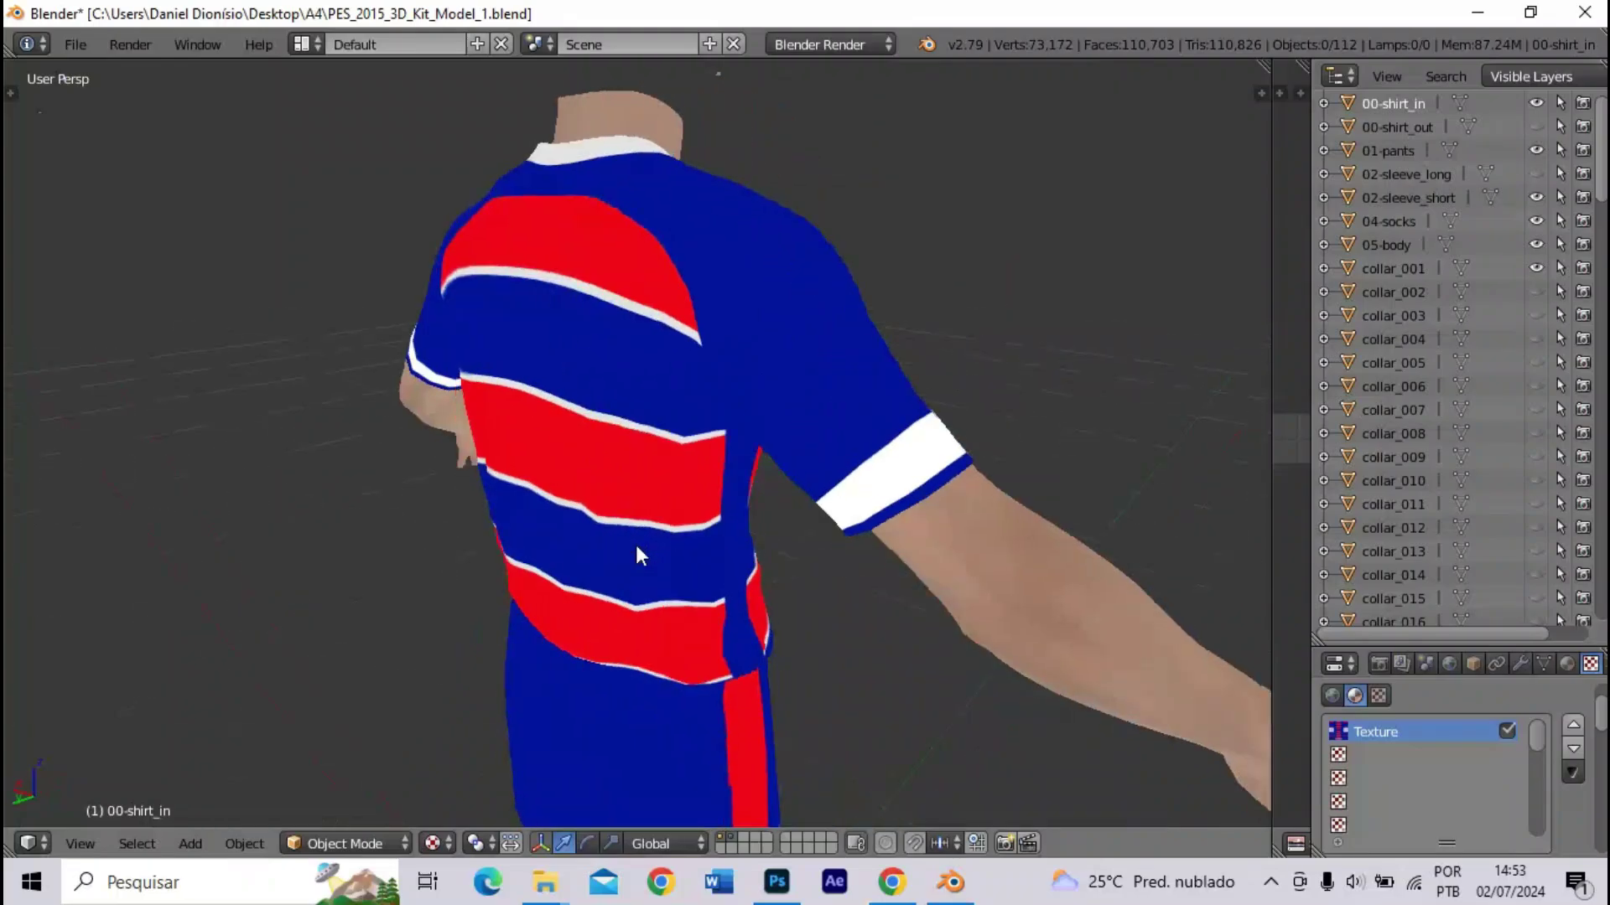
key("KP_4")
key("KP_4")
key("KP_4")
key("KP_4")
key("KP_4")
key("KP_4")
key("KP_4")
key("KP_4")
key("KP_4")
key("KP_4")
key("KP_4")
key("KP_4")
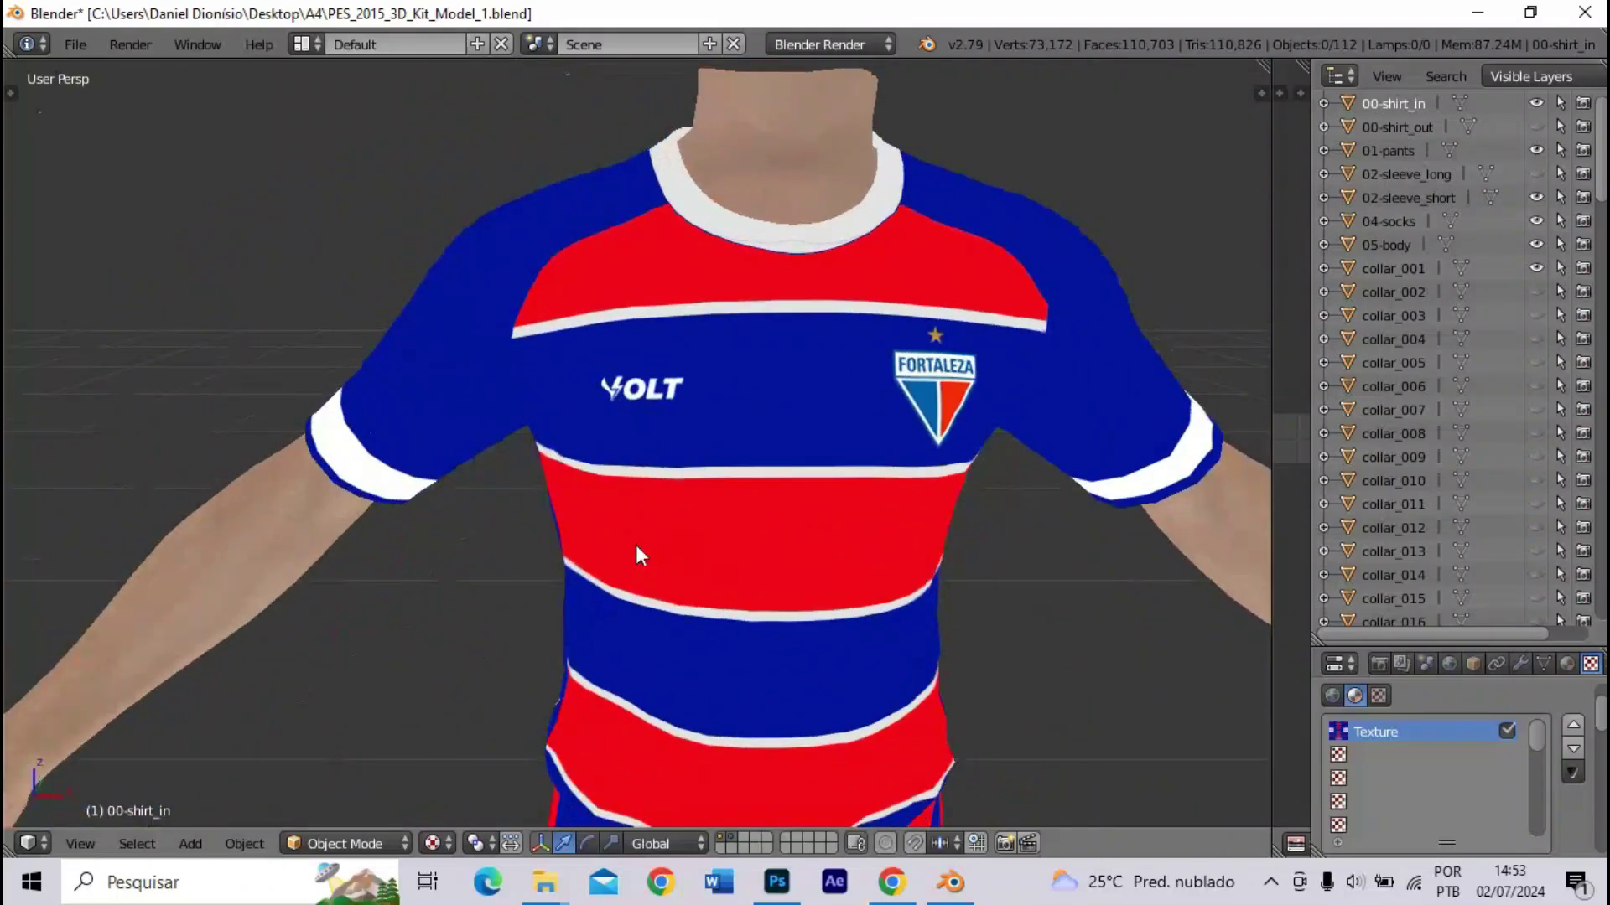
- Examine the full kit on the player model from the front, then the shirt's chest up close
scroll(635, 545, "down", 4)
scroll(635, 545, "down", 8)
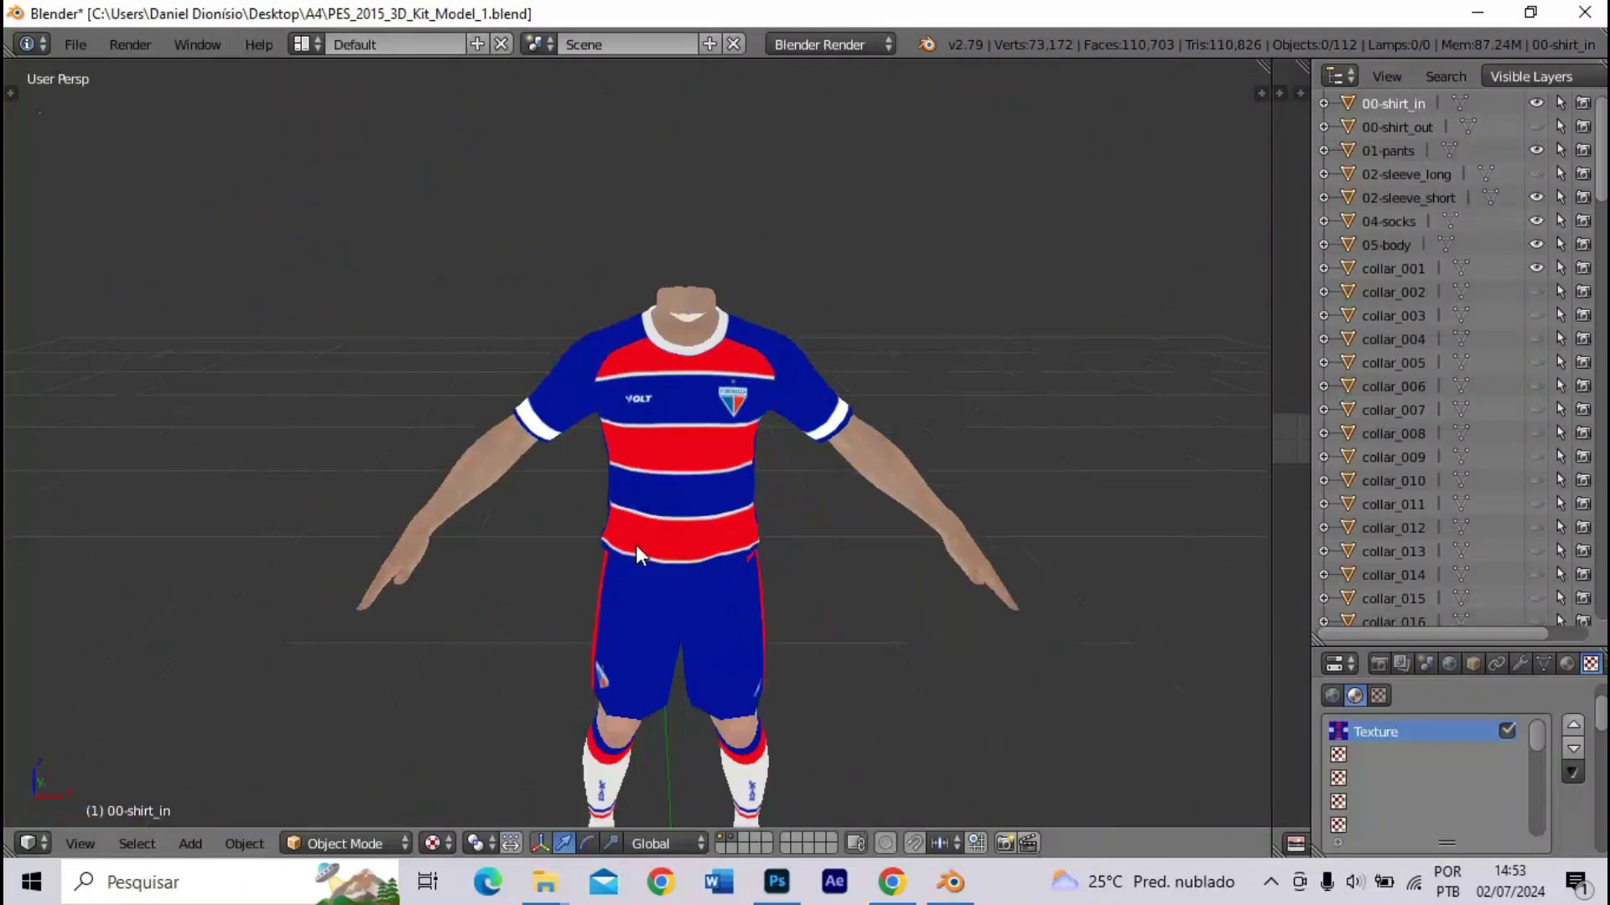
scroll(637, 553, "up", 3)
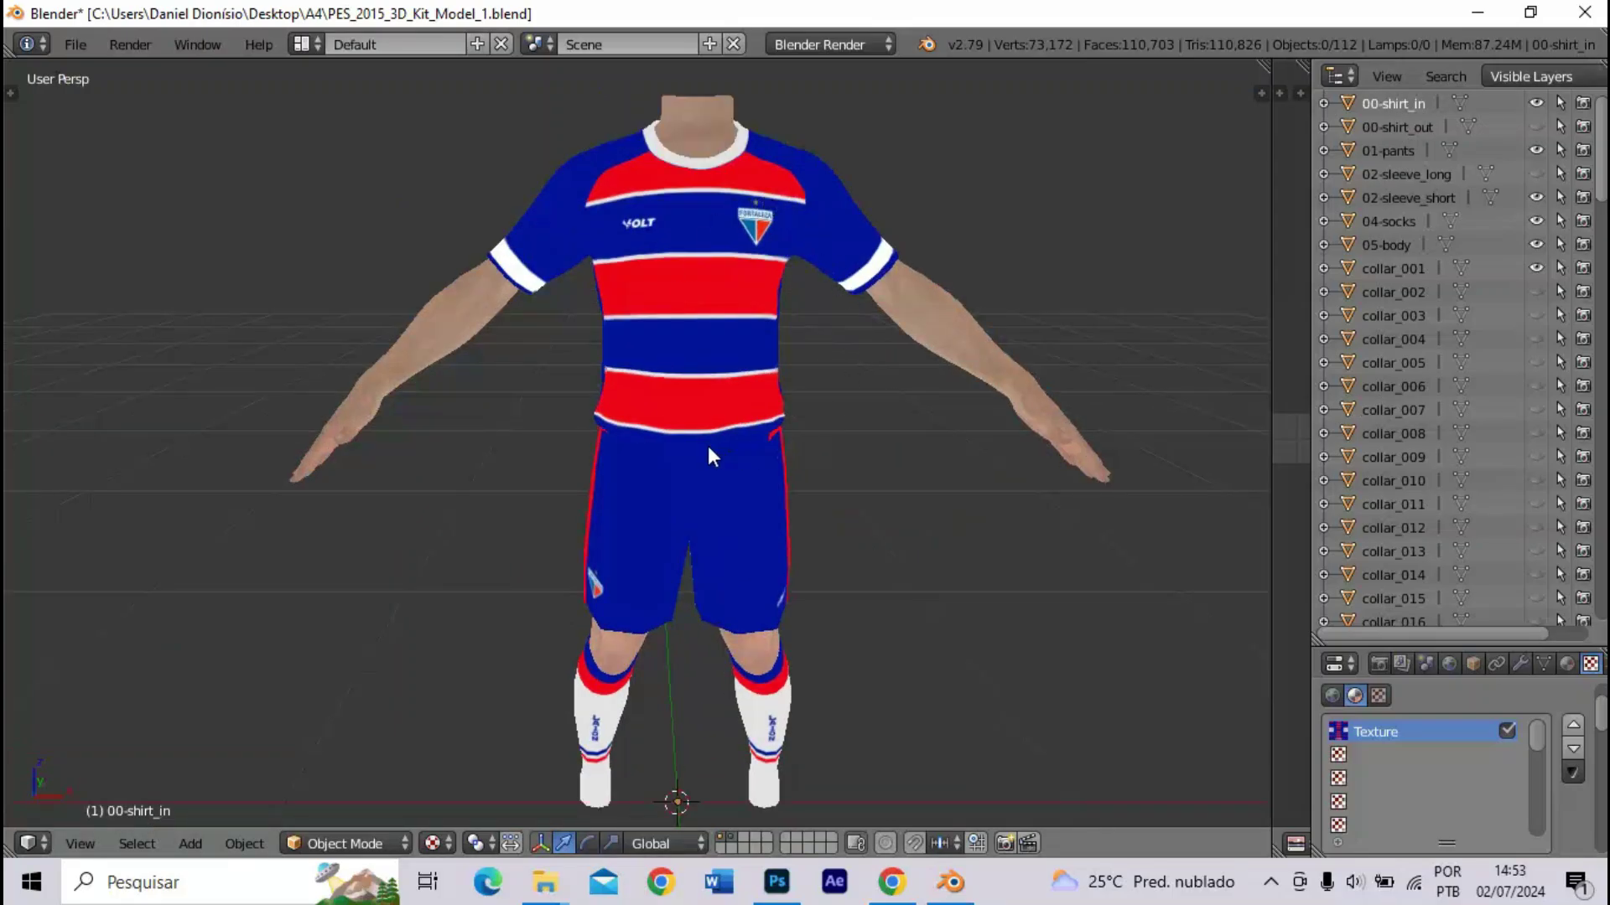
scroll(707, 446, "up", 4)
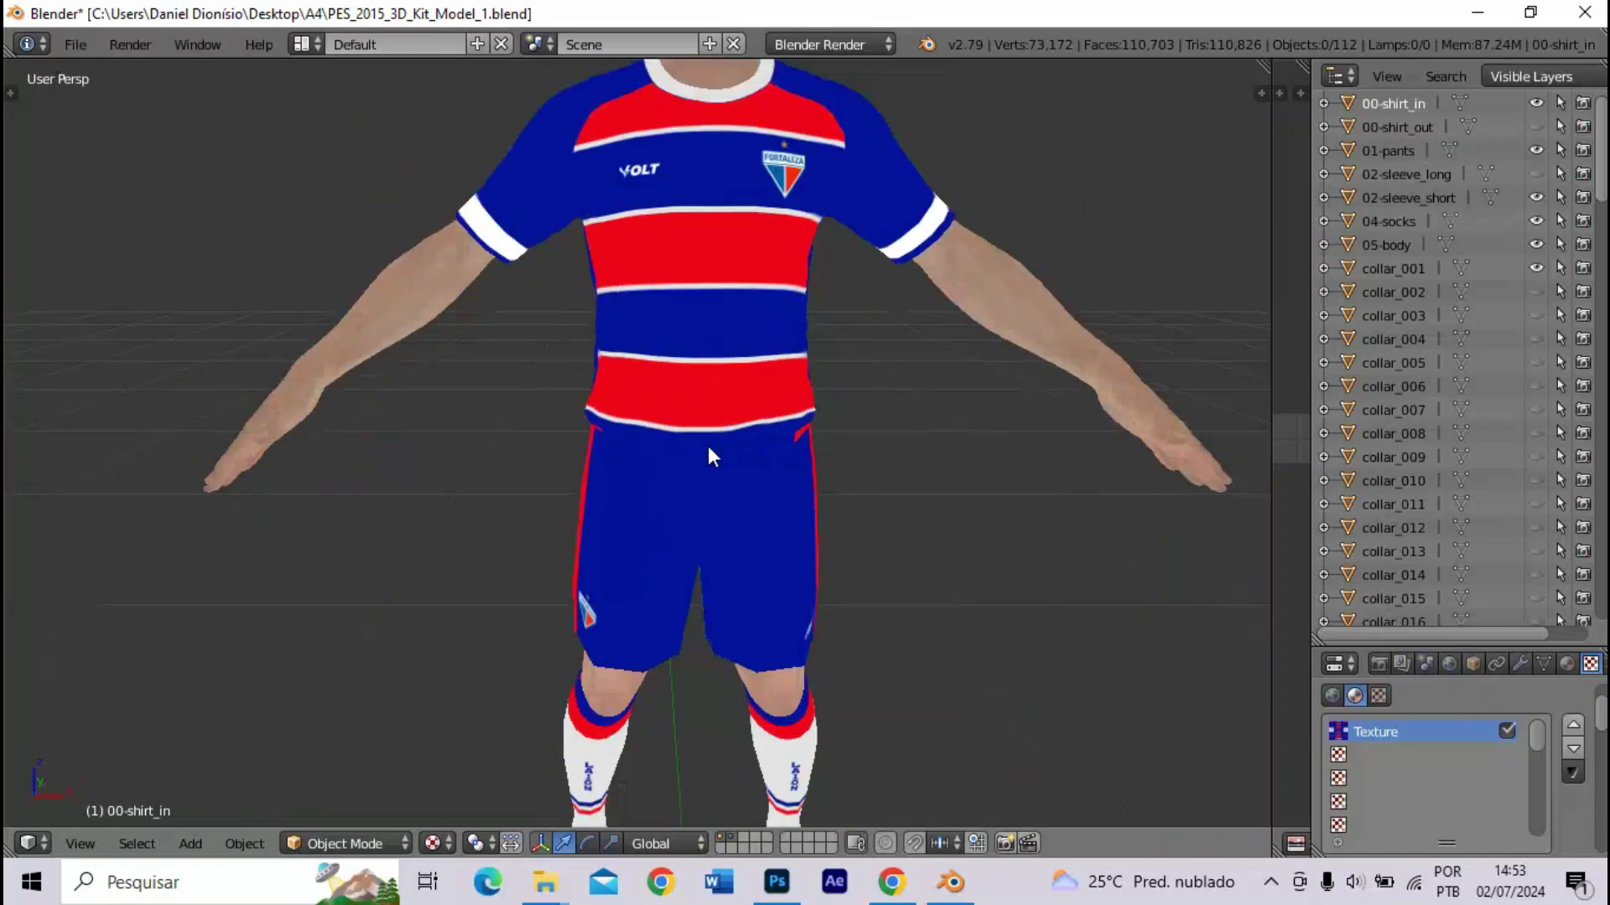
scroll(708, 446, "up", 3)
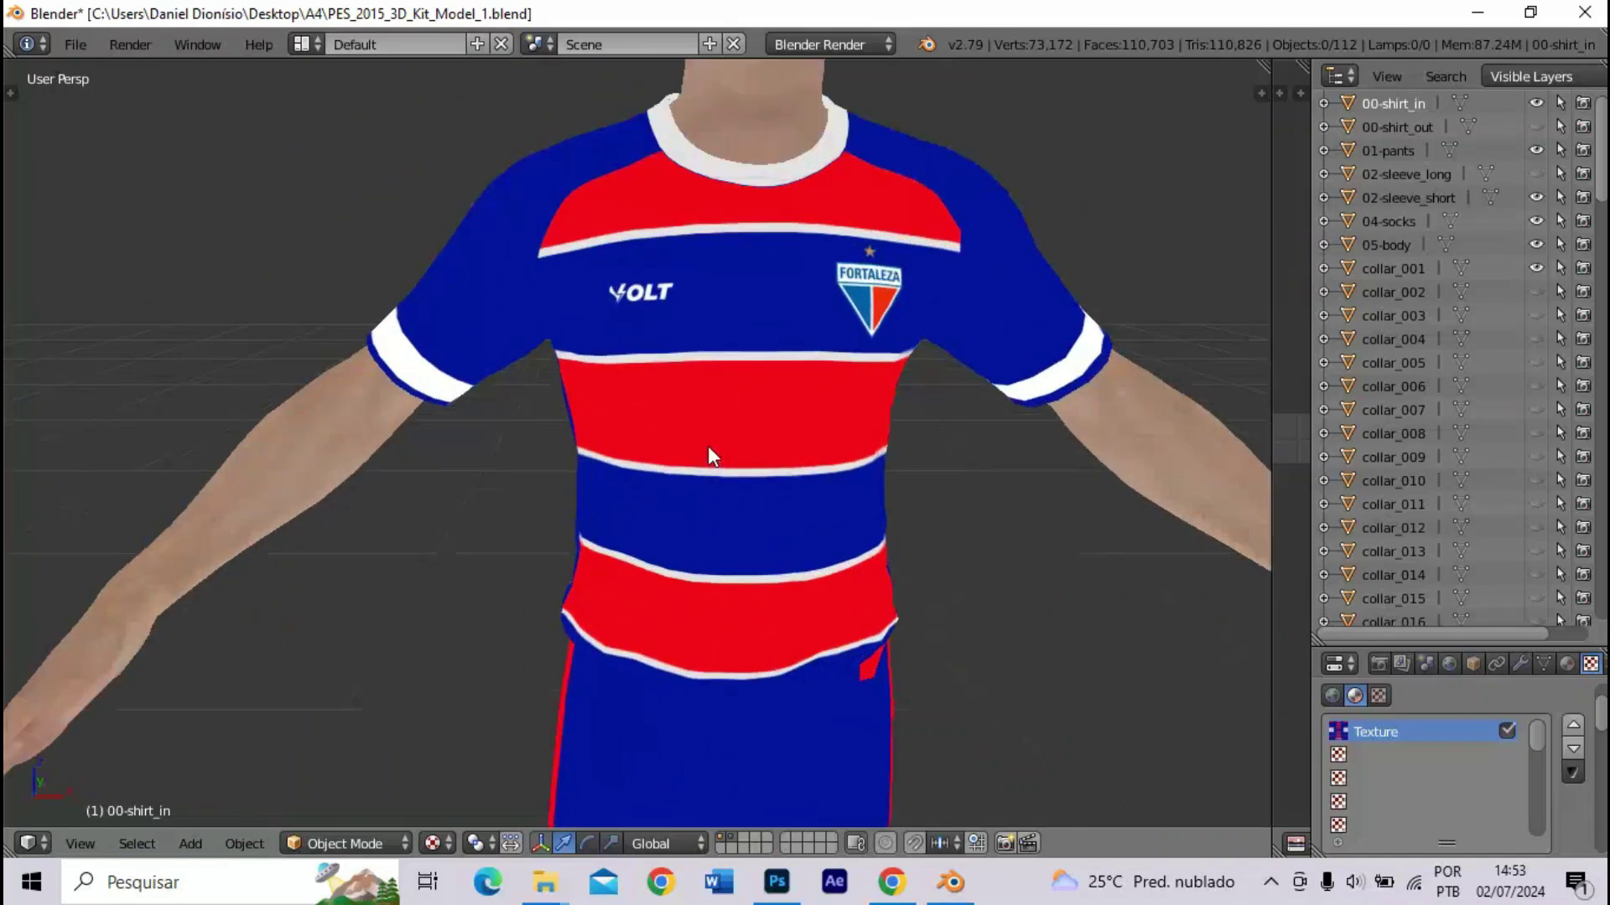
- Rotate around the model from the shirt's front to its back, checking the stripes and sleeve cuffs
key("KP_4")
key("KP_4")
key("KP_4")
key("KP_4")
key("KP_4")
key("KP_4")
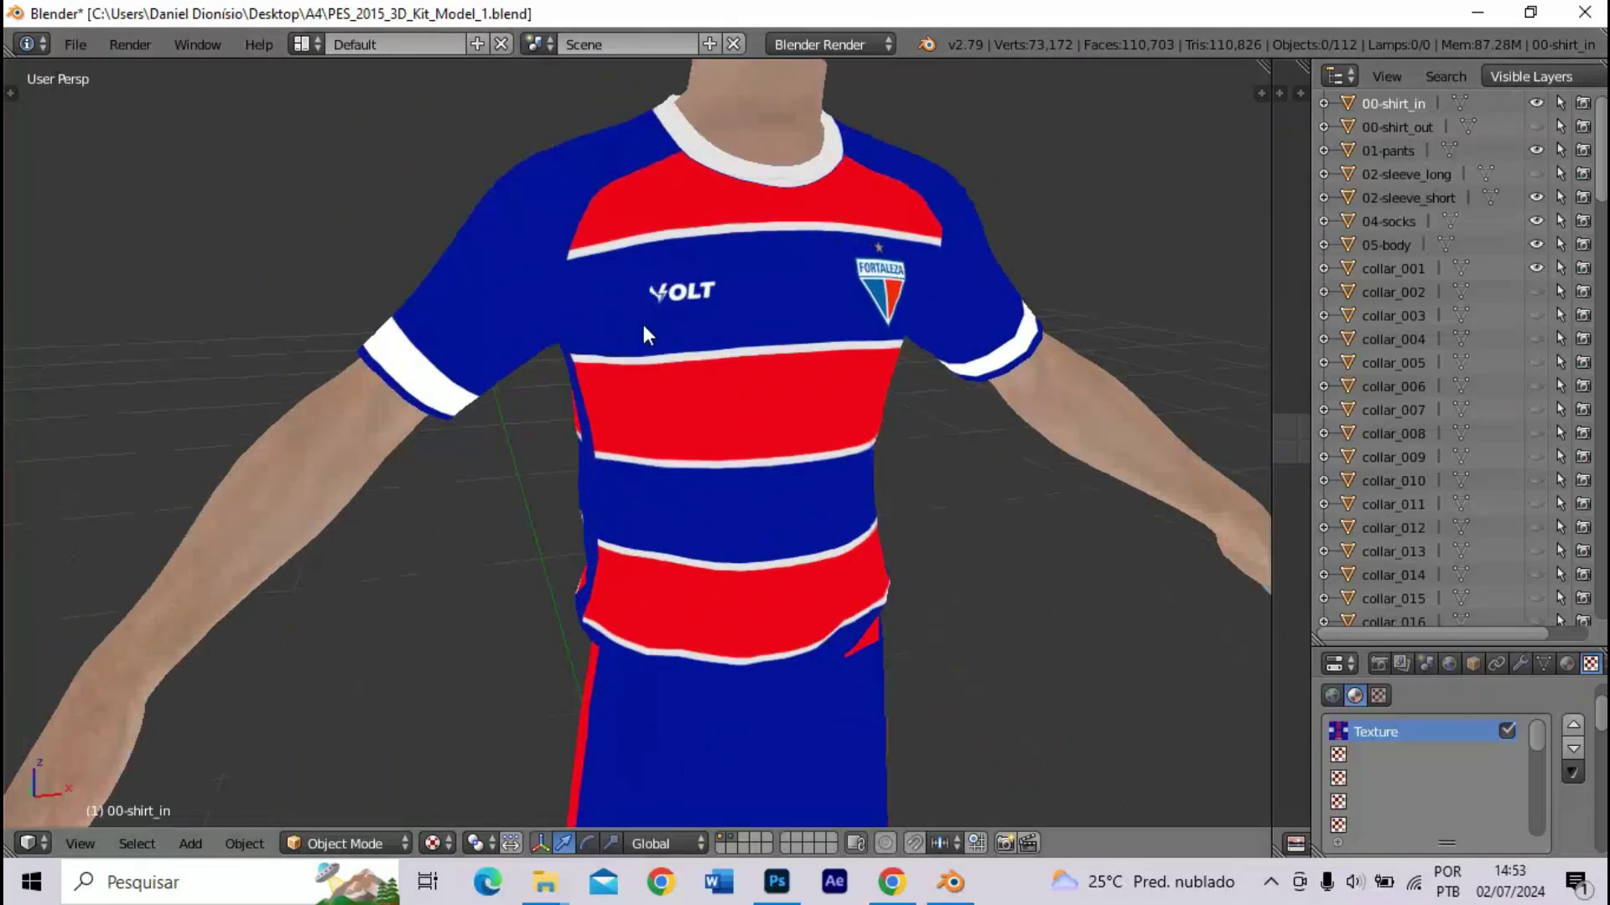
key("KP_4")
key("KP_4")
key("KP_4")
key("KP_4")
key("KP_4")
key("KP_4")
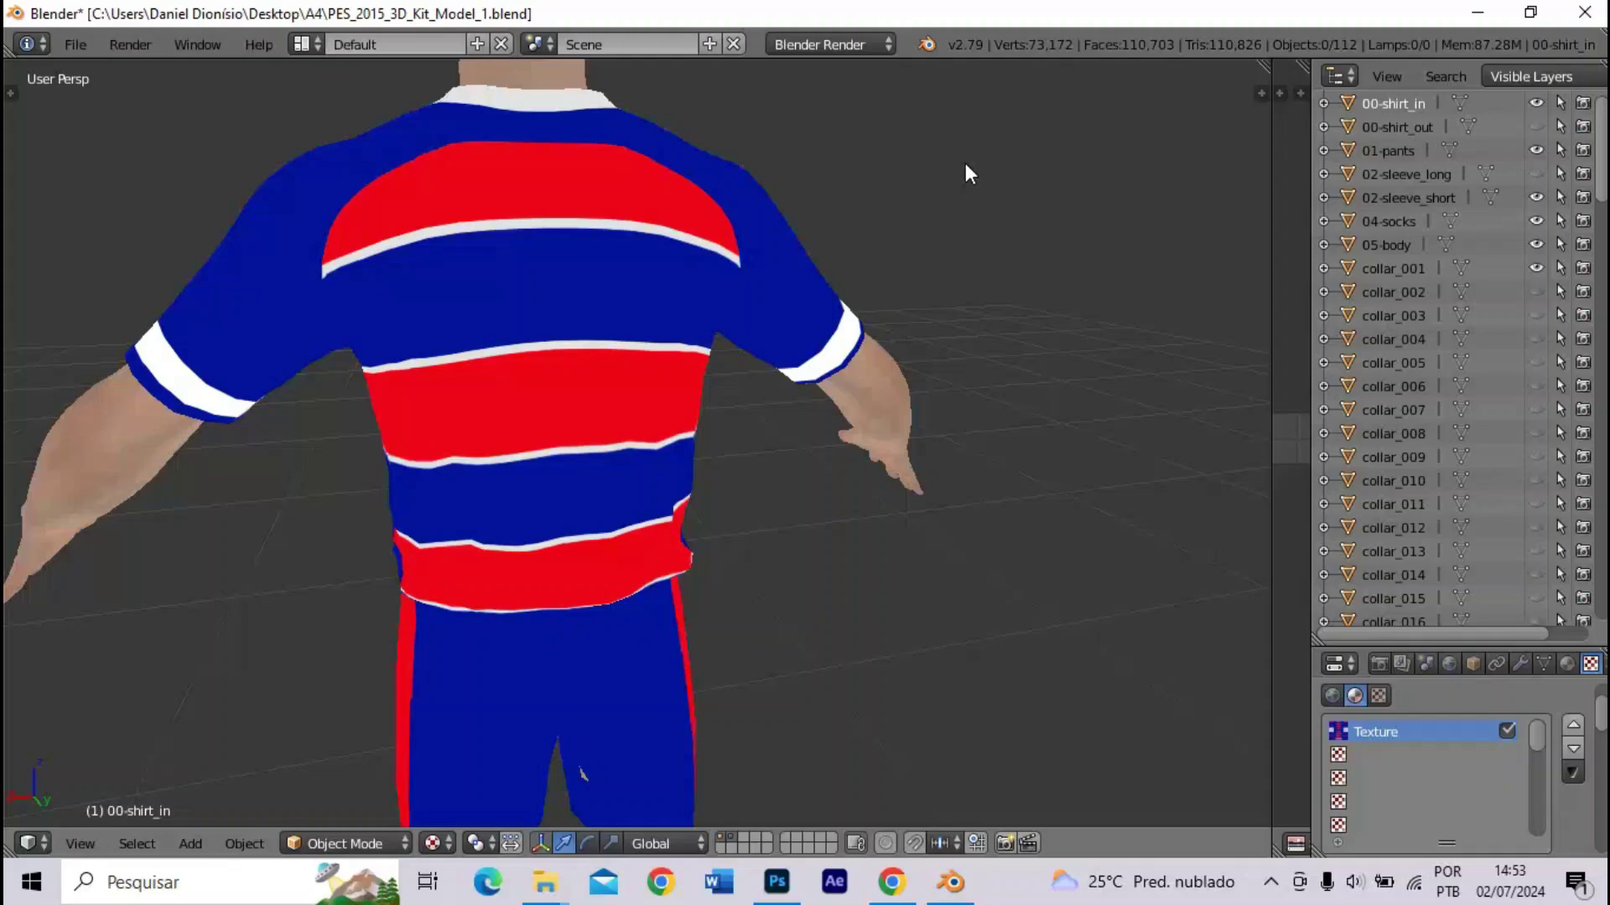
- Quit Blender without saving, switch to Photoshop and close the Qw5MYNGv80I8X7X.jpg document, discarding its changes
left_click(1585, 12)
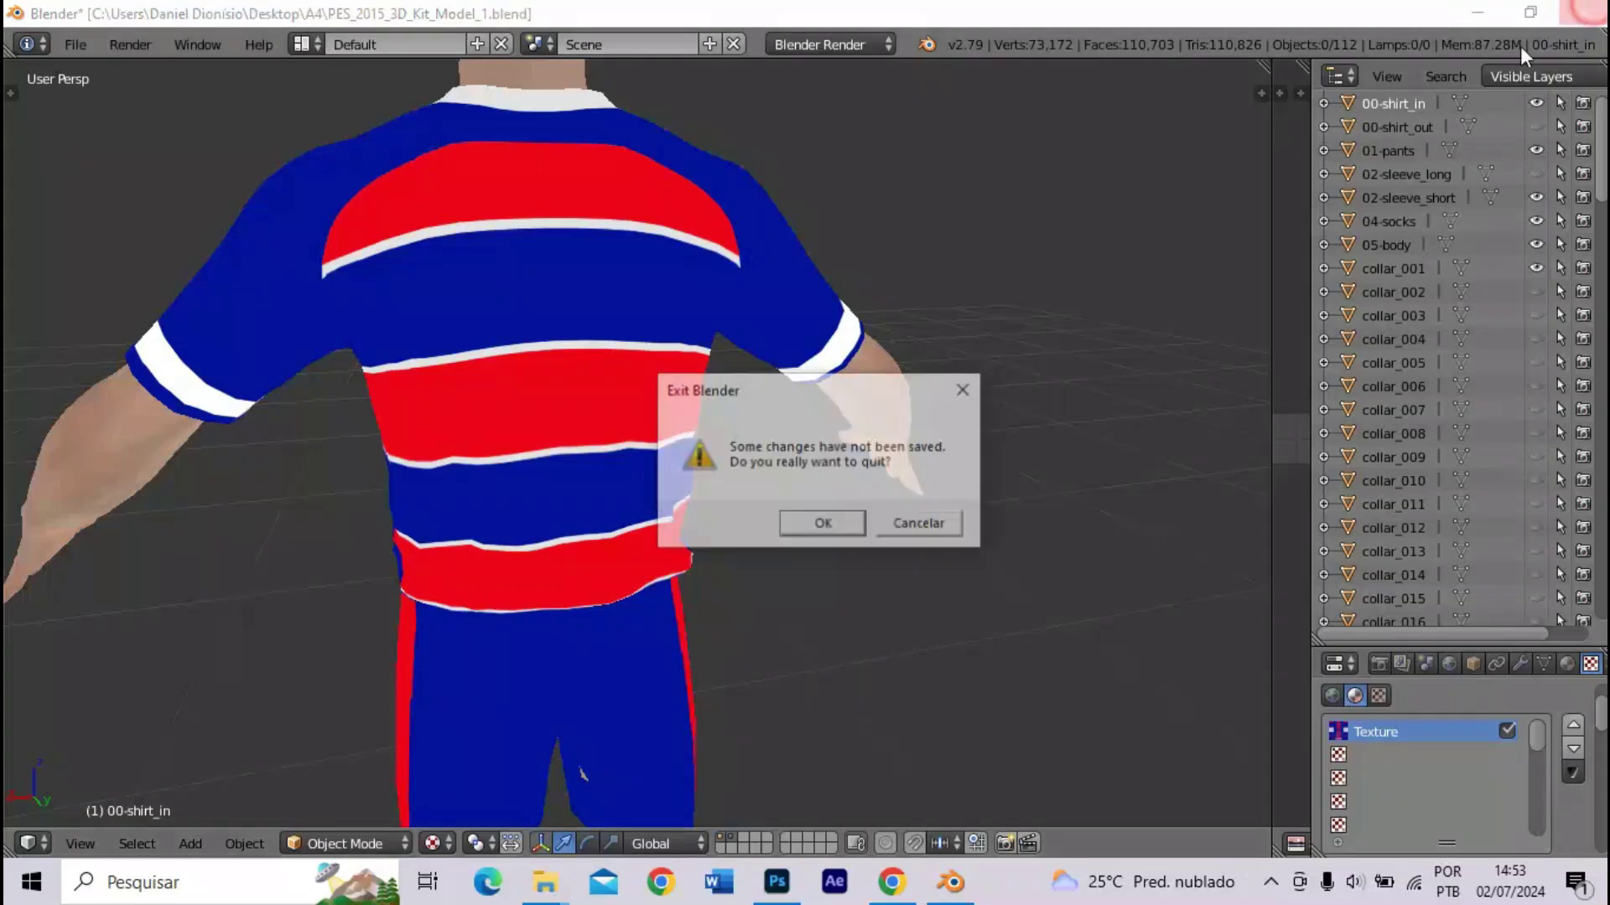
left_click(823, 524)
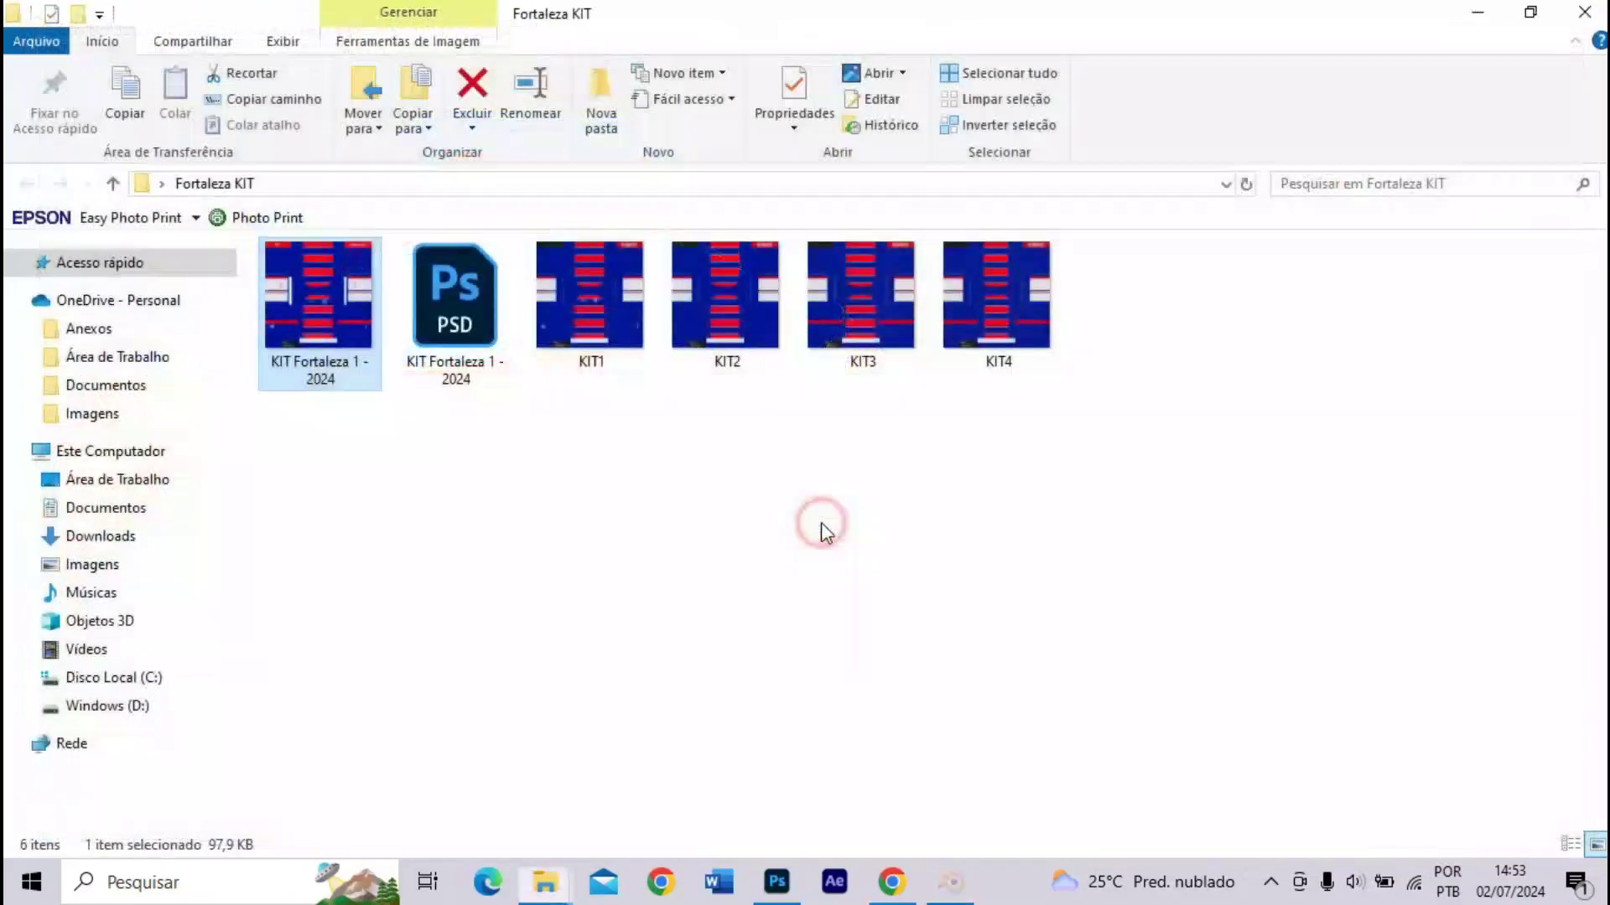
left_click(331, 348)
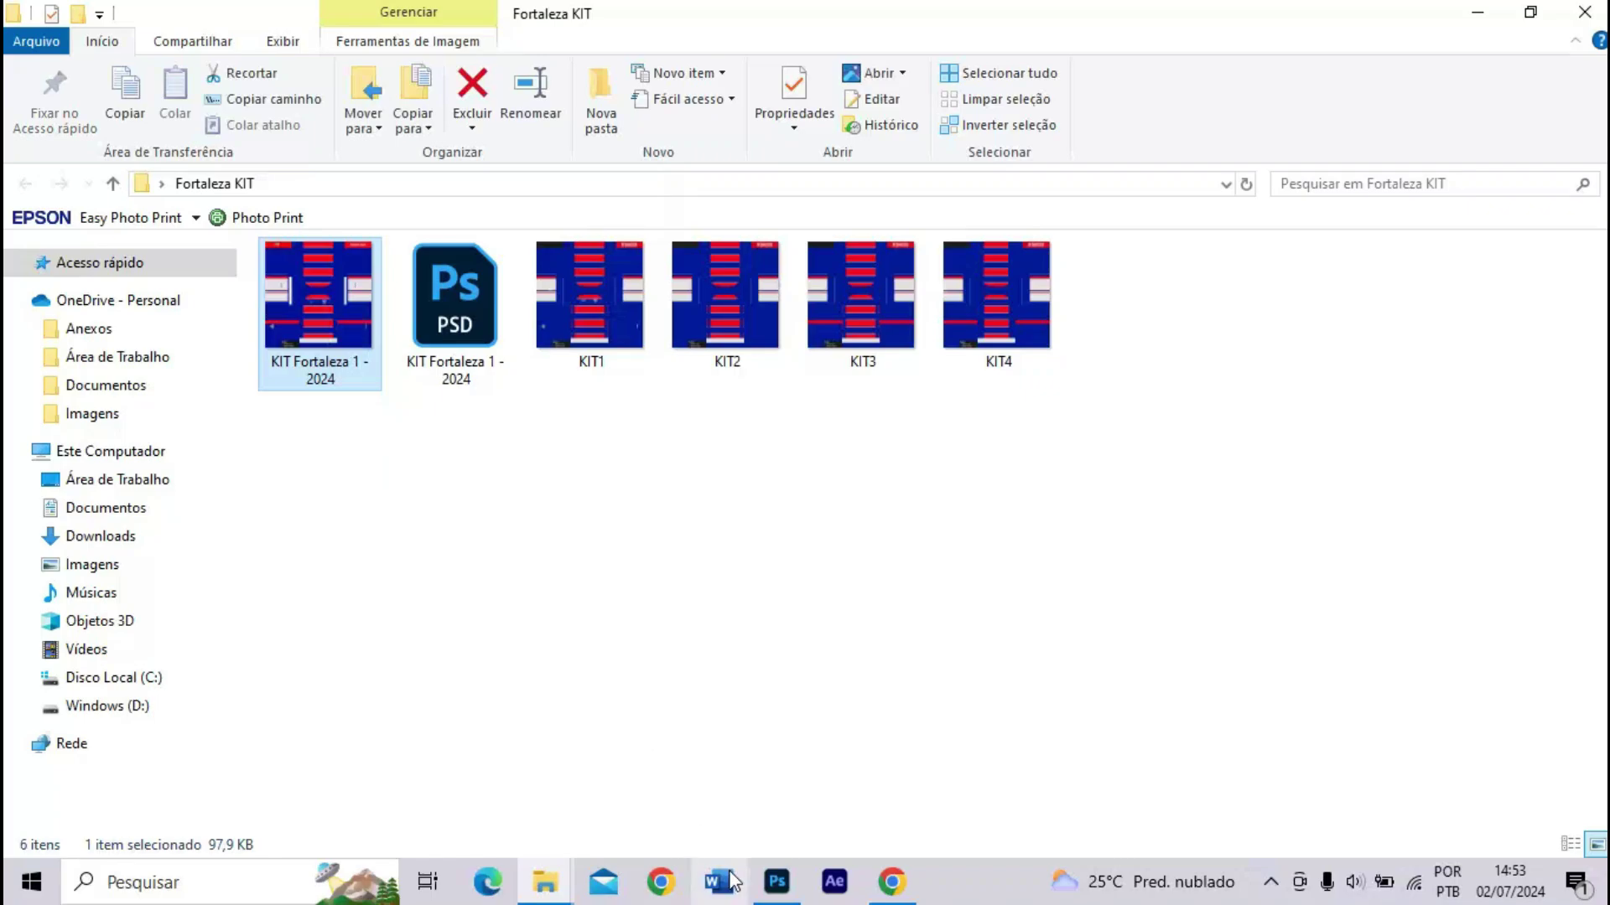
left_click(773, 882)
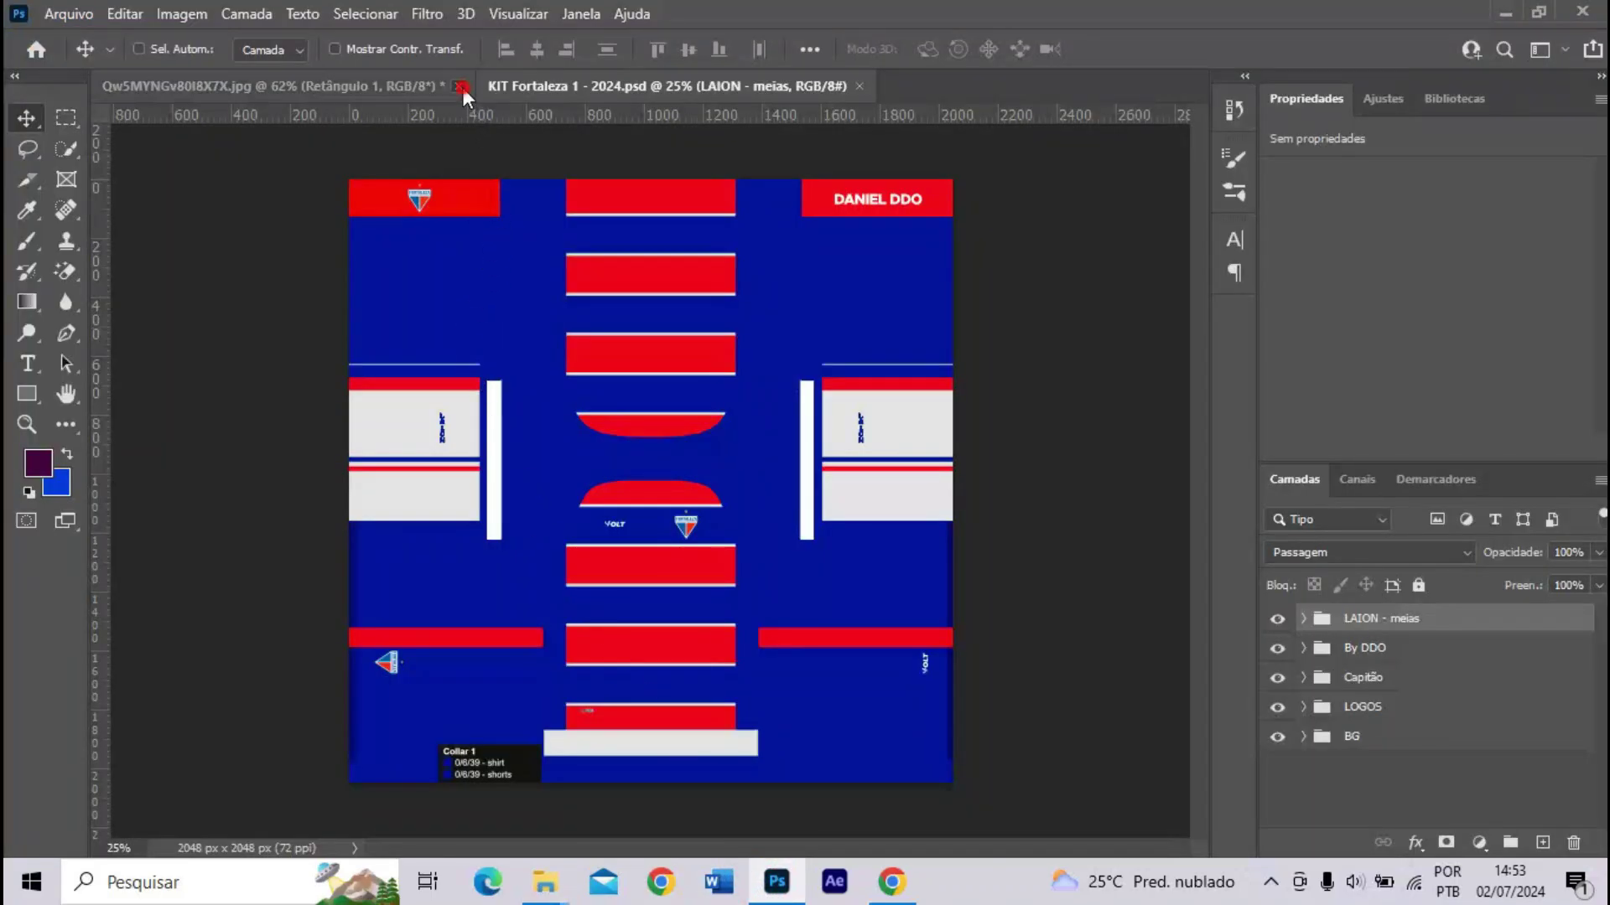
left_click(458, 86)
left_click(828, 345)
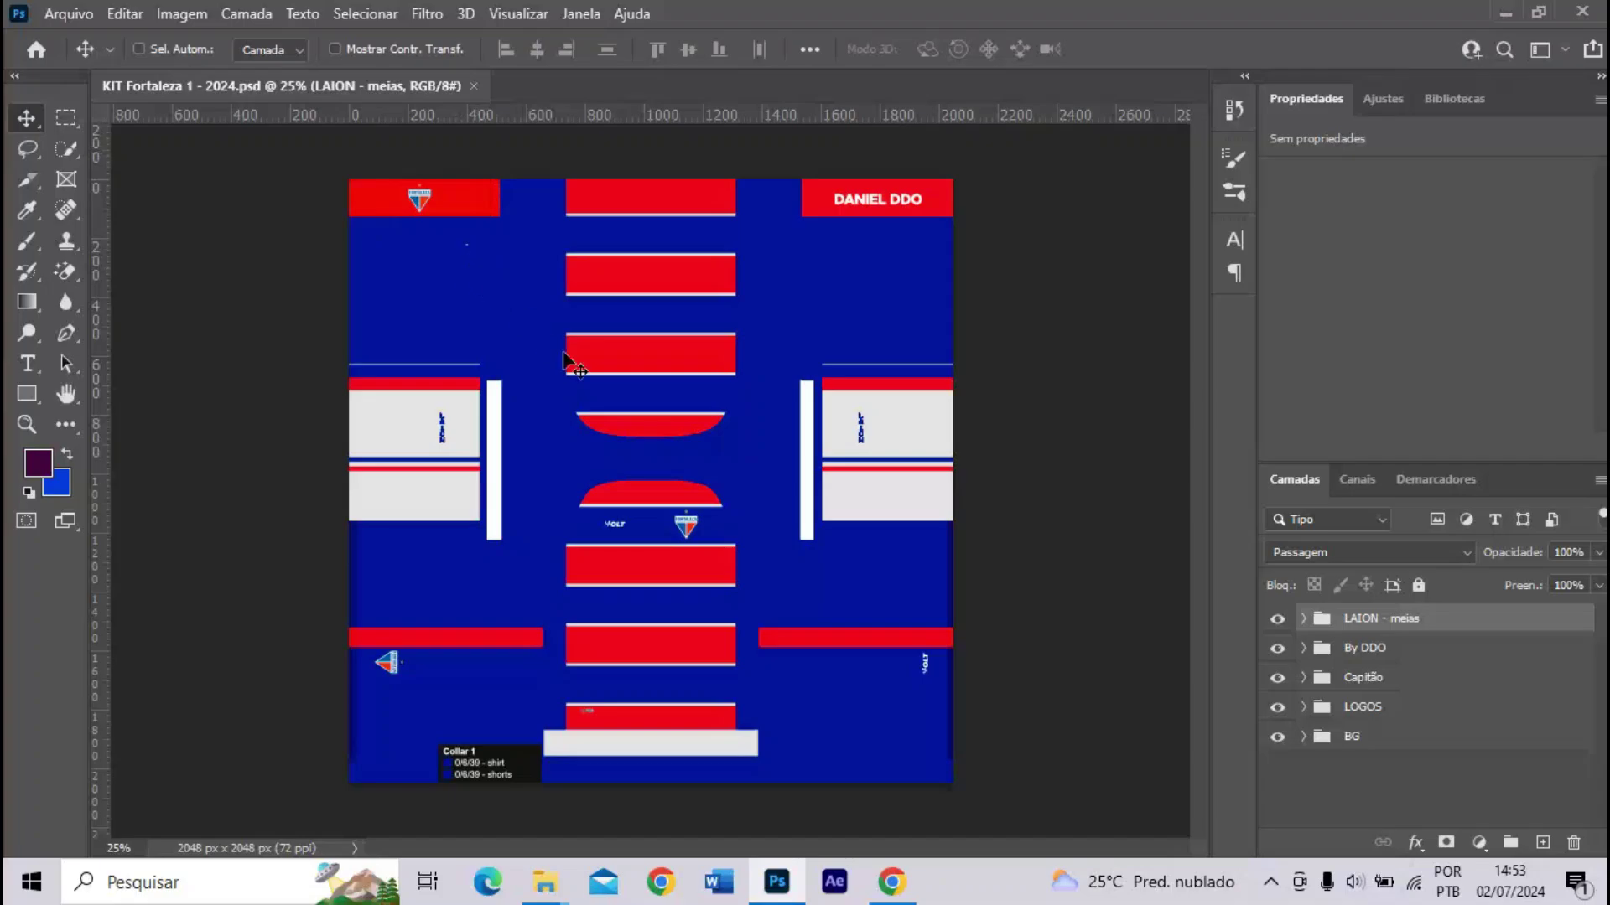
- Switch to Chrome and search Google Images for "camisa fortaleza 2024" in place of the captain armband query
left_click(909, 897)
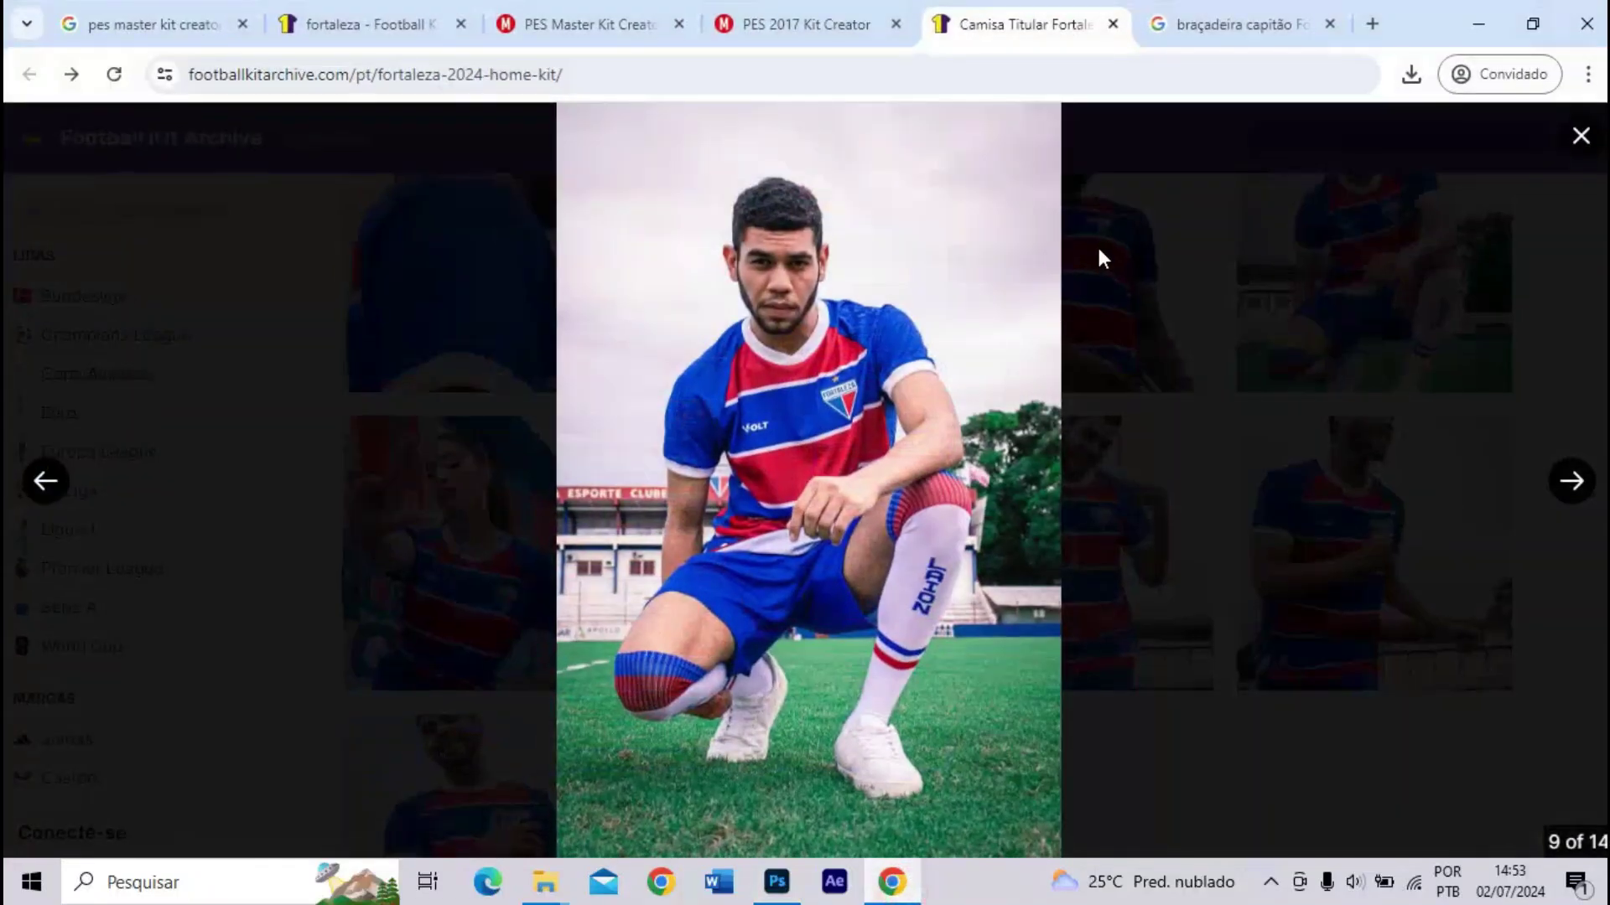
left_click(1236, 24)
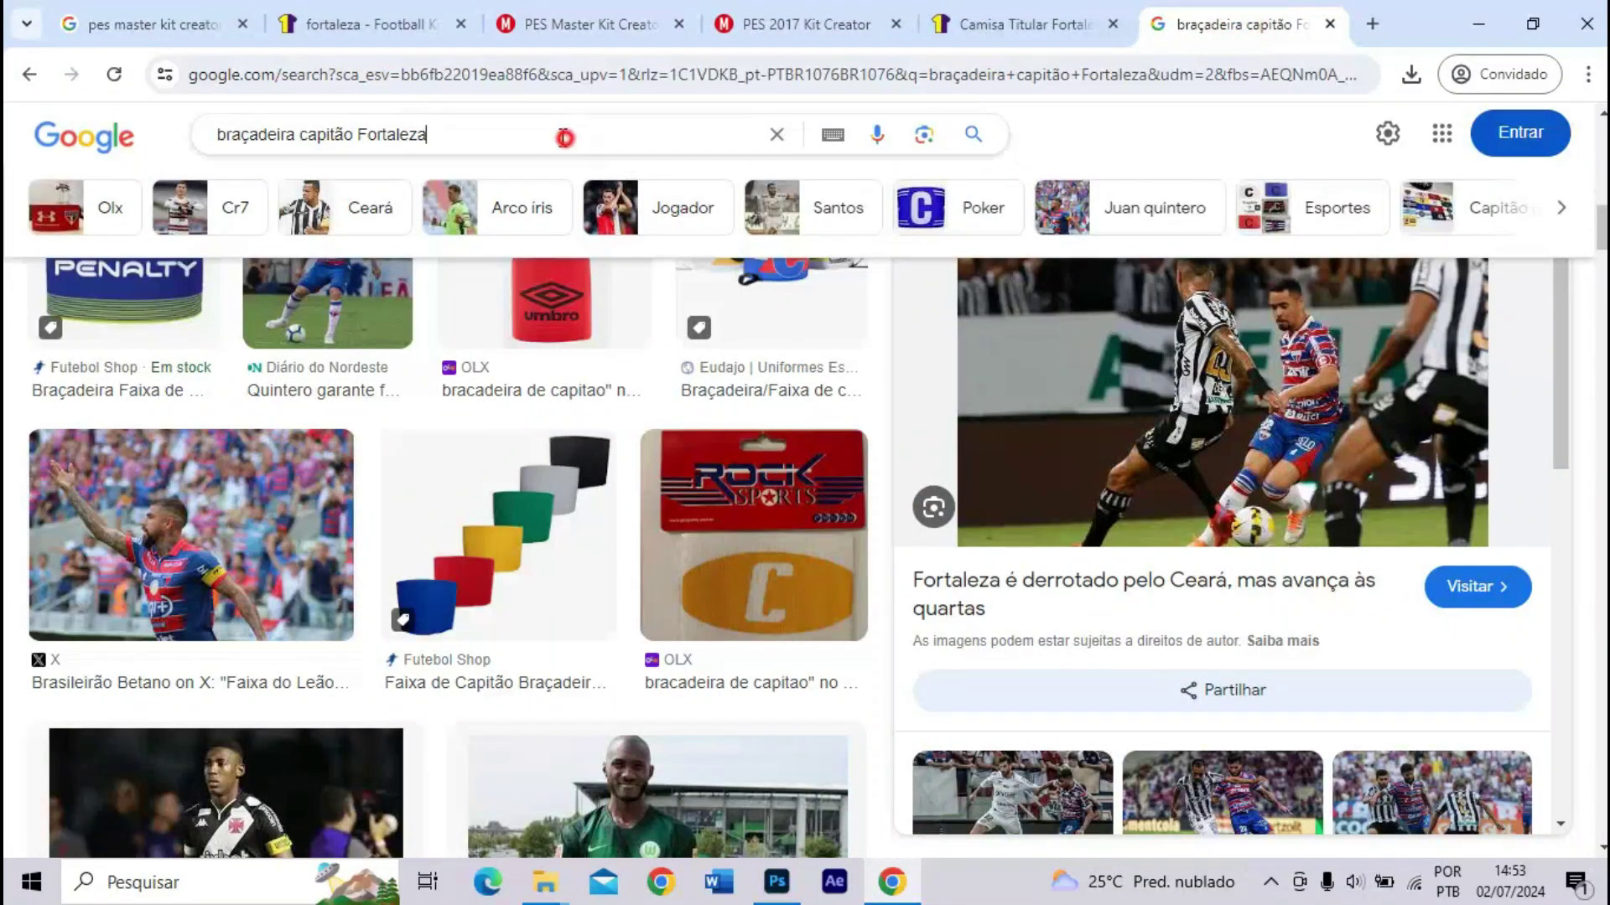
left_click_drag(566, 136, 163, 158)
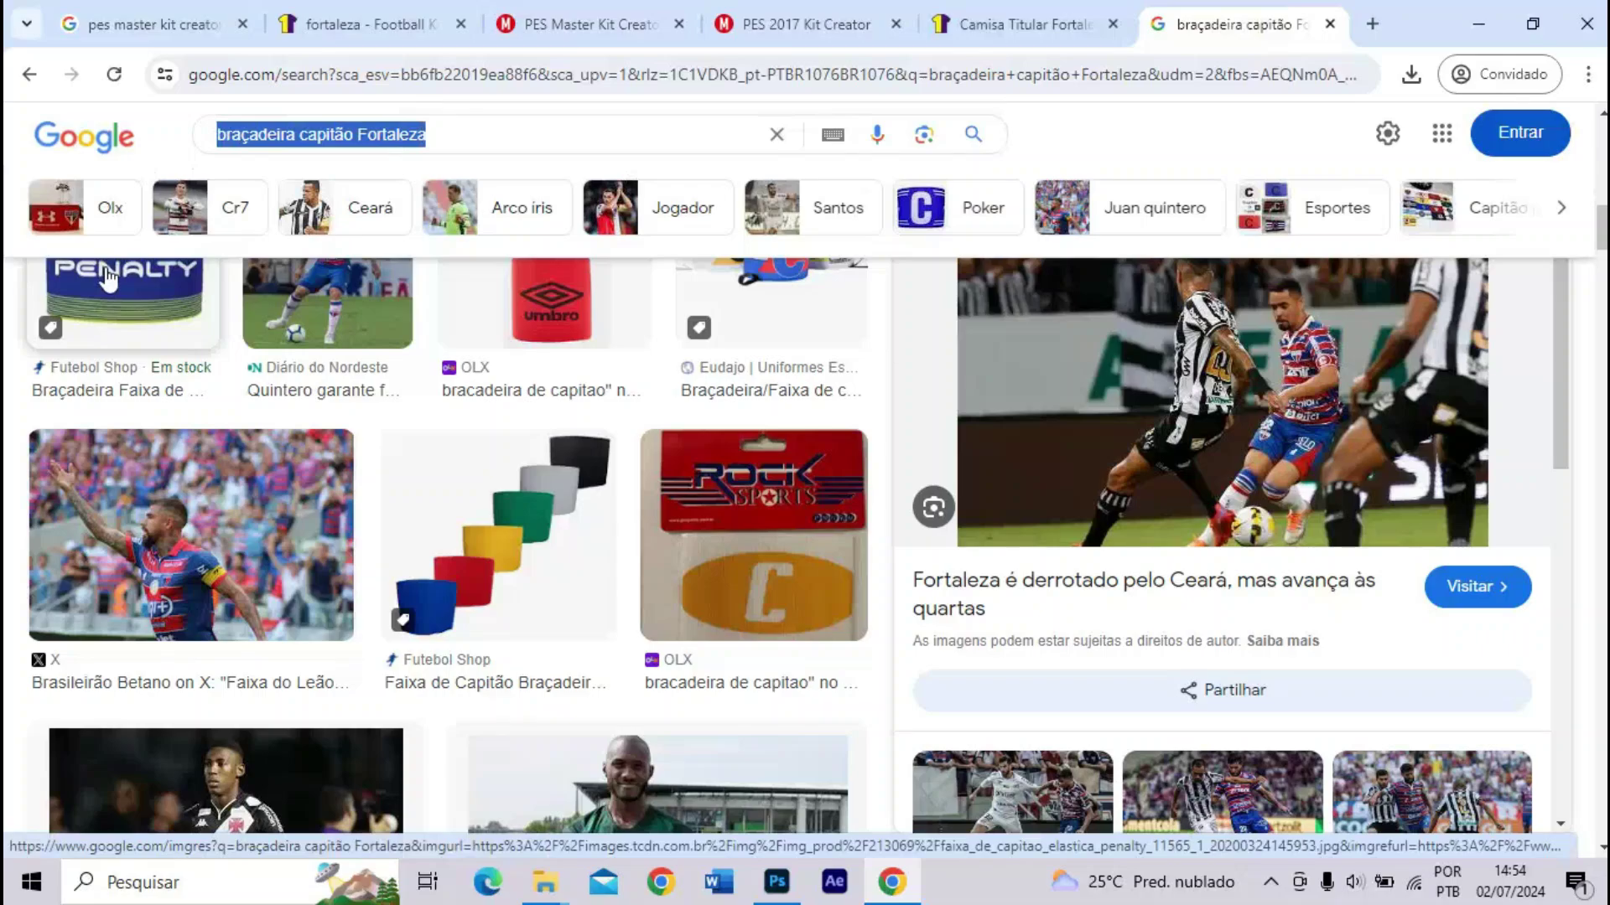
type("camisa fort")
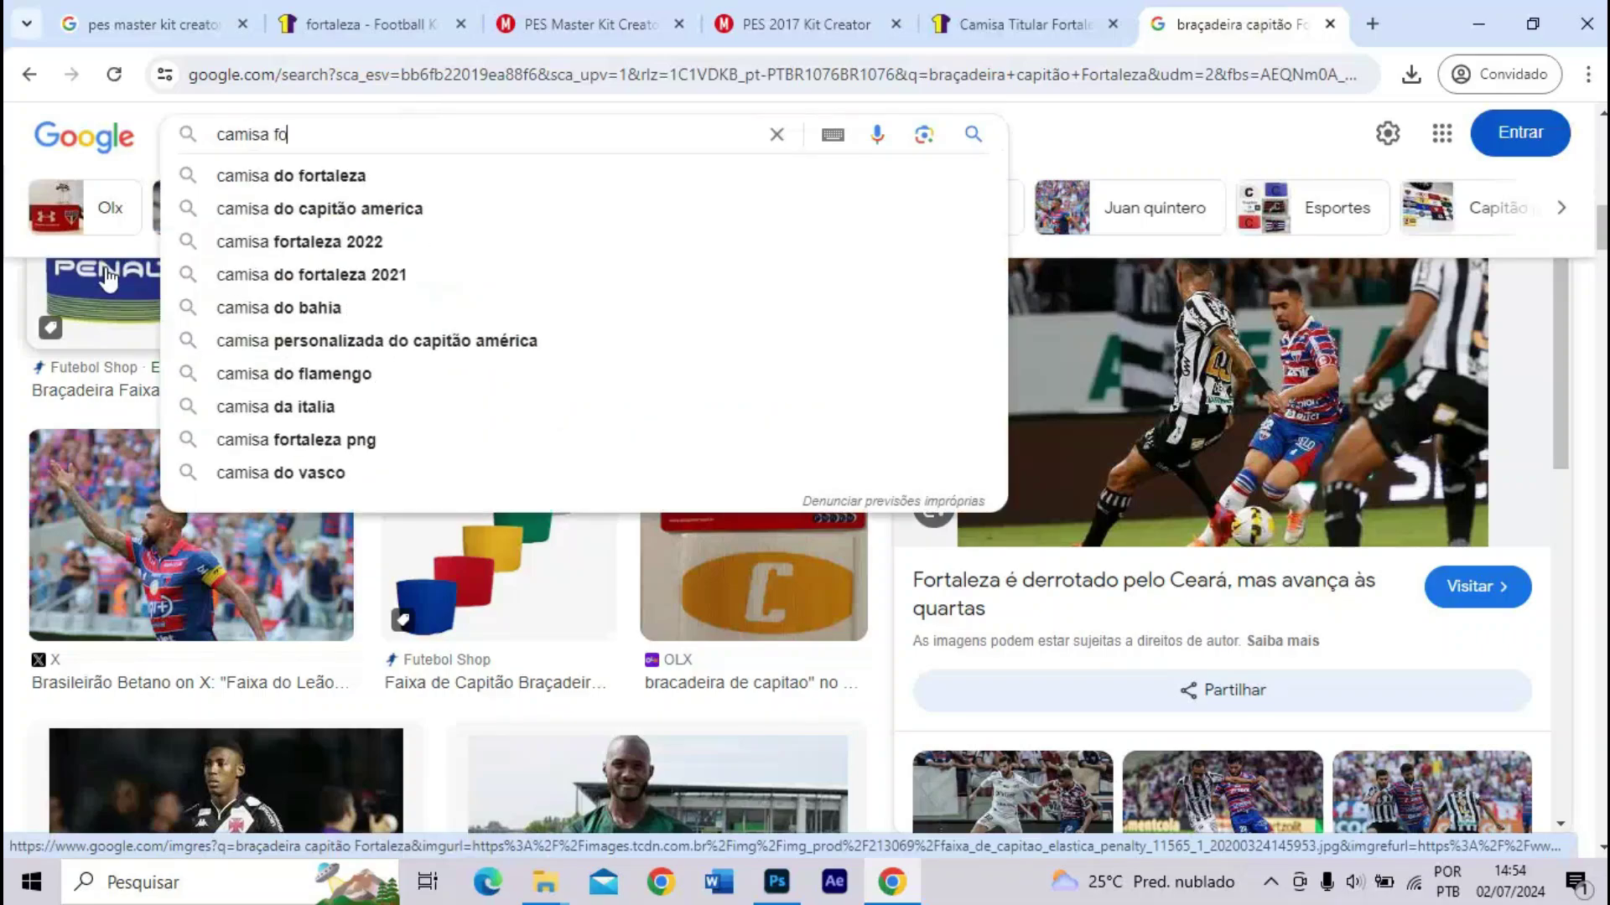
key("Down")
key("Down")
key("Down")
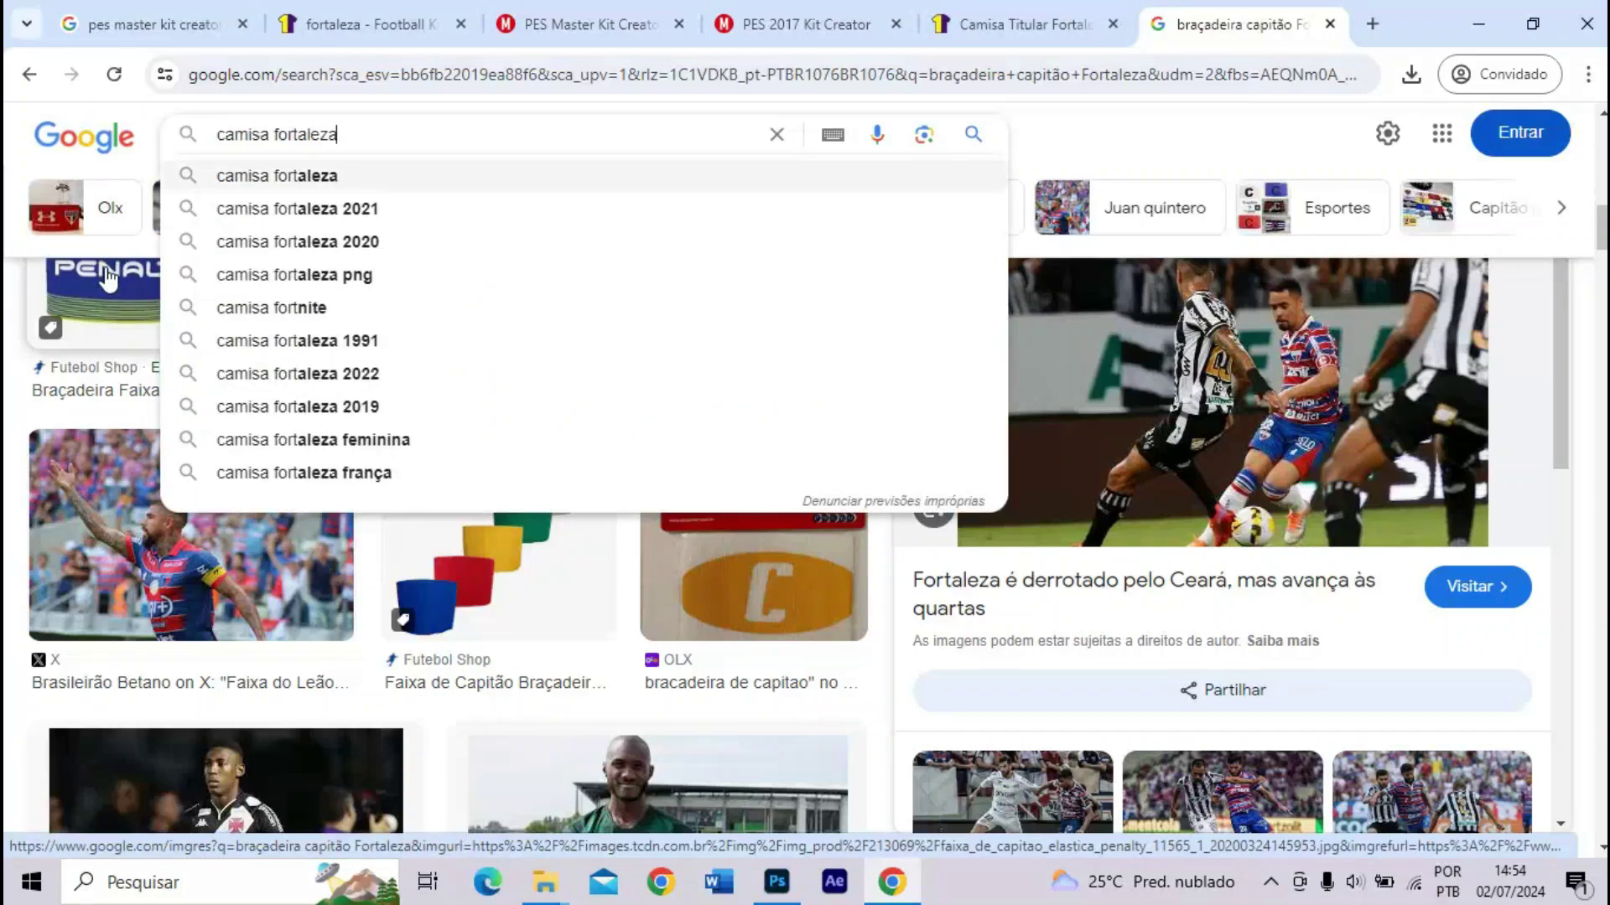
type("4")
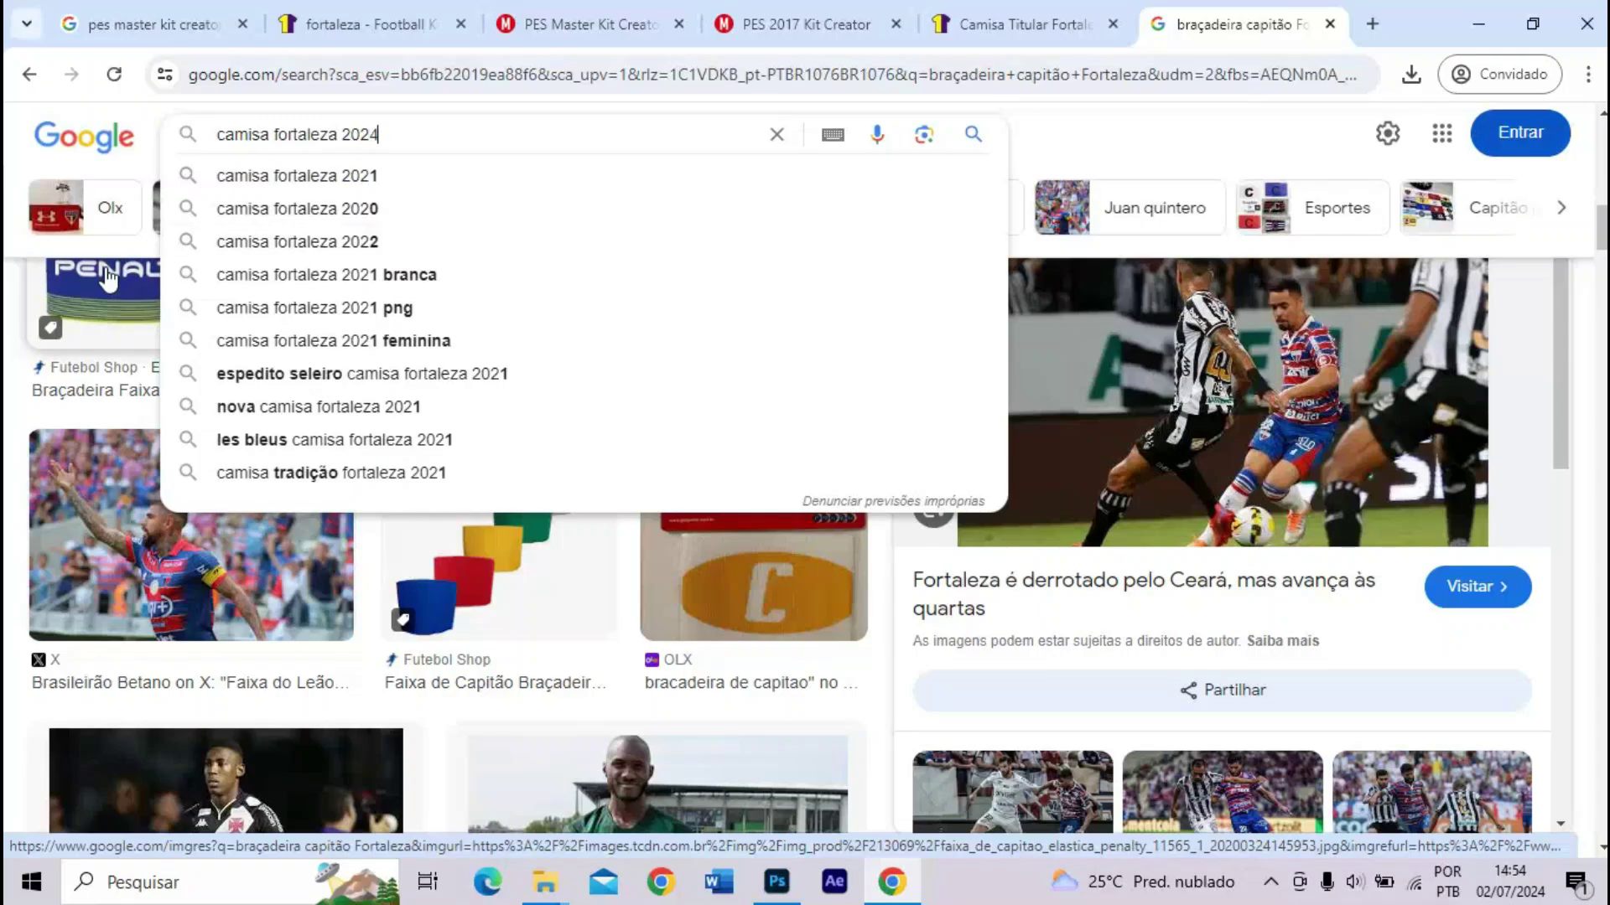
key("Return")
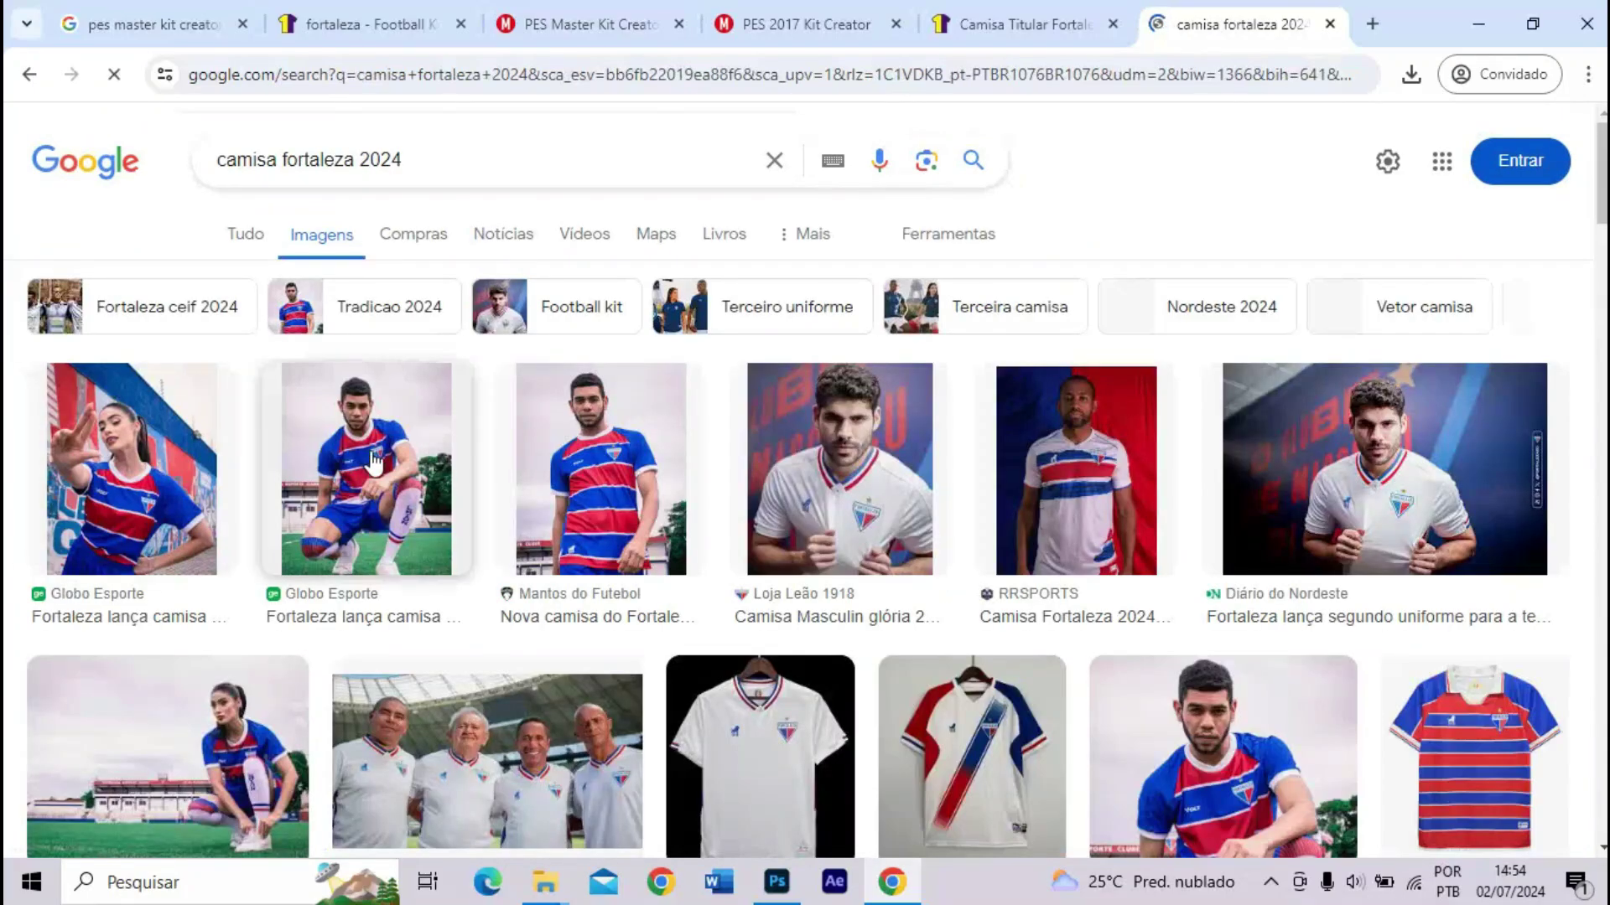
- Browse the image results for reference photos of the Fortaleza 2024 shirts and return to the first results
scroll(373, 461, "down", 5)
scroll(373, 461, "down", 10)
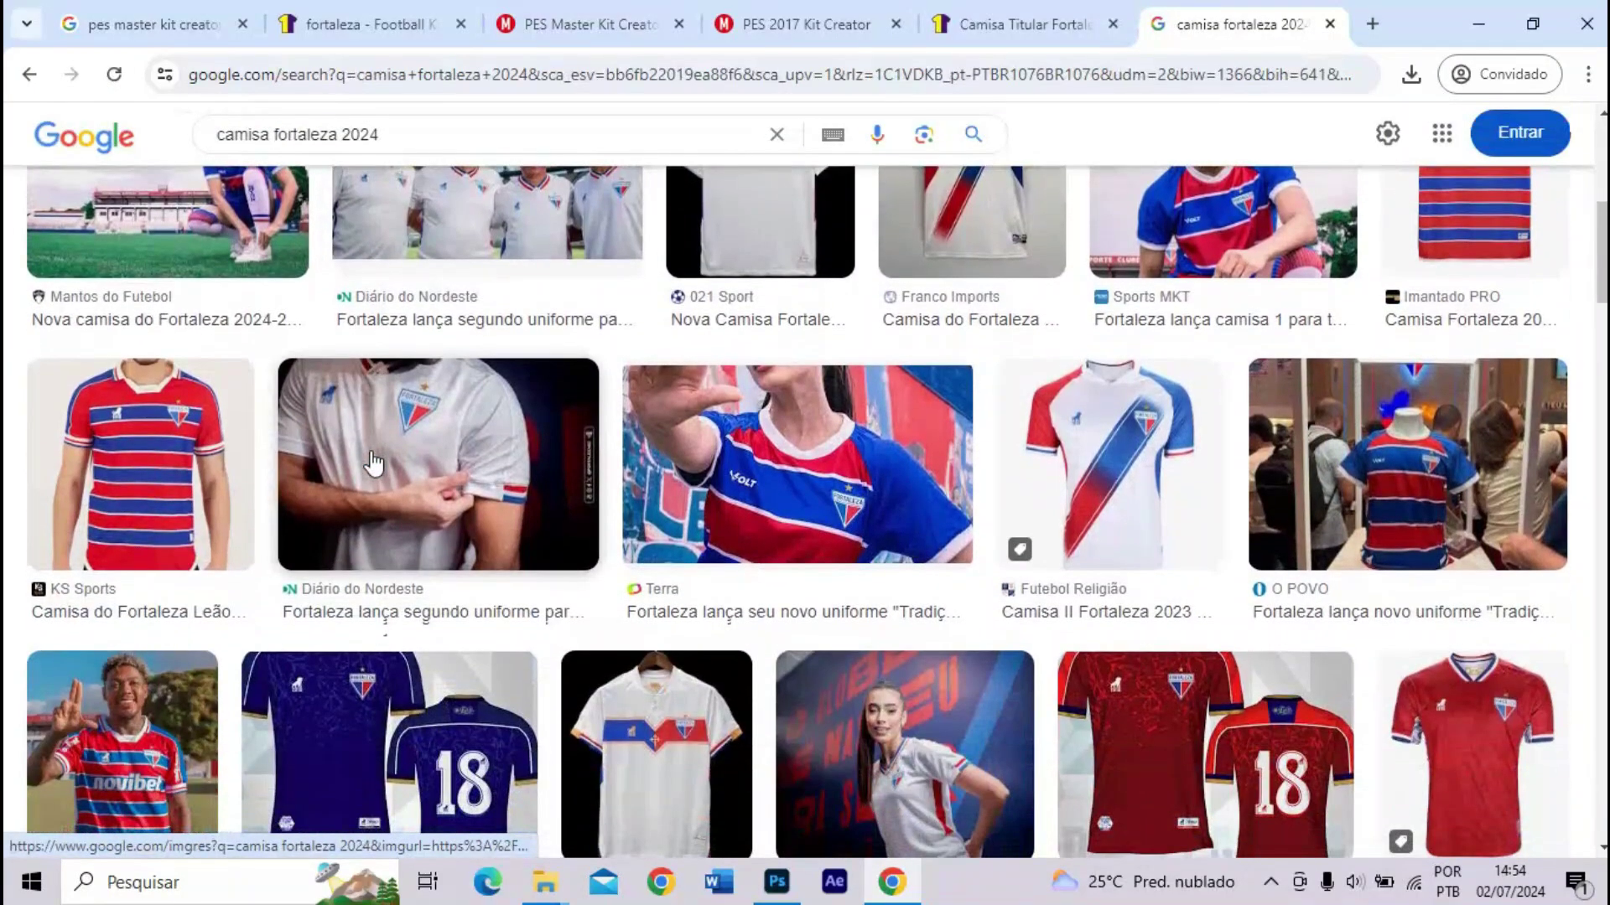
scroll(362, 455, "down", 2)
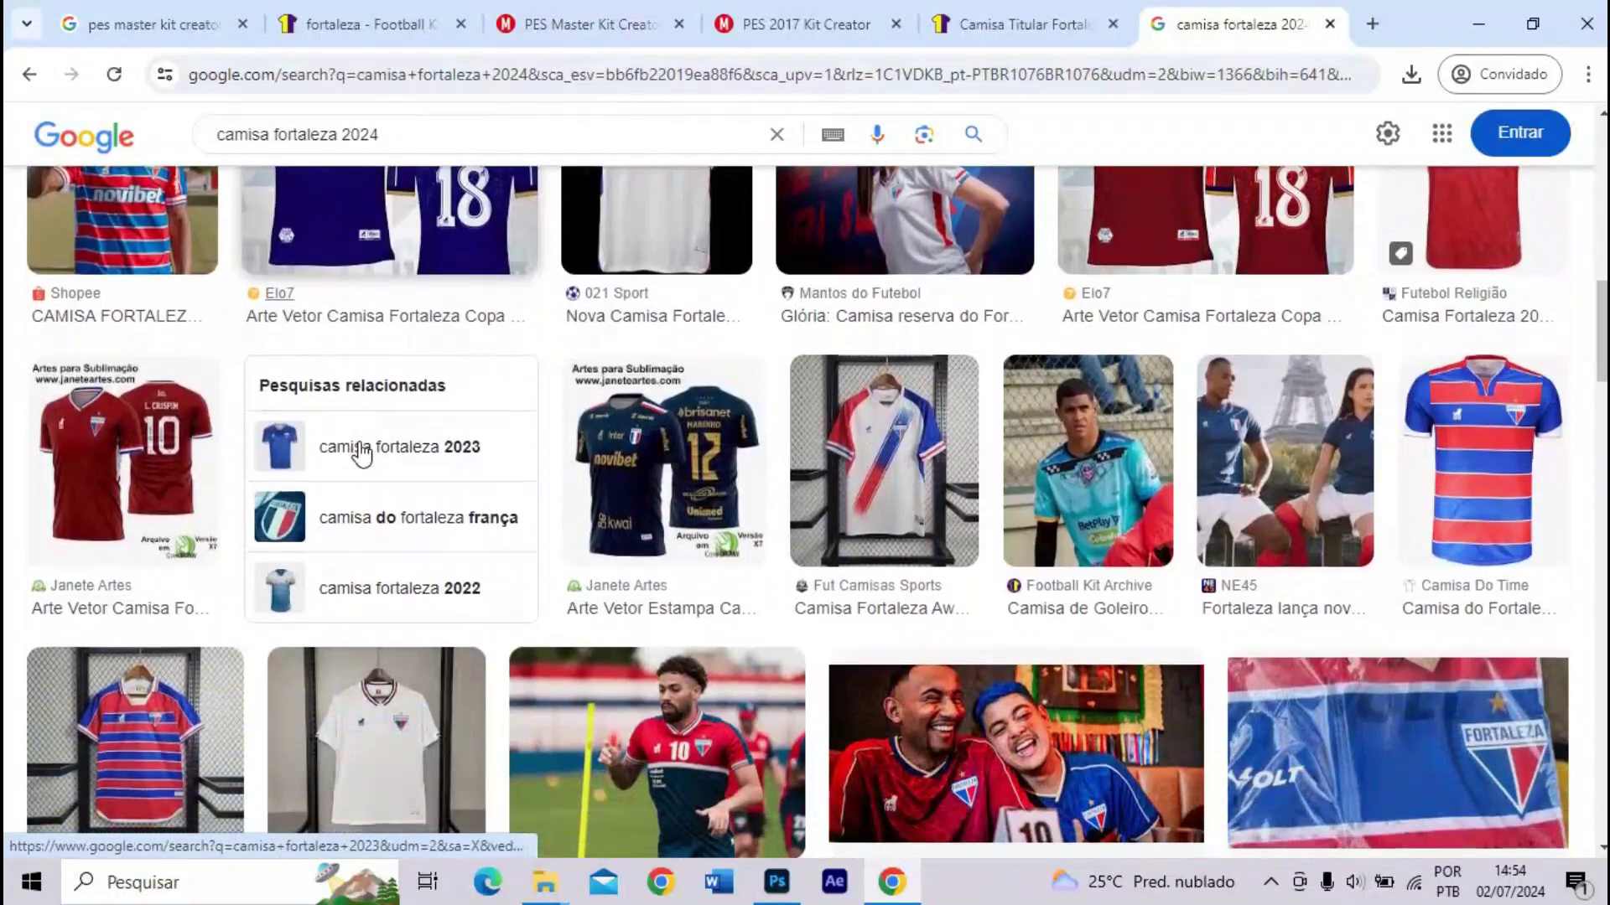
scroll(362, 455, "down", 4)
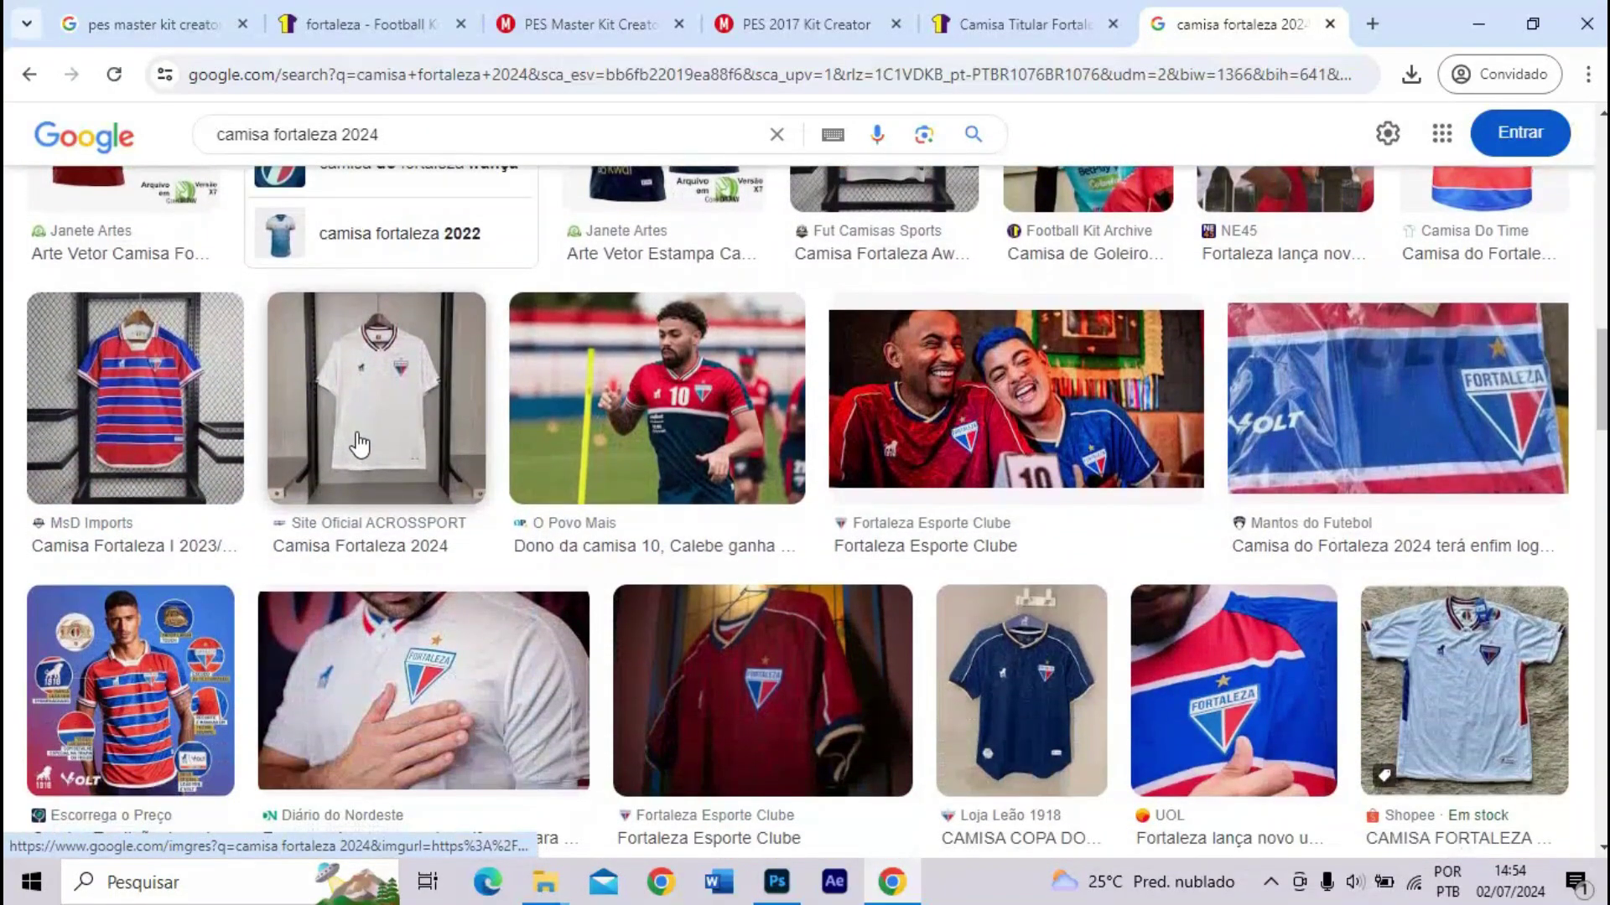
scroll(361, 444, "down", 7)
scroll(332, 419, "down", 3)
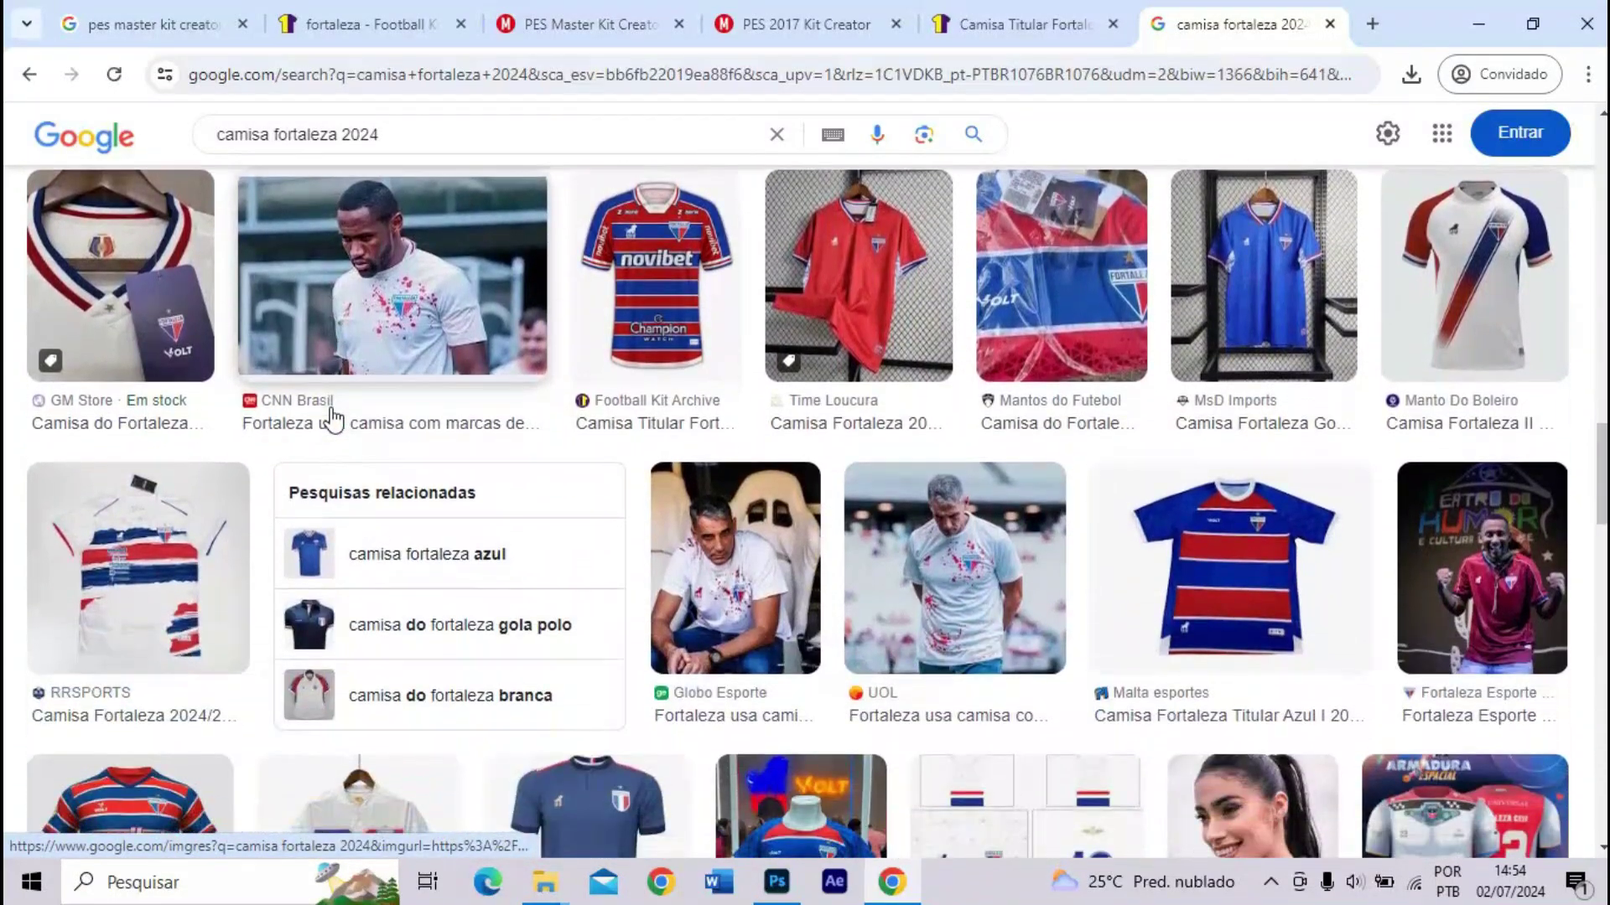
scroll(332, 419, "down", 3)
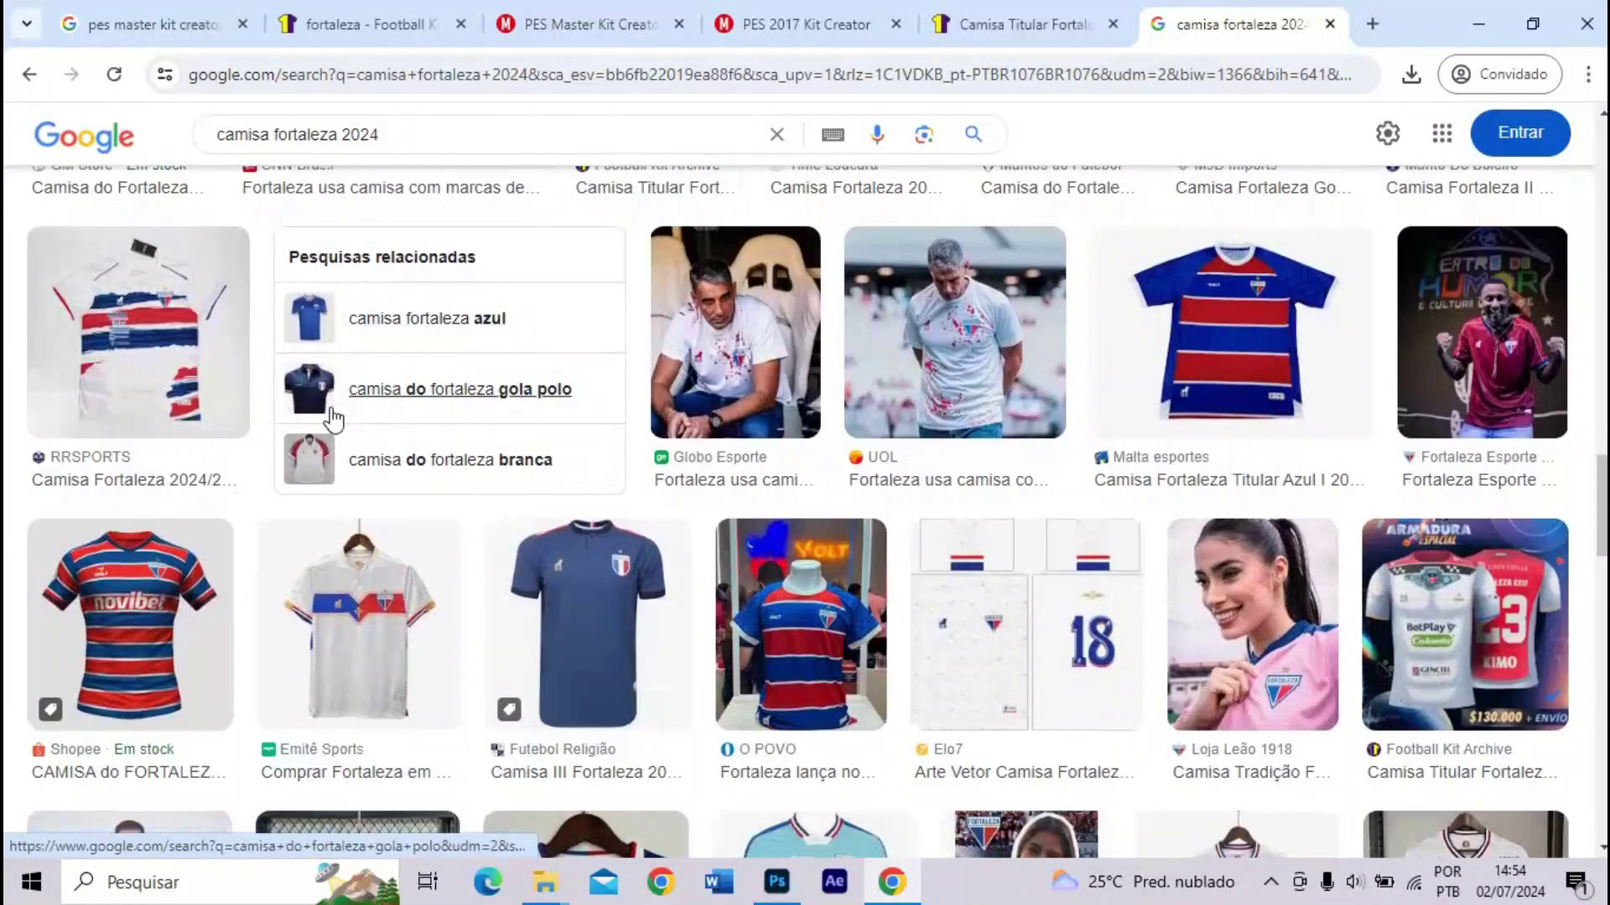
scroll(333, 420, "down", 1)
scroll(333, 419, "down", 5)
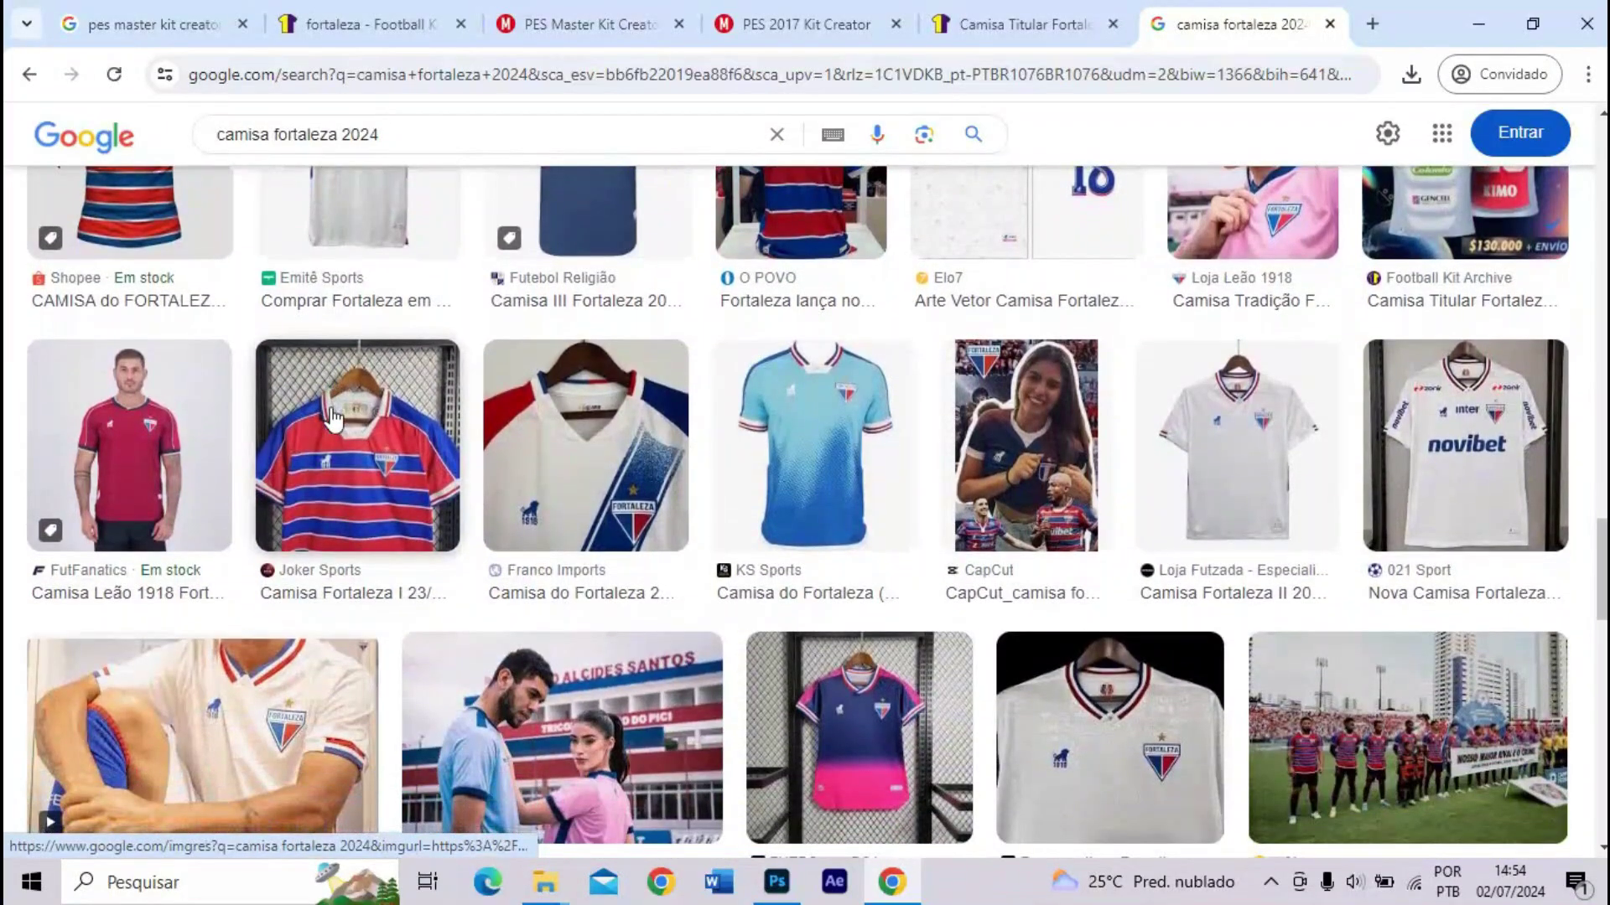
scroll(333, 419, "up", 3)
scroll(333, 419, "down", 5)
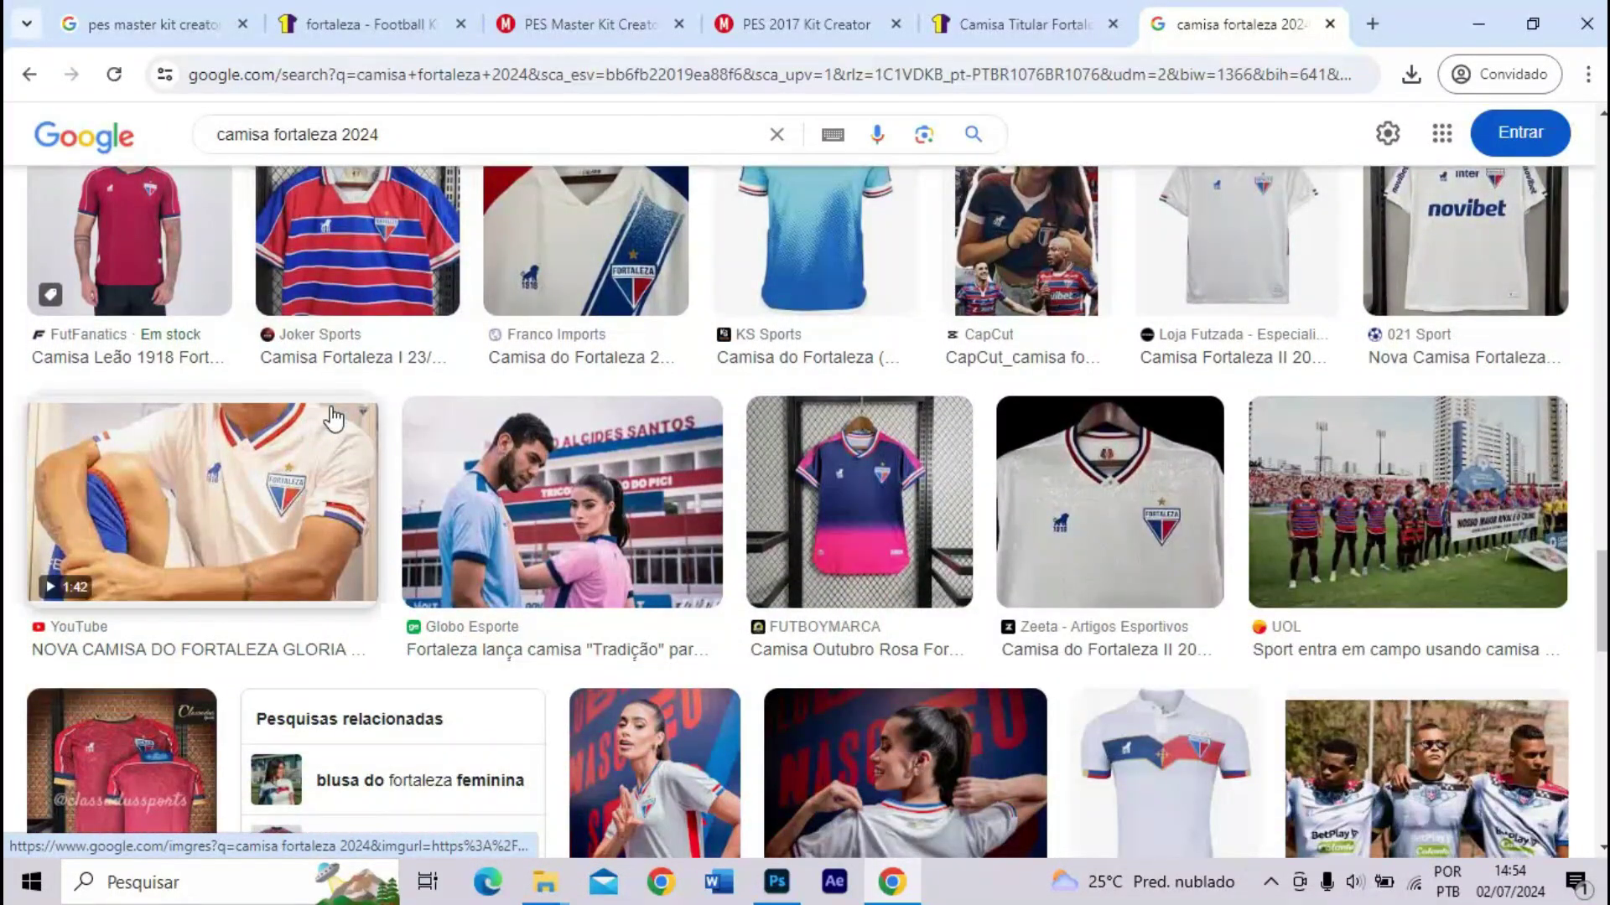
scroll(333, 419, "down", 2)
scroll(333, 416, "down", 2)
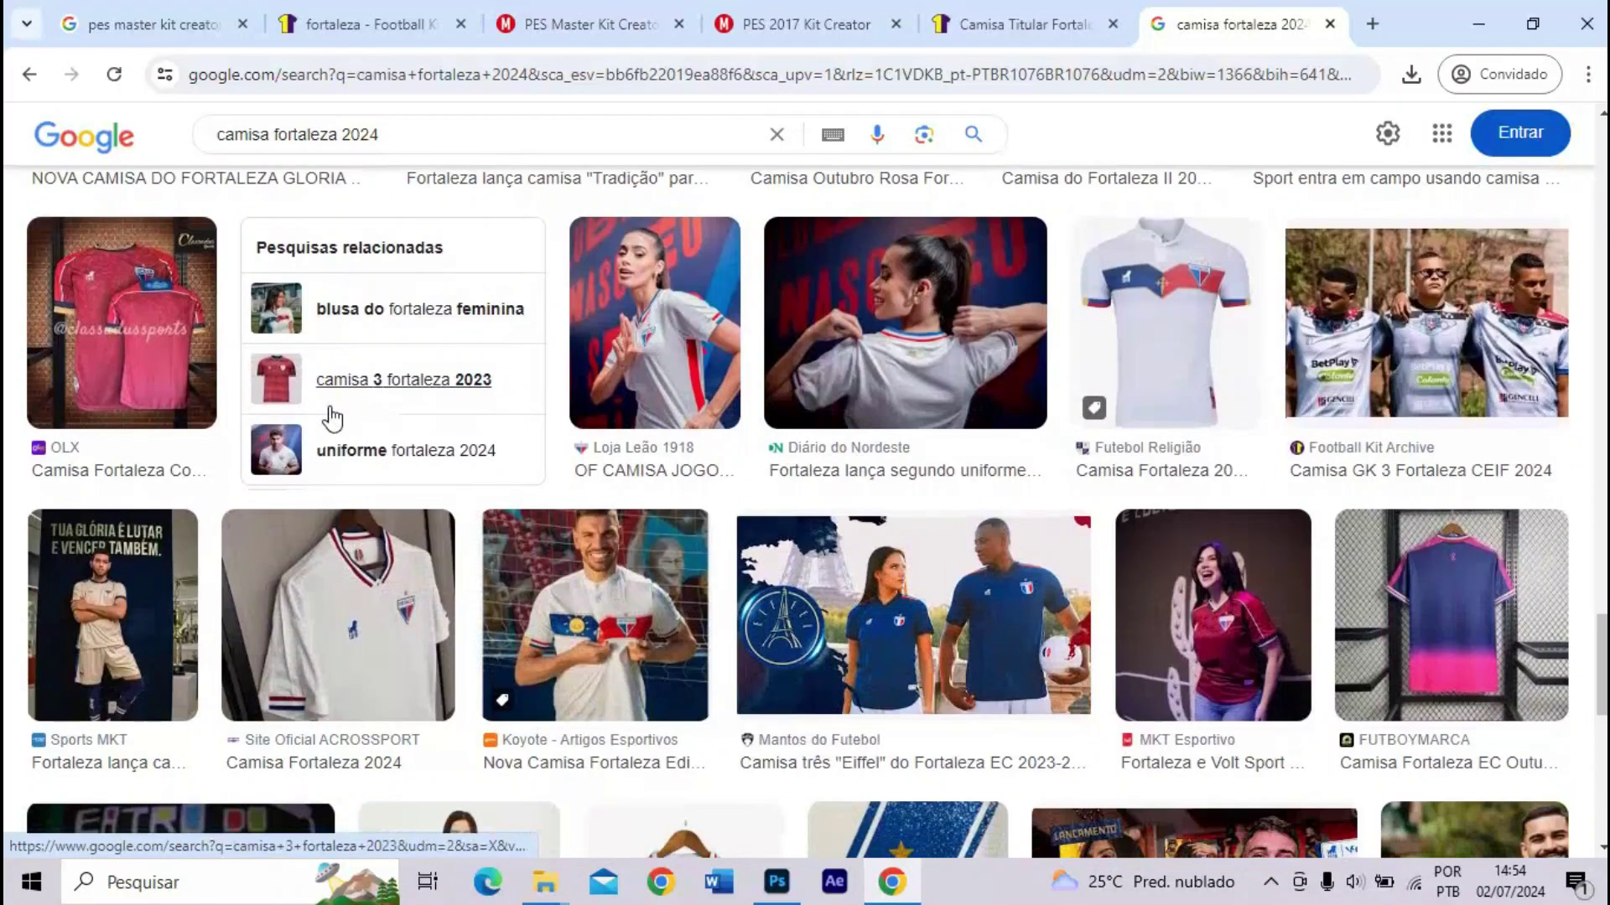
scroll(332, 417, "down", 6)
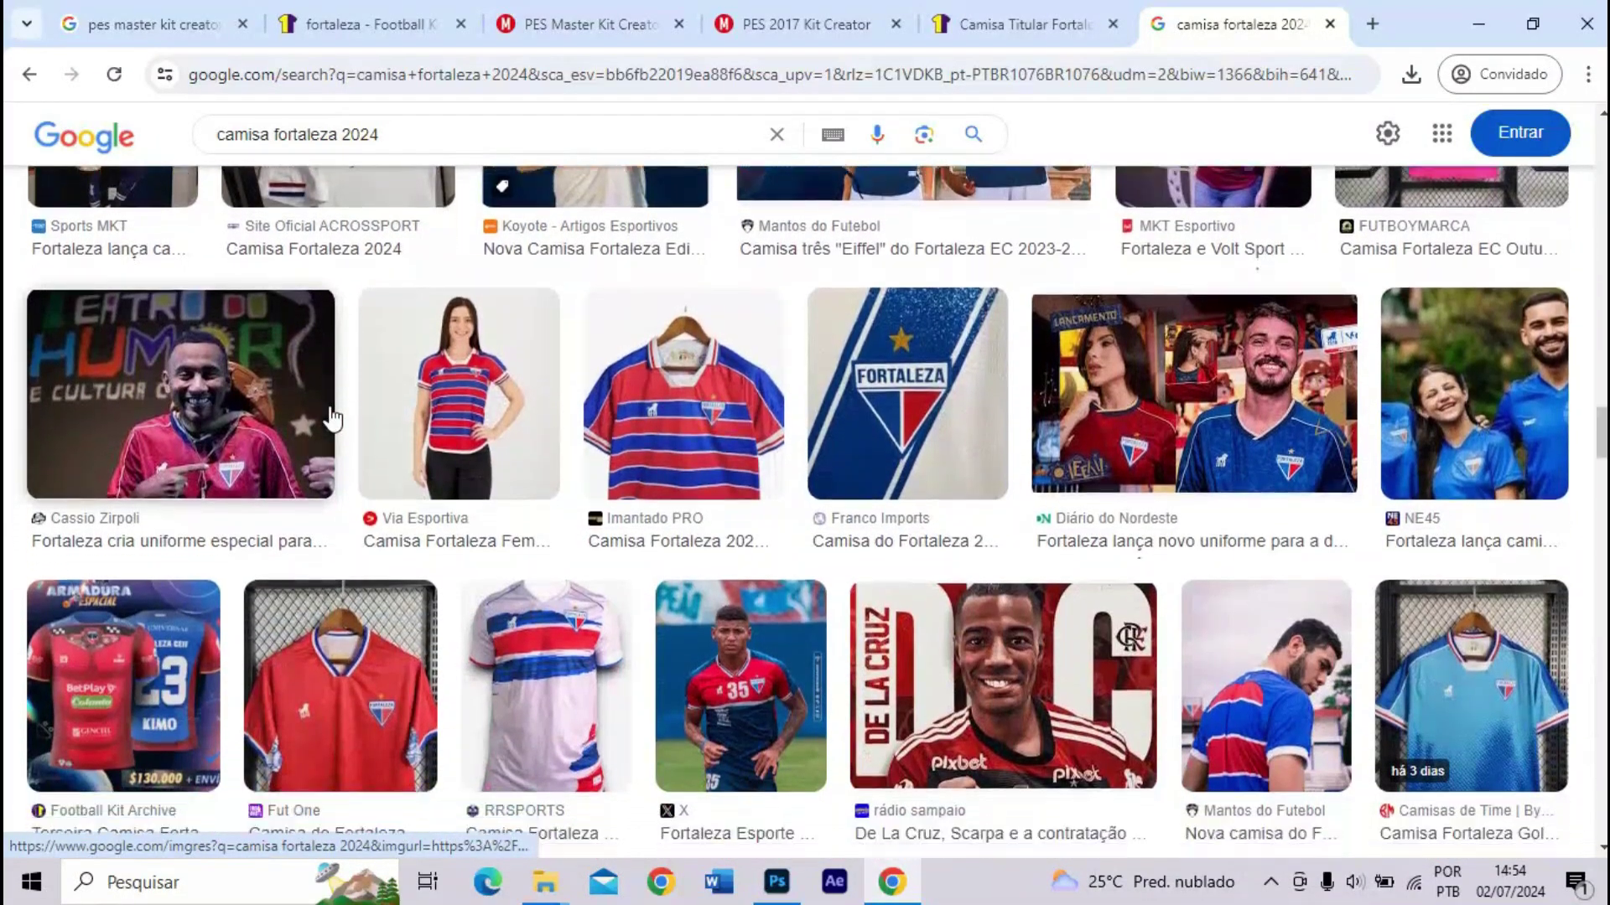
scroll(333, 416, "down", 10)
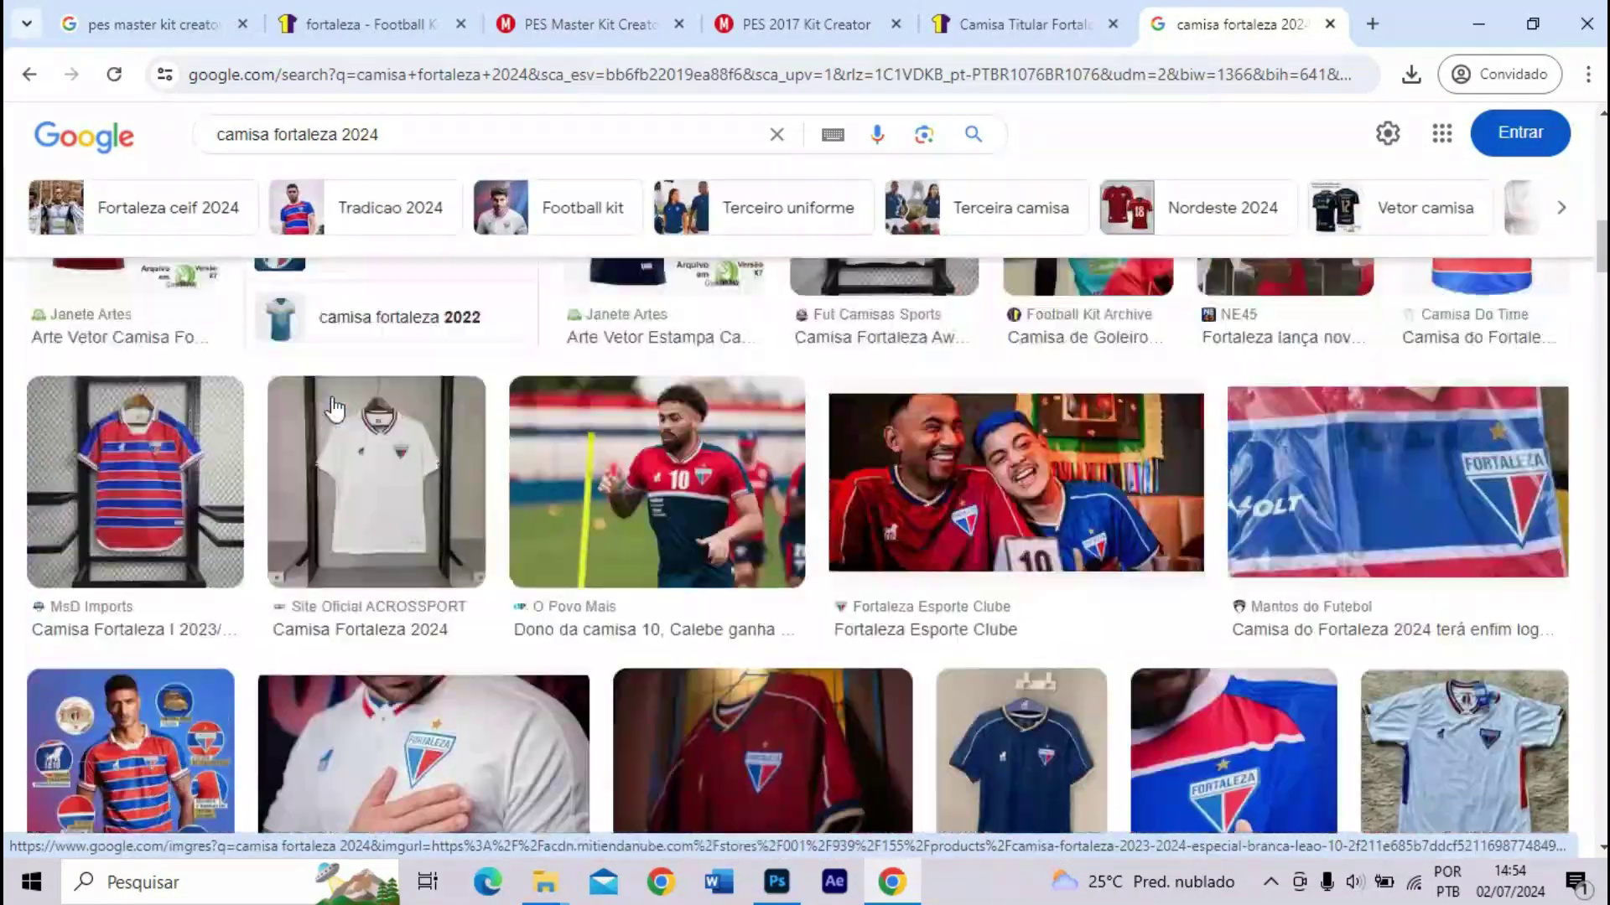
scroll(334, 409, "up", 15)
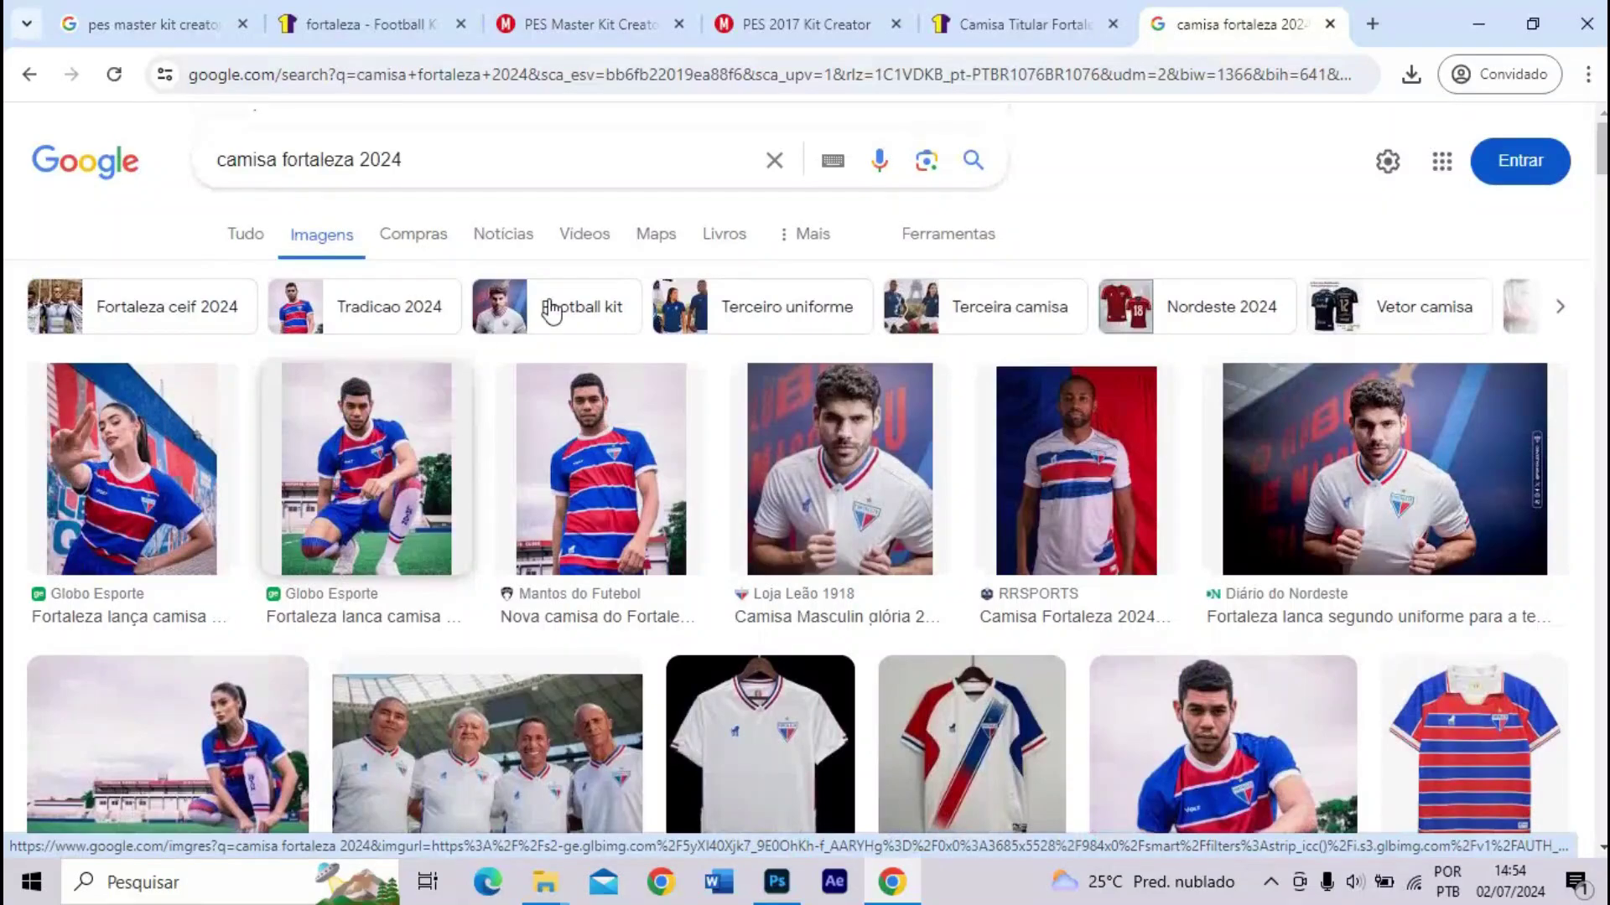
- Minimize the browser, show the desktop and delete the download image file from it
left_click(1474, 32)
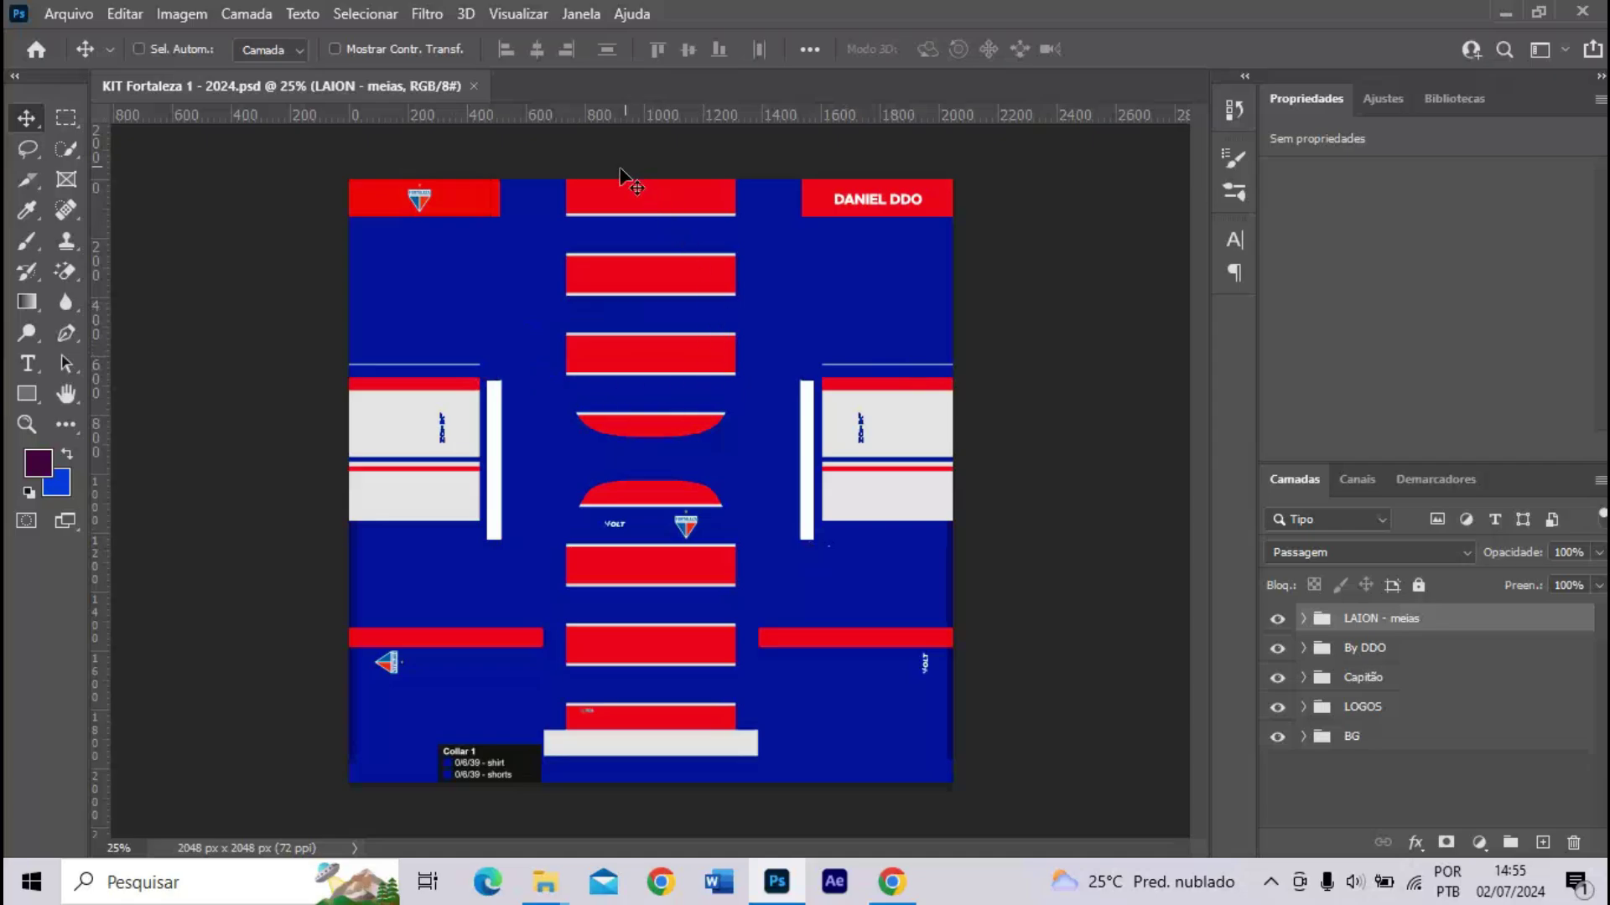
key("super+d")
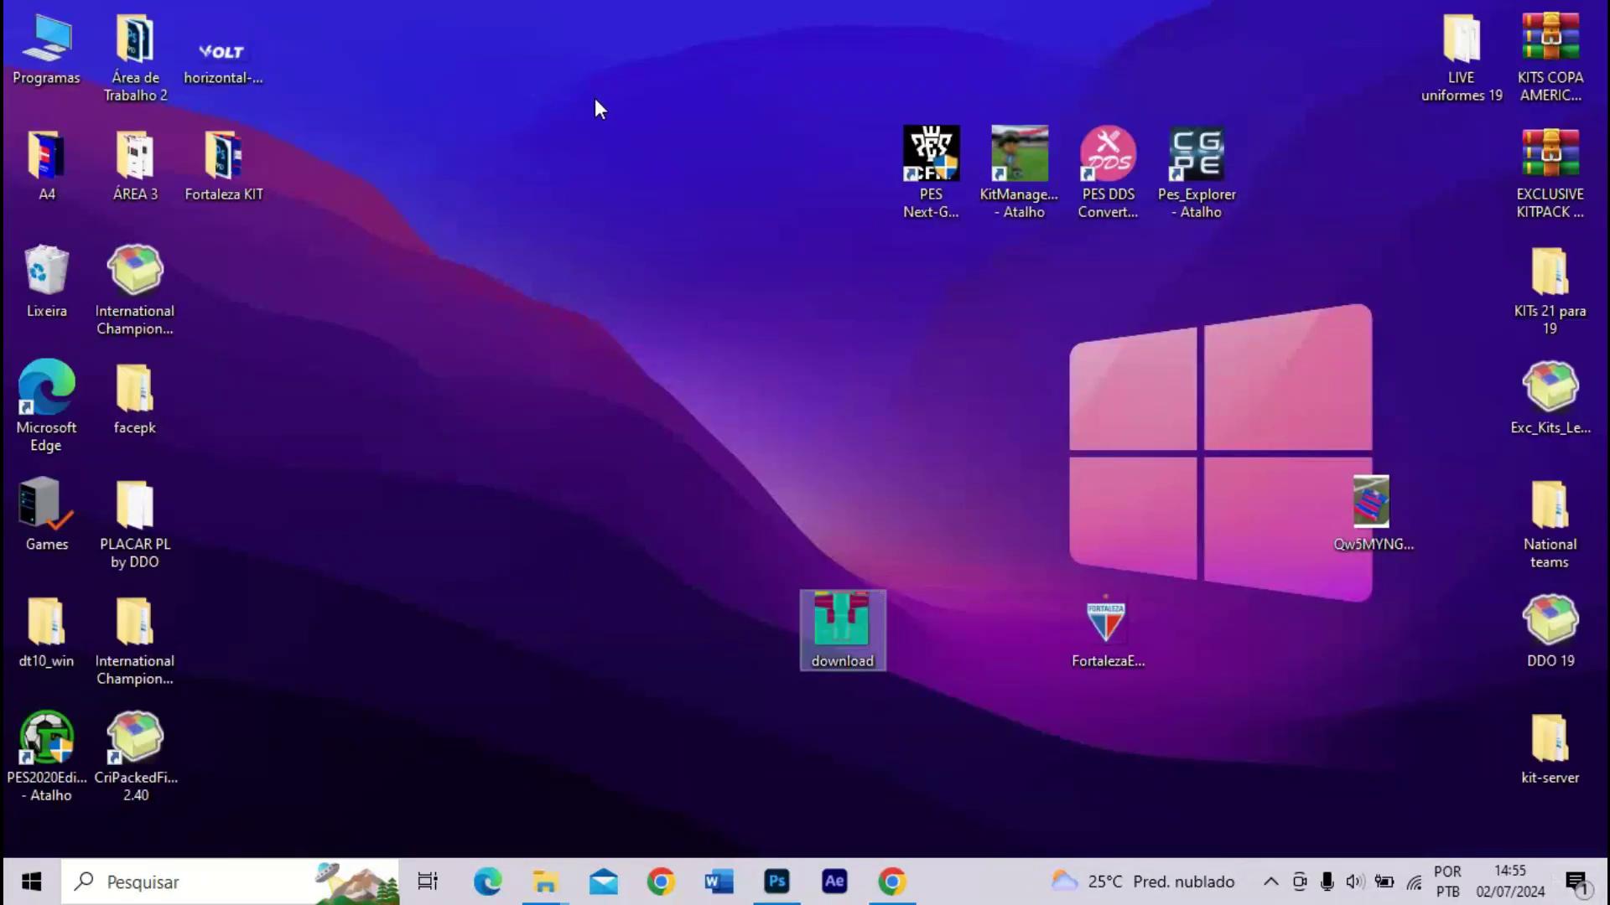
key("Delete")
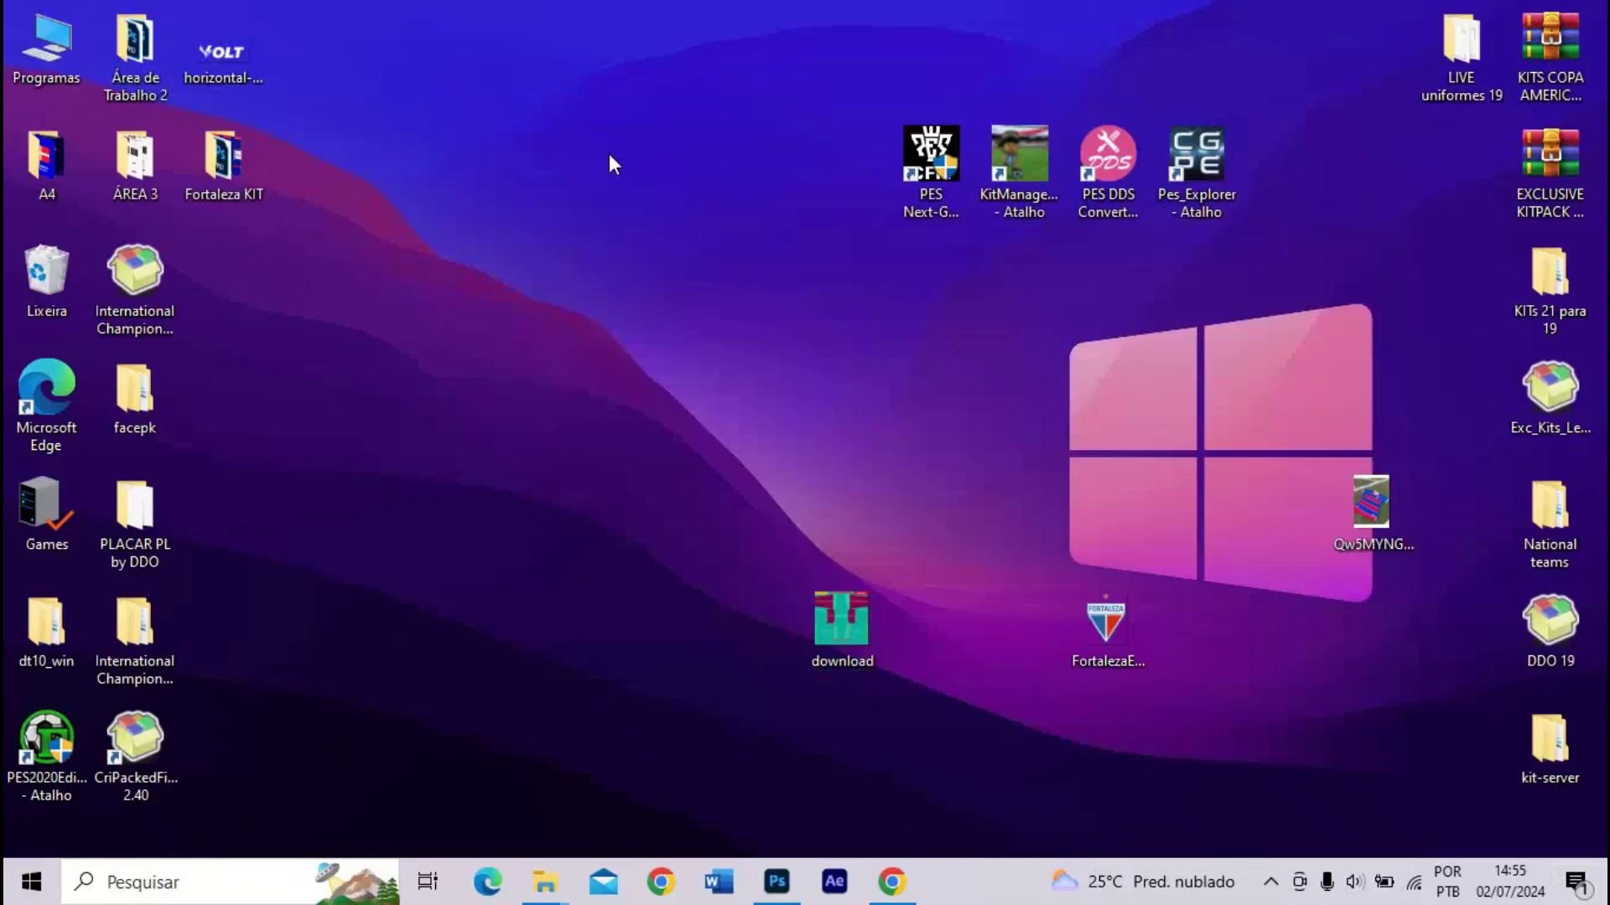
left_click_drag(633, 42, 424, 817)
left_click_drag(289, 291, 1165, 479)
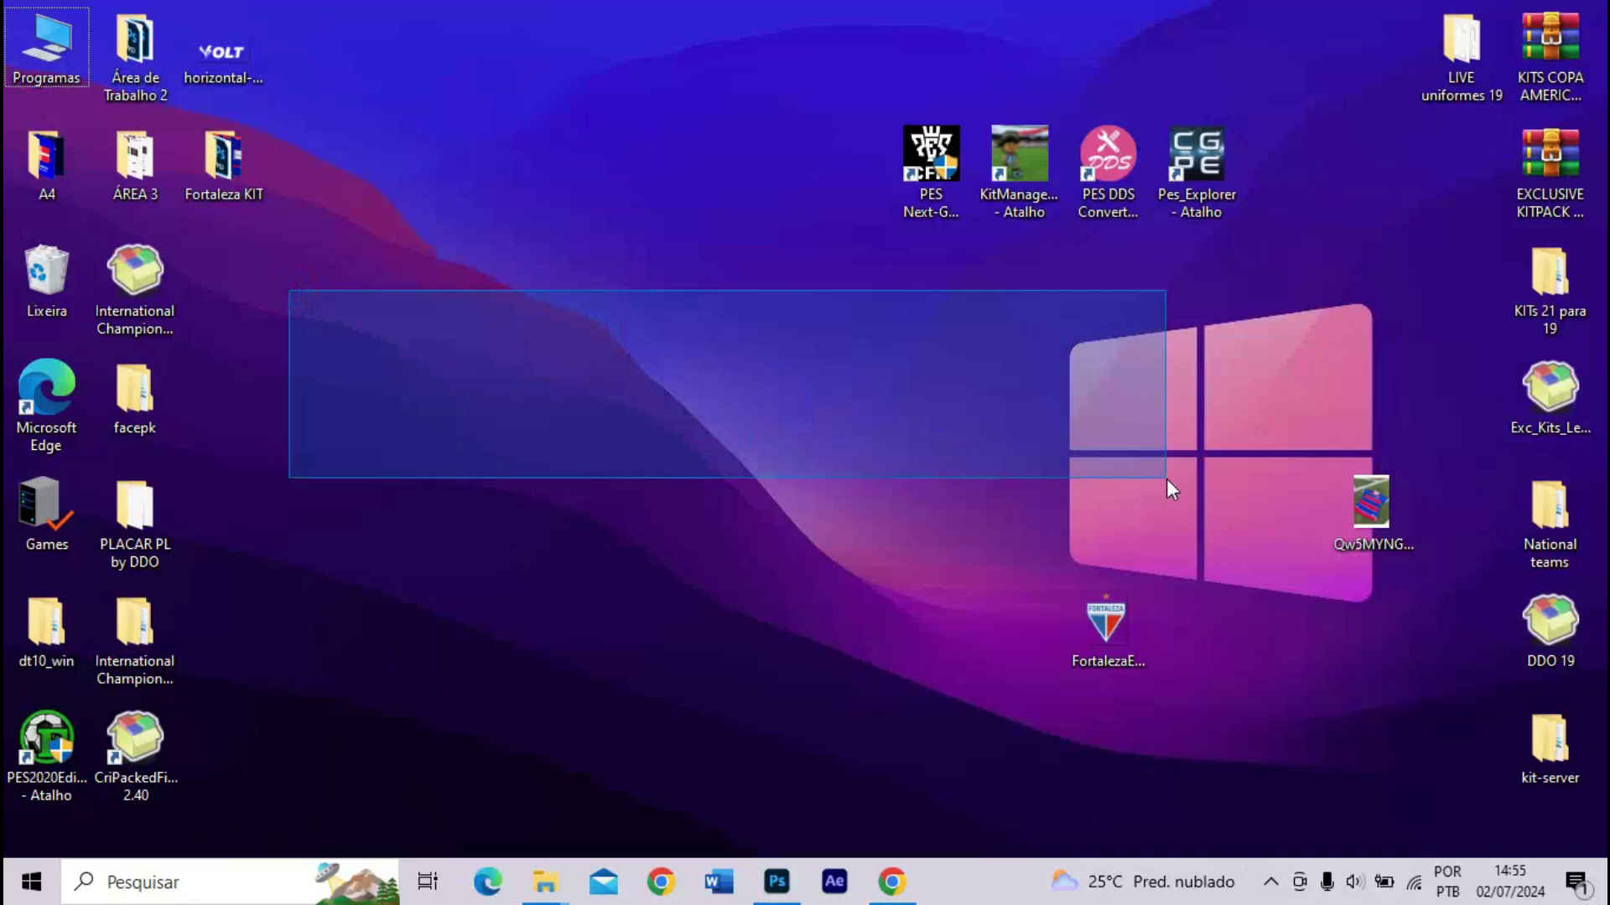
left_click_drag(1171, 490, 1172, 490)
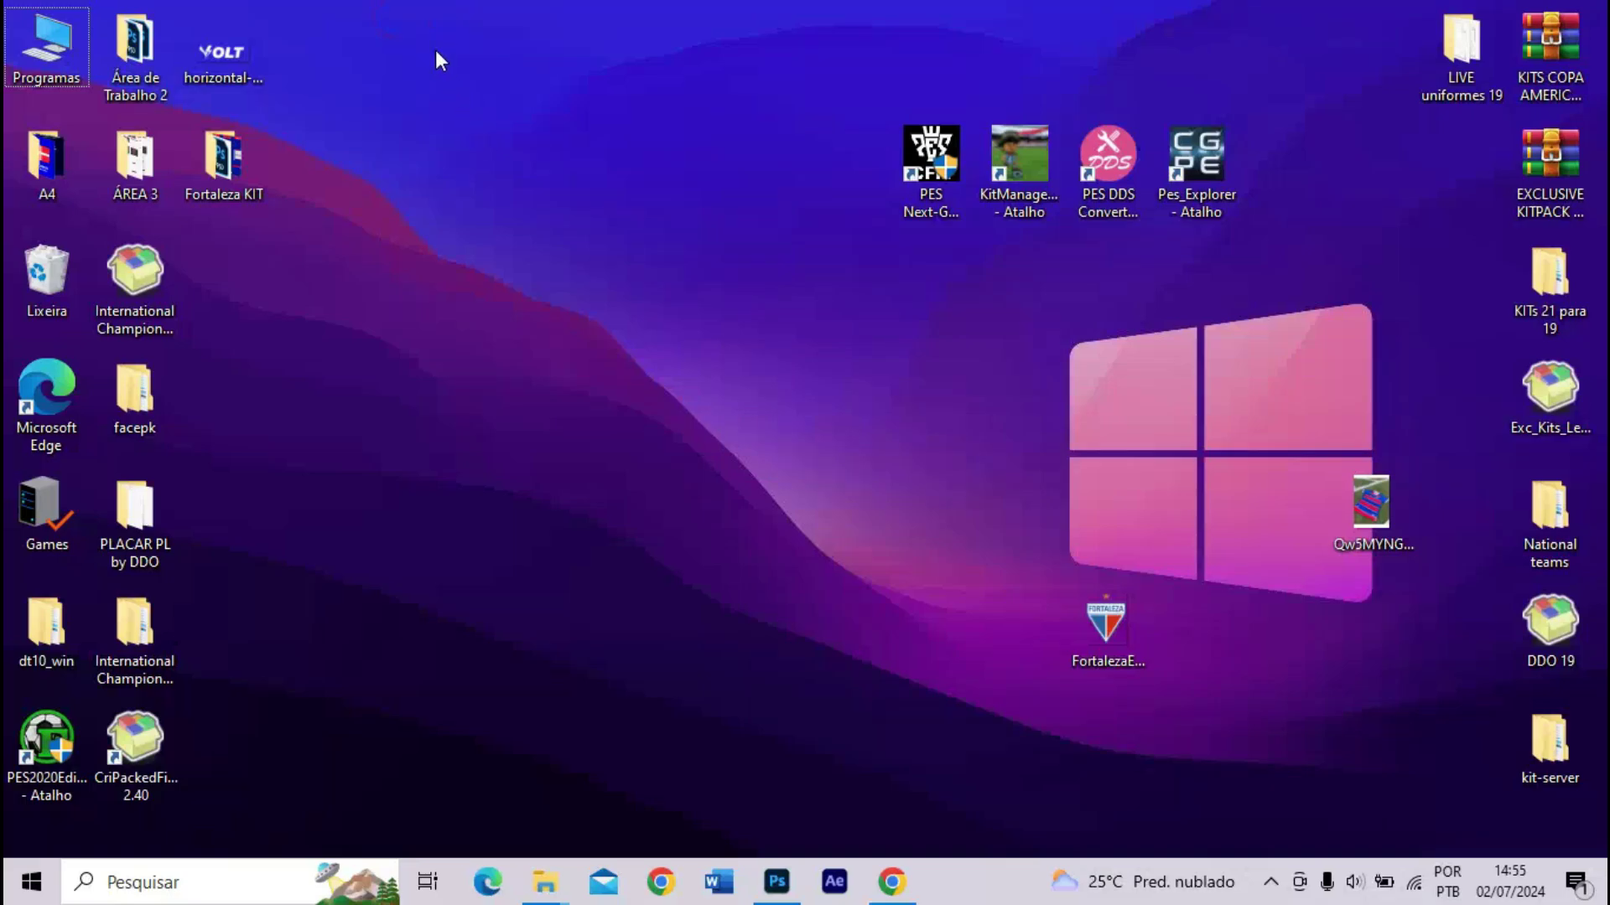
left_click_drag(432, 36, 636, 717)
left_click_drag(1024, 403, 356, 471)
left_click_drag(508, 33, 737, 842)
- Move the FortalezaEsporteClube.svg crest file directly below the Qw5MYNG shirt photo on the desktop
left_click_drag(1124, 671, 1400, 616)
left_click(1312, 429)
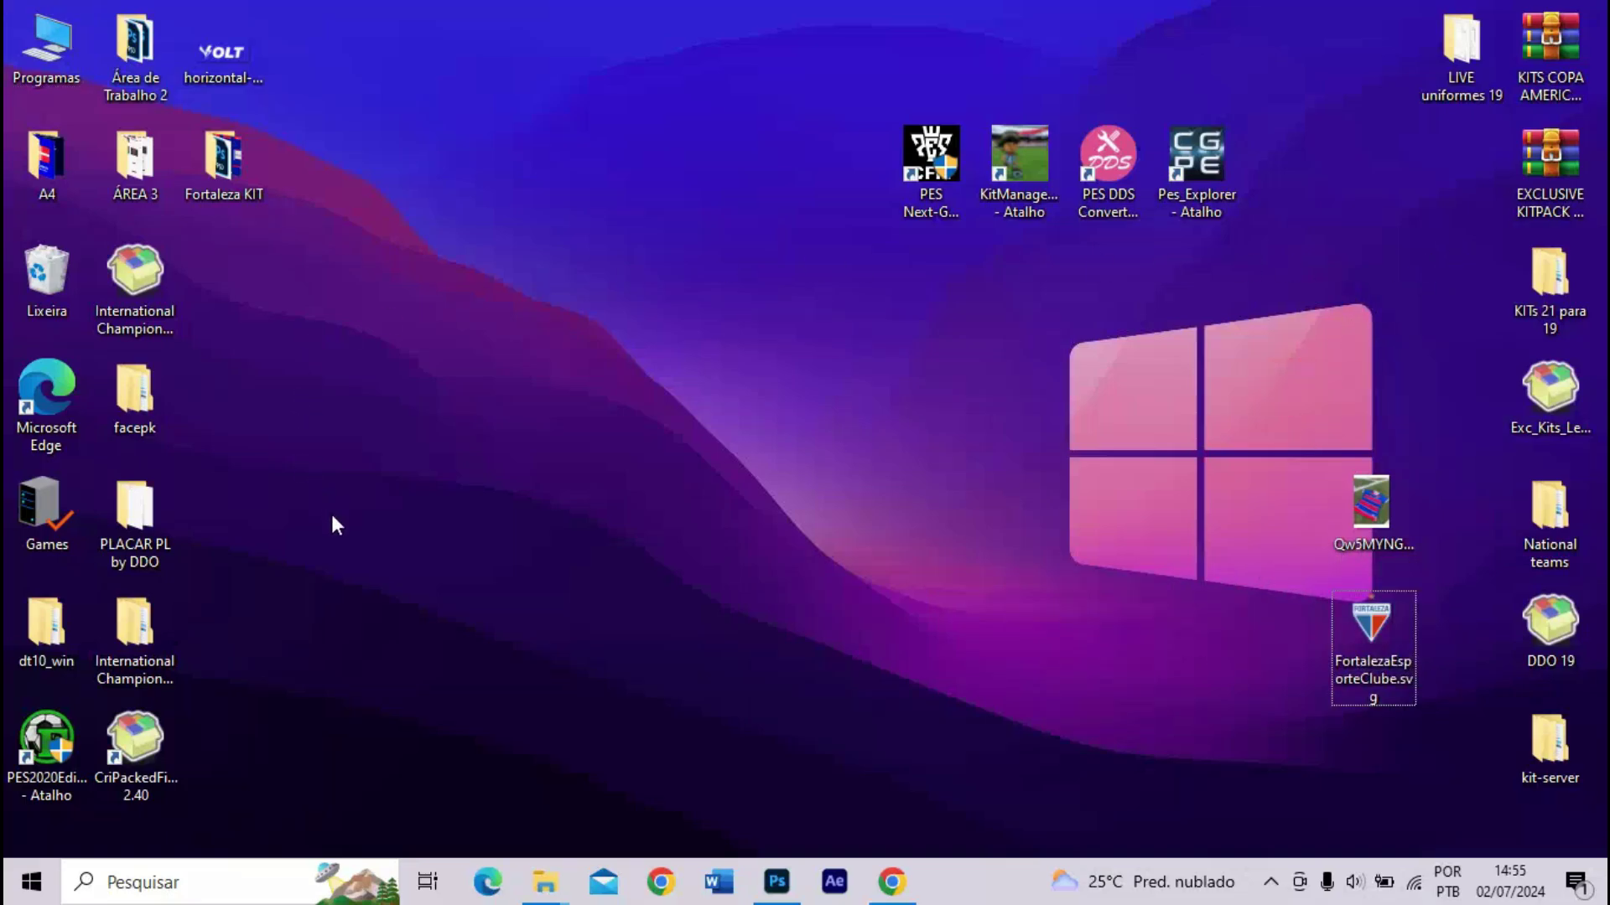
- Open the LIVE uniformes 19 folder and examine the back number texture u0109p3_back.dds in paint.net, closing it when done
double_click(1448, 94)
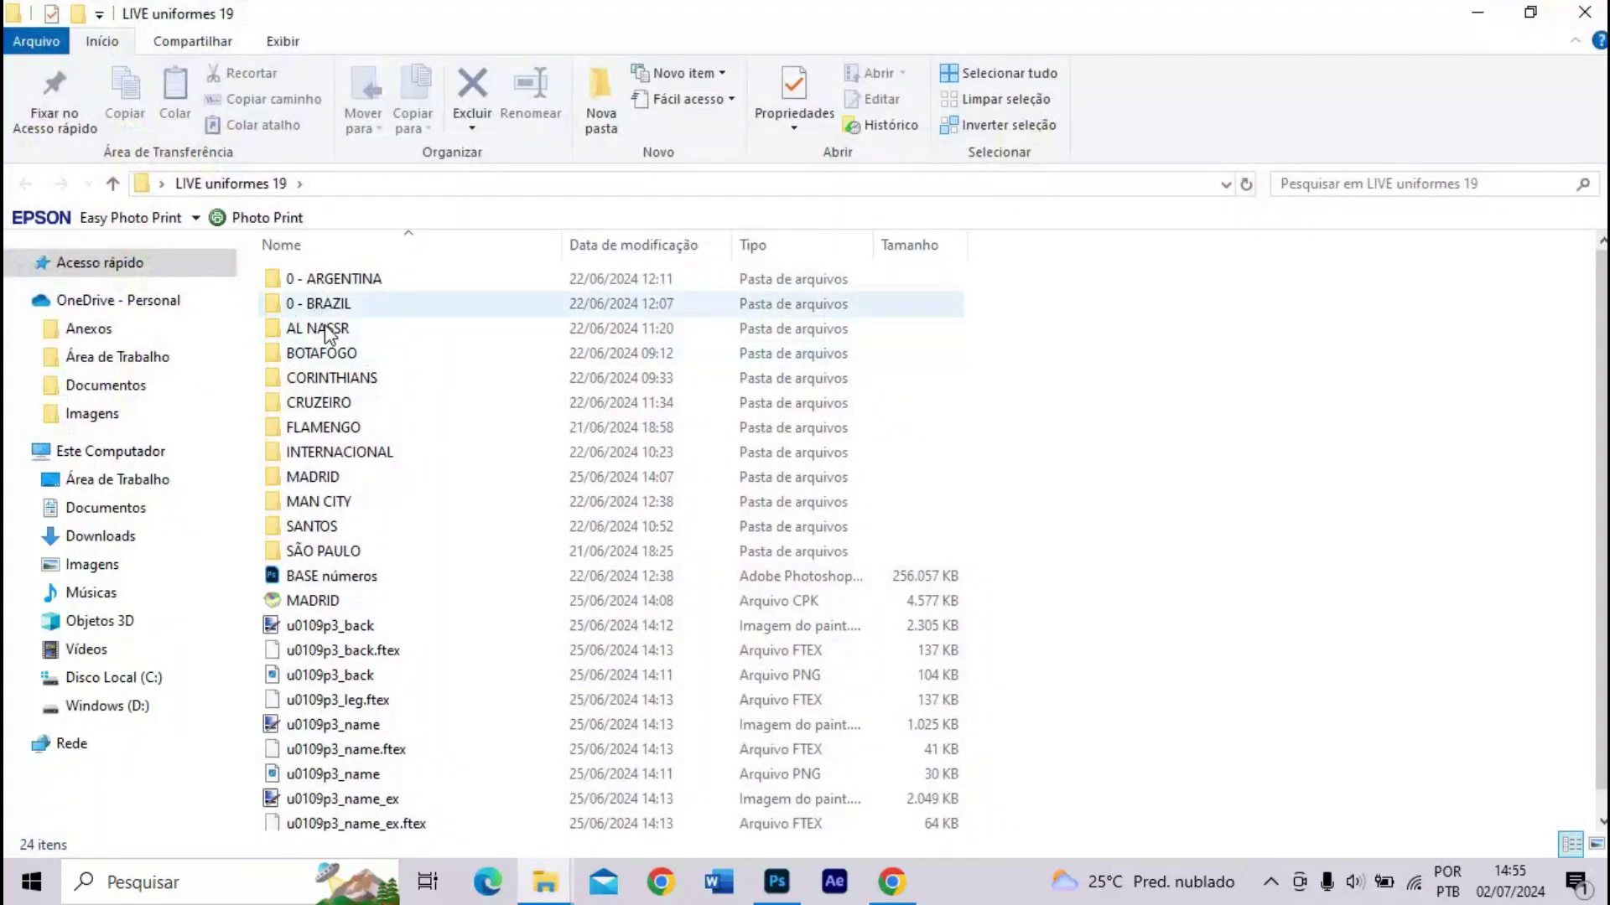
scroll(322, 453, "down", 1)
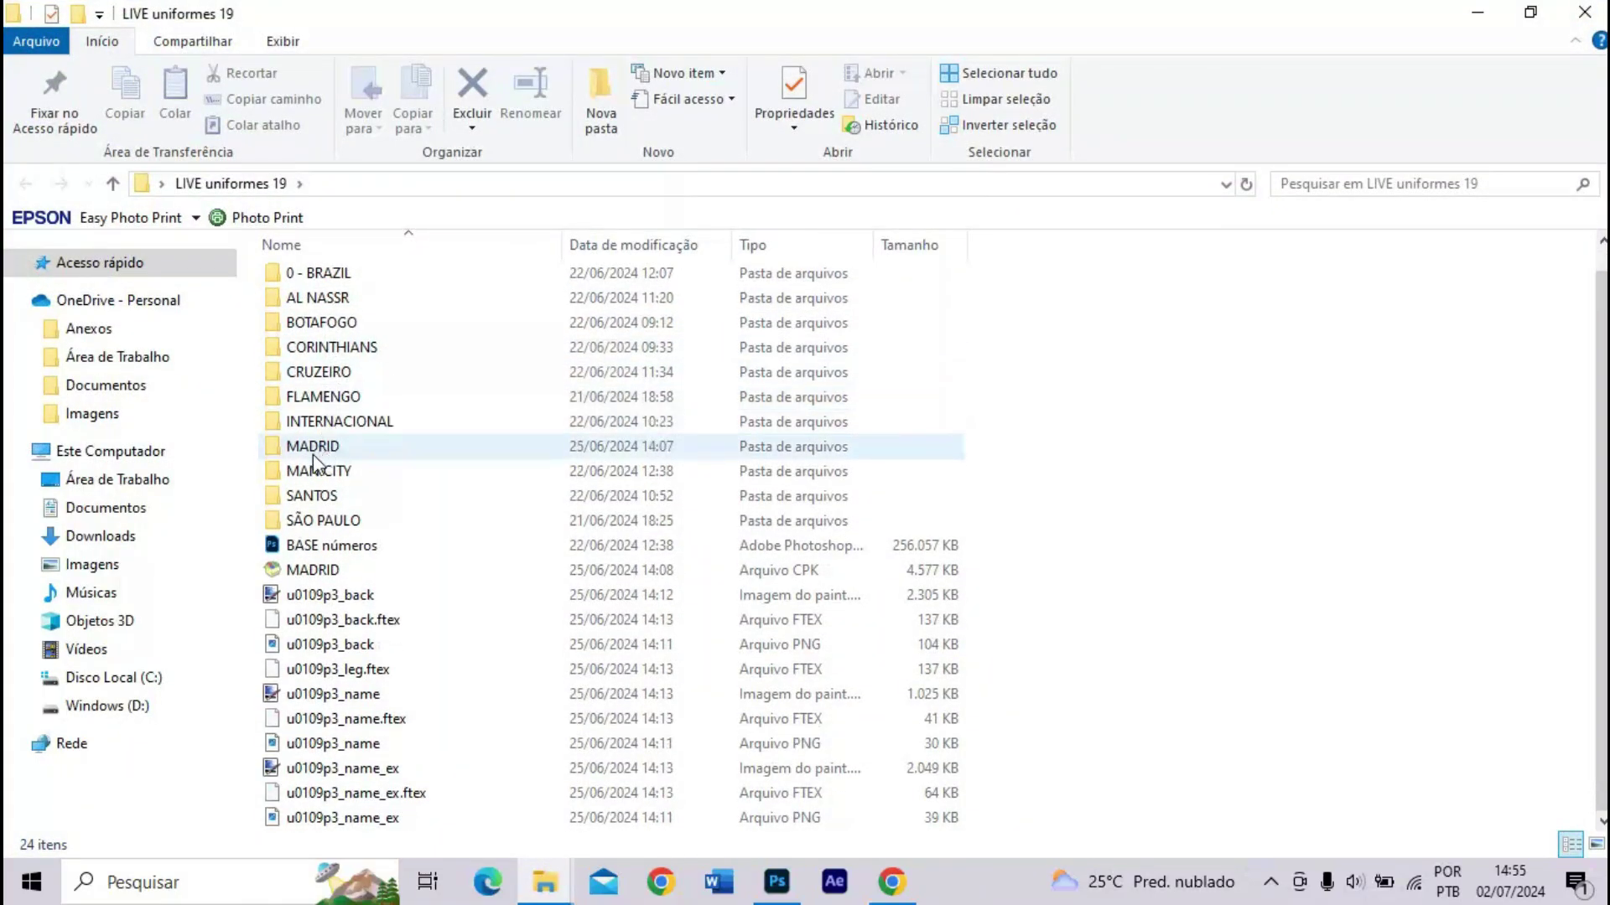
left_click(349, 597)
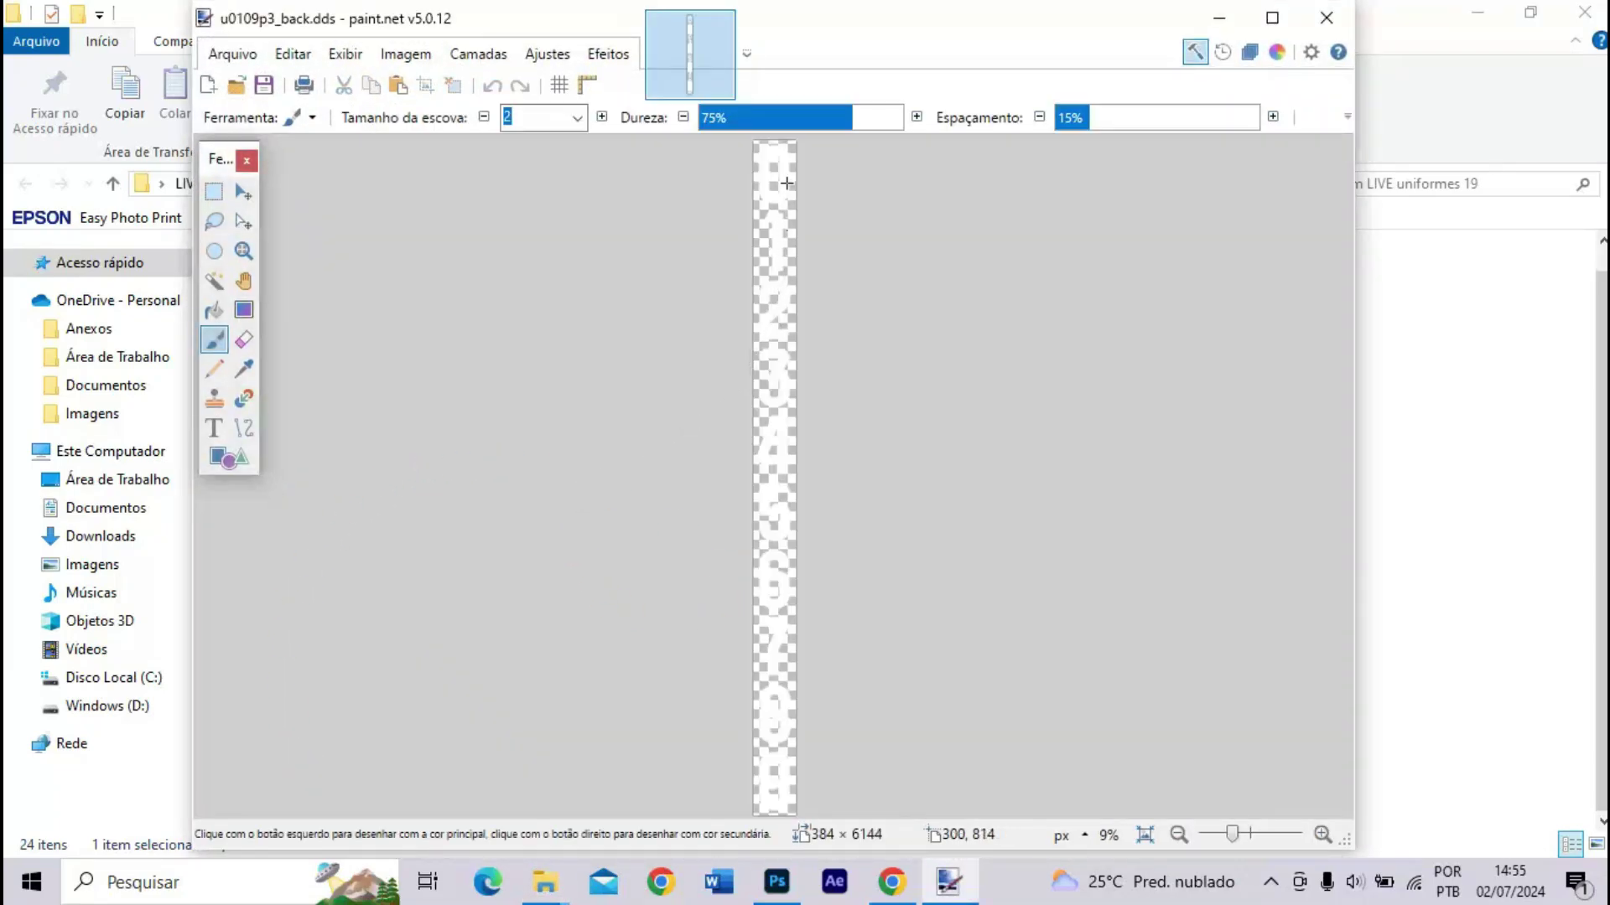
scroll(787, 162, "down", 5)
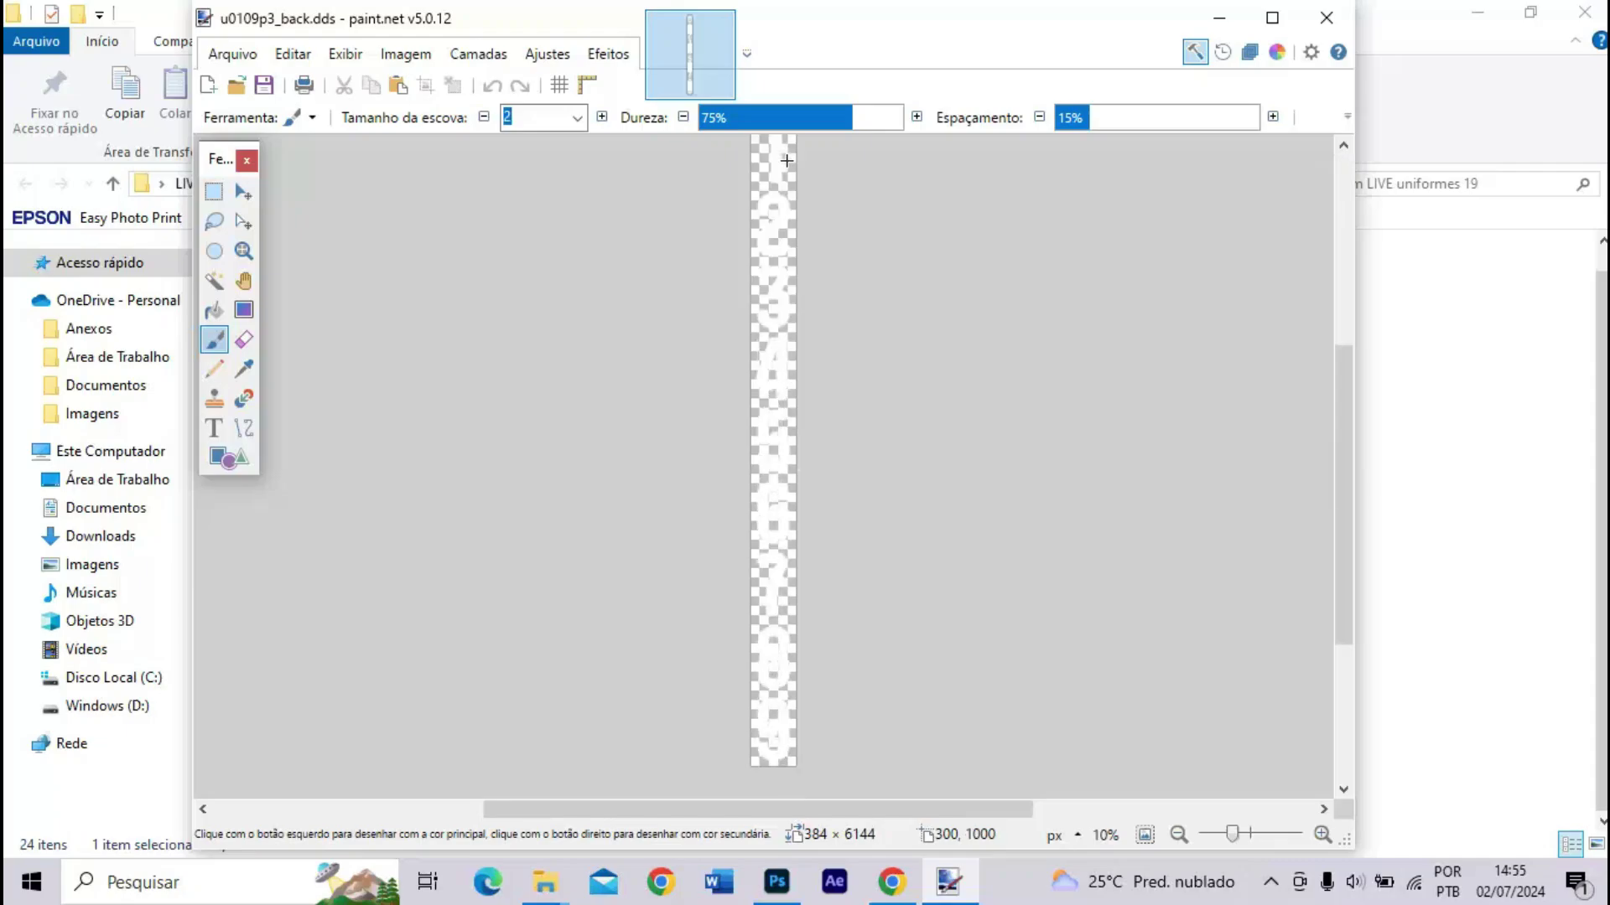
mouse_move(1079, 49)
left_mouse_down()
mouse_move(1177, 51)
mouse_move(1593, 226)
mouse_move(1209, 52)
mouse_move(1090, 48)
mouse_move(1073, 0)
left_mouse_up()
scroll(519, 431, "up", 5)
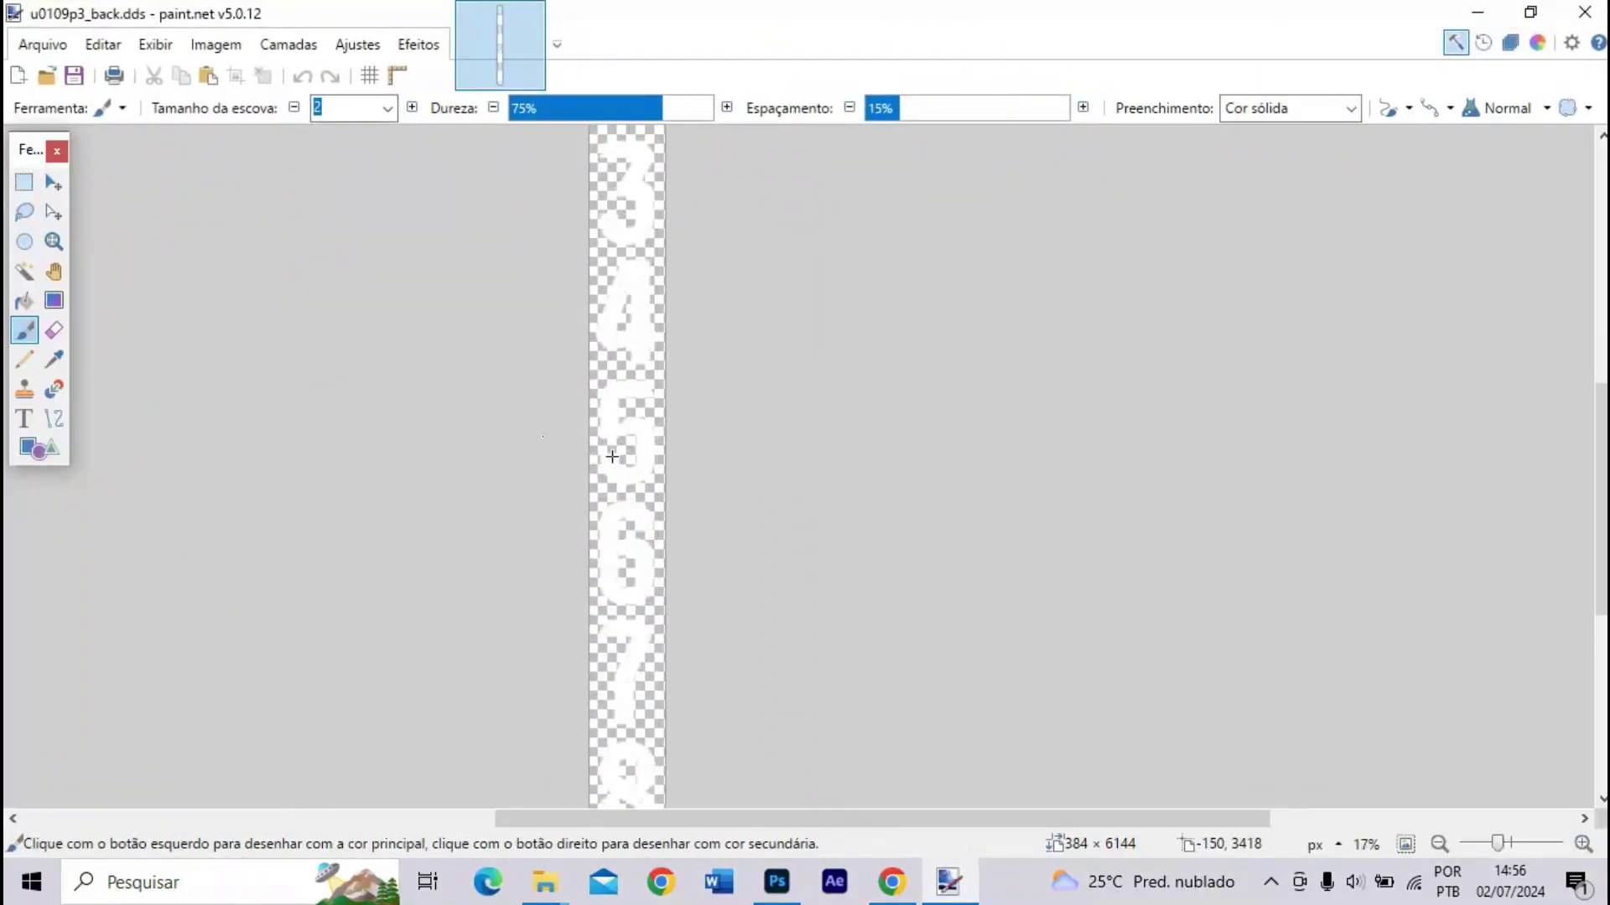
left_click(1571, 7)
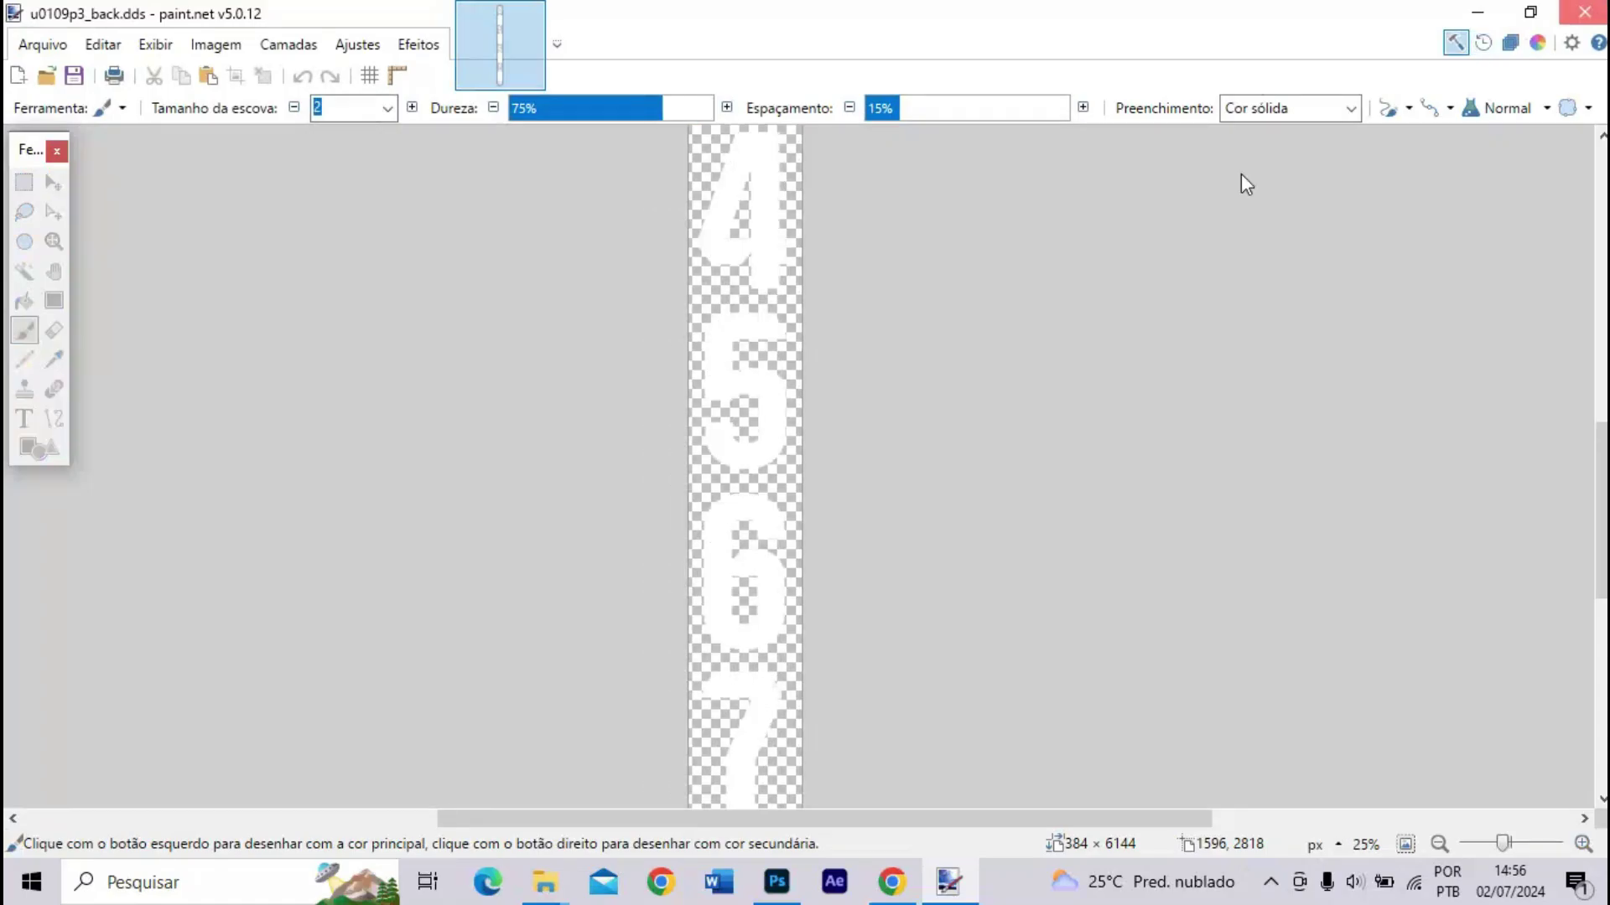
- Open u0109p3_name.dds in paint.net to examine the name lettering texture, and close it again
left_click(335, 694)
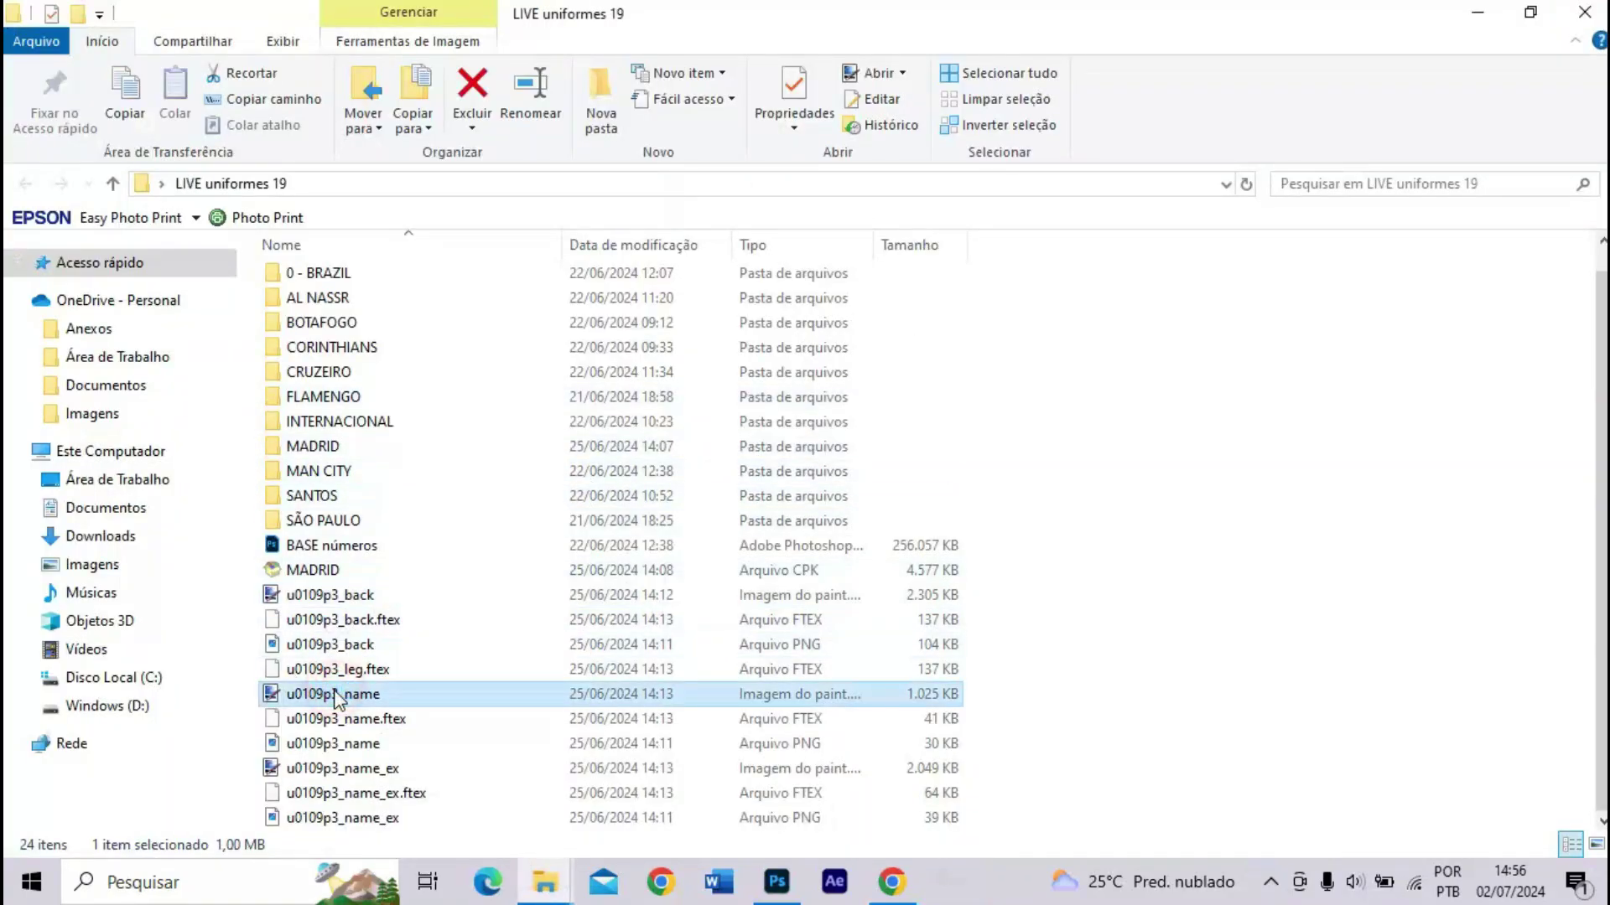
double_click(335, 694)
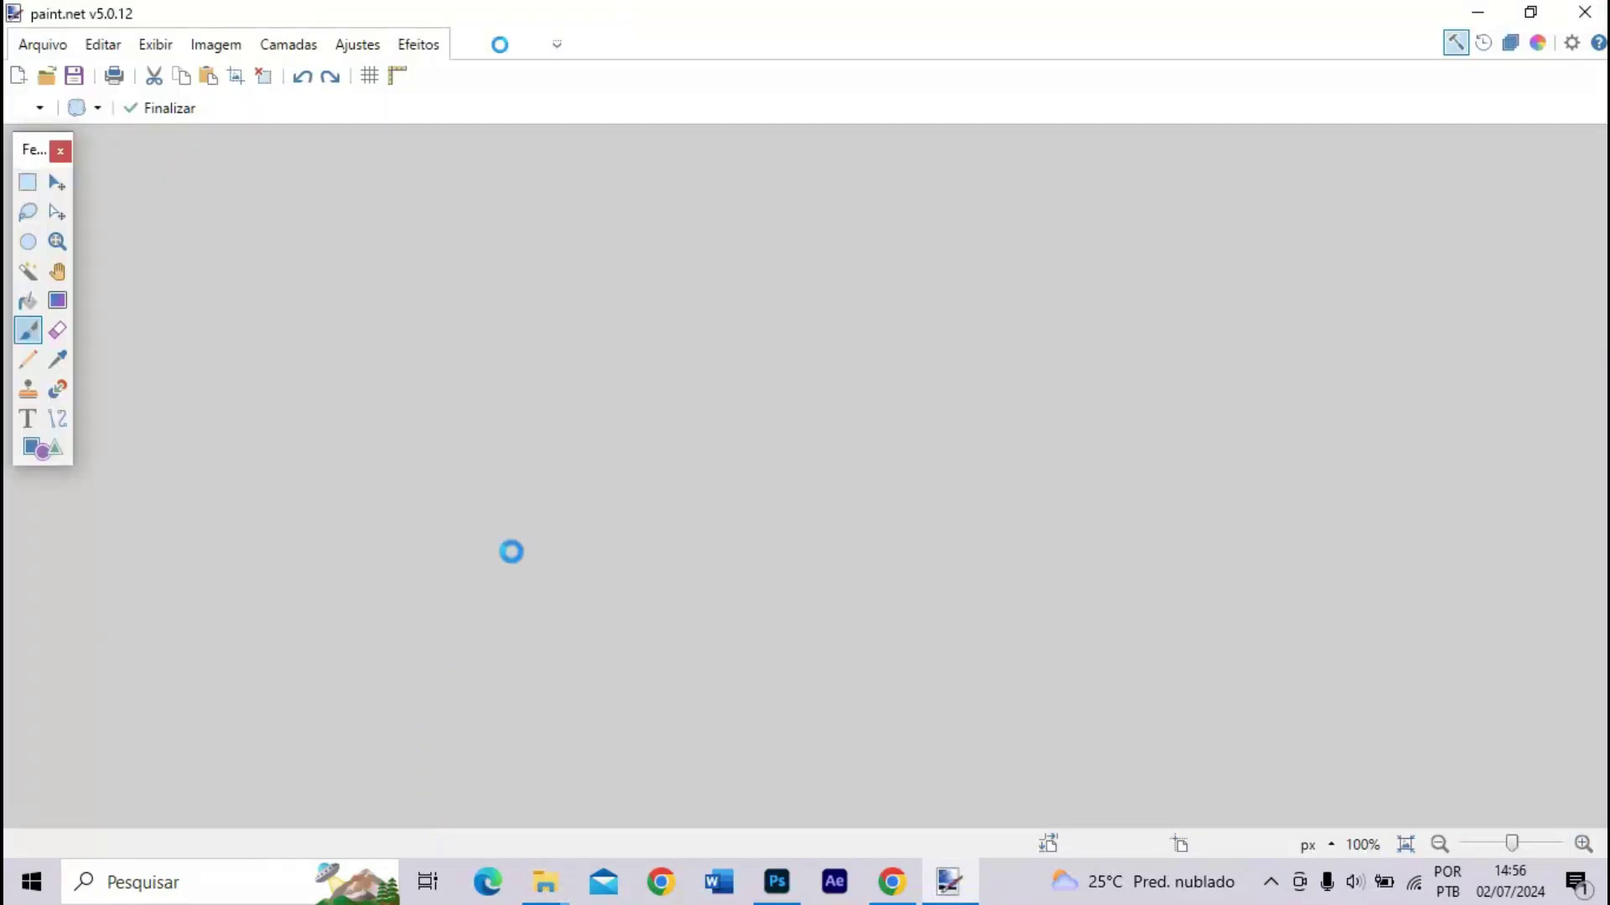
scroll(524, 552, "down", 1)
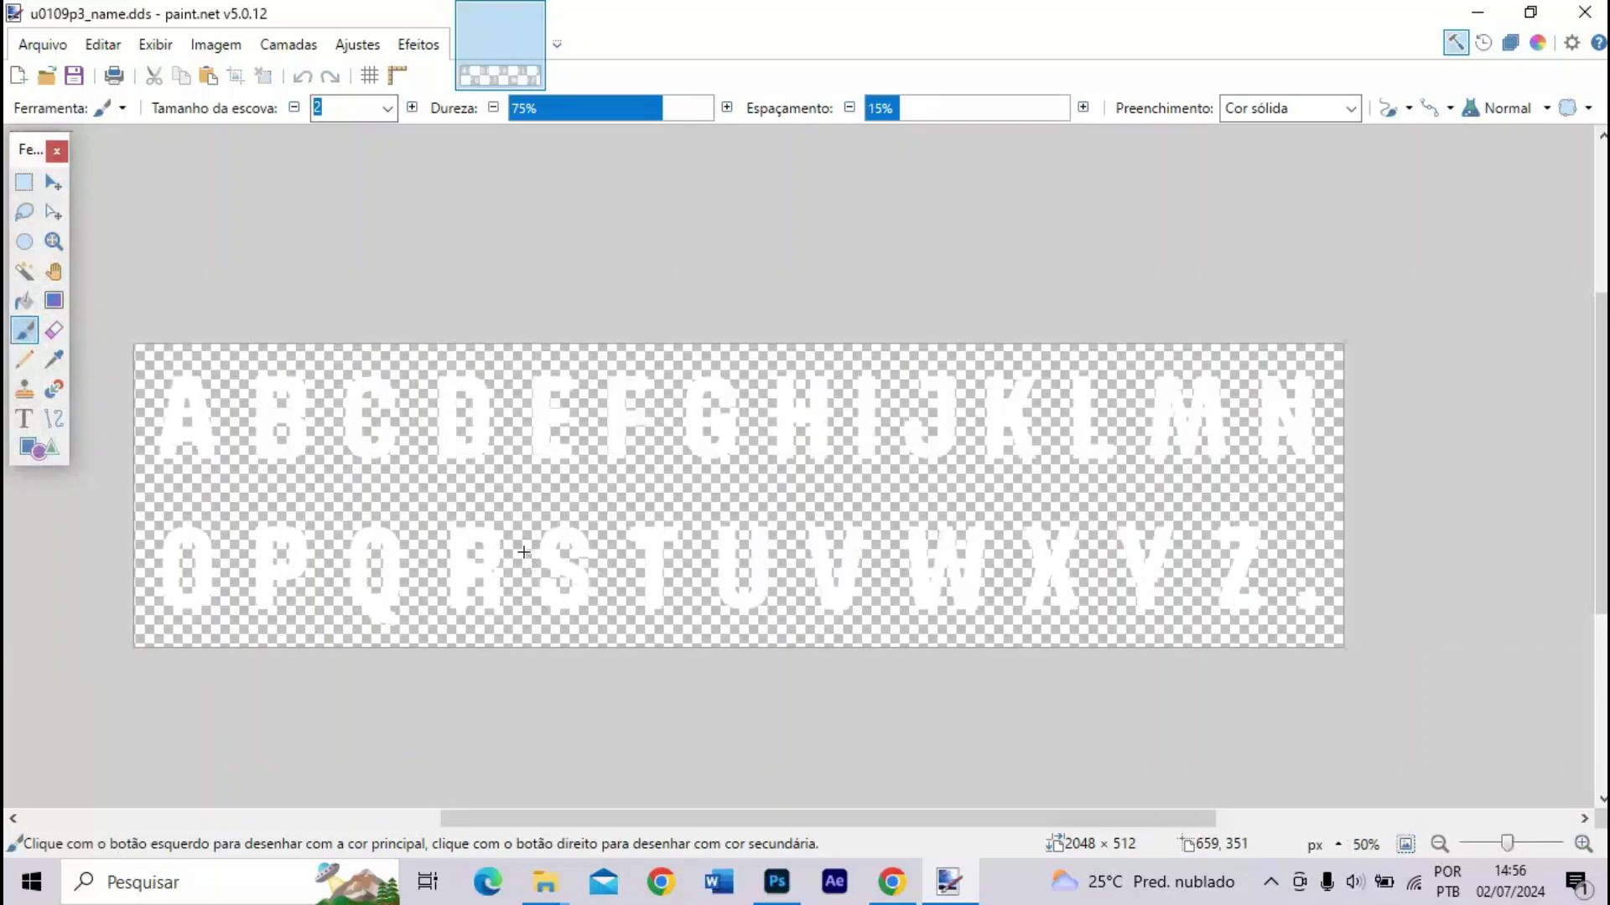
scroll(524, 552, "up", 1)
scroll(524, 552, "down", 1)
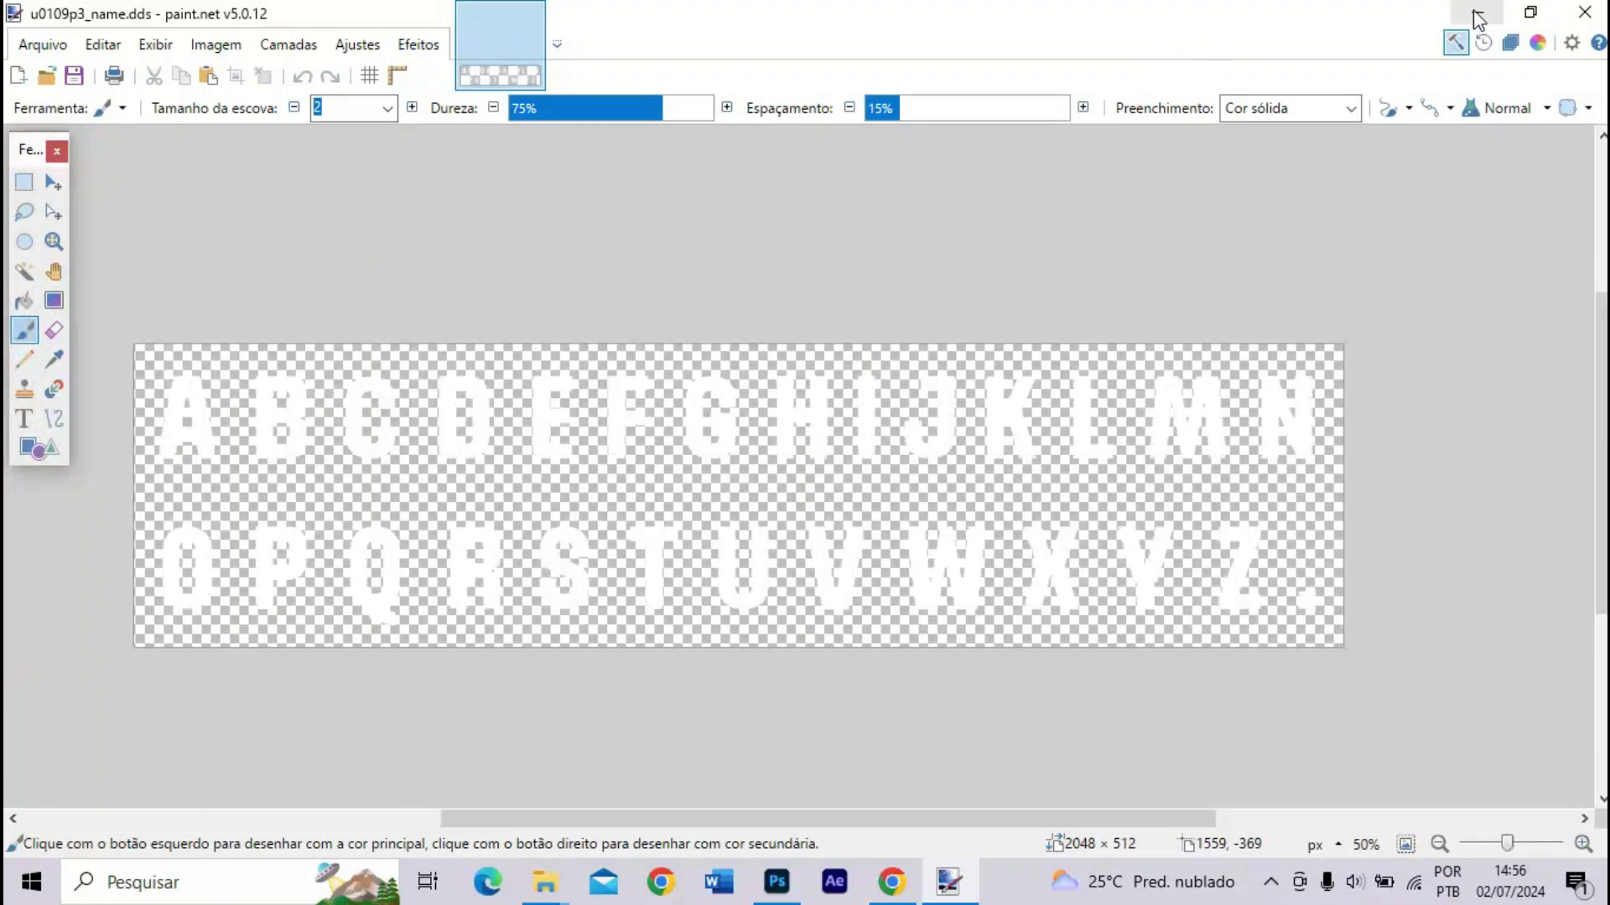
left_click(1583, 12)
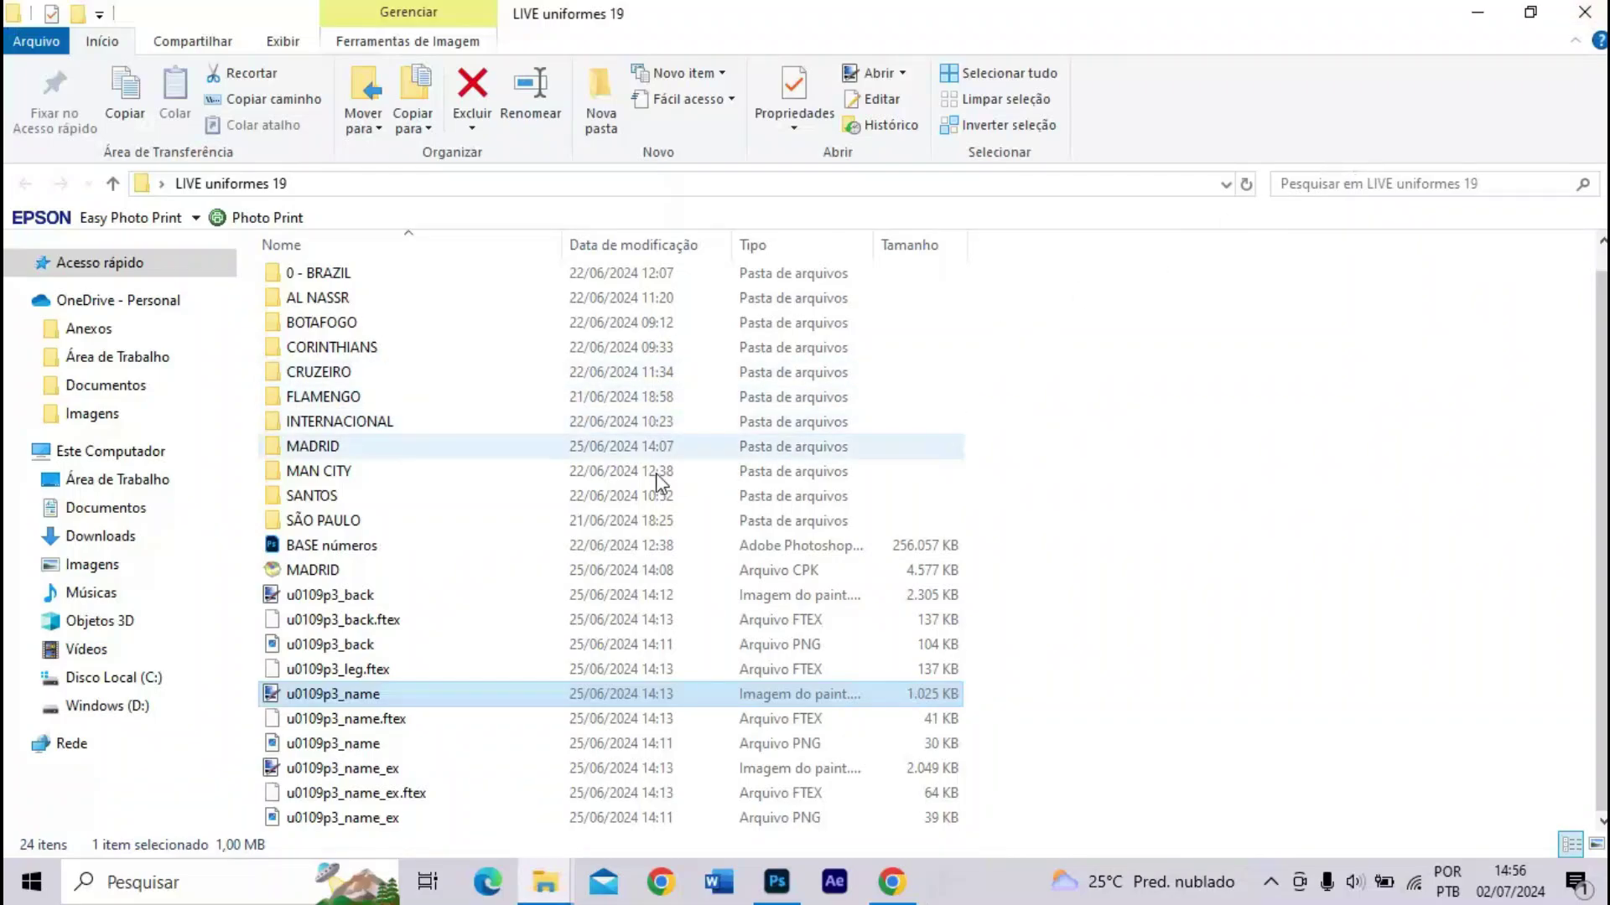
- Open the PNG version of u0109p3_back in Photoshop as a separate document
left_click(324, 597, "ctrl")
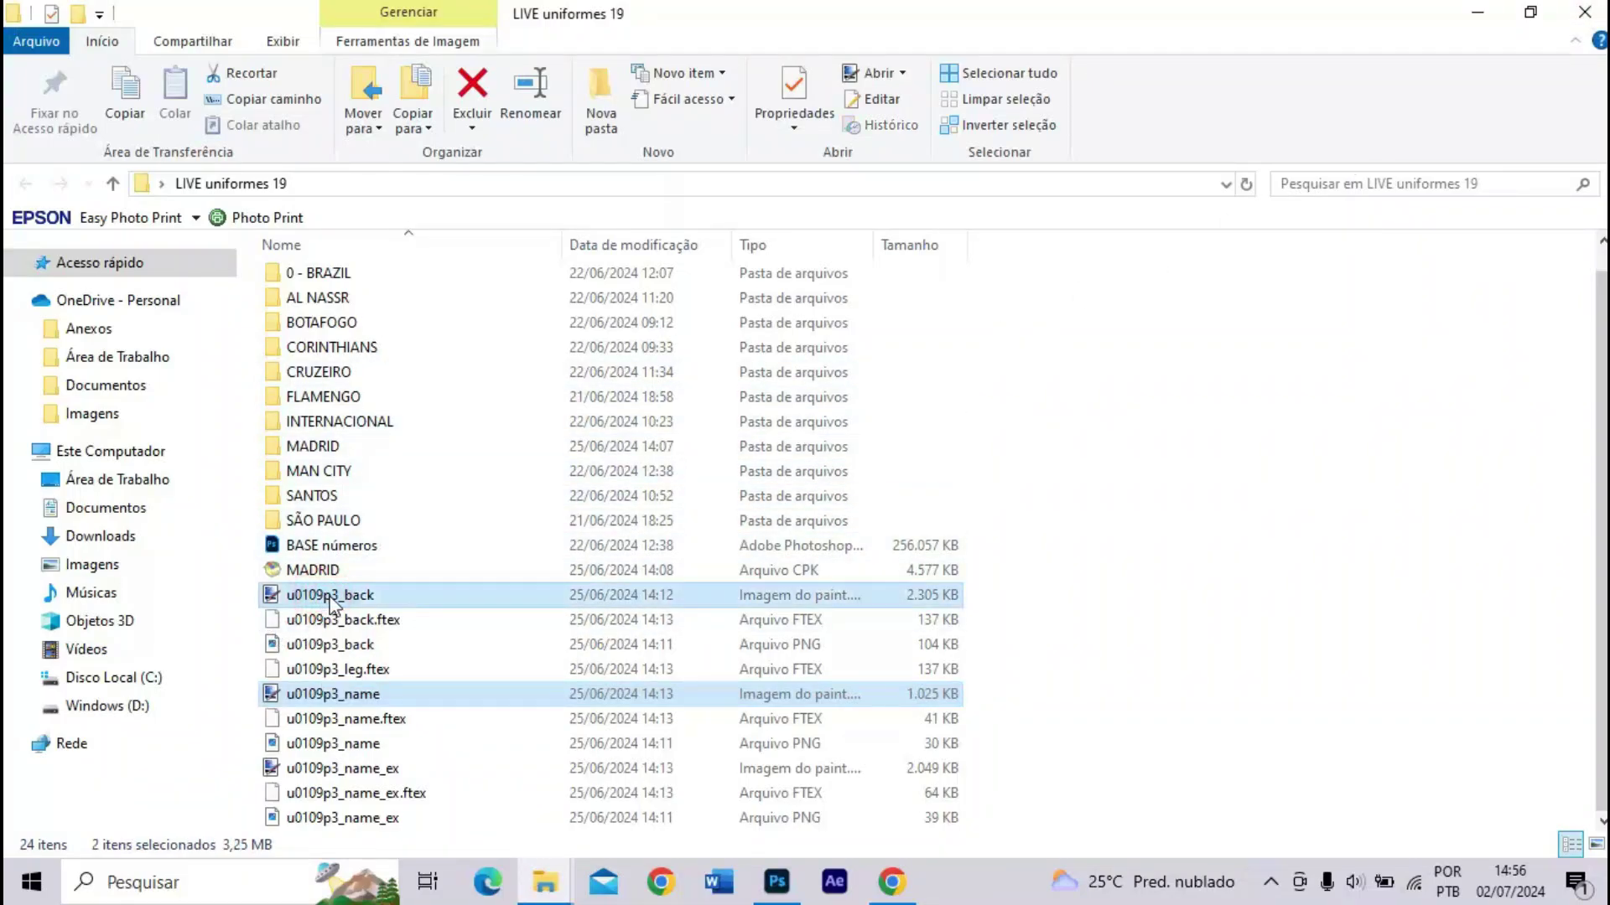
left_click(364, 653)
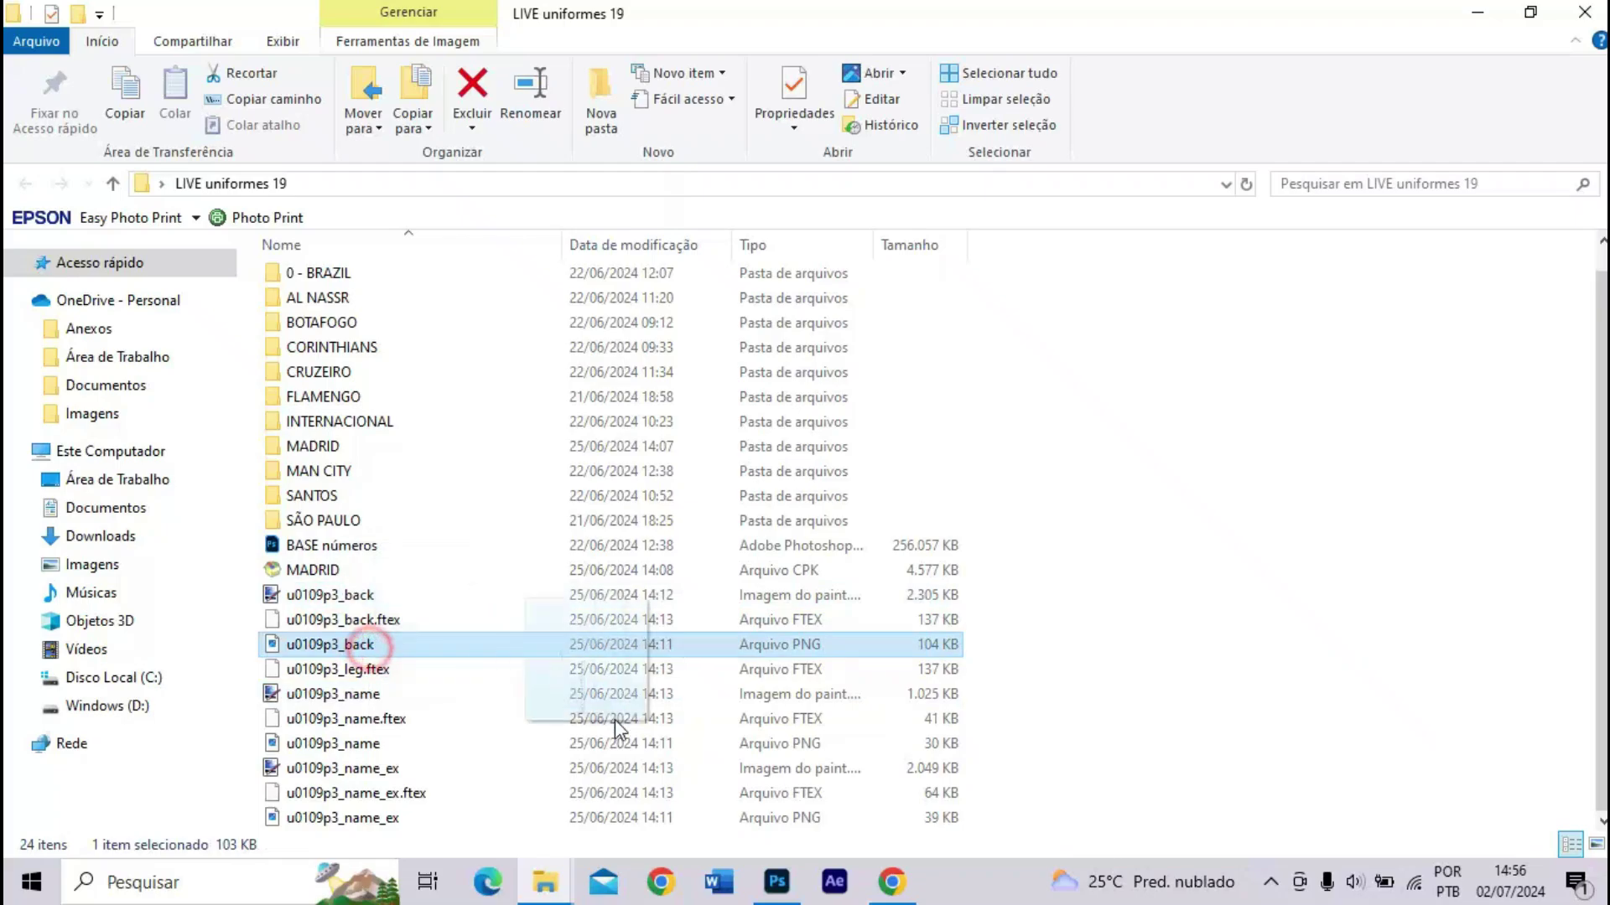
left_click_drag(575, 704, 438, 642)
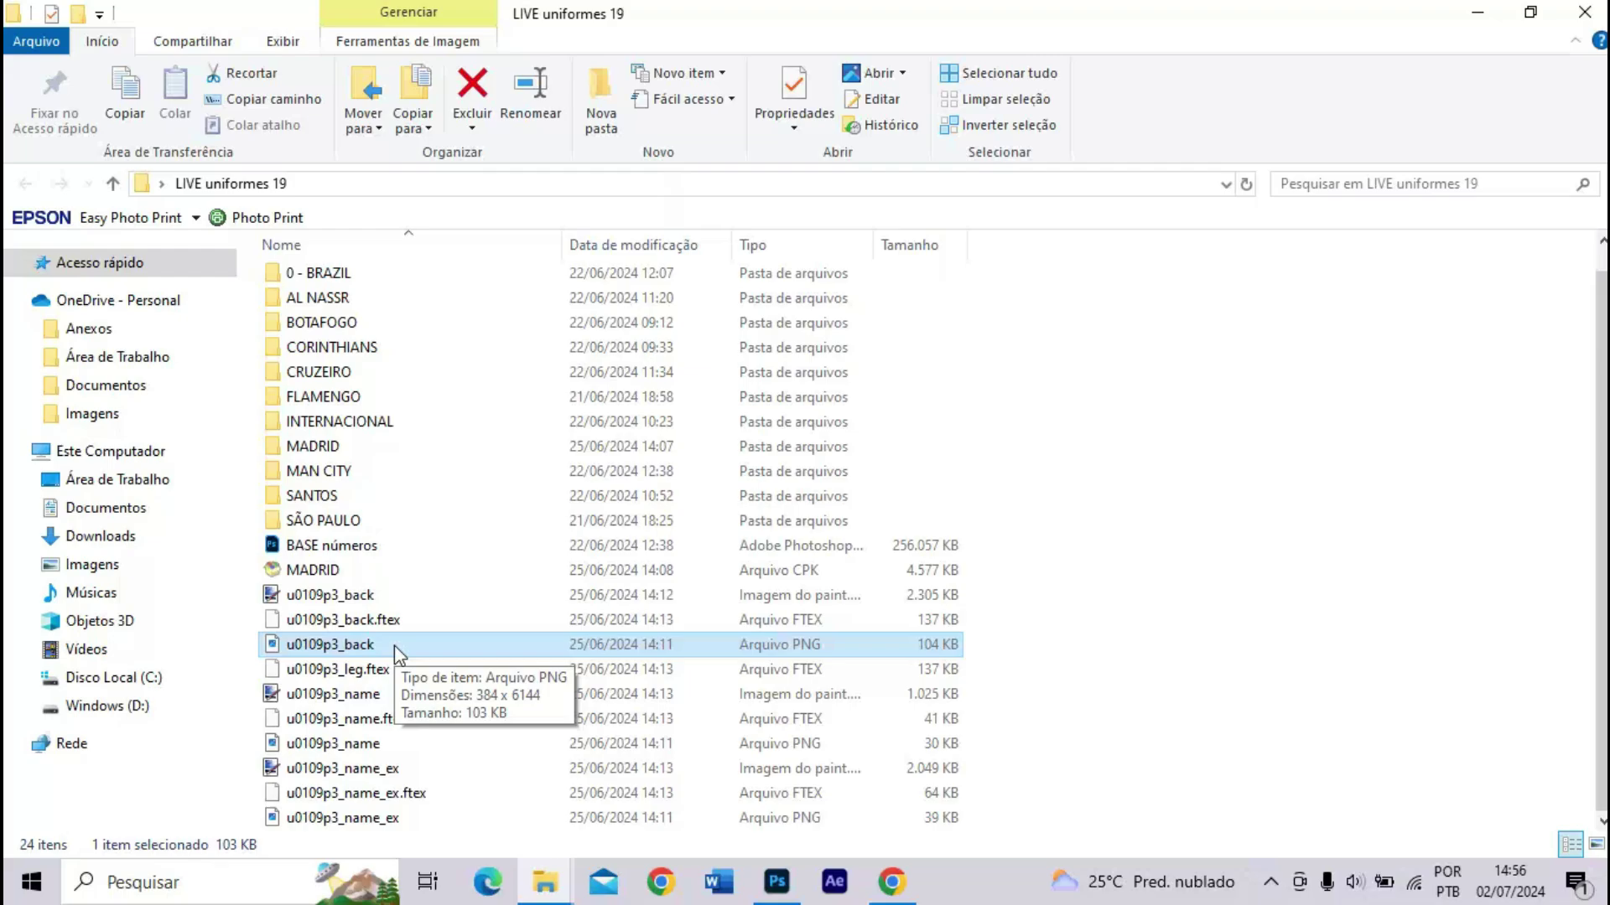
left_click_drag(394, 645, 669, 80)
key("Return")
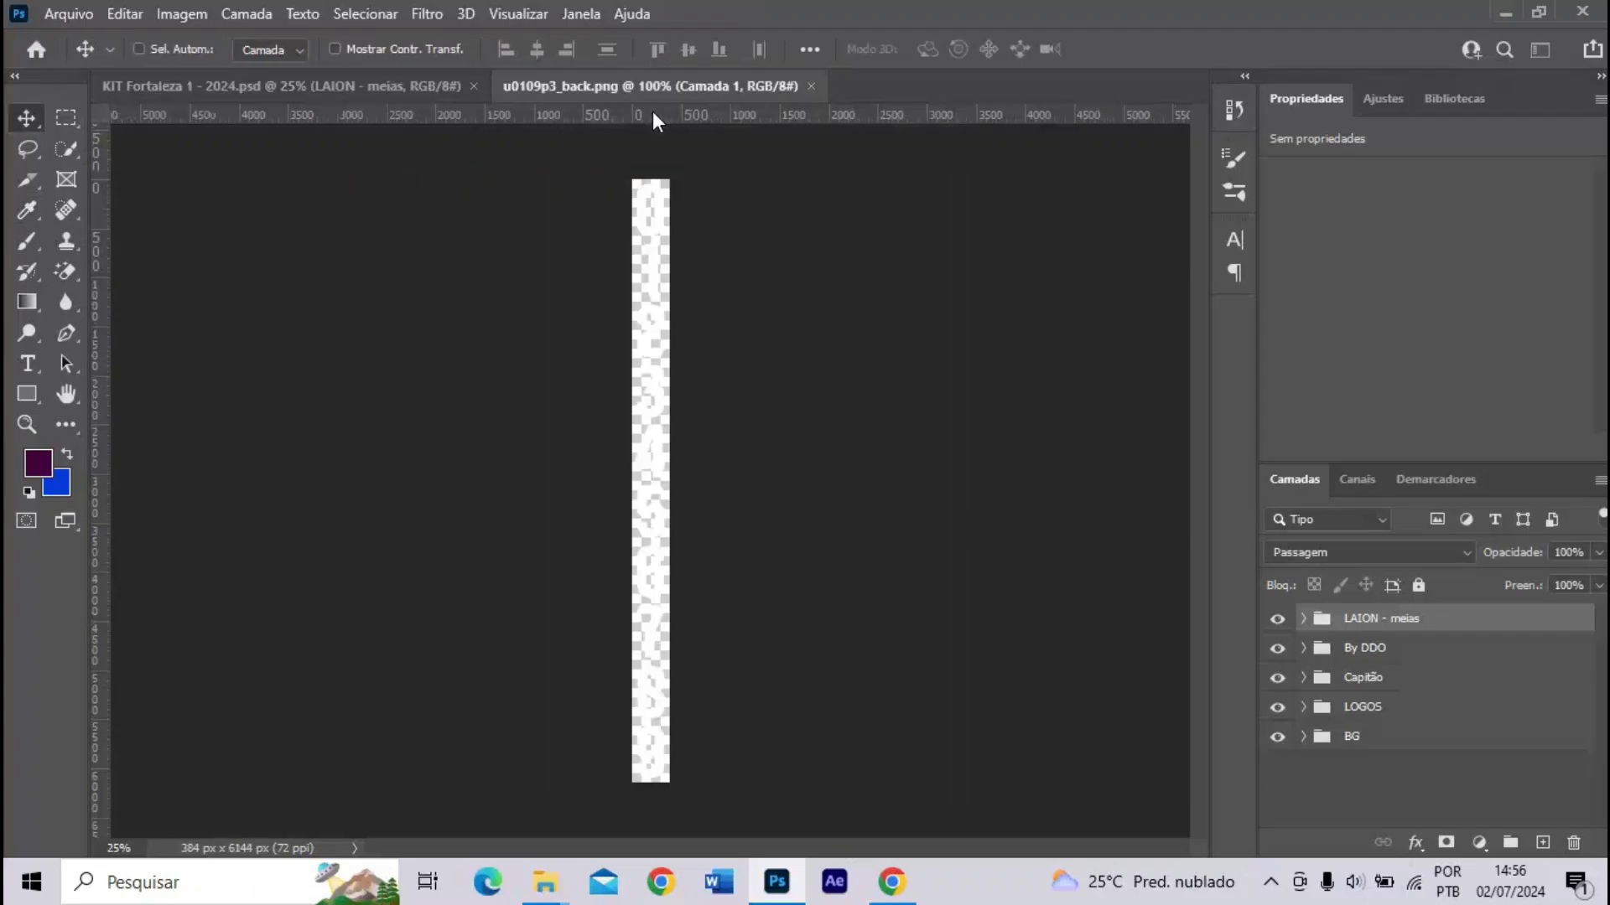
- Add a dark blue rectangle of about 1548 × 6600 px covering the whole canvas beneath the white numbers layer
left_click(11, 390)
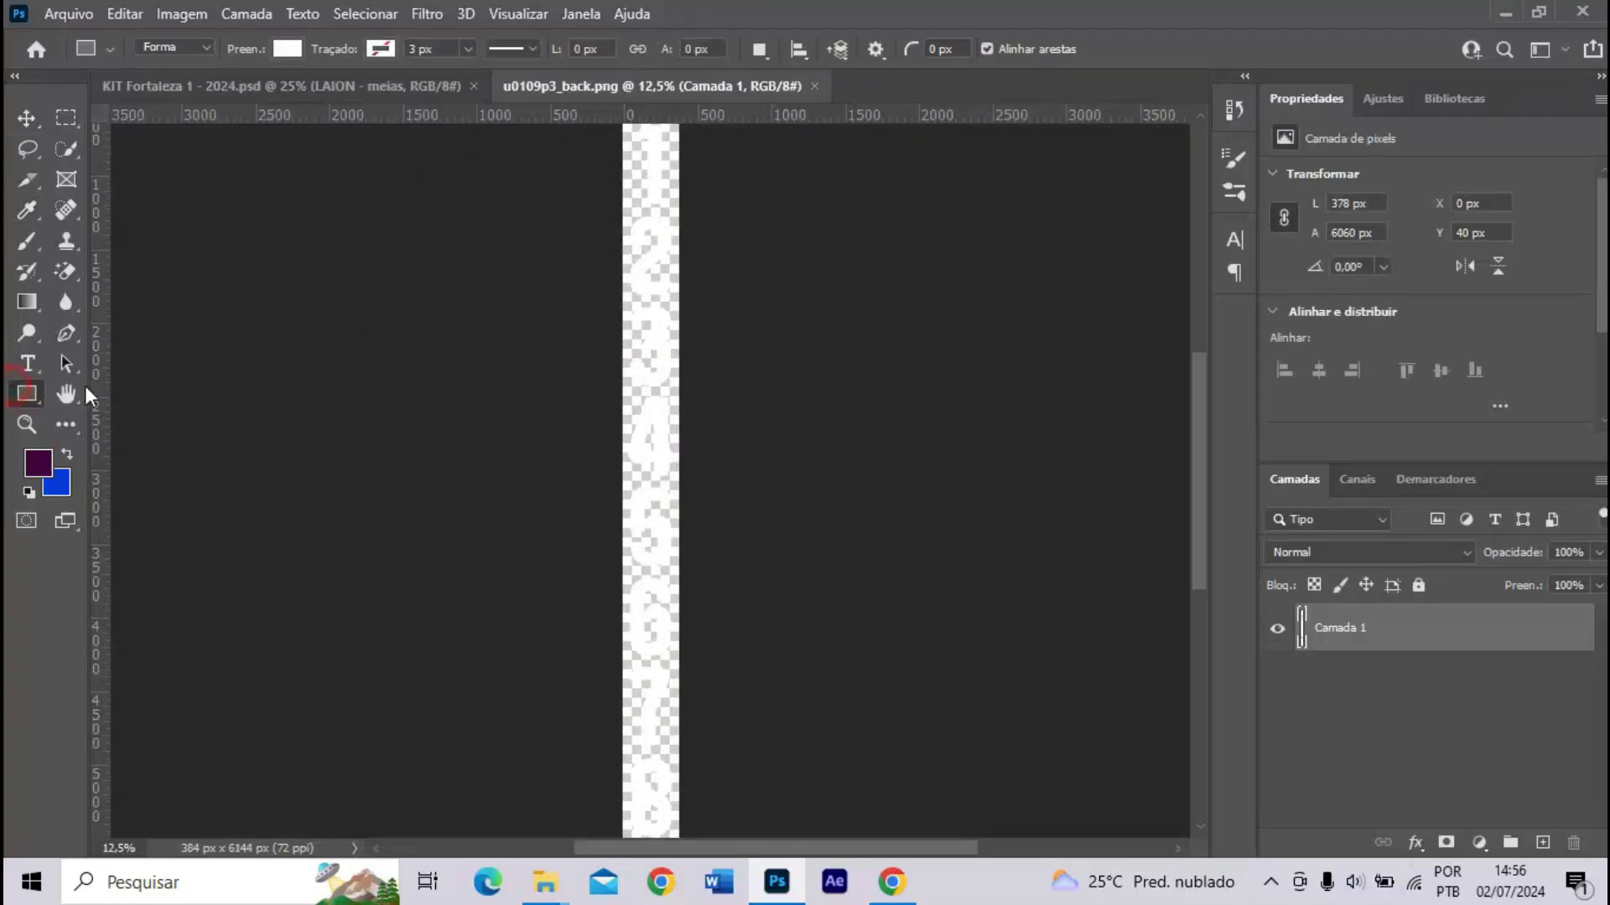
key("ctrl+minus")
left_click_drag(592, 157, 747, 807)
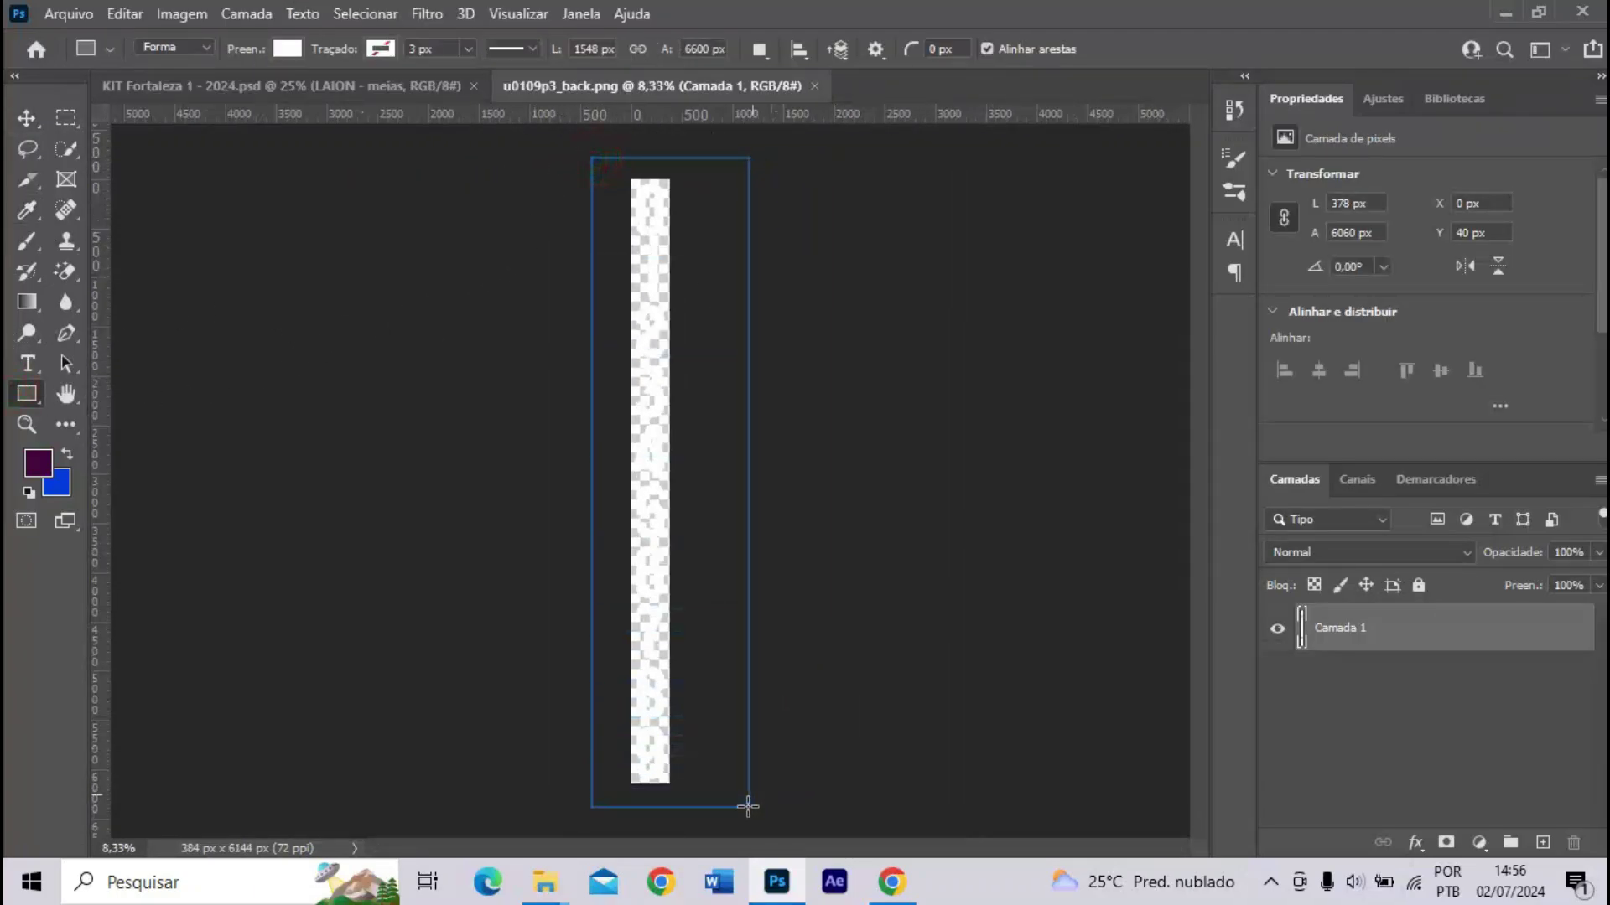
left_click_drag(1403, 631, 1368, 679)
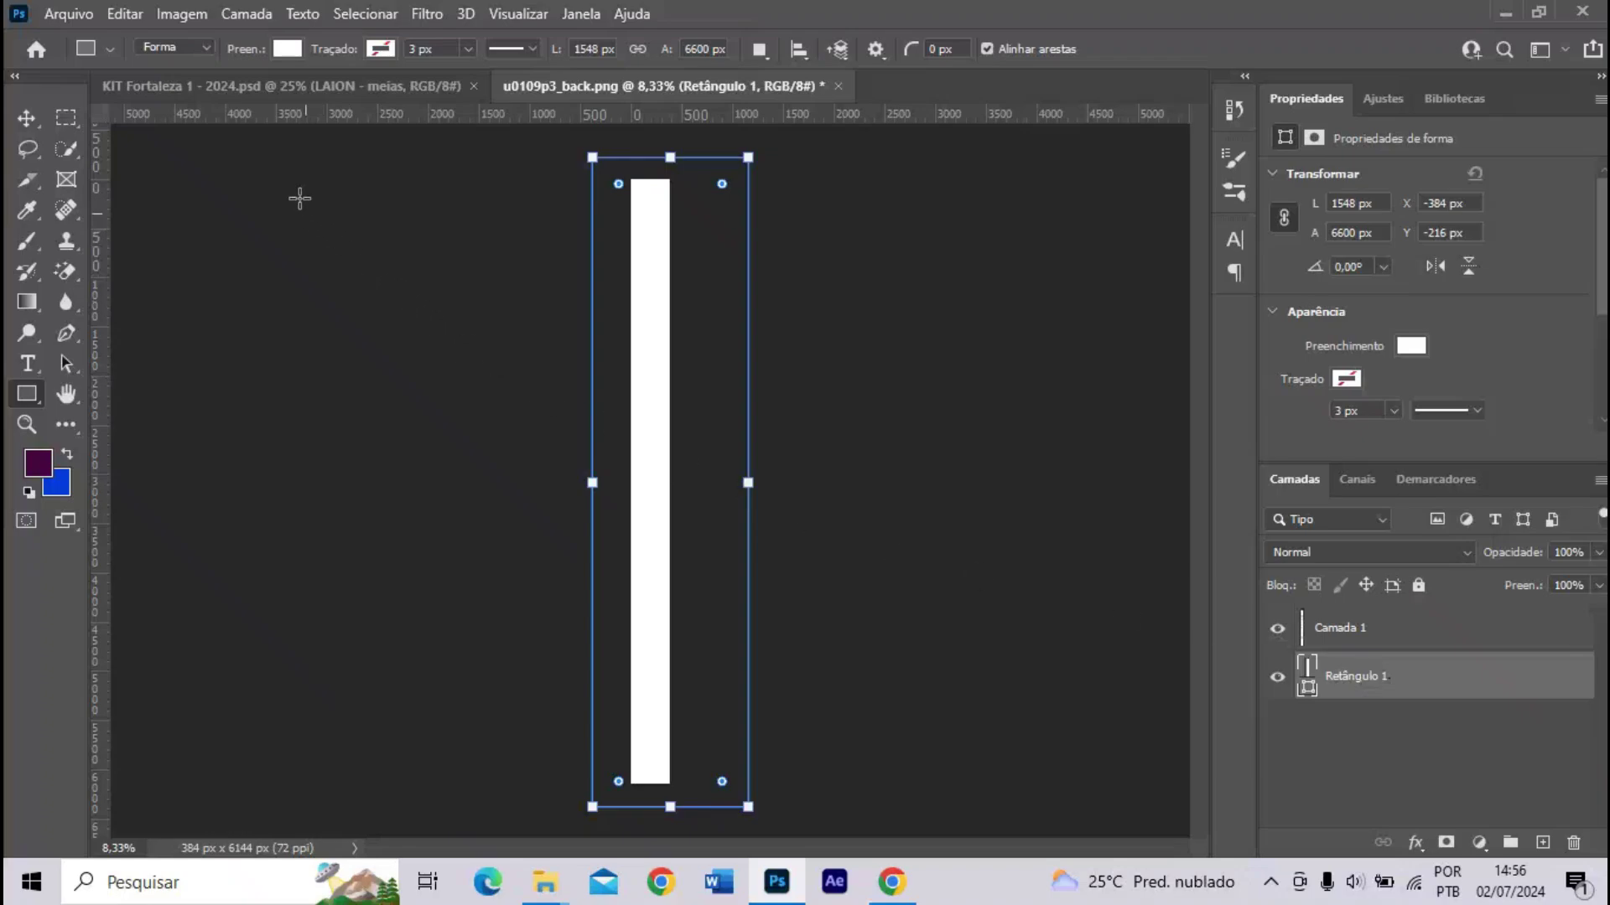
left_click(287, 48)
left_click(143, 168)
key("Return")
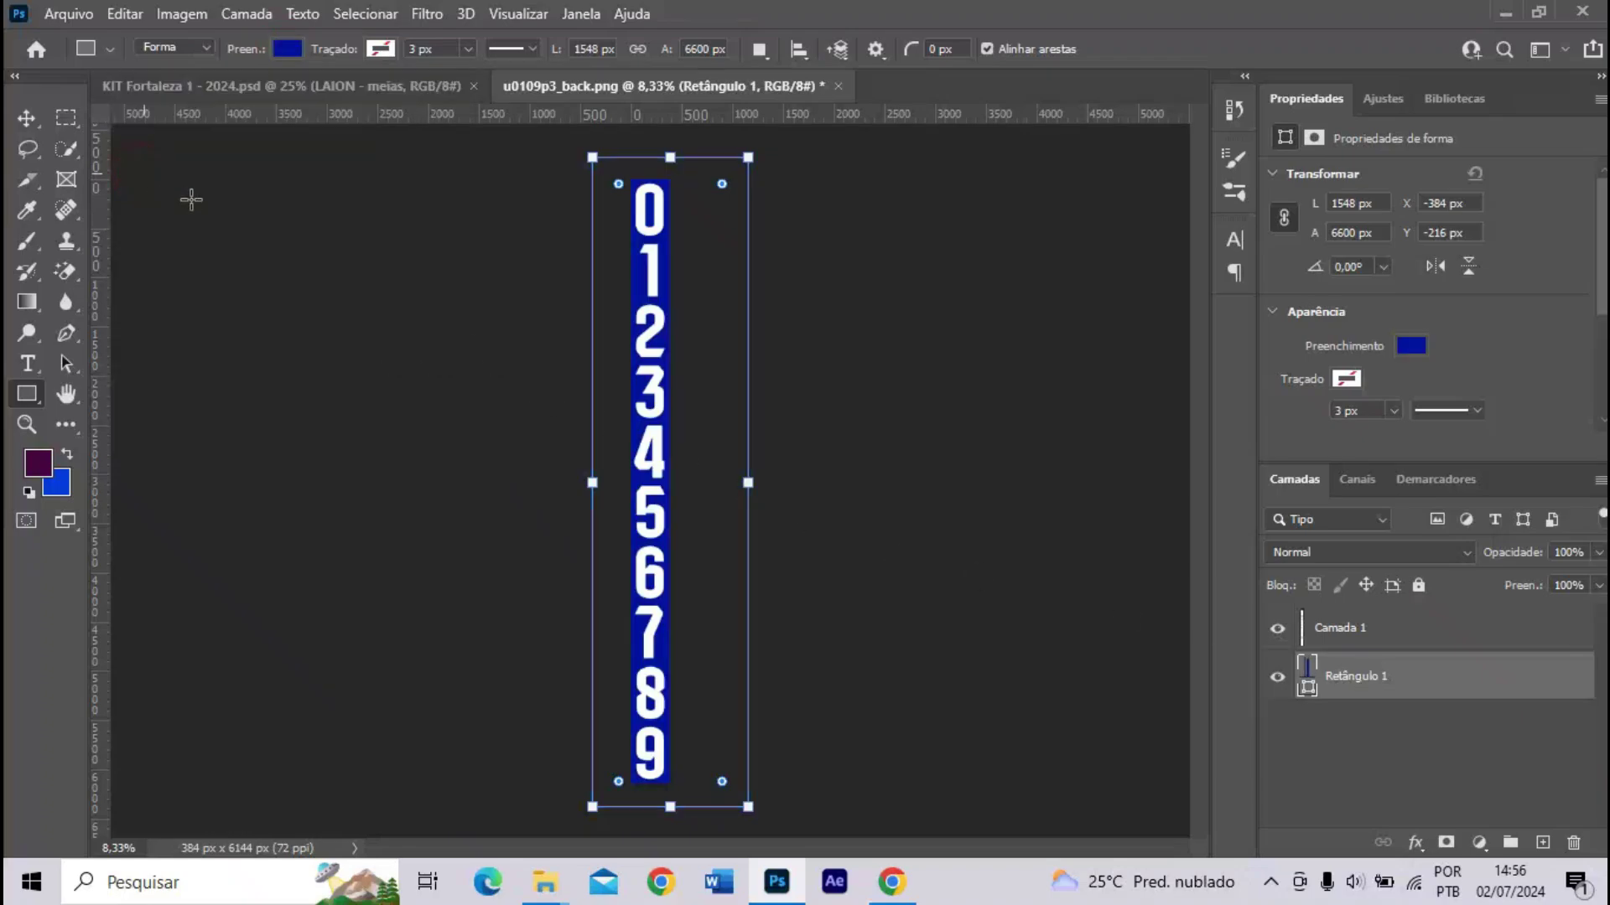
- Examine the white digits 0 to 9 up close against the blue background and return to the full strip
key("ctrl+plus")
scroll(475, 269, "up", 2)
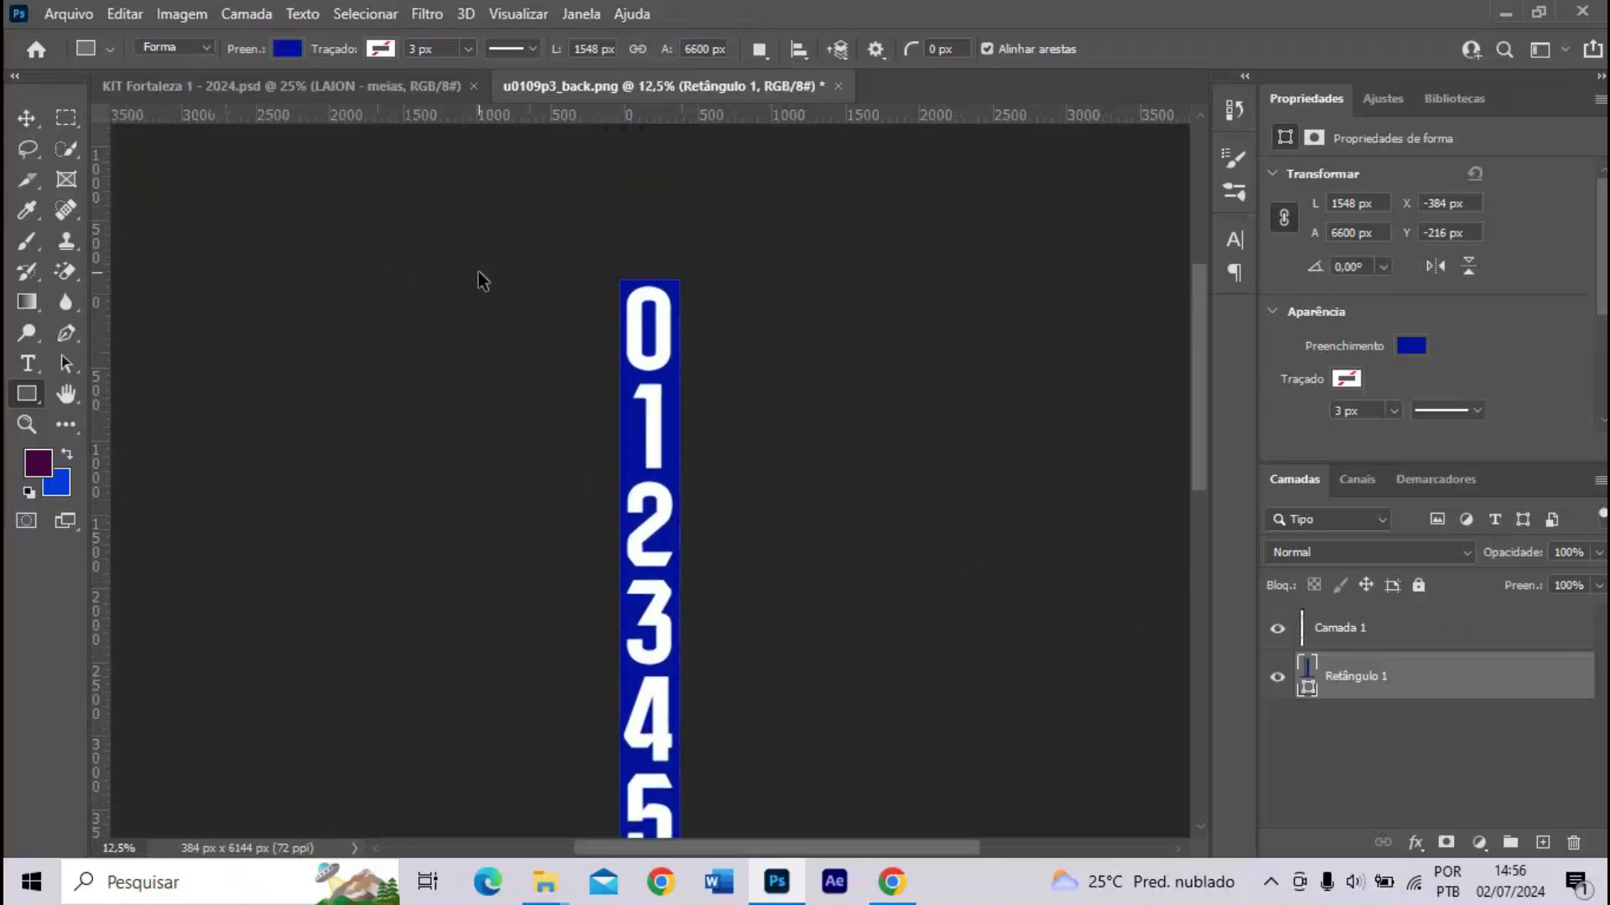
key("ctrl+plus")
key("ctrl+plus")
key("ctrl+plus")
scroll(484, 279, "up", 1)
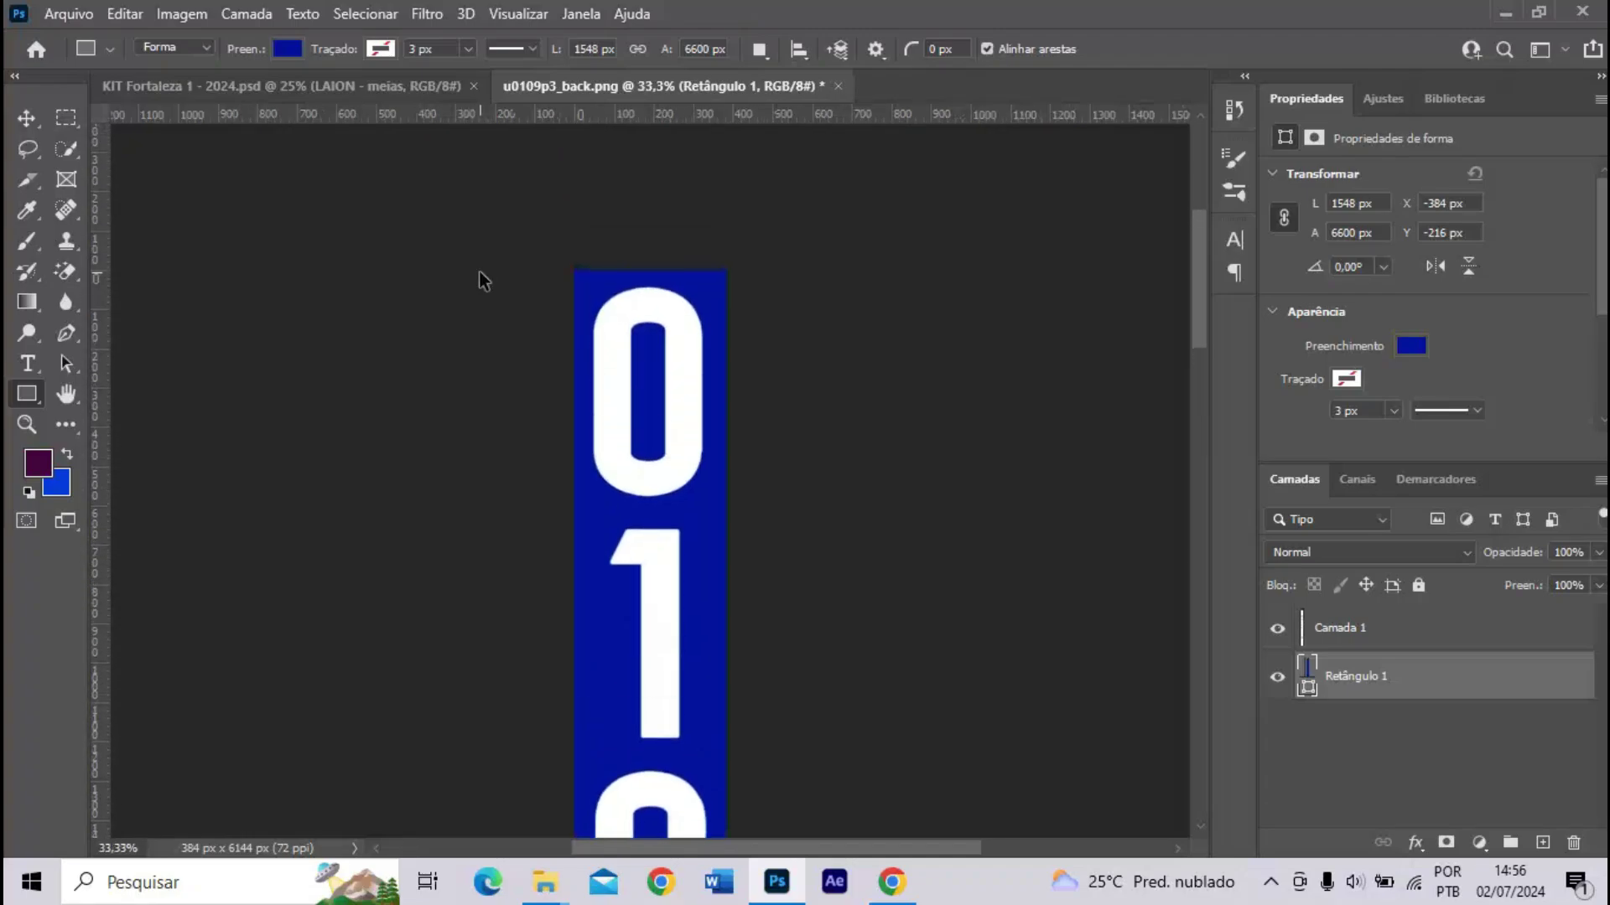
key("ctrl+plus")
key("ctrl+plus")
scroll(484, 279, "up", 2)
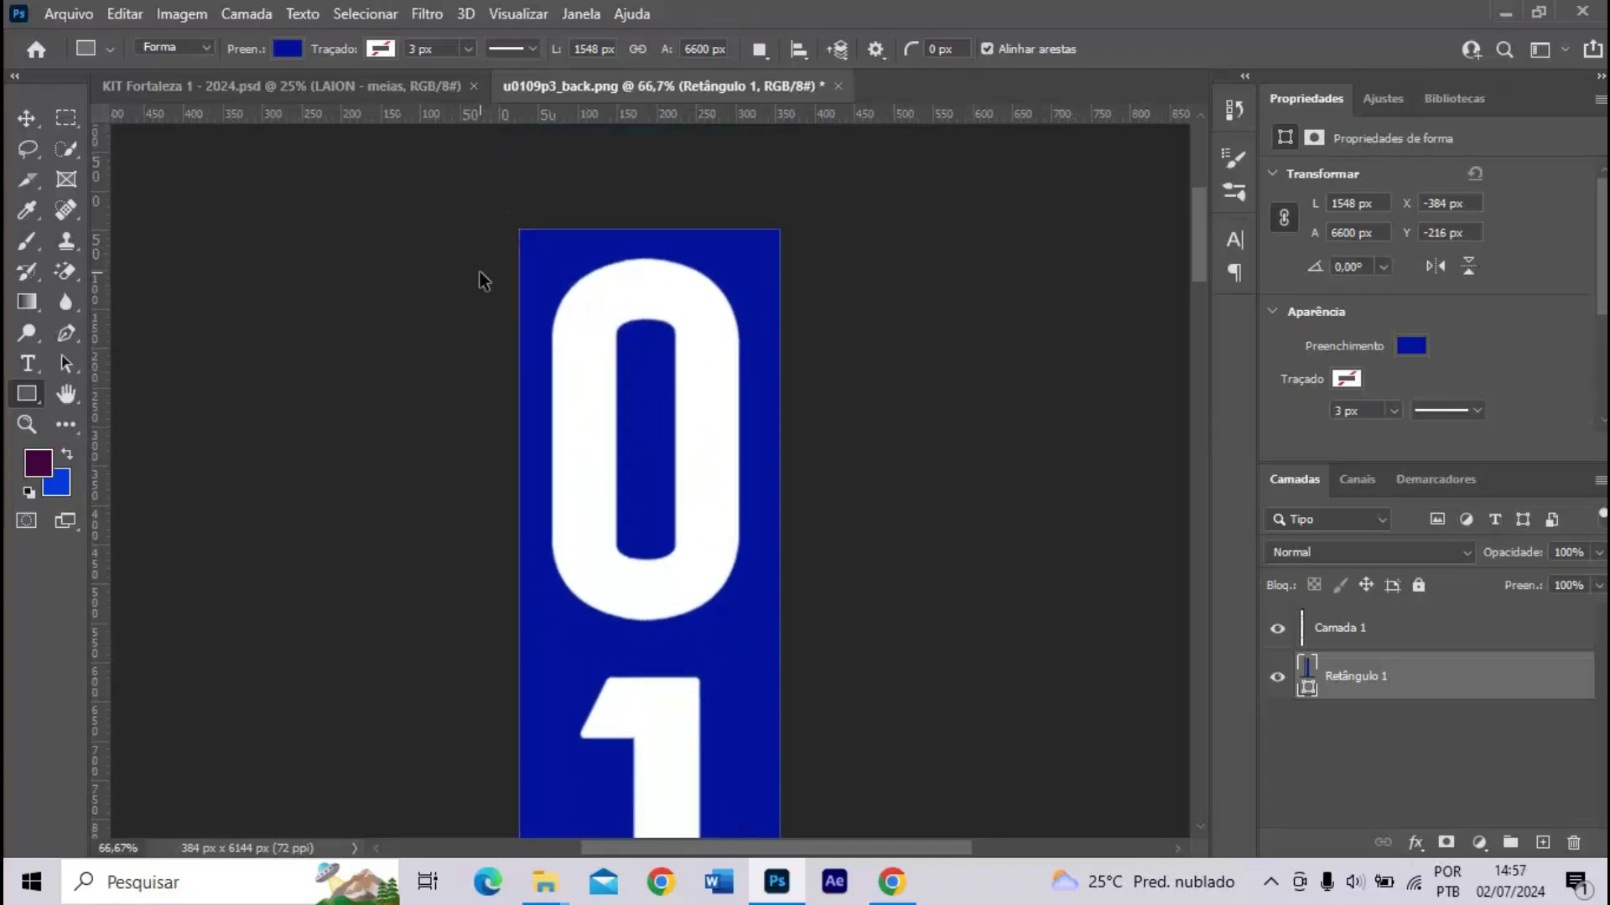
key("ctrl+minus")
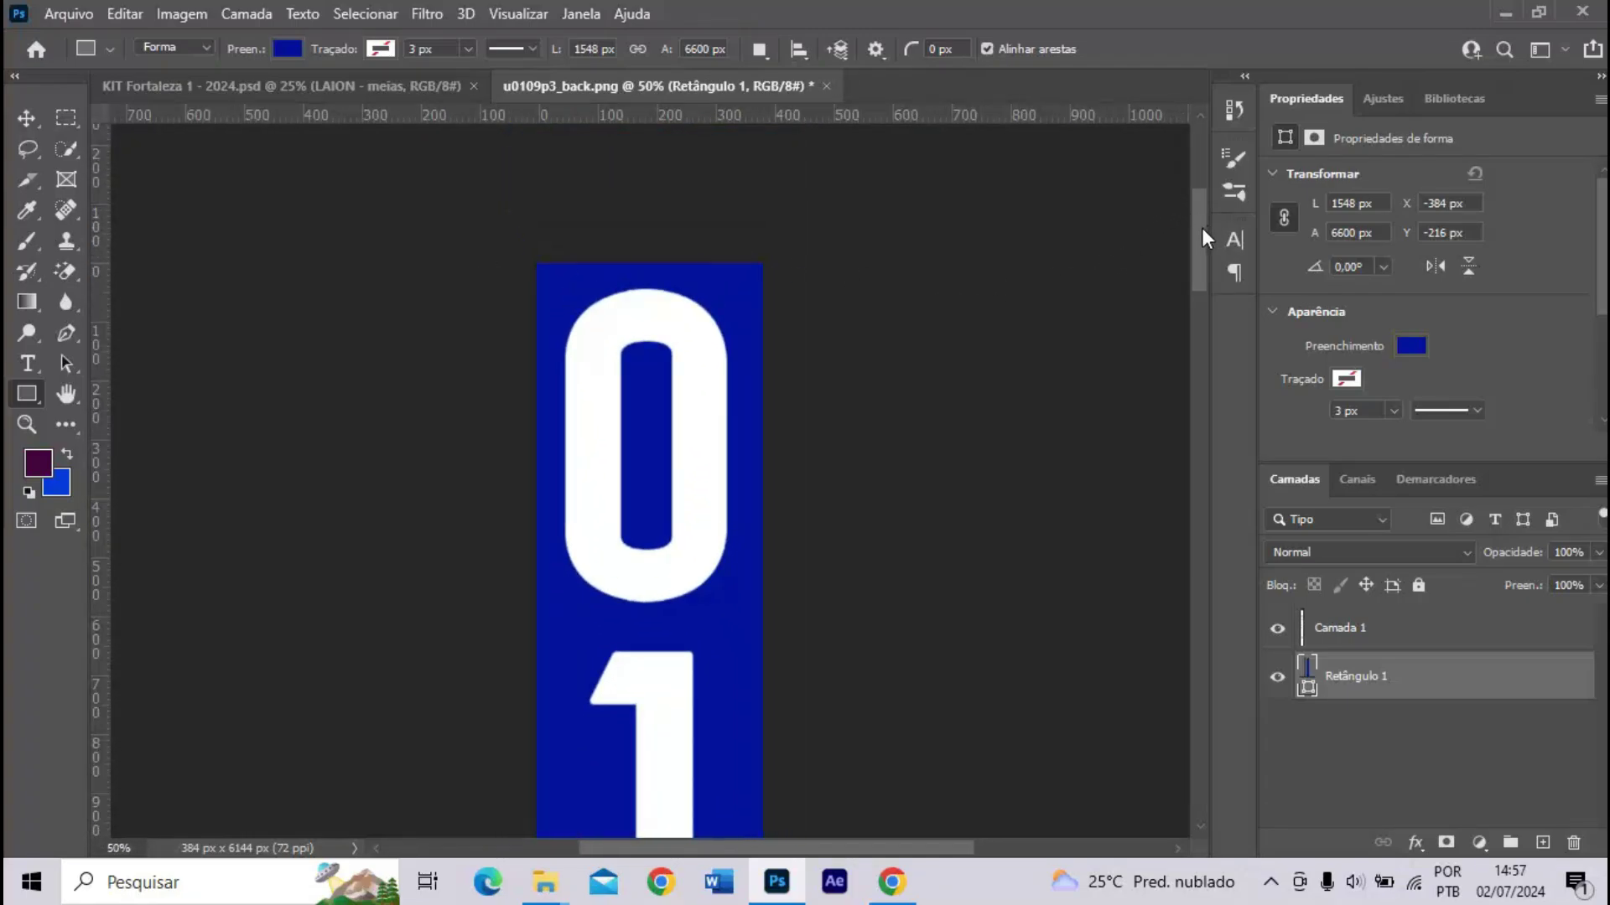
left_click_drag(1200, 228, 1217, 667)
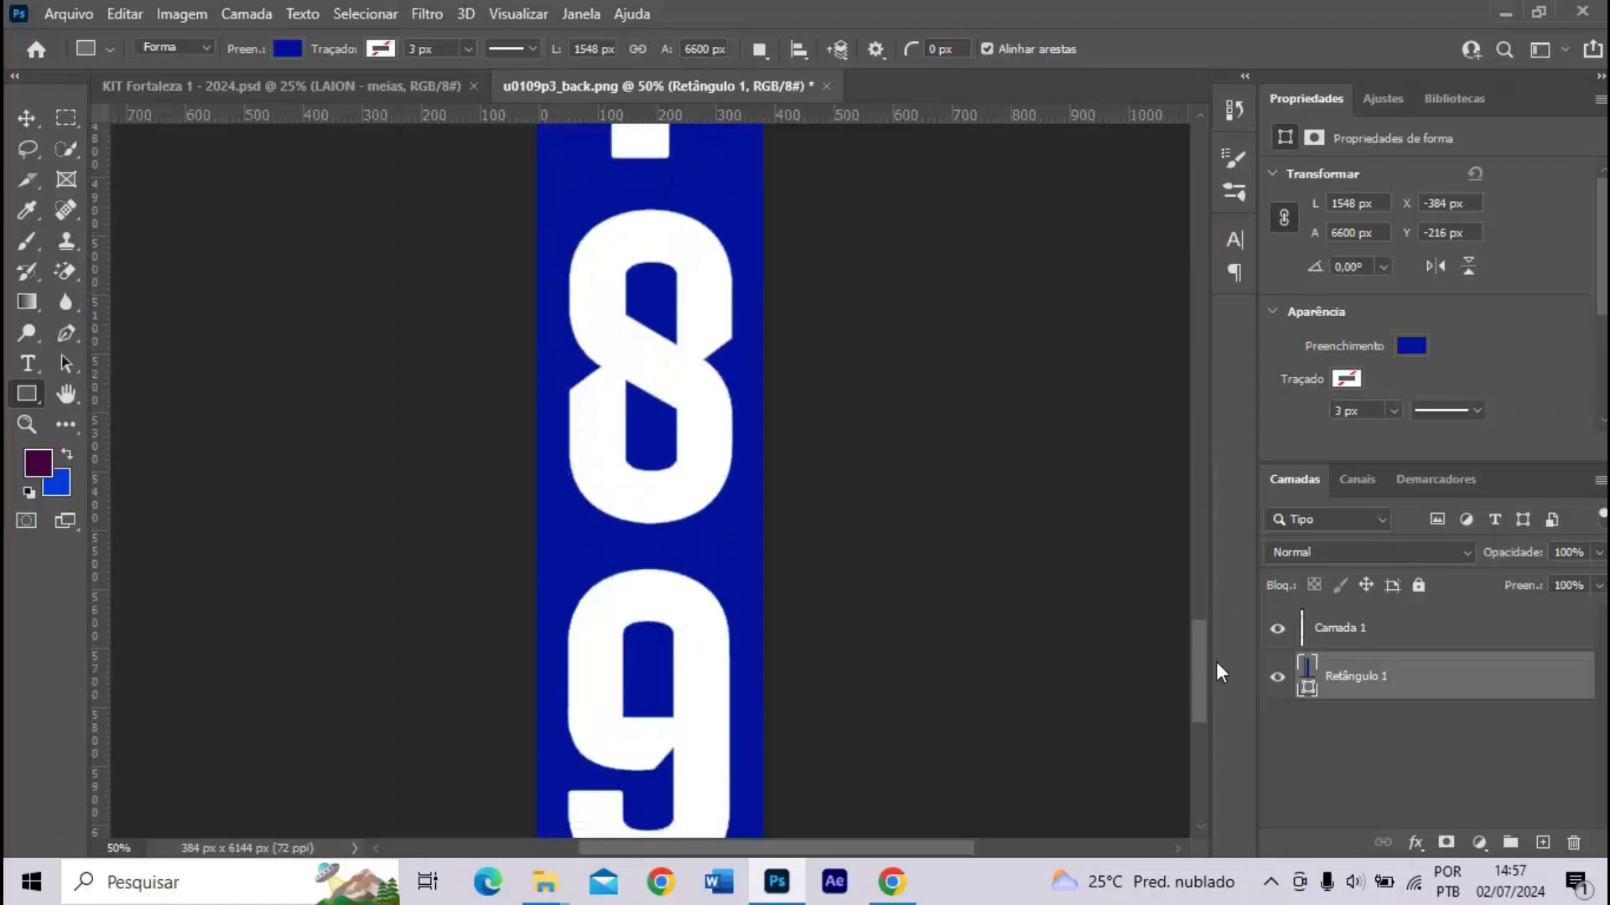
key("ctrl+0")
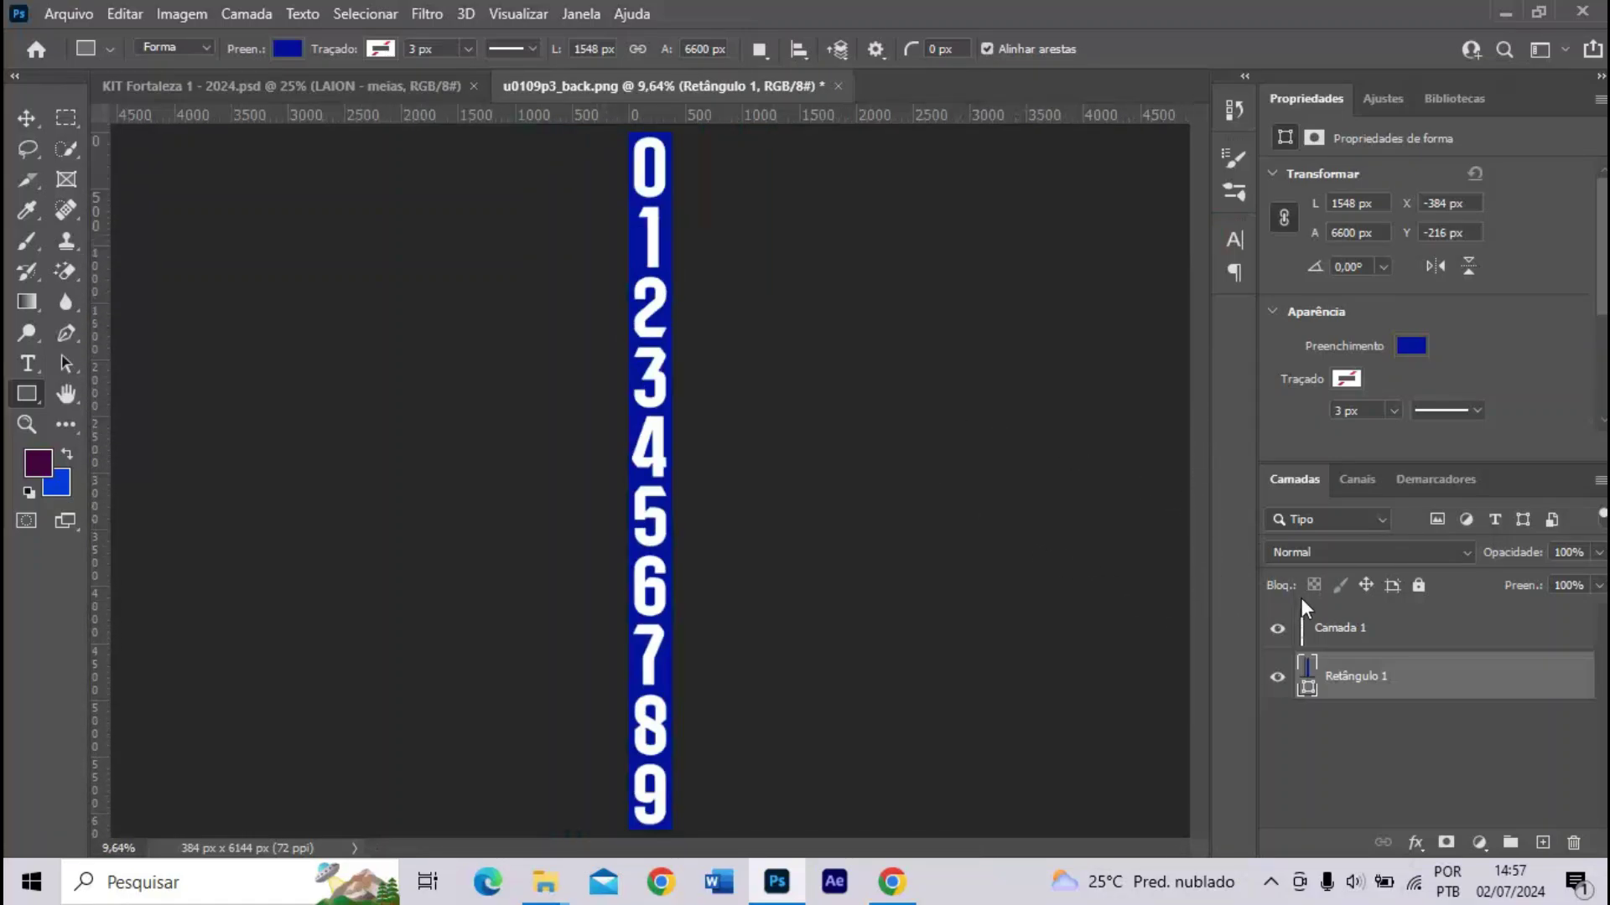
- Start a new horizontal text layer on the digit 0, above the Camada 1 numbers layer
left_click(1311, 625)
key("ctrl+plus")
scroll(634, 248, "up", 5)
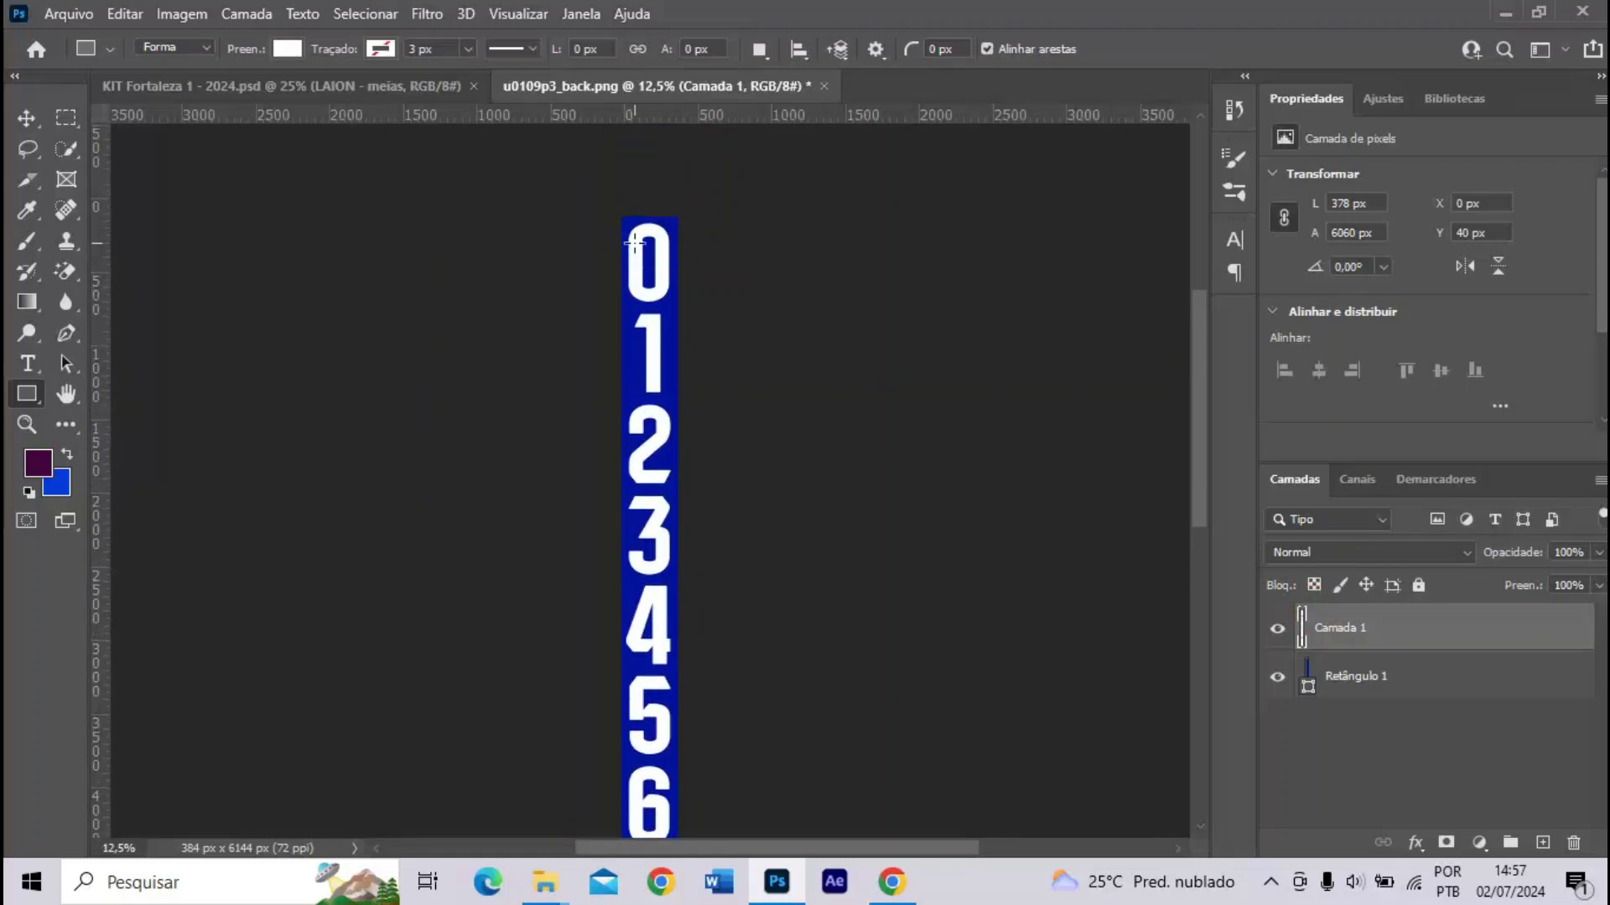
key("ctrl+plus")
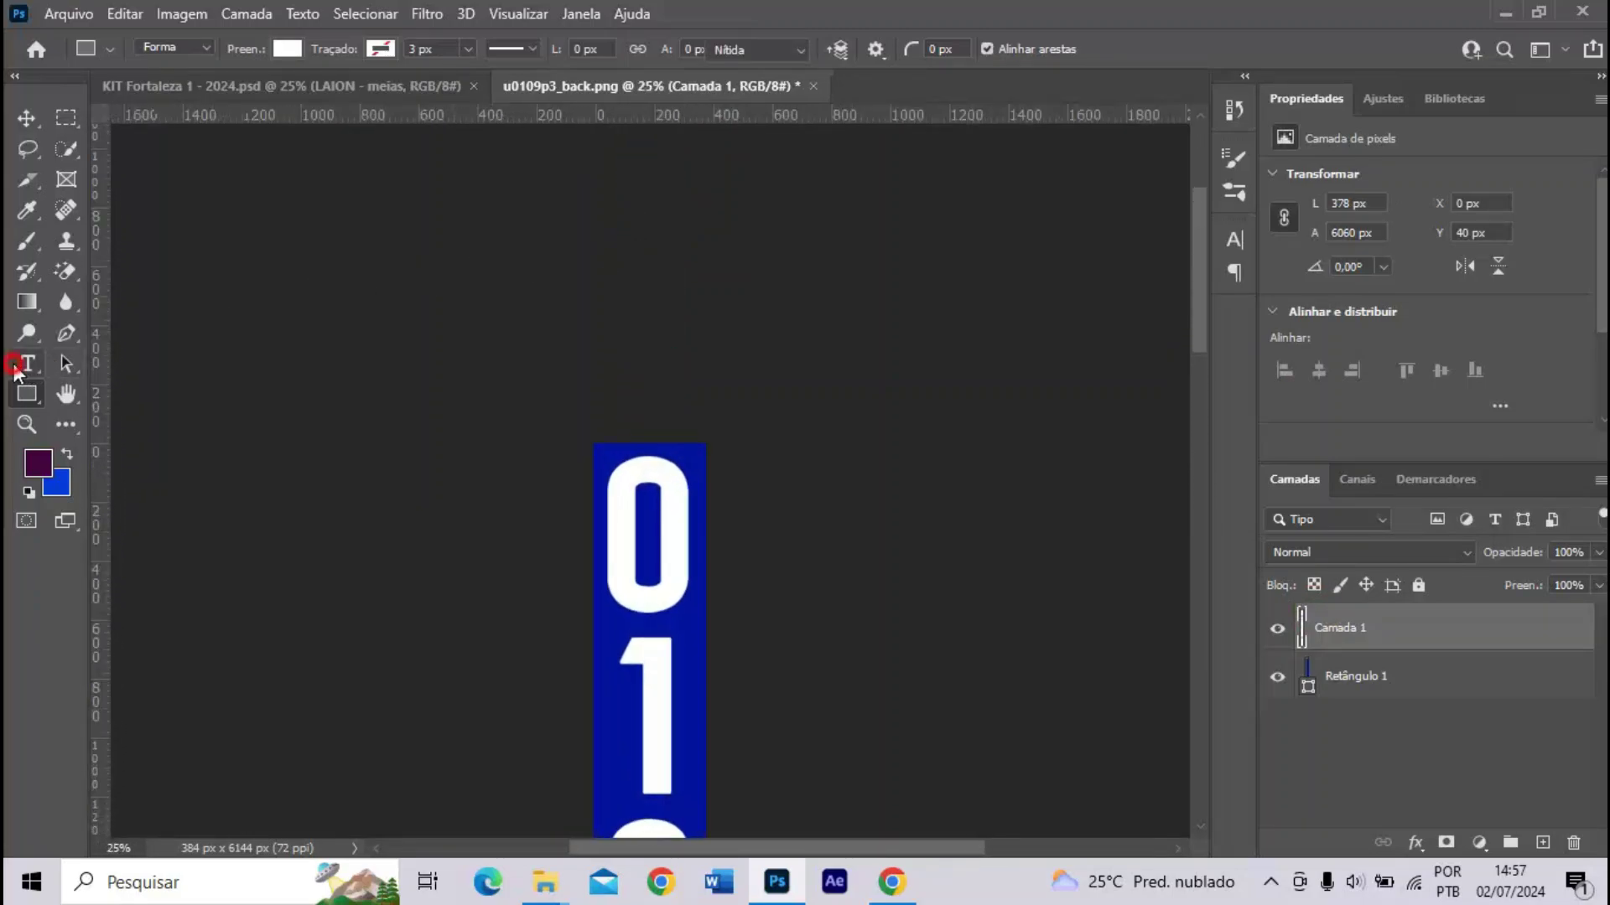
left_click(28, 363)
left_click(644, 571)
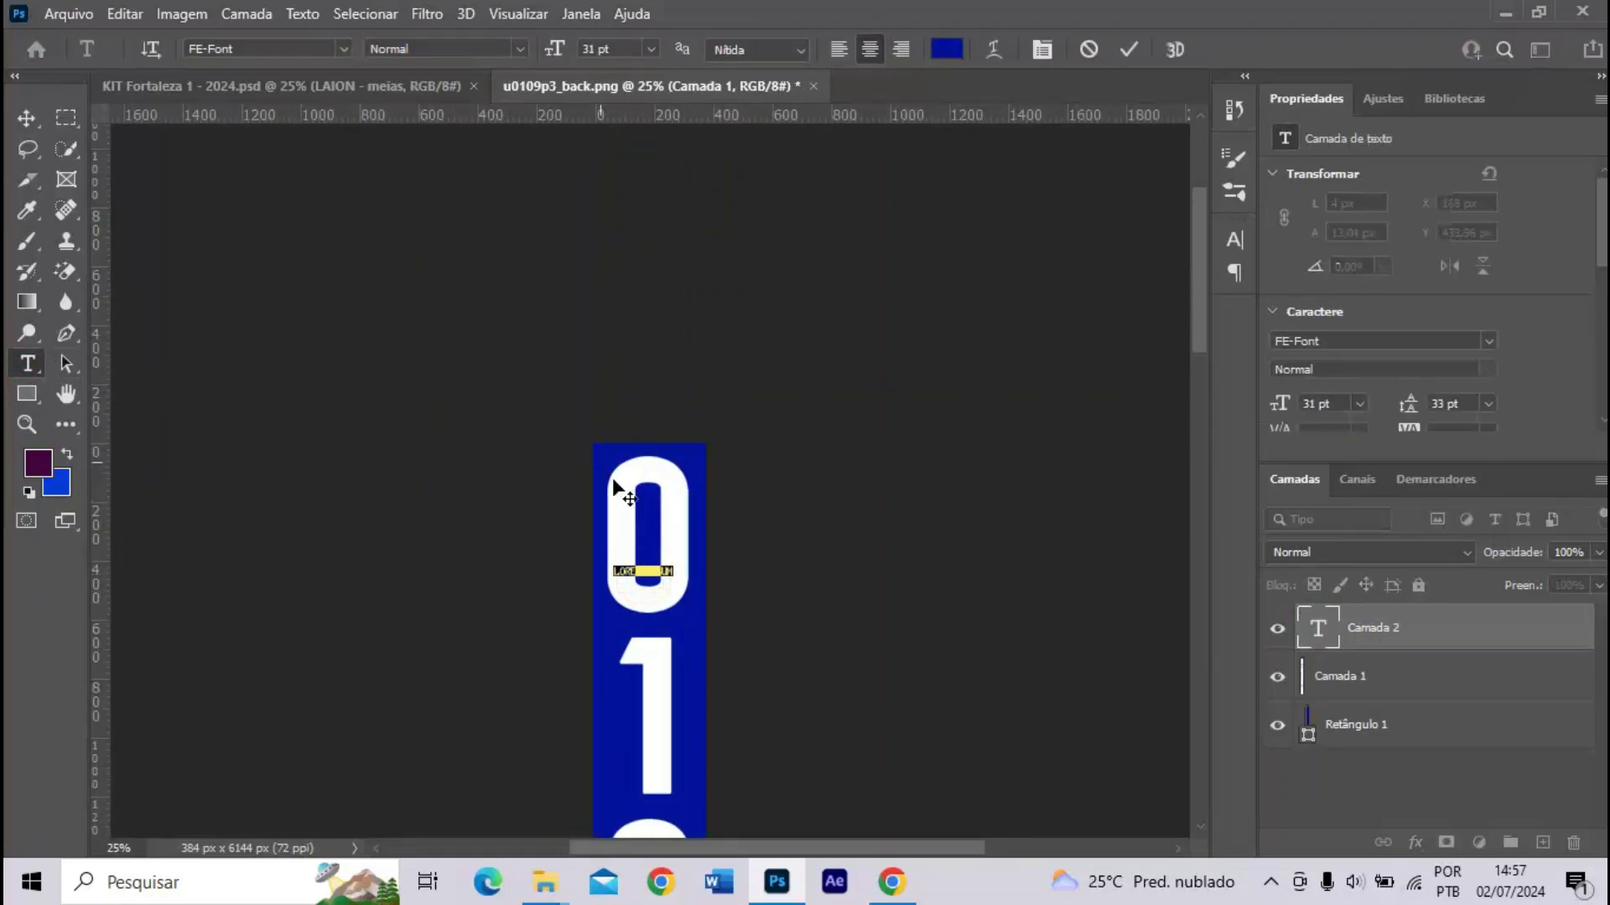
- Set the new text to 496 pt in white and shift it over the digit 0
left_click_drag(545, 50, 928, 61)
left_click(946, 49)
left_click_drag(1042, 360, 733, 259)
key("Return")
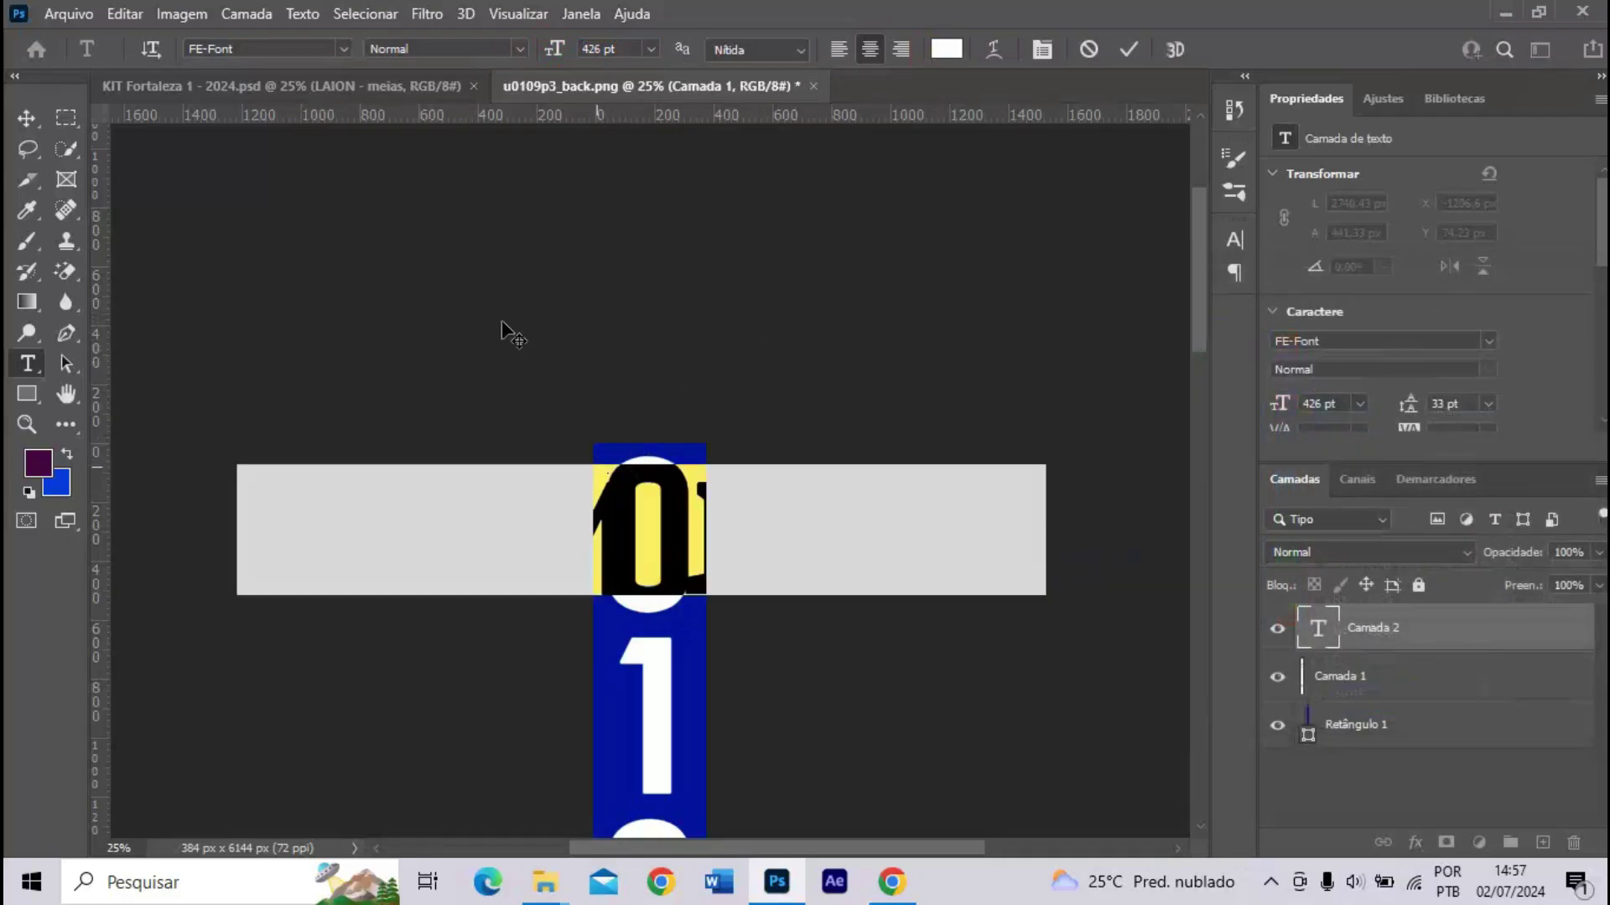
left_click_drag(553, 50, 637, 46)
left_click_drag(585, 259, 663, 268)
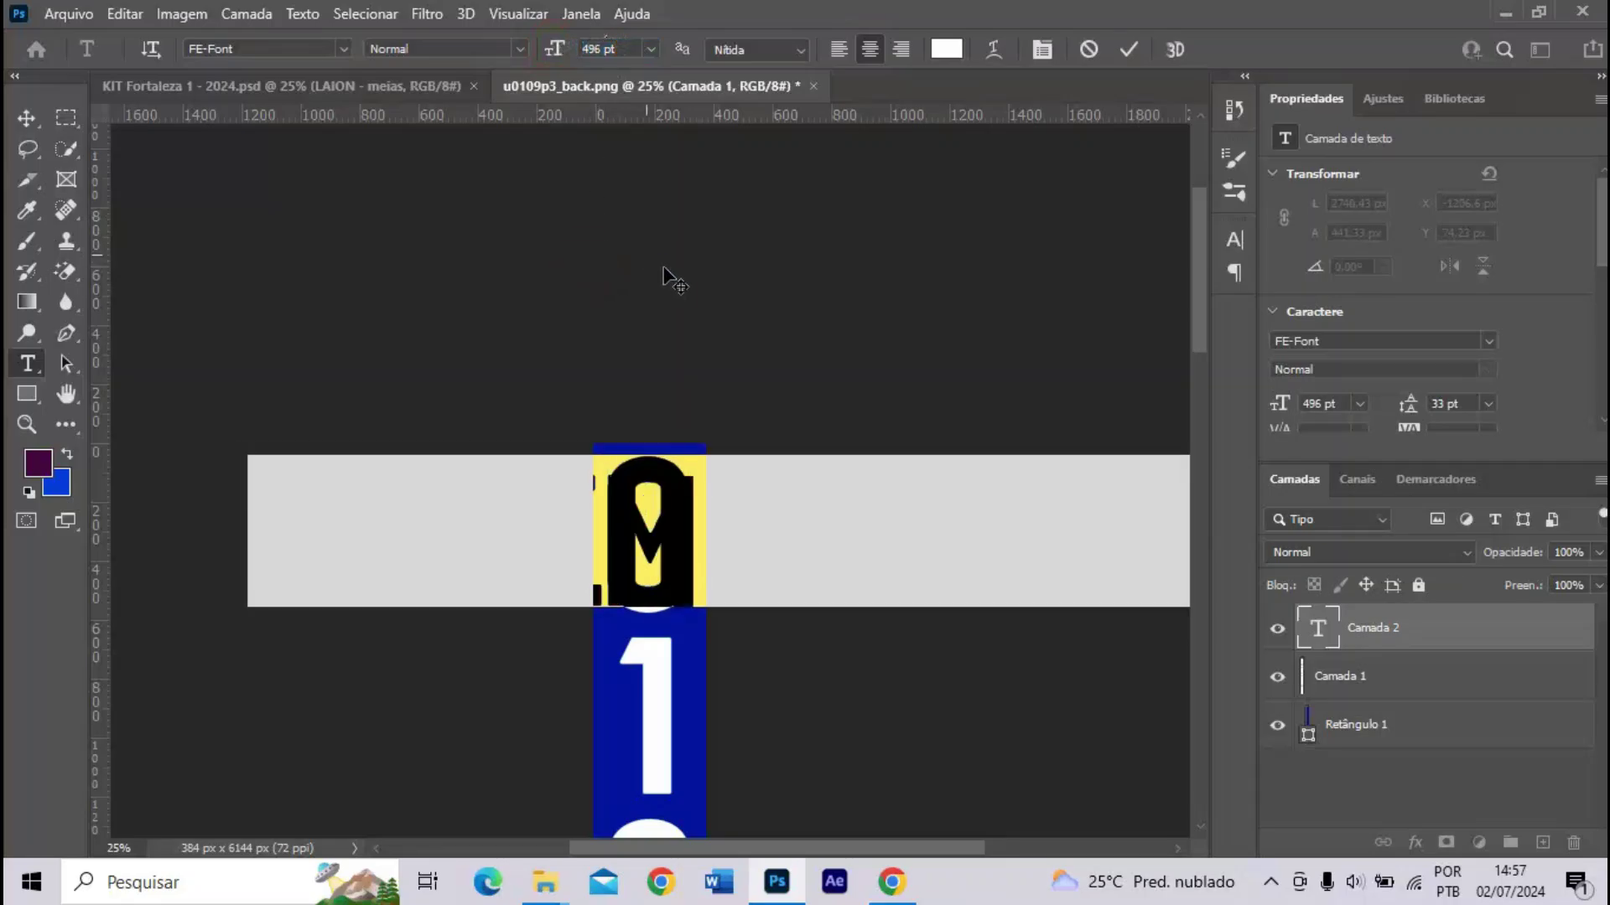
- Change the new text's font to Montserrat SemiBold and deselect its characters
left_click(334, 49)
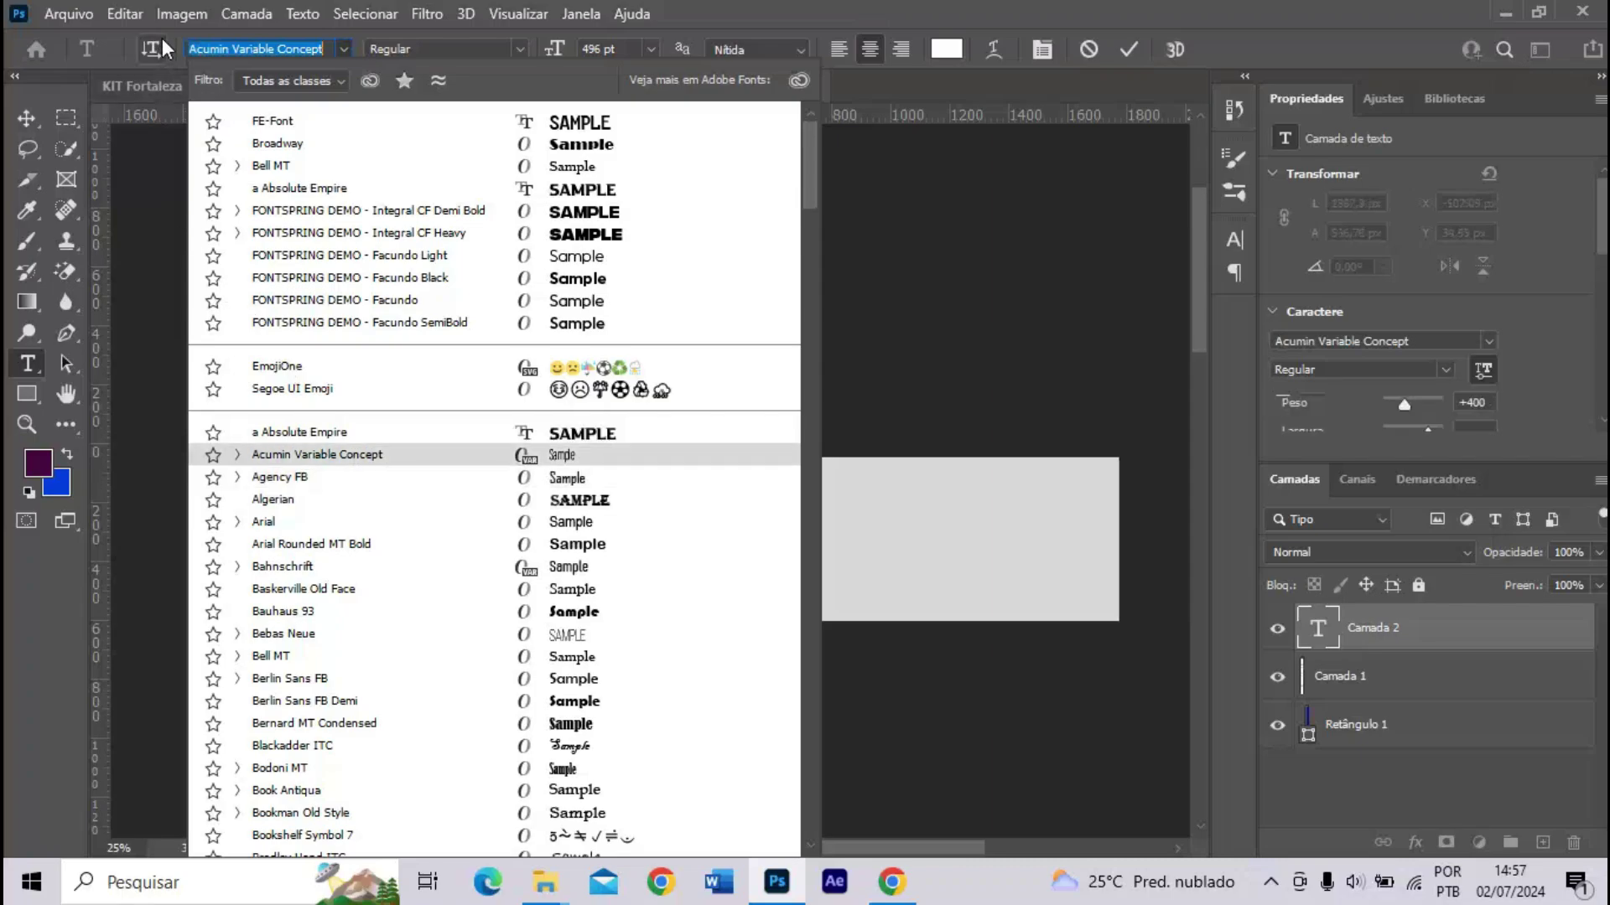
type("mon")
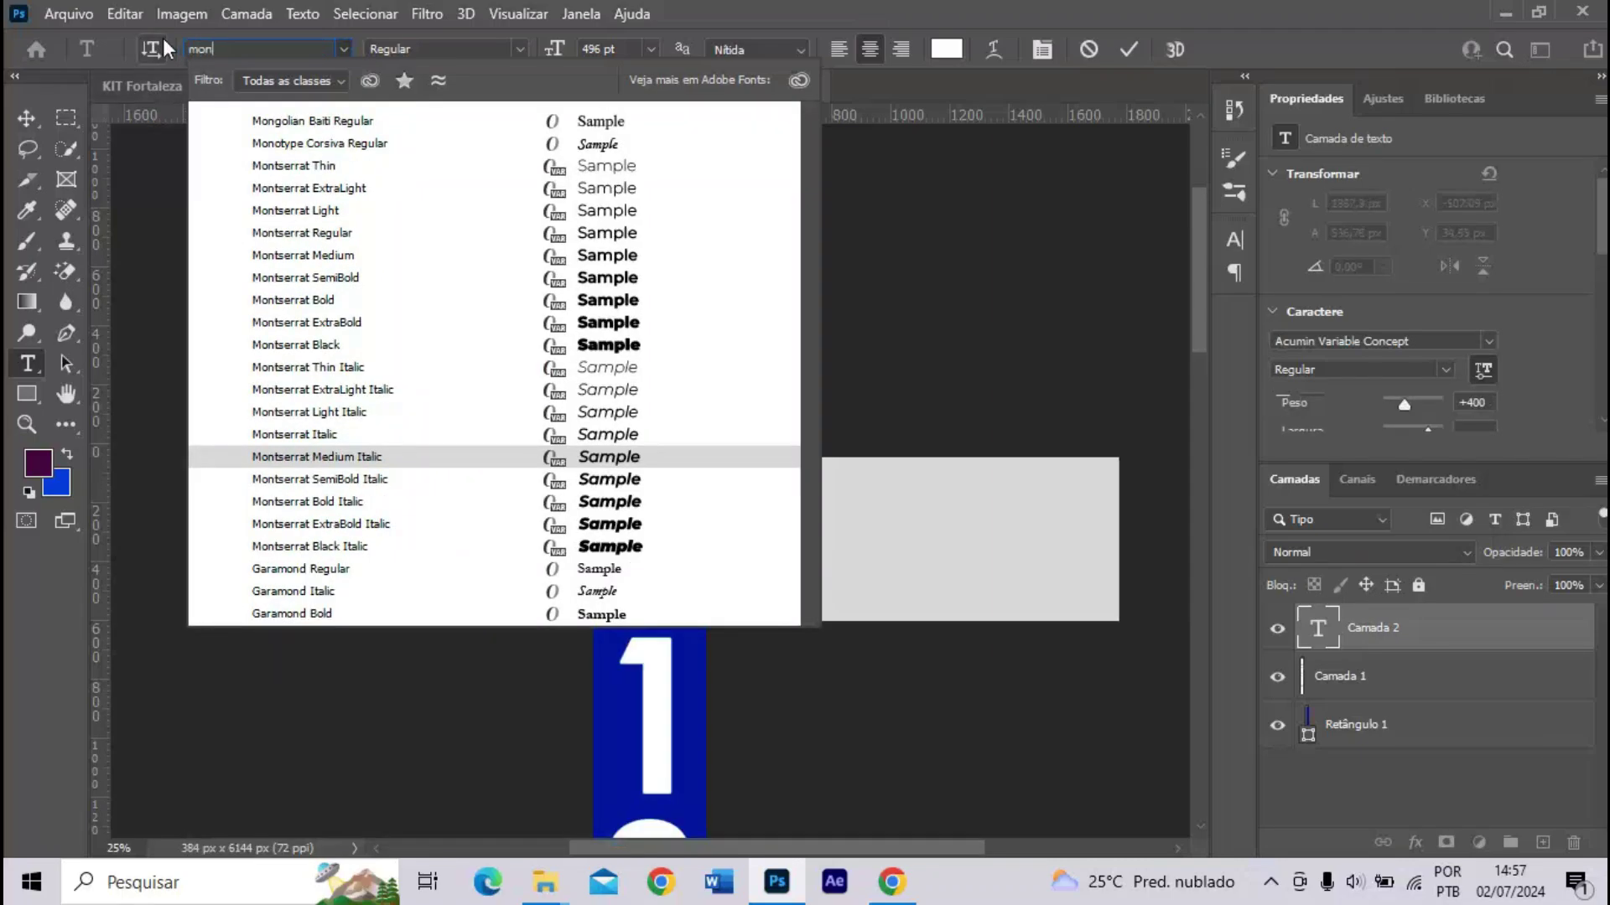
type("tserrat")
key("Return")
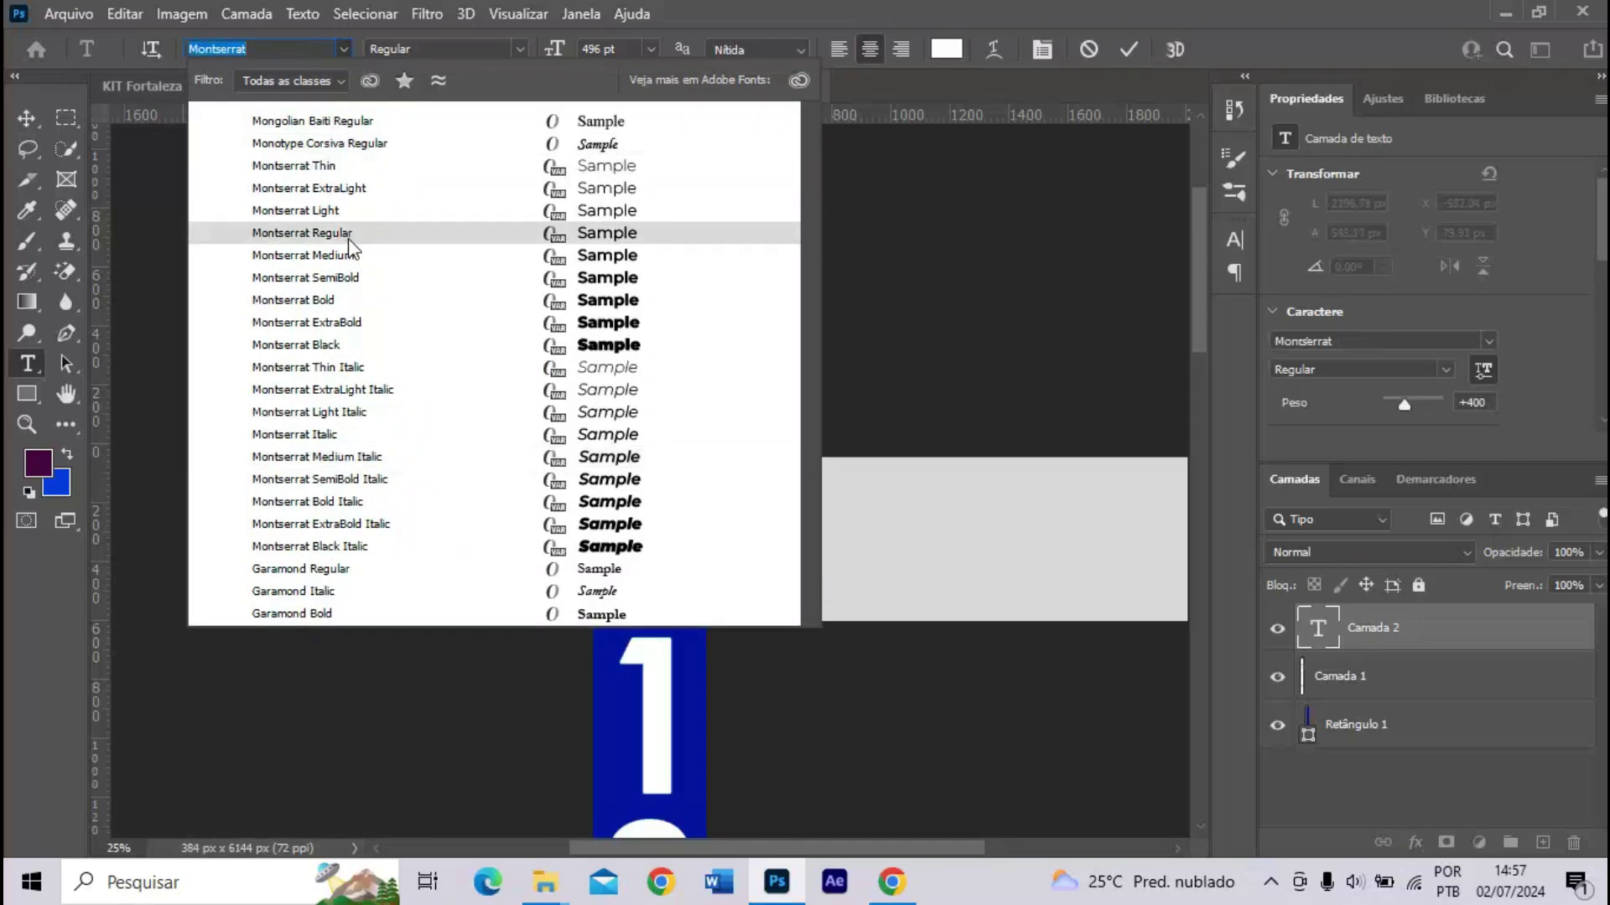
left_click(346, 280)
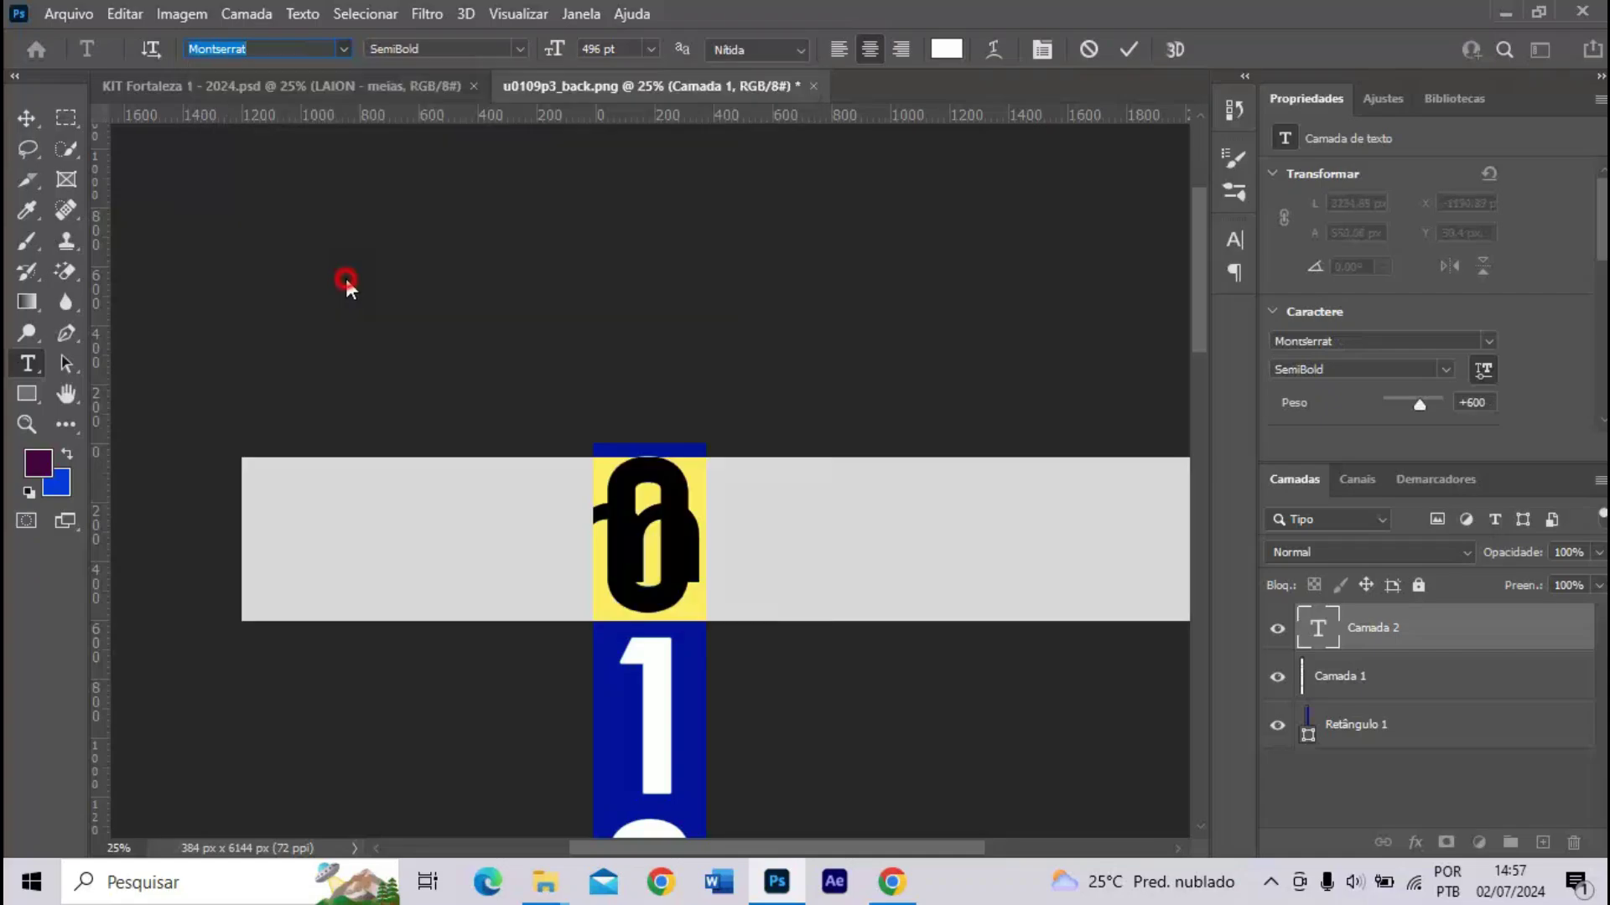
key("Right")
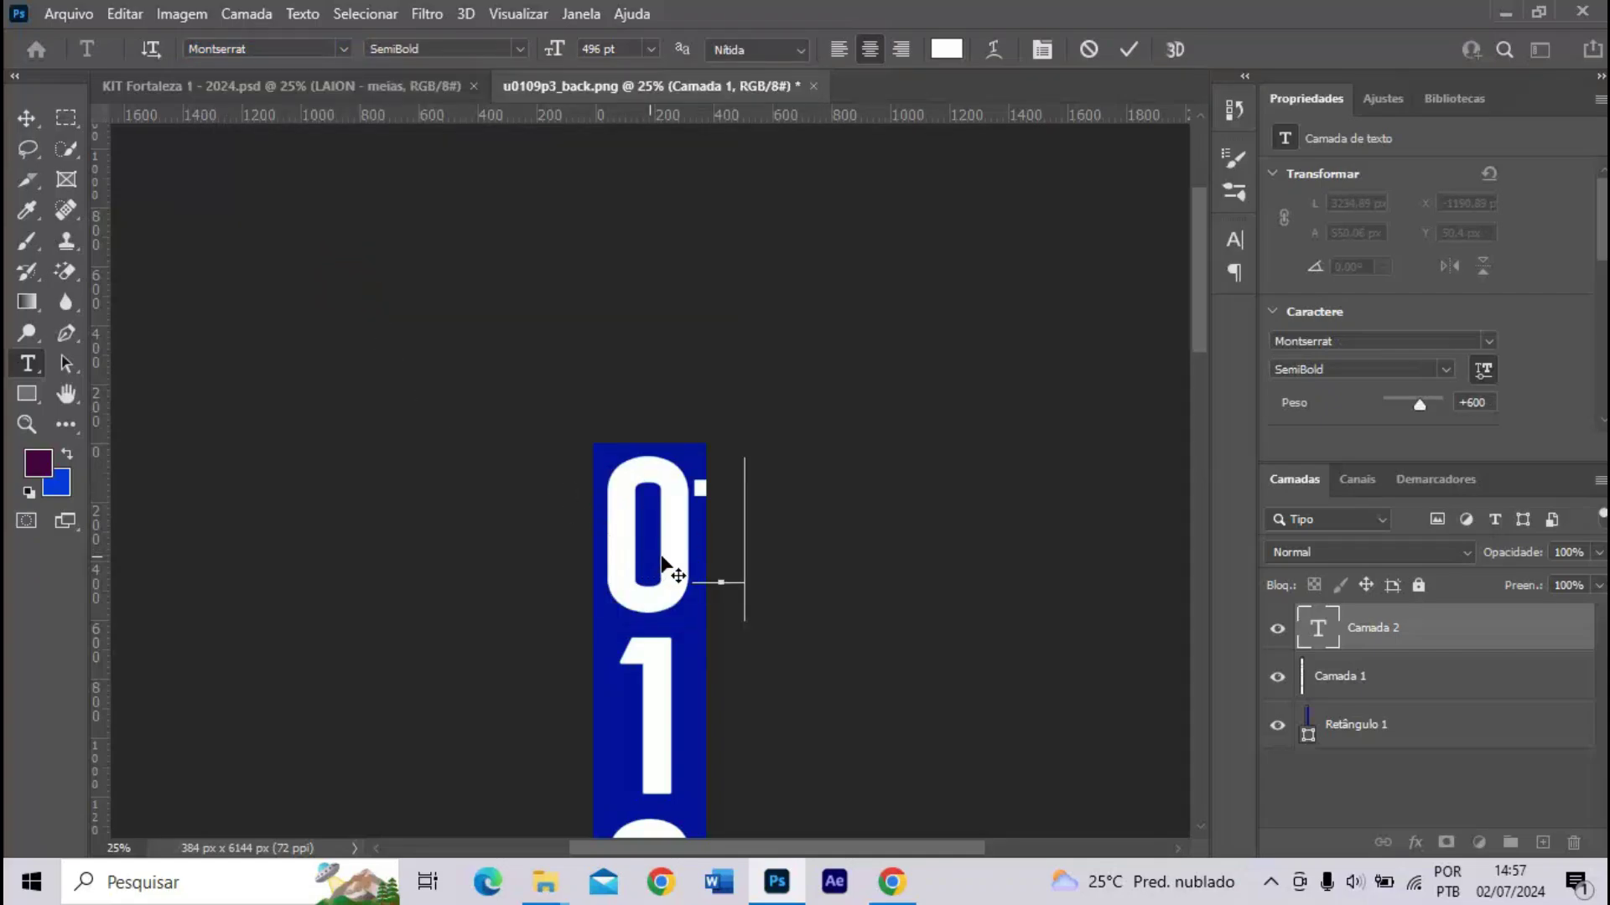
- Enter 0 in the new text layer, set its size to 580 pt and place it over the original digit 0
left_click(672, 537)
left_click(617, 542)
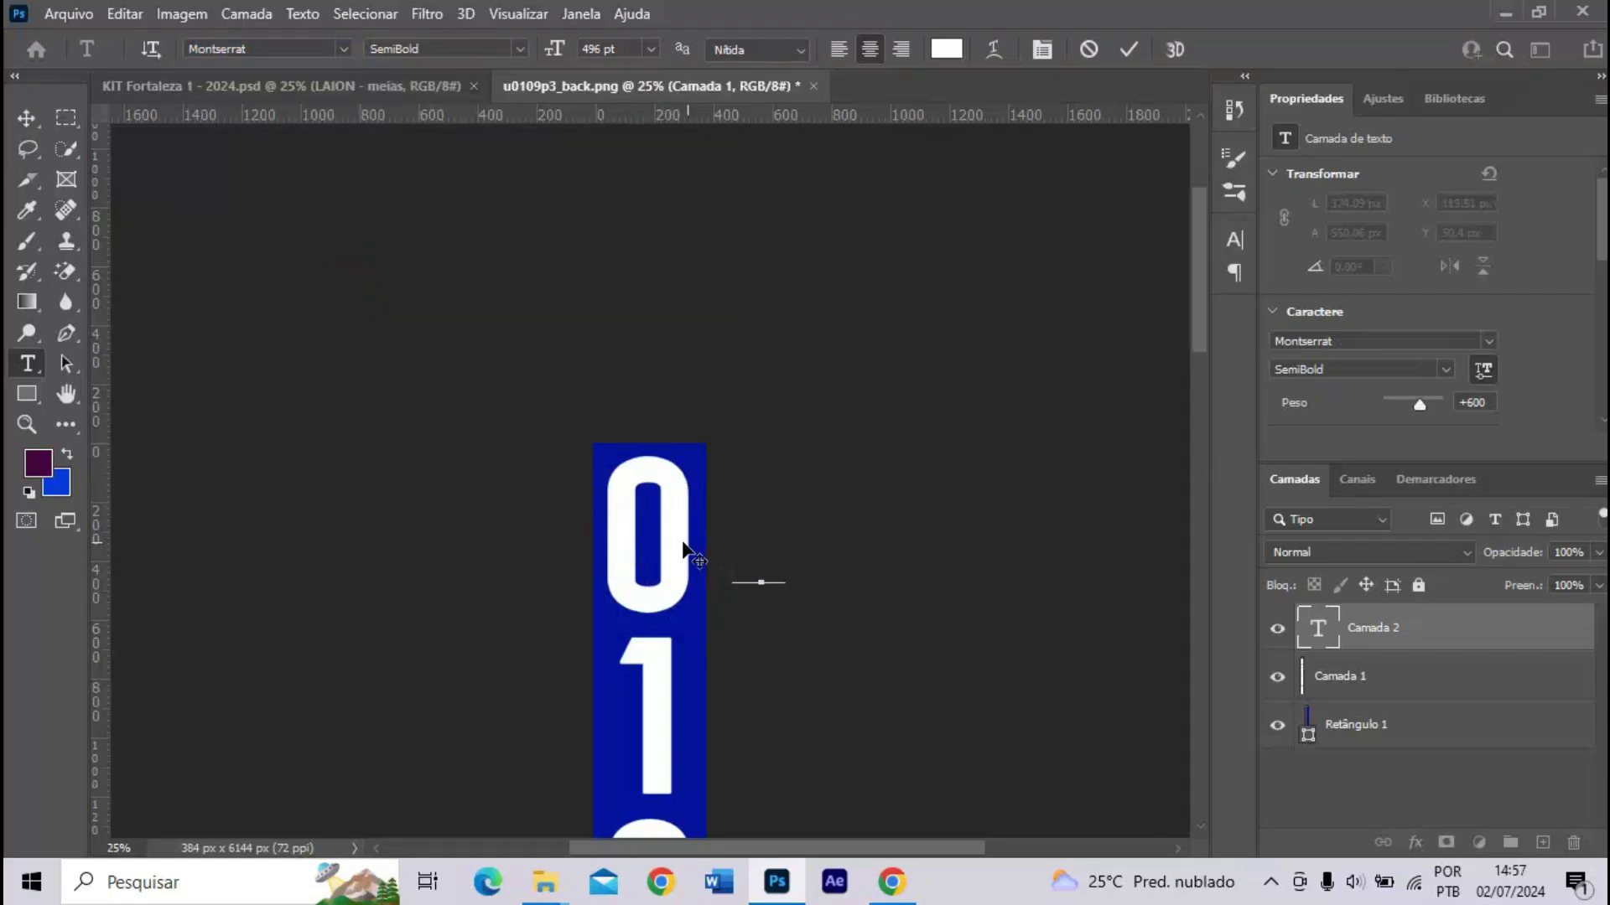
left_click_drag(827, 528, 564, 539)
left_click(604, 547)
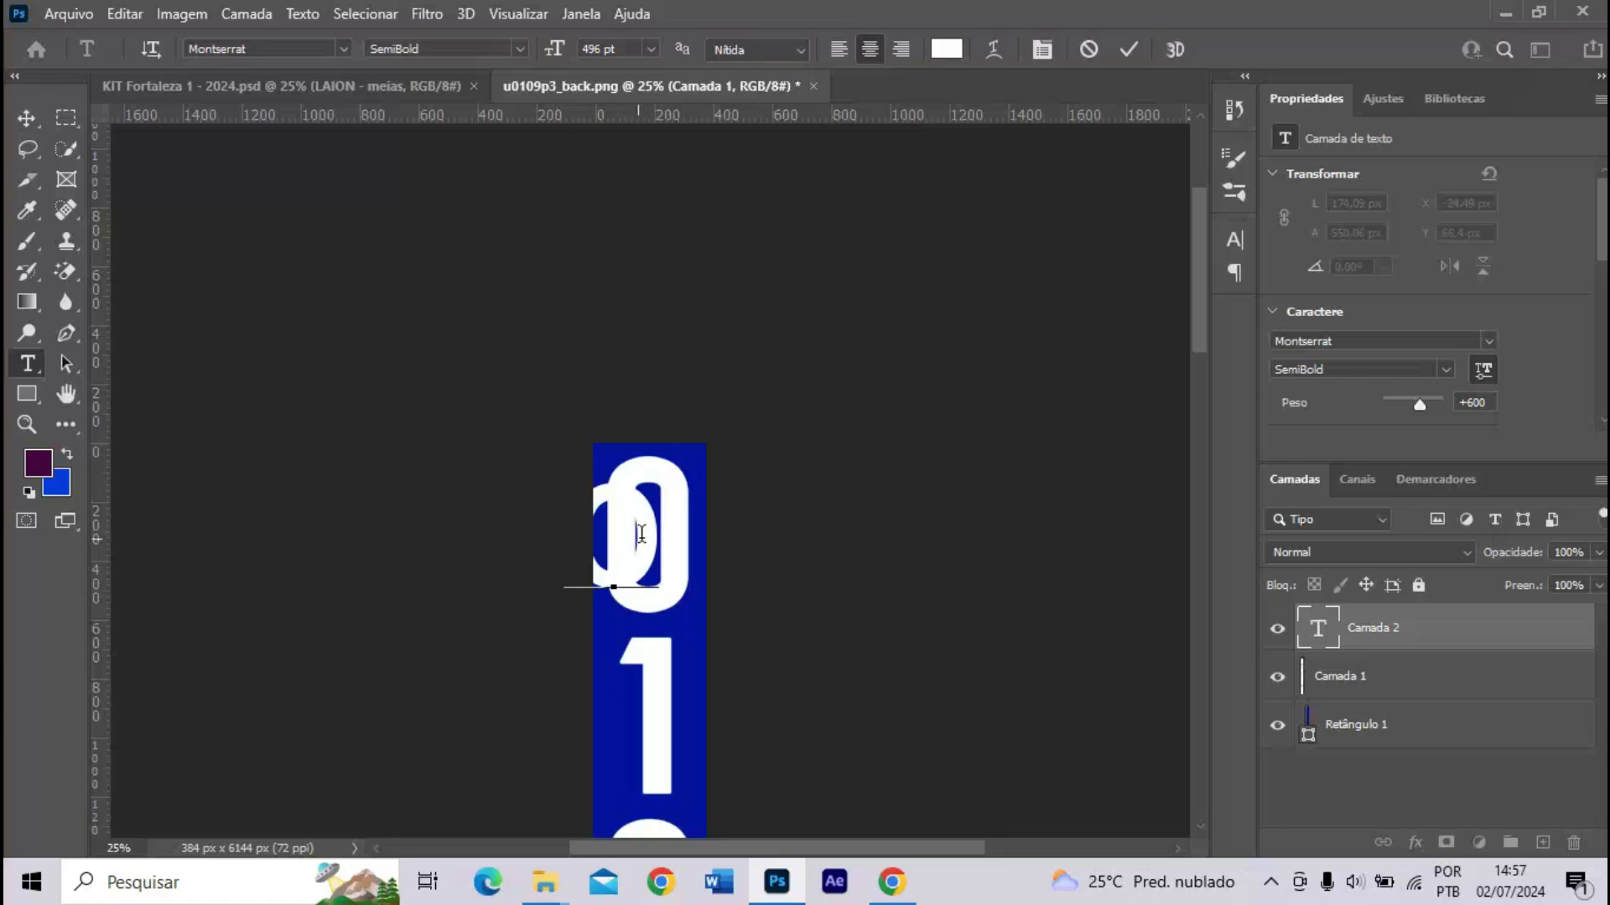
key("ctrl+a")
left_click_drag(549, 49, 630, 243)
left_click(618, 248)
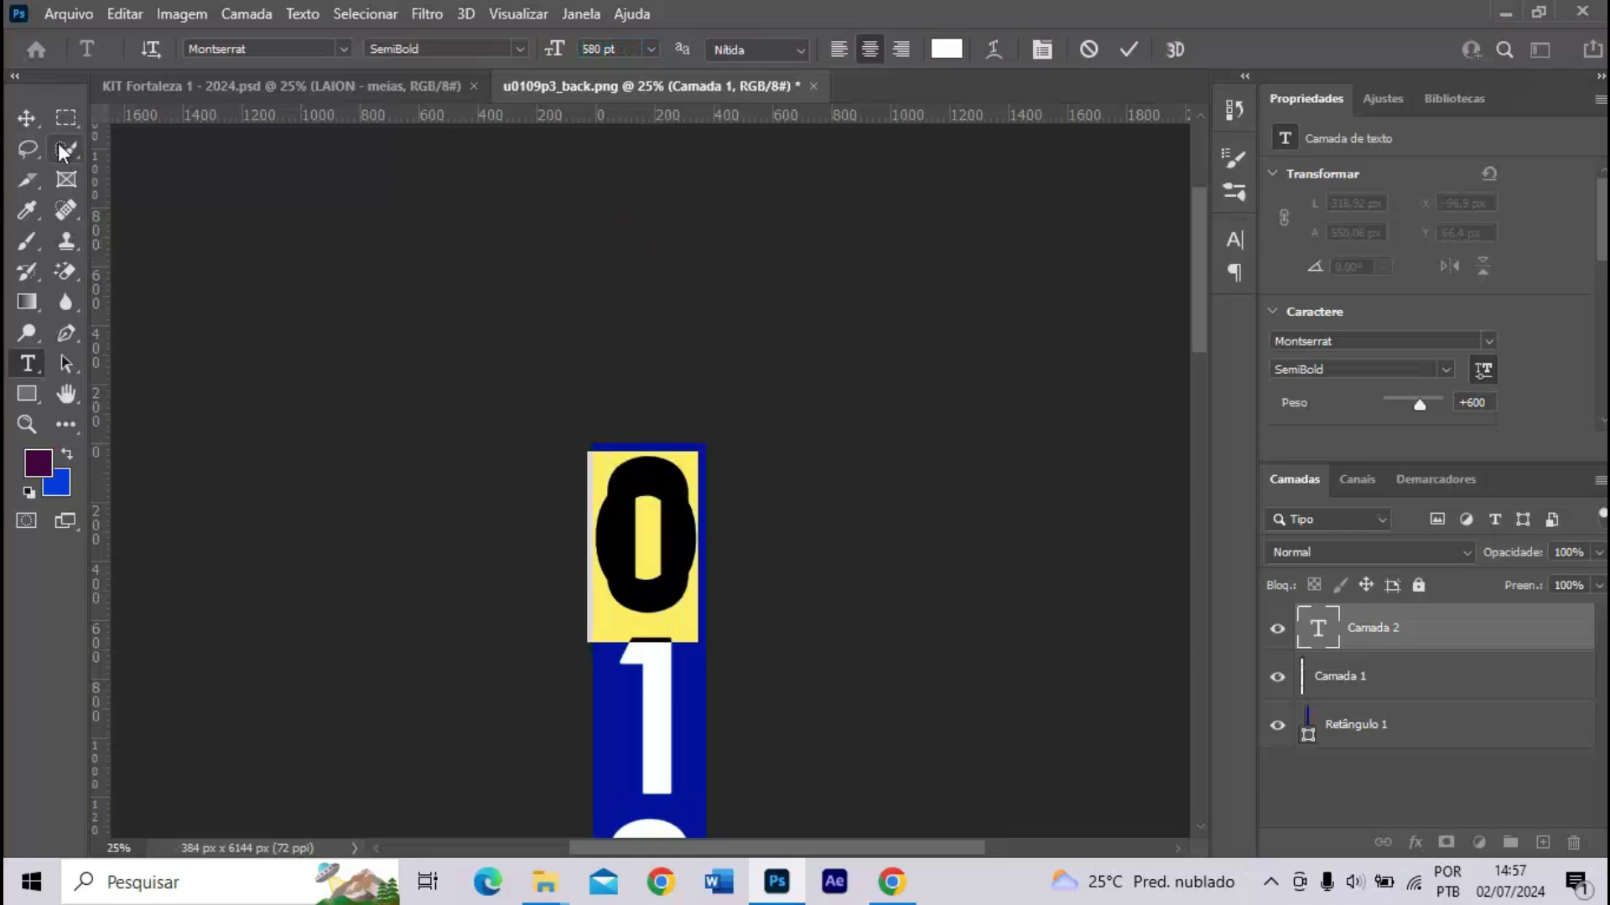
left_click(27, 118)
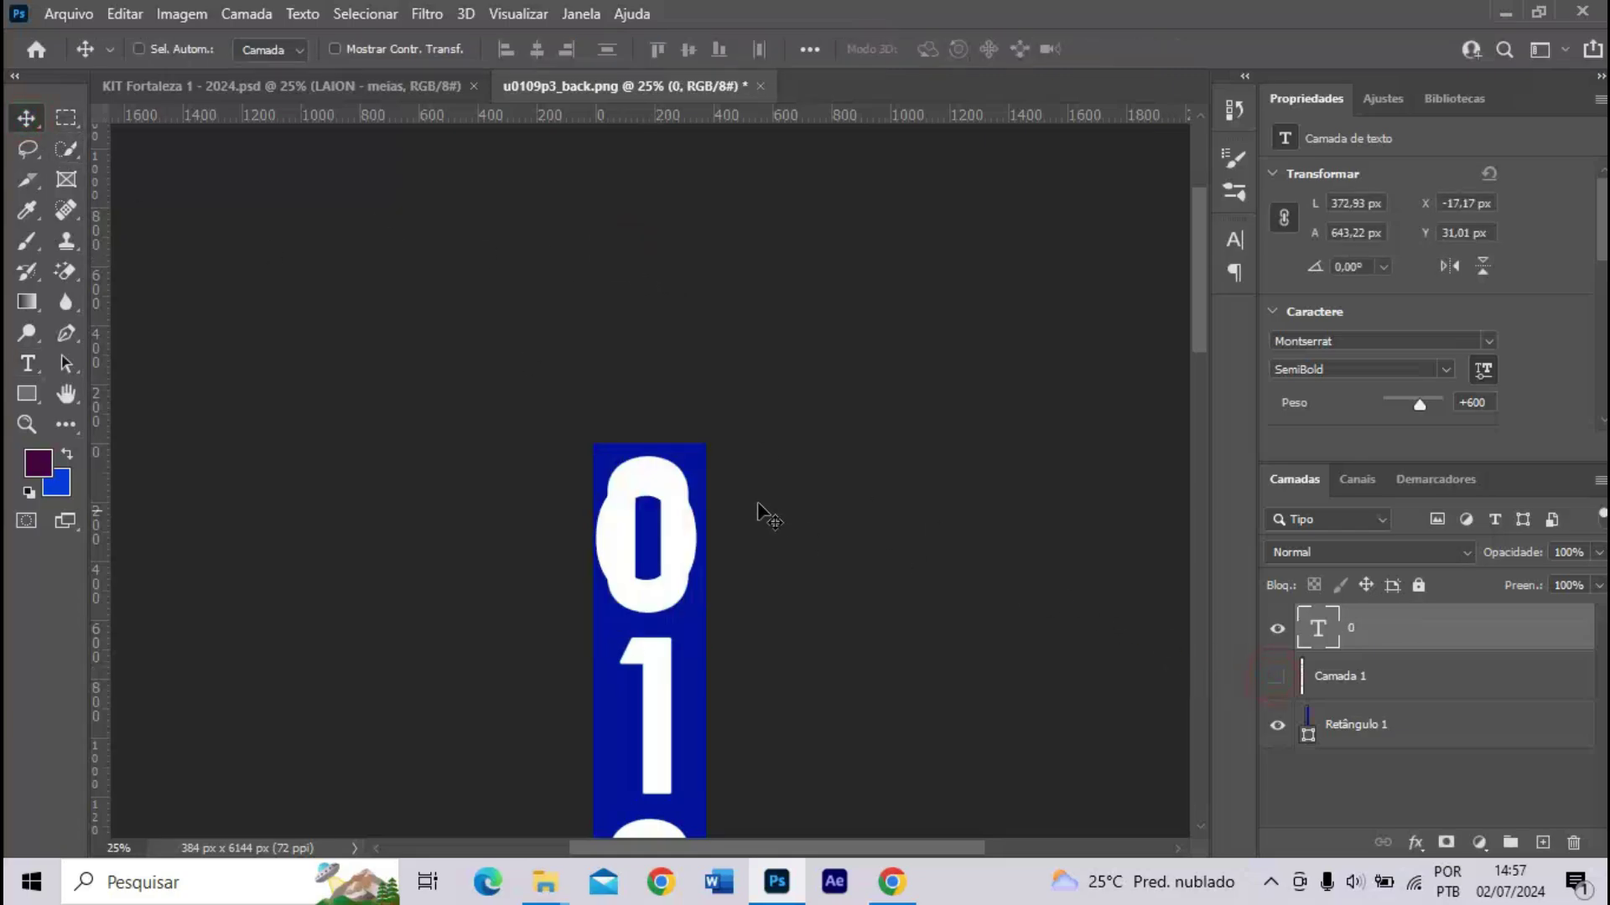
- Centre the text 0 across the blue strip and place a duplicate of it over the digit 1 of Camada 1
left_click_drag(648, 536, 655, 541)
scroll(654, 536, "down", 3)
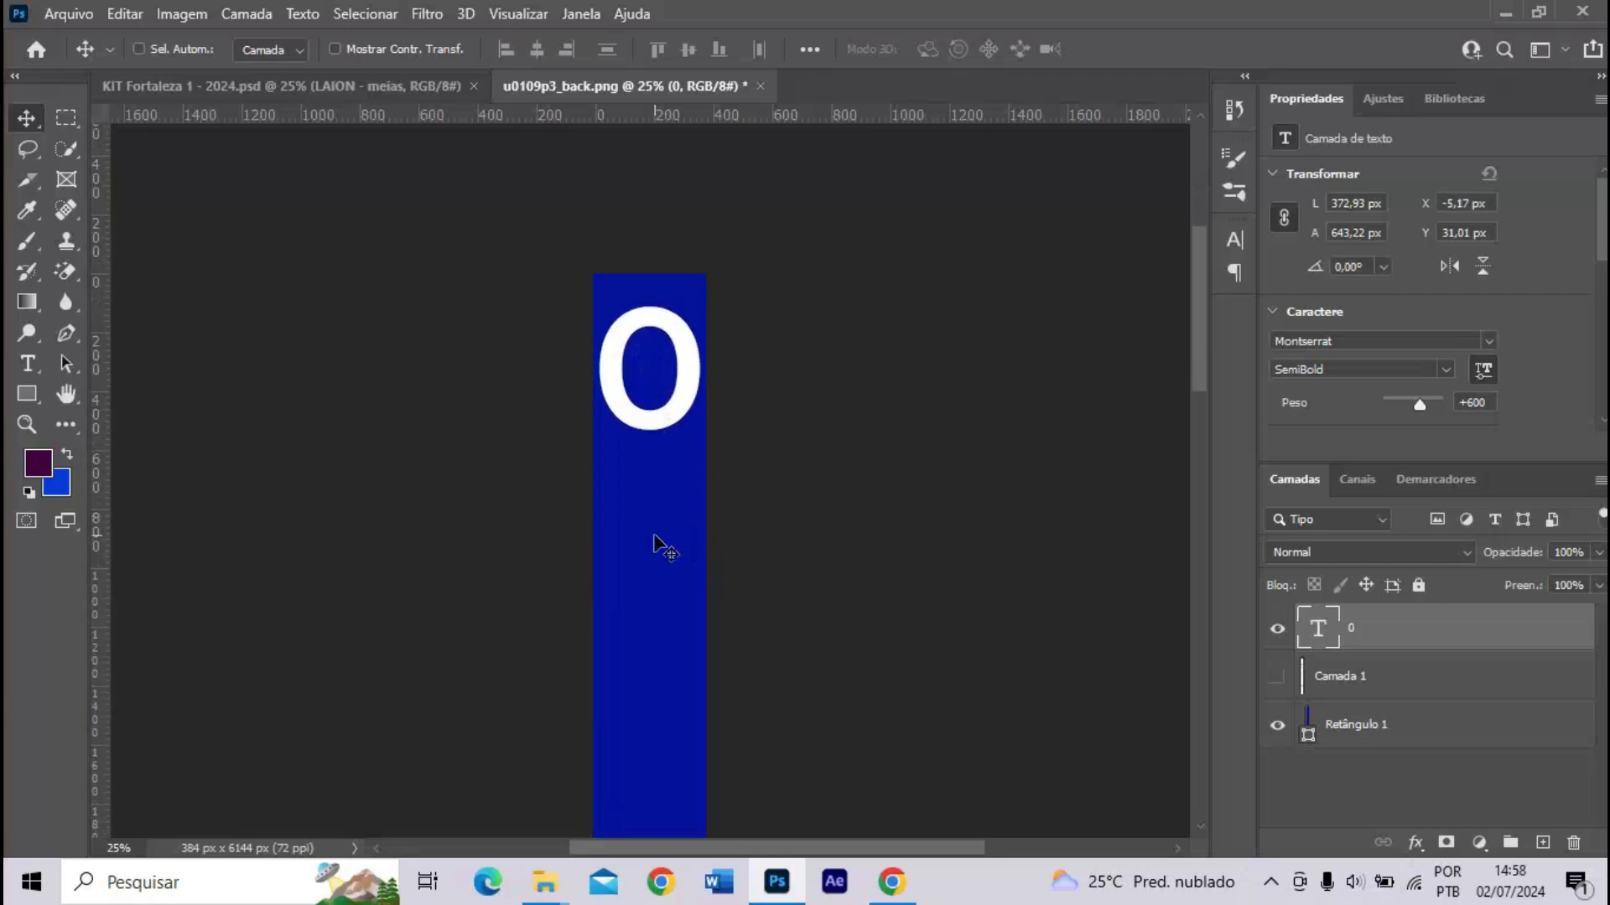
left_click_drag(644, 344, 646, 507)
left_click(1278, 724)
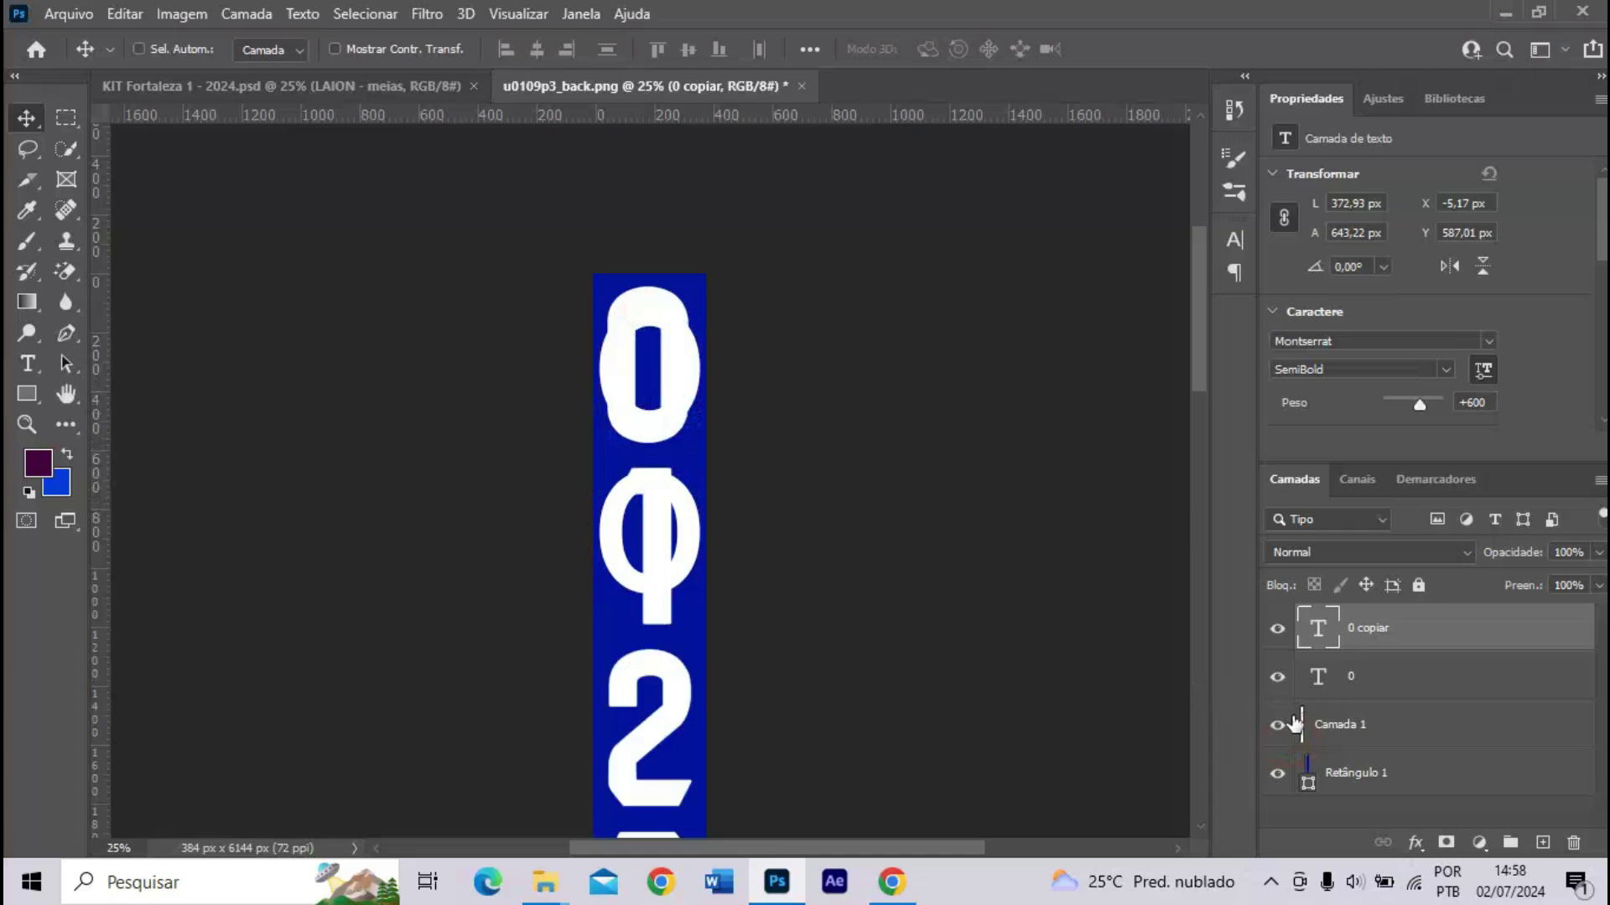
mouse_move(624, 545)
left_mouse_down()
mouse_move(651, 511)
mouse_move(635, 560)
left_mouse_up()
scroll(635, 560, "down", 2)
scroll(635, 560, "down", 2)
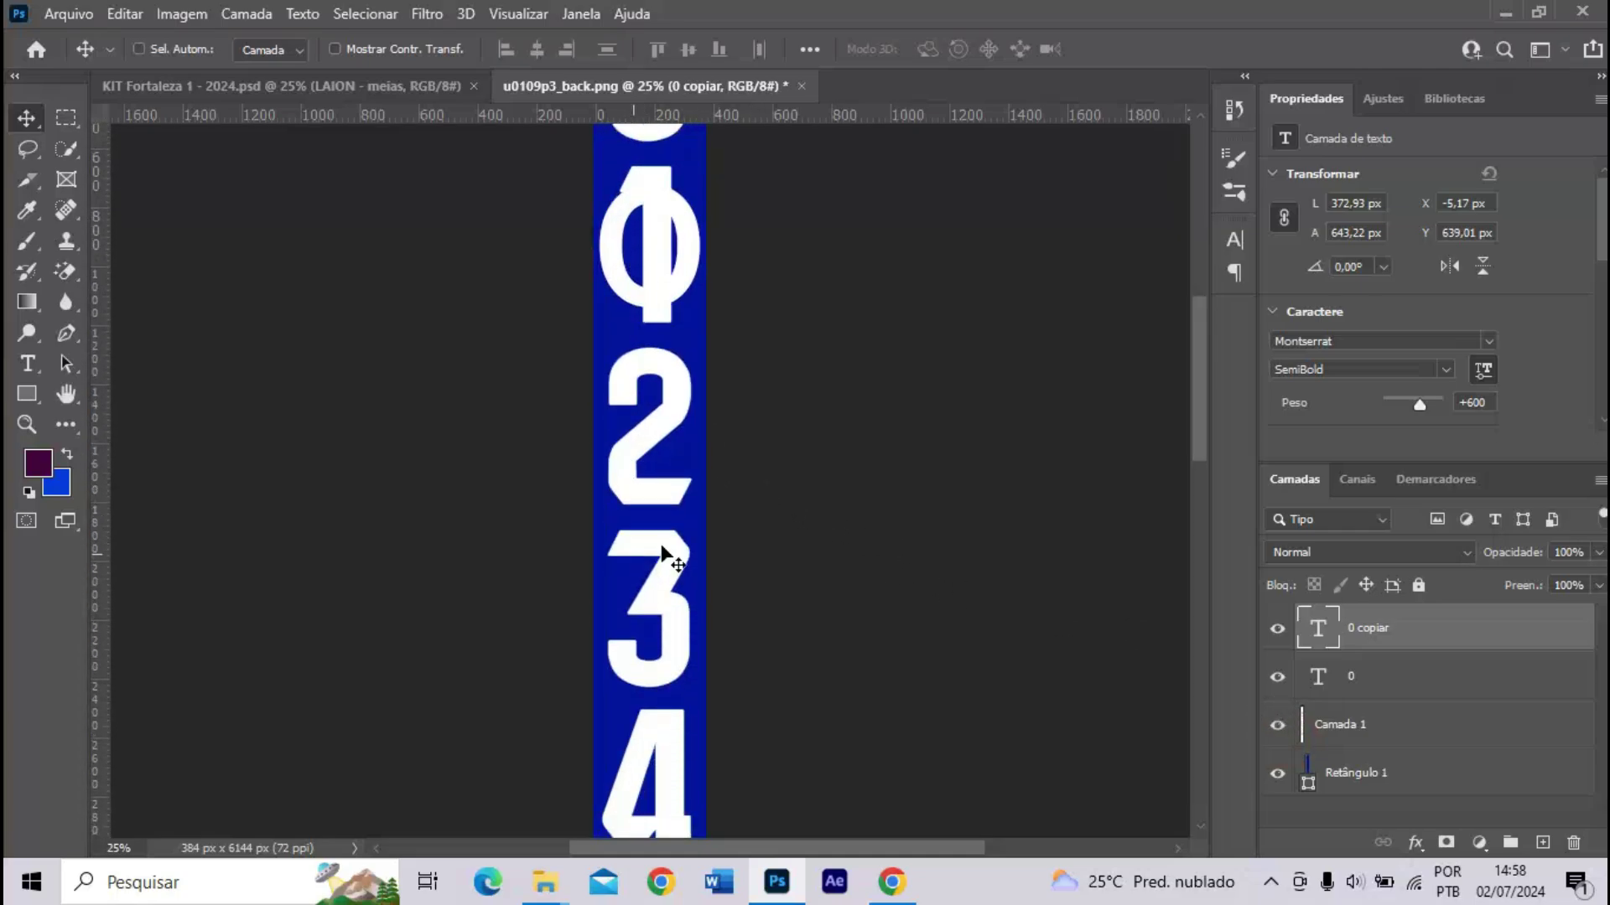
left_click_drag(1193, 404, 1180, 330)
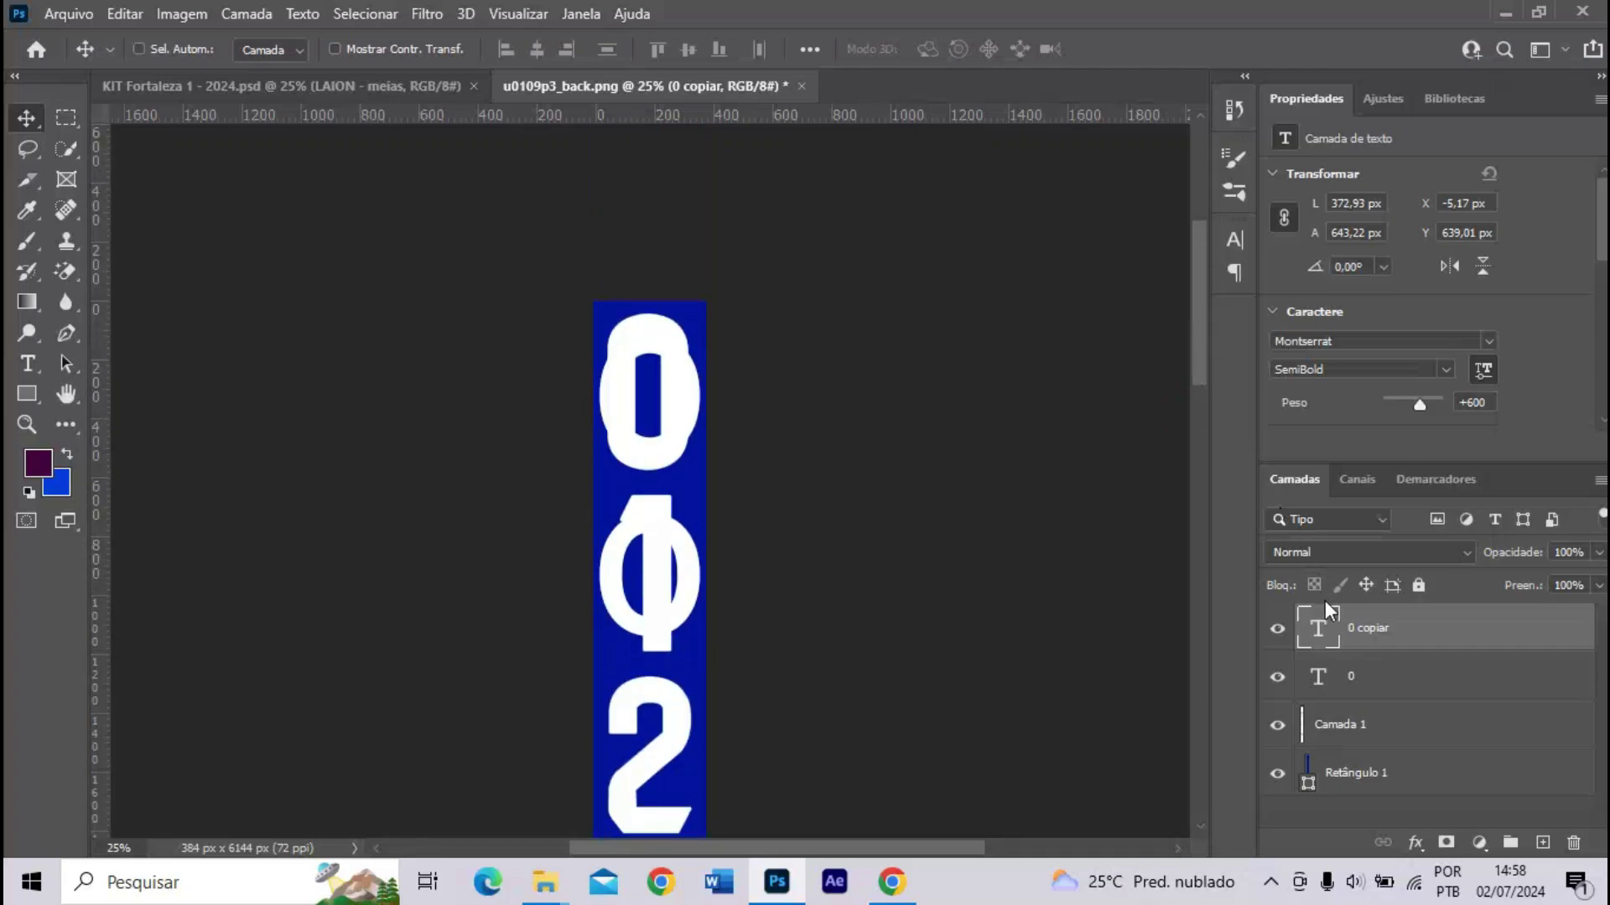
- Delete the text layer 0 and its duplicate, keeping Camada 1 selected
left_click(1375, 686)
key("Delete")
key("Delete")
left_click(1313, 650)
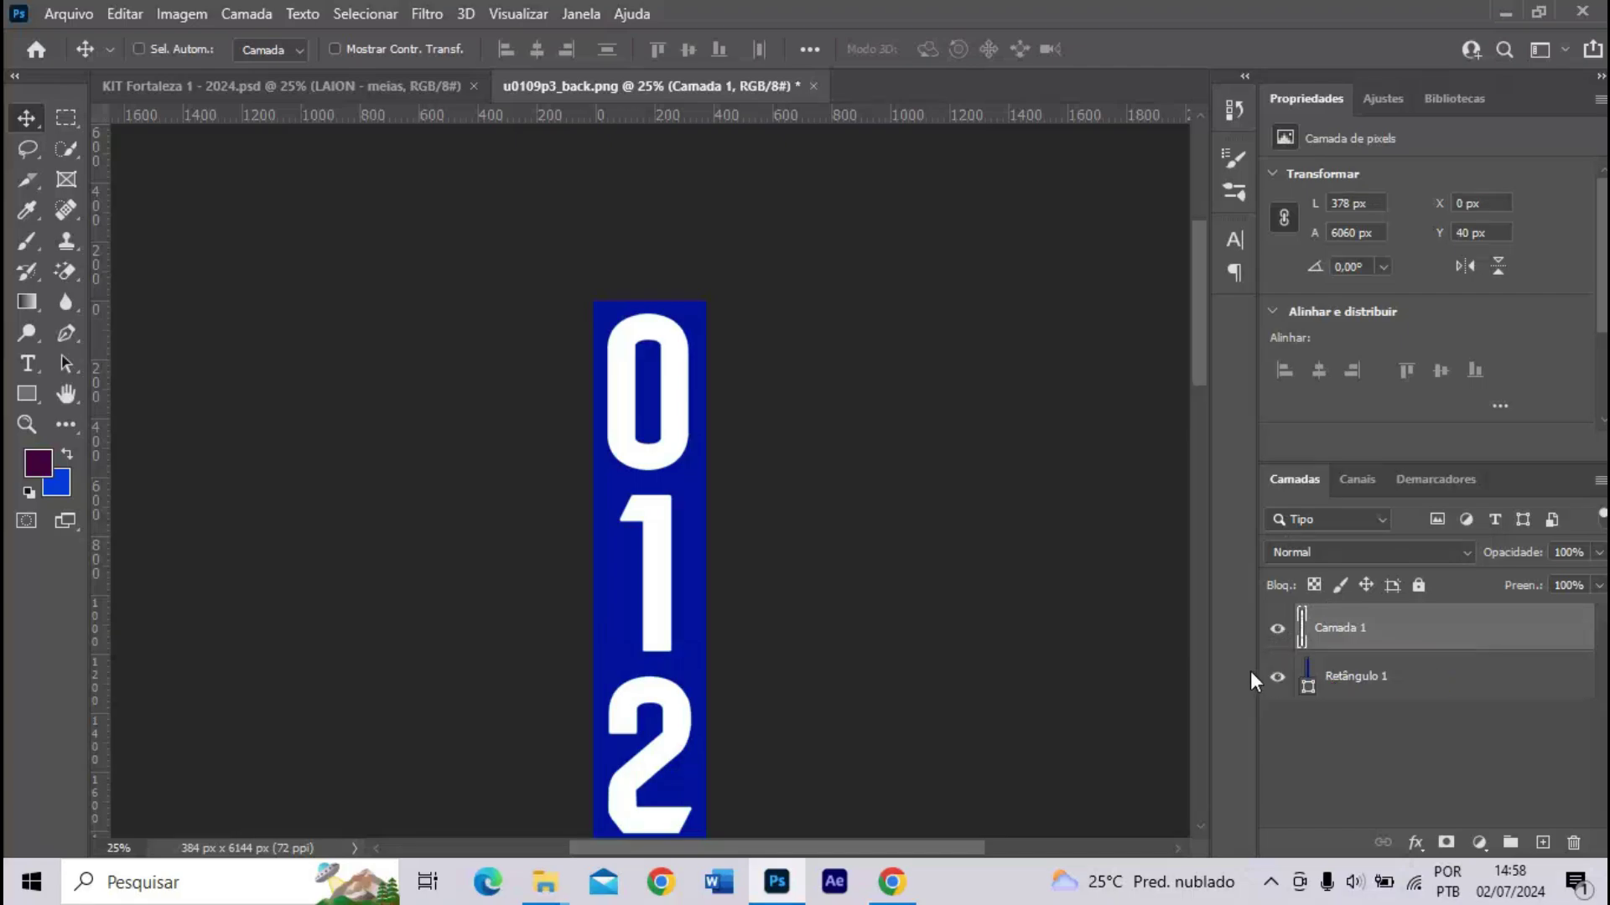
- Hide the blue Retângulo 1 background layer and inspect the white digits against transparency
key("ctrl+0")
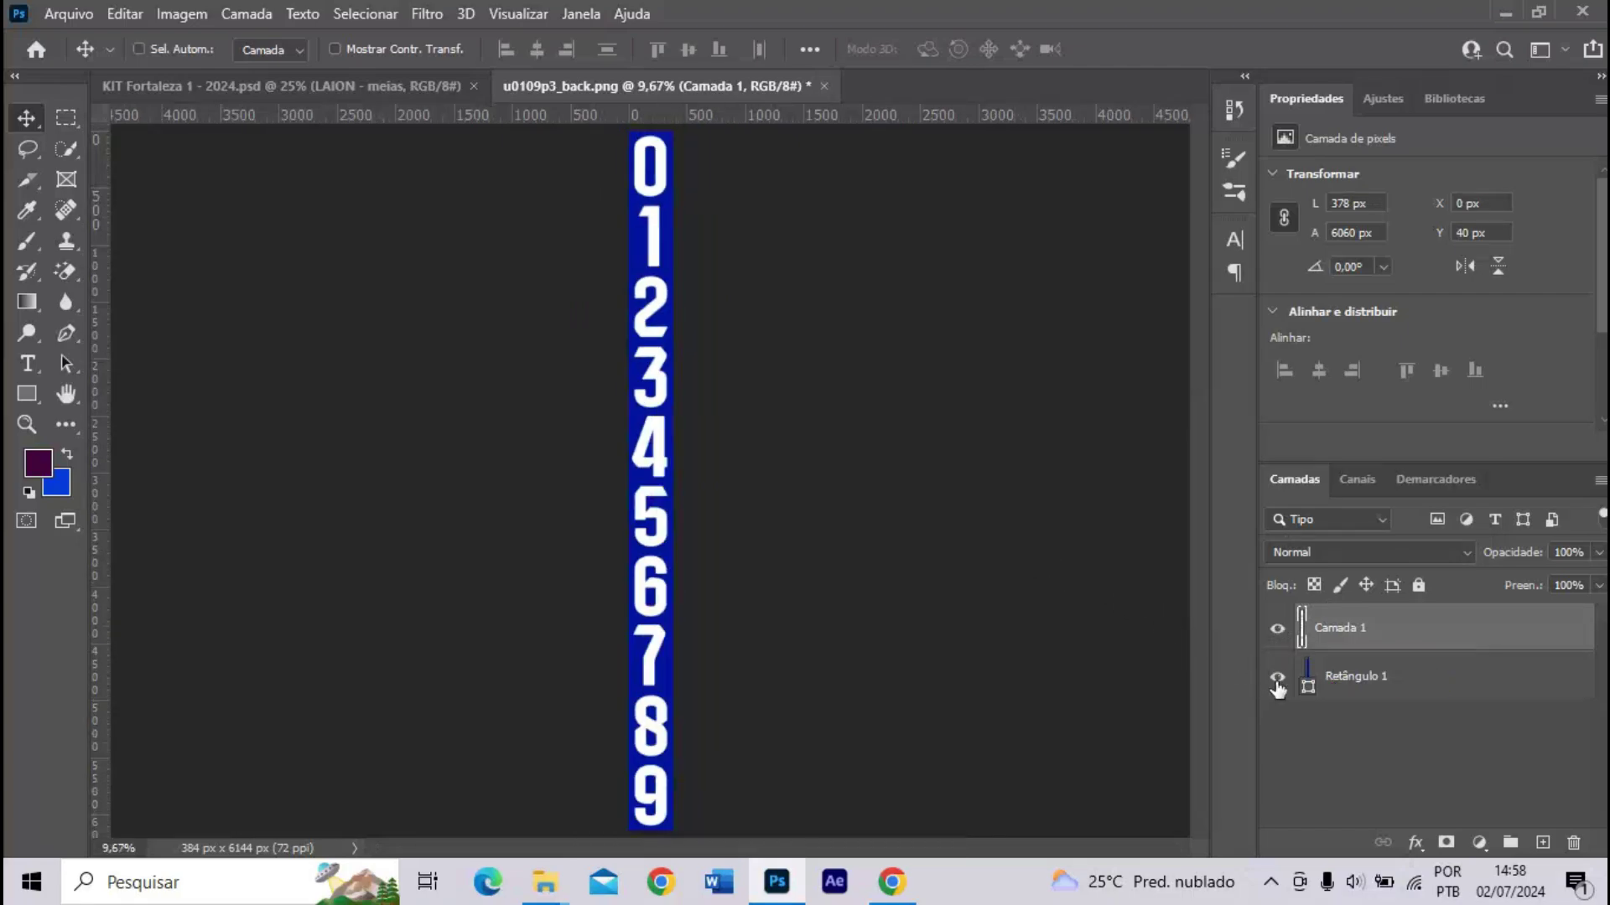
left_click(1277, 686)
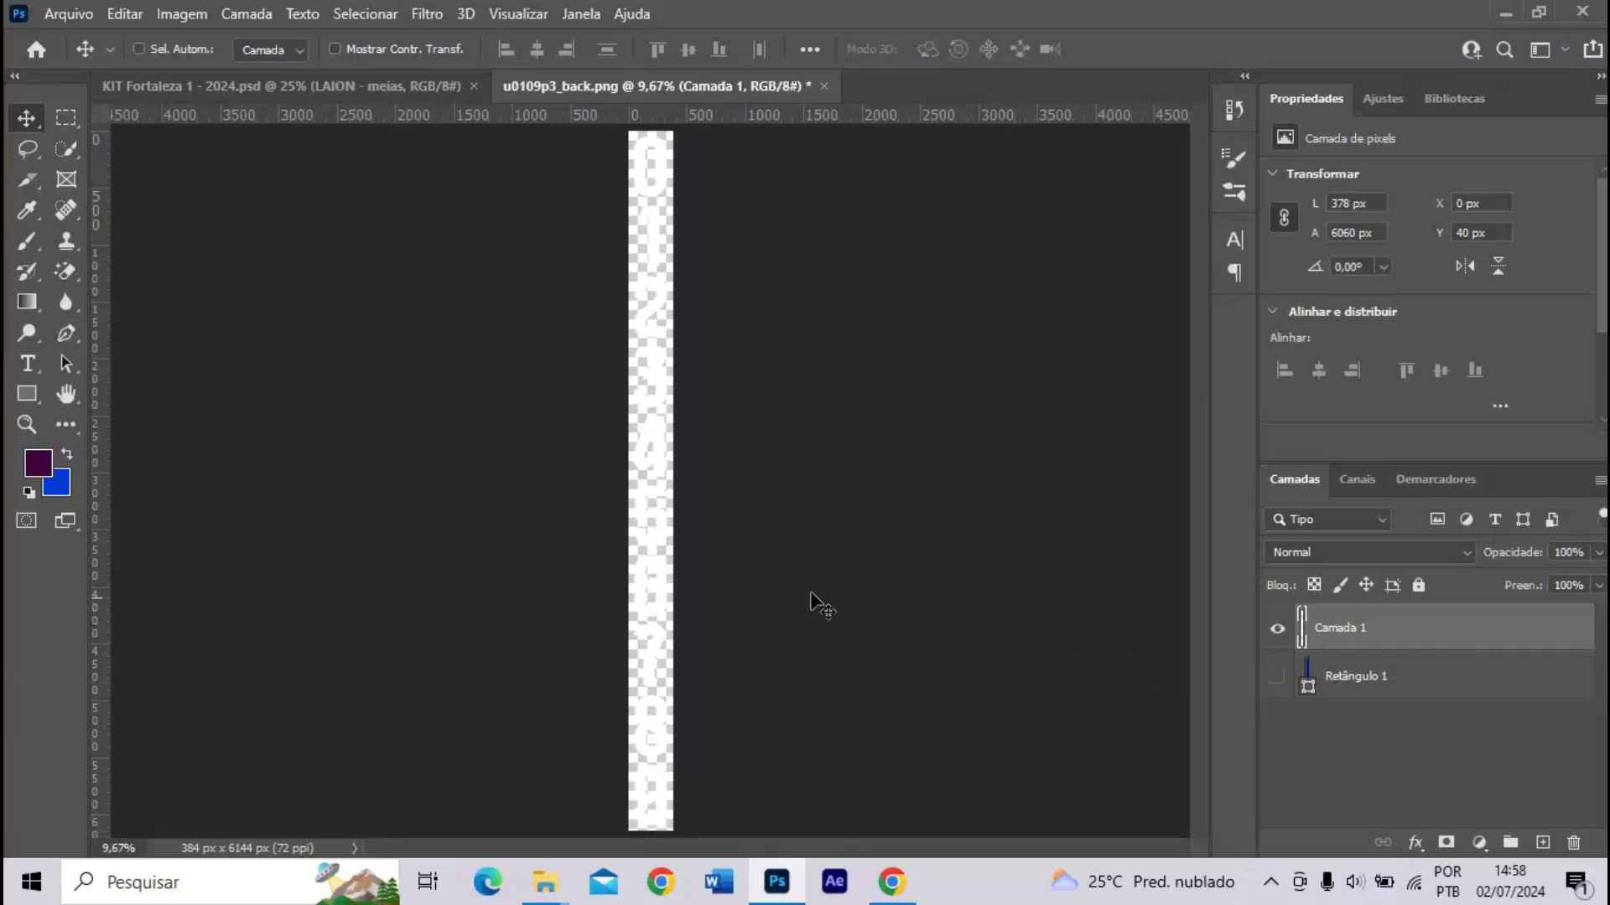
key("ctrl+plus")
key("ctrl+plus")
key("ctrl+plus")
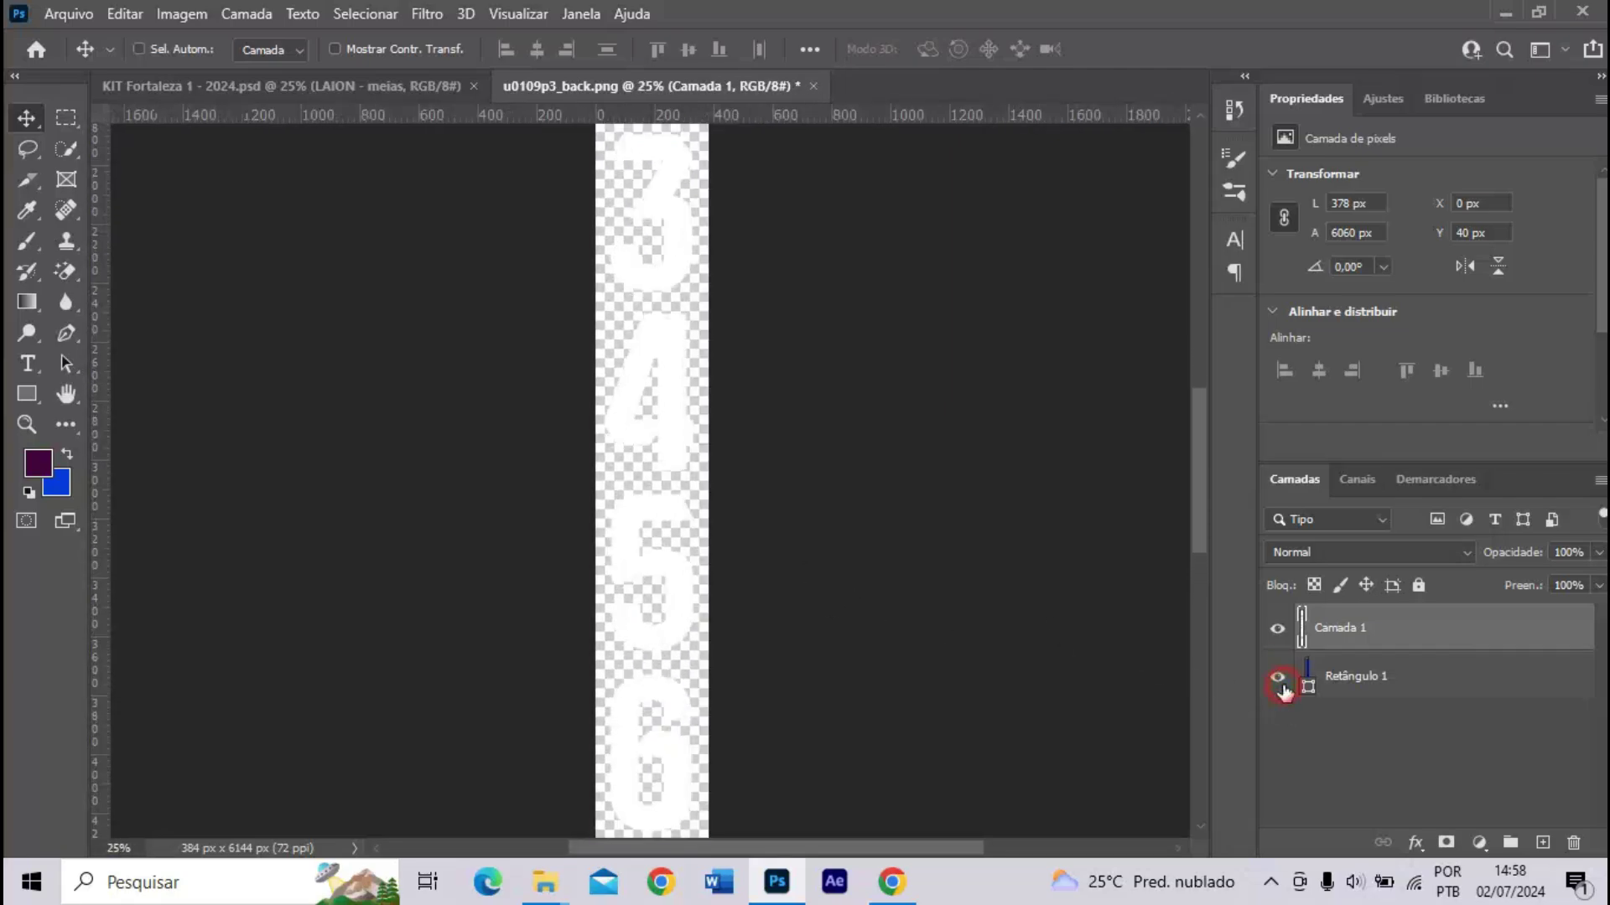
left_click(1280, 684)
key("ctrl+plus")
key("ctrl+plus")
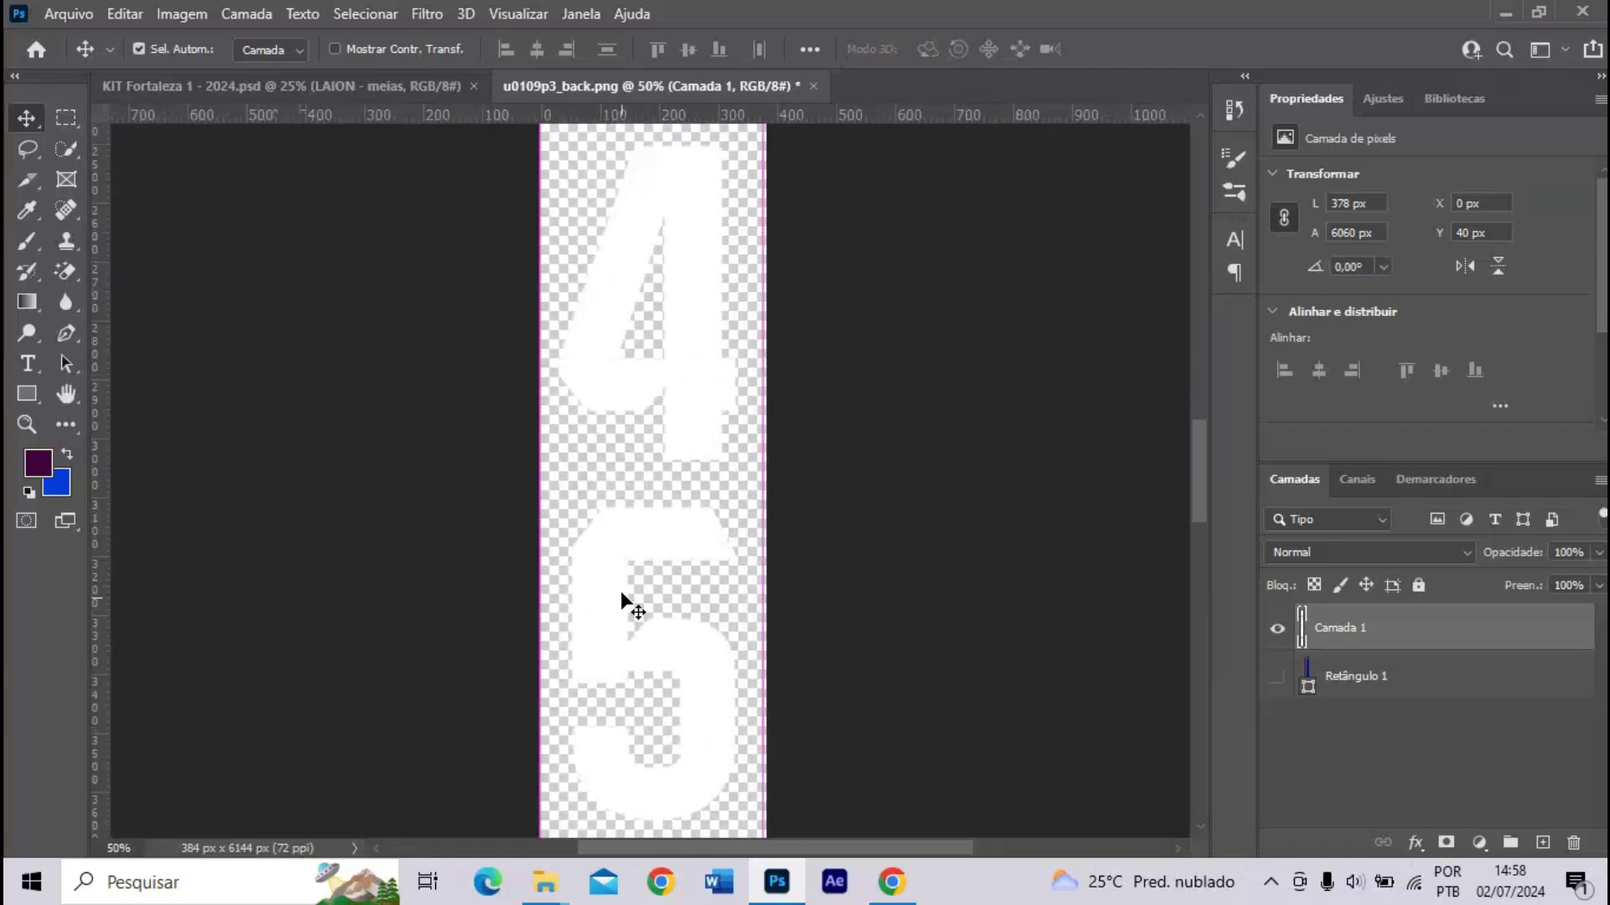
key("ctrl+minus")
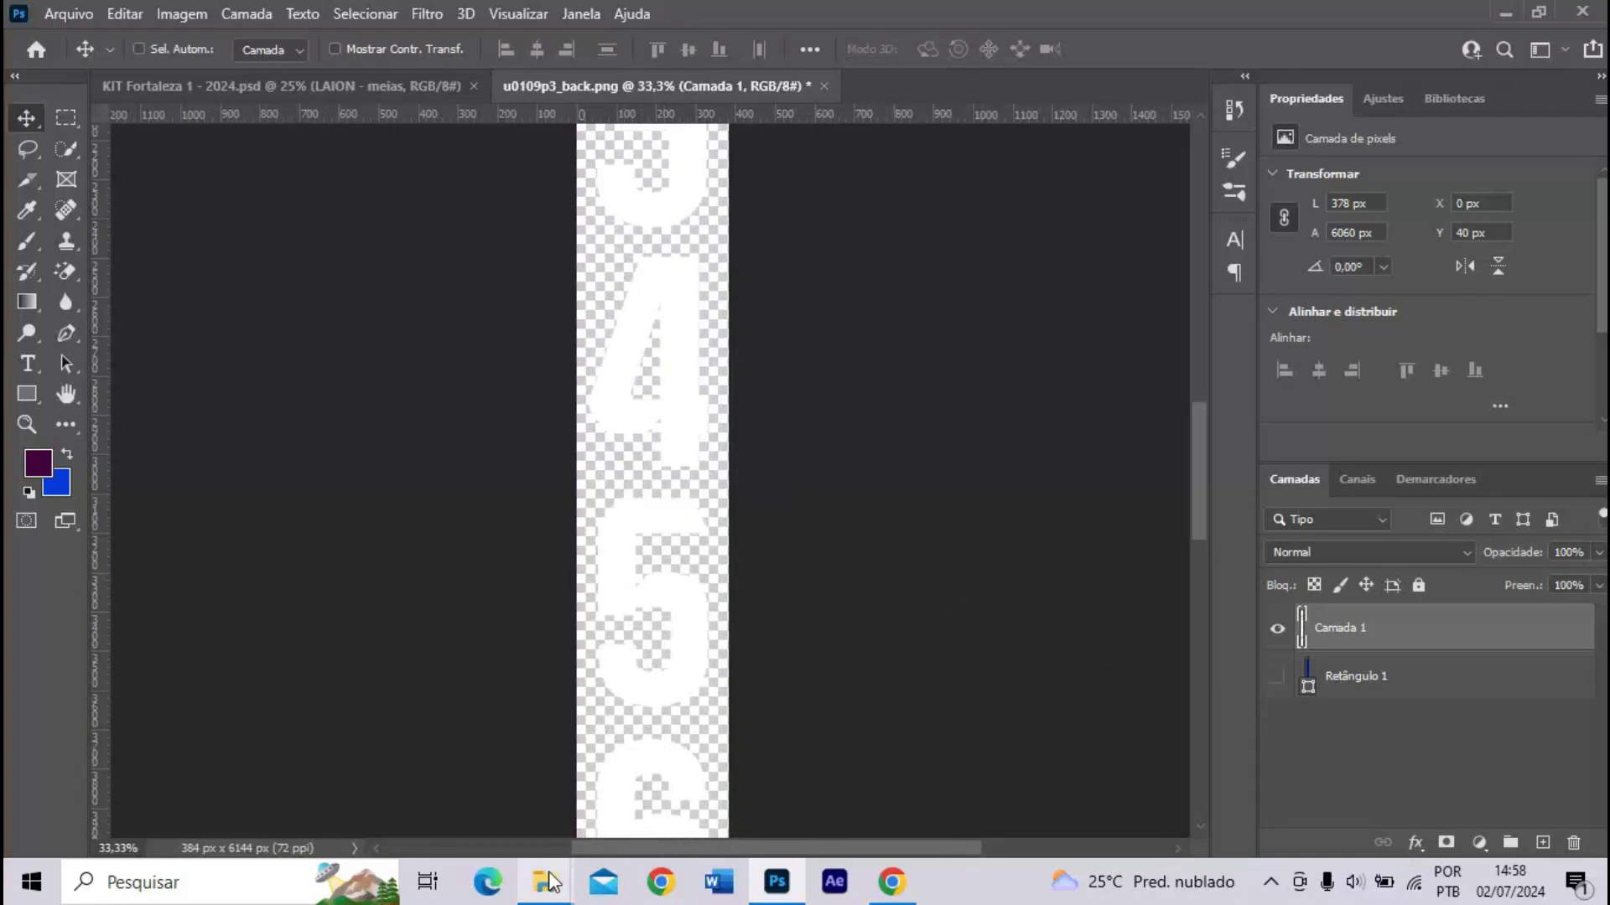
- Switch to the LIVE uniformes 19 folder in File Explorer, view the u0109p3_name PNG lettering and close the image
mouse_move(547, 880)
mouse_move(593, 830)
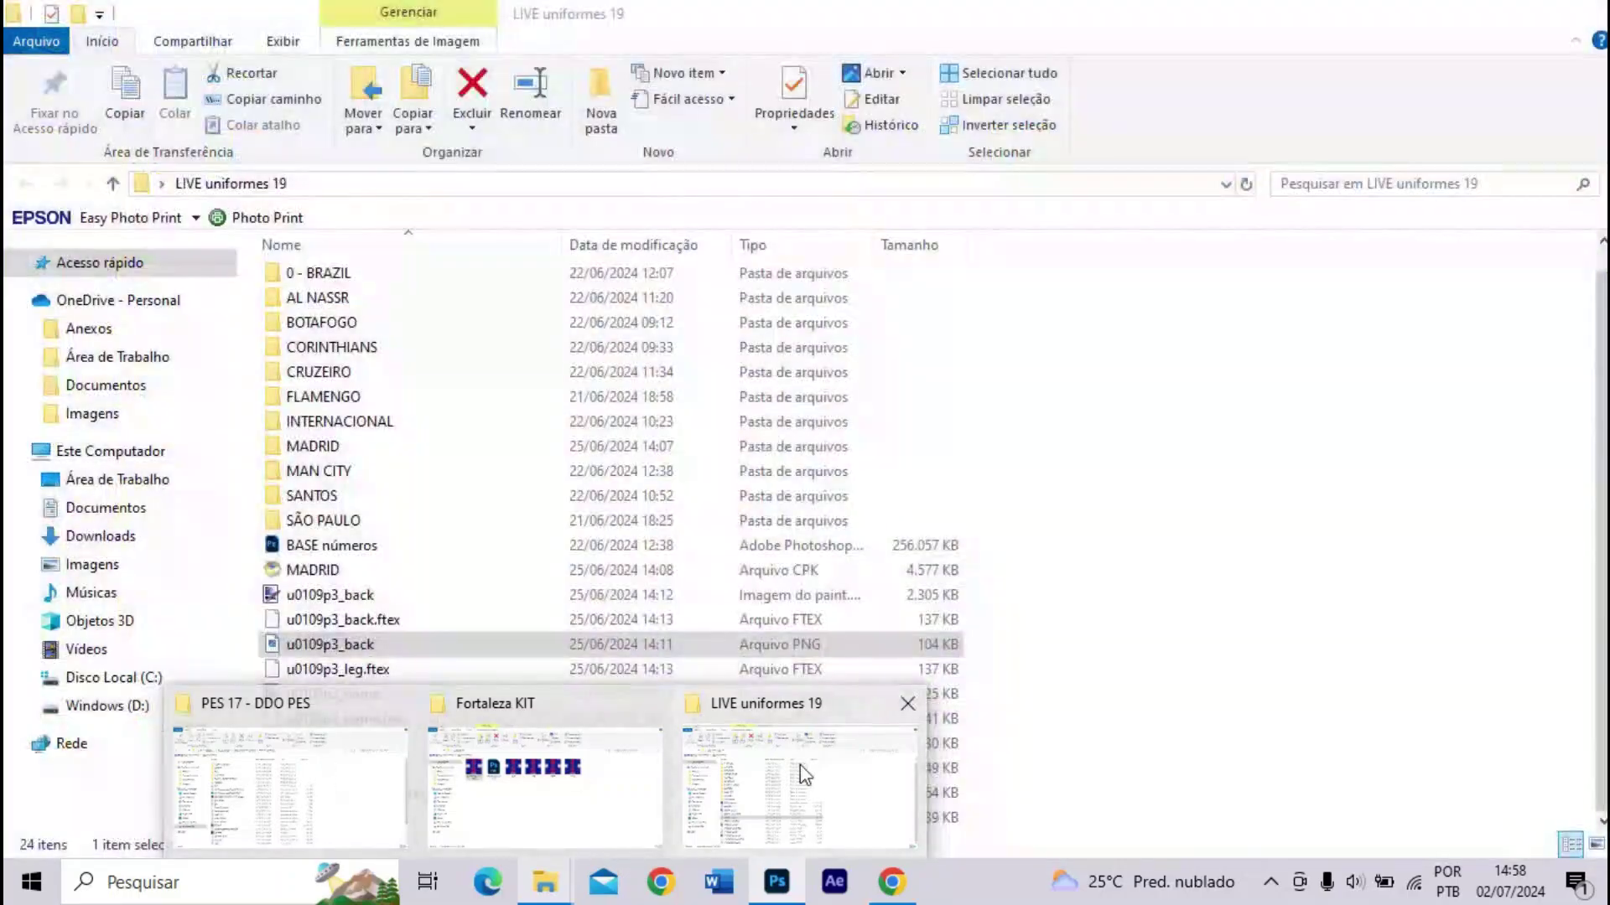
left_click(800, 764)
double_click(374, 745)
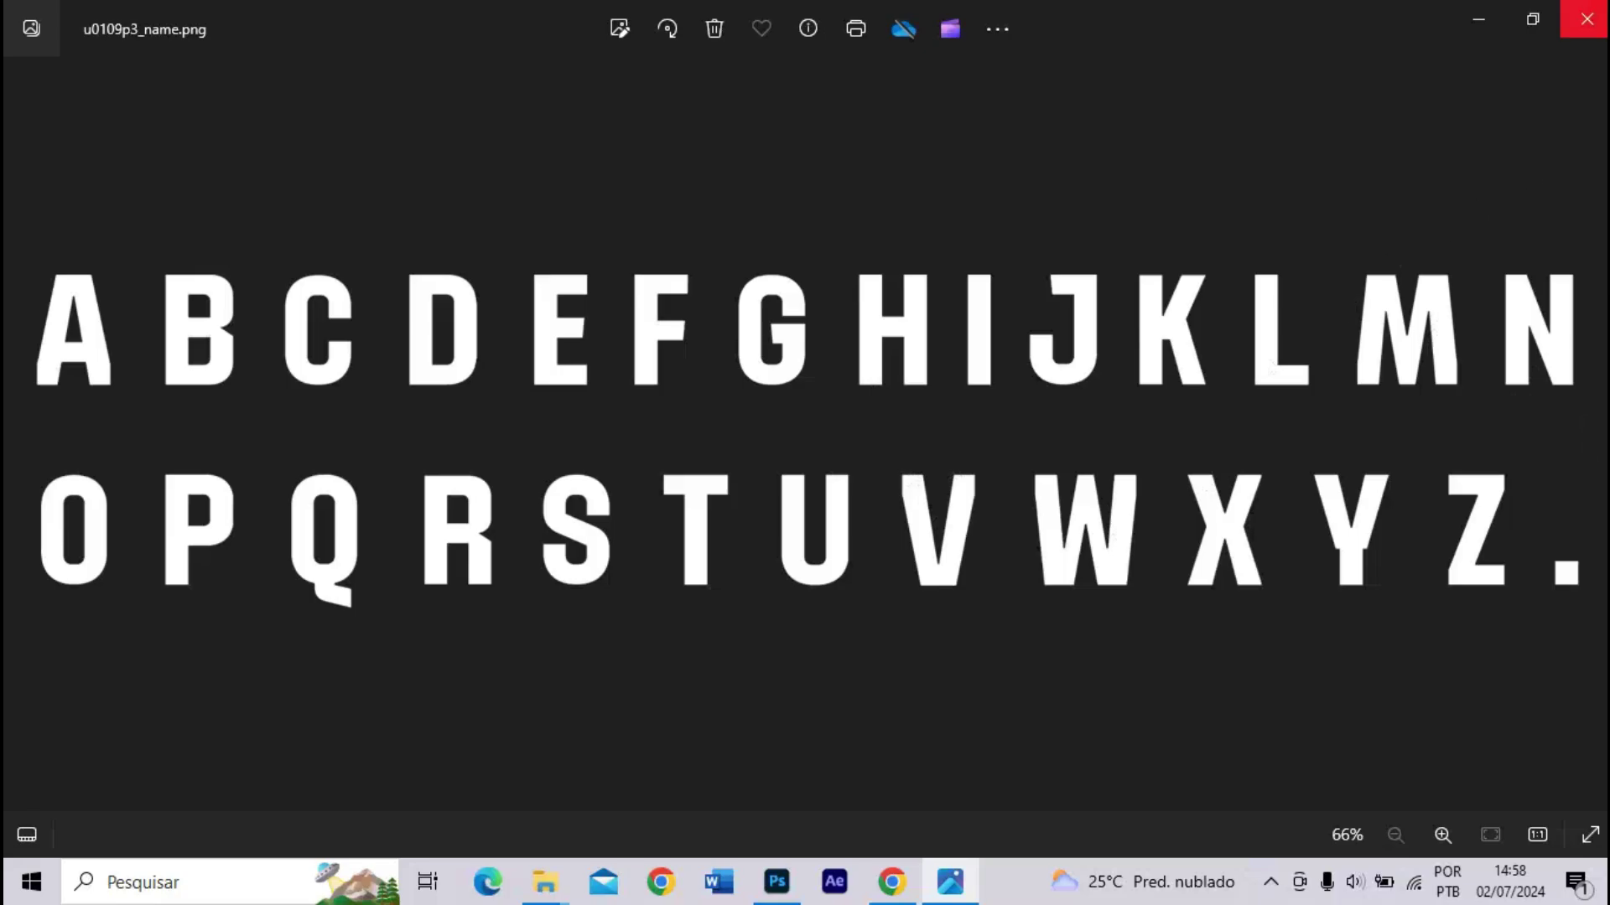
left_click(1586, 19)
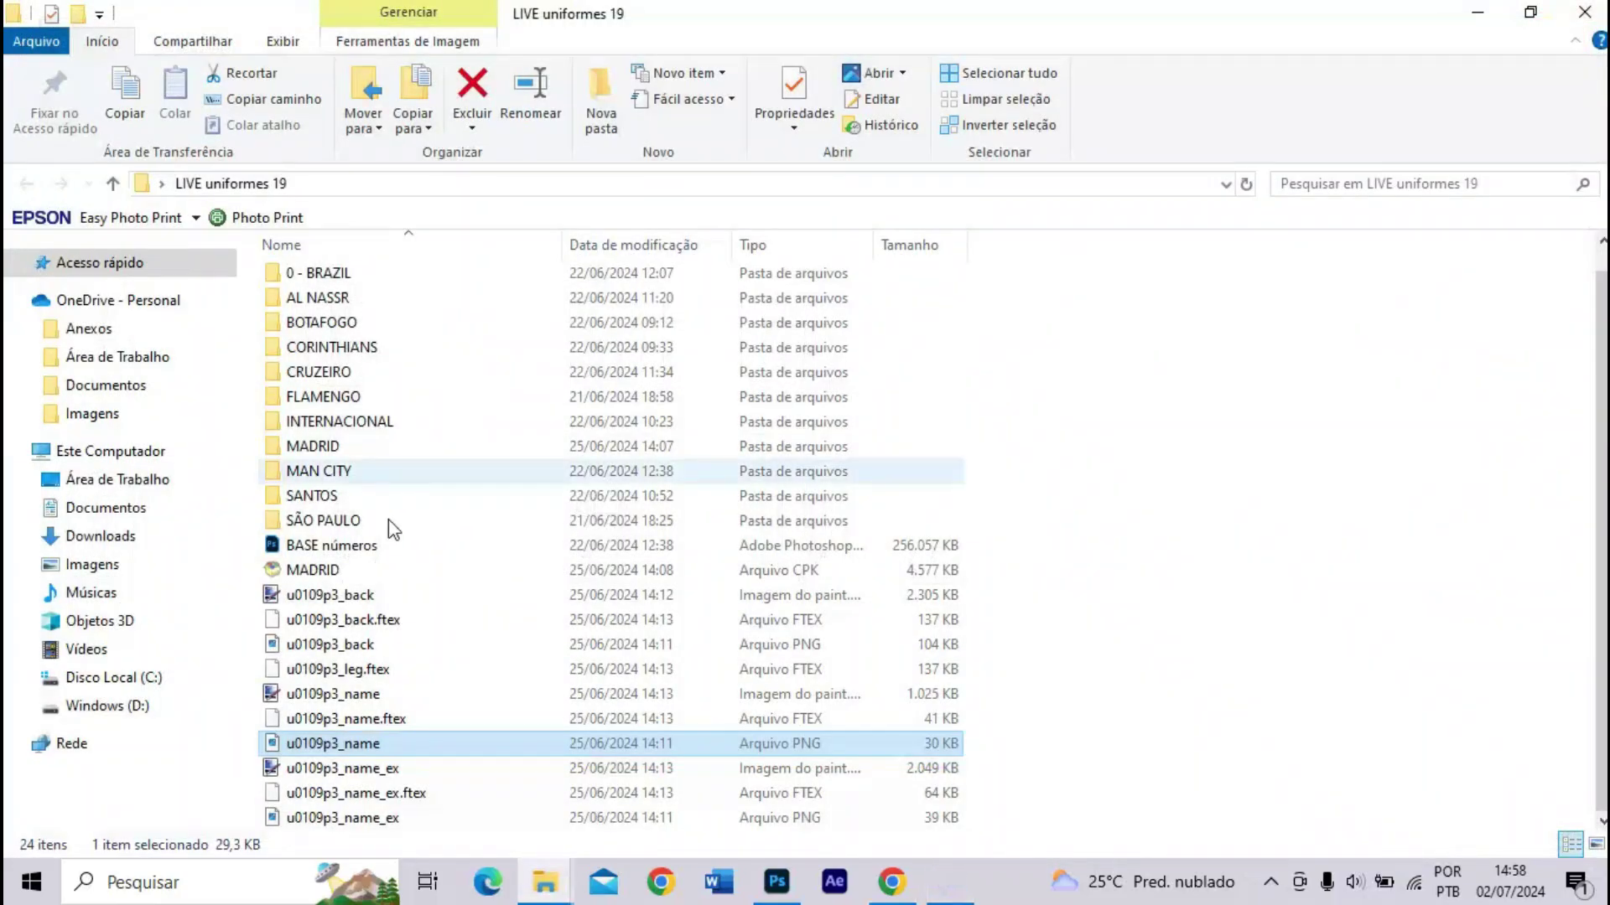
- Add the u0109p3_back PNG to the file selection, and find and launch PES2018Editor through a system search for "pes"
left_click(340, 651, "ctrl")
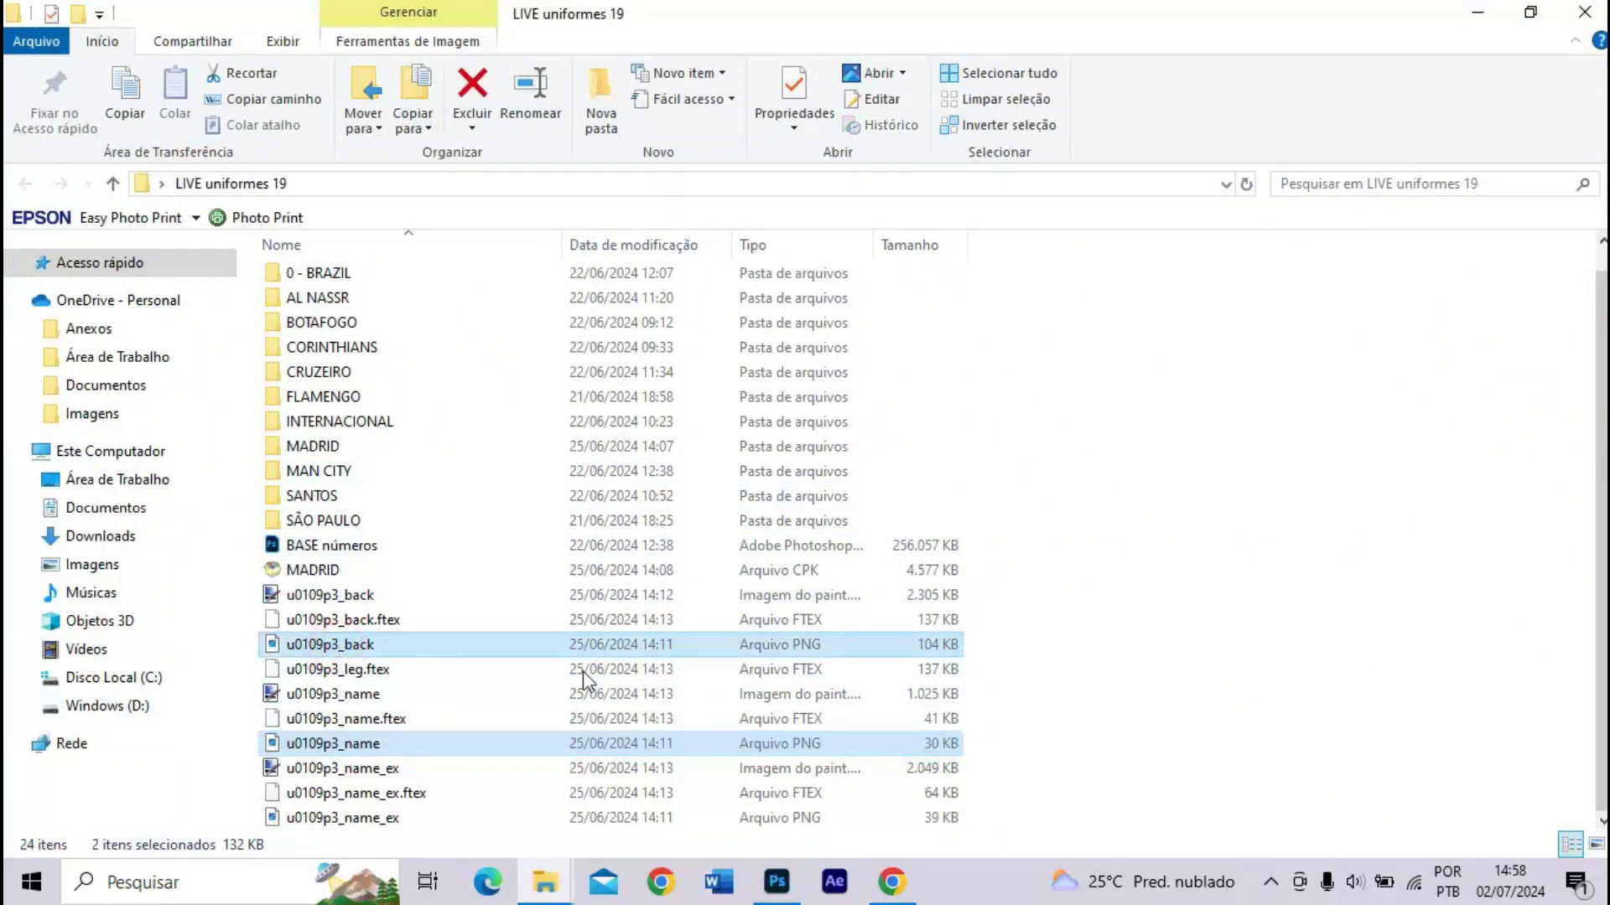
left_click(1606, 882)
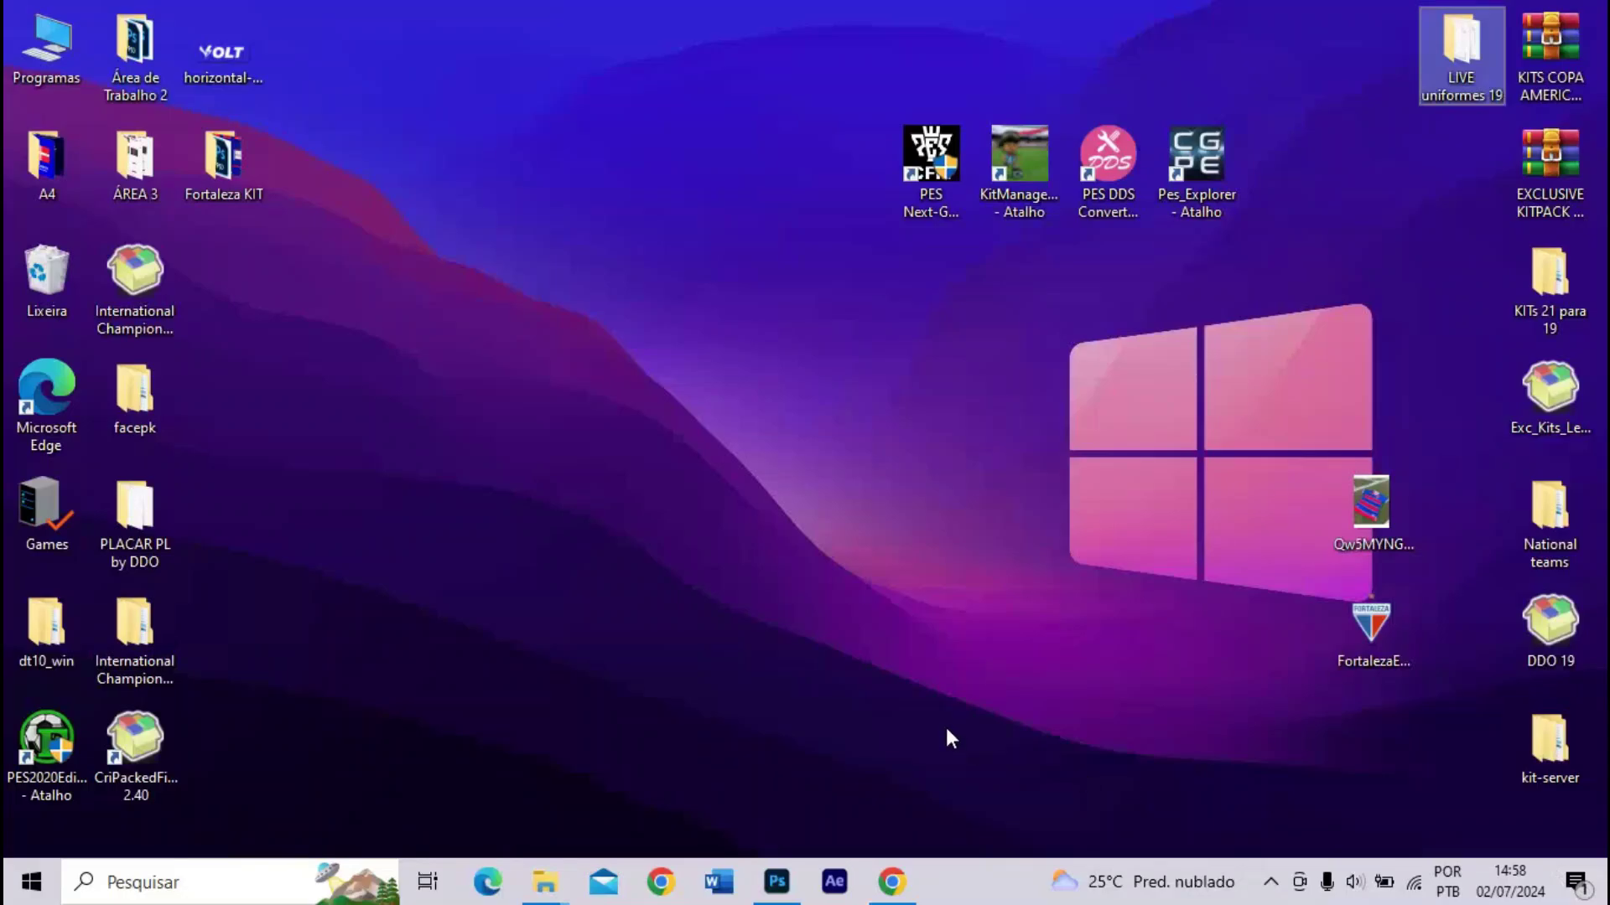
key("super")
type("pes")
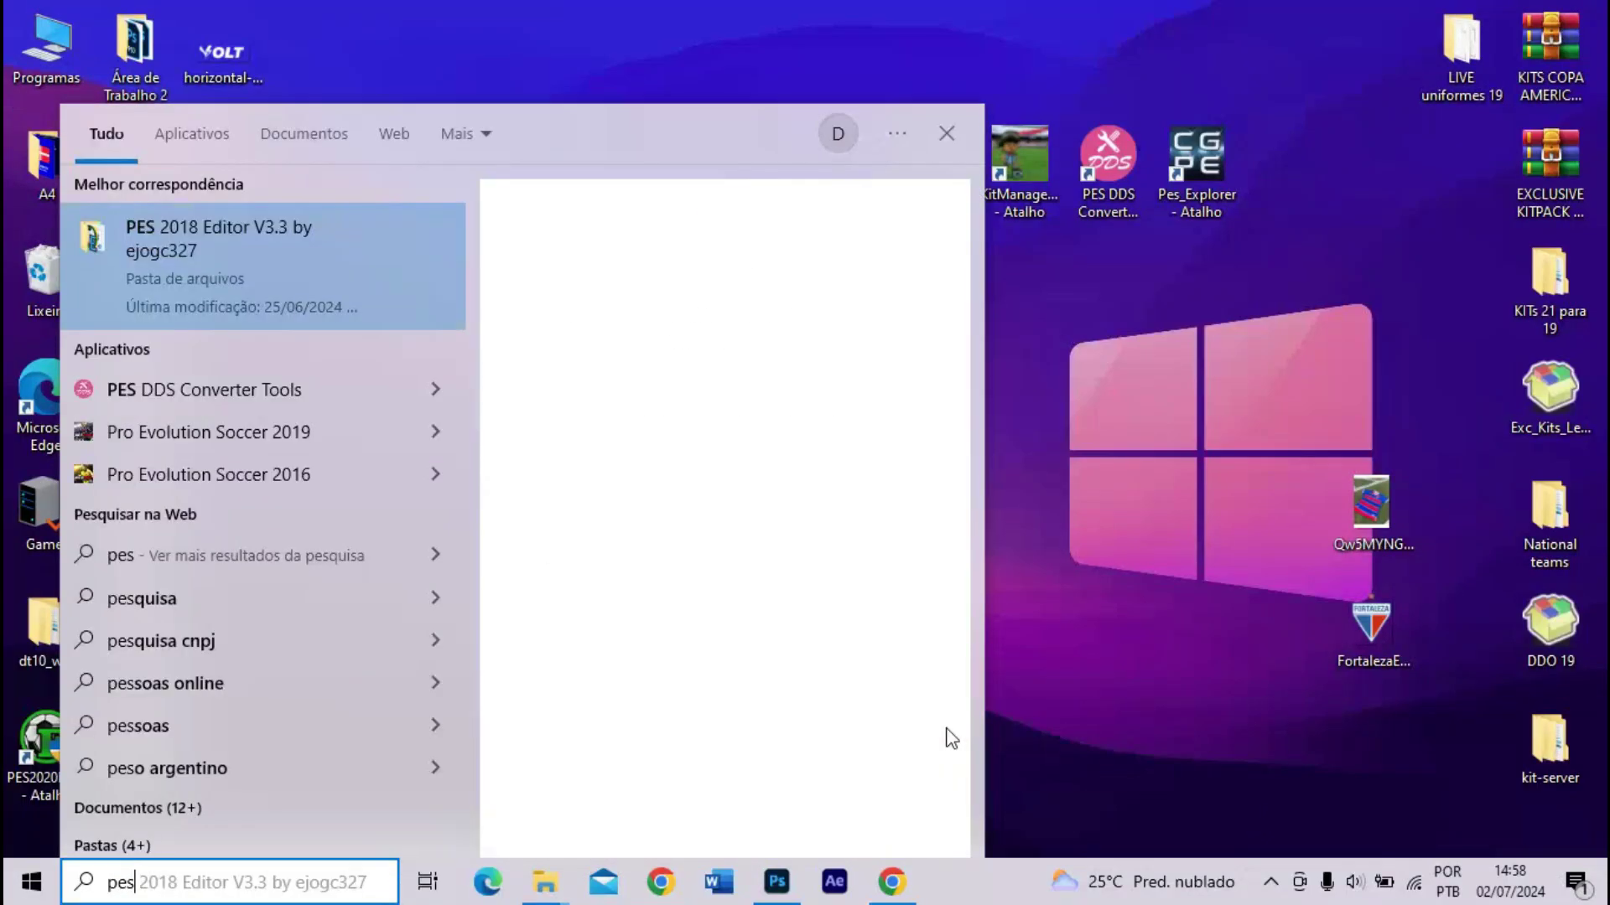
key("Return")
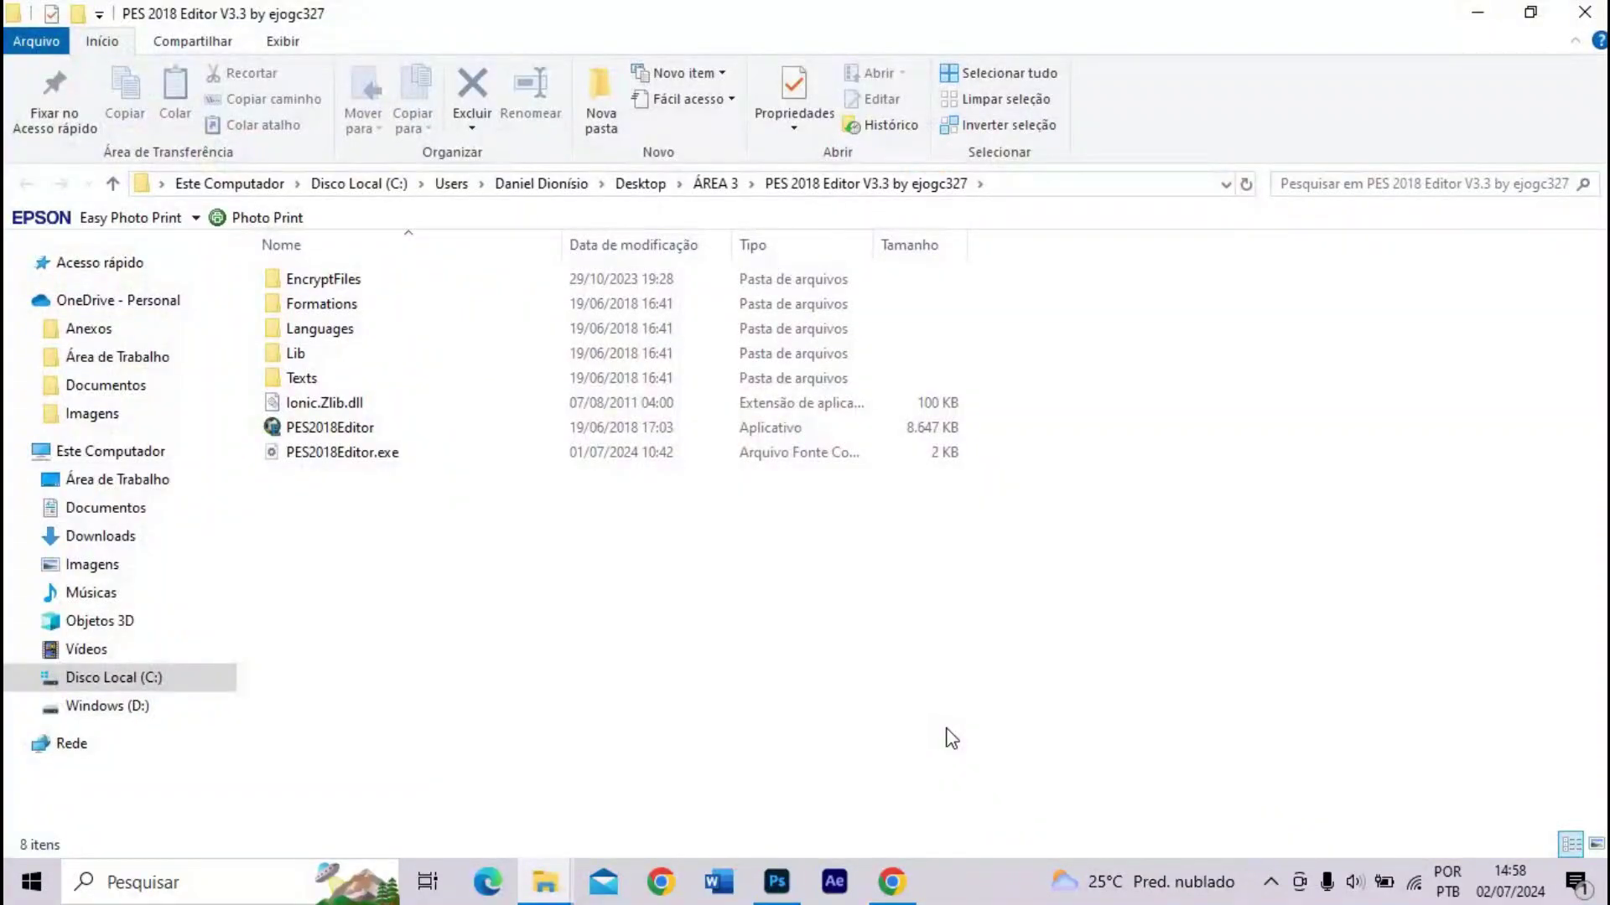
double_click(472, 440)
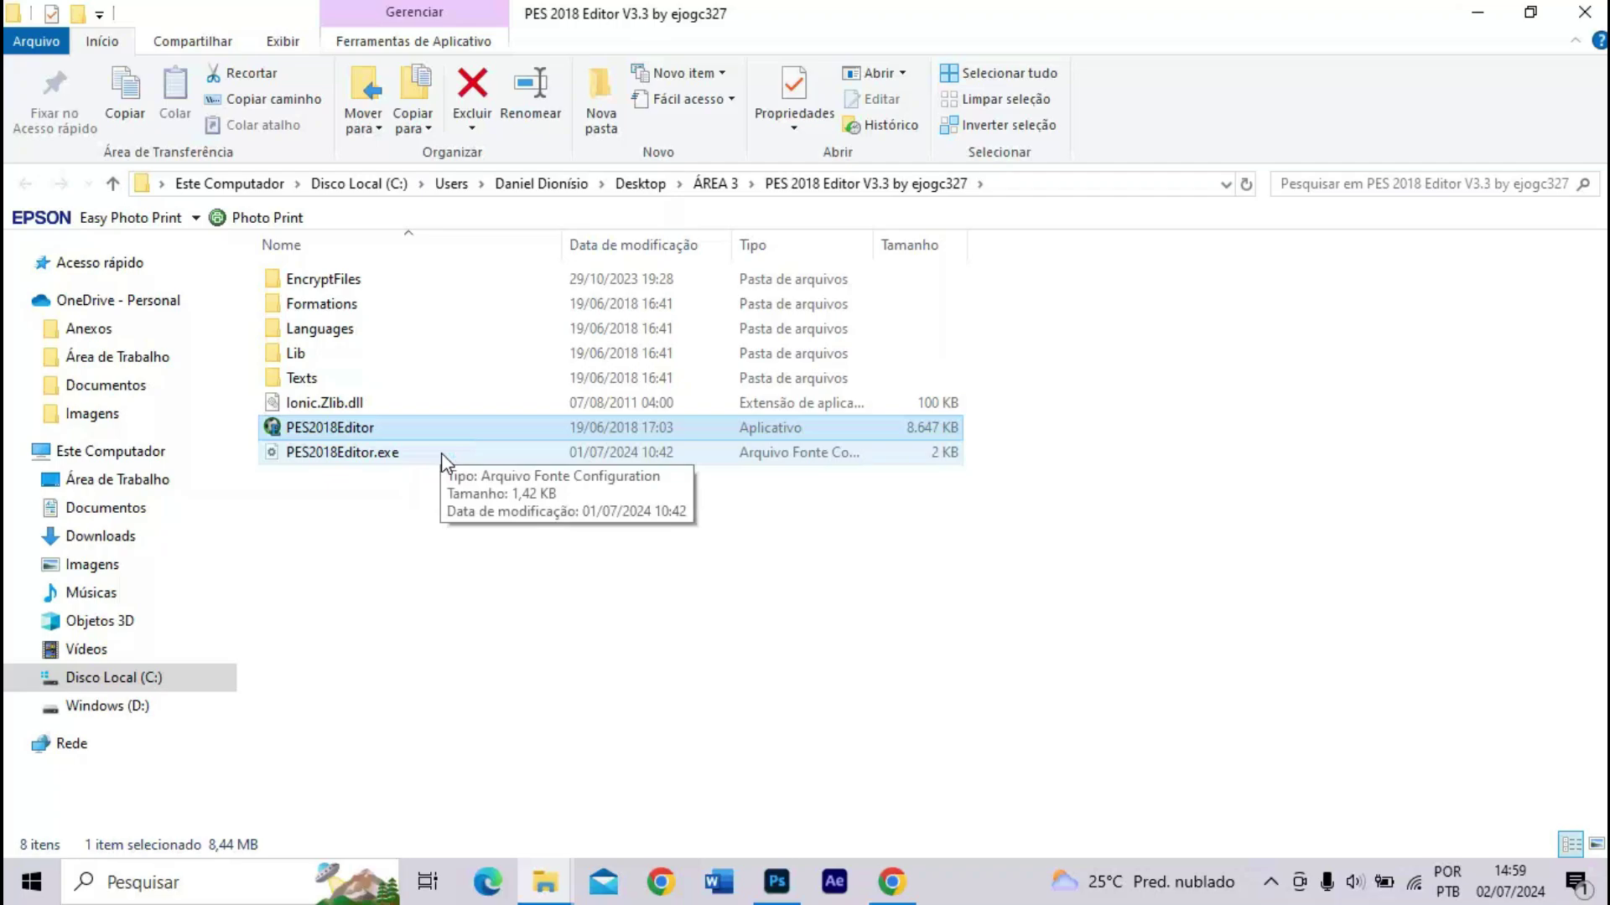
double_click(386, 429)
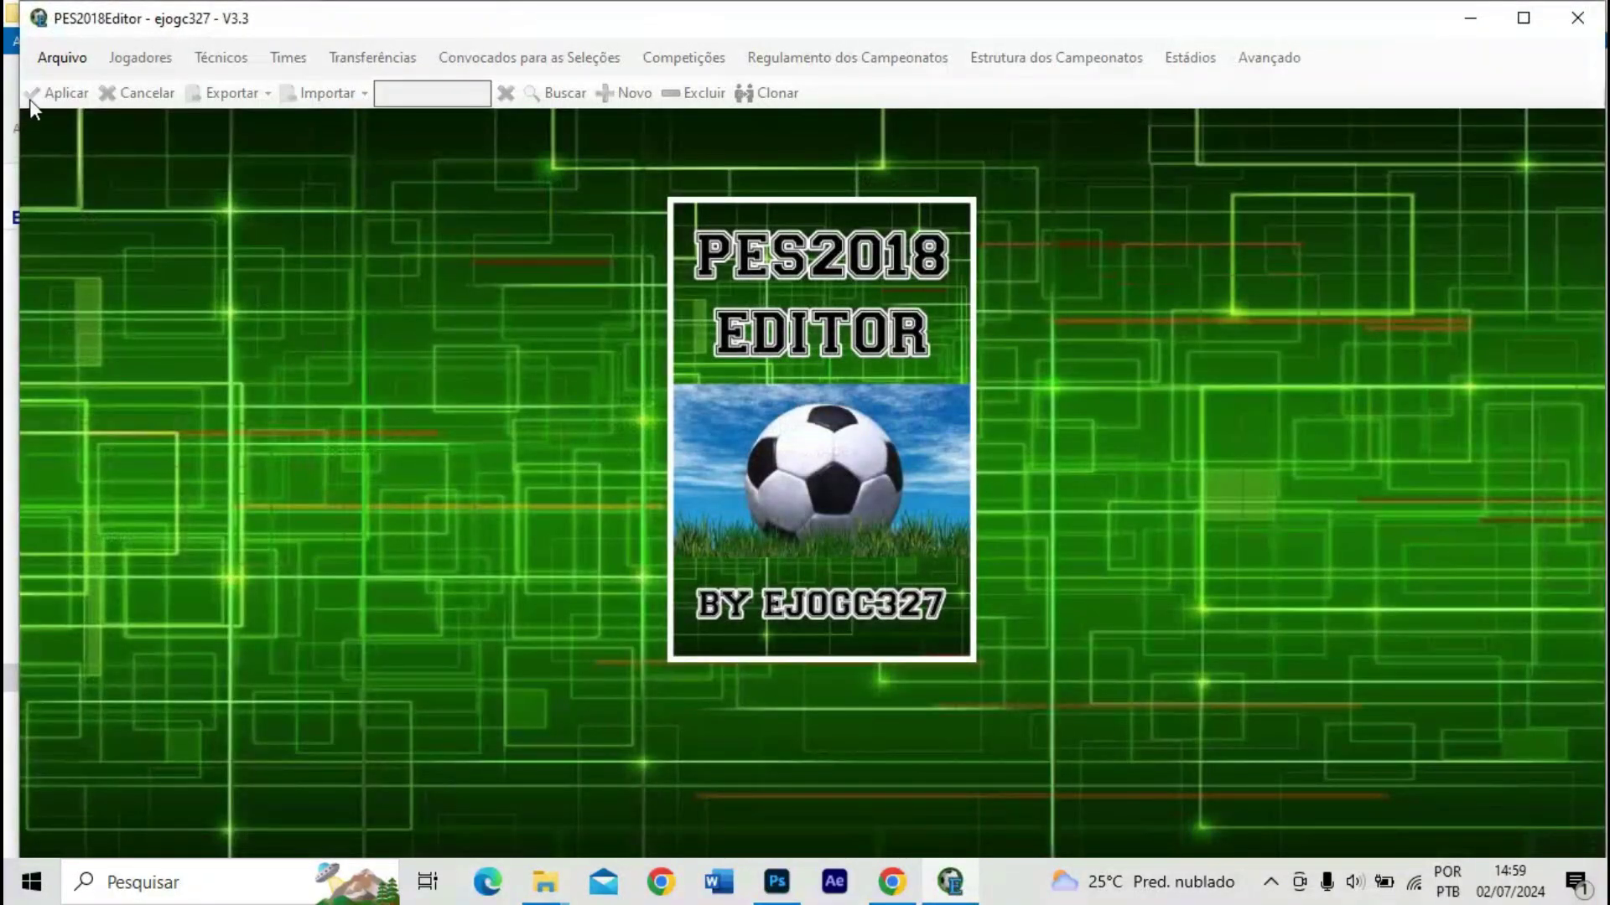
- Load the encrypted PES 2017 EDIT00000000 file into the editor and maximize the editor window
left_click(62, 57)
left_click(67, 89)
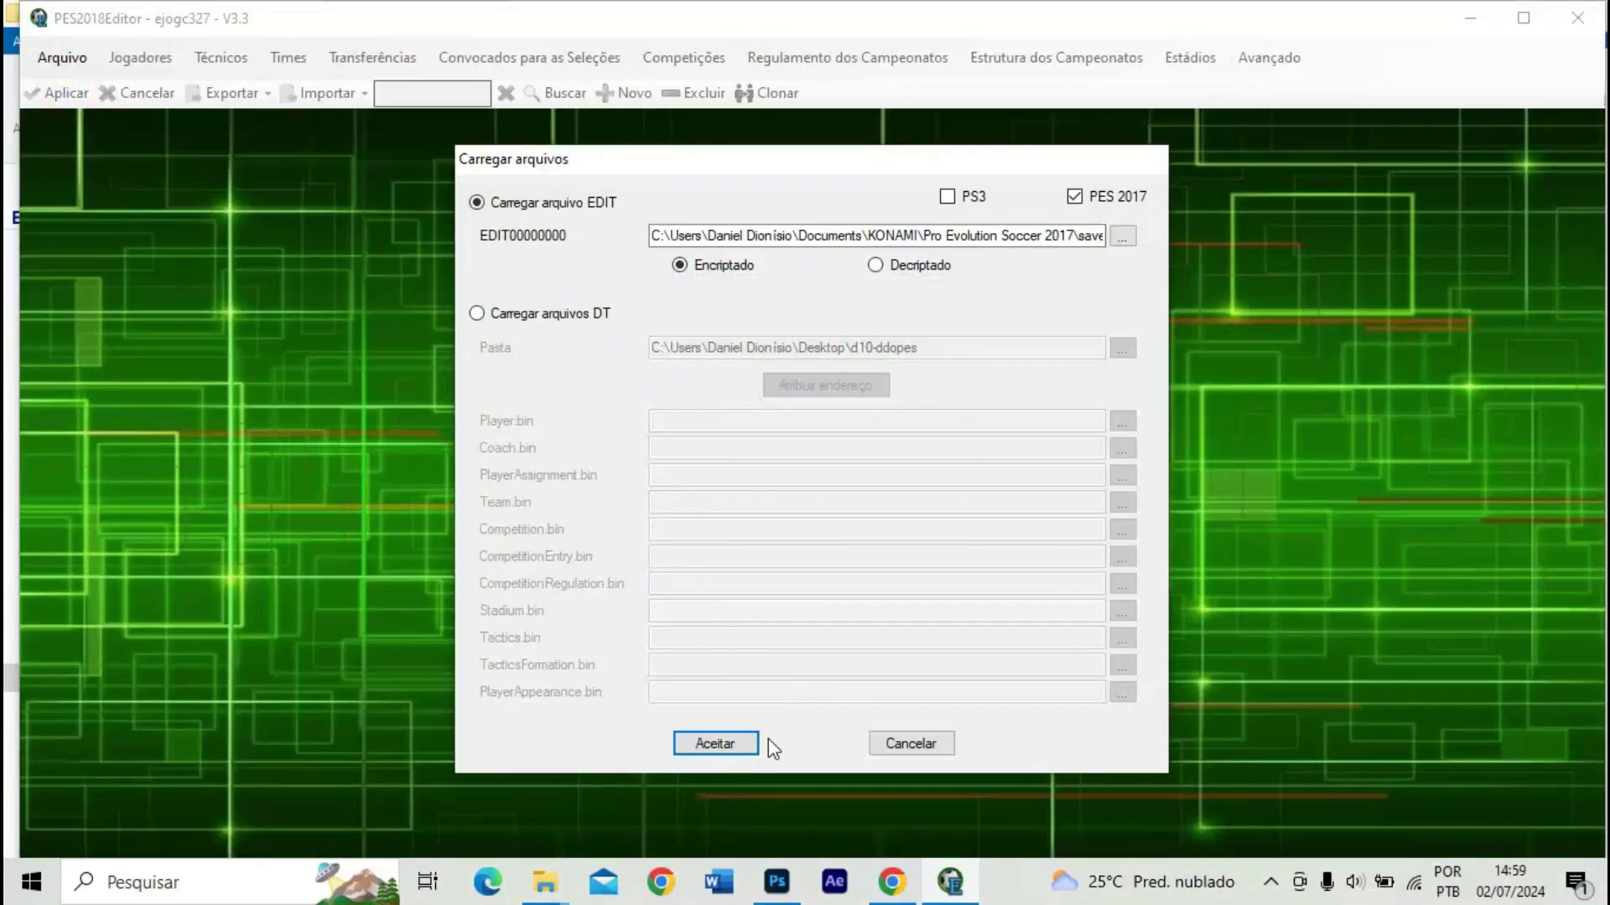
left_click(744, 737)
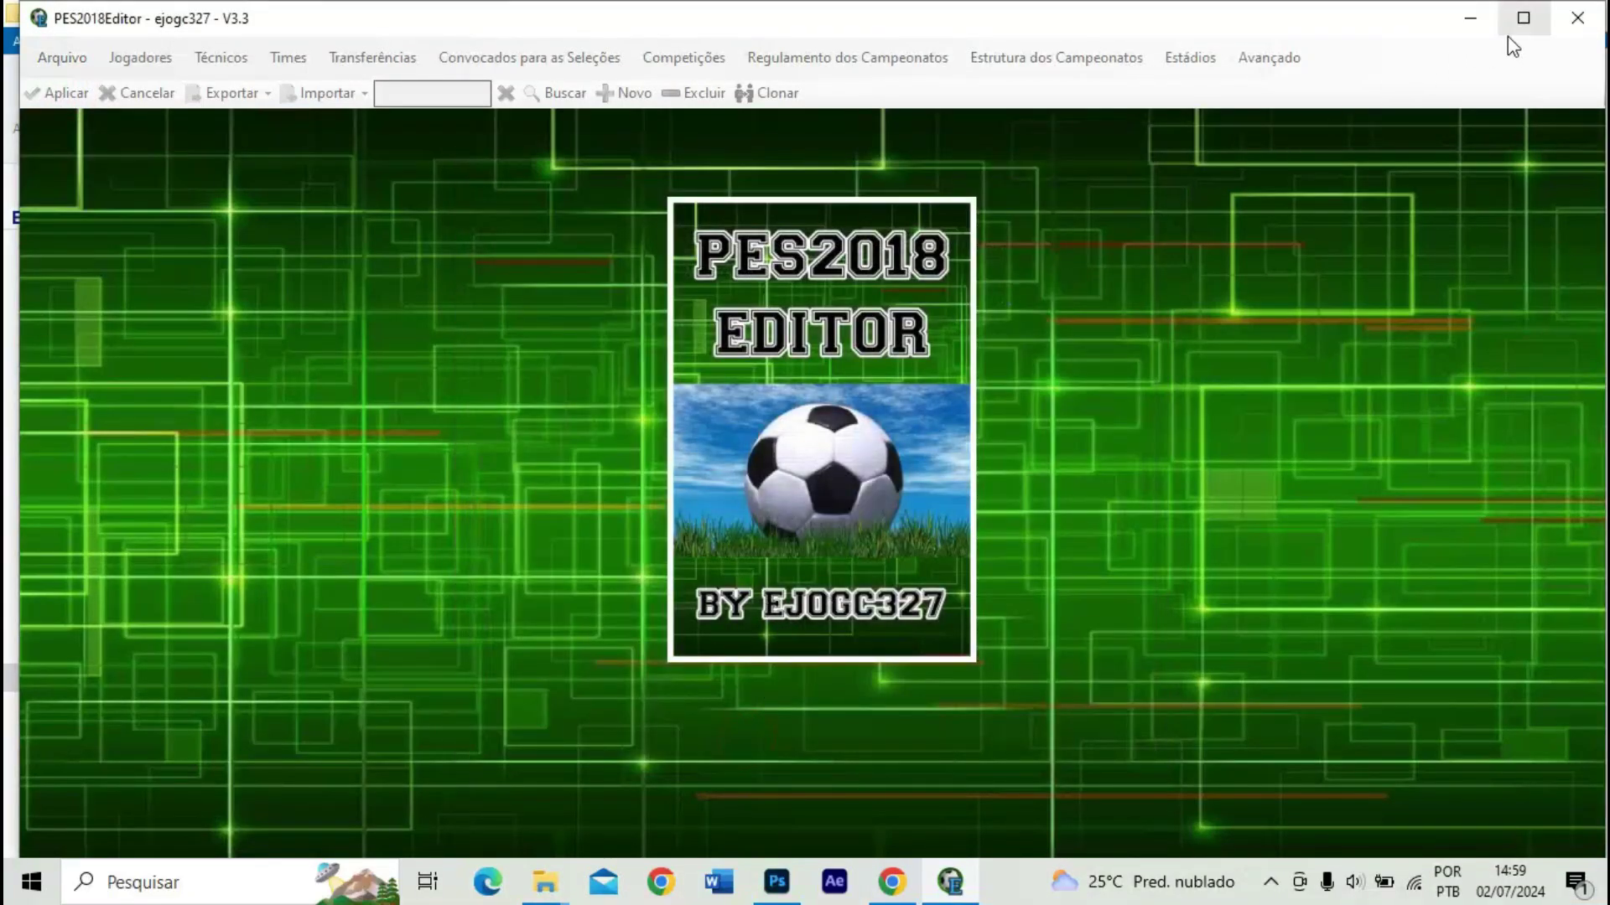
left_click(1509, 34)
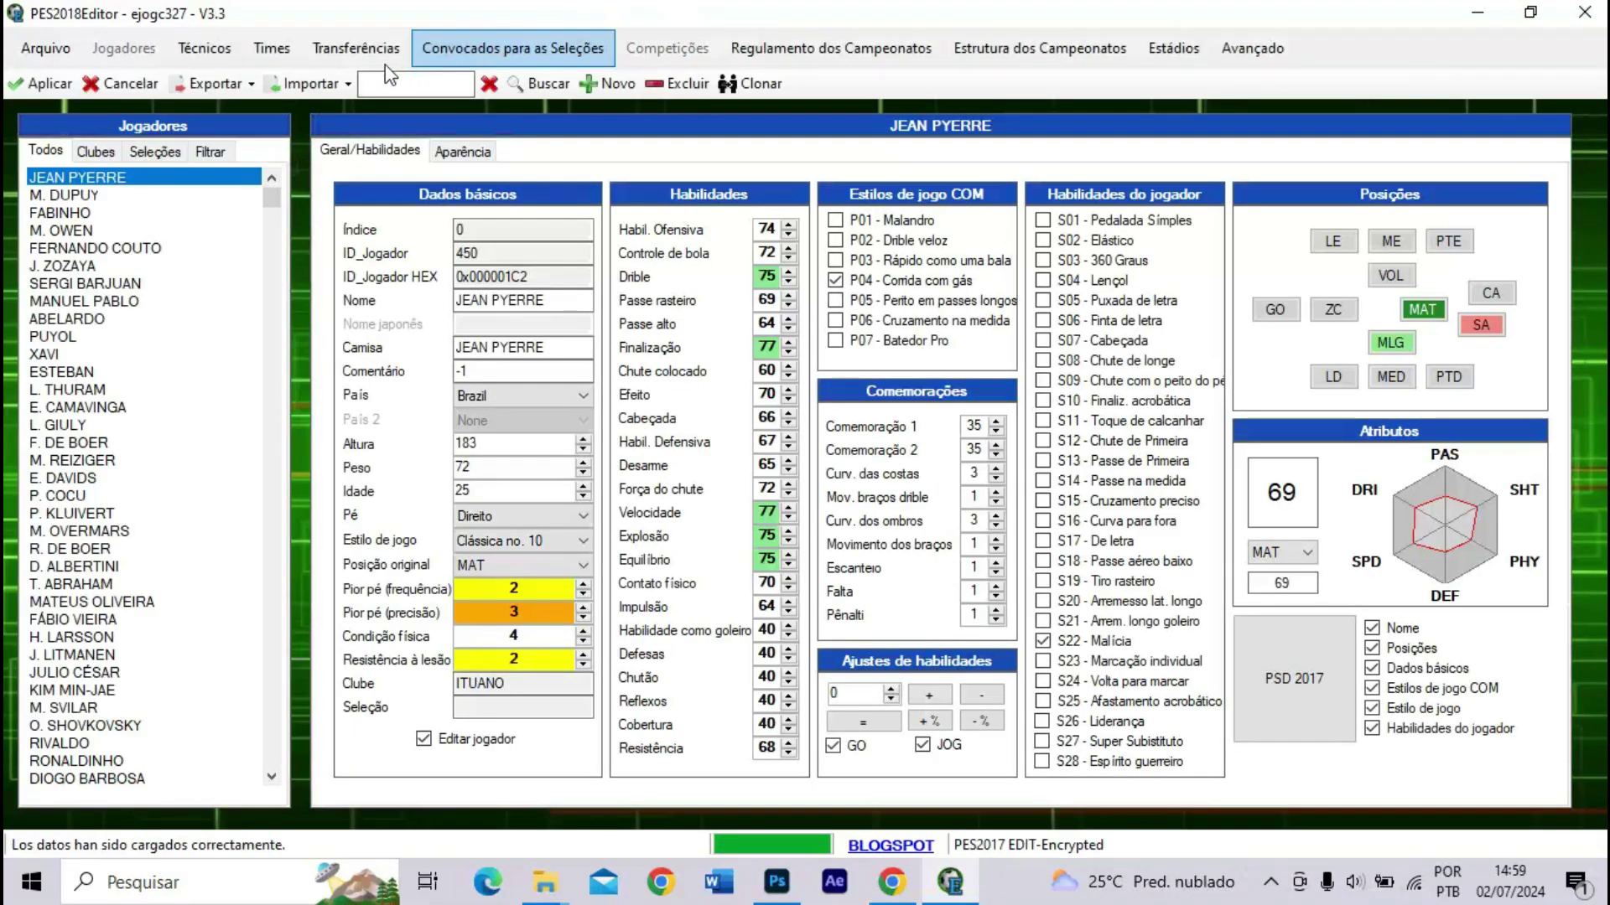
- Search the teams for FORTALEZA, select that club and look up its team ID
left_click(251, 49)
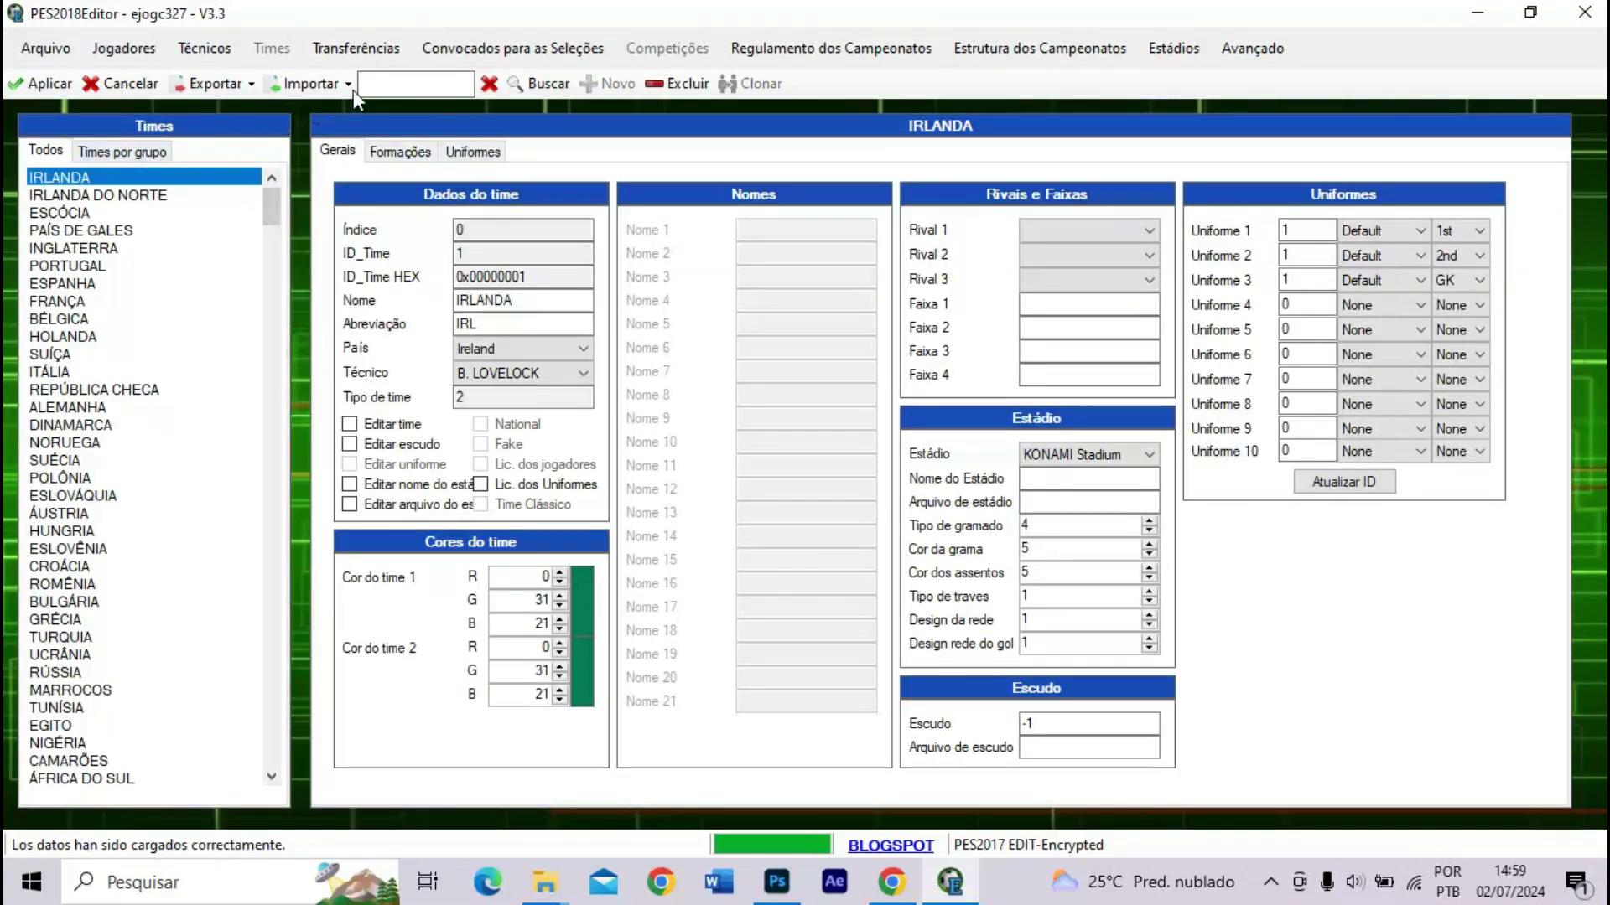
left_click(369, 84)
type("FORTALEZA")
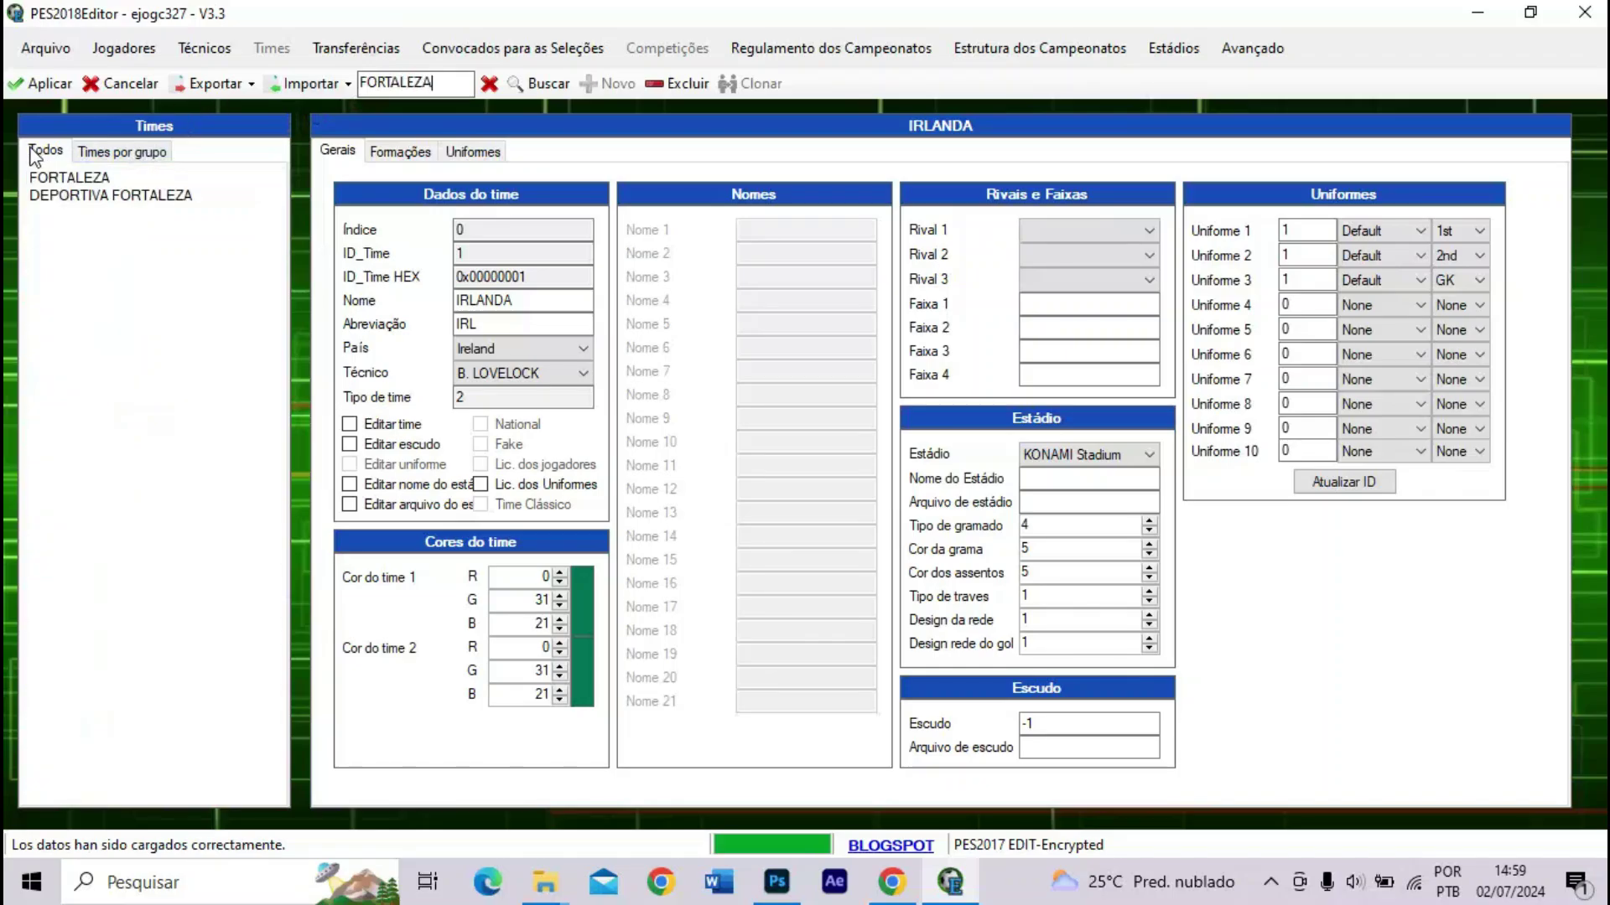
left_click(44, 177)
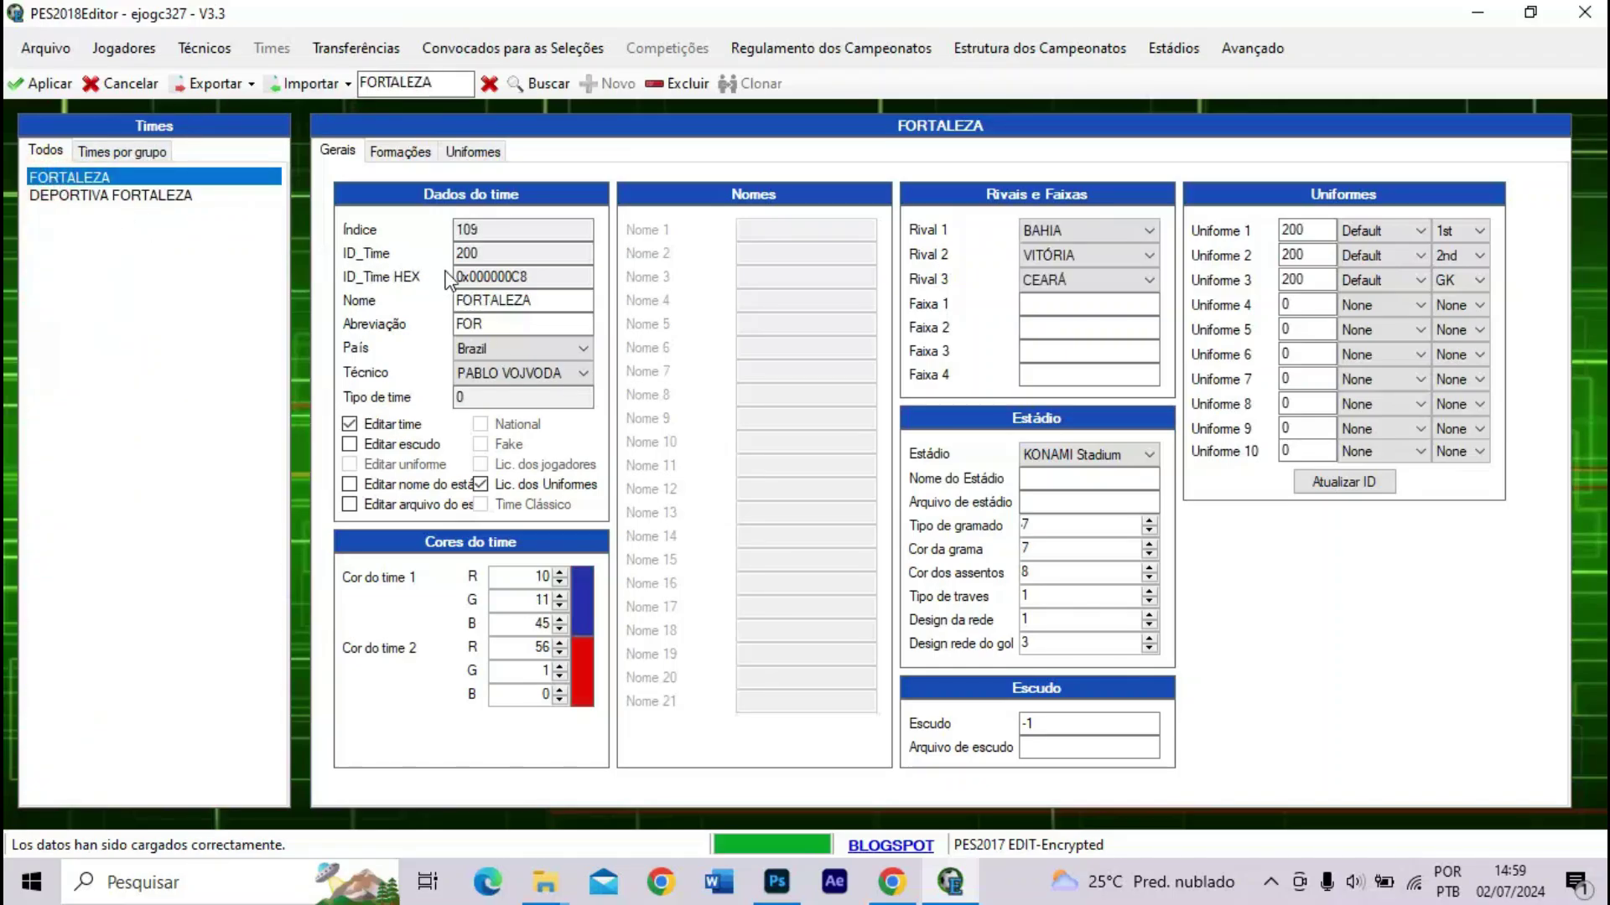
double_click(469, 253)
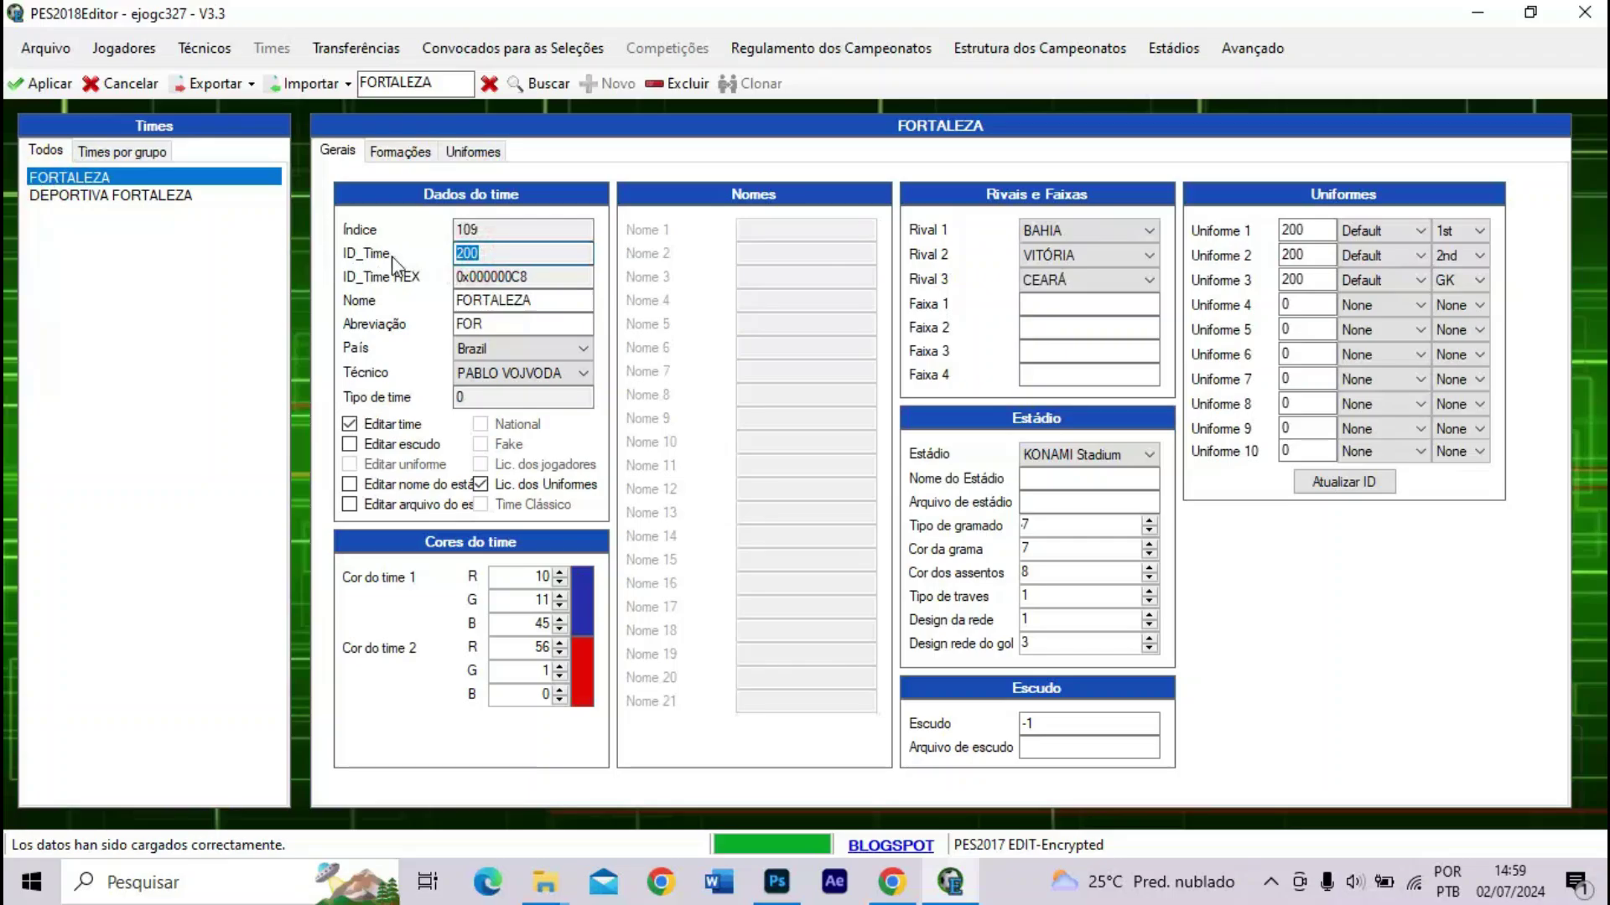
- Switch to the Fortaleza KIT folder and create a new folder named texture in it
left_click(1477, 11)
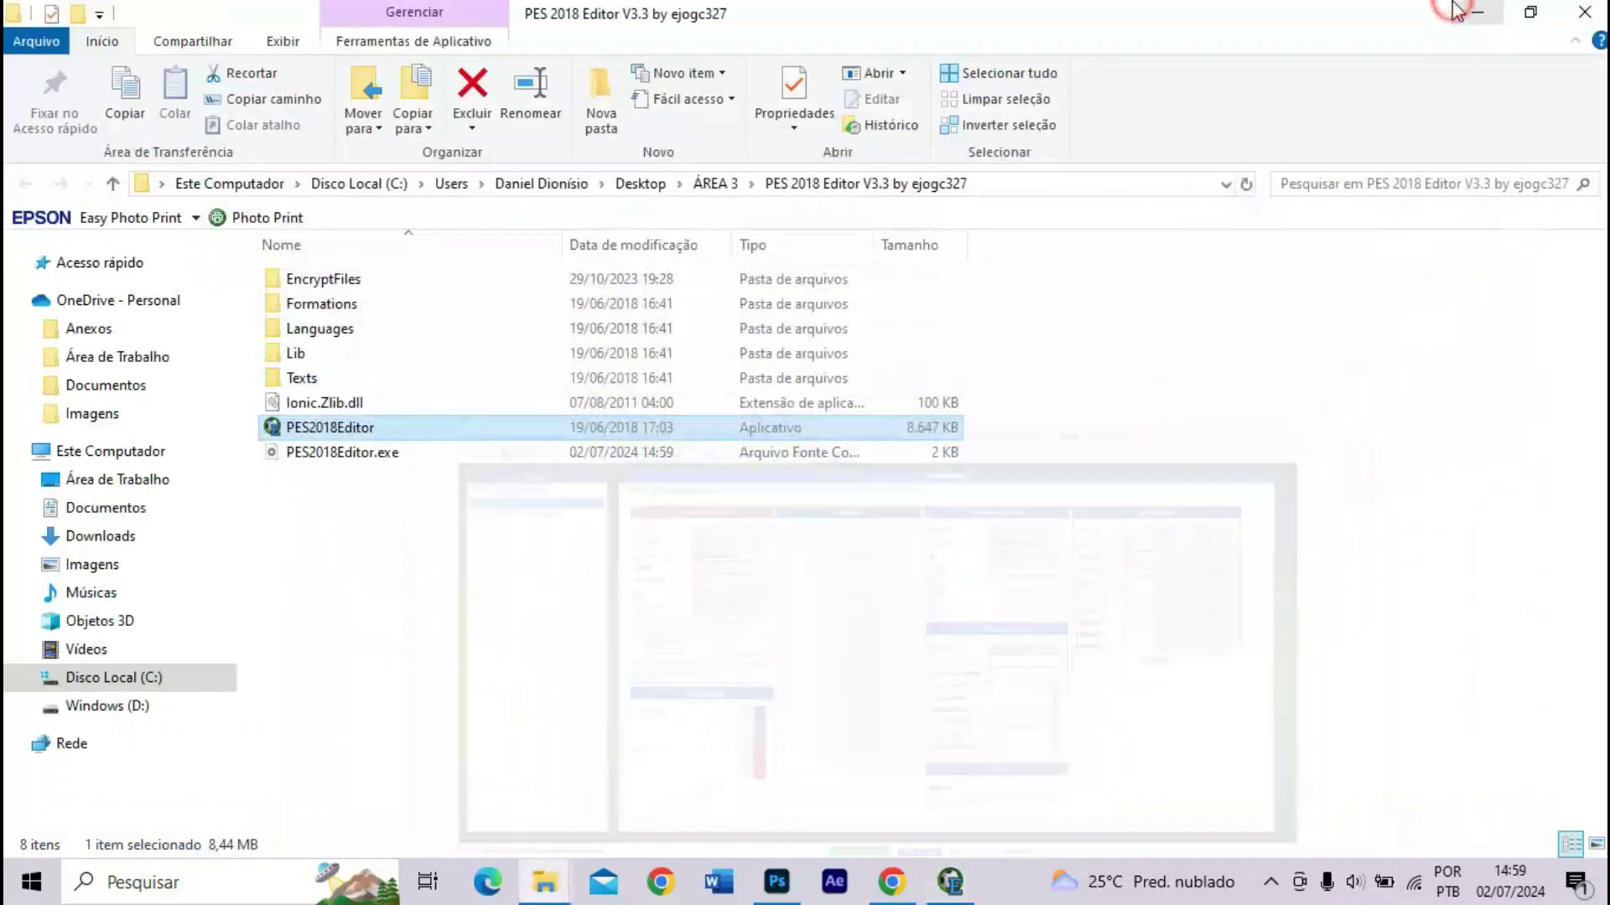
key("super+d")
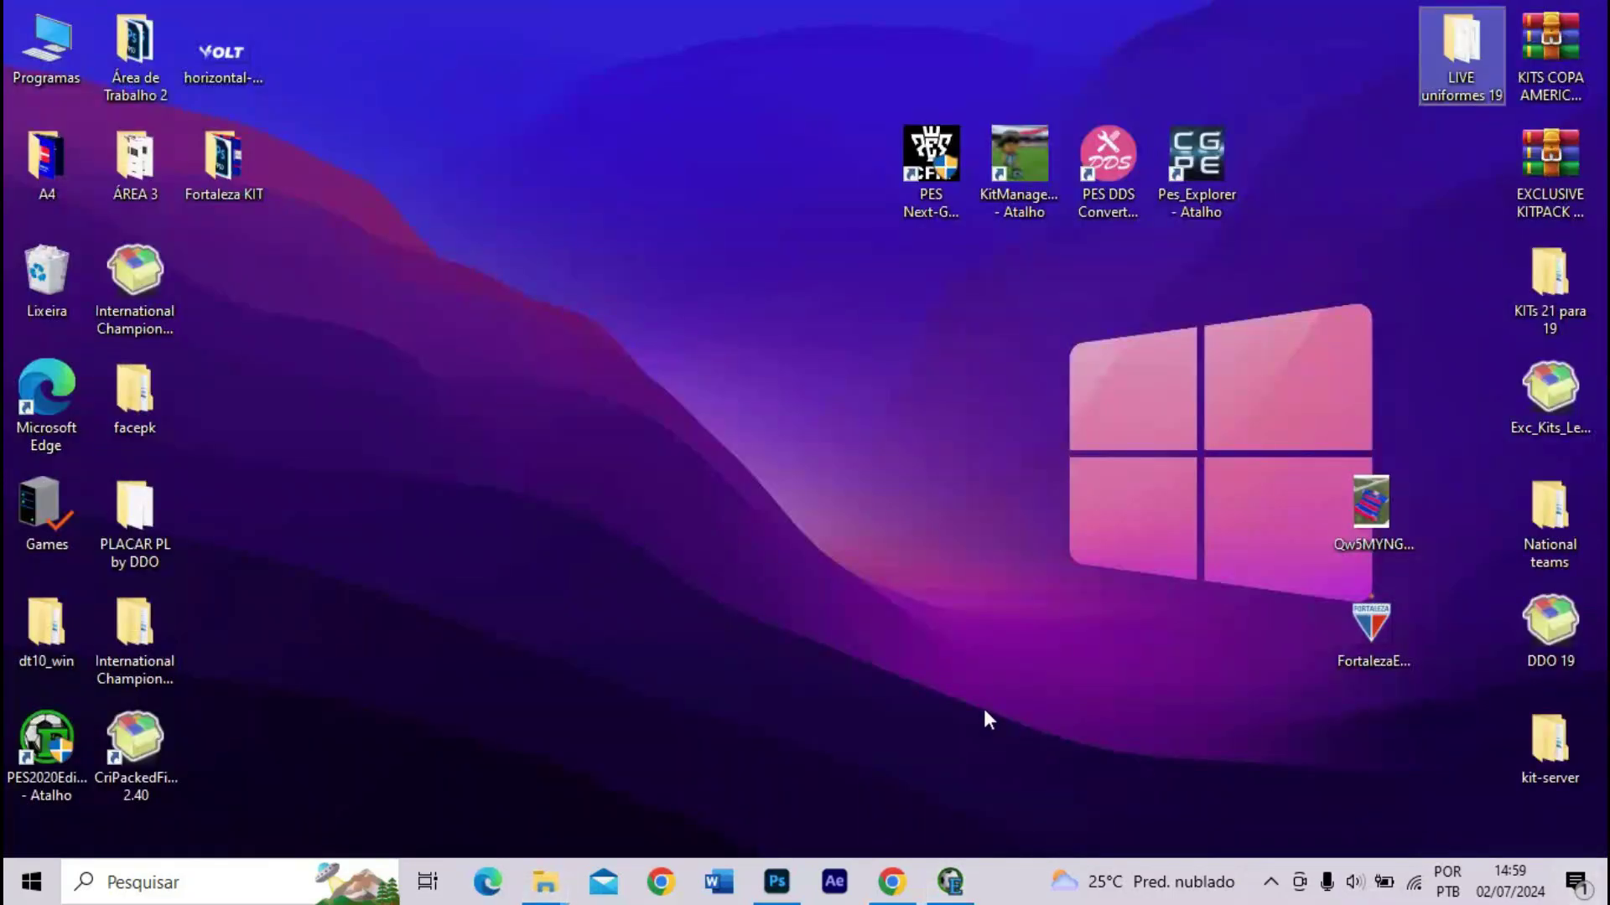
mouse_move(551, 882)
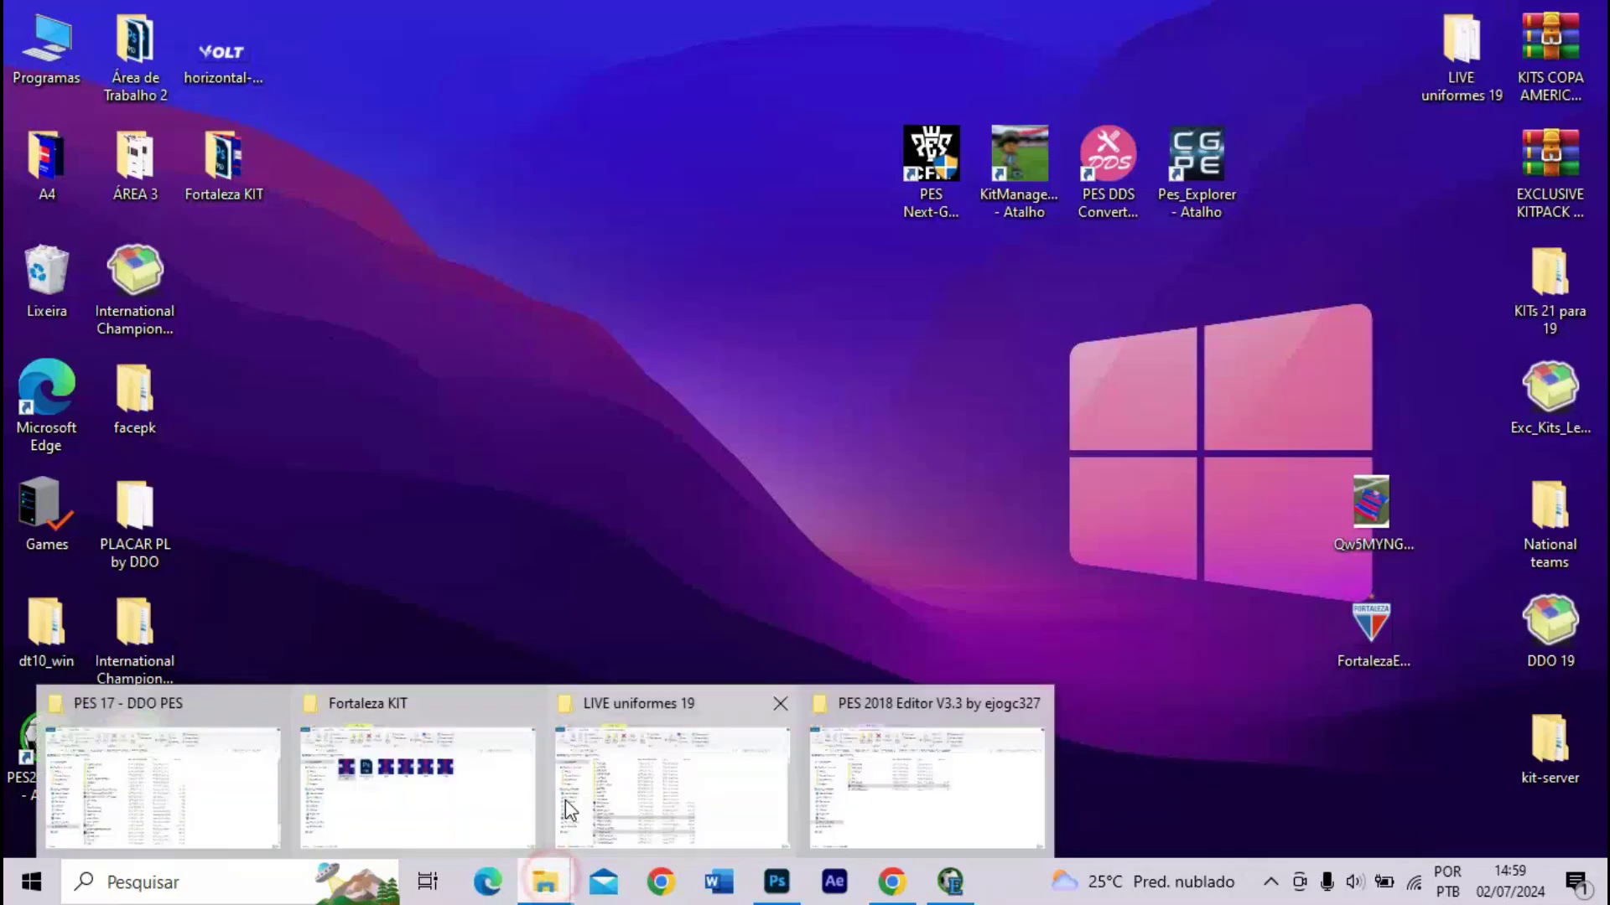
left_click(460, 797)
right_click(492, 650)
mouse_move(450, 593)
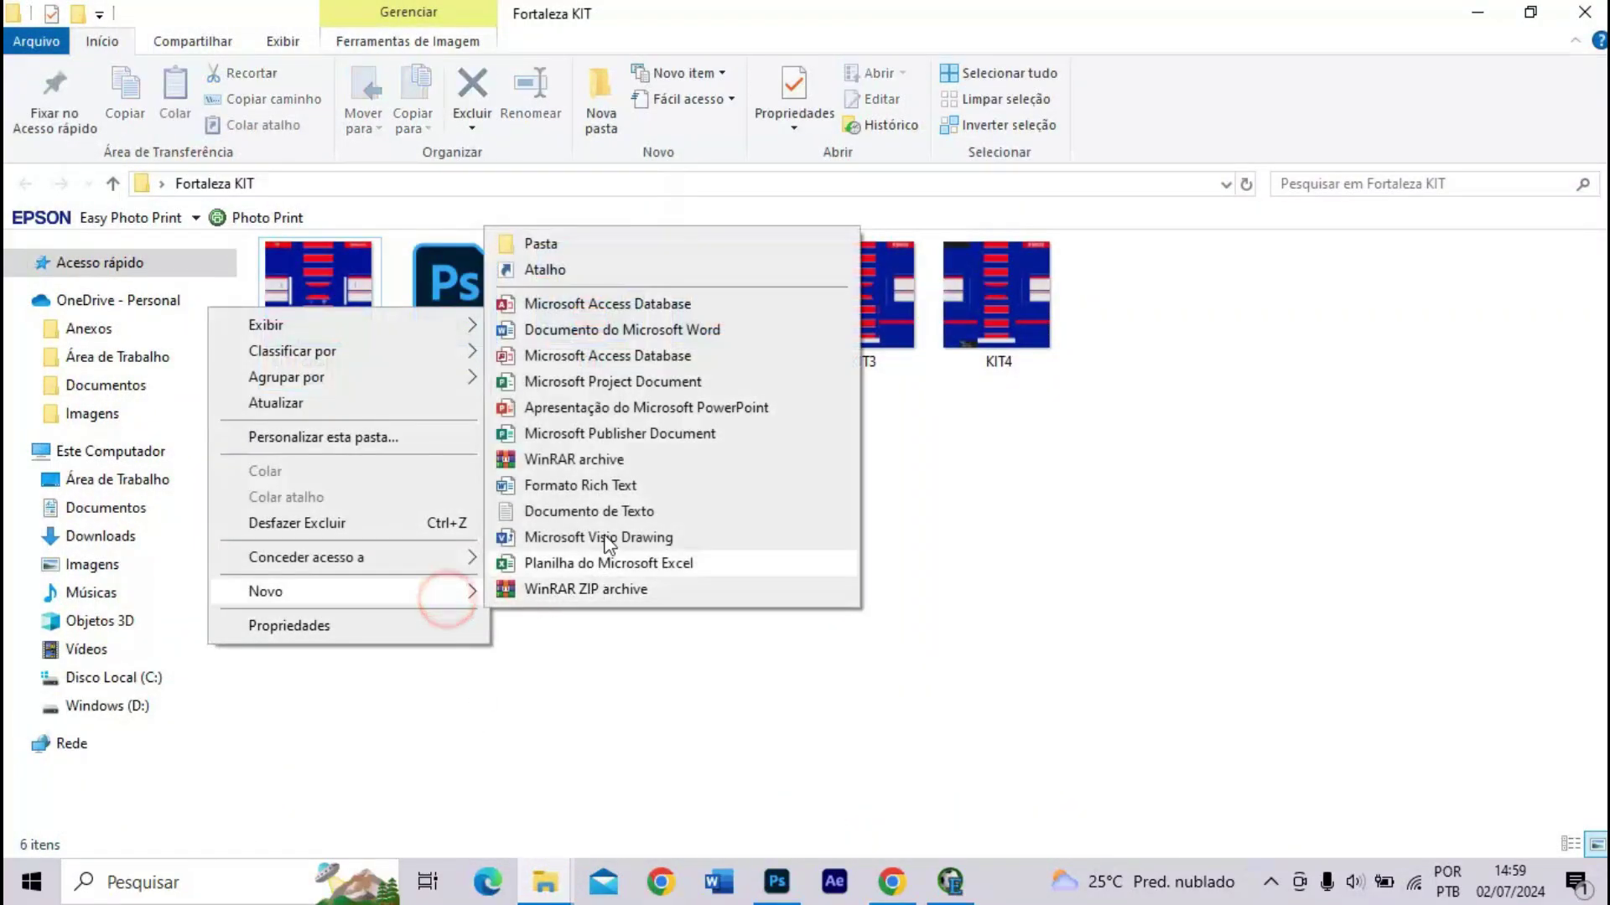
left_click(540, 436)
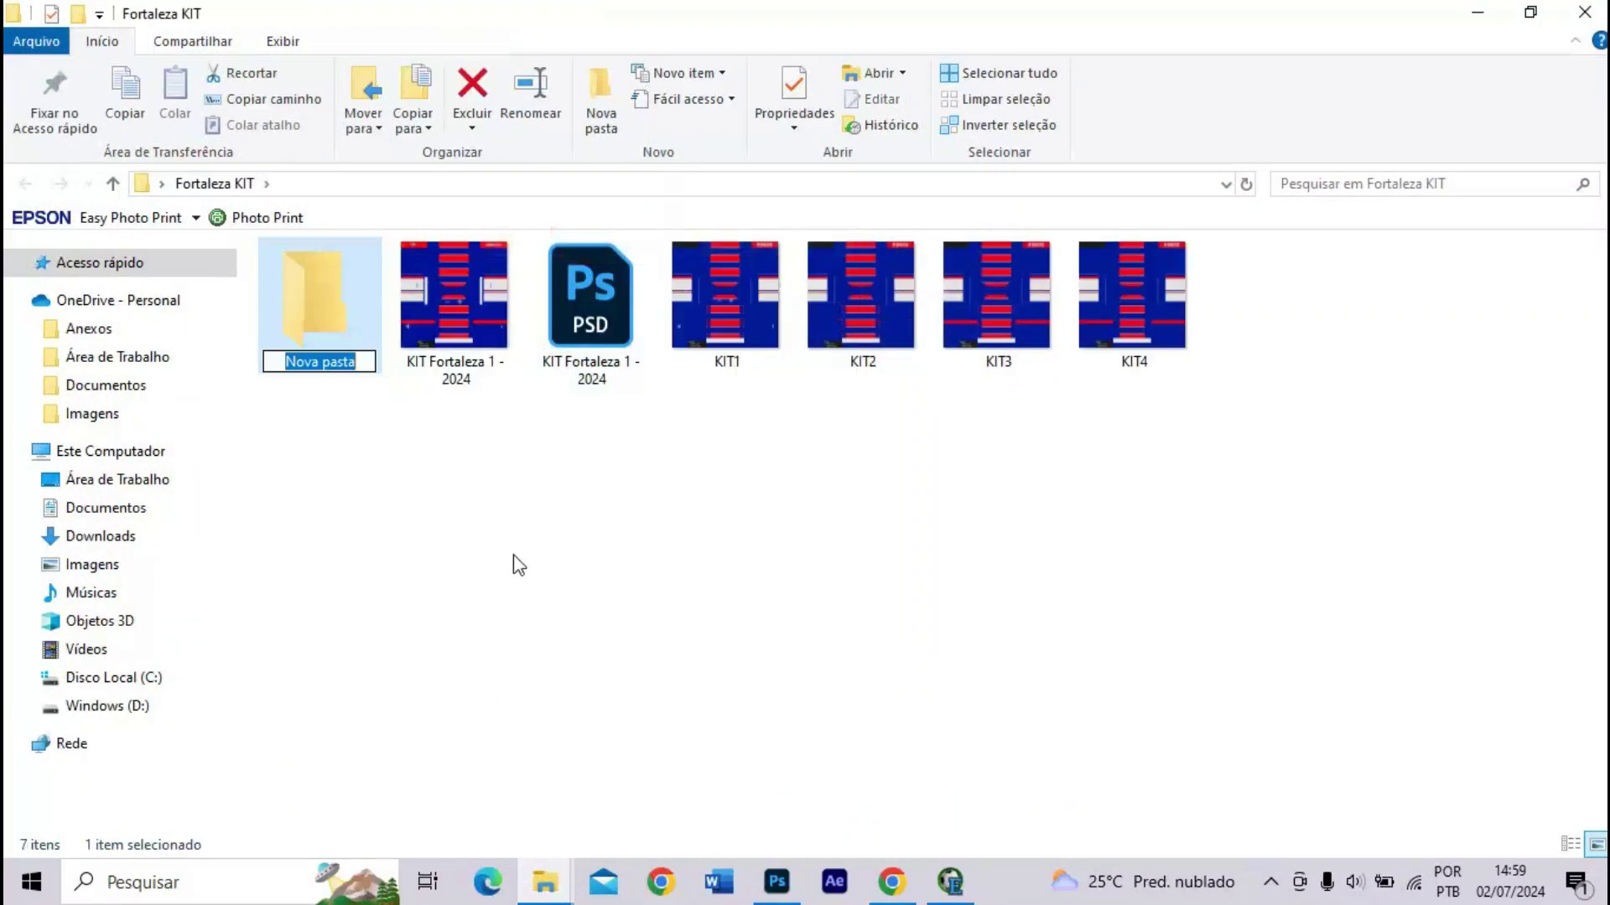
type("texture")
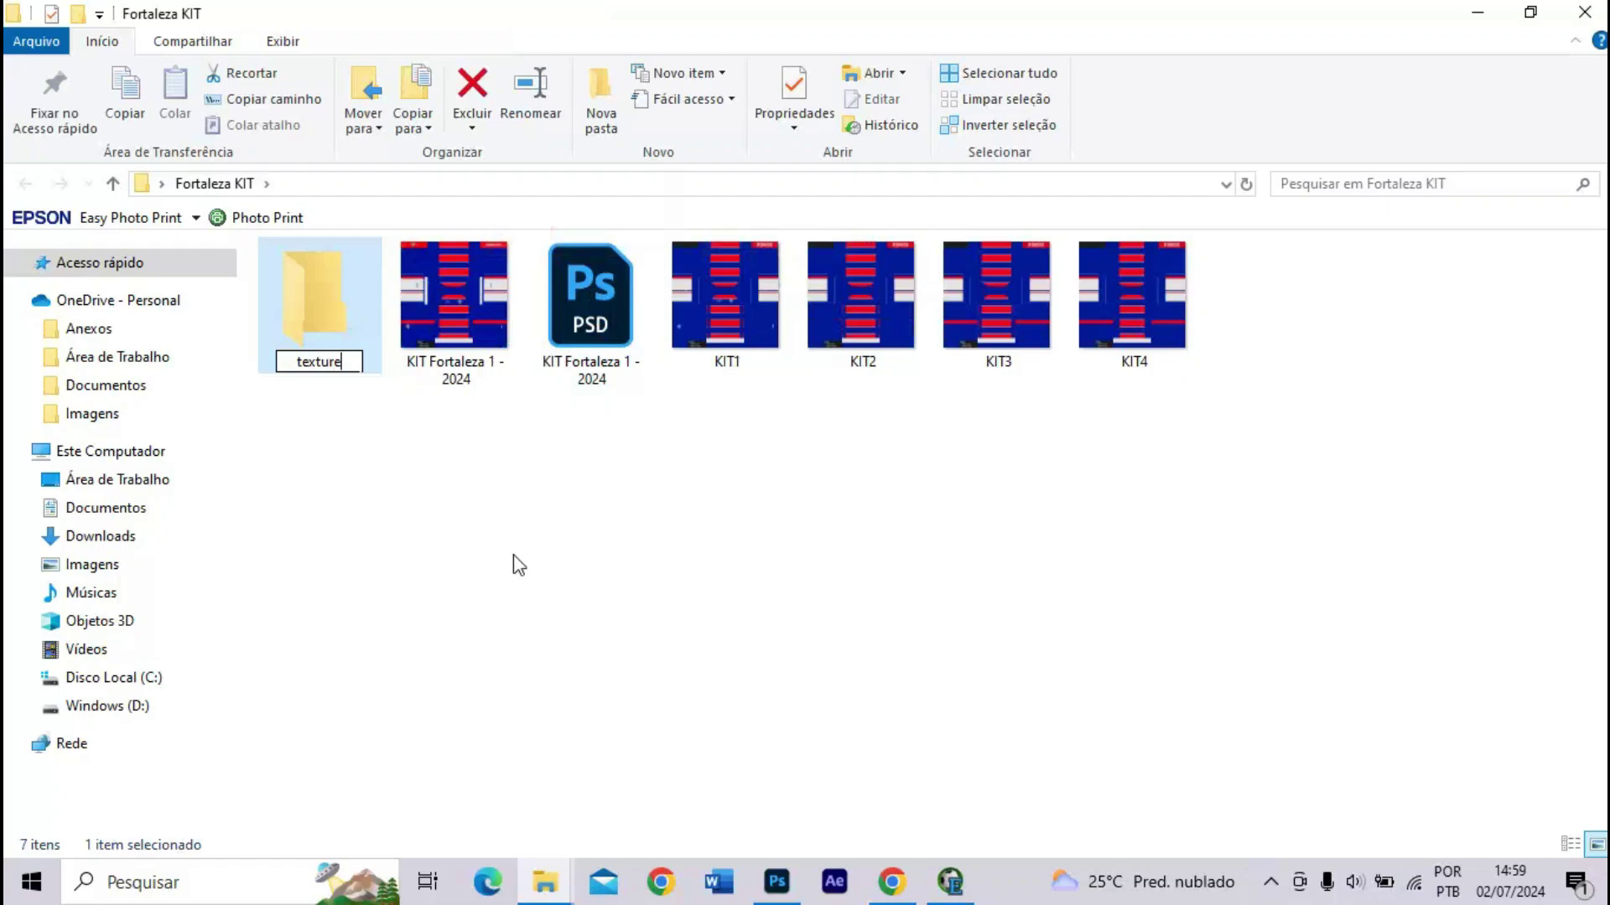
- Create a second folder named team in Fortaleza KIT and open it
right_click(513, 557)
left_click(490, 494)
left_click(557, 505)
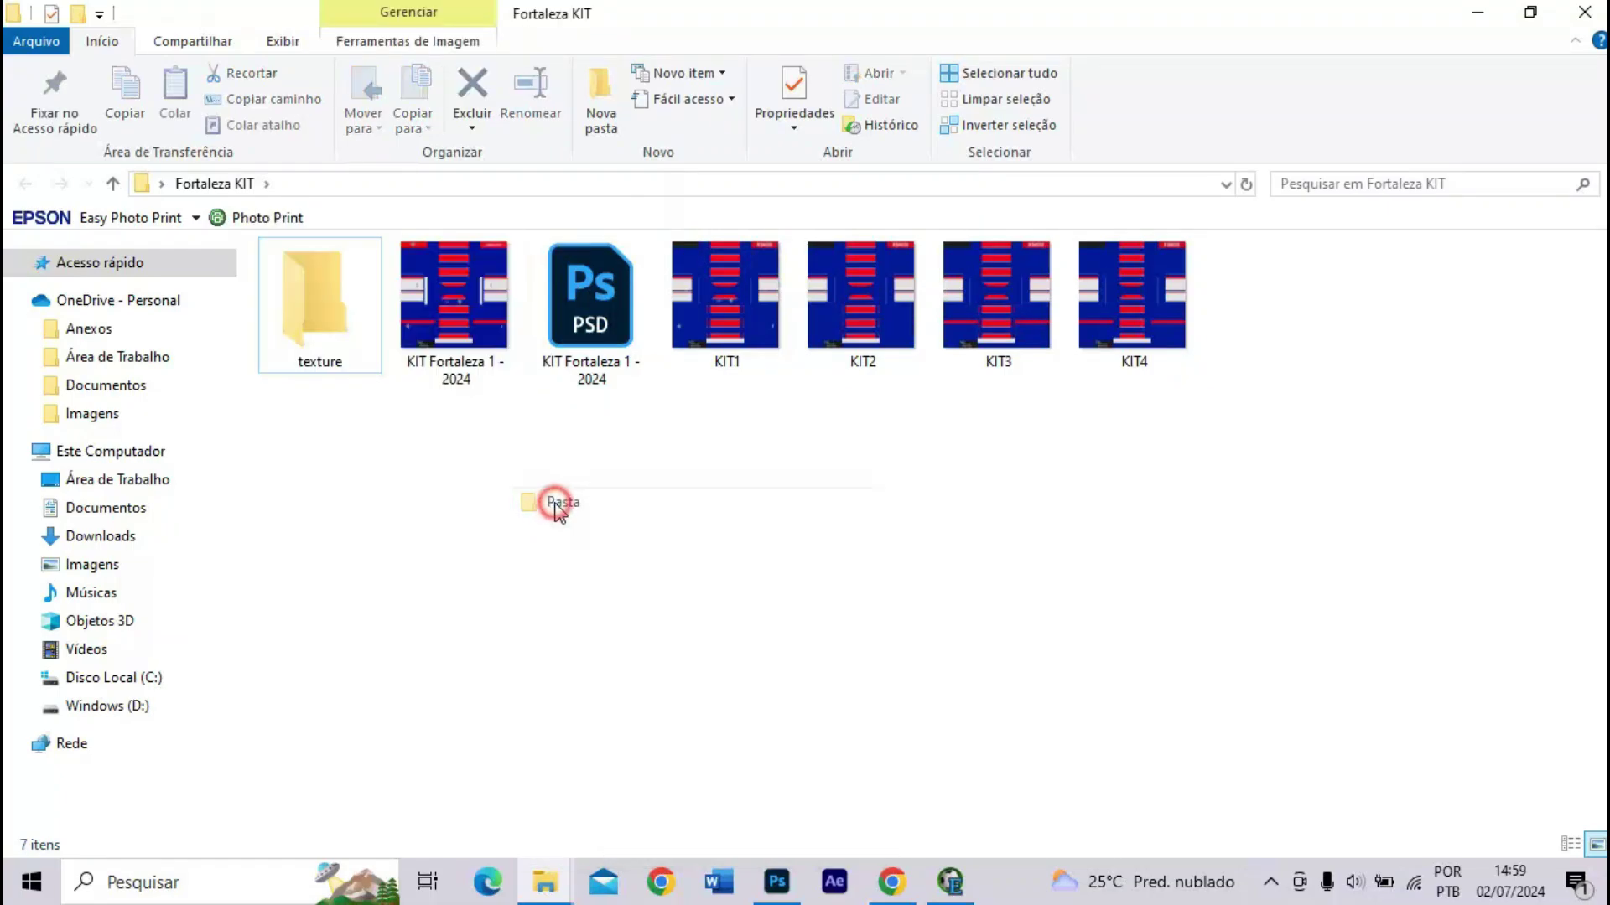
type("team")
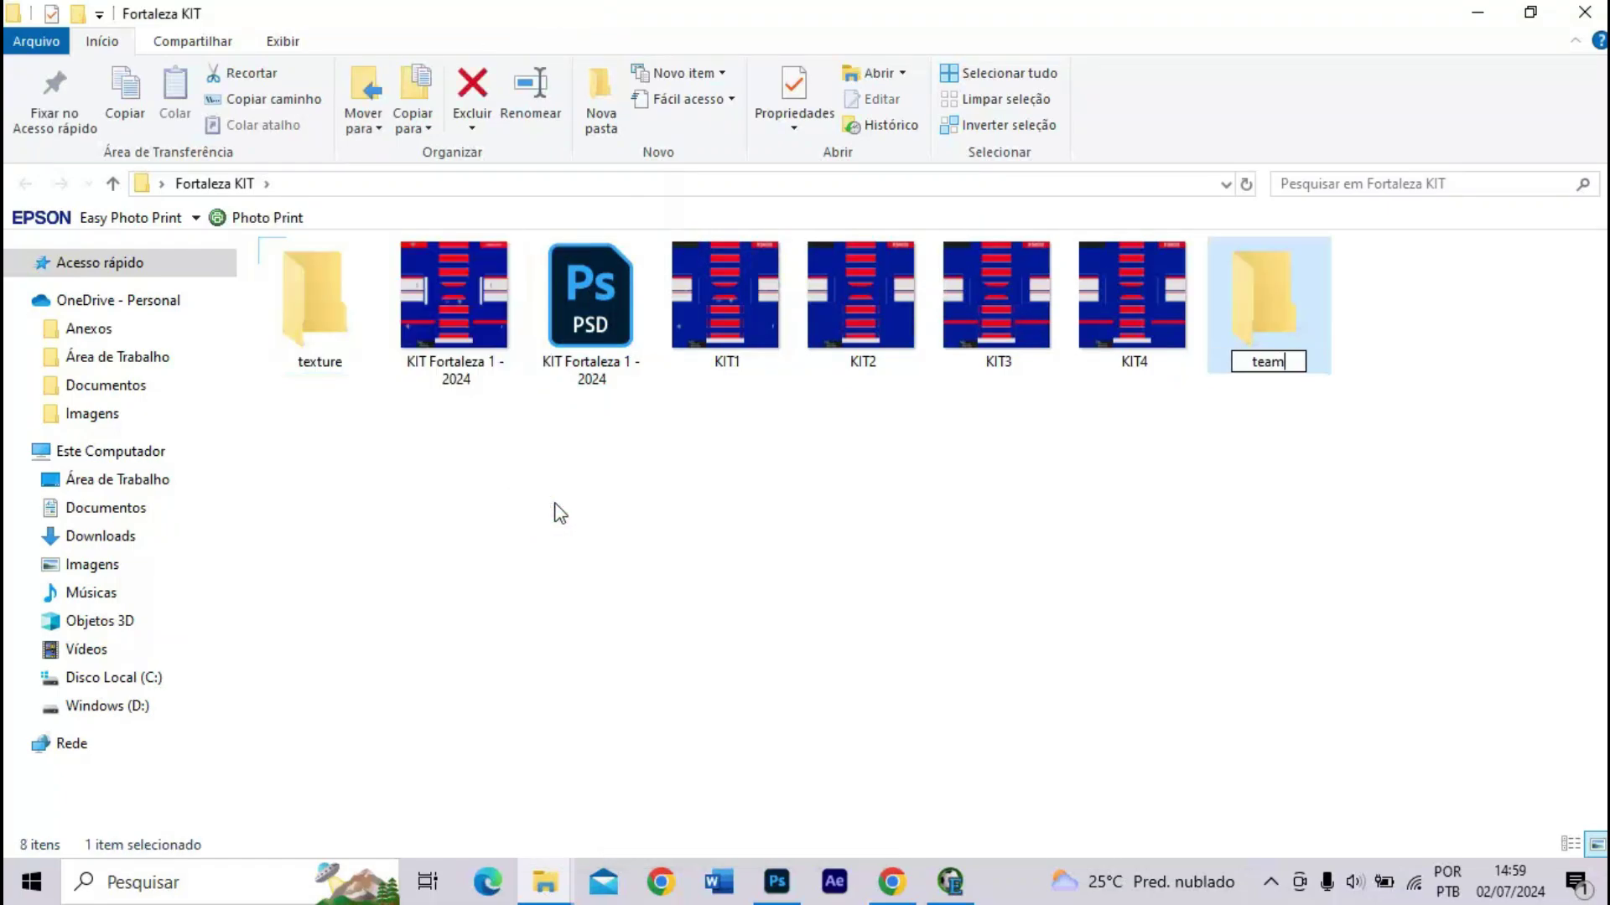
key("Return")
key("Return")
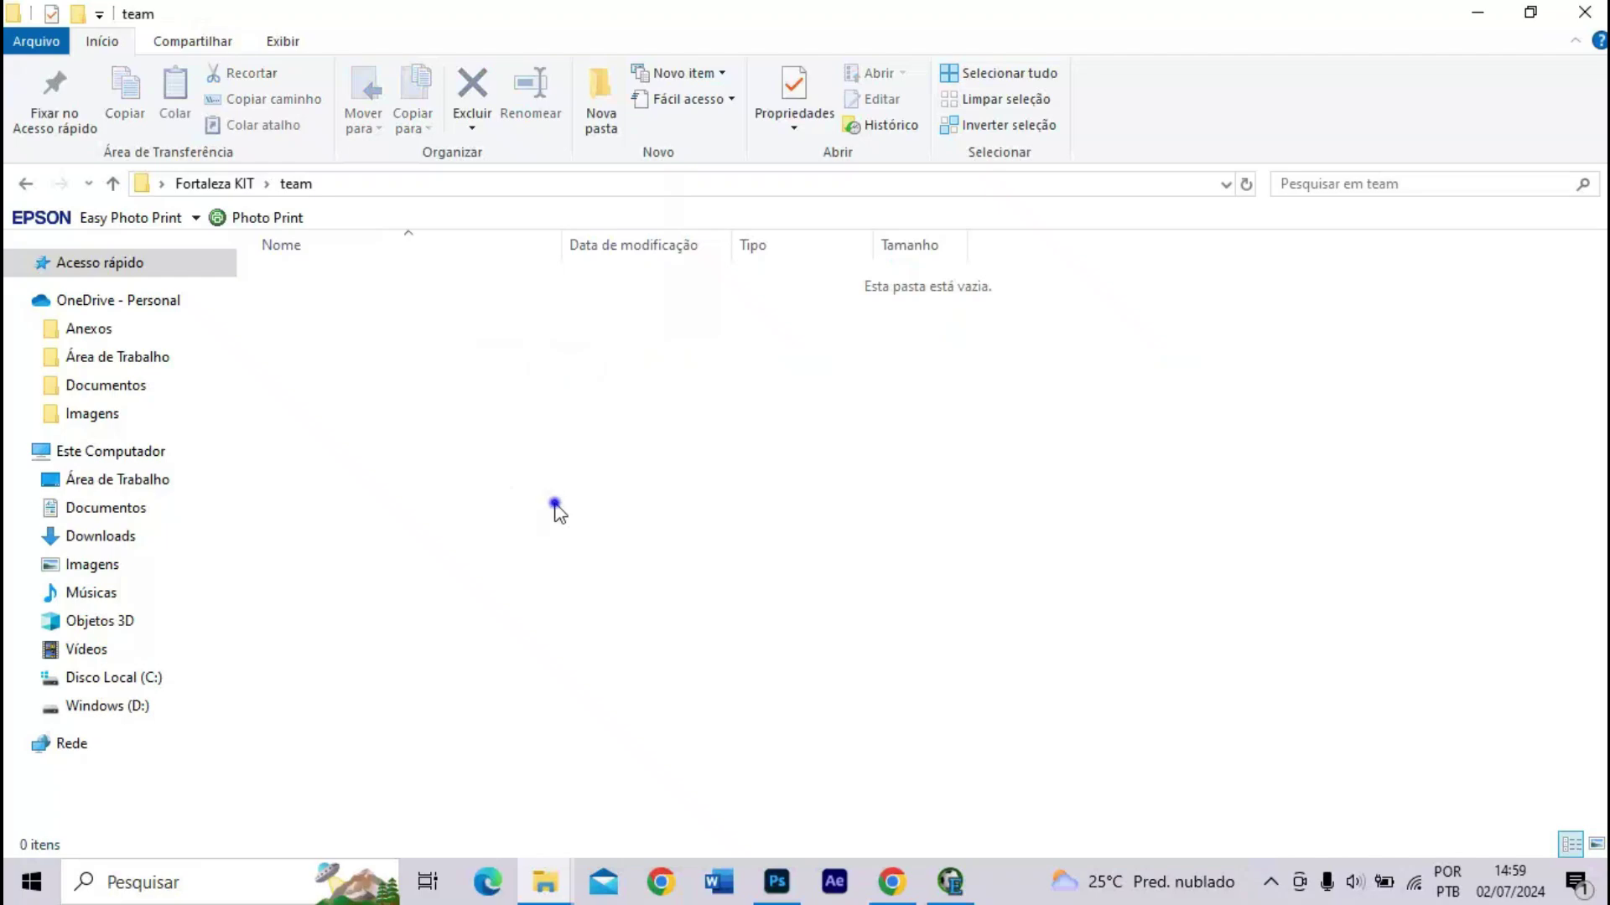
- Create a subfolder named 200 inside the team folder and return to Fortaleza KIT
right_click(554, 503)
left_click(520, 786)
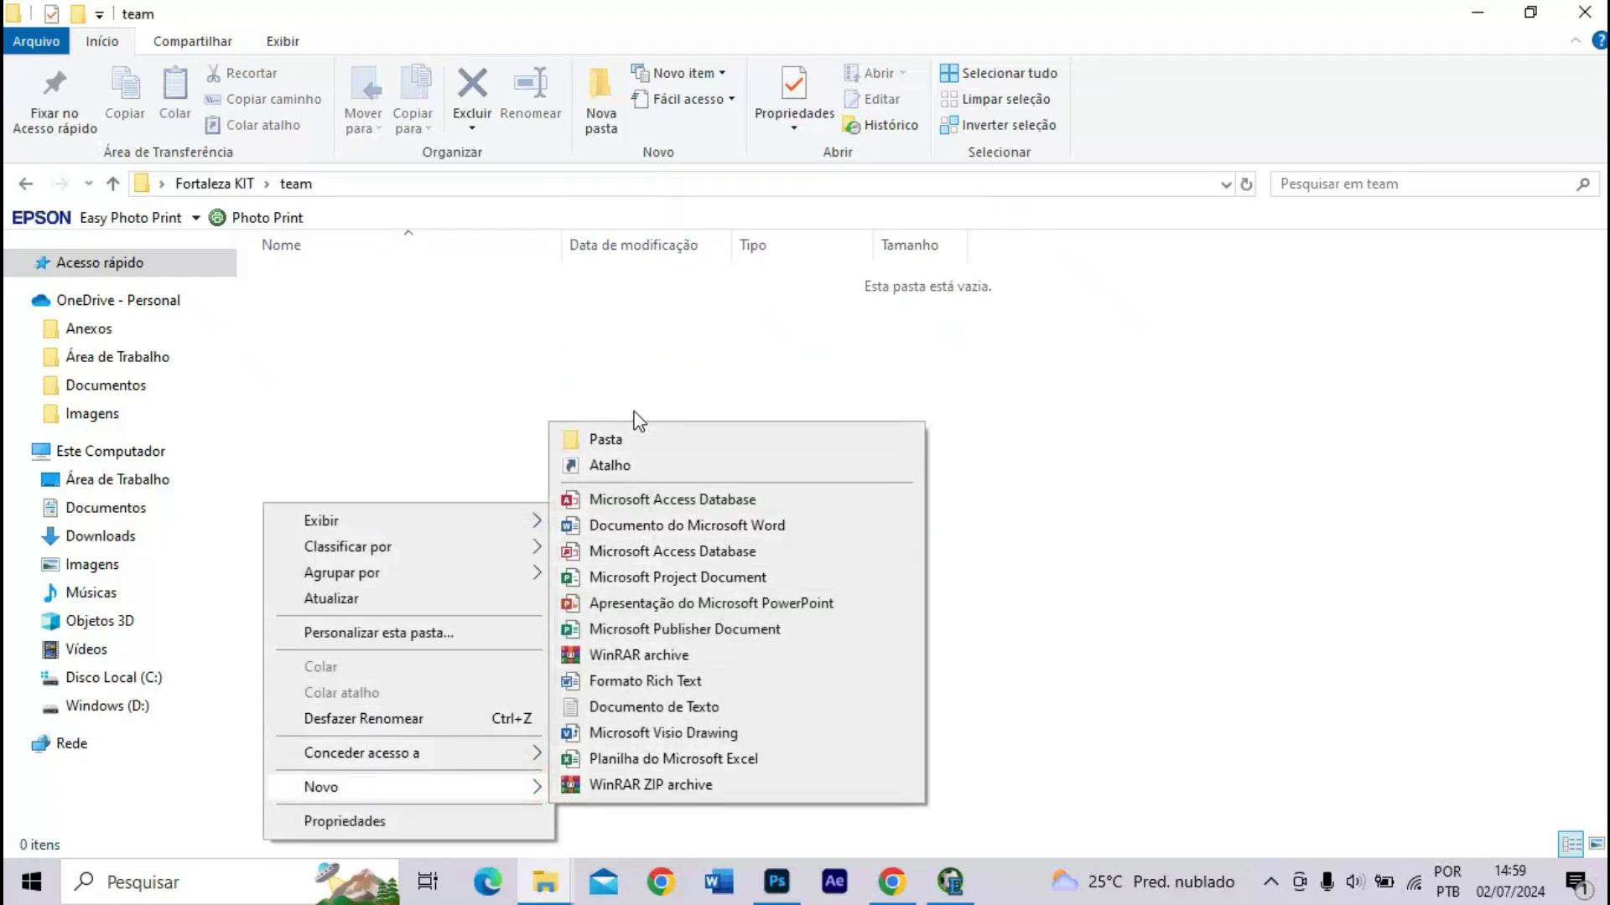
left_click(630, 441)
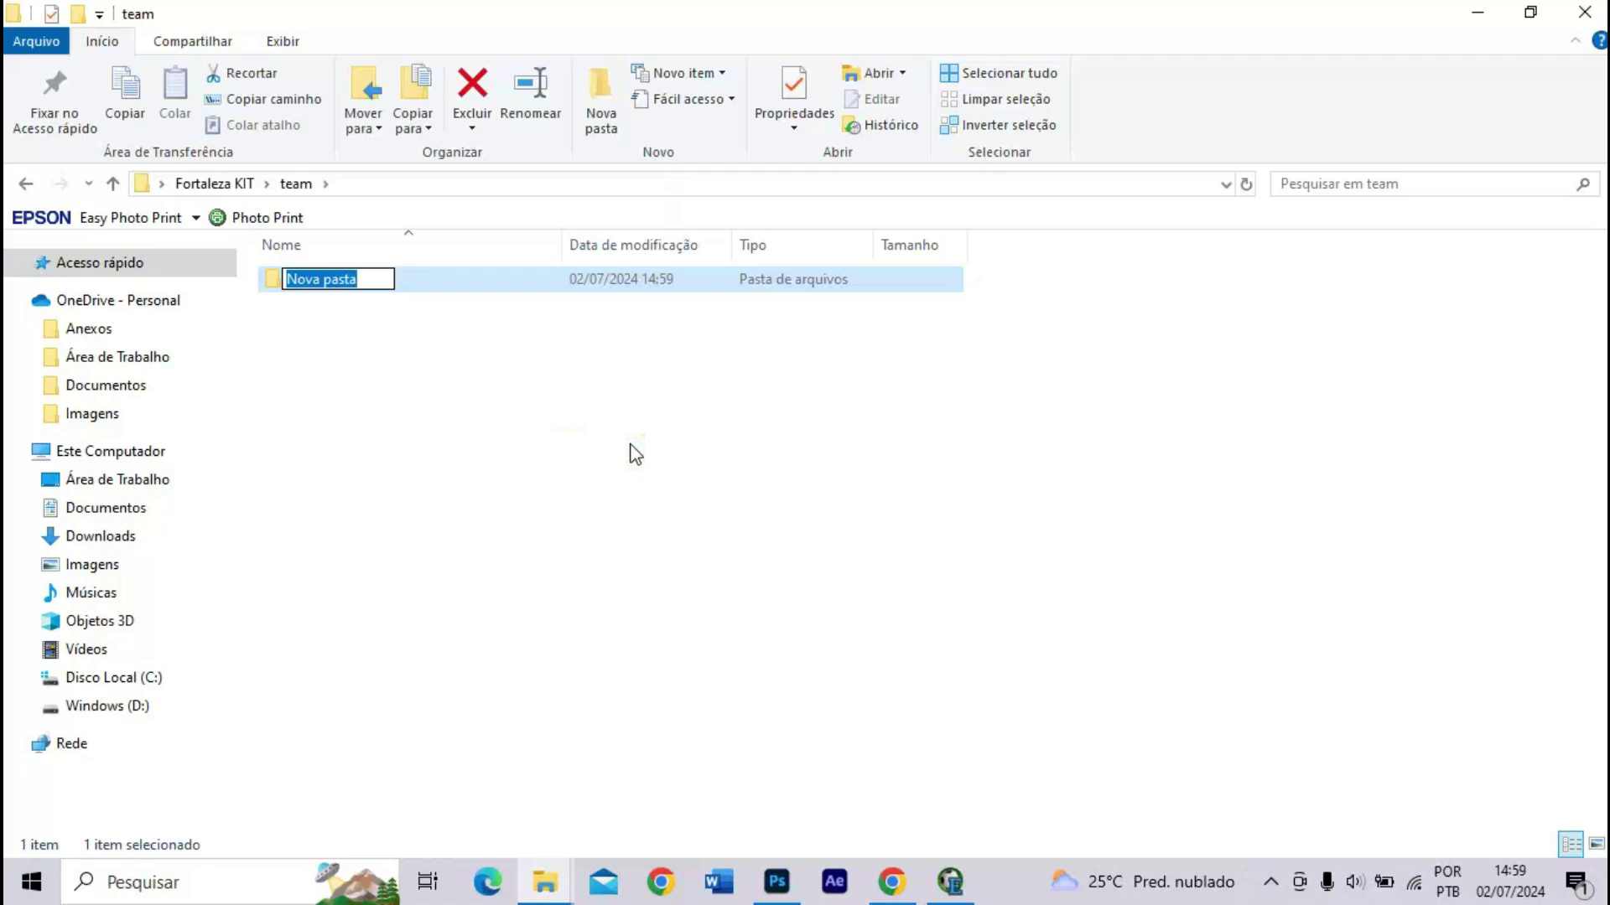
type("200")
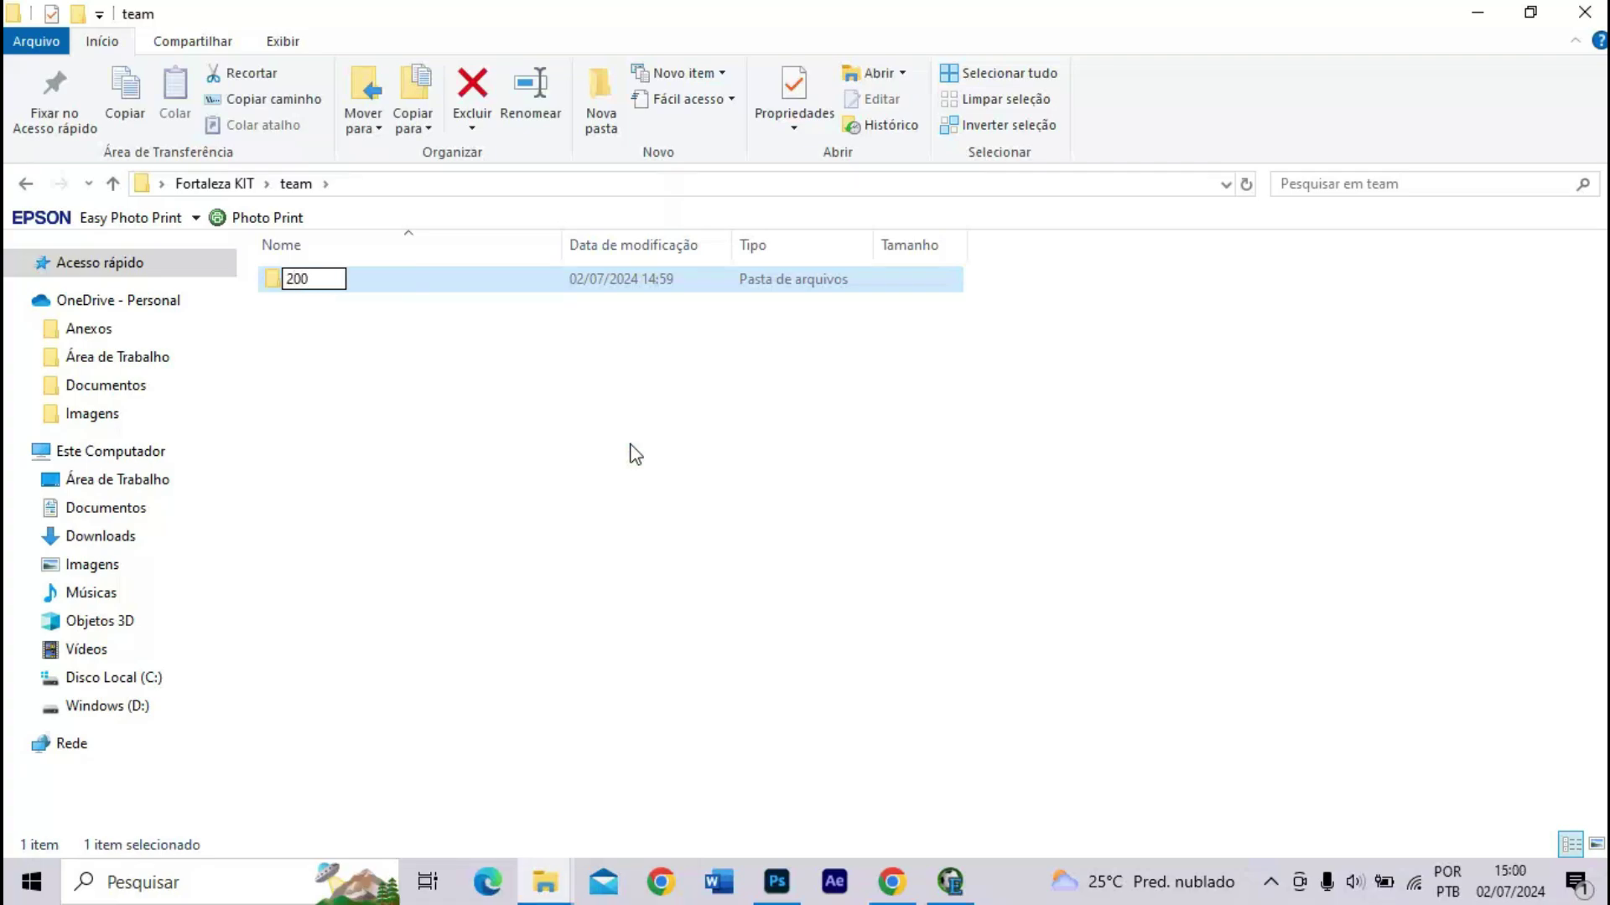
key("Return")
key("BackSpace")
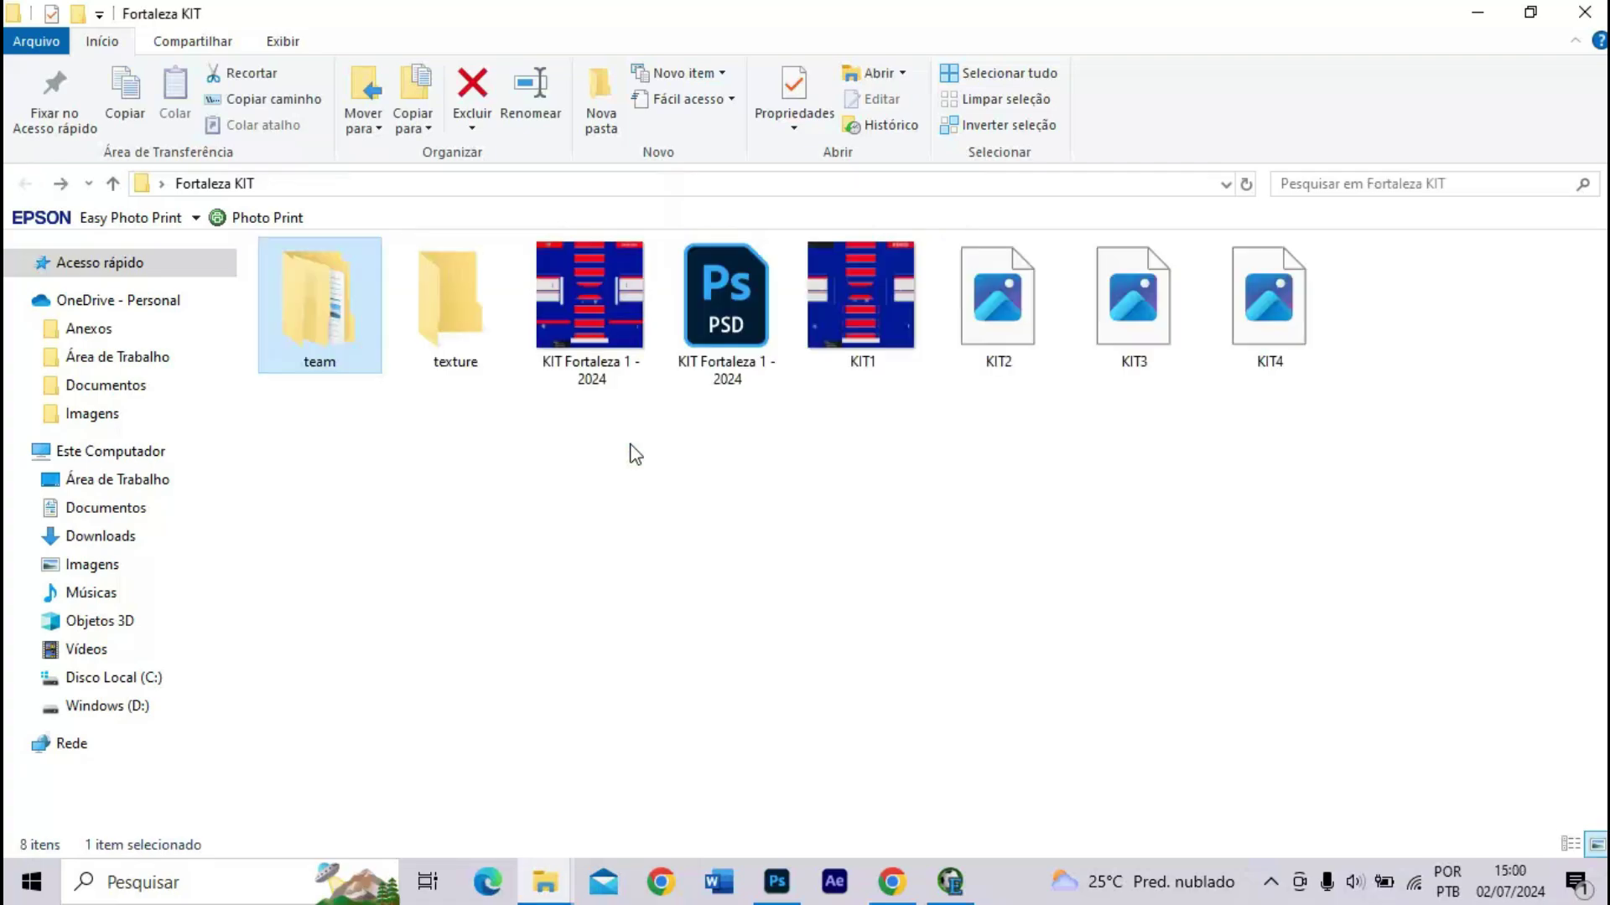
- Copy the KIT Fortaleza 1 - 2024 PNG image into the texture folder
key("Right")
key("Return")
key("BackSpace")
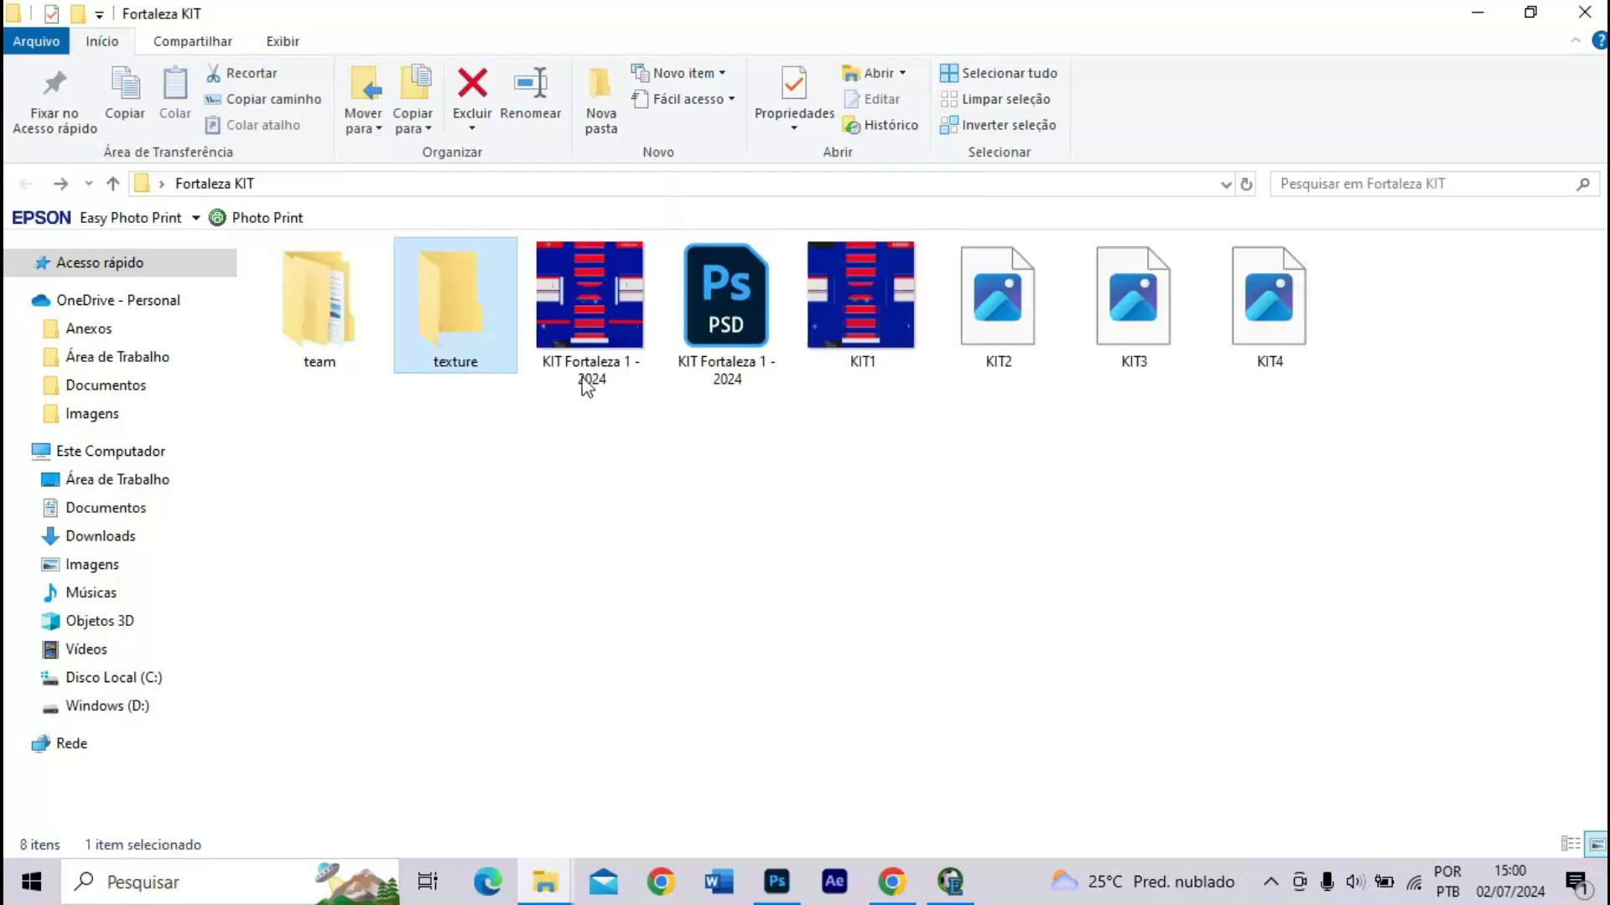
key("Right")
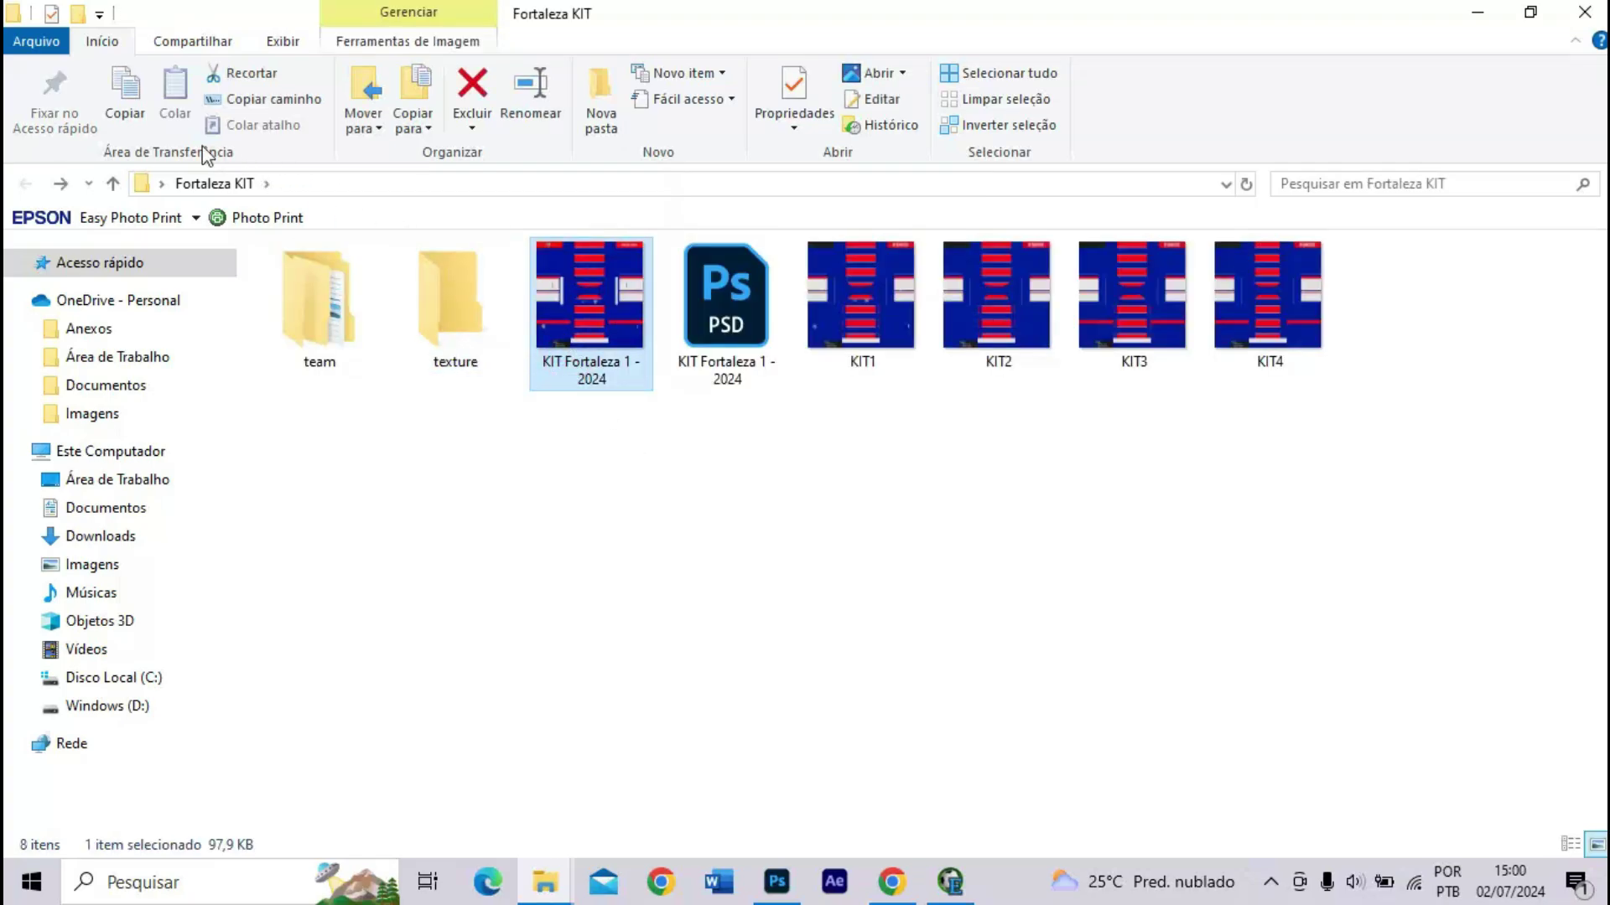
left_click(127, 109)
double_click(439, 327)
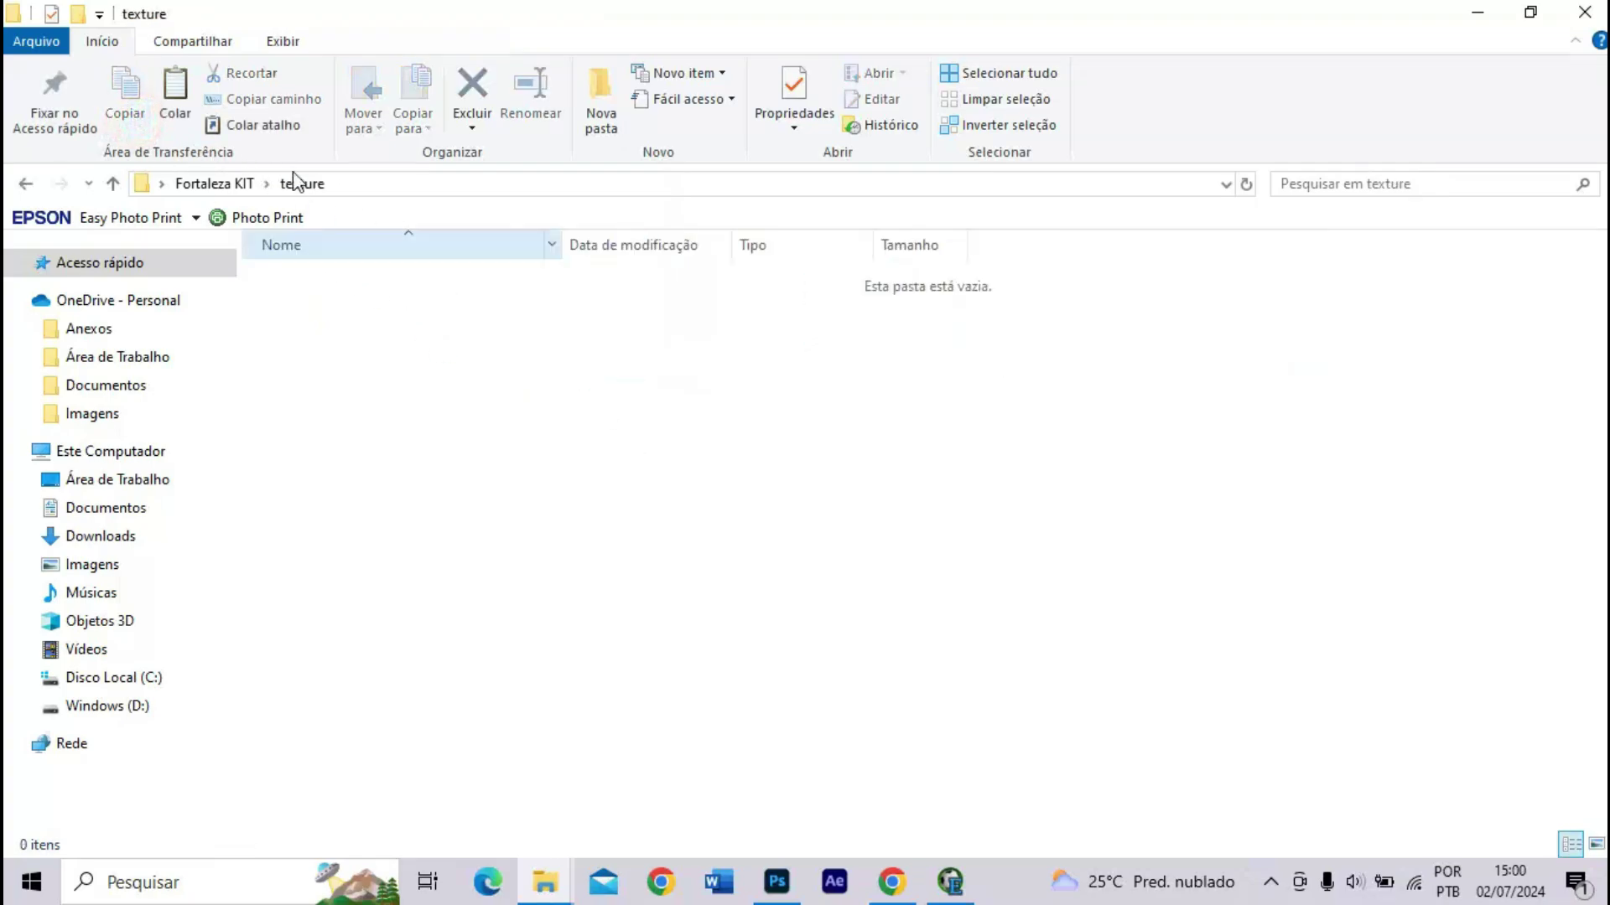
left_click(176, 94)
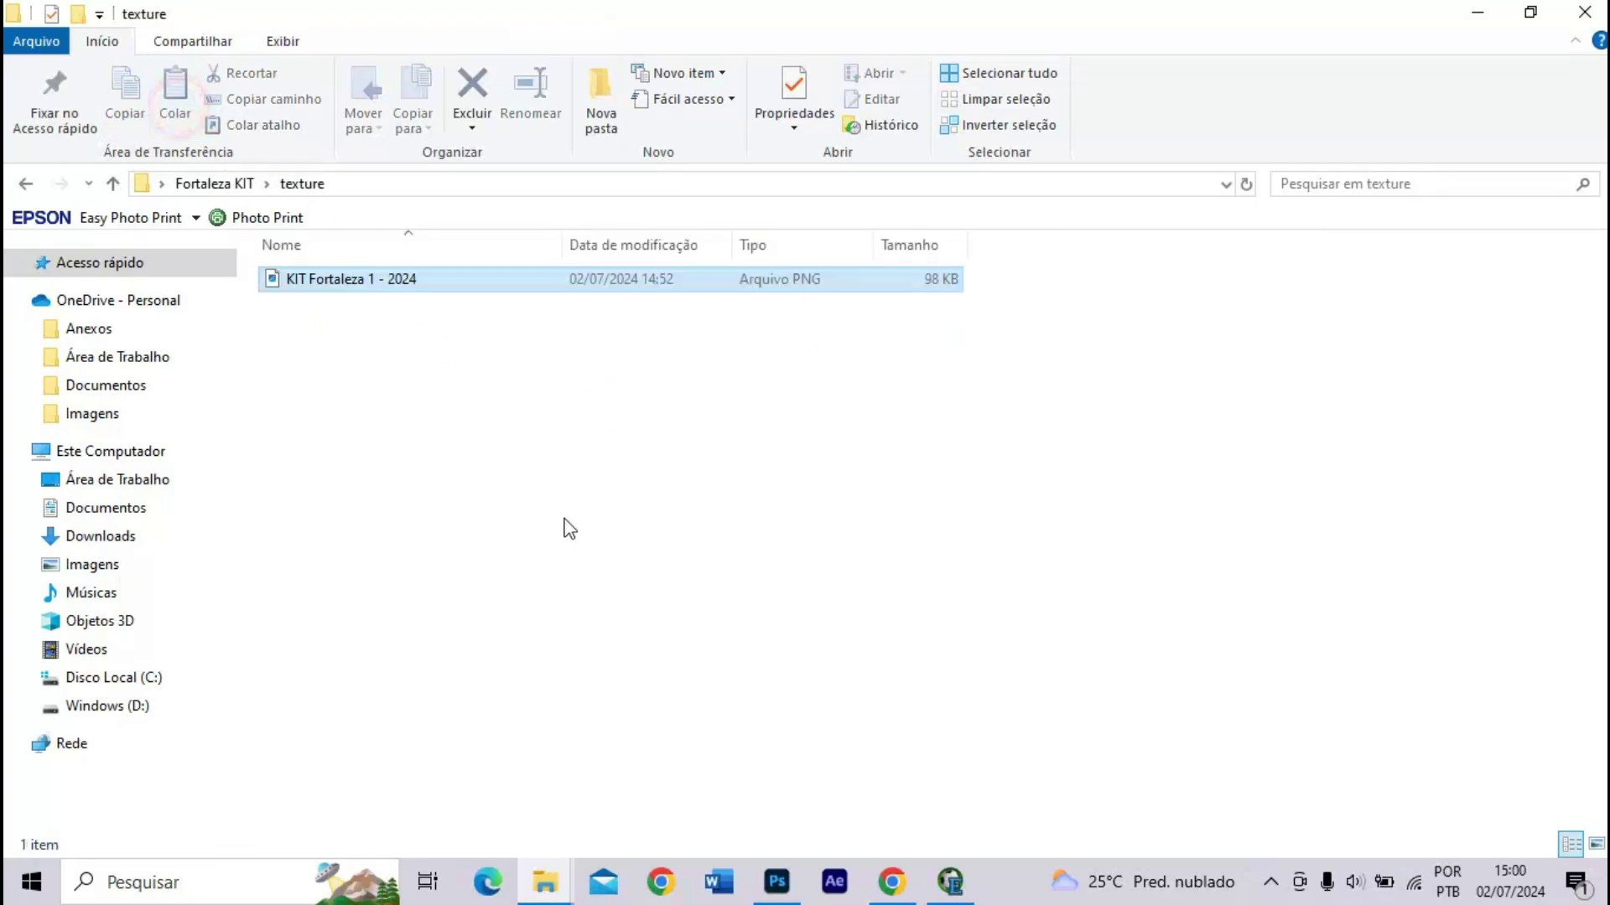
- Rename the copied kit image in the texture folder as u0200p1
left_click(379, 285)
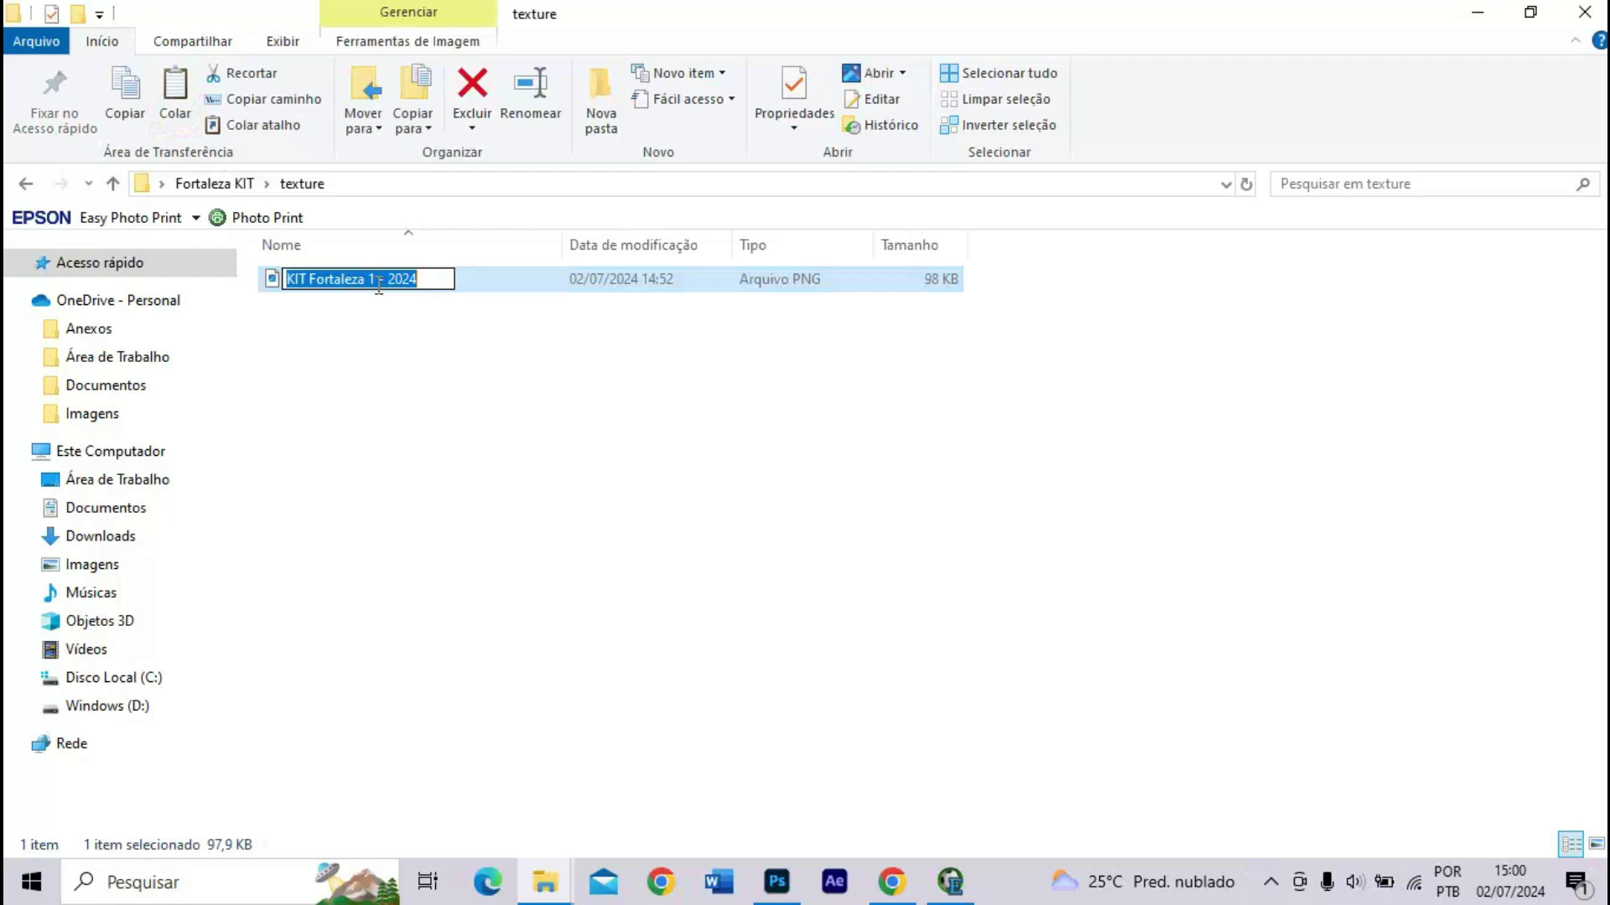
type("u")
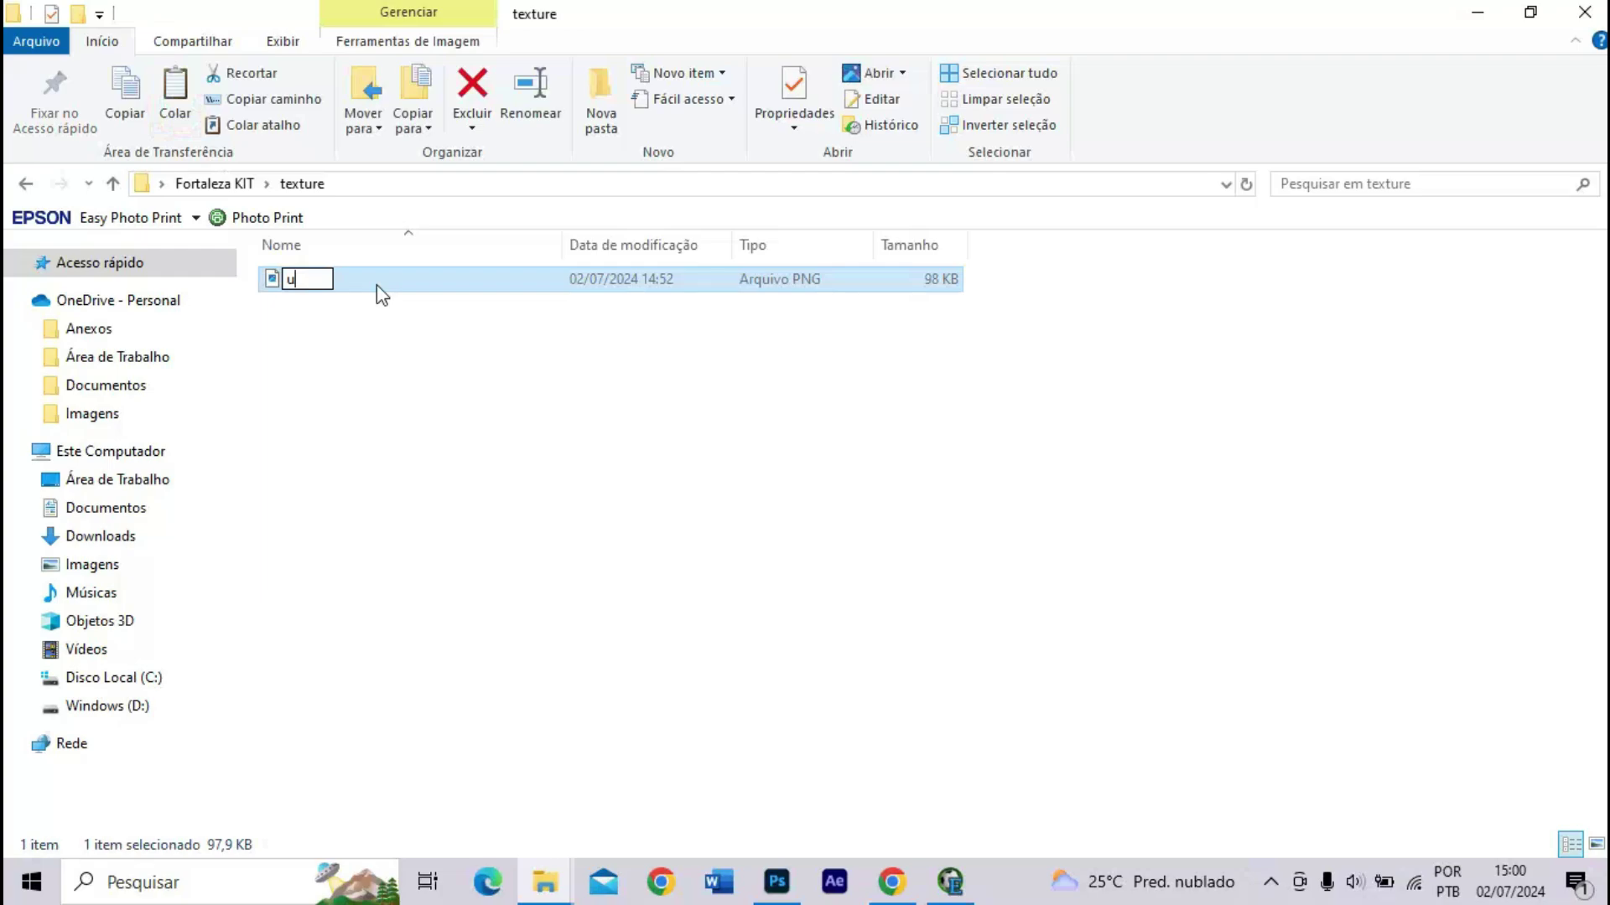
type("0200")
type("p1")
key("Return")
mouse_move(317, 290)
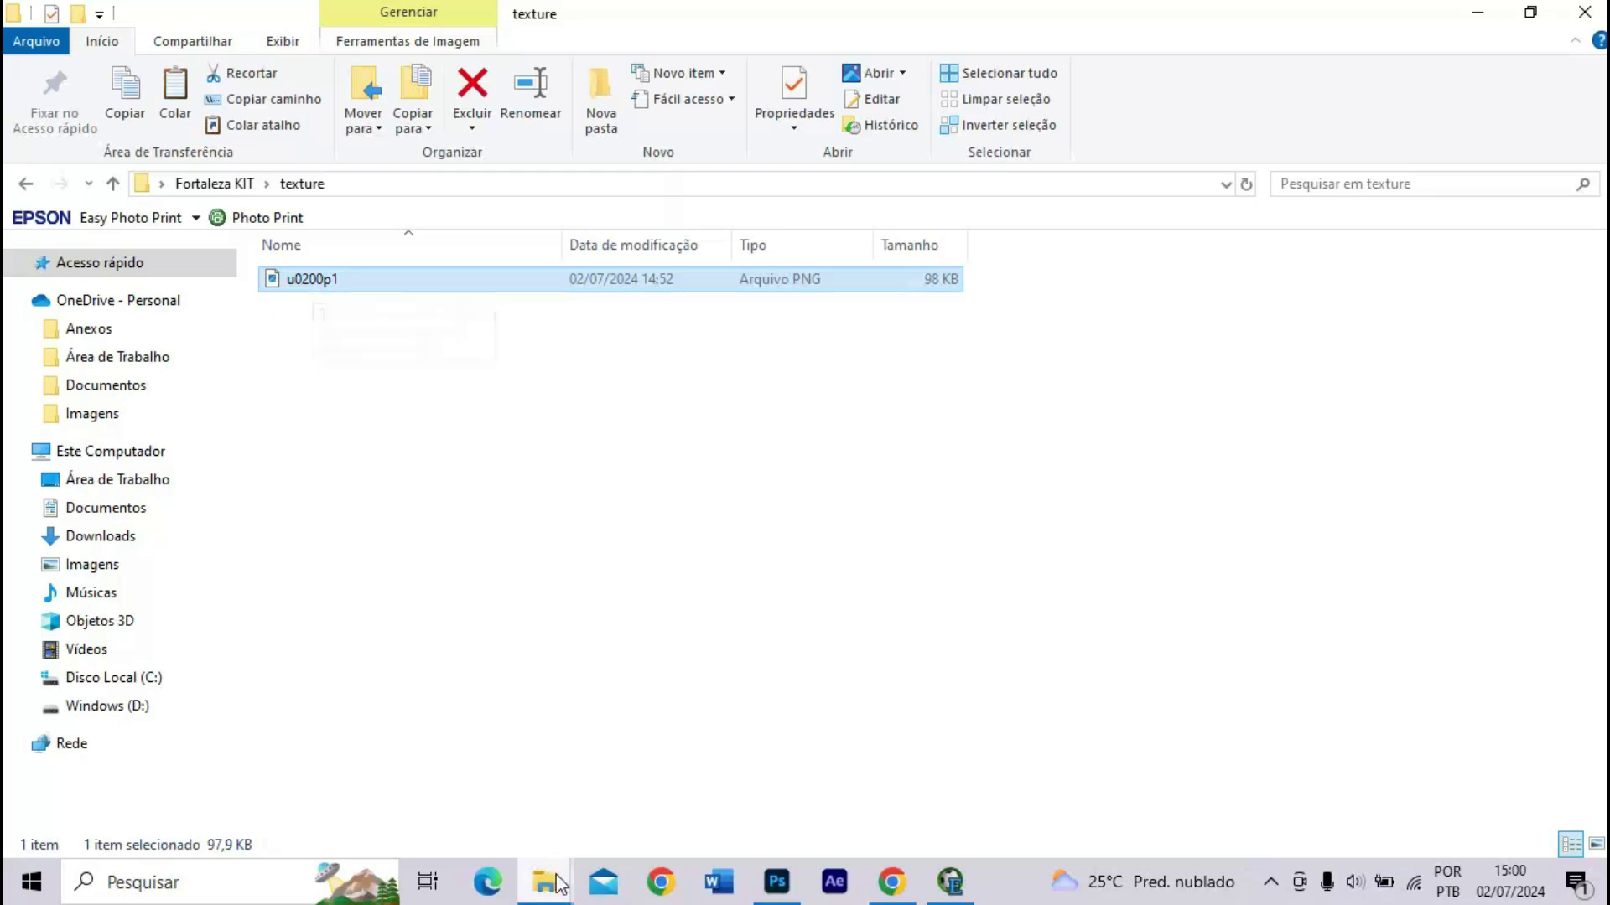
- Copy the u0109p3_back and u0109p3_name PNG files from the LIVE uniformes 19 folder into the texture folder
mouse_move(544, 880)
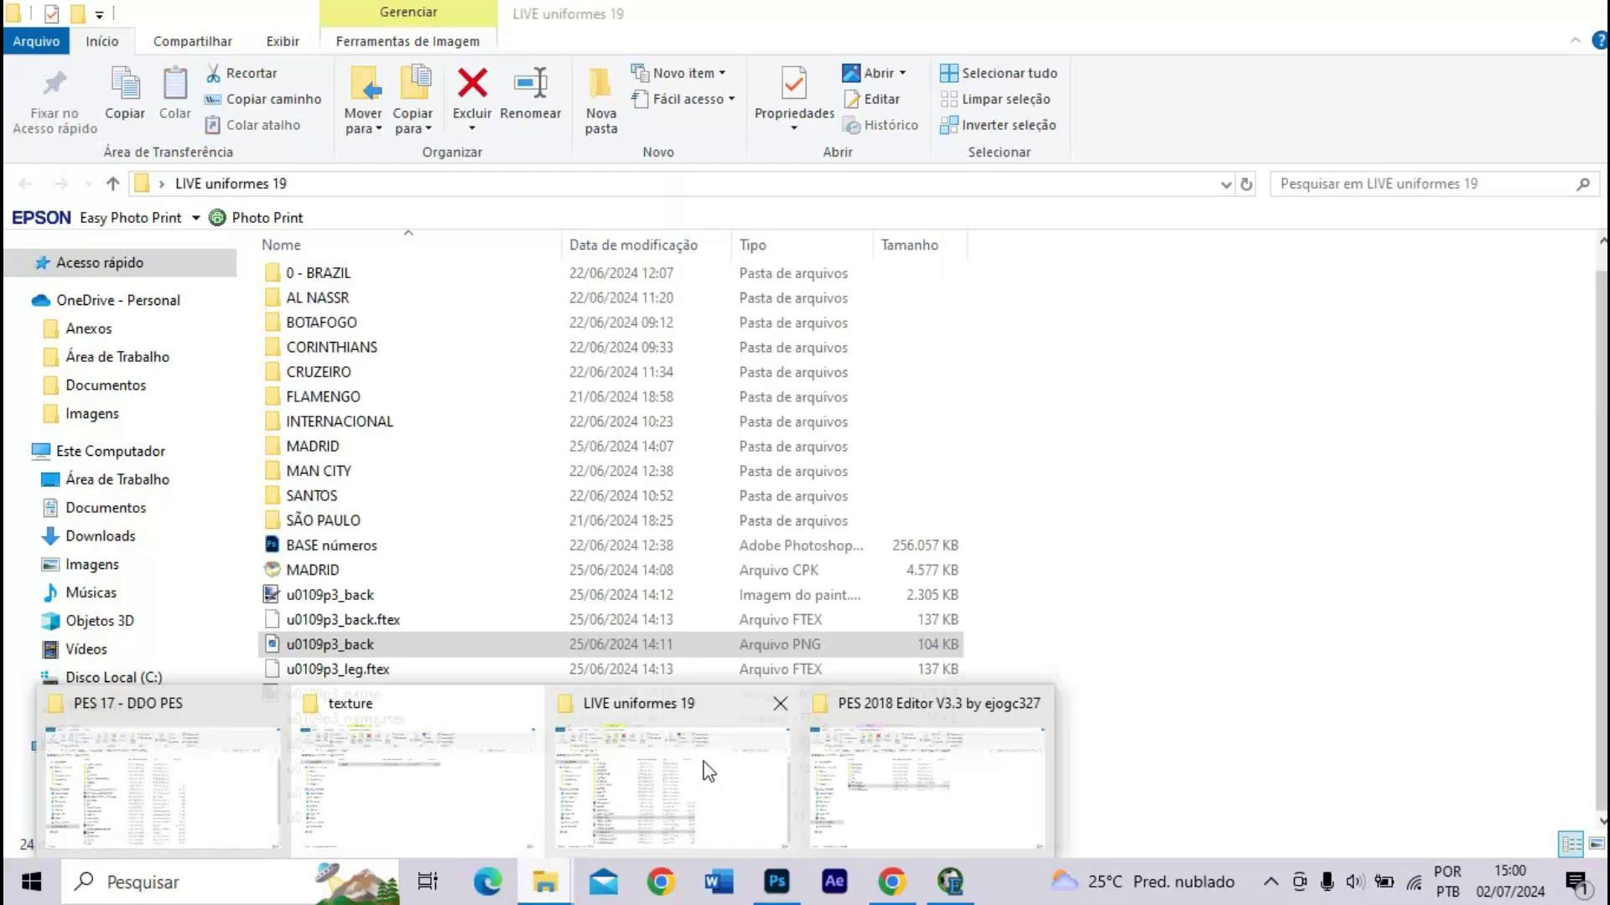
left_click(611, 806)
left_click(411, 745, "ctrl")
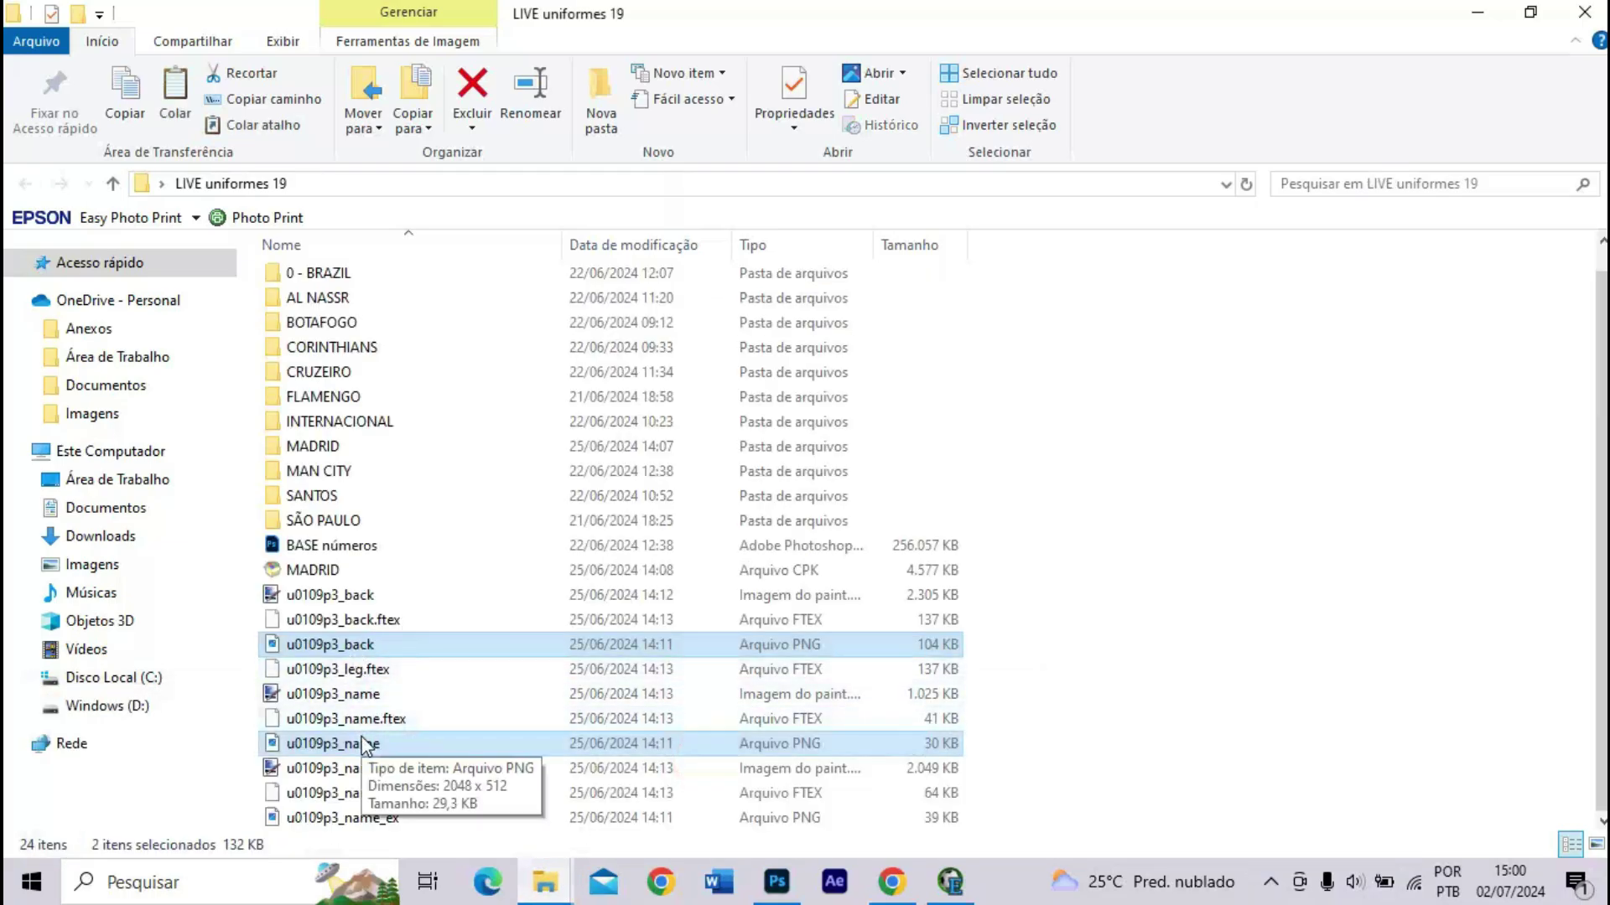
left_click(126, 88)
left_click(1477, 12)
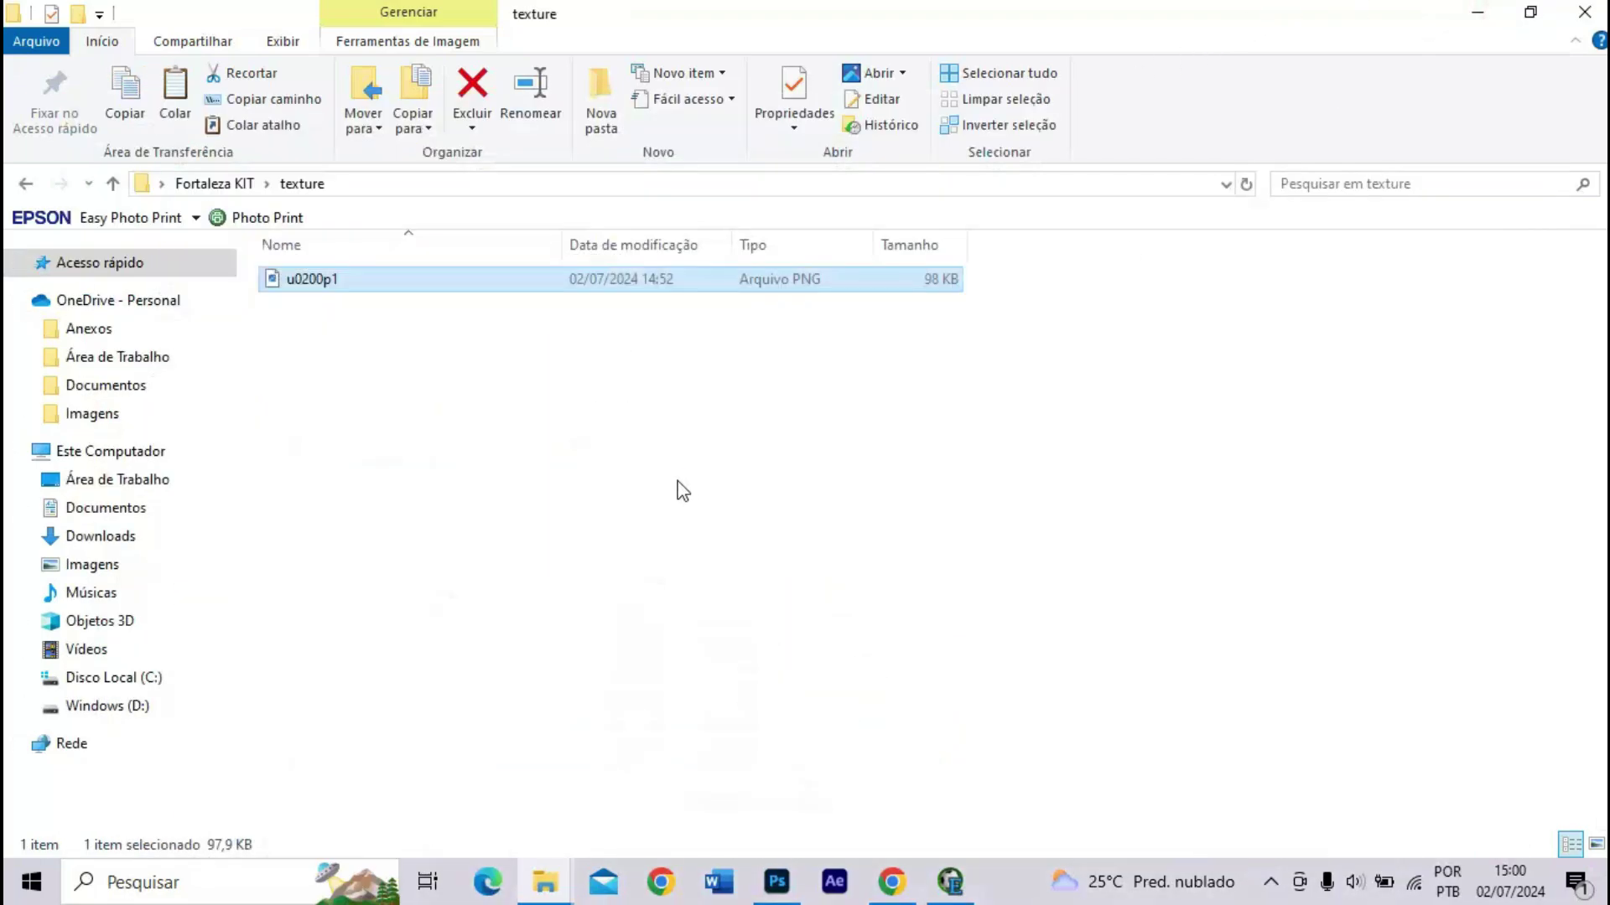
right_click(676, 482)
left_click(438, 646)
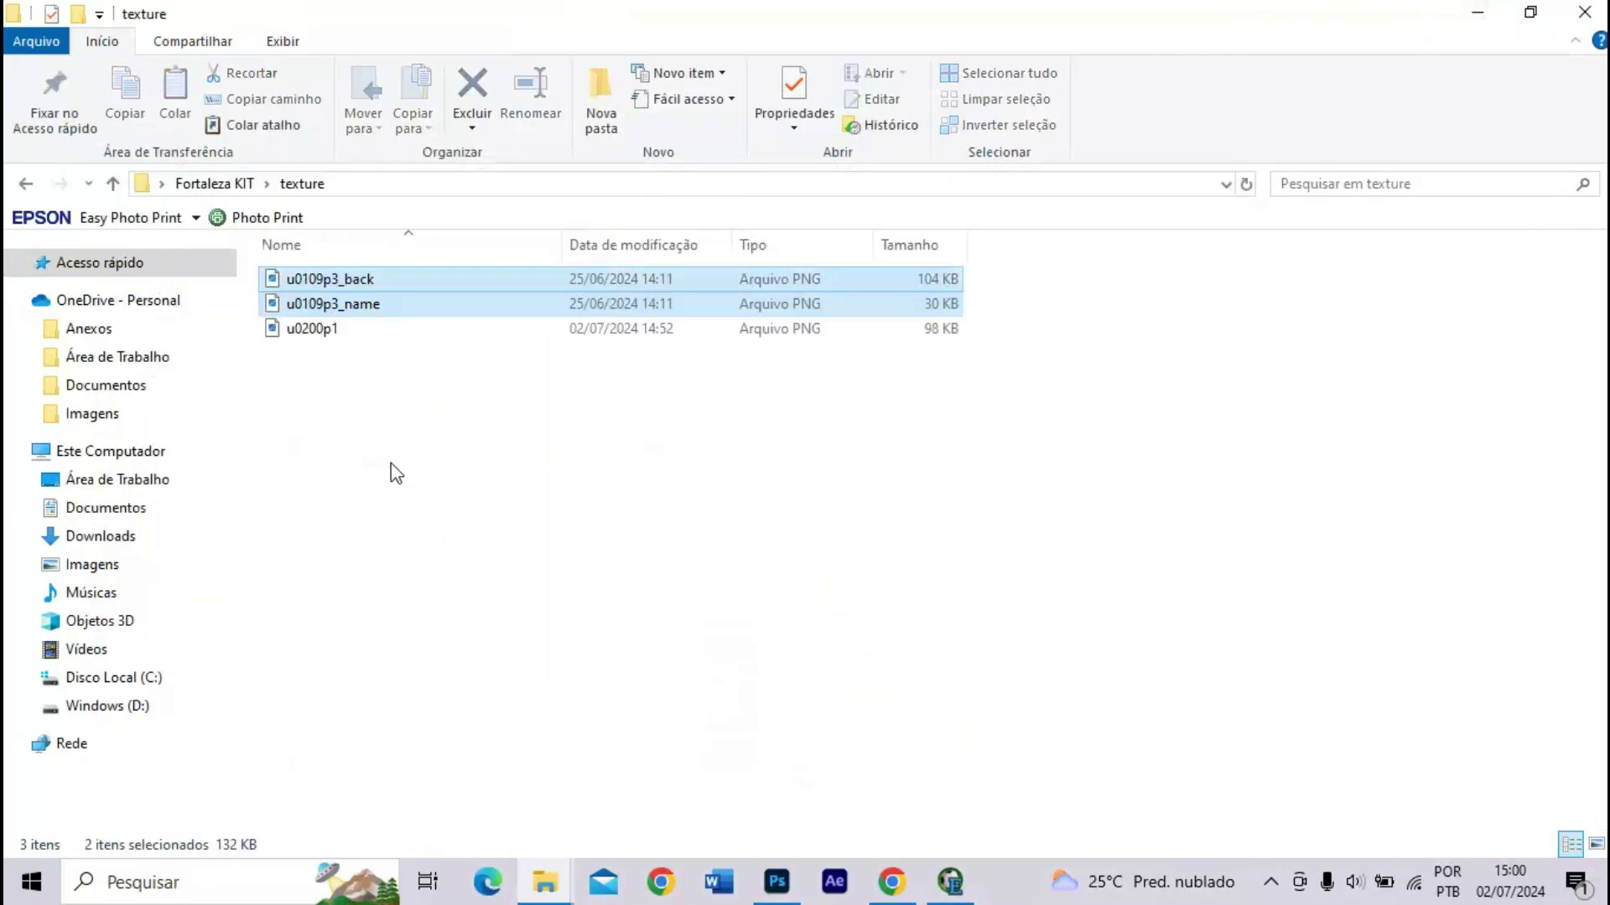
- Rename the copied u0109p3_name file in the texture folder as u0200p1_name
left_click(317, 307)
left_click(319, 309)
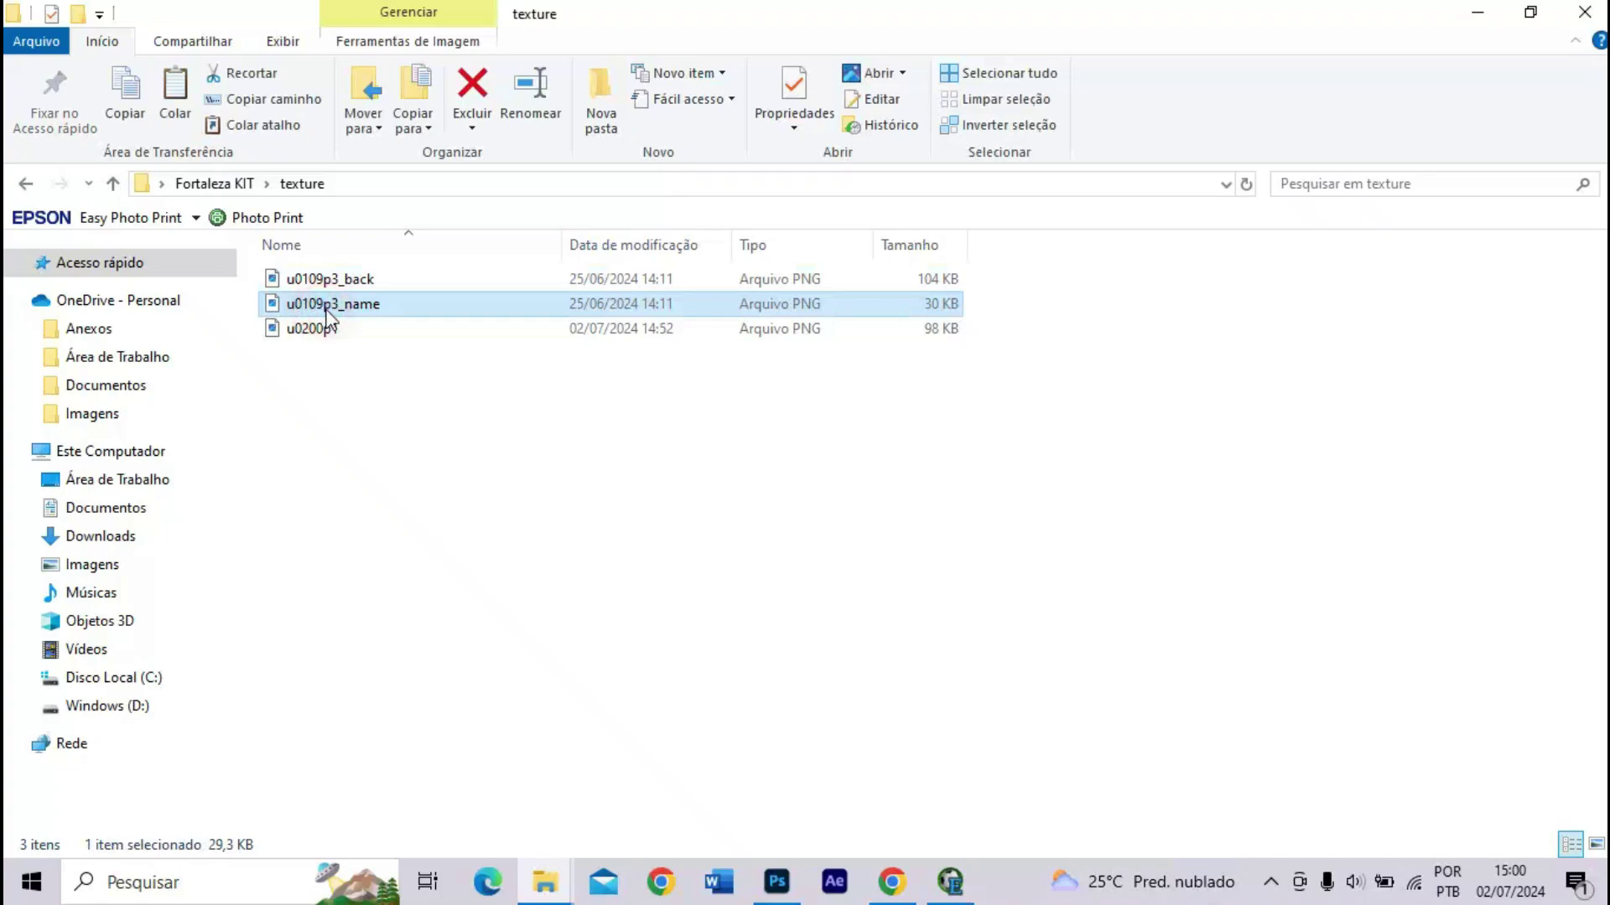
left_click(333, 307)
left_click_drag(330, 305, 309, 303)
type("1")
type("200")
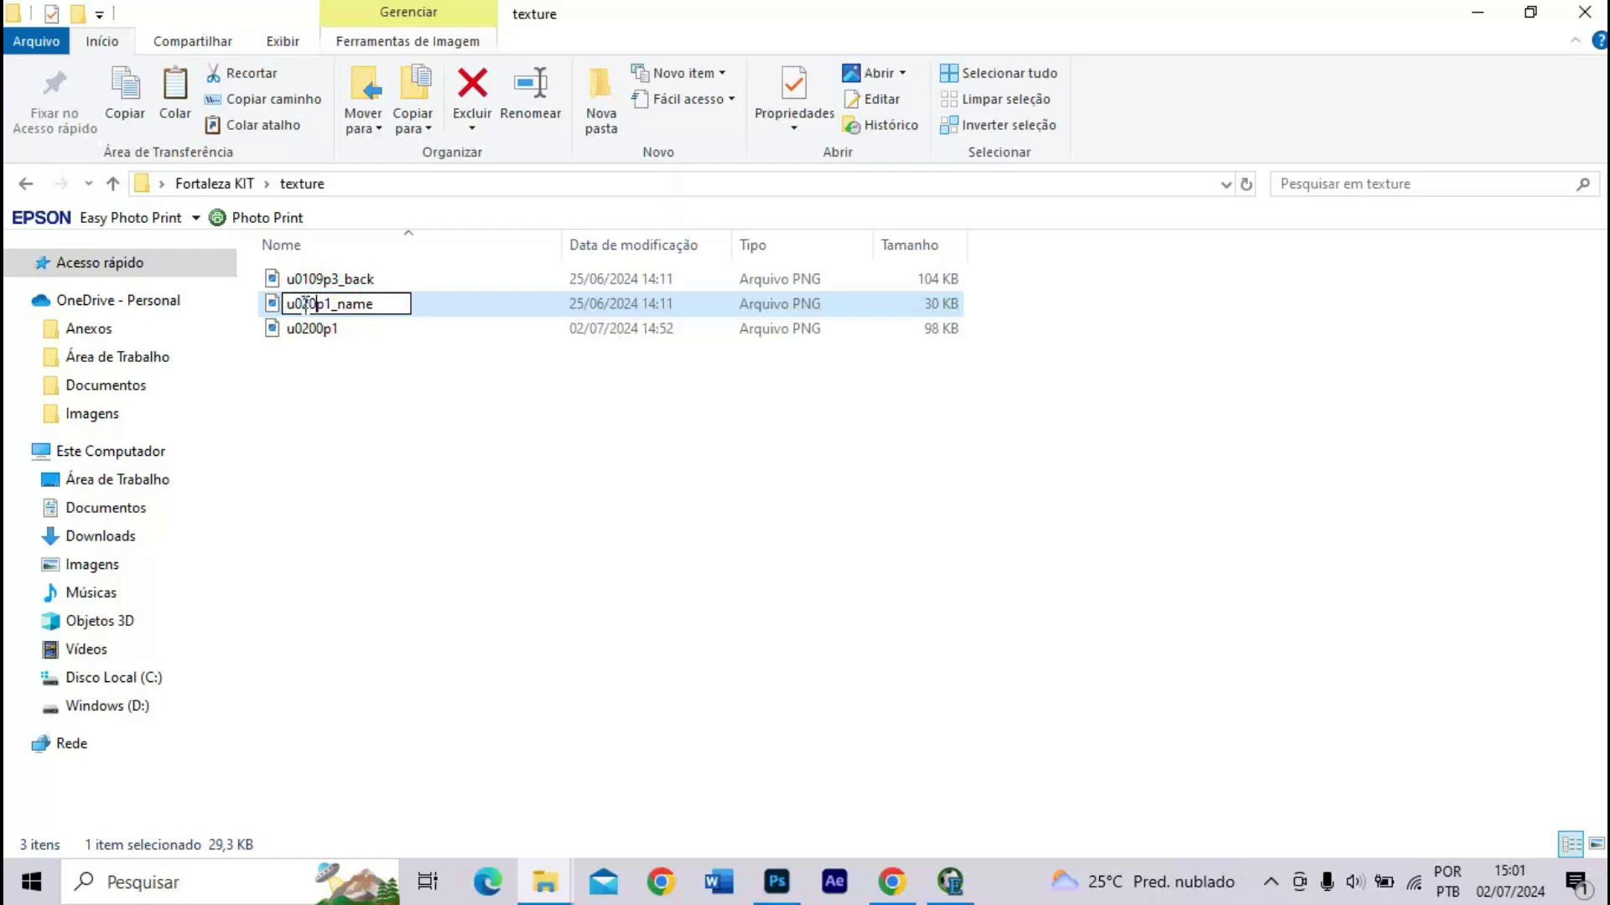
- Rename the copied u0109p3_back file in the texture folder as u0200p1_back
left_click(321, 285)
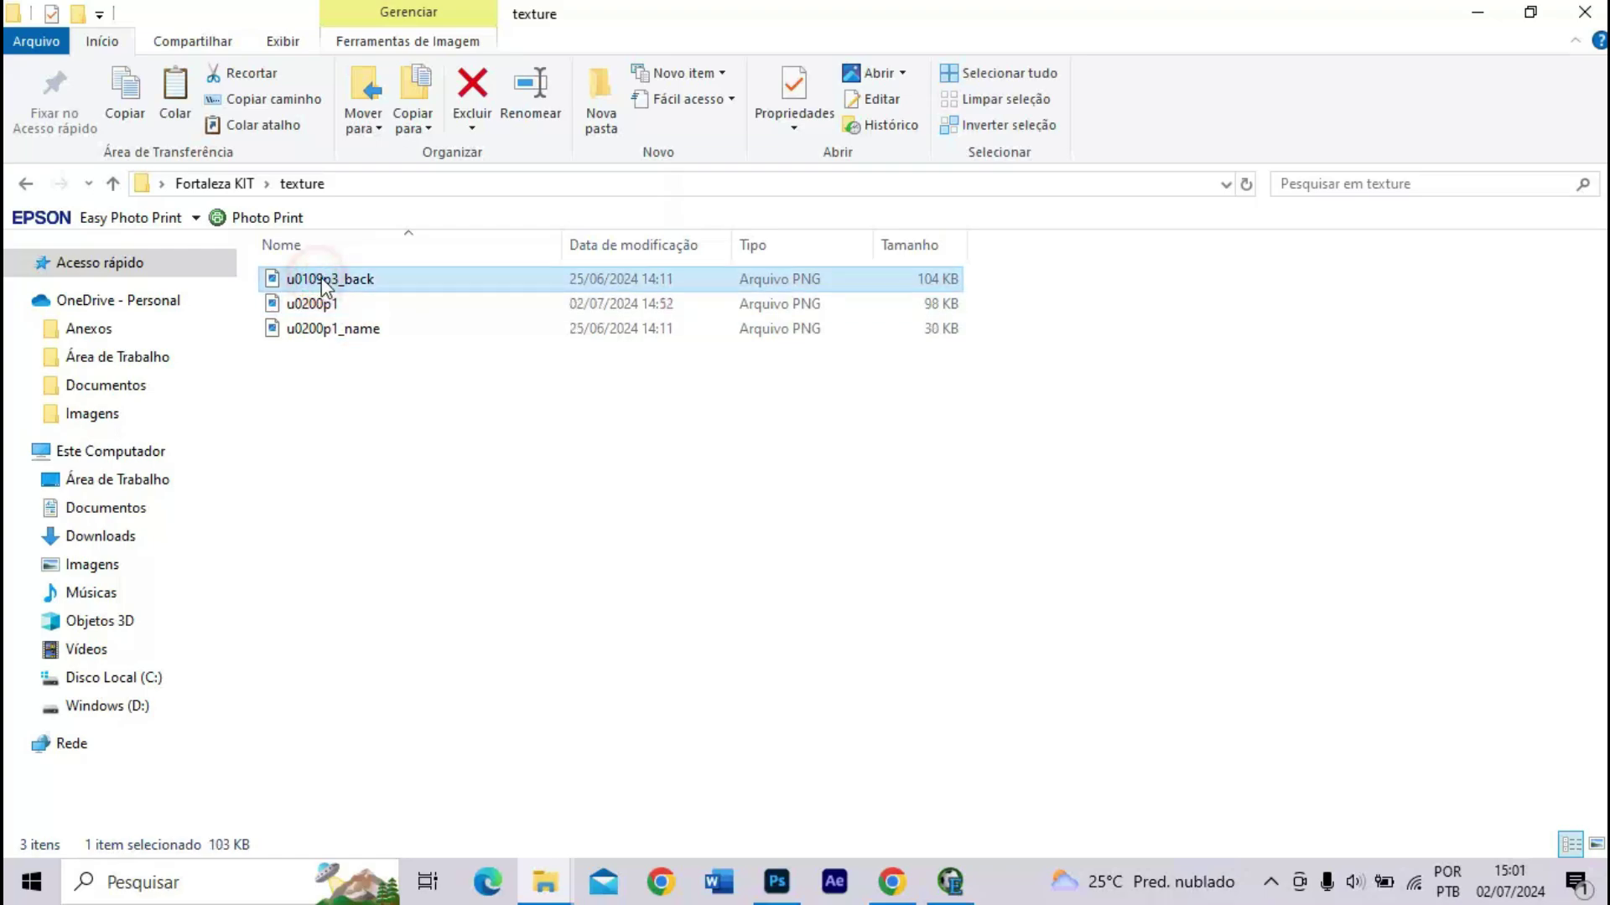
left_click(319, 280)
left_click(332, 279)
left_click_drag(329, 280, 304, 287)
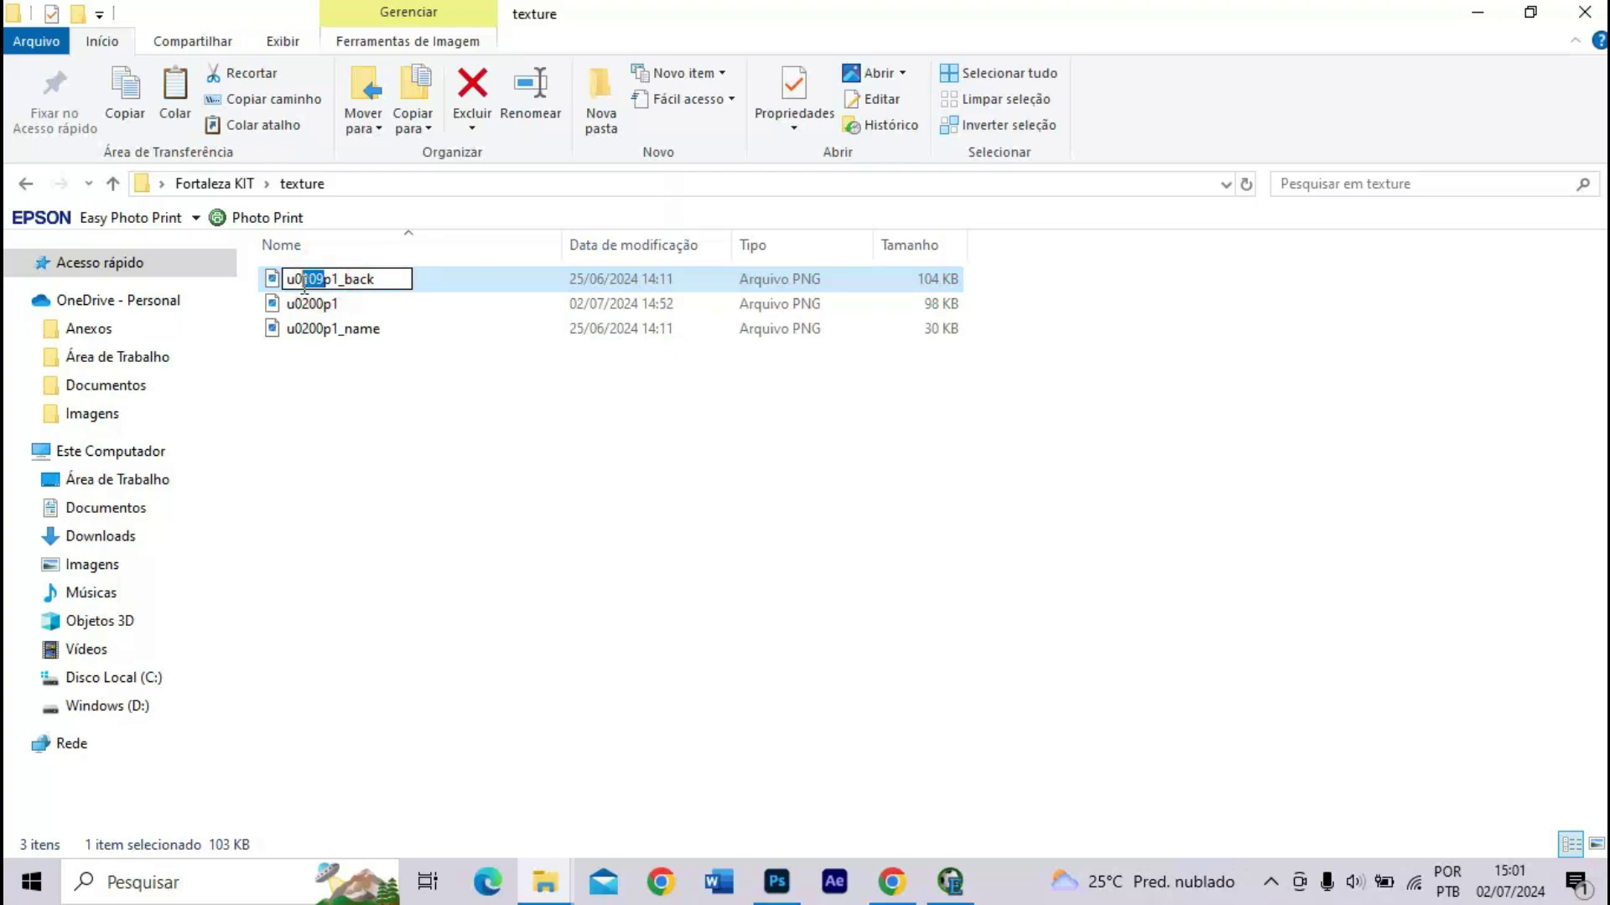
type("200")
key("Return")
left_click_drag(592, 479, 261, 279)
left_click(411, 407)
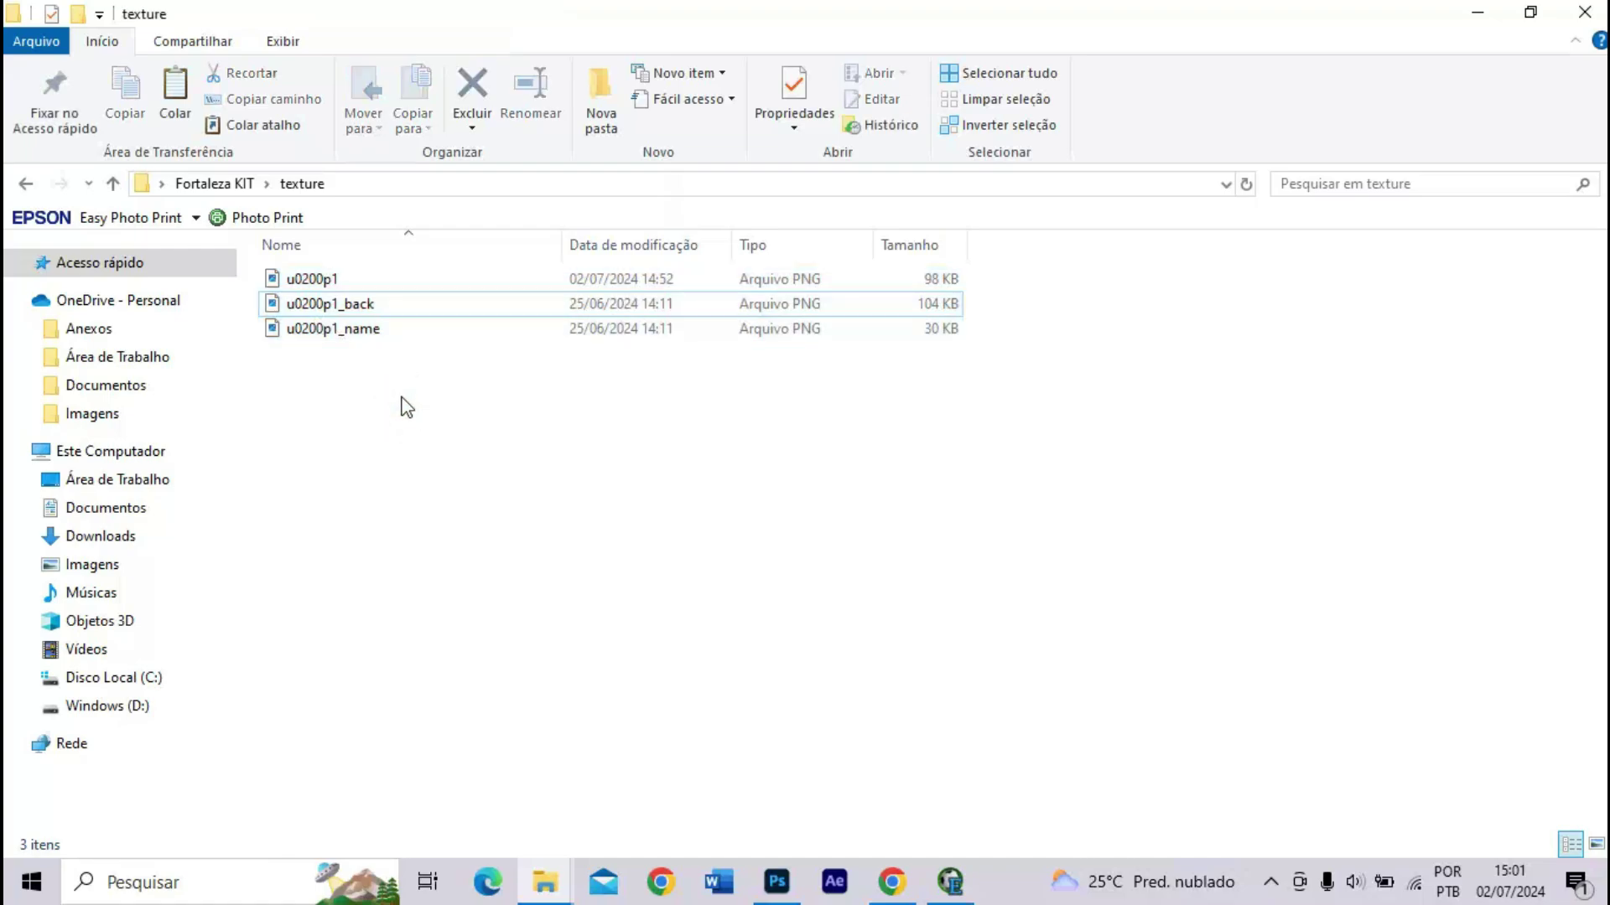
- Duplicate u0200p1_back within the texture folder and rename the copy as u0200p1_leg
left_click(325, 310)
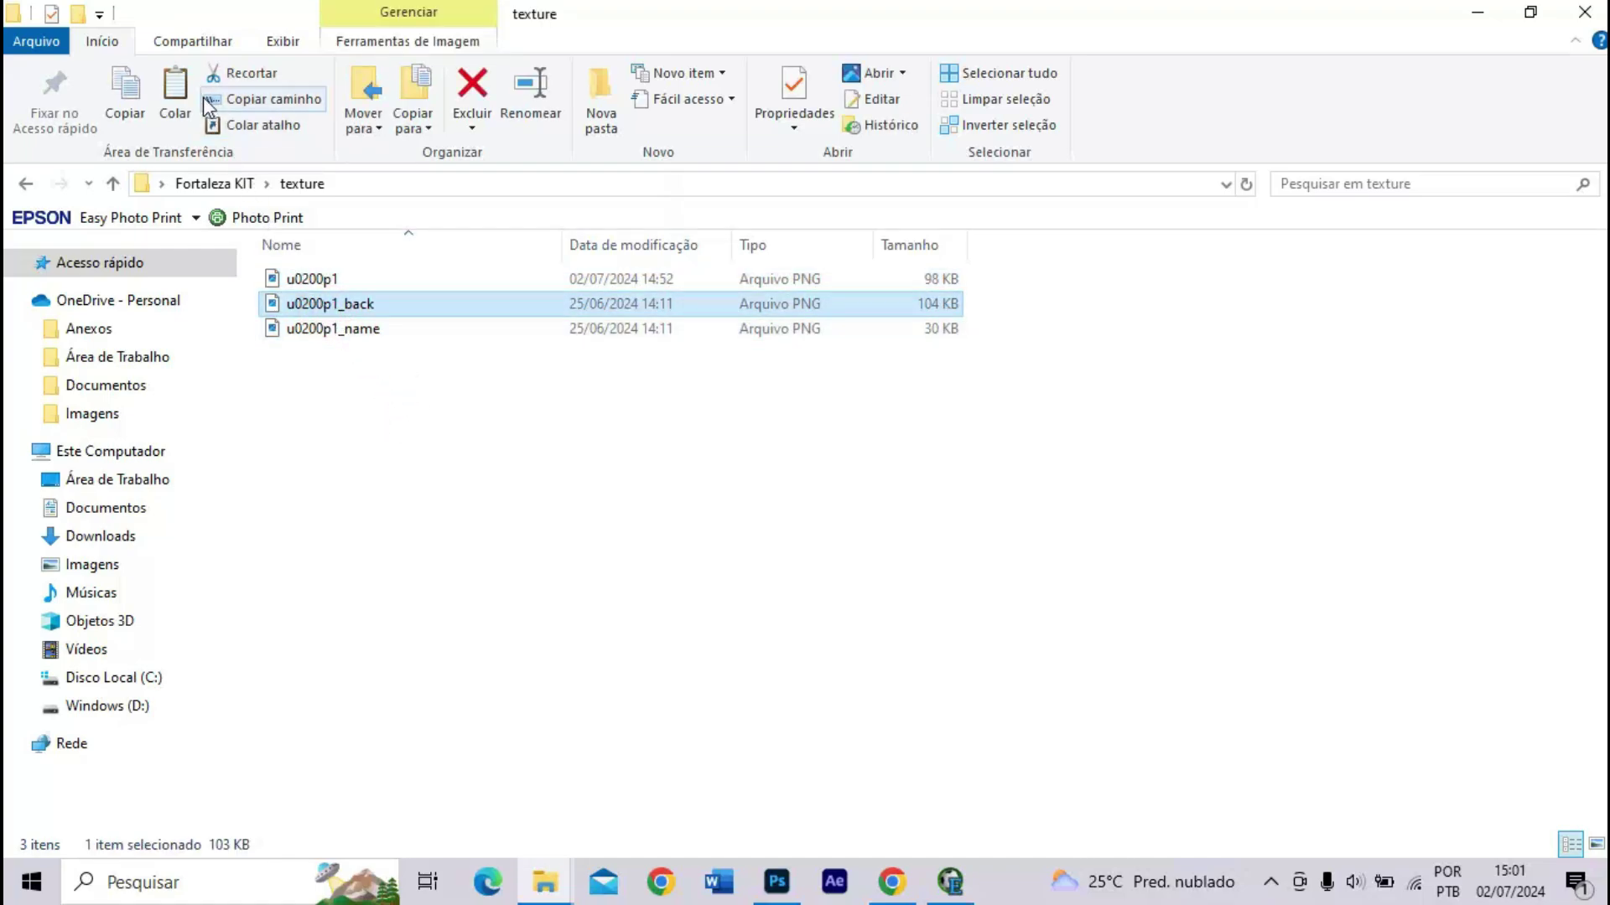
left_click(126, 79)
left_click(155, 96)
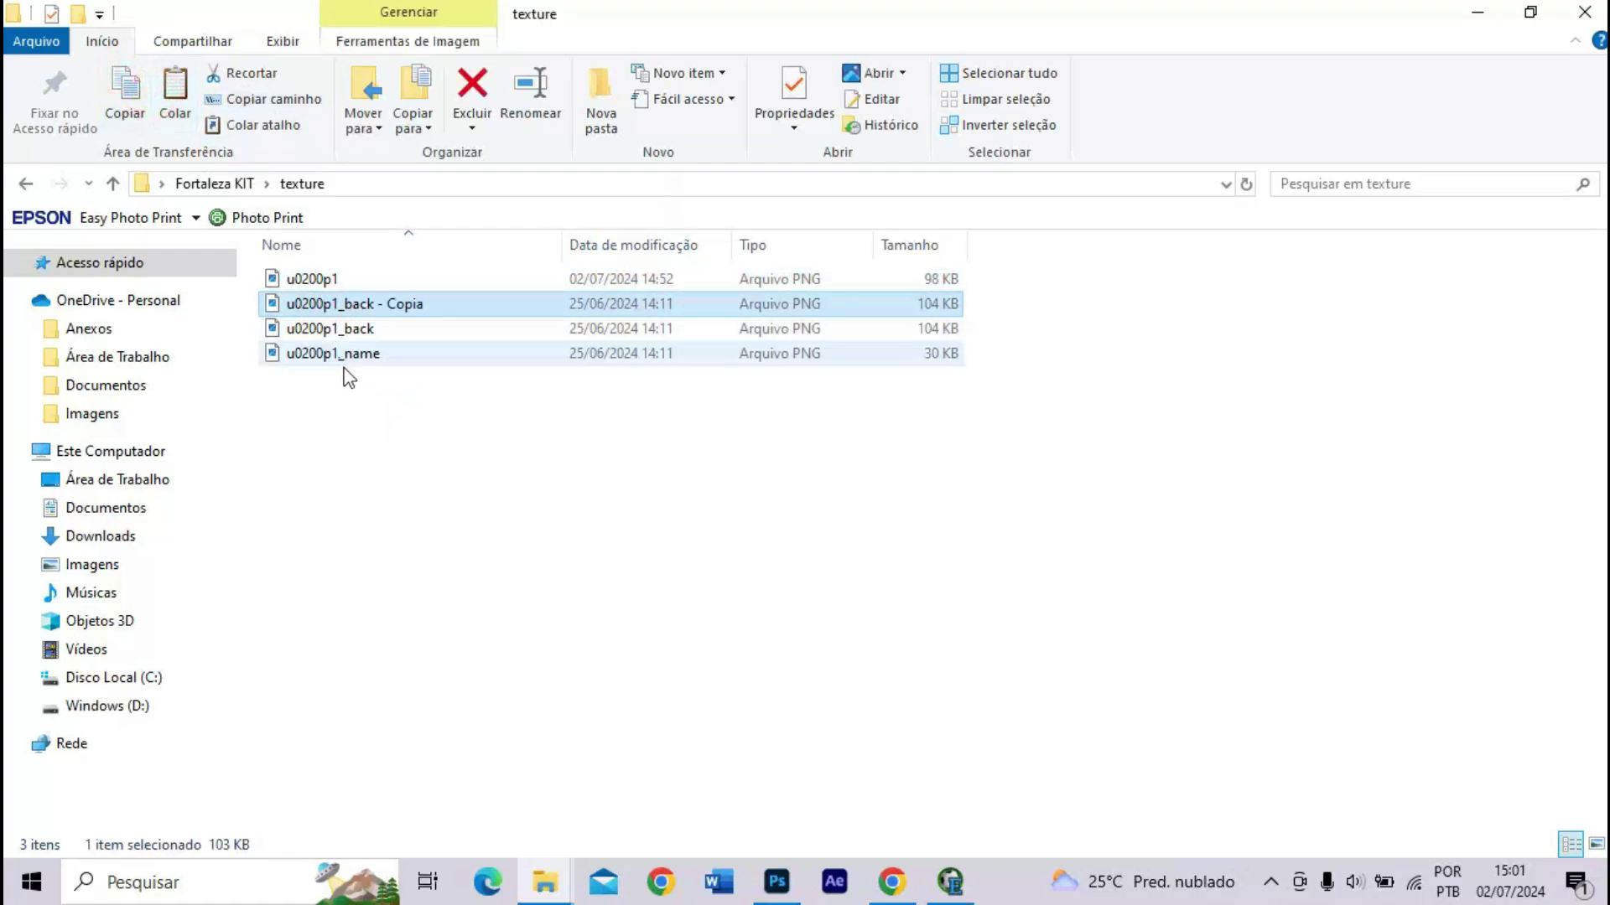
left_click(352, 304)
left_click_drag(421, 306, 378, 309)
key("BackSpace")
key("BackSpace")
key("BackSpace")
key("BackSpace")
key("BackSpace")
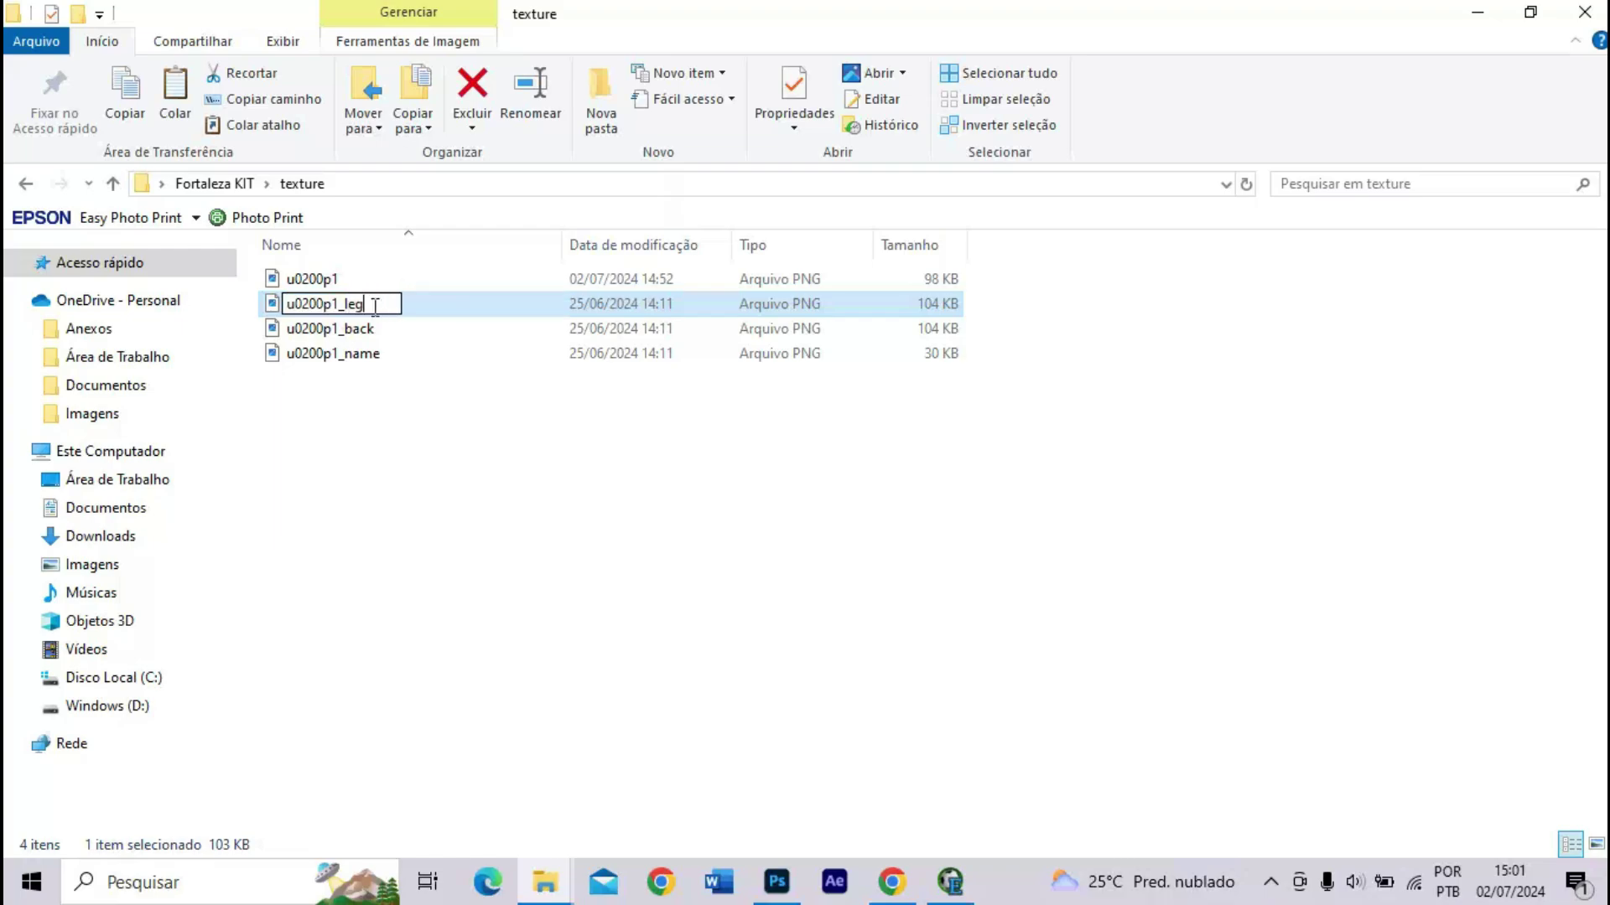
key("Return")
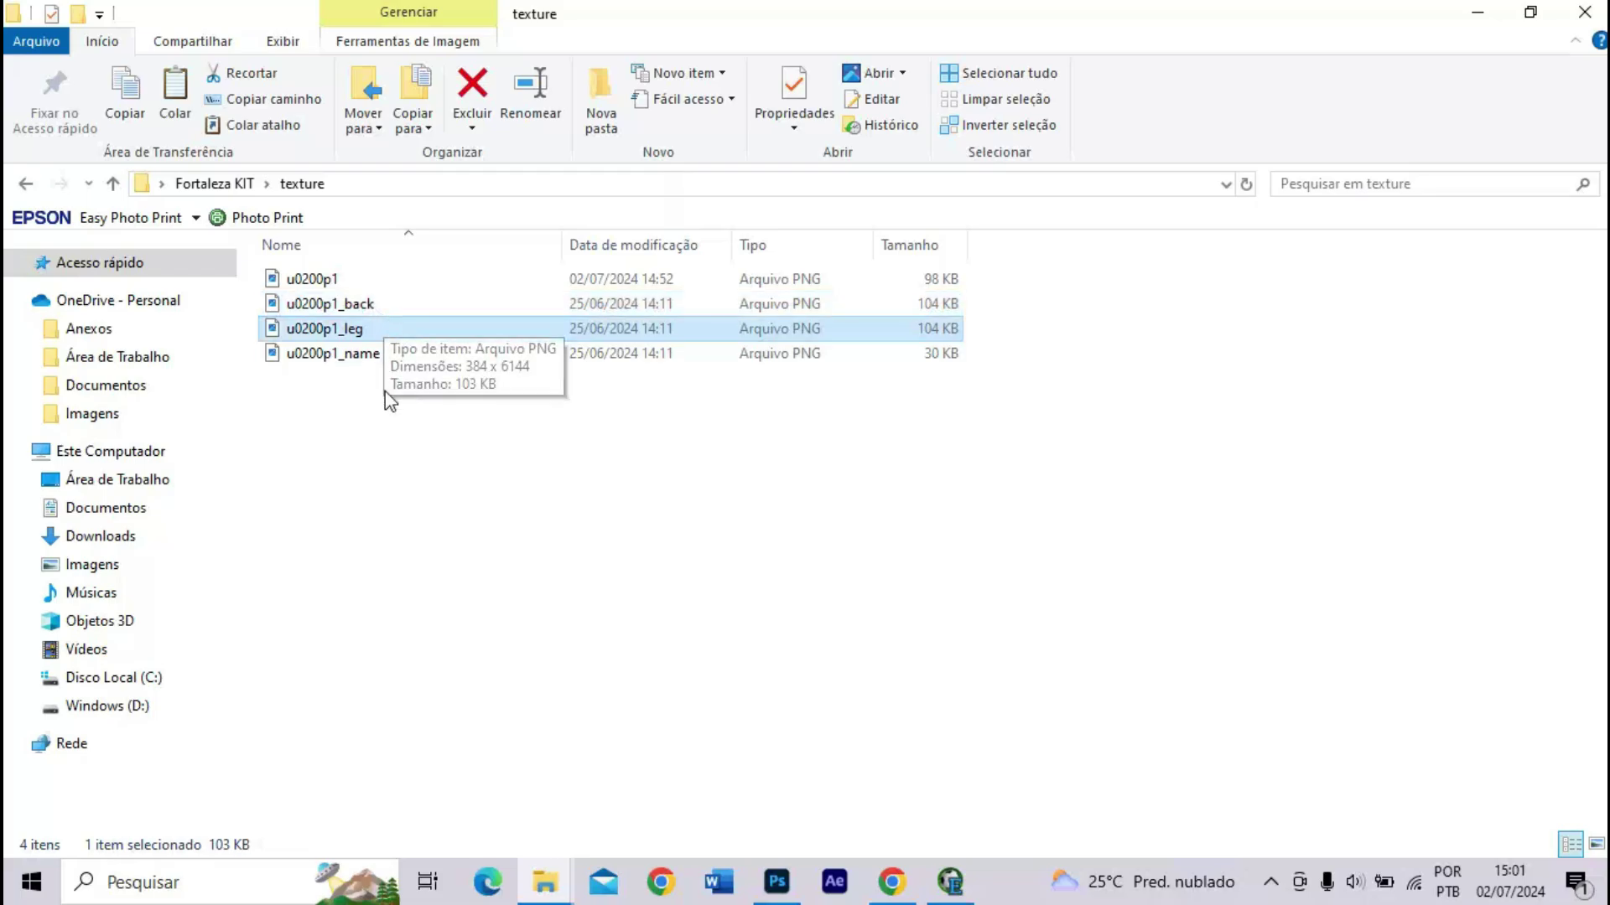
- Select all four PNG files in the texture folder and launch PES DDS Converter Tools in front of that folder
left_click_drag(561, 392, 293, 274)
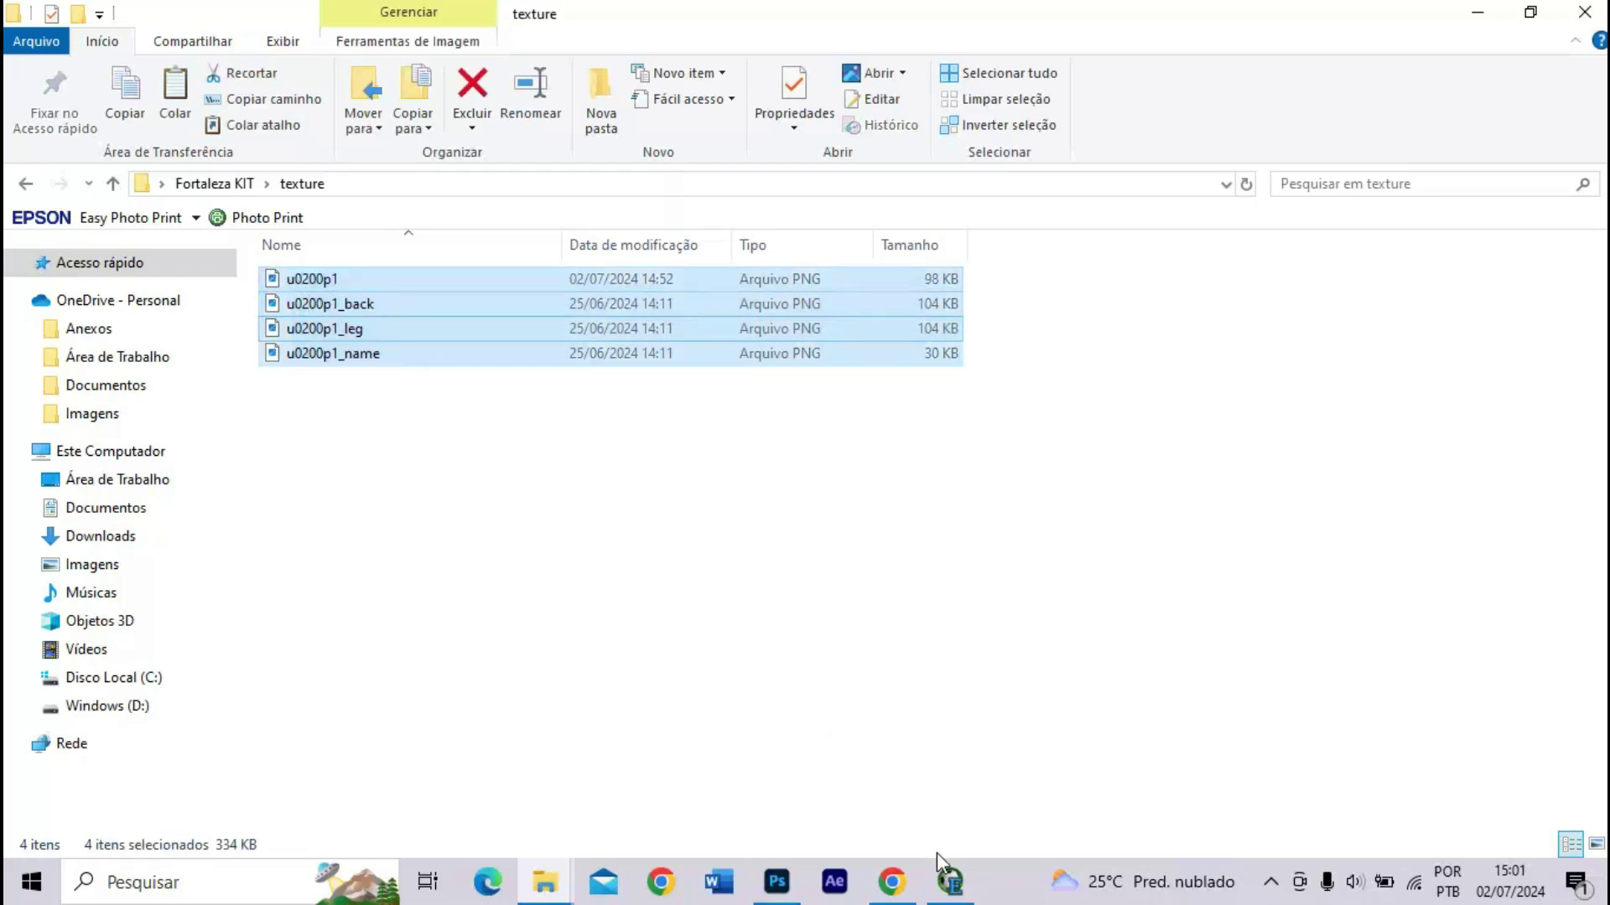
left_click(949, 880)
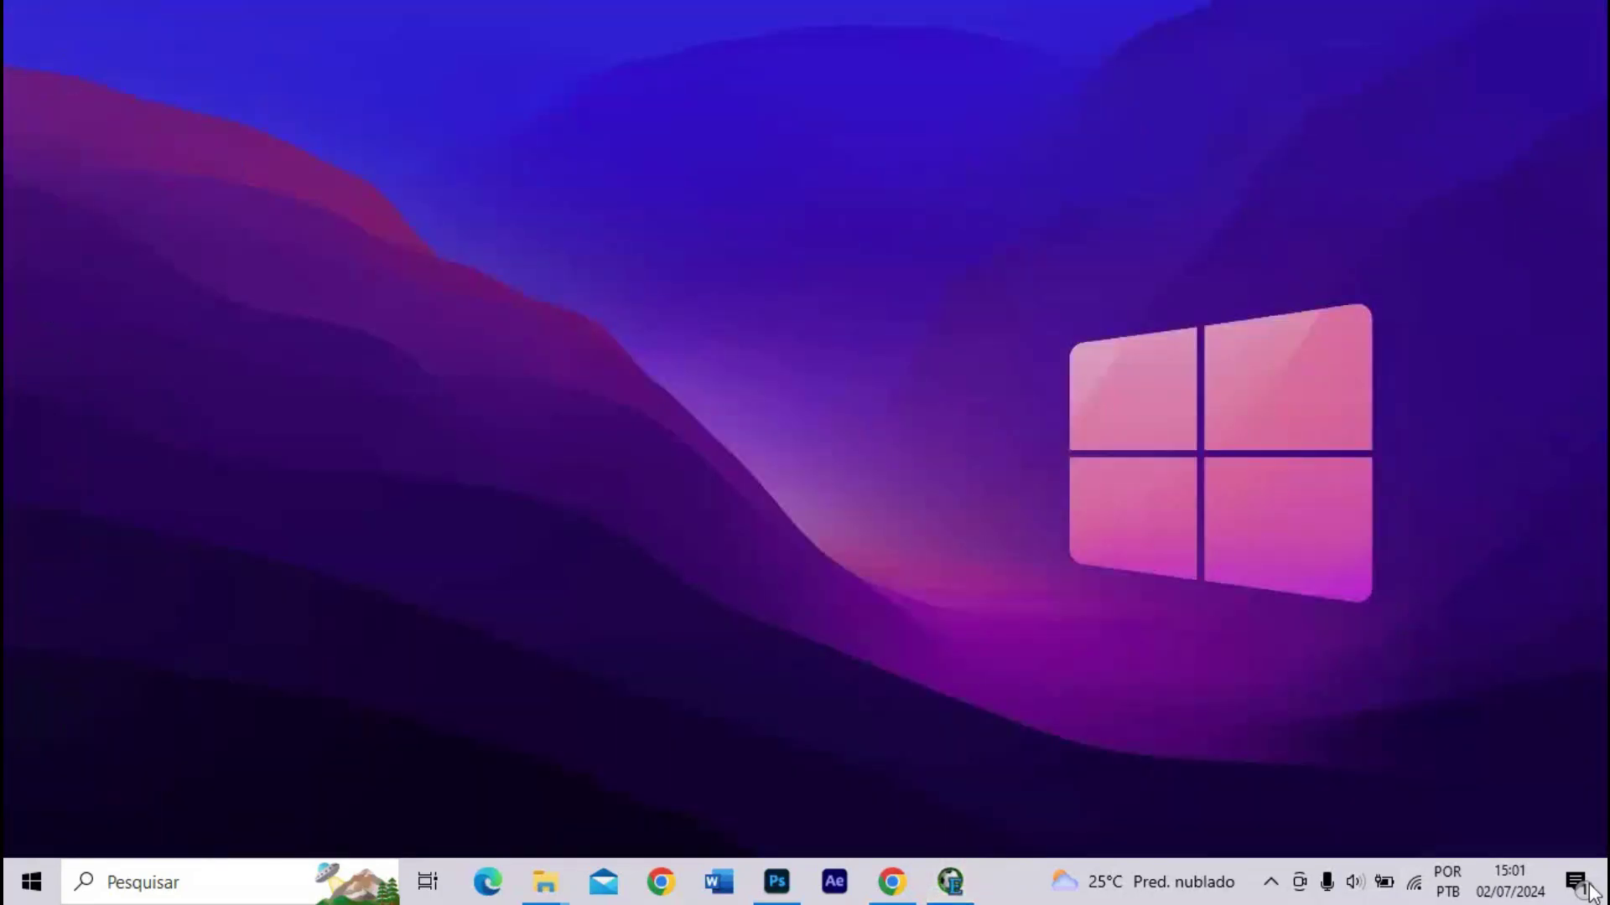
double_click(1090, 218)
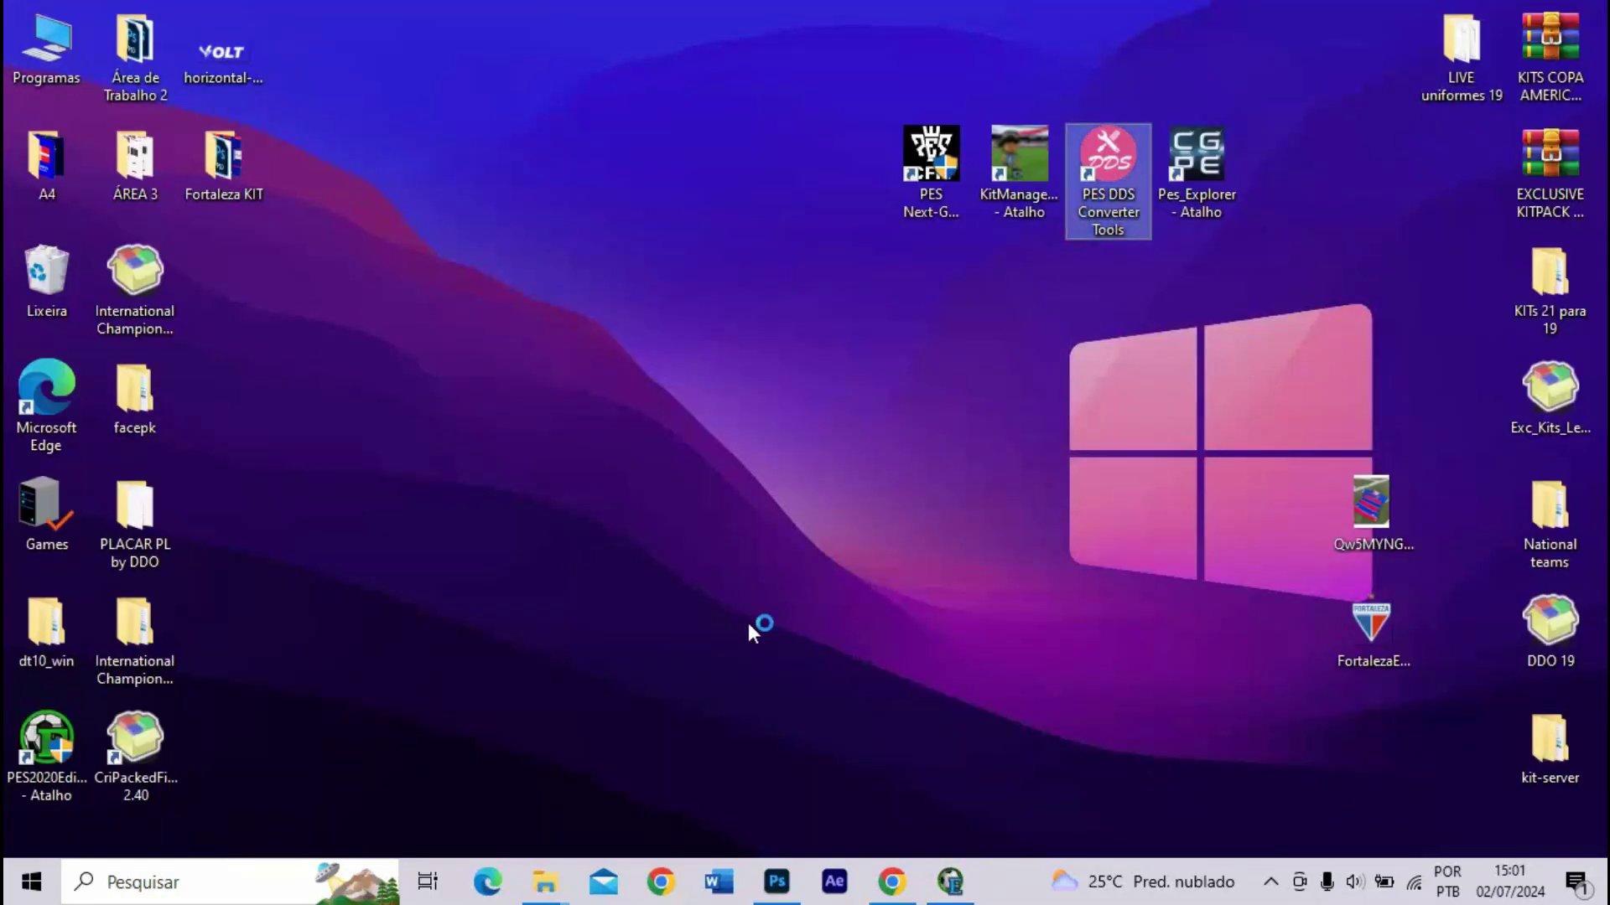
mouse_move(546, 863)
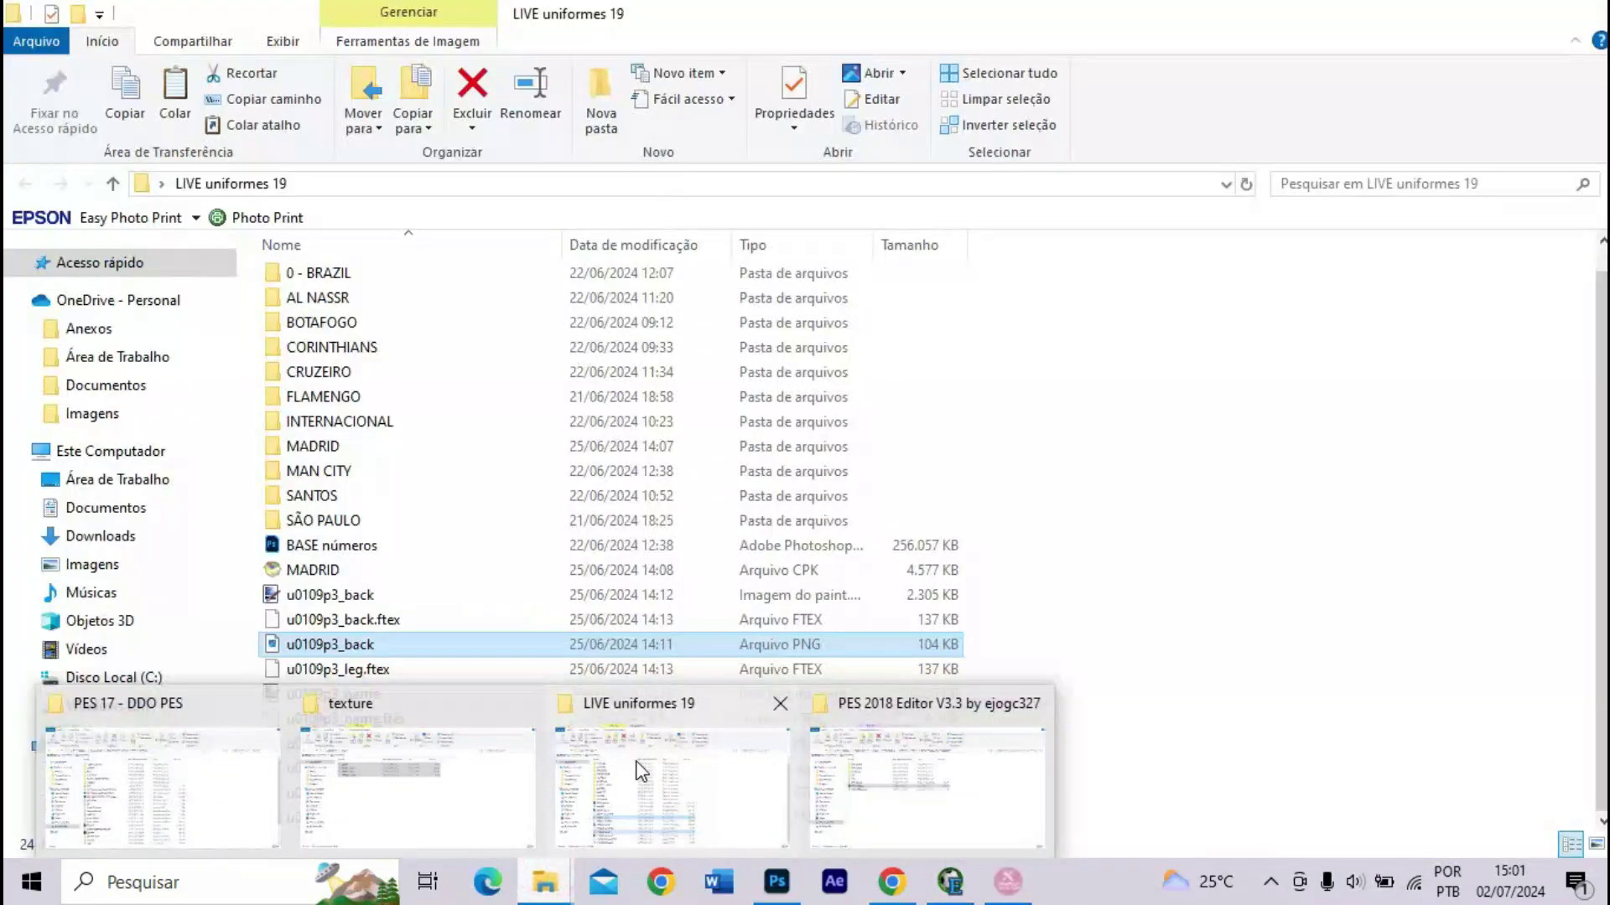
left_click(780, 719)
left_click(449, 788)
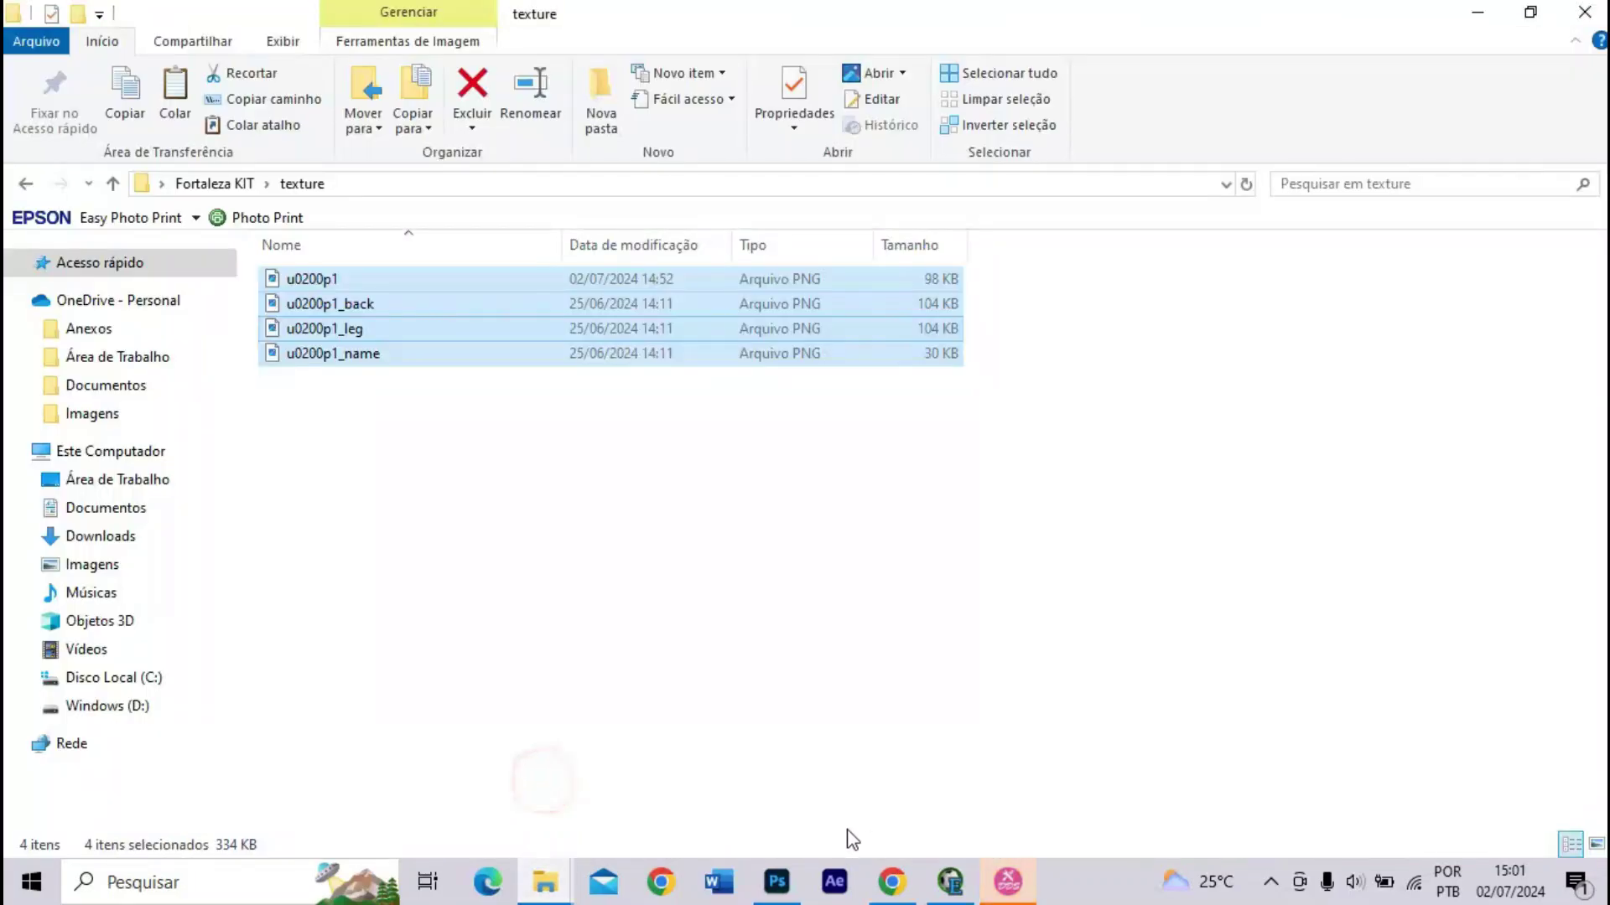
left_click(1008, 881)
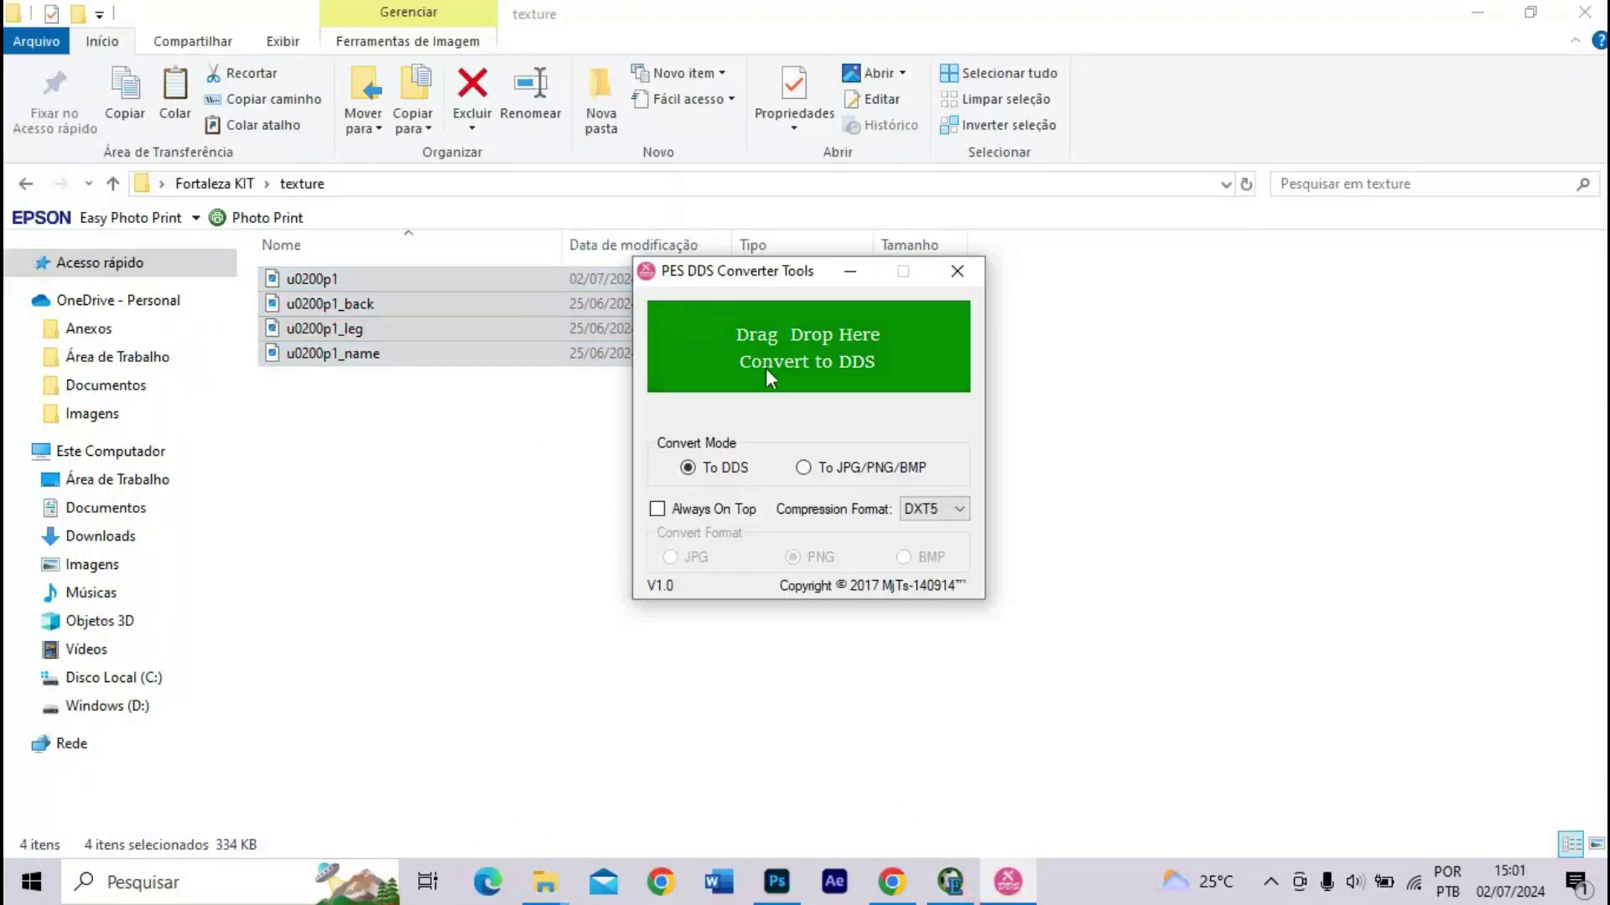
- Convert the four selected PNG files to DDS using DXT5 compression
left_click(931, 509)
left_click(922, 508)
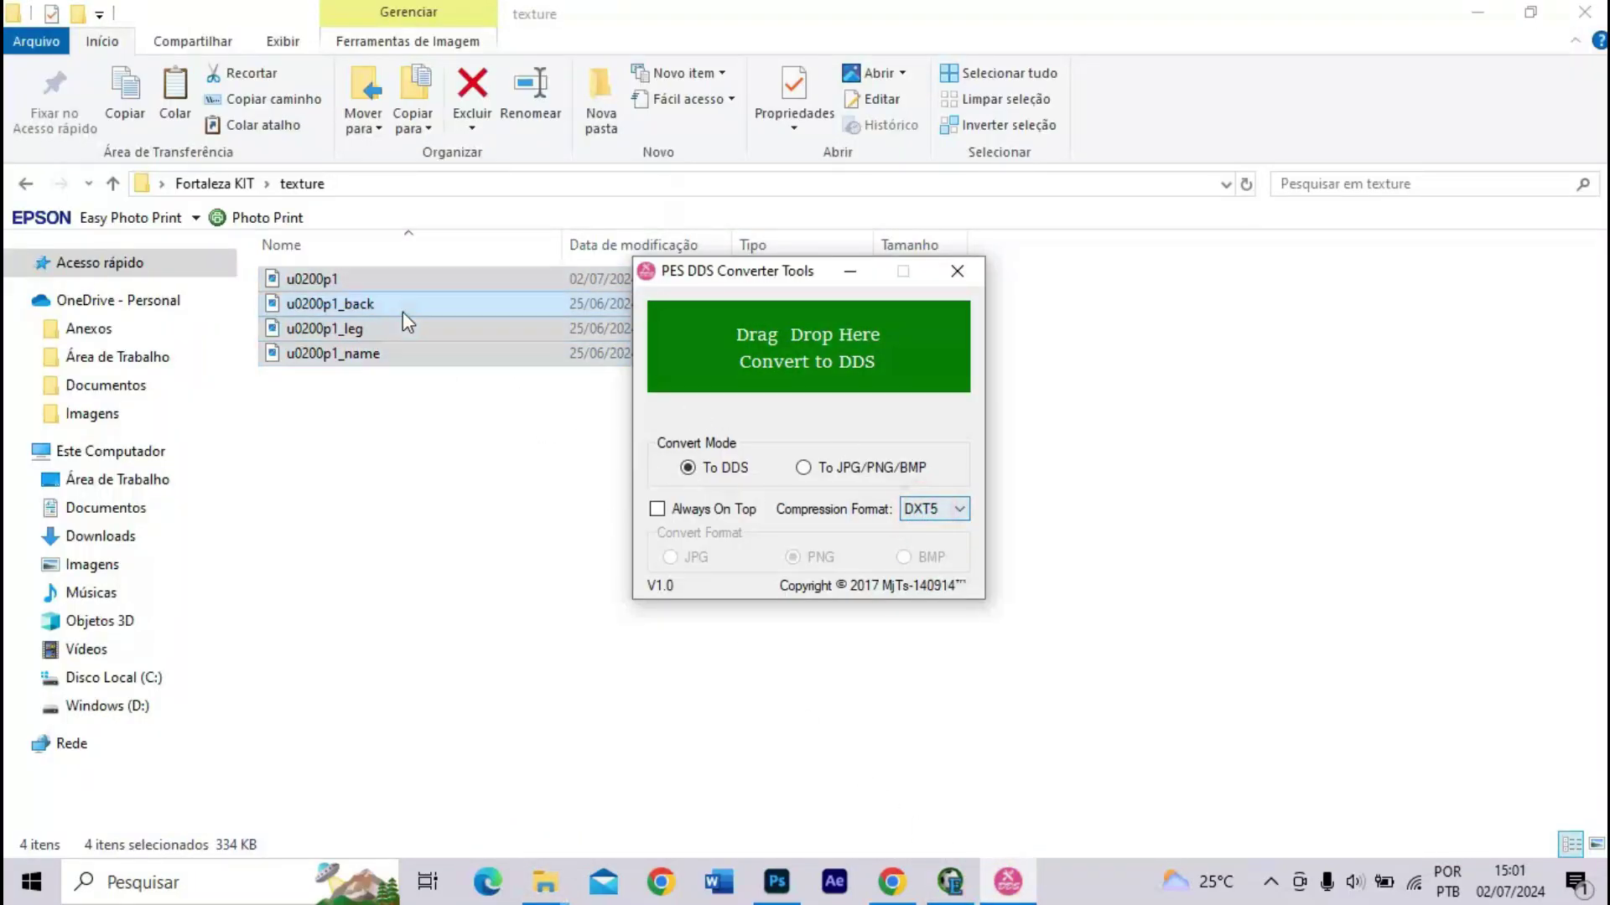
left_click_drag(409, 323, 821, 349)
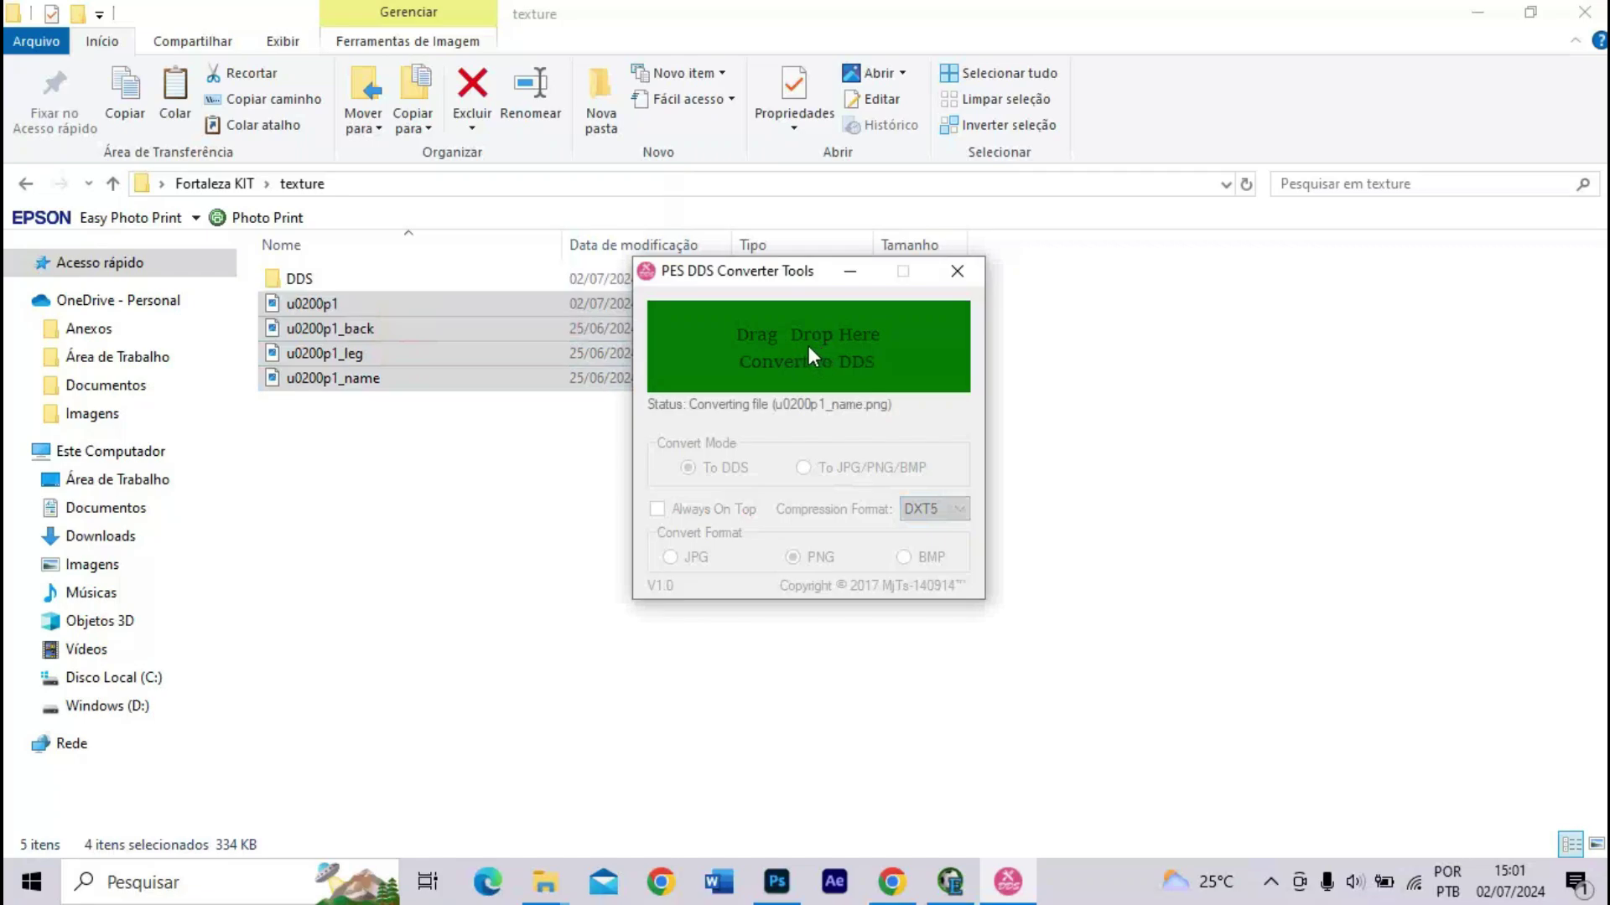
- Open u0200p1.dds from the new DDS folder in paint.net and examine the Fortaleza crest's quality up close
double_click(451, 277)
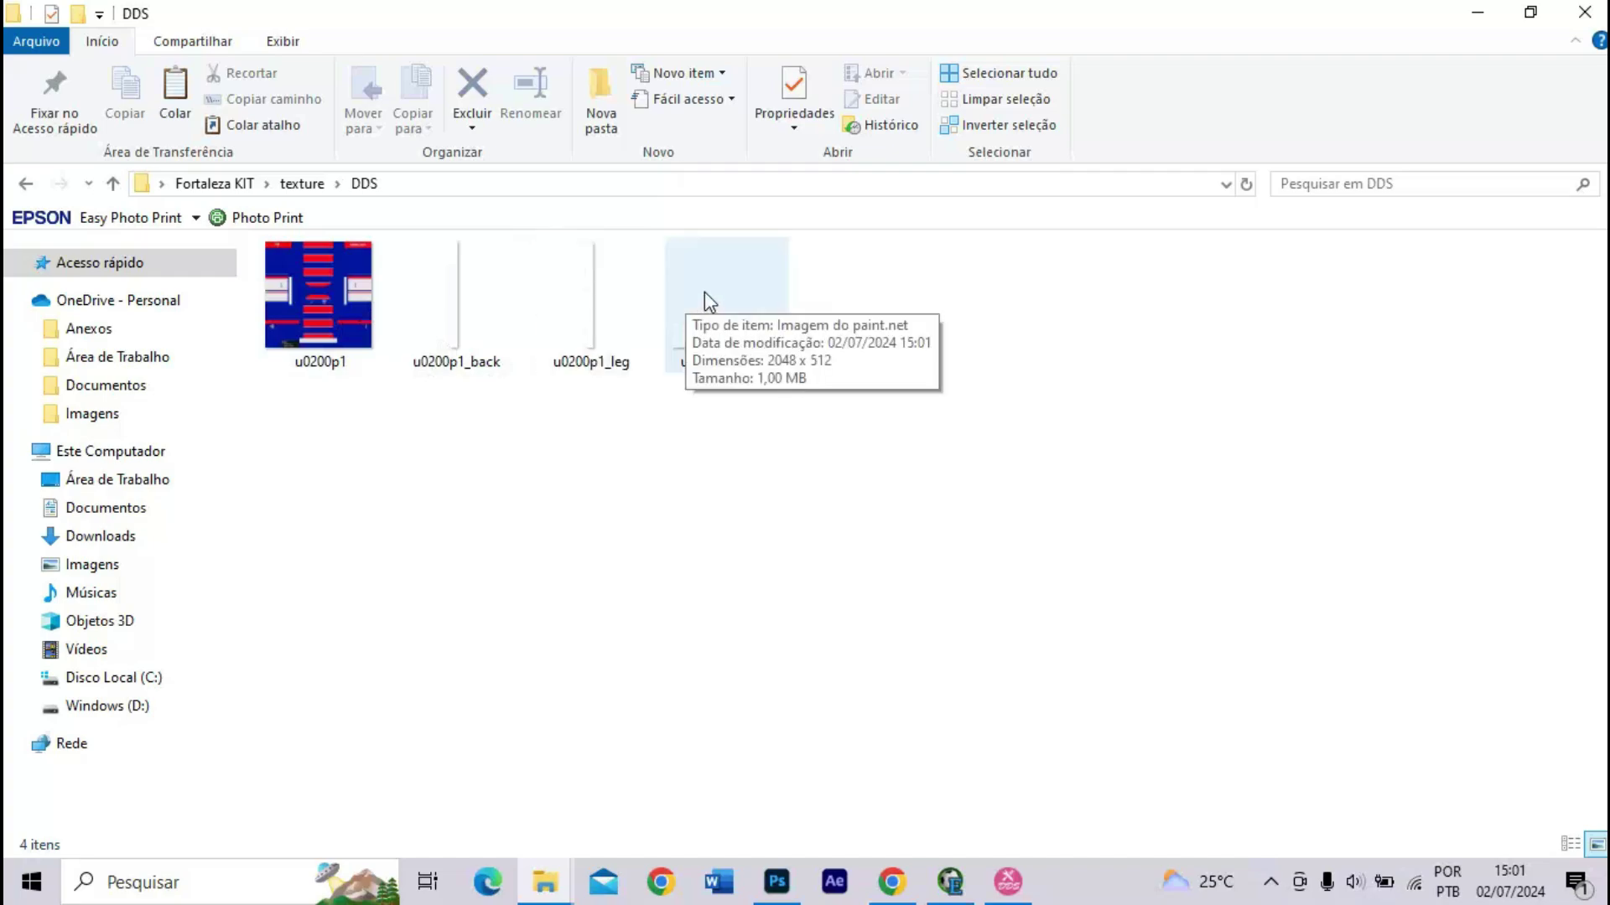
left_click(333, 293)
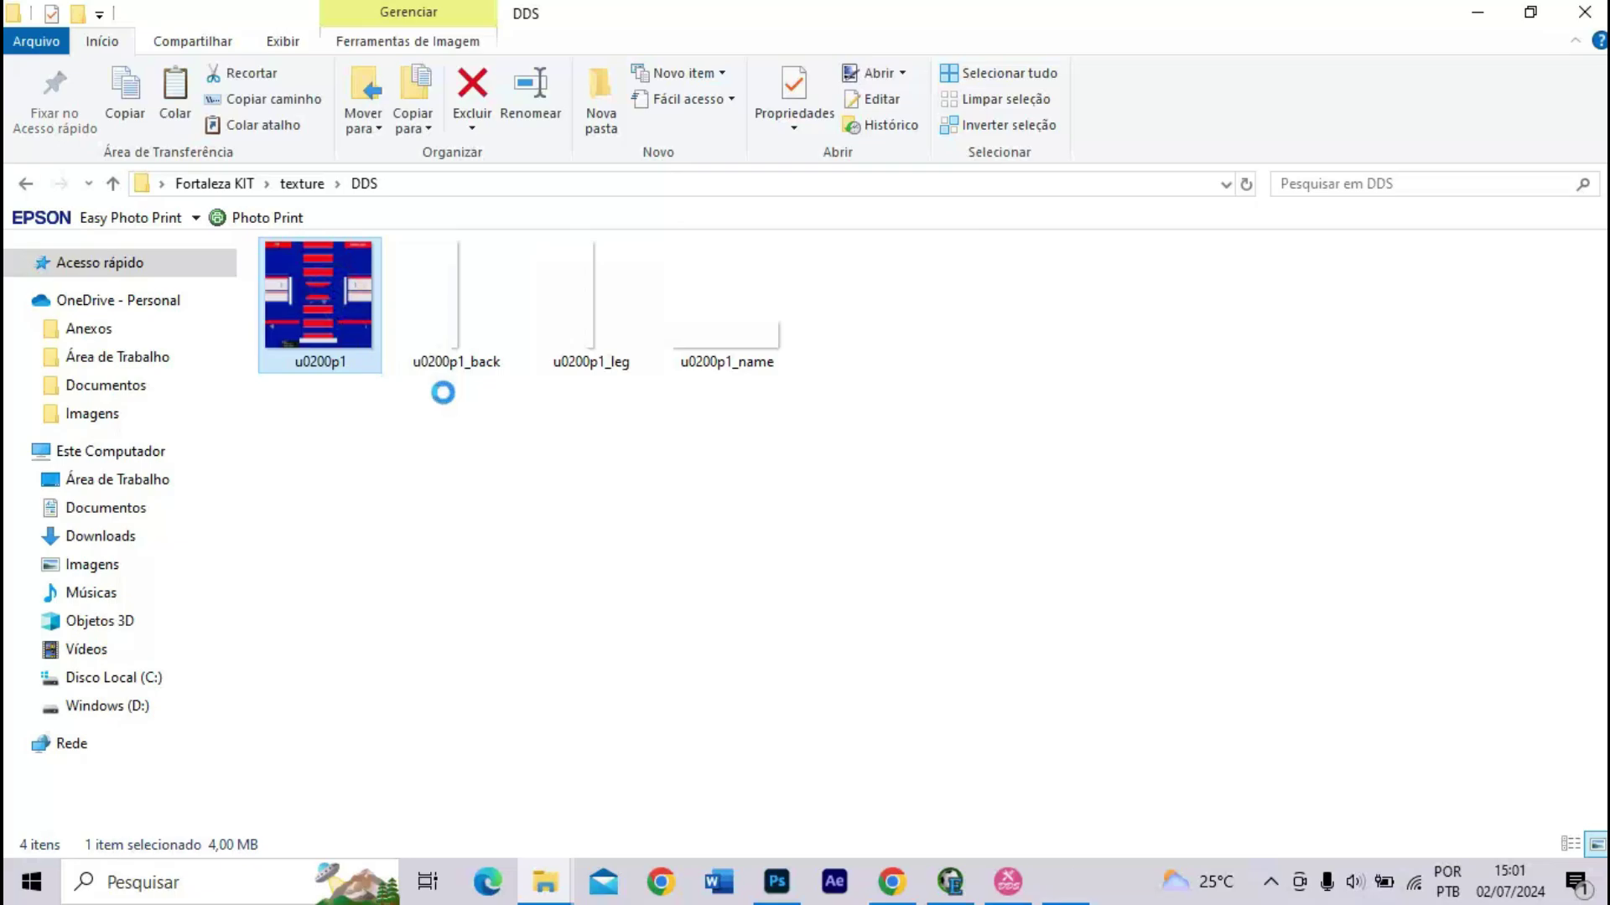
scroll(757, 425, "up", 6, "ctrl")
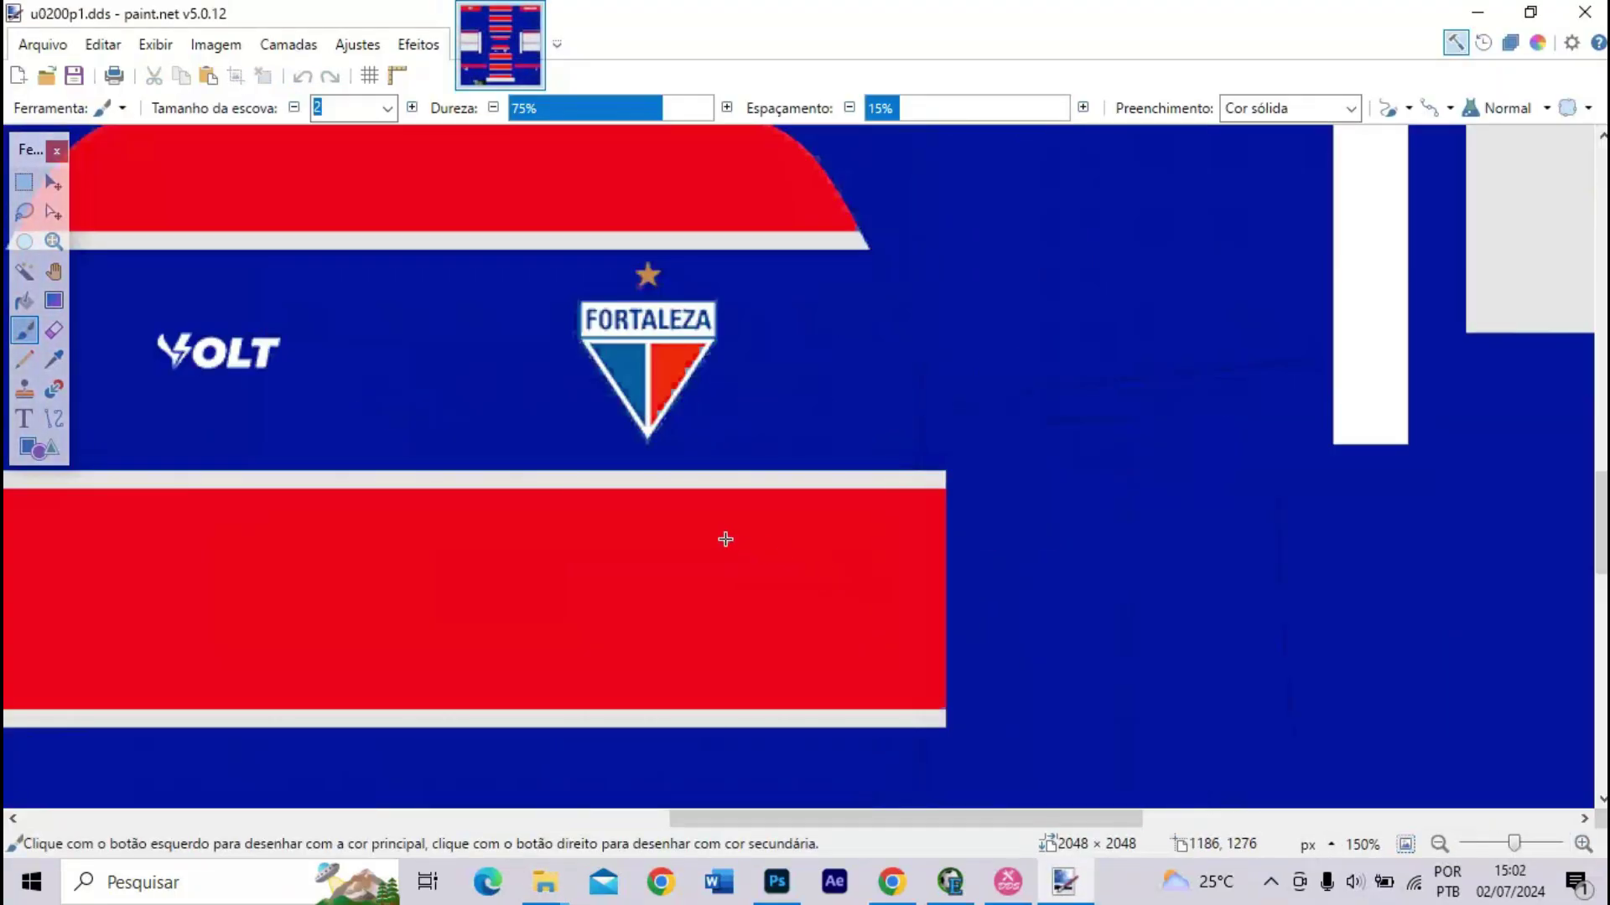
scroll(680, 505, "up", 4, "ctrl")
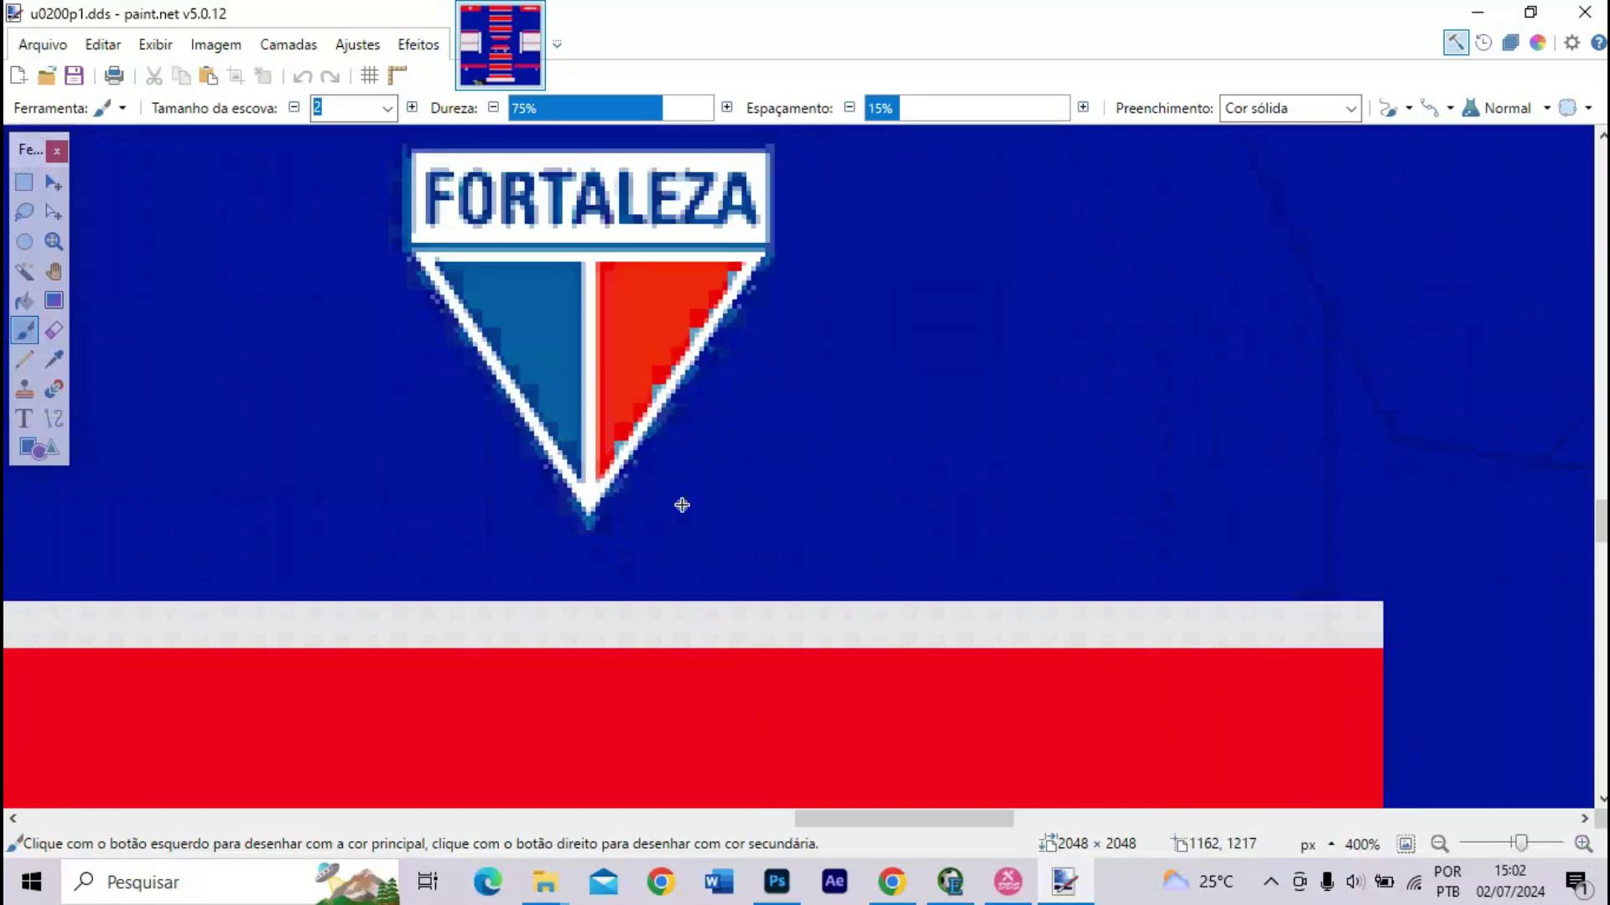
scroll(682, 504, "up", 1, "ctrl")
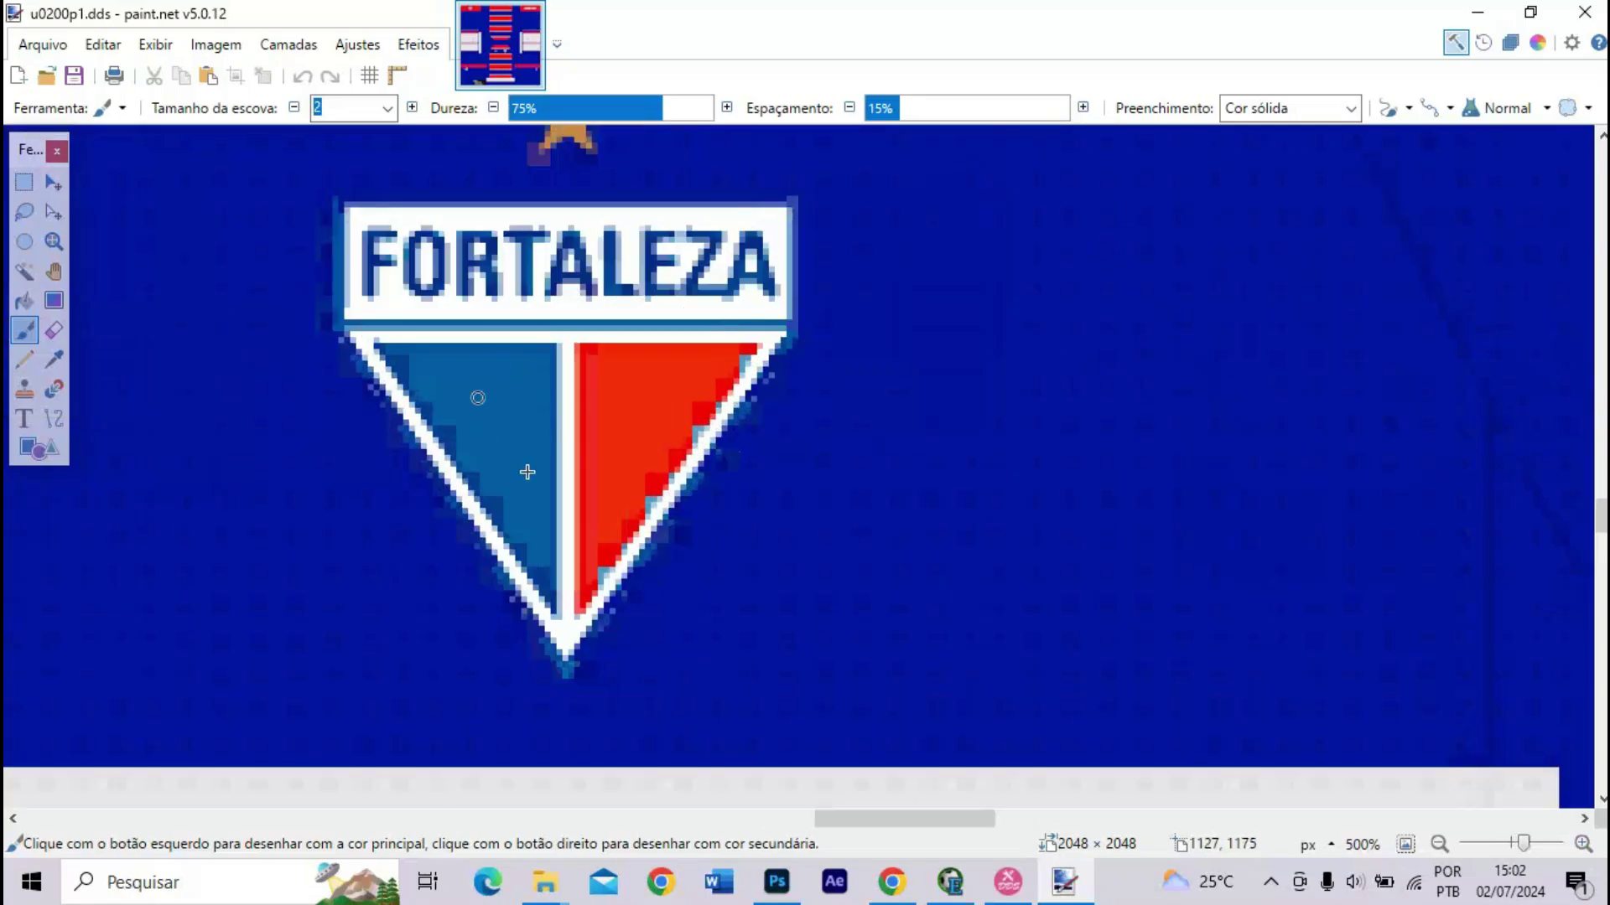
scroll(557, 470, "down", 1, "ctrl")
scroll(719, 668, "down", 6, "ctrl")
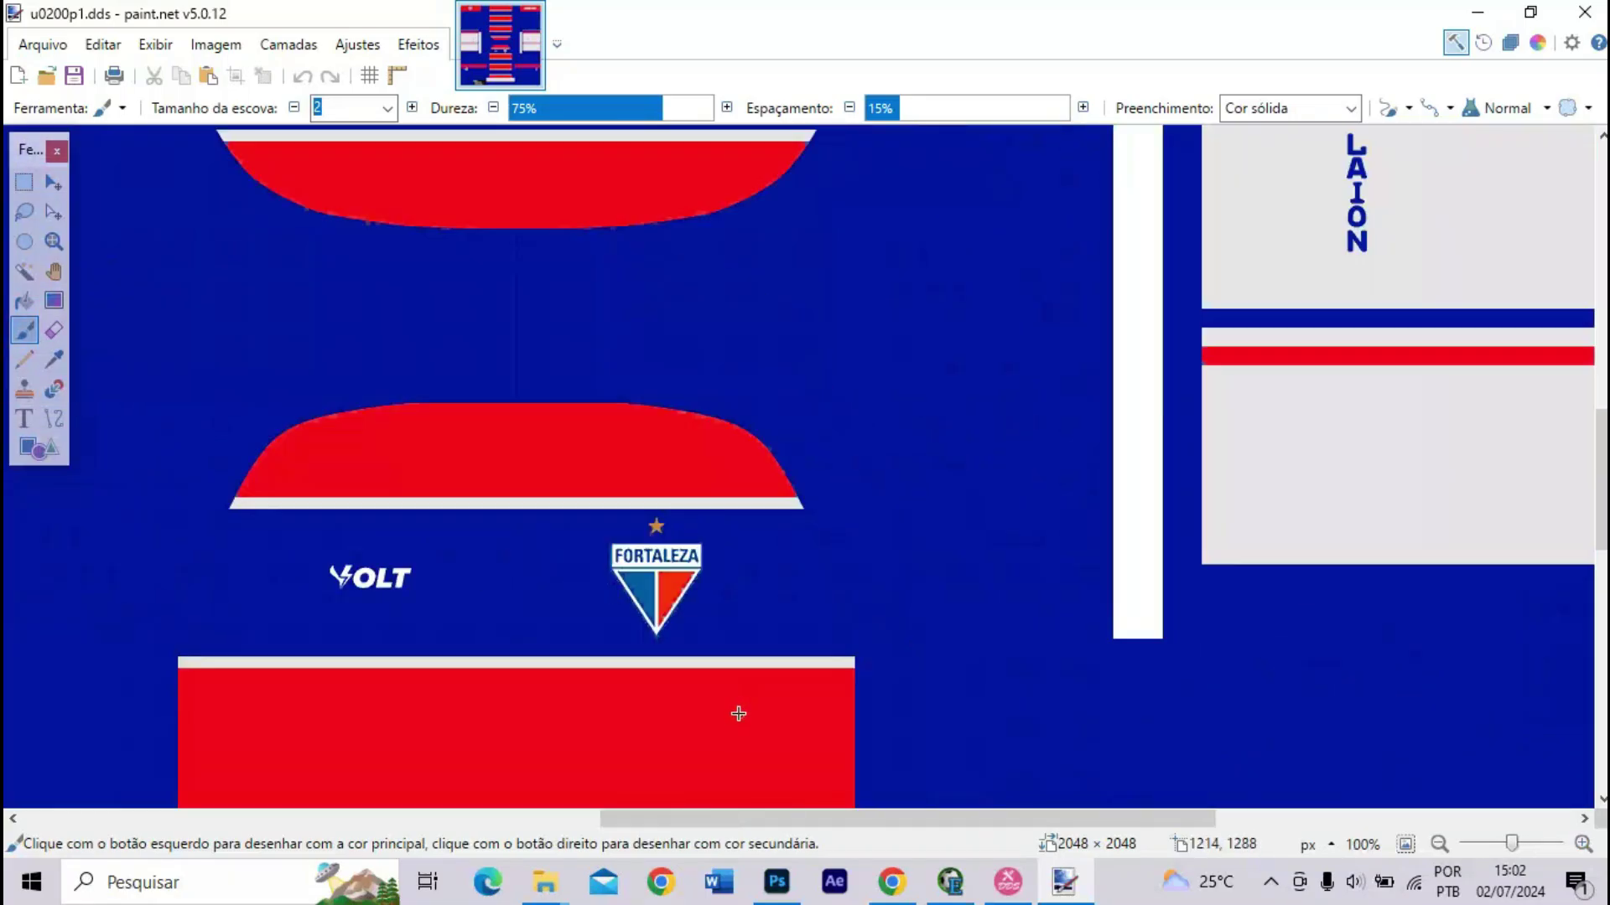
scroll(671, 637, "up", 5, "ctrl")
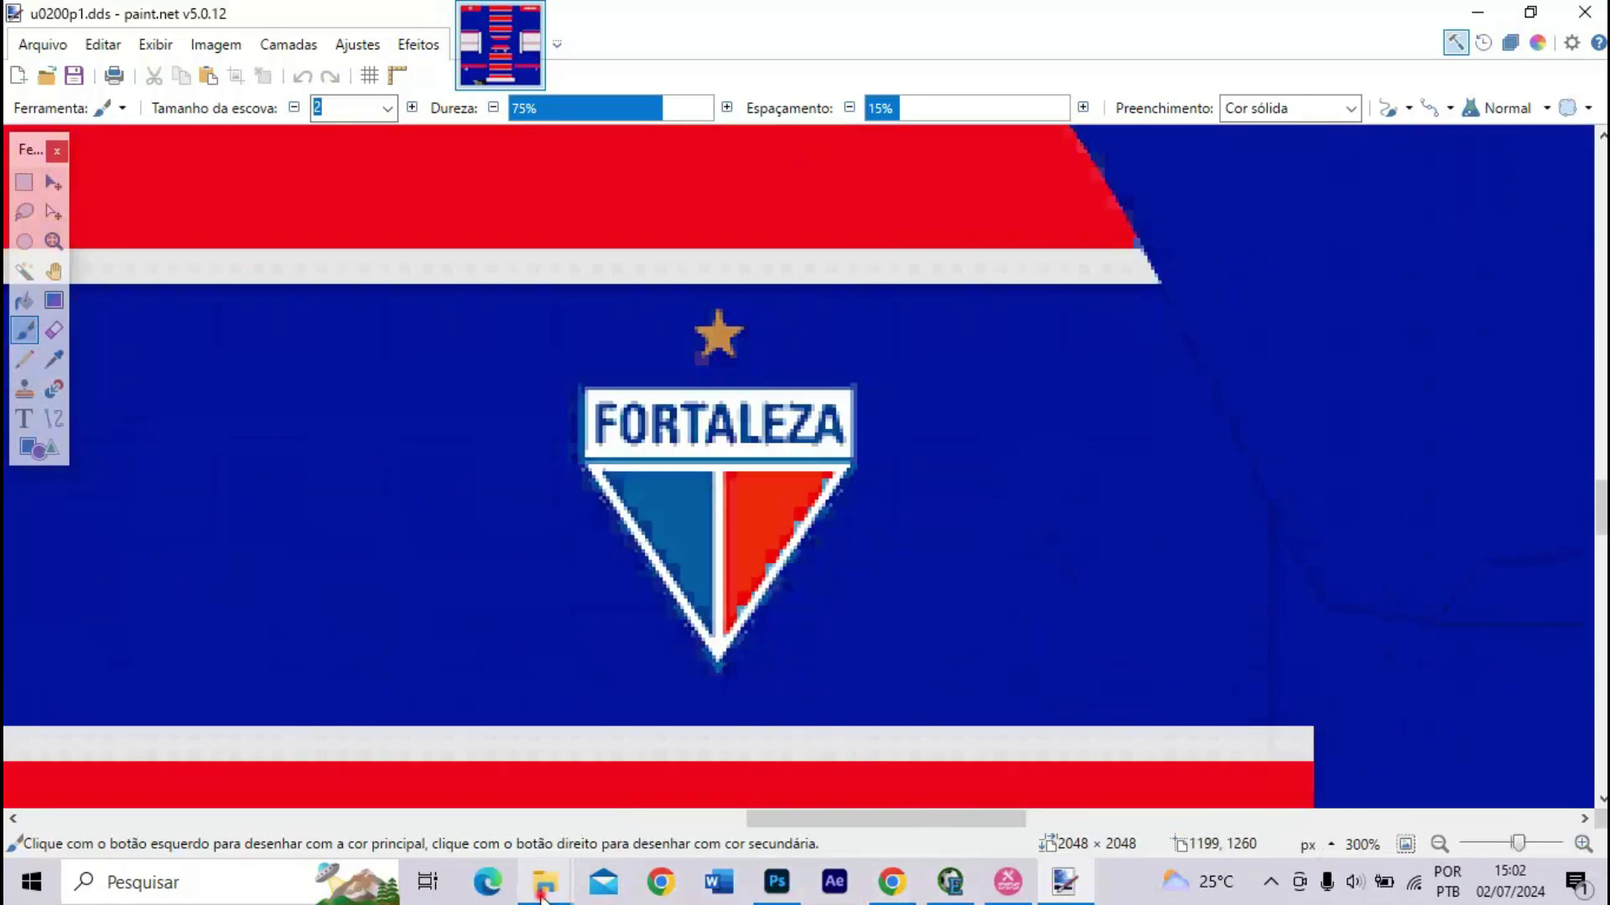
- View the original u0200p1.png from the texture folder, examine its crest up close for comparison, and close the image viewer
mouse_move(545, 882)
left_click(659, 801)
key("BackSpace")
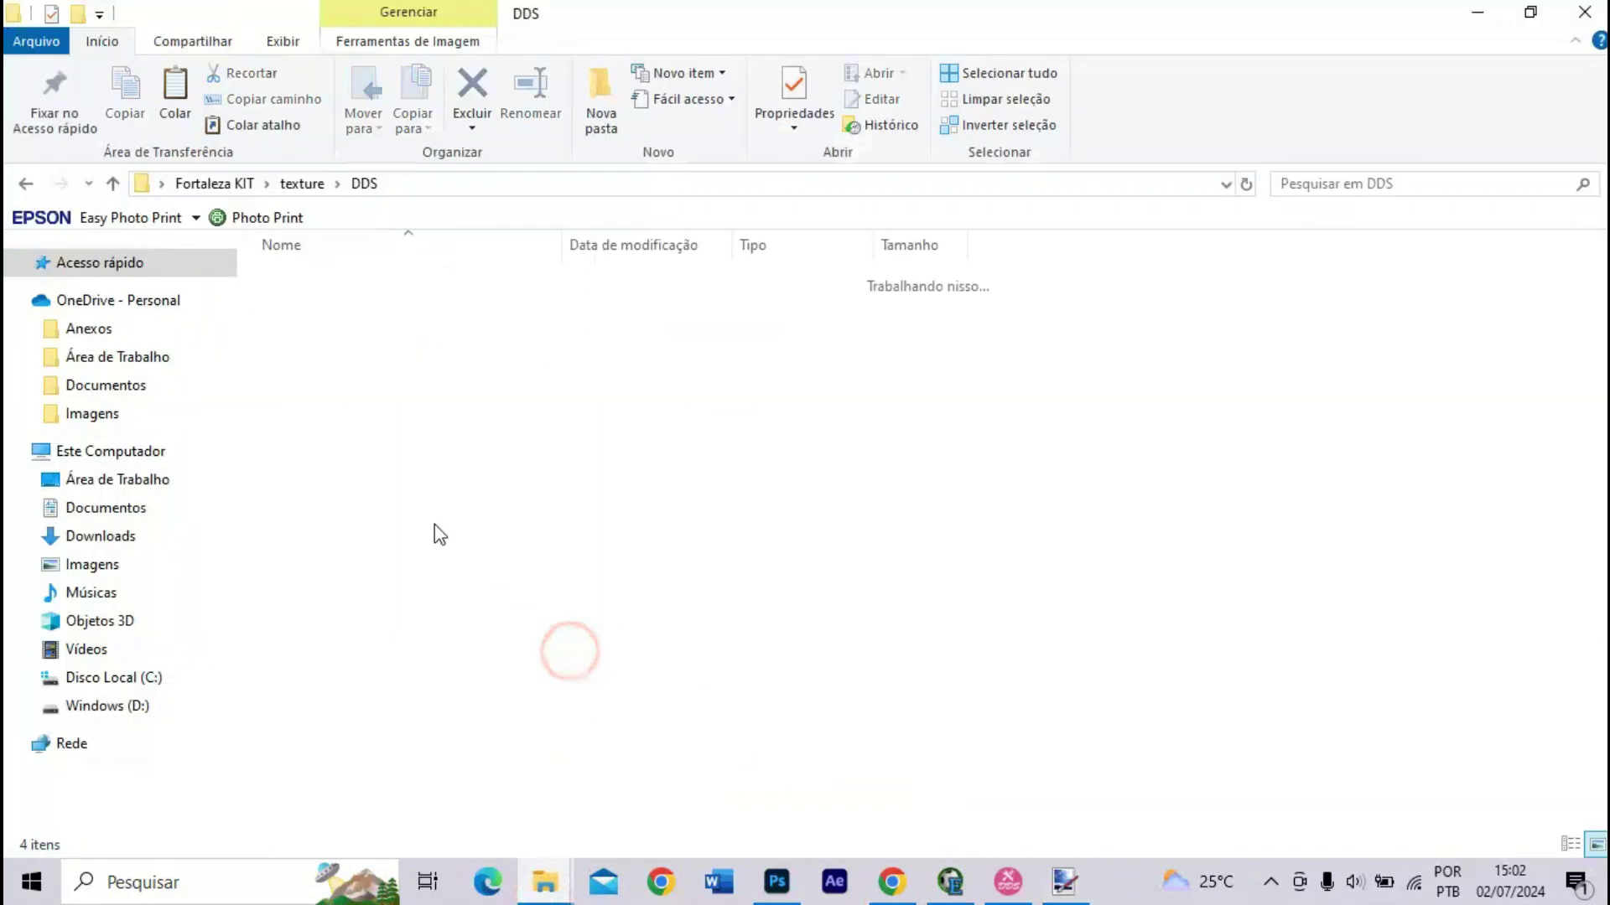
double_click(432, 297)
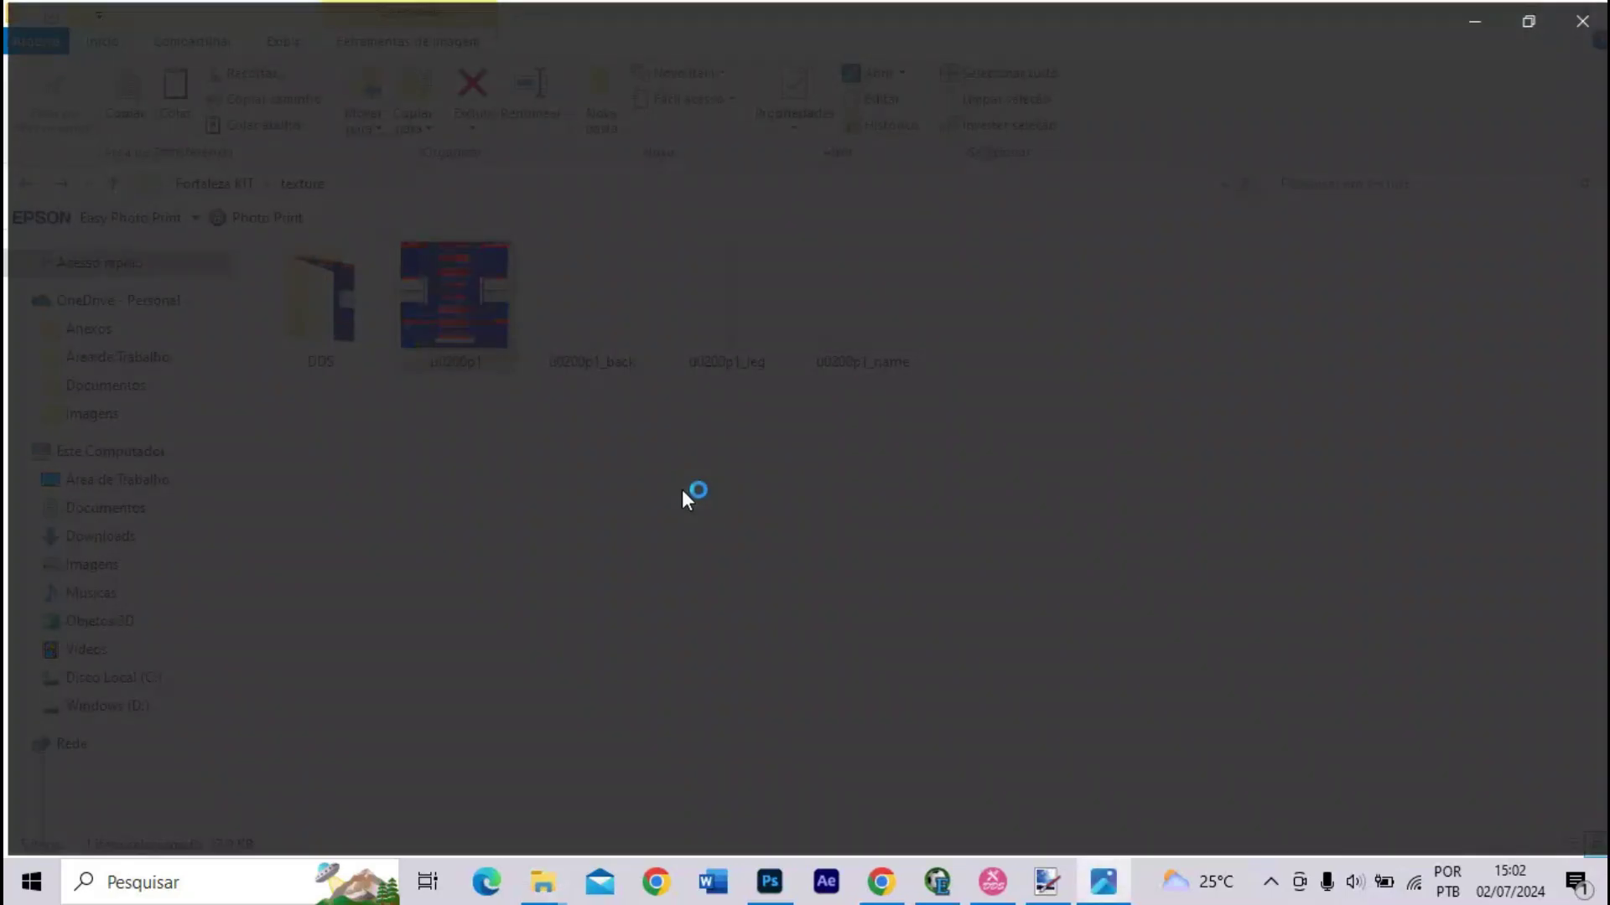
scroll(853, 452, "up", 6)
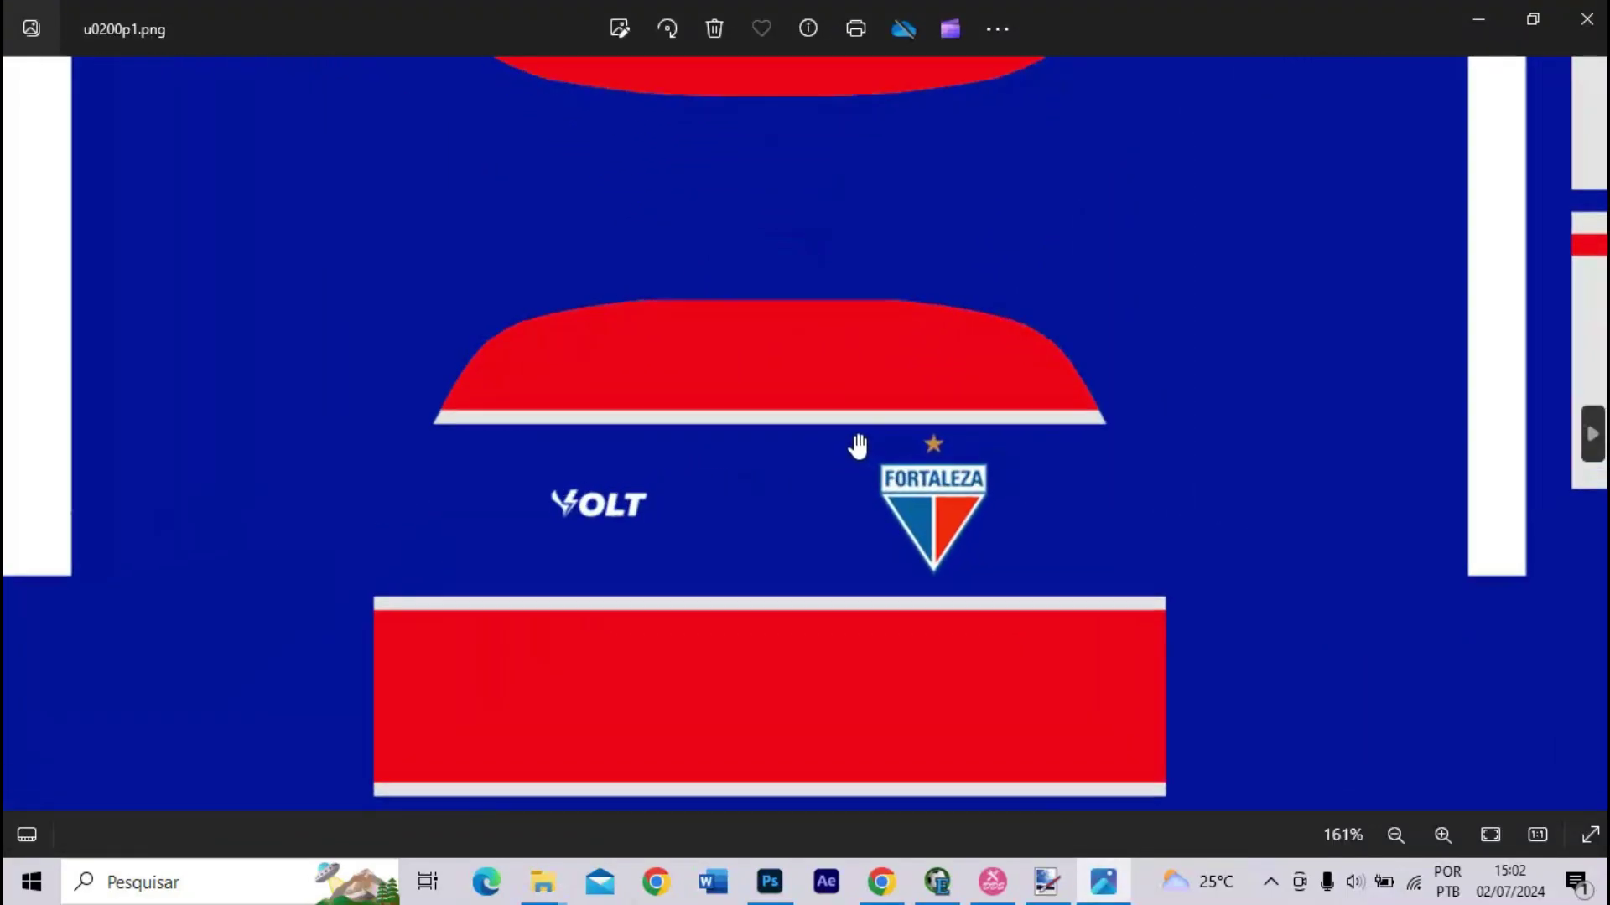
scroll(942, 538, "up", 1)
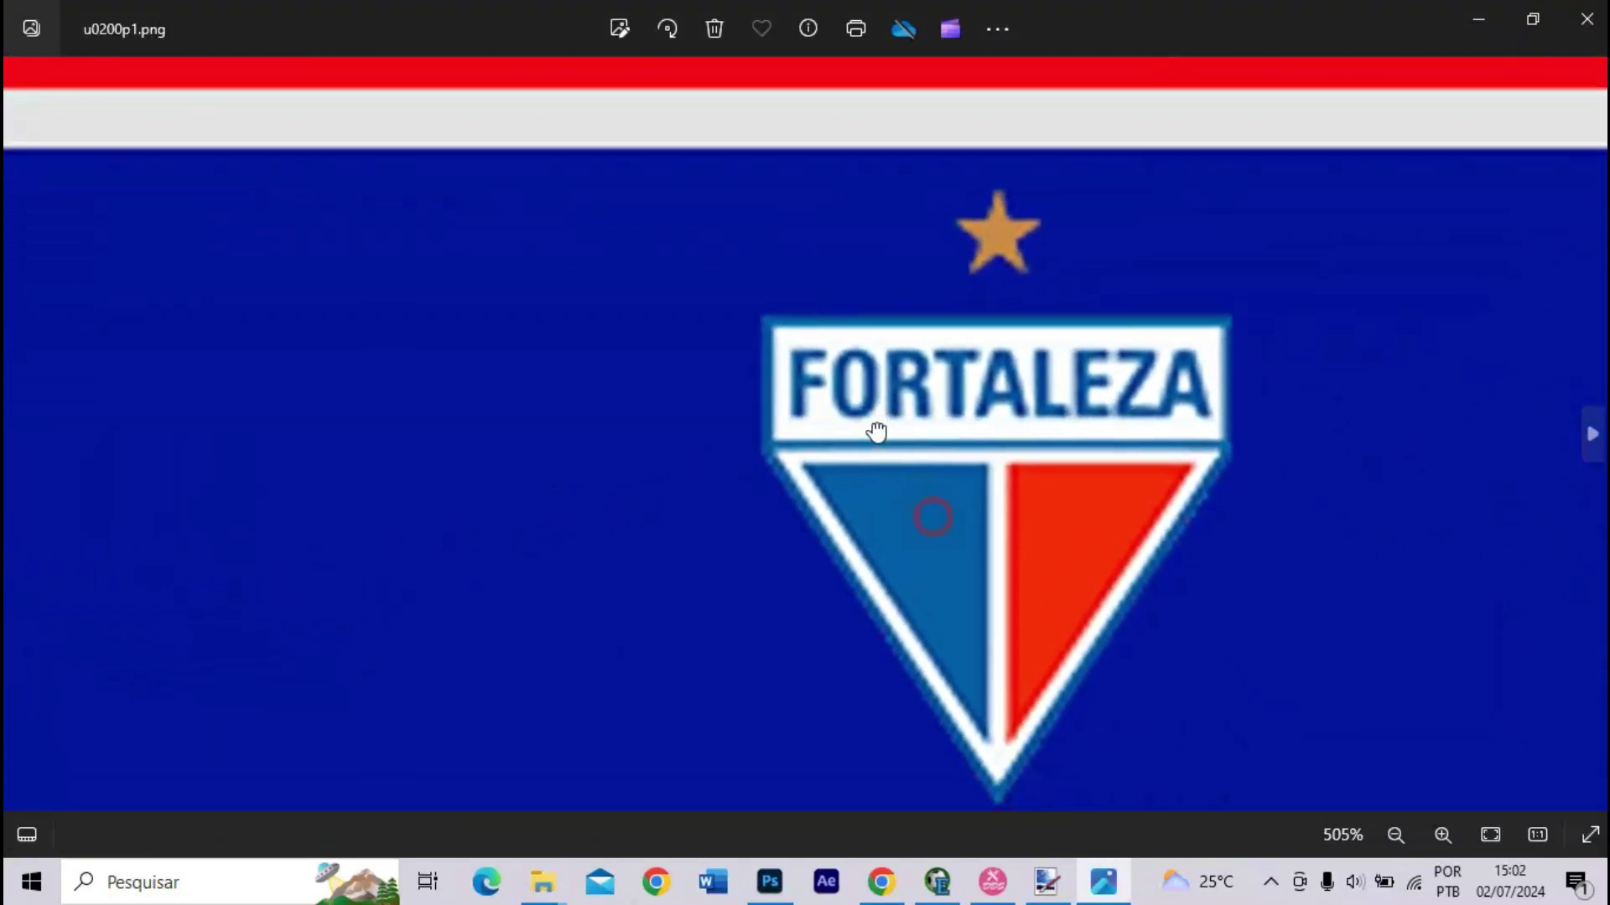
left_click(1586, 18)
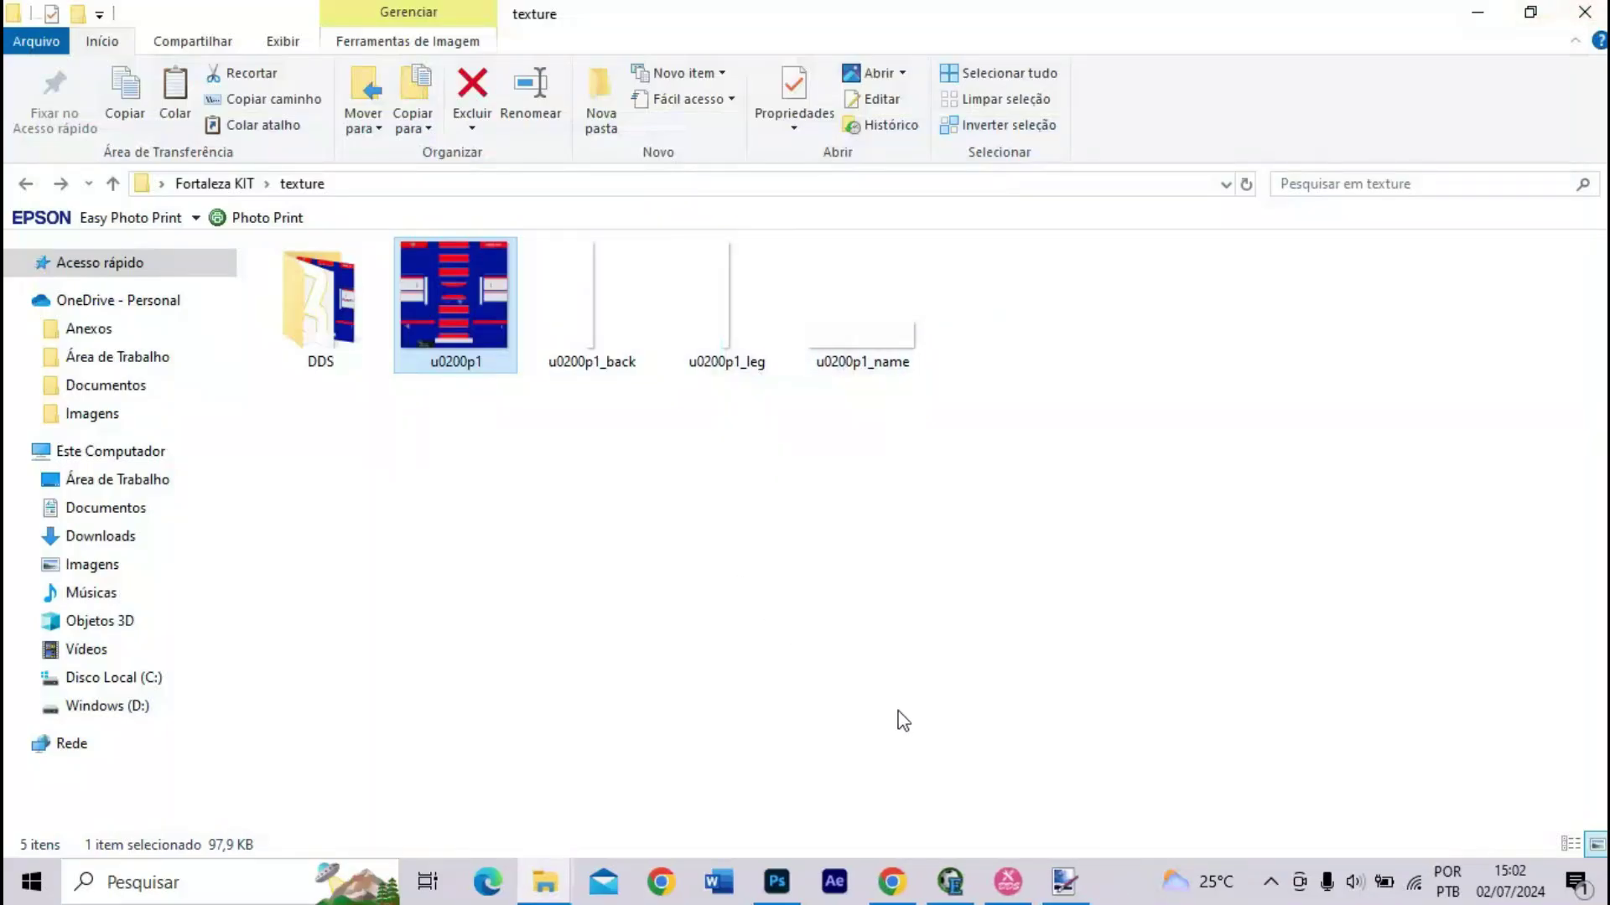
- Return to paint.net, look over the whole u0200p1.dds kit texture and close the image
left_click(1055, 880)
scroll(650, 466, "down", 5)
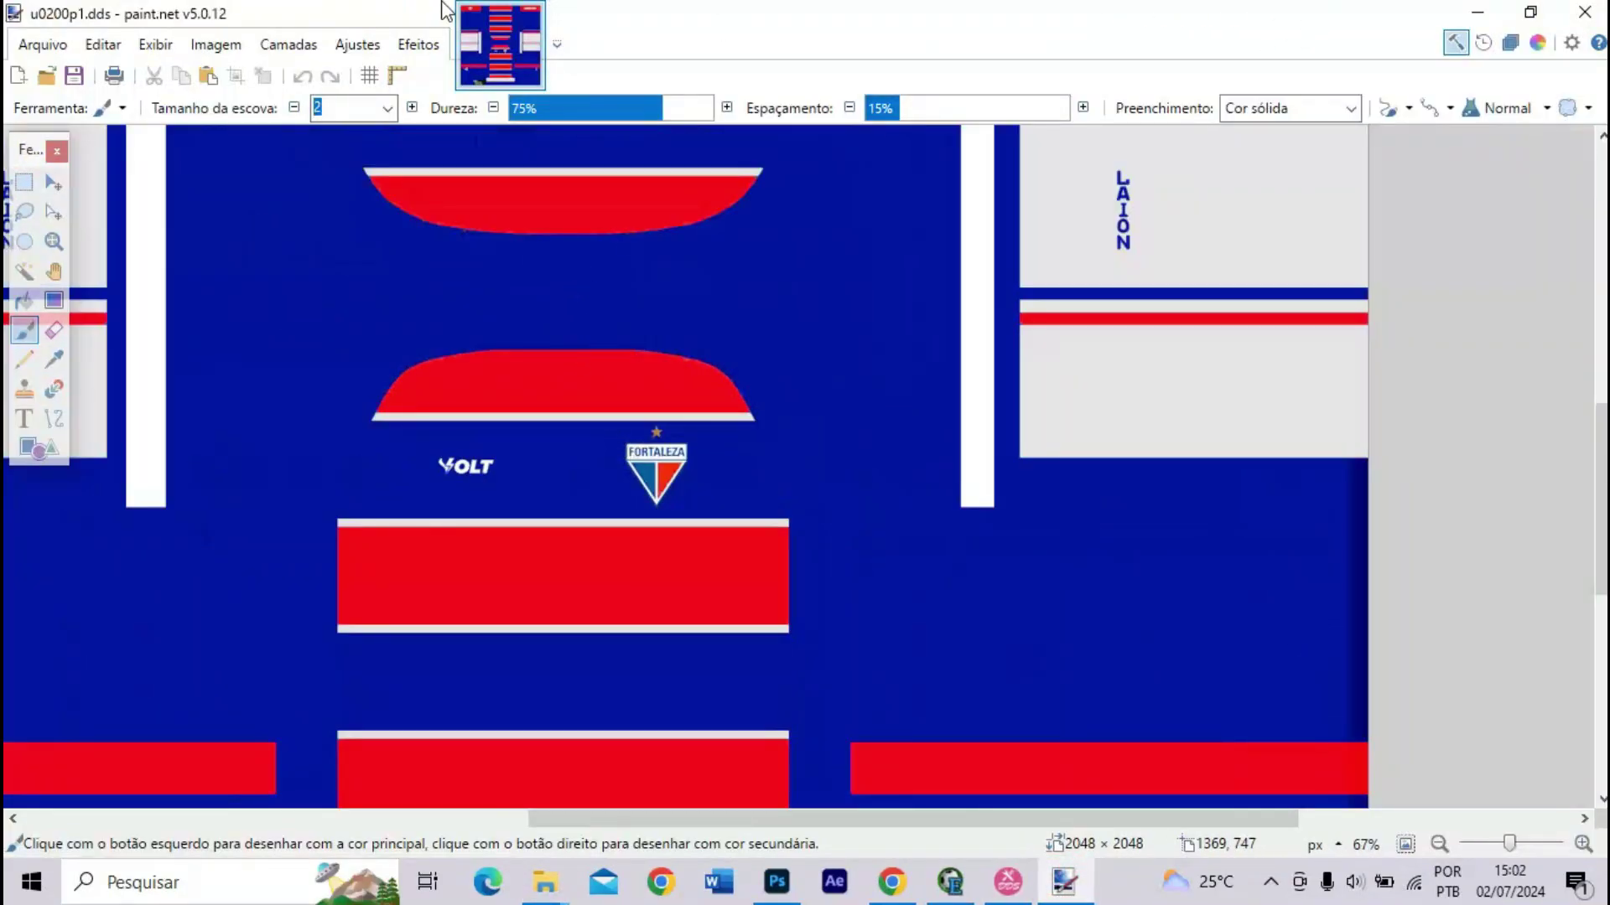
left_click(531, 16)
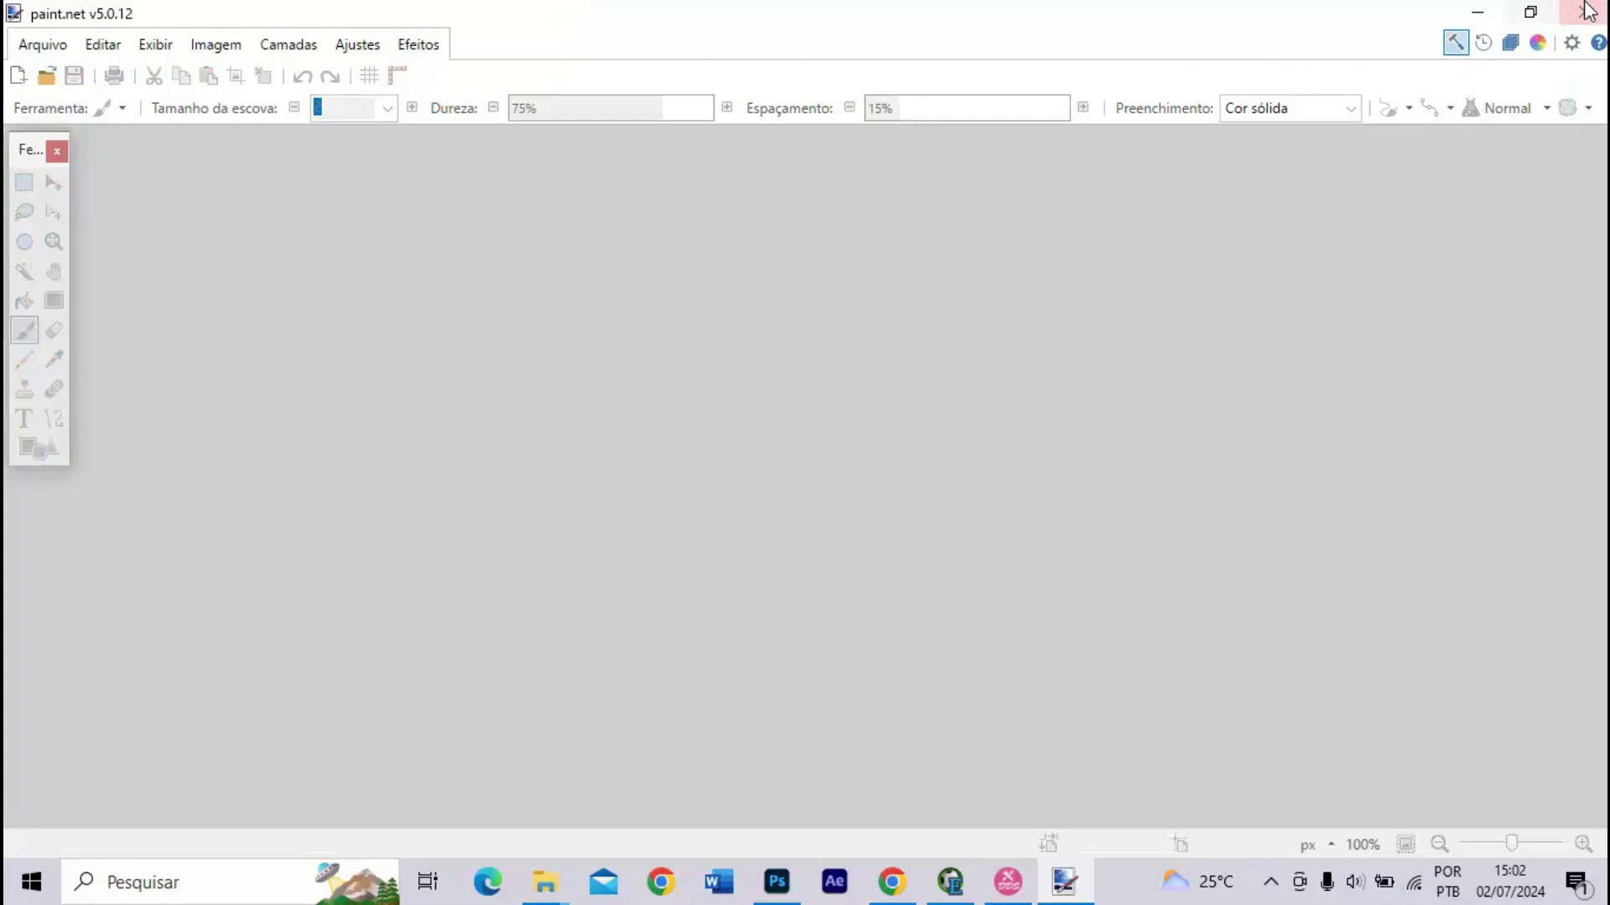
- Shrink the paint.net window, place it beside the texture folder's files, and open u0200p1.png in it
left_click(1524, 13)
left_click_drag(175, 5, 176, 477)
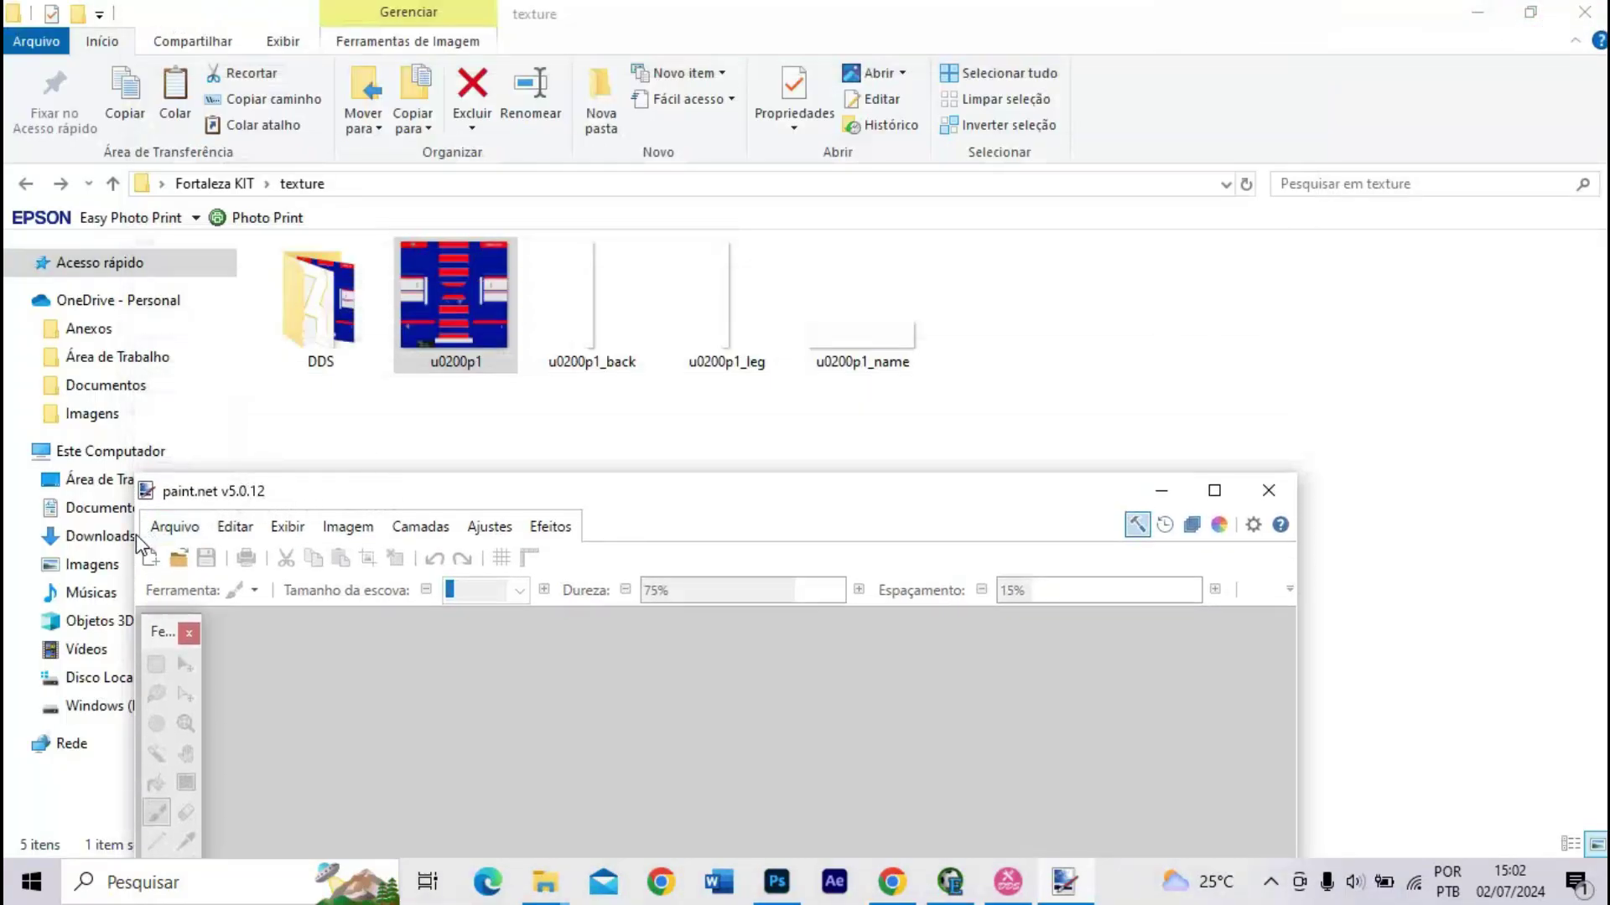
left_click_drag(136, 535, 809, 502)
left_click_drag(968, 484, 1063, 234)
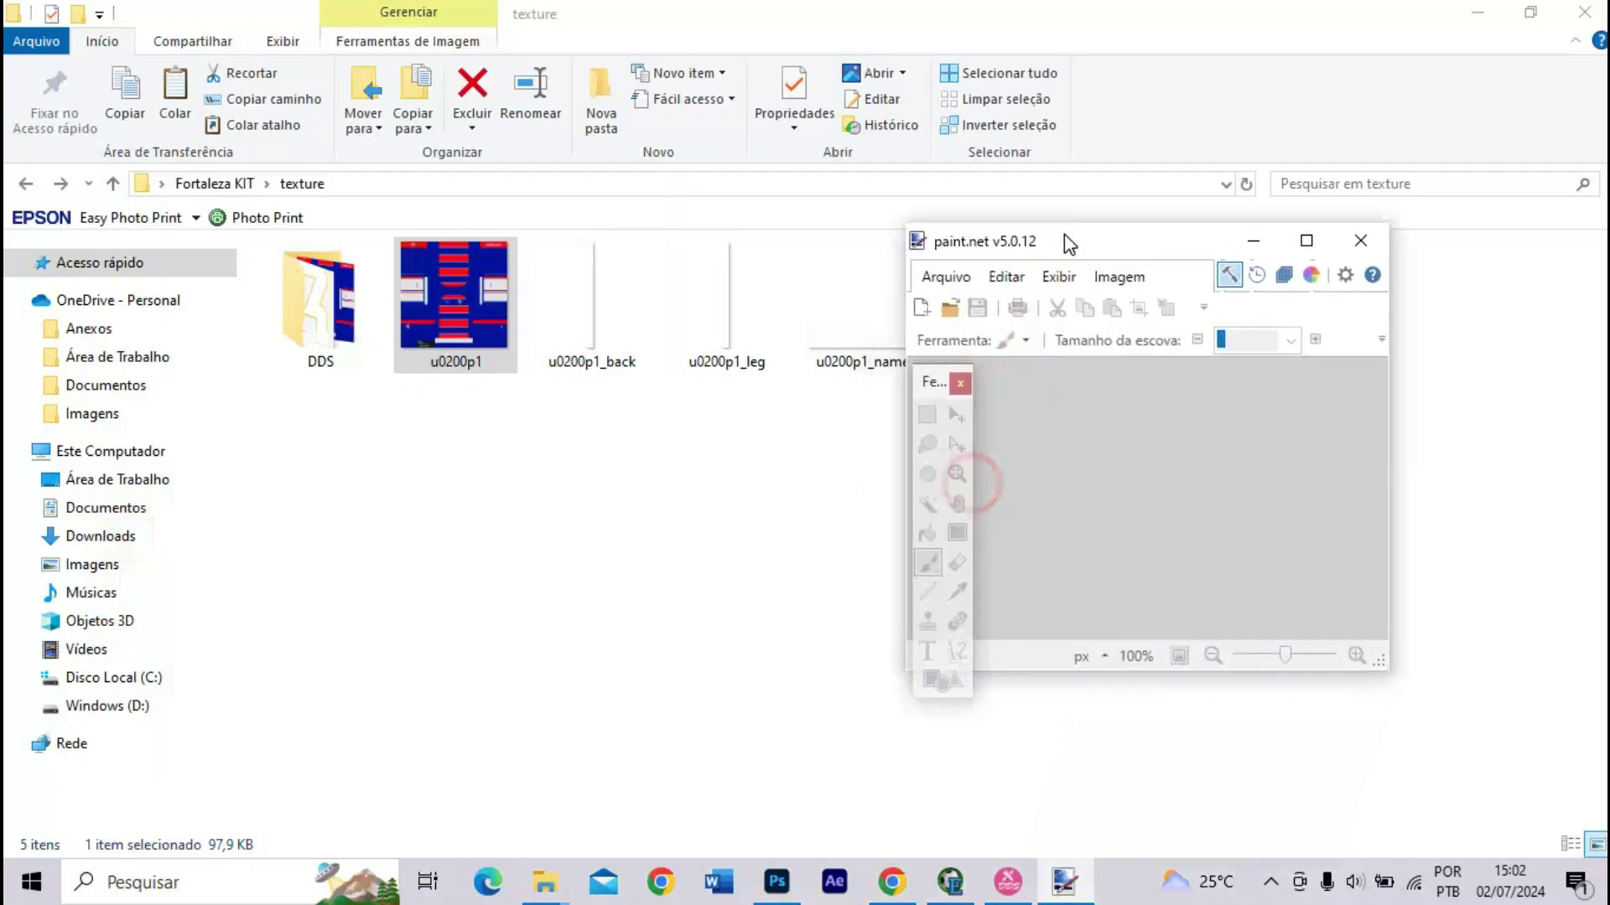
left_click_drag(420, 254, 1214, 467)
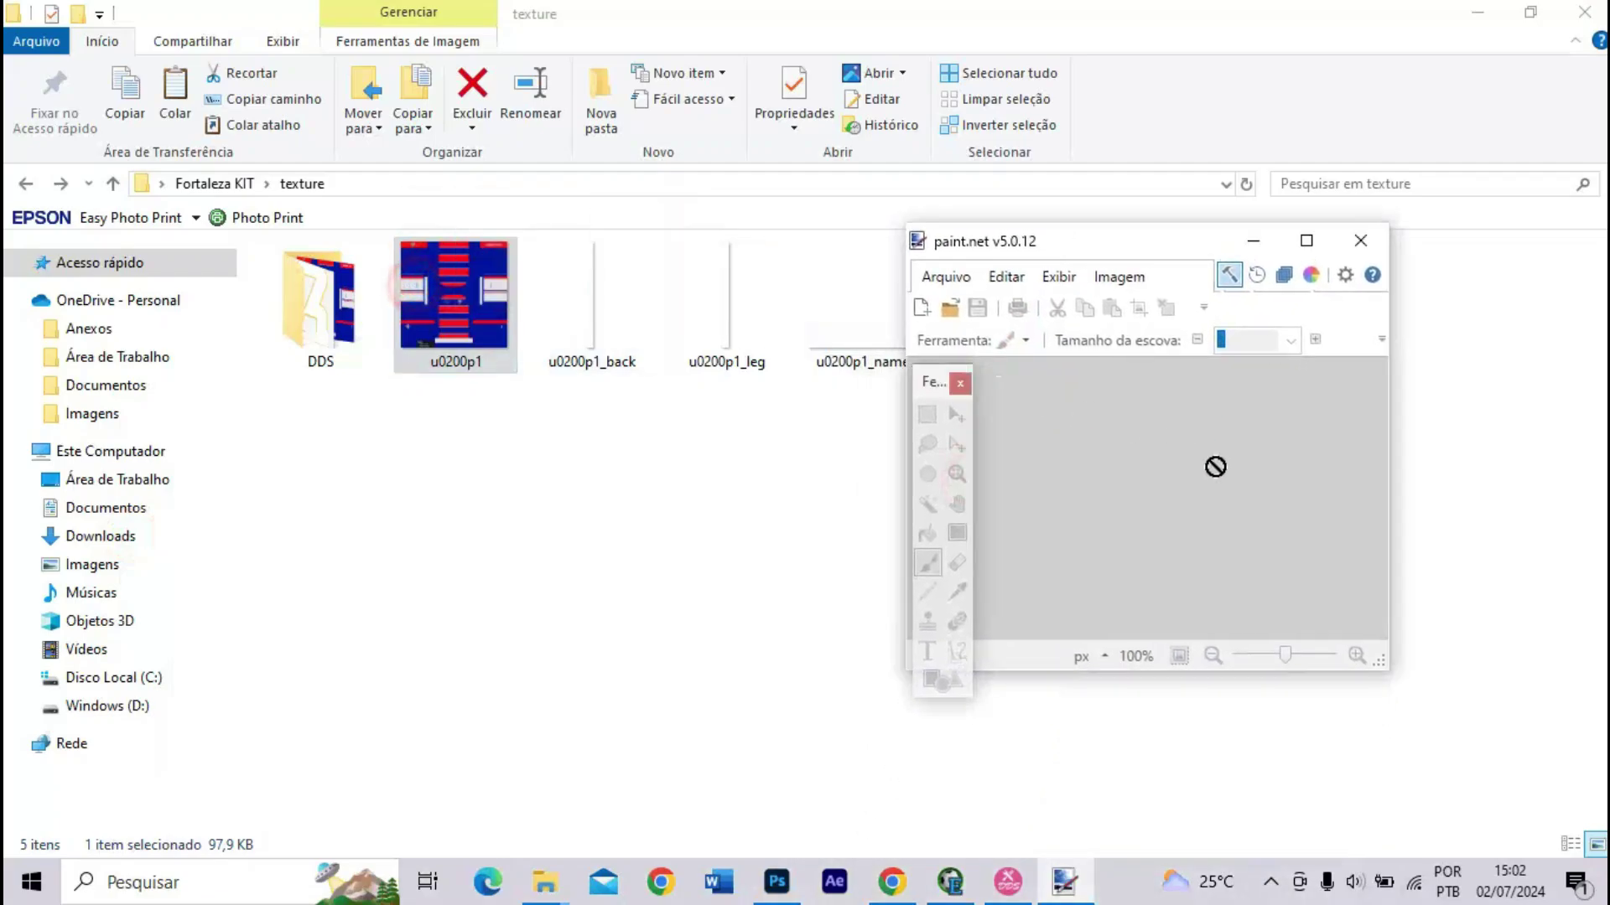
- Save u0200p1 in the texture folder as DirectDraw Surface (DDS) with BC3 (Linear, DXT5) compression, and close the image
left_click(946, 276)
left_click(962, 455)
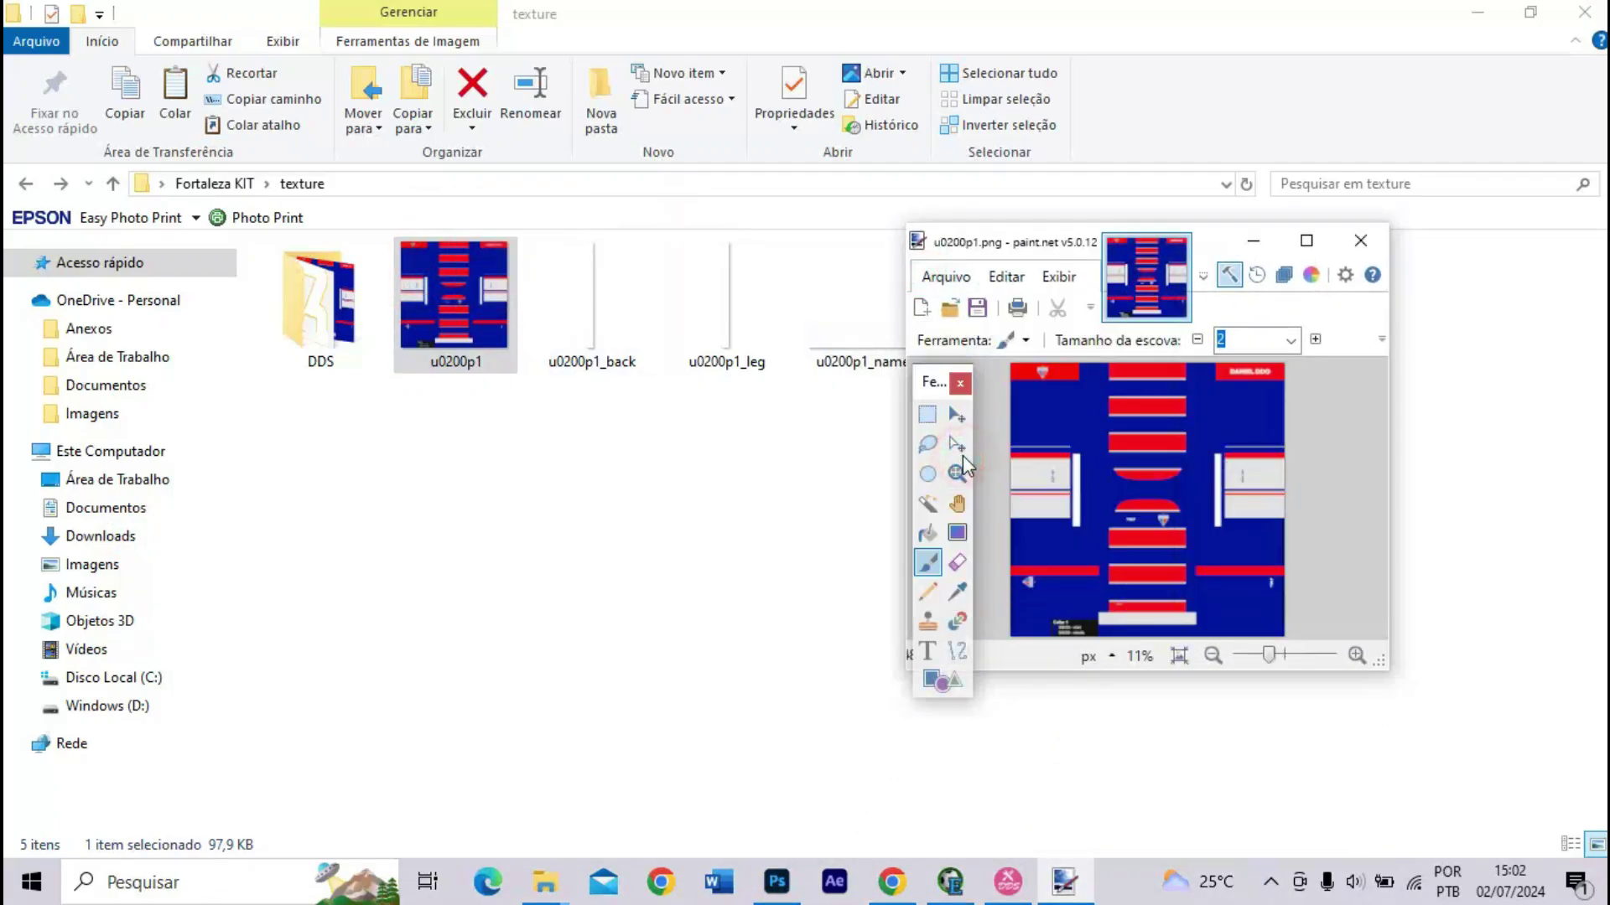
left_click(1026, 696)
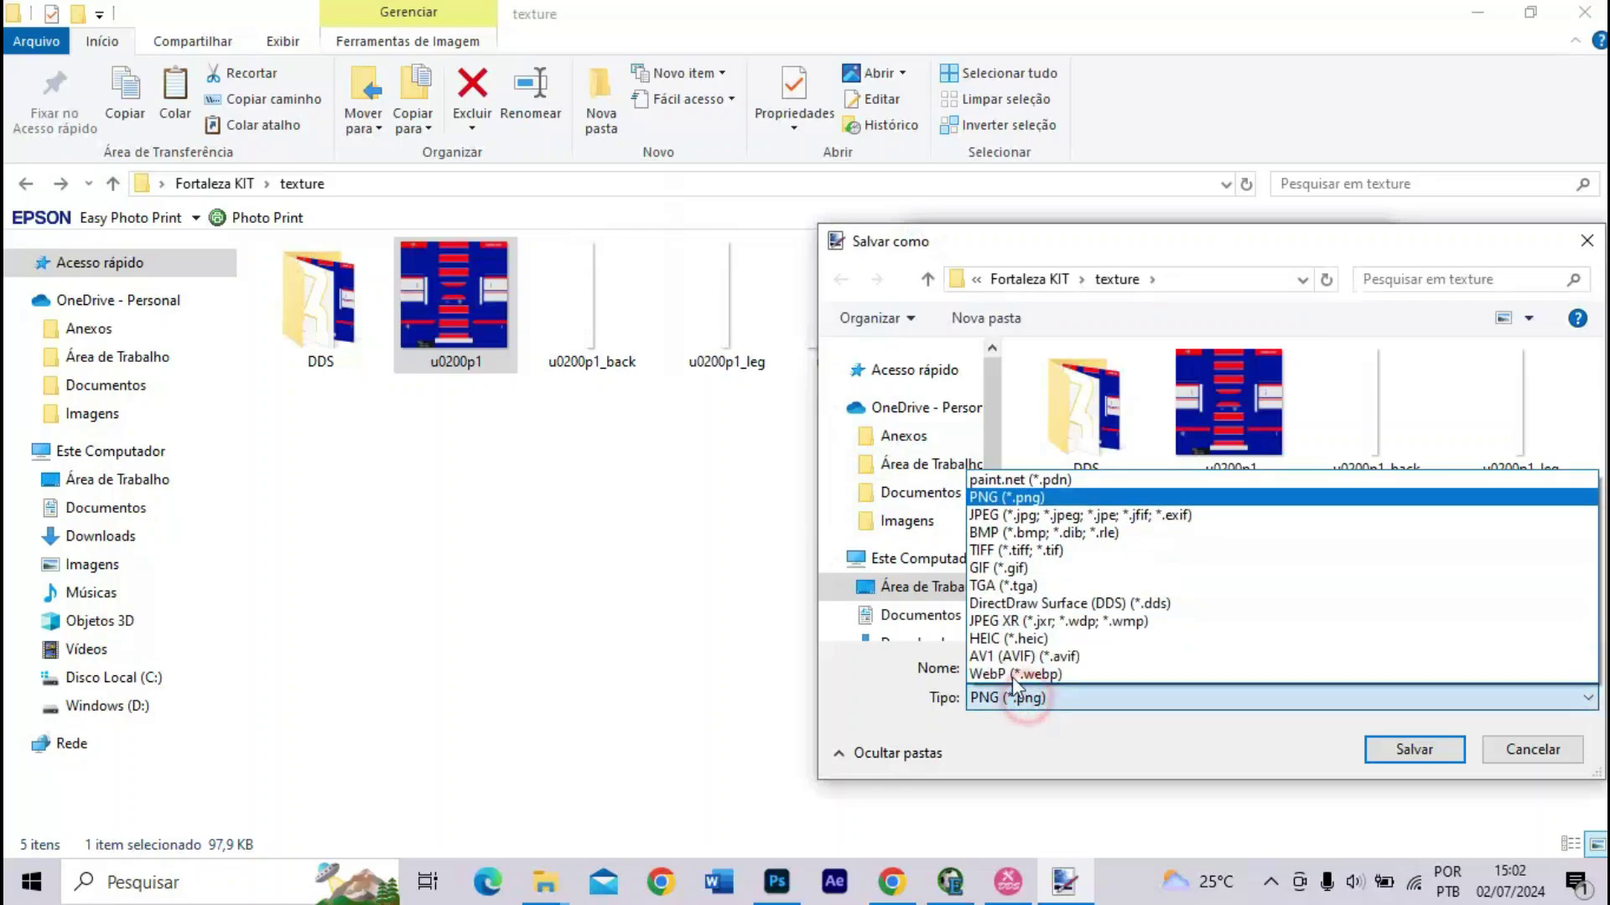
left_click(1010, 604)
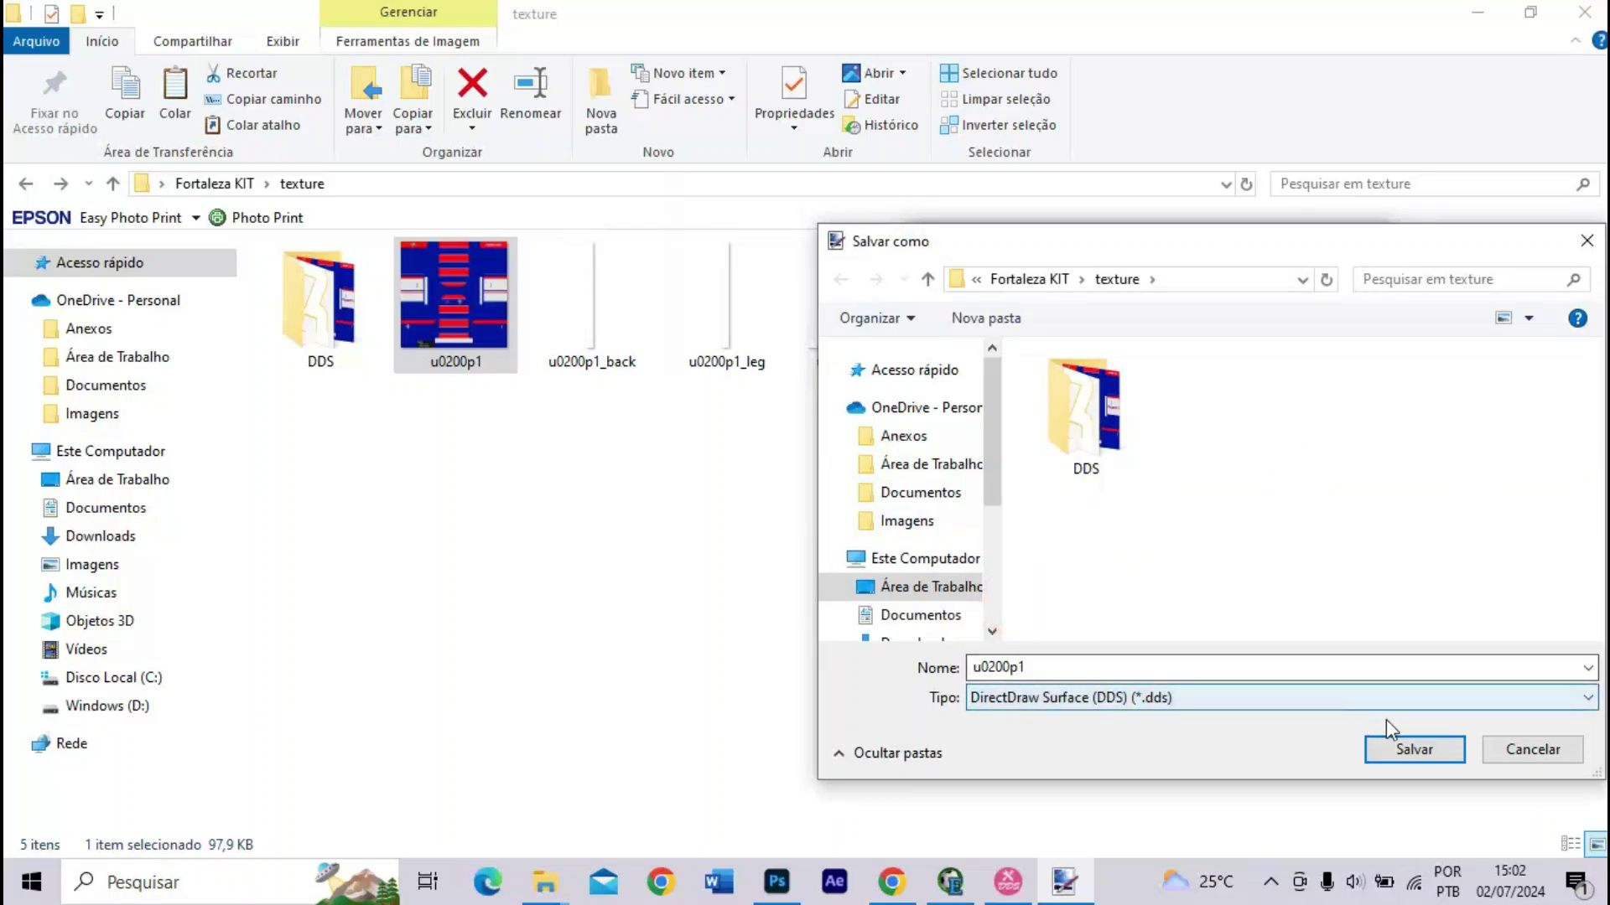
left_click(1417, 749)
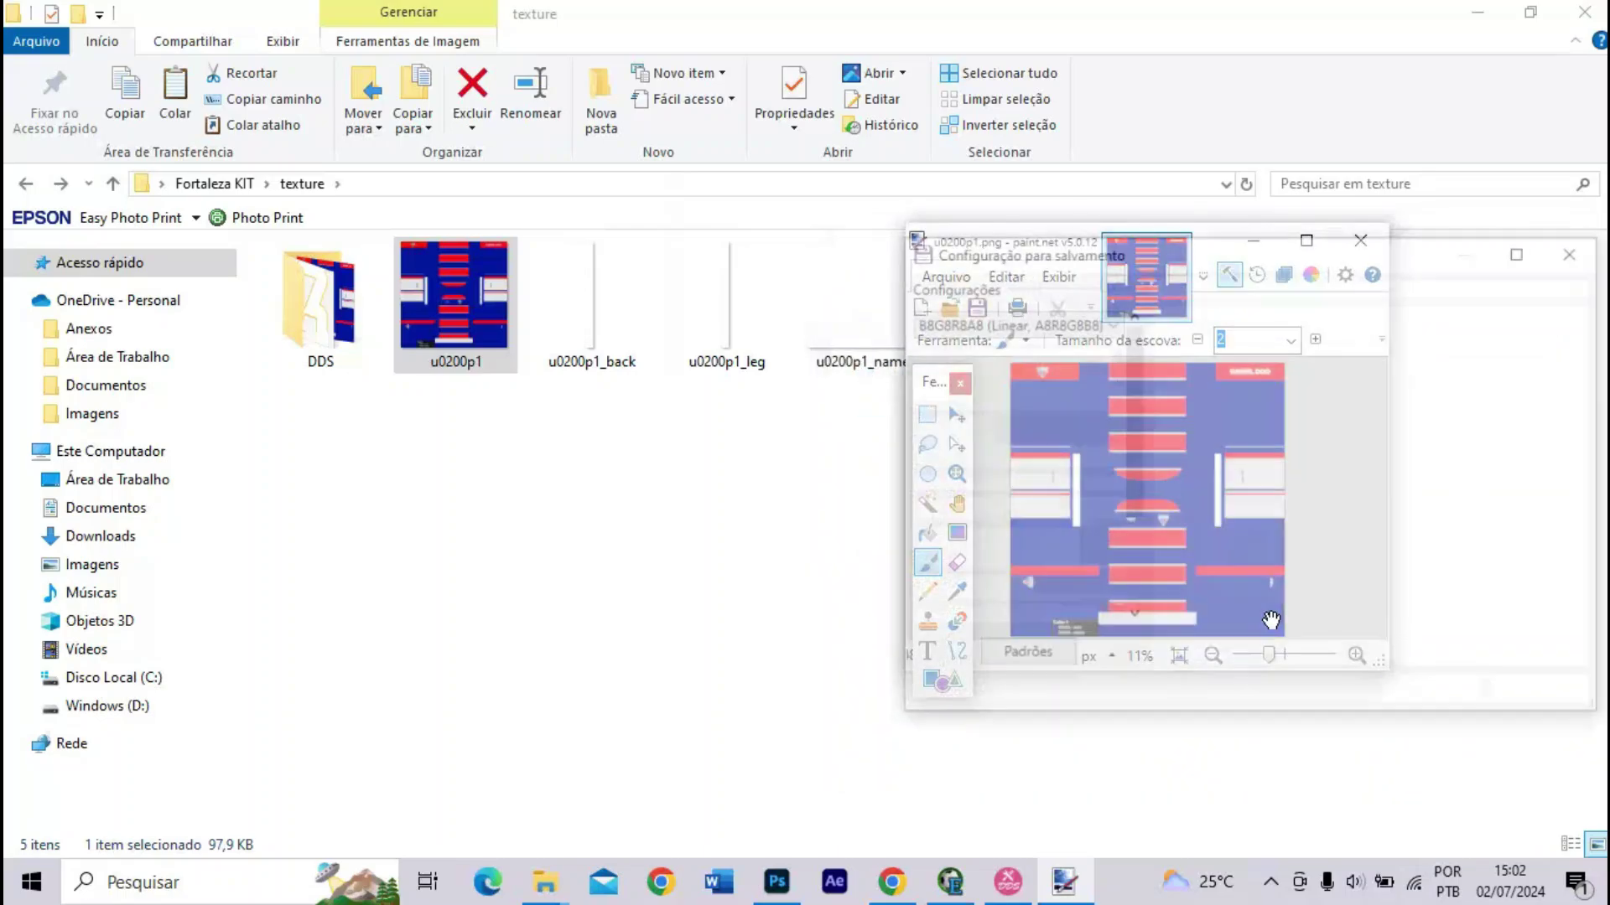
left_click(1048, 319)
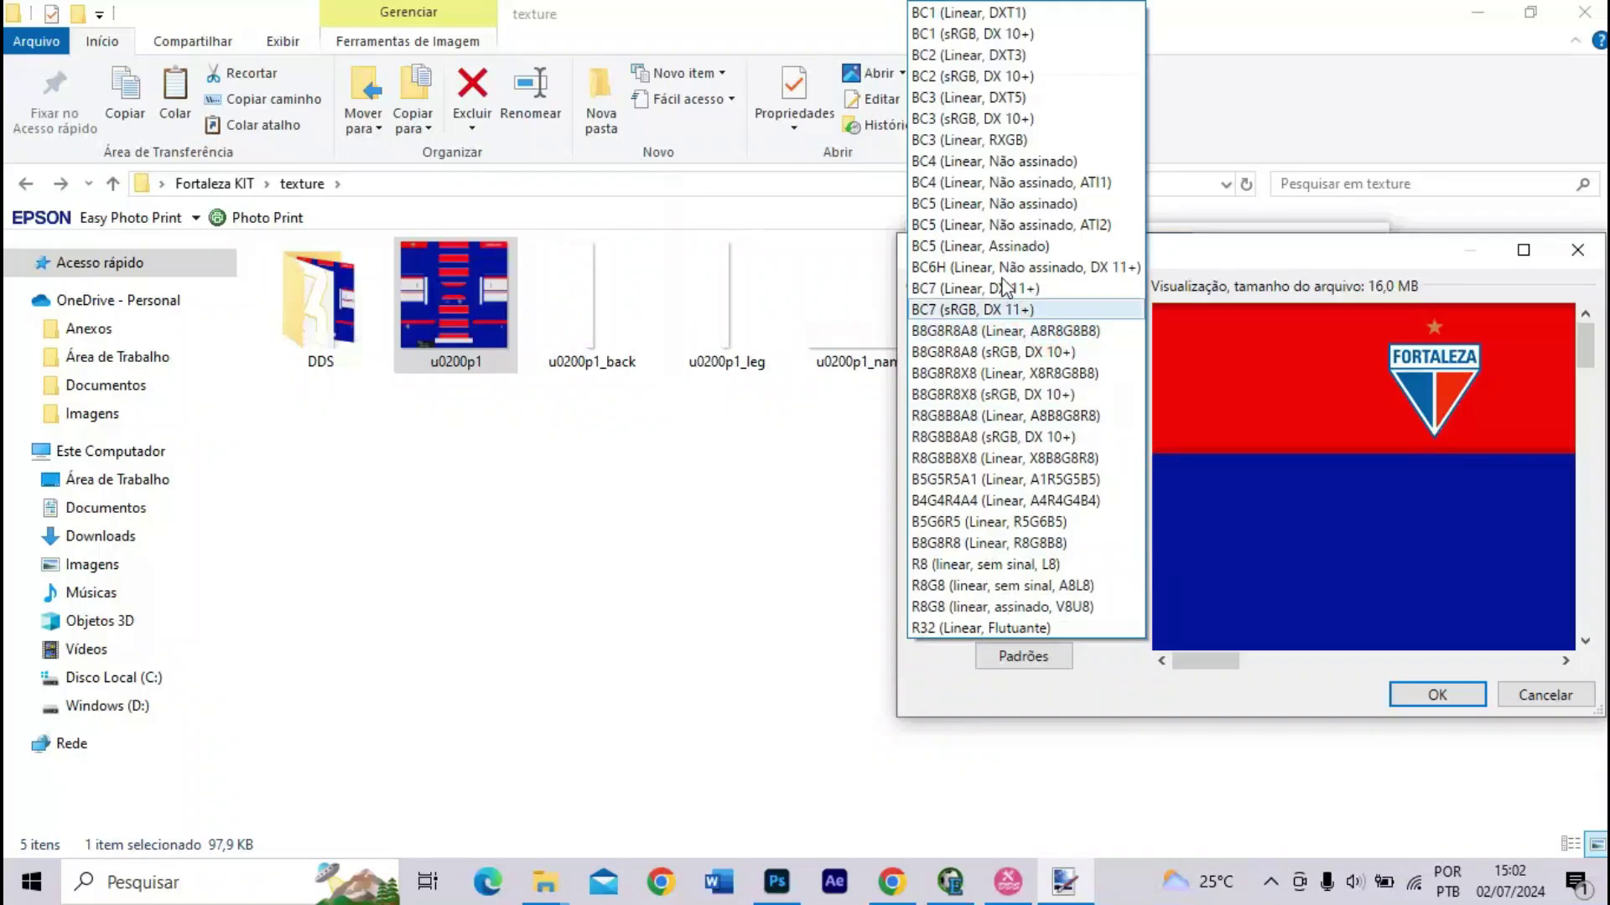
left_click(976, 98)
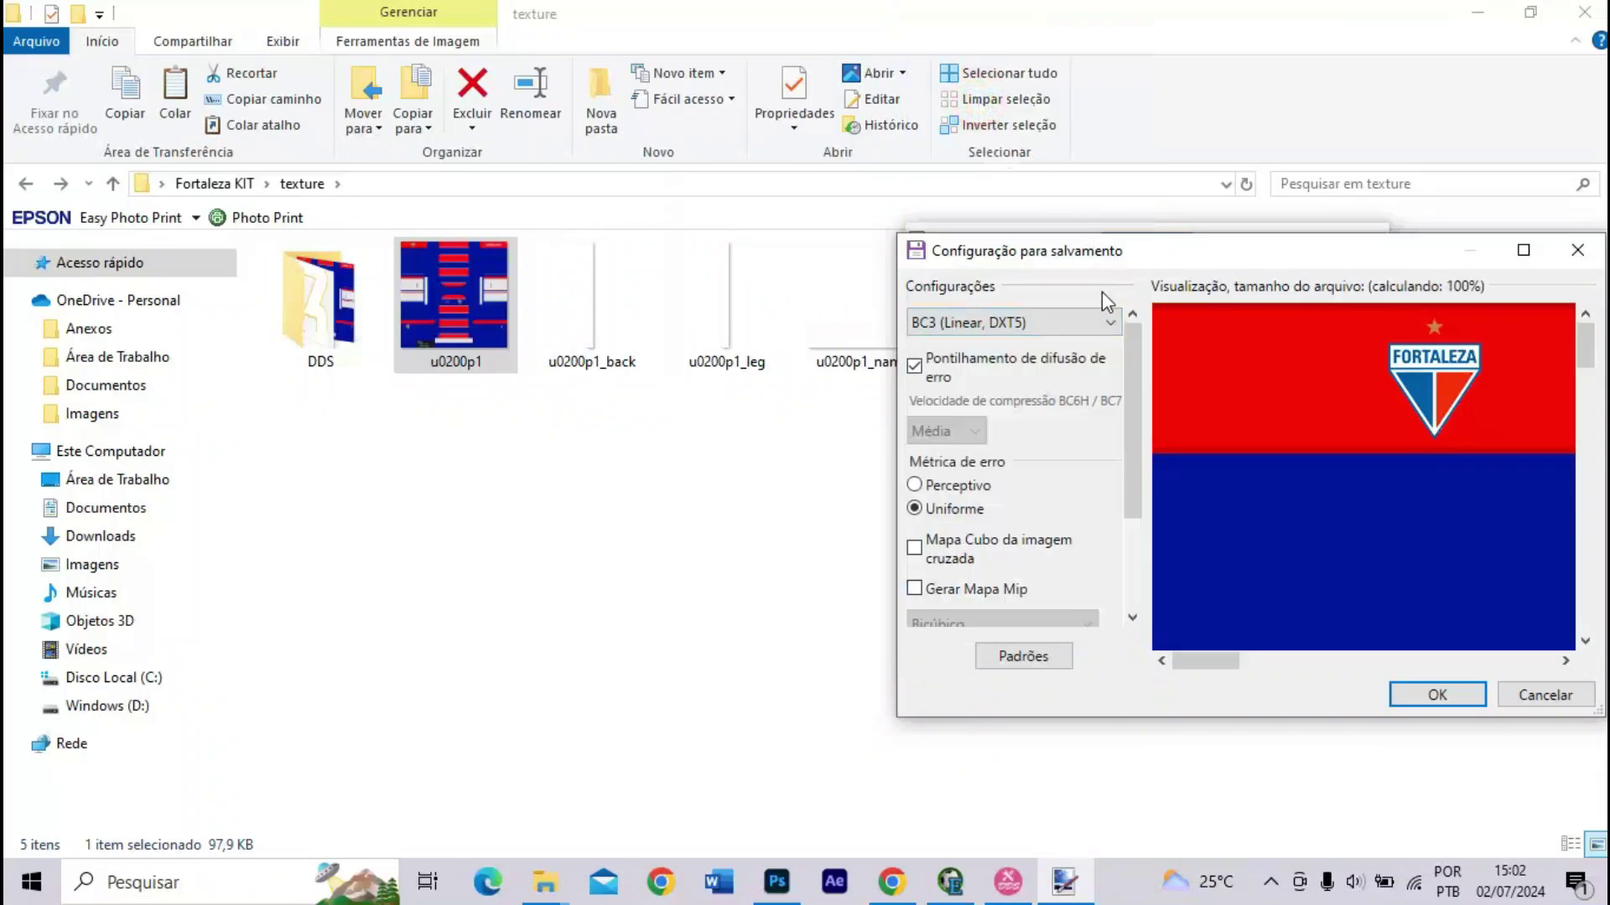
key("Return")
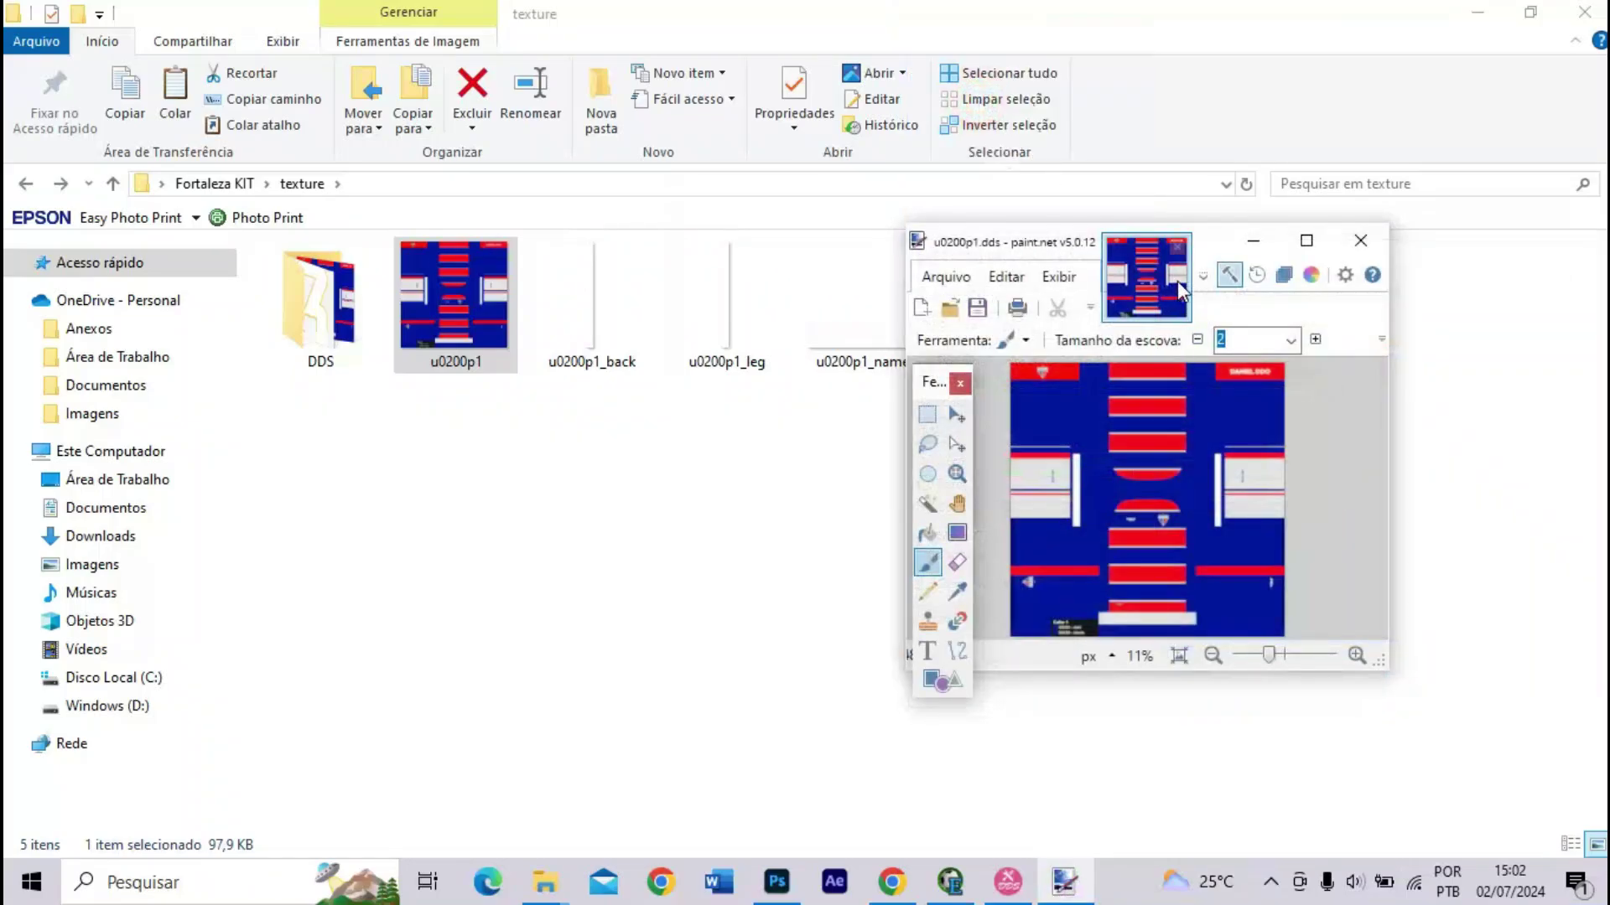
left_click(1177, 247)
- Open the u0200p1_back, u0200p1_leg and u0200p1_name PNG files together in paint.net
mouse_move(764, 451)
left_mouse_down()
mouse_move(813, 360)
mouse_move(1026, 302)
left_mouse_up()
mouse_move(835, 301)
left_mouse_down()
mouse_move(747, 304)
mouse_move(1017, 870)
mouse_move(1071, 852)
mouse_move(1135, 508)
left_mouse_up()
left_click(1089, 470)
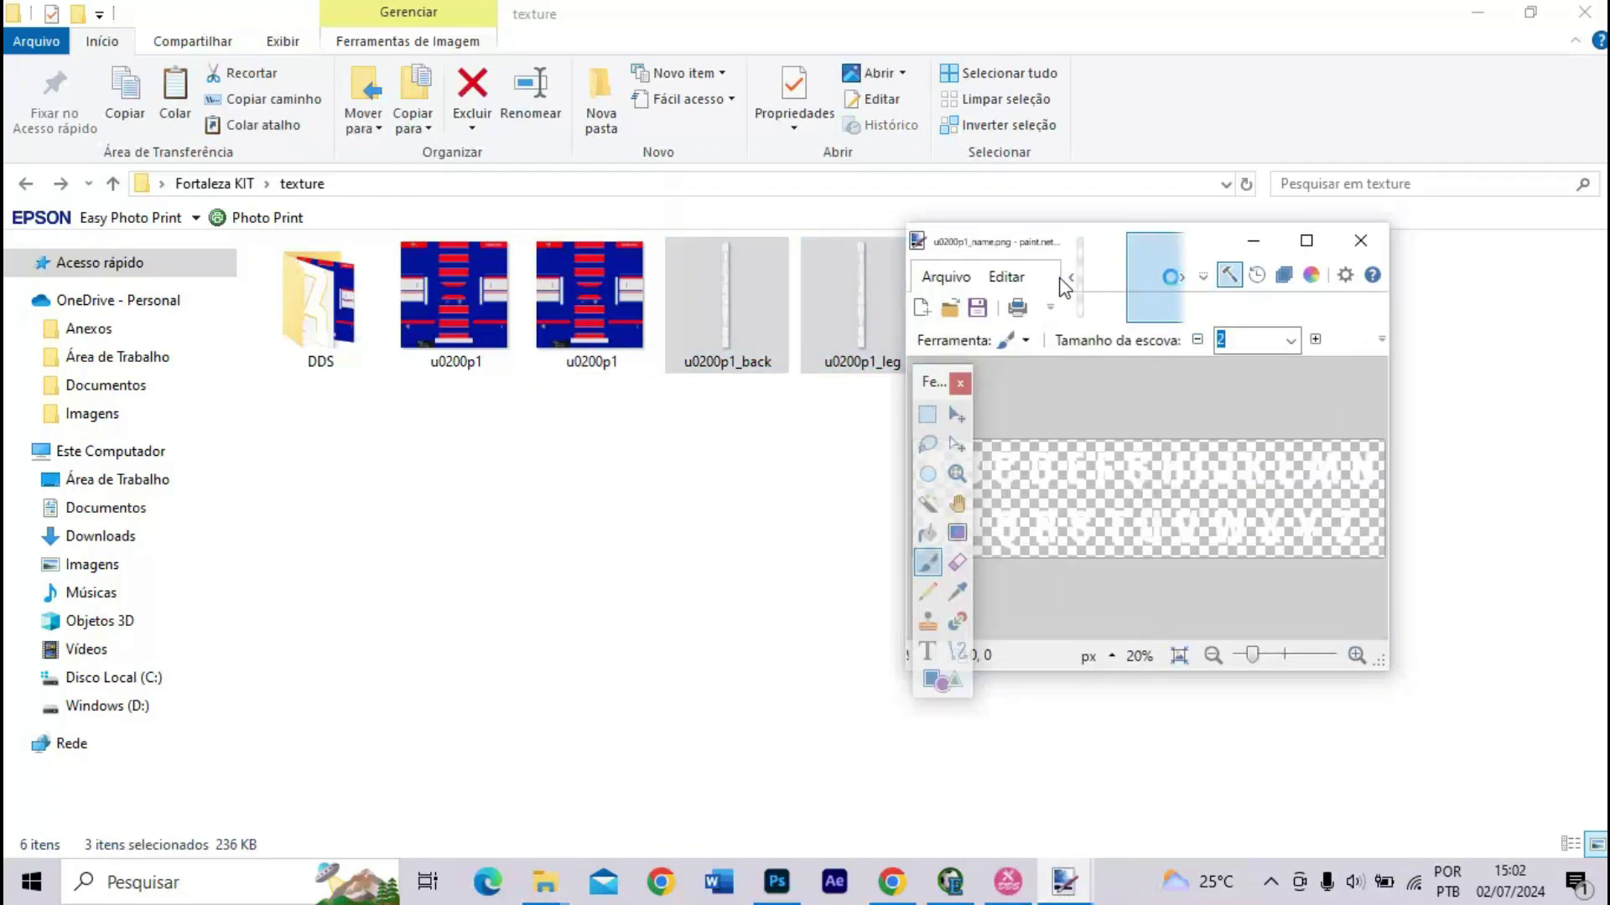
- Save u0200p1_name as a DirectDraw Surface (DDS) file in the texture folder and close the image
left_click(947, 278)
left_click(989, 457)
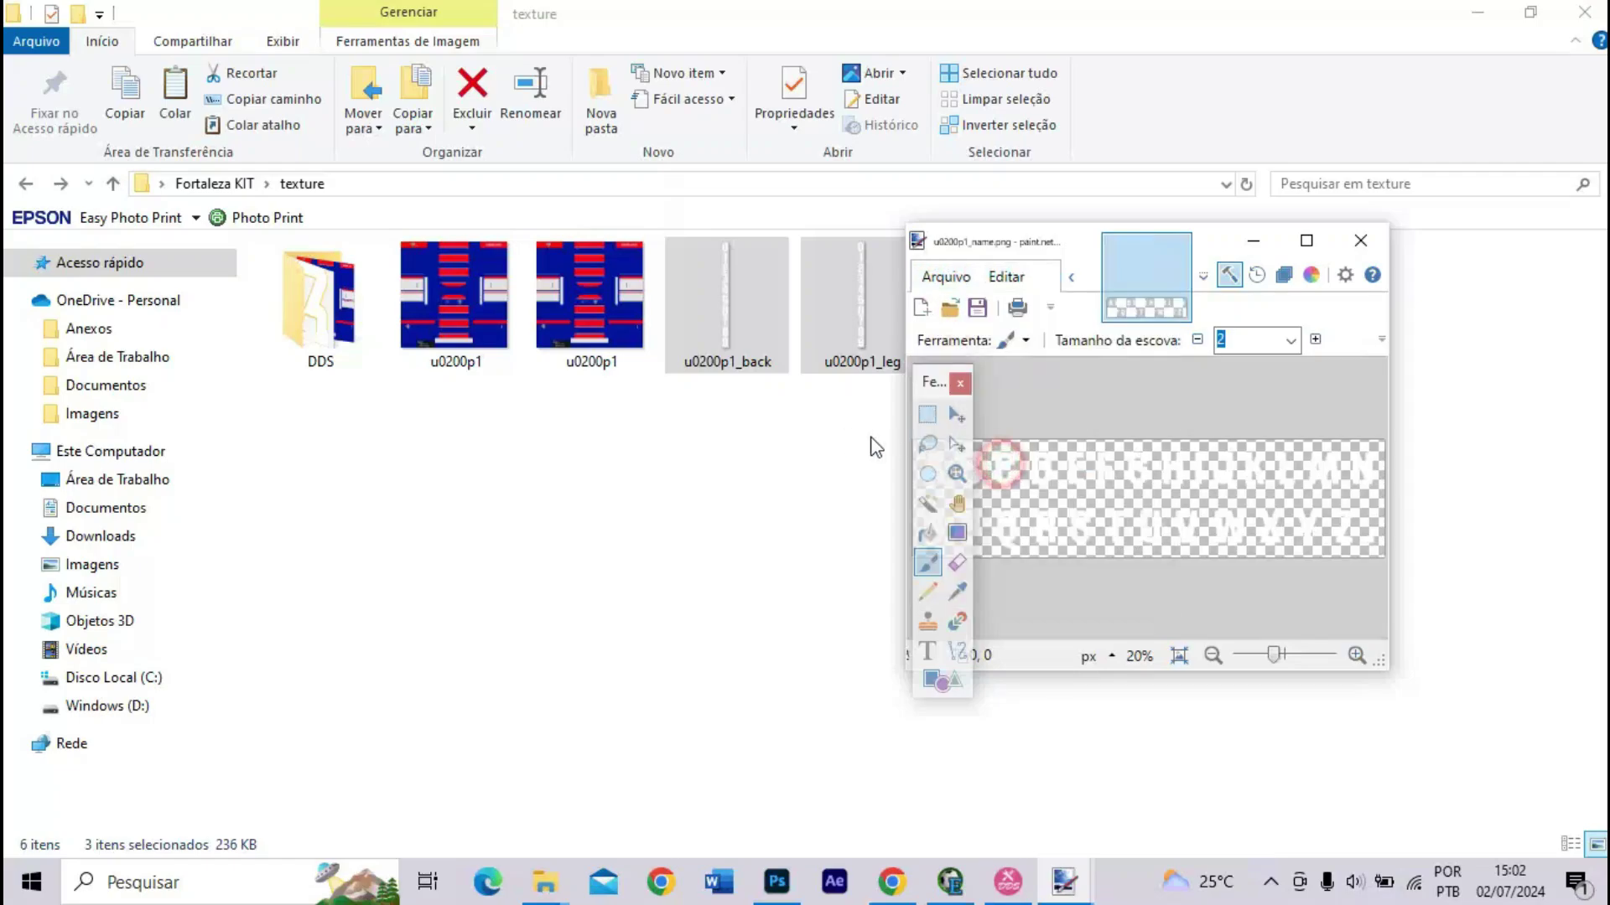
left_click(1027, 697)
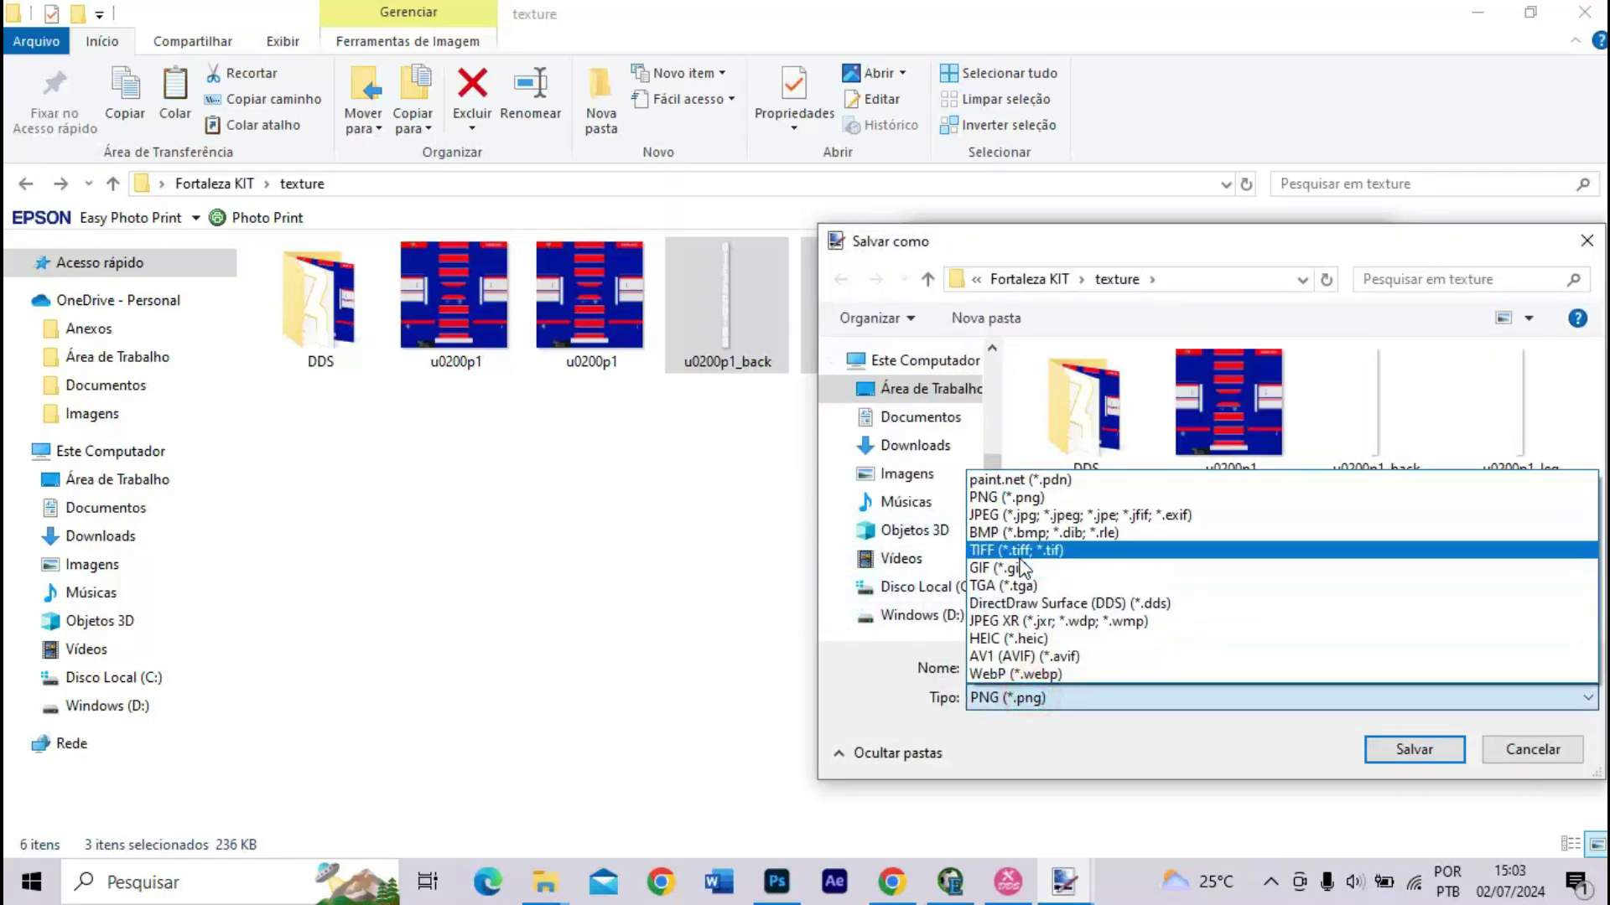
left_click(1039, 603)
key("Return")
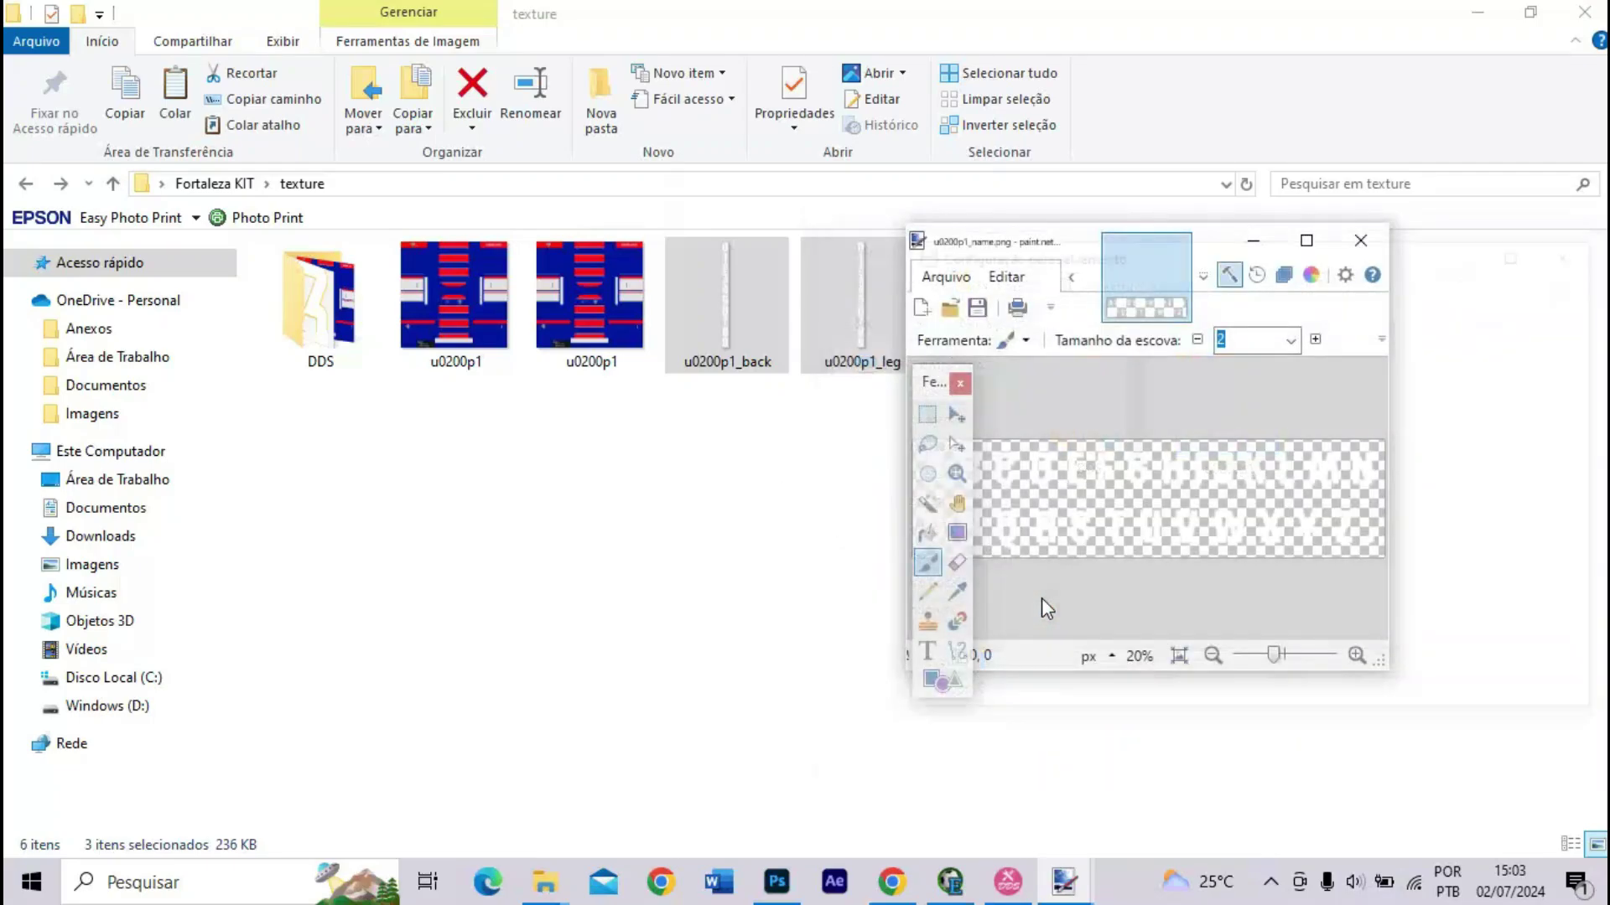
key("Return")
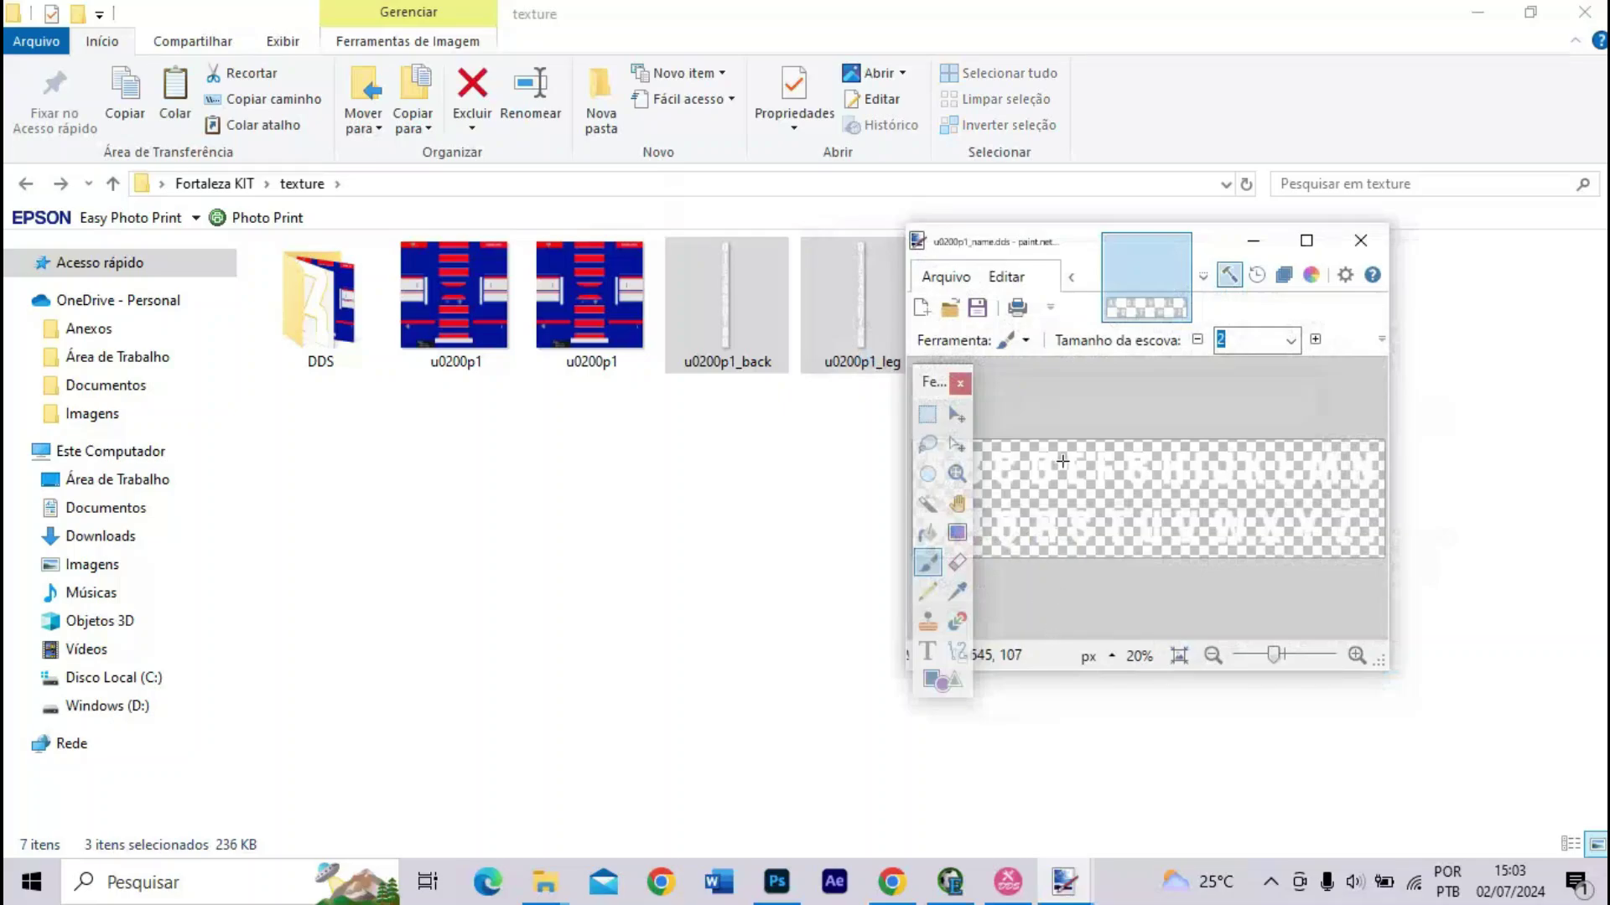
left_click(1177, 247)
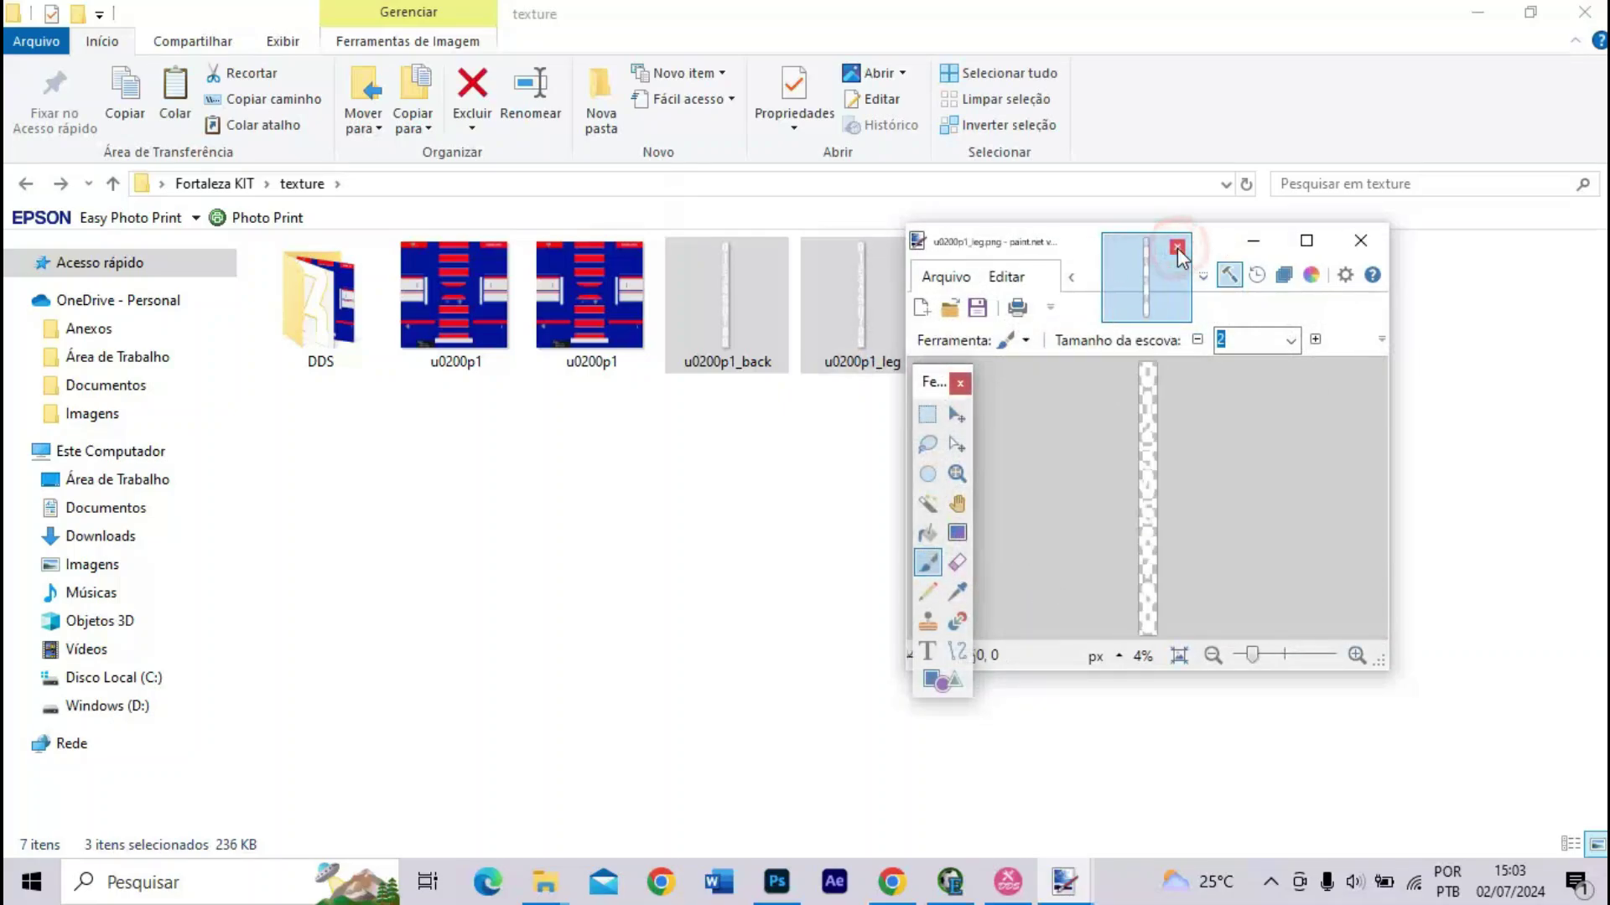
- Save u0200p1_leg as a DirectDraw Surface (DDS) file in the texture folder and close the image
left_click(946, 277)
left_click(939, 463)
left_click(1014, 697)
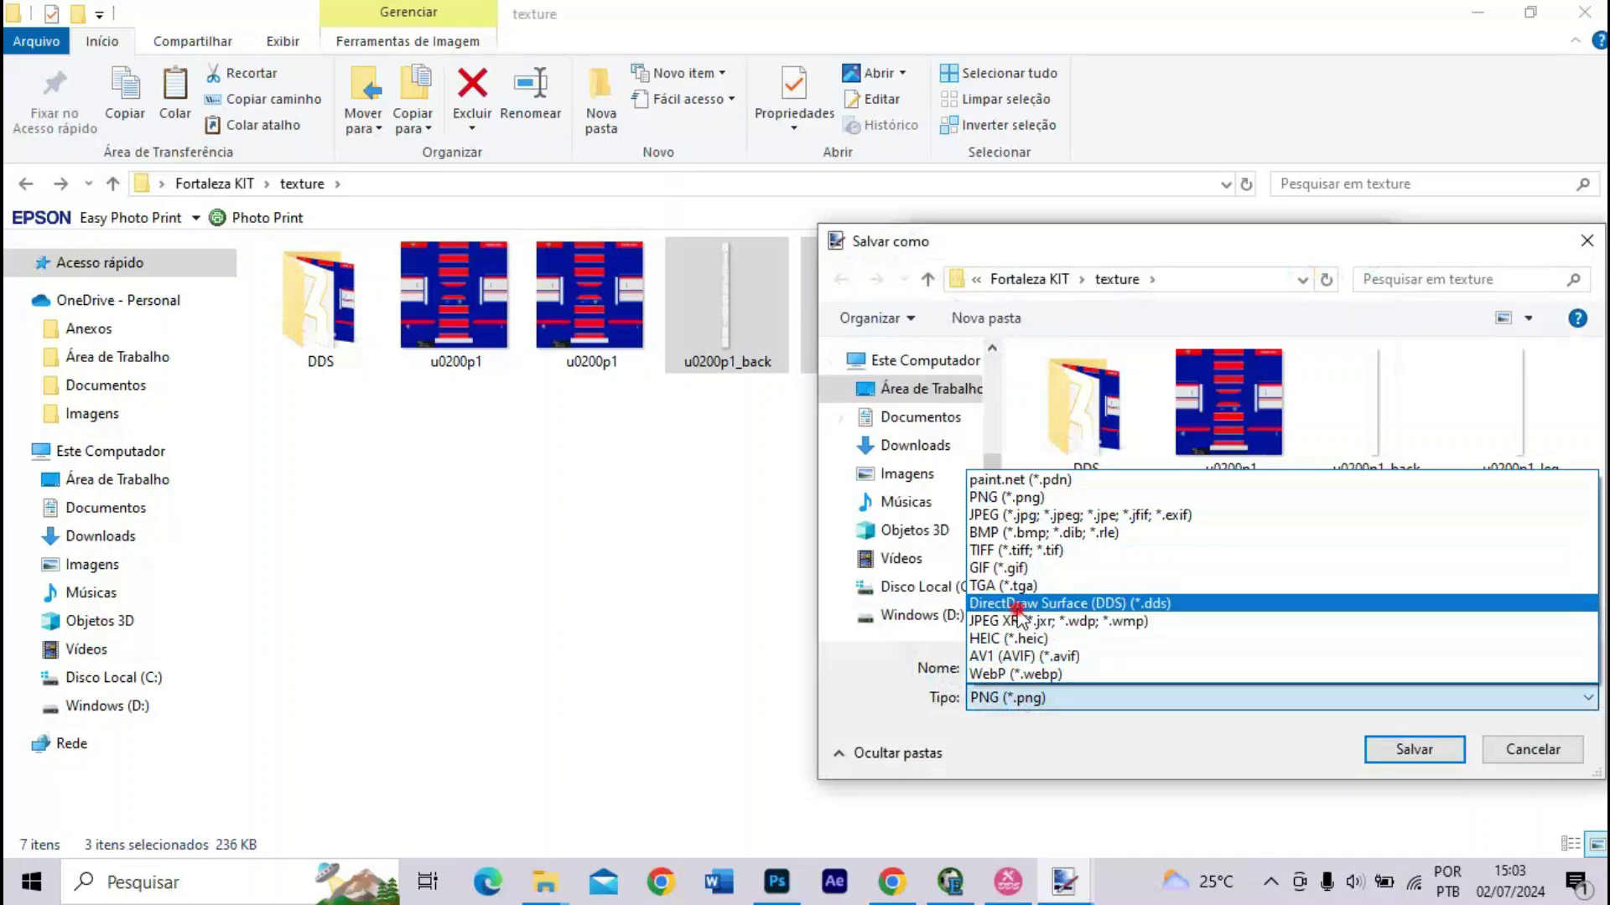
left_click(1018, 604)
key("Return")
key("Return")
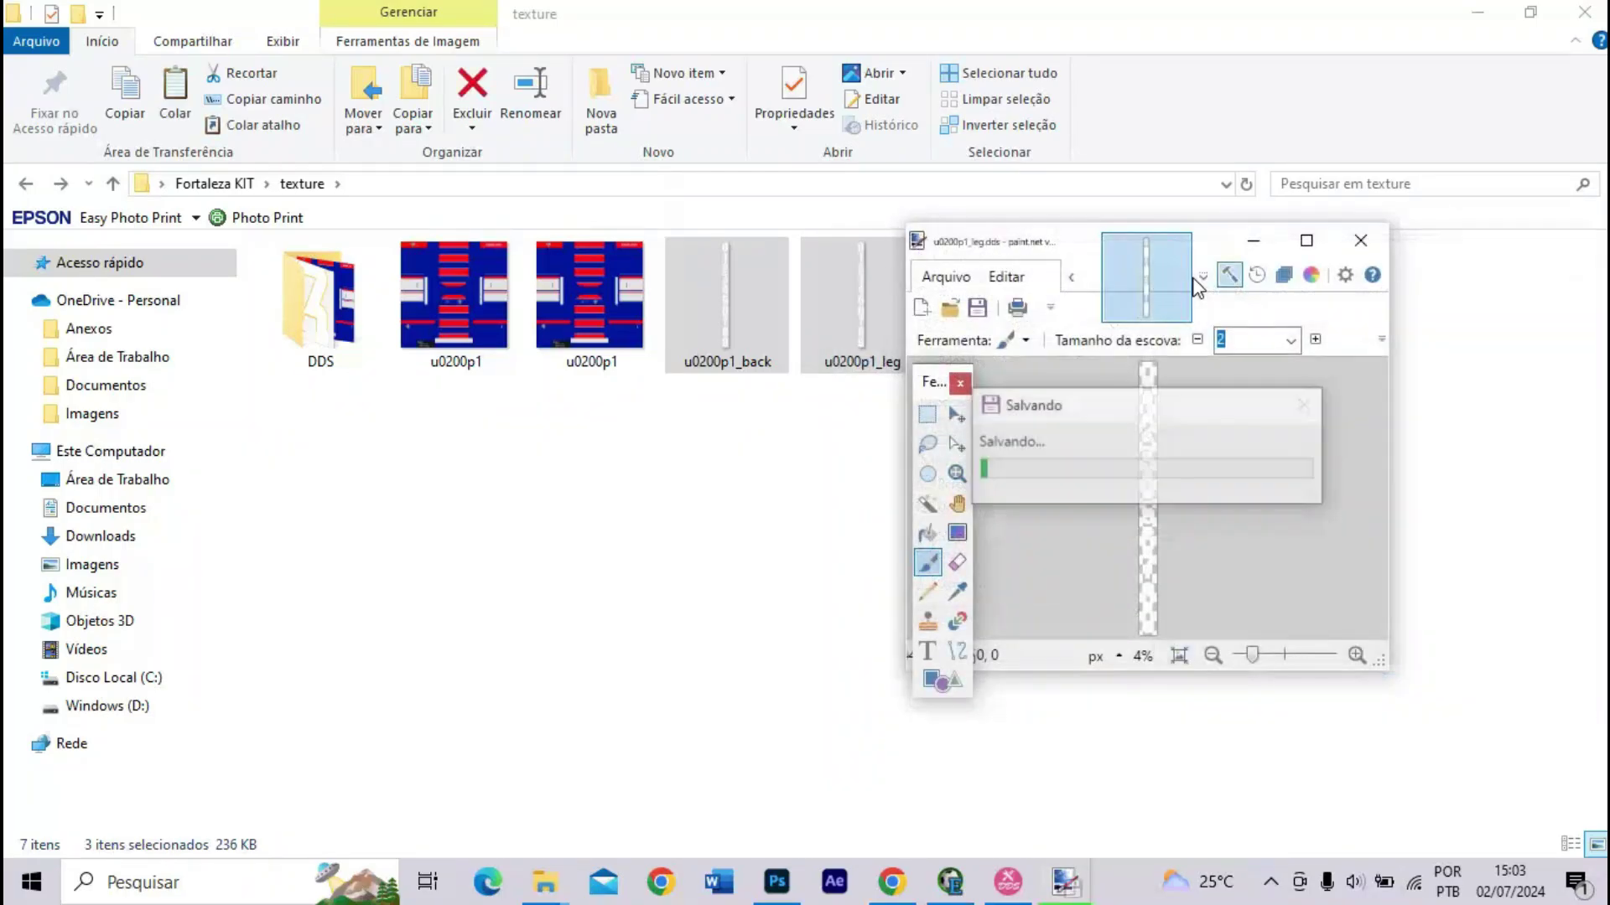
left_click(1177, 248)
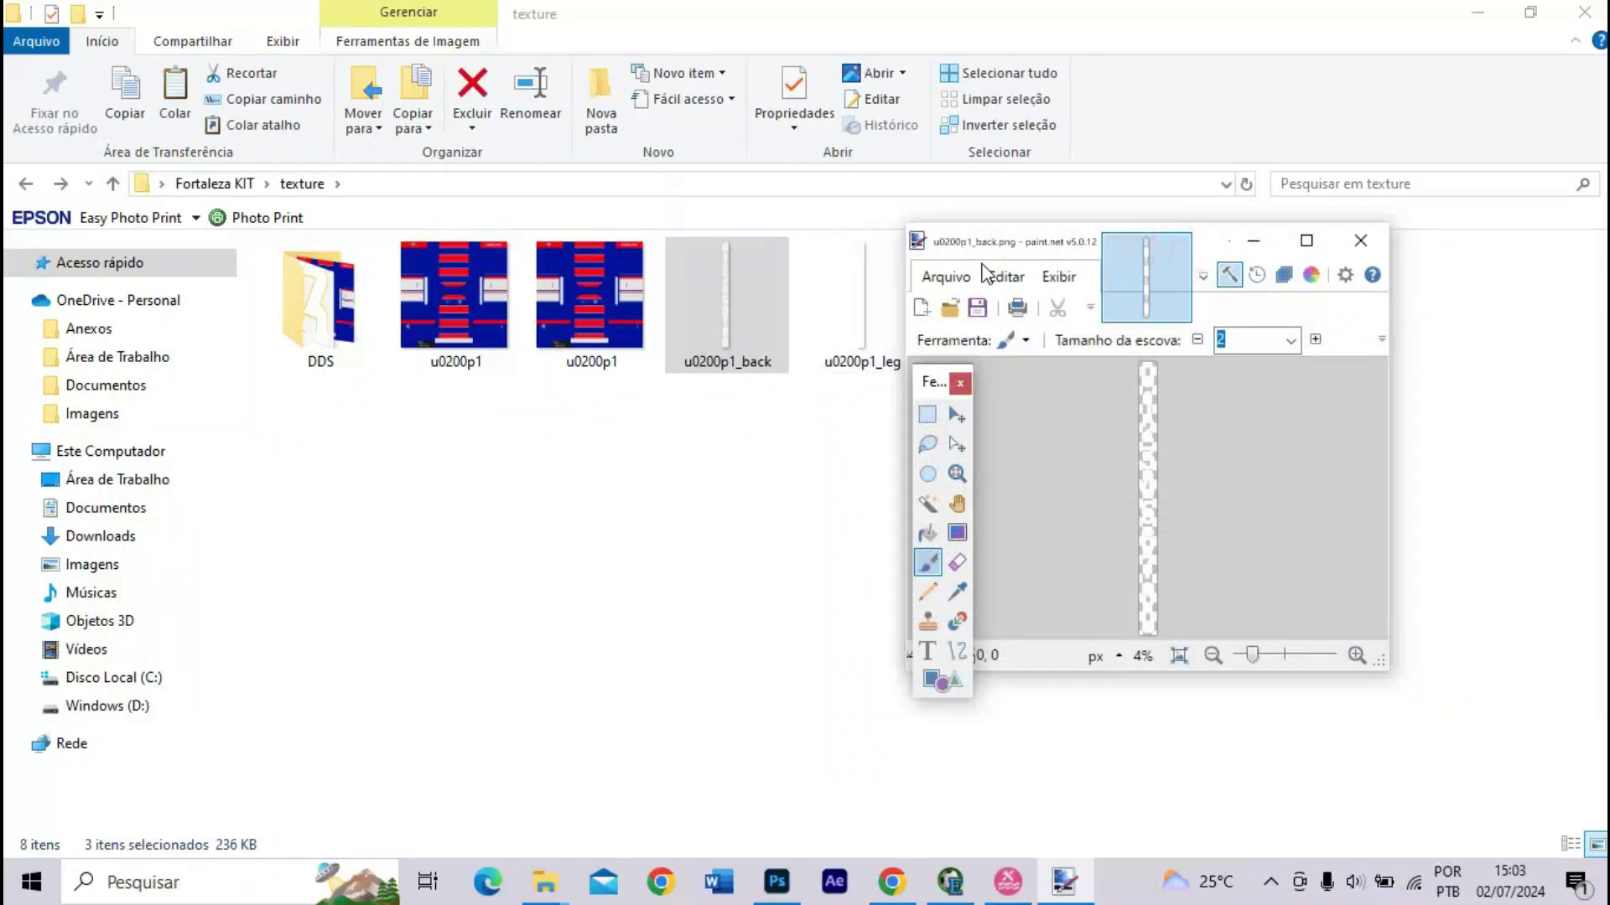
- Save u0200p1_back as a DirectDraw Surface (DDS) file in the texture folder and close paint.net
left_click(945, 277)
left_click(967, 460)
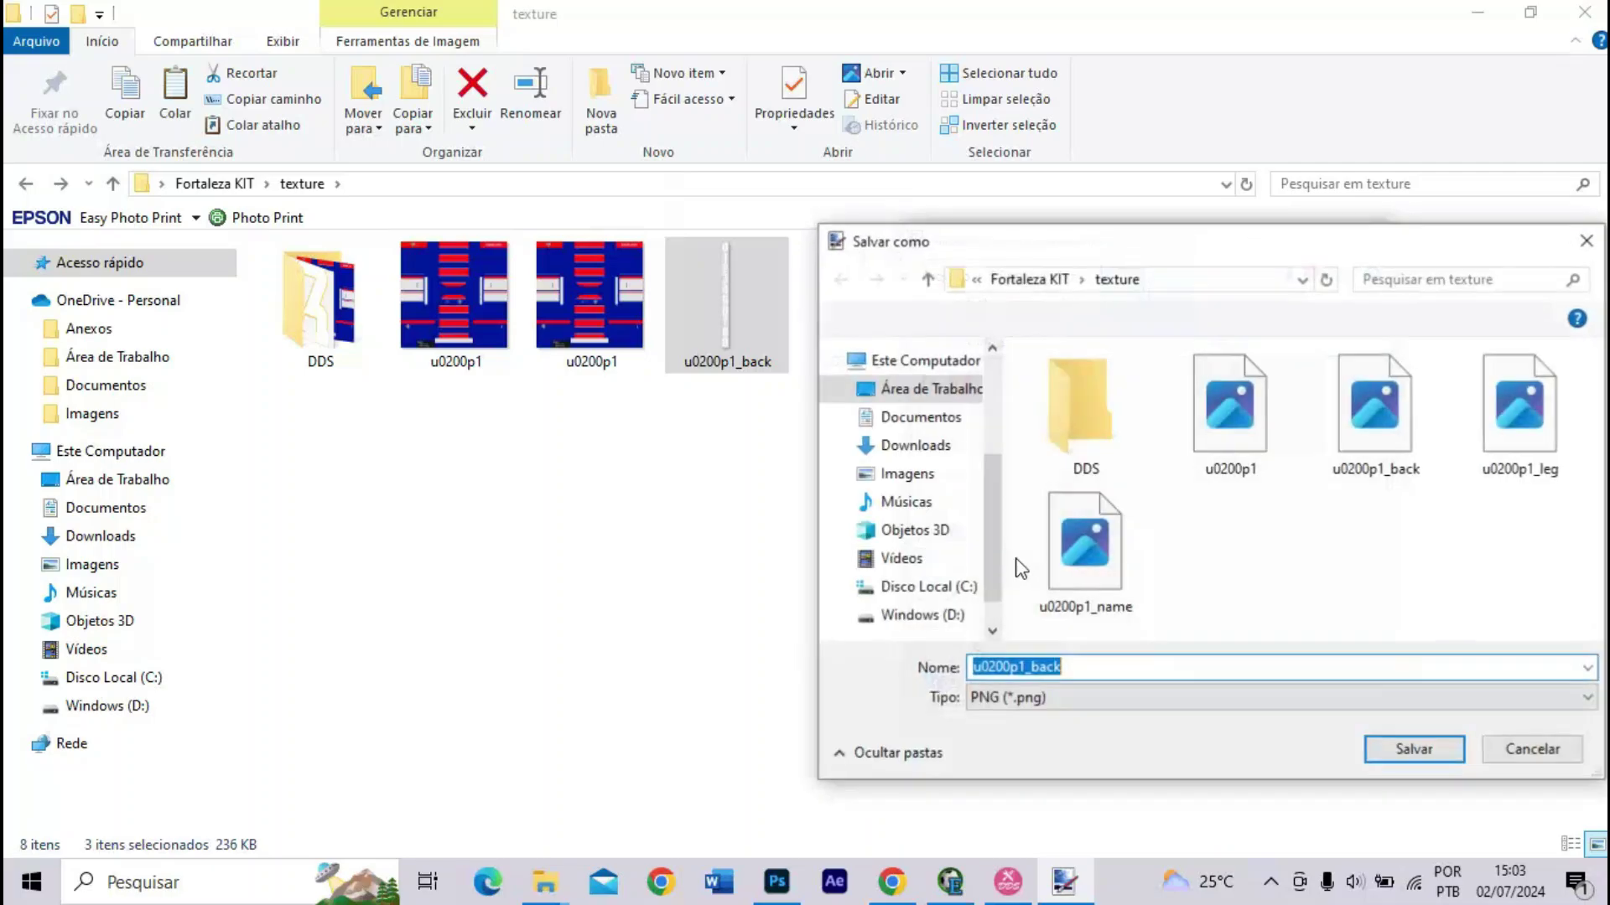
left_click(1038, 700)
left_click(1033, 604)
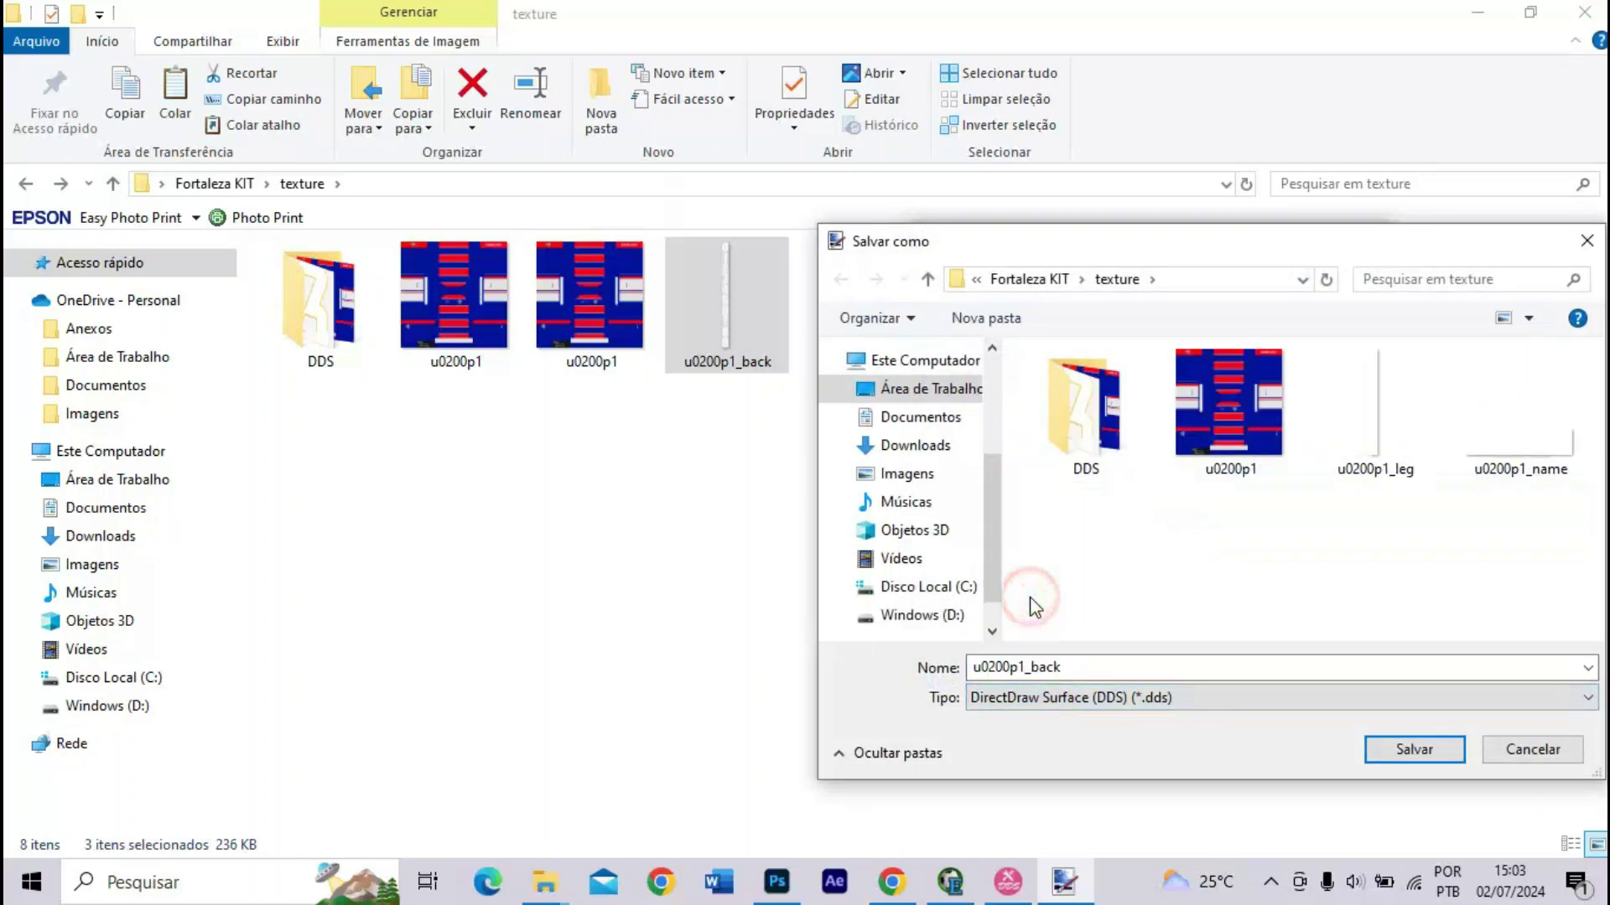
key("Return")
key("Return")
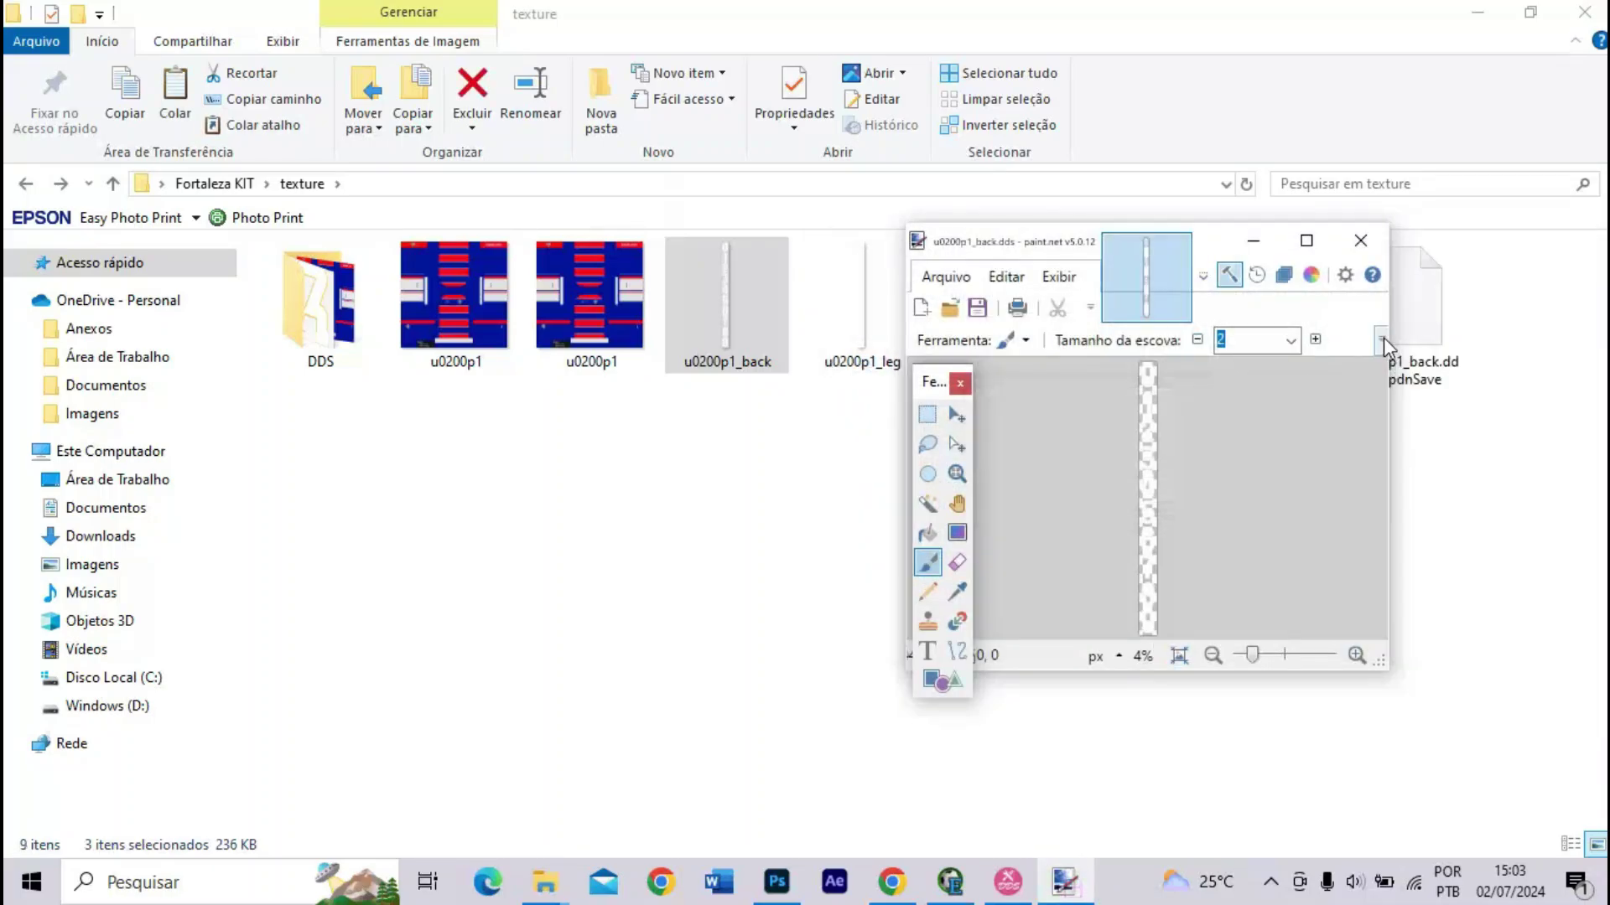
left_click(1361, 241)
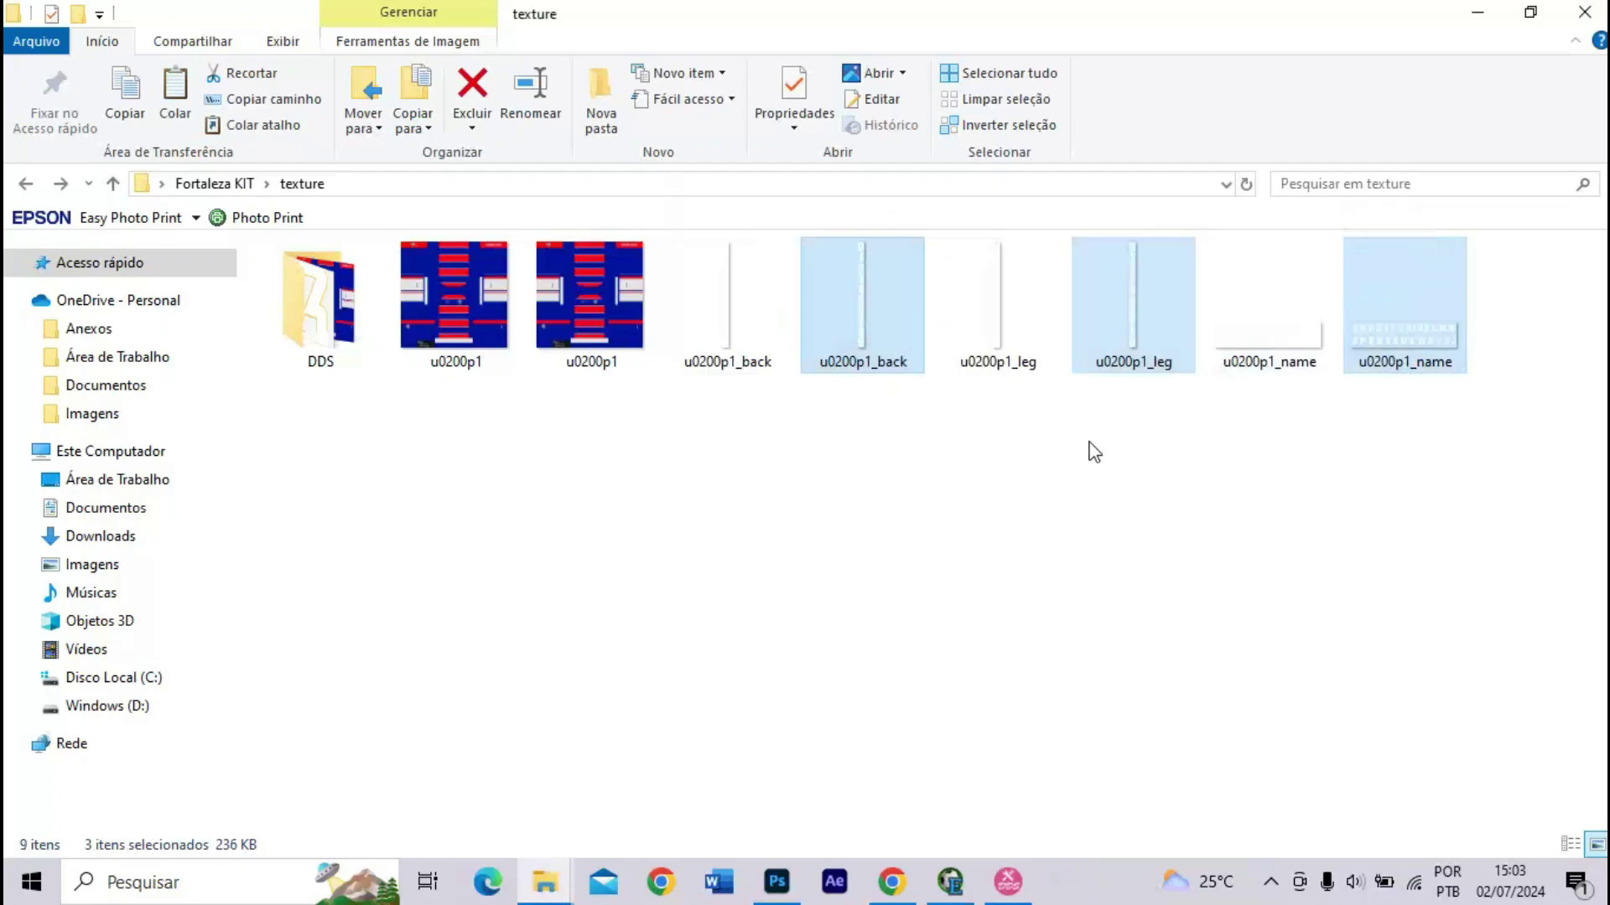
- List the texture folder's files with details and move the four PNG files into the DDS subfolder
scroll(662, 436, "down", 5, "ctrl")
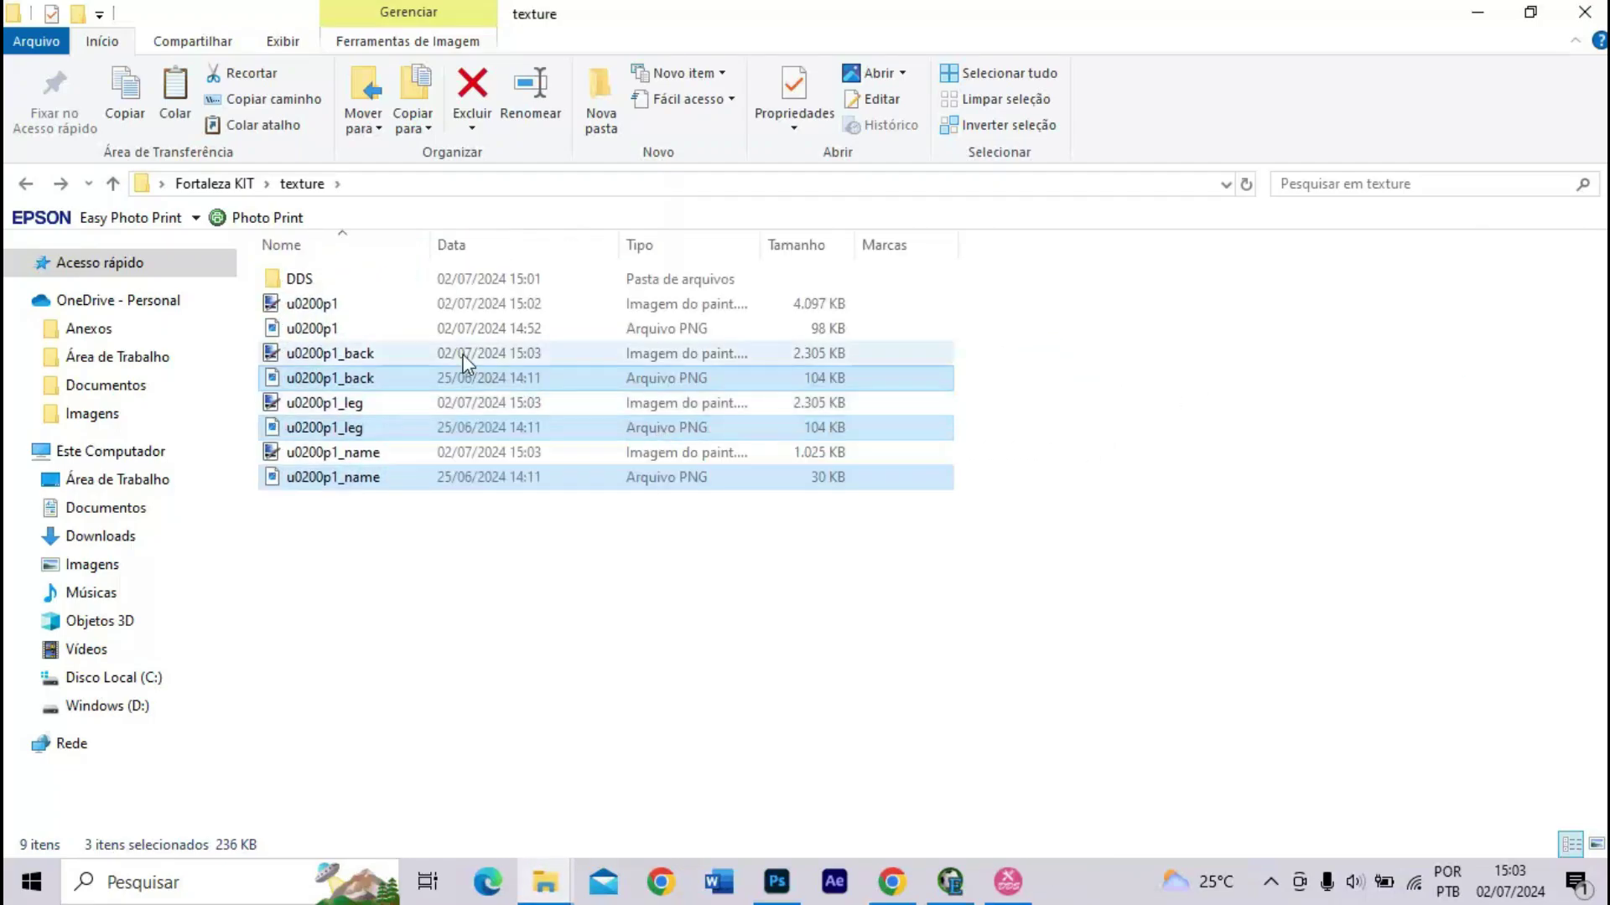
left_click(405, 328)
left_click(346, 379, "ctrl")
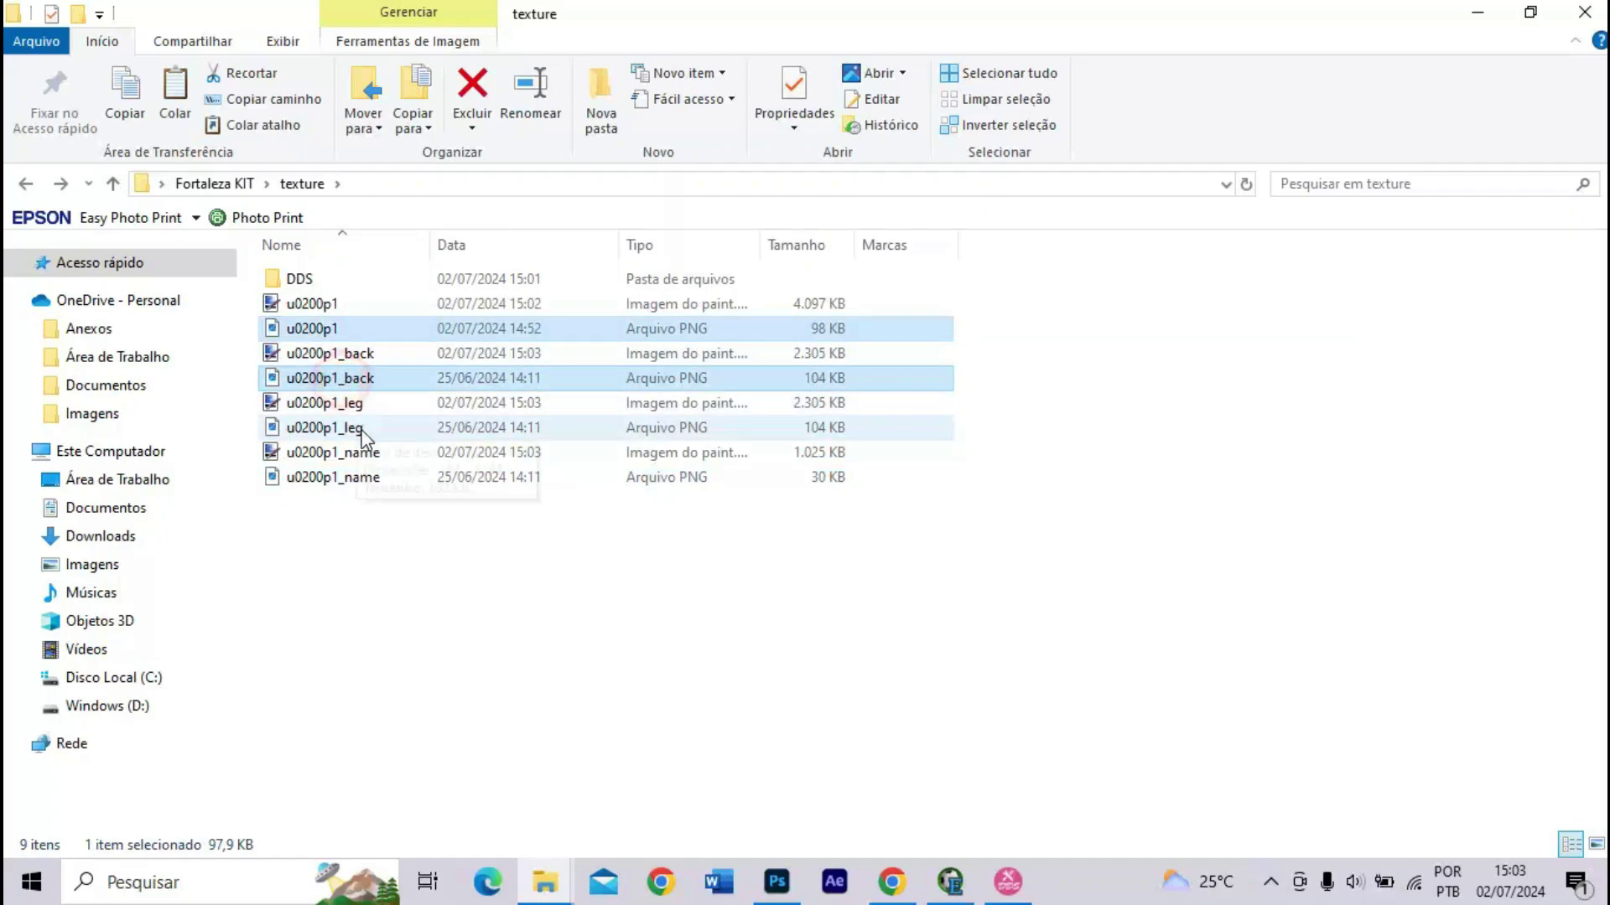
left_click(367, 426, "ctrl")
left_click(385, 476, "ctrl")
left_click_drag(355, 429, 344, 285)
- Move the DDS folder out of the texture folder into Fortaleza KIT
left_click(343, 283)
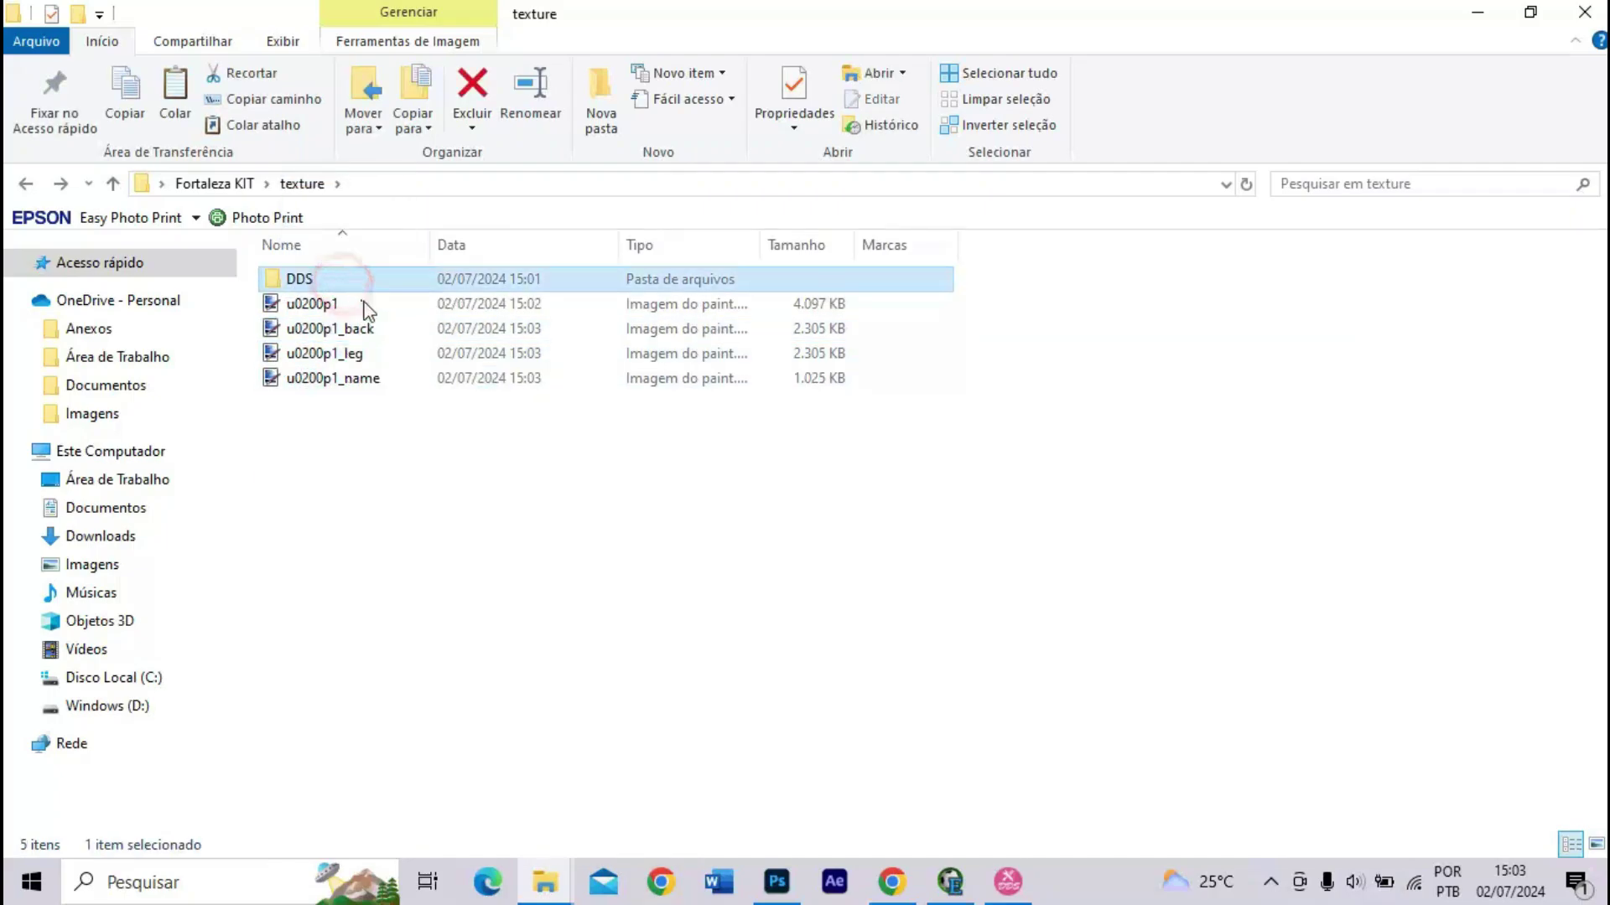
left_click(219, 184)
left_click(526, 530)
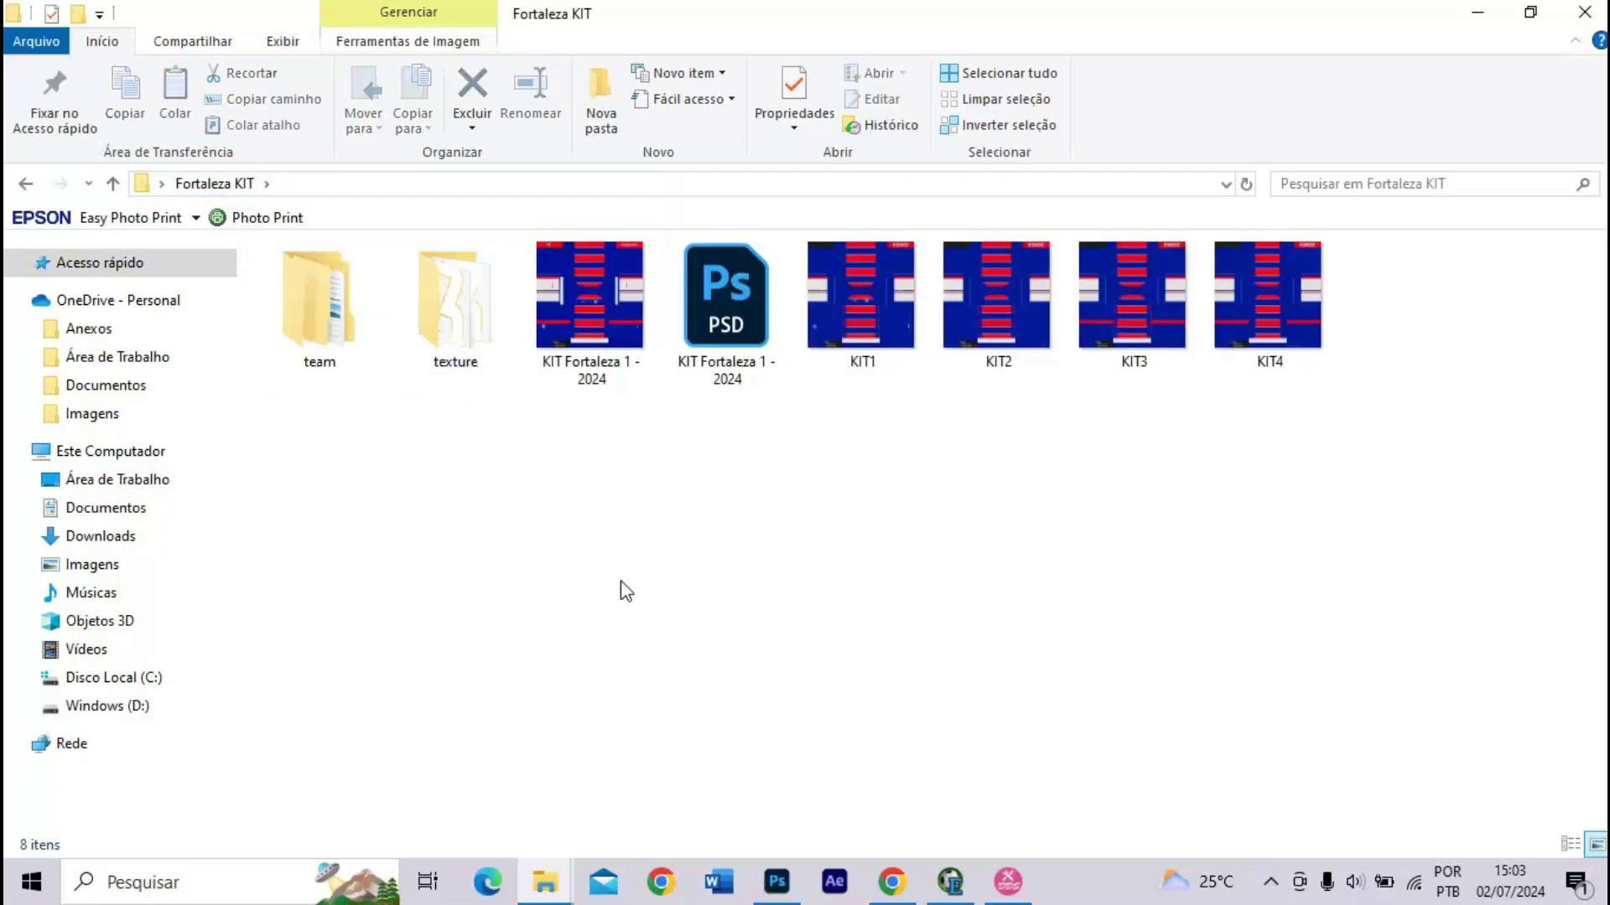
- Check the four u0200p1 texture files in the texture folder and look into the relocated DDS folder
left_click(518, 306)
double_click(482, 310)
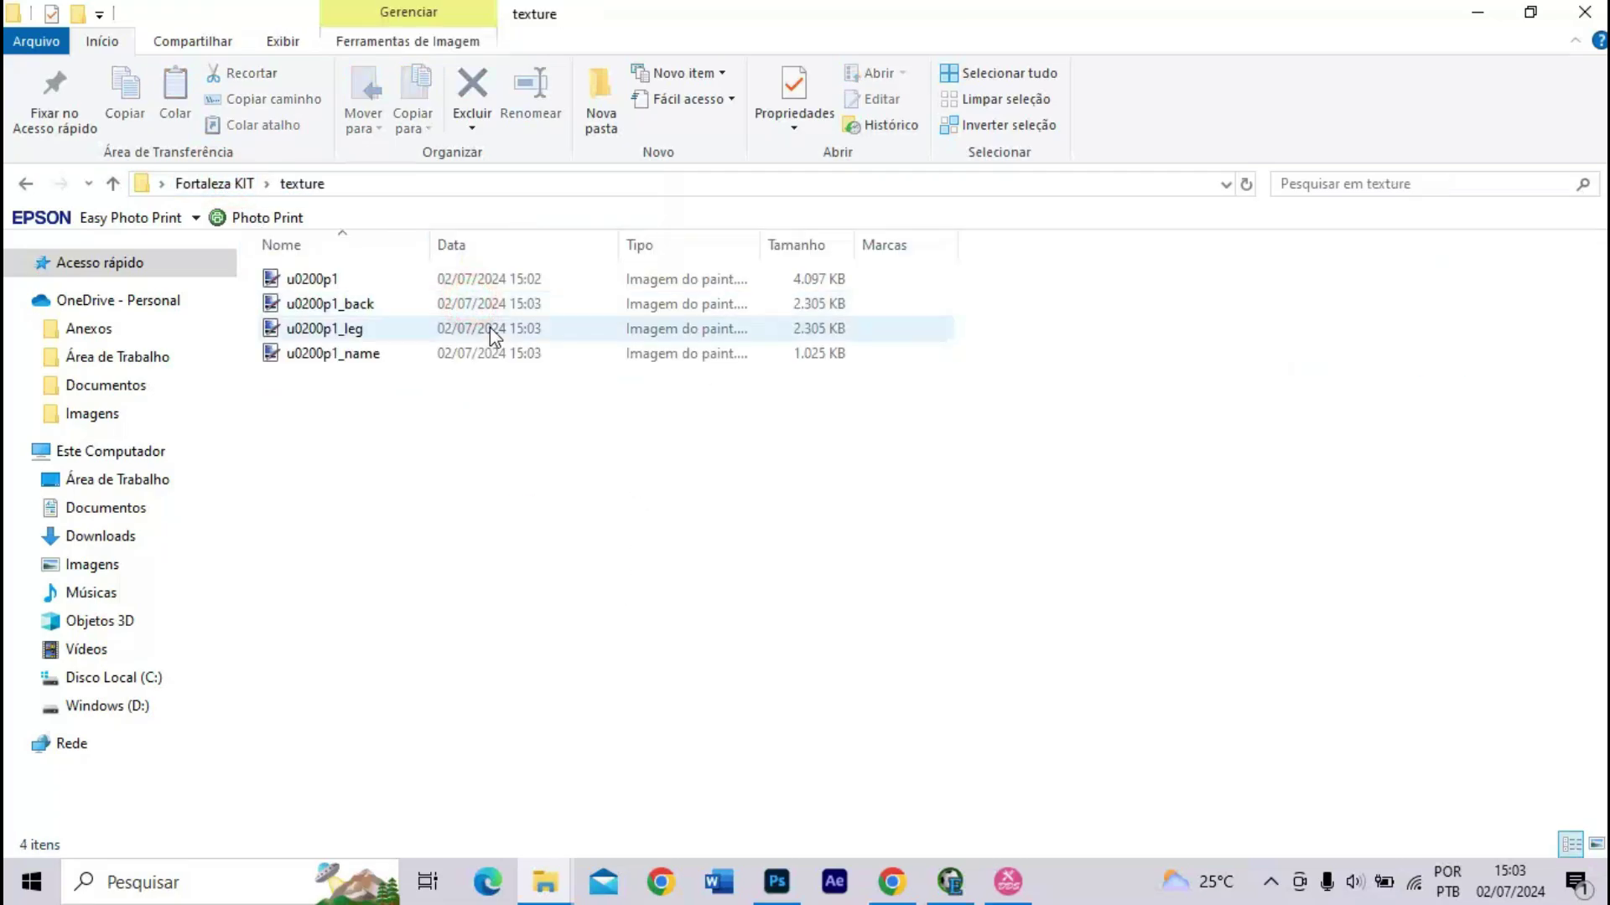
left_click_drag(477, 411, 323, 278)
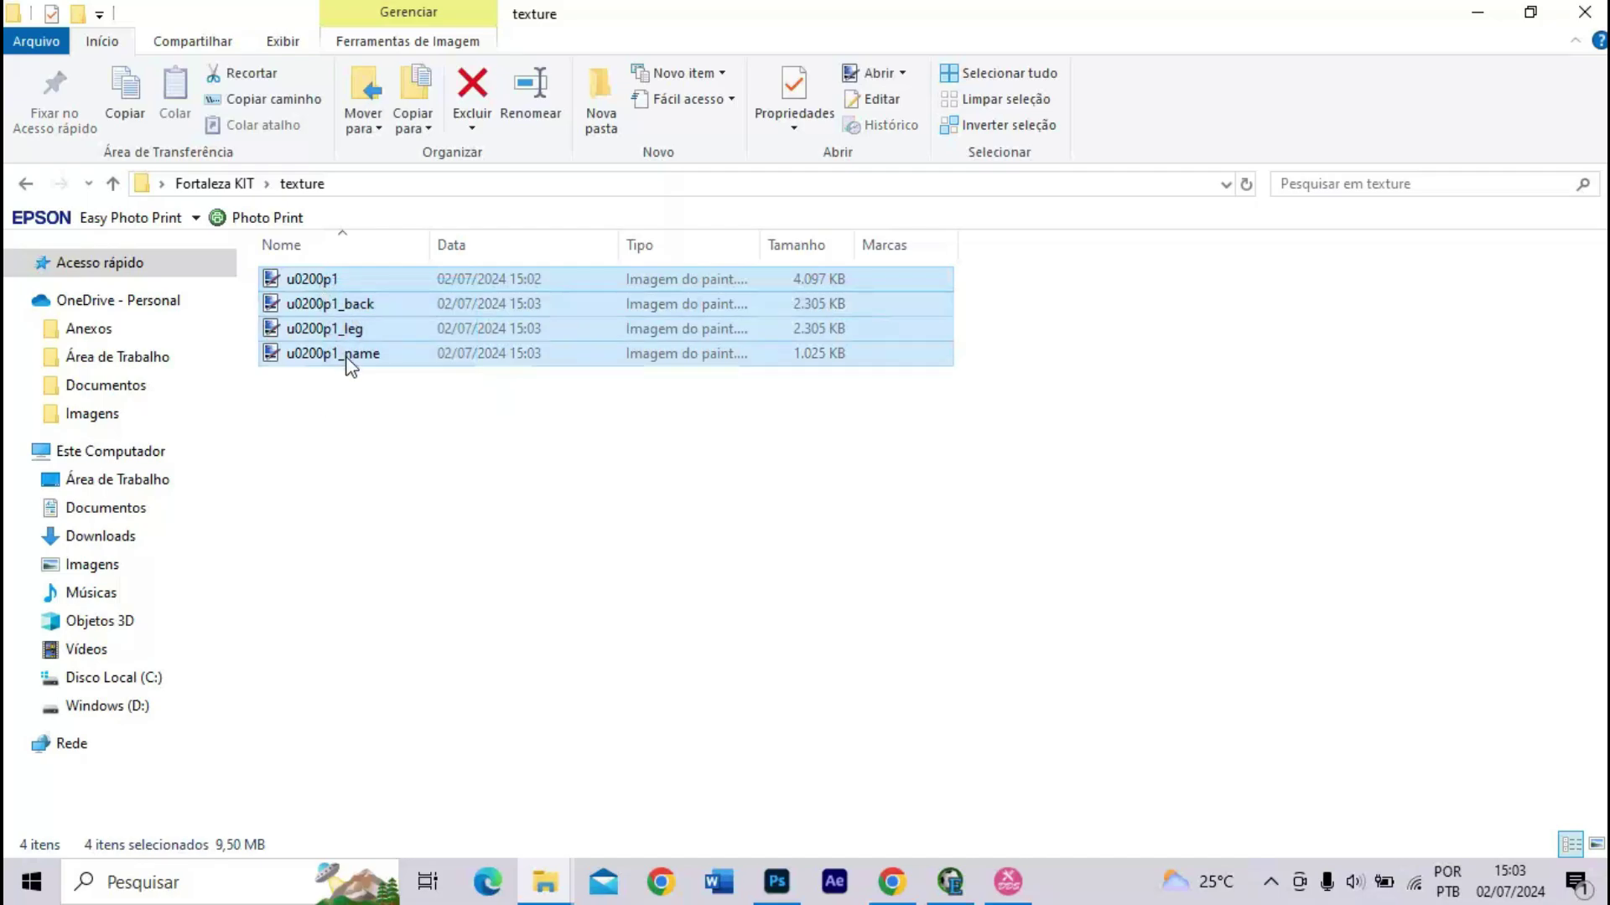
key("alt+Left")
double_click(322, 285)
key("alt+Left")
- Open the 200 subfolder of the team folder in Fortaleza KIT and check its contents
double_click(436, 306)
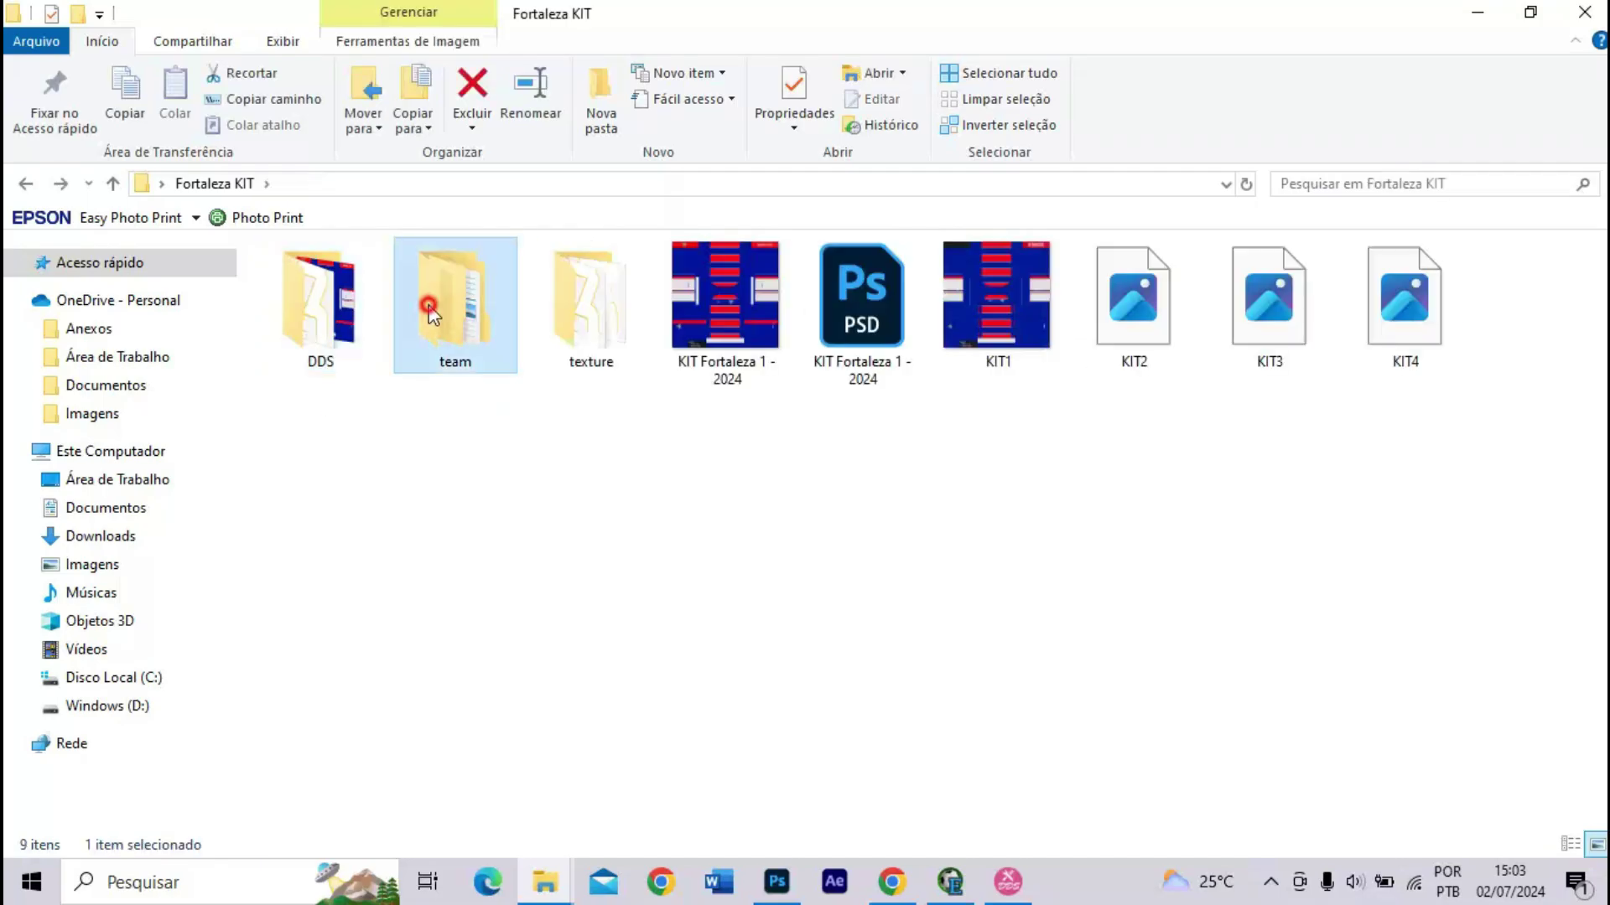
double_click(362, 277)
left_click_drag(442, 324, 624, 554)
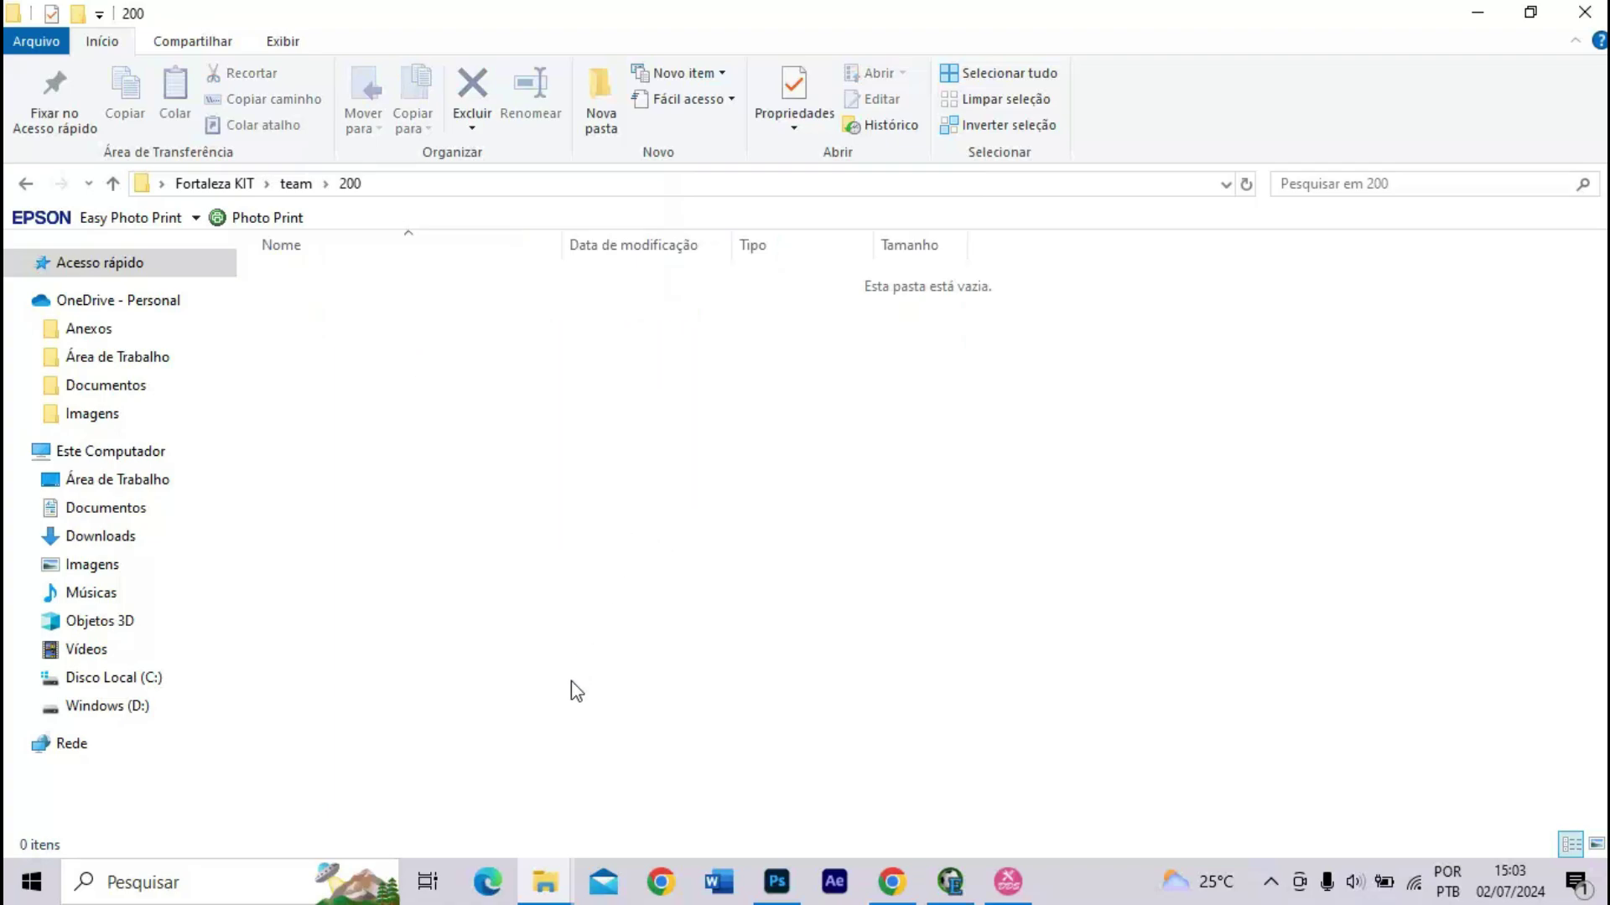
- Open dt34_win from the Data folder of PES 17 - DDO PES in CRI Packed File Maker and look through its file list
mouse_move(553, 876)
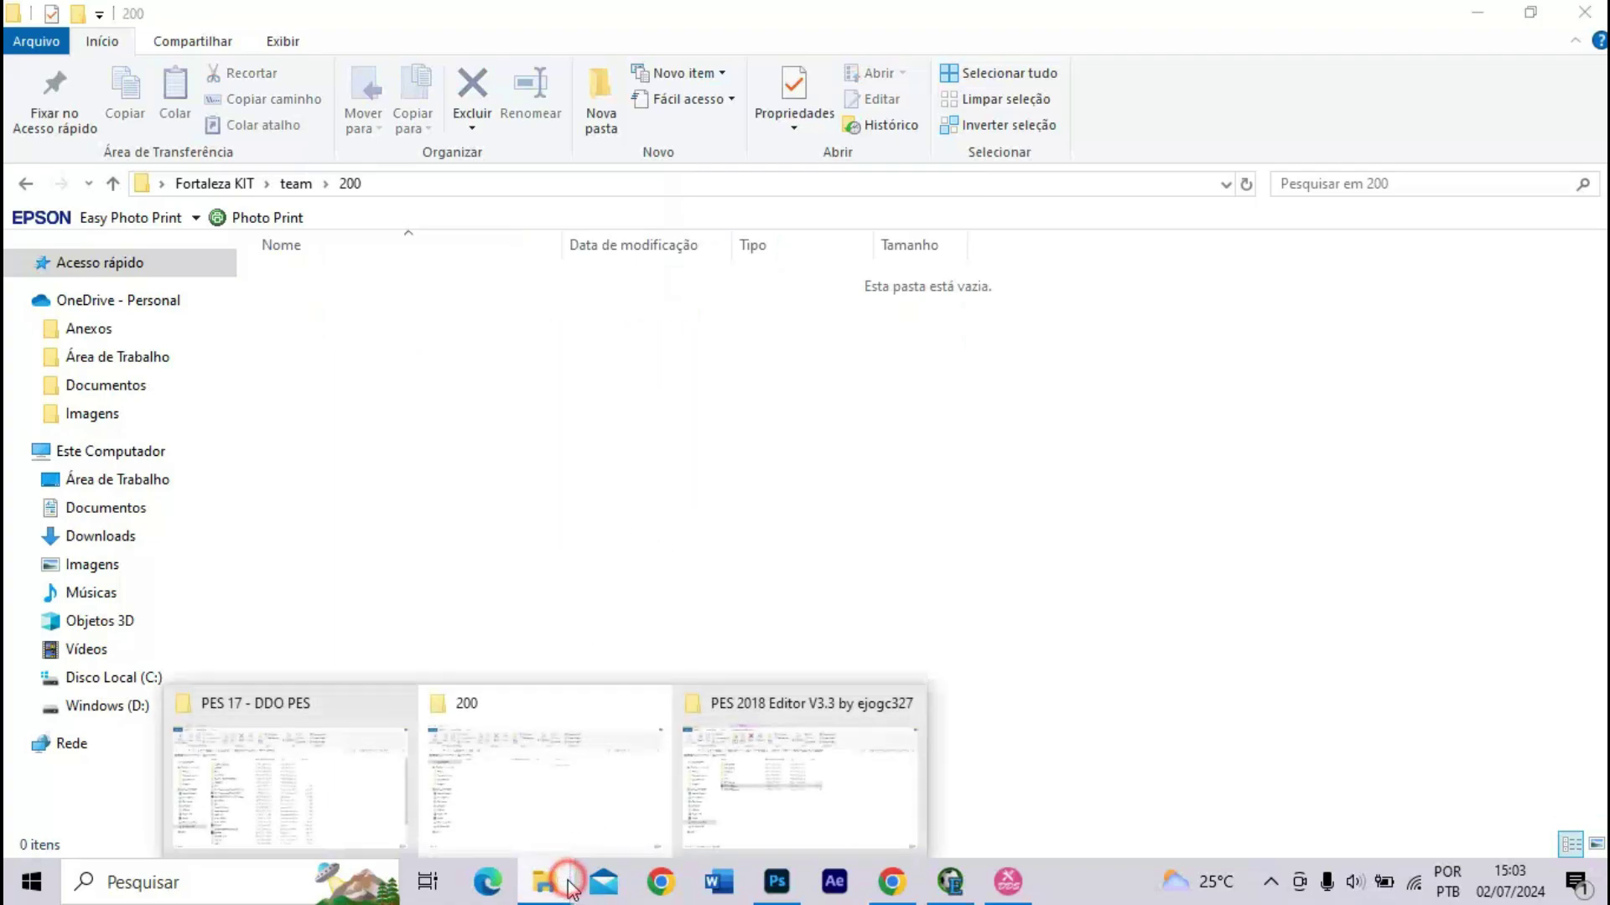
left_click(380, 784)
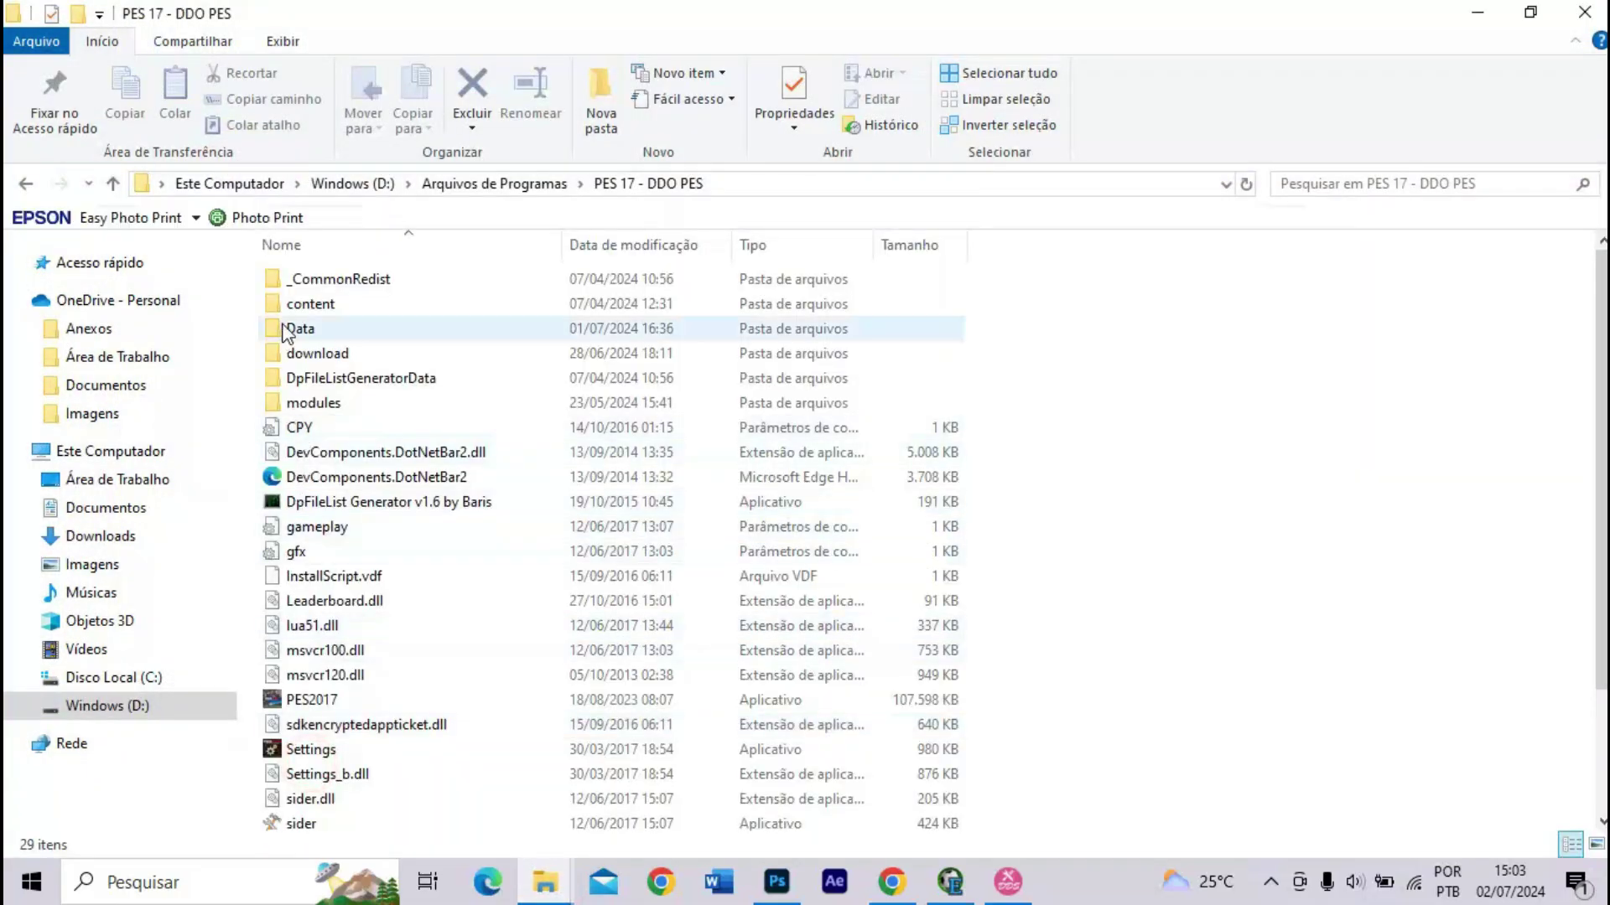
double_click(287, 333)
scroll(327, 403, "down", 7)
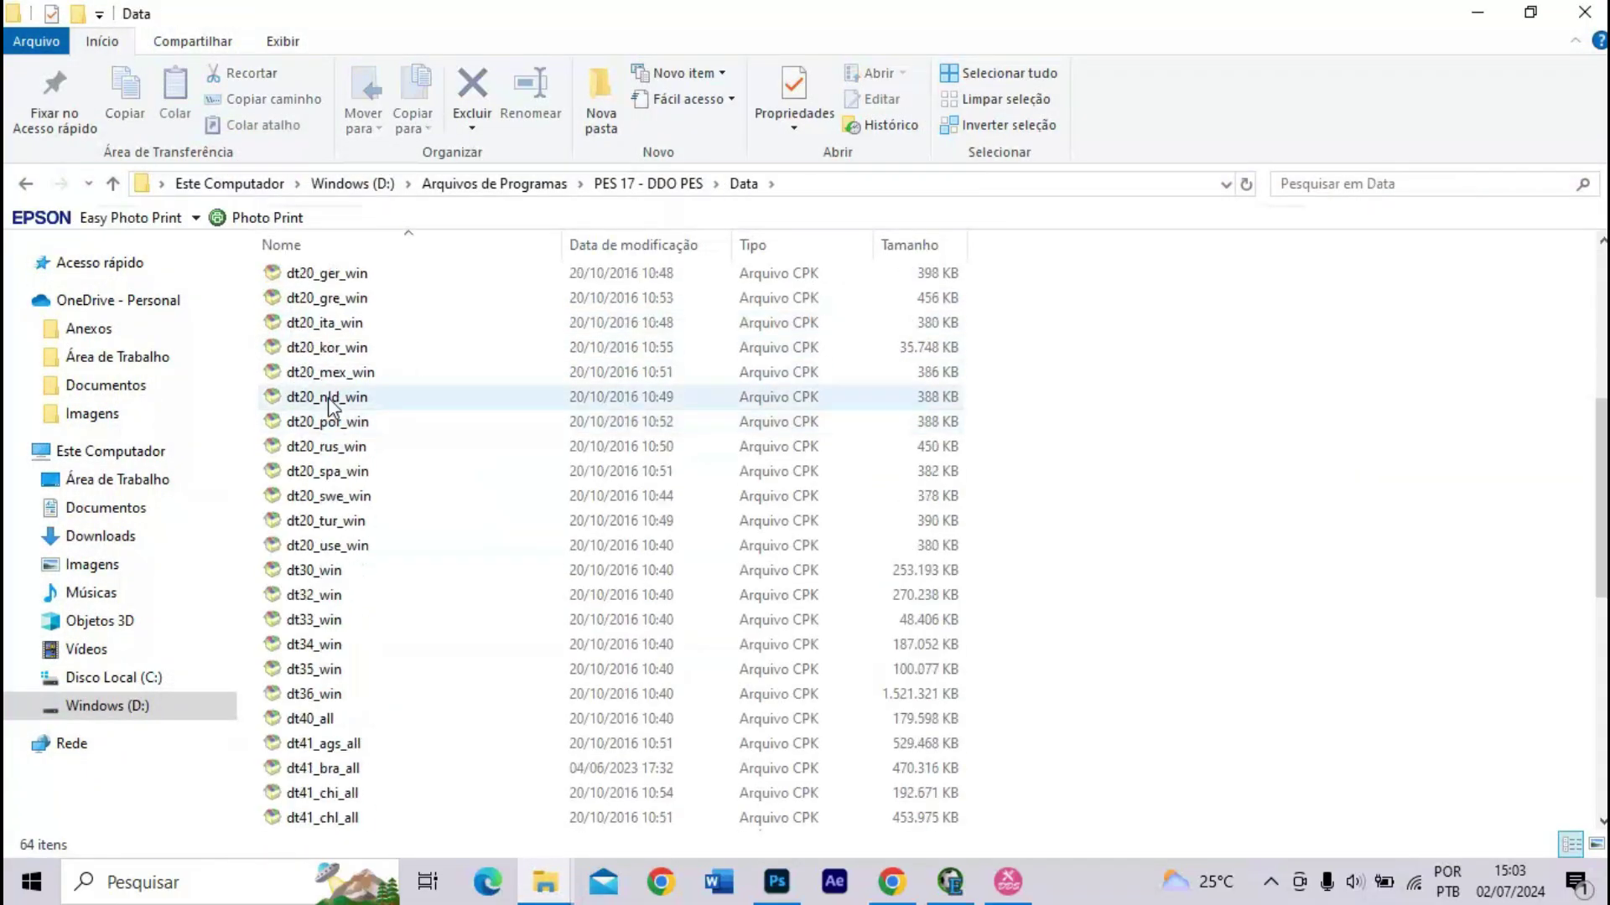
scroll(329, 406, "down", 6)
scroll(330, 406, "up", 3)
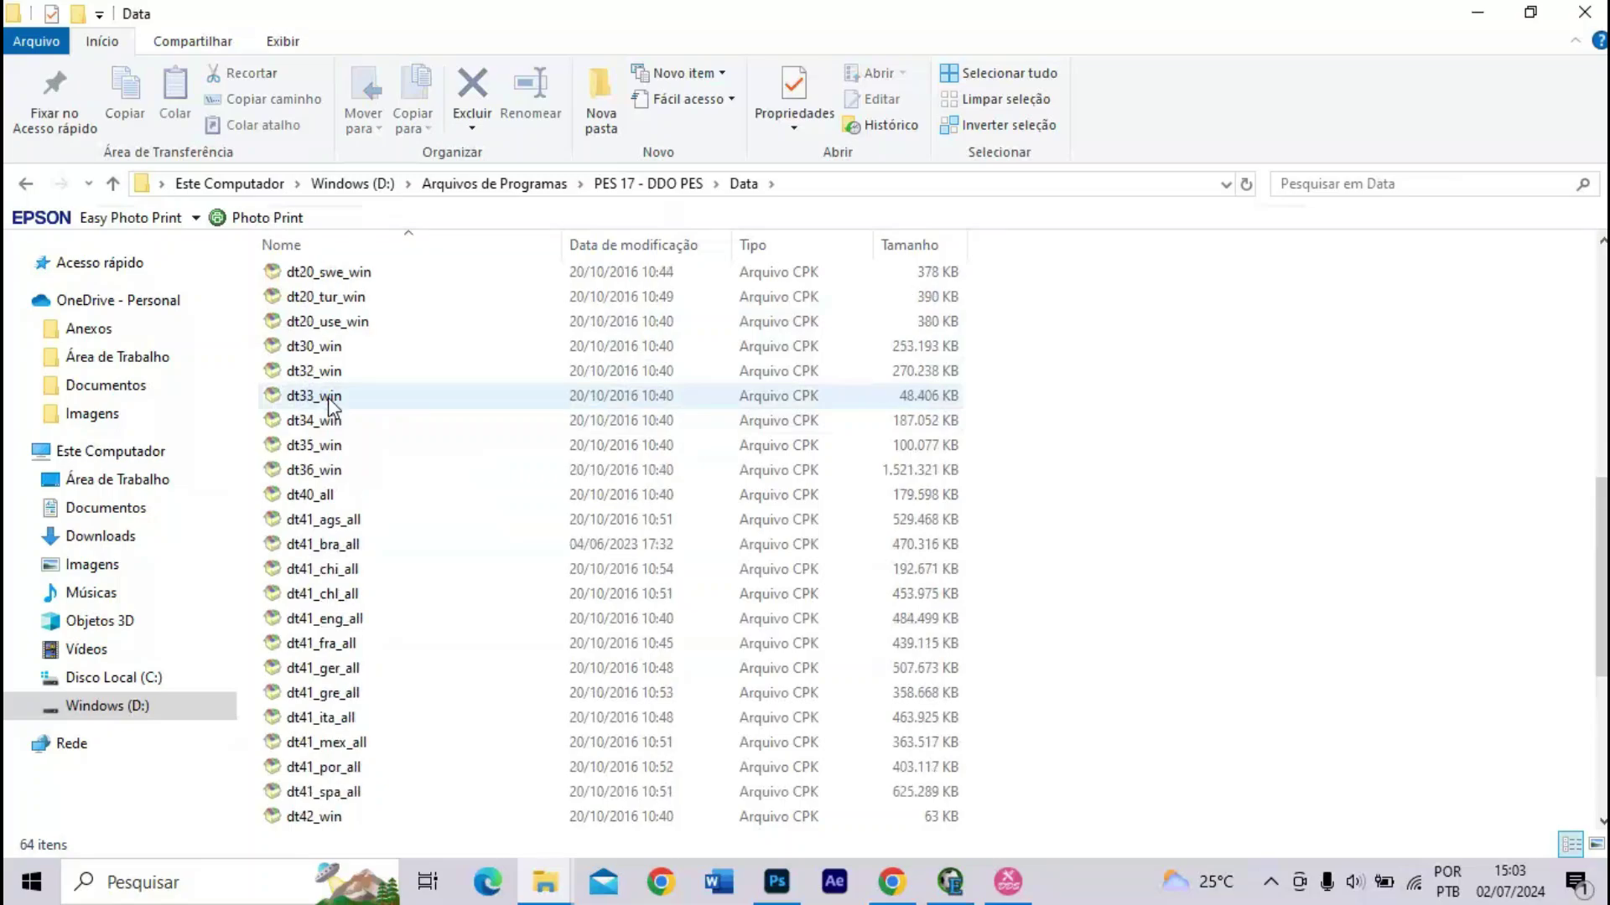
left_click(336, 421)
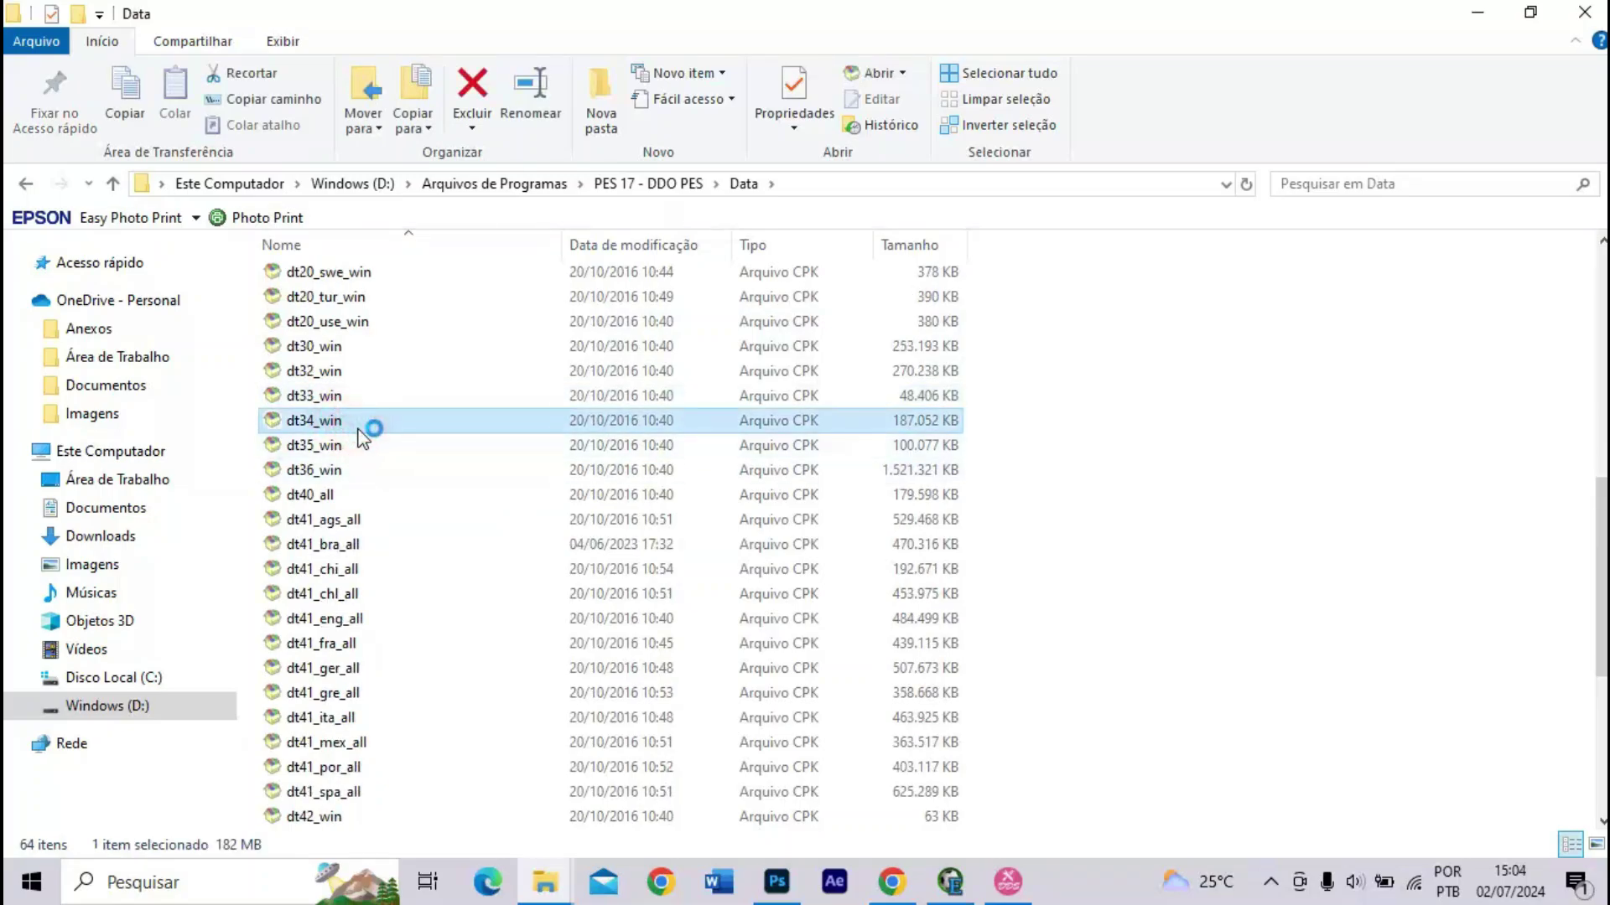
double_click(358, 428)
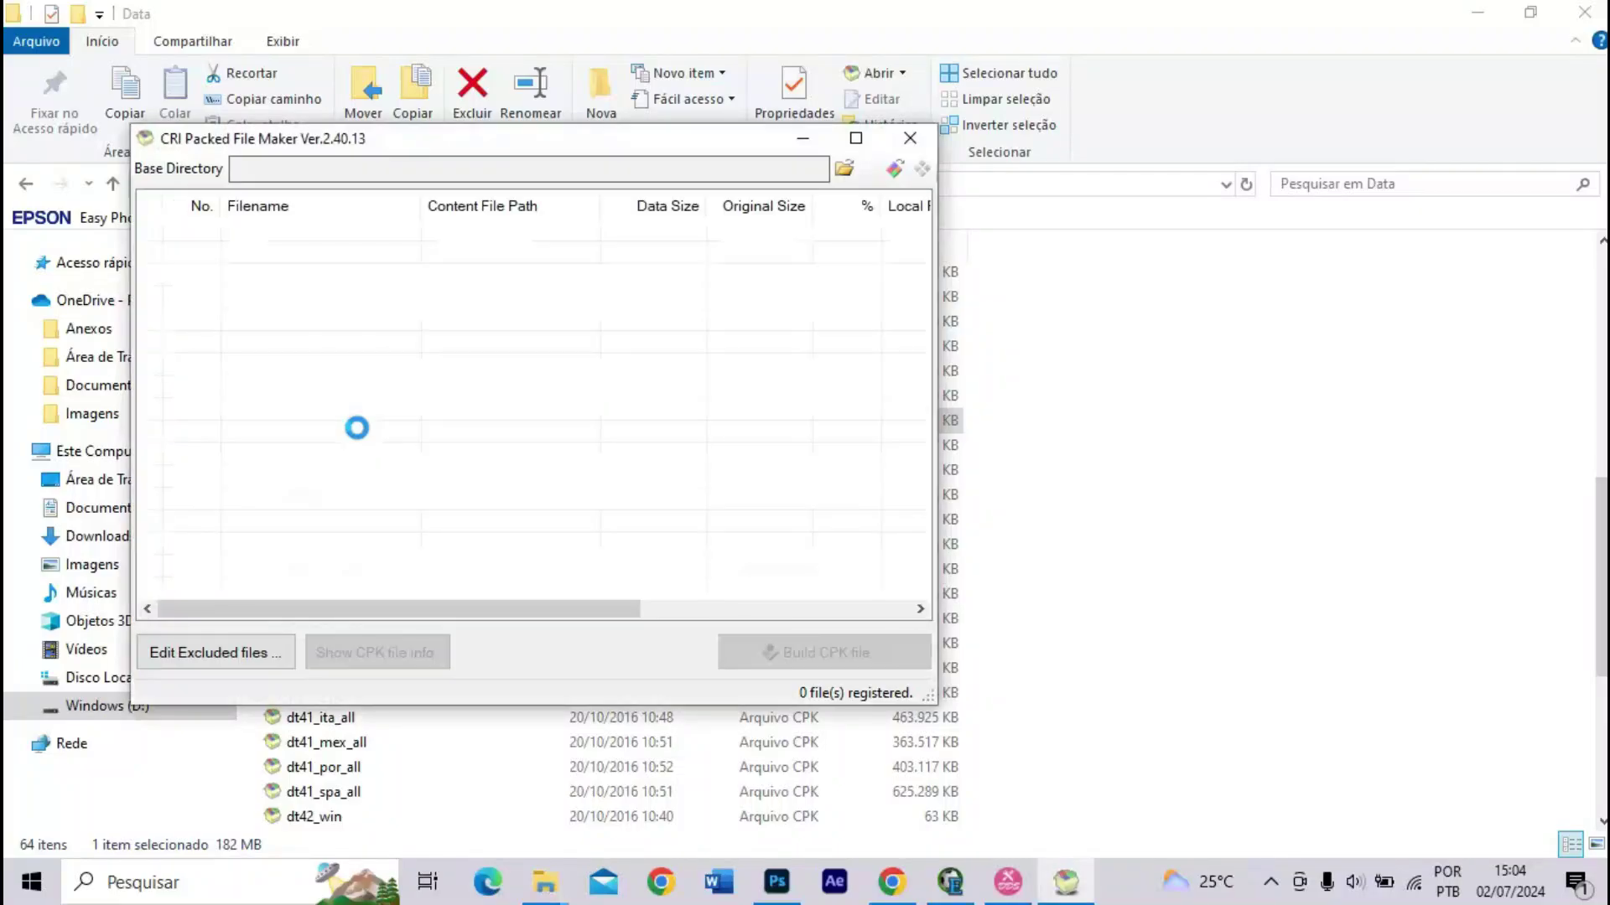
scroll(379, 436, "down", 14)
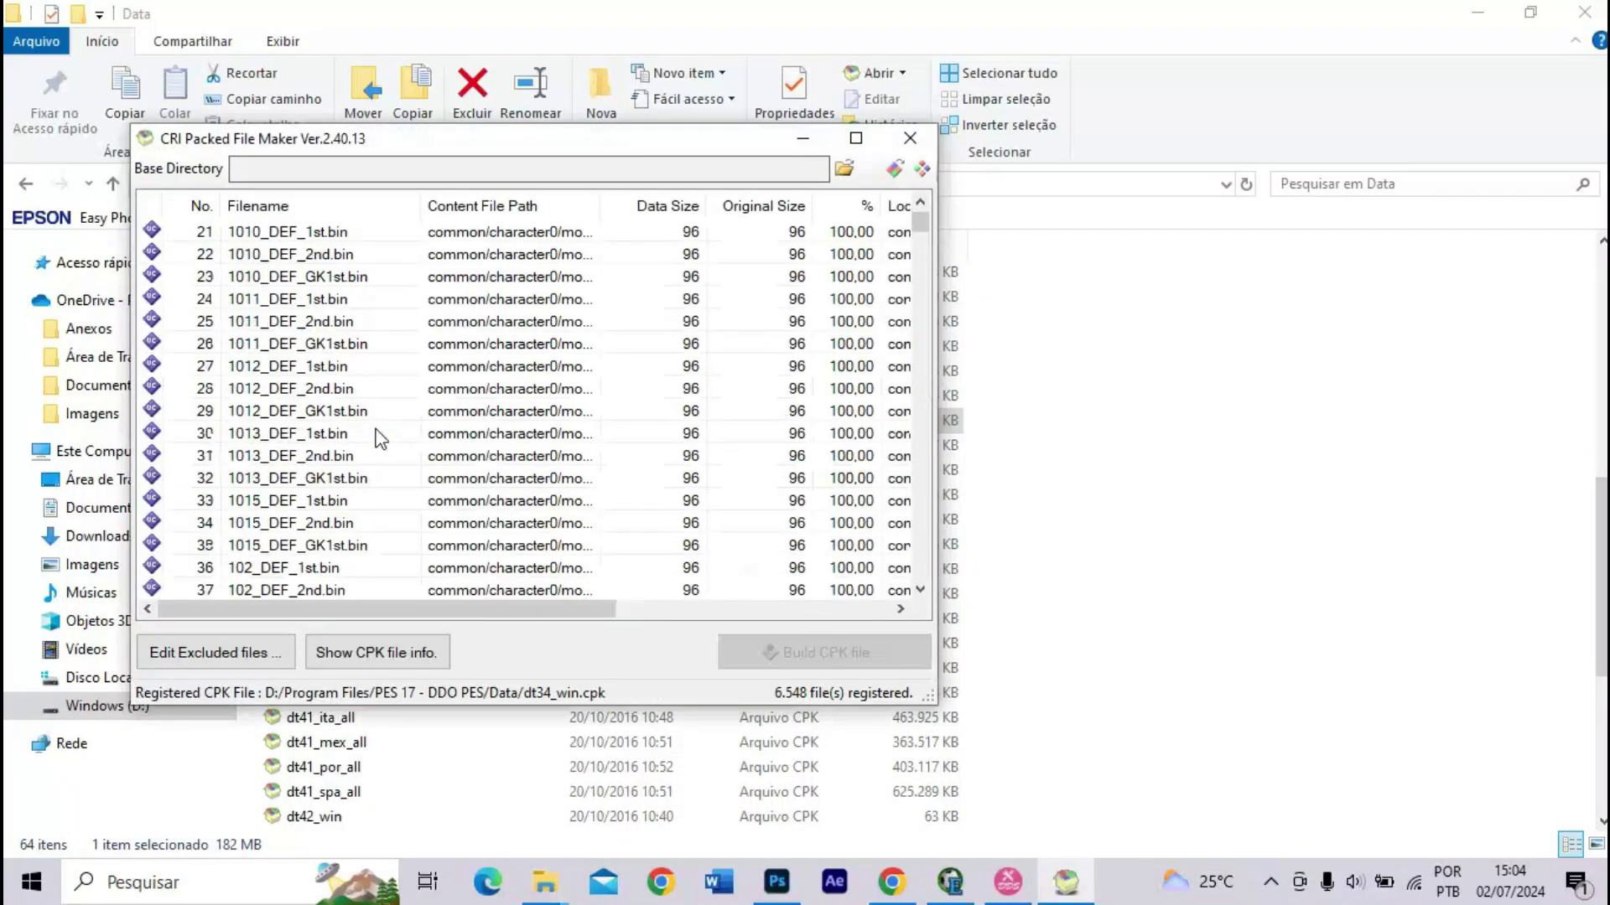
scroll(379, 436, "down", 20)
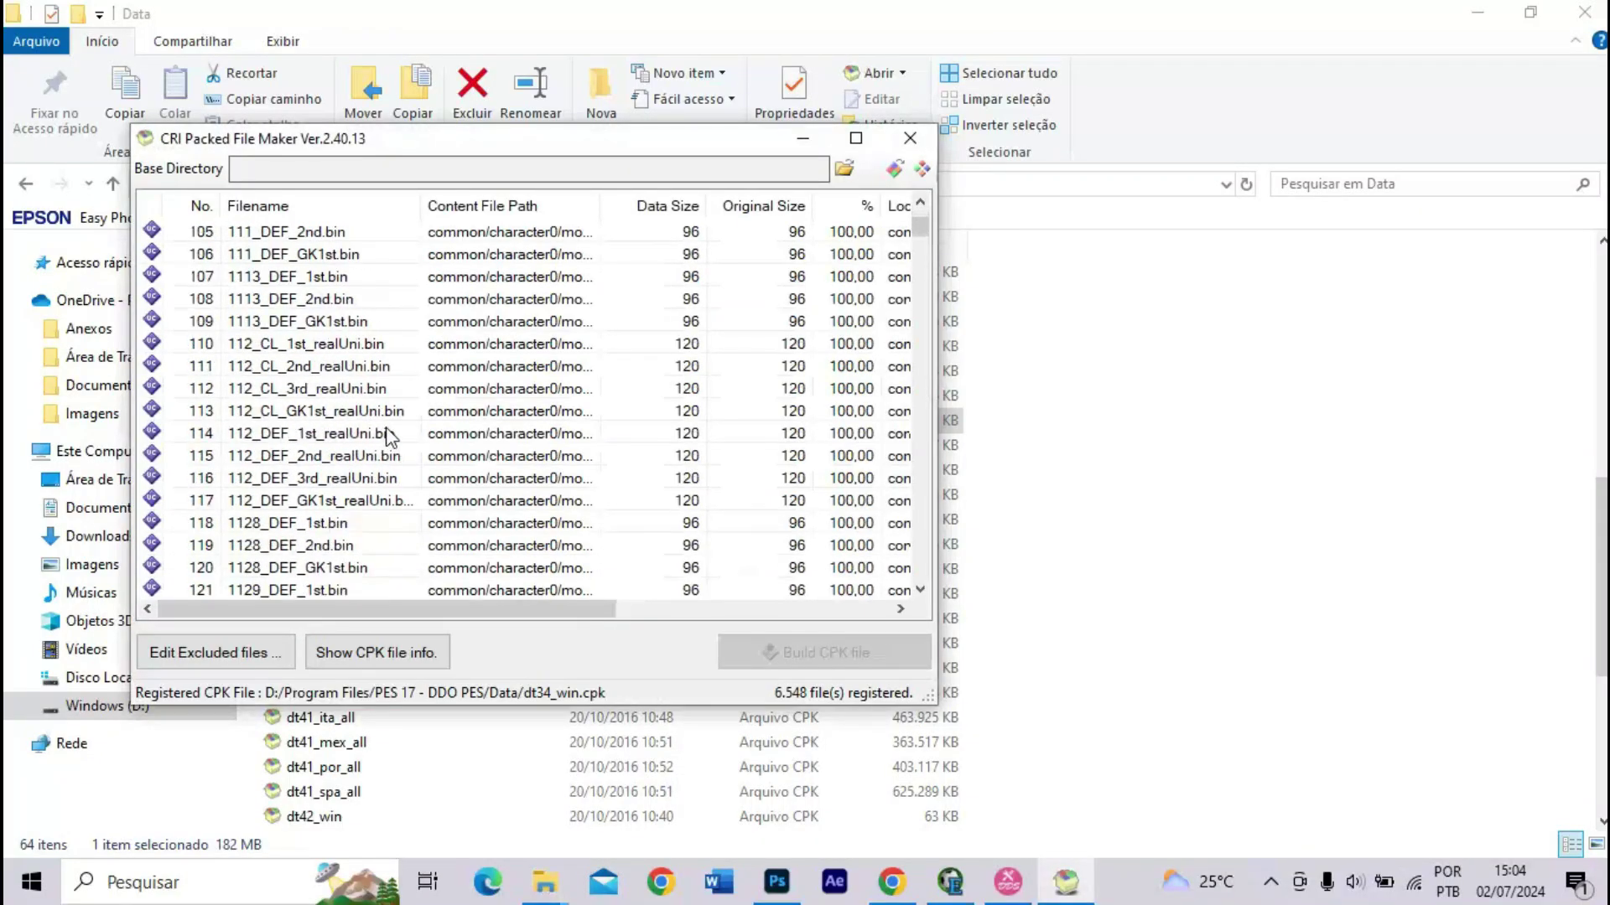
scroll(537, 385, "down", 11)
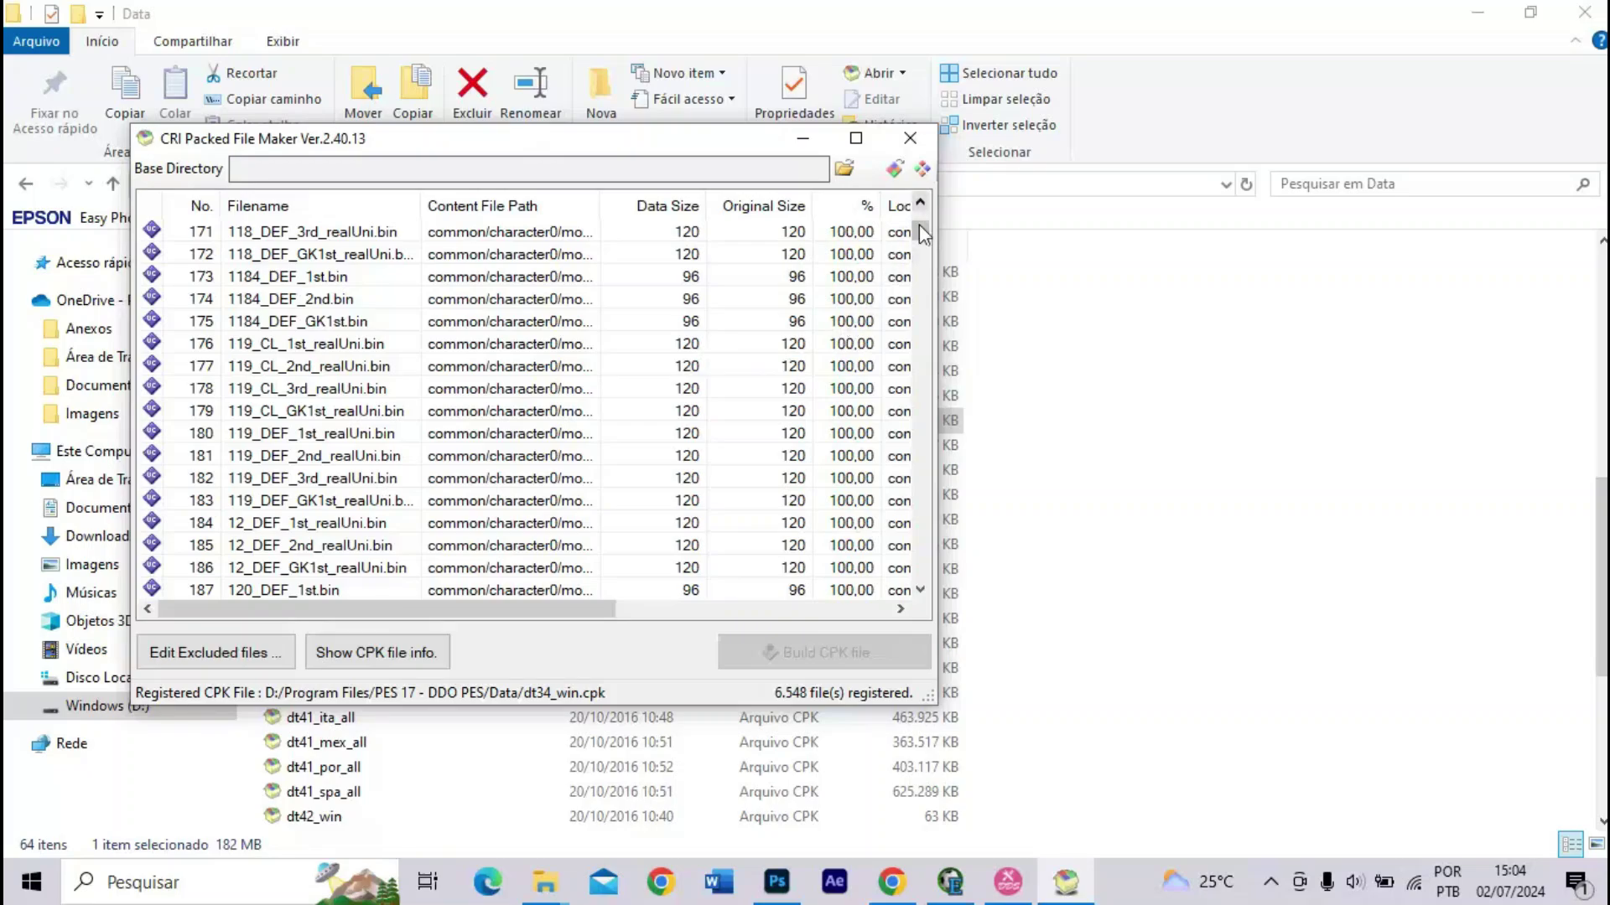
- Extract the contents of dt34_win into a new desktop folder named dt34_win
left_click(923, 171)
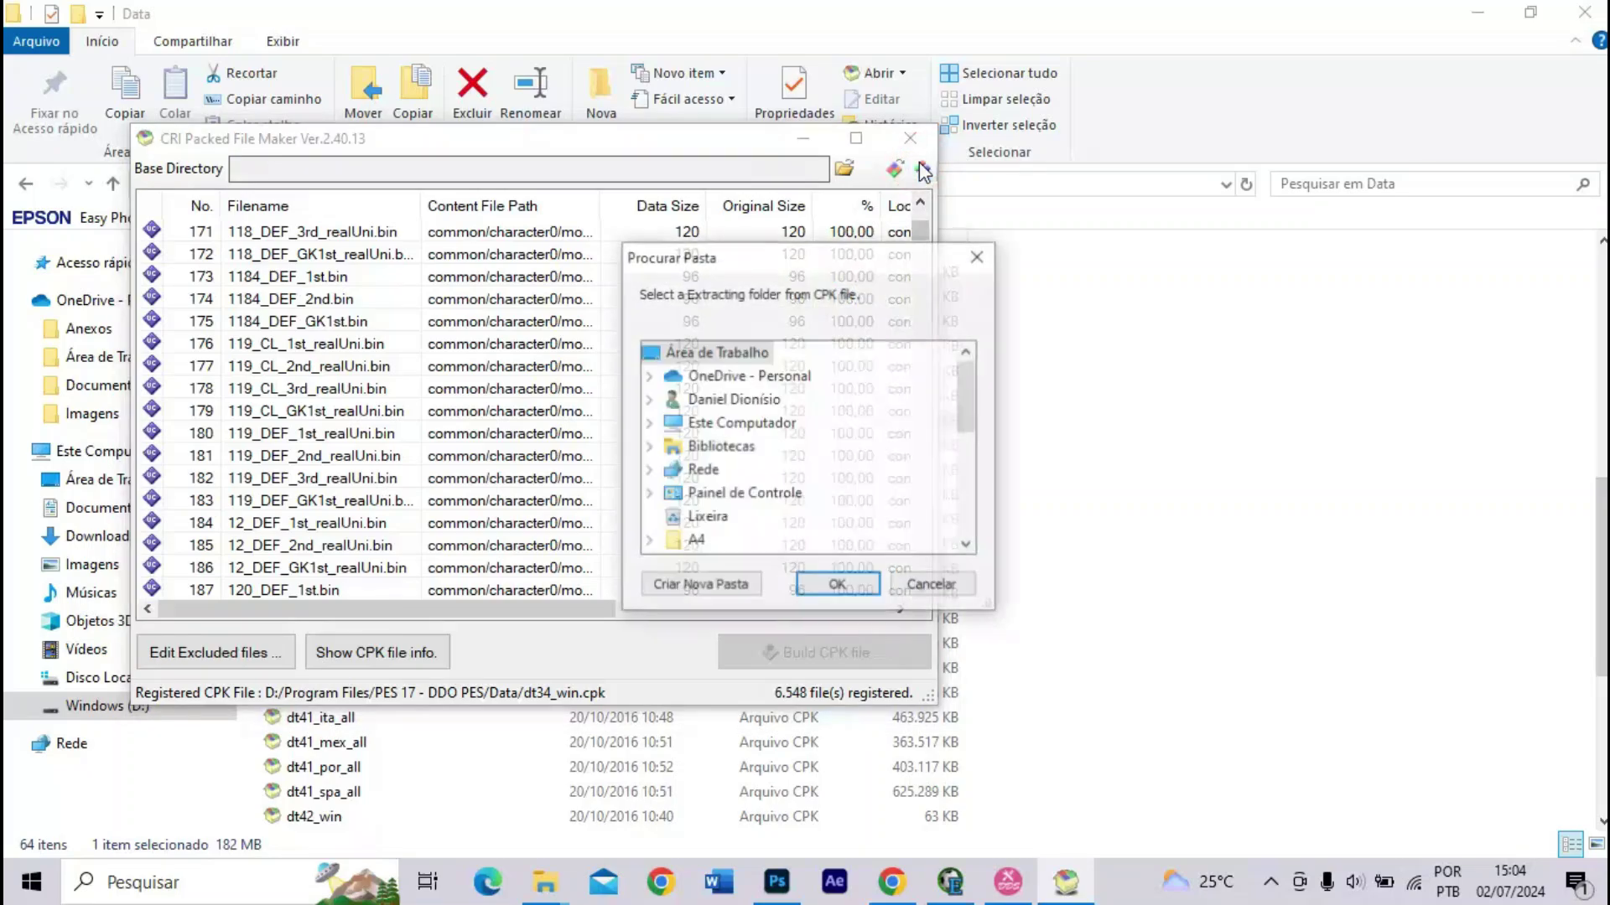
left_click(694, 354)
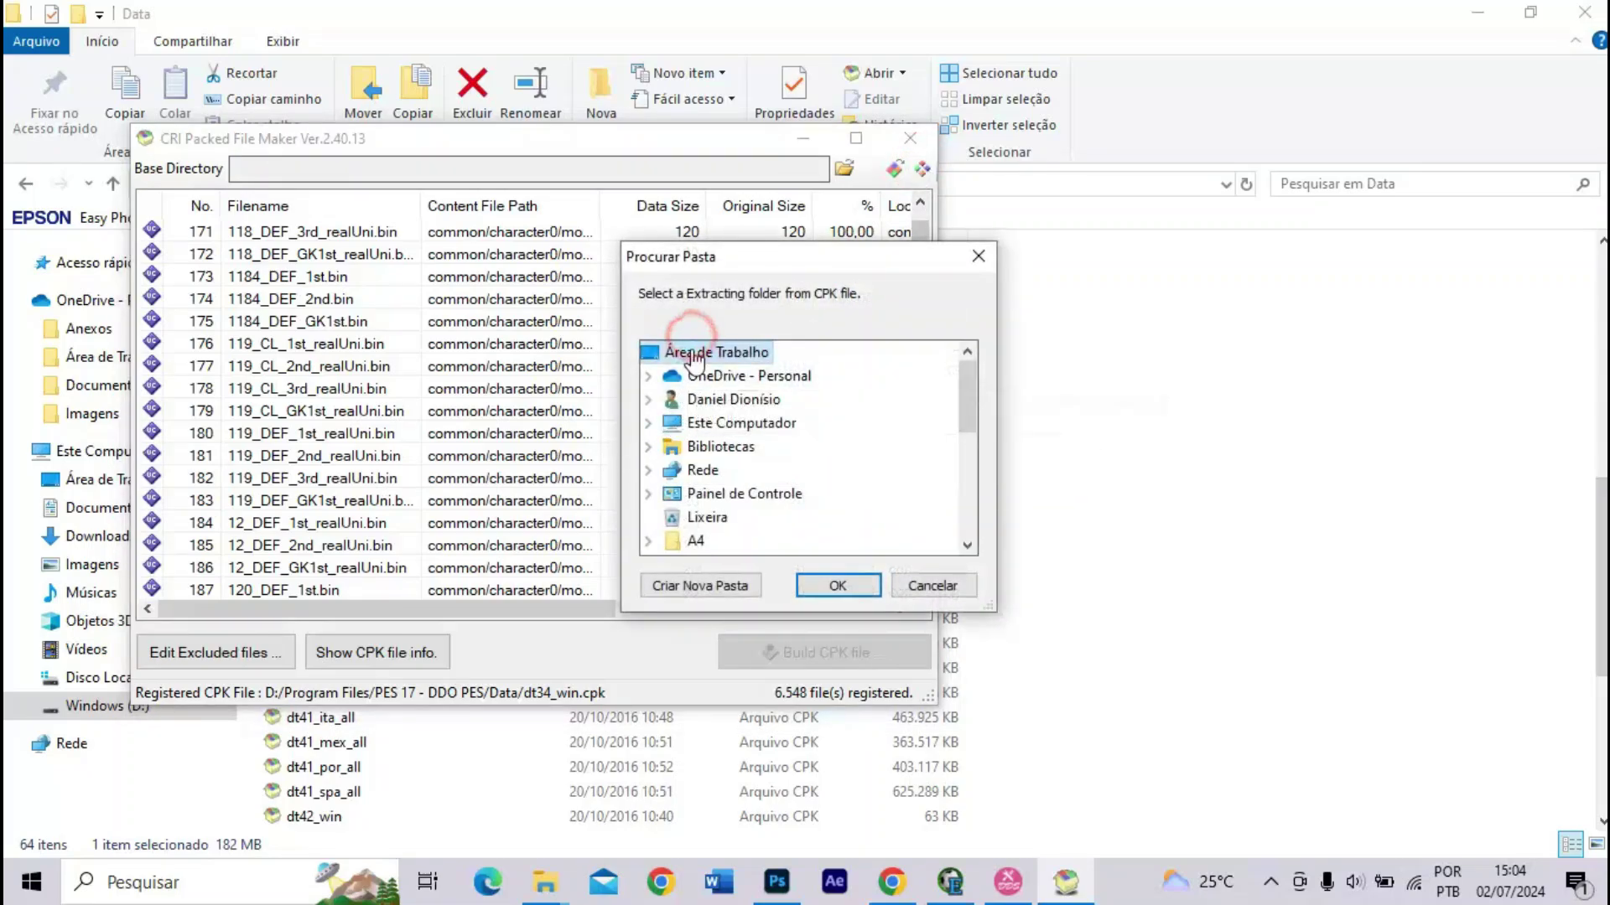
left_click(666, 586)
type("d")
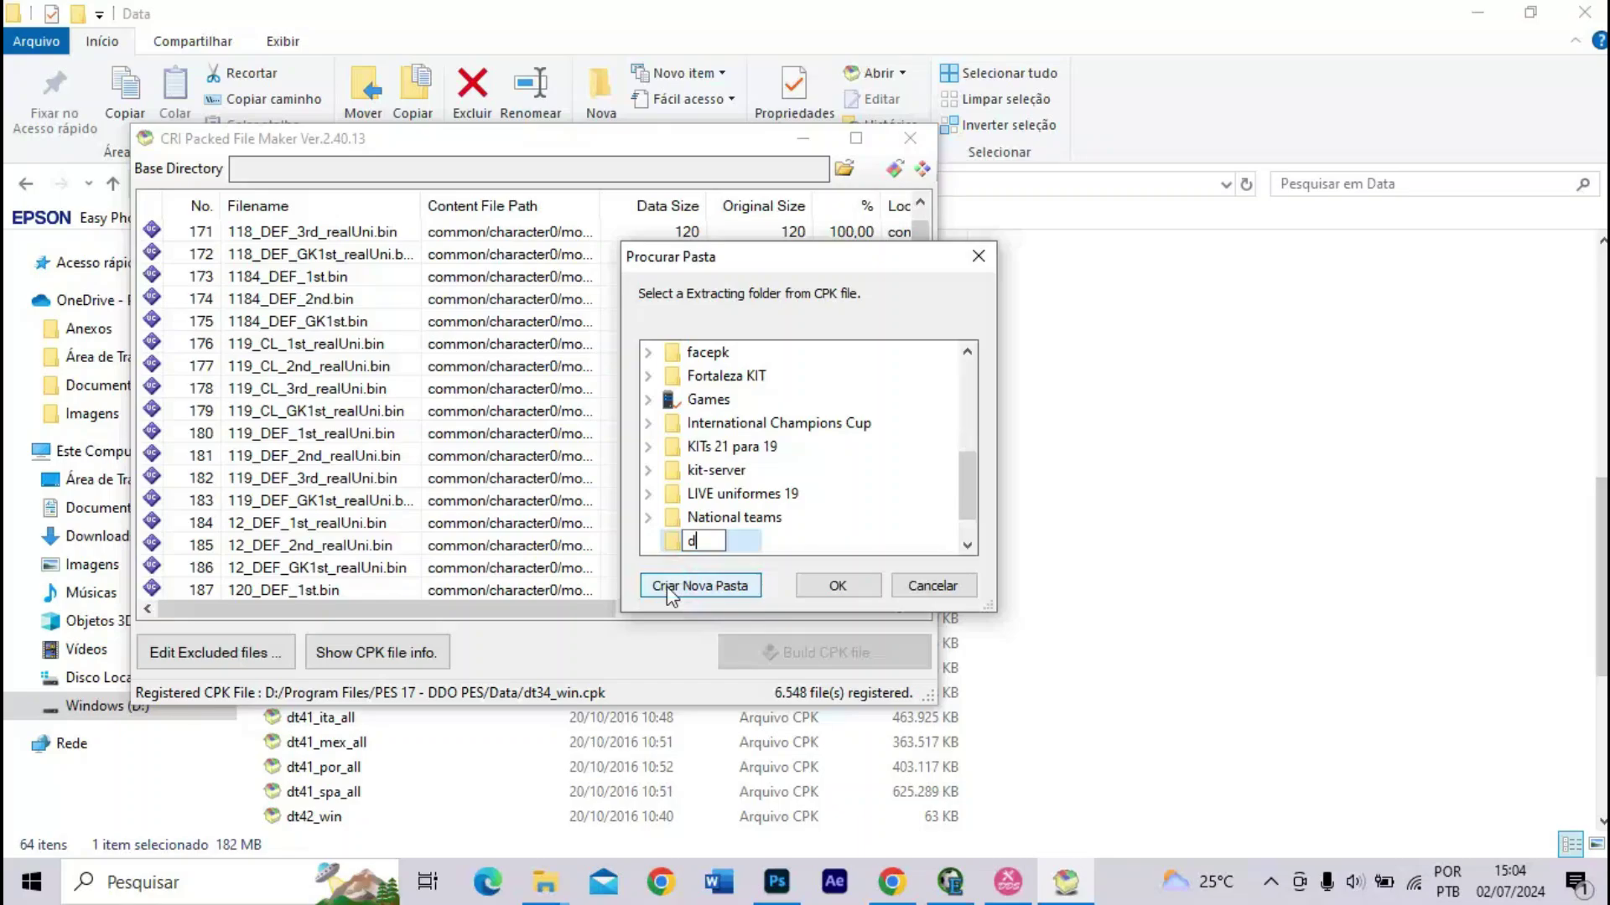
type("t34_win")
key("Escape")
left_click(807, 580)
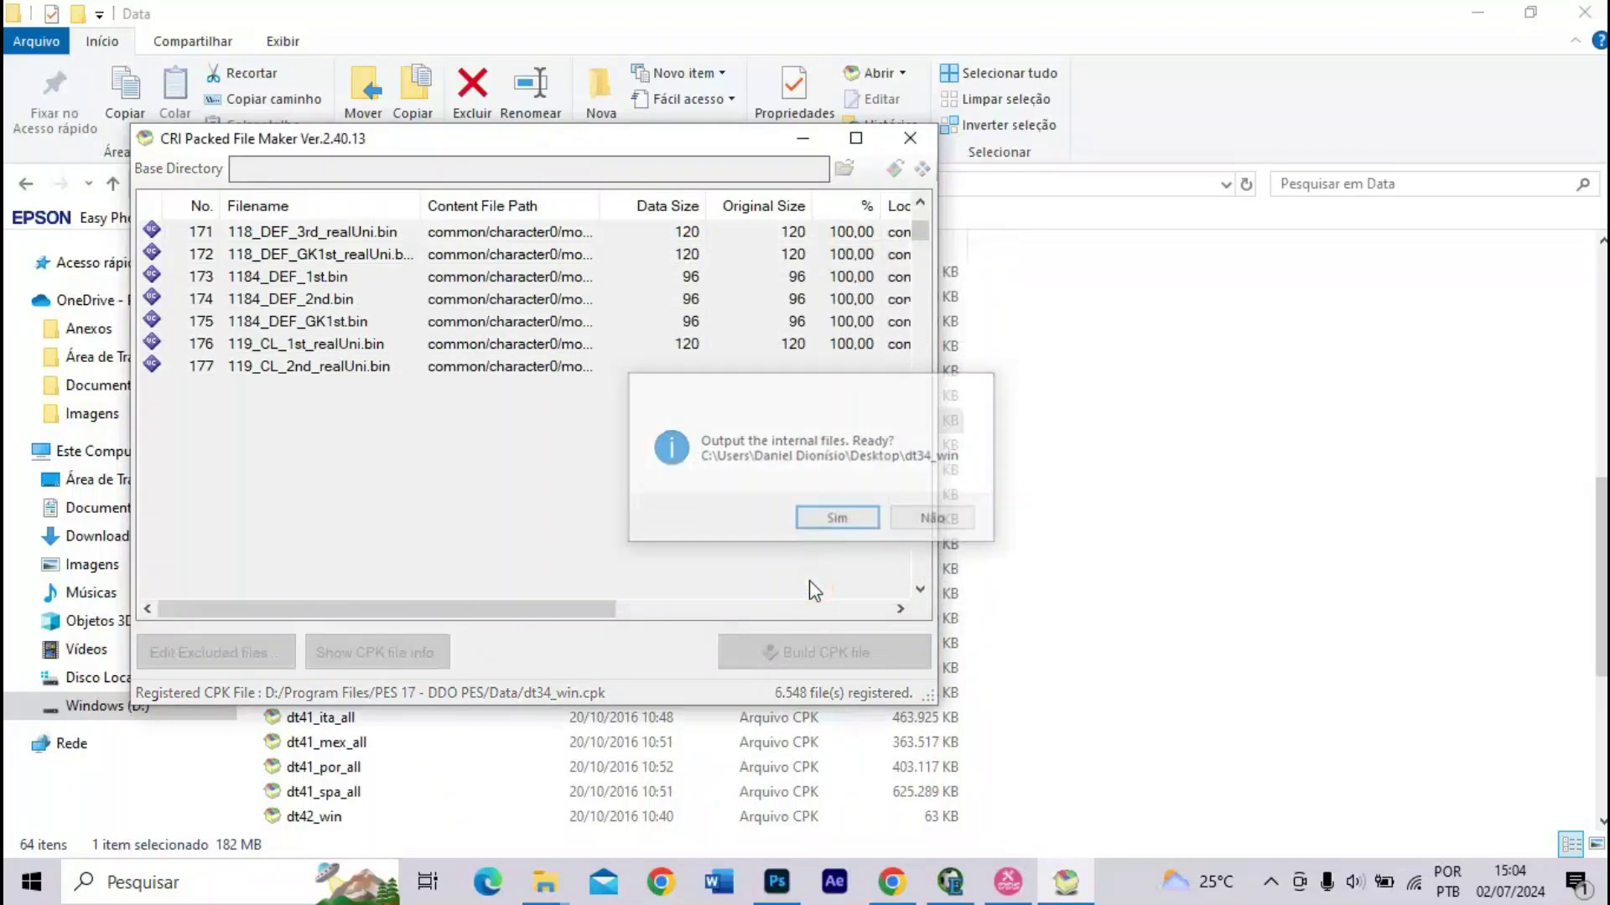
key("Return")
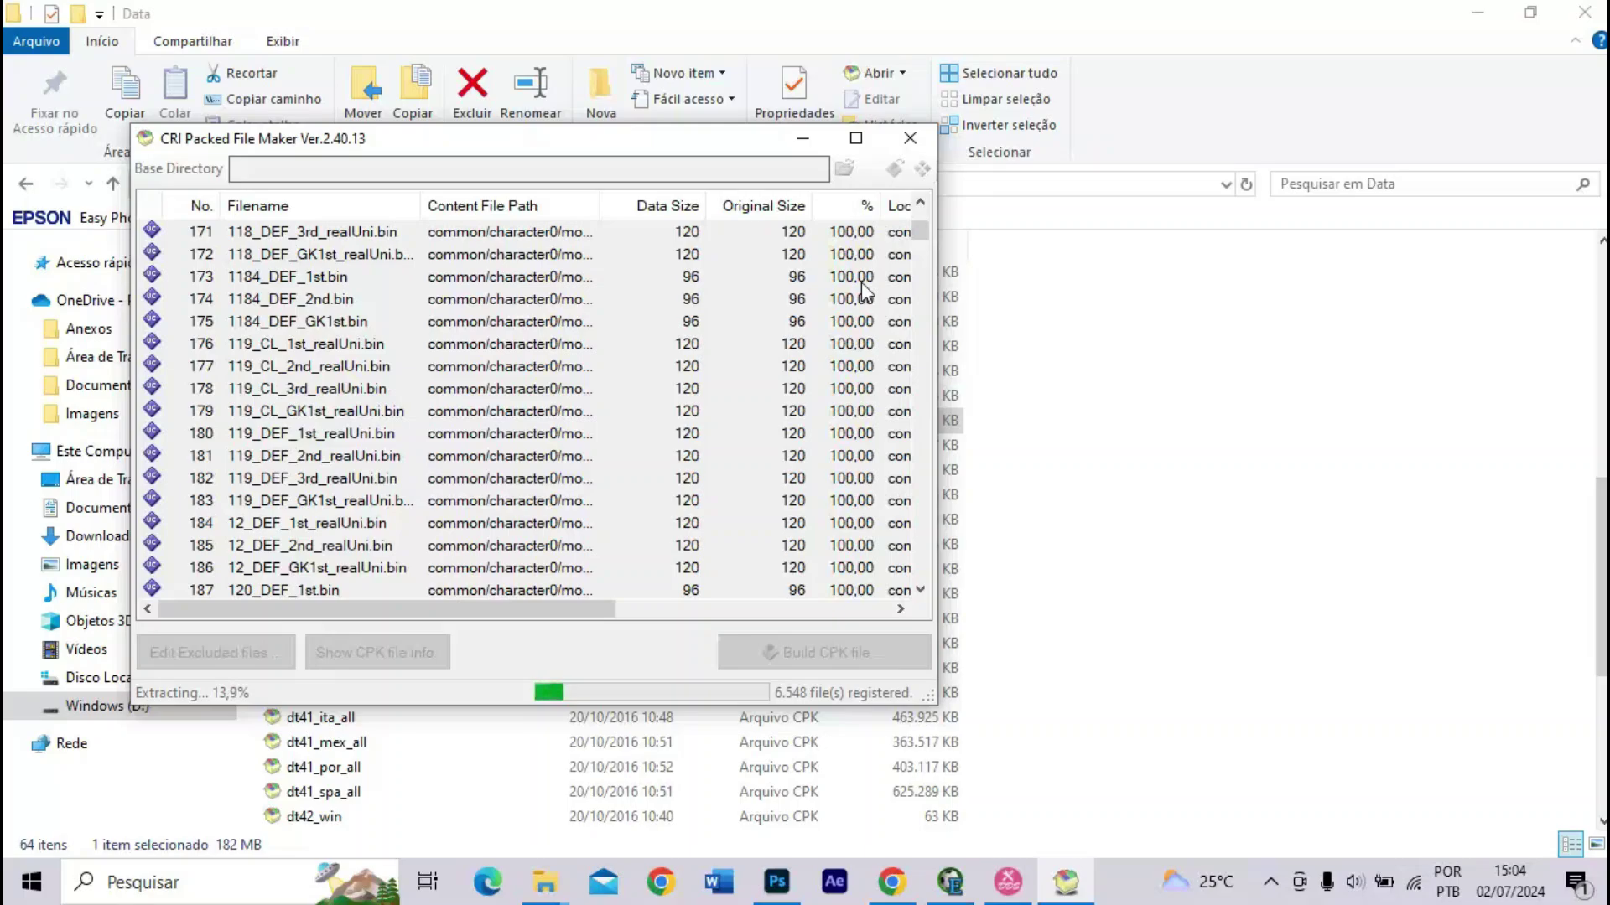
- Open the extracted dt34_win folder on the desktop and go down through common, character0, model, character and uniform to team
key("super+d")
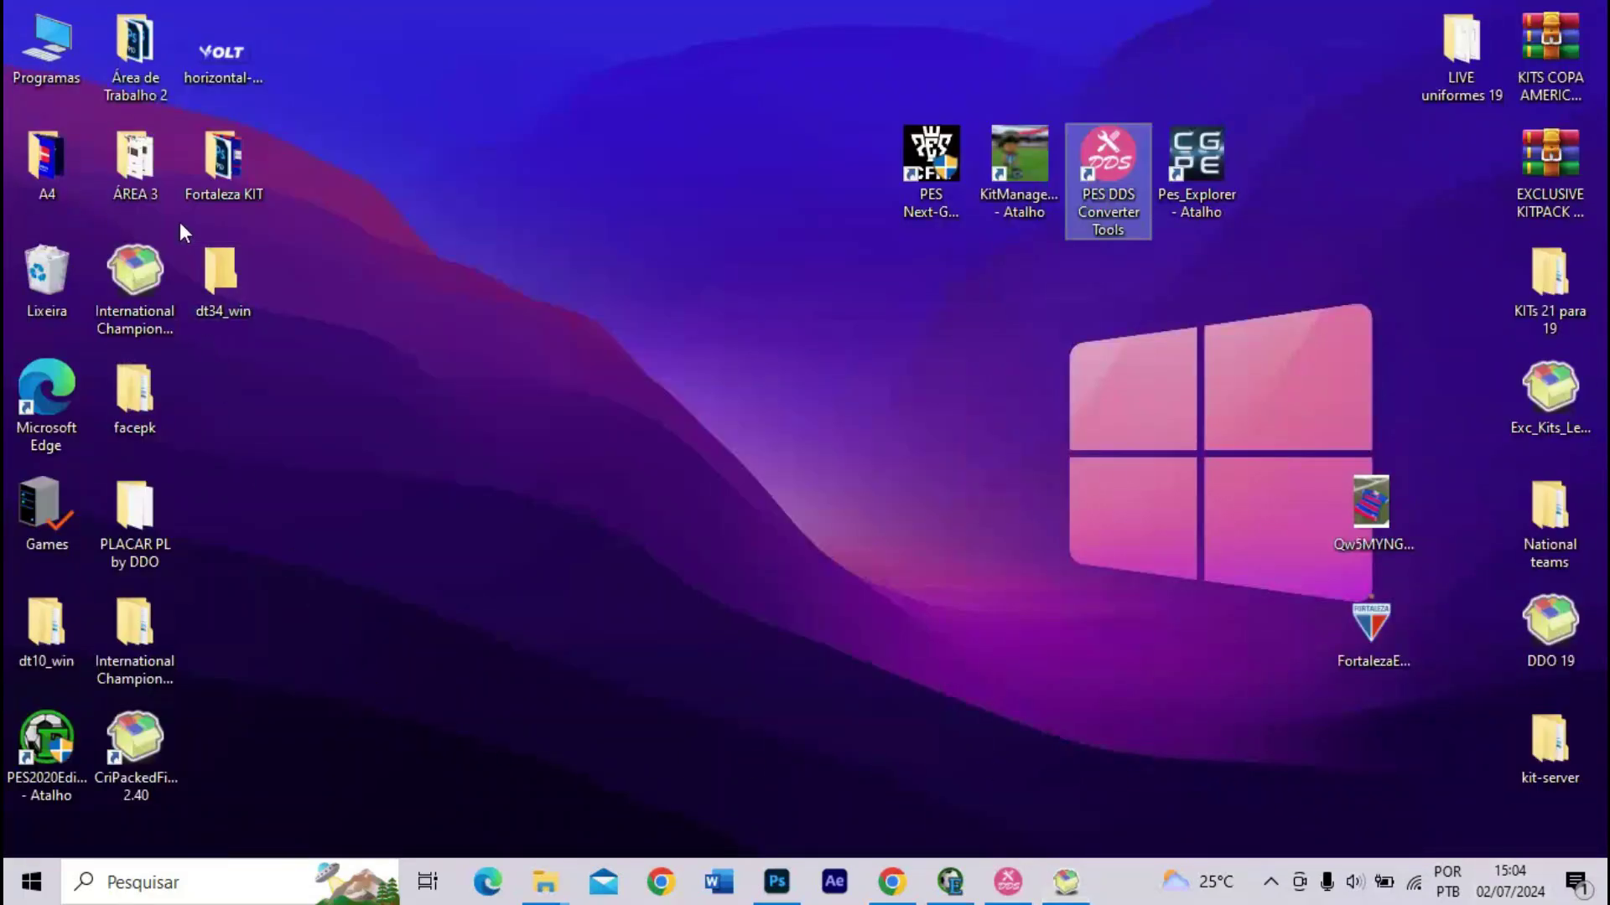
double_click(218, 268)
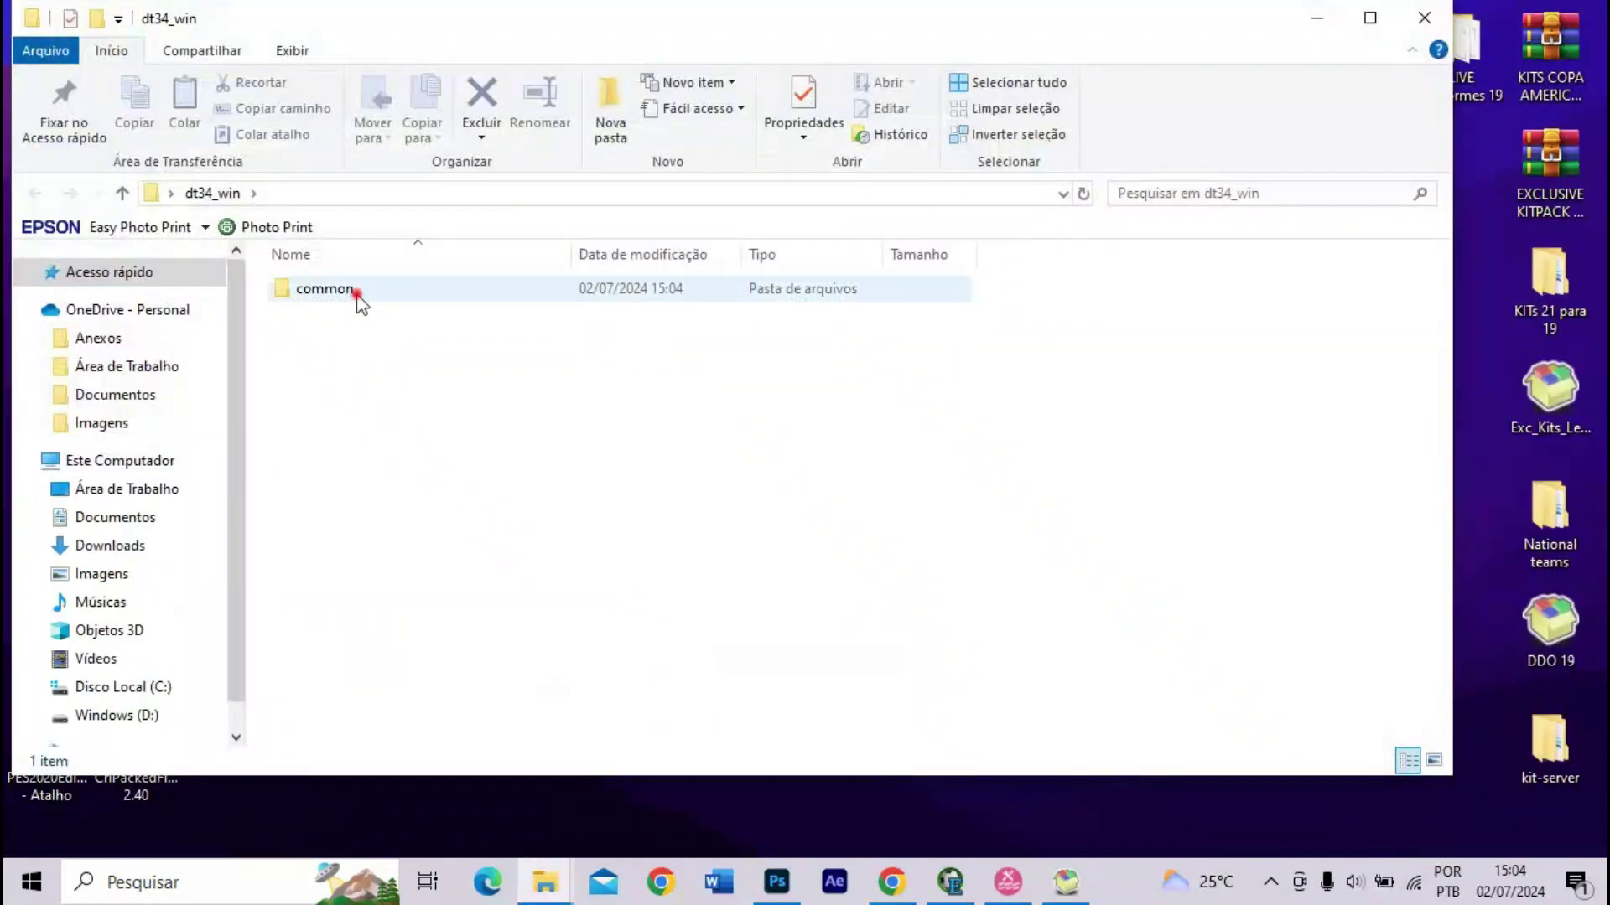
double_click(357, 294)
double_click(357, 293)
double_click(357, 293)
double_click(357, 294)
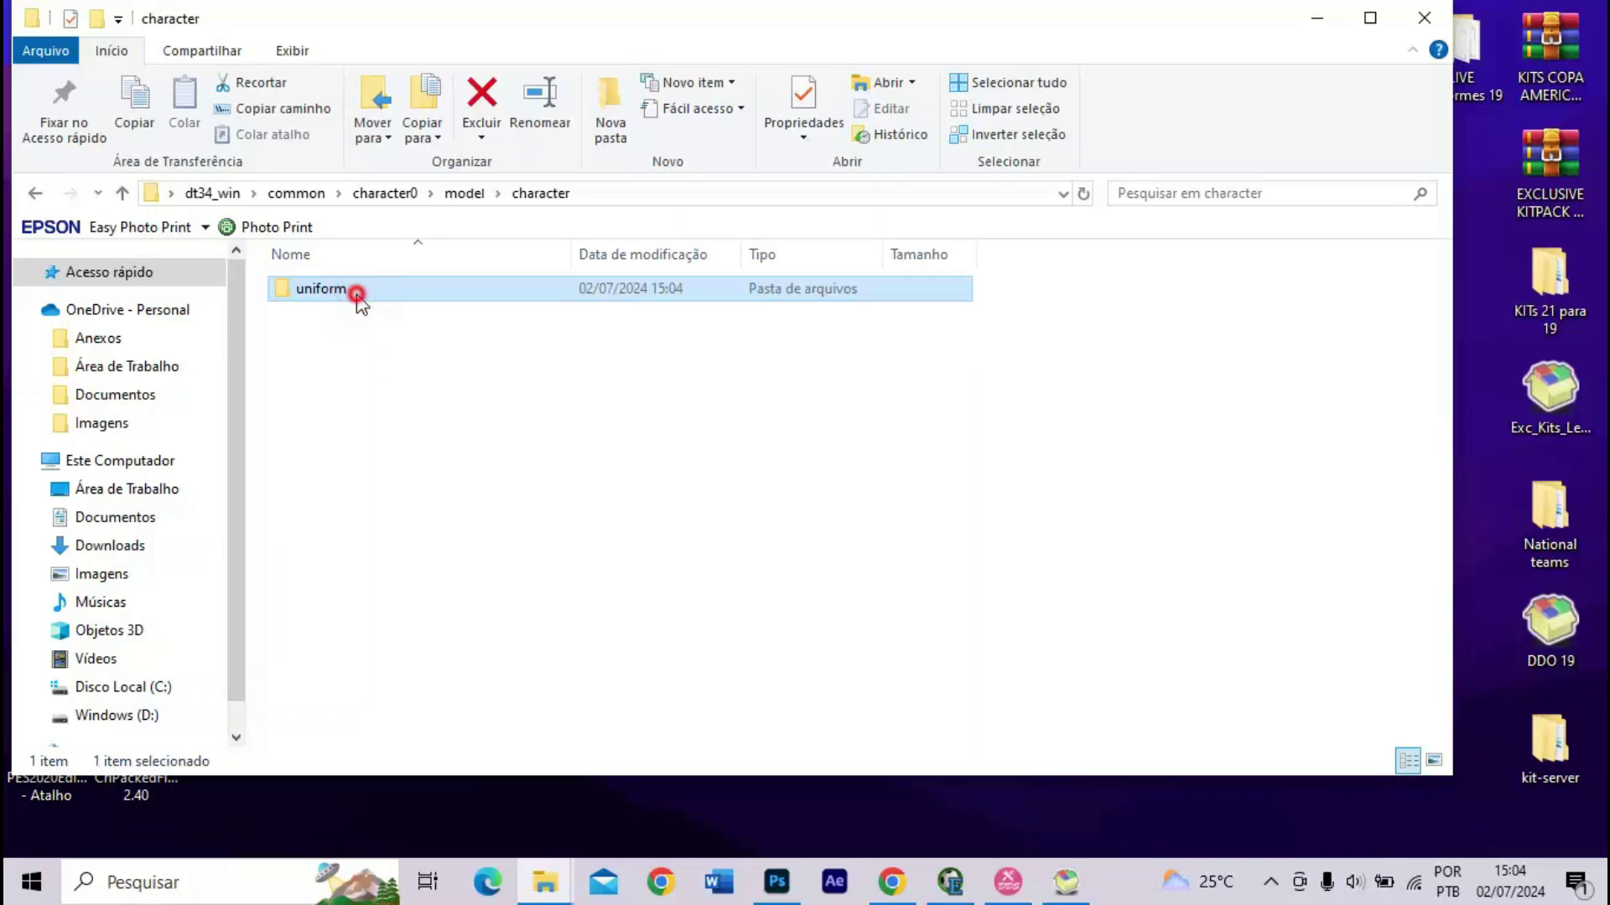
double_click(357, 293)
double_click(357, 294)
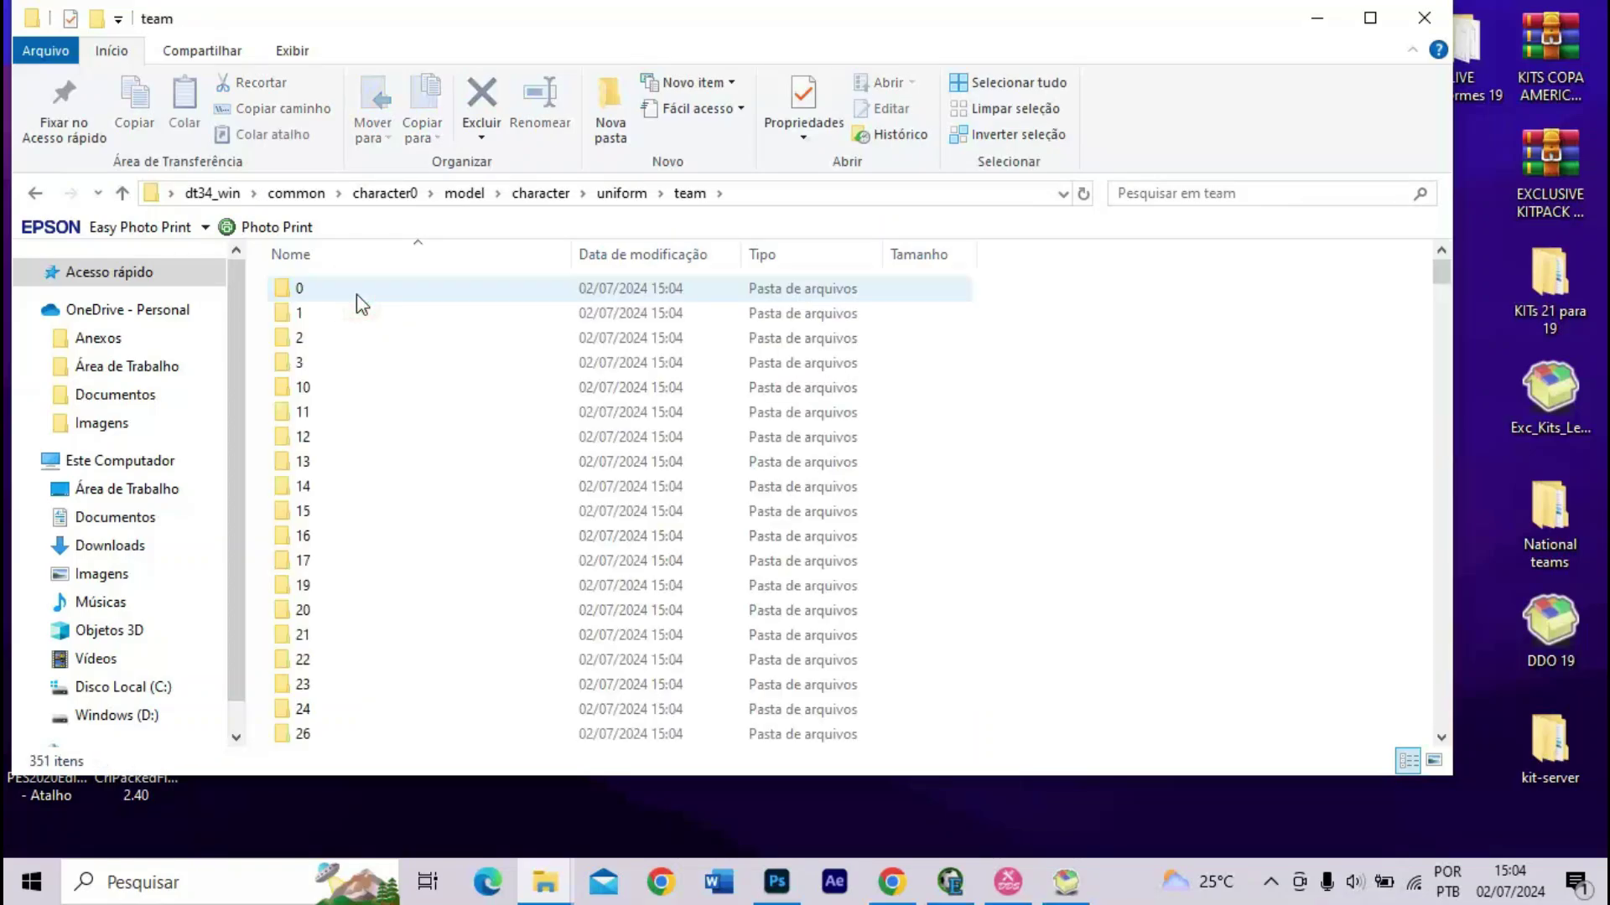
- Find the 200 folder among the extracted team folders and open it
scroll(315, 461, "down", 20)
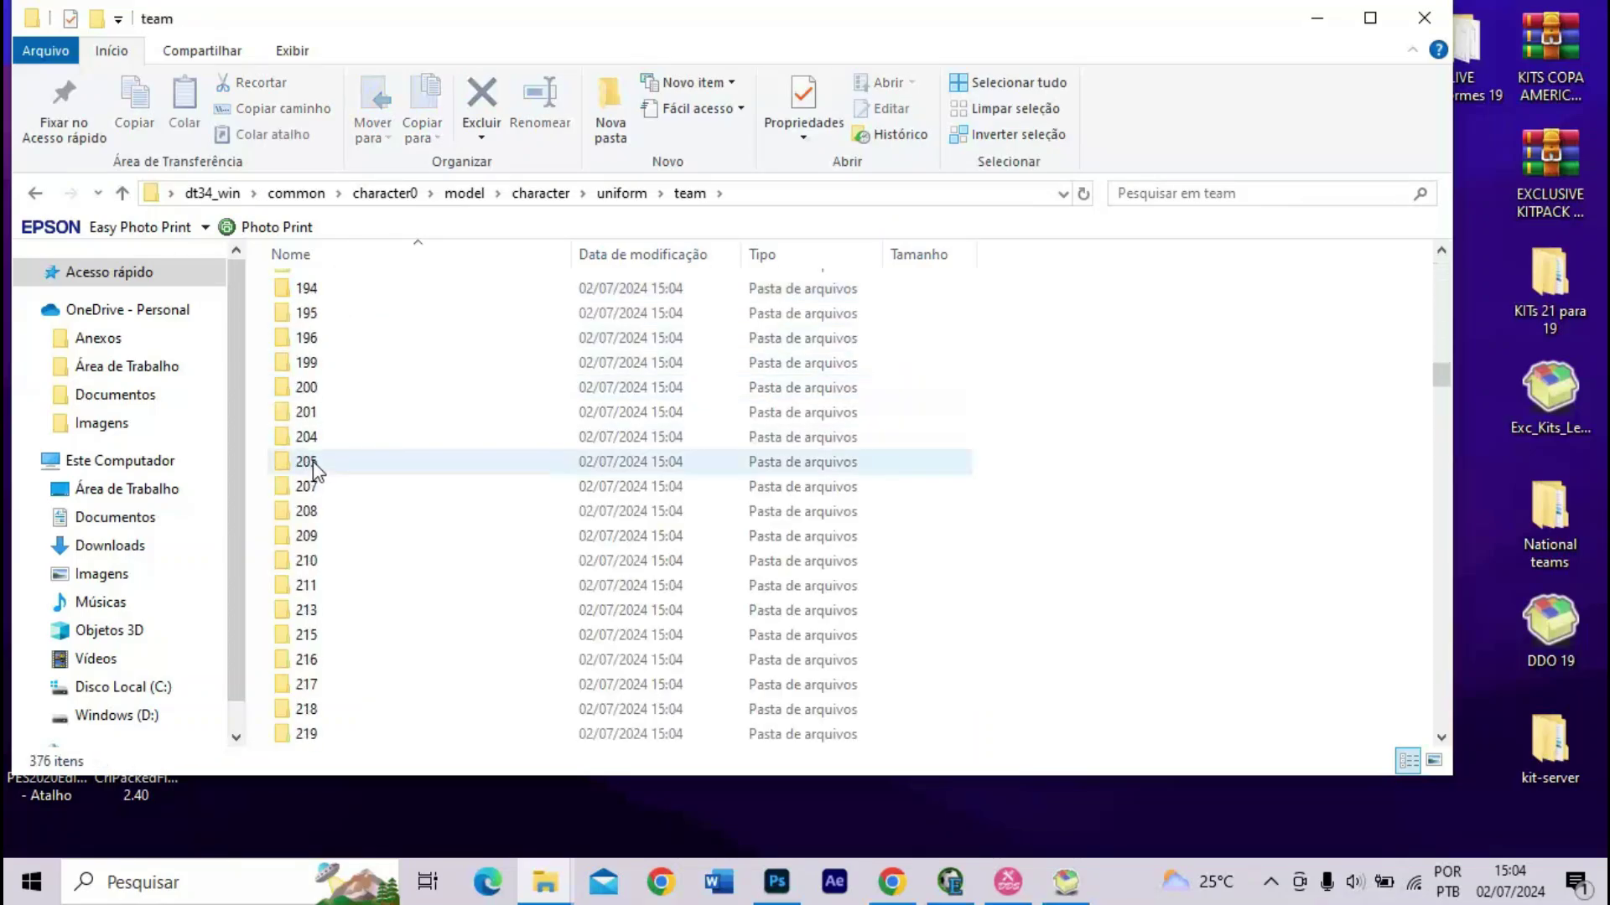
scroll(316, 467, "down", 2)
scroll(314, 419, "up", 2)
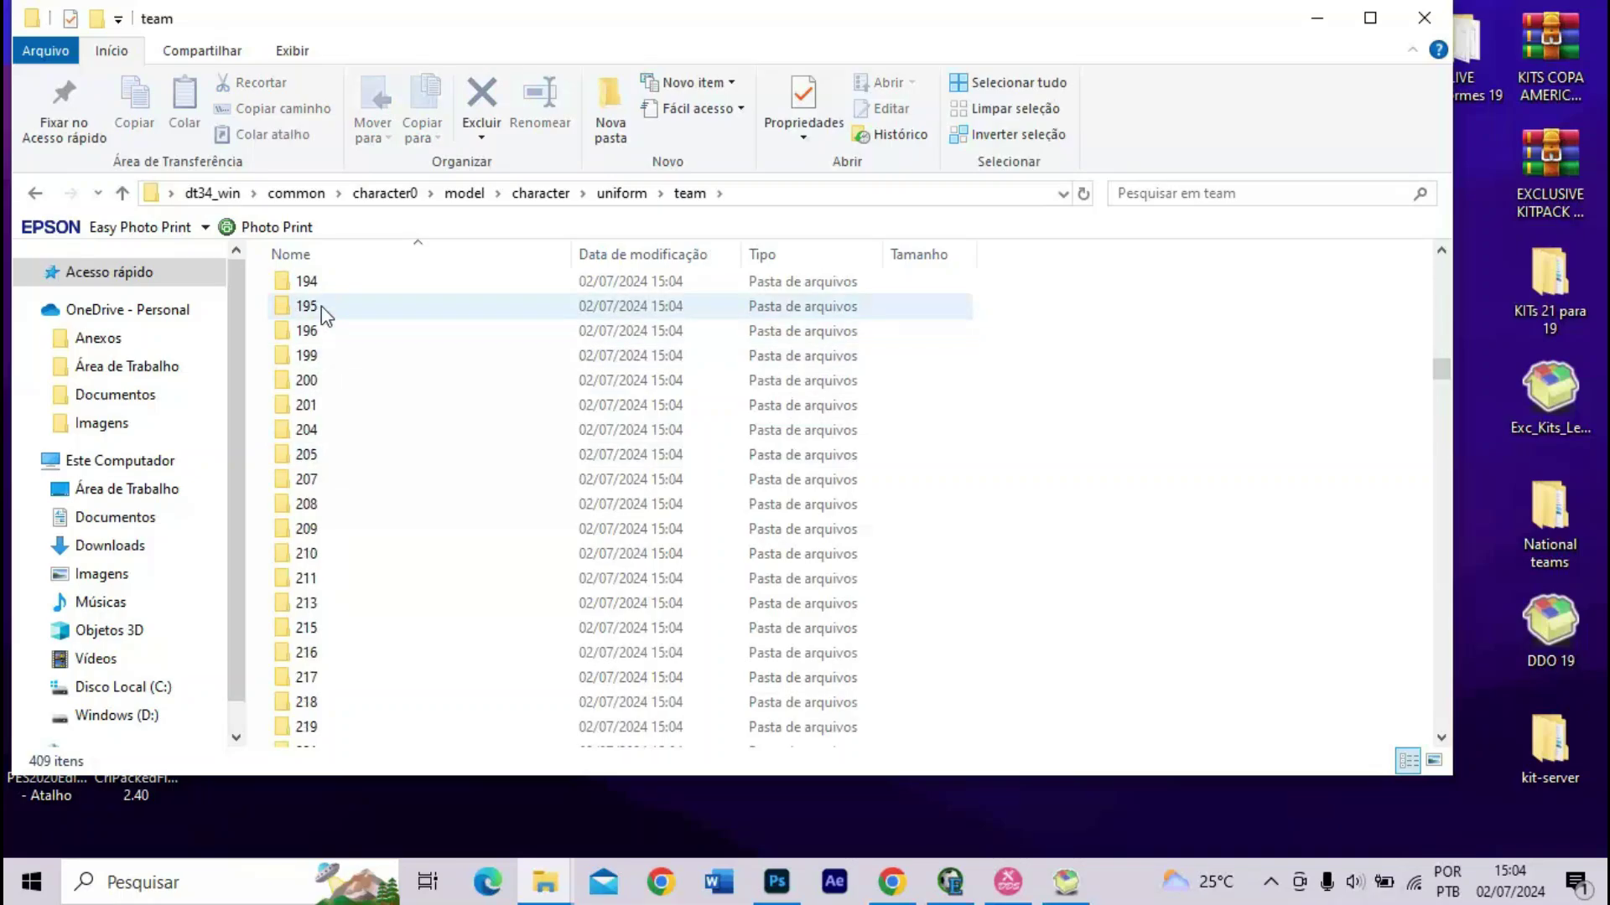
double_click(327, 359)
key("alt+Left")
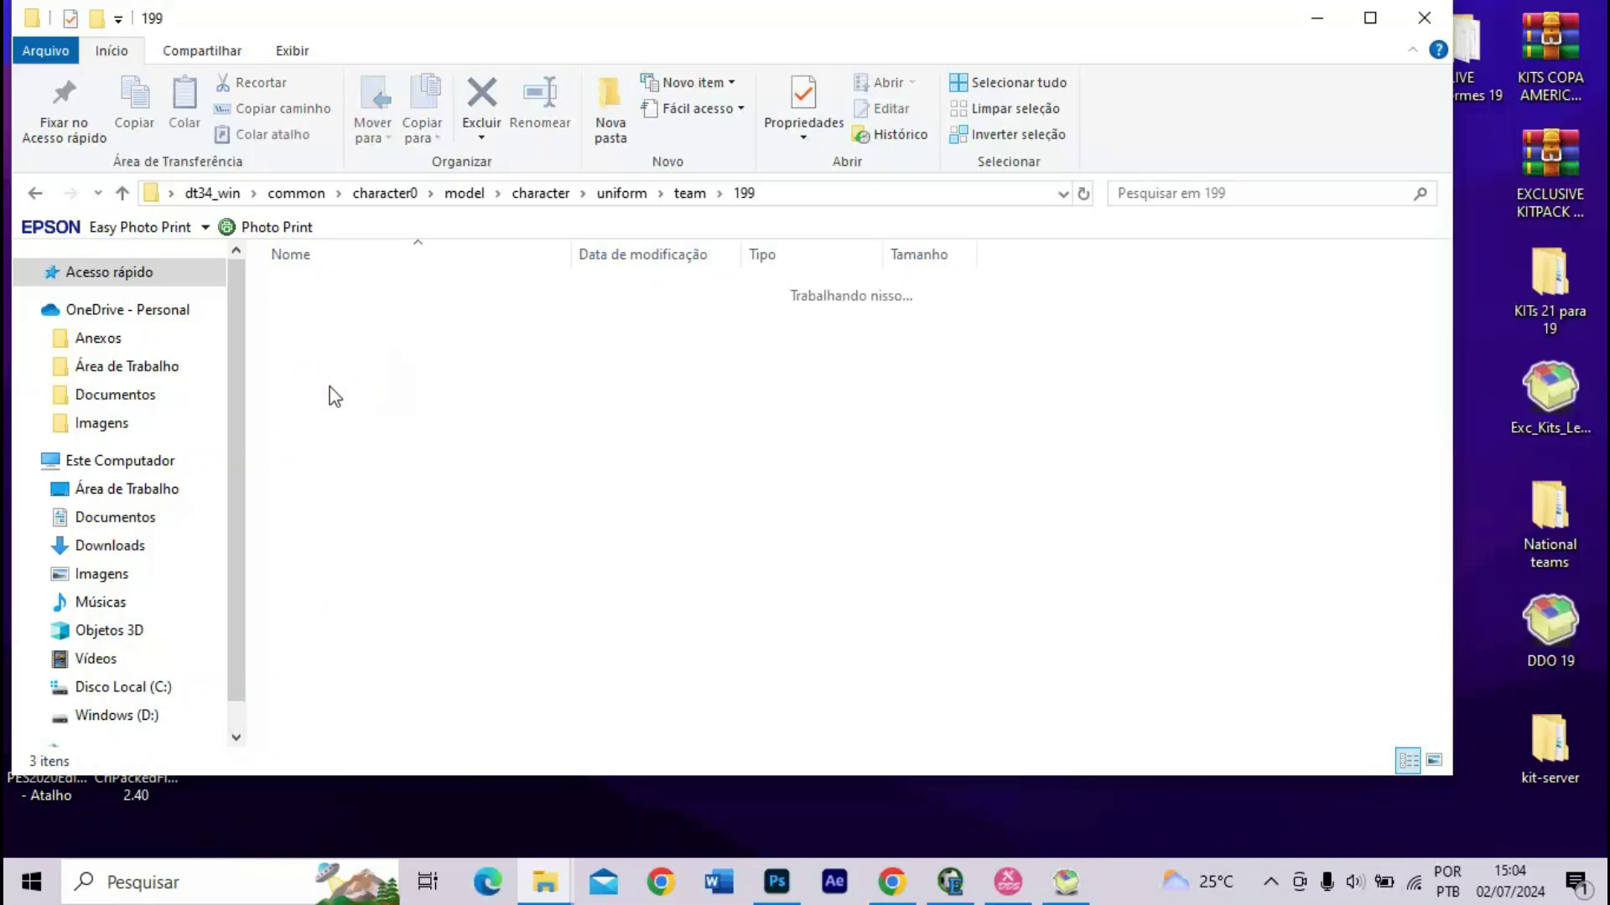
key("Return")
key("alt+Left")
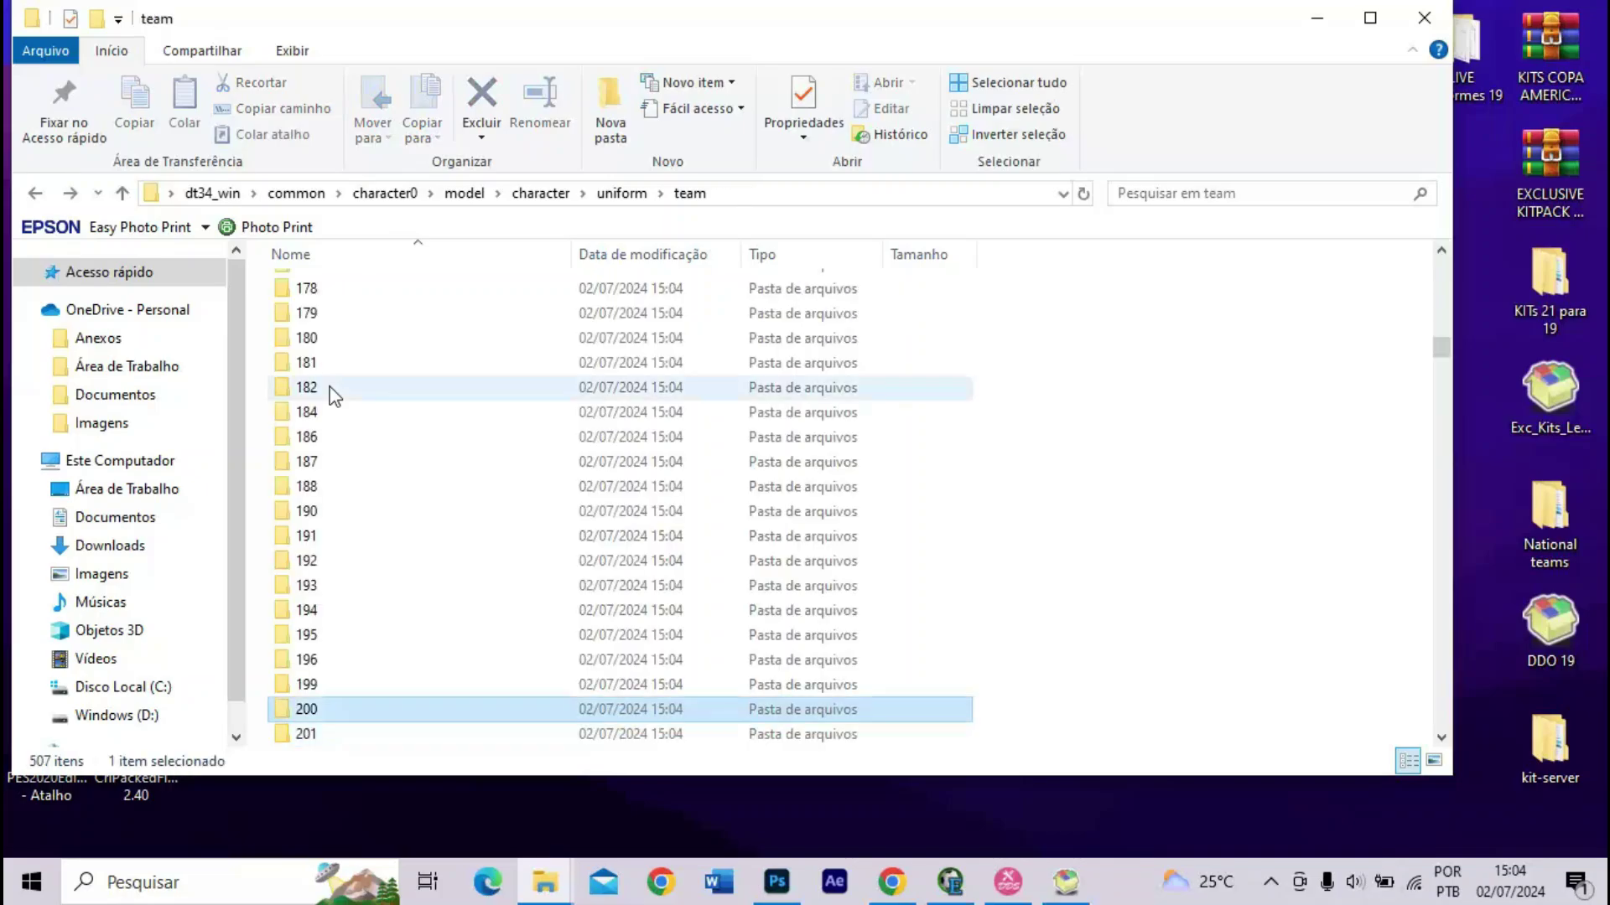
key("Up")
key("Return")
- Copy the three 200_DEF .bin files into the team\200 folder of Fortaleza KIT
left_click_drag(328, 379, 311, 280)
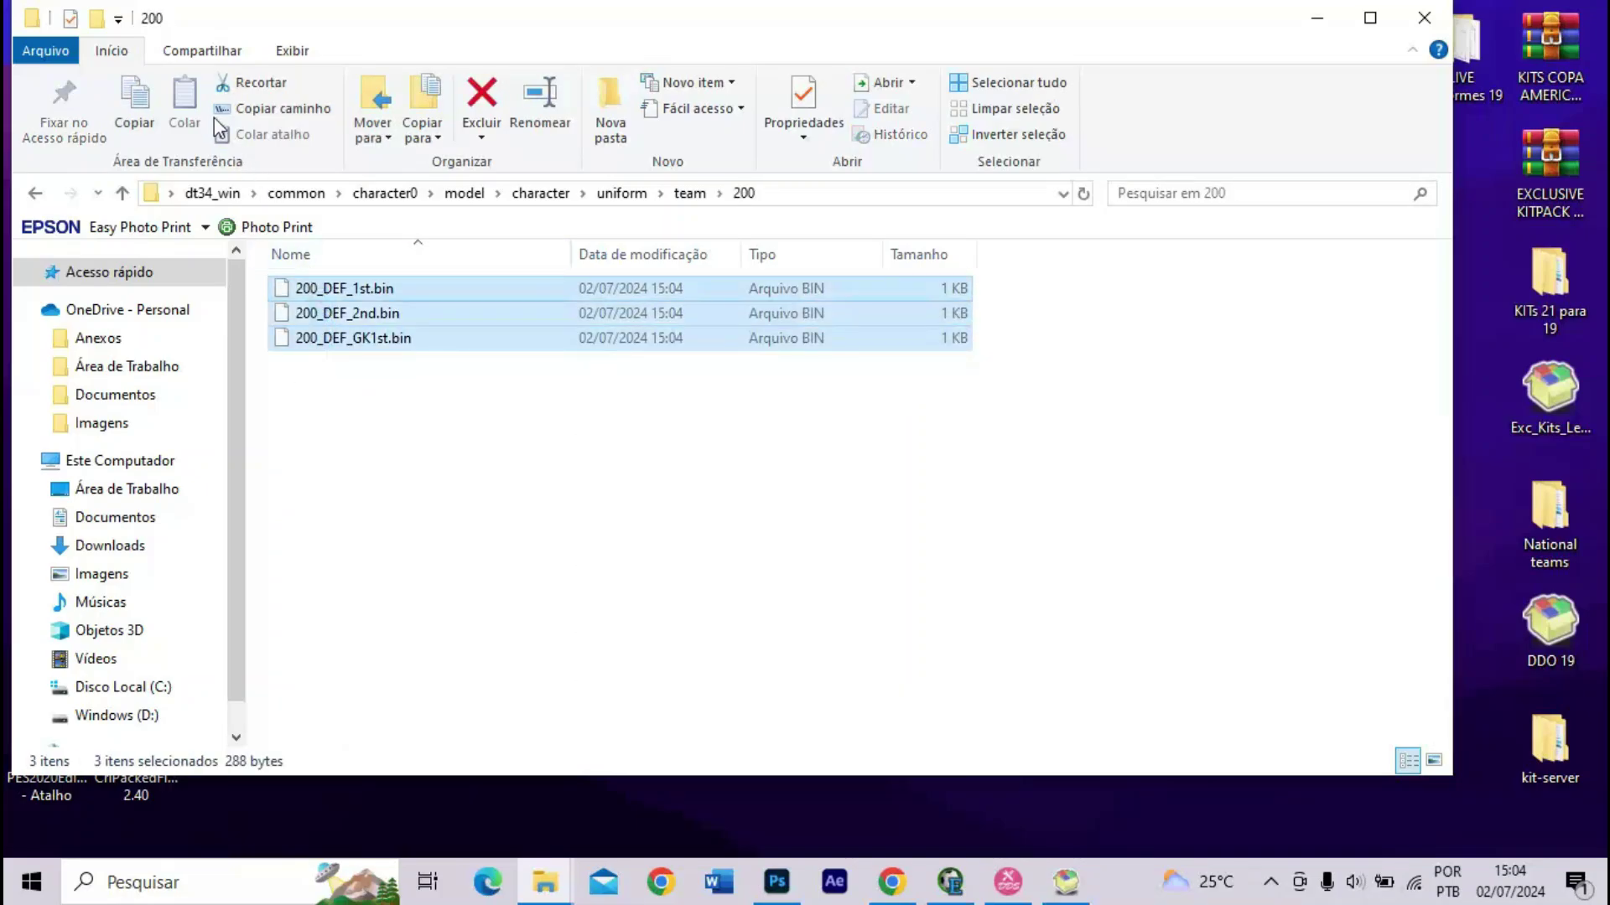
left_click(121, 106)
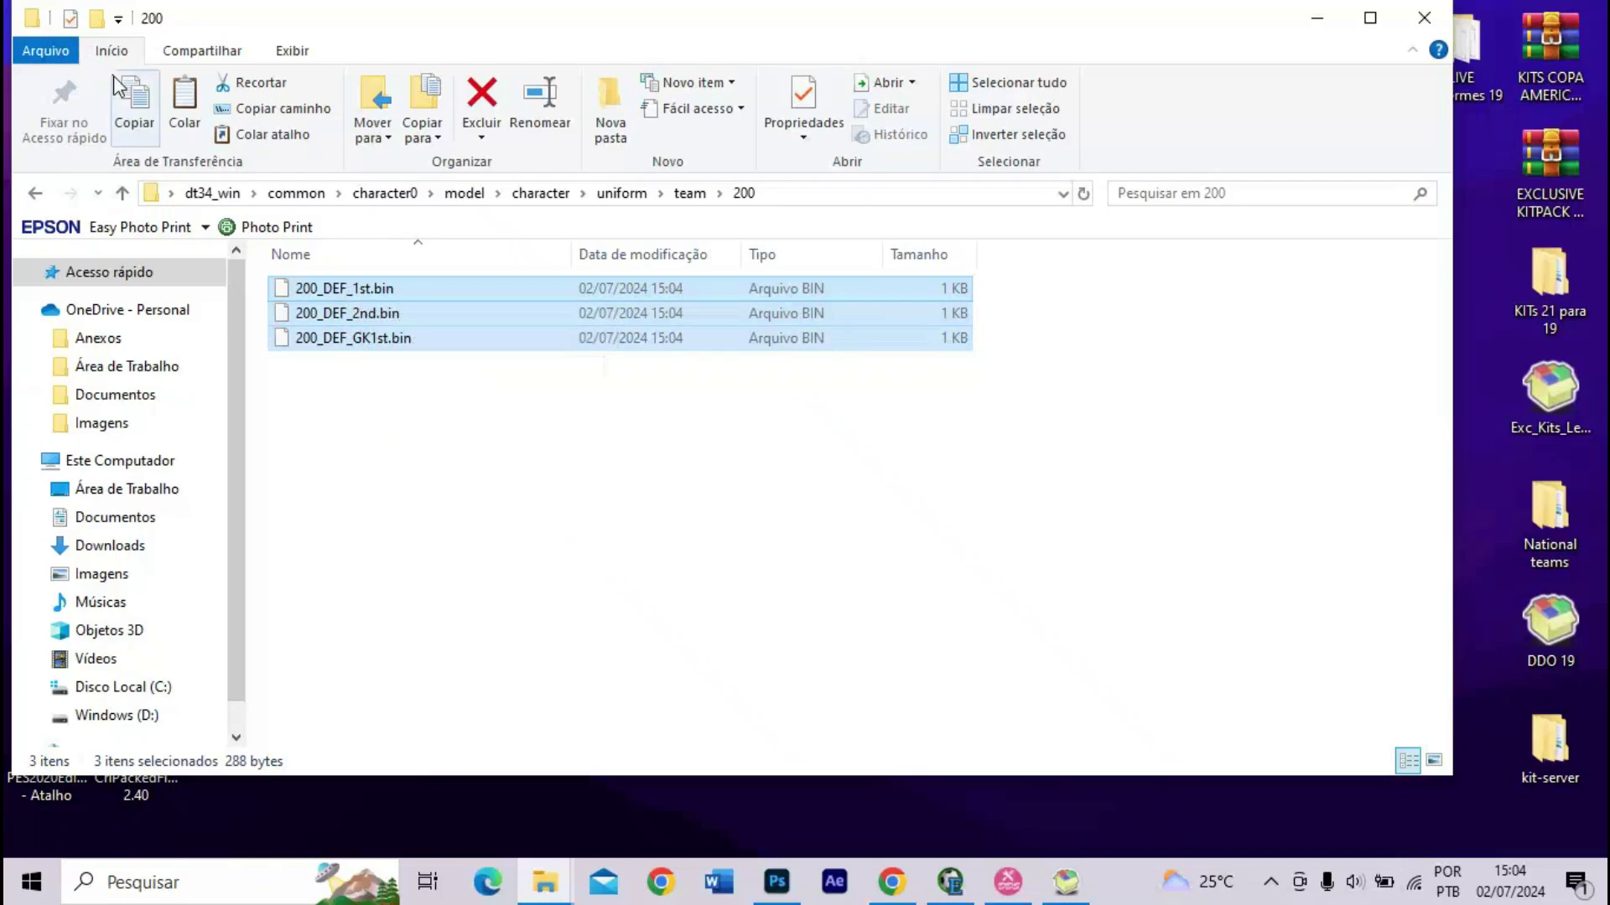
mouse_move(543, 880)
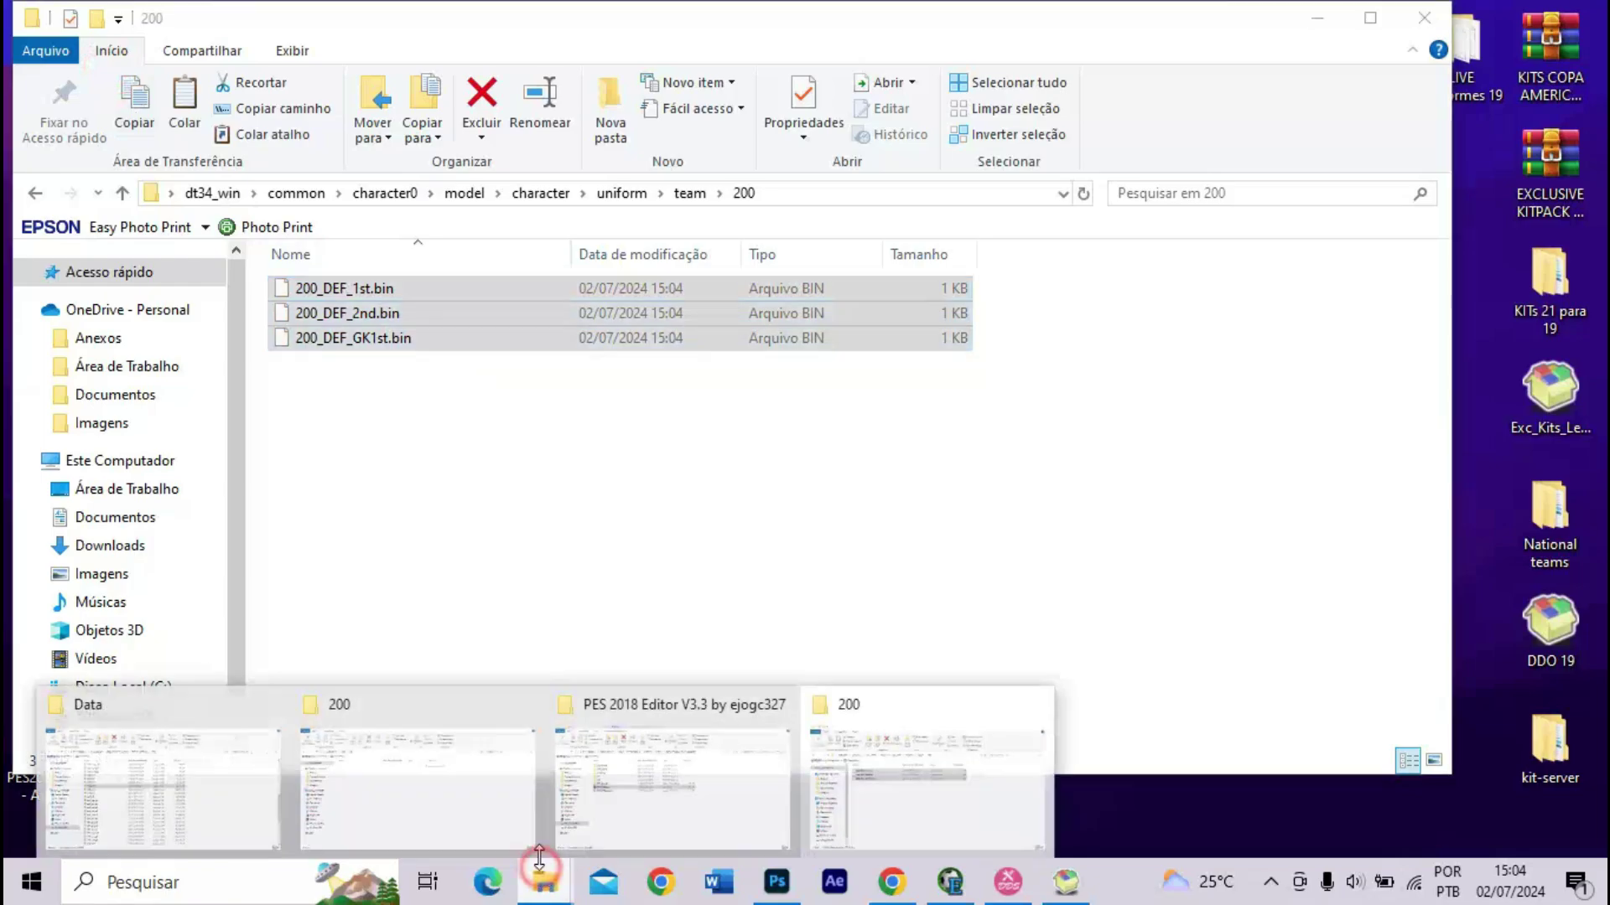
left_click(527, 817)
left_click(178, 92)
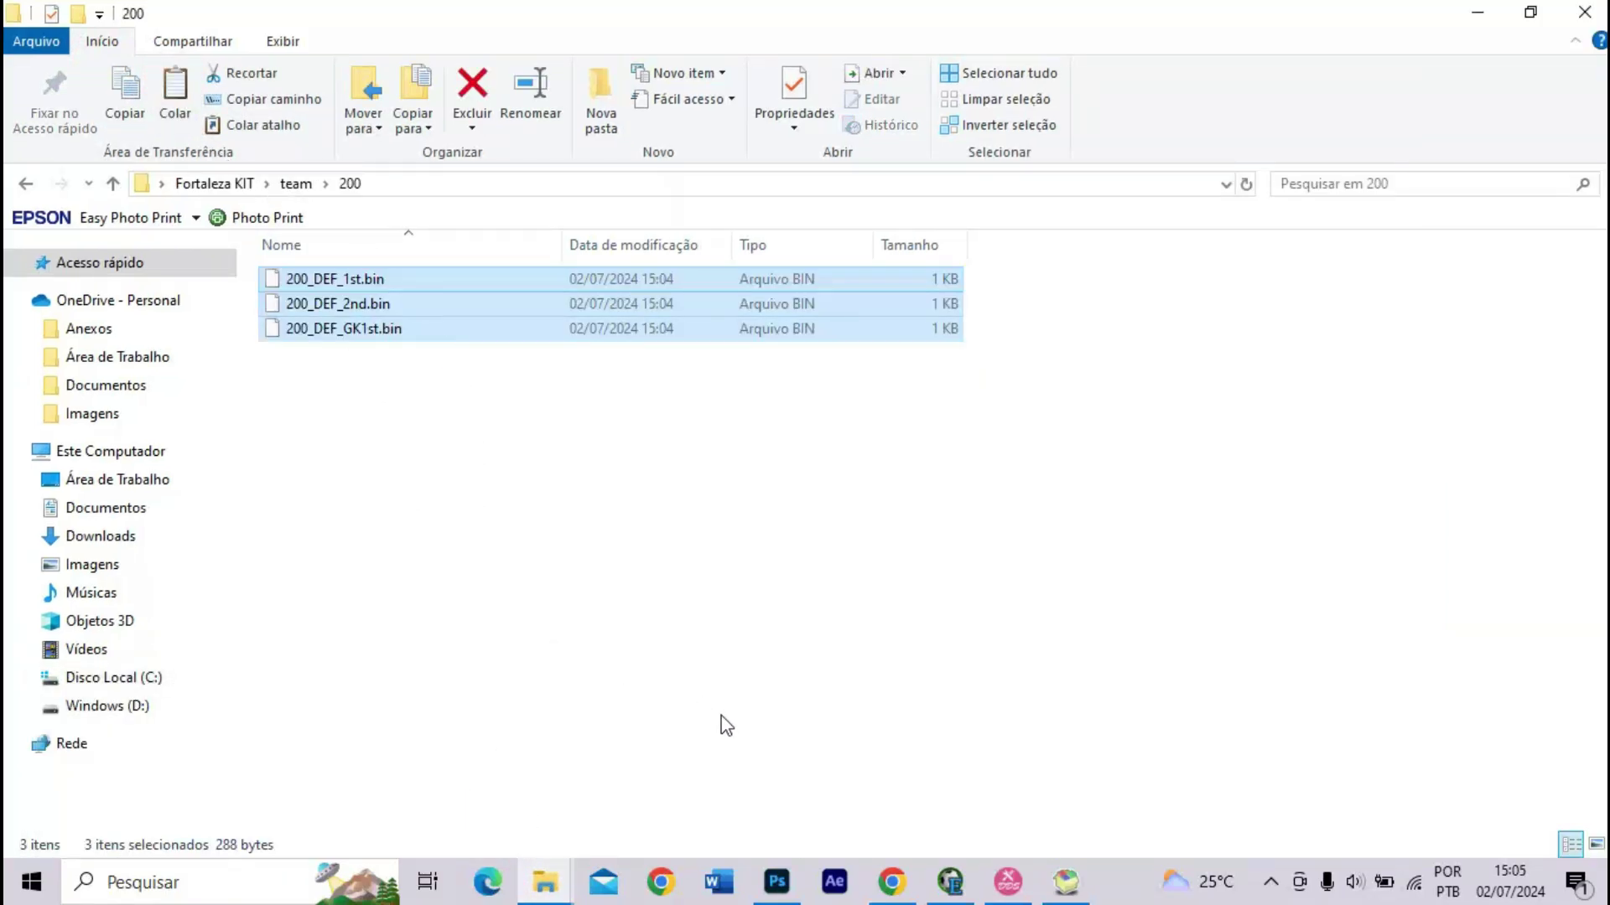
- Check the extraction progress of dt34_win and return to the extracted 200 folder
left_click(1054, 882)
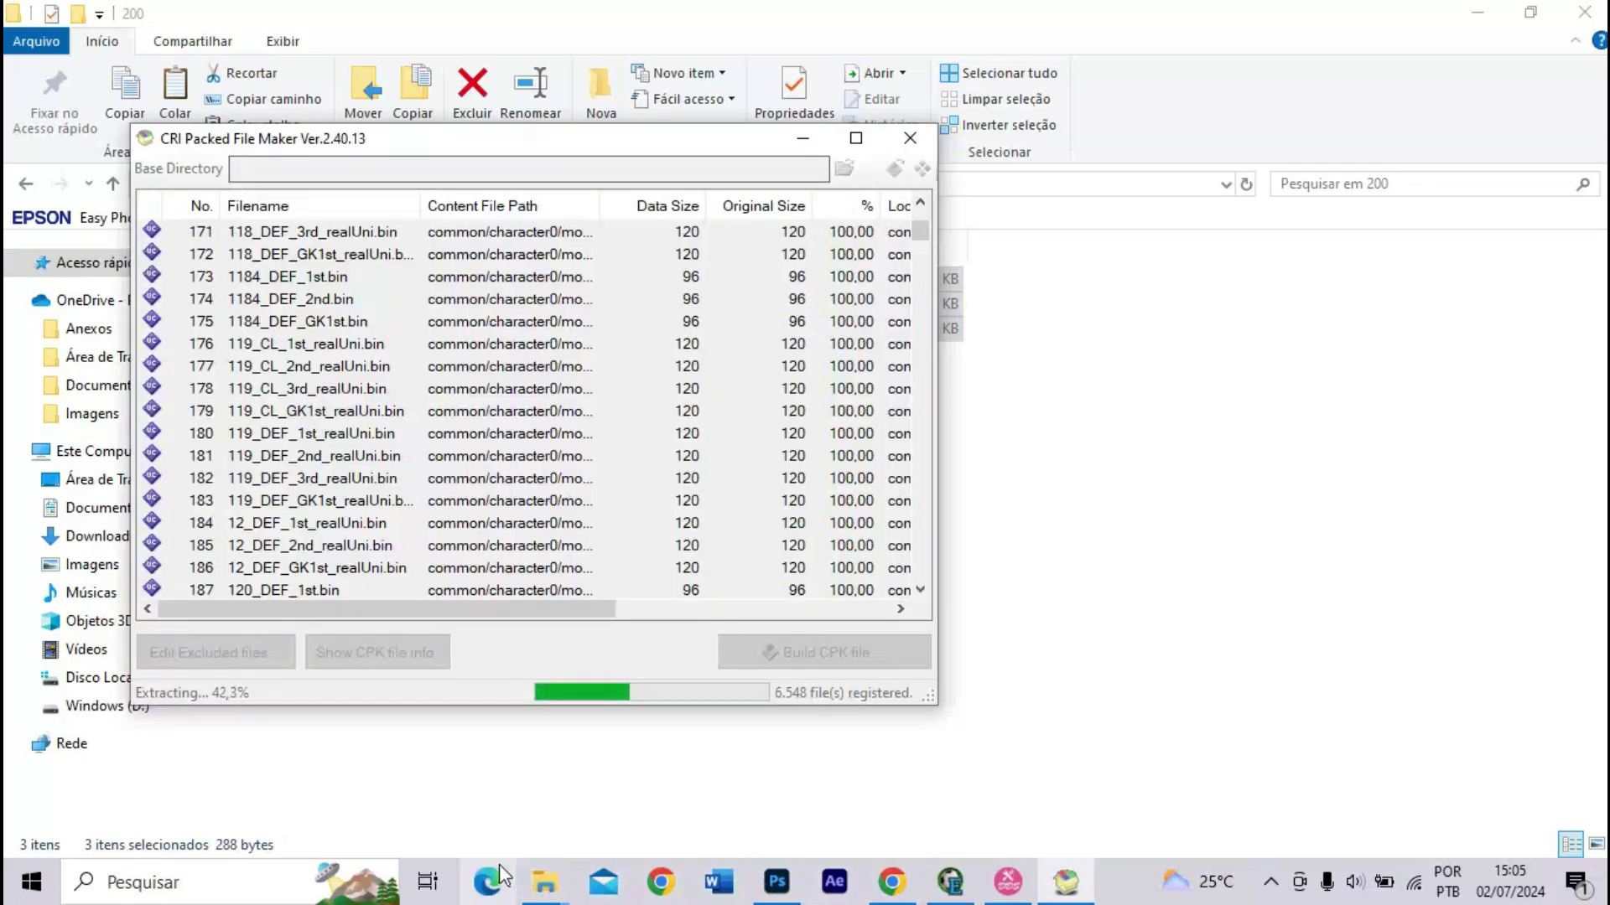
left_click(545, 881)
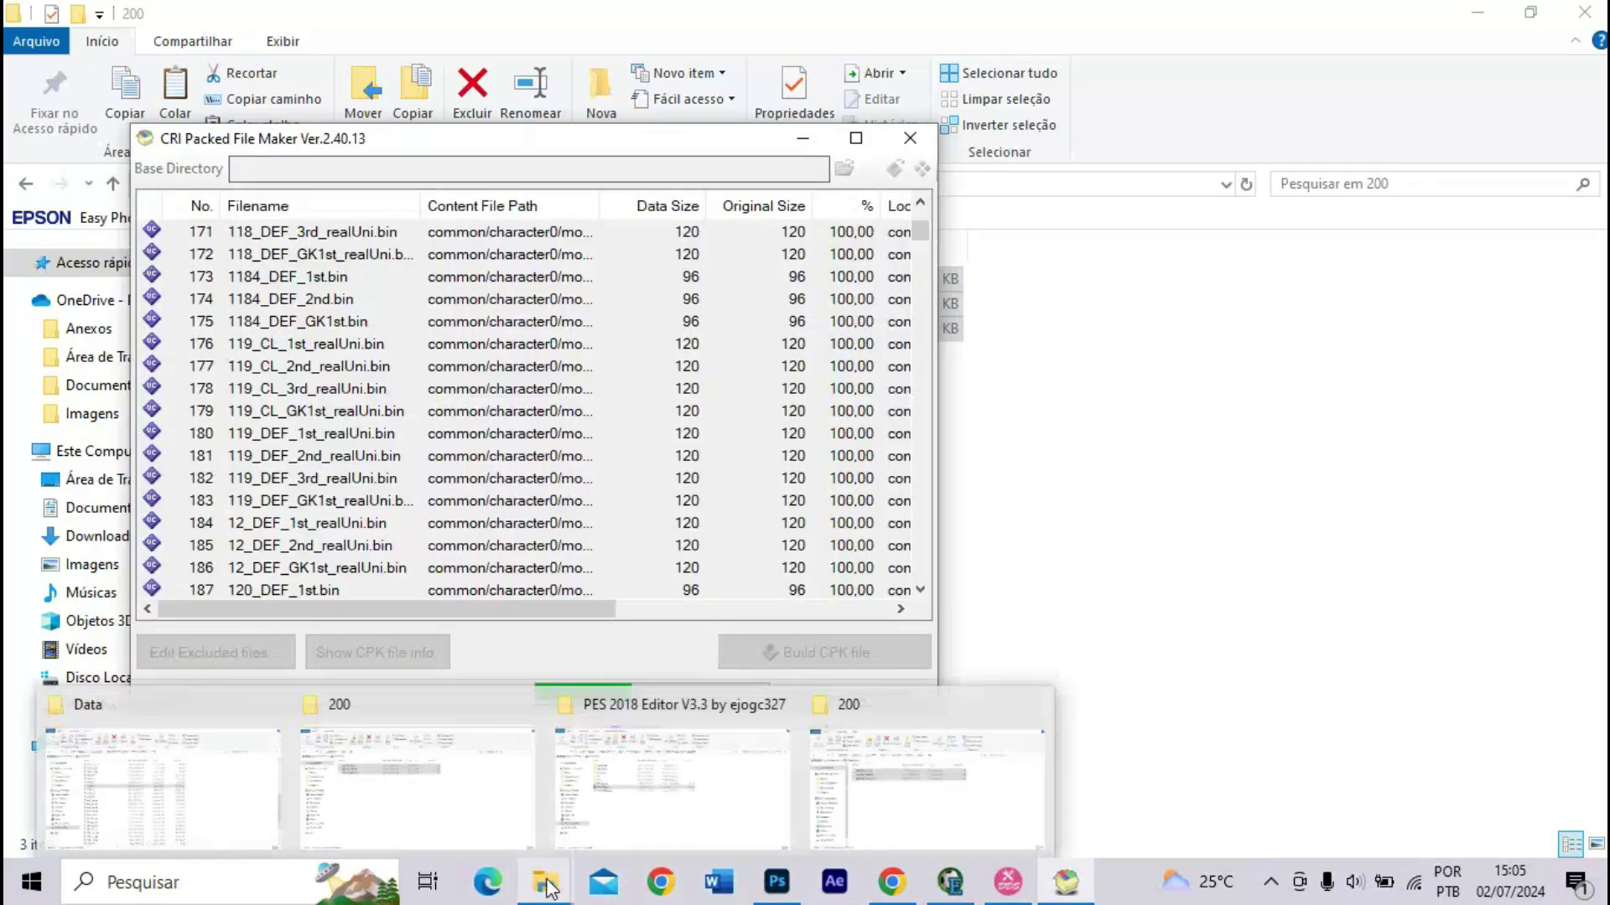
left_click(570, 820)
left_click(905, 838)
left_click(625, 557)
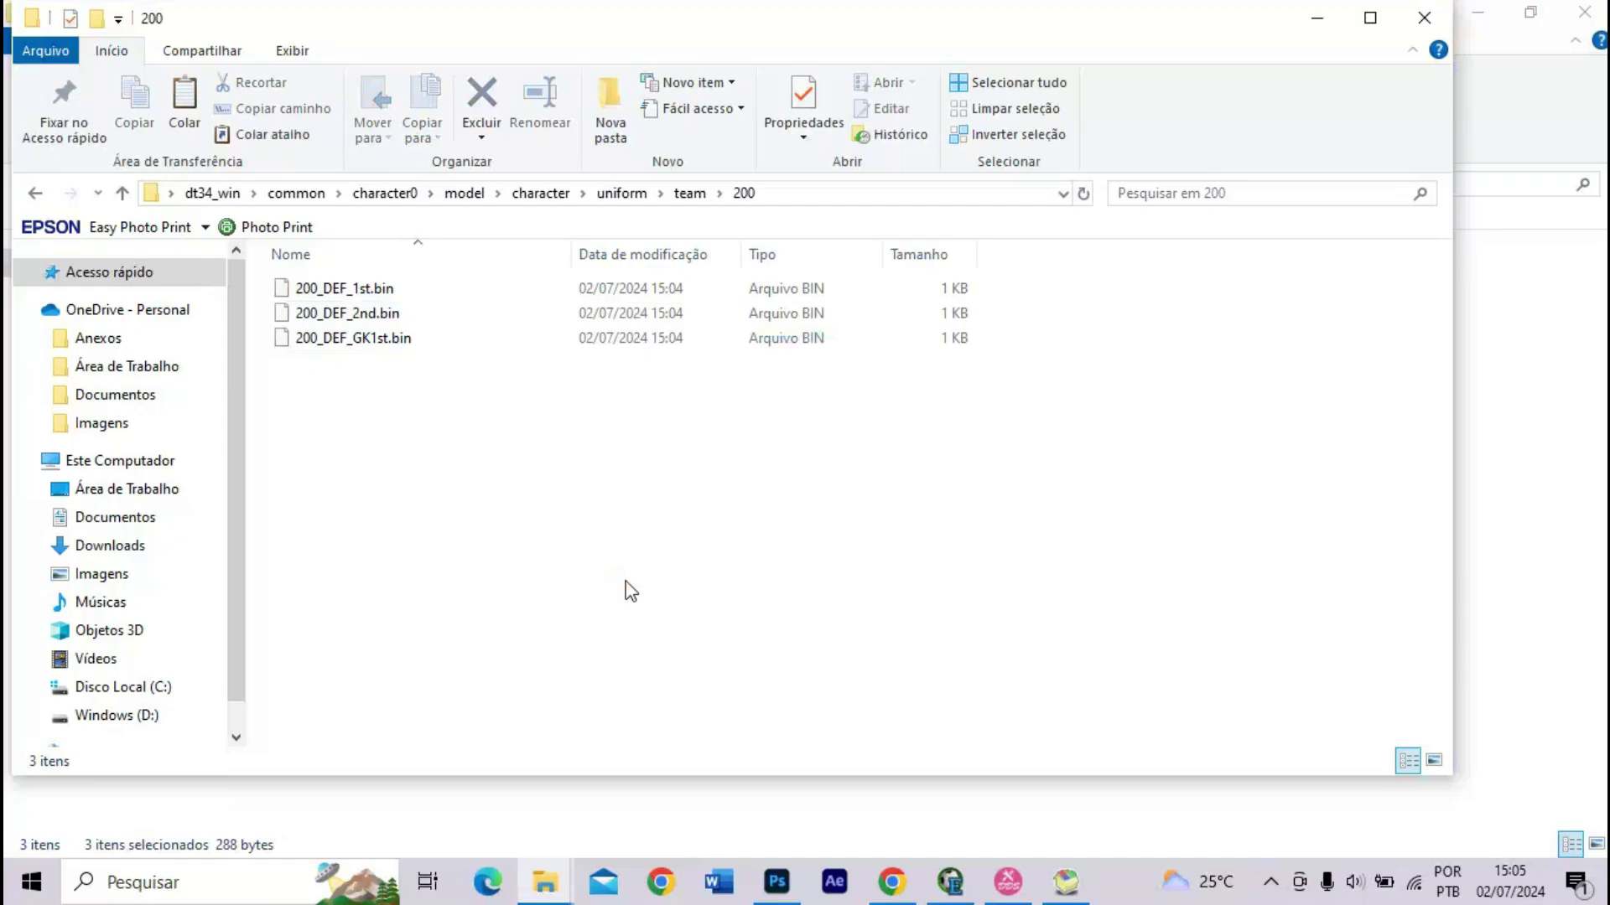
- Open team folder 108 in the extracted files and examine its CL and DEF realUni .bin files
key("BackSpace")
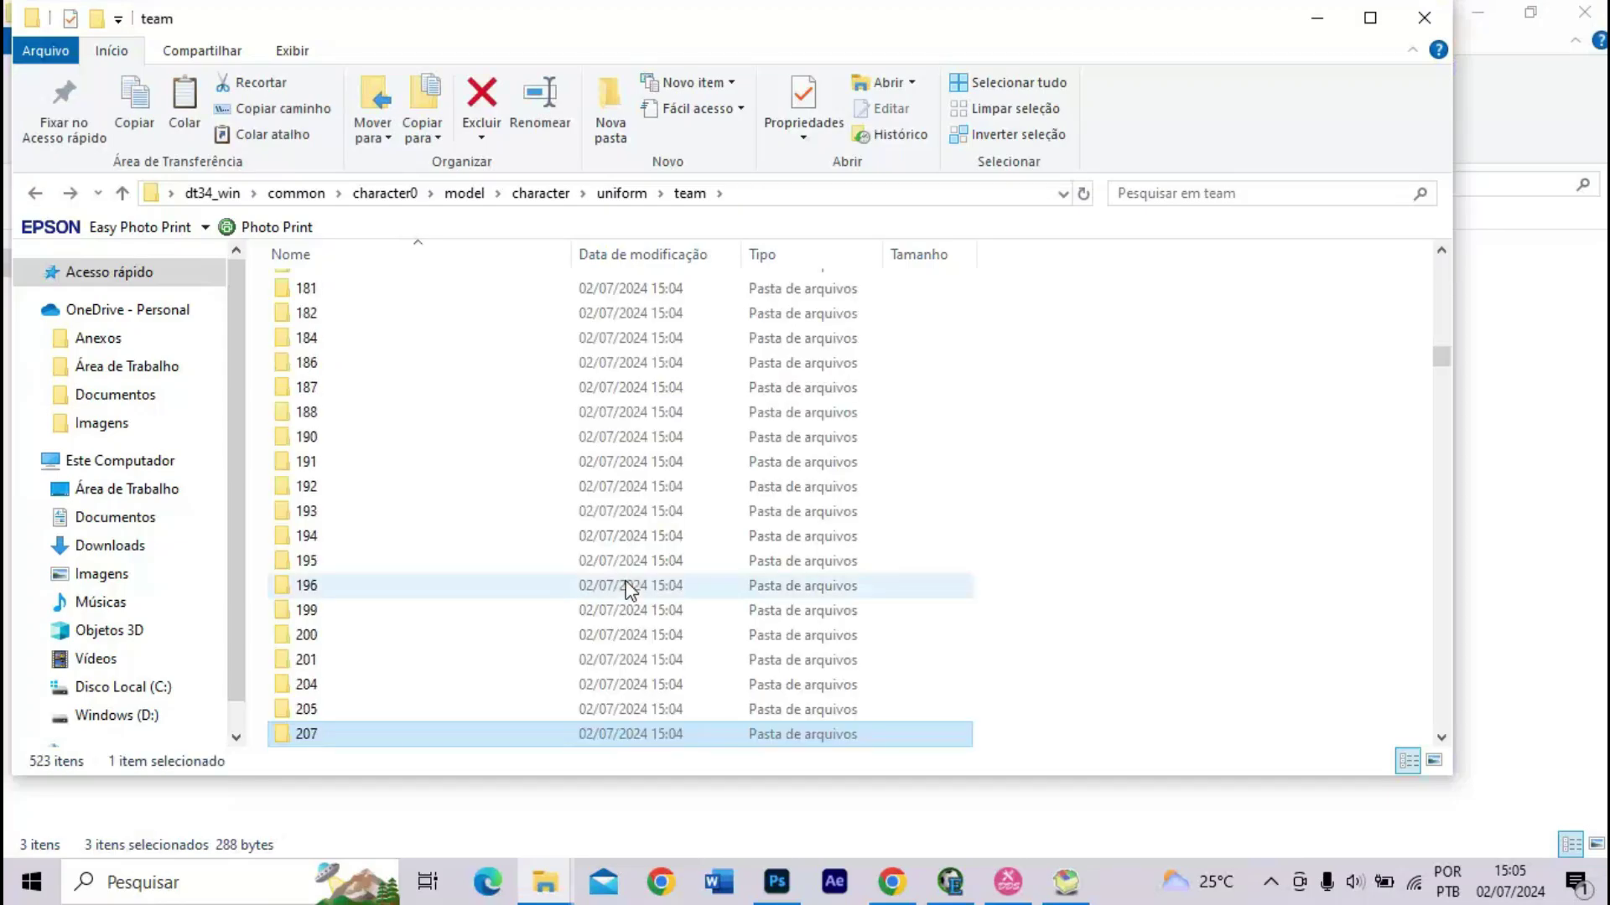
scroll(629, 587, "up", 12)
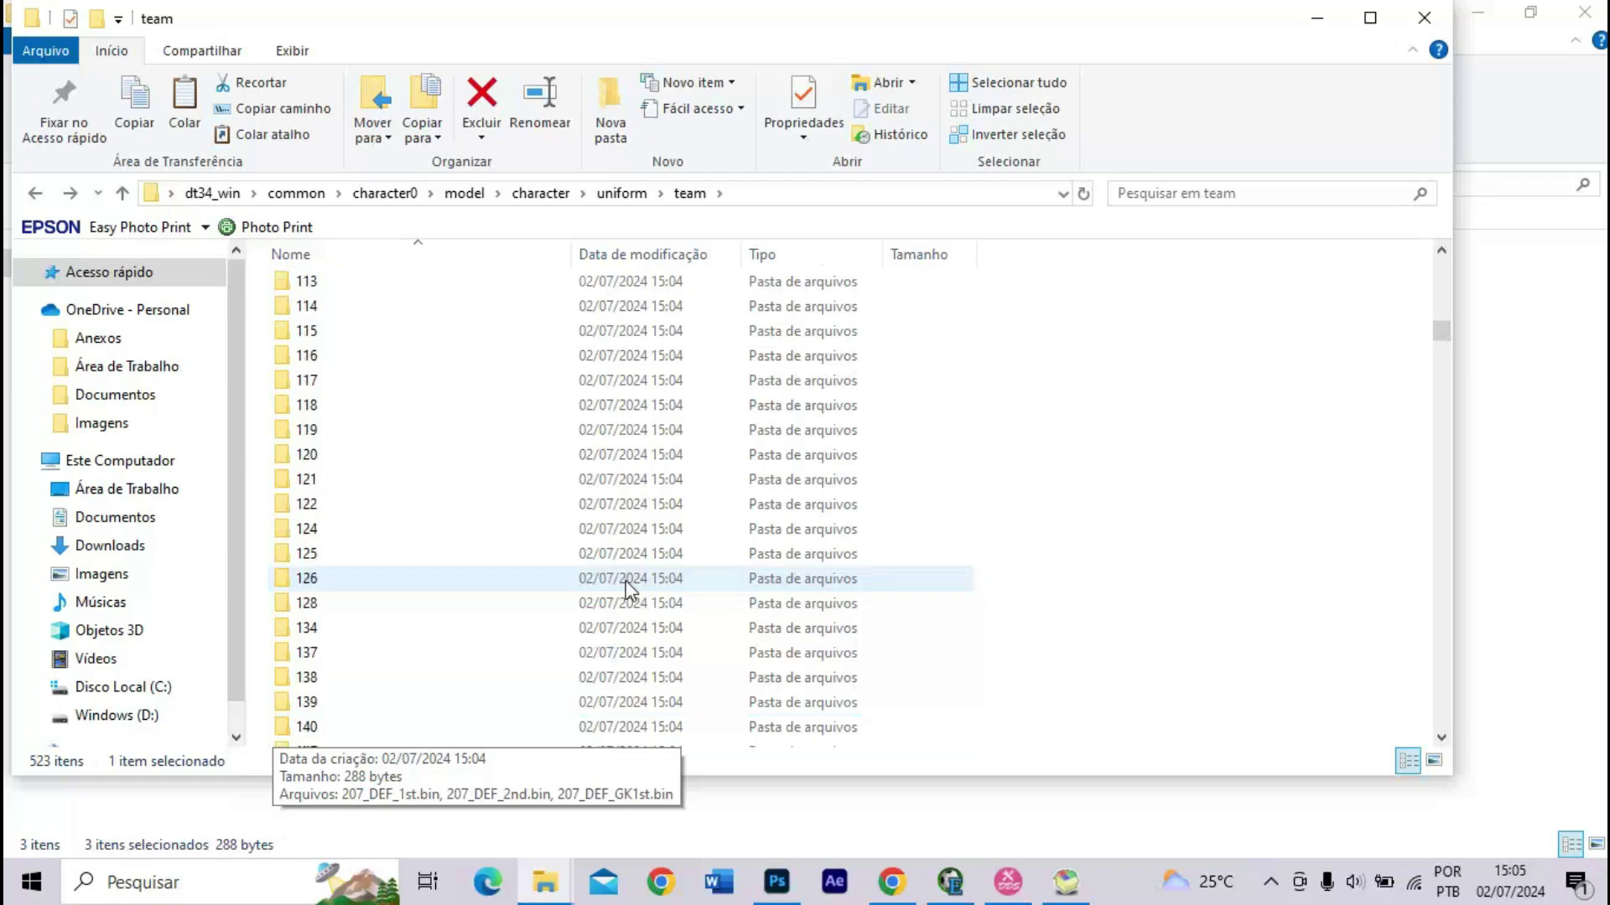
double_click(442, 528)
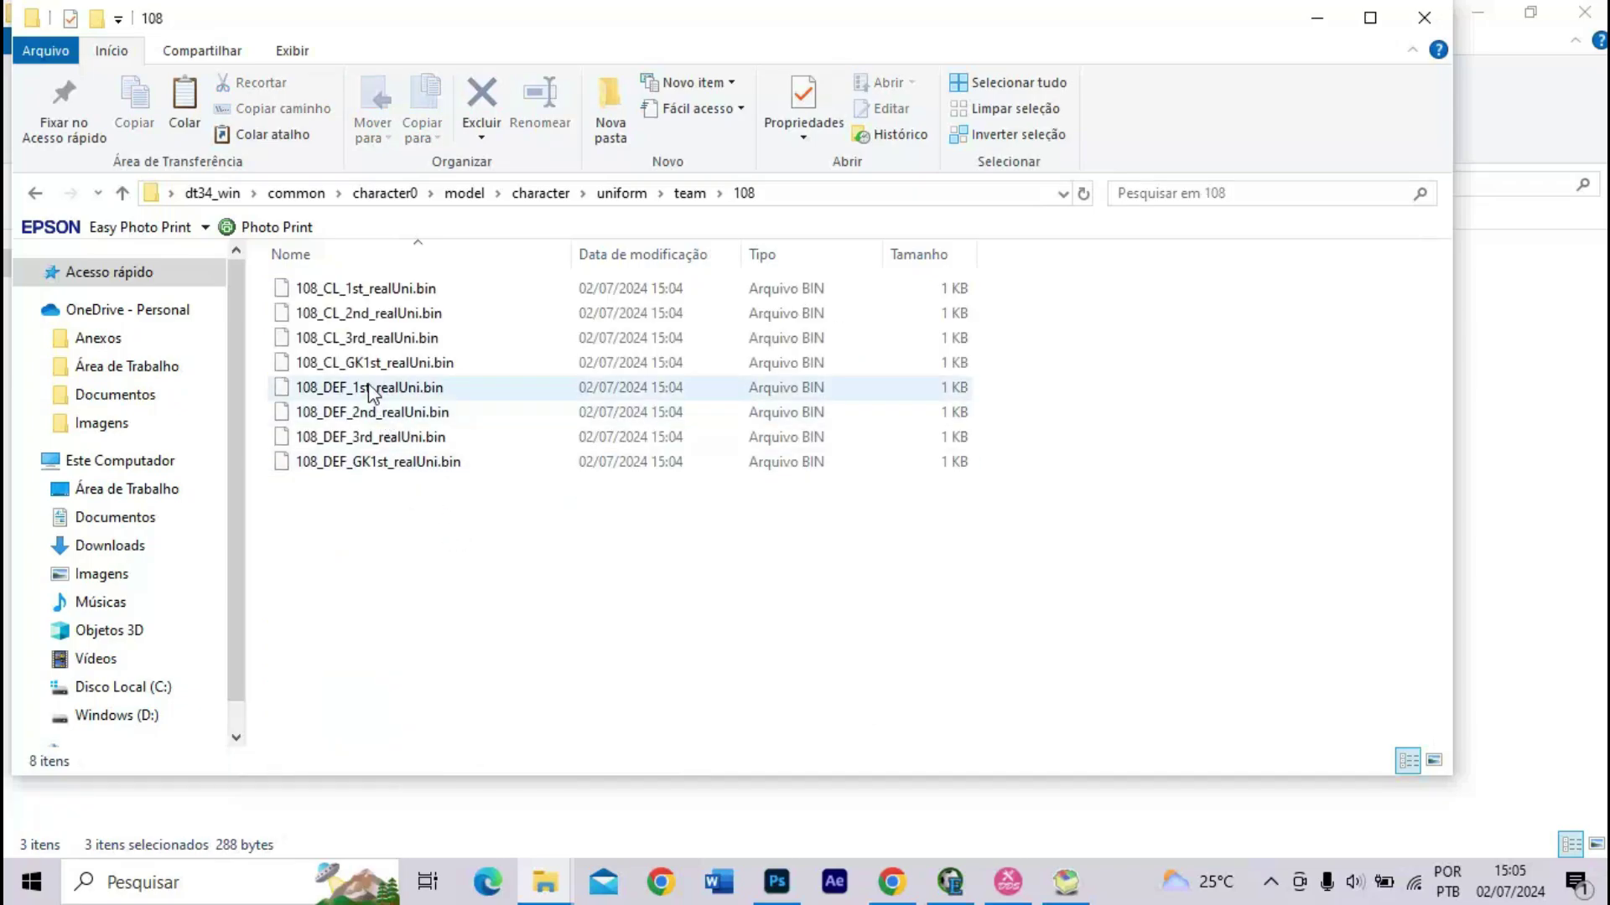
left_click(341, 289)
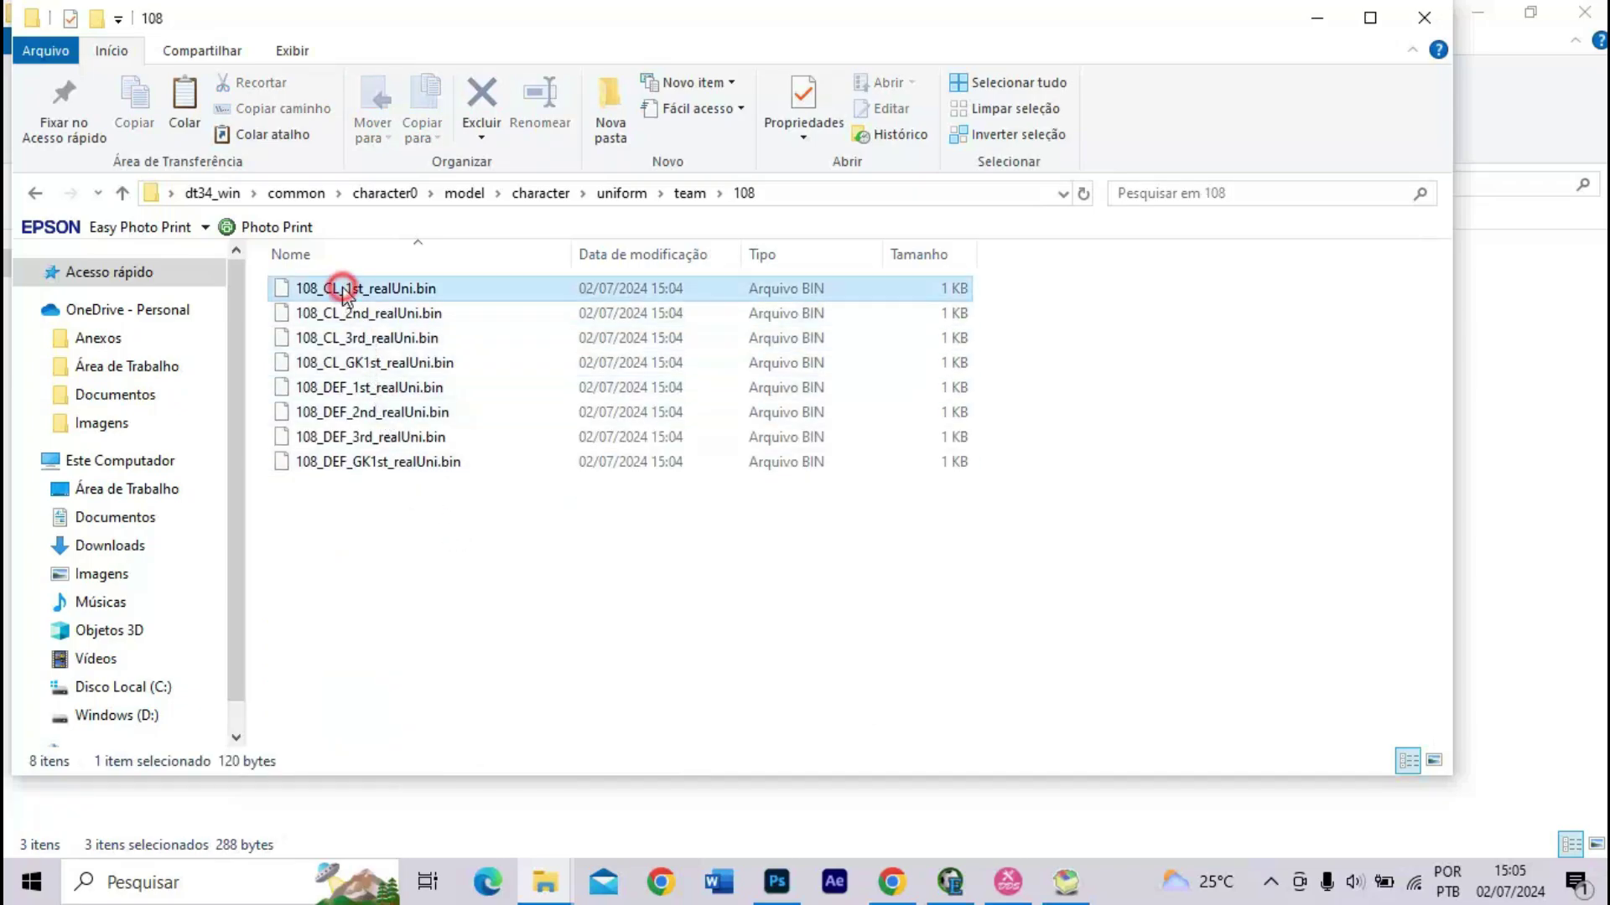
left_click(341, 338, "shift")
left_click(342, 362, "shift")
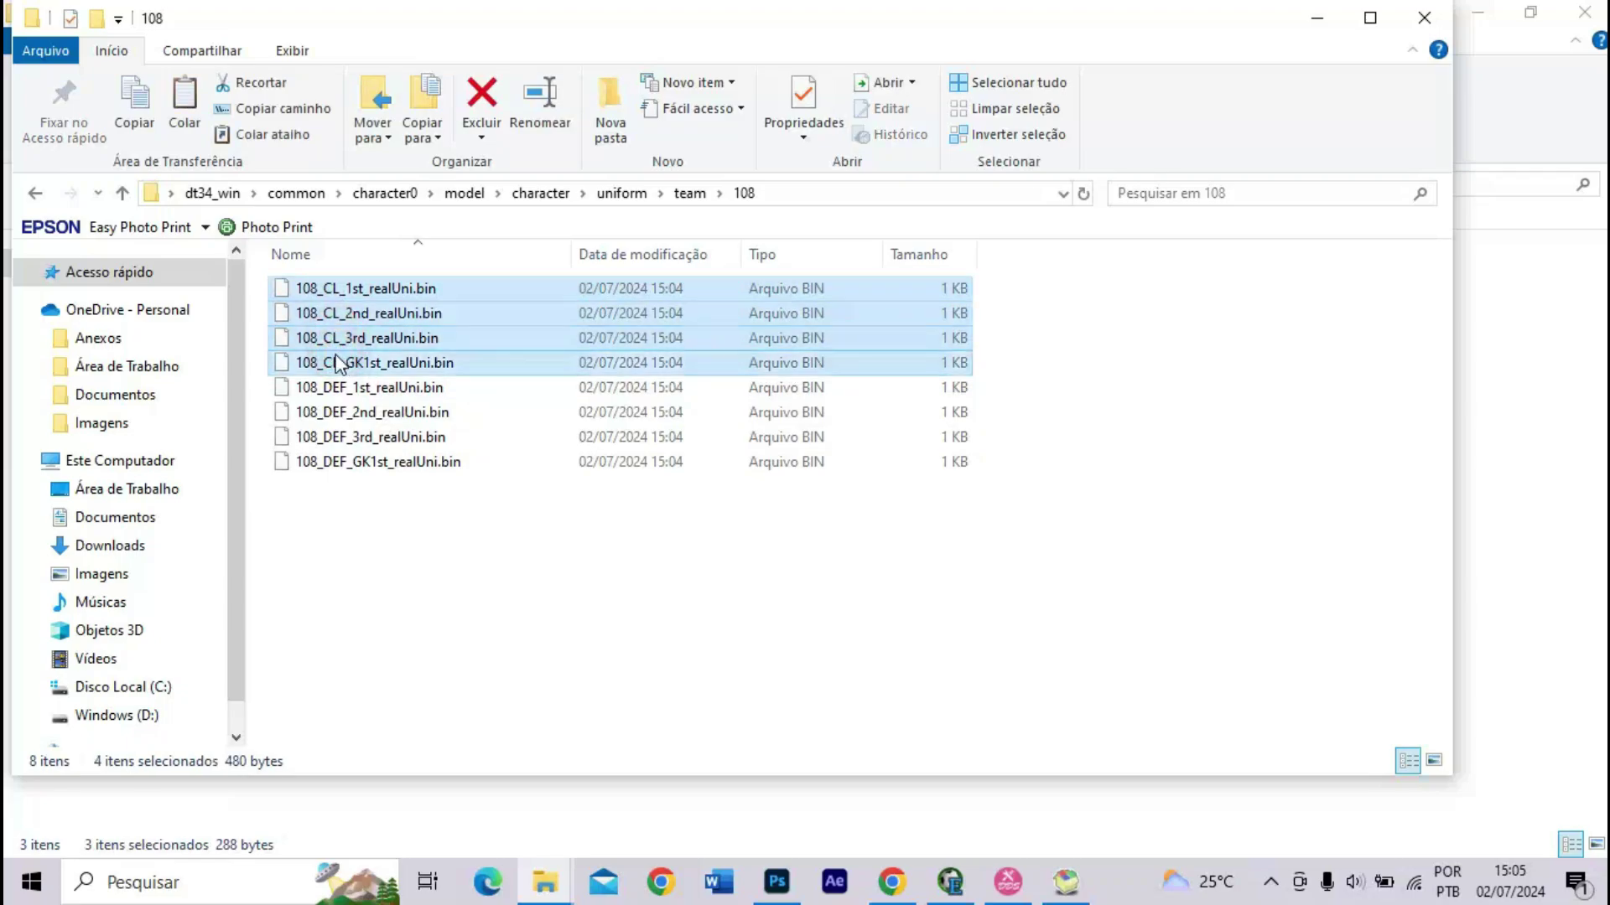
left_click(319, 294)
left_click(323, 339, "shift")
left_click(325, 361)
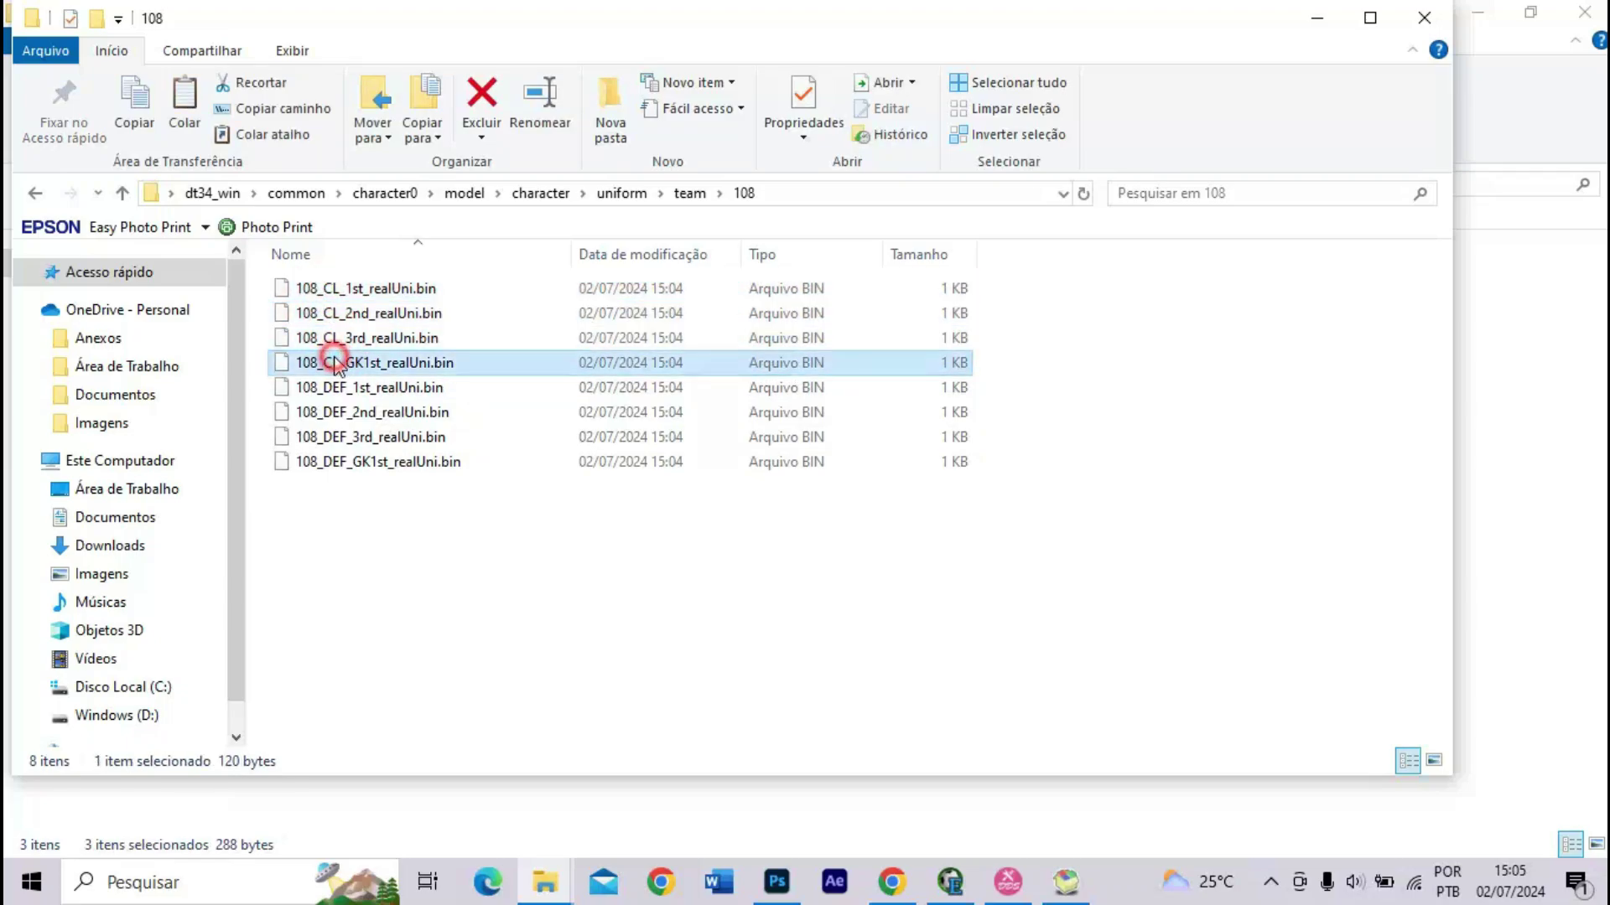
- Compare the group of four CL files with the group of four DEF files in team folder 108
left_click(339, 387)
left_click(340, 437, "shift")
left_click(340, 461)
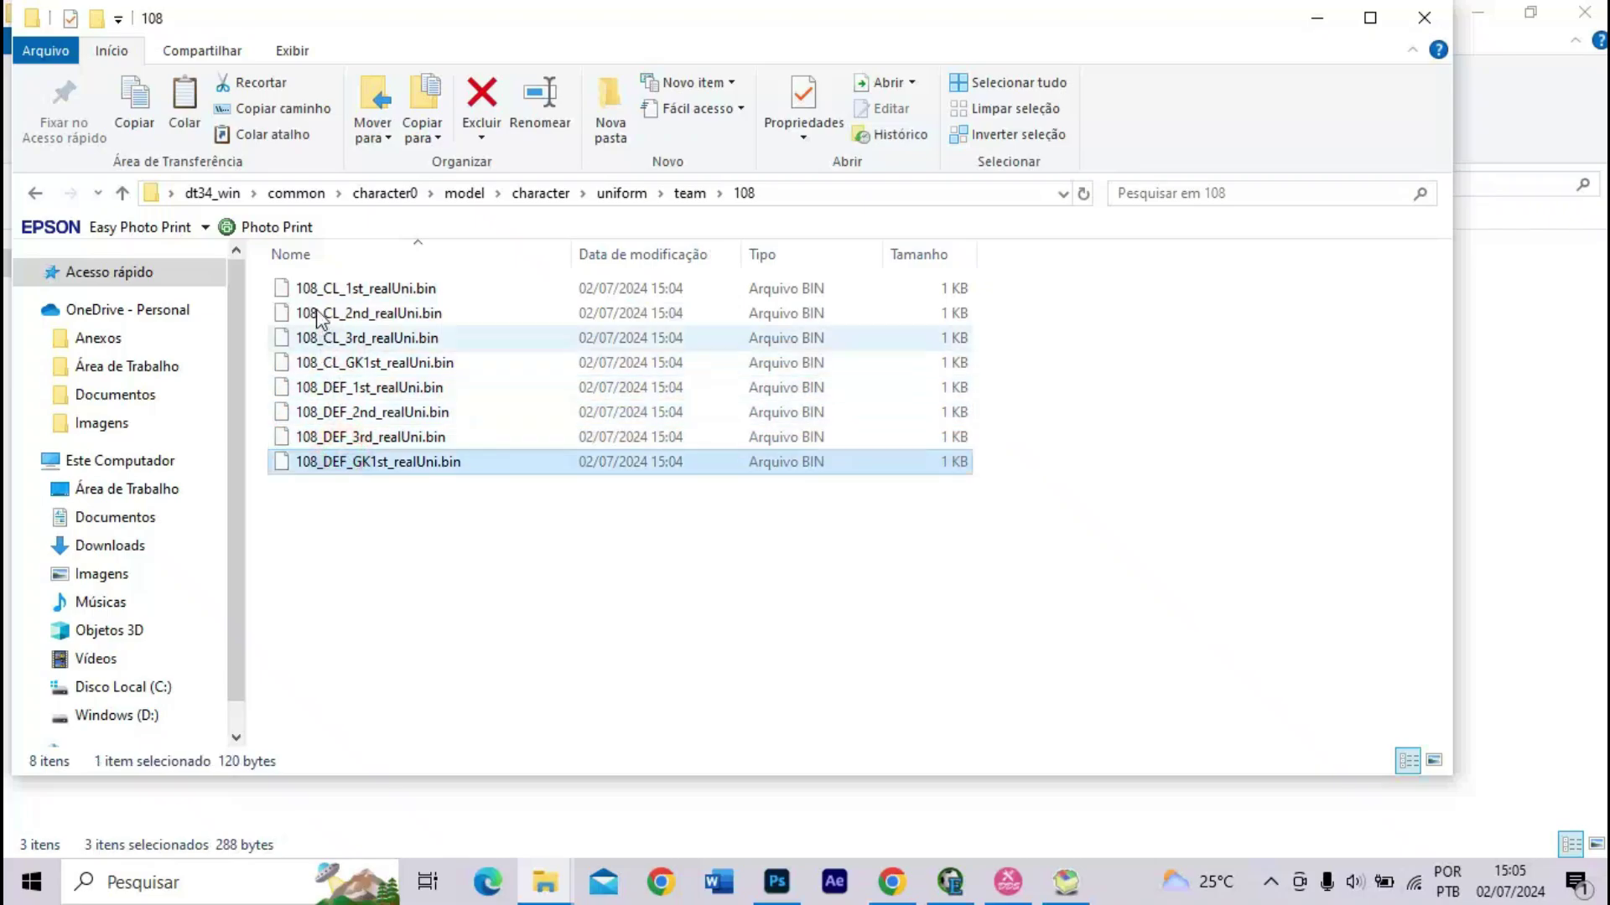
left_click(309, 288)
left_click_drag(985, 363, 485, 288)
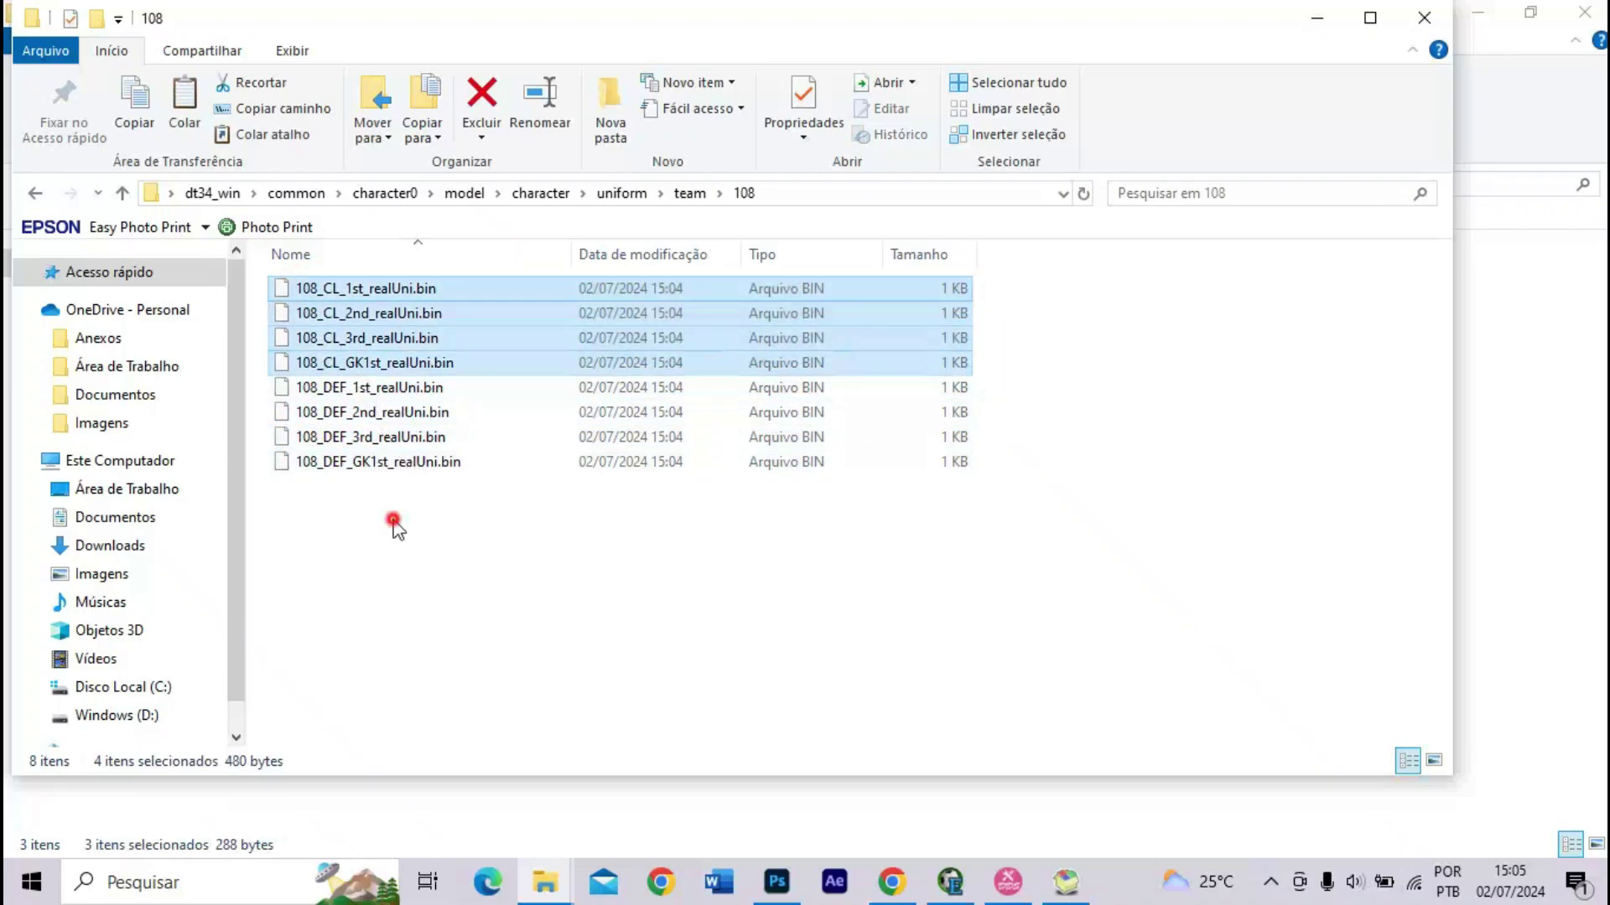
left_click_drag(394, 520, 315, 394)
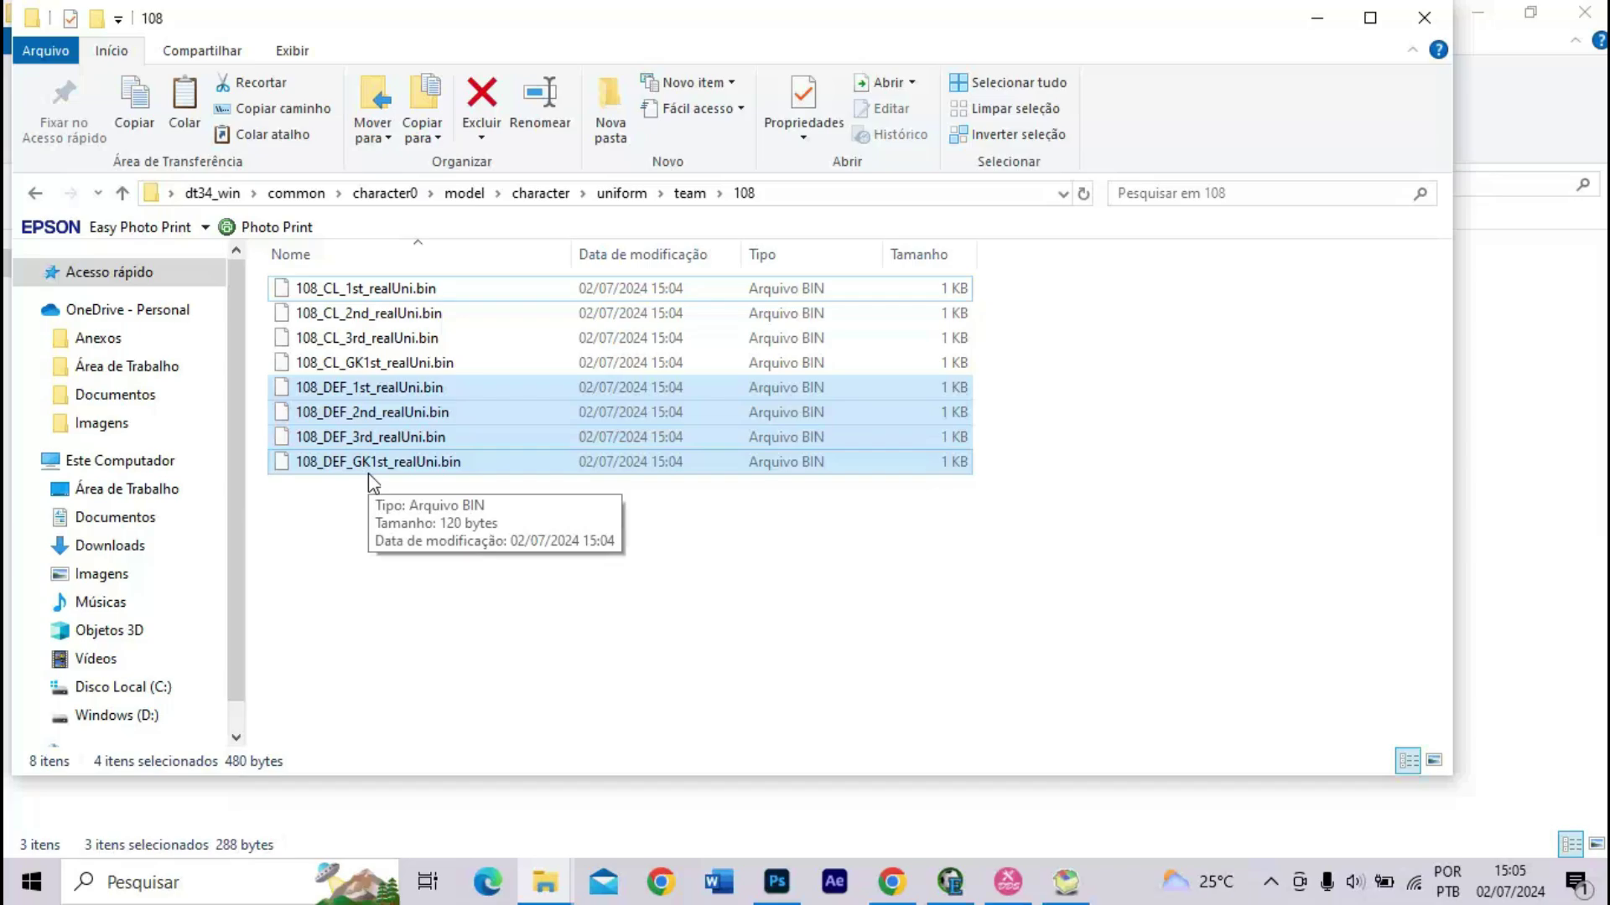
- Return to the extracted team folder list and inspect the DEF .bin files in folder 0
key("BackSpace")
scroll(374, 484, "up", 10)
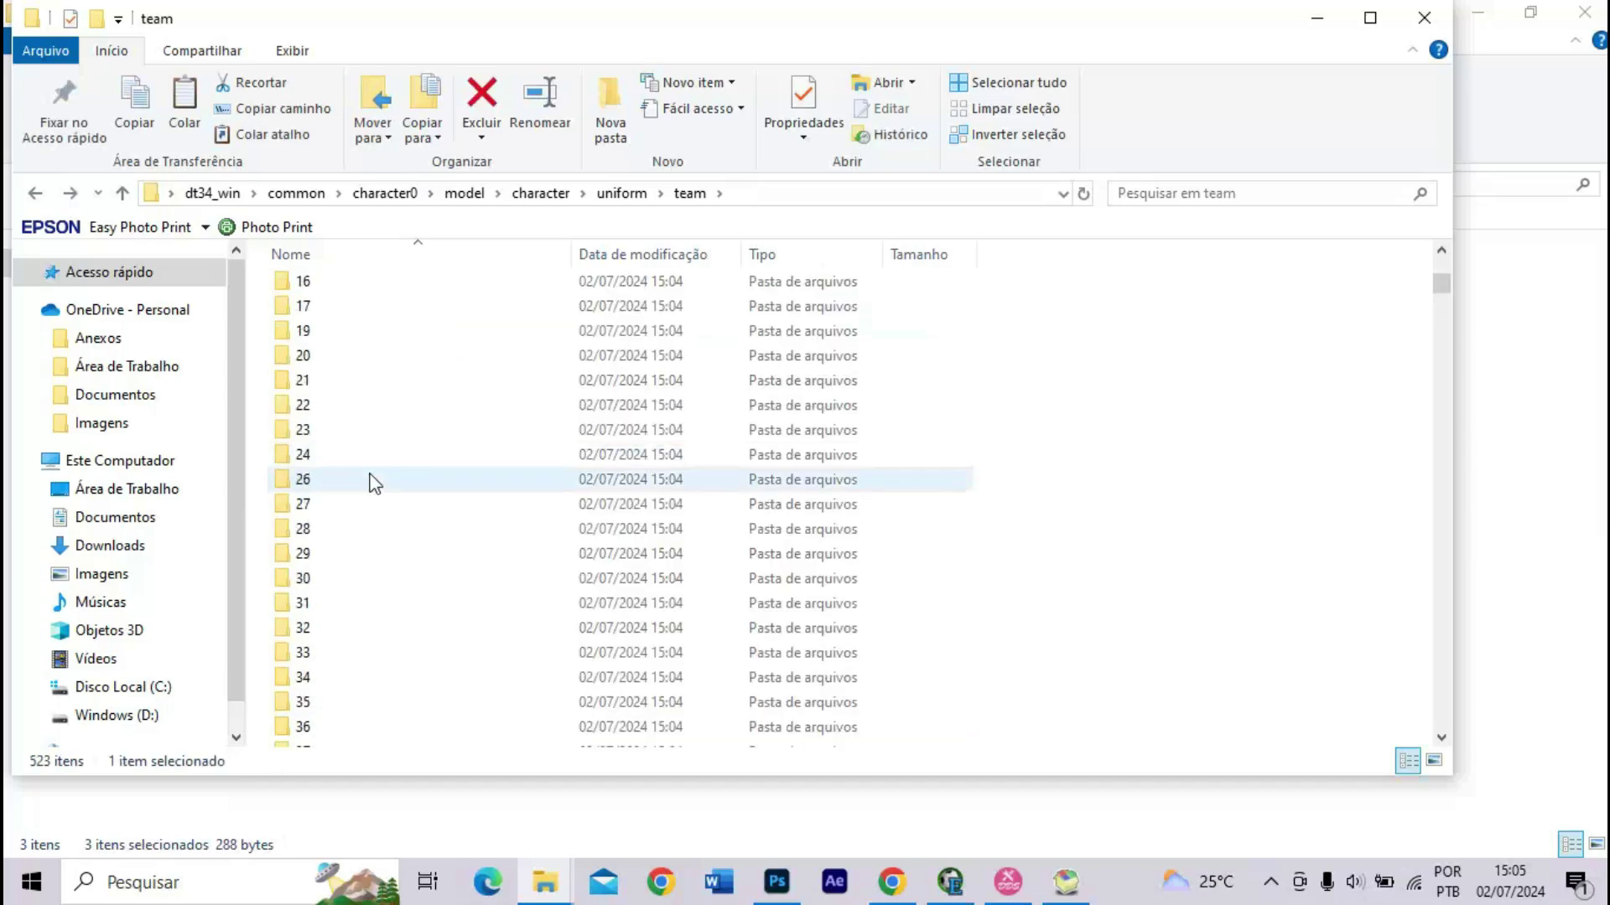
scroll(374, 484, "up", 5)
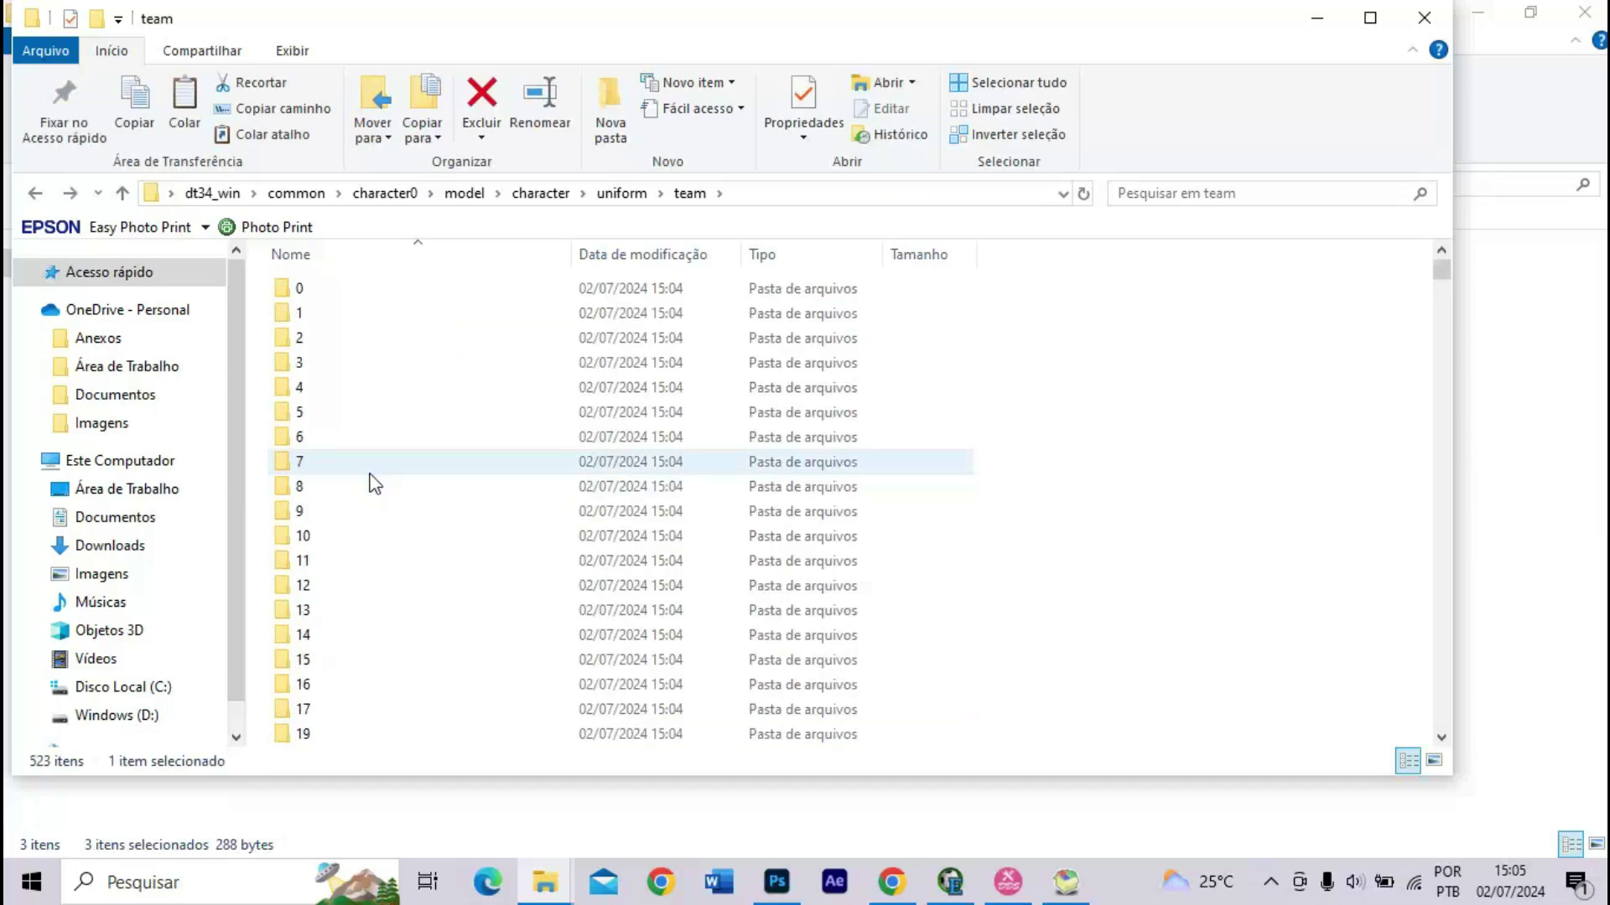
double_click(306, 287)
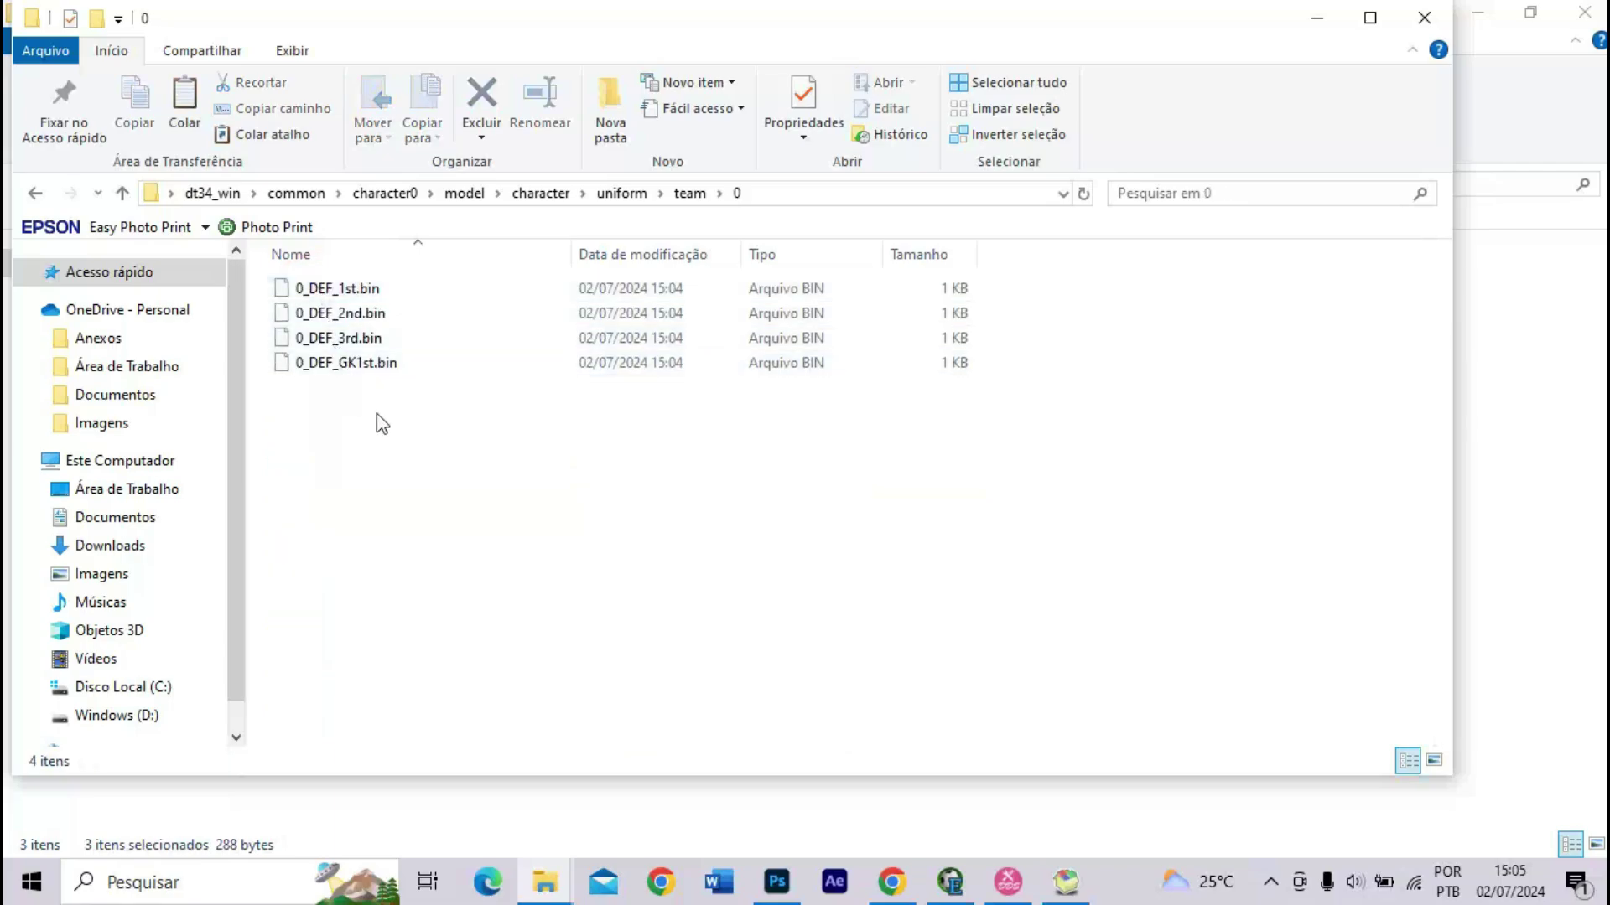
left_click_drag(375, 414, 281, 308)
key("BackSpace")
- Check the contents of team folders 2 and 6, returning to the team folder list
key("2")
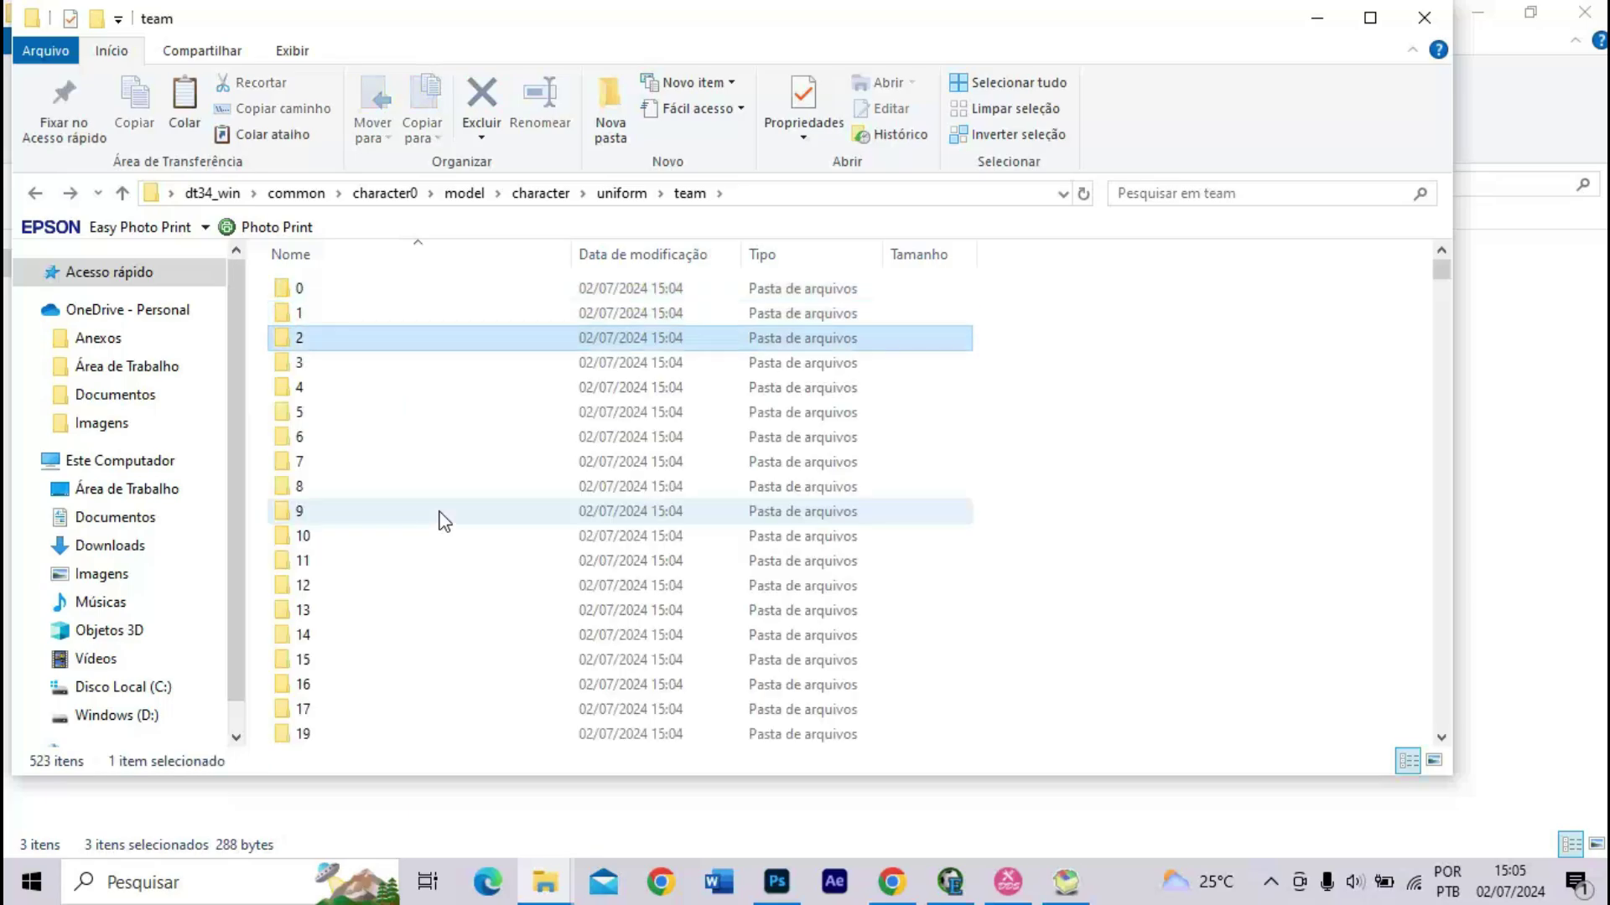
key("Return")
key("BackSpace")
key("6")
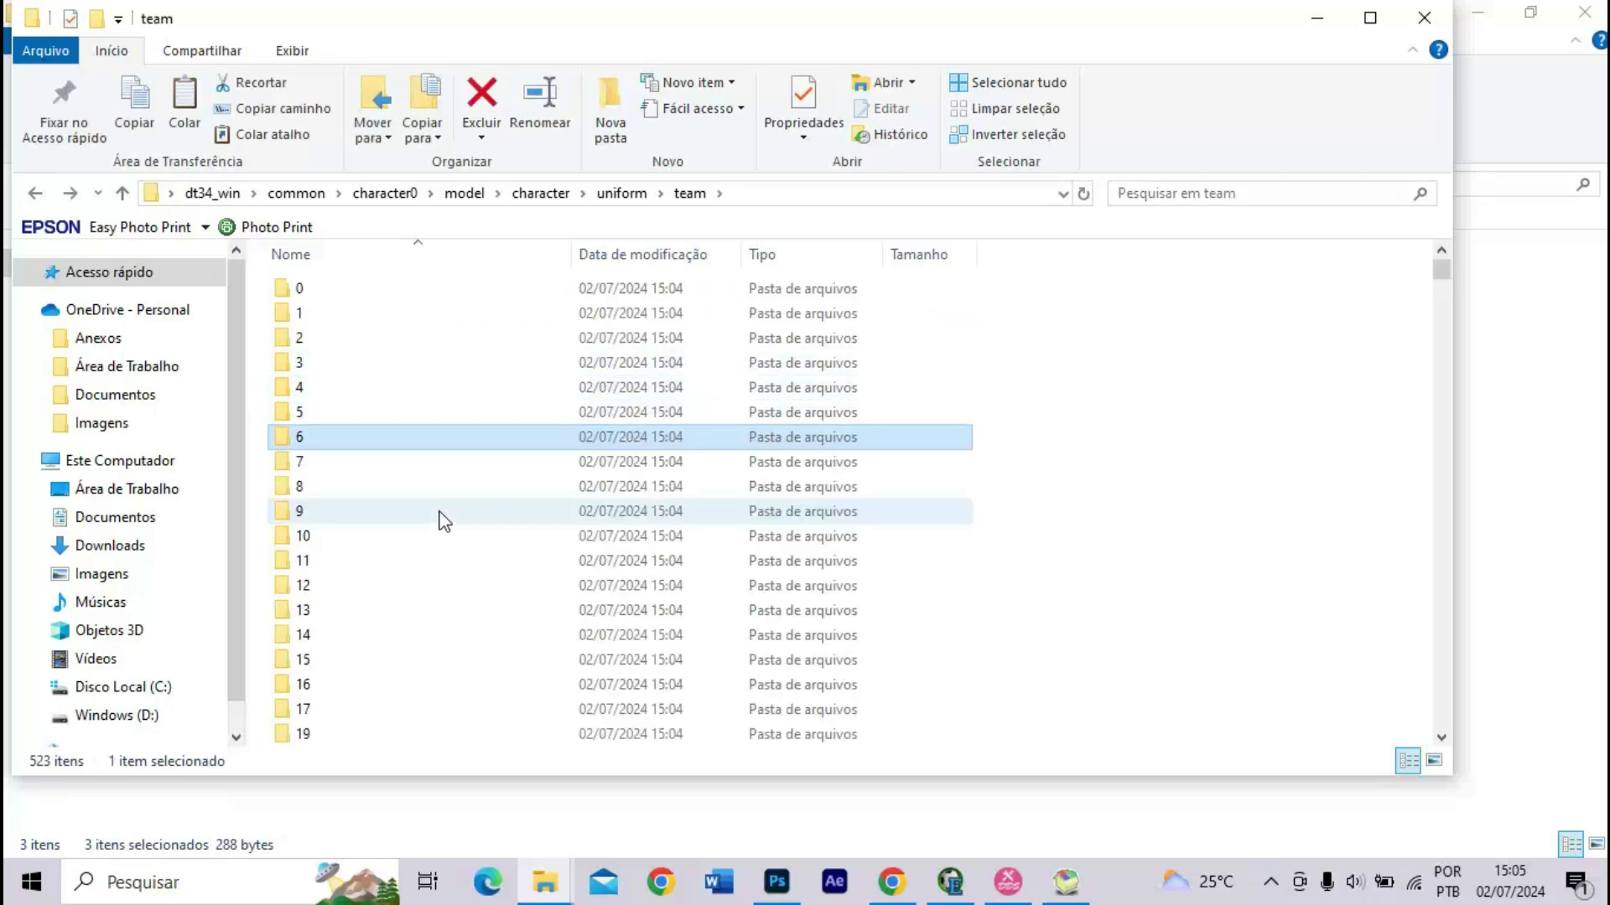
key("Return")
key("BackSpace")
- Inspect the configuration files in team folders 193 and 217 for comparison
scroll(440, 509, "down", 20)
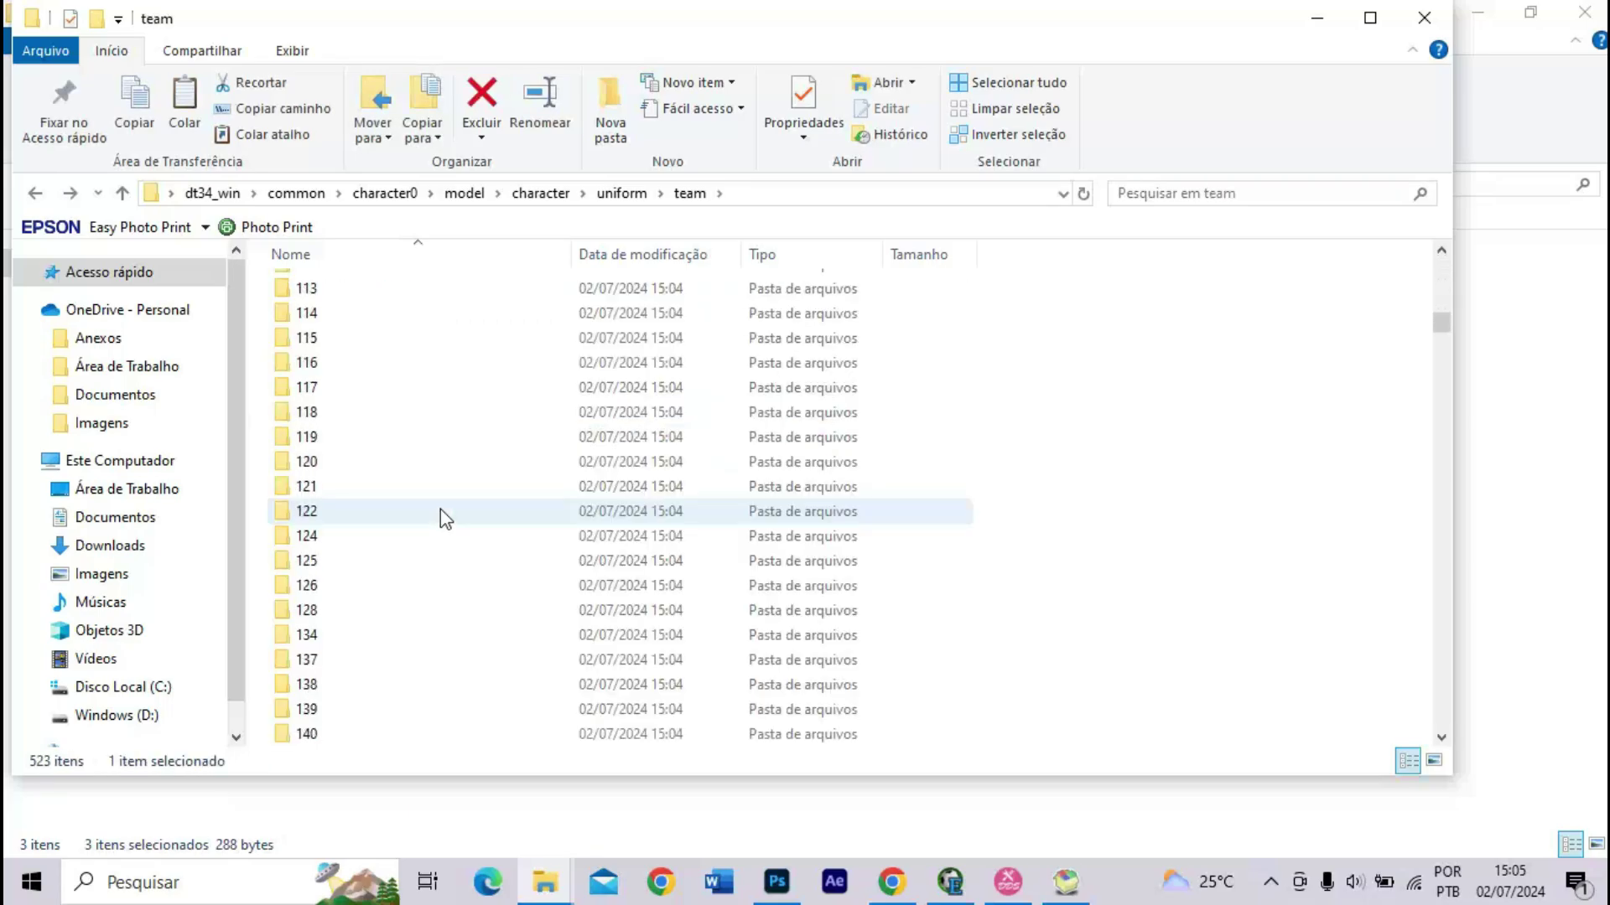
left_click(441, 510)
double_click(441, 510)
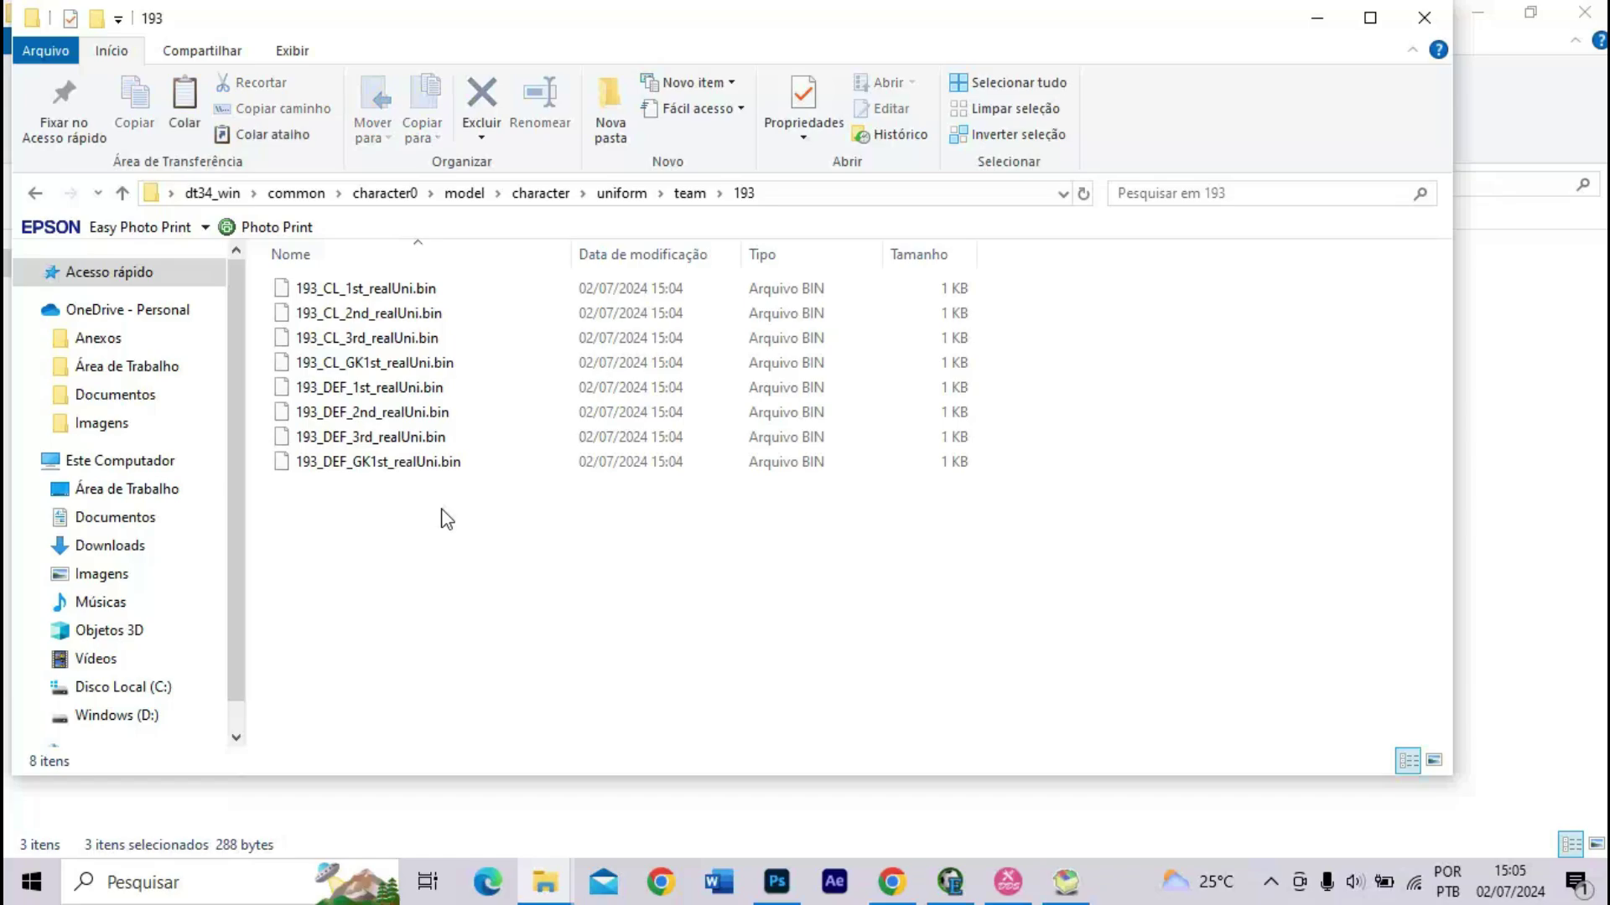
key("BackSpace")
left_click(404, 643)
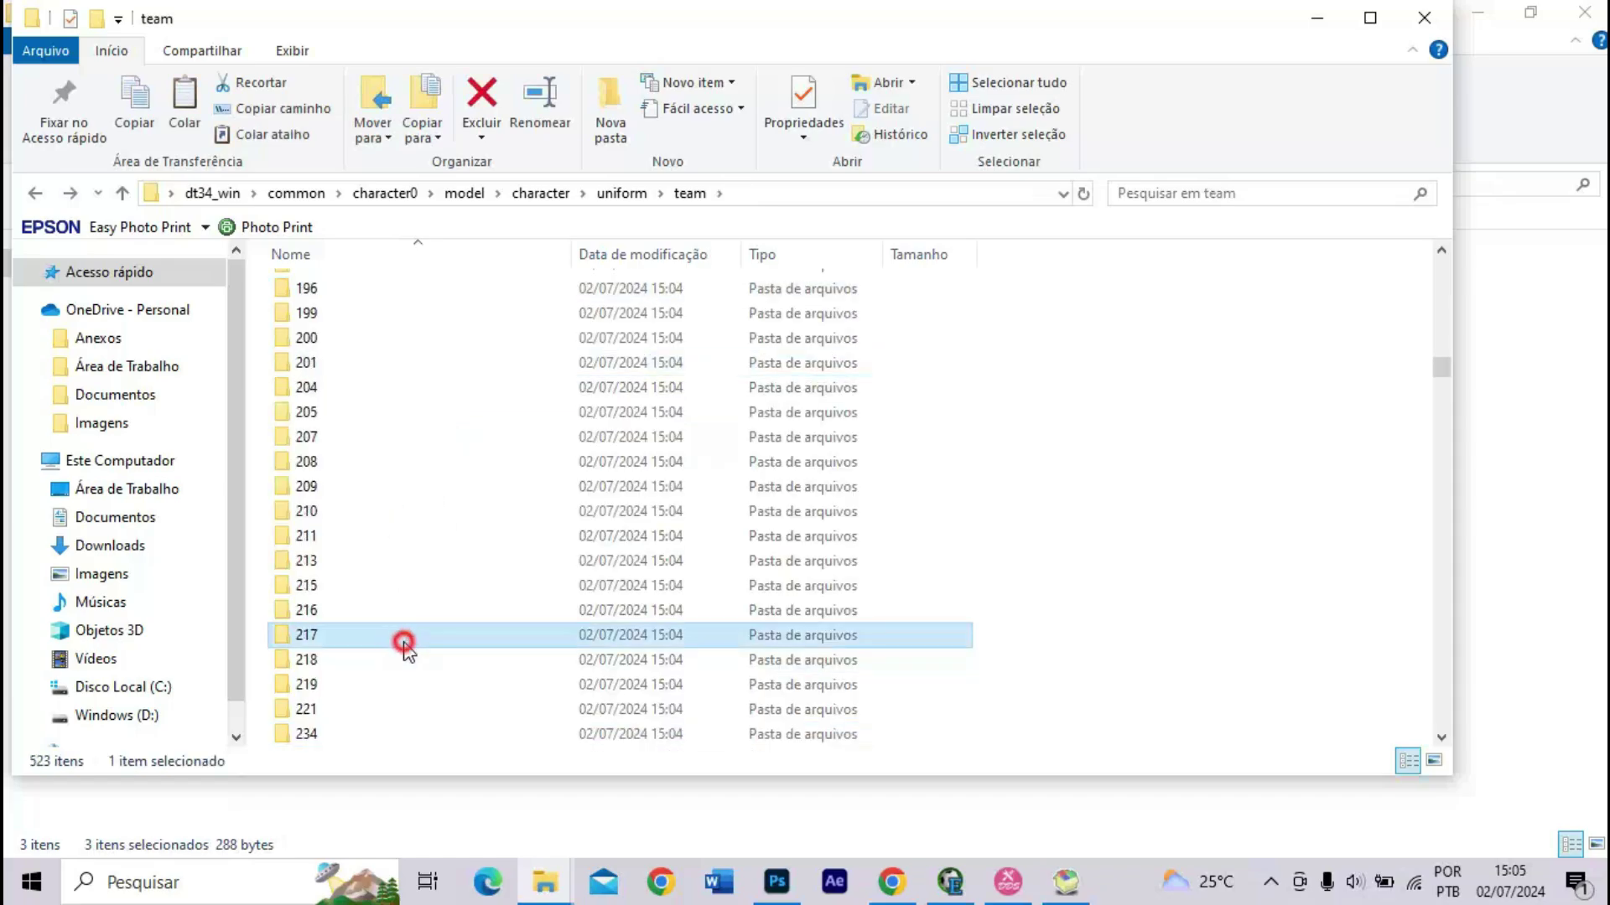
double_click(404, 643)
key("BackSpace")
- Look through team folders 250 and 269 to see which uniform files they hold
scroll(408, 653, "down", 10)
left_click(405, 642)
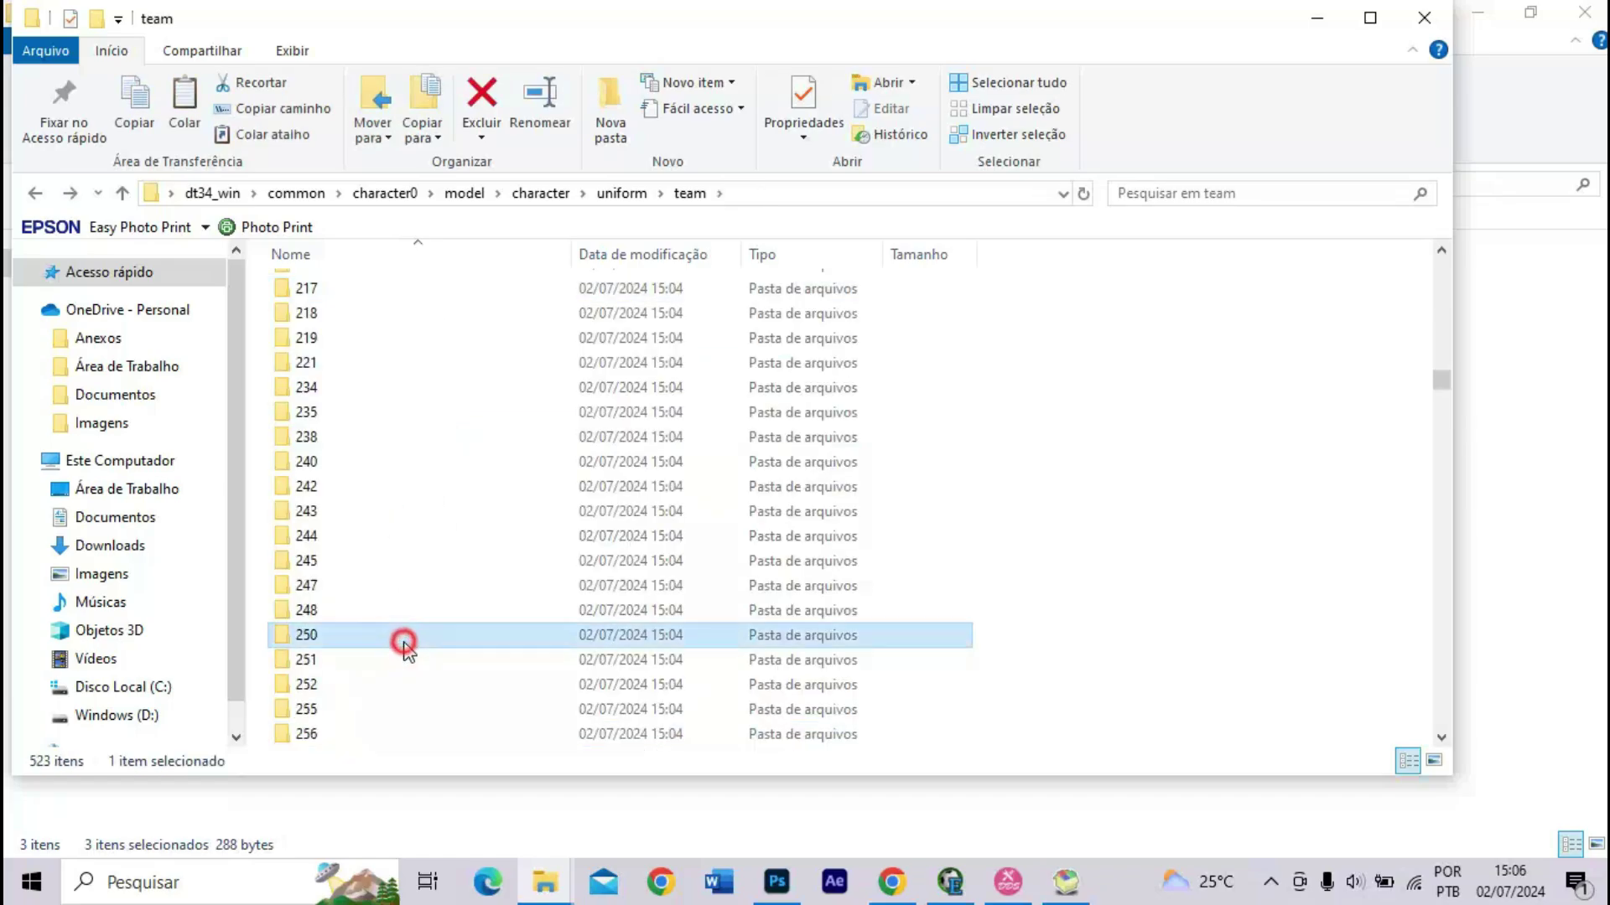
double_click(406, 641)
key("BackSpace")
scroll(408, 652, "down", 6)
left_click(406, 643)
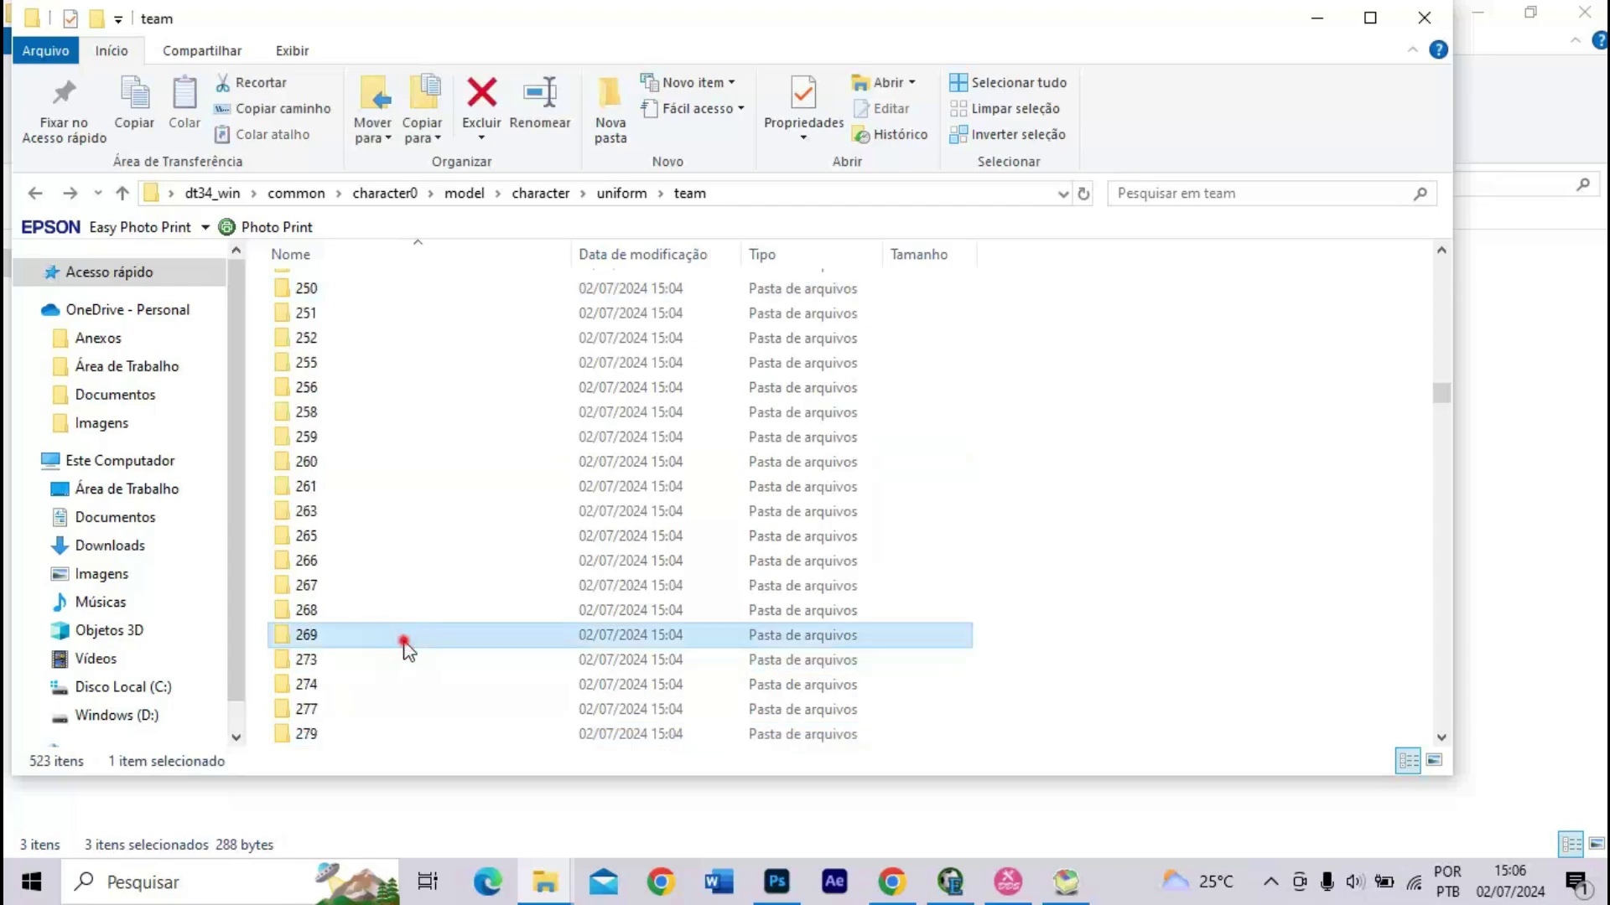
double_click(406, 643)
key("BackSpace")
- Inspect the uniform files in team folders 320, 344 and 368
scroll(408, 652, "down", 6)
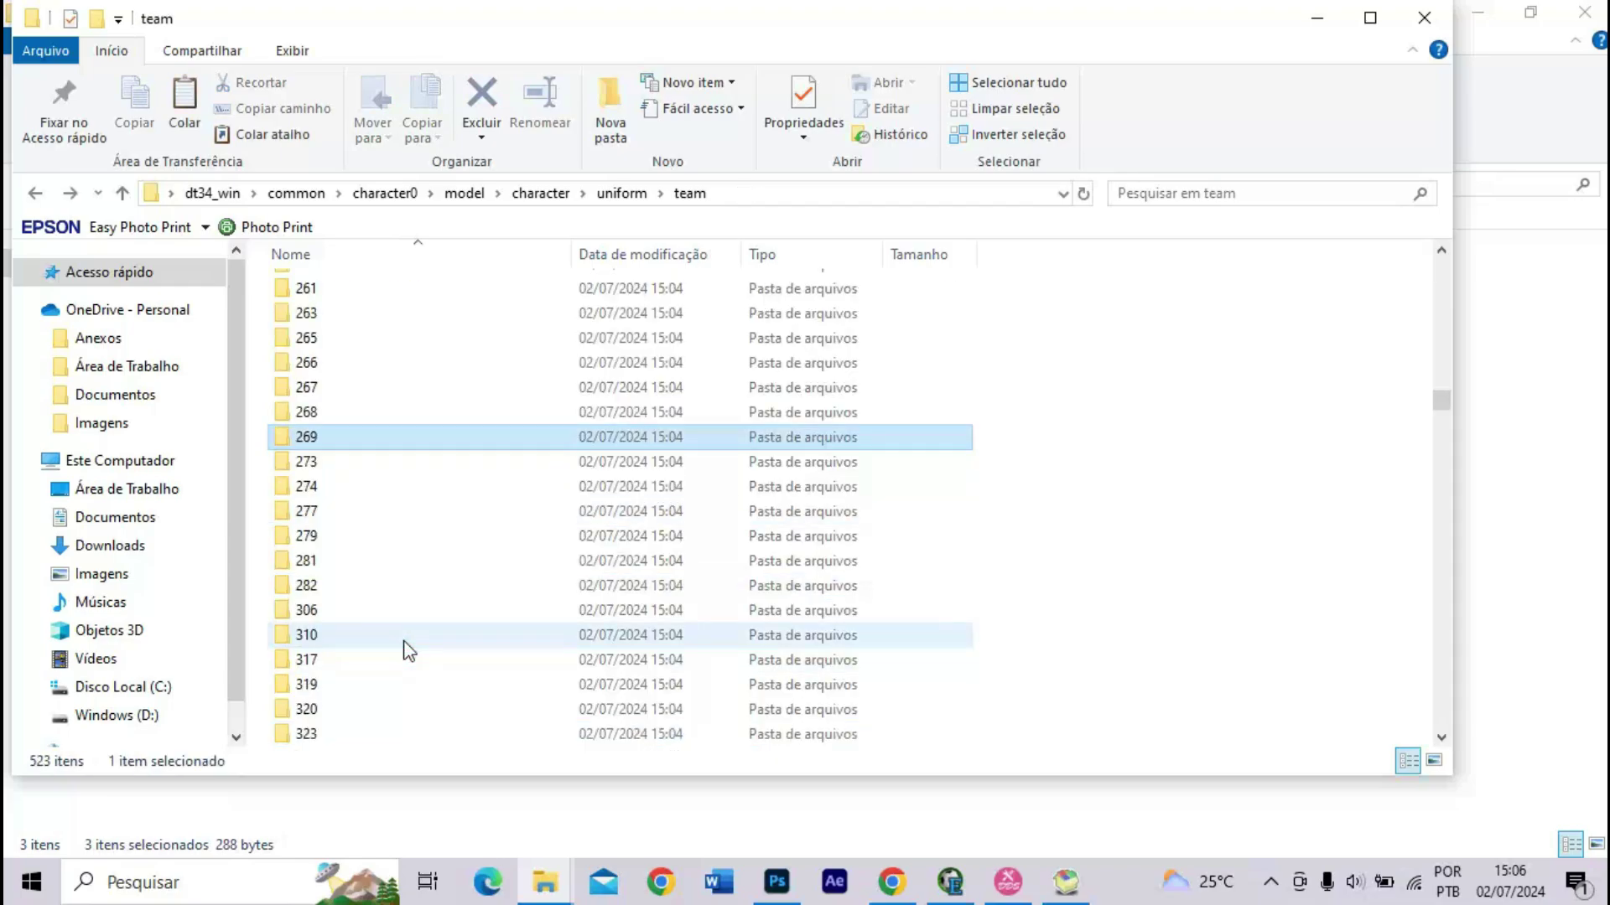
left_click(405, 643)
double_click(406, 643)
key("BackSpace")
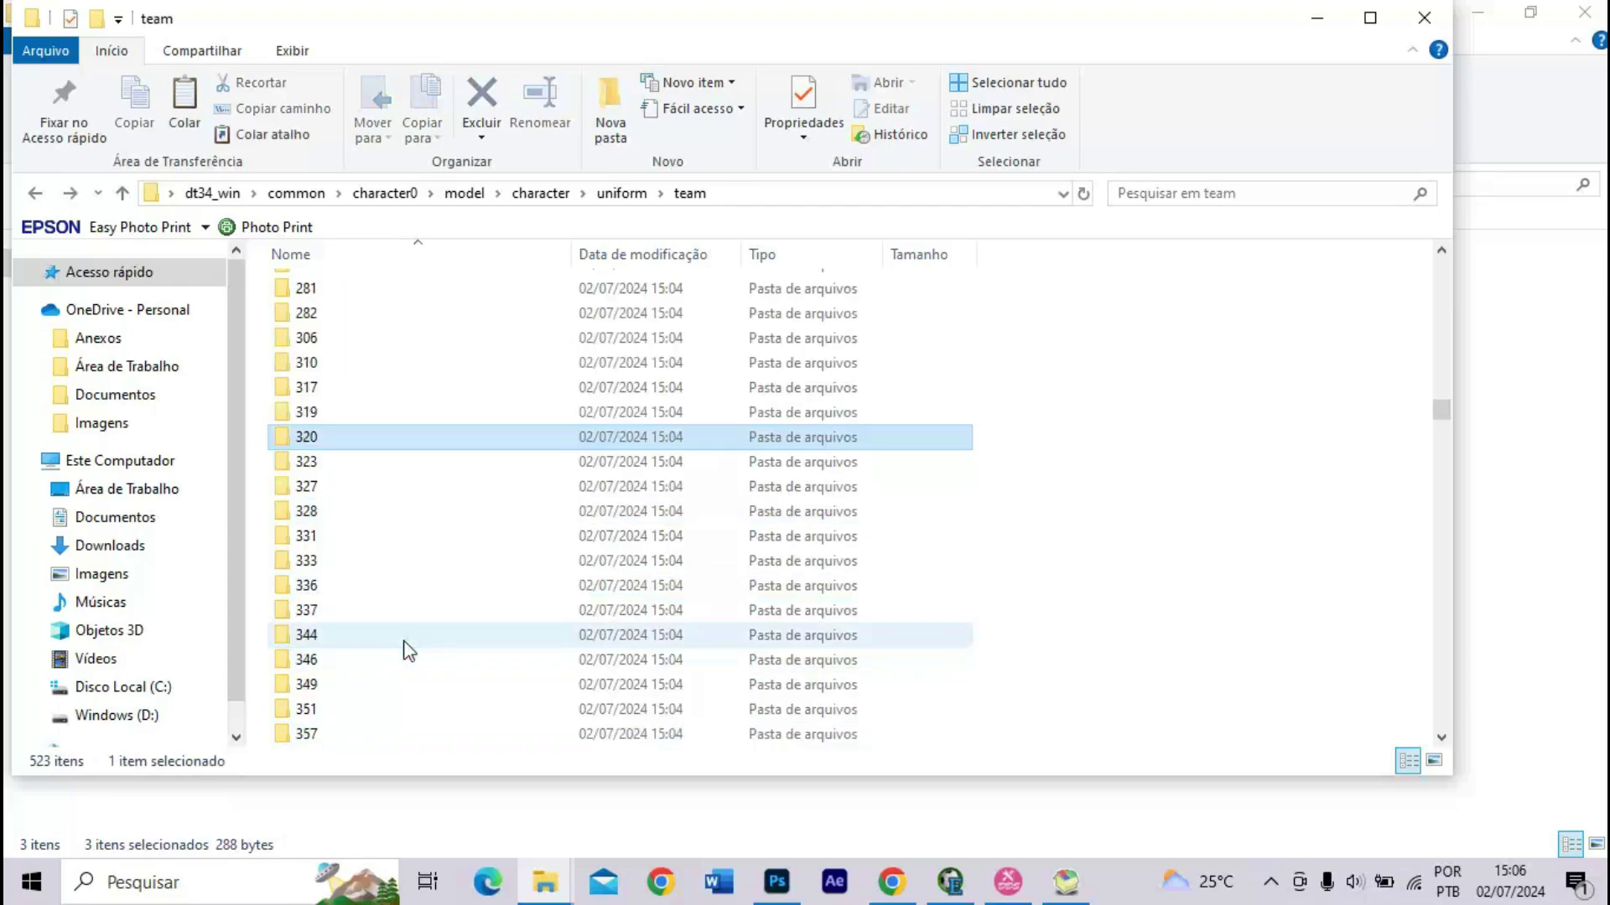
left_click(408, 645)
double_click(408, 645)
key("BackSpace")
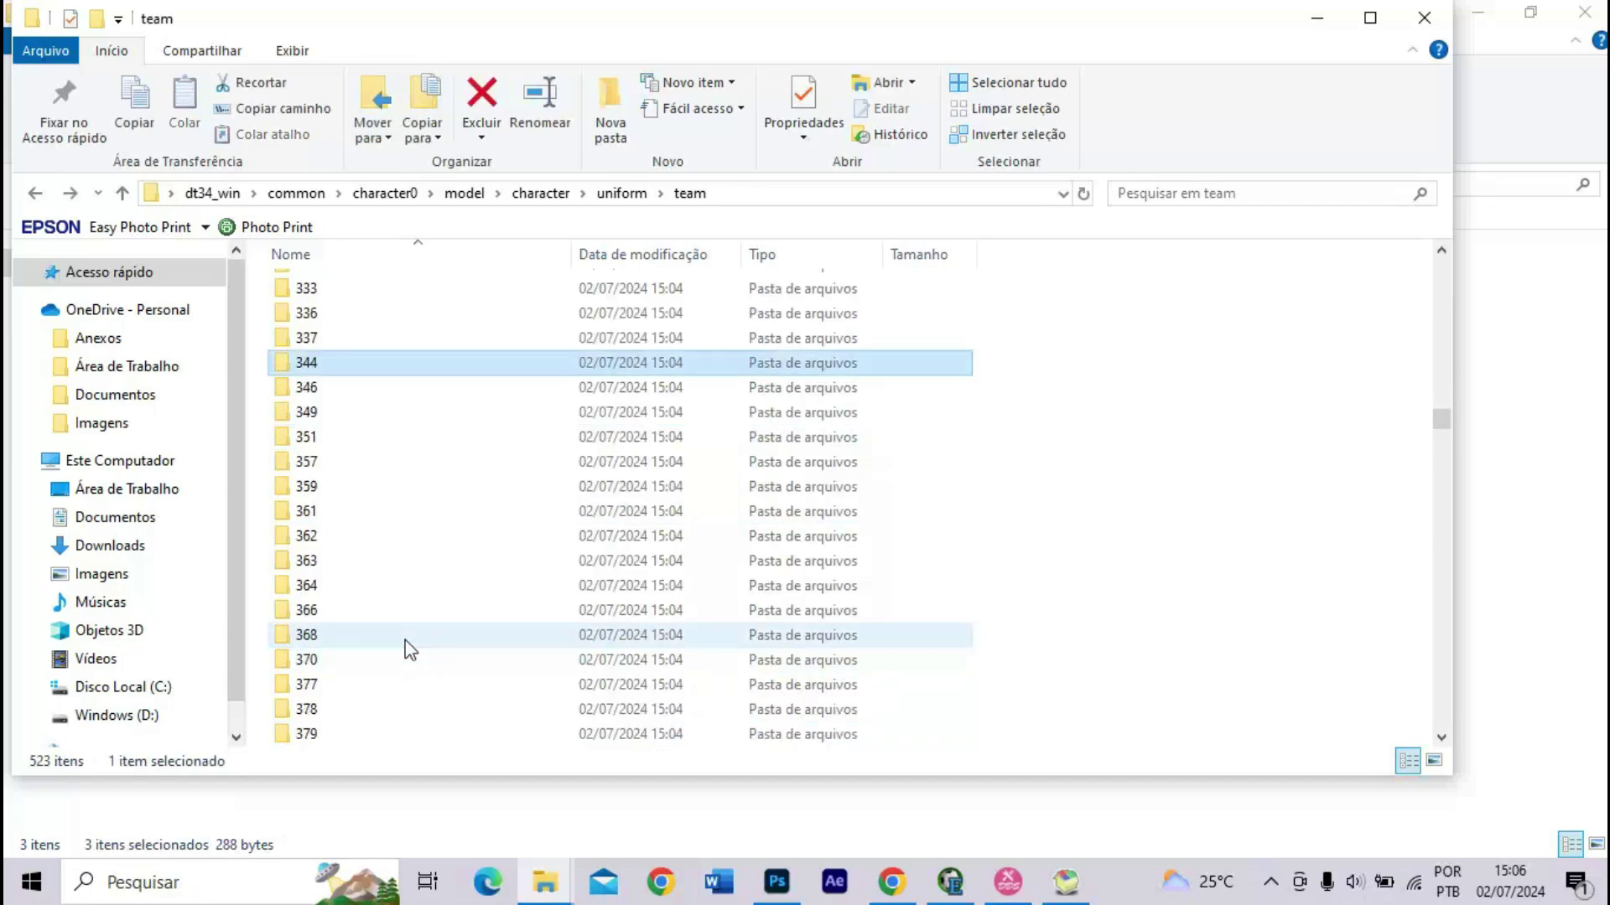
left_click(405, 642)
double_click(405, 641)
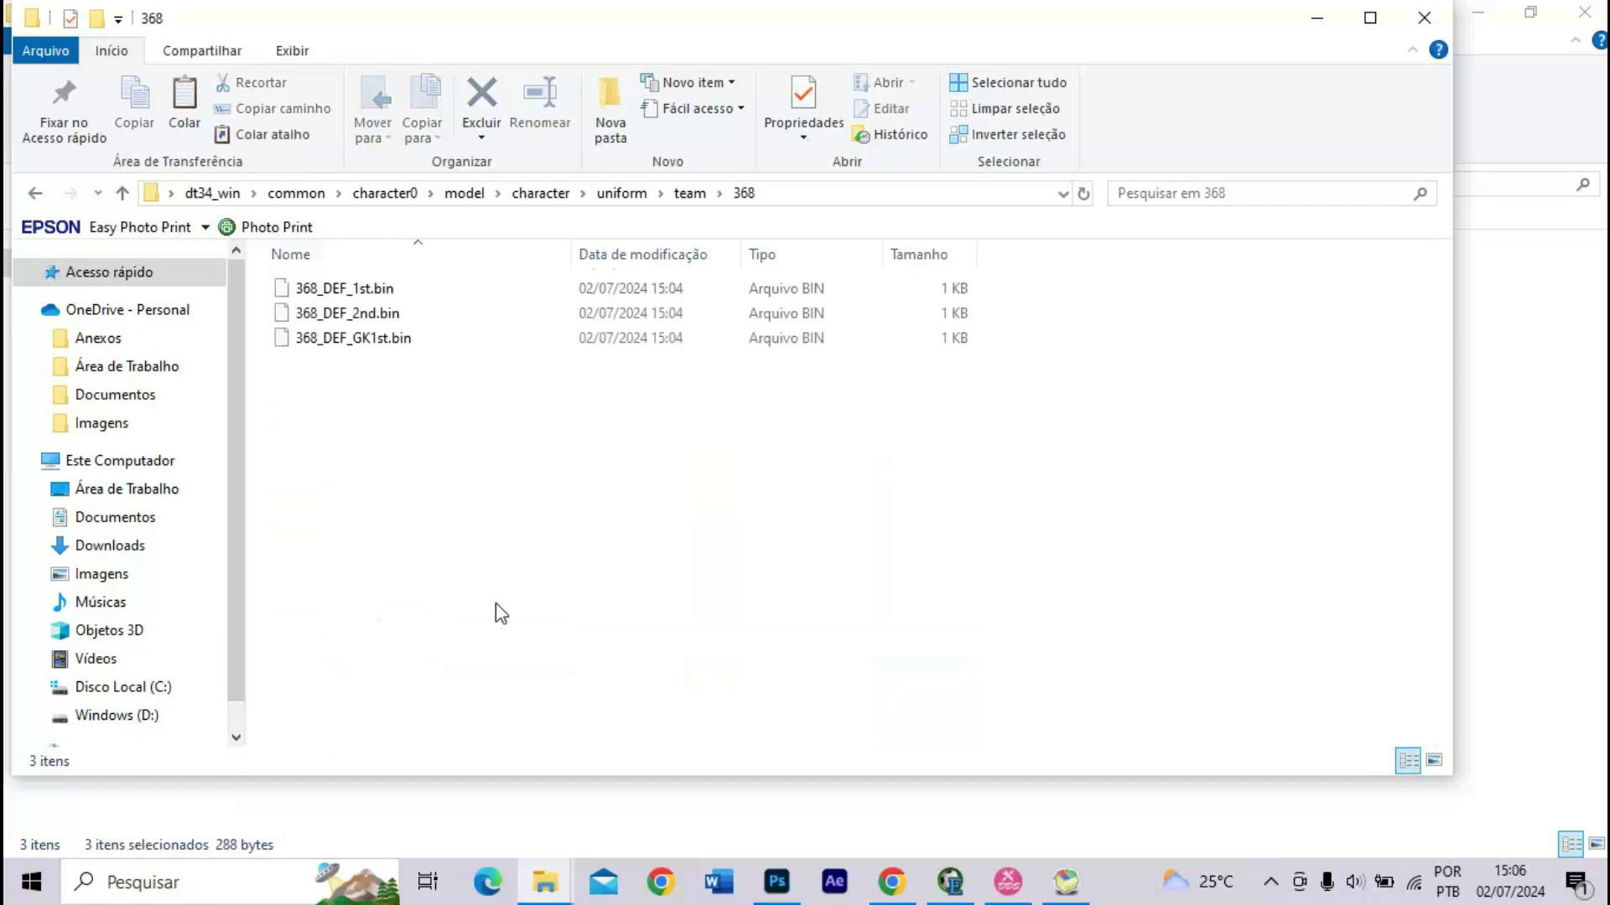
- Close the extracted files window, then check the dt34_win extraction progress and the 200 folder of Fortaleza KIT
left_click(1424, 18)
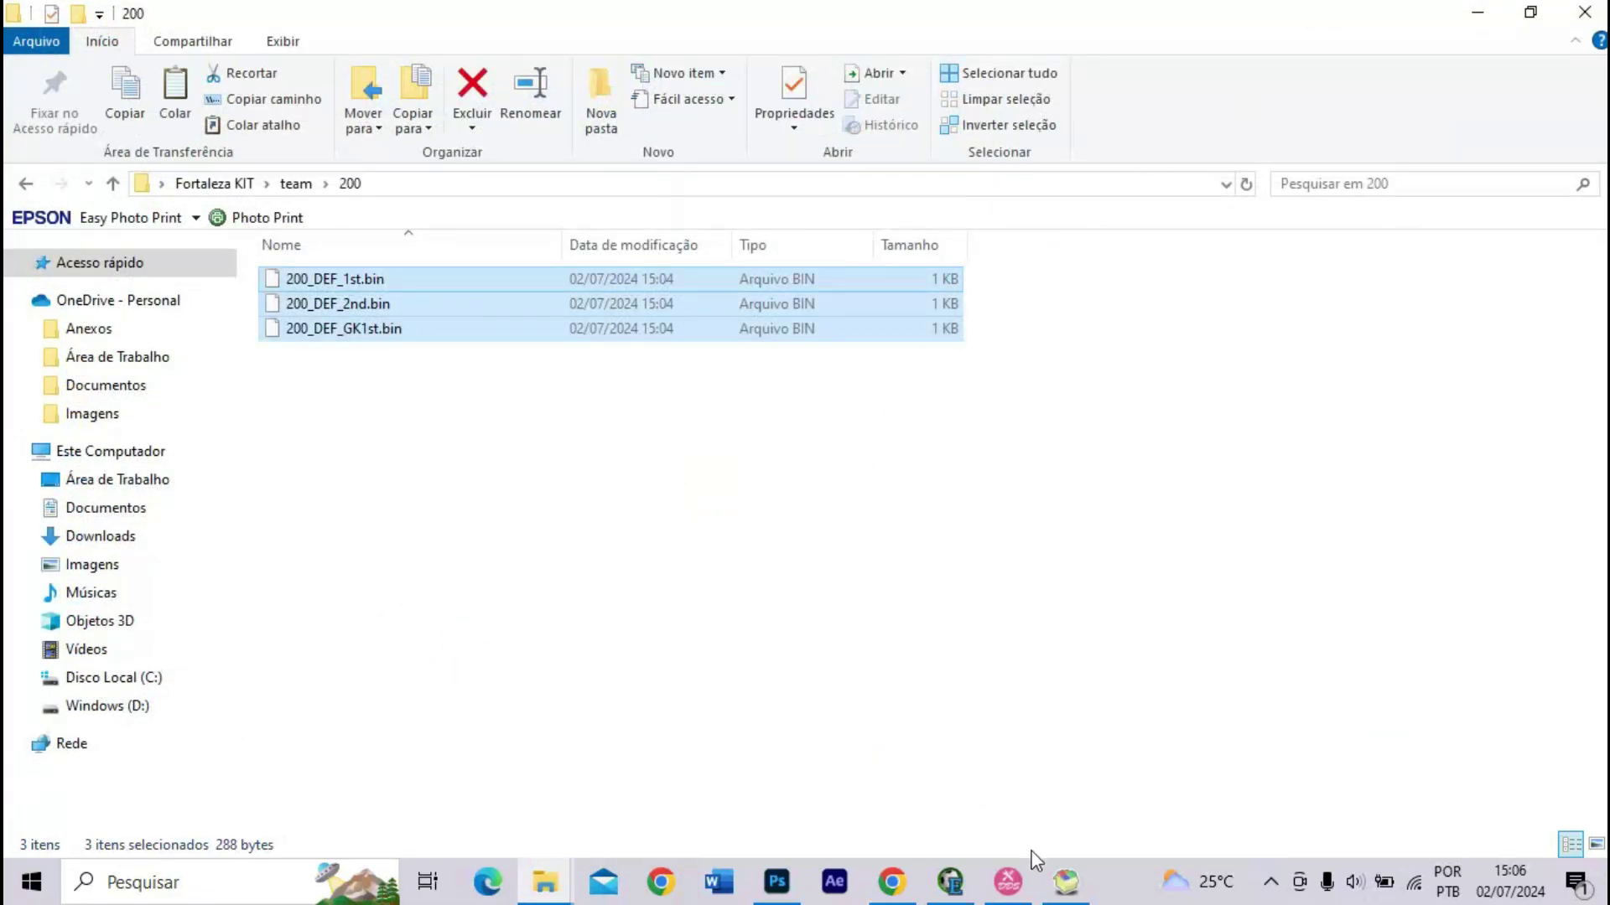
left_click(1065, 881)
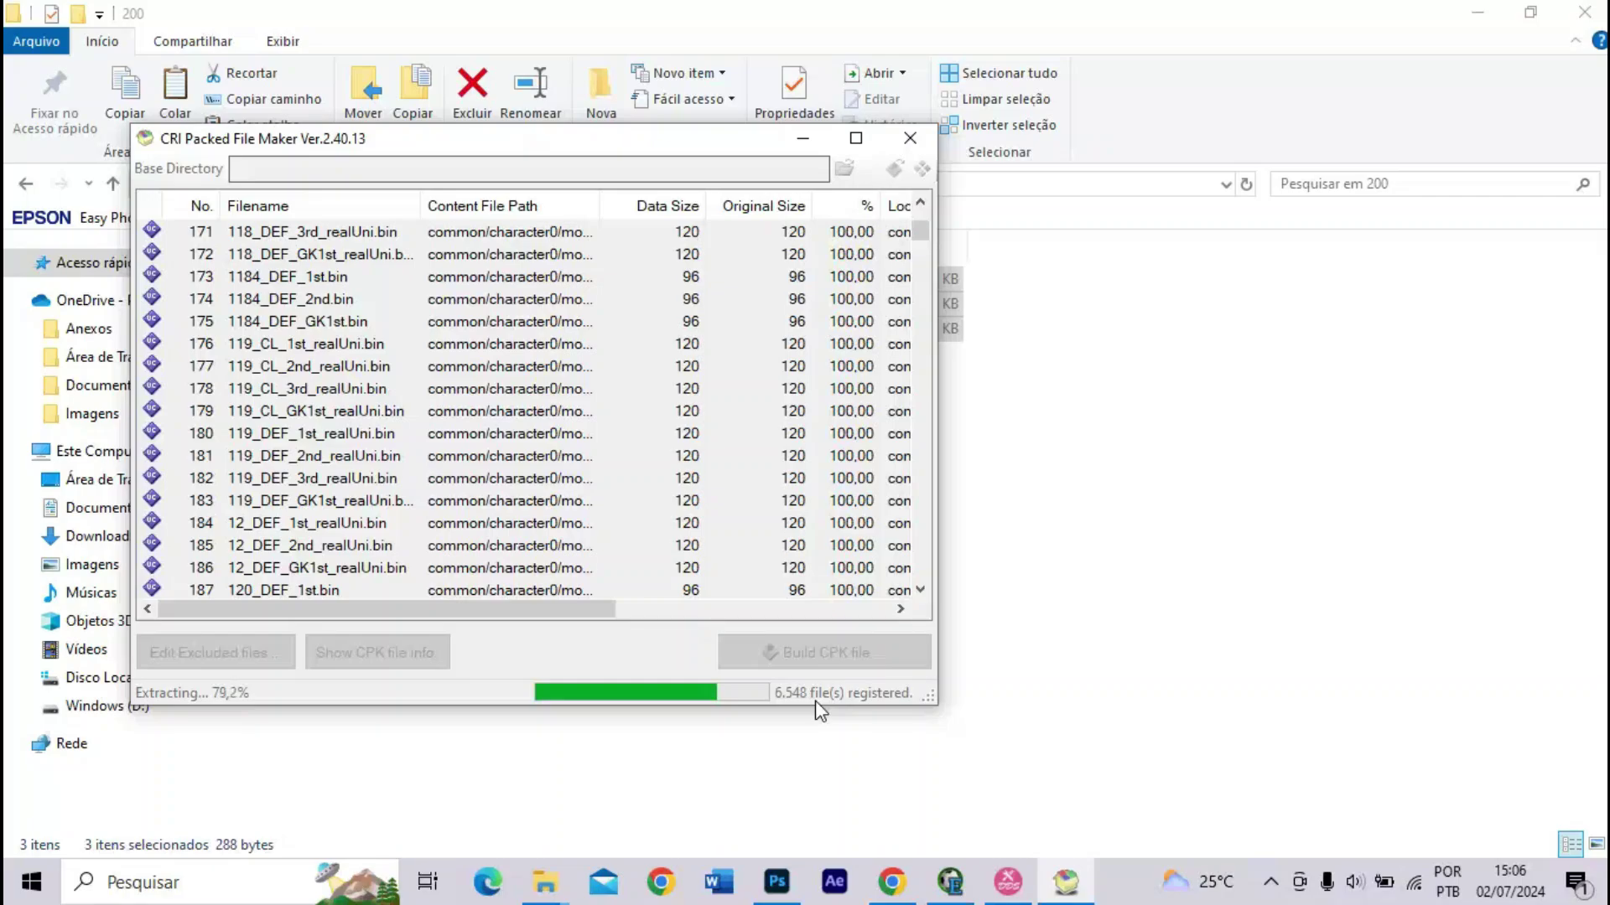
key("super+d")
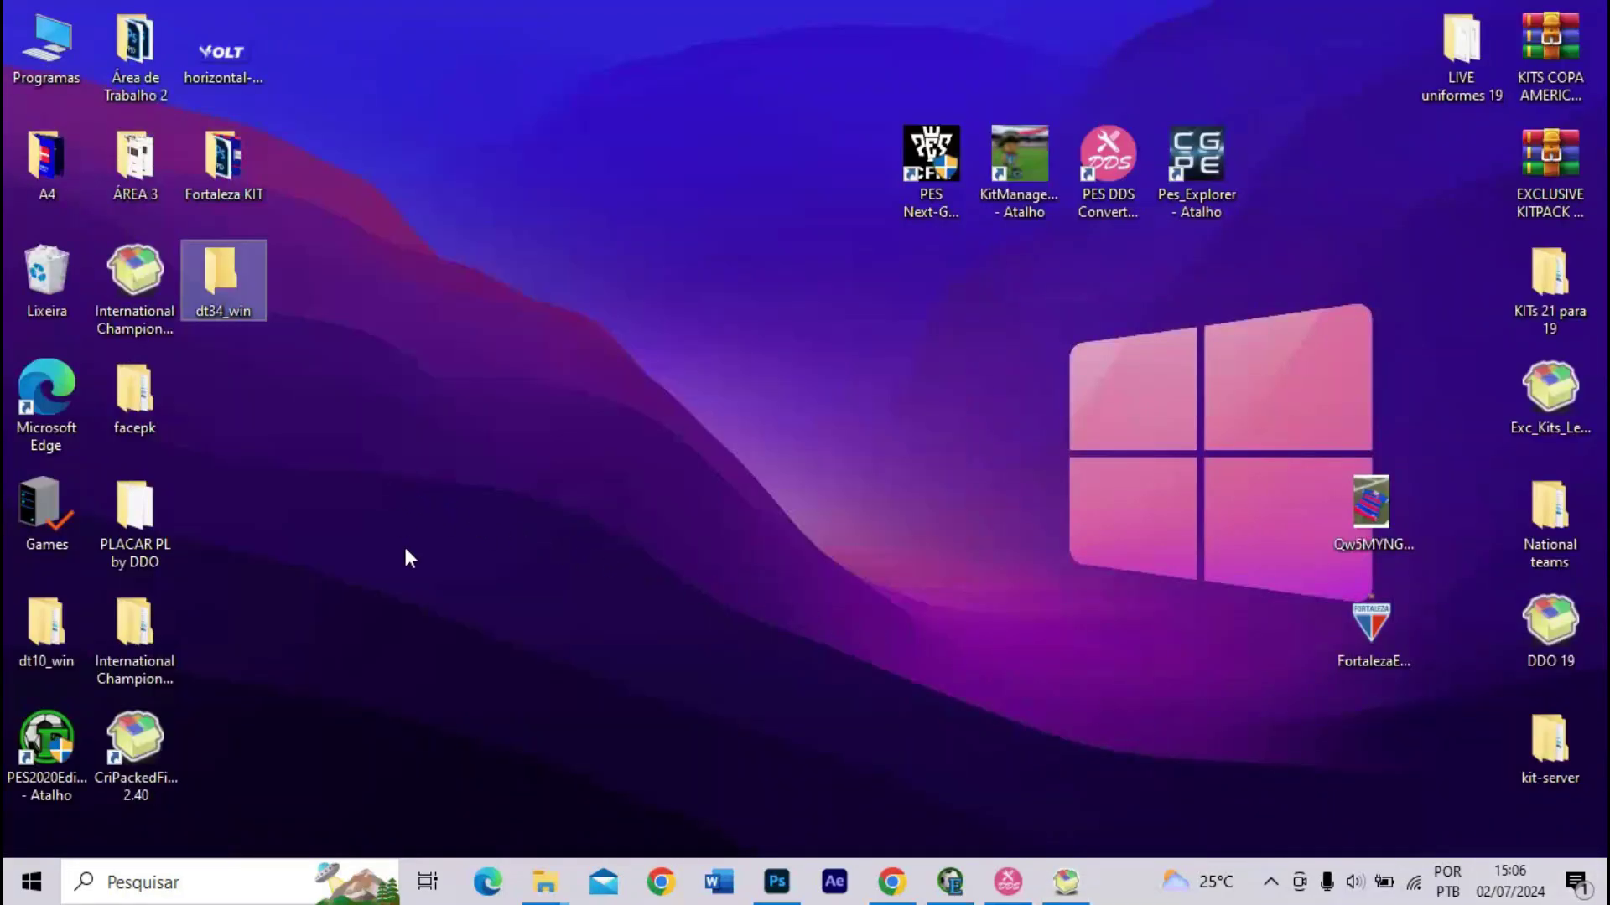
mouse_move(554, 872)
left_click(586, 797)
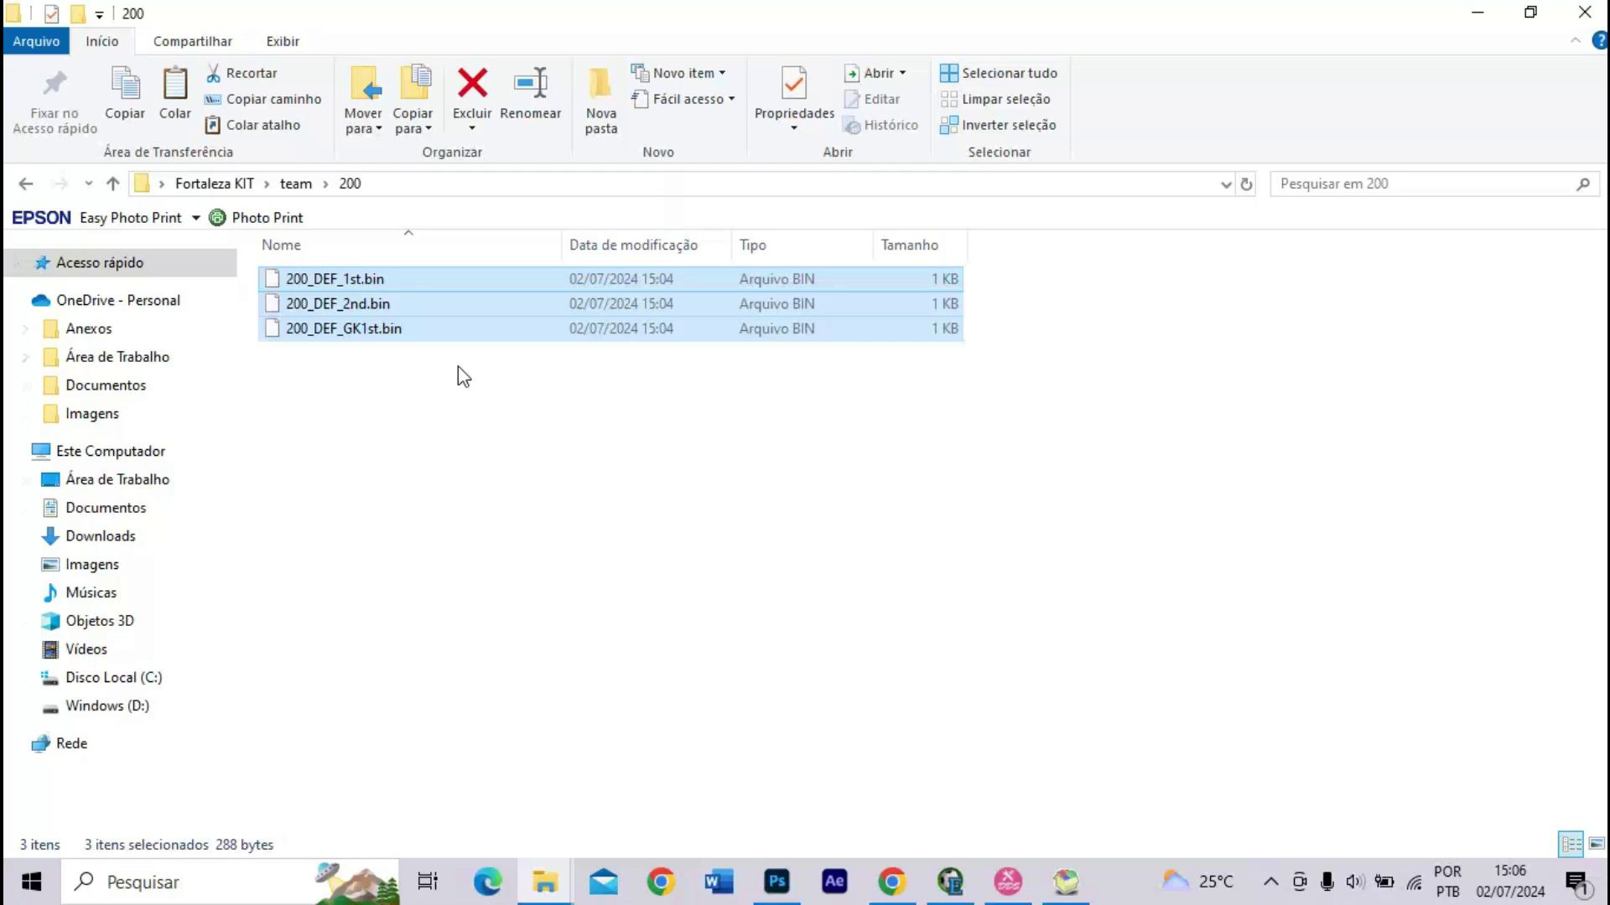
key("super+d")
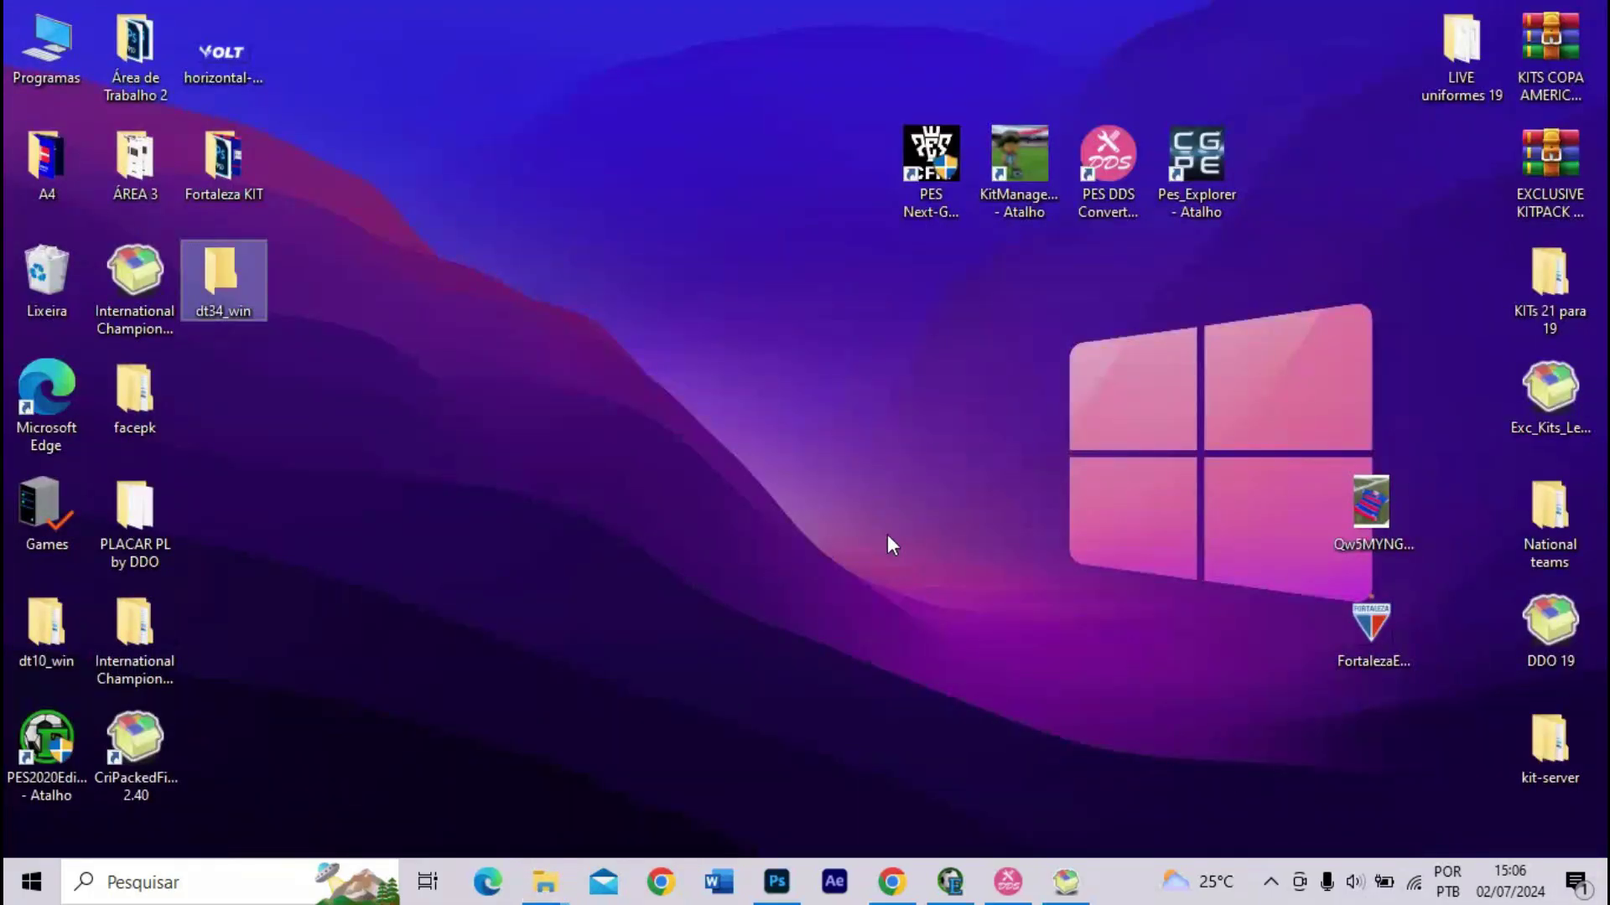
- Launch Kit Manager from the desktop and bring up its dialog for opening a kit config file
left_click(1006, 190)
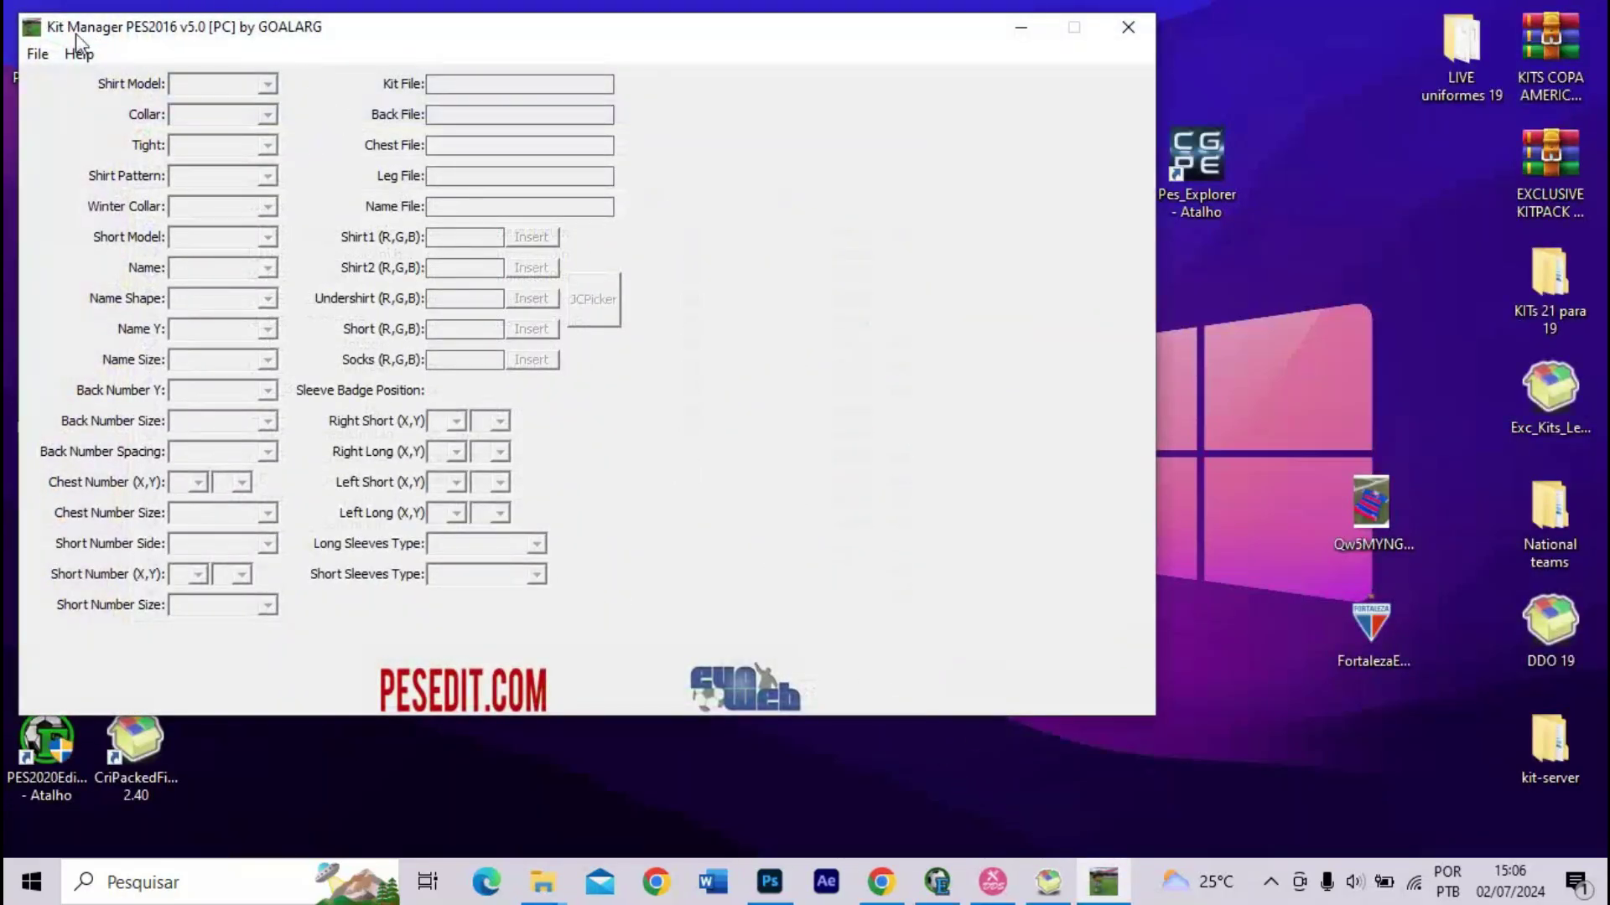
left_click(38, 54)
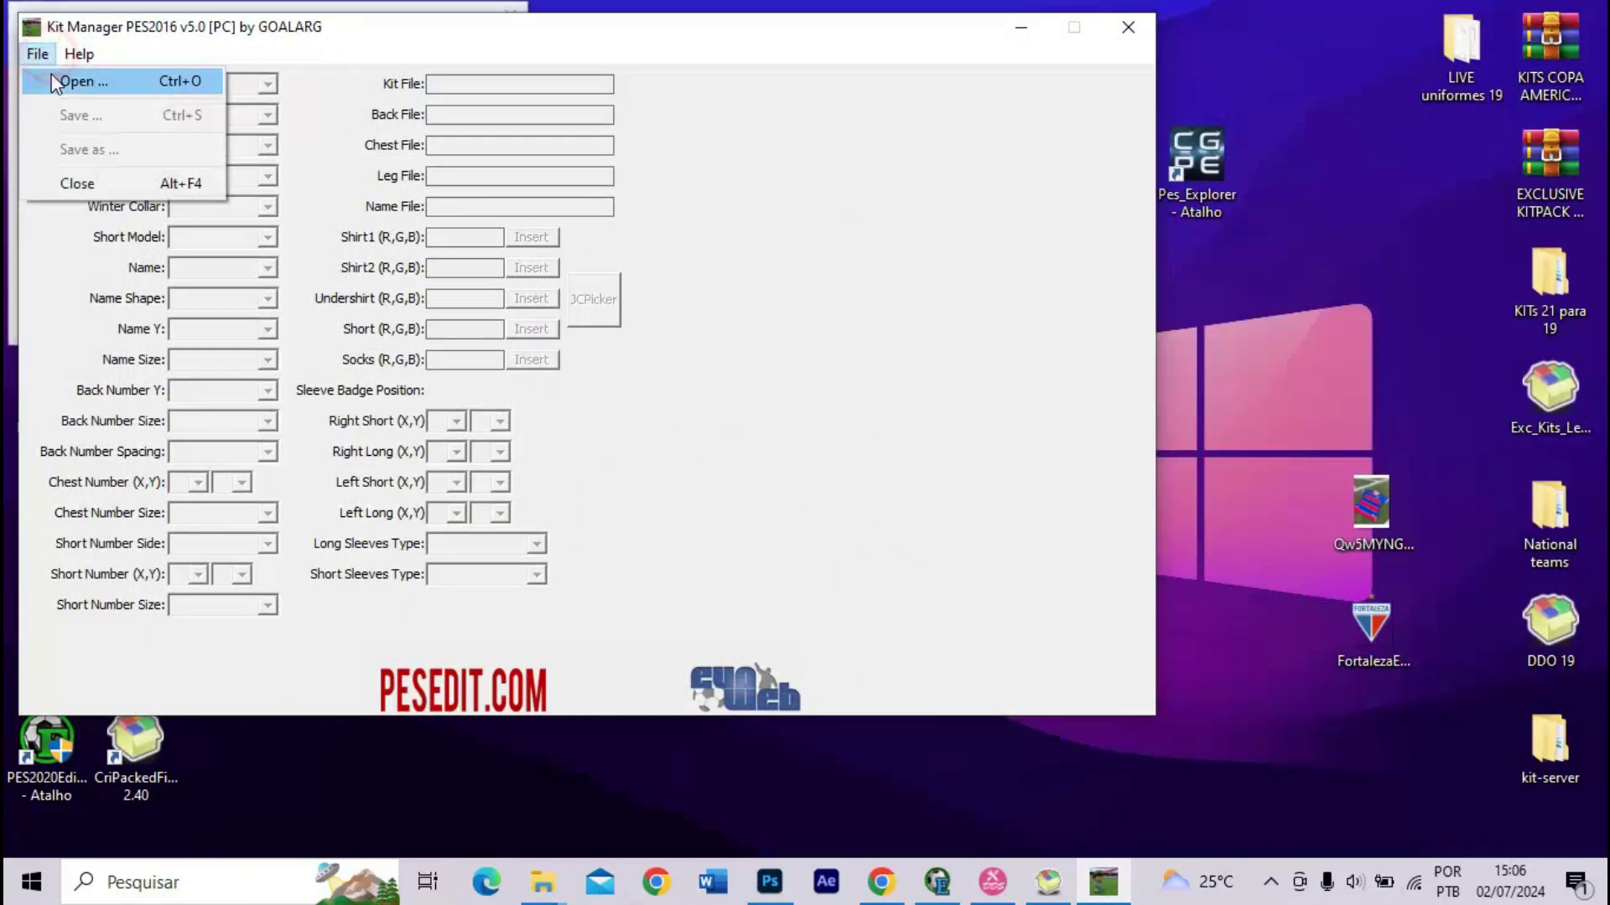
left_click(52, 79)
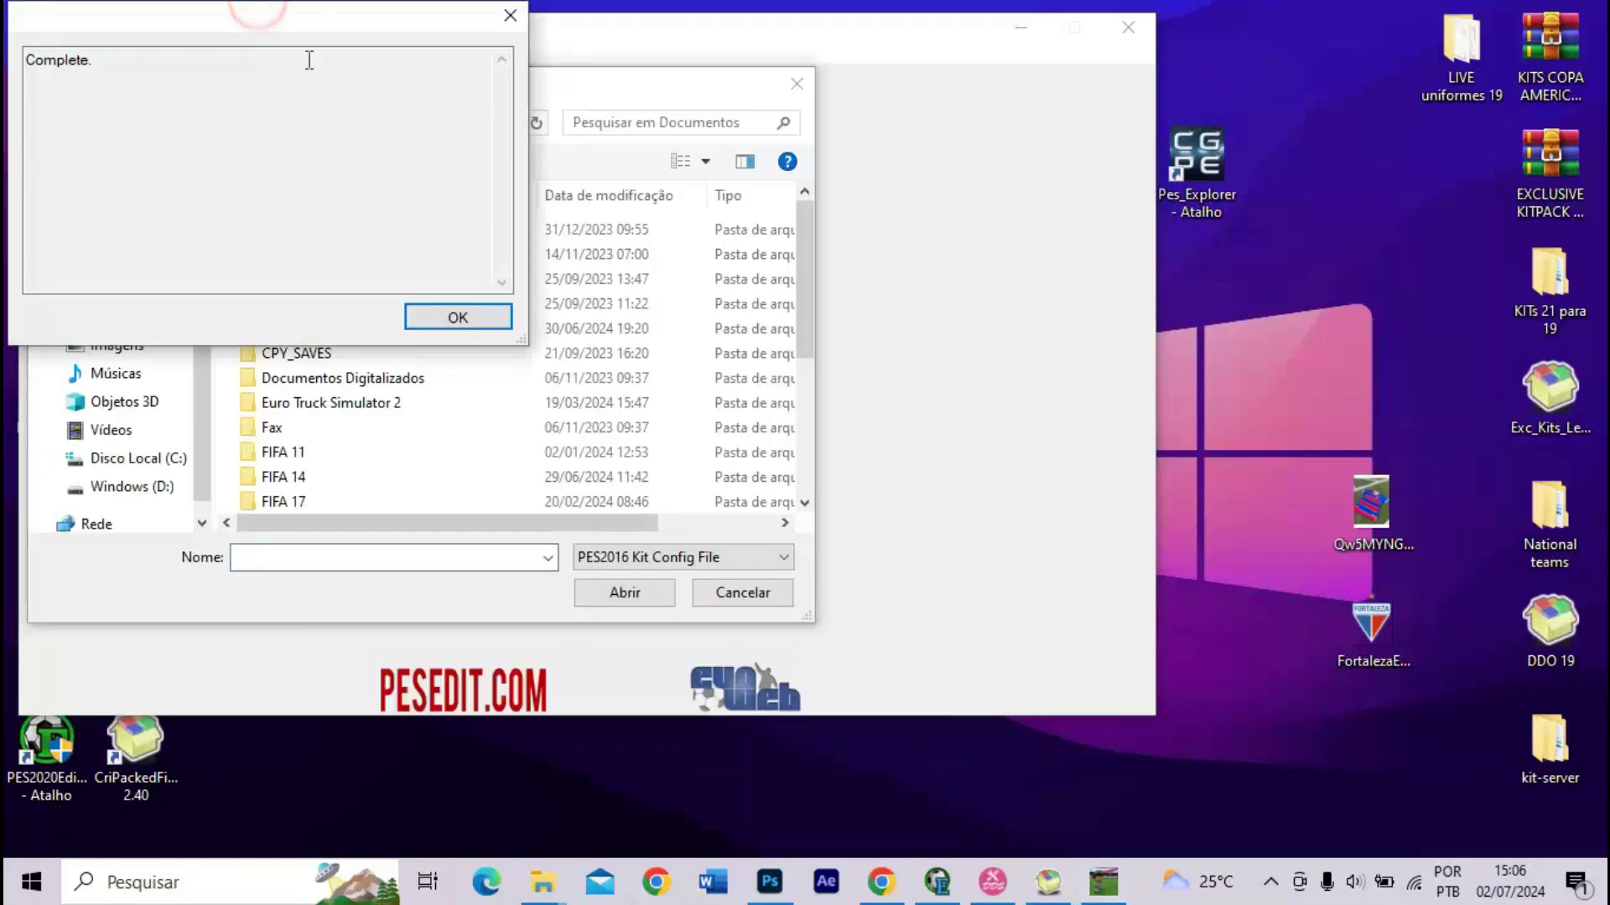
- Dismiss the extraction completion message and close CRI Packed File Maker, terminating it at the error prompt
left_click(419, 314)
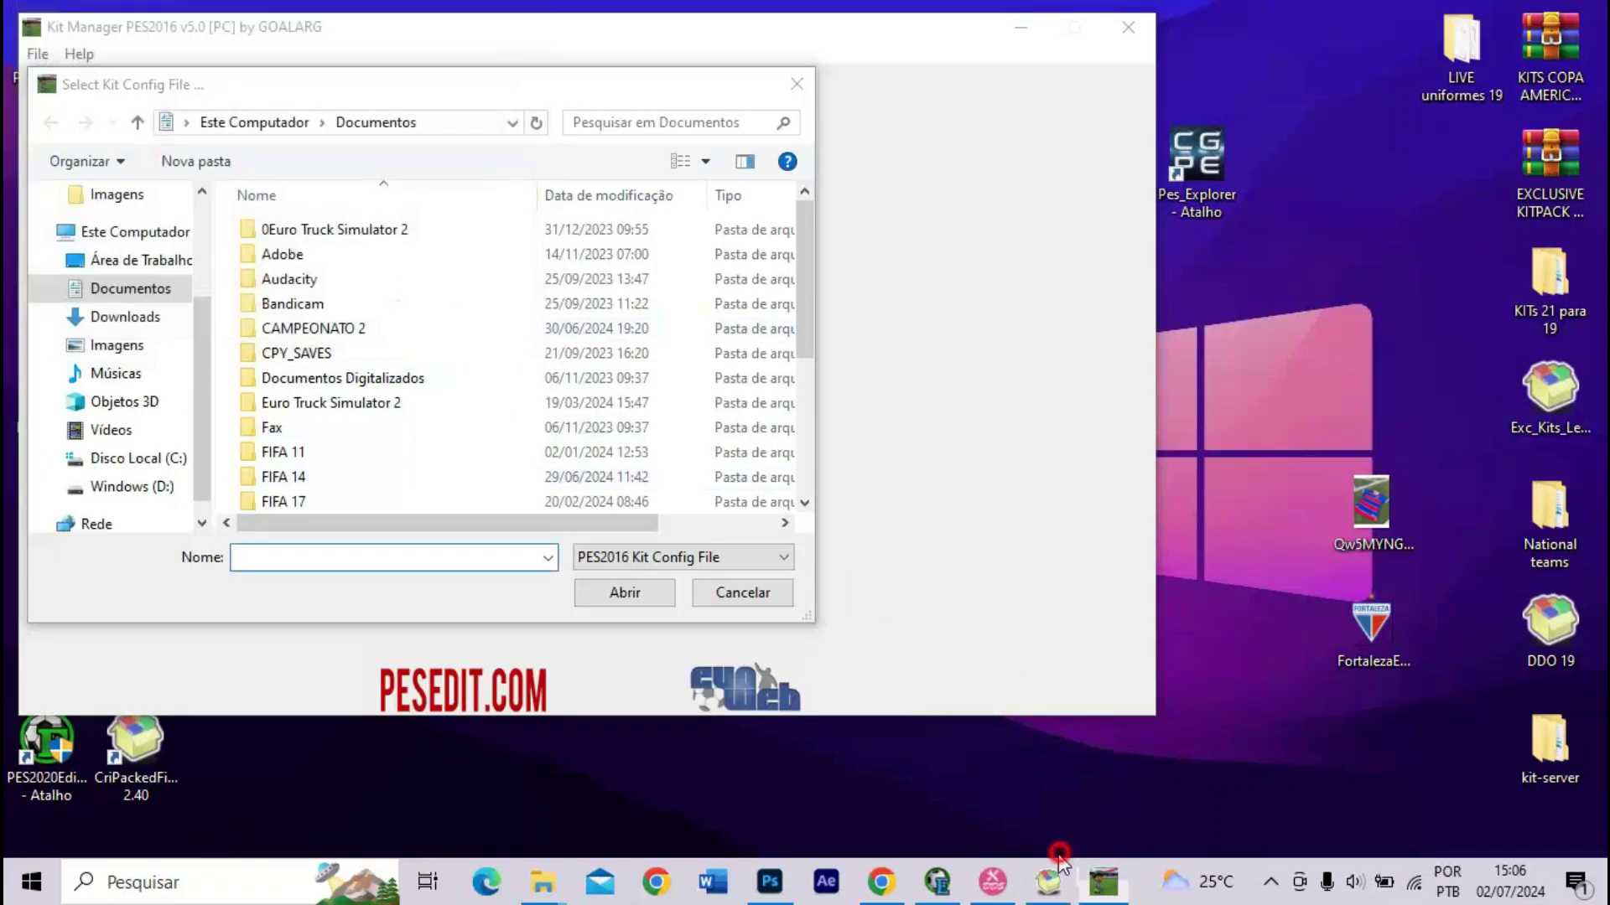
left_click(1048, 880)
left_click(910, 138)
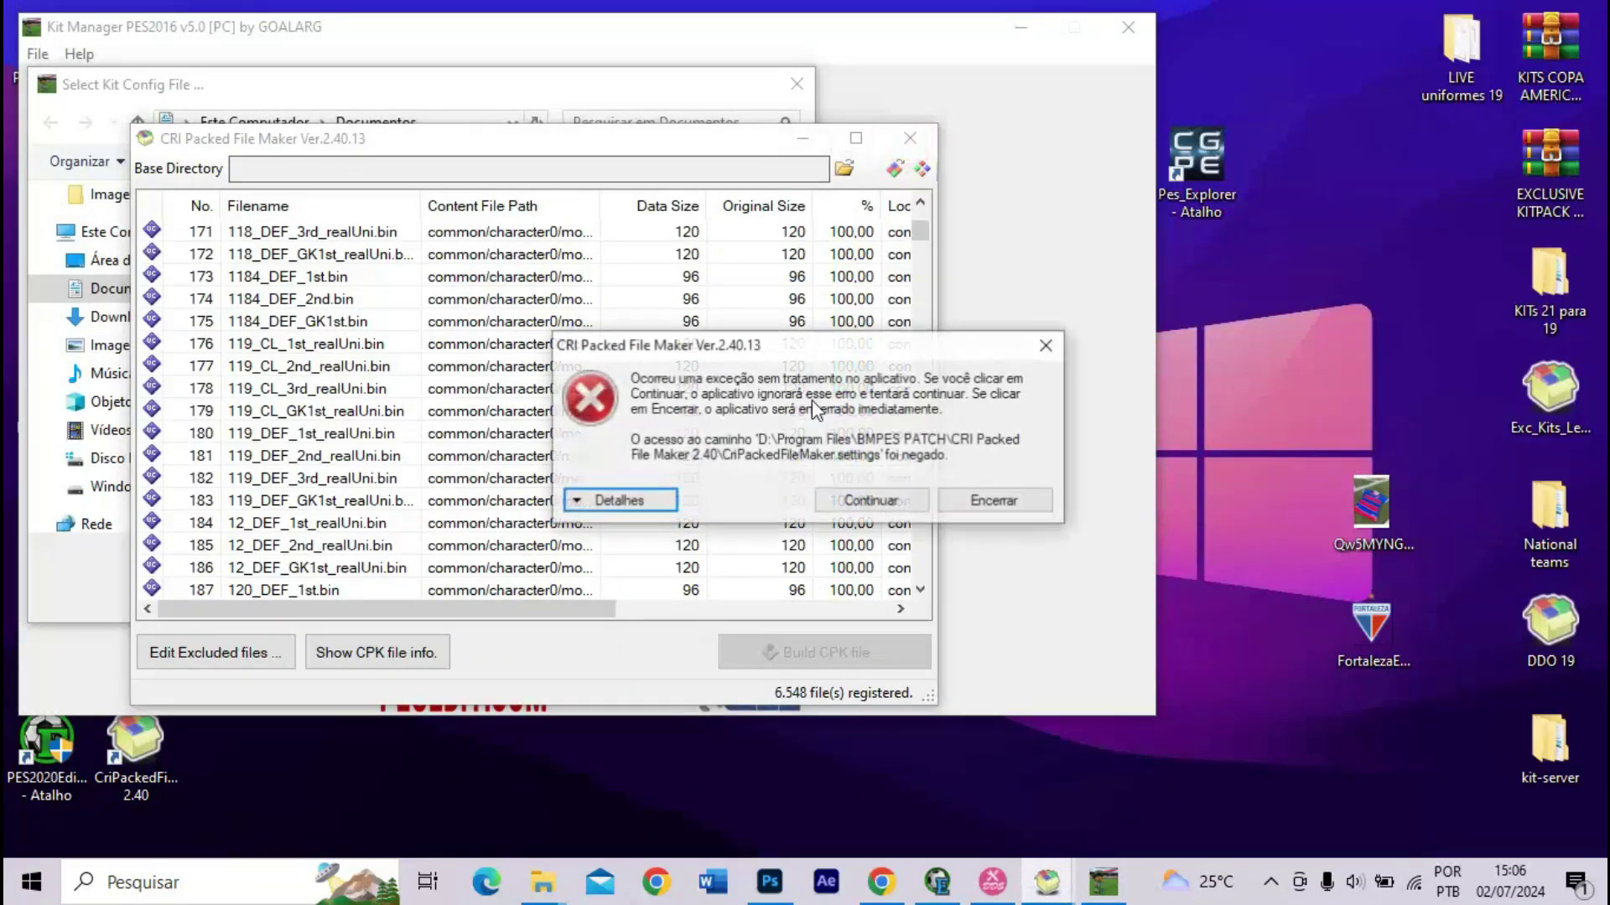
left_click(951, 522)
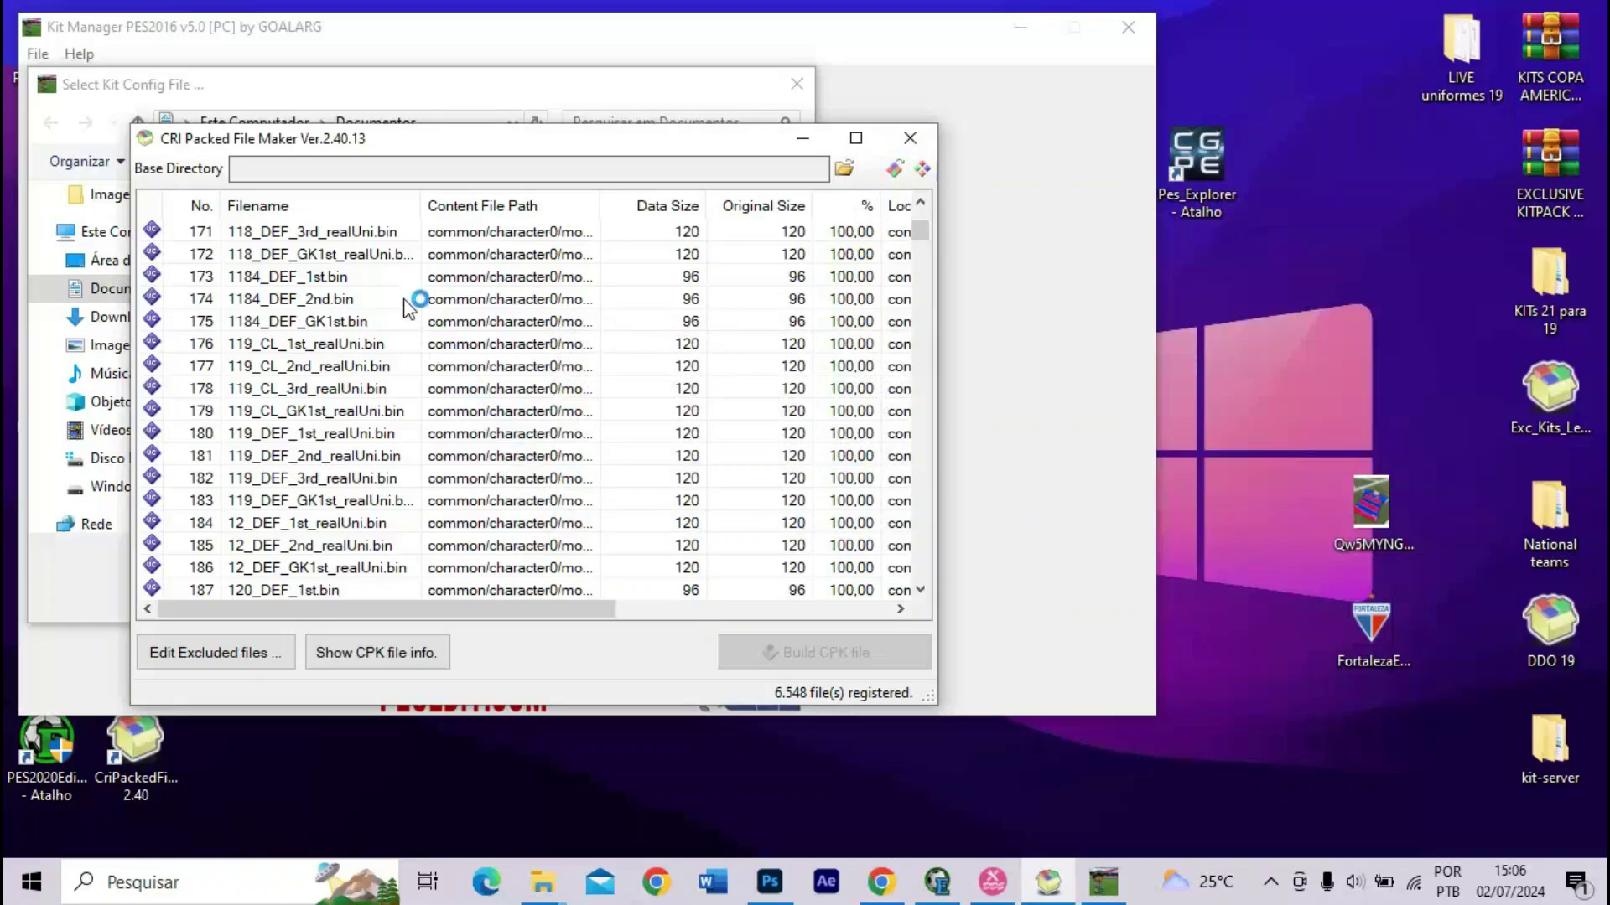
- Browse in Kit Manager's file selection dialog to the desktop folder Fortaleza KIT\team\200
left_click(361, 74)
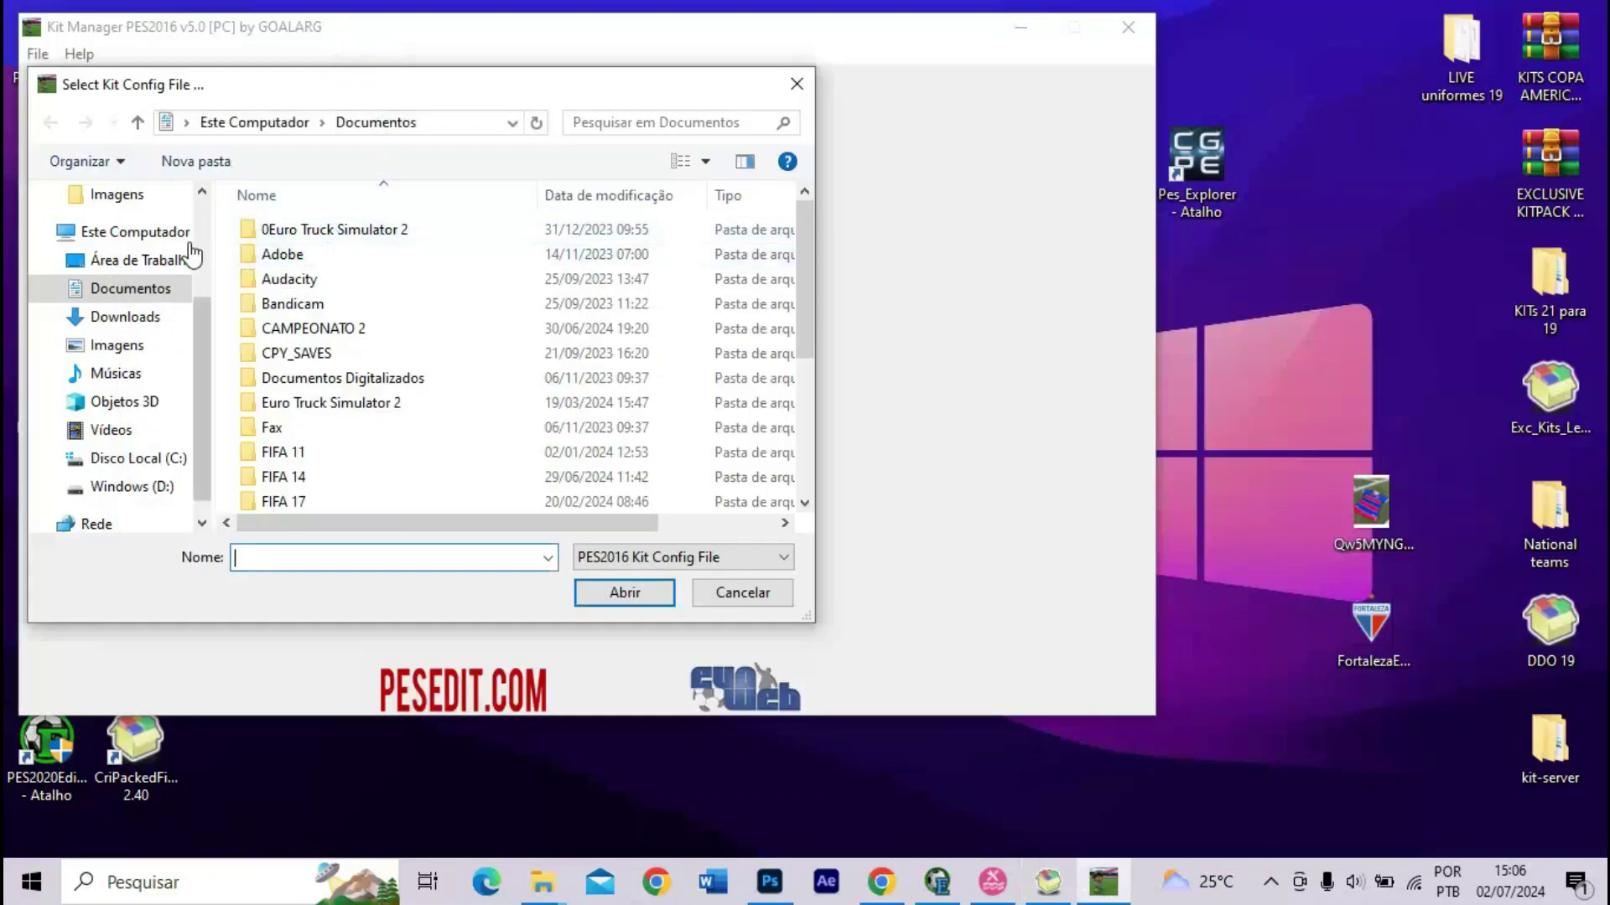
left_click(164, 260)
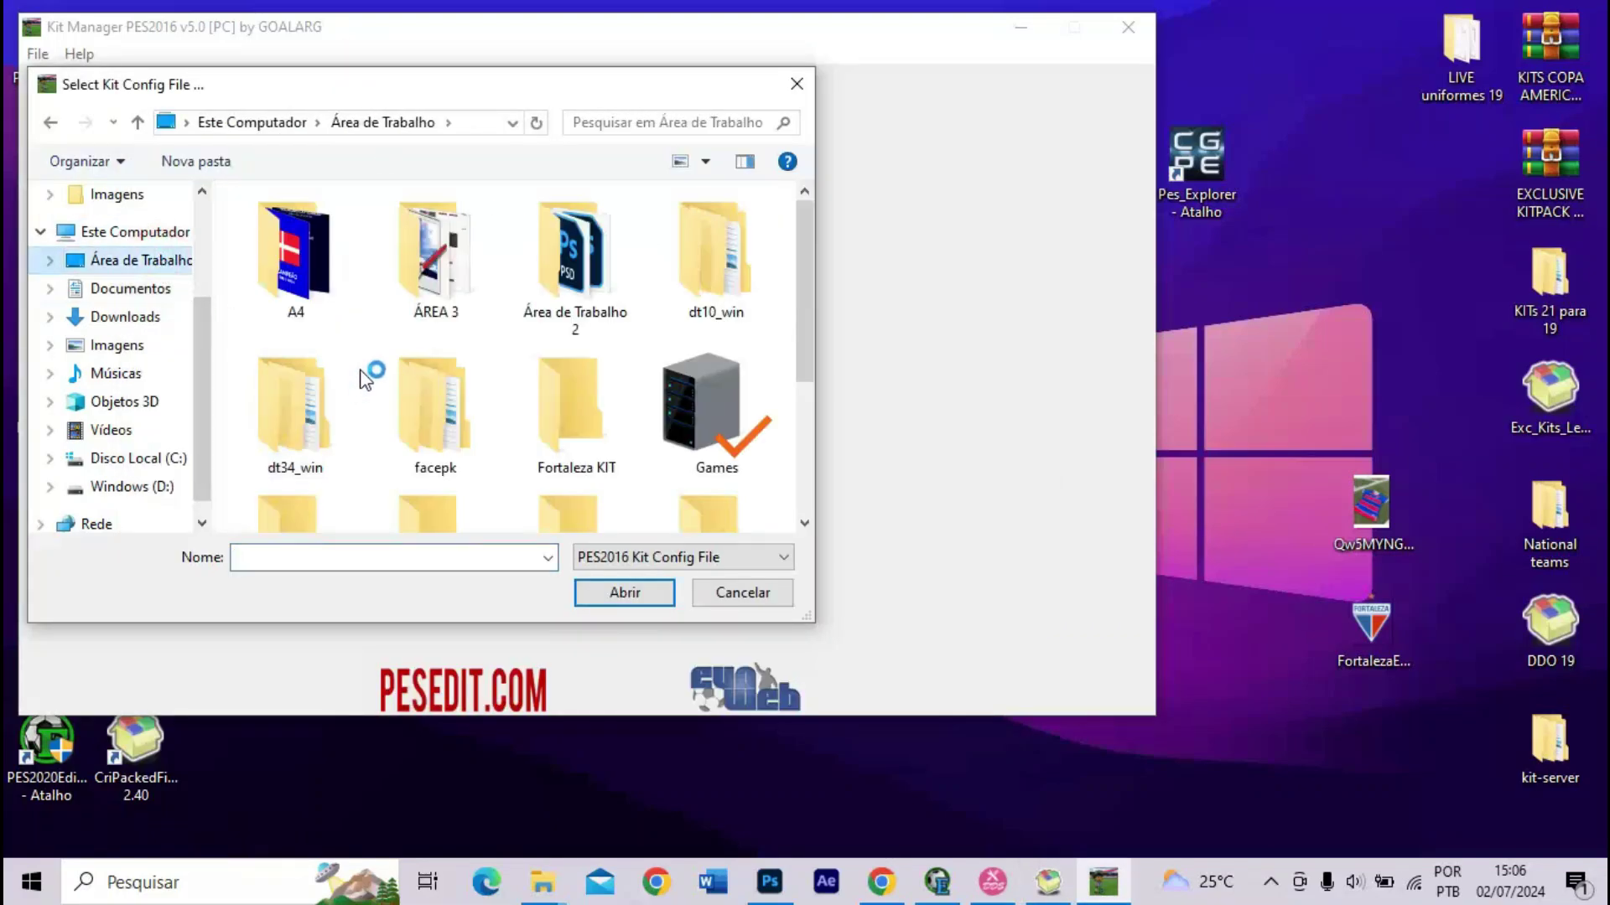
scroll(369, 362, "down", 1)
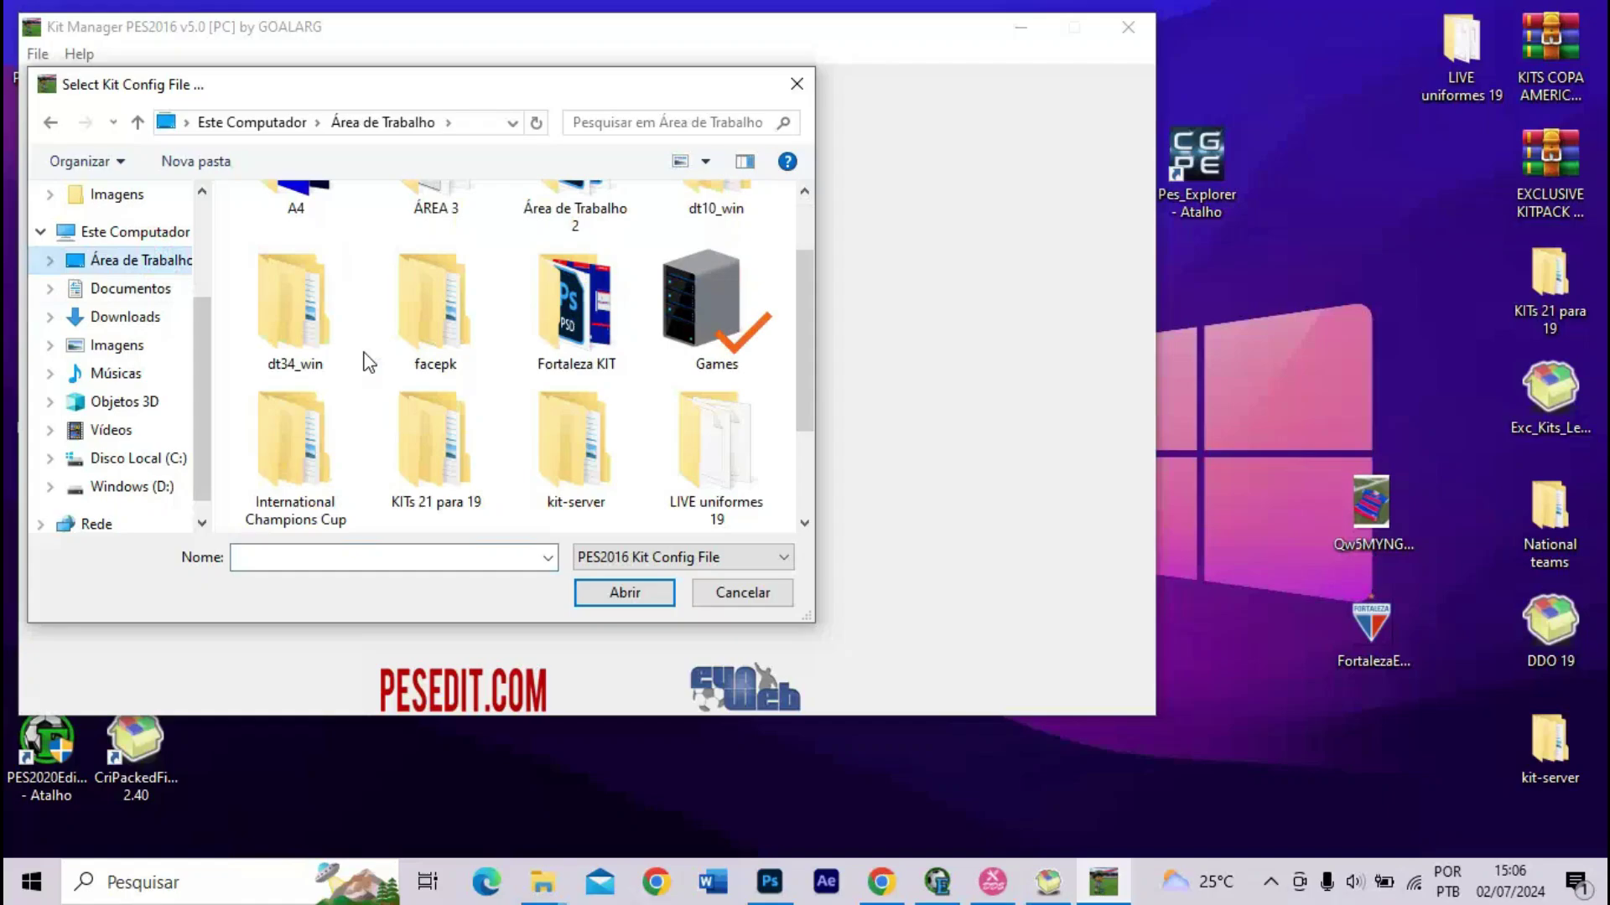
double_click(532, 310)
double_click(438, 255)
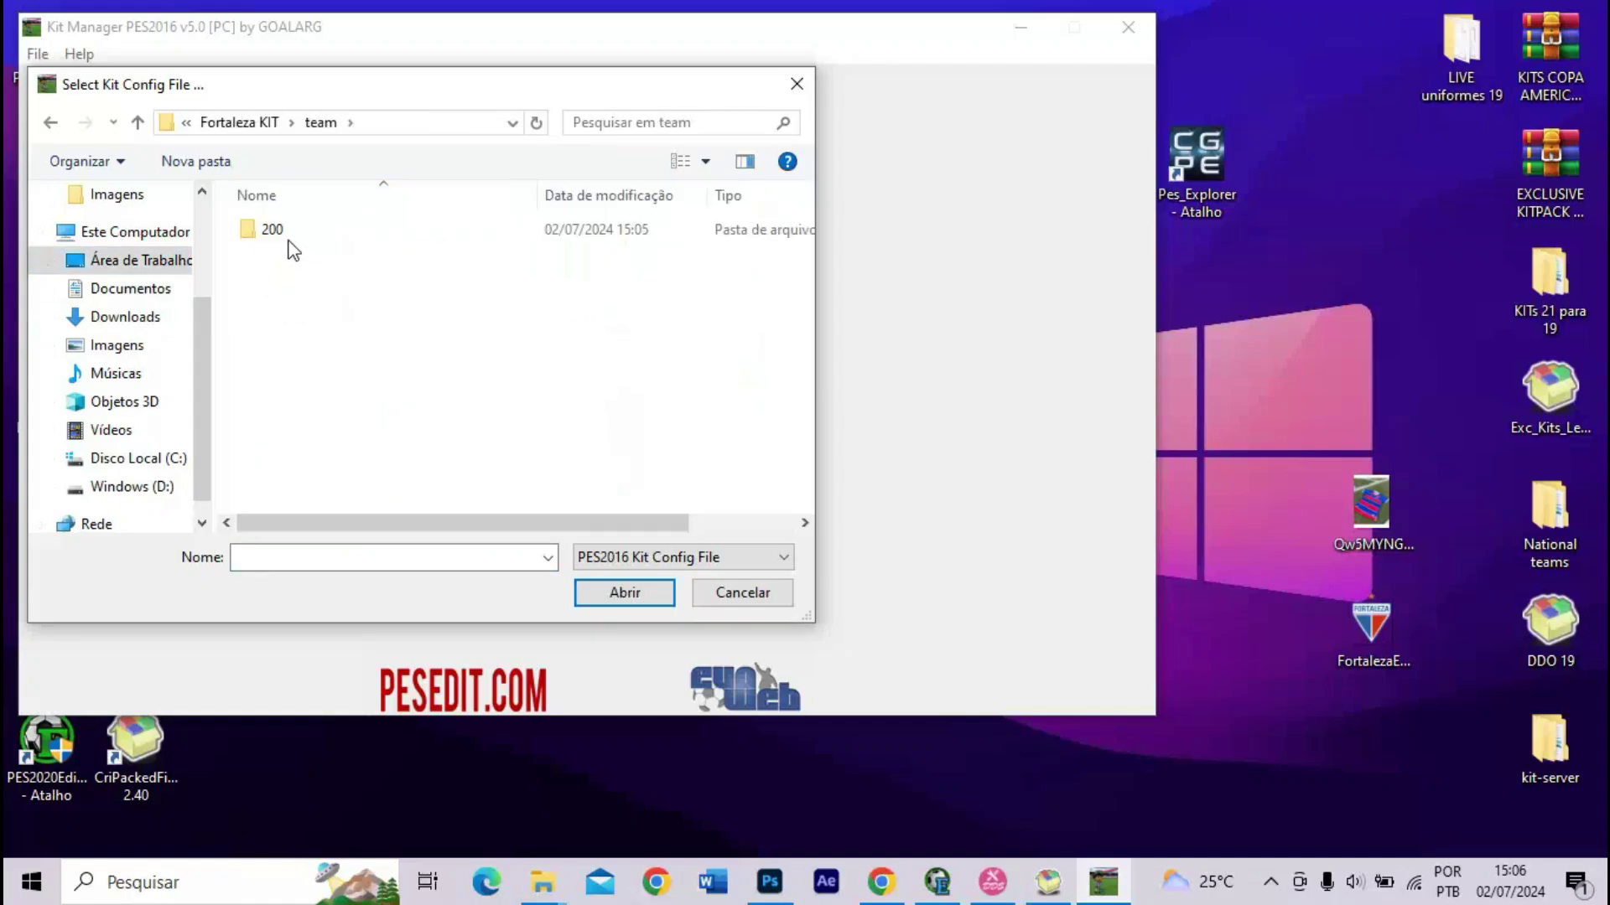
double_click(283, 231)
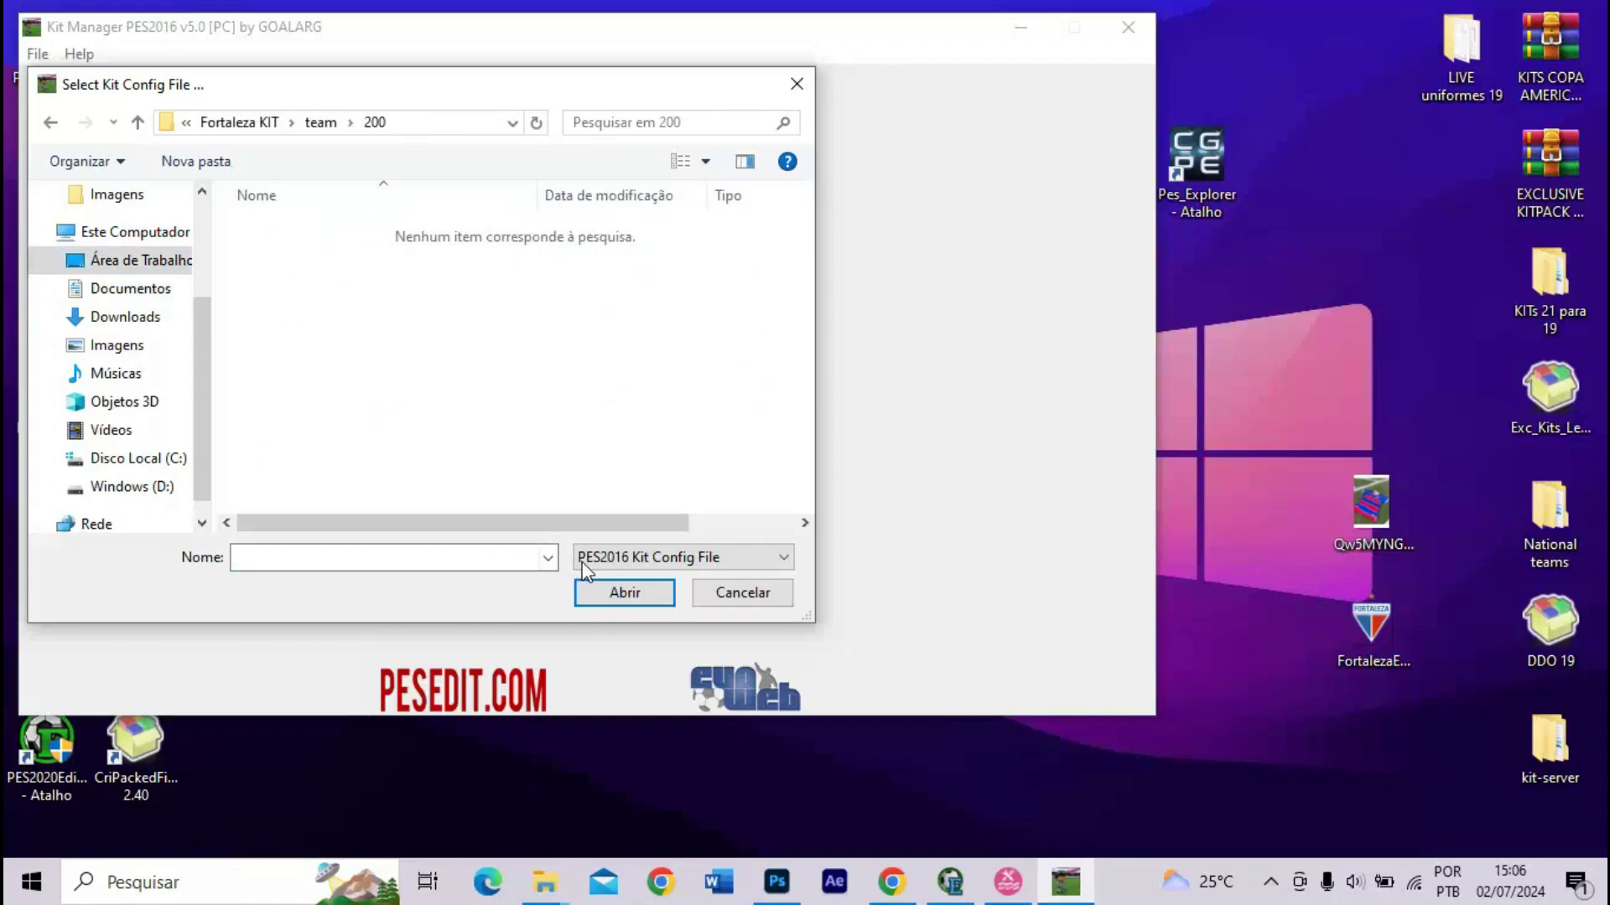
- Refresh the Kit Manager file listing, then check and refresh the 200 folder in File Explorer before returning to Kit Manager
right_click(475, 406)
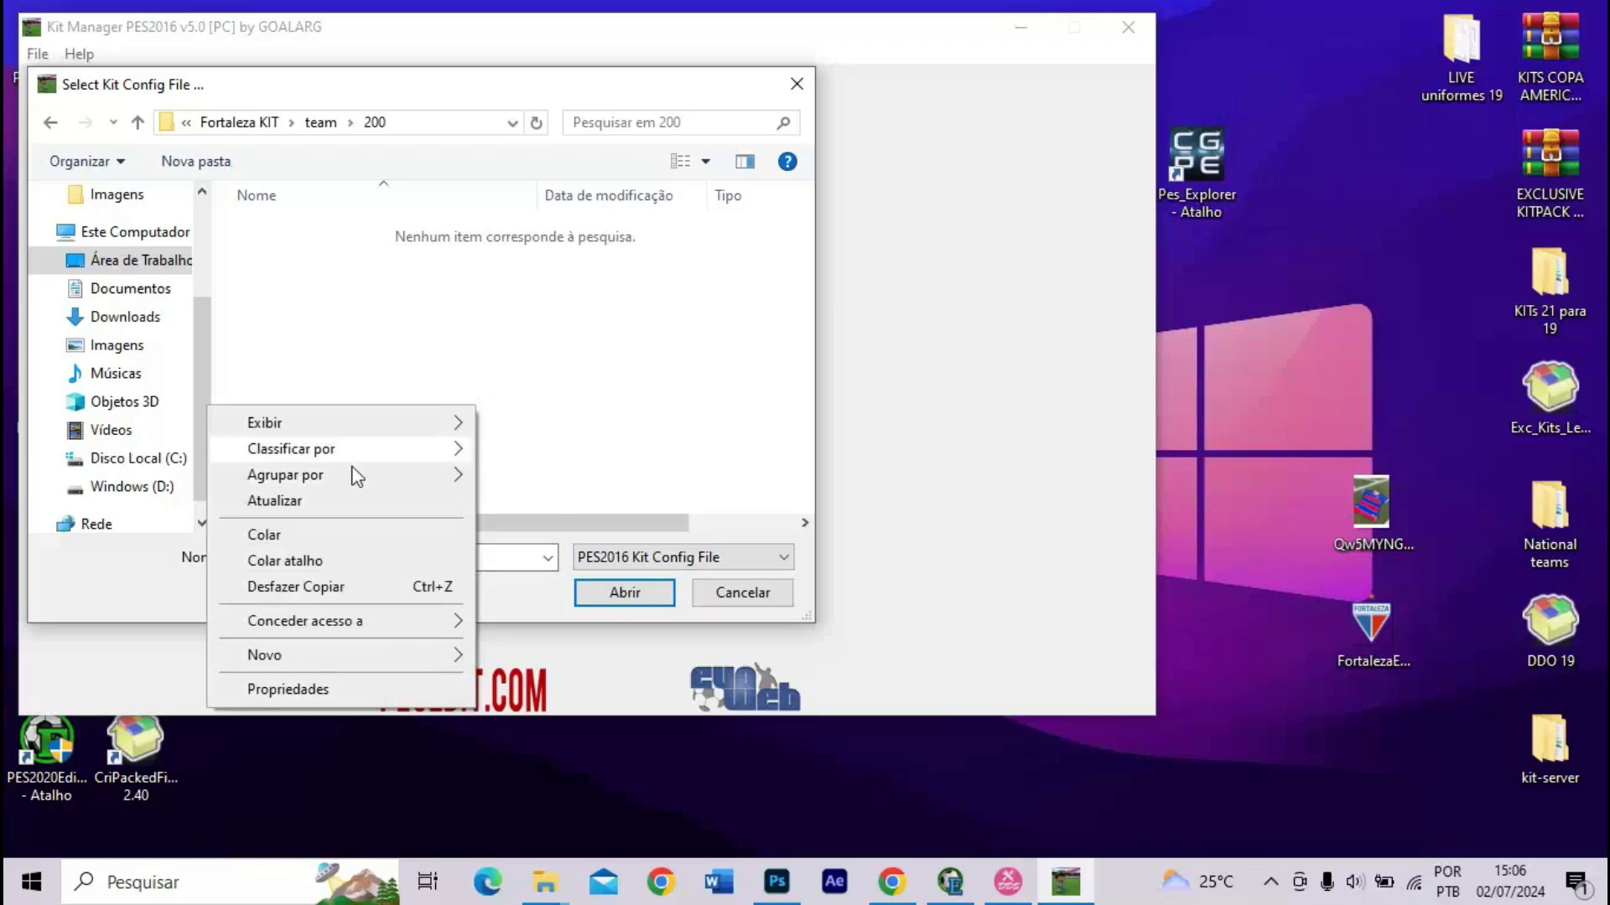
left_click(350, 501)
left_click(545, 884)
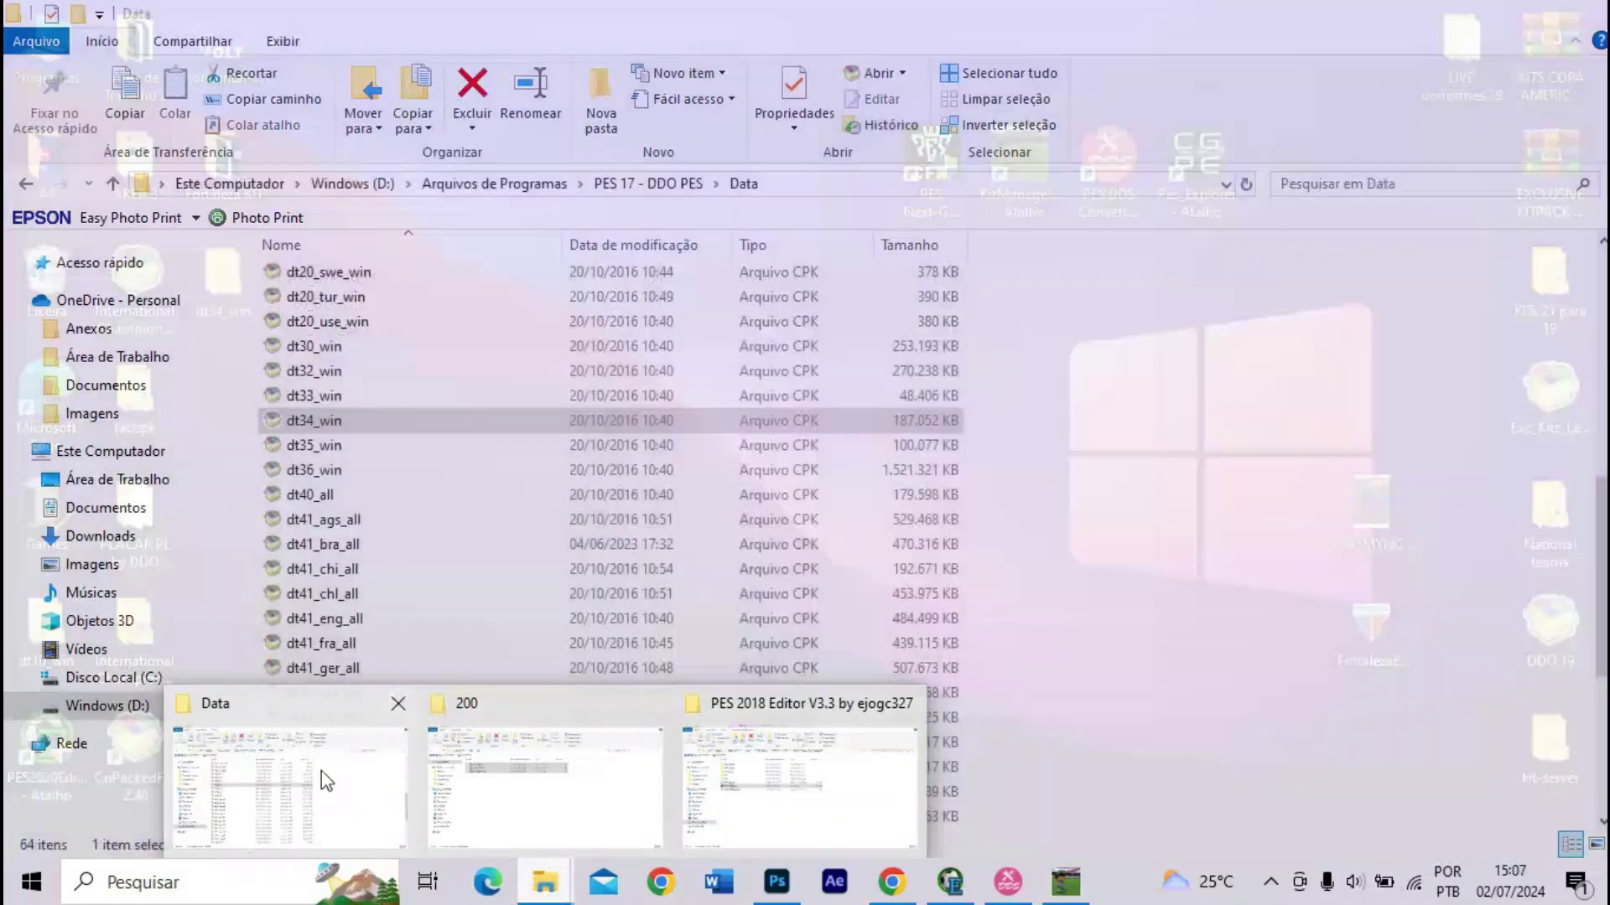
left_click(458, 779)
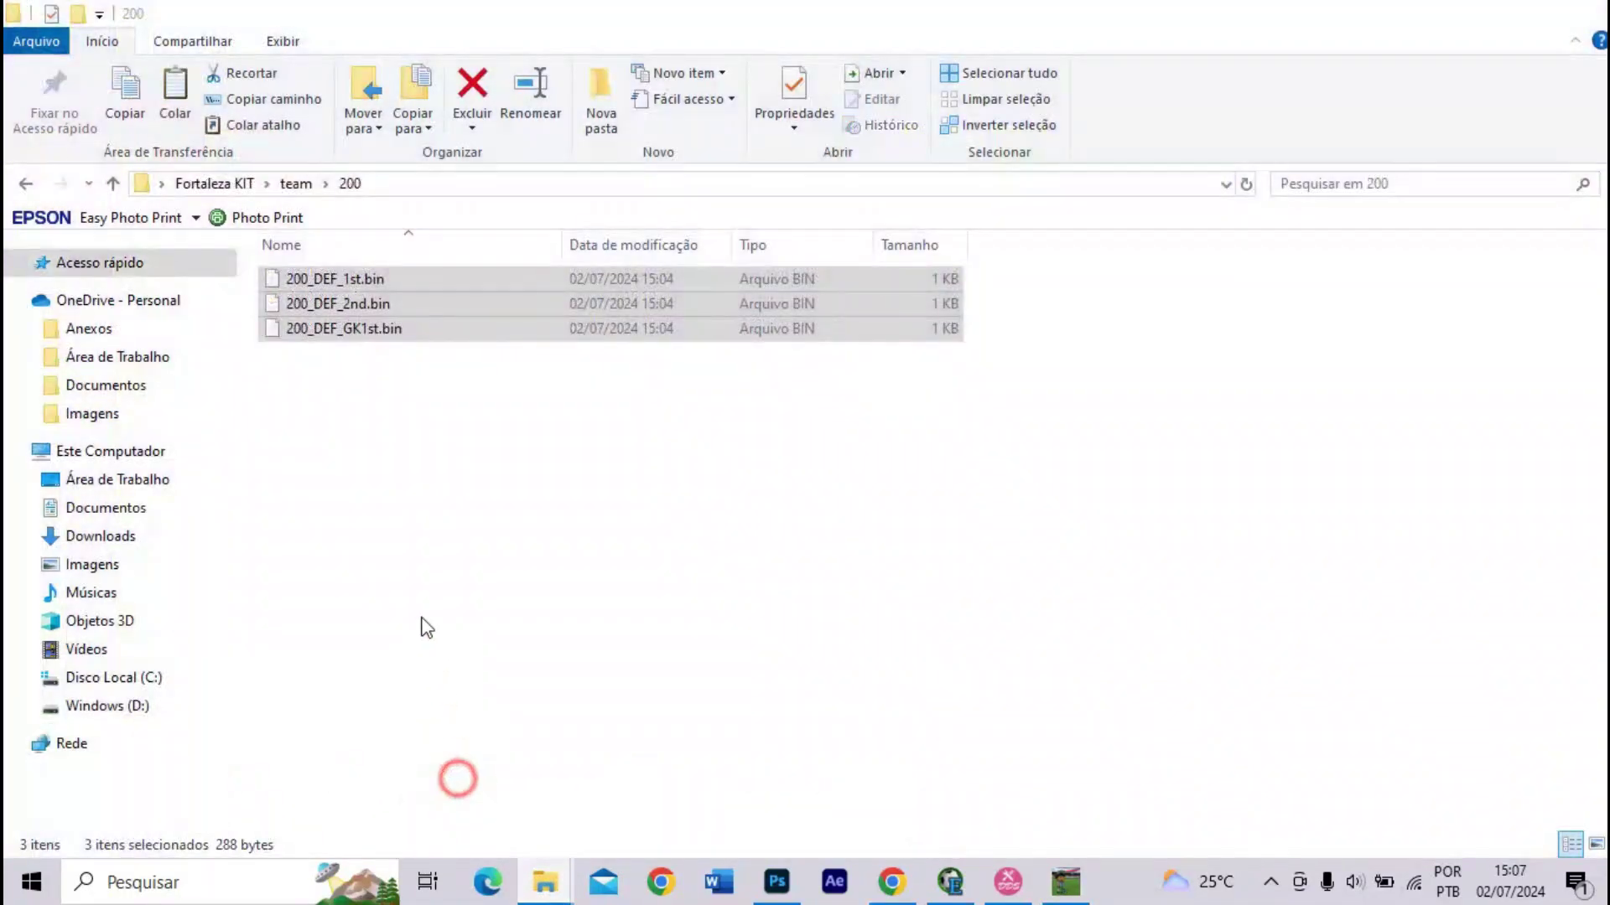
left_click_drag(401, 494, 578, 459)
right_click(579, 460)
left_click(423, 554)
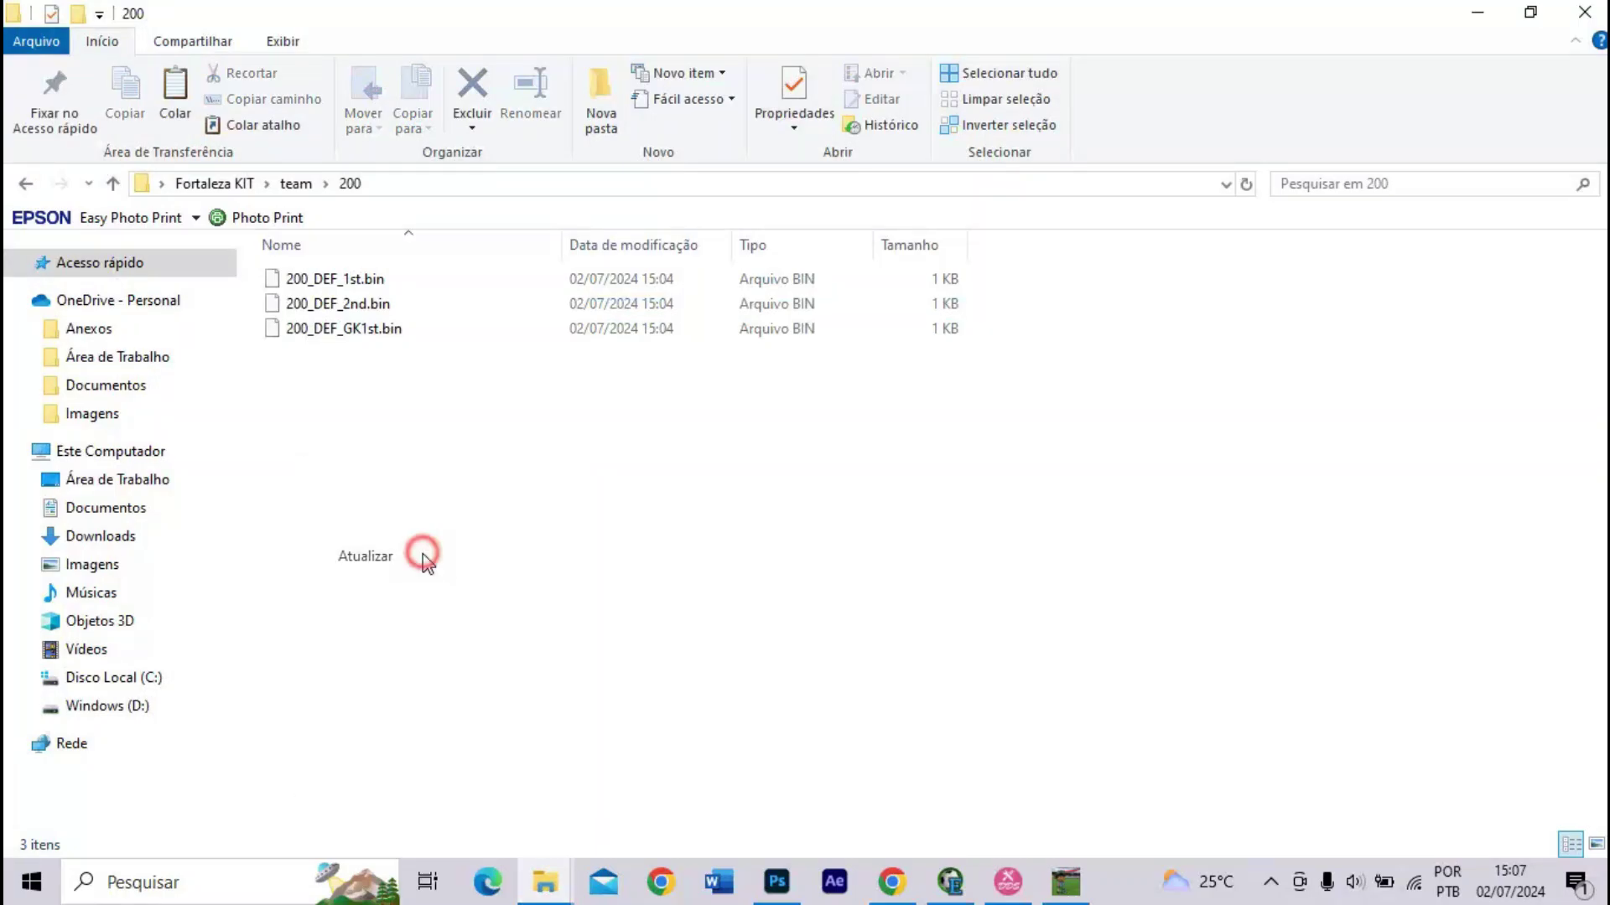
left_click(1051, 865)
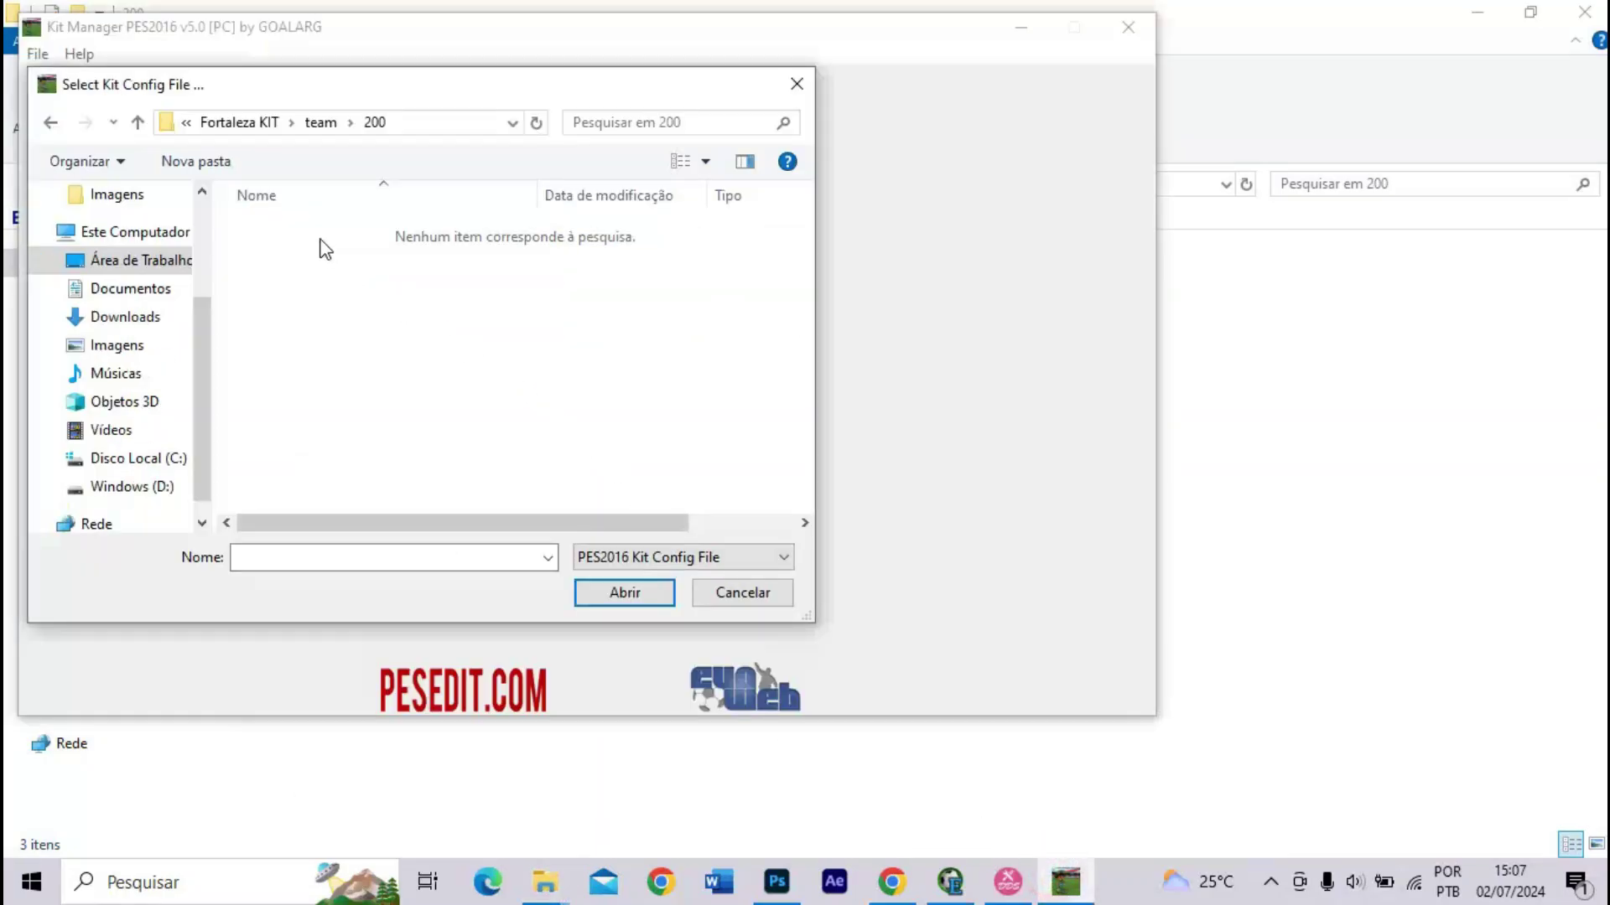
left_click(319, 121)
double_click(318, 223)
left_click(610, 587)
left_click(721, 591)
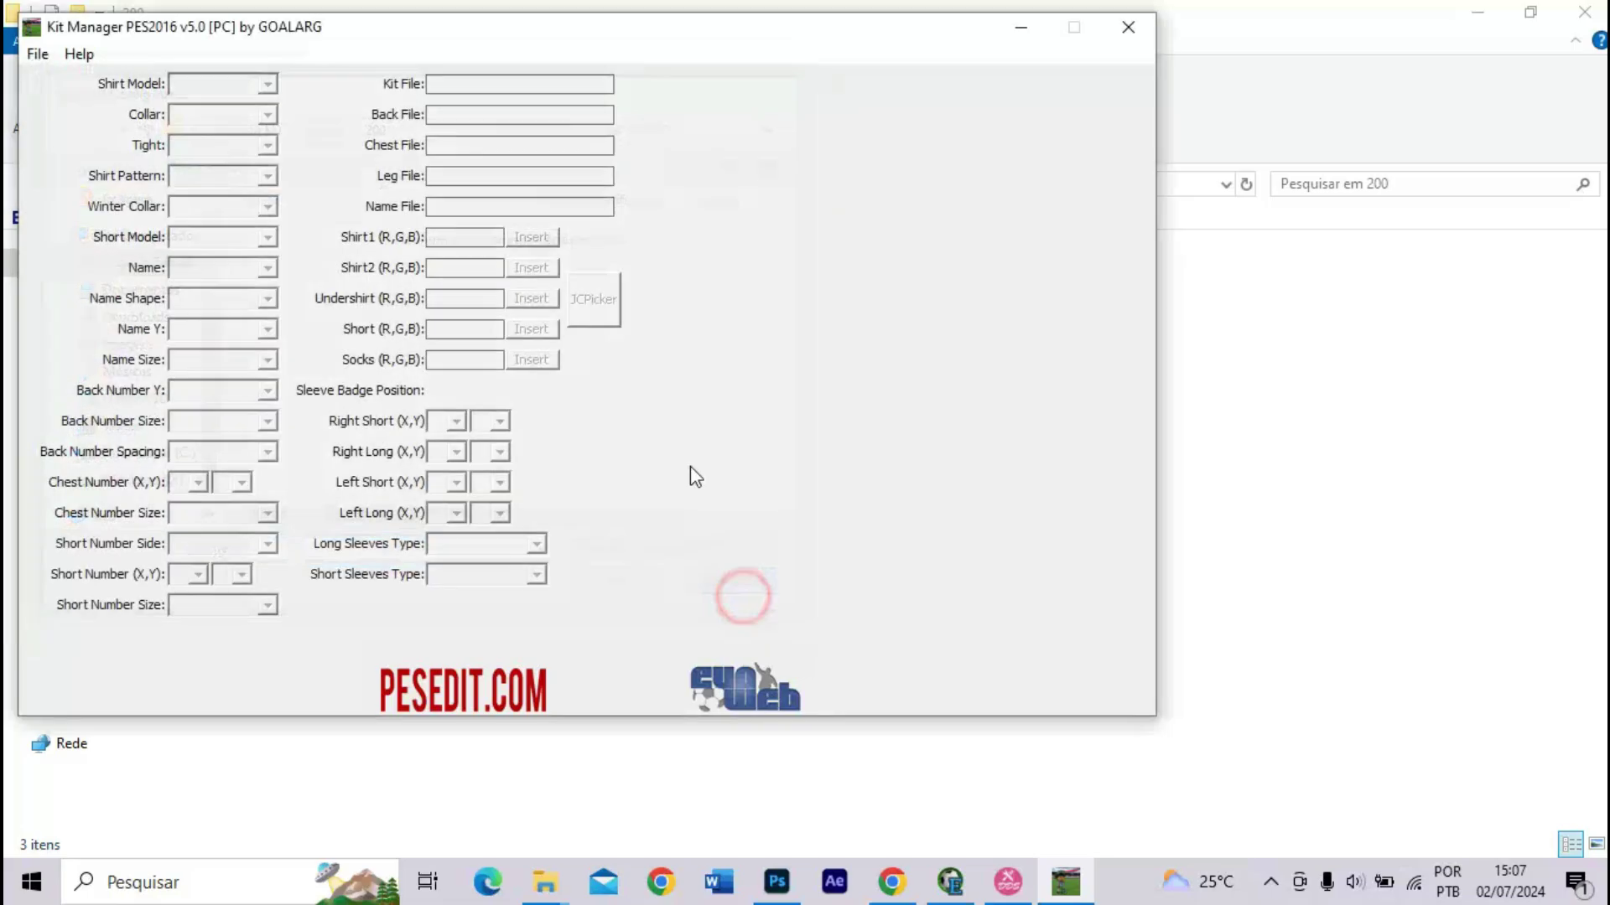
- Try to load 200_DEF_1st.bin from Fortaleza KIT\team\200 as the kit config file and dismiss the resulting messages
left_click(38, 53)
left_click(52, 81)
double_click(564, 369)
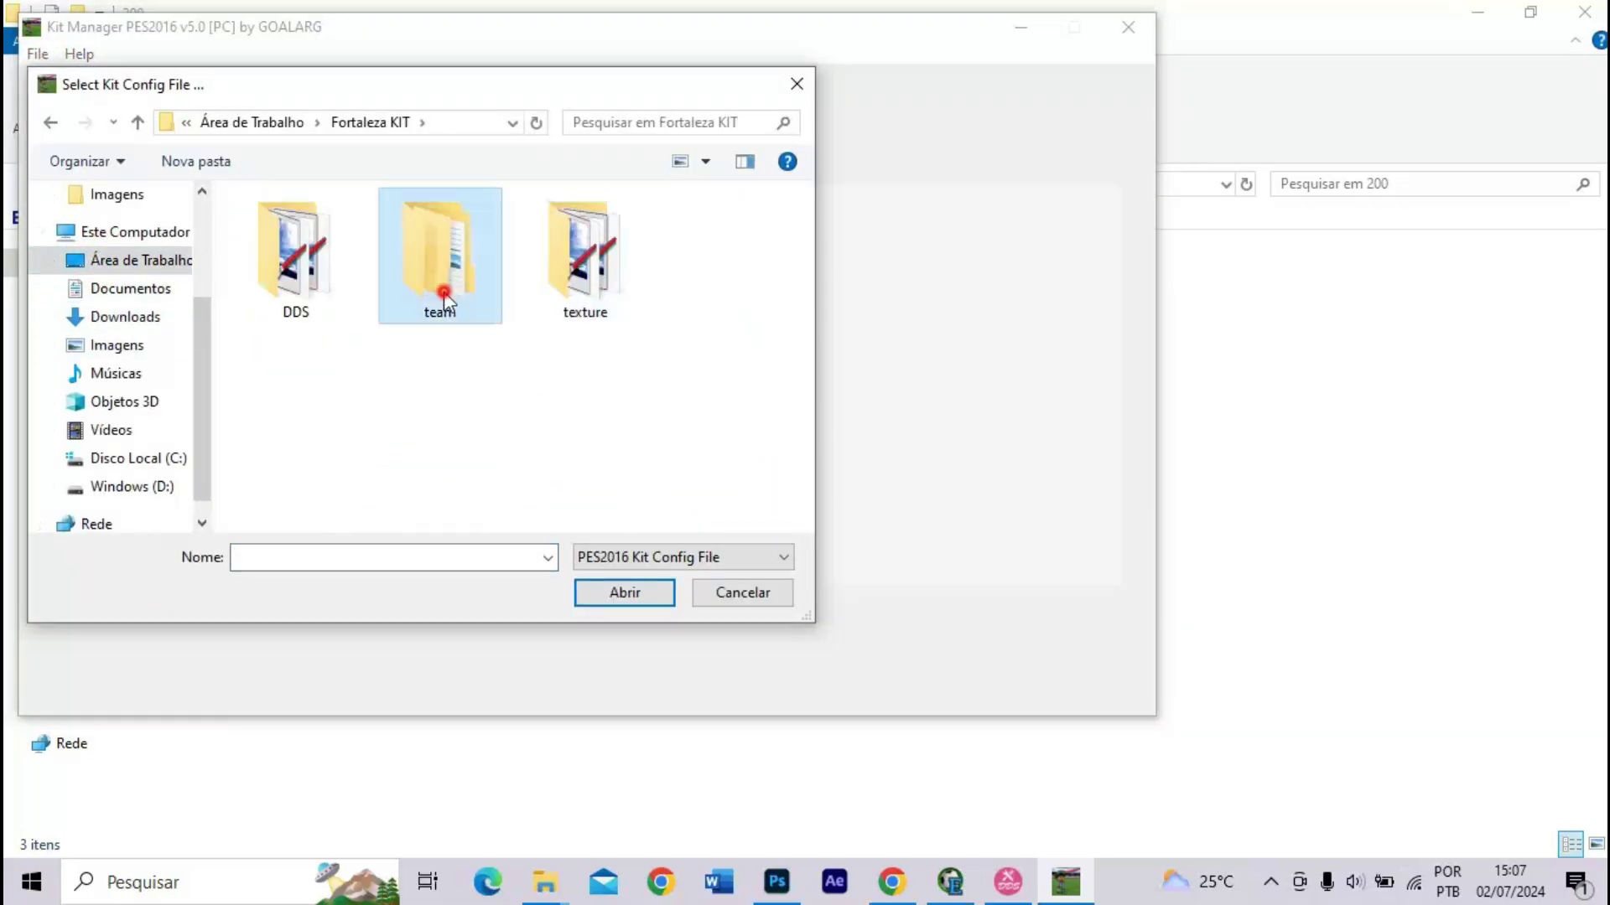
double_click(438, 251)
double_click(294, 252)
left_click(637, 556)
left_click(637, 591)
double_click(335, 226)
left_click(907, 513)
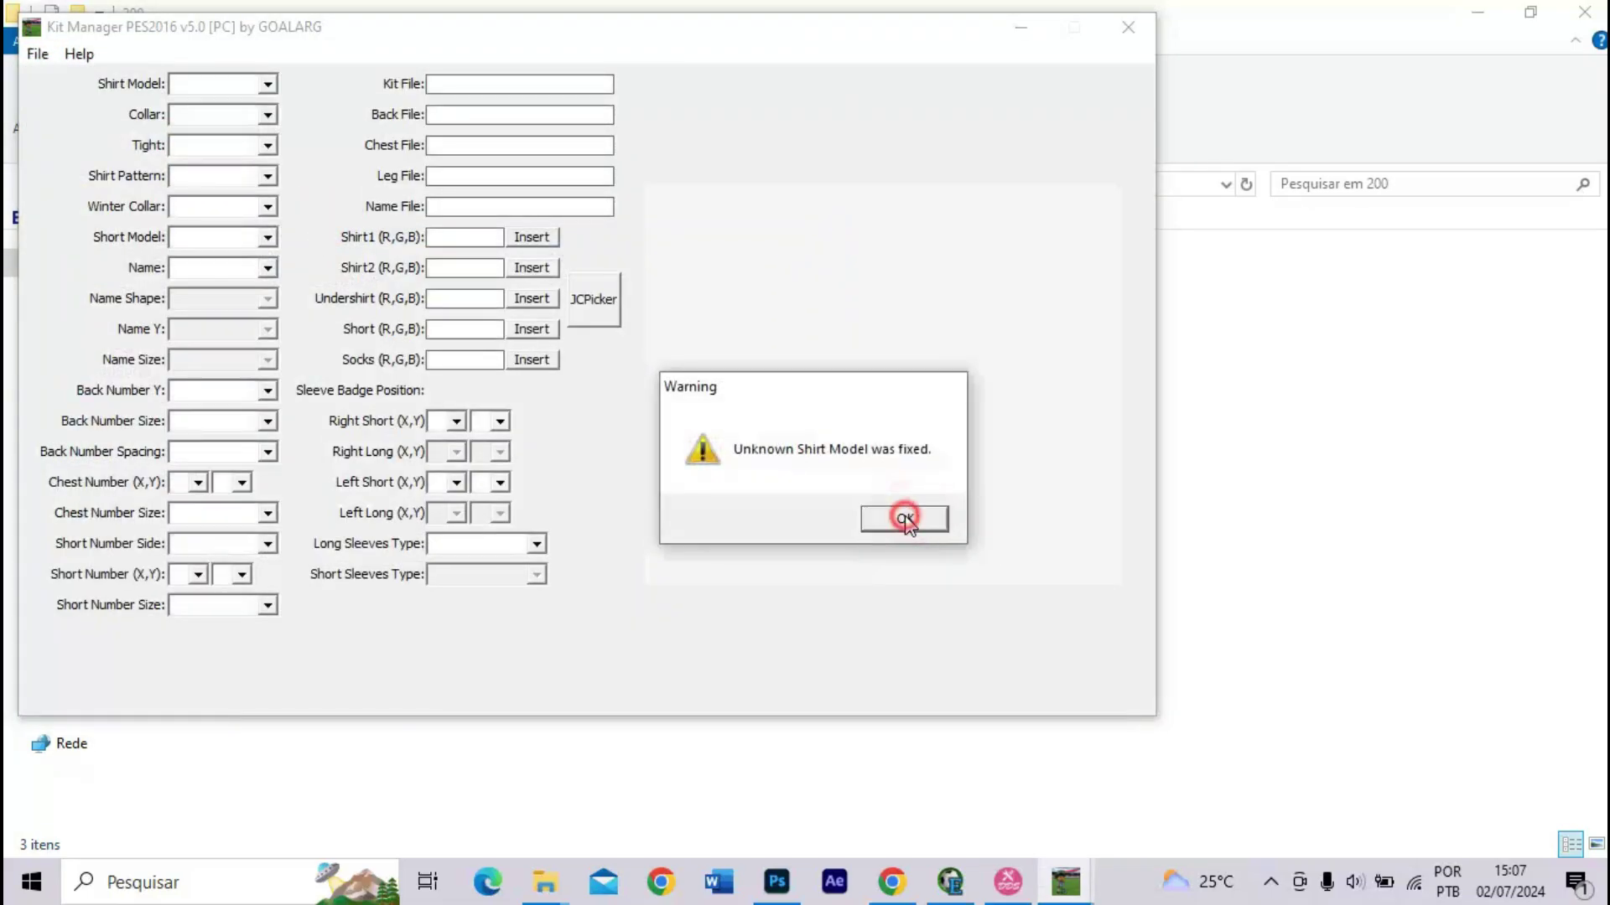
left_click(905, 514)
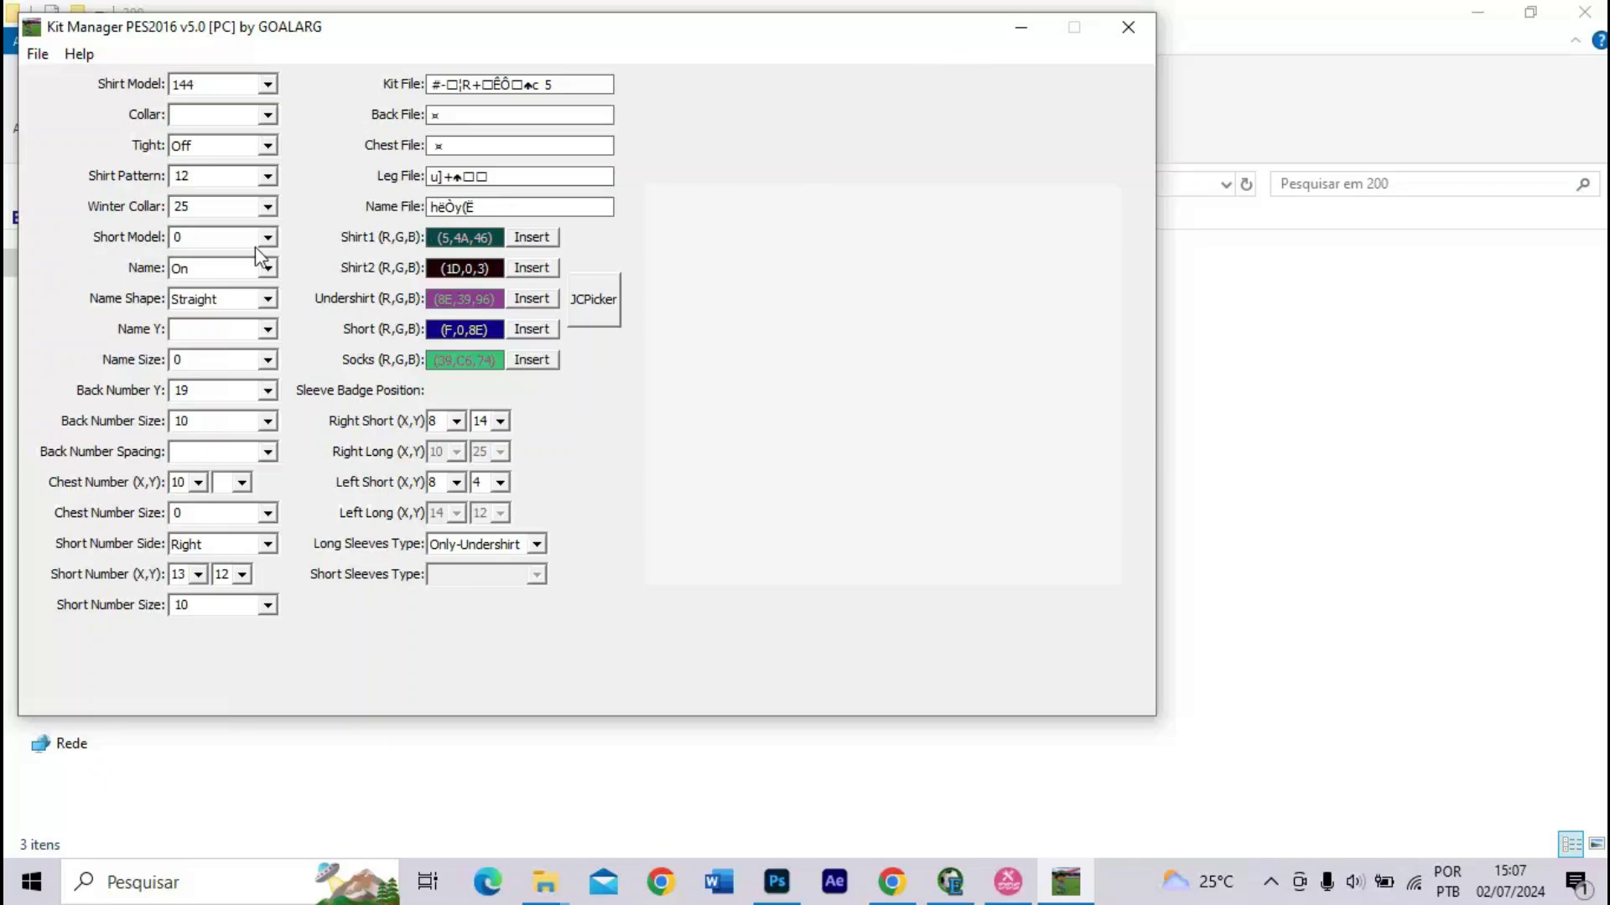
- Switch to the Fortaleza KIT\team\200 folder window and check the 200_DEF_1st.bin file
left_click(36, 53)
left_click(1265, 632)
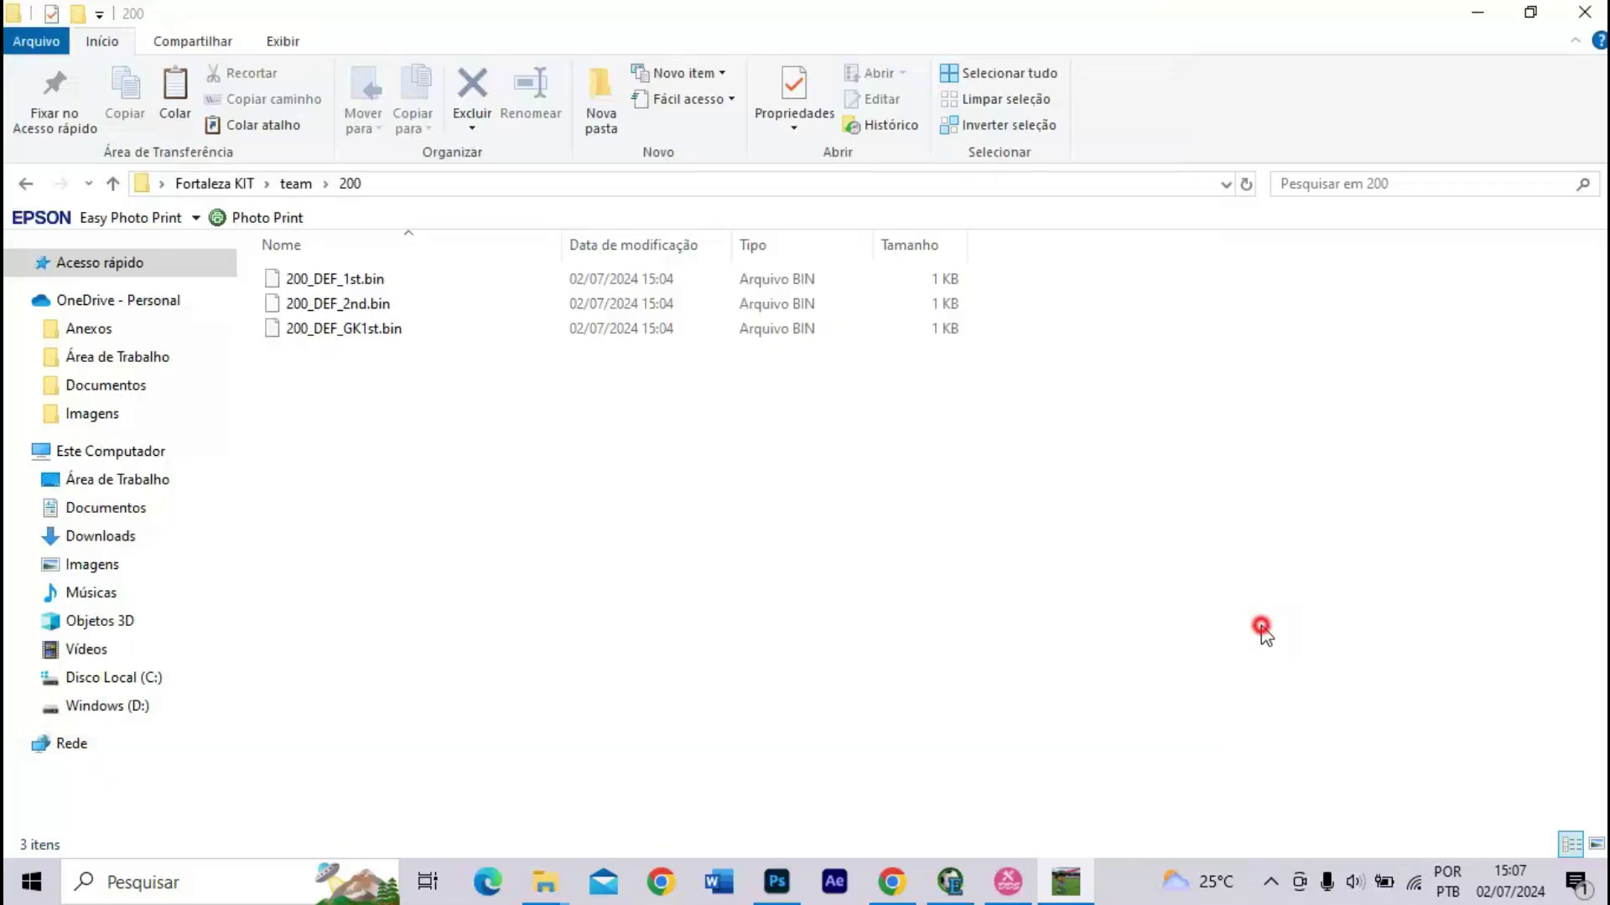
left_click(848, 279)
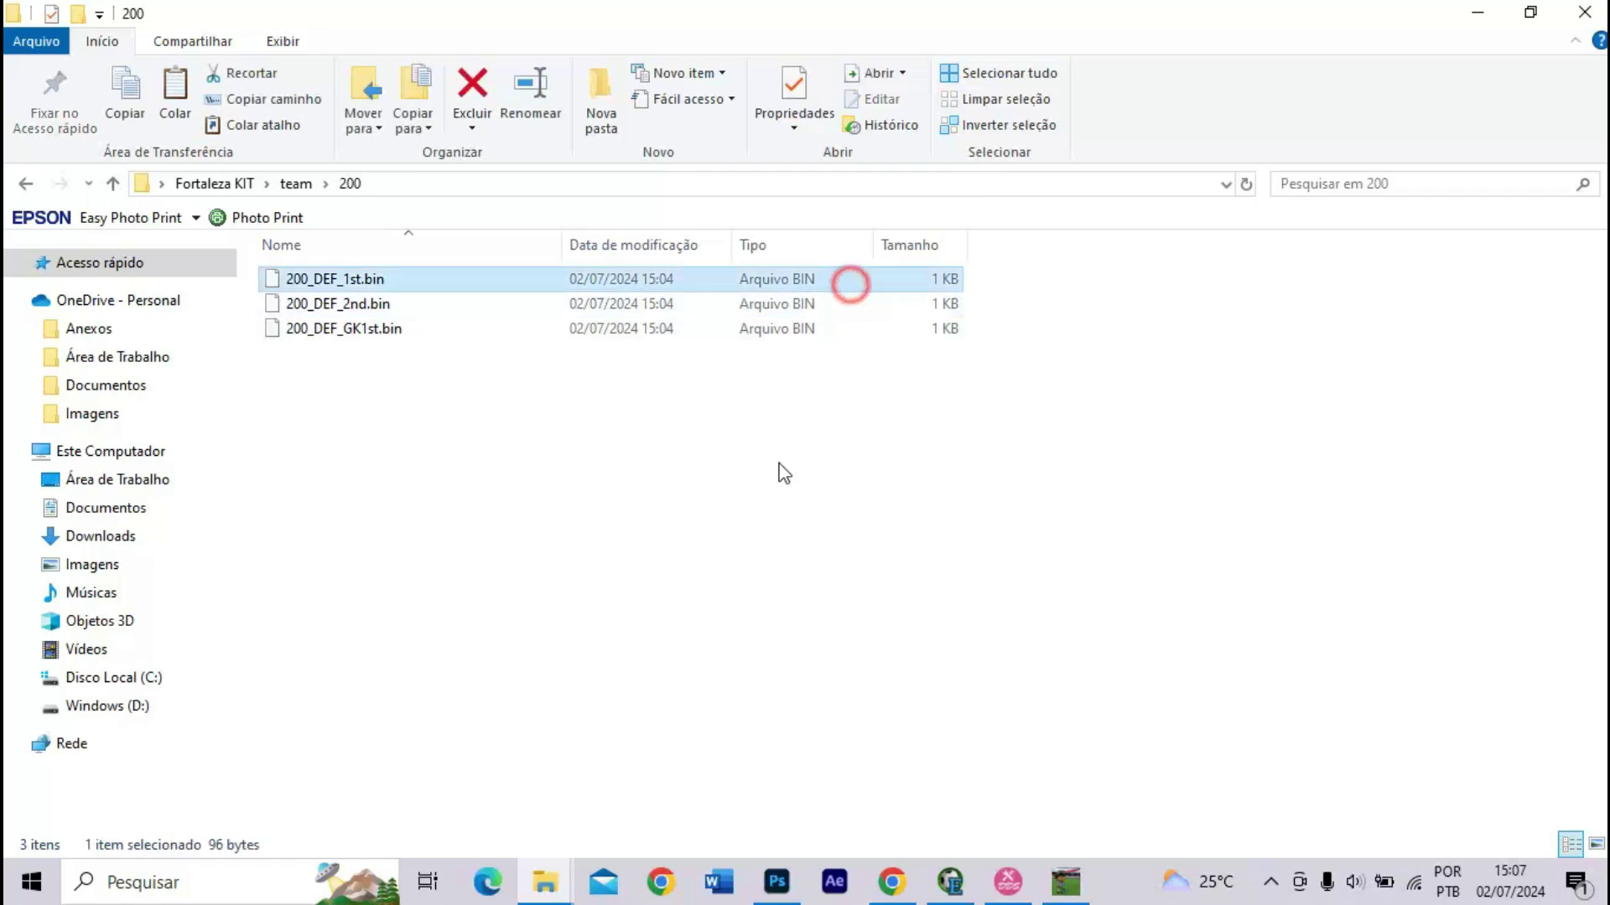
left_click(545, 881)
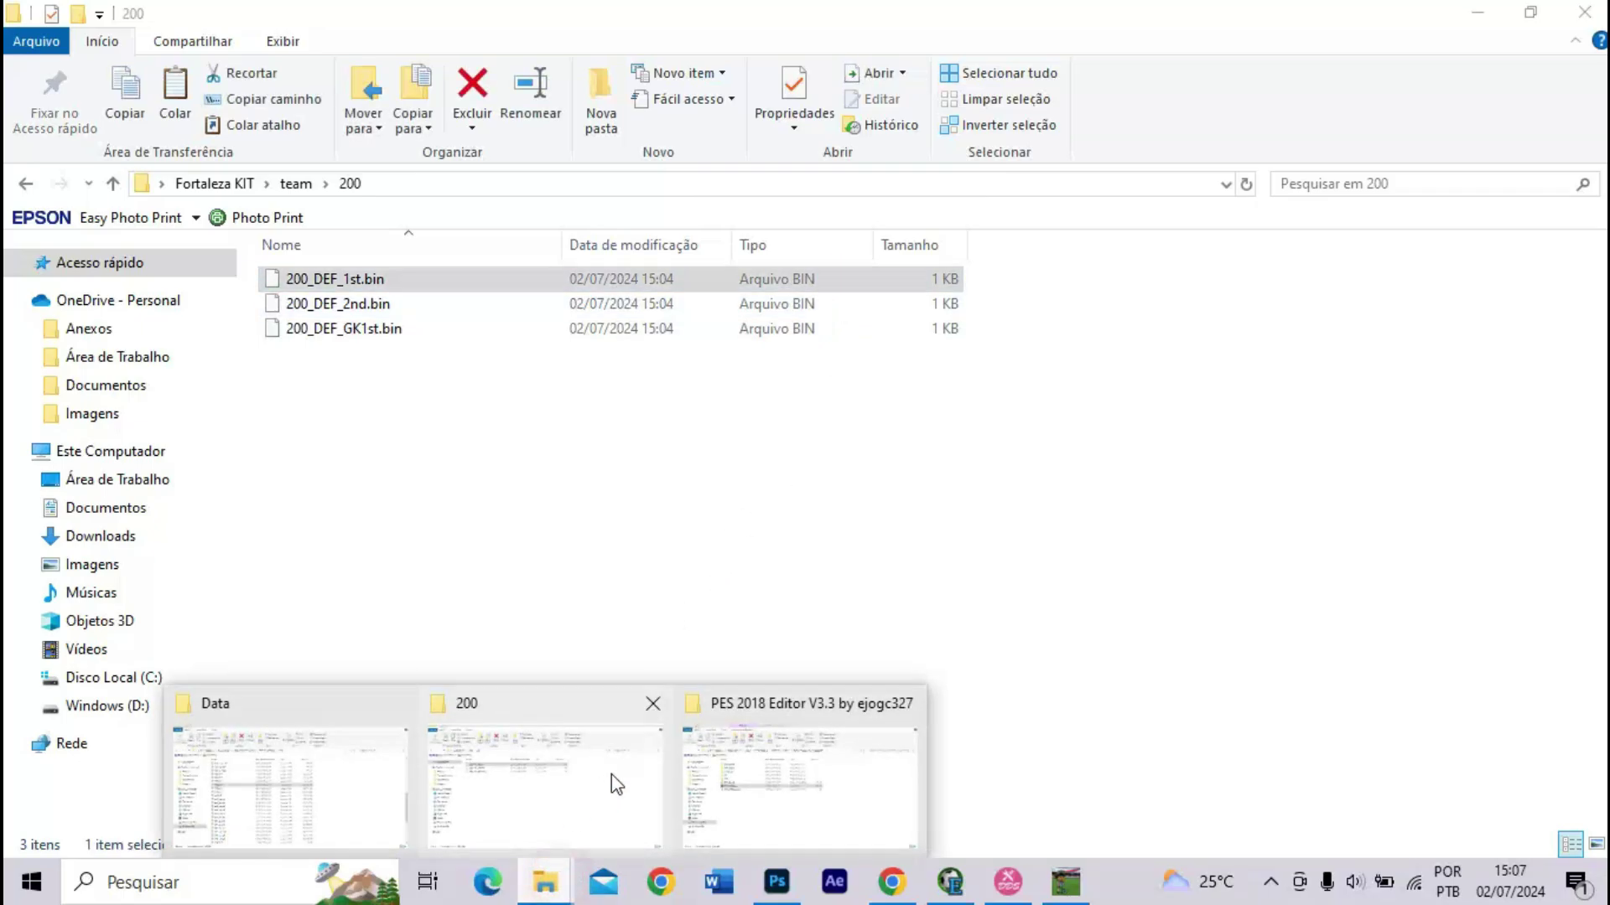
- Open the dt34_win folder from the desktop and browse to common\character0\model\character\uniform
key("super+d")
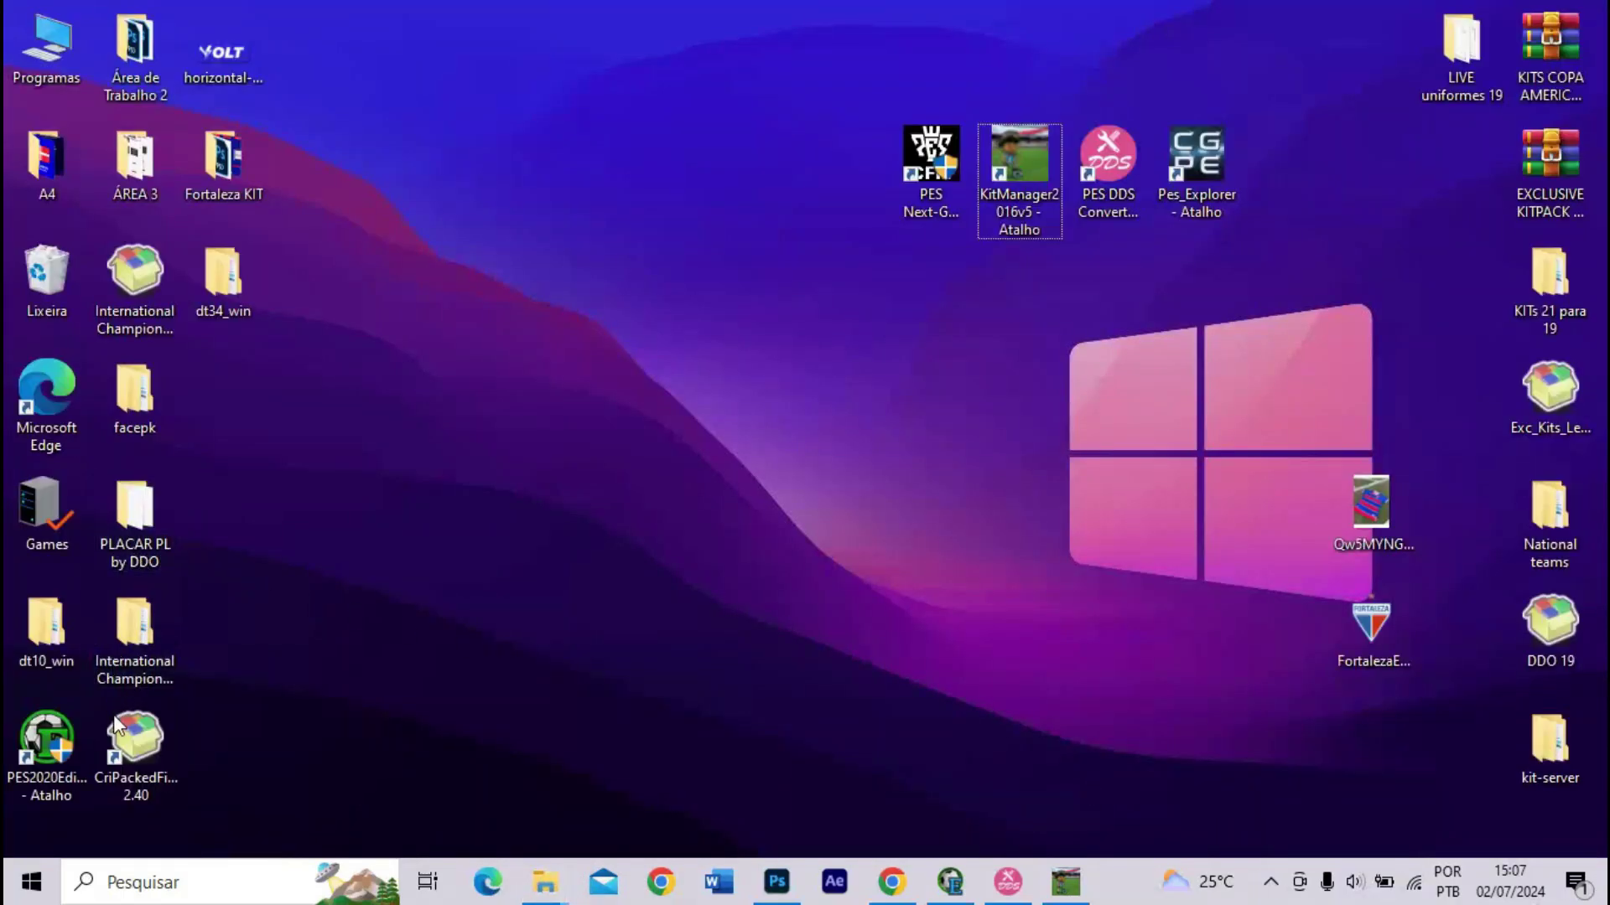
left_click(193, 305)
double_click(193, 307)
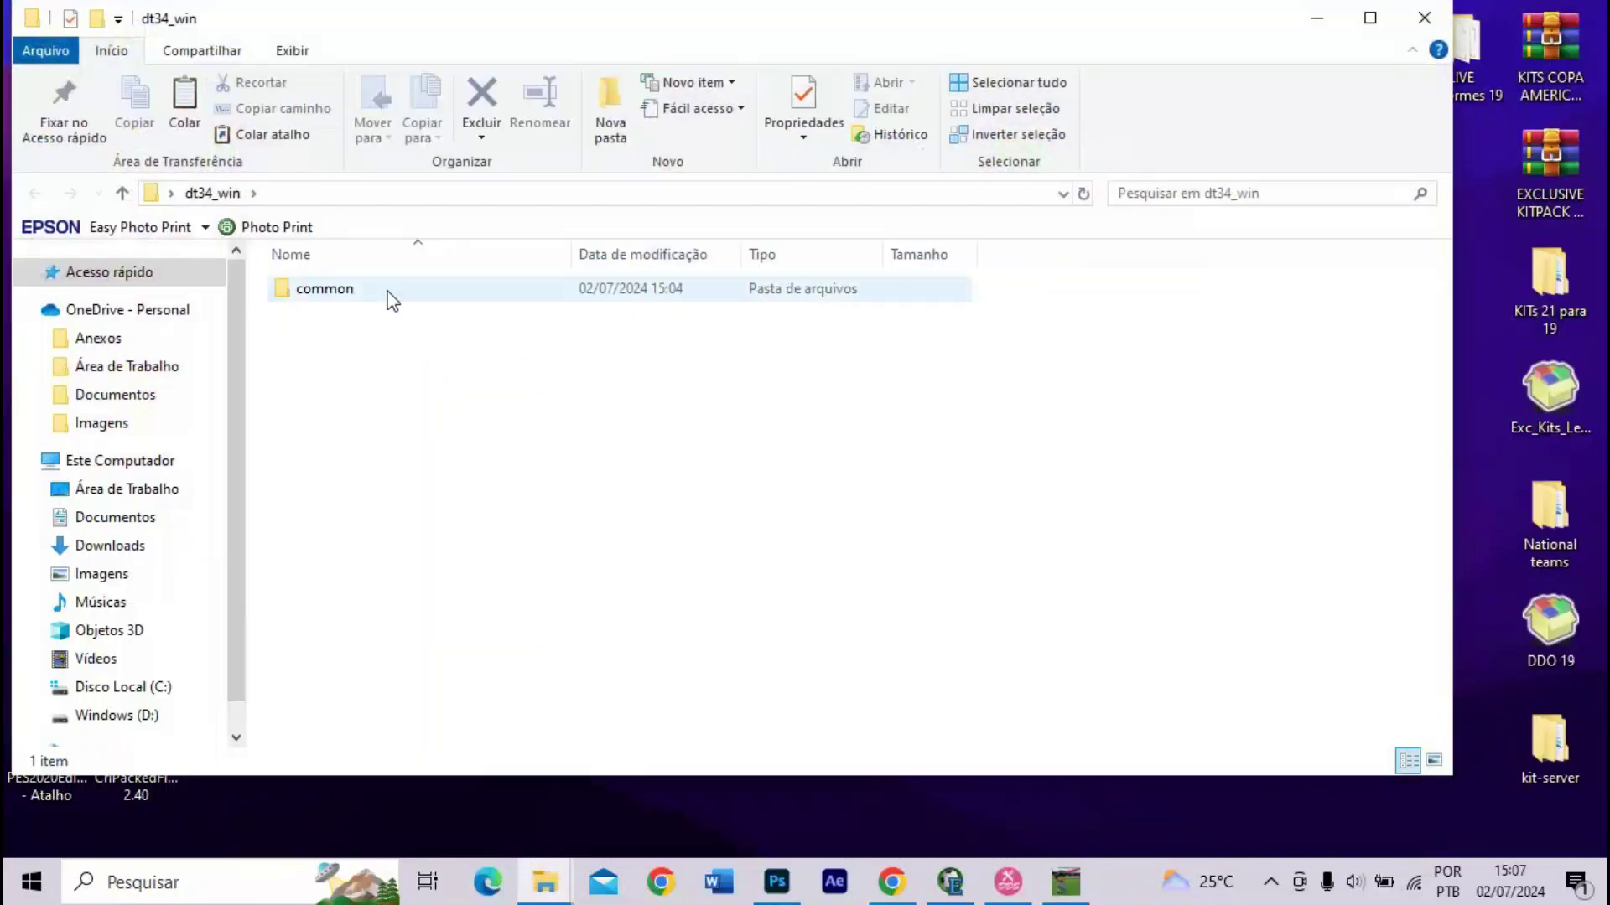
double_click(387, 289)
double_click(386, 290)
double_click(386, 289)
double_click(386, 289)
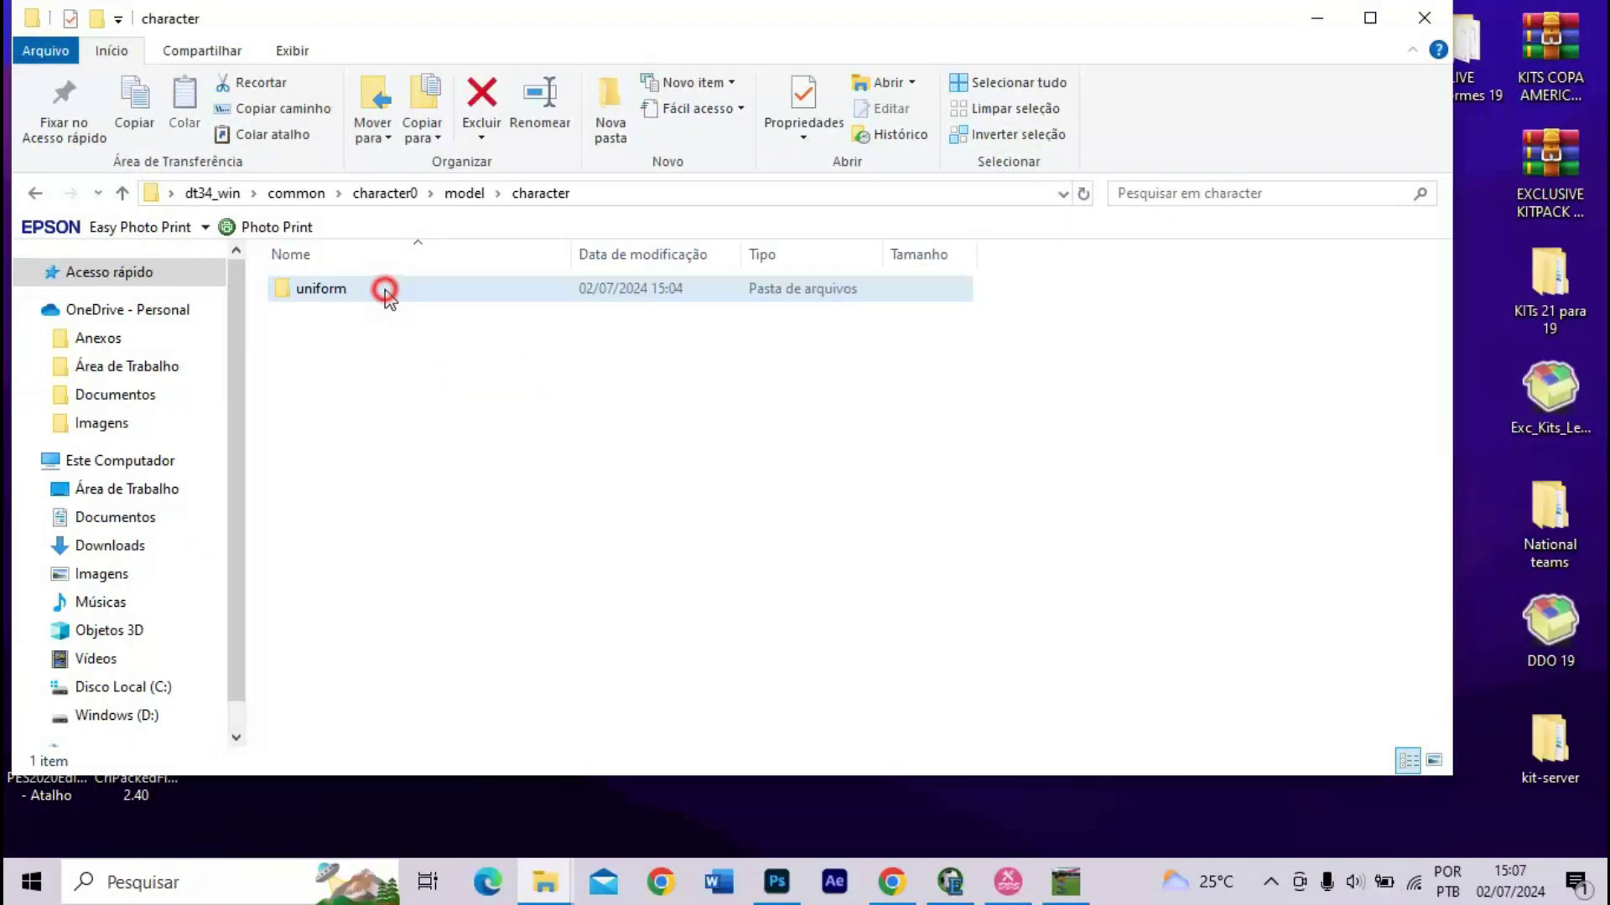
double_click(385, 290)
- Open the team folder inside uniform and enter its 108 subfolder
left_click(379, 312)
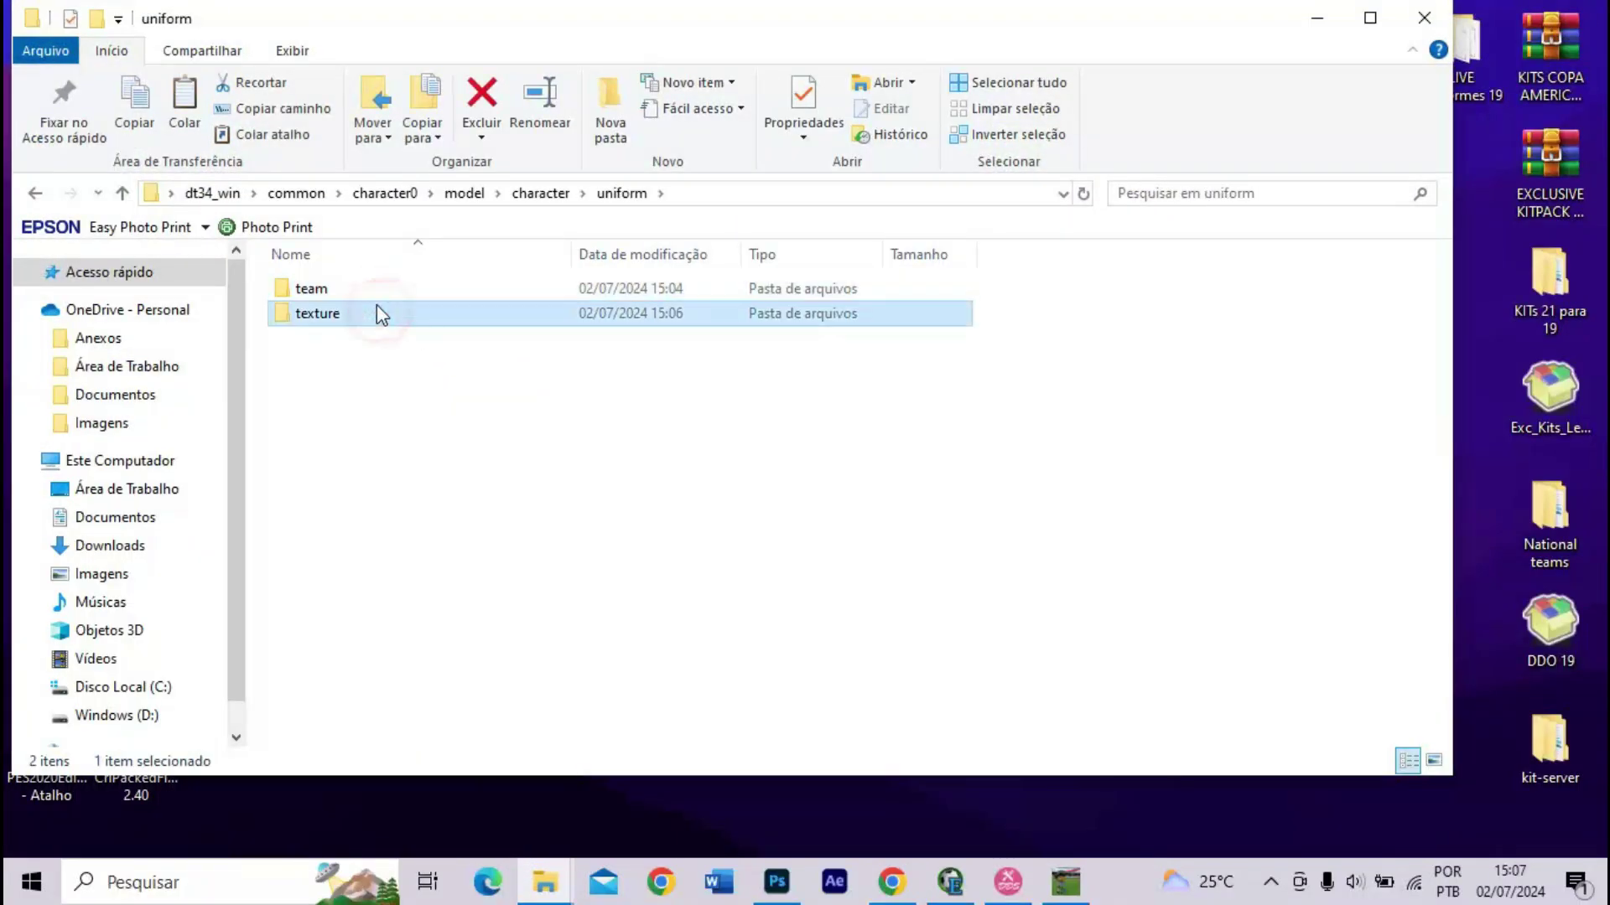
left_click(376, 295)
double_click(377, 295)
scroll(382, 299, "down", 20)
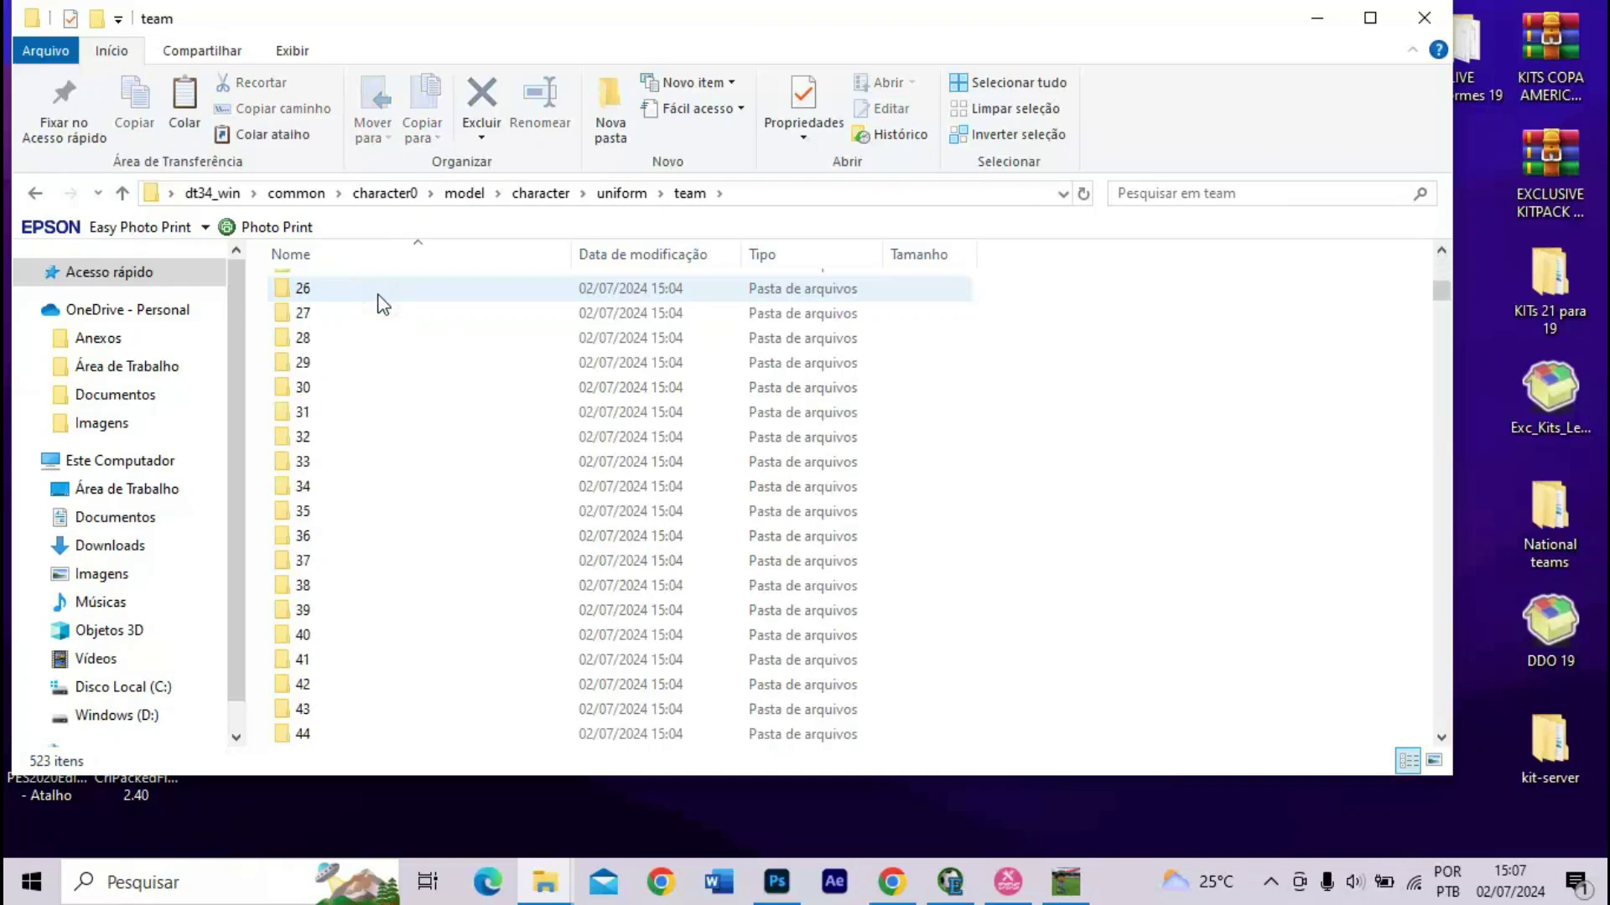
scroll(381, 301, "up", 11)
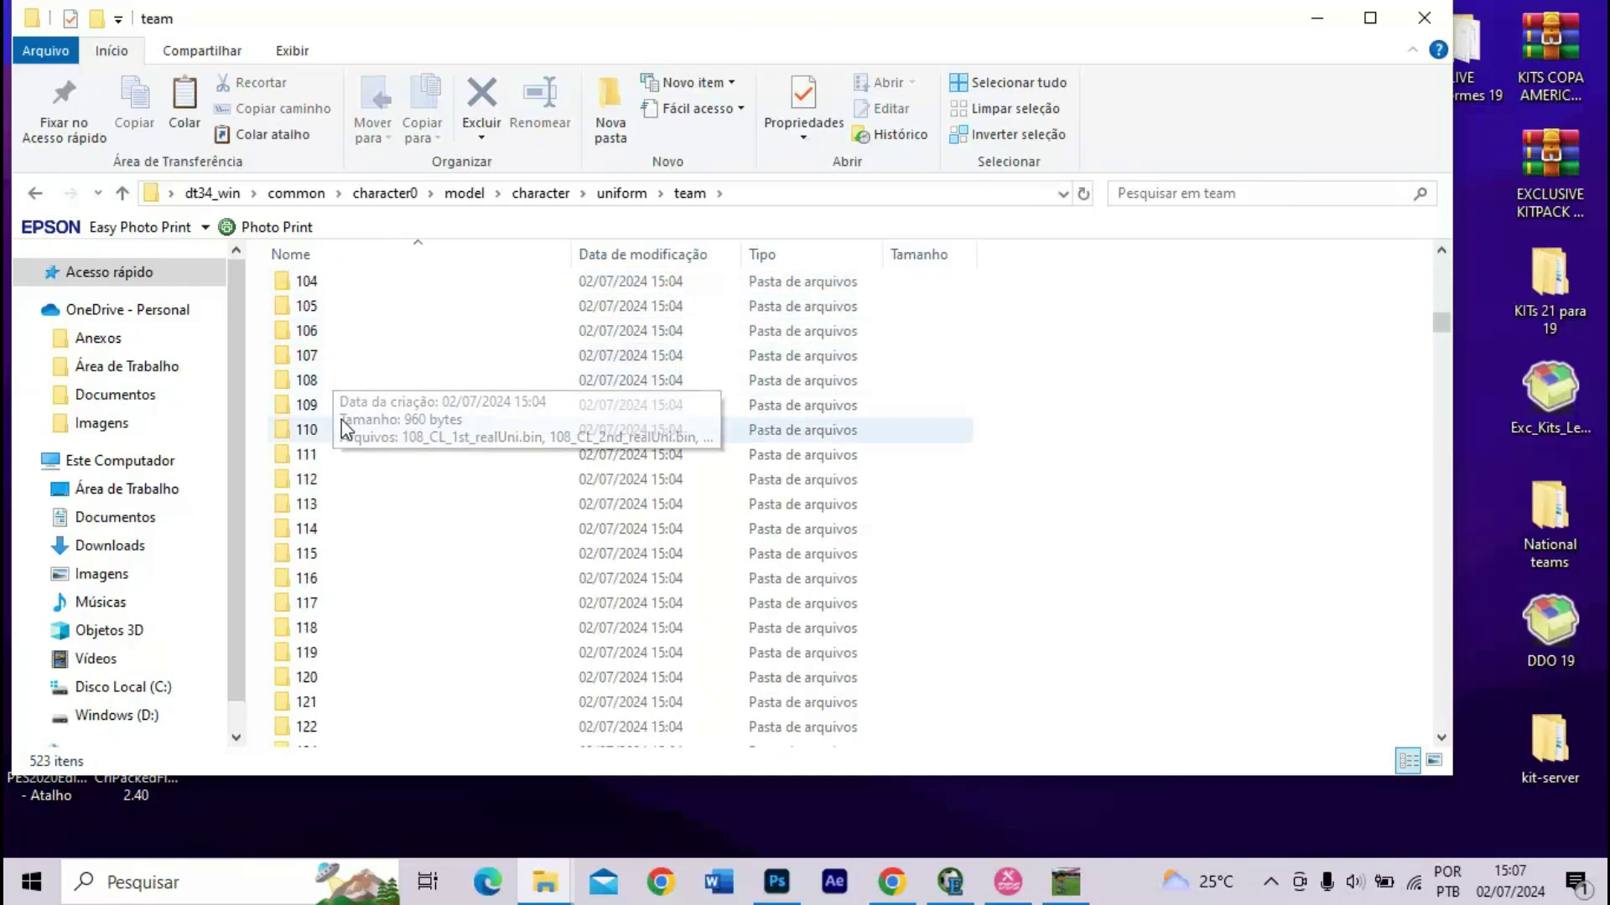
double_click(335, 381)
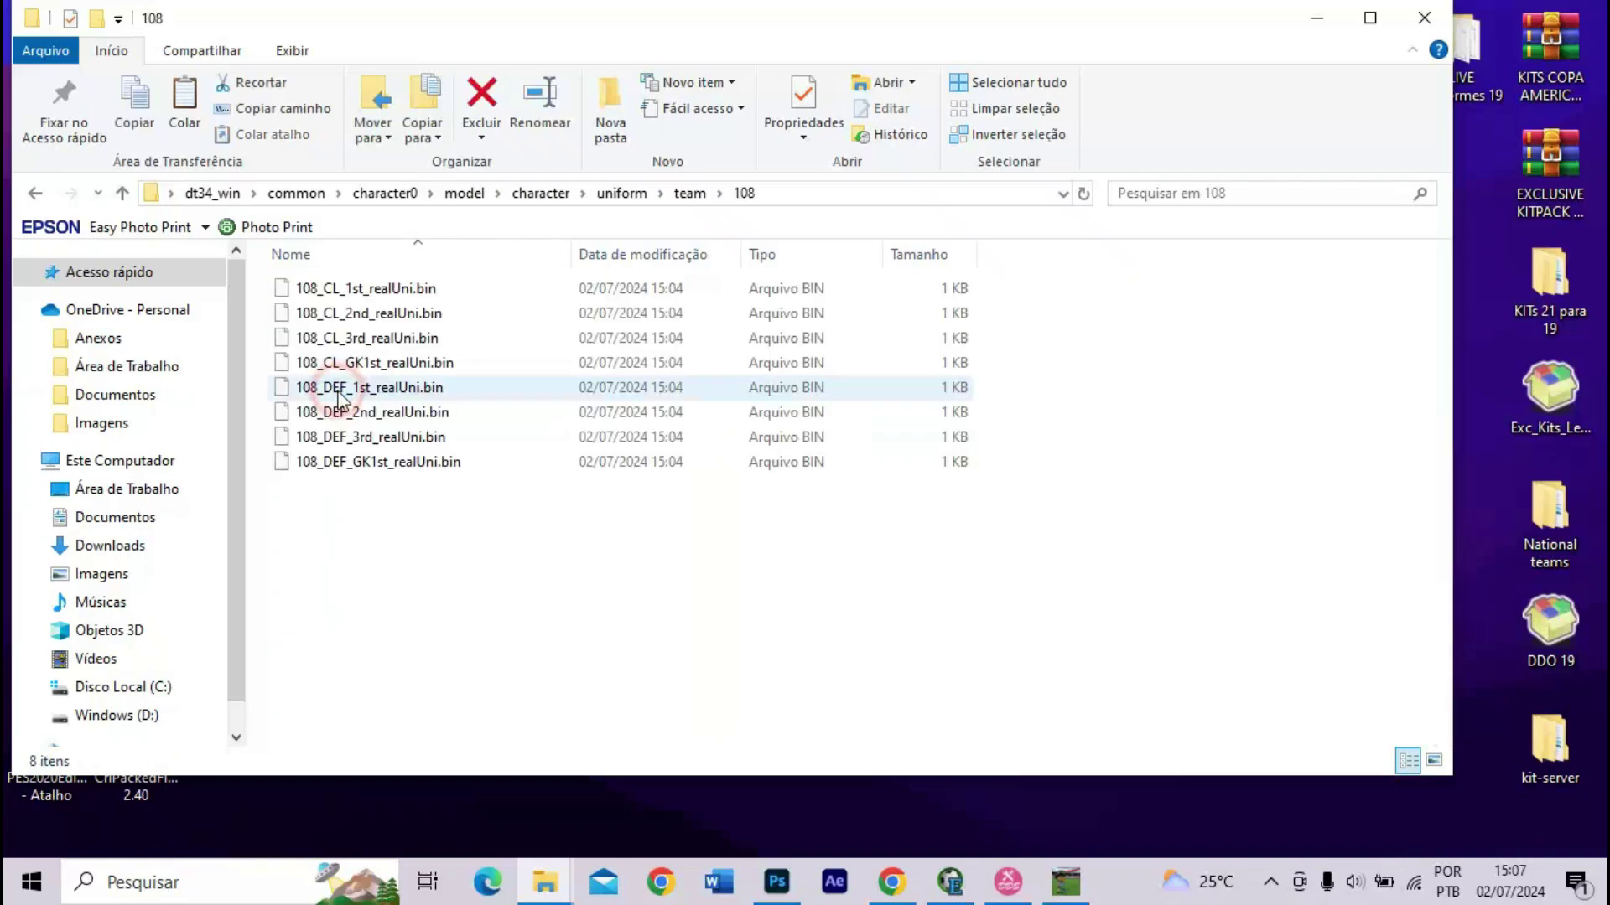
- Copy 108_DEF_1st_realUni.bin, 108_DEF_2nd_realUni.bin and 108_DEF_GK1st_realUni.bin from the 108 folder, then minimize its window
left_click(338, 390)
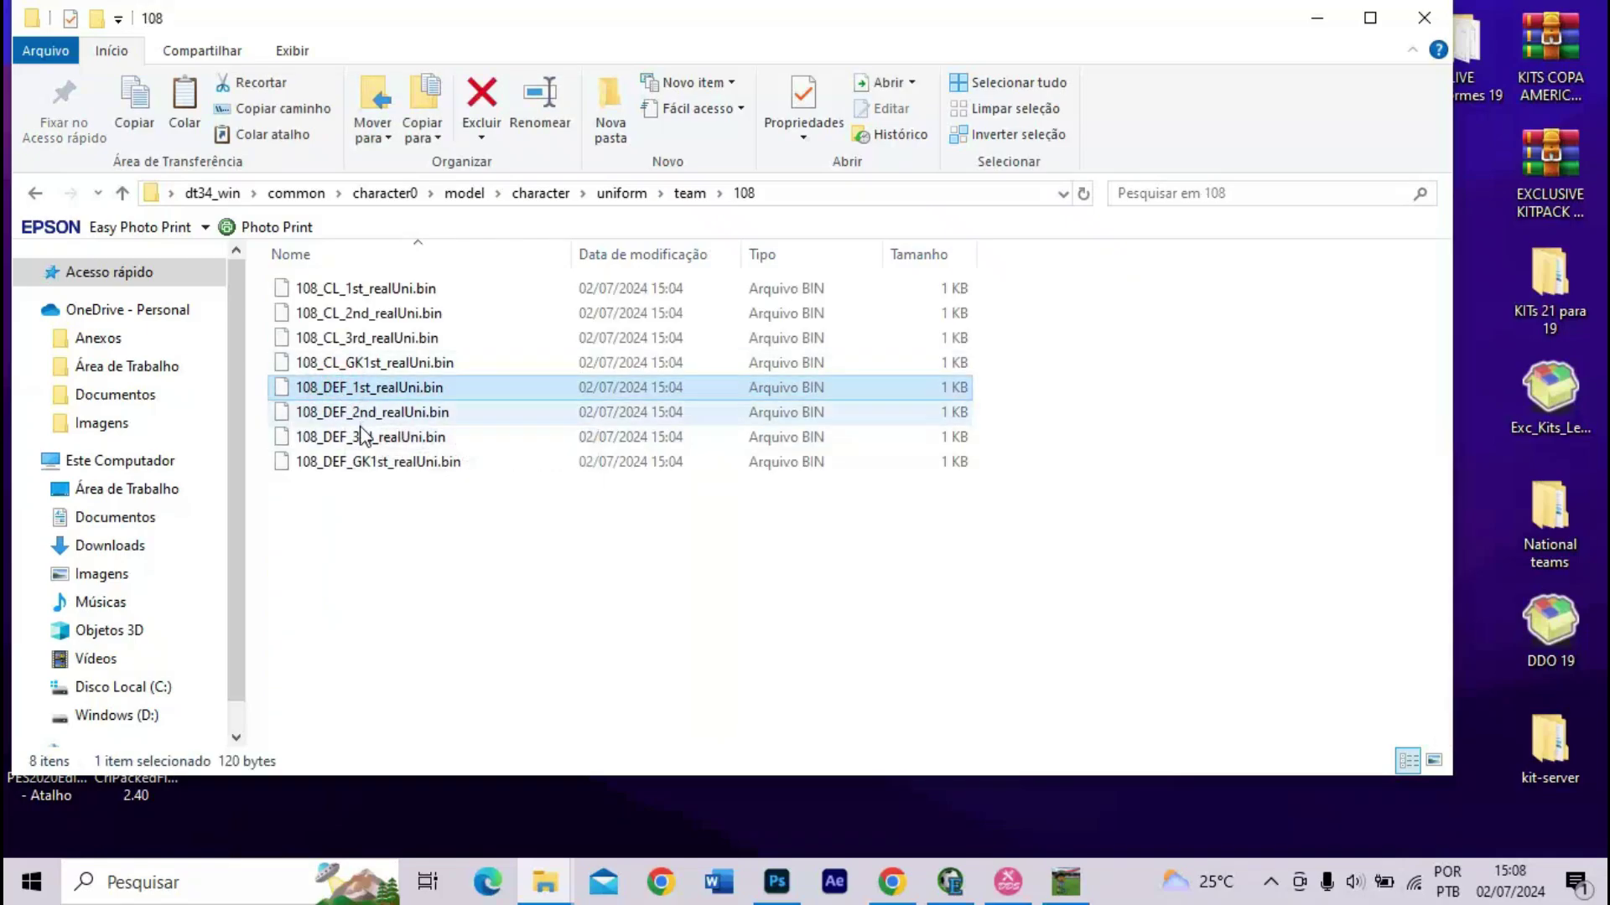
left_click(361, 412, "ctrl")
left_click(361, 462, "ctrl")
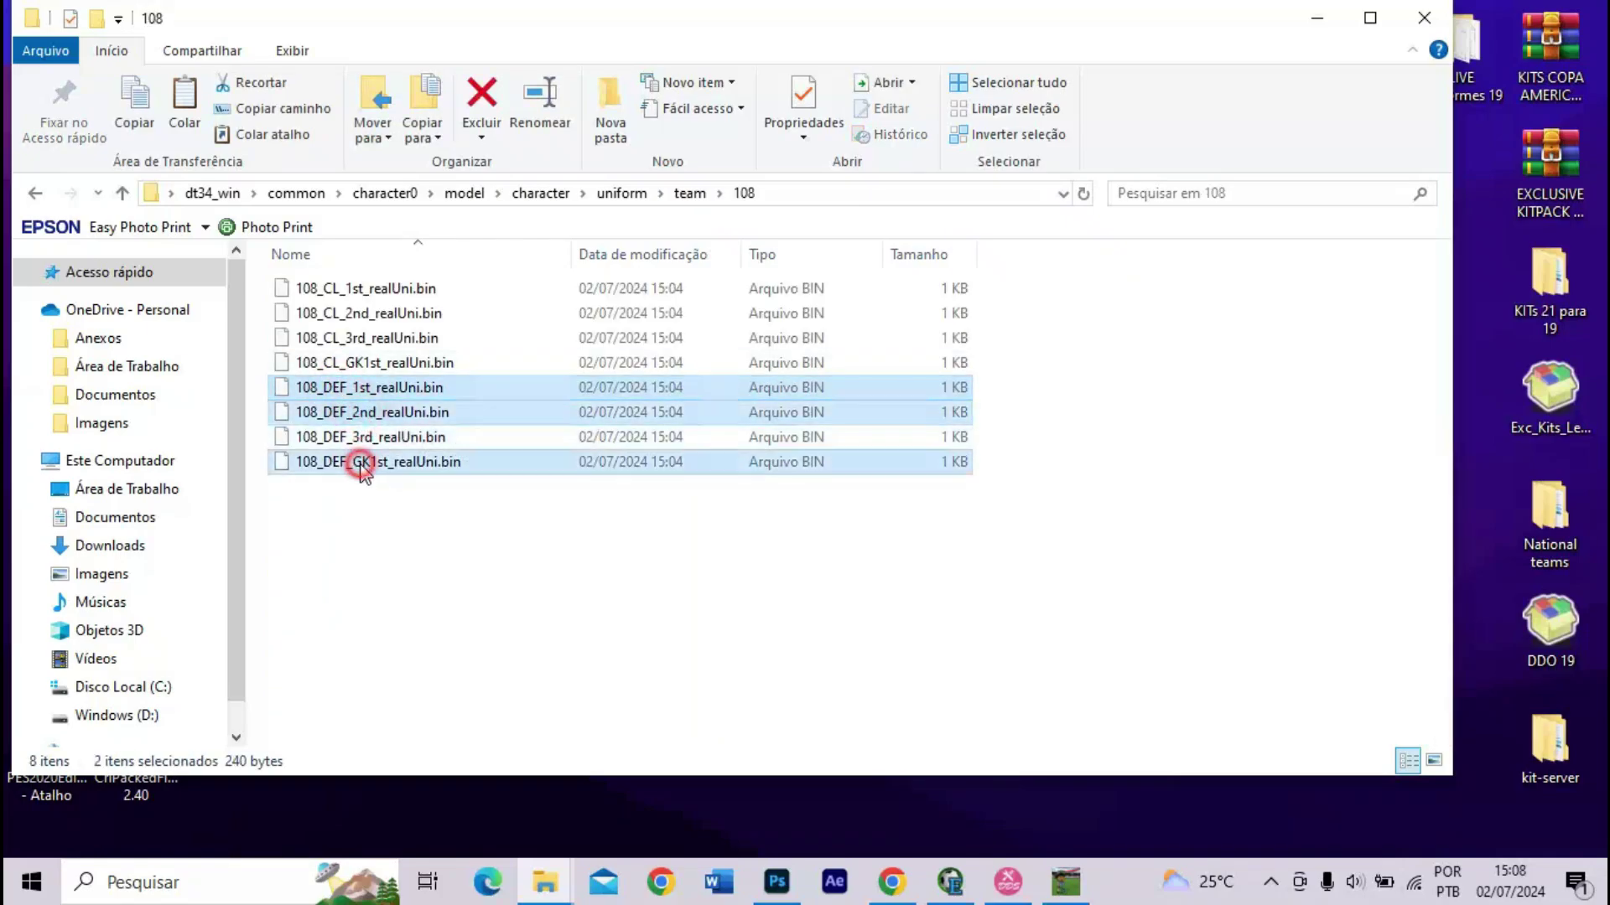
left_click(135, 109)
left_click(1317, 18)
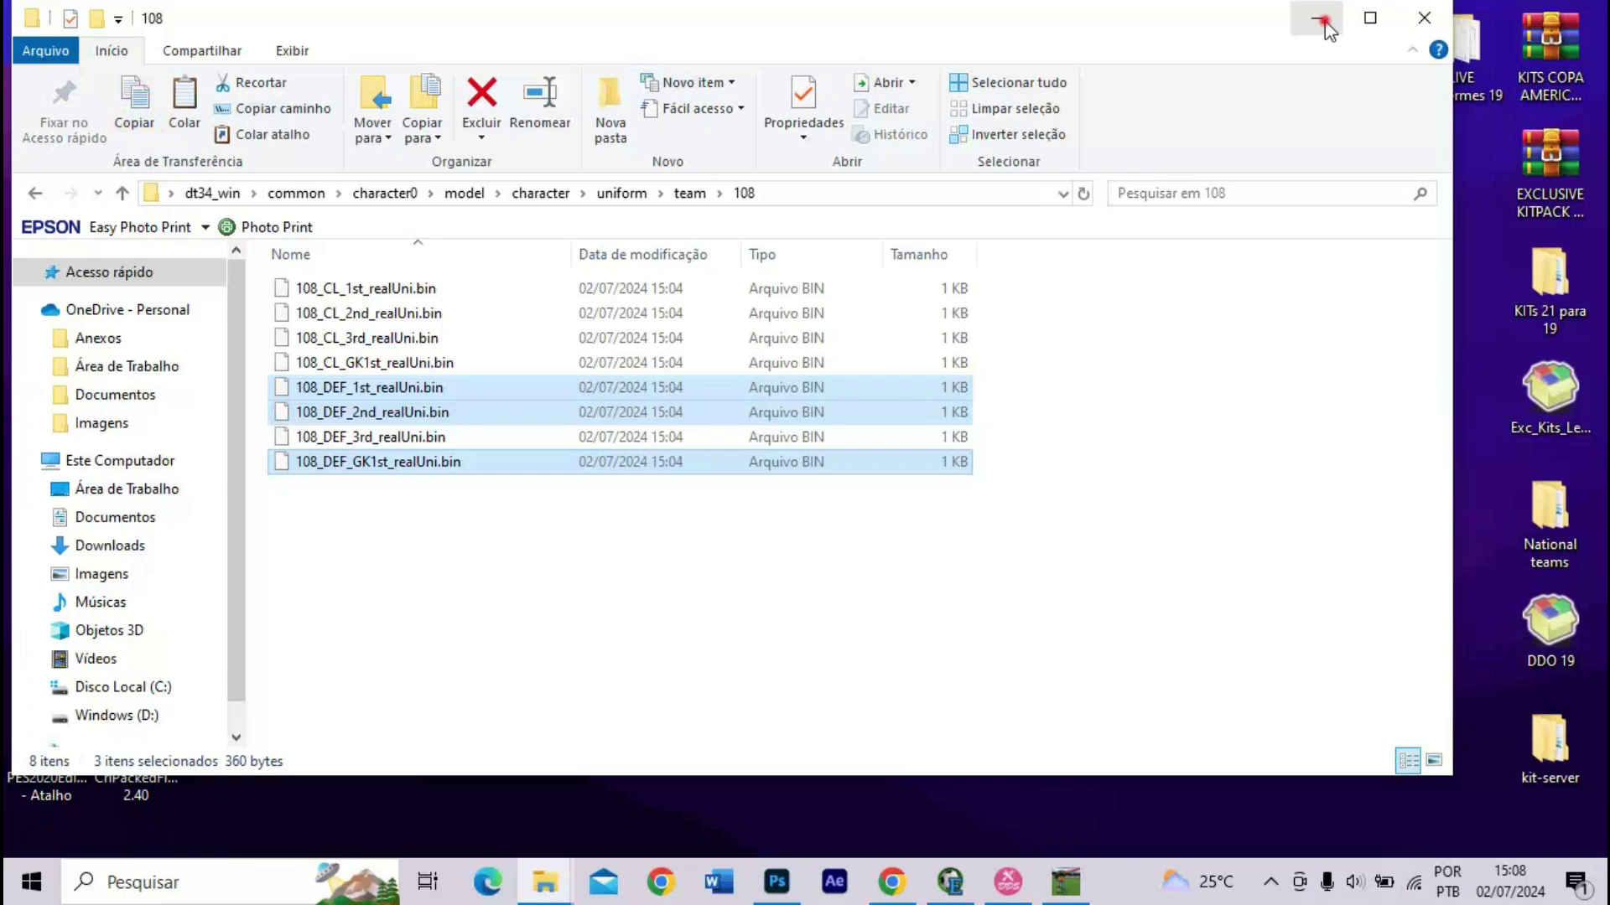
- Delete the three 200_DEF files in Fortaleza KIT\team\200 and paste the copied 108 config files in their place
left_click(545, 882)
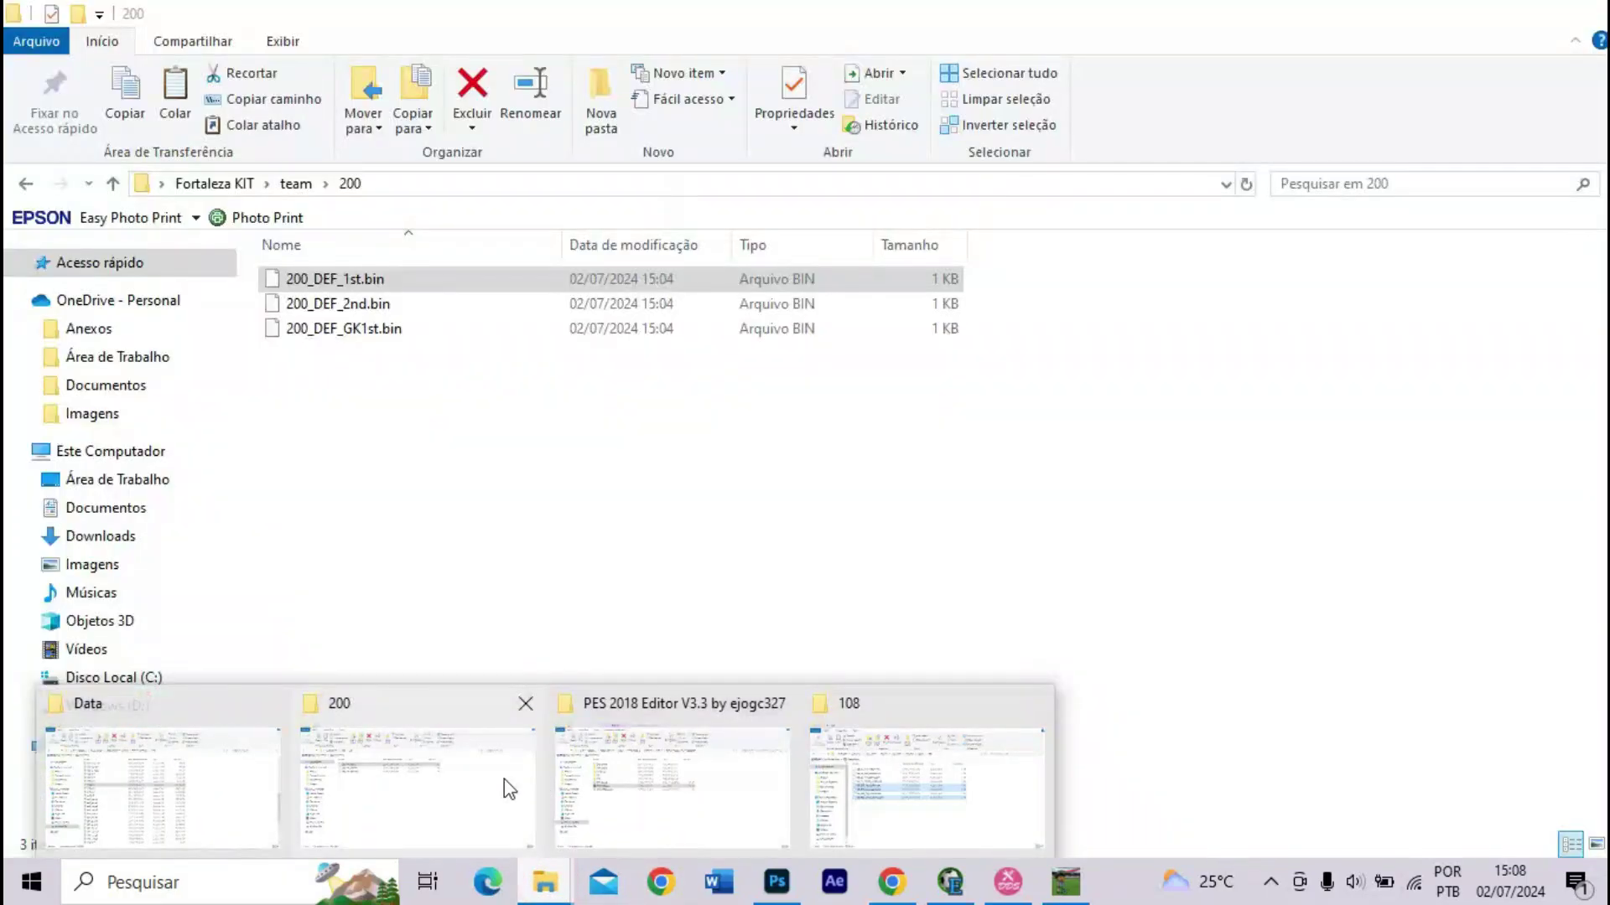
left_click(505, 778)
left_click_drag(443, 345, 414, 283)
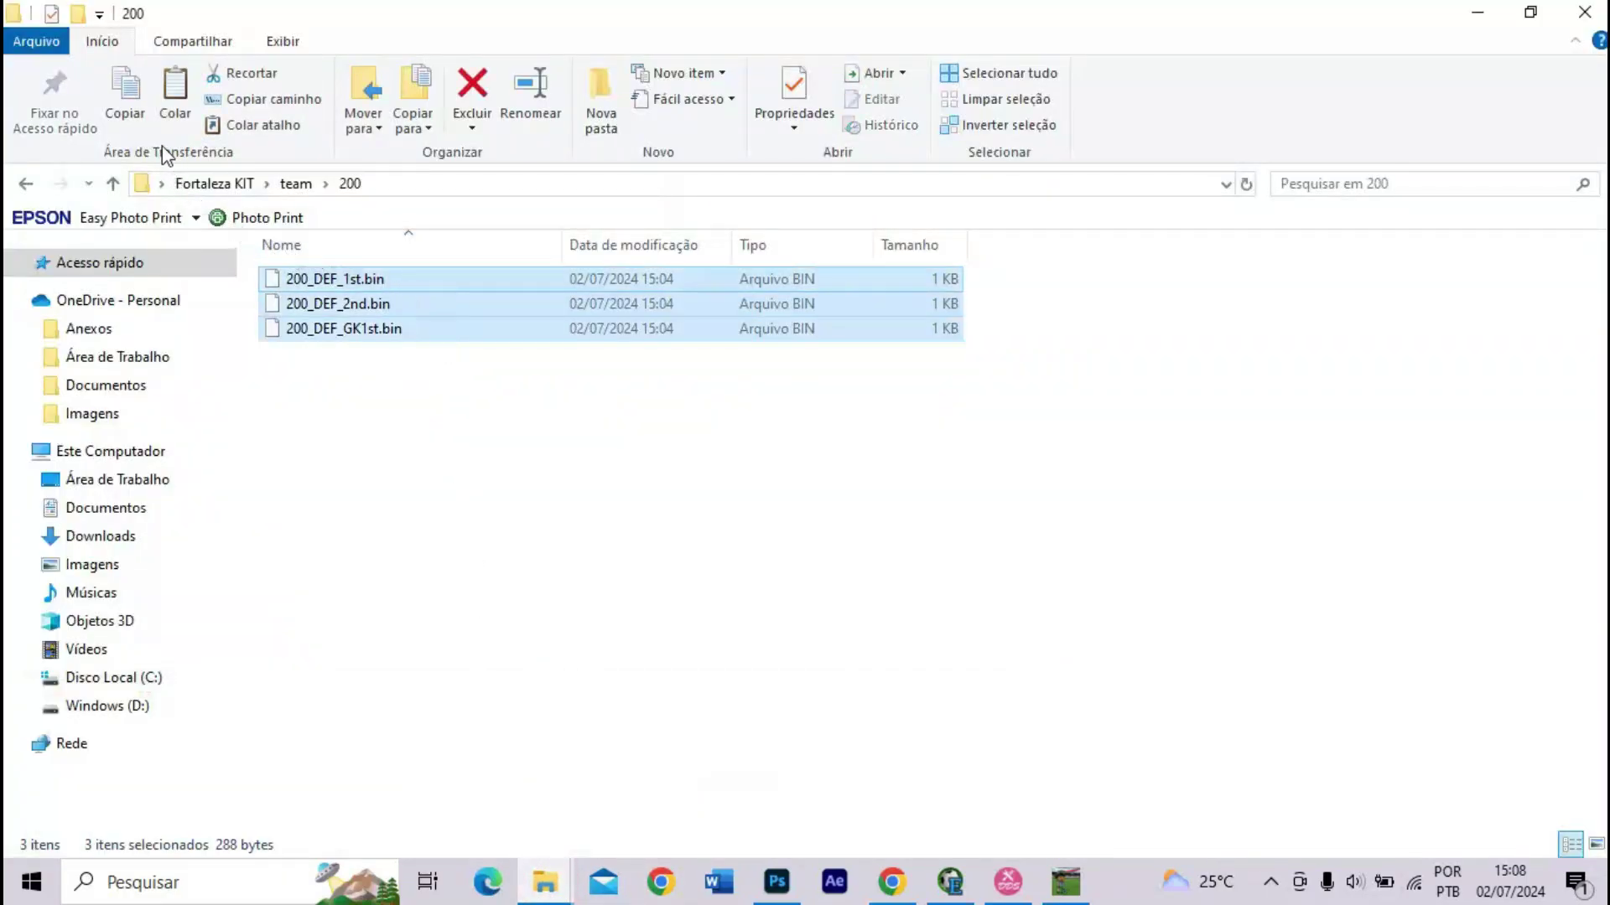
key("Delete")
left_click(174, 93)
- Rename 108_DEF_1st_realUni.bin in the 200 folder to 200_DEF_1st_realUni.bin
left_click(304, 280)
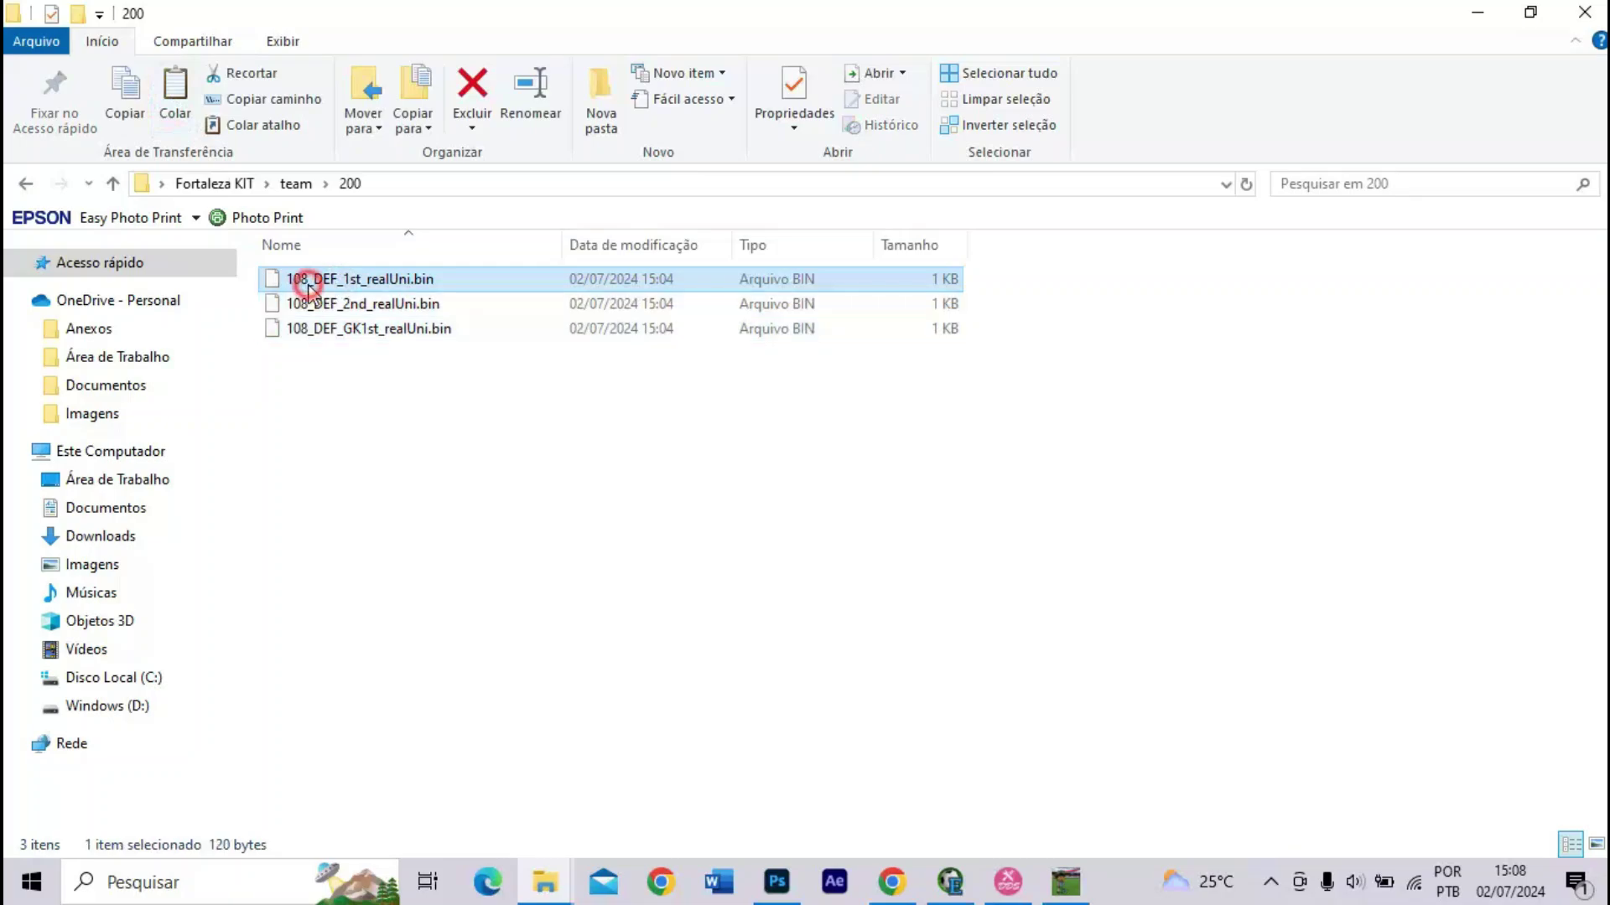
left_click(306, 282)
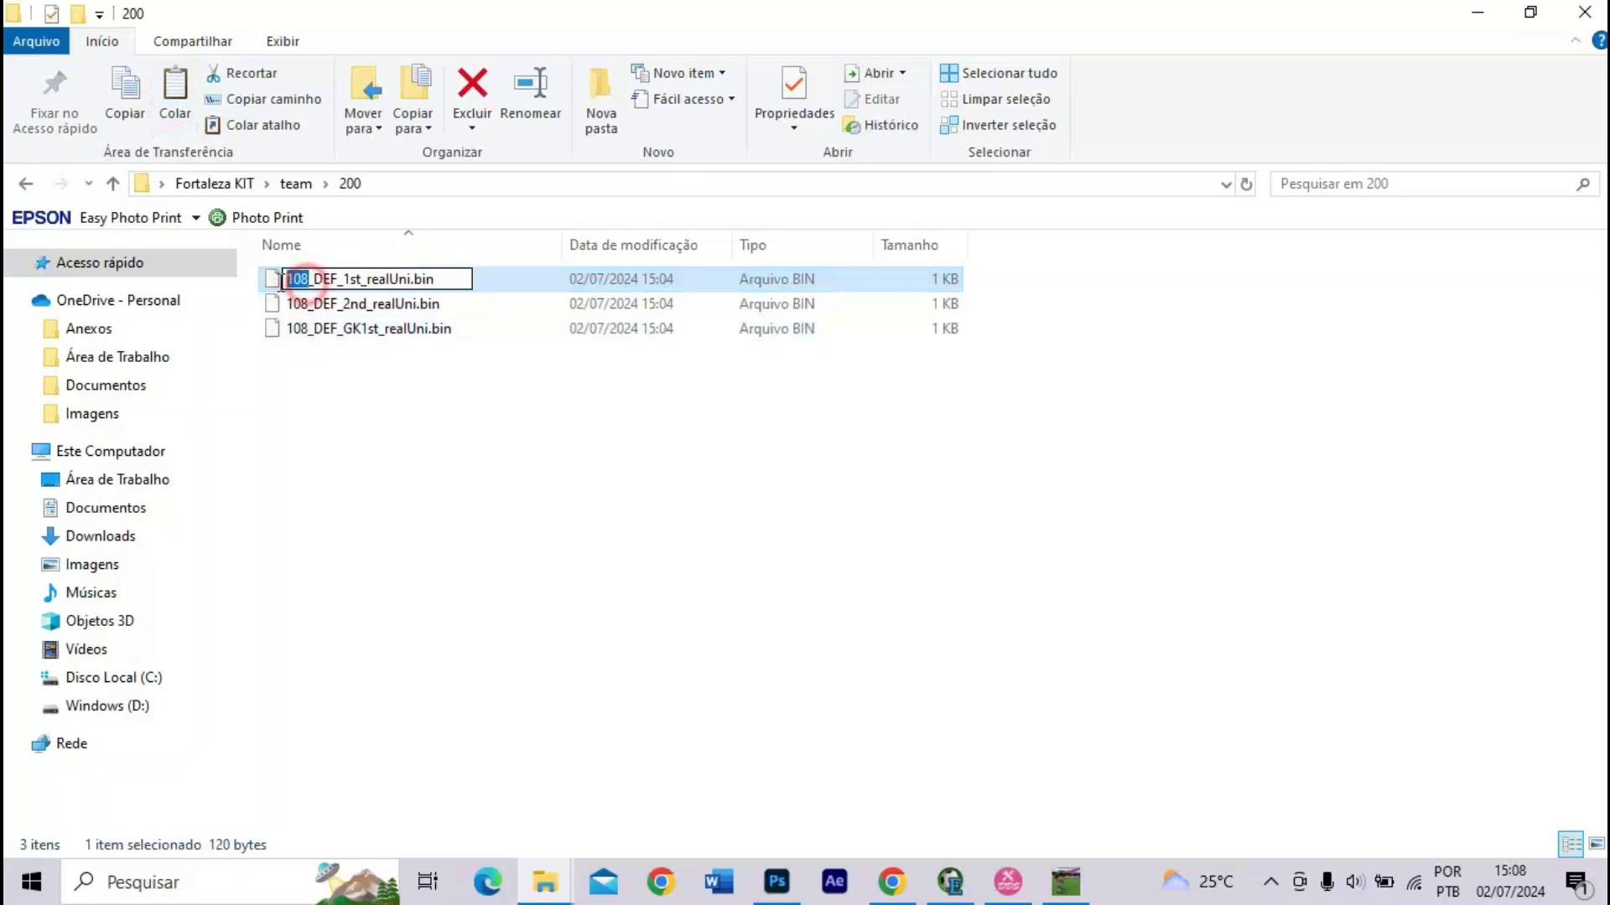
key("Home")
key("Delete")
key("Delete")
key("Delete")
type("200")
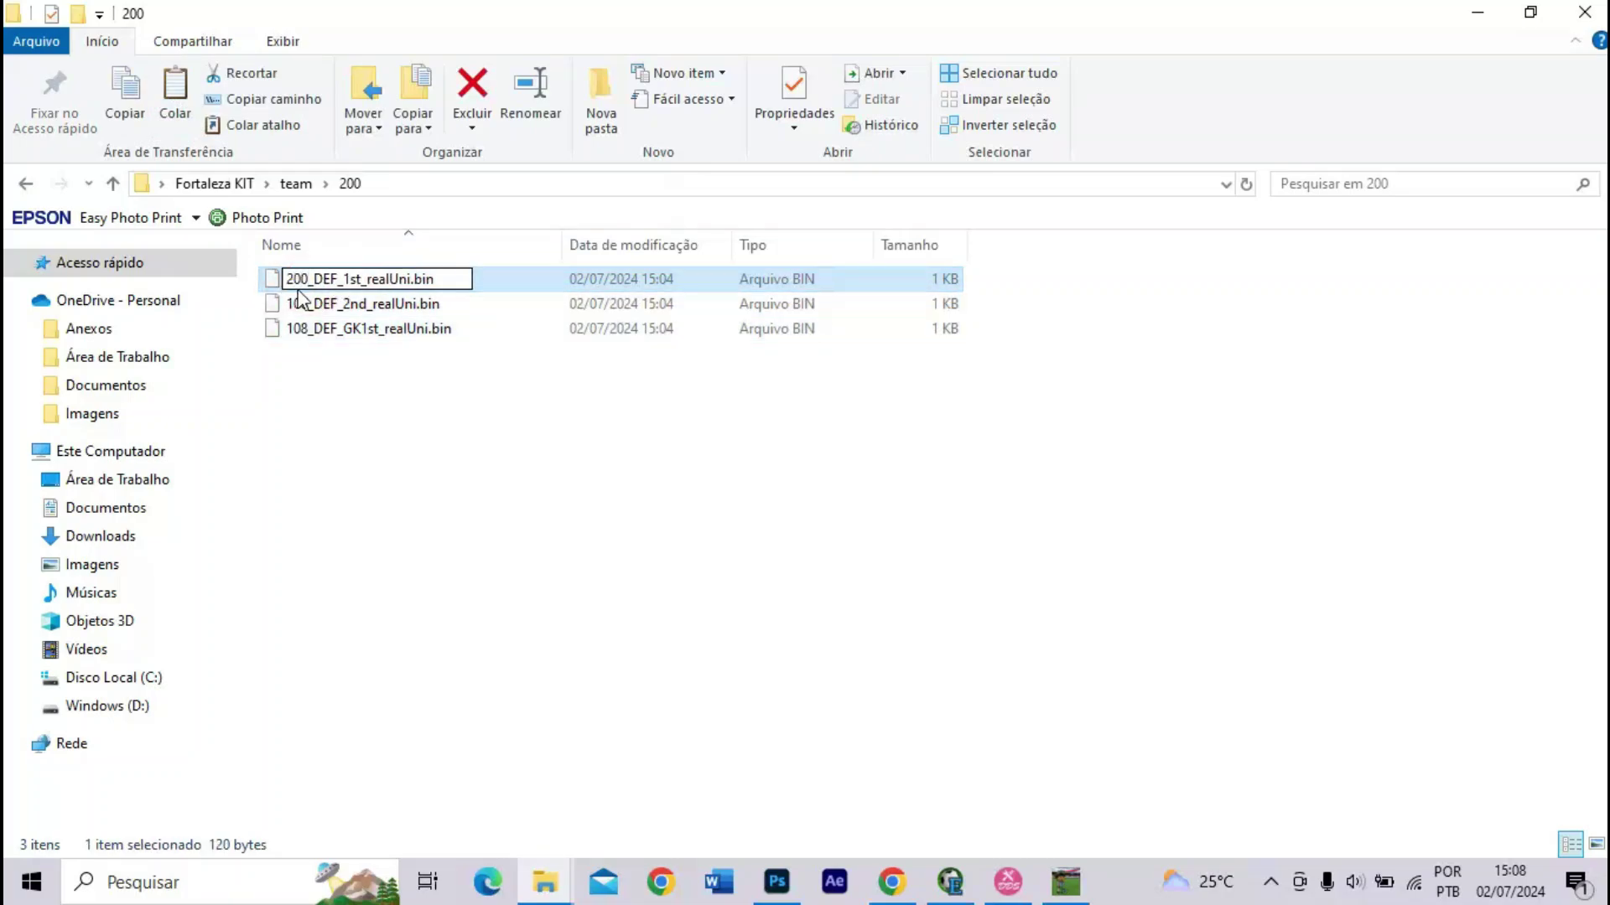
key("Return")
- Rename 108_DEF_2nd_realUni.bin in the 200 folder to 200_DEF_2nd_realUni.bin
left_click(302, 281)
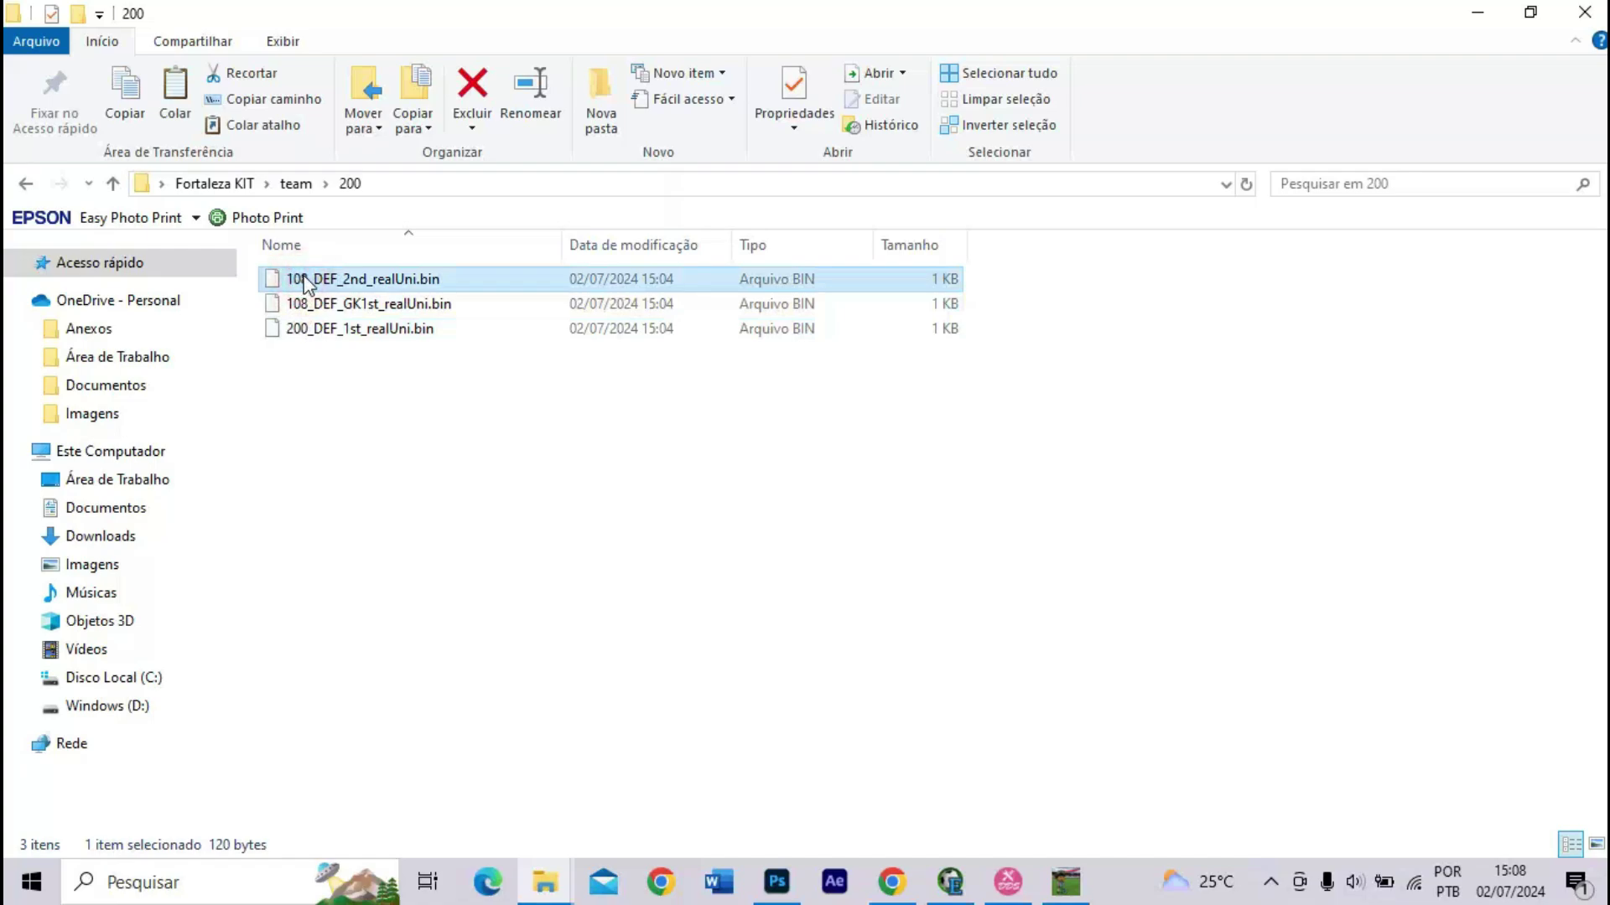
left_click(305, 281)
key("Home")
key("Delete")
key("Delete")
key("Delete")
type("200")
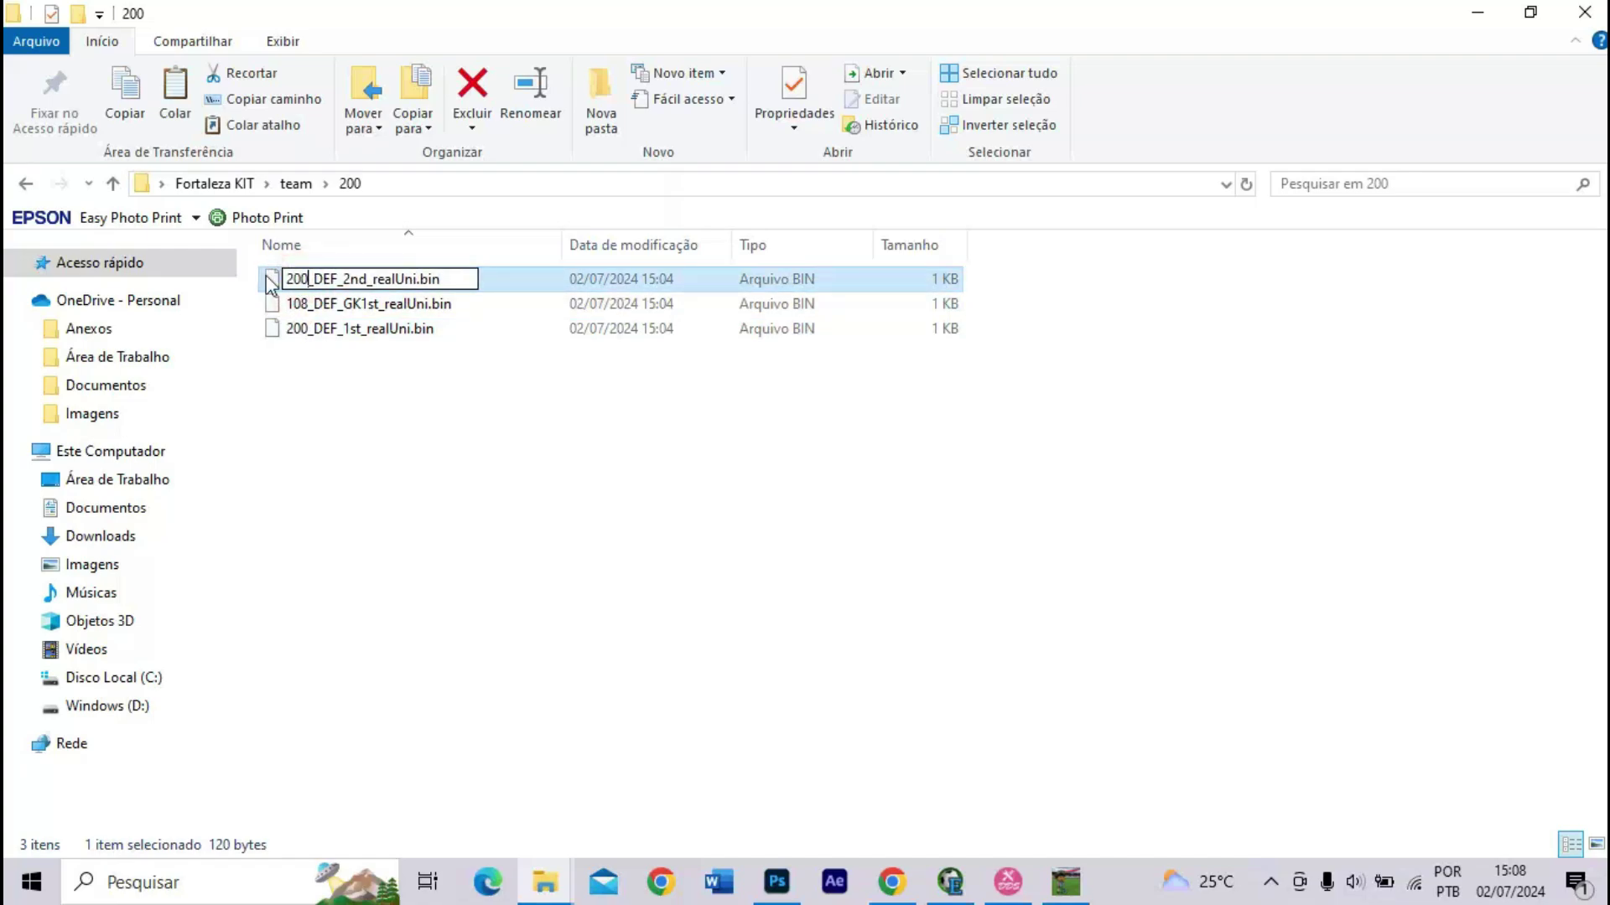
key("Return")
- Rename 108_DEF_GK1st_realUni.bin in the 200 folder to 200_DEF_GK1st_realUni.bin
left_click(304, 282)
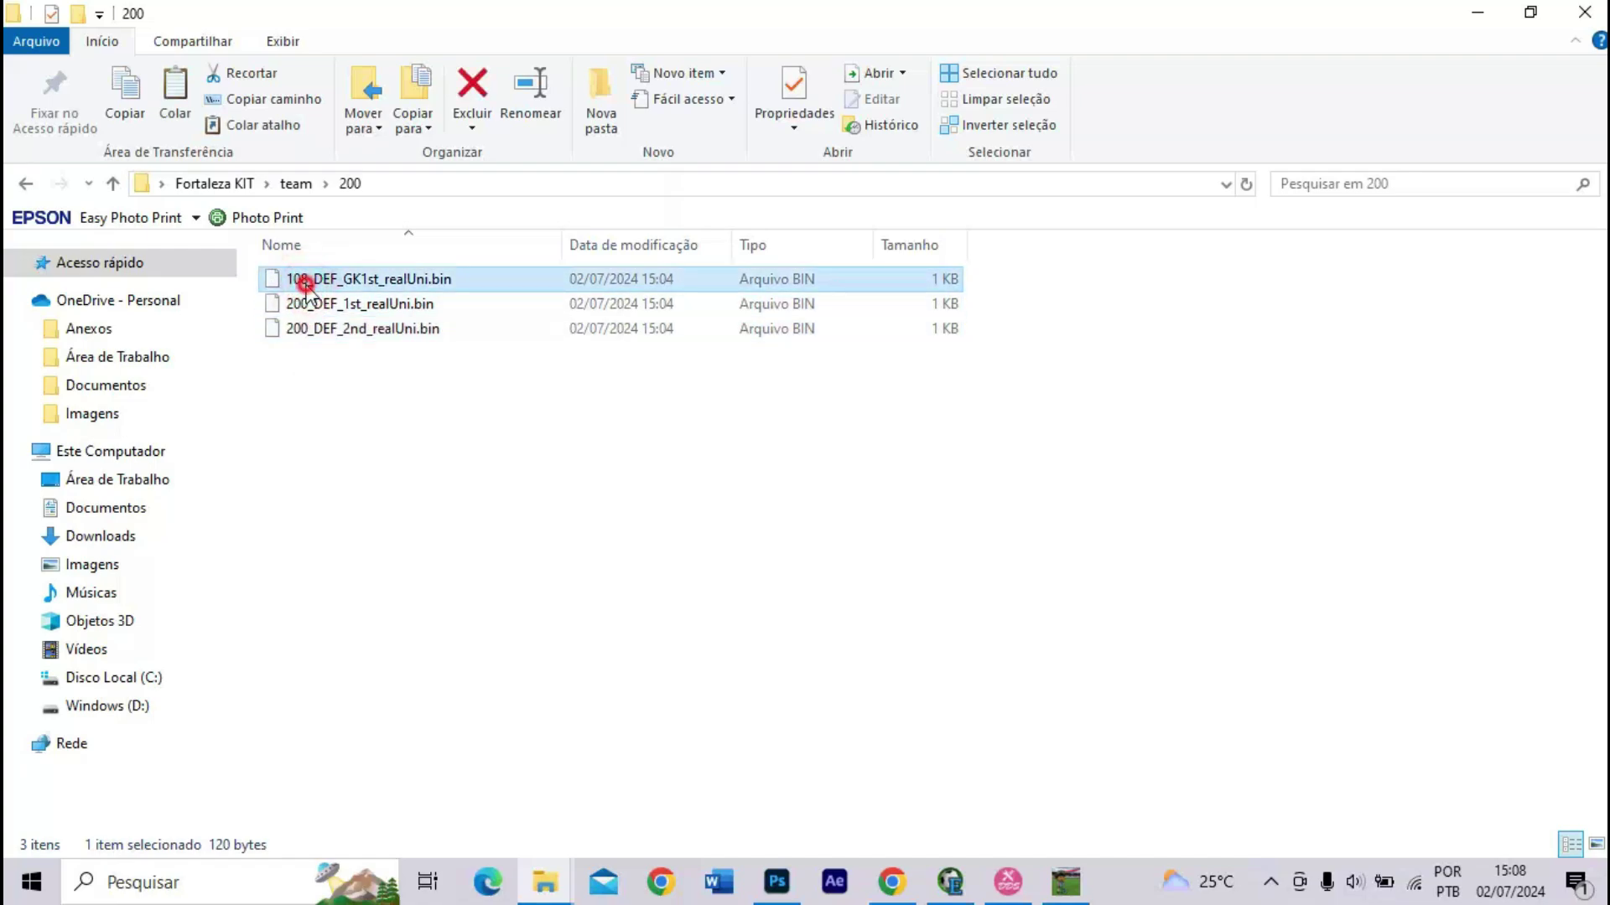
left_click(305, 282)
key("Home")
key("Delete")
key("Delete")
key("Delete")
type("20")
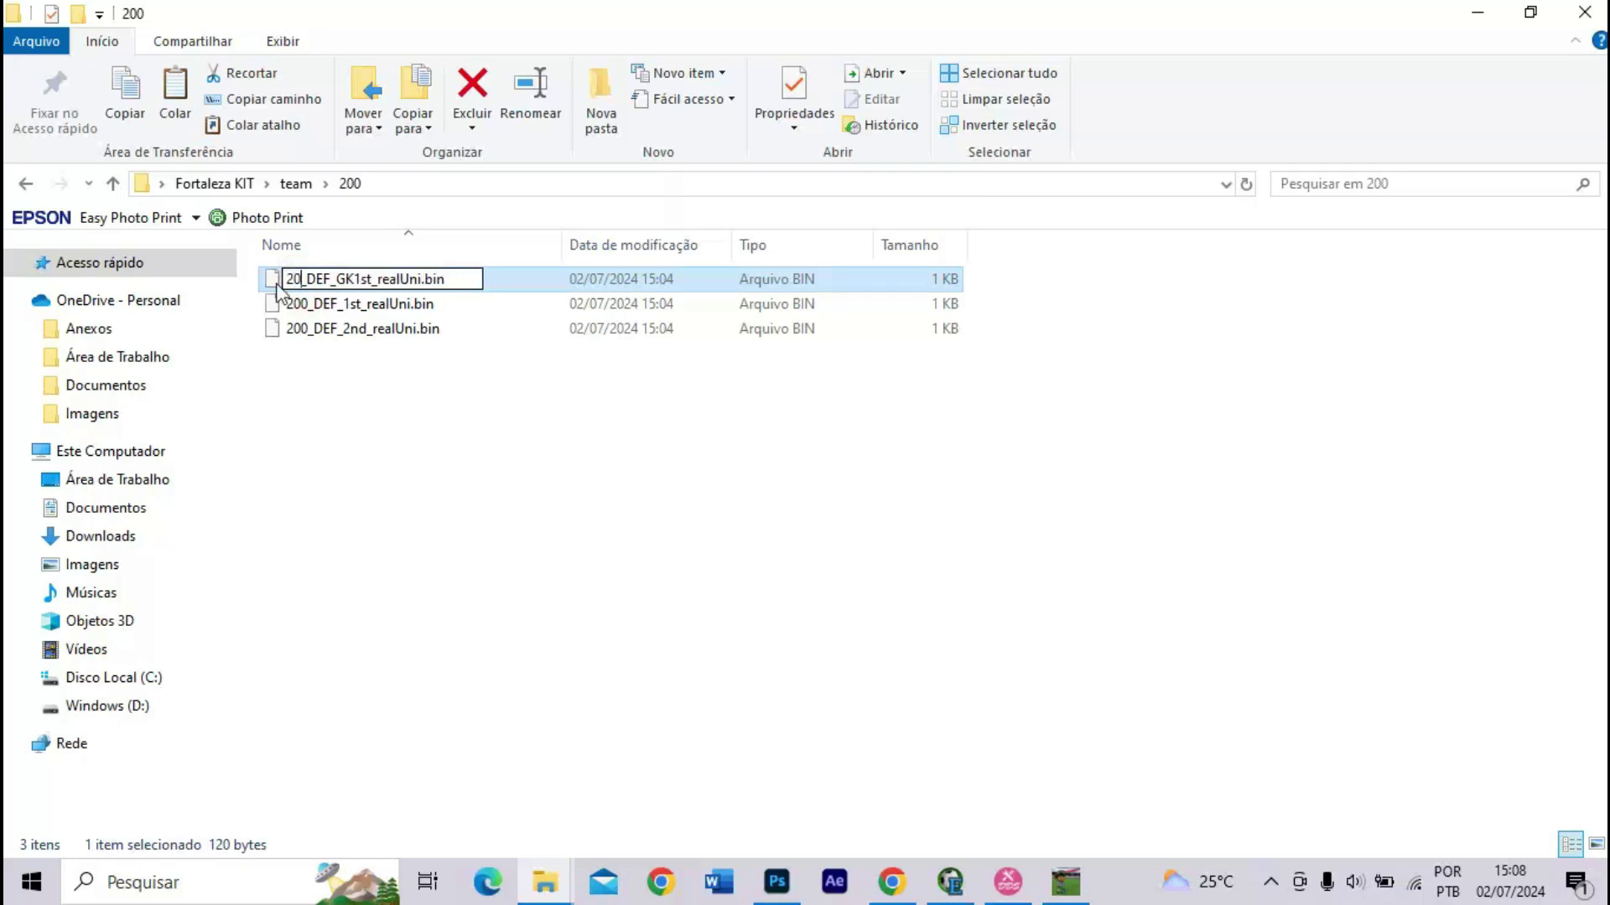
type("0")
key("Return")
- Switch to Kit Manager and load 200_DEF_1st_realUni.bin from the 200 folder, dismissing the unsaved file warning
key("alt+Tab")
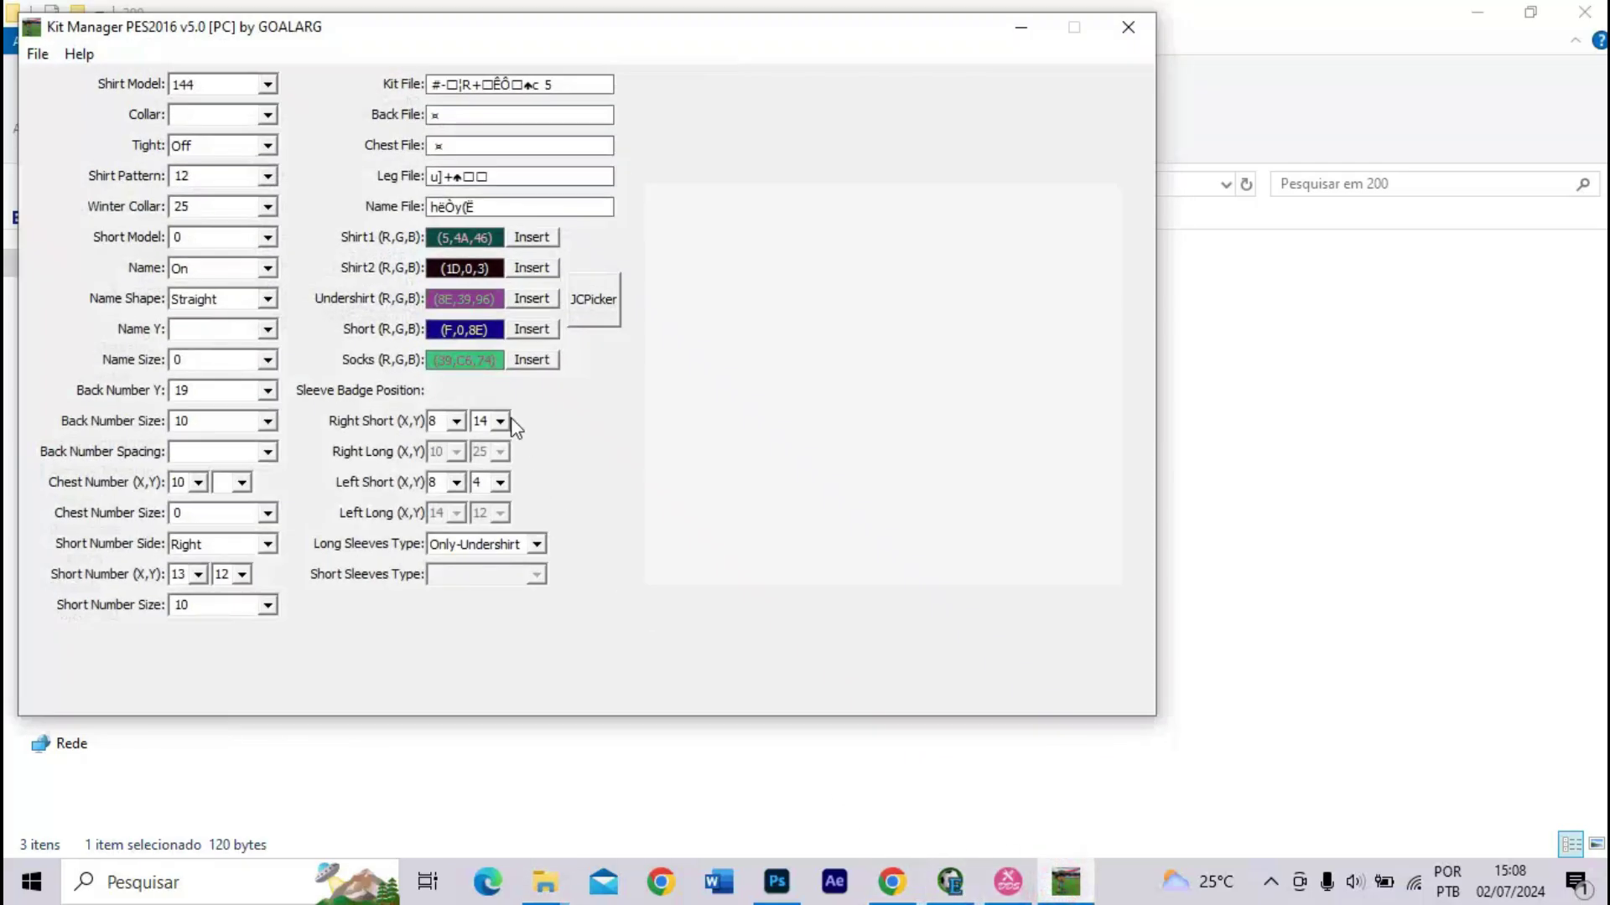
left_click(39, 54)
left_click(57, 79)
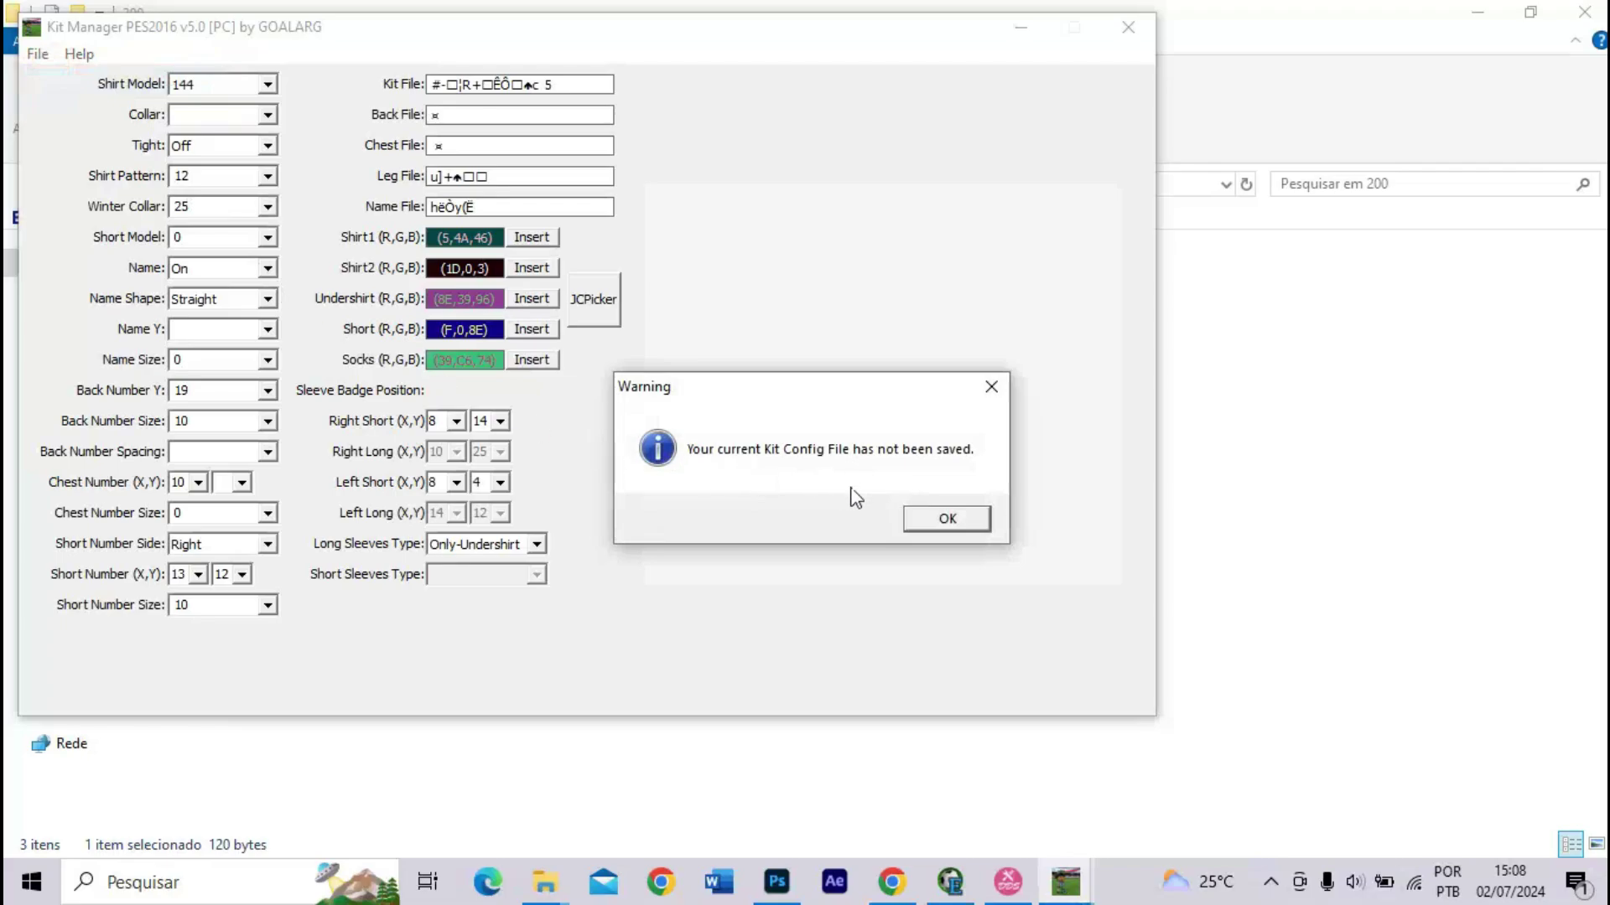
left_click(936, 503)
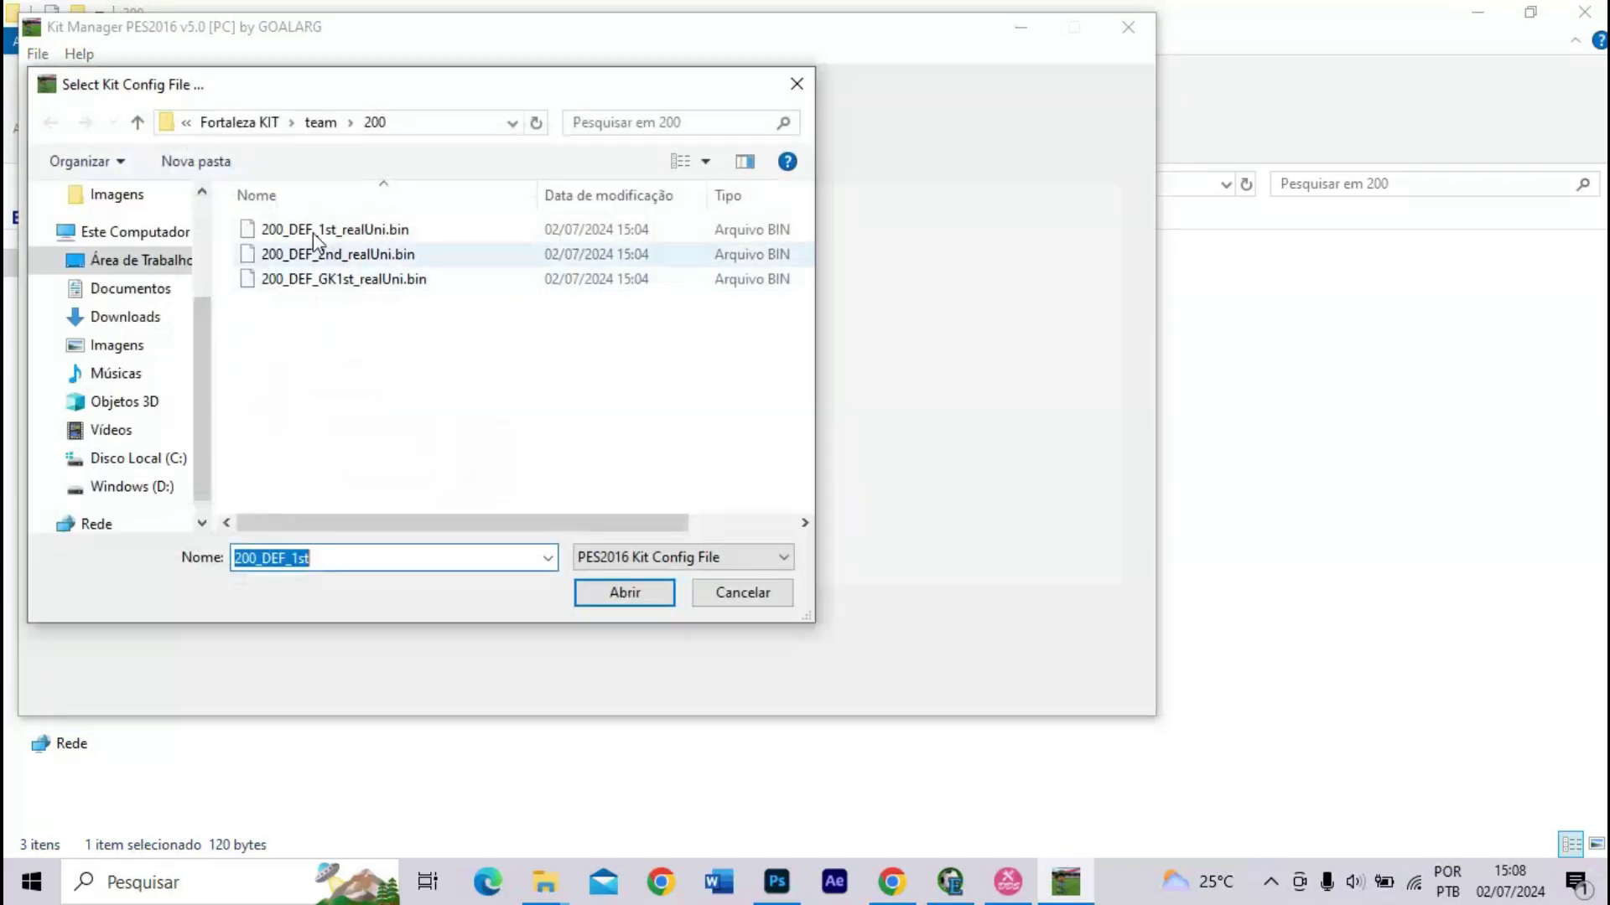
double_click(308, 237)
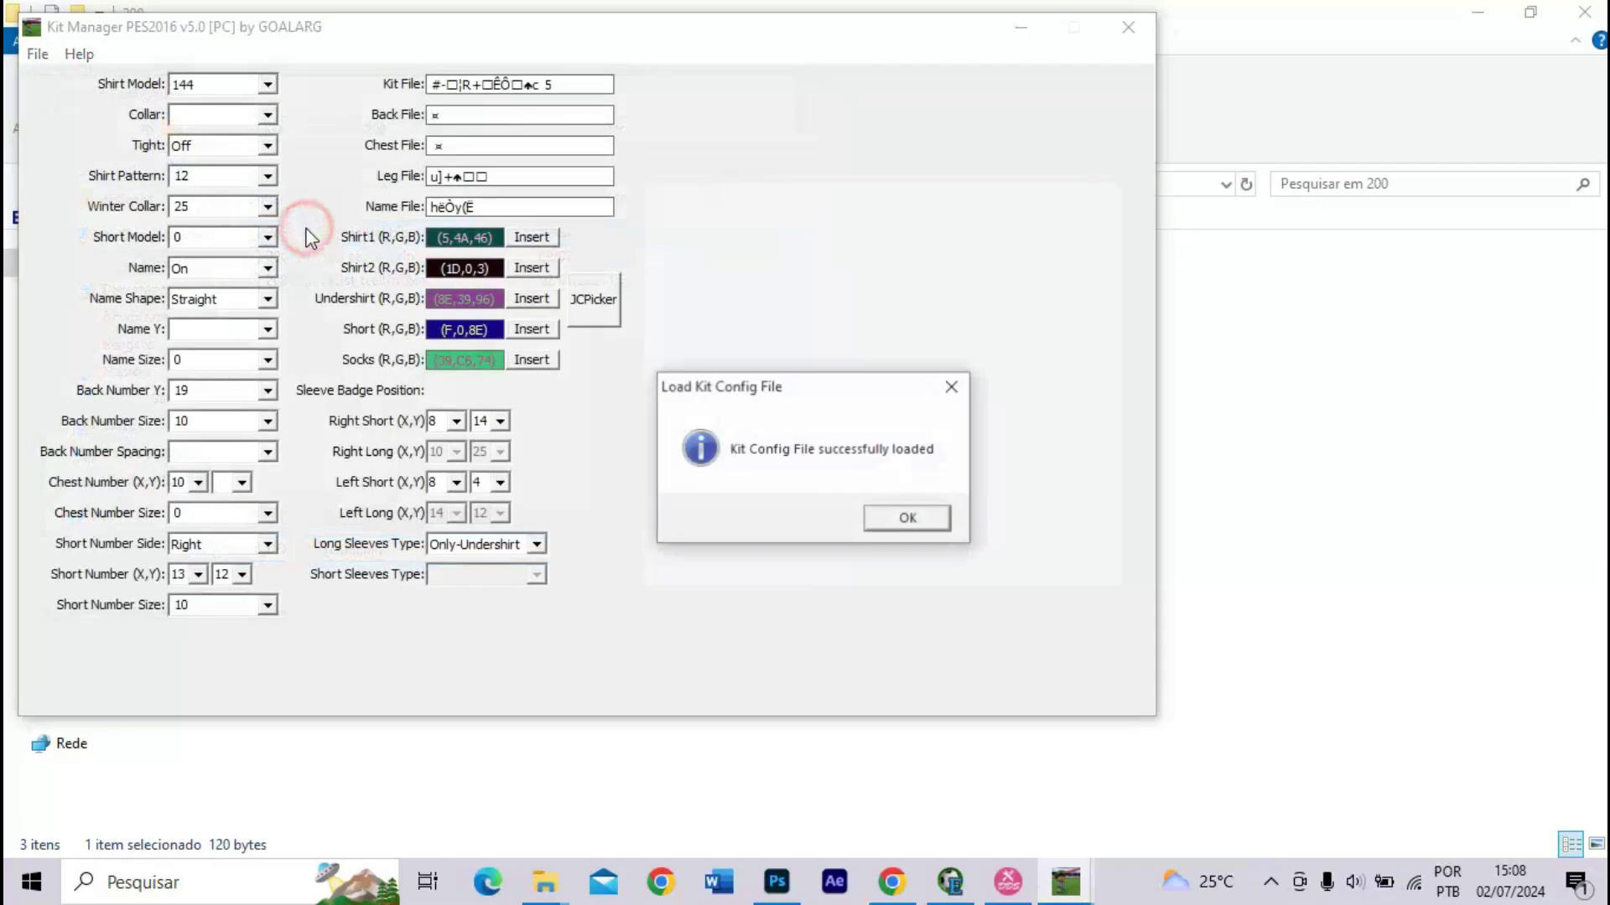
- Dismiss the load notice, switch to File Explorer and check the texture file names in the Fortaleza KIT texture folder
left_click(910, 518)
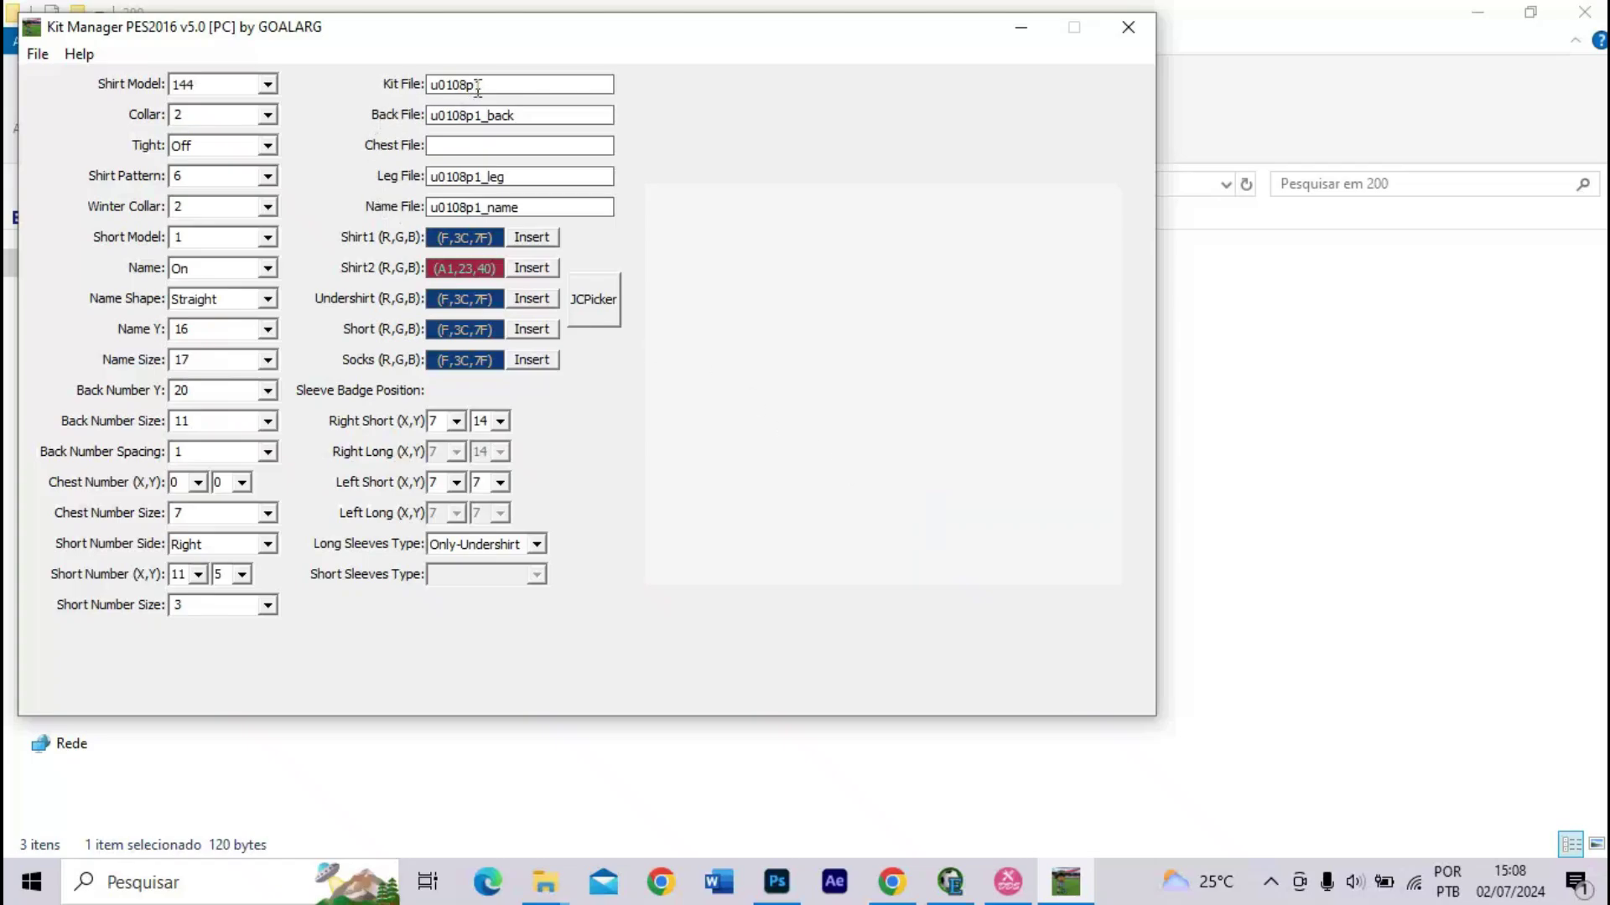
left_click(1401, 563)
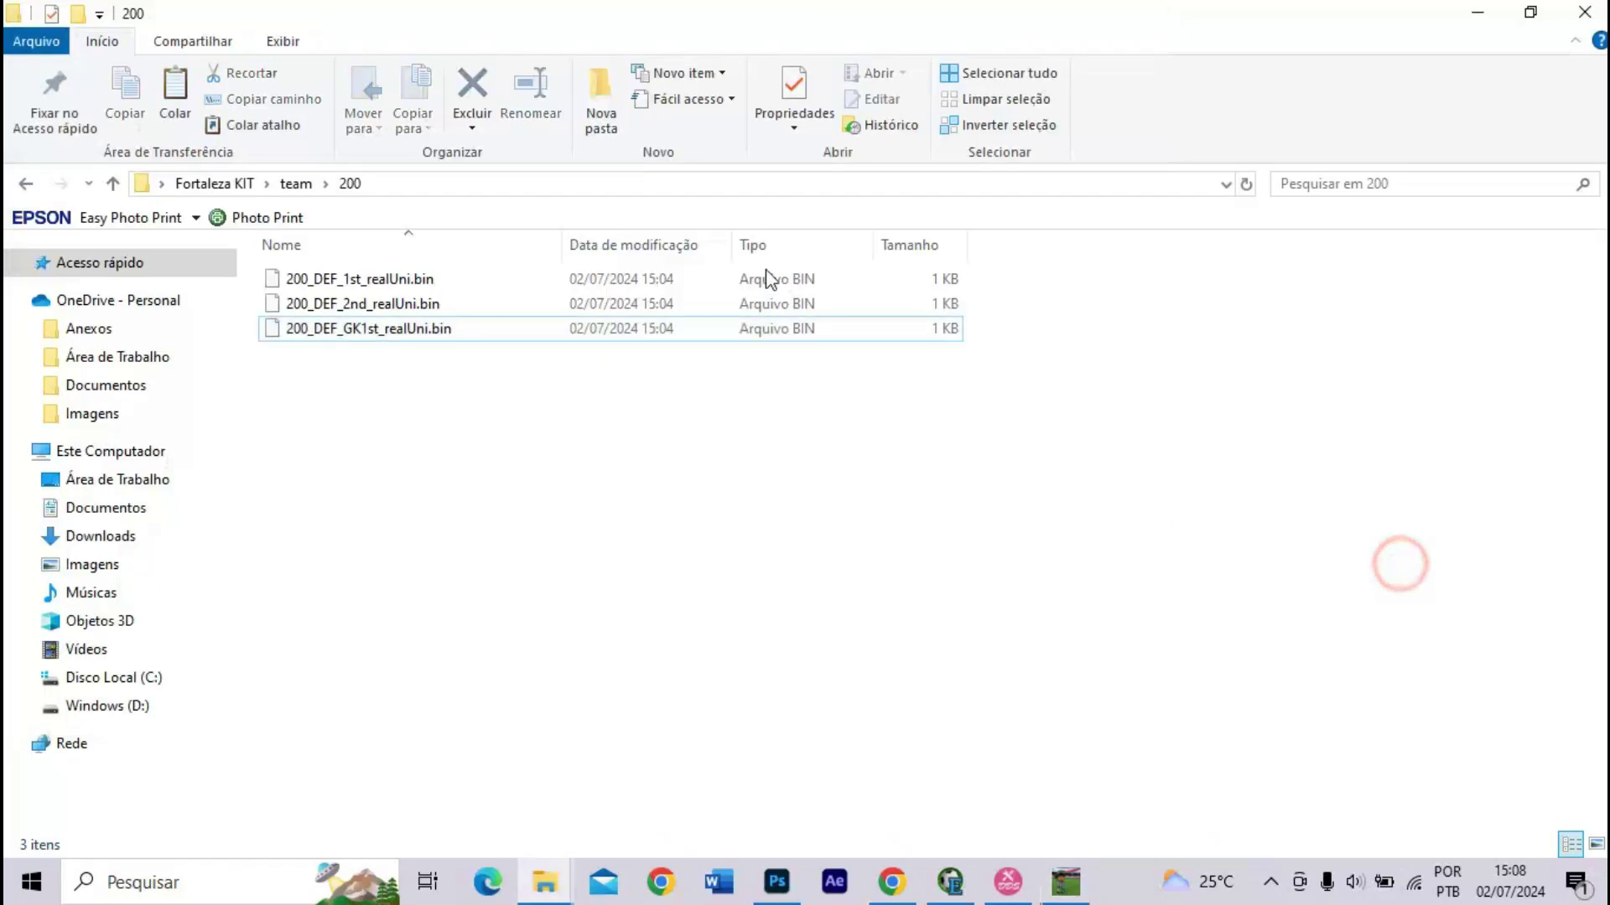
left_click(298, 183)
left_click(242, 184)
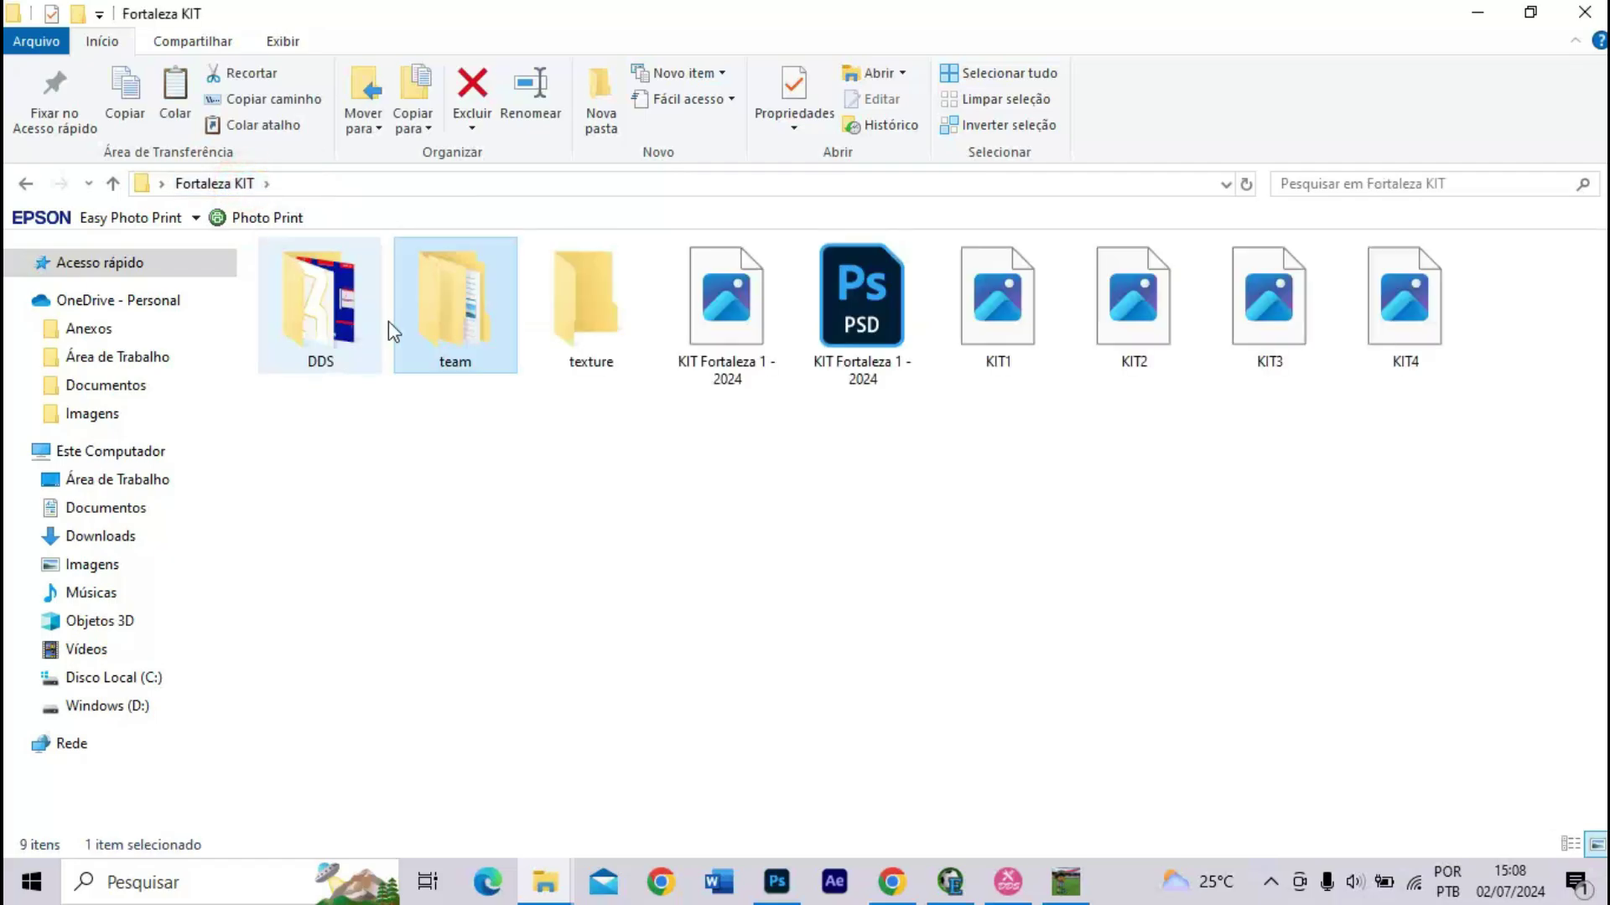
left_click(545, 323)
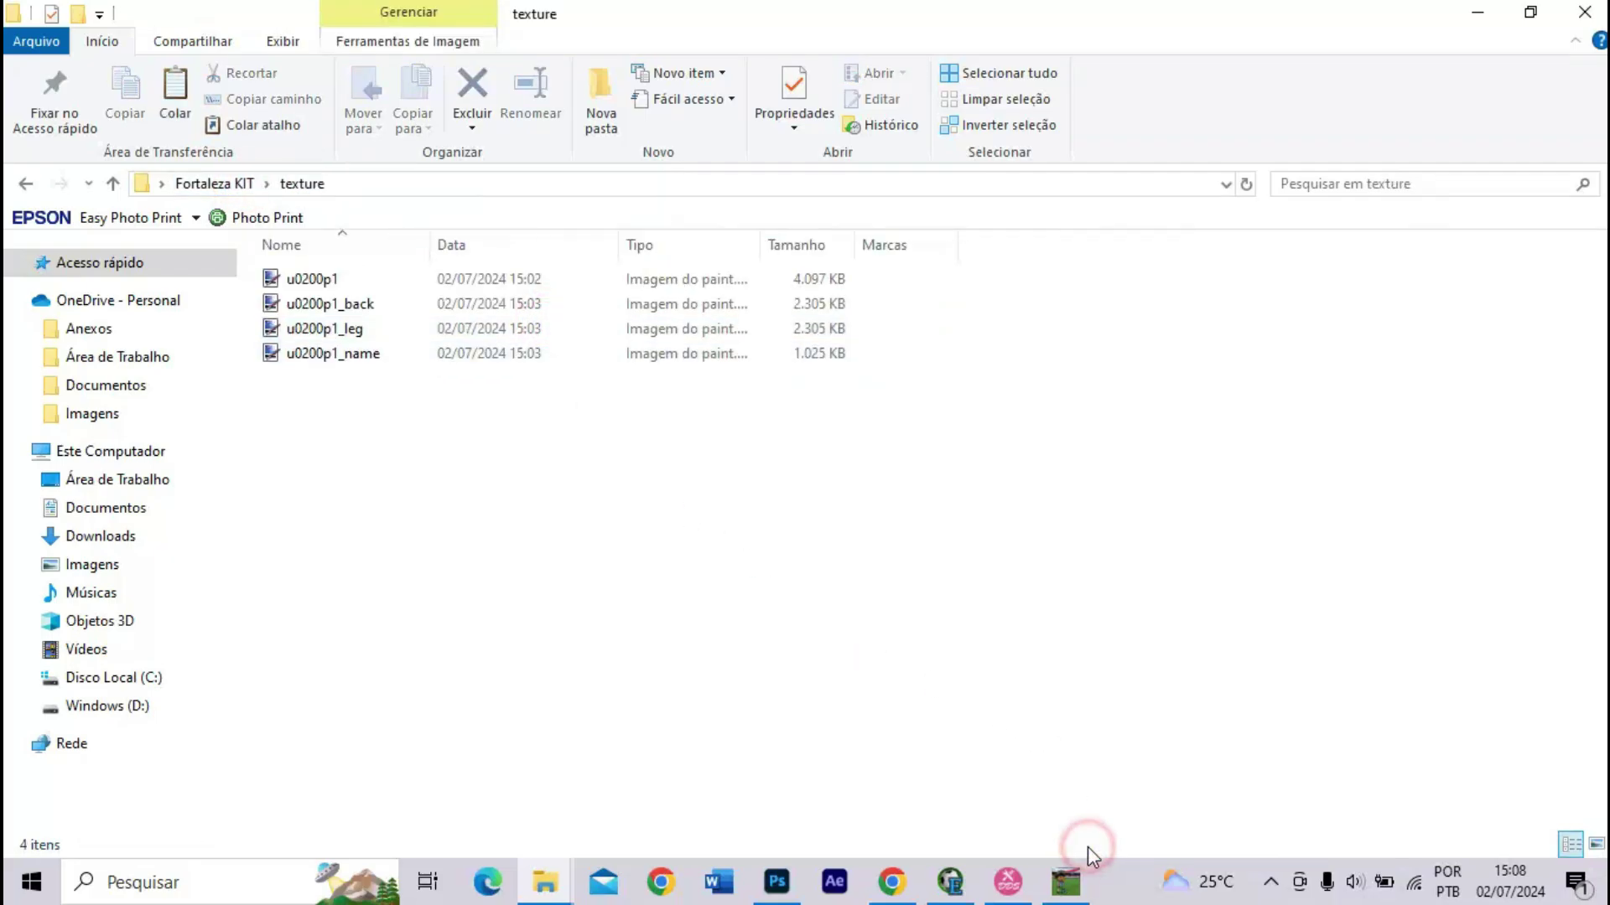
- Back in Kit Manager, set the kit, back, leg and name files to u0200p1, u0200p1_back, u0200p1_leg and u0200p1_name
left_click(1079, 872)
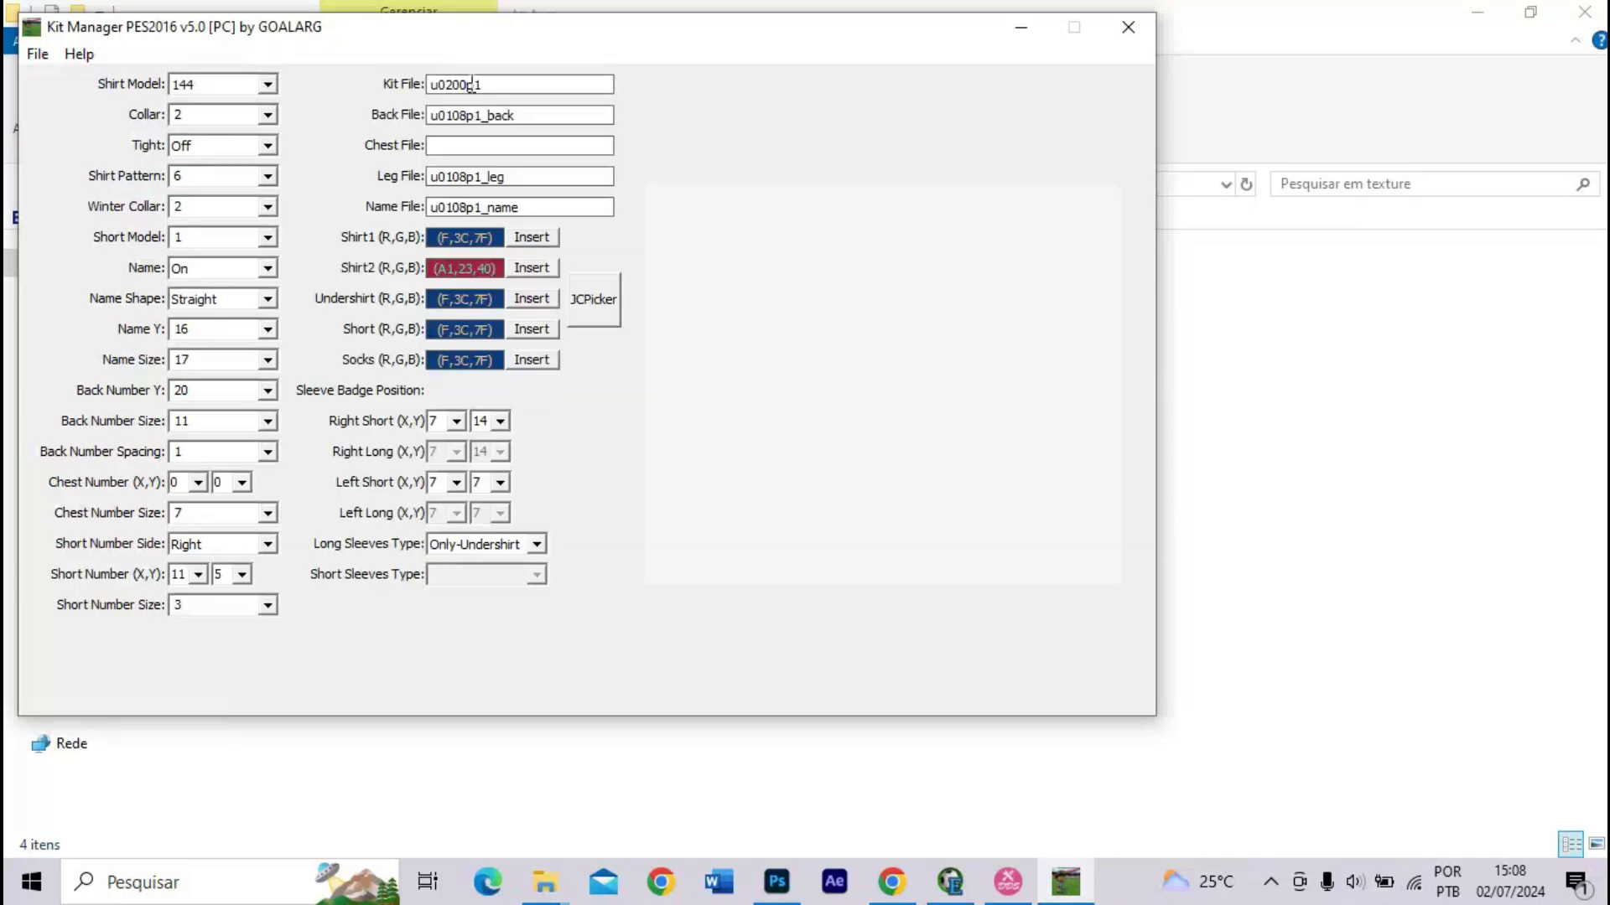
left_click_drag(482, 83, 375, 94)
left_click_drag(482, 116, 409, 131)
left_click_drag(480, 177, 421, 217)
left_click_drag(444, 237, 429, 241)
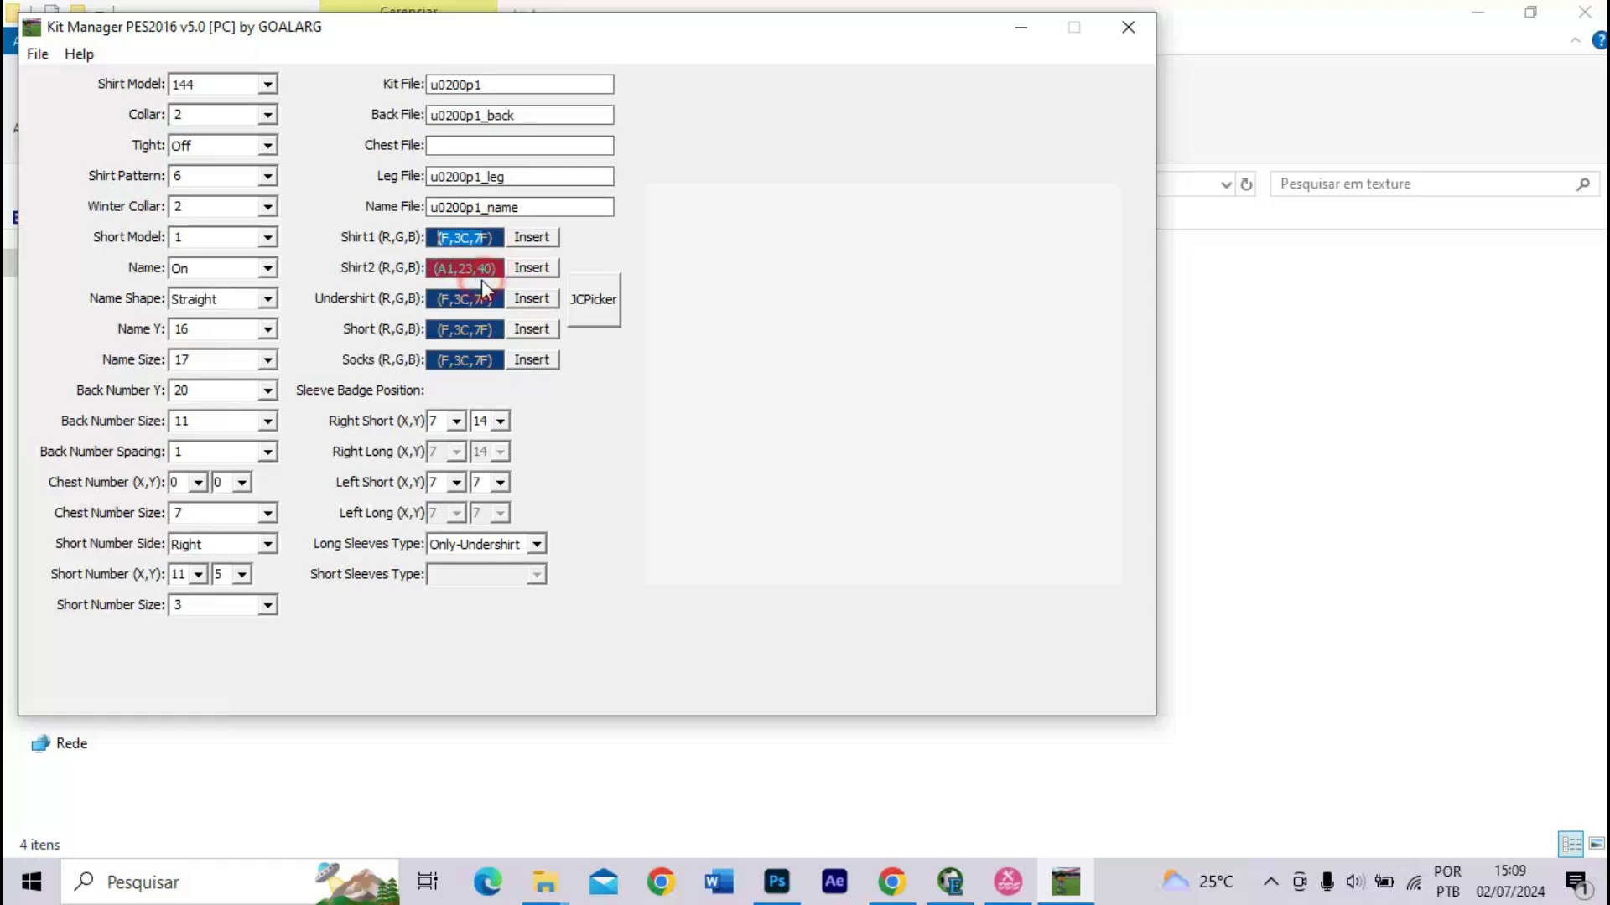
left_click(478, 268)
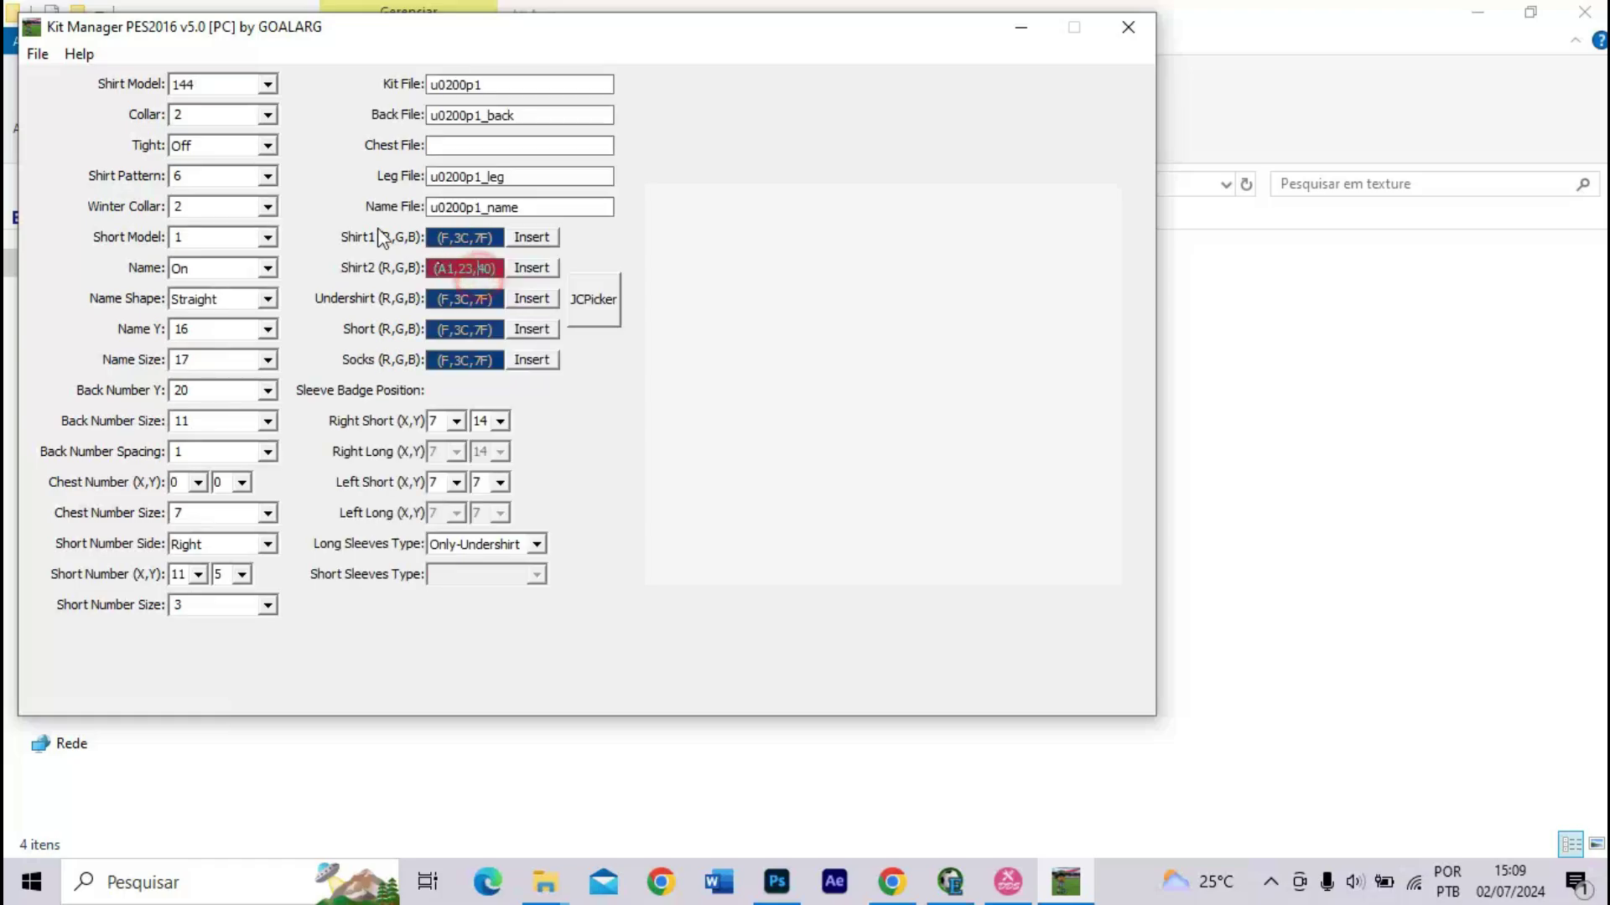
- Browse the collar previews for the first kit and set the collar to 12
left_click(268, 115)
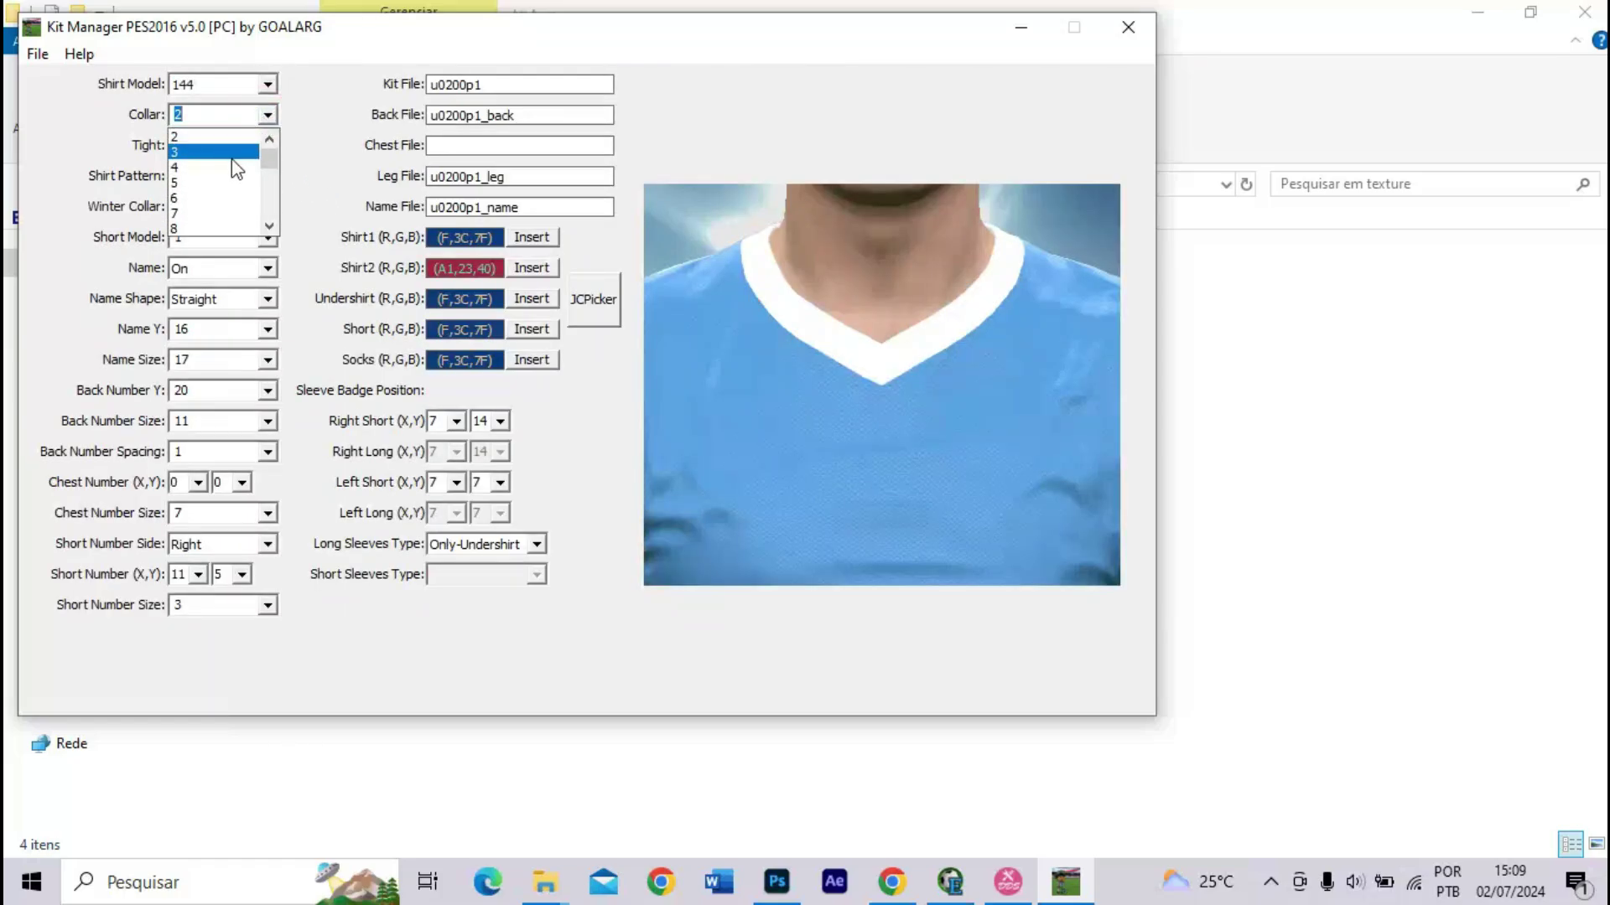
scroll(237, 170, "down", 5)
left_click_drag(274, 168, 270, 255)
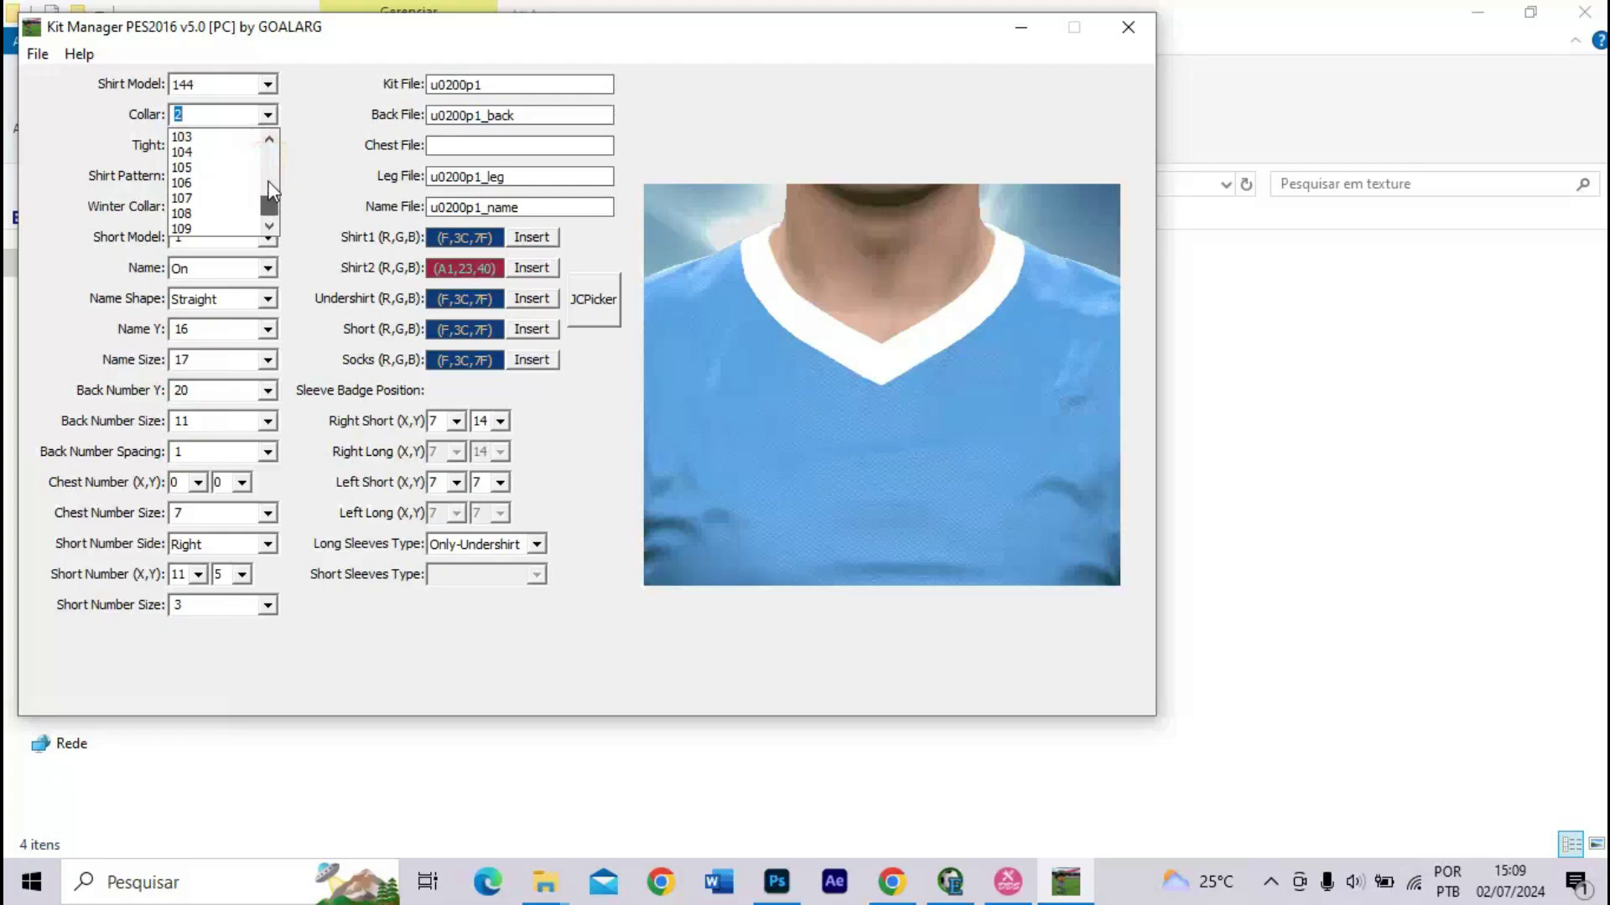
left_click_drag(270, 191, 269, 141)
left_click(241, 136)
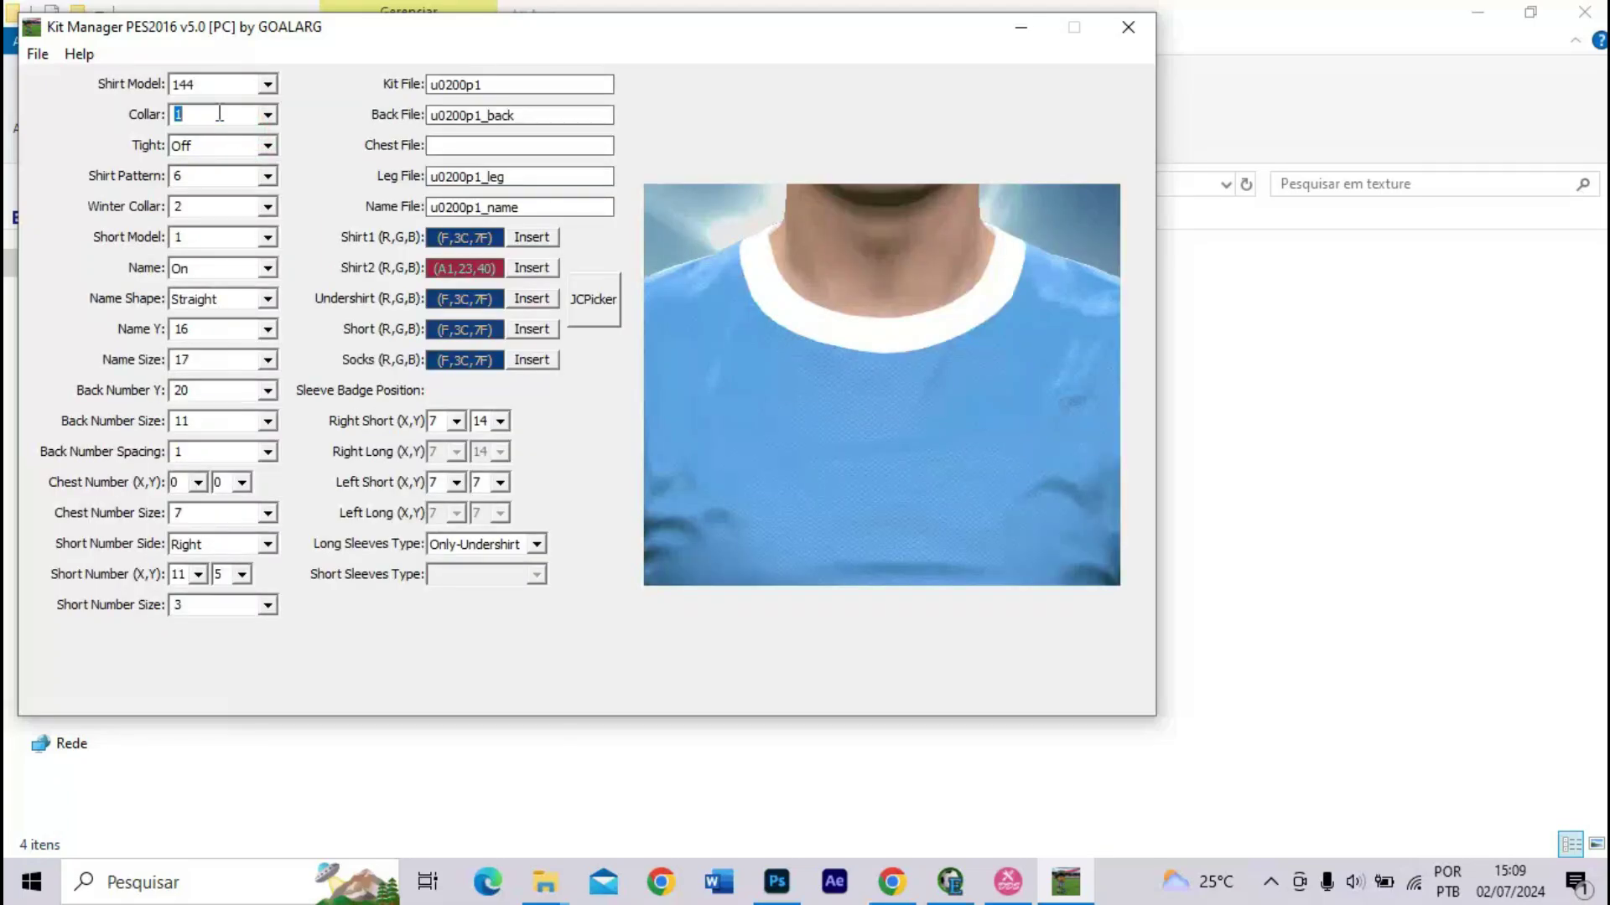
scroll(220, 113, "down", 2)
key("Down")
key("Down")
key("Down")
key("Down")
key("Down")
key("Down")
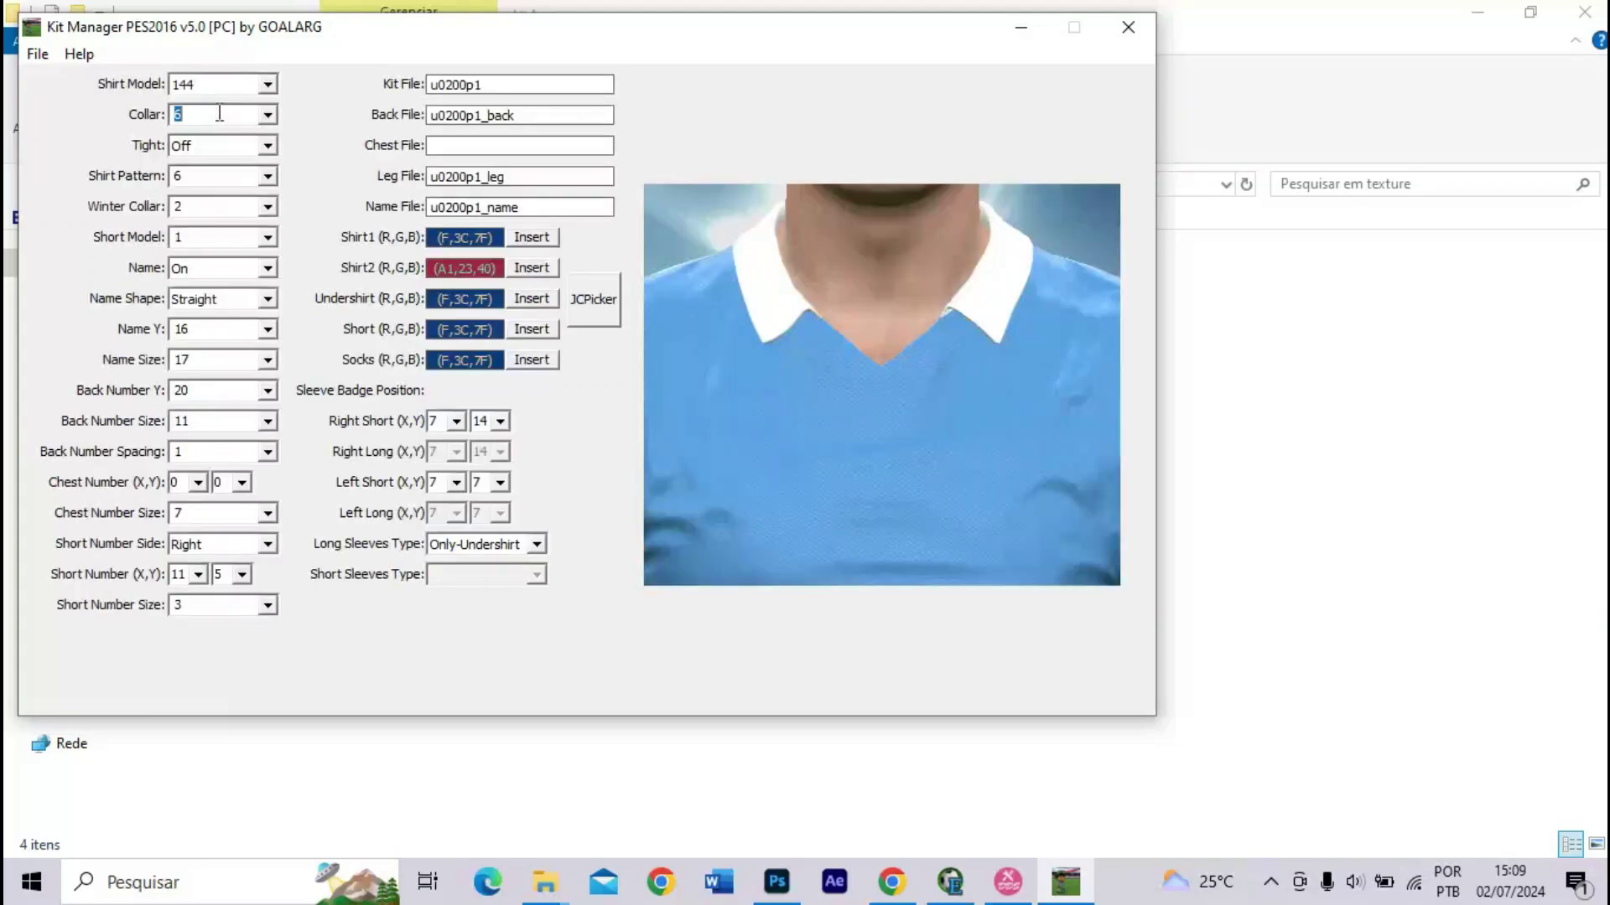
key("Down")
key("Down")
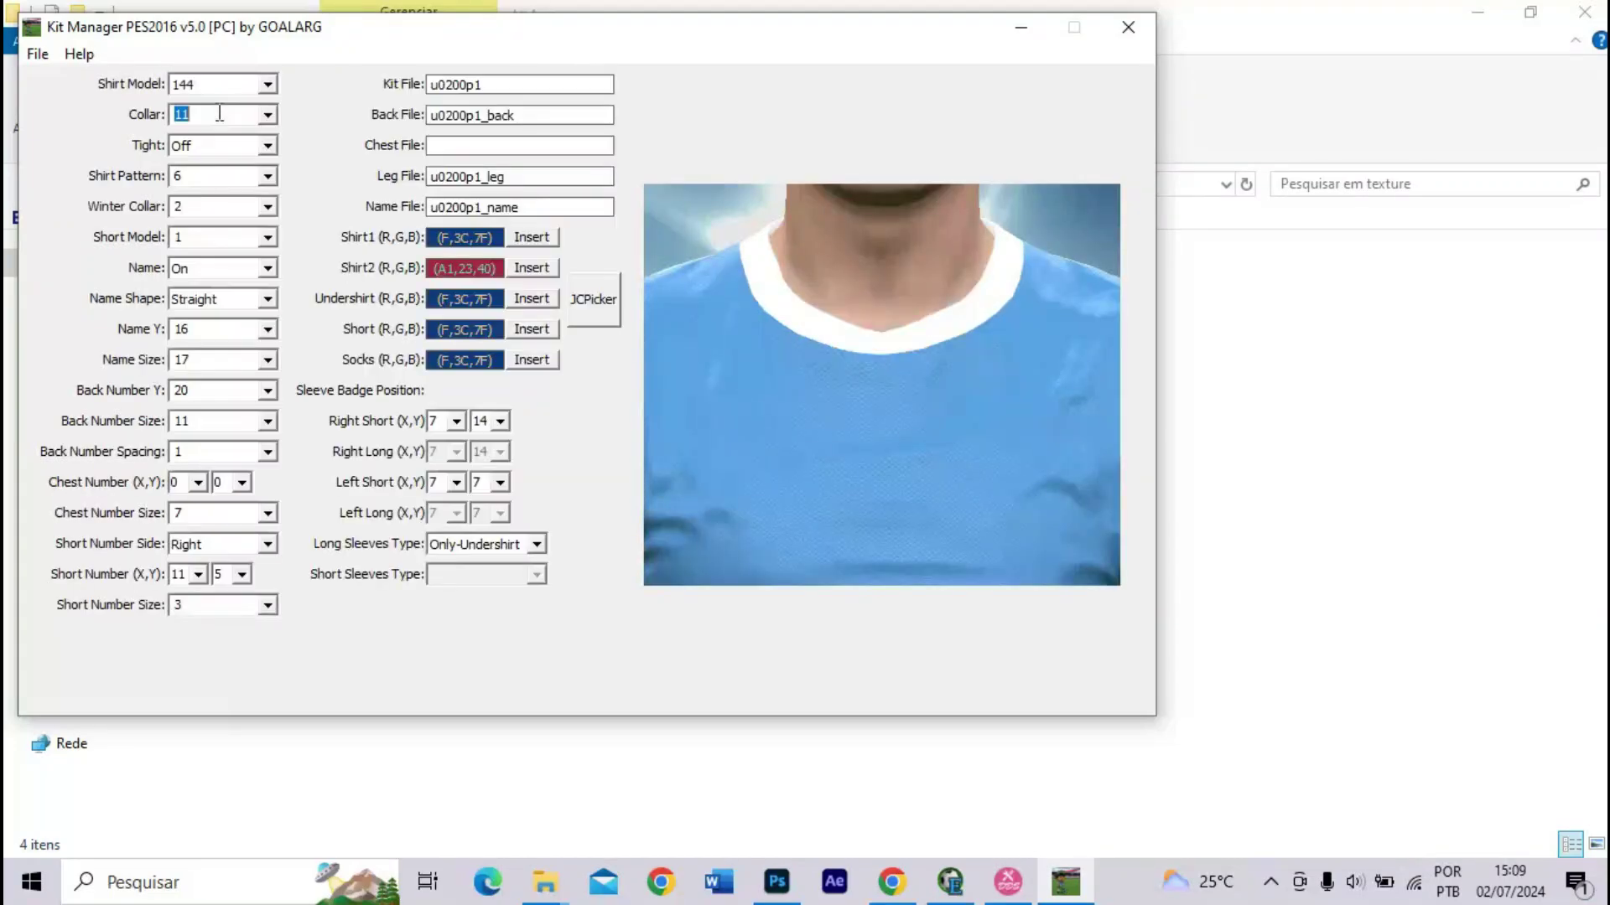
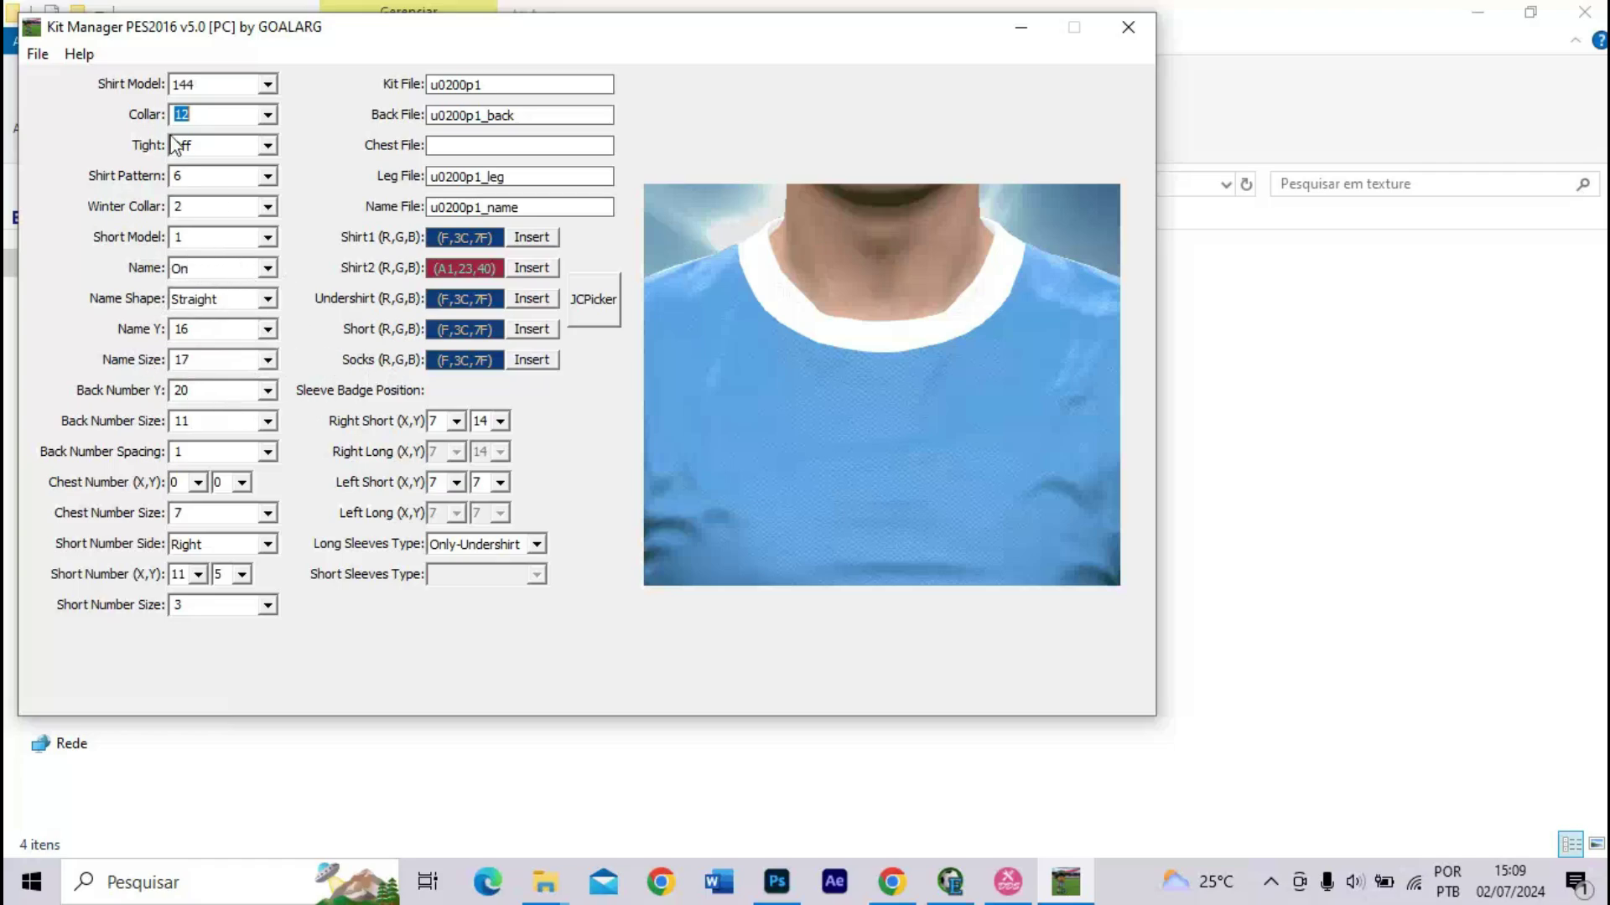
- Save the first kit's config file and dismiss the save notice
left_click(38, 53)
left_click(75, 111)
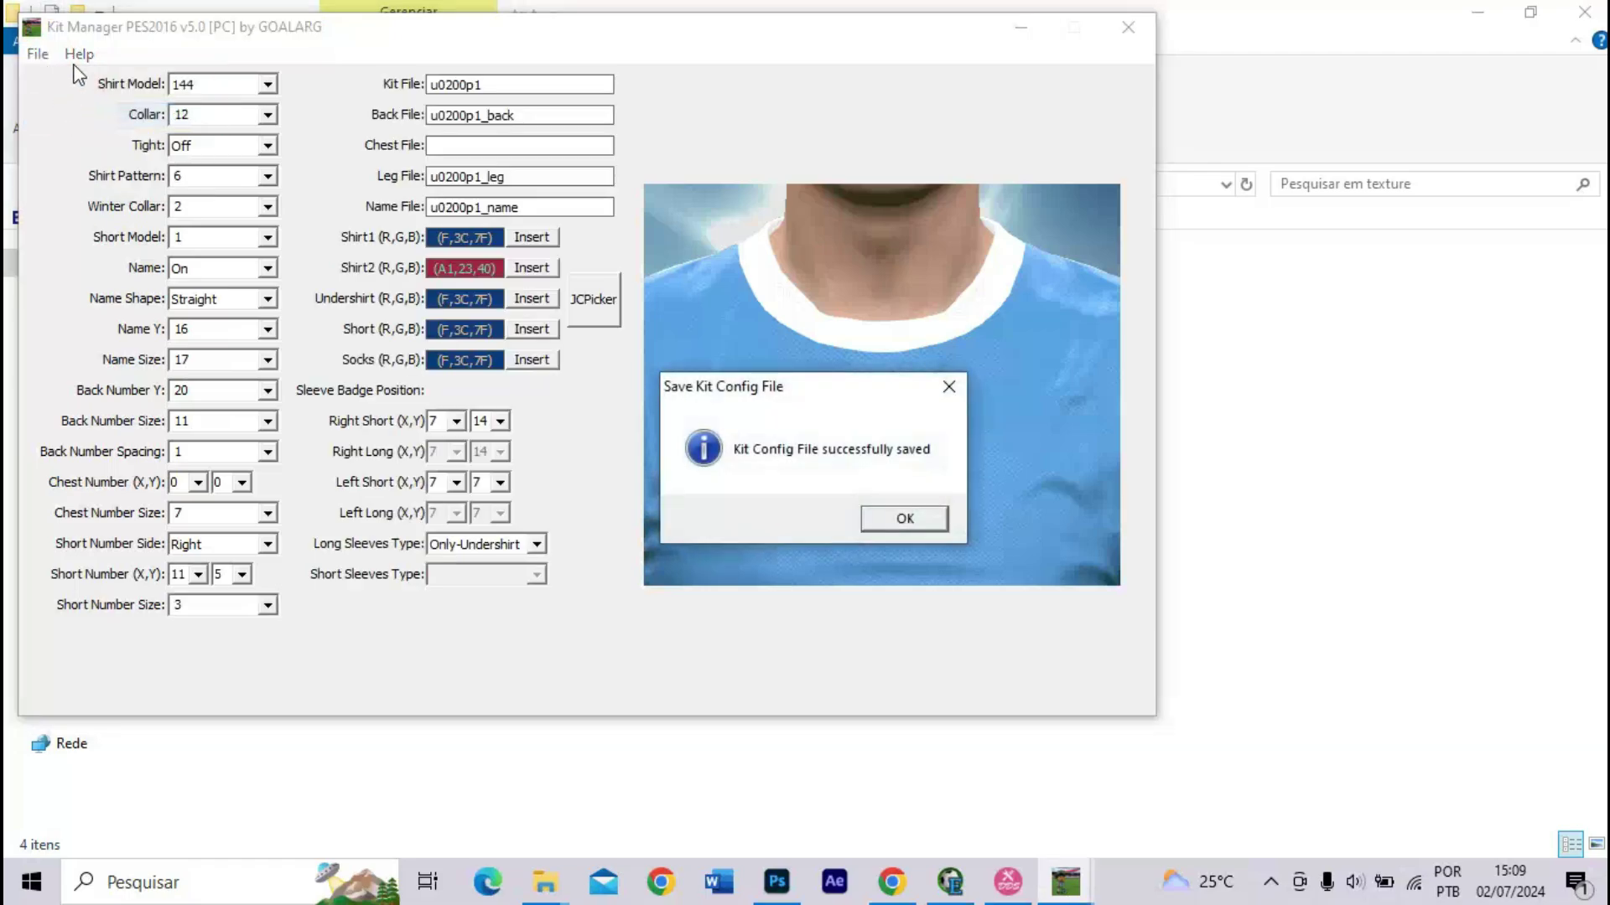
left_click(882, 518)
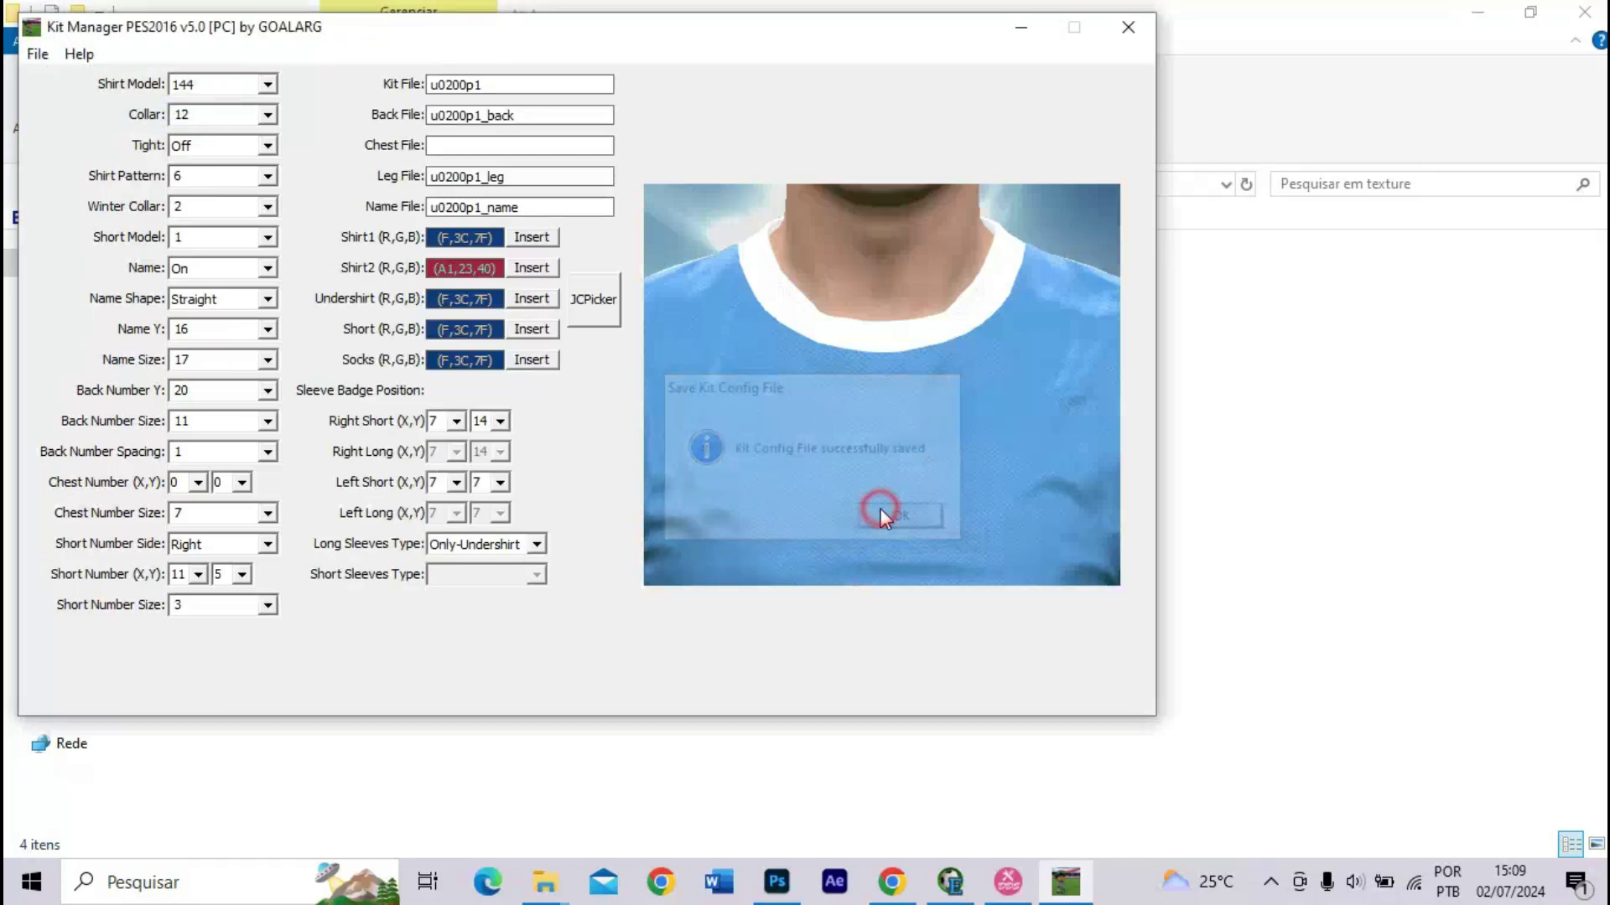
- Load 200_DEF_2nd_realUni.bin from the 200 folder and dismiss the load notice
left_click(38, 54)
left_click(74, 83)
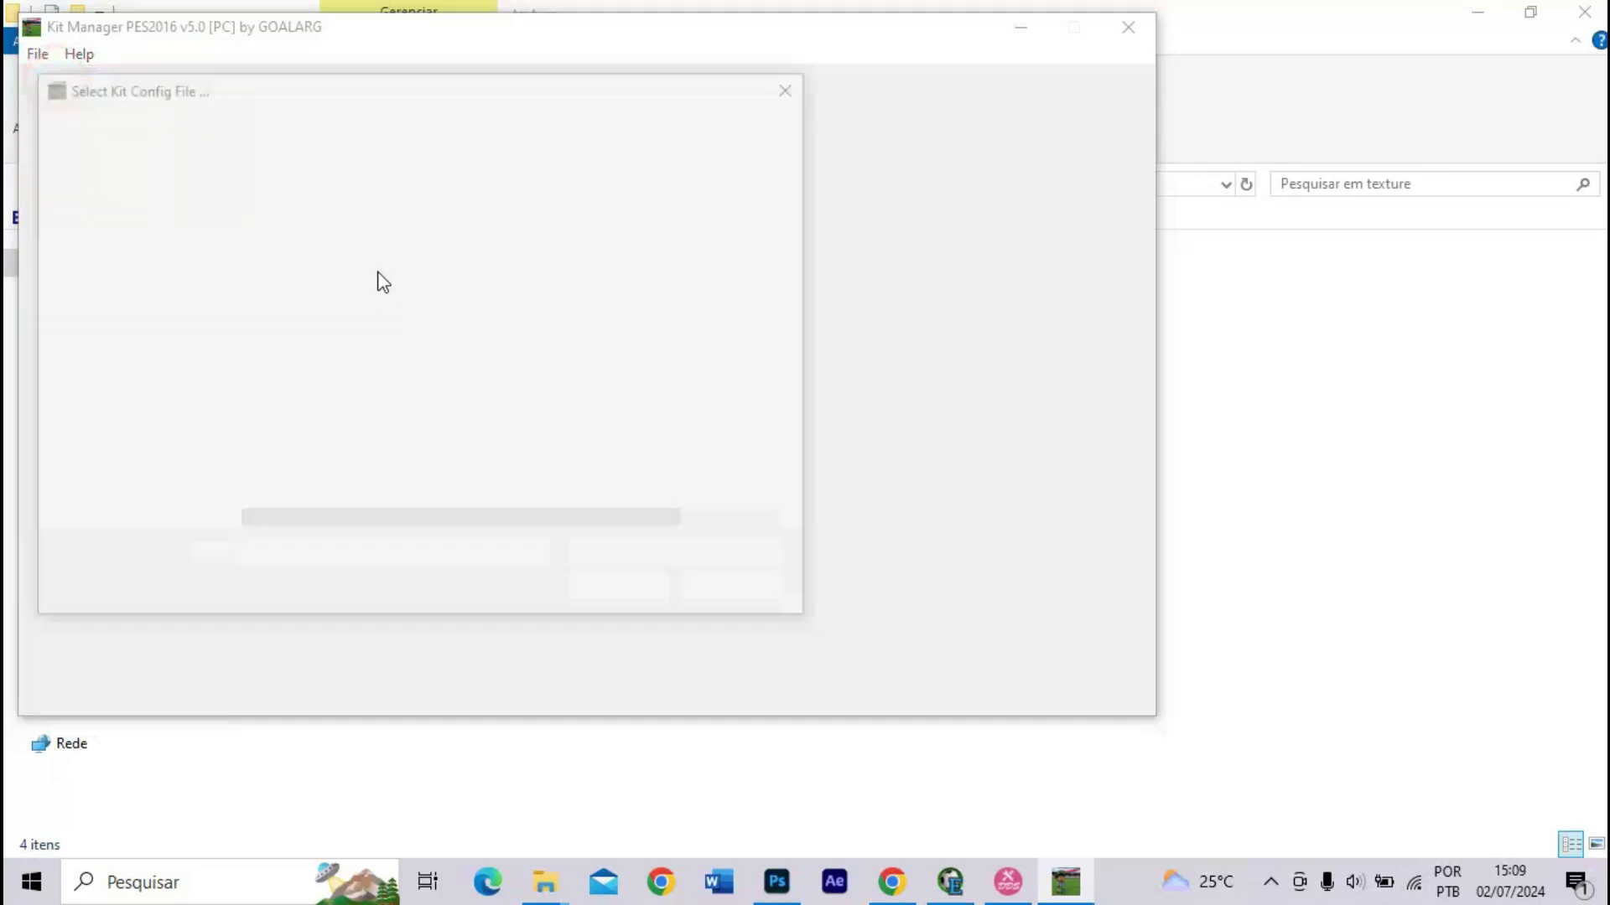
double_click(374, 254)
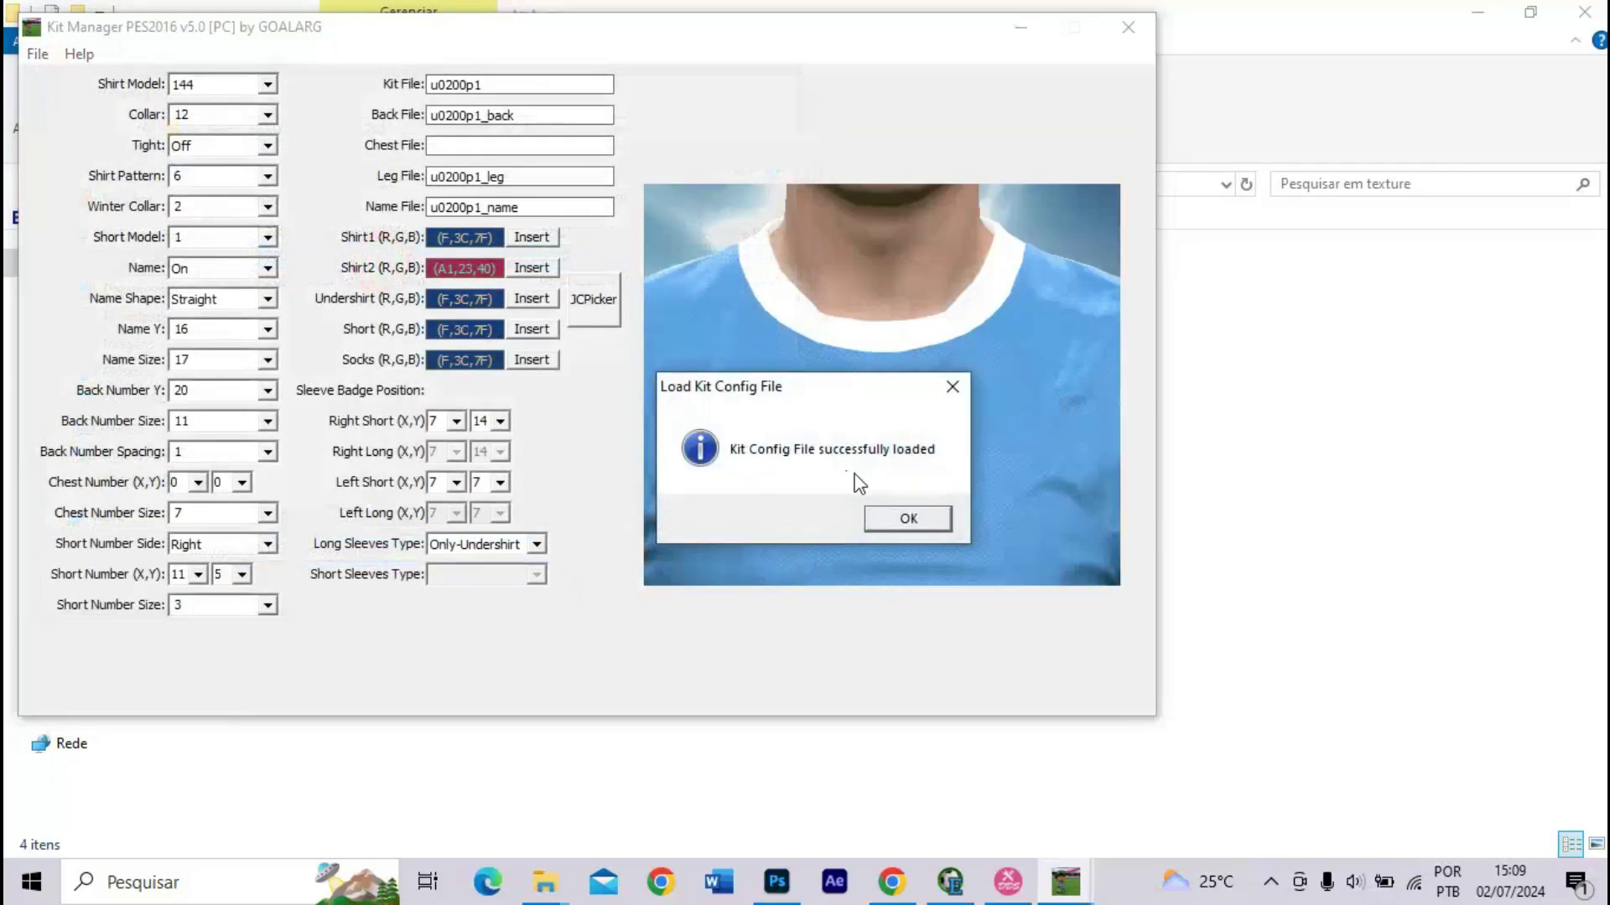
left_click(893, 513)
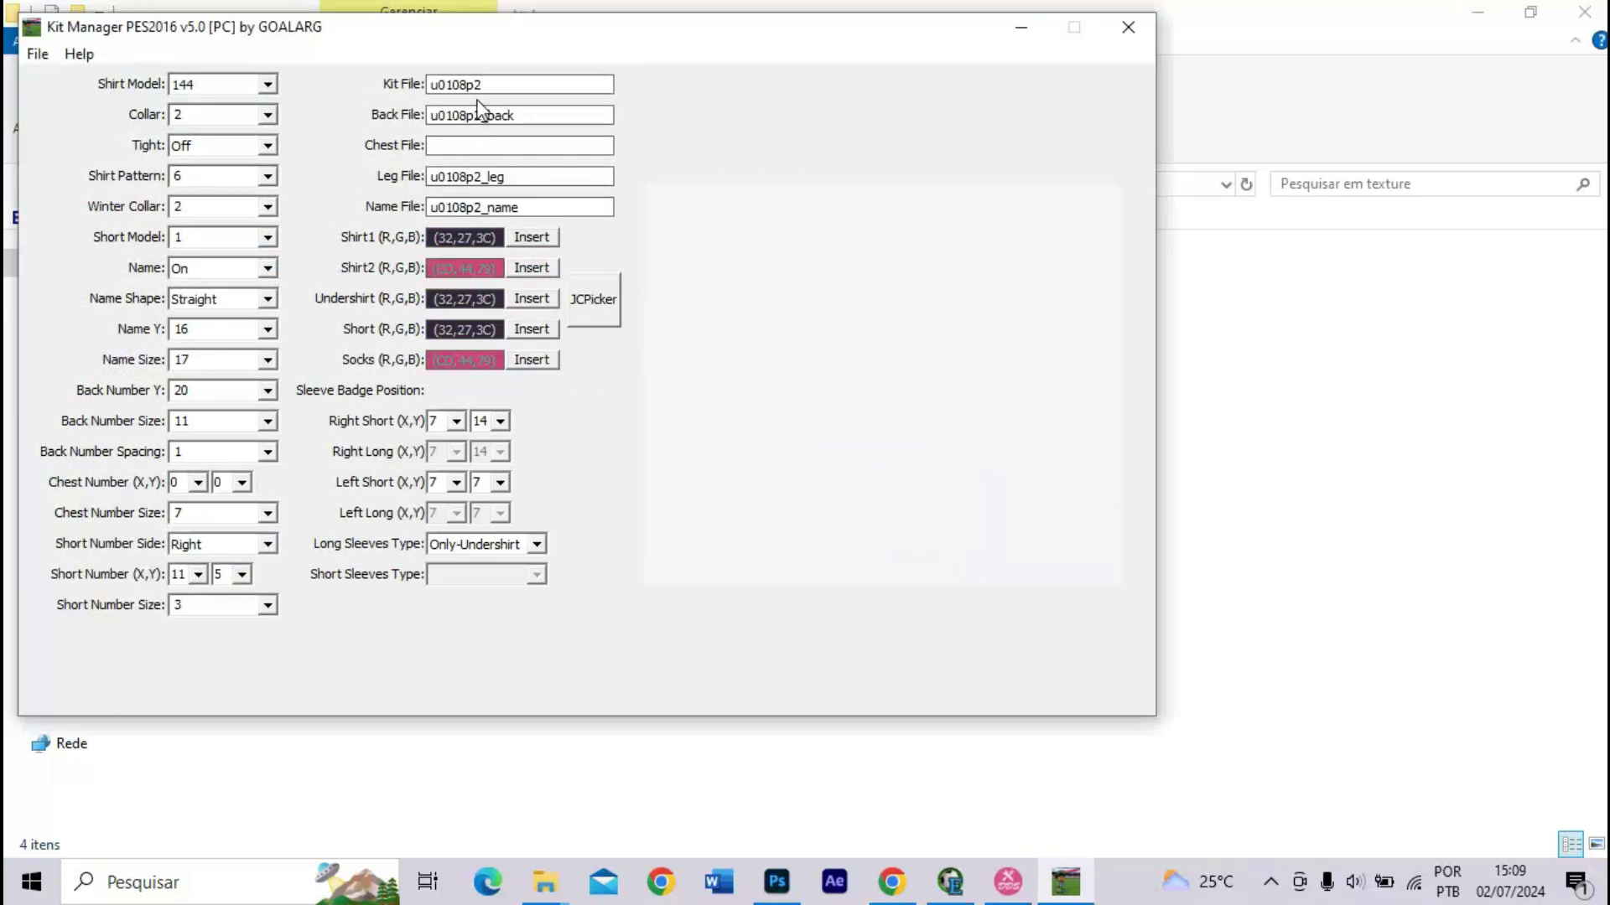
- Set the kit, back, leg and name files to u0200p2, u0200p2_back, u0200p2_leg and u0200p2_name, with collar 1
left_click_drag(467, 85, 419, 118)
type("u0200")
left_click_drag(467, 178, 415, 210)
type("u0200")
type("u0200")
scroll(200, 115, "up", 1)
- Save the second kit's config file and dismiss the save notice
left_click(38, 54)
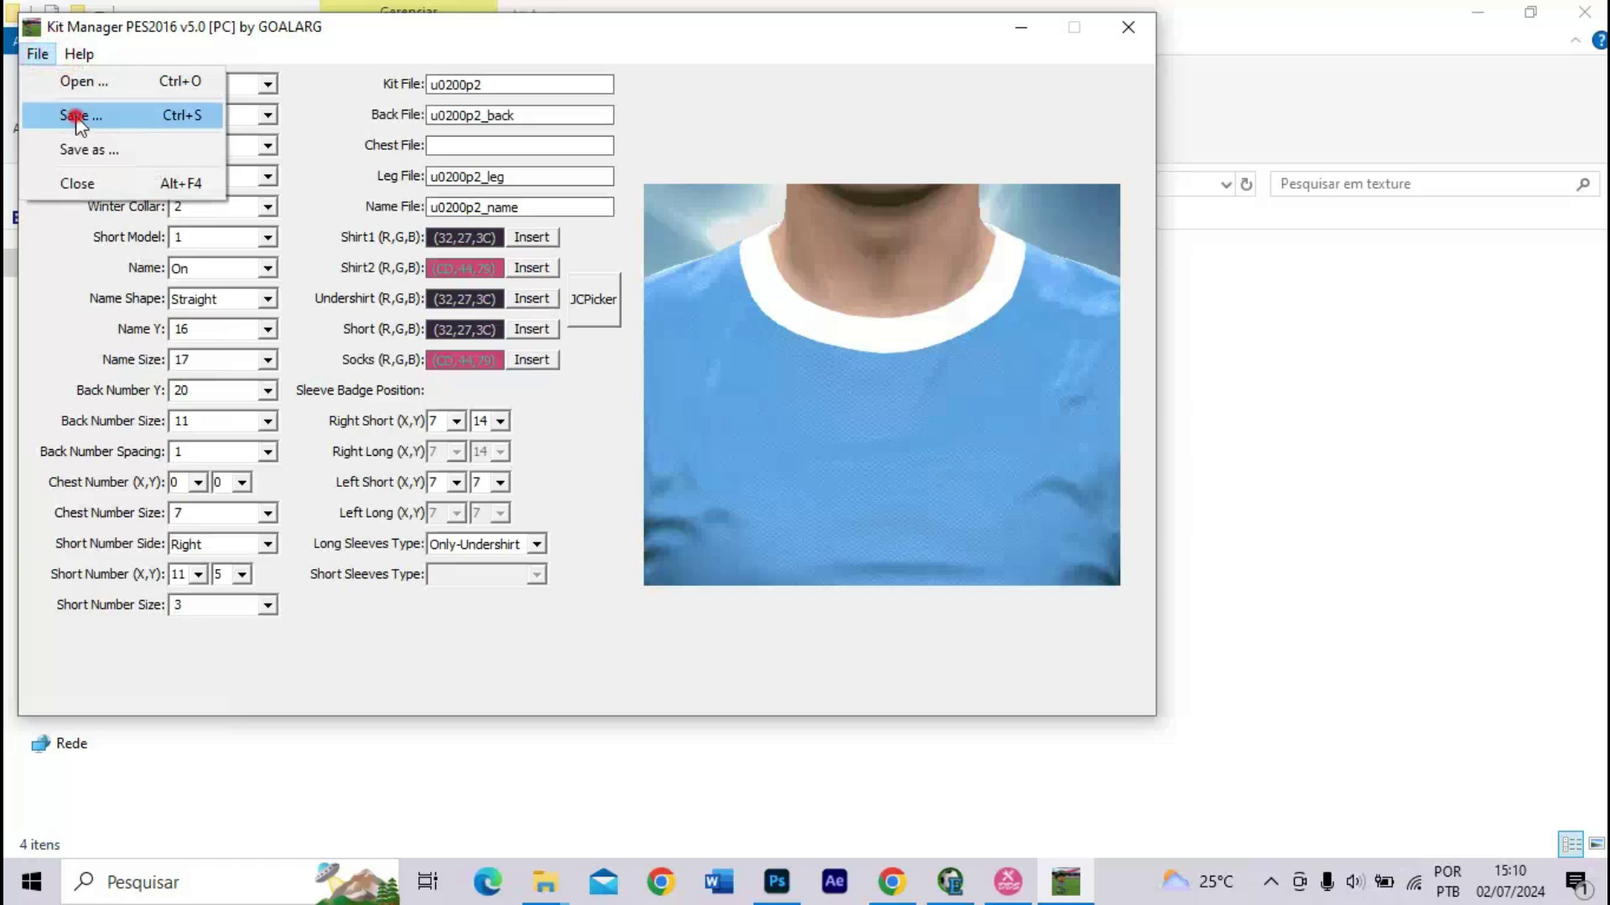
left_click(74, 112)
left_click(905, 517)
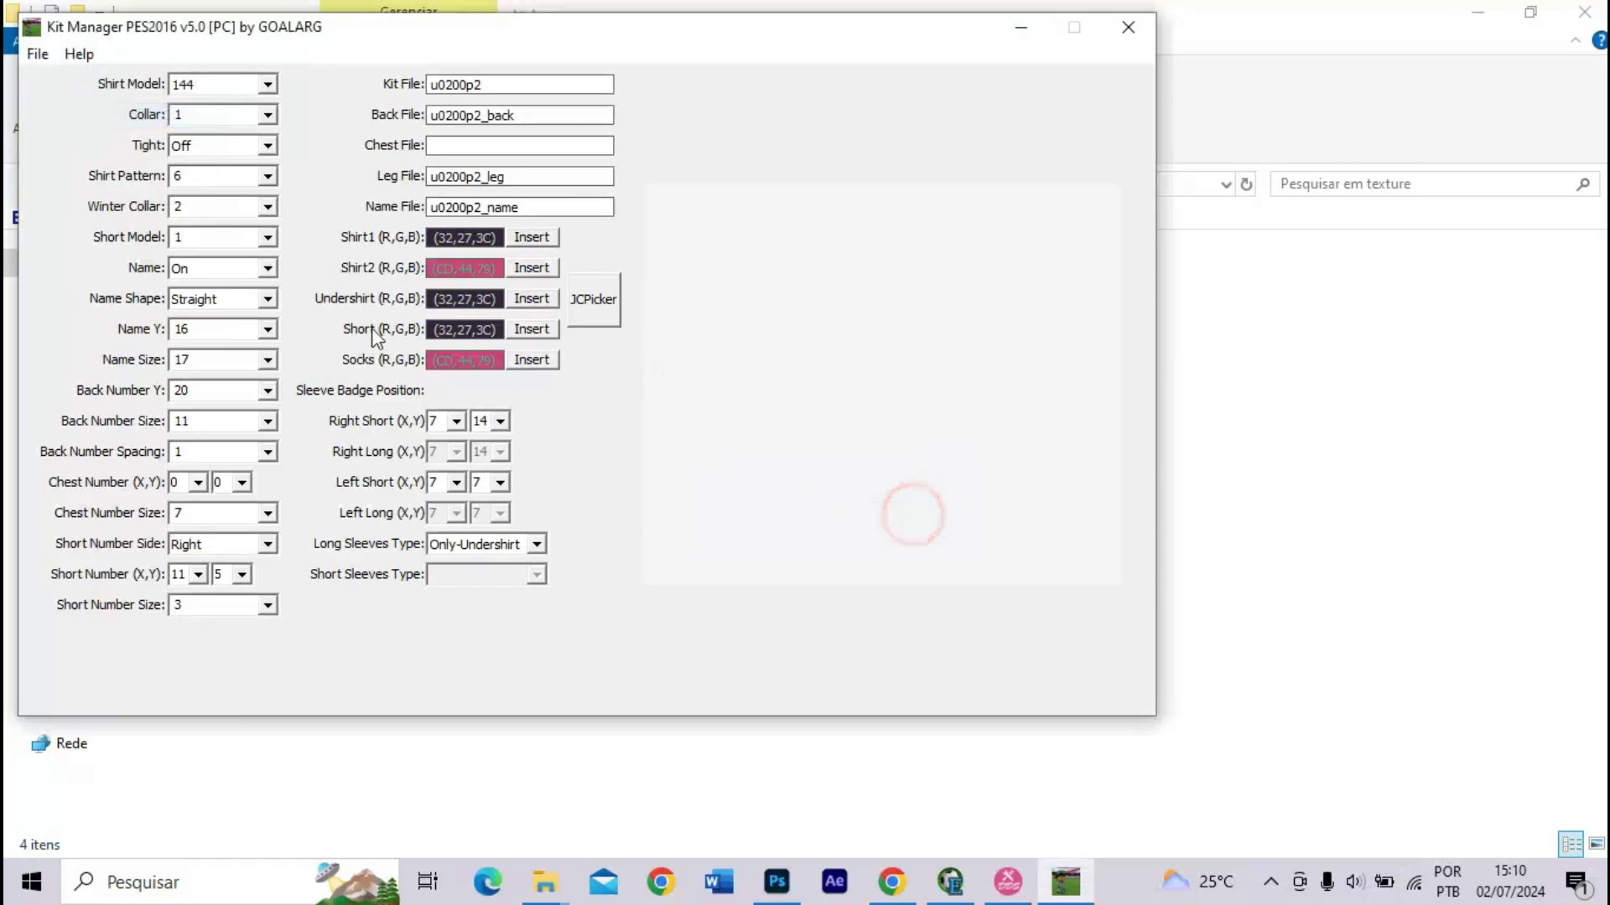
- Load the goalkeeper config 200_DEF_GK1st_realUni.bin from the 200 folder and dismiss the load notice
left_click(37, 53)
left_click(67, 88)
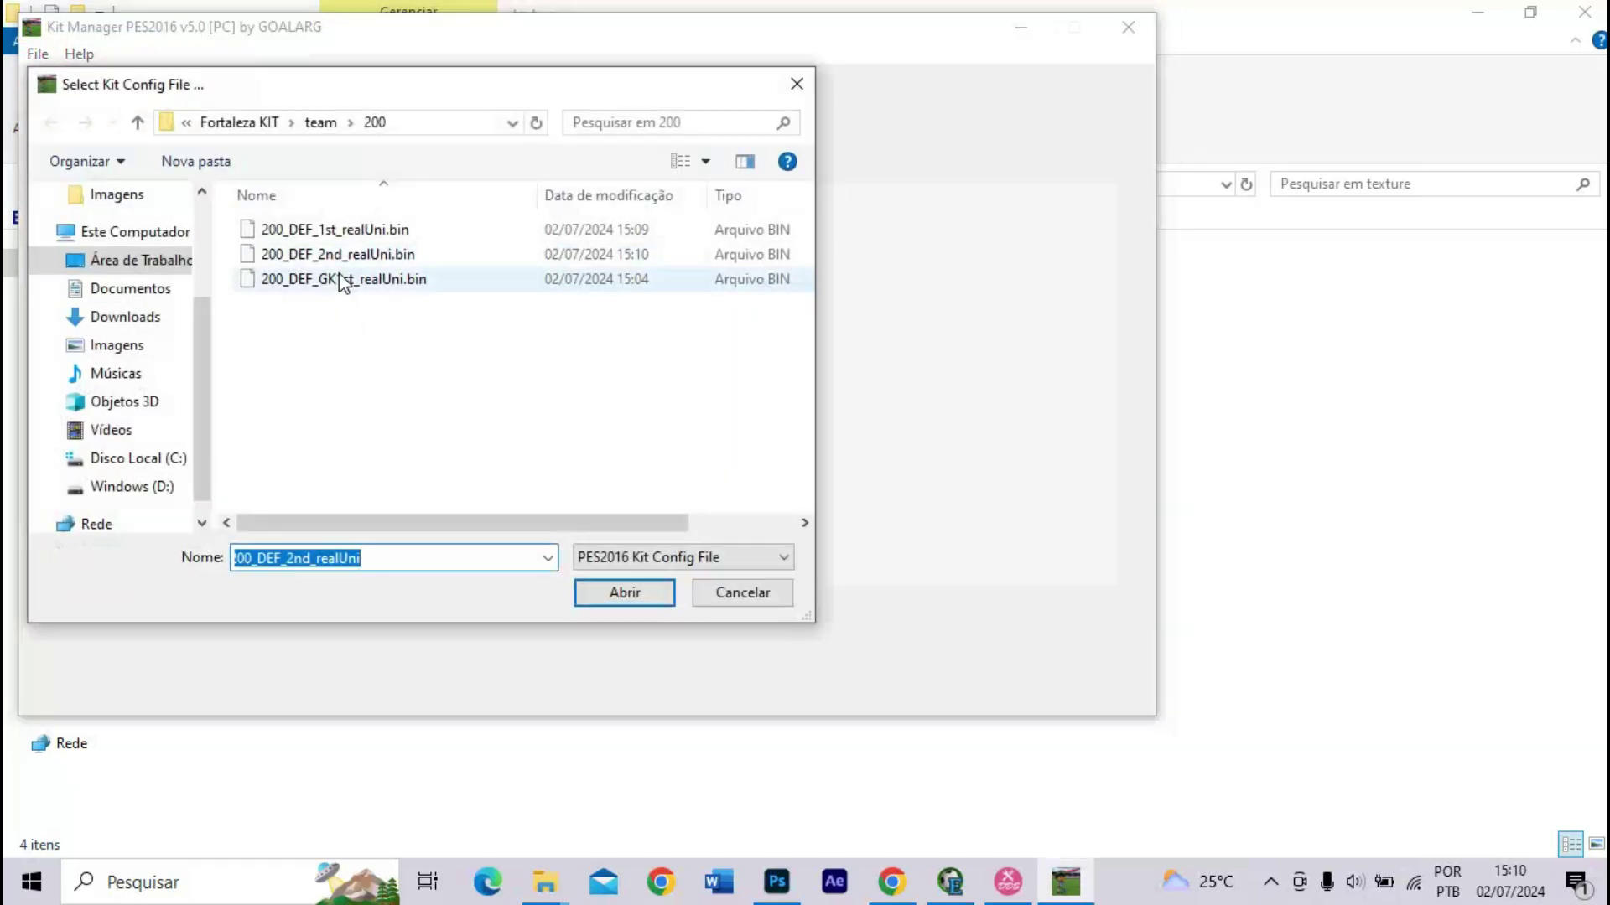
double_click(395, 329)
left_click(908, 517)
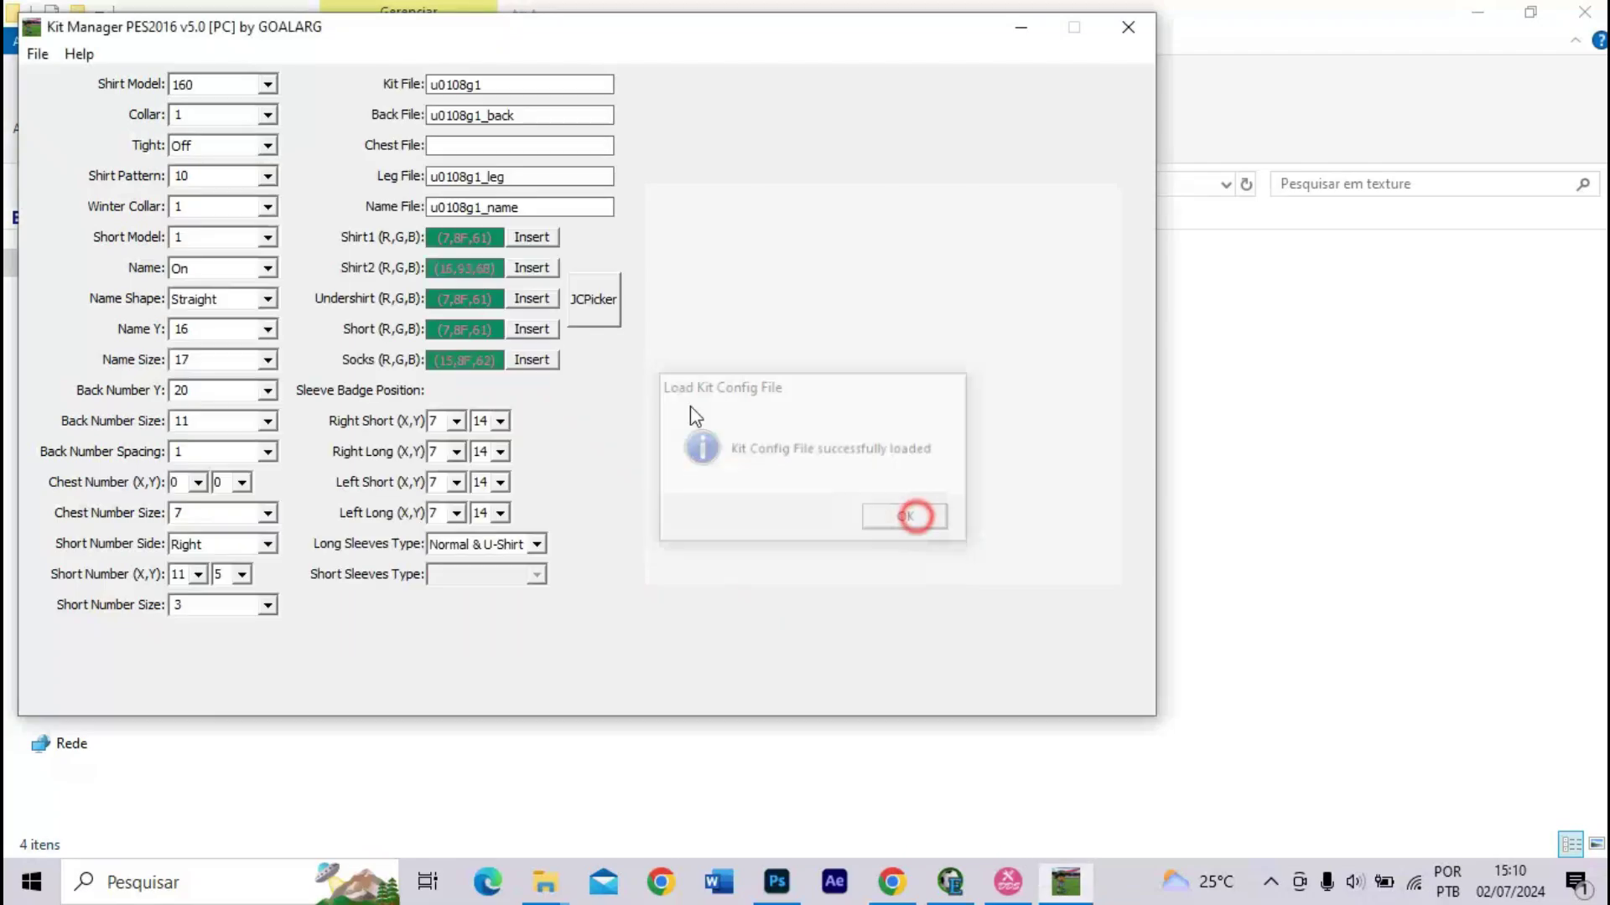
- Set the goalkeeper kit, back, leg and name files to u0200g1, u0200g1_back, u0200g1_leg and u0200g1_name
left_click_drag(430, 85, 467, 115)
type("u0200")
type("u0200")
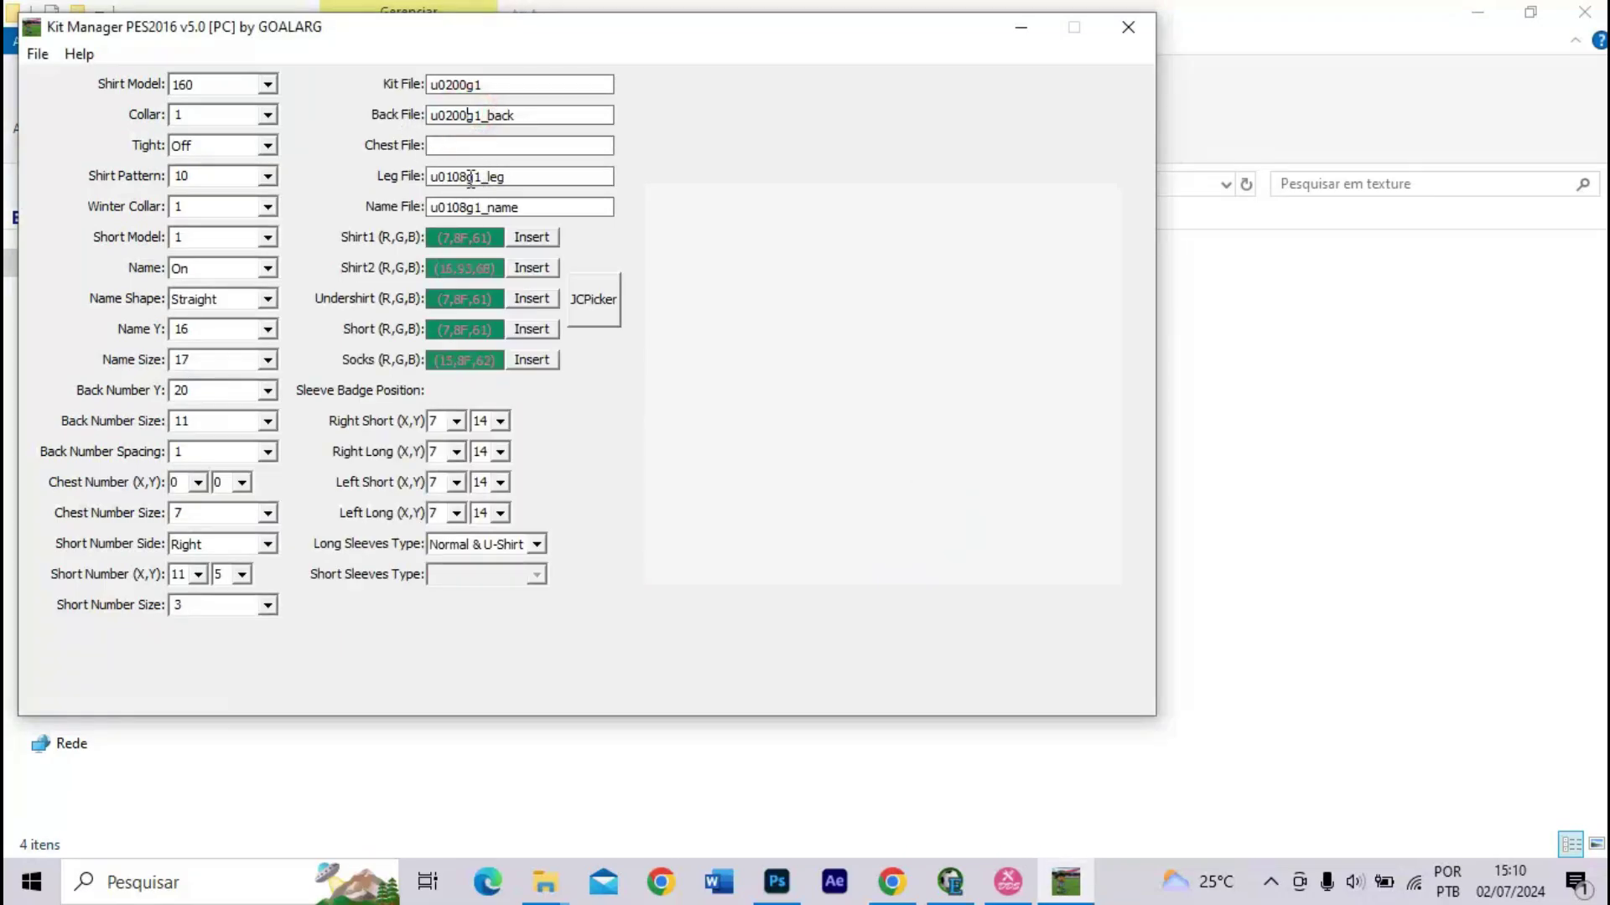
type("u0200")
left_click_drag(452, 178, 430, 207)
type("u0200")
- Save the goalkeeper config file and exit Kit Manager
left_click(37, 56)
left_click(72, 111)
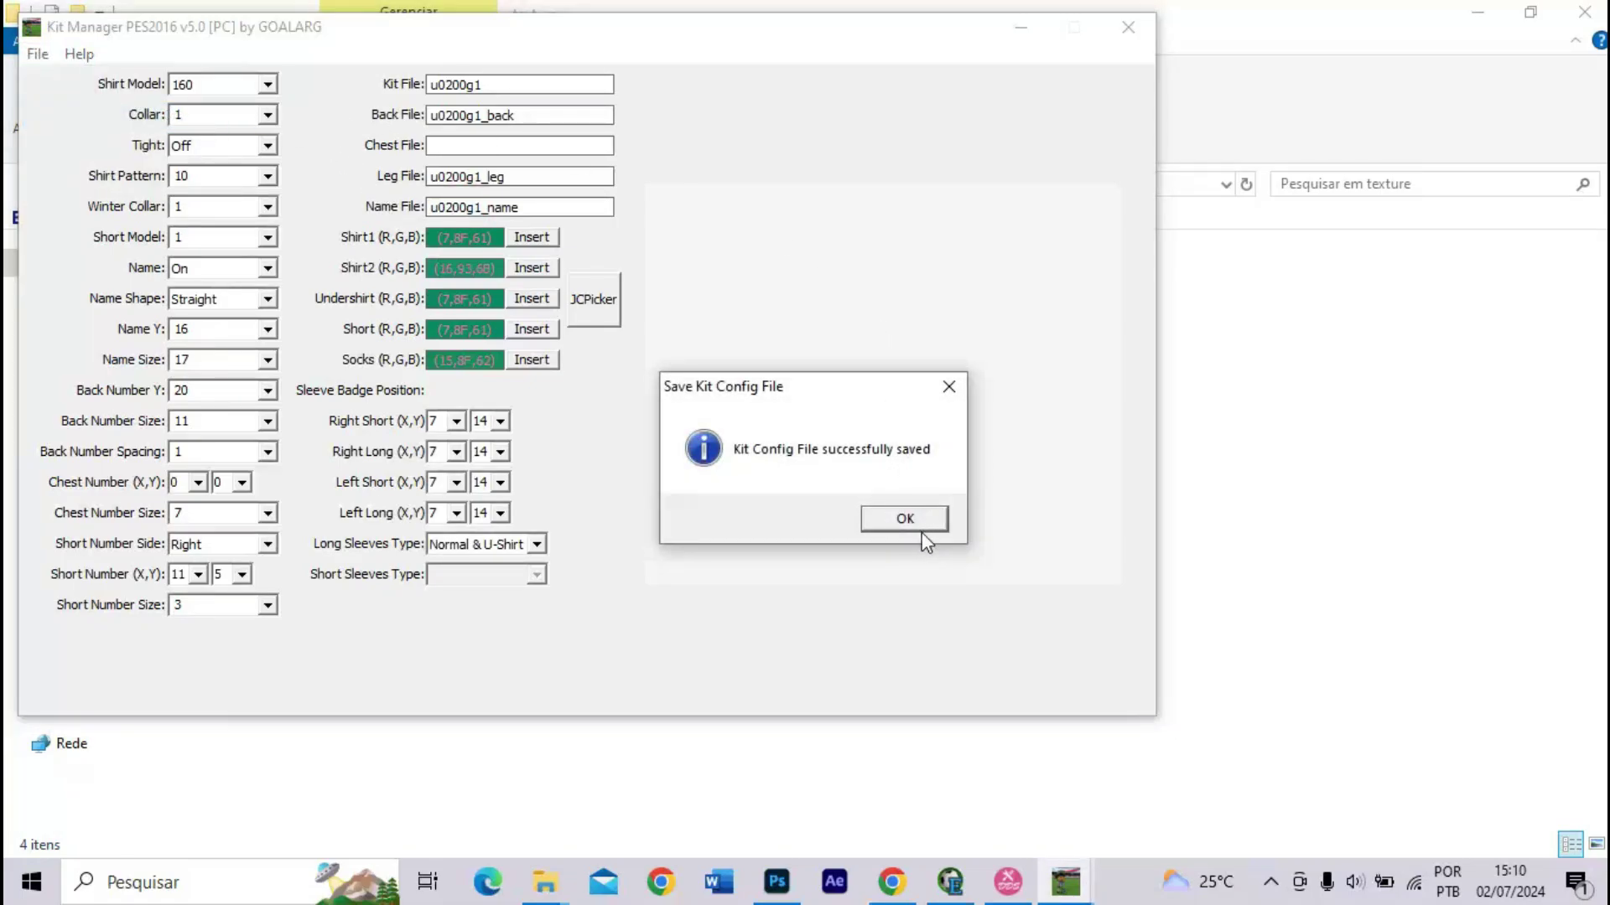
left_click(906, 520)
left_click(1116, 30)
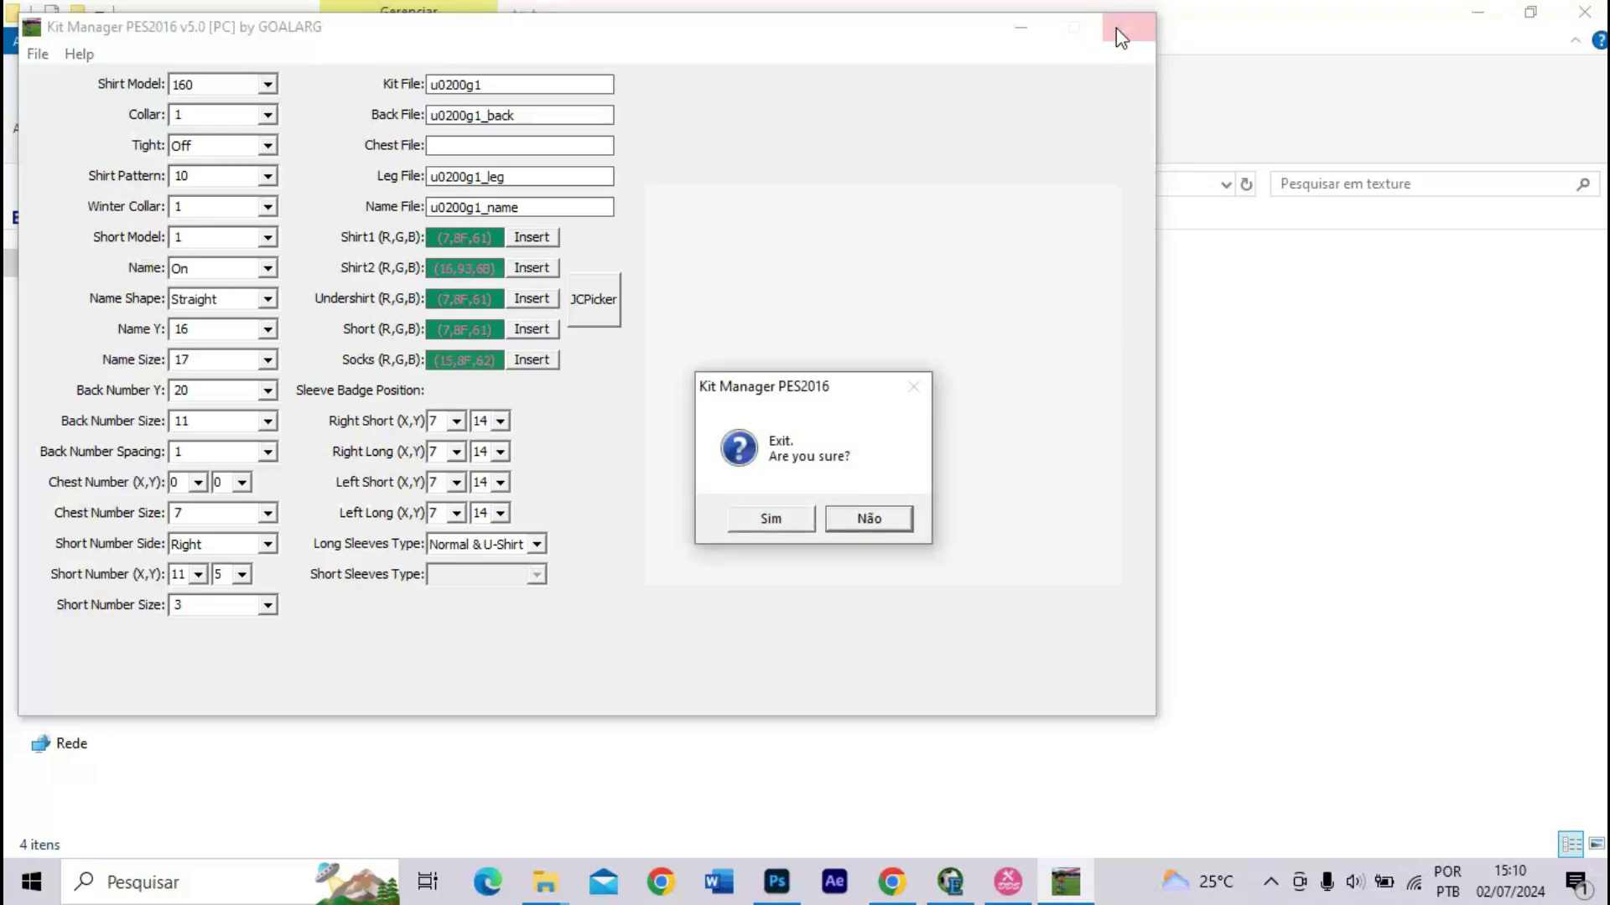
left_click(775, 520)
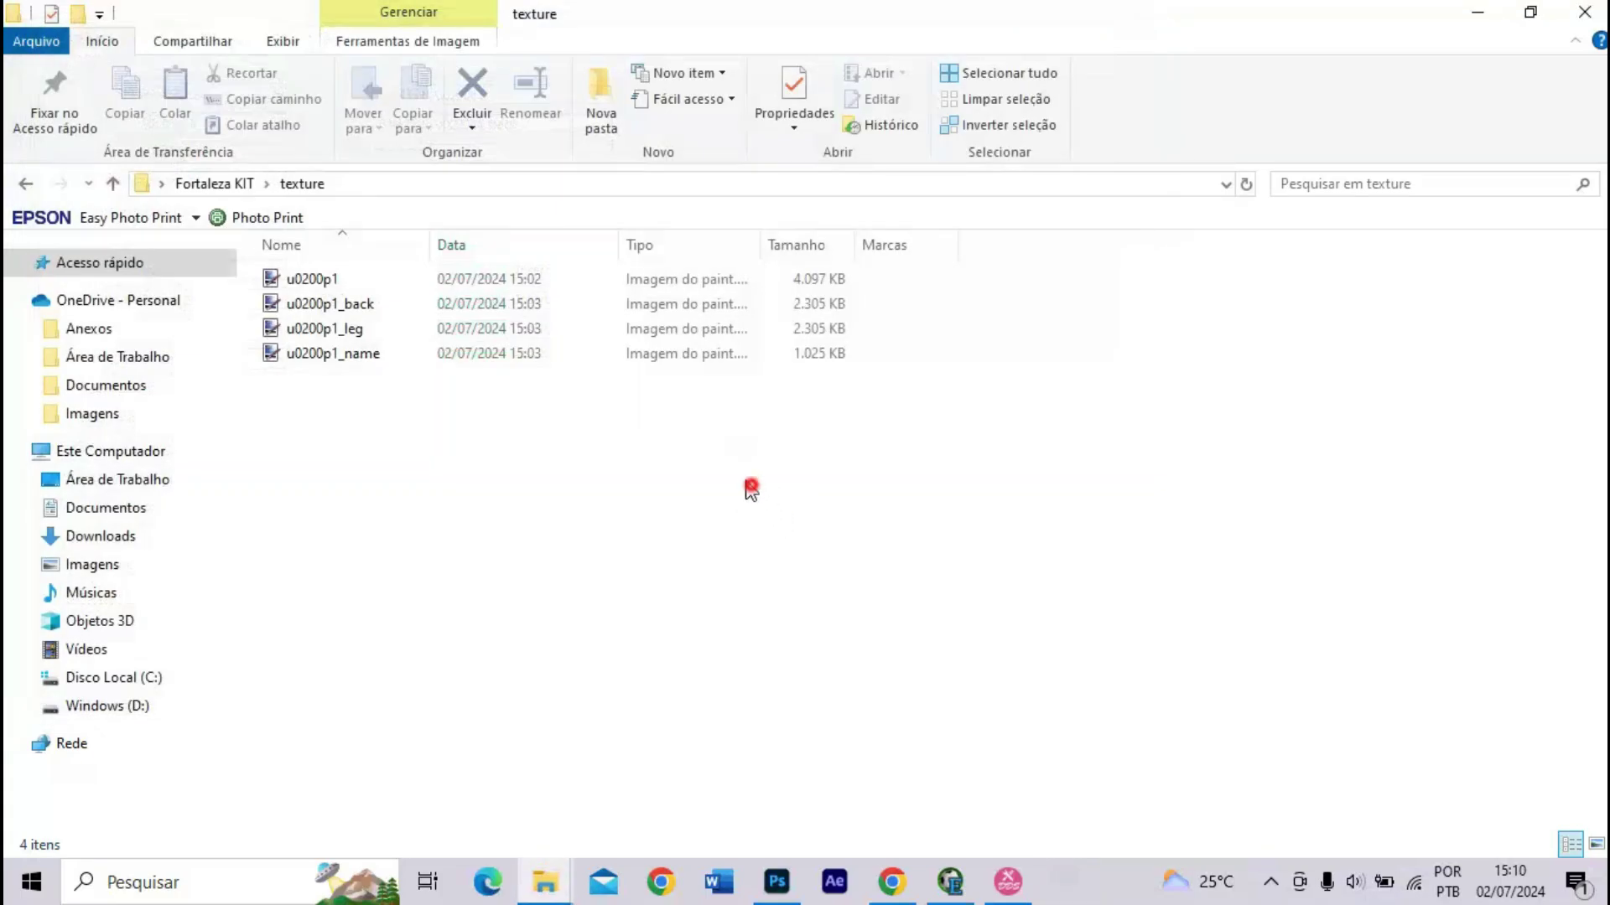
- Return to the Fortaleza KIT folder and copy its team and texture folders
left_click_drag(494, 398, 313, 278)
left_click(215, 186)
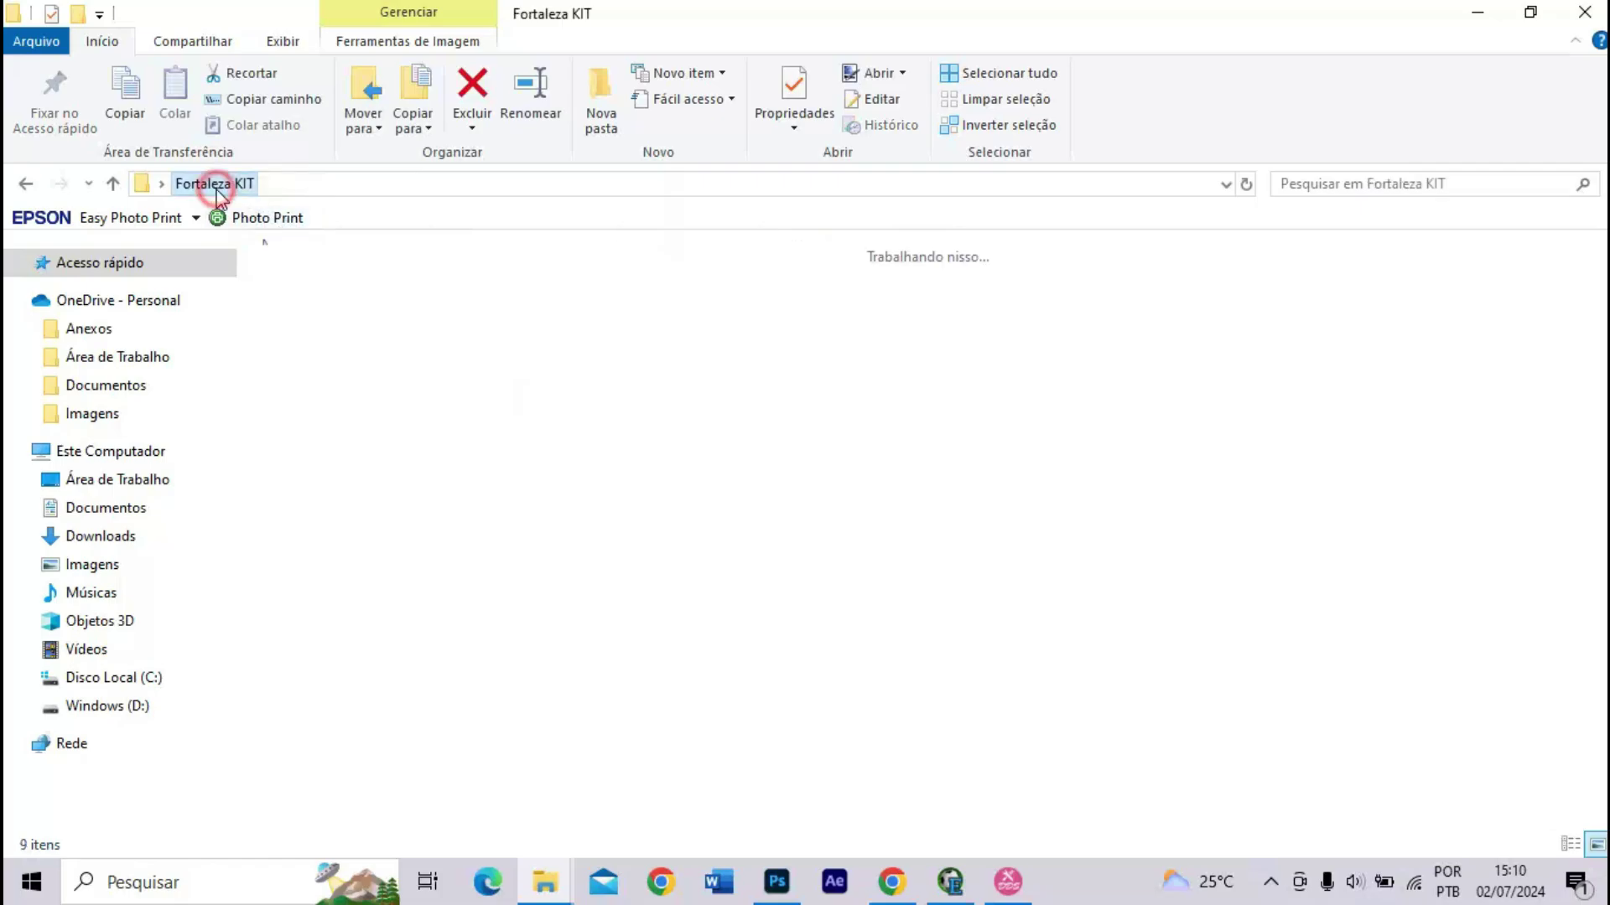
left_click_drag(621, 456, 446, 295)
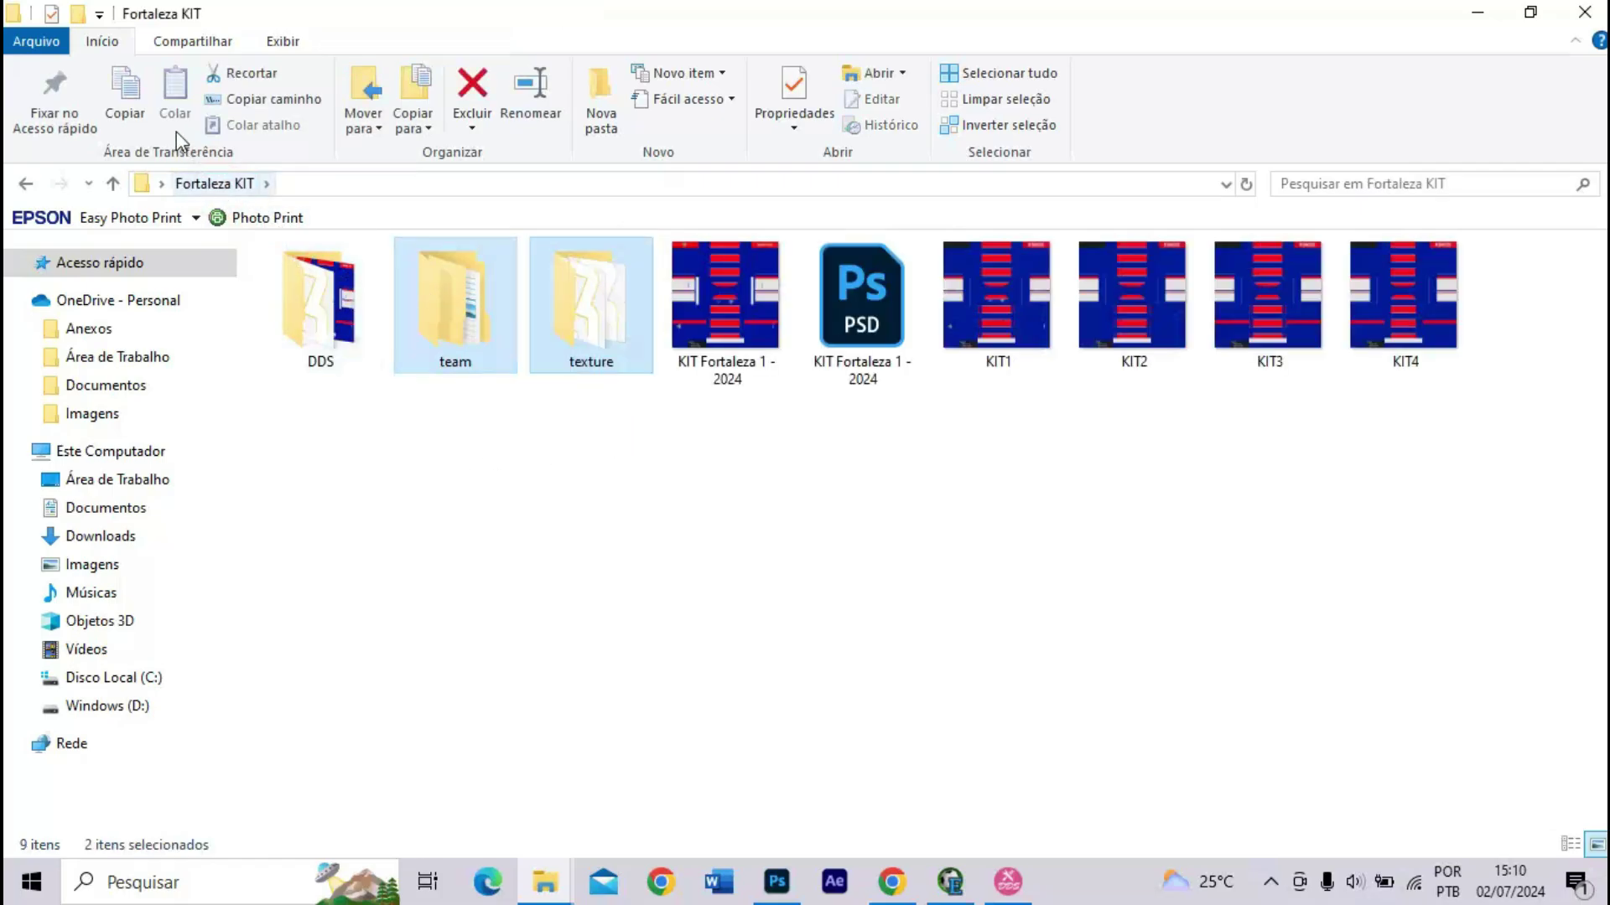
left_click(124, 92)
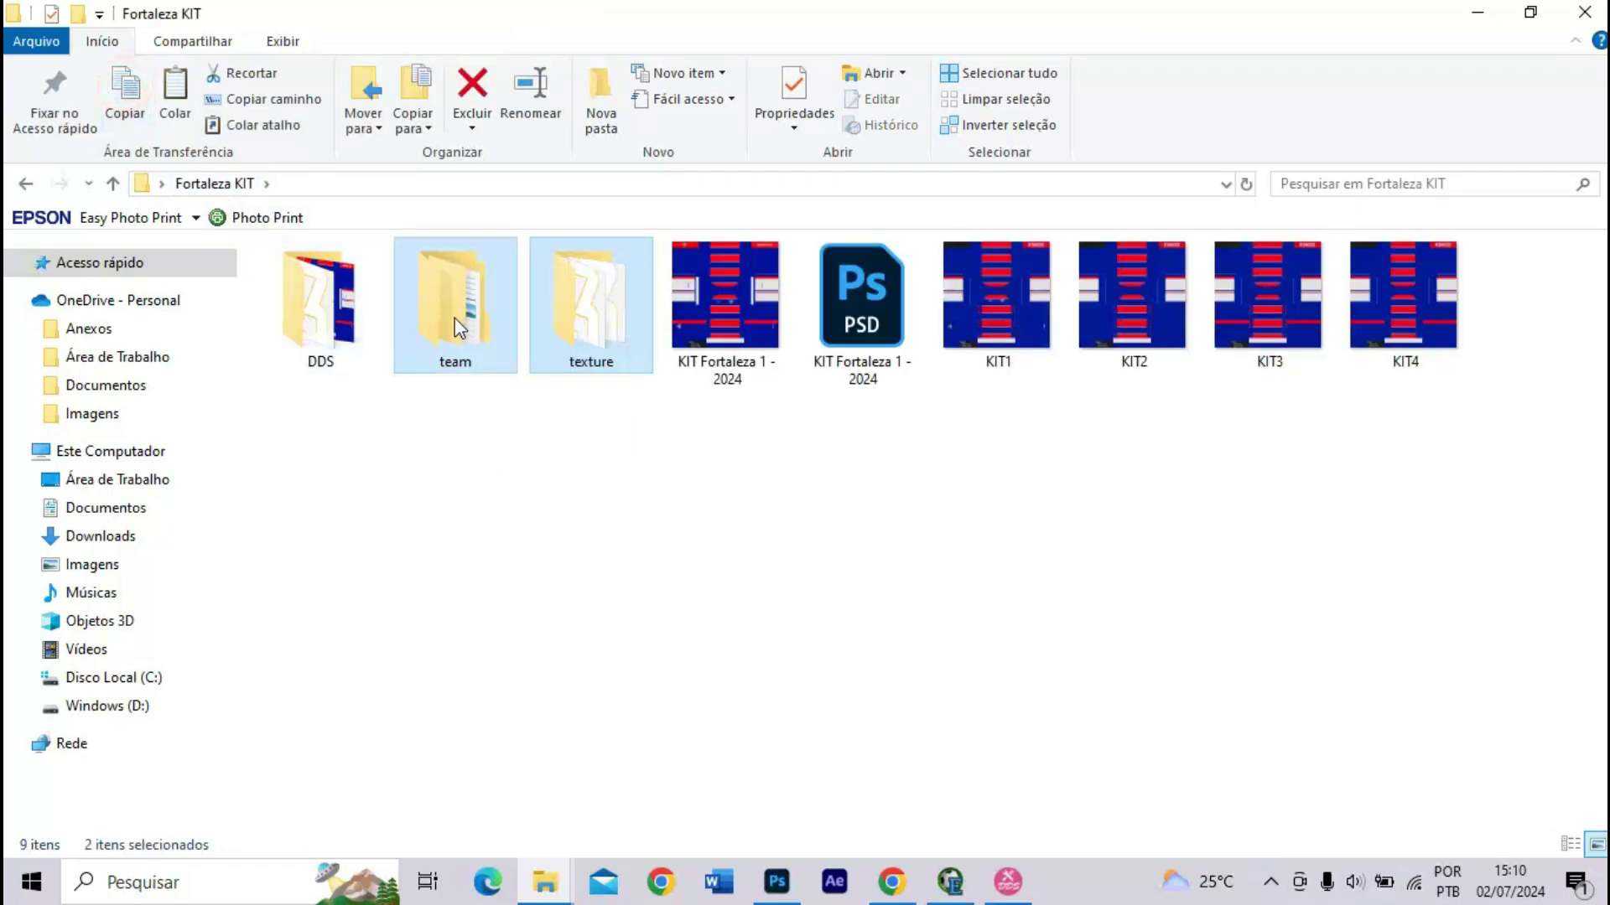
- Open the dt34_win folder on the desktop and go through common, character0, model and character to its uniform folder
key("super+d")
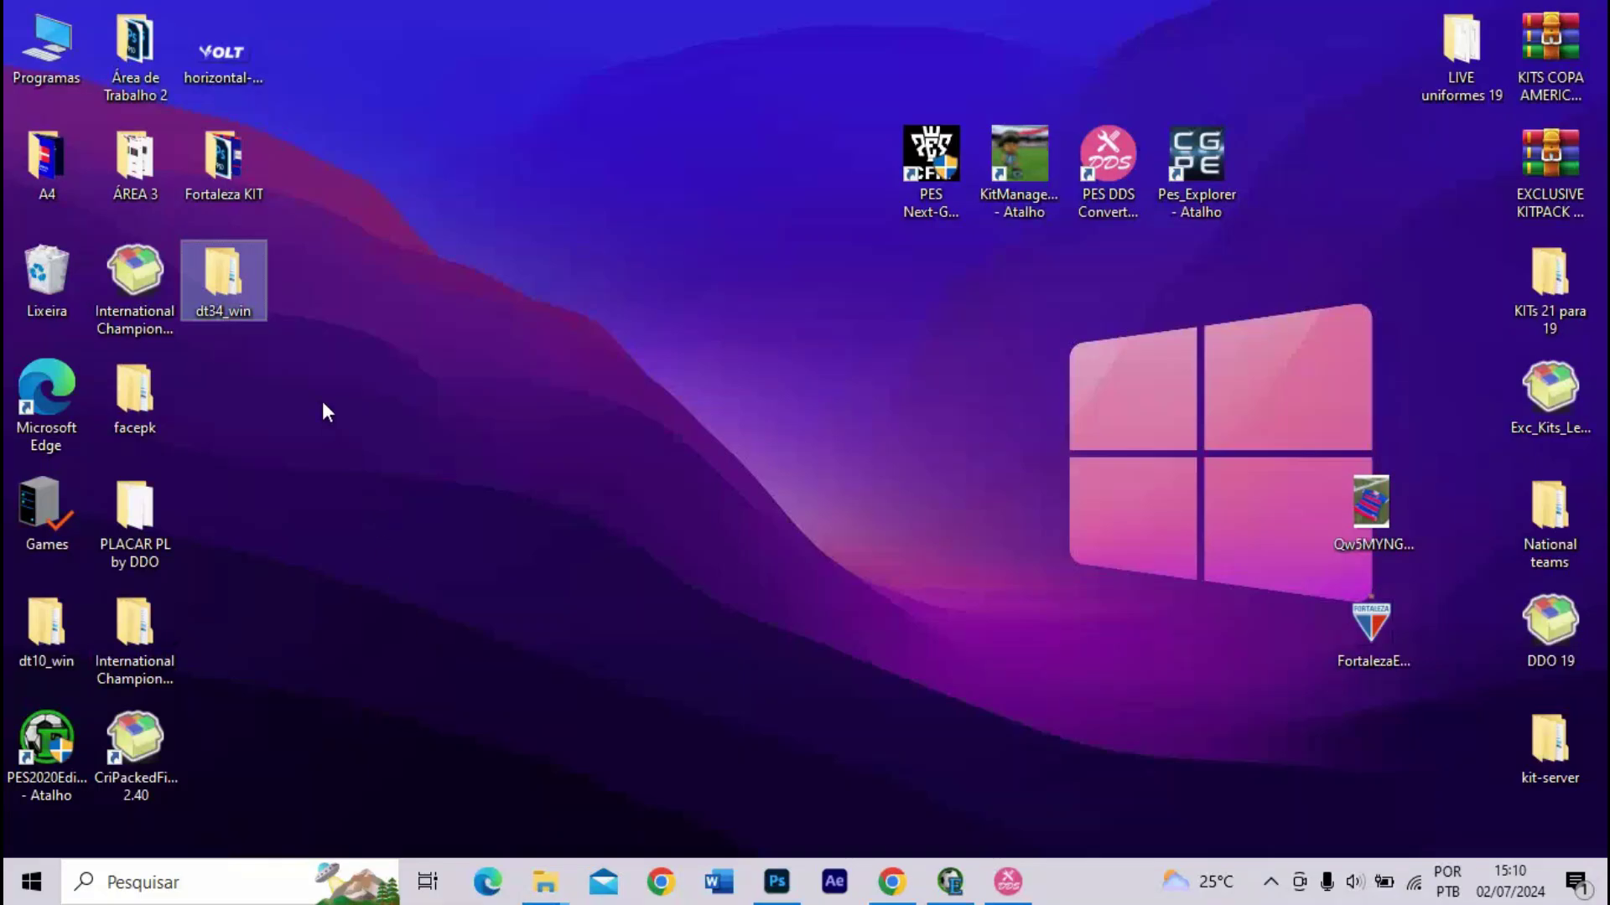
key("Return")
left_click(360, 323)
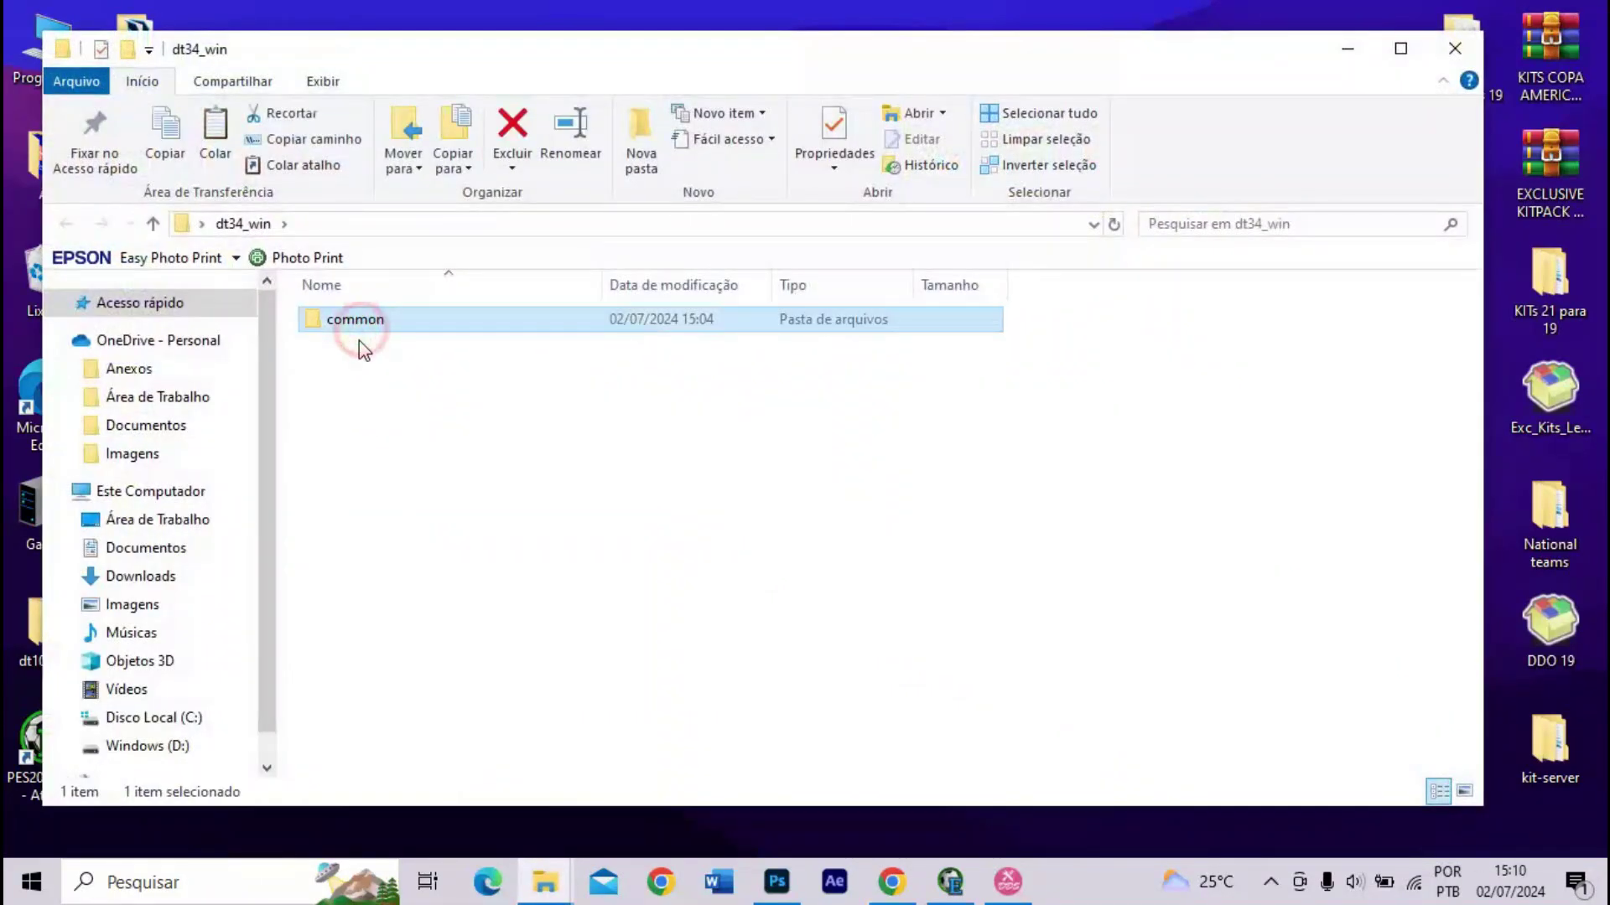
key("Return")
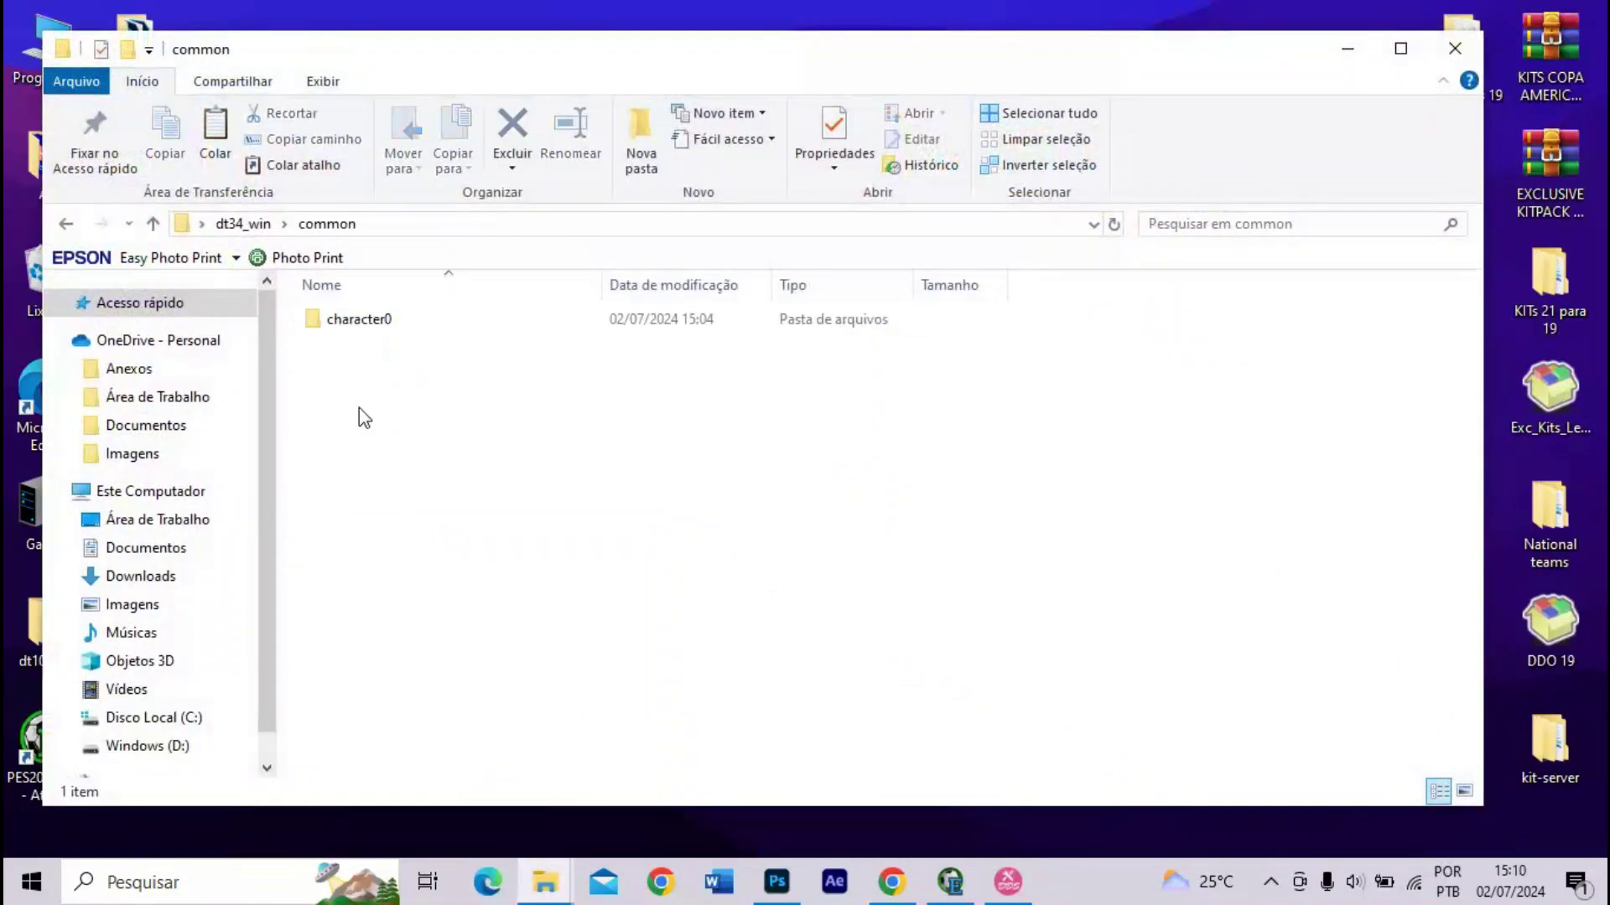
key("Down")
key("Return")
key("Down")
key("Return")
key("Down")
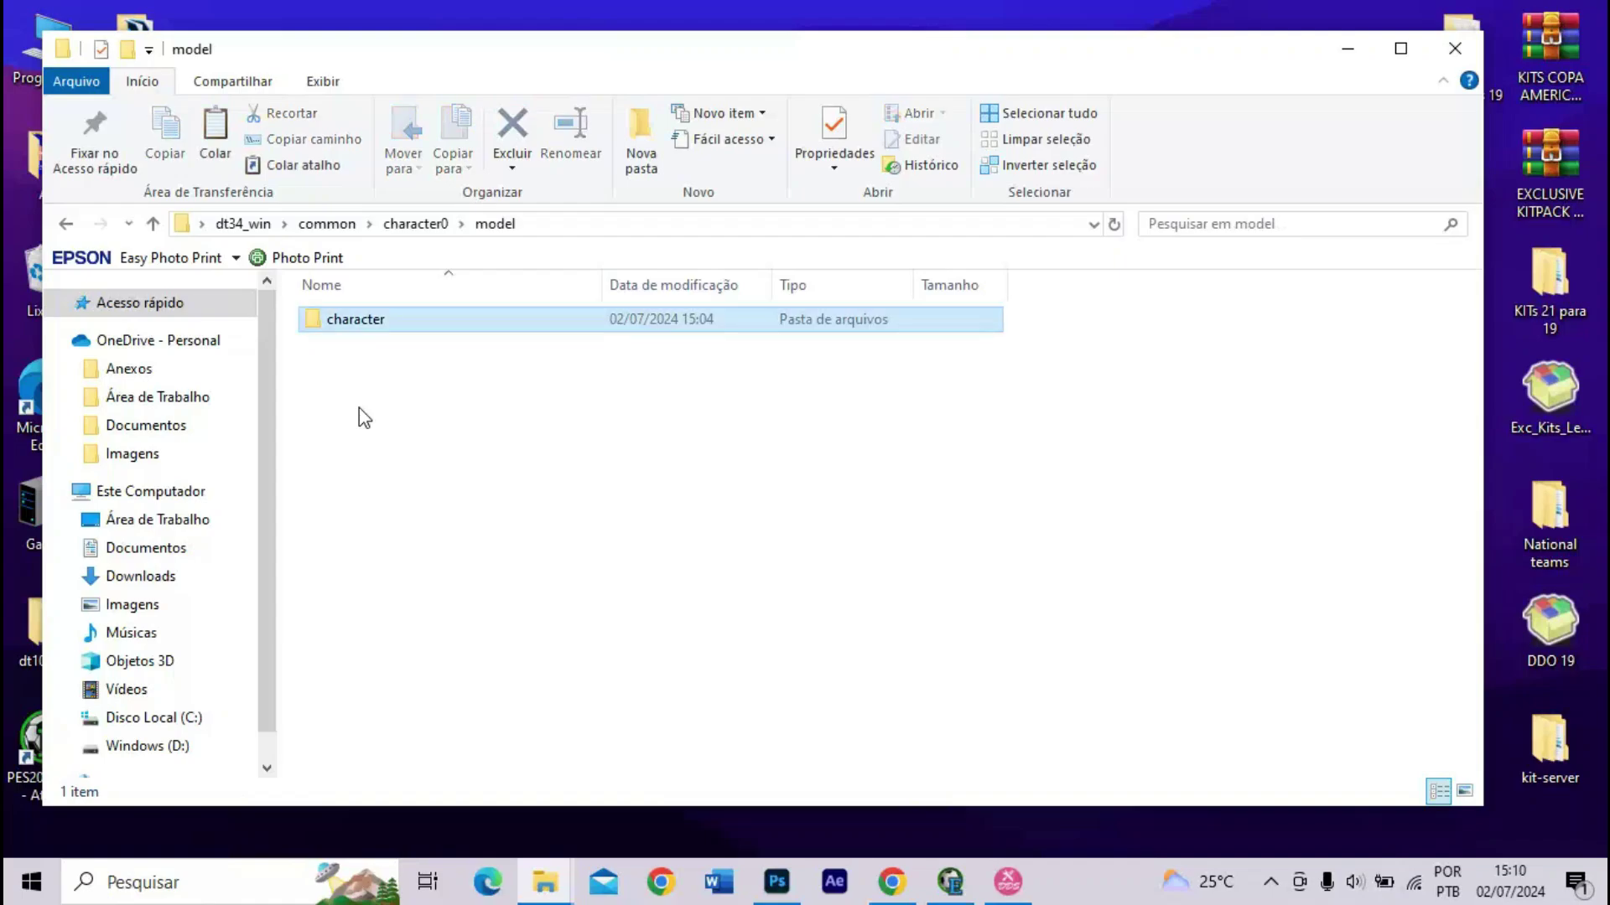
key("Return")
key("Down")
key("Return")
key("Down")
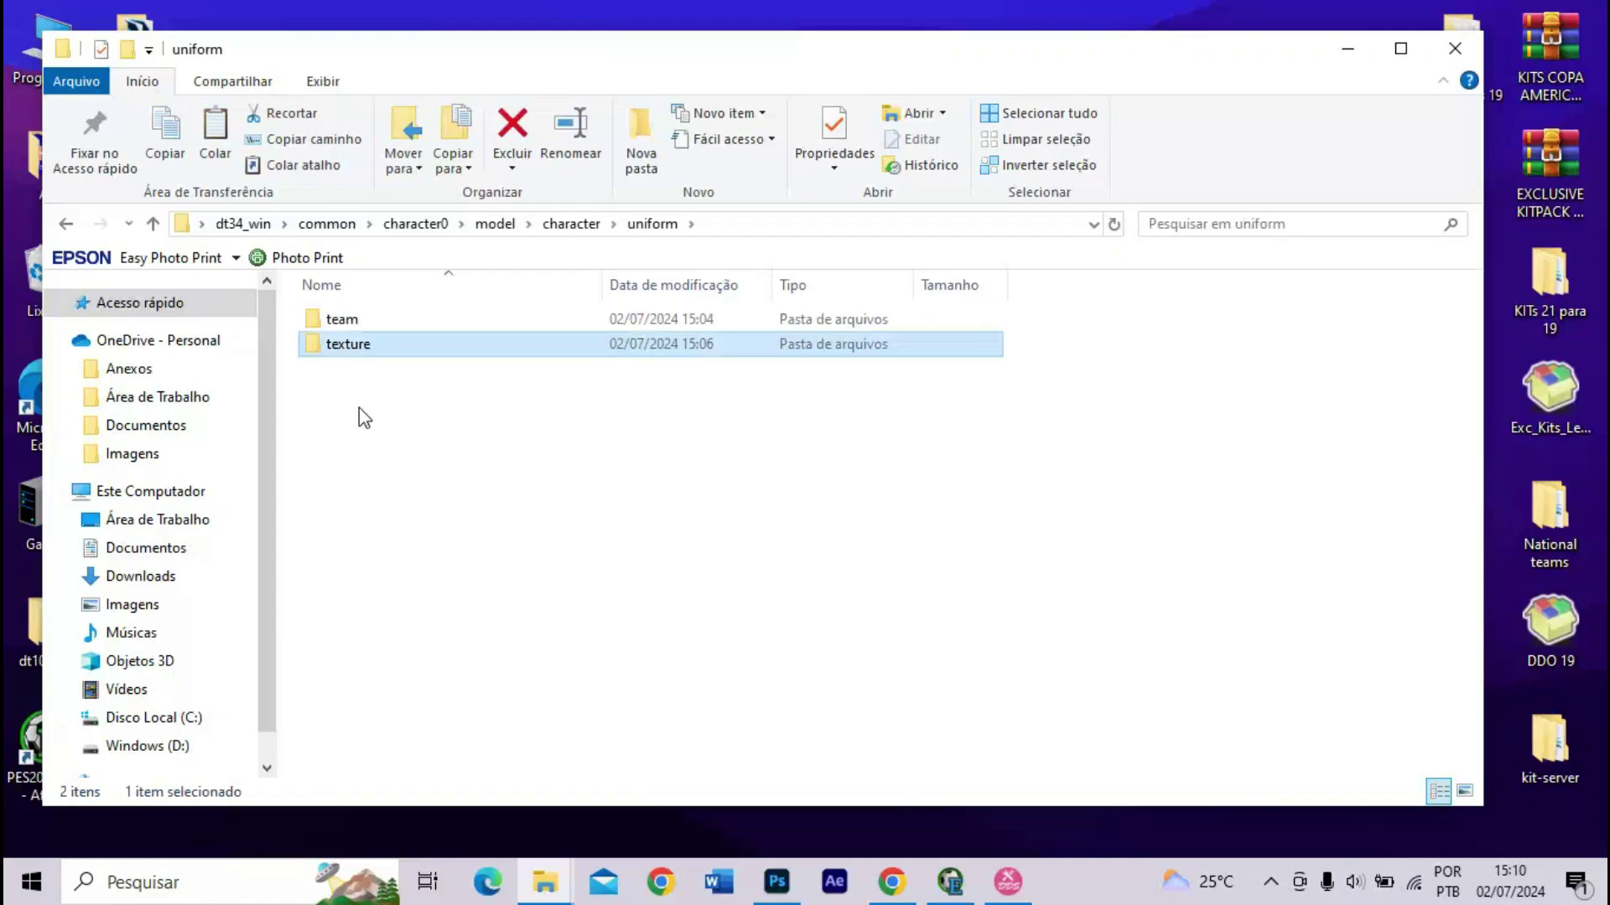
- Delete the existing team and texture folders in uniform and paste the copied Fortaleza ones in their place
left_click_drag(359, 407, 324, 308)
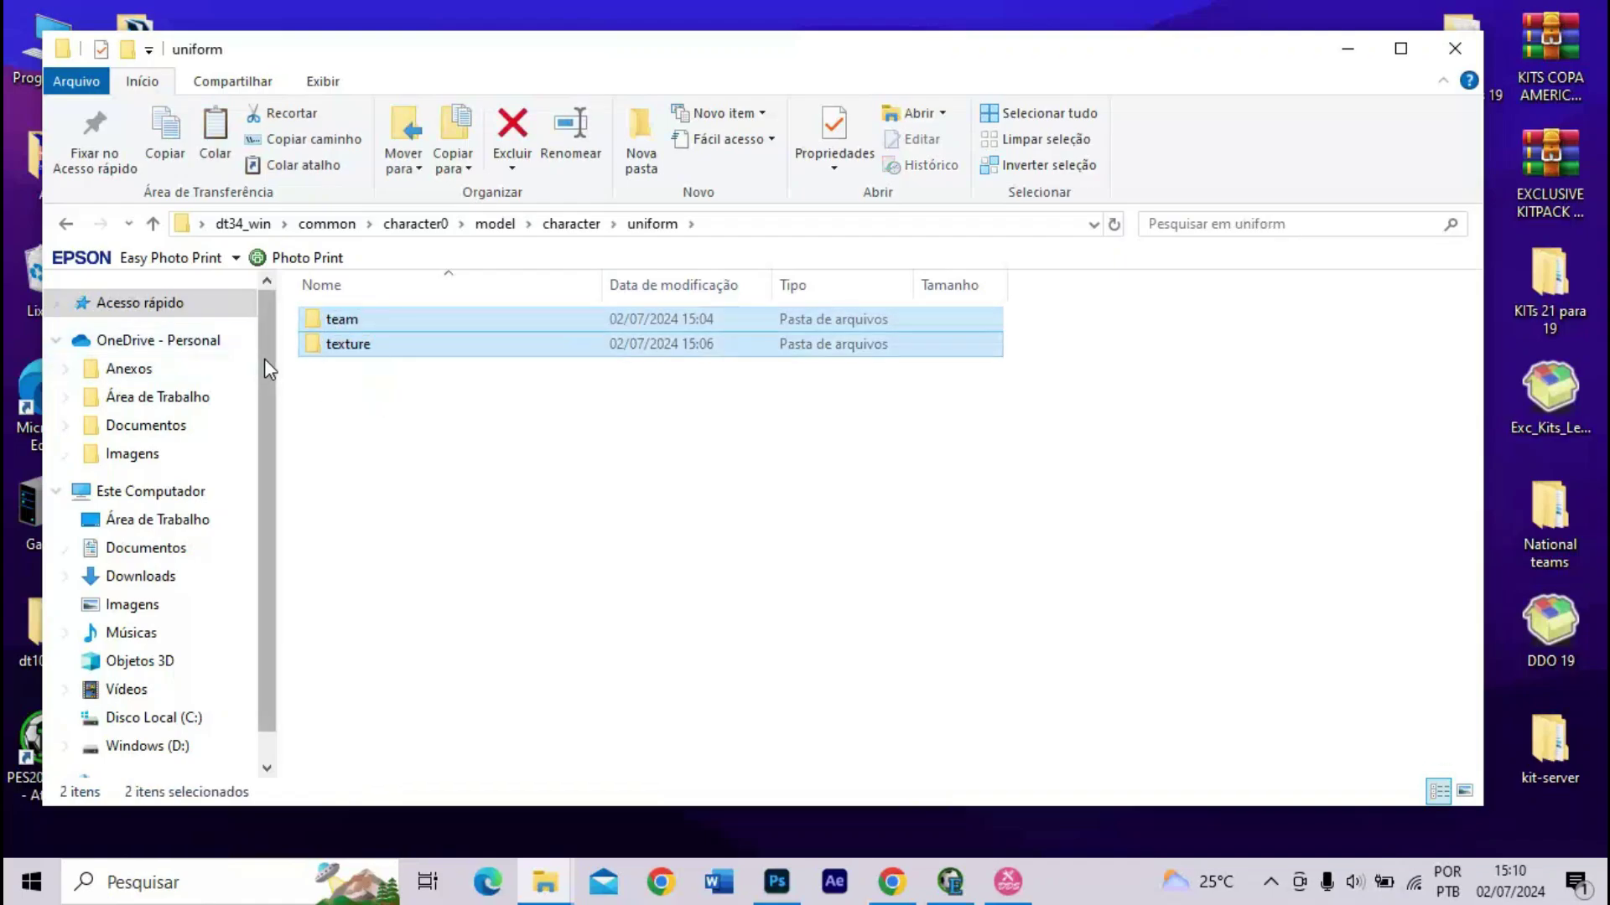
key("Delete")
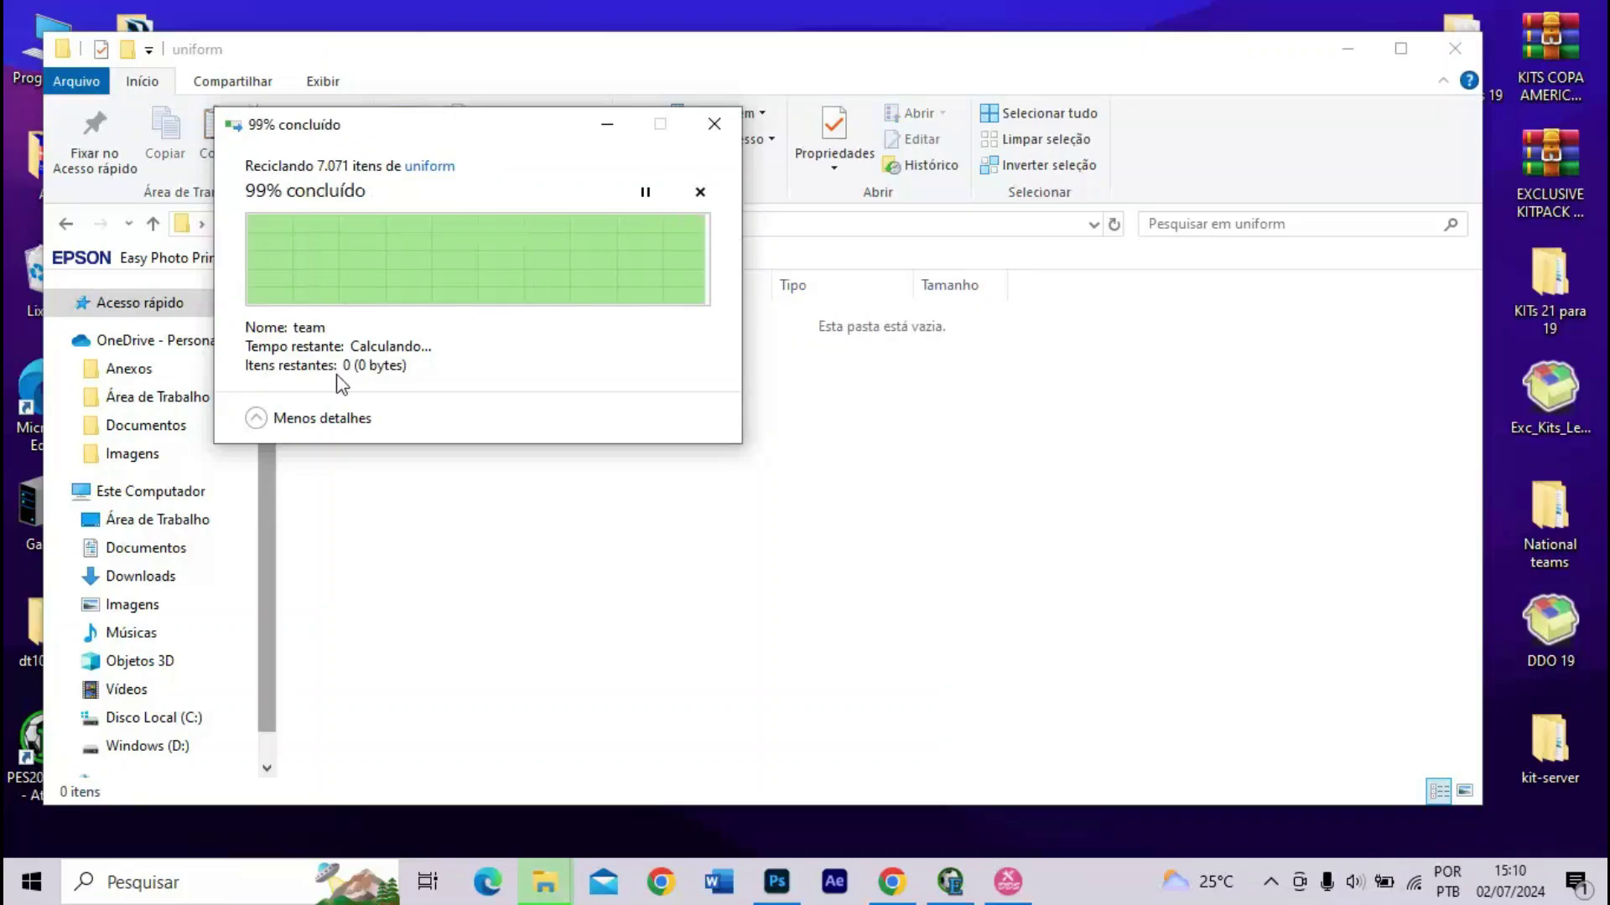
left_click(514, 493)
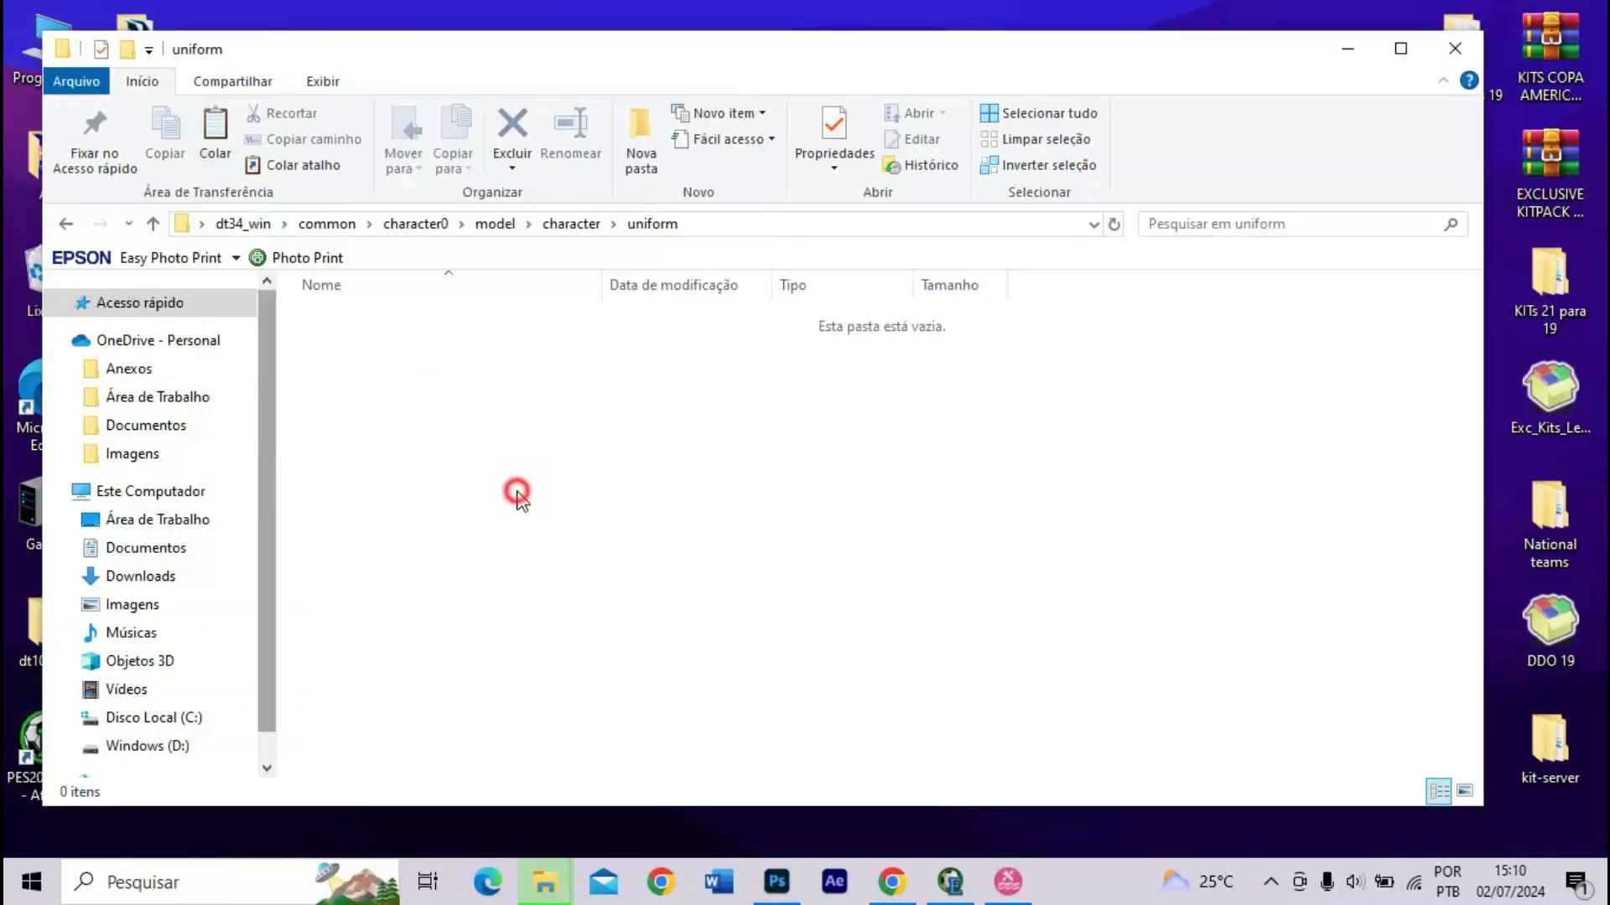
left_click(220, 146)
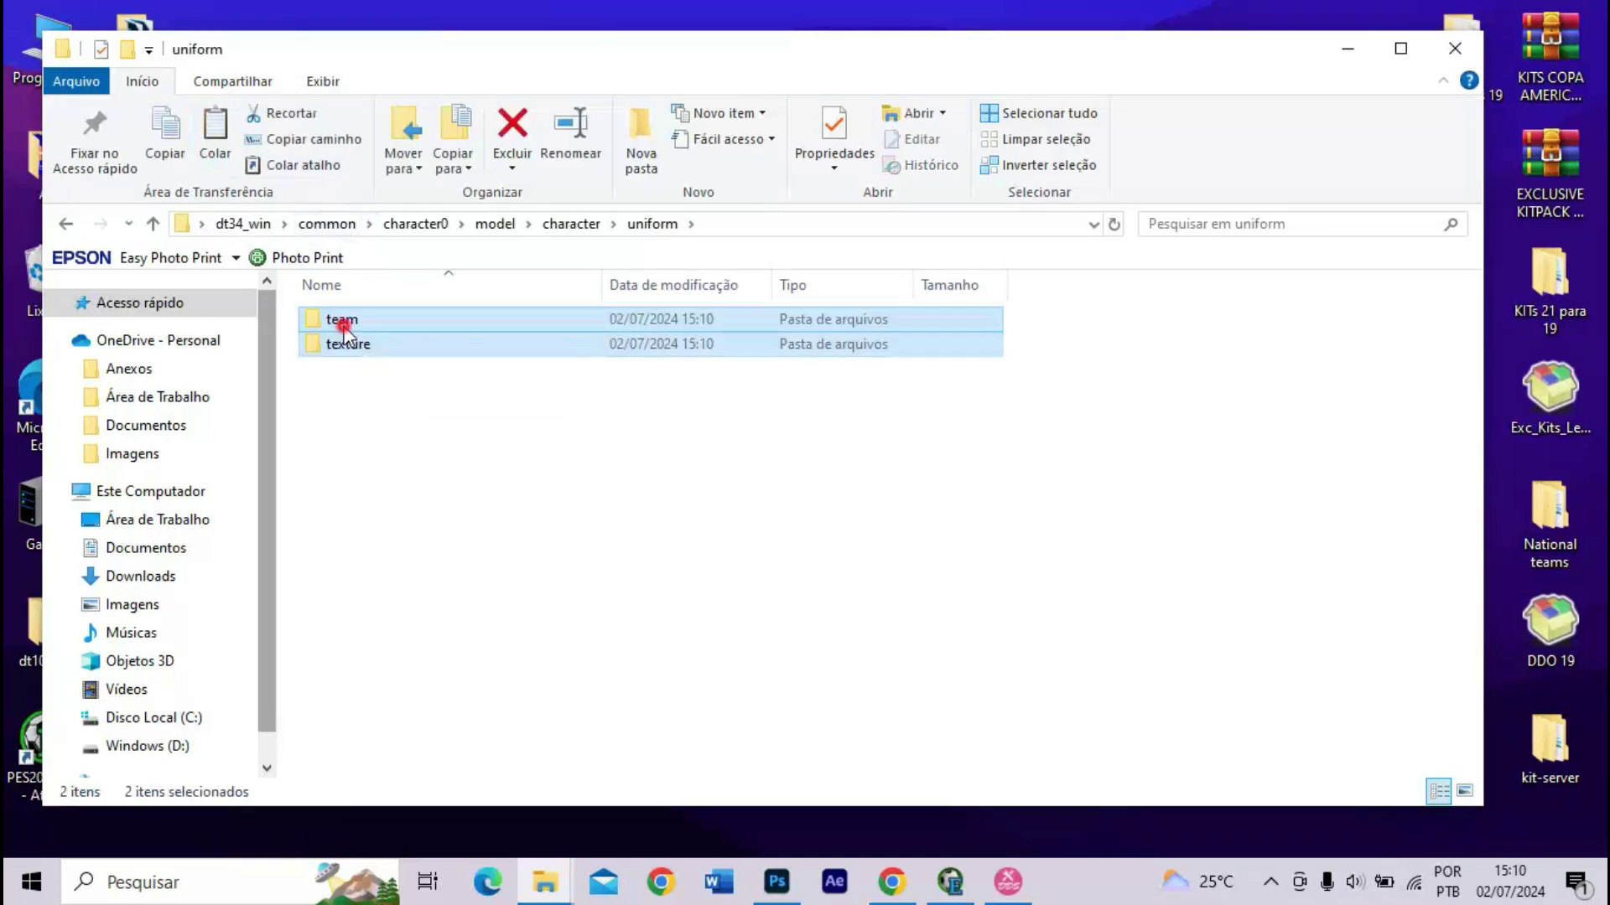
- Check the contents of the pasted team and texture folders and close the folder window
double_click(344, 329)
double_click(342, 327)
key("alt+Left")
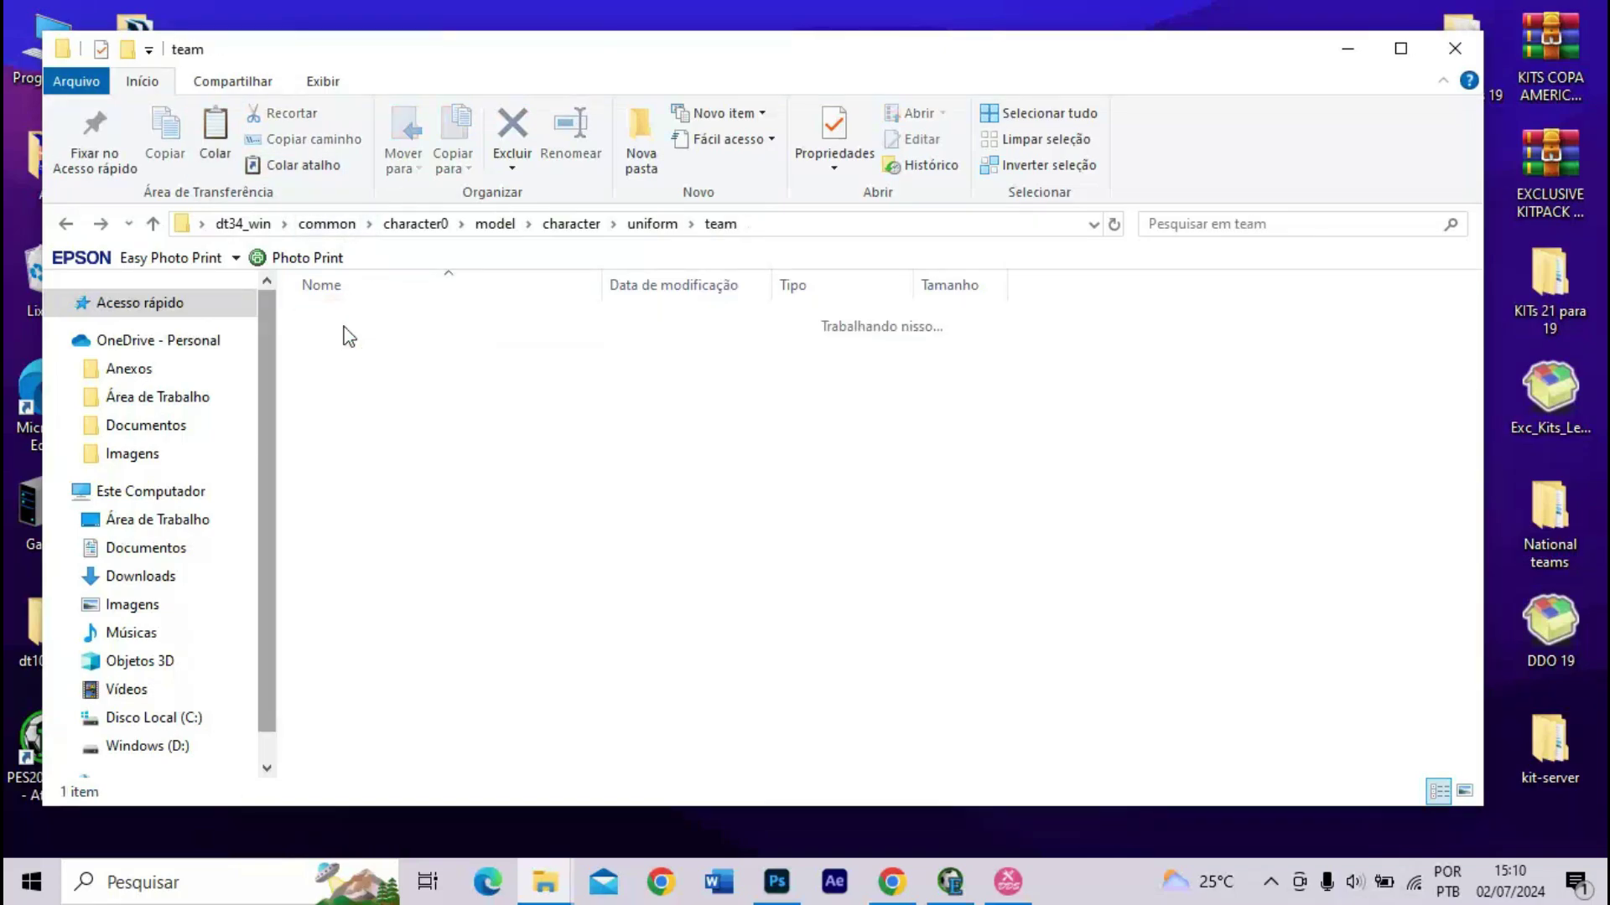
key("alt+Left")
double_click(354, 342)
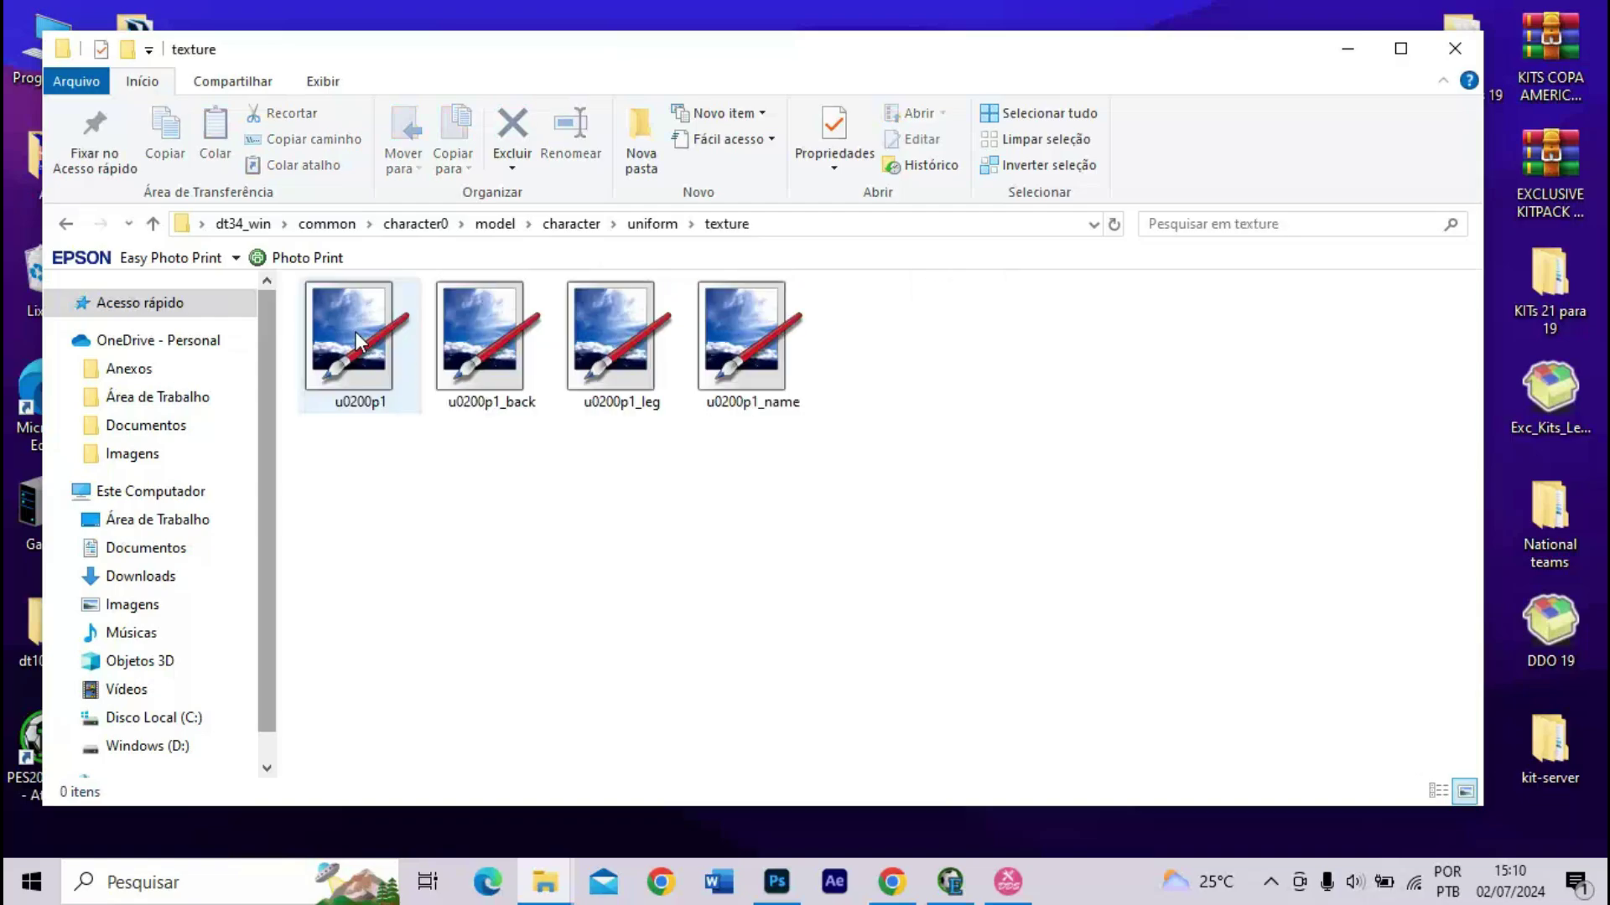
left_click_drag(501, 570, 855, 377)
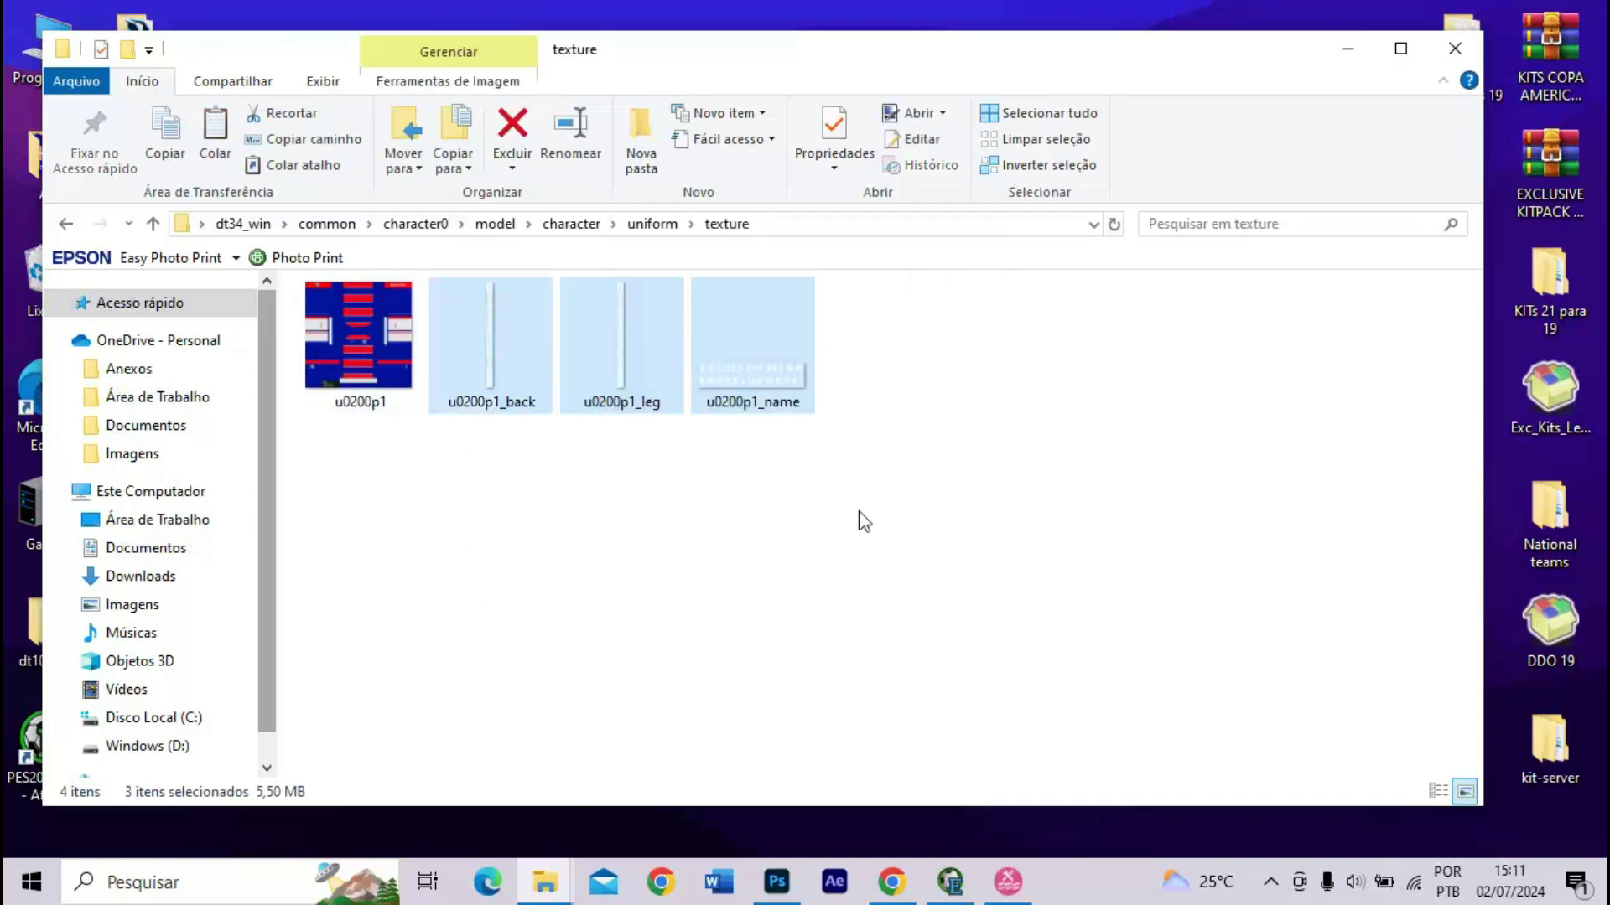
left_click_drag(858, 515, 315, 351)
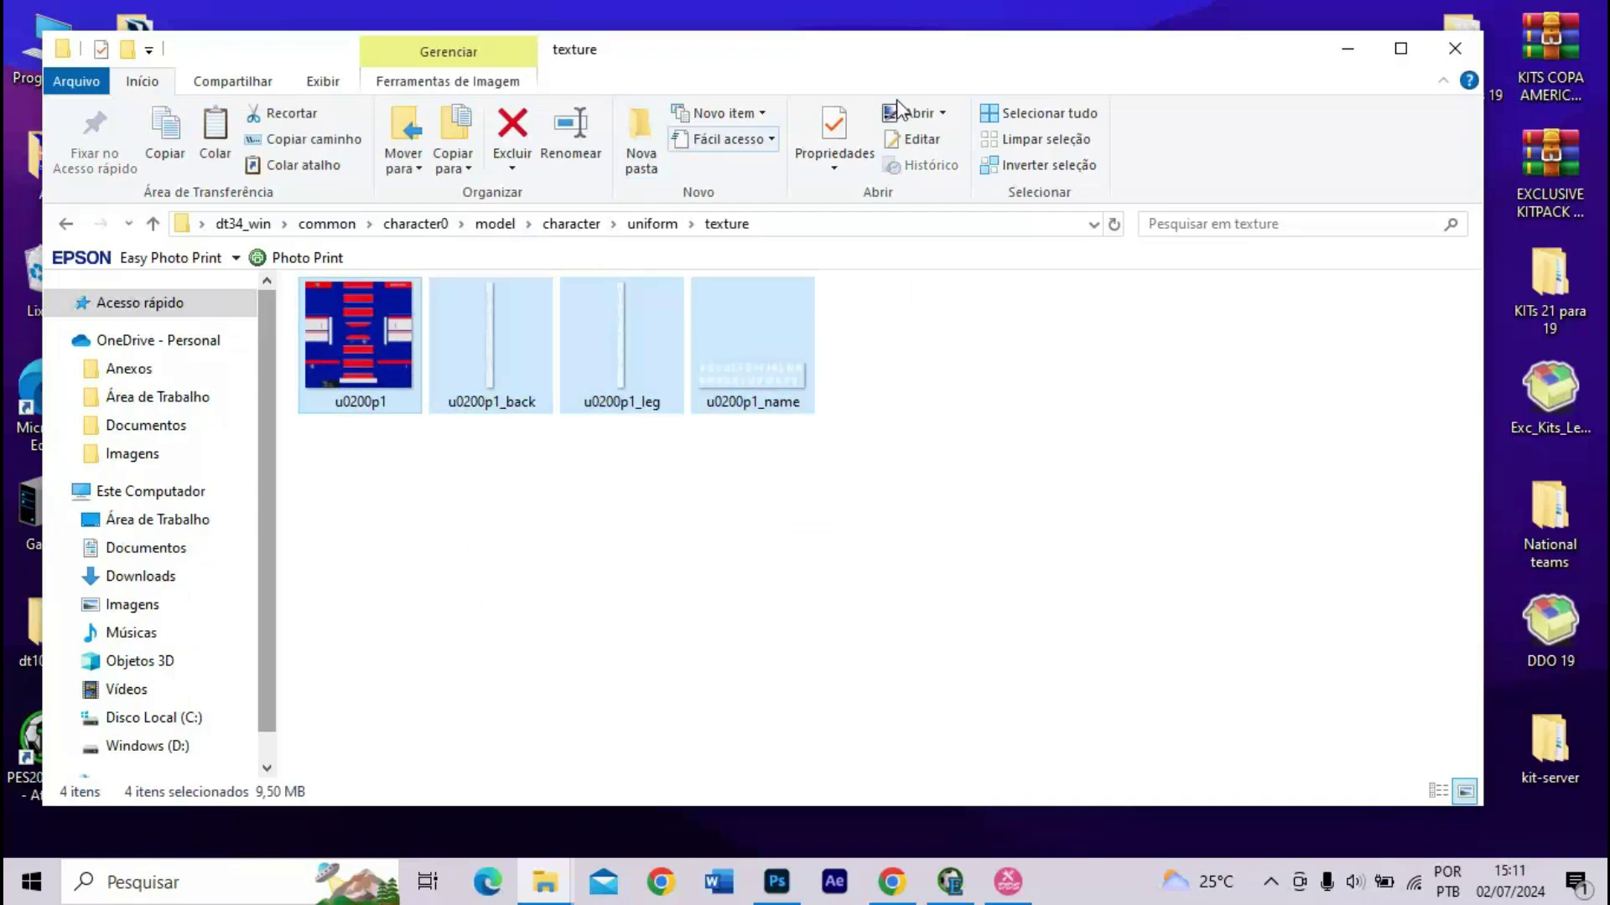
left_click(1454, 48)
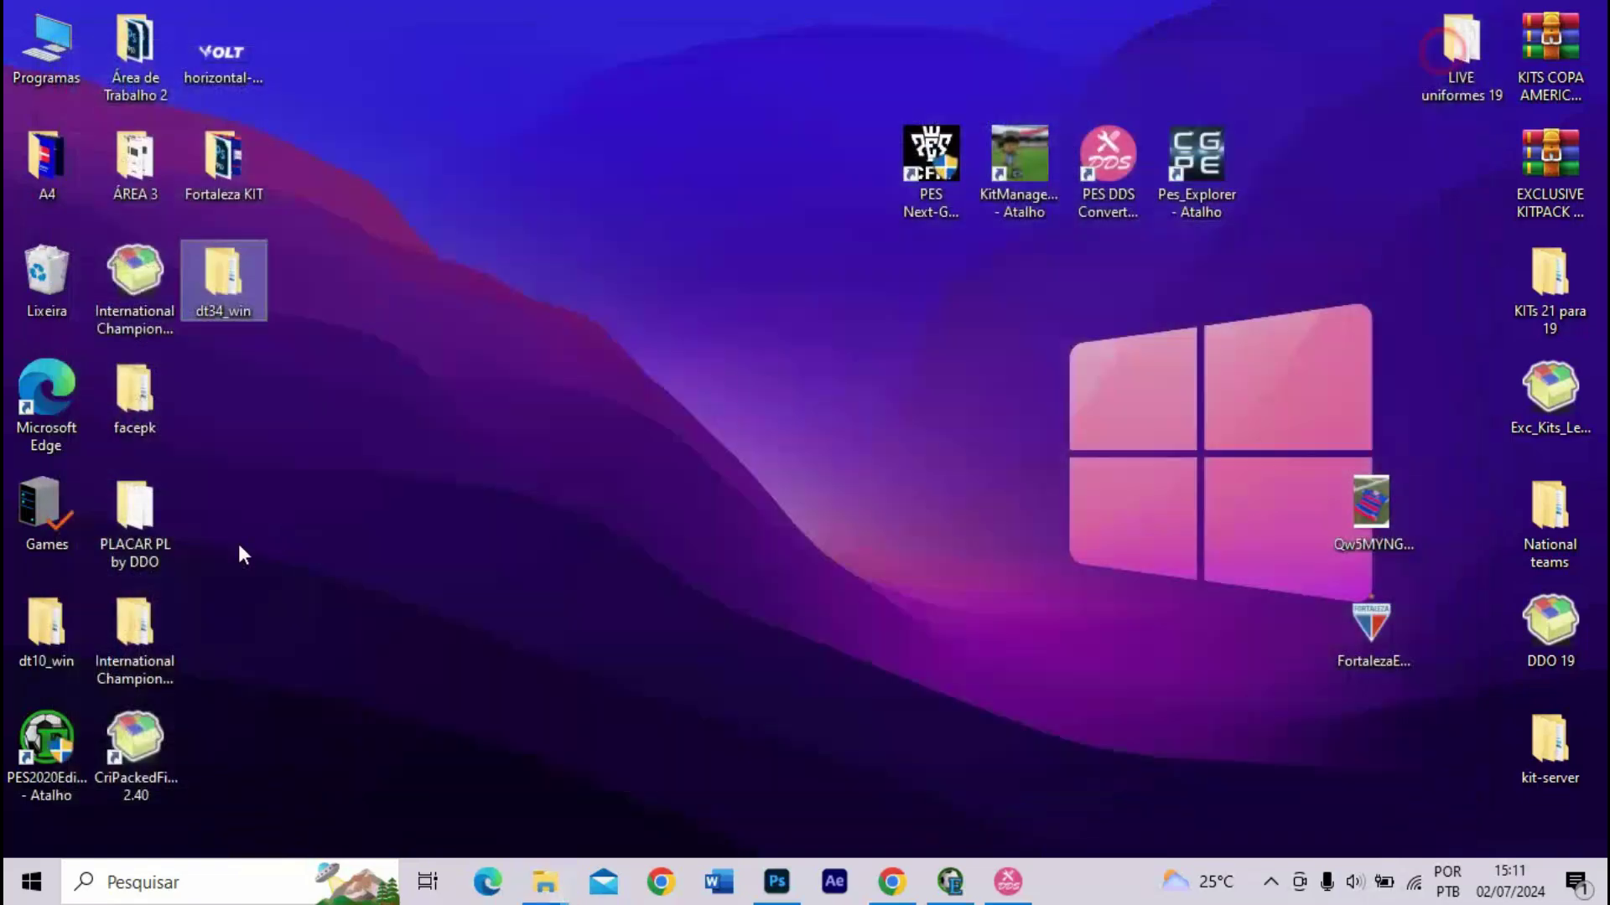
- Rename the dt34_win folder on the desktop as Fortaleza
left_click(218, 307)
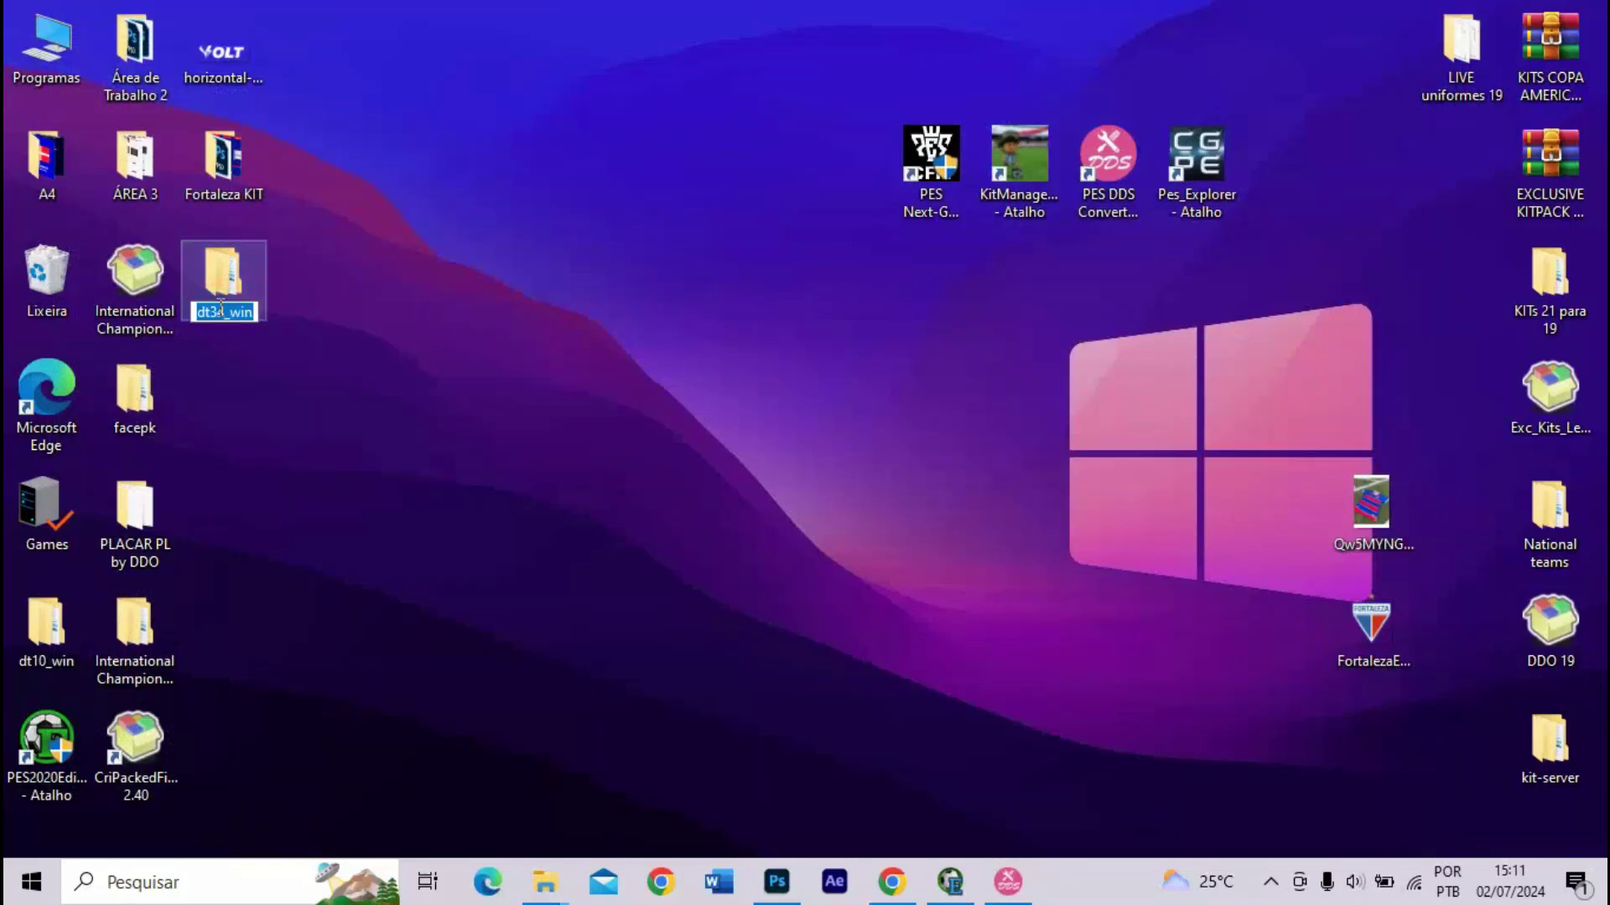
key("BackSpace")
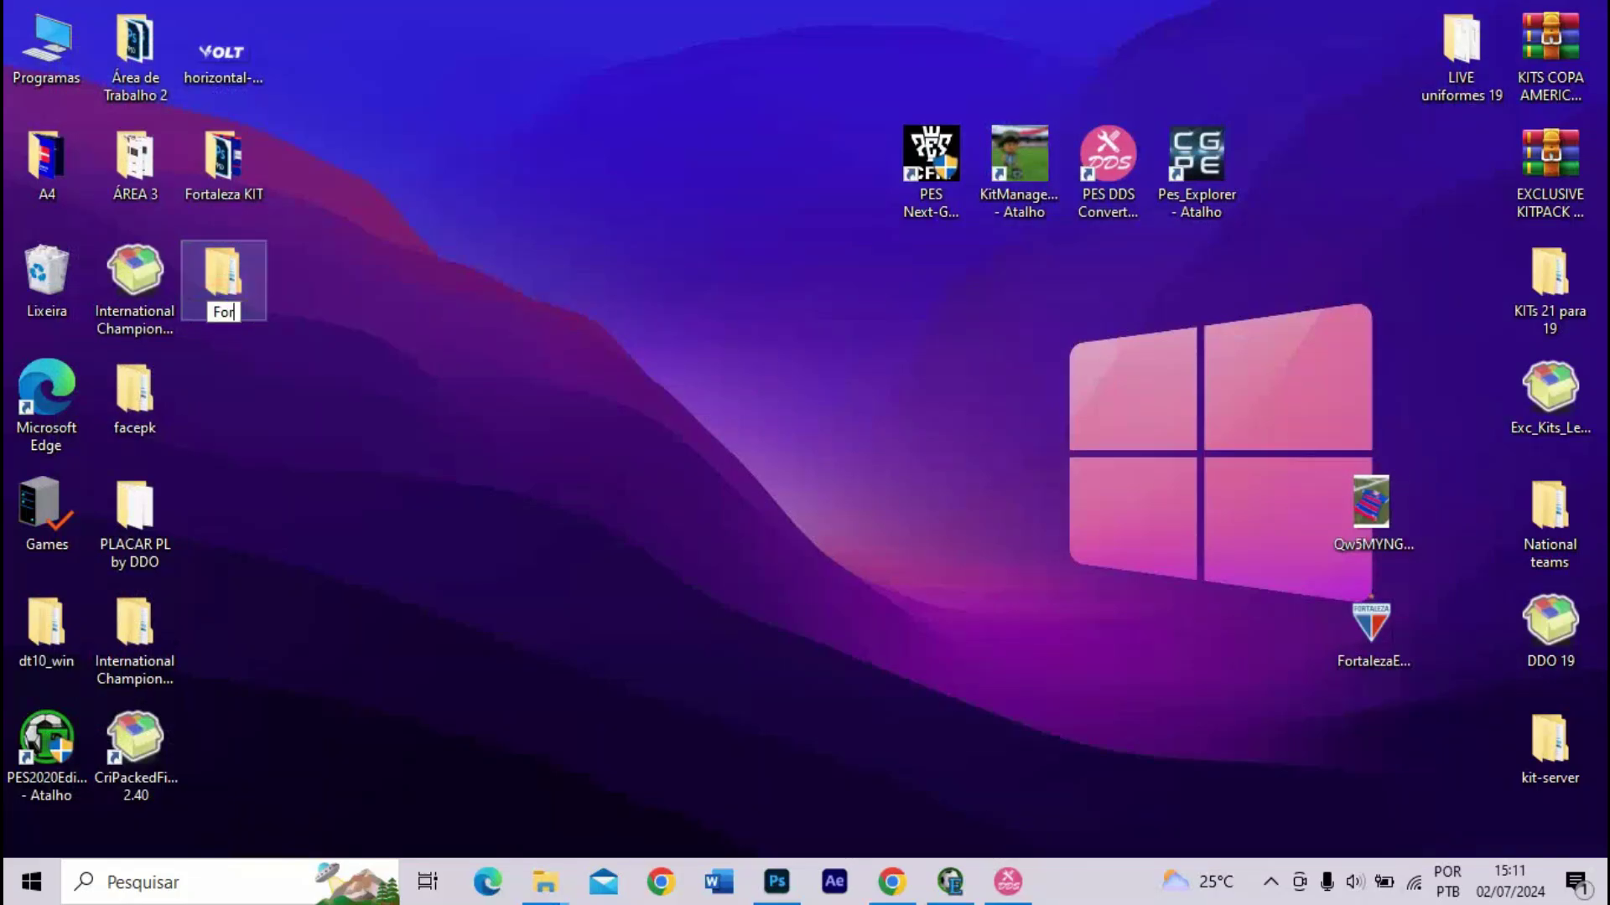
type("Fortalz")
key("BackSpace")
type("eza")
key("Return")
- Close PES DDS Converter Tools and exit PES2018Editor
left_click(1008, 881)
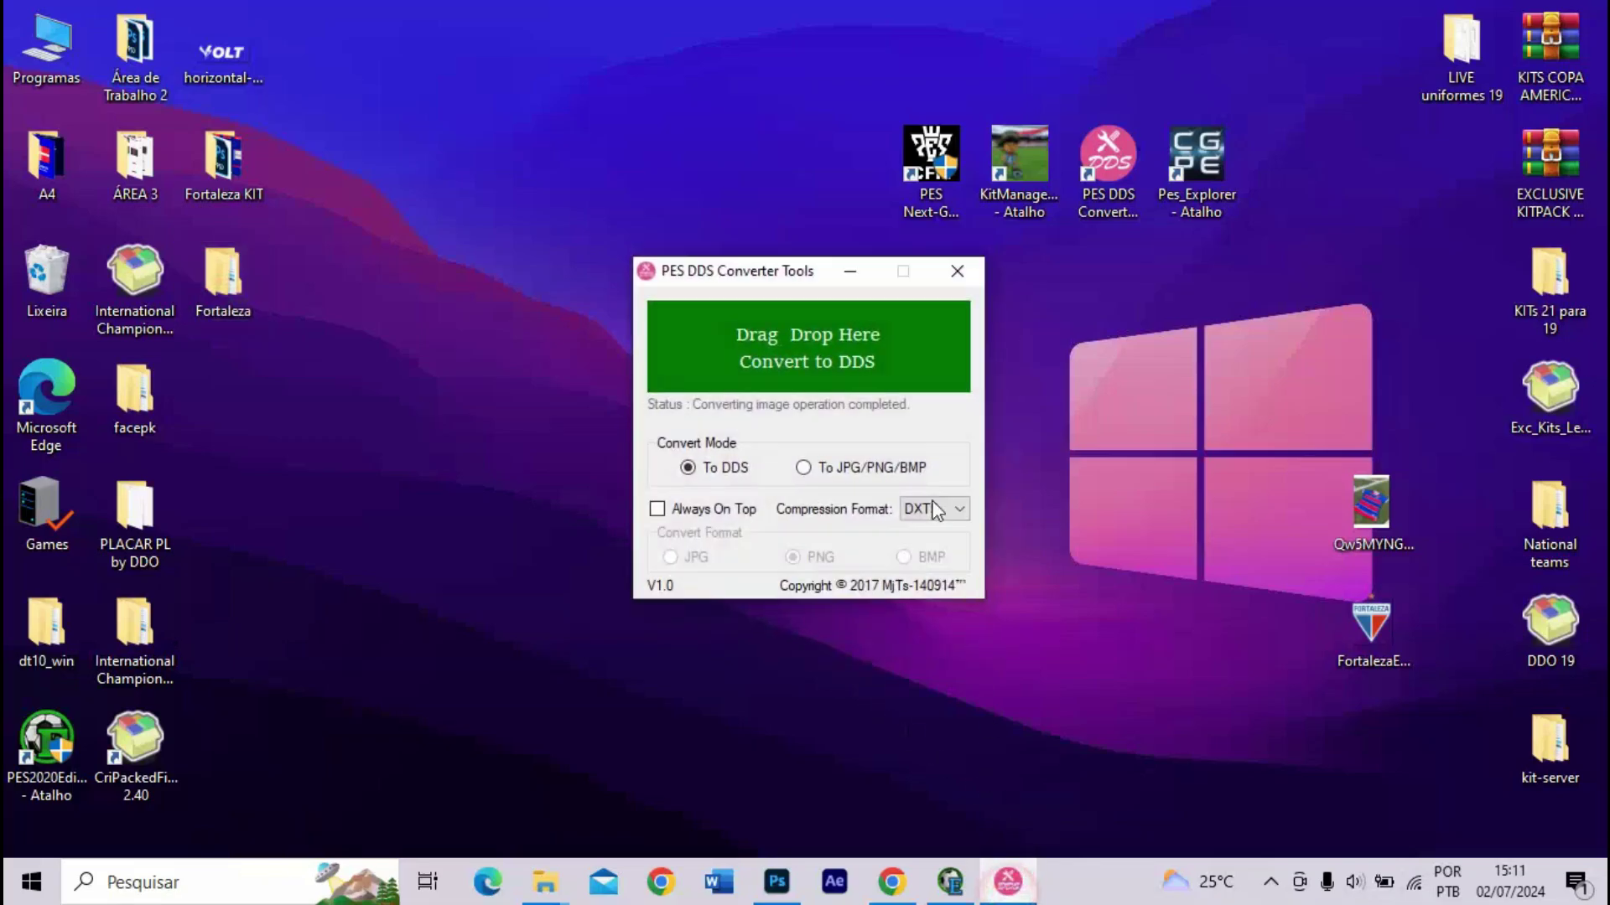
left_click(958, 271)
left_click(949, 881)
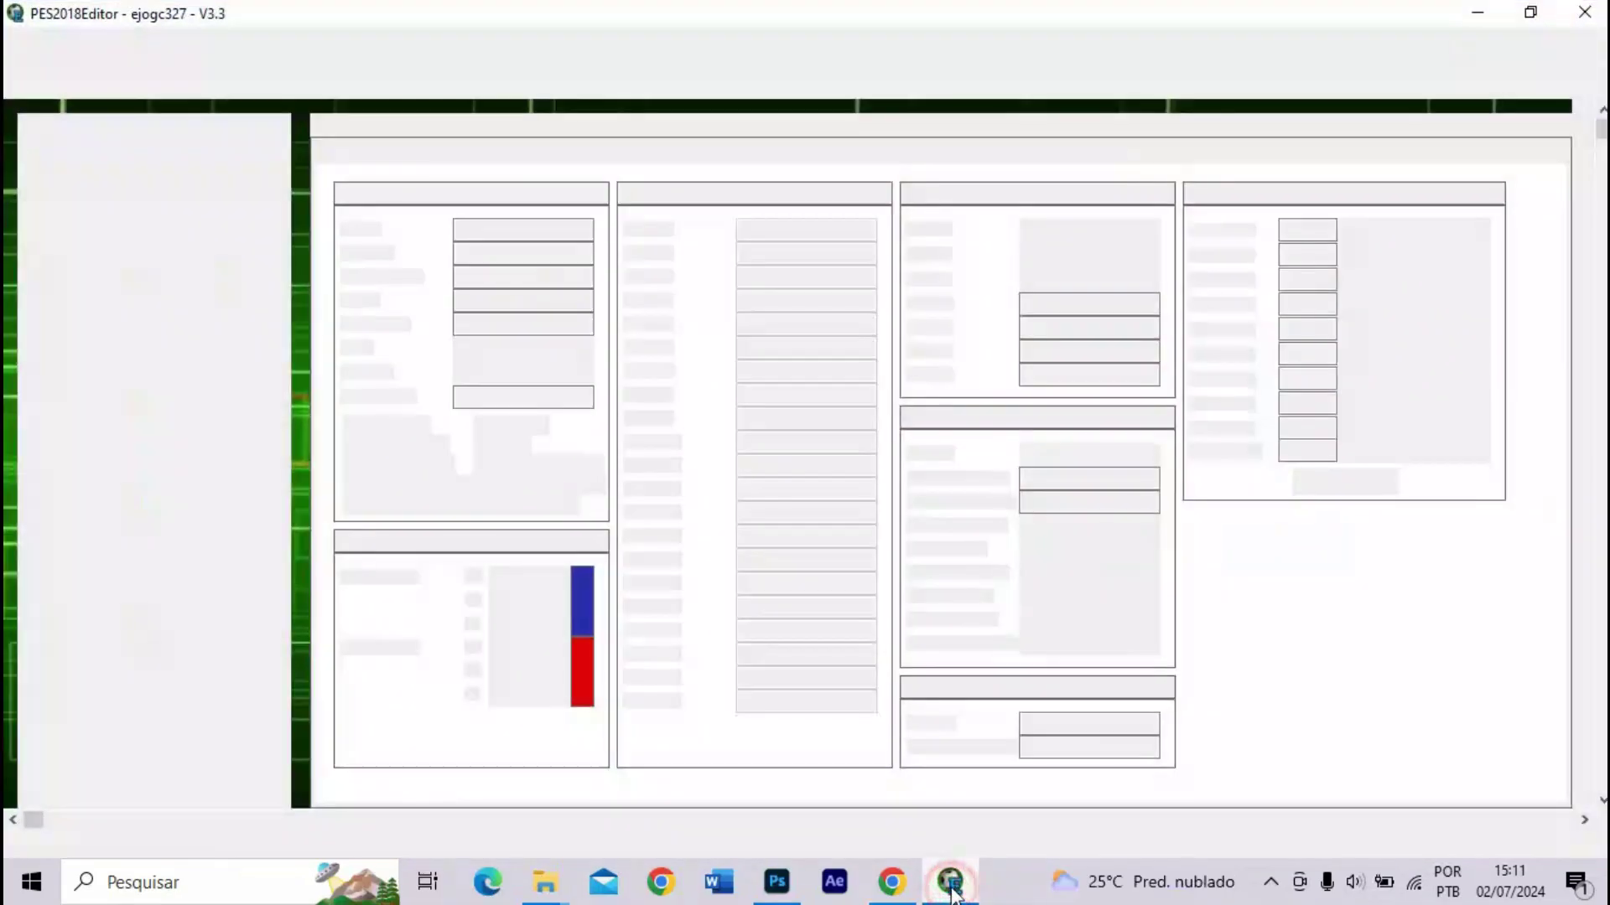
left_click(1584, 12)
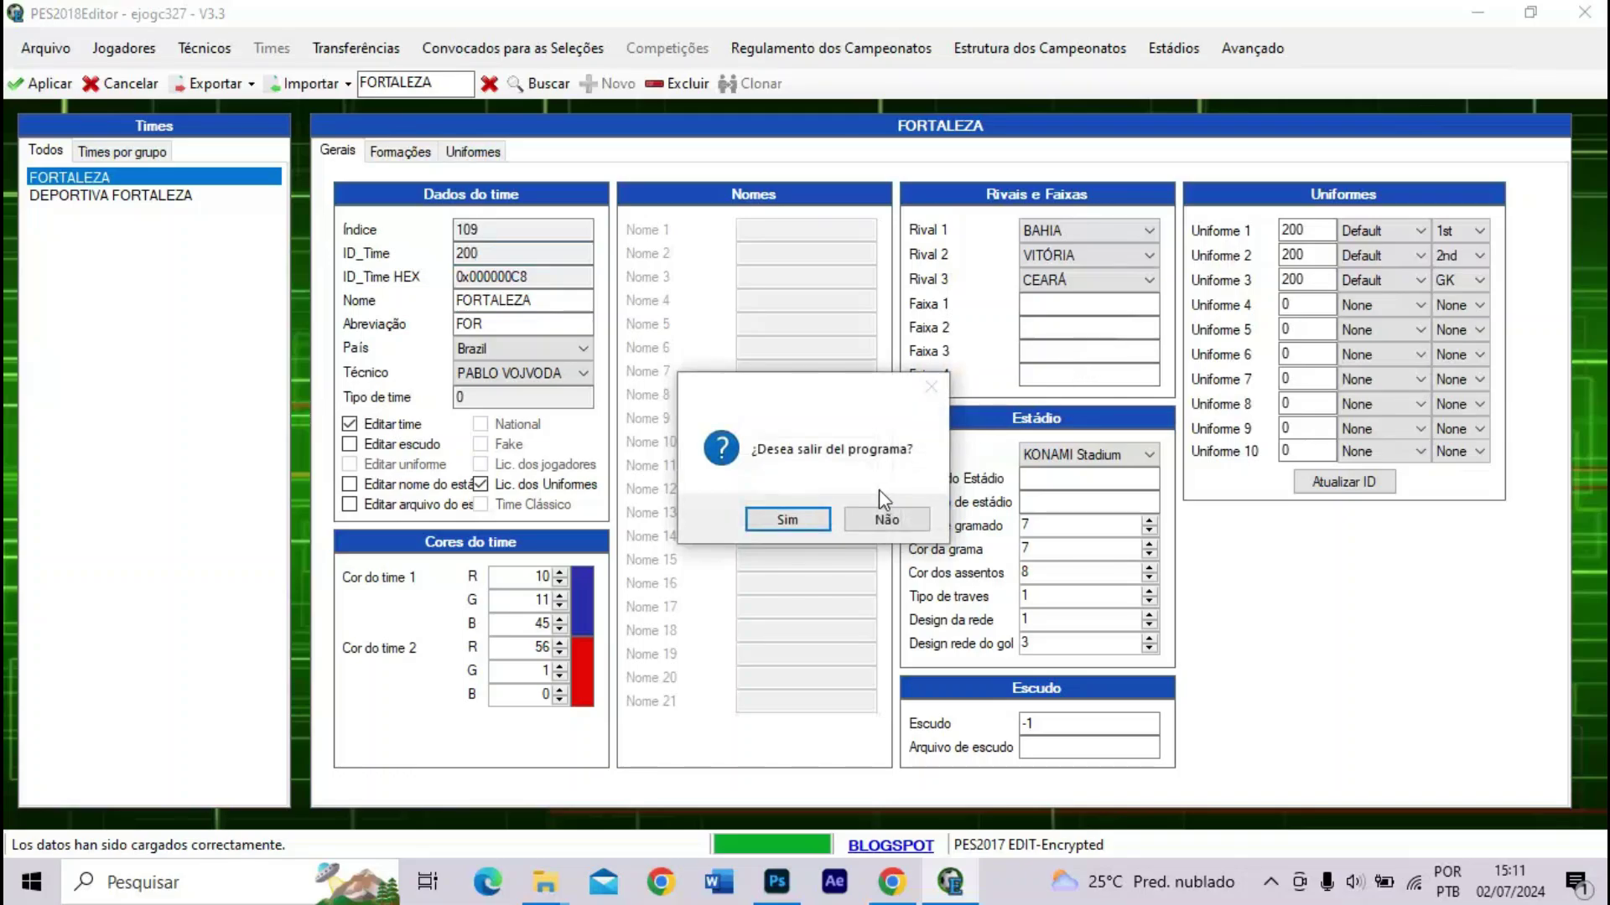
left_click(805, 521)
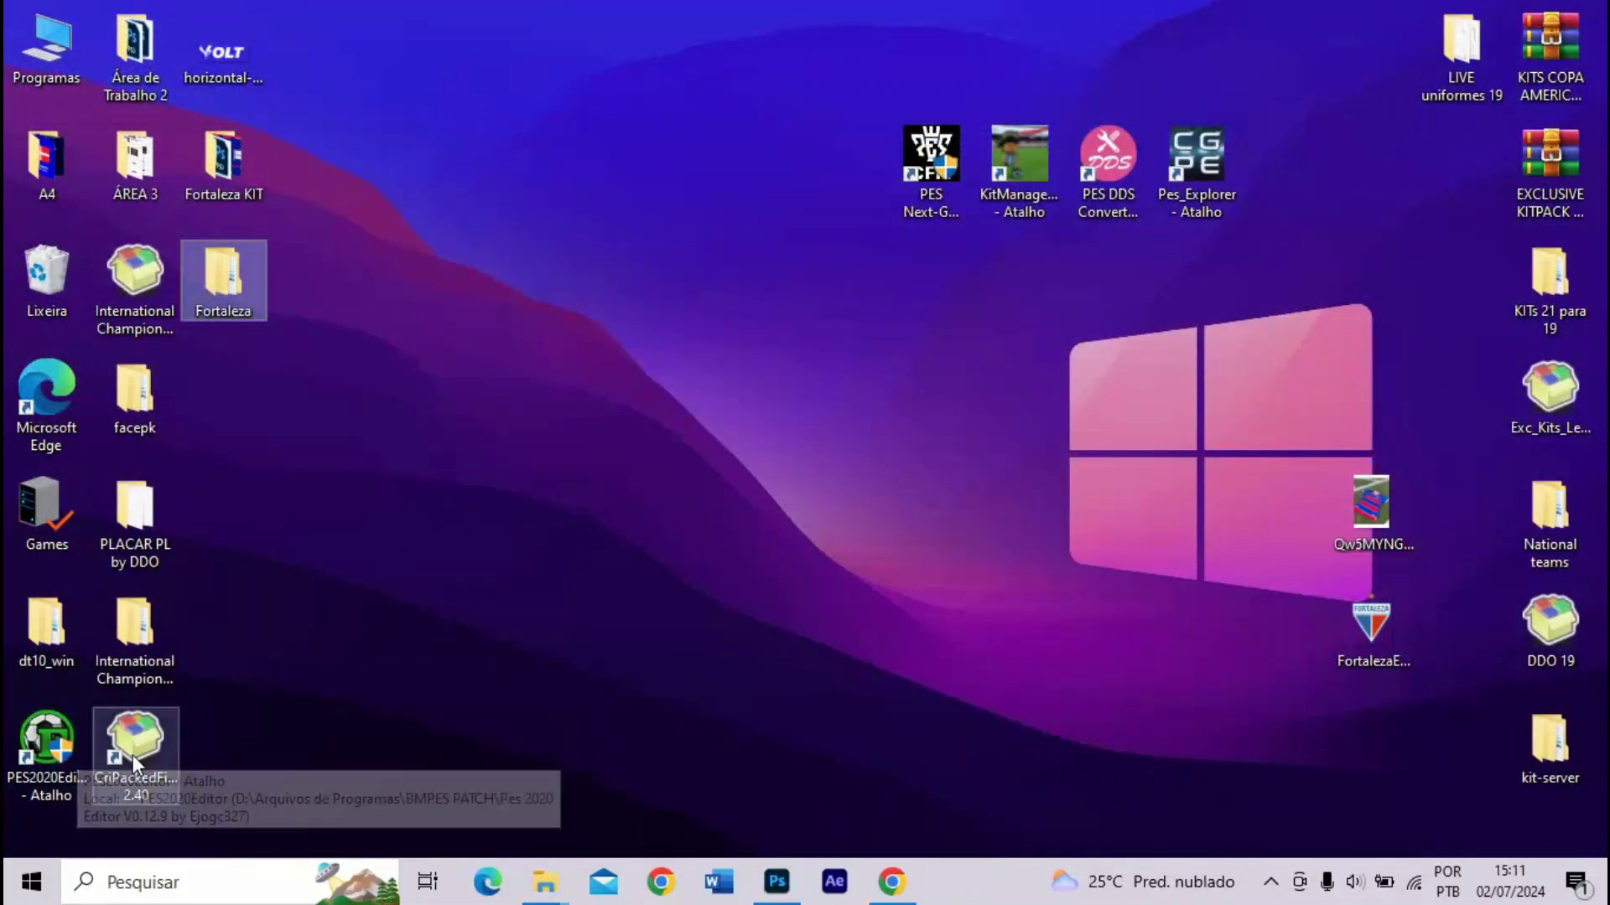
- Launch CRI Packed File Maker and load the desktop Fortaleza folder as the base directory
left_click(130, 748)
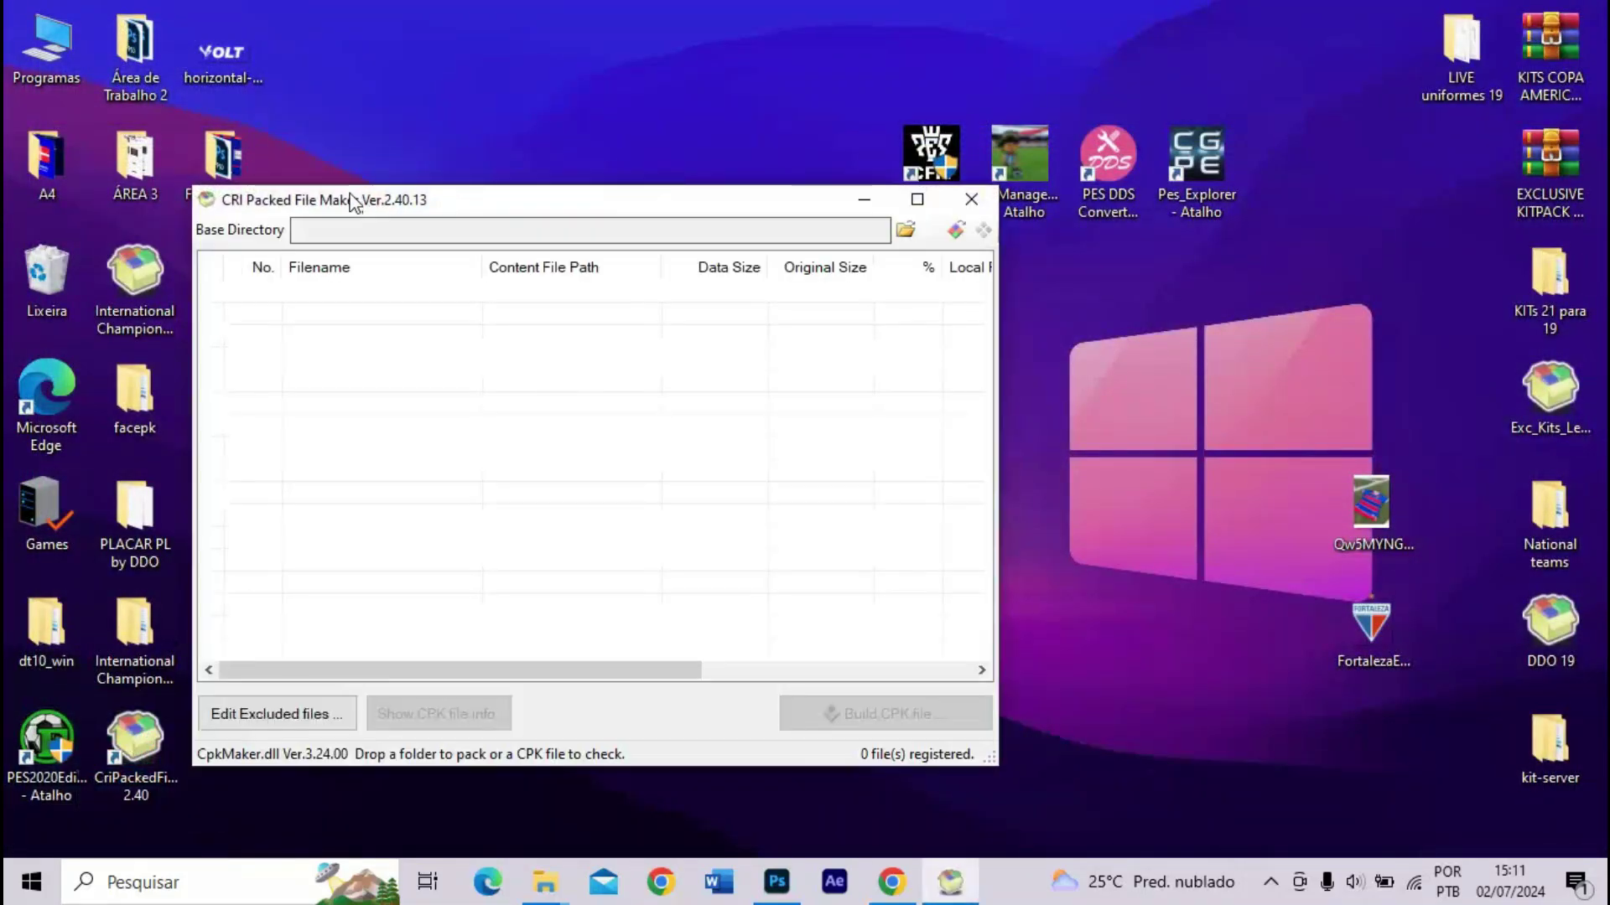
left_click_drag(359, 203, 521, 203)
left_click_drag(251, 272, 1023, 723)
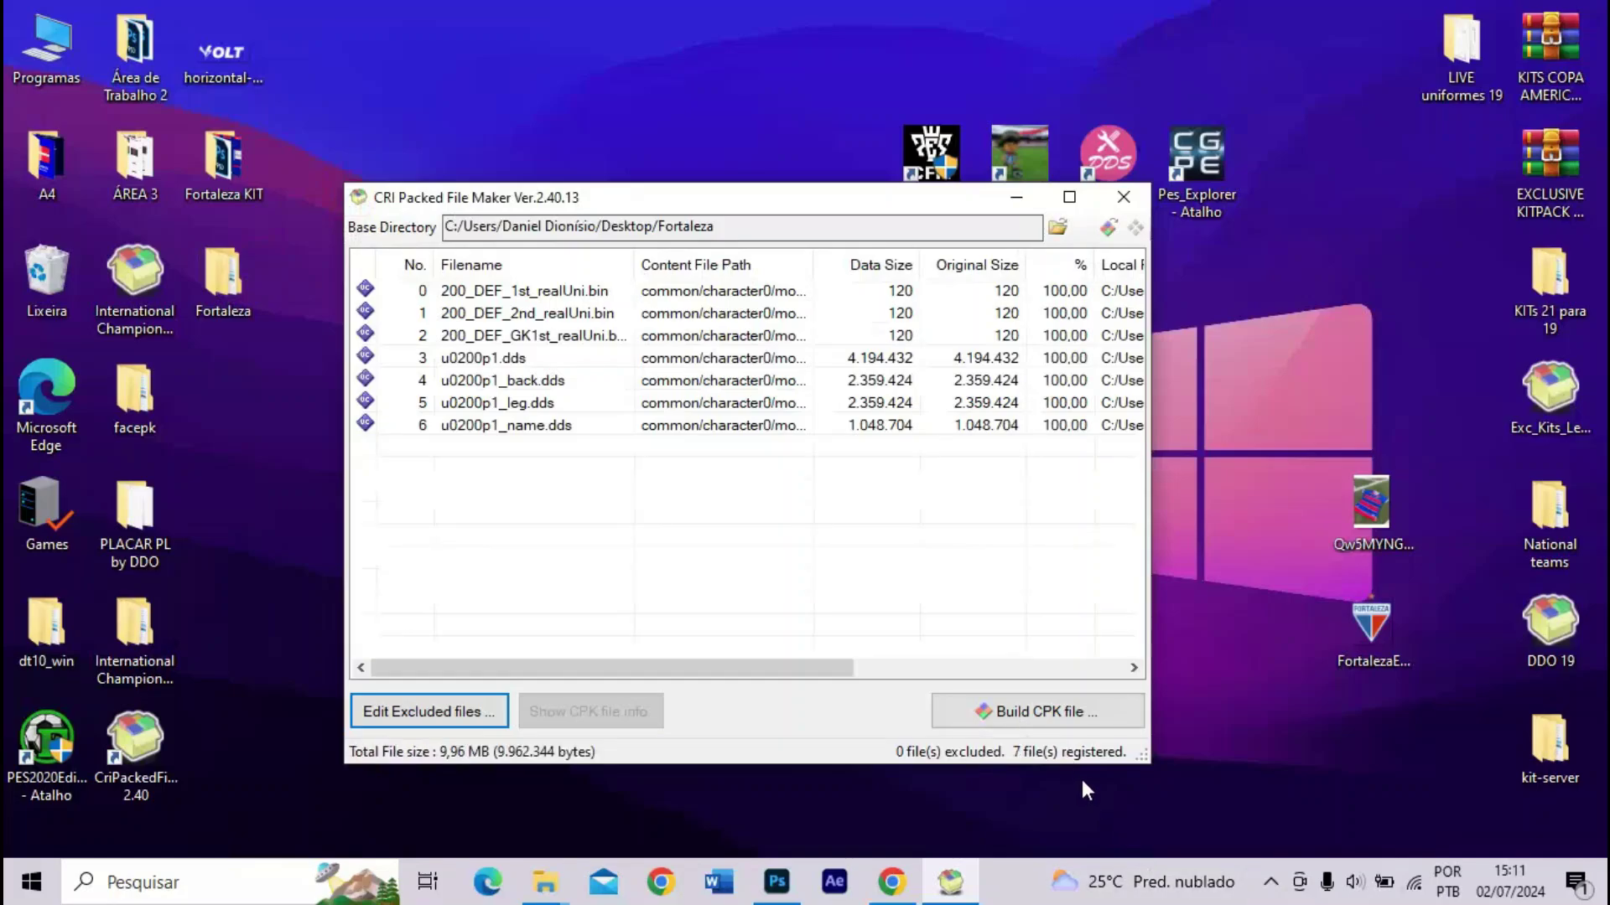
- Build Fortaleza.cpk on the desktop with Try Compression and ID + Filename mode, and exit CRI Packed File Maker
left_click(1057, 720)
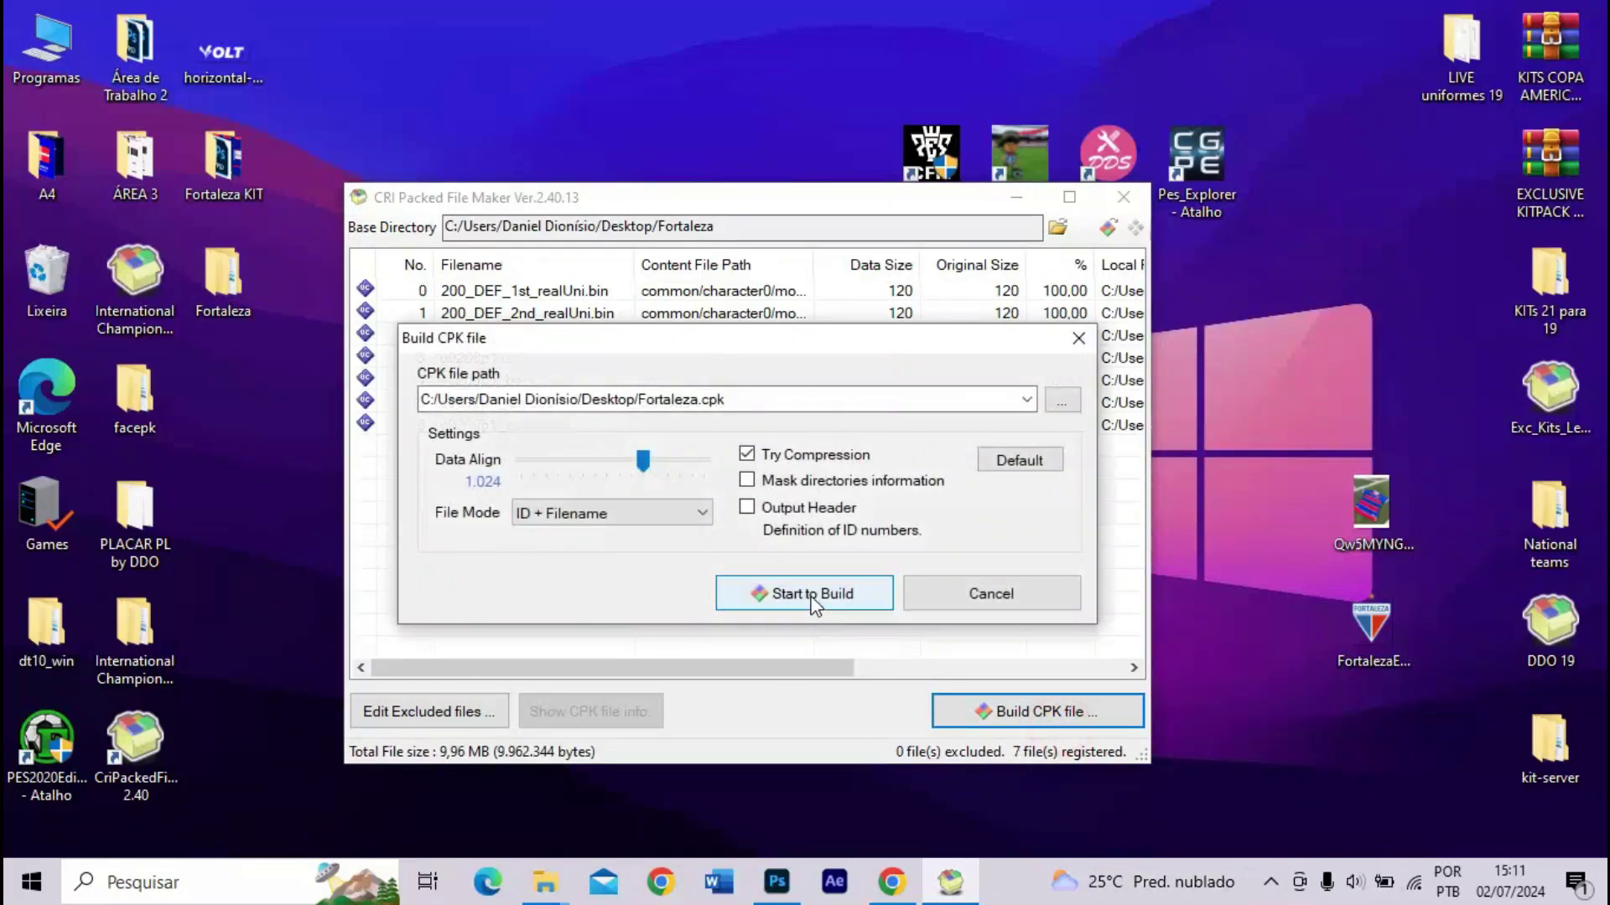
left_click(813, 595)
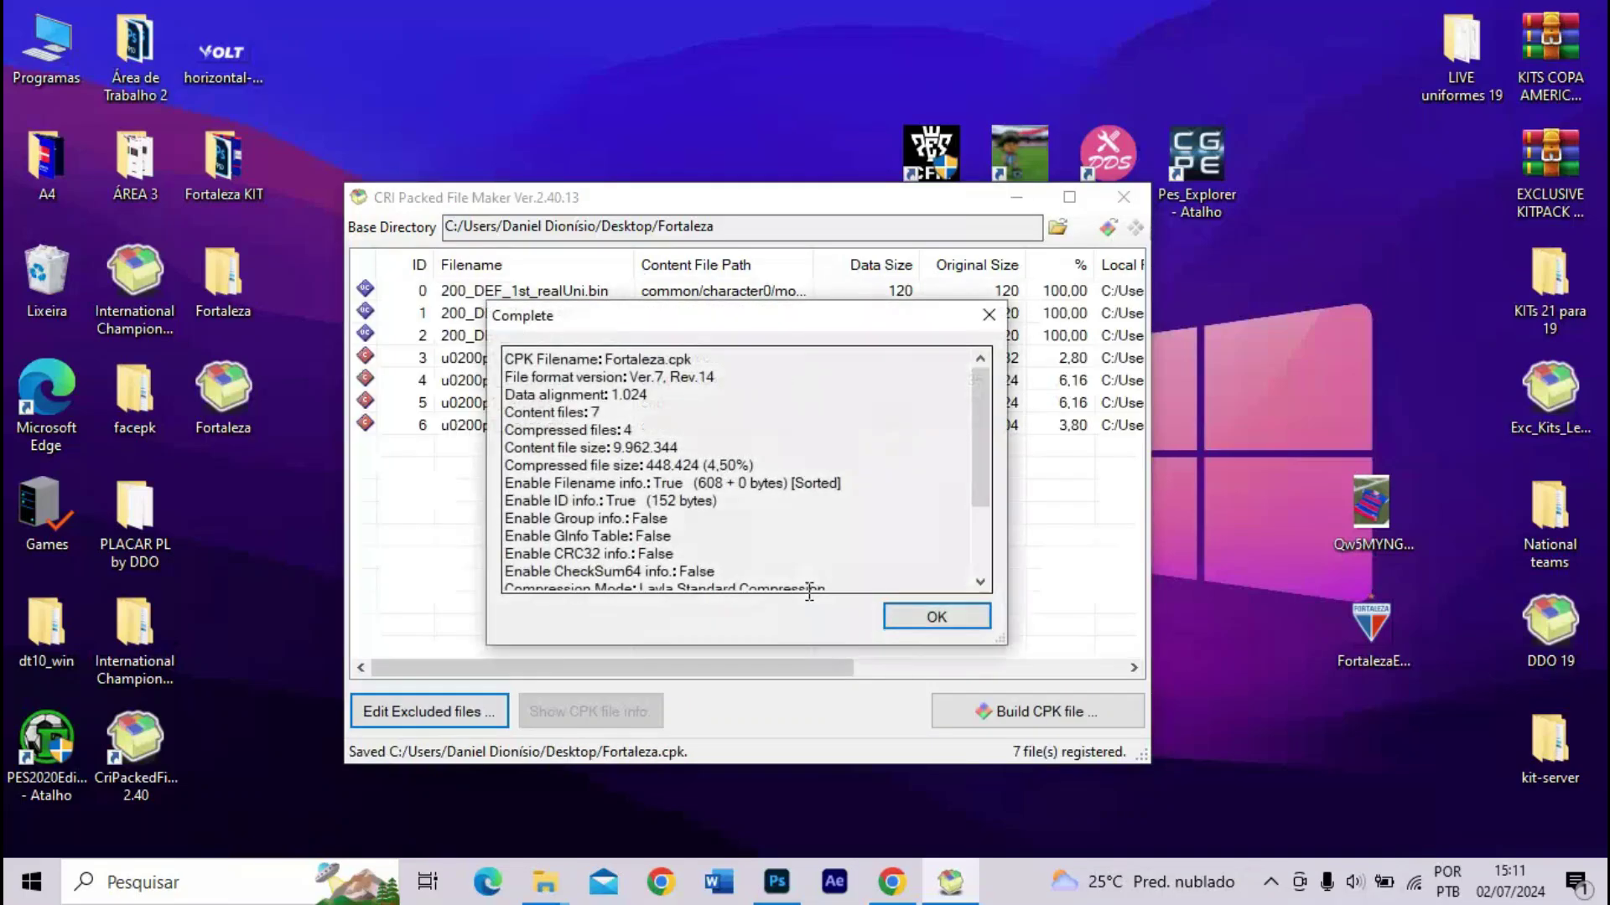
key("Return")
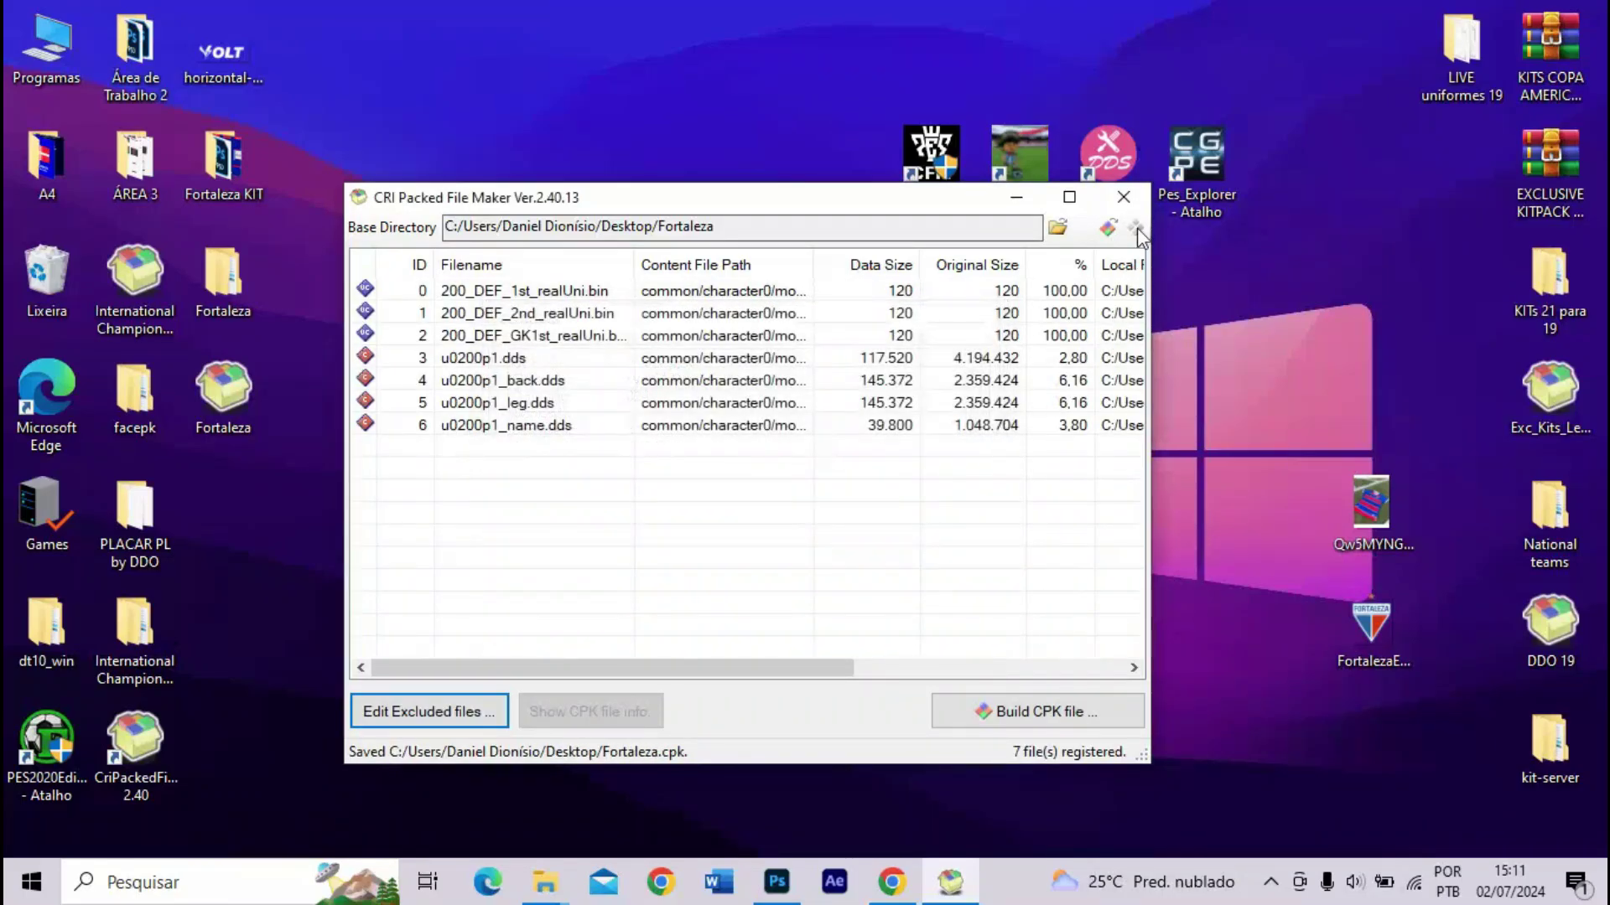
left_click(1142, 201)
left_click(993, 503)
- Switch to Photoshop, close u0109p3_back.png without saving and quit the program
left_click(776, 882)
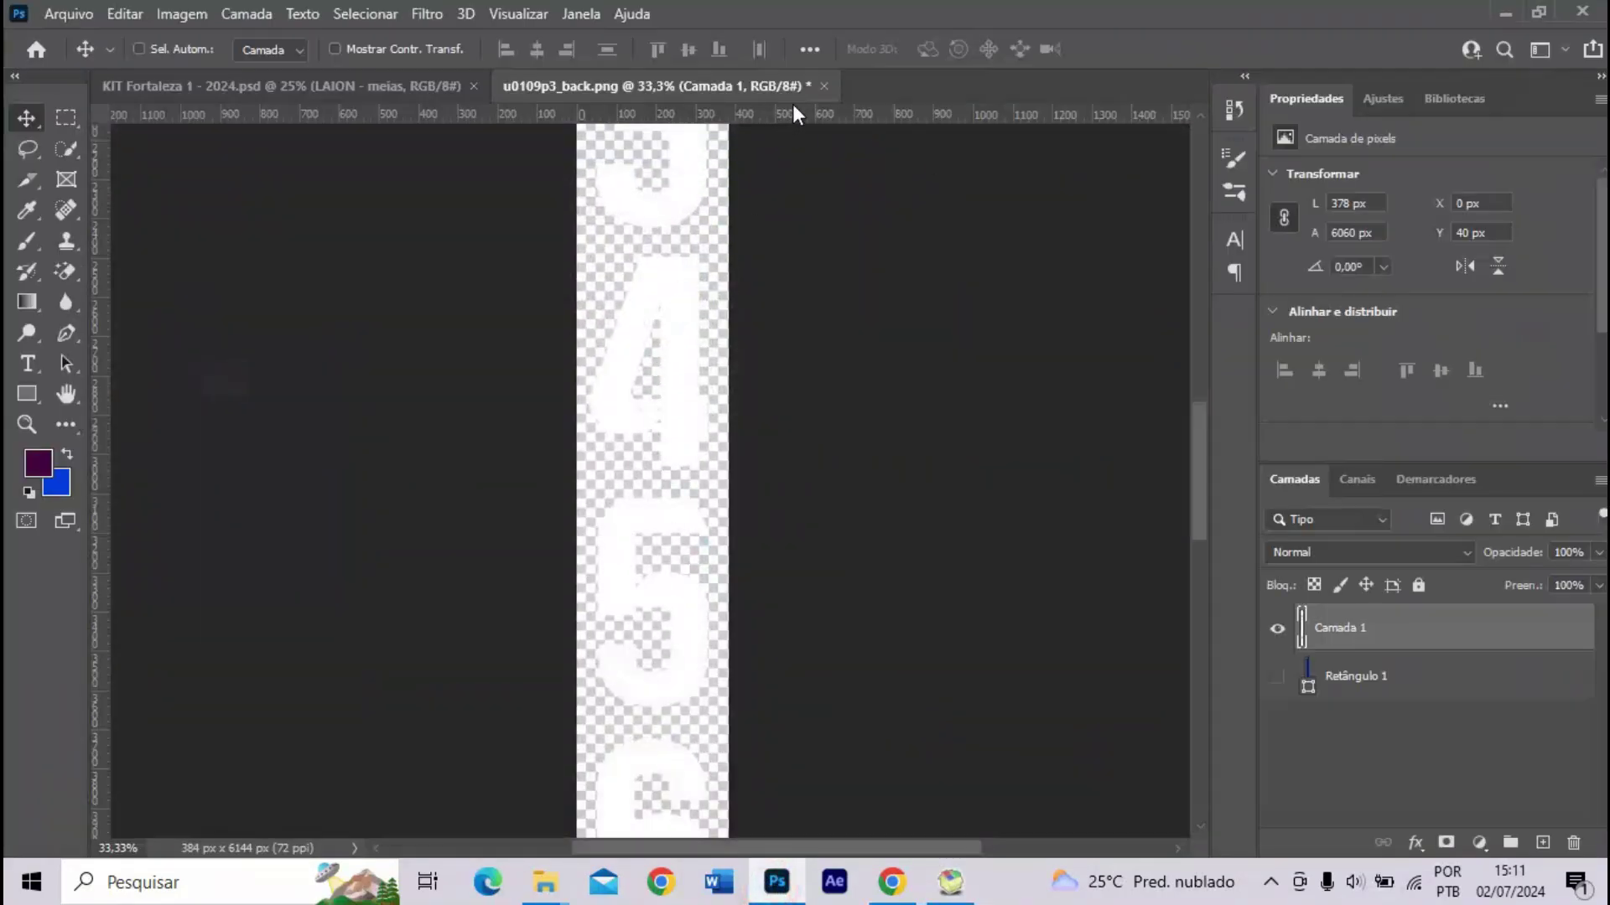
left_click(821, 88)
key("Tab")
key("Return")
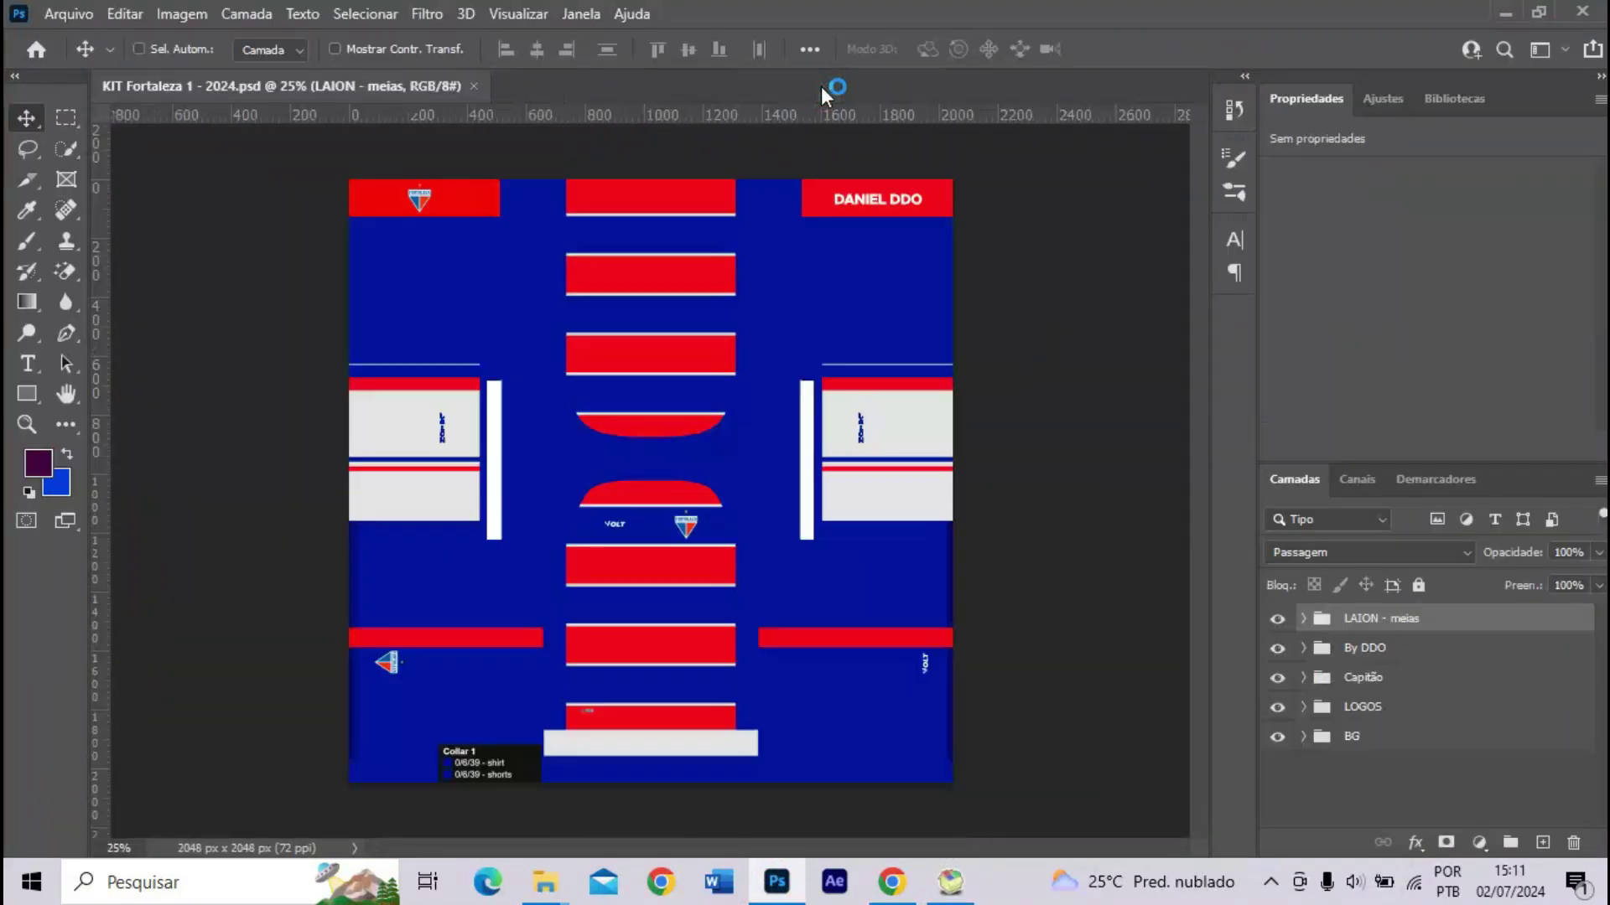
key("ctrl+q")
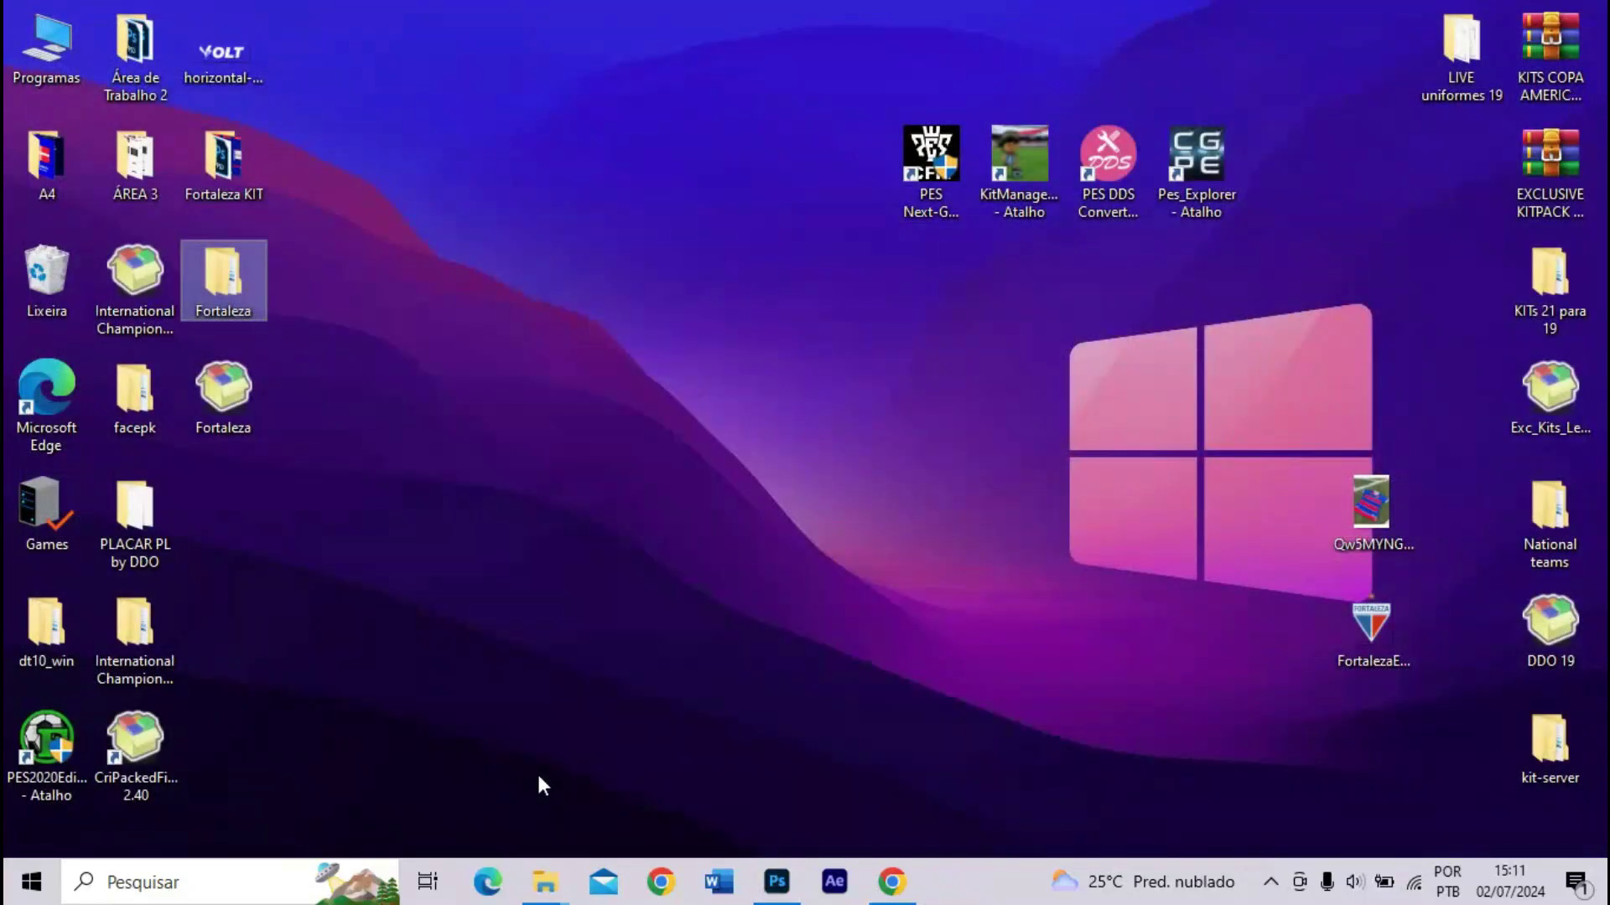
- Cut the Fortaleza CPK file on the desktop and close all the open folder windows
left_click_drag(207, 479, 218, 406)
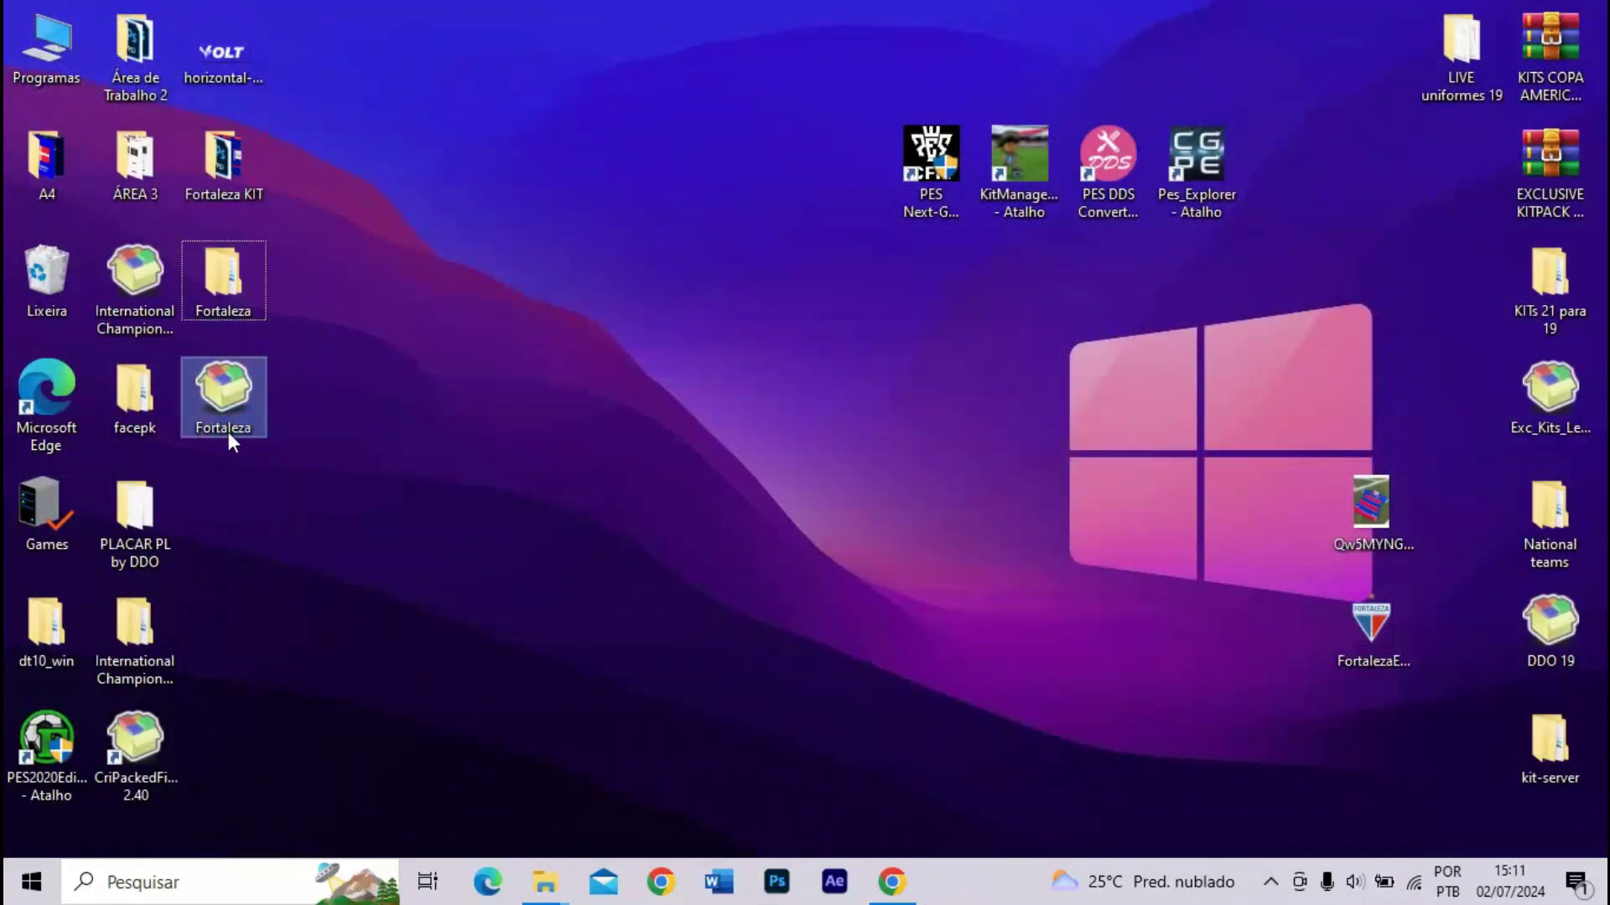
left_click(545, 881)
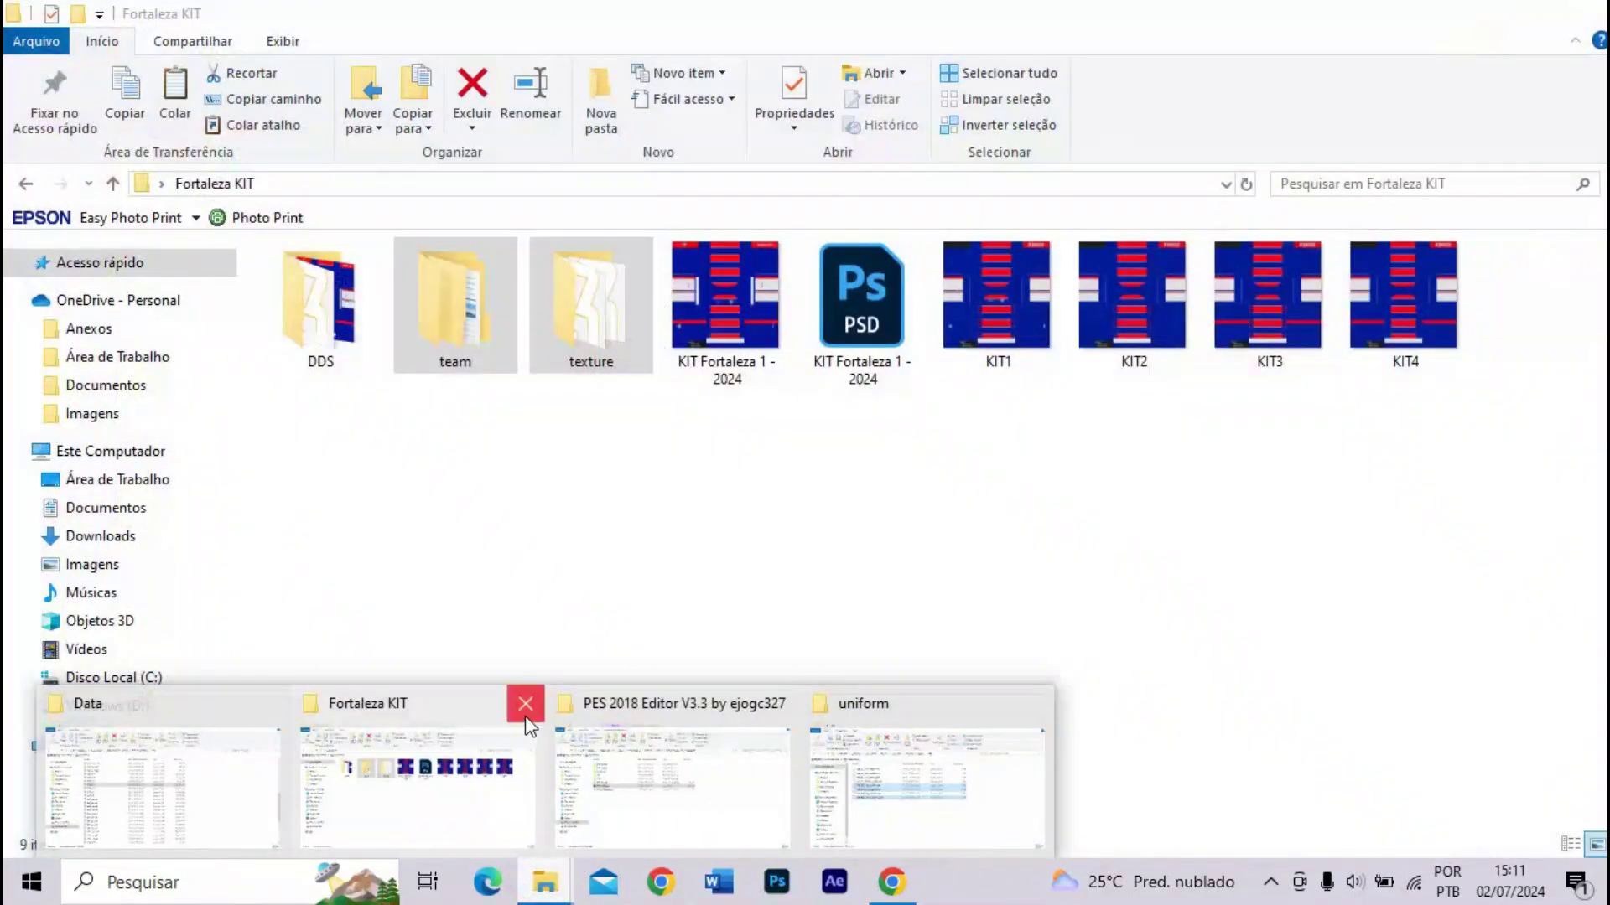
left_click(528, 705)
left_click(393, 704)
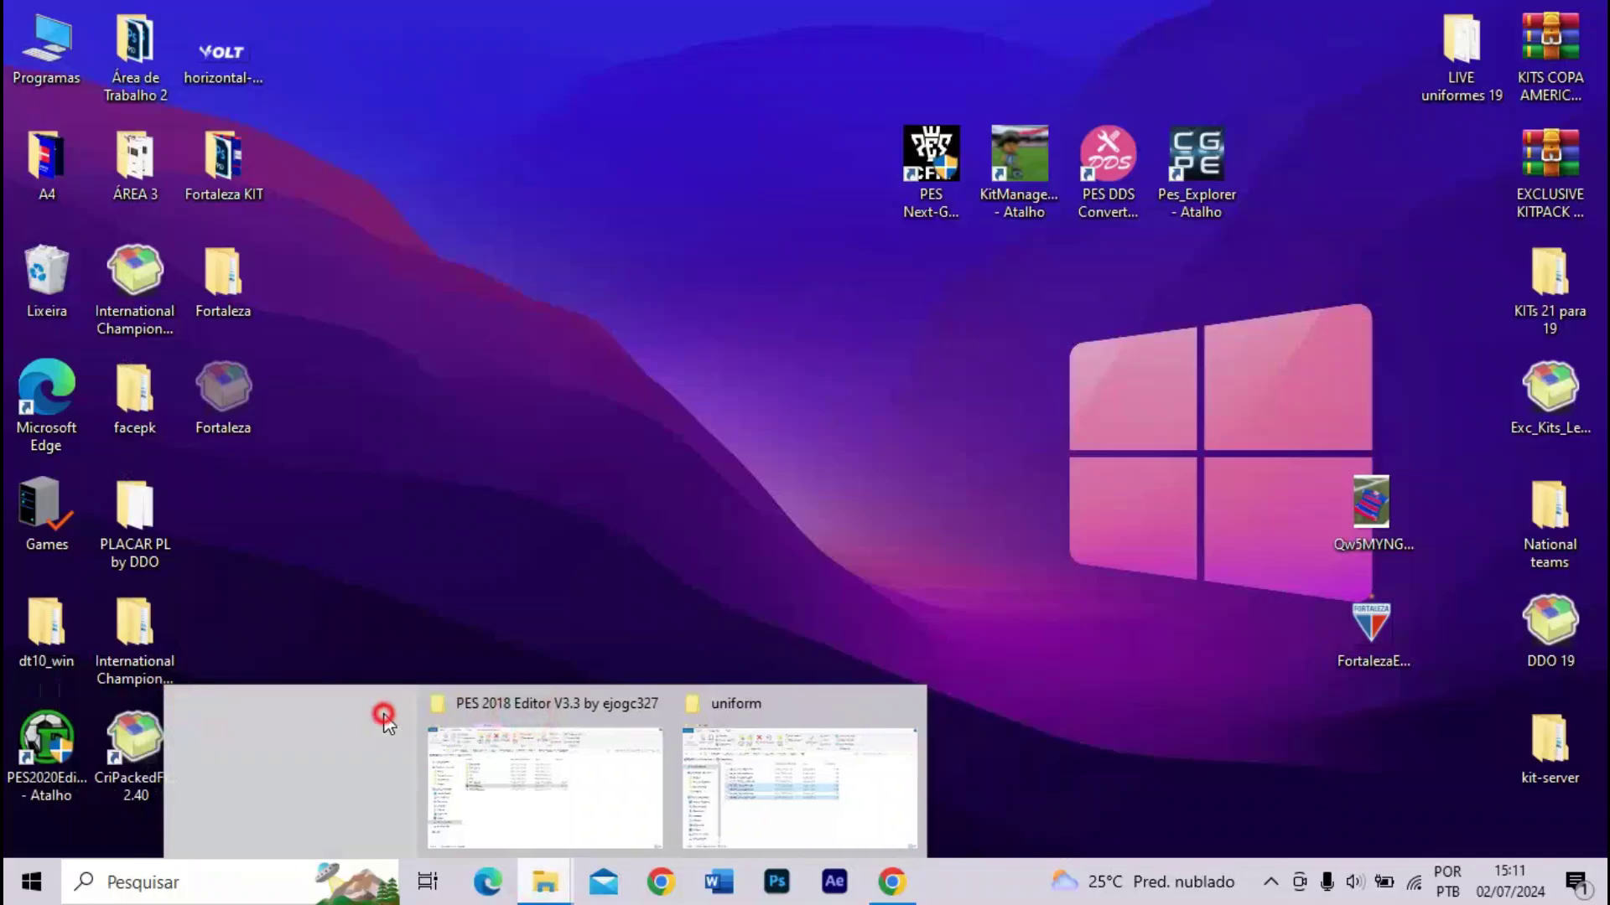
left_click(526, 704)
left_click(587, 754)
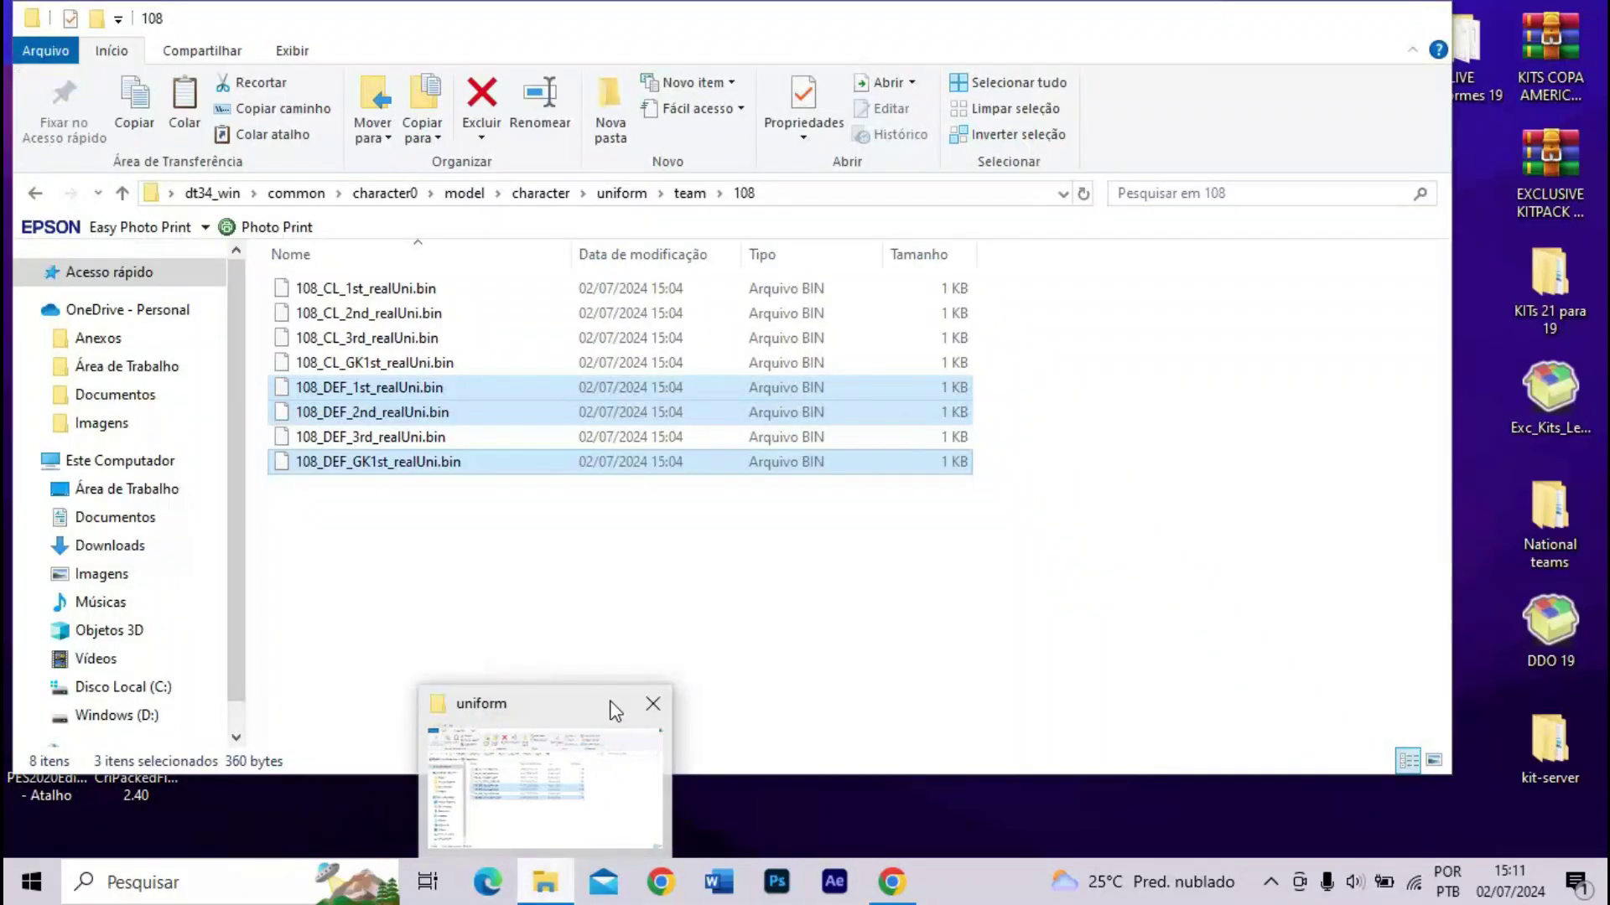
key("alt+Up")
key("alt+Up")
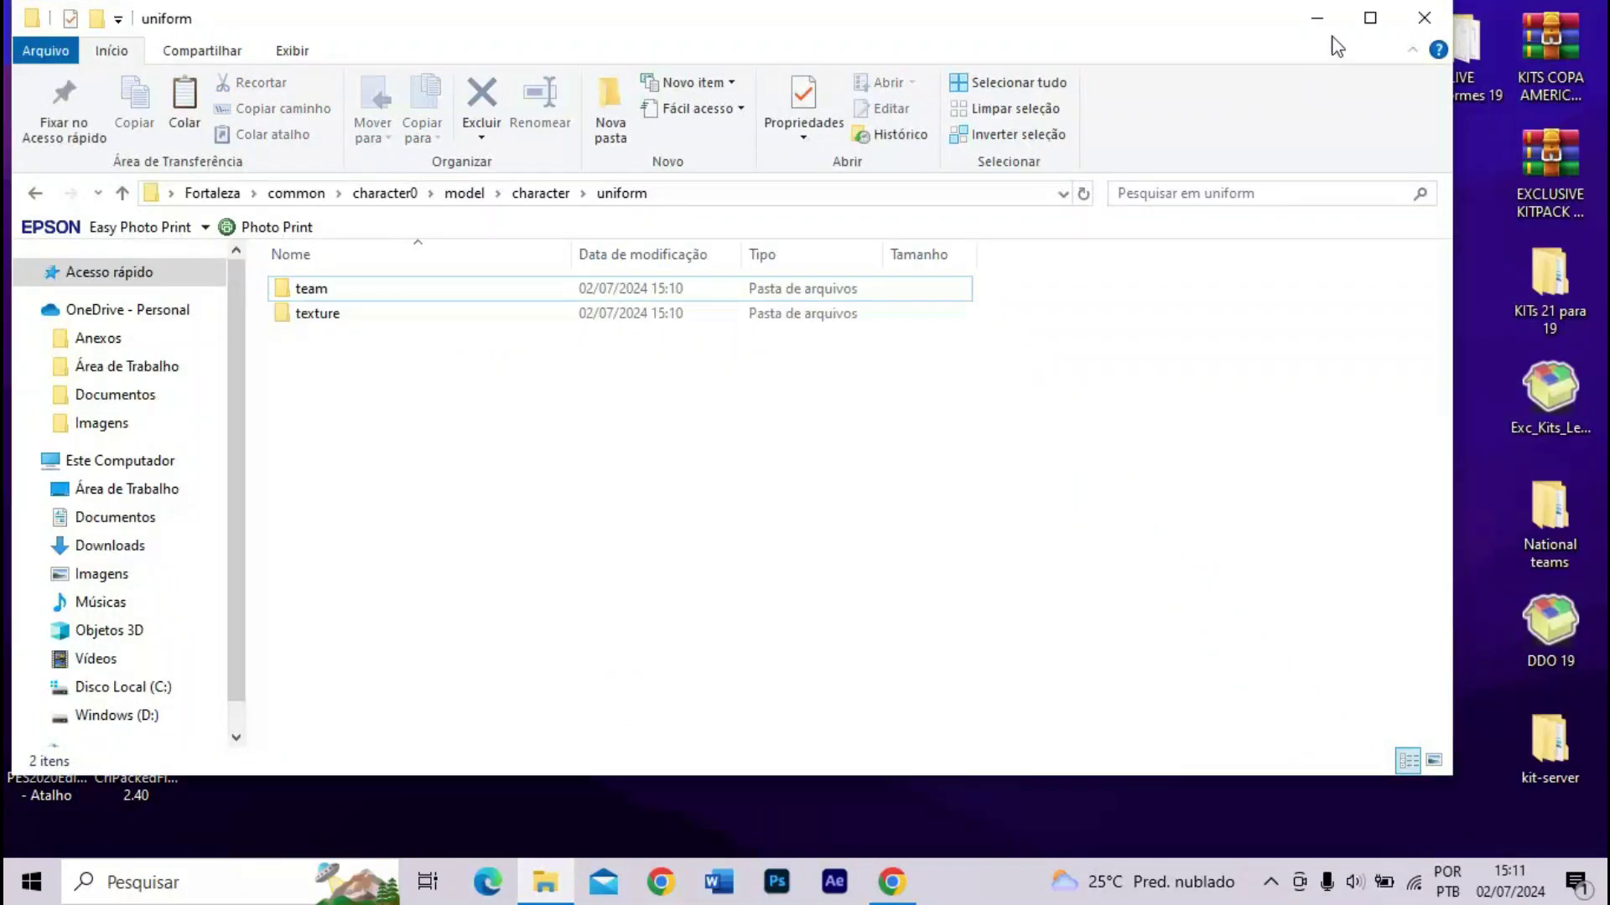
left_click(1424, 17)
- Open the PES 17 - DDO PES installation folder and move the cut Fortaleza CPK into its download folder with administrator permission
double_click(42, 511)
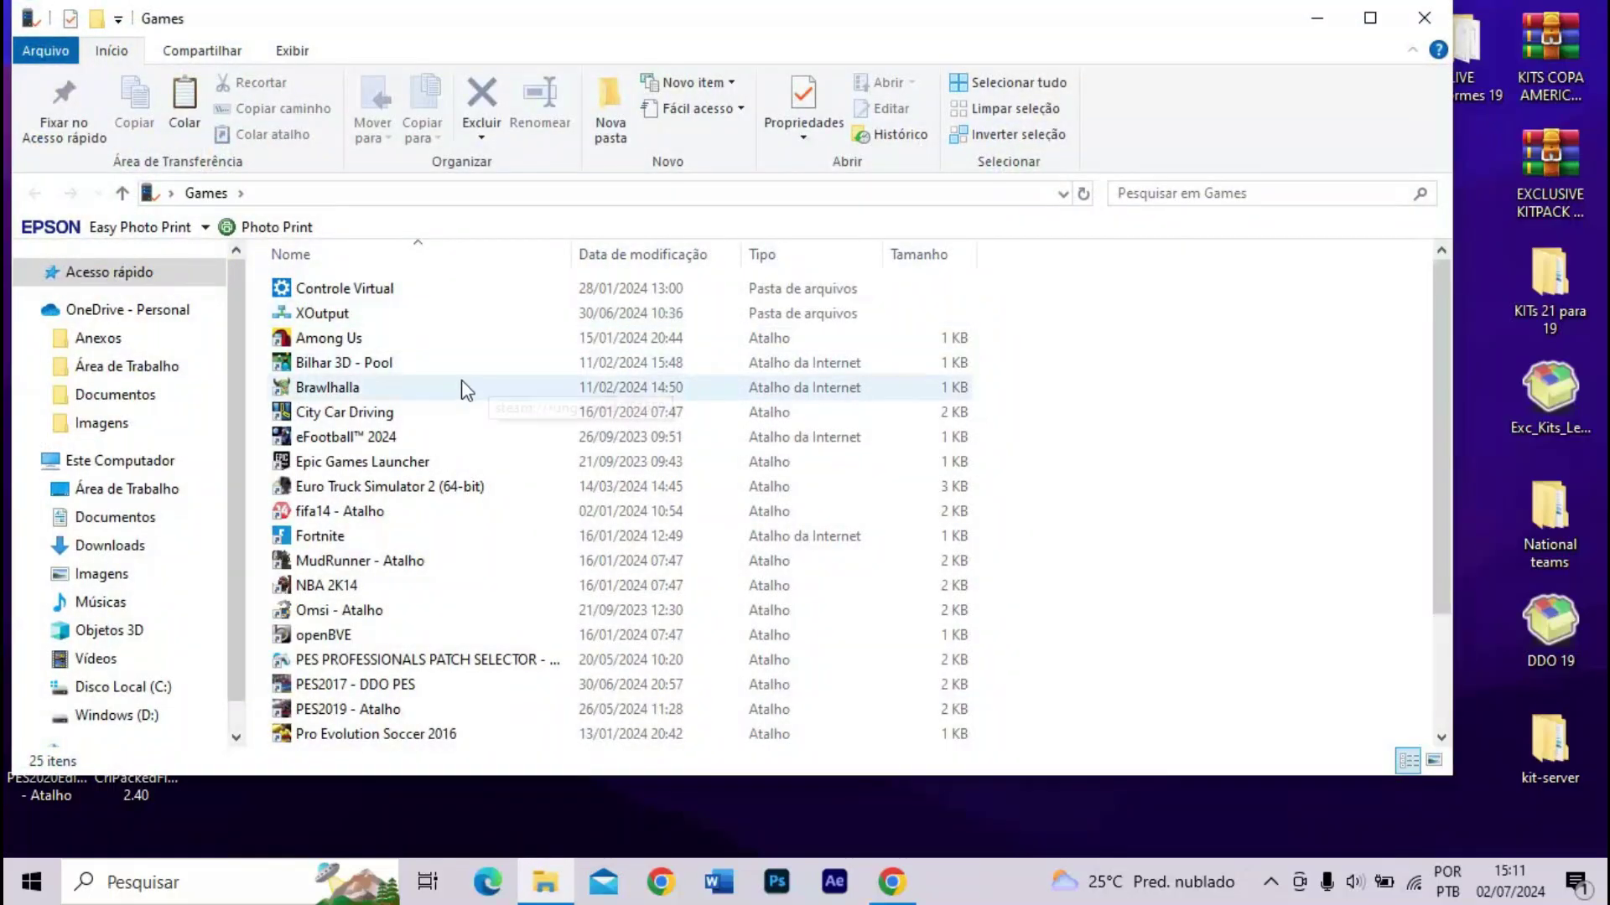
right_click(374, 684)
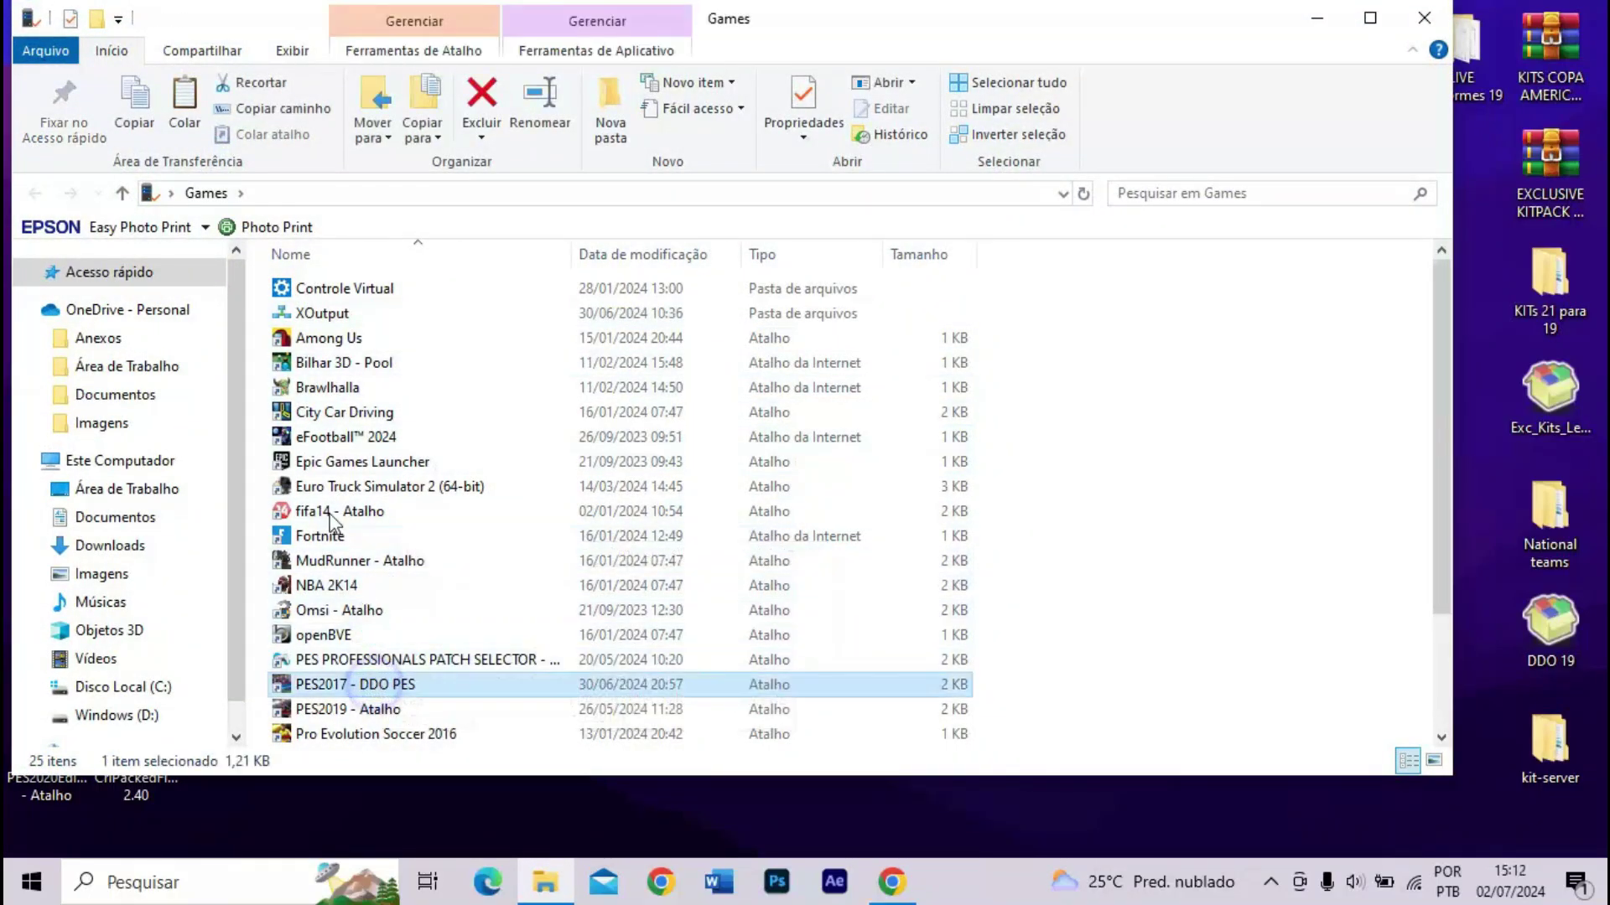
left_click(105, 131)
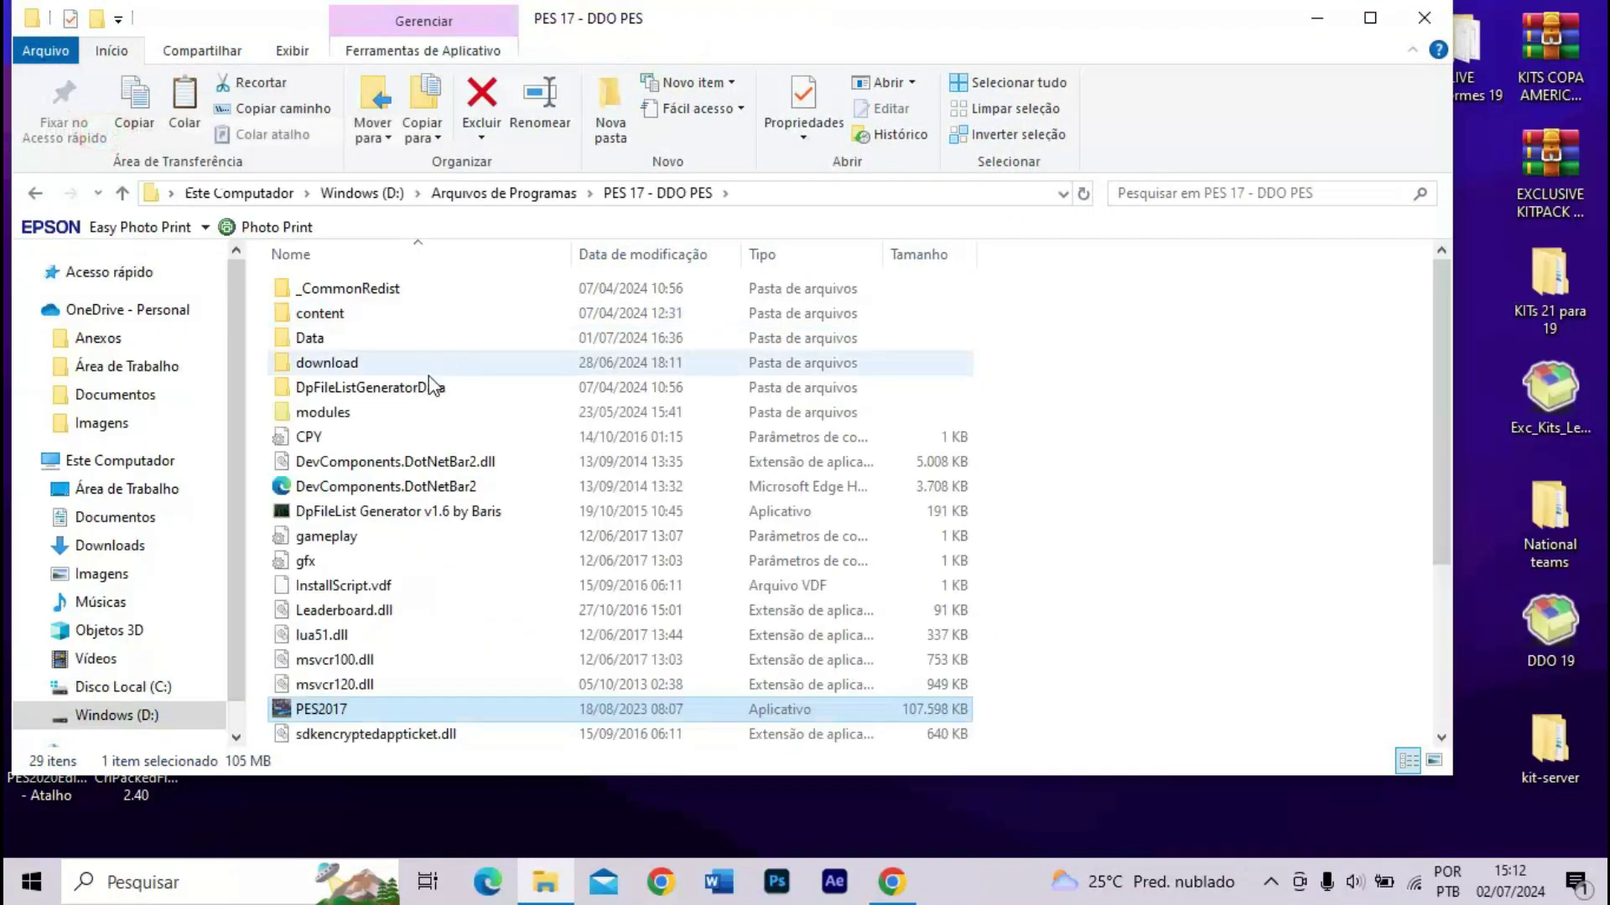
double_click(428, 369)
key("ctrl+v")
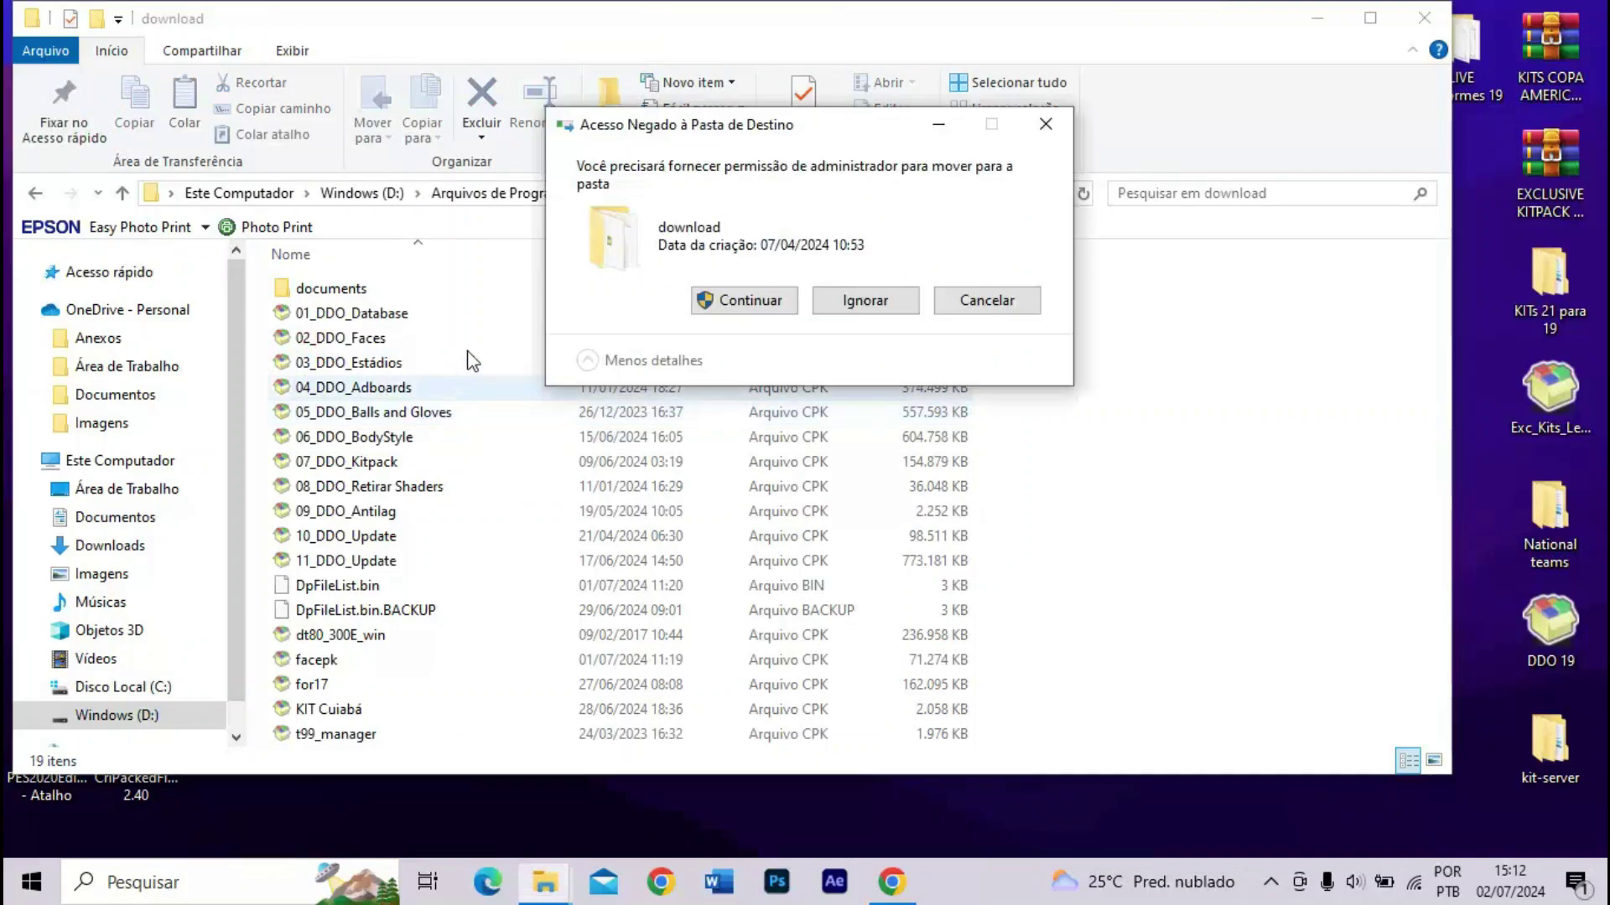
left_click(779, 294)
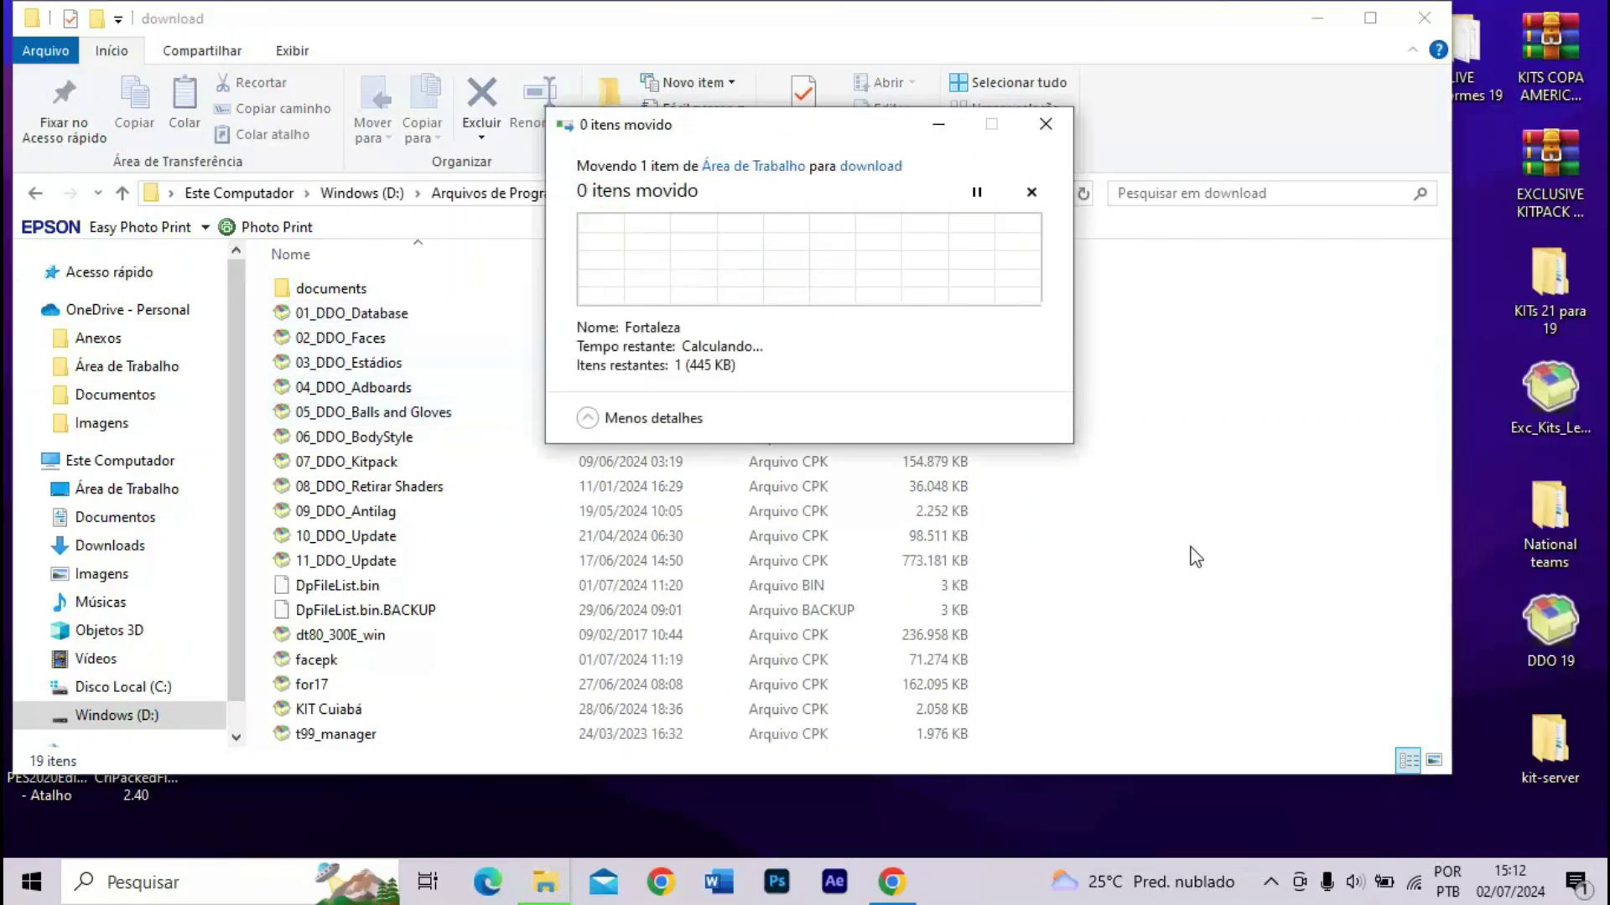
left_click(1224, 552)
- Run DpFileList Generator v1.6 as administrator from the game's main folder, include Fortaleza.cpk, generate DpFileList.bin and exit the generator
key("alt+Up")
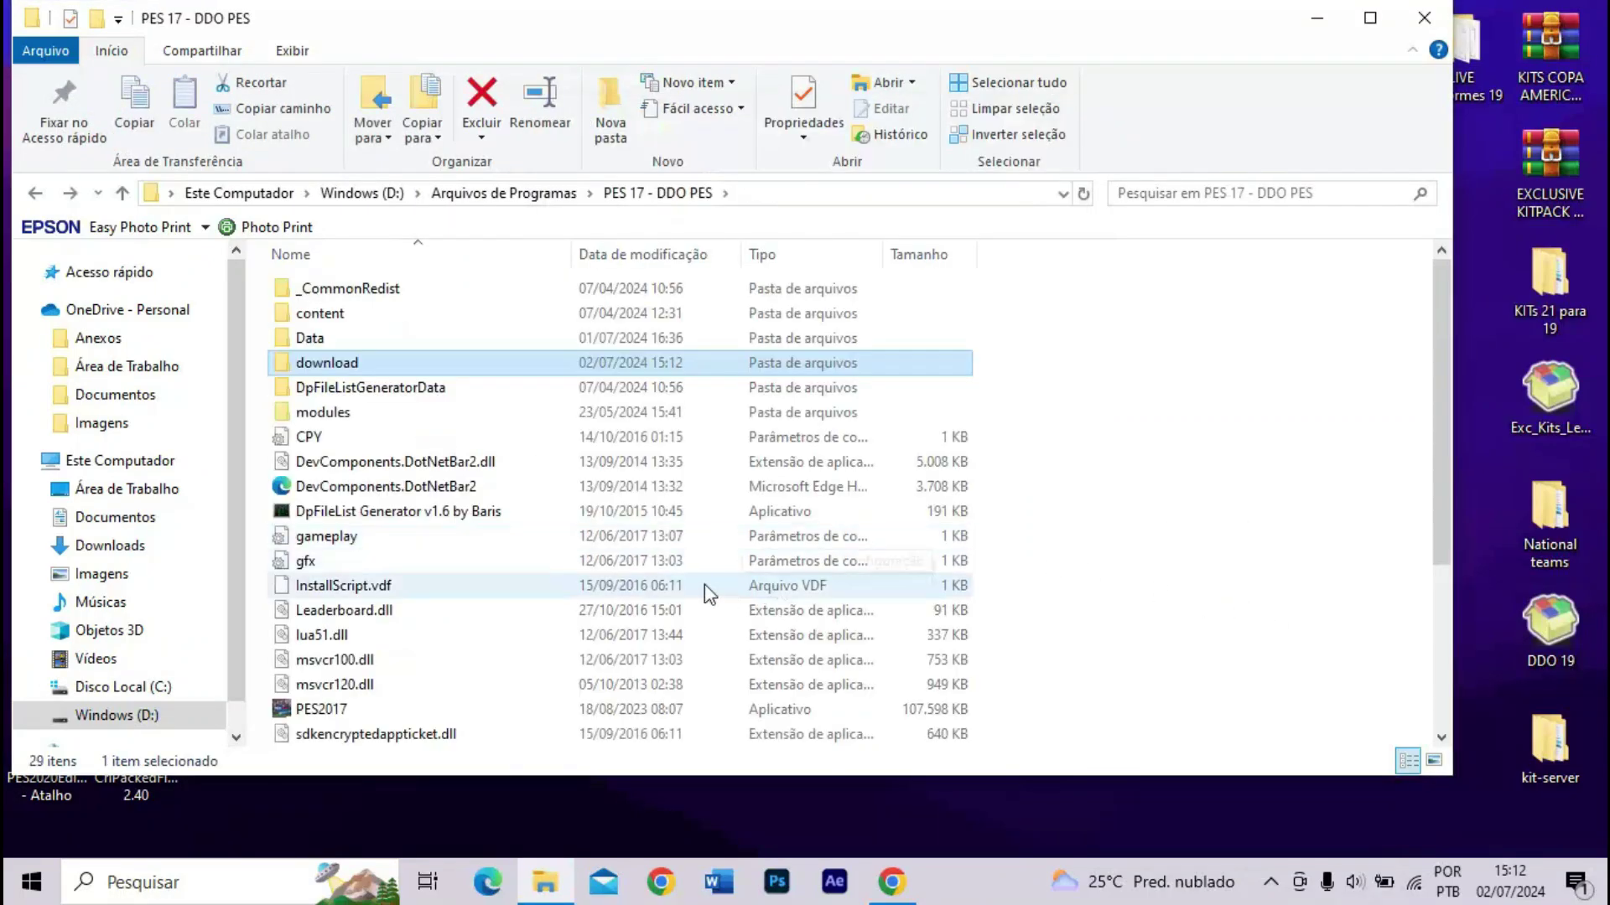
right_click(319, 437)
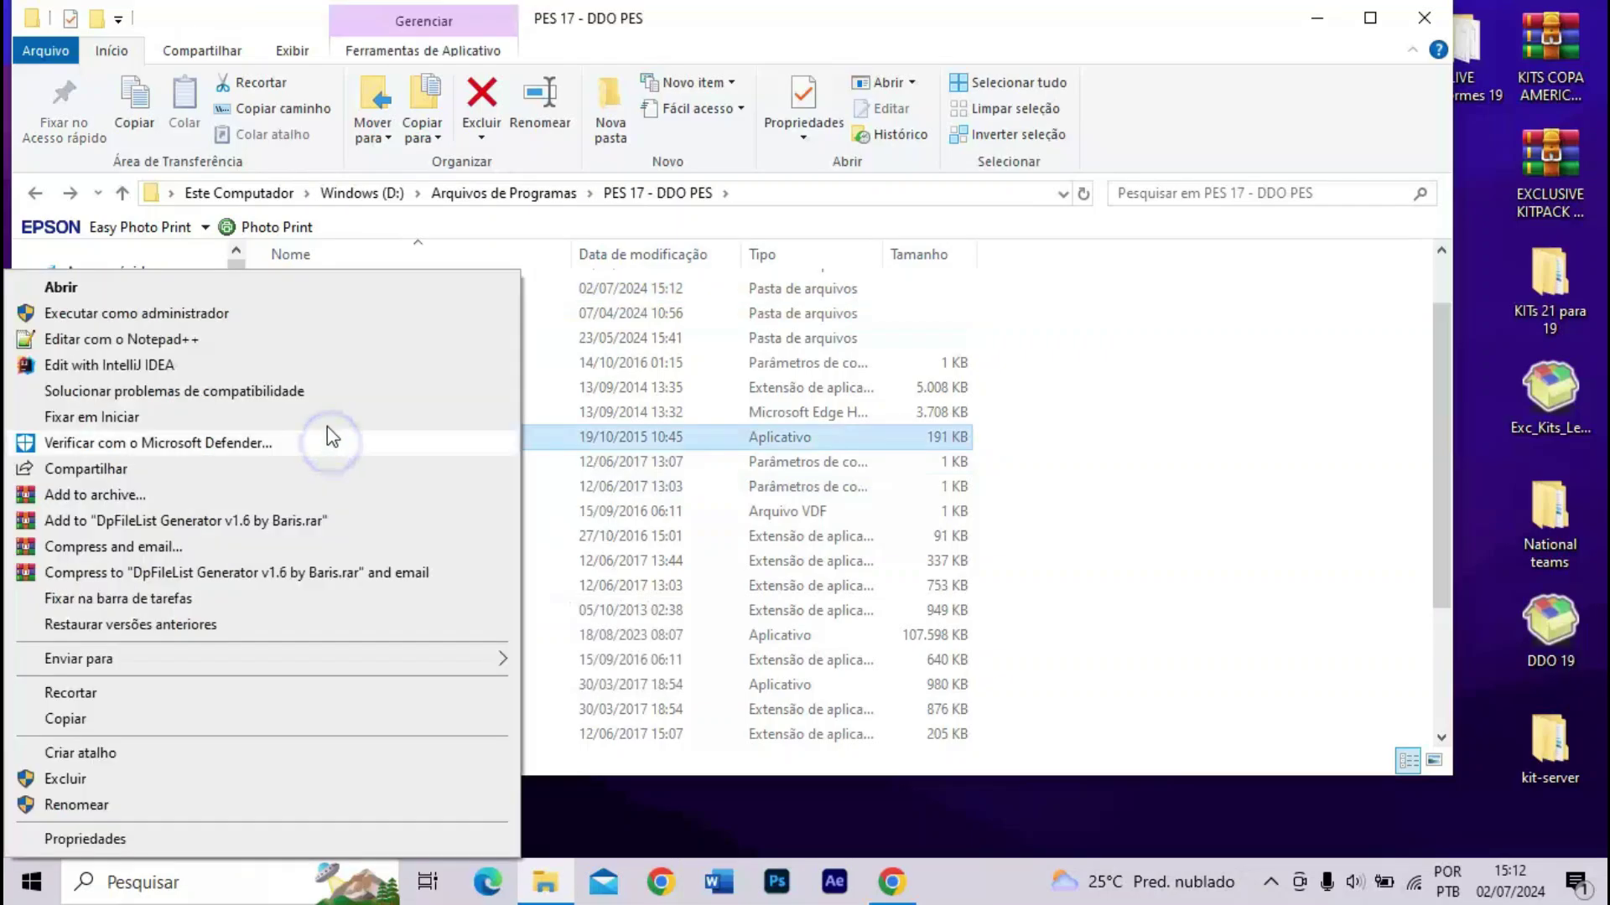
left_click(210, 311)
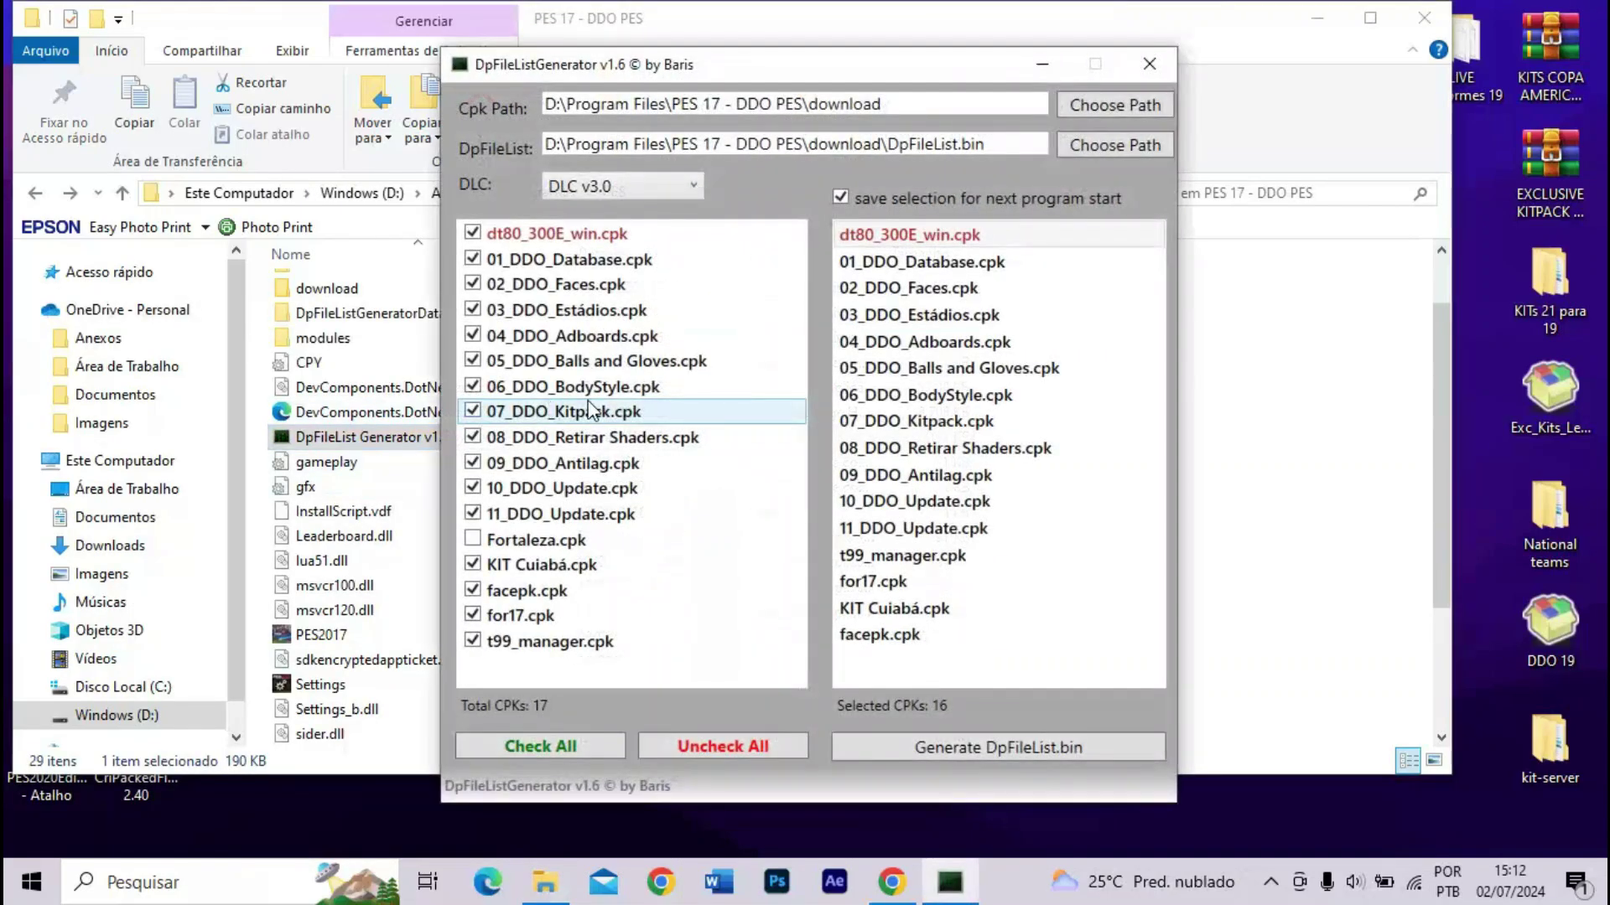
left_click(503, 540)
left_click(1030, 749)
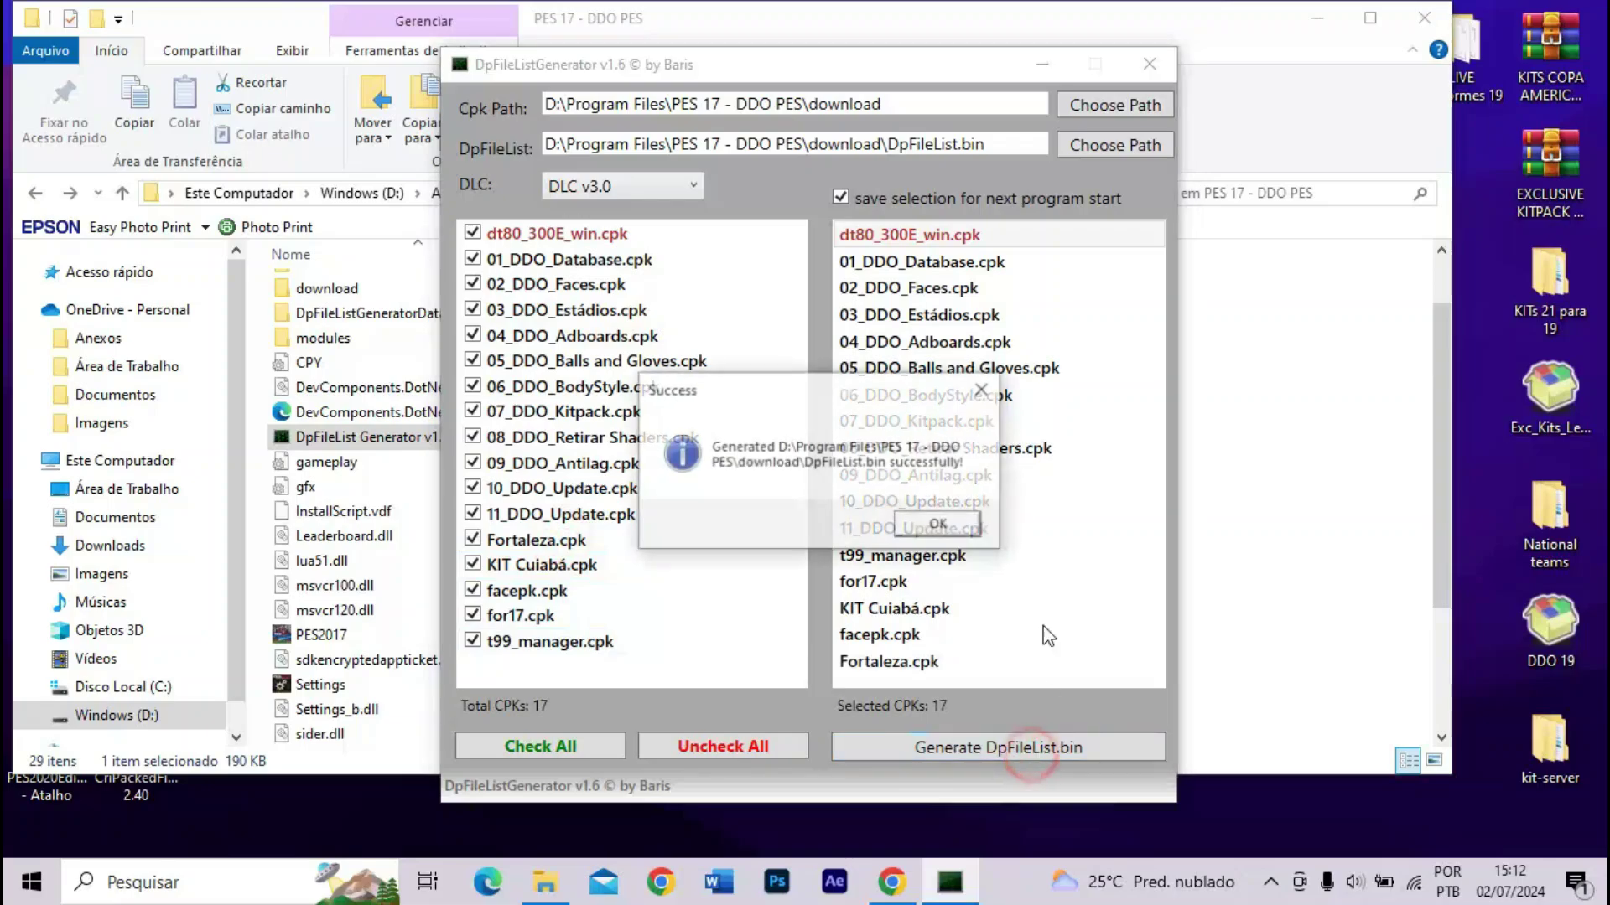
key("Return")
left_click(1149, 63)
- Launch PES2017 from the game folder and close the folder window
scroll(310, 545, "down", 3)
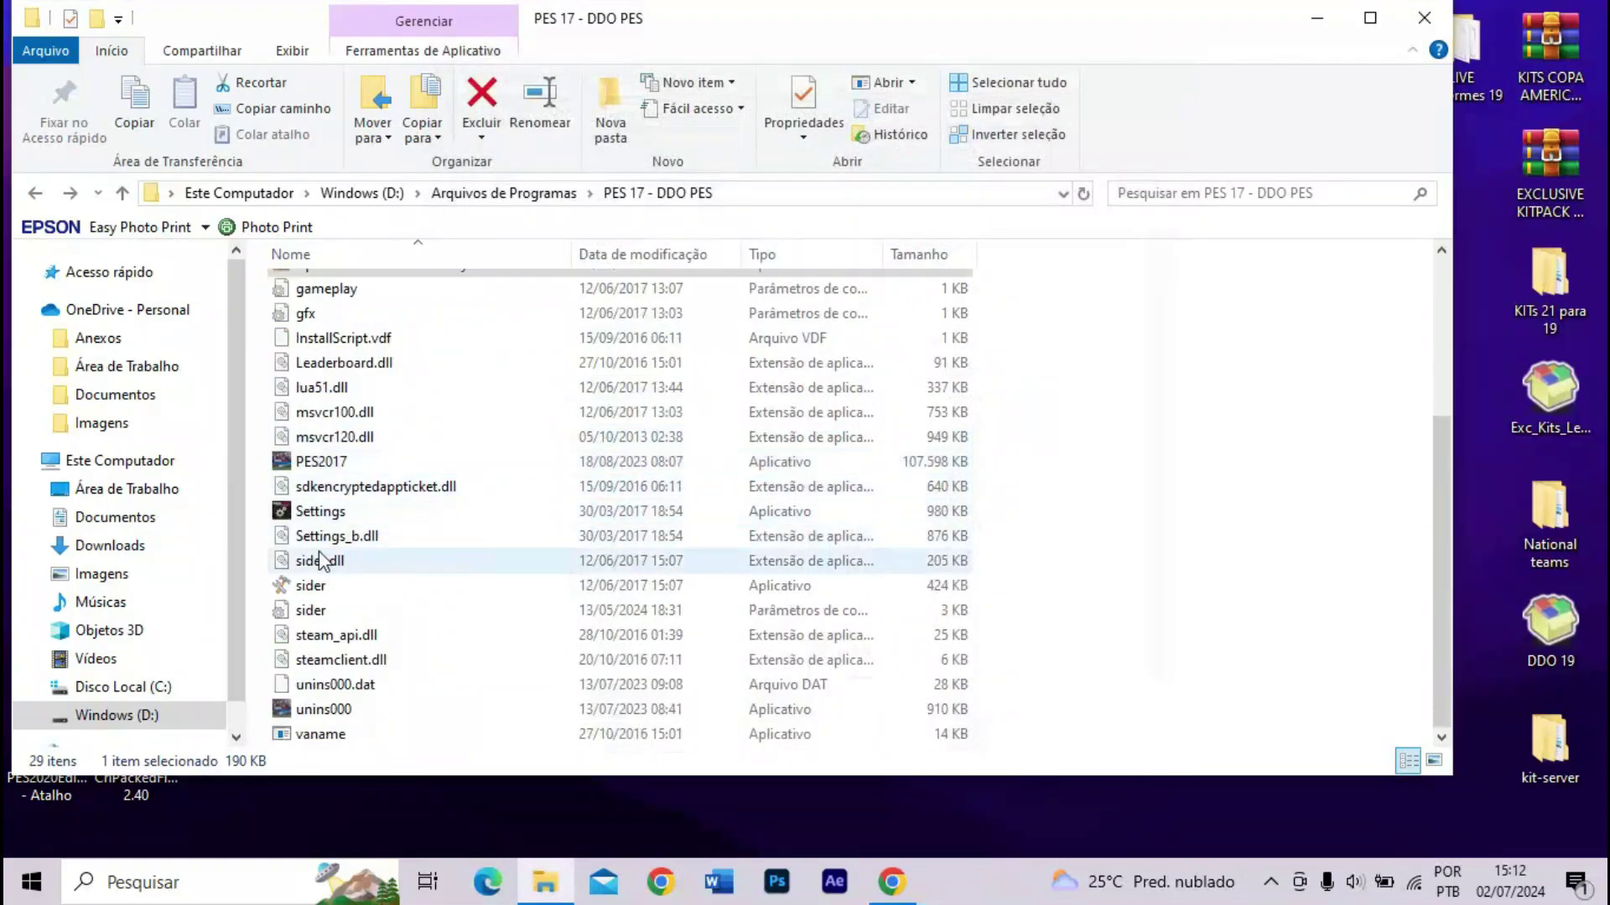
double_click(285, 461)
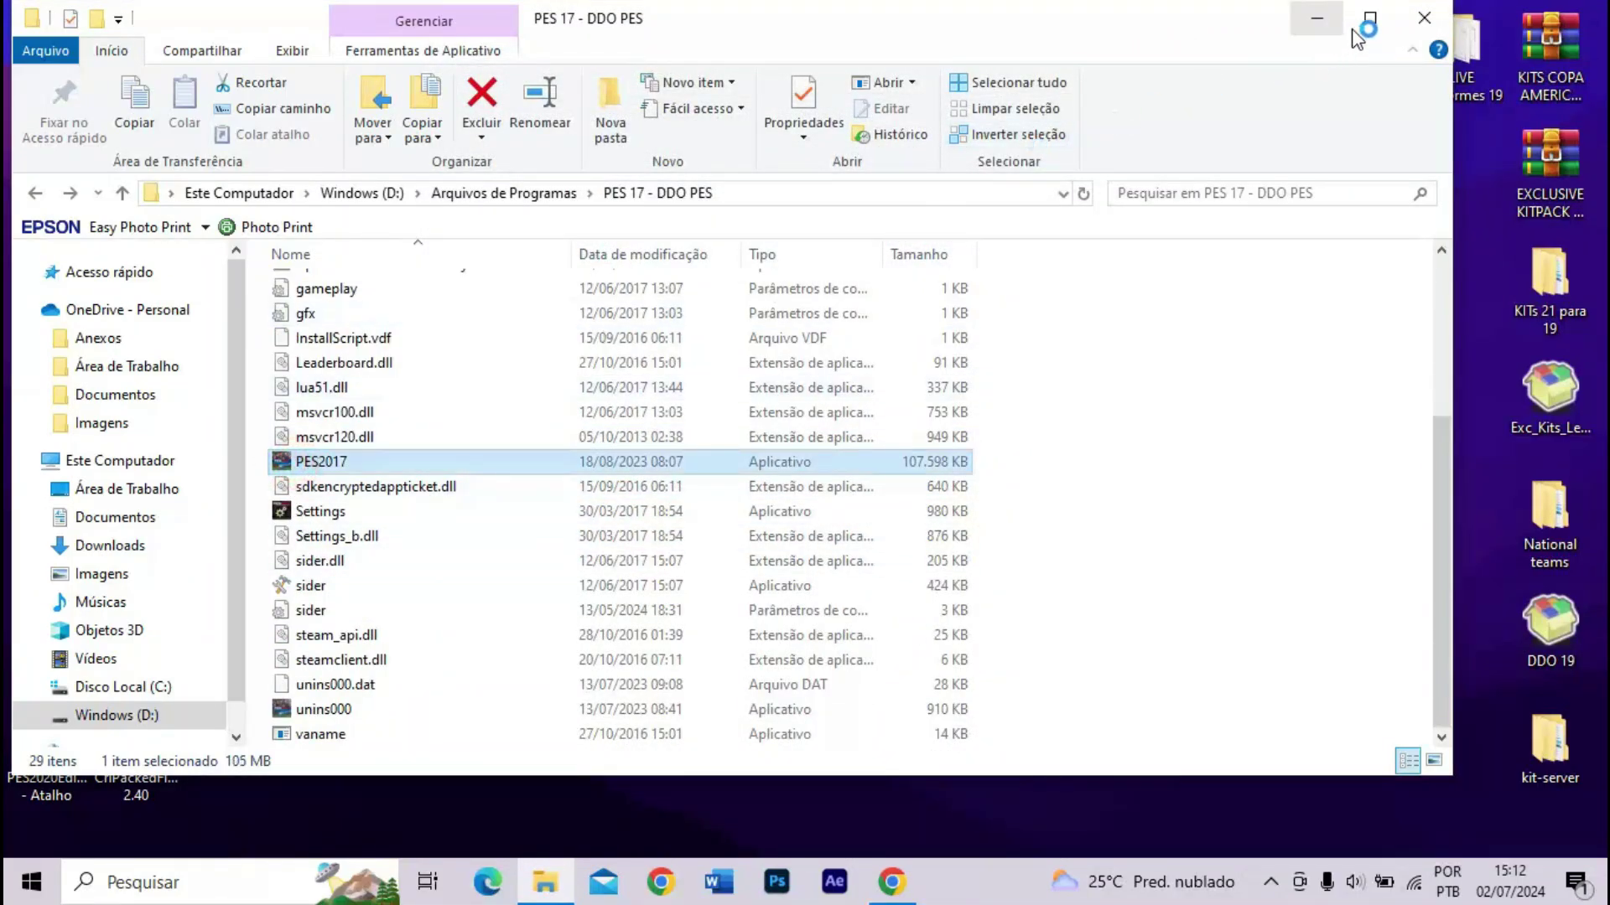
left_click(1402, 24)
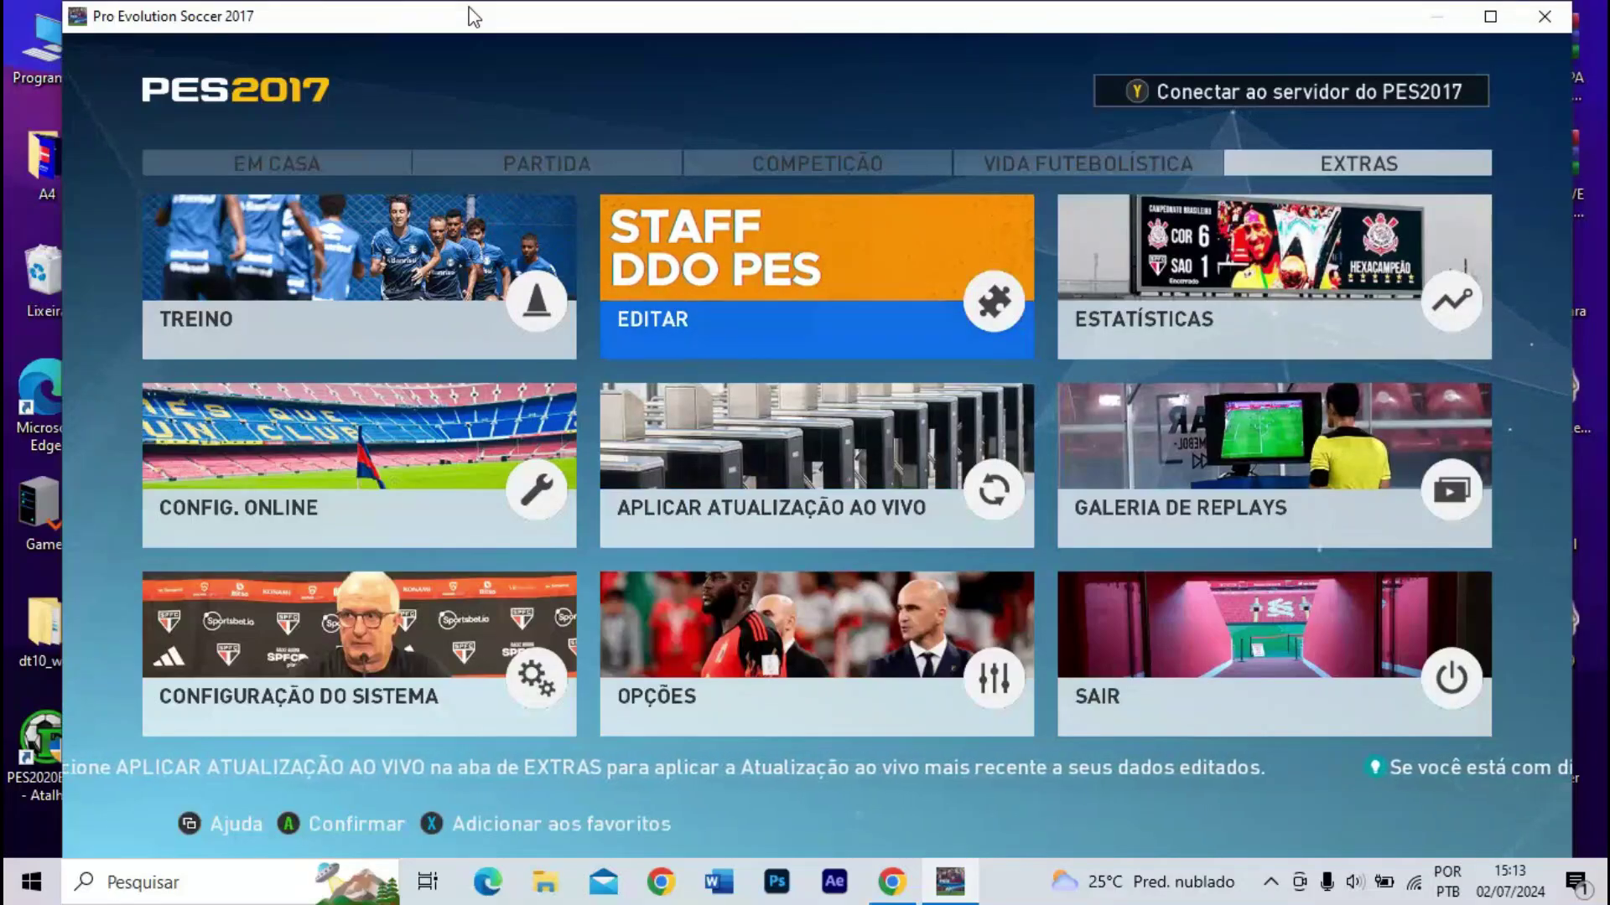
- Enter the game's edit mode, open team editing and highlight the Brasileirão Betano league
key("Return")
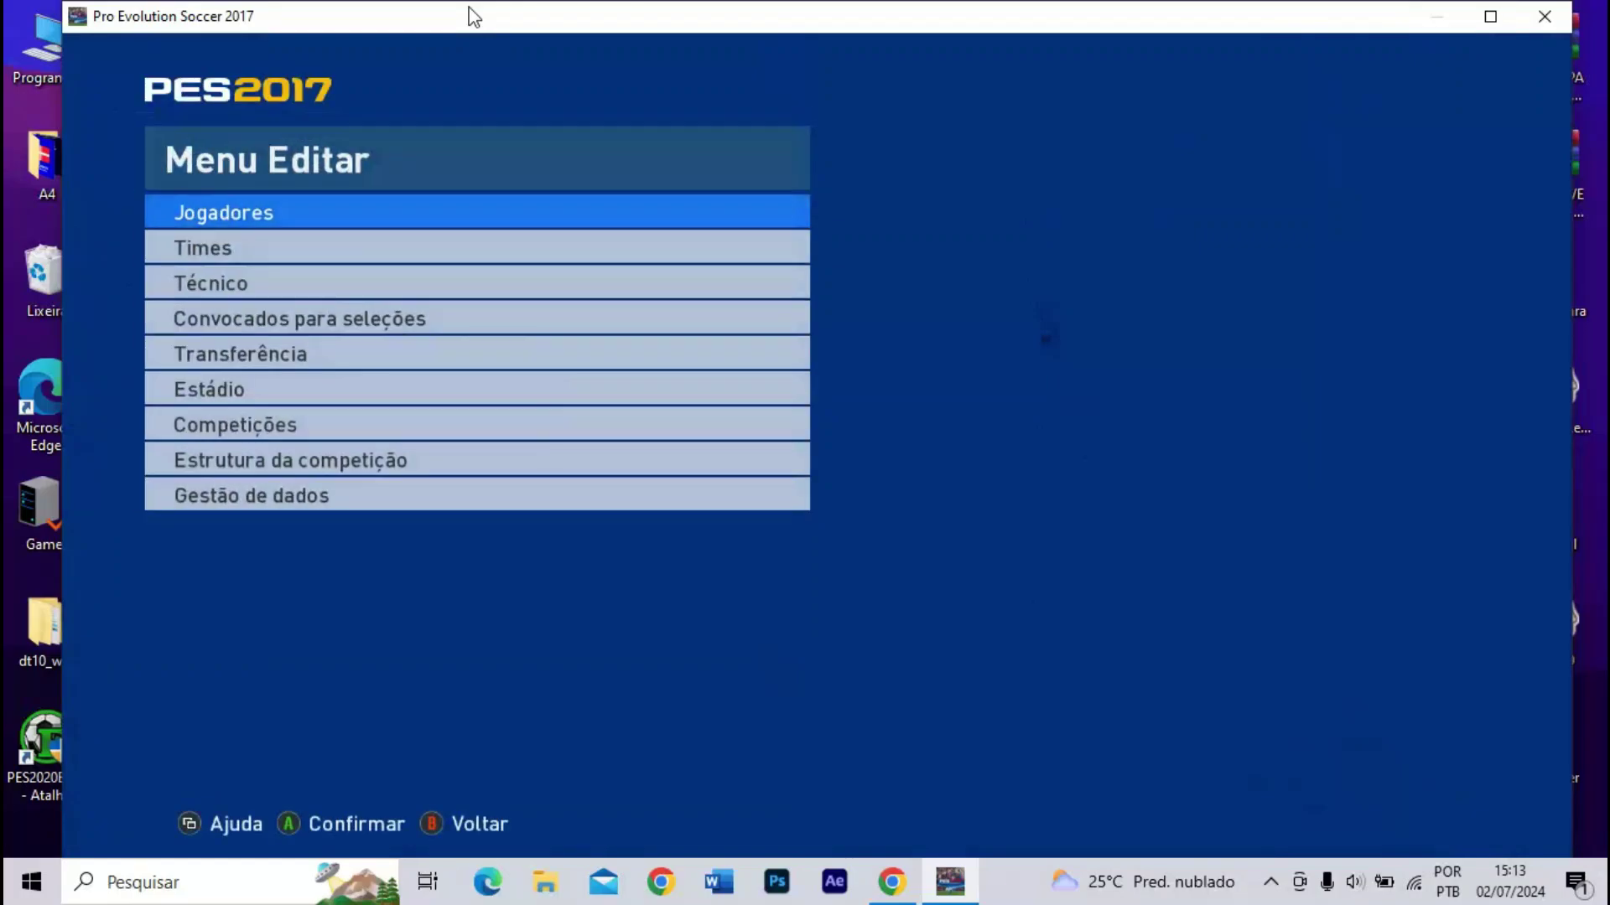
key("Down")
key("Return")
key("Down")
key("Down")
key("Down")
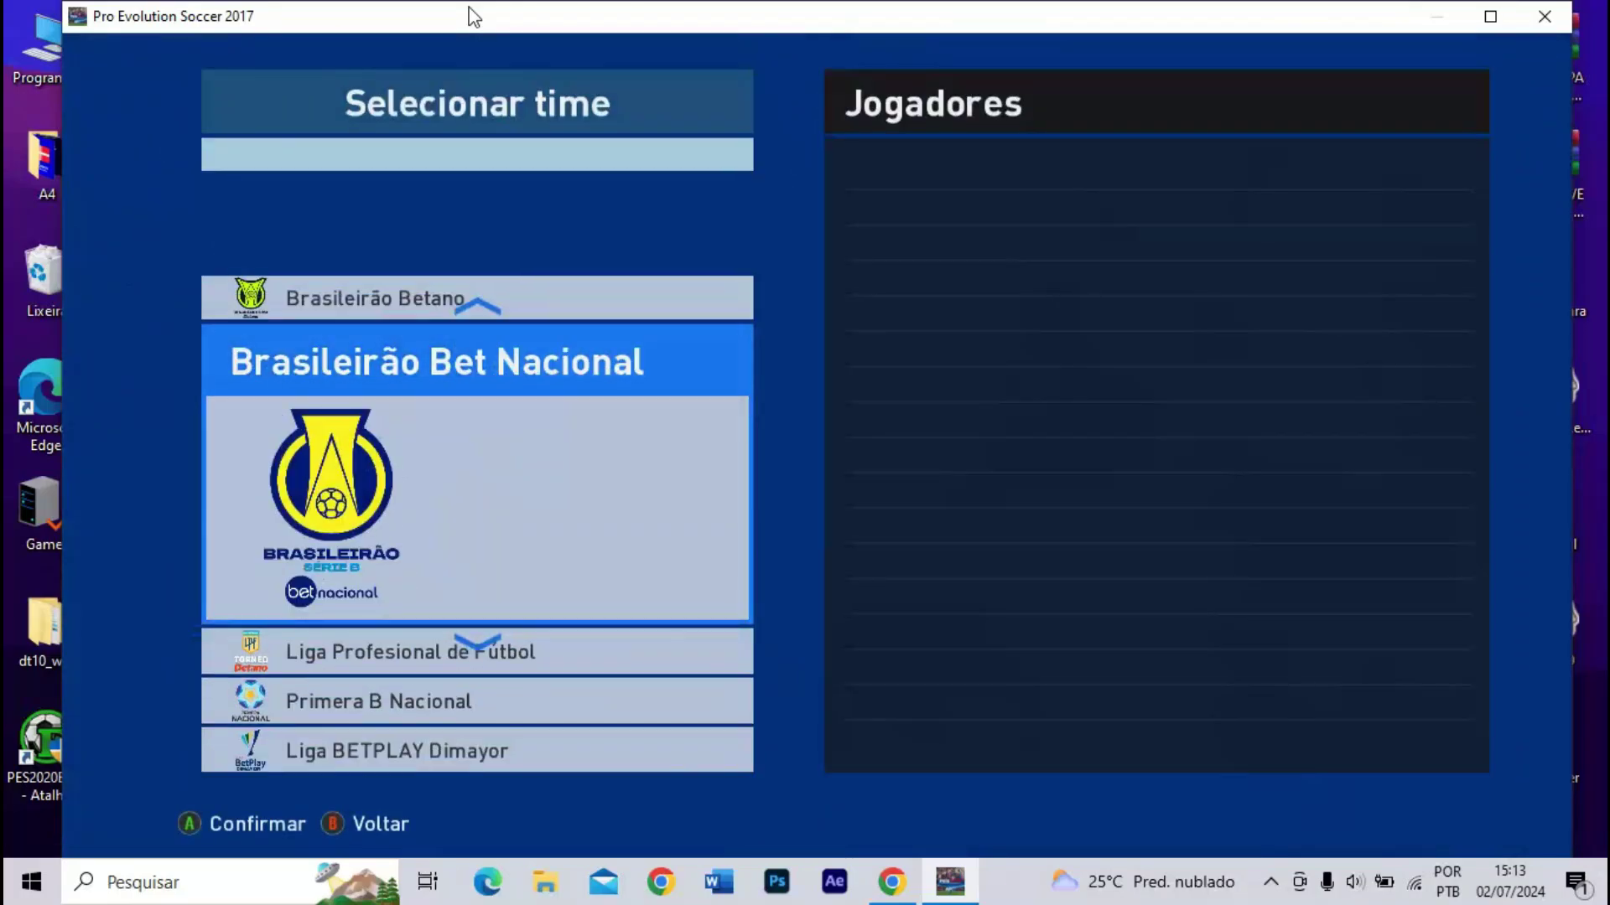
key("Up")
key("Up")
key("Up")
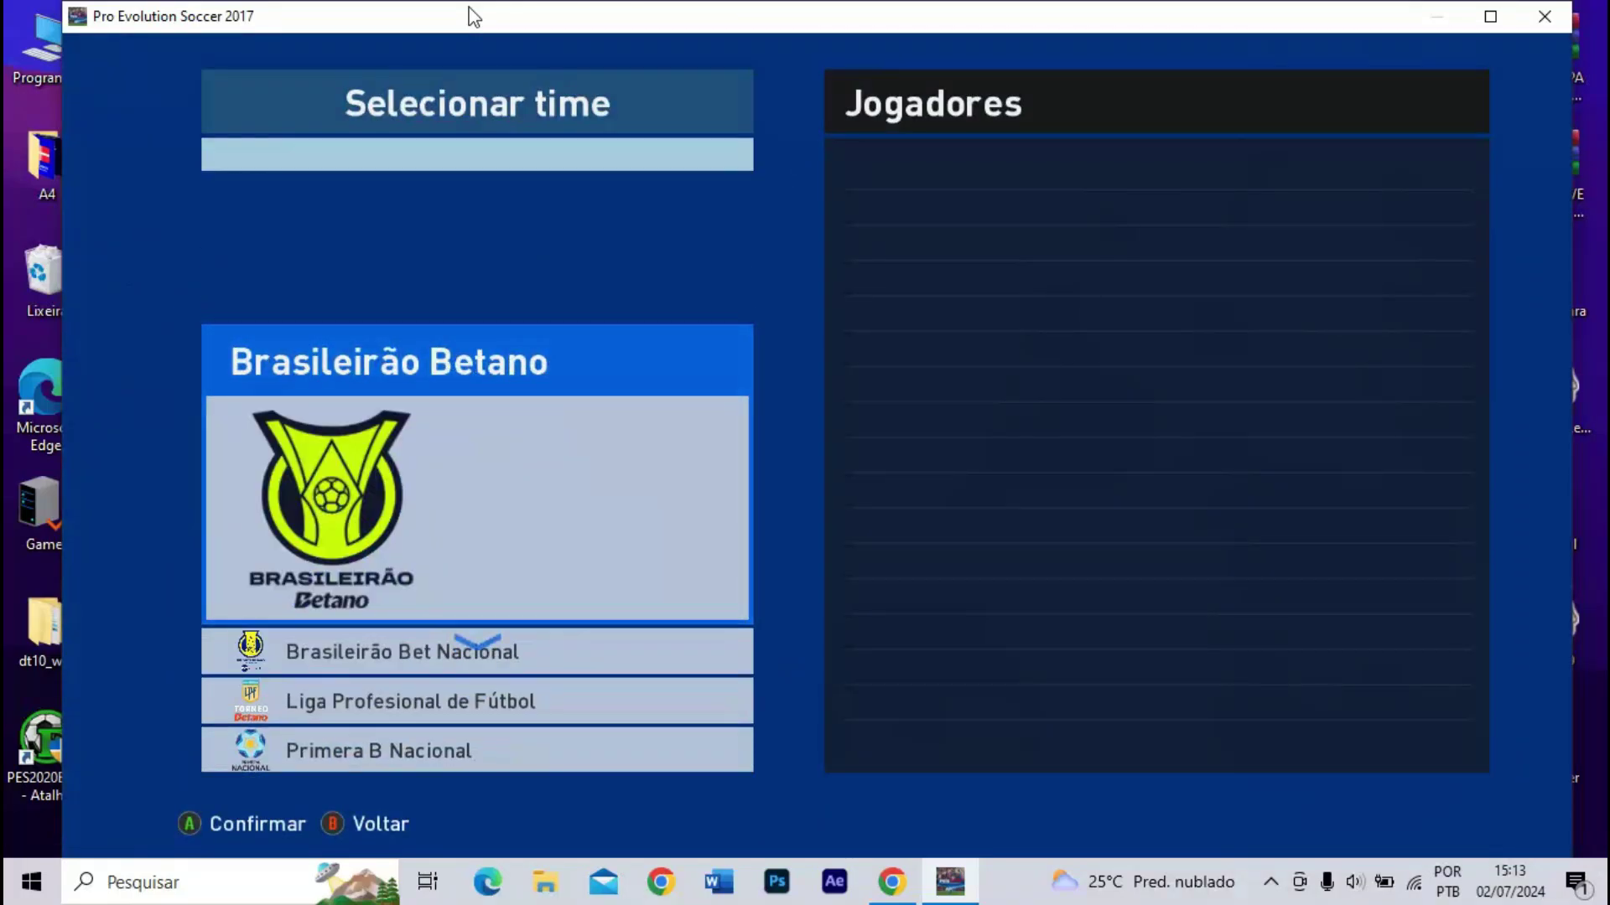
- Select Fortaleza in Brasileirão Betano and open its kit page to examine the first outfield kit
key("Return")
key("Down")
key("Down")
key("Down")
key("Down")
key("Down")
key("Down")
key("Down")
key("Down")
key("Down")
key("Down")
key("Down")
key("Up")
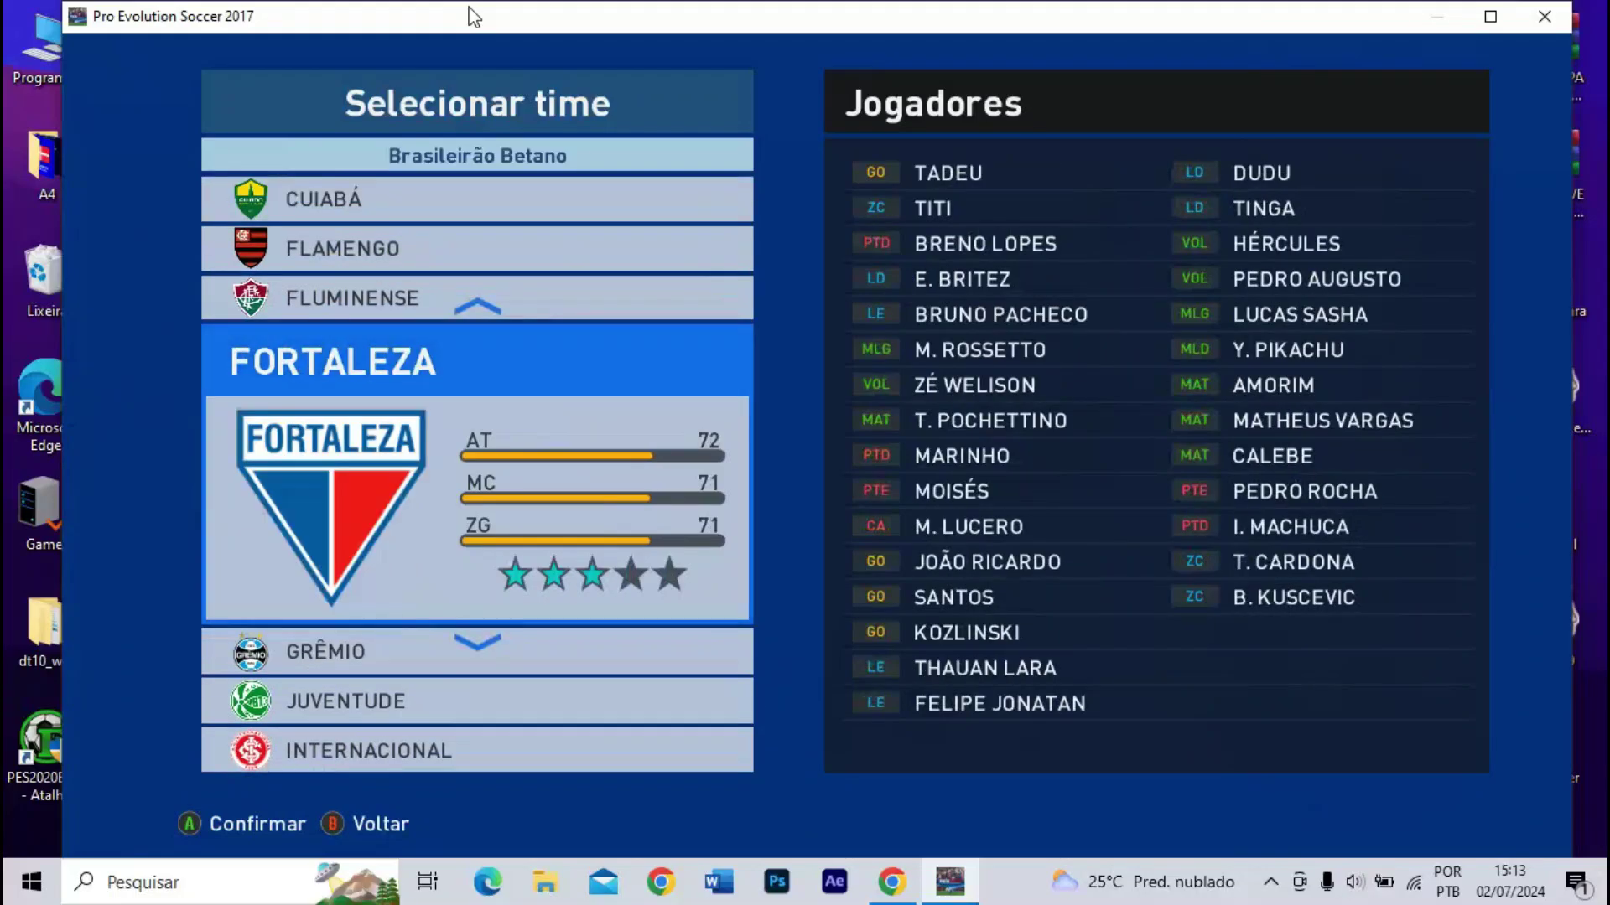
key("Return")
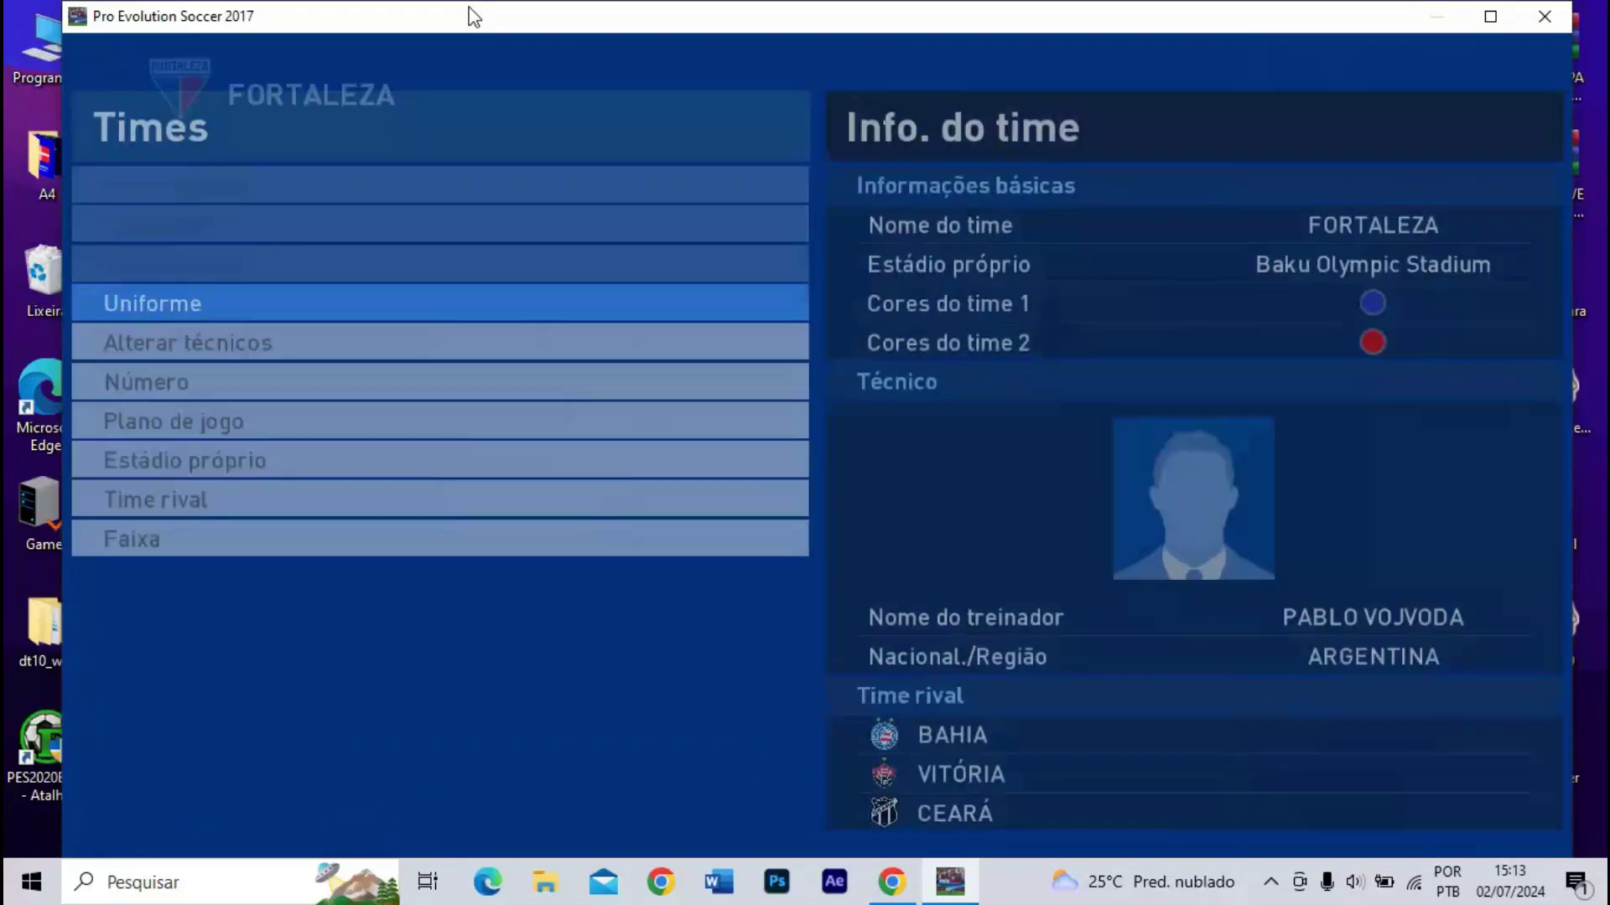
key("Down")
key("Up")
key("Return")
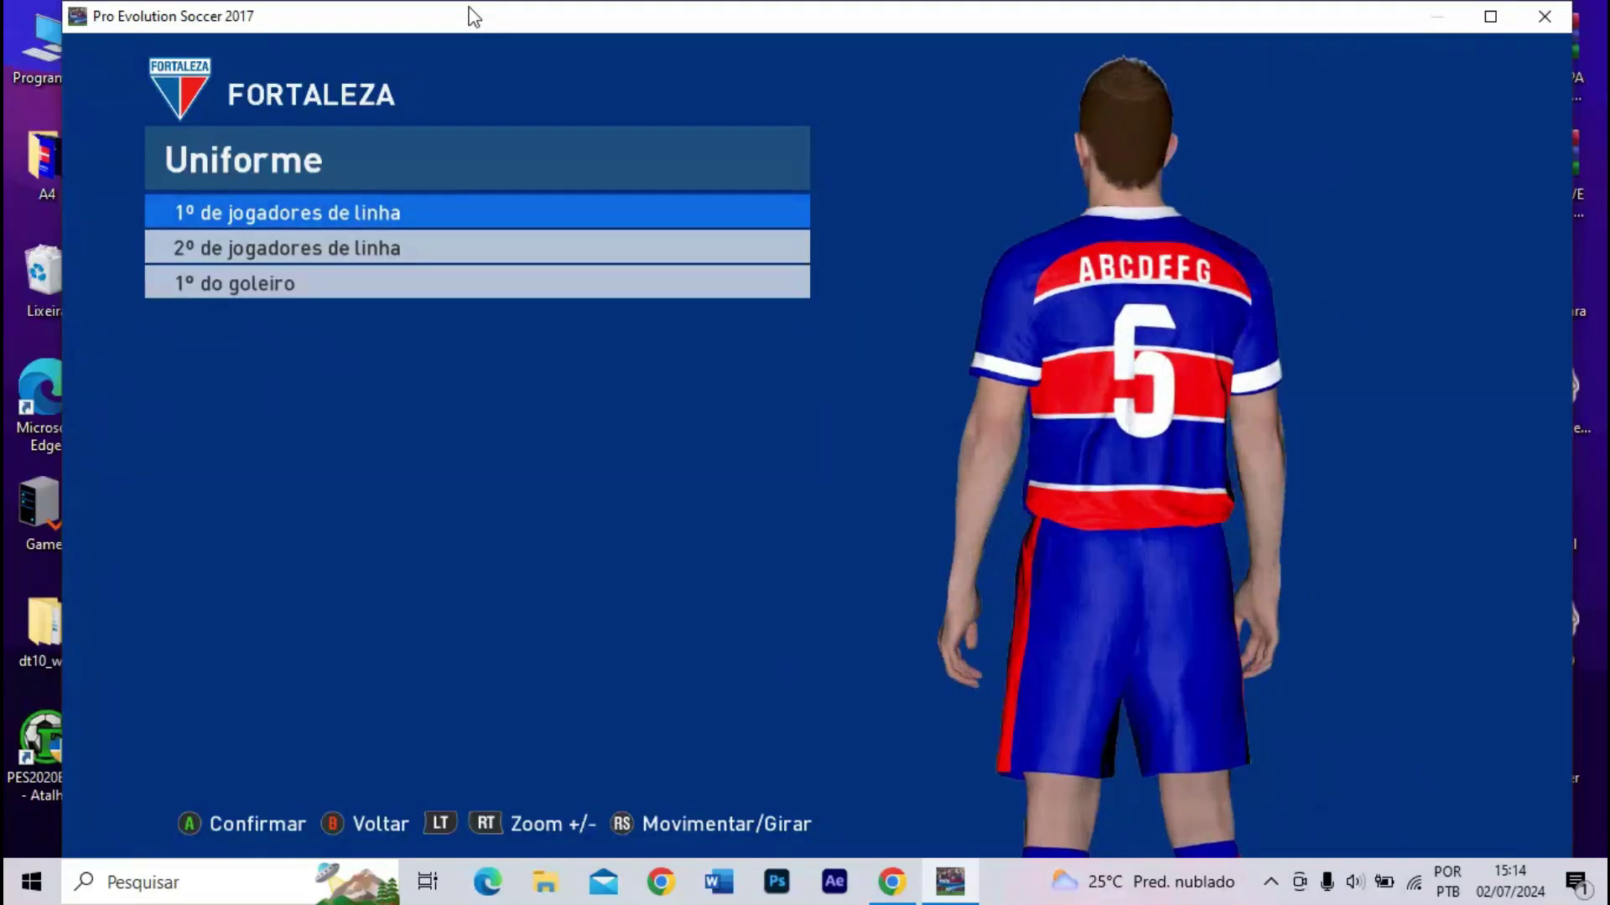
- Leave Fortaleza's team editing and open the editing of existing players
key("Escape")
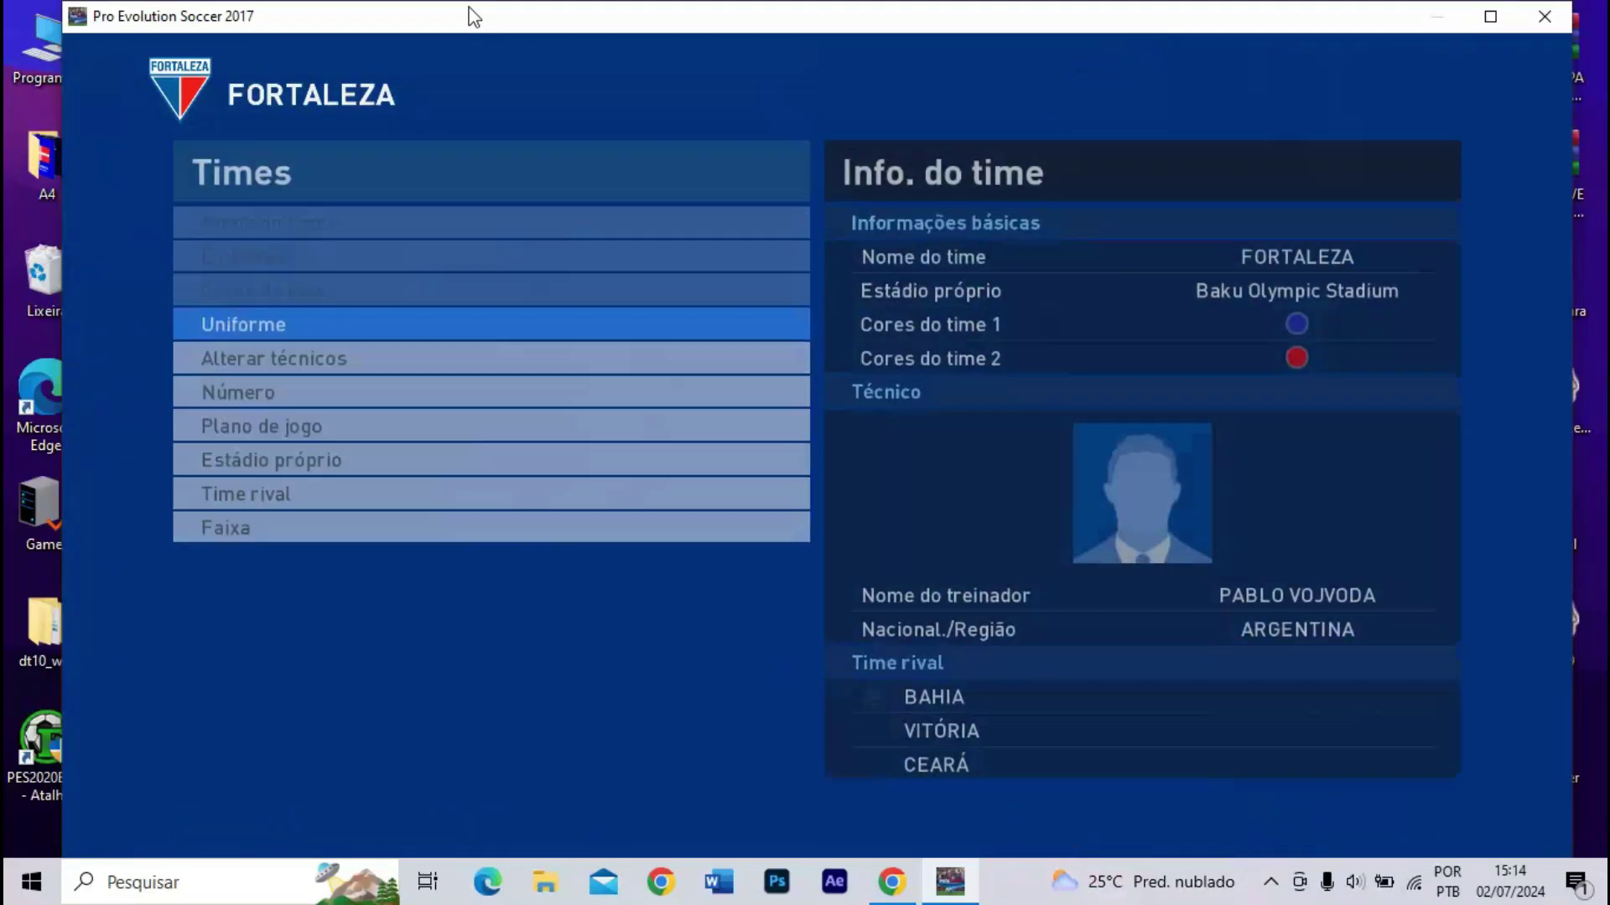
key("Return")
key("Up")
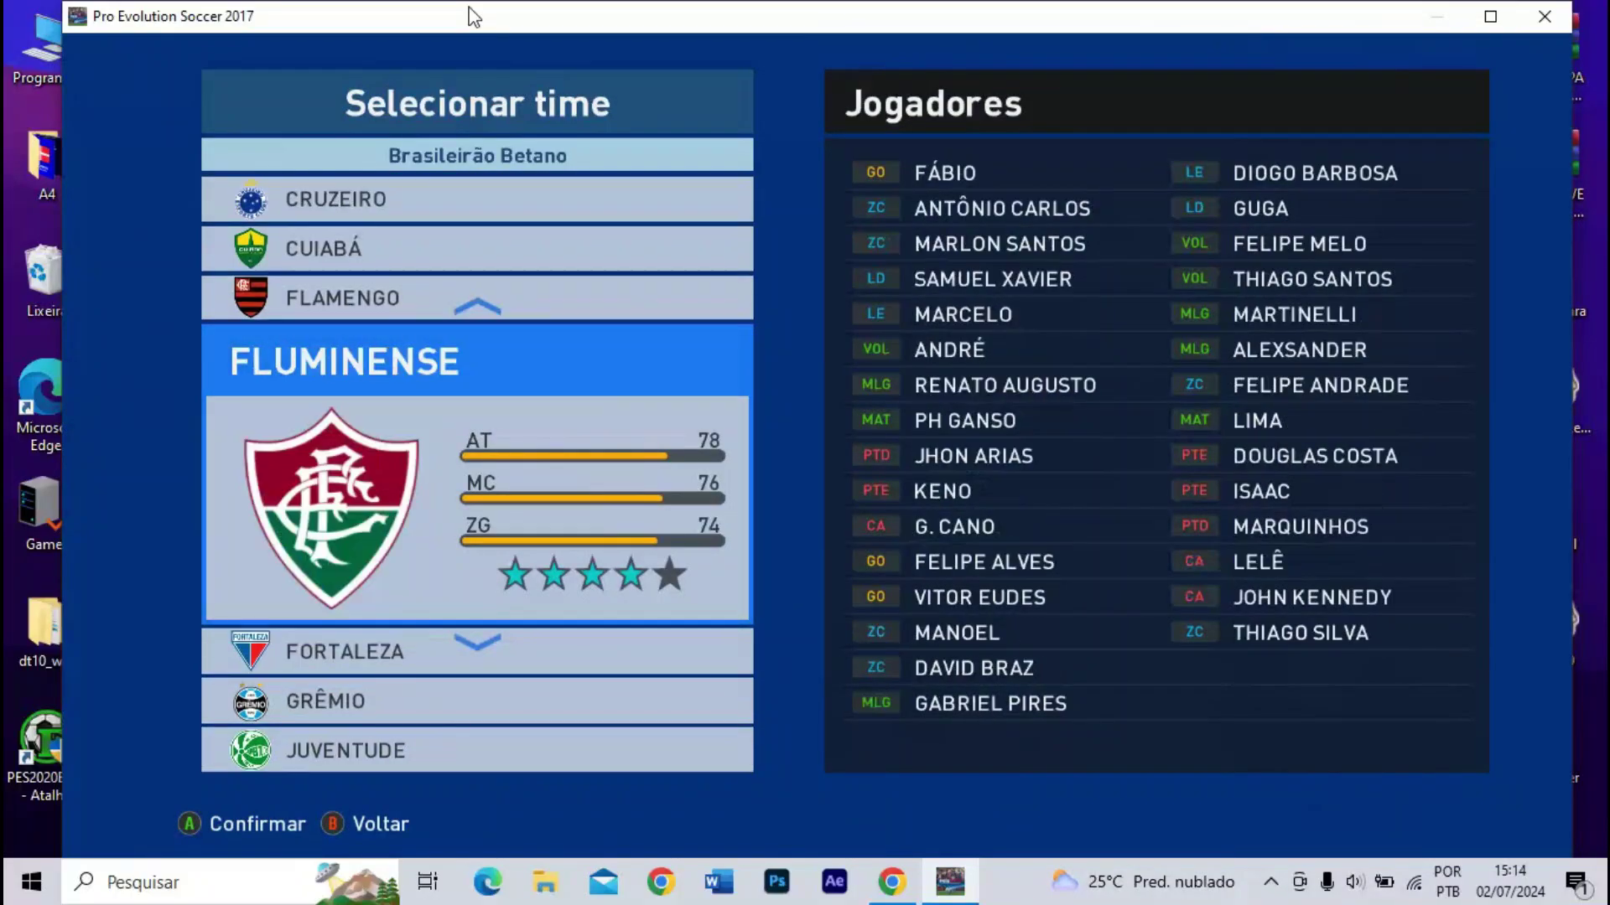
key("Escape")
key("Escape")
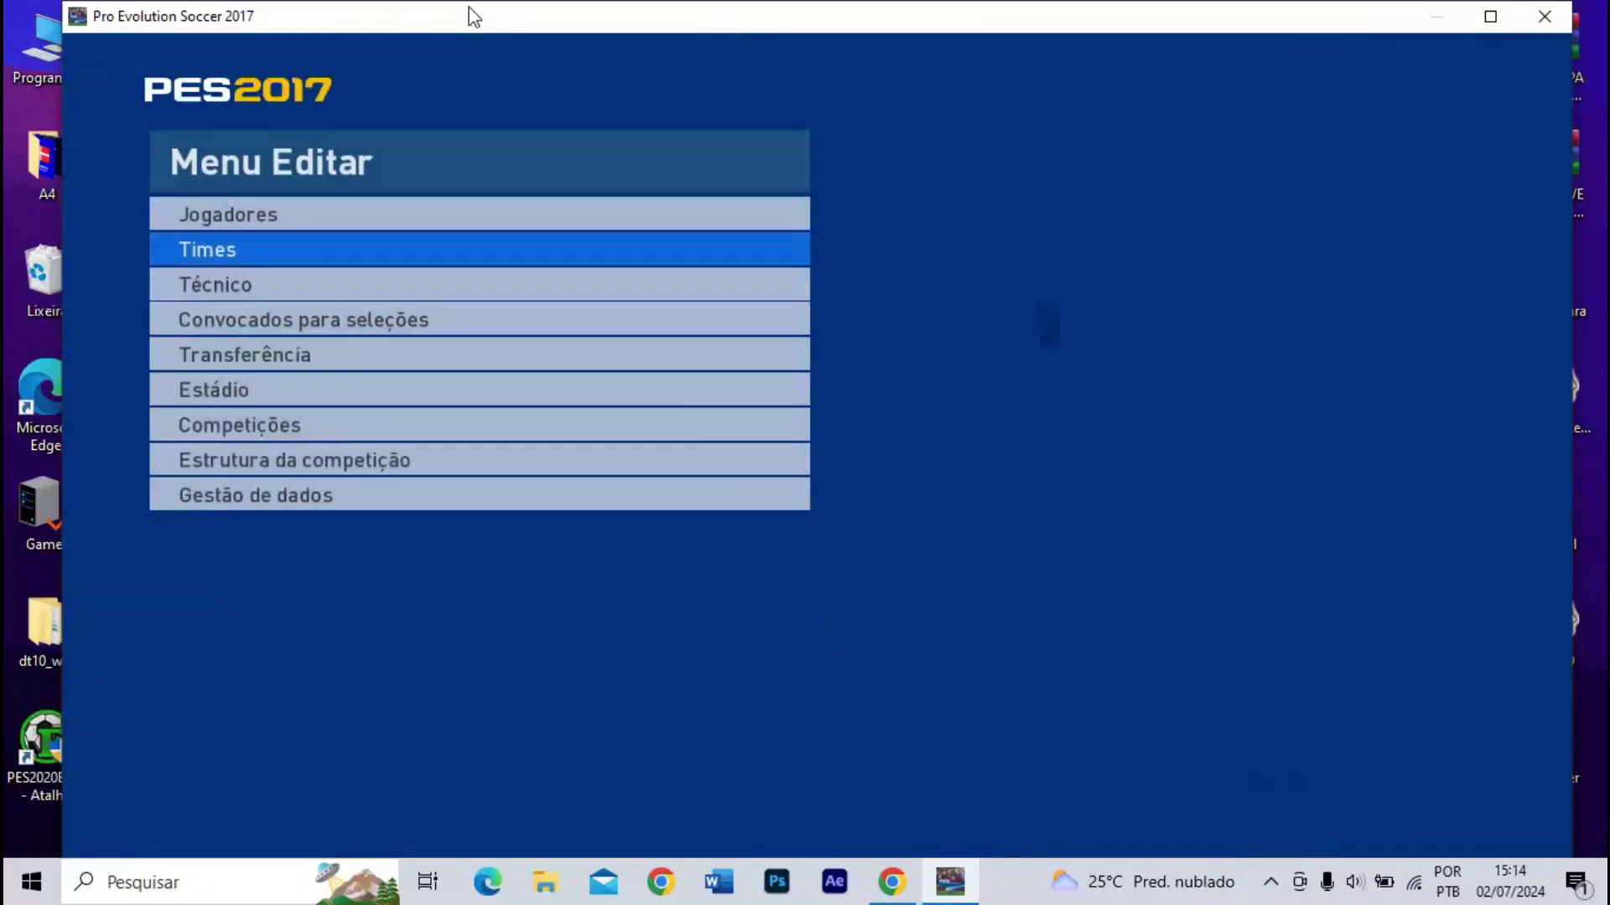
key("Return")
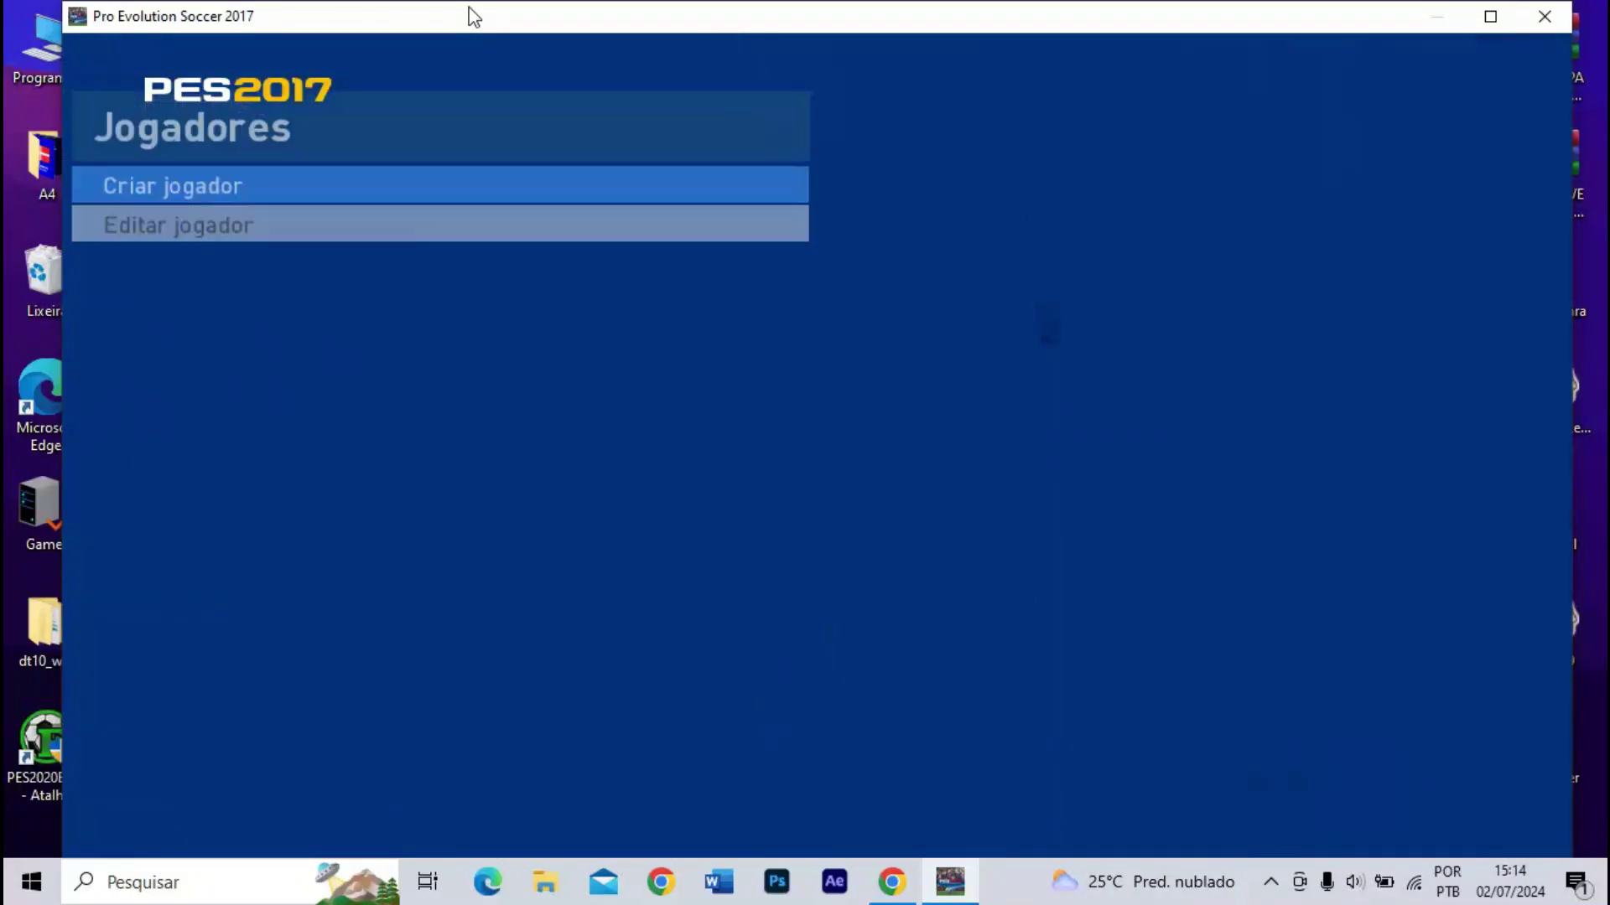
key("Down")
key("Return")
- Choose Fortaleza from the Brasileirão Betano league to list its players
key("Down")
key("Down")
key("Down")
key("Down")
key("Down")
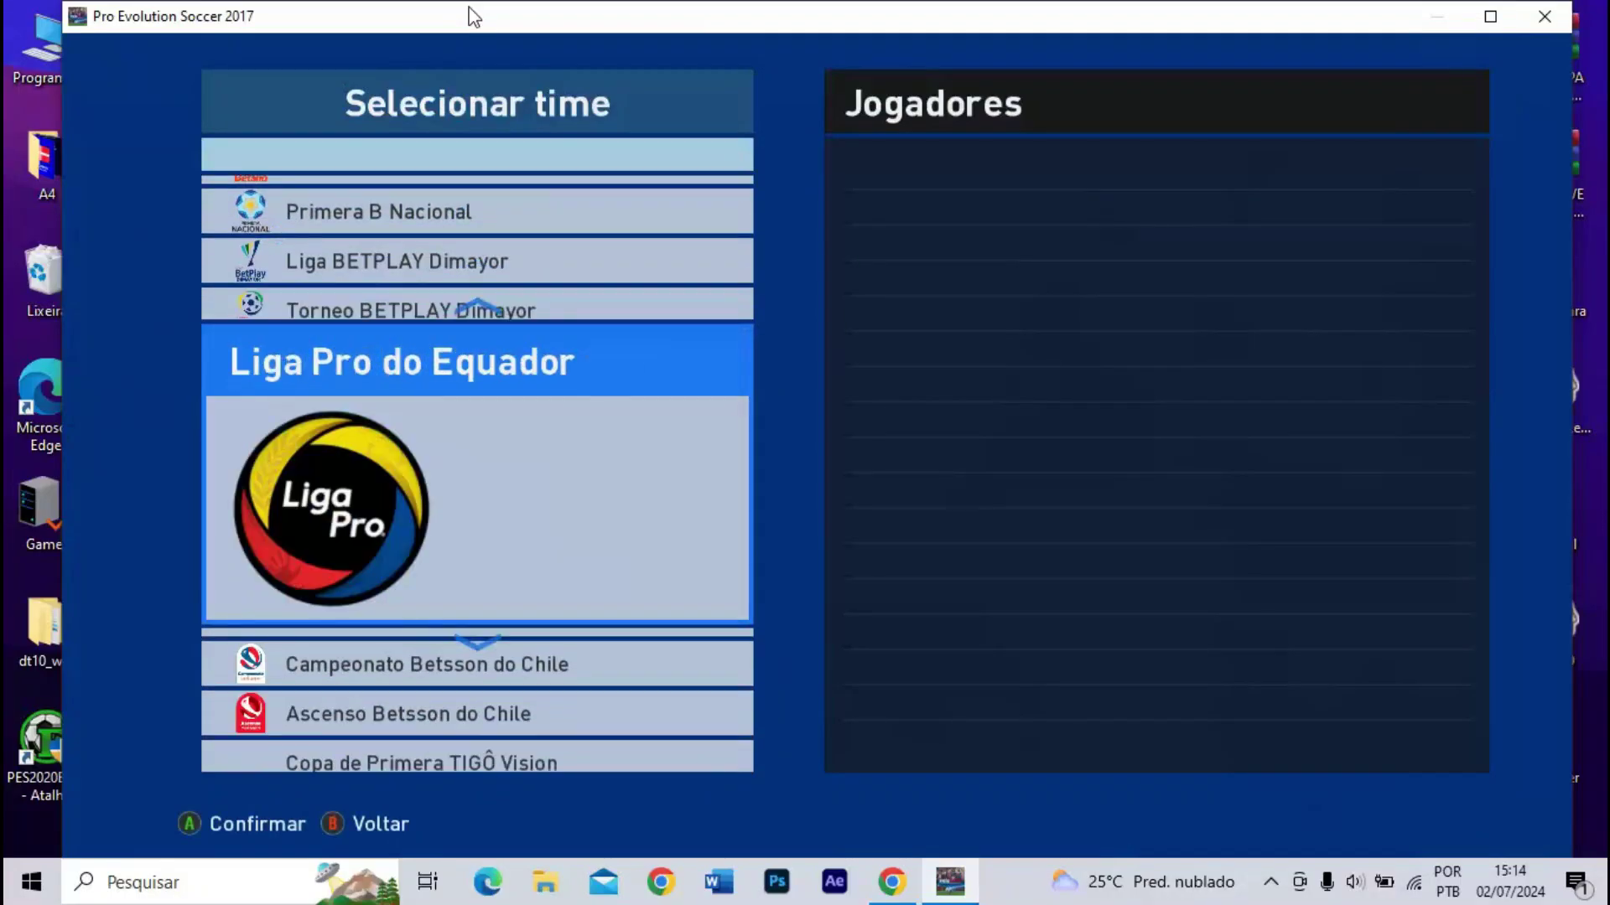
key("Up")
key("Up")
key("Up")
key("Up")
key("Up")
key("Up")
key("Return")
key("Down")
key("Down")
key("Down")
key("Down")
key("Down")
key("Down")
key("Down")
key("Down")
key("Down")
key("Down")
key("Down")
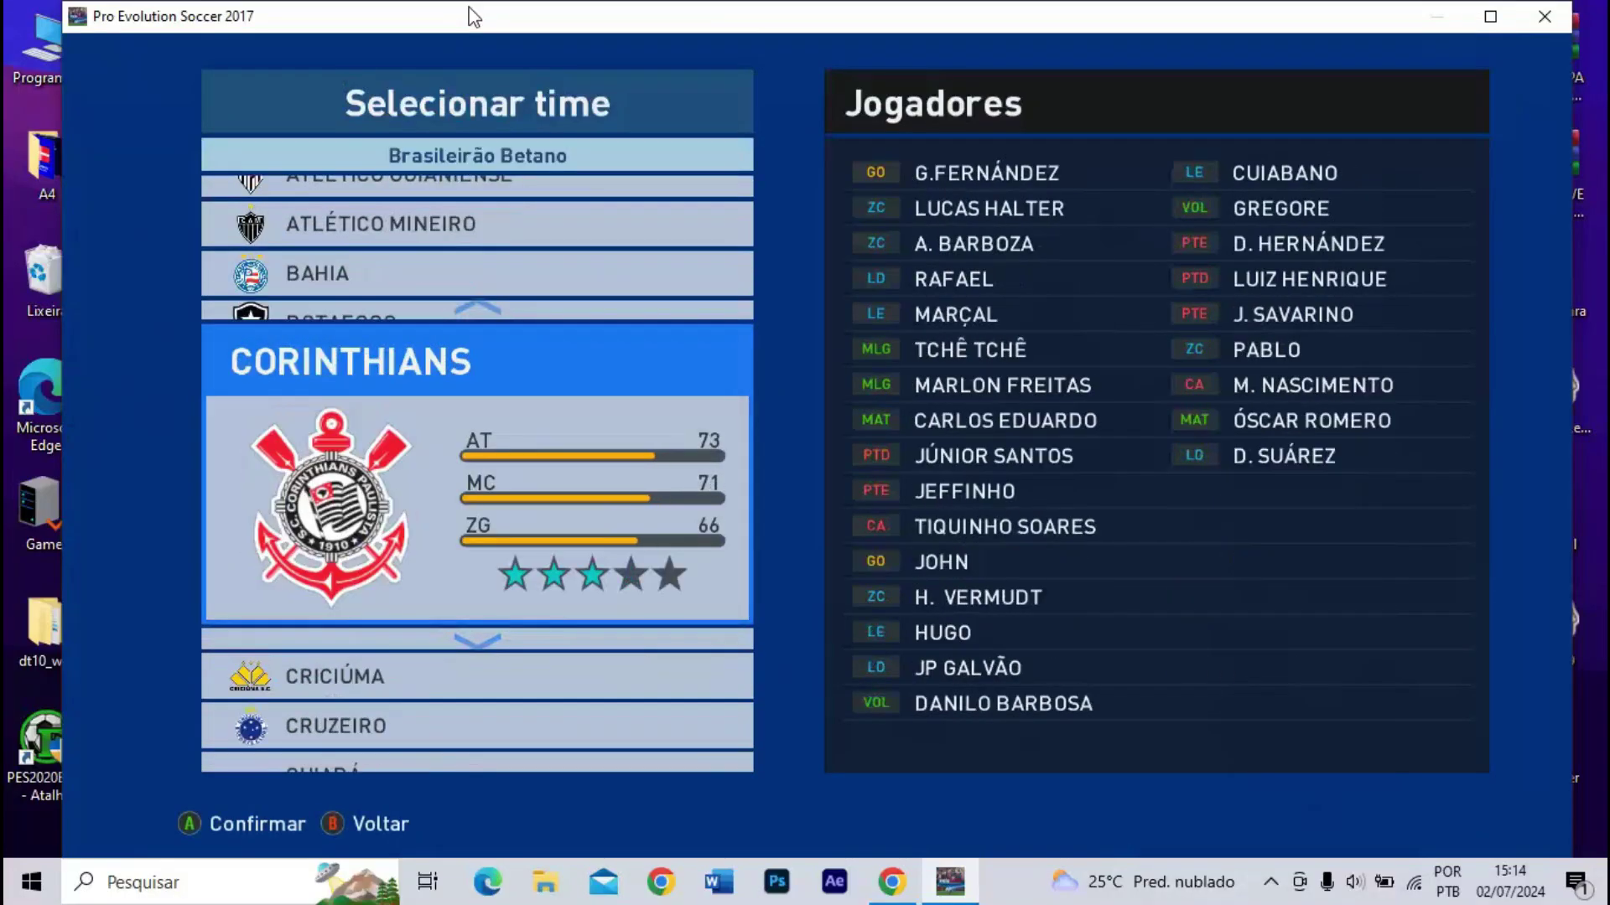
key("Return")
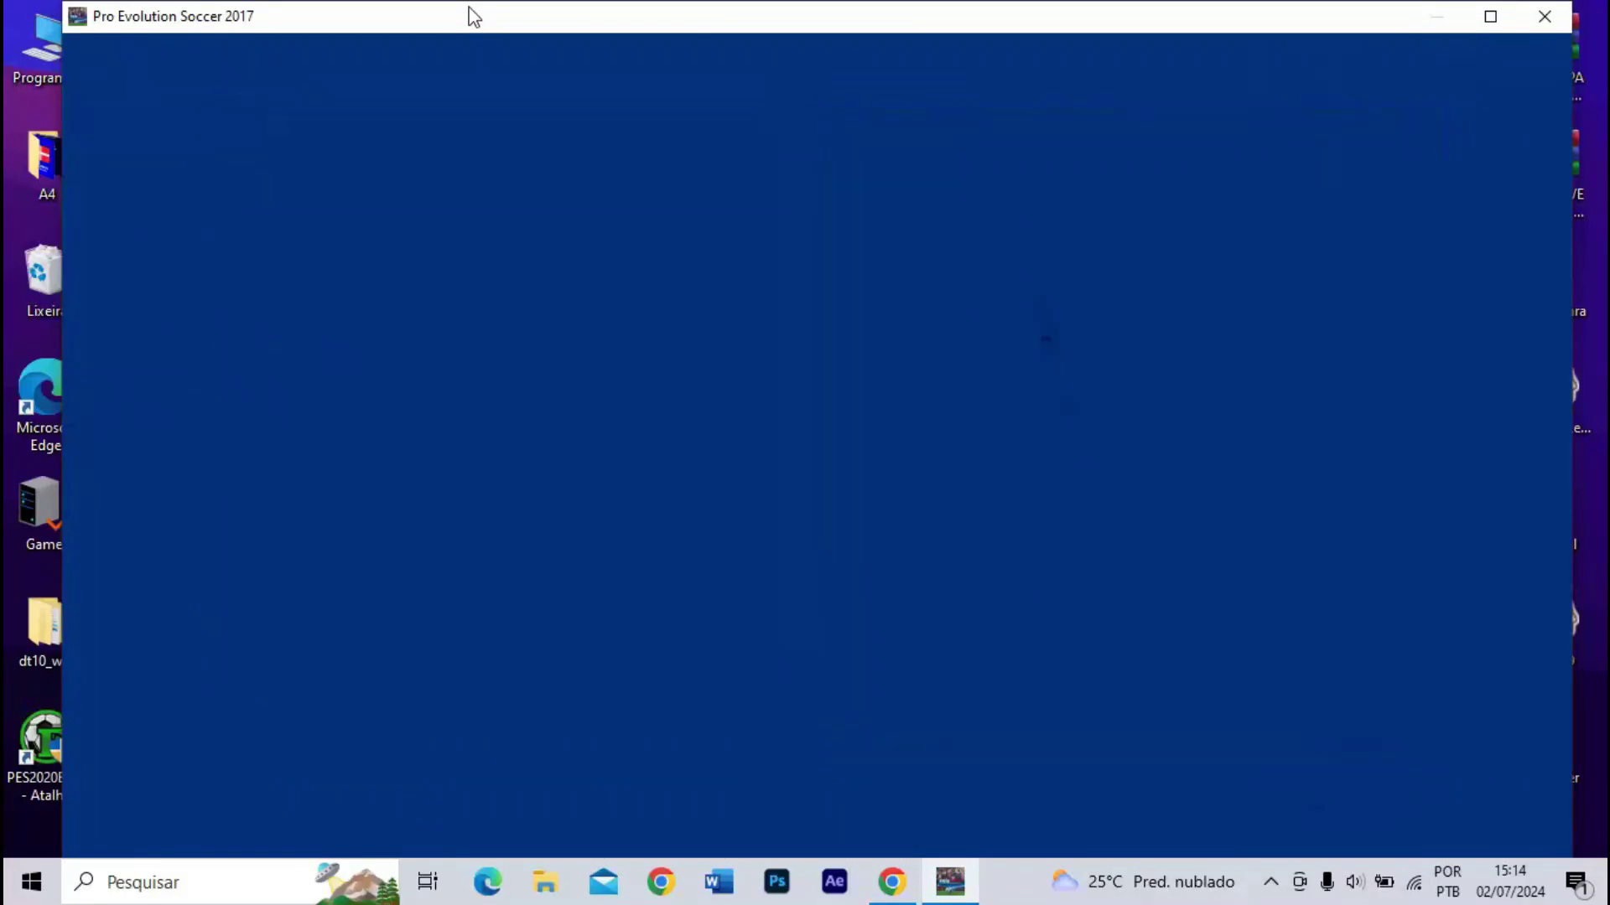
- Open Breno Lopes's appearance page to examine the Fortaleza kit on the player model
key("Down")
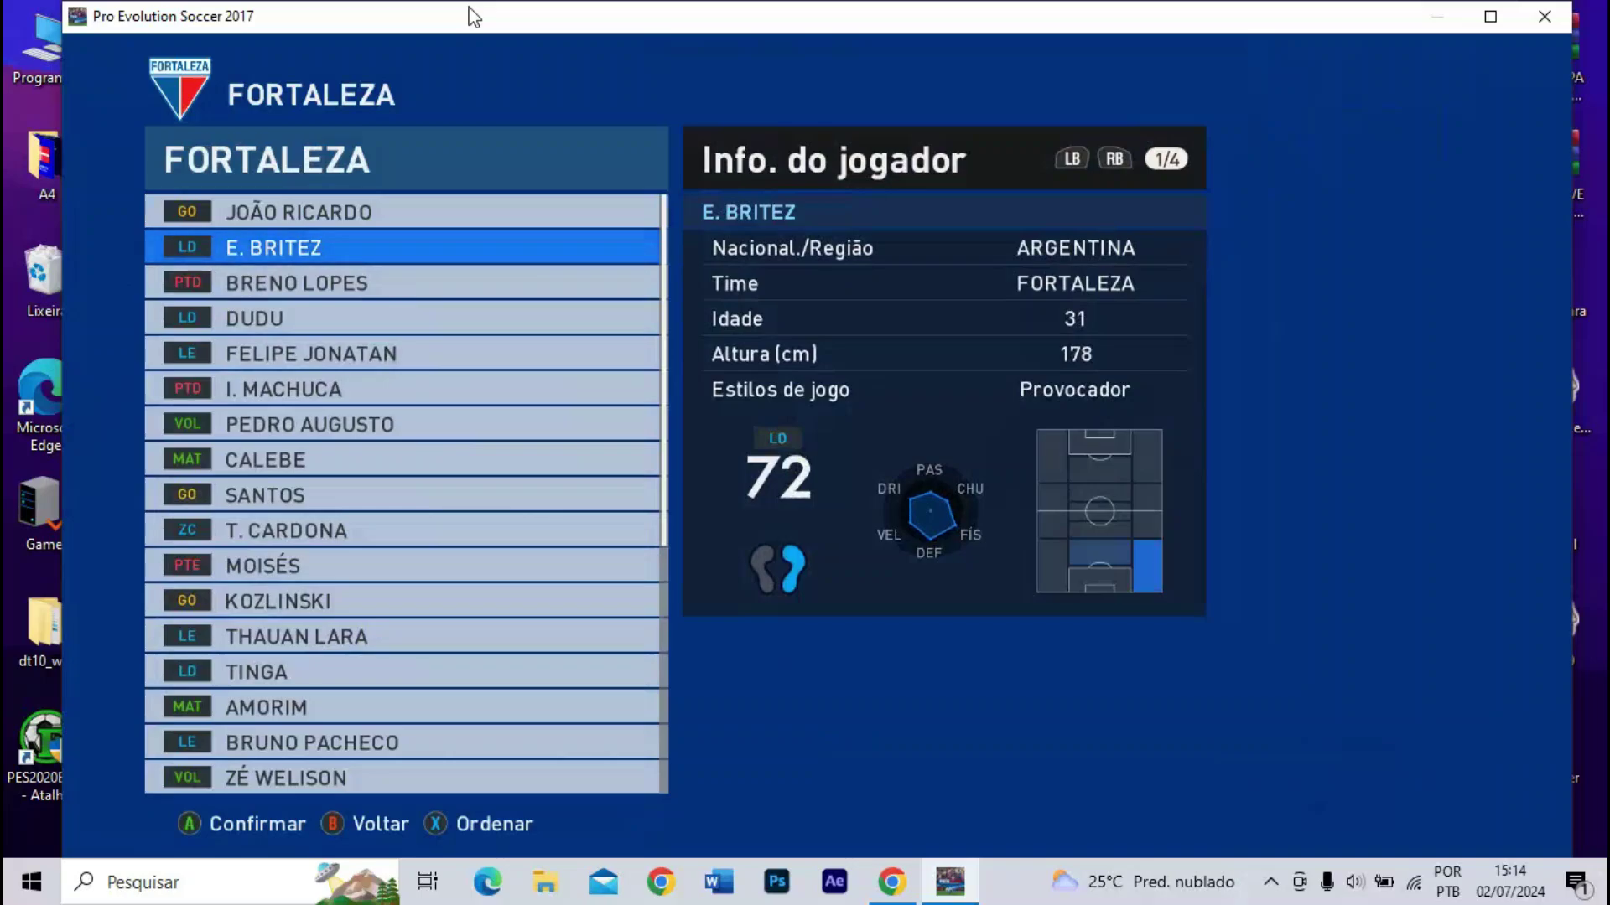
key("Down")
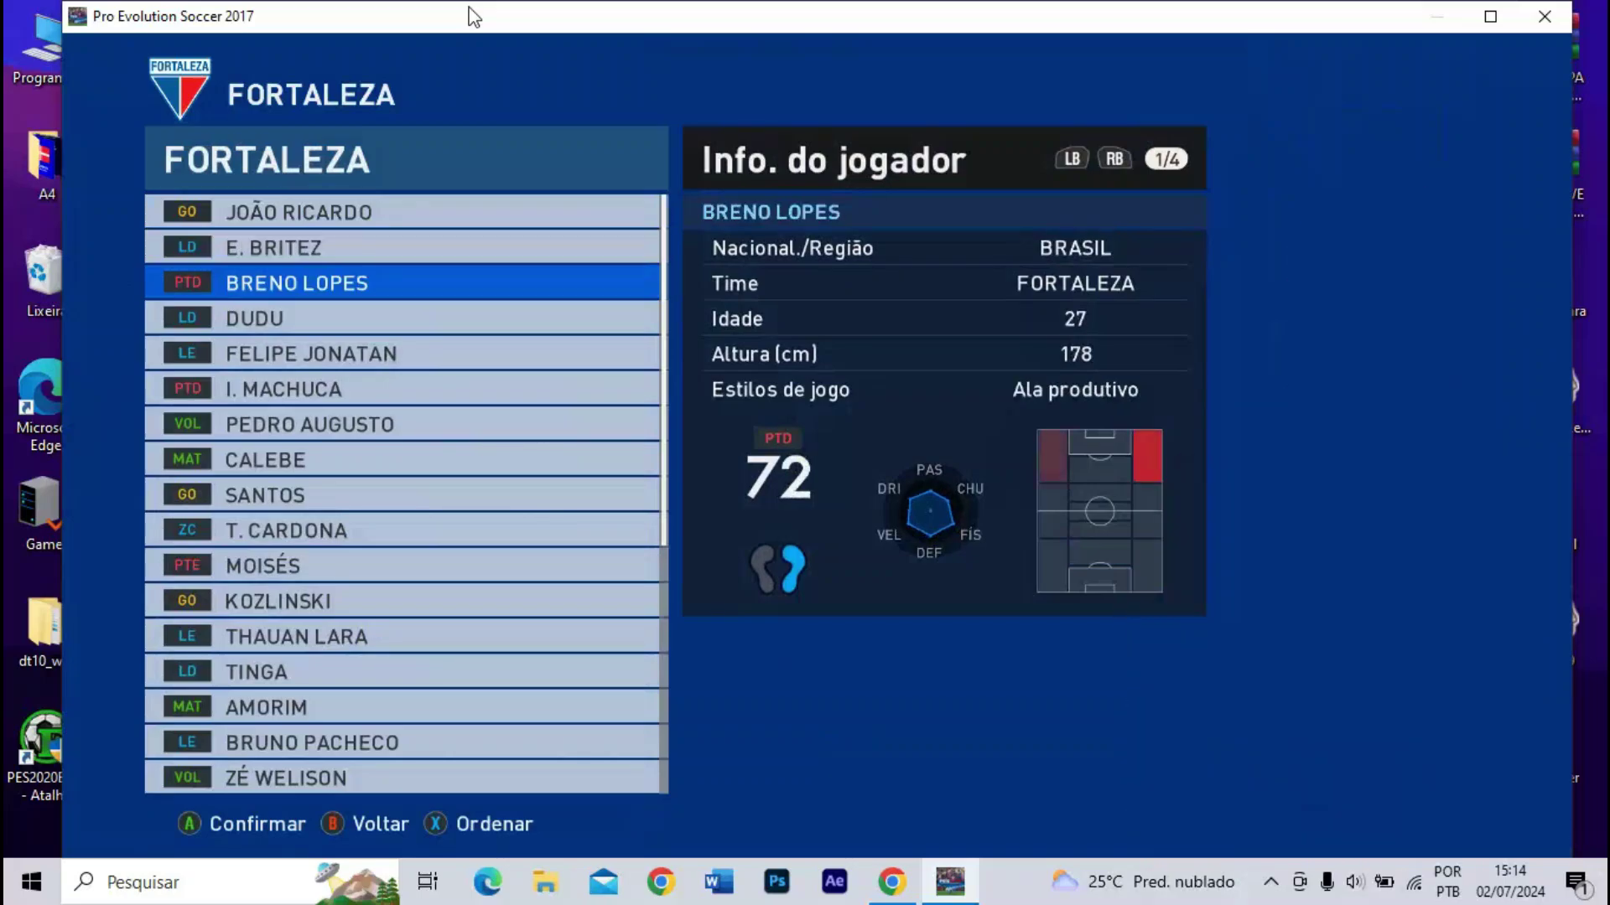
key("Return")
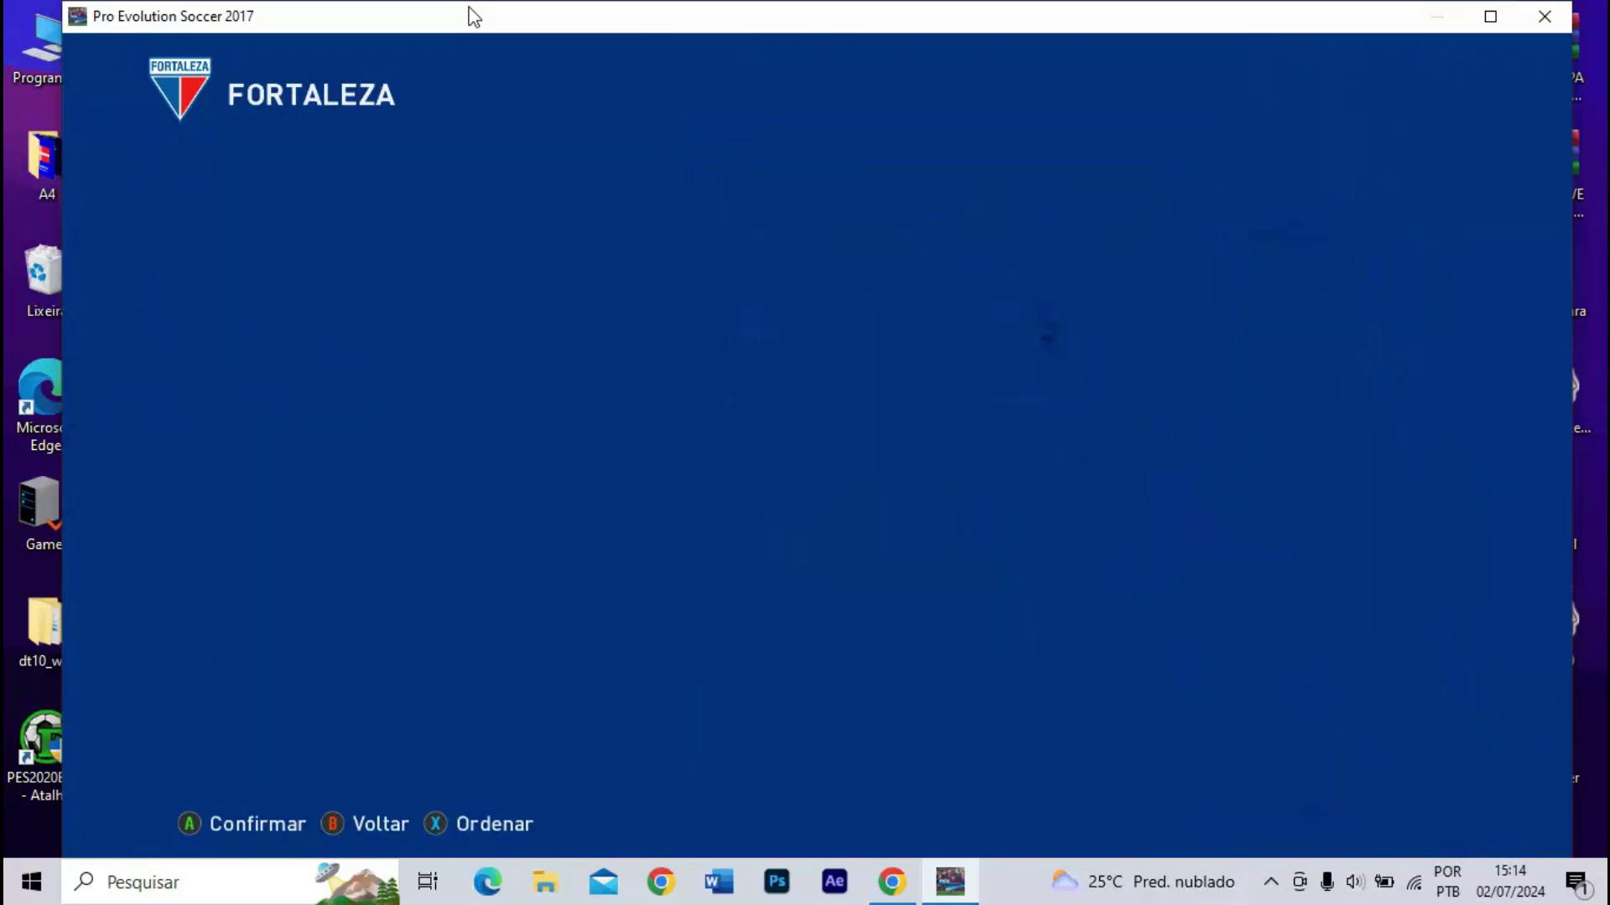
key("Down")
key("Down")
key("Down")
key("Down")
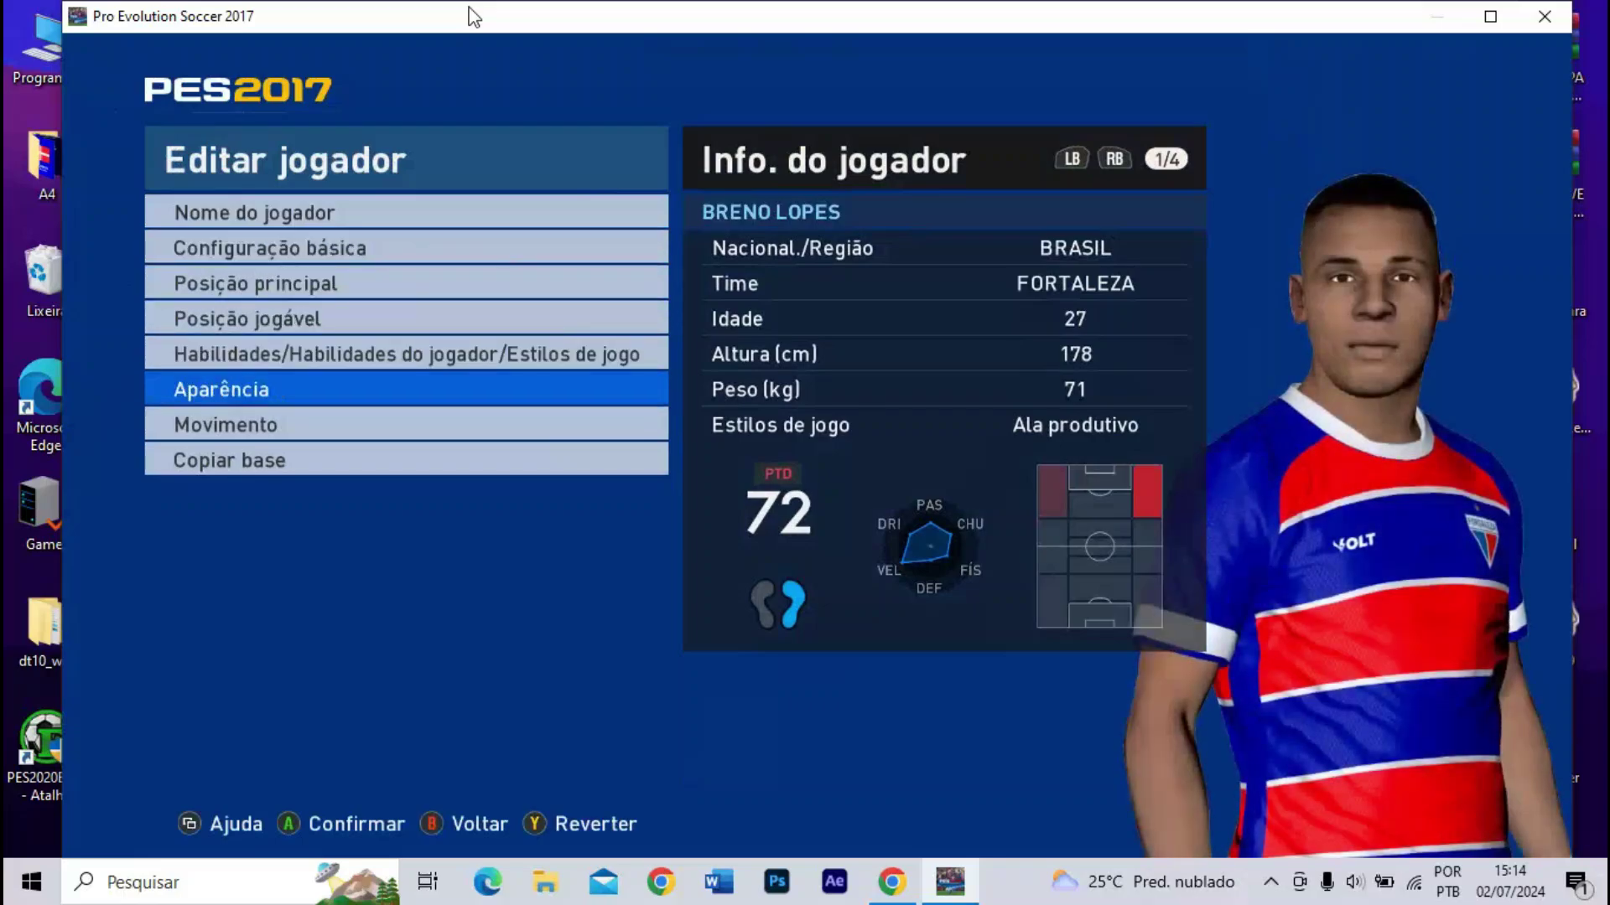
key("Return")
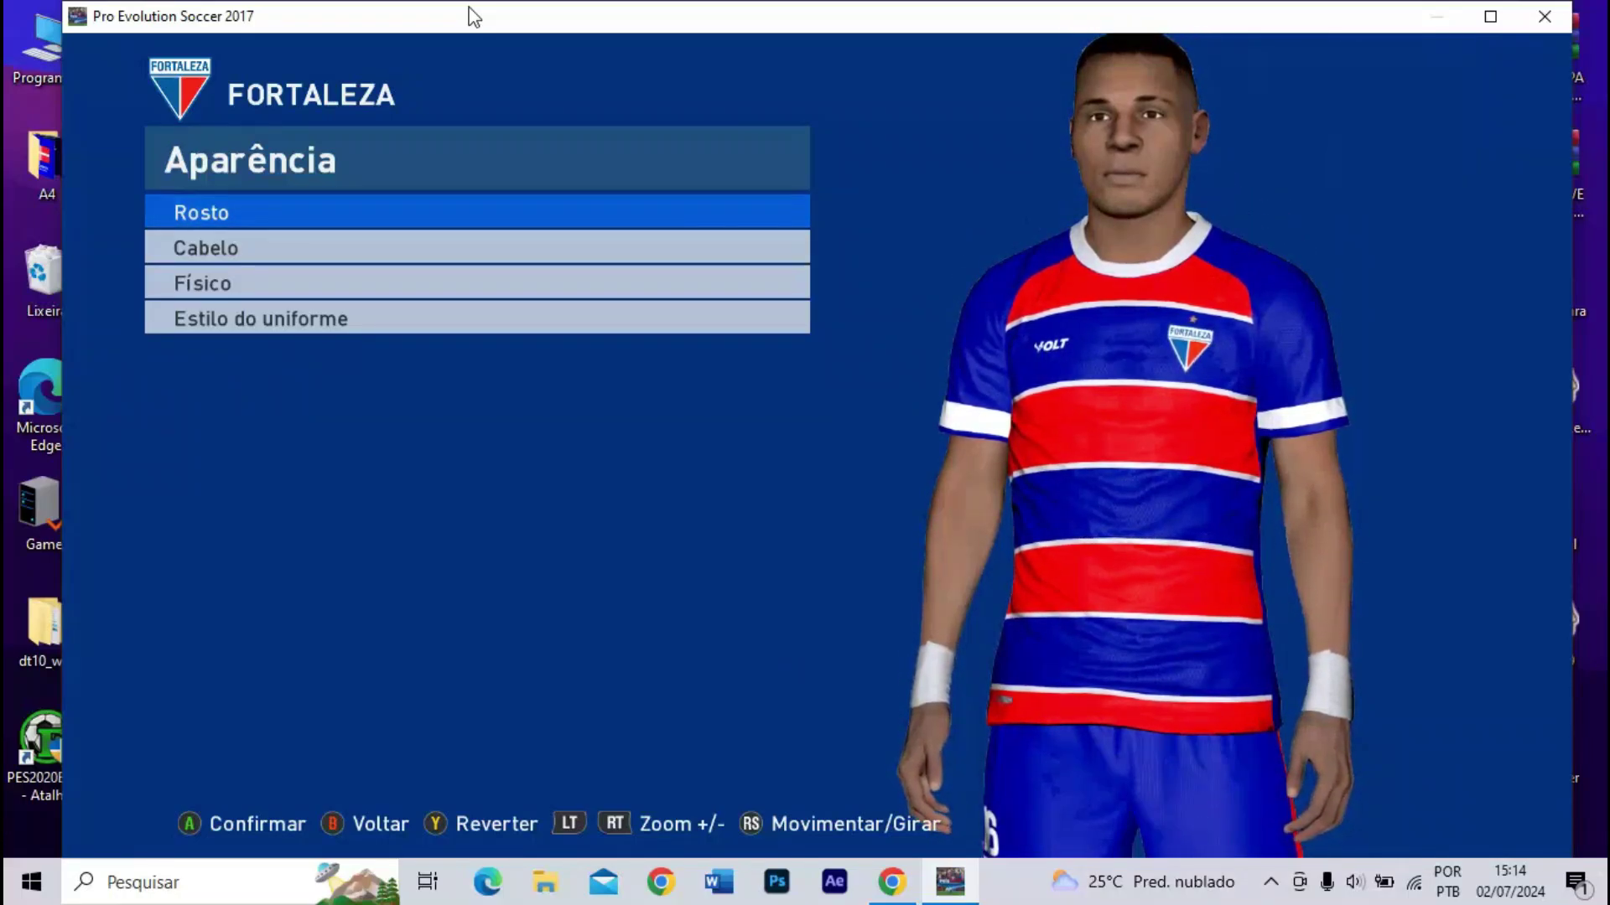
- Leave the player appearance editing, end the edit mode and return to the main menu
key("Escape")
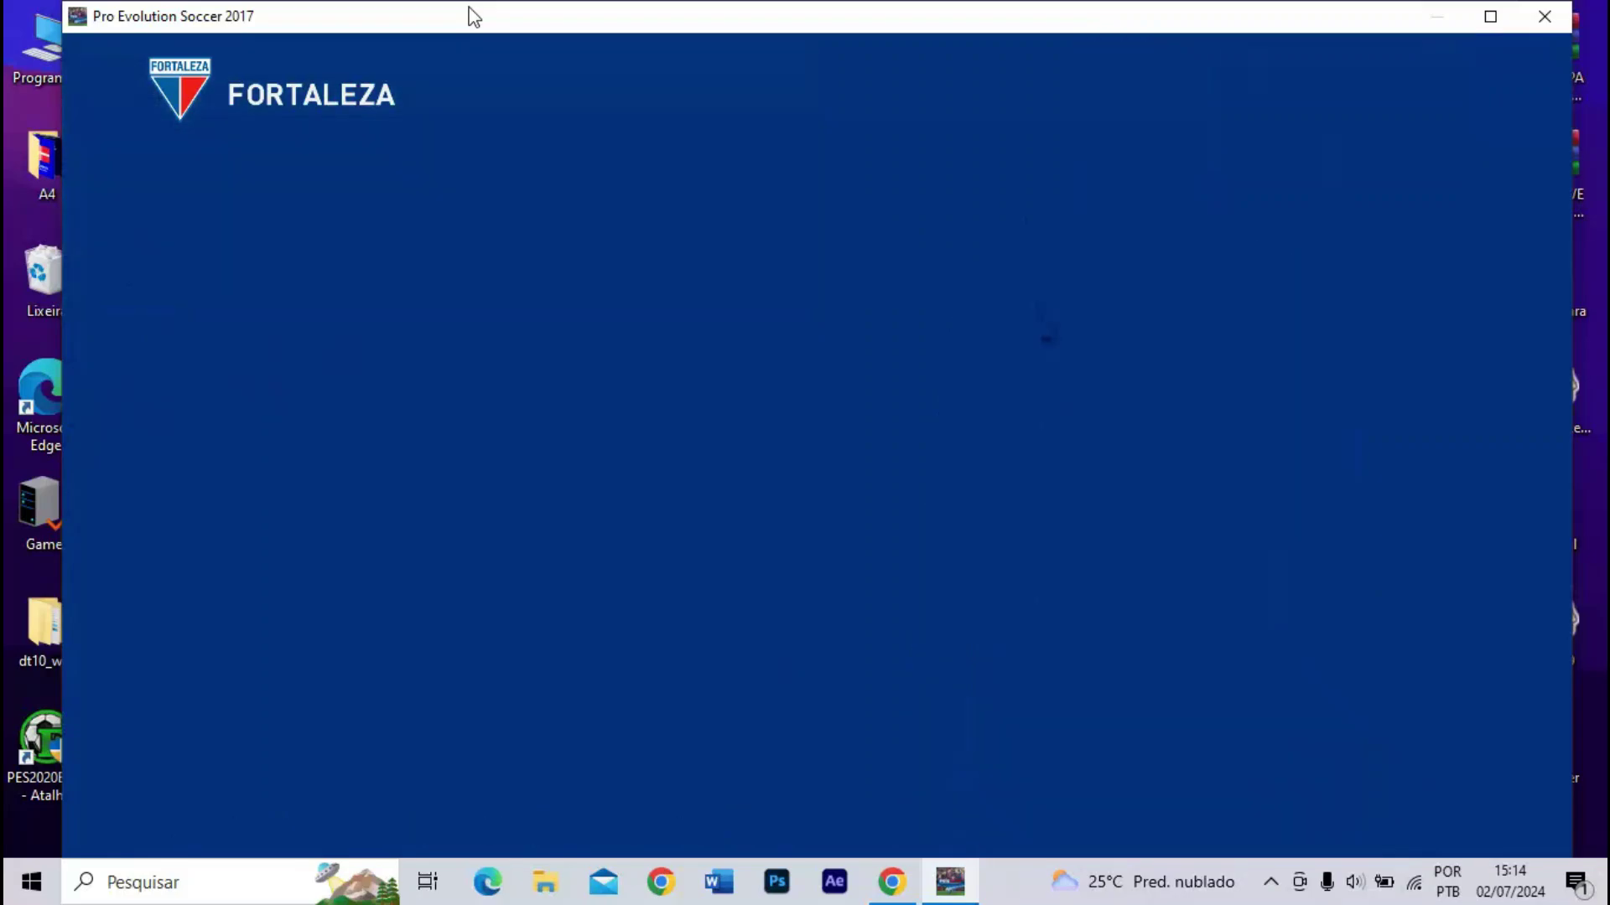
key("Escape")
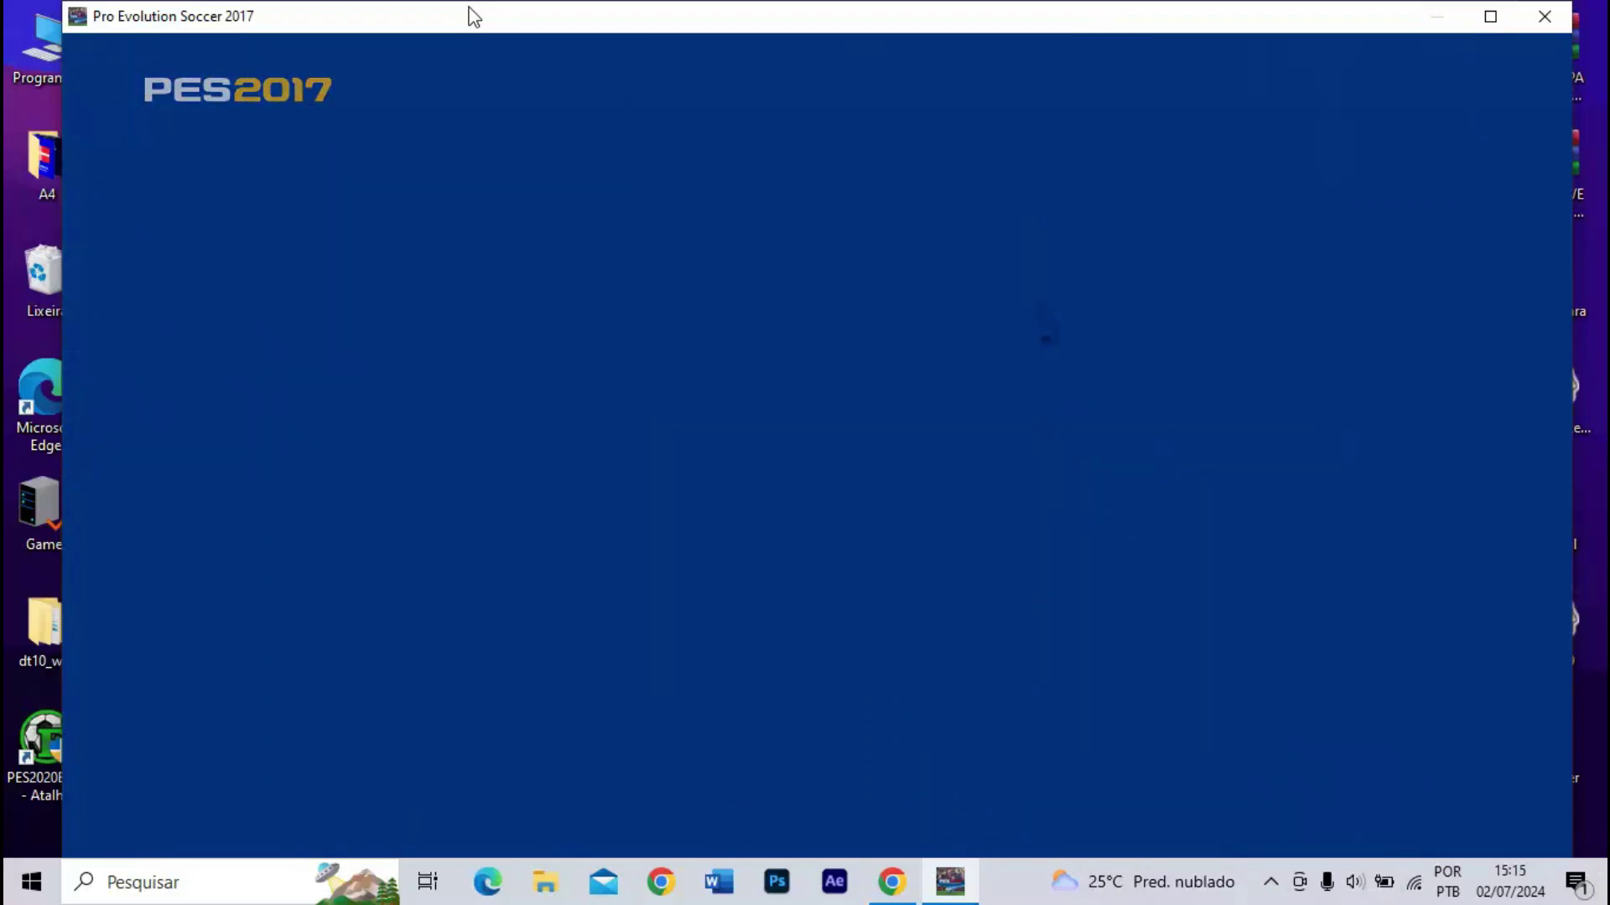
key("Return")
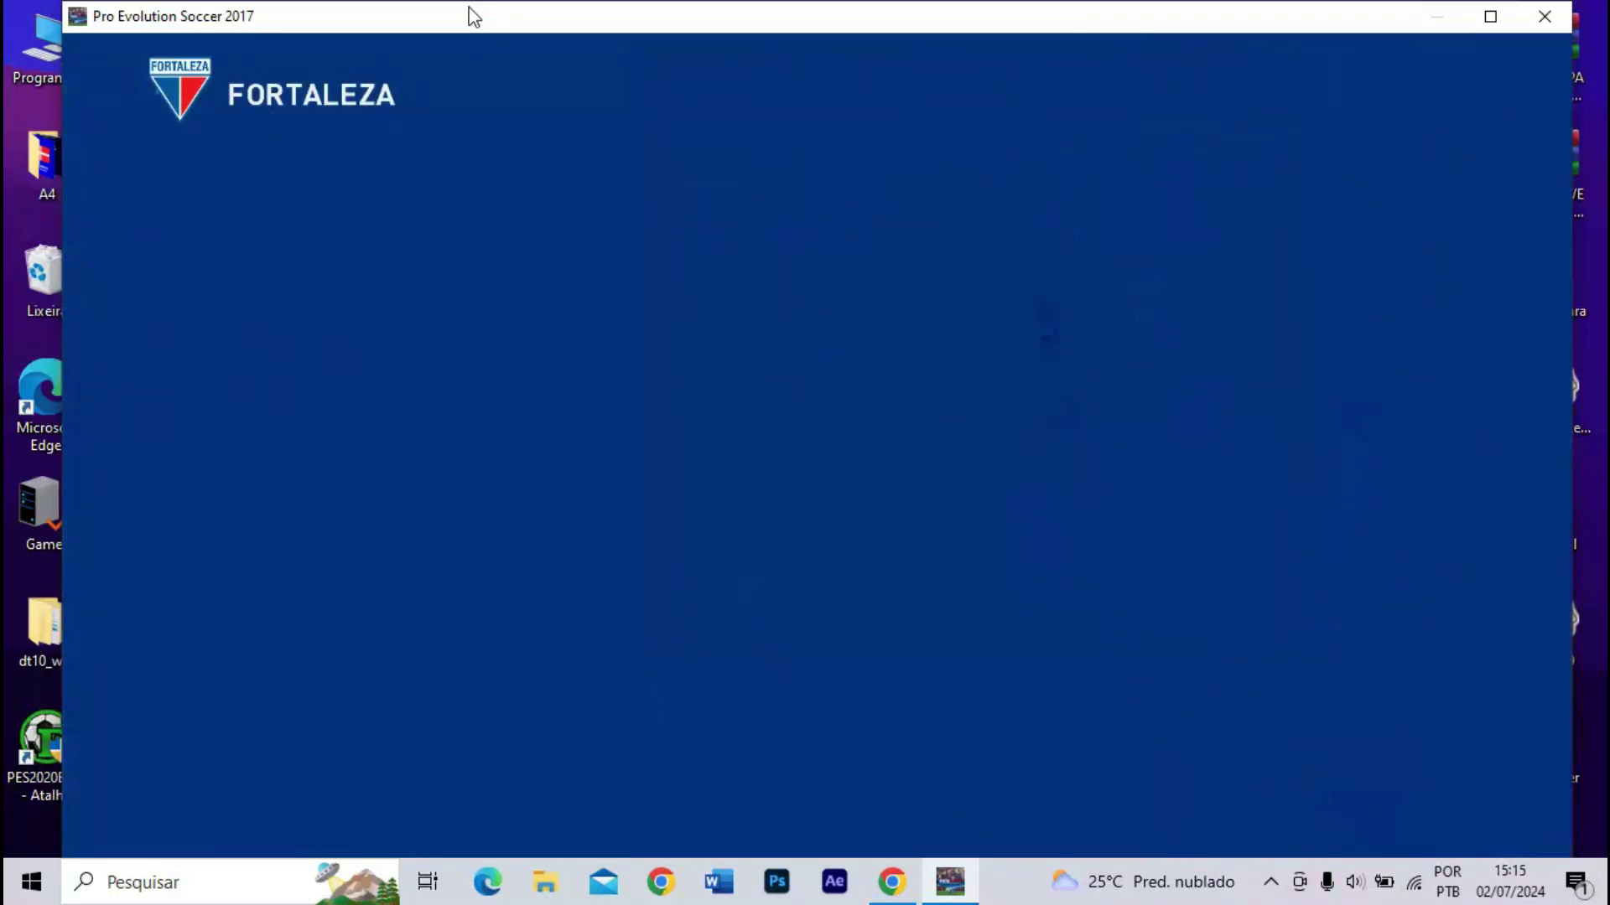
key("Escape")
key("Escape")
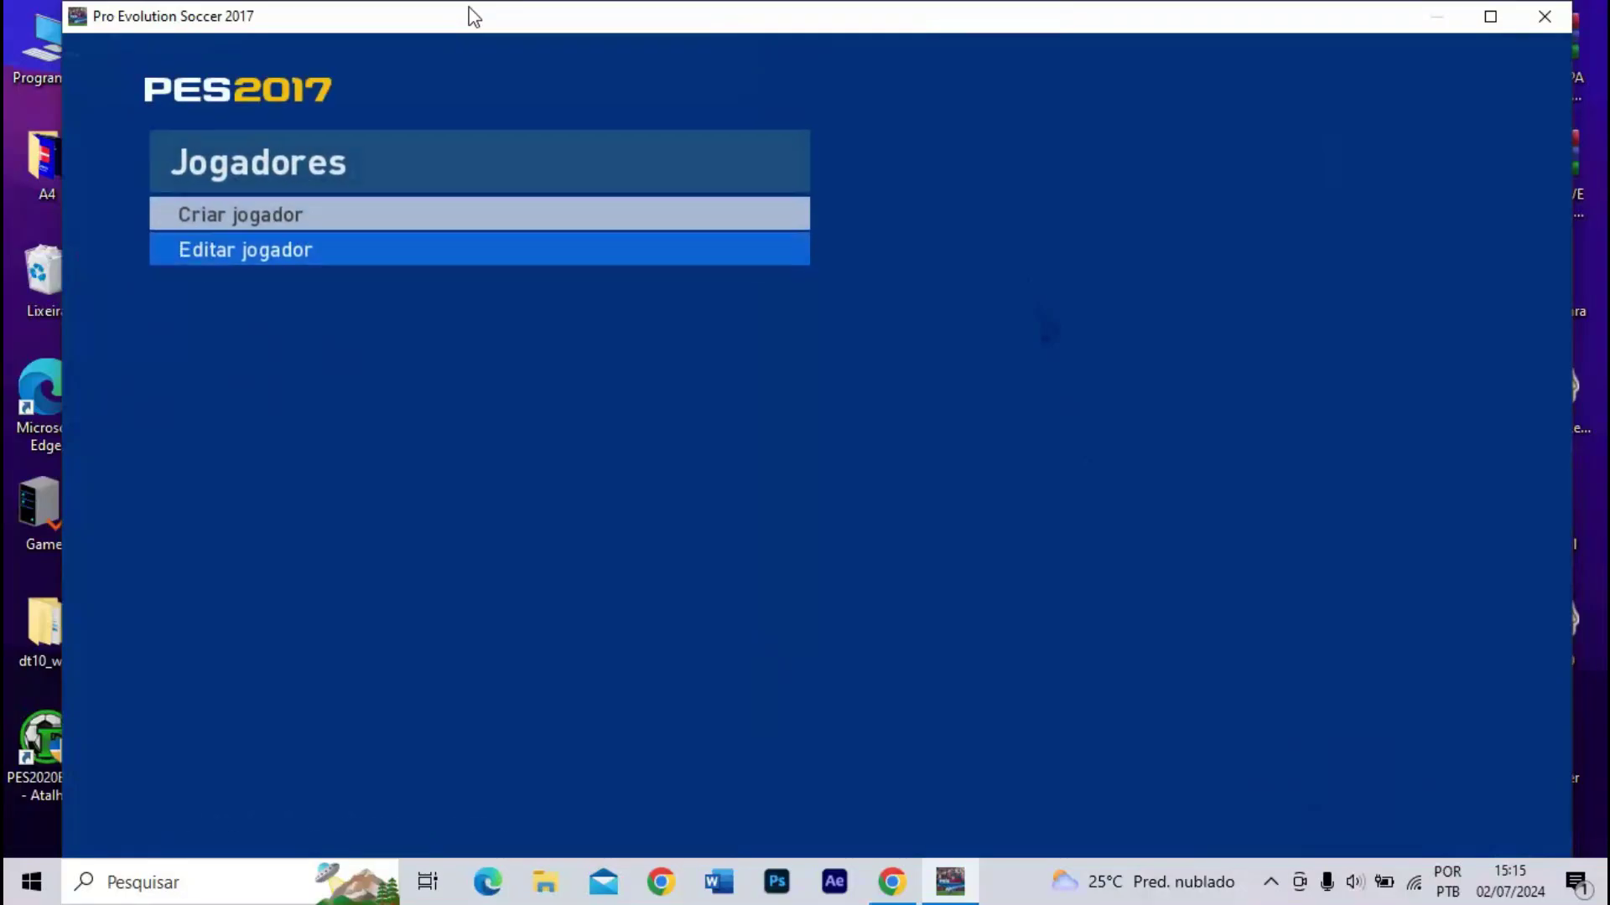
key("Escape")
key("Escape")
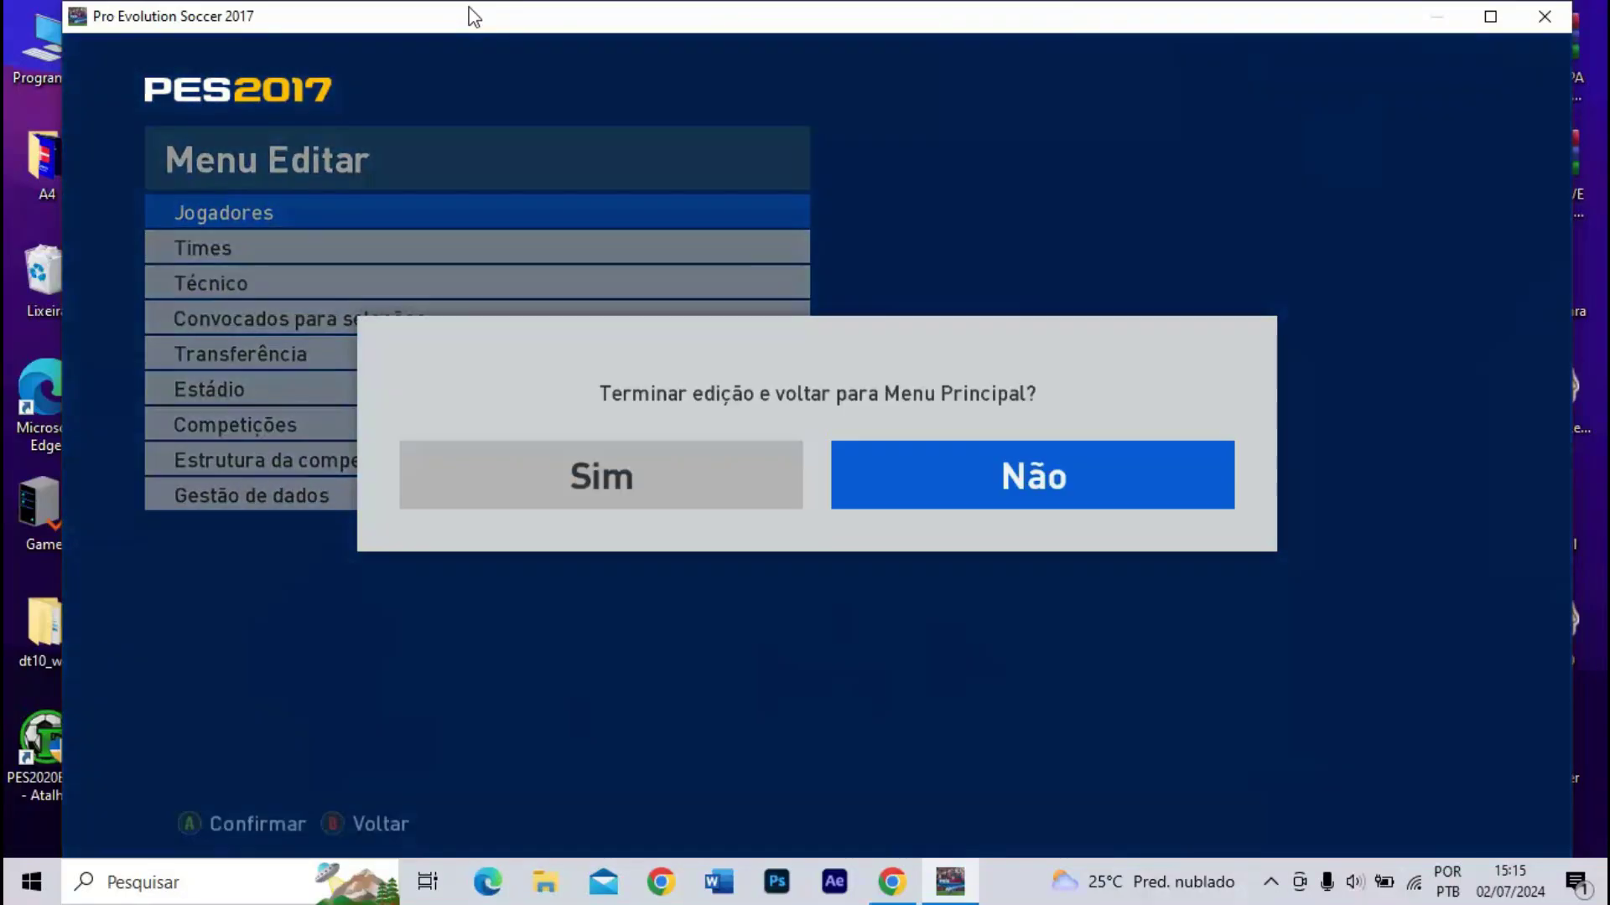
key("Left")
key("Return")
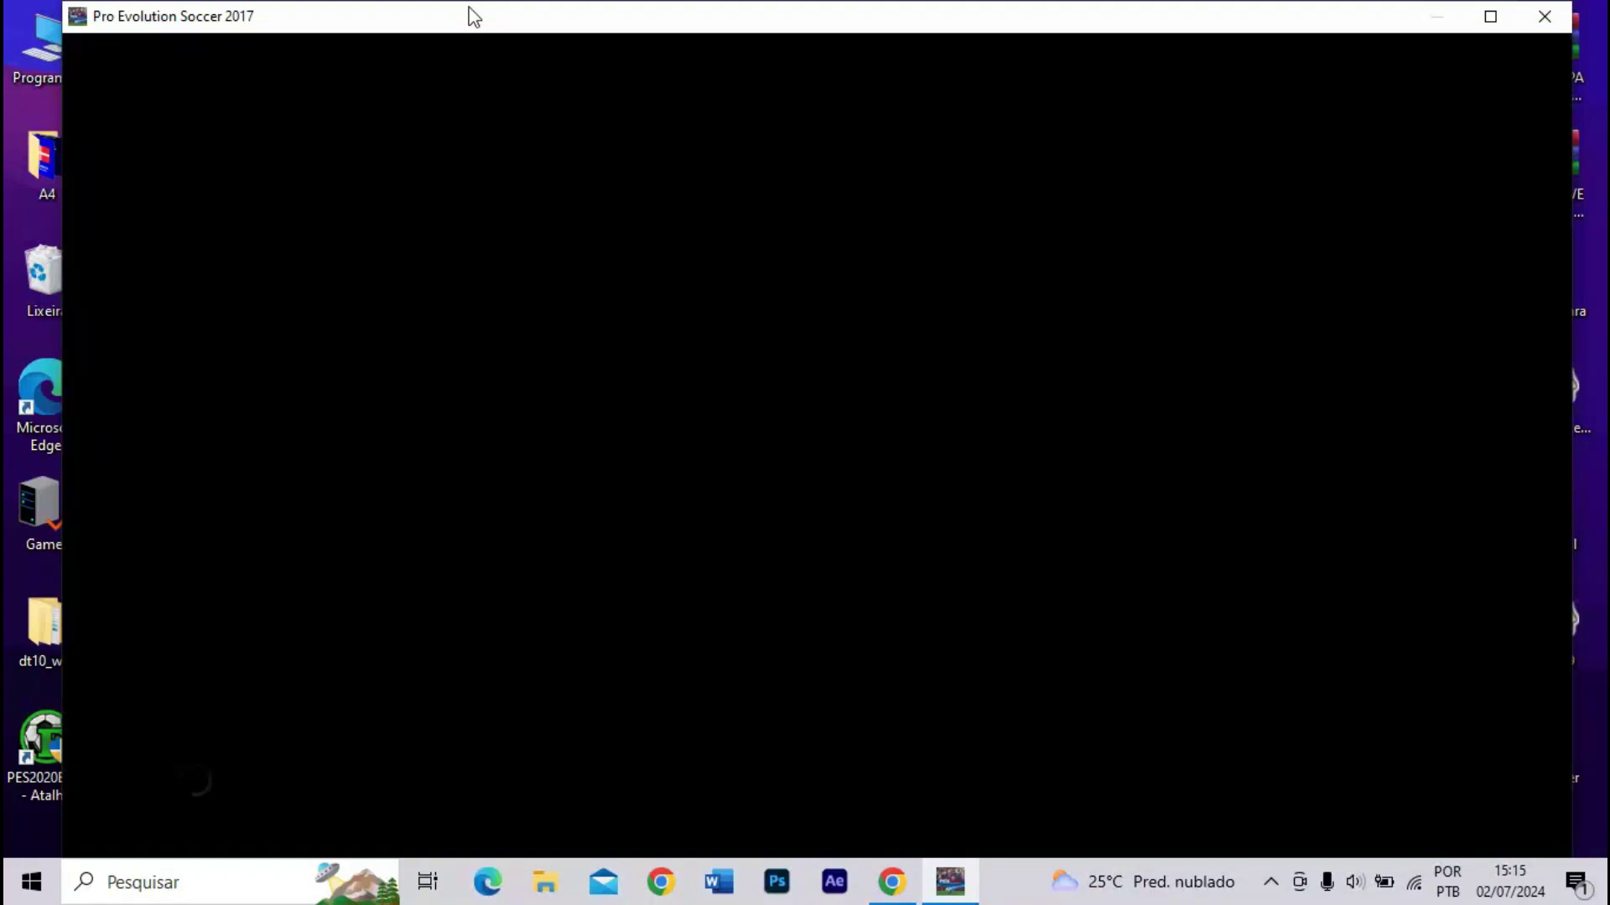
- Exit the game from the main menu's Extras and confirm quitting to the desktop
key("Down")
key("Down")
key("Right")
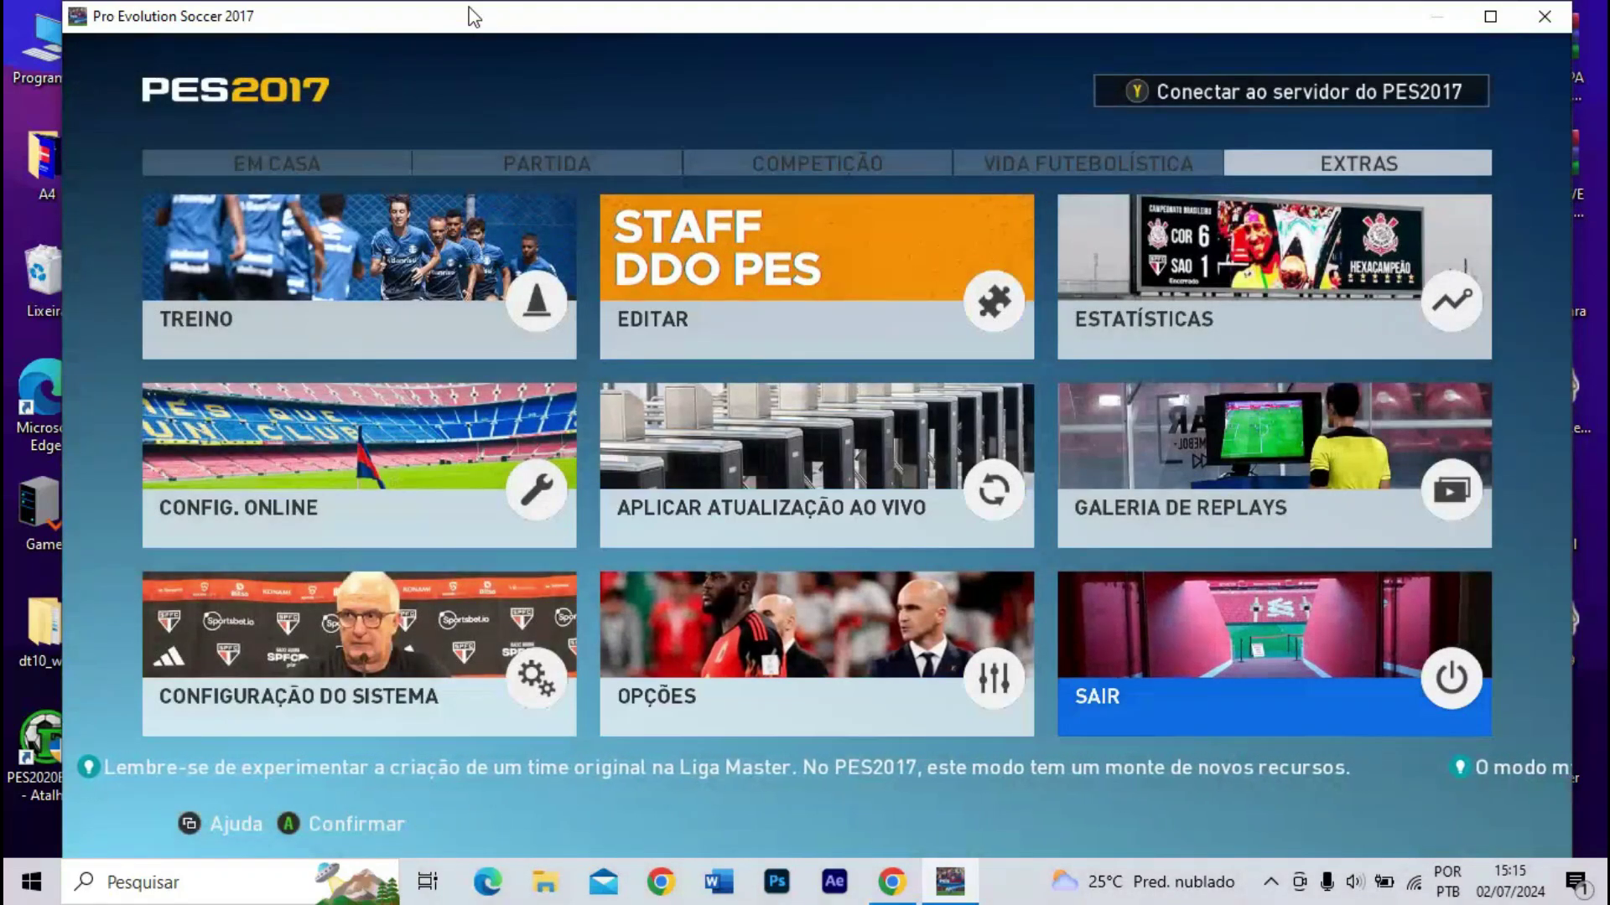
key("Return")
key("Return")
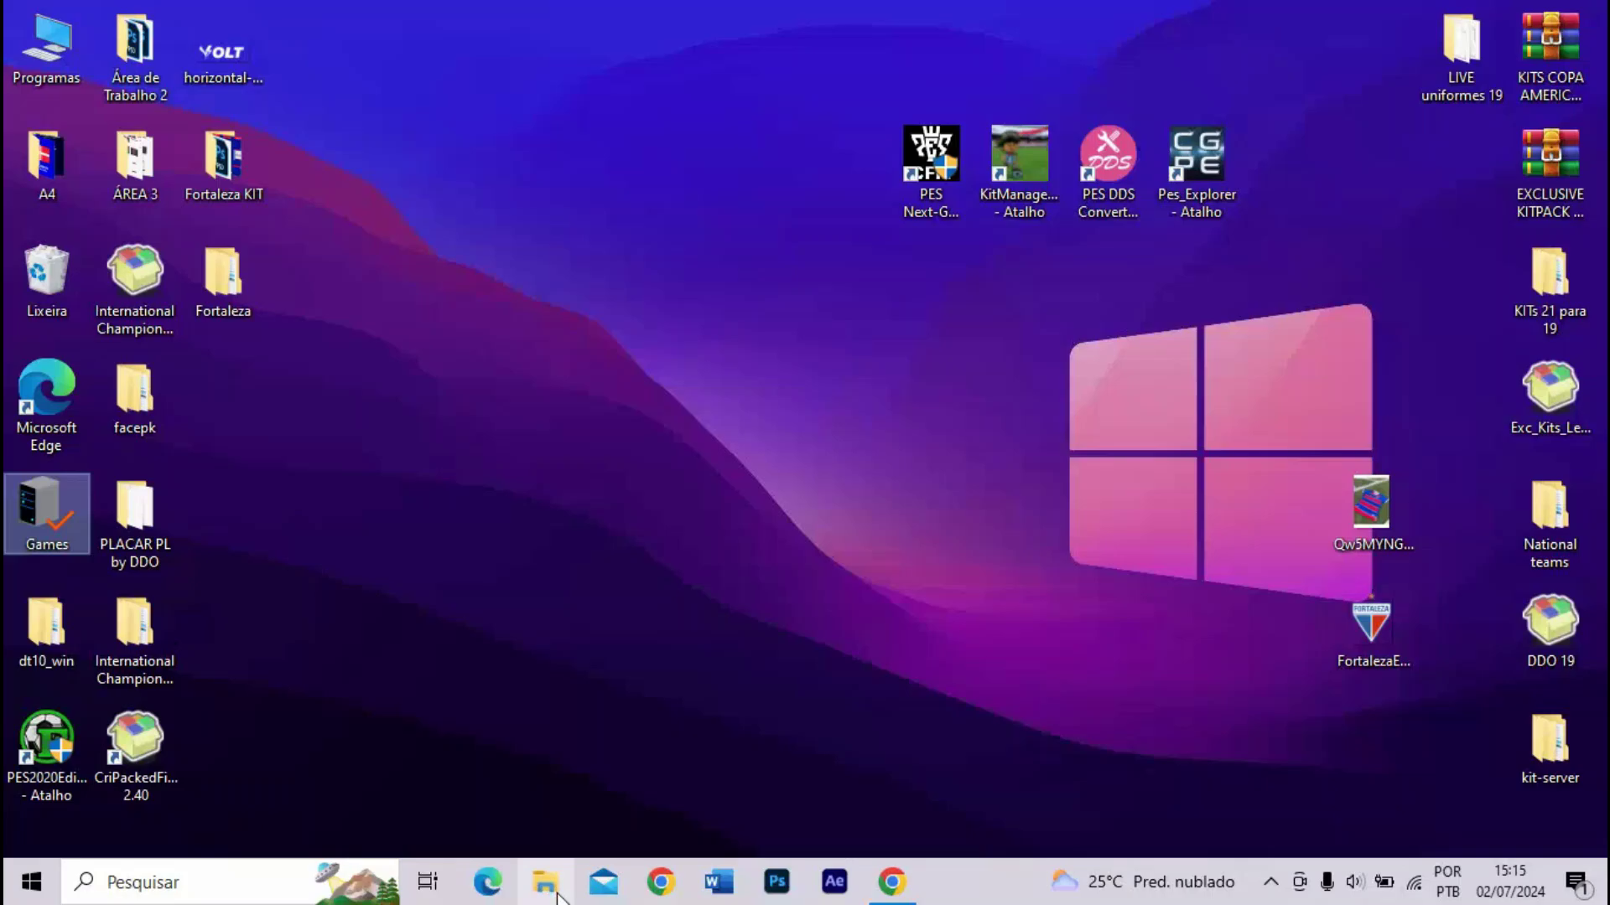
- Open the desktop Fortaleza folder down to common\character0\model\character\uniform\texture and maximize its window
double_click(223, 276)
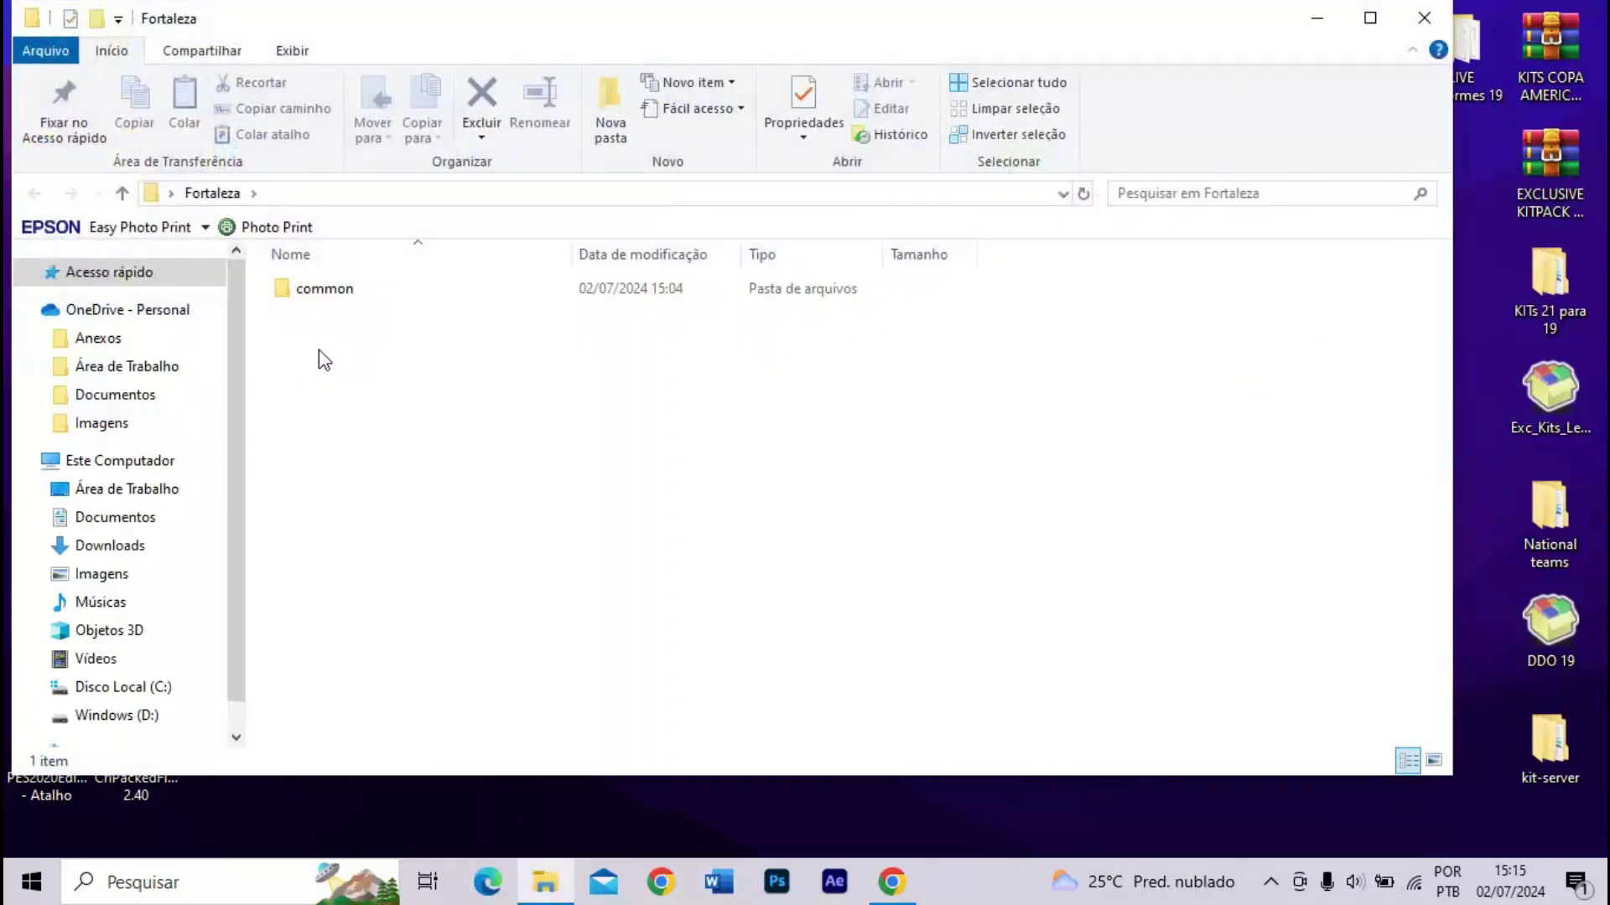
double_click(319, 293)
double_click(319, 294)
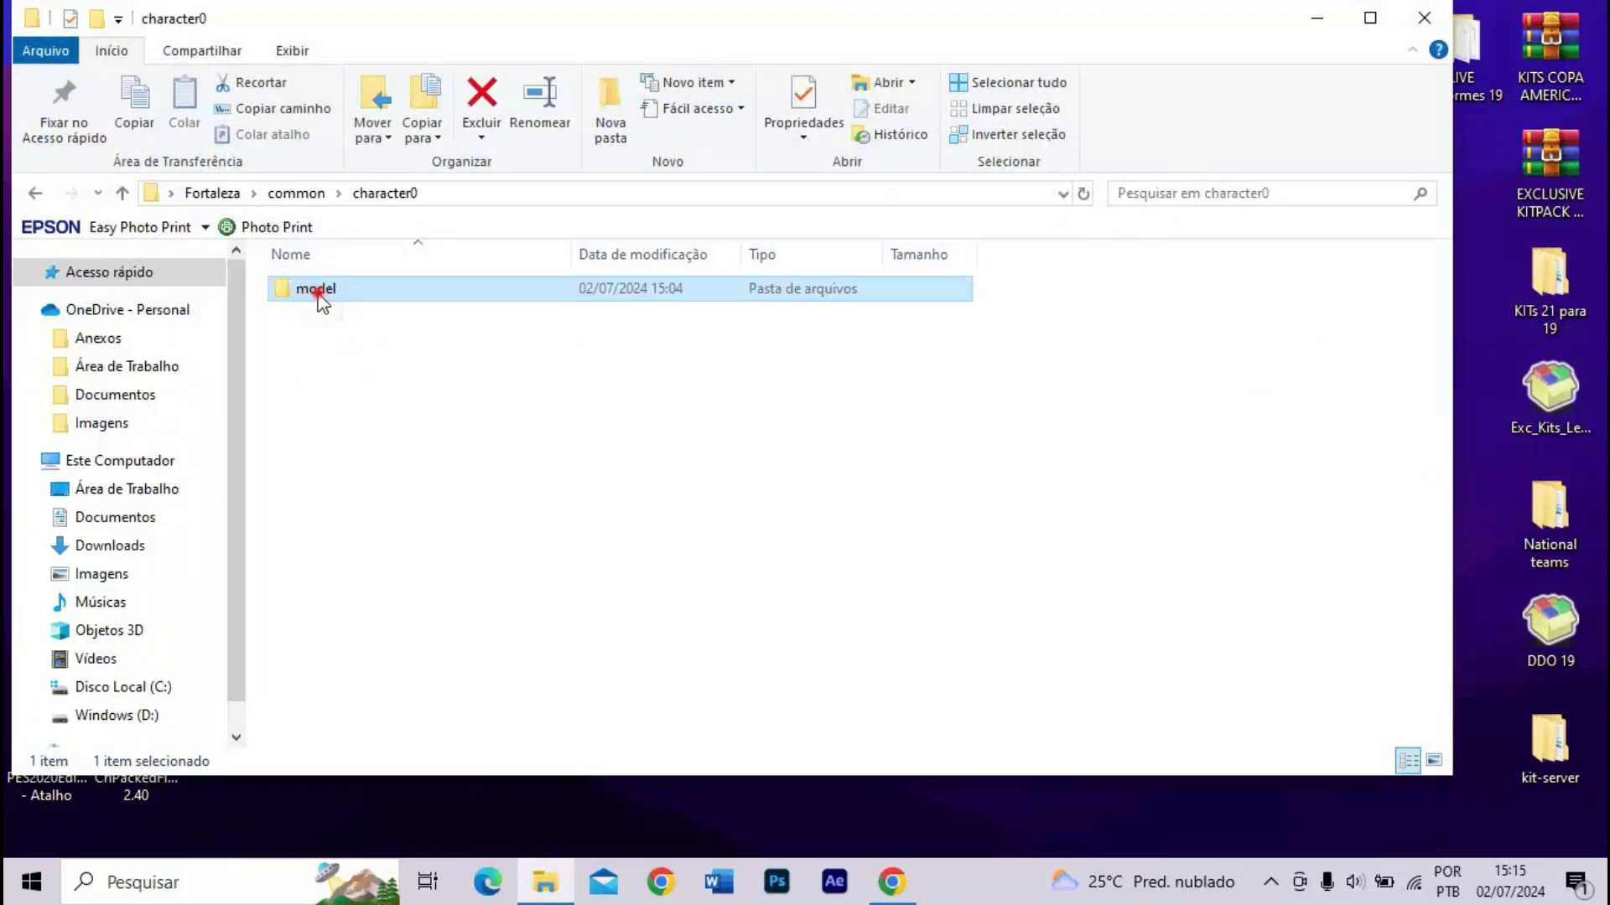
double_click(318, 294)
double_click(320, 295)
double_click(317, 294)
double_click(319, 312)
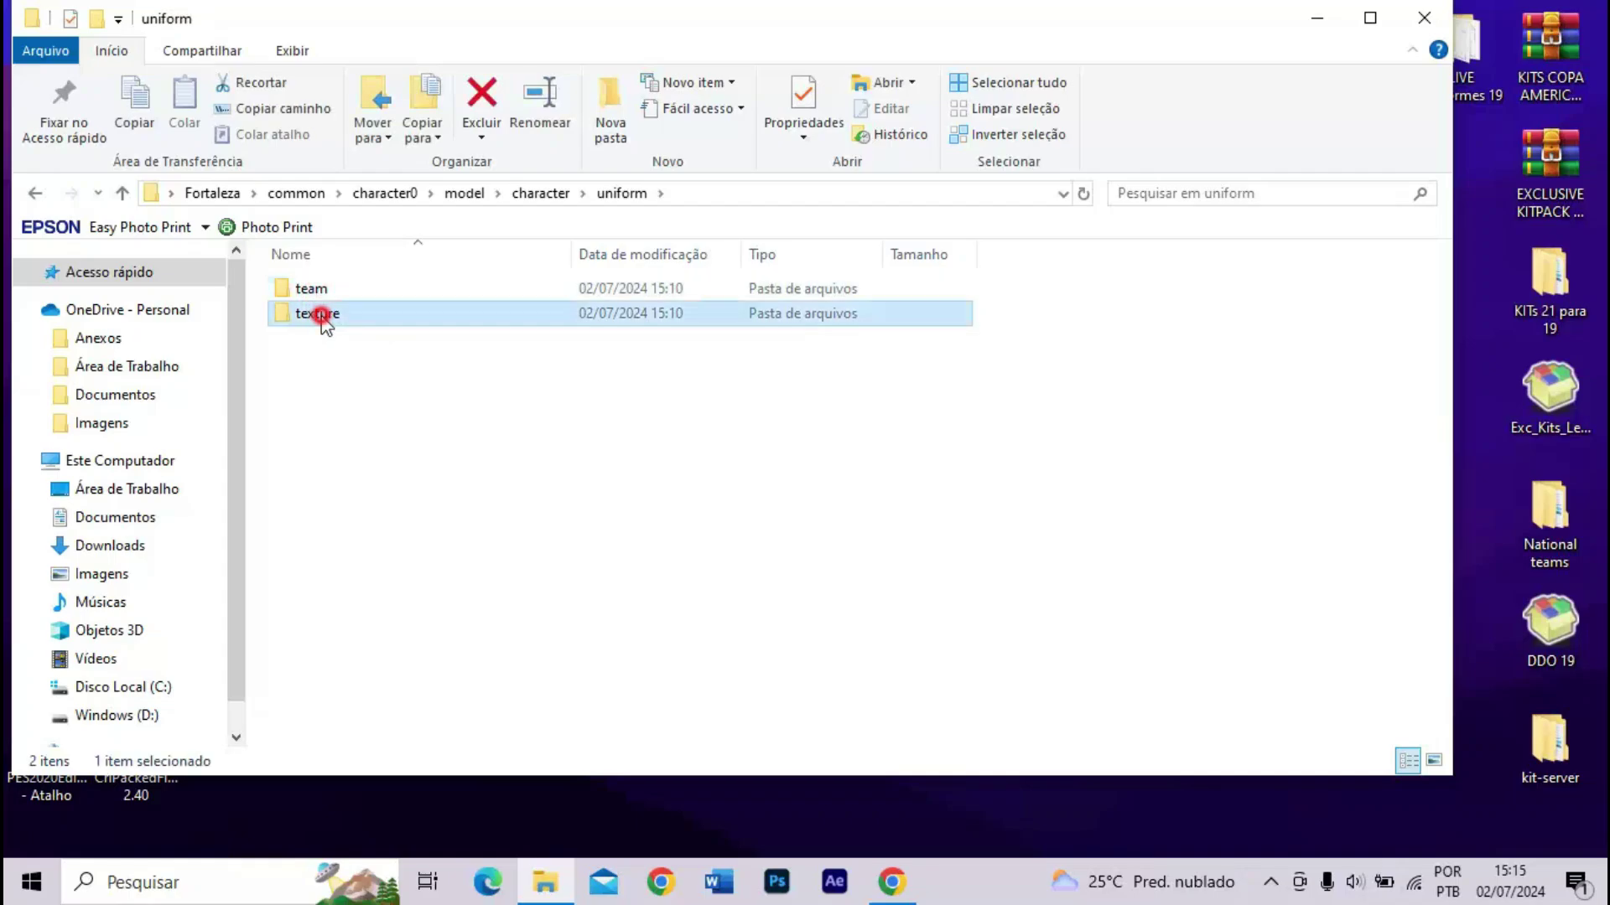
left_click(440, 451)
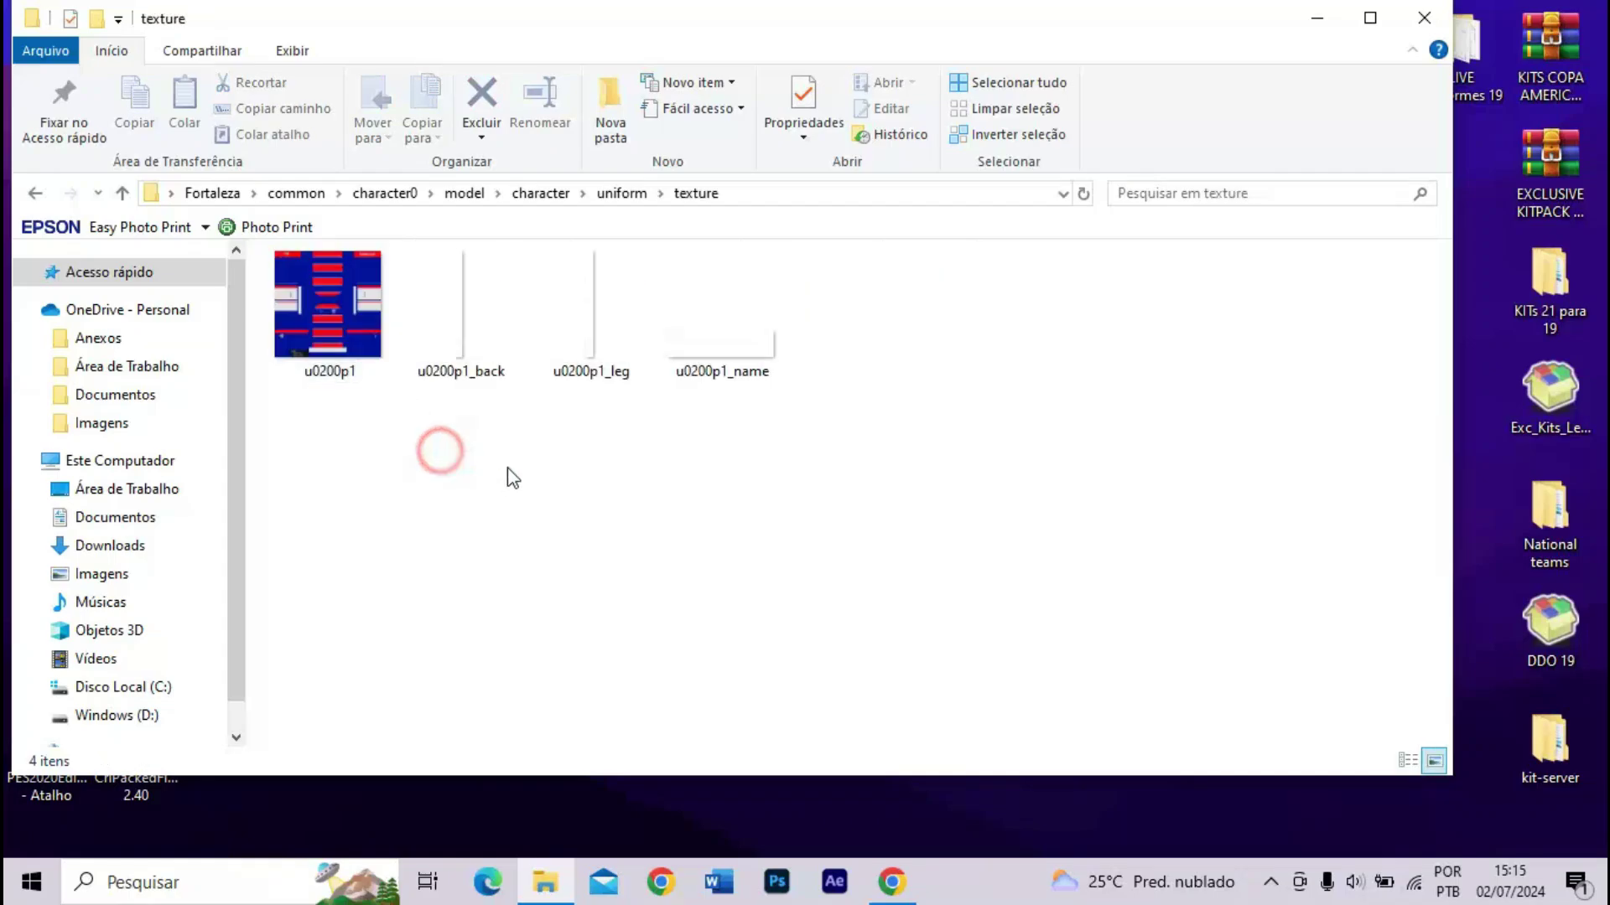
left_click(1353, 24)
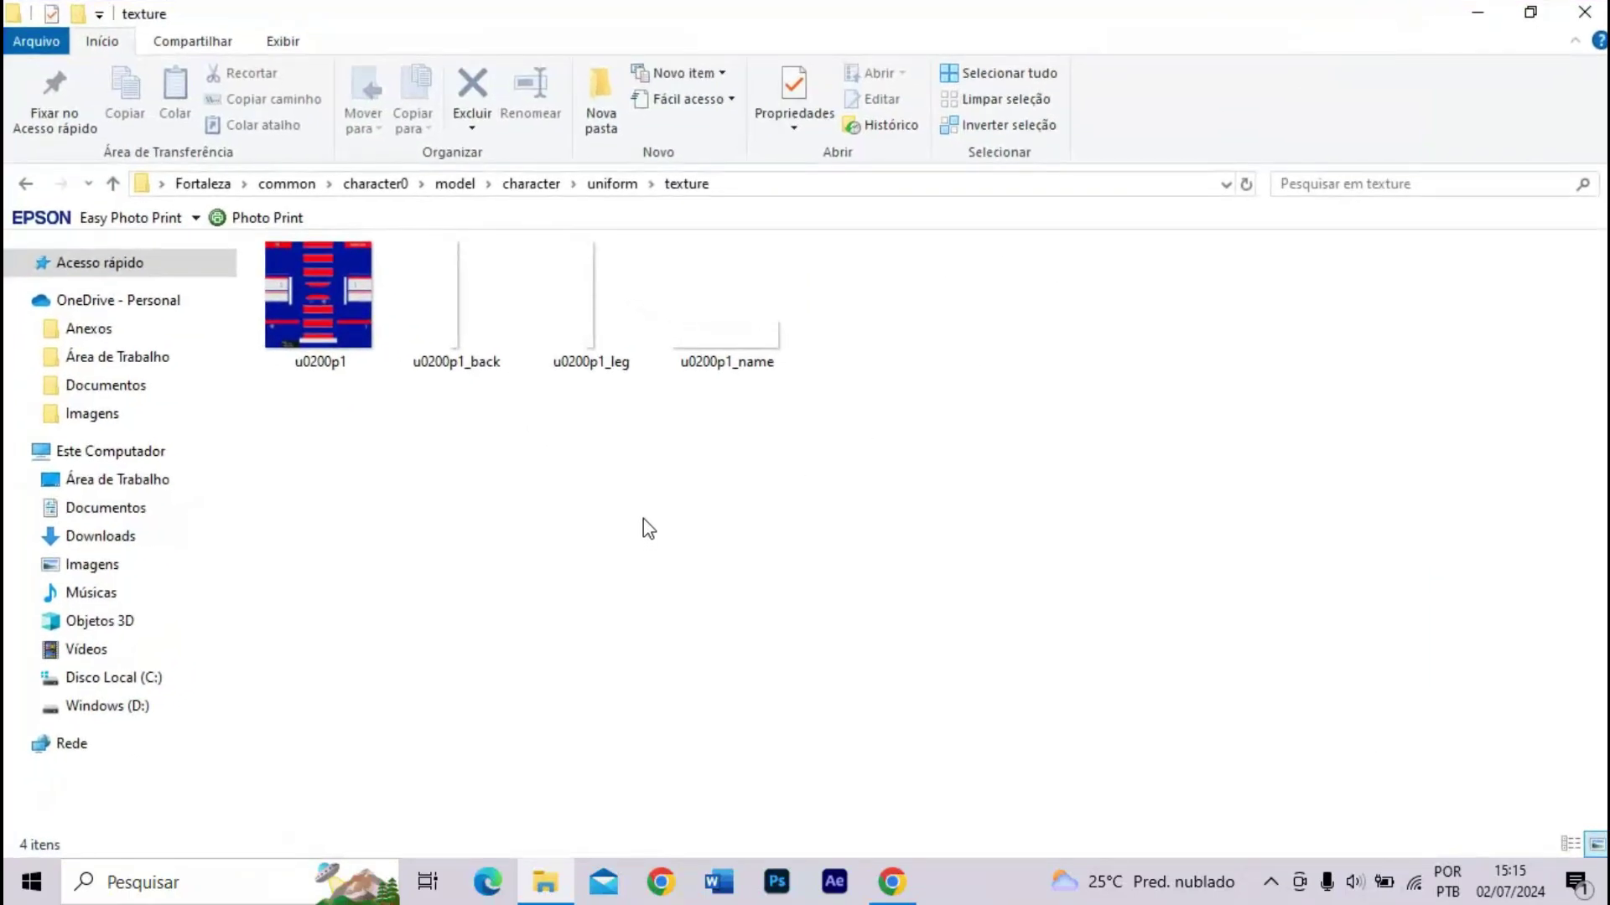
- Find and launch PES 2021 Ftex Converter from the PATCH Legacy 2019 folder on Windows (D:), then minimize that folder's window
key("super+e")
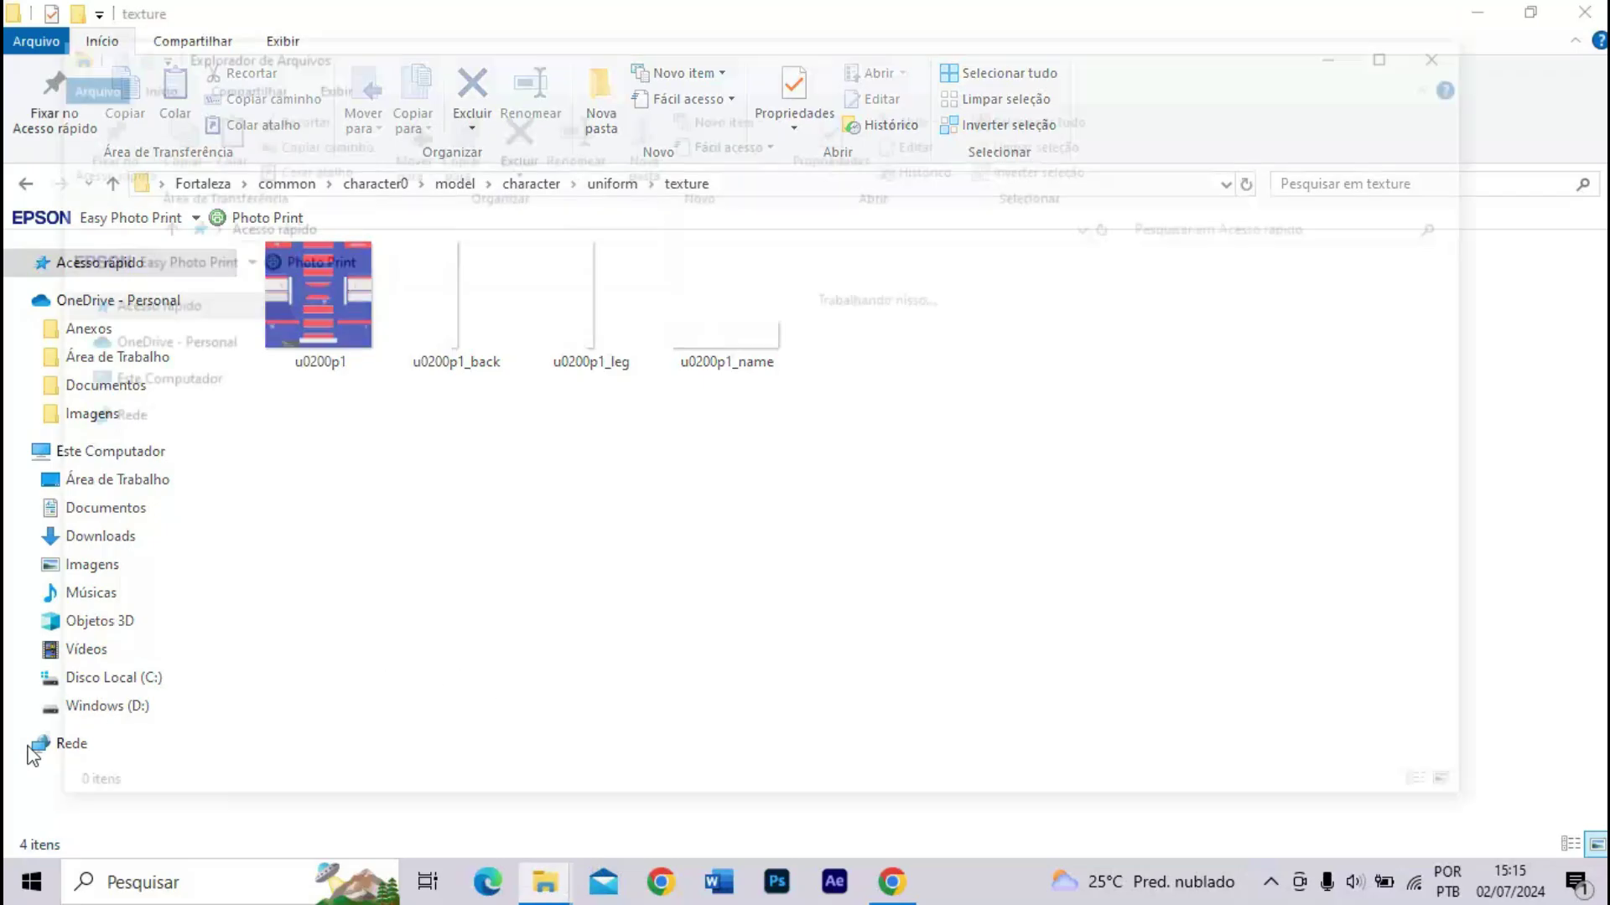
left_click(150, 747)
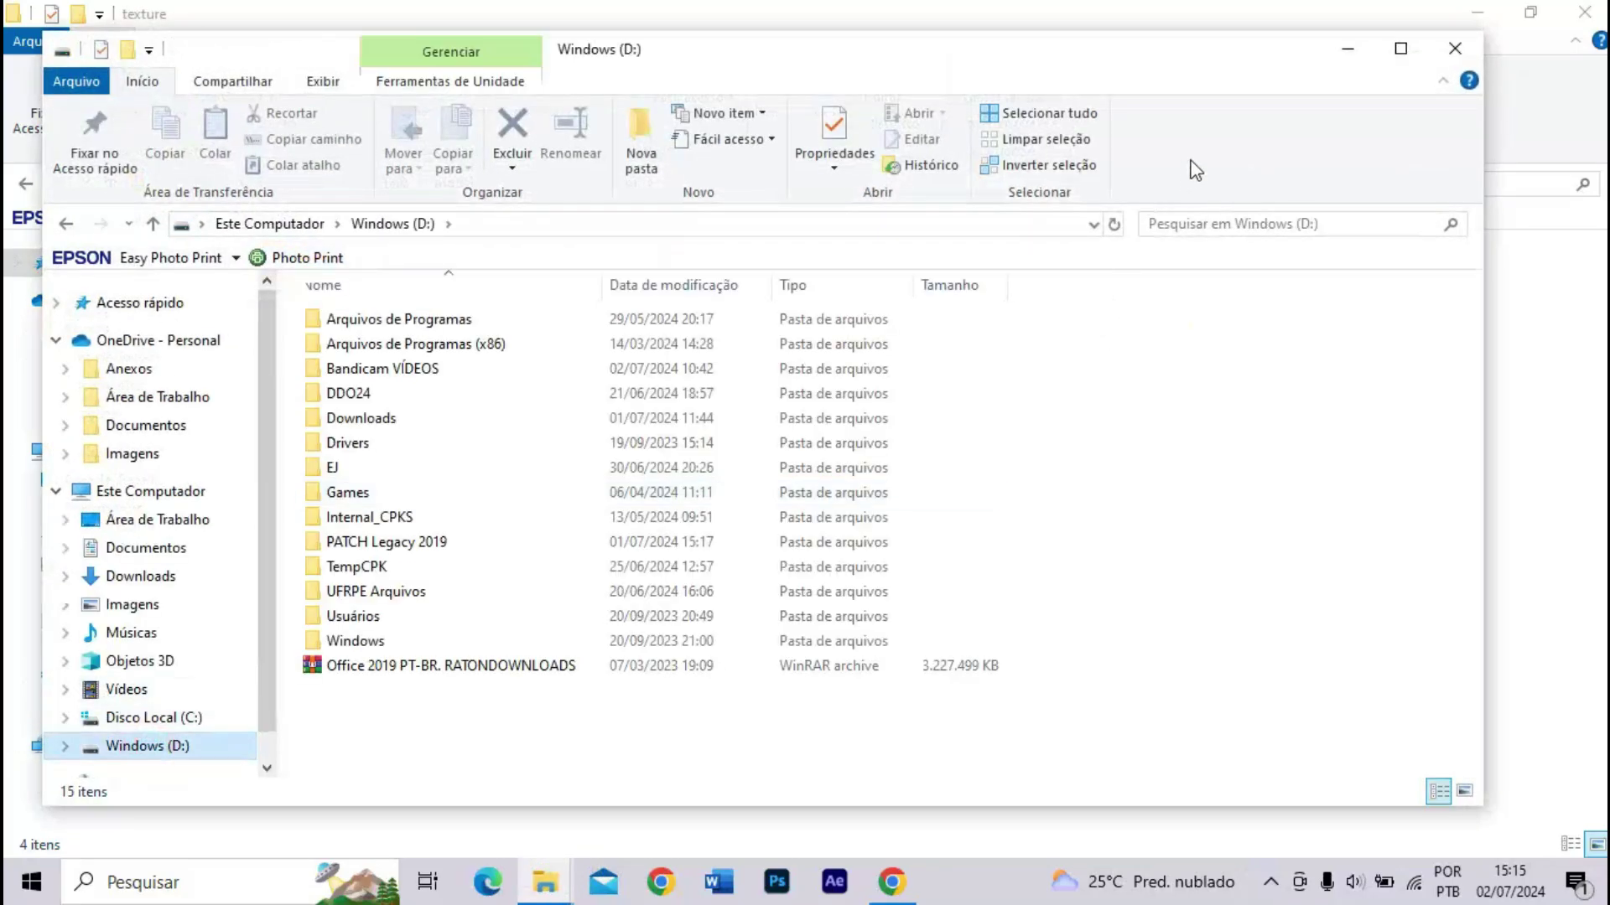
left_click(1400, 48)
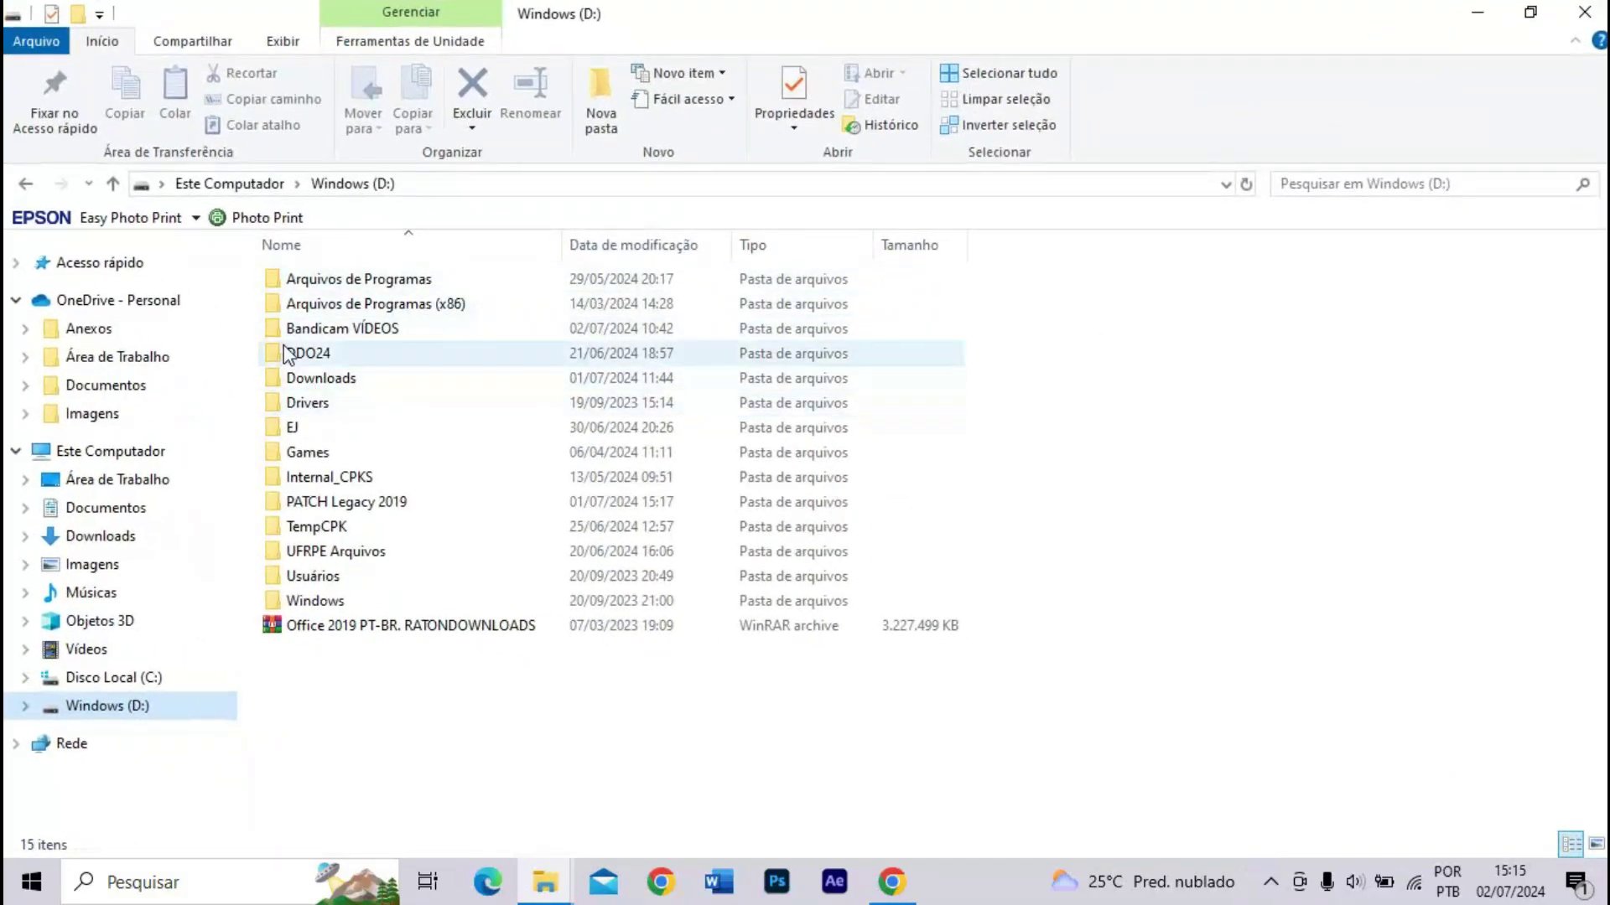
double_click(289, 353)
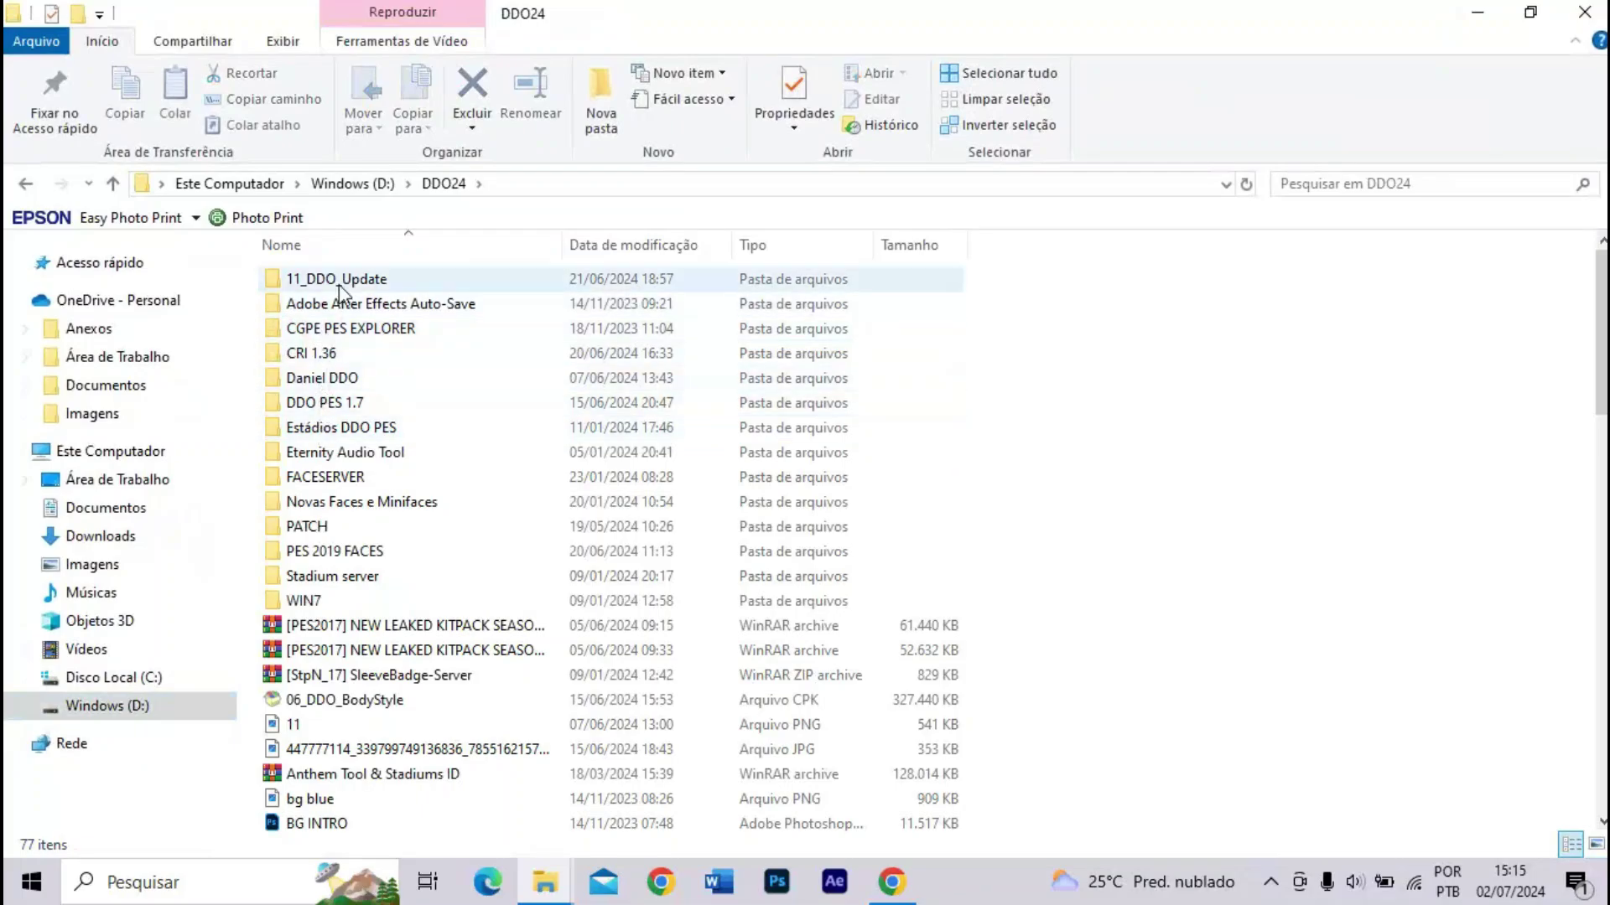
key("alt+Left")
key("Down")
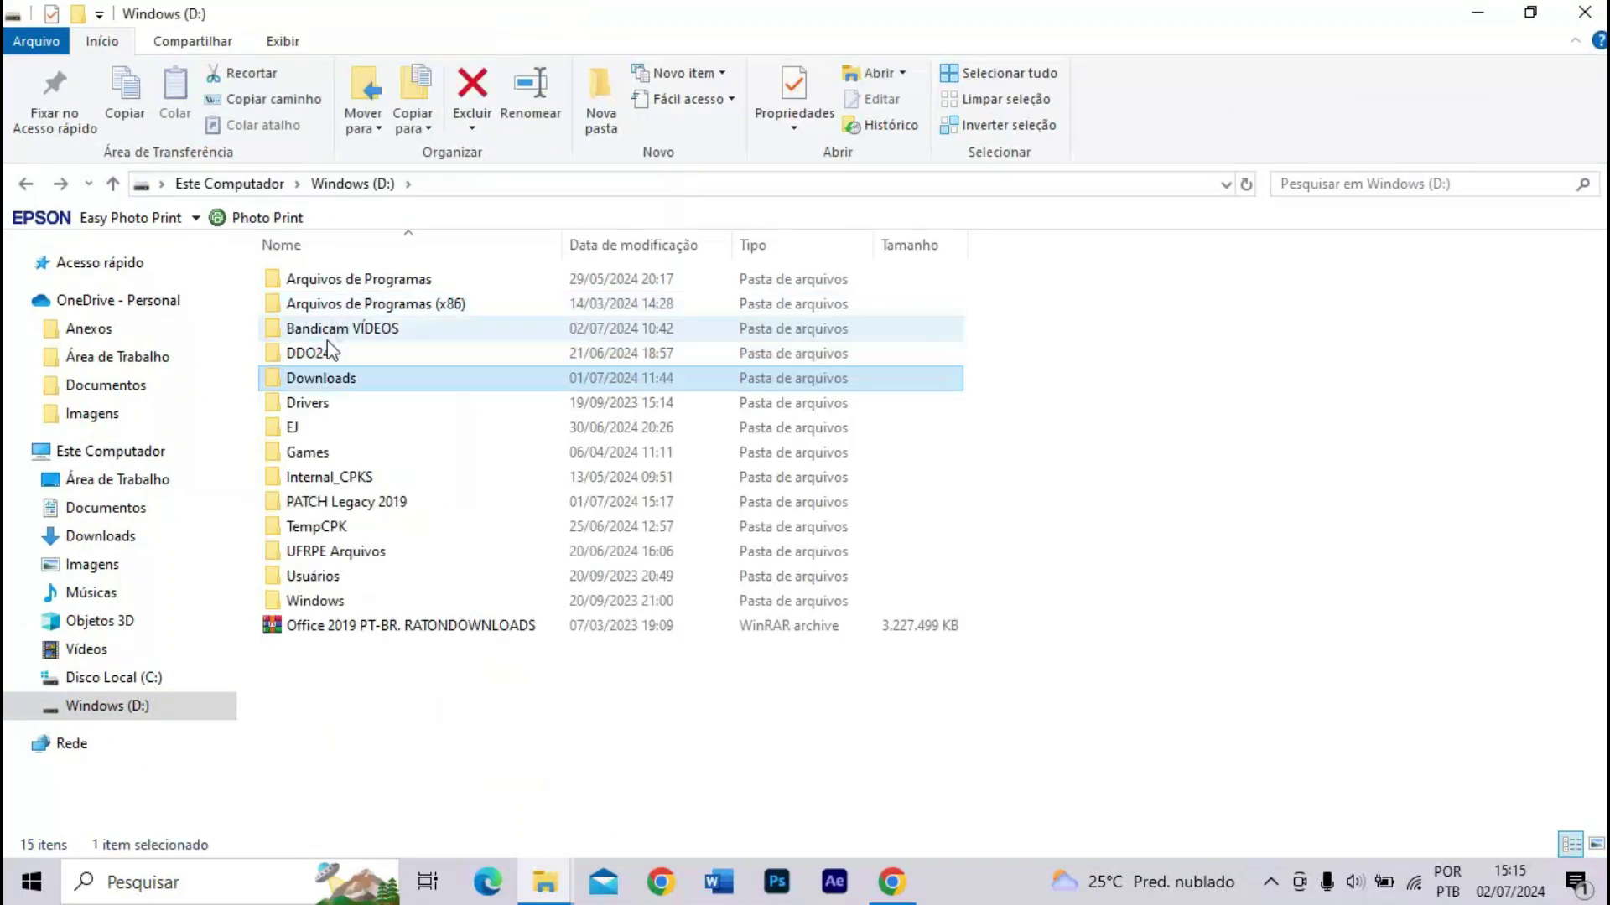
double_click(322, 501)
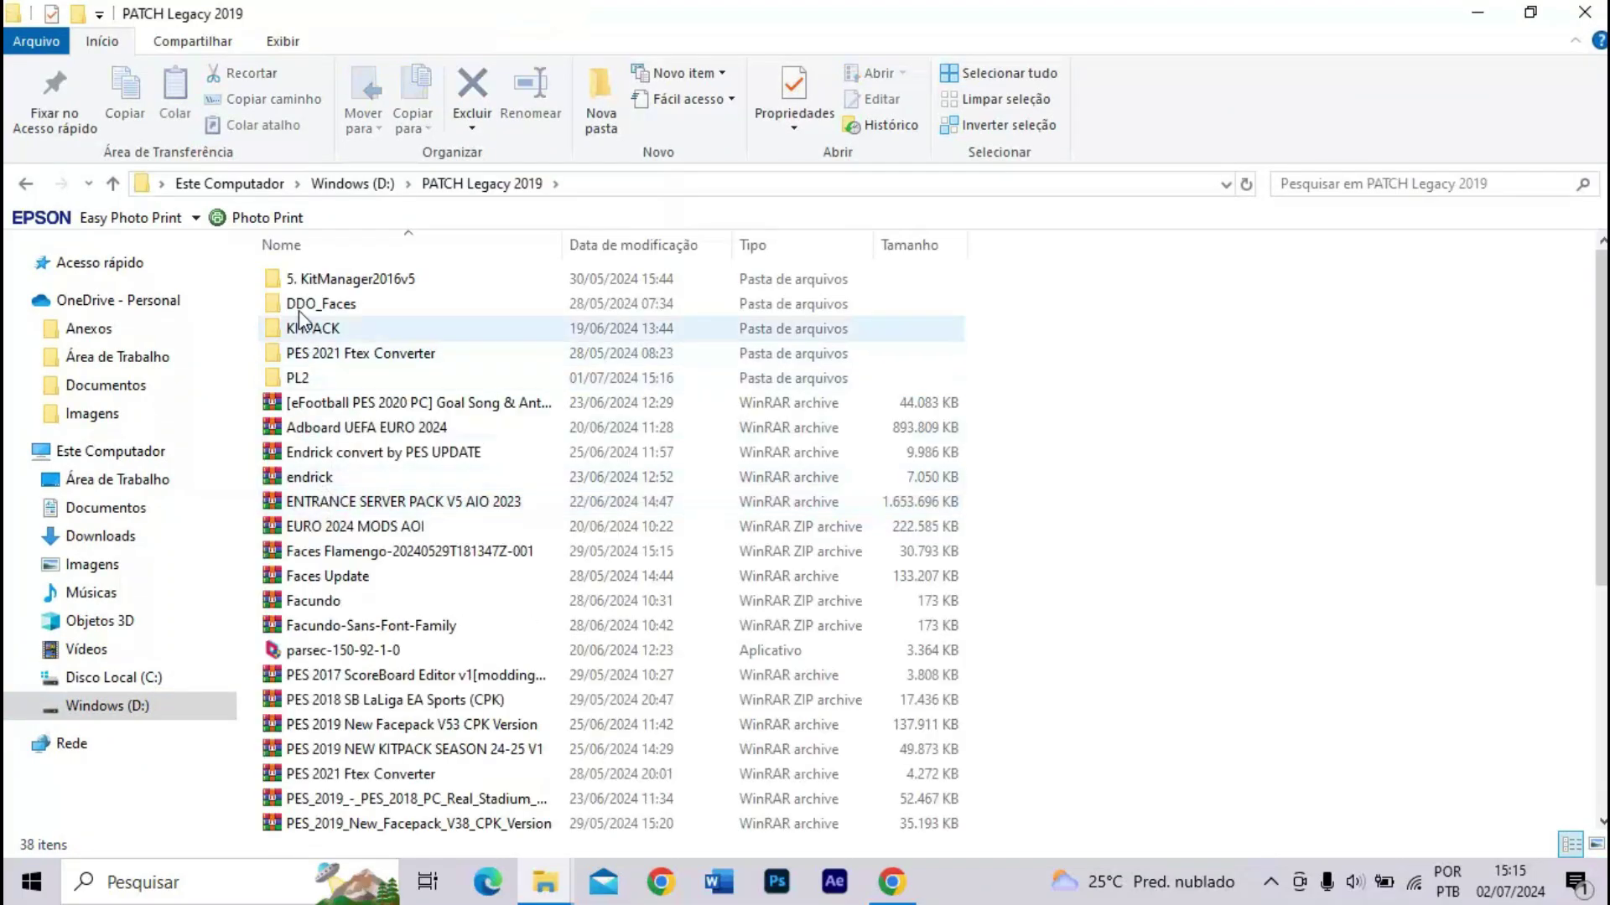
double_click(312, 354)
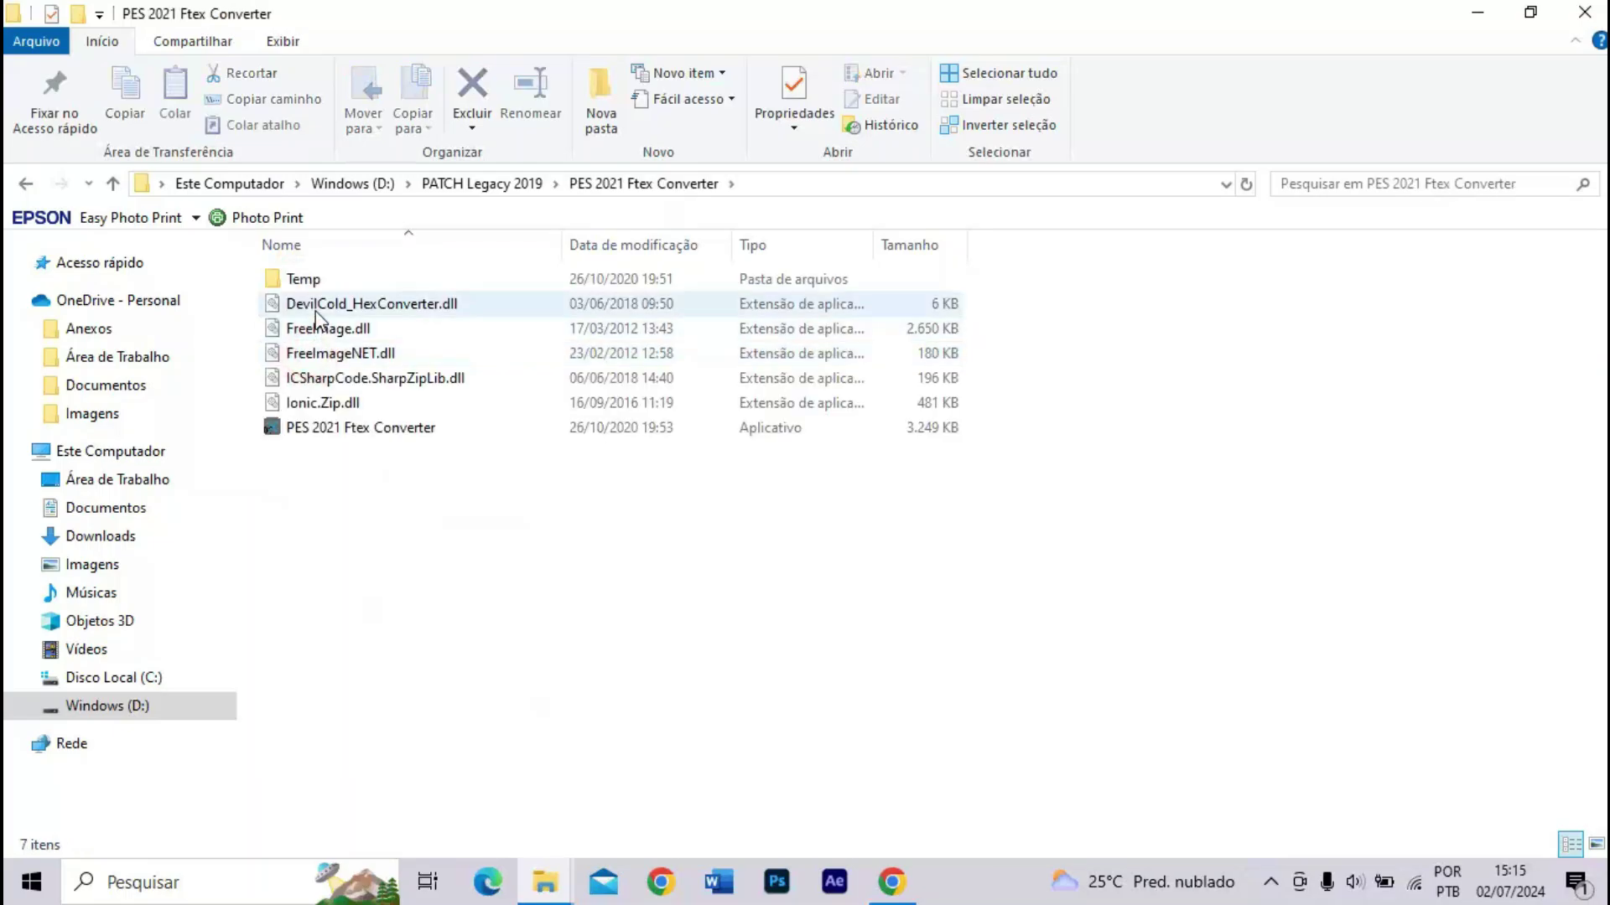
left_click(333, 427)
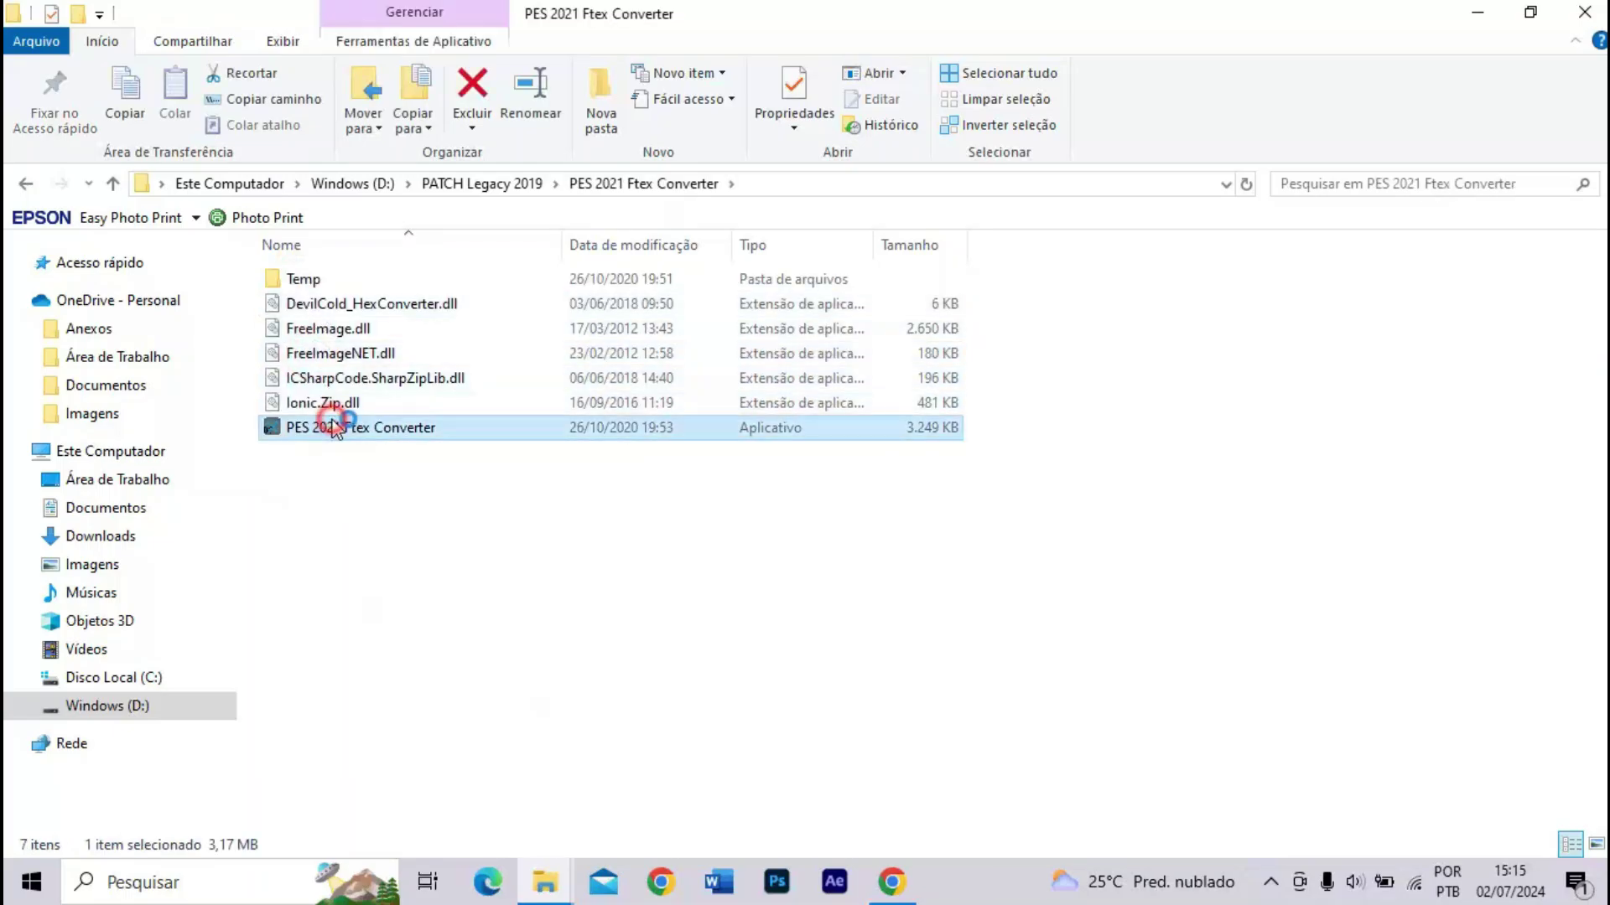
left_click(1478, 12)
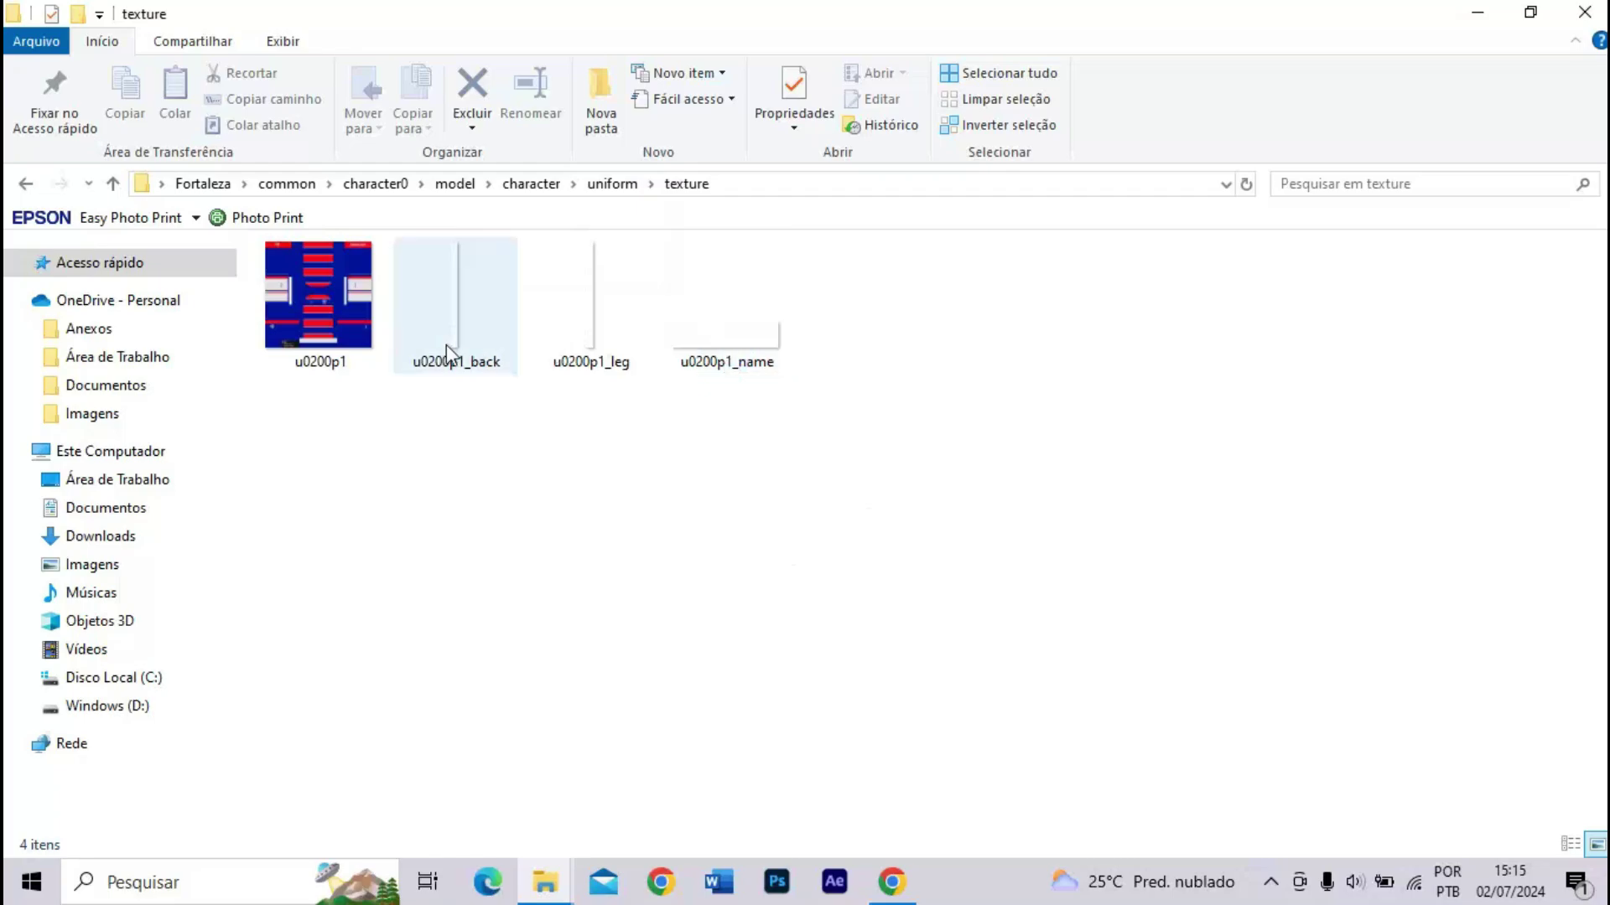
- Convert the four u0200p1 kit textures from DDS to FTEX with PES 2021 Ftex Converter and close the converter
left_click(924, 876)
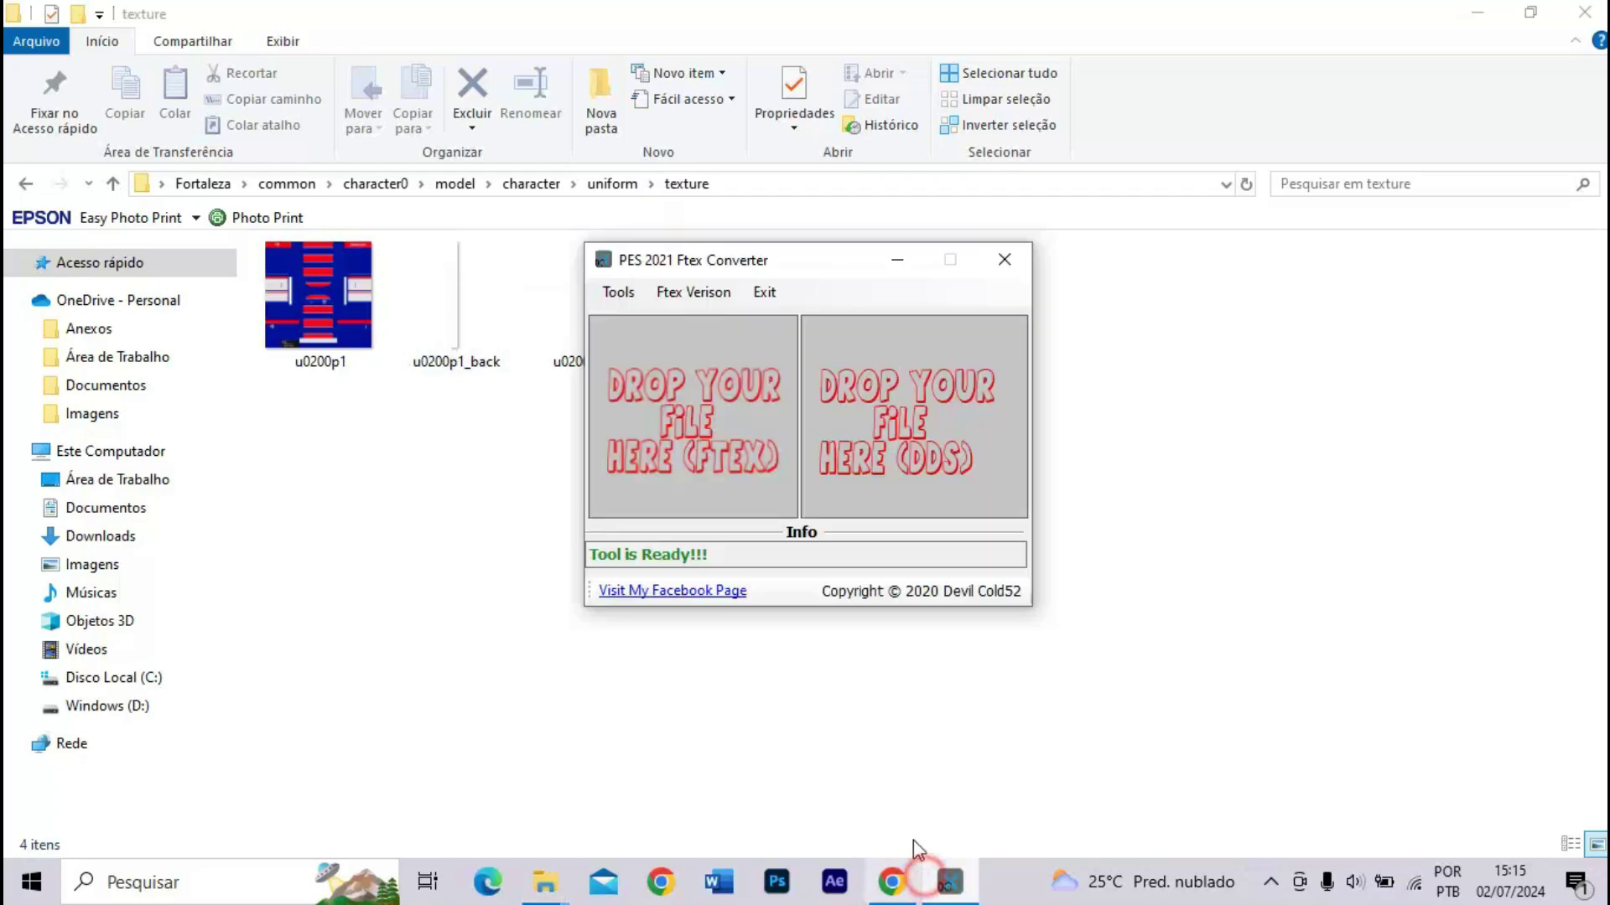
left_click_drag(331, 409, 801, 329)
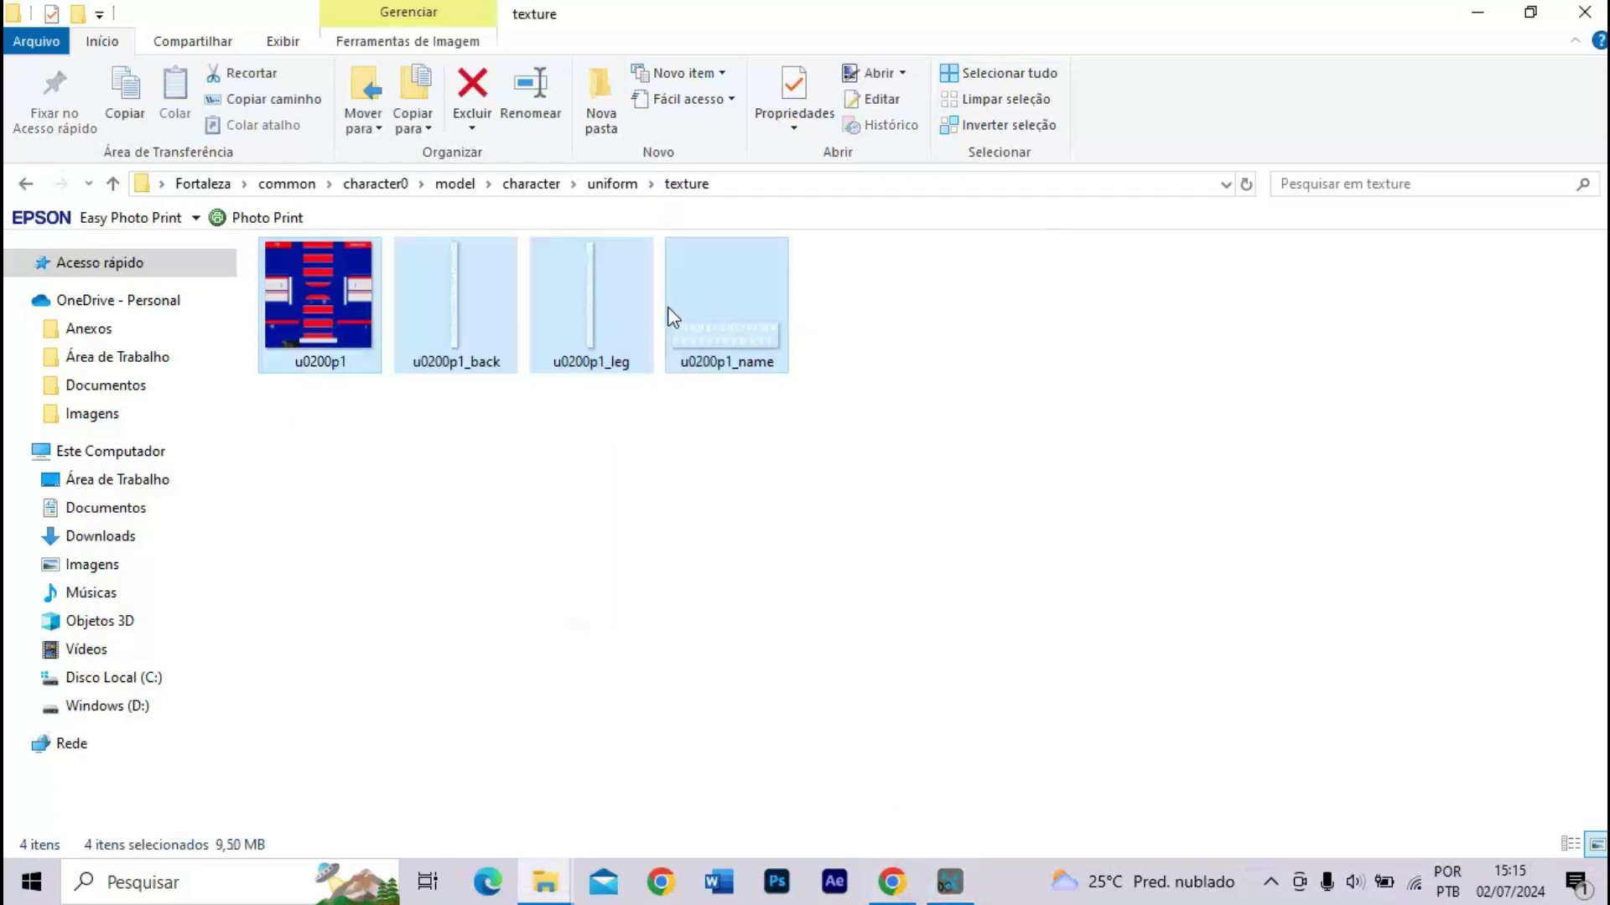
left_click_drag(668, 316, 301, 425)
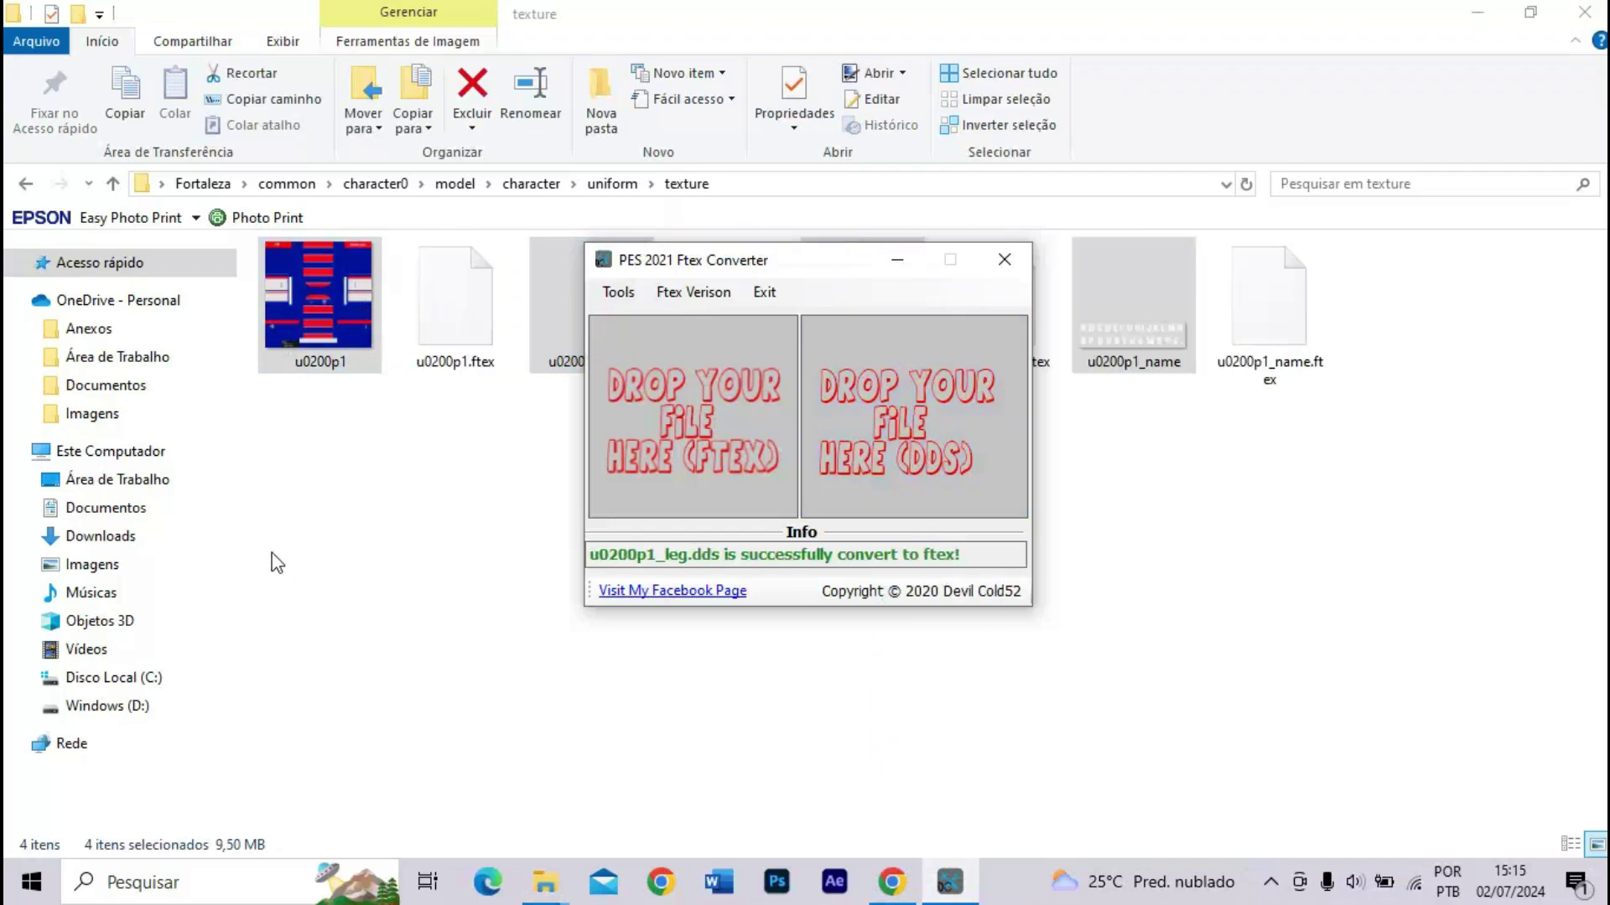
left_click(1005, 261)
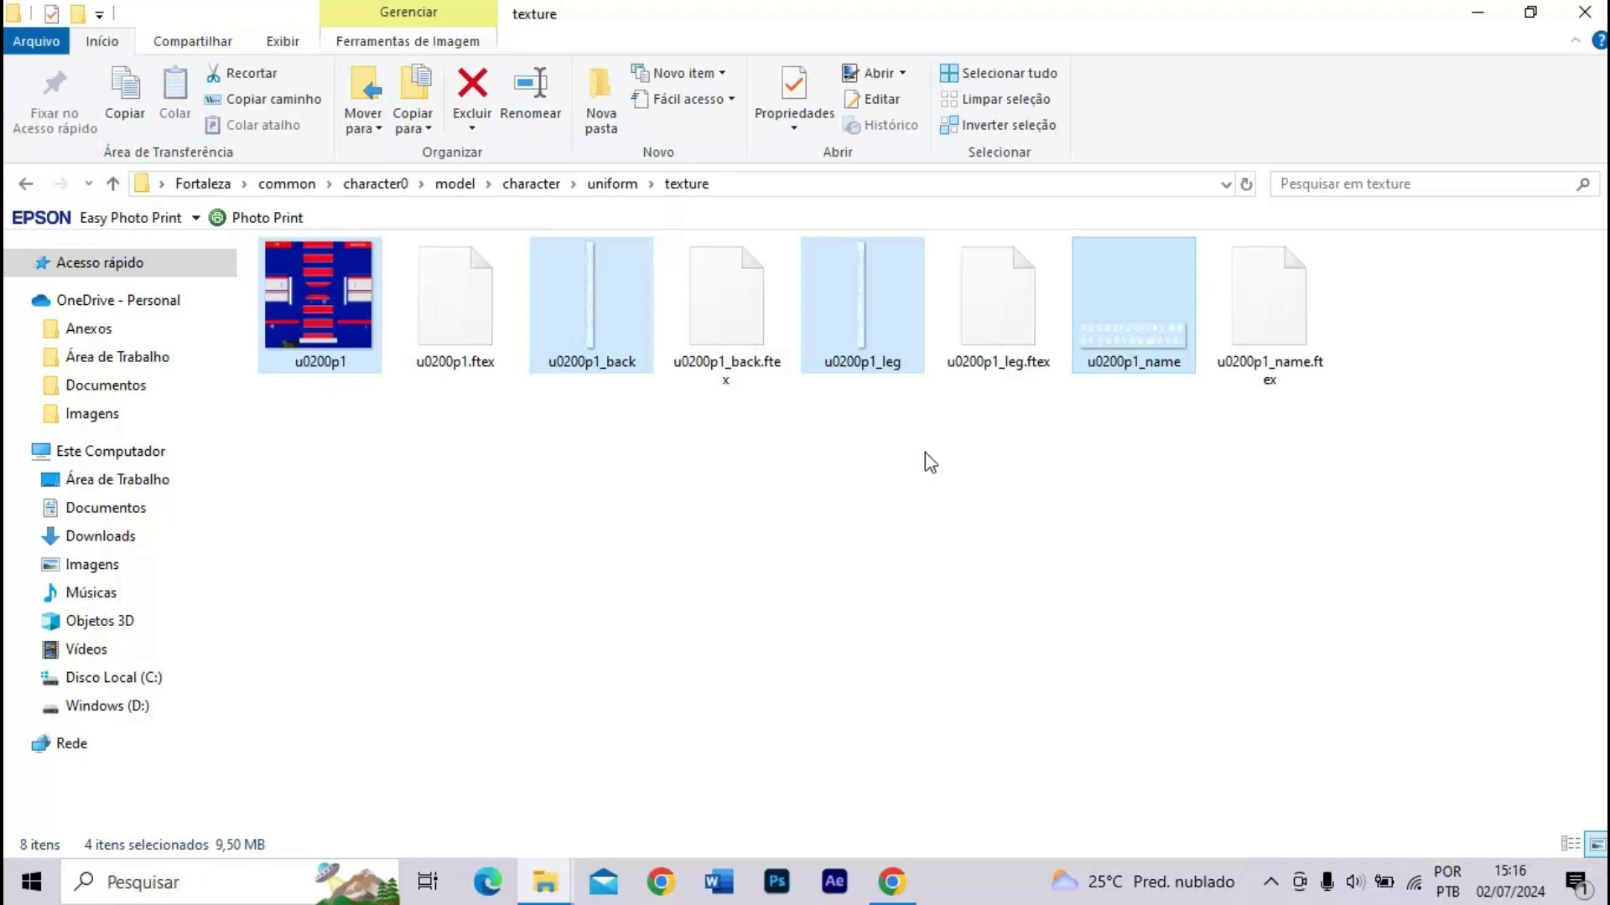
- Delete the four u0200p1 .ftex files from the texture folder
left_click_drag(924, 453, 850, 290)
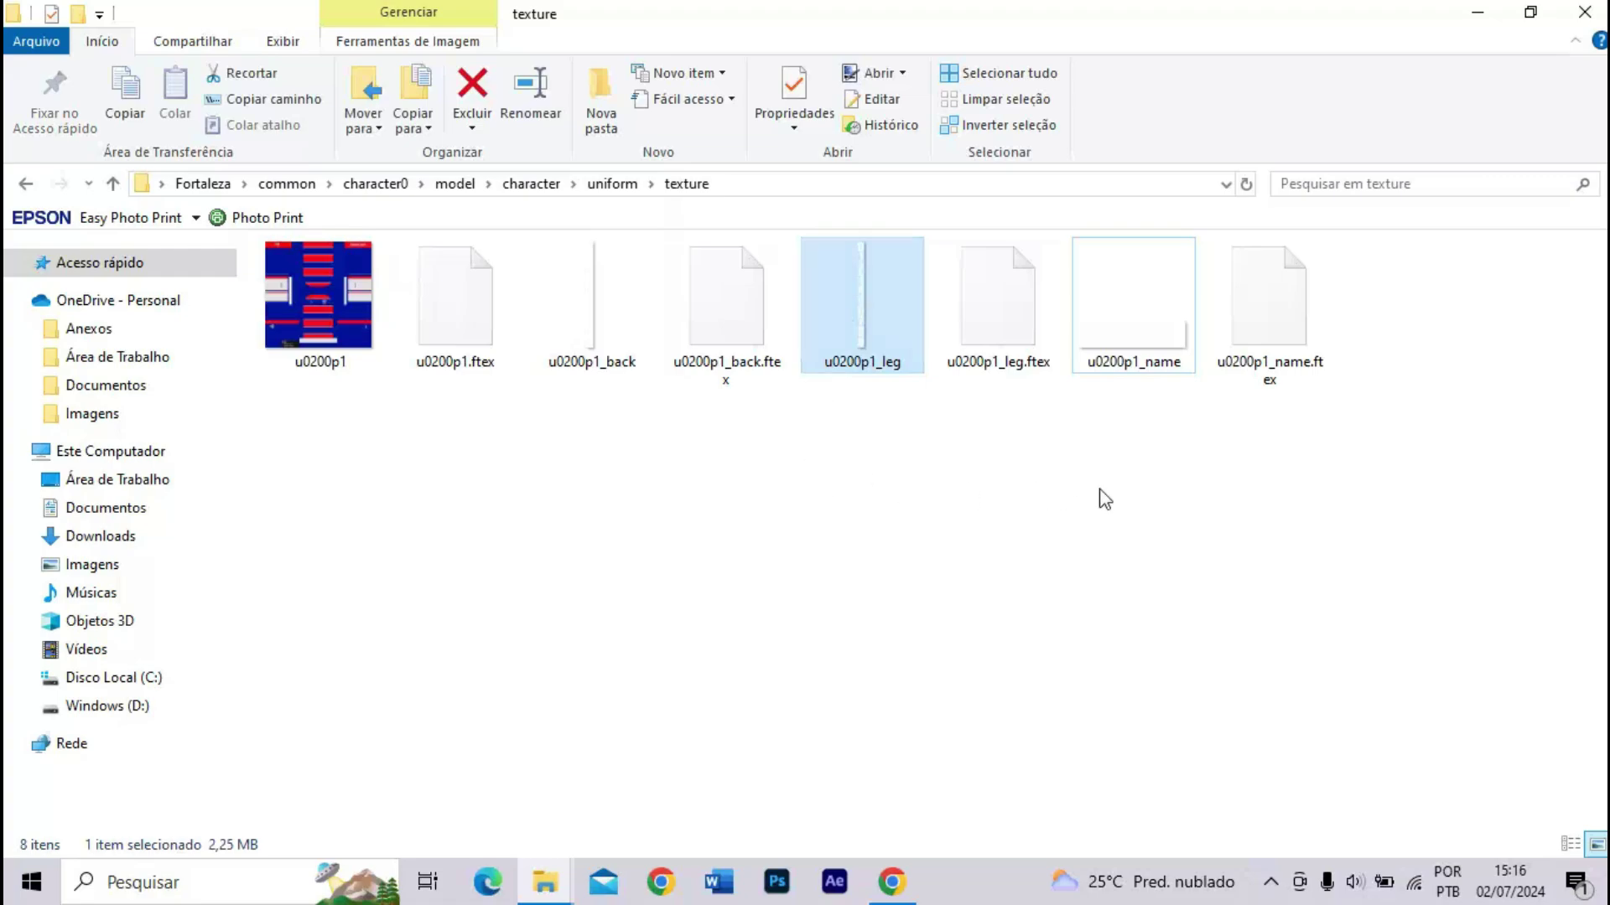
left_click_drag(1105, 500, 226, 536)
left_click_drag(648, 475, 785, 851)
left_click(967, 371)
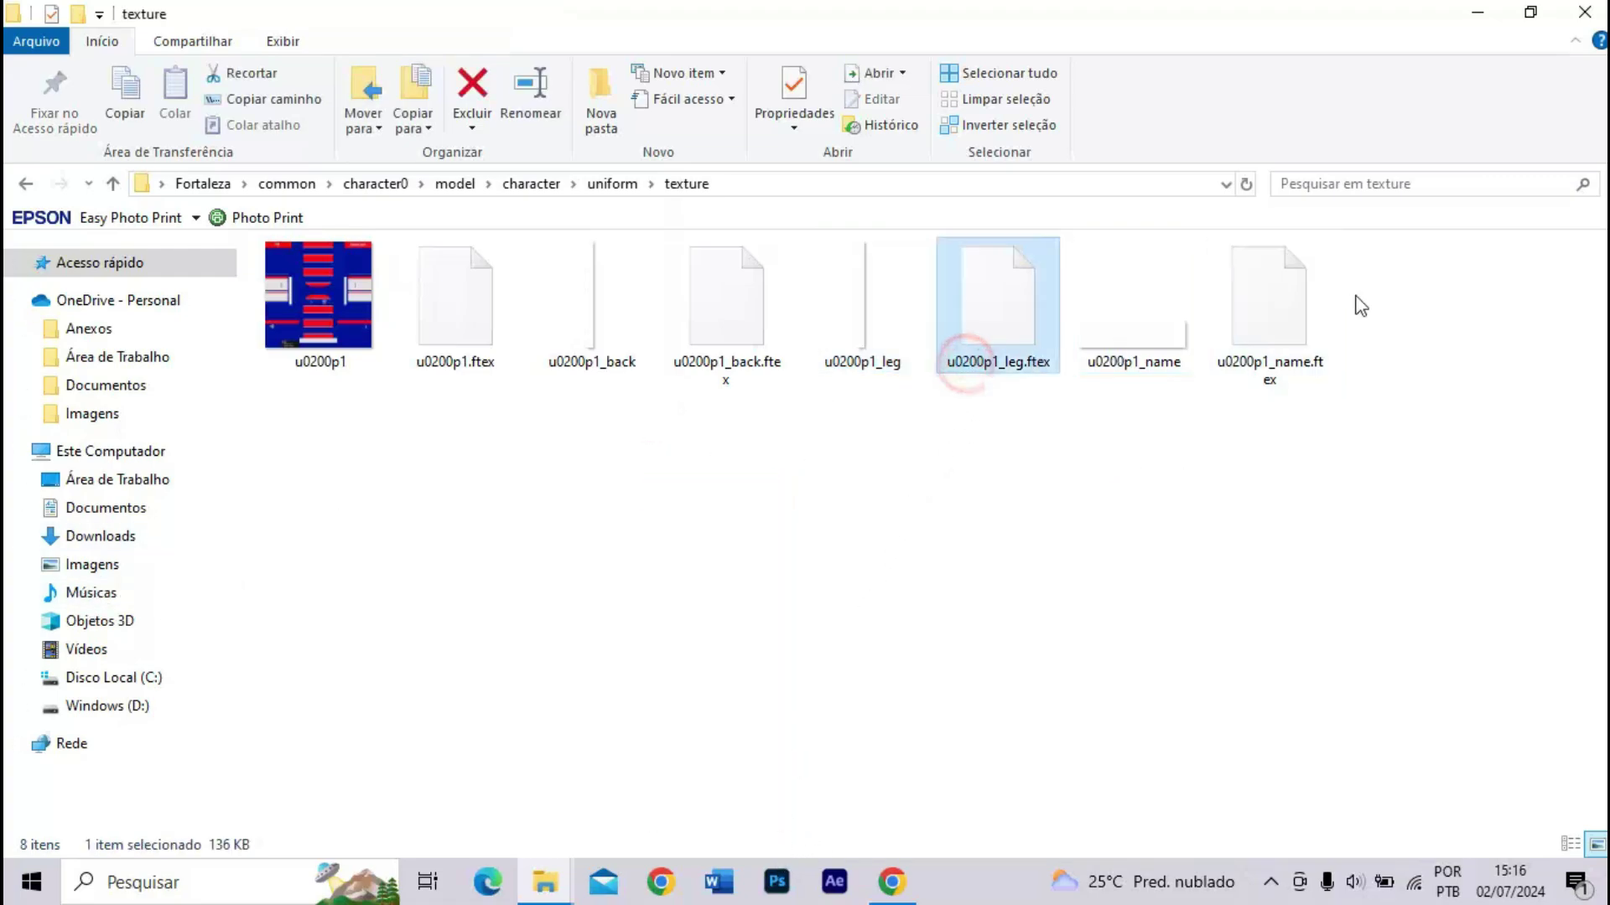
left_click(1308, 314, "ctrl")
left_click(744, 317, "ctrl")
left_click(460, 318, "ctrl")
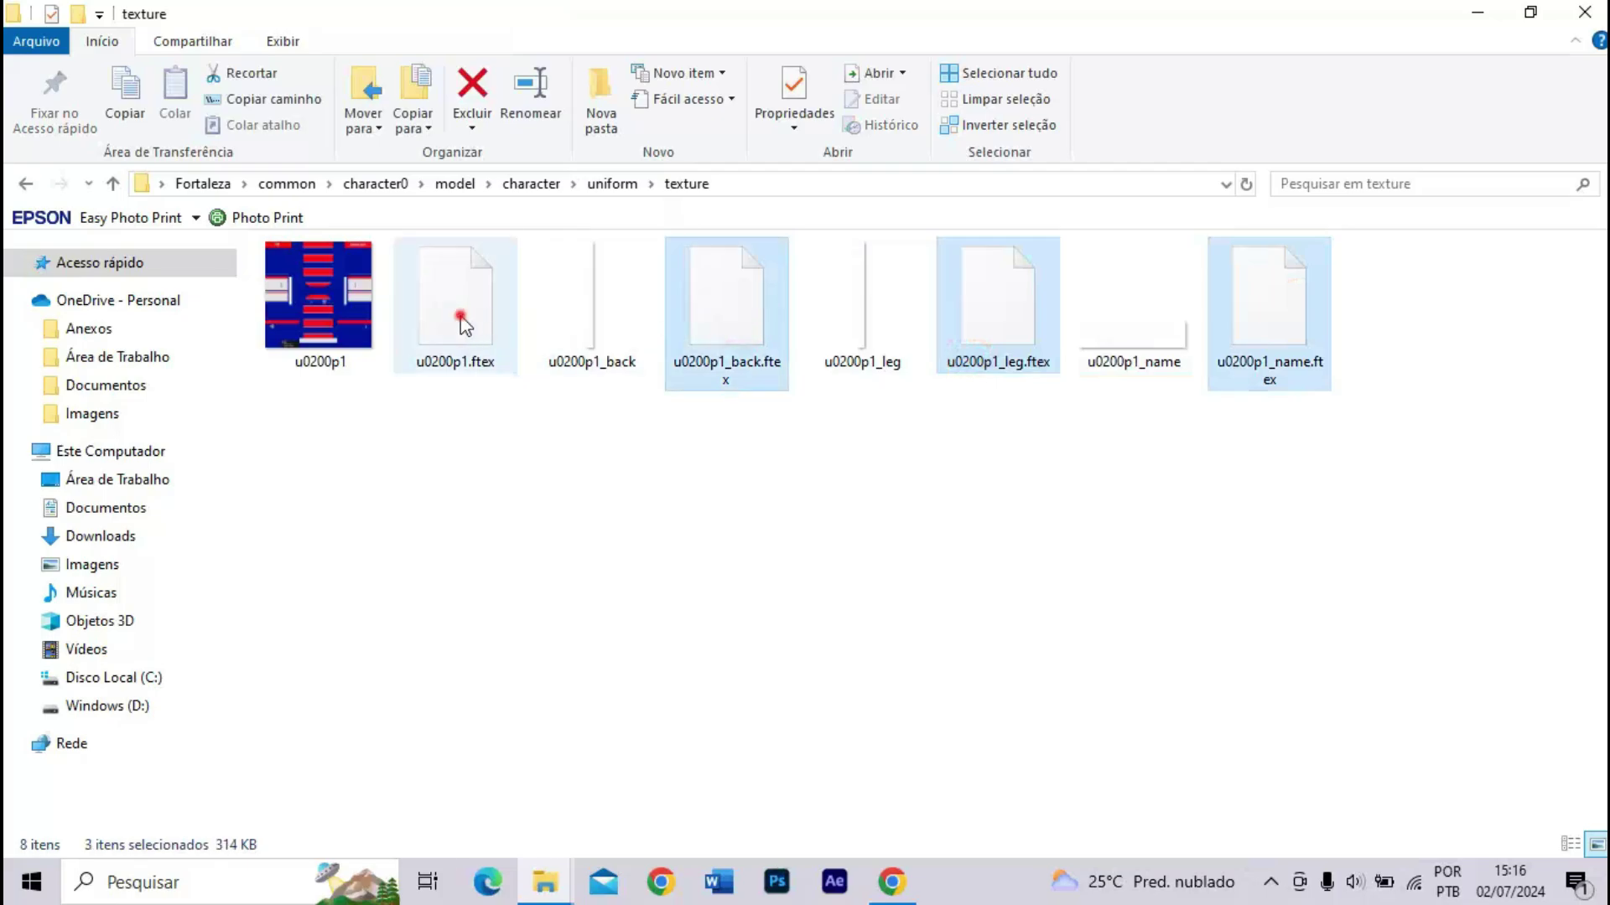
key("Delete")
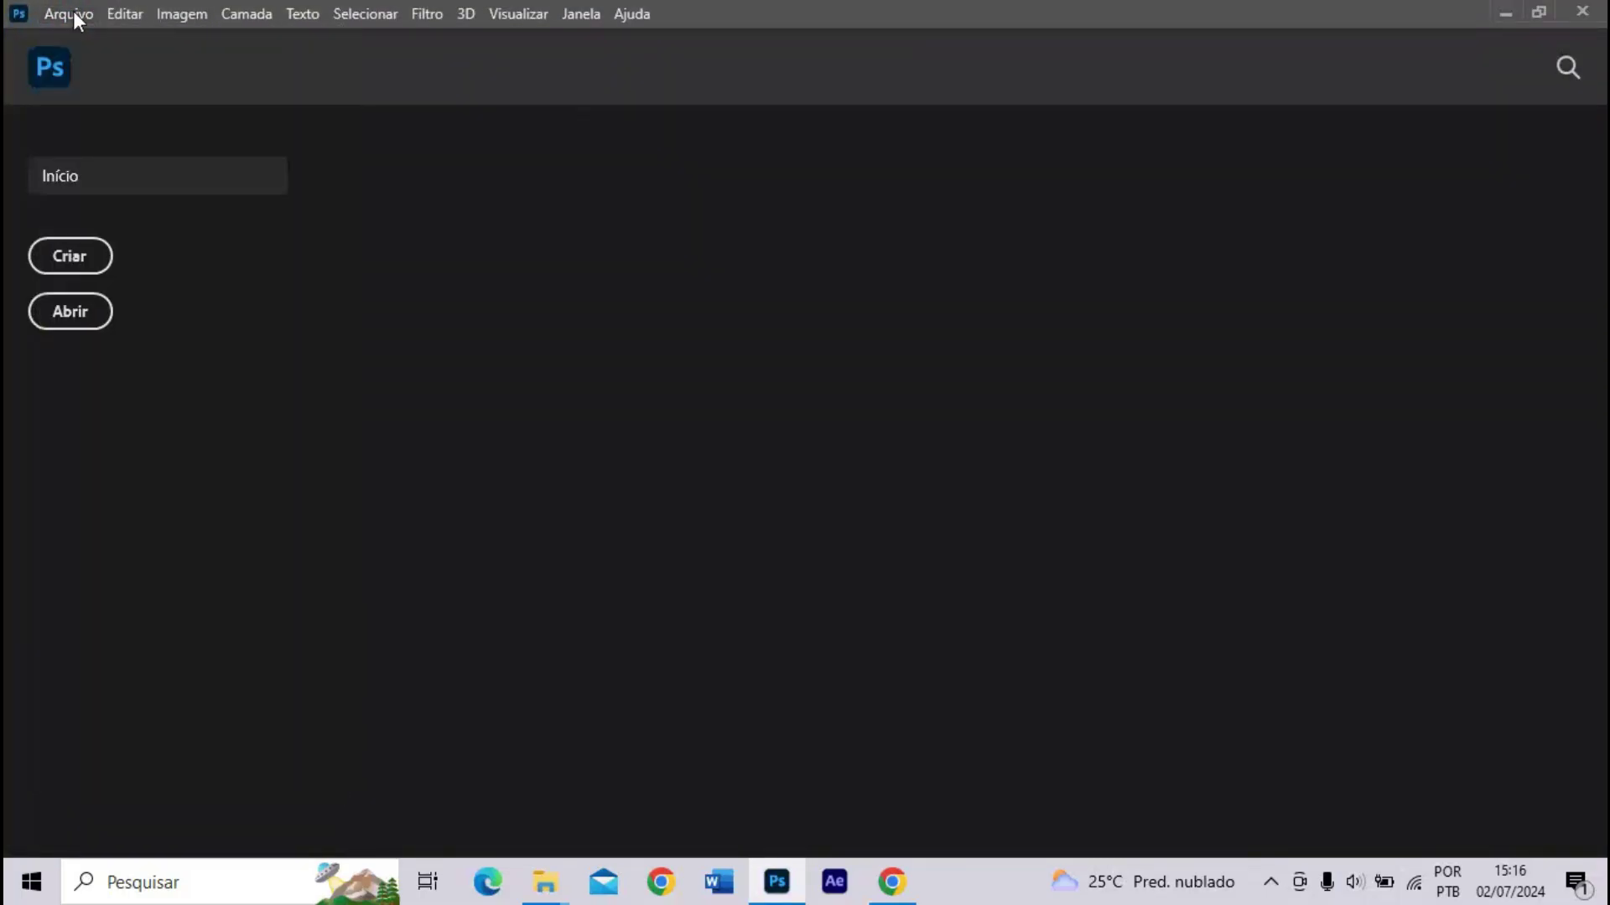
- Switch to Photoshop, reopen the recent file KIT Fortaleza 1 - 2024.psd and dismiss the preset synchronization tip
left_click(74, 13)
mouse_move(201, 151)
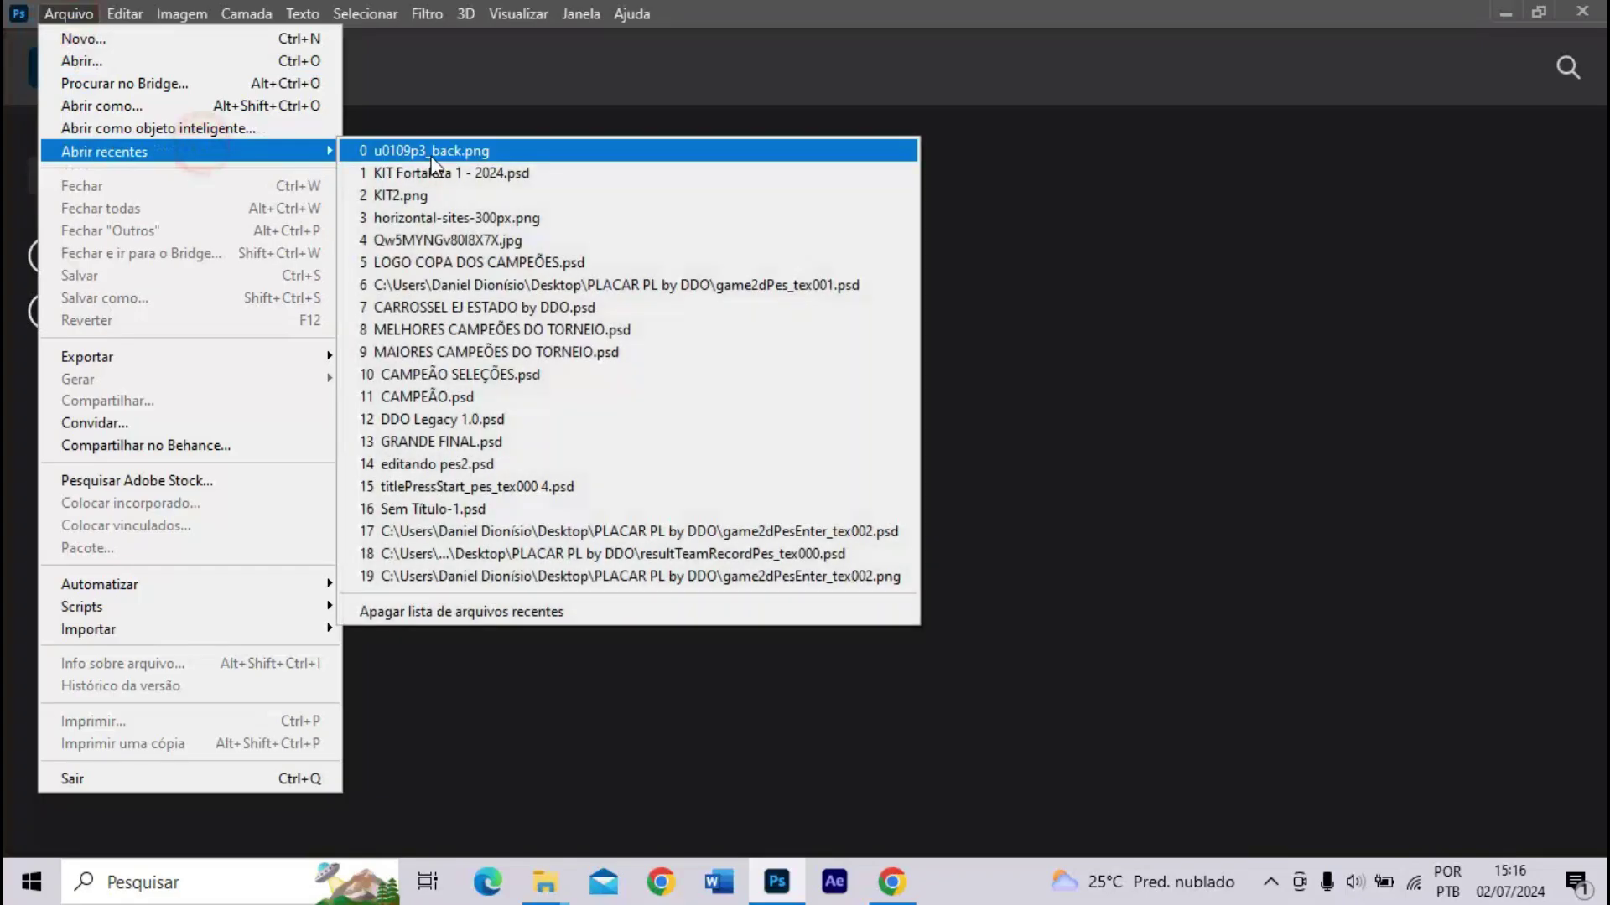
left_click(433, 168)
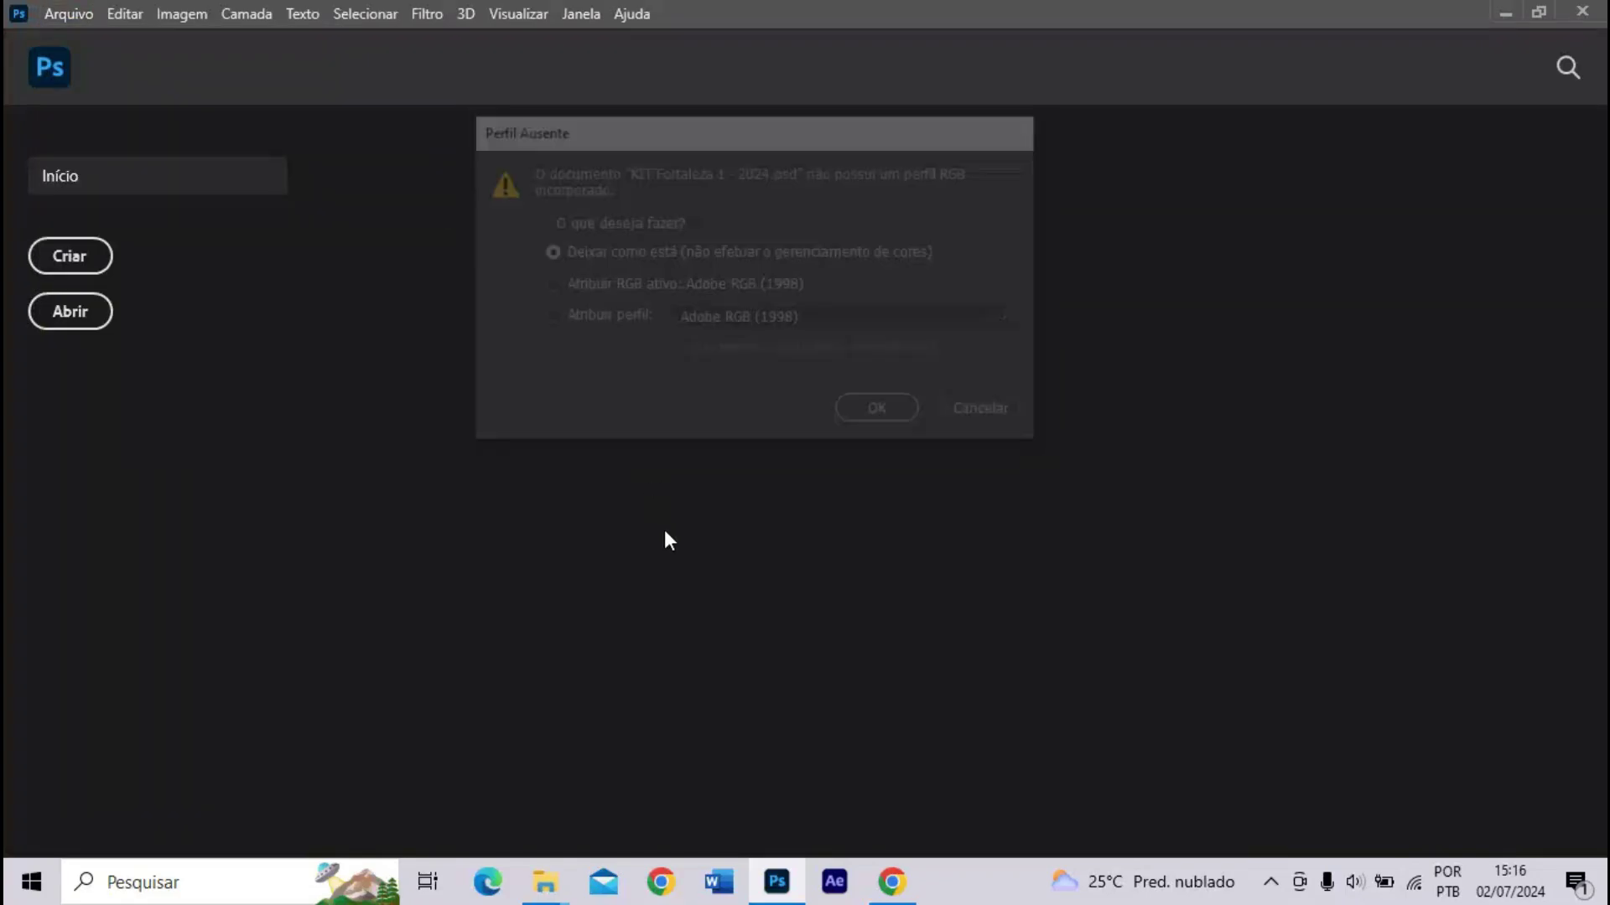
scroll(681, 689, "up", 4)
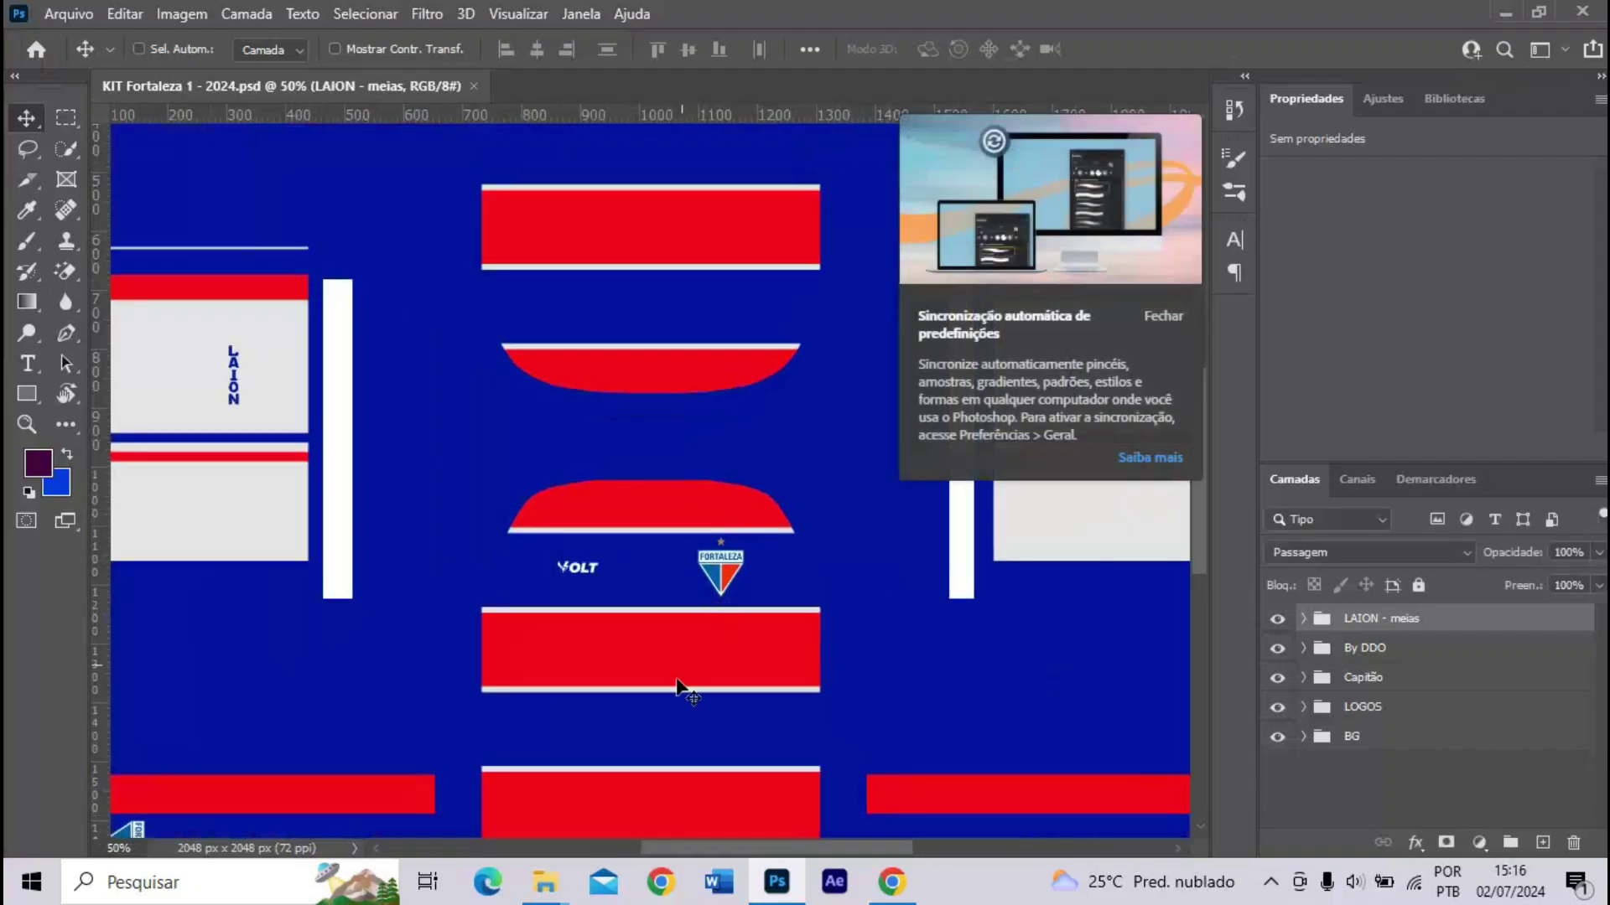
left_click(1157, 323)
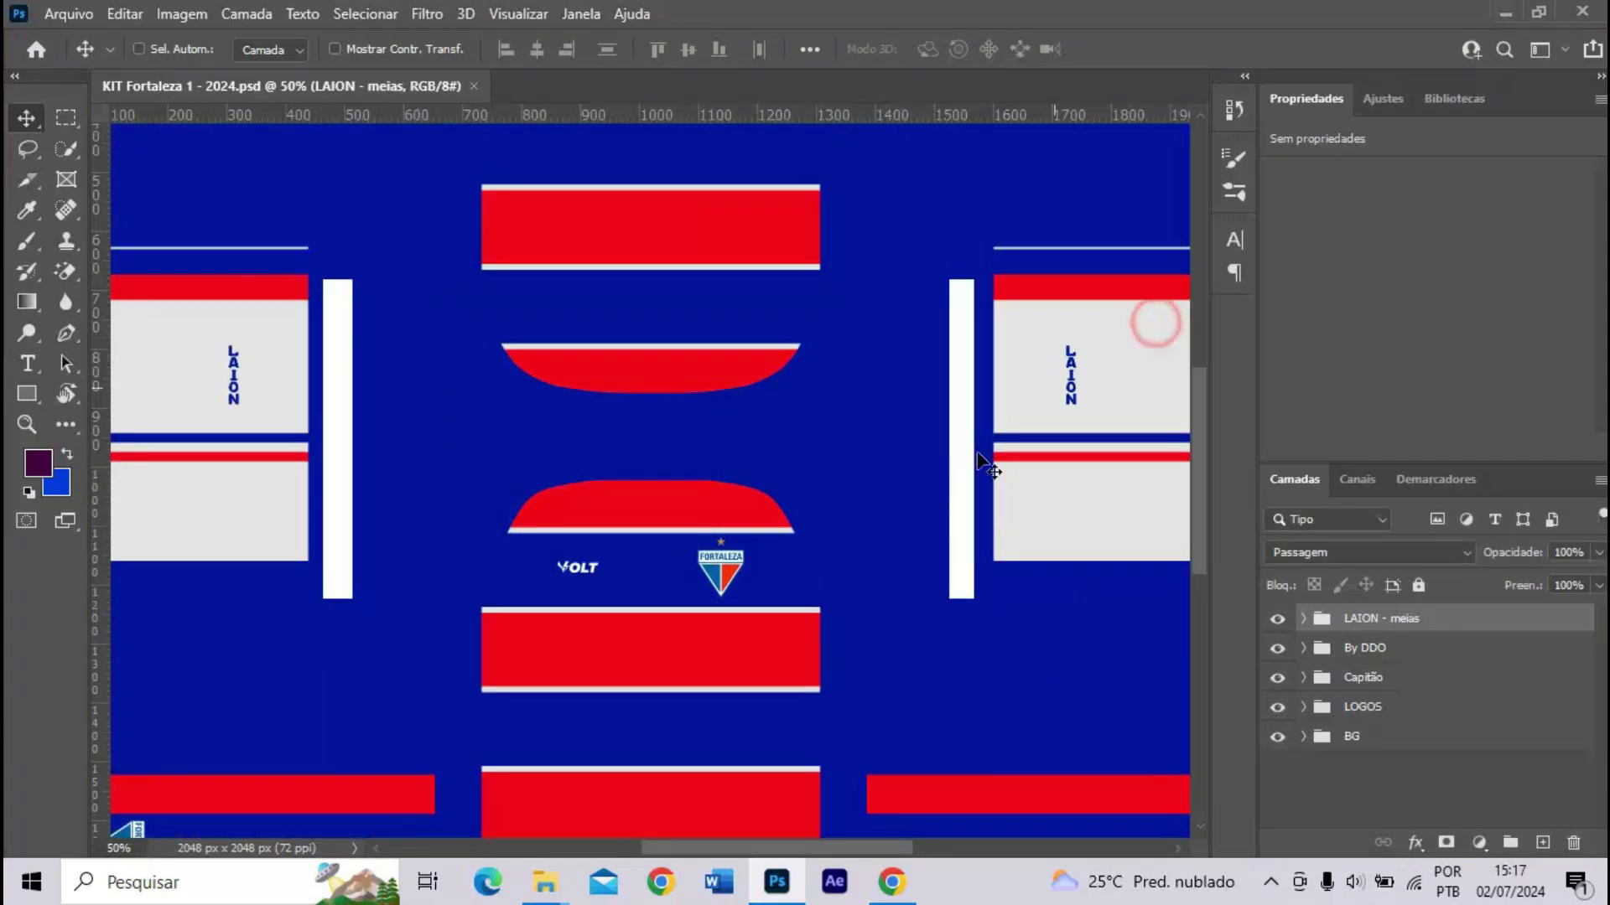
scroll(730, 755, "up", 1)
left_click_drag(711, 848, 591, 864)
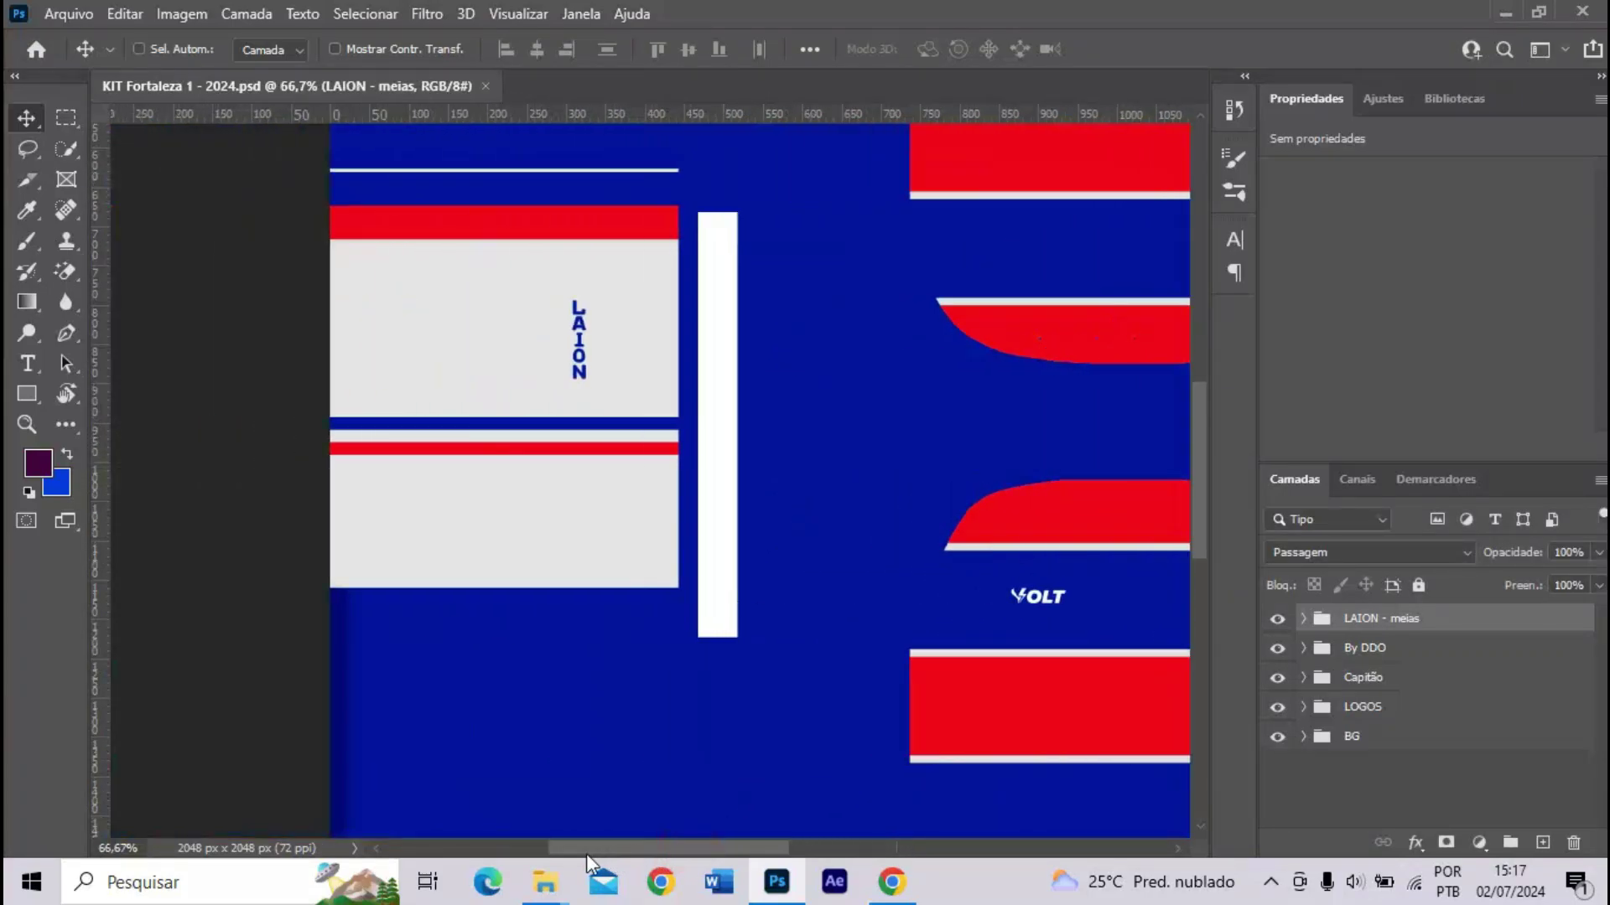
- Expand the BG group and toggle the MANGAS group's visibility to examine the white sleeve strip beside the grey LAION panel
key("ctrl+plus")
left_click(1303, 735)
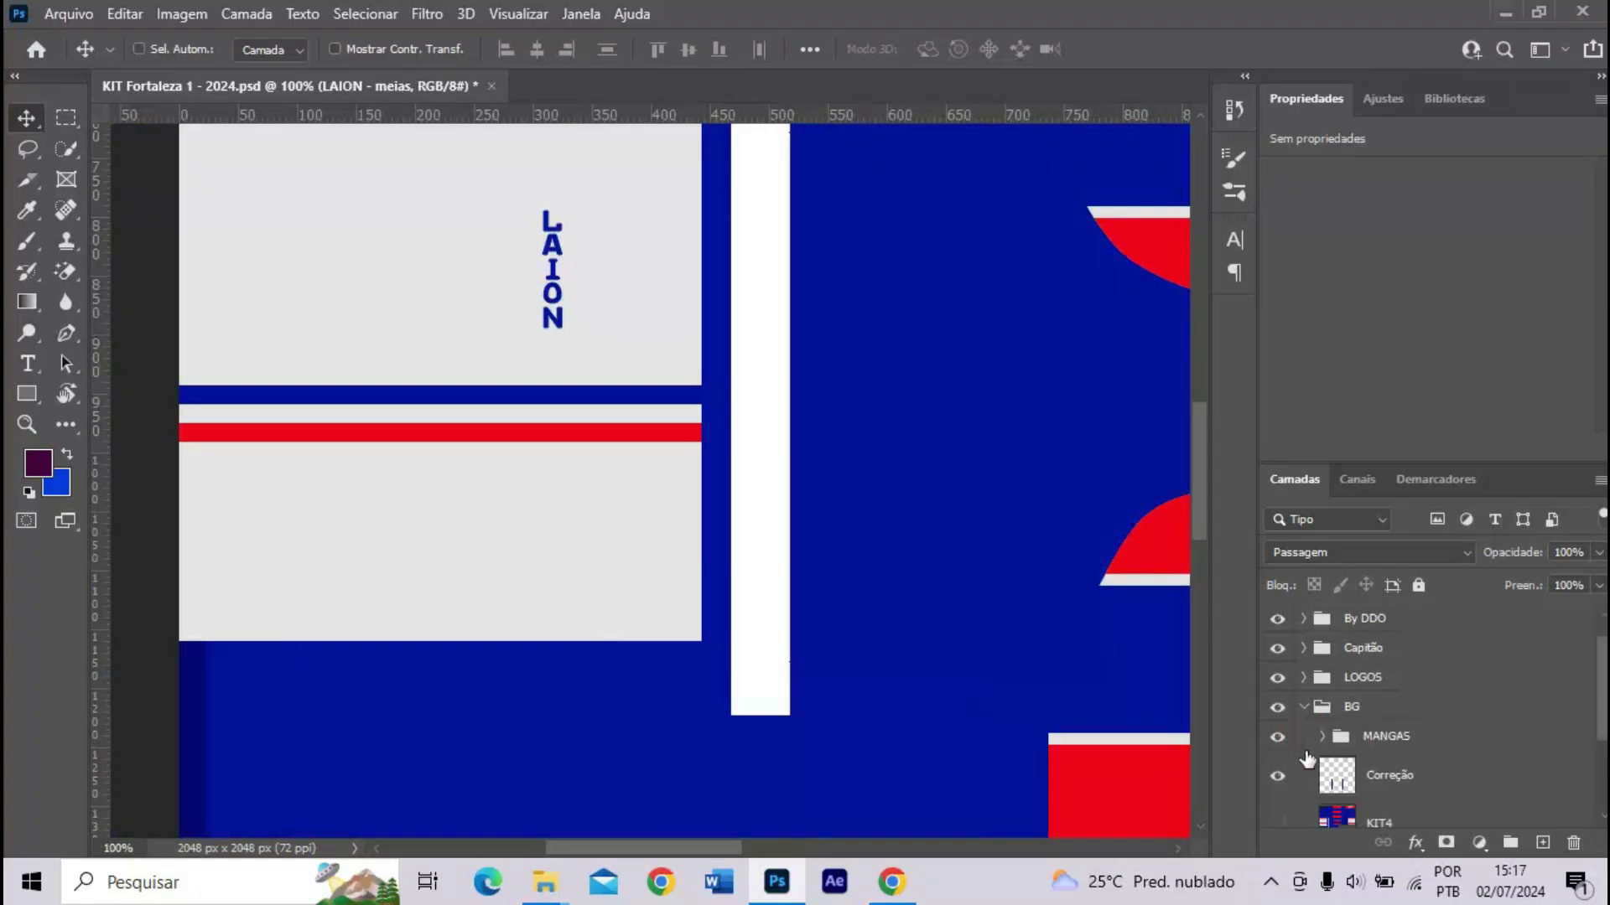
left_click(1280, 710)
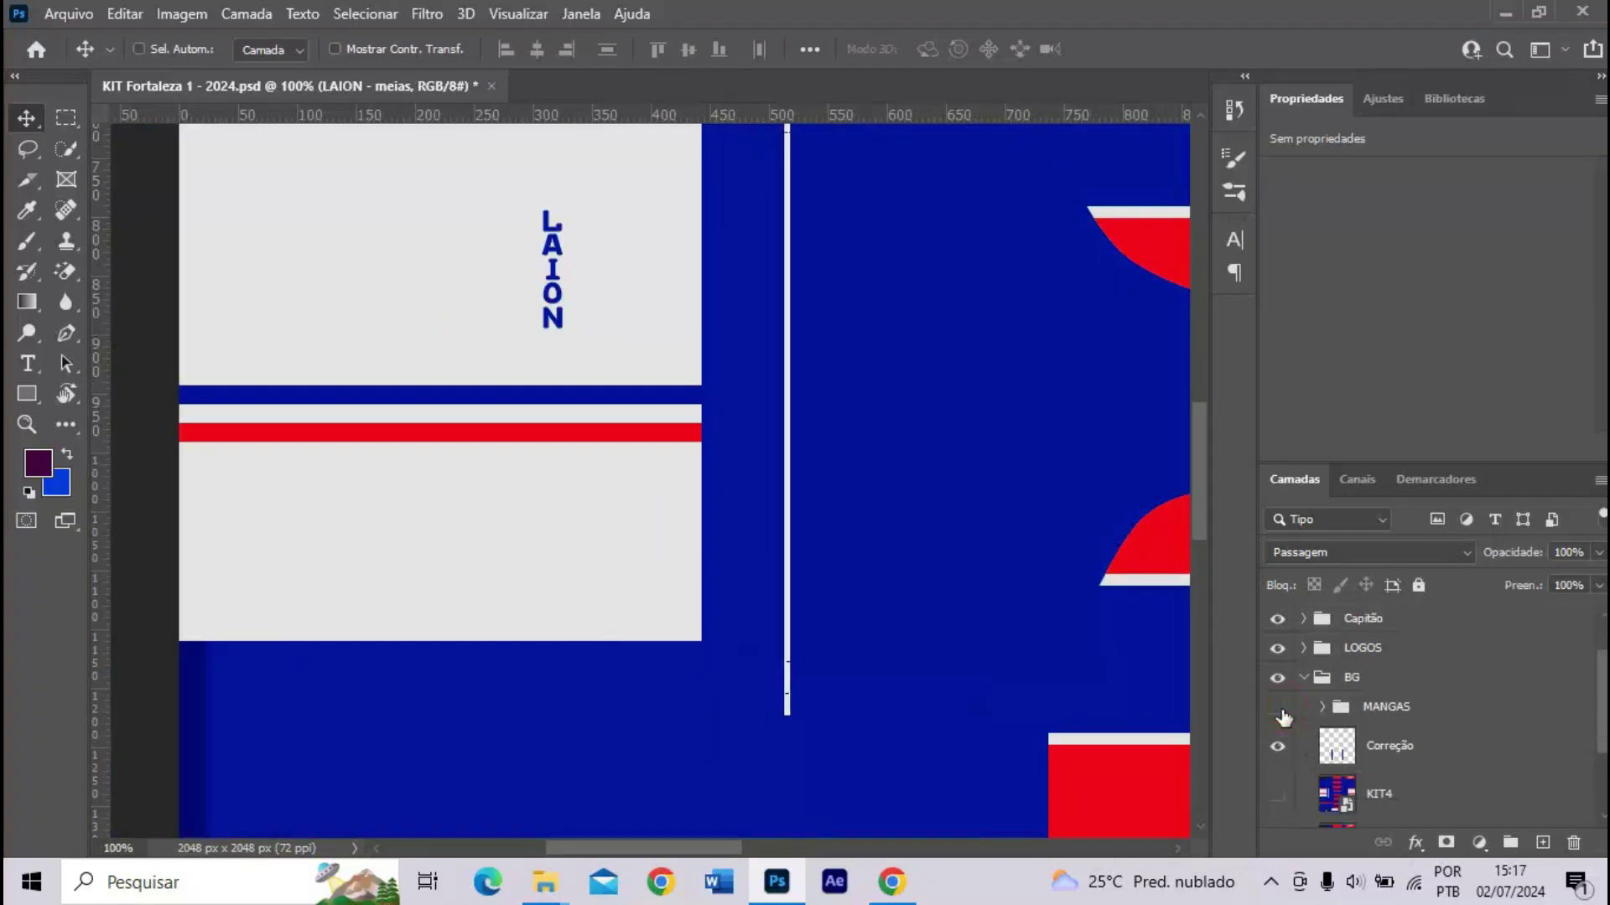
key("ctrl+plus")
key("ctrl+minus")
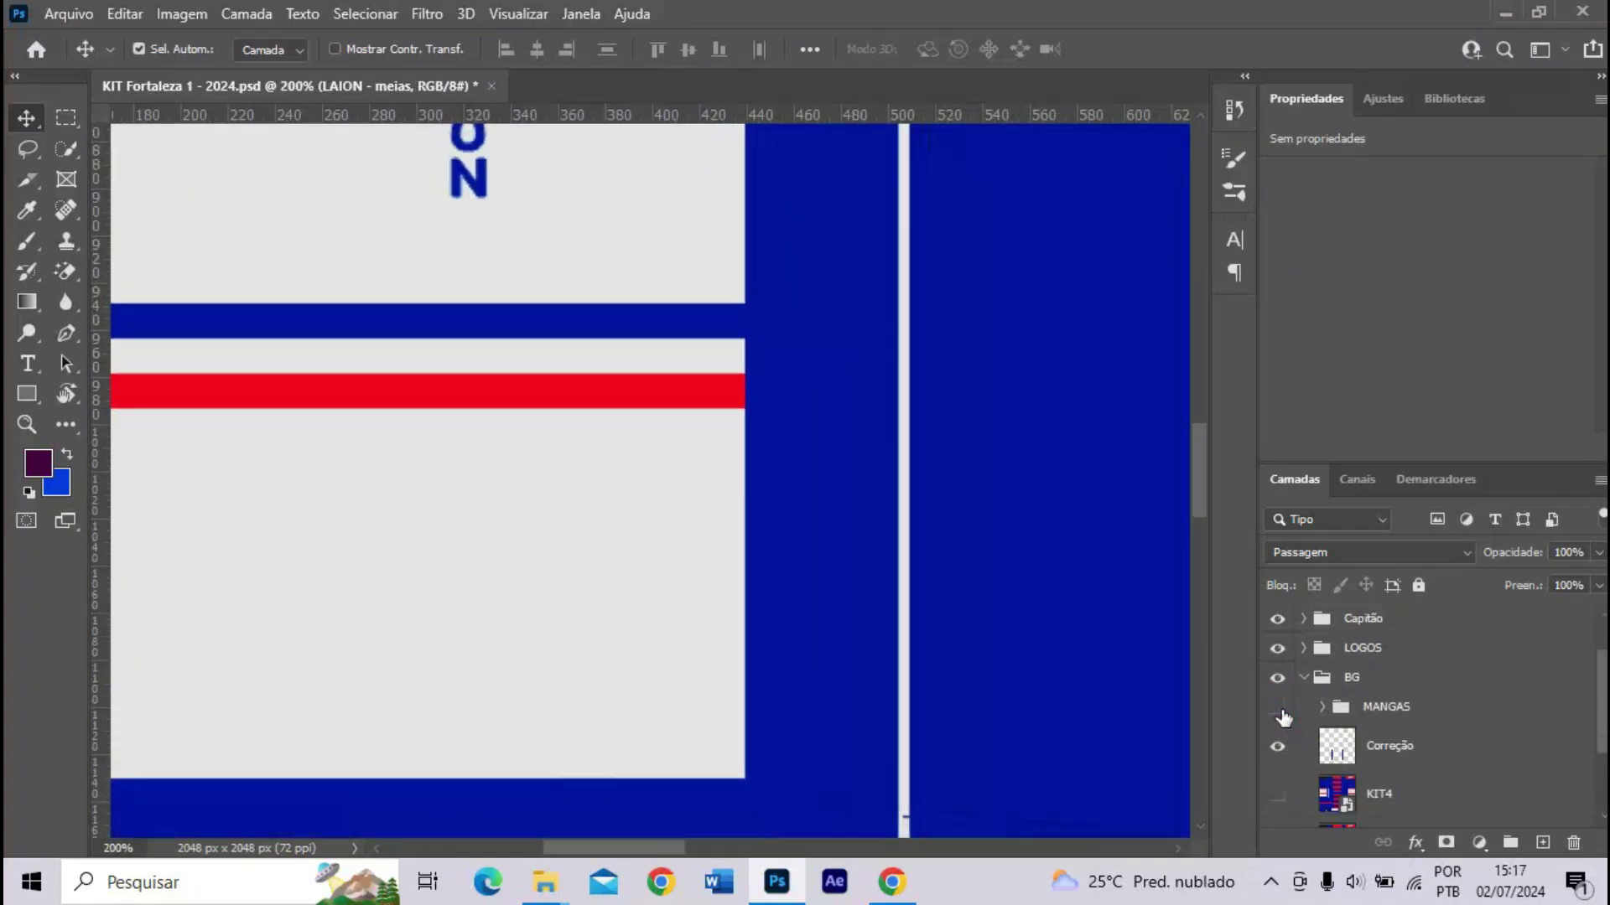
left_click(1279, 711)
left_click(1280, 711)
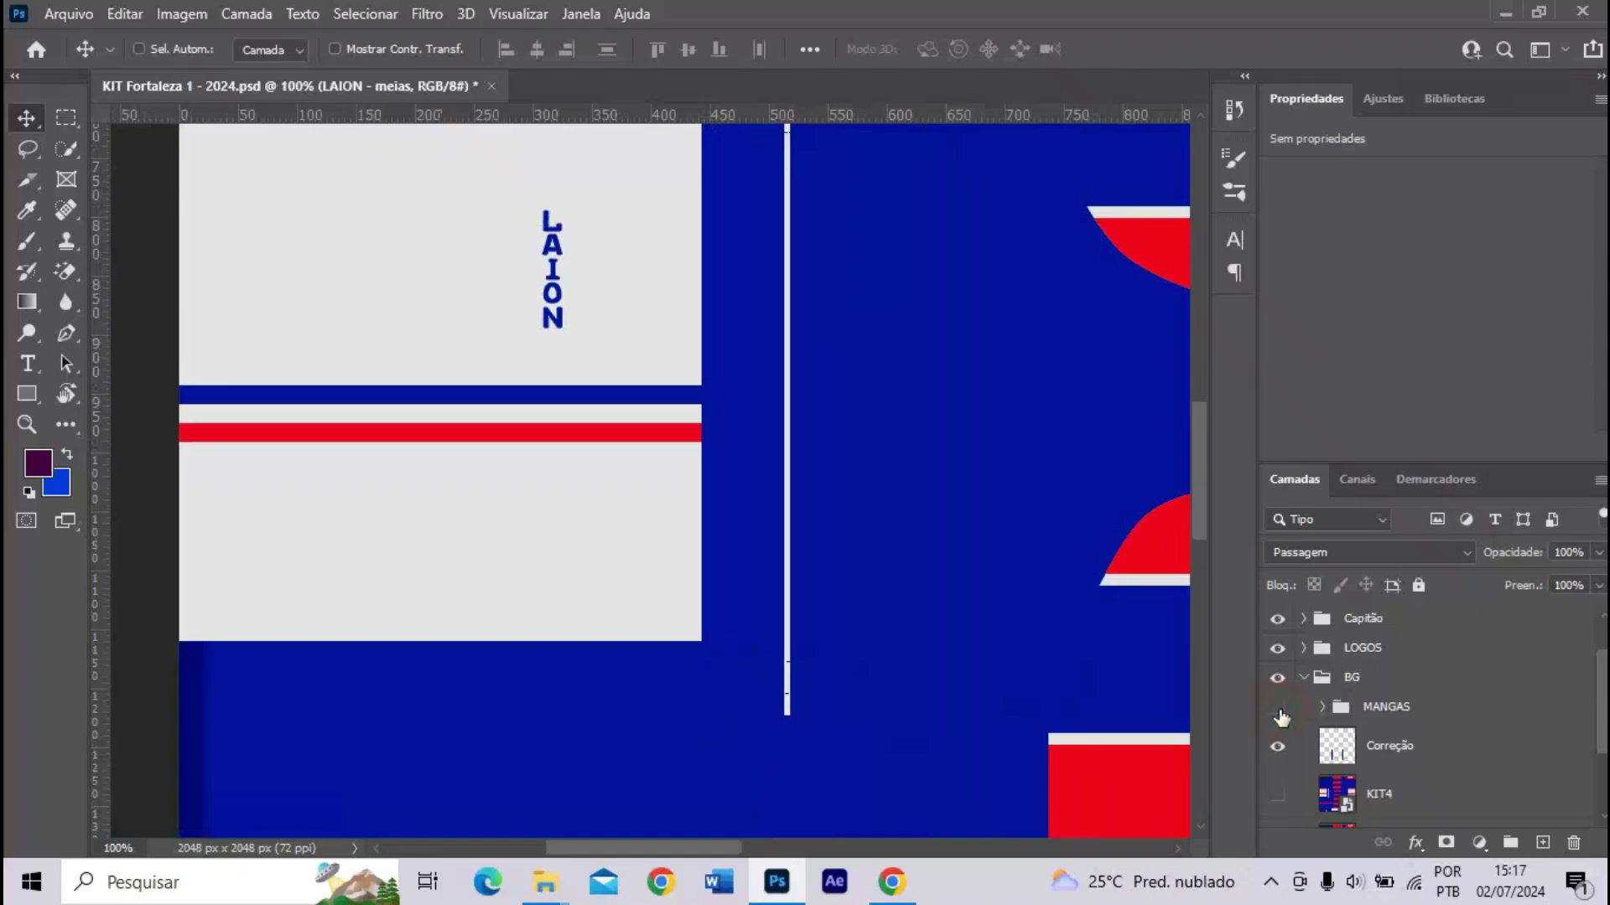
key("ctrl+minus")
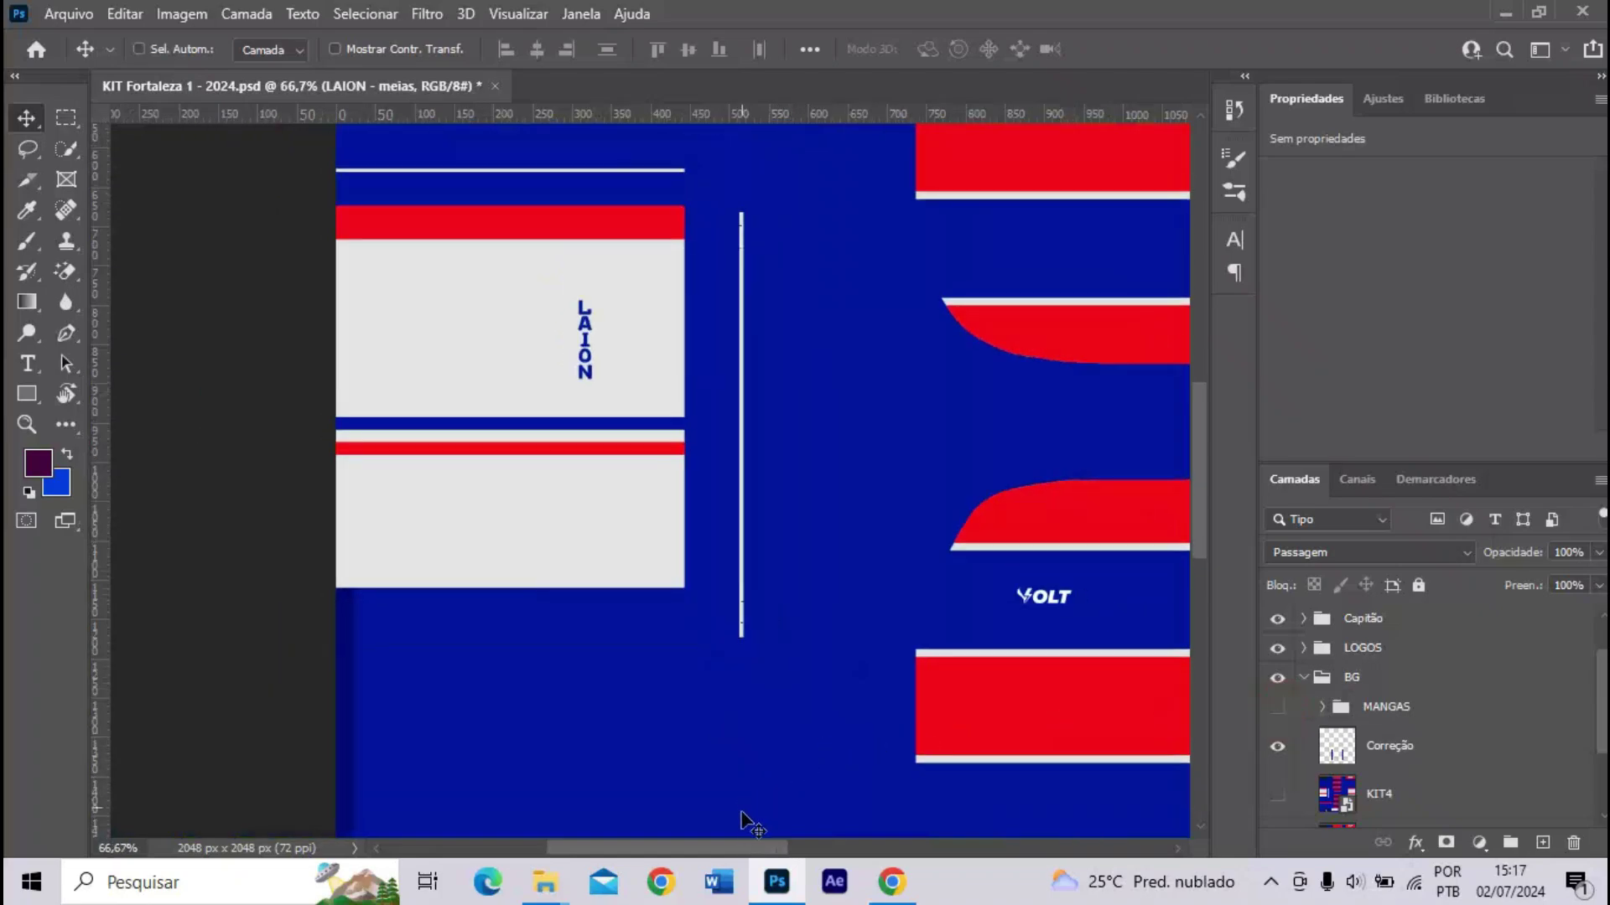
mouse_move(754, 849)
left_mouse_down()
mouse_move(868, 835)
mouse_move(759, 834)
left_mouse_up()
key("ctrl+plus")
scroll(663, 620, "up", 5)
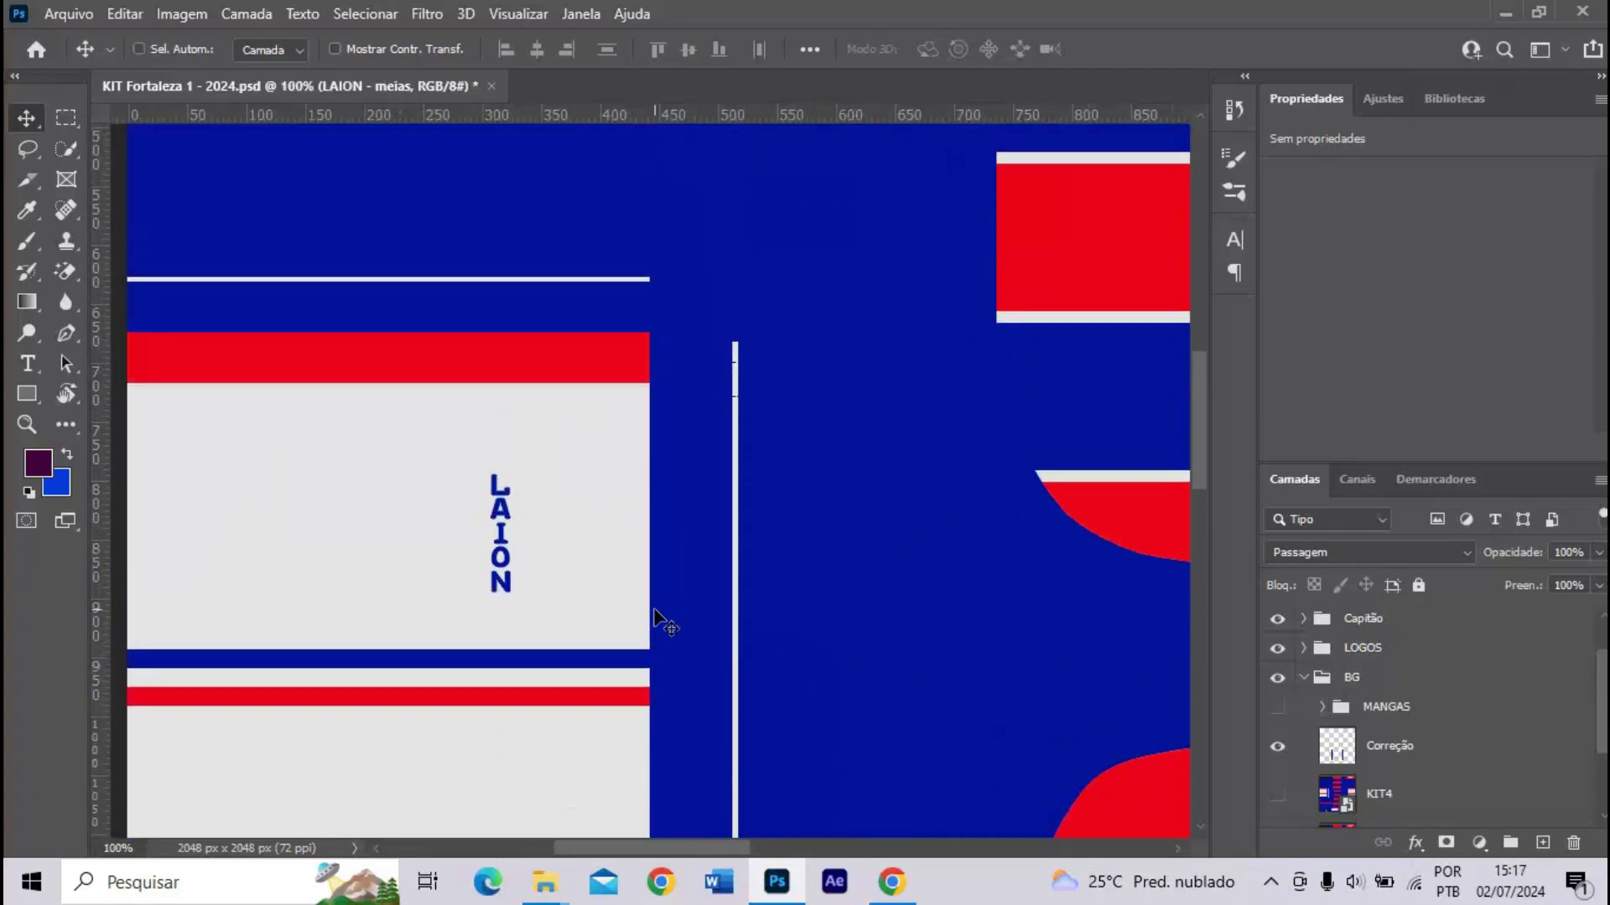
key("ctrl+plus")
left_click(1276, 705)
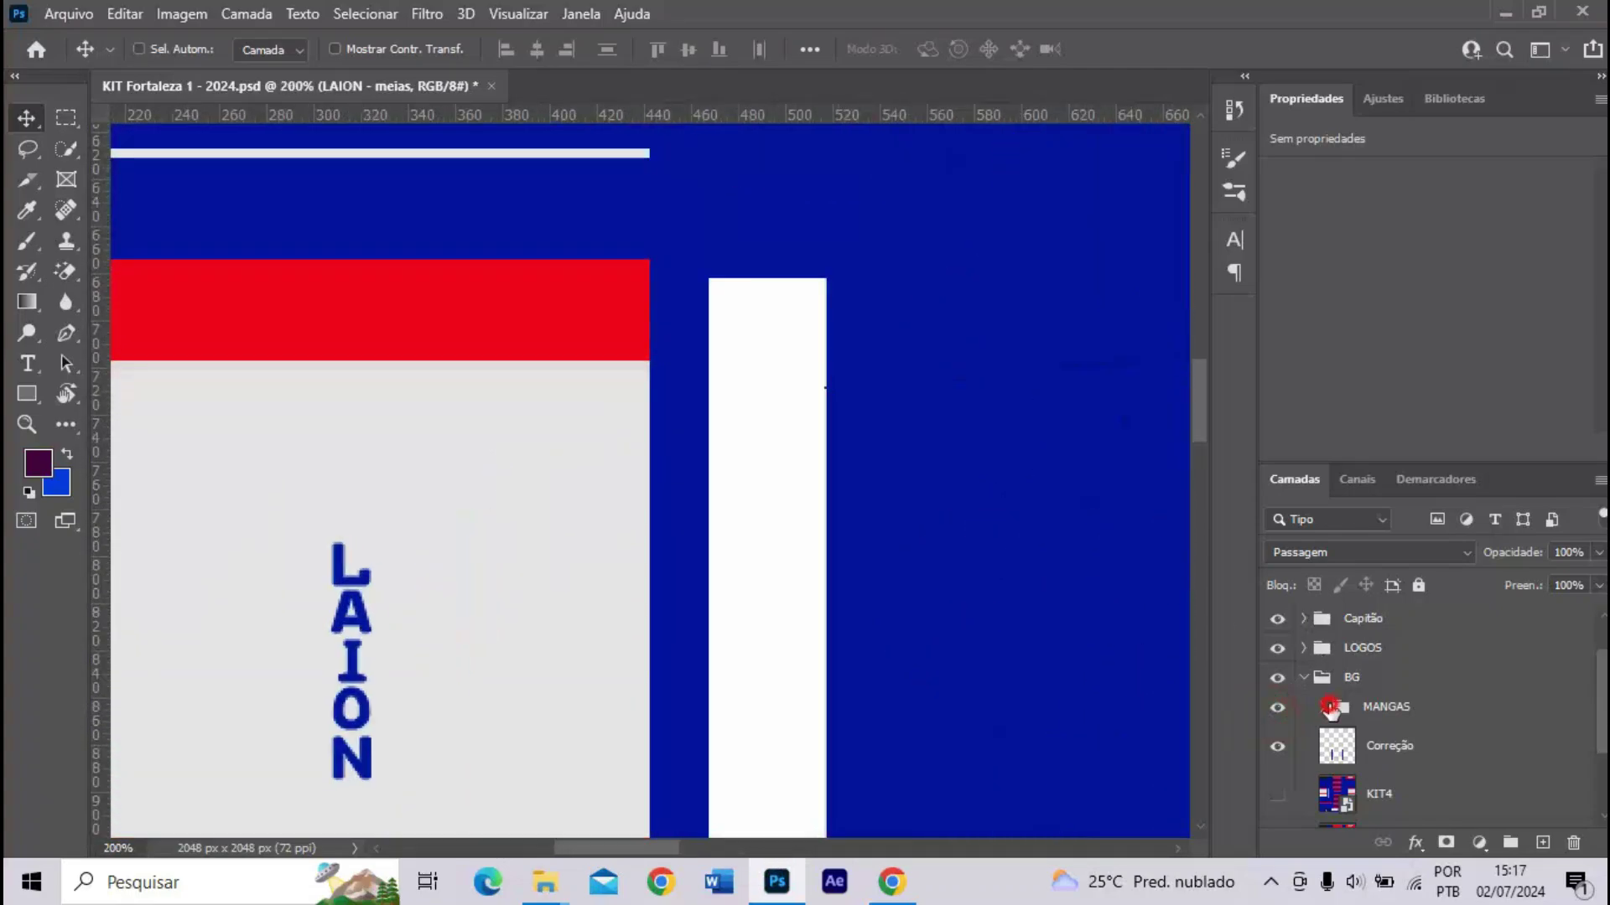
- Expand the MANGAS group and widen the Retângulo 1 shape toward its grey LAION panel to about 69 px
left_click(1328, 708)
left_click(1323, 709)
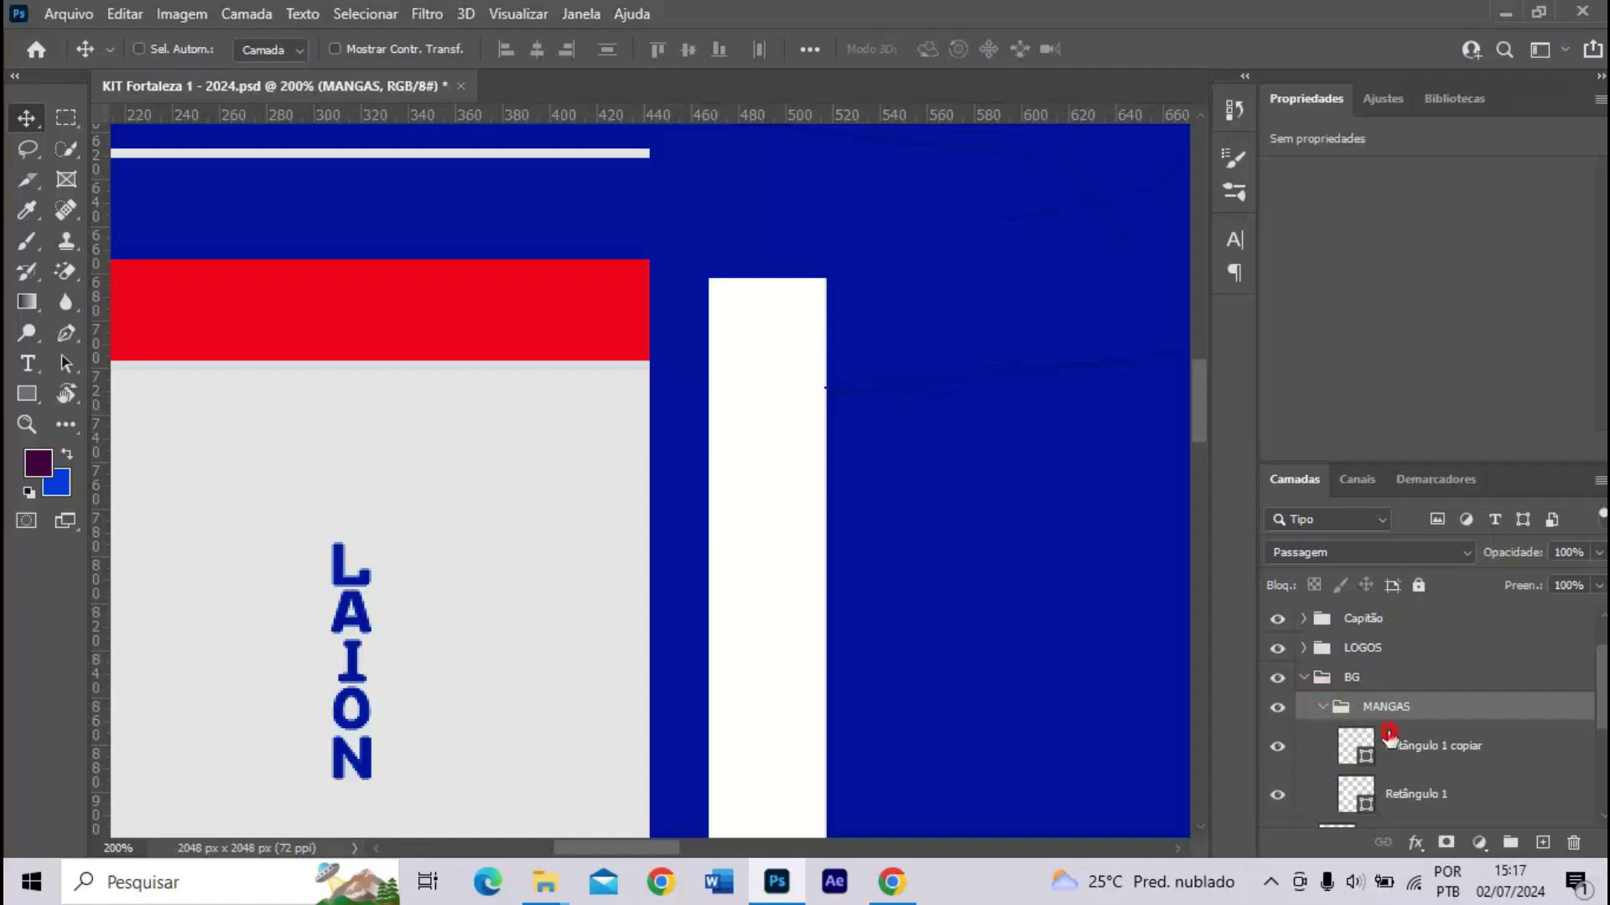
key("alt+bracketleft")
key("alt+bracketleft")
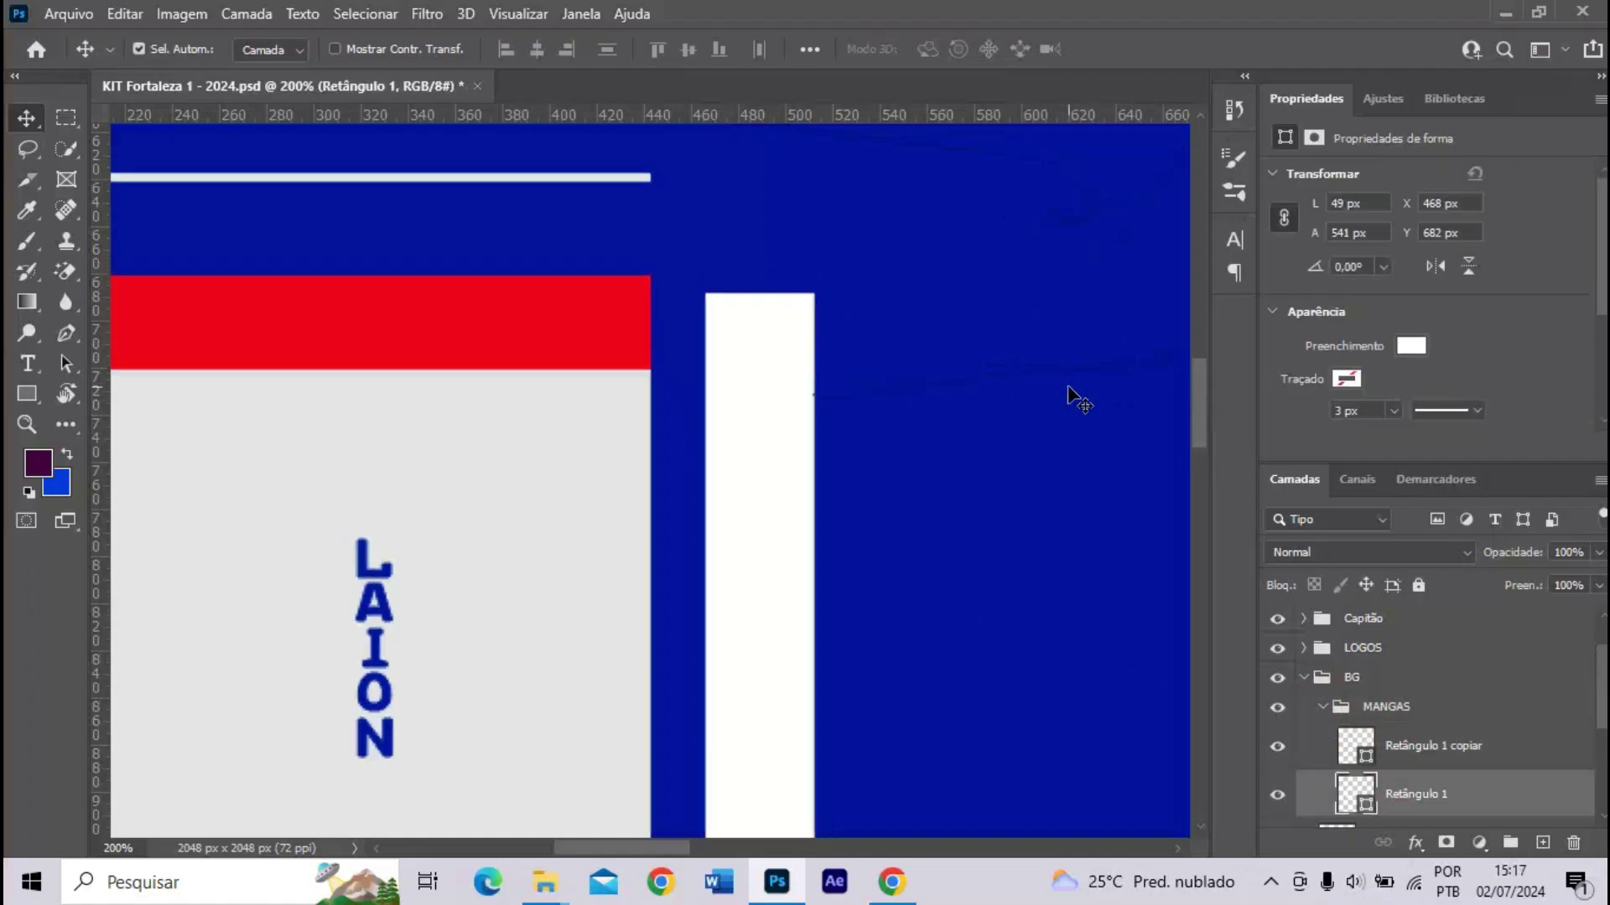
key("ctrl+minus")
key("u")
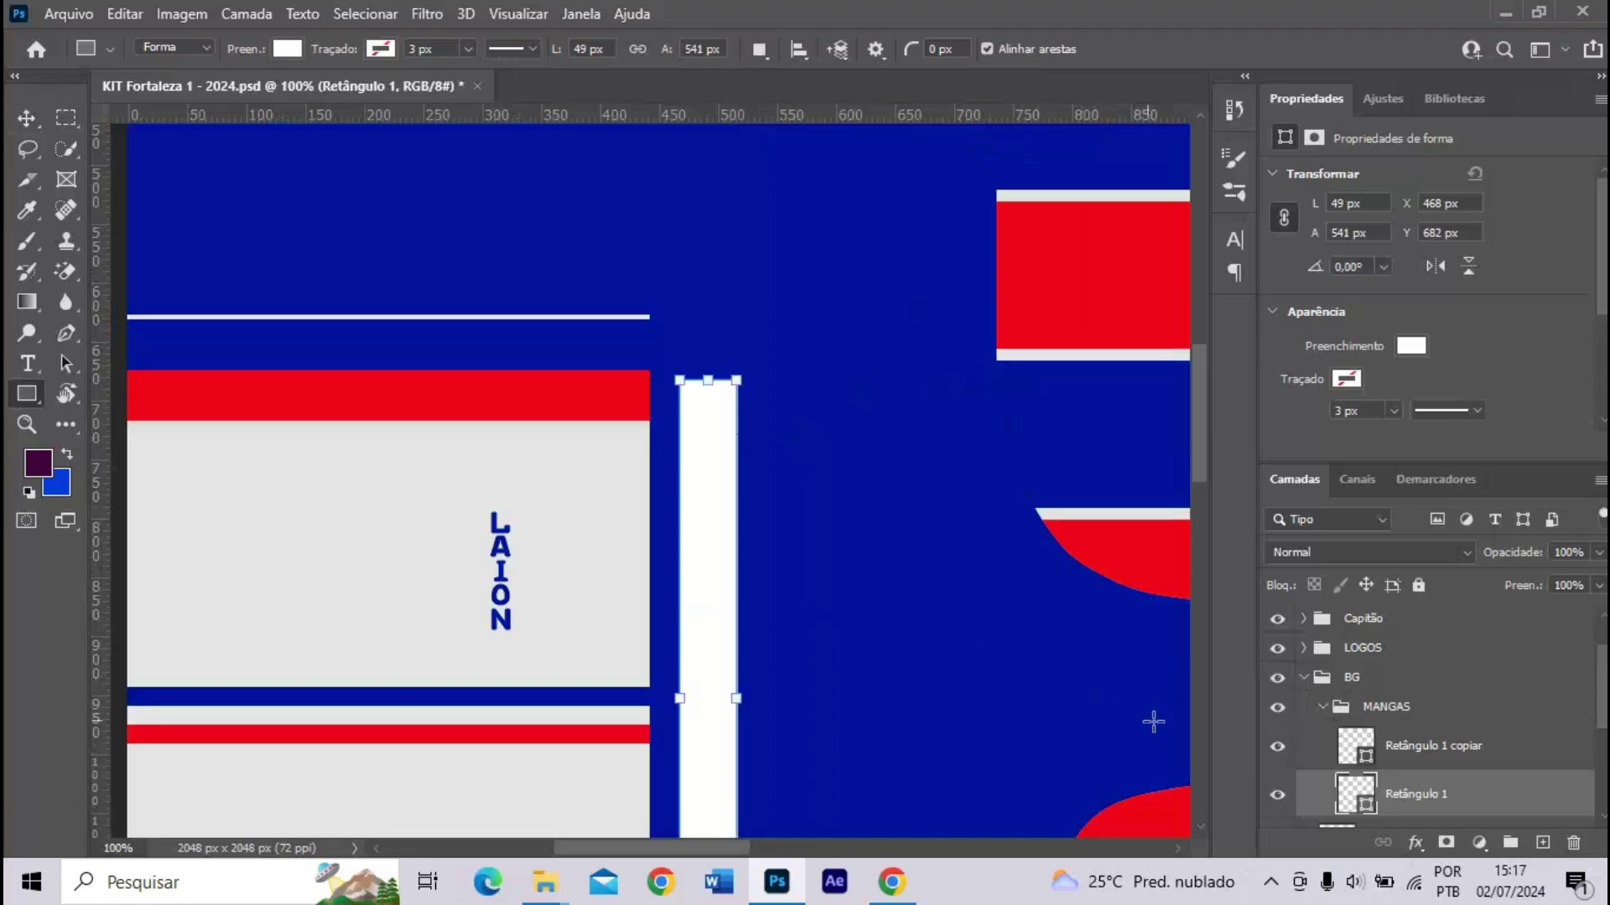
left_click_drag(680, 709, 671, 708)
scroll(671, 709, "up", 1)
scroll(673, 622, "down", 5)
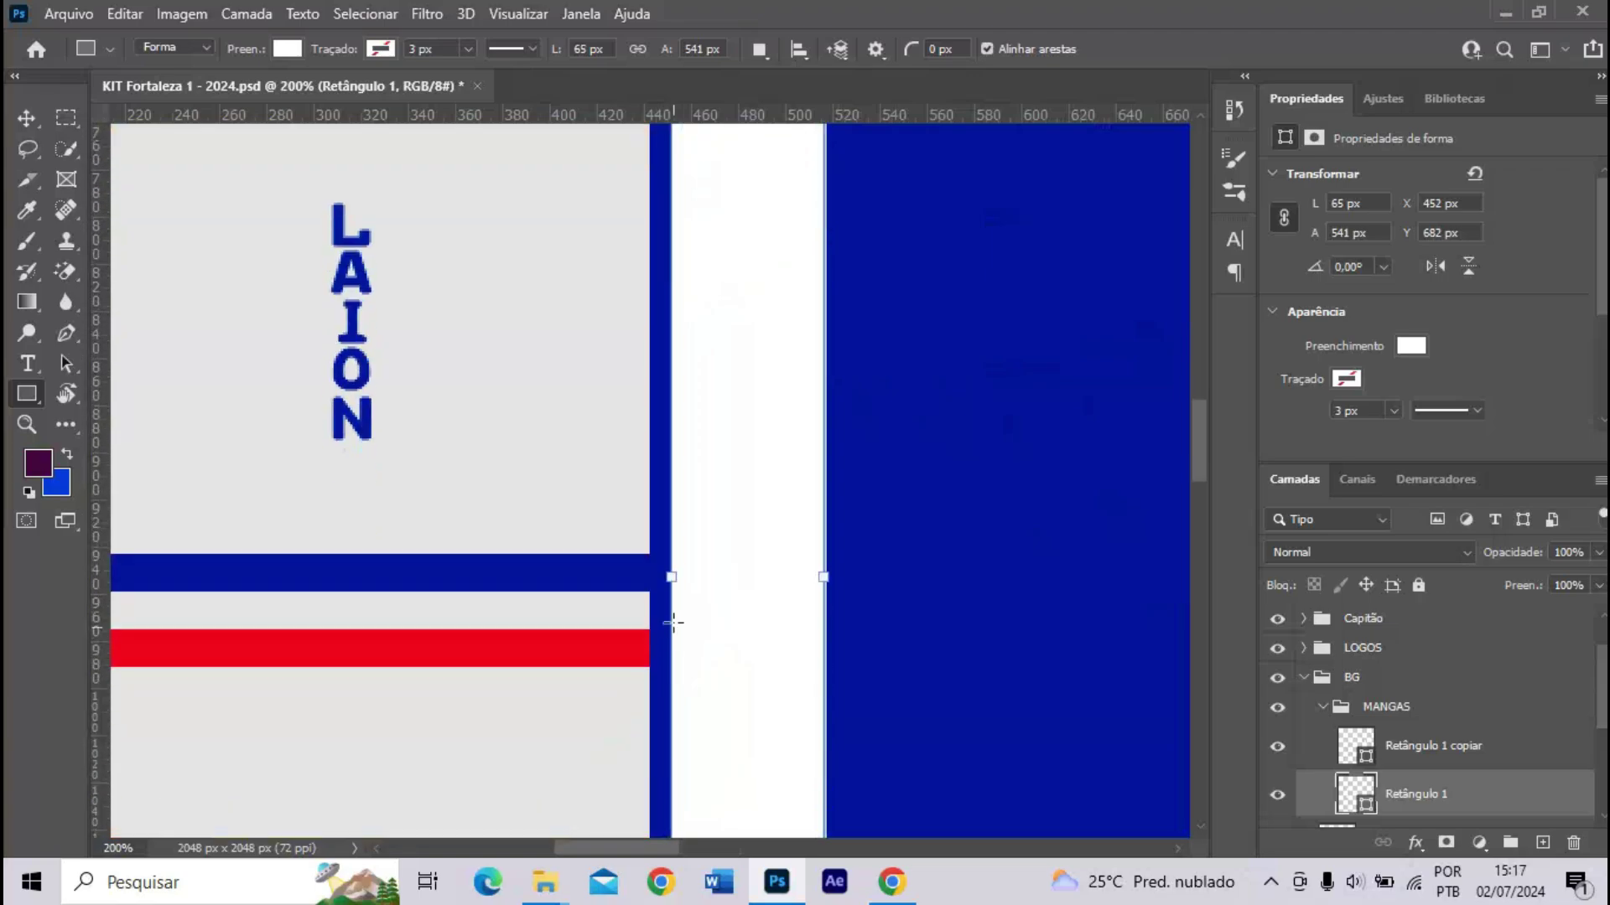
scroll(673, 622, "up", 1)
left_click_drag(680, 629, 669, 629)
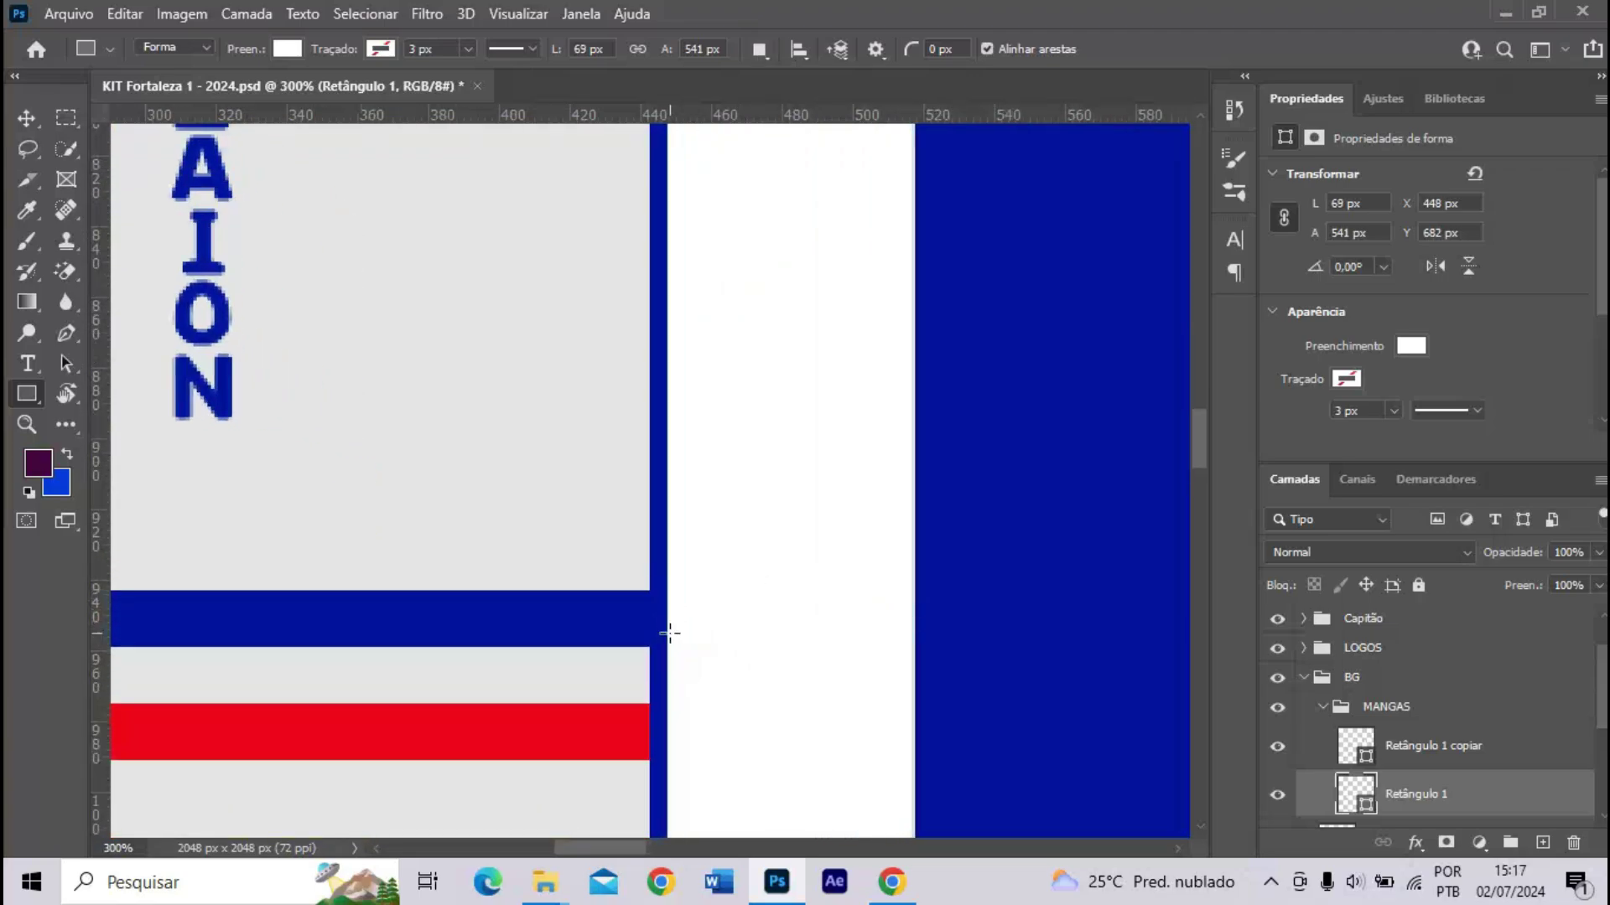
- Select the opposite sleeve strip, Retângulo 1 copiar, and widen it toward its grey LAION panel to about 75 px
scroll(726, 681, "down", 5)
scroll(754, 834, "right", 3)
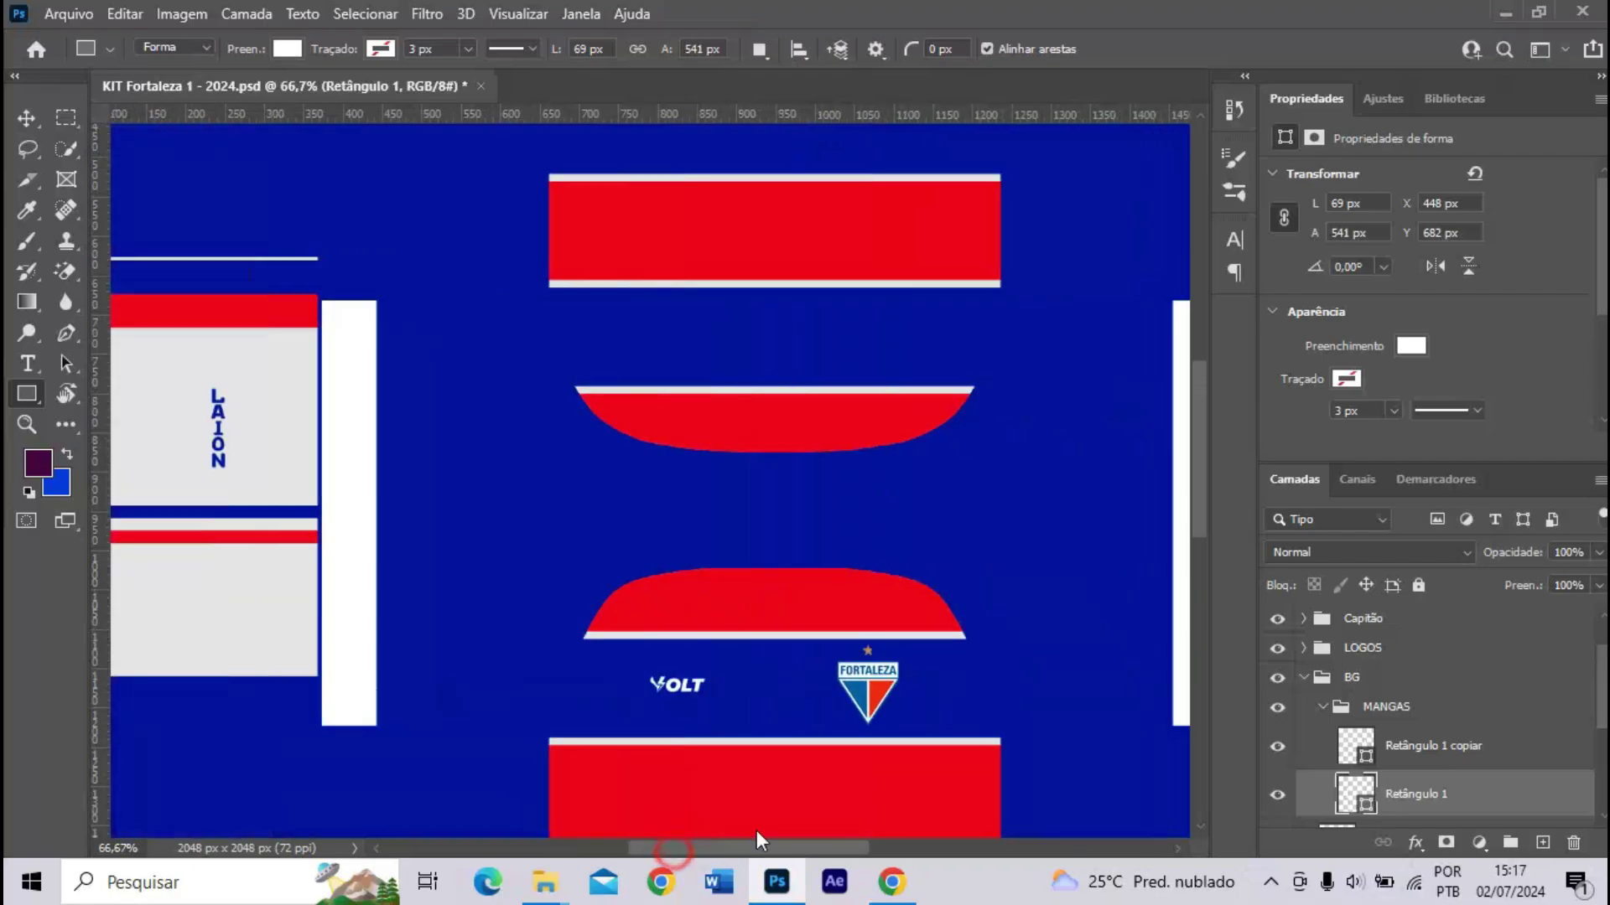
scroll(859, 814, "left", 4)
scroll(714, 481, "up", 1)
left_click(721, 572)
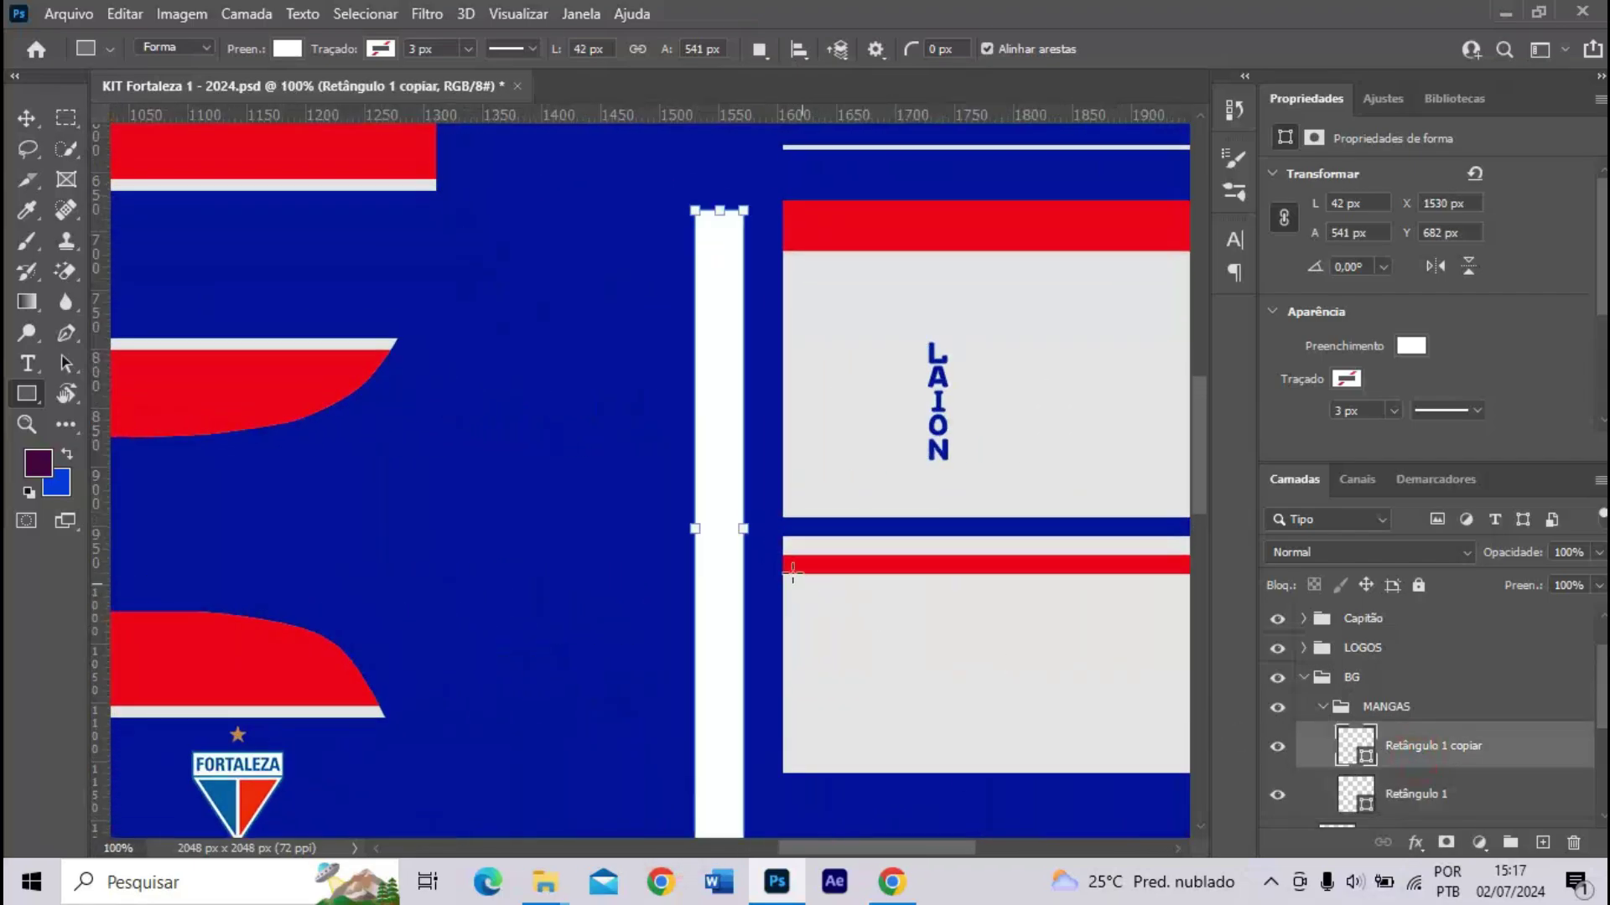
left_click_drag(742, 530, 772, 527)
key("ctrl+plus")
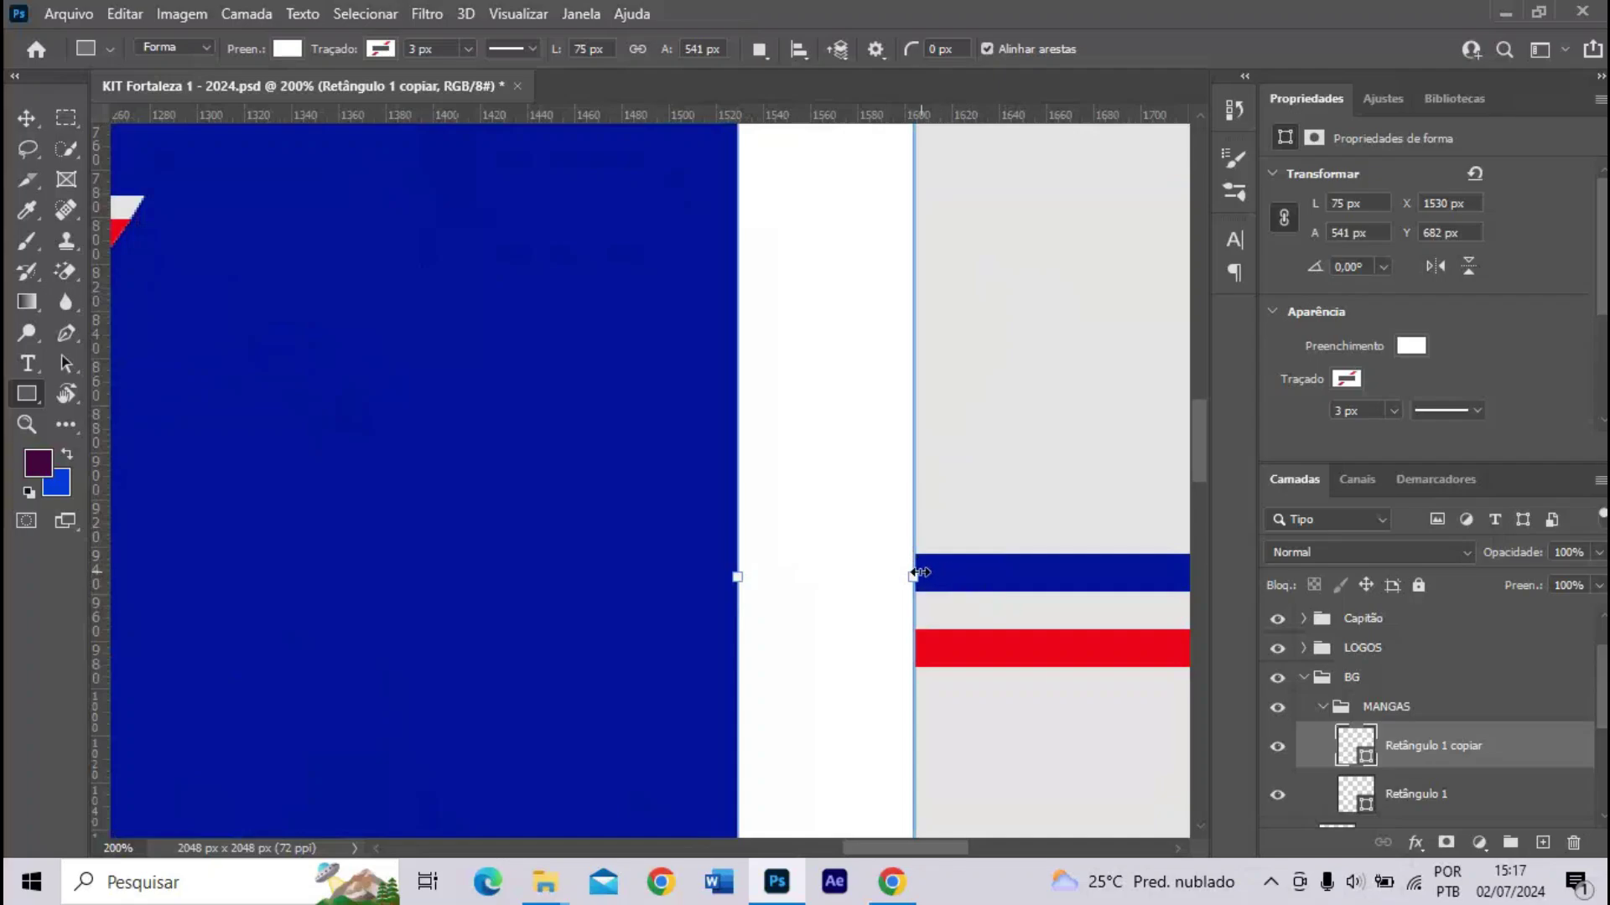
- Pull the panel-side edge of Retângulo 1 copiar back from the grey panel, making the shape about 72 px wide
left_click_drag(913, 577, 909, 568)
key("ctrl+z")
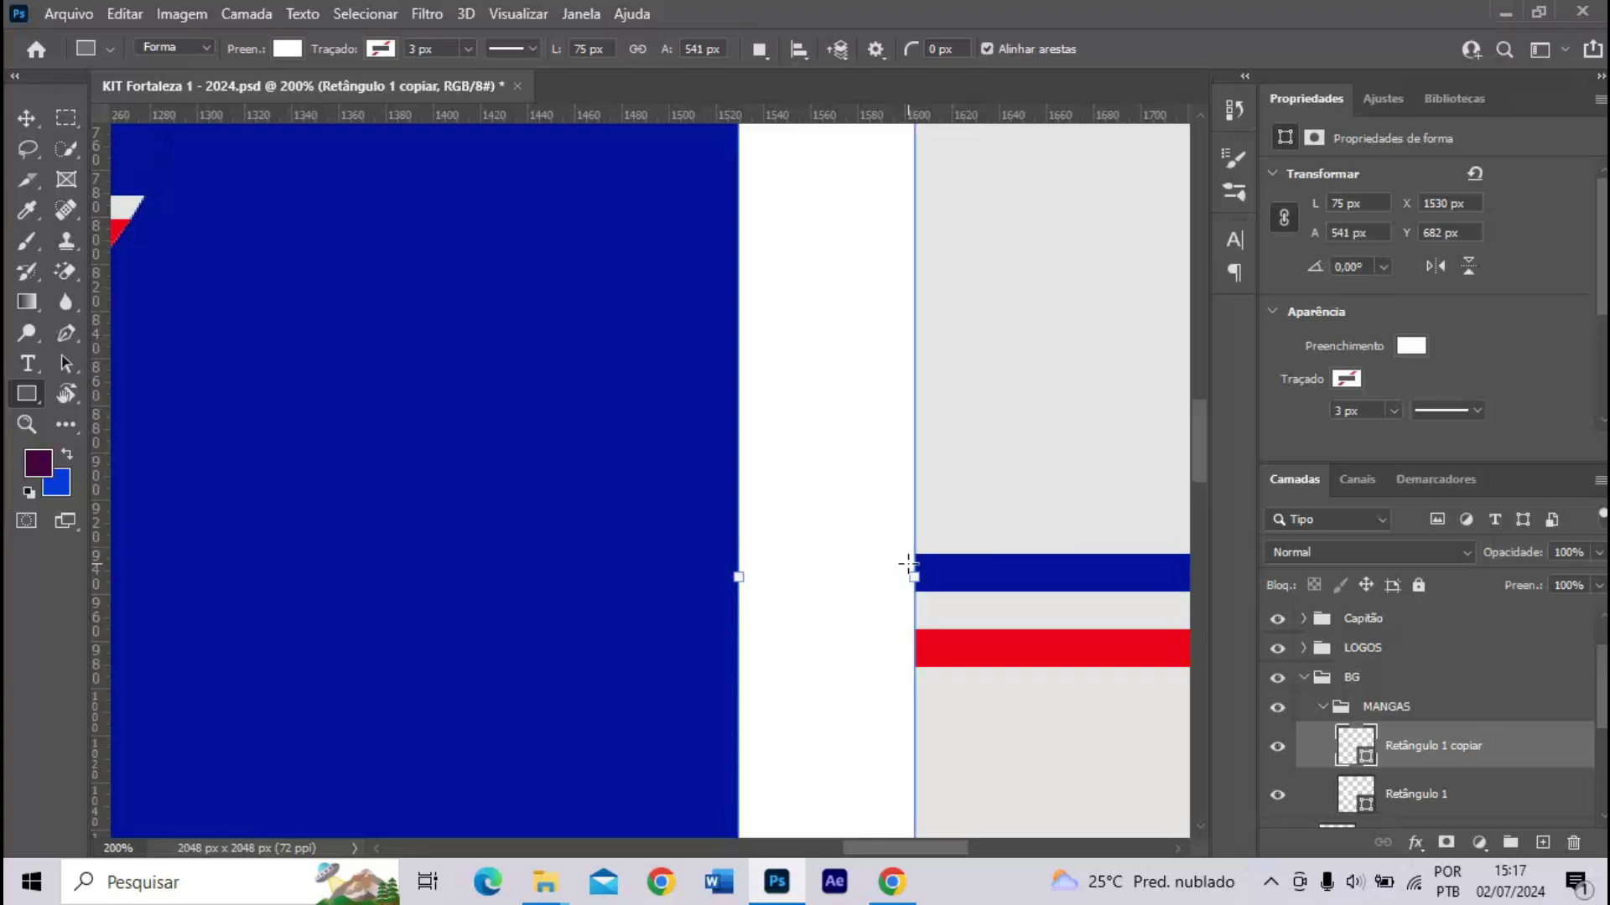
key("ctrl+plus")
key("ctrl+plus")
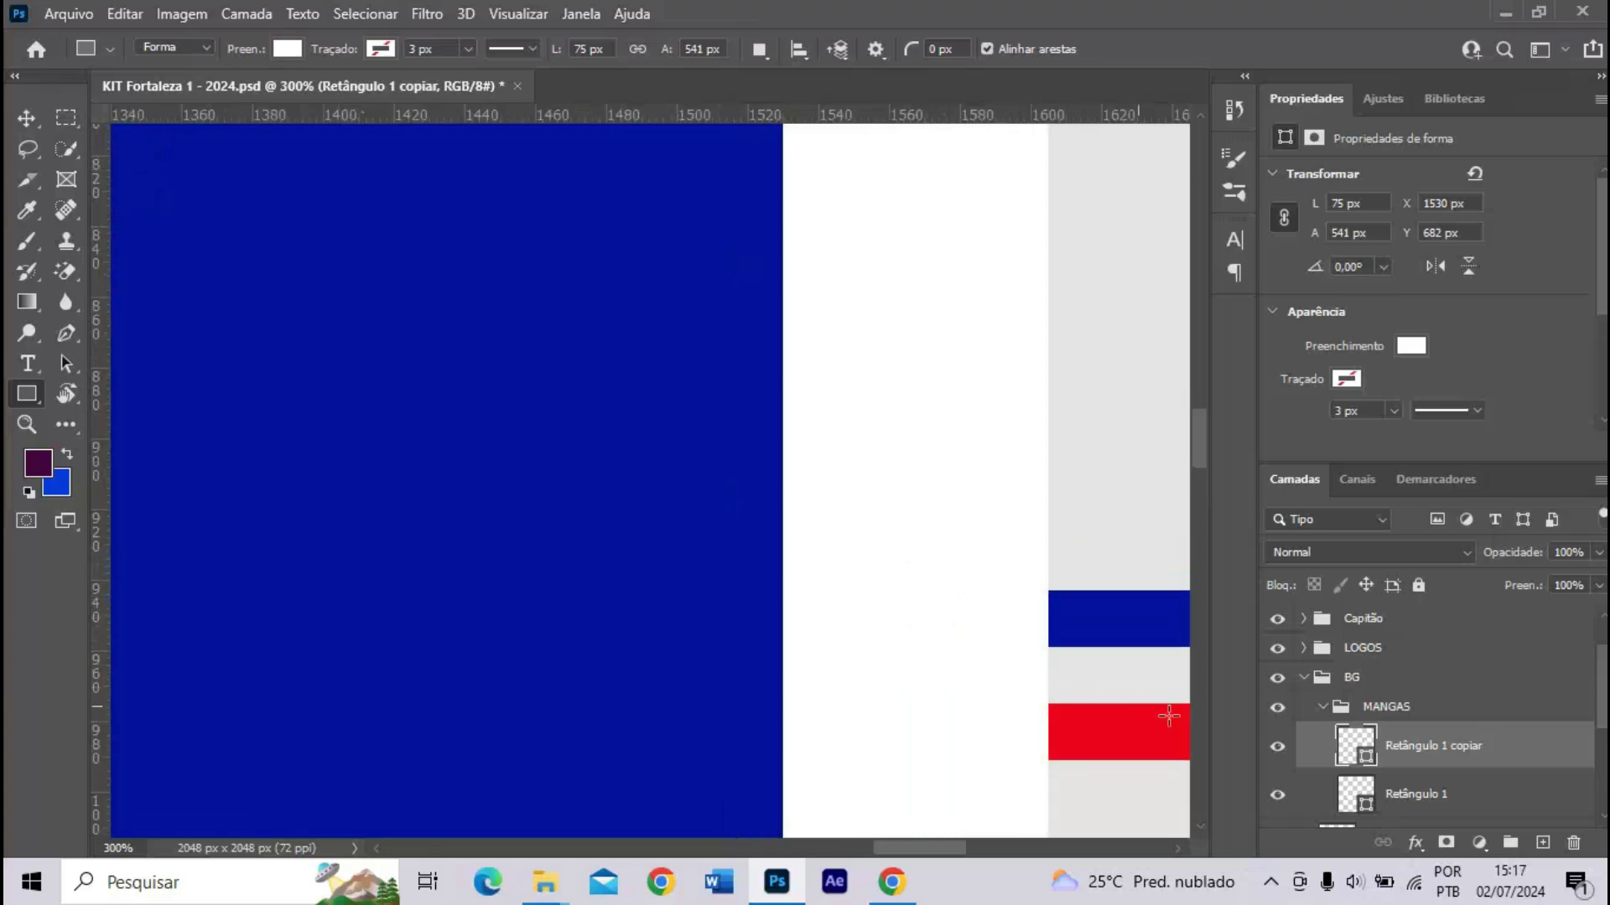
left_click(1438, 805)
left_click(1442, 754)
left_click_drag(1050, 621, 1038, 621)
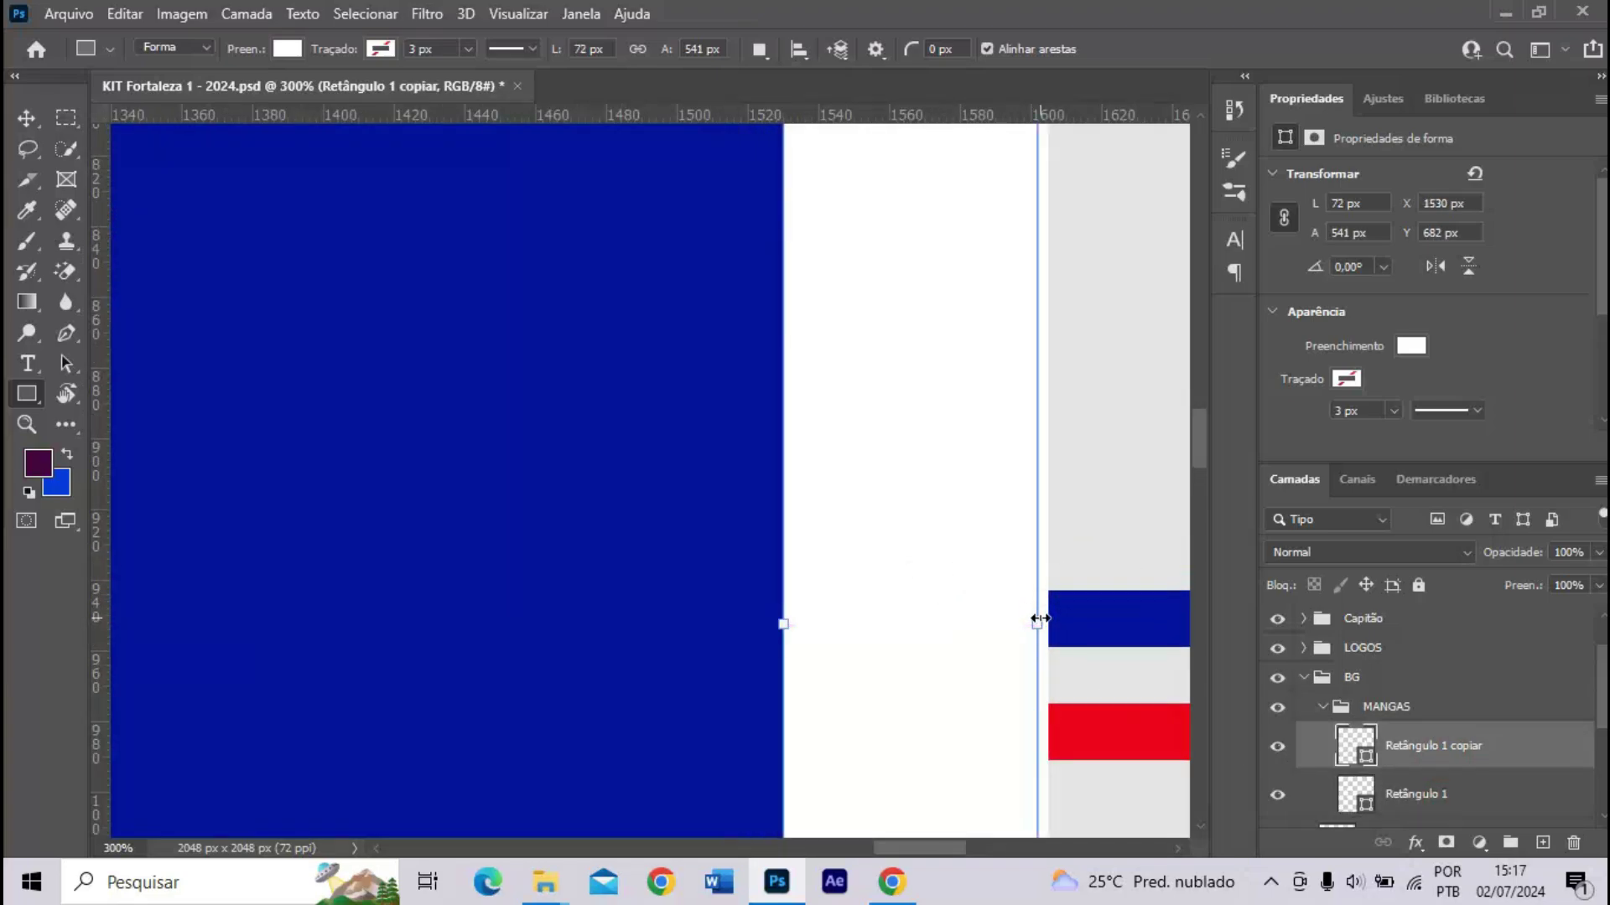
- Collapse the MANGAS and BG groups and save the changes to KIT Fortaleza 1 - 2024.psd
key("ctrl+minus")
key("ctrl+minus")
key("ctrl+minus")
key("ctrl+minus")
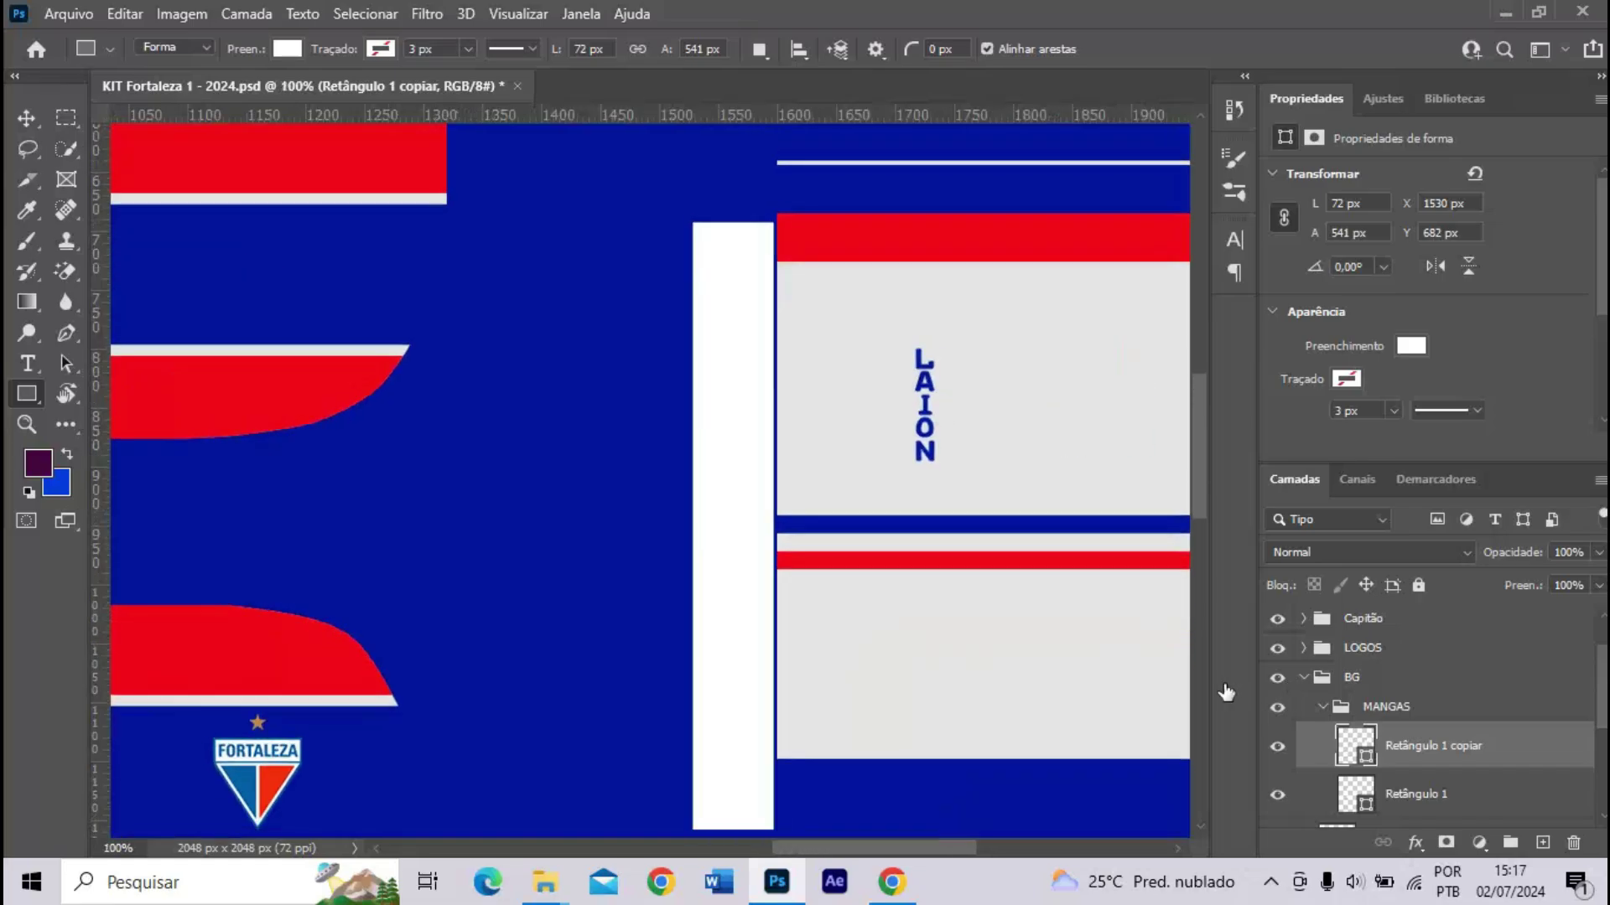
left_click_drag(777, 848, 683, 849)
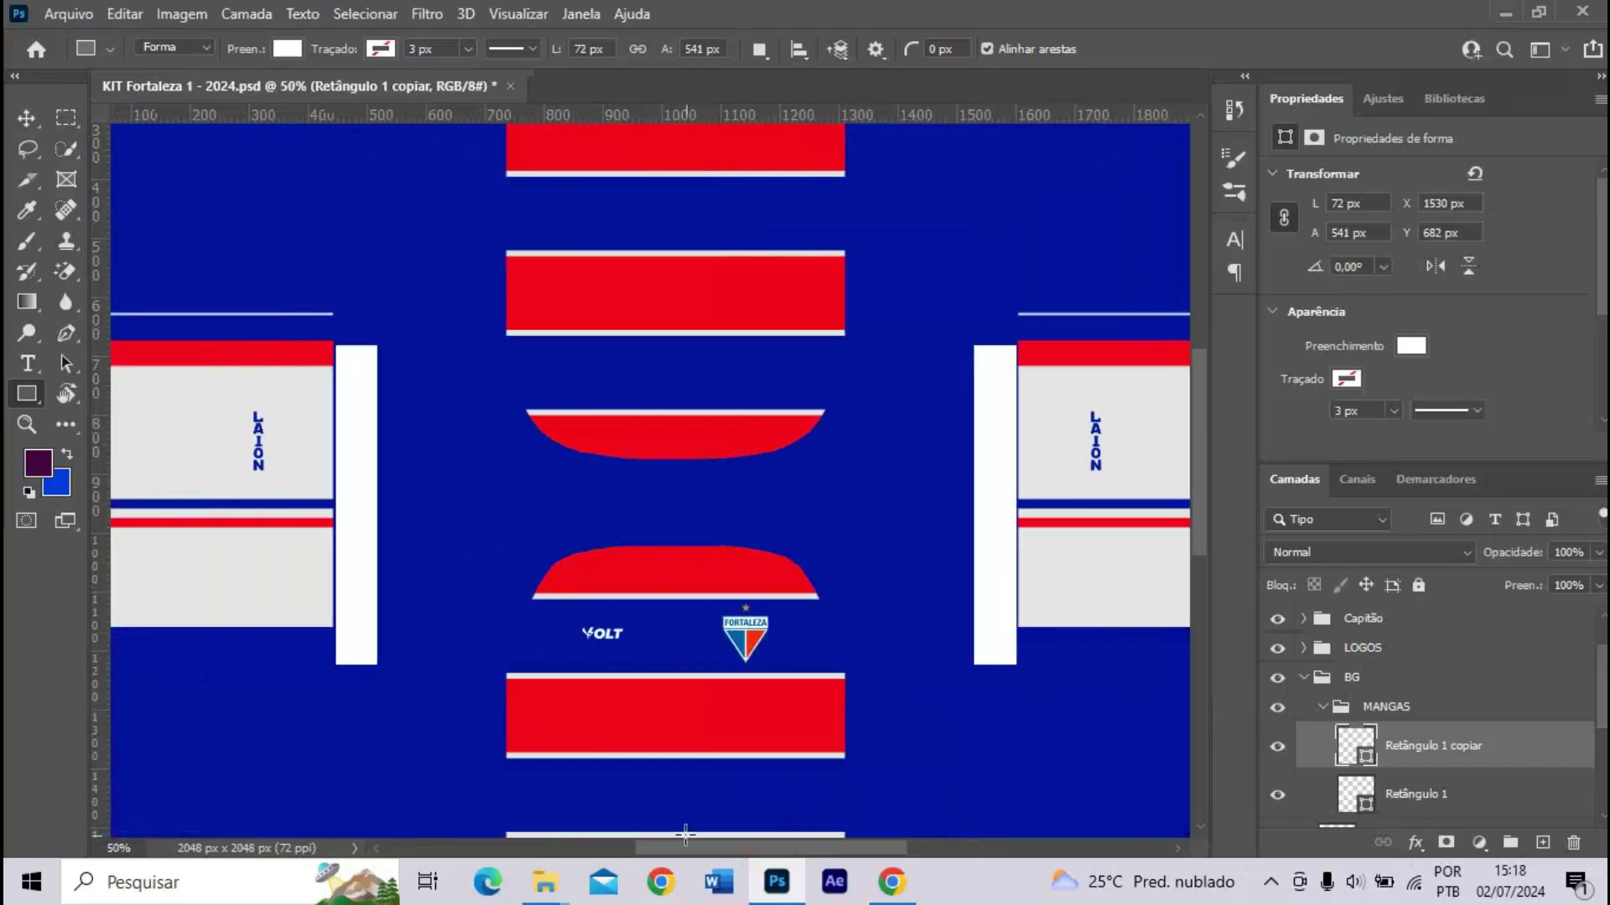
key("ctrl+minus")
key("ctrl+minus")
left_click(1322, 707)
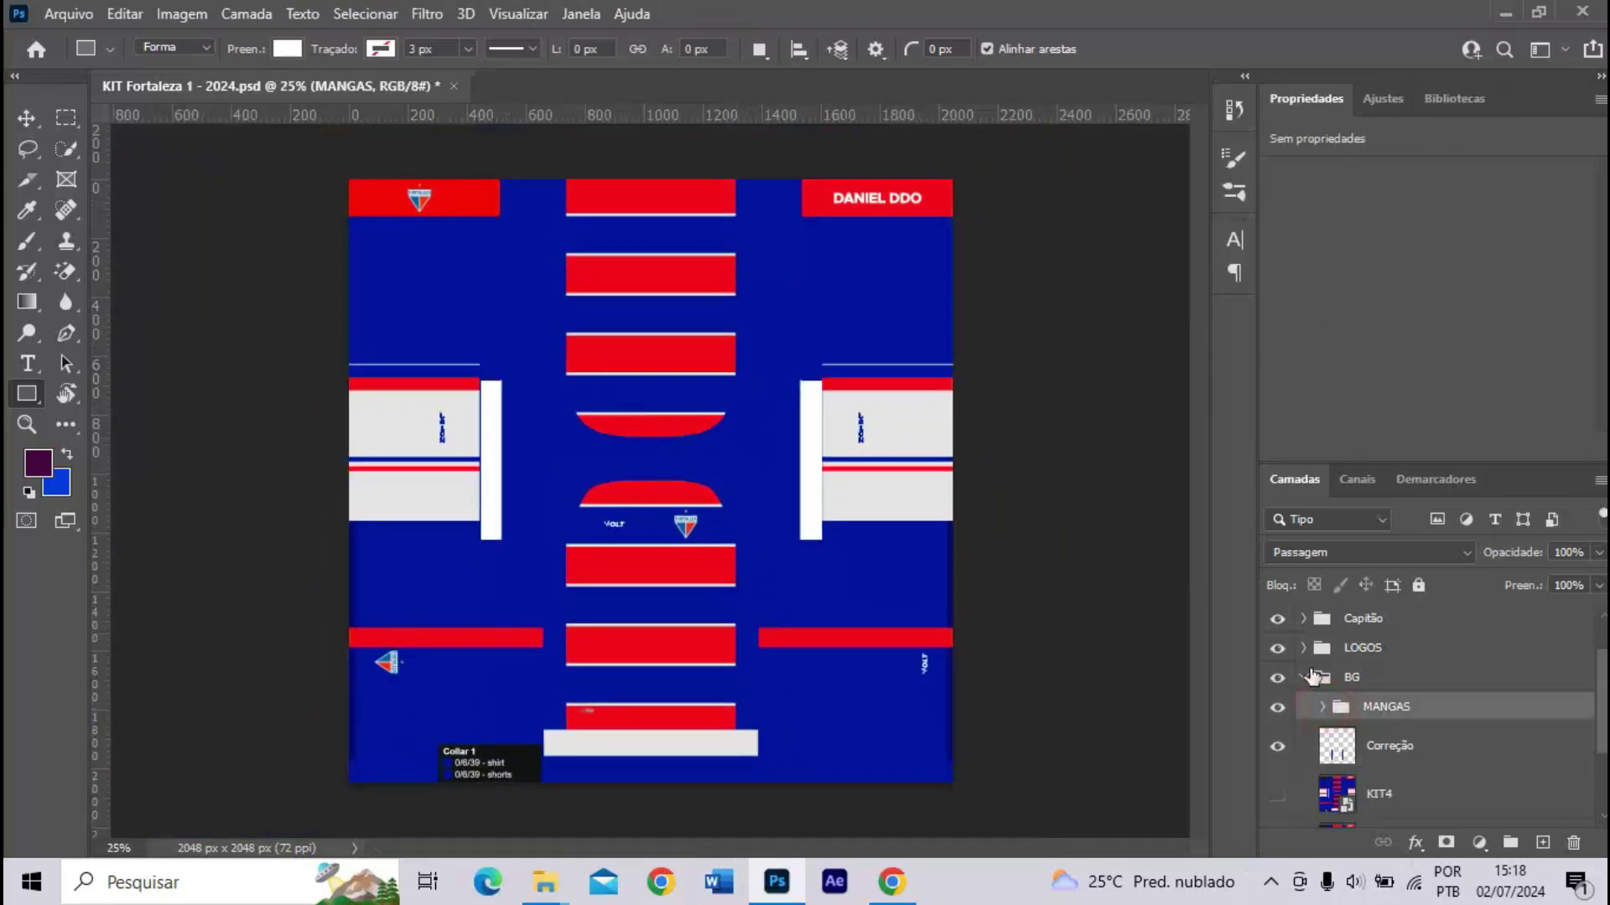
left_click(1306, 677)
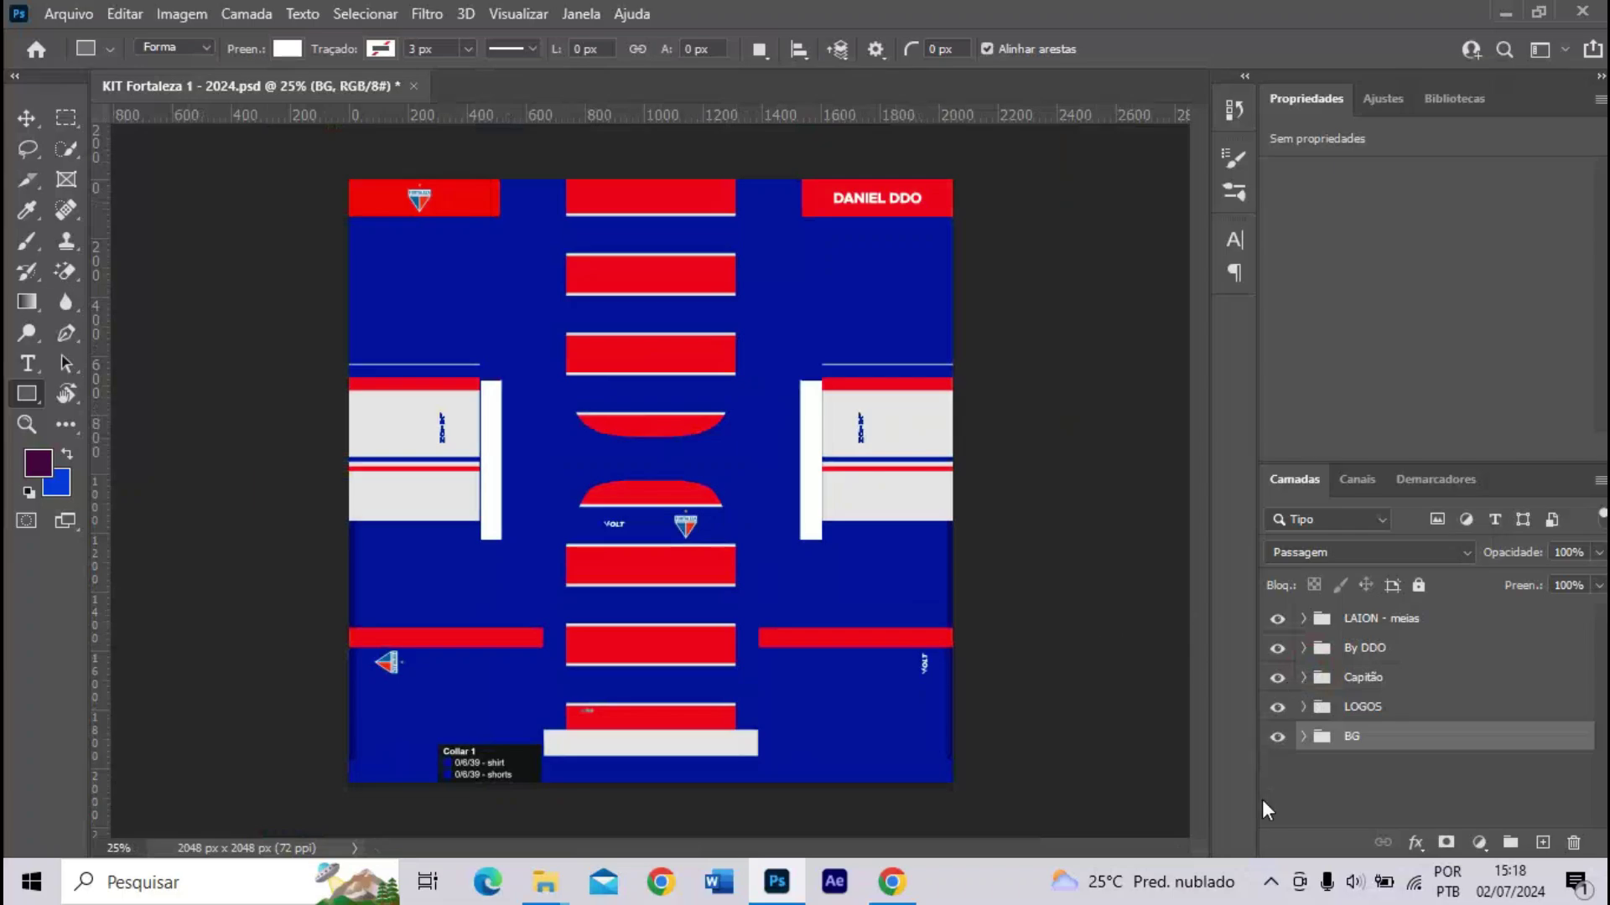
key("ctrl+plus")
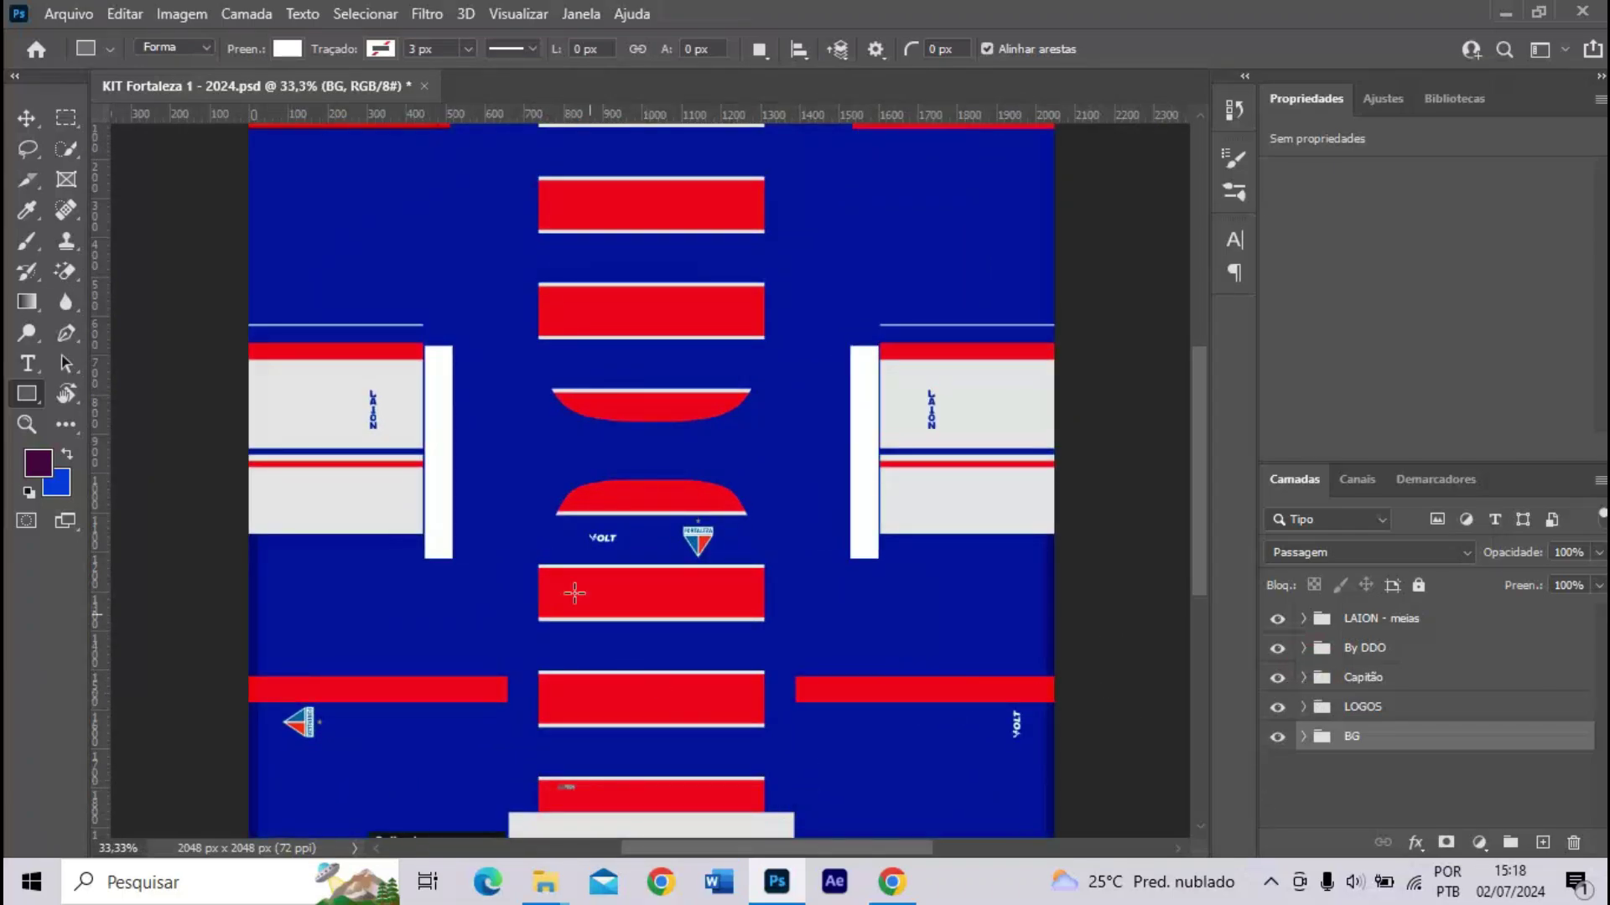
left_click(71, 15)
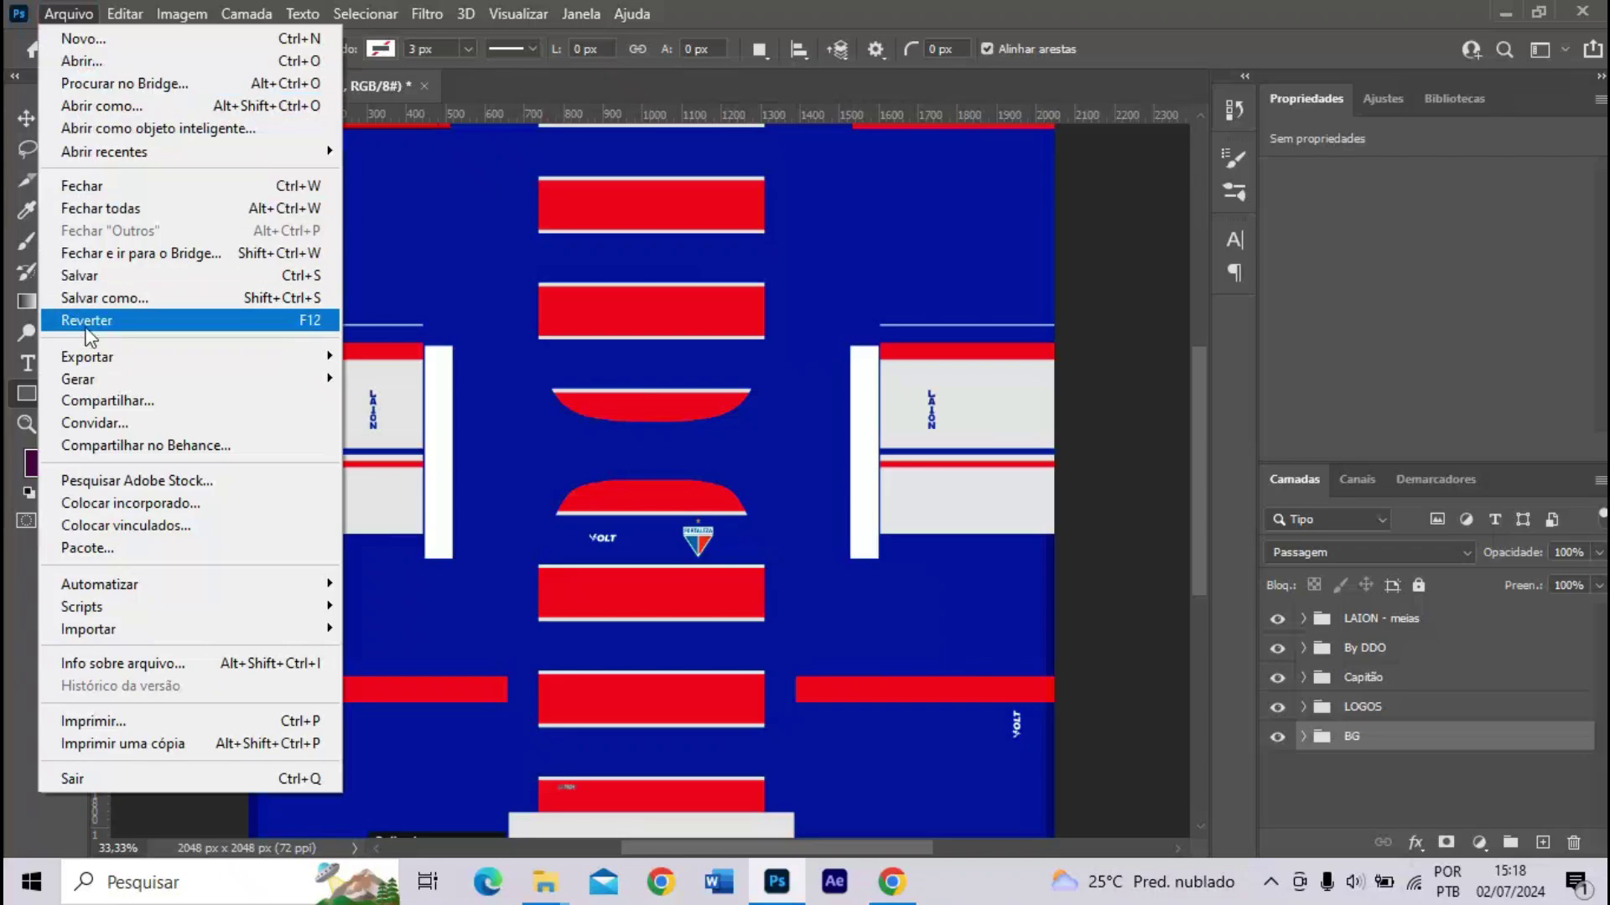
left_click(96, 280)
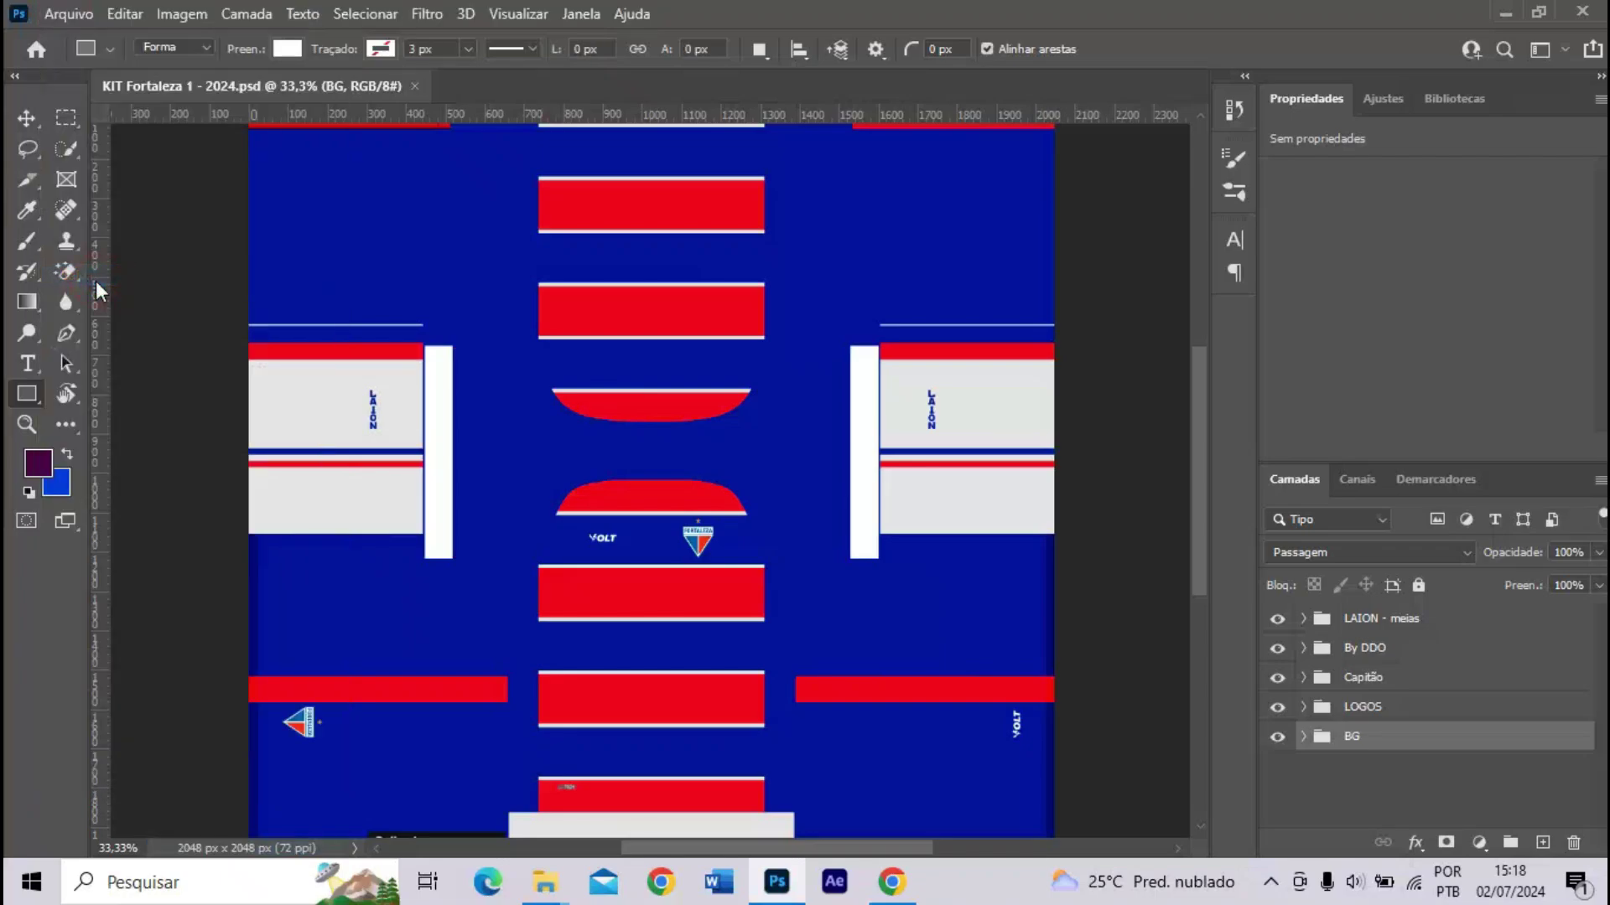